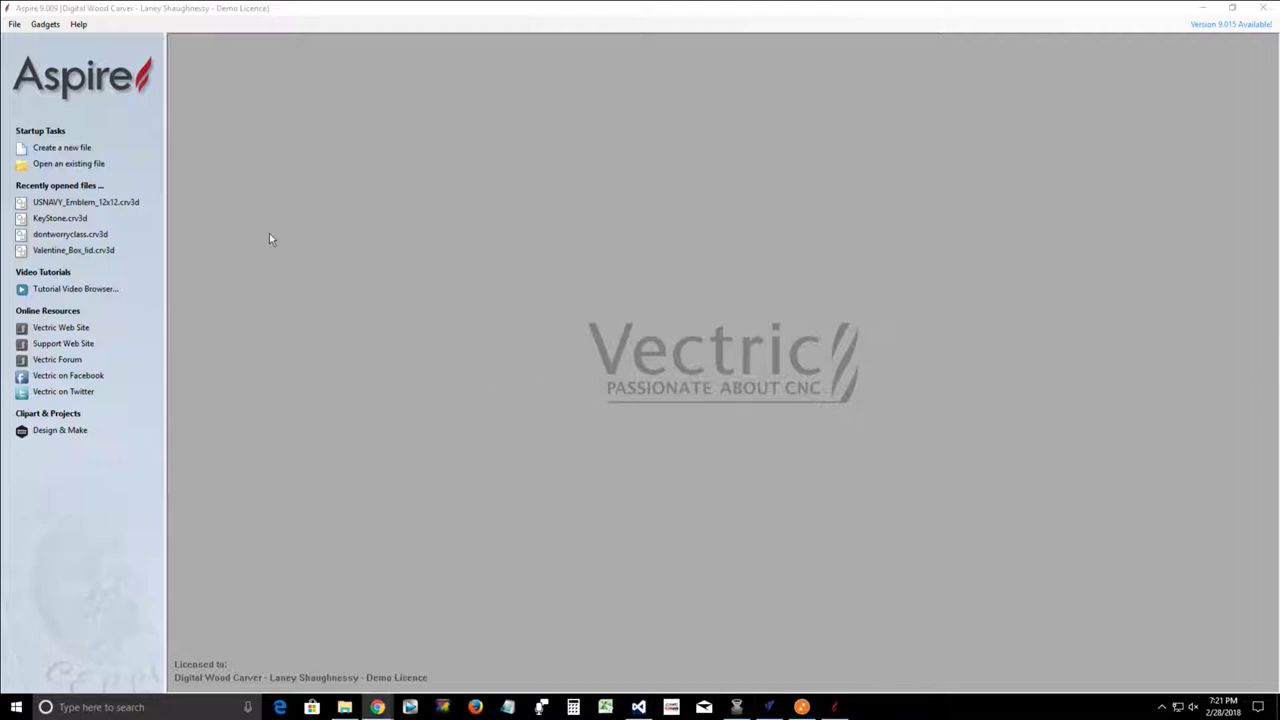
# Create a 12 x 12 inch, 0.5 inch thick job with Very High resolution and Canadian Maple.
pyautogui.click(57, 149)
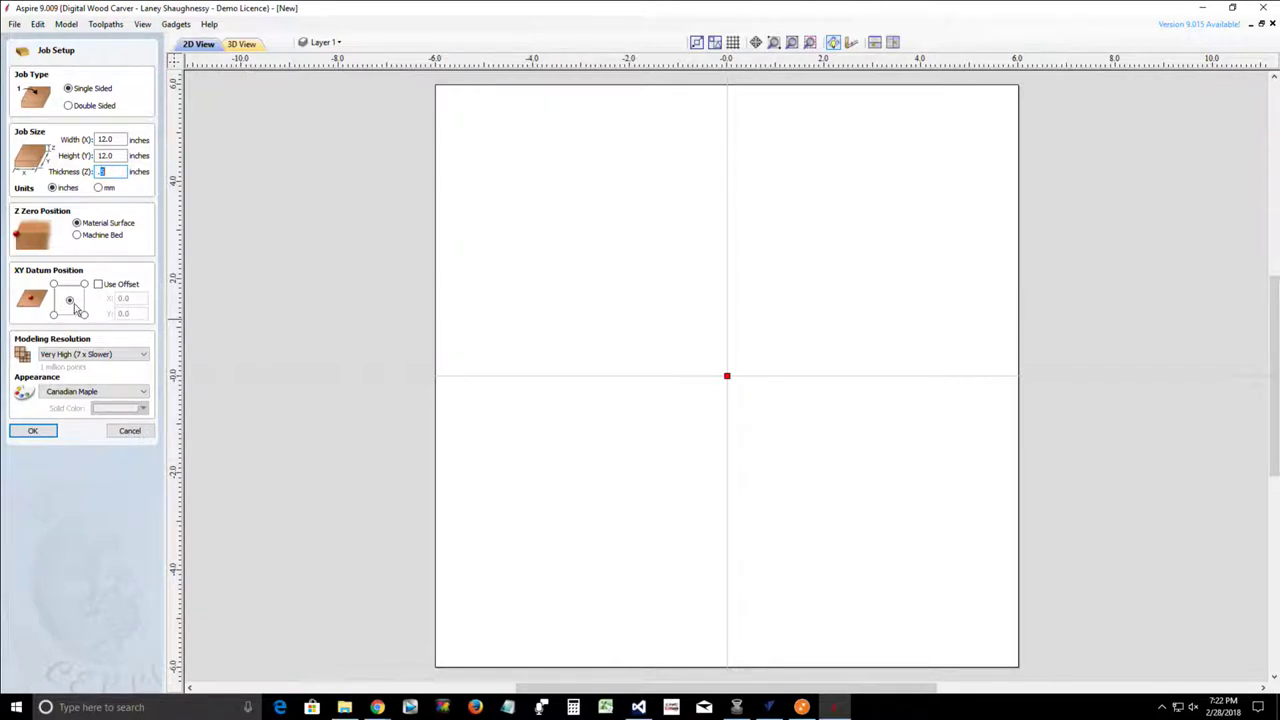
pyautogui.click(34, 431)
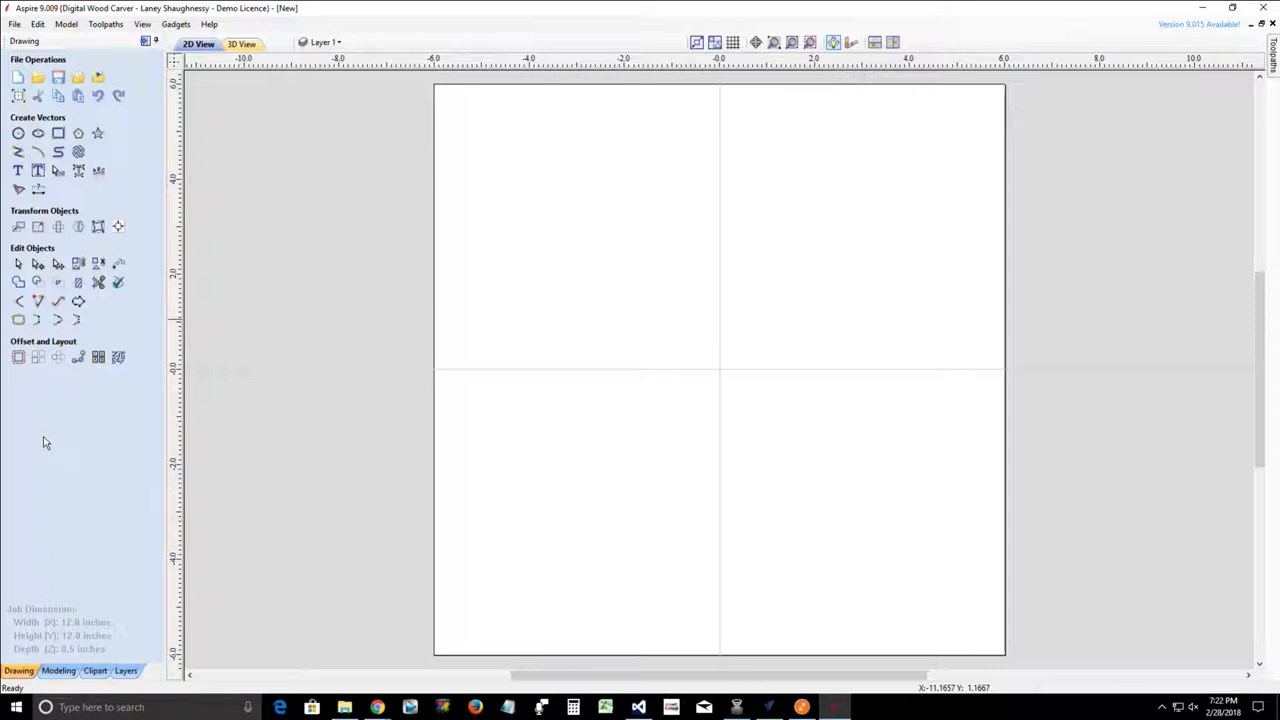
# Import 1911.dxf from Desktop > Receipts > A Simple Design as vectors.
pyautogui.click(77, 80)
pyautogui.scroll(-10, 86, 128)
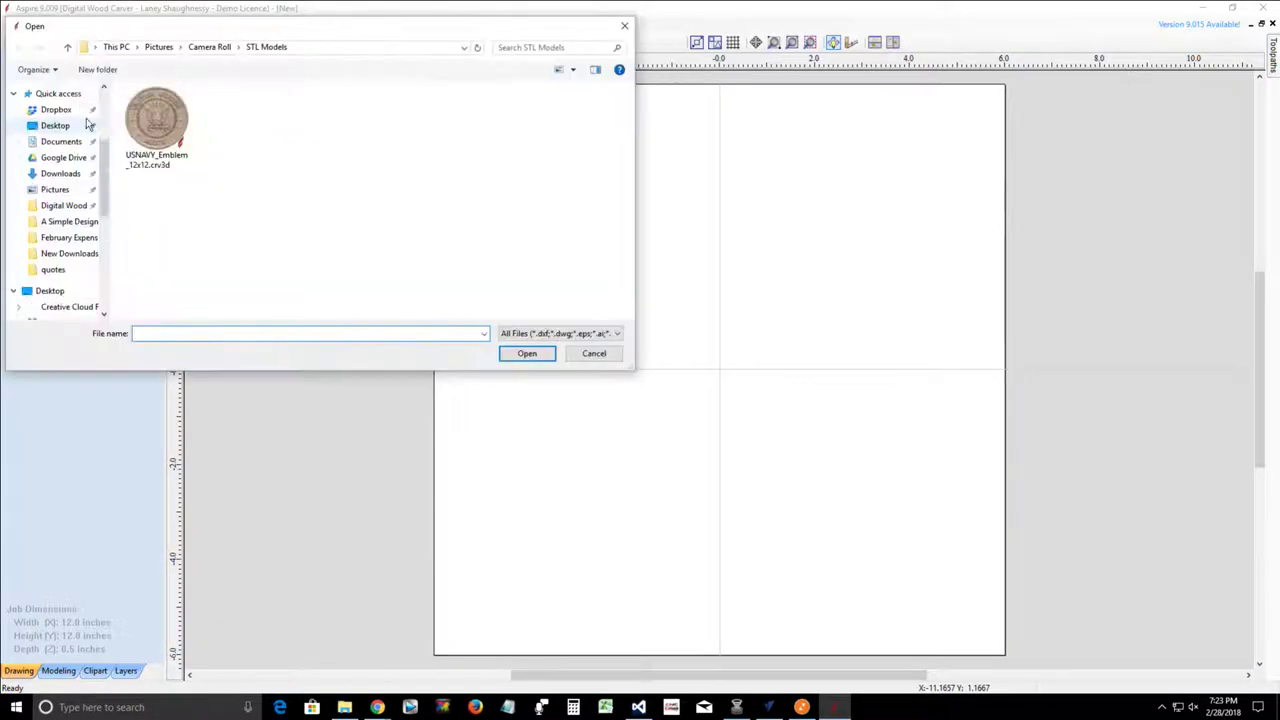
pyautogui.moveTo(103, 245); pyautogui.dragTo(103, 100)
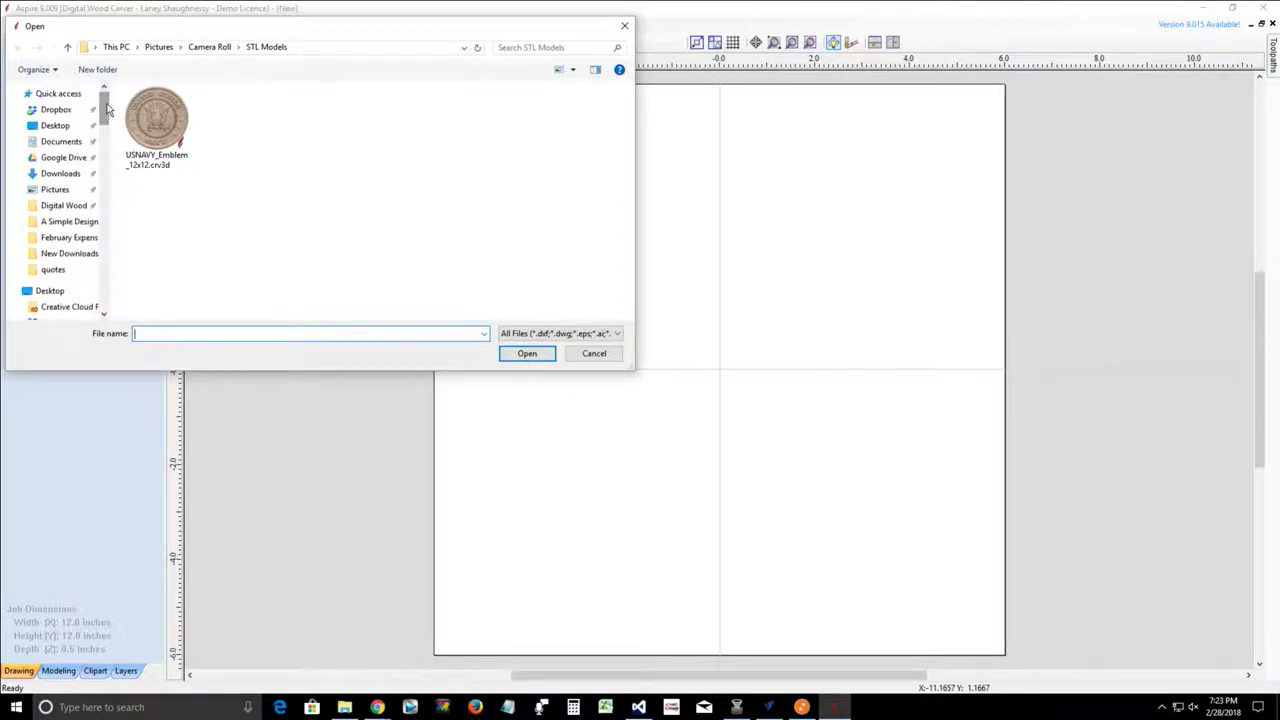
pyautogui.click(55, 125)
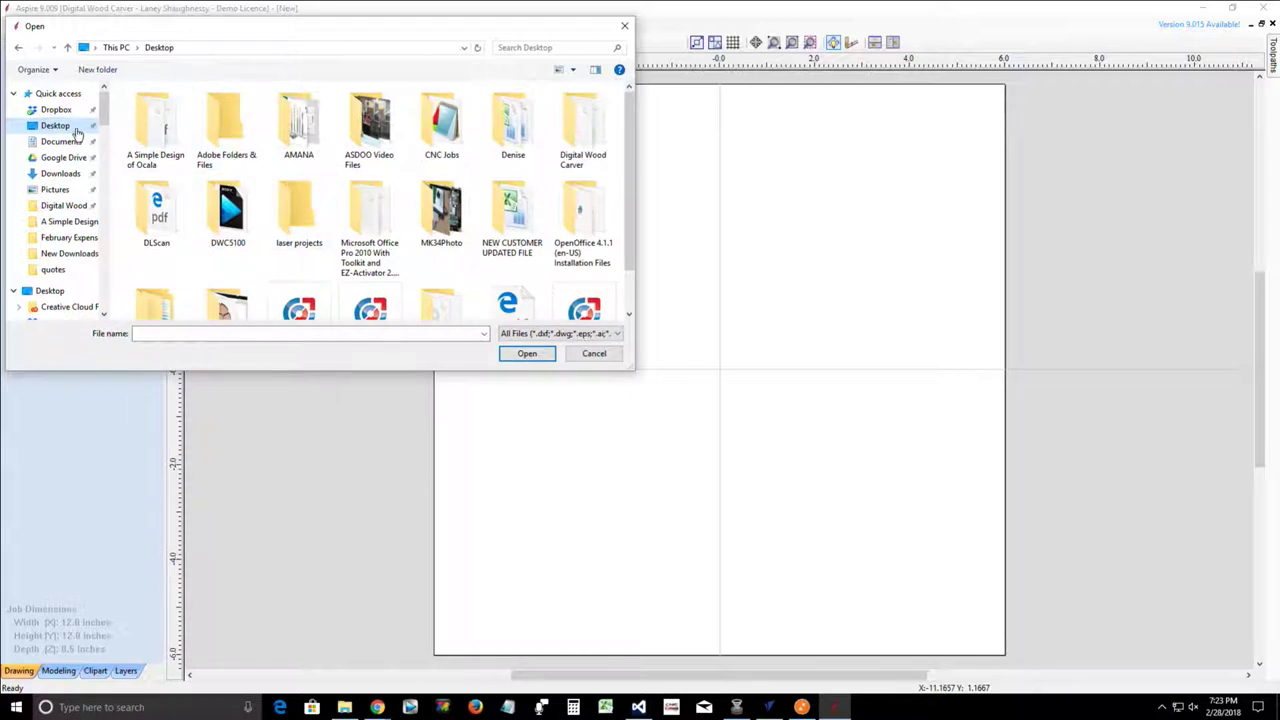
pyautogui.scroll(-1, 130, 200)
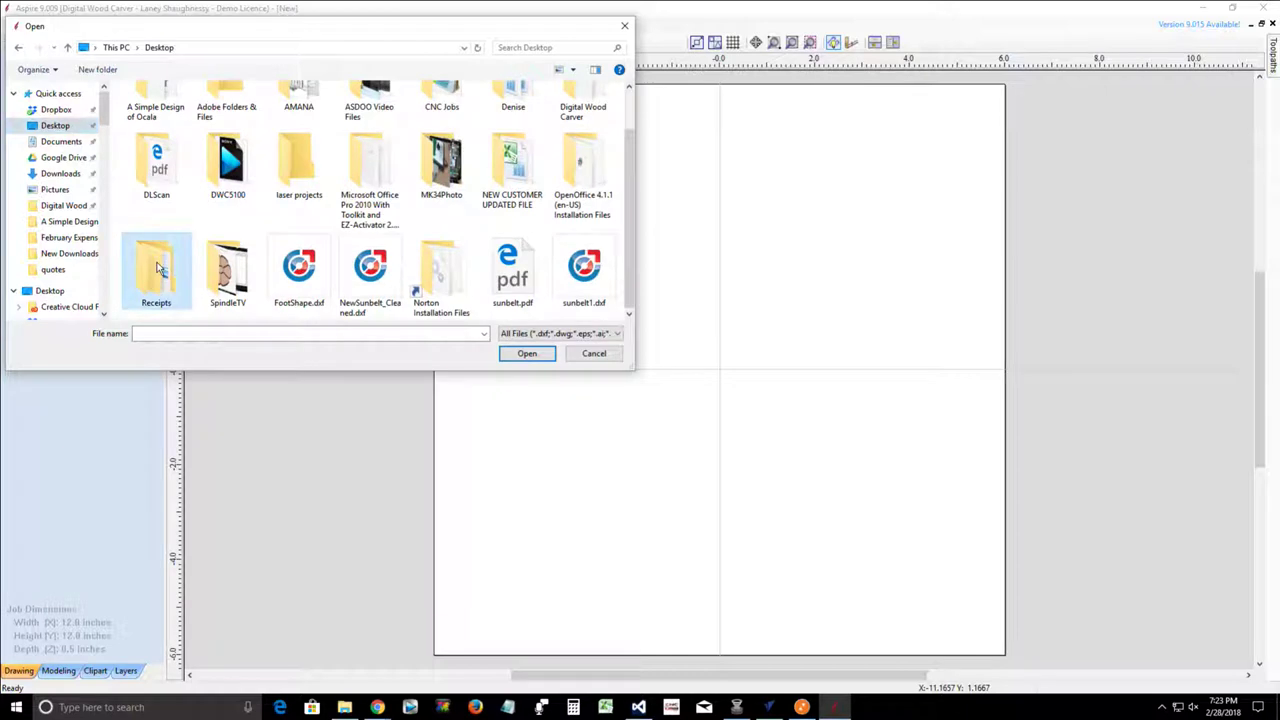
pyautogui.doubleClick(155, 260)
pyautogui.doubleClick(156, 122)
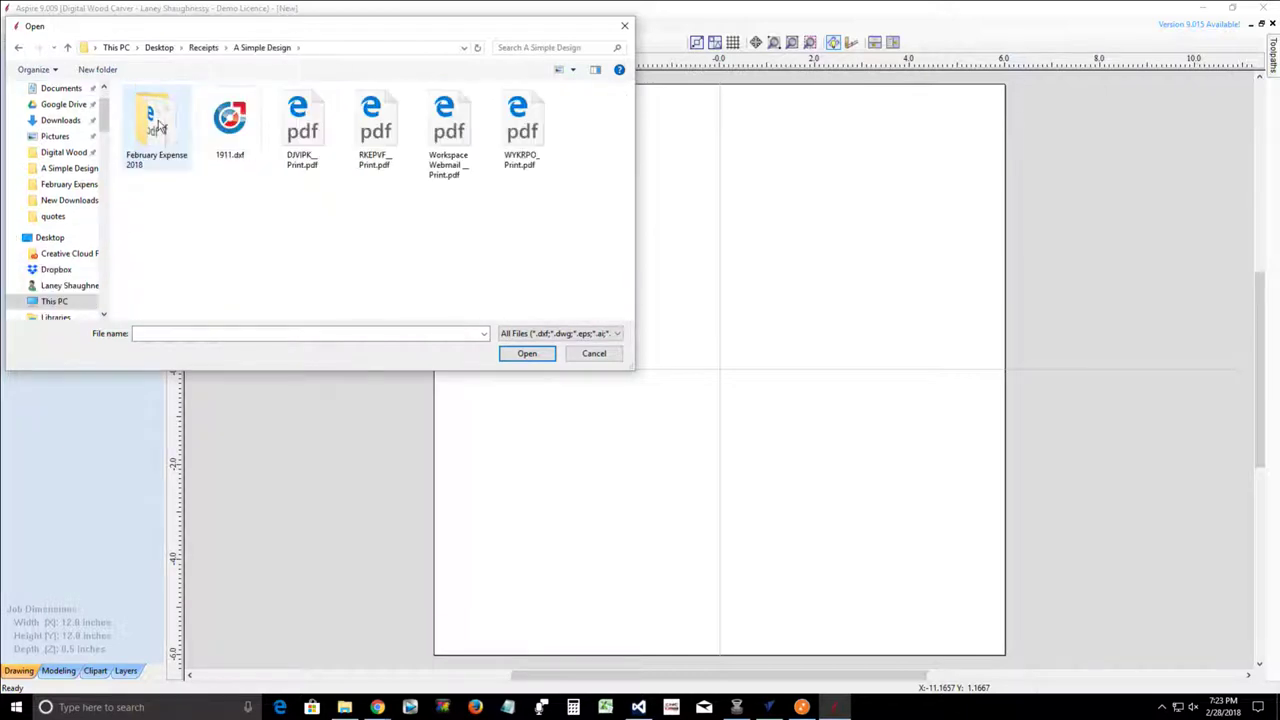
pyautogui.doubleClick(230, 120)
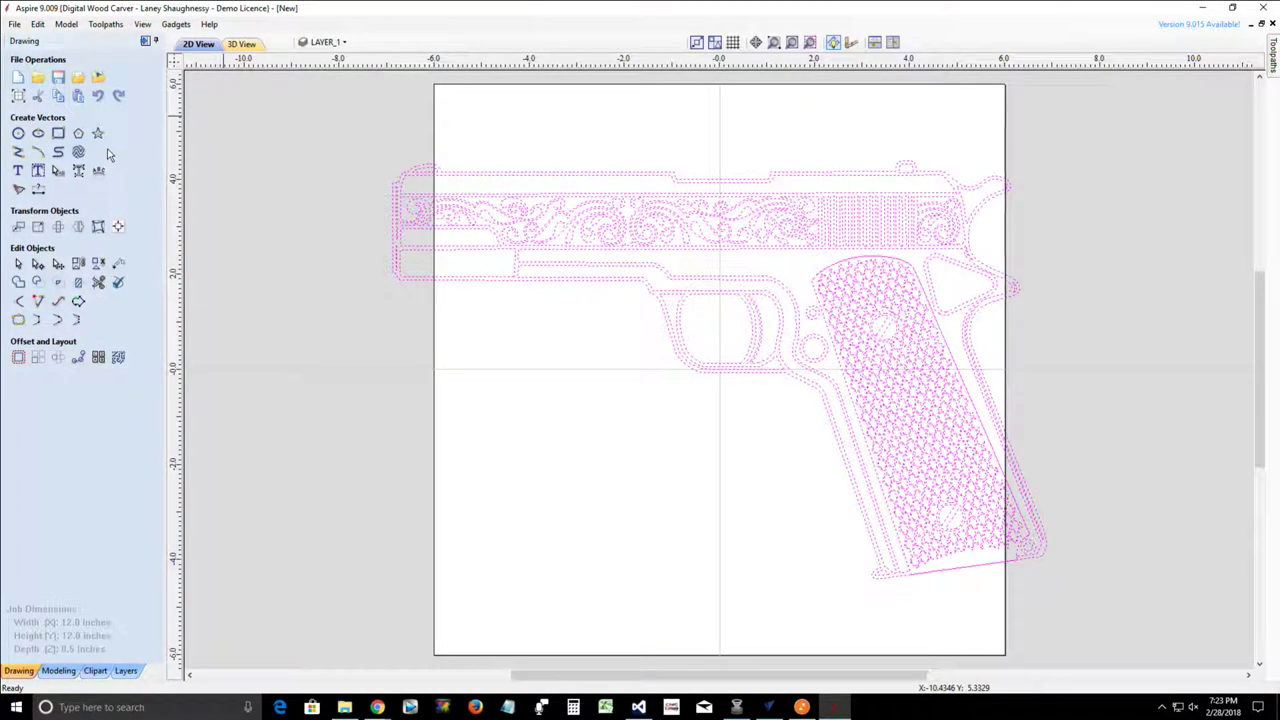
# Change the job Width (X) from 12 to 15 inches, keeping the 12 inch height.
pyautogui.click(18, 95)
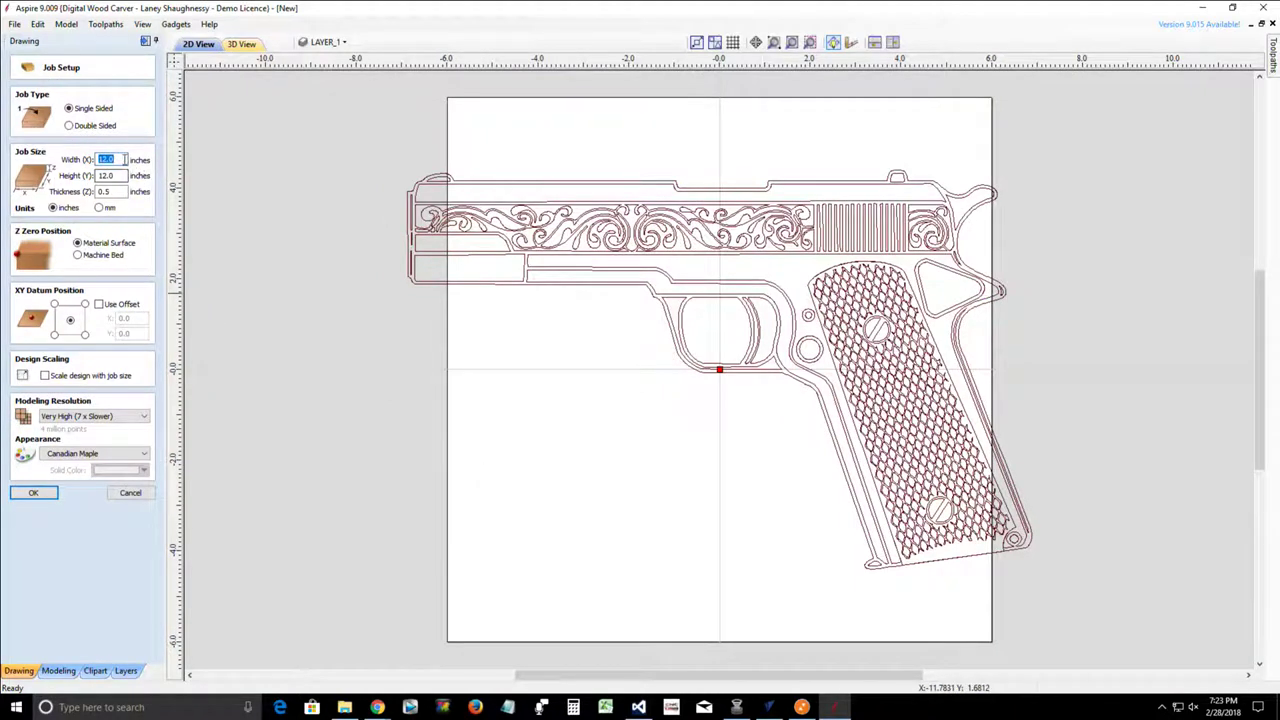
pyautogui.write('15')
pyautogui.click(27, 494)
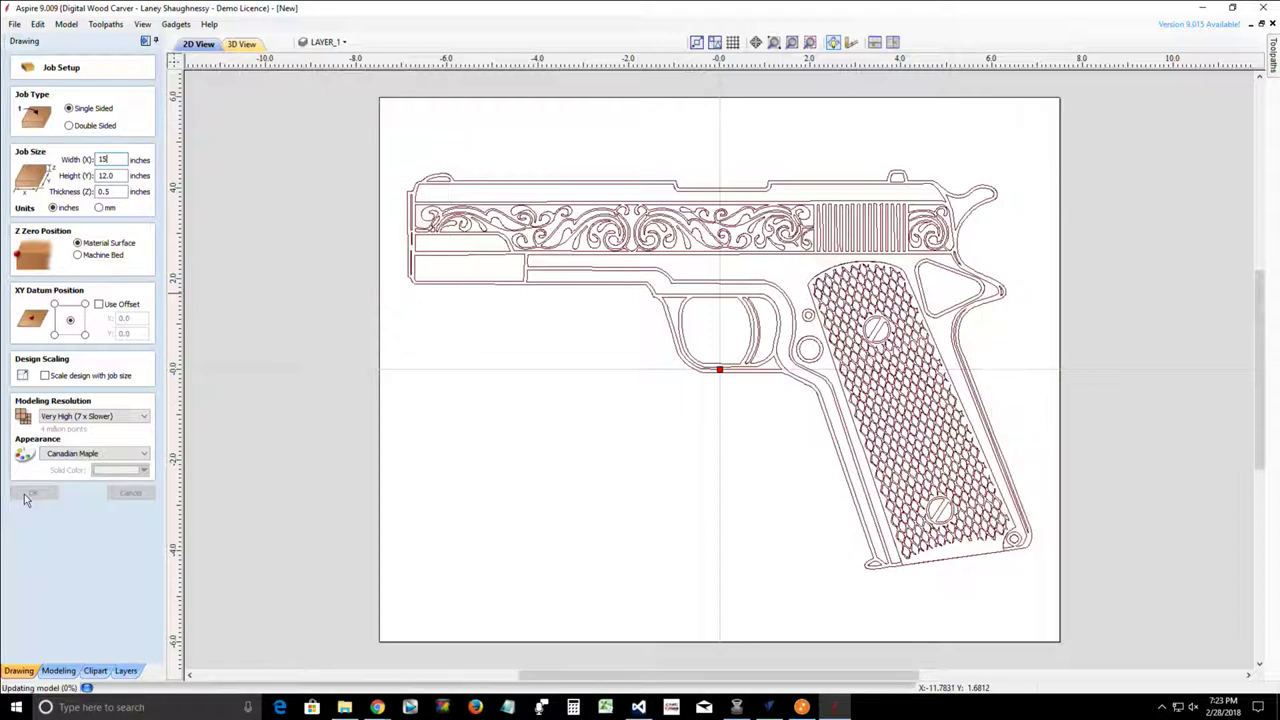
pyautogui.click(122, 497)
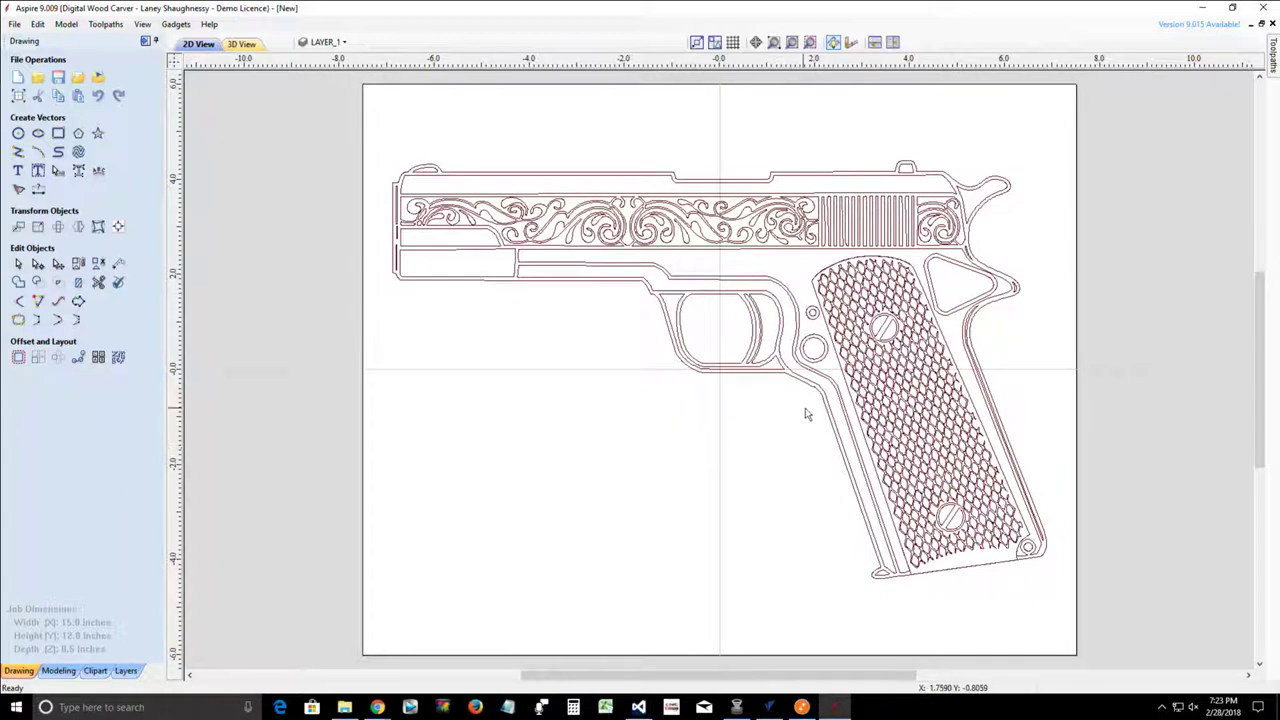
# Select the checkered grip pattern and grip outline, excluding the small triangle, then apply Edit Objects.
pyautogui.click(840, 362)
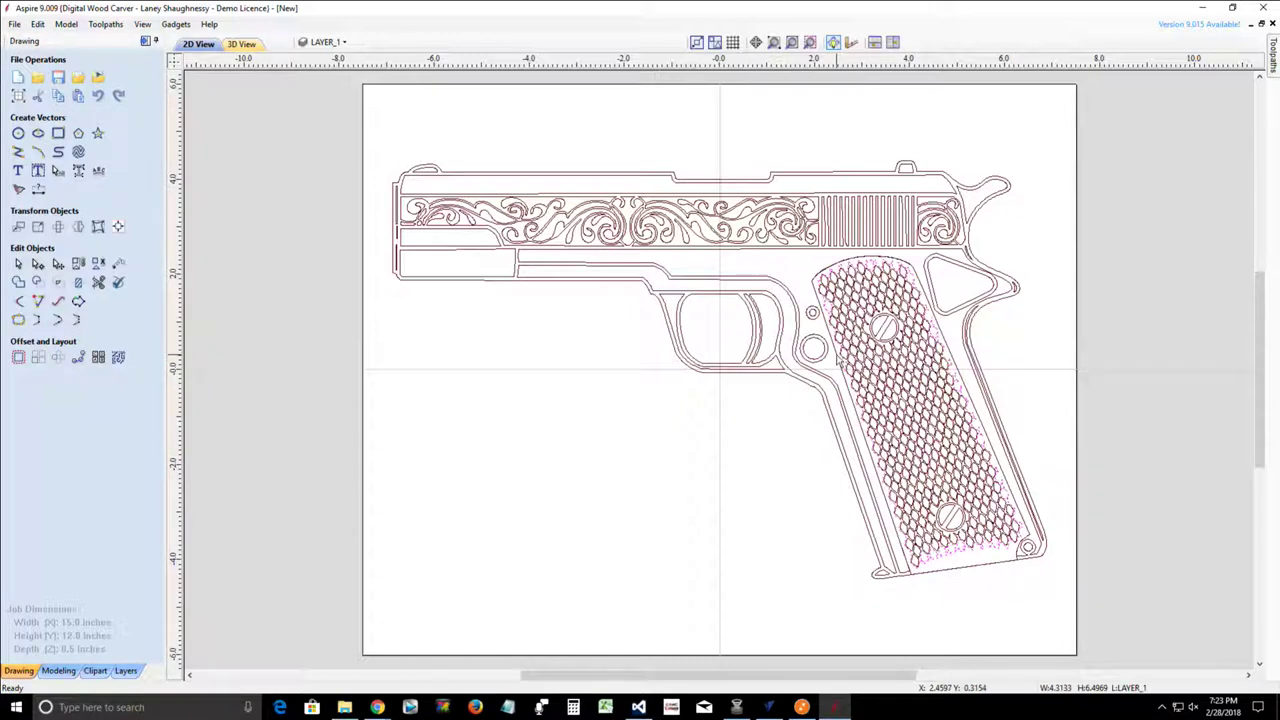
pyautogui.click(838, 360)
pyautogui.moveTo(924, 264); pyautogui.dragTo(1034, 580)
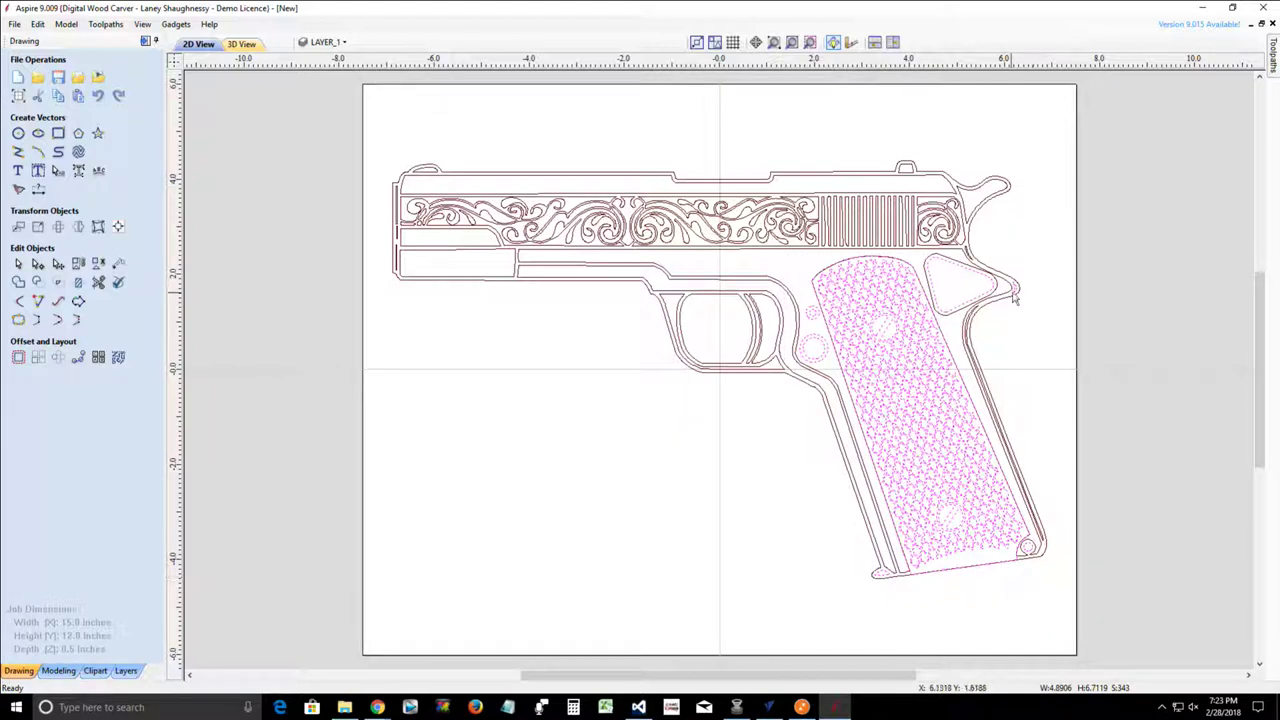
pyautogui.click(988, 268)
pyautogui.click(1015, 288)
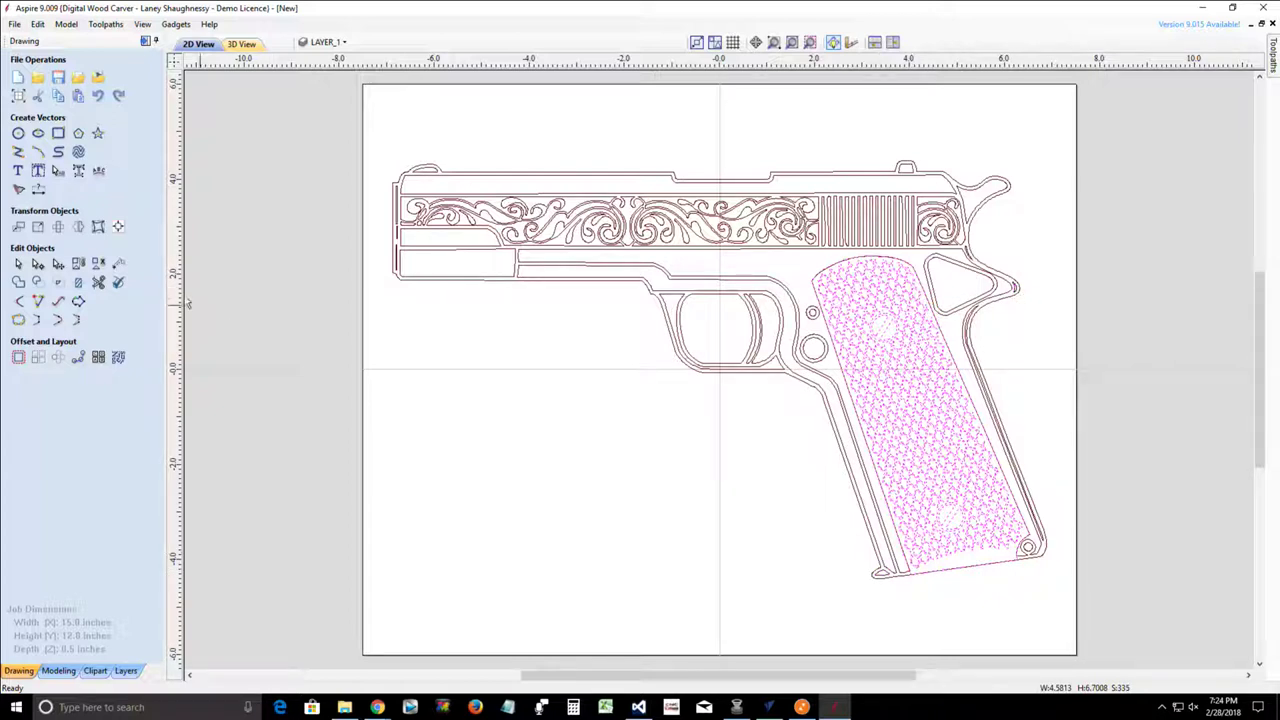
pyautogui.click(78, 263)
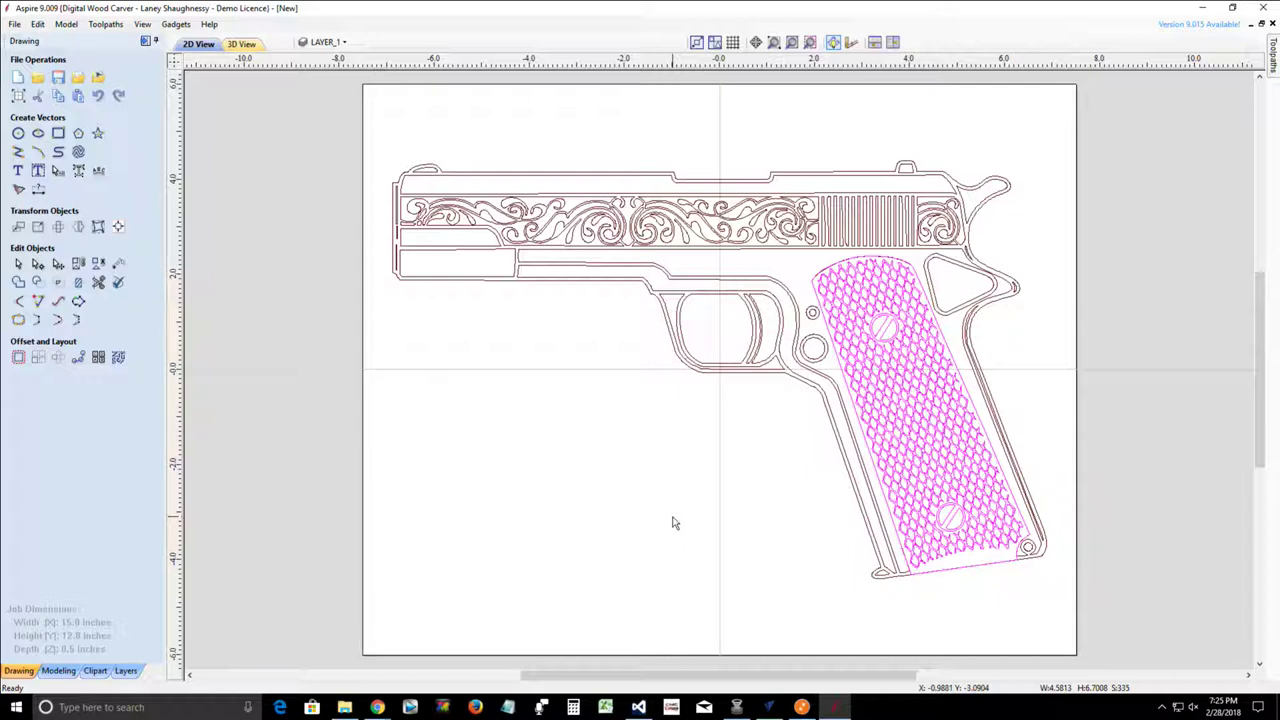
# Switch the left panel to the Modeling tools to show the Components list.
pyautogui.click(58, 670)
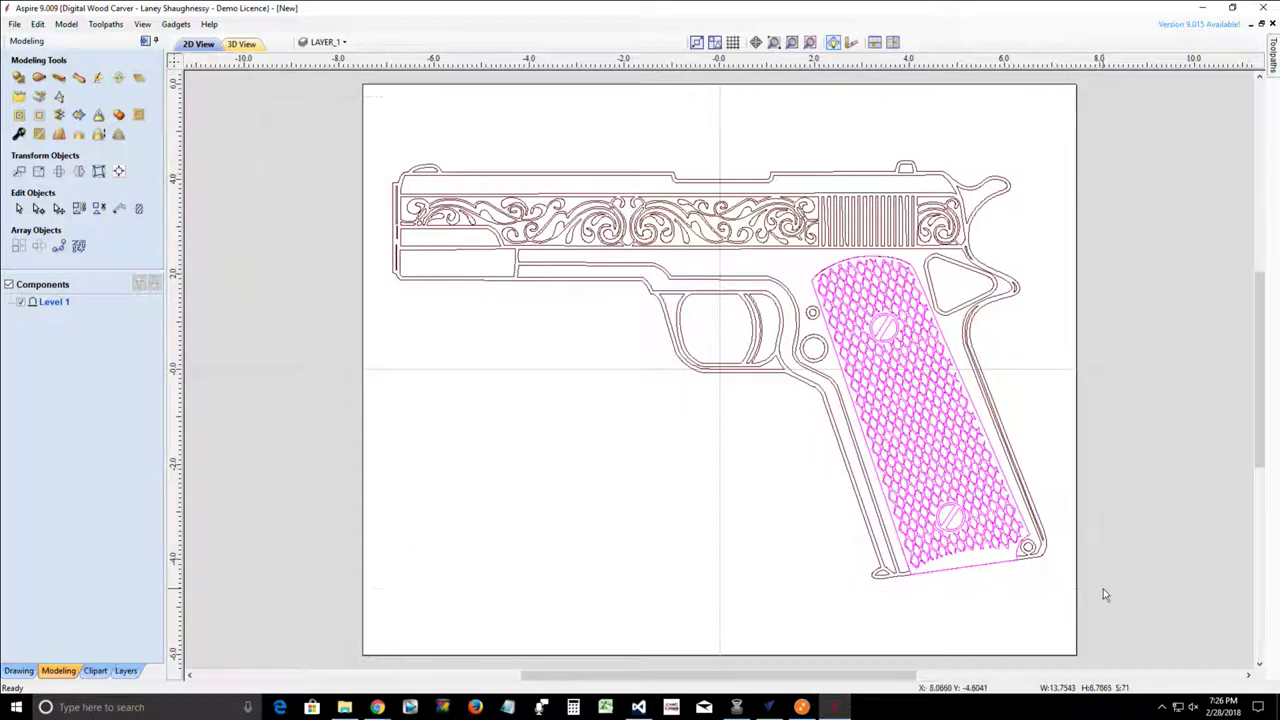
# Select all vectors and calculate a V-Carve/Engraving toolpath with a 0.125 inch flat depth.
pyautogui.hotkey('ctrl', 'a')
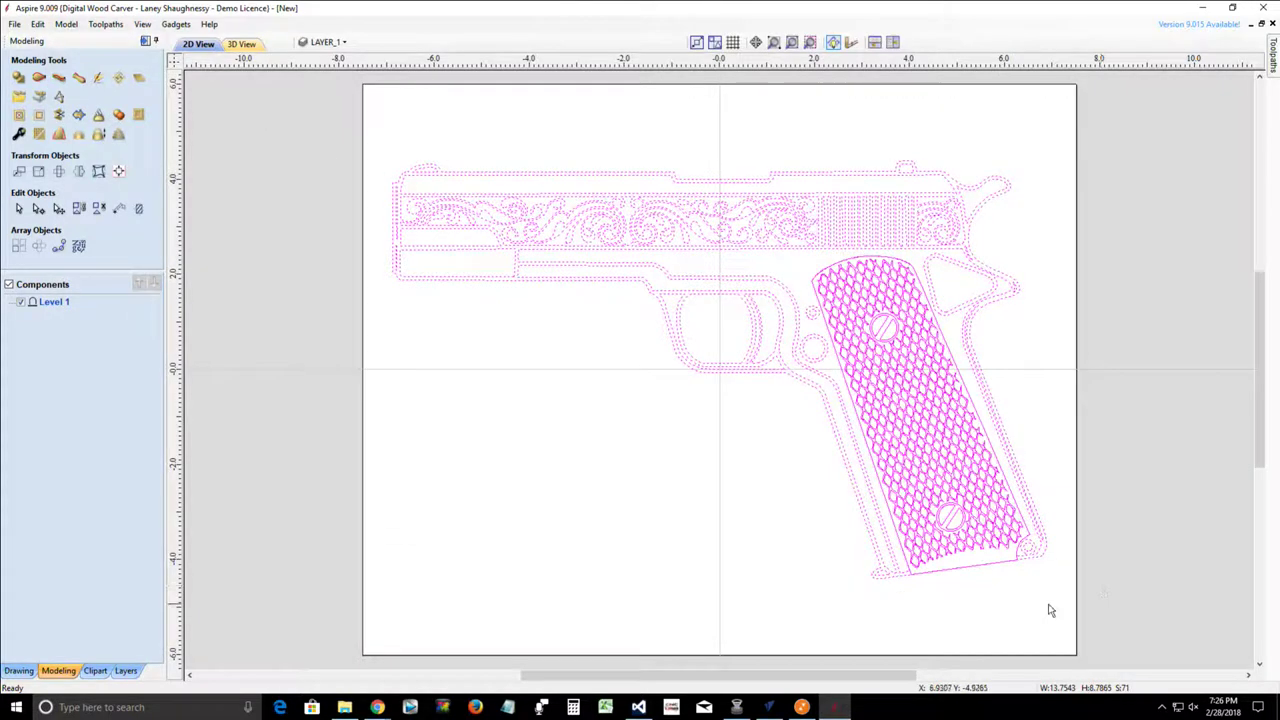
pyautogui.click(145, 40)
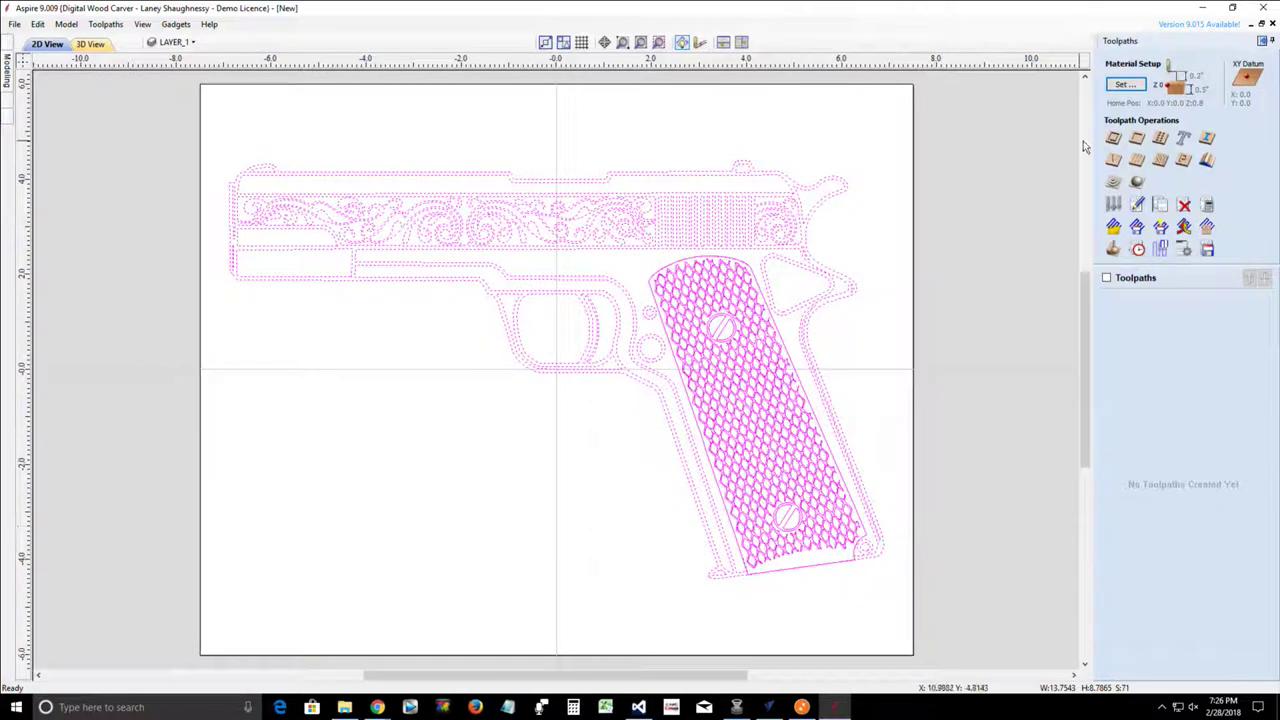
pyautogui.click(1113, 160)
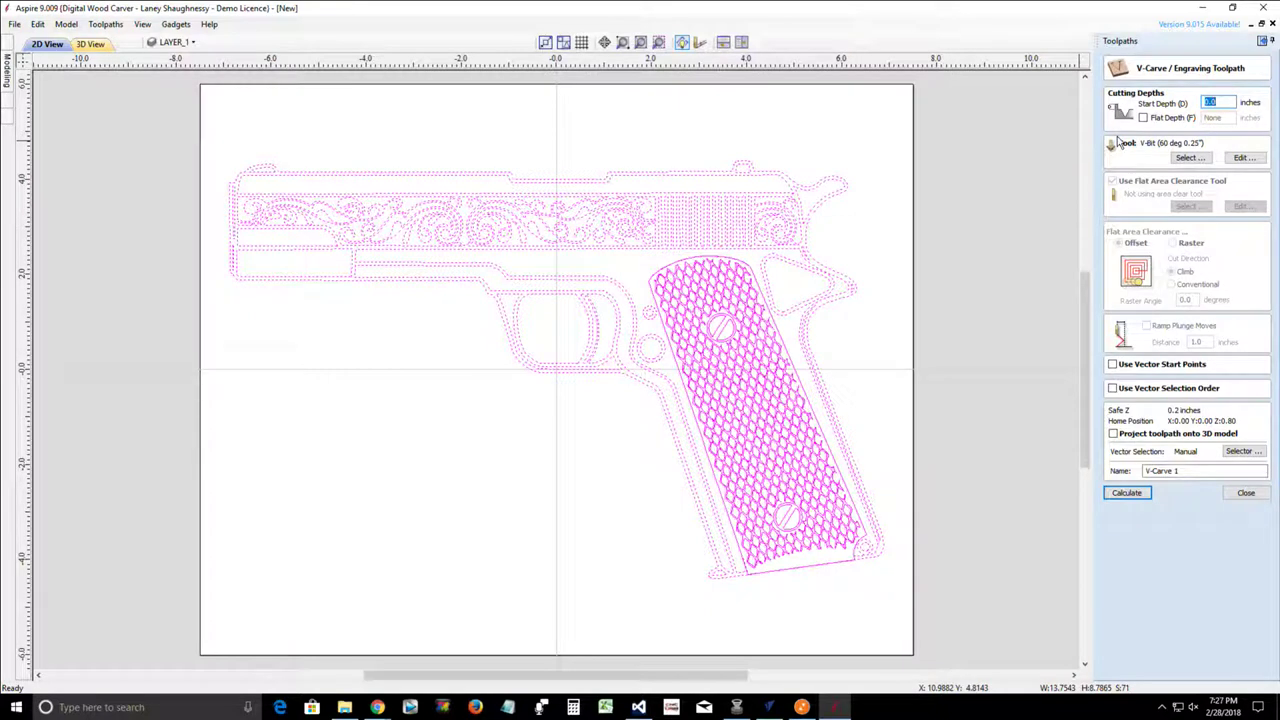
pyautogui.click(1143, 118)
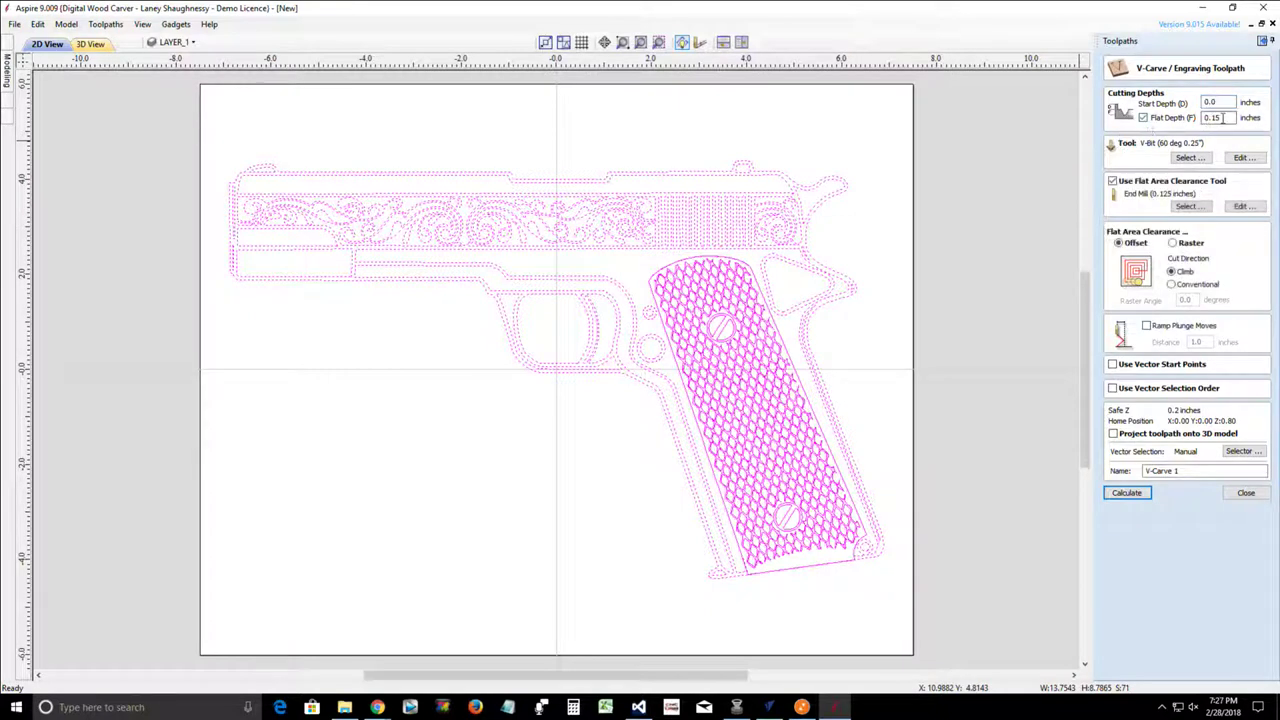
pyautogui.doubleClick(1212, 119)
pyautogui.write('0.125')
pyautogui.click(1123, 493)
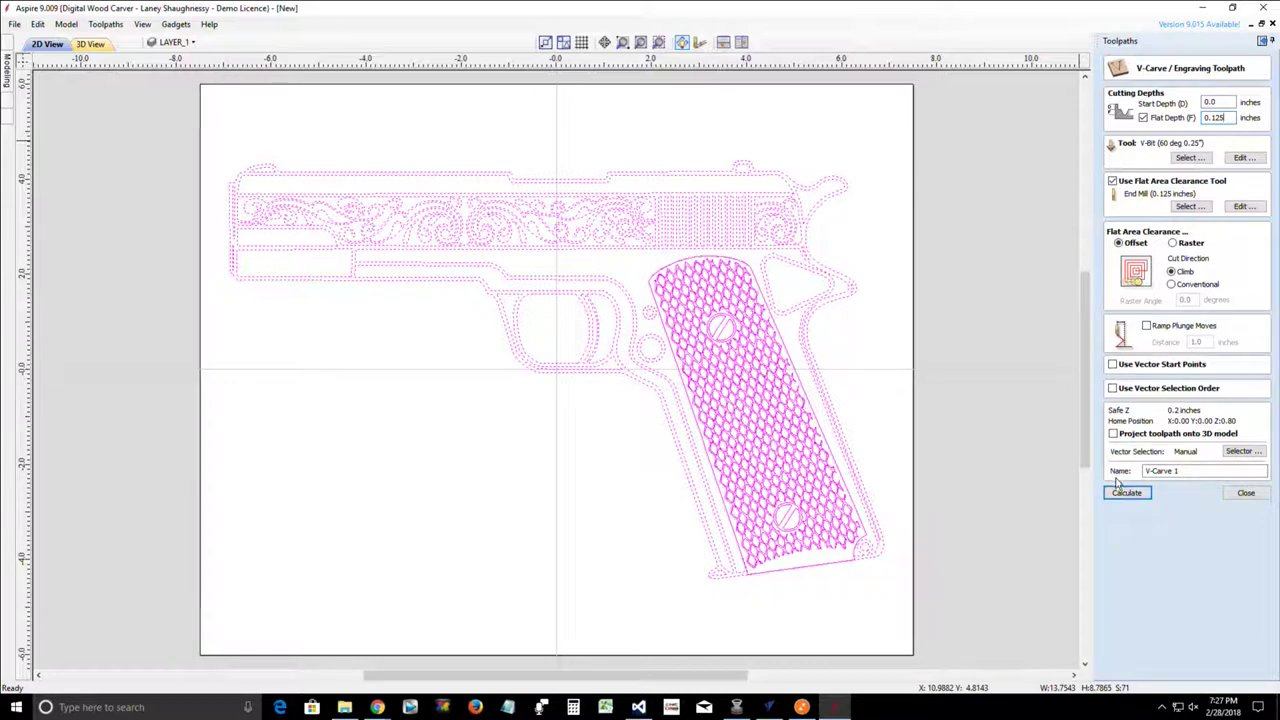
pyautogui.click(1124, 494)
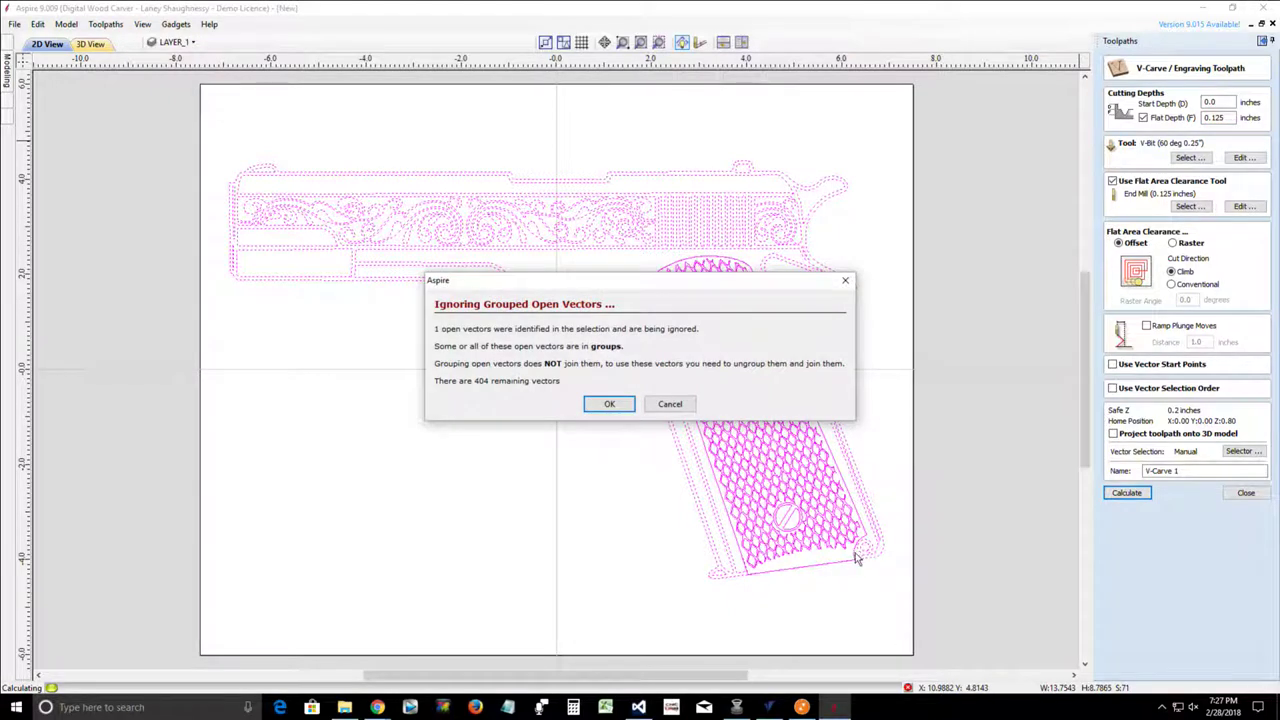
# Accept ignoring the grouped open vector so both V-Carve toolpaths finish, then return to 2D View.
pyautogui.click(610, 405)
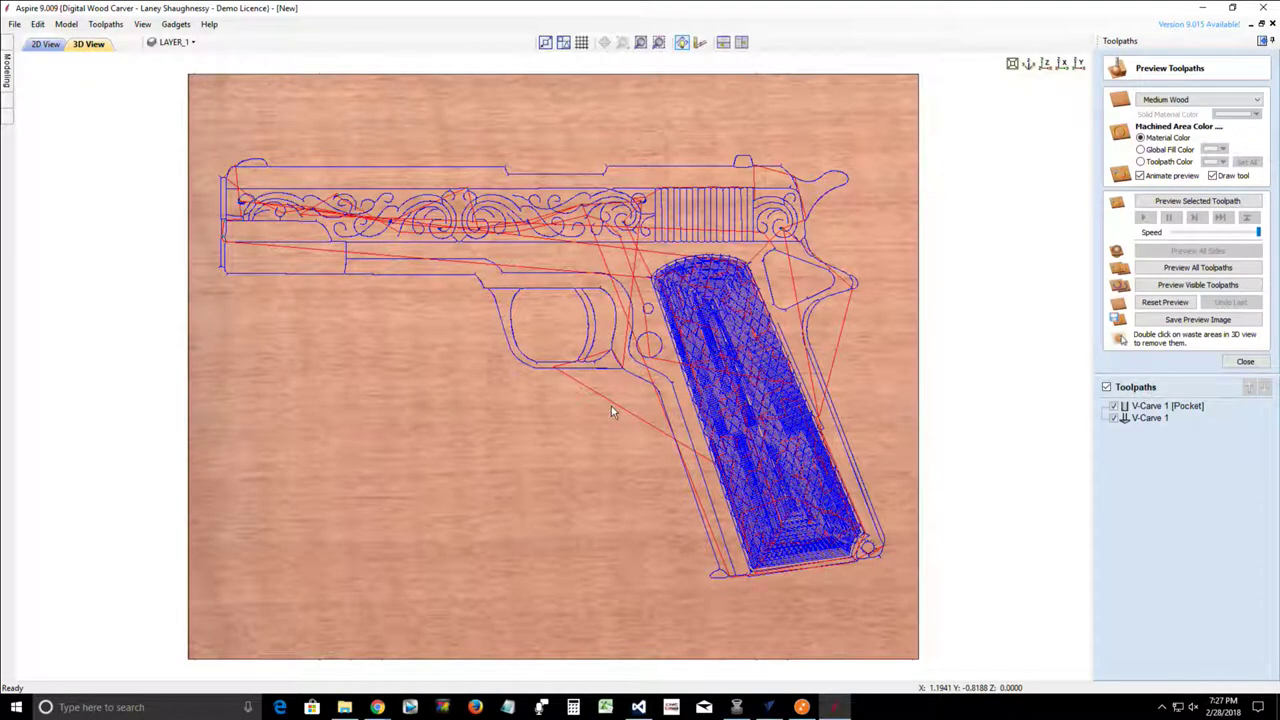
pyautogui.click(47, 45)
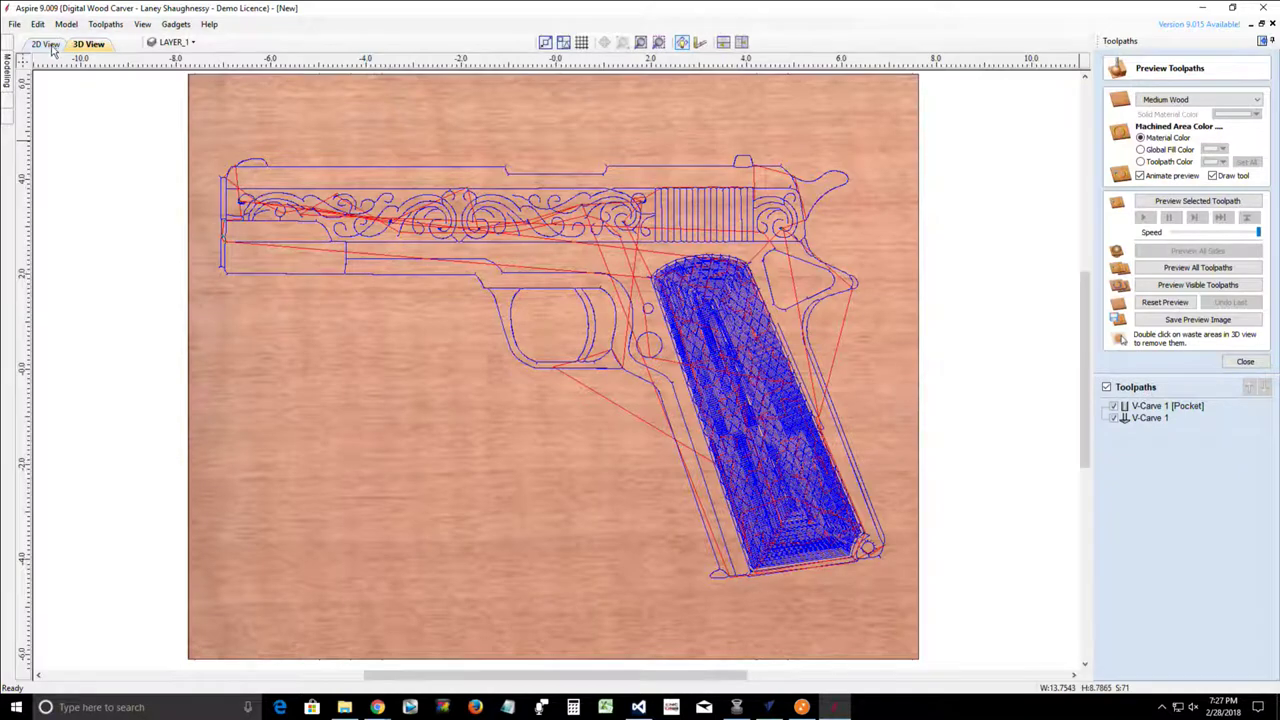
# Hide the toolpath previews and check the drawing for open vectors, finding none.
pyautogui.click(1106, 387)
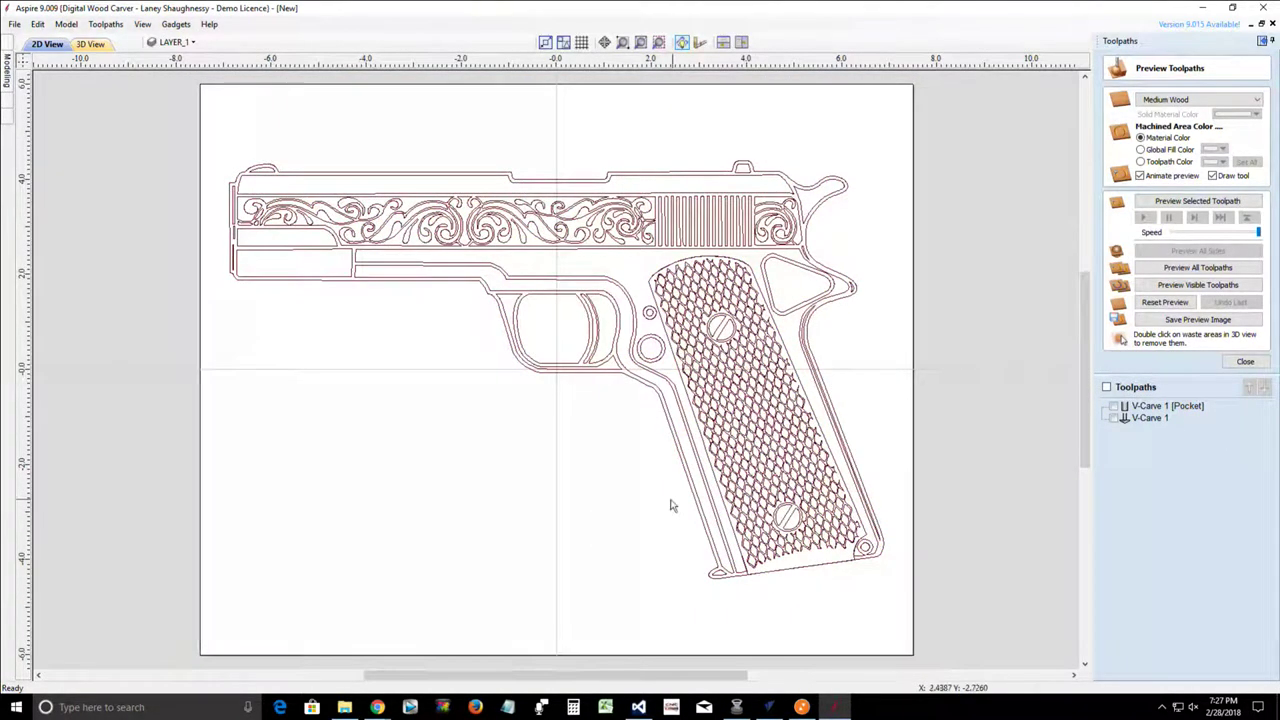
pyautogui.scroll(1, 651, 490)
pyautogui.rightClick(643, 447)
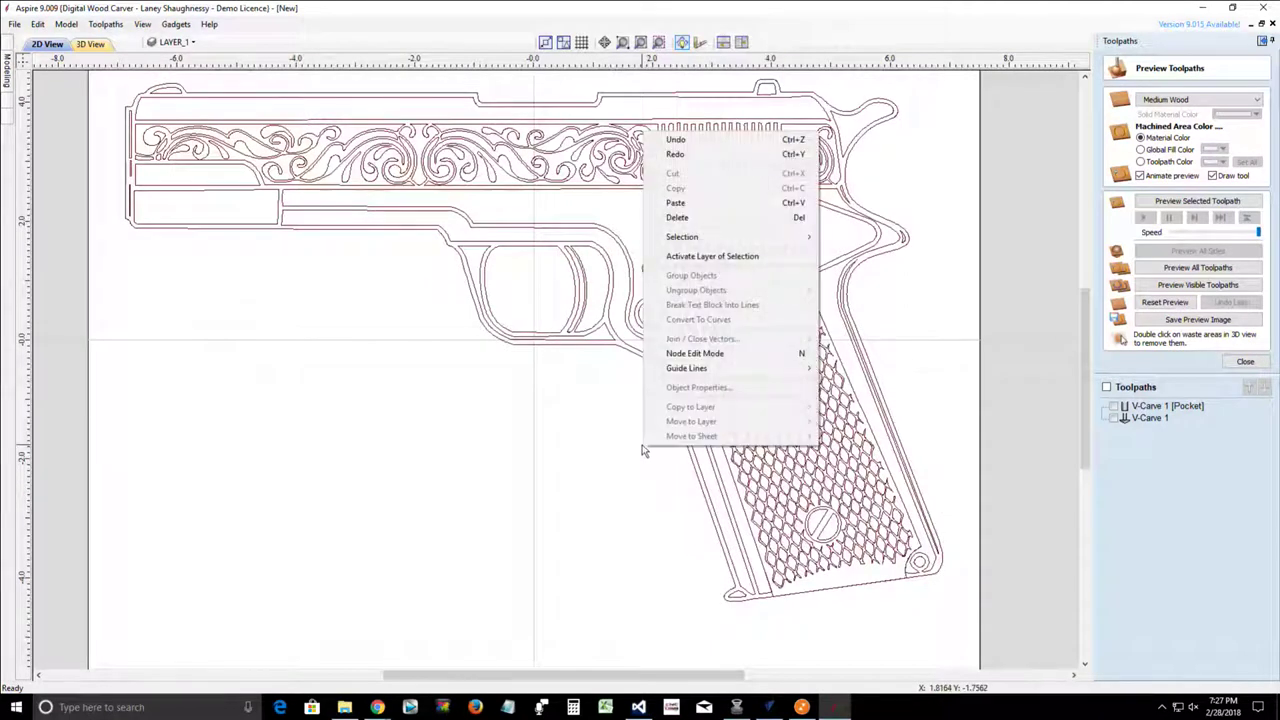
pyautogui.moveTo(740, 237)
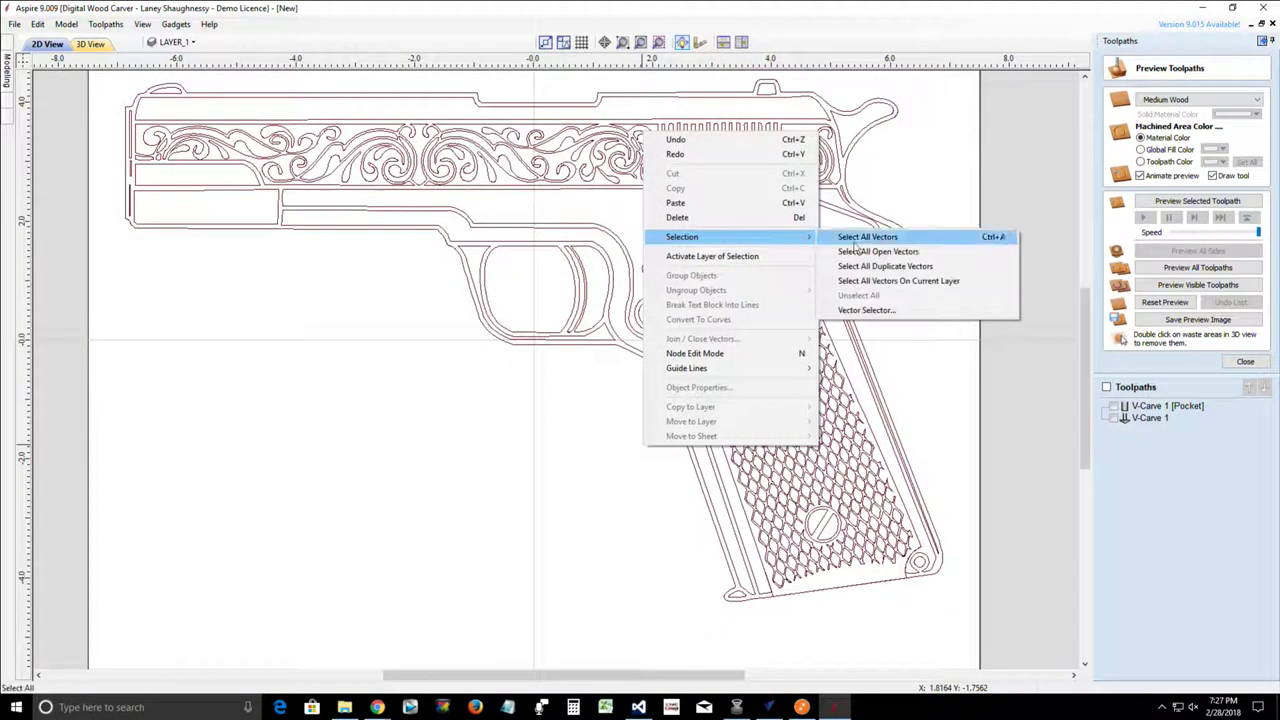
pyautogui.click(858, 251)
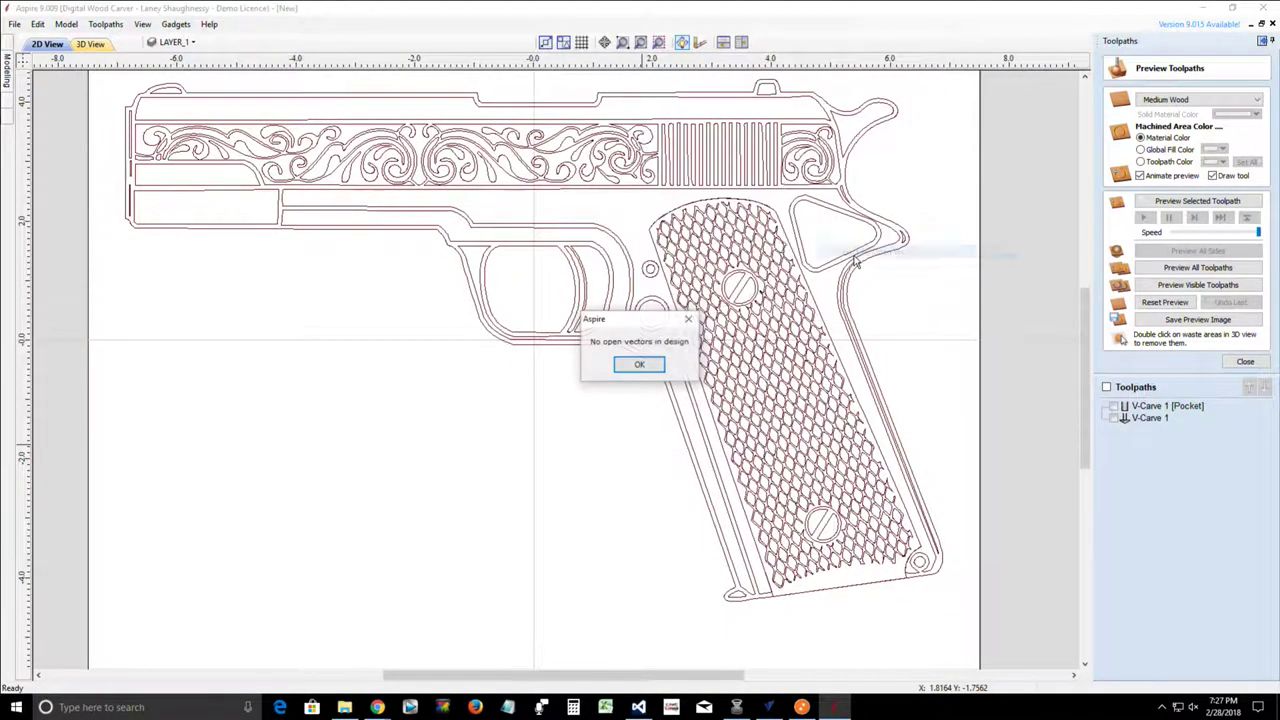
pyautogui.click(650, 369)
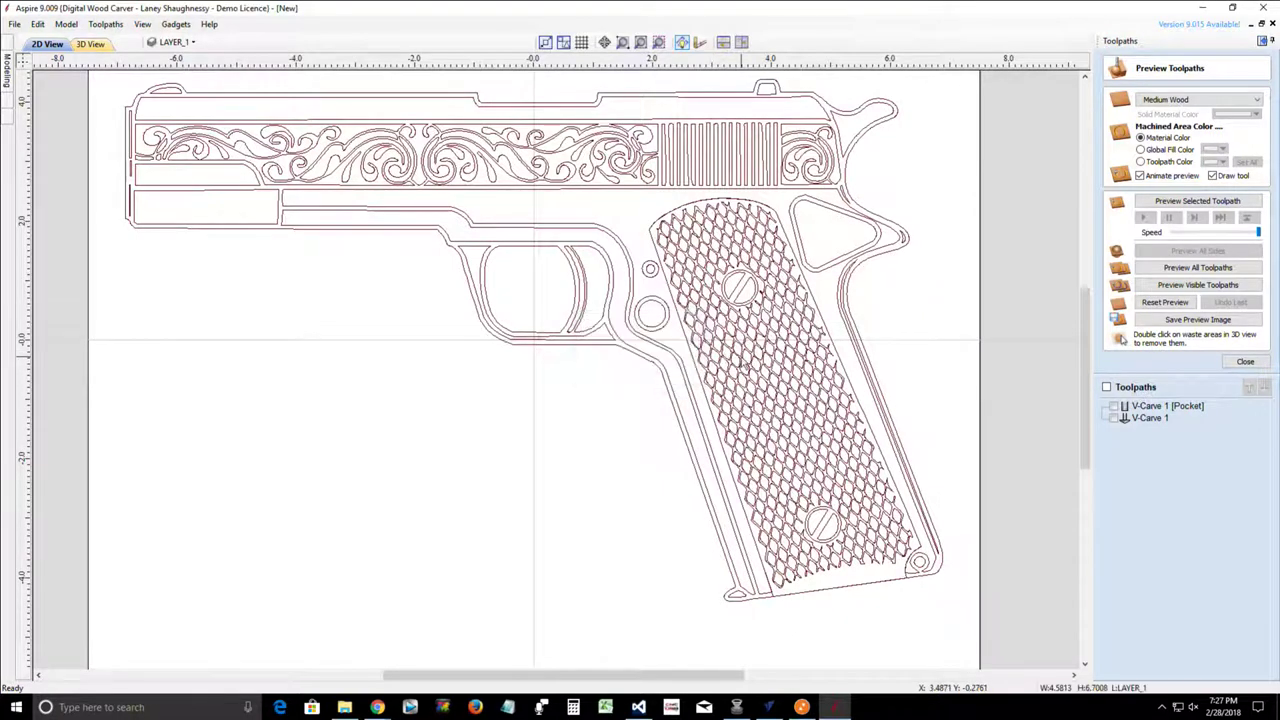
# Select all 71 vectors of the pistol drawing with Ctrl+A.
pyautogui.click(733, 368)
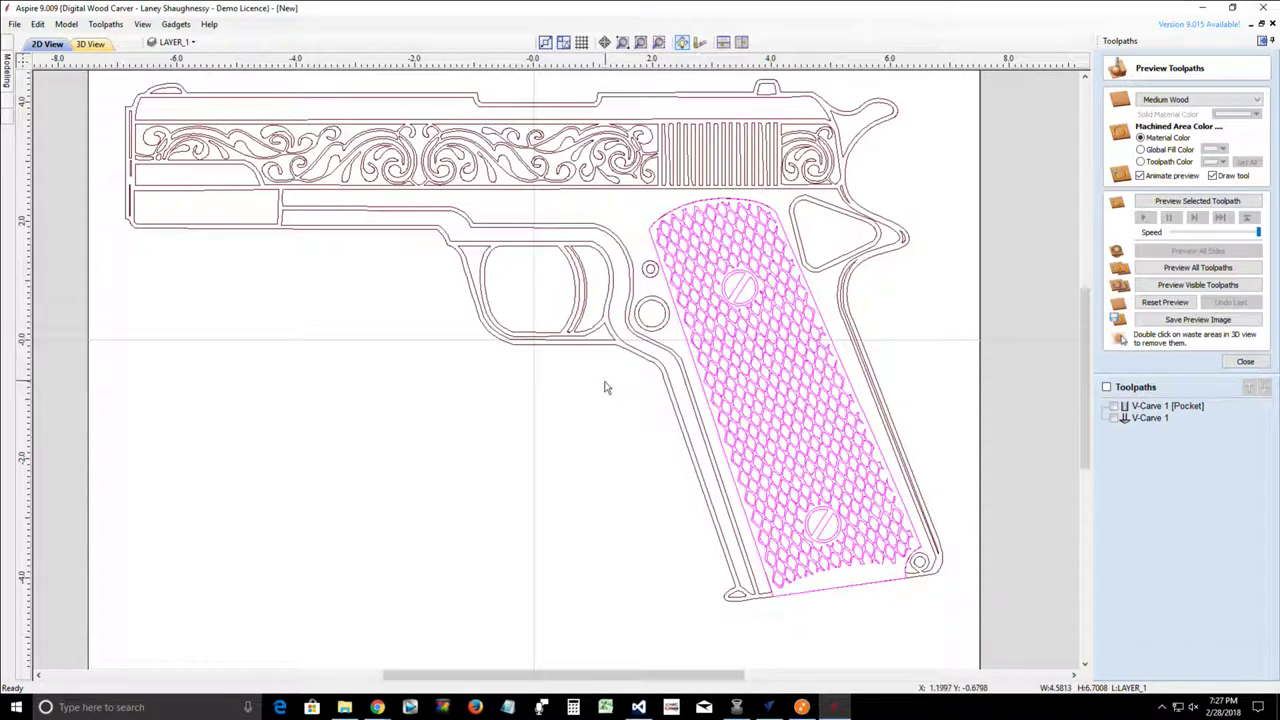
pyautogui.scroll(-2, 603, 386)
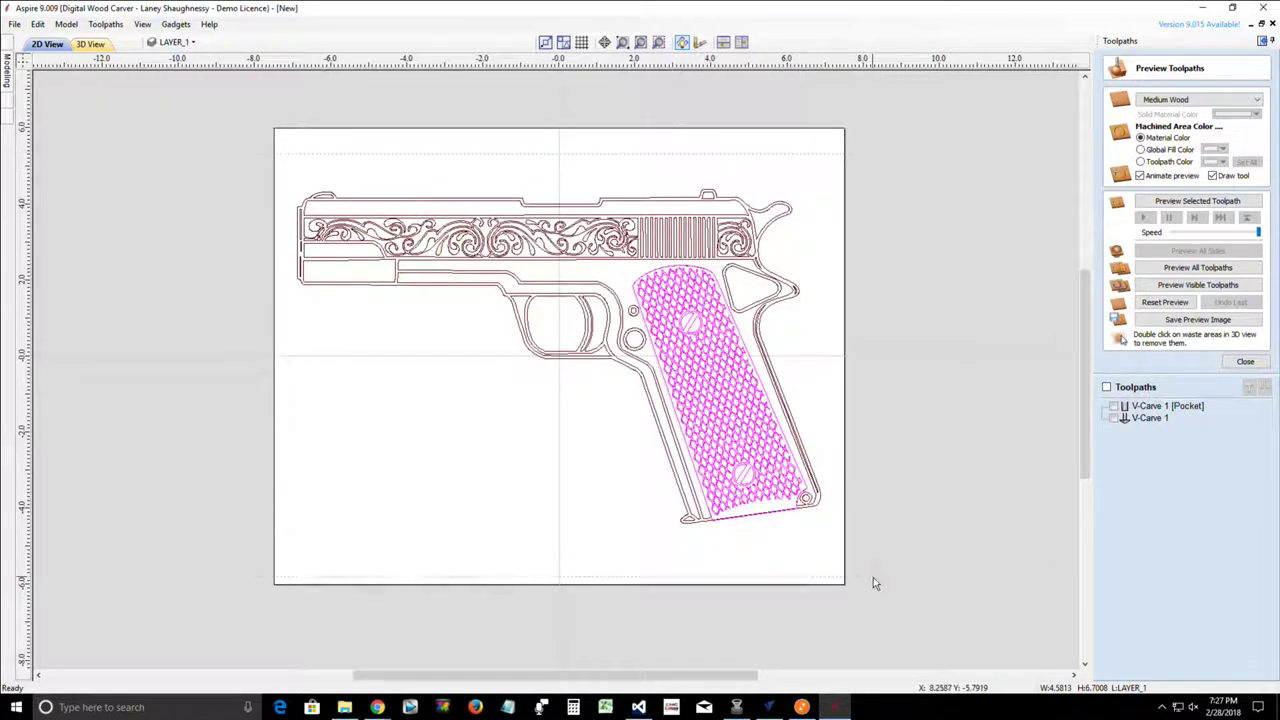
pyautogui.hotkey('ctrl', 'a')
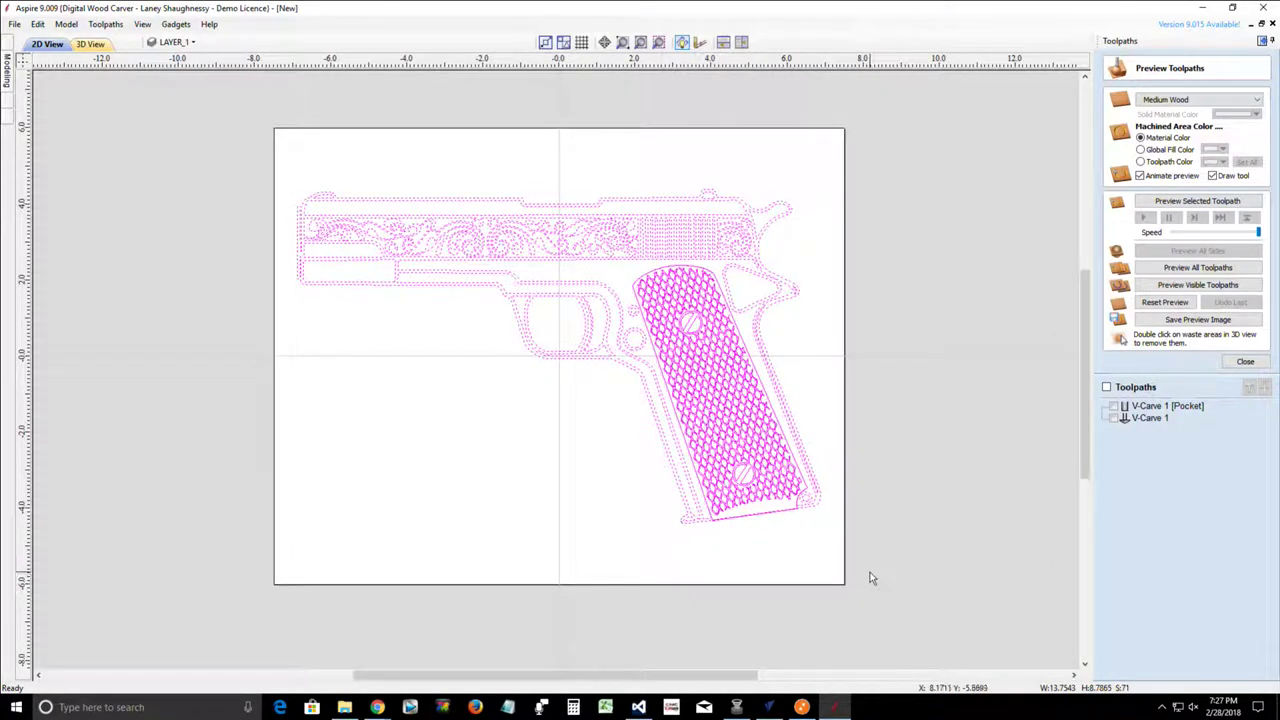
# Deselect everything, then select all open vectors in the pistol drawing.
pyautogui.click(600, 457)
pyautogui.rightClick(600, 460)
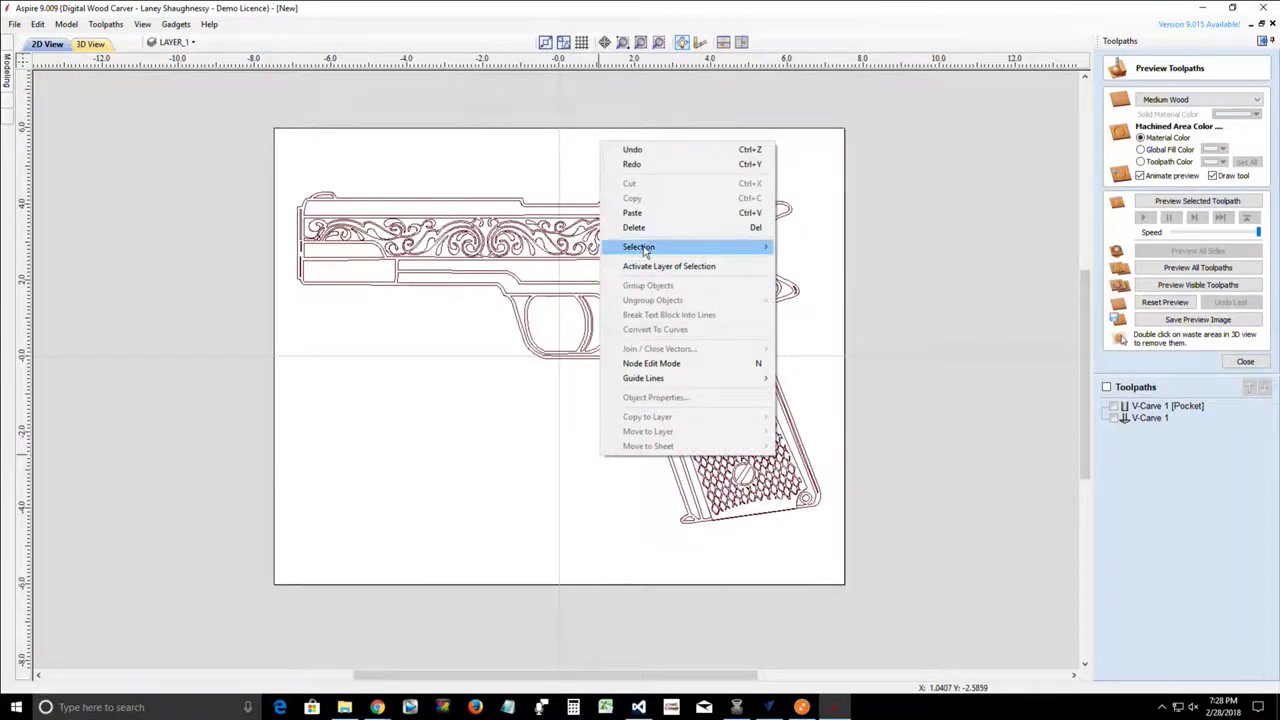
pyautogui.moveTo(640, 246)
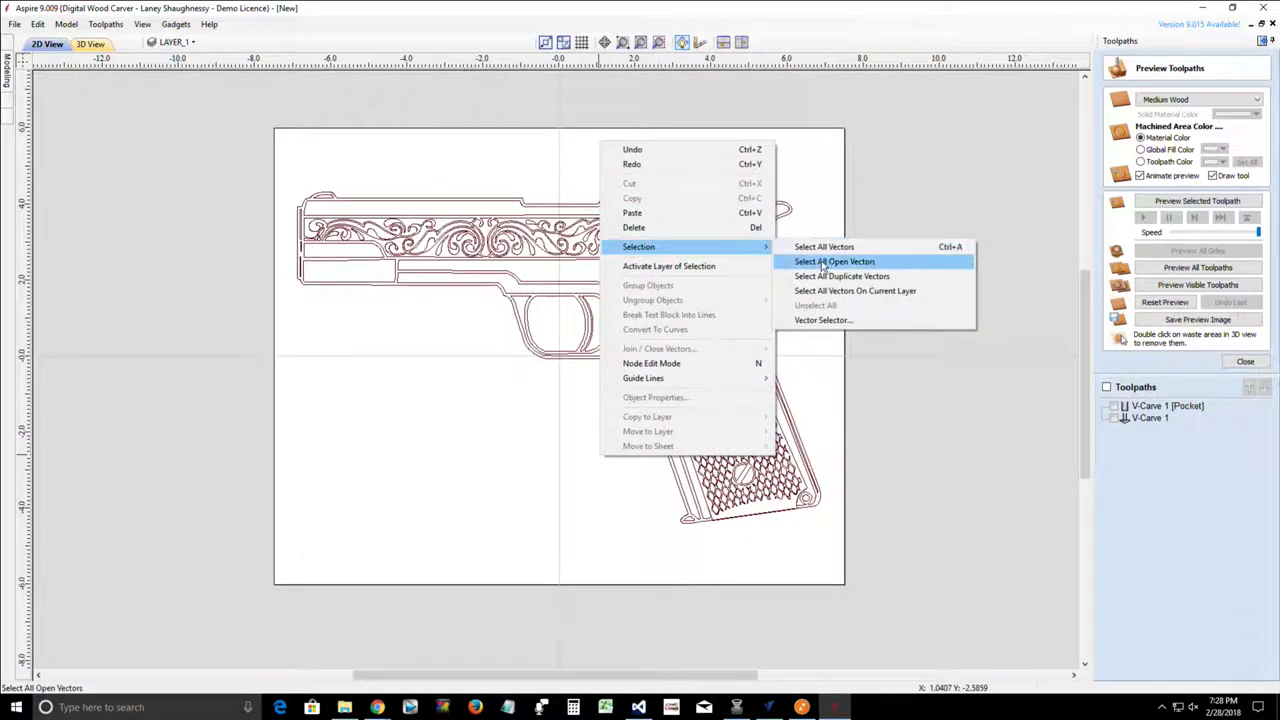
pyautogui.click(826, 262)
pyautogui.scroll(5, 829, 515)
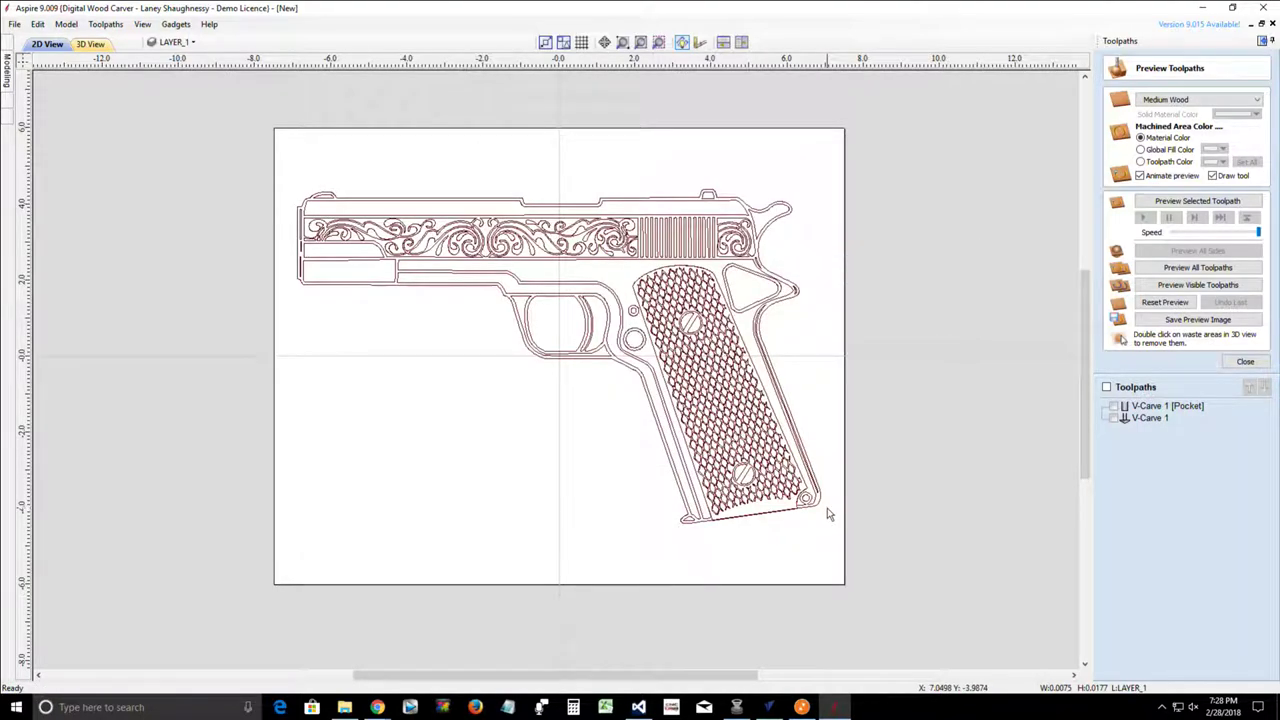
pyautogui.scroll(5, 829, 536)
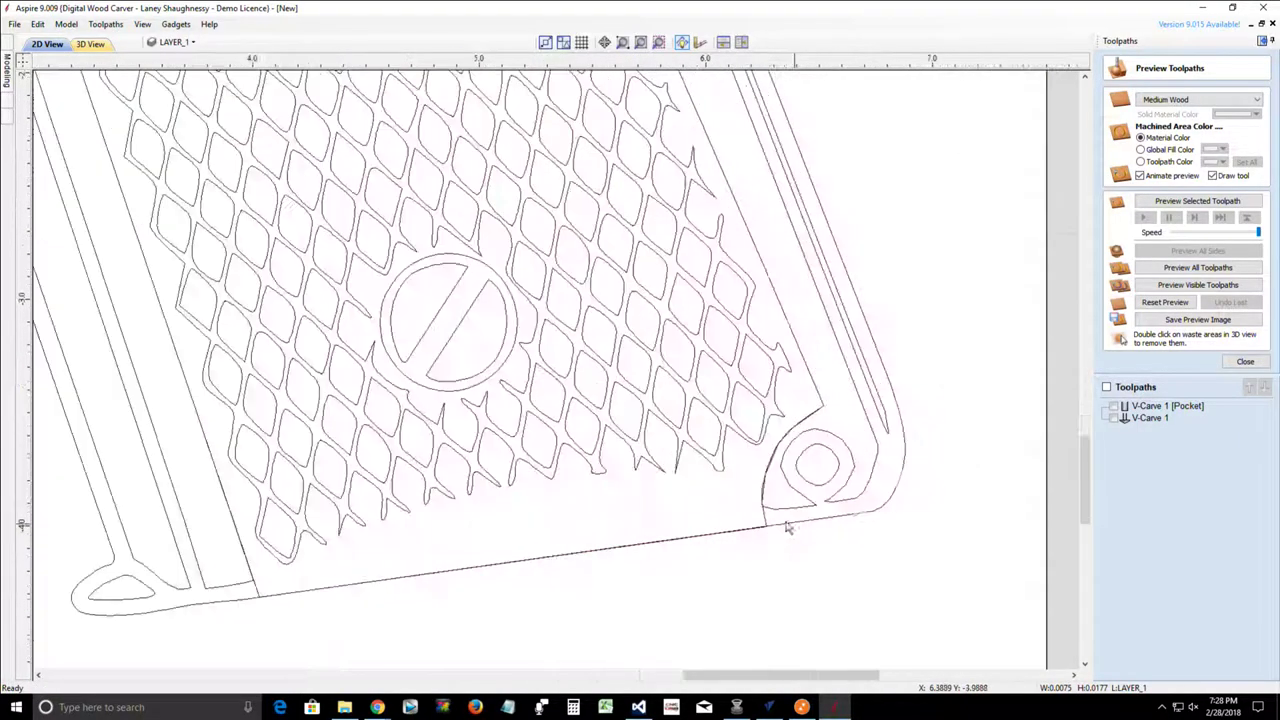
pyautogui.scroll(4, 756, 509)
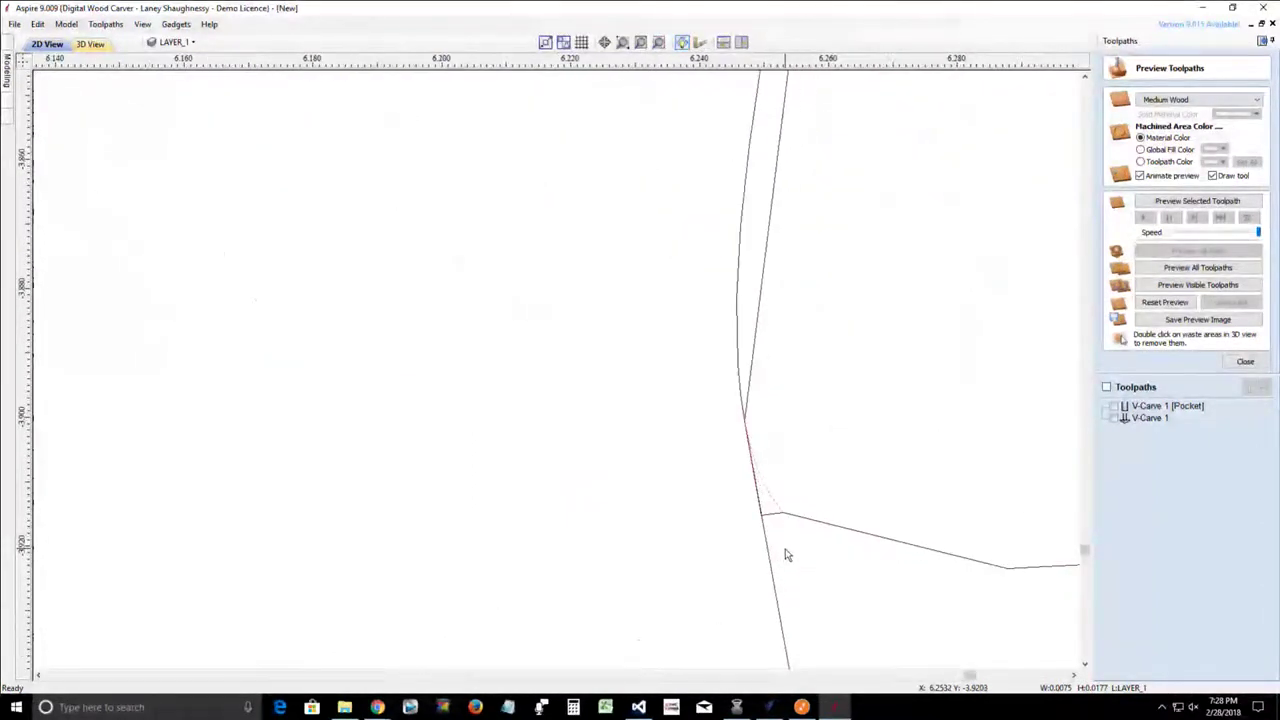
pyautogui.scroll(1, 785, 555)
pyautogui.scroll(-6, 785, 555)
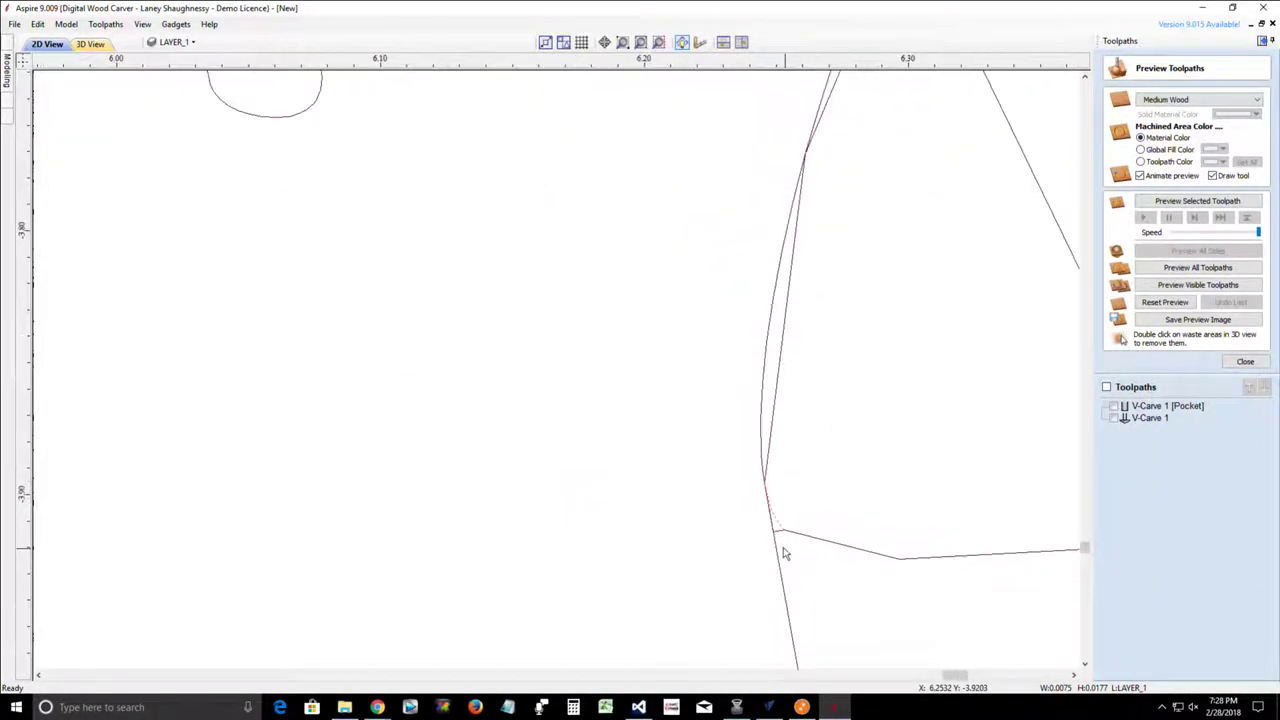
pyautogui.scroll(-8, 780, 550)
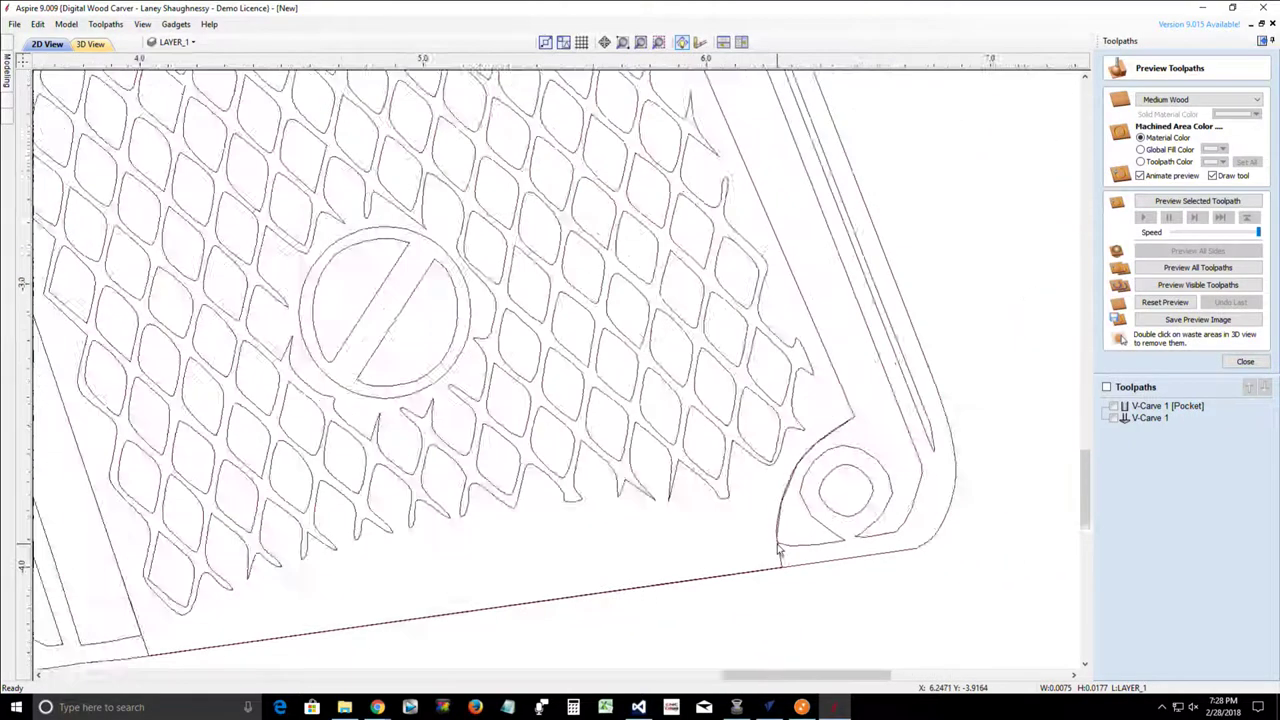
pyautogui.scroll(-8, 778, 550)
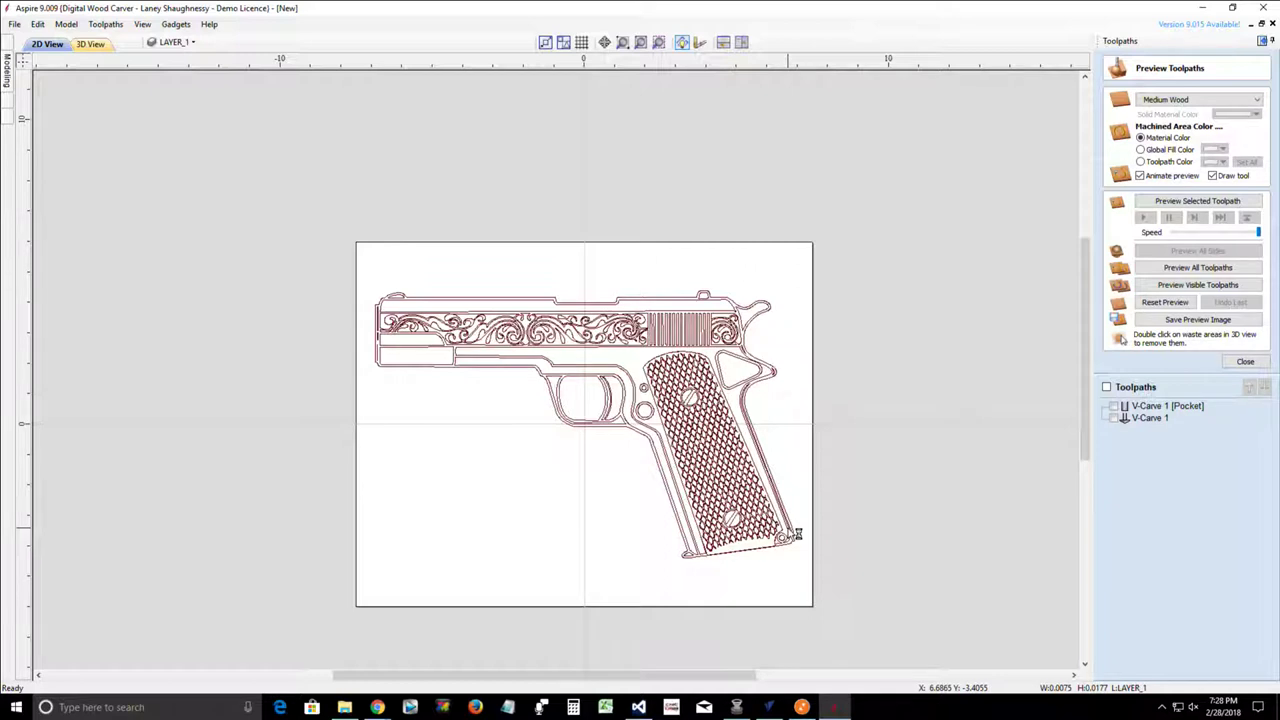
# Zoom to the open vector at the grip's bottom edge and select the small ring's outline.
pyautogui.click(658, 43)
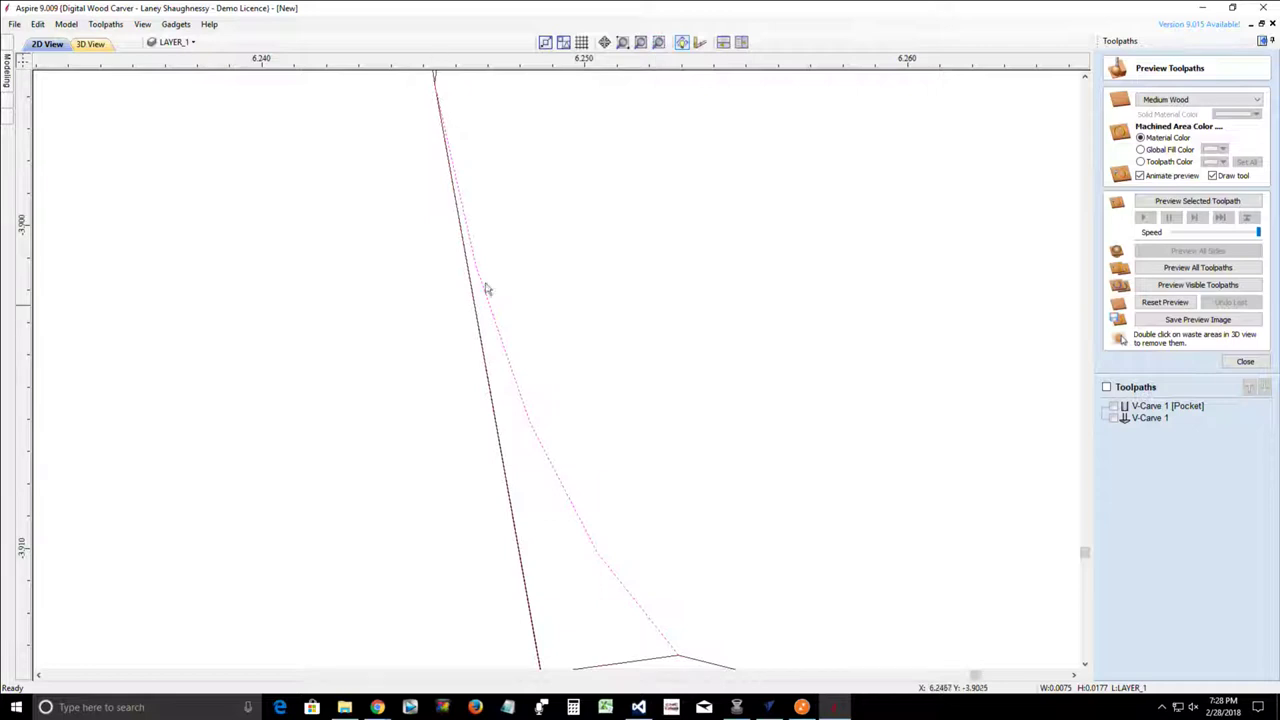
pyautogui.scroll(-2, 500, 408)
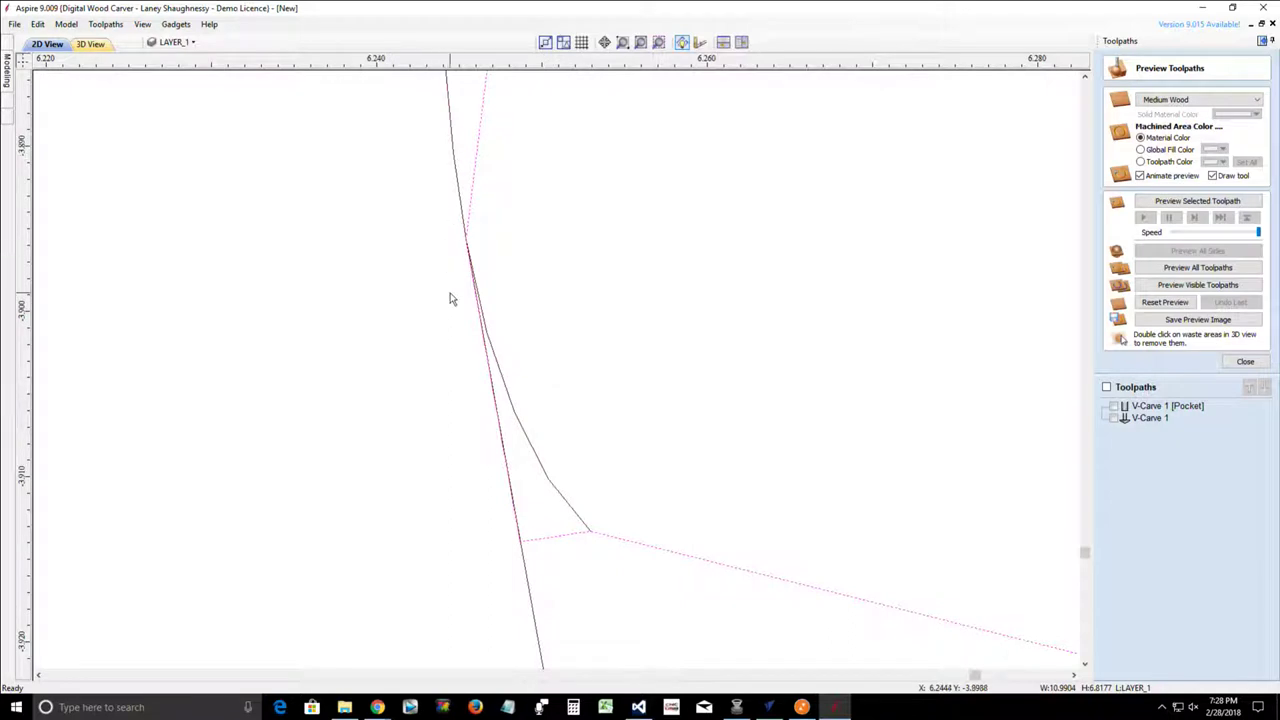
pyautogui.scroll(-5, 450, 298)
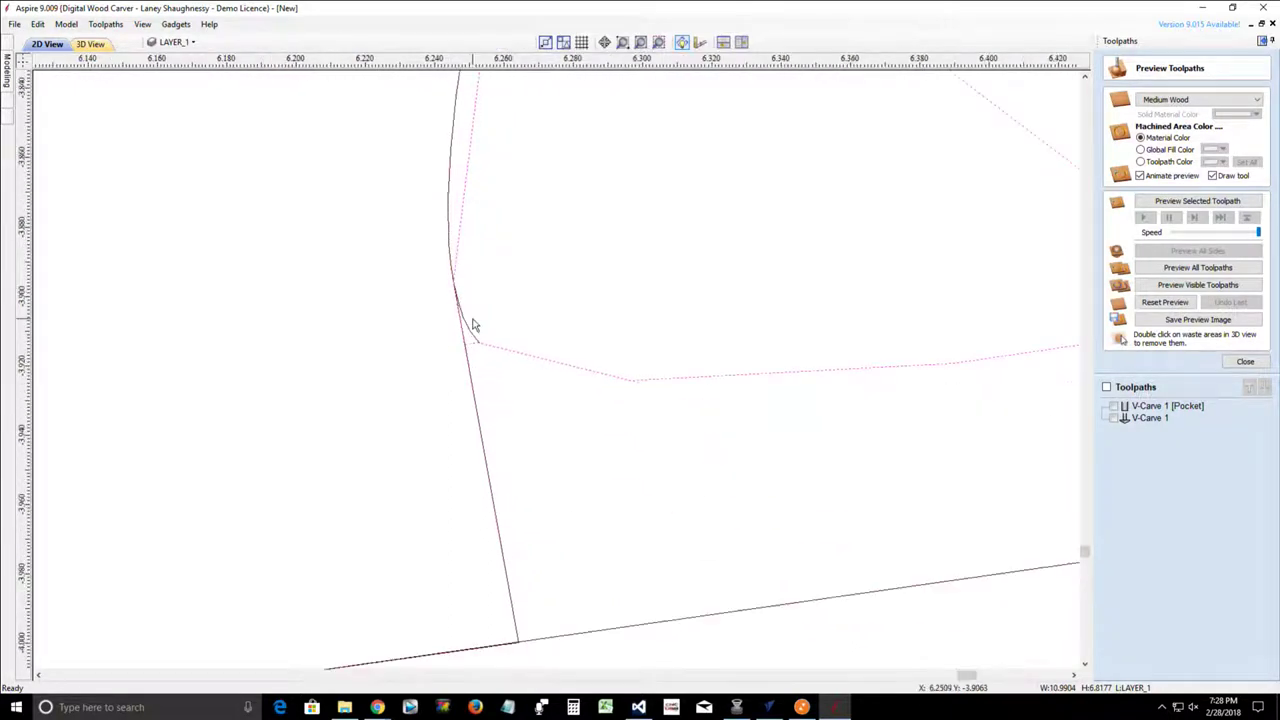
pyautogui.click(467, 330)
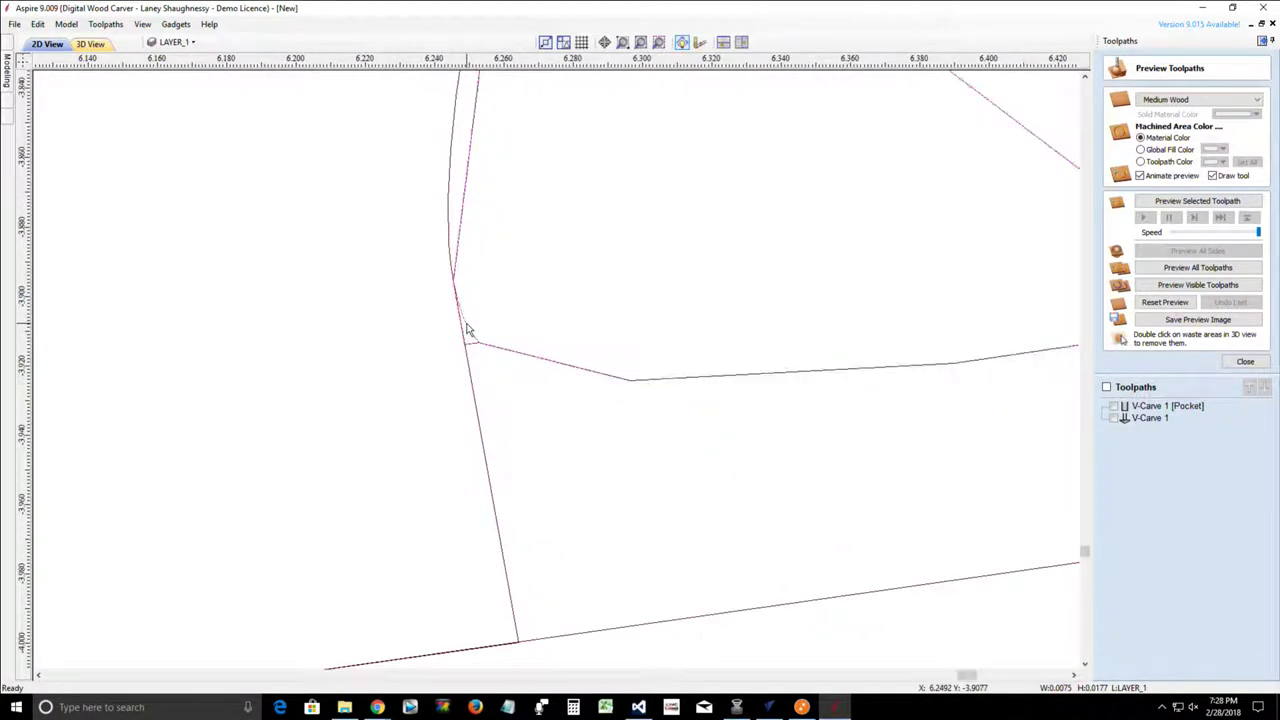
pyautogui.scroll(-3, 467, 330)
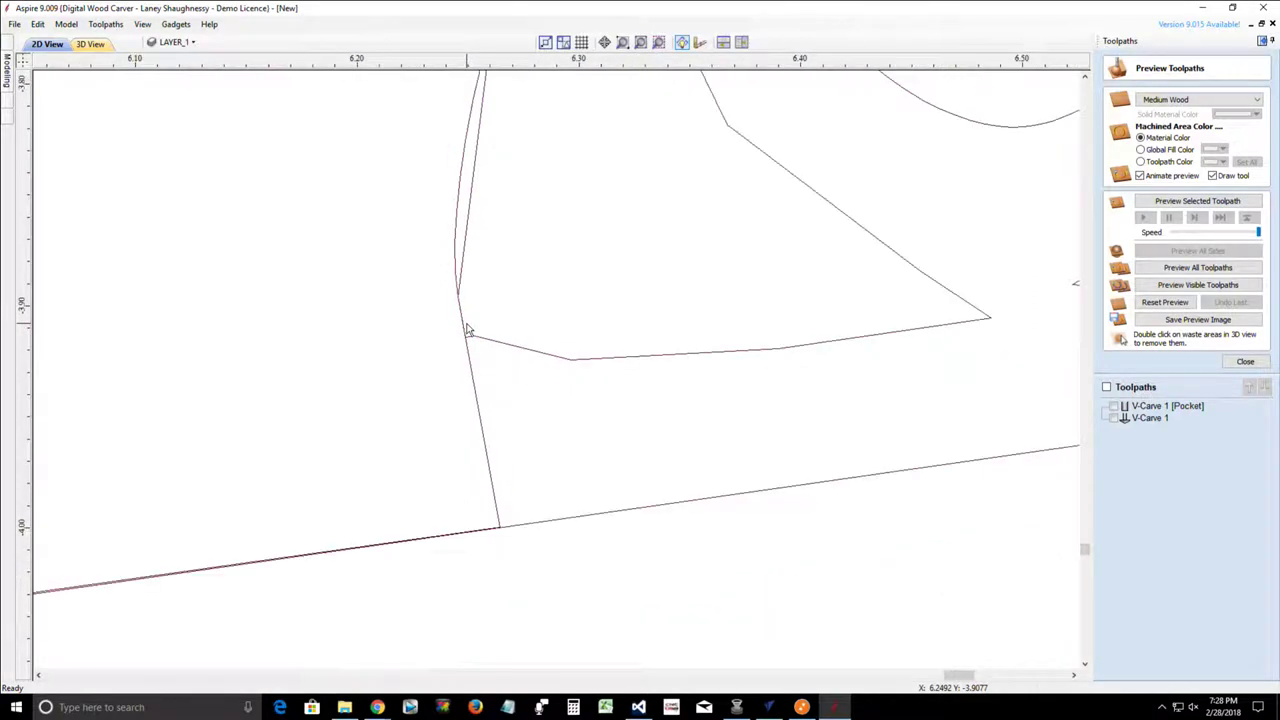
pyautogui.scroll(-4, 467, 330)
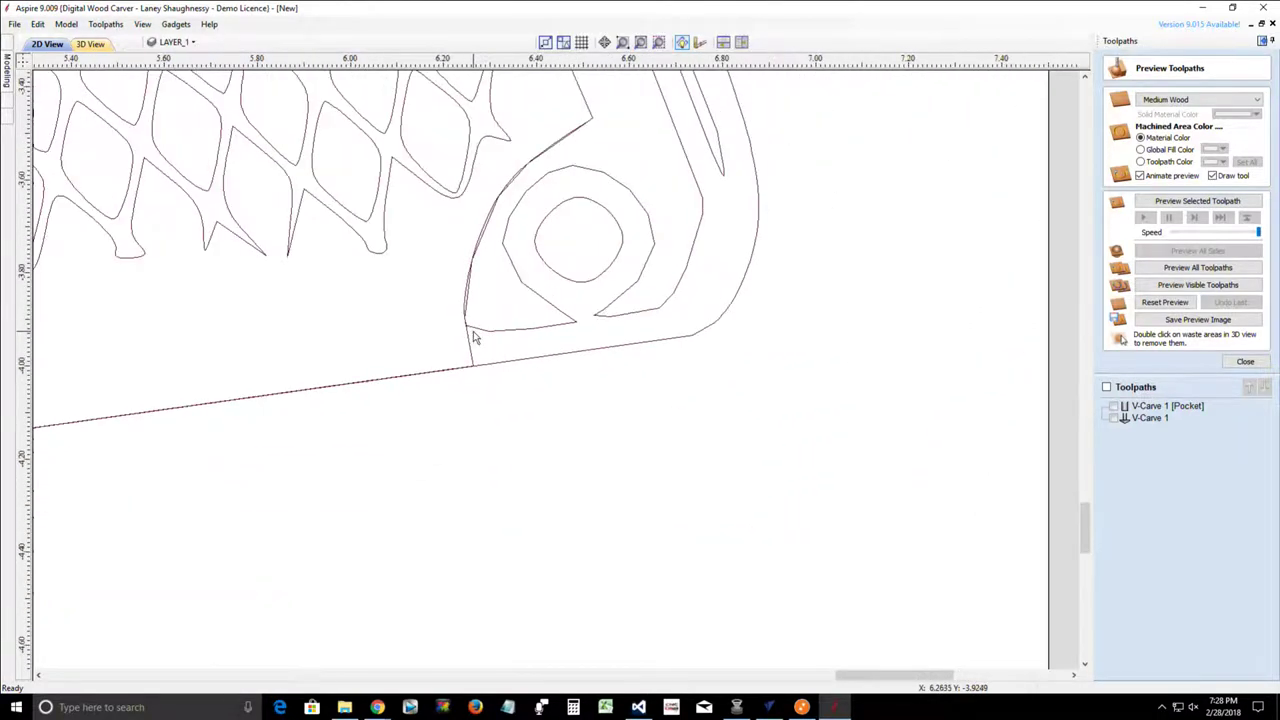
pyautogui.click(475, 331)
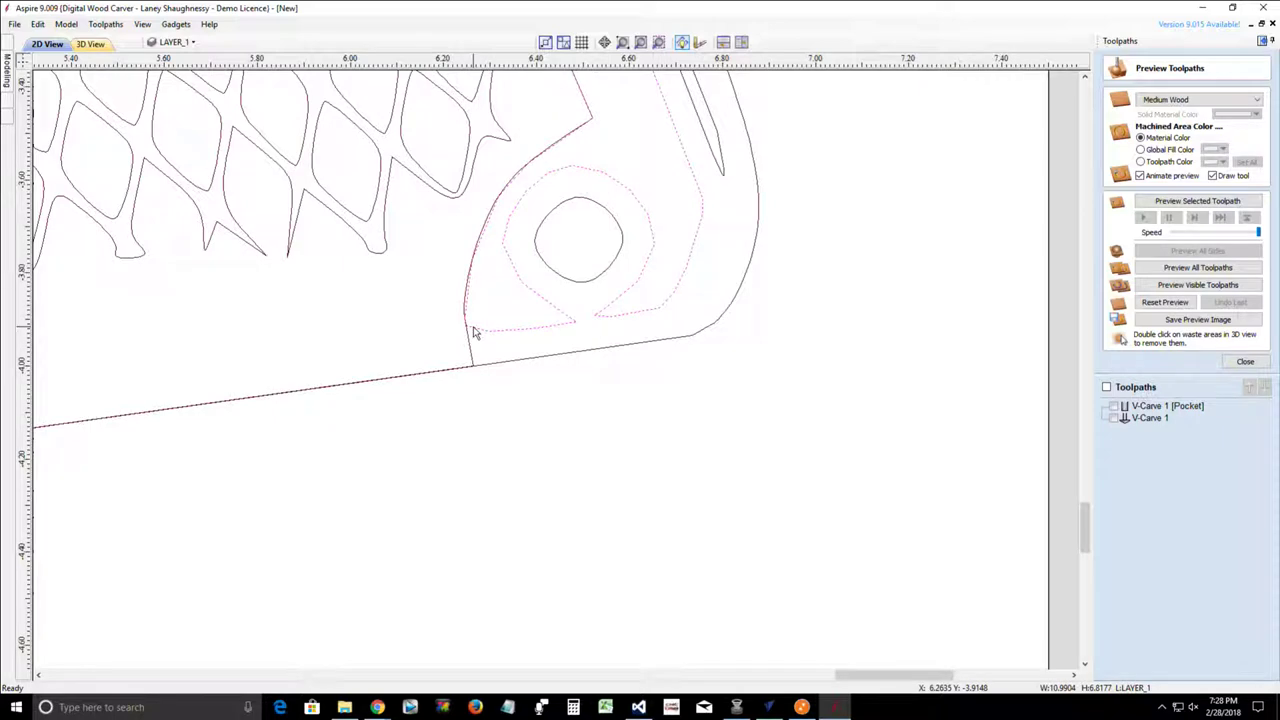
pyautogui.scroll(-8, 474, 331)
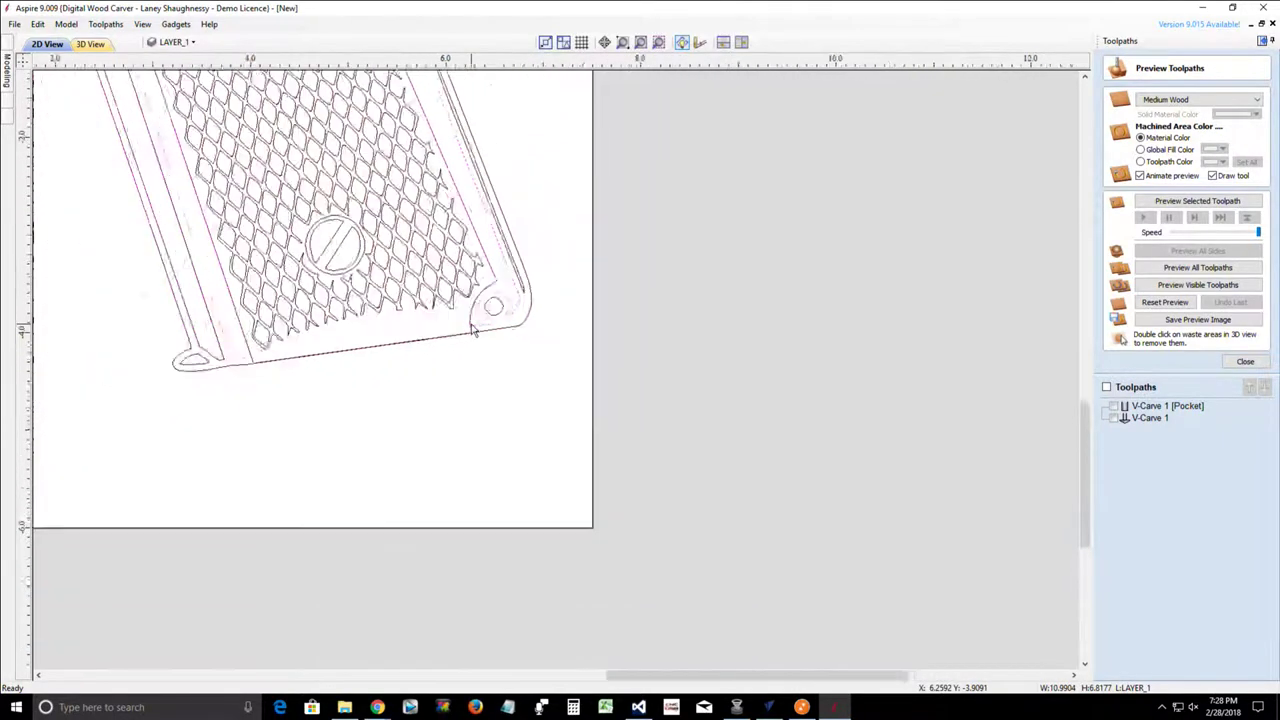
pyautogui.scroll(-6, 474, 331)
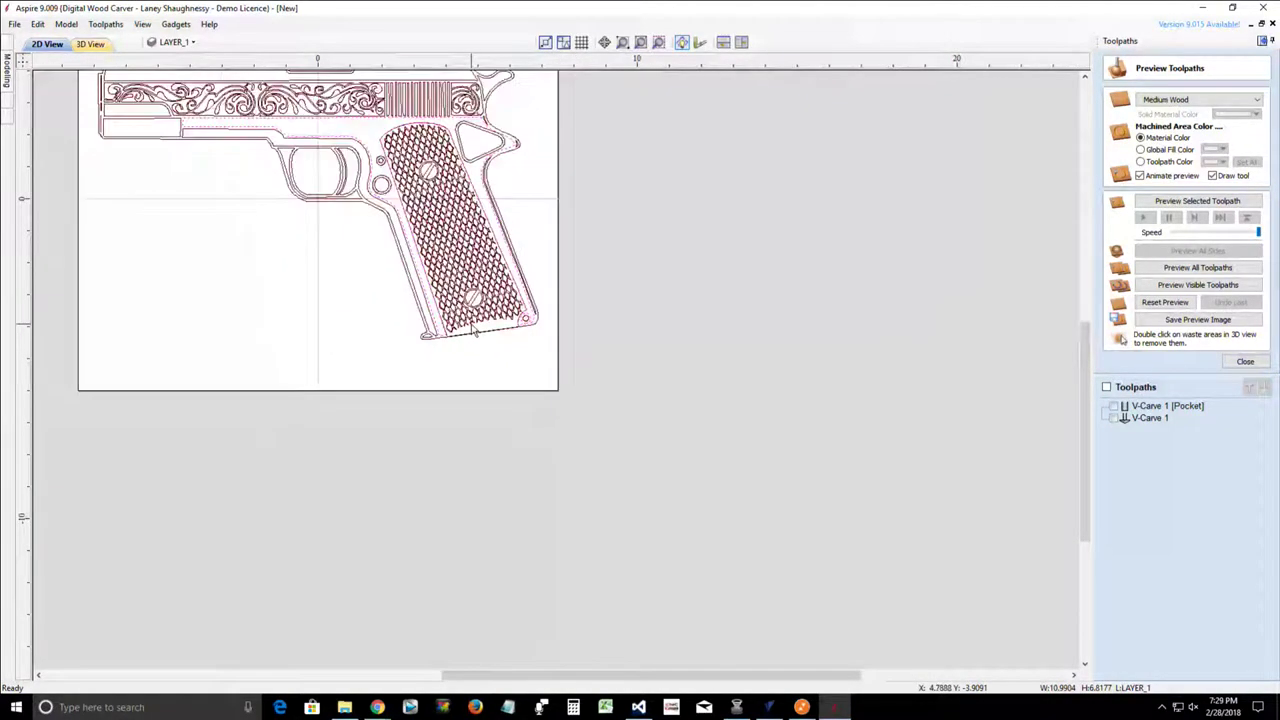
pyautogui.scroll(4, 410, 147)
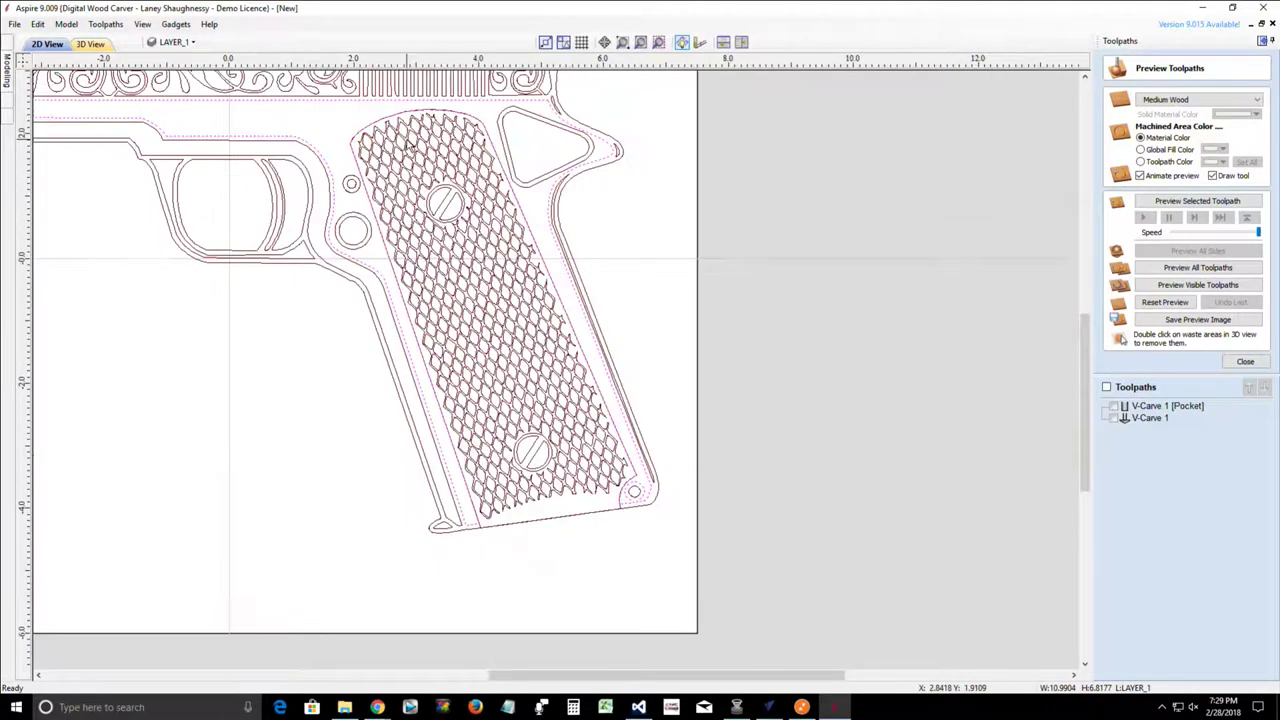
pyautogui.scroll(-5, 410, 148)
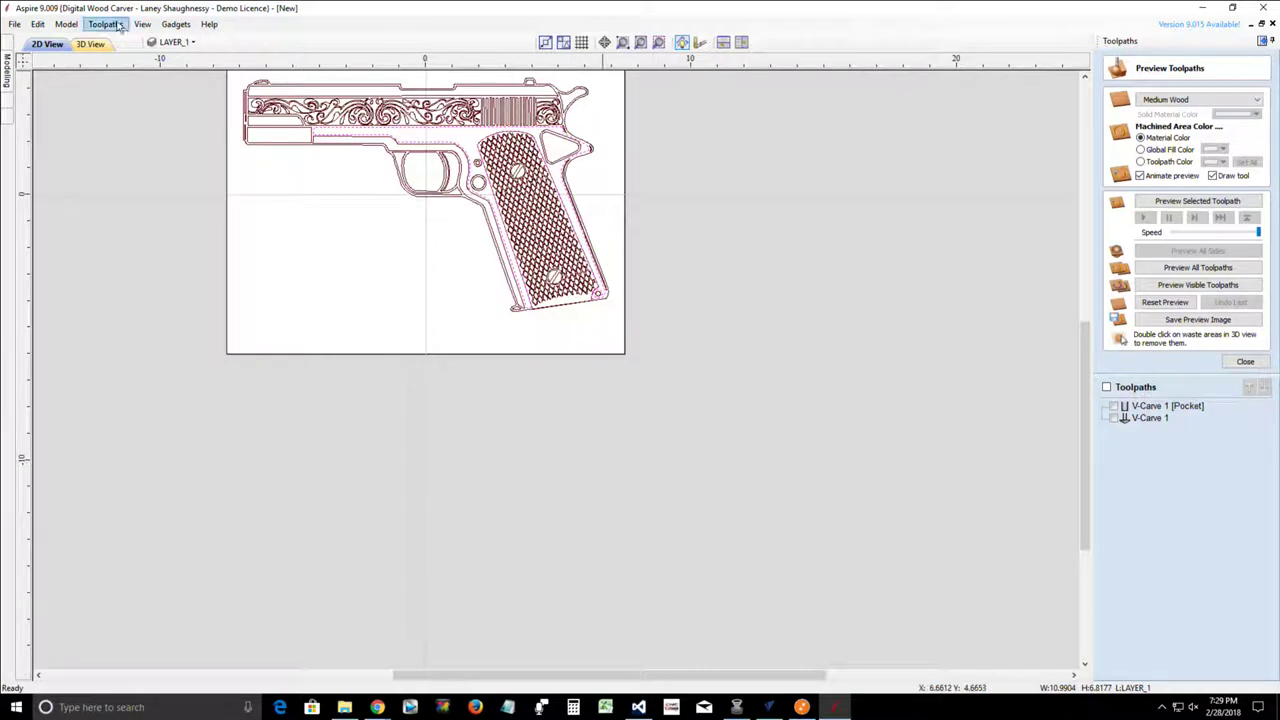
# Preview V-Carve 1 and V-Carve 1 [Pocket] in 3D, then return to the 2D drawing.
pyautogui.click(92, 44)
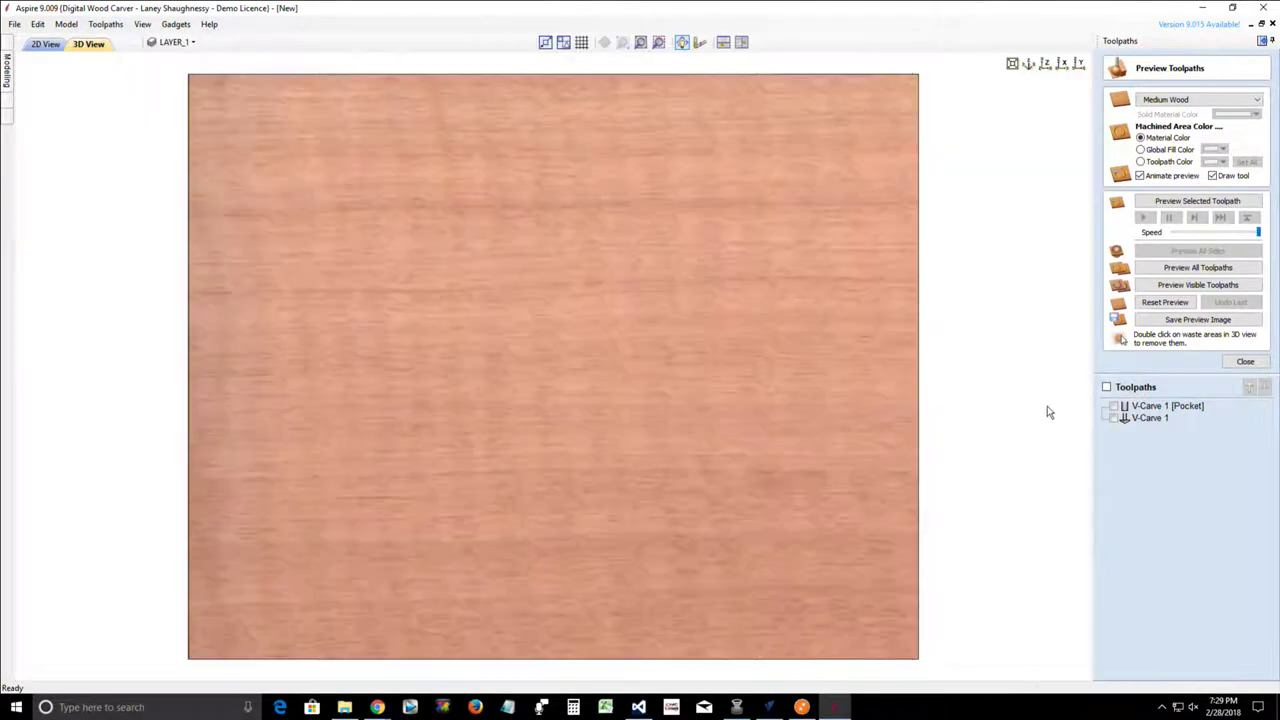
pyautogui.click(1114, 407)
pyautogui.click(1114, 418)
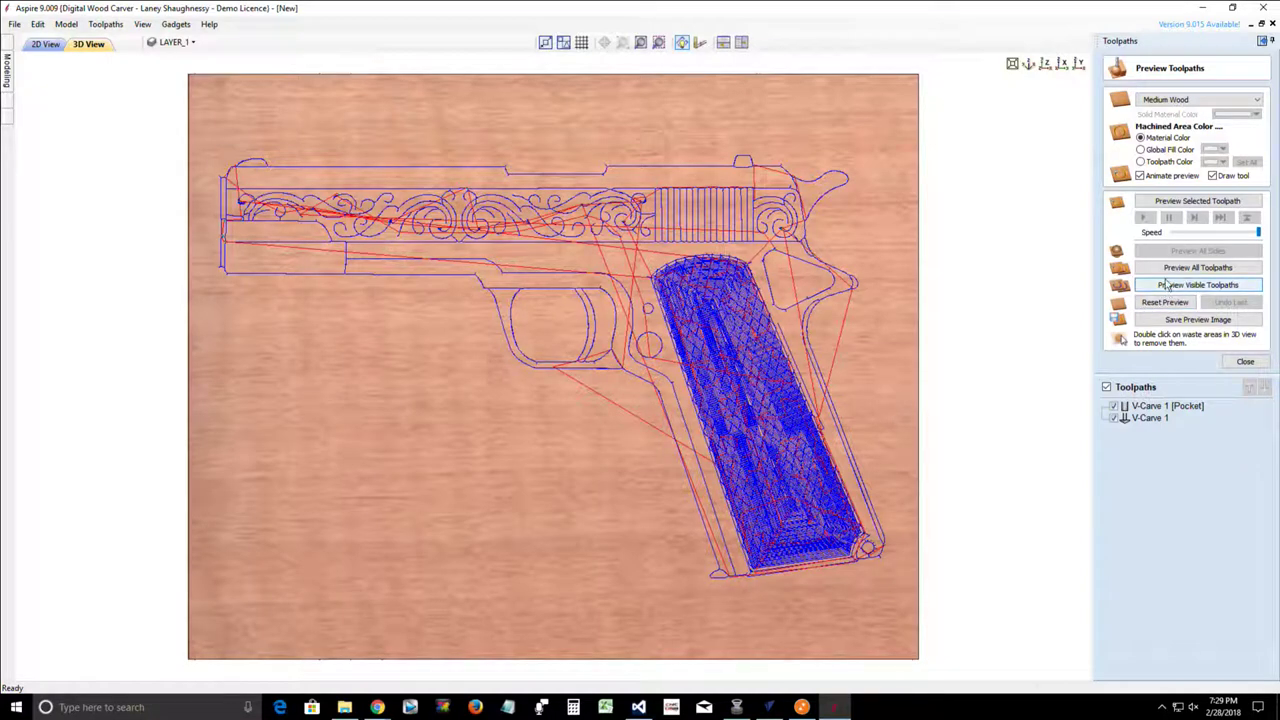
pyautogui.click(1167, 285)
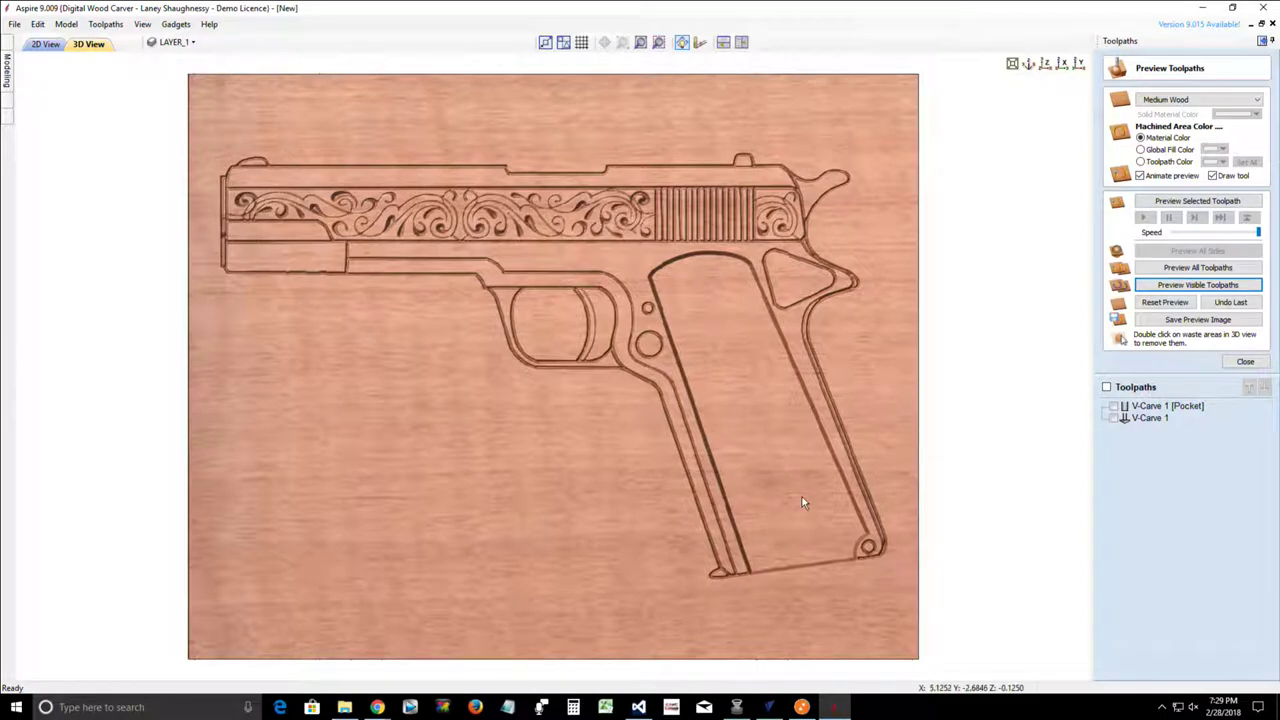
pyautogui.click(45, 44)
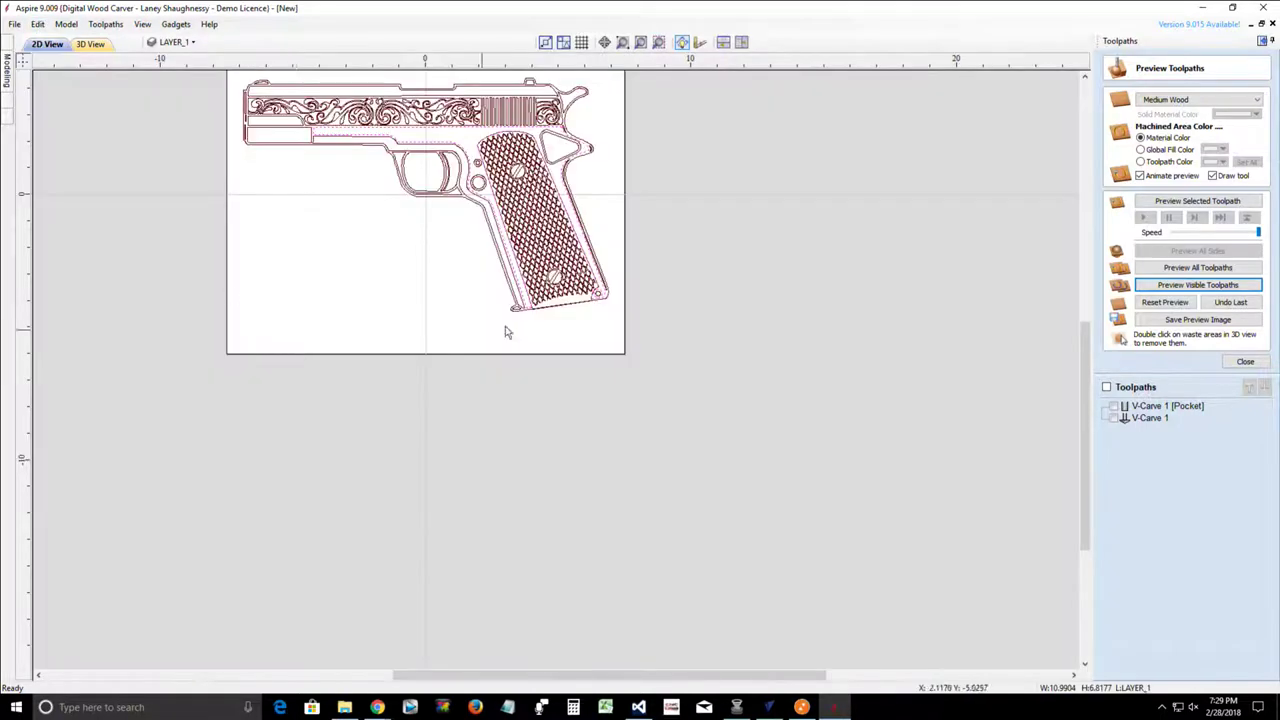
# Reopen V-Carve 1, select all vectors, and recalculate it over the whole pistol drawing.
pyautogui.scroll(5, 505, 332)
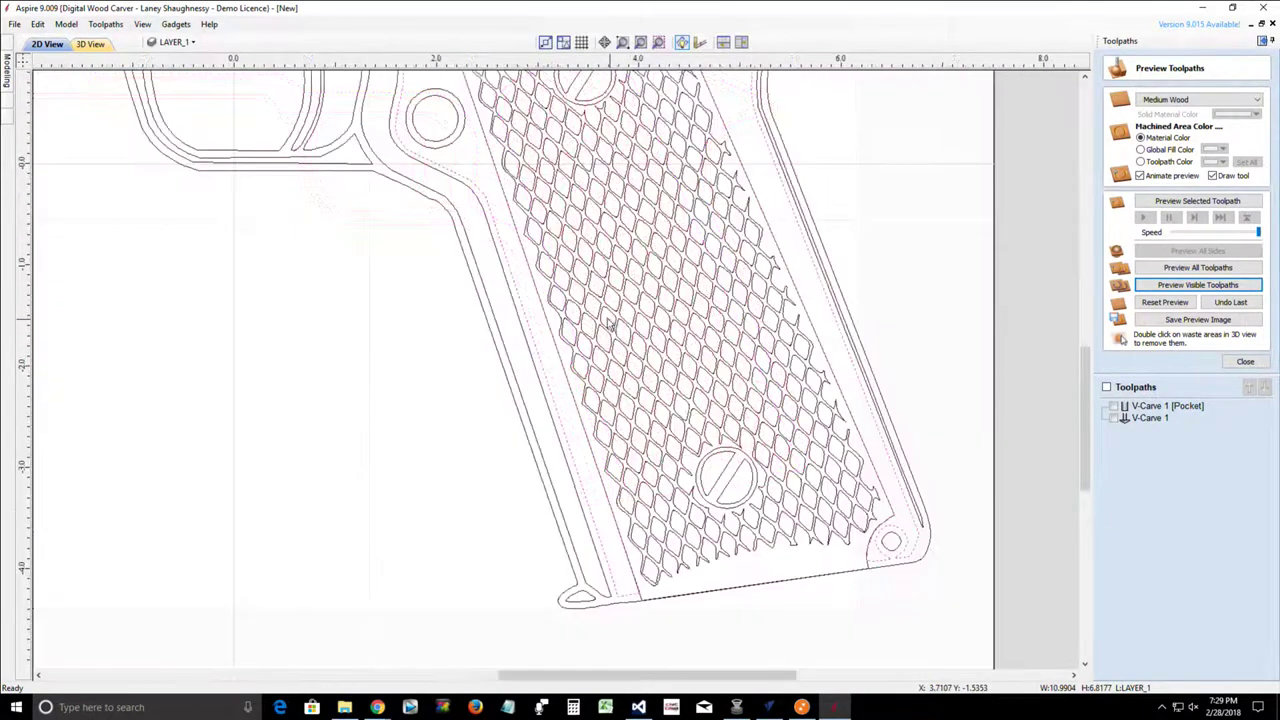
pyautogui.scroll(-3, 608, 322)
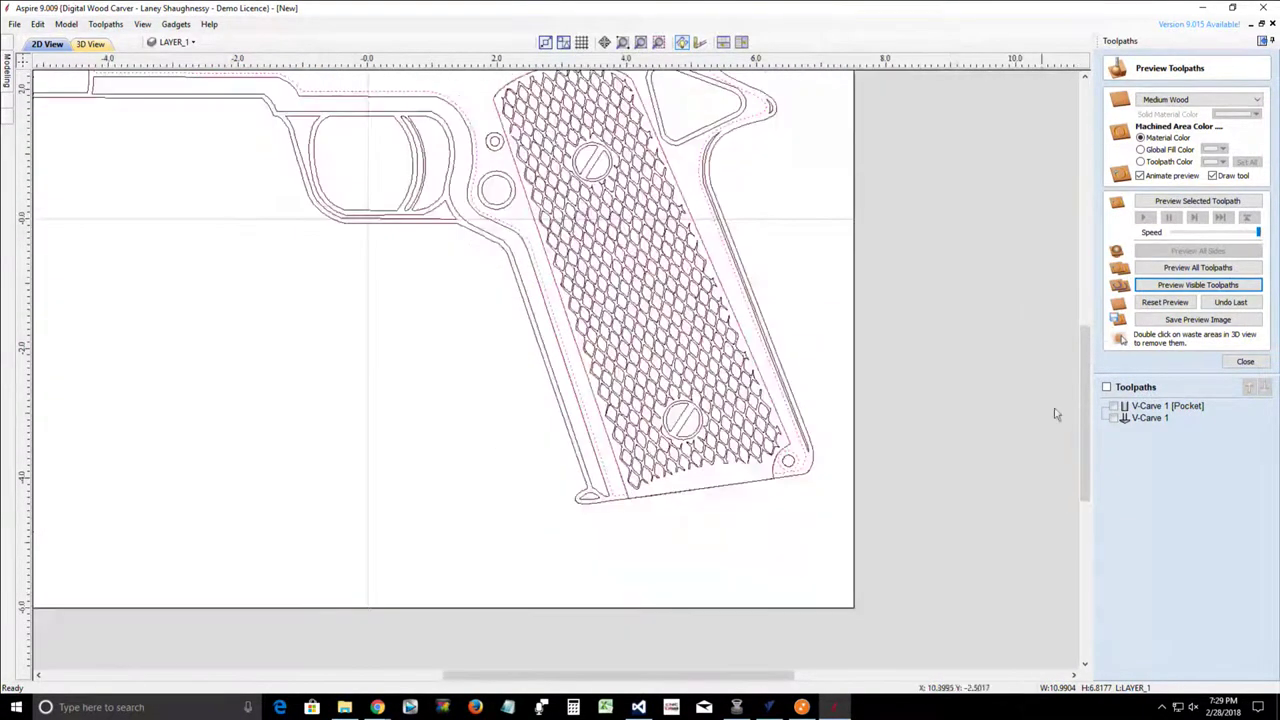
pyautogui.doubleClick(1156, 408)
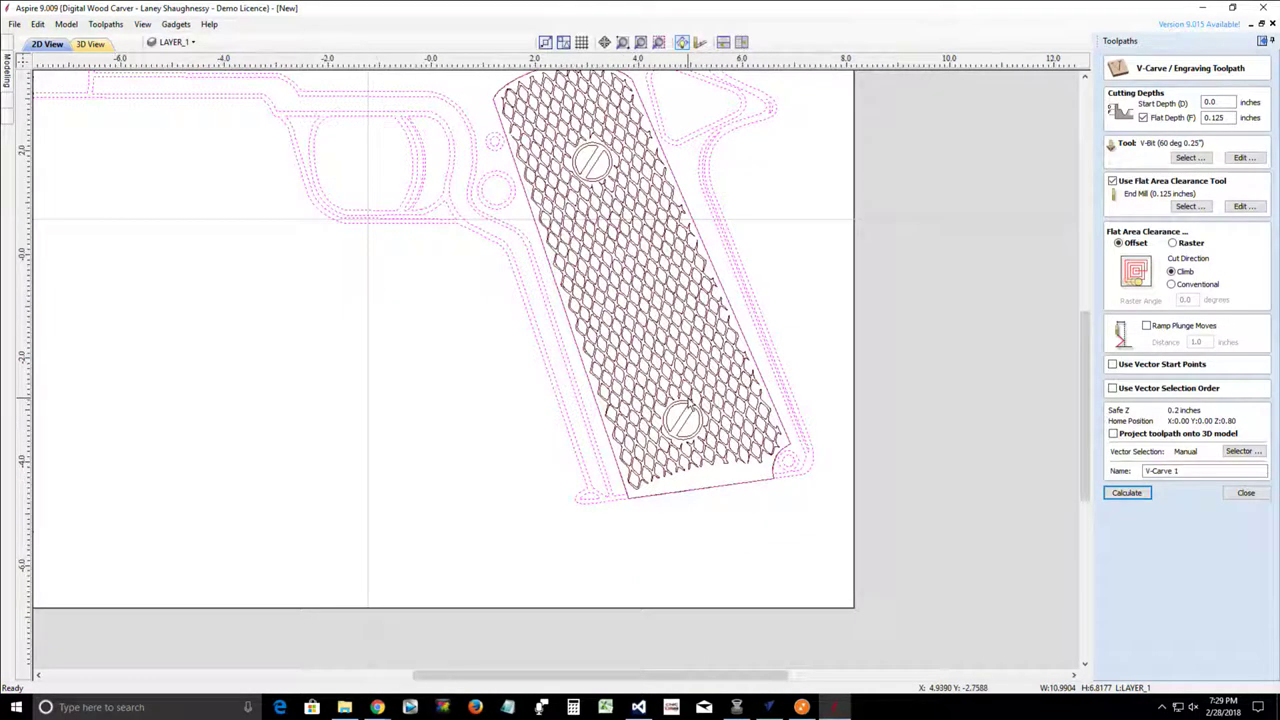
pyautogui.scroll(-2, 521, 193)
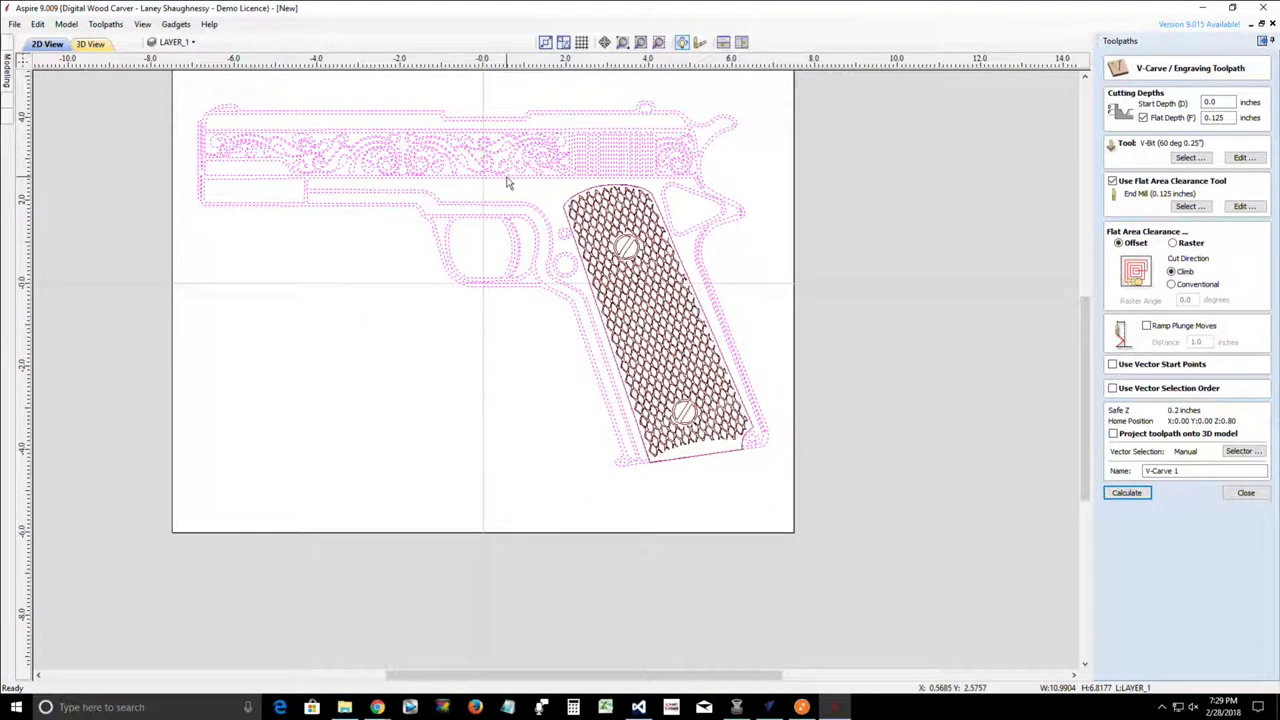
pyautogui.rightClick(490, 266)
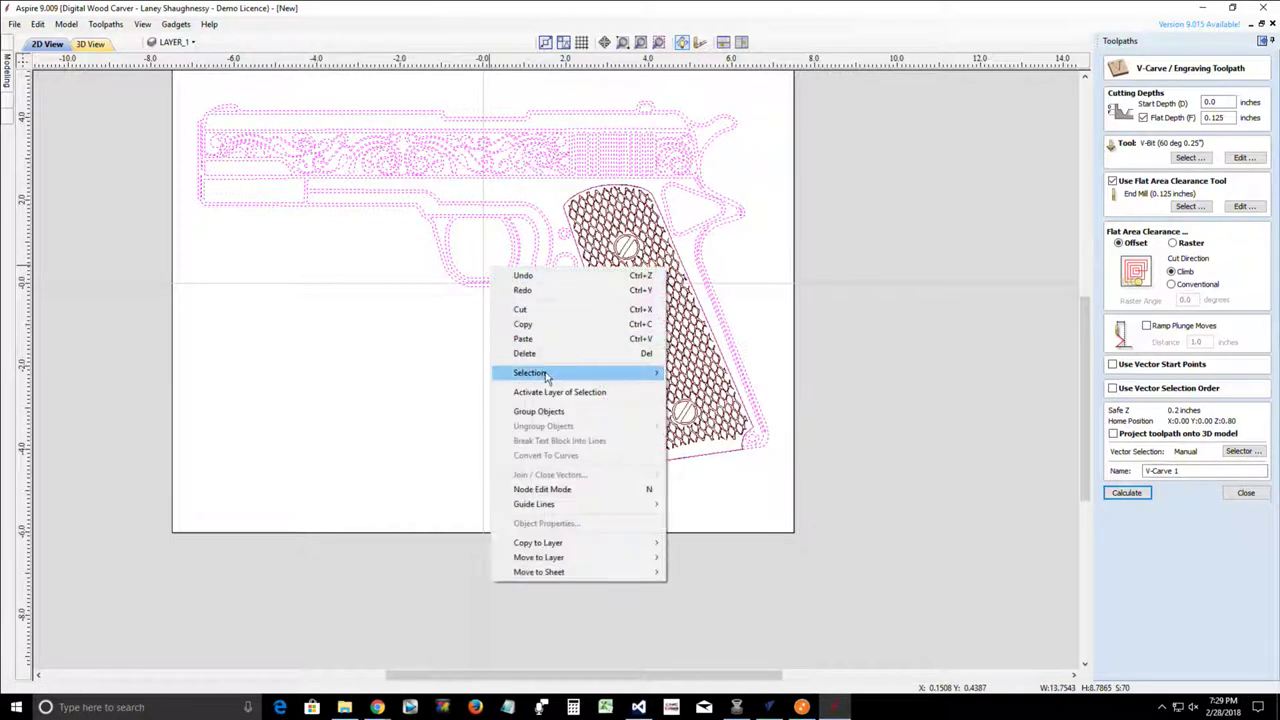
pyautogui.moveTo(546, 376)
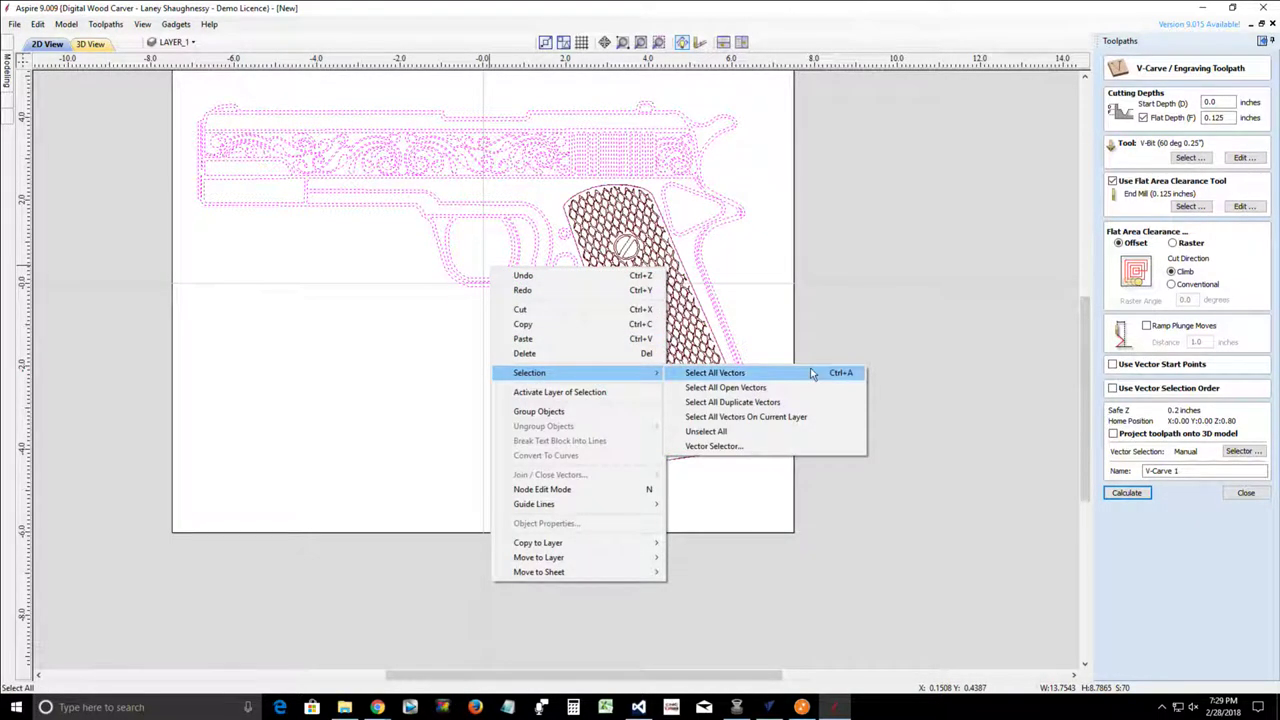
pyautogui.click(806, 372)
pyautogui.click(1130, 494)
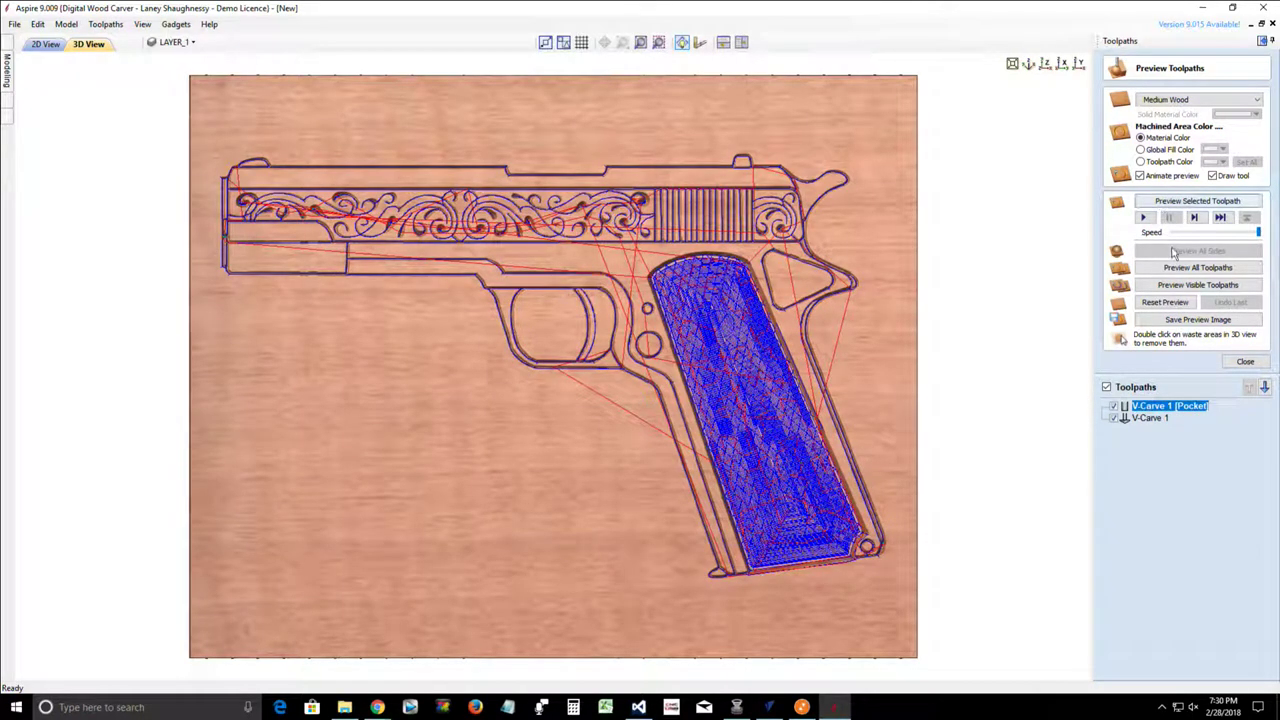
# Preview the carving of the visible toolpaths, then return to the 2D drawing.
pyautogui.click(1197, 285)
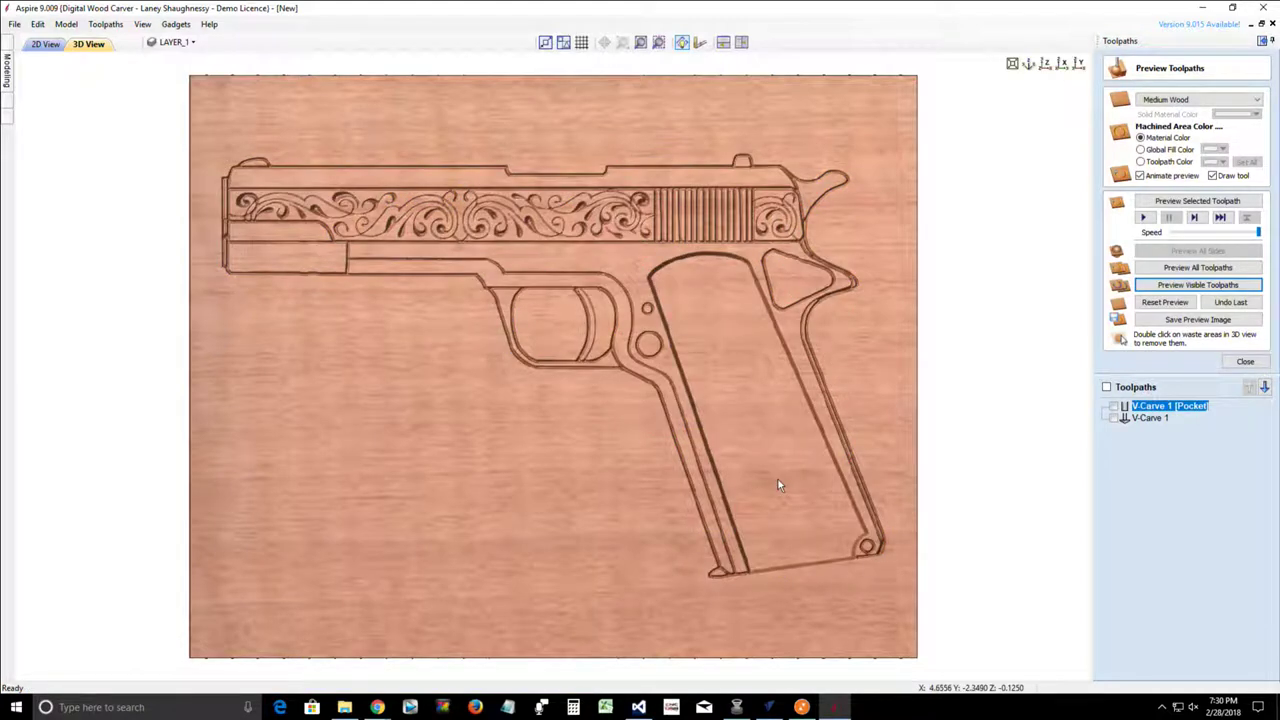
pyautogui.click(45, 44)
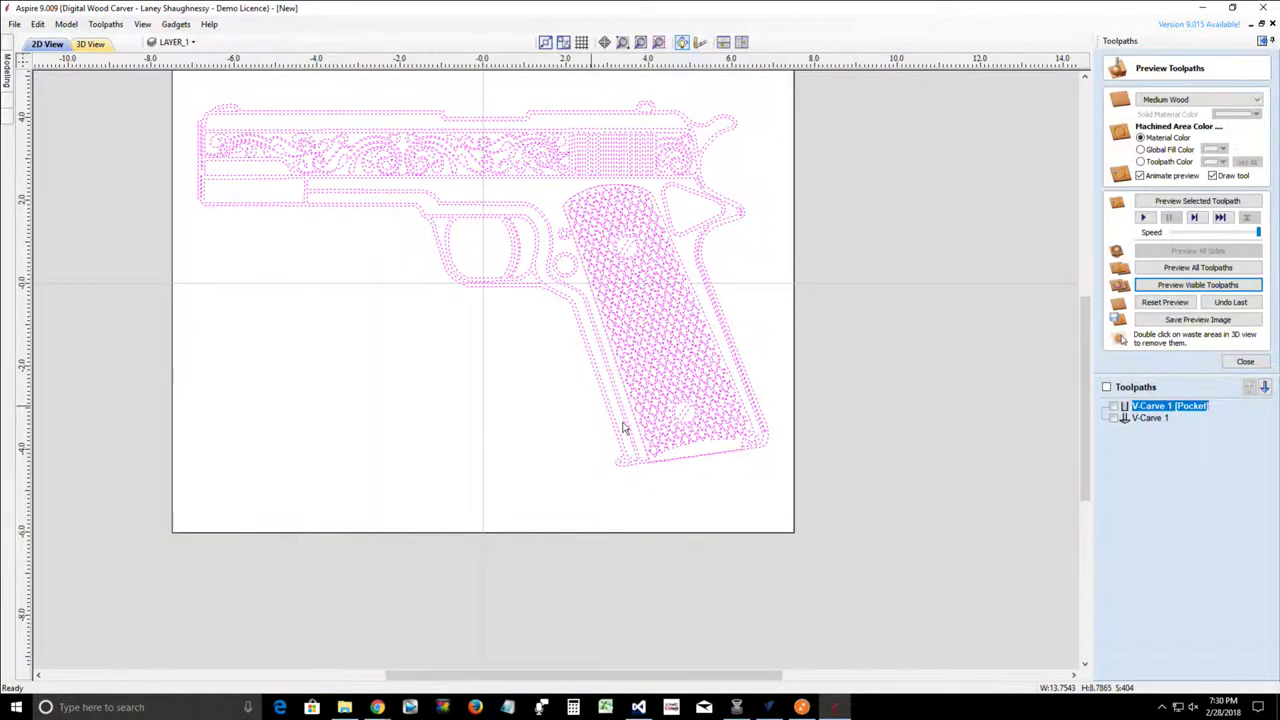
pyautogui.scroll(4, 620, 400)
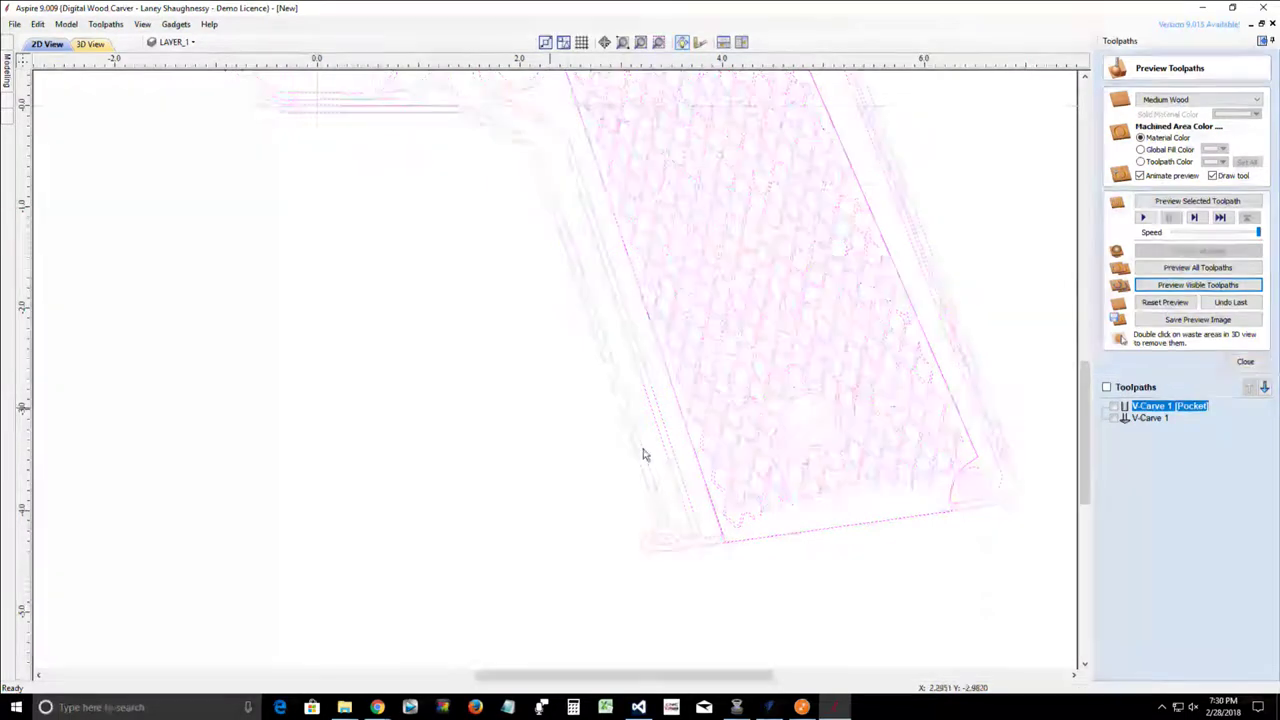
pyautogui.scroll(3, 710, 500)
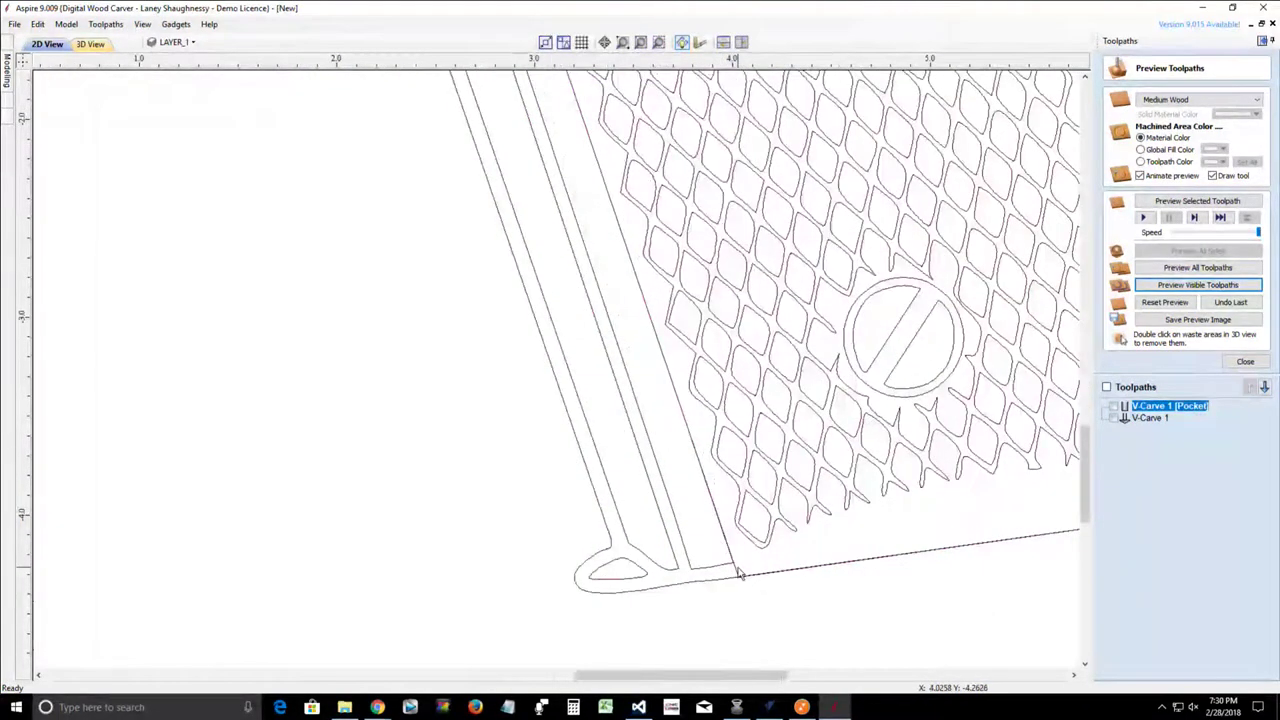
# Select the grip panel's outer boundary vector.
pyautogui.click(735, 576)
pyautogui.scroll(-4, 620, 316)
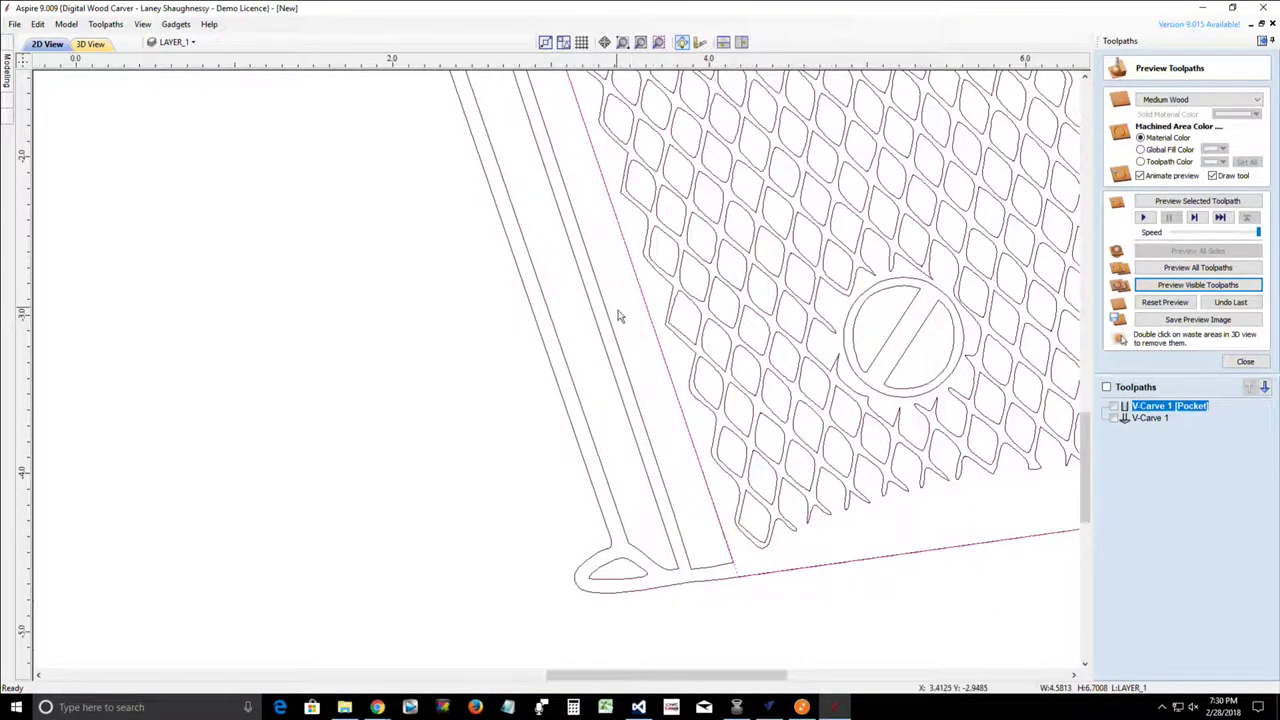
pyautogui.scroll(-2, 622, 320)
pyautogui.scroll(-1, 620, 310)
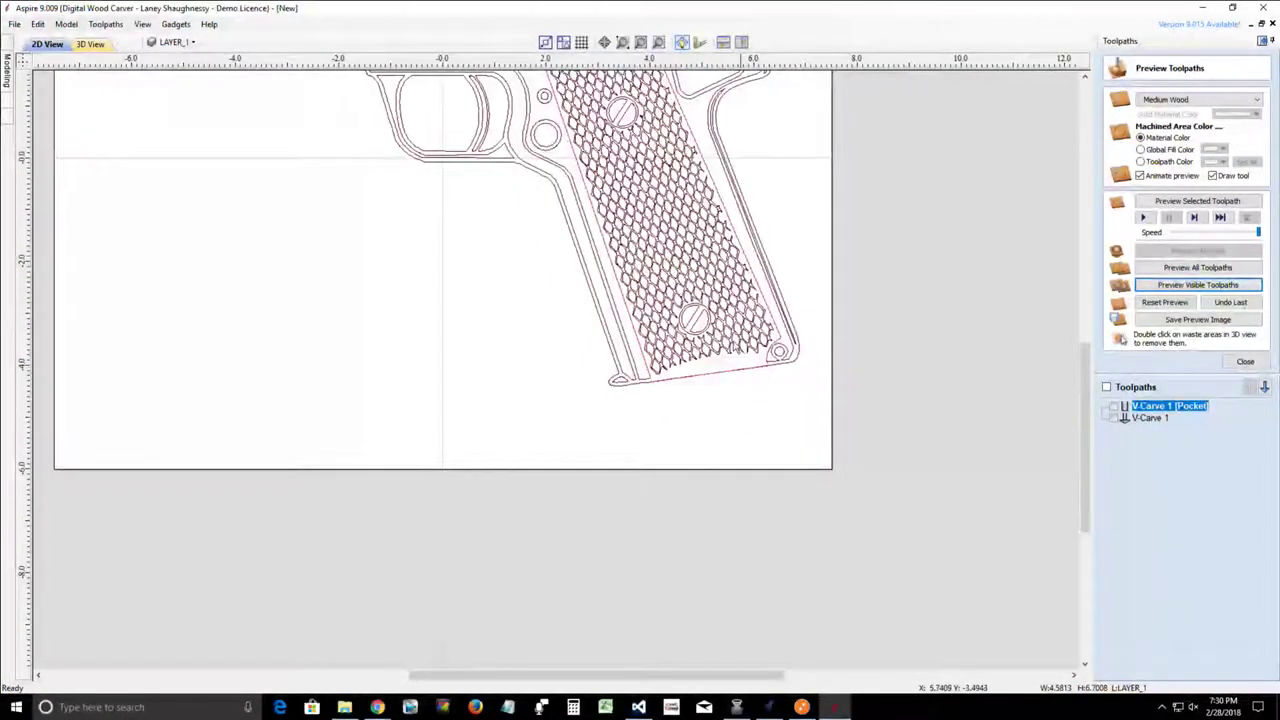
pyautogui.scroll(2, 622, 320)
pyautogui.scroll(1, 622, 320)
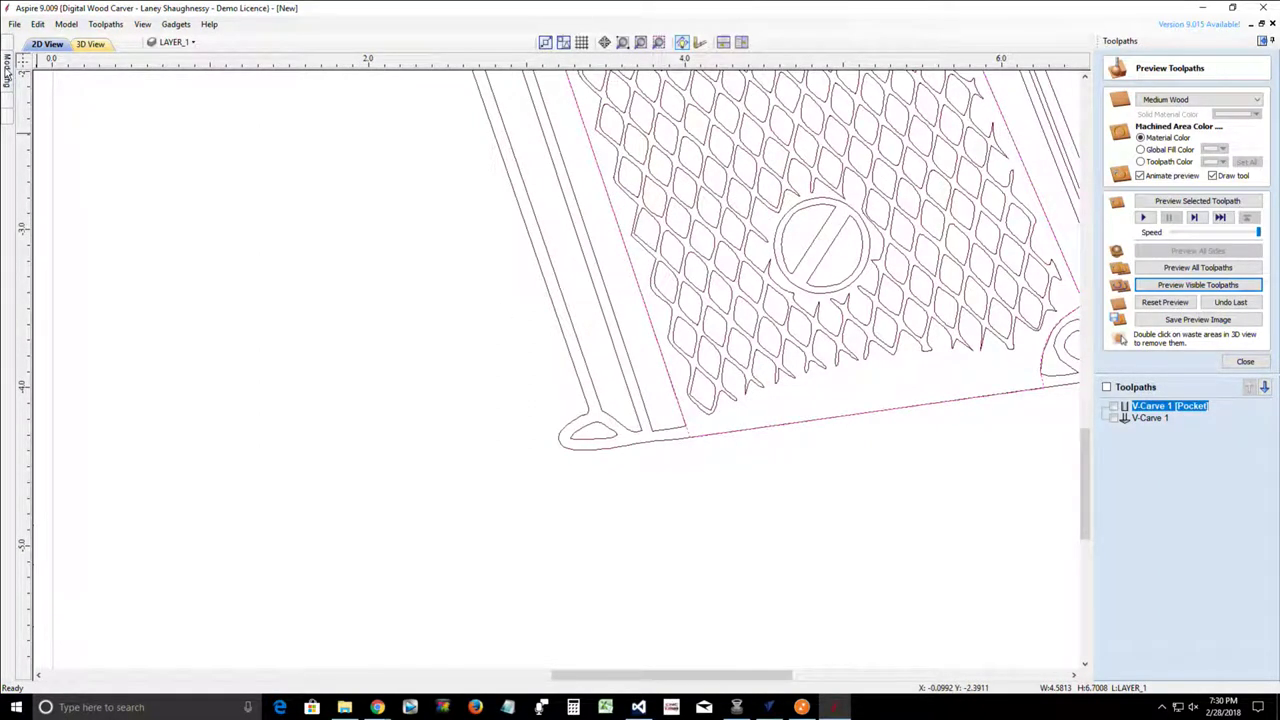
# Offset the grip boundary Inwards/Left by 0.03 inches, then close Offset Vectors.
pyautogui.moveTo(5, 45)
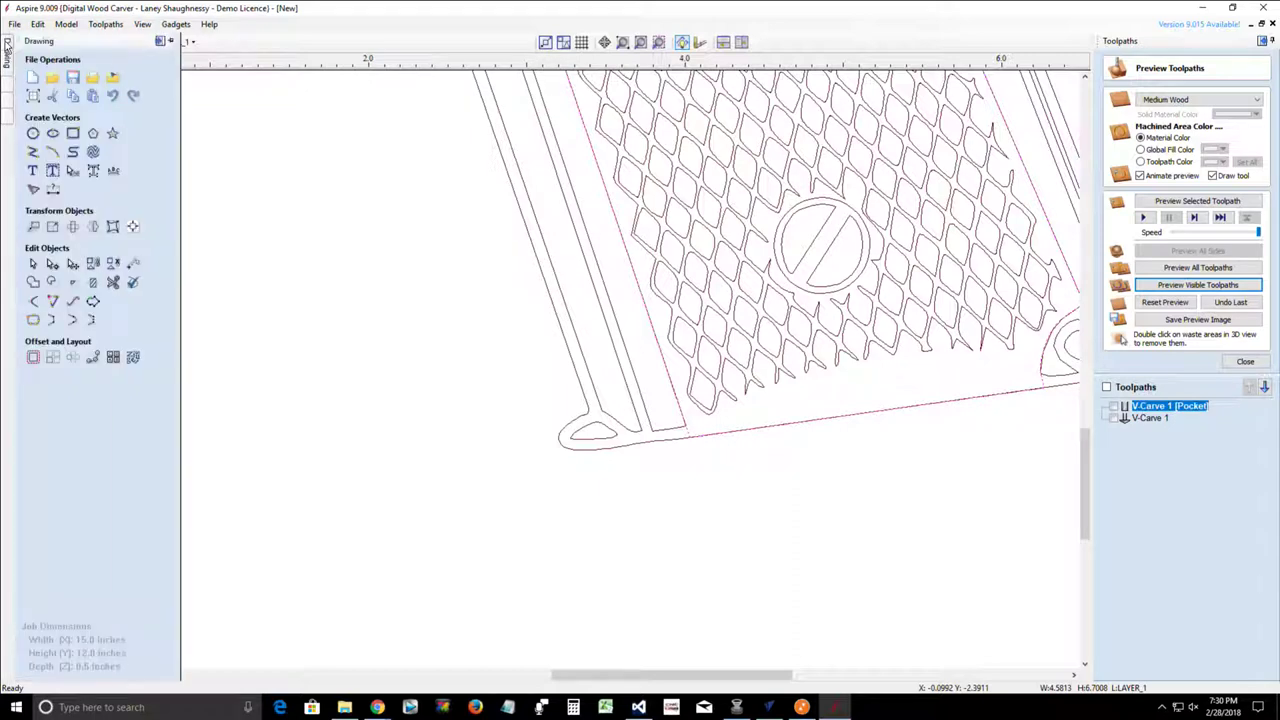
pyautogui.click(34, 354)
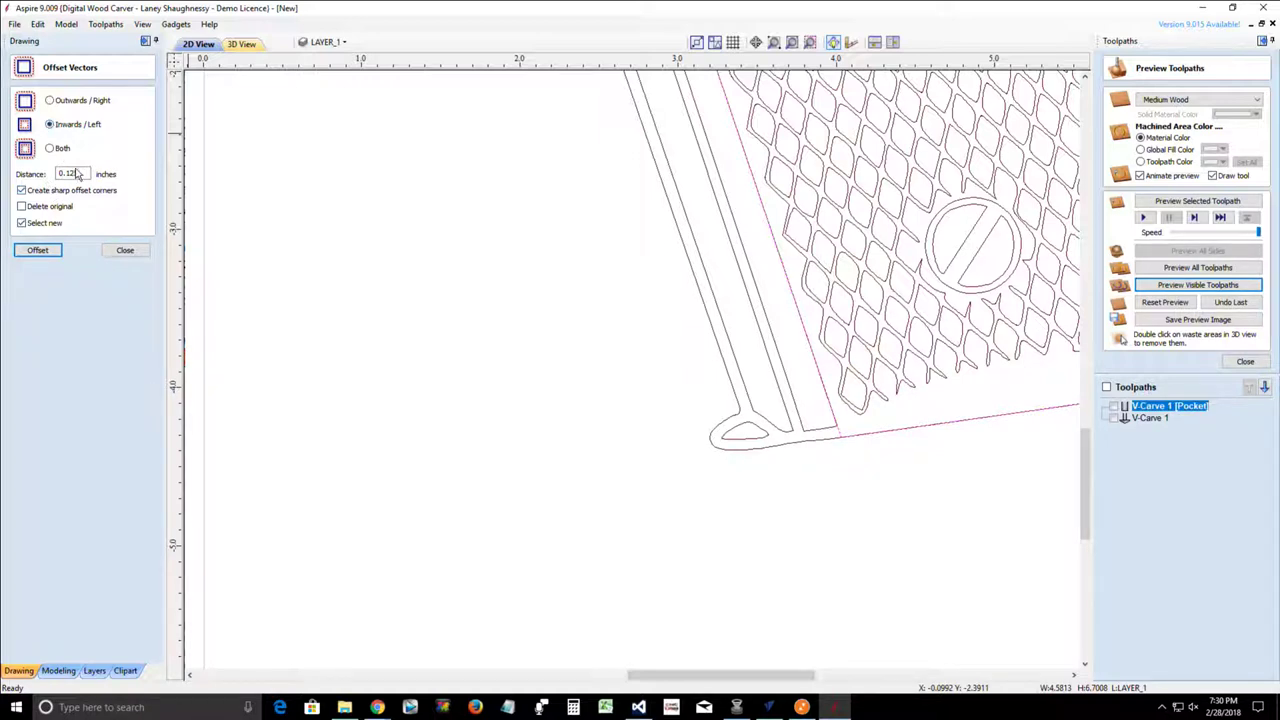
pyautogui.moveTo(70, 173); pyautogui.dragTo(133, 182)
pyautogui.click(30, 249)
pyautogui.scroll(-3, 245, 237)
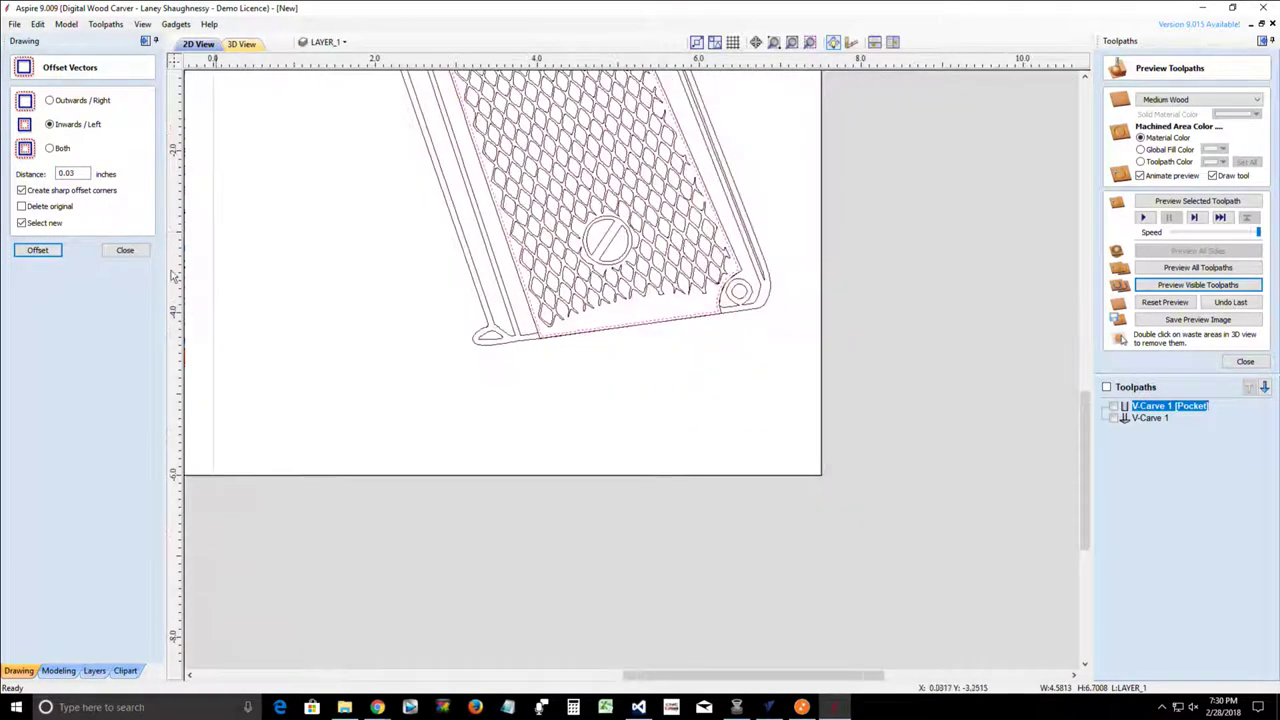
pyautogui.click(124, 250)
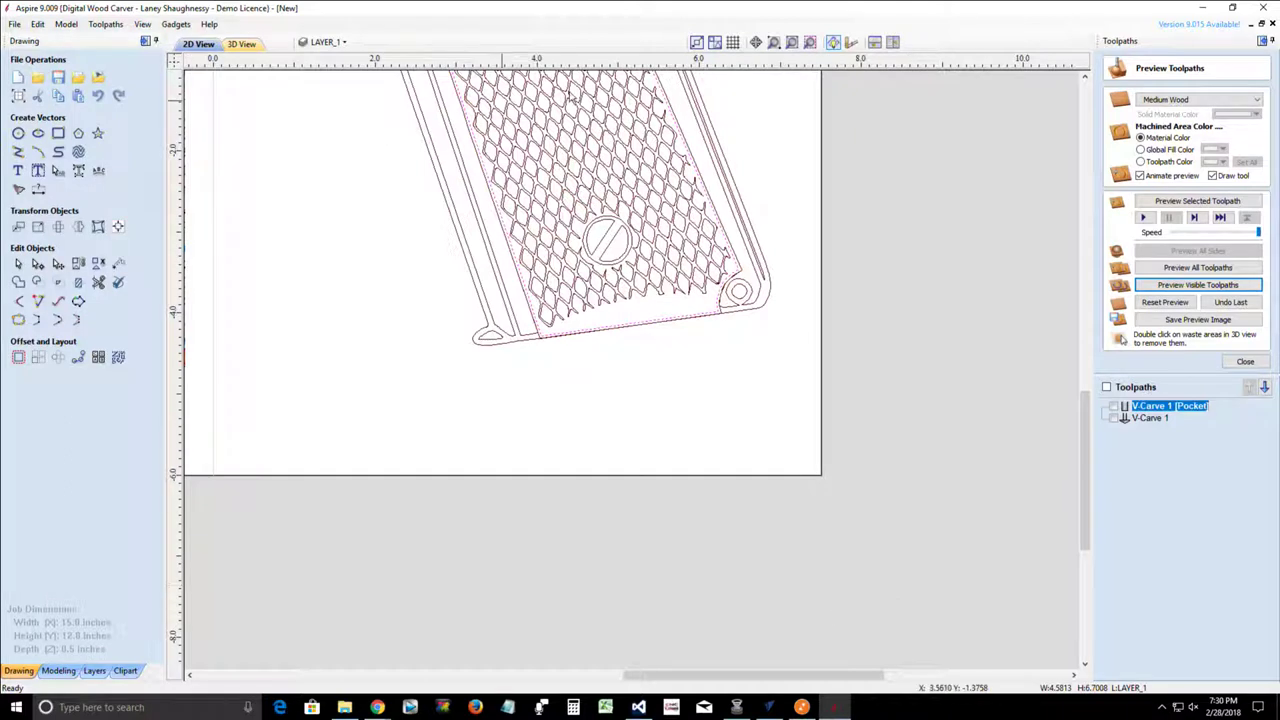
# Marquee-select every pistol vector, recalculate V-Carve 1, then reset and rerun the carving preview.
pyautogui.click(789, 46)
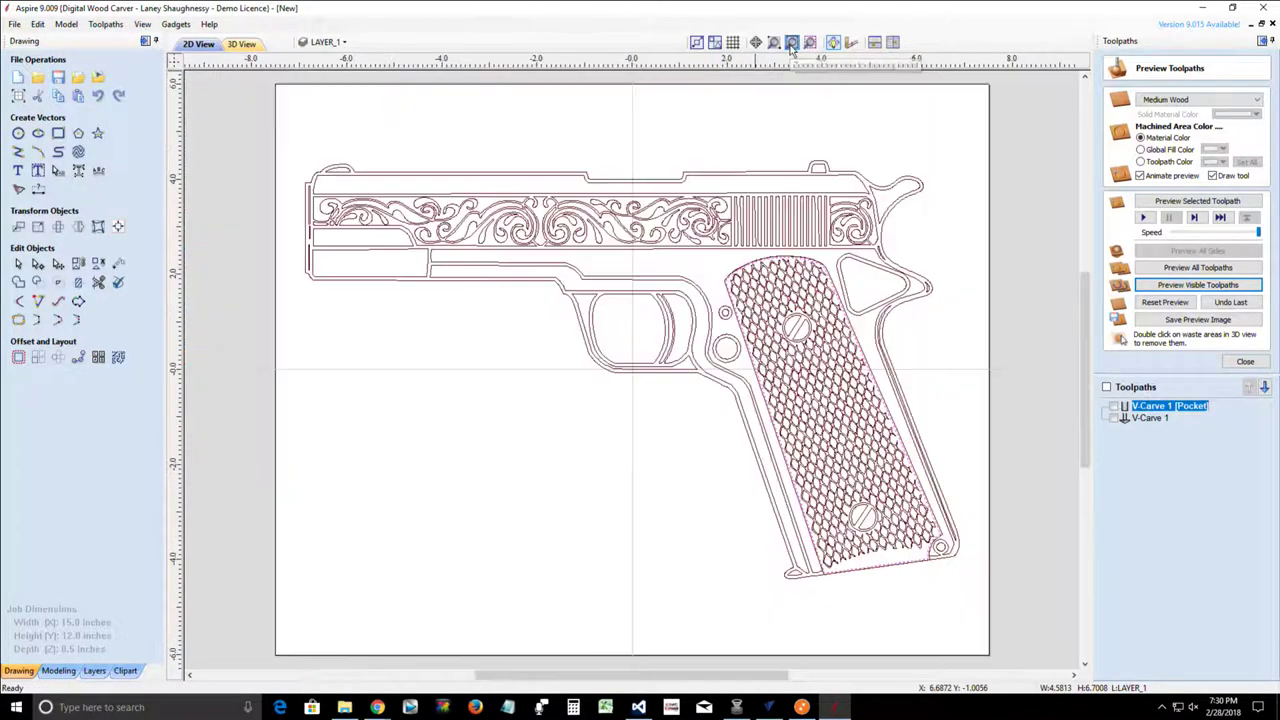
pyautogui.moveTo(248, 148); pyautogui.dragTo(1025, 630)
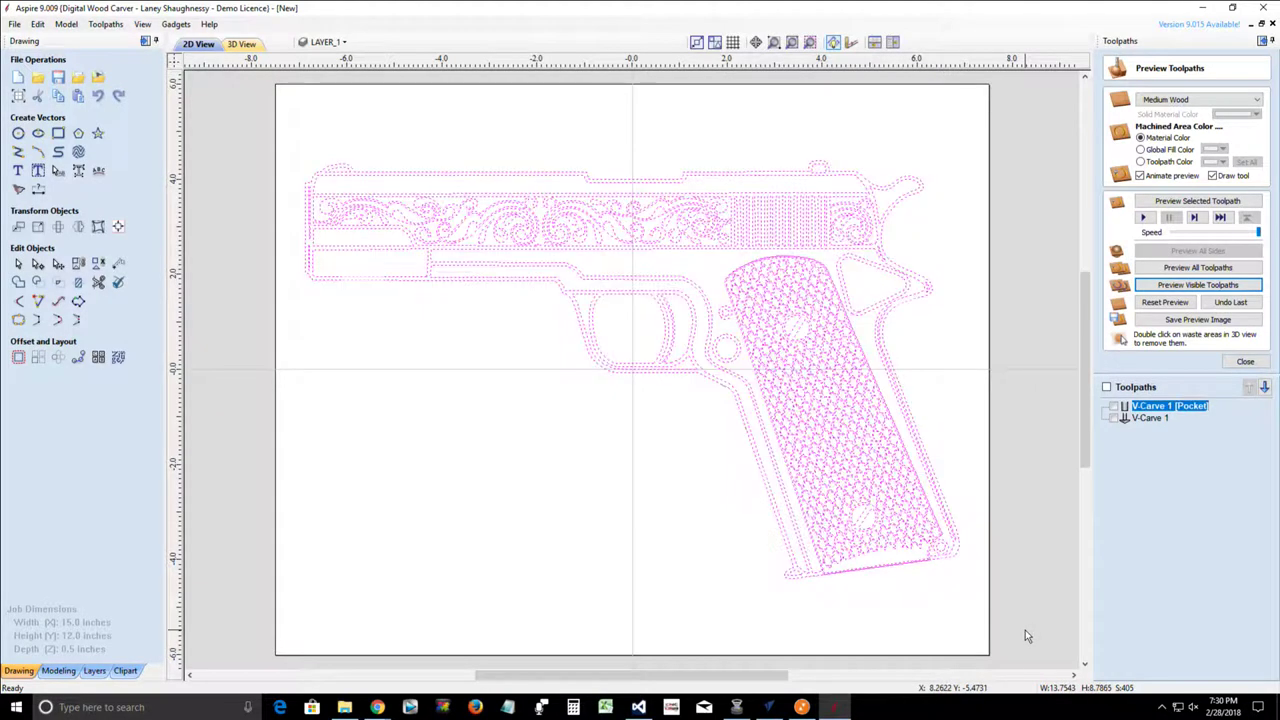
pyautogui.doubleClick(1162, 406)
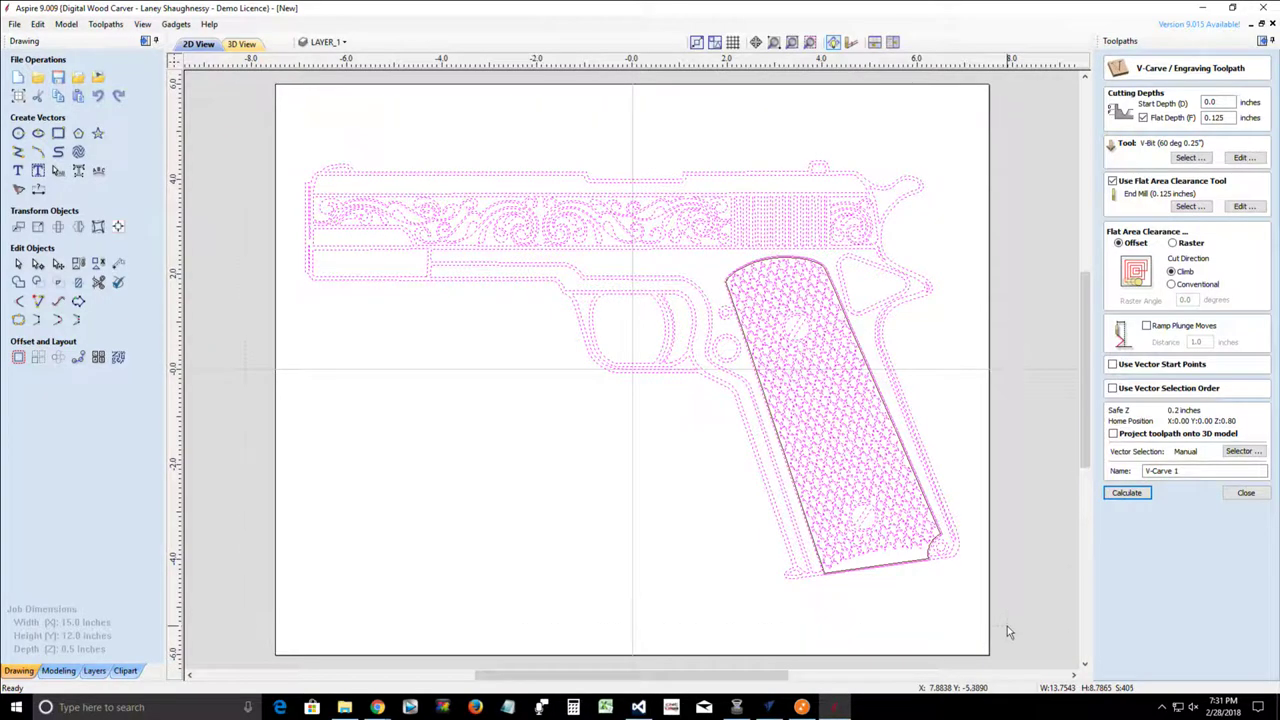
pyautogui.click(1129, 494)
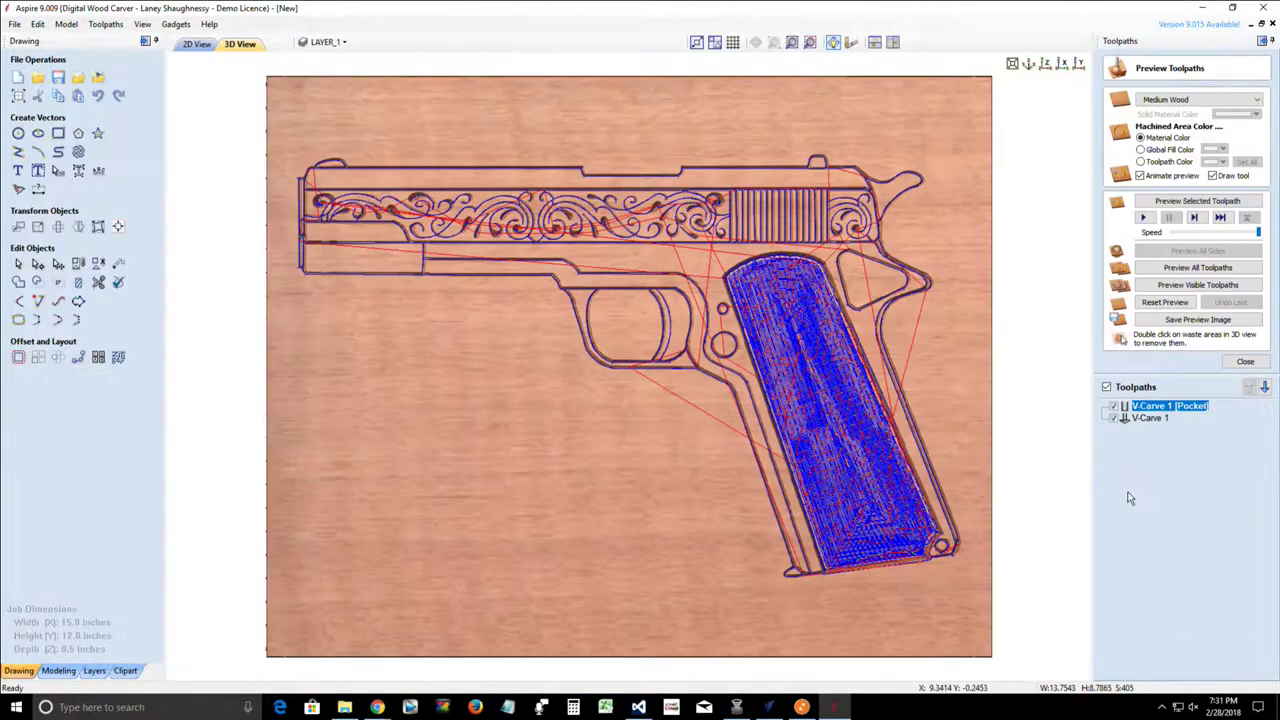
pyautogui.click(1142, 302)
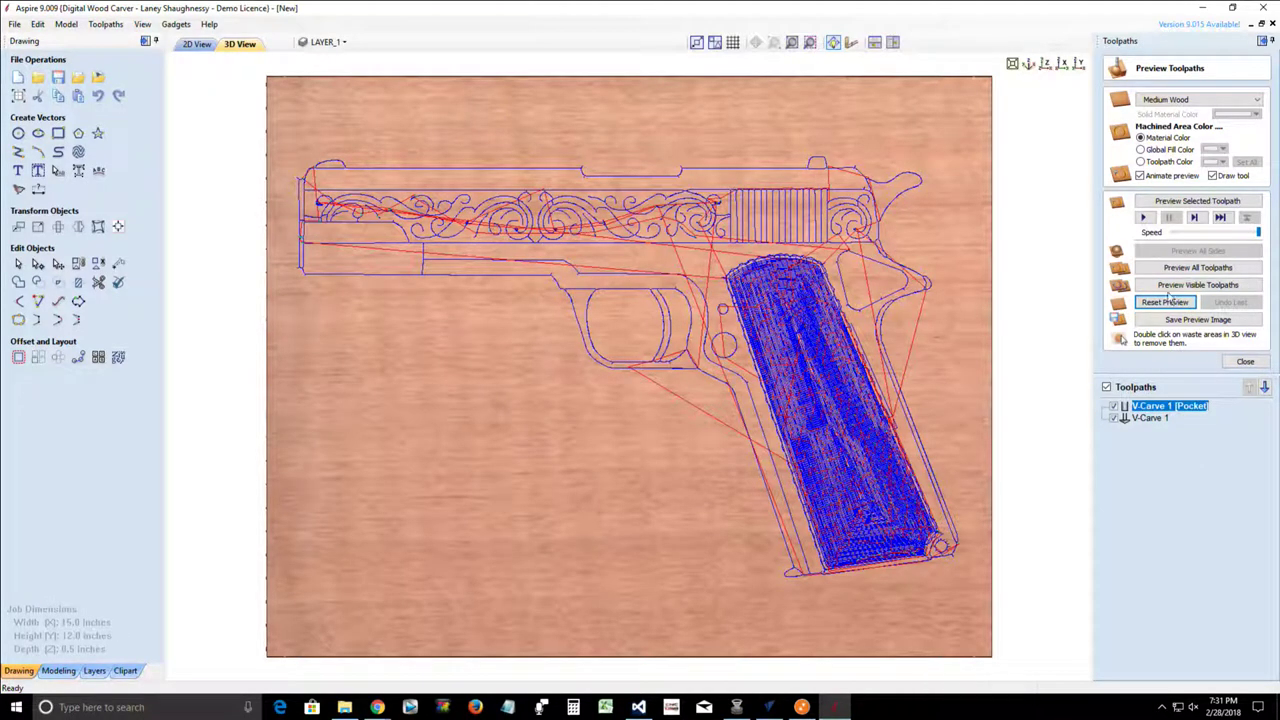
pyautogui.click(1174, 288)
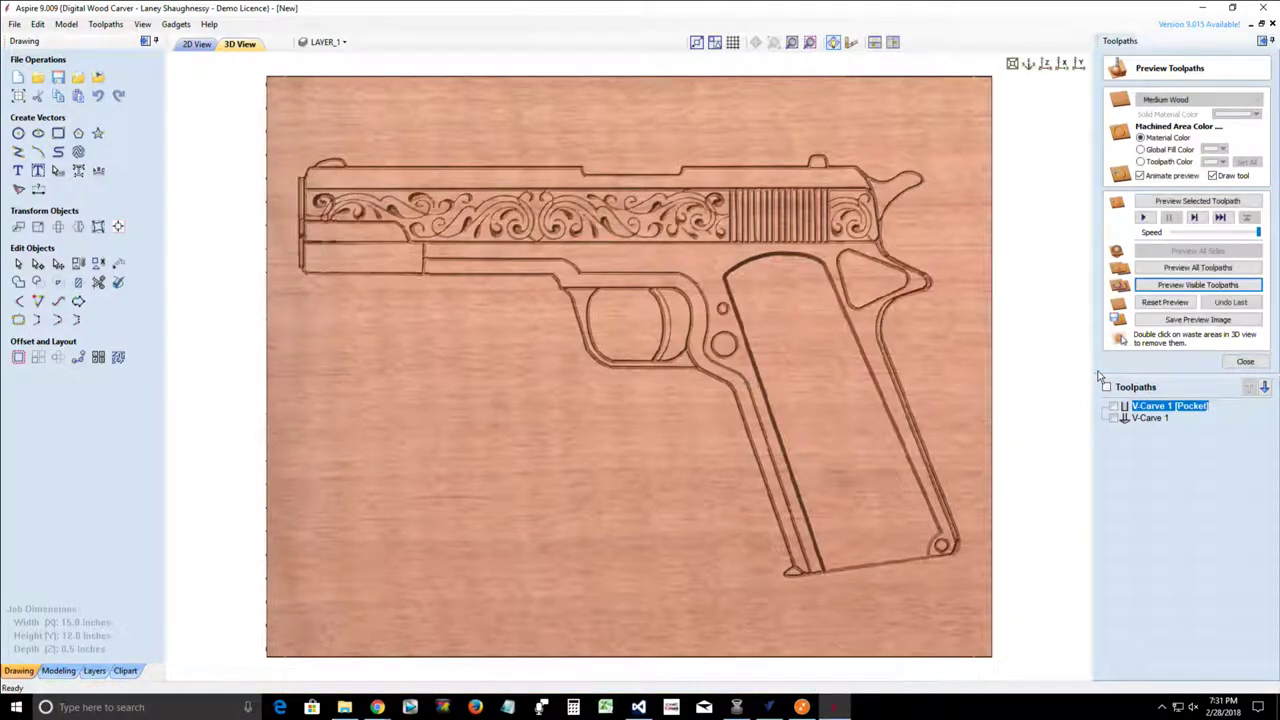
# Return to the 2D view of the pistol drawing.
pyautogui.click(197, 43)
pyautogui.scroll(2, 762, 389)
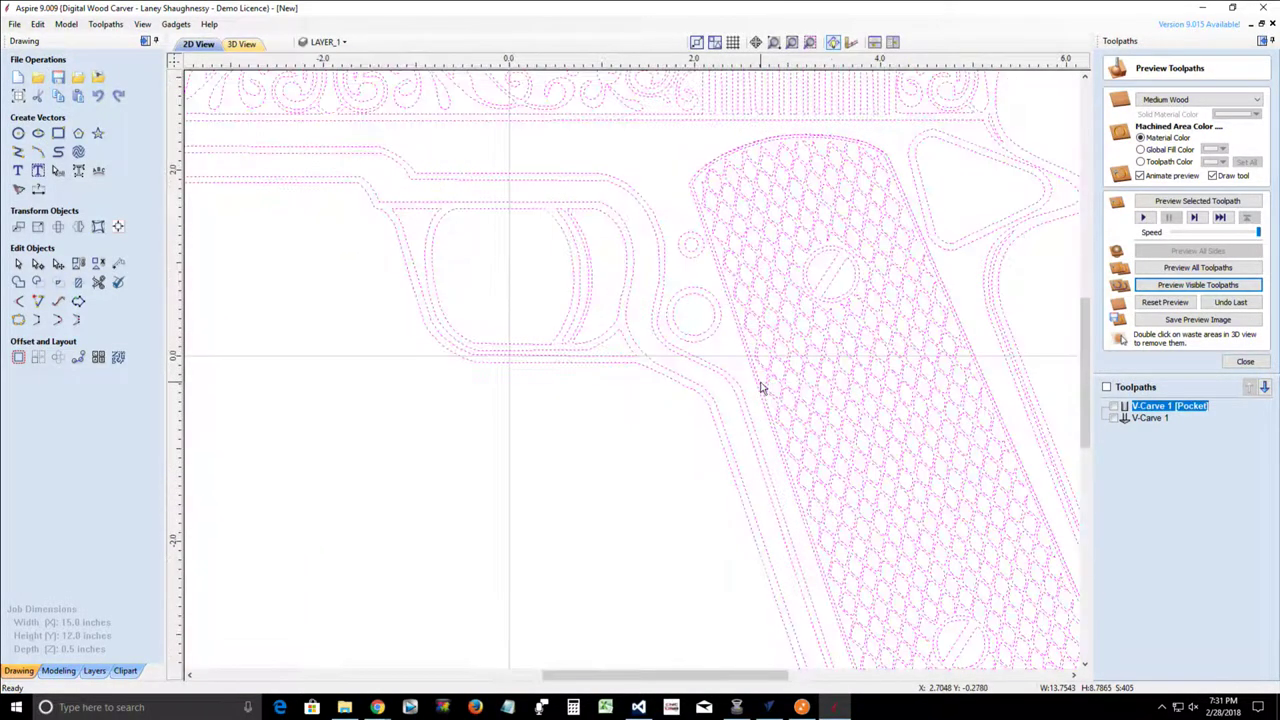
pyautogui.scroll(-2, 757, 388)
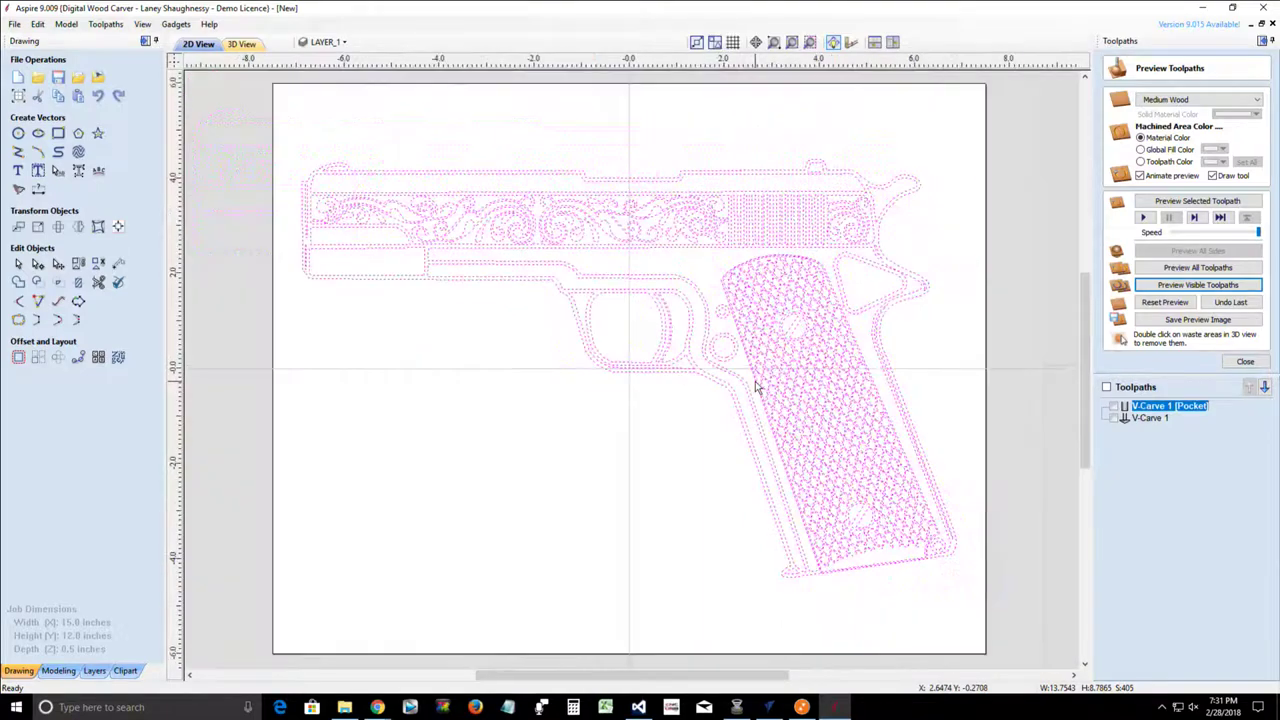
pyautogui.scroll(3, 757, 388)
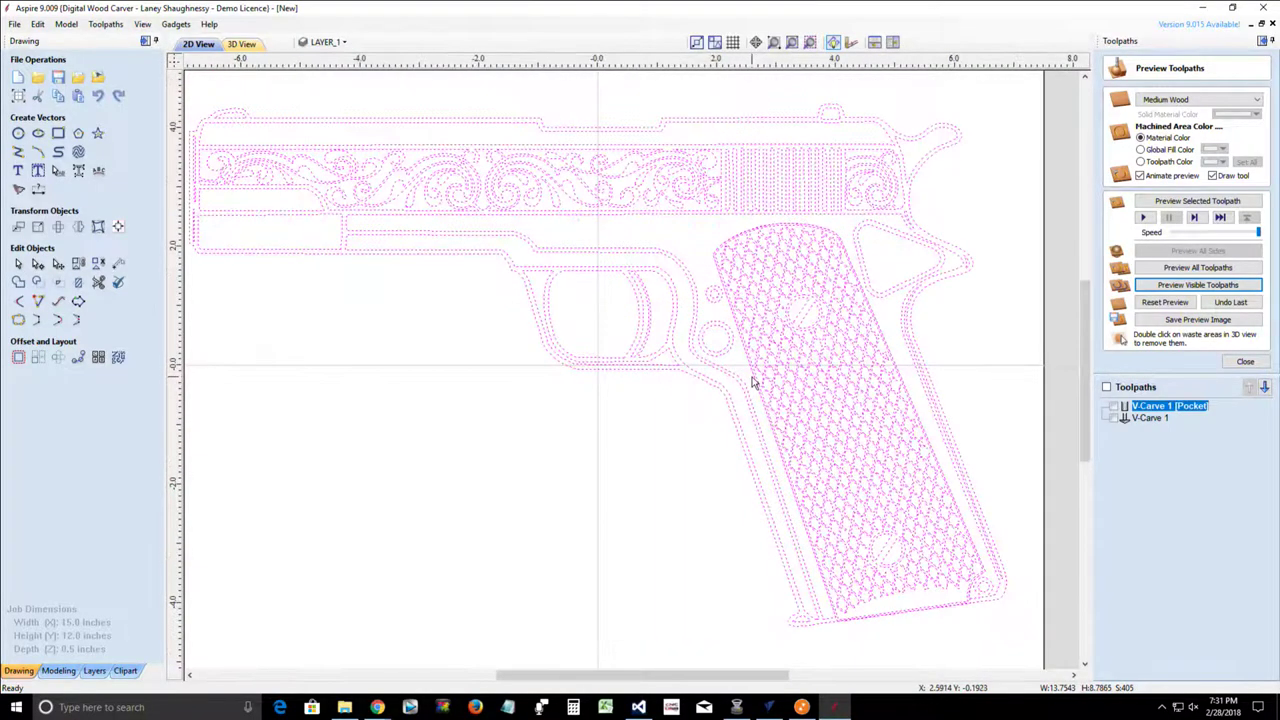
pyautogui.scroll(-2, 752, 380)
pyautogui.scroll(2, 757, 380)
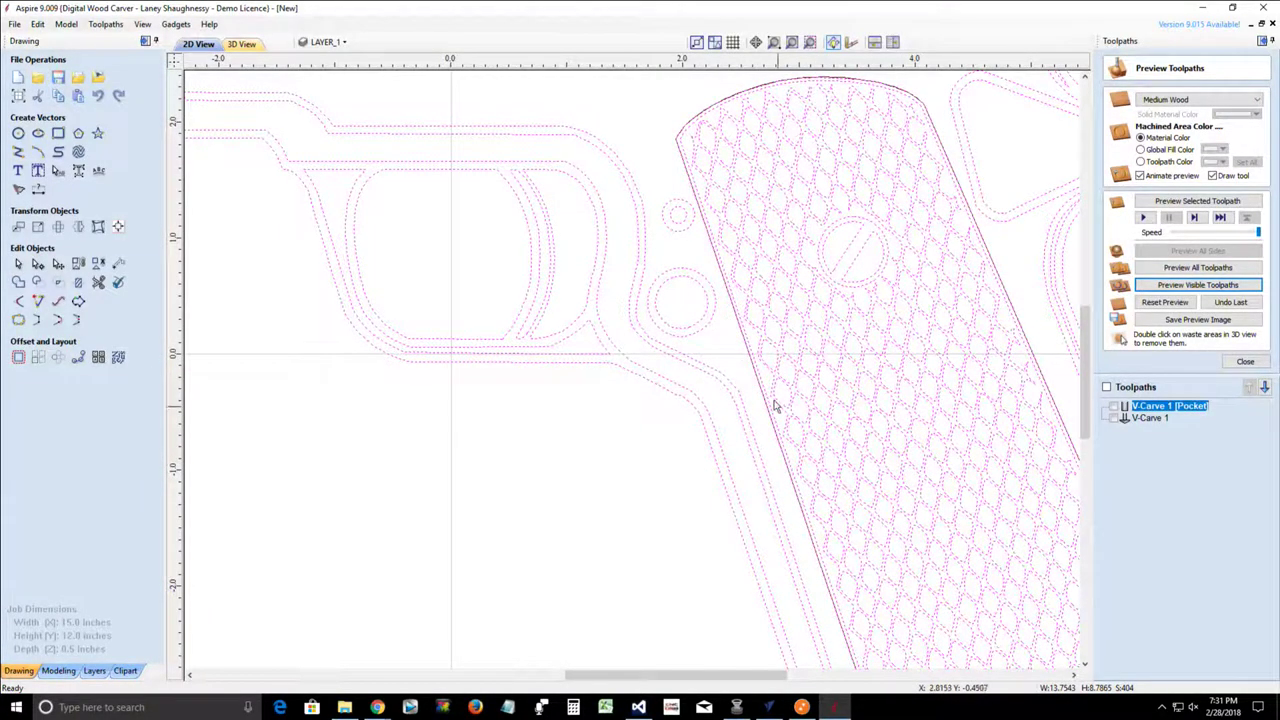
pyautogui.scroll(3, 772, 400)
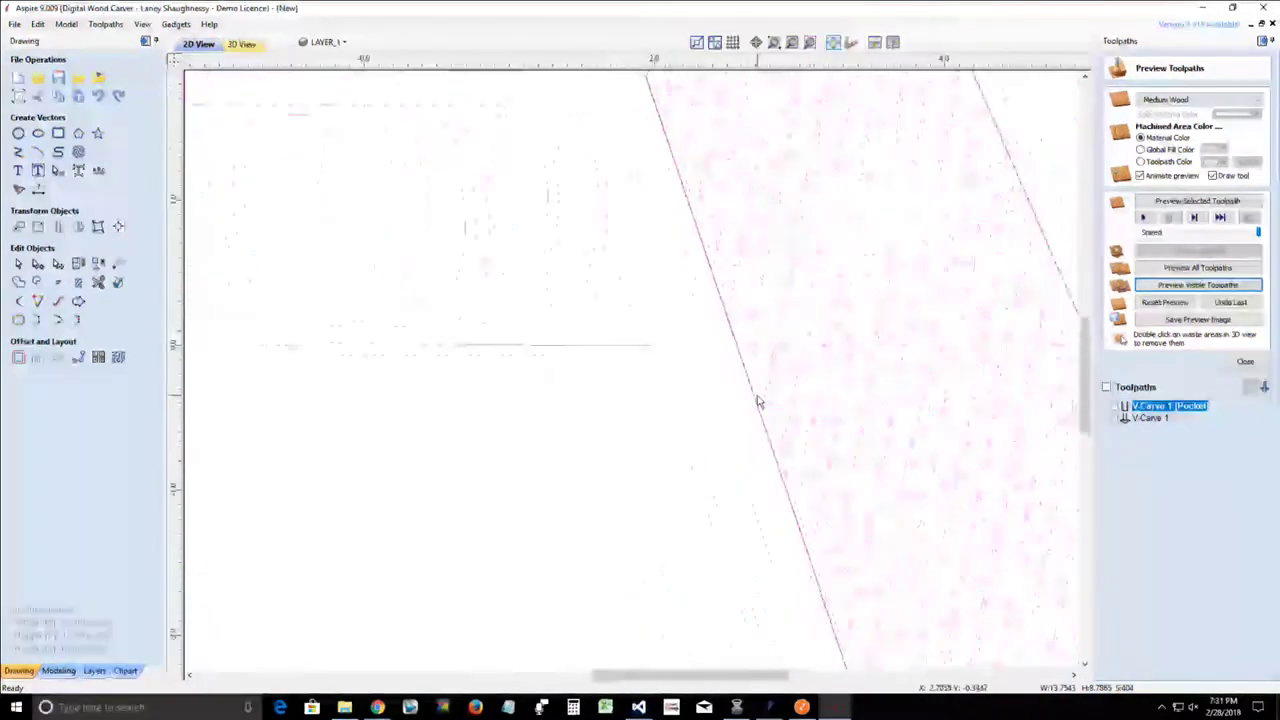
pyautogui.scroll(-5, 758, 402)
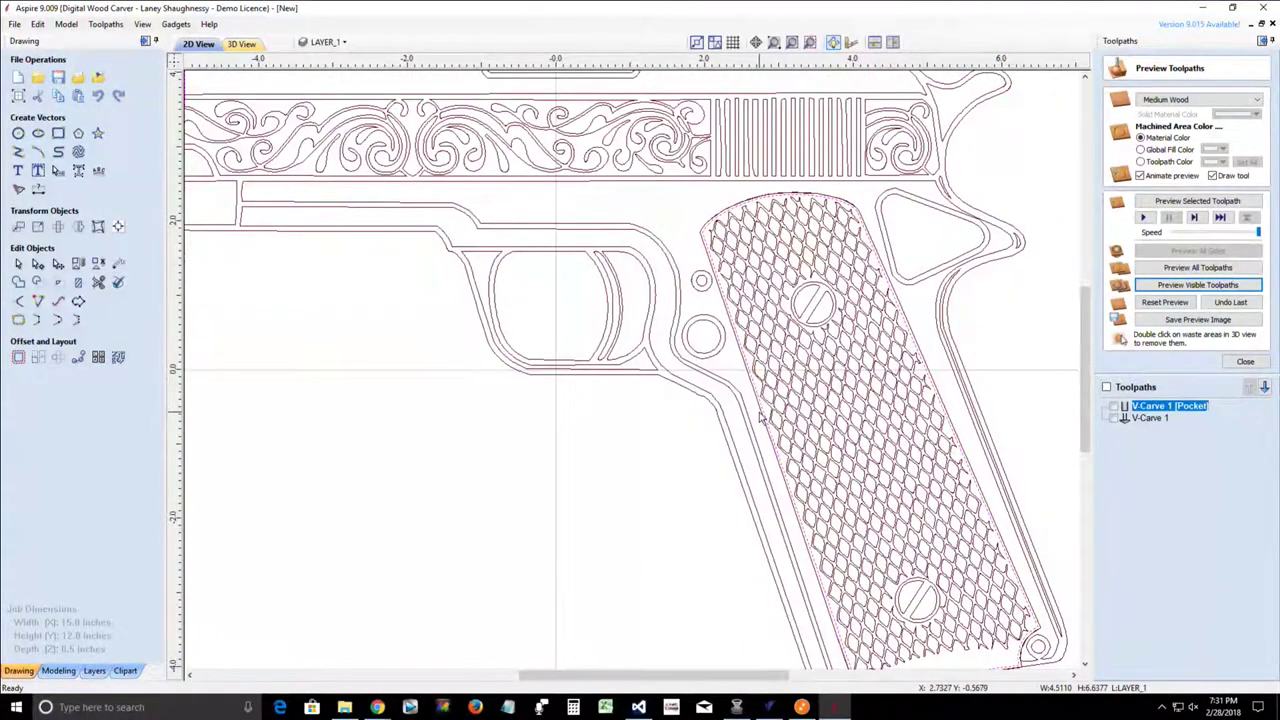
pyautogui.scroll(-1, 761, 416)
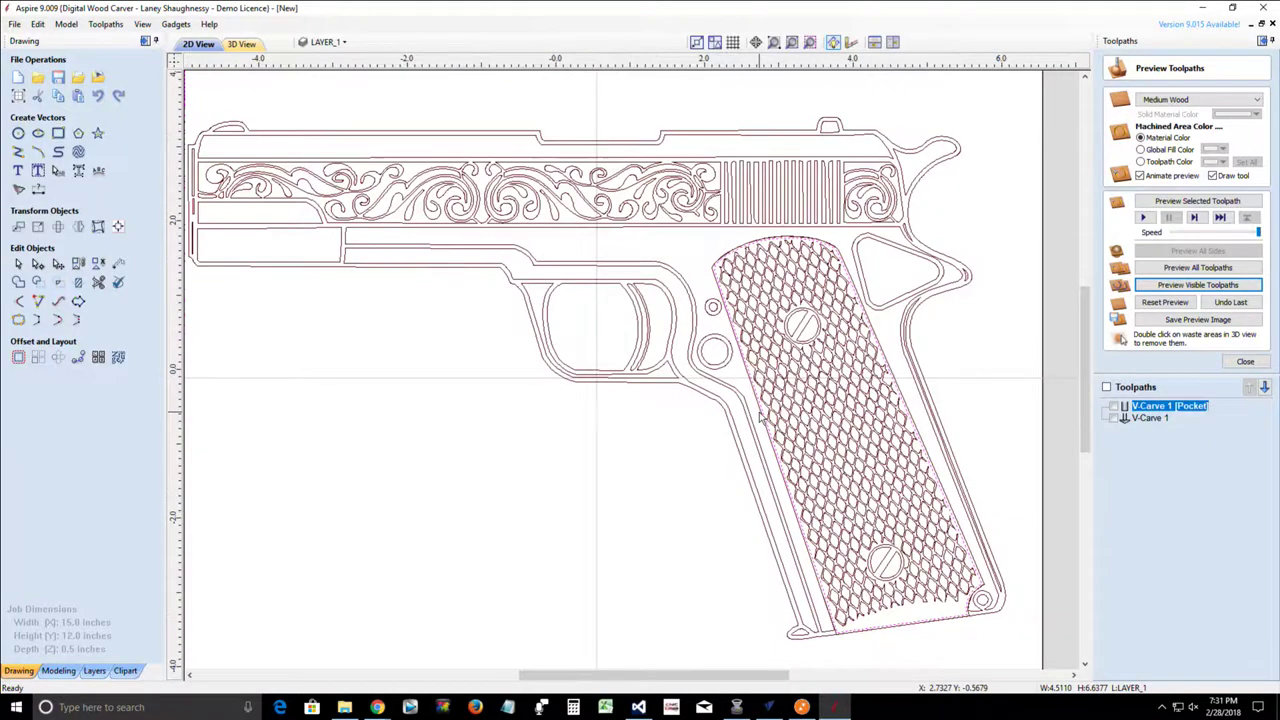
pyautogui.scroll(4, 761, 417)
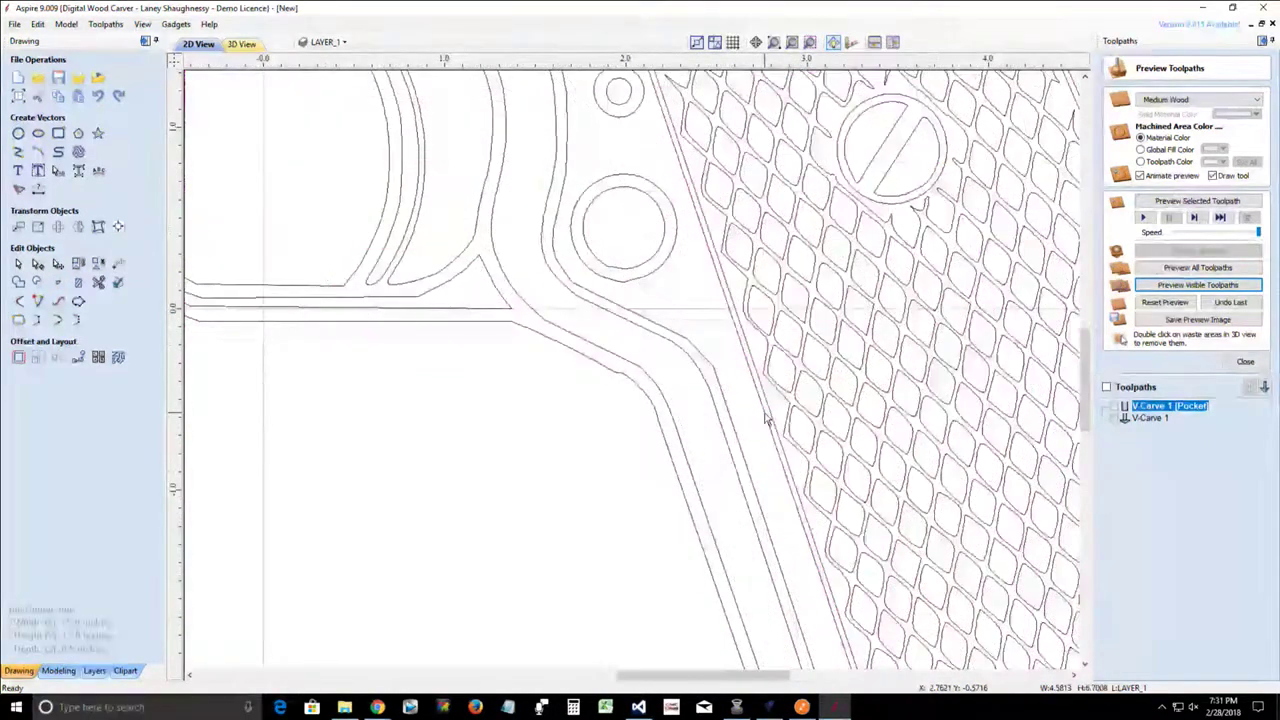
pyautogui.scroll(-3, 765, 418)
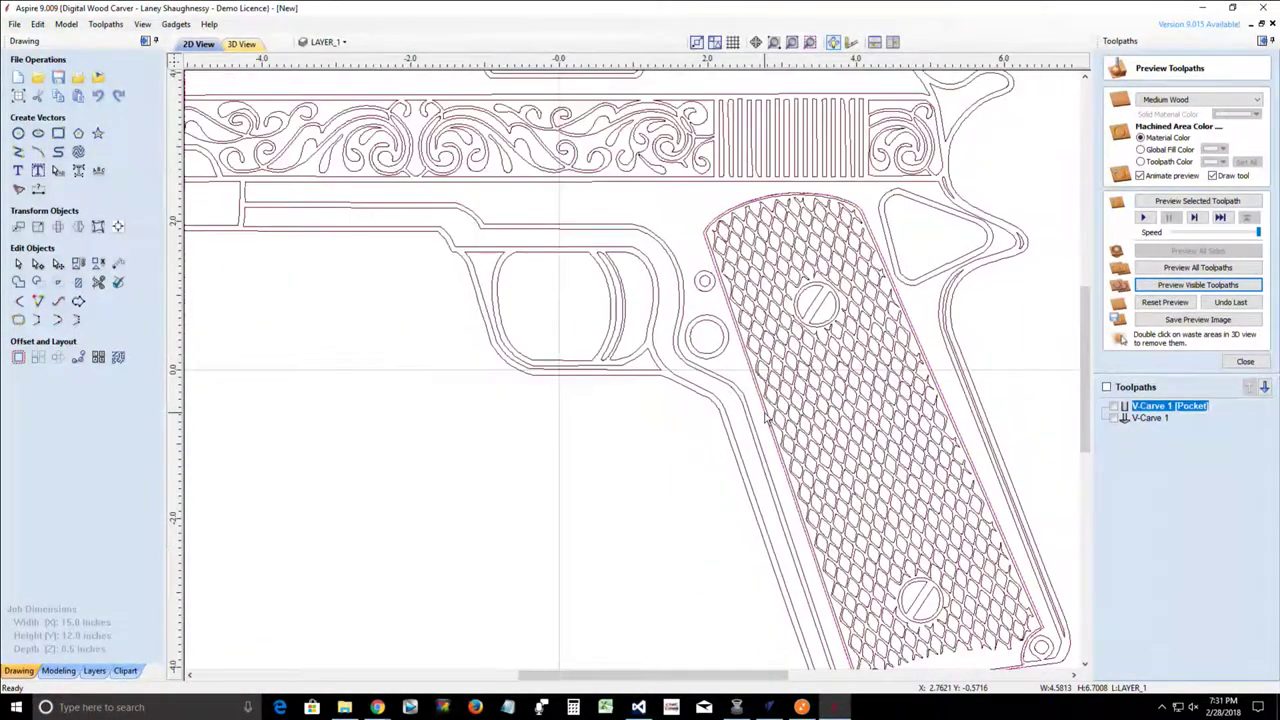
pyautogui.scroll(-1, 766, 418)
pyautogui.scroll(3, 765, 418)
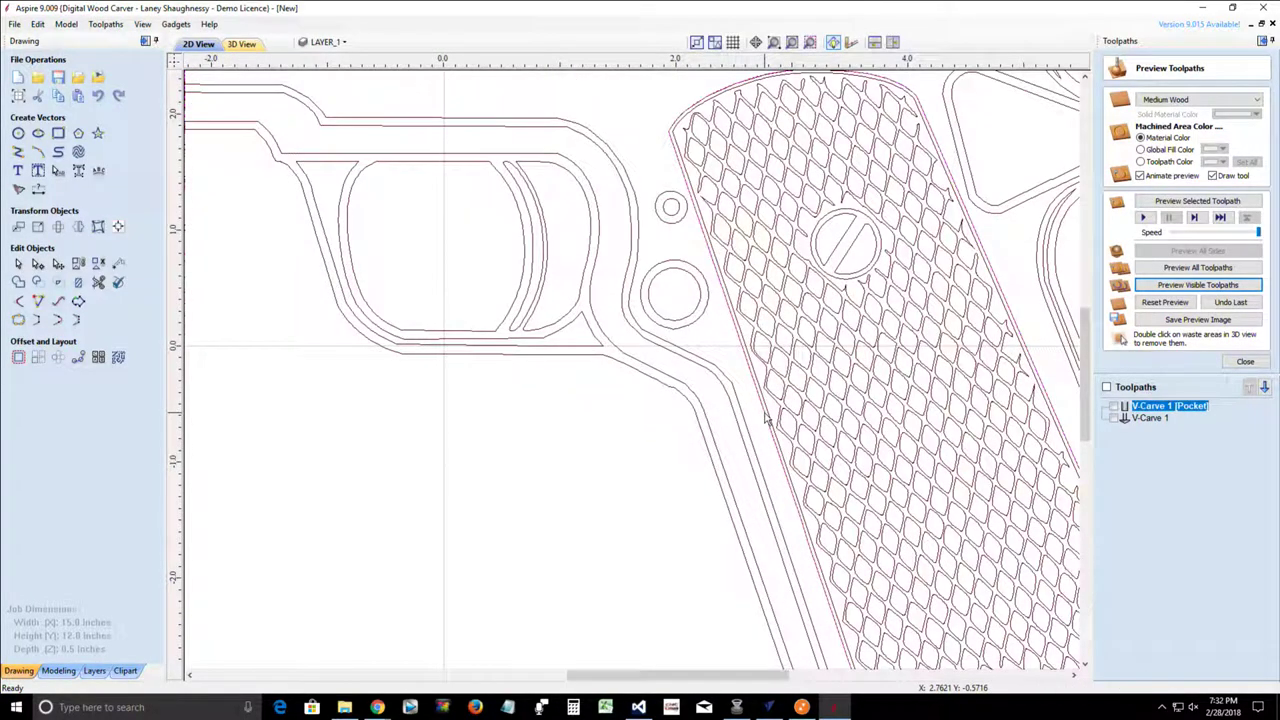
# Select the pistol's outline vectors and zoom out to the full job sheet.
pyautogui.click(766, 418)
pyautogui.scroll(-2, 766, 418)
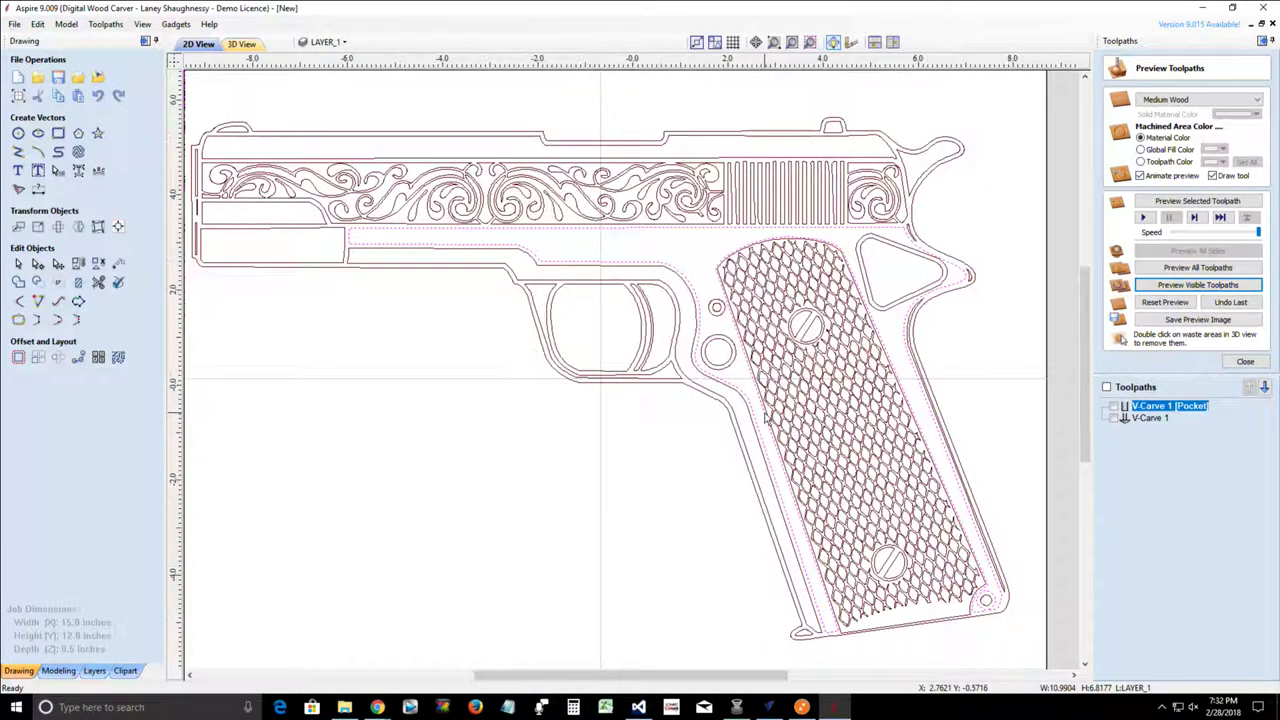
pyautogui.scroll(-2, 766, 419)
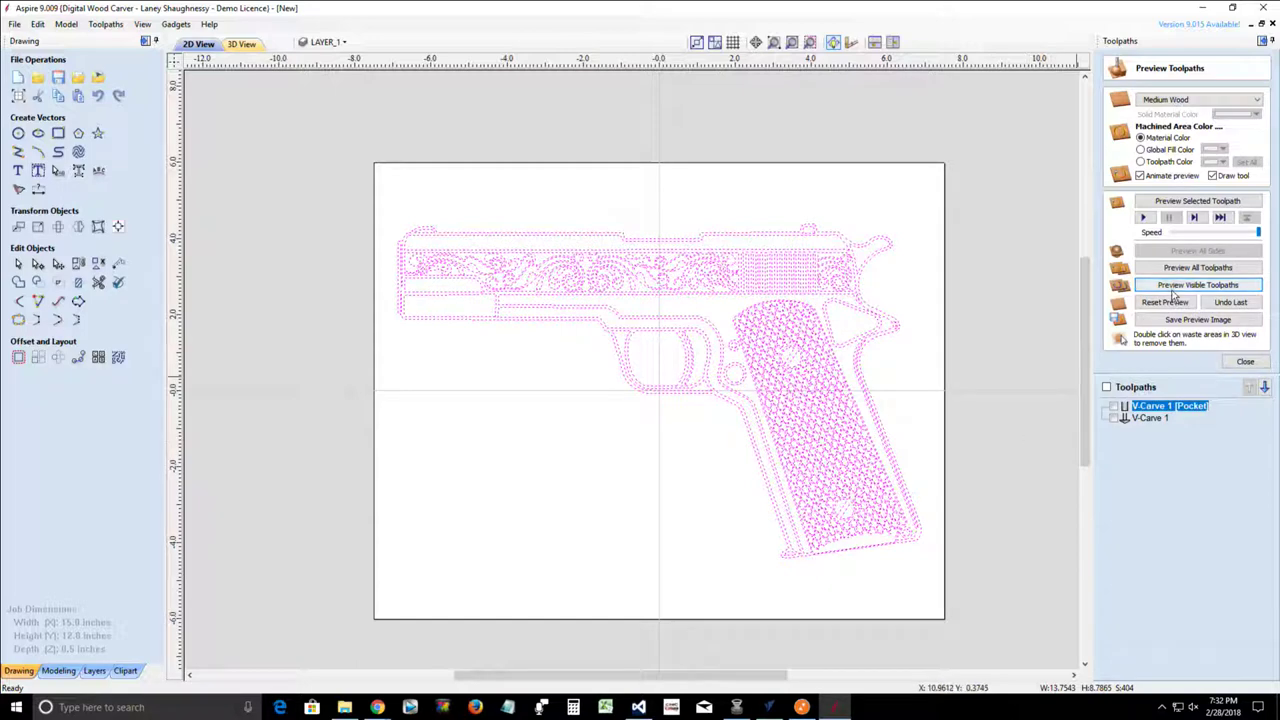
# Recalculate V-Carve 1 and dismiss the flat area clearance notice.
pyautogui.doubleClick(1160, 407)
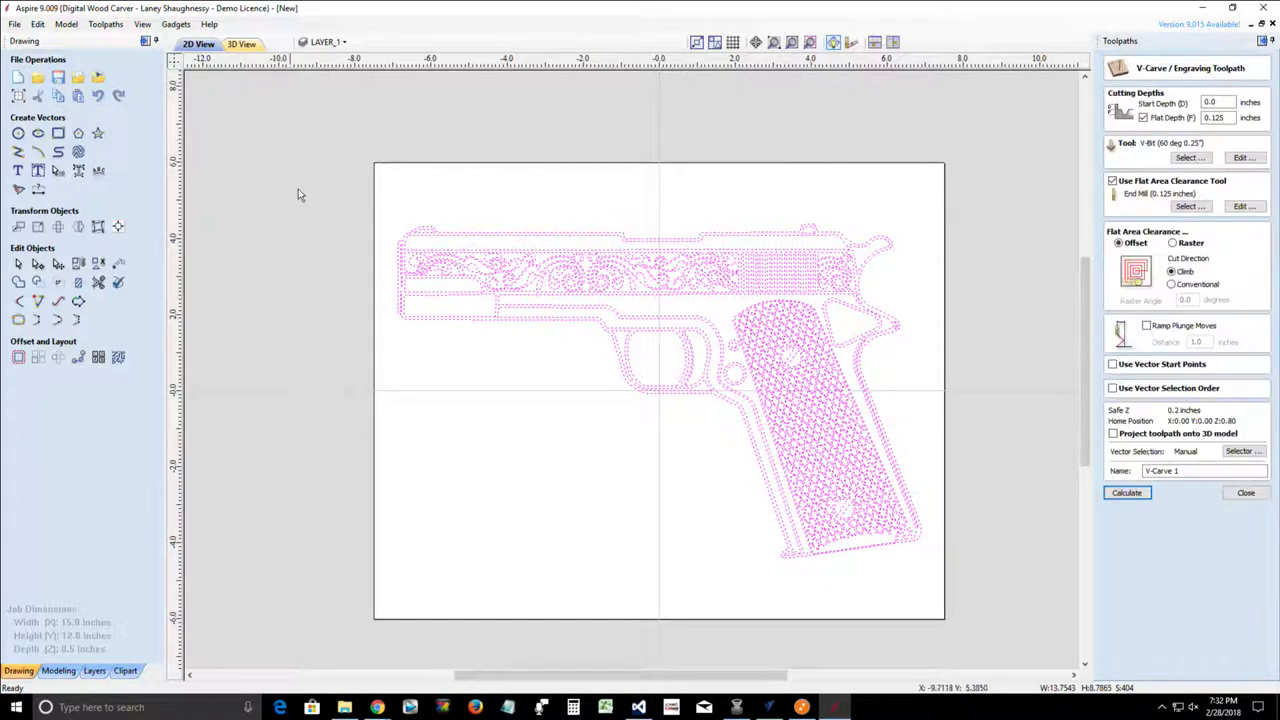
pyautogui.click(1130, 493)
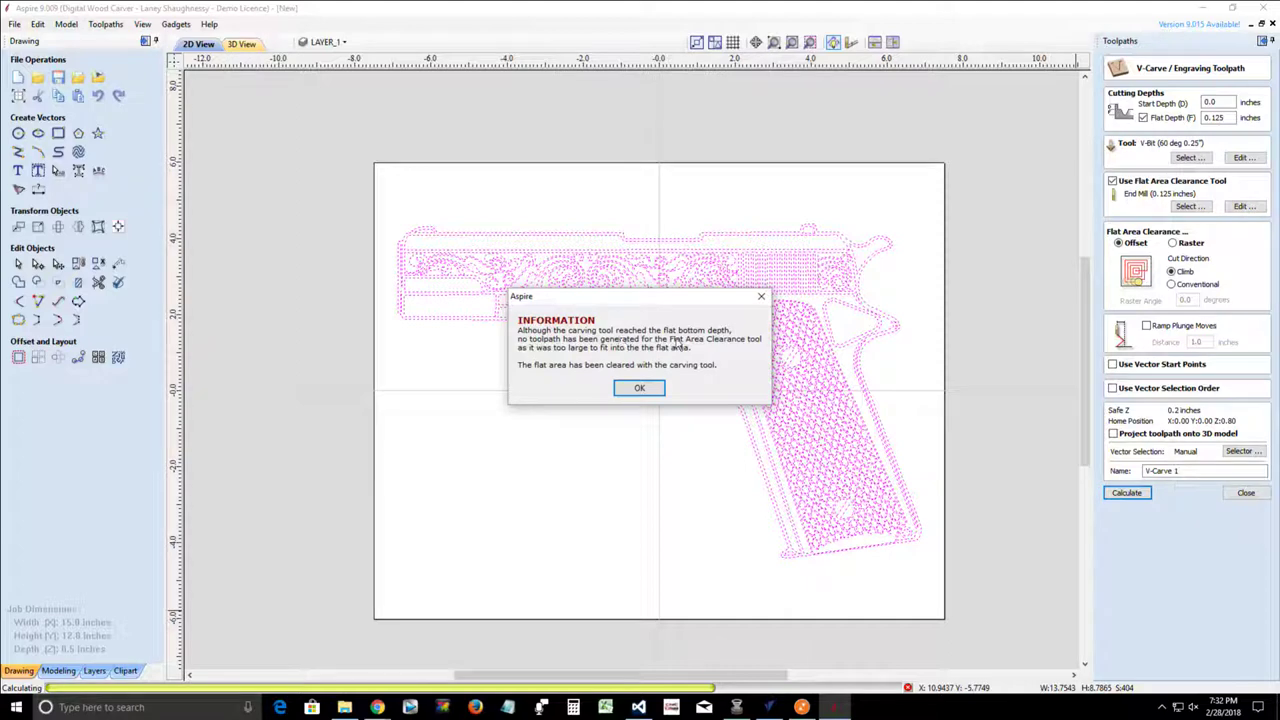
pyautogui.click(651, 389)
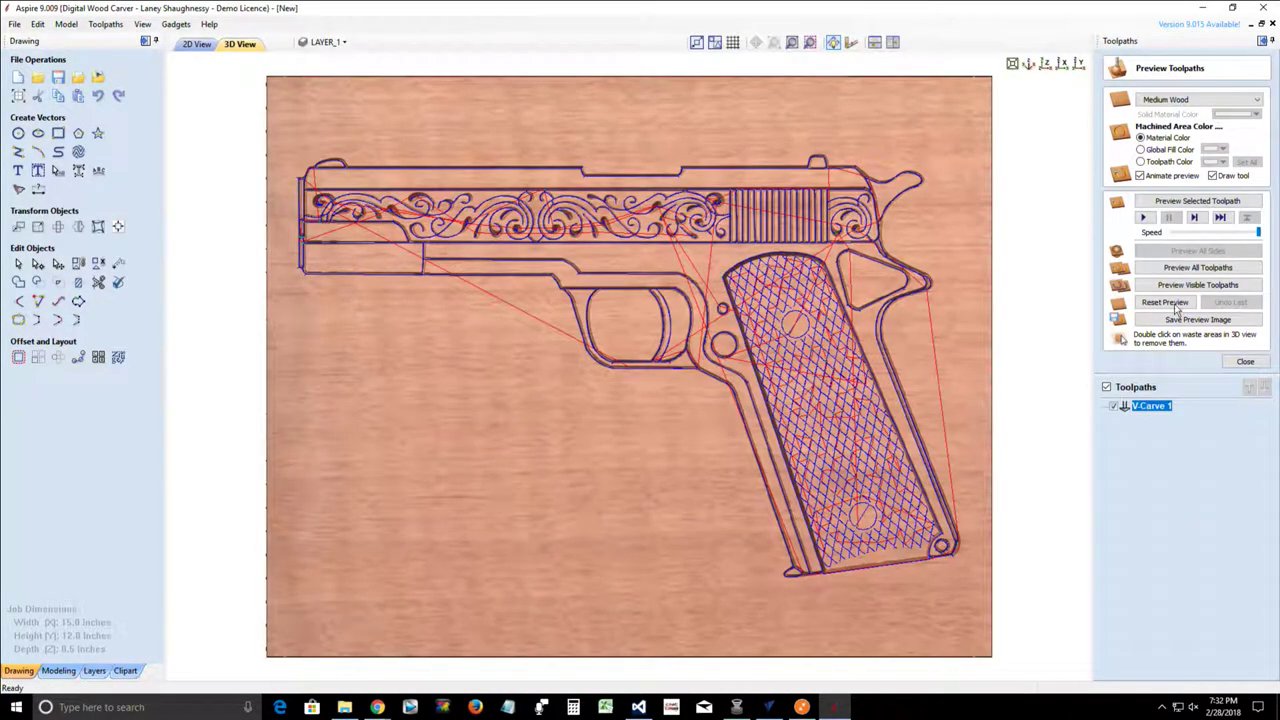
# Reset and rerun the carving preview, then orbit the board for a perspective view.
pyautogui.click(1166, 303)
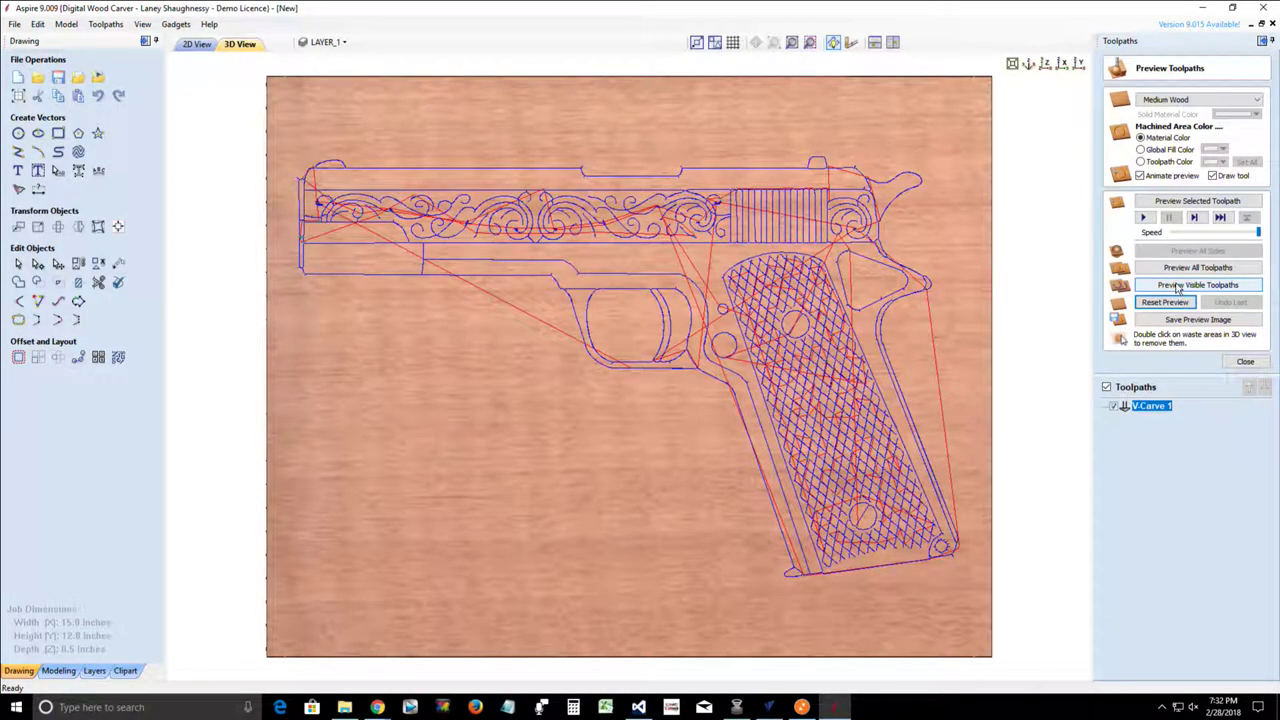
pyautogui.click(1178, 286)
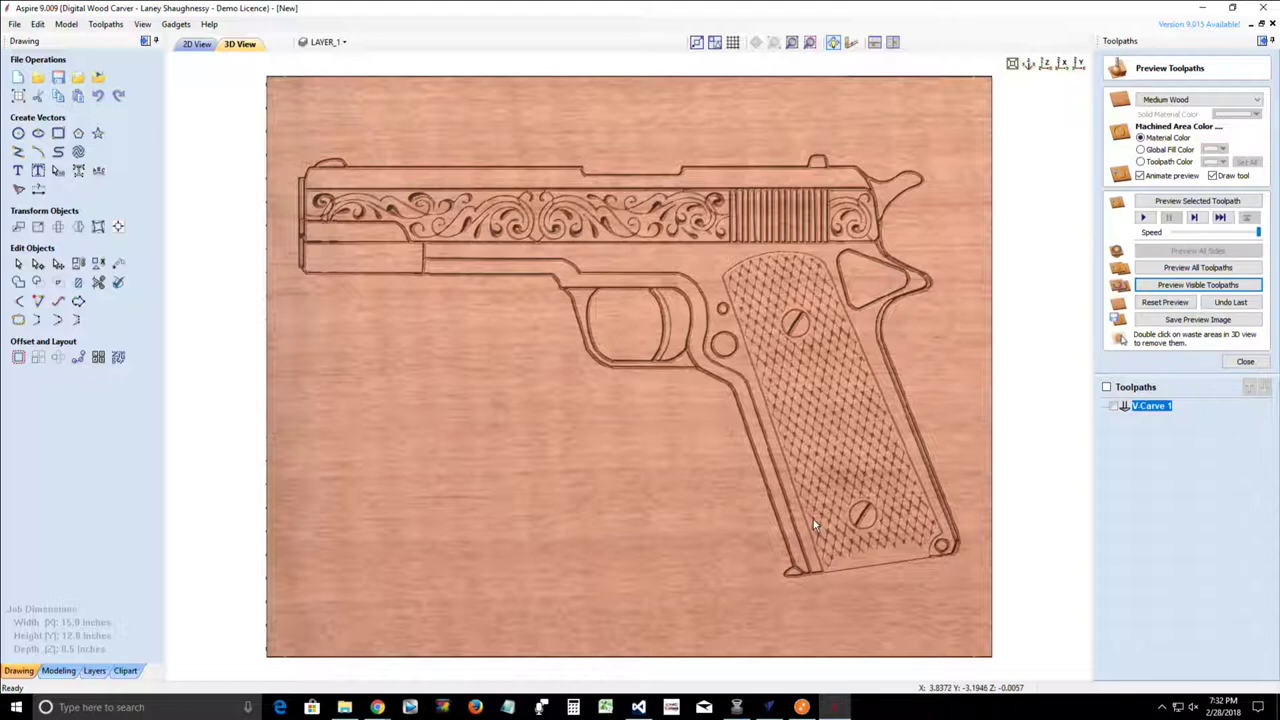
pyautogui.moveTo(813, 519); pyautogui.dragTo(726, 464)
pyautogui.moveTo(567, 546); pyautogui.dragTo(529, 516)
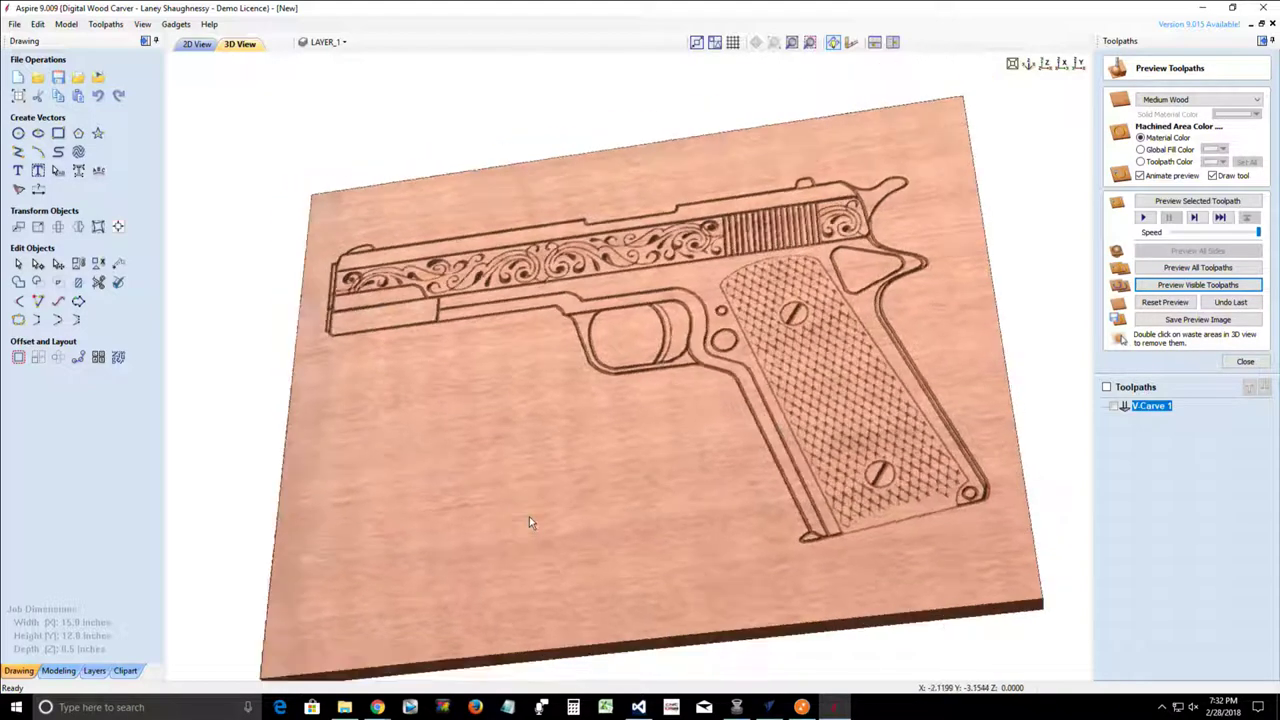
# Turn off Flat Depth in V-Carve 1 and recalculate the toolpath.
pyautogui.doubleClick(1152, 406)
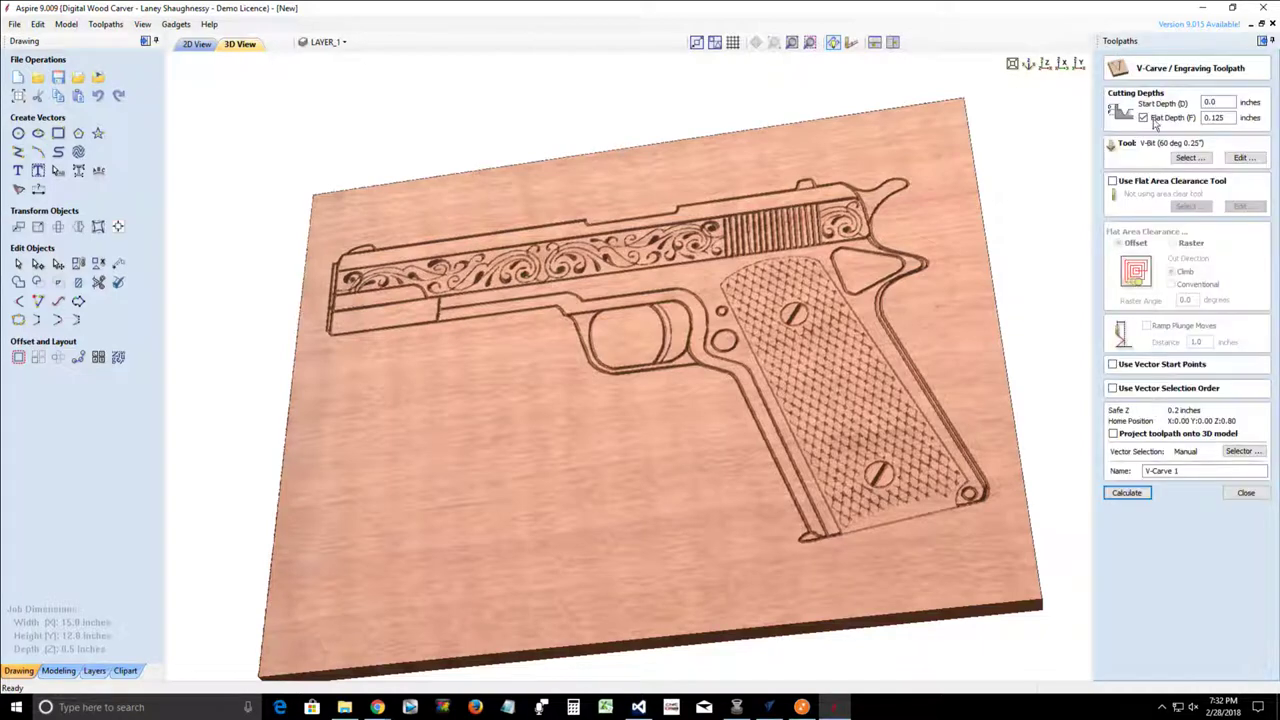
pyautogui.click(1143, 118)
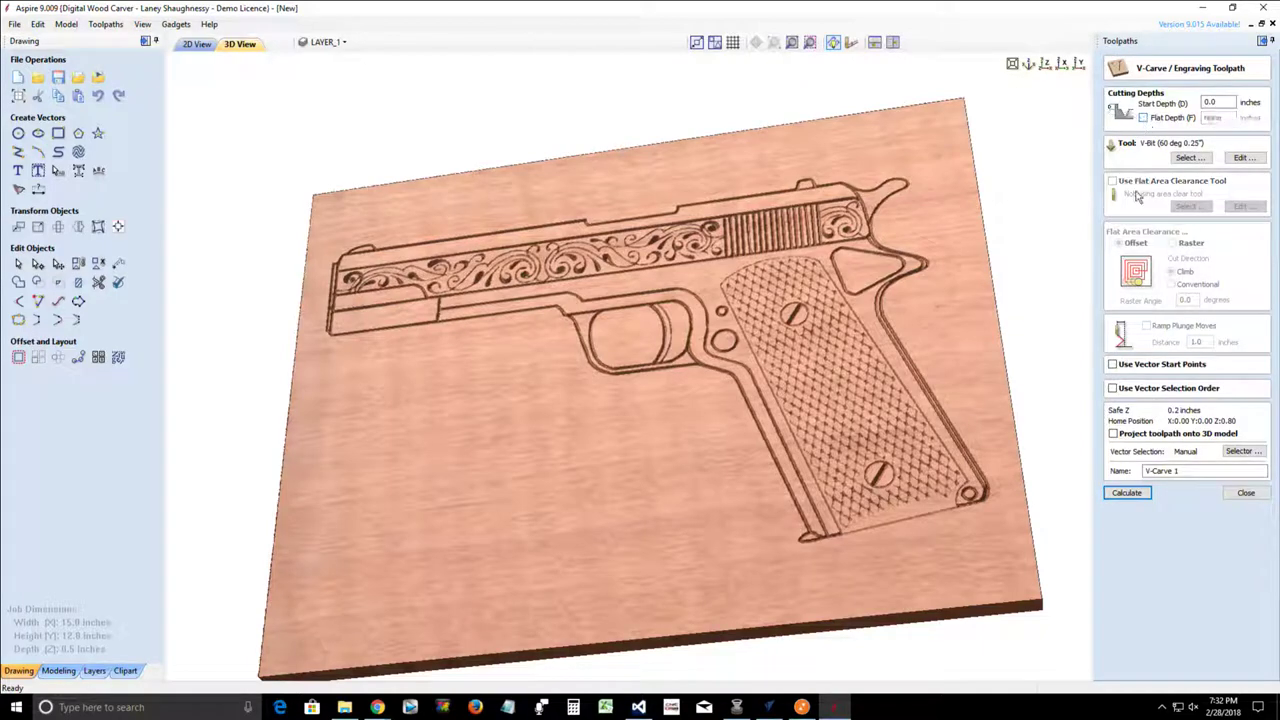
pyautogui.click(1127, 493)
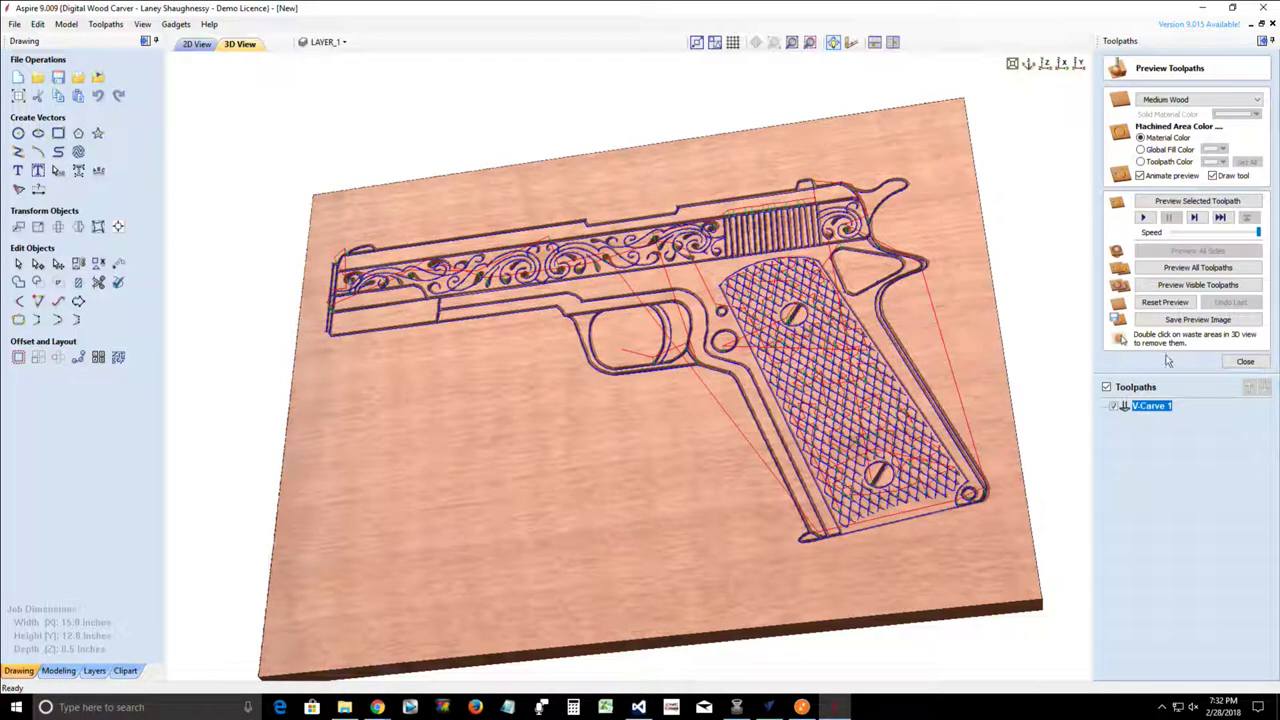
# Preview the new carving and rotate the board toward a top-down view.
pyautogui.click(1180, 201)
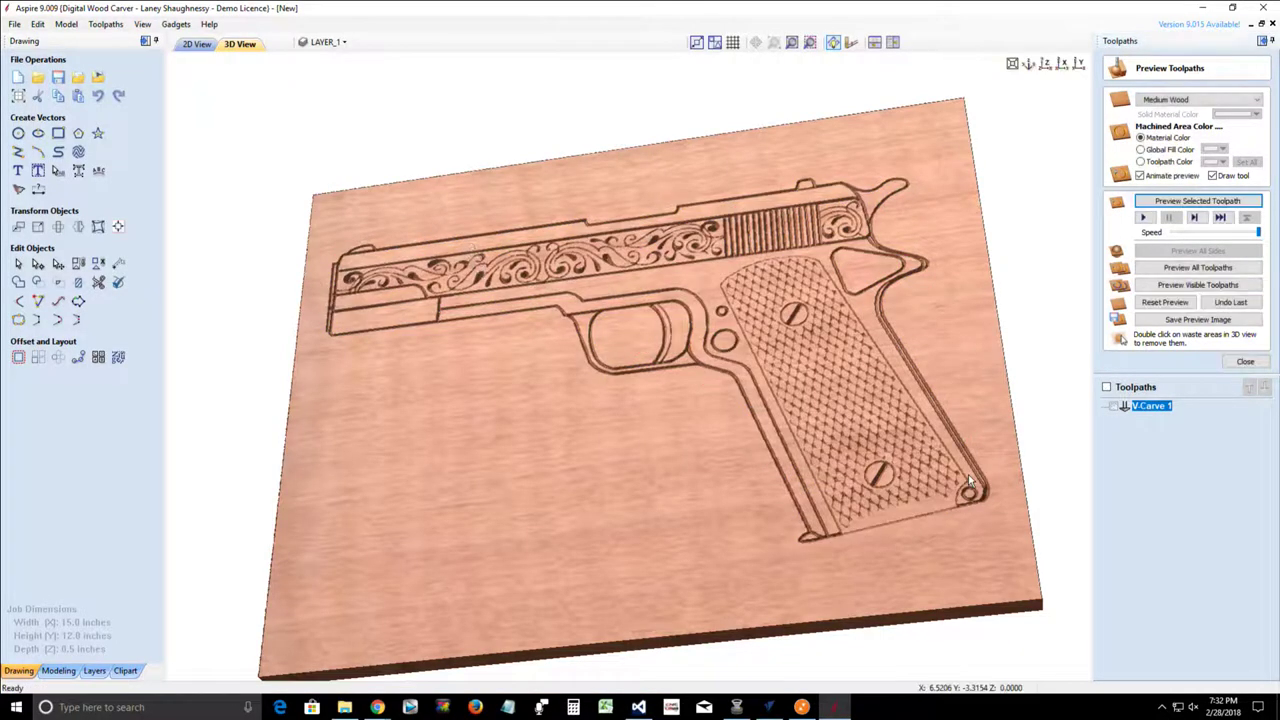
pyautogui.moveTo(618, 510); pyautogui.dragTo(771, 501)
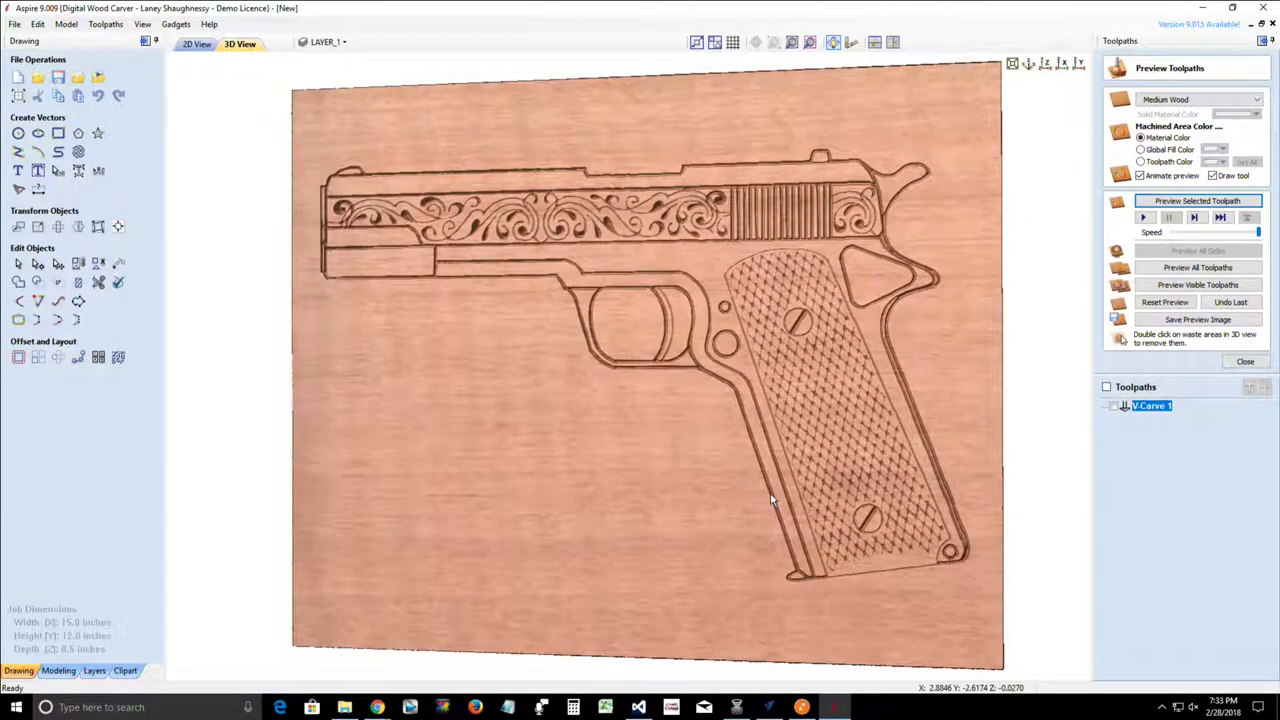
pyautogui.press('F2')
pyautogui.press('F3')
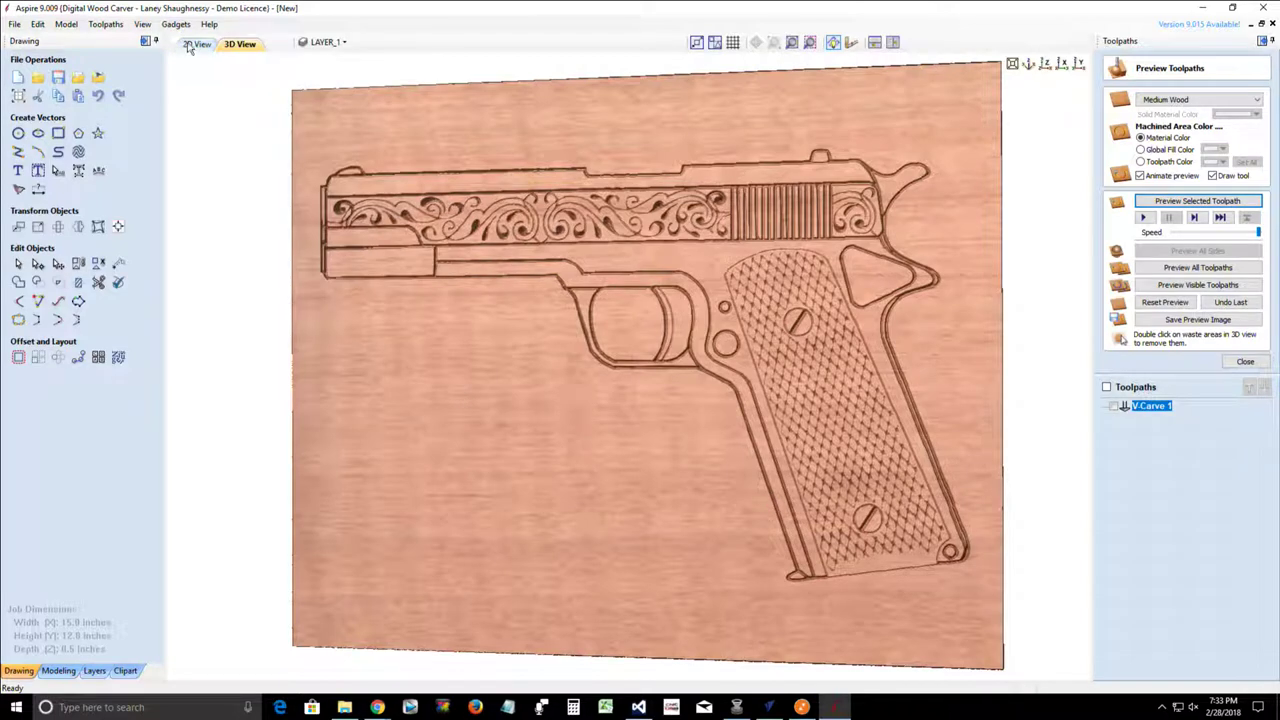
# Return to the flat 2D drawing and clear the pistol artwork selection.
pyautogui.click(197, 44)
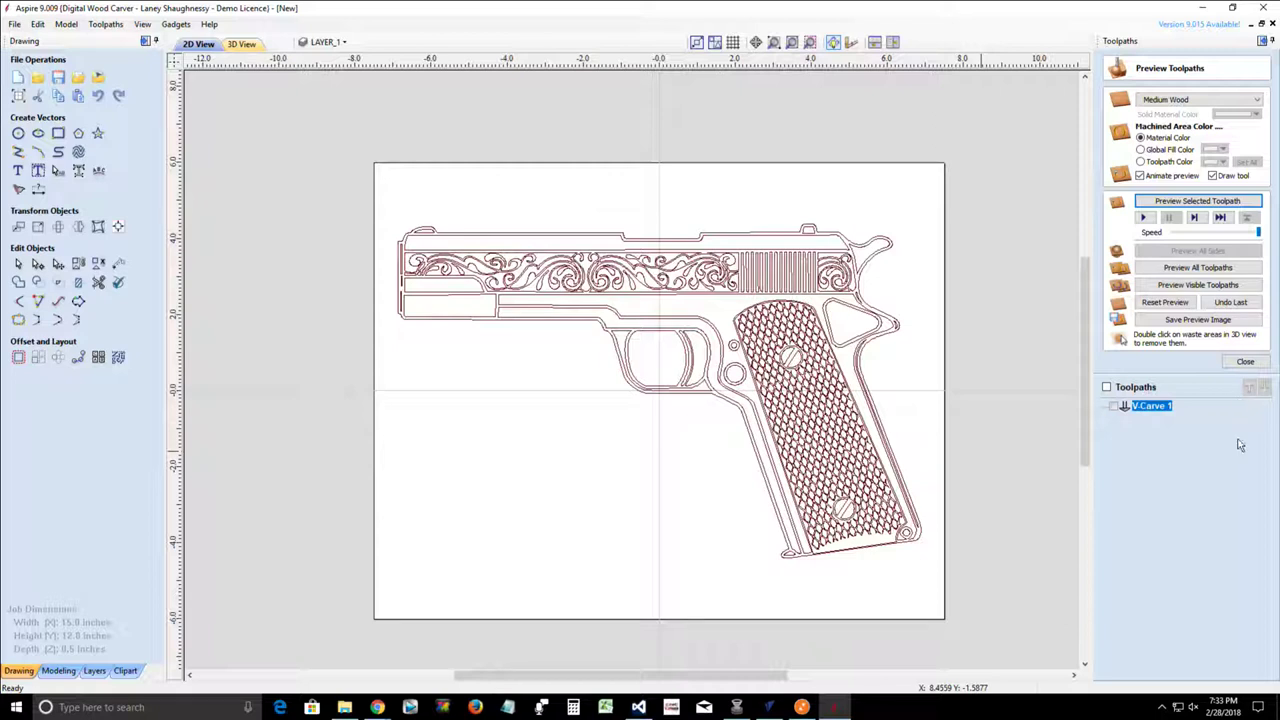
pyautogui.click(409, 325)
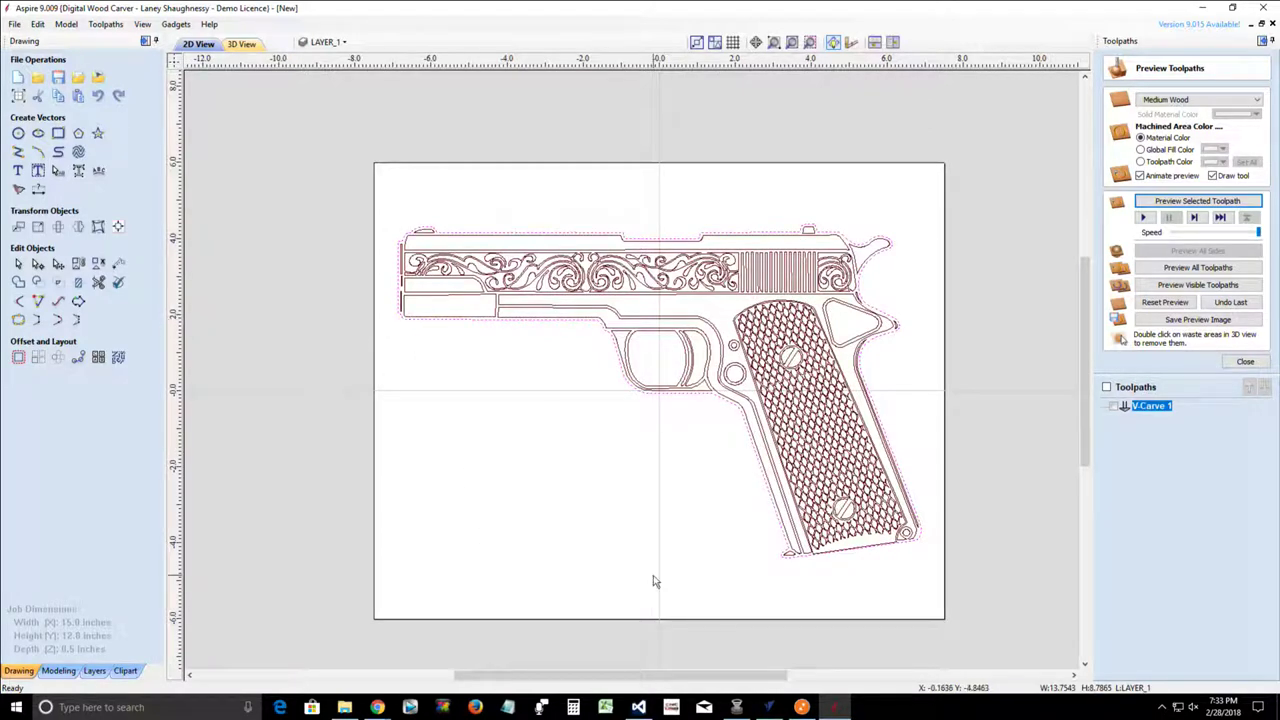
pyautogui.click(650, 498)
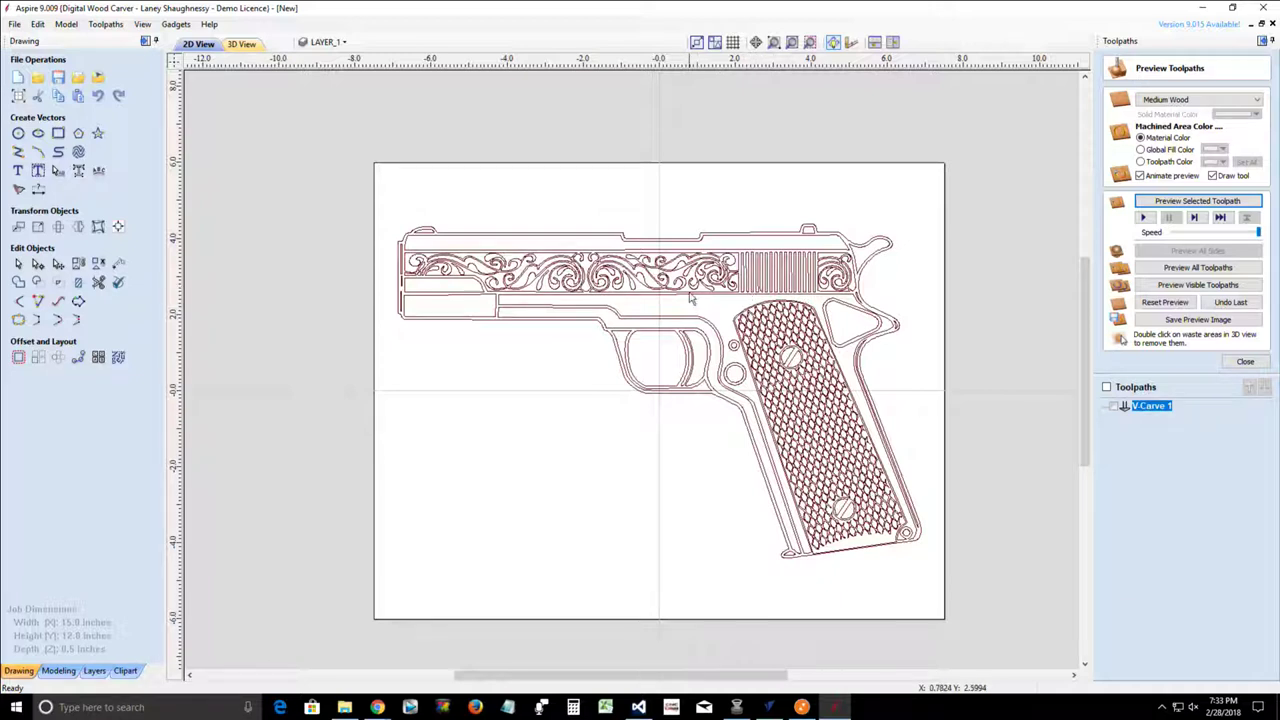
# Select the grip panel vectors, excluding the small extra circles.
pyautogui.moveTo(690, 297); pyautogui.dragTo(884, 566)
pyautogui.click(872, 546)
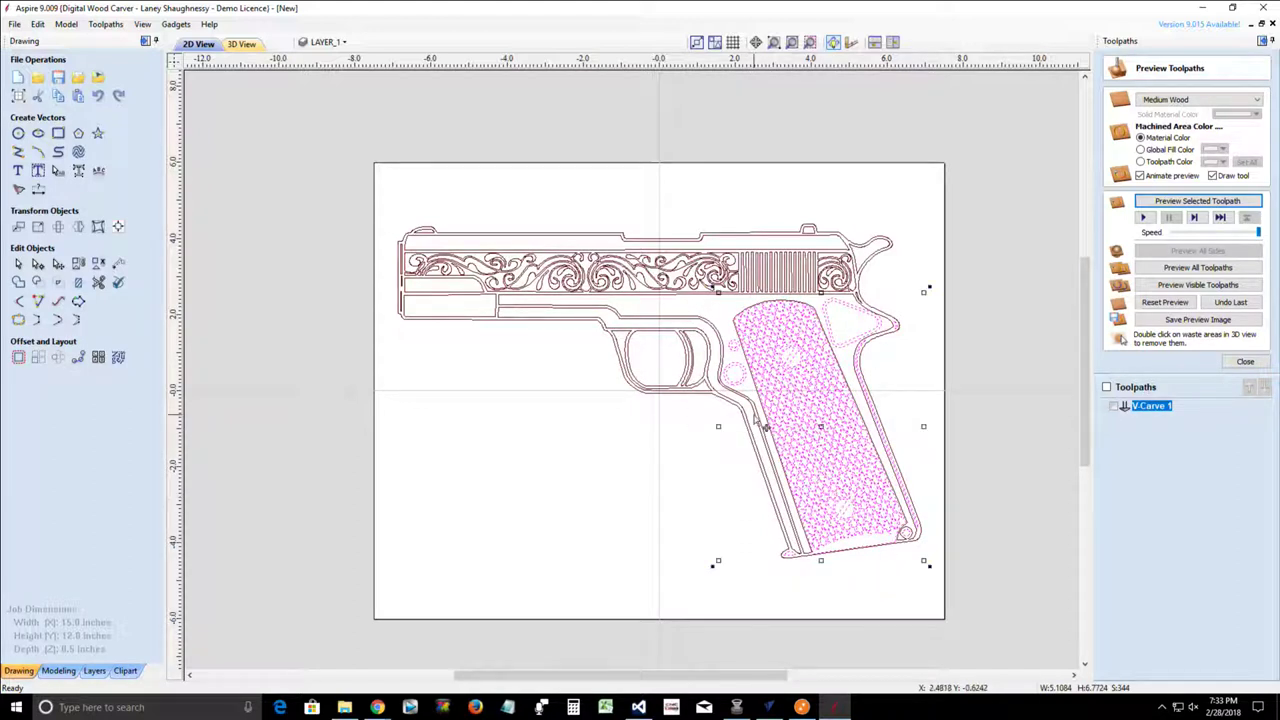
pyautogui.scroll(1, 763, 427)
pyautogui.scroll(1, 763, 427)
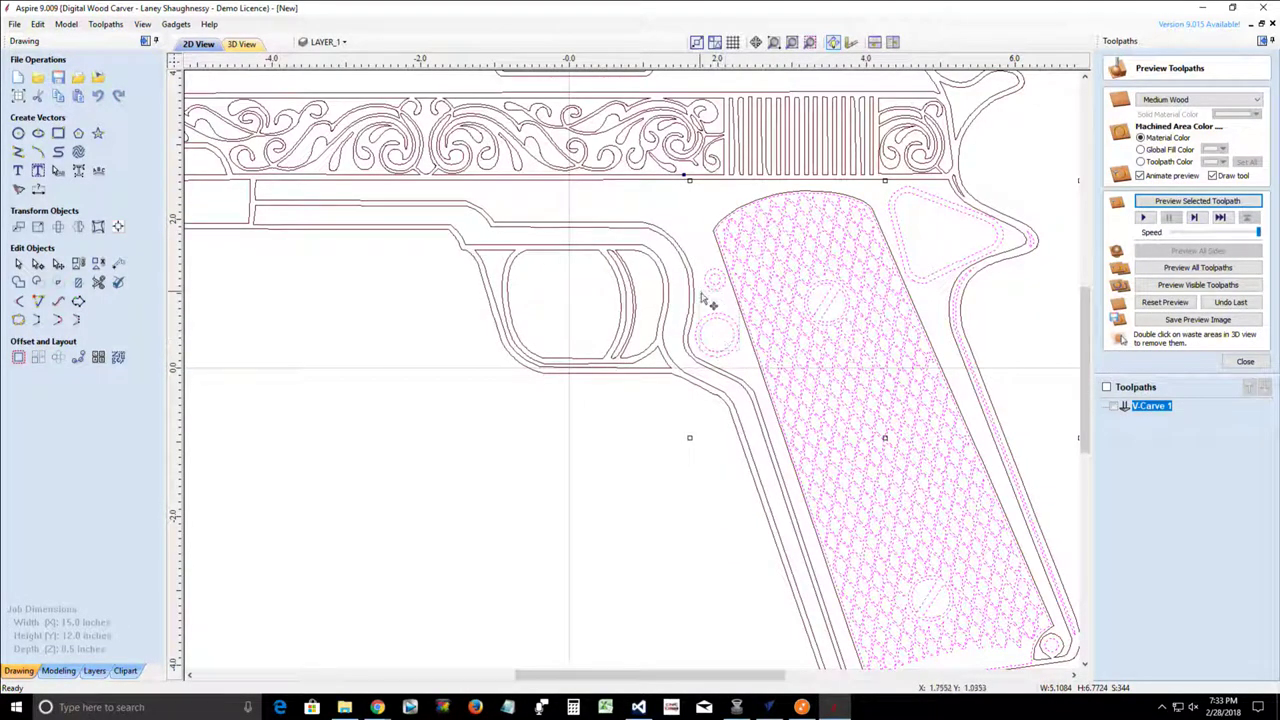
pyautogui.click(711, 322)
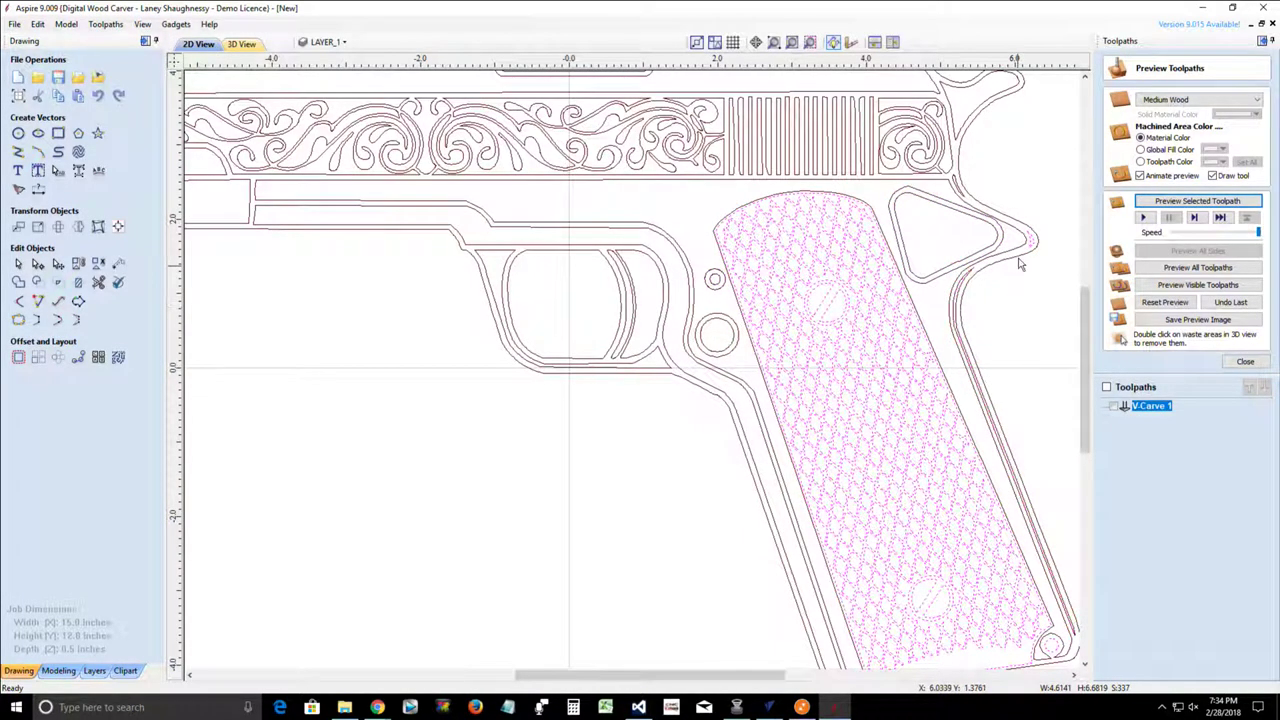
pyautogui.scroll(-3, 1029, 273)
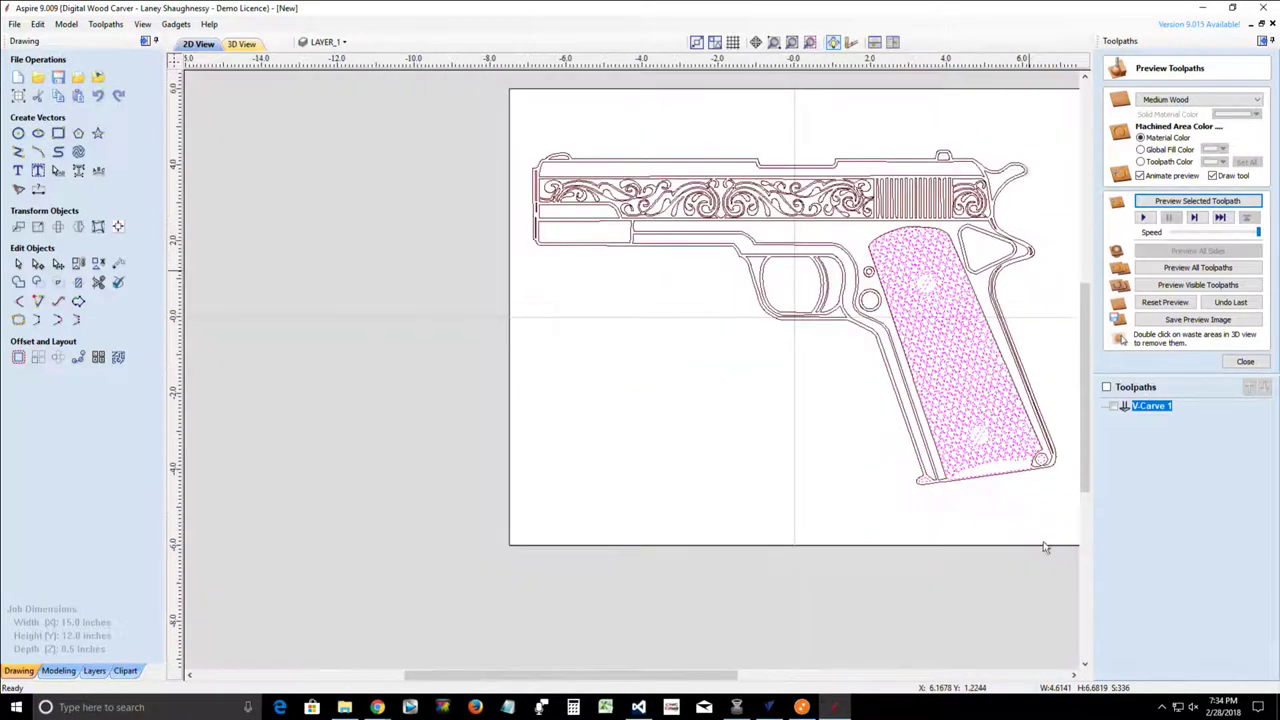
pyautogui.scroll(4, 1058, 470)
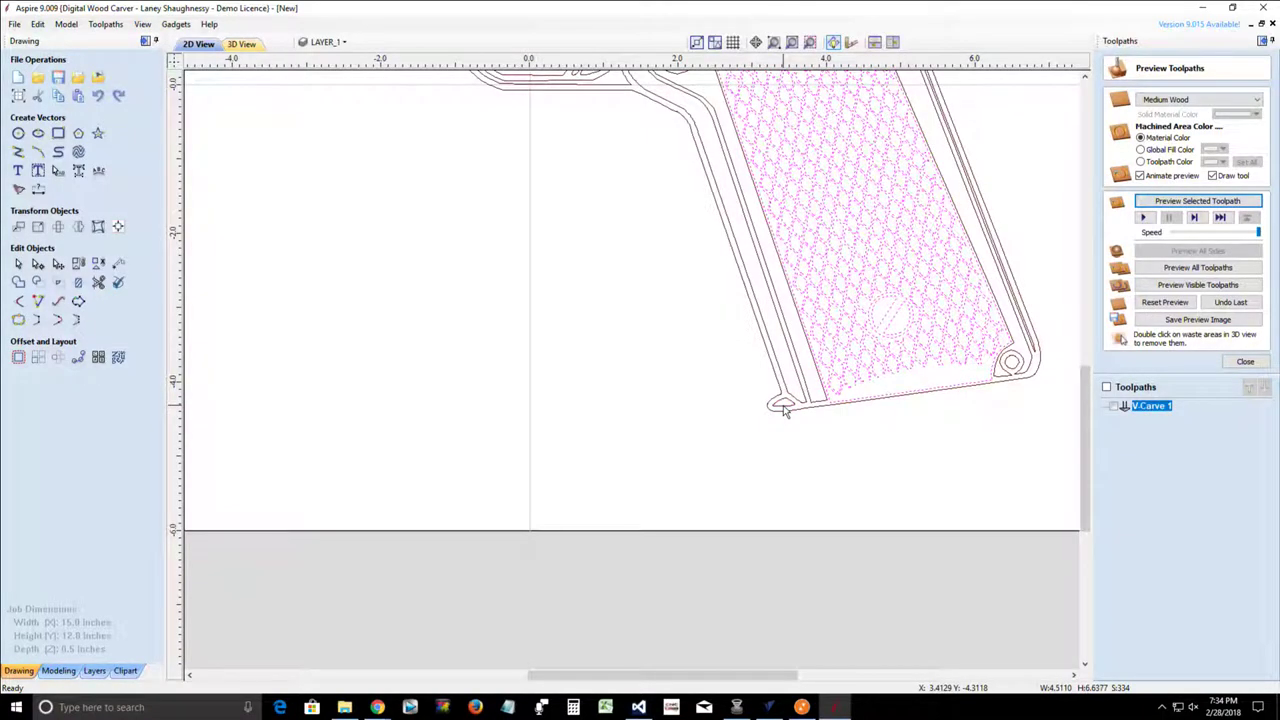
pyautogui.scroll(-4, 783, 410)
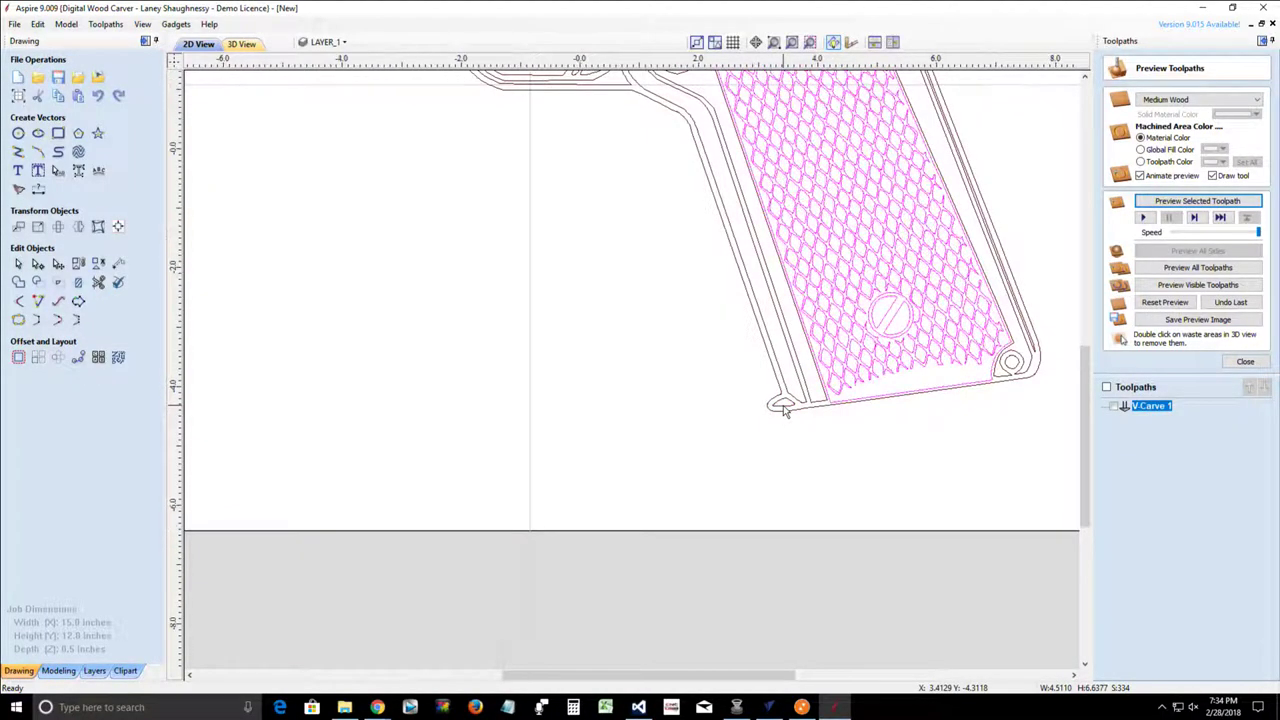
# Select the grip panel and paste a copy of it.
pyautogui.click(818, 303)
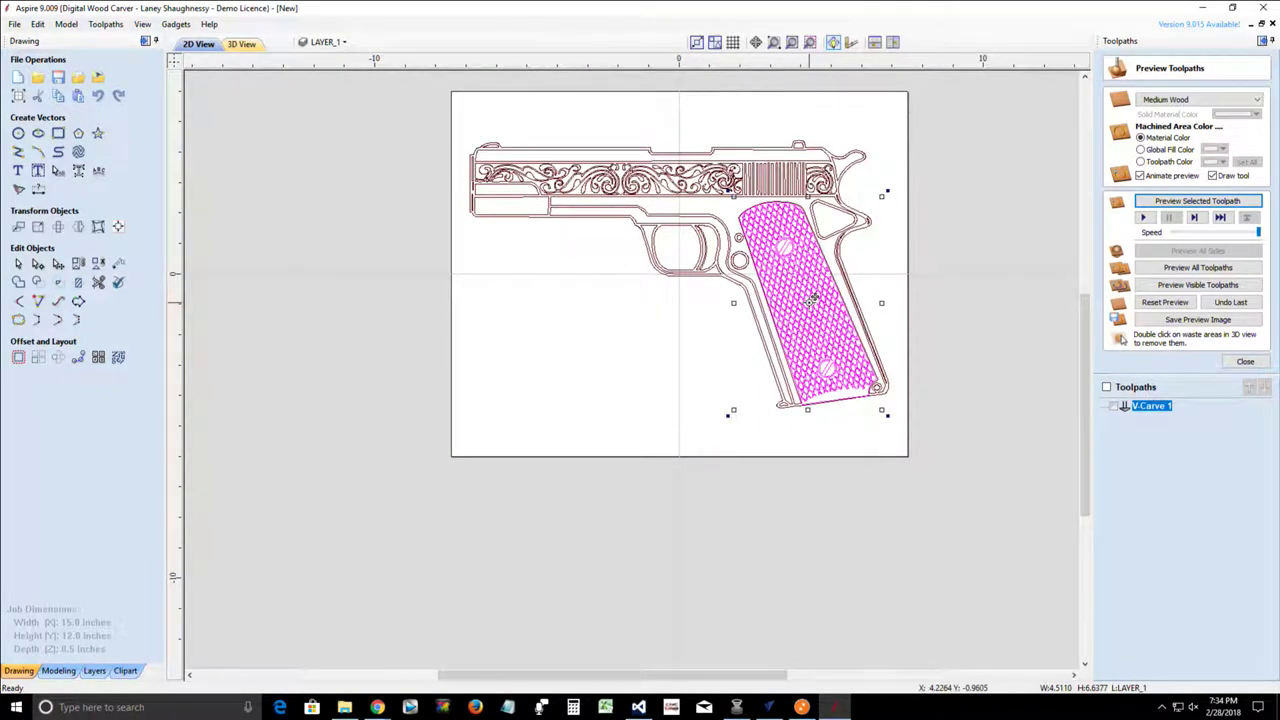
pyautogui.click(737, 322)
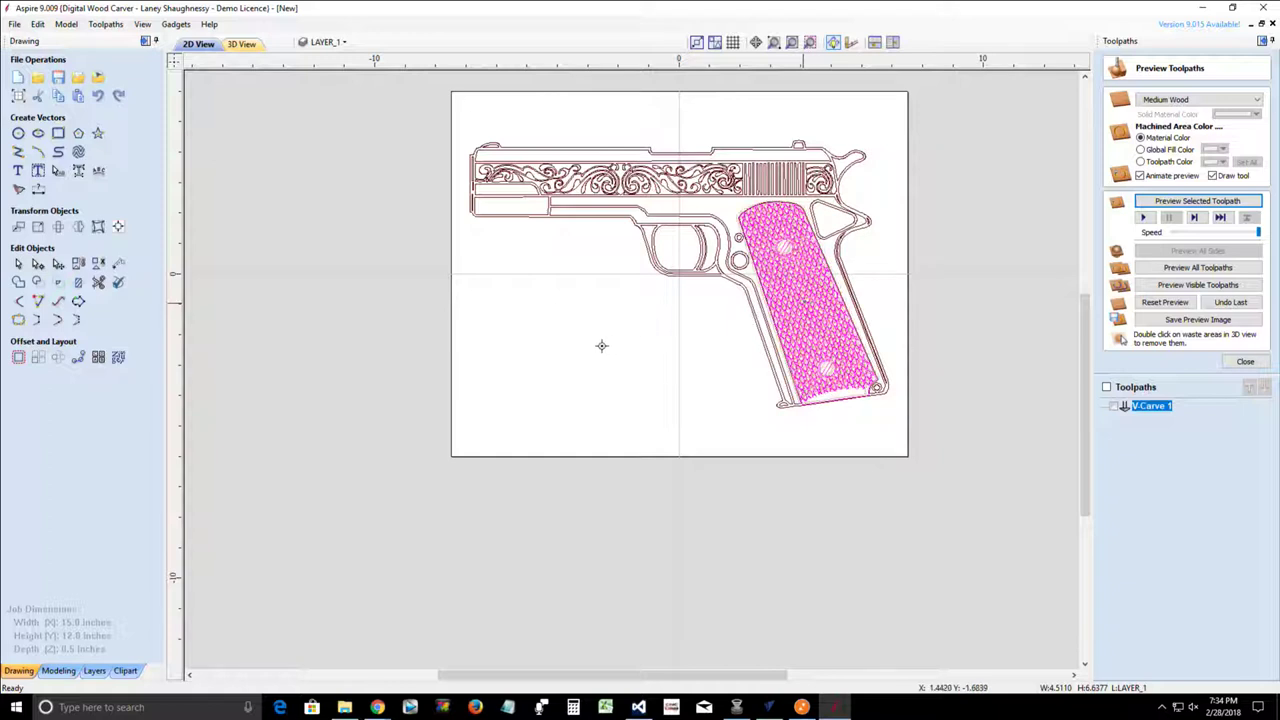
pyautogui.hotkey('ctrl', 'v')
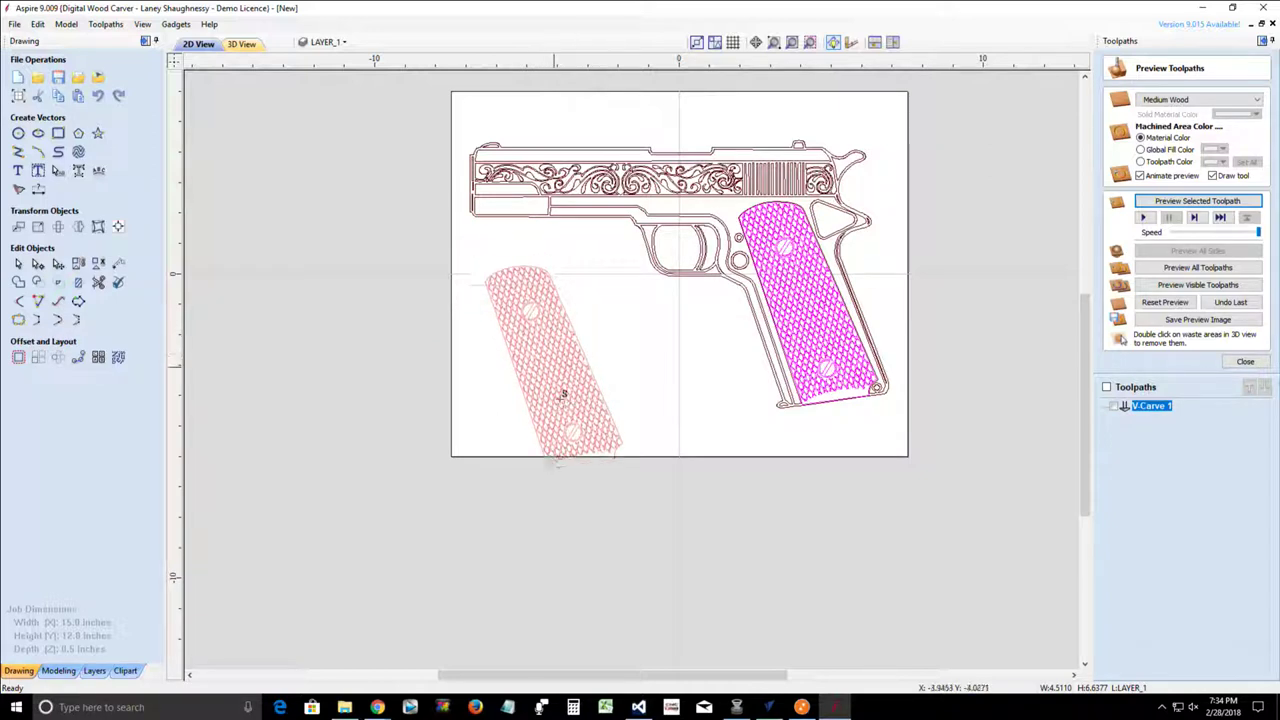
# Place the grip copy on the sheet's empty left side and zoom in on it.
pyautogui.click(563, 394)
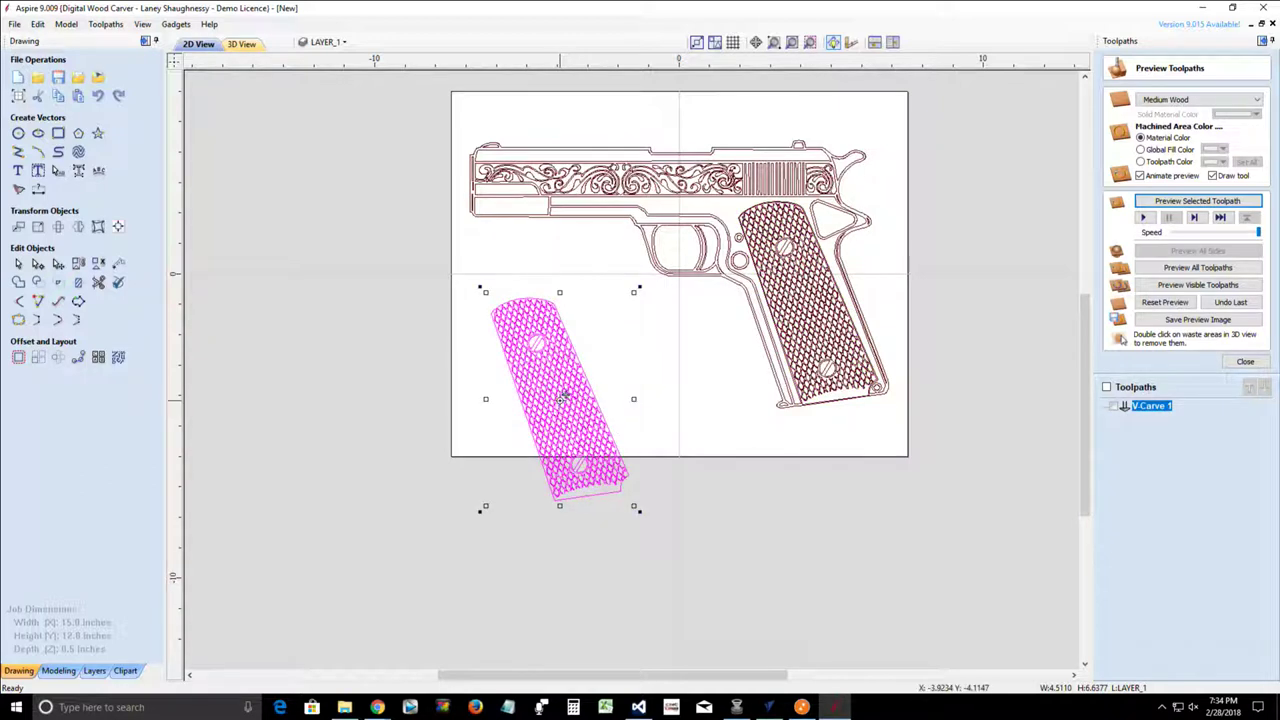
pyautogui.moveTo(563, 394); pyautogui.dragTo(549, 345)
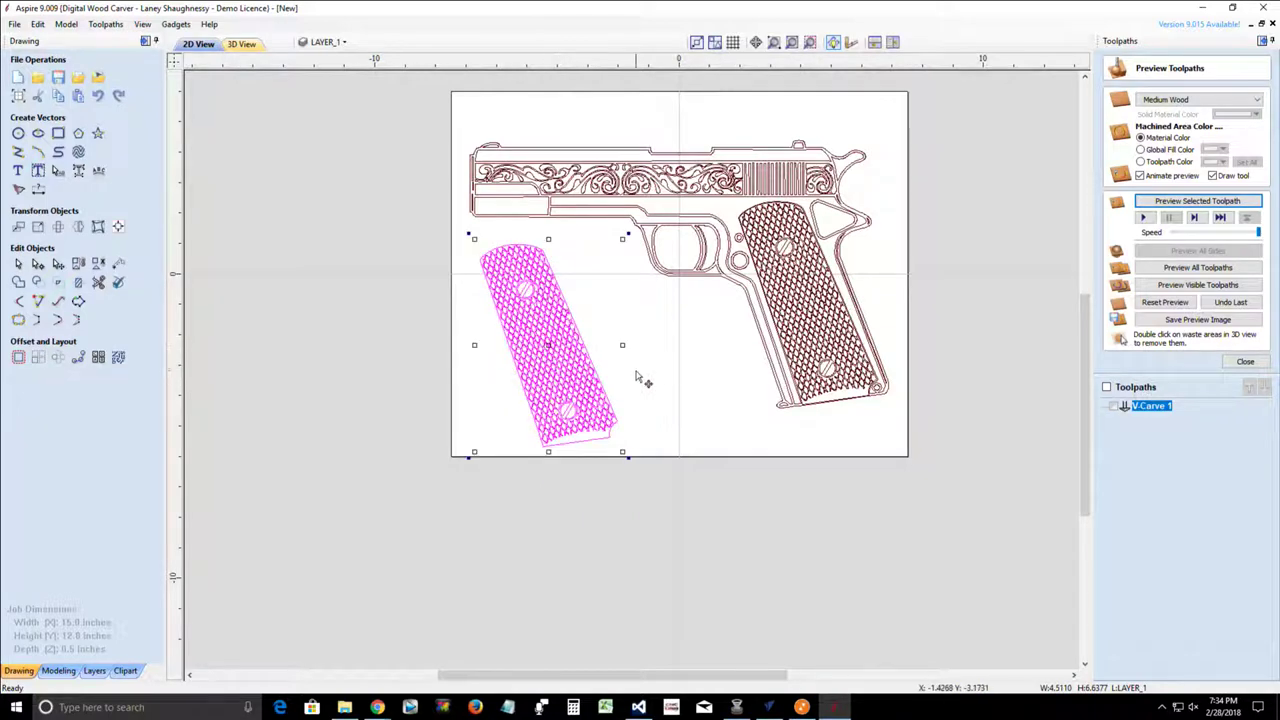
pyautogui.click(603, 453)
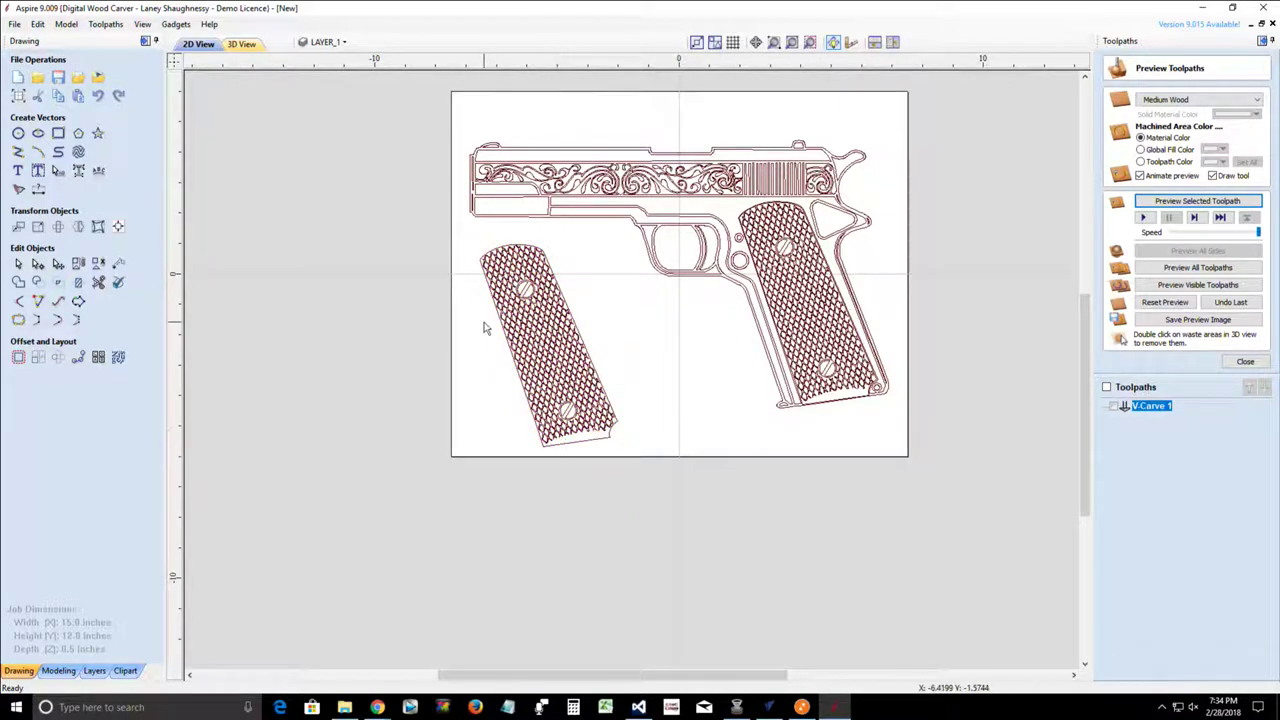
pyautogui.scroll(2, 486, 323)
pyautogui.scroll(2, 495, 318)
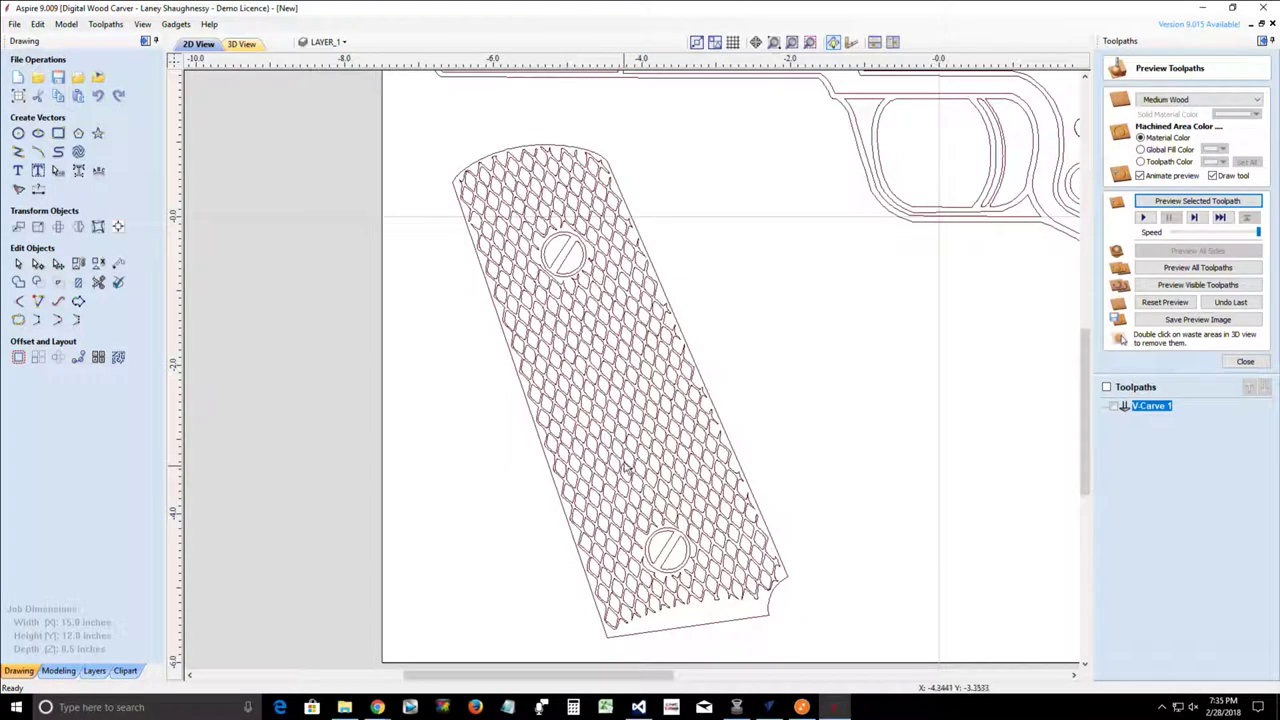
# Open the Modeling tab and select the duplicated grip's outline vectors.
pyautogui.click(620, 461)
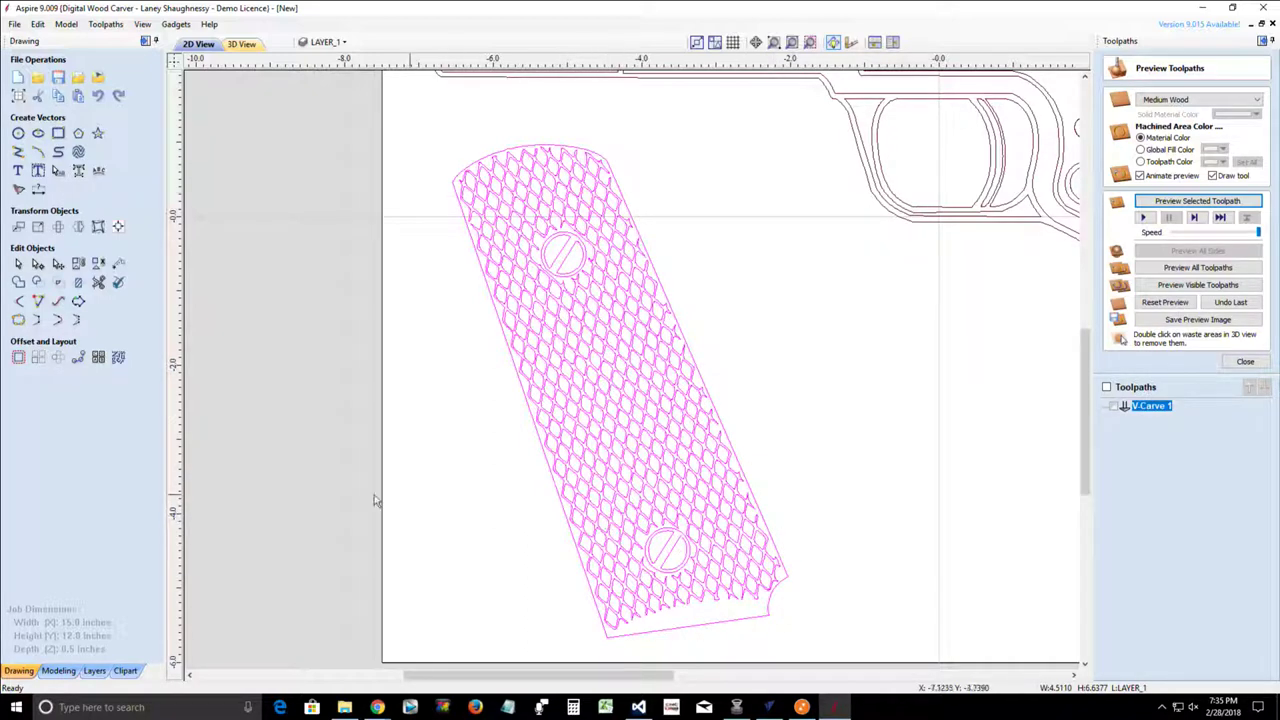
pyautogui.click(58, 671)
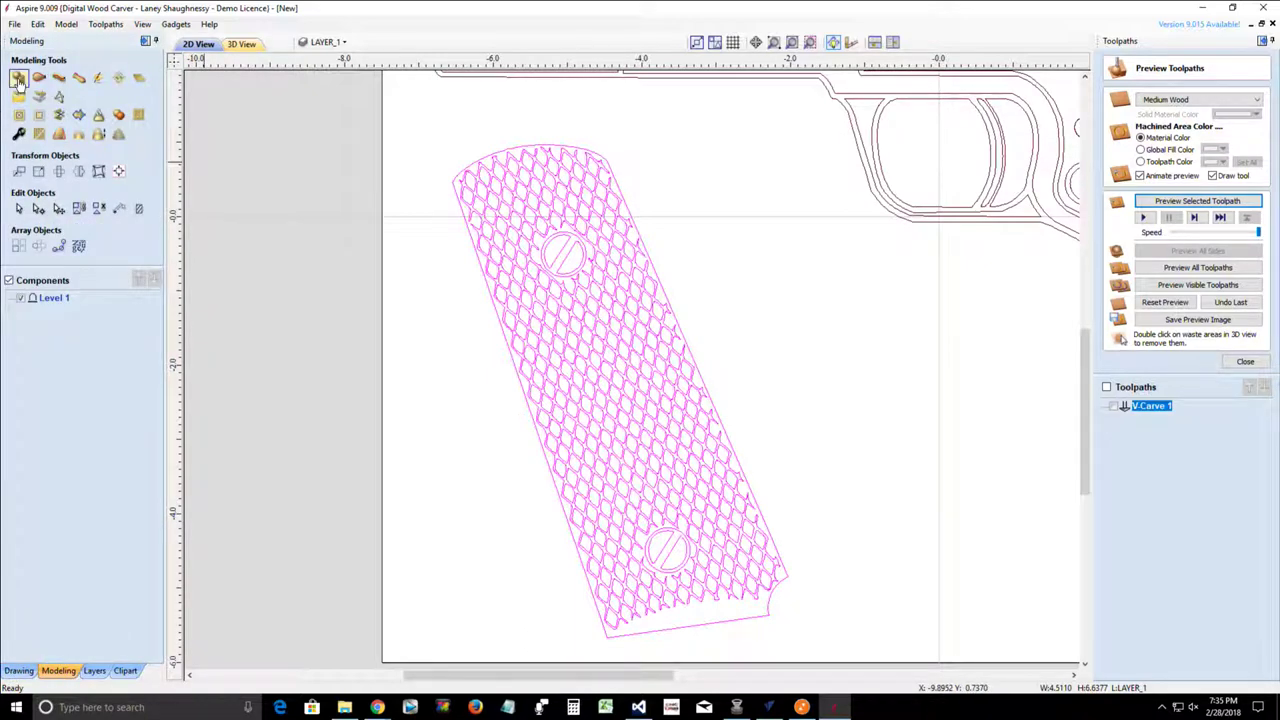
pyautogui.click(583, 370)
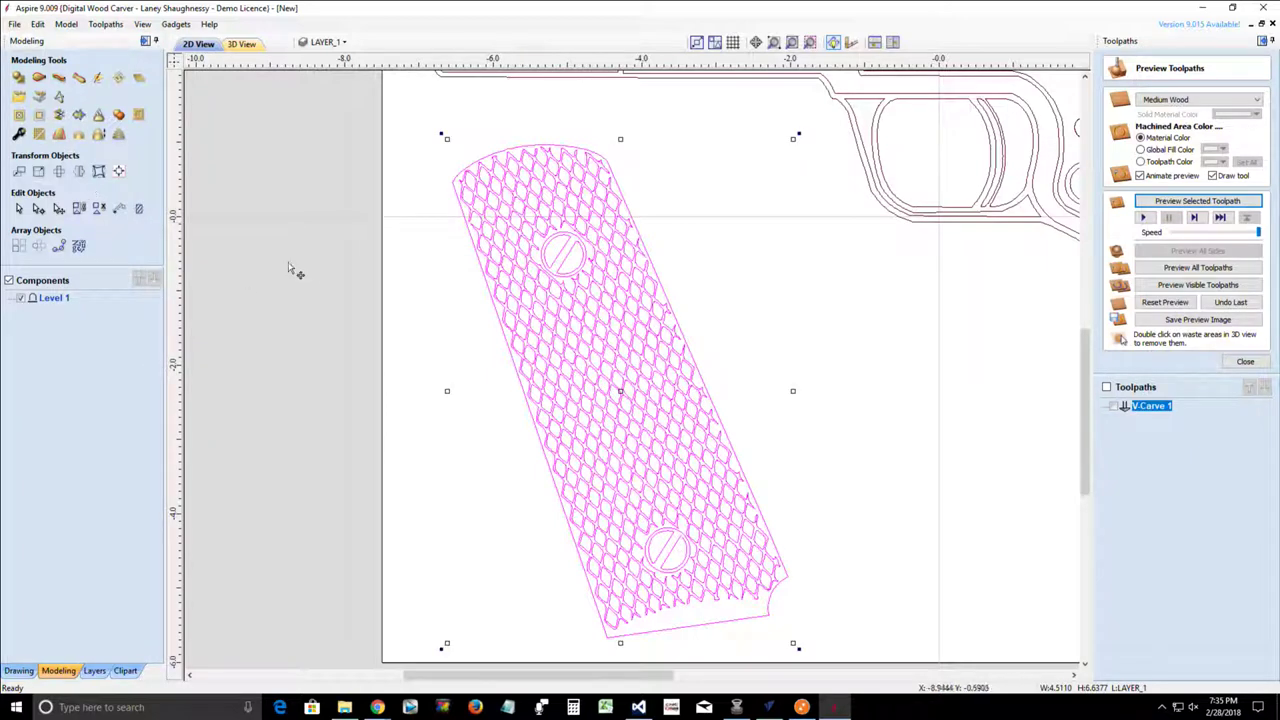
pyautogui.click(590, 378)
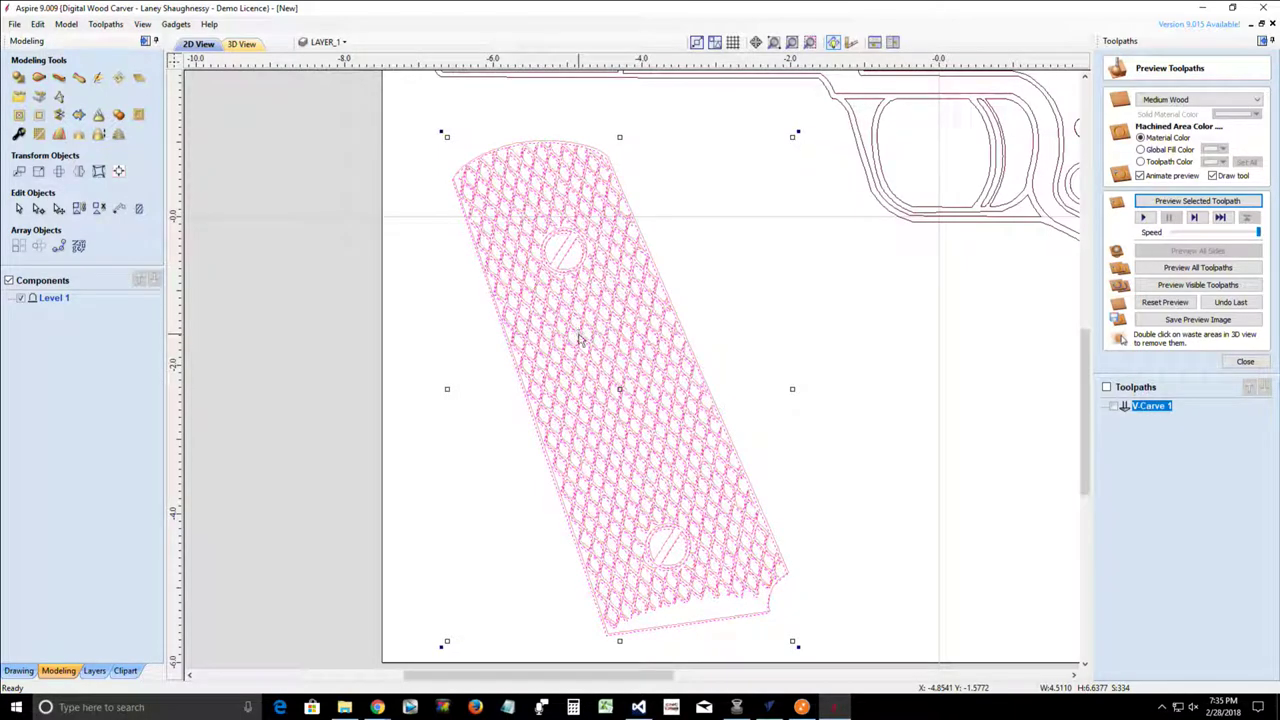
pyautogui.click(578, 338)
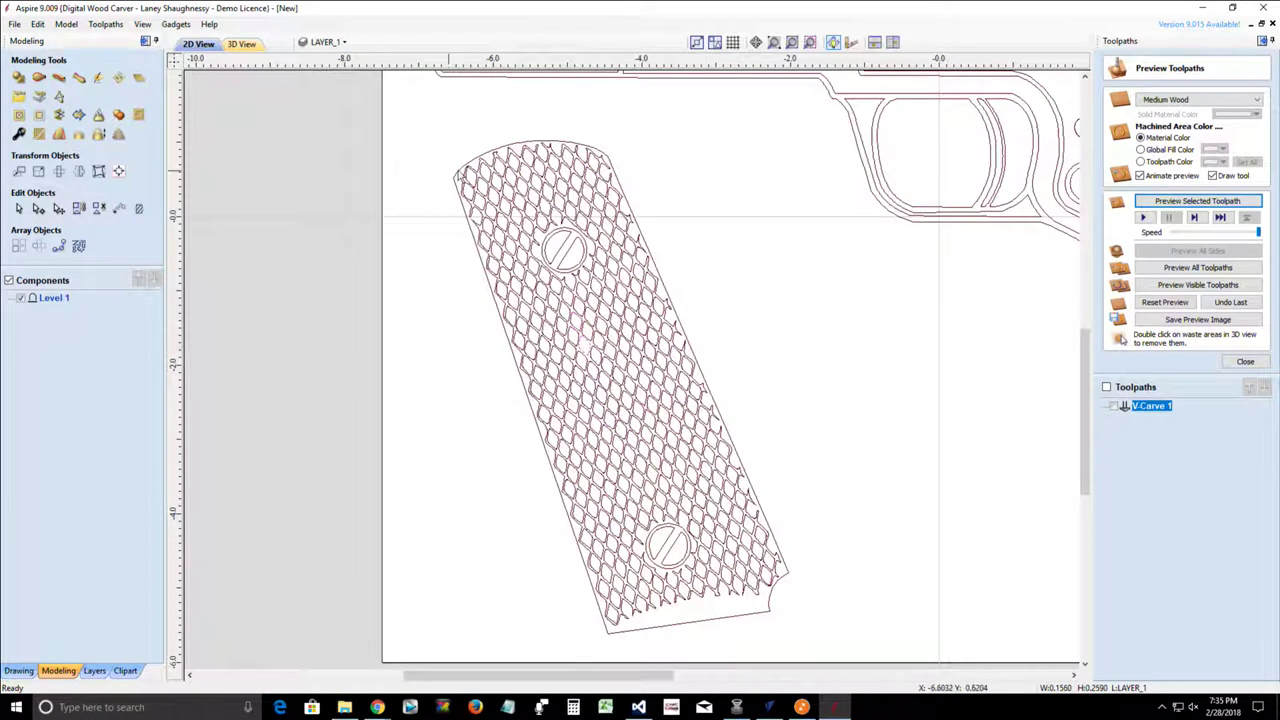
pyautogui.click(462, 175)
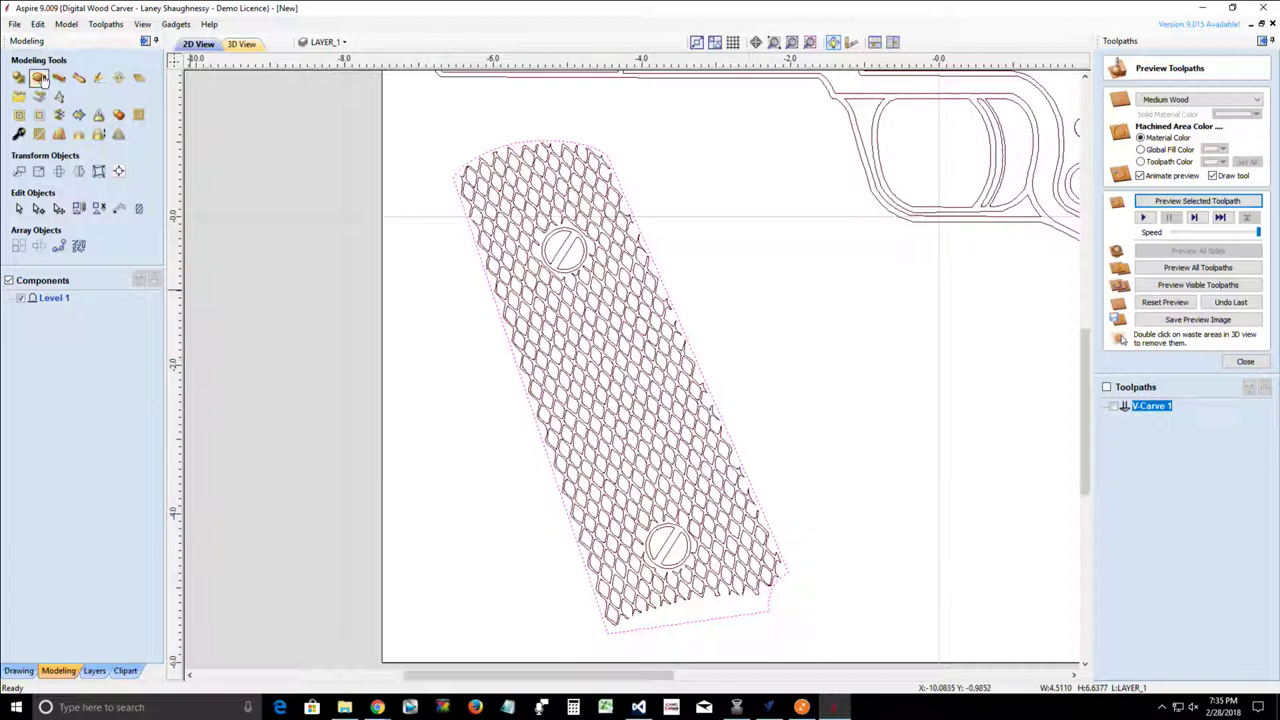
# Shape the grip outline into 'Main Grip Body' with a 45° angle and no height limit.
pyautogui.click(19, 78)
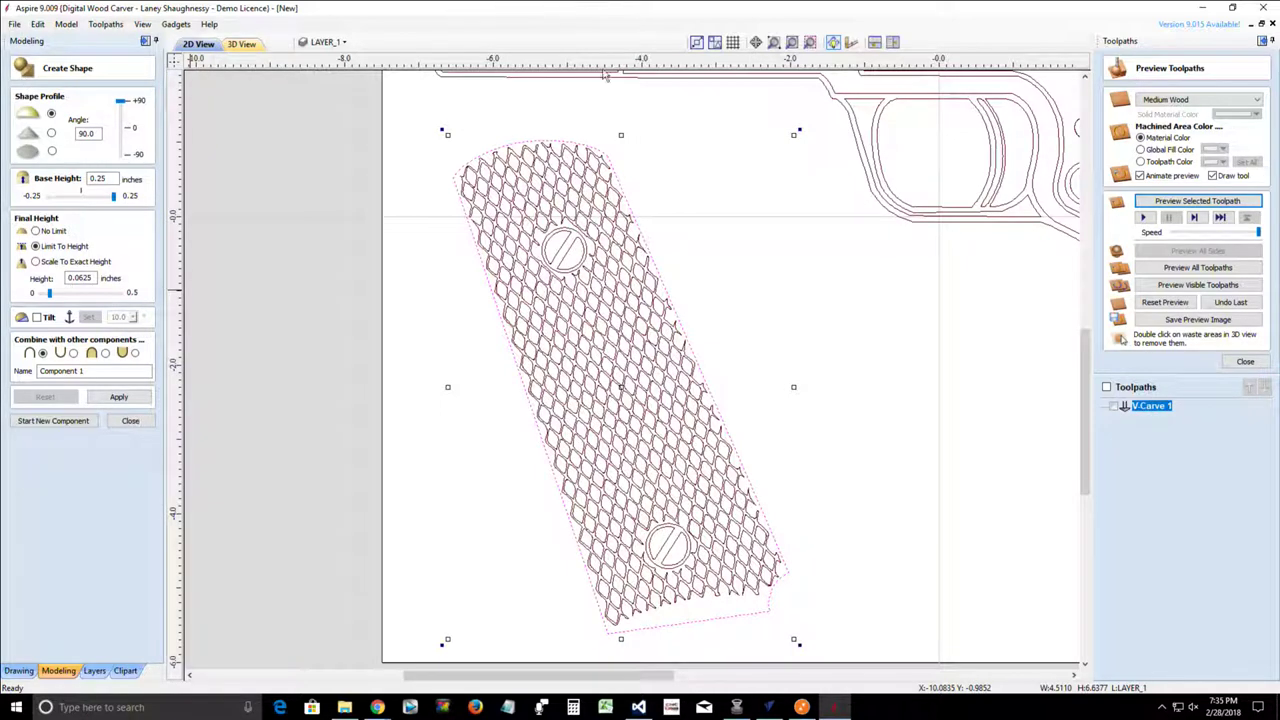
pyautogui.click(893, 42)
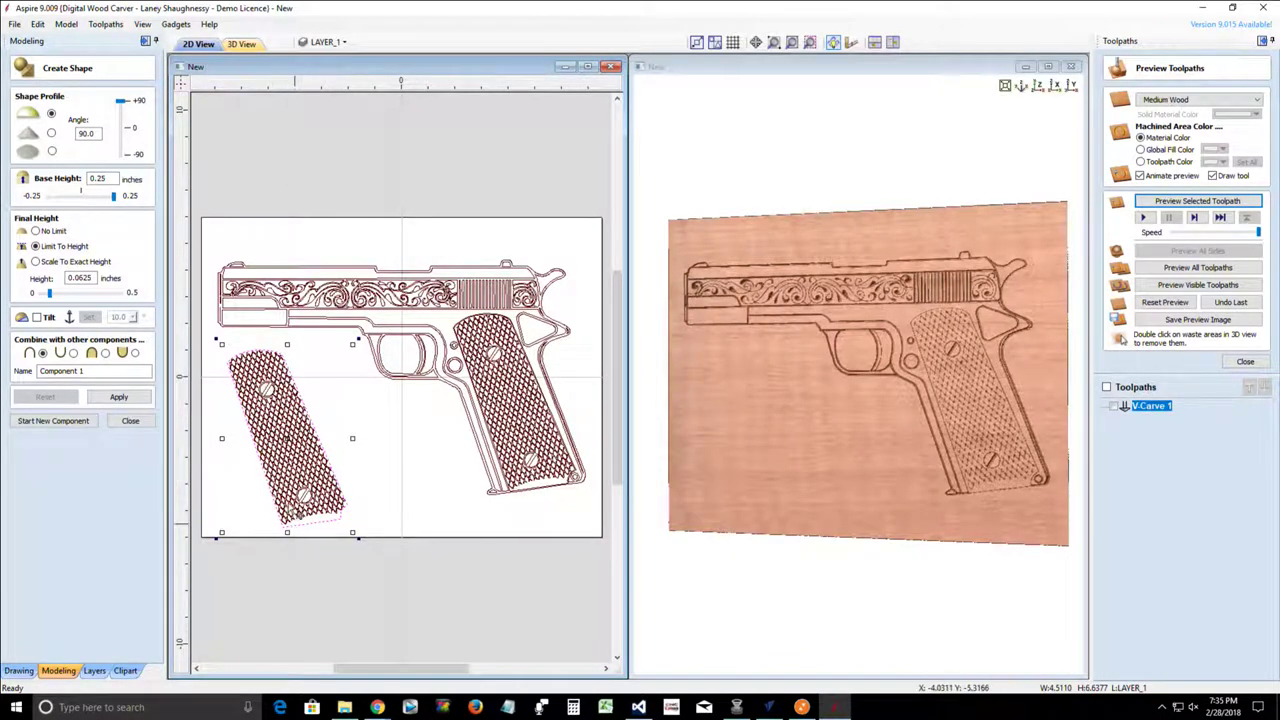
pyautogui.scroll(3, 230, 440)
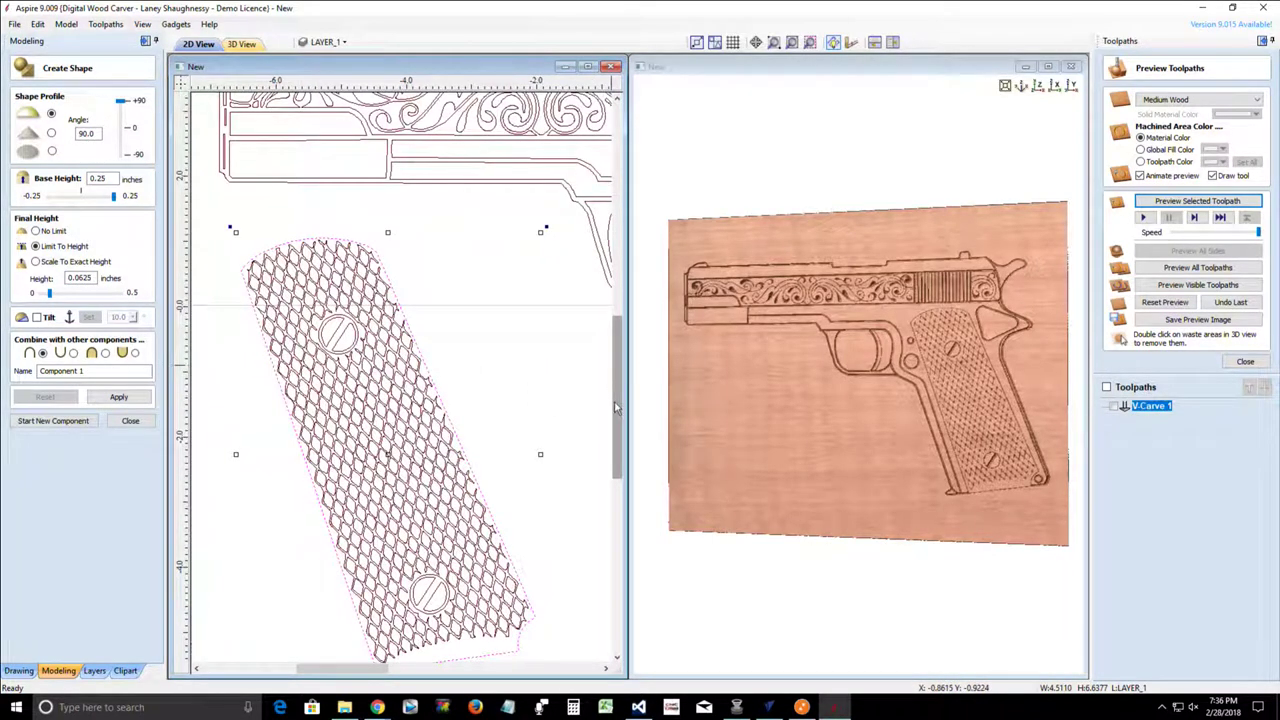
pyautogui.moveTo(616, 408); pyautogui.dragTo(616, 428)
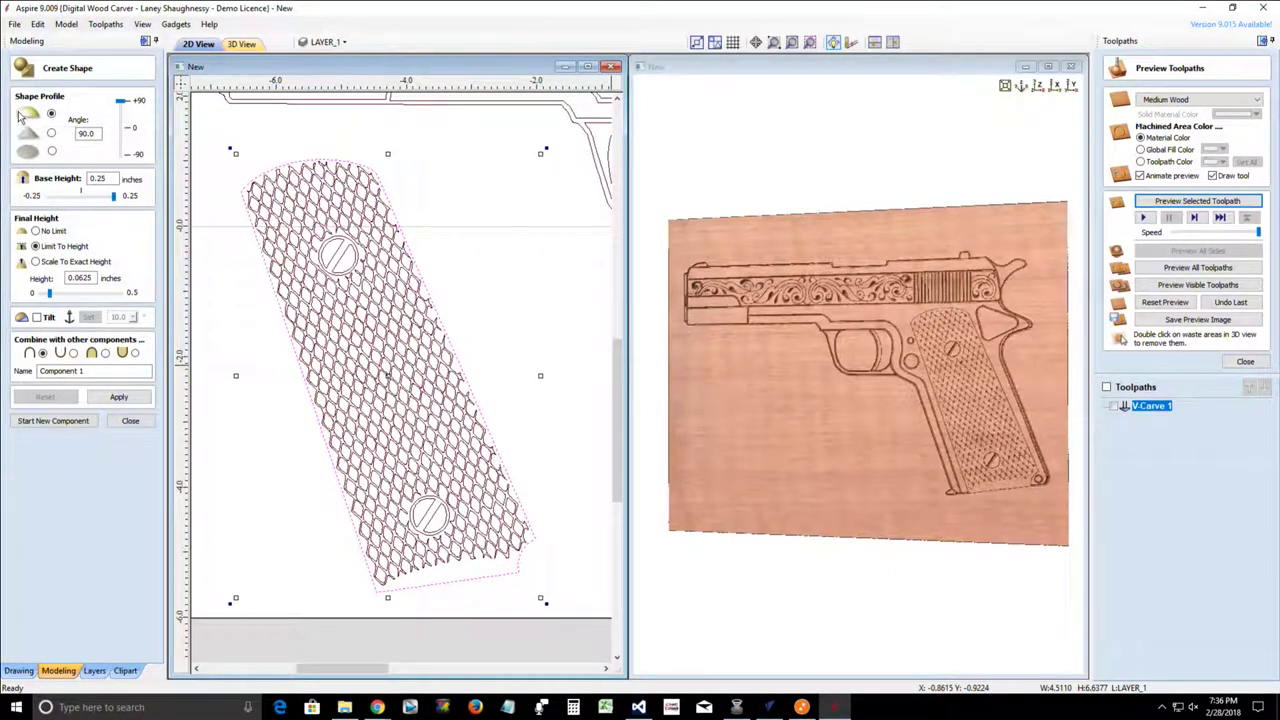
pyautogui.click(90, 134)
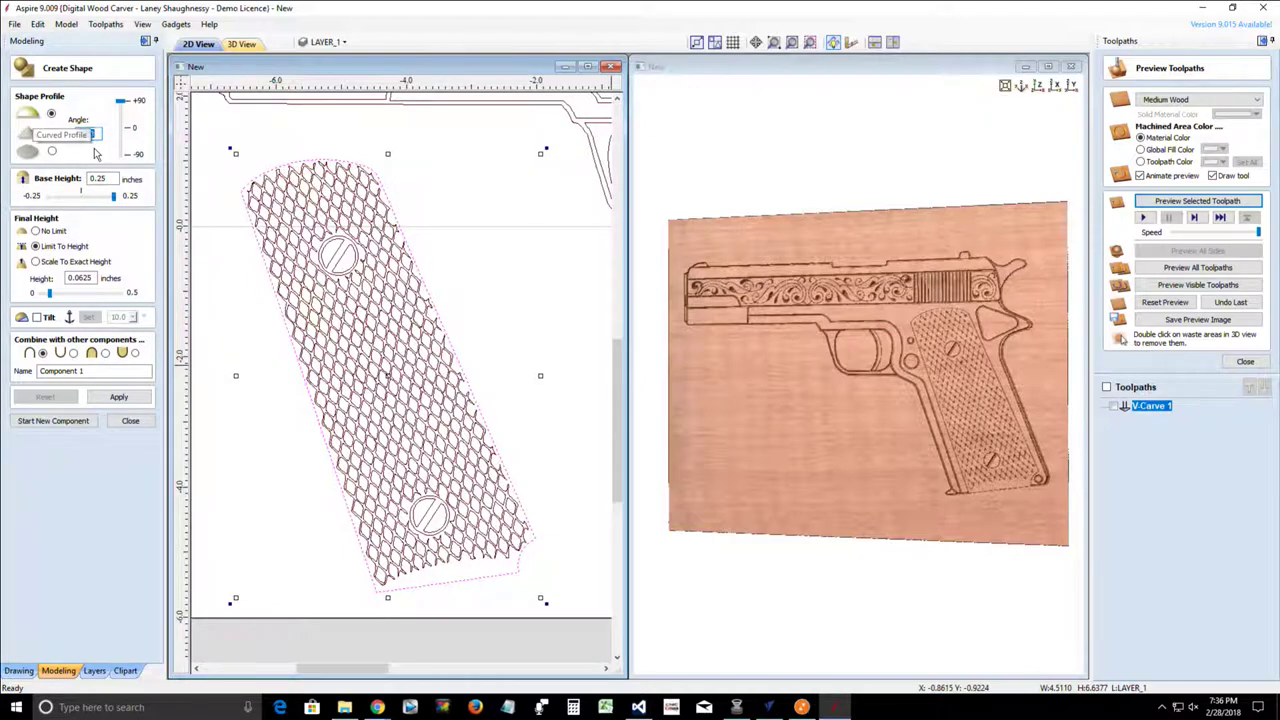
pyautogui.moveTo(97, 134); pyautogui.dragTo(71, 137)
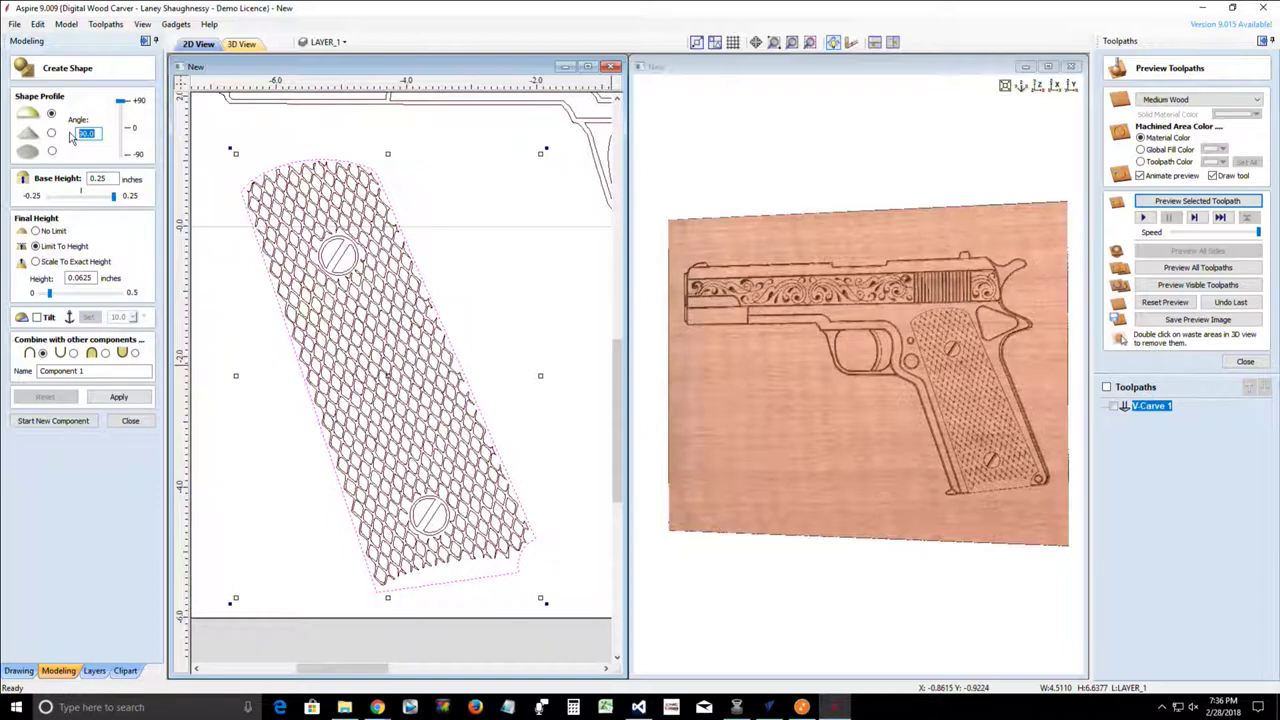
pyautogui.write('45')
pyautogui.click(36, 231)
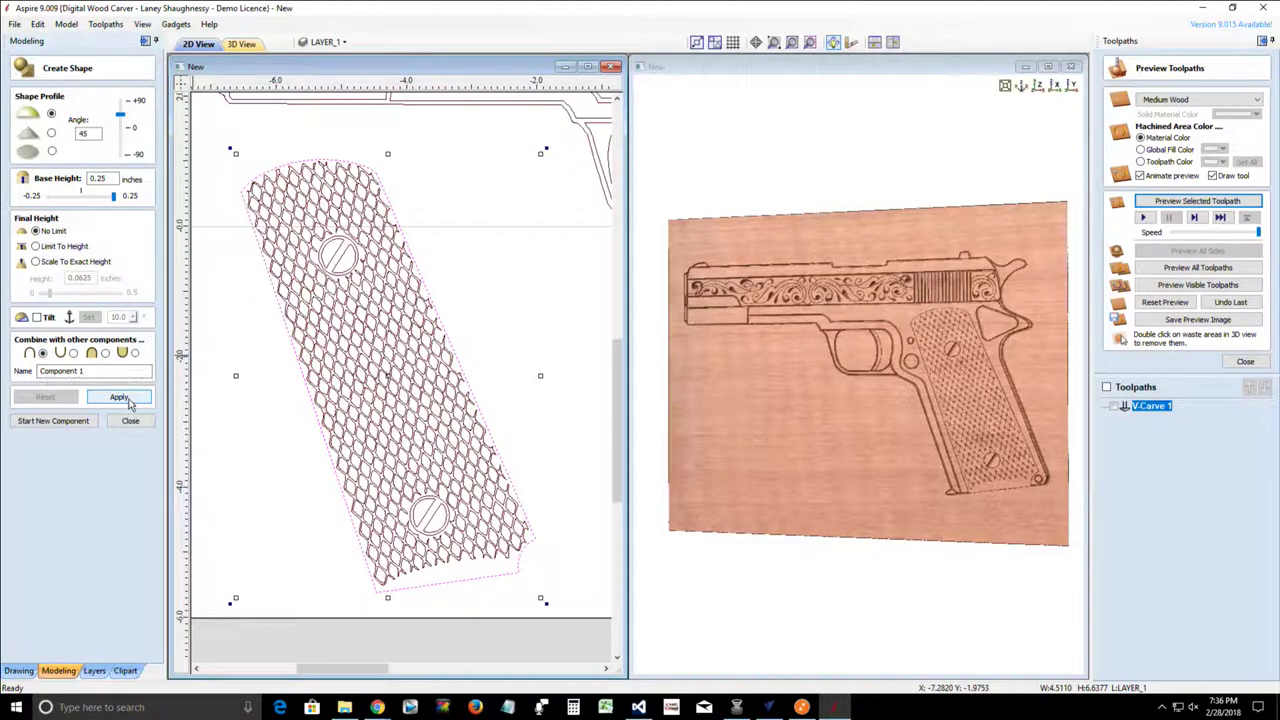
pyautogui.moveTo(106, 371); pyautogui.dragTo(22, 370)
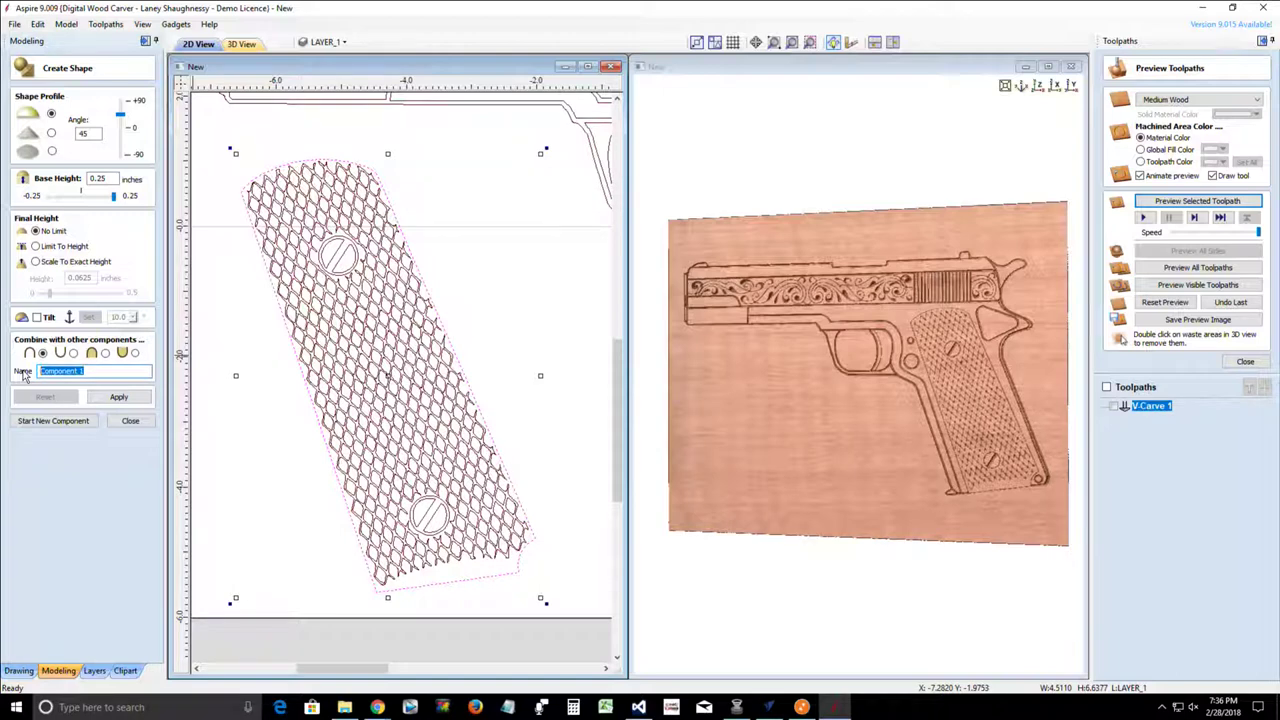
pyautogui.write('Main Grip Body')
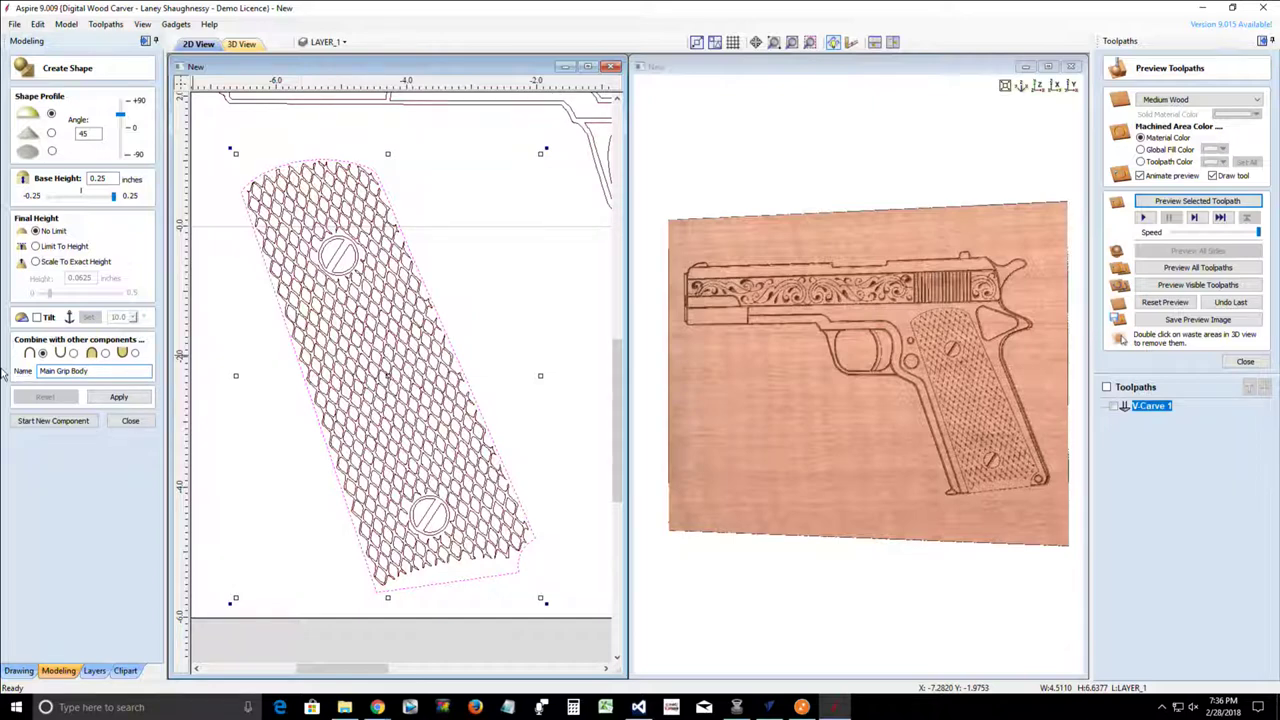
pyautogui.click(119, 398)
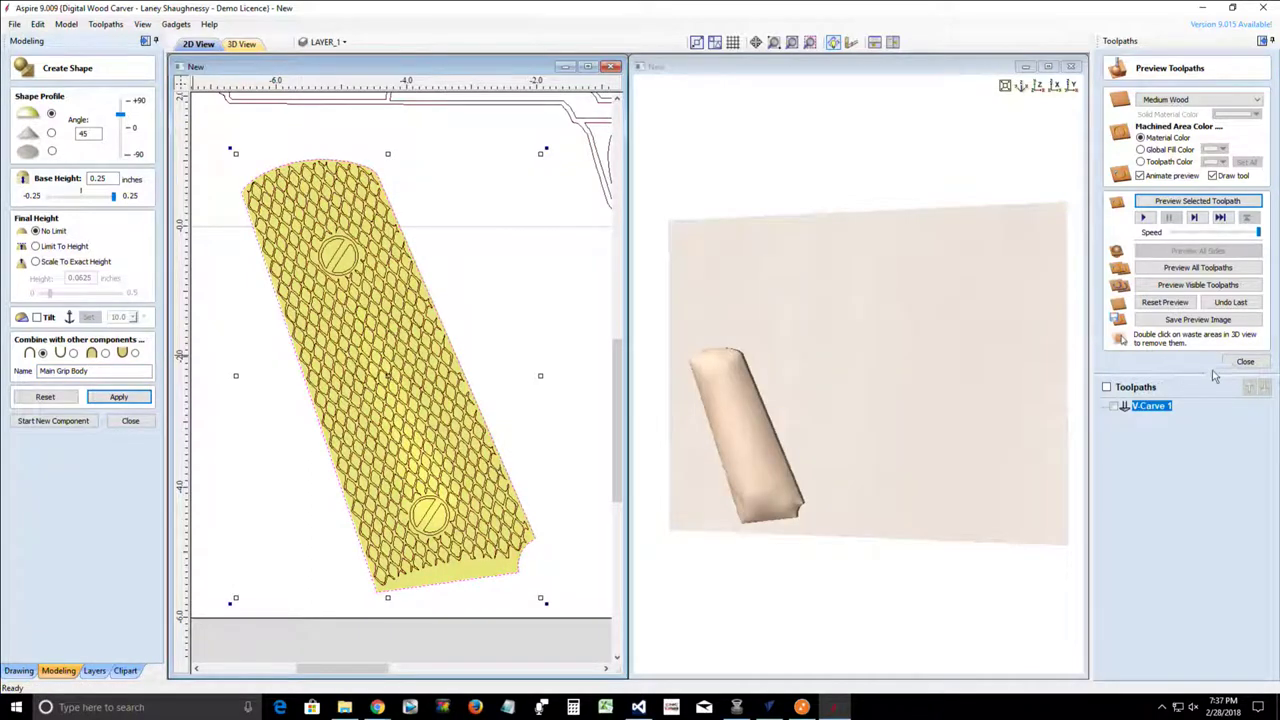
# Close the toolpath preview and orbit the 3D view to see the grip diagonally from above.
pyautogui.click(1245, 361)
pyautogui.click(931, 398)
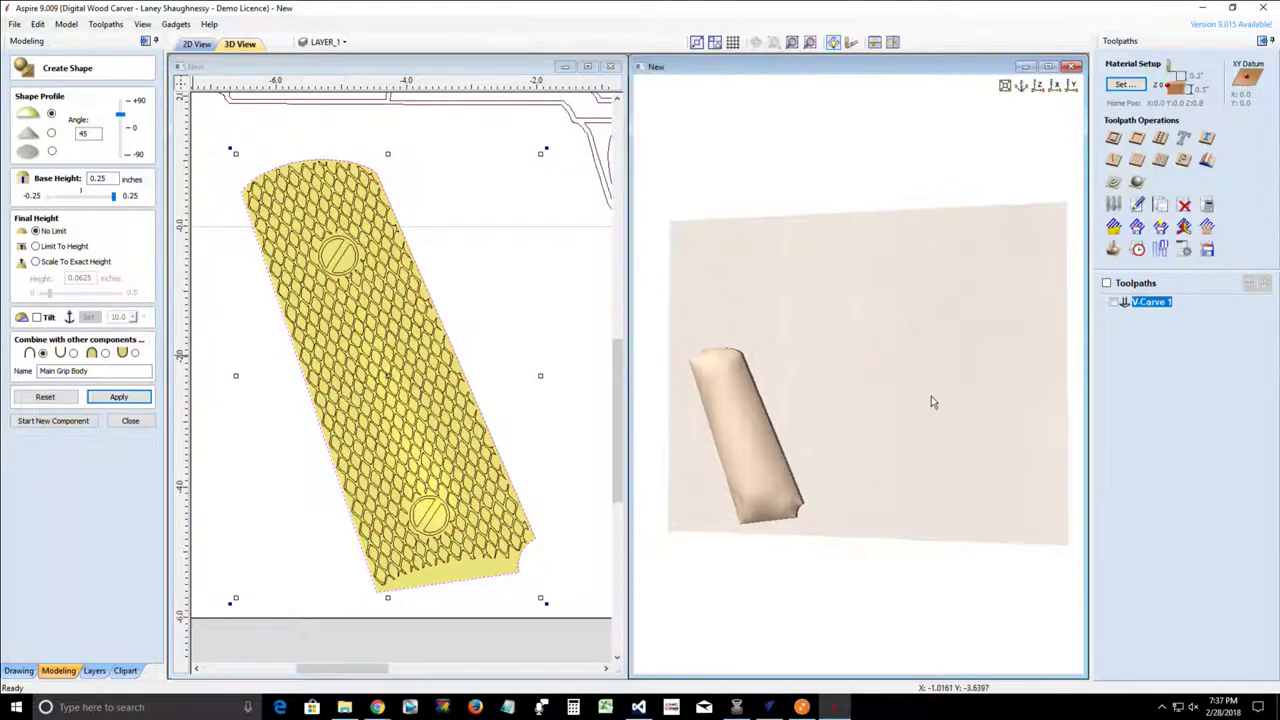
pyautogui.moveTo(931, 398); pyautogui.dragTo(883, 340)
pyautogui.scroll(4, 726, 447)
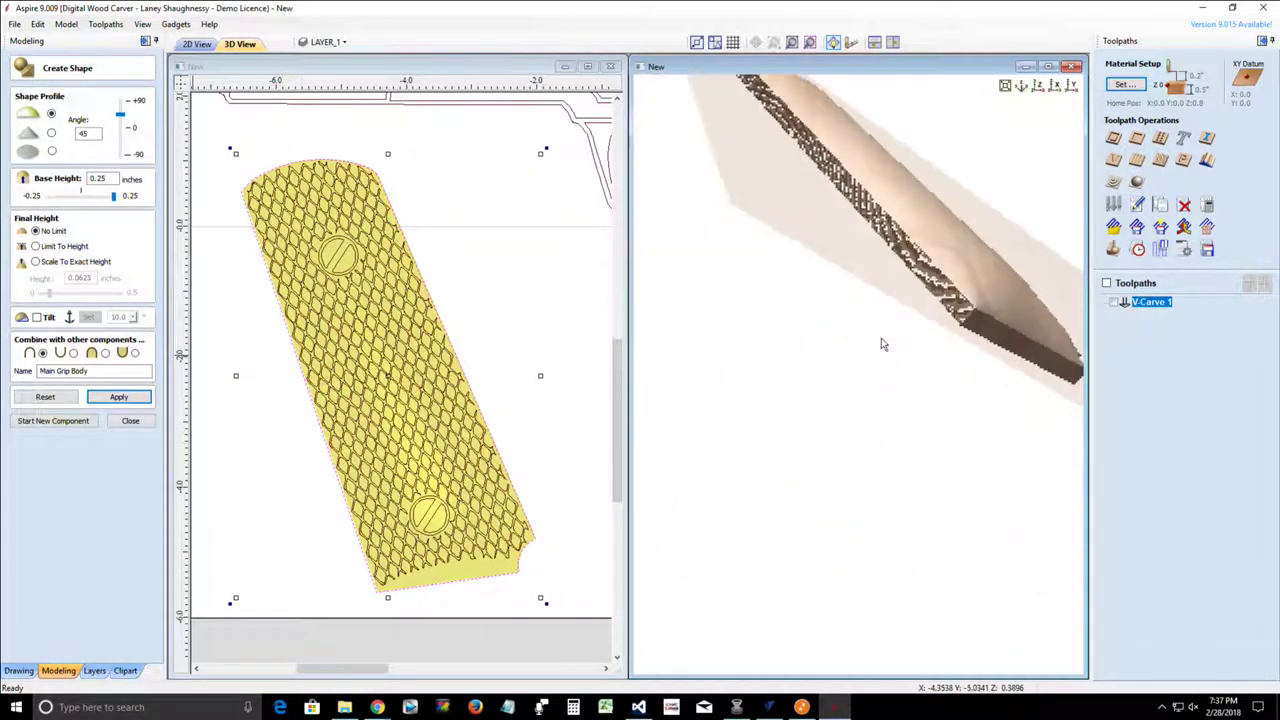
pyautogui.moveTo(848, 253); pyautogui.dragTo(766, 437)
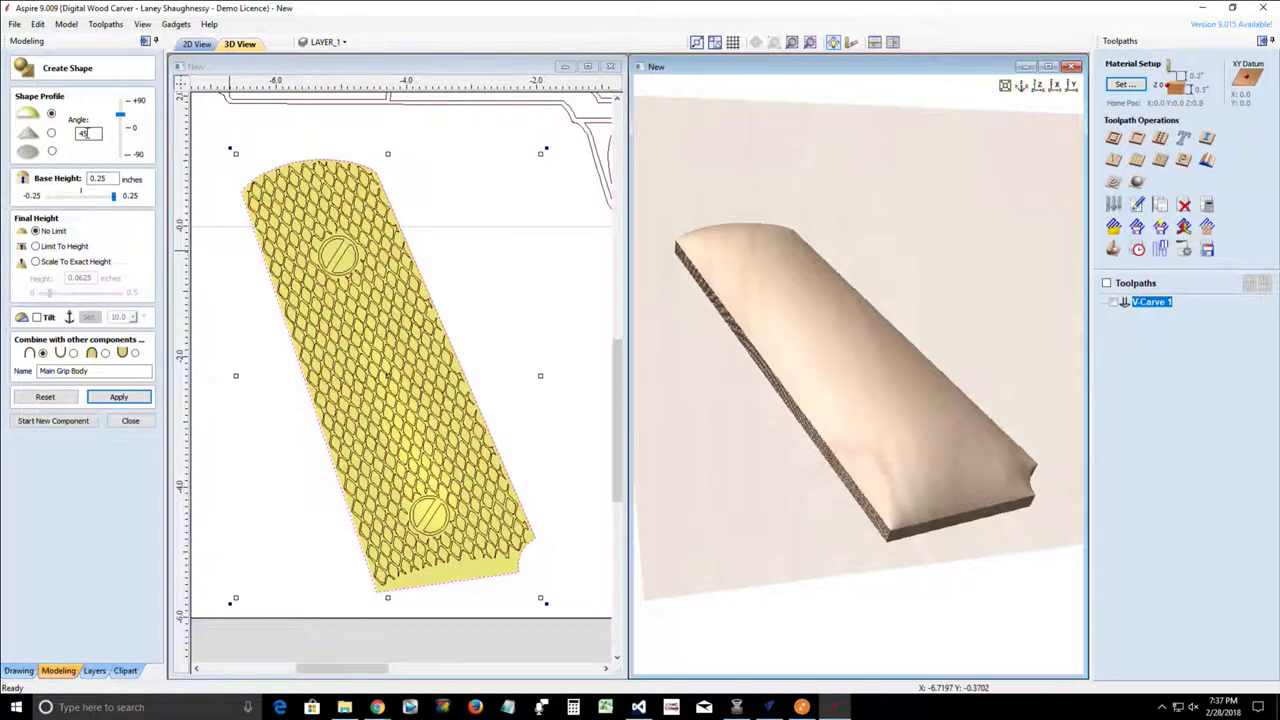
# Rebuild the grip body at a 30° angle, inspect it, then reset the shape.
pyautogui.moveTo(98, 133); pyautogui.dragTo(67, 133)
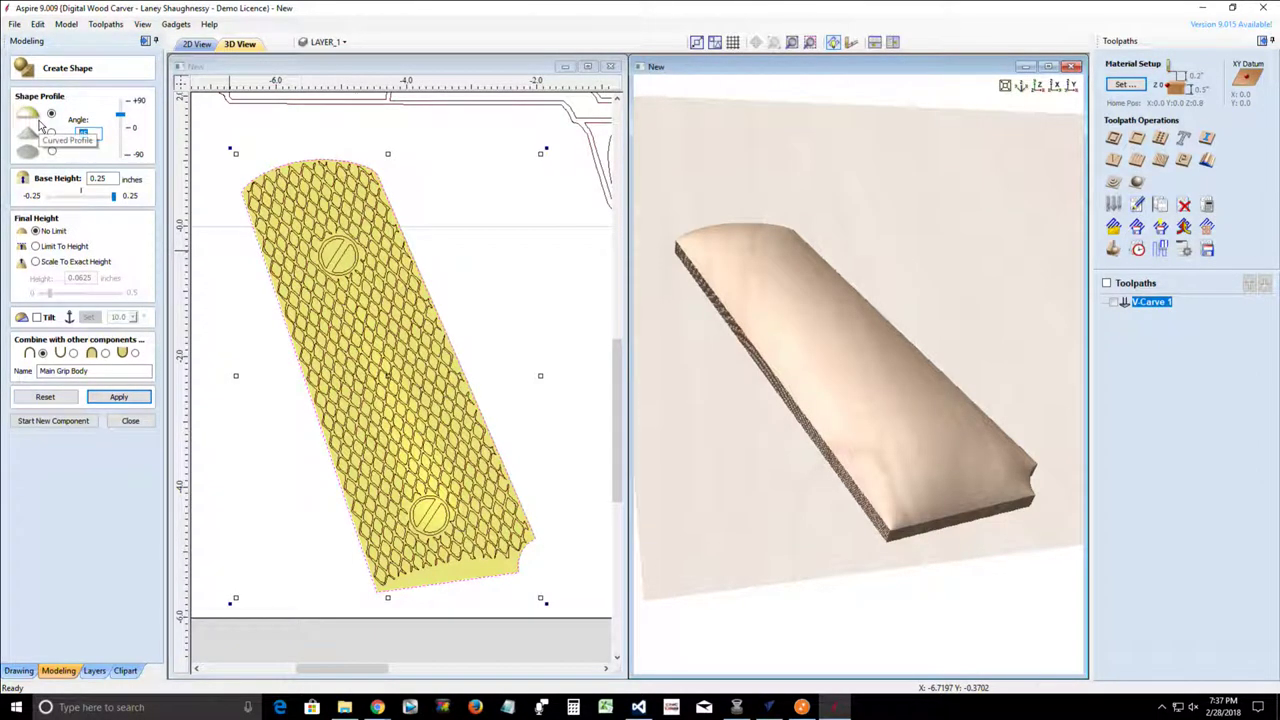
pyautogui.write('0')
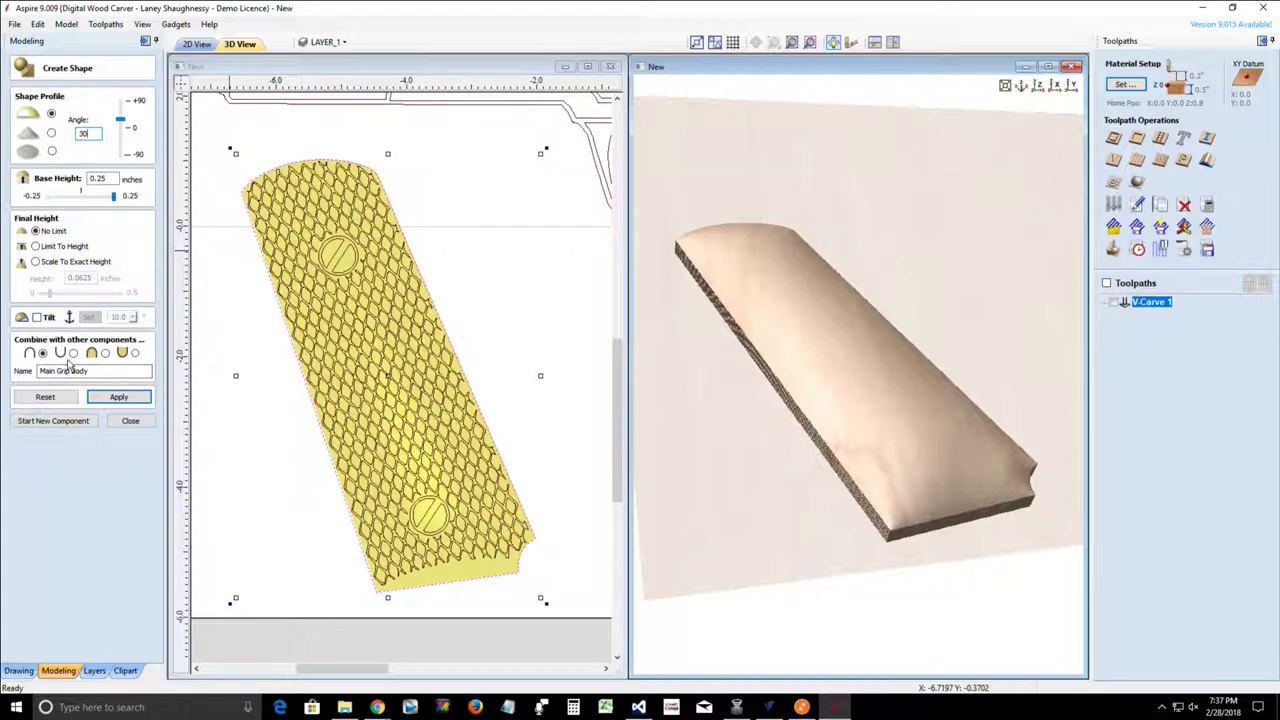
pyautogui.click(115, 398)
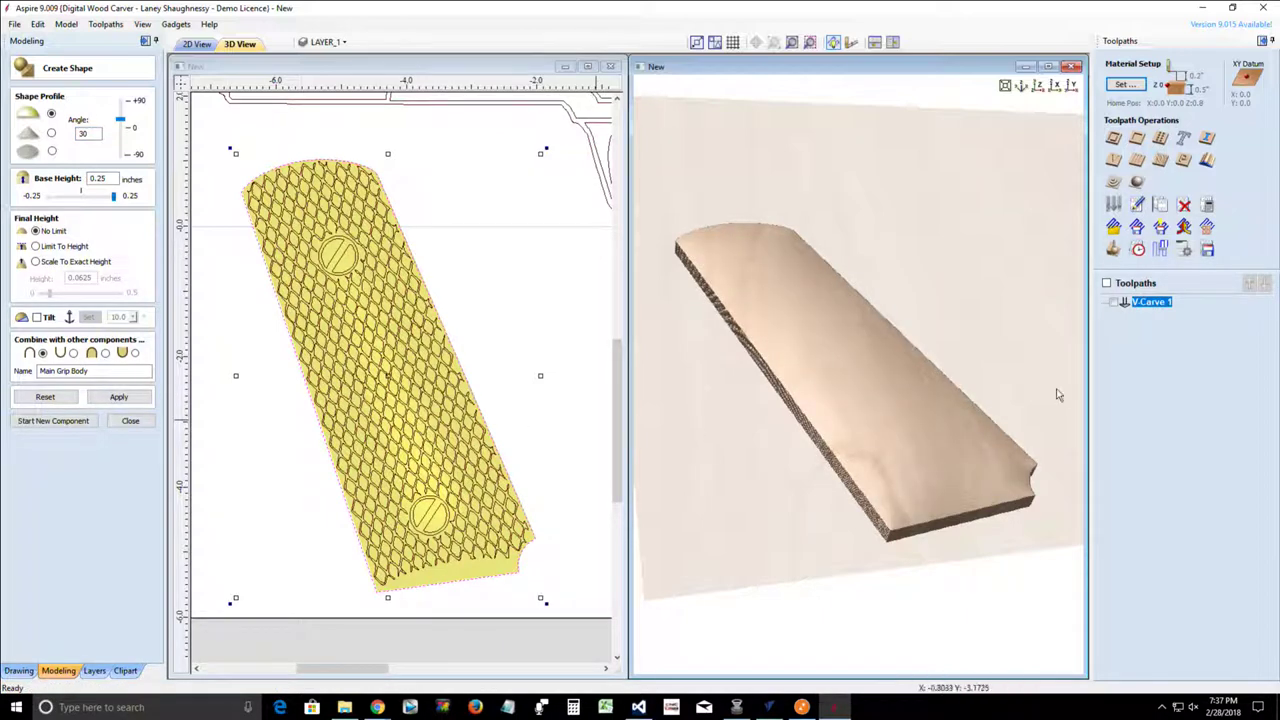
pyautogui.moveTo(995, 349); pyautogui.dragTo(1029, 339)
pyautogui.moveTo(672, 486); pyautogui.dragTo(712, 487)
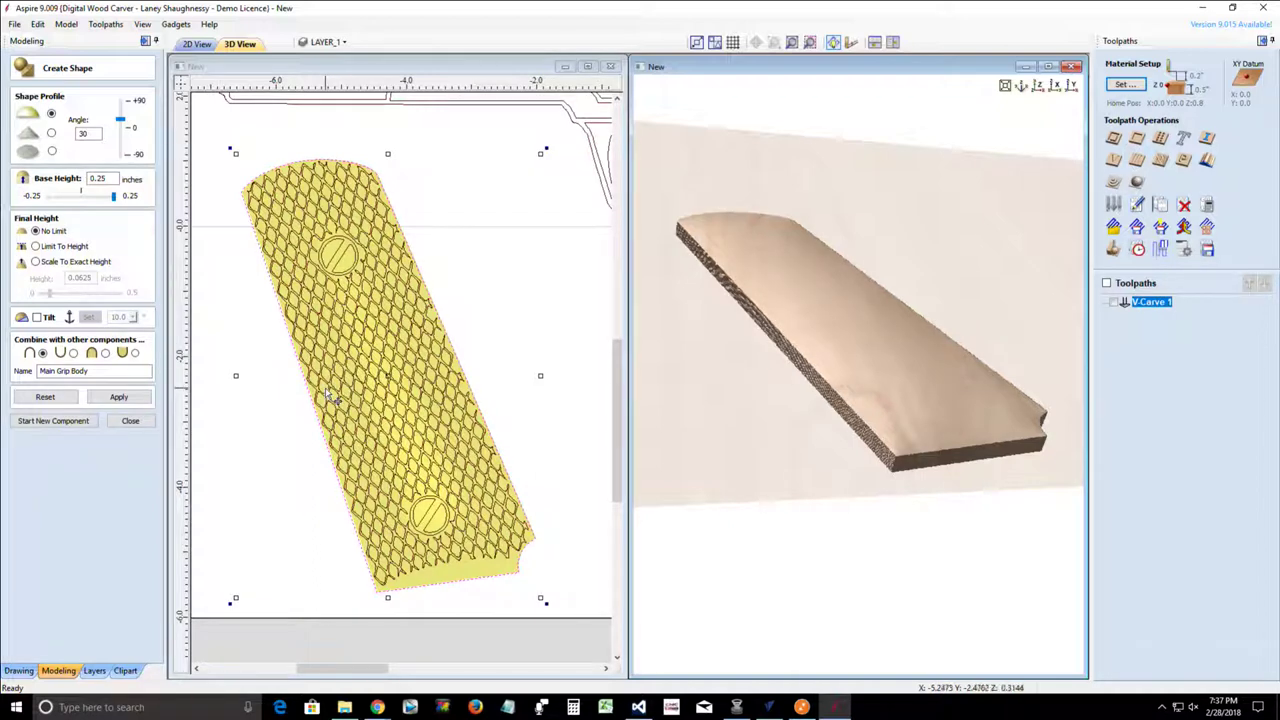
pyautogui.click(360, 264)
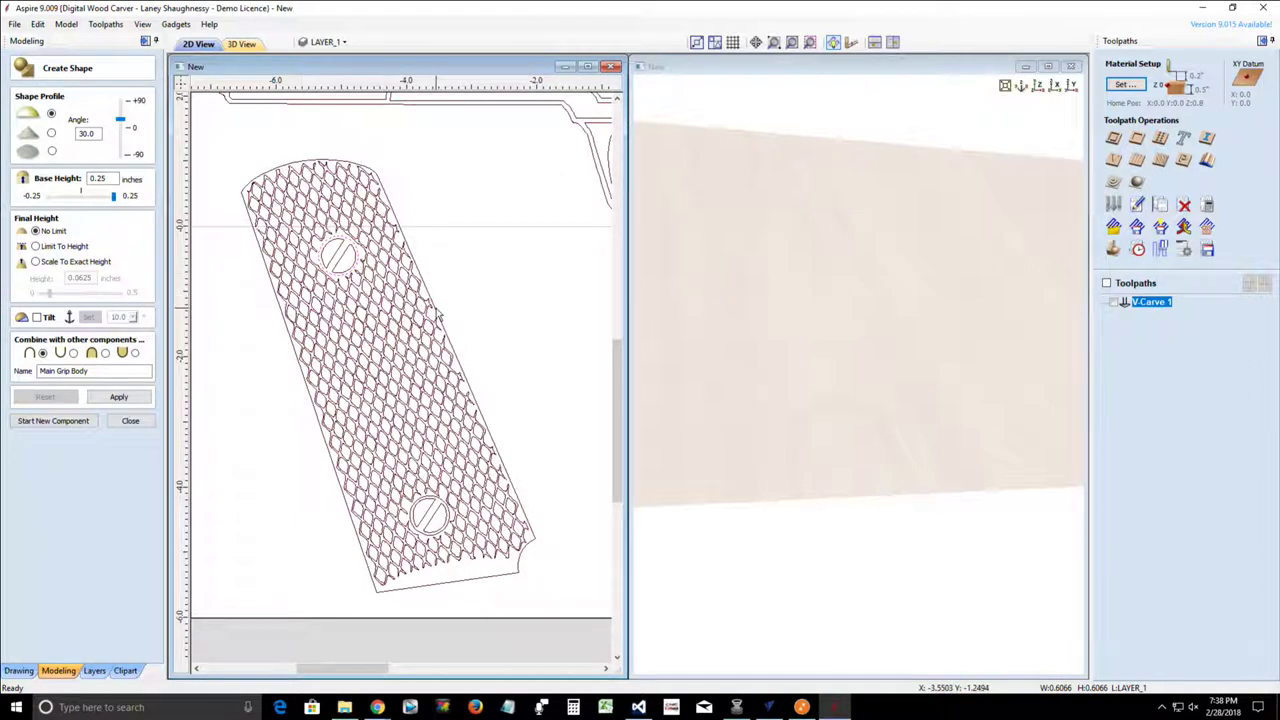
# Reapply the 30° profile to the grip outline and start a new component.
pyautogui.click(437, 316)
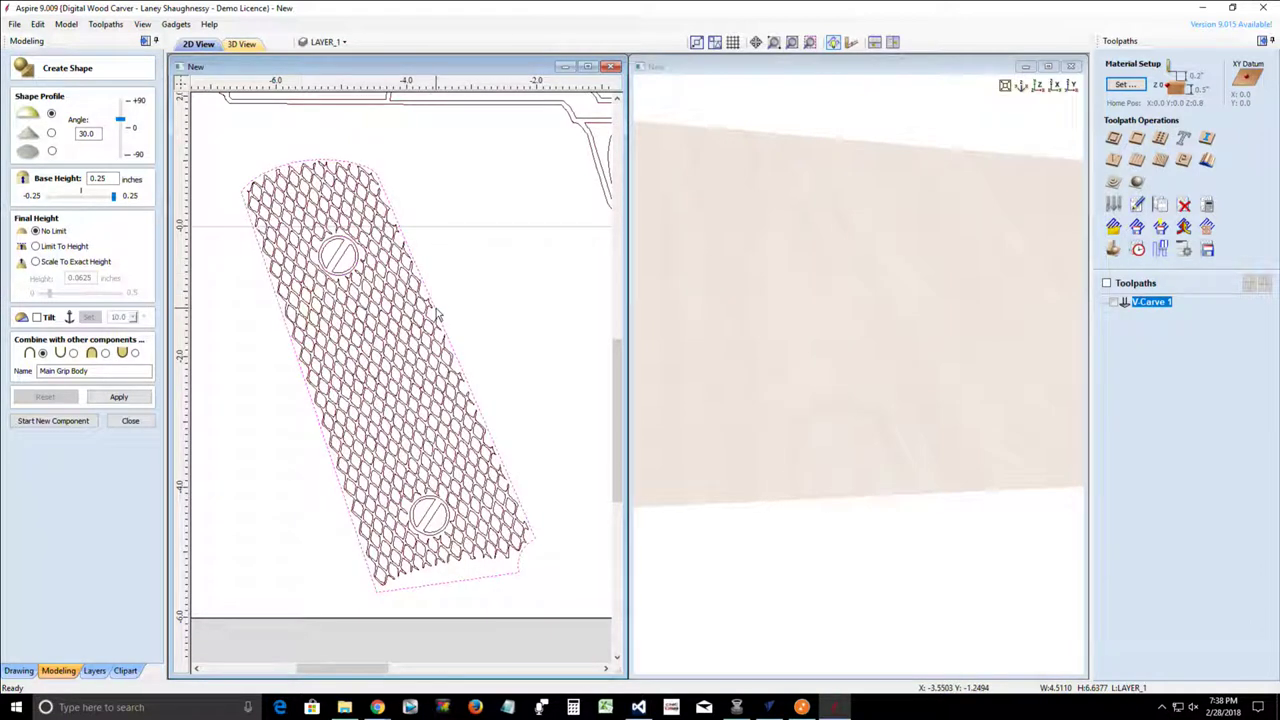
pyautogui.click(143, 401)
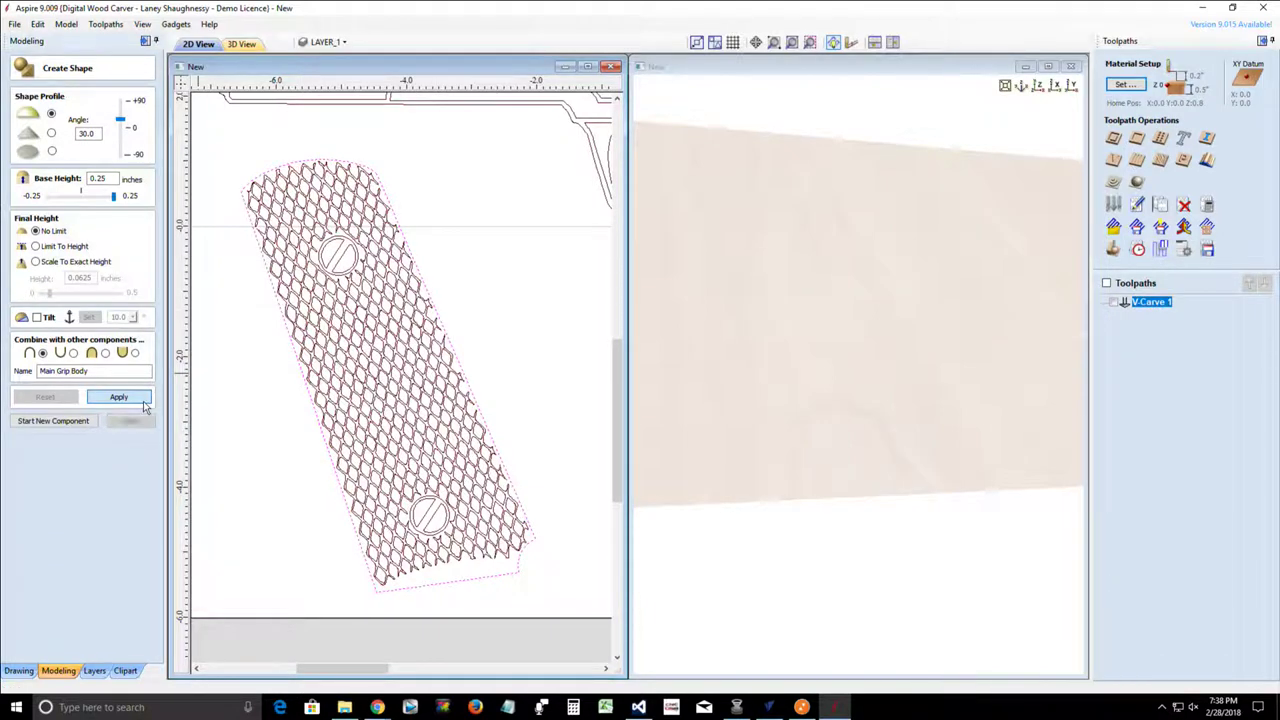
pyautogui.click(65, 424)
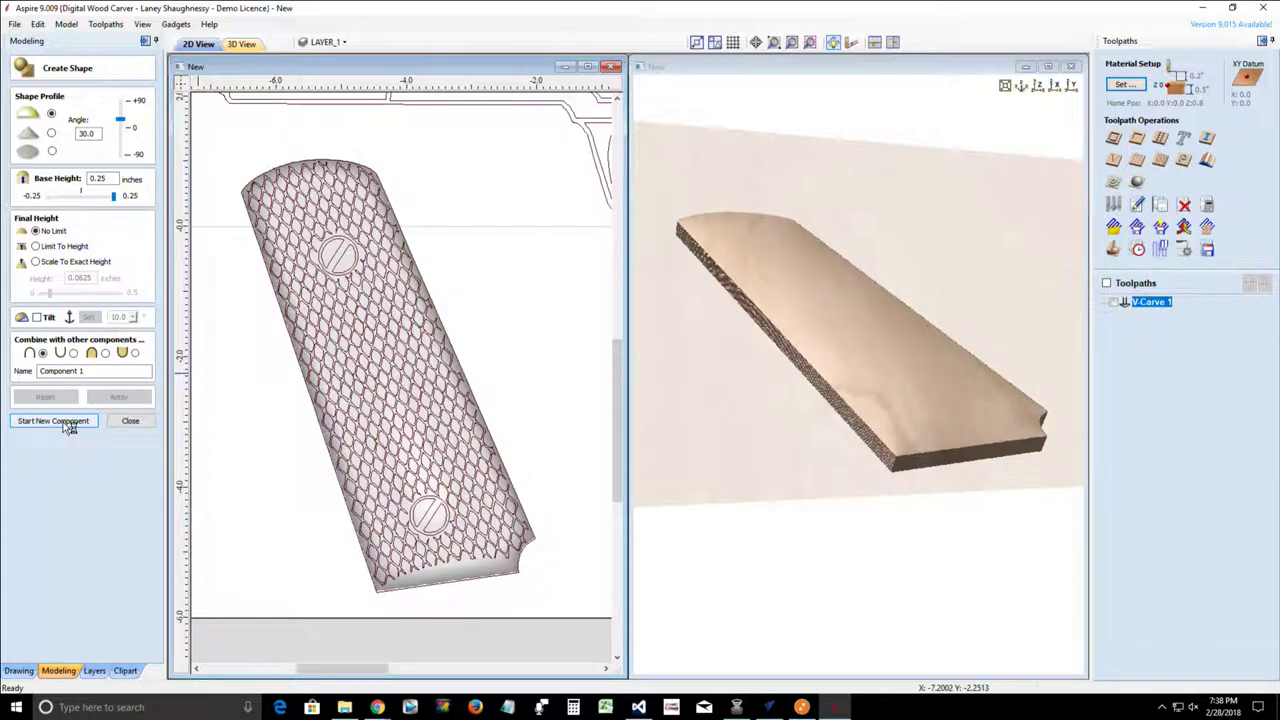
# Select both screw rings, zoom into the lower ring, and close the Create Shape panel.
pyautogui.click(63, 421)
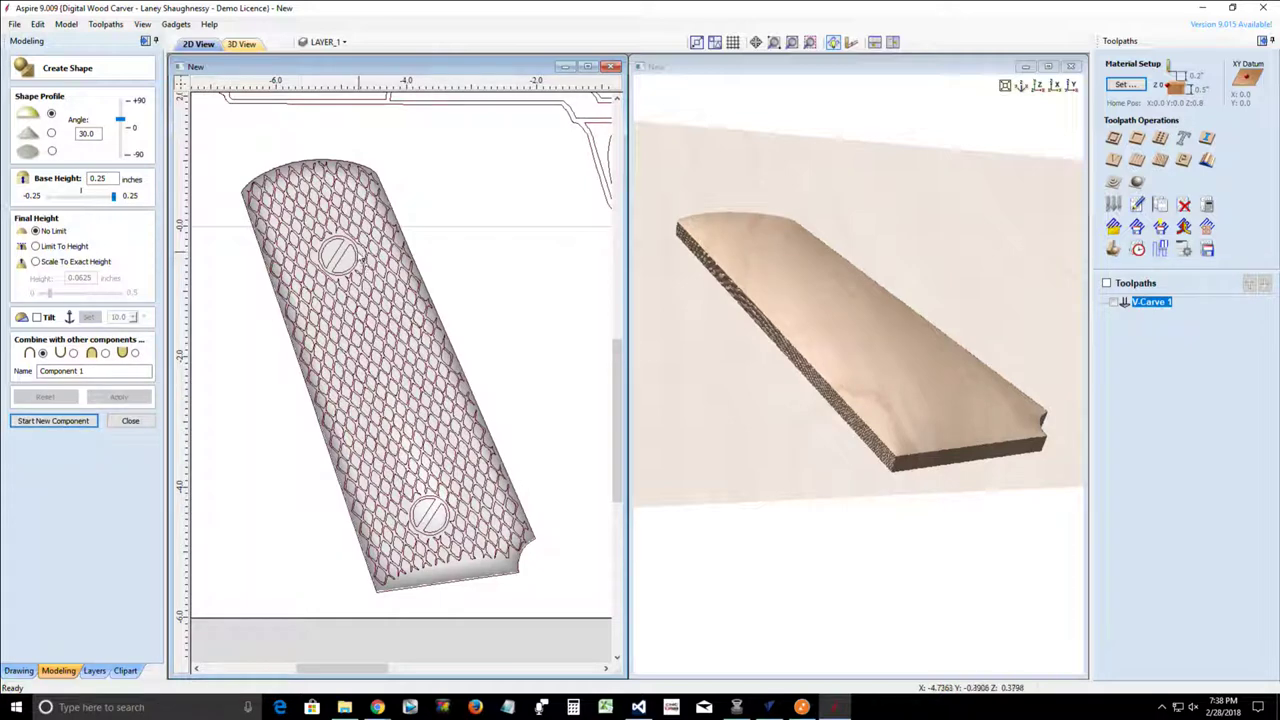
pyautogui.click(340, 256)
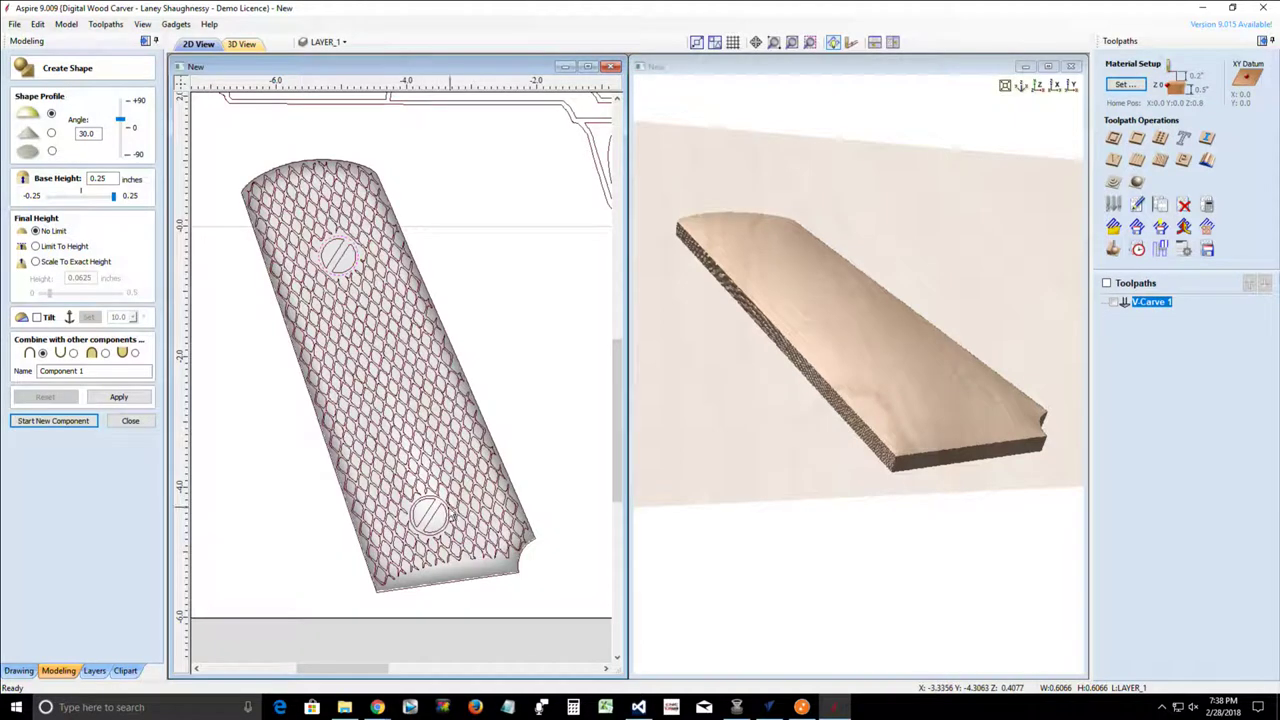
pyautogui.keyDown('shift'); pyautogui.click(452, 517); pyautogui.keyUp('shift')
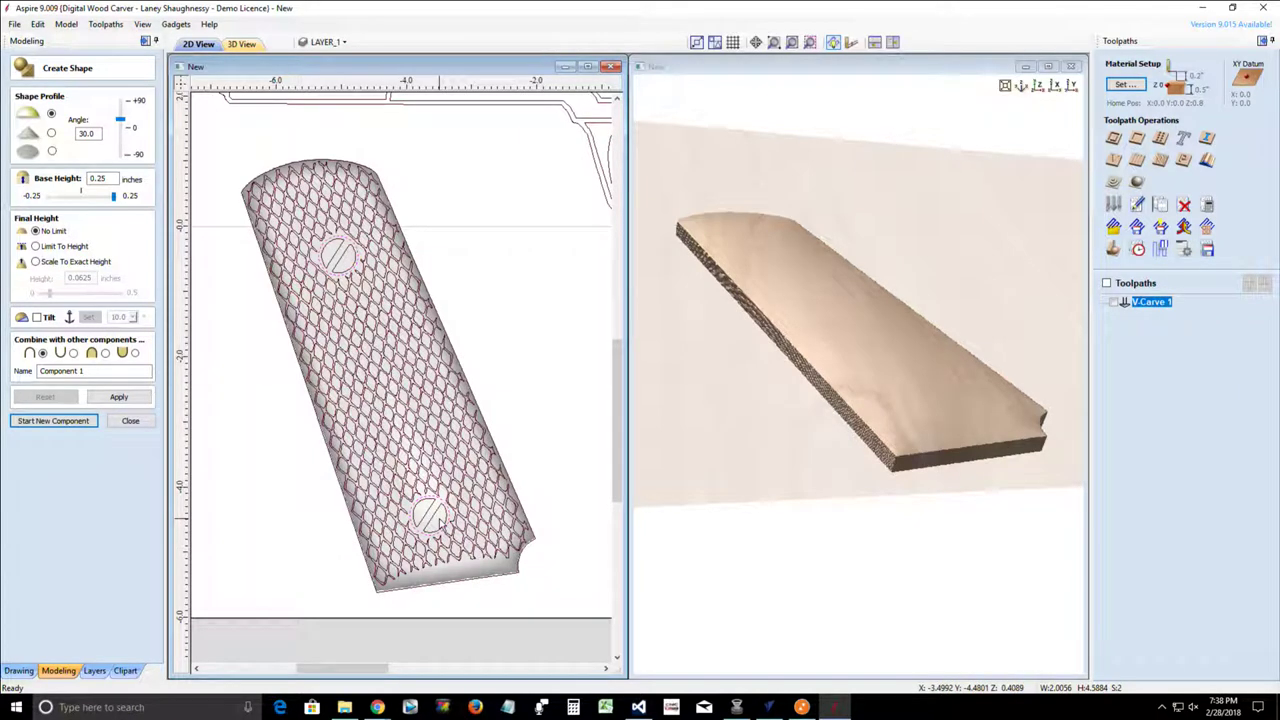
pyautogui.scroll(2, 448, 528)
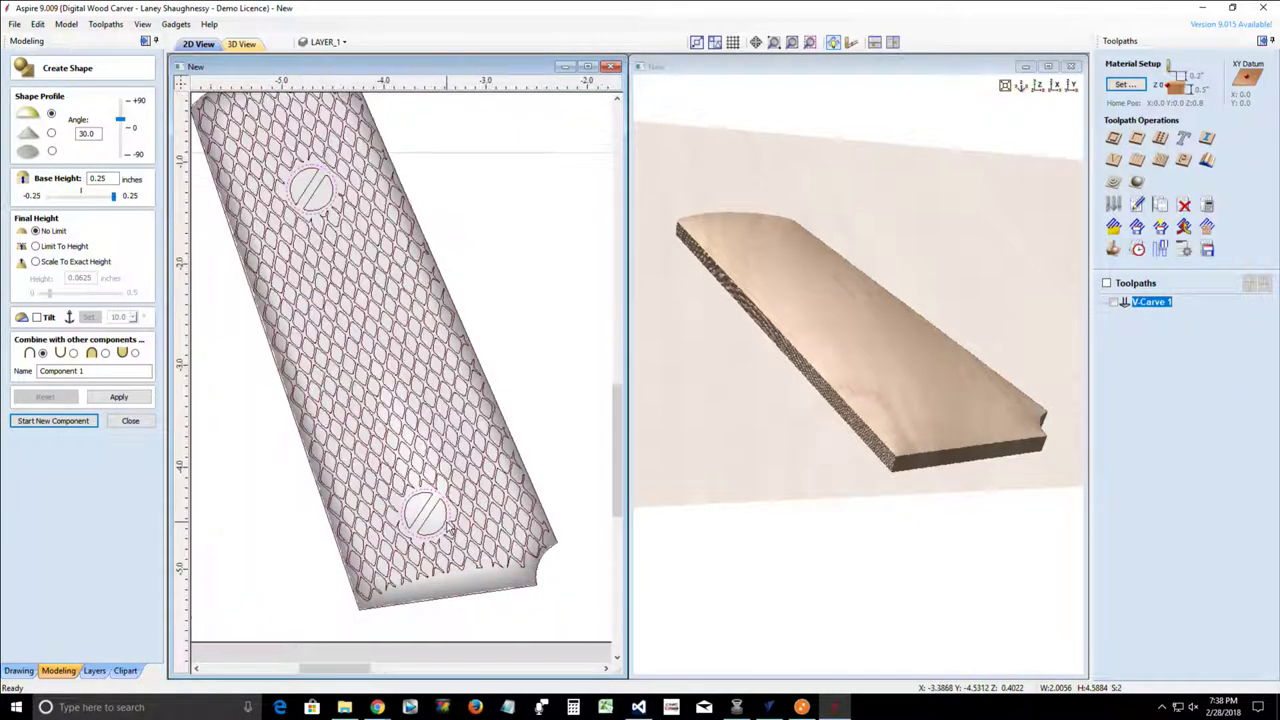
pyautogui.scroll(1, 448, 528)
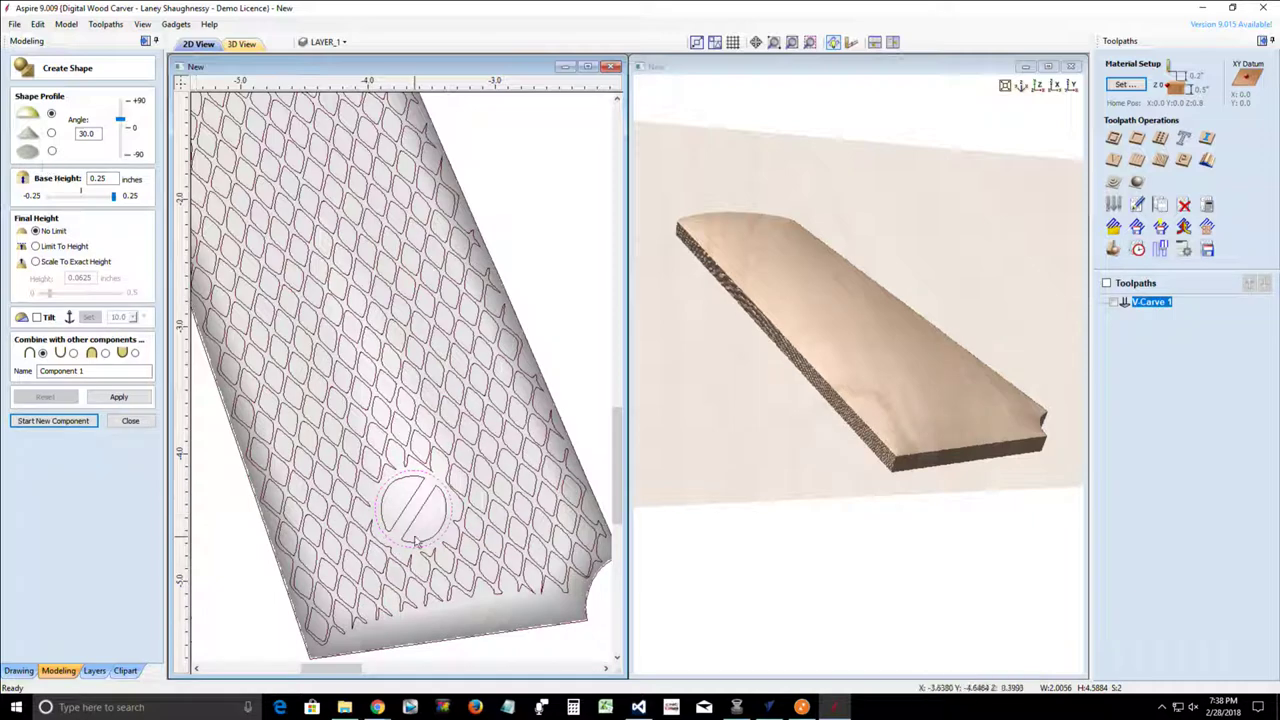
pyautogui.scroll(2, 420, 550)
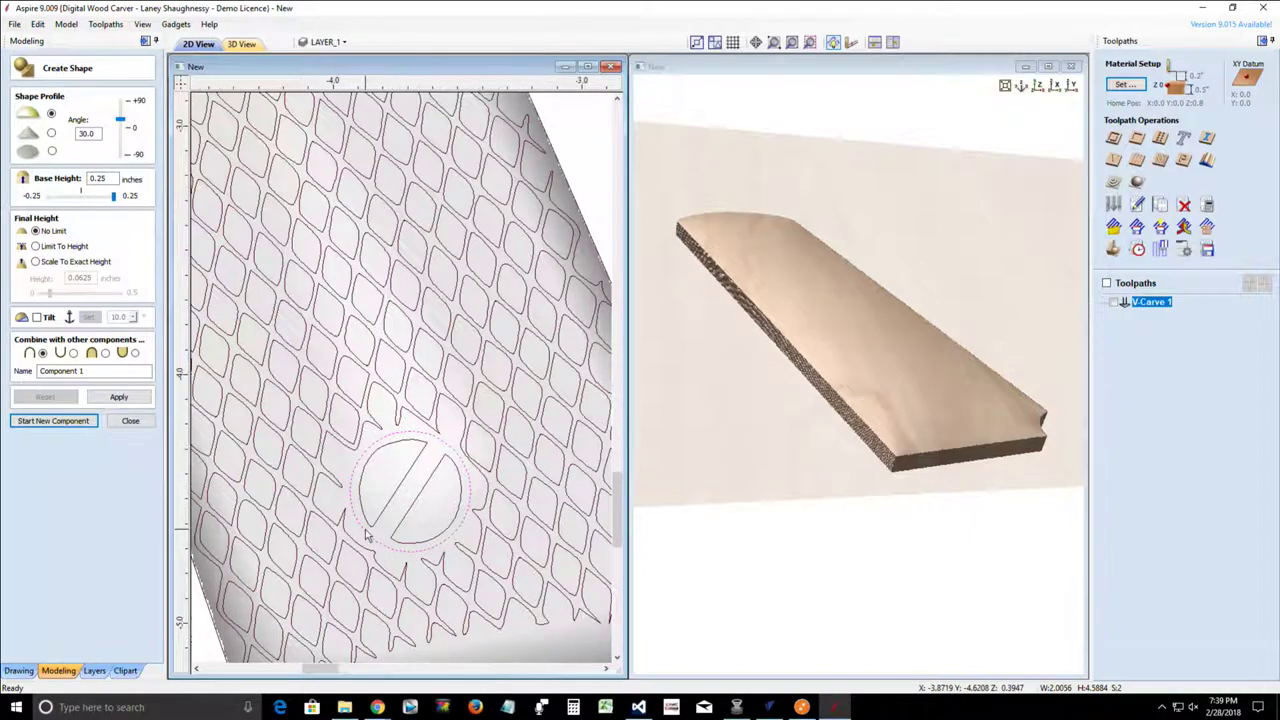
pyautogui.scroll(2, 368, 537)
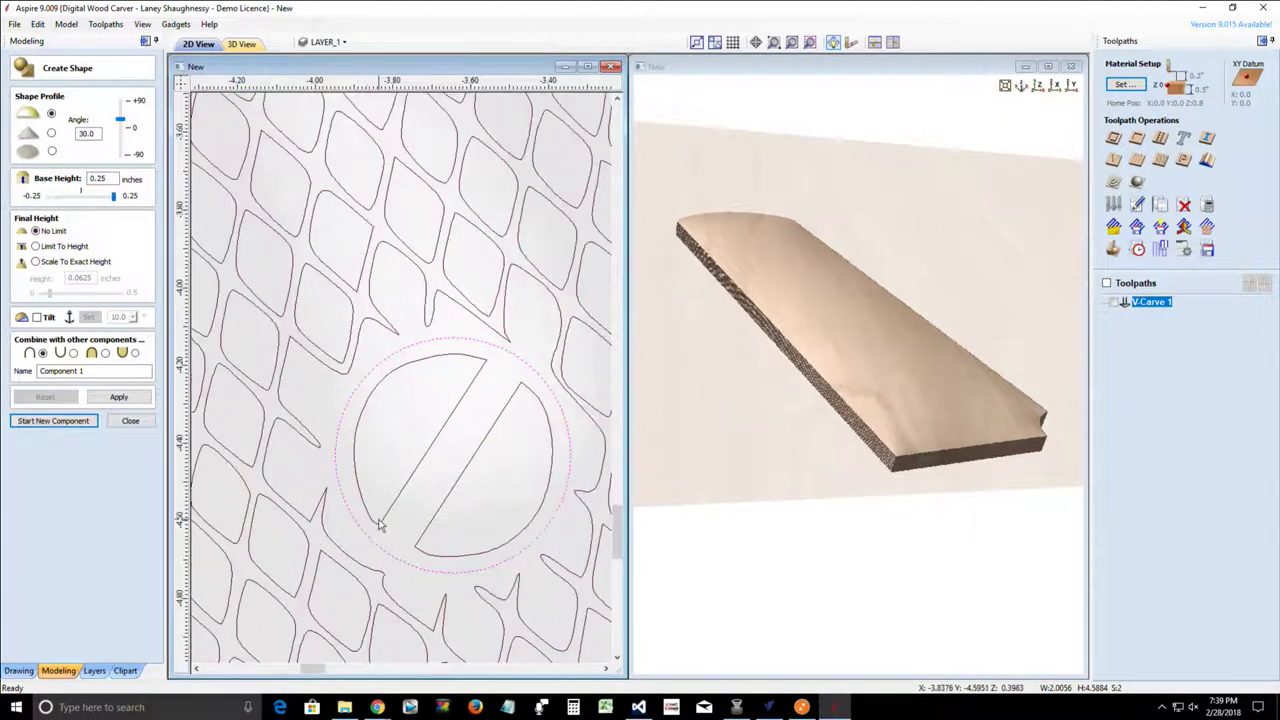
pyautogui.scroll(2, 363, 530)
pyautogui.scroll(2, 360, 525)
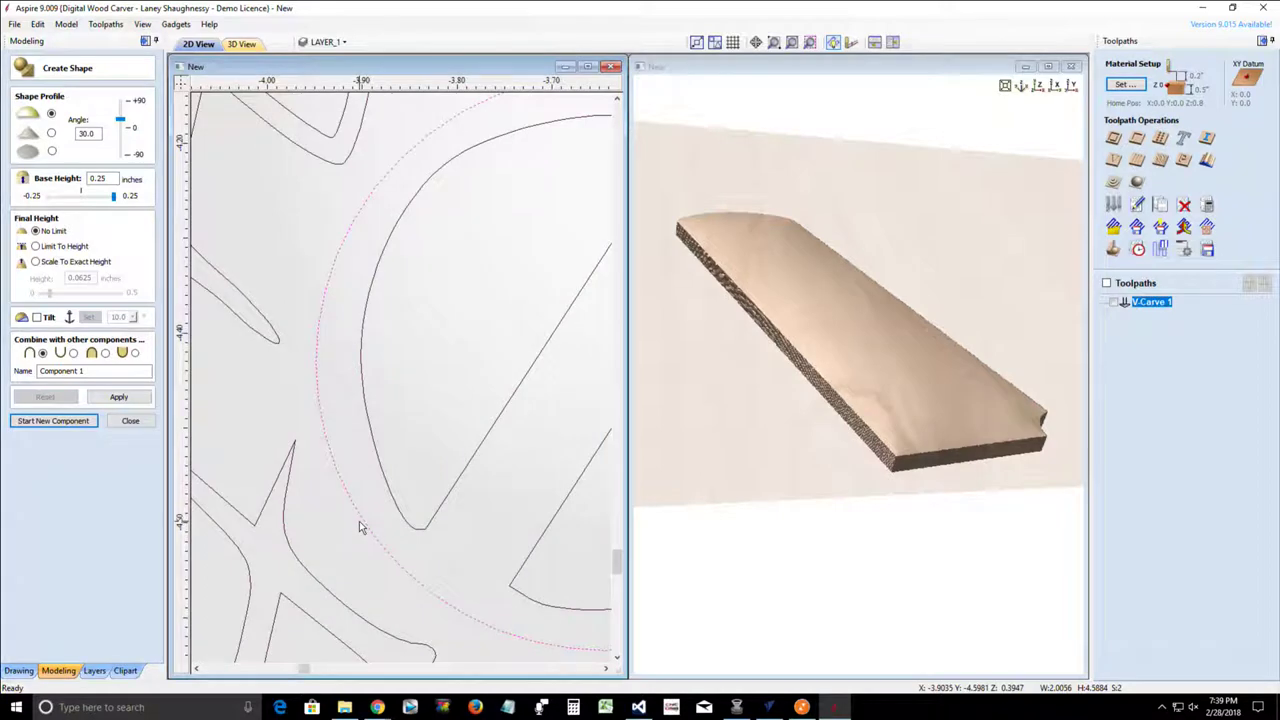
pyautogui.click(133, 424)
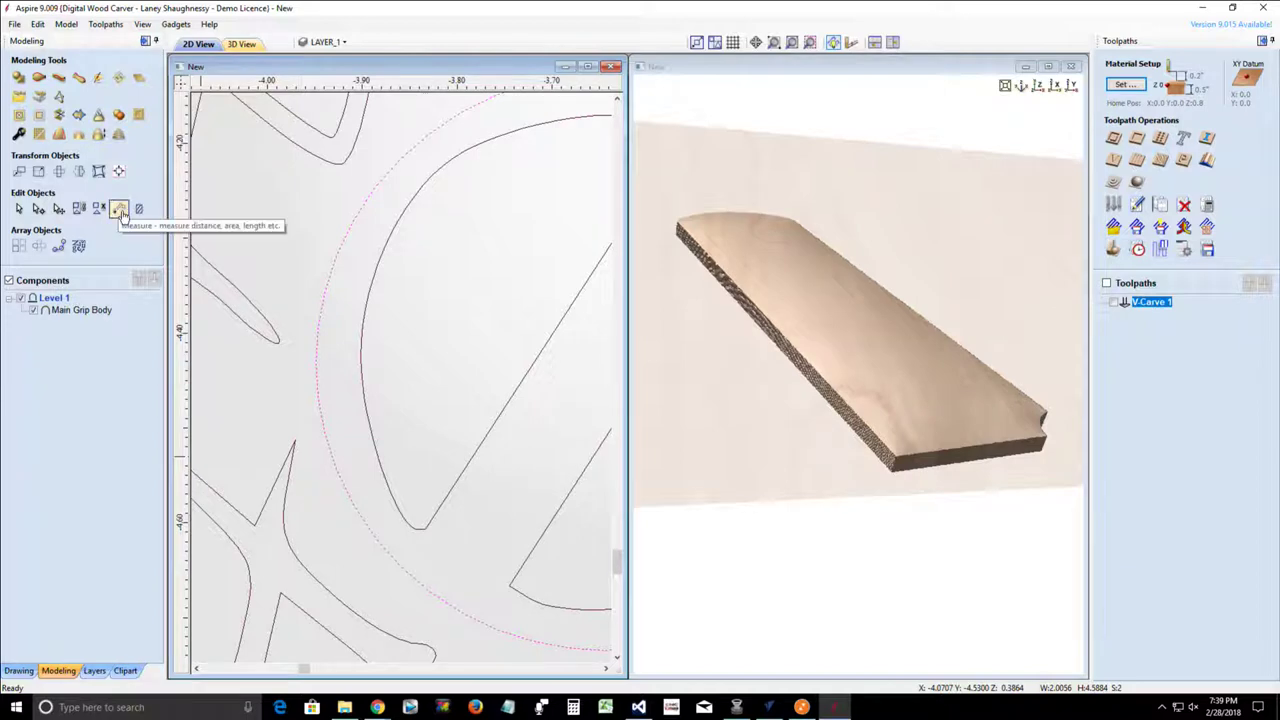
pyautogui.click(120, 210)
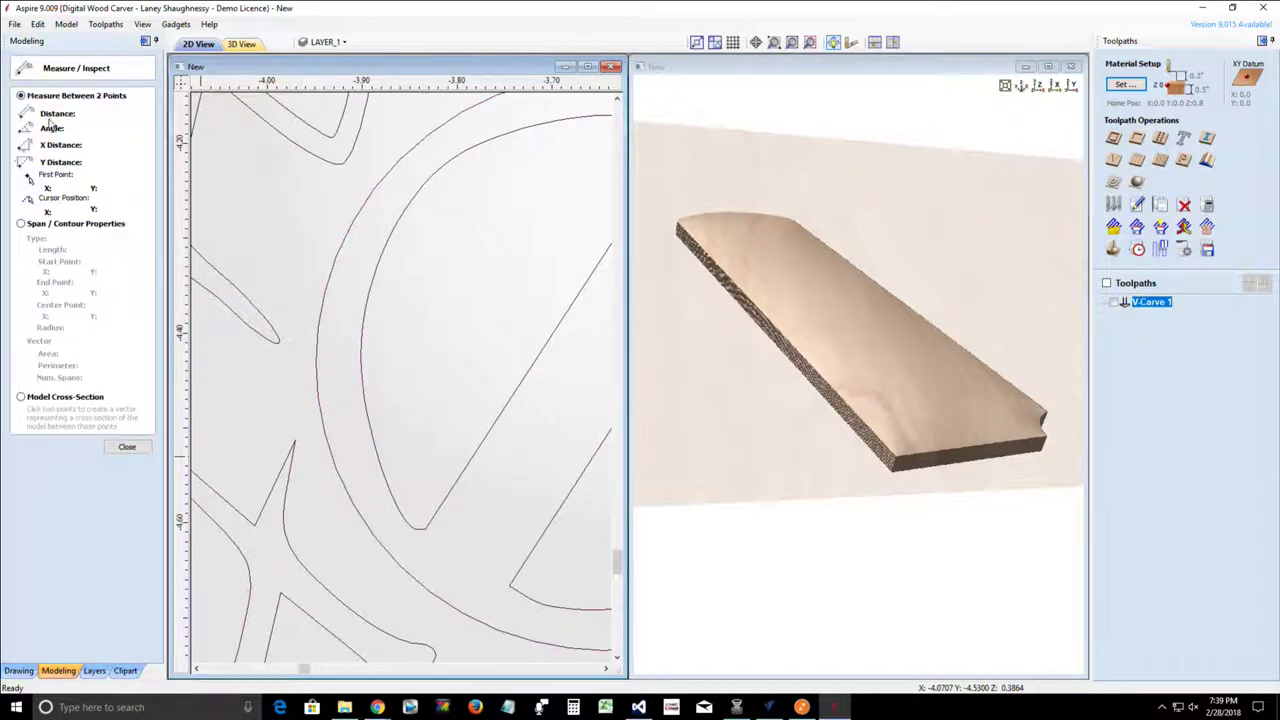
pyautogui.click(320, 322)
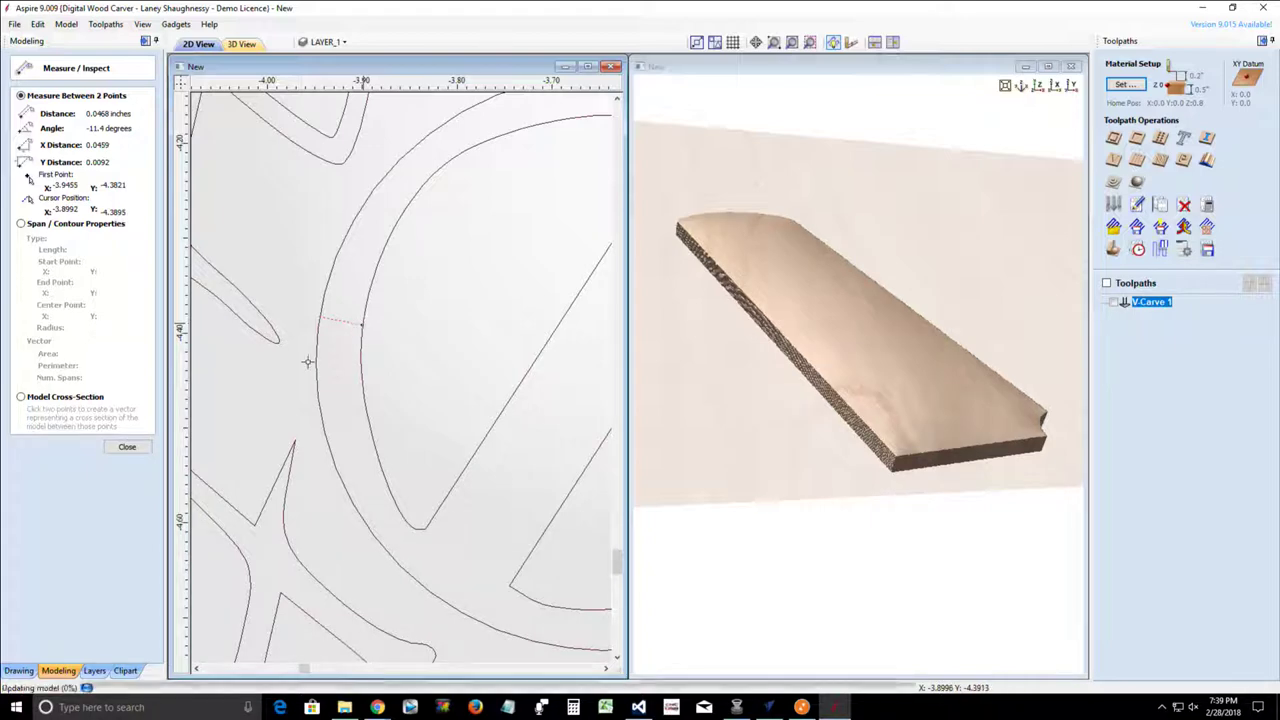
pyautogui.click(111, 447)
pyautogui.click(111, 447)
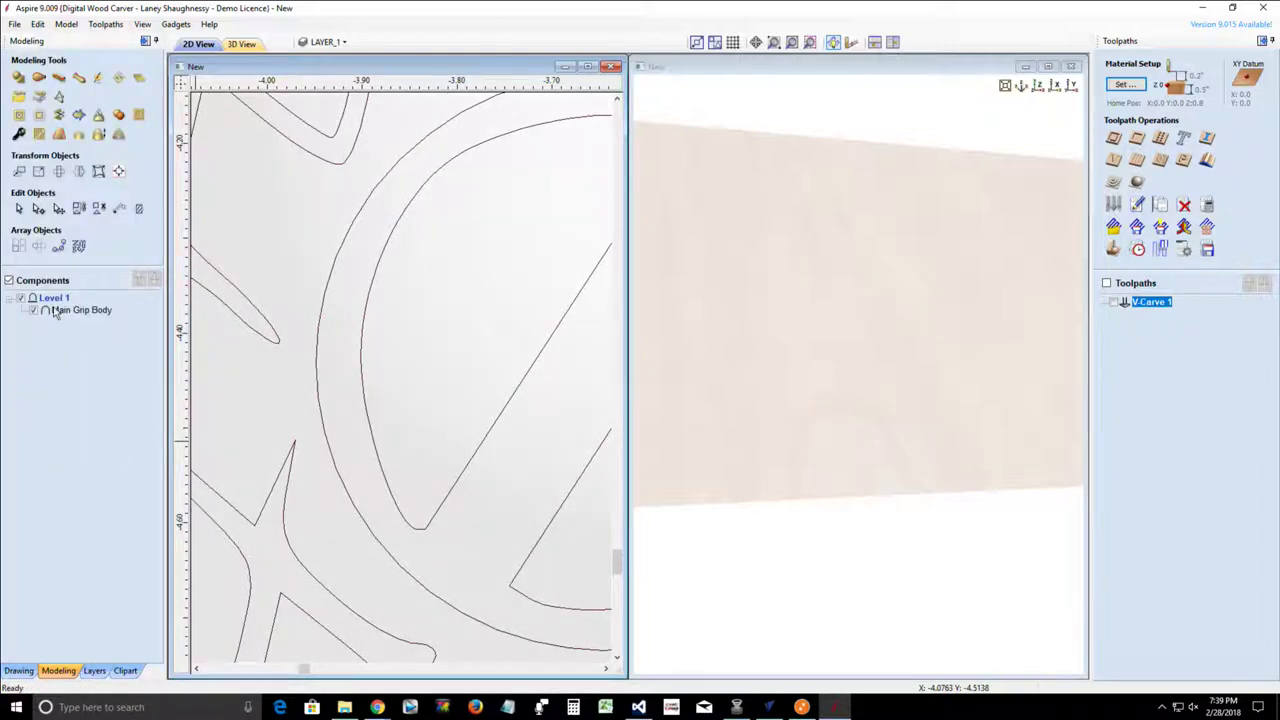
pyautogui.click(318, 335)
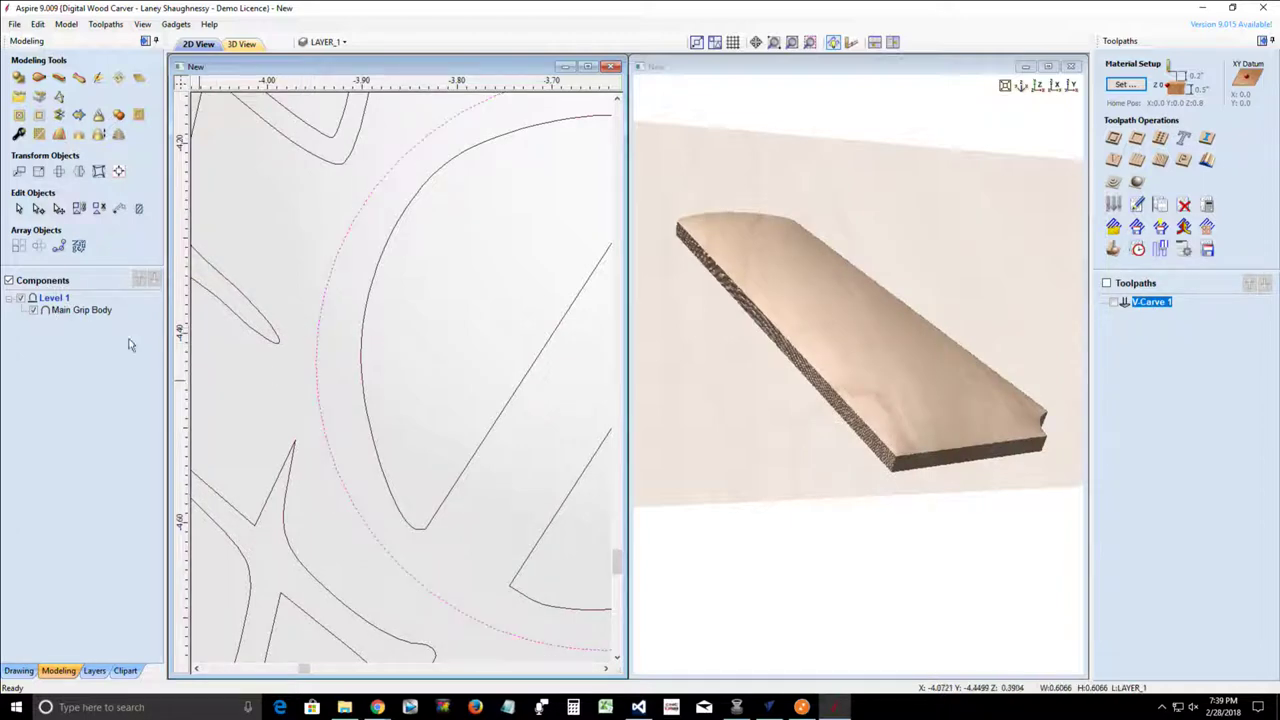
# Offset the lower screw head circle 0.05 inches inward with rounded corners.
pyautogui.click(18, 671)
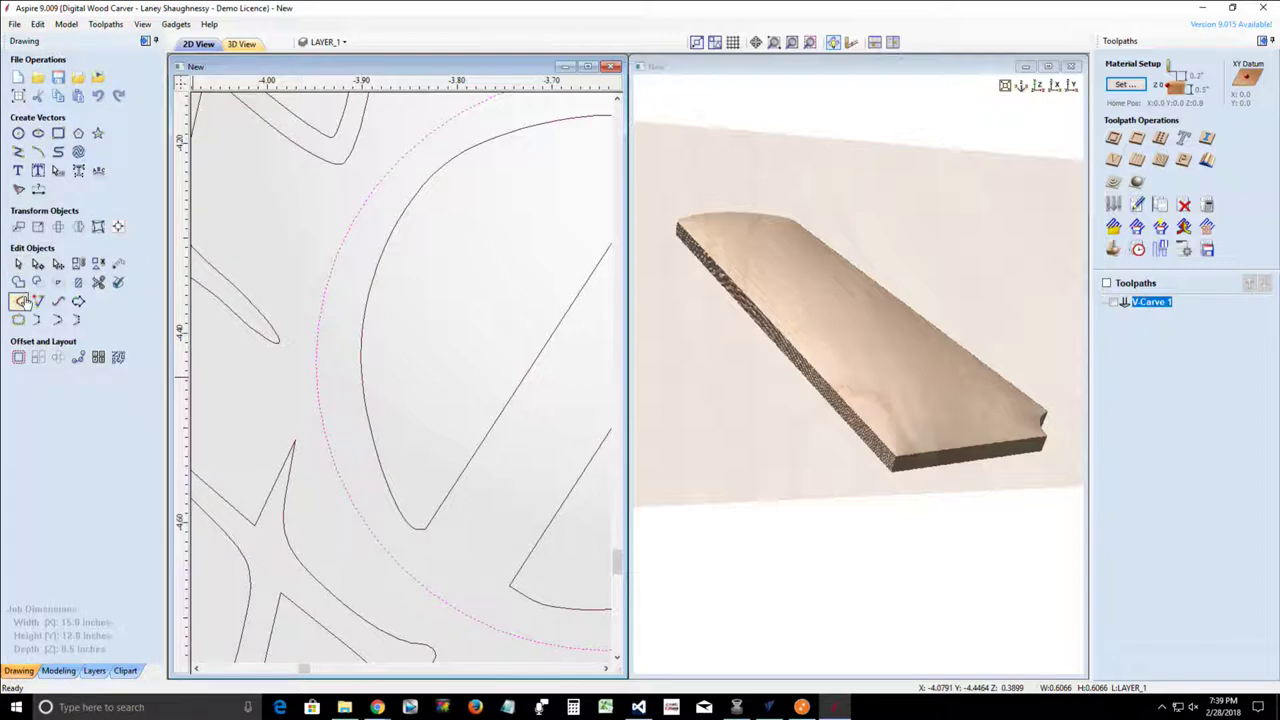
pyautogui.click(17, 364)
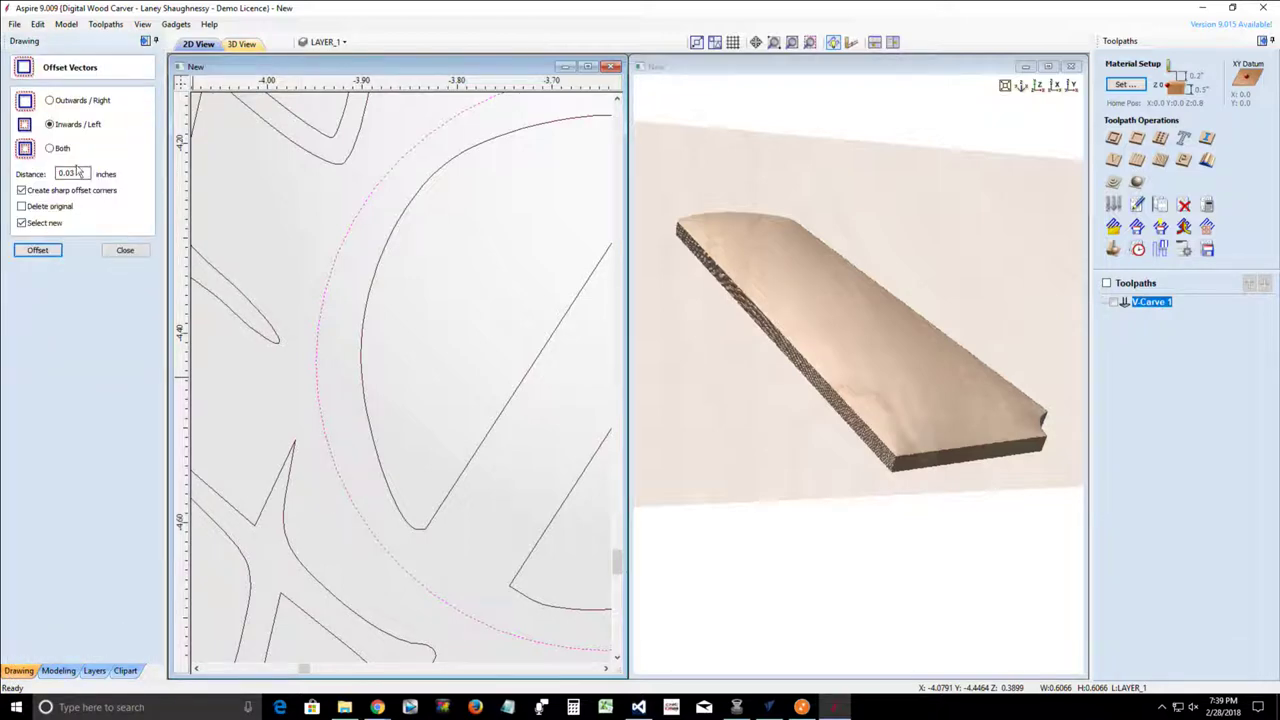
pyautogui.moveTo(82, 173); pyautogui.dragTo(26, 176)
pyautogui.click(21, 191)
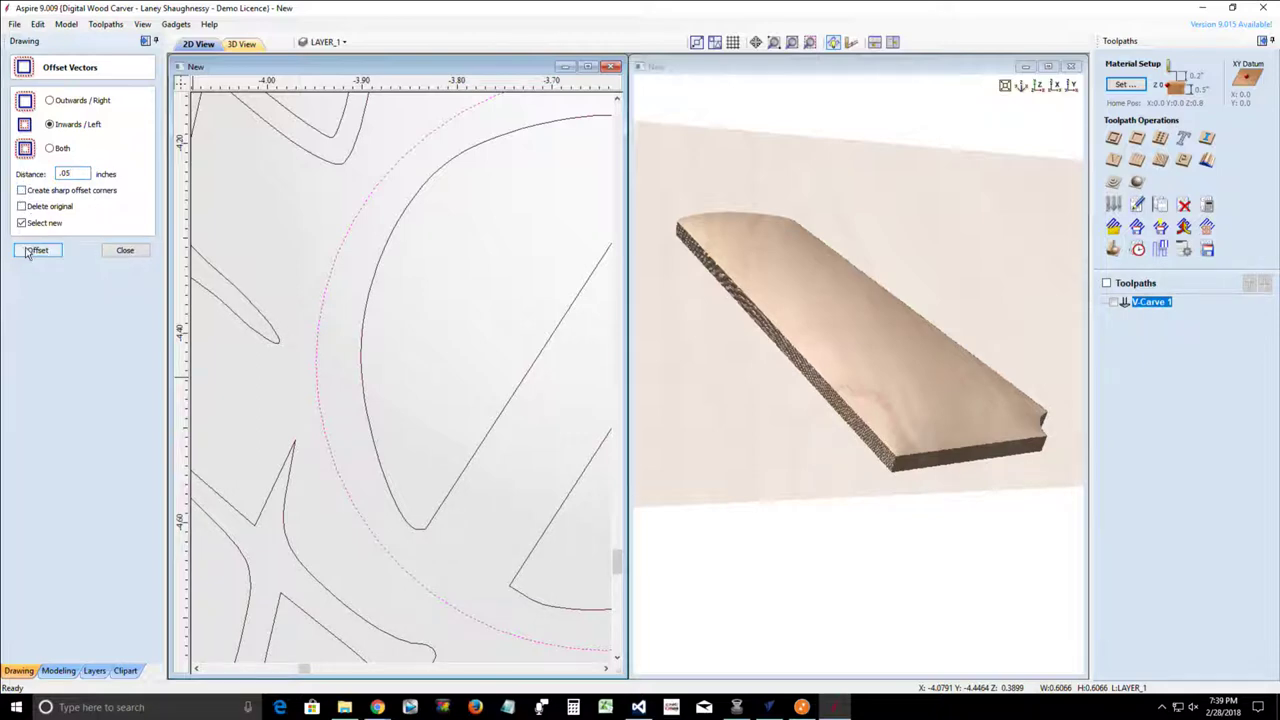
pyautogui.click(37, 250)
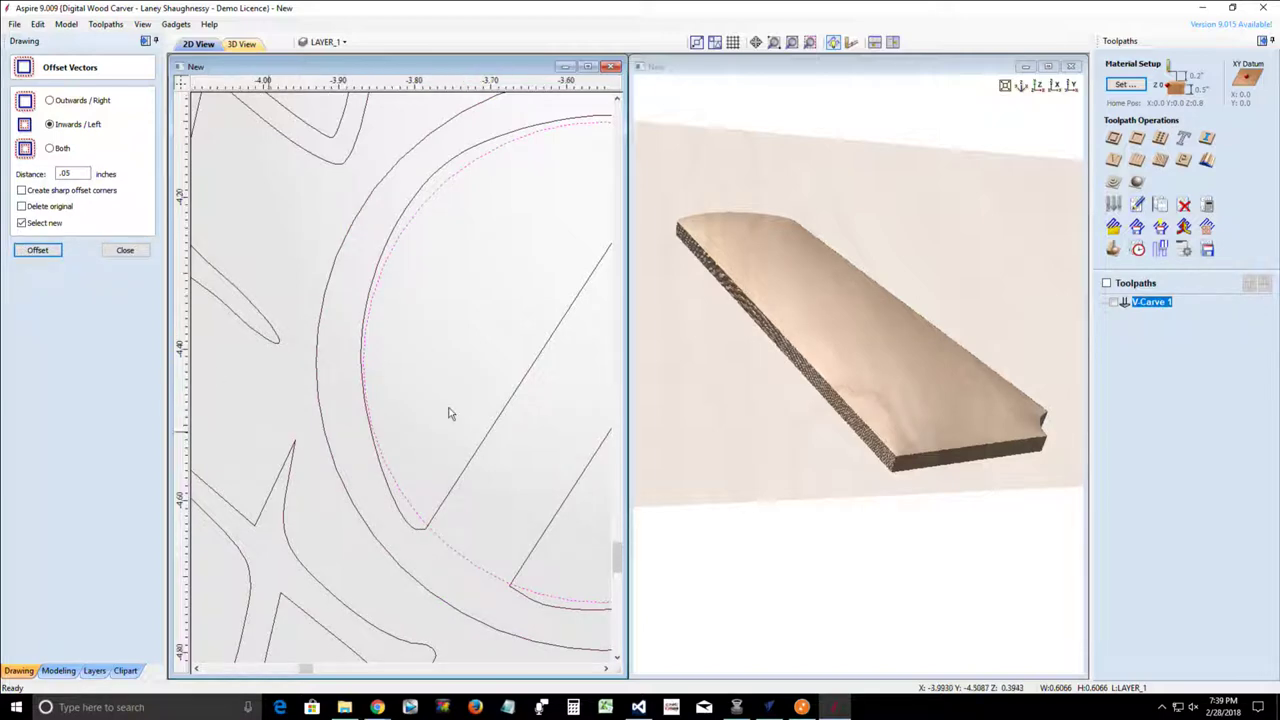
# Delete both diagonal slot lines from the lower screw head.
pyautogui.scroll(-1, 445, 400)
pyautogui.scroll(-2, 428, 390)
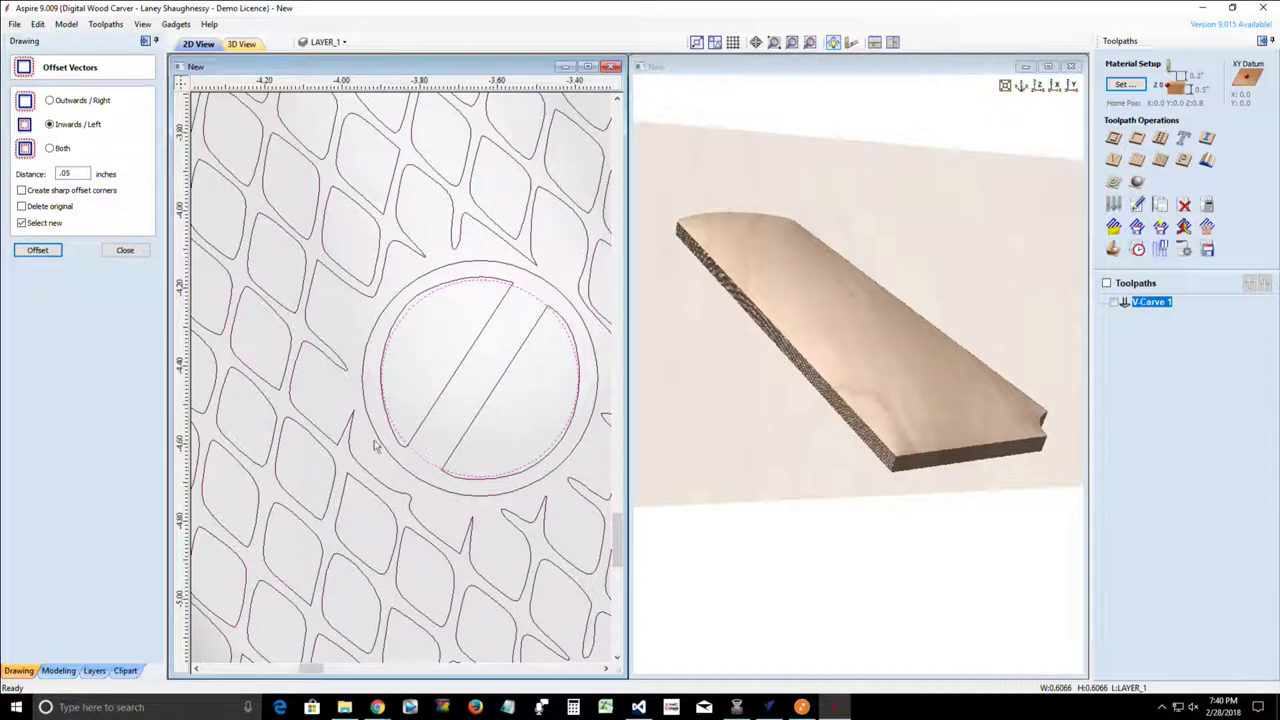
pyautogui.click(450, 388)
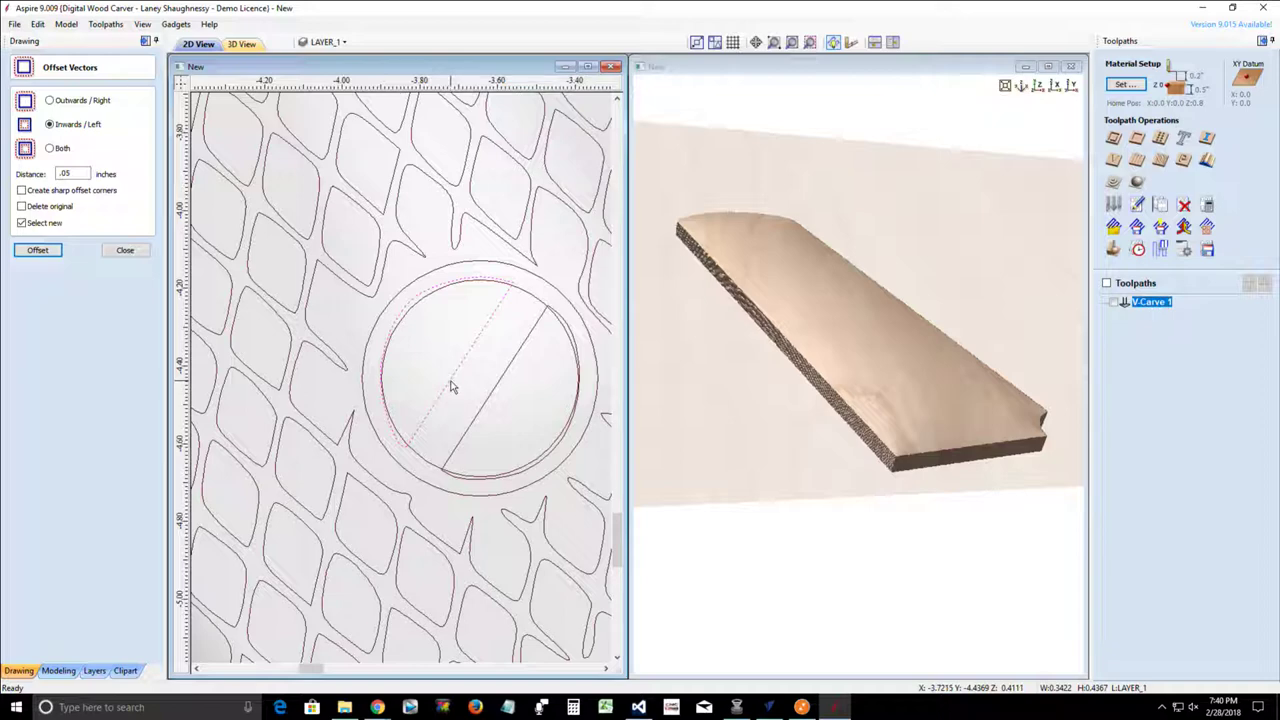
pyautogui.press('Delete')
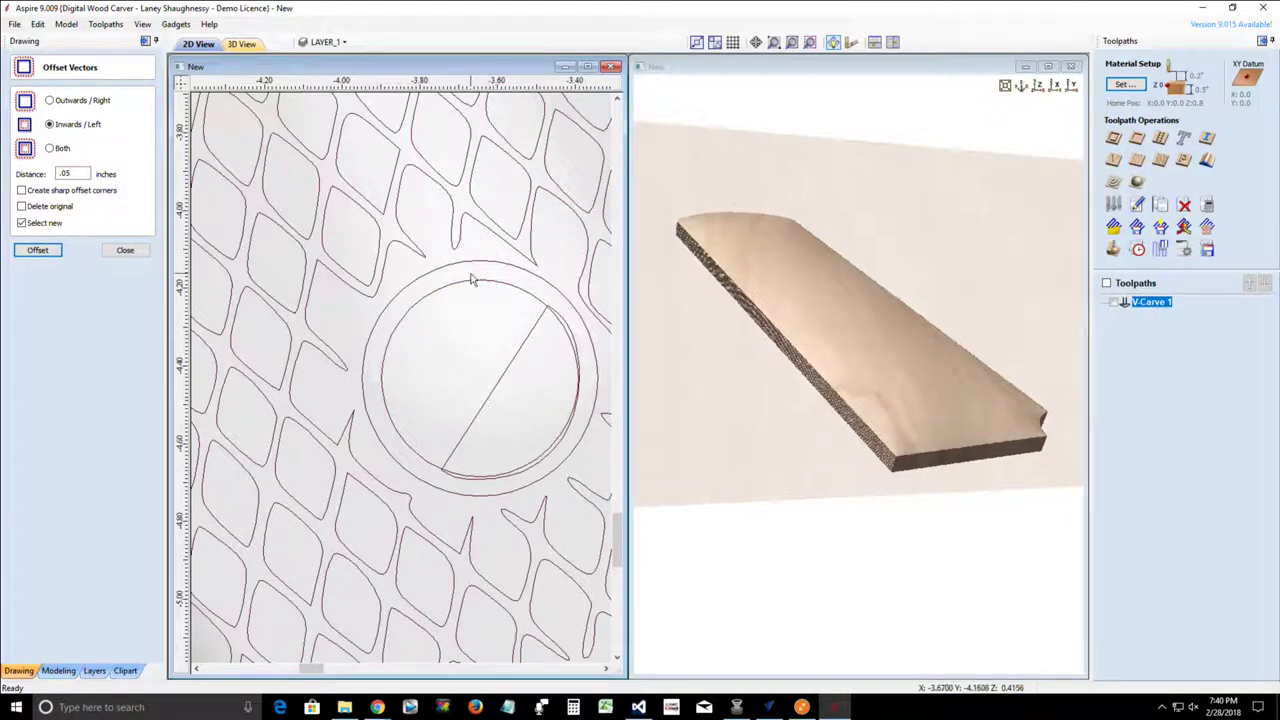
pyautogui.click(504, 376)
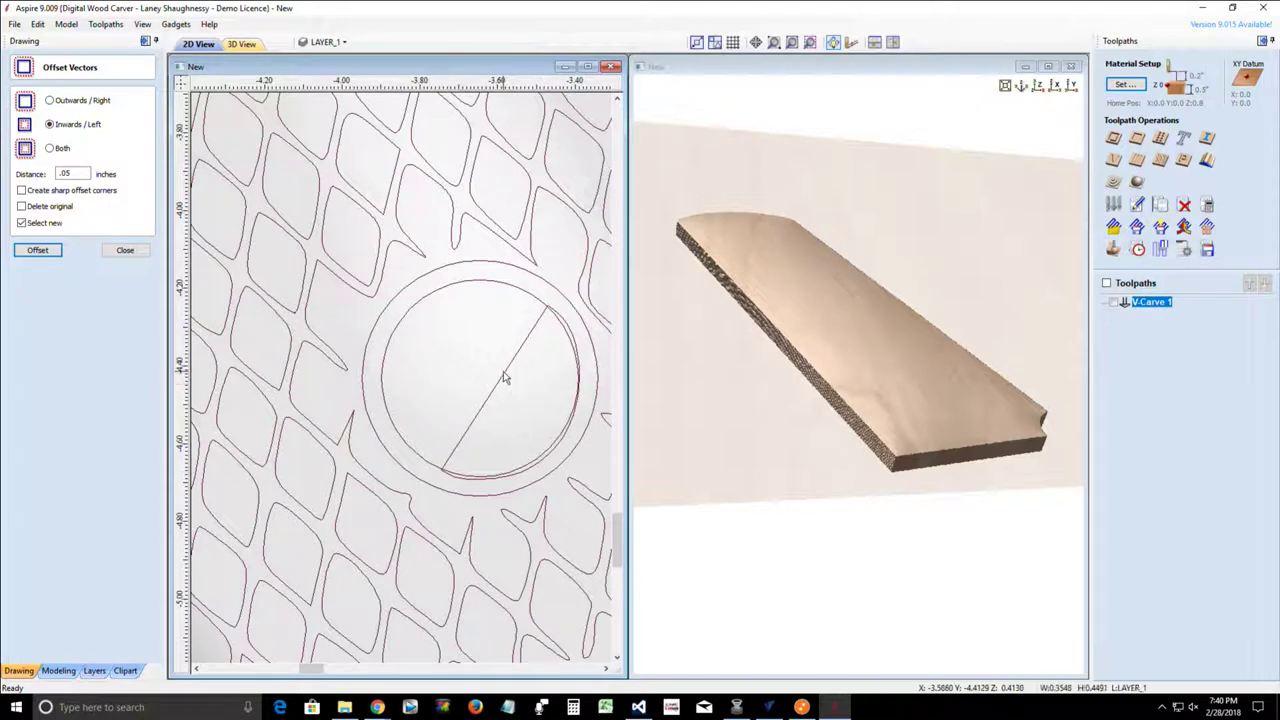
pyautogui.press('Delete')
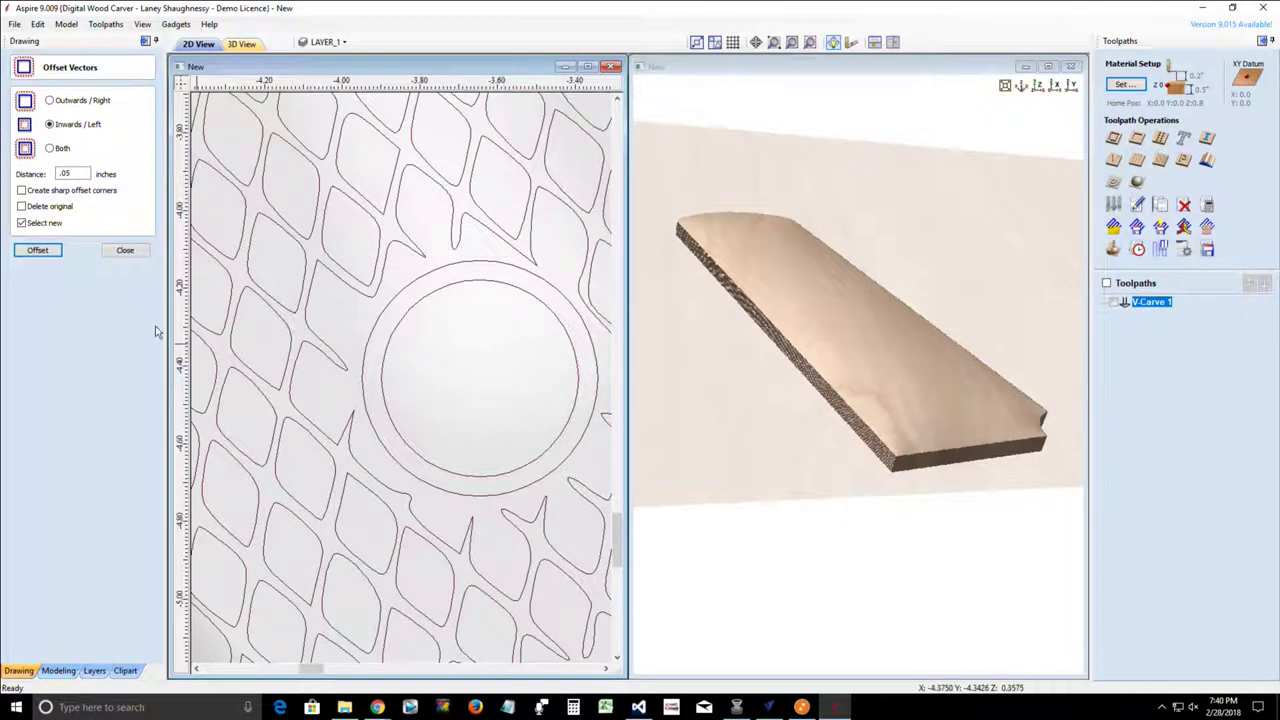
# Offset the inner screw circle another 0.05 inches inward and close the offset tool.
pyautogui.click(392, 342)
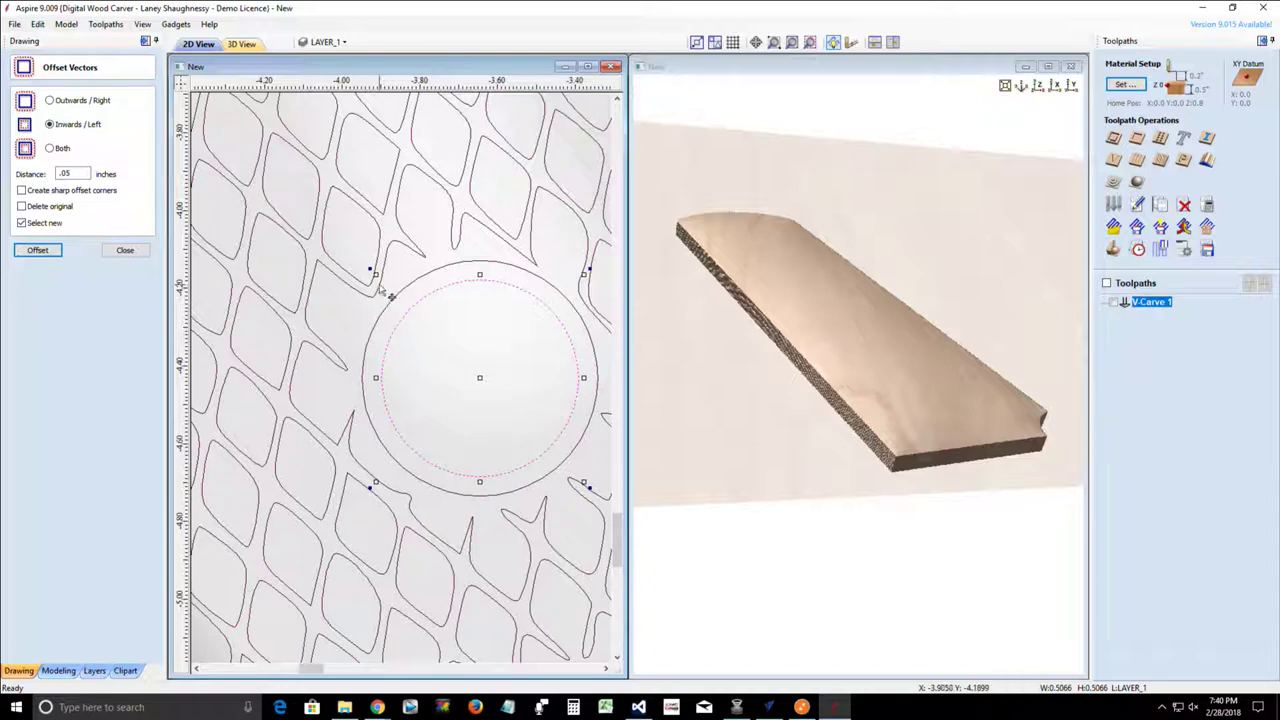
pyautogui.press('Return')
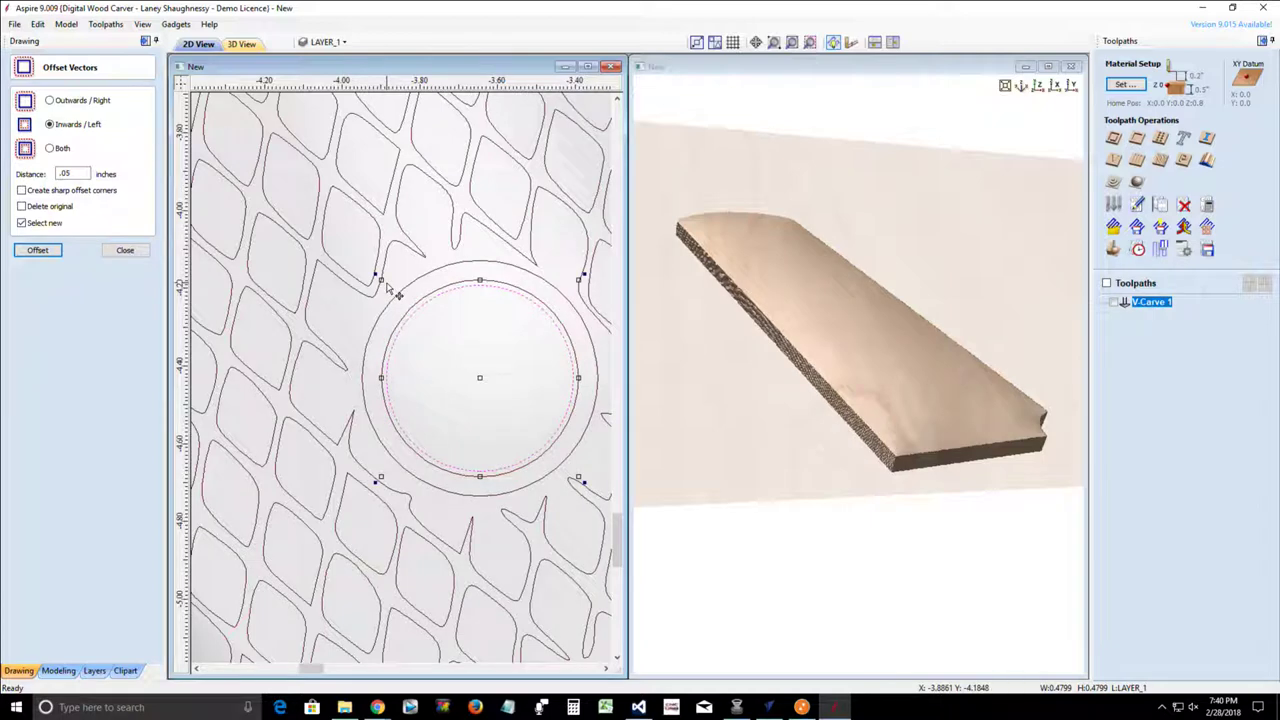
pyautogui.click(125, 250)
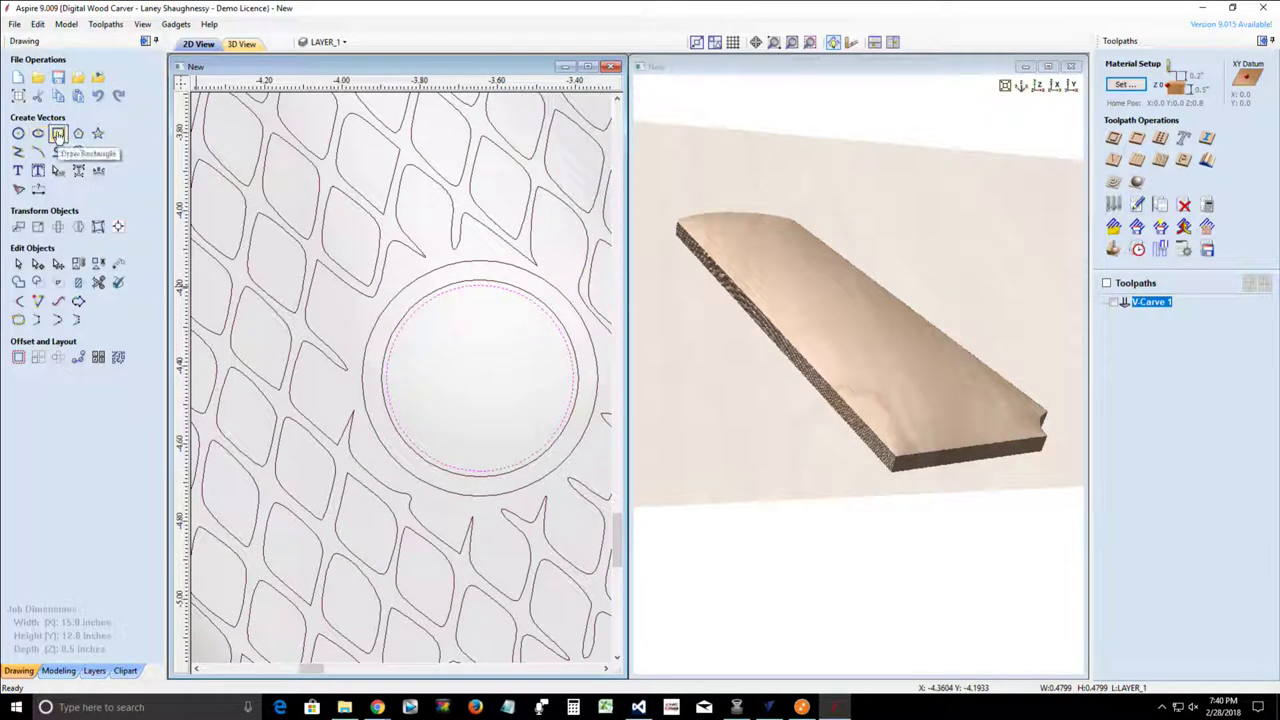
# Draw a narrow 0.0754 by 0.5056-inch vertical rectangle across the lower screw head circle.
pyautogui.click(58, 134)
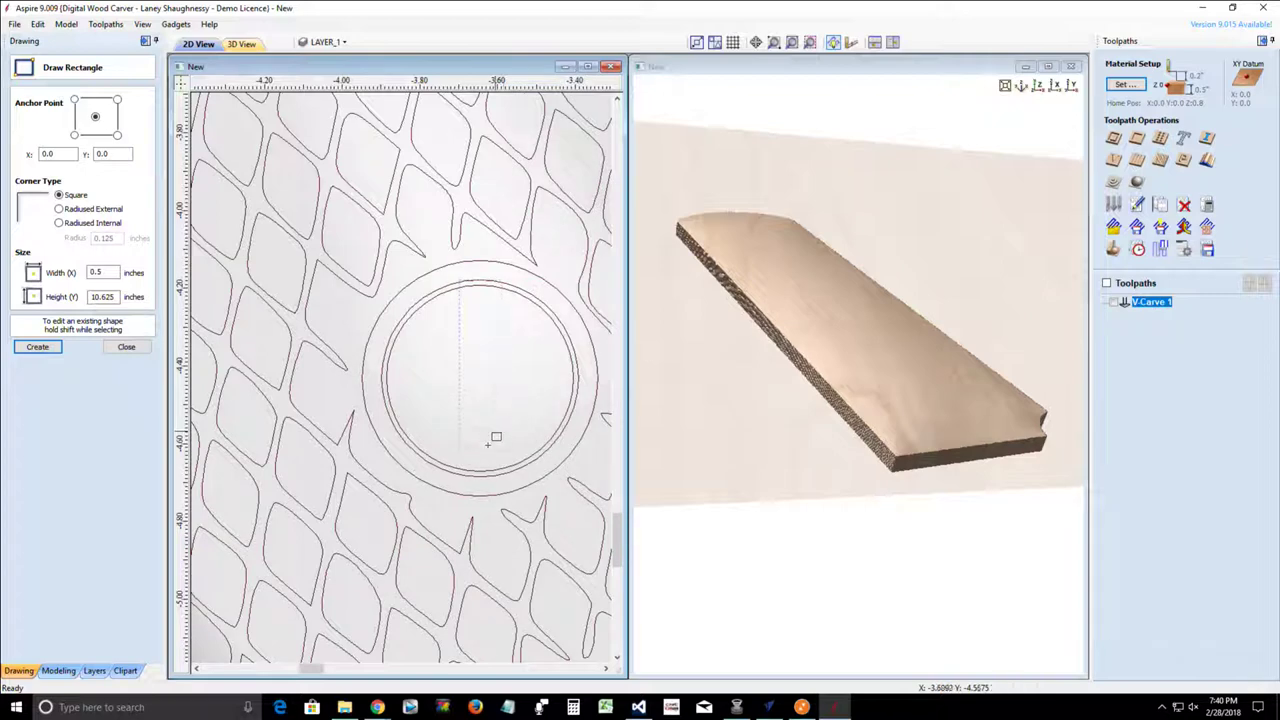
pyautogui.moveTo(496, 437); pyautogui.dragTo(490, 473)
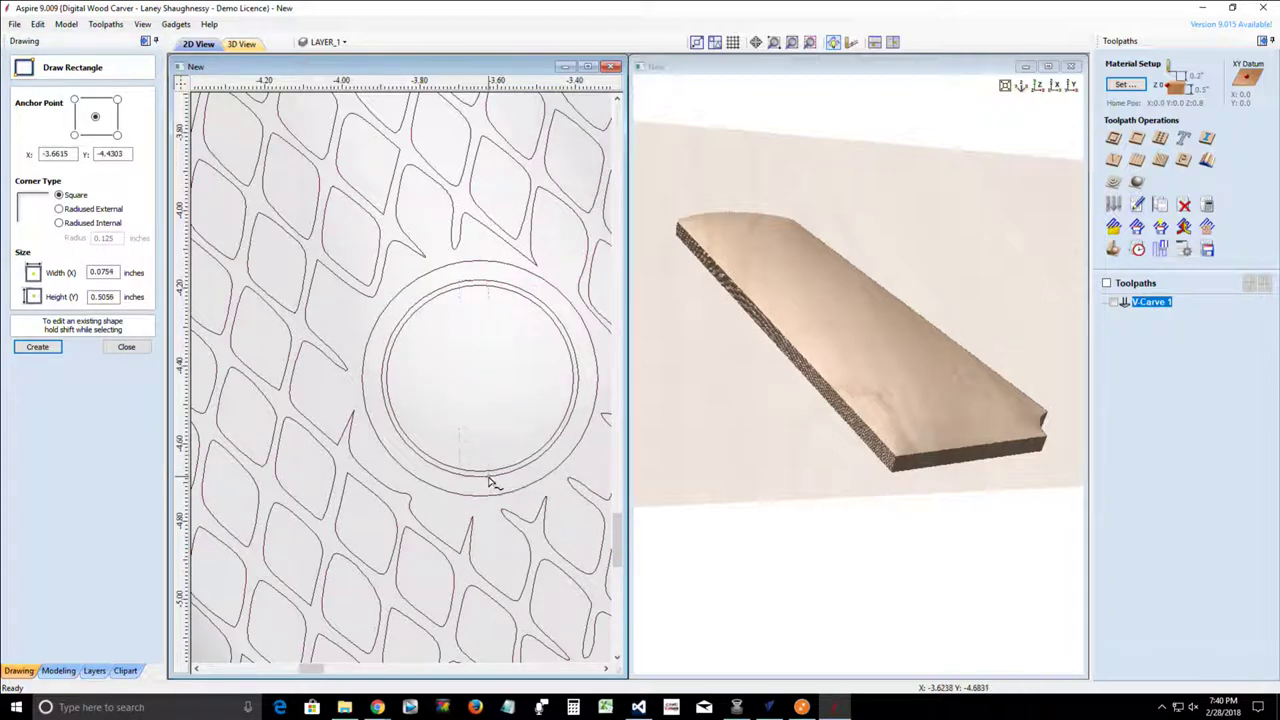
pyautogui.press('Return')
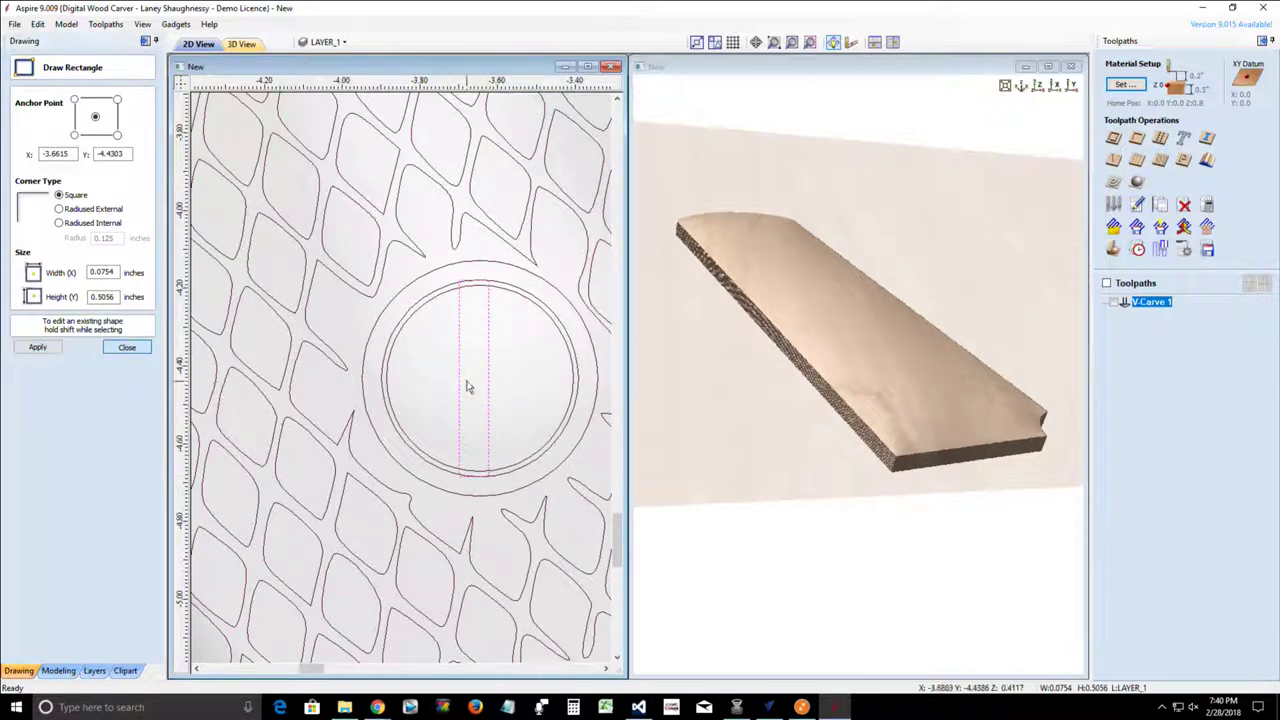
pyautogui.press('Escape')
# Select the slot rectangle together with the inner circle.
pyautogui.scroll(3, 467, 388)
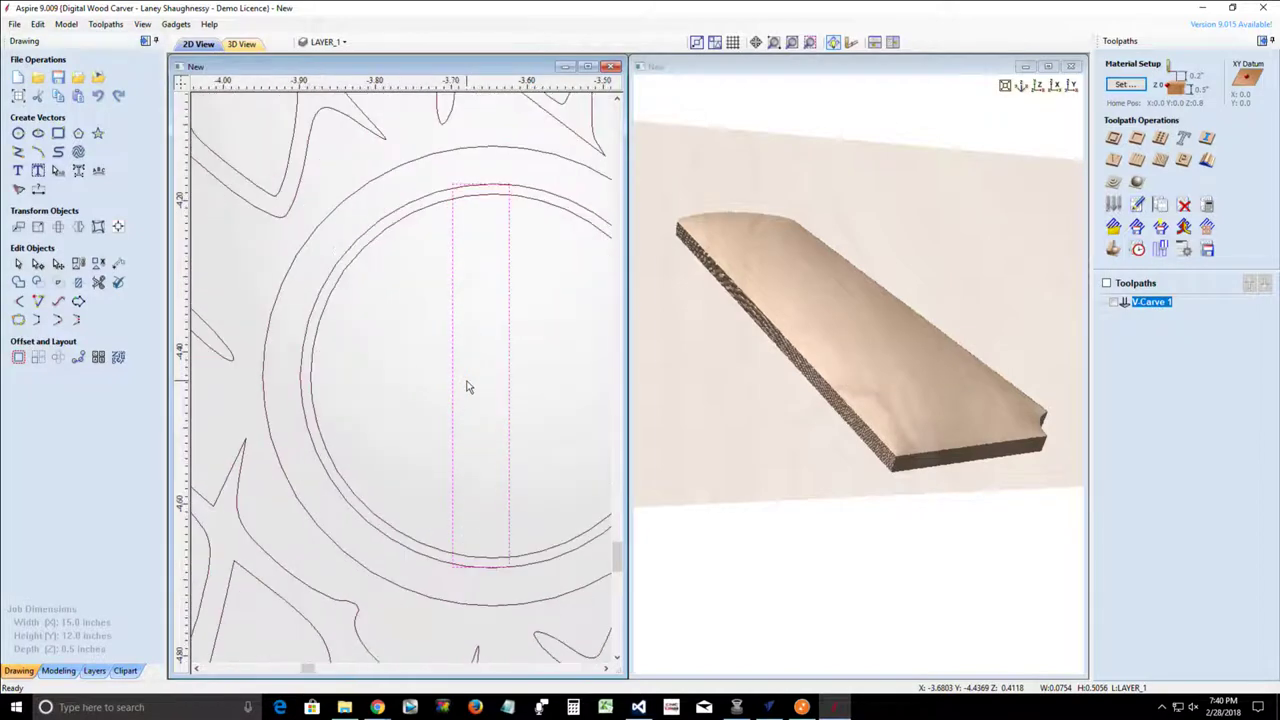
pyautogui.keyDown('shift'); pyautogui.click(314, 344); pyautogui.keyUp('shift')
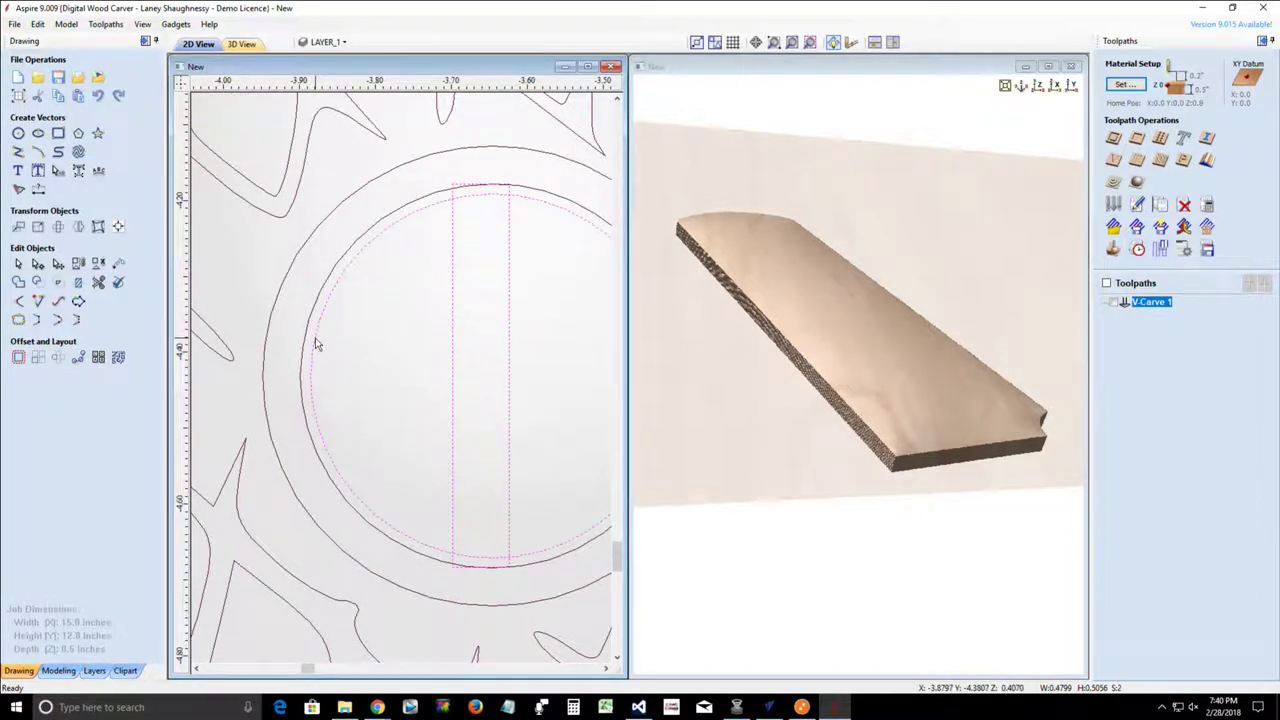
pyautogui.press('Escape')
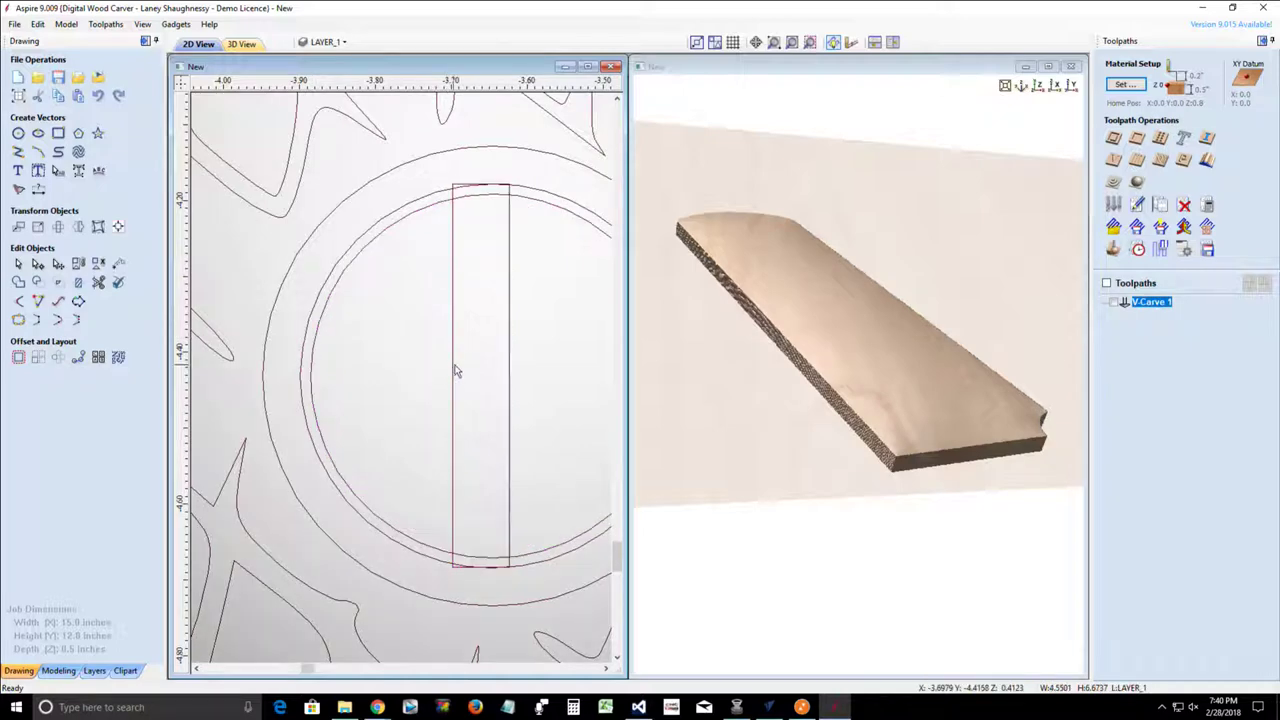
pyautogui.click(455, 372)
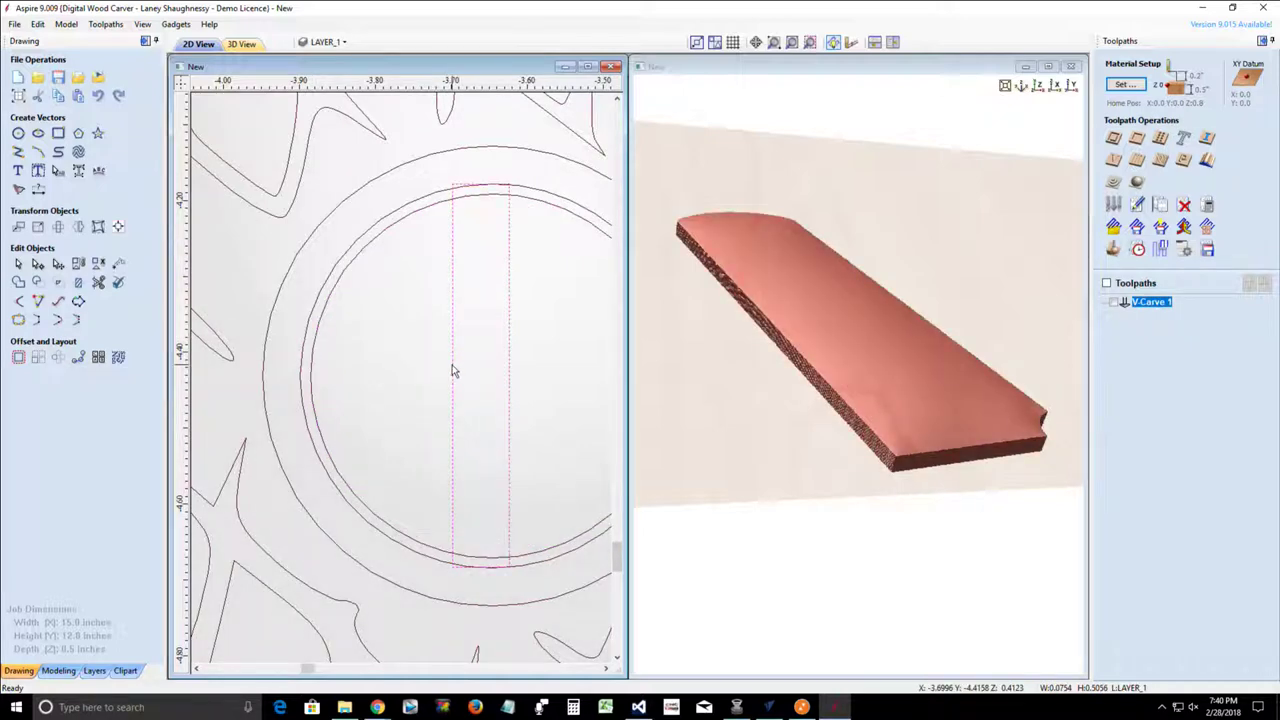
pyautogui.keyDown('shift'); pyautogui.click(311, 353); pyautogui.keyUp('shift')
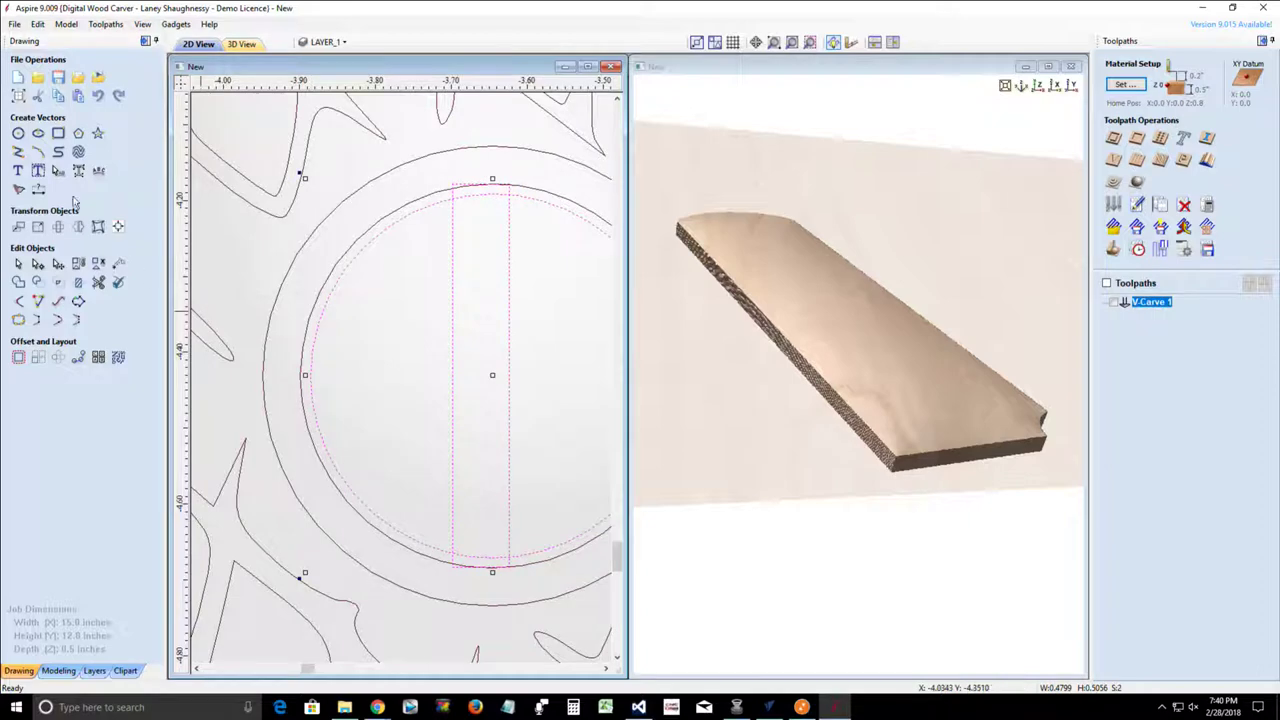
# Center the slot rectangle horizontally on the inner circle using Align to Selection.
pyautogui.click(118, 227)
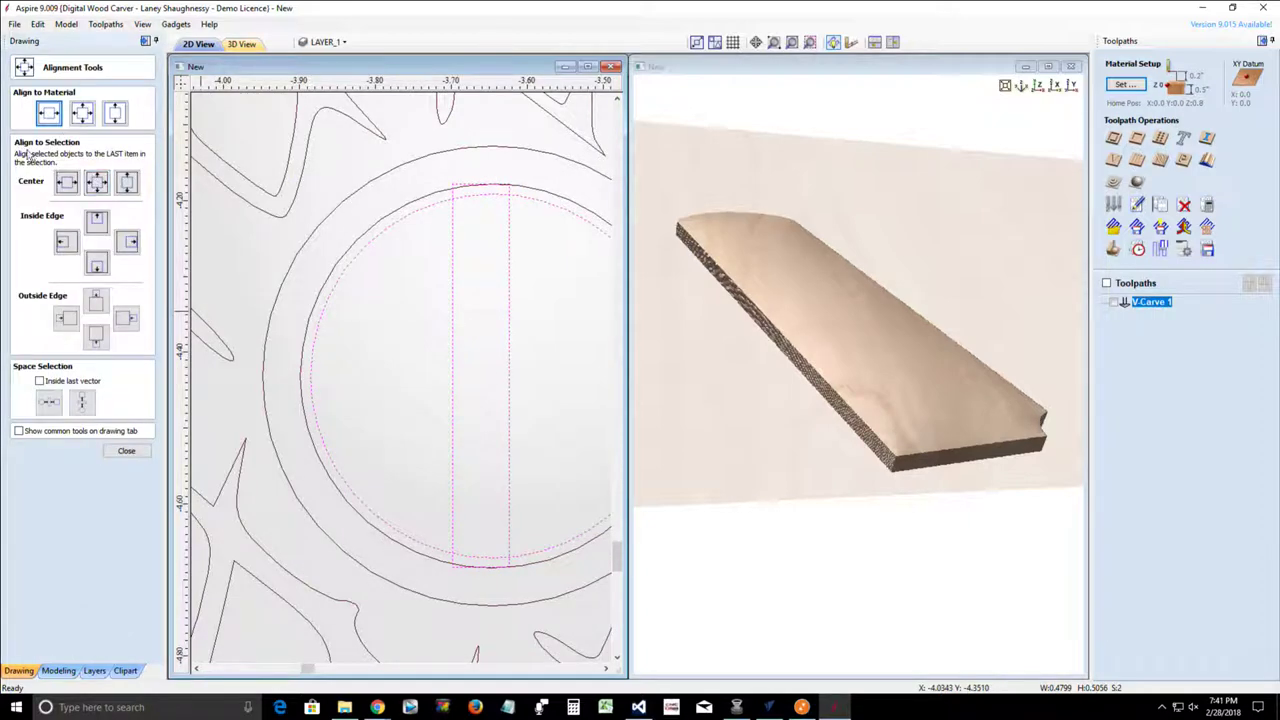
pyautogui.click(96, 183)
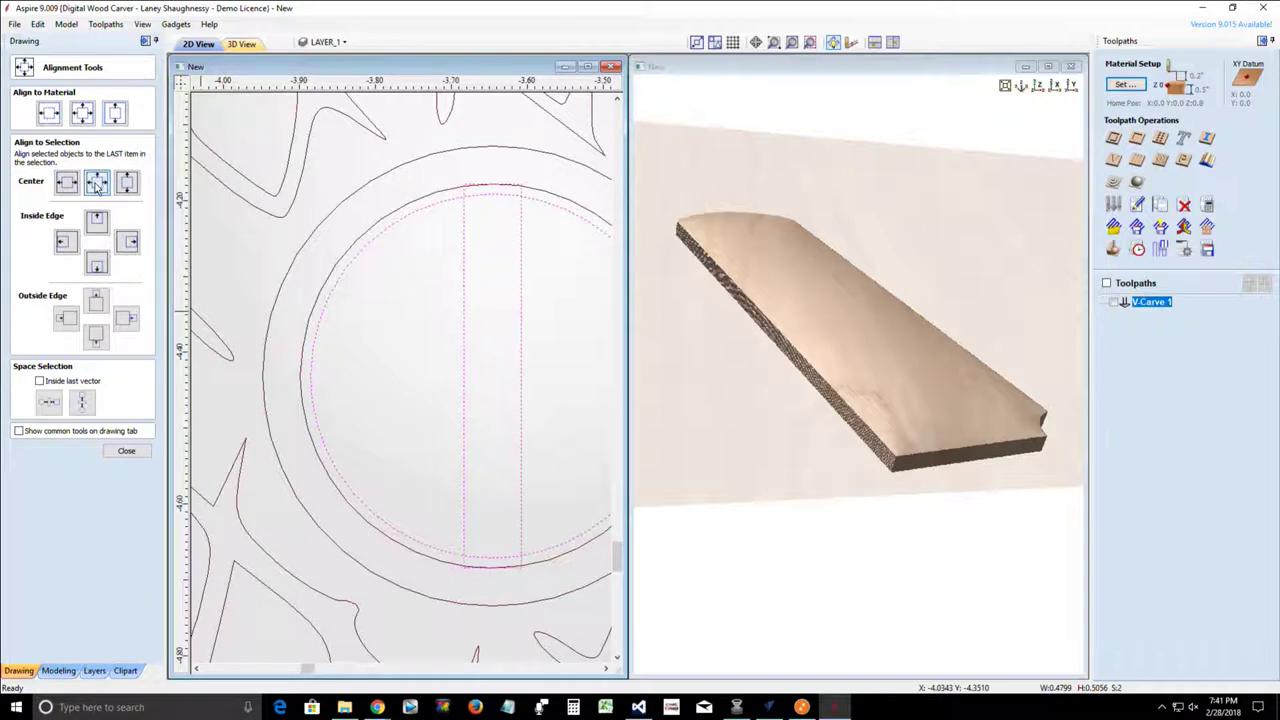
pyautogui.click(127, 451)
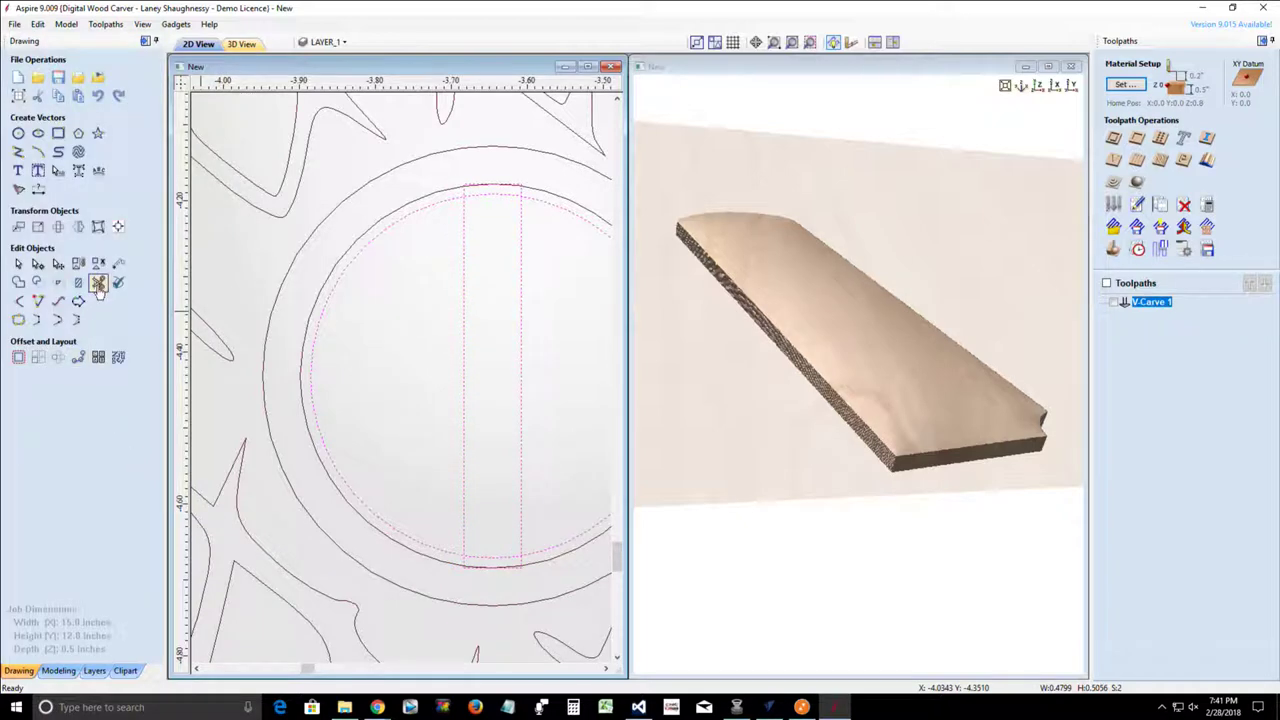
# Trim the rectangle's top edge, right slot line and inner arc at the slot's top.
pyautogui.click(98, 282)
pyautogui.scroll(4, 510, 188)
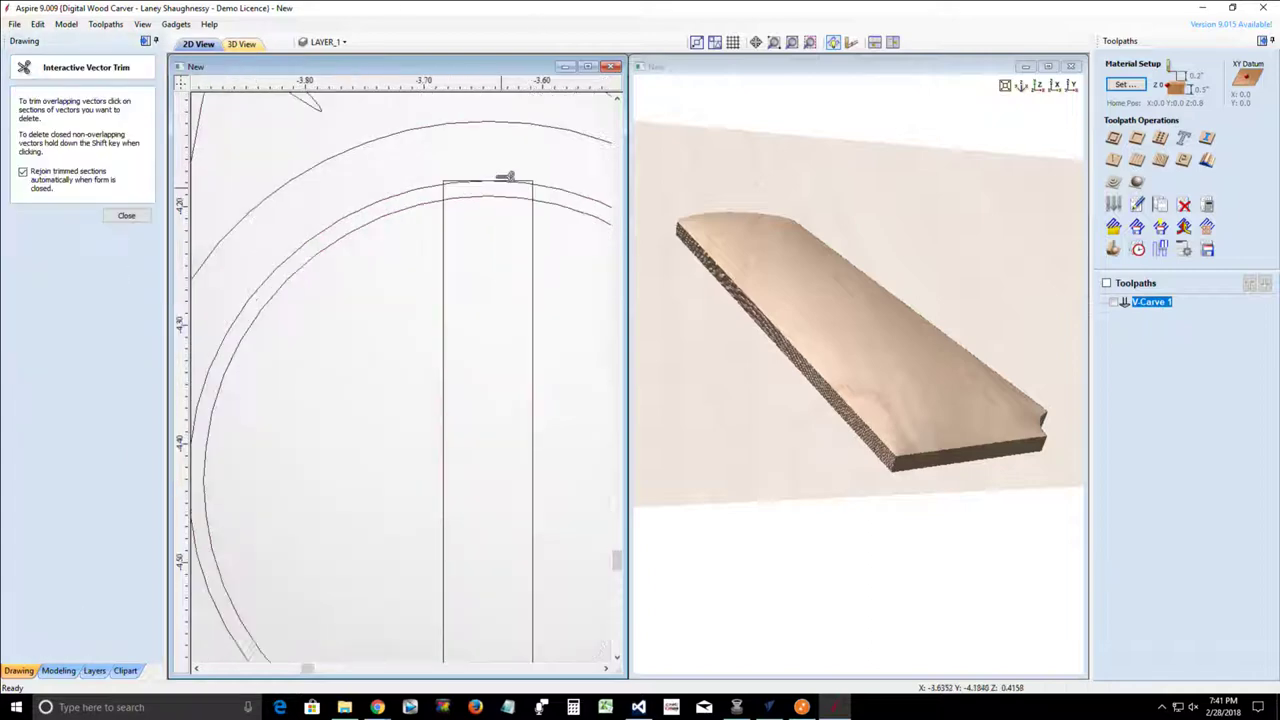
pyautogui.click(446, 178)
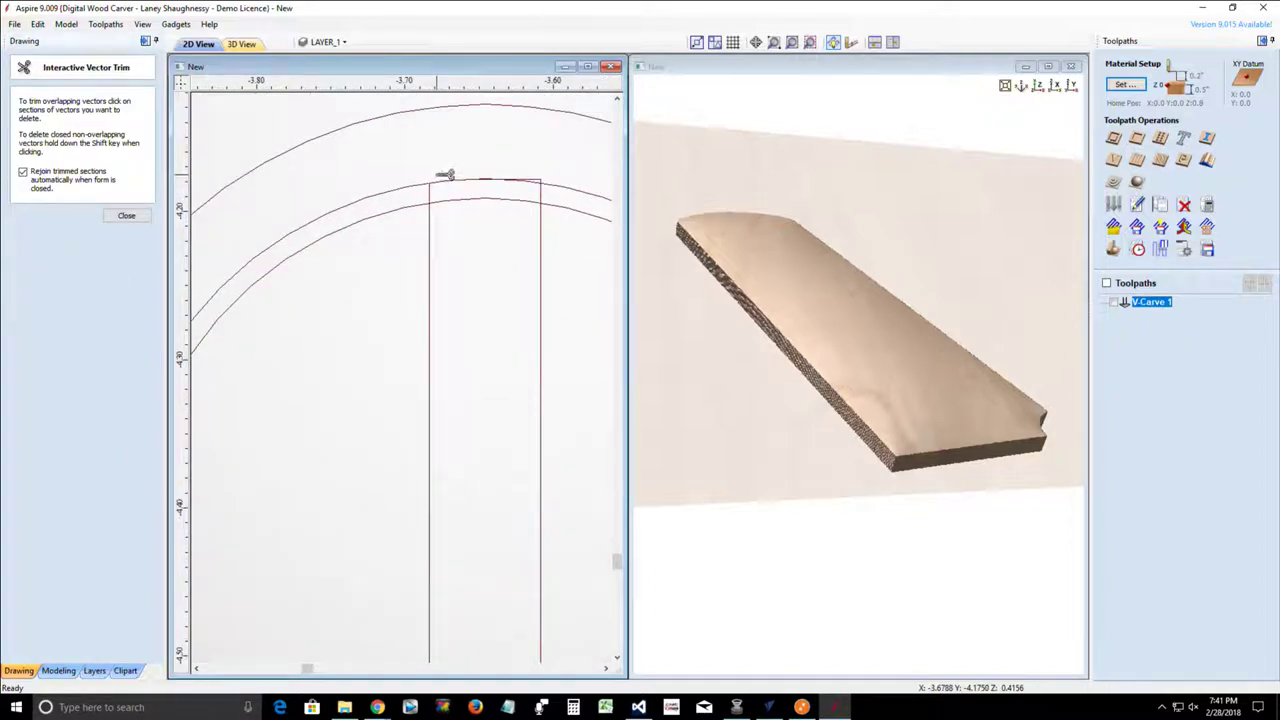
pyautogui.click(545, 190)
pyautogui.click(470, 202)
# Trim both slot lines and the inner arc at the bottom of the slot.
pyautogui.scroll(-2, 468, 259)
pyautogui.scroll(-2, 466, 265)
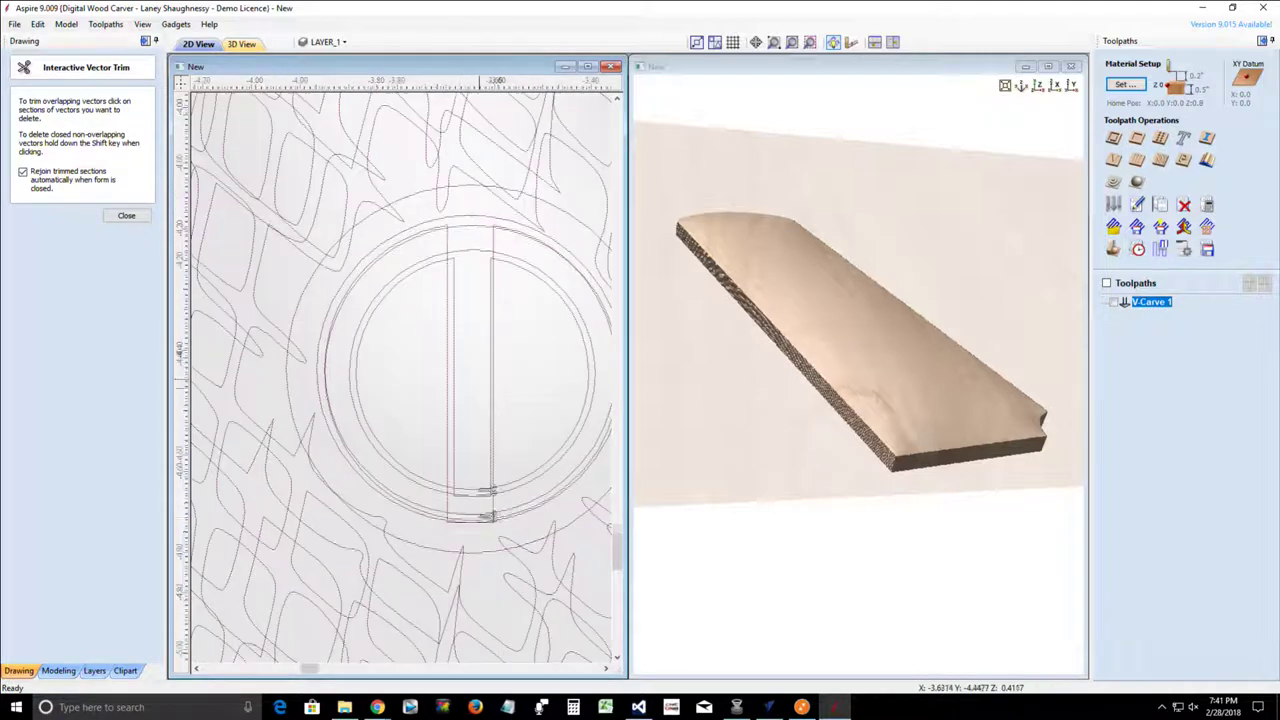
pyautogui.scroll(2, 487, 528)
pyautogui.scroll(1, 480, 457)
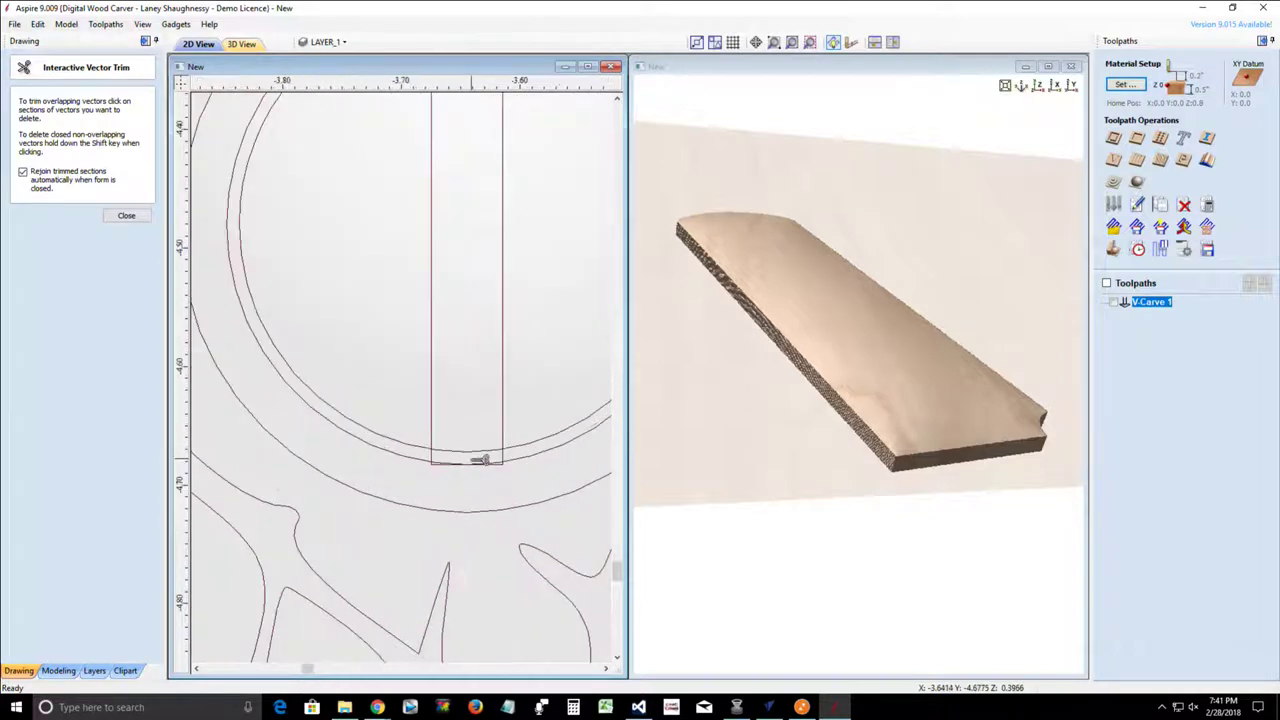
pyautogui.scroll(1, 486, 457)
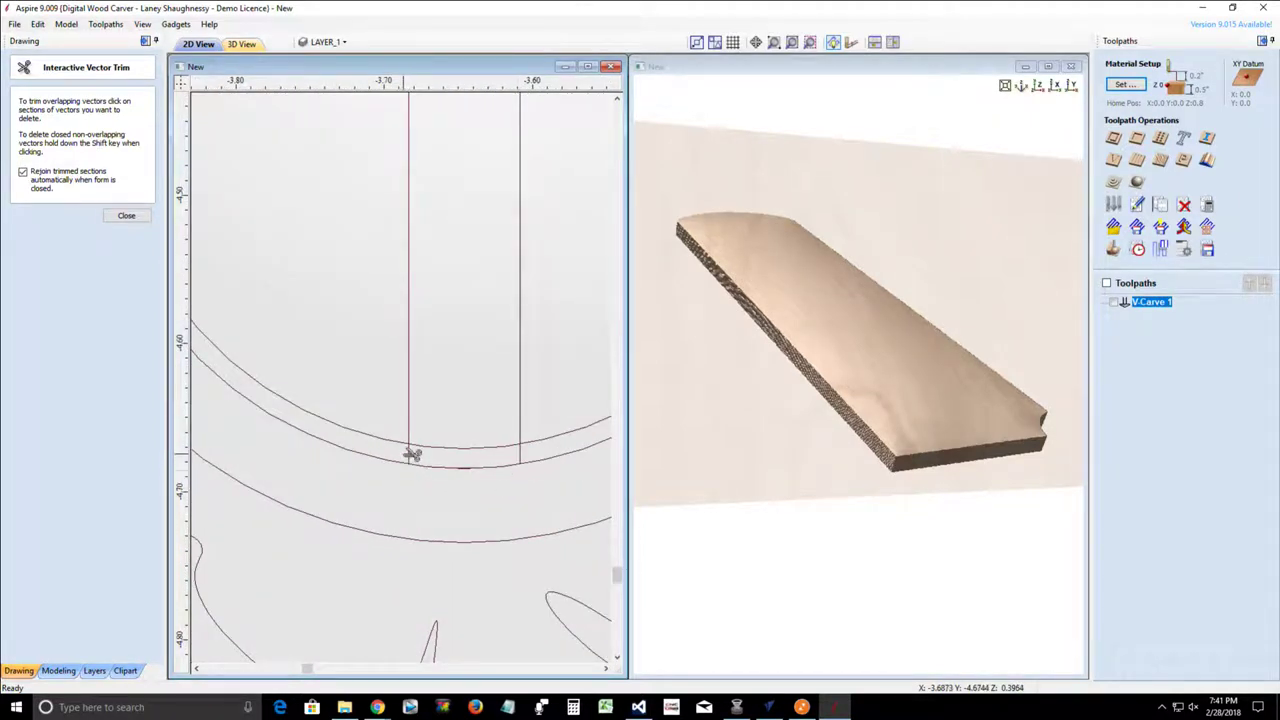
pyautogui.click(409, 453)
pyautogui.click(521, 453)
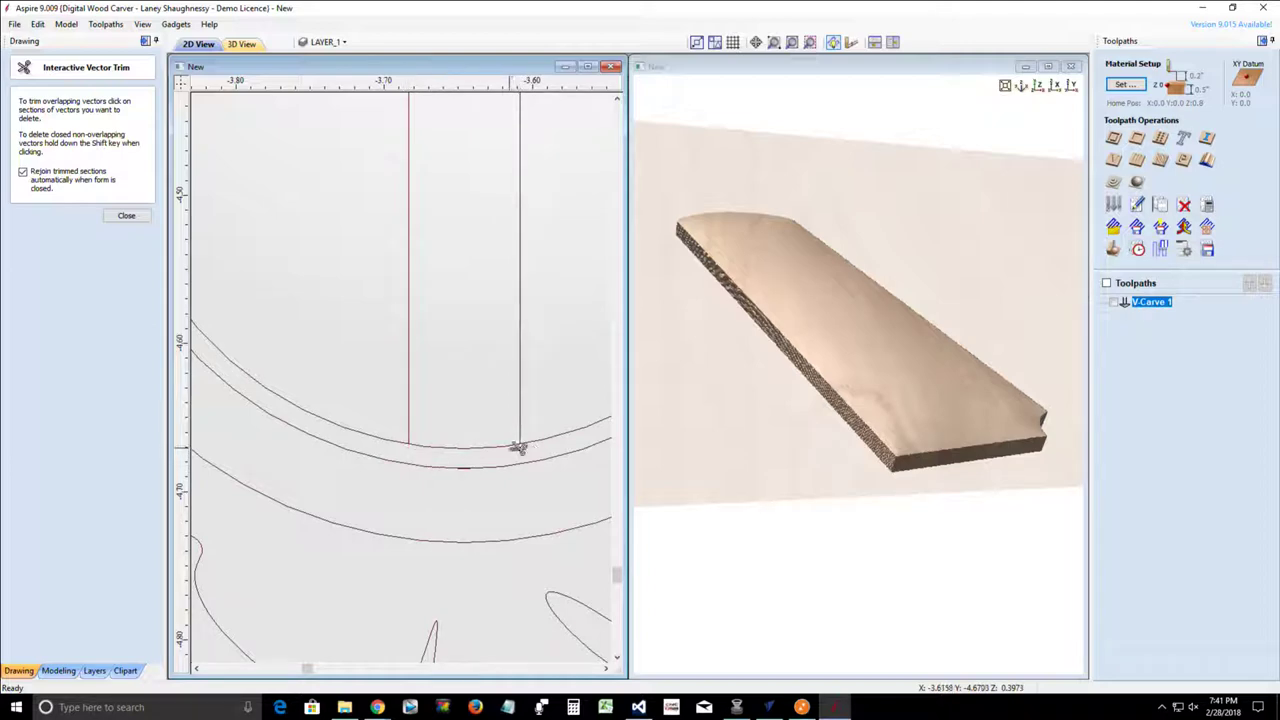
pyautogui.click(489, 447)
# Look over the trimmed D-shaped halves and close the Interactive Vector Trim tool.
pyautogui.scroll(-2, 480, 425)
pyautogui.scroll(-2, 483, 427)
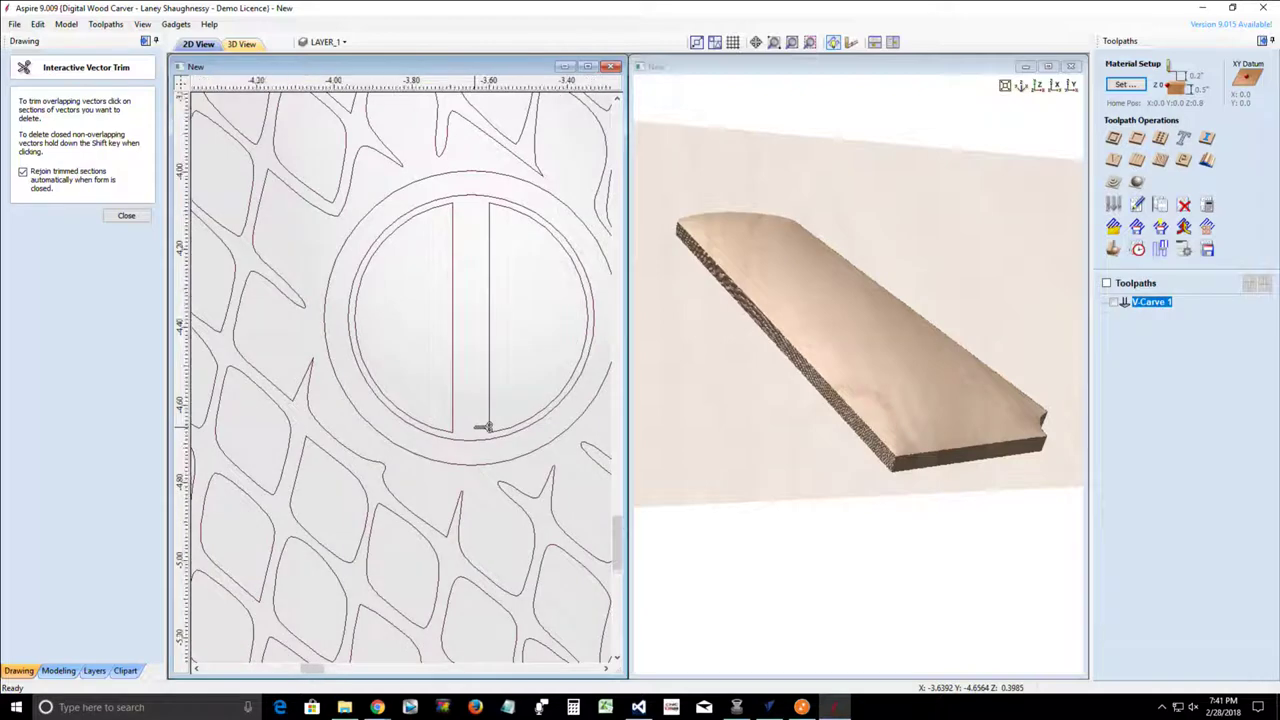
pyautogui.scroll(-1, 483, 427)
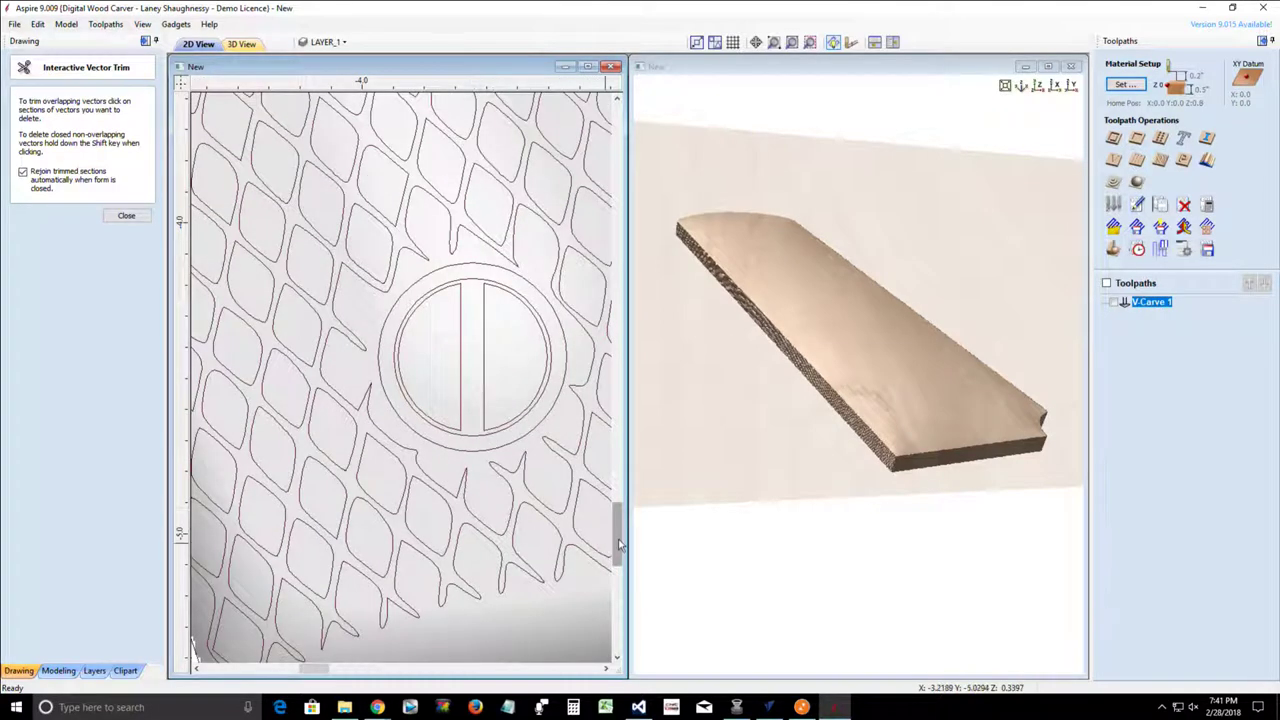
pyautogui.moveTo(617, 535); pyautogui.dragTo(605, 405)
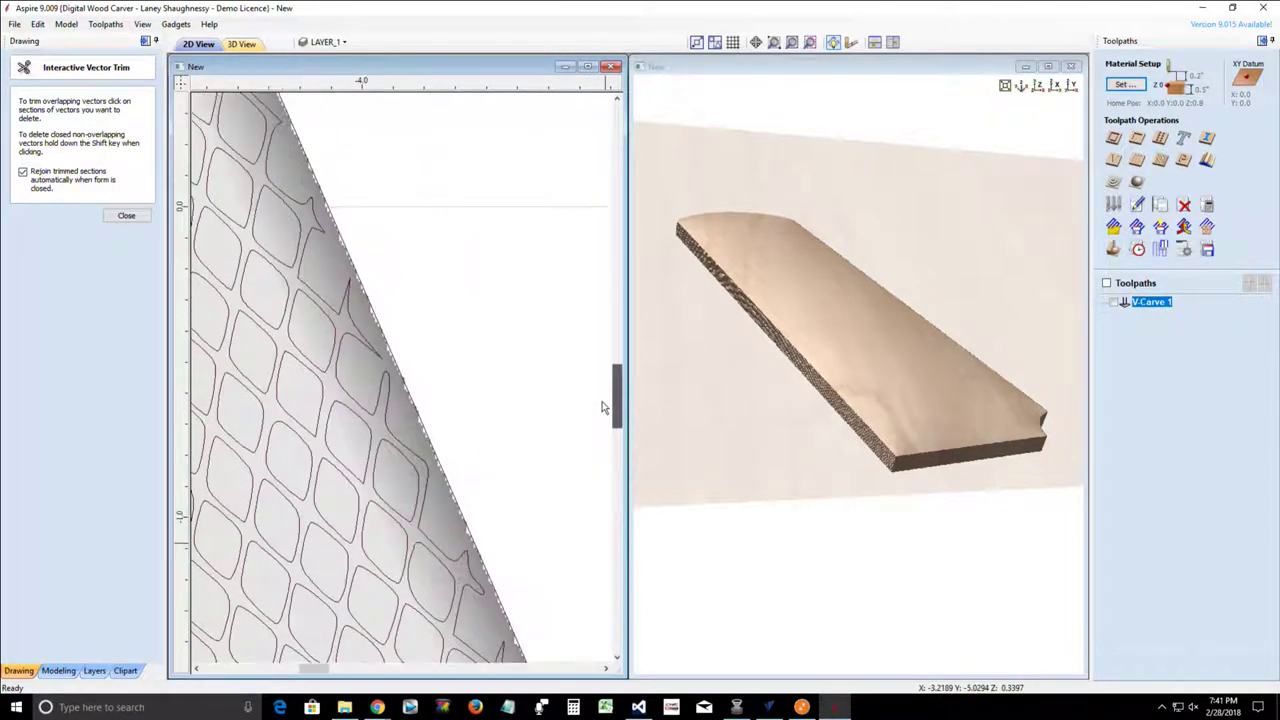
pyautogui.scroll(-1, 403, 484)
pyautogui.scroll(-2, 403, 484)
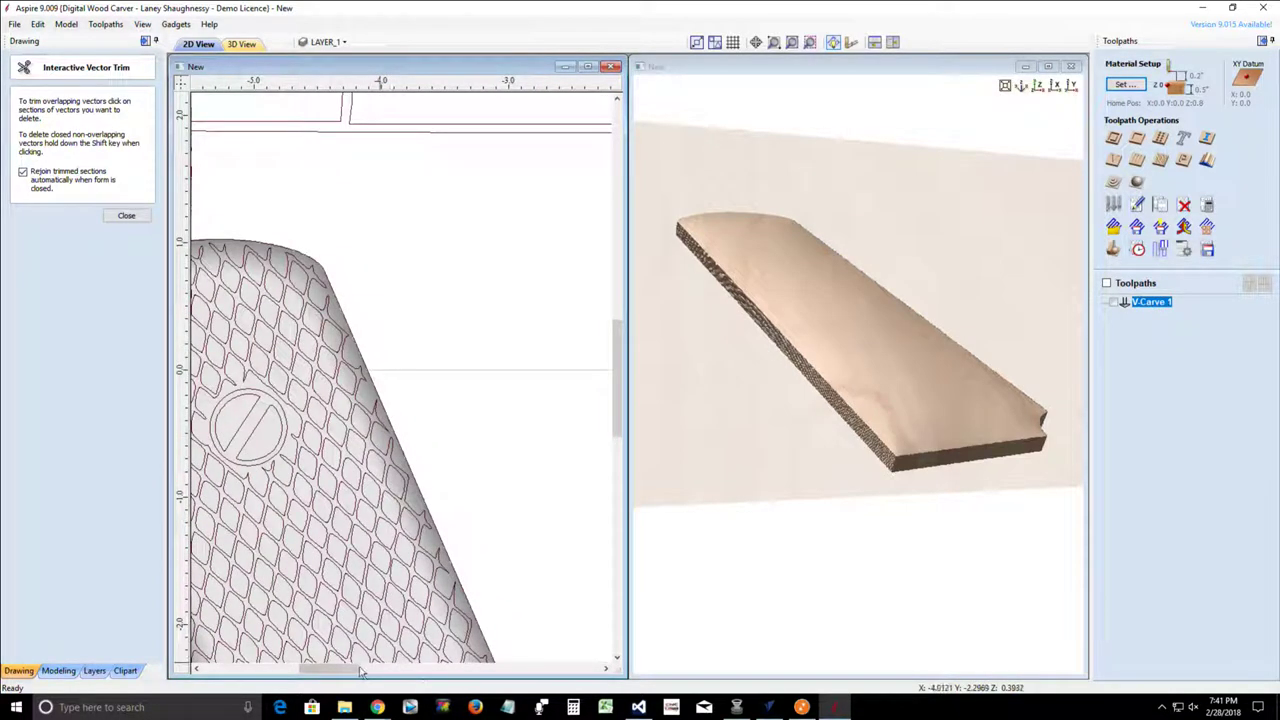
pyautogui.moveTo(330, 668); pyautogui.dragTo(313, 668)
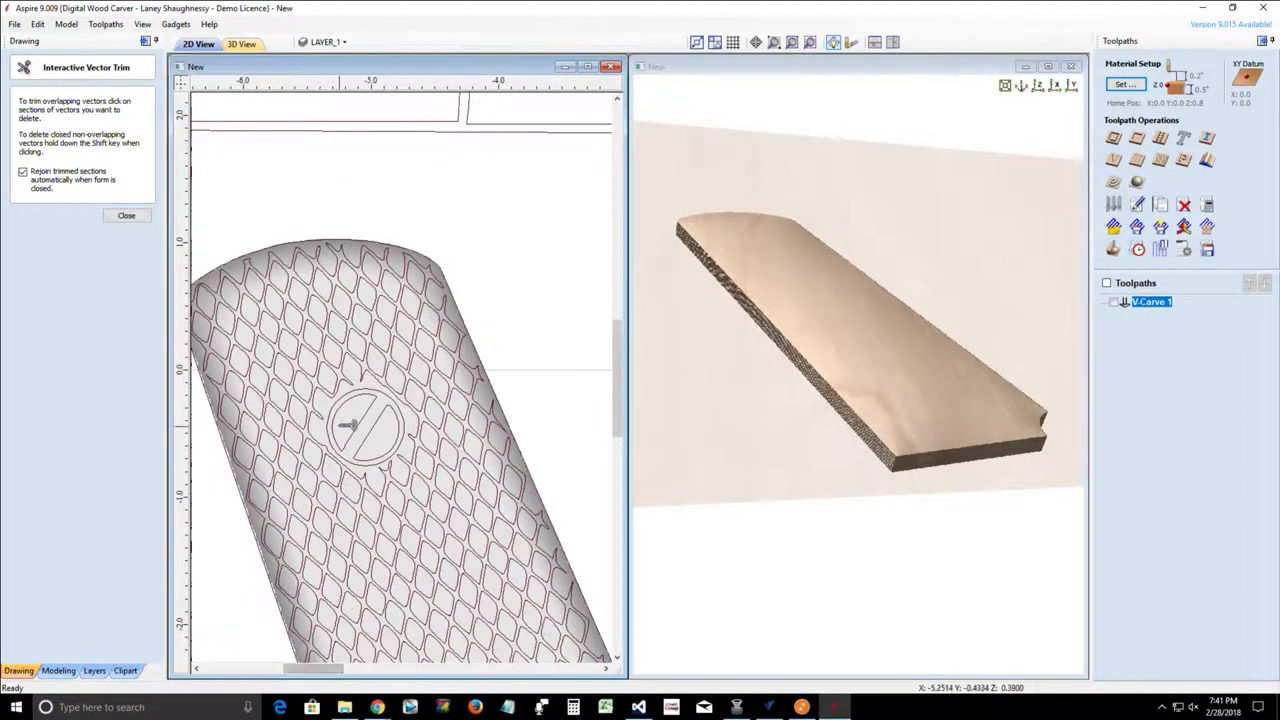
pyautogui.scroll(3, 348, 425)
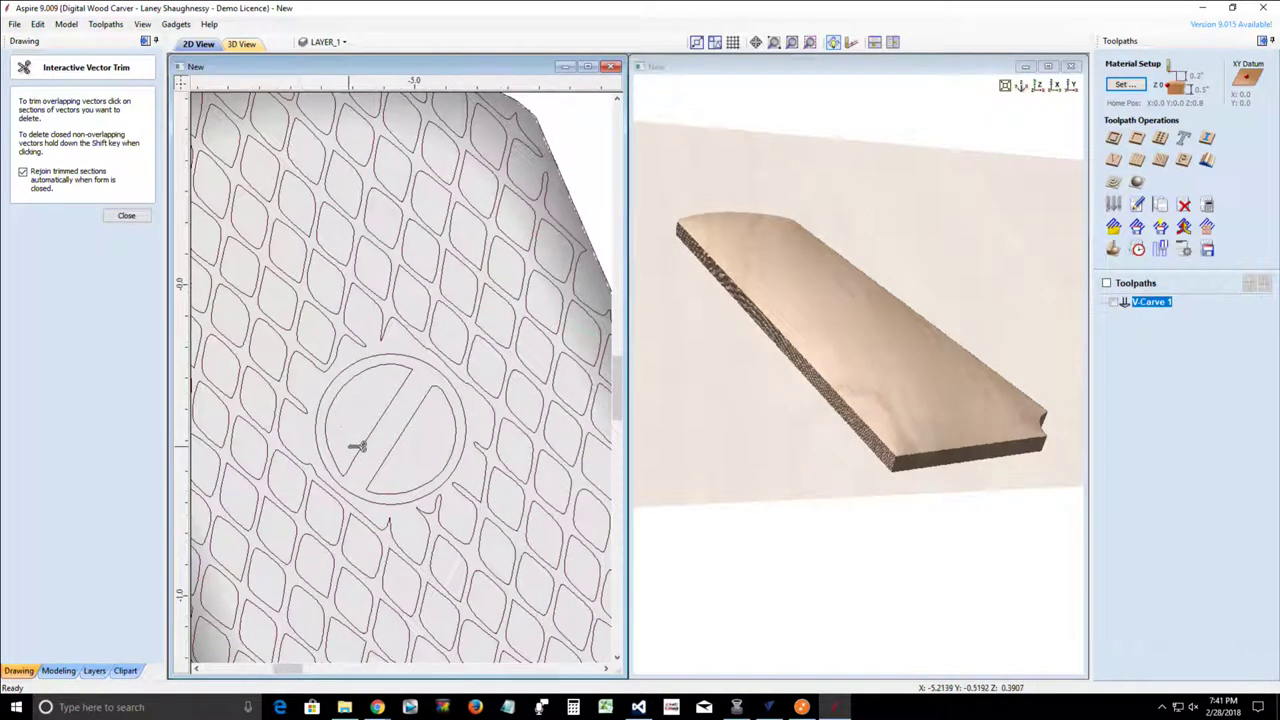
pyautogui.scroll(4, 352, 442)
pyautogui.click(126, 217)
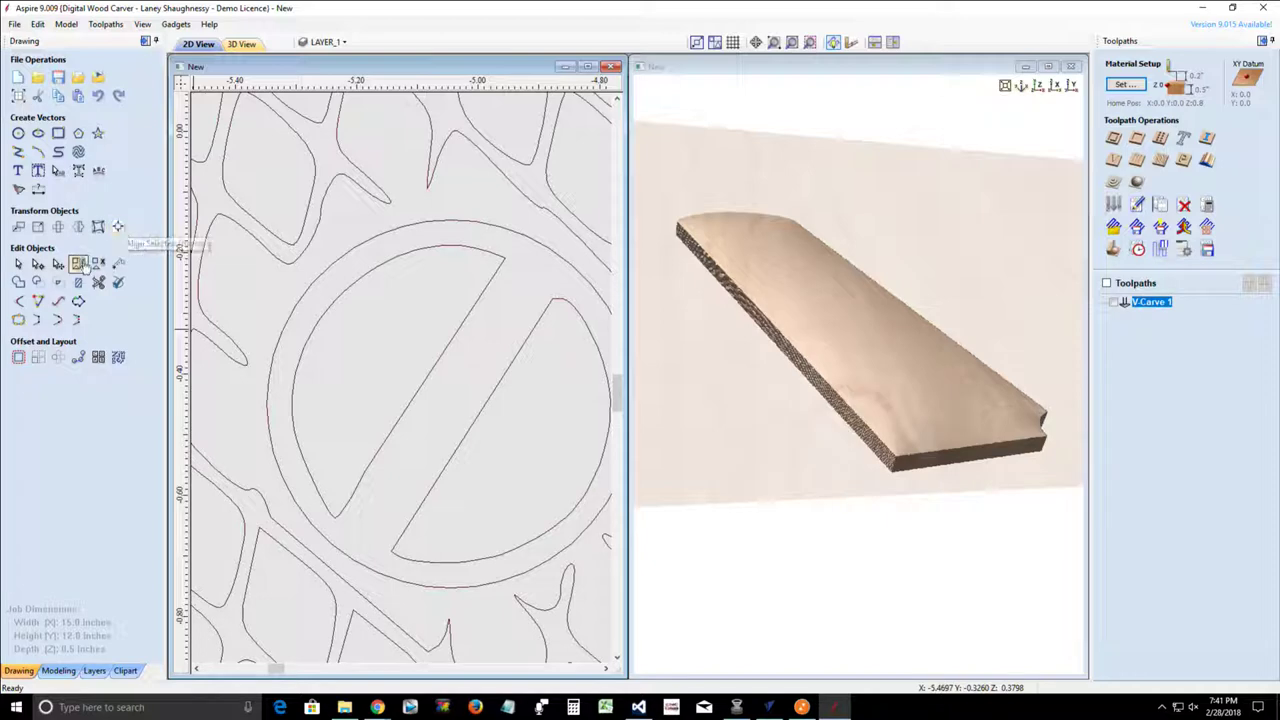
# Offset the upper ring's slot circle 0.05 inches inward and select its left diagonal slot line.
pyautogui.click(419, 230)
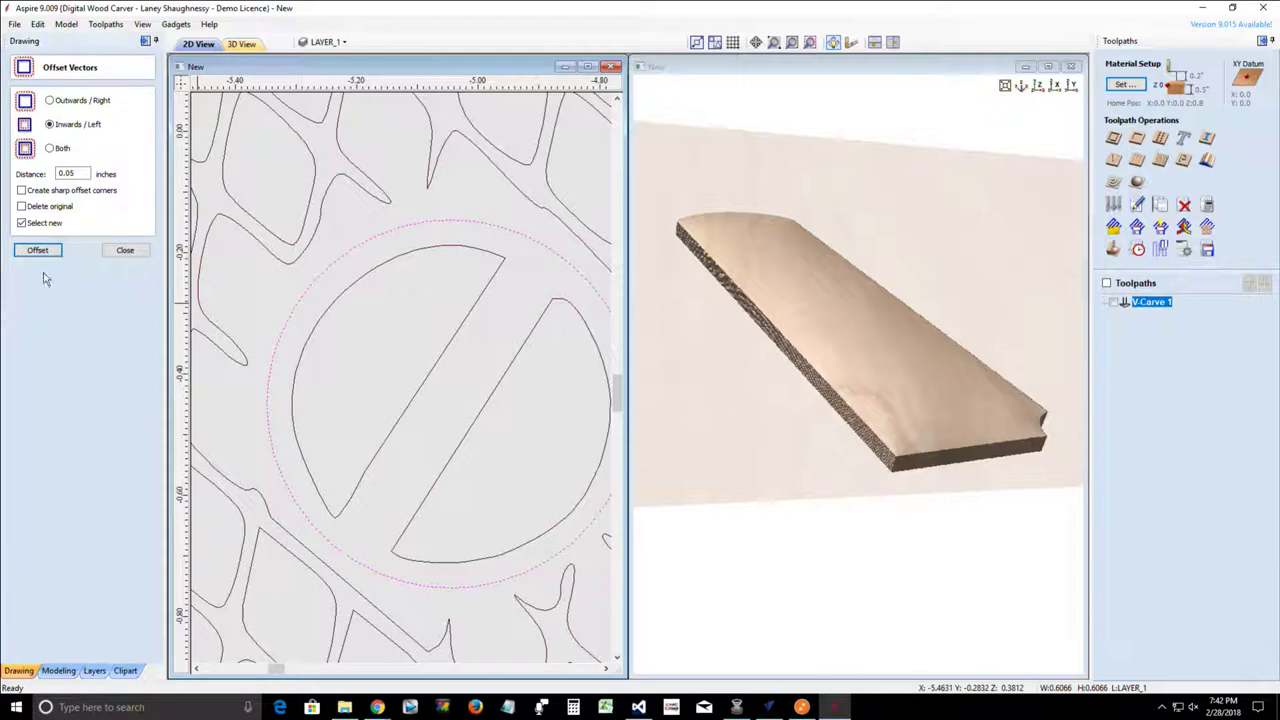
pyautogui.click(30, 251)
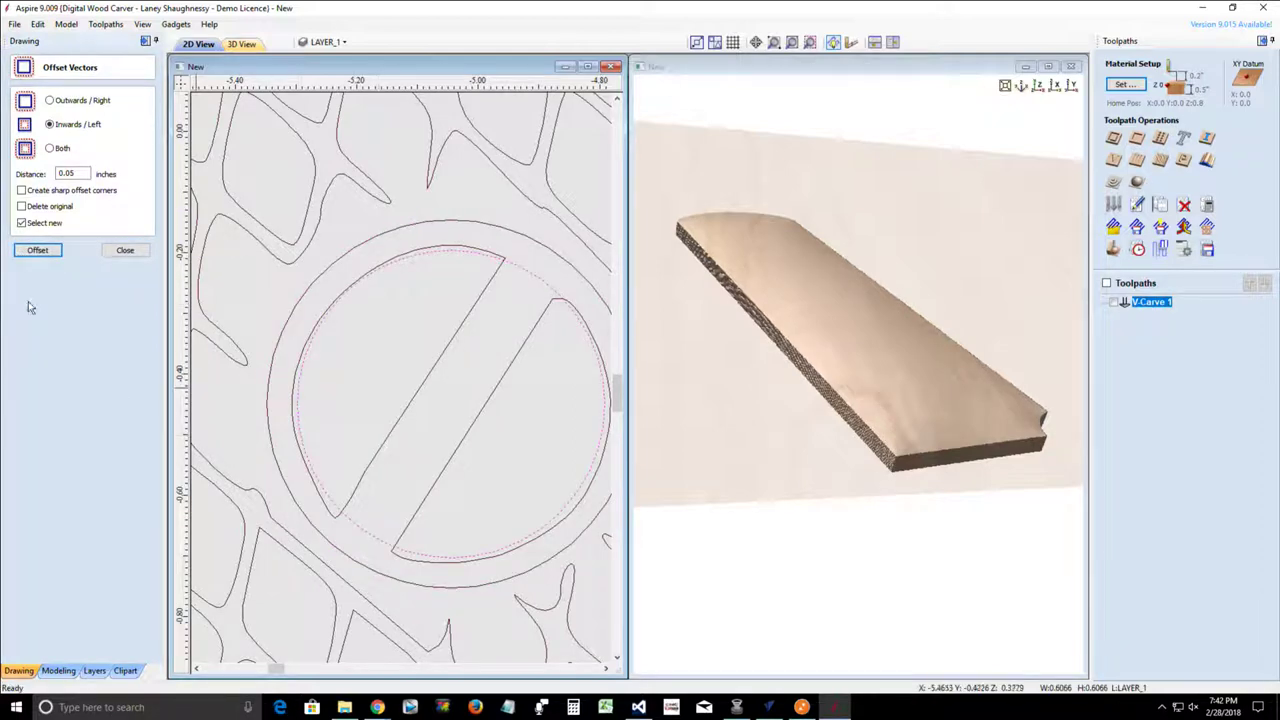
pyautogui.click(122, 251)
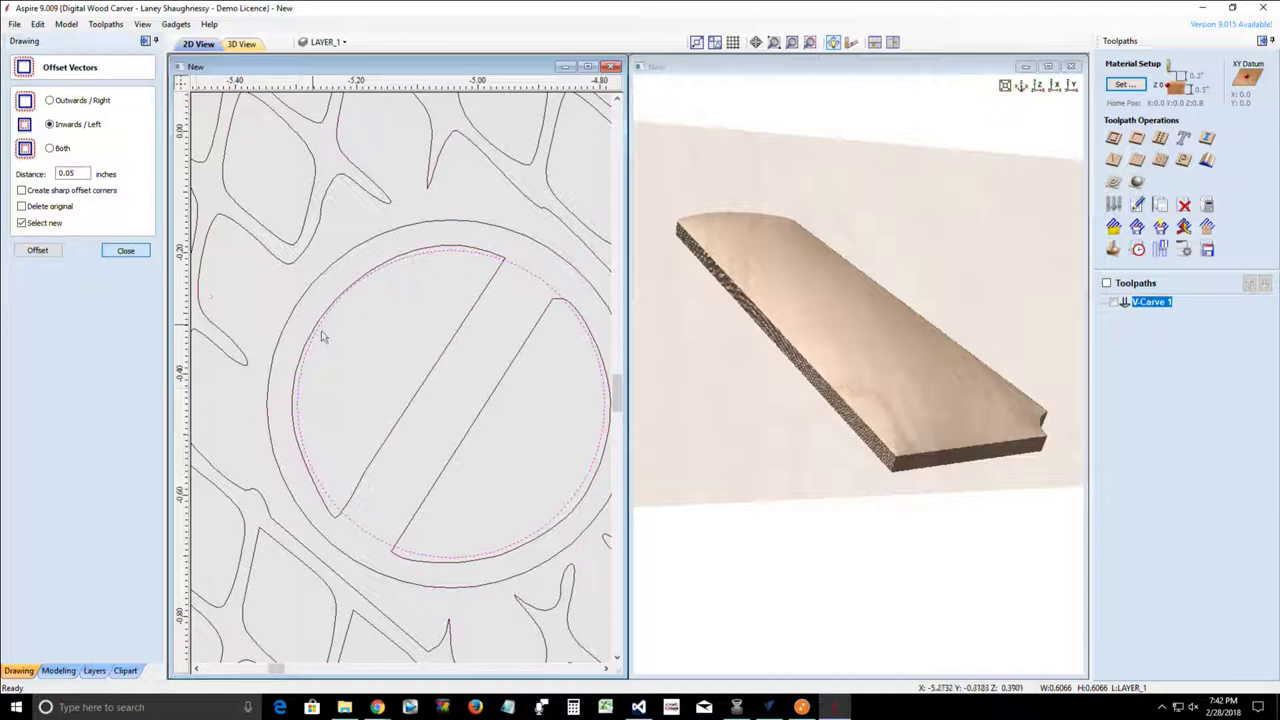
pyautogui.click(390, 438)
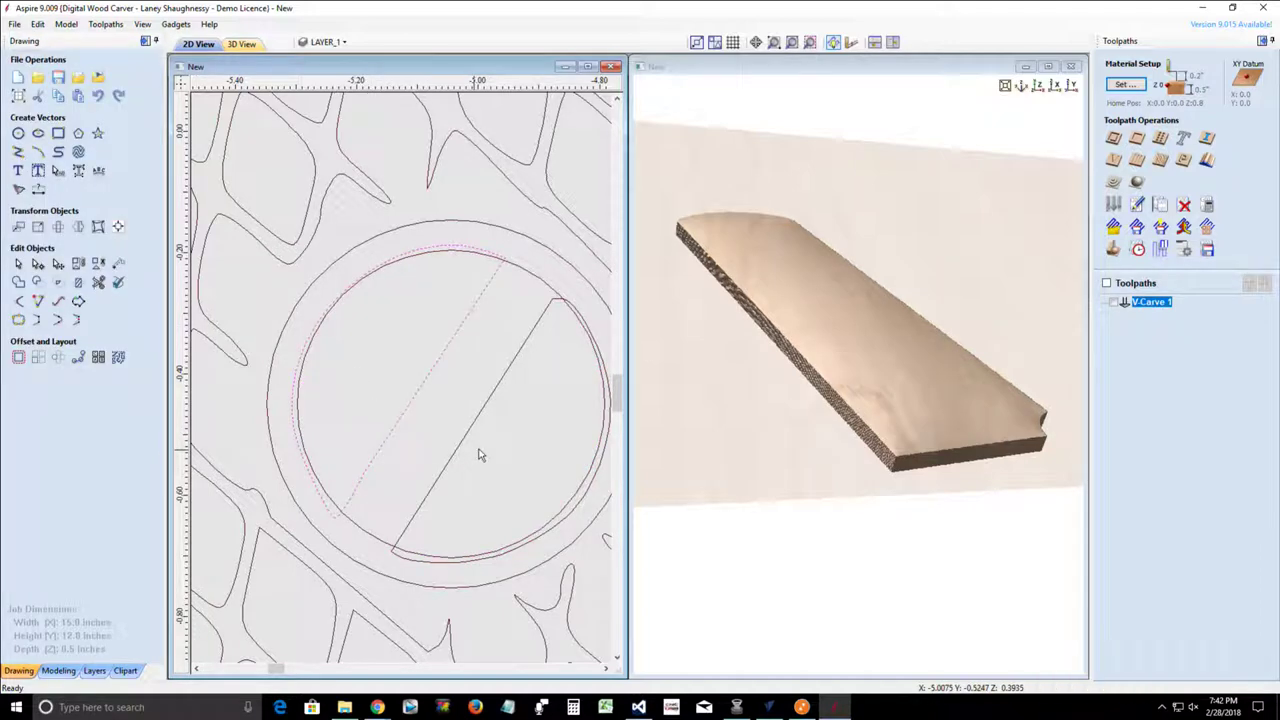
# Delete both diagonal slot lines from the upper screw ring.
pyautogui.press('Delete')
pyautogui.click(479, 417)
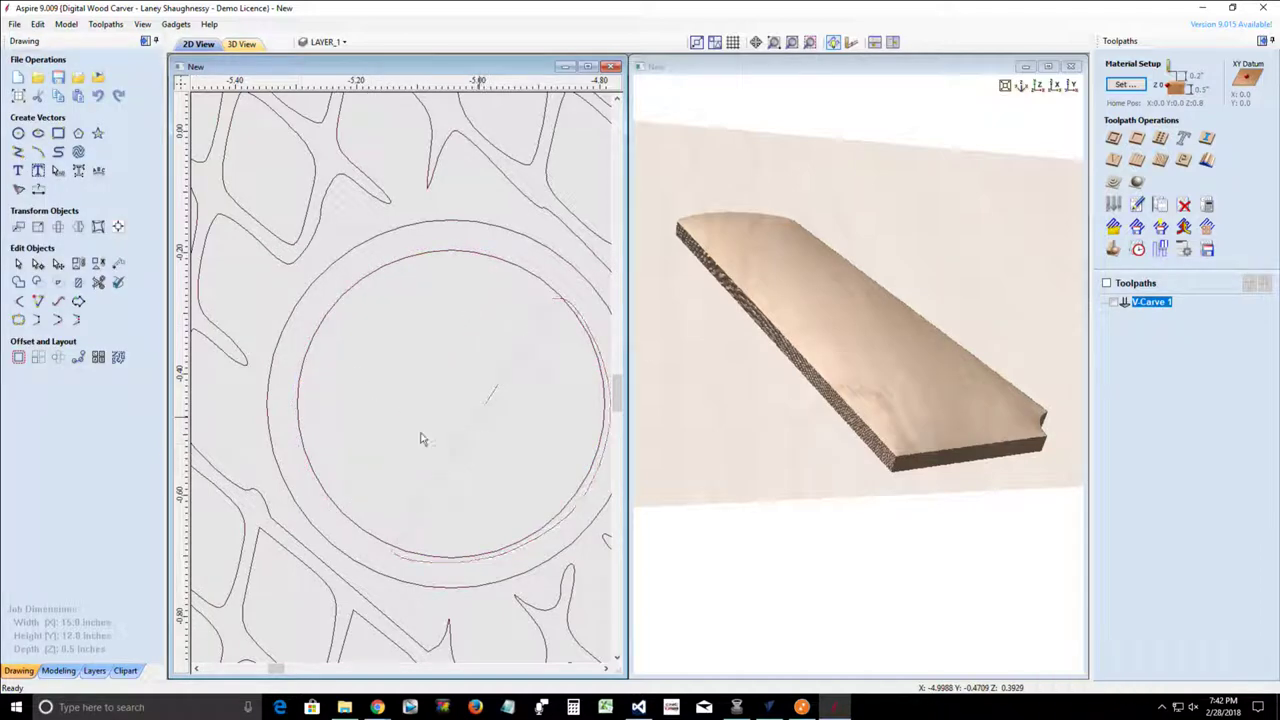
pyautogui.press('Delete')
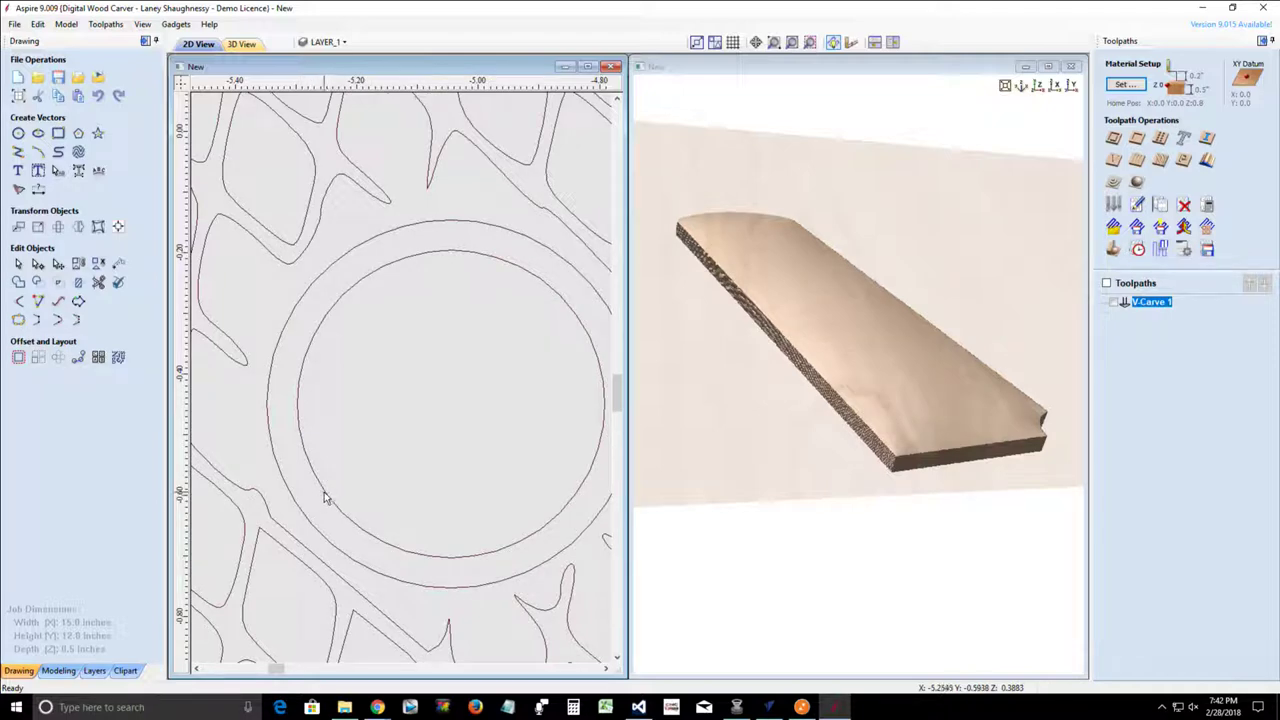
# Check the lower ring's slot outline dimensions in Set Size, closing without changes.
pyautogui.click(323, 491)
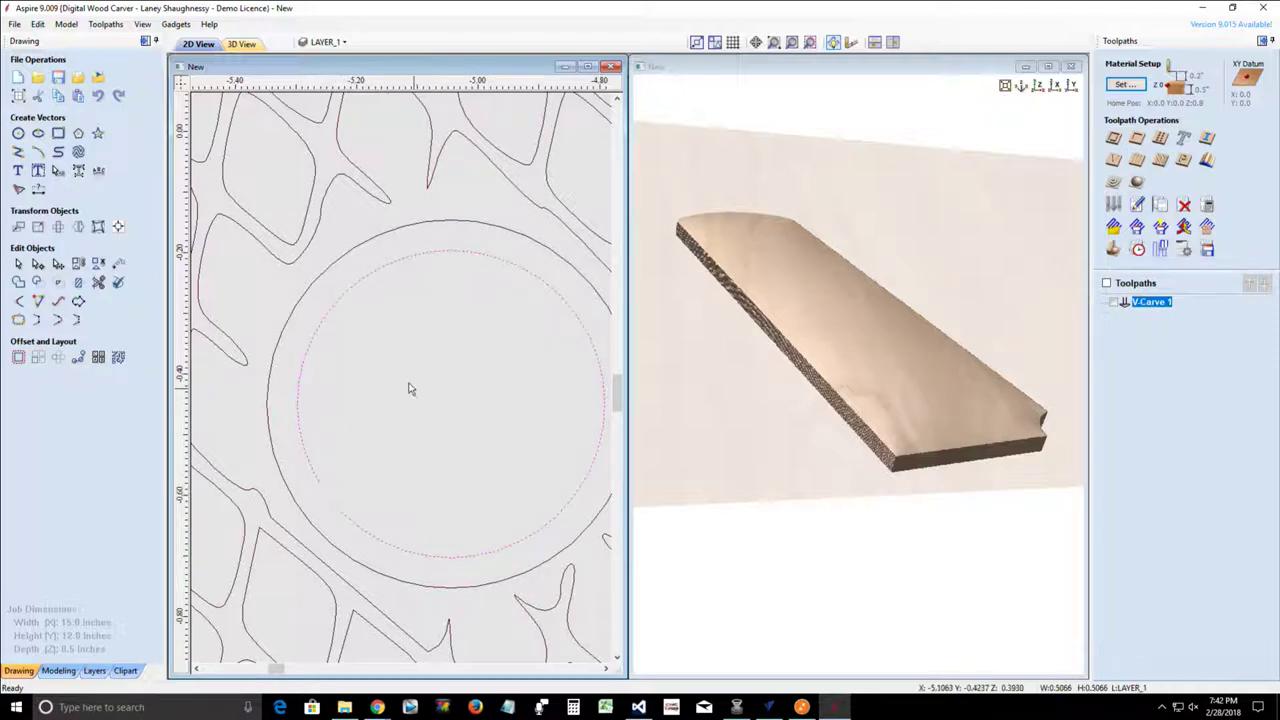
pyautogui.scroll(-3, 408, 388)
pyautogui.scroll(-4, 408, 388)
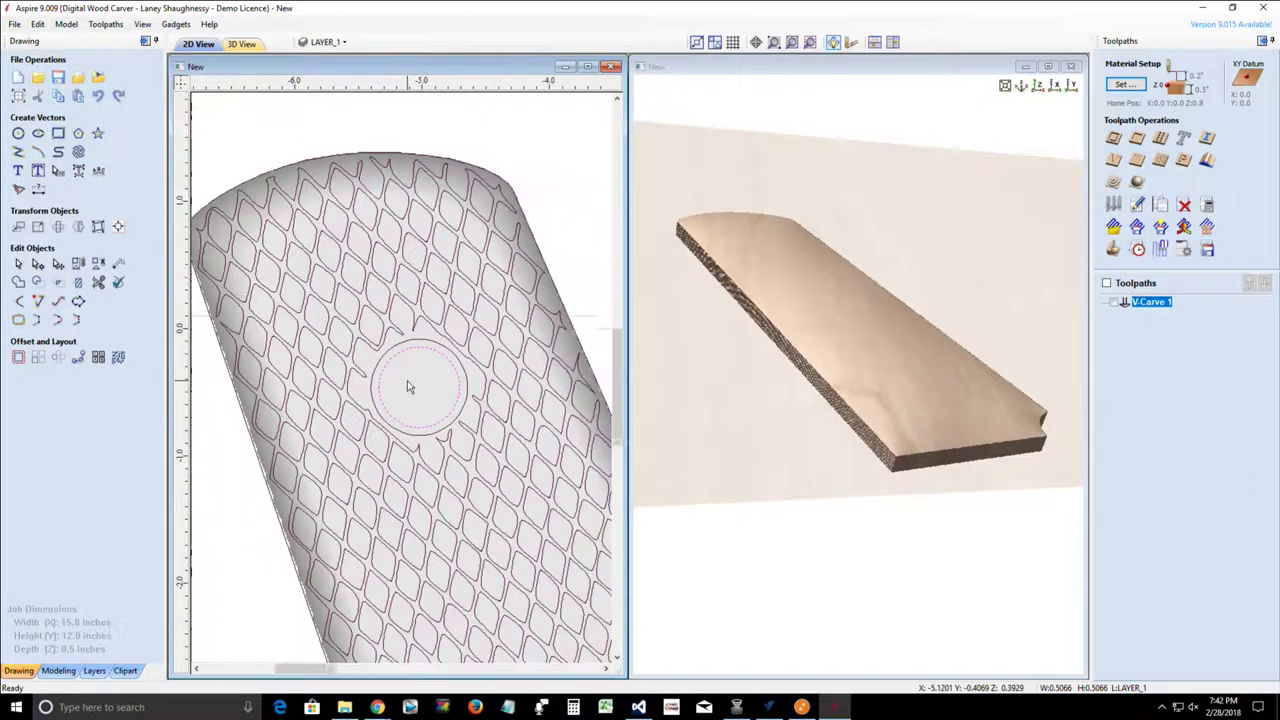
pyautogui.scroll(-3, 408, 388)
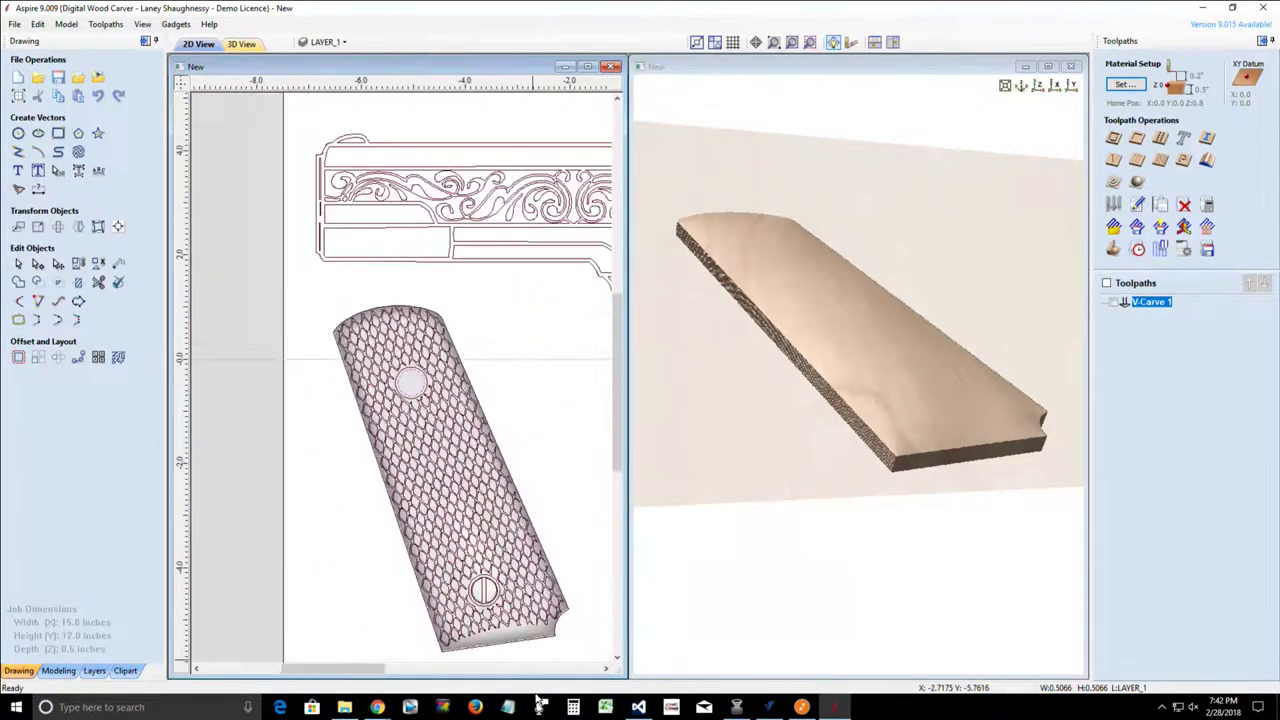
pyautogui.scroll(5, 465, 555)
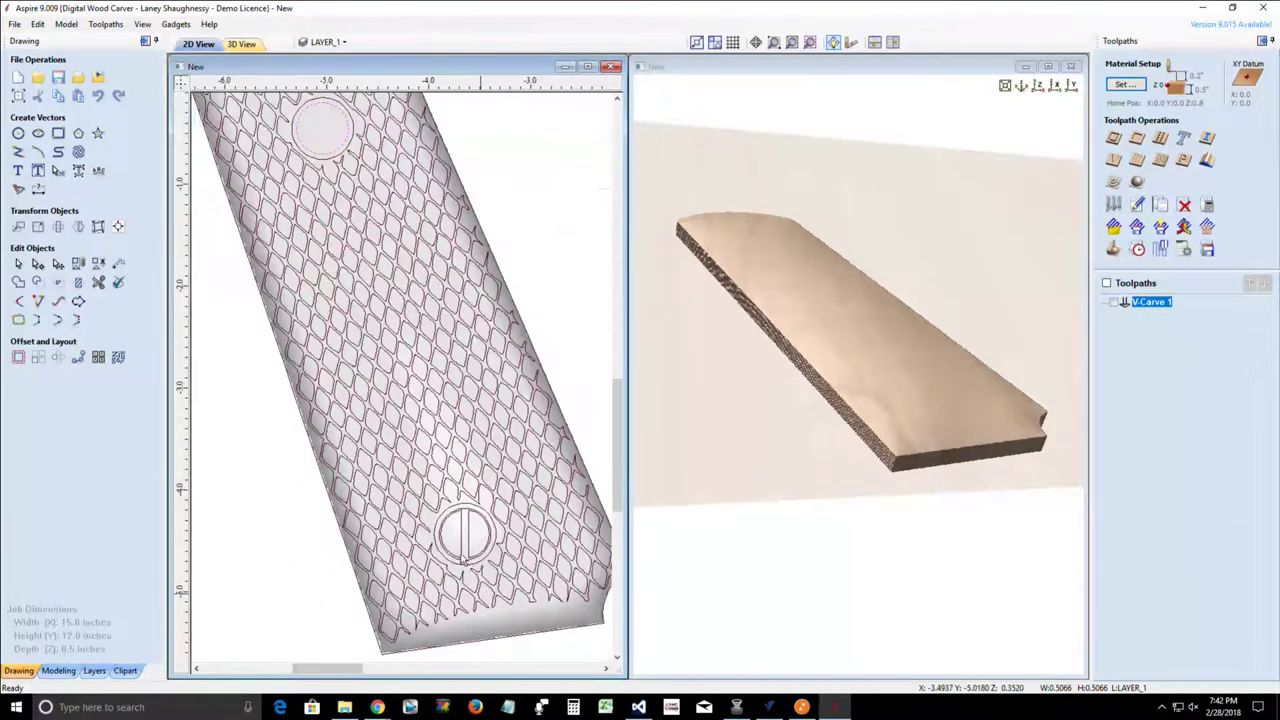
pyautogui.click(464, 540)
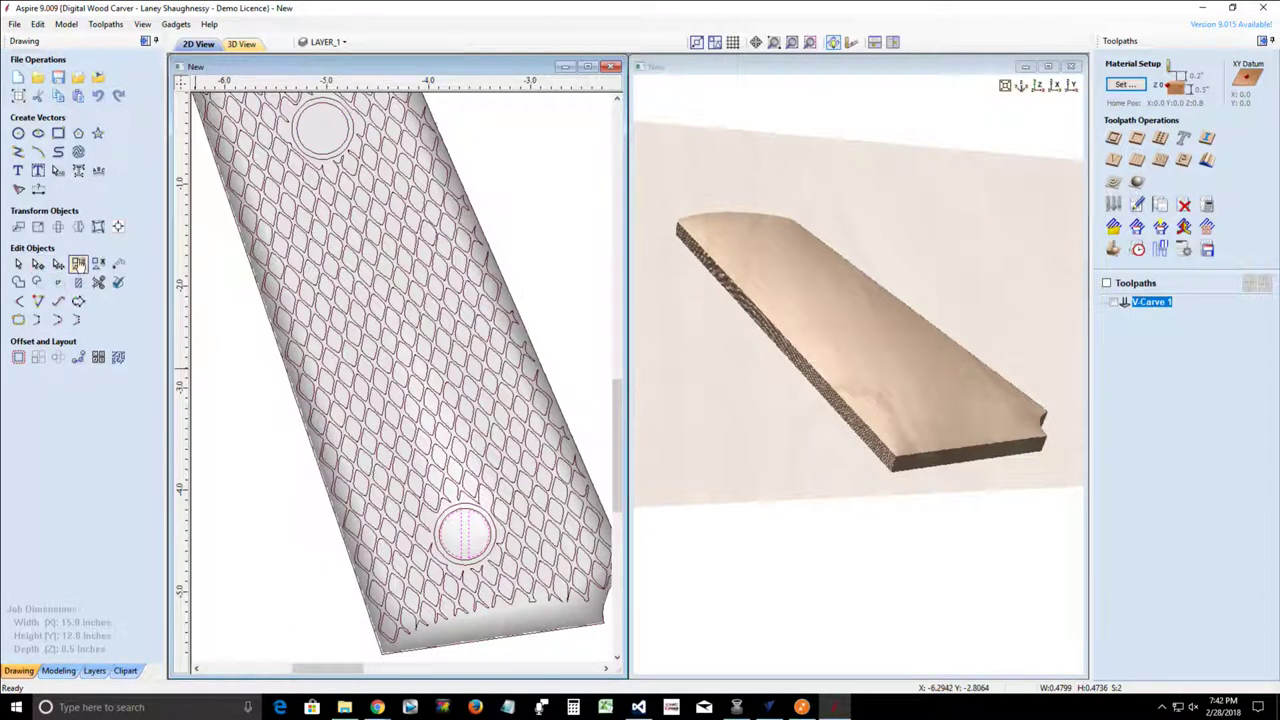
pyautogui.click(37, 228)
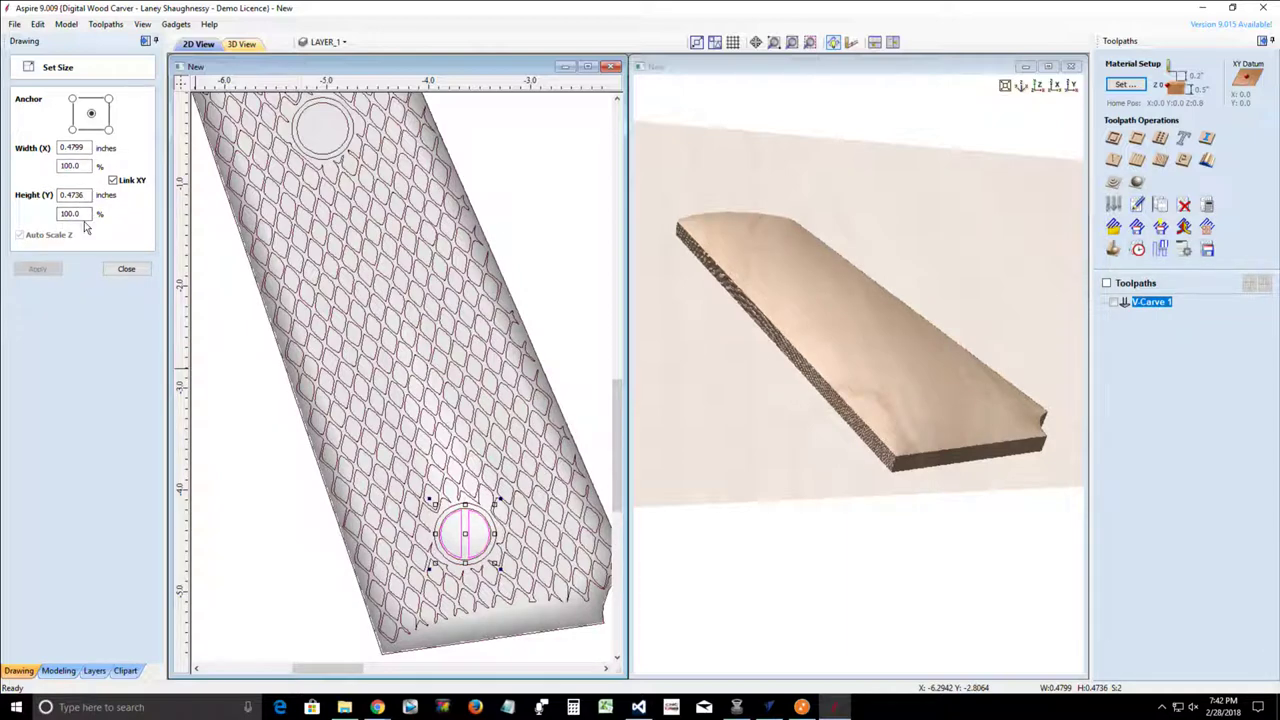
pyautogui.click(145, 276)
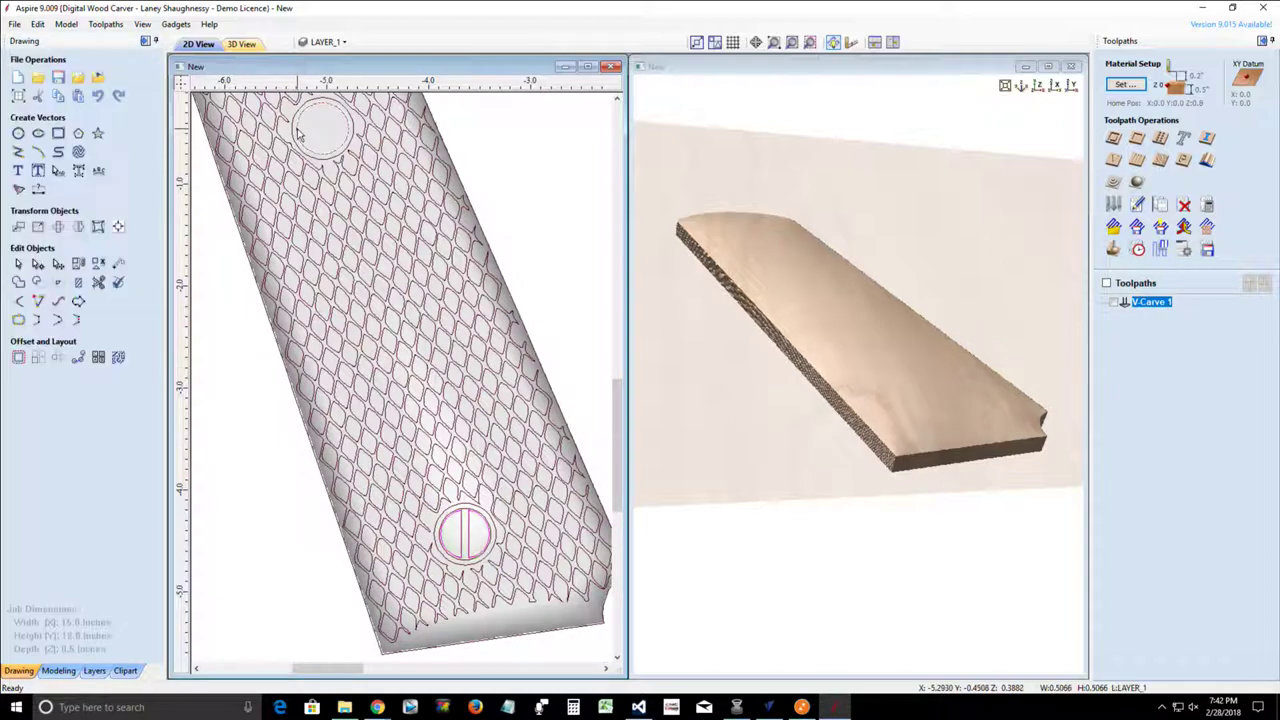
# Resize the upper ring's inner circle to a 0.479 inch width, keeping it round.
pyautogui.scroll(2, 295, 105)
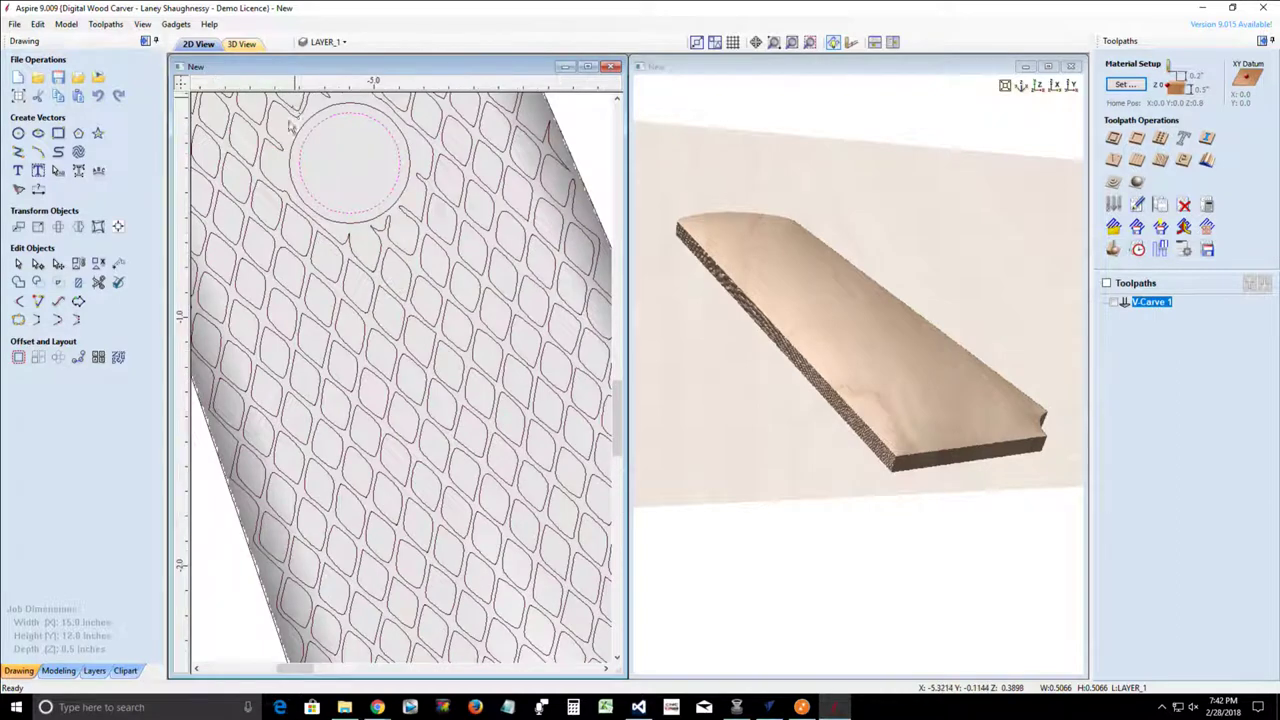
pyautogui.scroll(1, 291, 125)
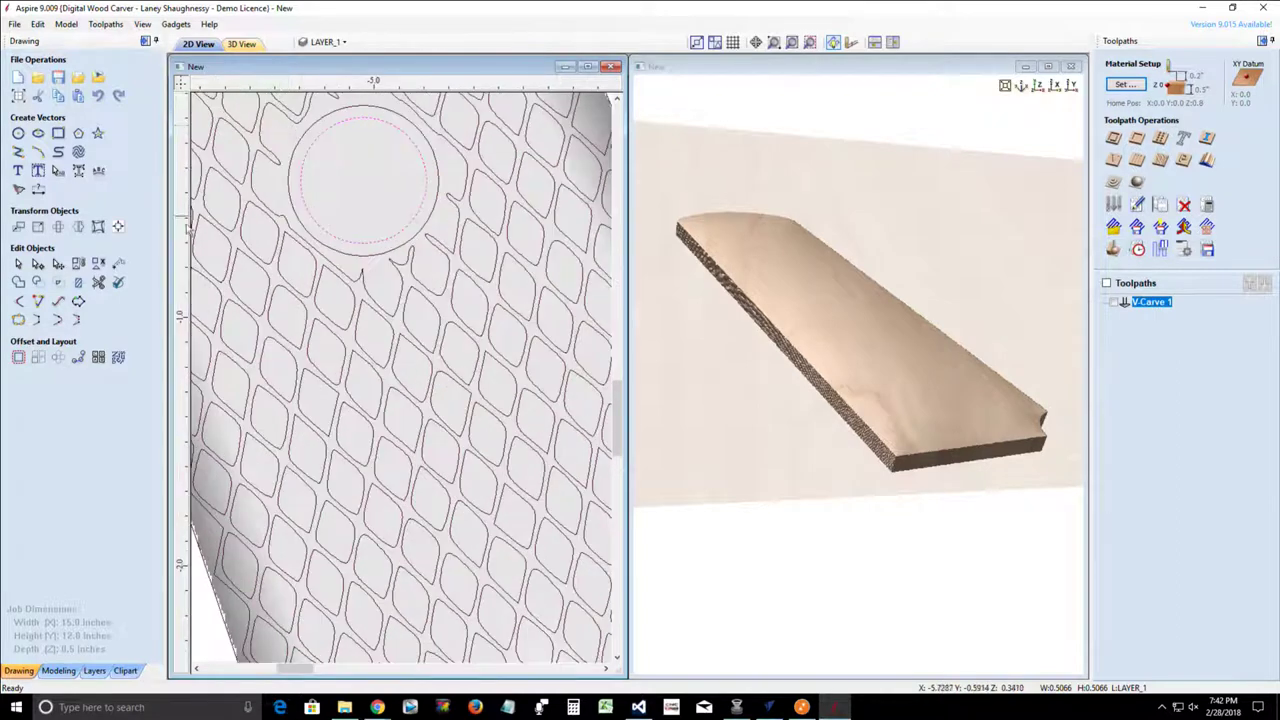
pyautogui.click(310, 146)
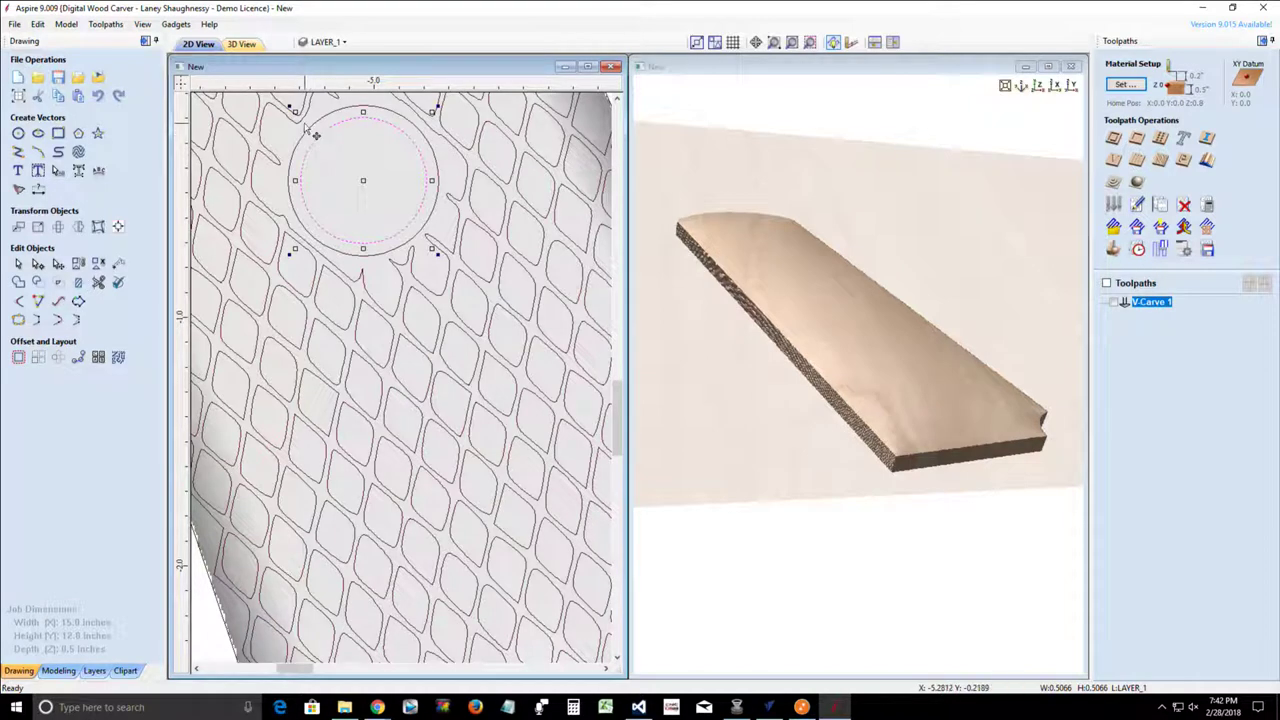
pyautogui.click(296, 112)
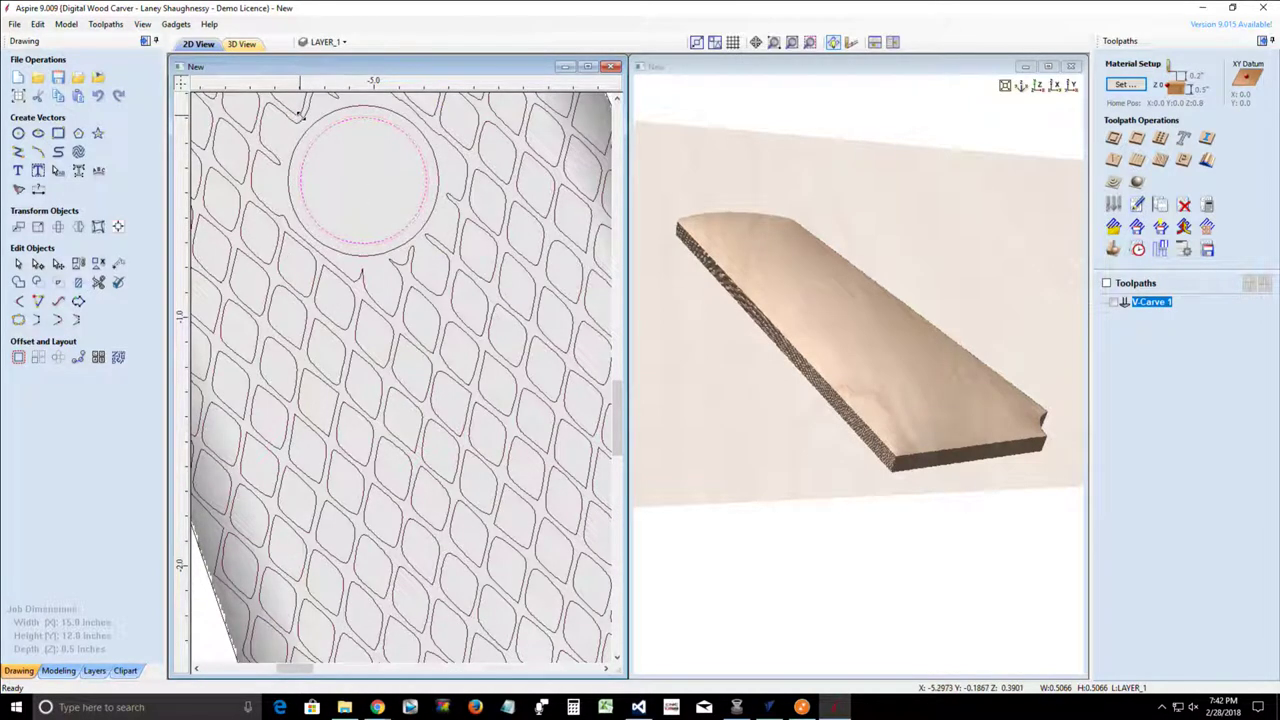
pyautogui.click(315, 131)
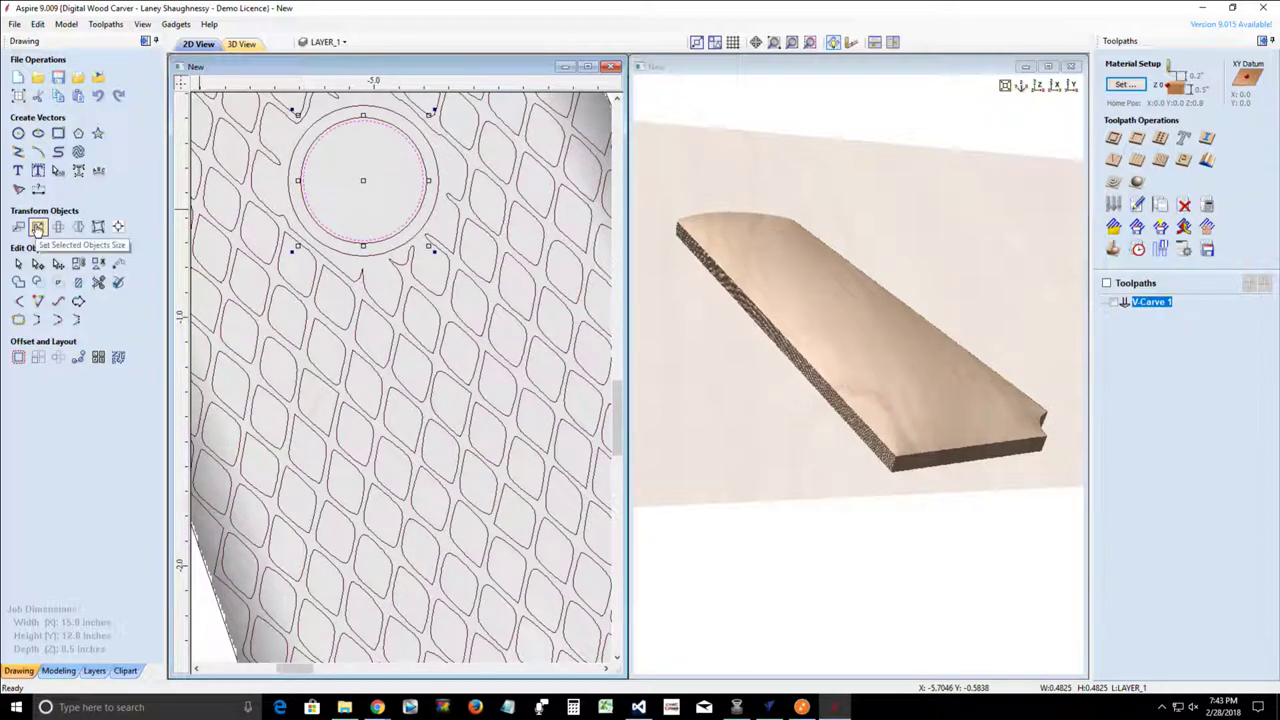
pyautogui.click(37, 227)
pyautogui.moveTo(71, 148); pyautogui.dragTo(103, 158)
pyautogui.write('0.4799')
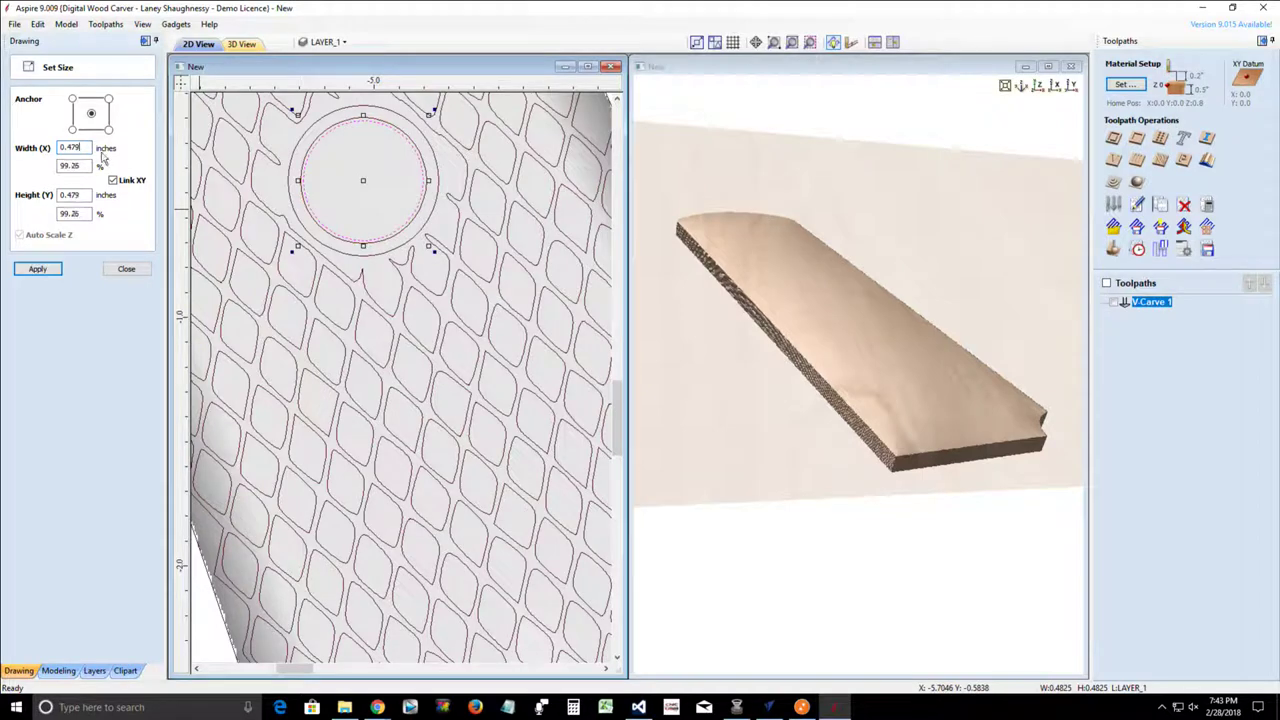
pyautogui.click(36, 270)
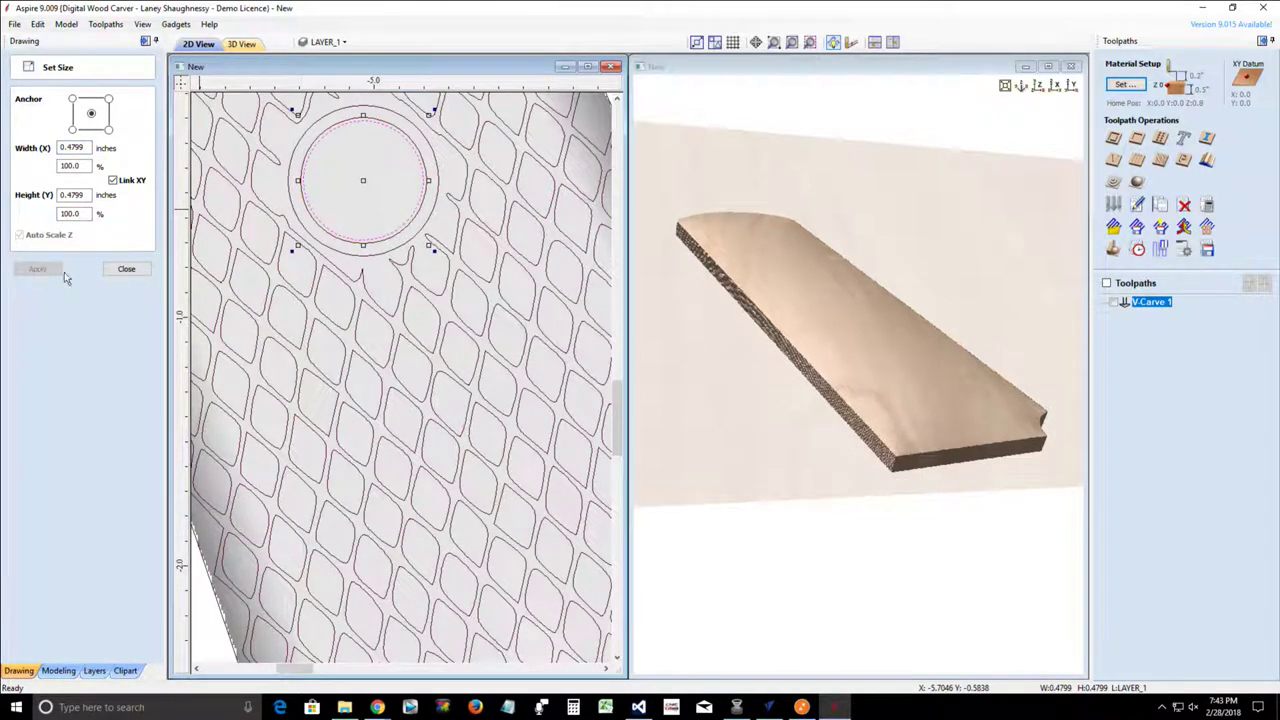
pyautogui.click(126, 269)
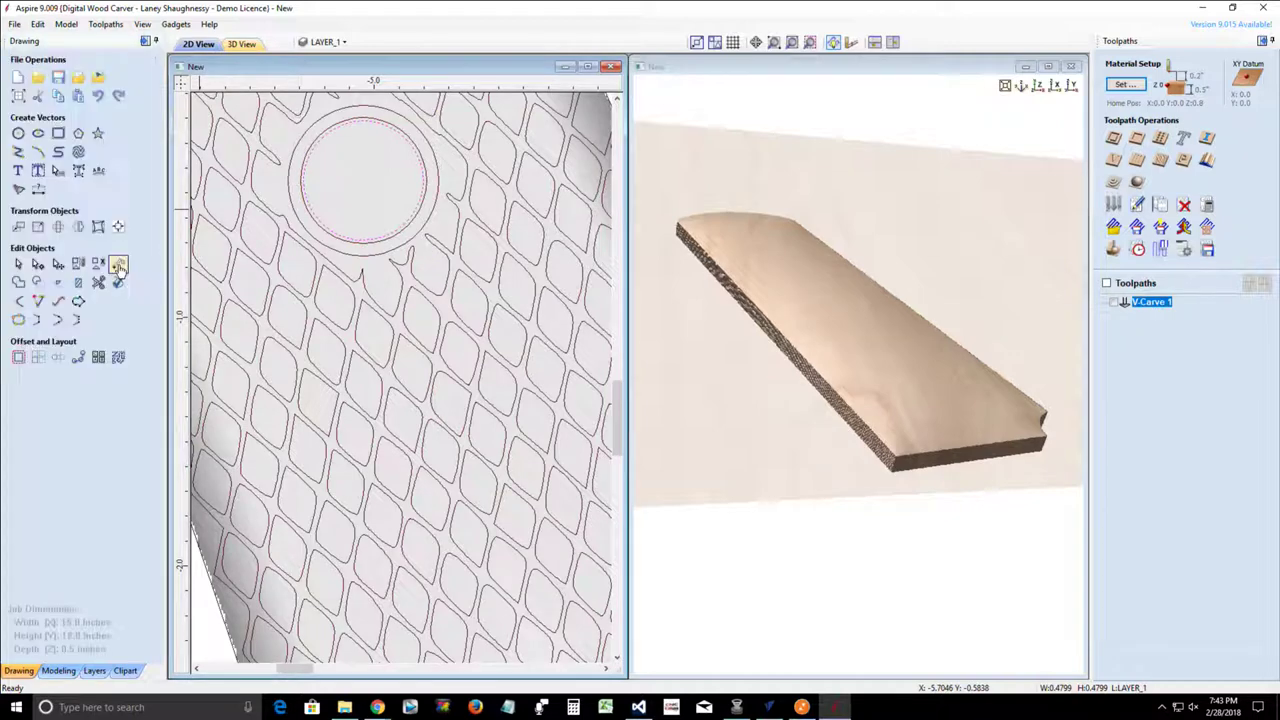
# Draw a tall 0.0869 × 0.4986 inch rectangle and center it on the inner circle.
pyautogui.click(58, 133)
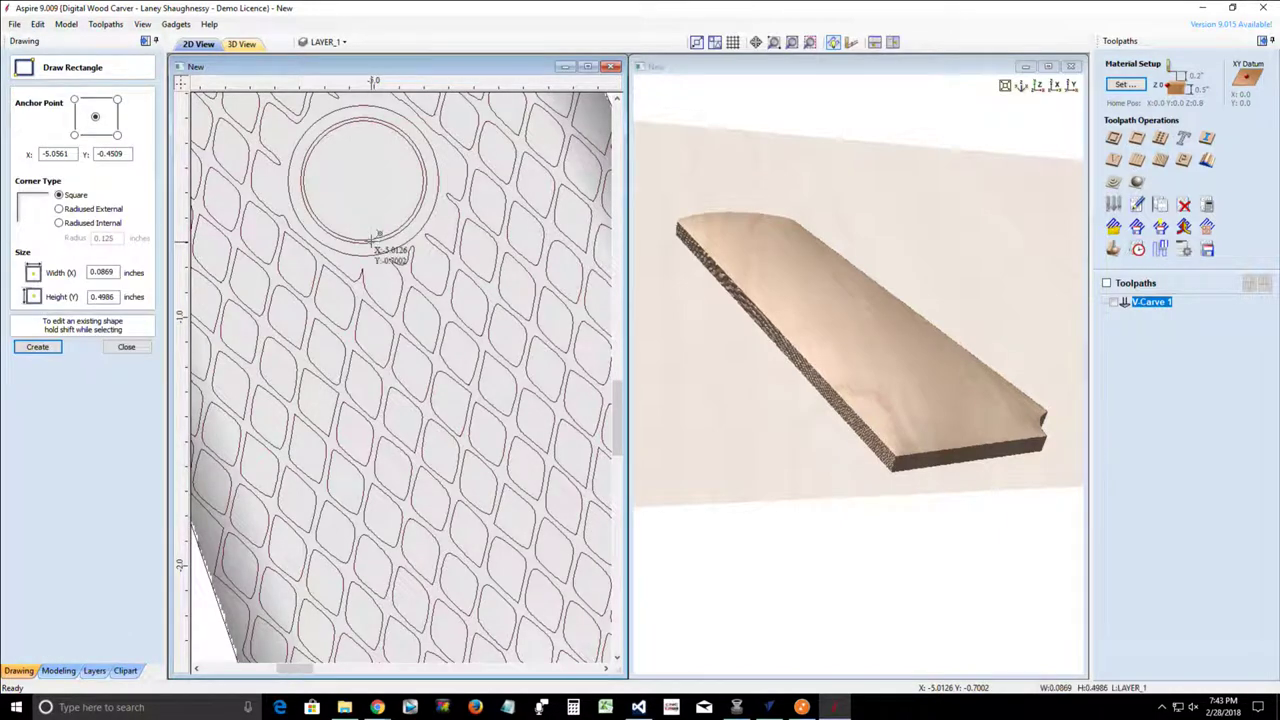
pyautogui.moveTo(372, 240); pyautogui.dragTo(372, 240)
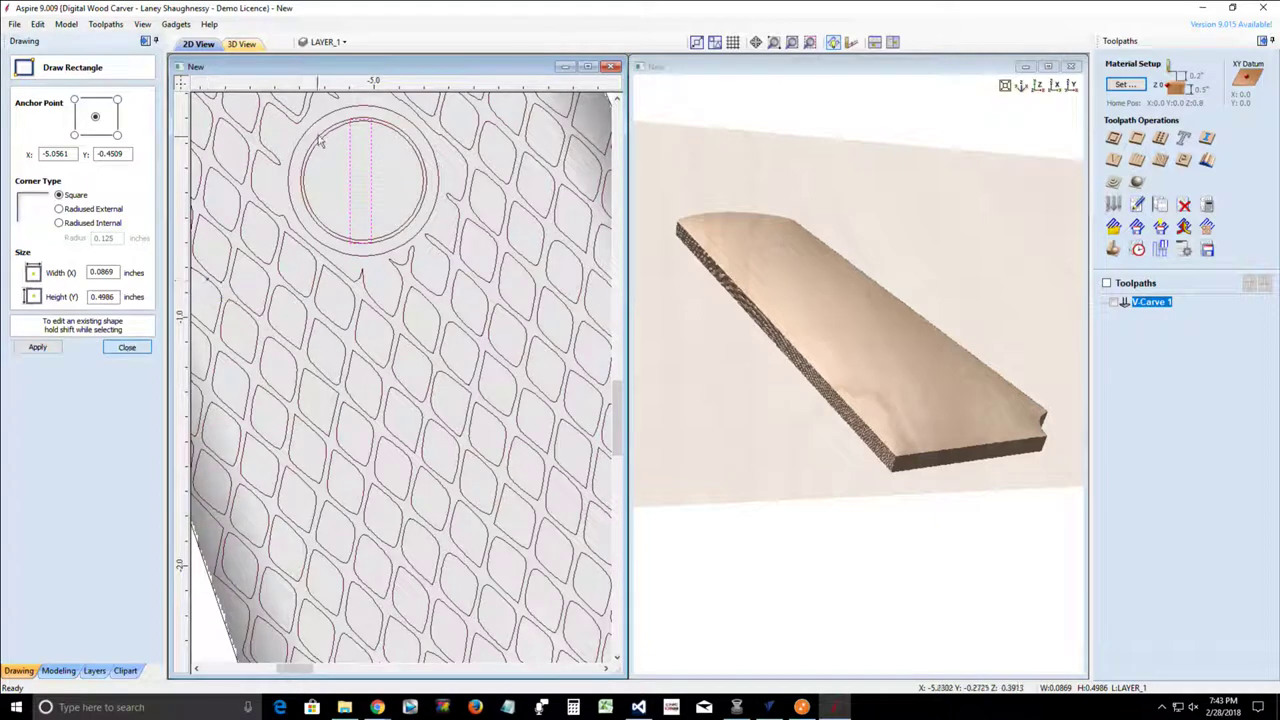
pyautogui.press('Escape')
pyautogui.keyDown('shift'); pyautogui.click(342, 147); pyautogui.keyUp('shift')
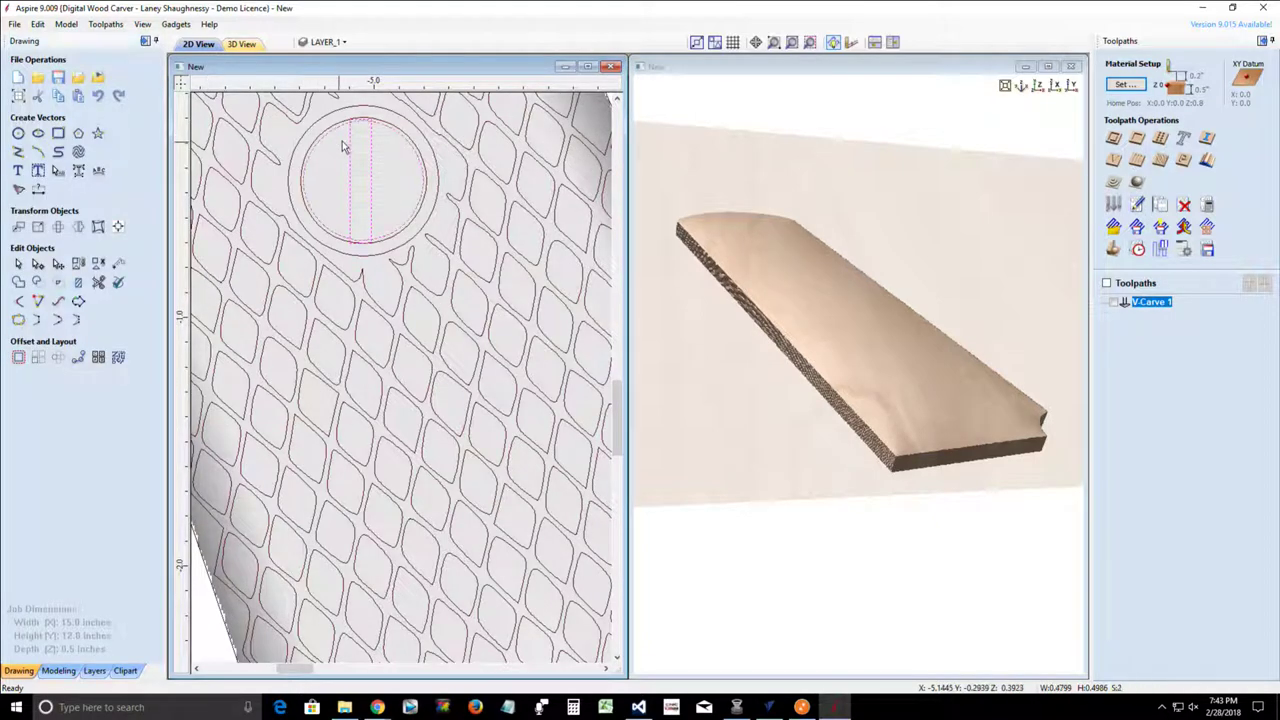
pyautogui.click(119, 226)
pyautogui.click(98, 184)
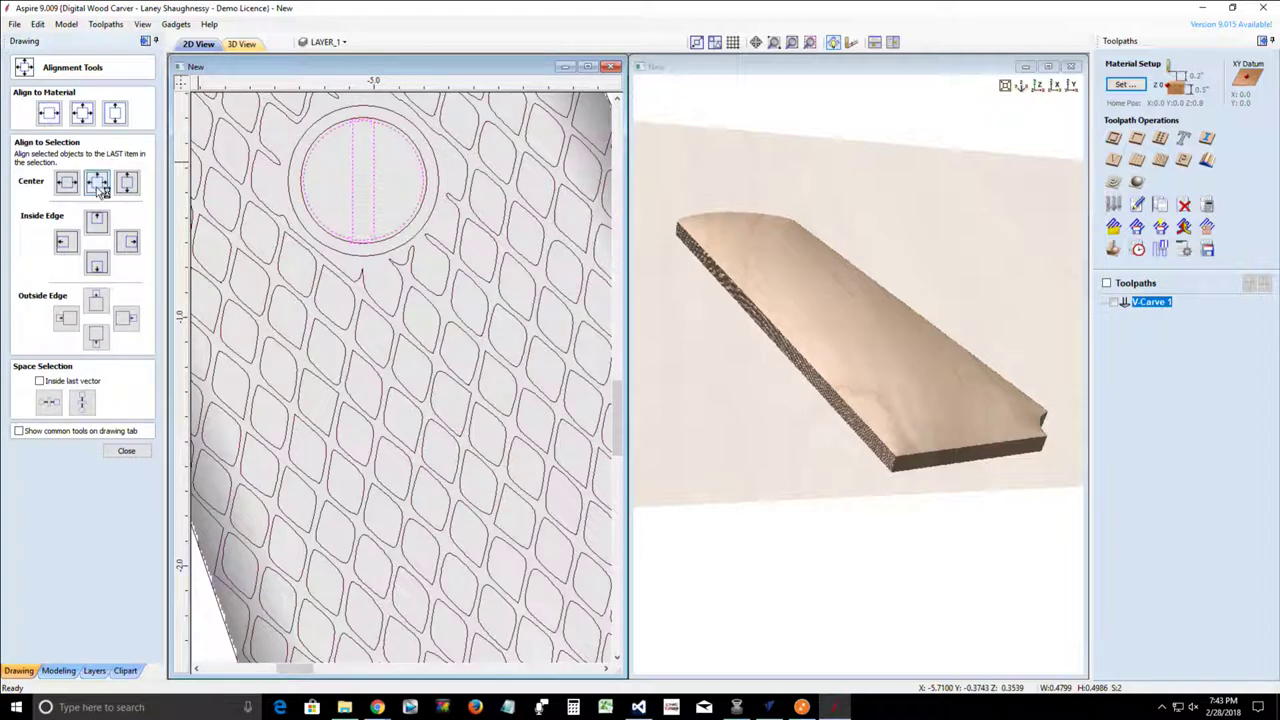
pyautogui.click(127, 451)
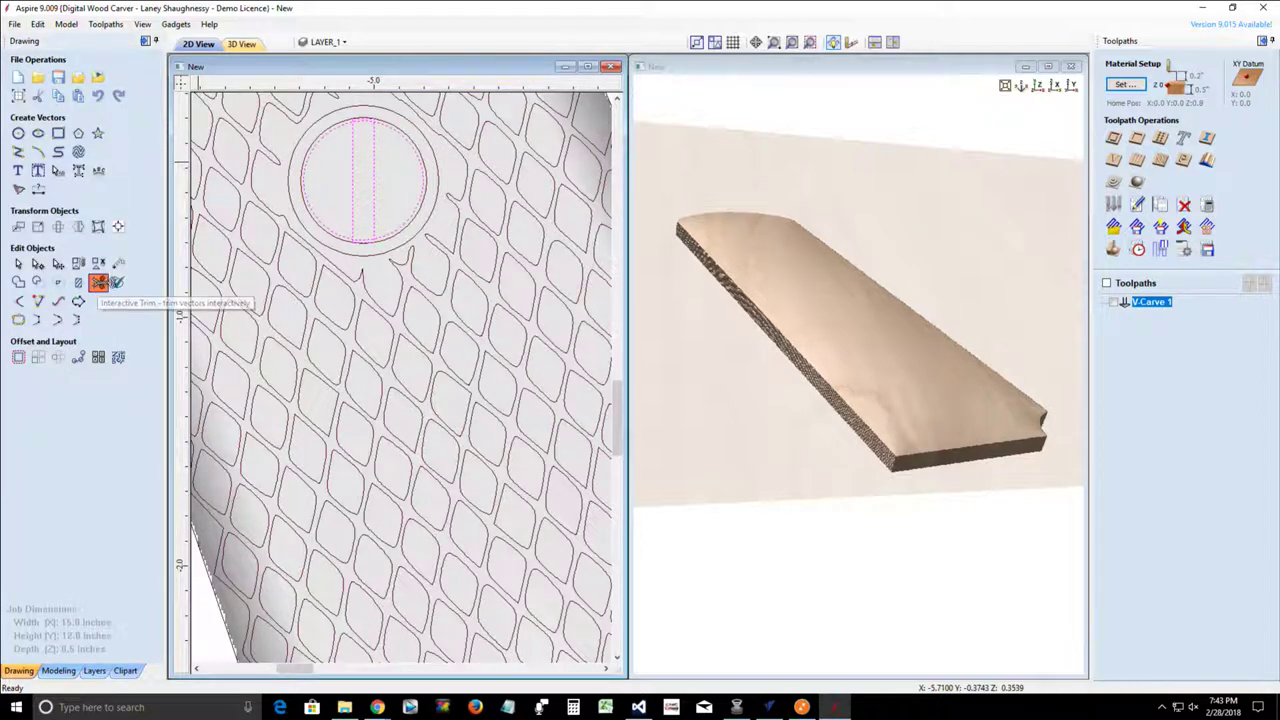
# Trim the rectangle's left and right sides and the arc piece between the slot lines.
pyautogui.scroll(5, 350, 112)
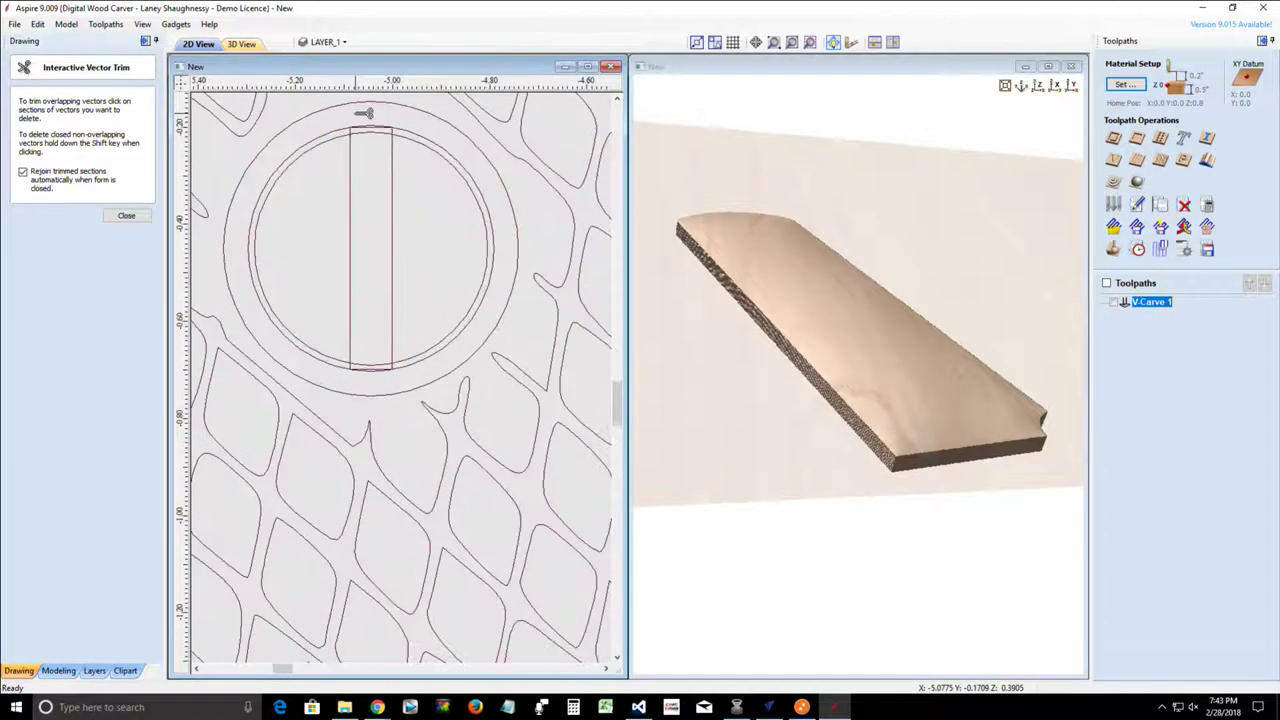
pyautogui.scroll(1, 363, 113)
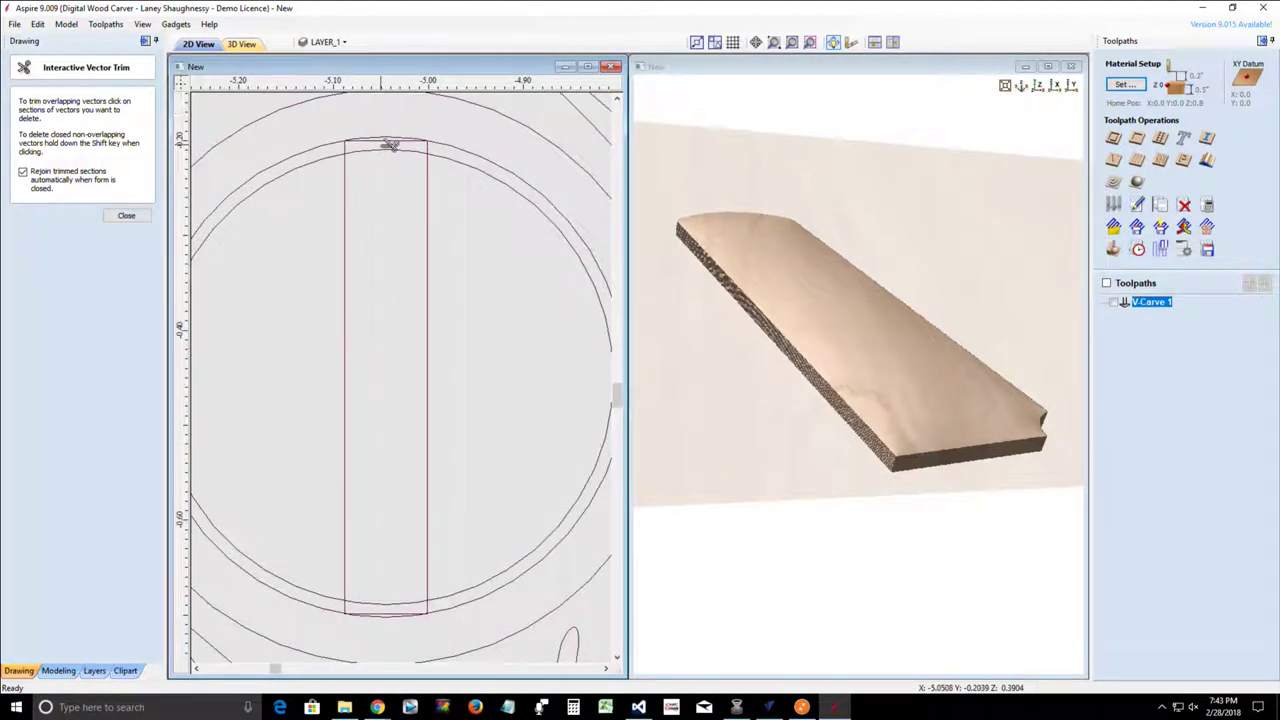
pyautogui.scroll(3, 390, 144)
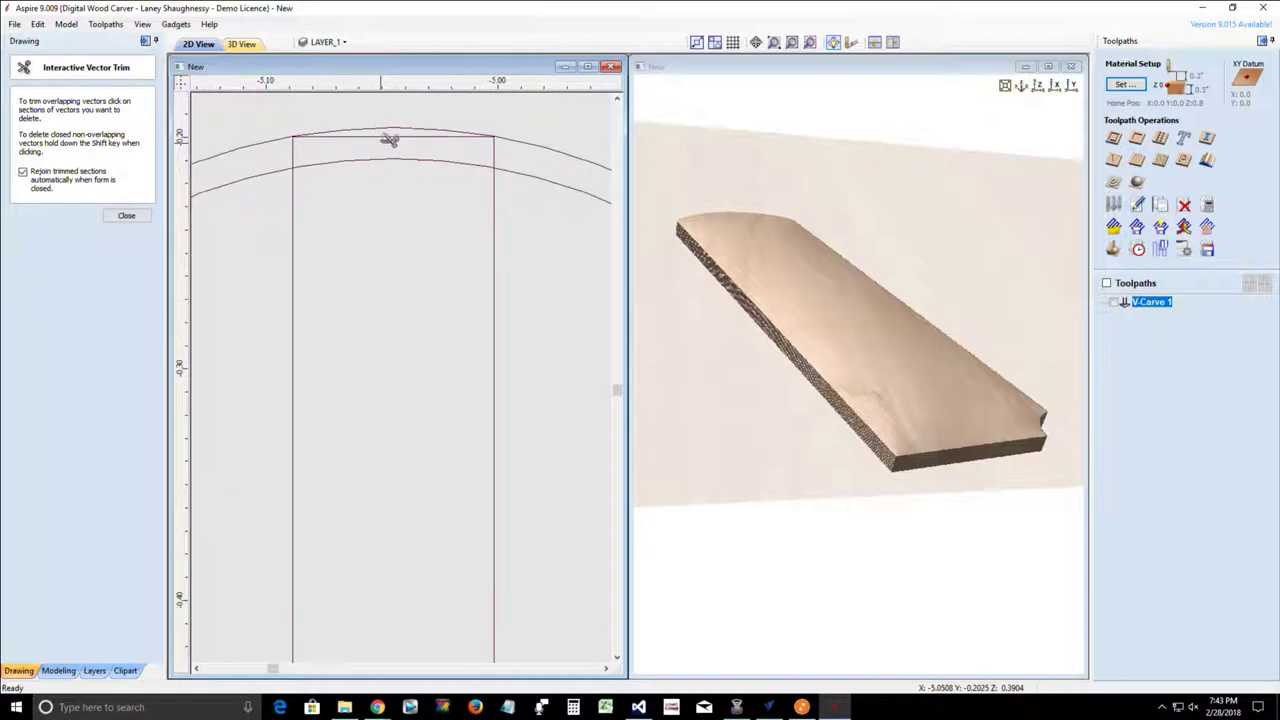
pyautogui.click(295, 148)
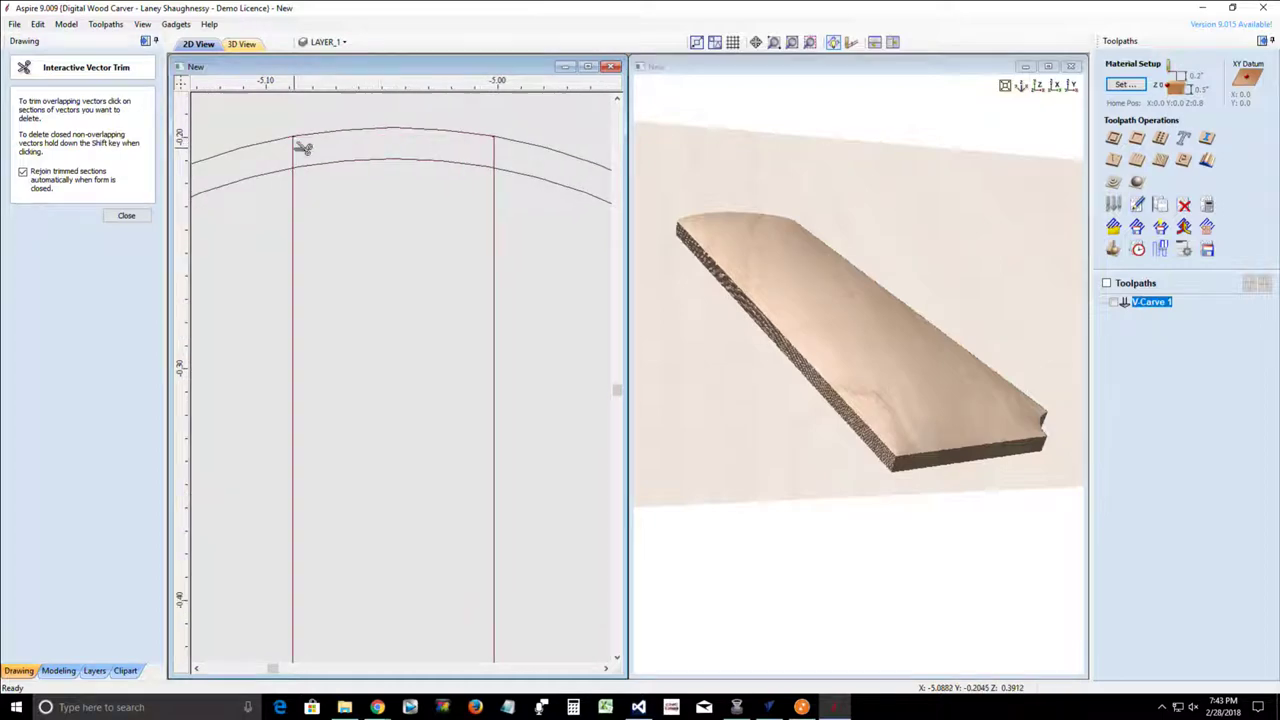
pyautogui.click(495, 150)
pyautogui.click(449, 174)
# Trim the rectangle's bottom edge, the short side pieces and inner arc to finish the slot.
pyautogui.scroll(-3, 440, 318)
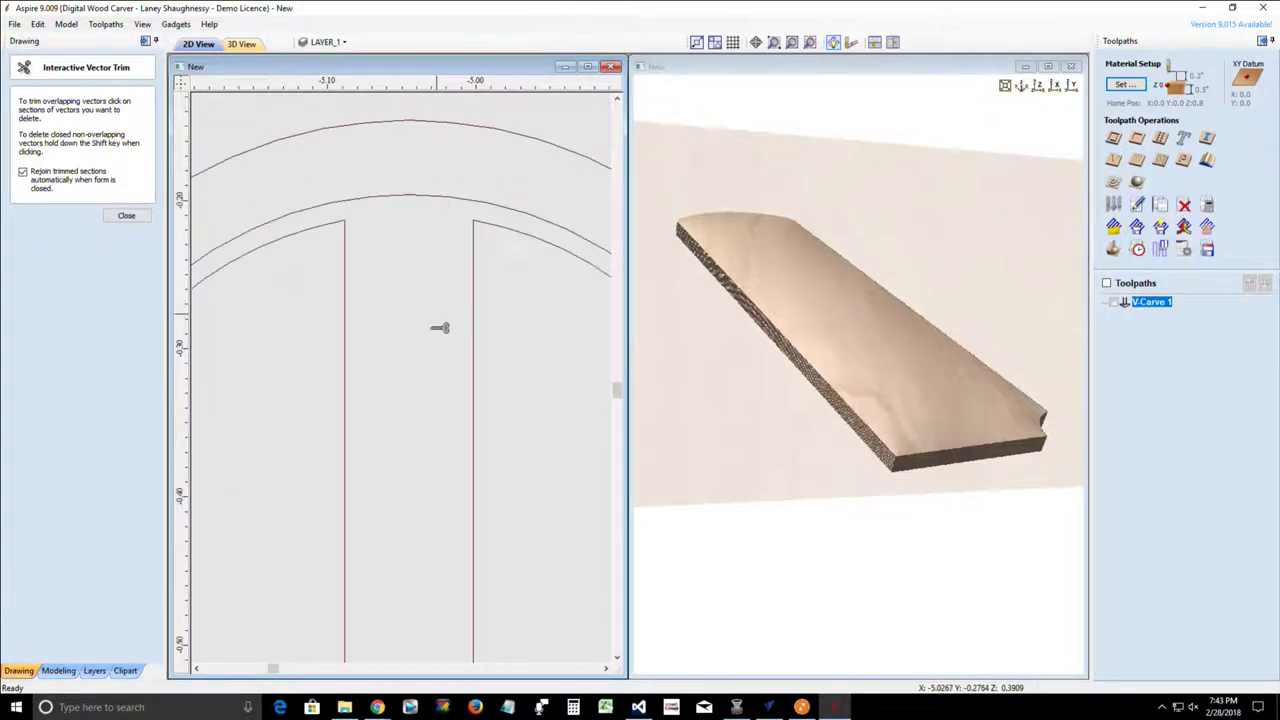
pyautogui.scroll(-4, 437, 340)
pyautogui.scroll(4, 455, 560)
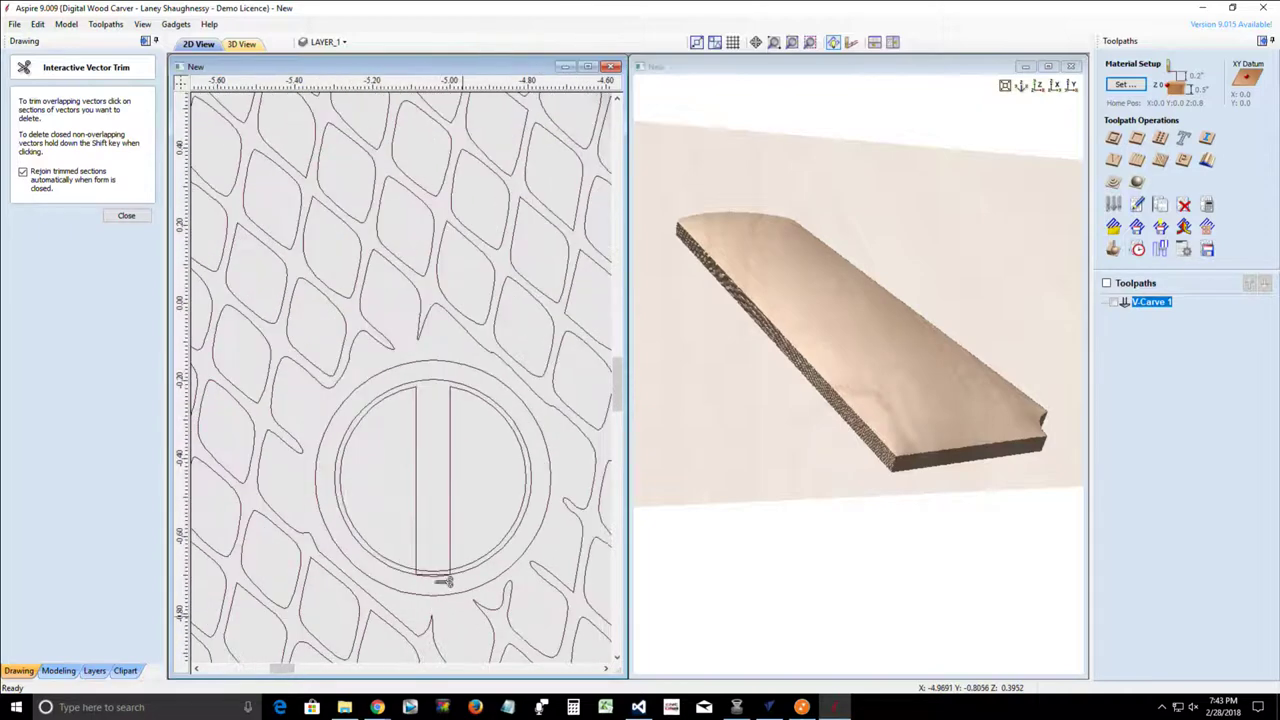
pyautogui.scroll(3, 443, 581)
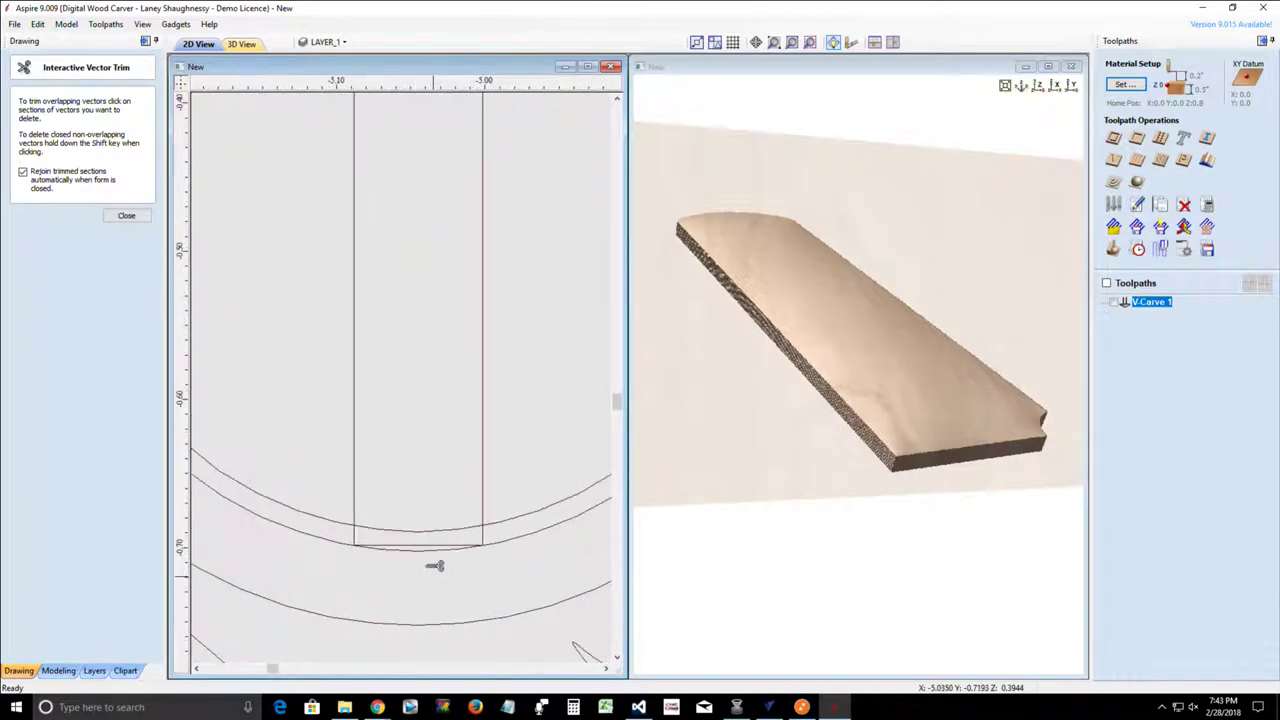
pyautogui.click(422, 530)
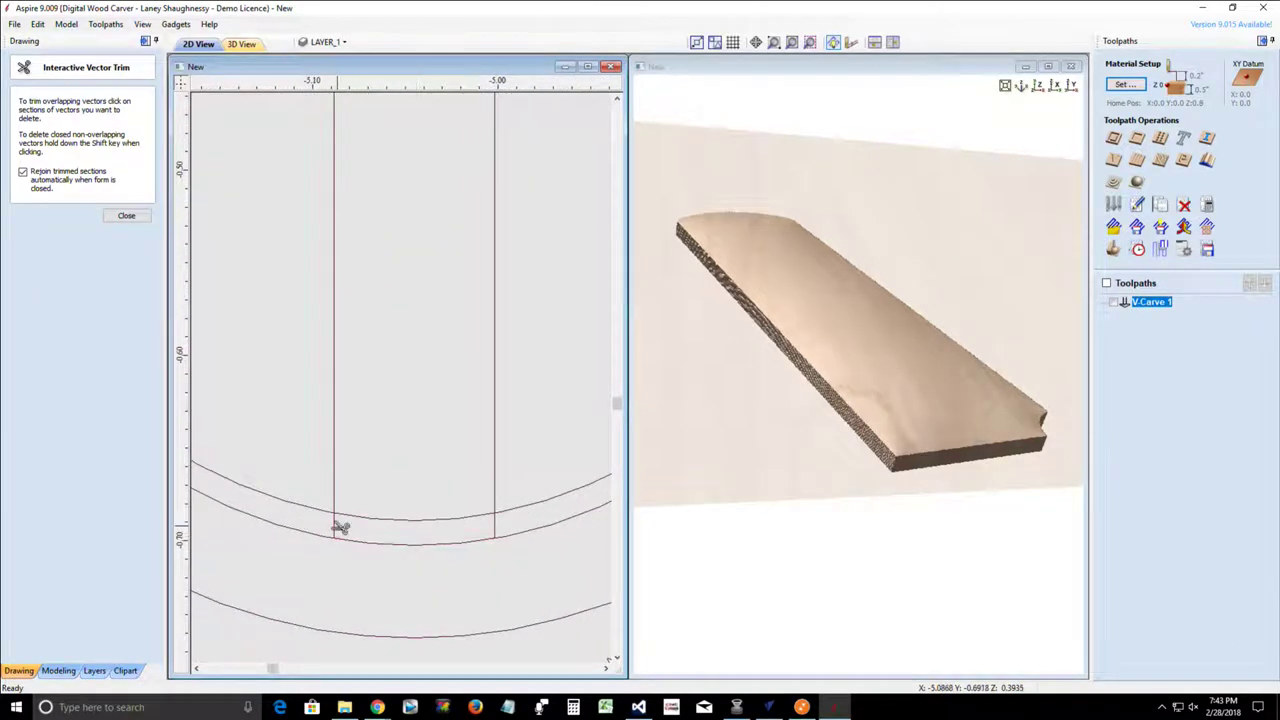
pyautogui.click(338, 526)
pyautogui.click(494, 525)
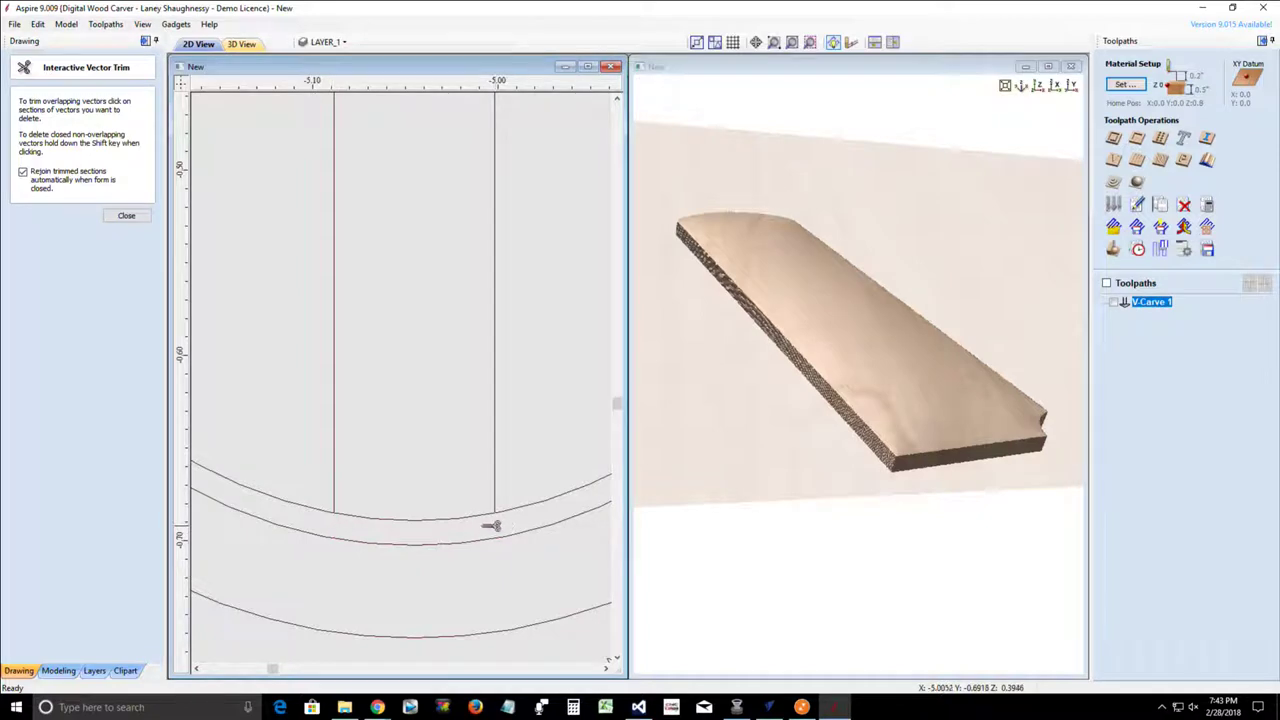
pyautogui.click(458, 519)
pyautogui.scroll(-3, 449, 506)
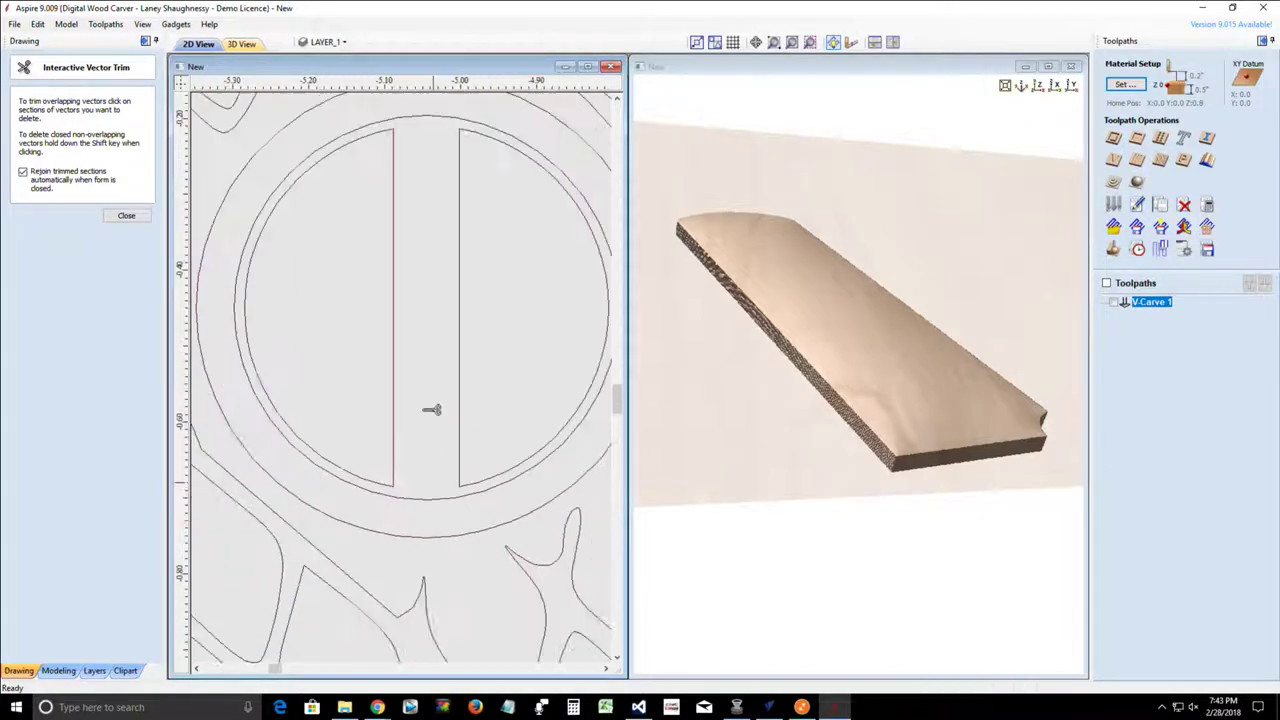
pyautogui.scroll(-2, 426, 403)
pyautogui.scroll(-2, 423, 406)
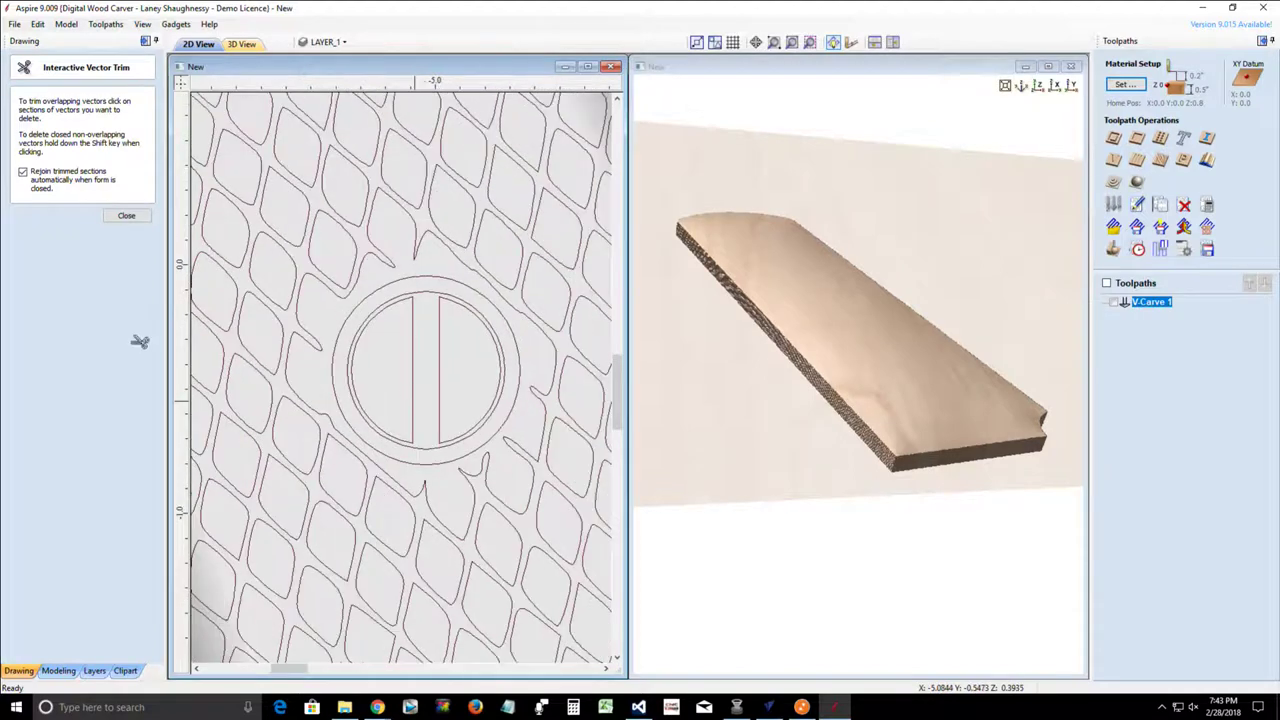
pyautogui.click(122, 220)
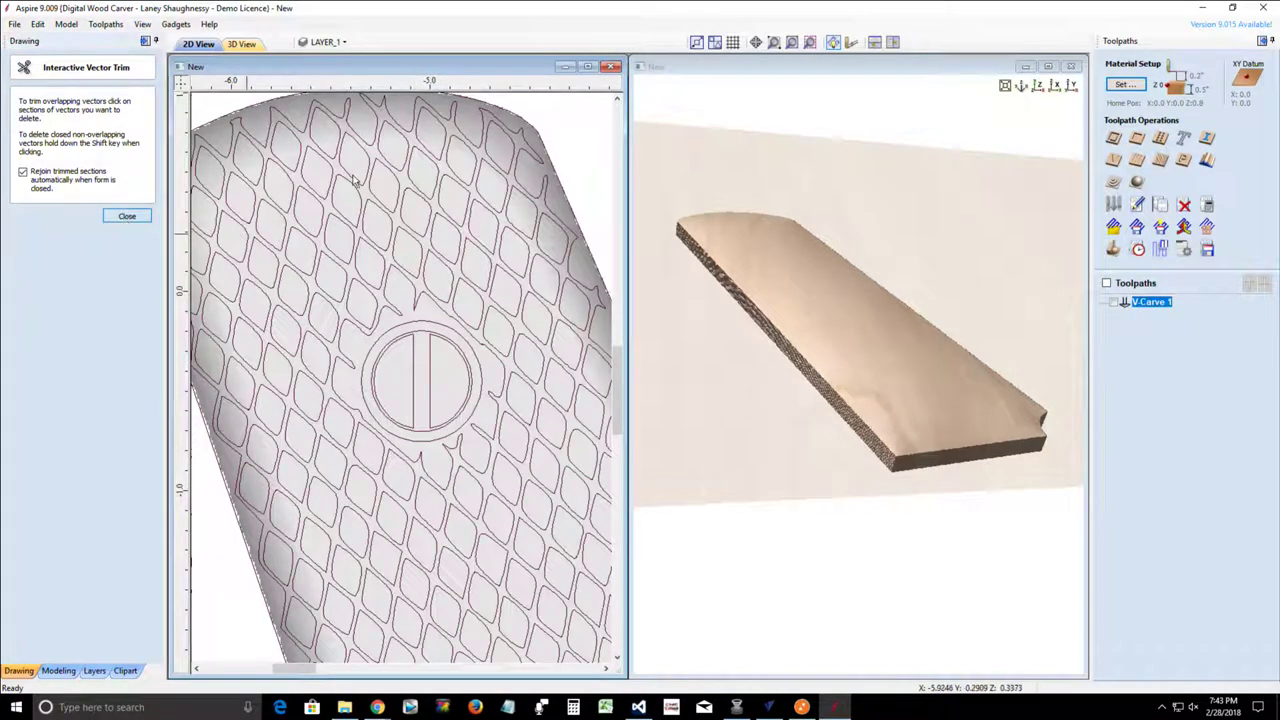
pyautogui.scroll(-3, 467, 275)
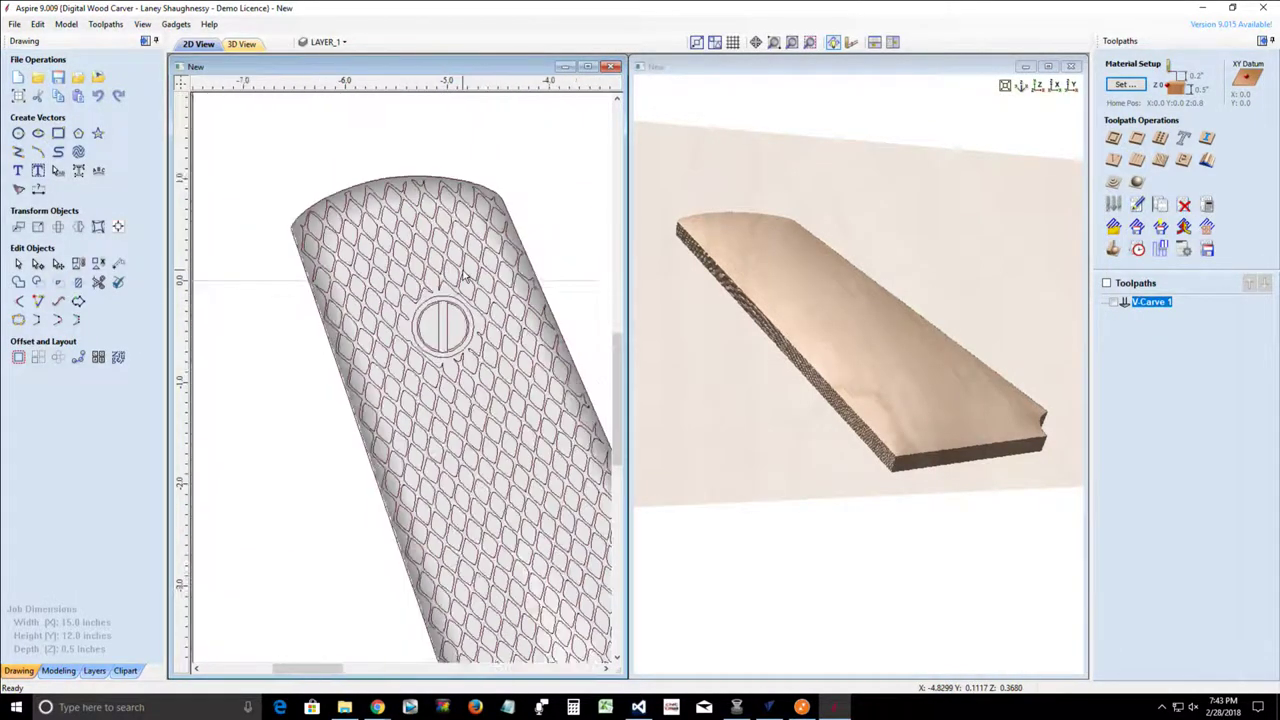
pyautogui.scroll(-3, 465, 278)
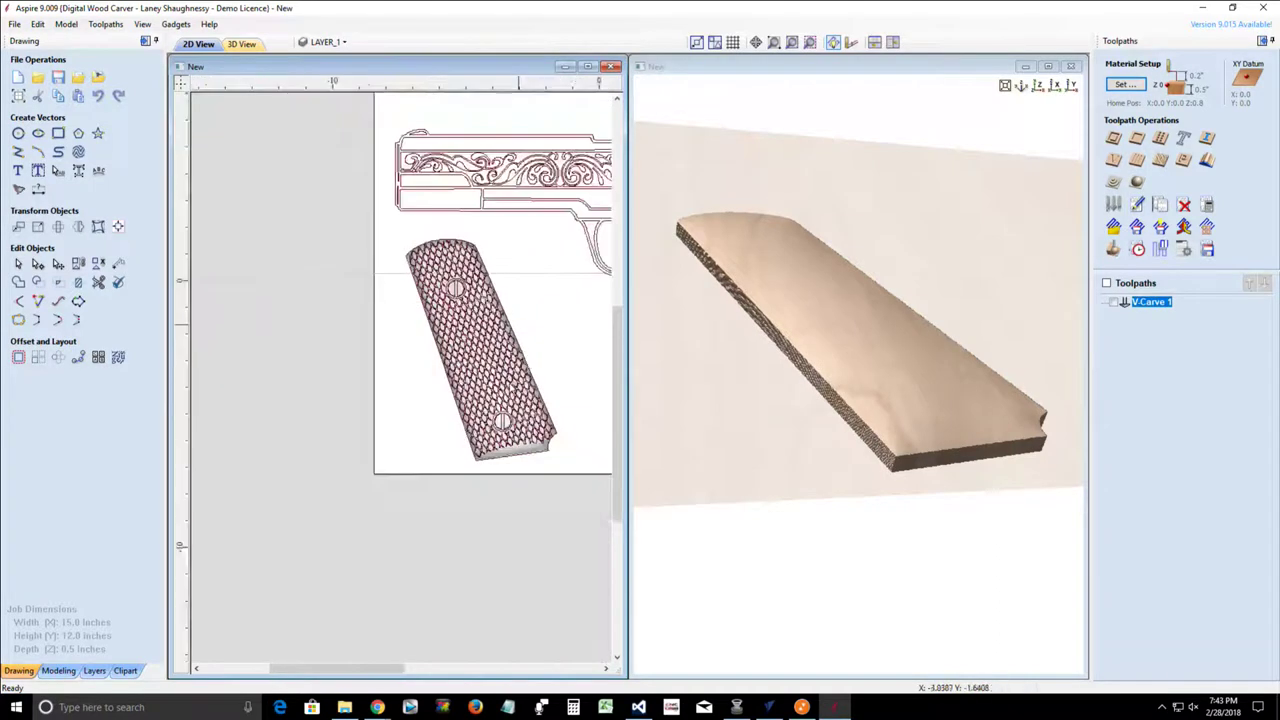
pyautogui.scroll(-1, 544, 384)
pyautogui.scroll(3, 541, 384)
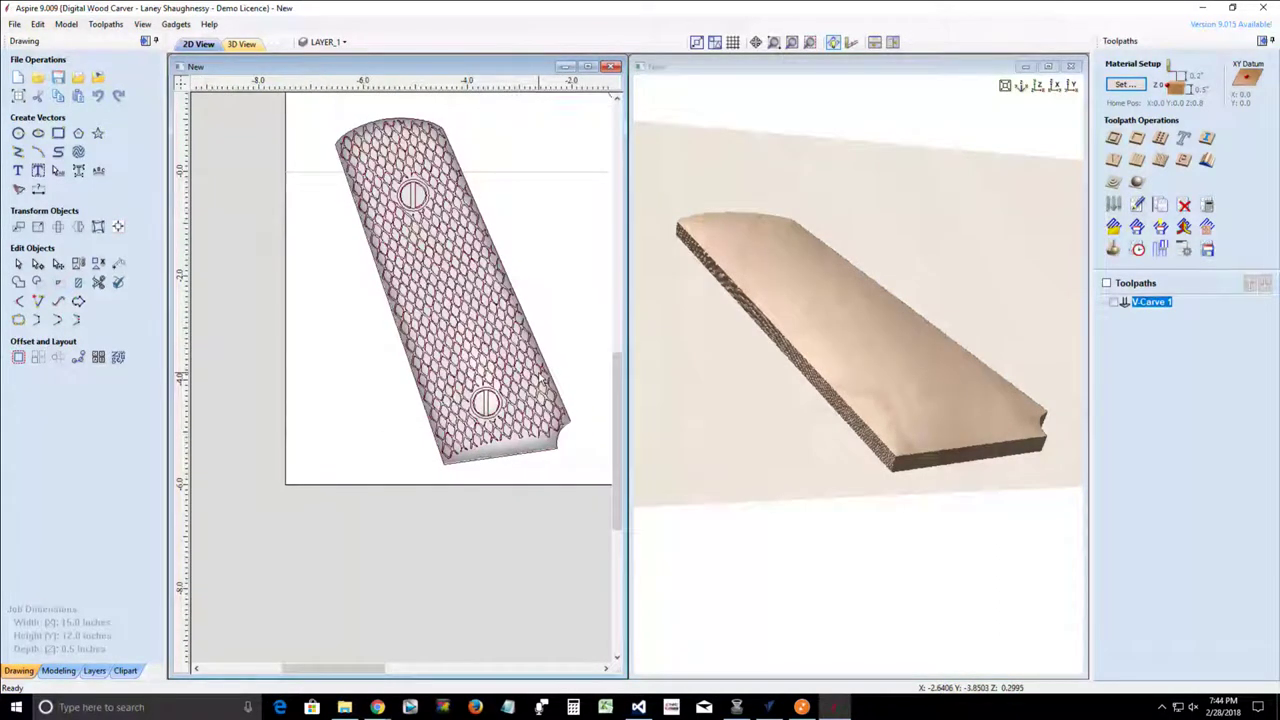
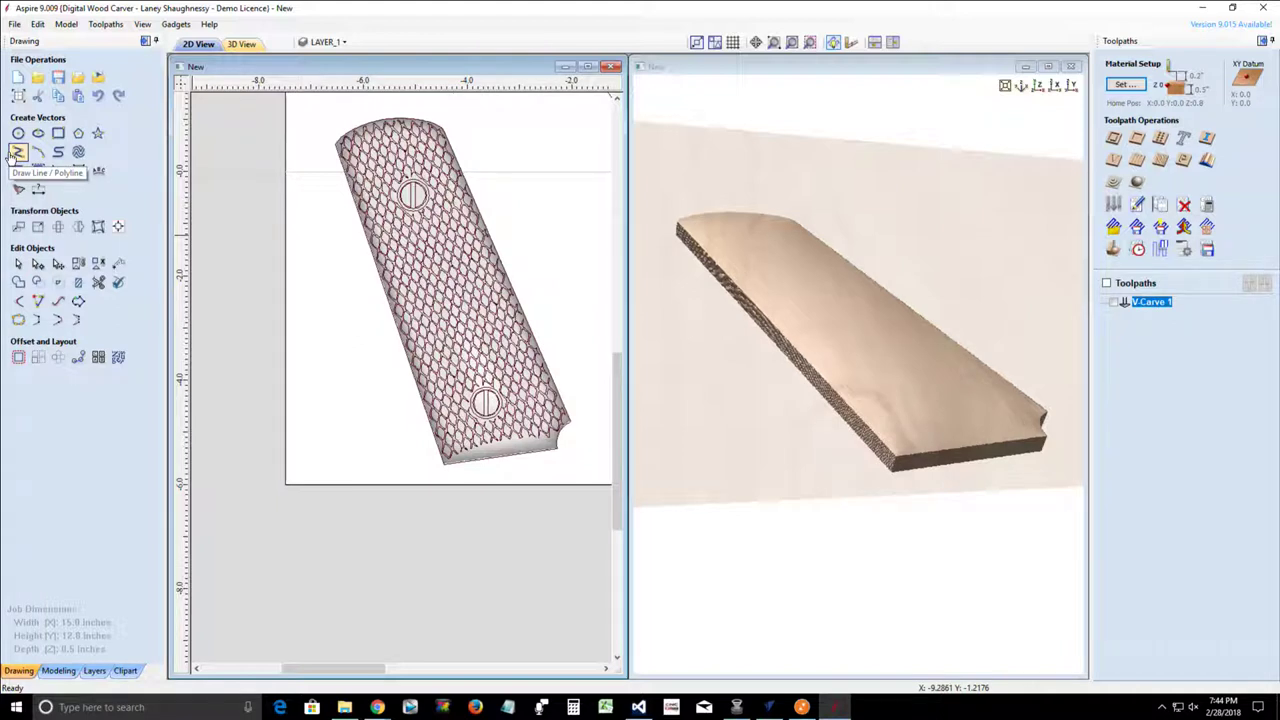
# Open the Create Shape form from the Modeling tools, with the board viewed top-down.
pyautogui.scroll(2, 487, 410)
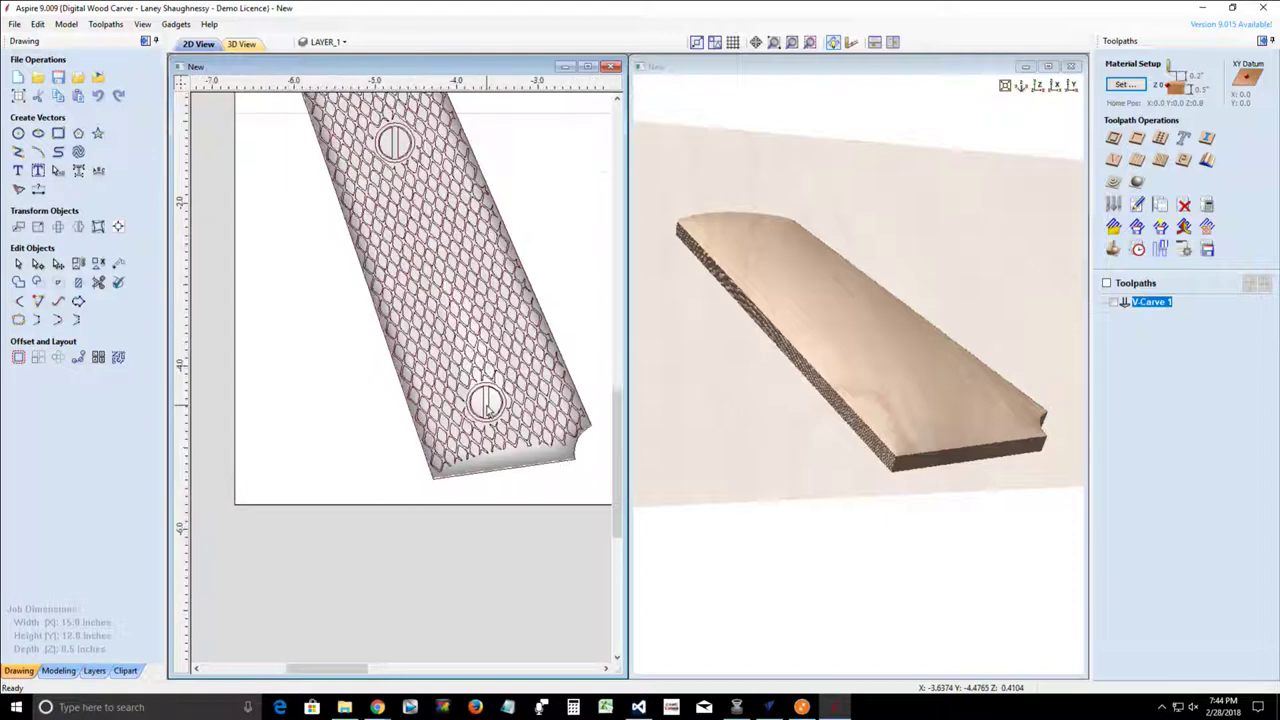
pyautogui.scroll(2, 478, 432)
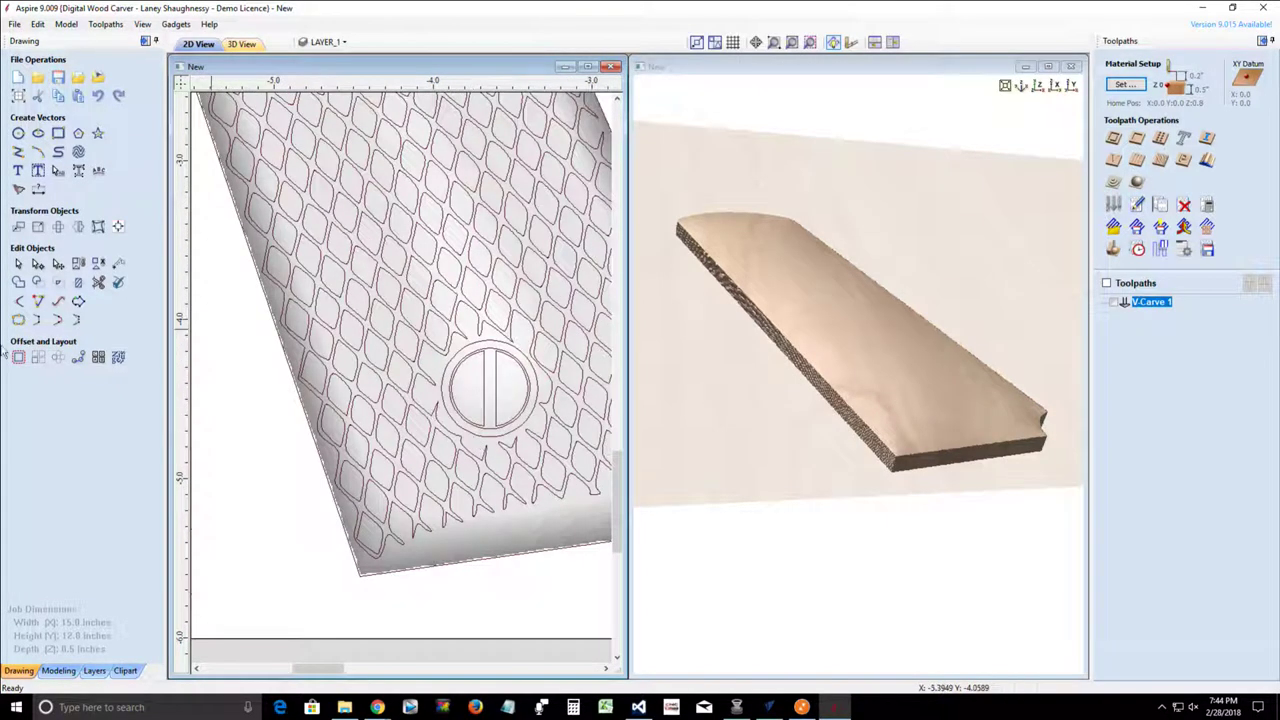
pyautogui.click(58, 670)
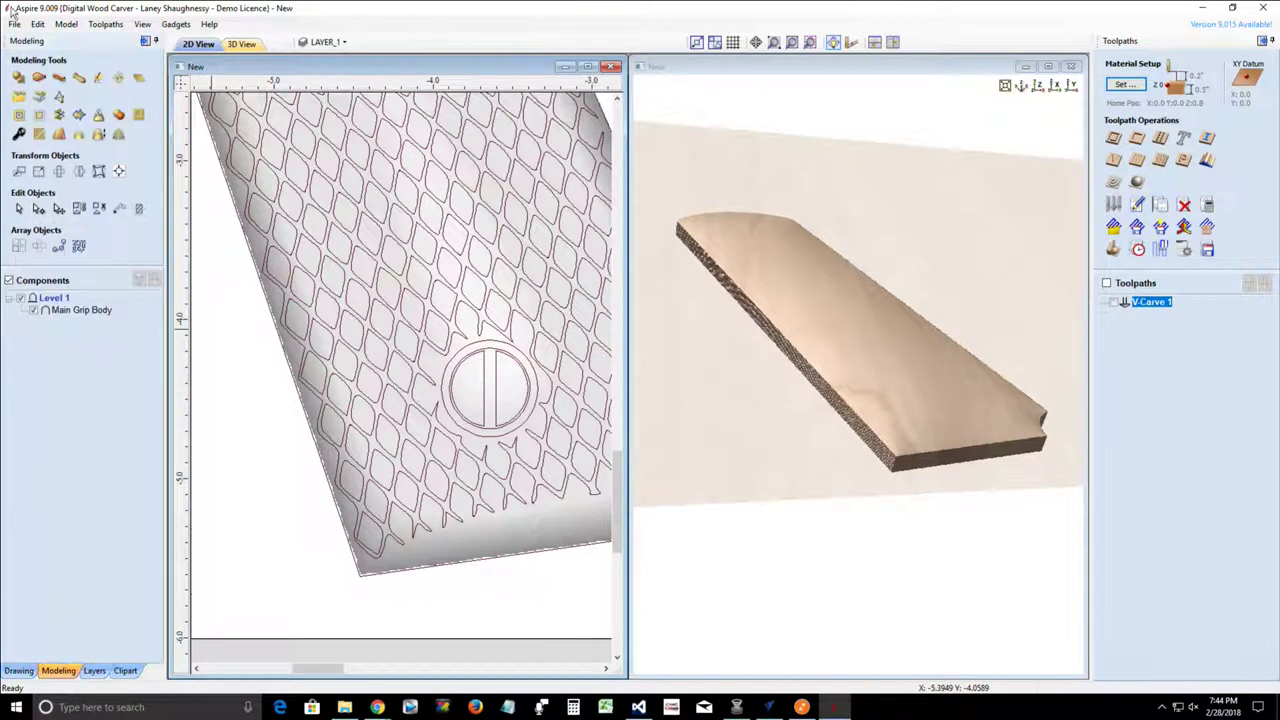
pyautogui.click(18, 78)
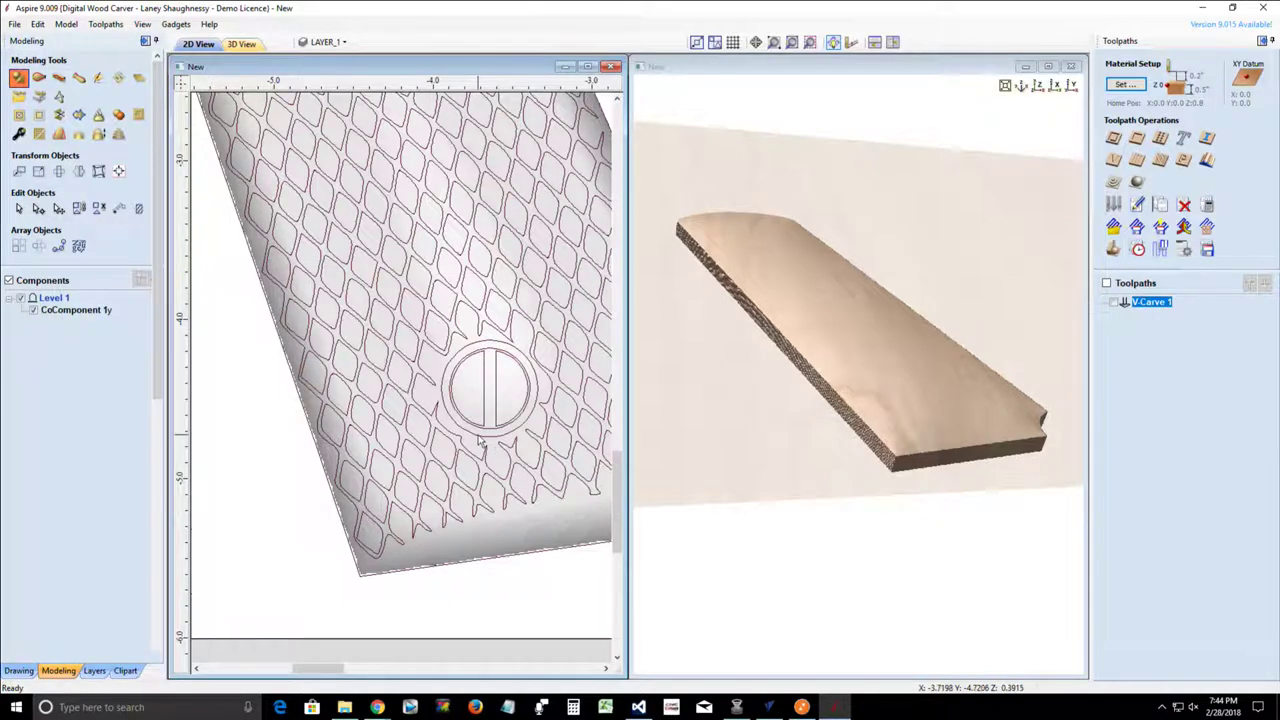
pyautogui.moveTo(934, 475); pyautogui.dragTo(877, 403)
pyautogui.scroll(2, 827, 504)
pyautogui.scroll(-2, 827, 503)
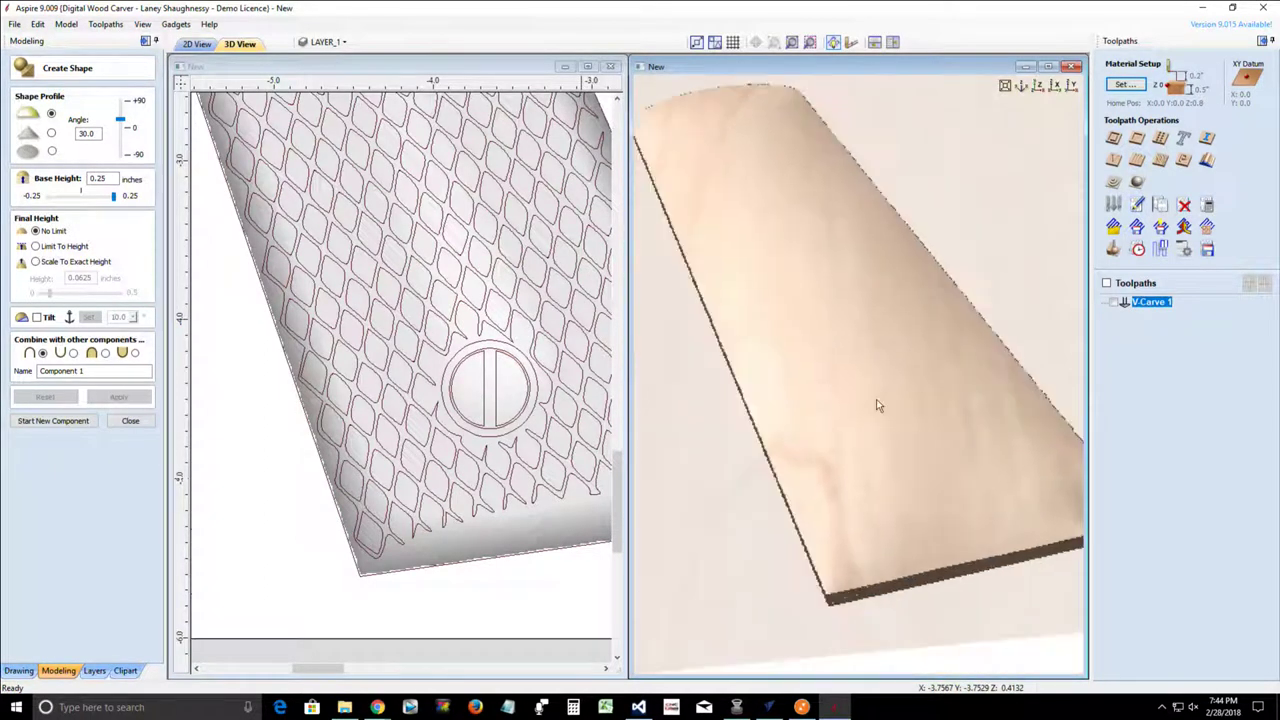
pyautogui.scroll(1, 875, 404)
pyautogui.scroll(-2, 875, 398)
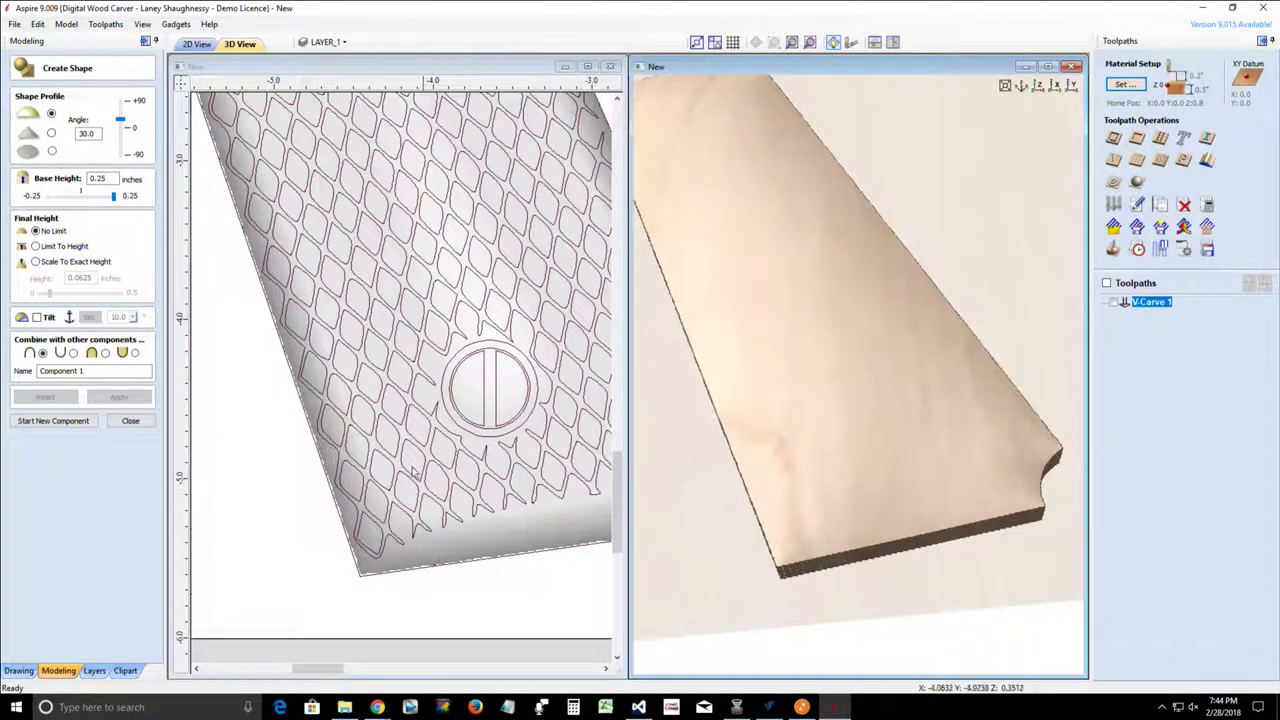
# Try selecting the circles and slot lines around the lower screw hole, then clear the selection.
pyautogui.click(475, 440)
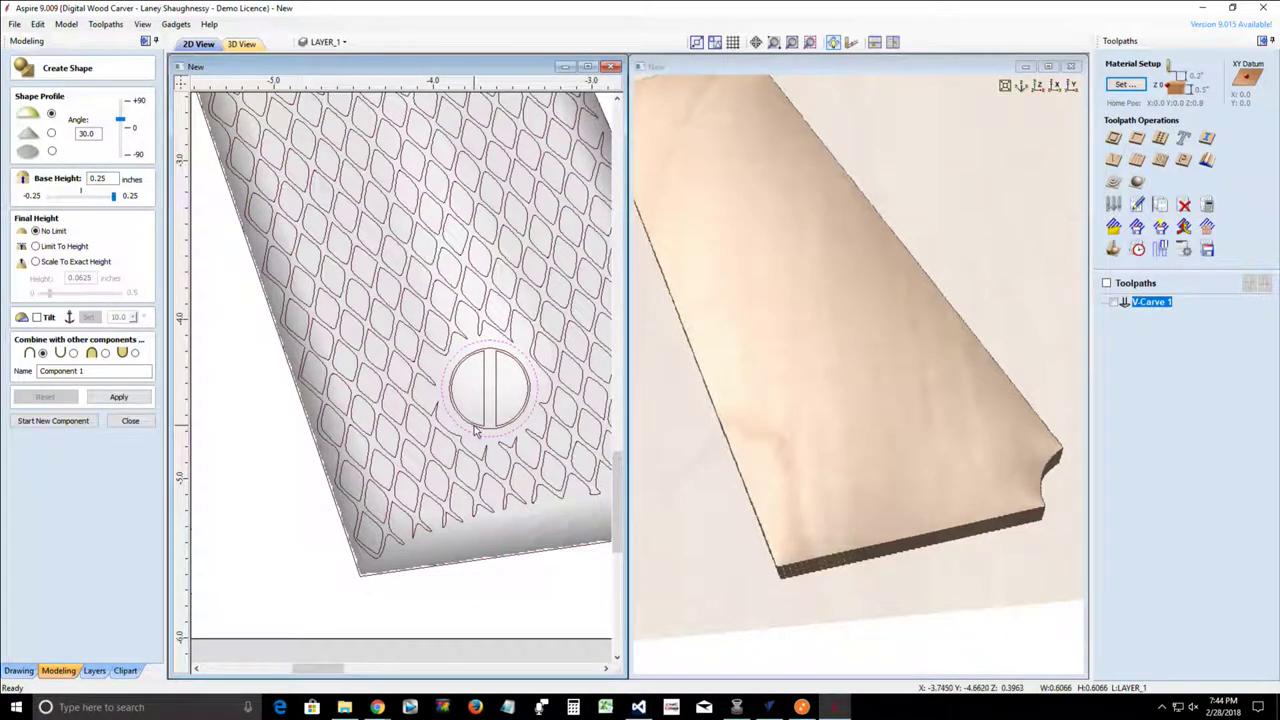
pyautogui.click(475, 430)
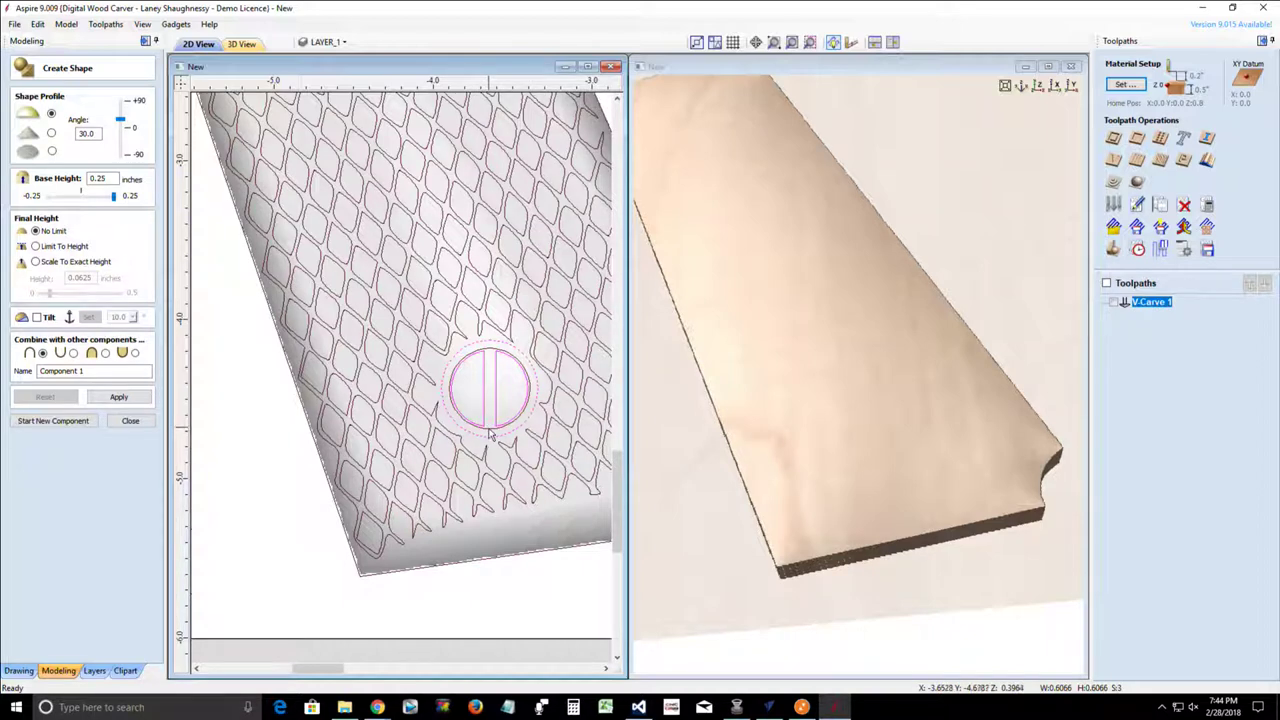
pyautogui.click(489, 431)
pyautogui.click(236, 459)
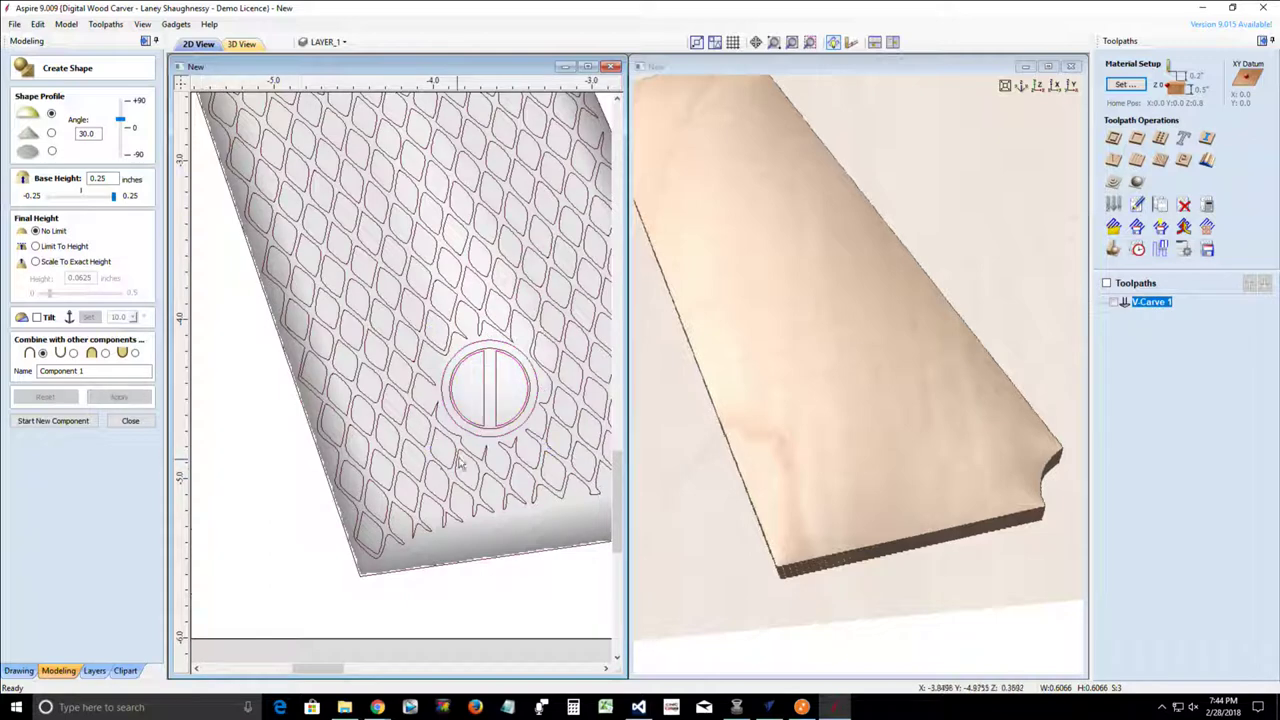
pyautogui.click(480, 438)
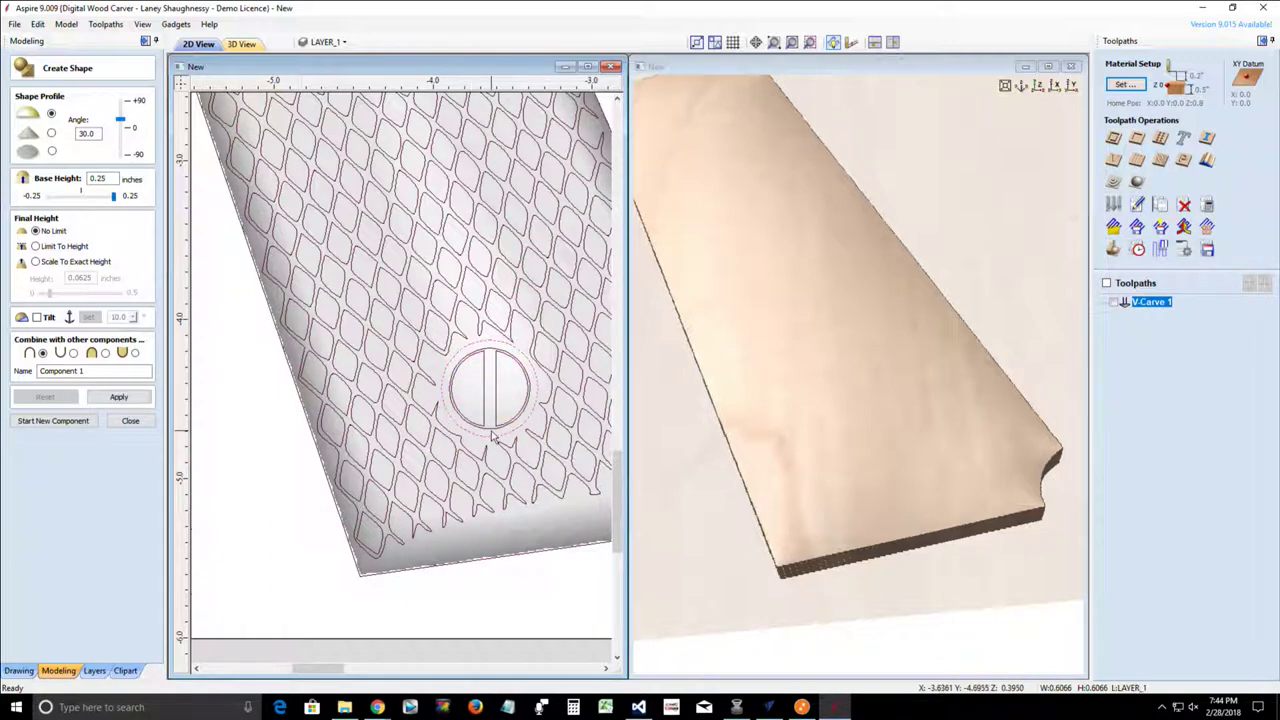
pyautogui.press('Escape')
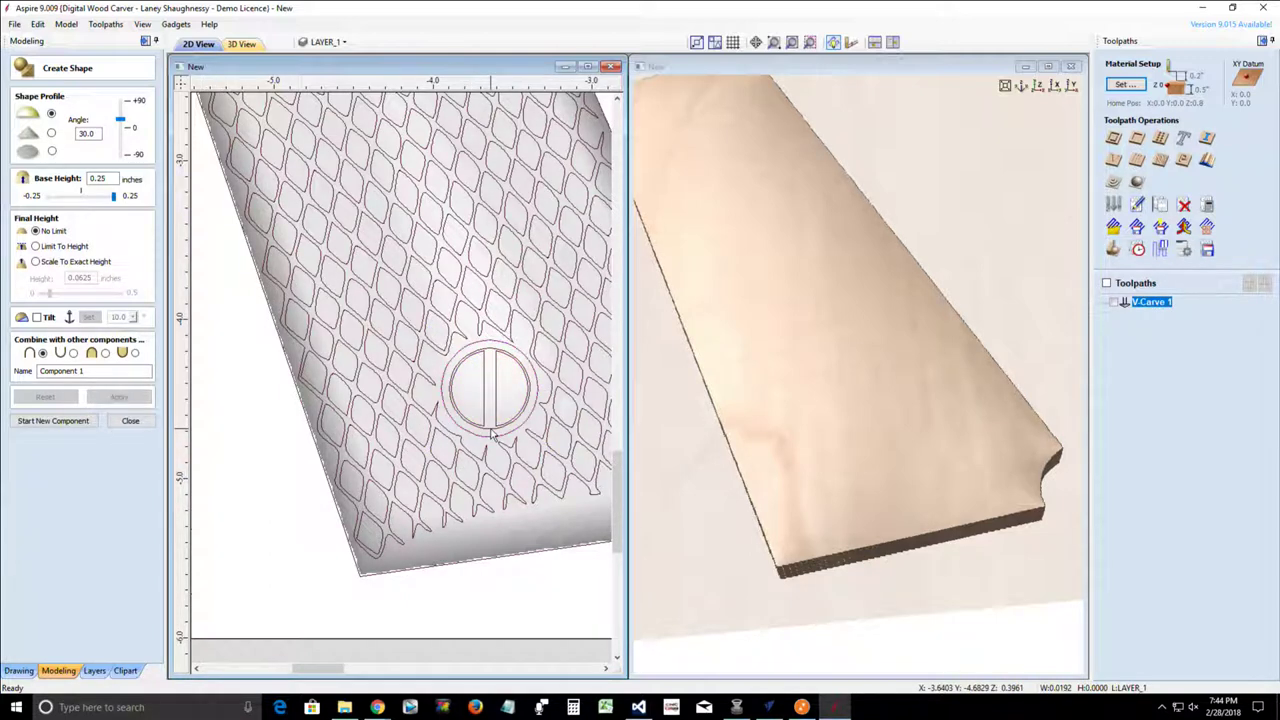
# Select the lower screw hole's inner circle and add its outer circle to the selection.
pyautogui.scroll(5, 490, 437)
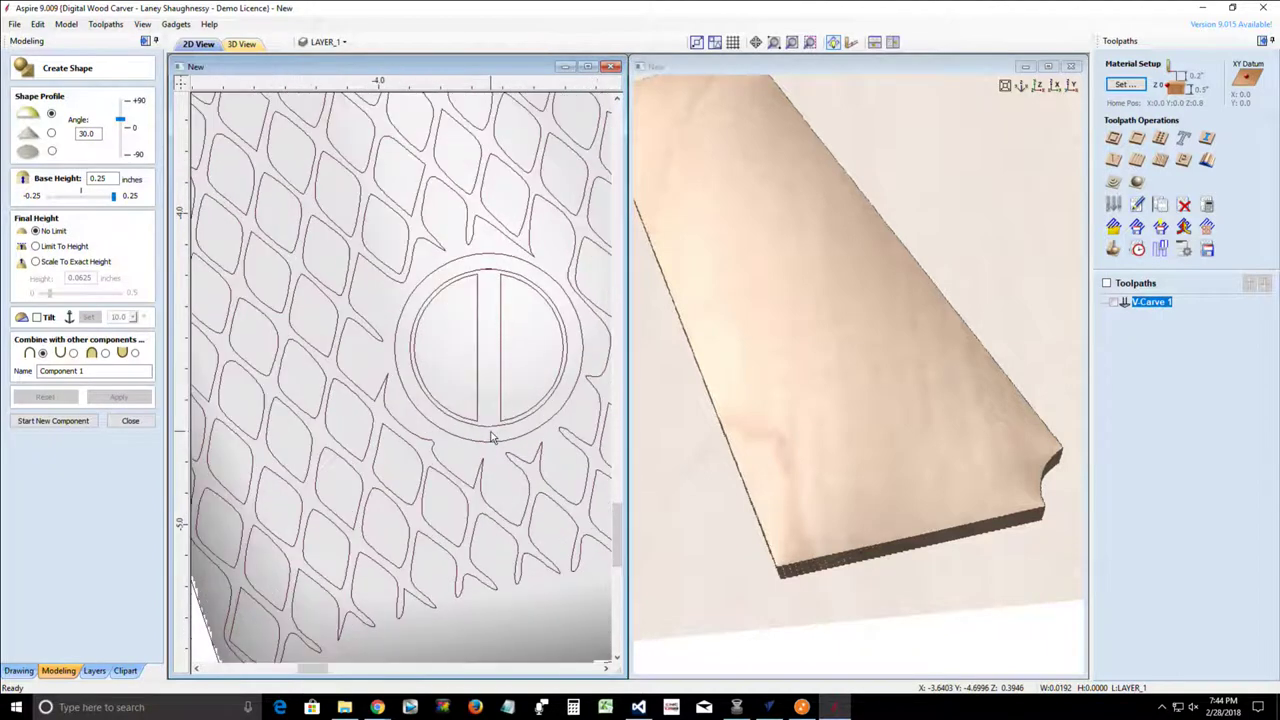
pyautogui.scroll(2, 490, 437)
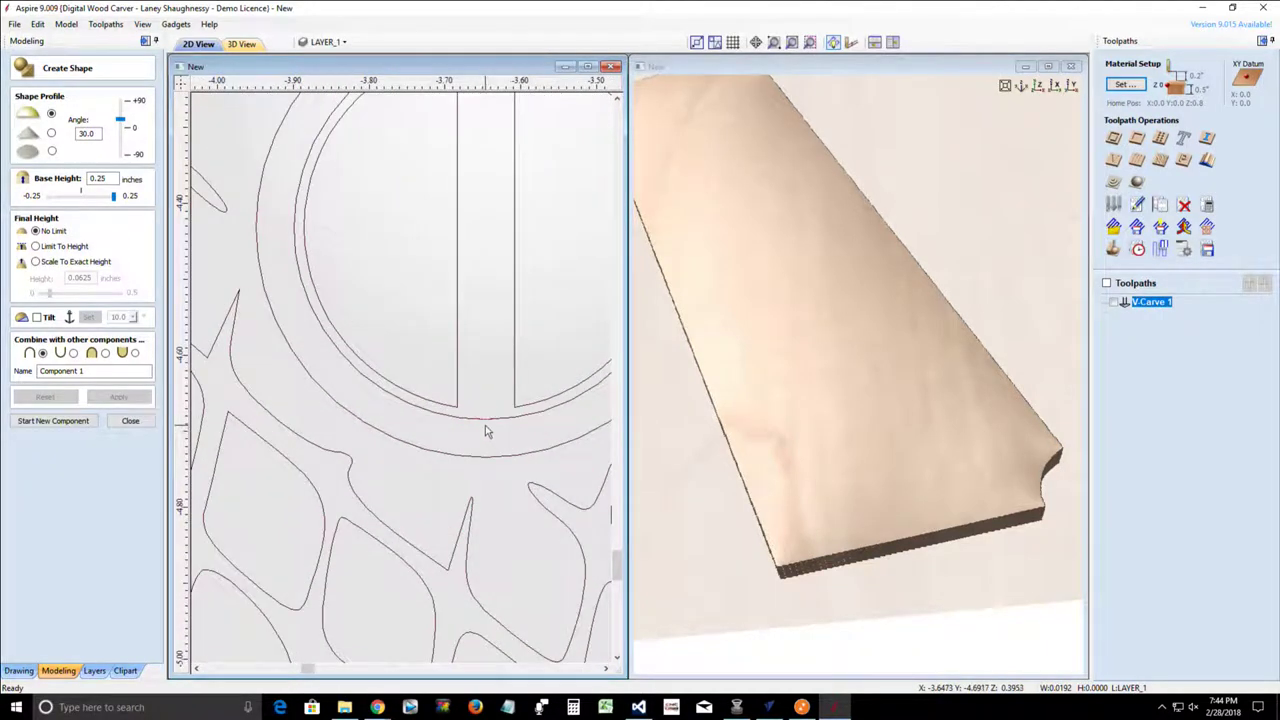
pyautogui.scroll(3, 487, 433)
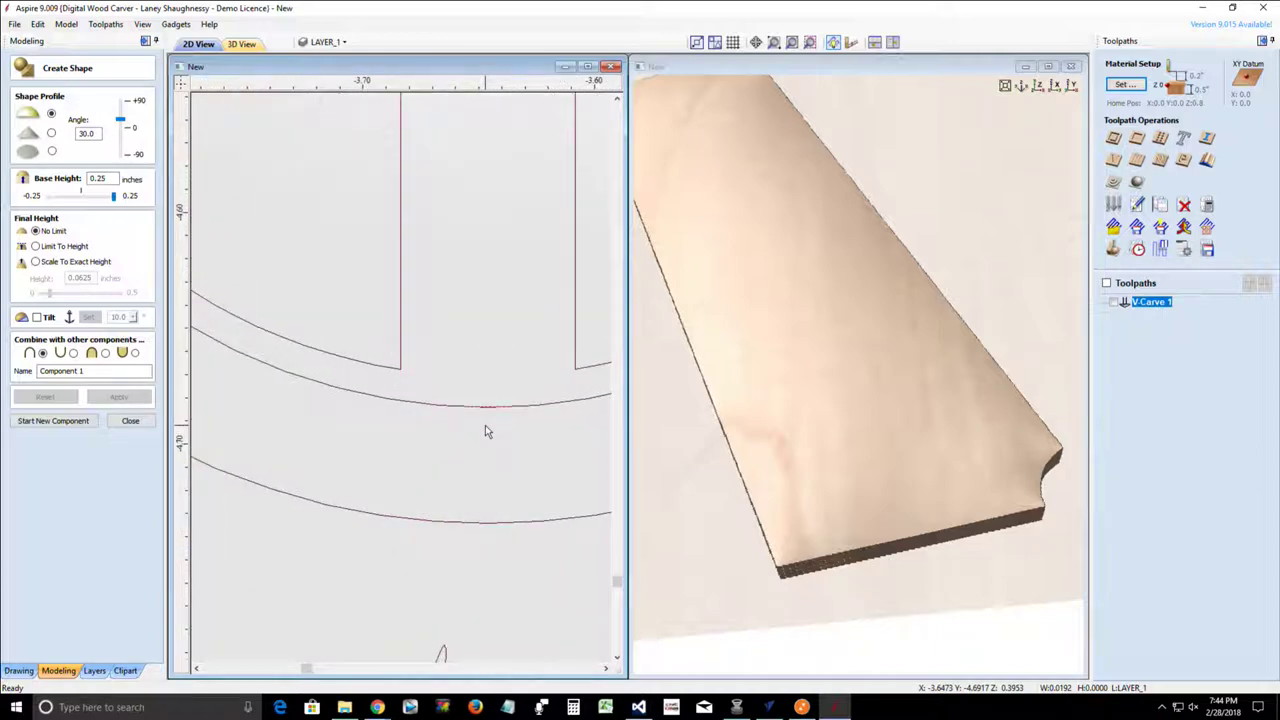
pyautogui.scroll(-2, 485, 430)
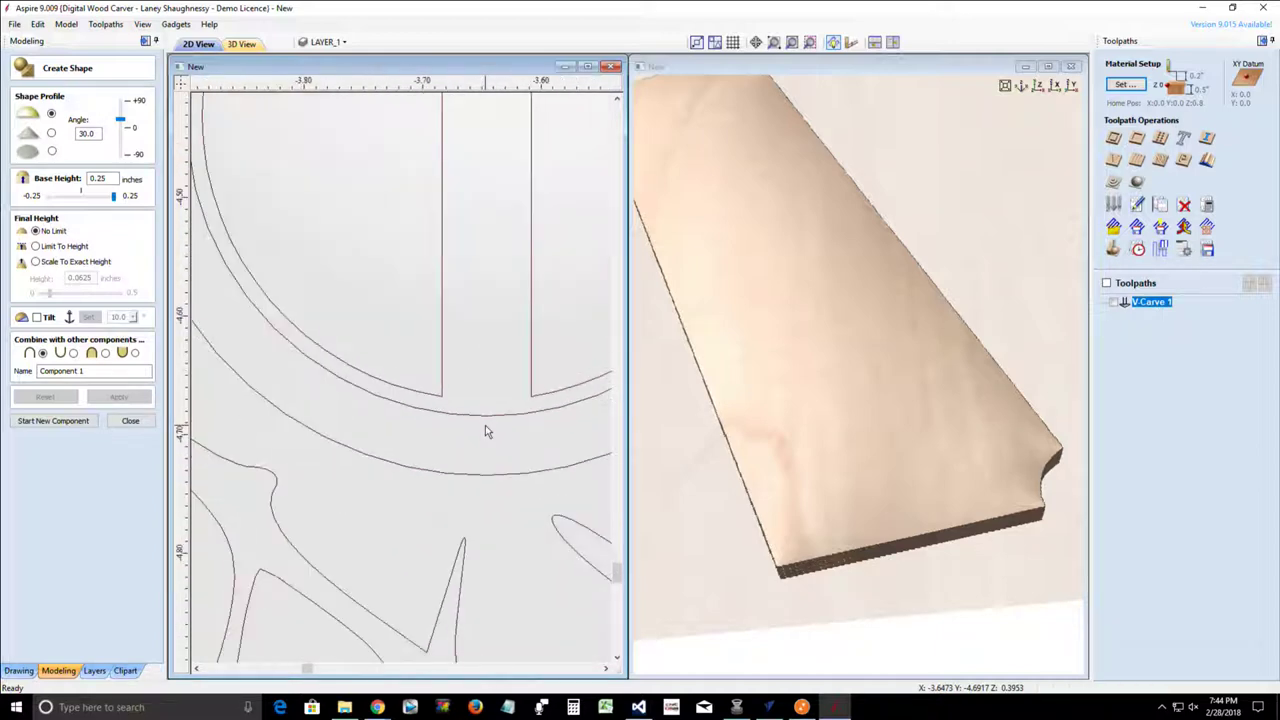
pyautogui.scroll(-3, 485, 431)
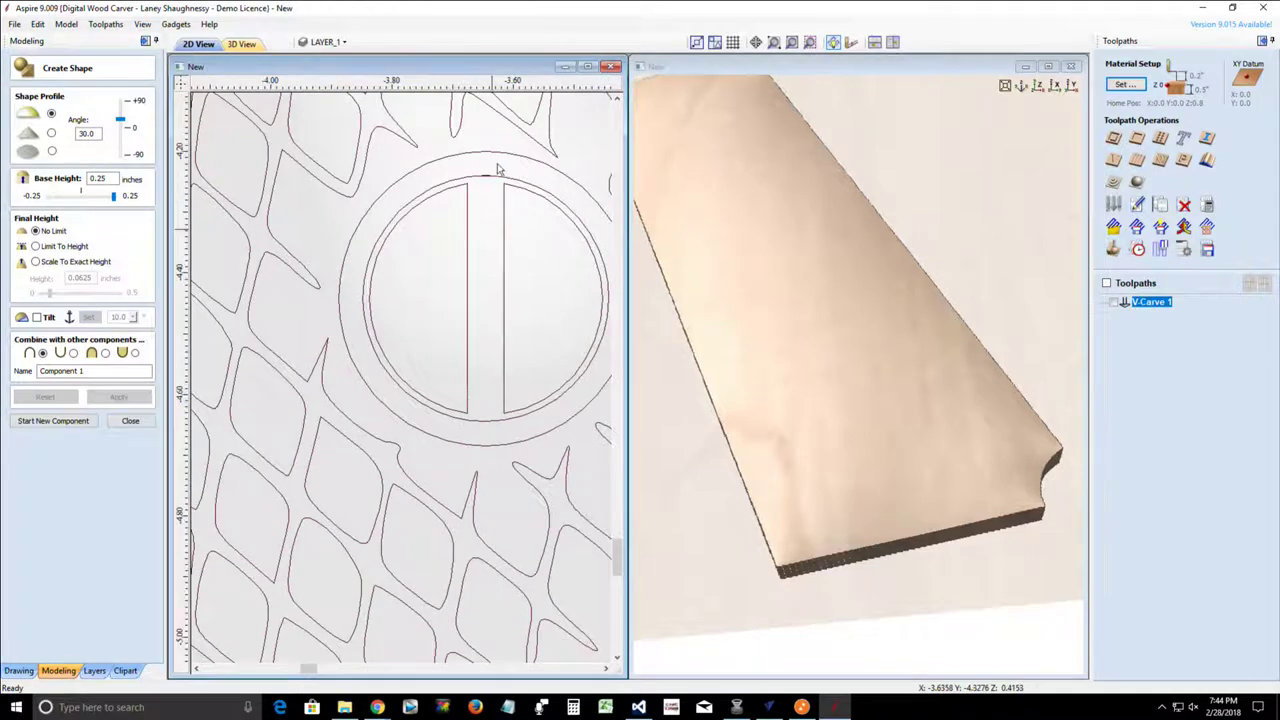
pyautogui.scroll(1, 490, 166)
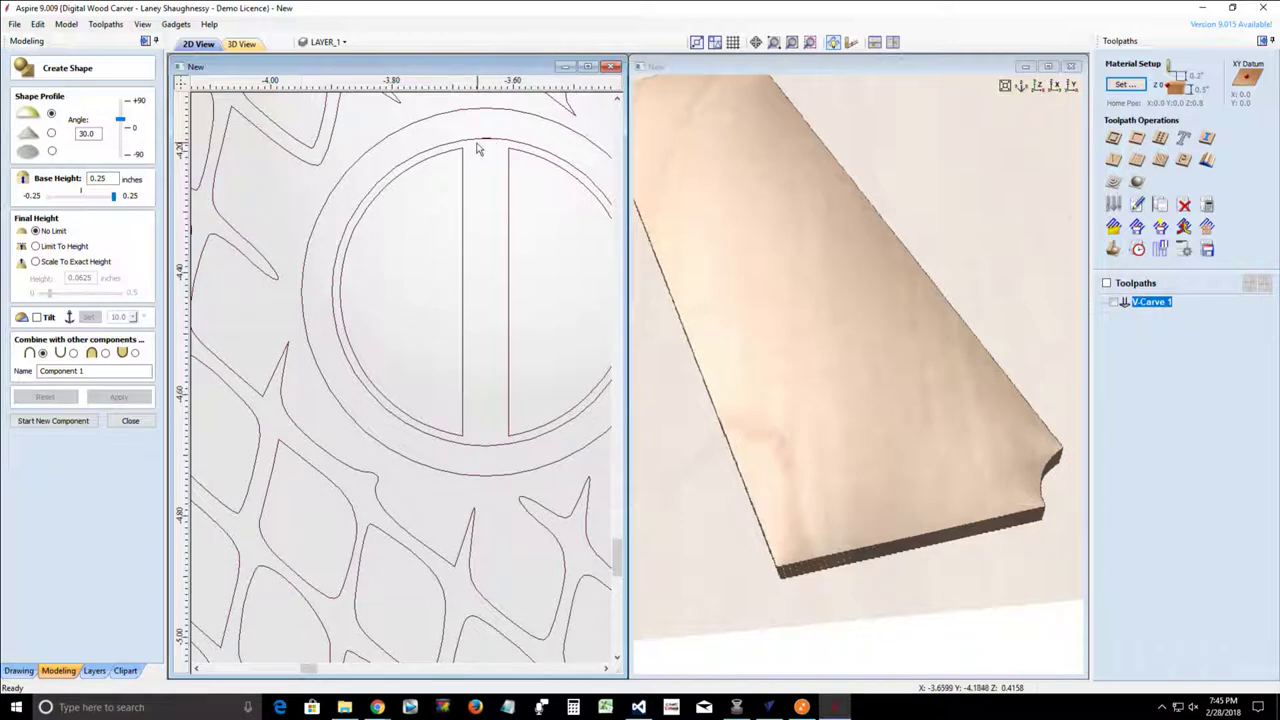
pyautogui.click(469, 146)
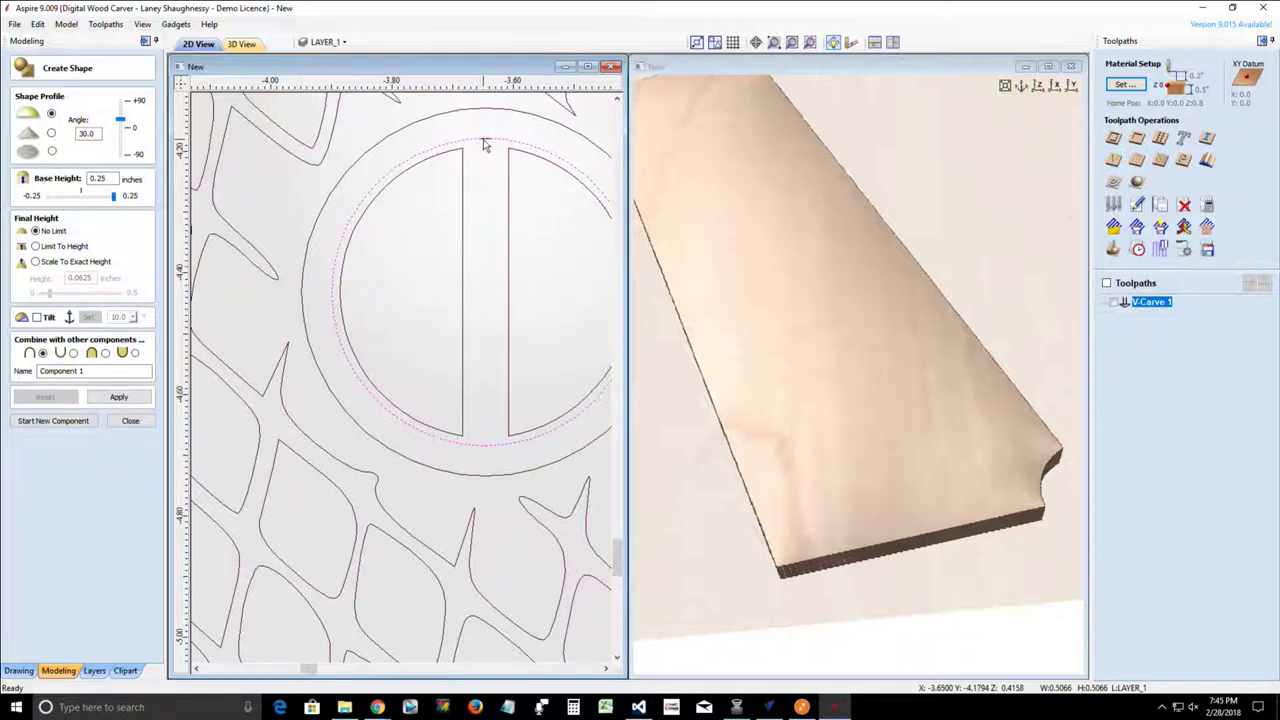
pyautogui.press('Escape')
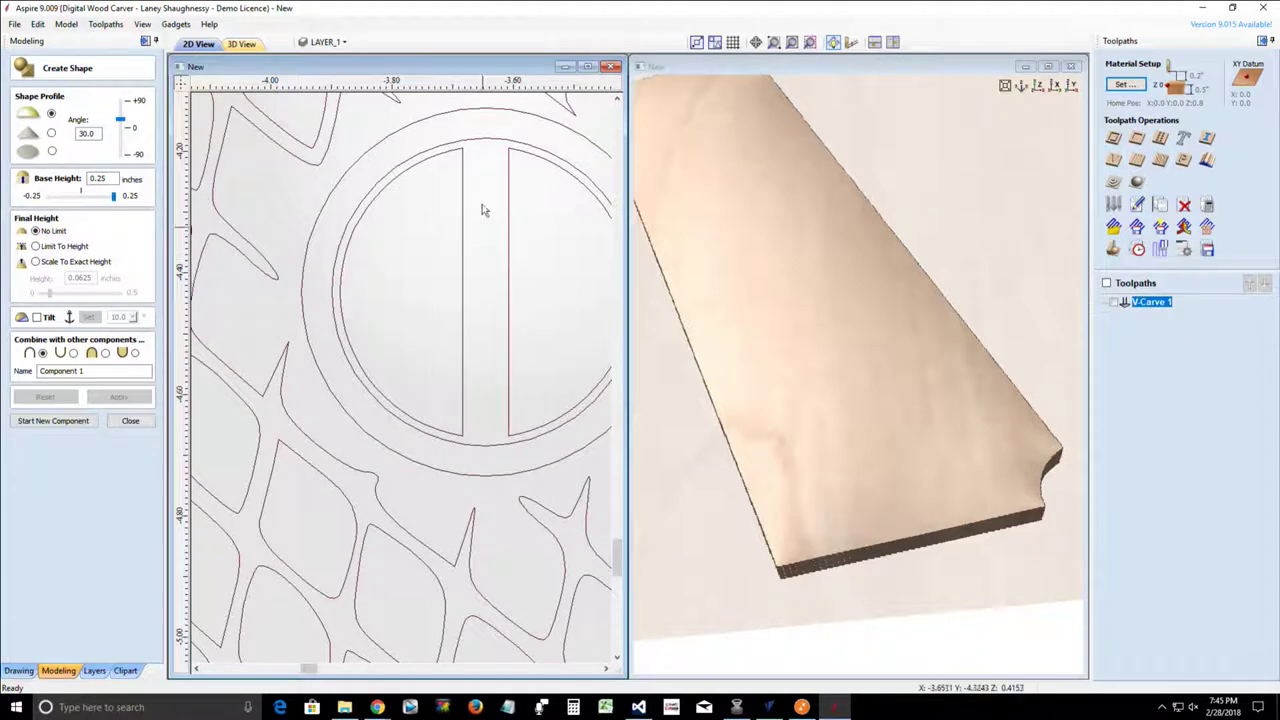
pyautogui.click(477, 145)
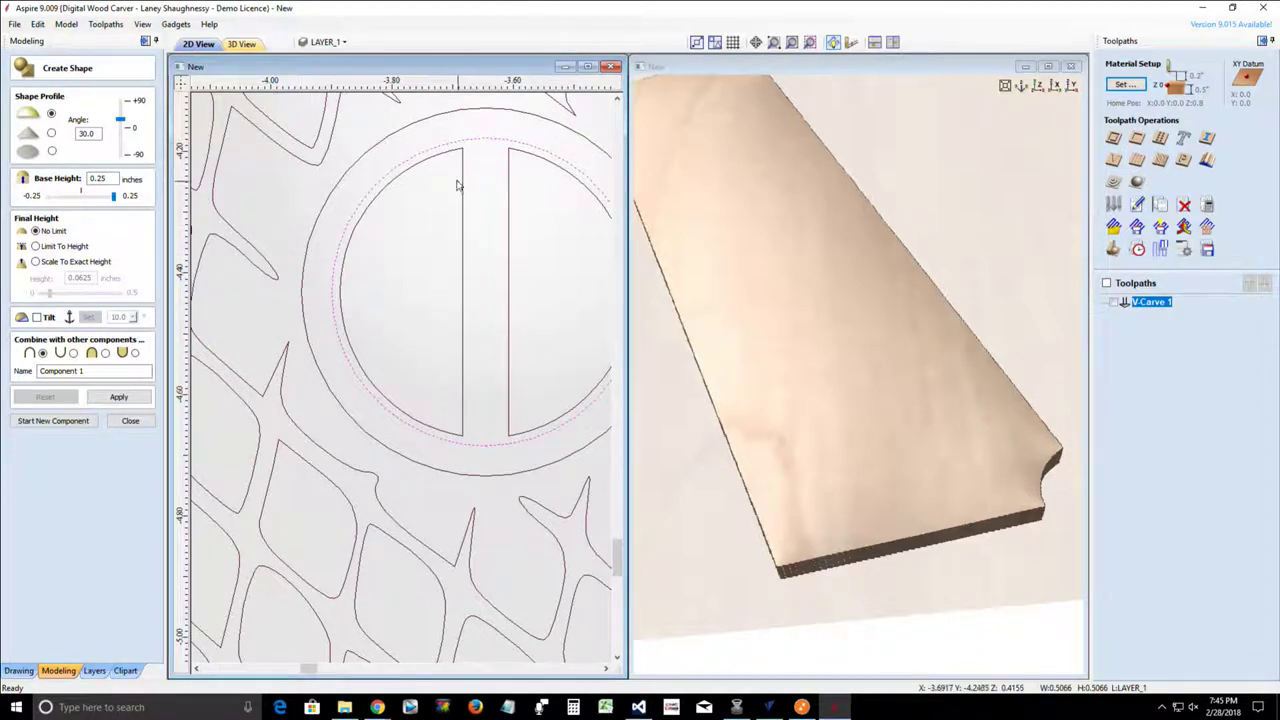
pyautogui.keyDown('shift'); pyautogui.click(414, 124); pyautogui.keyUp('shift')
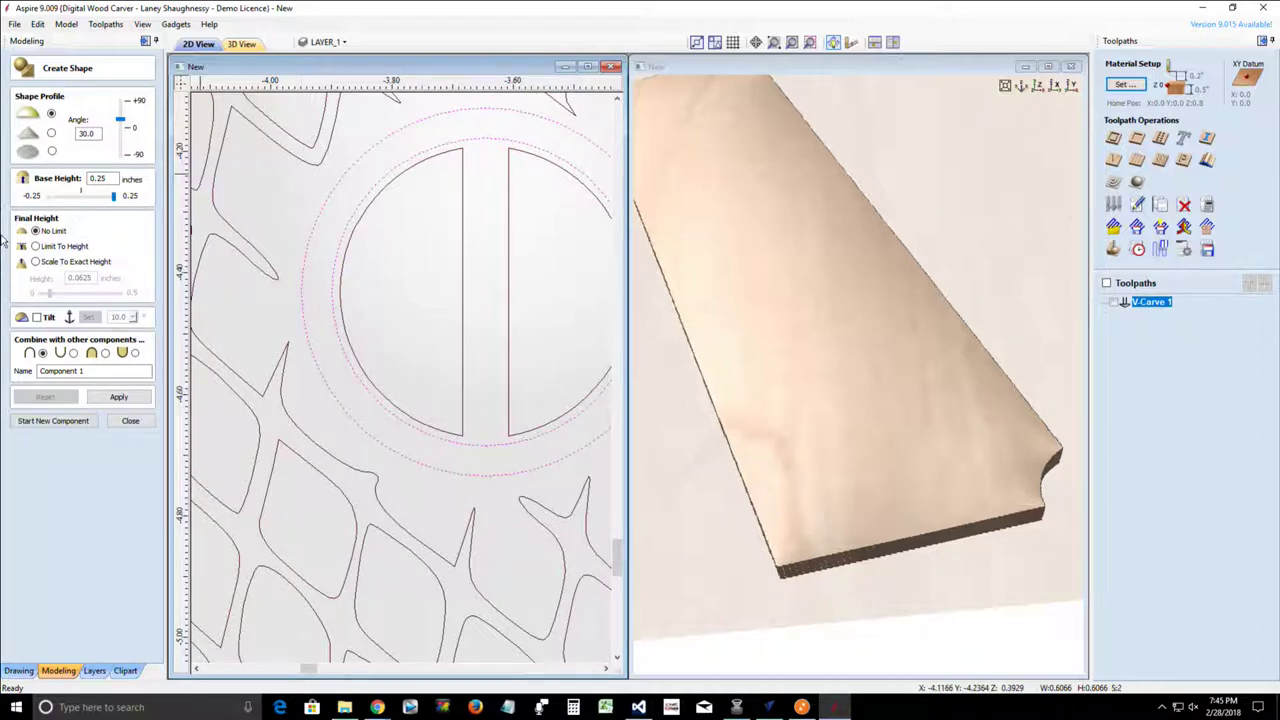
# Apply a 30° angular profile with base height 0 in Subtract mode as Component 1.
pyautogui.click(29, 139)
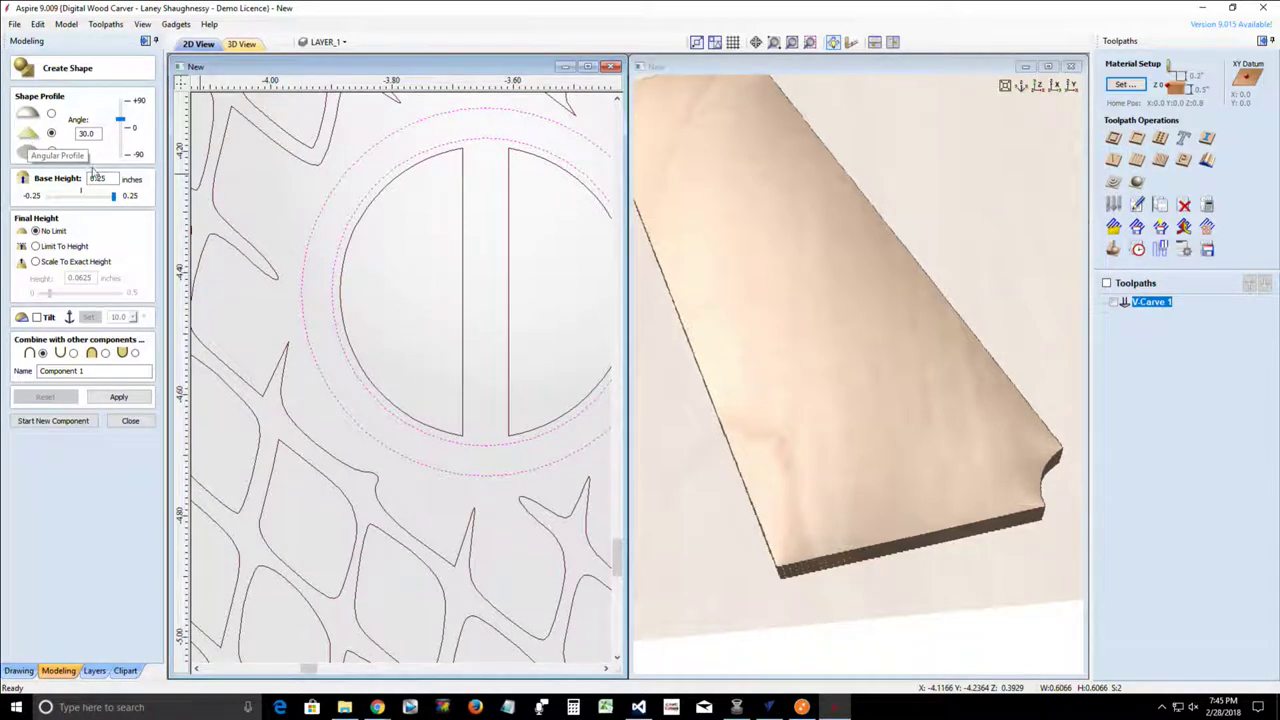
pyautogui.click(90, 136)
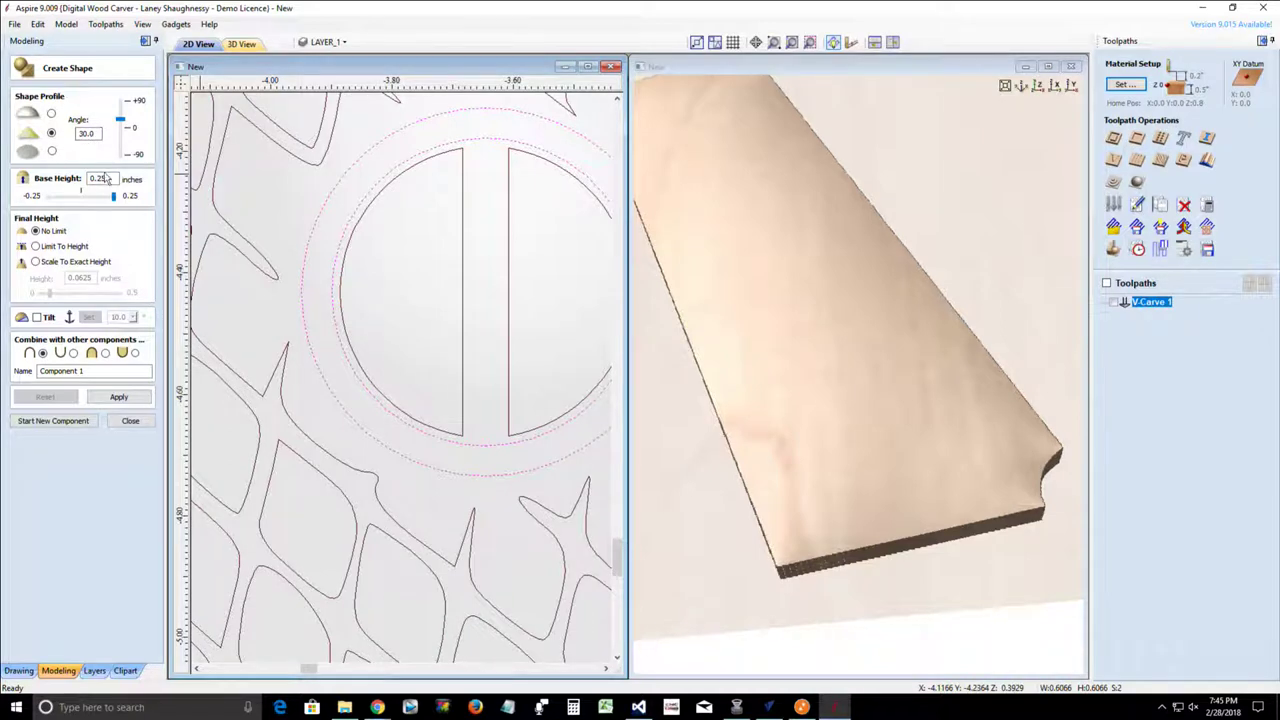
pyautogui.doubleClick(98, 178)
pyautogui.write('.125')
pyautogui.press('Return')
pyautogui.write('0')
pyautogui.click(74, 355)
pyautogui.click(118, 399)
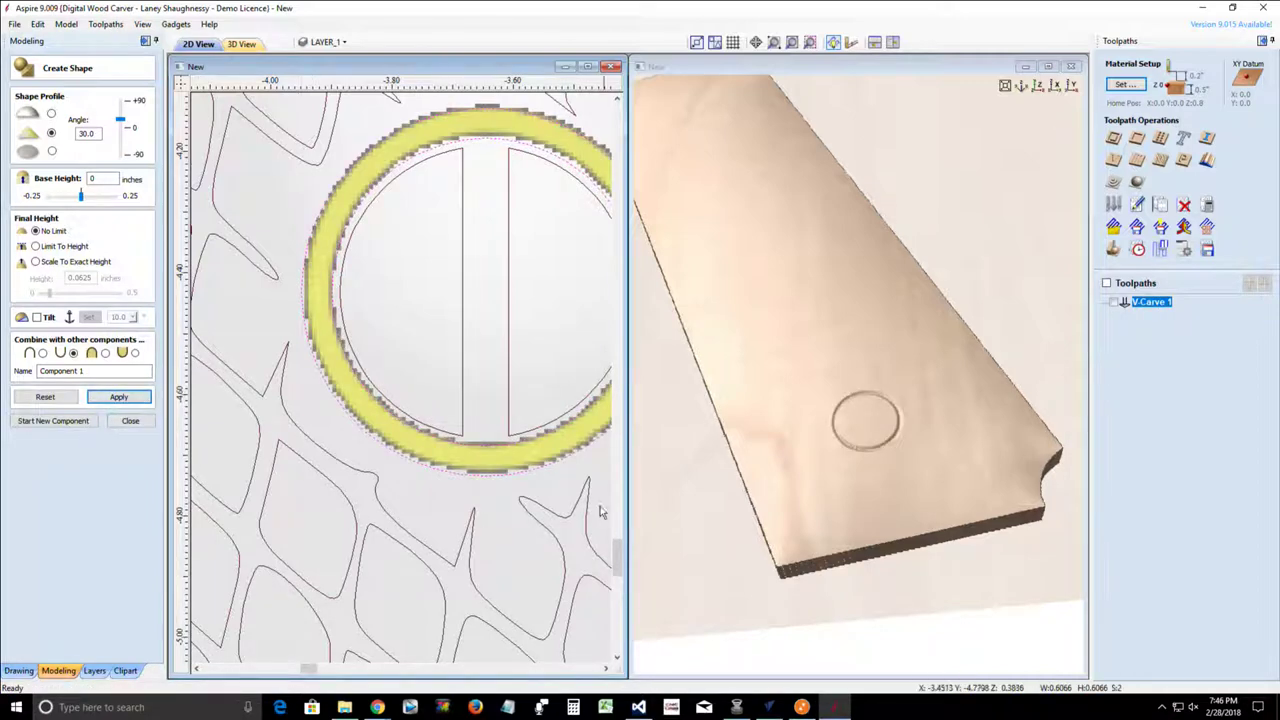
pyautogui.scroll(5, 900, 440)
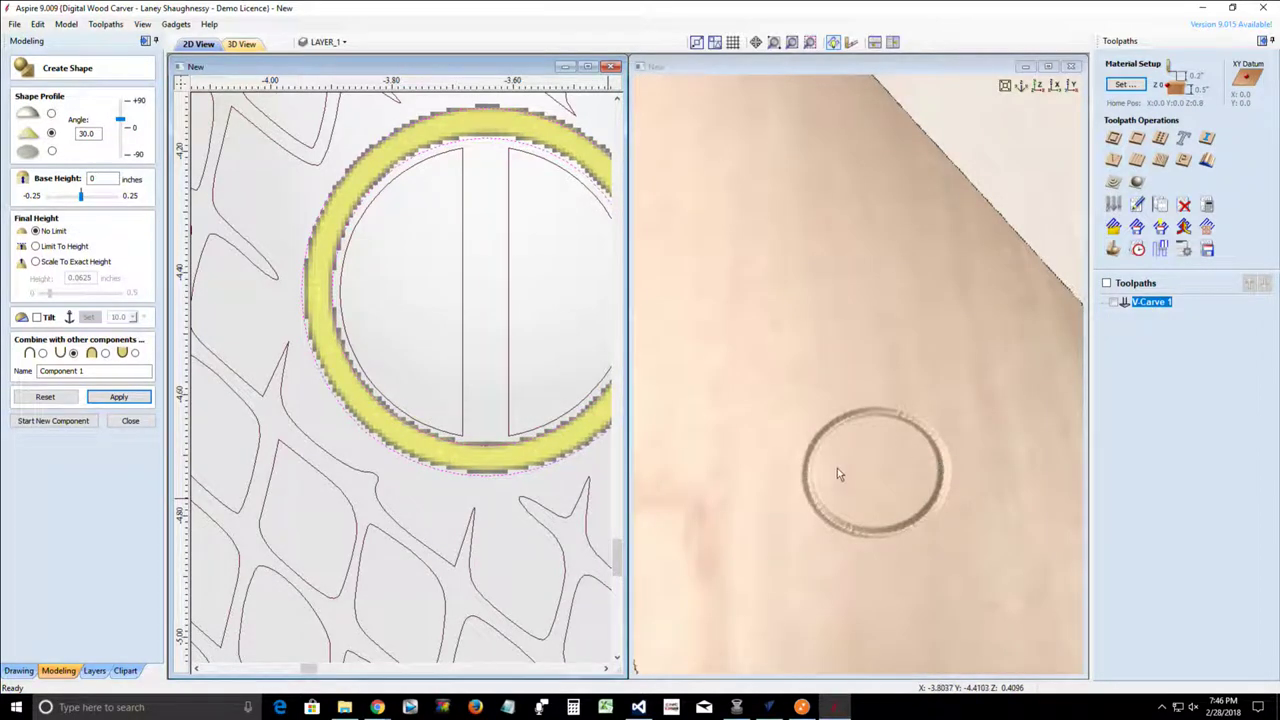
# Apply a new flat 0.5-inch component on the lower screw circle, then view the whole grip.
pyautogui.click(50, 422)
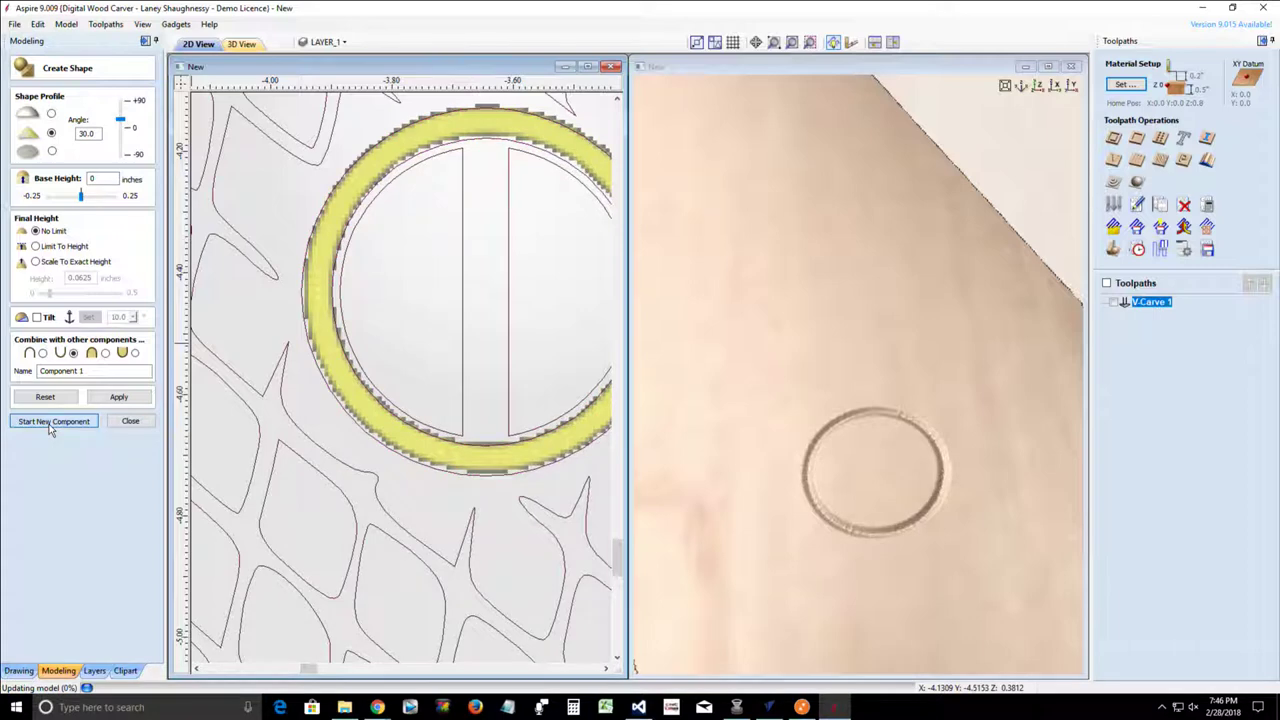
pyautogui.click(335, 311)
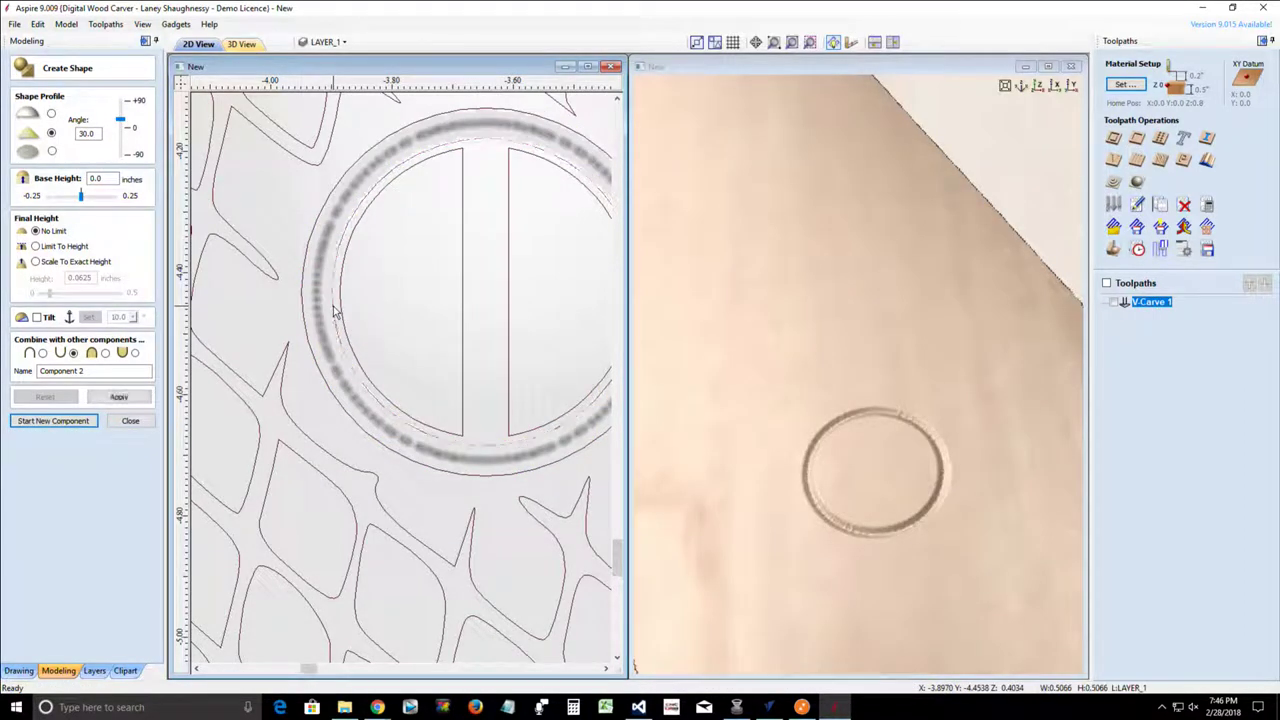
pyautogui.click(52, 151)
pyautogui.doubleClick(97, 178)
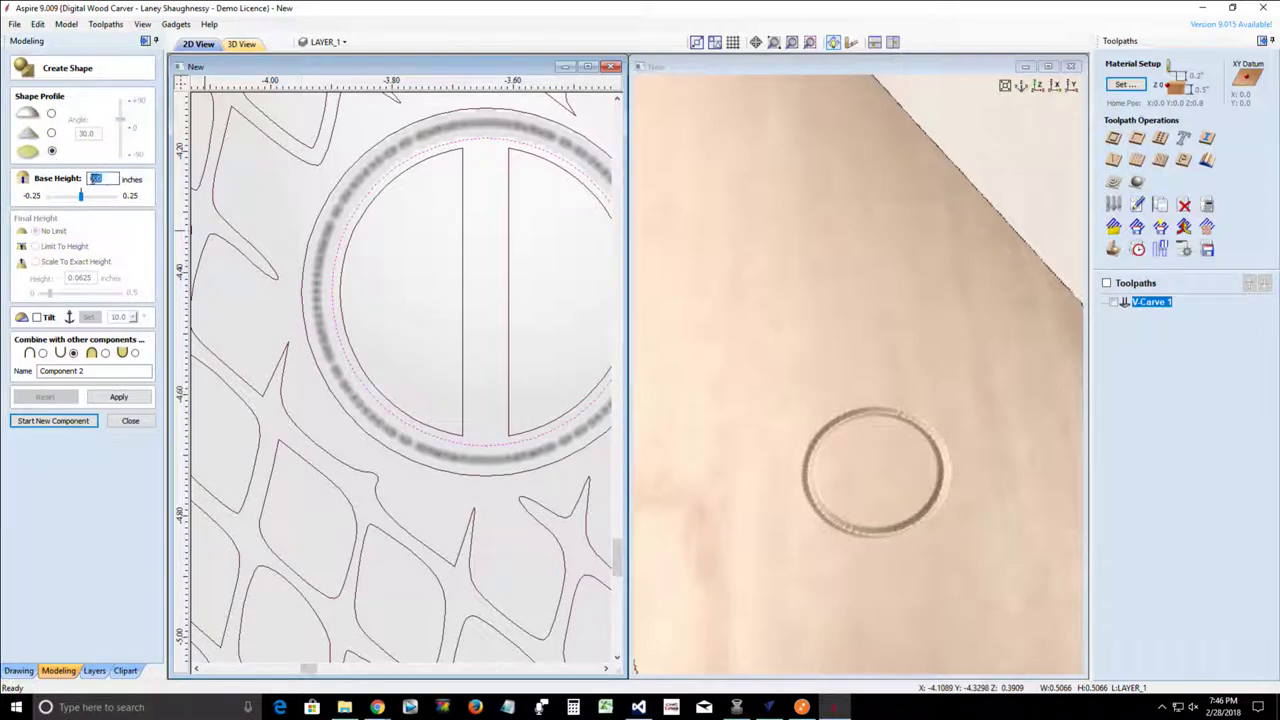
pyautogui.write('15')
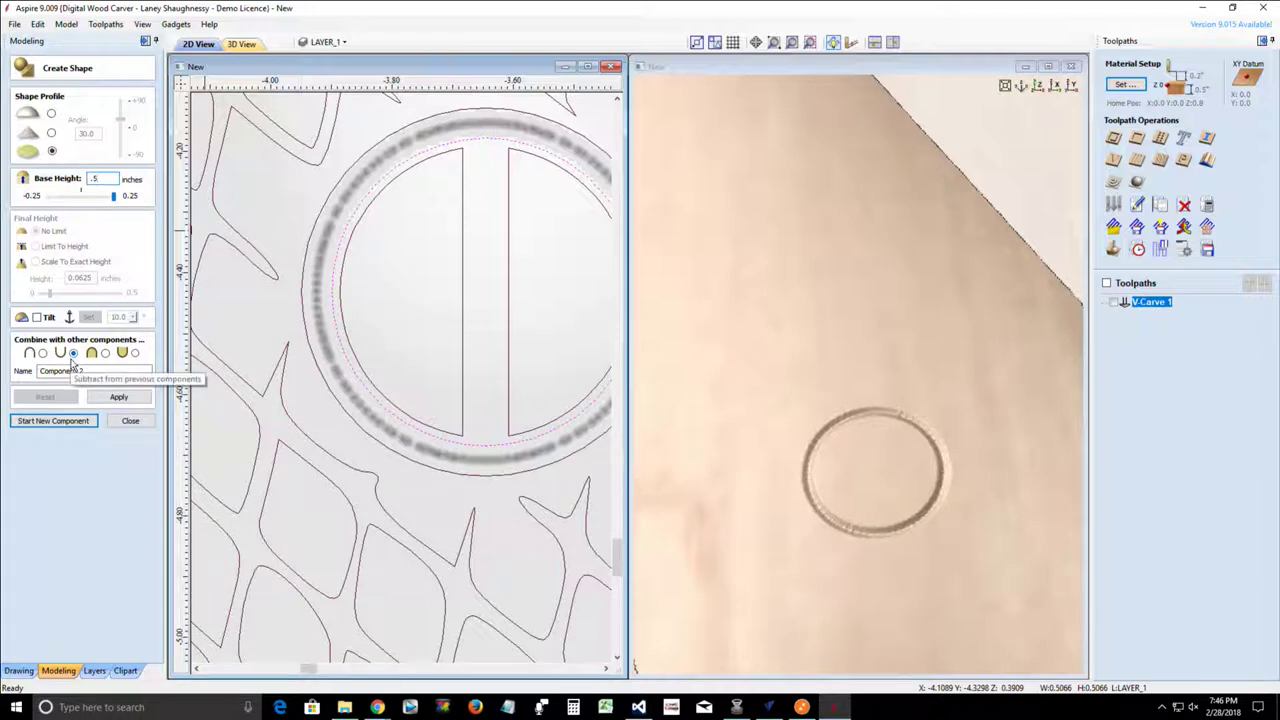
pyautogui.click(119, 398)
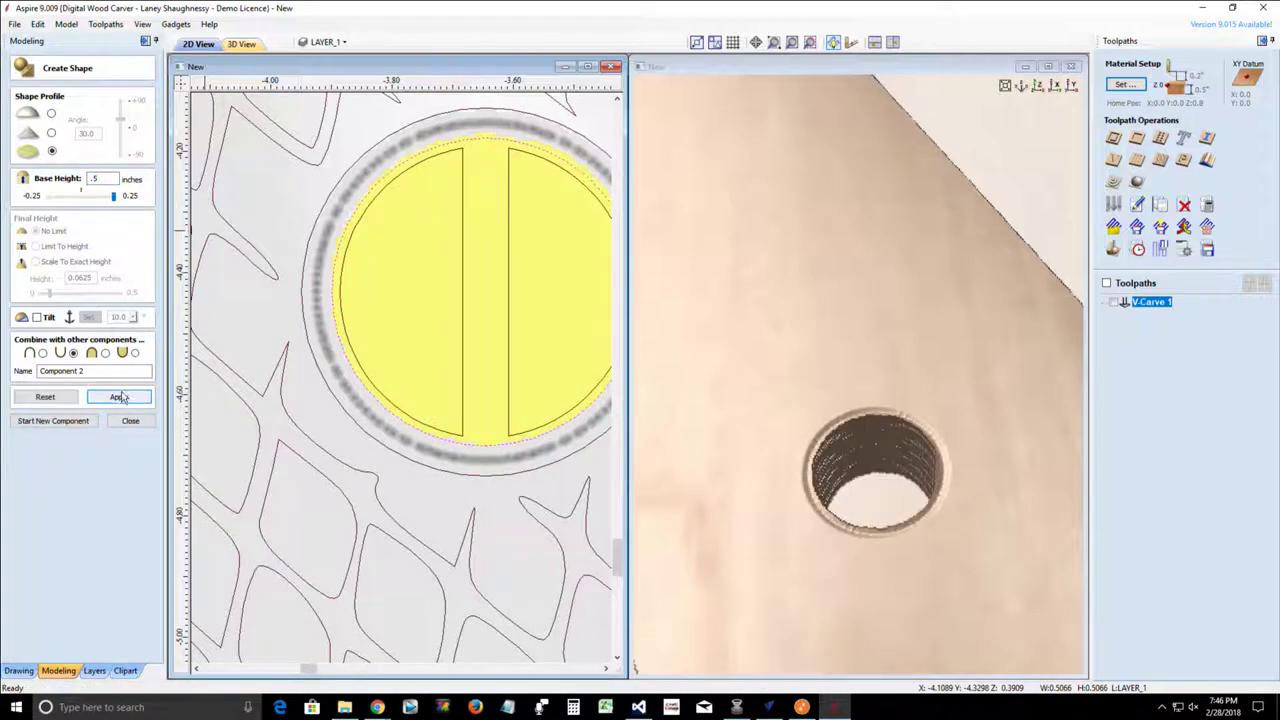
pyautogui.scroll(-5, 813, 429)
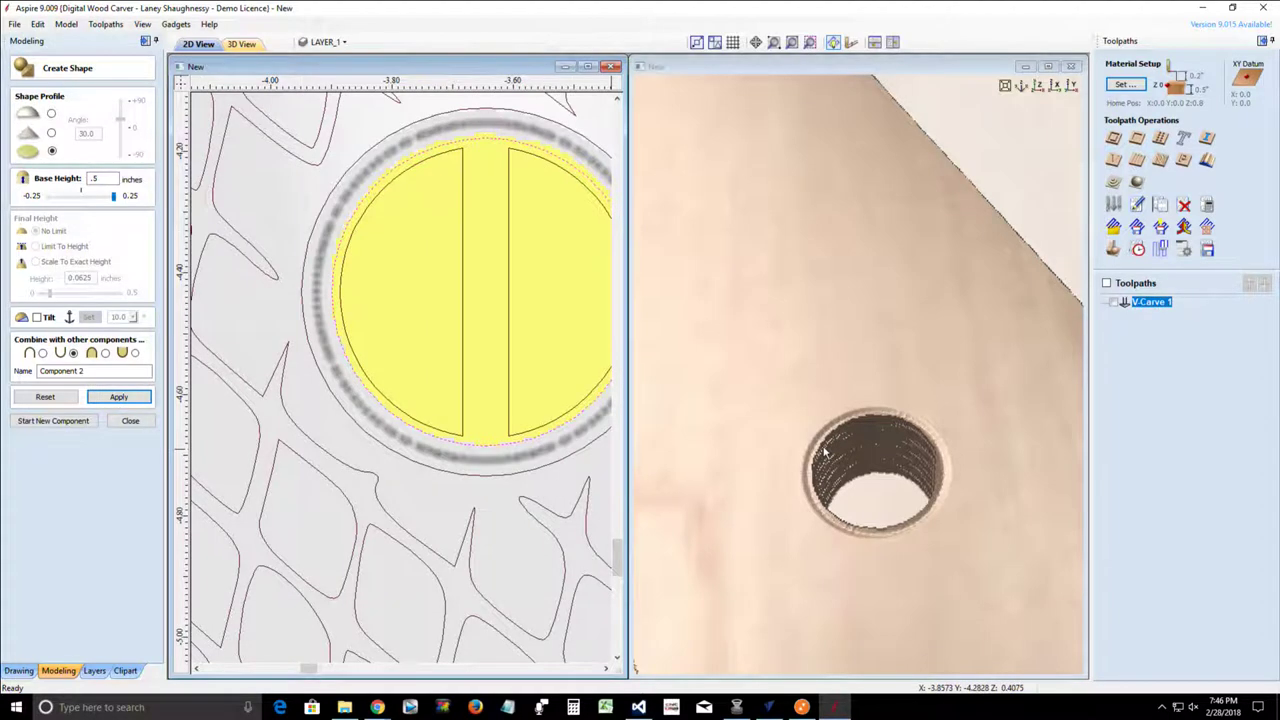
pyautogui.moveTo(866, 452); pyautogui.dragTo(857, 496)
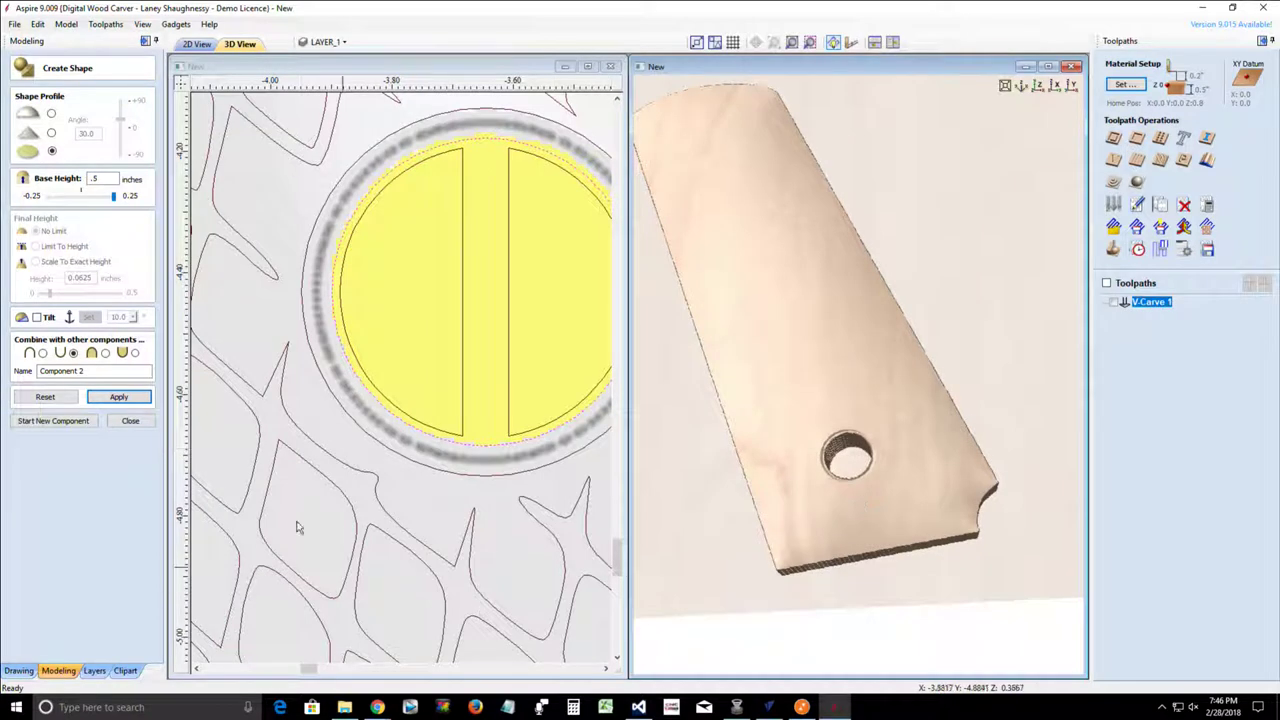
# Start a new component and select the upper screw circle.
pyautogui.click(55, 421)
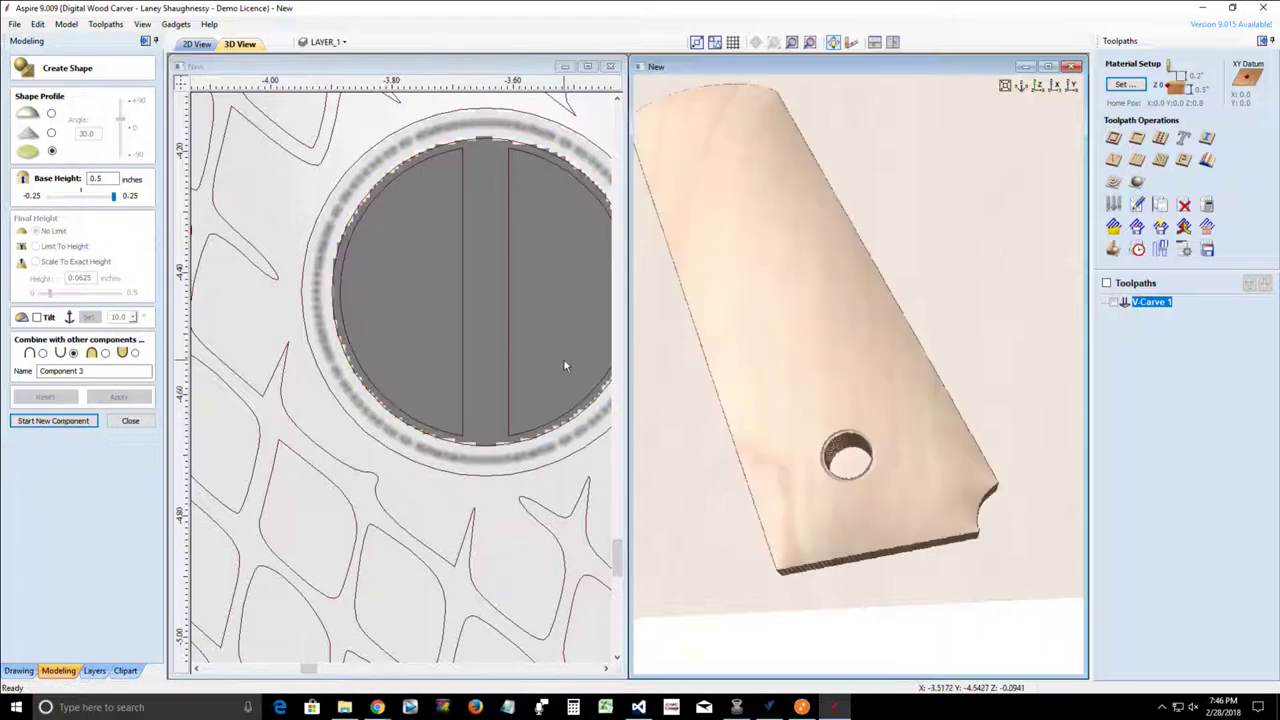
pyautogui.click(463, 344)
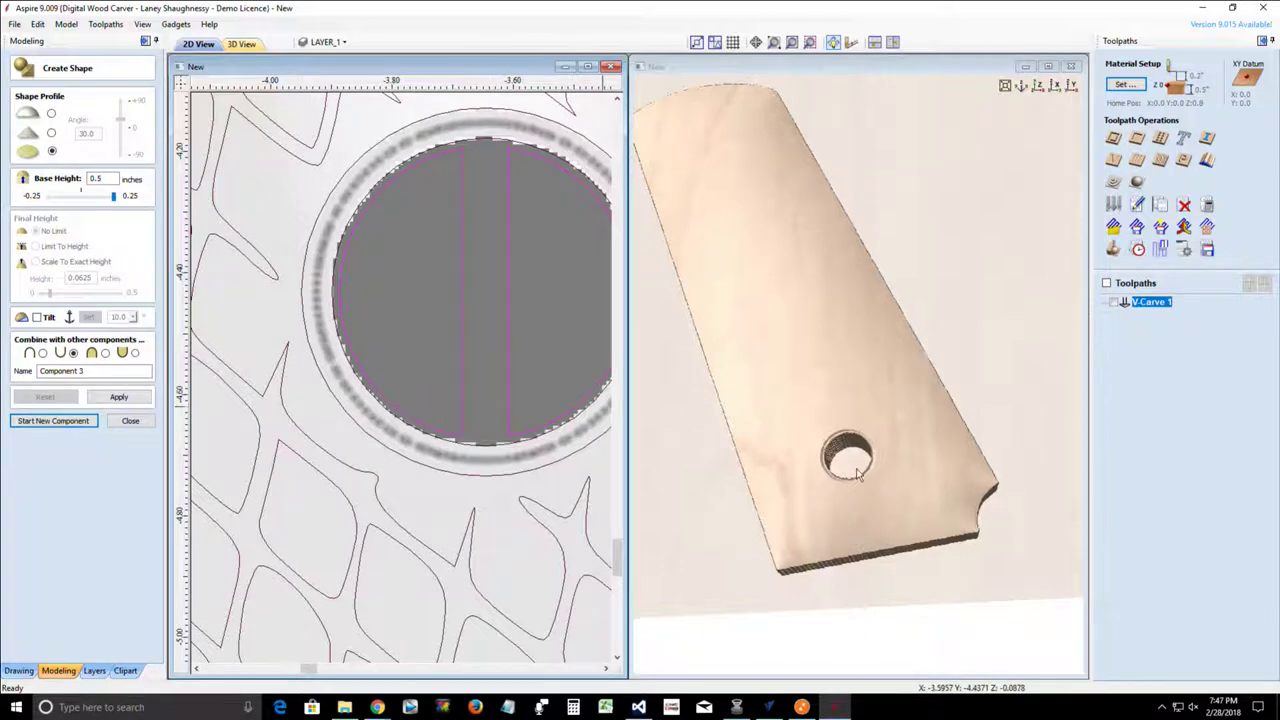
pyautogui.scroll(2, 852, 475)
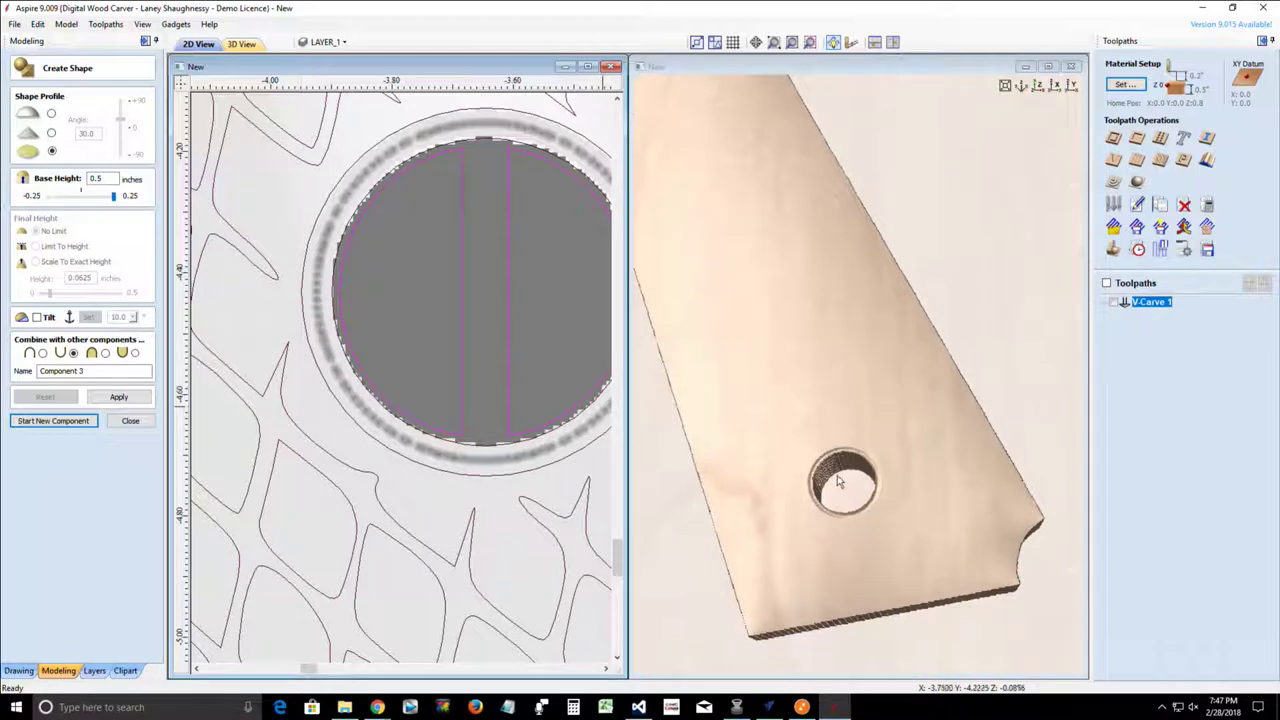
pyautogui.scroll(-2, 836, 483)
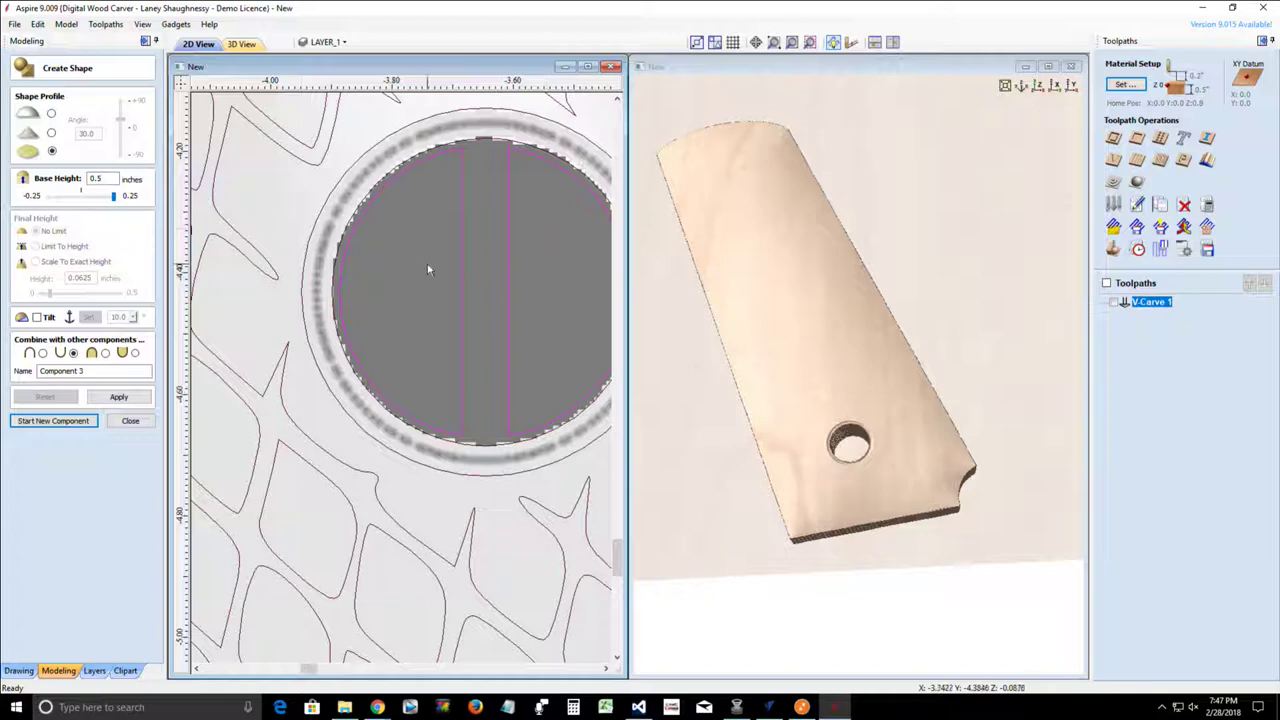
pyautogui.scroll(-2, 373, 237)
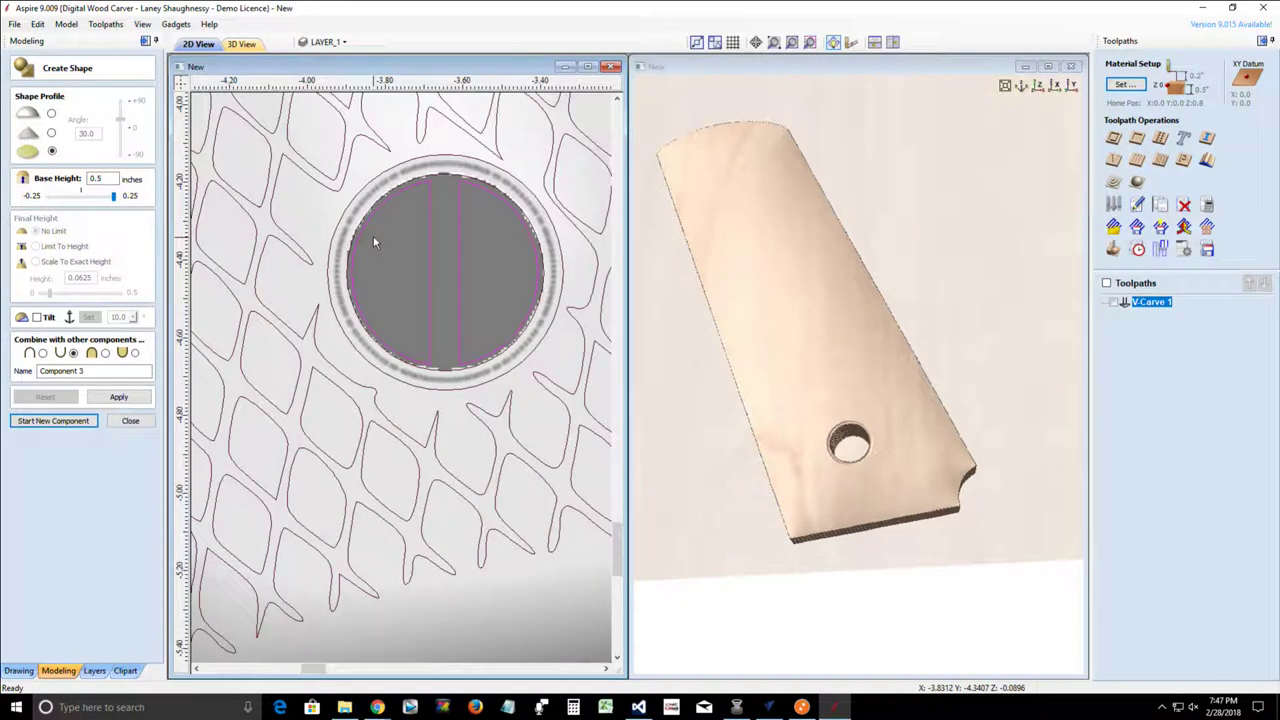
pyautogui.scroll(-5, 373, 235)
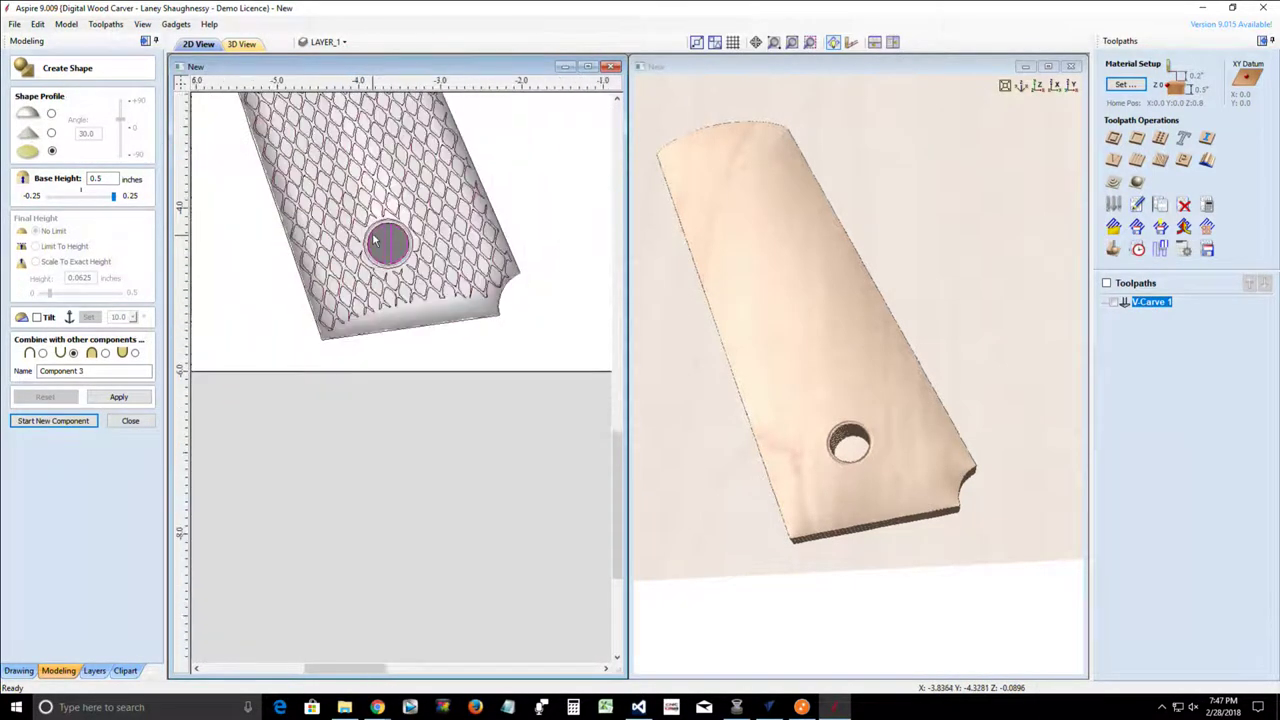
pyautogui.moveTo(616, 450); pyautogui.dragTo(615, 372)
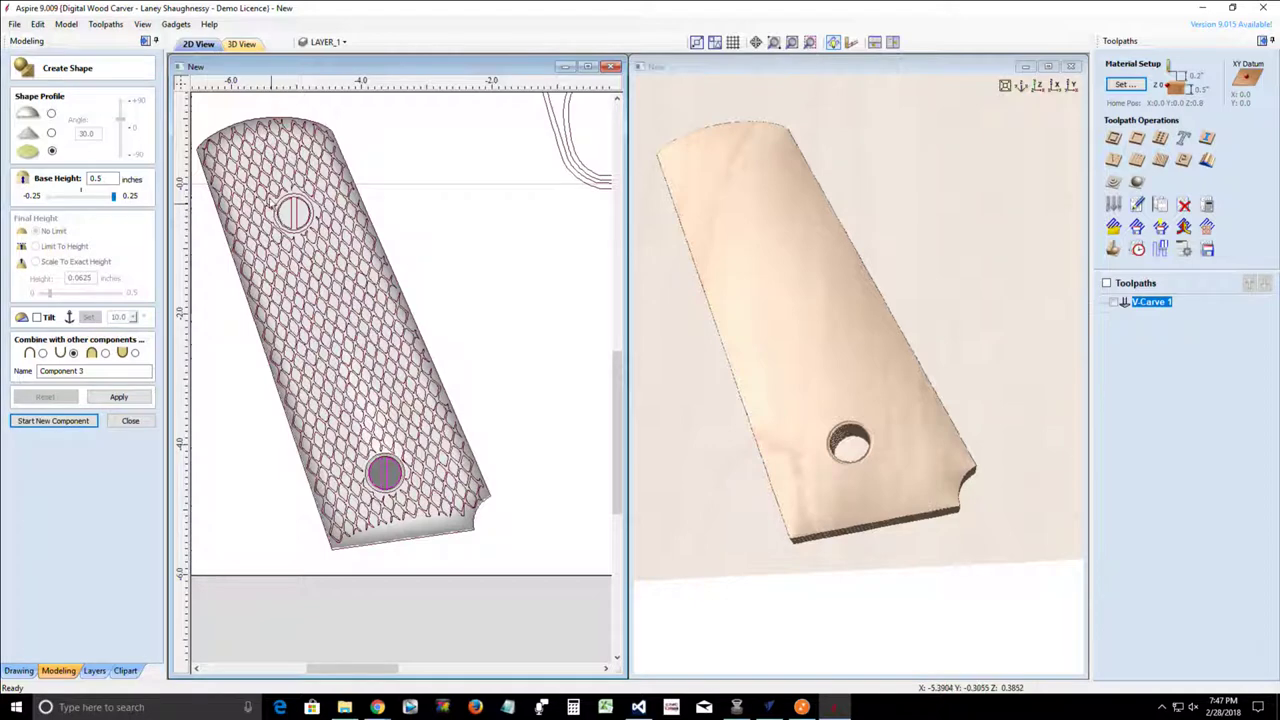
pyautogui.scroll(3, 281, 213)
pyautogui.scroll(2, 282, 196)
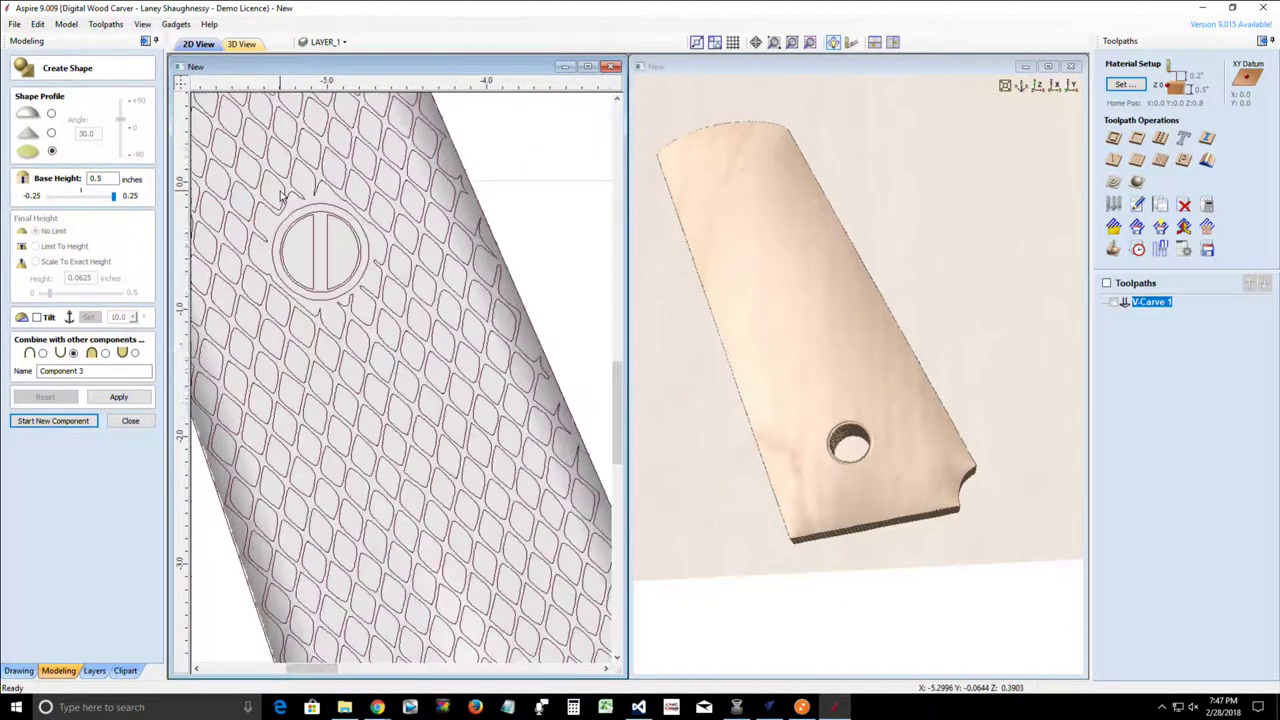
pyautogui.click(51, 133)
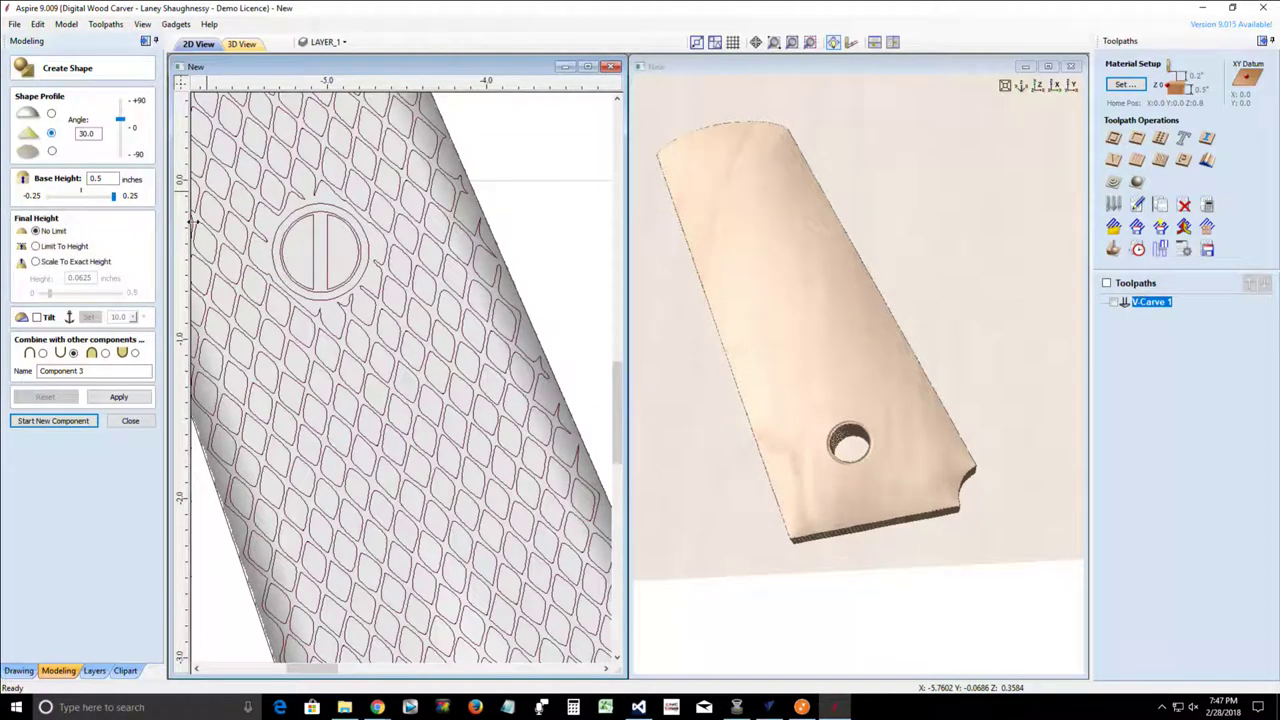
pyautogui.click(307, 213)
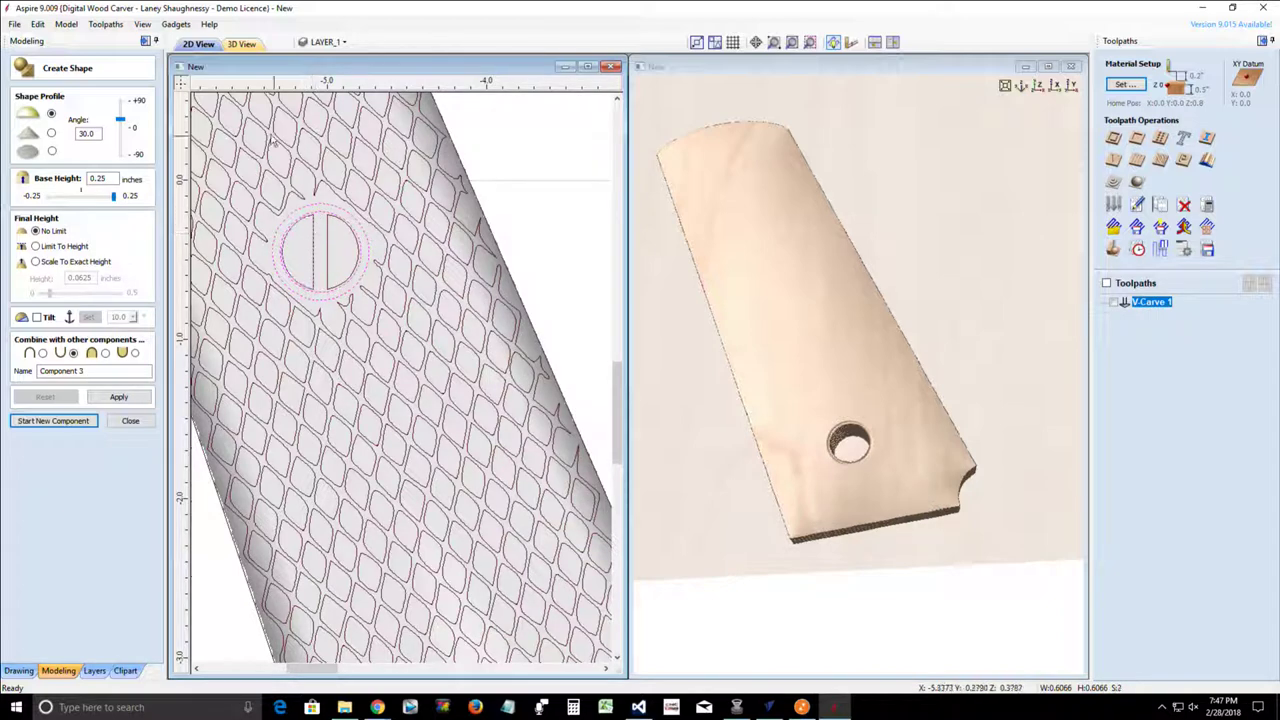
# Apply a 30° pointed profile with 0.0 base height to the upper circle.
pyautogui.click(51, 132)
pyautogui.click(90, 133)
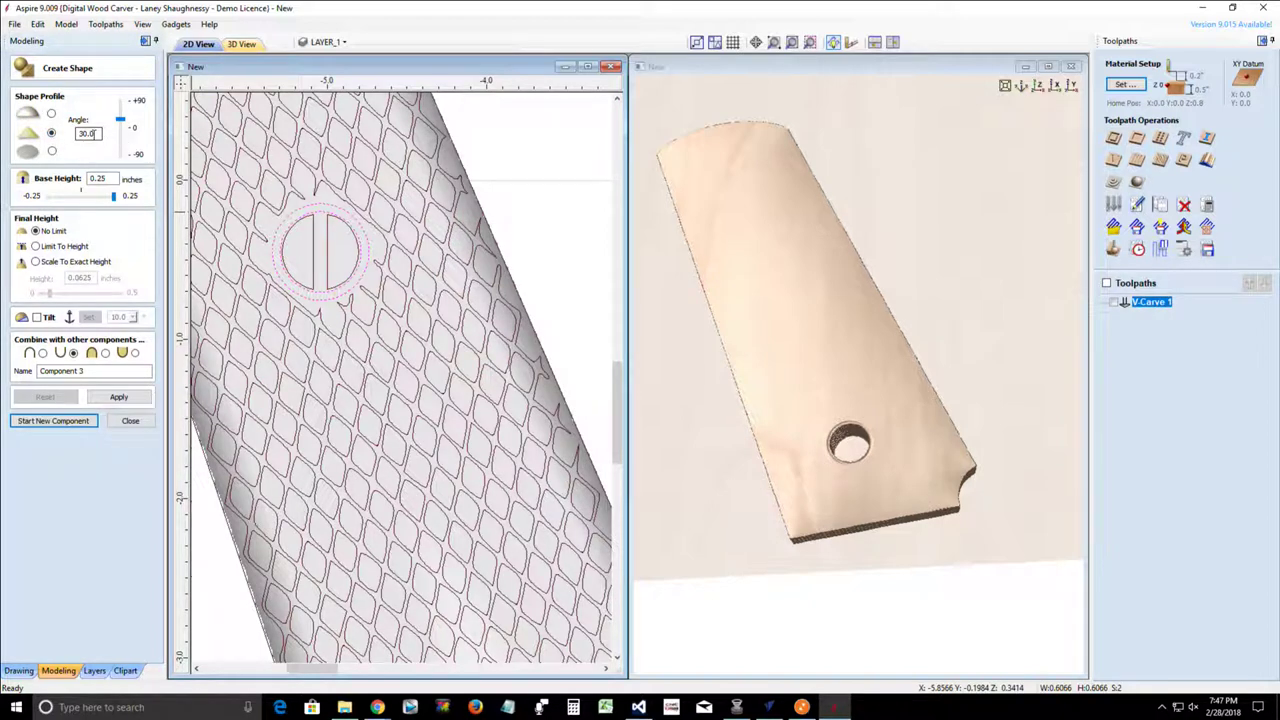
pyautogui.click(83, 196)
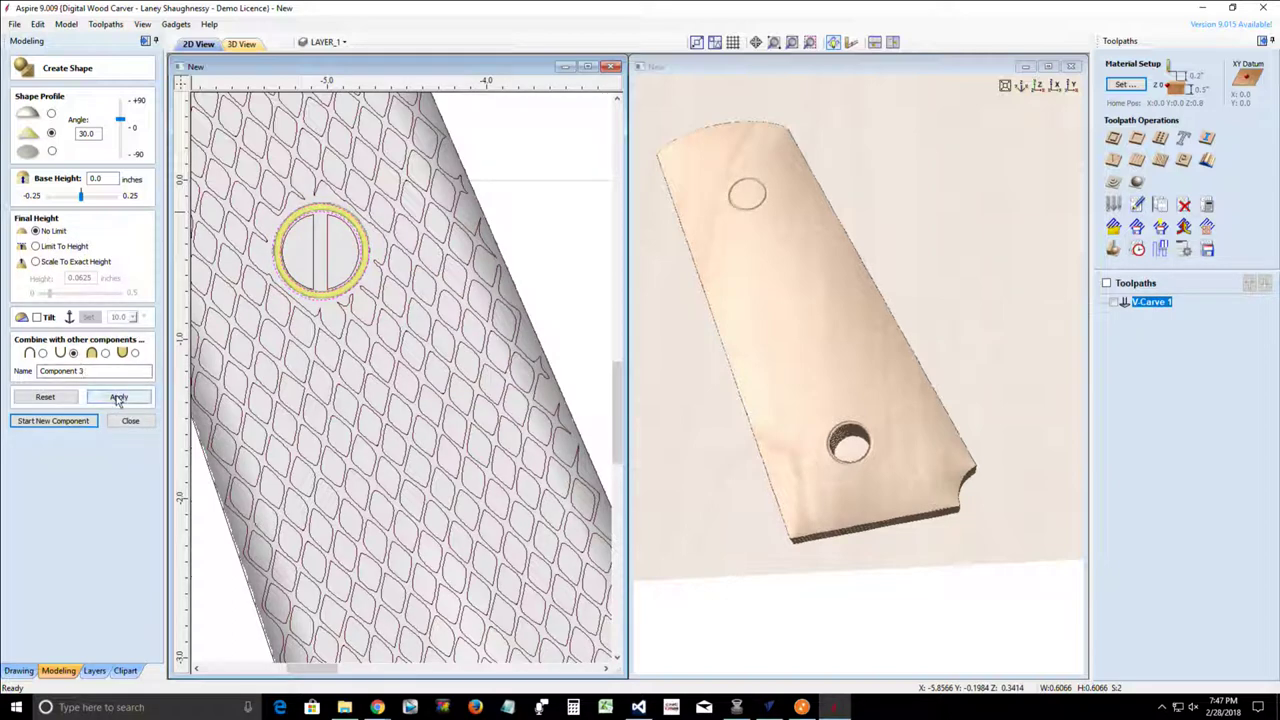
pyautogui.click(118, 397)
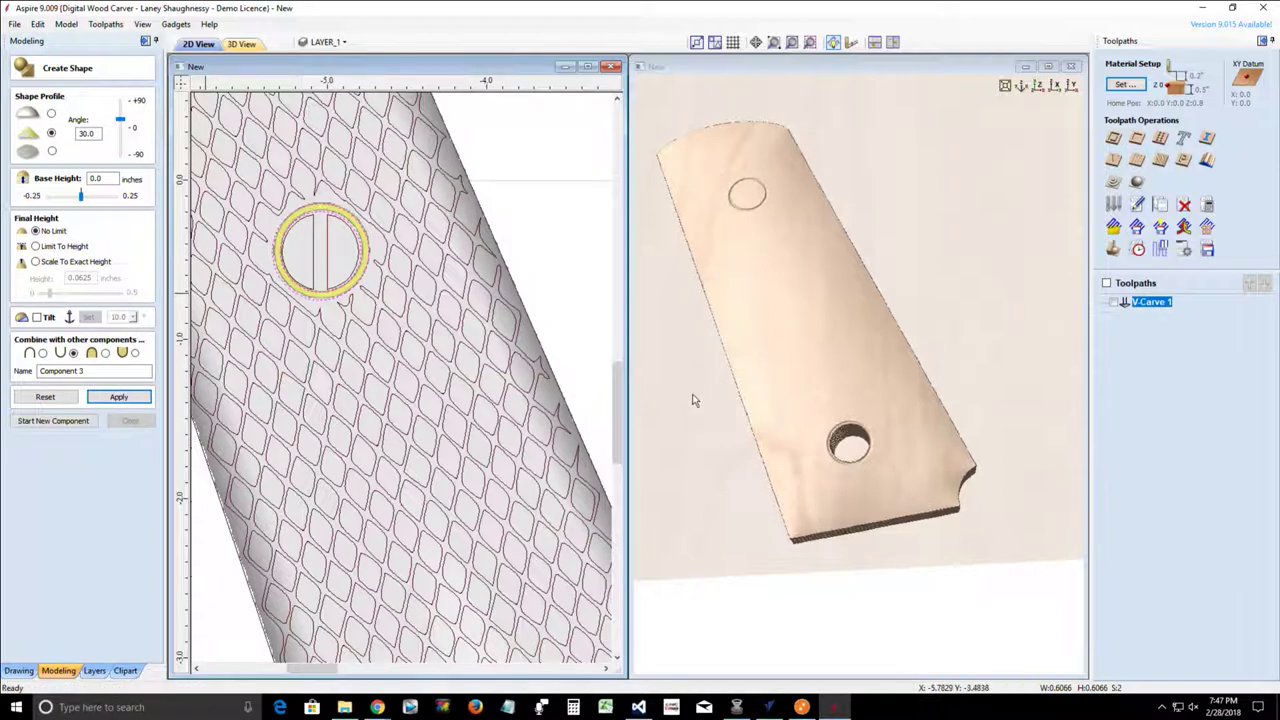
pyautogui.moveTo(797, 462); pyautogui.dragTo(761, 464)
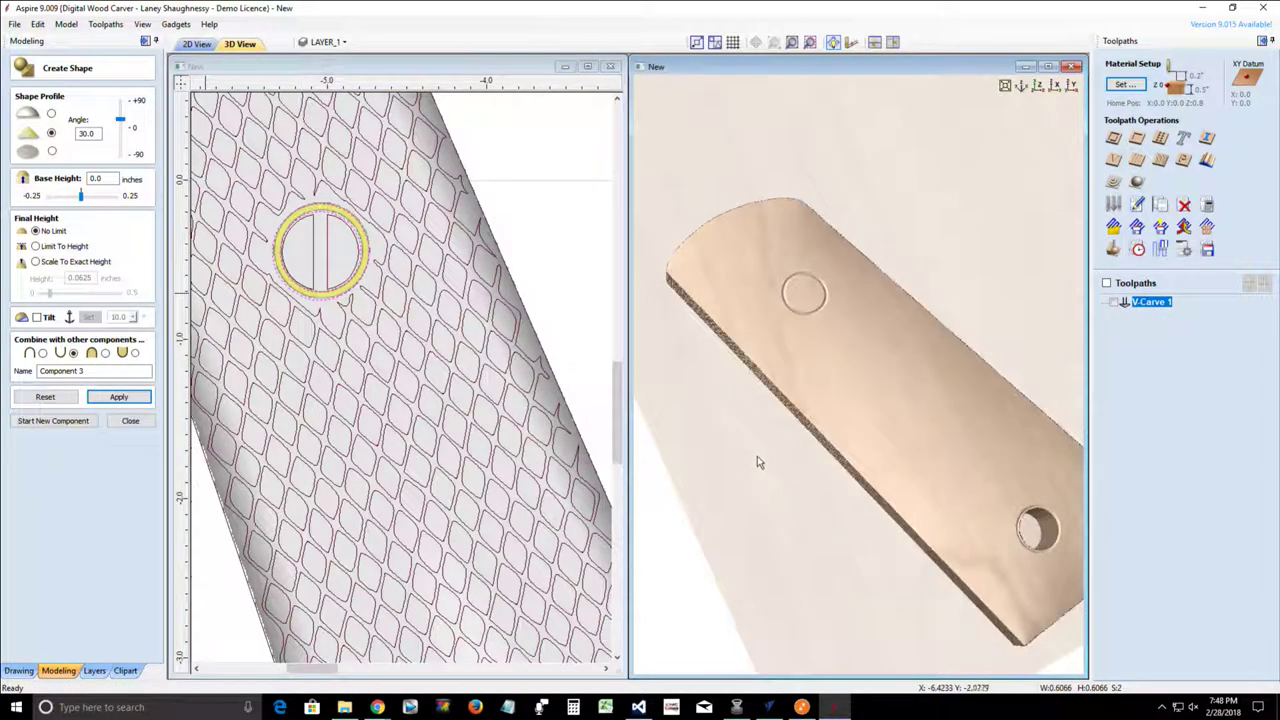
pyautogui.click(53, 421)
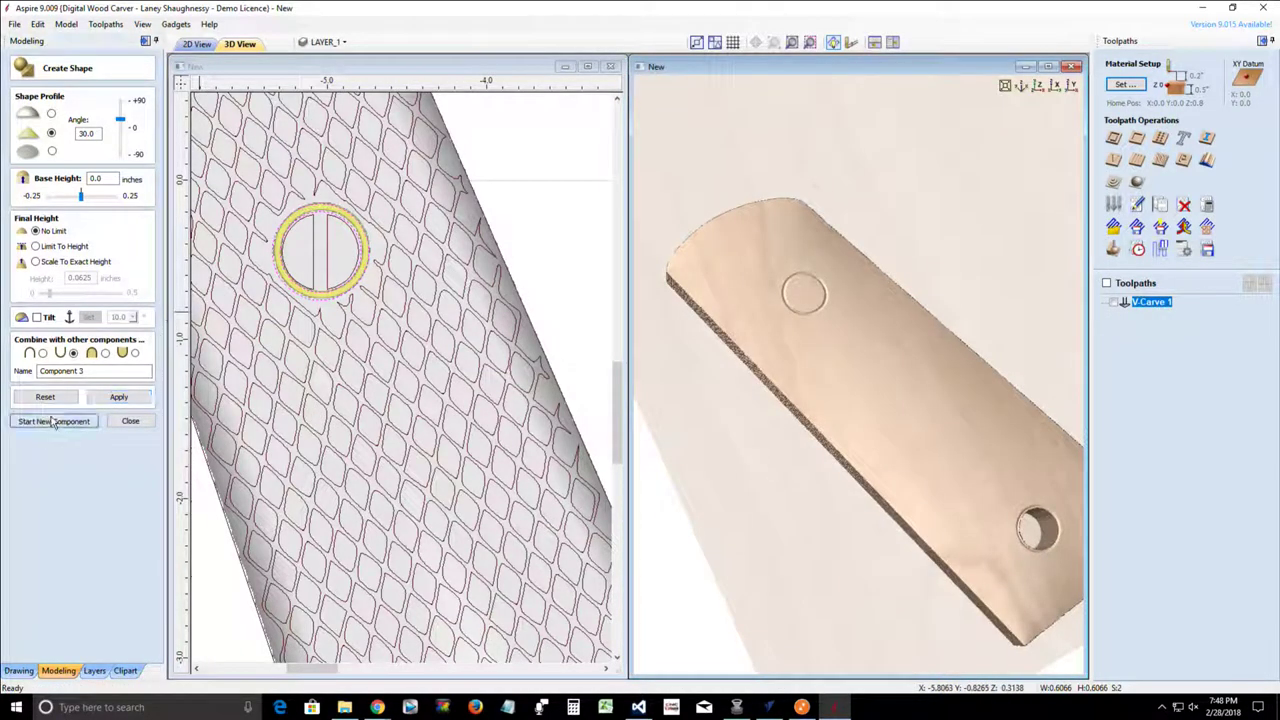
pyautogui.click(325, 218)
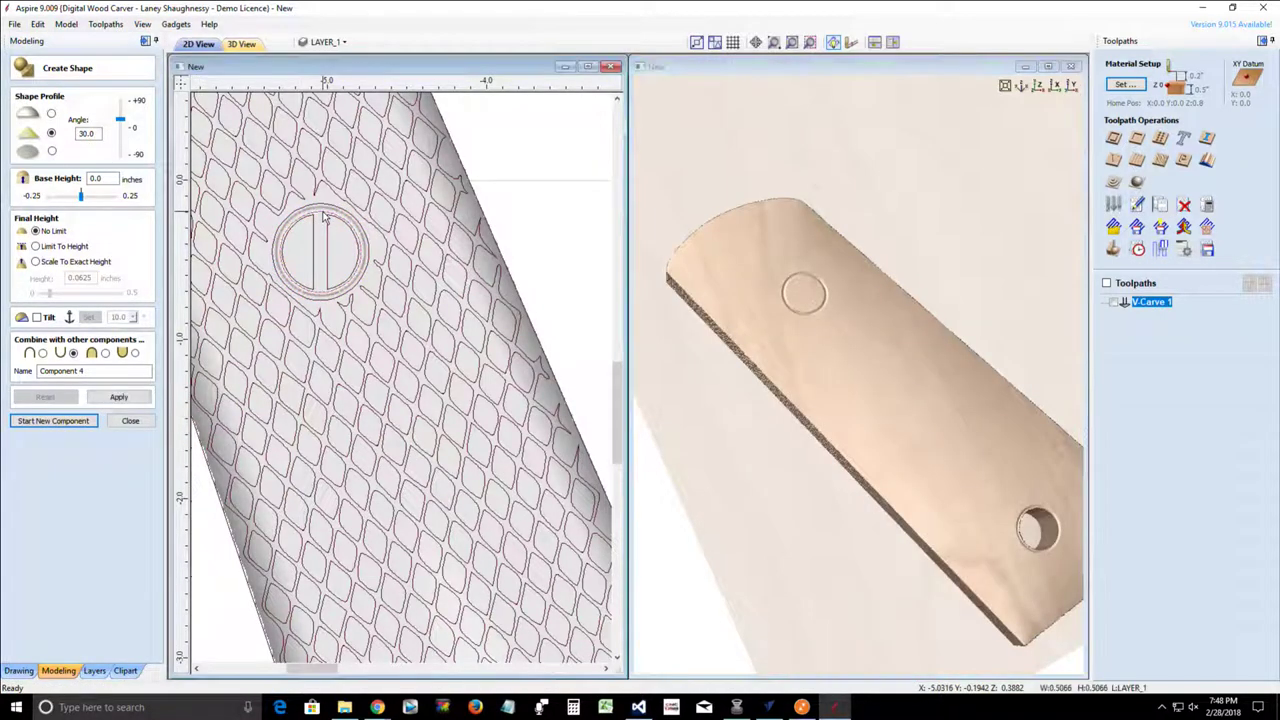
# Apply a flat profile with .5 base height to the upper circle and close Create Shape.
pyautogui.click(52, 151)
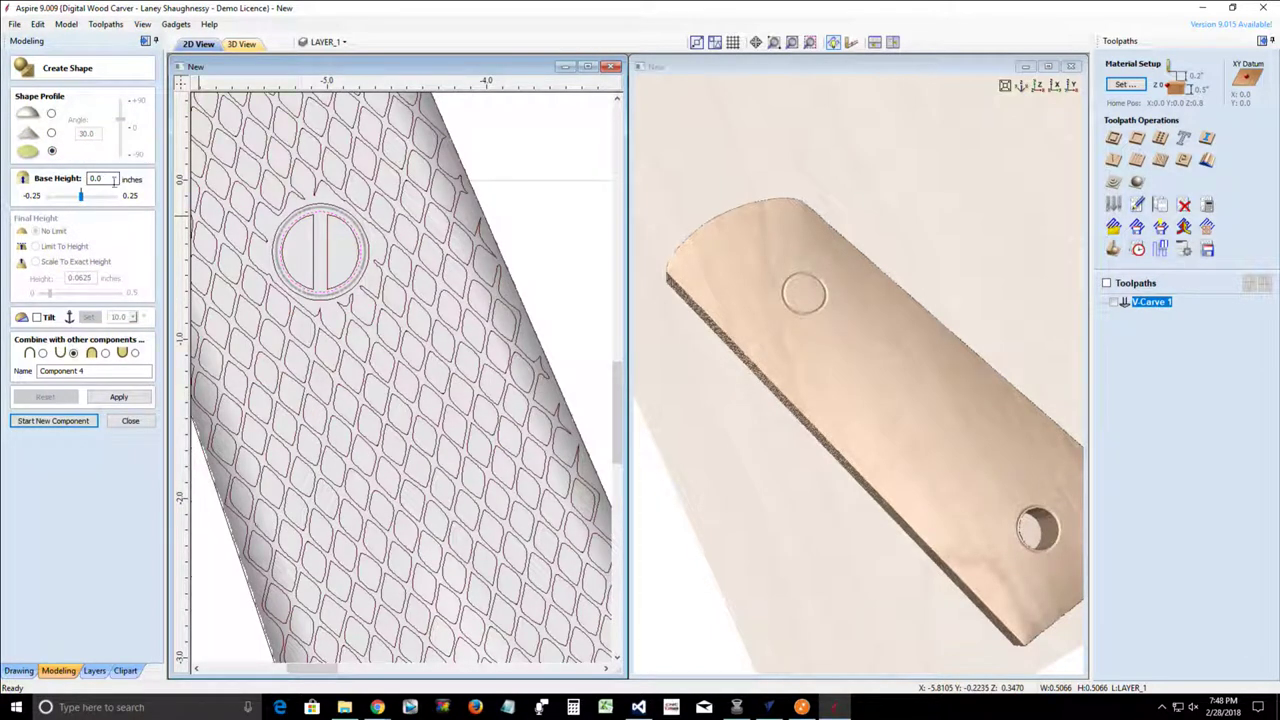
pyautogui.moveTo(114, 179); pyautogui.dragTo(70, 188)
pyautogui.write('.25')
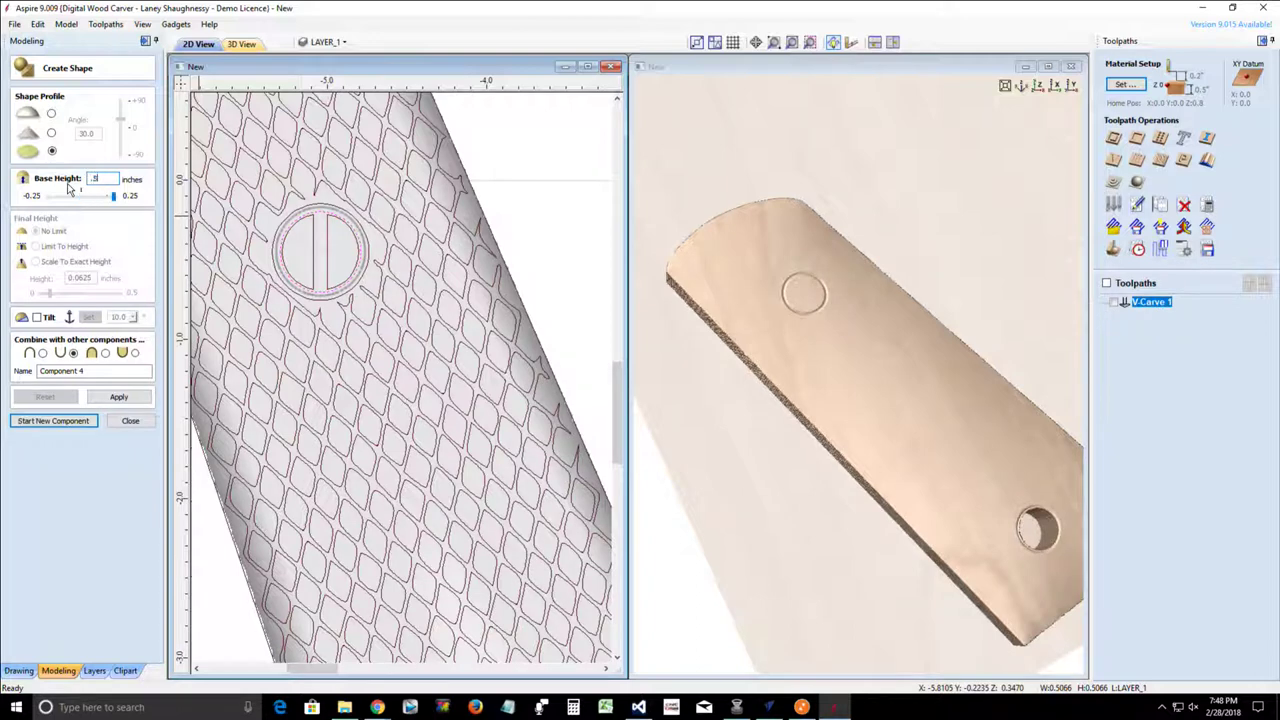
pyautogui.click(118, 397)
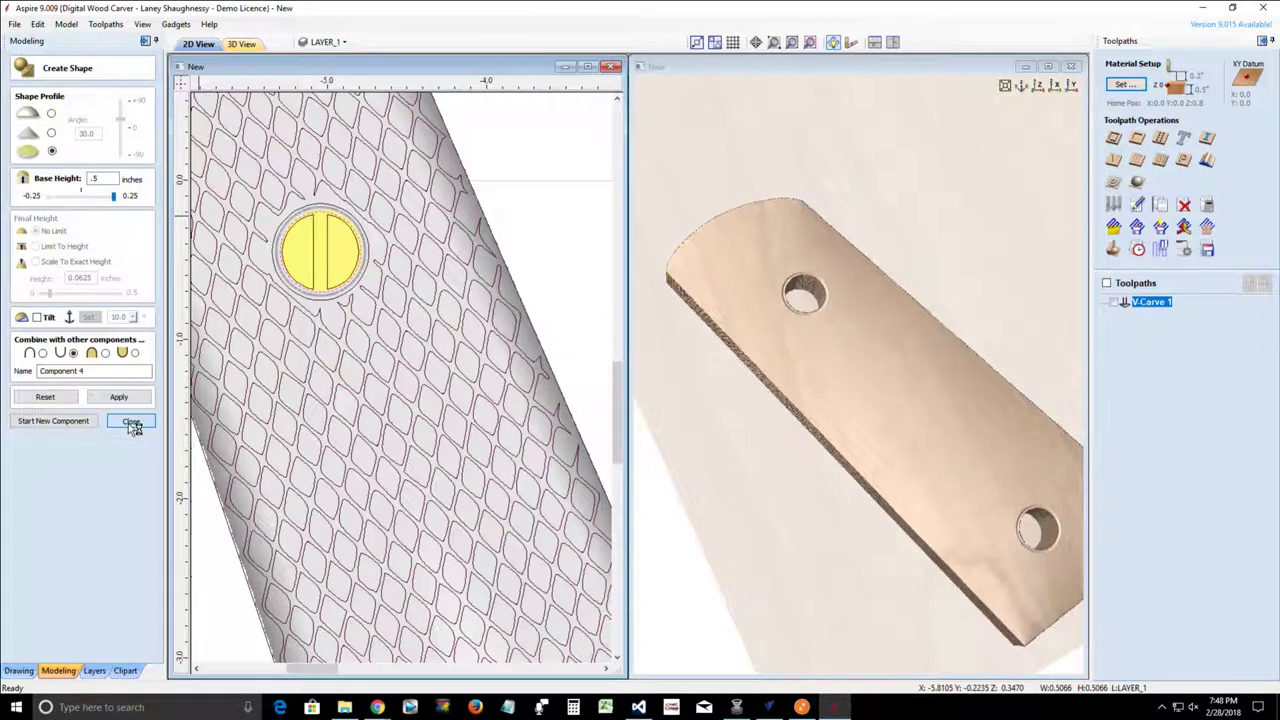
pyautogui.click(131, 420)
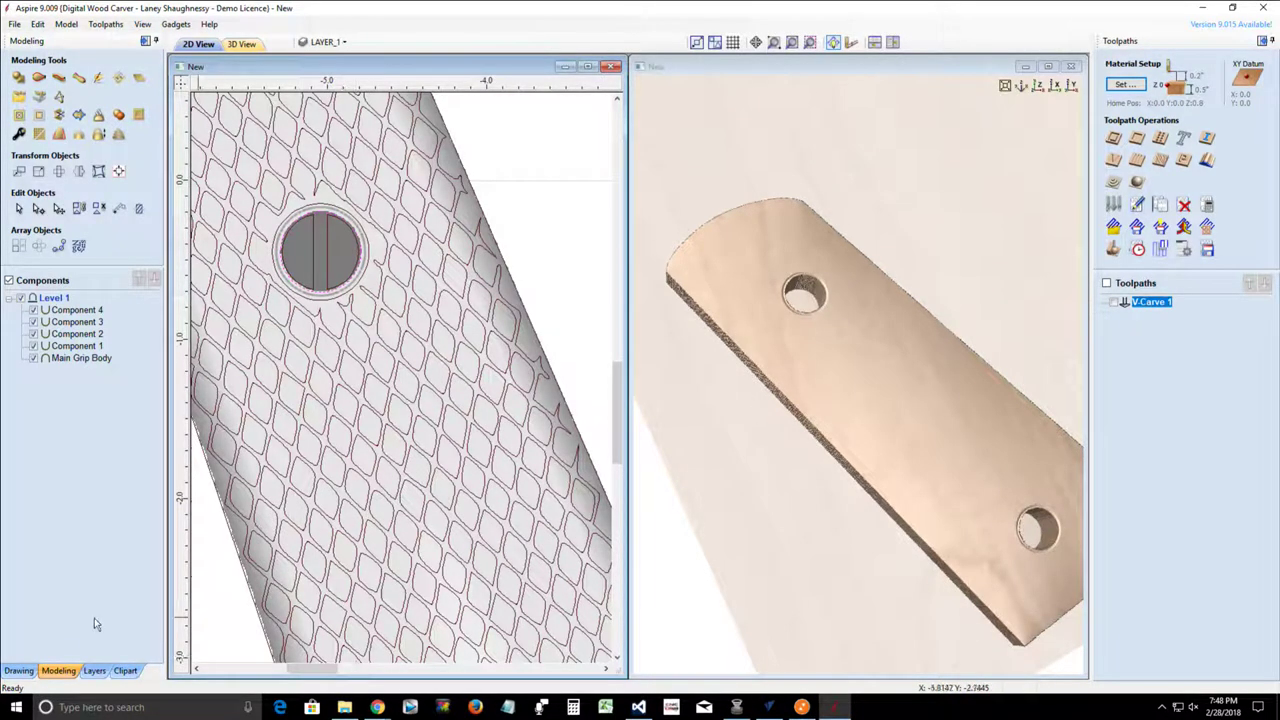
# Set the Job Setup material appearance to Walnut.
pyautogui.click(19, 671)
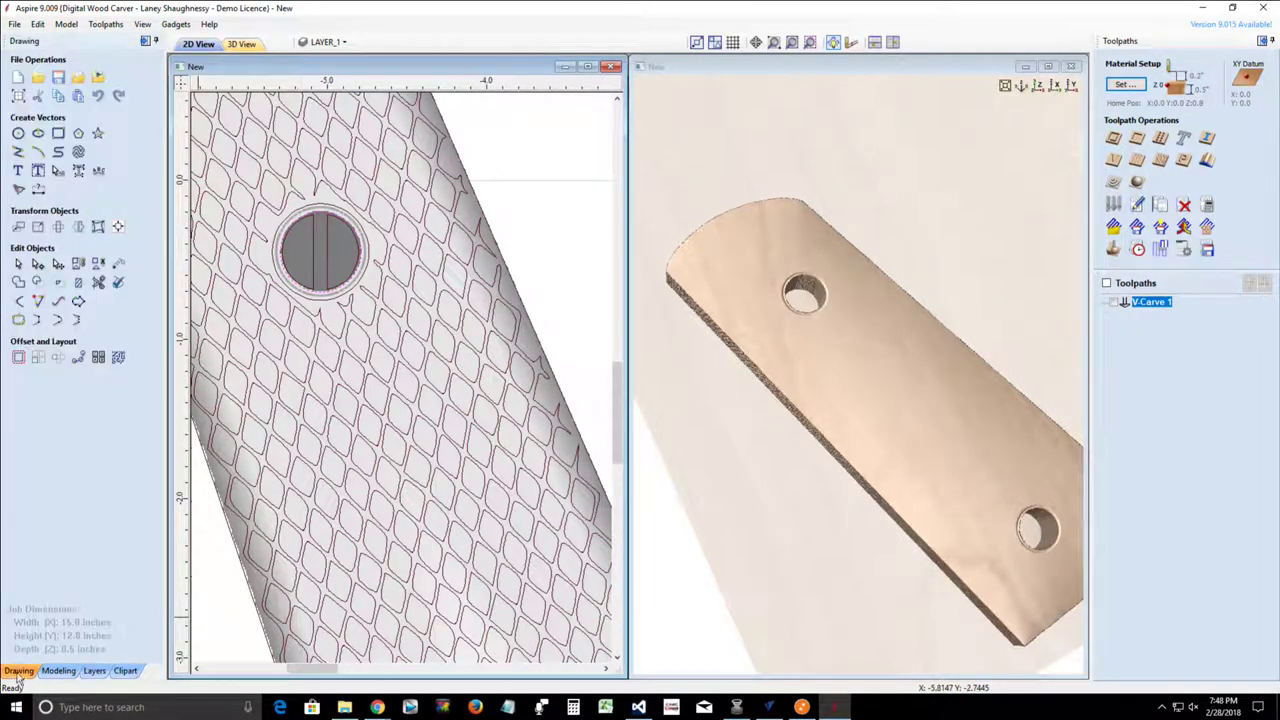
pyautogui.click(18, 96)
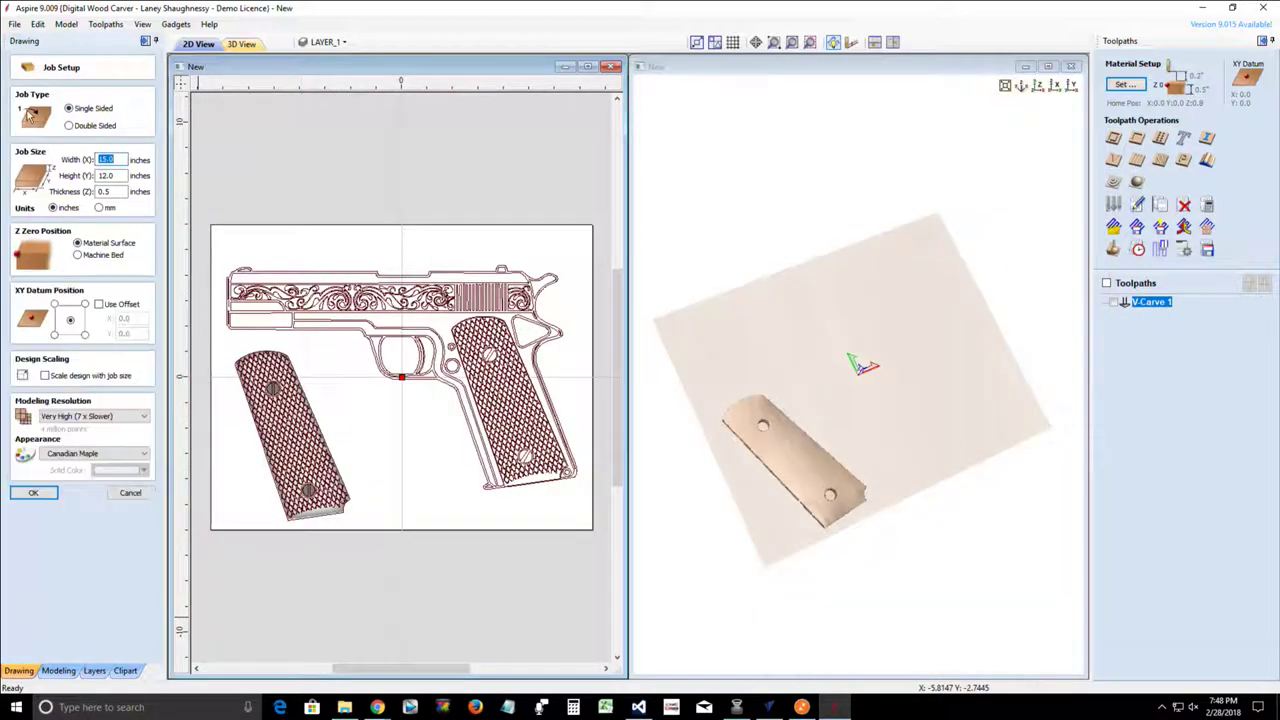
pyautogui.click(95, 453)
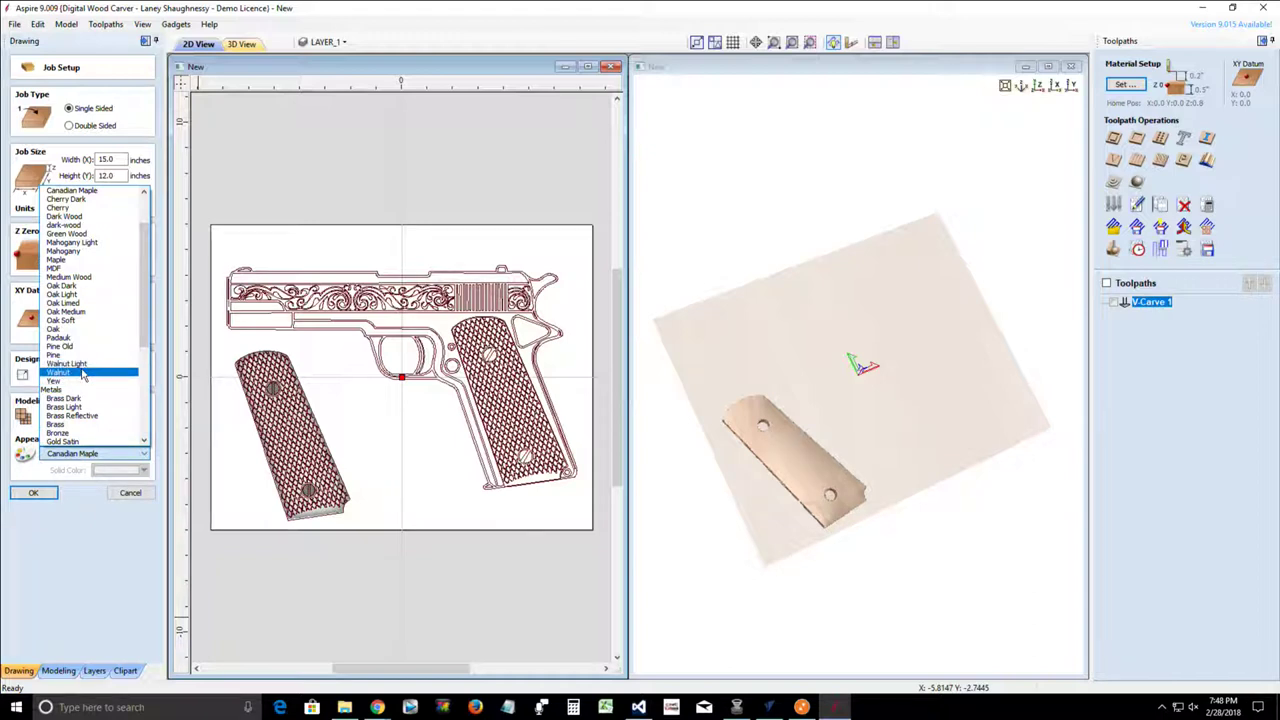
pyautogui.scroll(-1, 84, 374)
pyautogui.scroll(1, 84, 374)
pyautogui.click(60, 372)
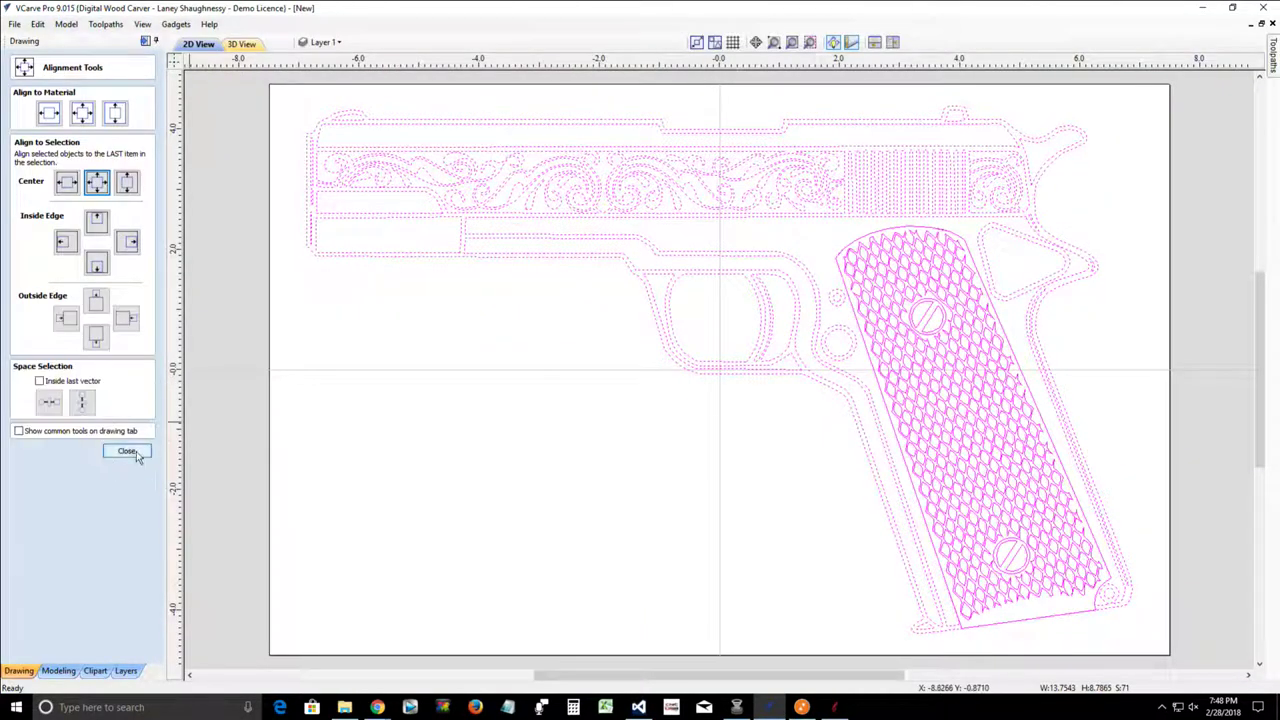
# Dismiss the alignment and offset tools, then open VCarve Pro's application data folder.
pyautogui.press('Escape')
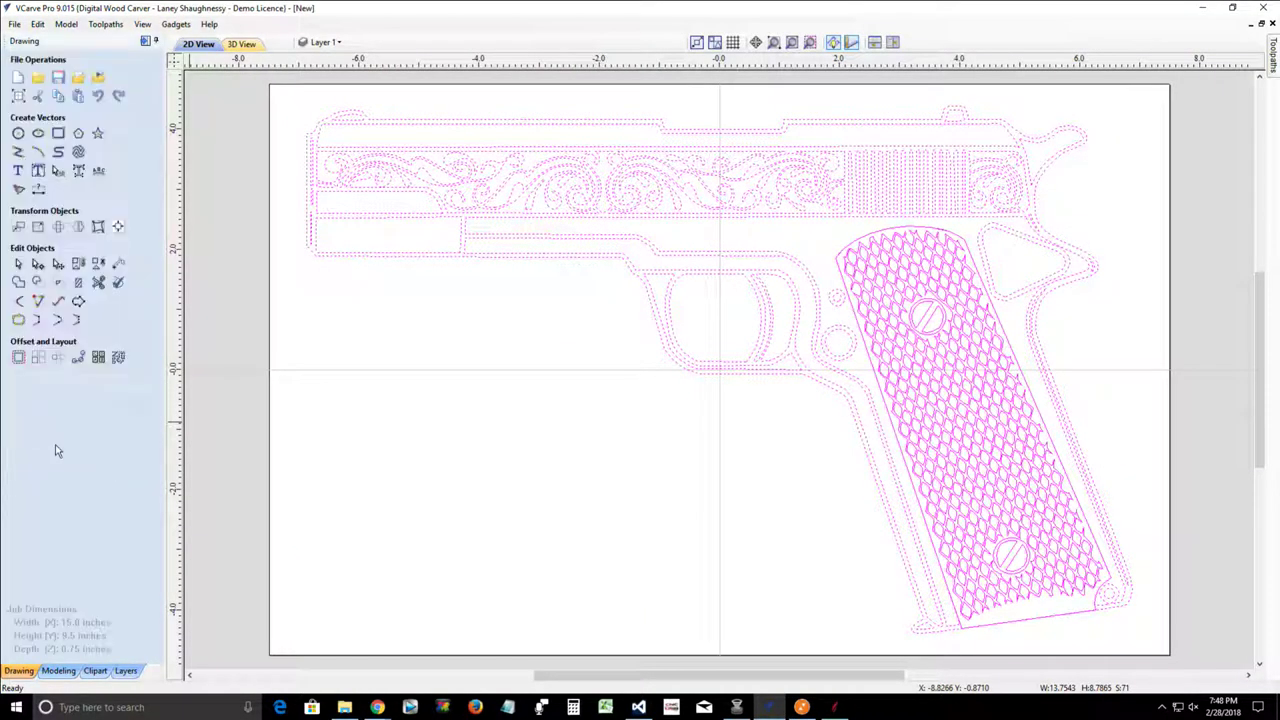
pyautogui.click(19, 359)
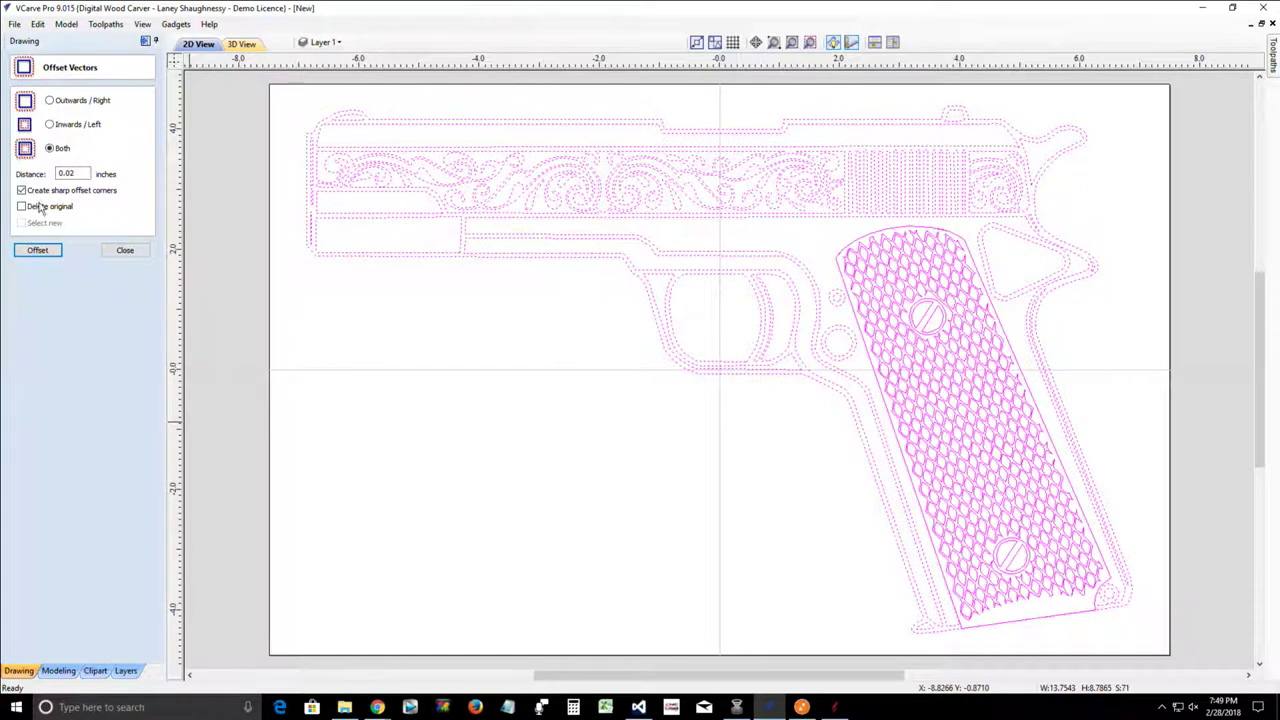
pyautogui.click(118, 250)
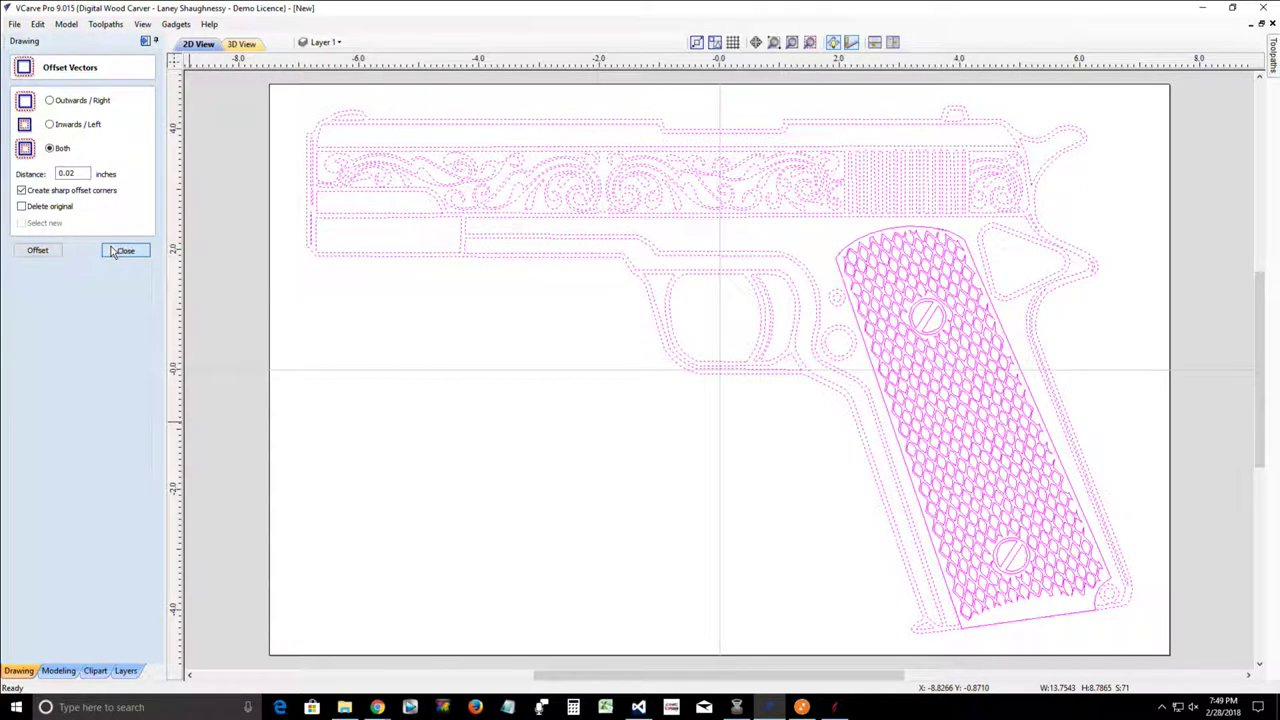
pyautogui.click(14, 25)
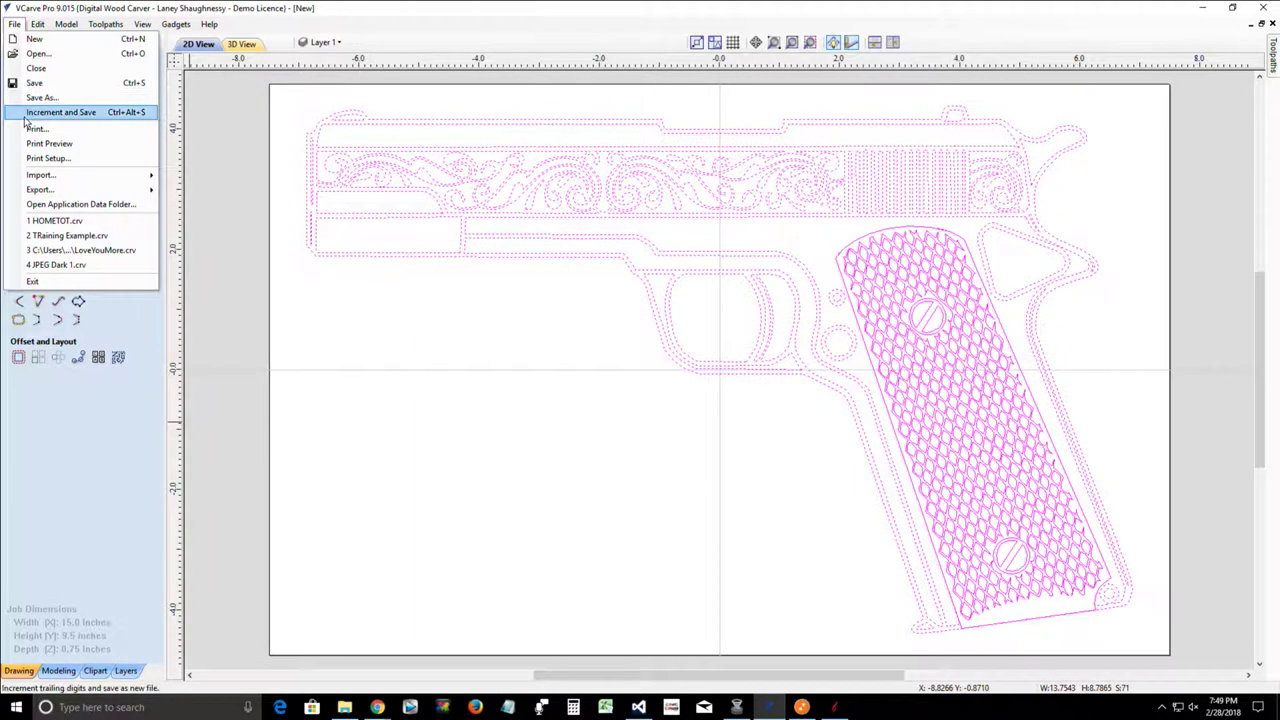
pyautogui.click(44, 205)
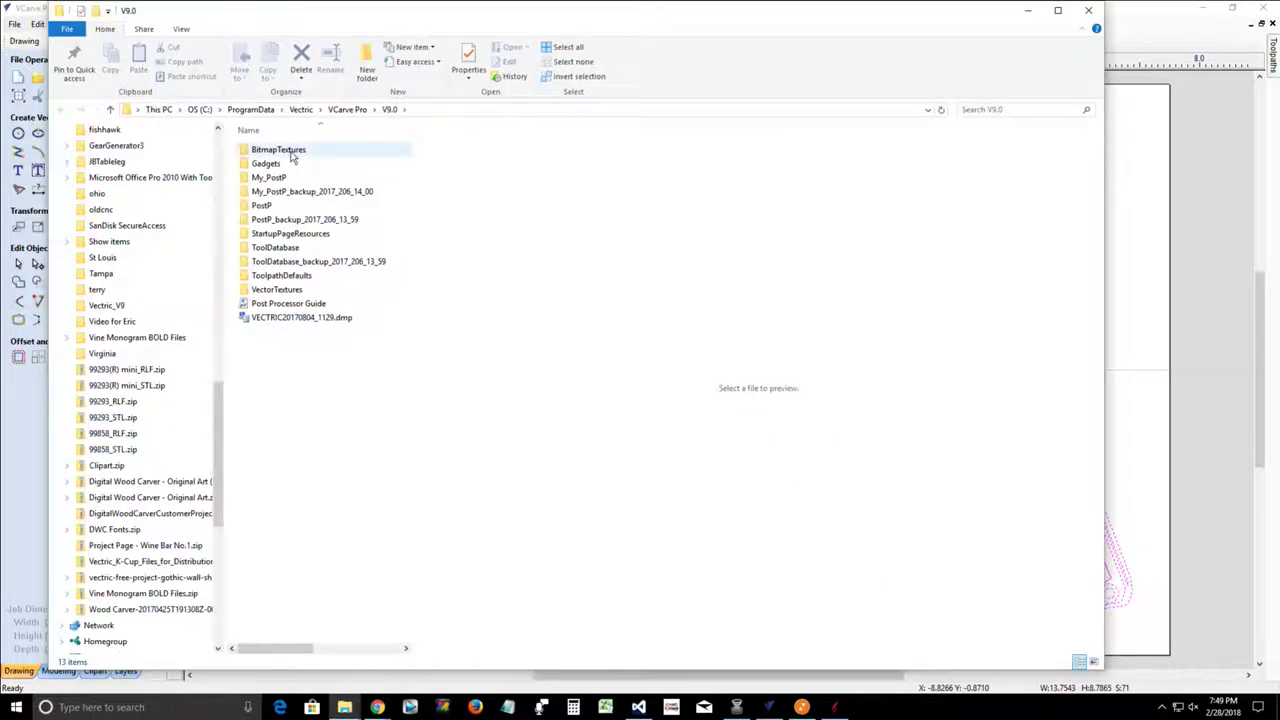
# Copy walnut2.jpg from BitmapTextures > 1_Wood and close File Explorer.
pyautogui.doubleClick(292, 152)
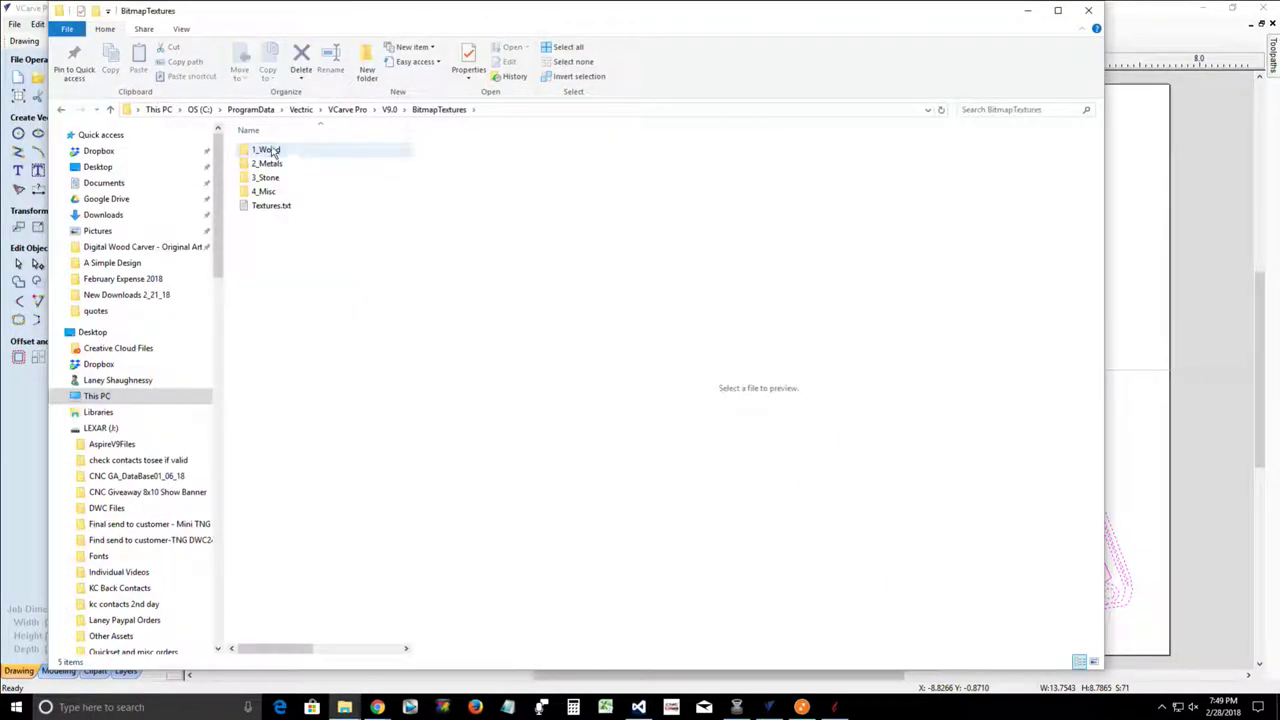
pyautogui.click(273, 150)
pyautogui.doubleClick(273, 150)
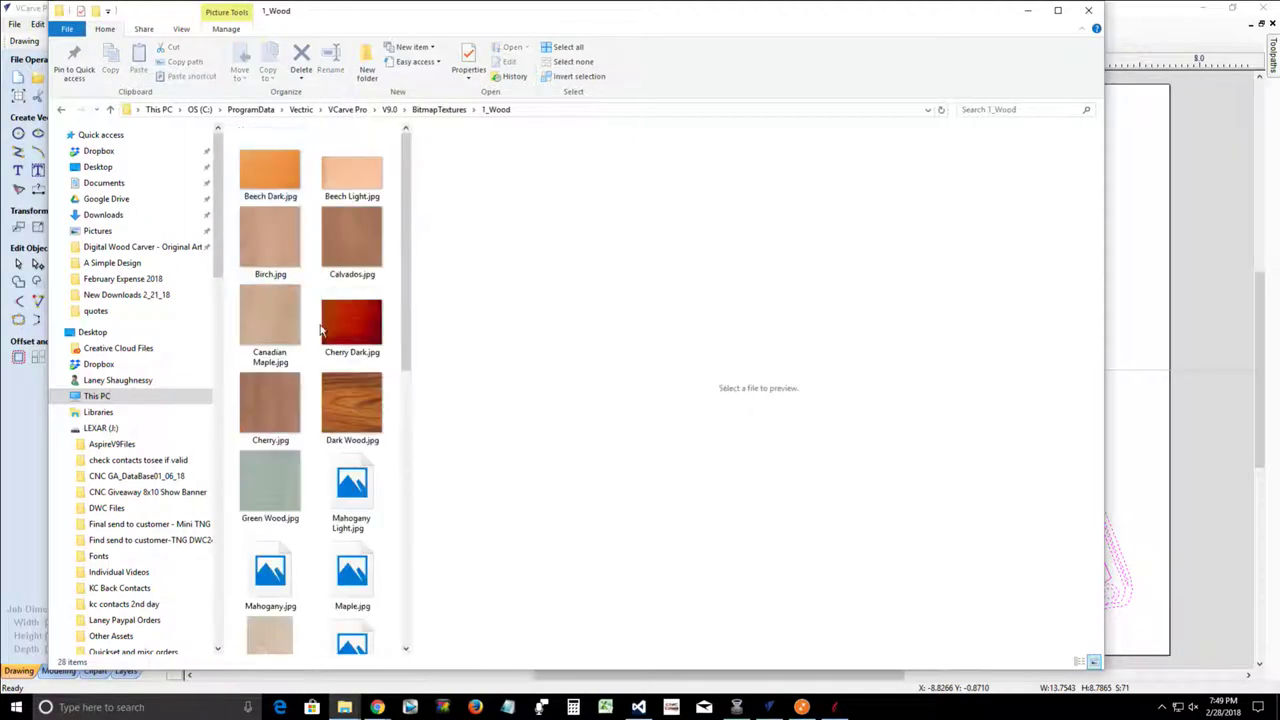
pyautogui.scroll(-5, 320, 342)
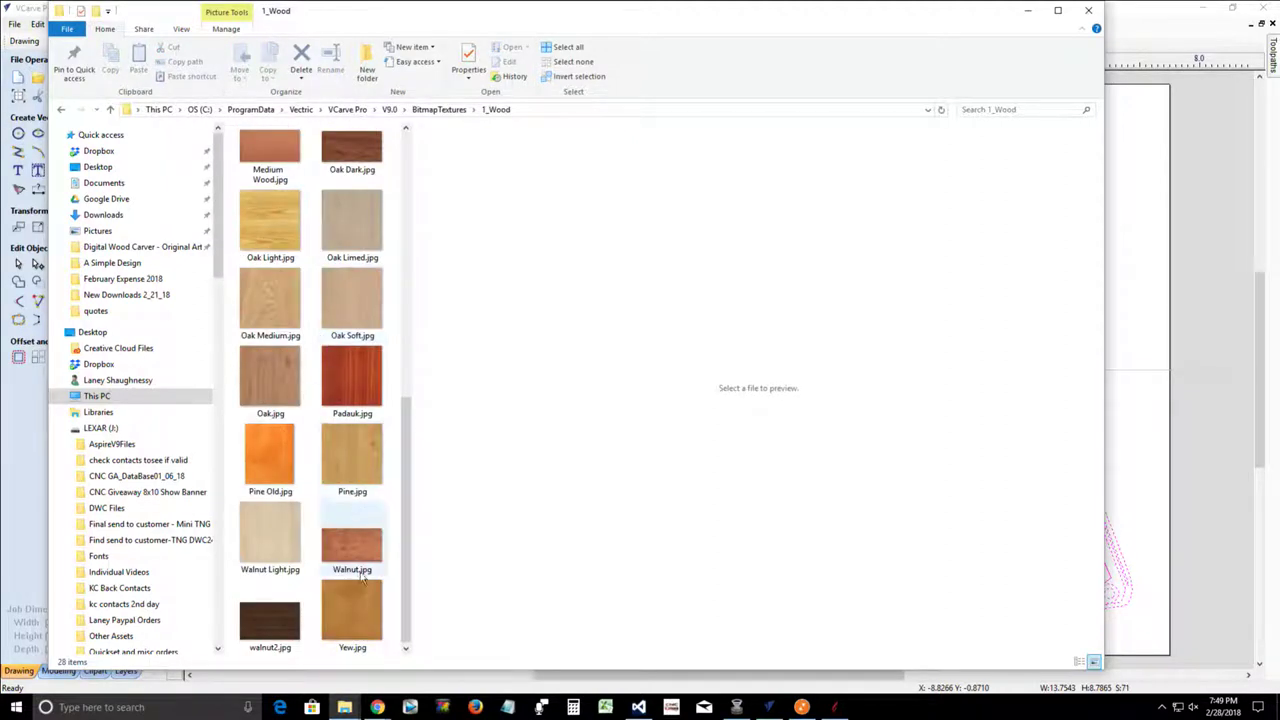
pyautogui.click(262, 634)
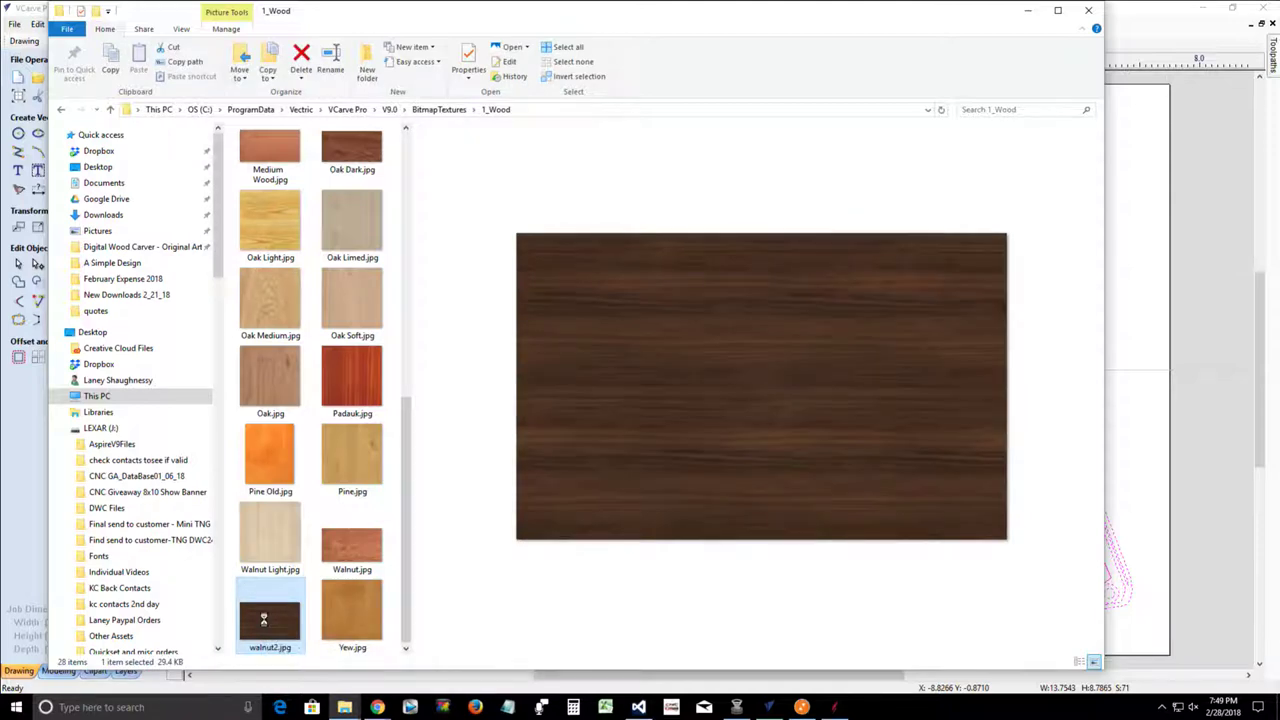
pyautogui.rightClick(263, 620)
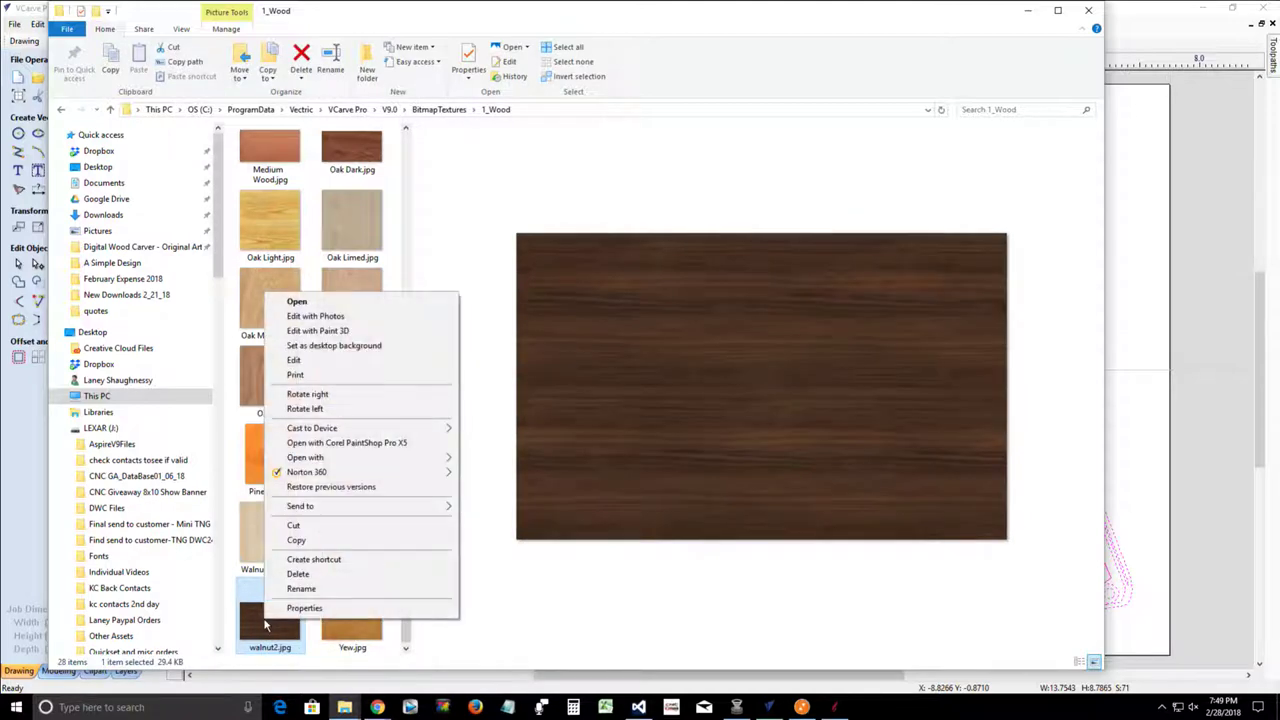
pyautogui.click(296, 541)
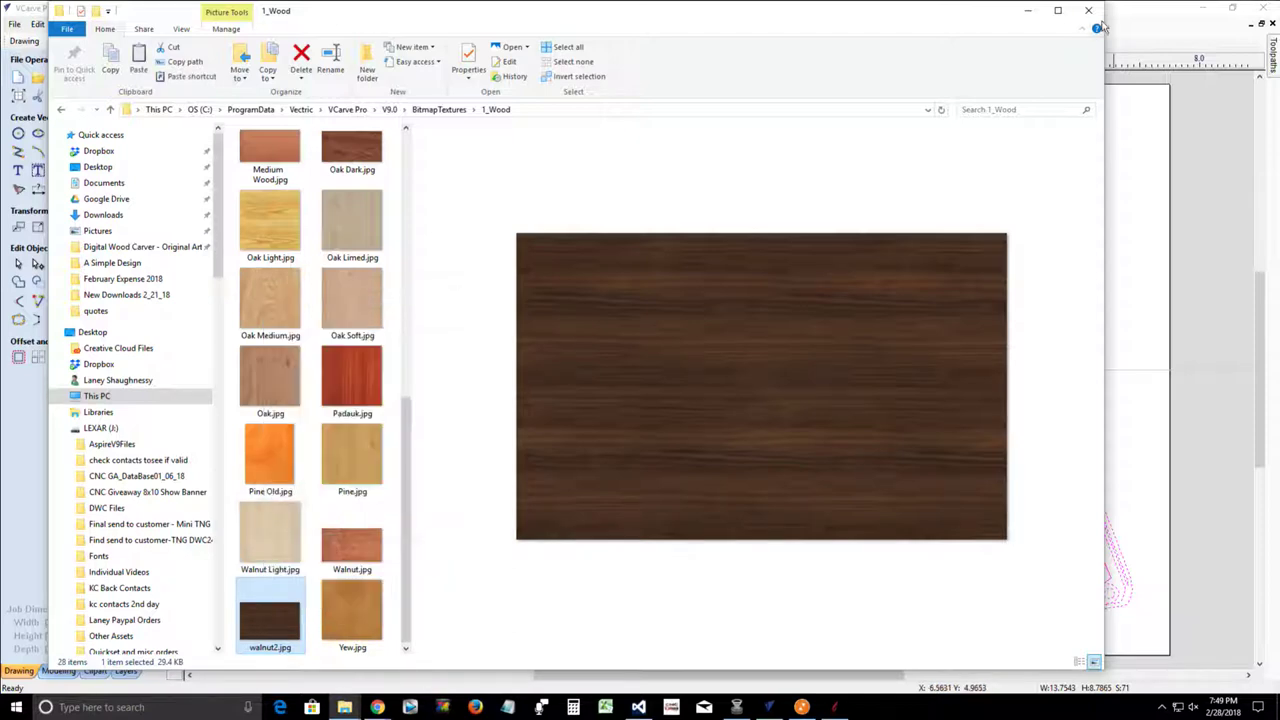
pyautogui.click(1090, 12)
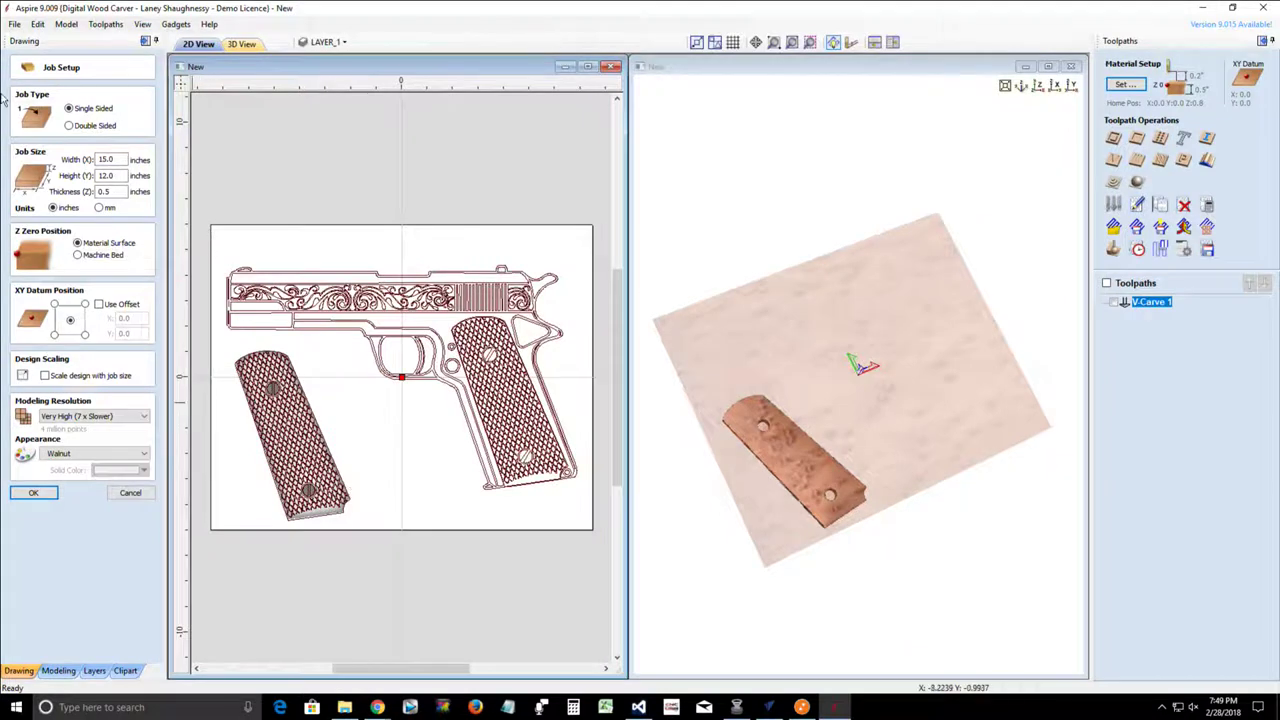
# Confirm Job Setup with OK and open Aspire's application data folder.
pyautogui.click(32, 493)
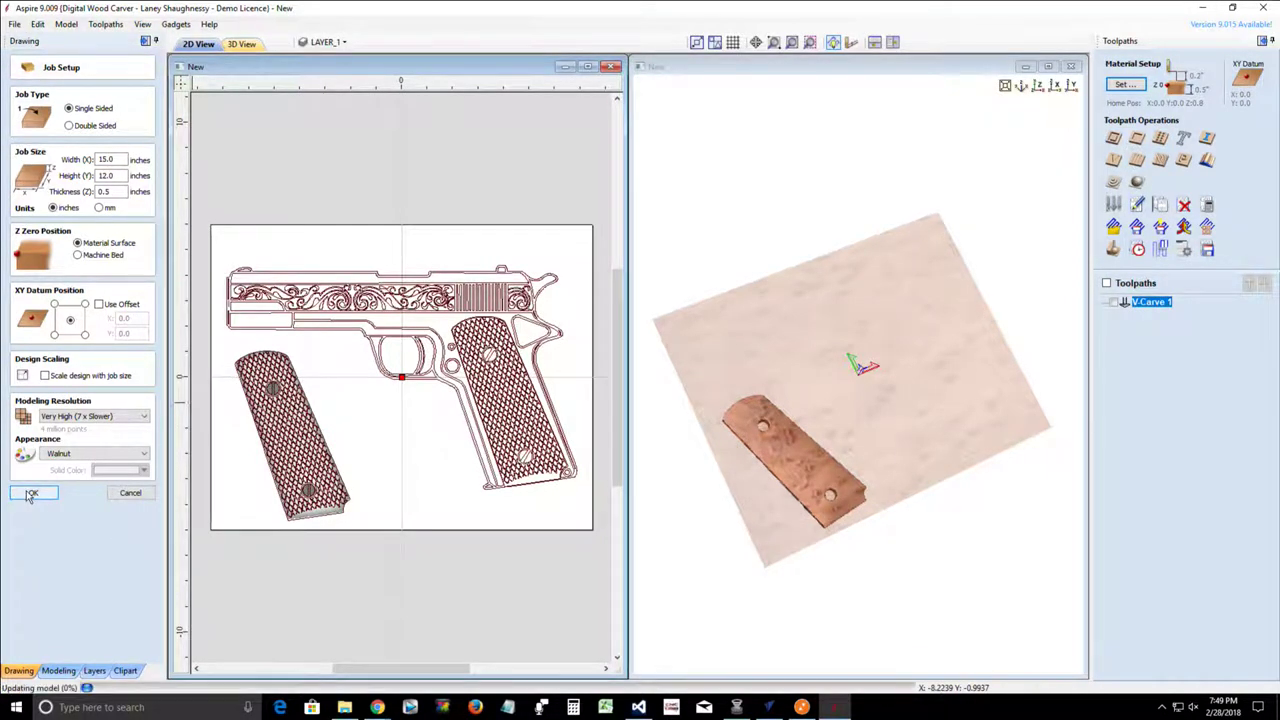
pyautogui.click(15, 25)
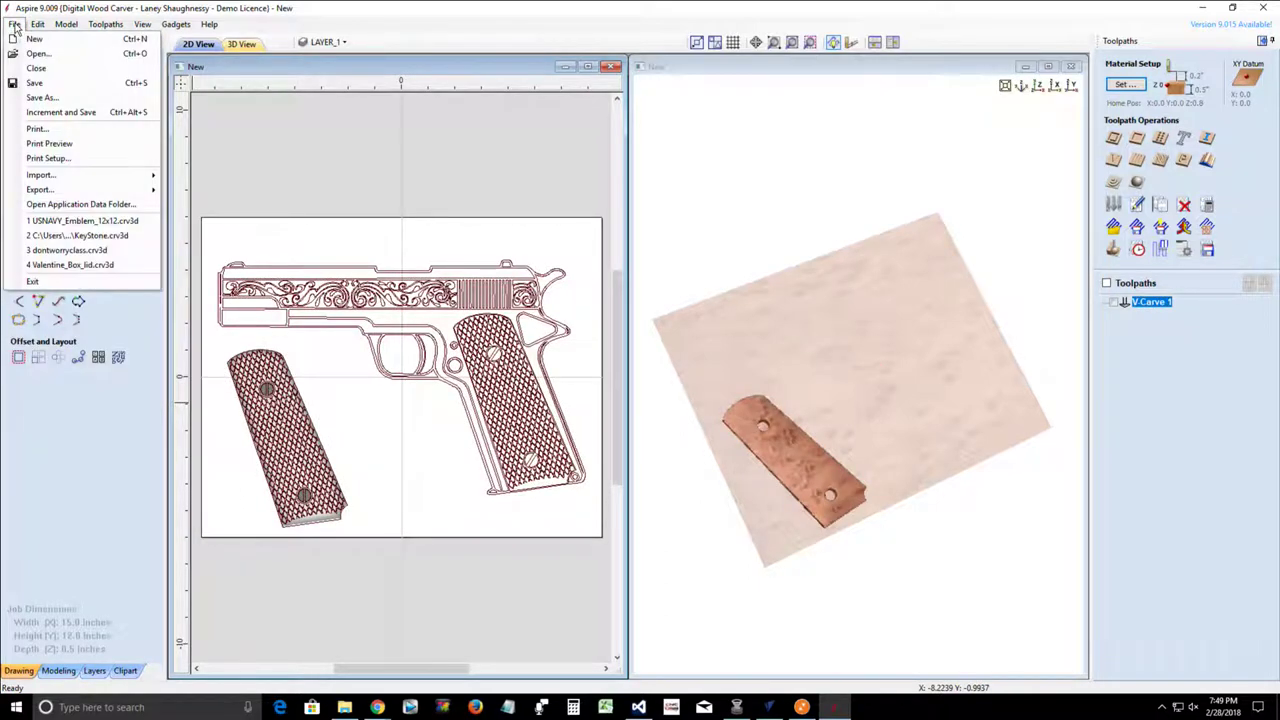
pyautogui.click(45, 207)
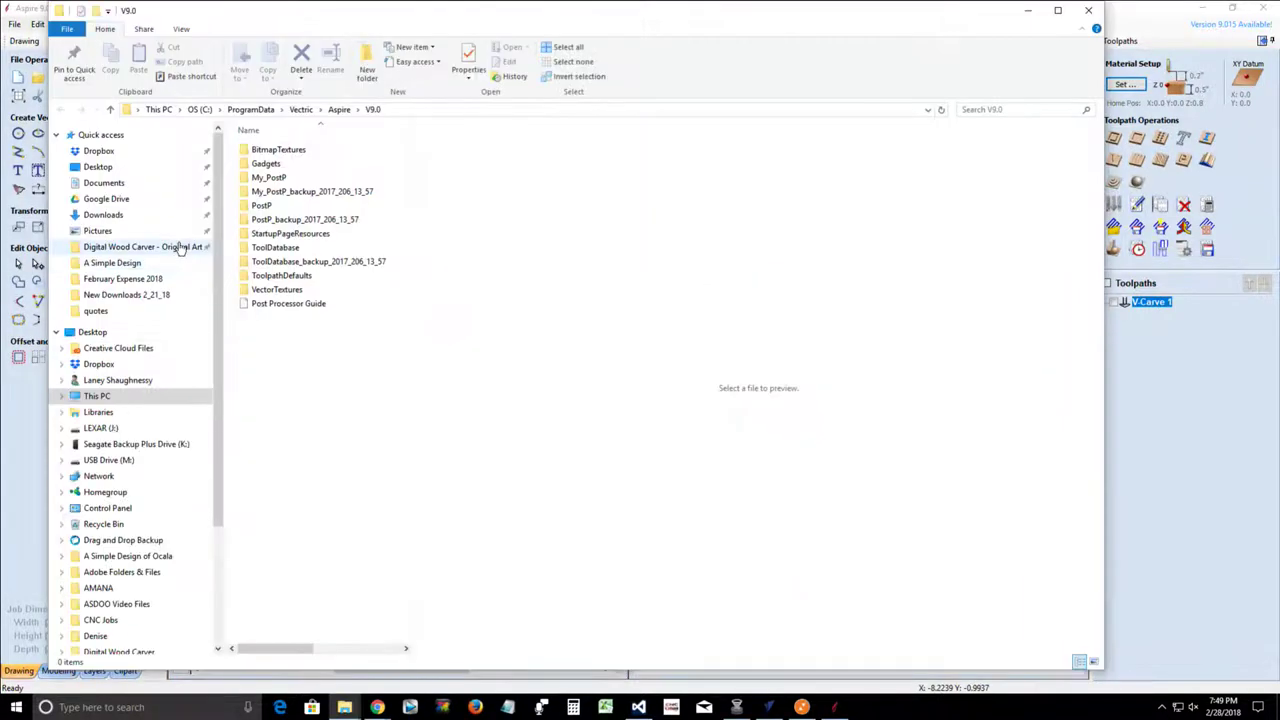
# Paste walnut2.jpg into Aspire's BitmapTextures > 1_Wood folder, then close File Explorer.
pyautogui.click(303, 151)
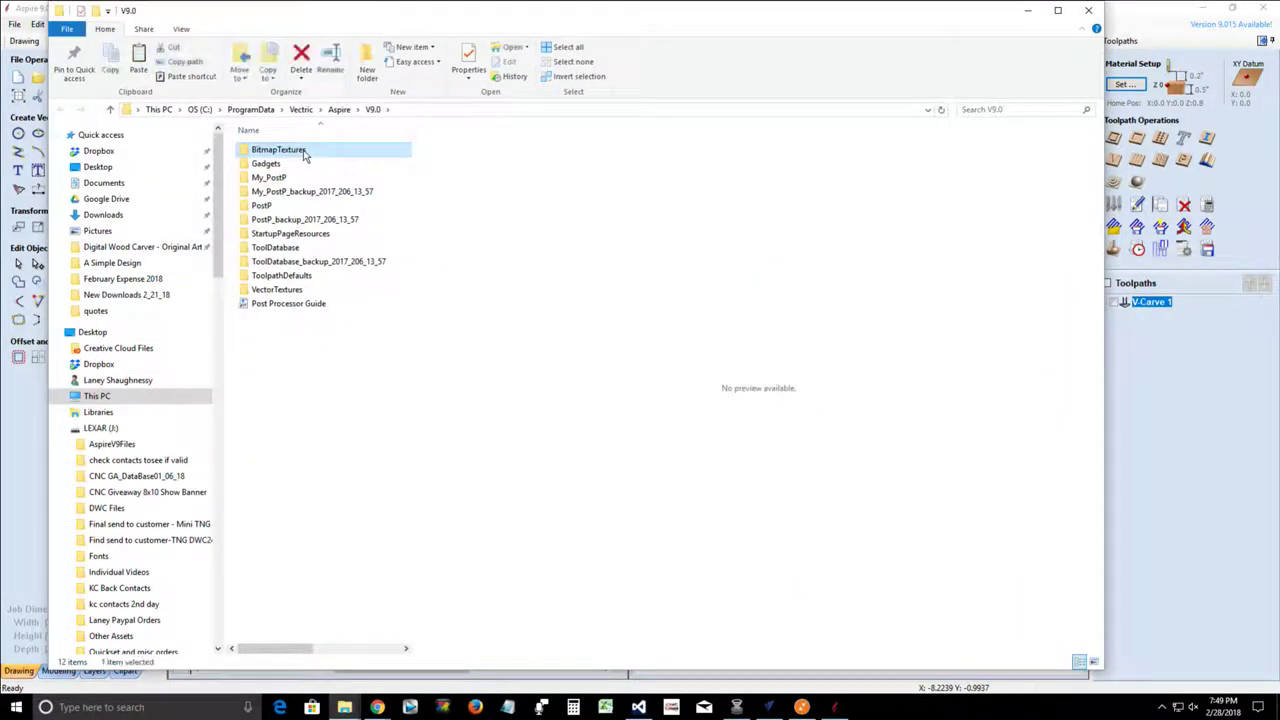
pyautogui.doubleClick(303, 151)
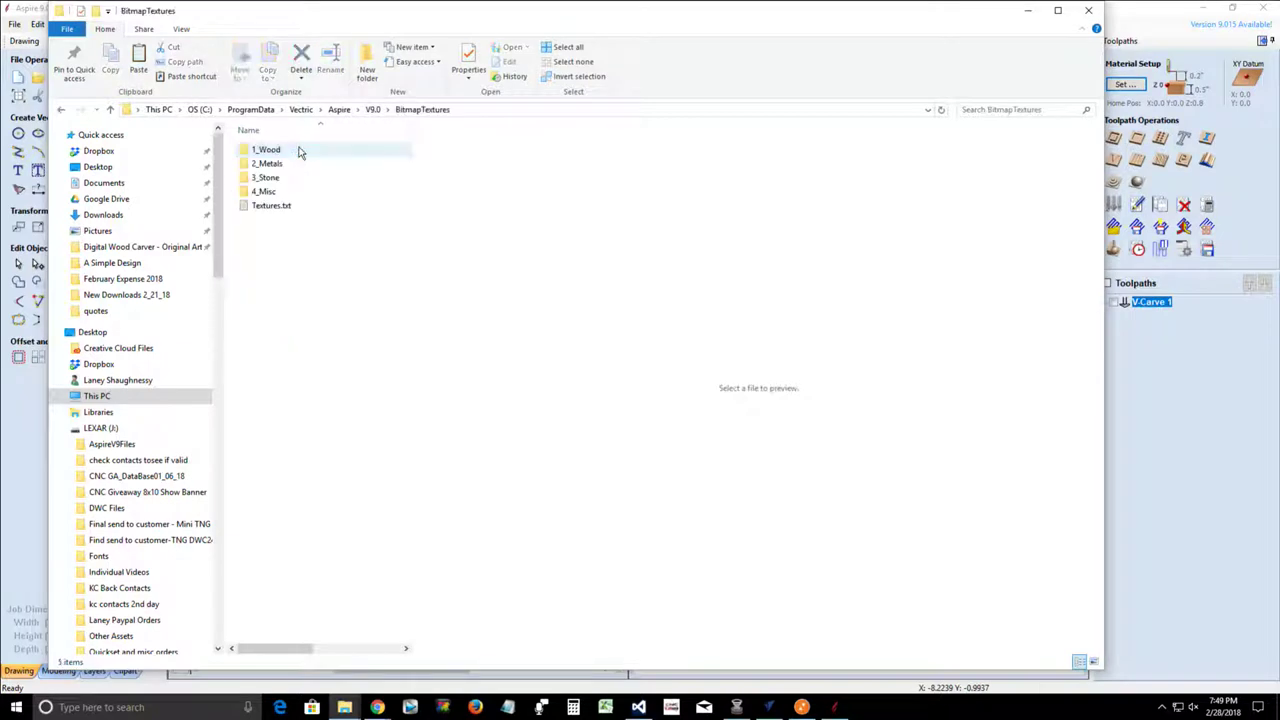
pyautogui.click(294, 150)
pyautogui.doubleClick(266, 150)
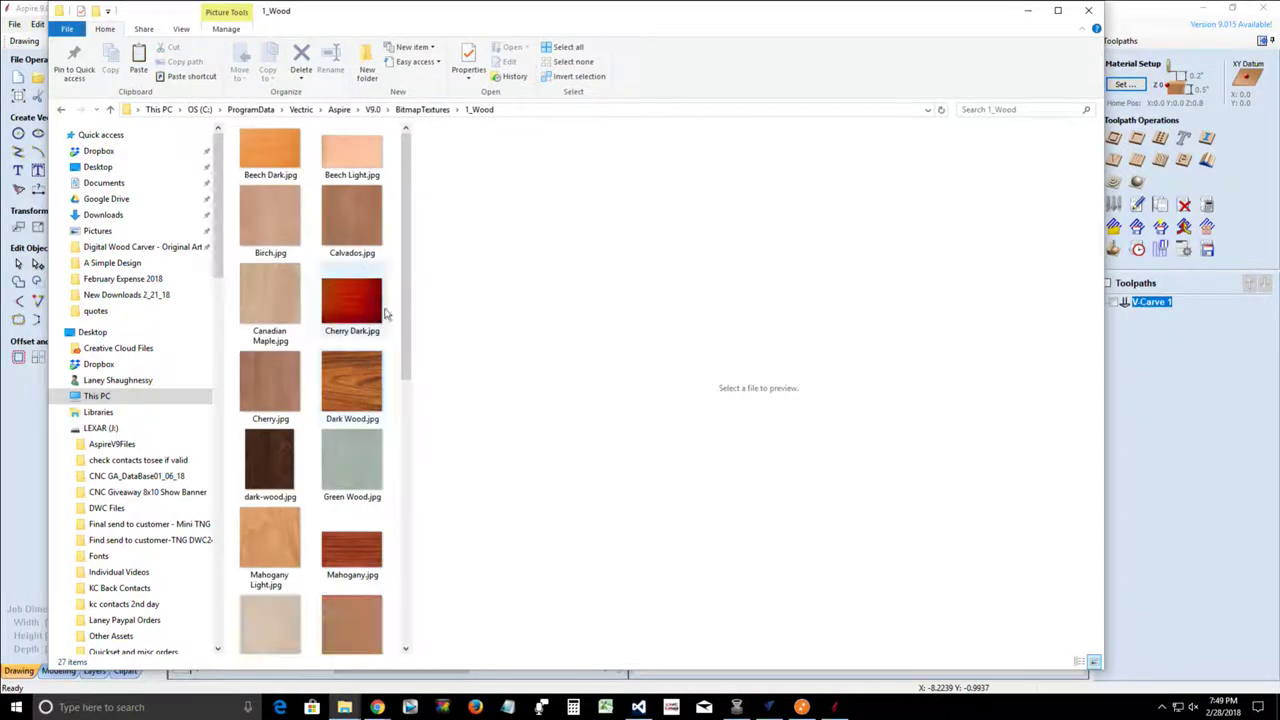
pyautogui.rightClick(314, 267)
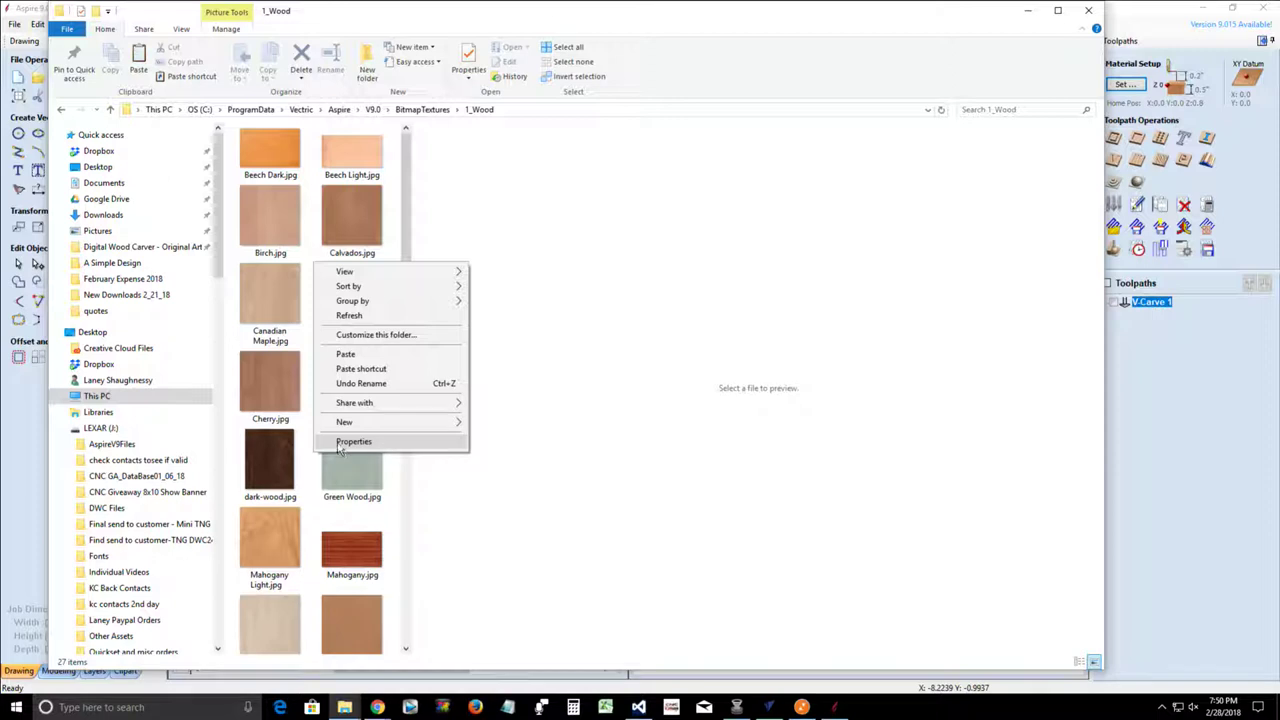
pyautogui.click(345, 354)
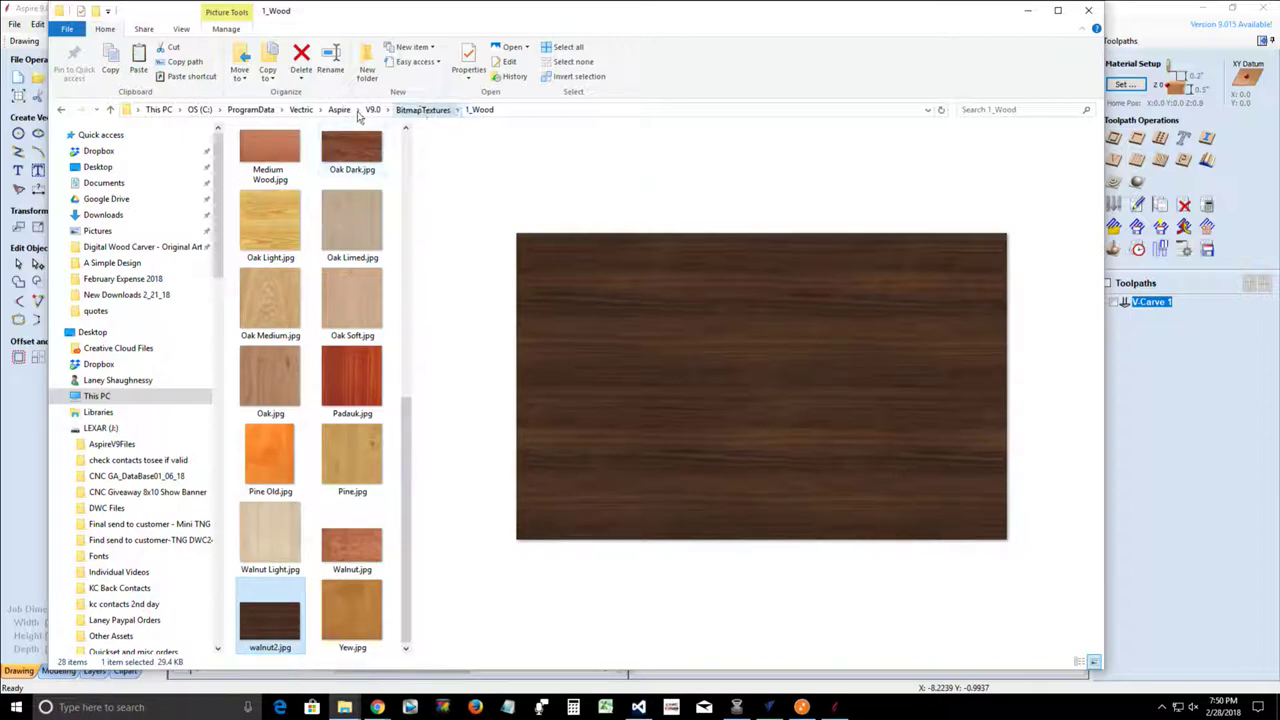
pyautogui.click(422, 110)
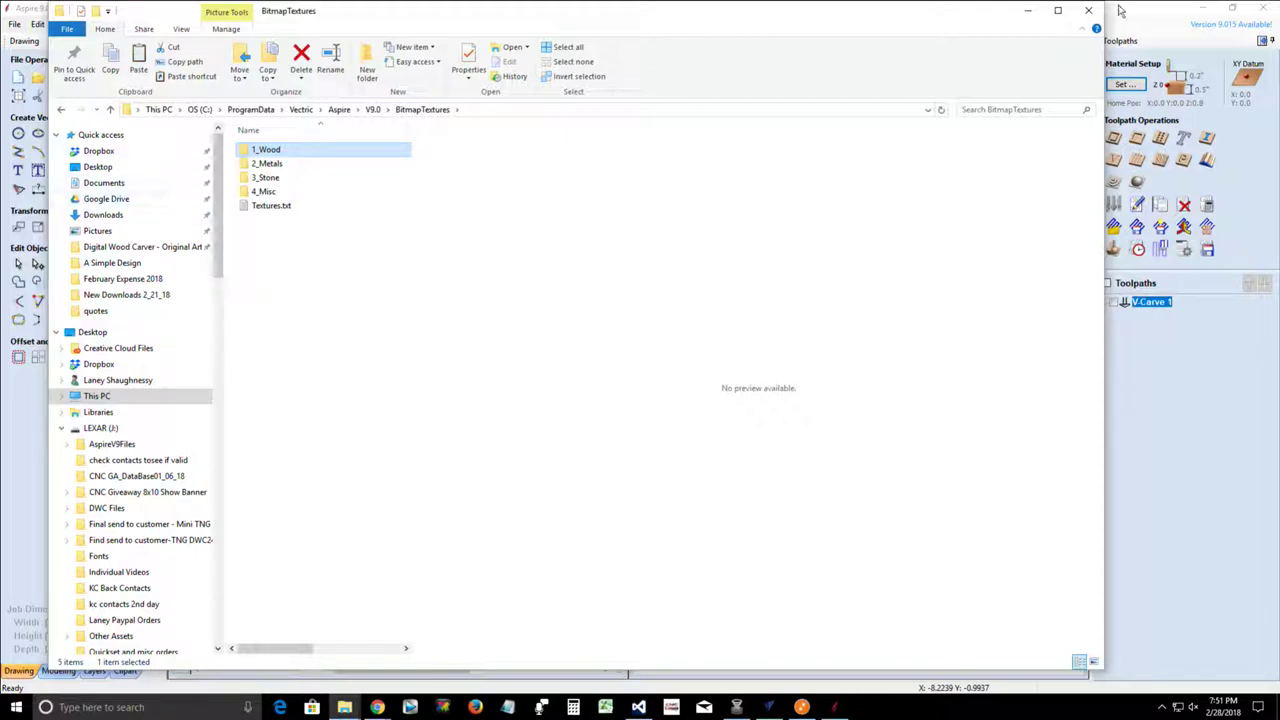
pyautogui.click(1088, 10)
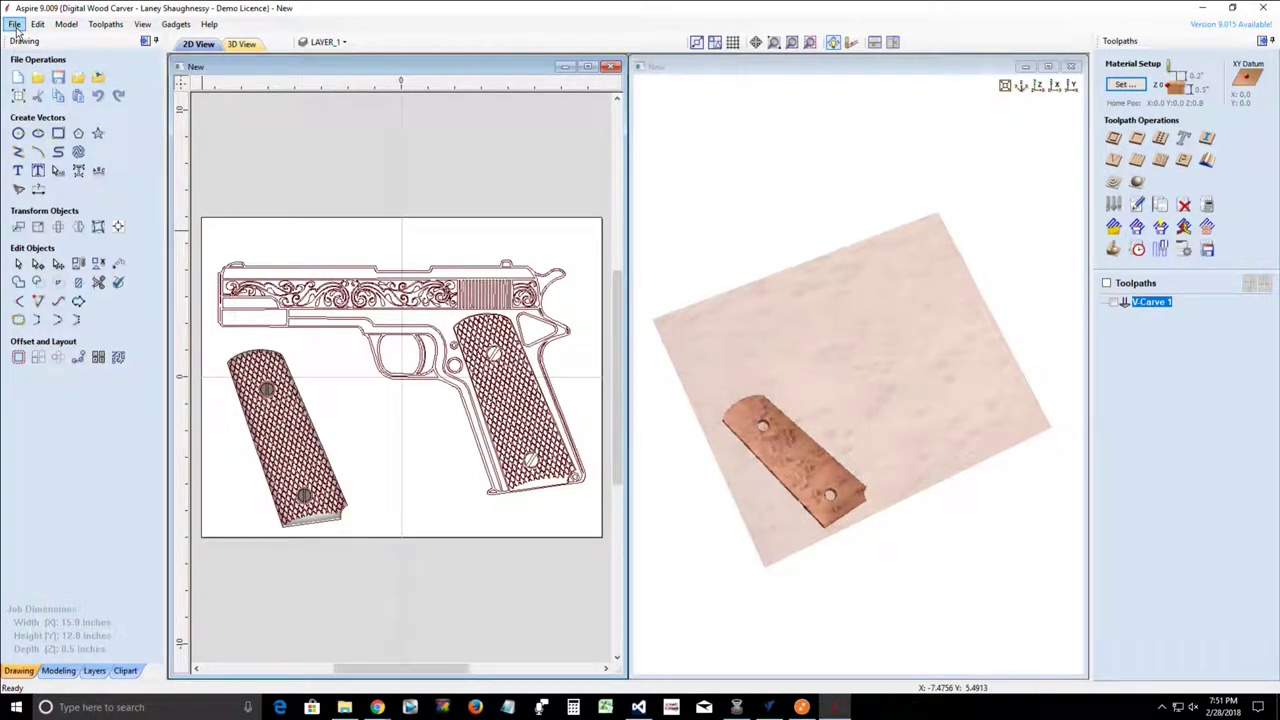
# Change the job's material appearance in Job Setup from Walnut to Marble 1.
pyautogui.click(18, 95)
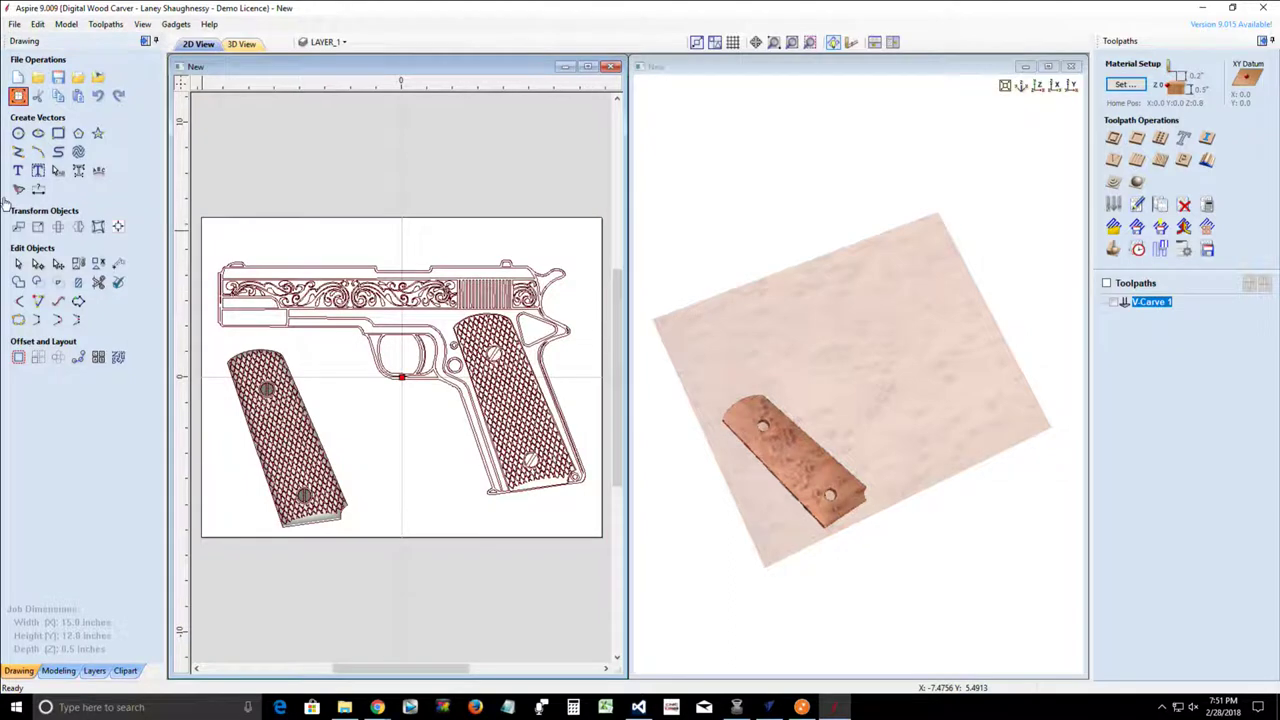
pyautogui.click(101, 458)
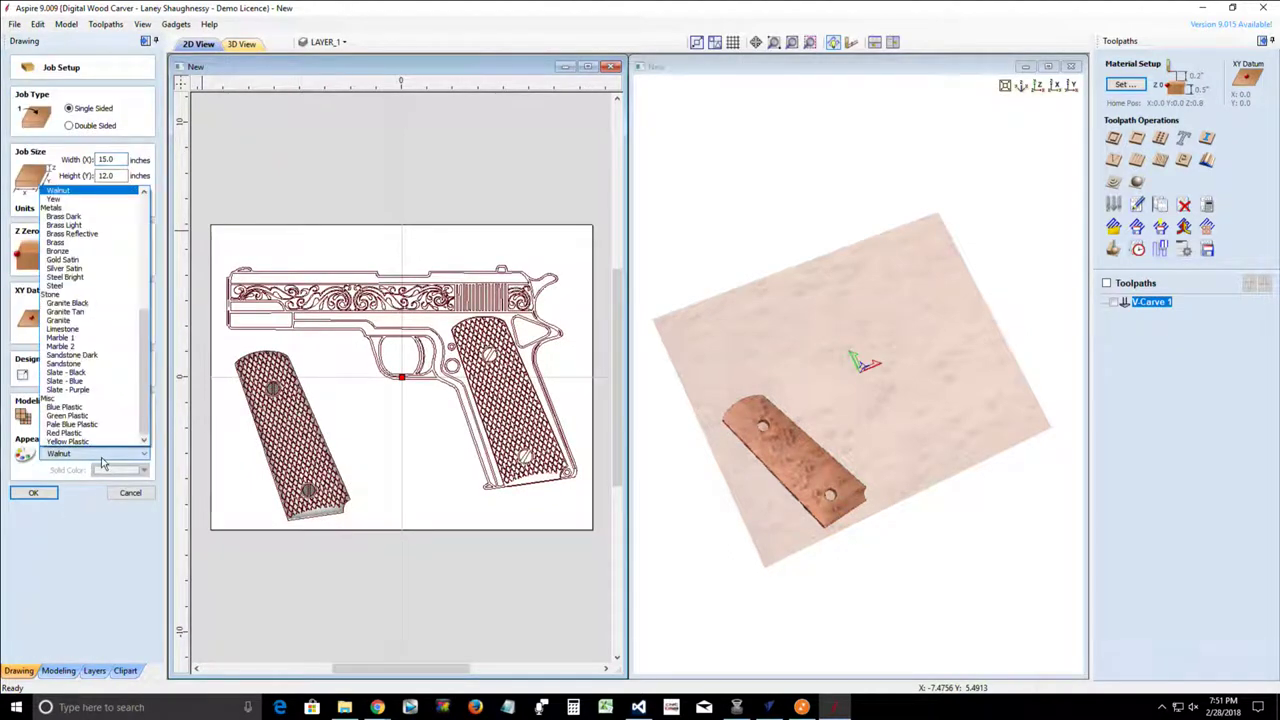
pyautogui.click(138, 346)
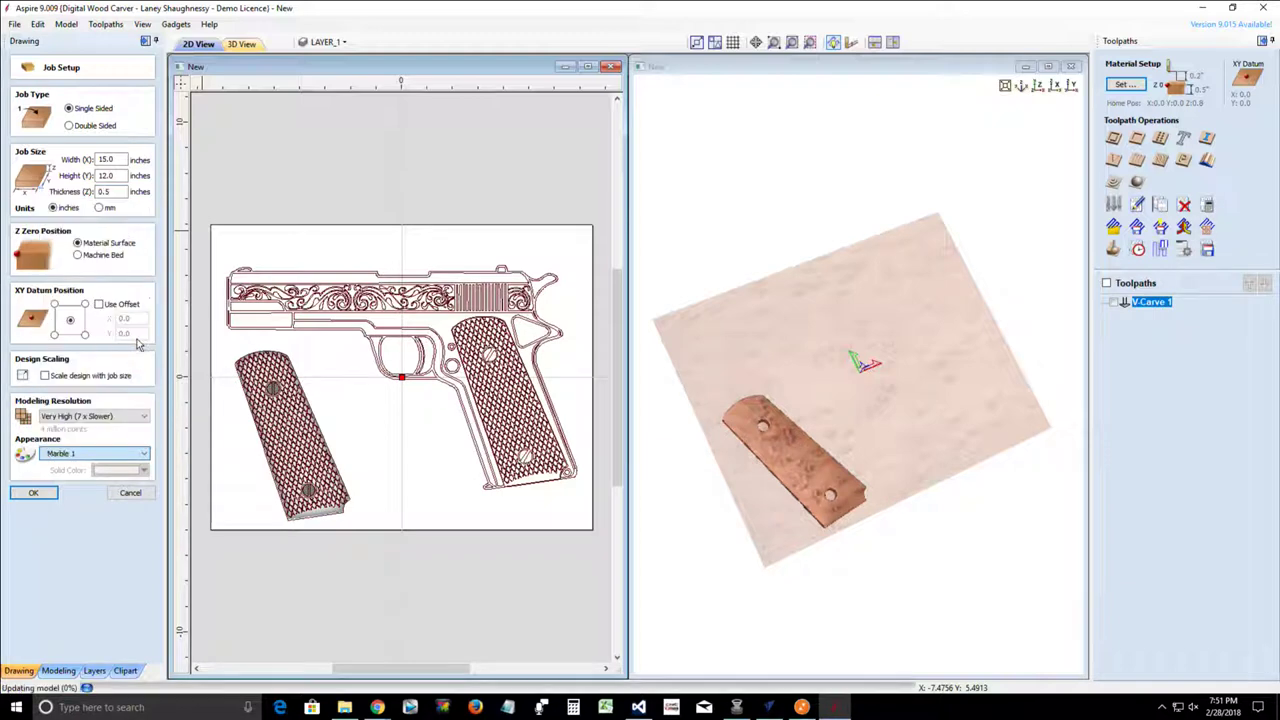
pyautogui.click(108, 456)
pyautogui.moveTo(148, 425)
pyautogui.mouseDown()
pyautogui.moveTo(138, 265)
pyautogui.moveTo(143, 430)
pyautogui.mouseUp()
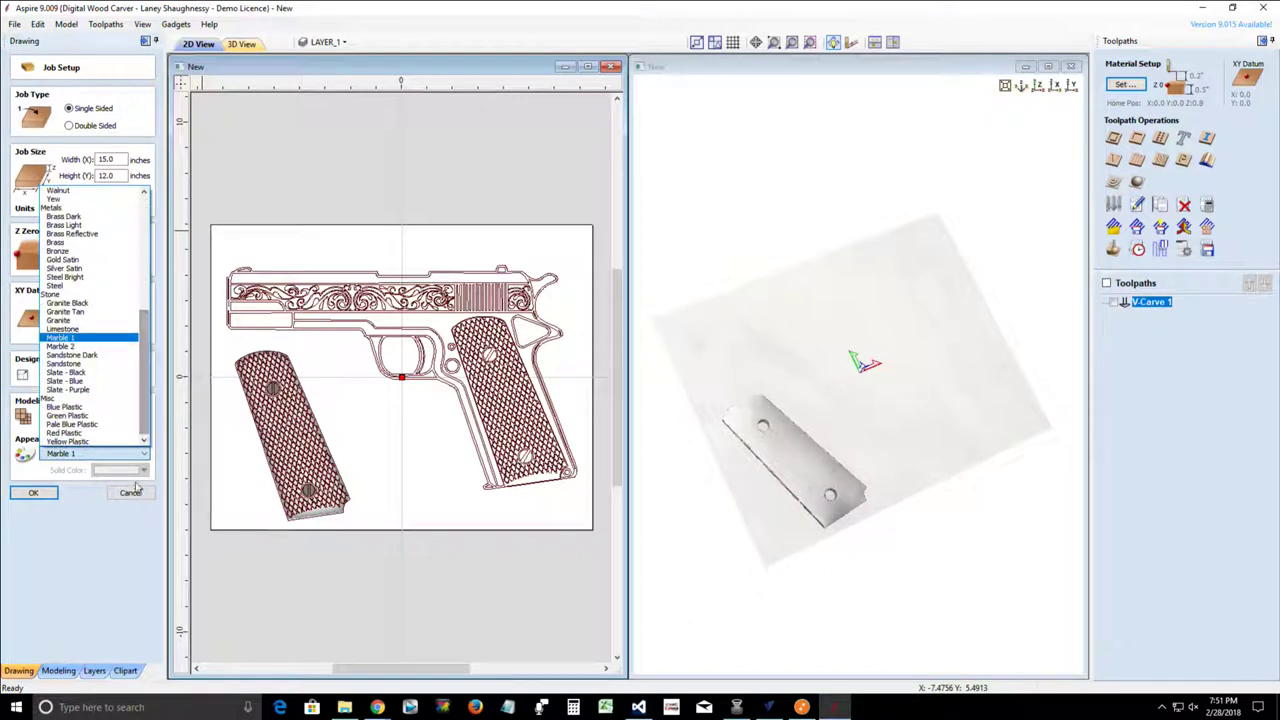
pyautogui.click(113, 533)
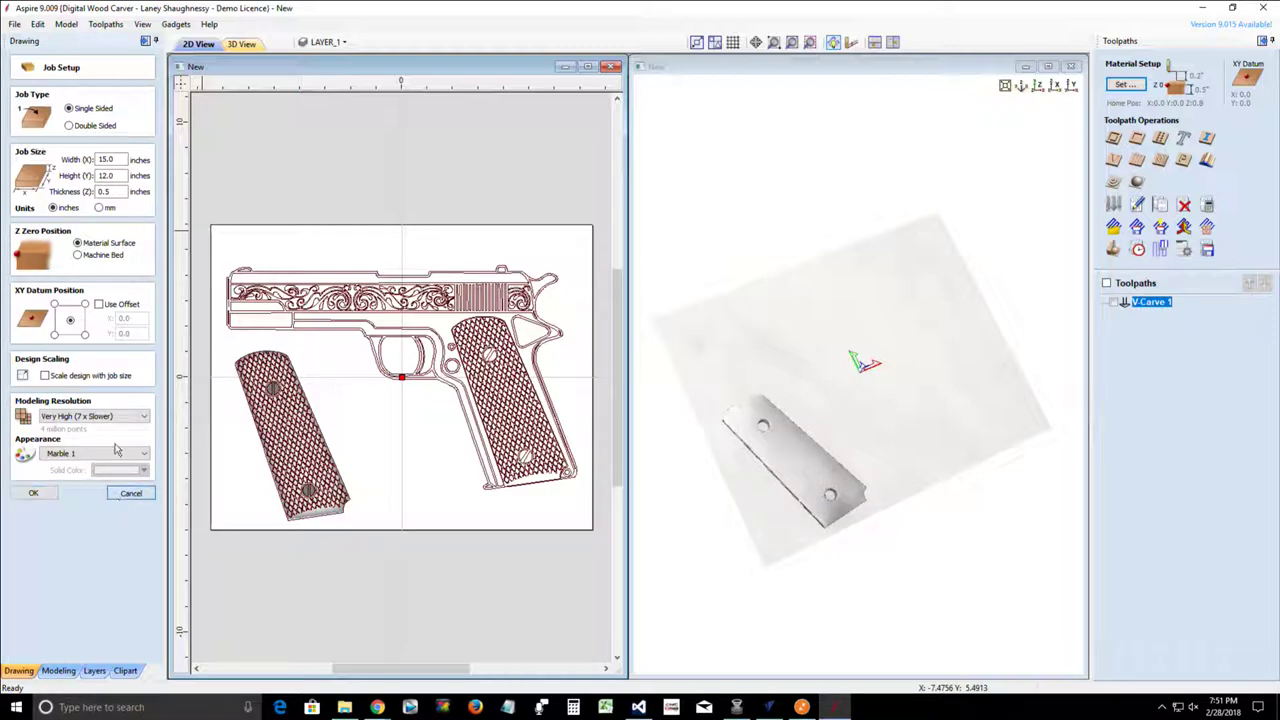
pyautogui.click(16, 24)
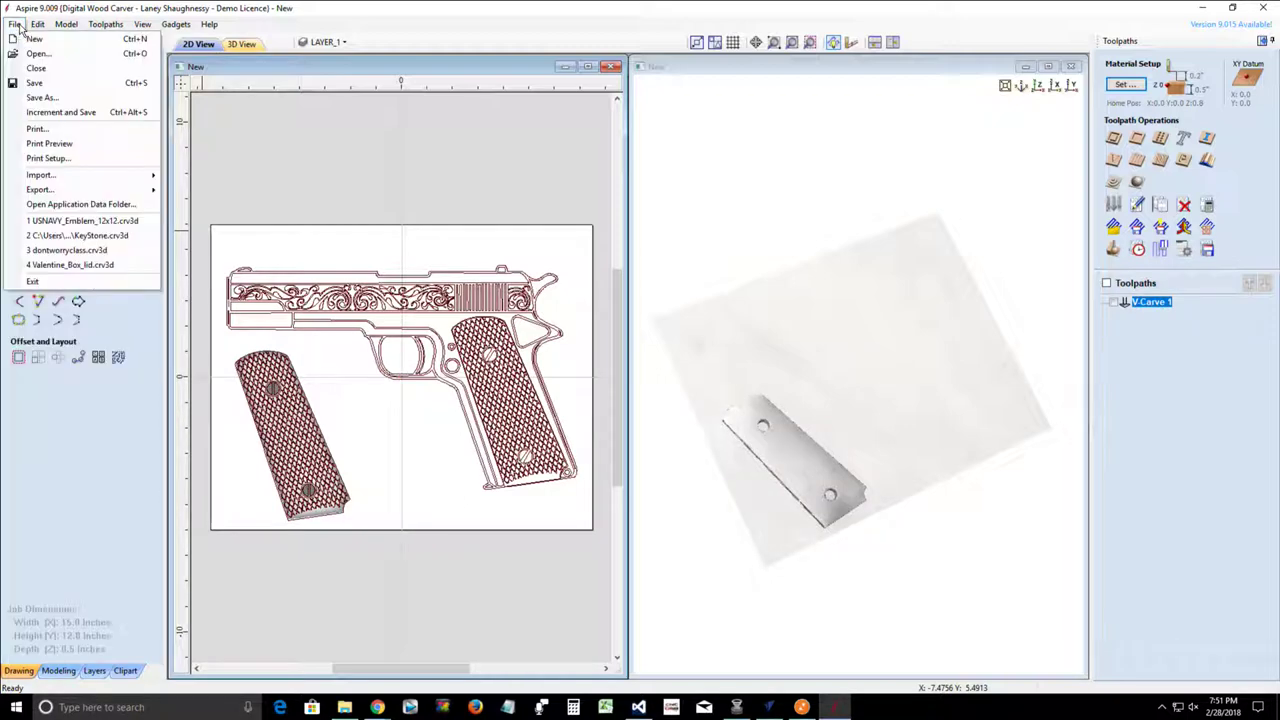
# Save the job under the new file name '1911 Model' with Save As.
pyautogui.click(41, 98)
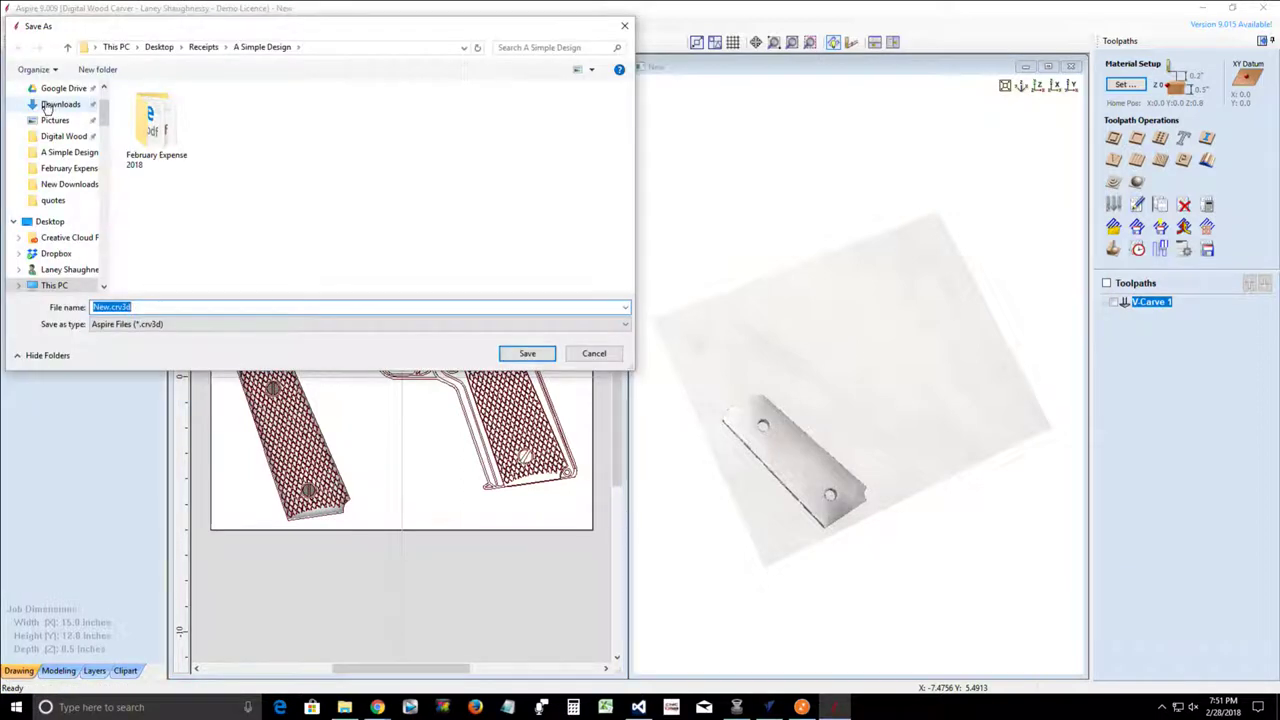
pyautogui.write('1911')
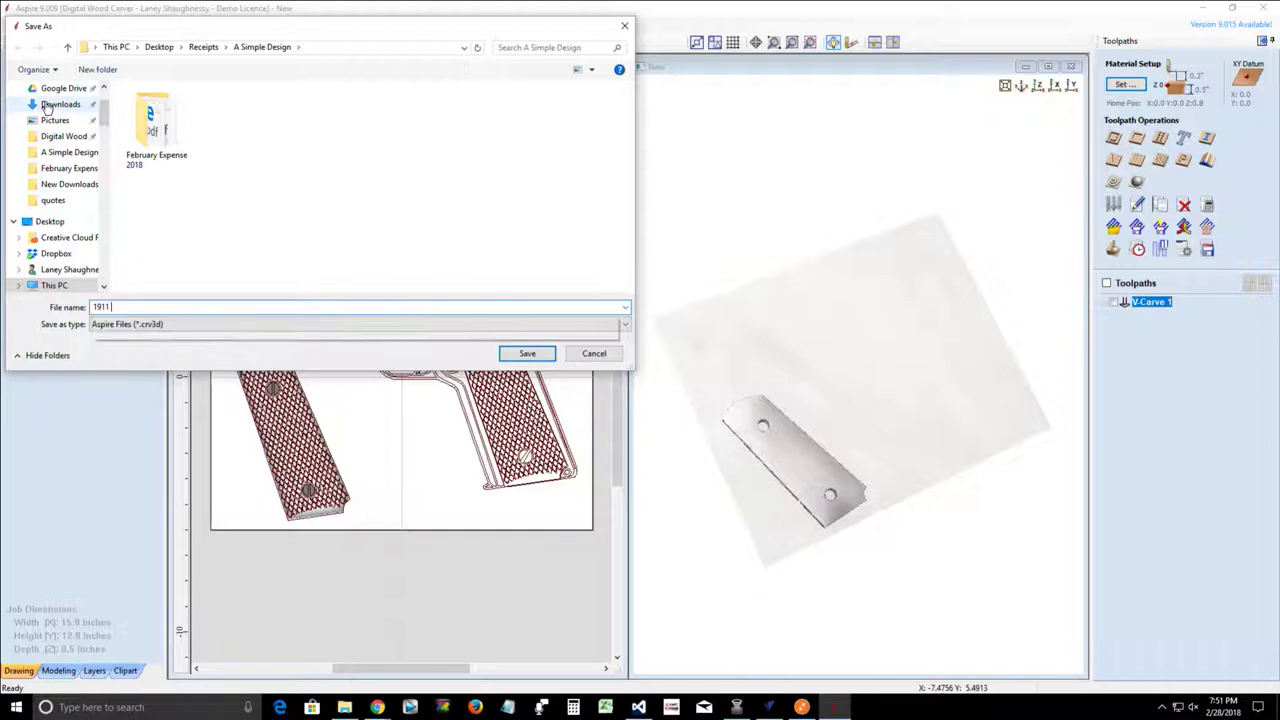
pyautogui.write(' Model')
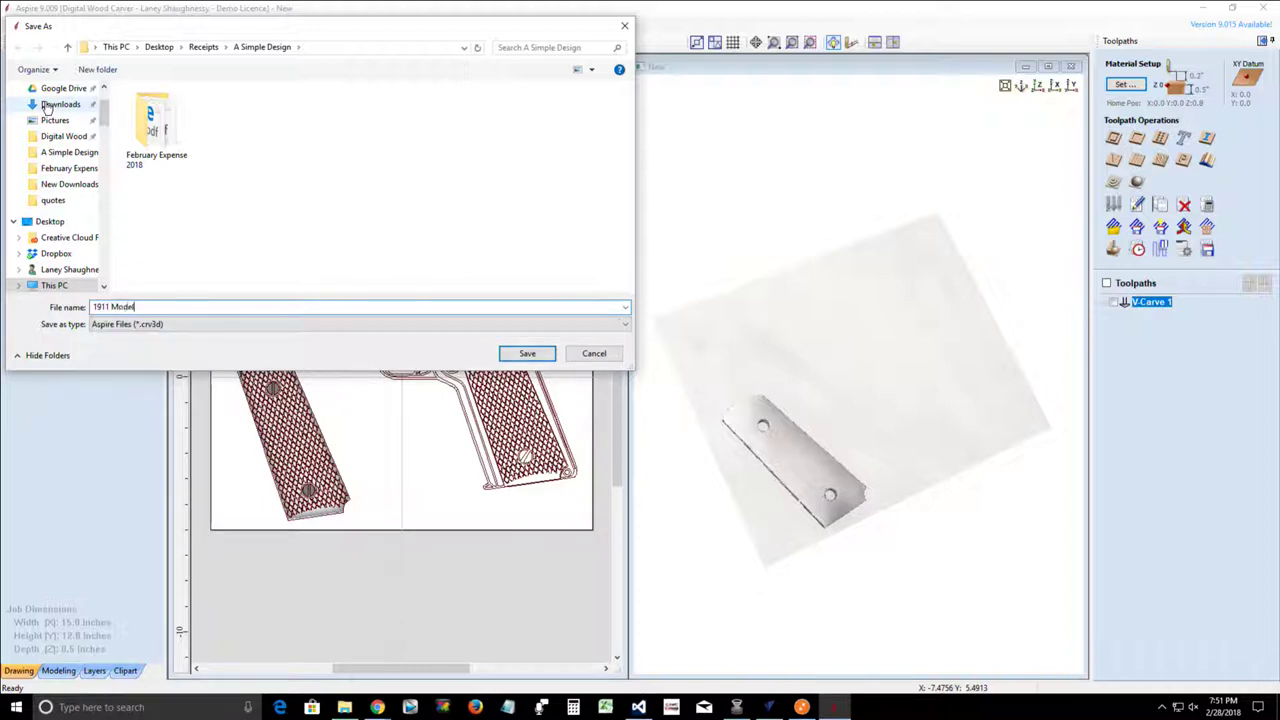
pyautogui.click(527, 354)
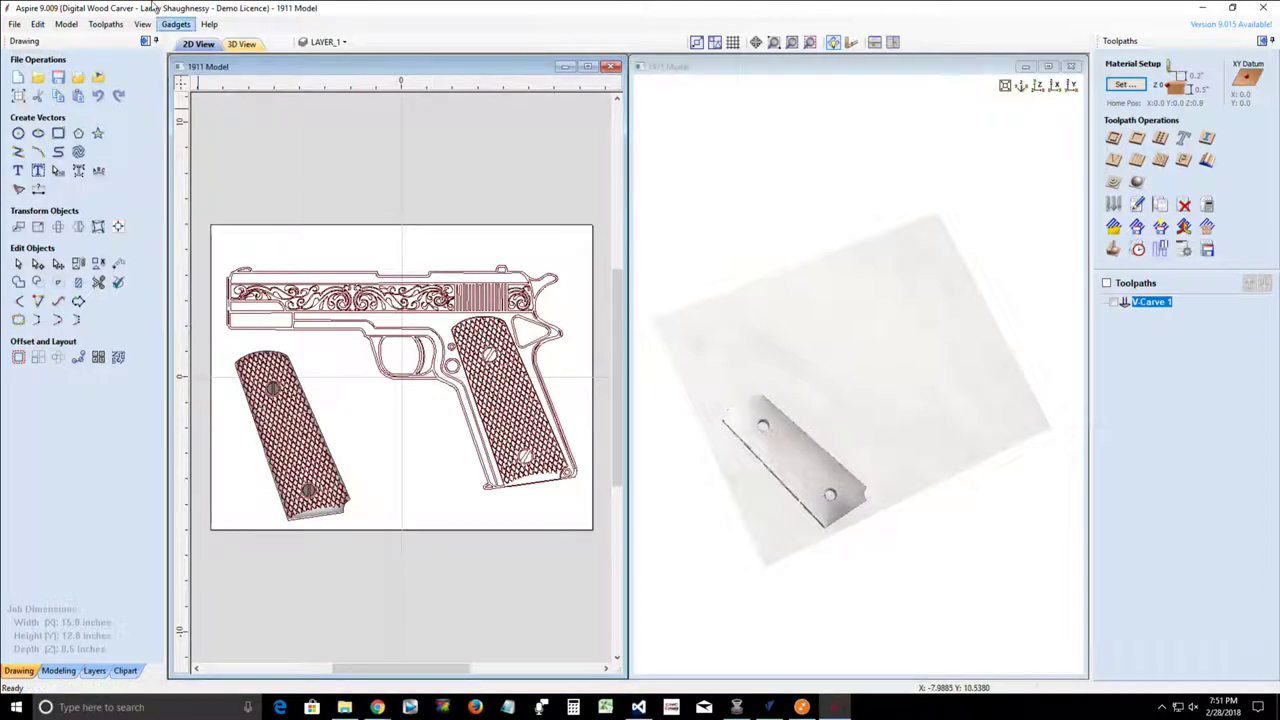
# Quit Aspire and relaunch Aspire 9.0 from its Start menu folder.
pyautogui.click(15, 24)
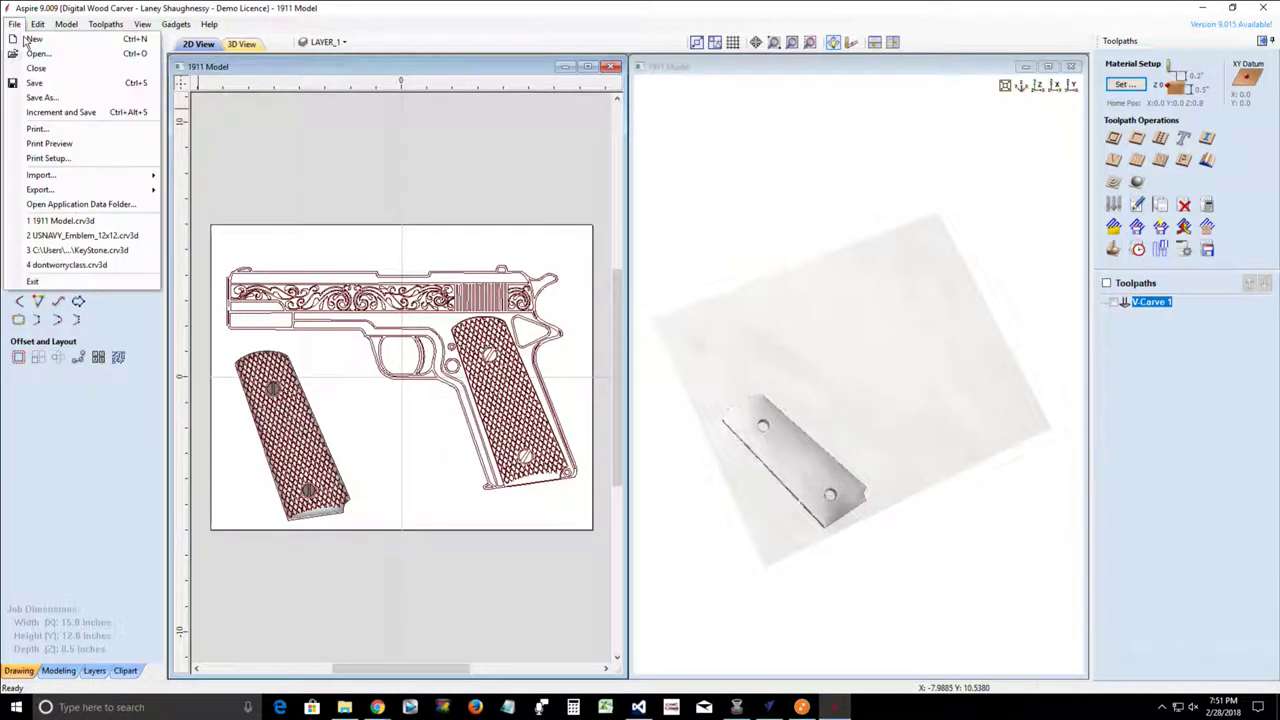
pyautogui.click(64, 282)
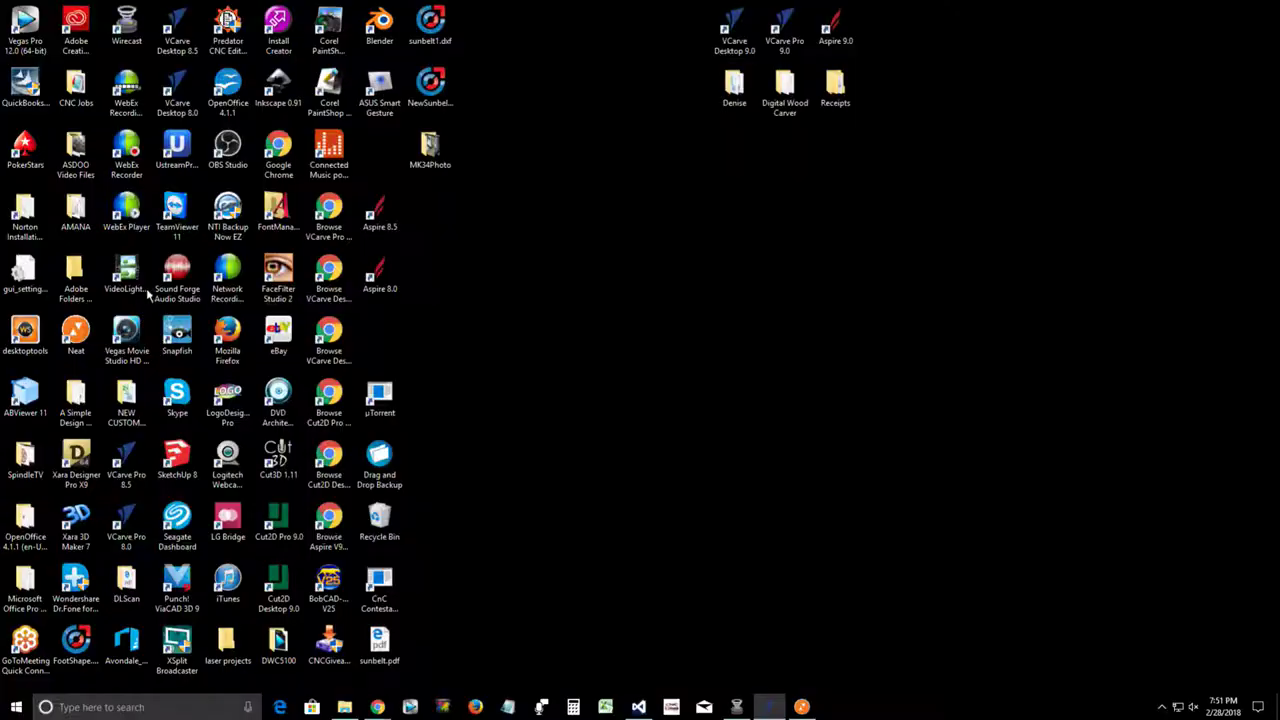
pyautogui.click(16, 708)
pyautogui.scroll(-10, 100, 600)
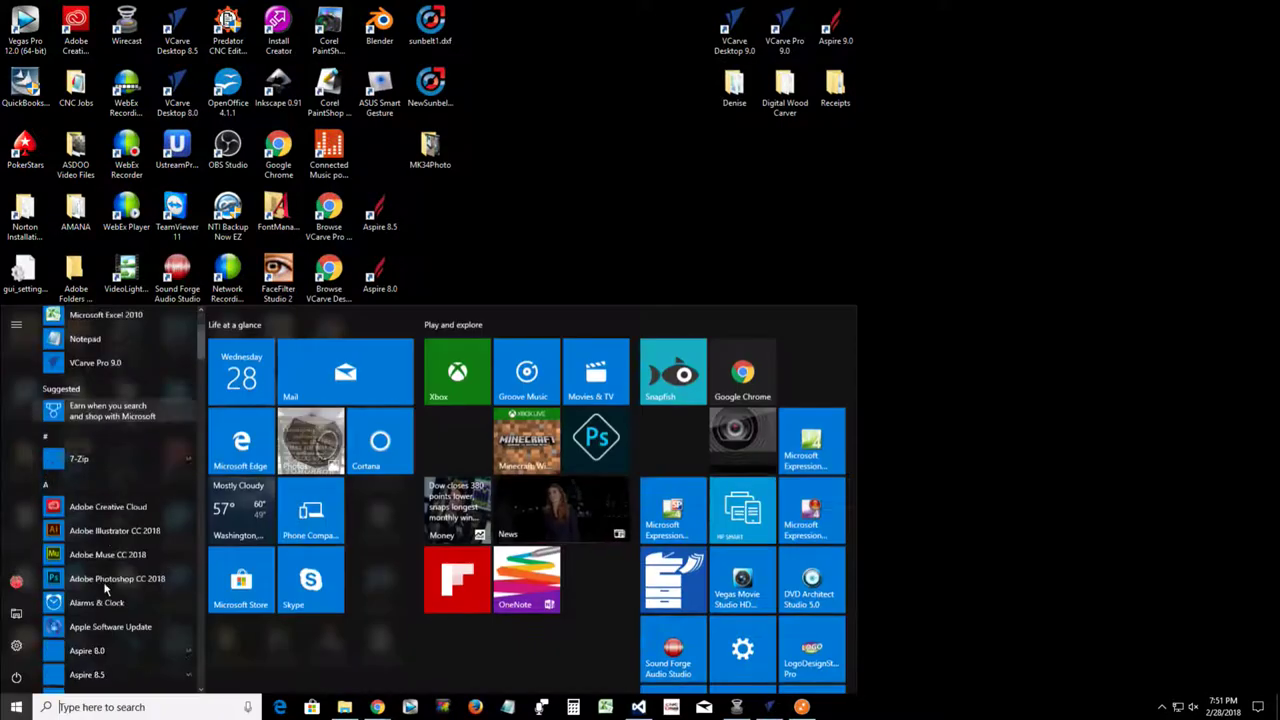
pyautogui.click(100, 612)
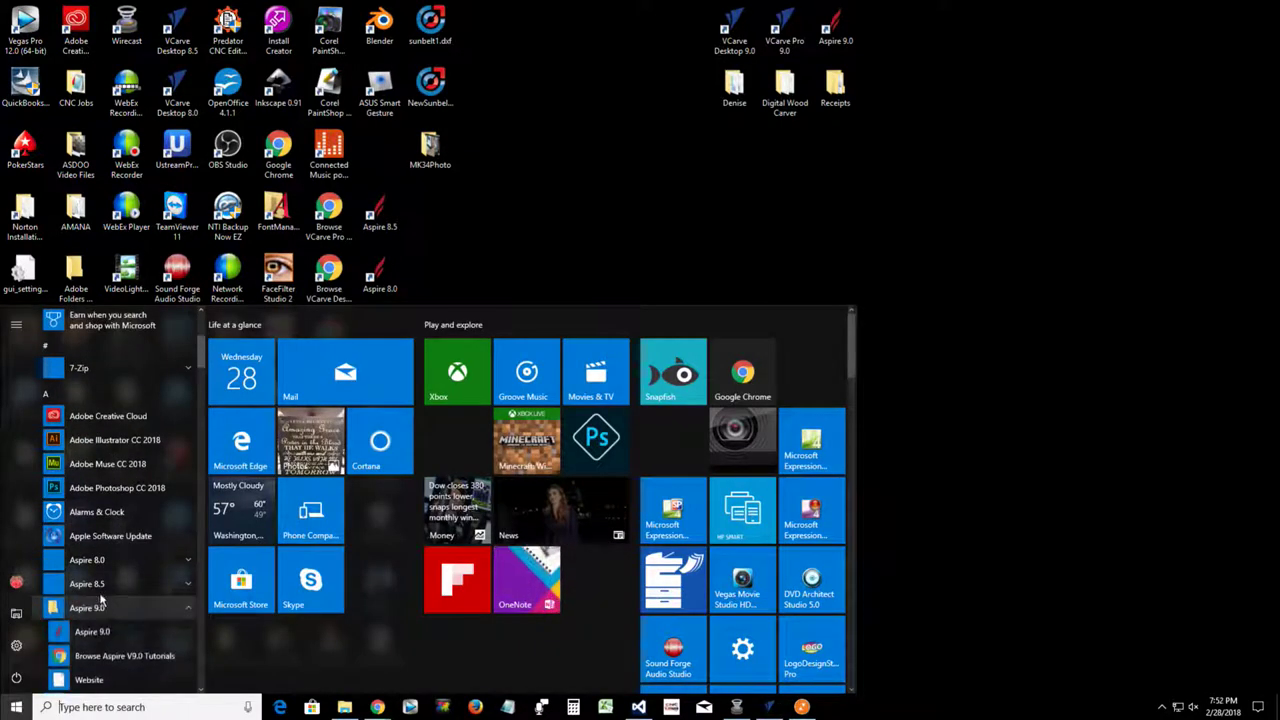
pyautogui.click(115, 632)
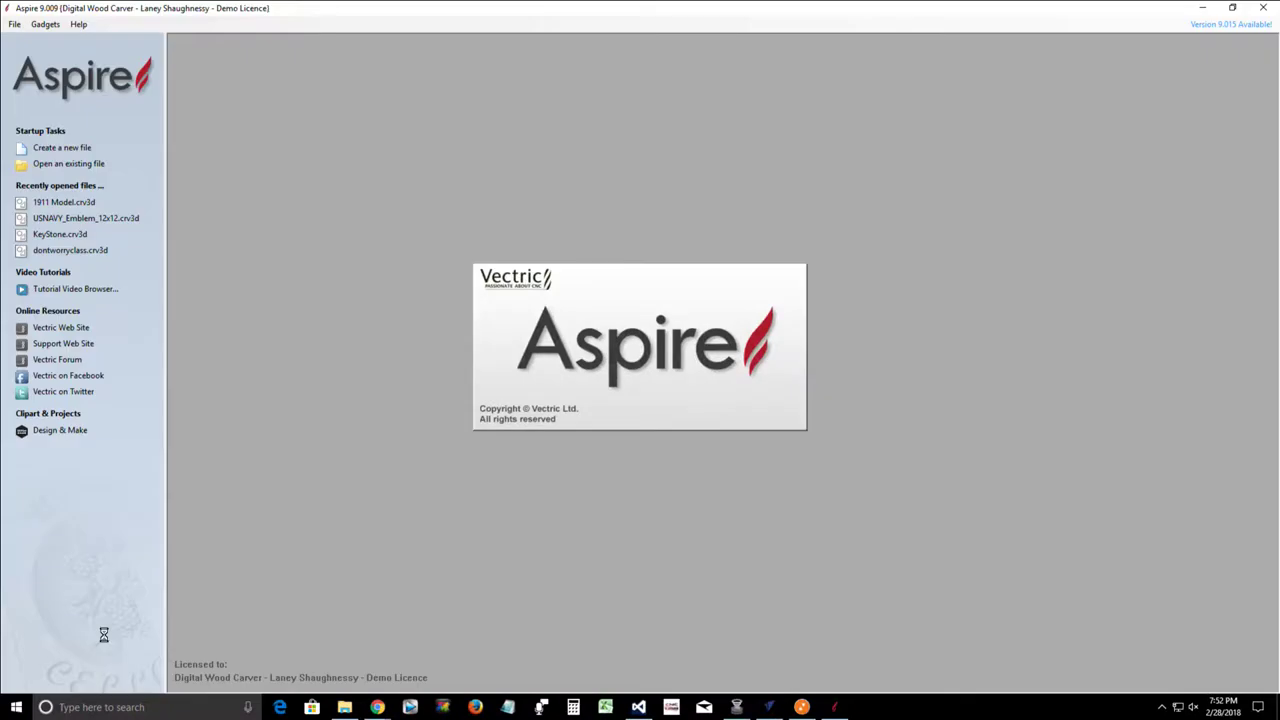
# Reopen 1911 Model.crv3d from recent files and set its Job Setup appearance to walnut2.
pyautogui.click(60, 202)
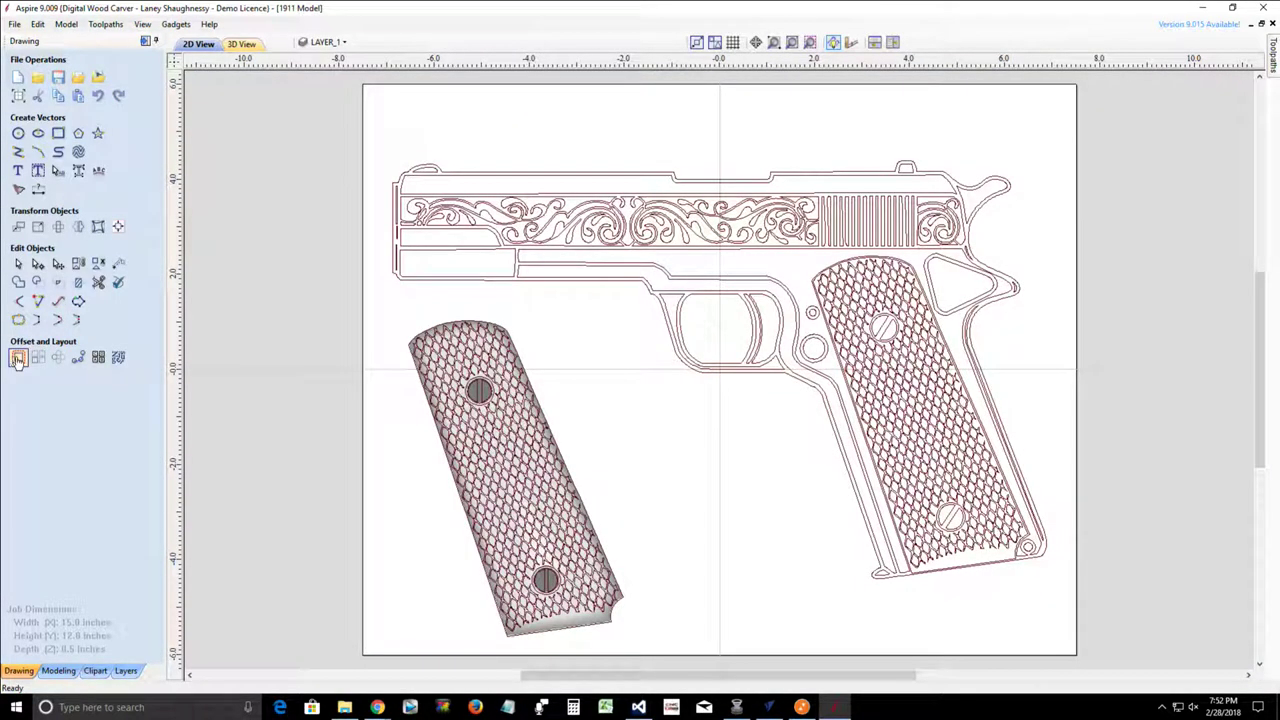
pyautogui.click(18, 95)
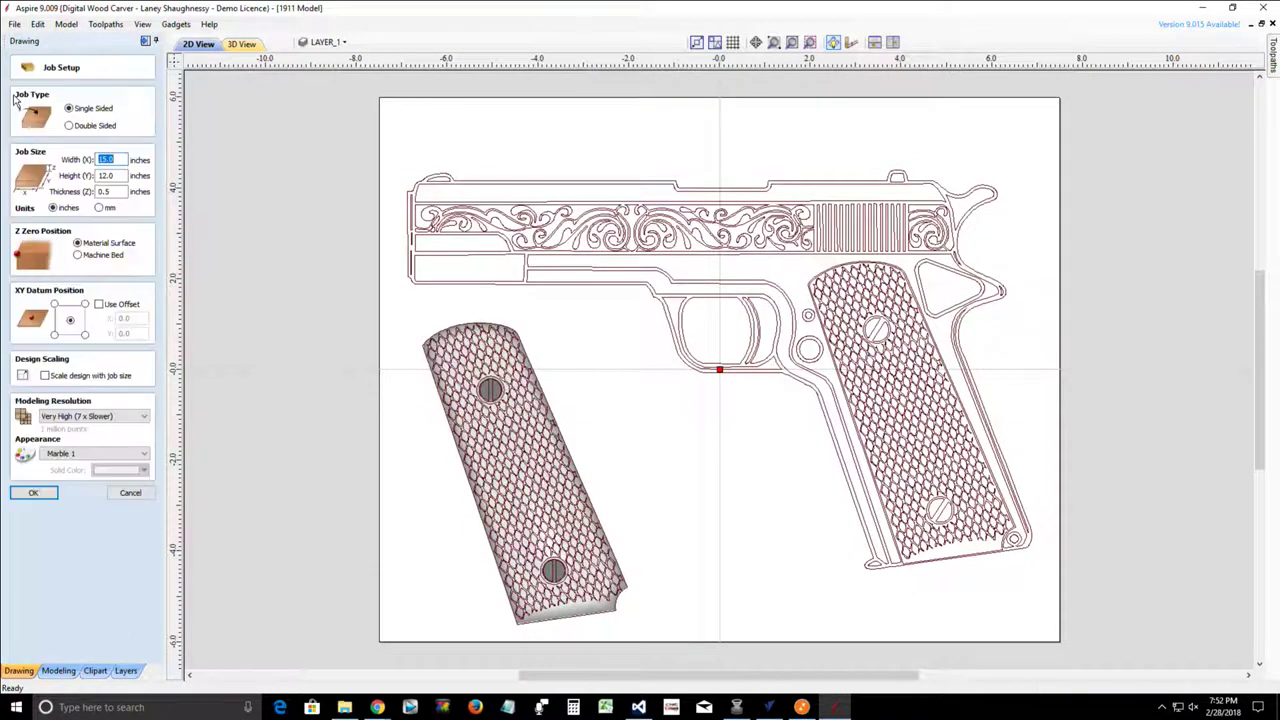
pyautogui.click(106, 454)
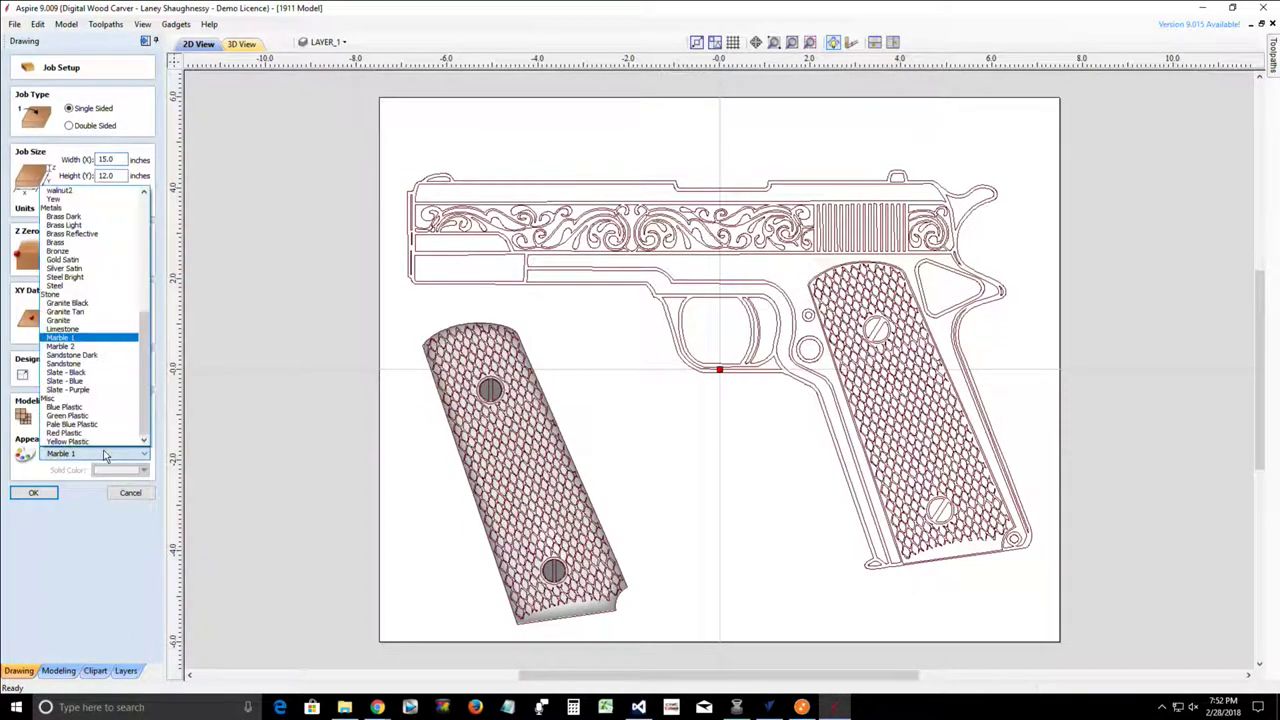
pyautogui.click(60, 190)
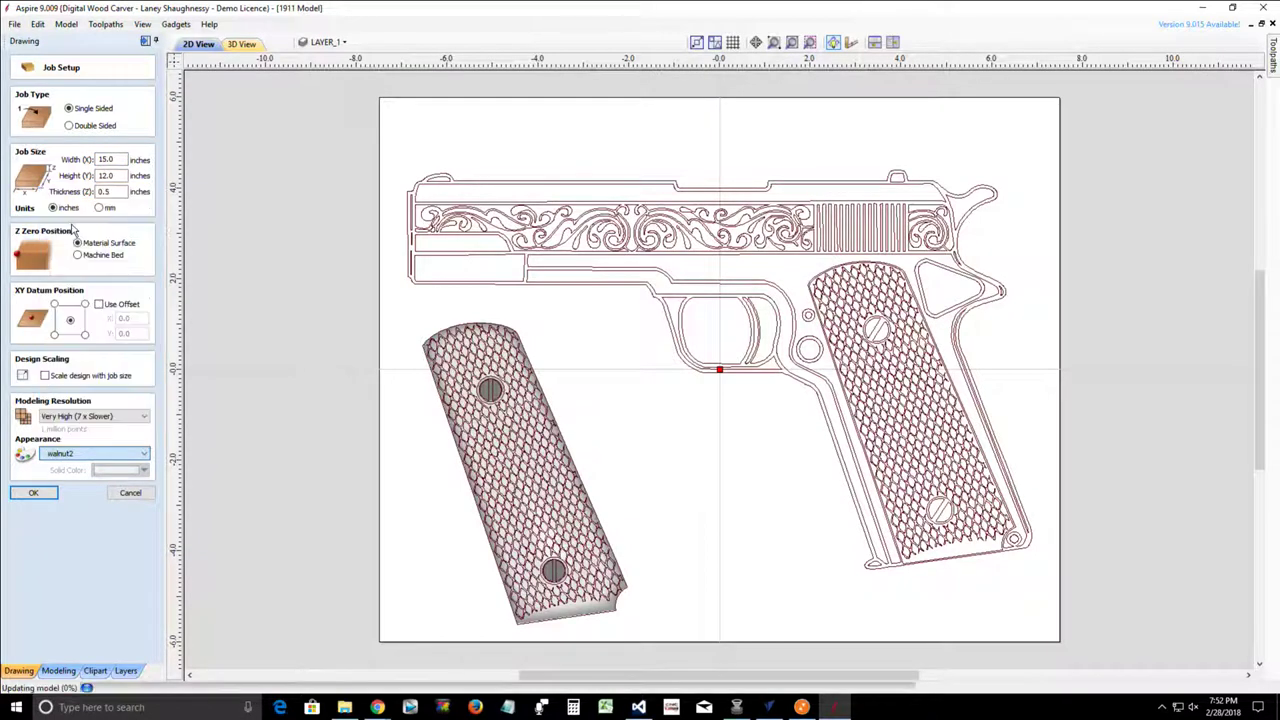
pyautogui.click(50, 495)
# Switch to the 3D view, orbit the walnut grip, then reset to the standard view.
pyautogui.click(243, 45)
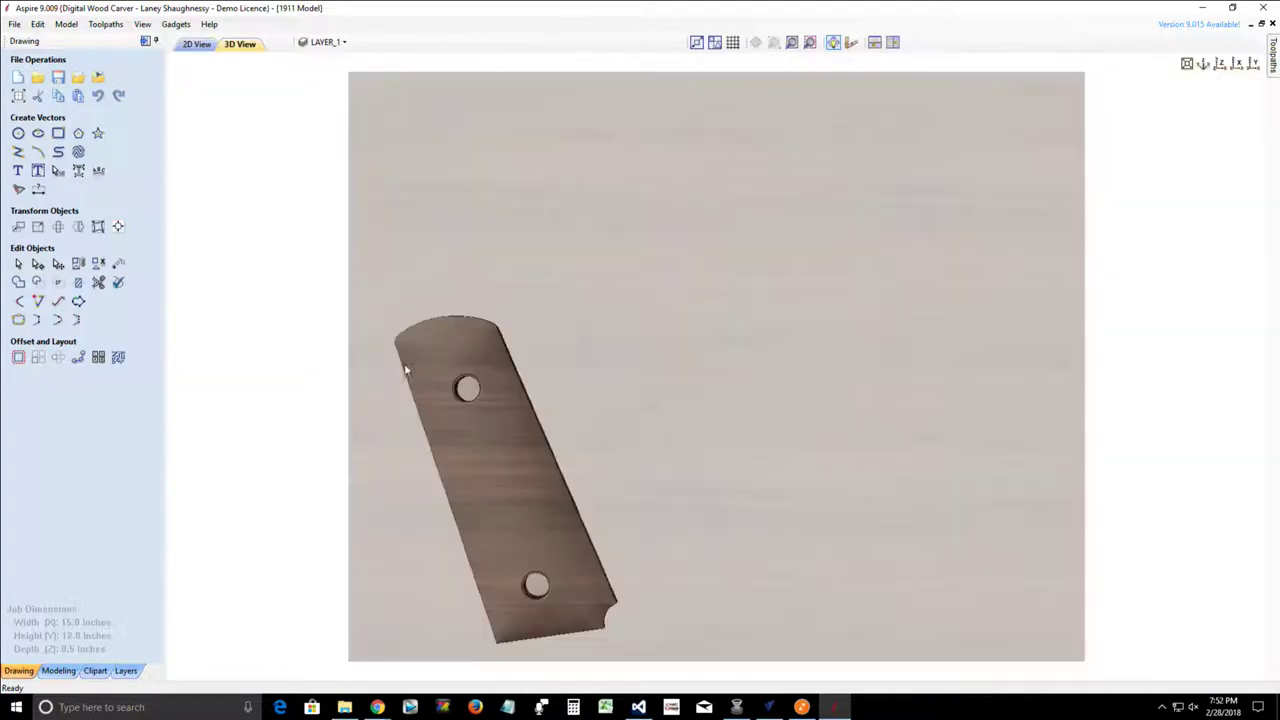
pyautogui.moveTo(691, 484)
pyautogui.mouseDown()
pyautogui.moveTo(703, 340)
pyautogui.moveTo(615, 403)
pyautogui.mouseUp()
pyautogui.moveTo(488, 535); pyautogui.dragTo(780, 330)
pyautogui.click(1220, 64)
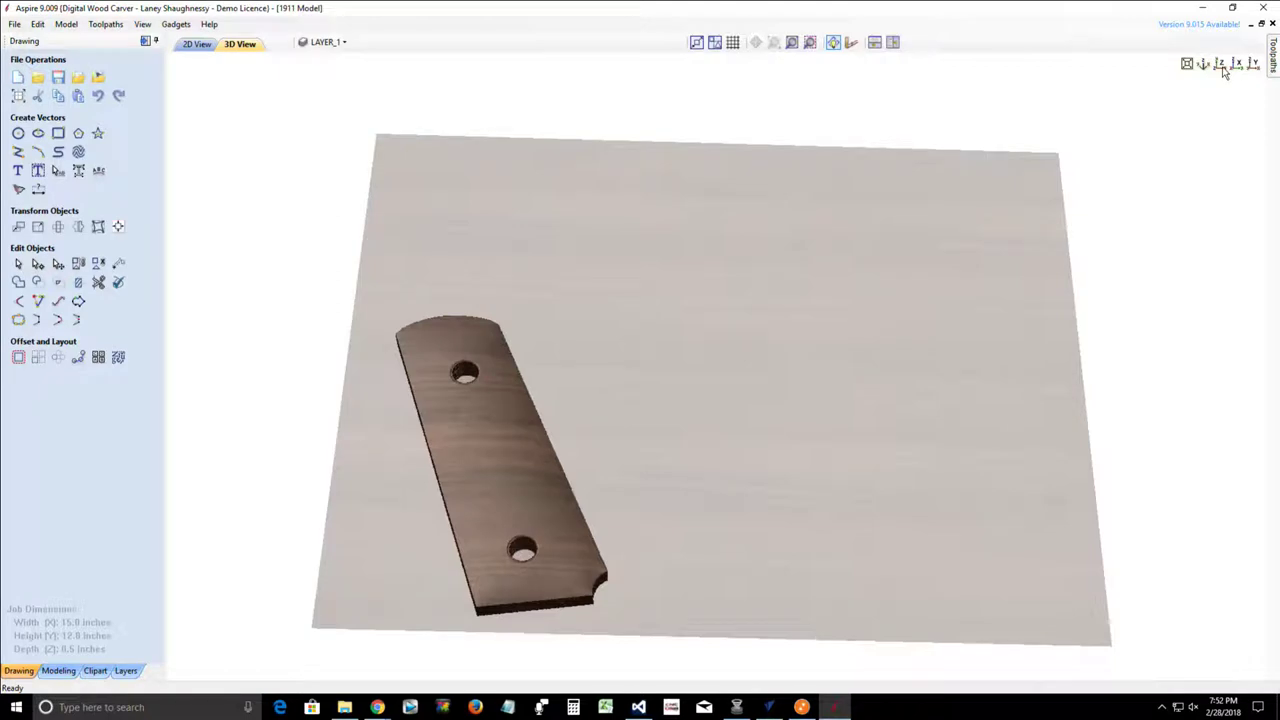
# Tile the 2D drawing and 3D preview side by side and orbit the grip.
pyautogui.click(893, 42)
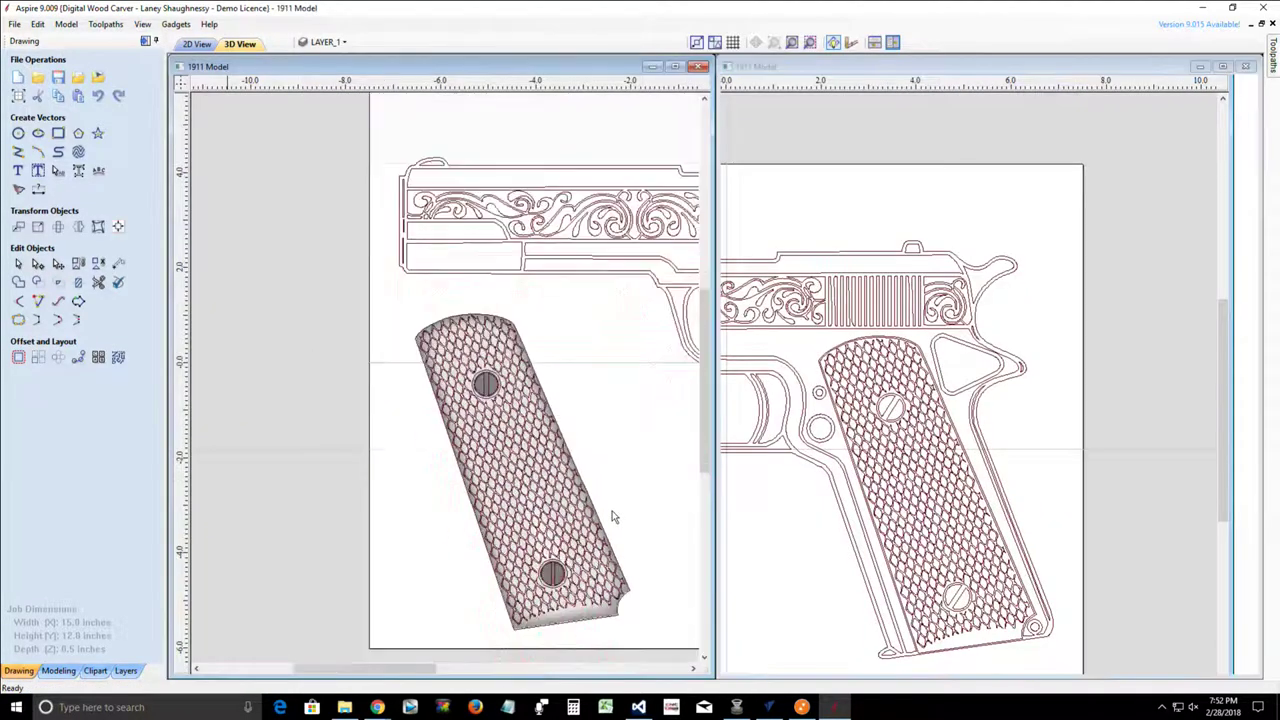
pyautogui.moveTo(1000, 510); pyautogui.dragTo(1031, 492)
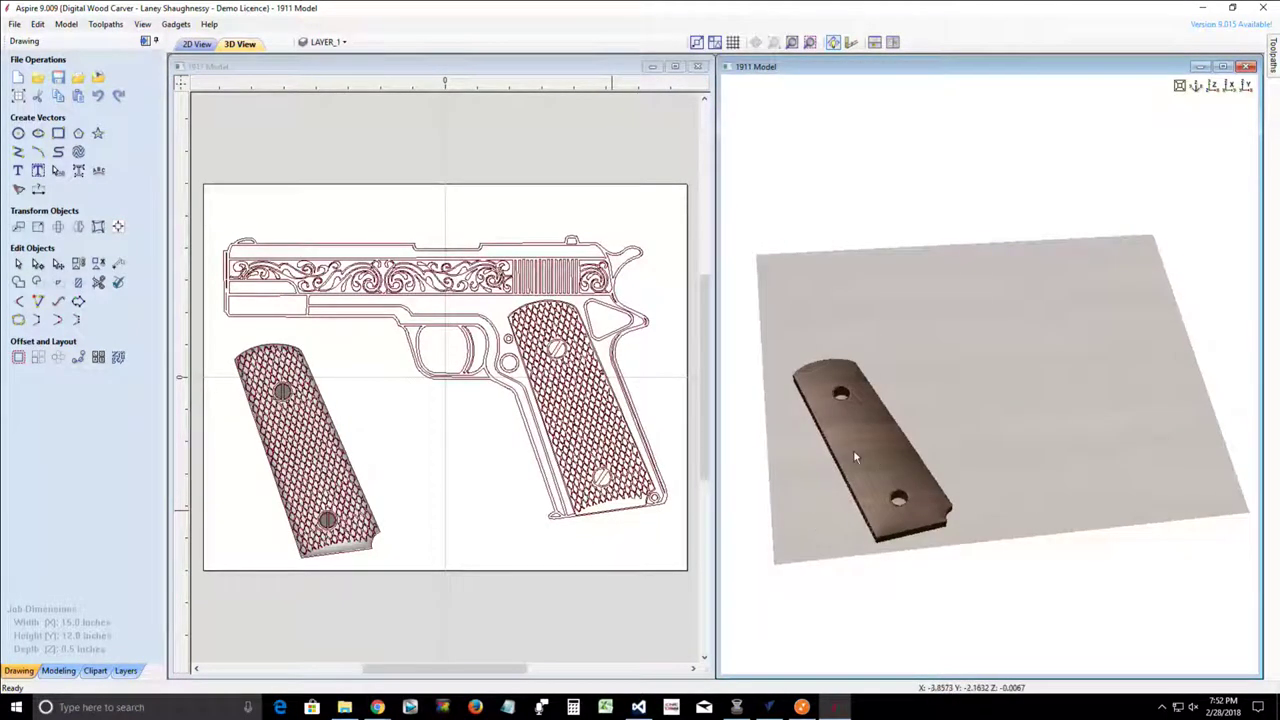
pyautogui.scroll(5, 853, 449)
pyautogui.moveTo(929, 485); pyautogui.dragTo(1053, 406)
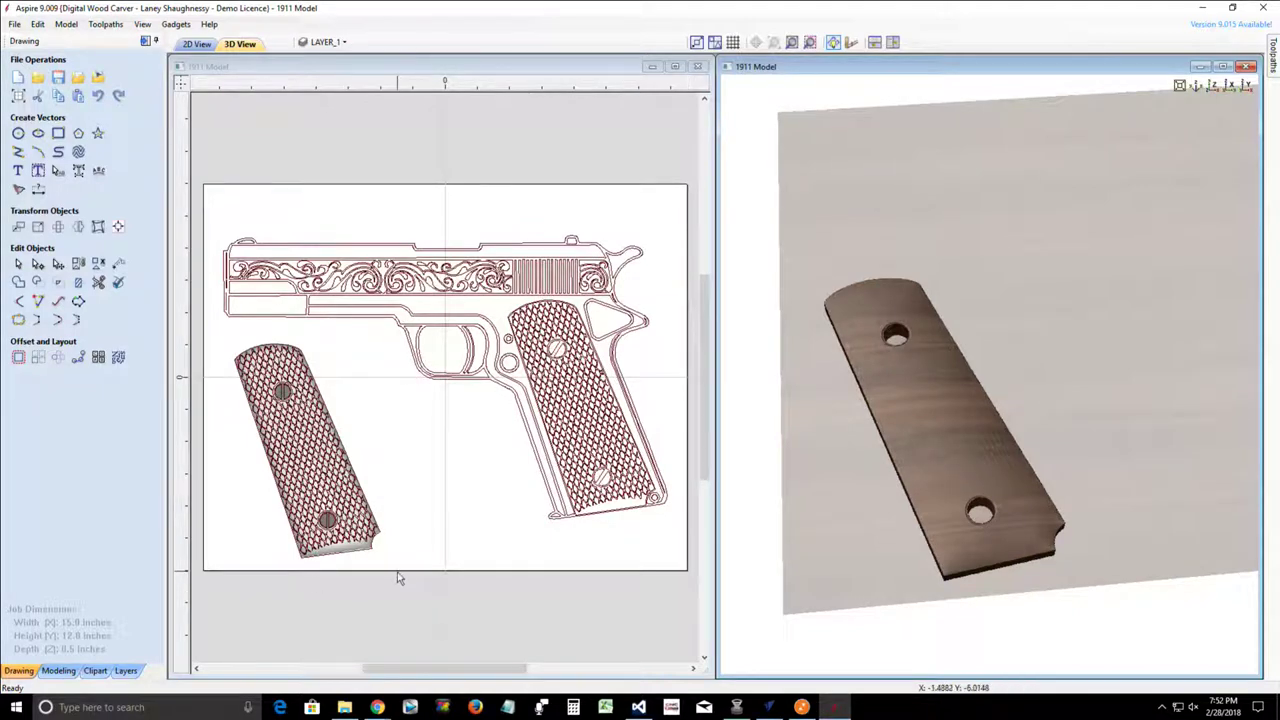
# Center the left grip in the 2D view and window-select all of its shapes.
pyautogui.scroll(4, 222, 443)
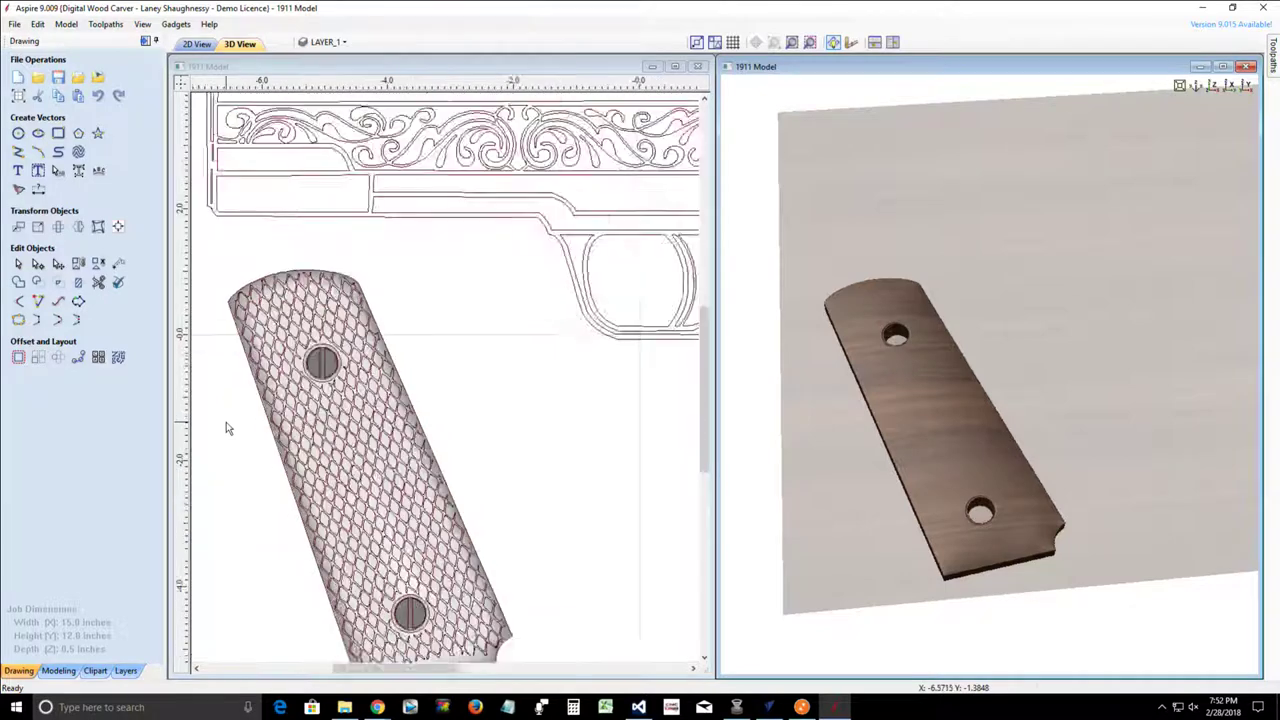
pyautogui.moveTo(567, 511); pyautogui.dragTo(557, 360, button='middle')
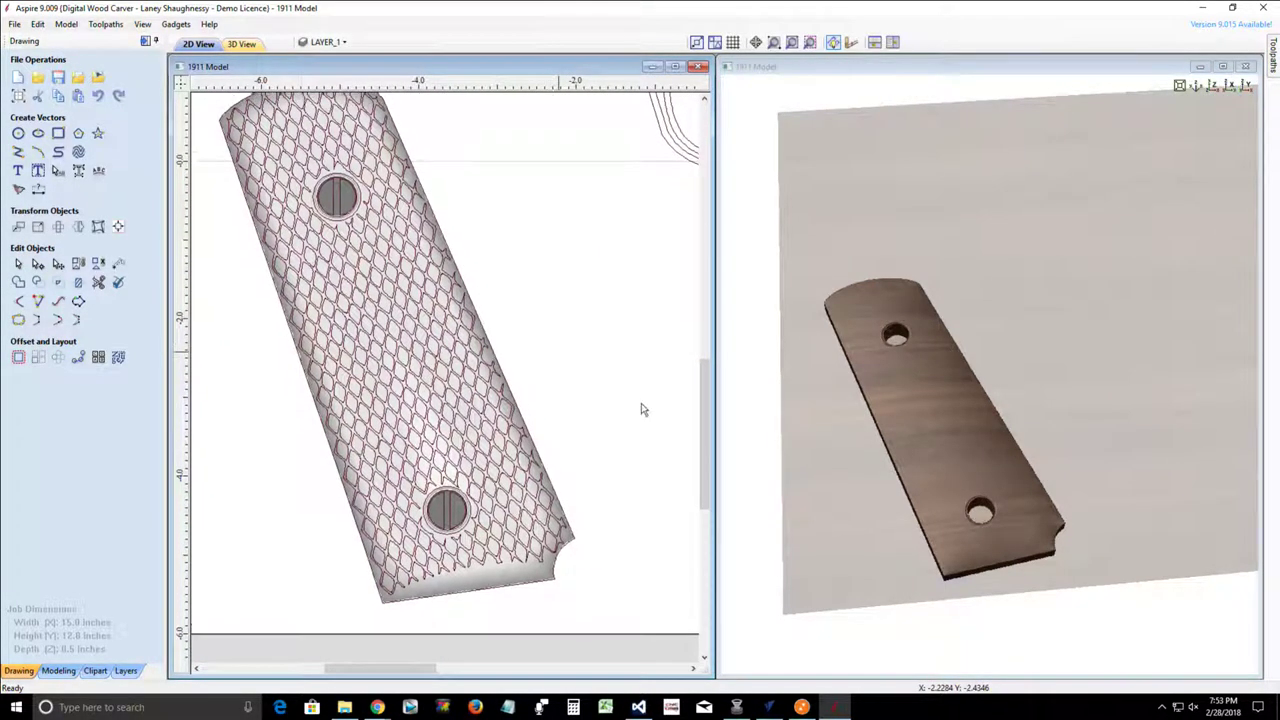
pyautogui.moveTo(937, 468)
pyautogui.mouseDown()
pyautogui.moveTo(961, 411)
pyautogui.moveTo(940, 462)
pyautogui.mouseUp()
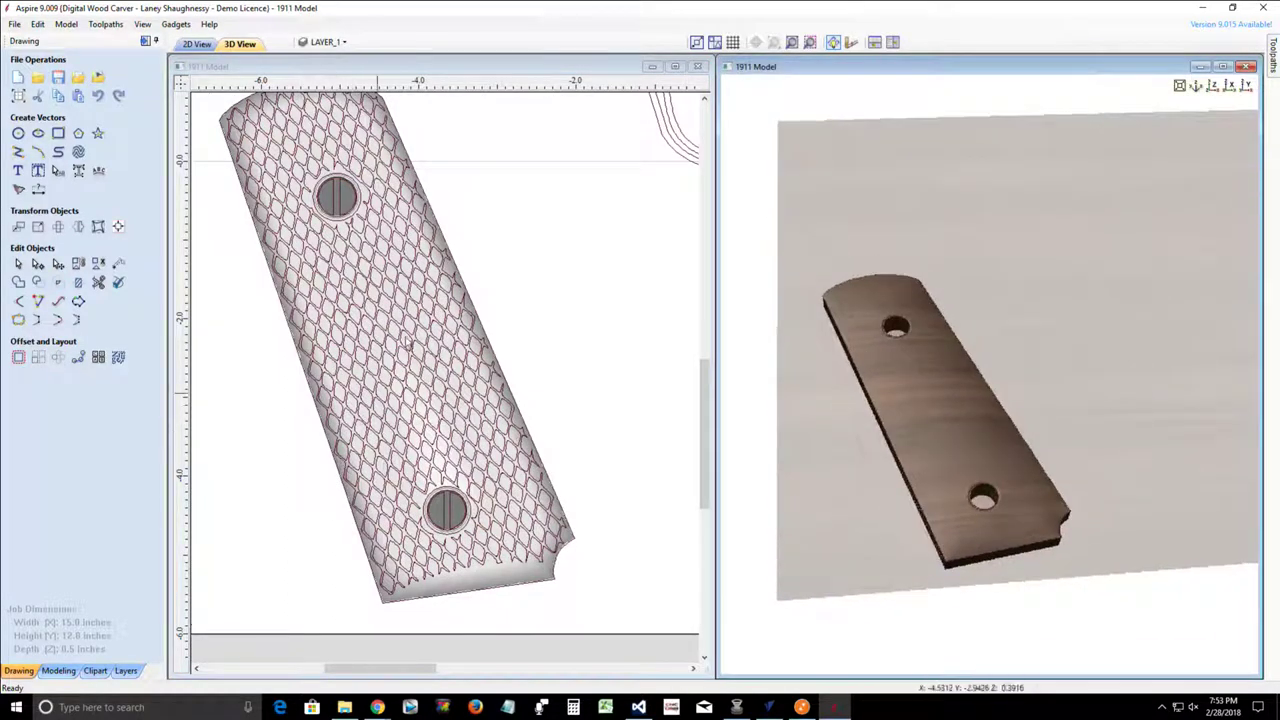
pyautogui.scroll(-1, 478, 526)
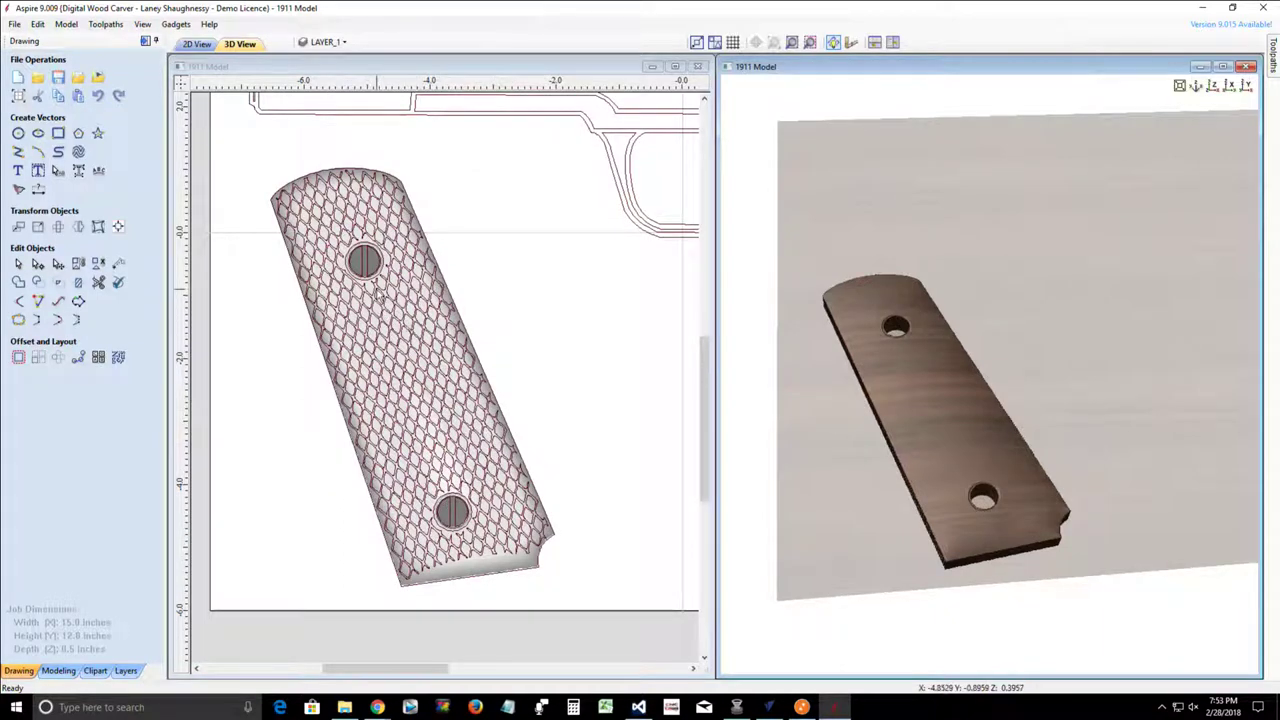
pyautogui.click(378, 290)
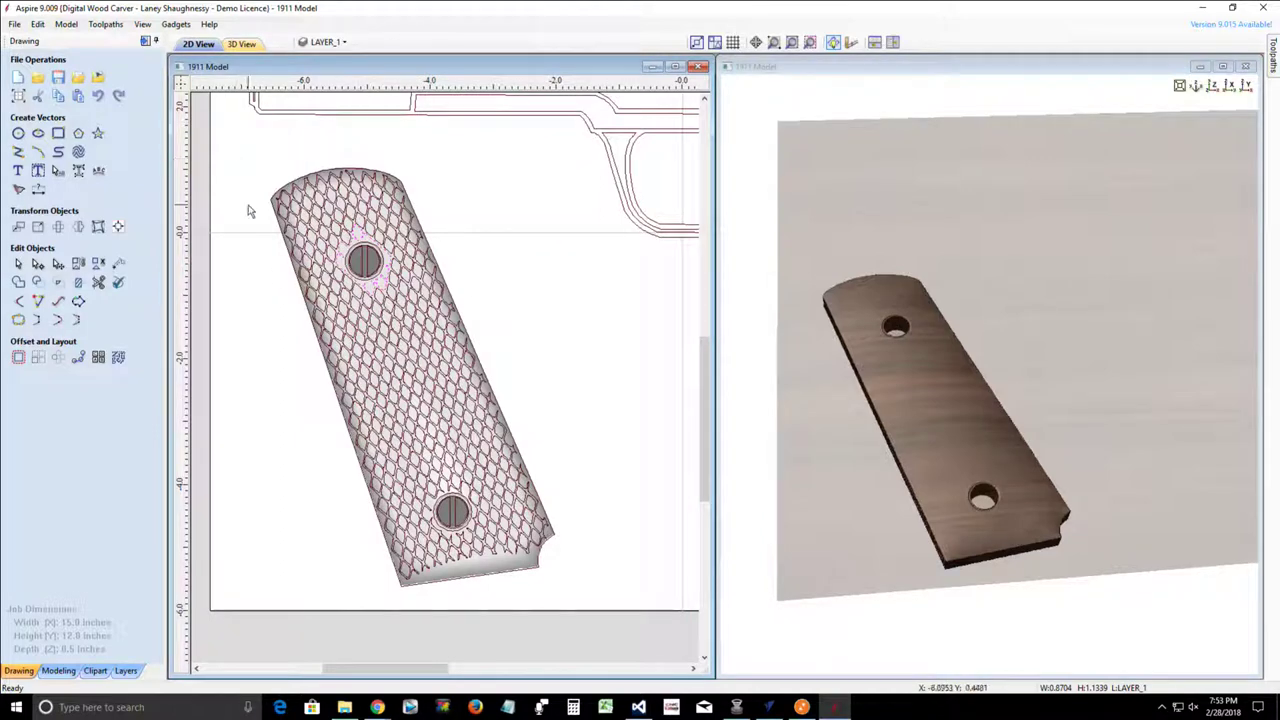
pyautogui.moveTo(229, 155); pyautogui.dragTo(580, 601)
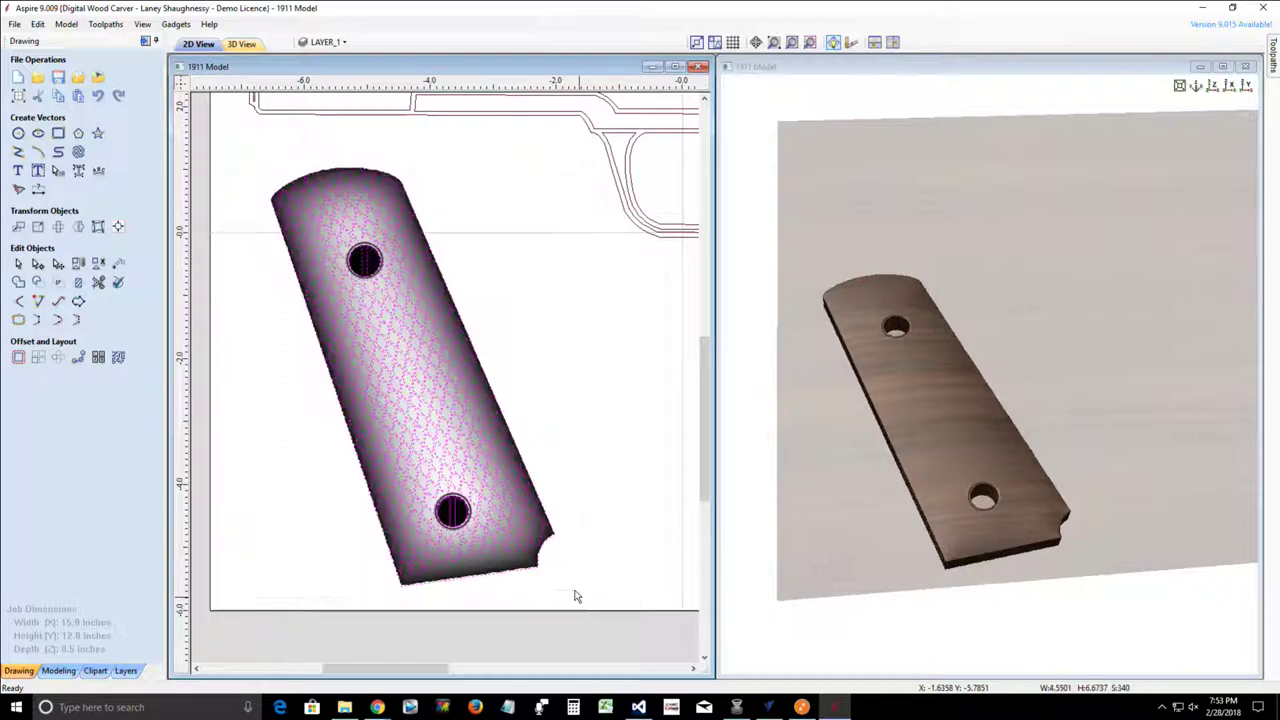
# Deselect the grip, pick the top screw hole, and zoom in and out over both holes.
pyautogui.click(367, 262)
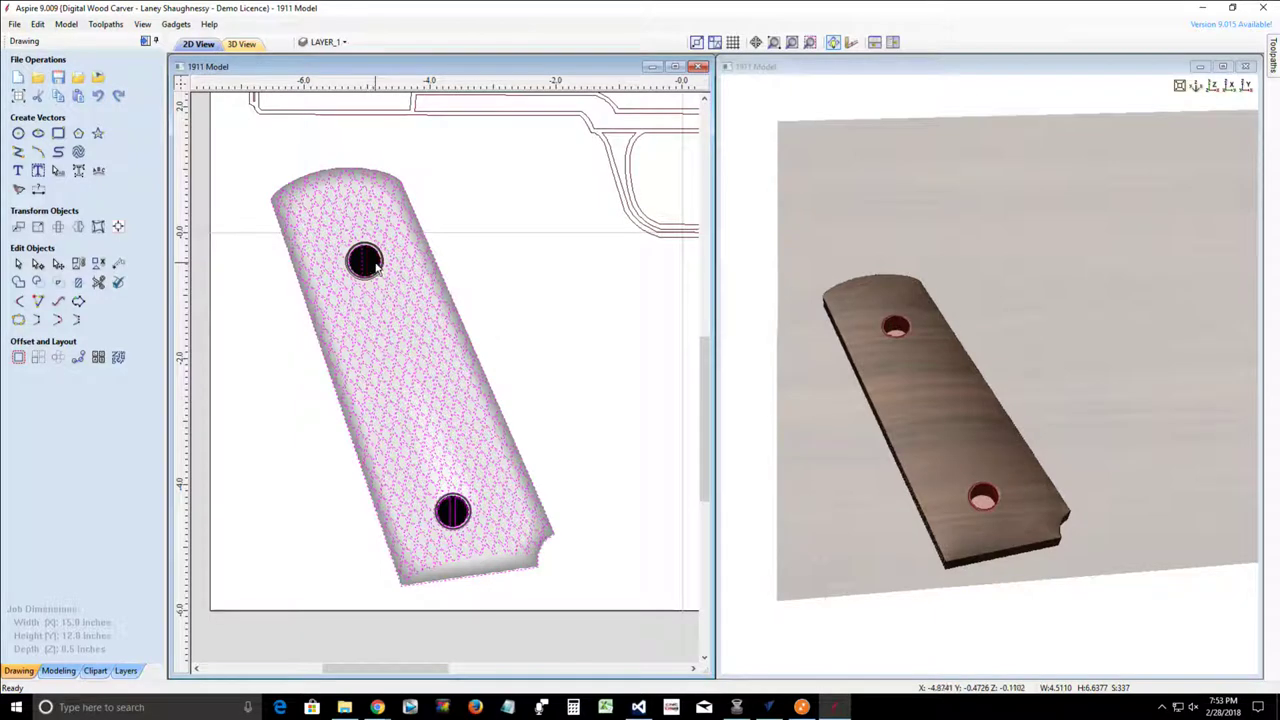
pyautogui.click(376, 265)
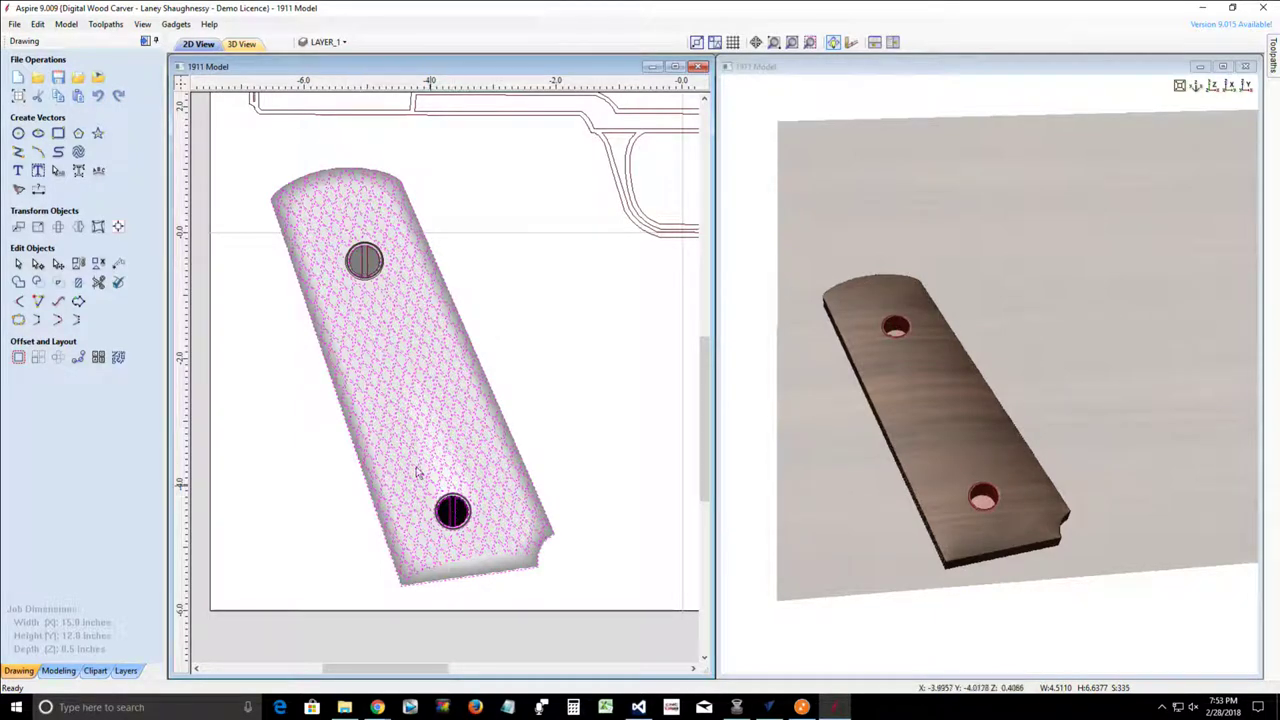
pyautogui.scroll(6, 352, 260)
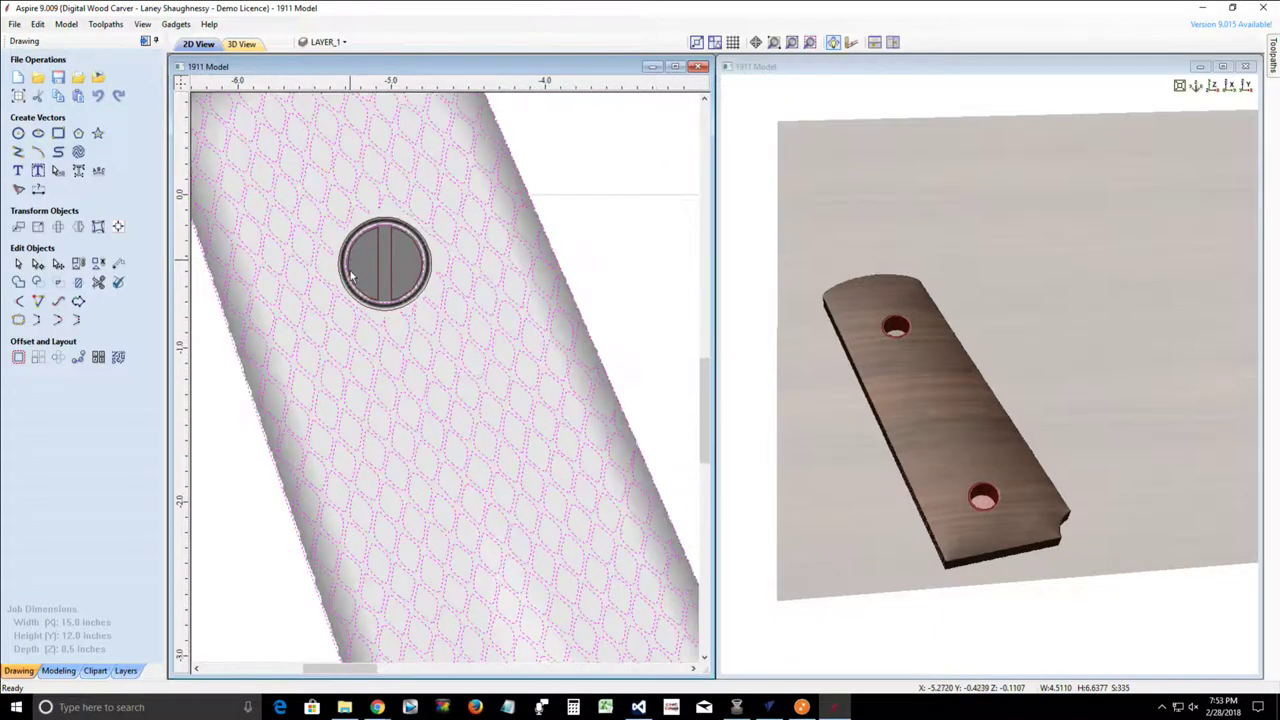
pyautogui.scroll(4, 347, 287)
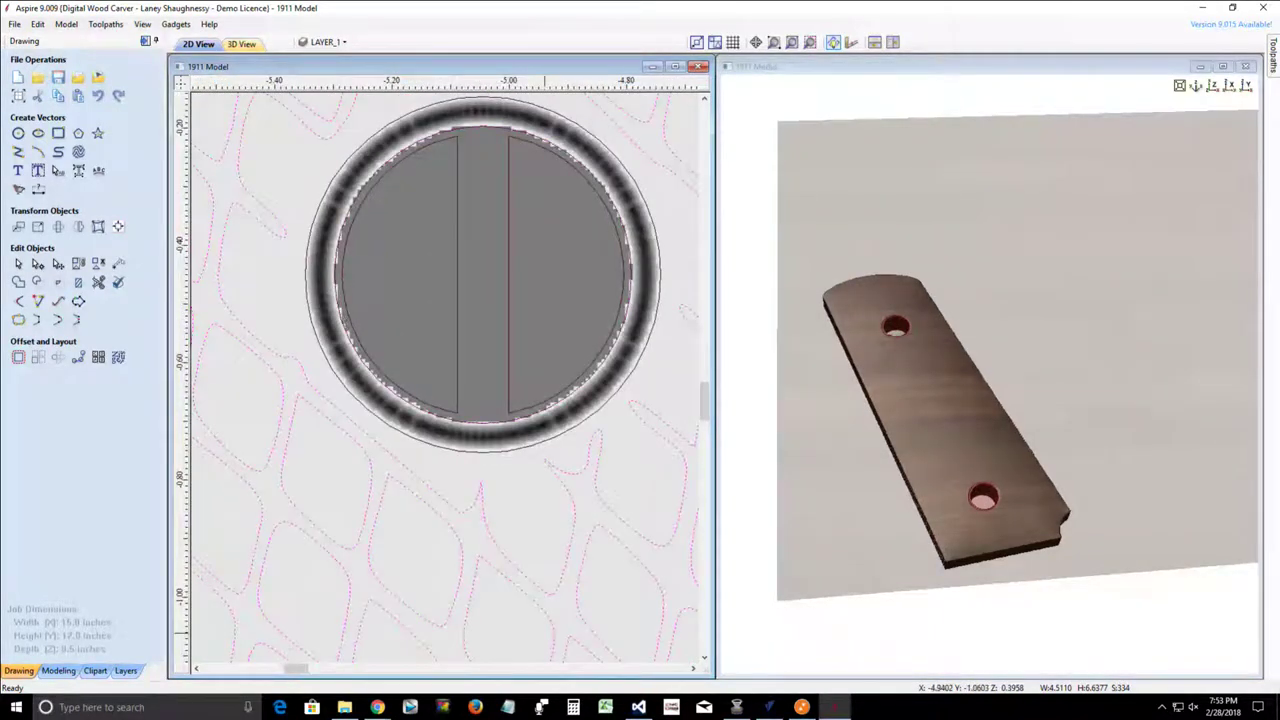
pyautogui.scroll(-6, 489, 494)
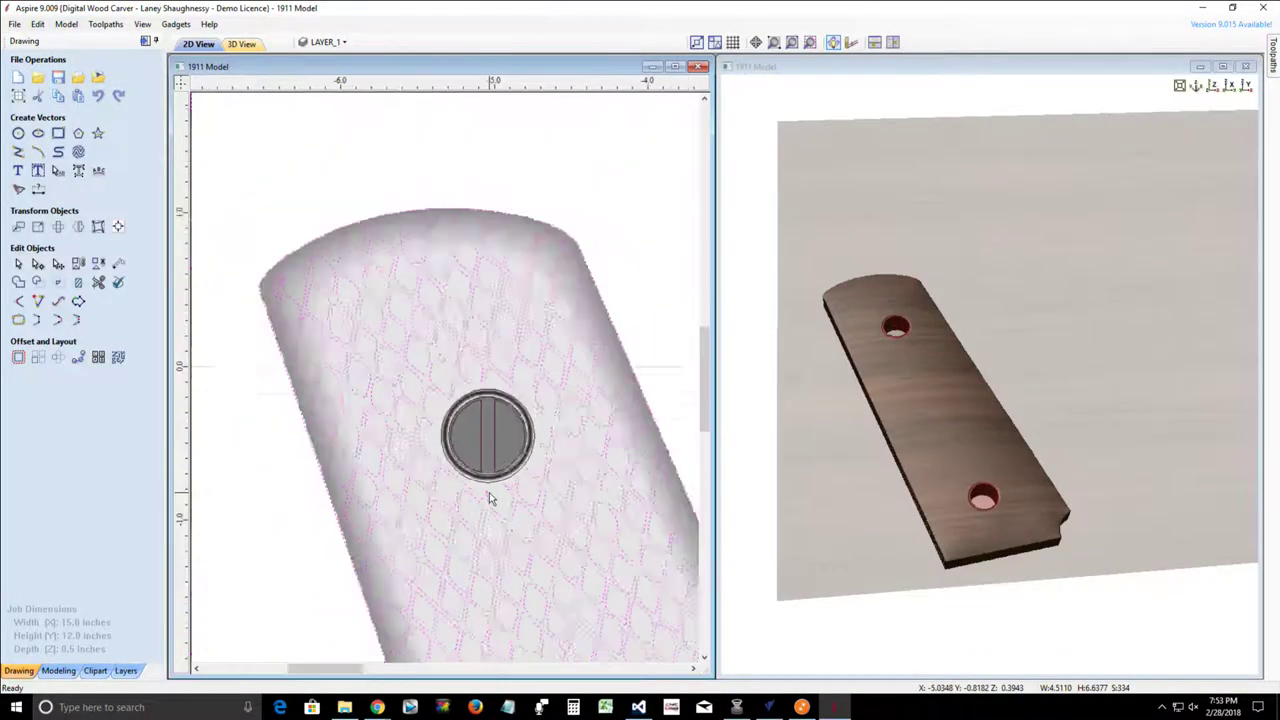
pyautogui.scroll(-3, 489, 494)
pyautogui.scroll(-3, 605, 451)
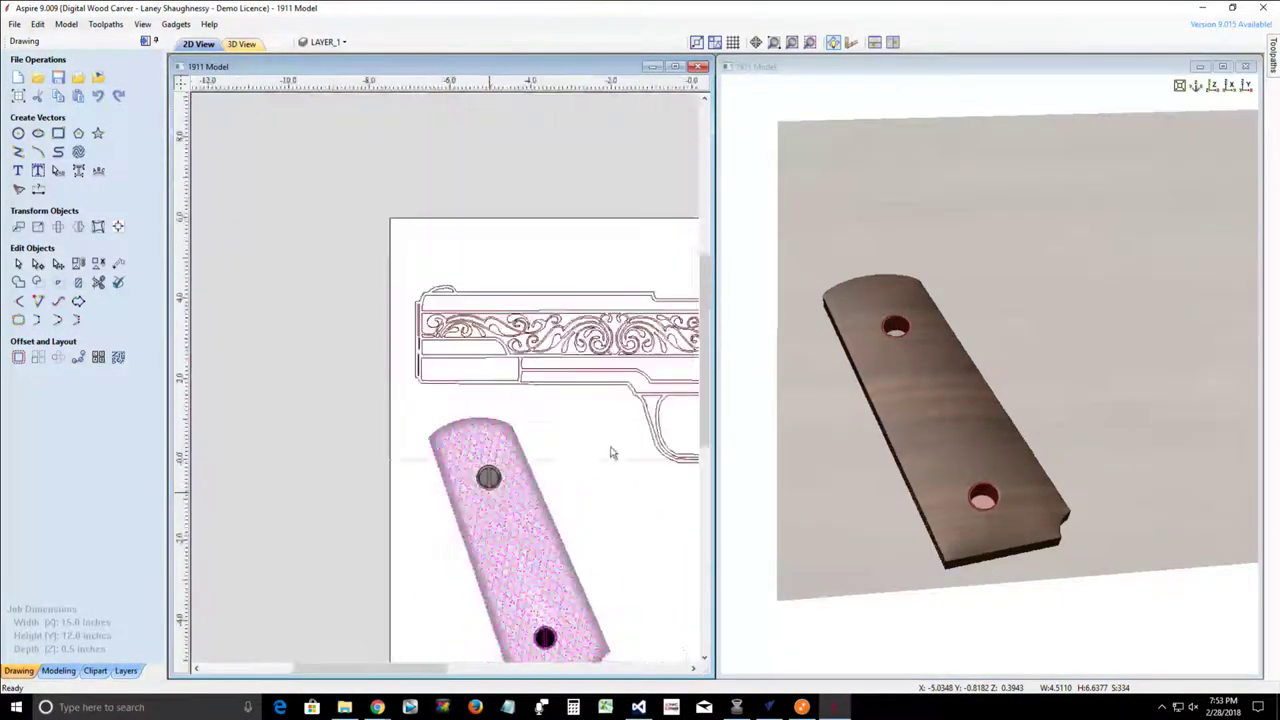
pyautogui.scroll(-3, 570, 550)
pyautogui.scroll(3, 486, 494)
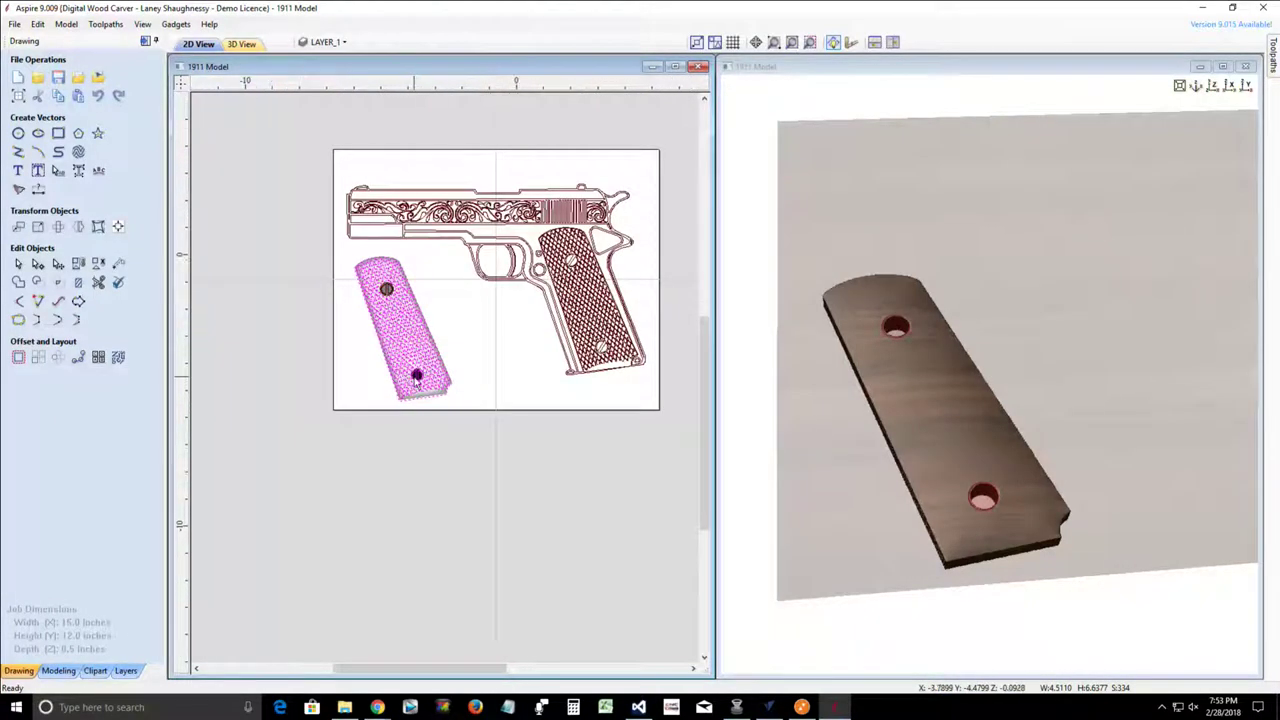
pyautogui.scroll(2, 418, 378)
pyautogui.scroll(5, 418, 378)
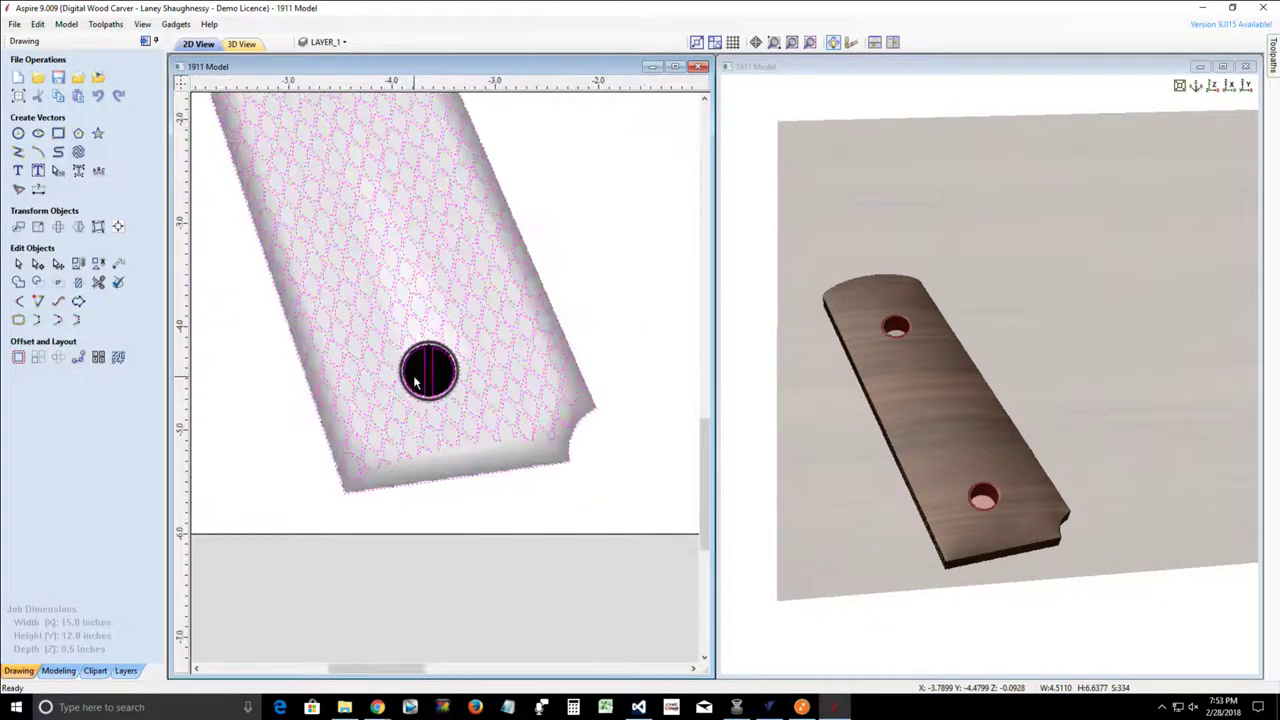
pyautogui.scroll(2, 416, 381)
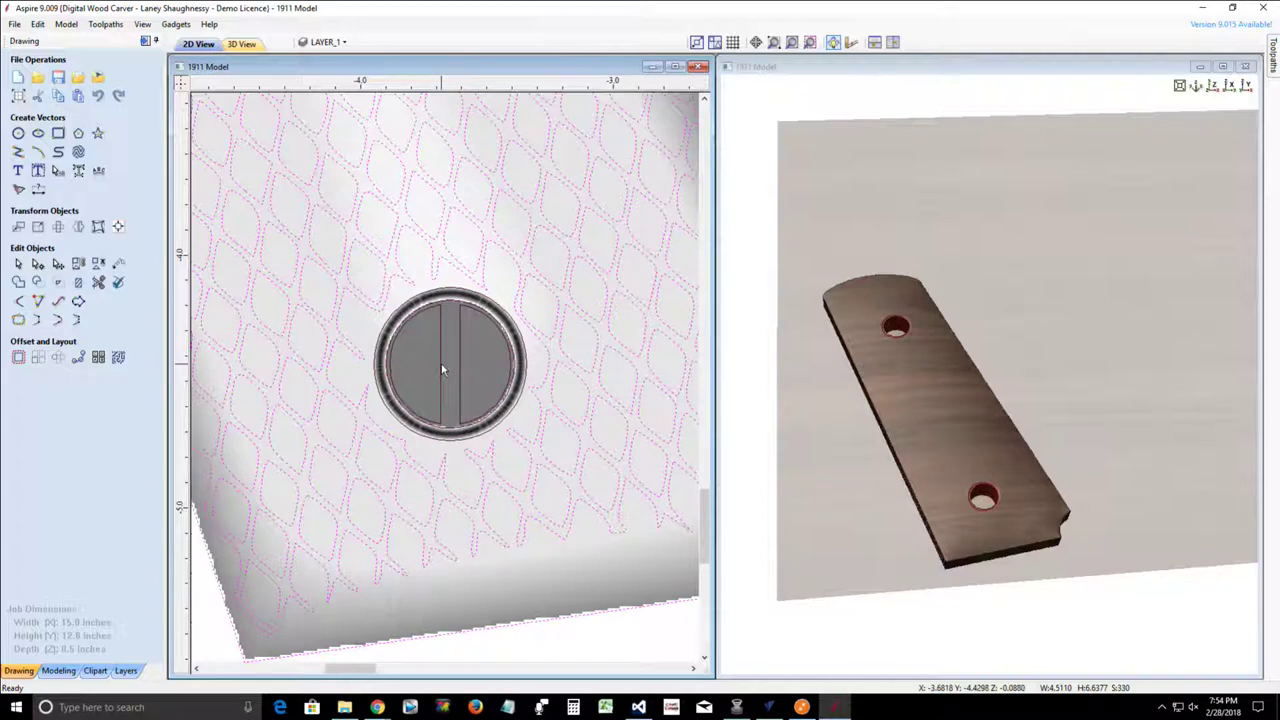
# Select the hexagonal texture pattern and screw-hole circle, then show the Modeling component tree.
pyautogui.press('Delete')
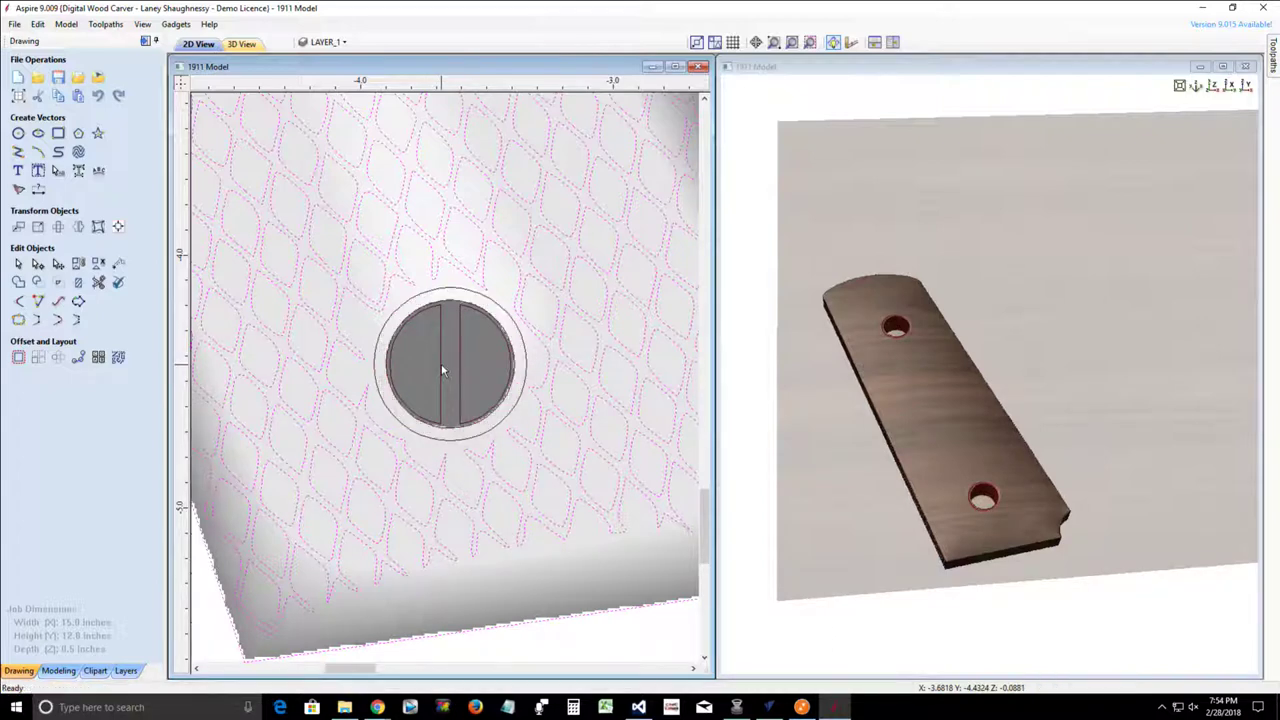
pyautogui.scroll(-5, 443, 368)
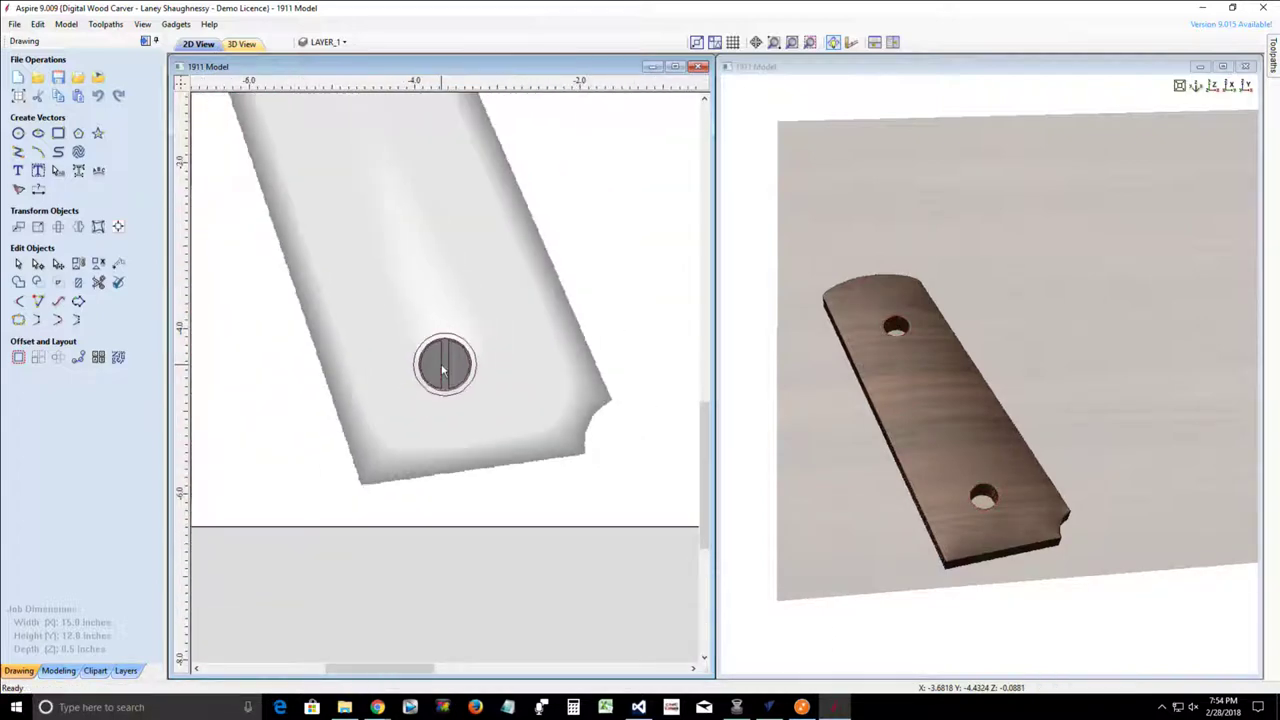
pyautogui.scroll(-1, 443, 366)
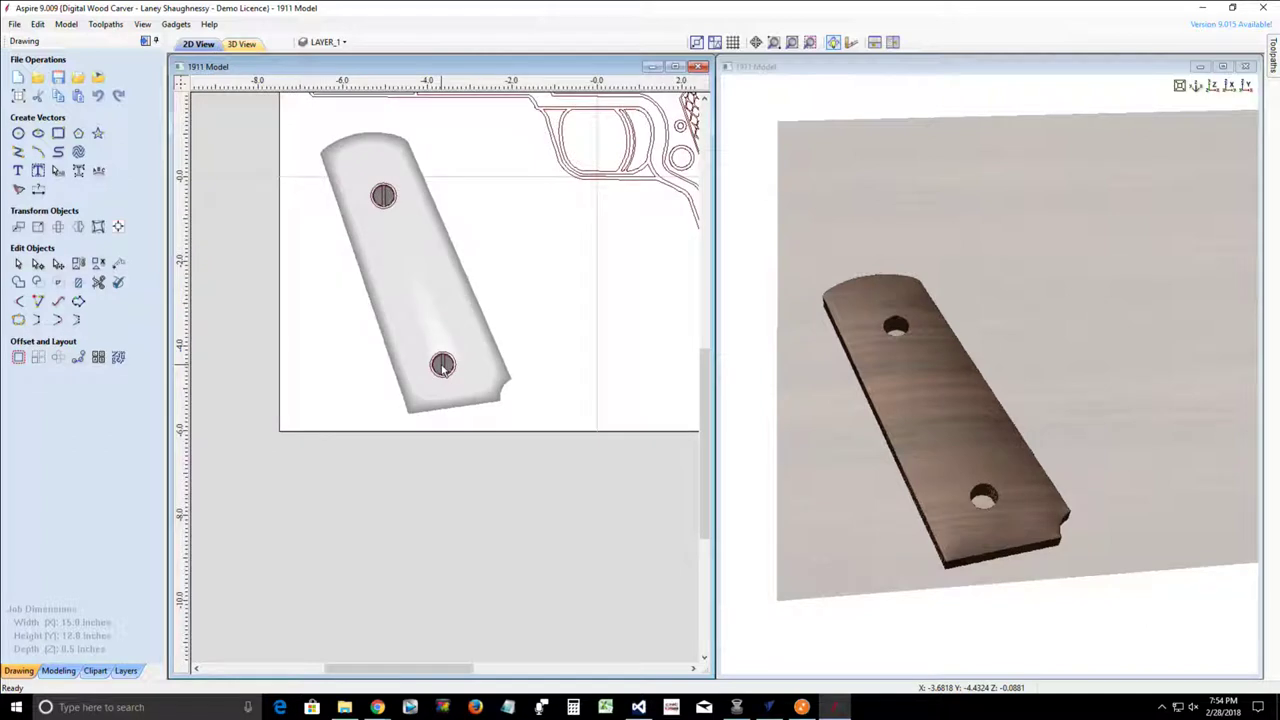
pyautogui.scroll(1, 443, 366)
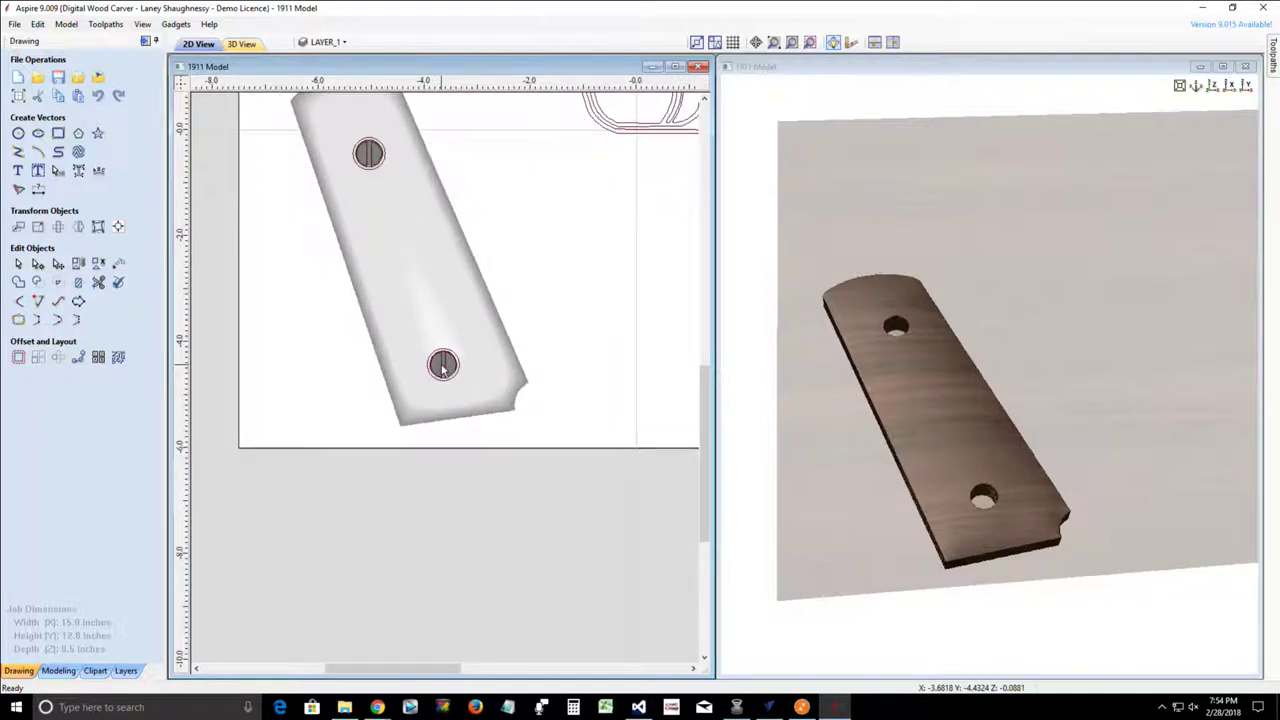
pyautogui.click(449, 341)
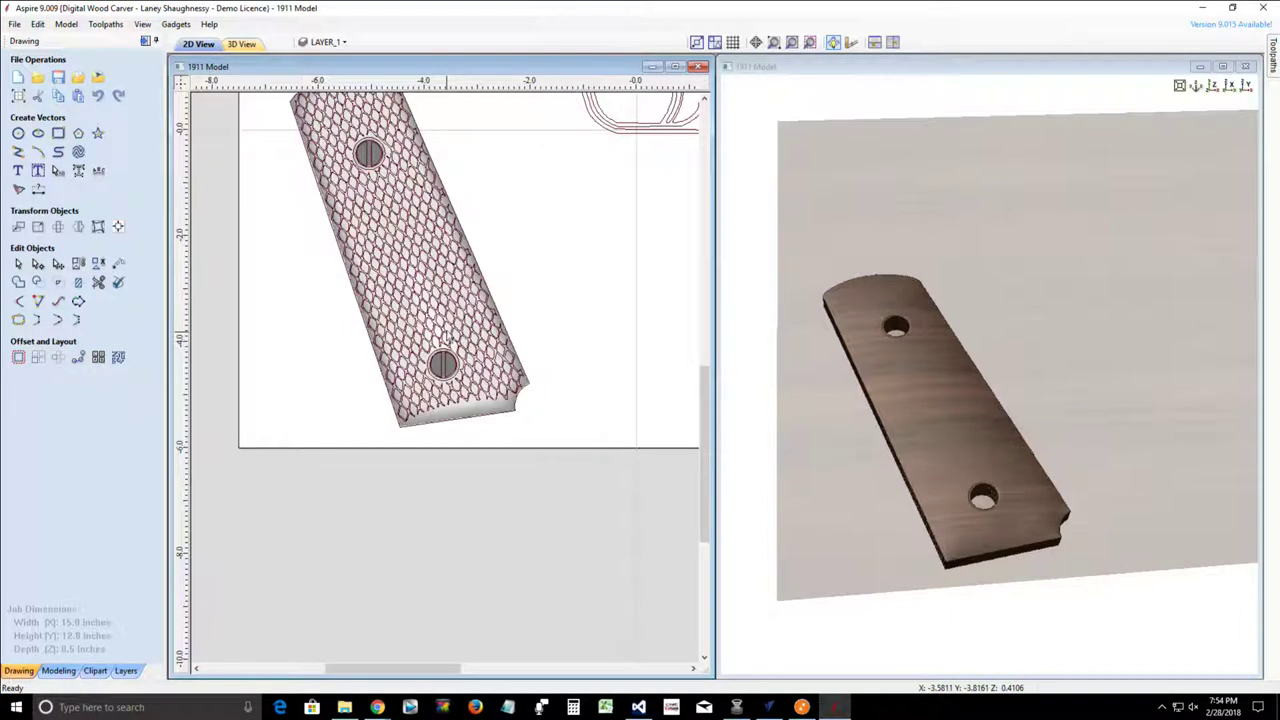
pyautogui.scroll(2, 449, 350)
pyautogui.scroll(3, 451, 379)
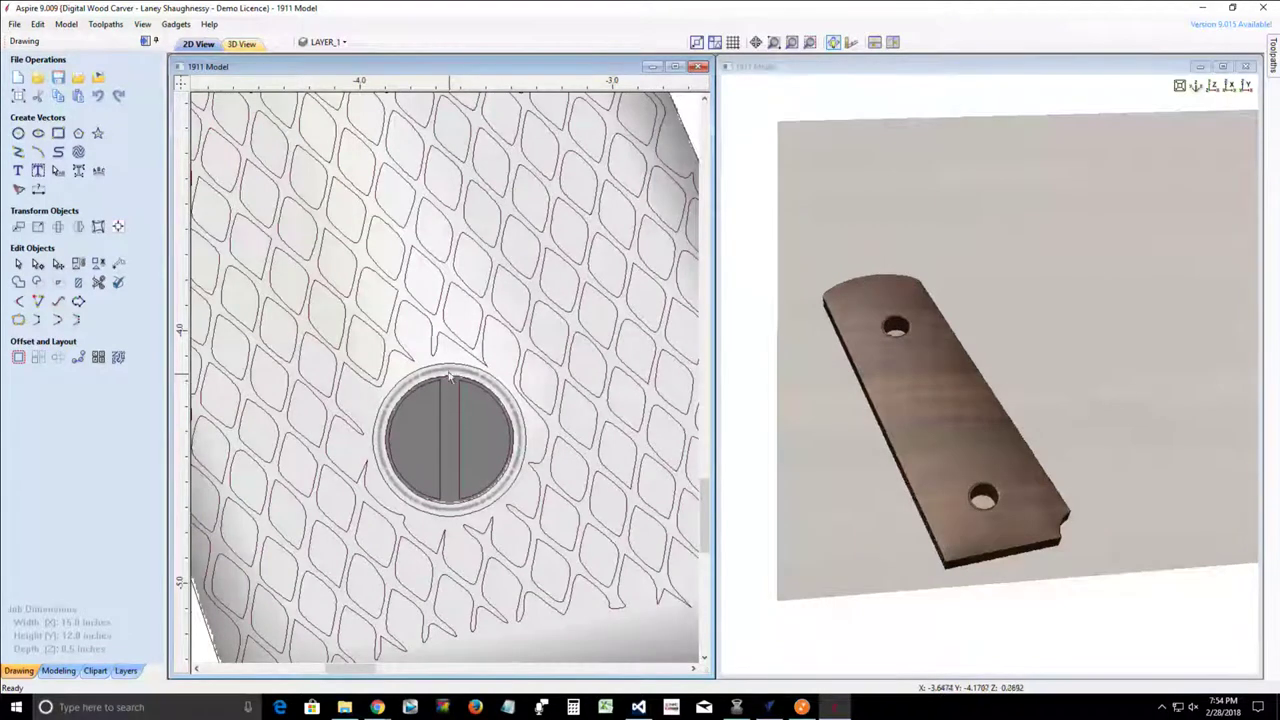
pyautogui.click(448, 375)
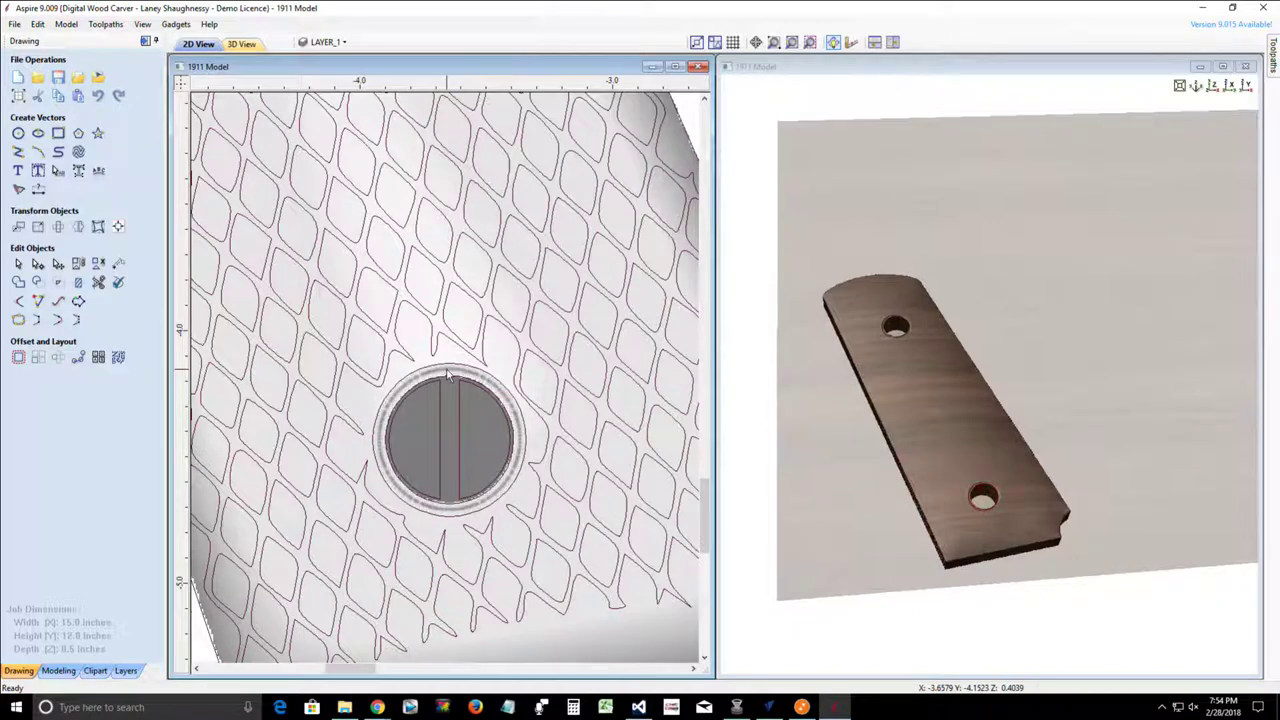
pyautogui.click(60, 670)
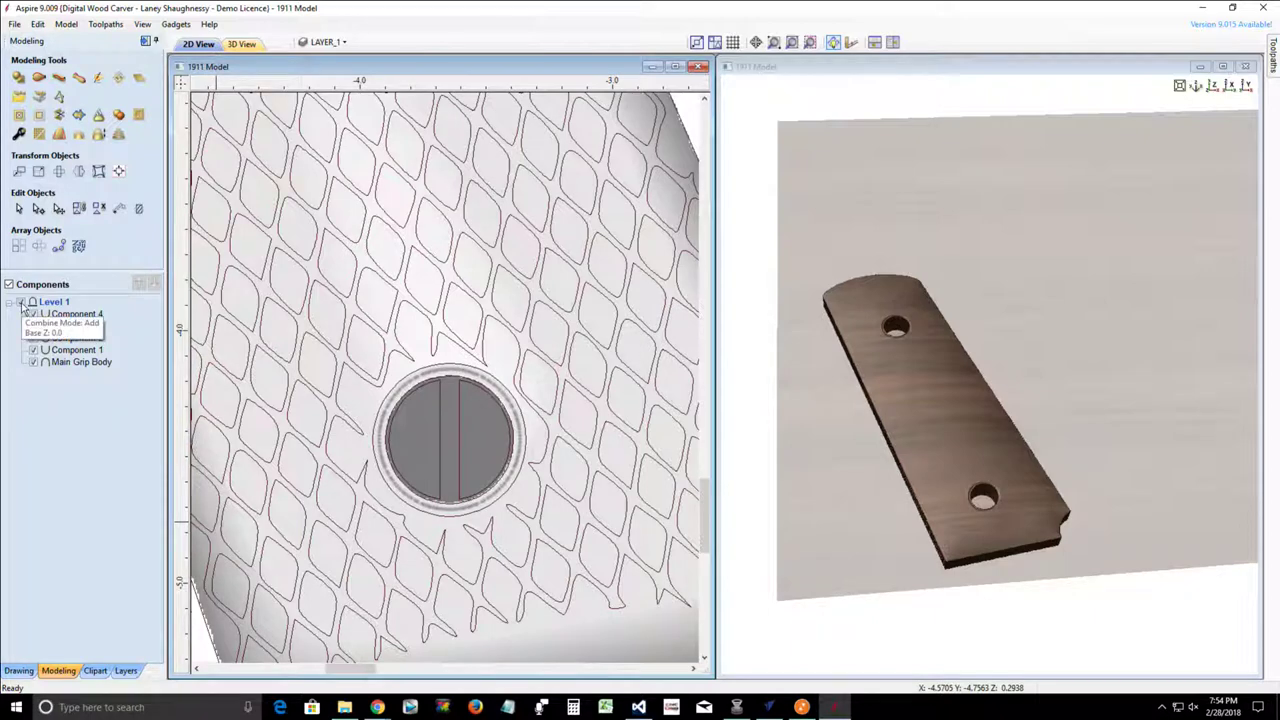
# Uncheck Level 1 to hide all 3D components, then select the hole outline.
pyautogui.click(21, 303)
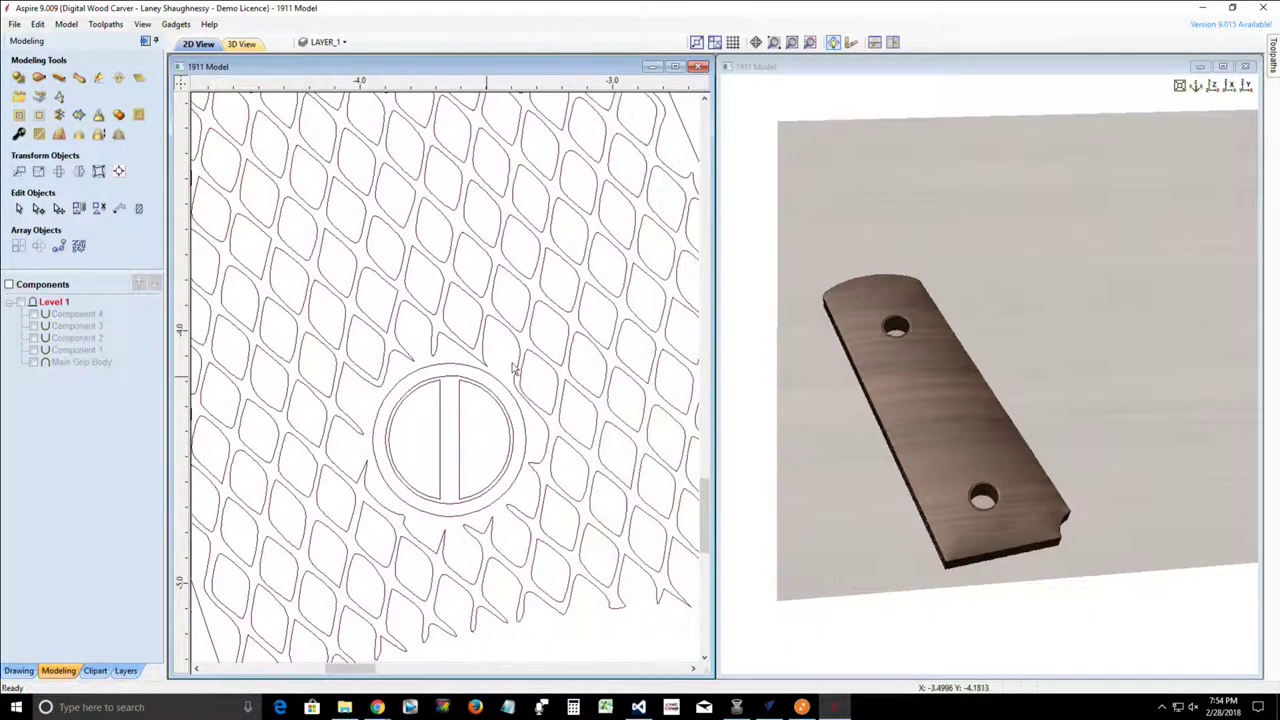
pyautogui.click(431, 350)
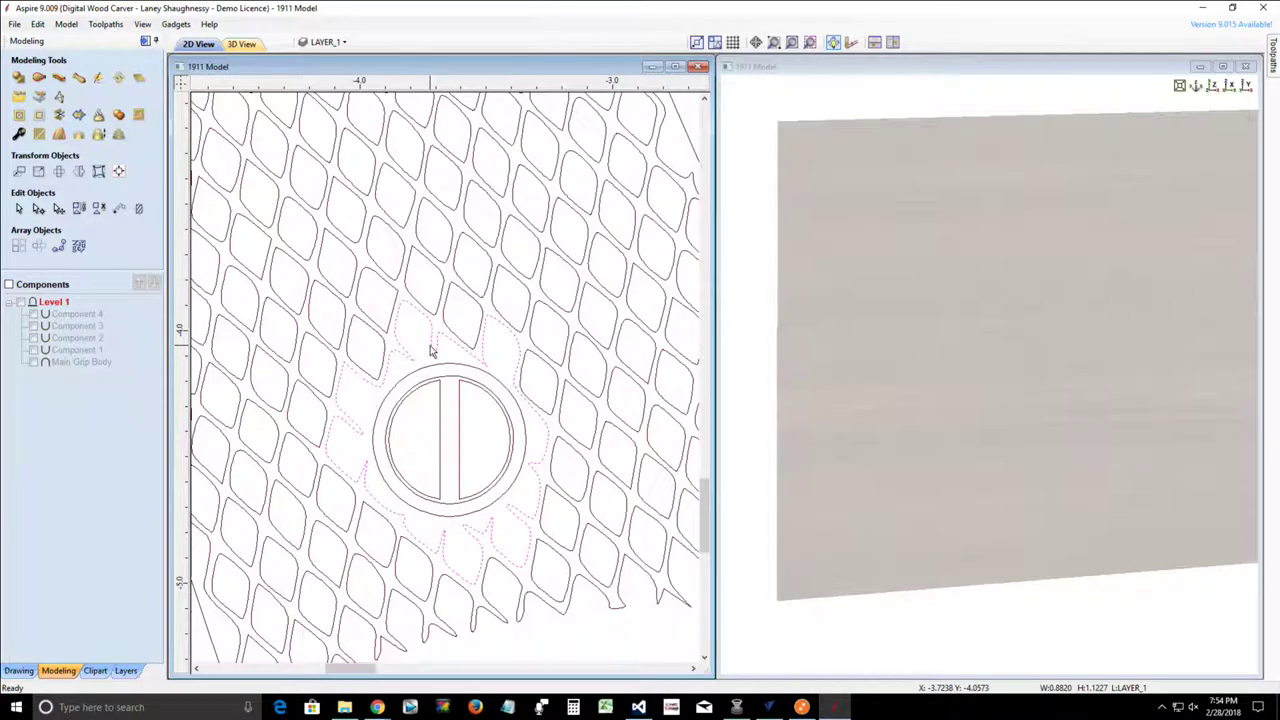
pyautogui.scroll(-2, 431, 350)
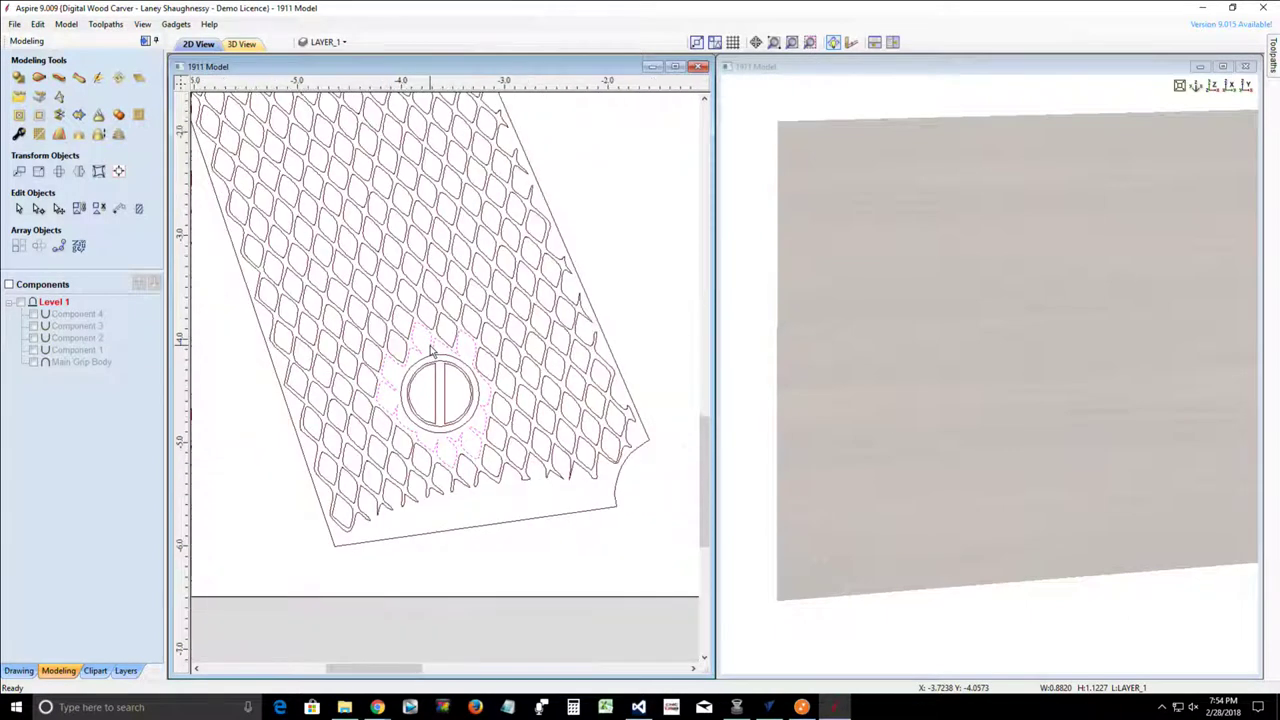
pyautogui.scroll(-3, 431, 350)
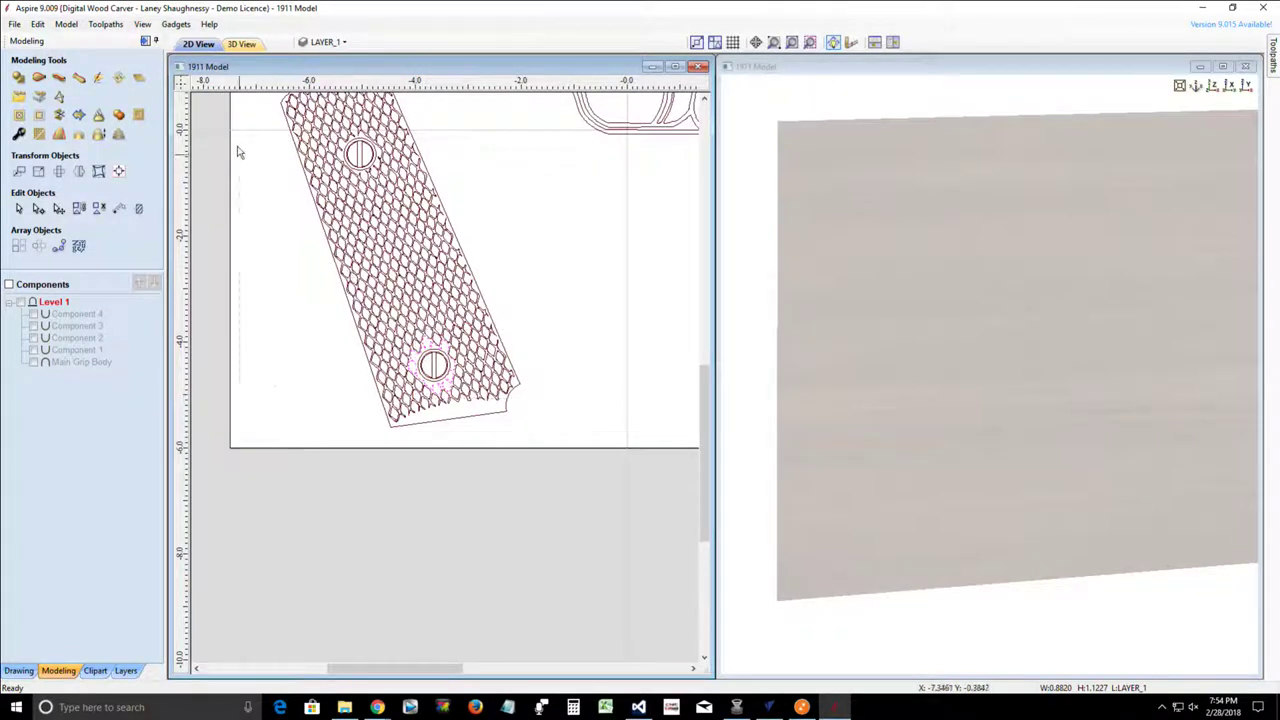
# Select the hexagon pattern, excluding both screw holes and the outline, and delete it.
pyautogui.moveTo(237, 136); pyautogui.dragTo(257, 157)
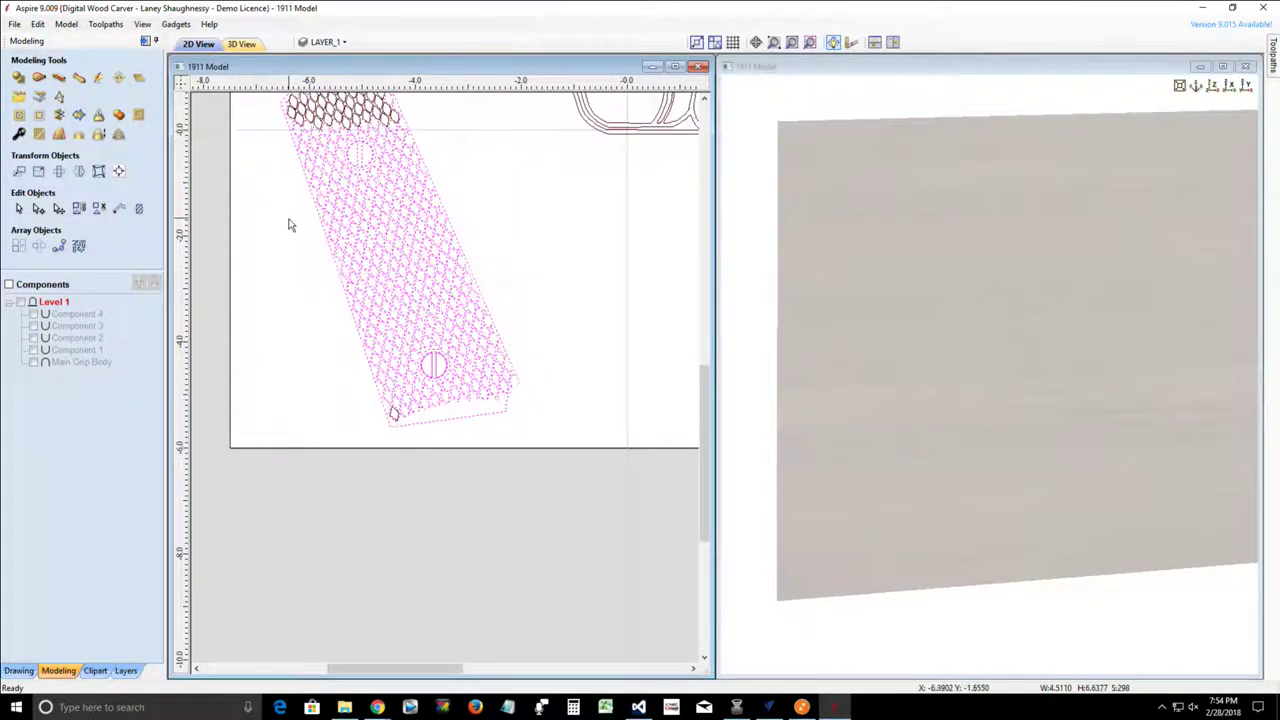
pyautogui.scroll(5, 422, 374)
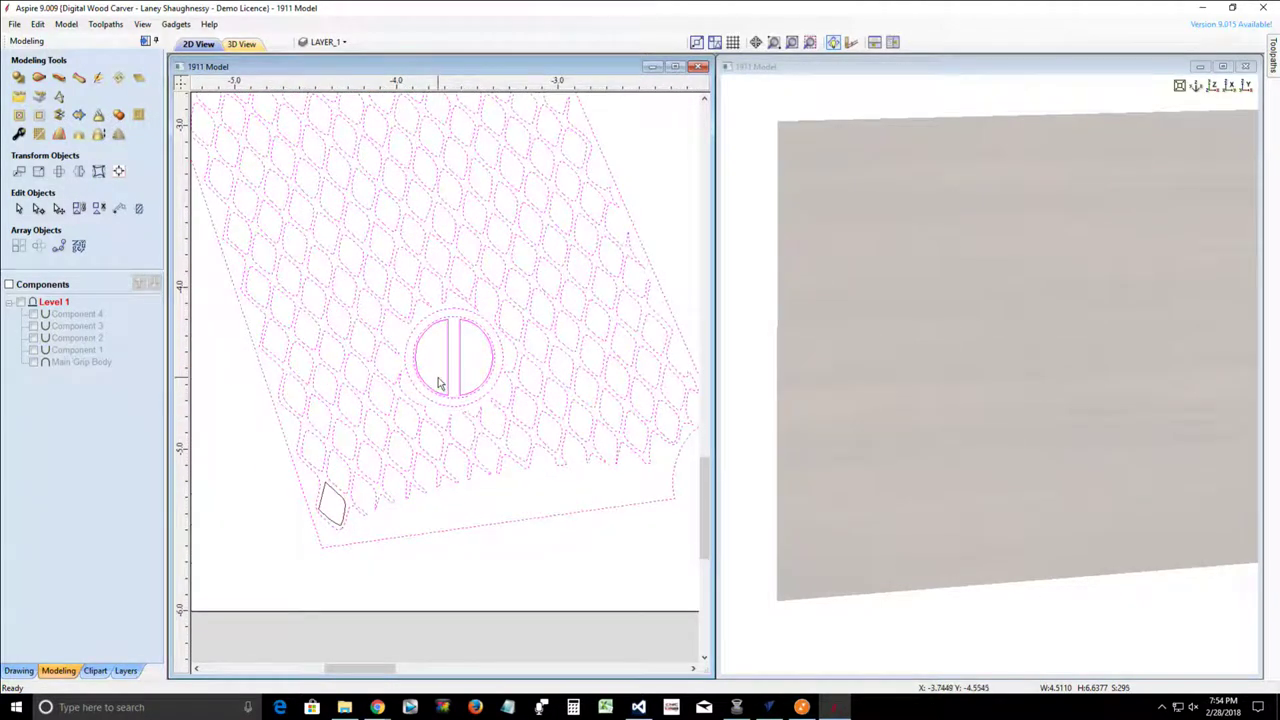
pyautogui.keyDown('shift'); pyautogui.click(437, 383); pyautogui.keyUp('shift')
pyautogui.scroll(-5, 437, 383)
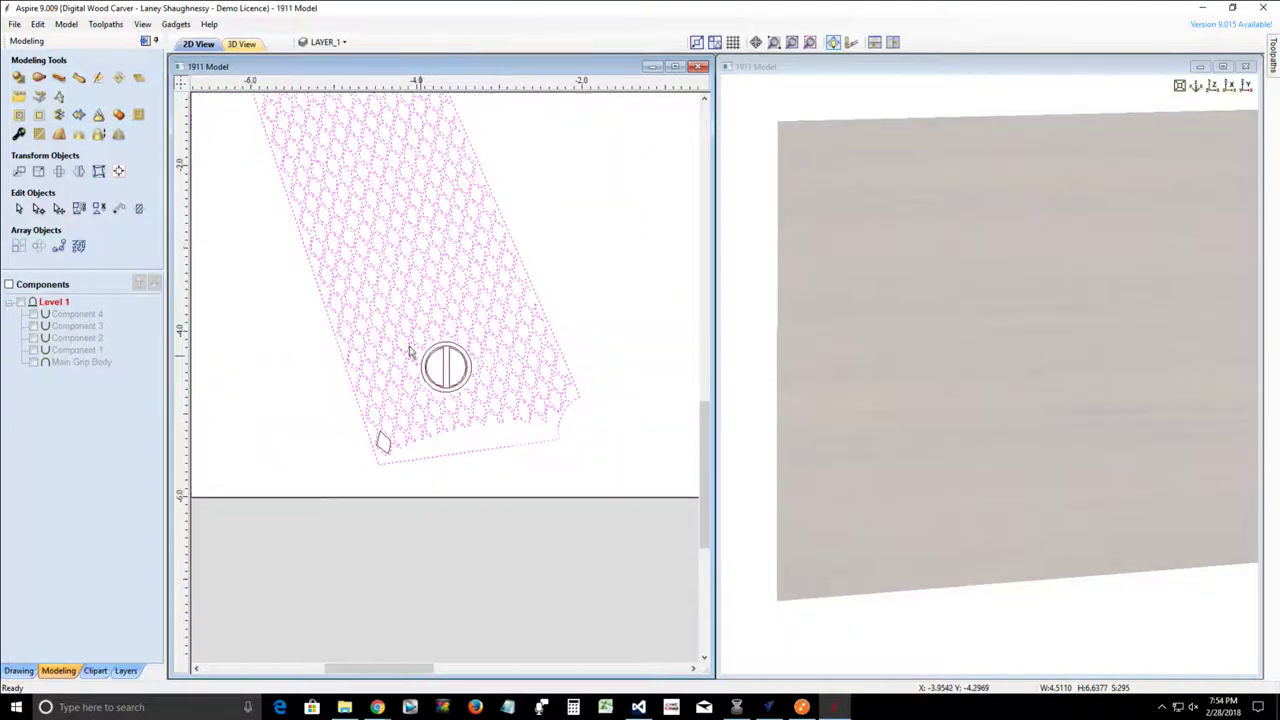
pyautogui.scroll(-1, 367, 270)
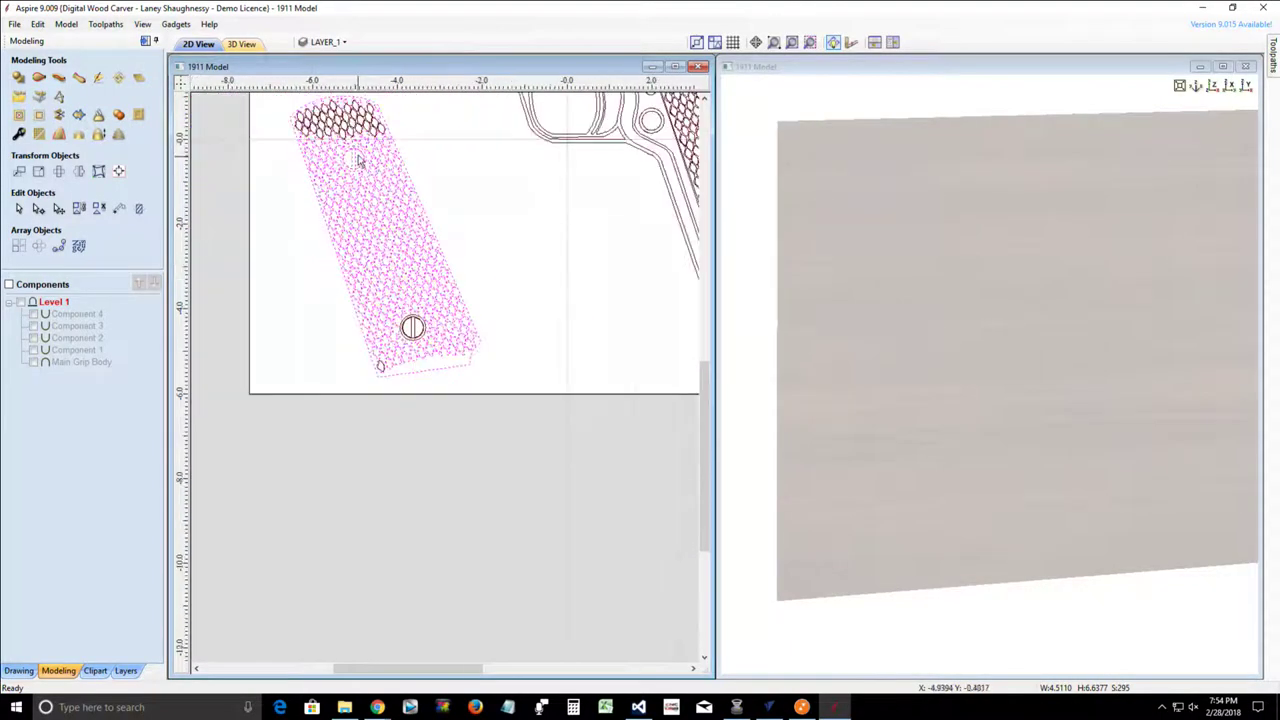
pyautogui.scroll(3, 359, 160)
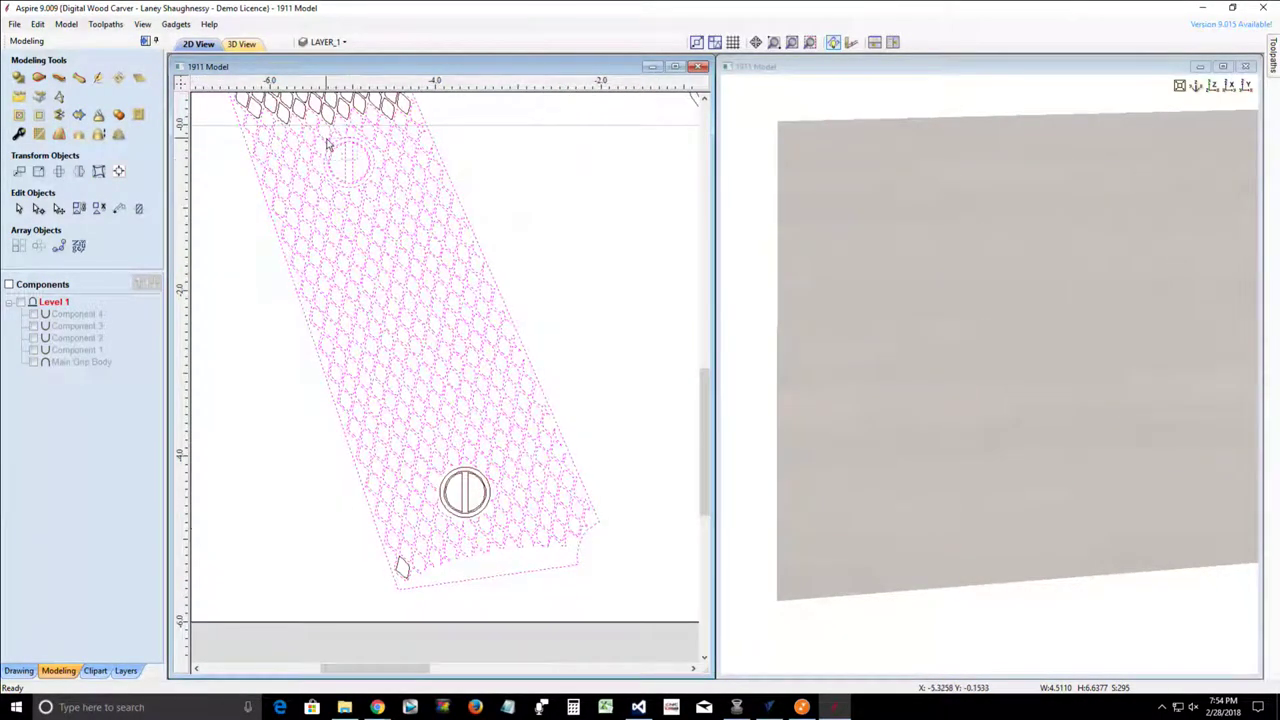
pyautogui.click(335, 148)
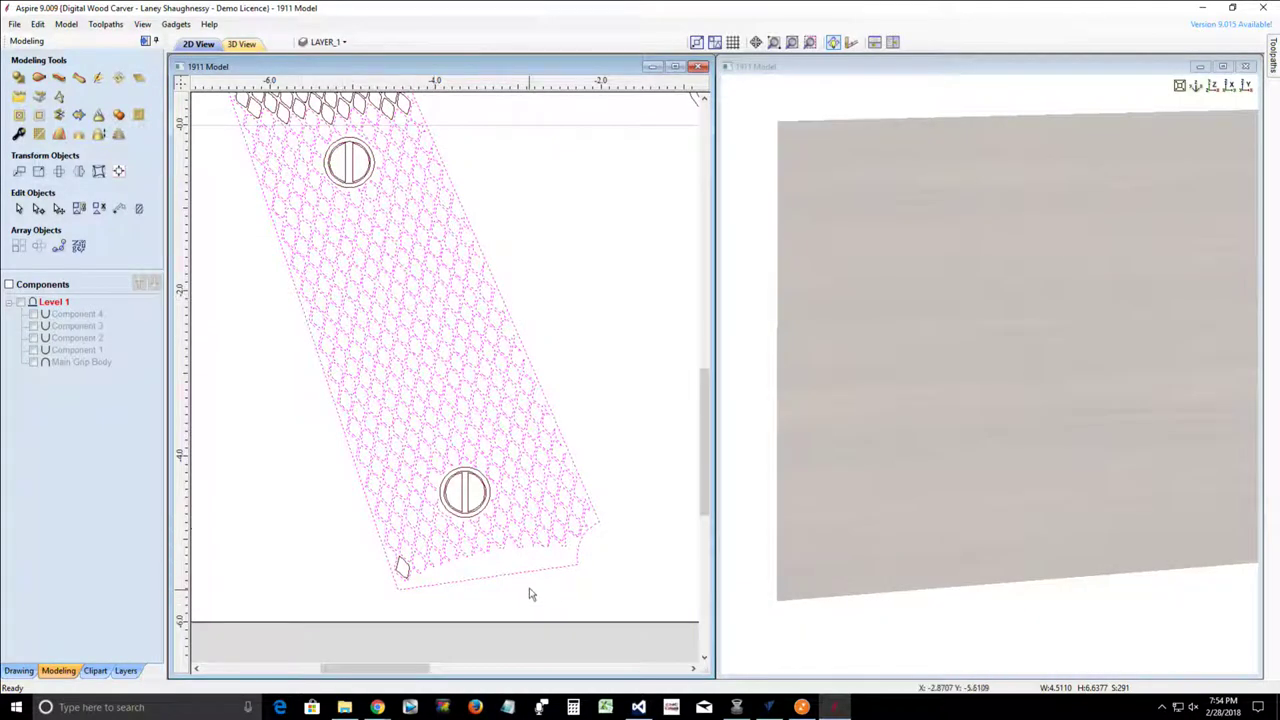
pyautogui.press('Escape')
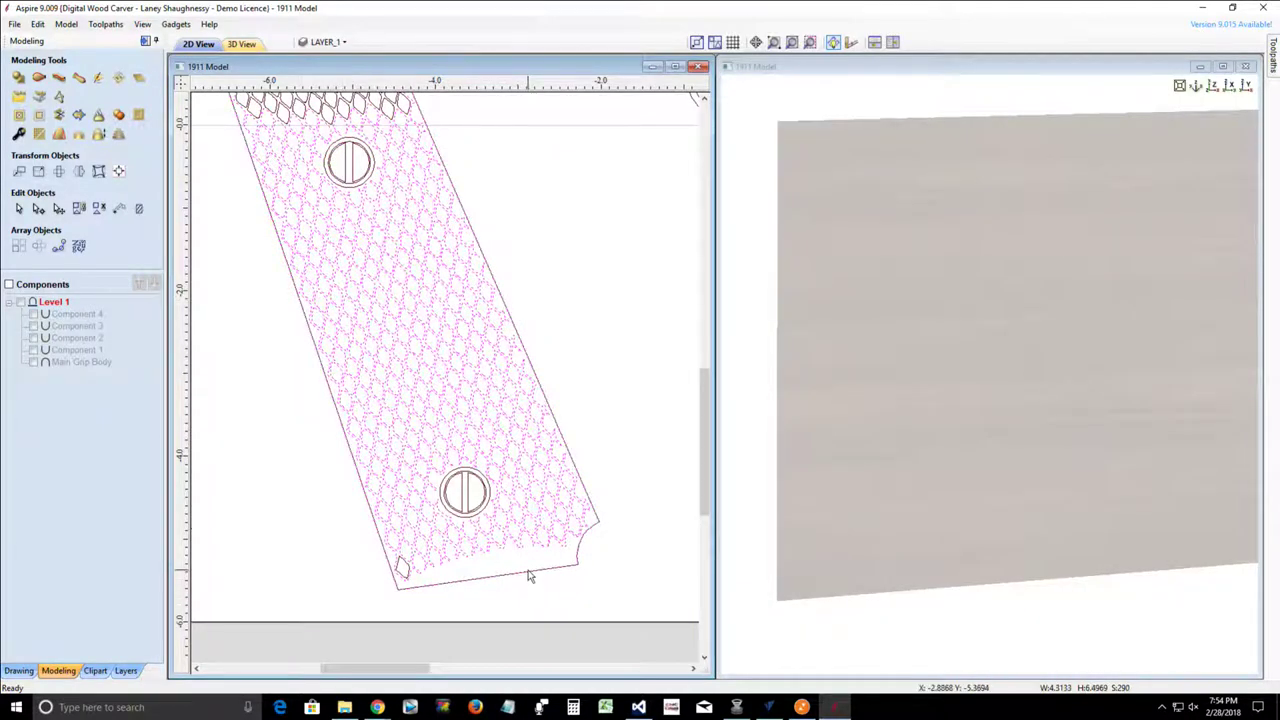
pyautogui.press('Delete')
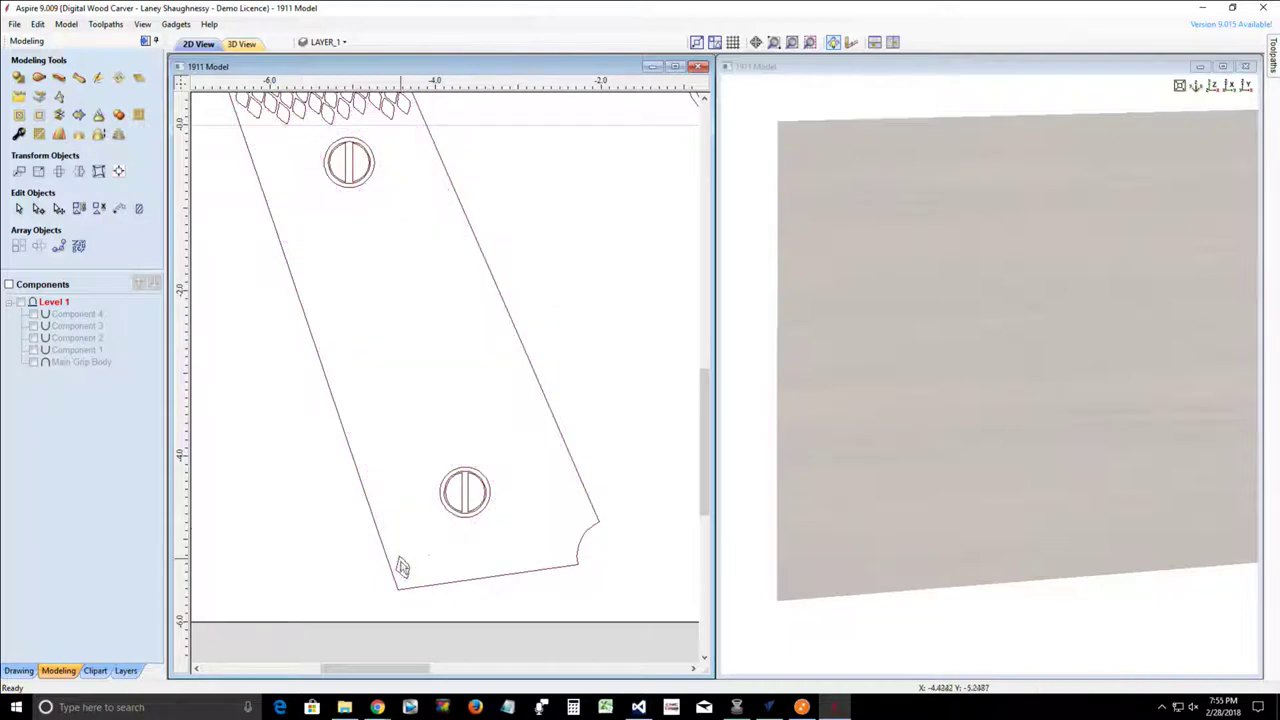
# Delete the leftover corner shape and the remaining diamonds at the grip's top.
pyautogui.click(404, 566)
pyautogui.press('Delete')
pyautogui.scroll(1, 700, 420)
pyautogui.moveTo(698, 418); pyautogui.dragTo(698, 346)
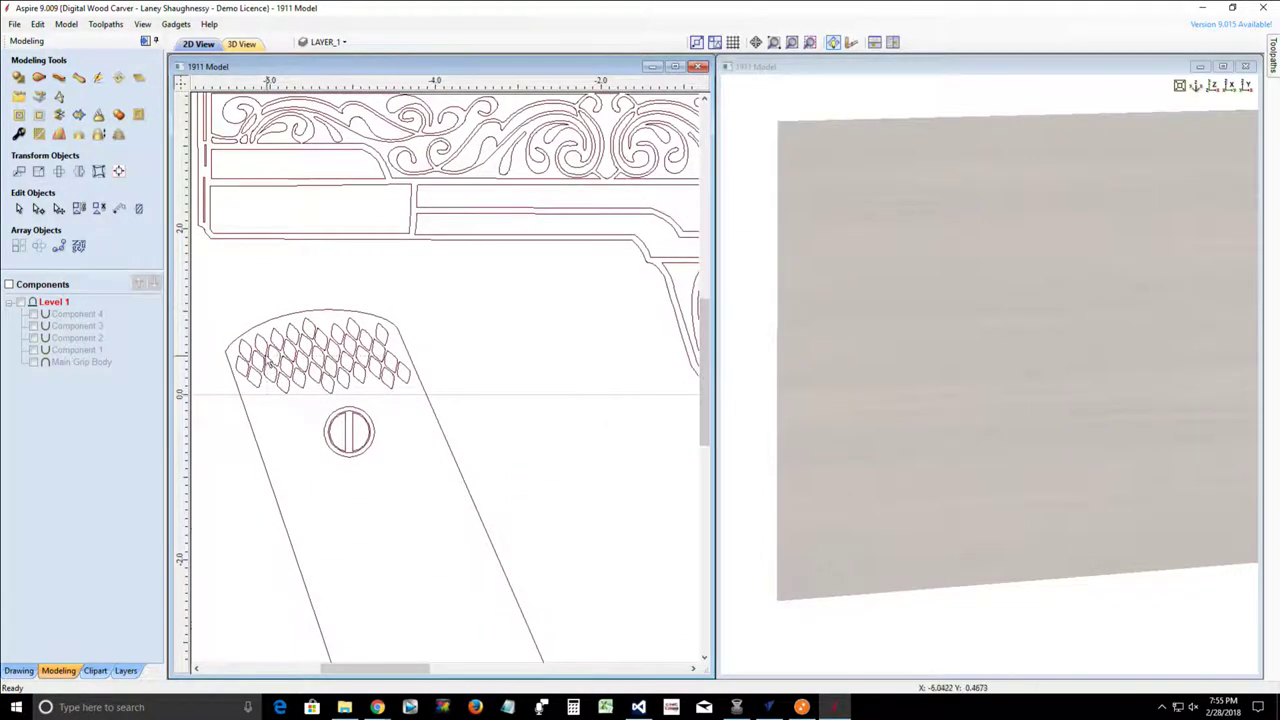
pyautogui.click(252, 347)
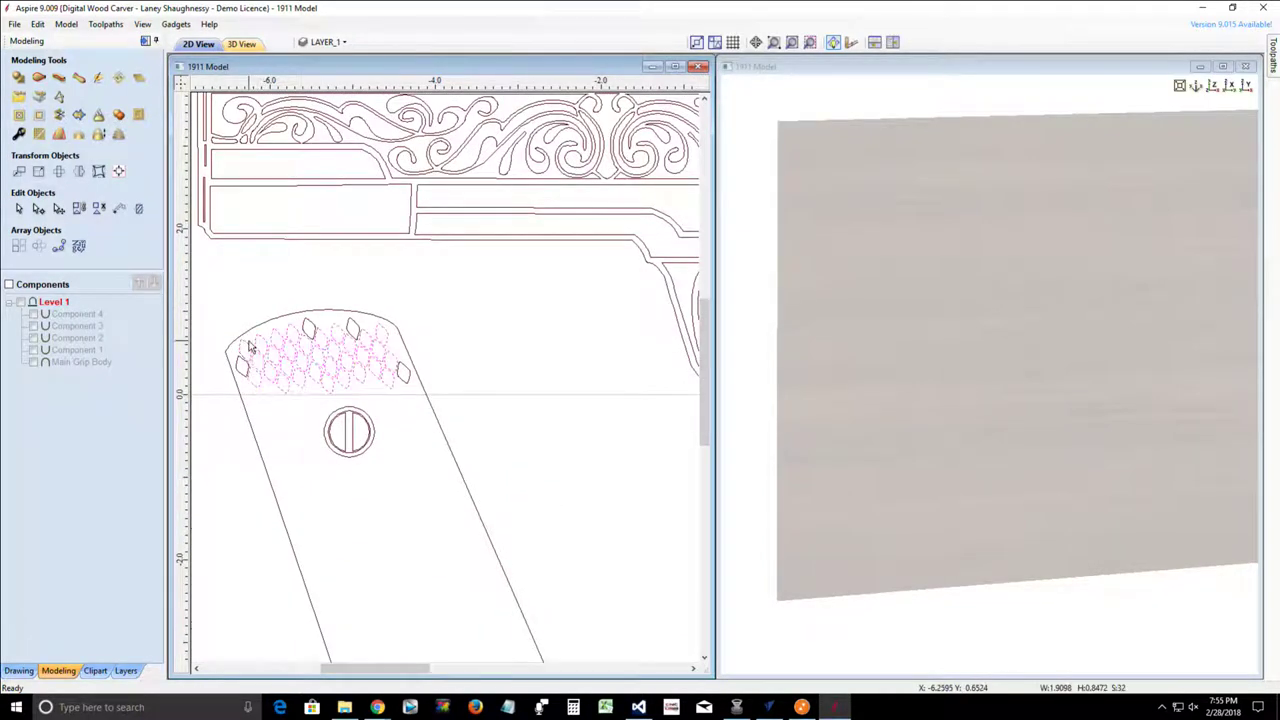
pyautogui.press('Delete')
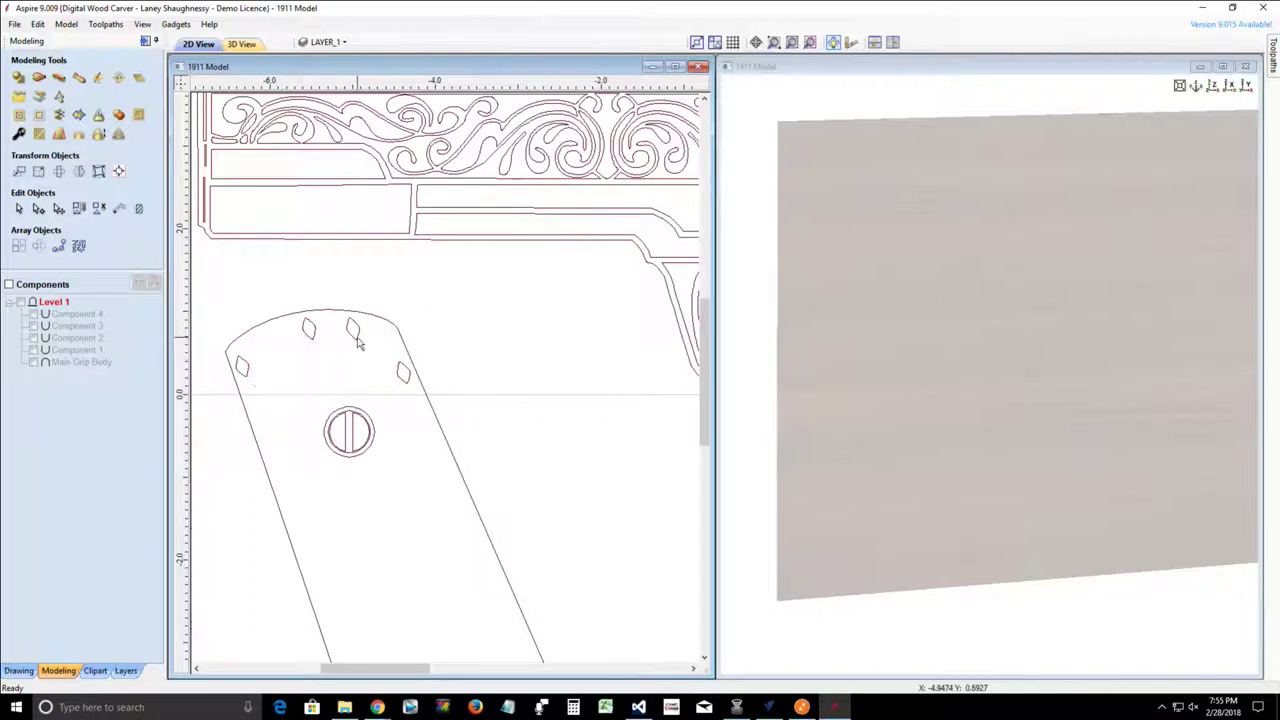
pyautogui.click(305, 335)
pyautogui.press('Delete')
# Box-select the grip's upper screw hole, then add the lower screw hole to the selection.
pyautogui.scroll(-5, 300, 445)
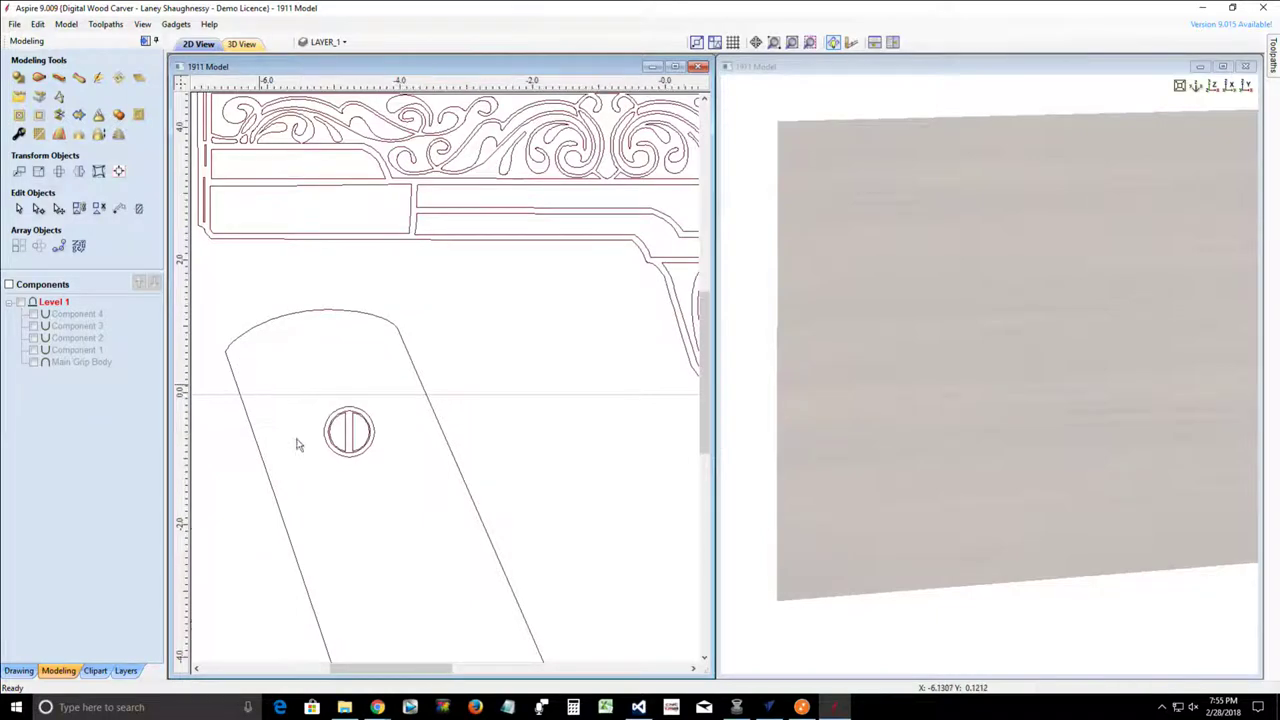
pyautogui.scroll(4, 289, 509)
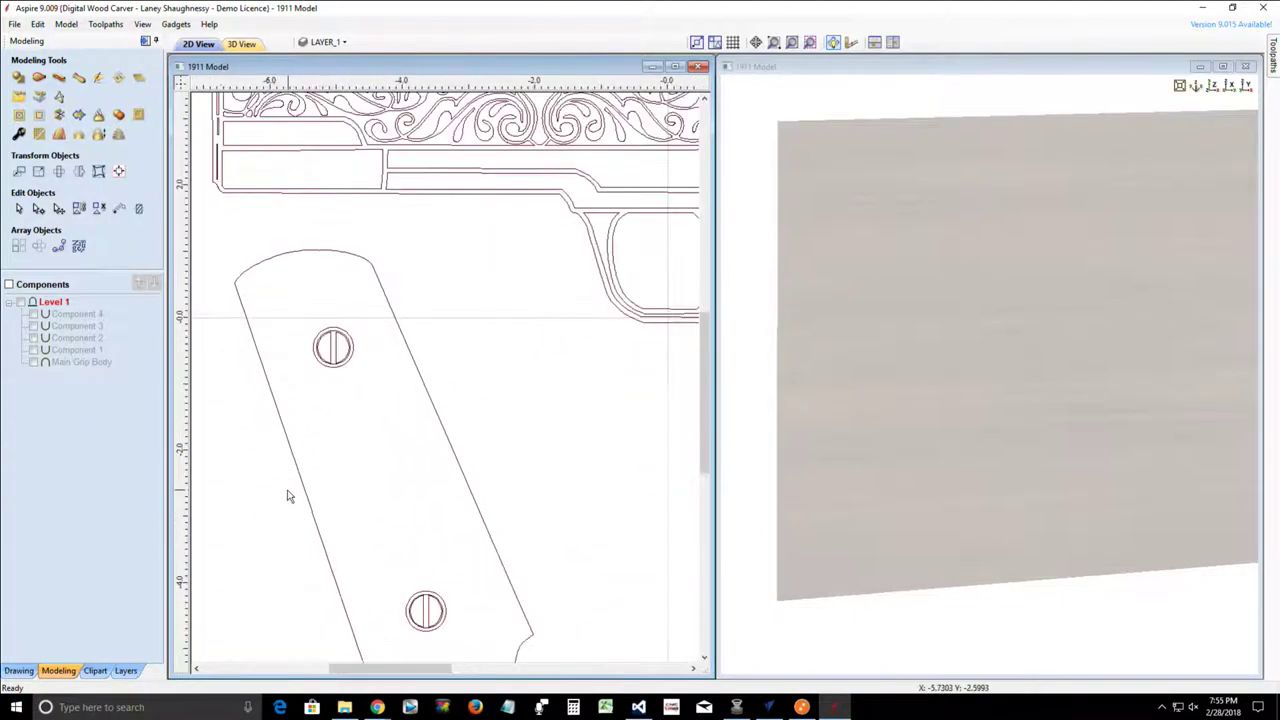
pyautogui.scroll(-1, 286, 508)
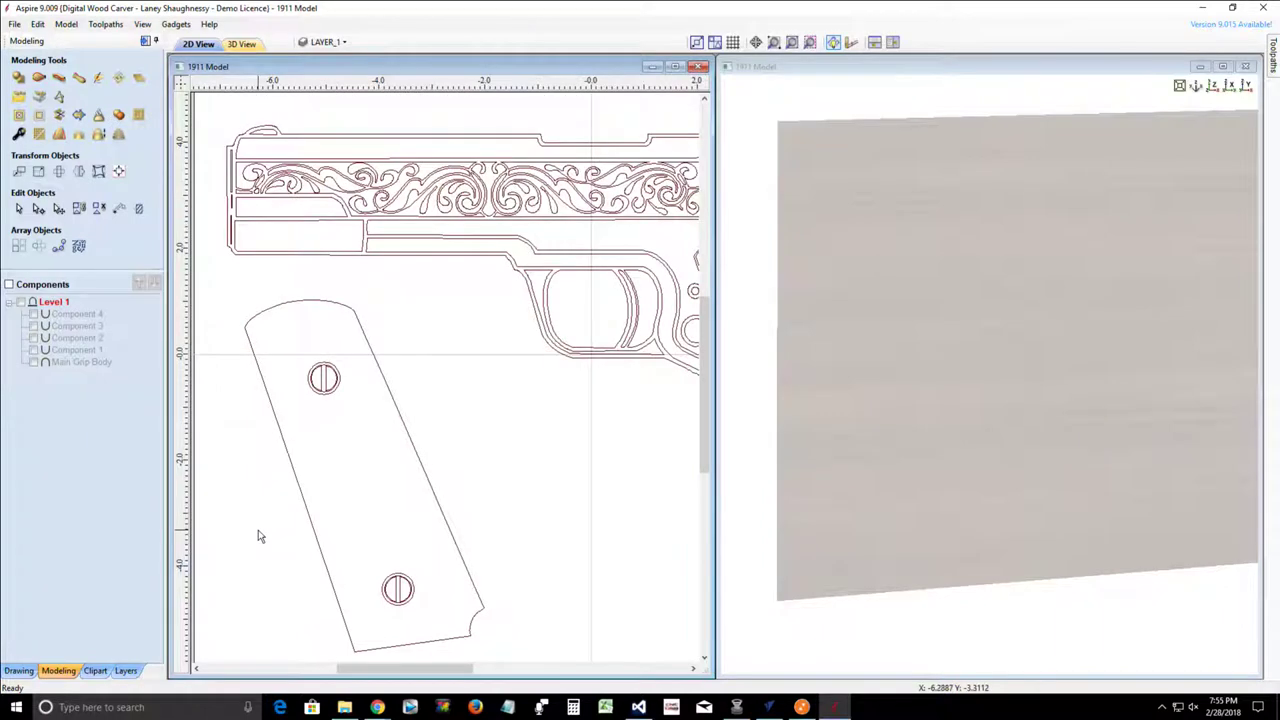
pyautogui.moveTo(286, 350); pyautogui.dragTo(352, 412)
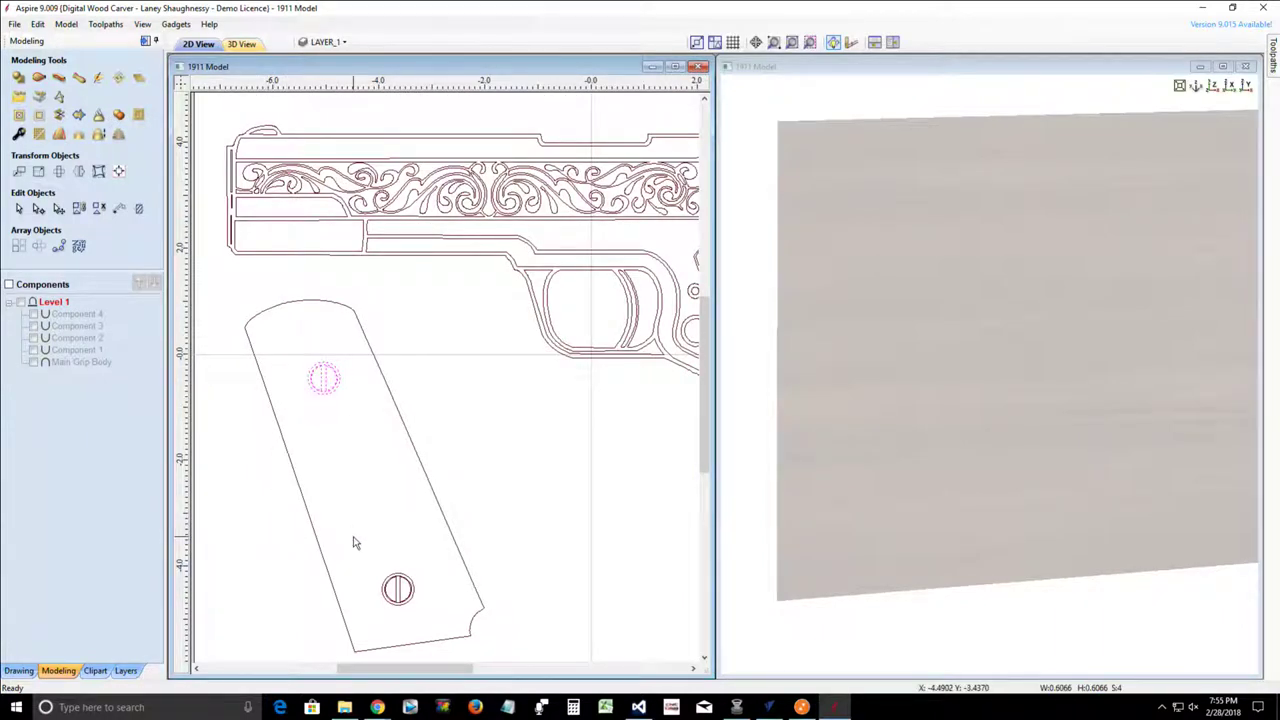
pyautogui.moveTo(360, 543); pyautogui.dragTo(431, 627)
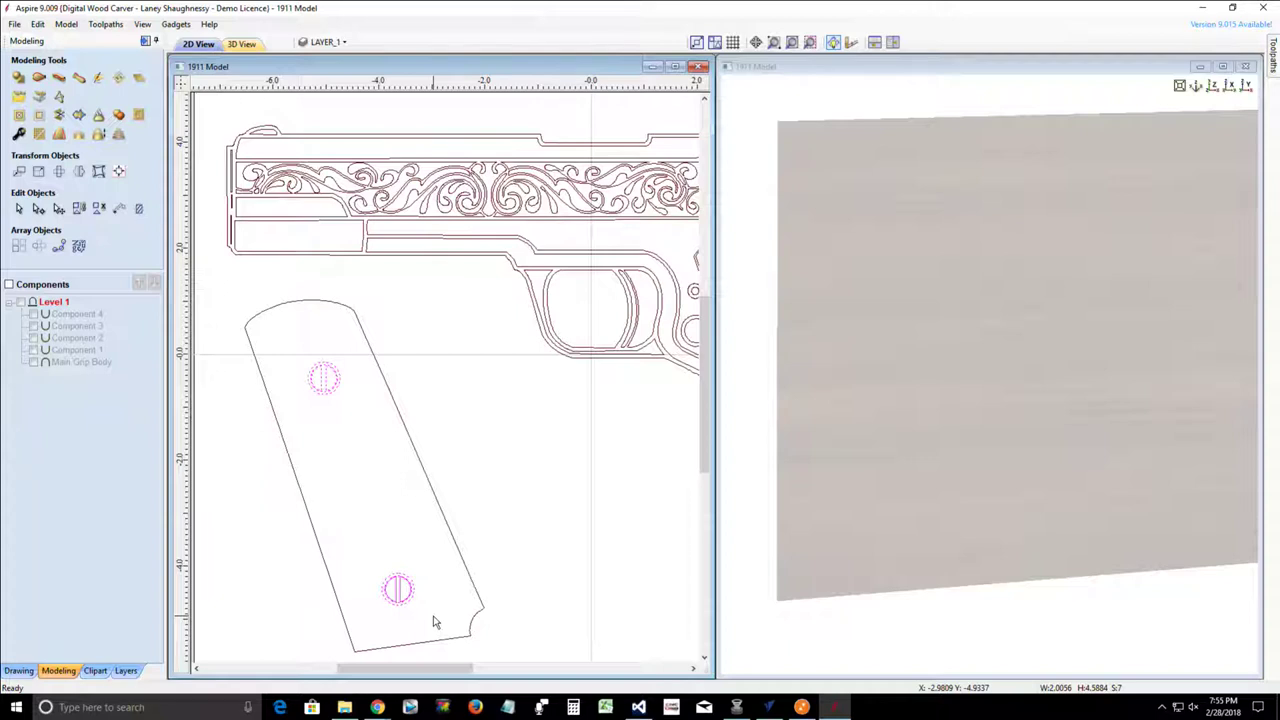
# Move both selected screw holes to a new dark red, hidden layer named 'Grip Screw Holes'.
pyautogui.rightClick(397, 591)
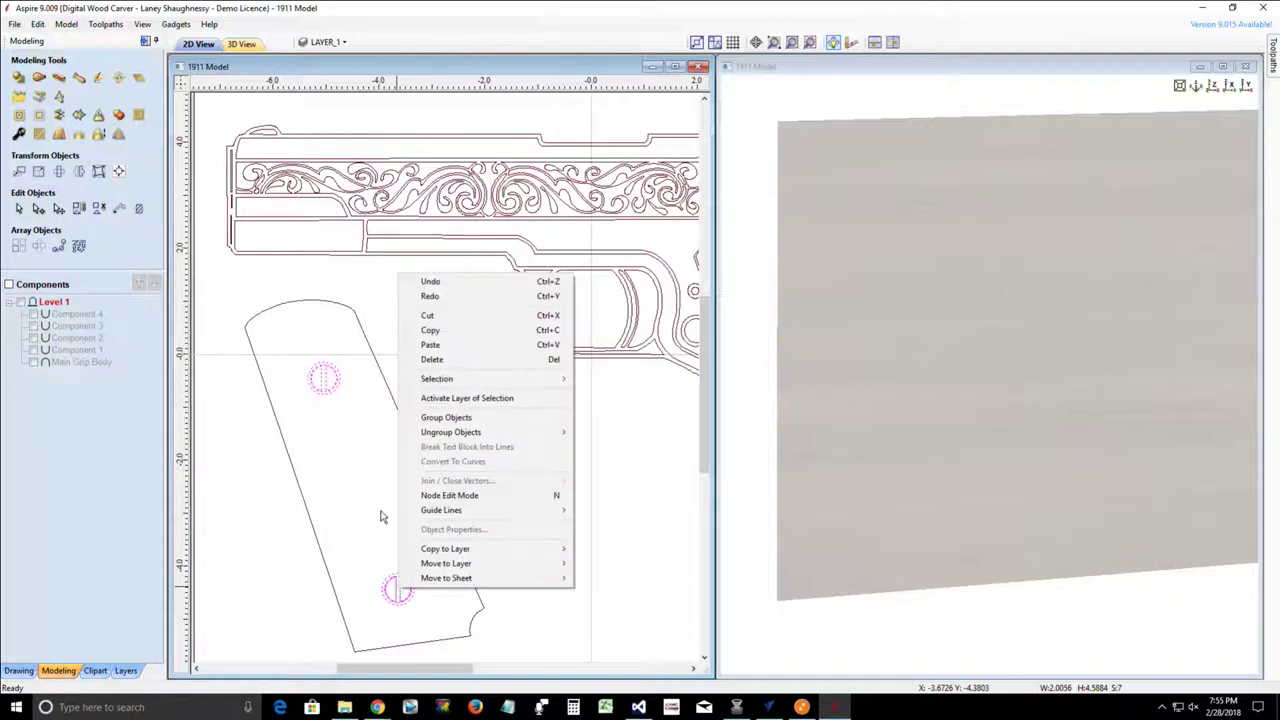
pyautogui.moveTo(444, 570)
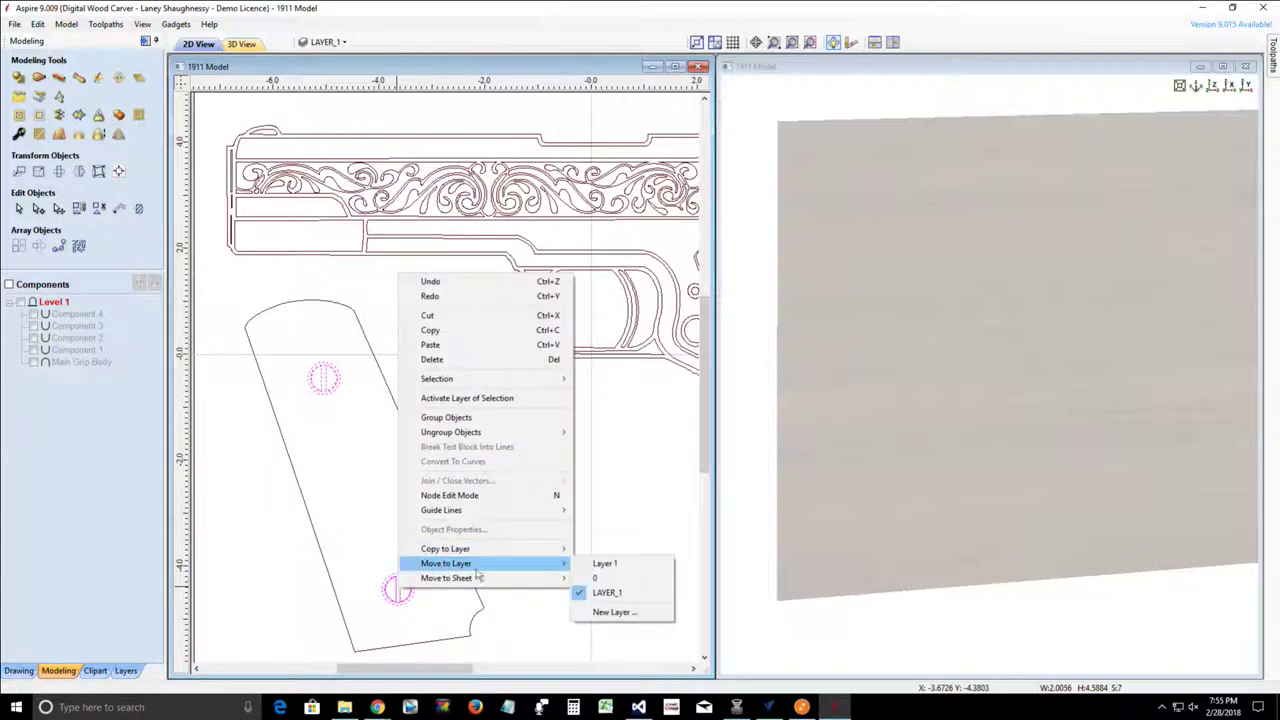
pyautogui.click(612, 612)
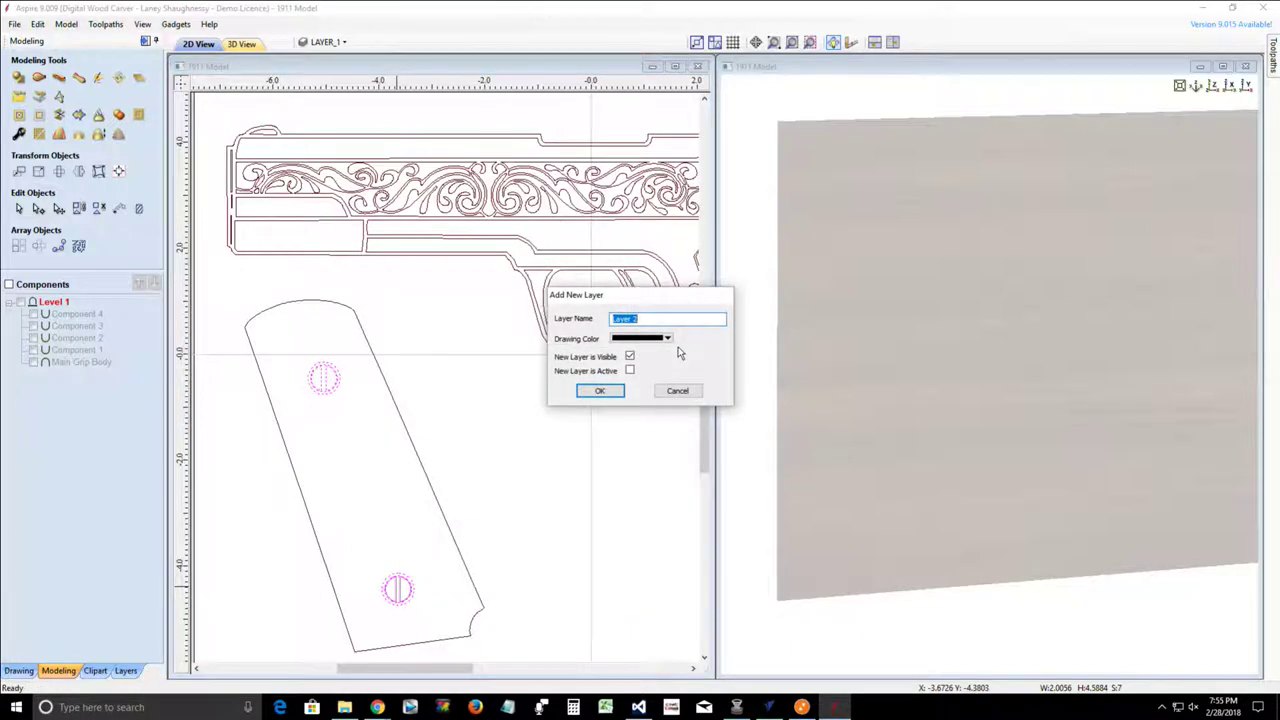
pyautogui.write('Grip Screw Holes')
pyautogui.click(666, 338)
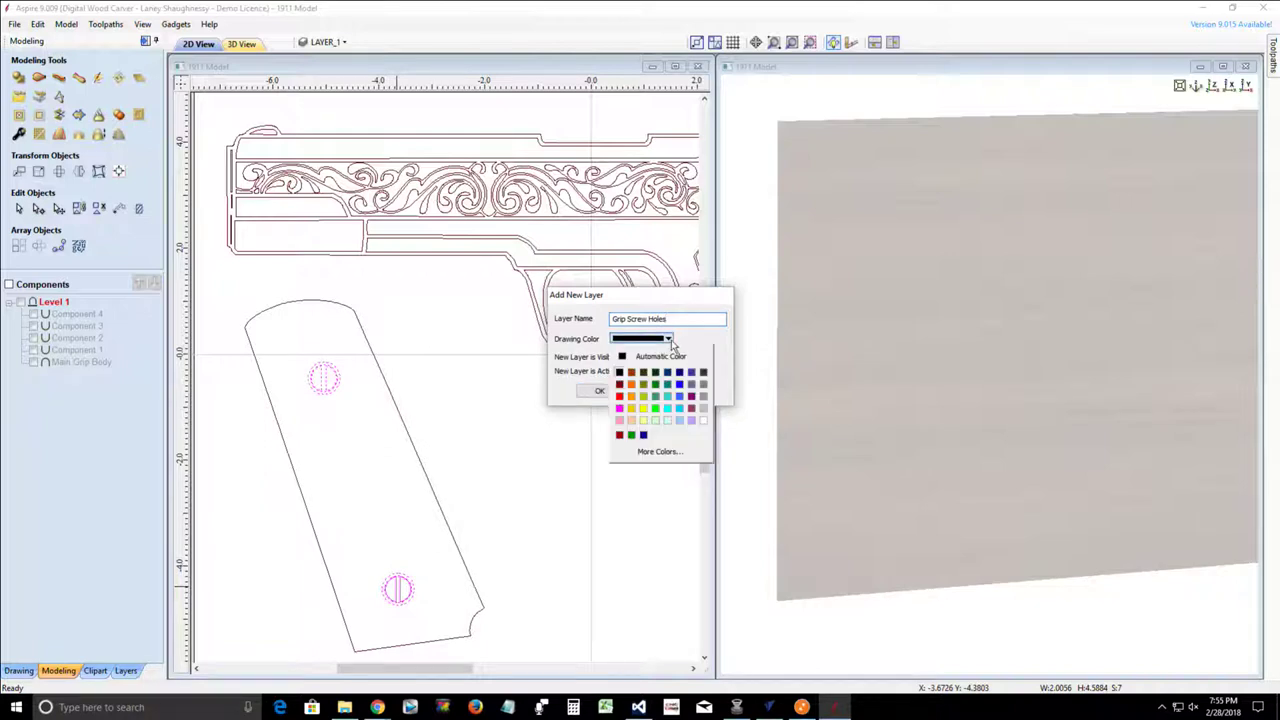
pyautogui.click(620, 384)
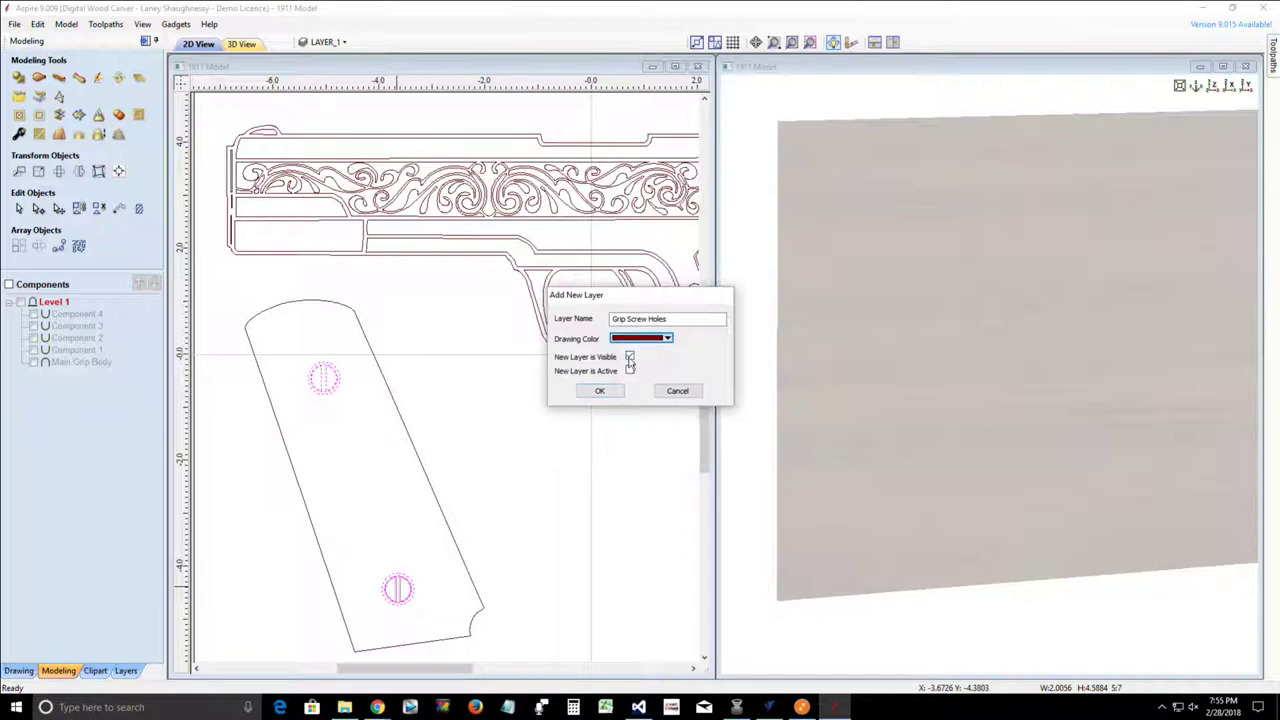
pyautogui.click(630, 357)
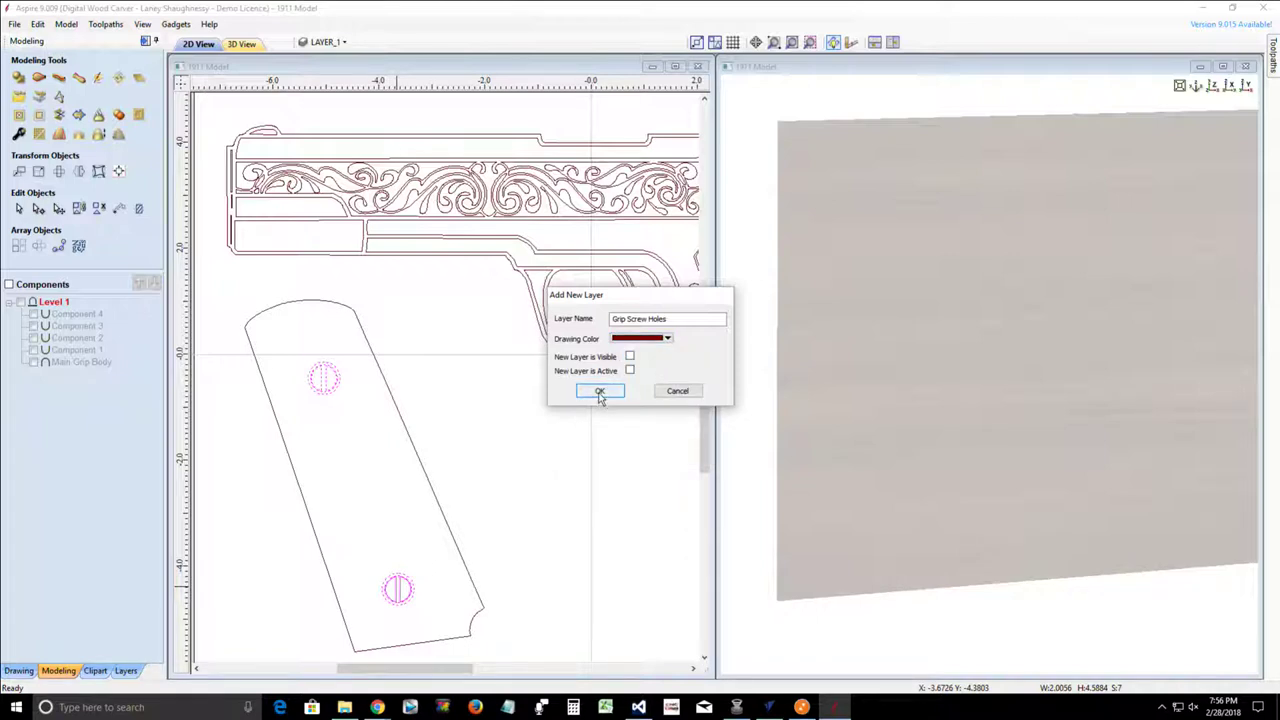
pyautogui.click(600, 391)
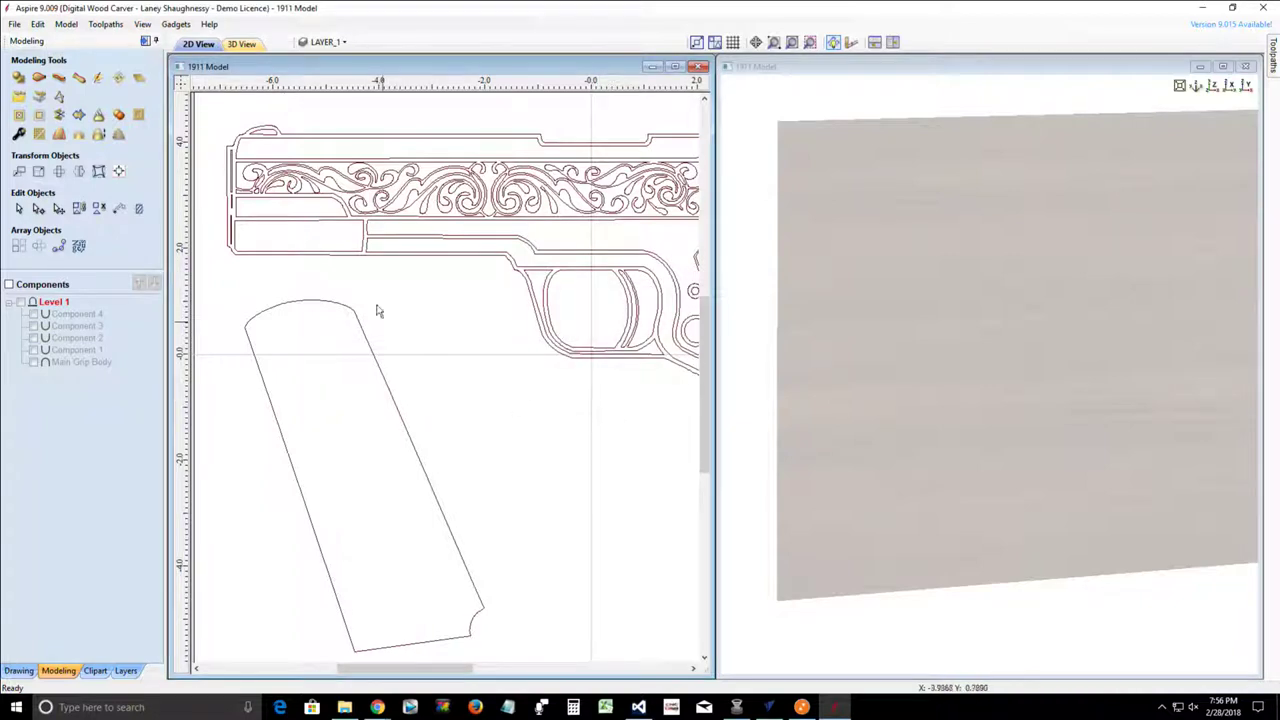
# Add a layer named 'Crosshatch' from the layer list and make it the current layer.
pyautogui.click(324, 42)
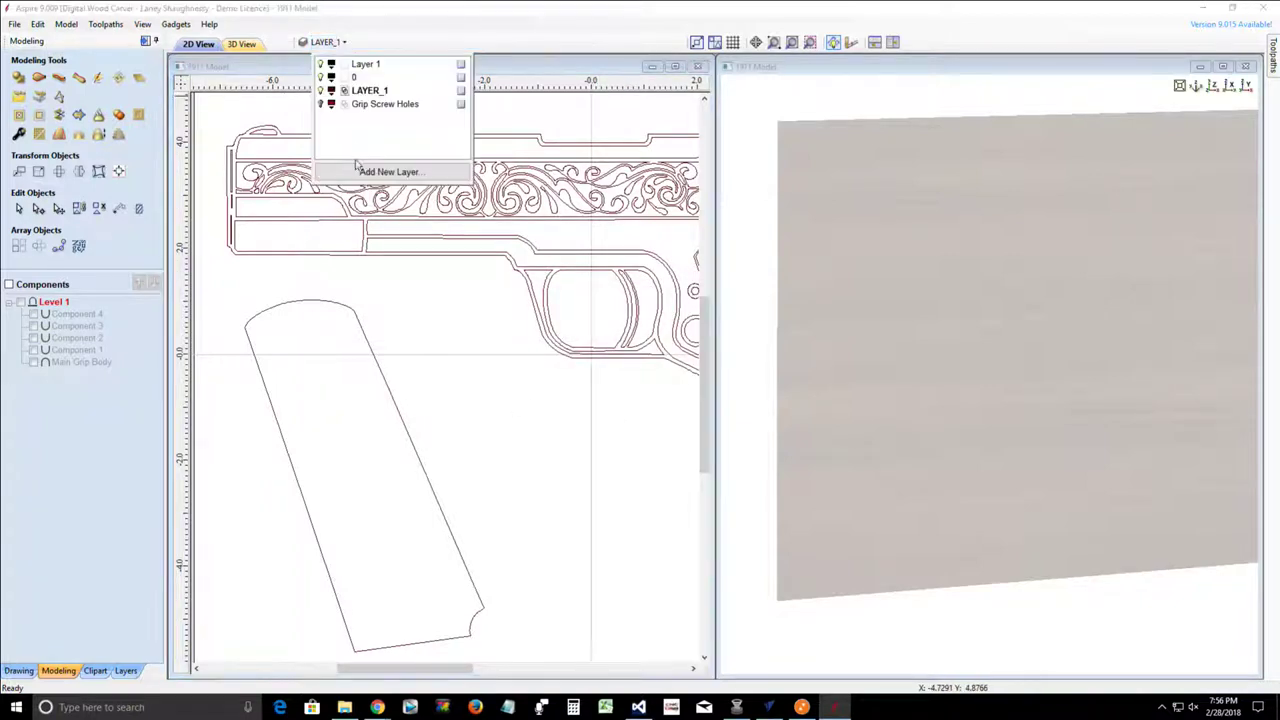
pyautogui.click(360, 172)
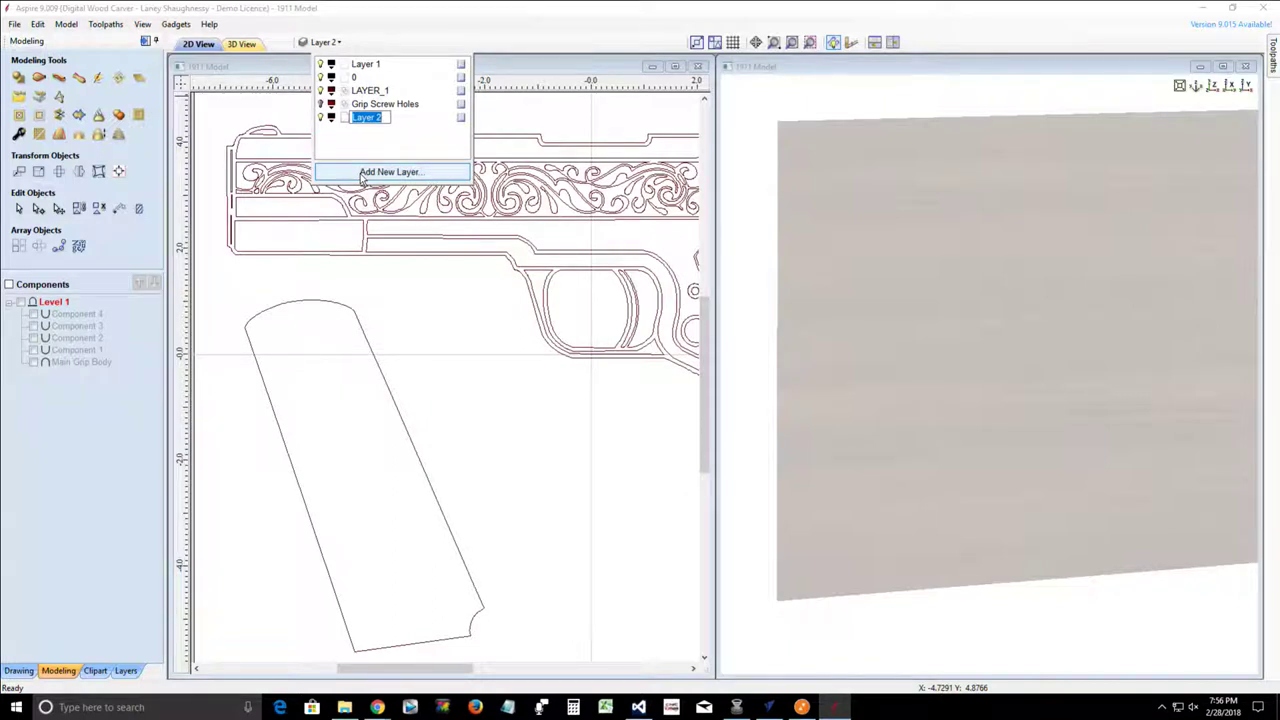
pyautogui.write('Crosshatch')
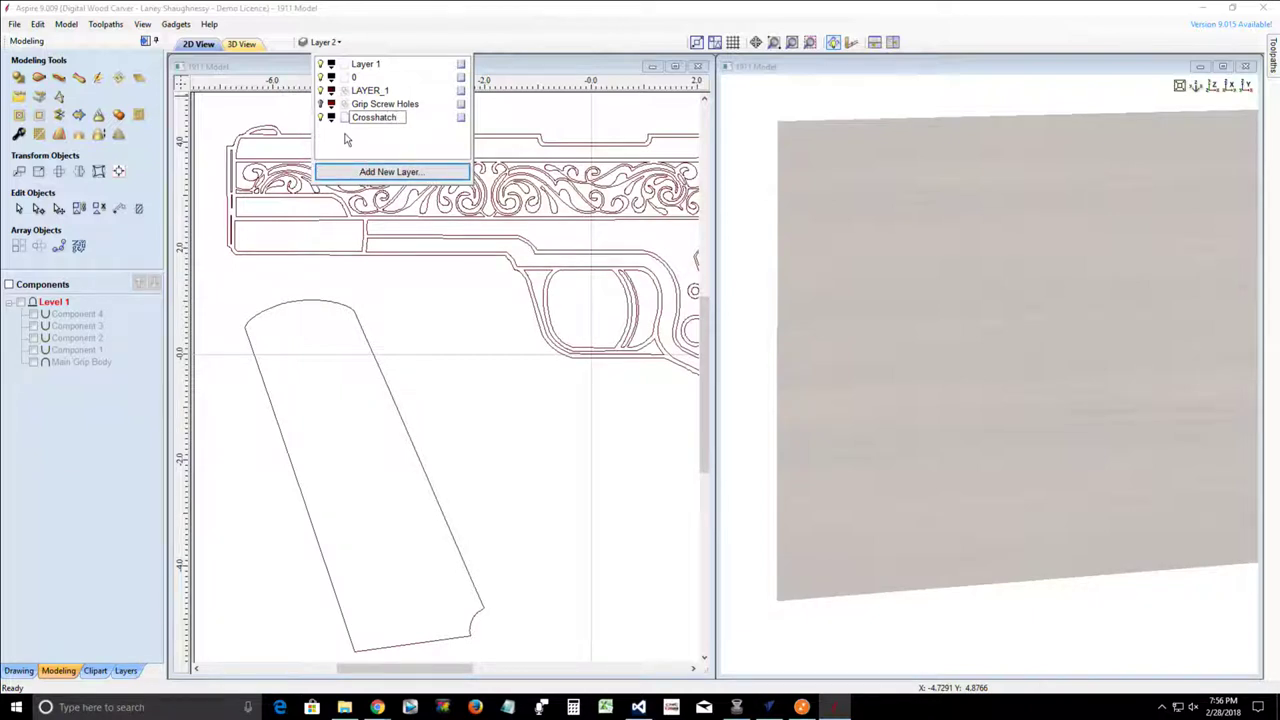
pyautogui.press('Return')
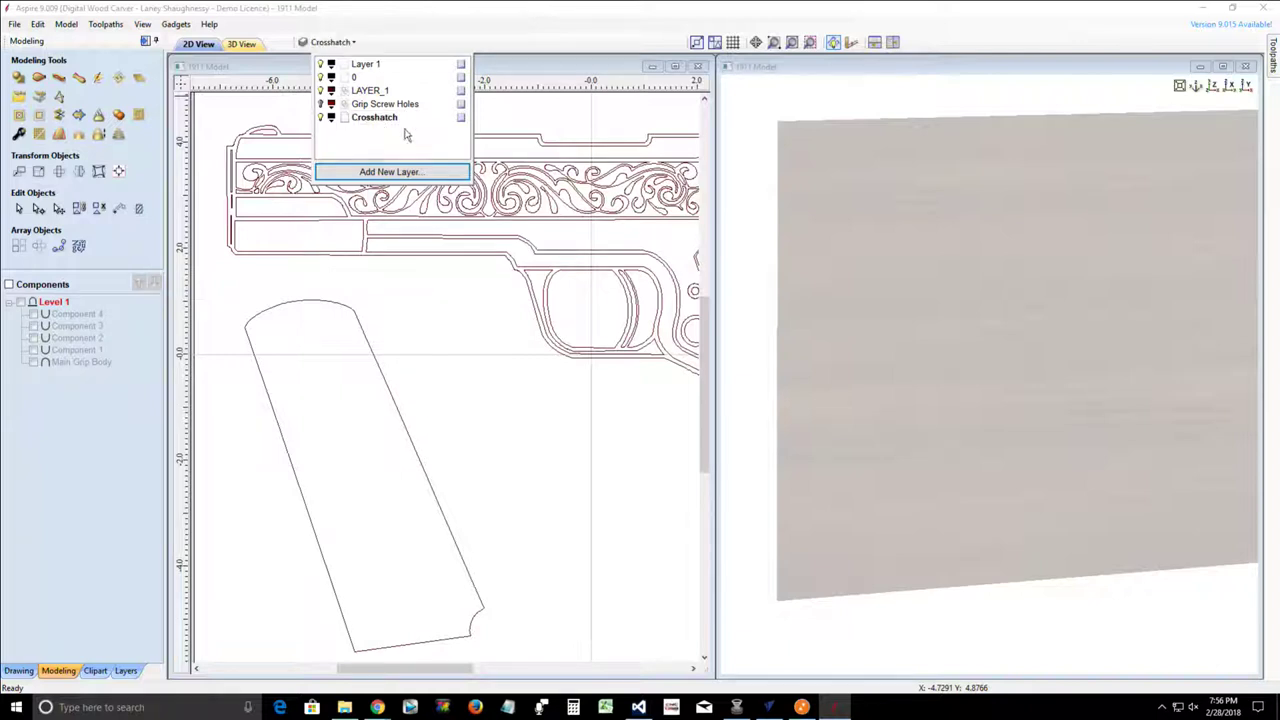
pyautogui.doubleClick(372, 118)
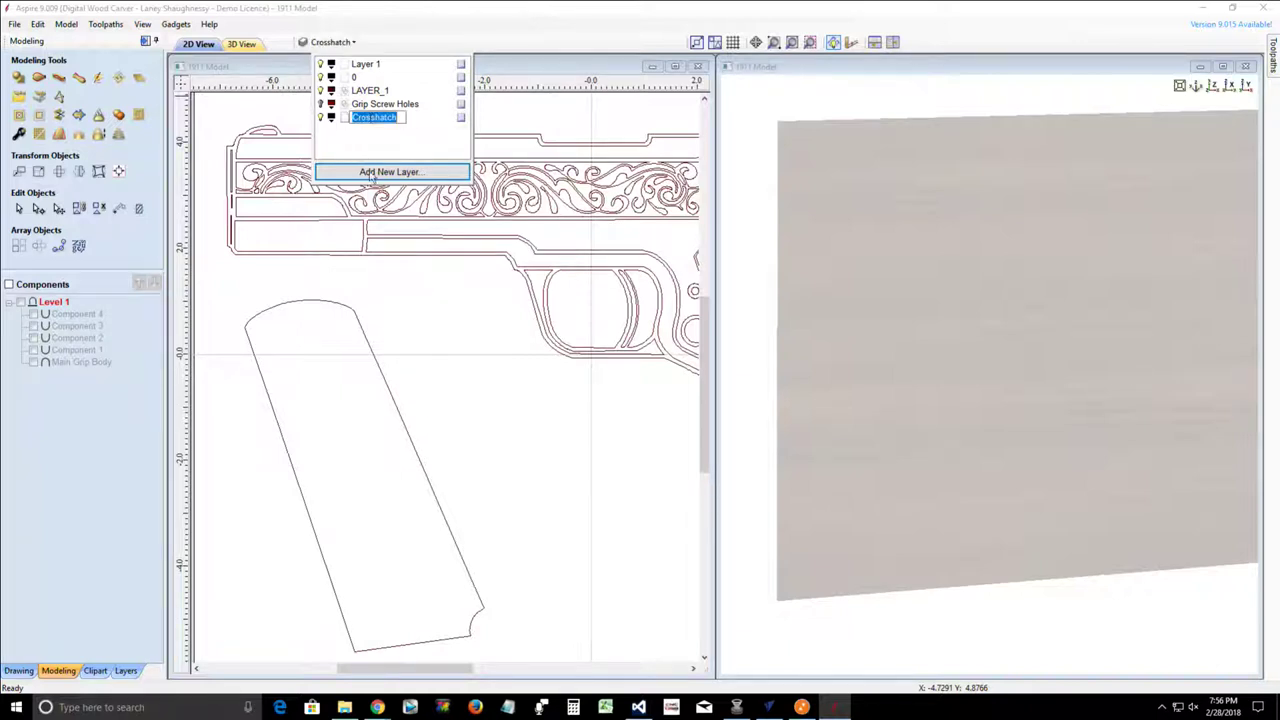
pyautogui.click(236, 396)
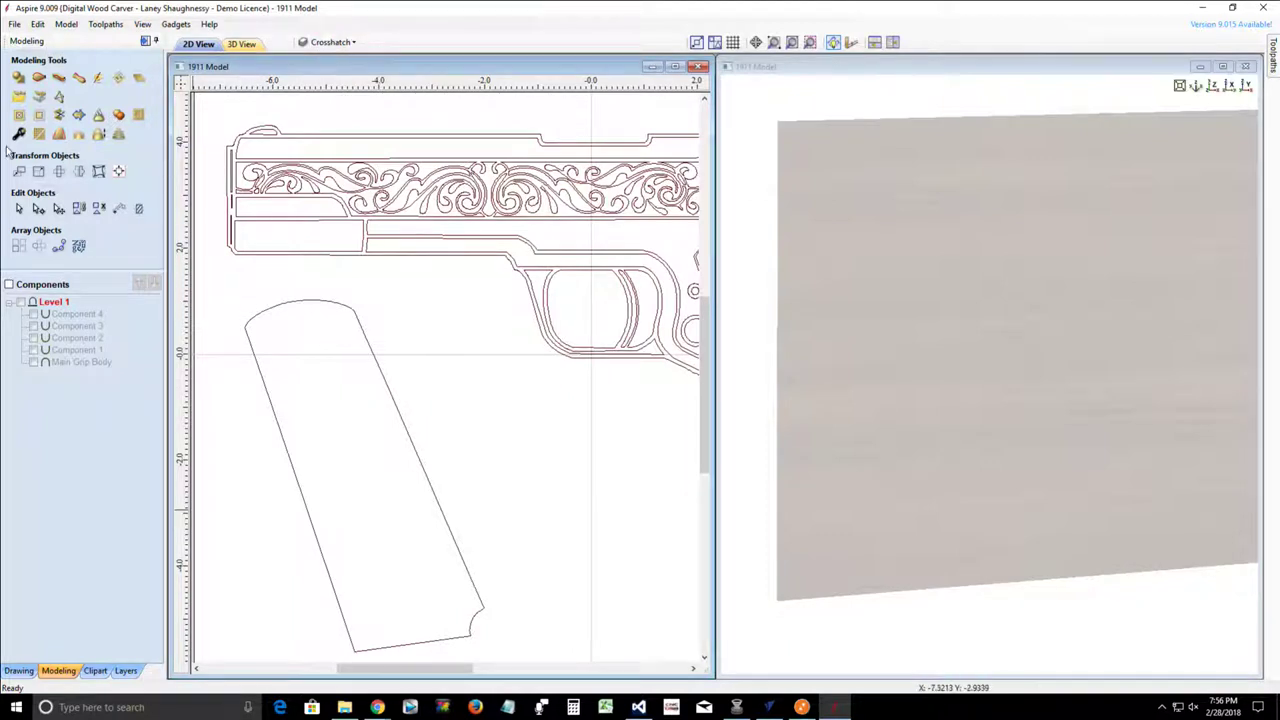
# Hide the 3D view, maximize the 2D view and zoom to fit the grip outline.
pyautogui.click(19, 670)
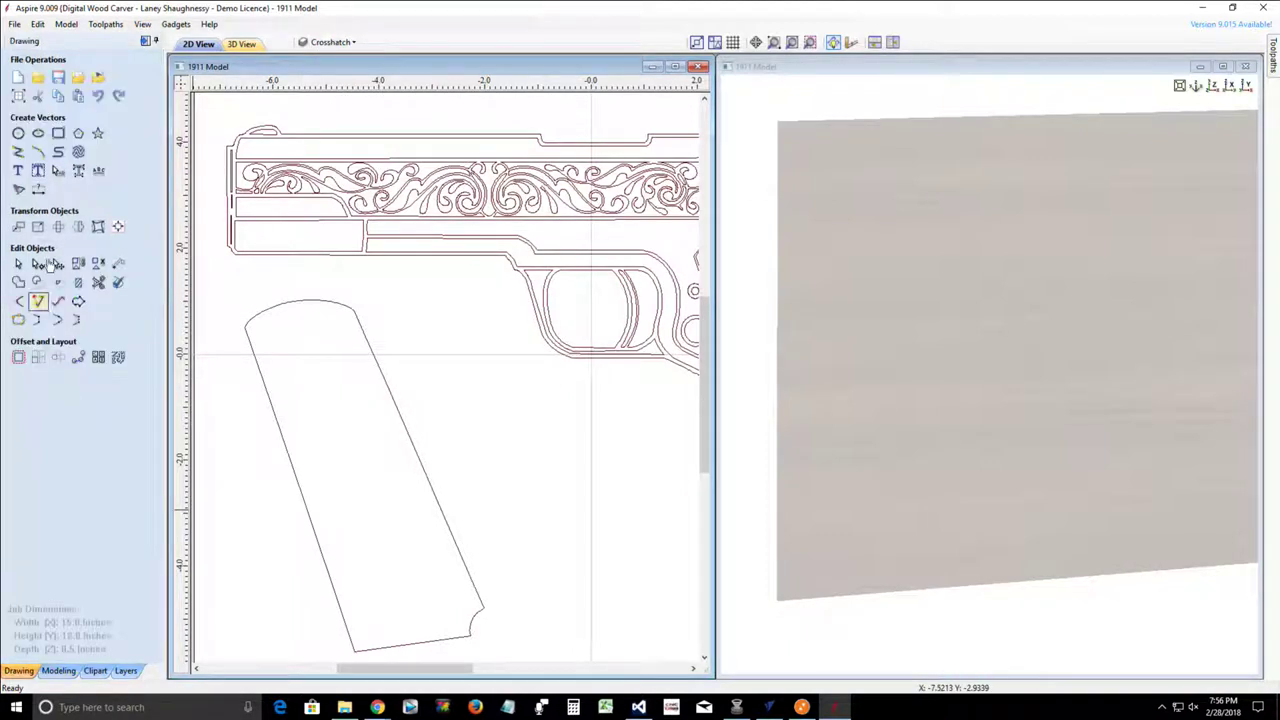
pyautogui.click(17, 152)
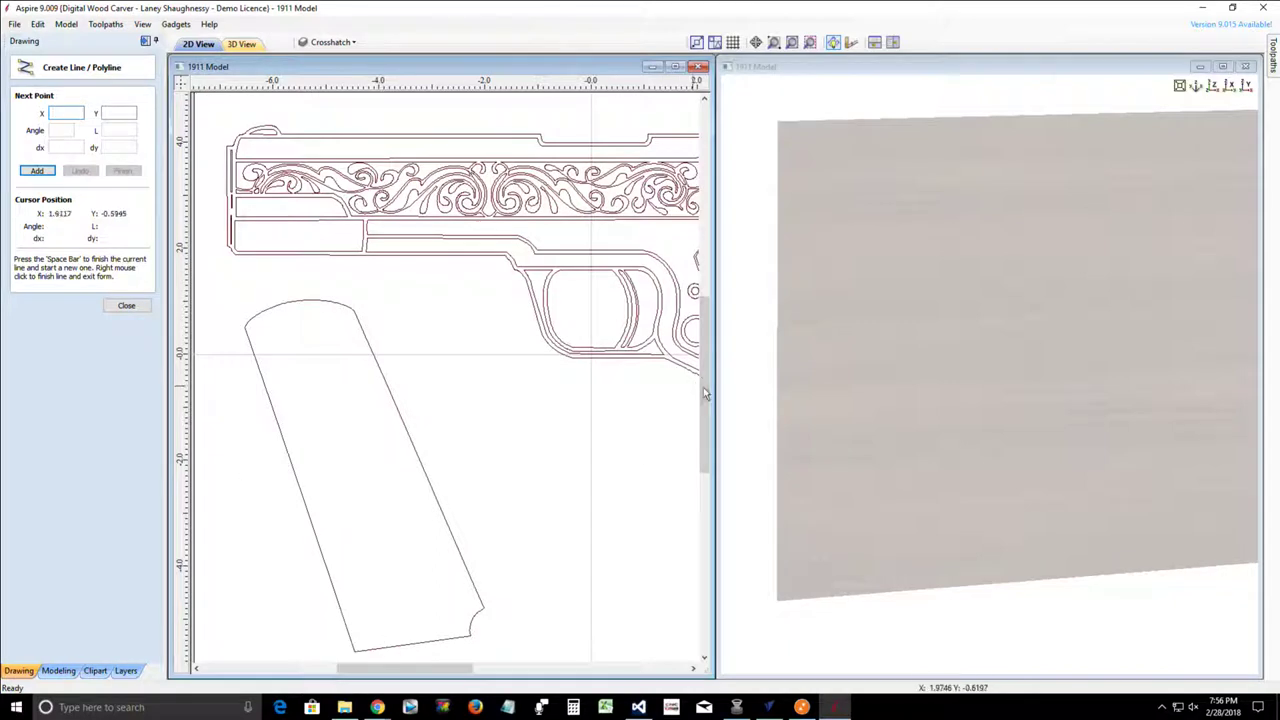
pyautogui.moveTo(703, 398); pyautogui.dragTo(704, 432)
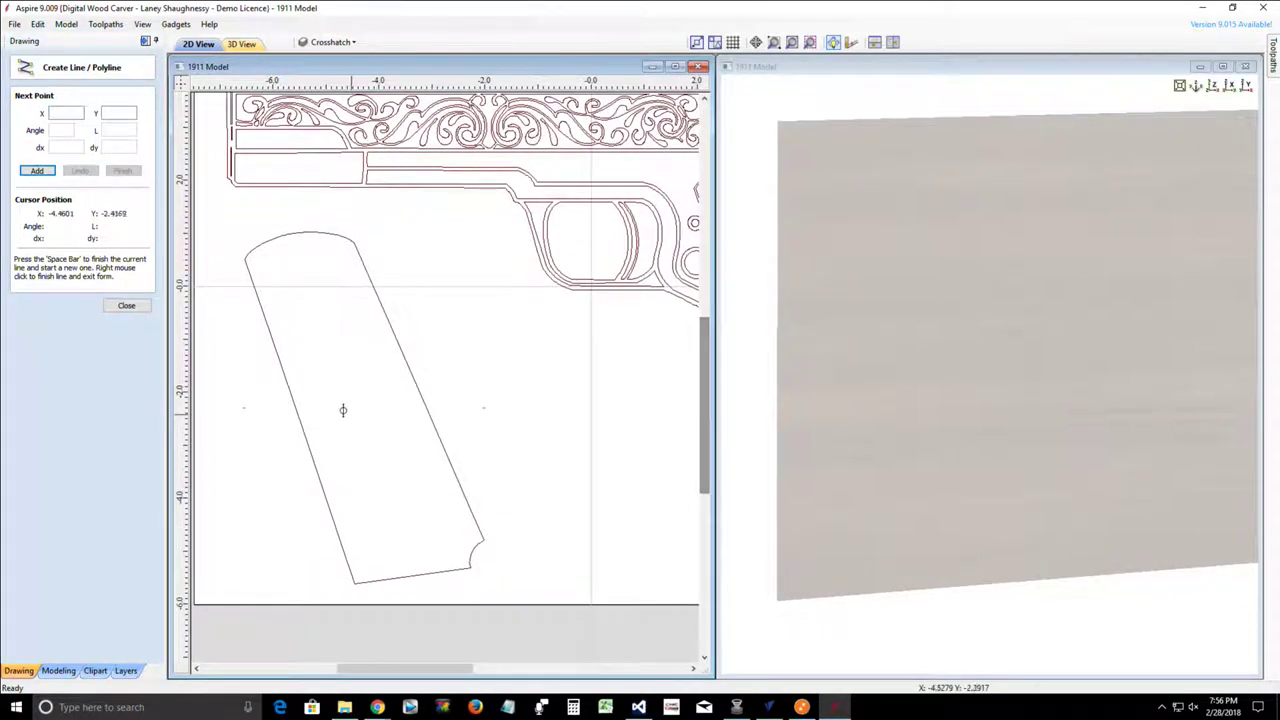
pyautogui.scroll(4, 311, 406)
pyautogui.scroll(-3, 310, 404)
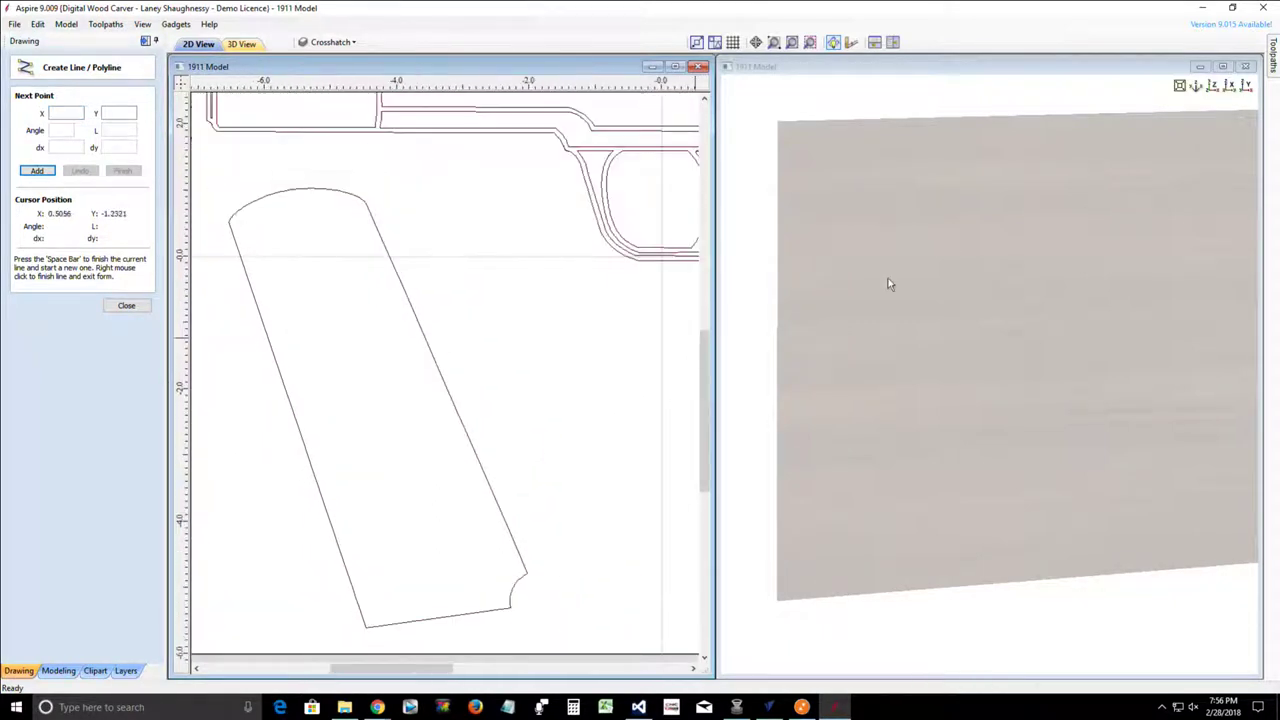
pyautogui.click(1205, 68)
pyautogui.click(676, 68)
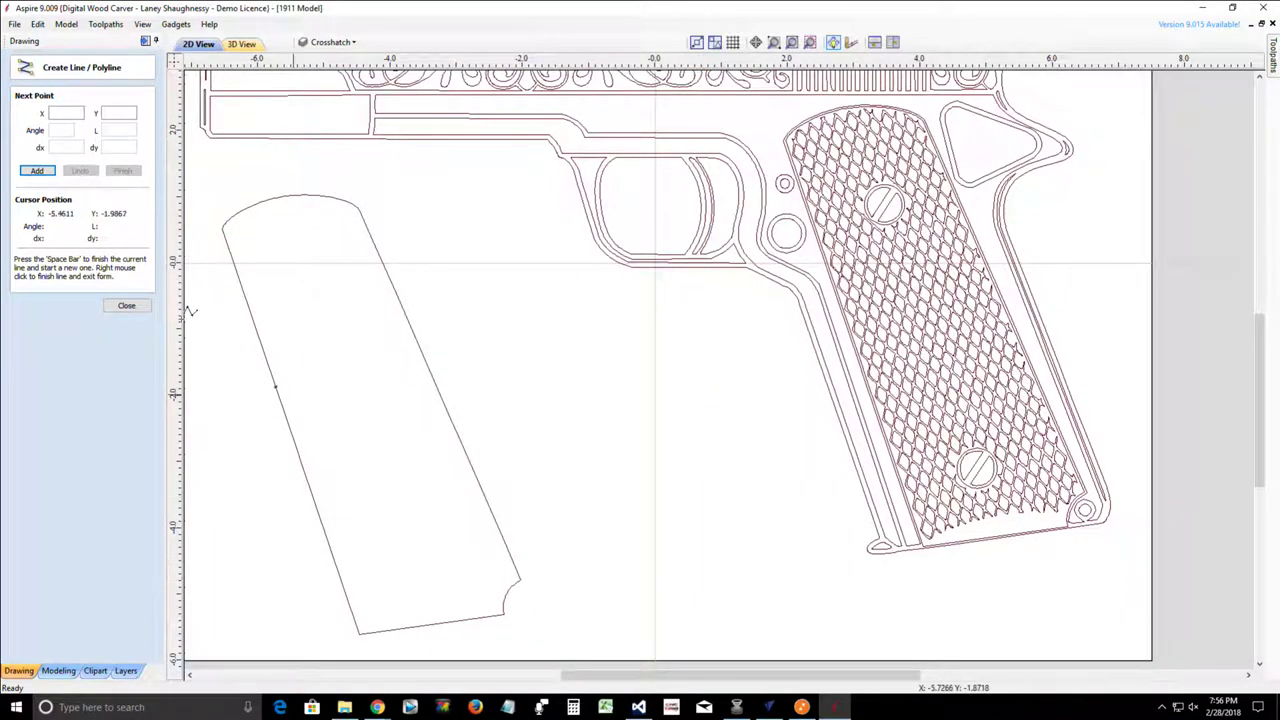
pyautogui.click(126, 305)
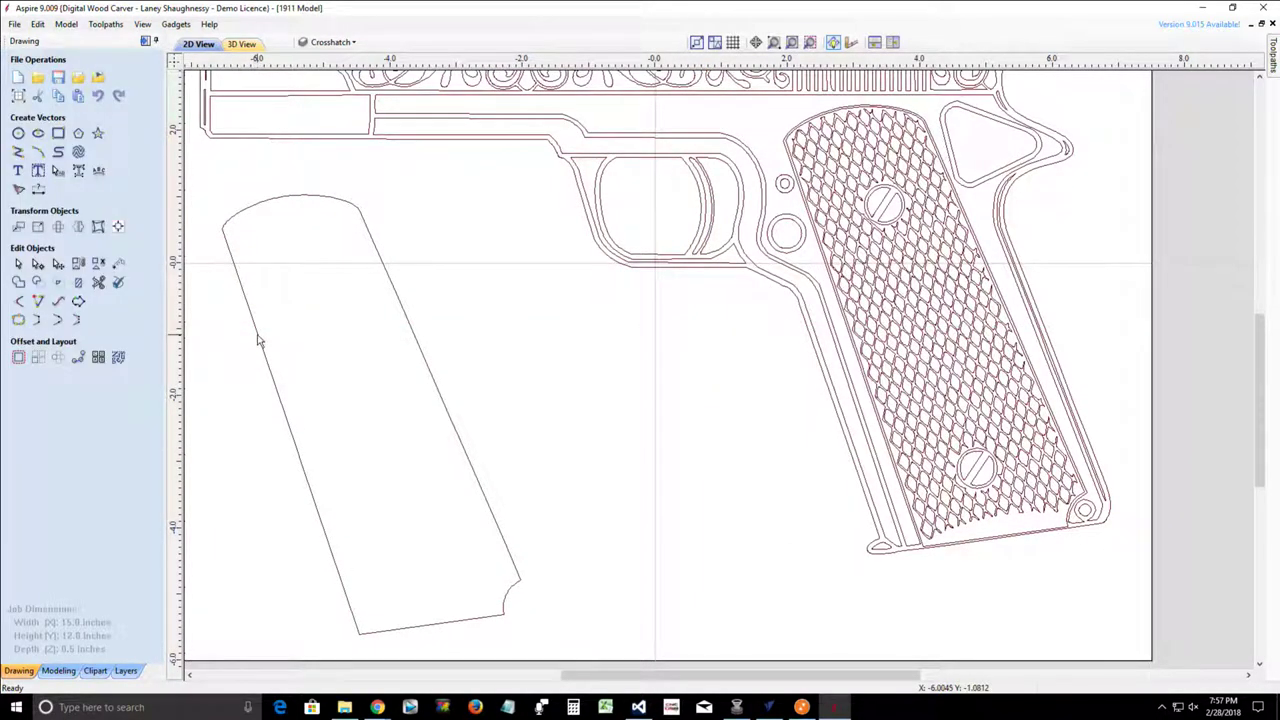
pyautogui.click(257, 338)
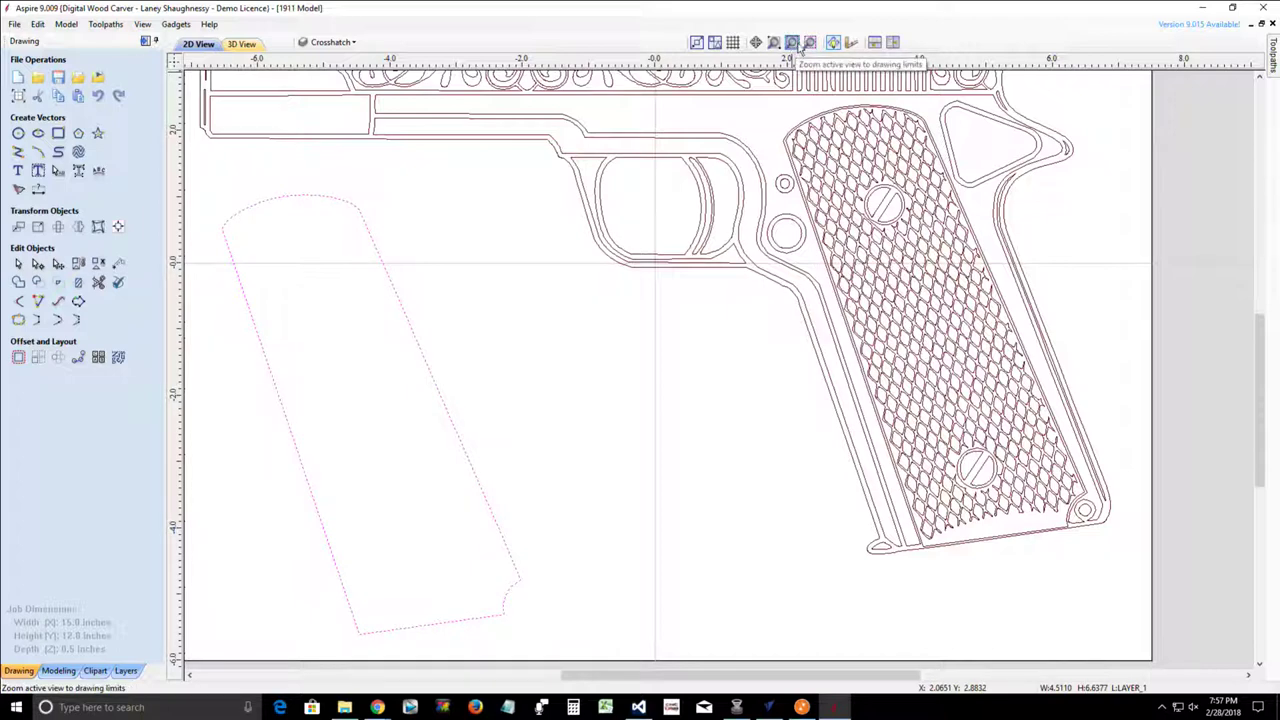
pyautogui.click(810, 43)
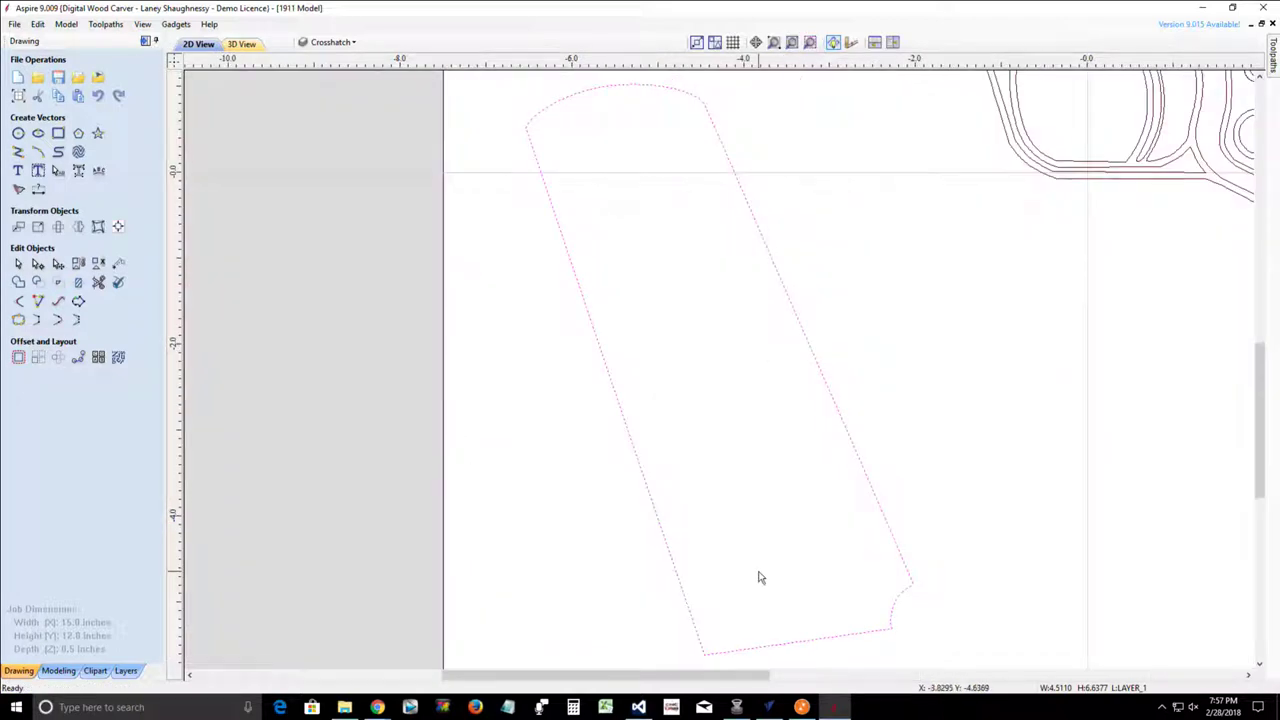
pyautogui.scroll(1, 760, 577)
pyautogui.scroll(-2, 760, 577)
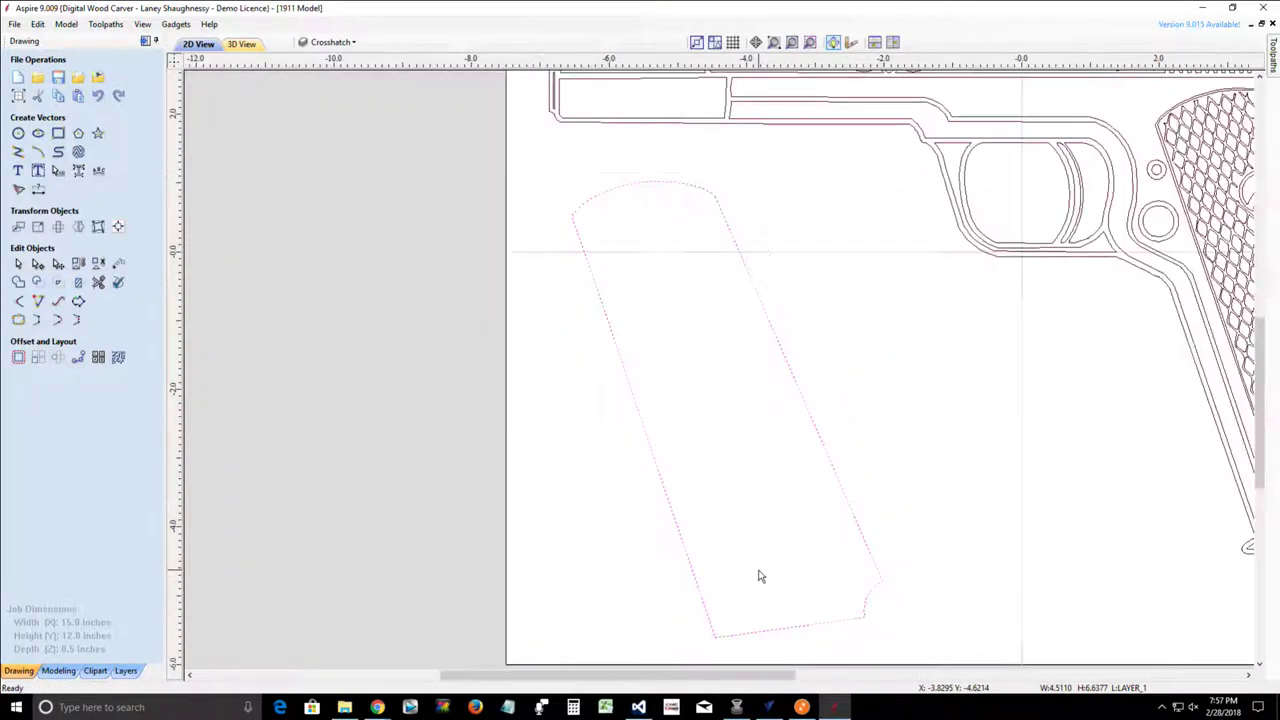
# Draw a vertical line from the grip's bottom corner up to its top arc, then select it.
pyautogui.click(19, 152)
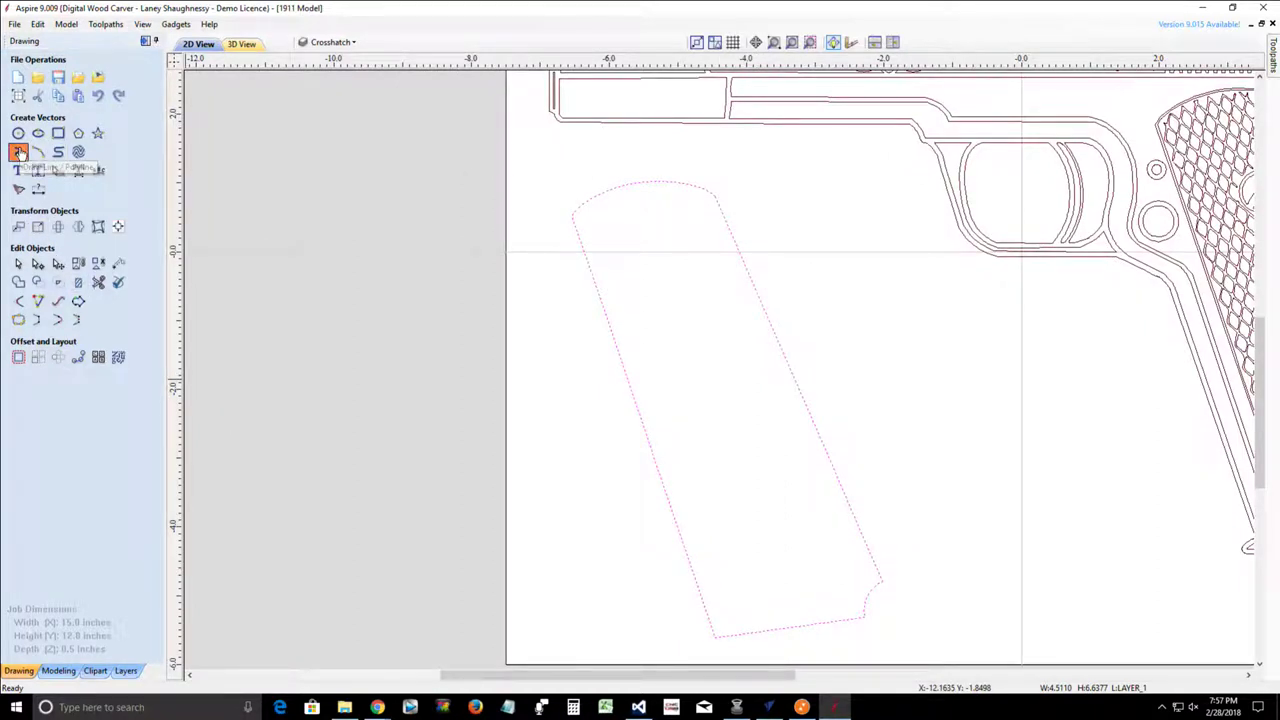
pyautogui.click(715, 635)
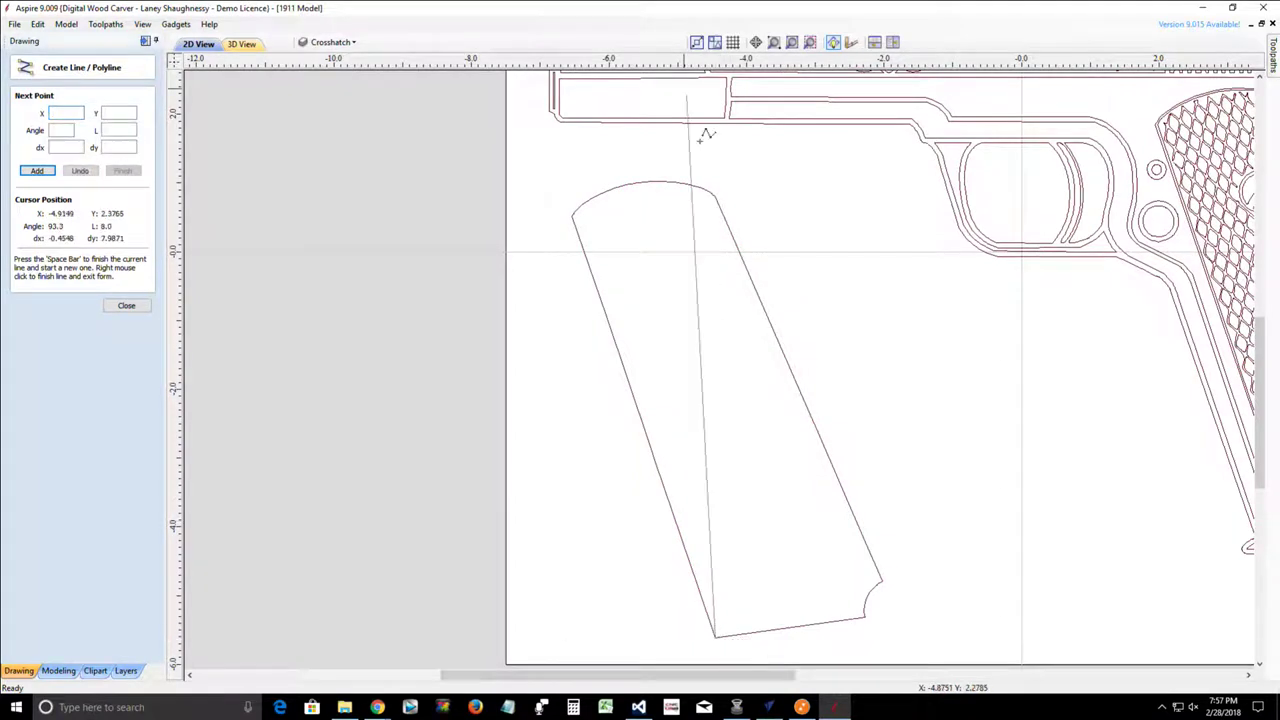
pyautogui.click(716, 195)
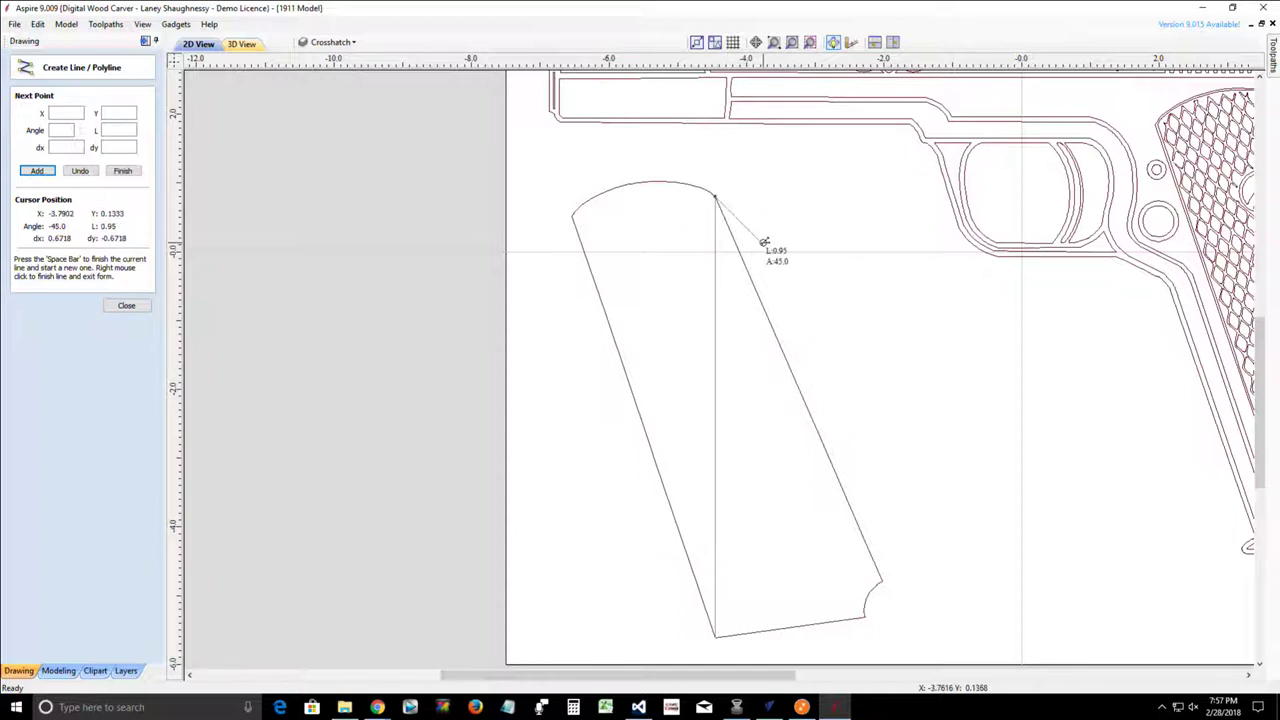
pyautogui.press('space')
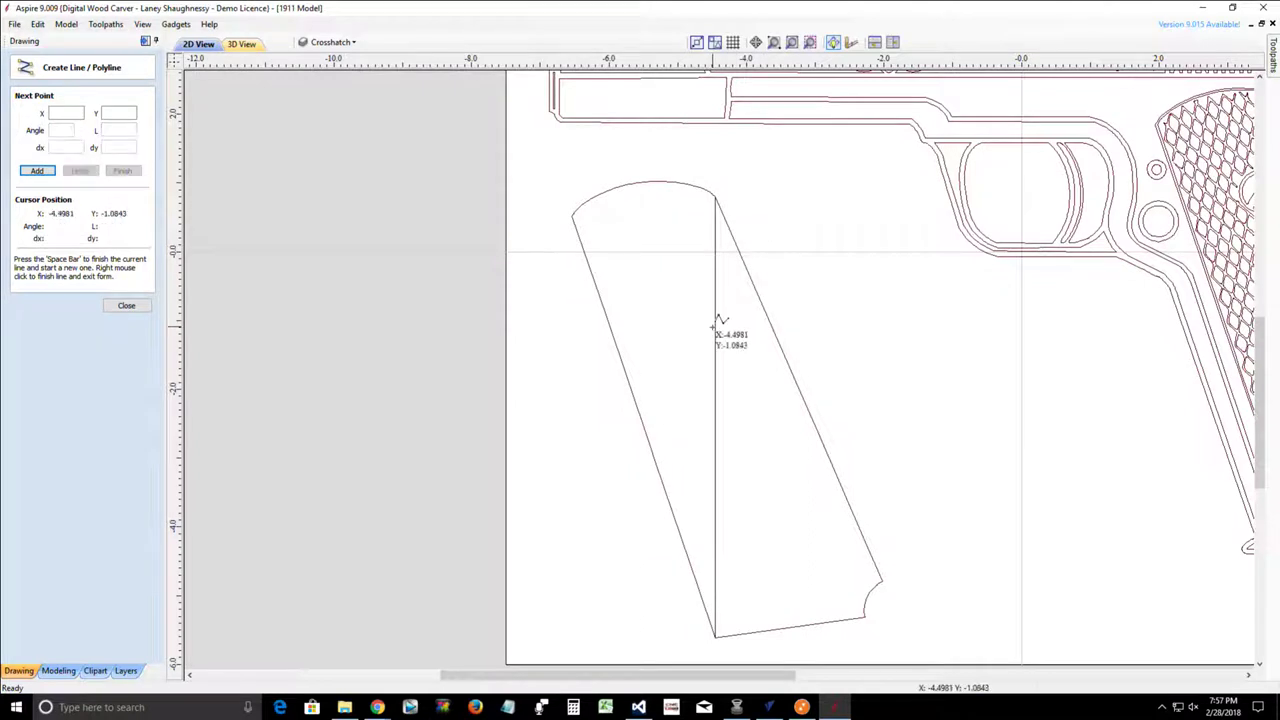
pyautogui.click(128, 307)
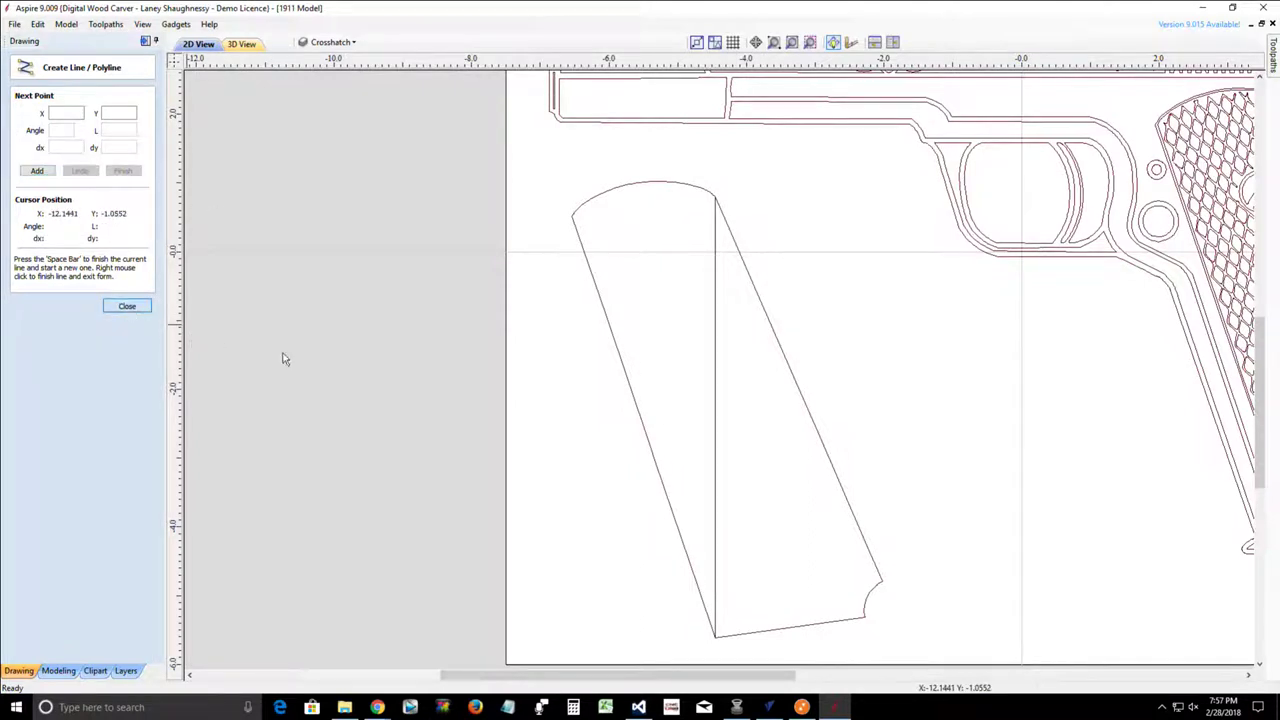
pyautogui.click(716, 487)
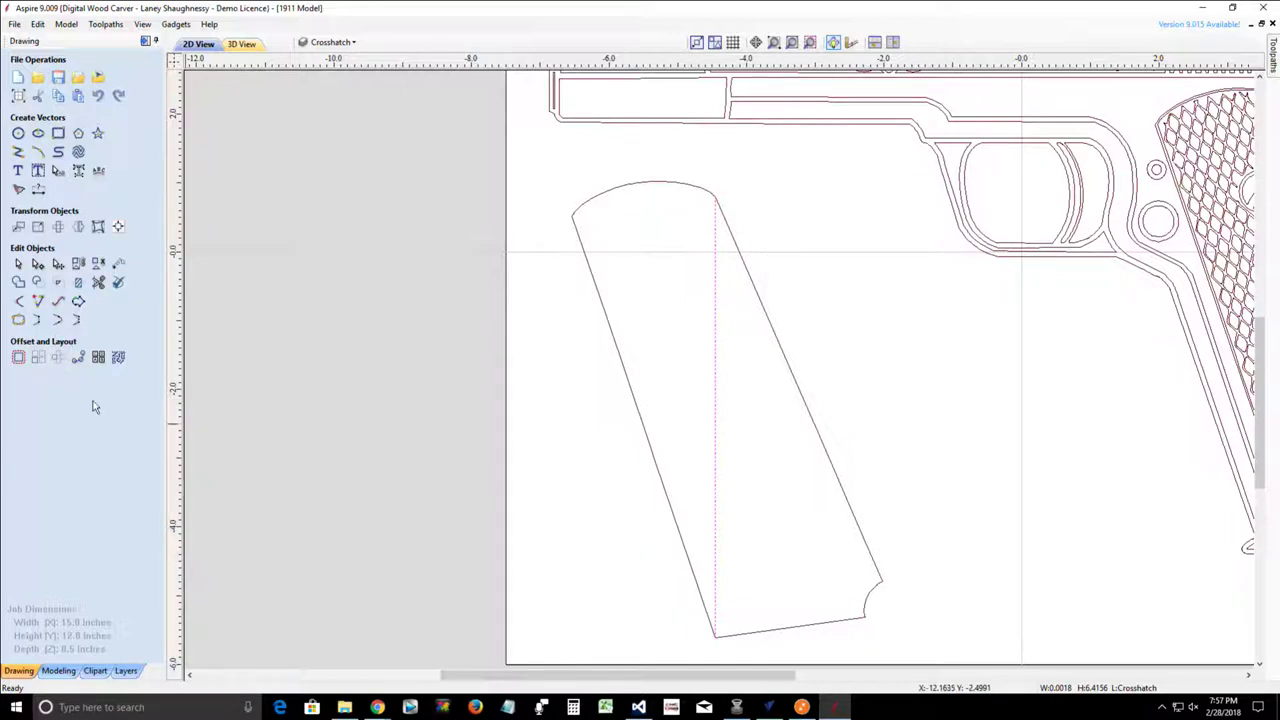
# Check the vertical line's end nodes and bring up Offset Vectors for it.
pyautogui.click(18, 357)
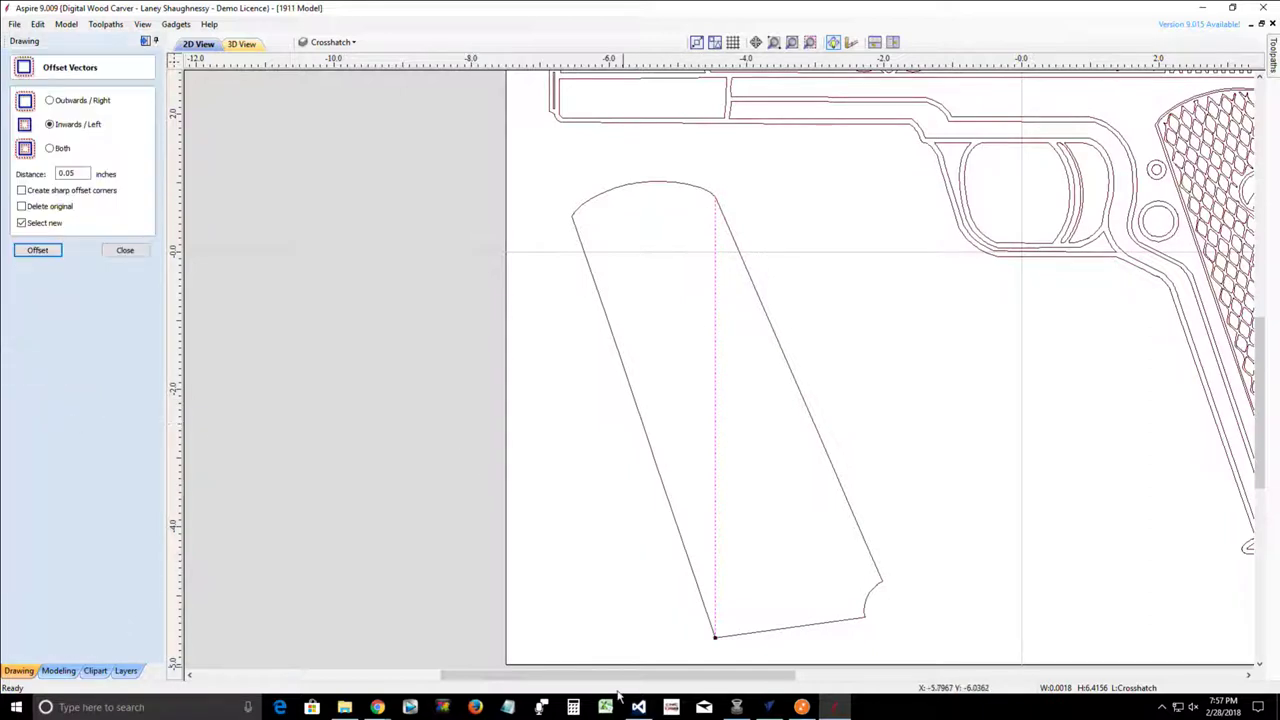
pyautogui.click(127, 252)
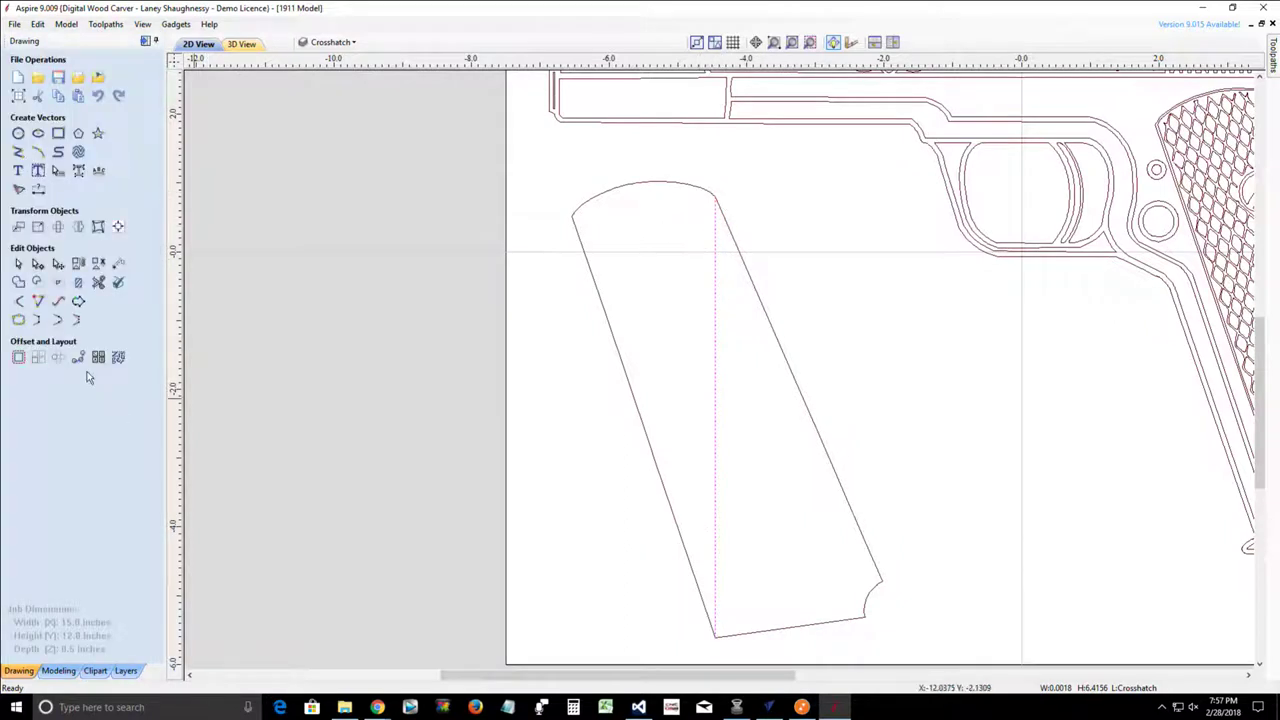
pyautogui.click(38, 263)
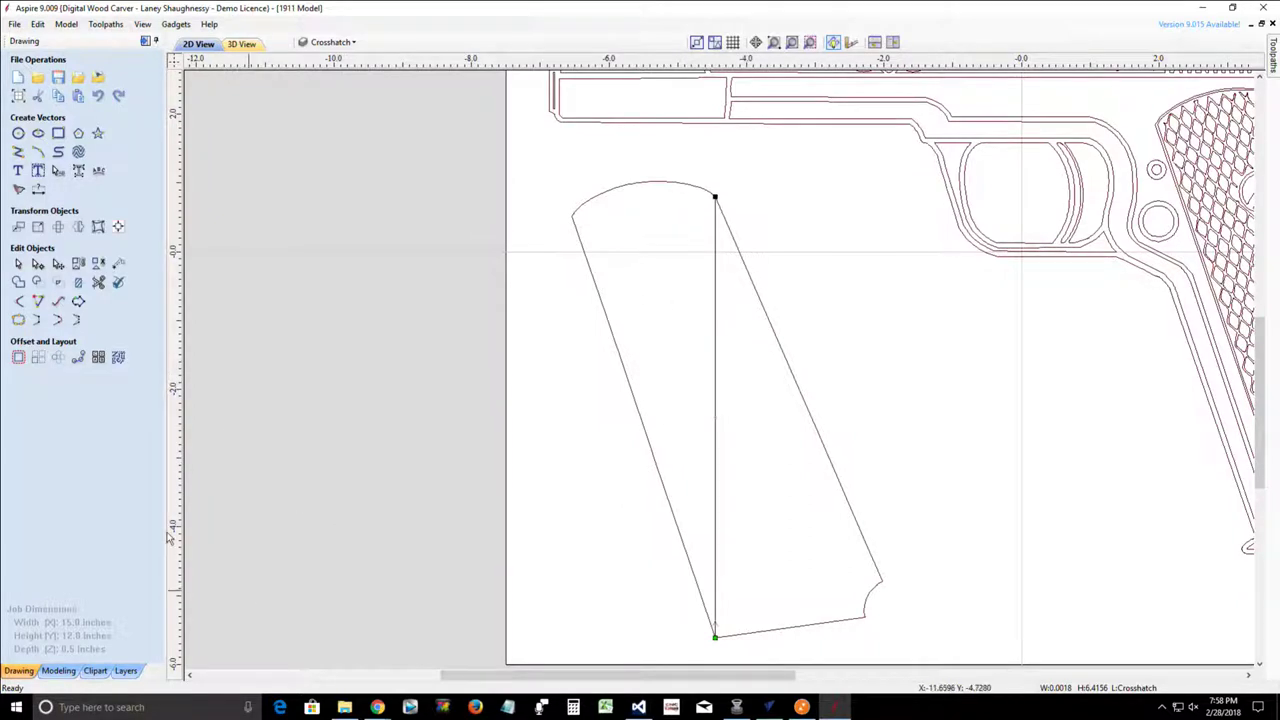
pyautogui.click(18, 357)
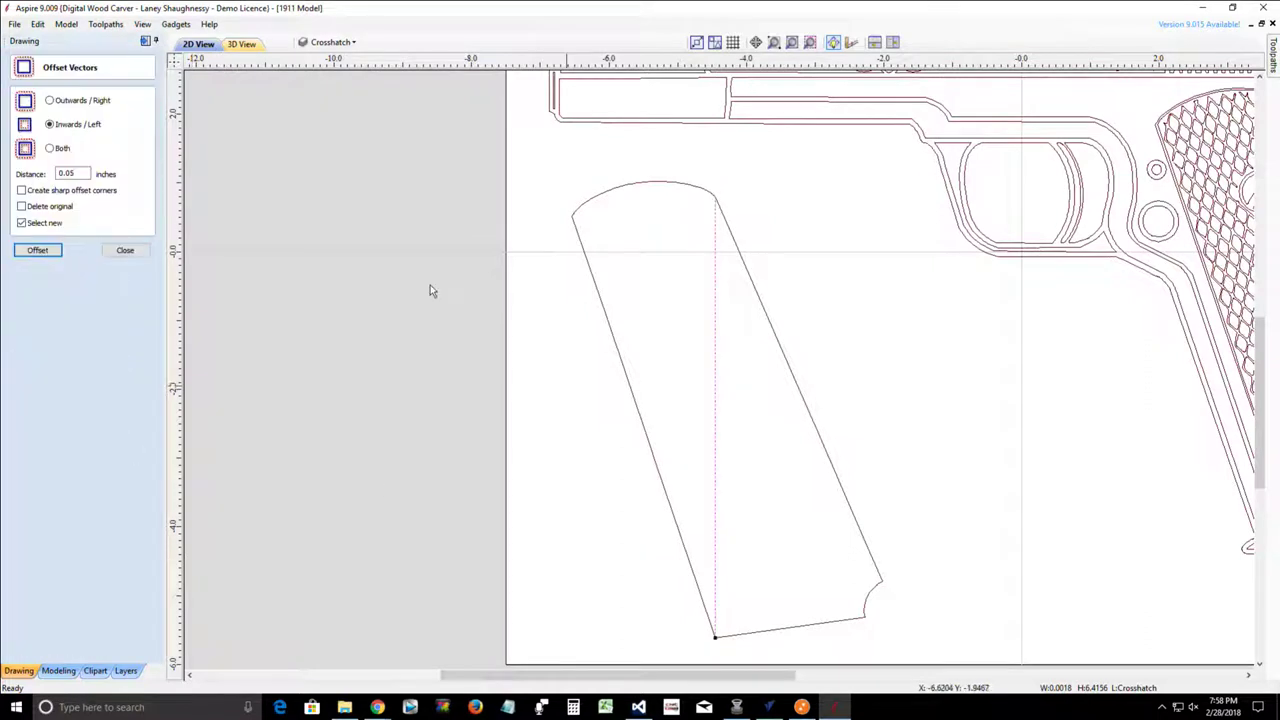
# Switch the offset direction to Outwards/Right and make a trial offset copy, then undo it.
pyautogui.click(49, 101)
pyautogui.click(38, 251)
pyautogui.scroll(2, 757, 420)
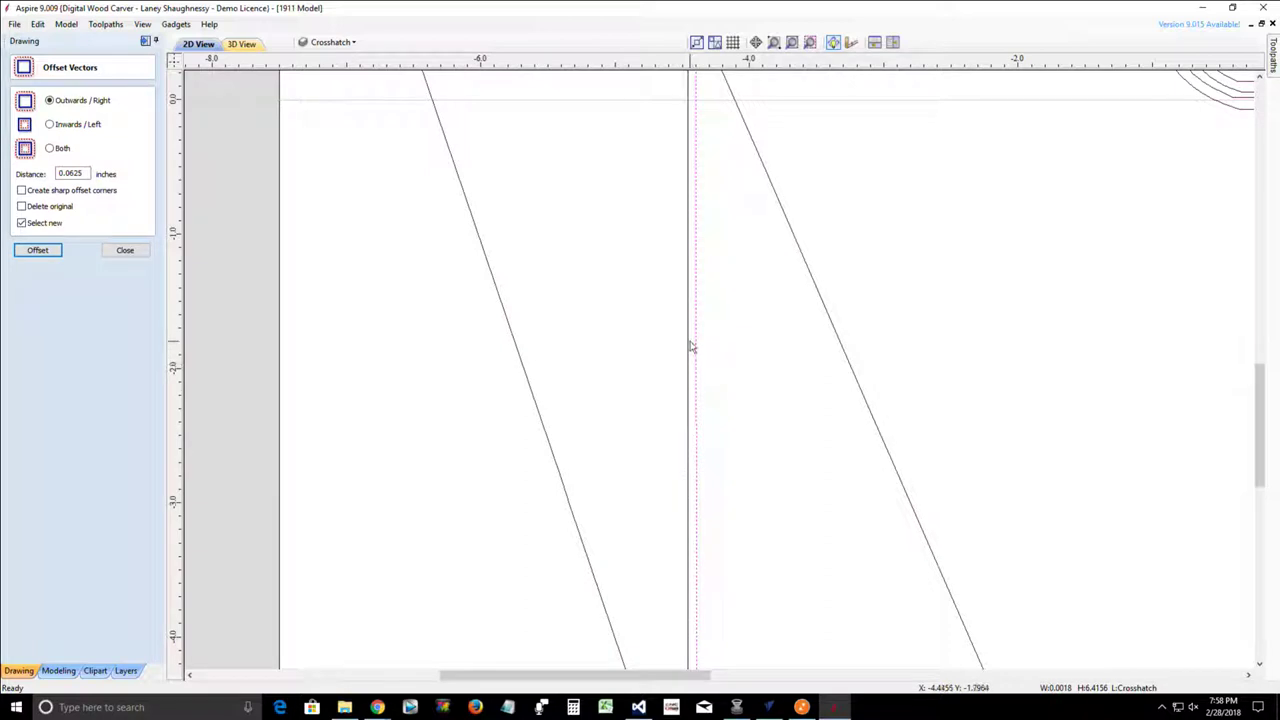
pyautogui.scroll(3, 690, 350)
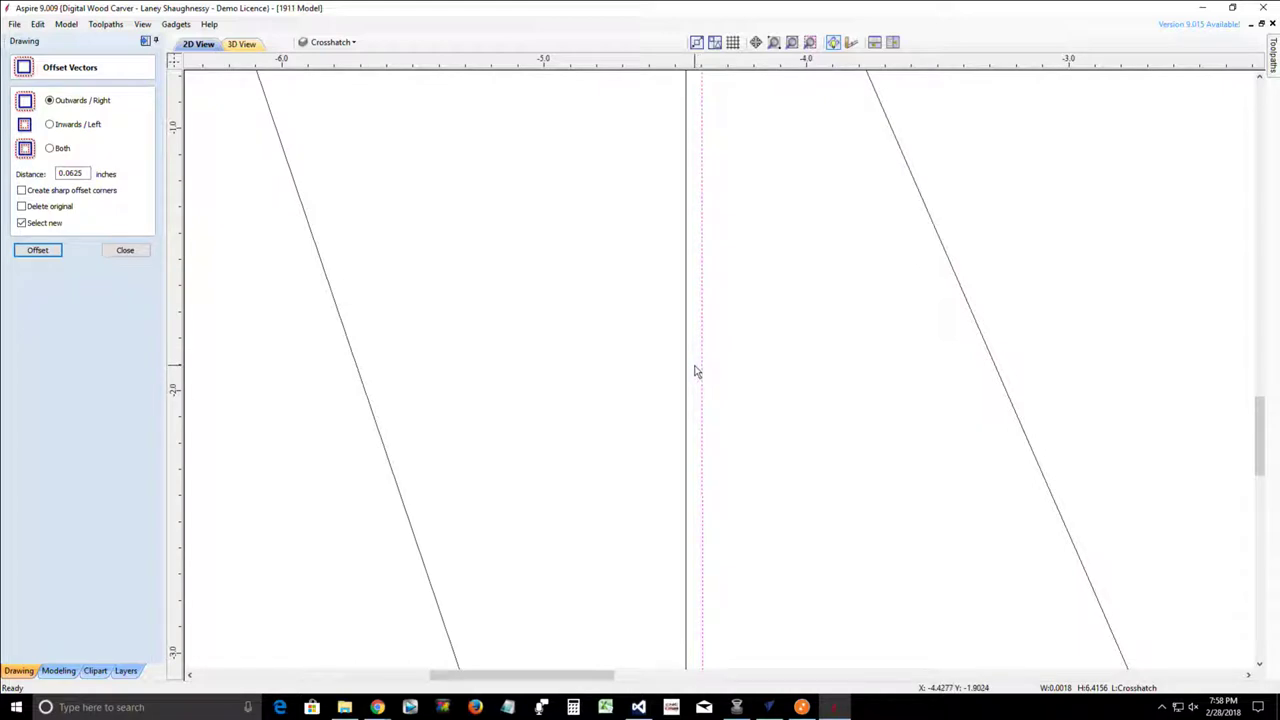
pyautogui.hotkey('ctrl', 'z')
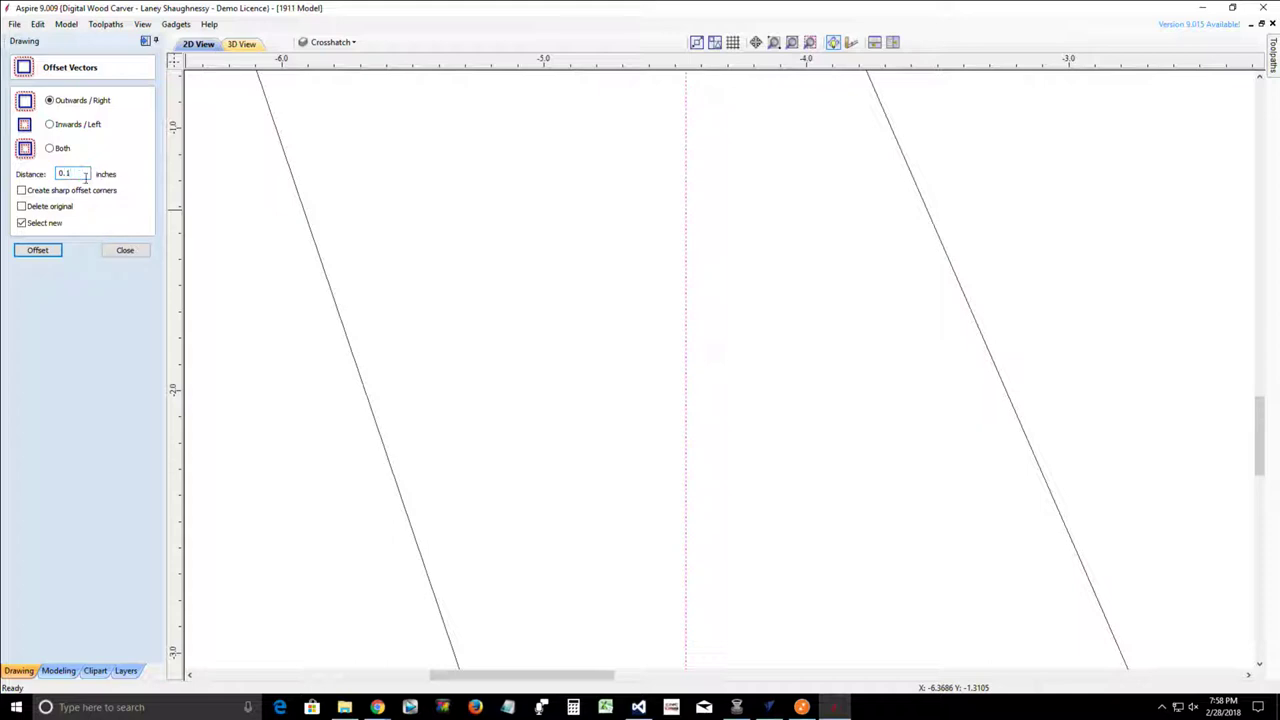
# Create two parallel copies of the vertical line offset 0.1 inches to the right.
pyautogui.click(37, 251)
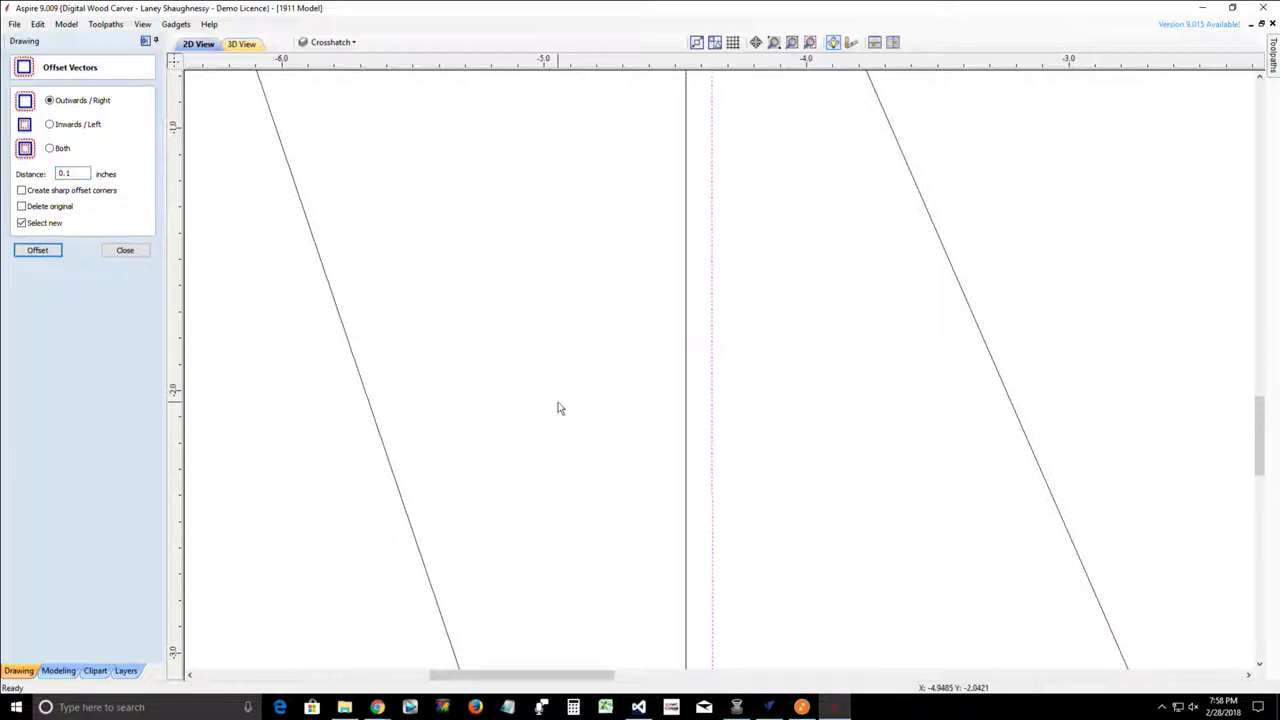
pyautogui.scroll(-5, 560, 408)
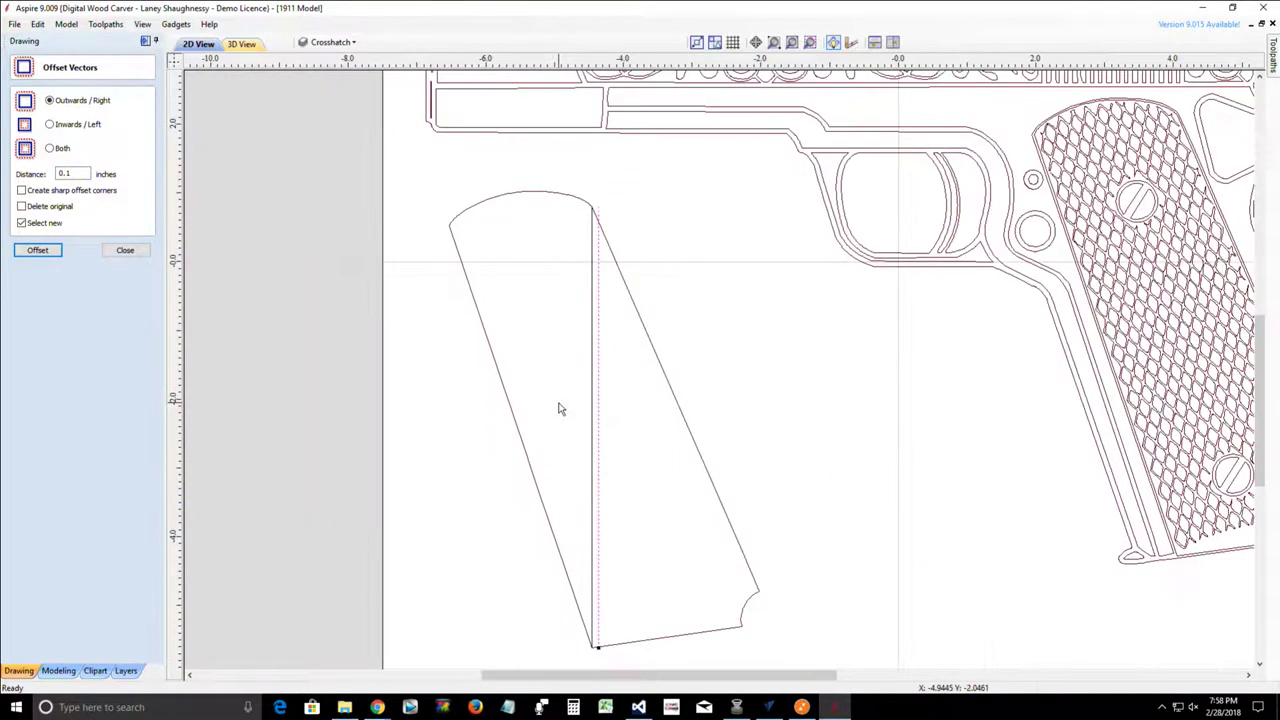
pyautogui.scroll(2, 560, 408)
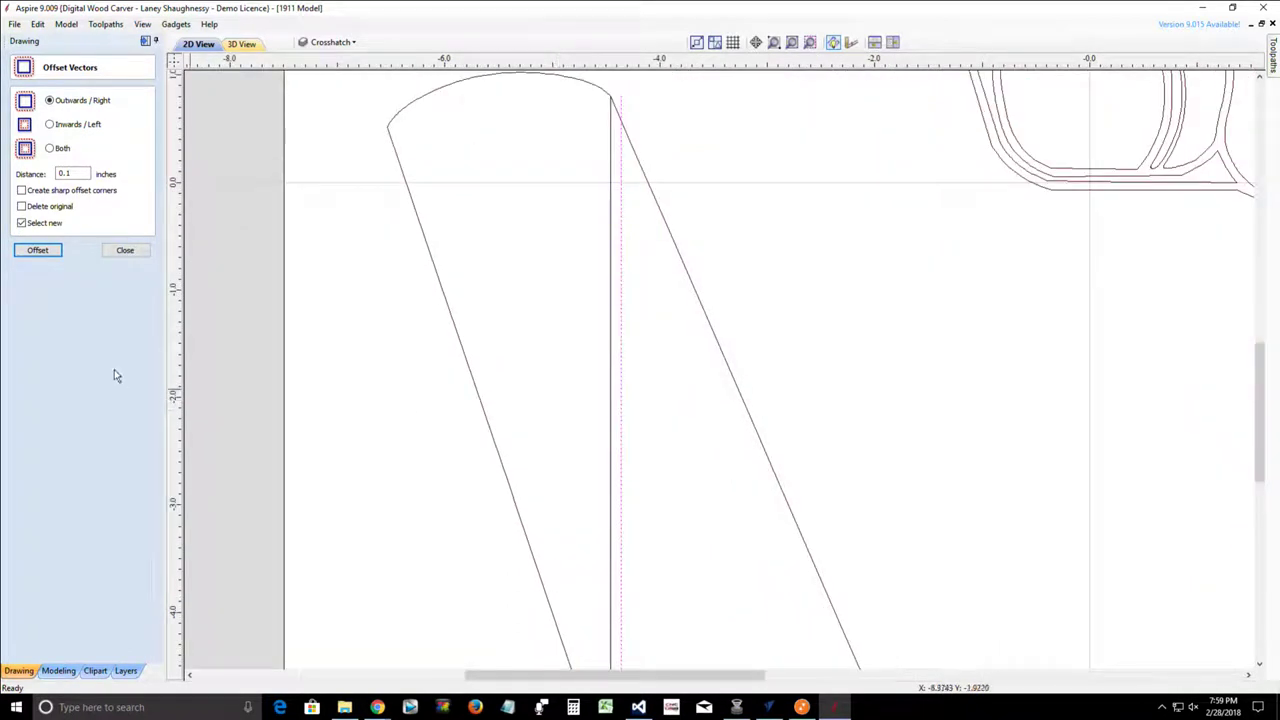
pyautogui.click(38, 250)
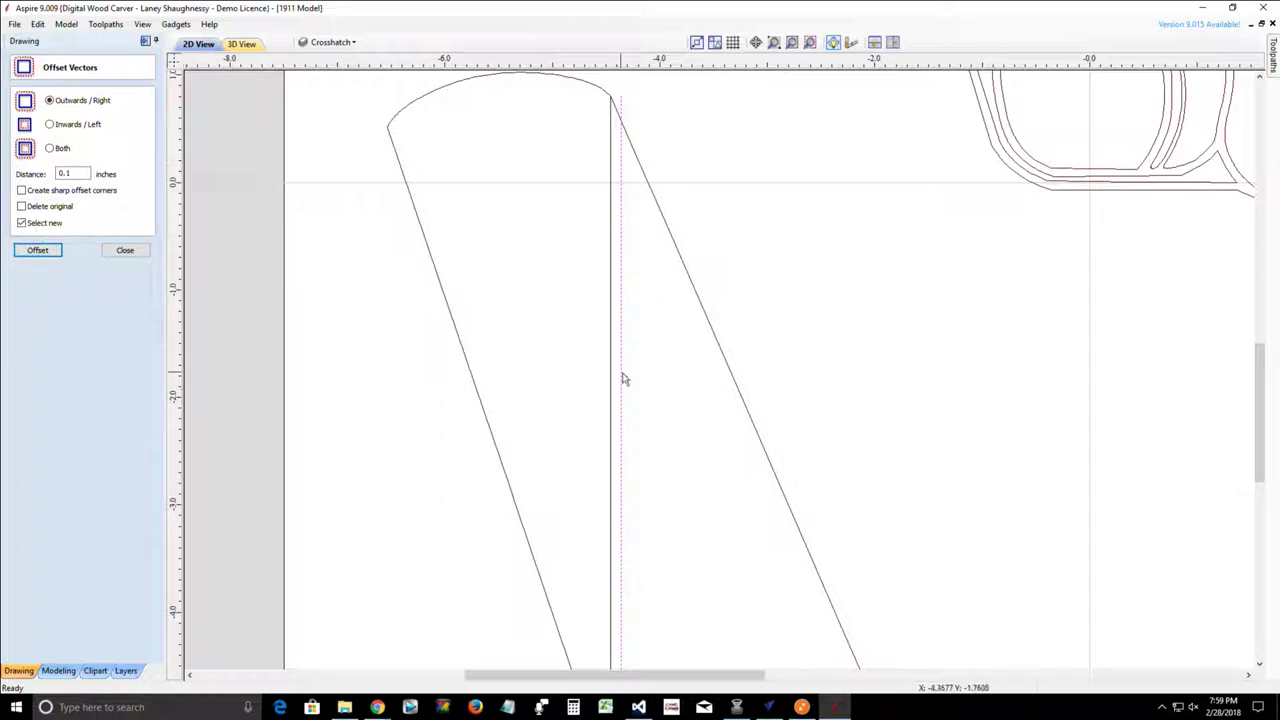
pyautogui.scroll(-1, 623, 377)
pyautogui.scroll(-1, 623, 377)
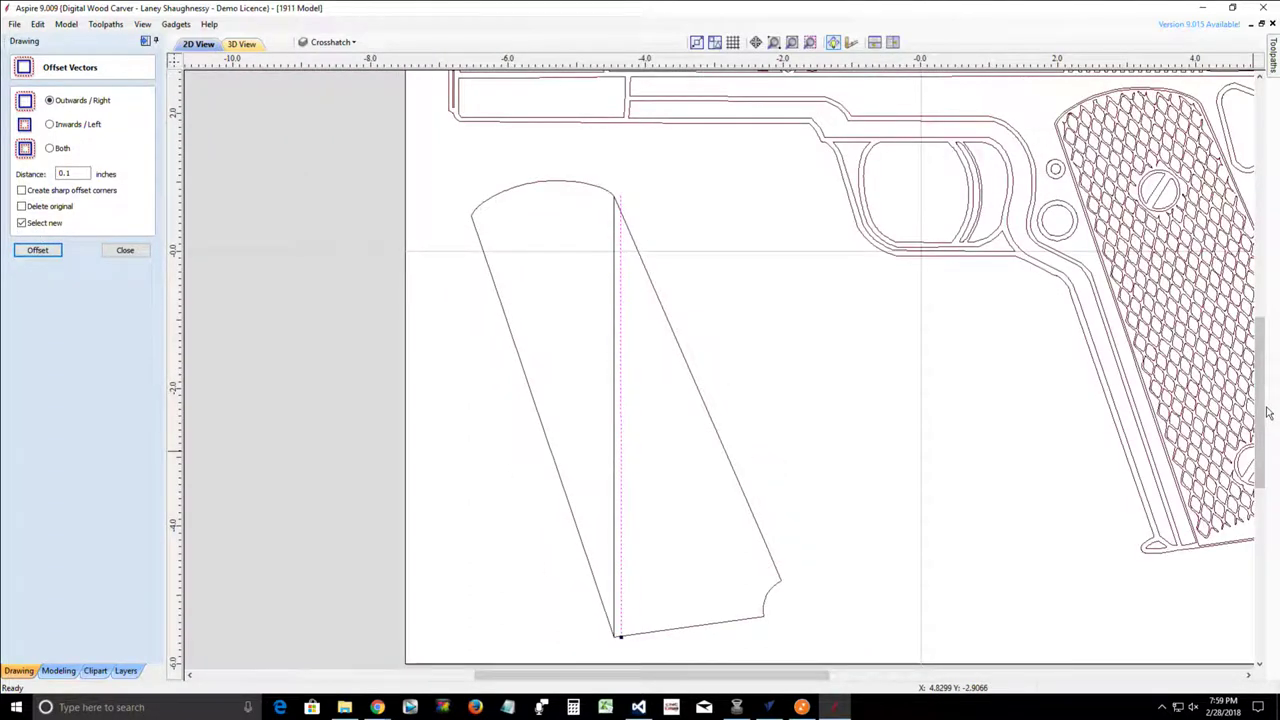
pyautogui.moveTo(1265, 414); pyautogui.dragTo(1263, 433)
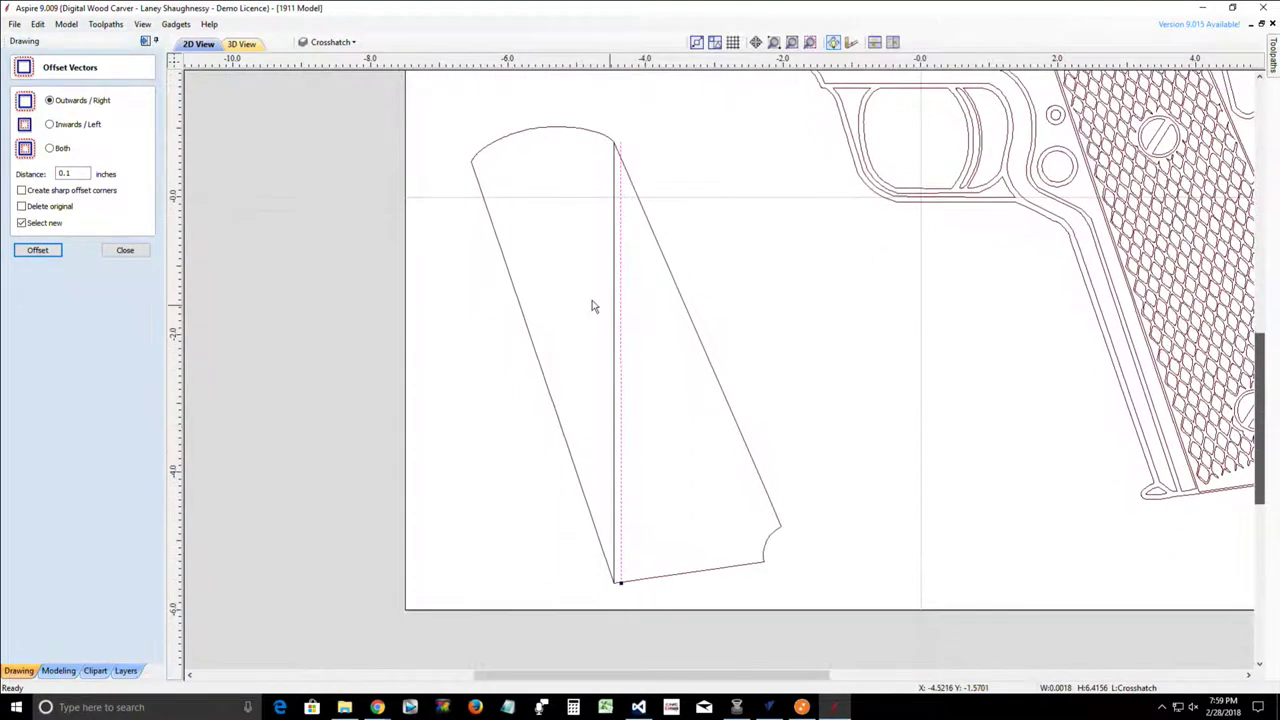
pyautogui.scroll(1, 592, 306)
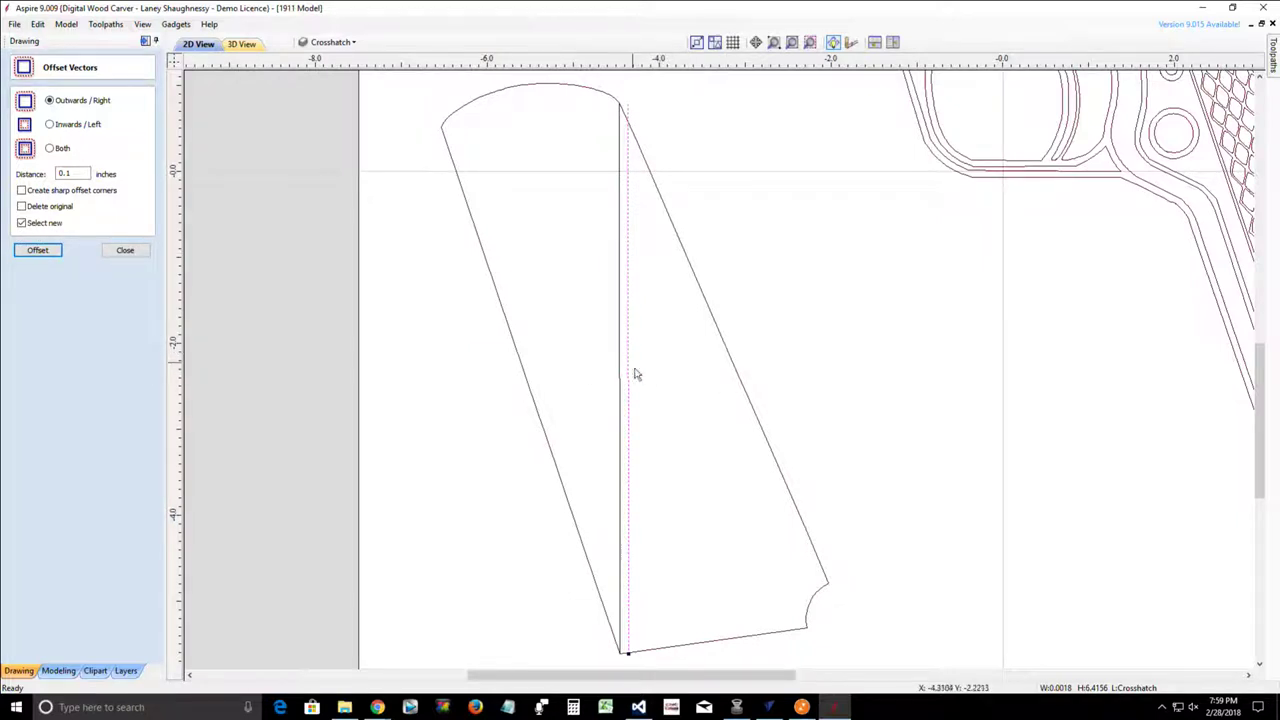
# Add 0.1-inch parallel vertical lines rightward until they pass the grip's right edge.
pyautogui.click(38, 250)
pyautogui.click(38, 250)
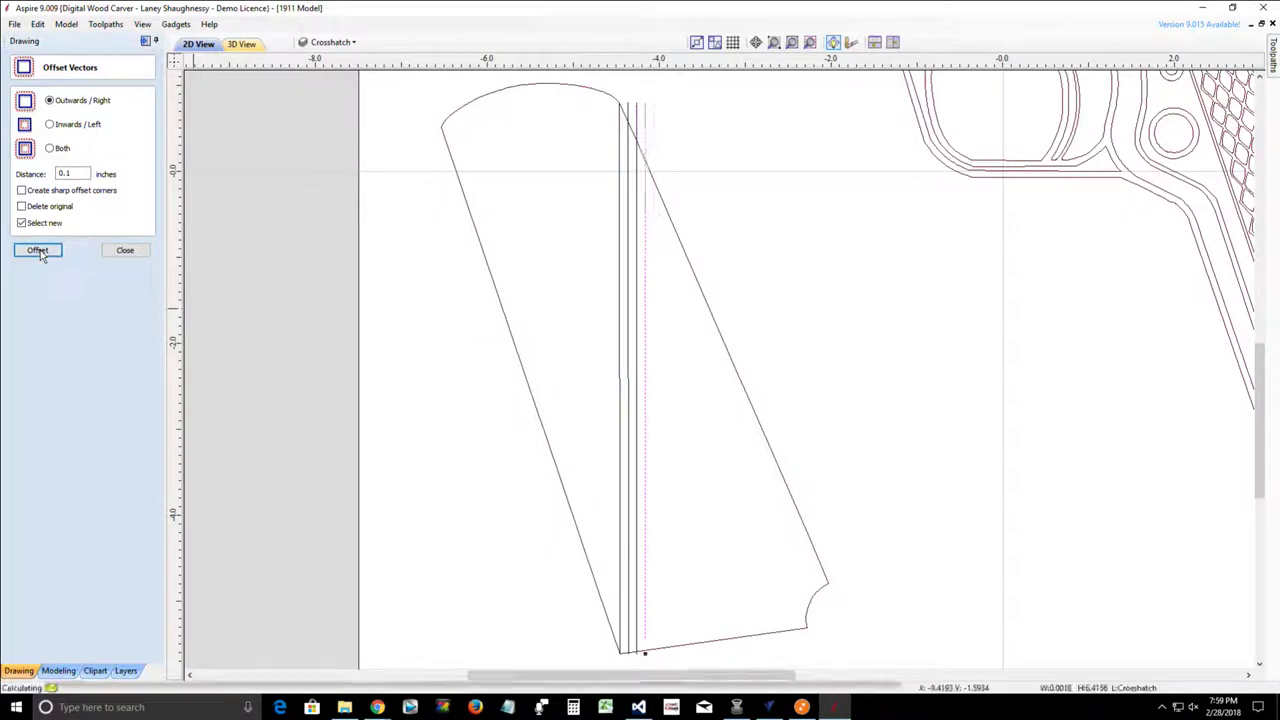
pyautogui.click(38, 250)
pyautogui.click(38, 250)
pyautogui.click(38, 250)
pyautogui.click(40, 251)
pyautogui.click(40, 251)
pyautogui.click(40, 251)
pyautogui.click(40, 251)
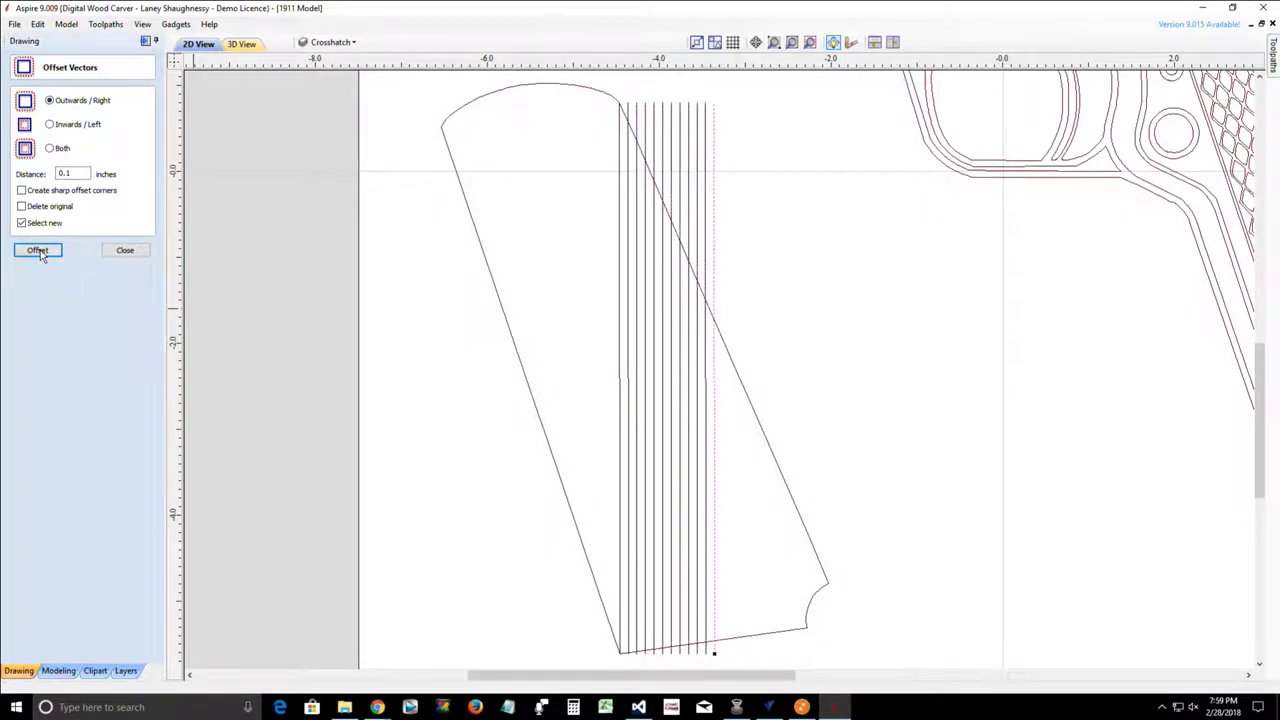
pyautogui.click(40, 251)
pyautogui.click(40, 251)
pyautogui.click(42, 252)
pyautogui.click(42, 252)
pyautogui.click(42, 252)
pyautogui.click(42, 252)
pyautogui.click(42, 252)
pyautogui.click(42, 252)
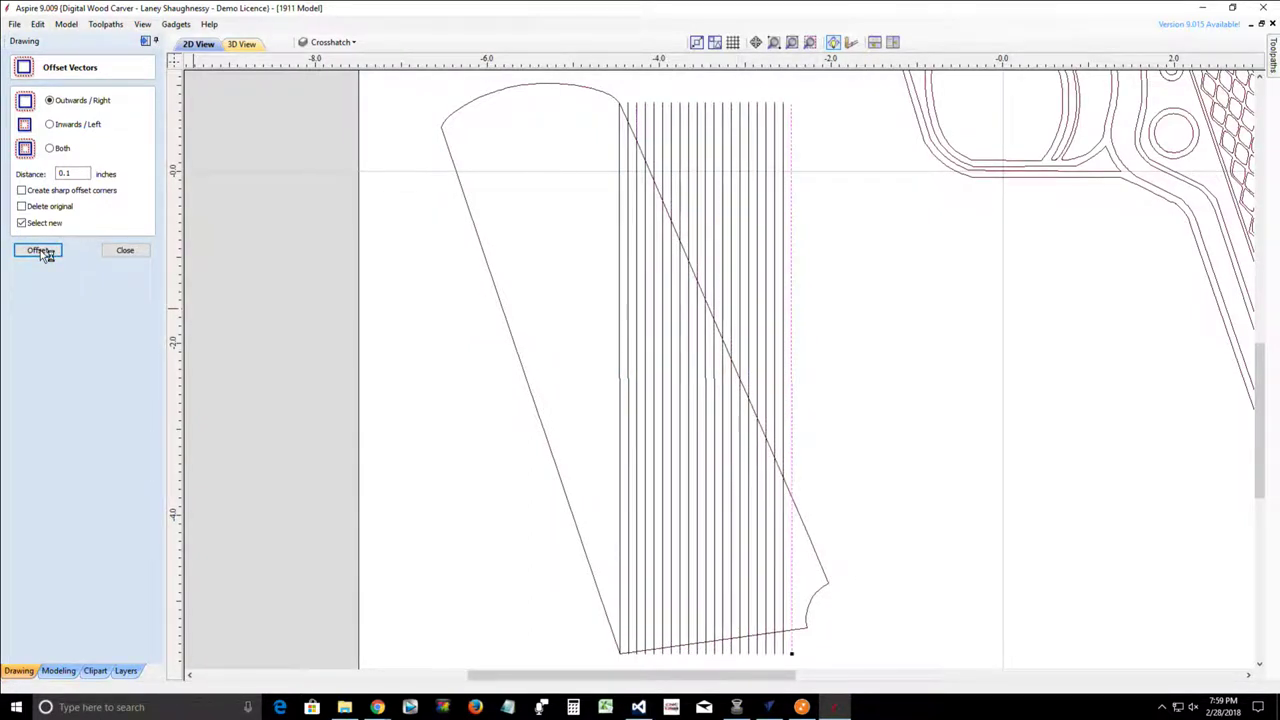
pyautogui.click(42, 252)
pyautogui.click(42, 252)
pyautogui.click(42, 252)
pyautogui.click(42, 252)
pyautogui.click(42, 252)
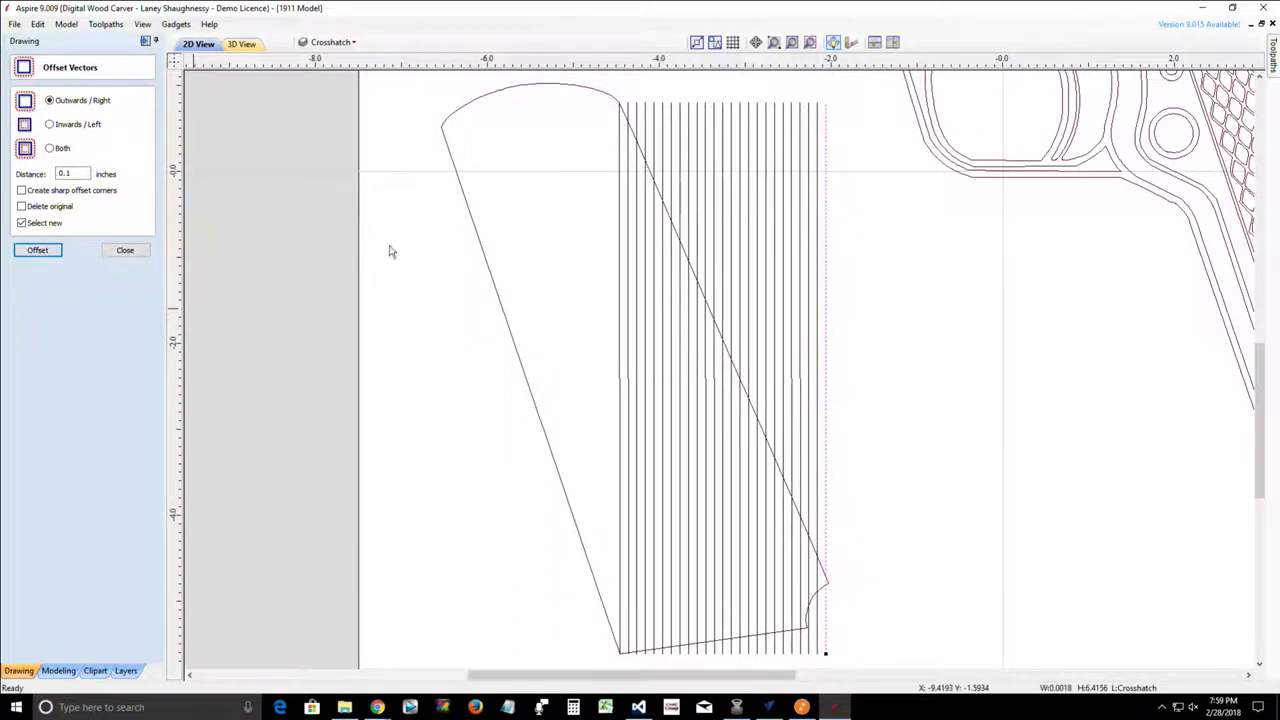
# Reselect the original line, switch to Inwards/Left, and add parallel lines toward the left edge.
pyautogui.click(620, 216)
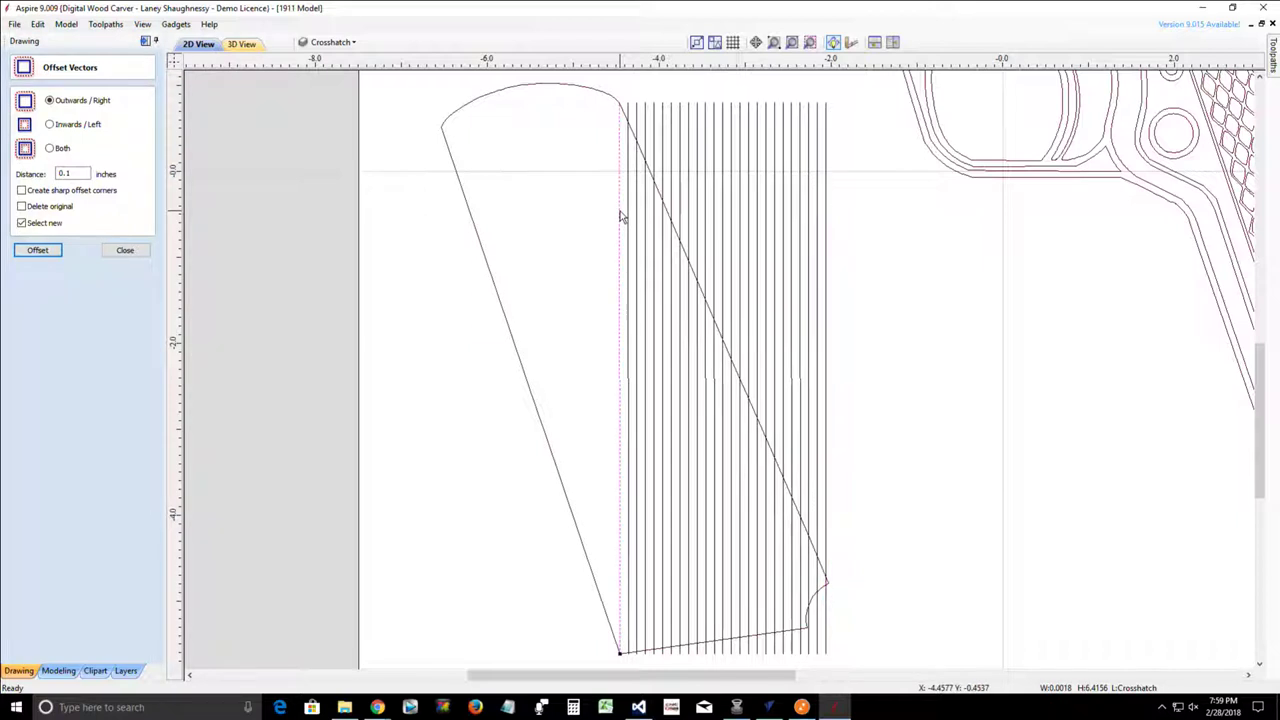
pyautogui.click(53, 127)
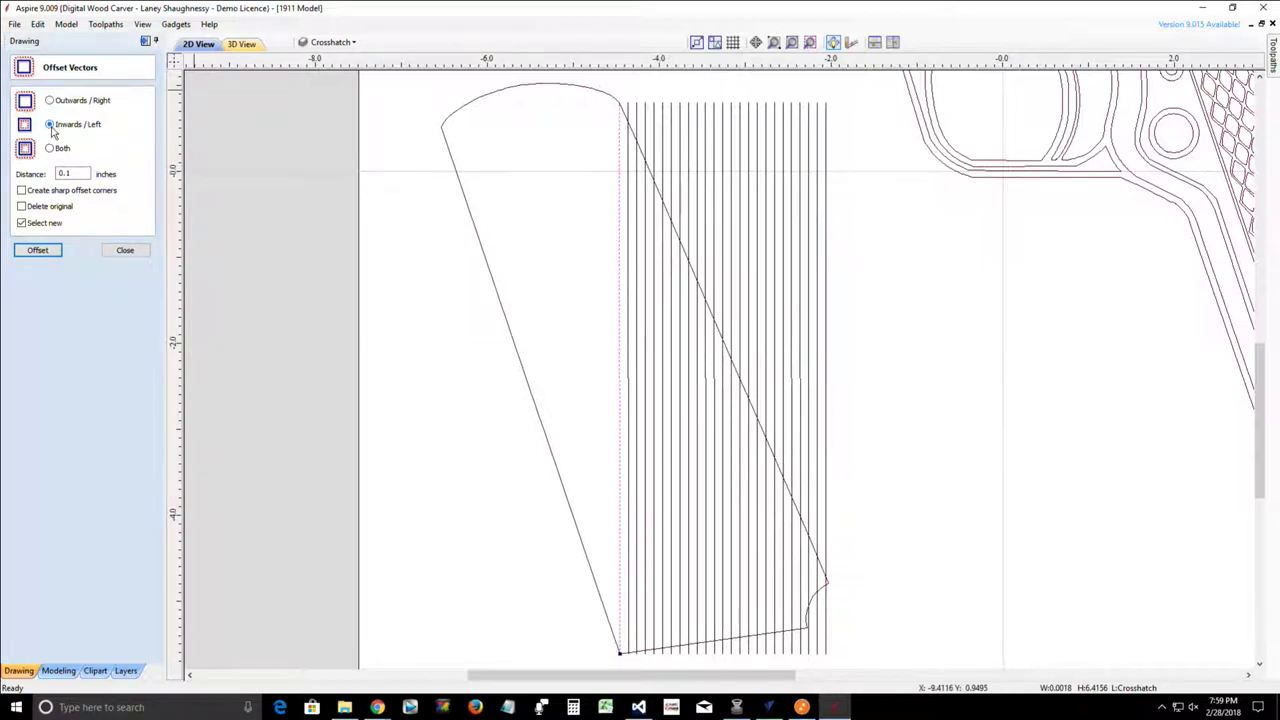
pyautogui.click(38, 251)
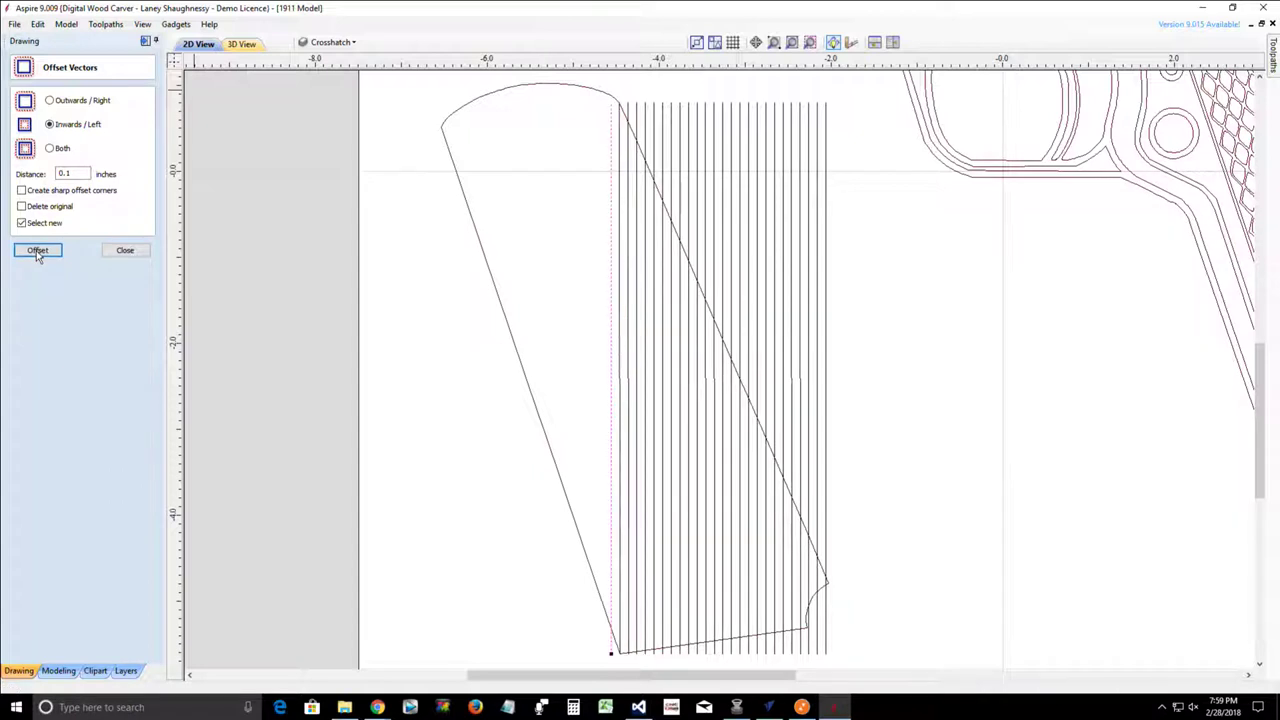
pyautogui.click(38, 251)
pyautogui.click(38, 251)
pyautogui.click(38, 251)
pyautogui.click(38, 251)
pyautogui.click(38, 251)
pyautogui.click(38, 251)
pyautogui.click(38, 251)
pyautogui.click(38, 251)
pyautogui.click(38, 251)
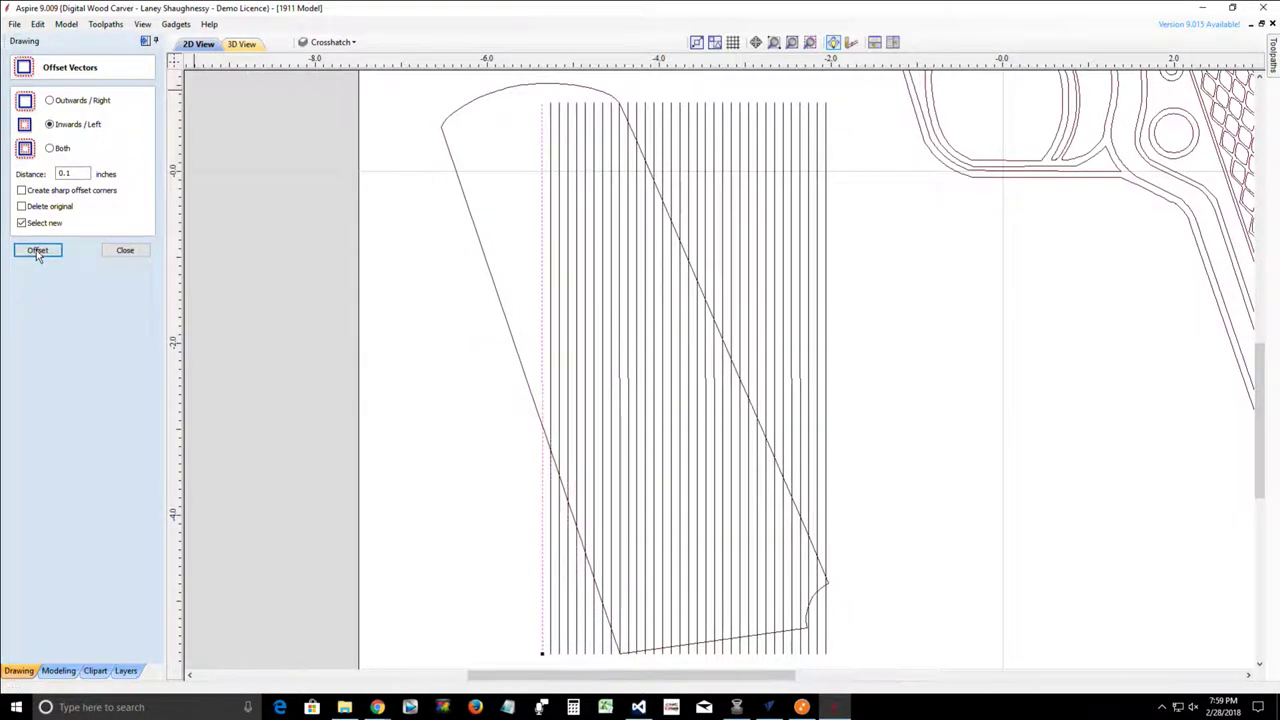
pyautogui.click(38, 251)
pyautogui.click(38, 251)
pyautogui.click(38, 251)
pyautogui.click(38, 251)
pyautogui.click(38, 251)
pyautogui.click(38, 251)
pyautogui.click(38, 251)
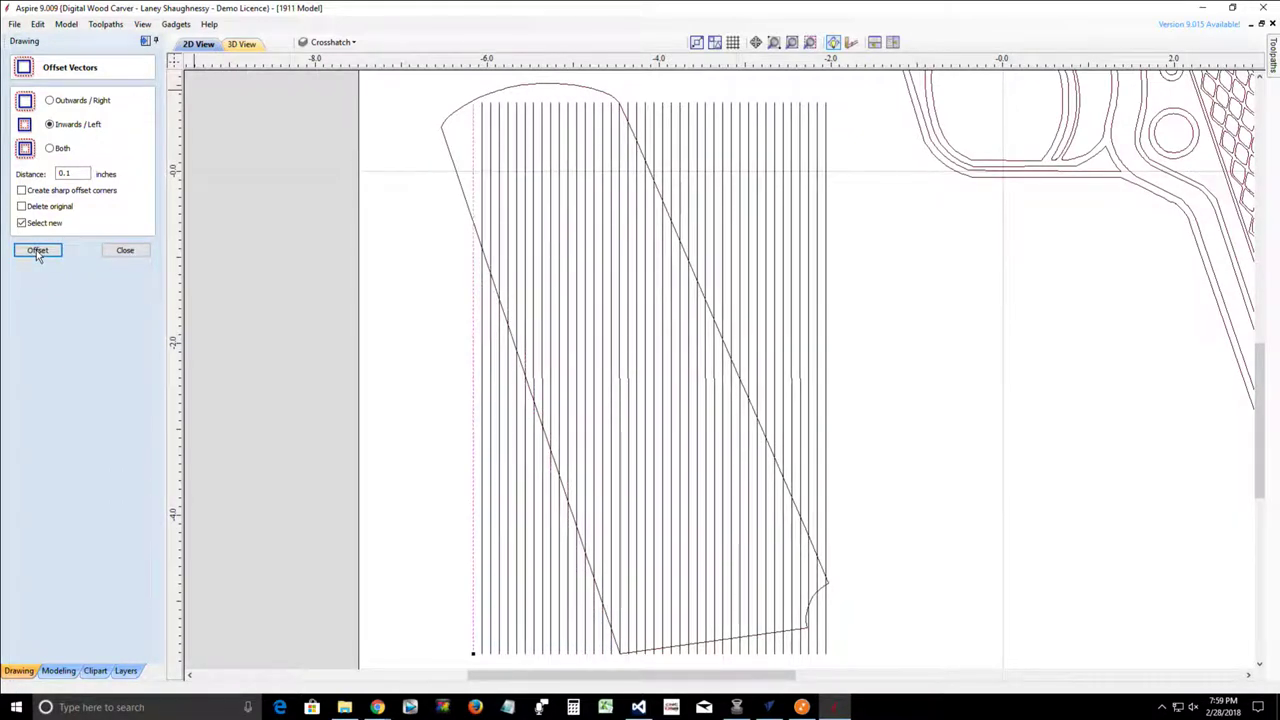
pyautogui.click(38, 251)
pyautogui.click(38, 251)
pyautogui.click(38, 251)
pyautogui.click(38, 251)
pyautogui.click(38, 251)
pyautogui.click(38, 251)
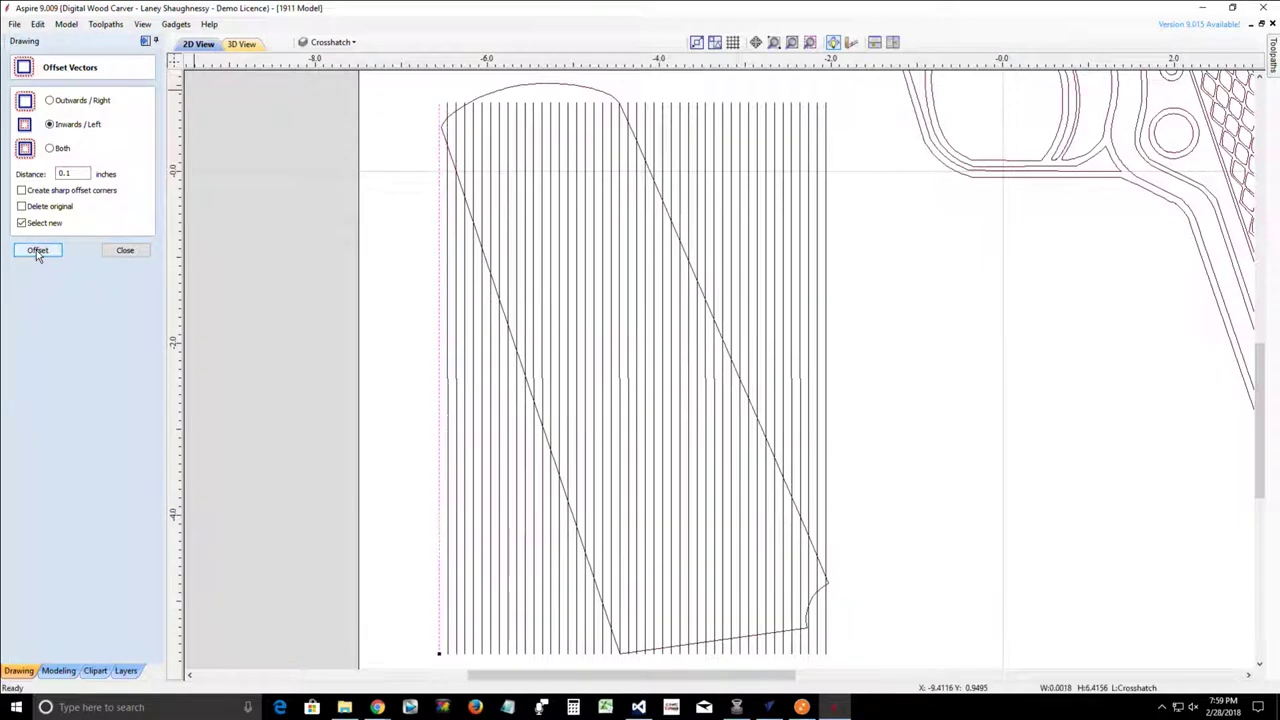
pyautogui.click(38, 251)
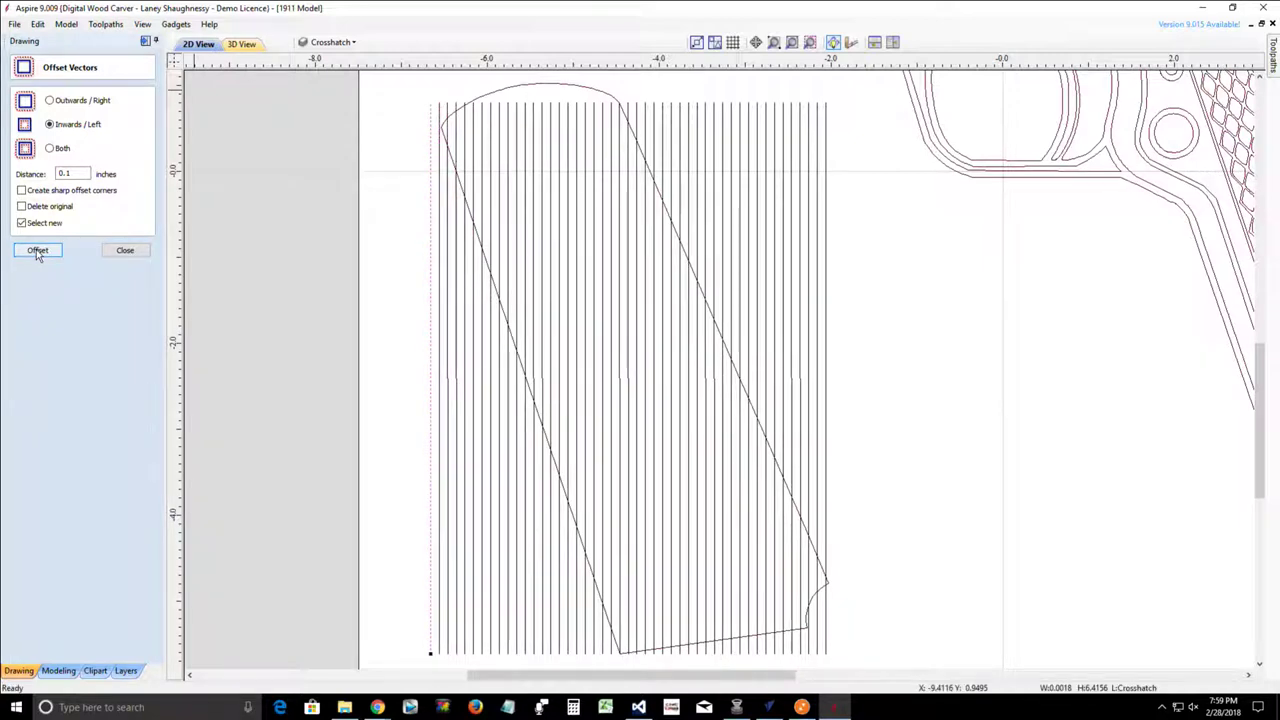
# Undo the extra lines past the grip's left edge and close Offset Vectors.
pyautogui.hotkey('ctrl', 'z')
pyautogui.hotkey('ctrl', 'z')
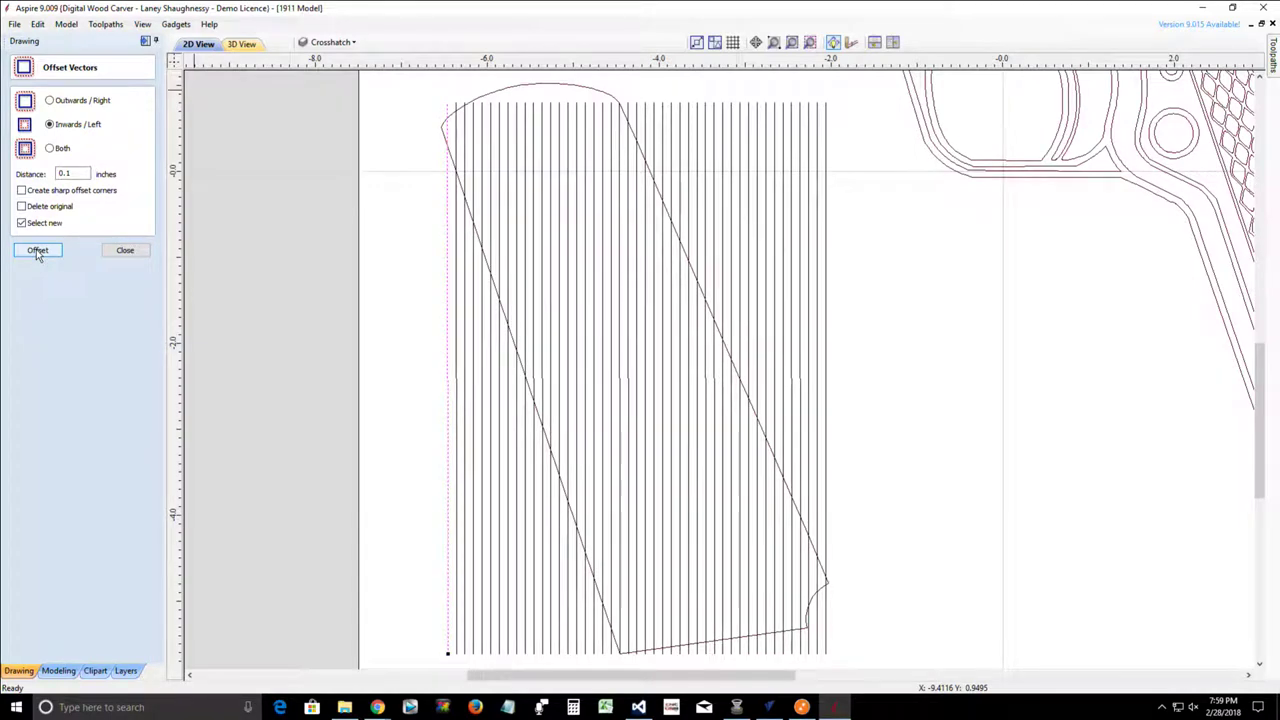
pyautogui.click(37, 251)
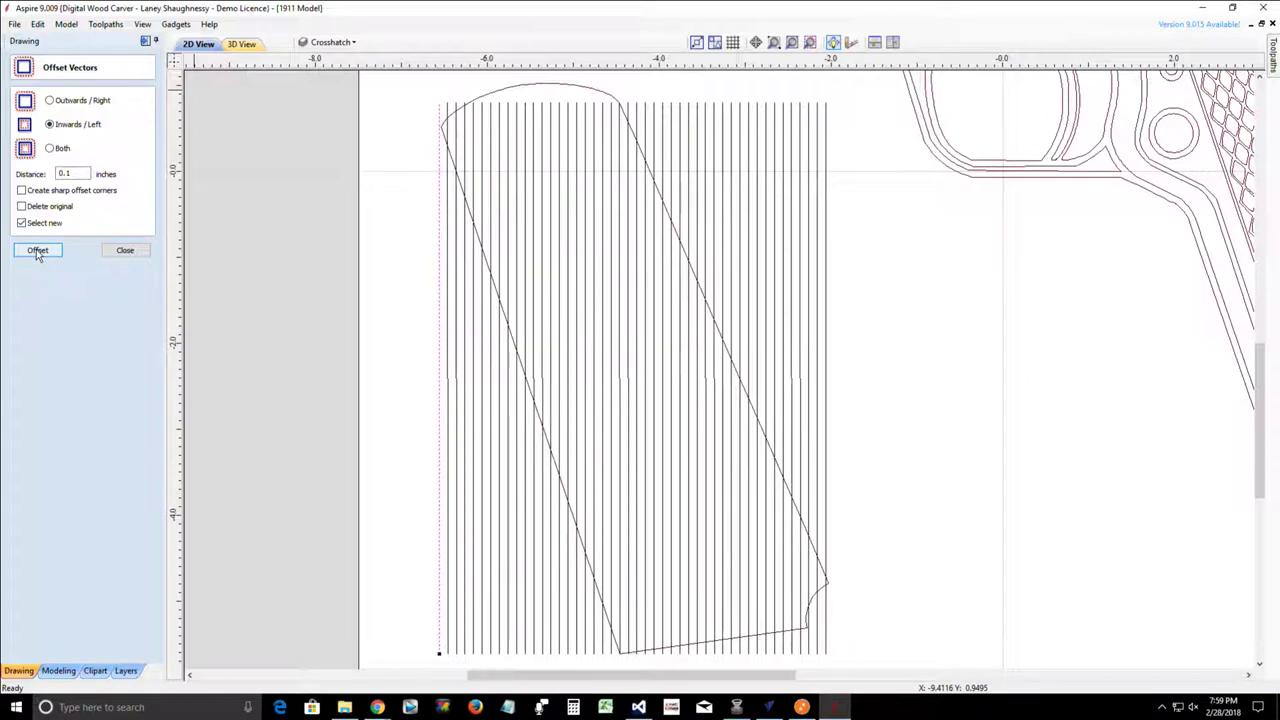
pyautogui.hotkey('ctrl', 'z')
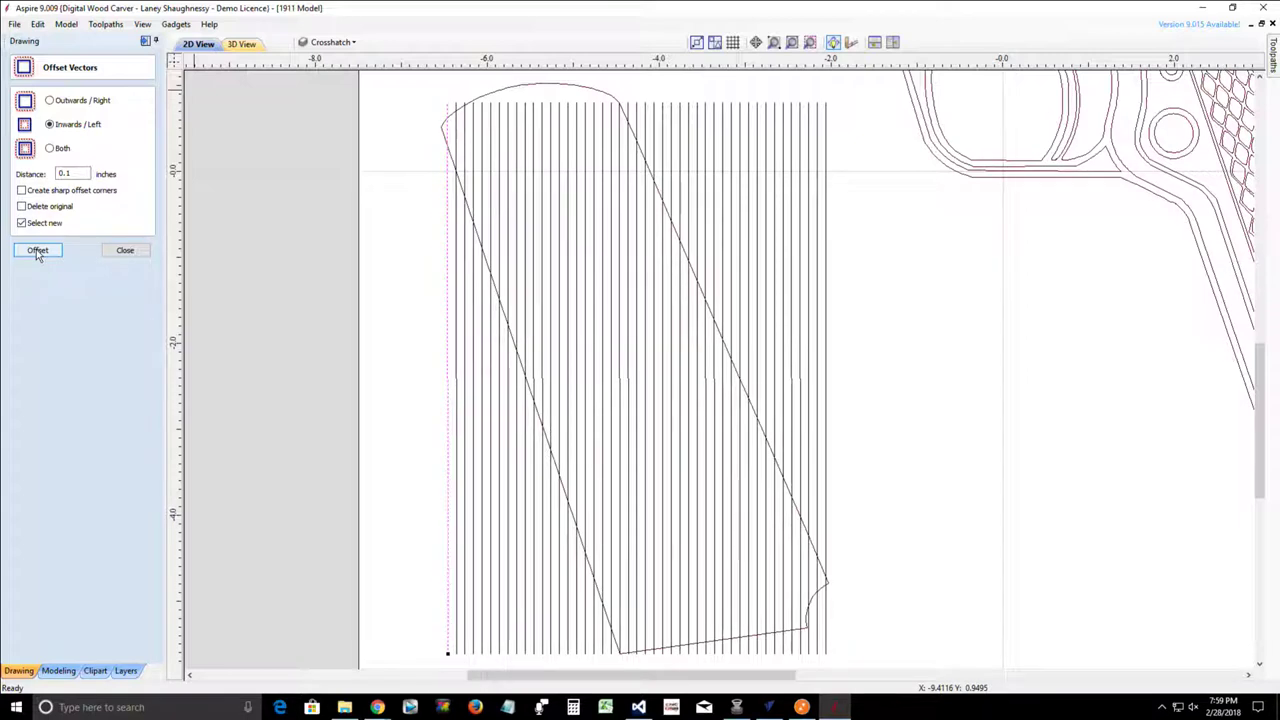
pyautogui.click(114, 251)
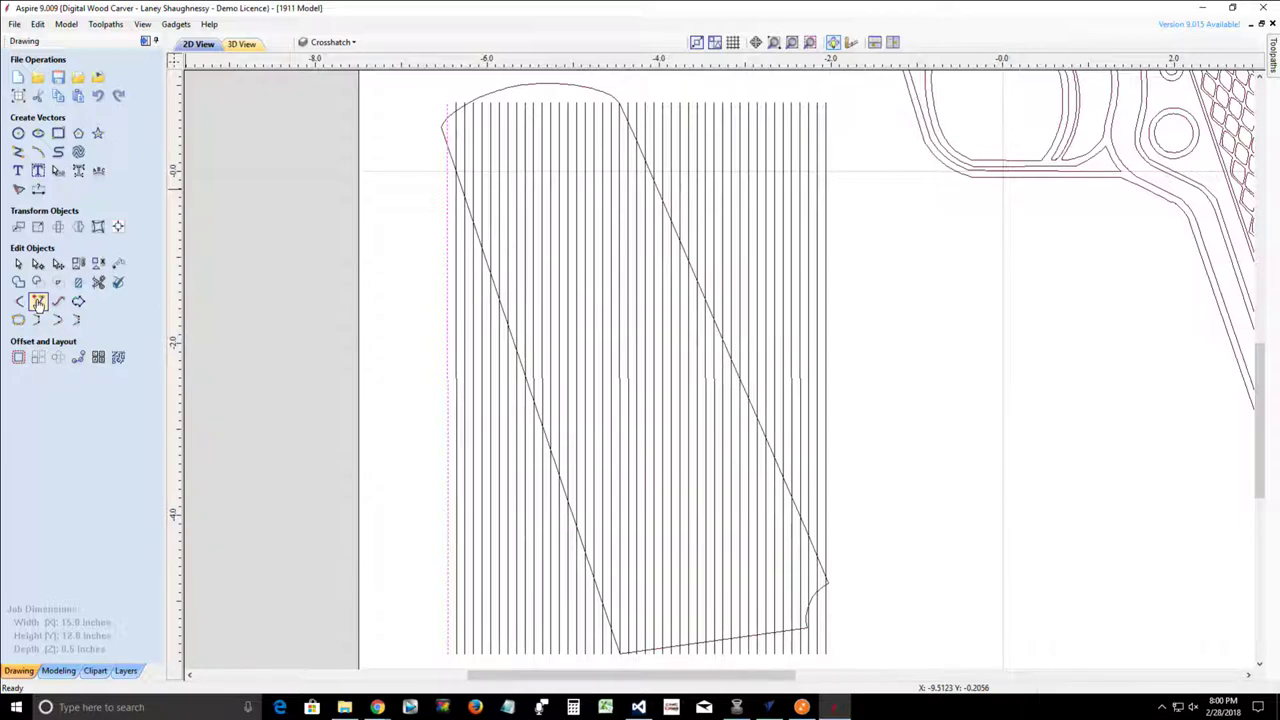
# Use Extend Vectors on a short vertical line toward the top arc, then undo the faulty extension.
pyautogui.click(38, 303)
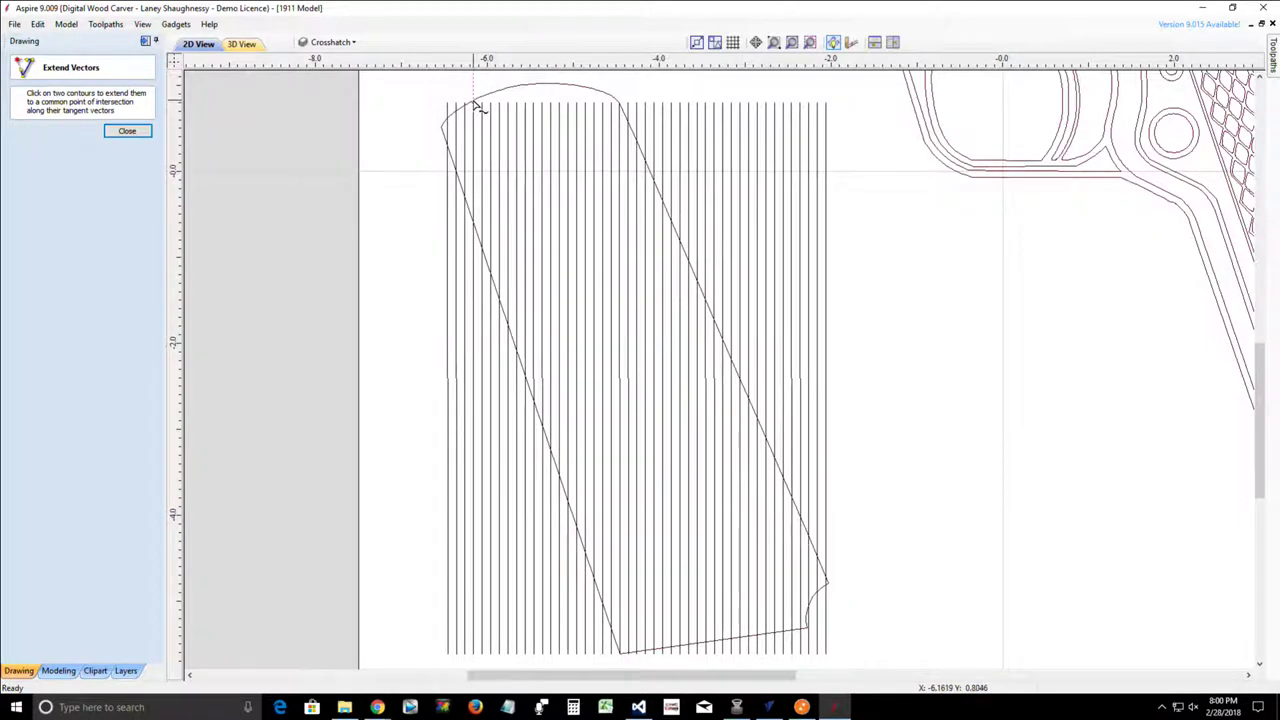
pyautogui.scroll(4, 476, 104)
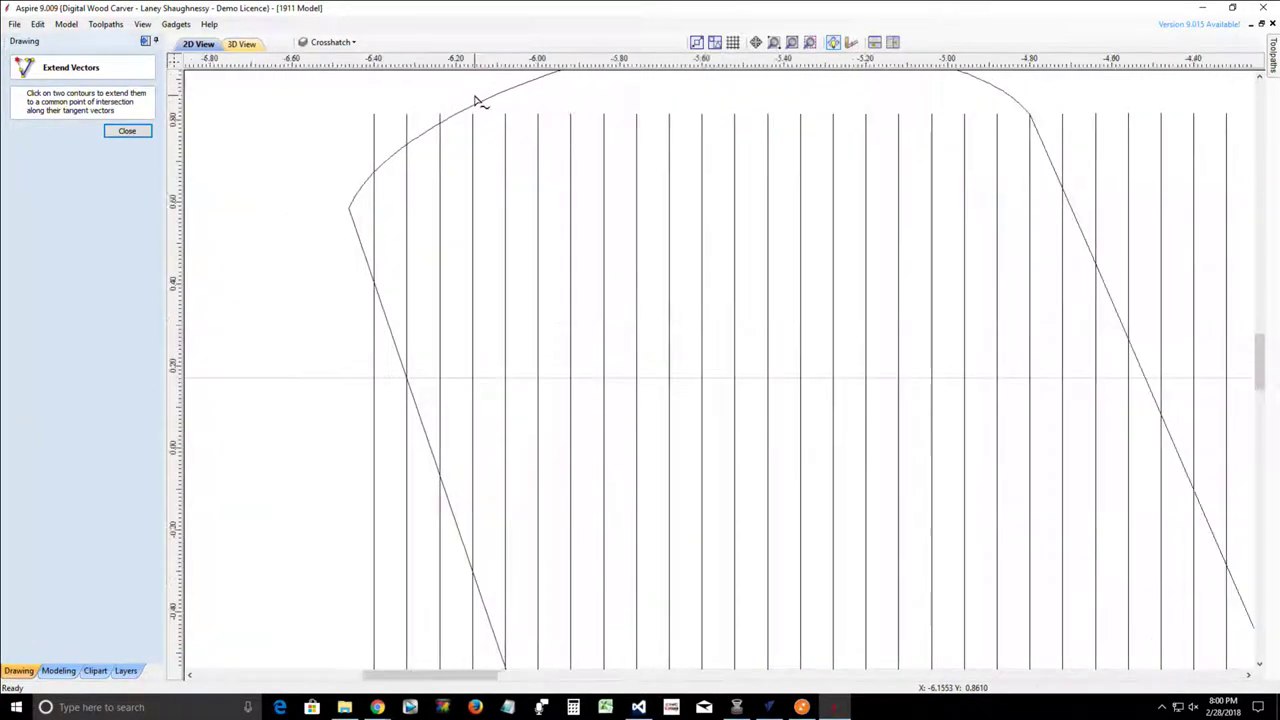
pyautogui.scroll(2, 476, 104)
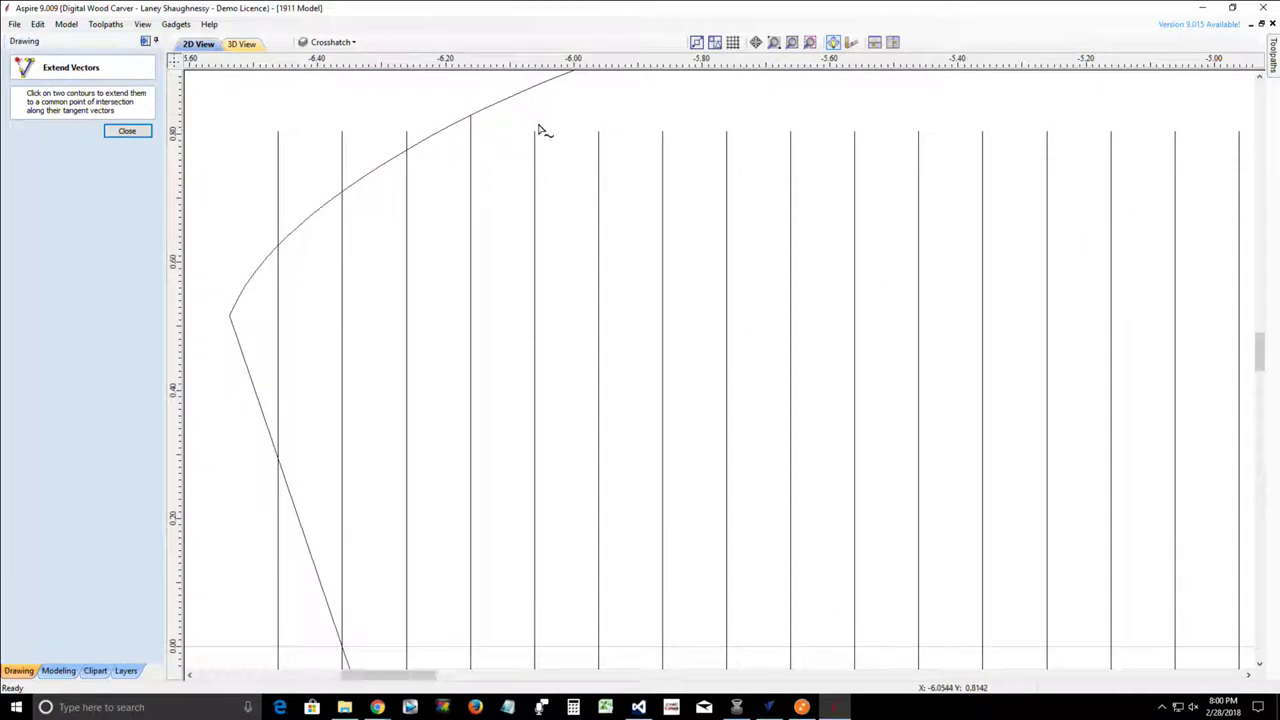
pyautogui.click(535, 88)
pyautogui.scroll(-4, 600, 70)
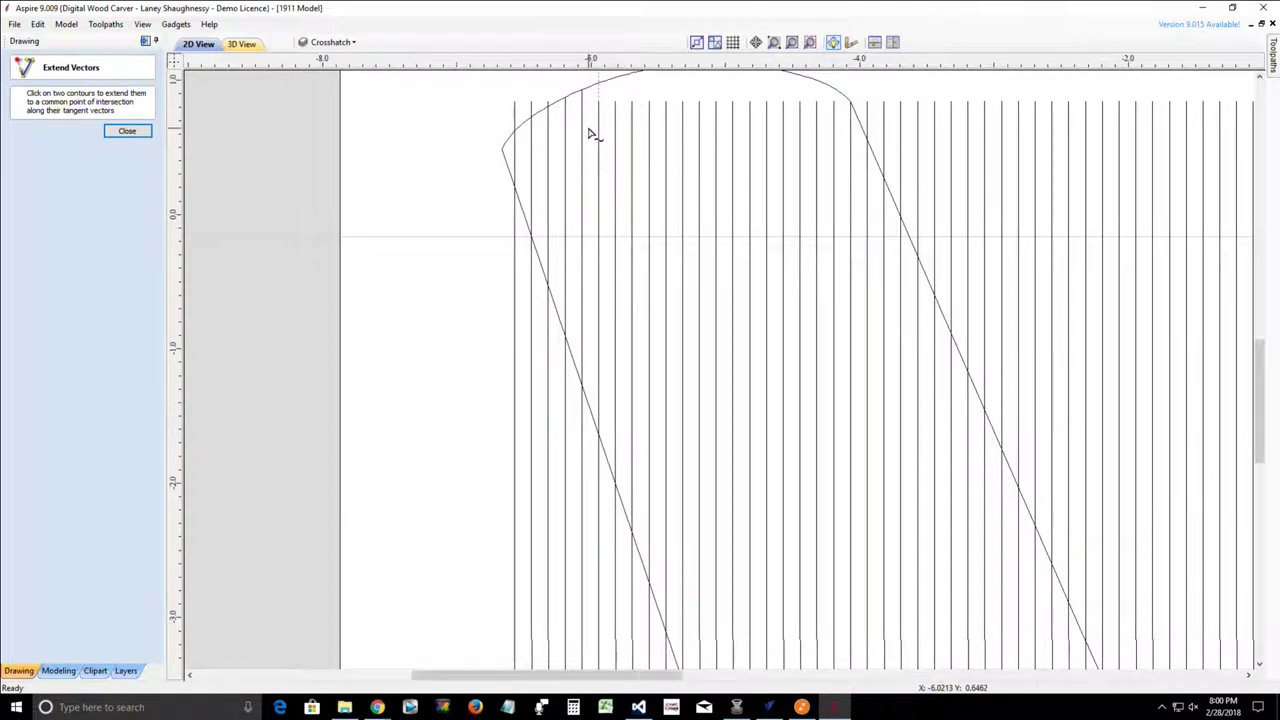
pyautogui.scroll(-4, 592, 130)
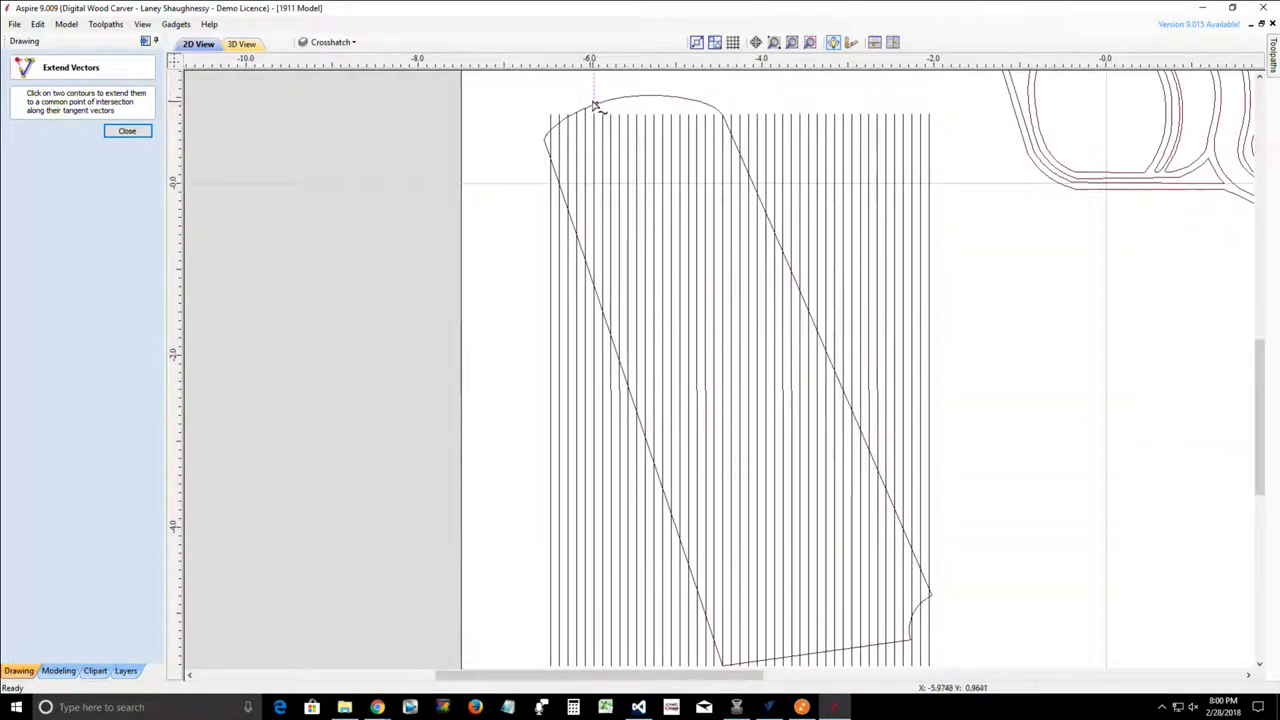
pyautogui.scroll(5, 593, 105)
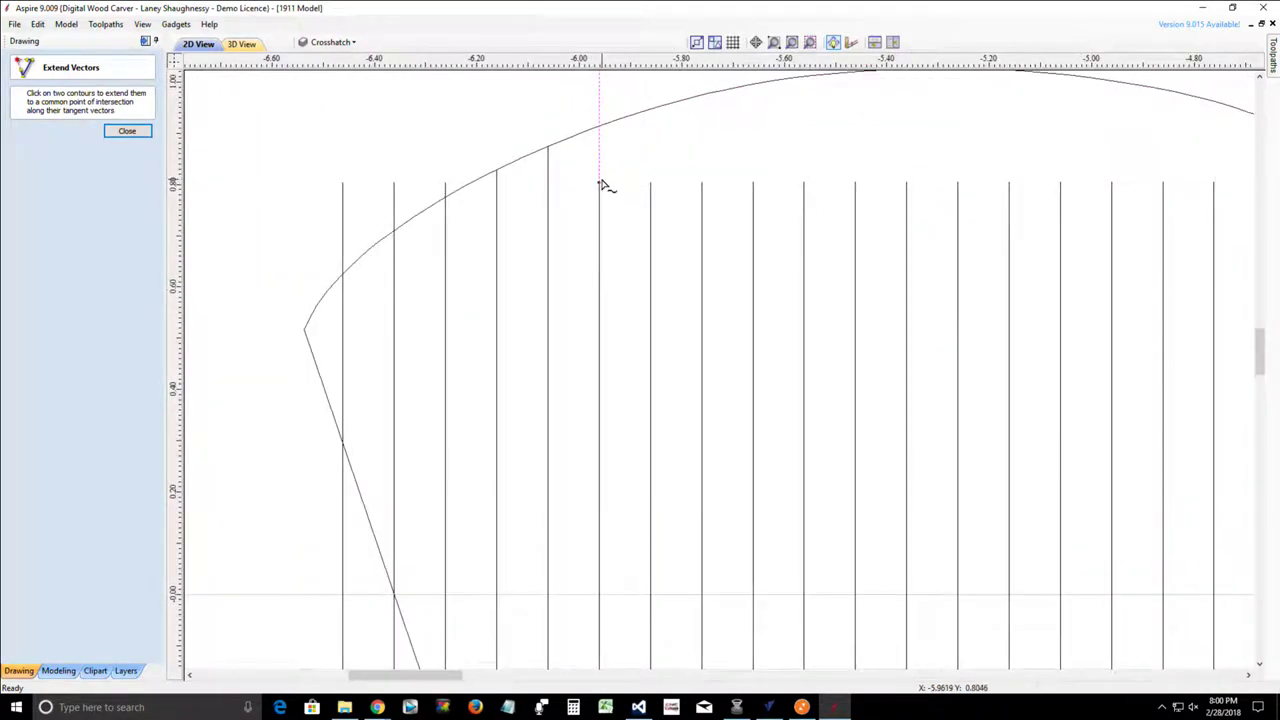
pyautogui.hotkey('ctrl', 'z')
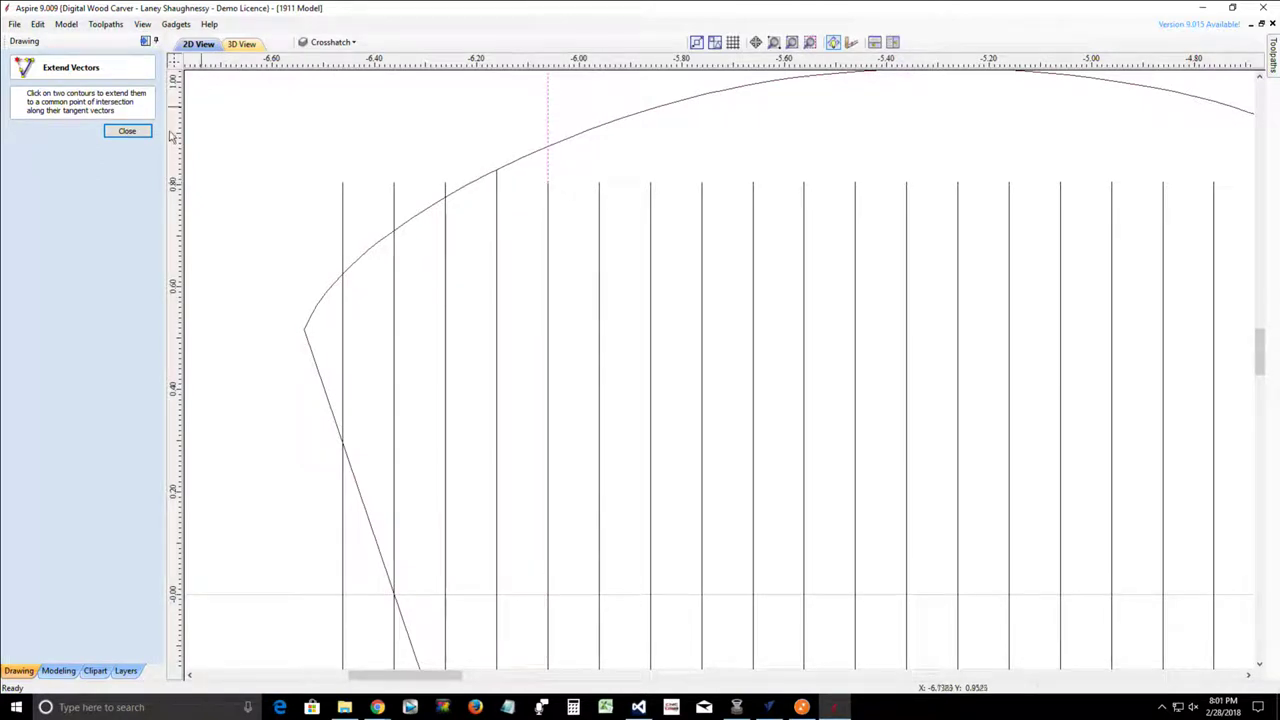
# Restart Extend Vectors and extend the short vertical line up to the grip's top arc.
pyautogui.click(127, 131)
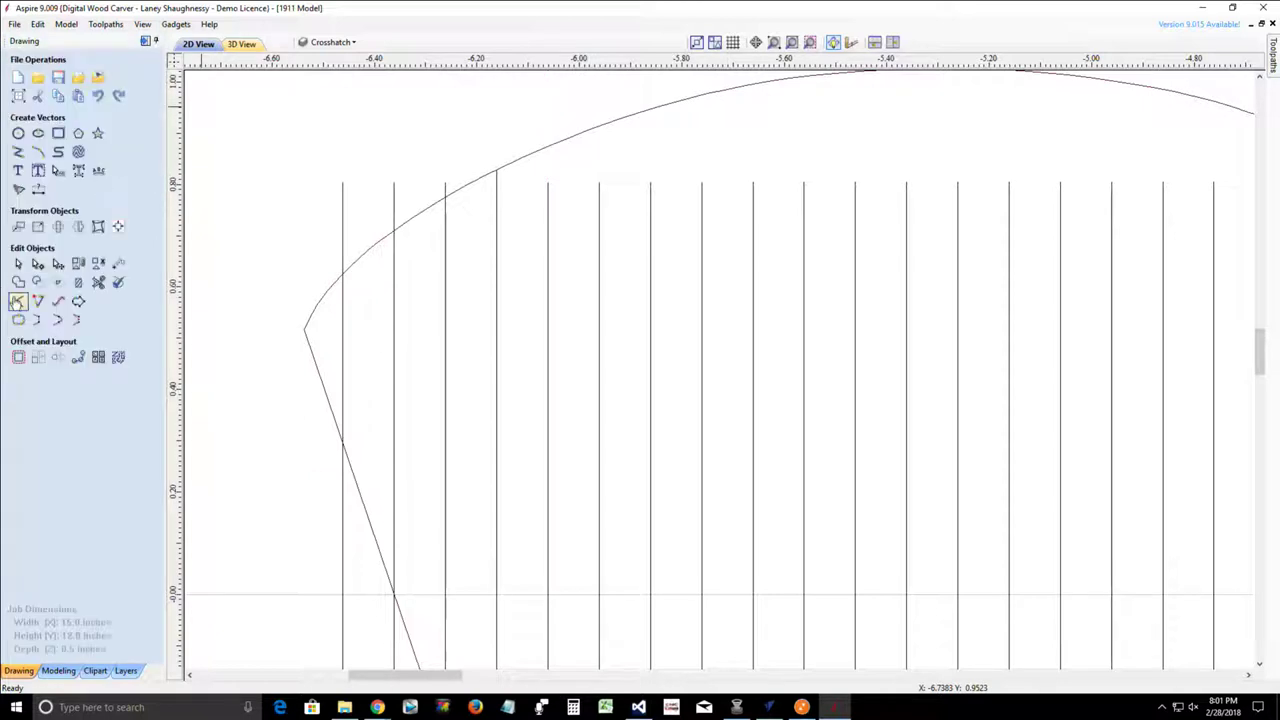
pyautogui.click(38, 301)
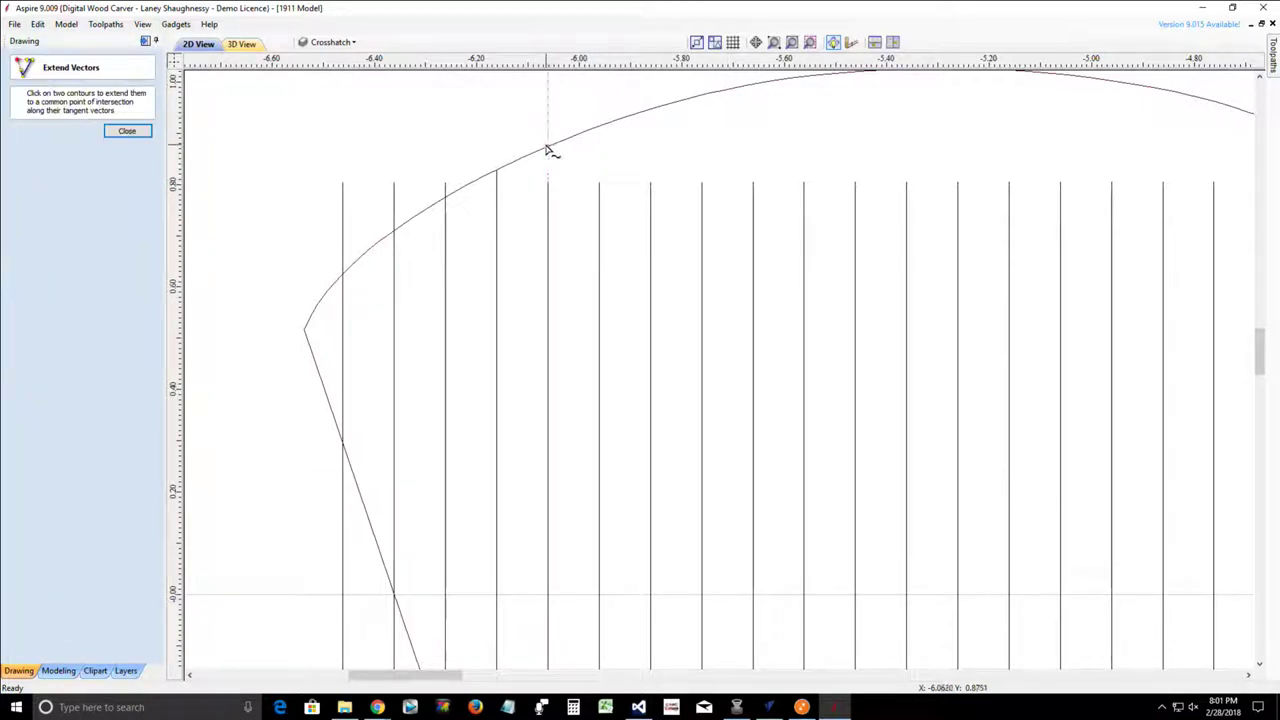
pyautogui.click(547, 152)
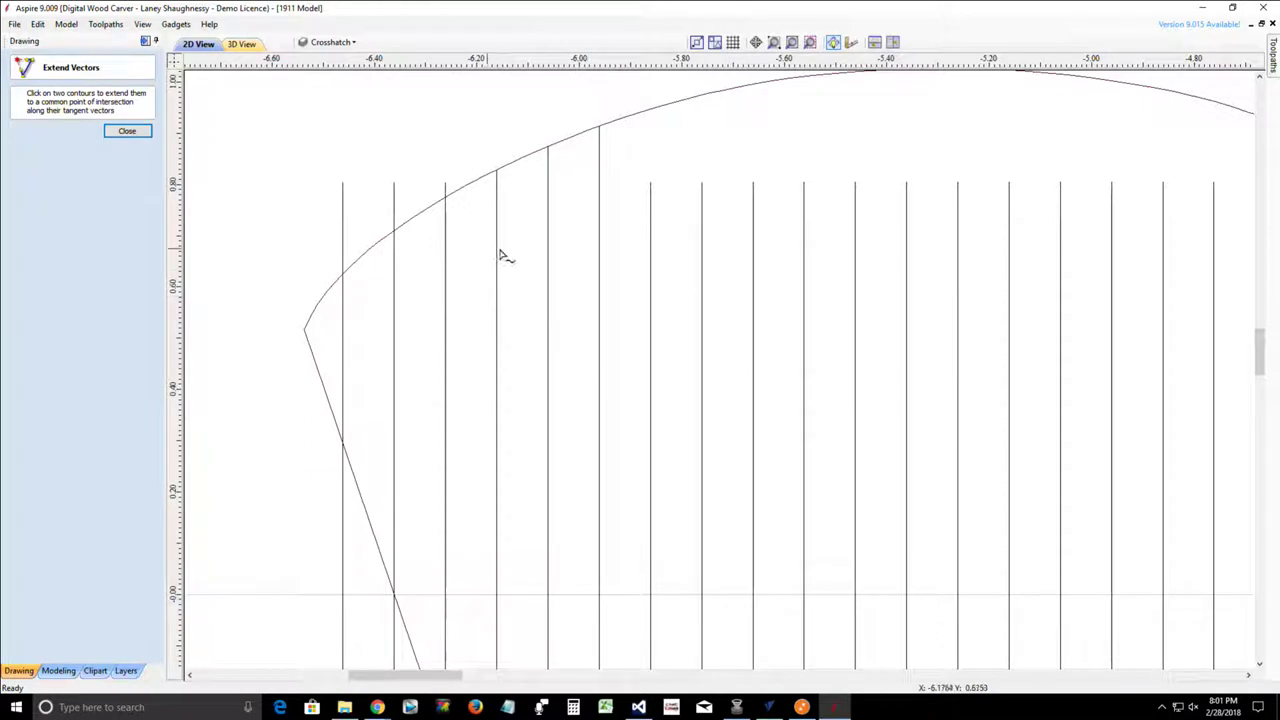
pyautogui.scroll(-3, 757, 251)
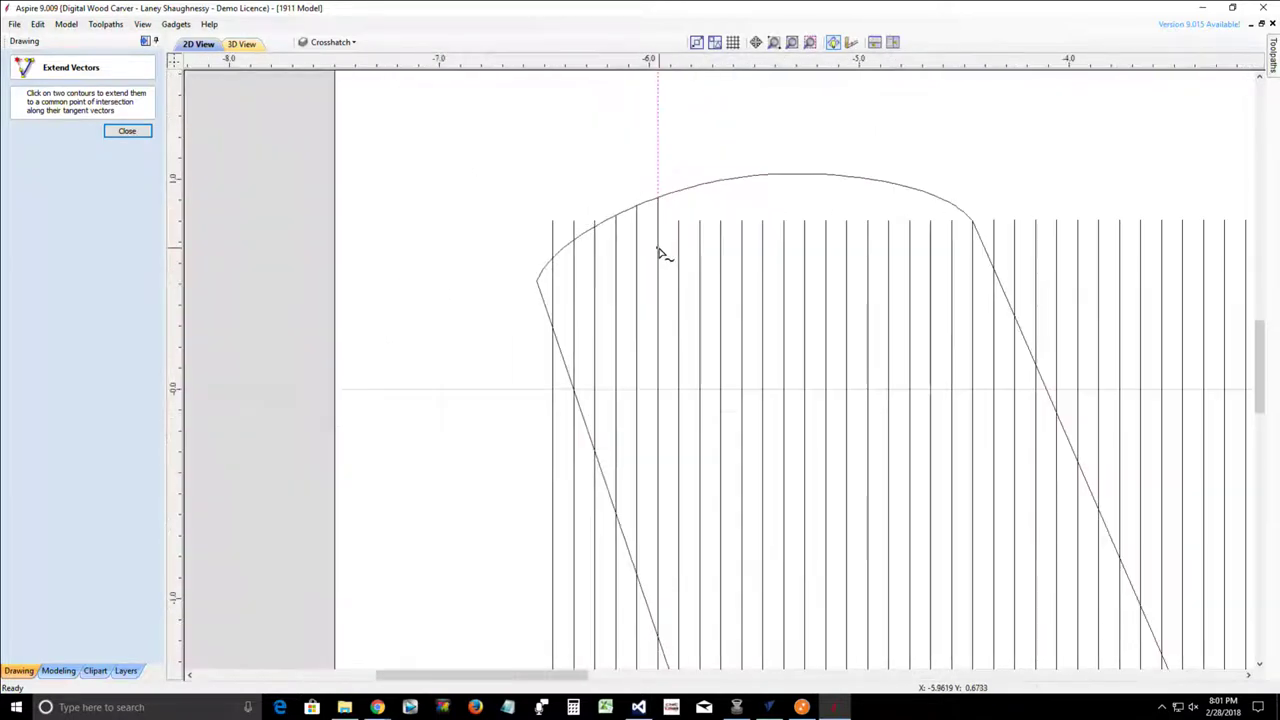
# Remove the extra vertical lines left of the grip's upper corner.
pyautogui.click(127, 131)
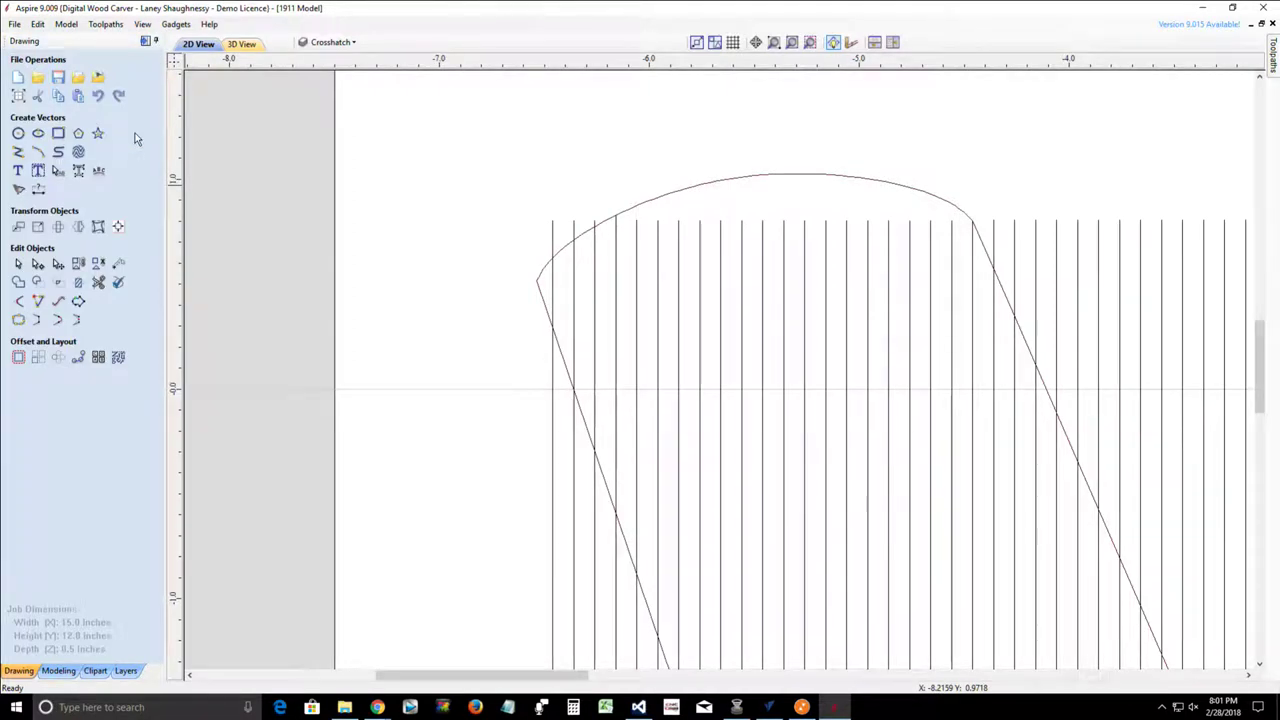
pyautogui.hotkey('ctrl', 'z')
pyautogui.hotkey('ctrl', 'z')
pyautogui.hotkey('ctrl', 'z')
pyautogui.hotkey('ctrl', 'z')
pyautogui.hotkey('ctrl', 'z')
pyautogui.hotkey('ctrl', 'z')
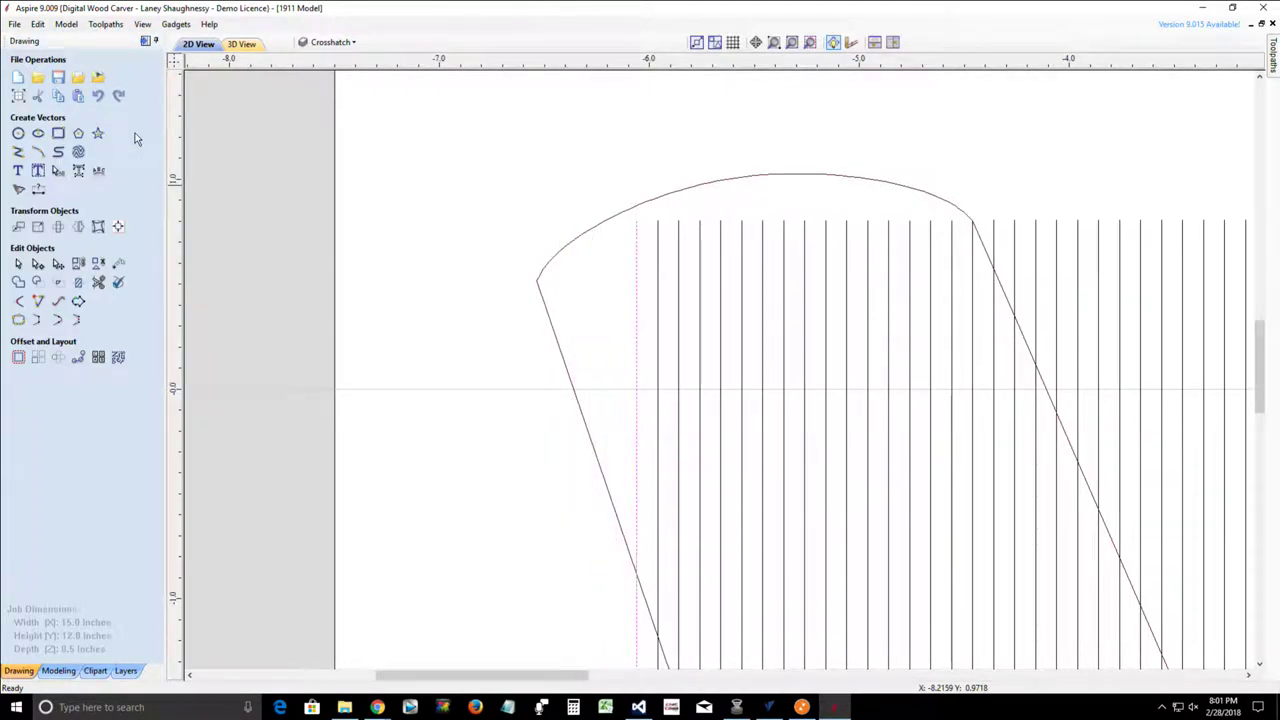
pyautogui.hotkey('ctrl', 'z')
pyautogui.hotkey('ctrl', 'z')
pyautogui.hotkey('ctrl', 'z')
pyautogui.hotkey('ctrl', 'z')
pyautogui.hotkey('ctrl', 'z')
pyautogui.hotkey('ctrl', 'z')
pyautogui.hotkey('ctrl', 'z')
pyautogui.hotkey('ctrl', 'z')
pyautogui.hotkey('ctrl', 'z')
pyautogui.hotkey('ctrl', 'z')
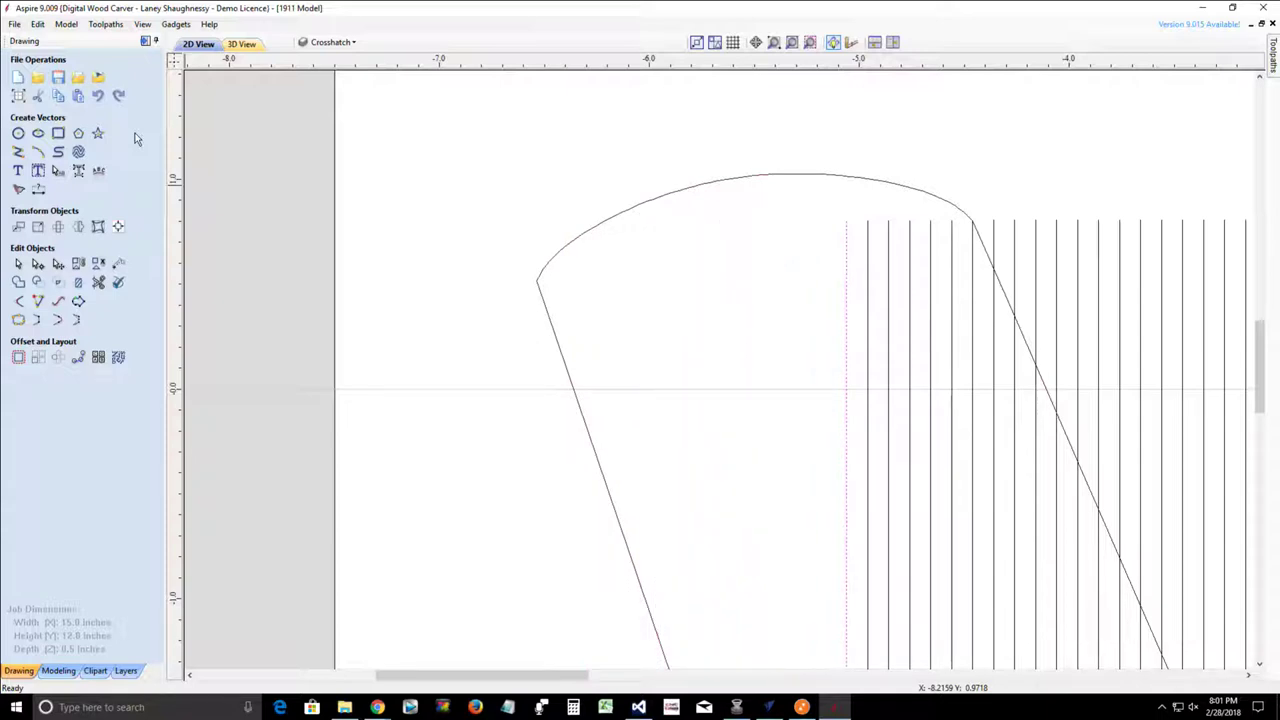
pyautogui.hotkey('ctrl', 'z')
pyautogui.hotkey('ctrl', 'z')
pyautogui.hotkey('ctrl', 'z')
pyautogui.hotkey('ctrl', 'z')
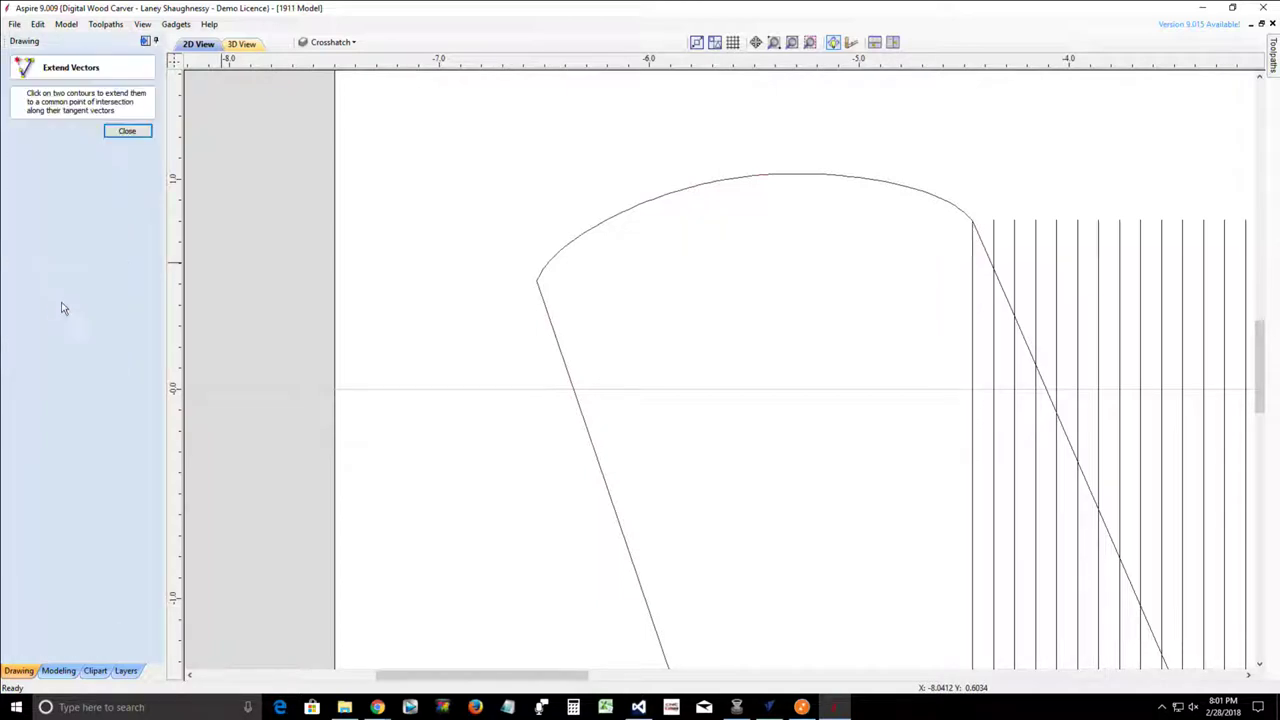
pyautogui.click(125, 132)
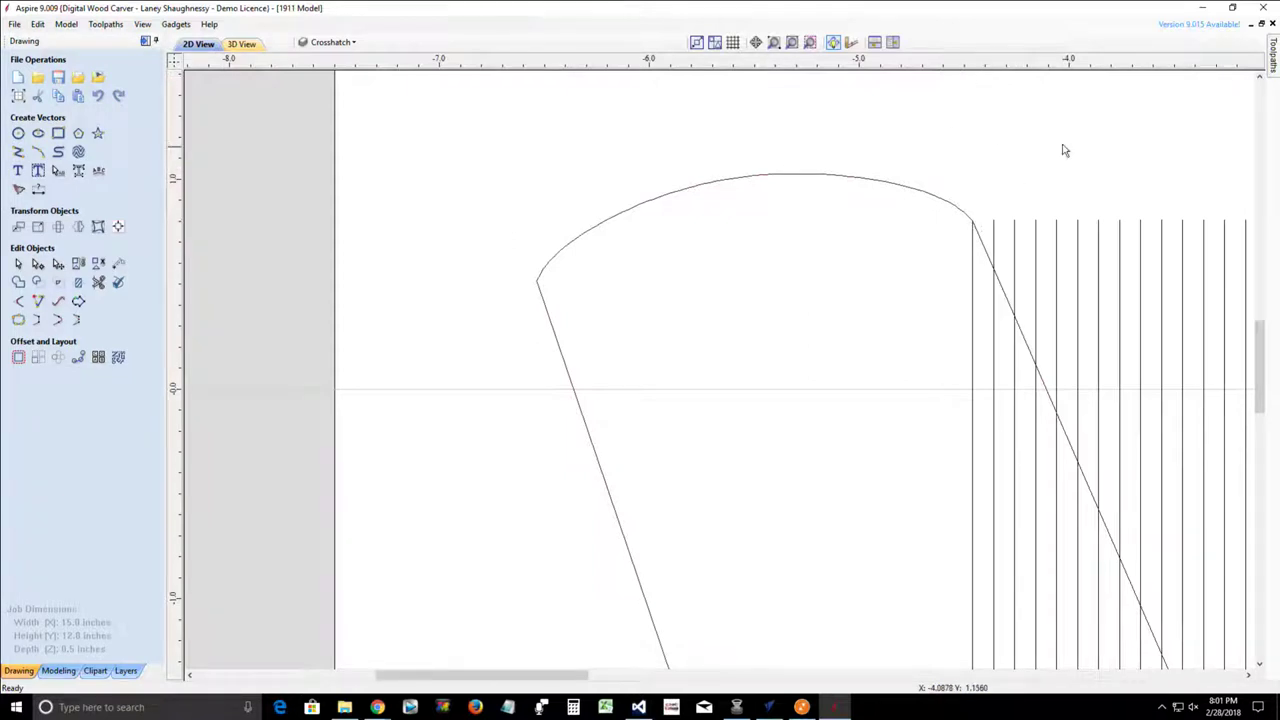
# Draw a short horizontal helper line above the grip's top edge.
pyautogui.click(18, 152)
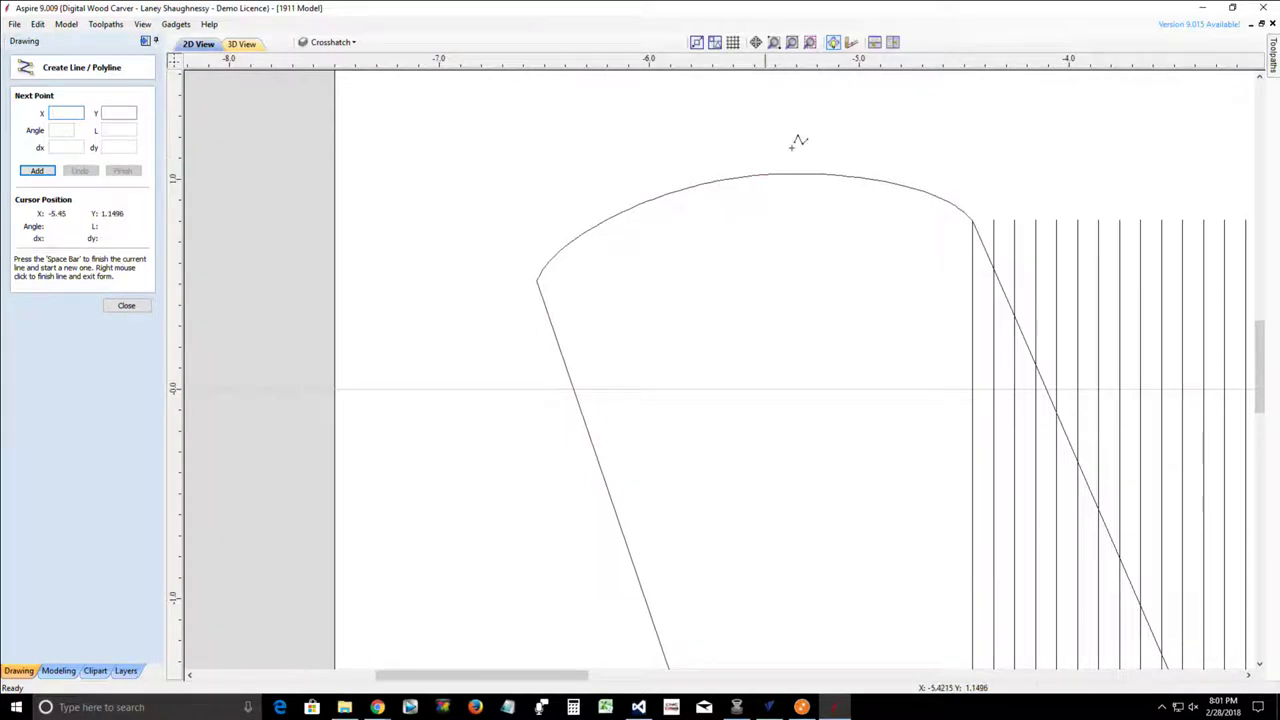
pyautogui.click(956, 163)
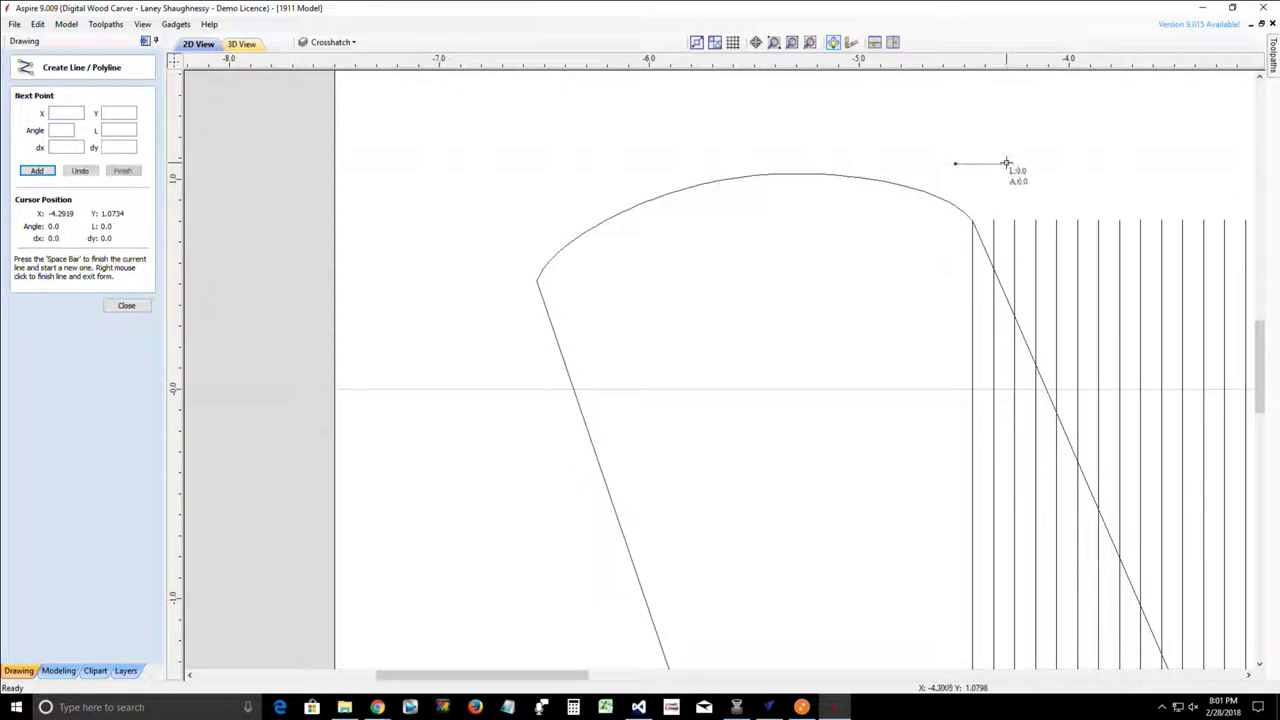
pyautogui.click(1008, 163)
pyautogui.press('space')
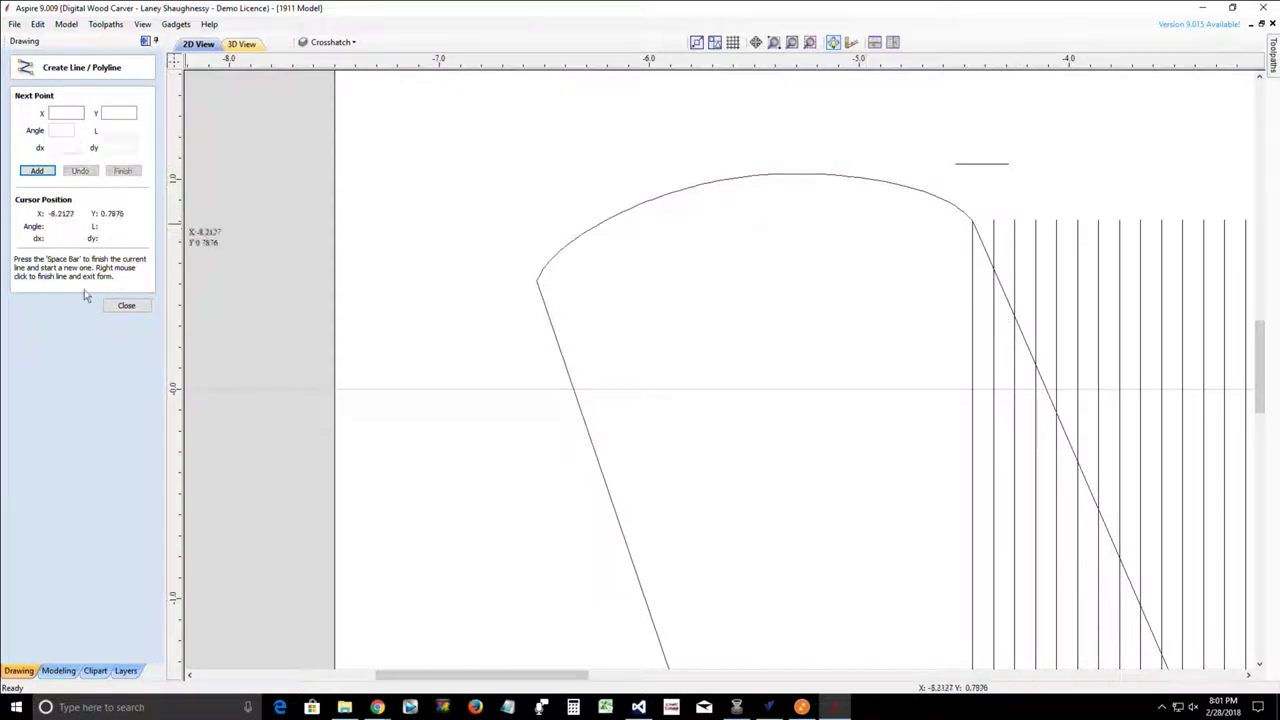
pyautogui.click(124, 306)
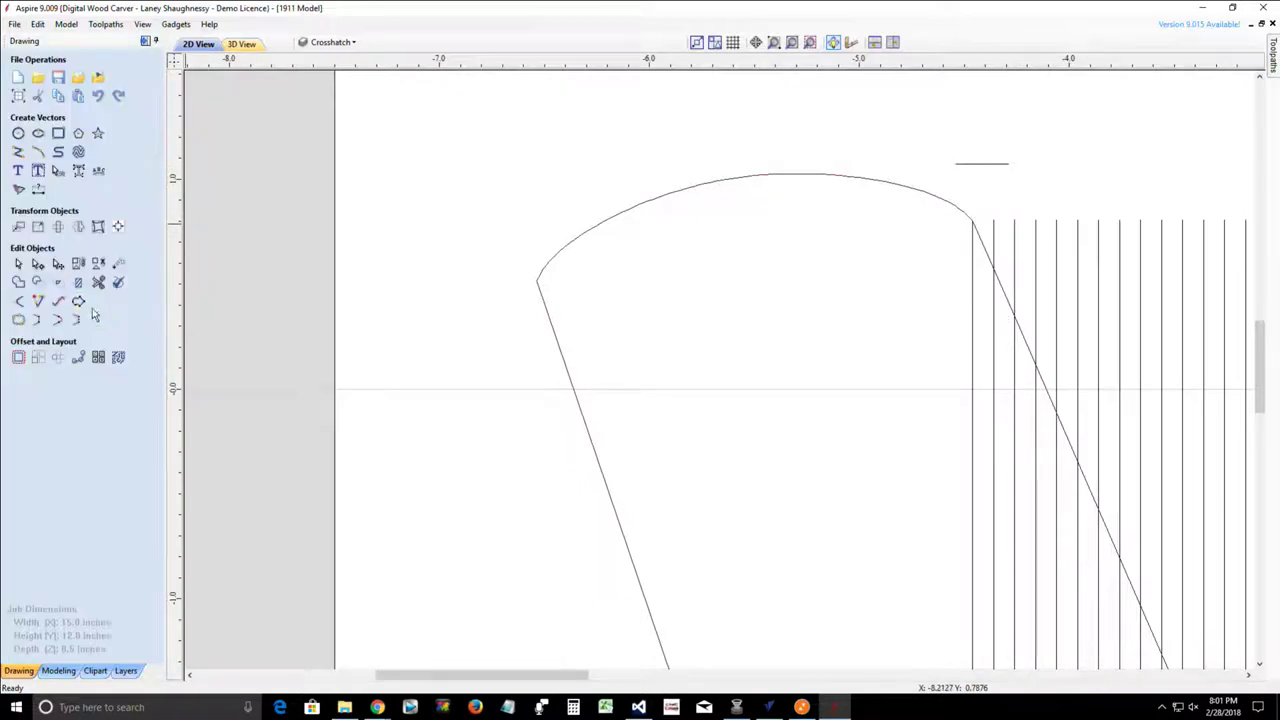
# Extend the leftmost vertical line up to the helper line, delete the helper, and select the line.
pyautogui.click(38, 301)
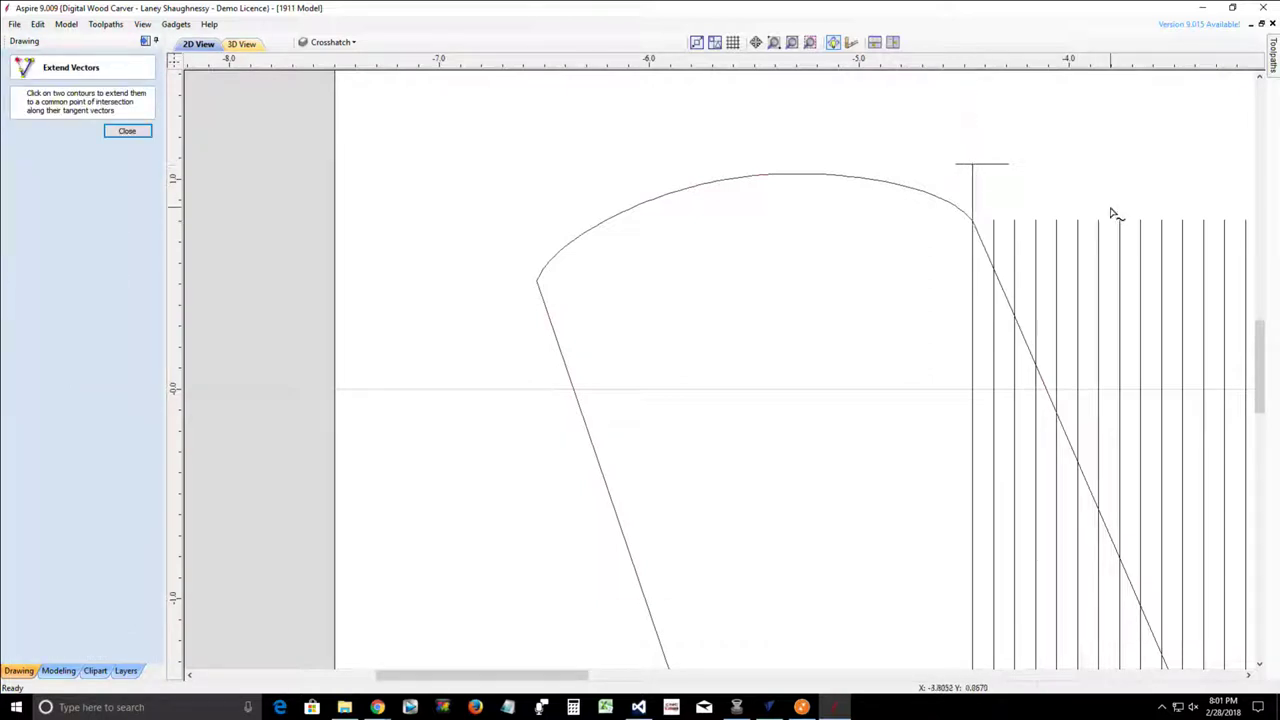
pyautogui.click(115, 138)
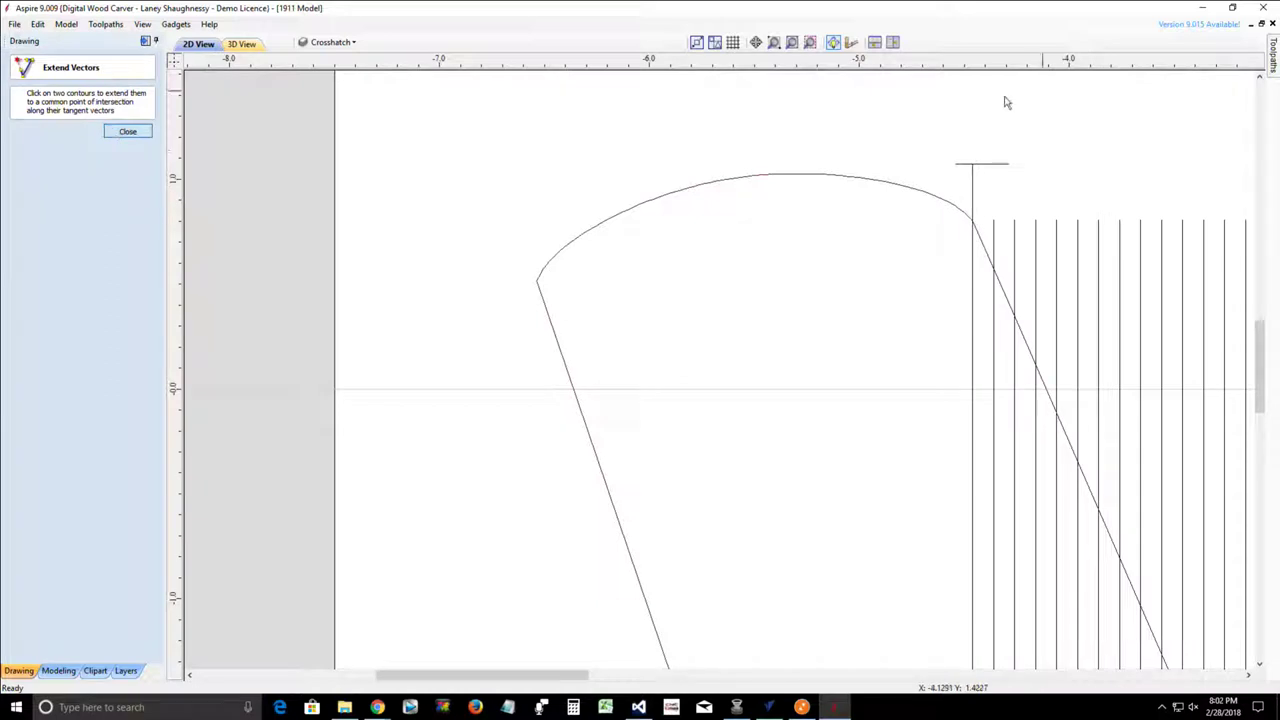
pyautogui.click(993, 170)
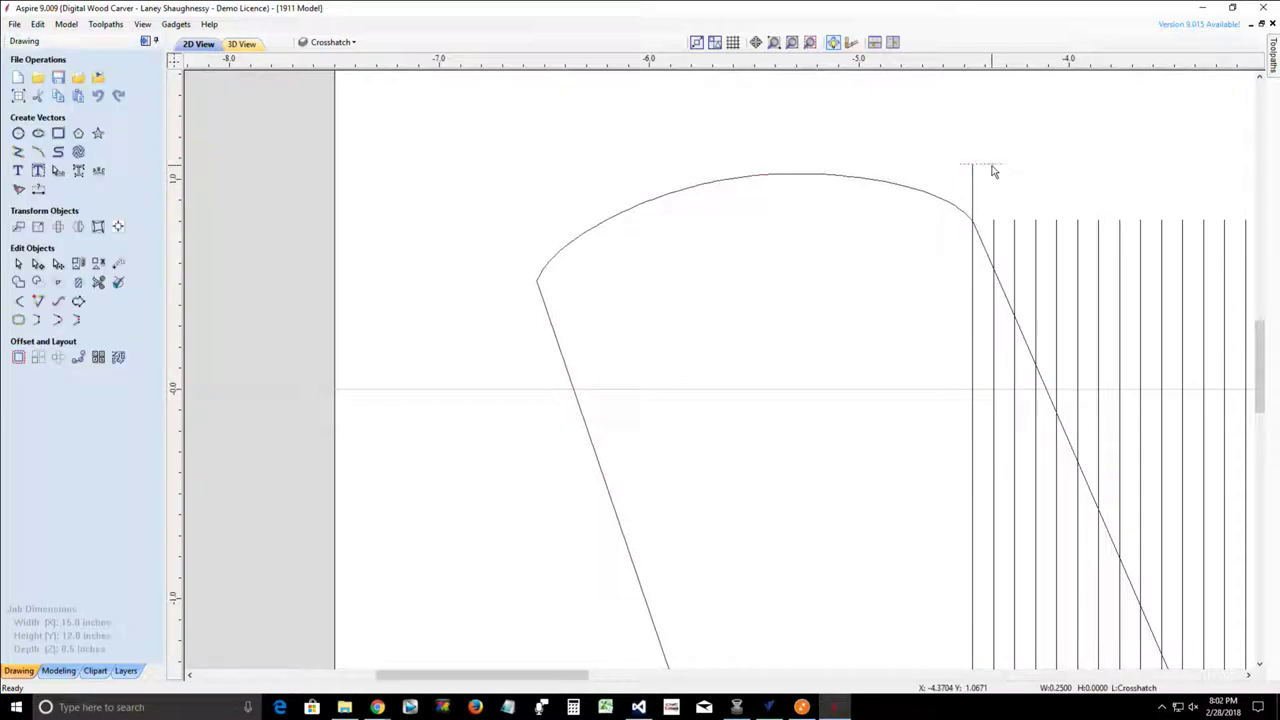
pyautogui.press('Delete')
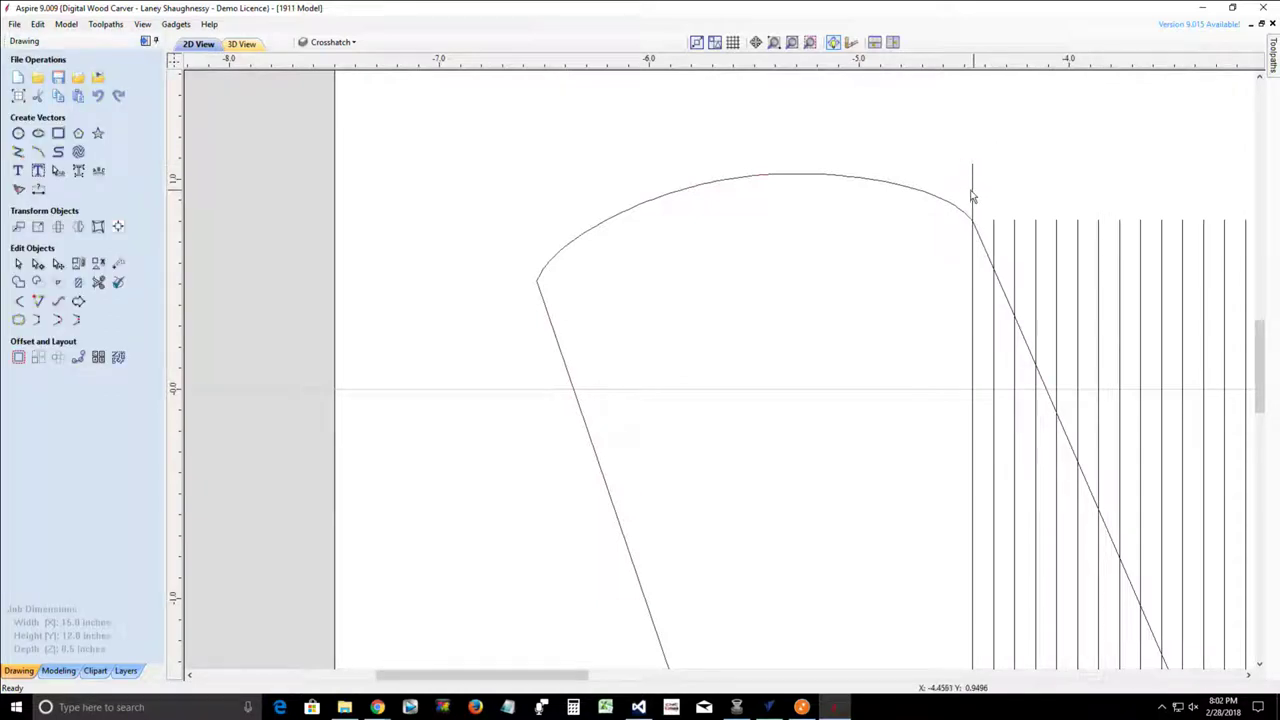
pyautogui.click(971, 194)
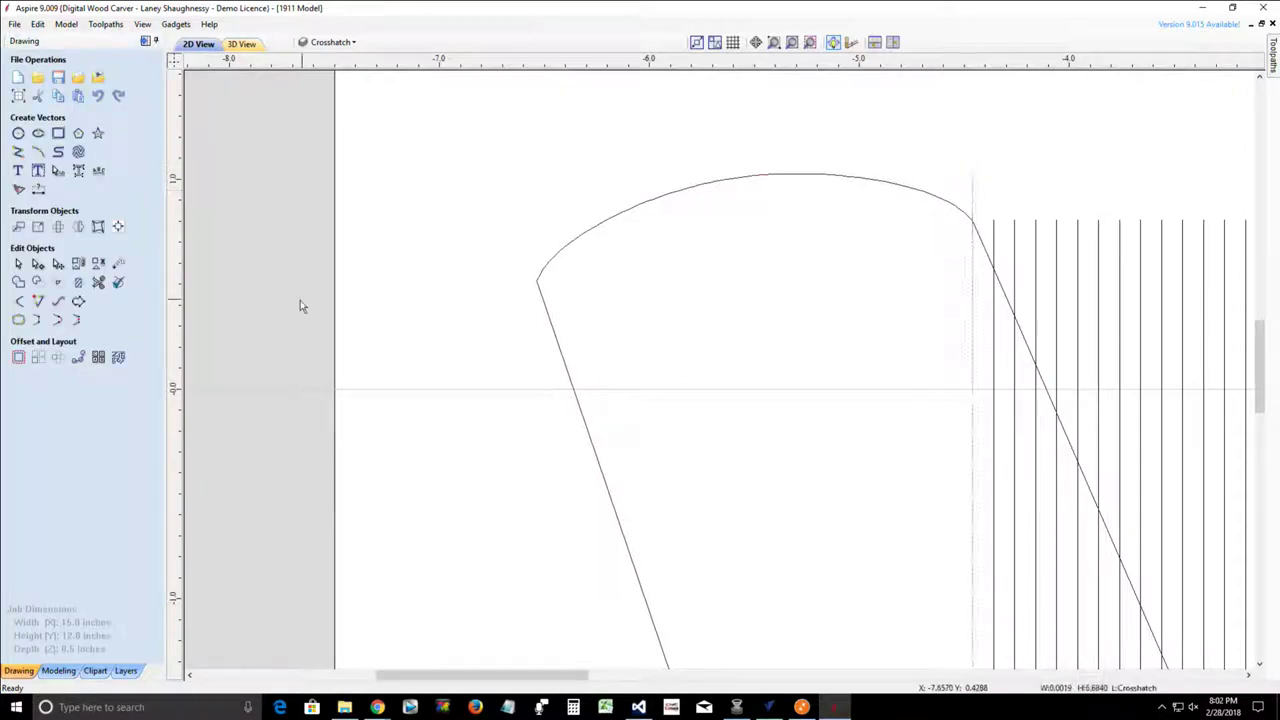
# Offset the vertical line leftward in 0.1-inch copies, undoing the extra one past the left edge.
pyautogui.click(18, 358)
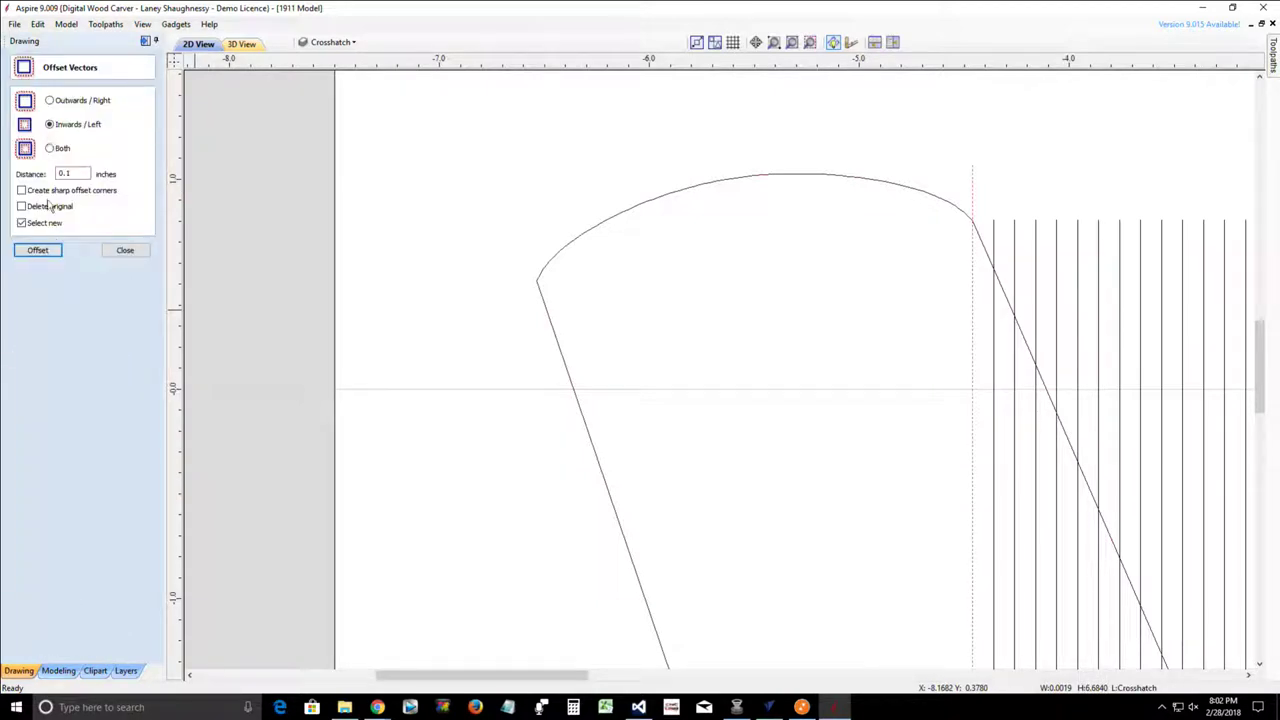
pyautogui.click(38, 251)
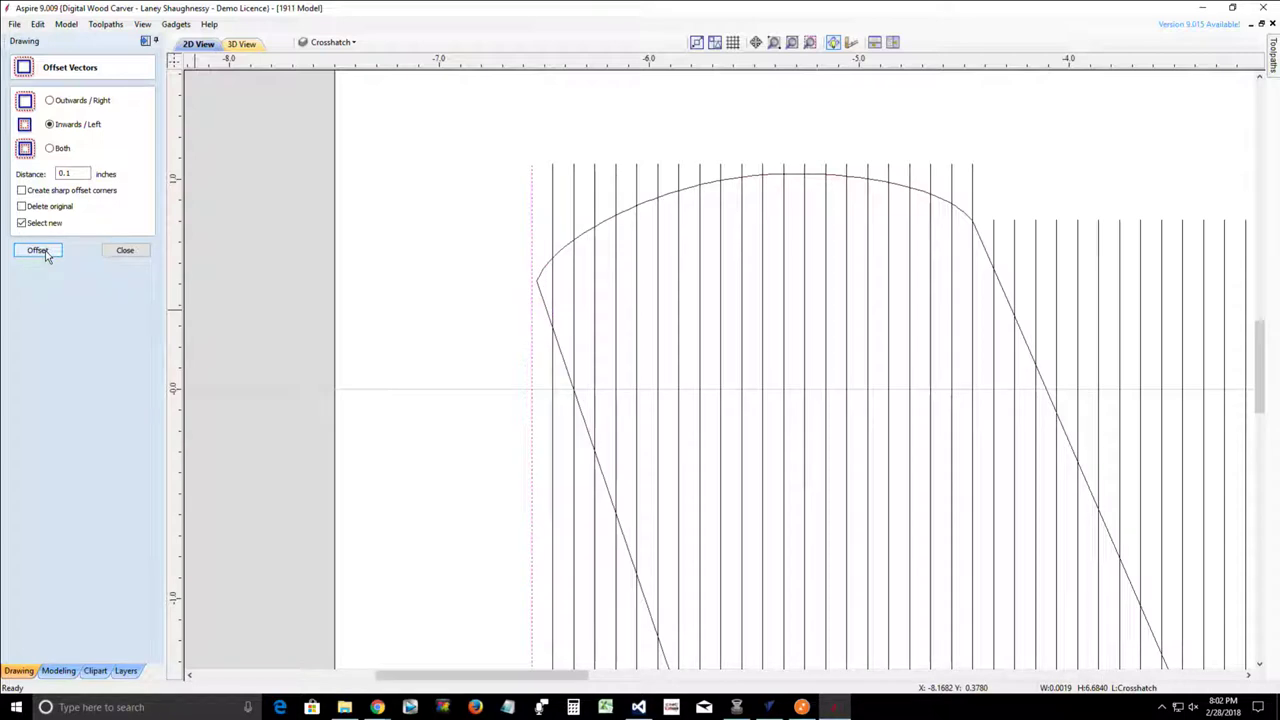
pyautogui.hotkey('ctrl', 'z')
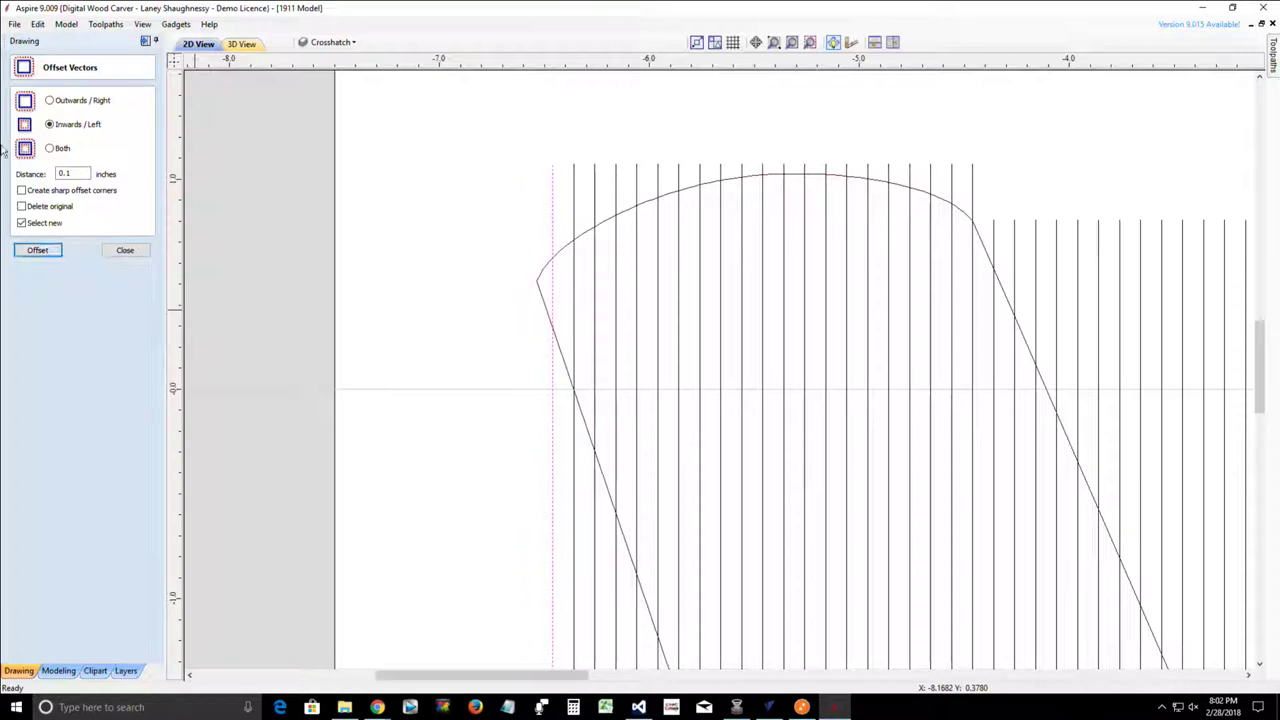
pyautogui.scroll(-4, 600, 363)
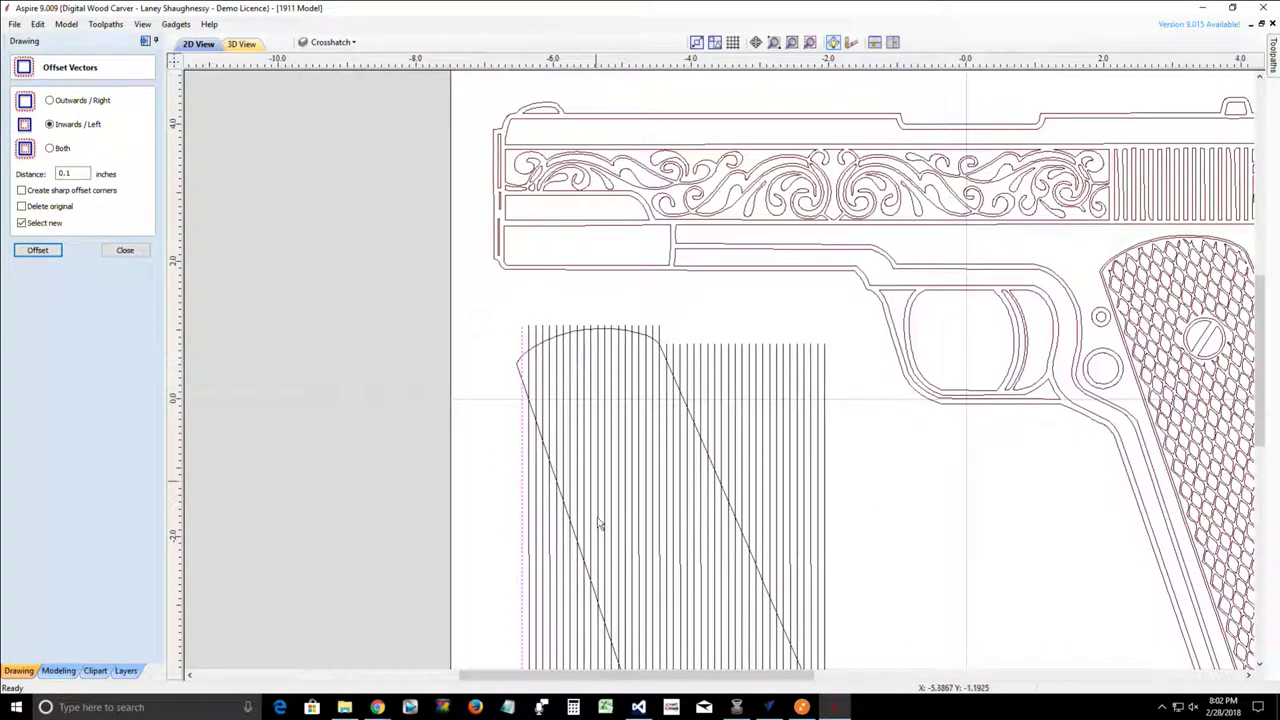
pyautogui.moveTo(1263, 380); pyautogui.dragTo(1263, 415)
pyautogui.scroll(-2, 606, 530)
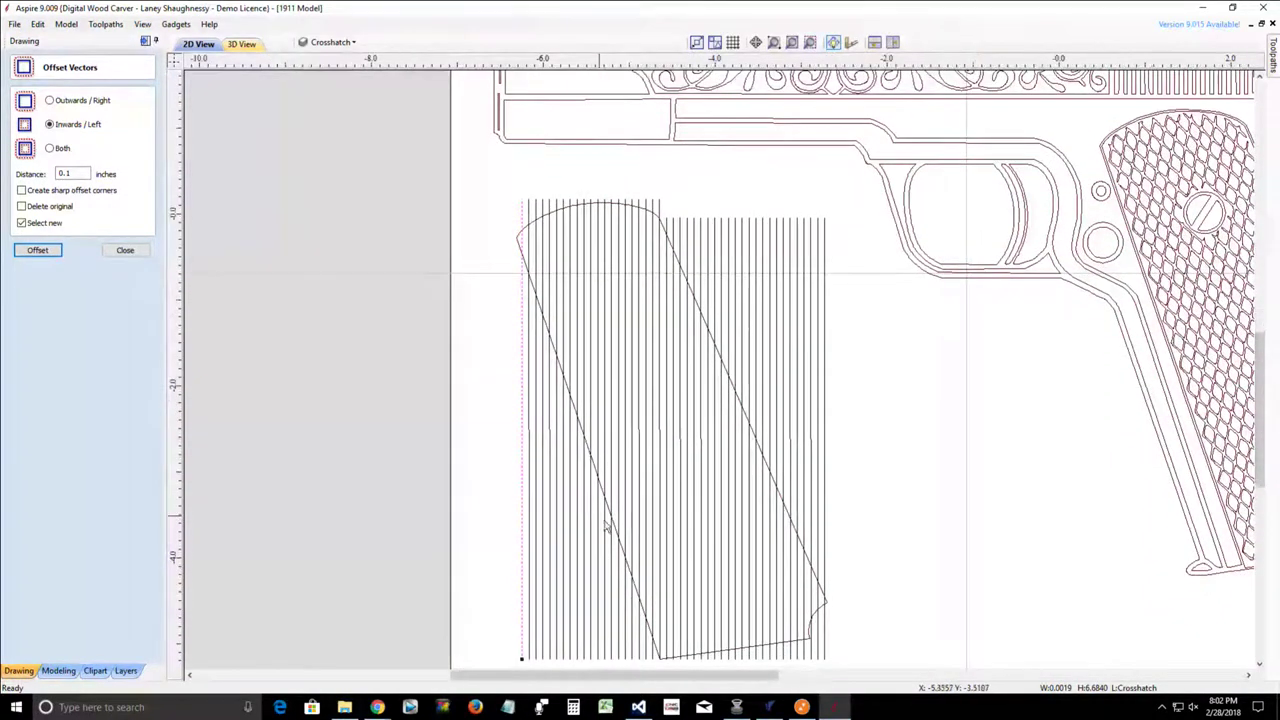
pyautogui.scroll(2, 606, 529)
pyautogui.scroll(-2, 607, 513)
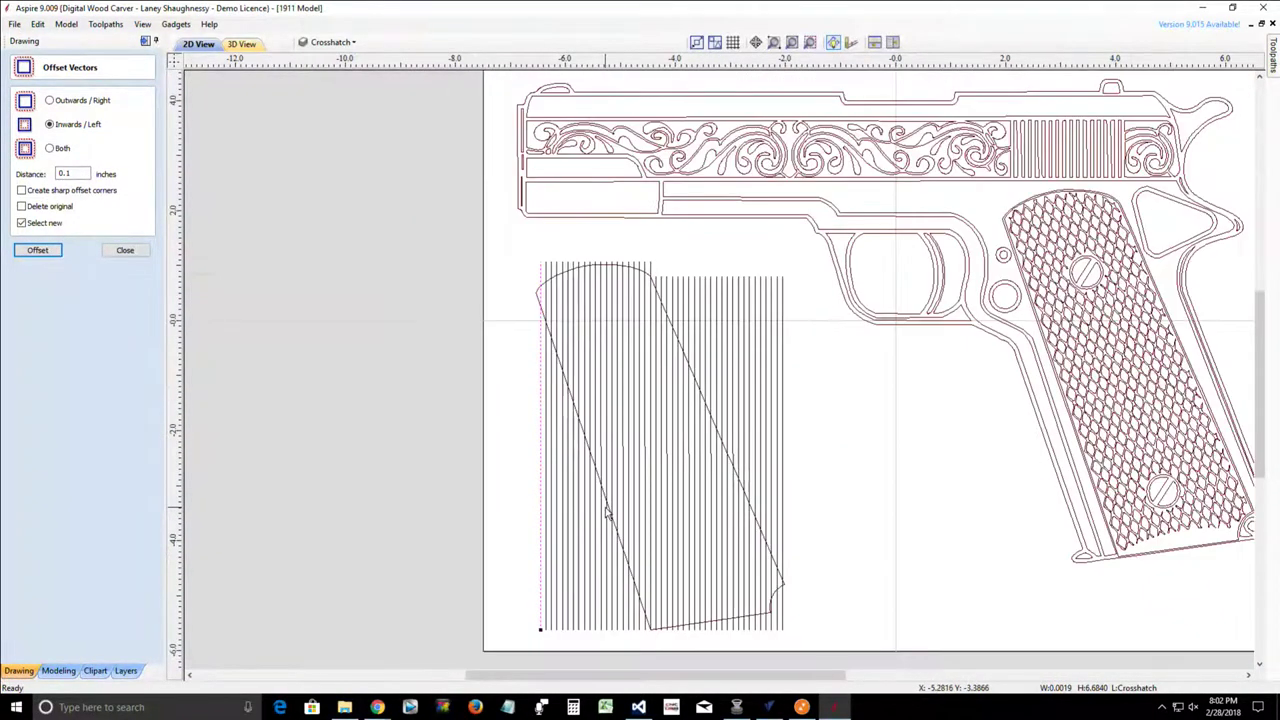
pyautogui.scroll(1, 604, 511)
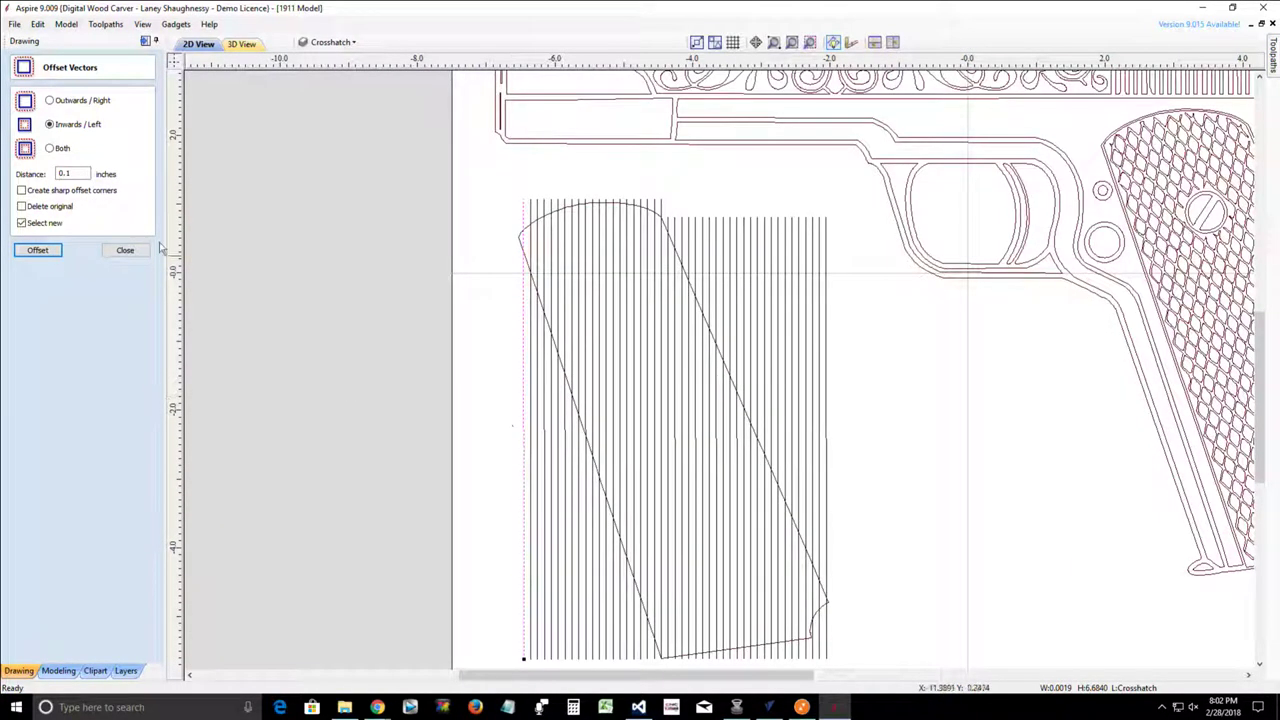
pyautogui.click(125, 250)
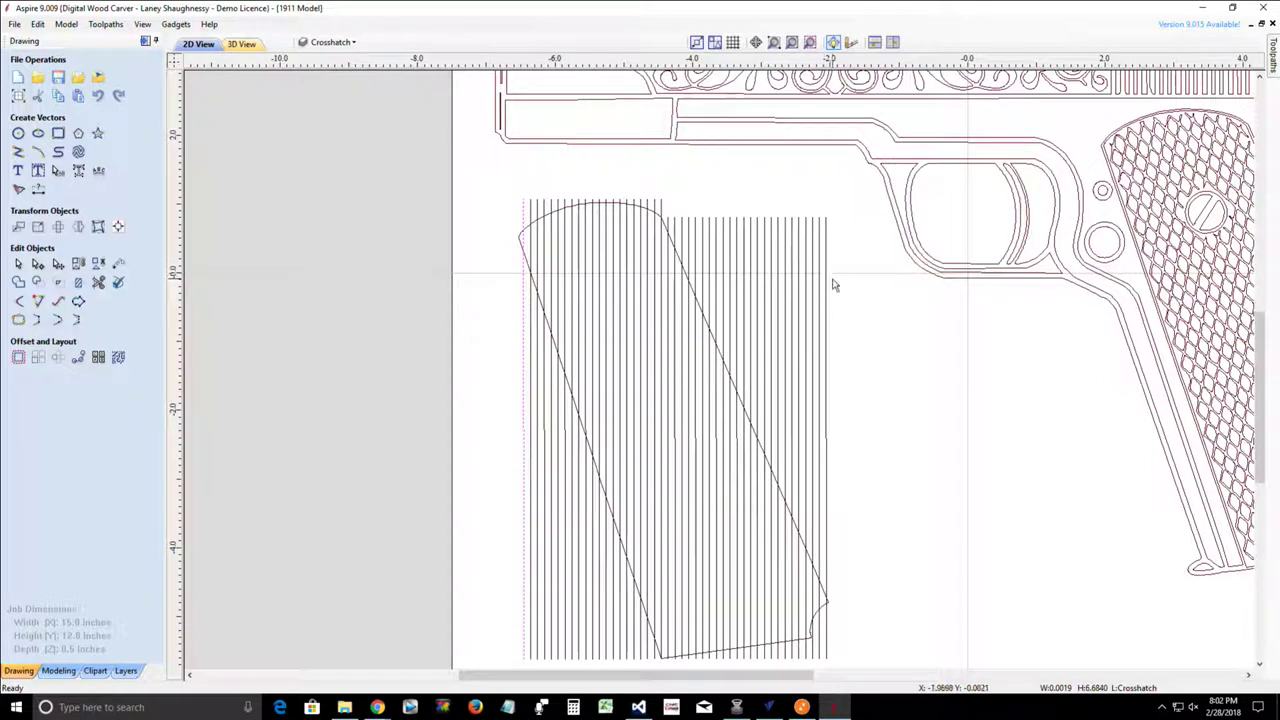
# Select the vertical crosshatch lines, excluding the grip outline's diagonal edges.
pyautogui.click(581, 408)
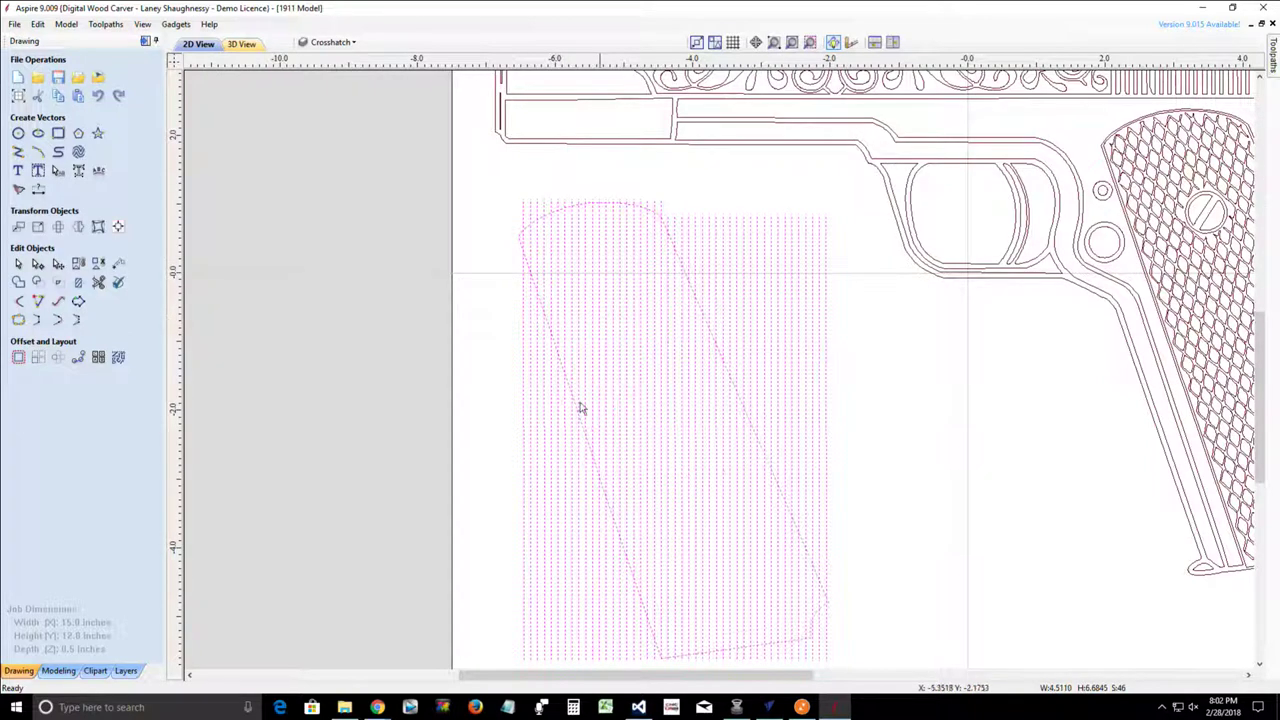
pyautogui.scroll(1, 811, 527)
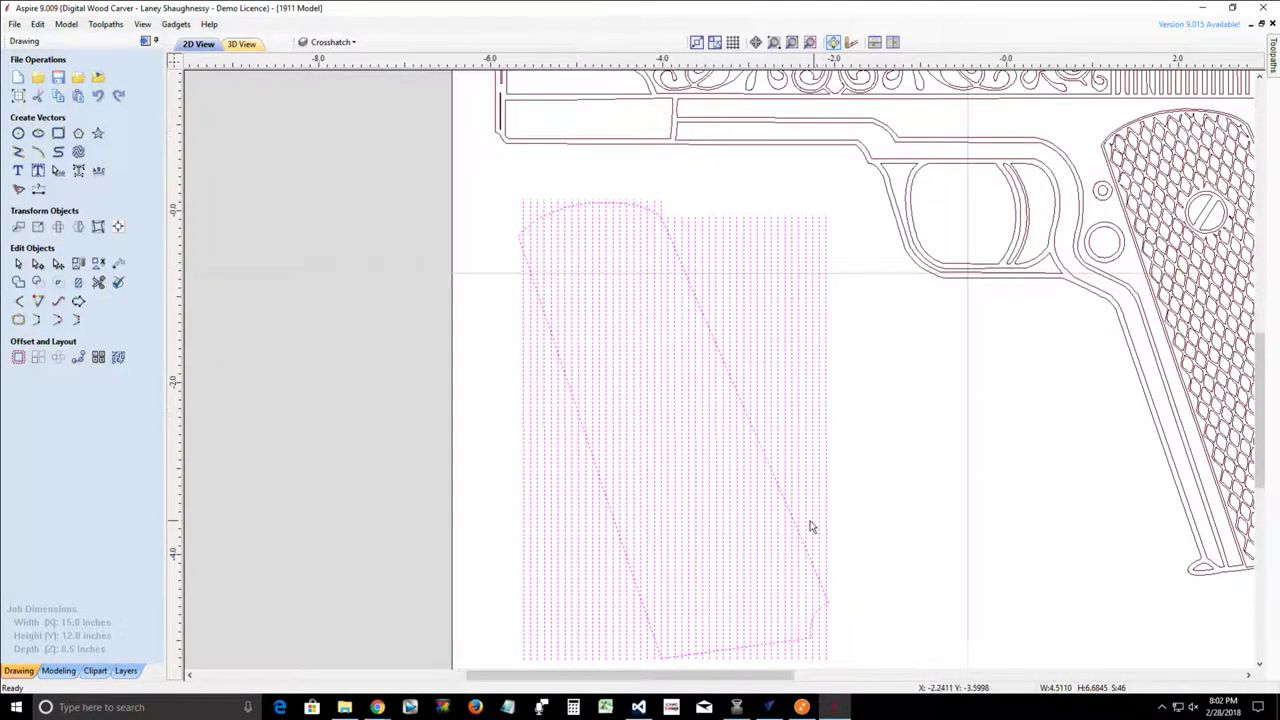
pyautogui.scroll(3, 811, 527)
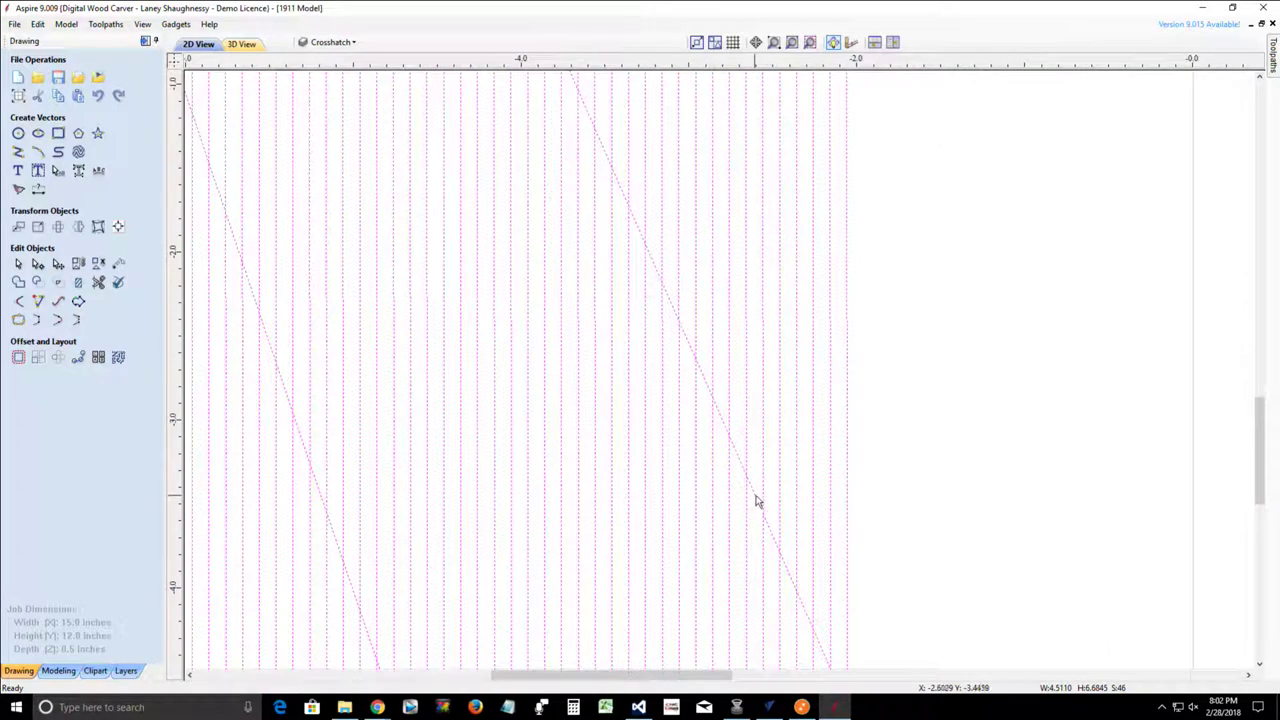
pyautogui.keyDown('shift'); pyautogui.click(757, 503); pyautogui.keyUp('shift')
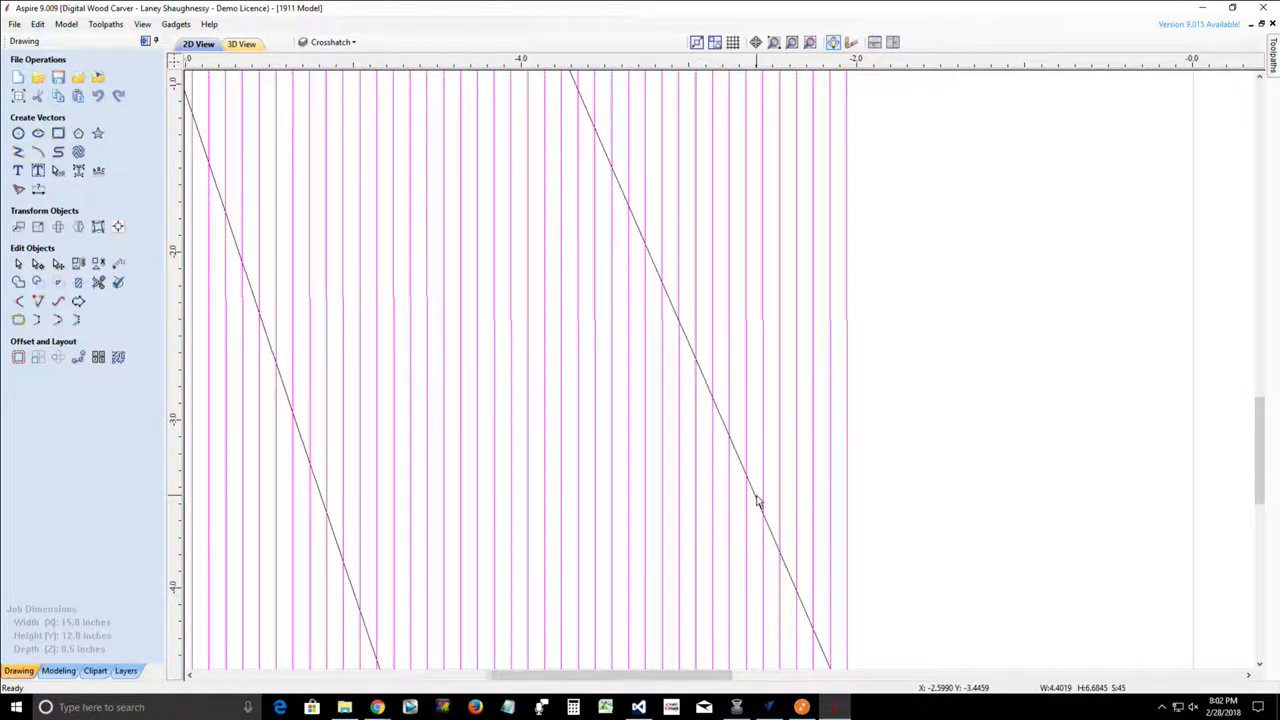
pyautogui.scroll(-4, 757, 503)
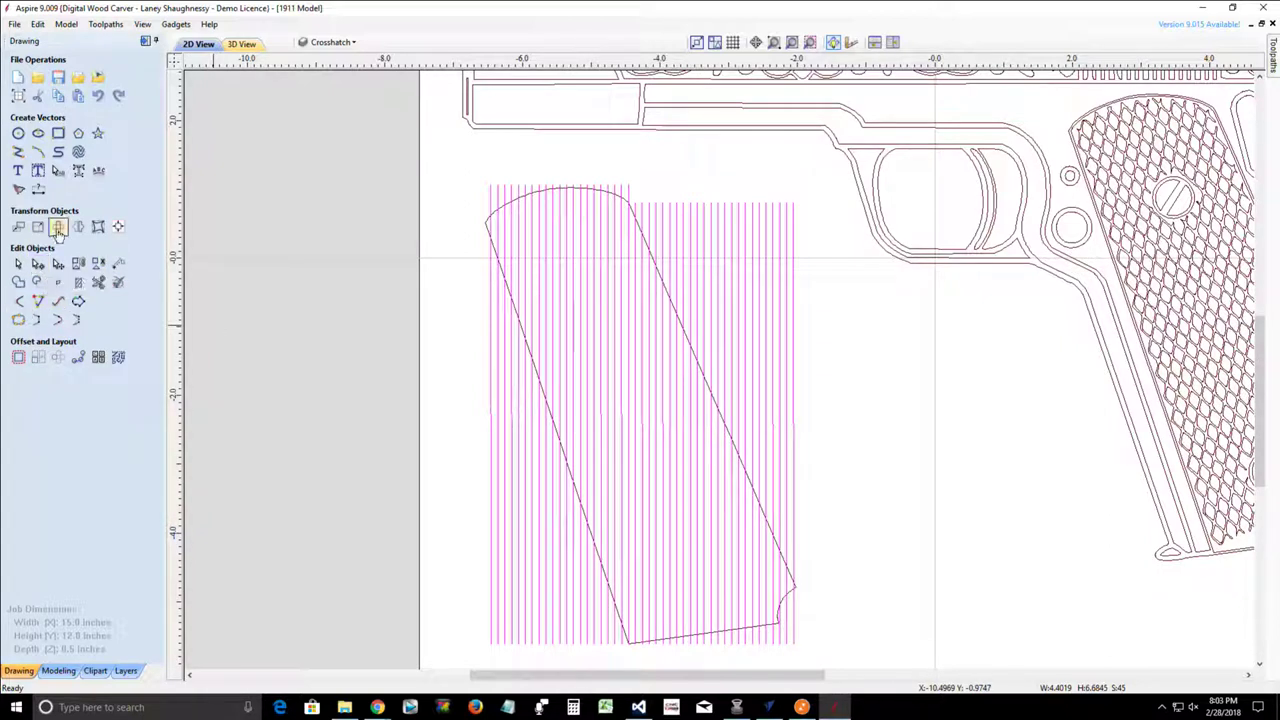
# Rotate the lines 90° about their centre to horizontal, then paste a vertical copy over the grip.
pyautogui.click(58, 229)
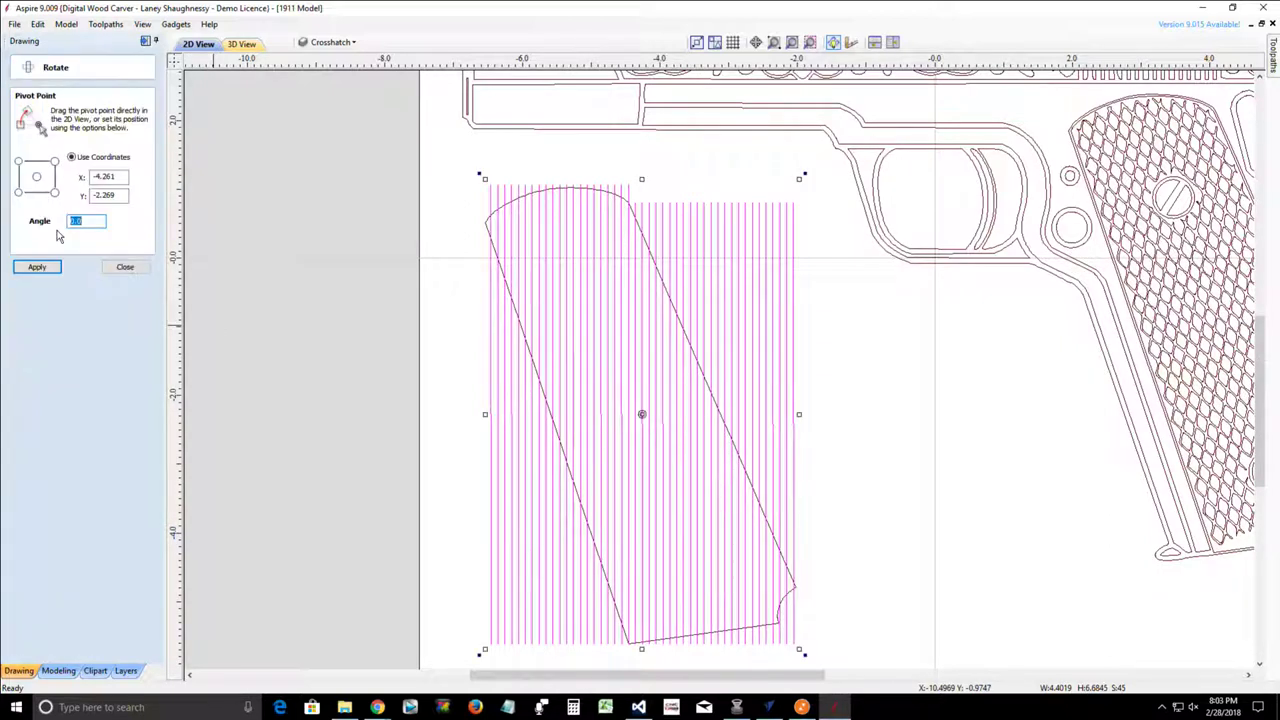
pyautogui.click(36, 177)
pyautogui.doubleClick(76, 221)
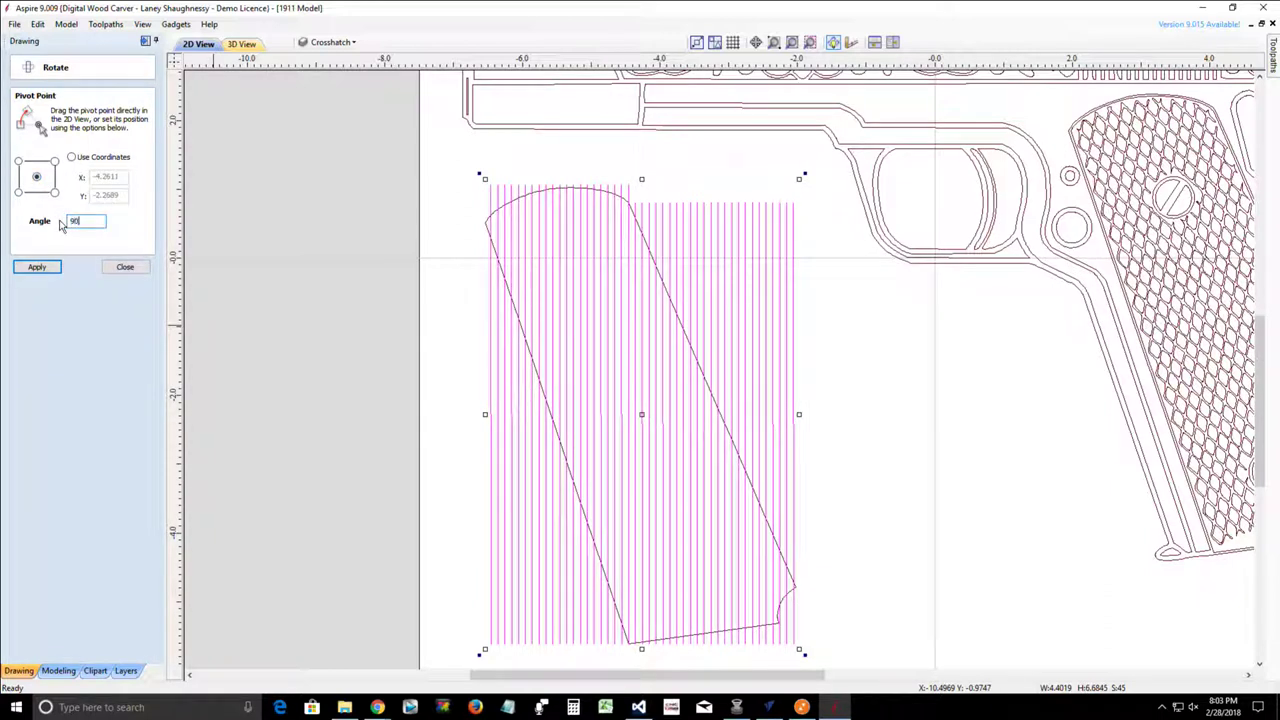
pyautogui.click(31, 268)
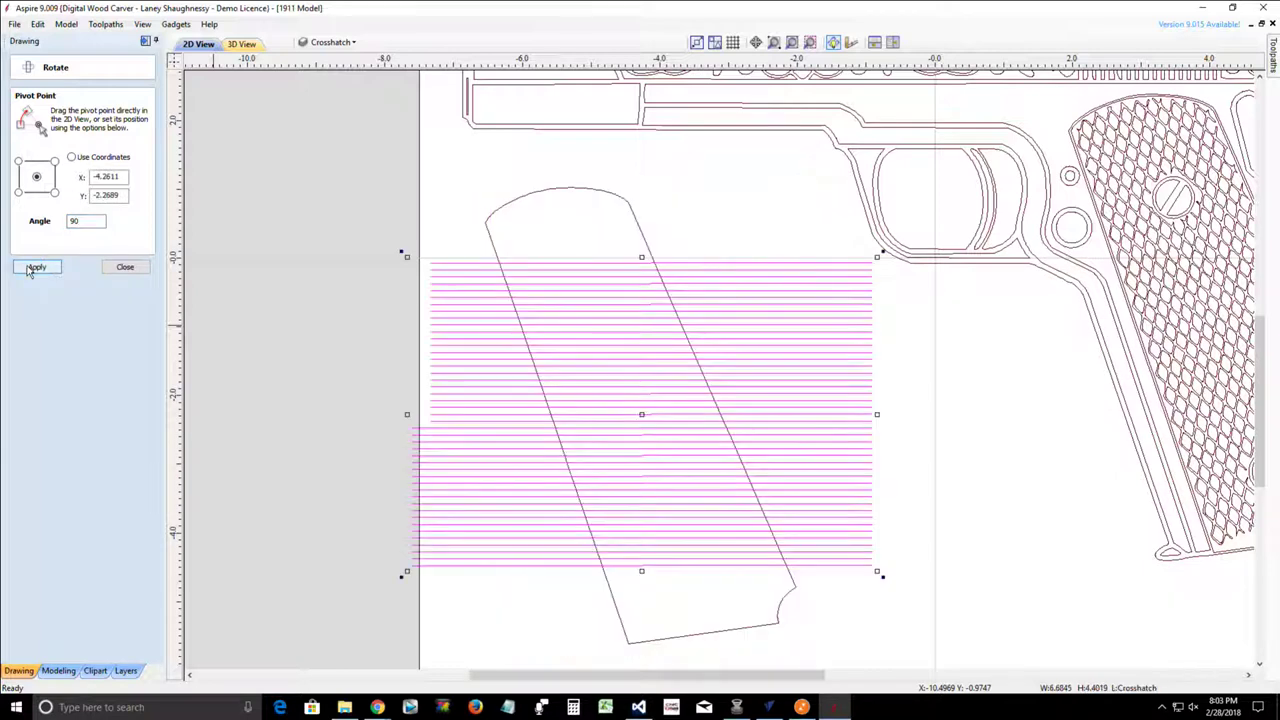
pyautogui.click(116, 267)
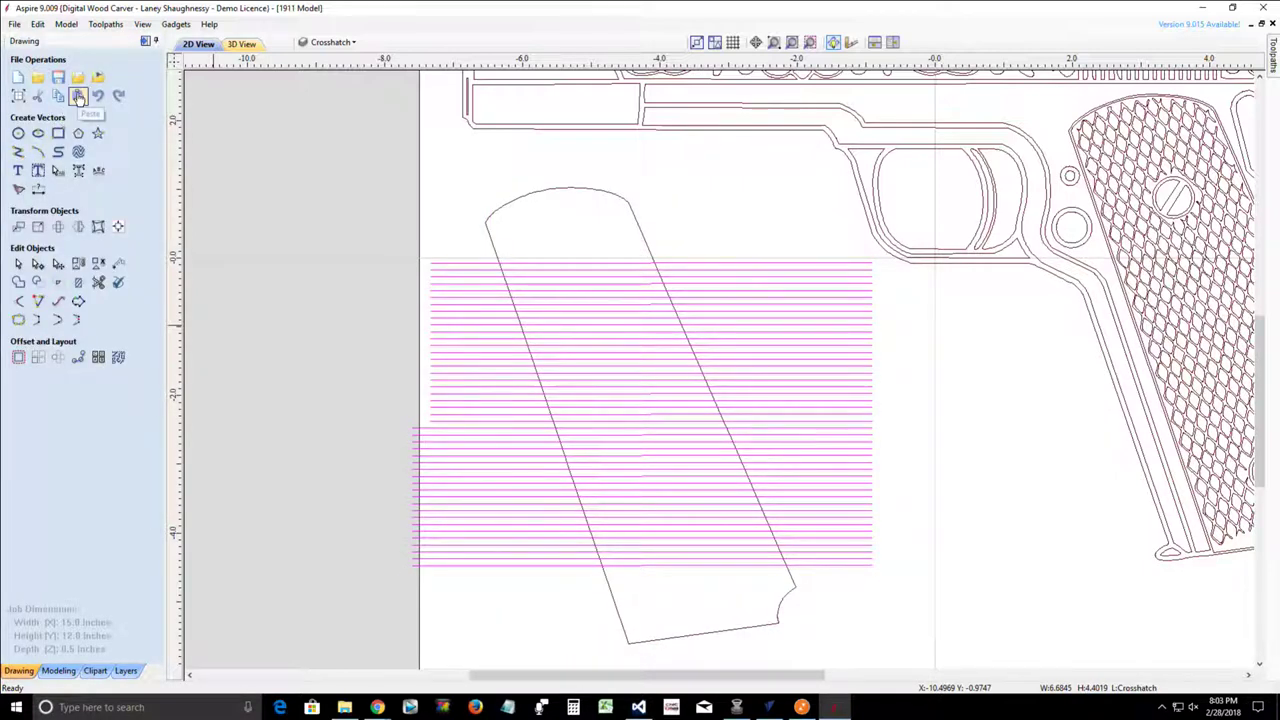
pyautogui.click(78, 95)
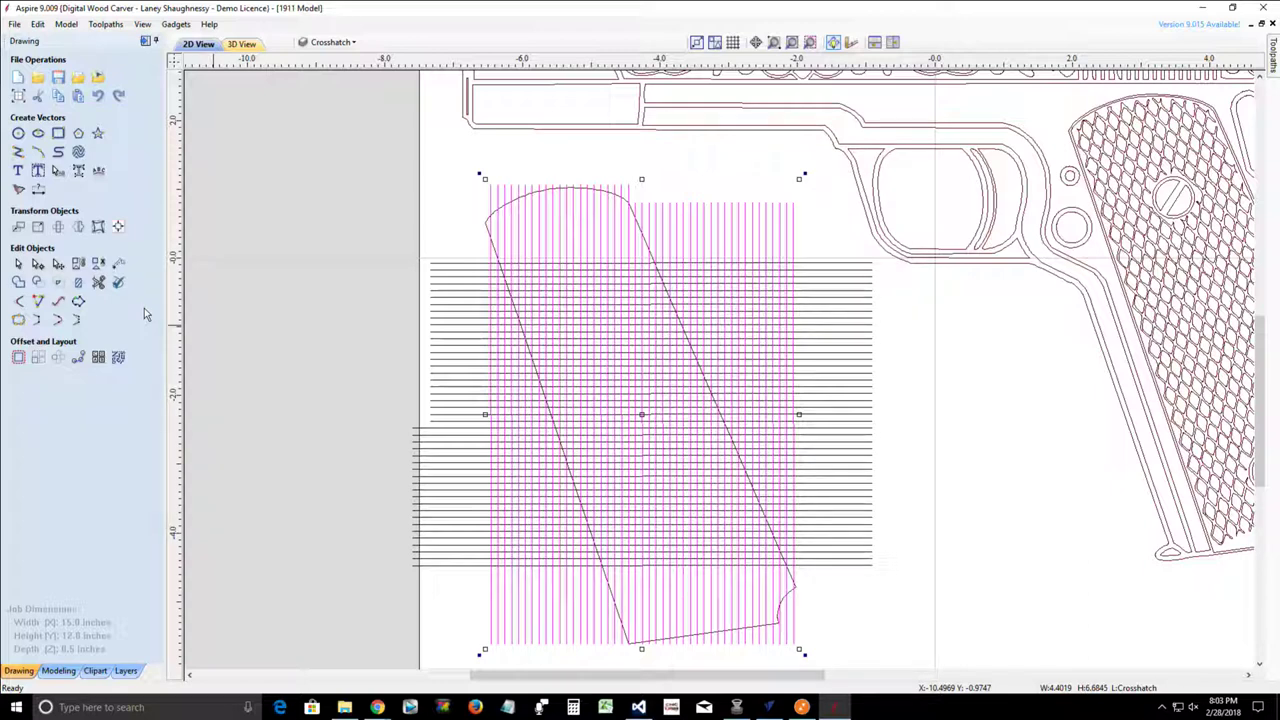
# Remove the horizontal hatch lines and select the vertical hatch over the grip for rotation.
pyautogui.press('Escape')
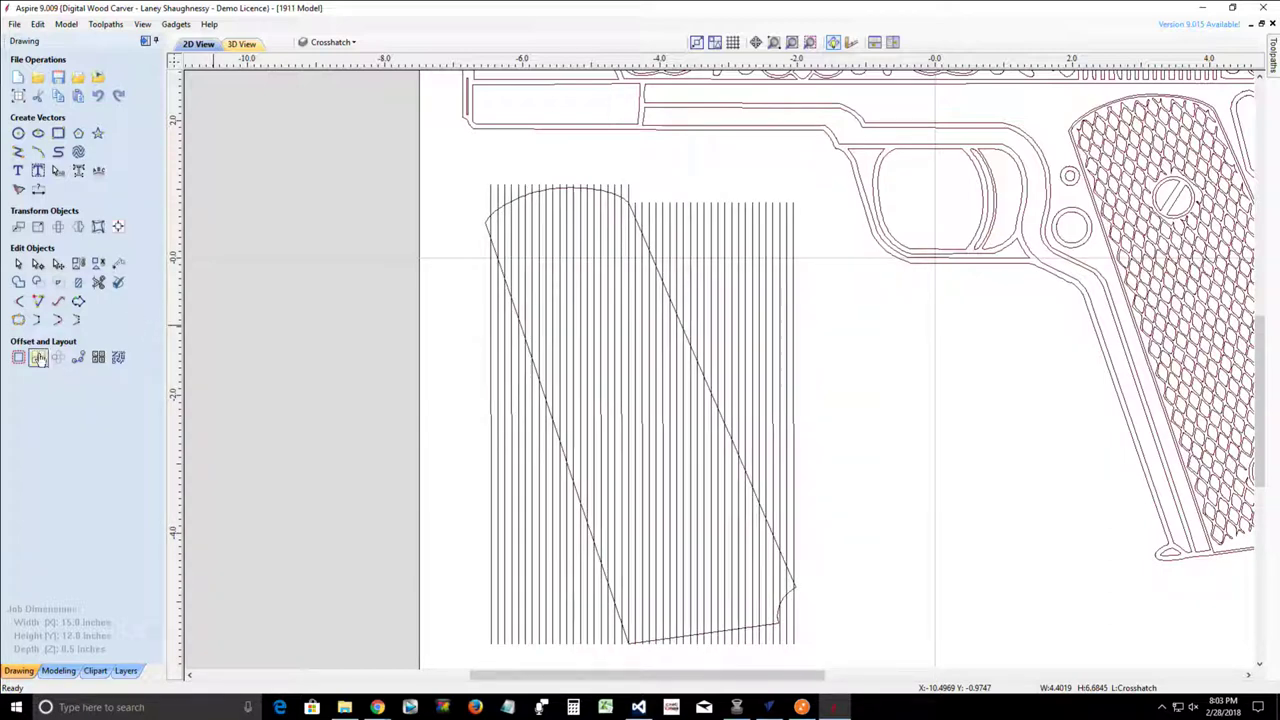
pyautogui.click(604, 421)
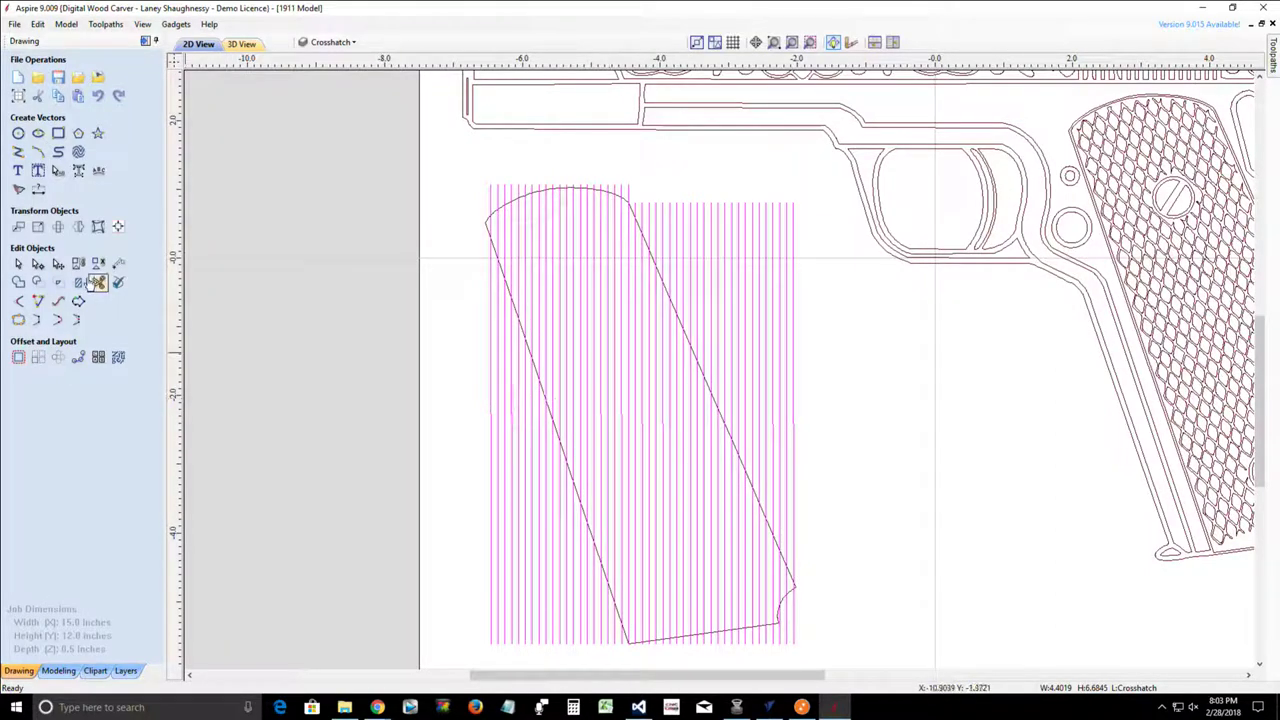
pyautogui.click(57, 227)
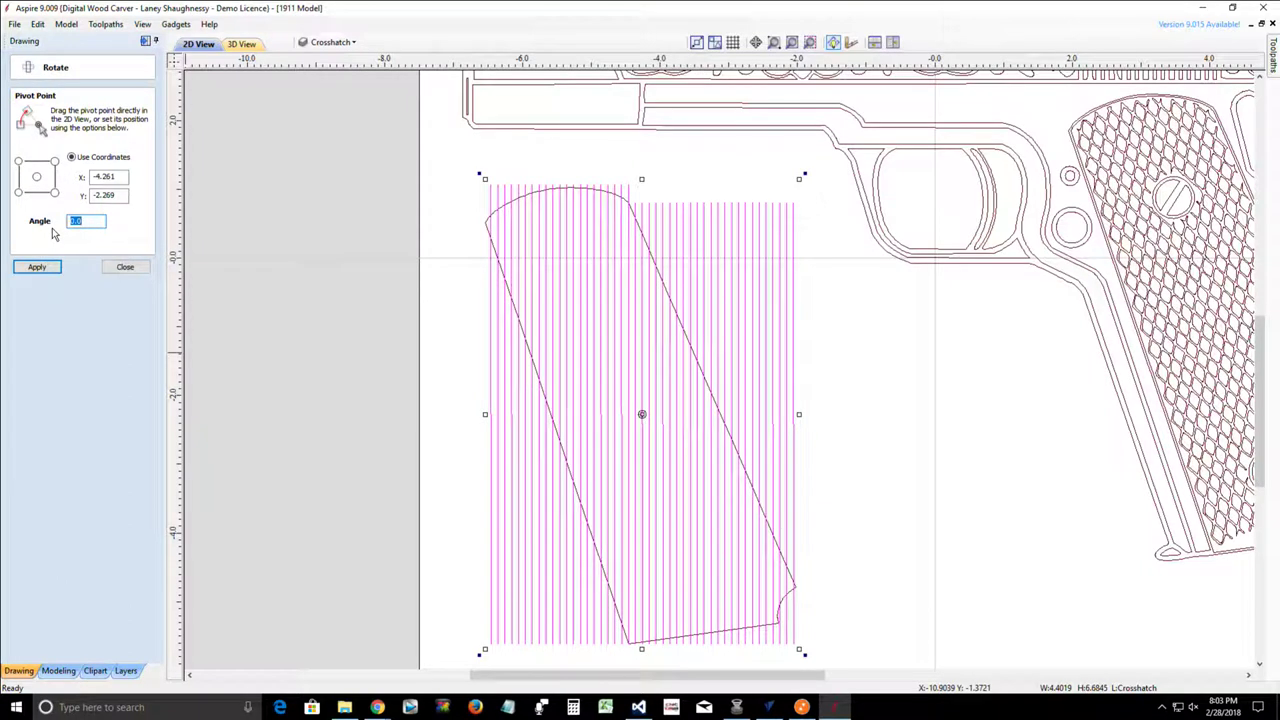
# Rotate the vertical hatch 45° about its centre.
pyautogui.click(37, 178)
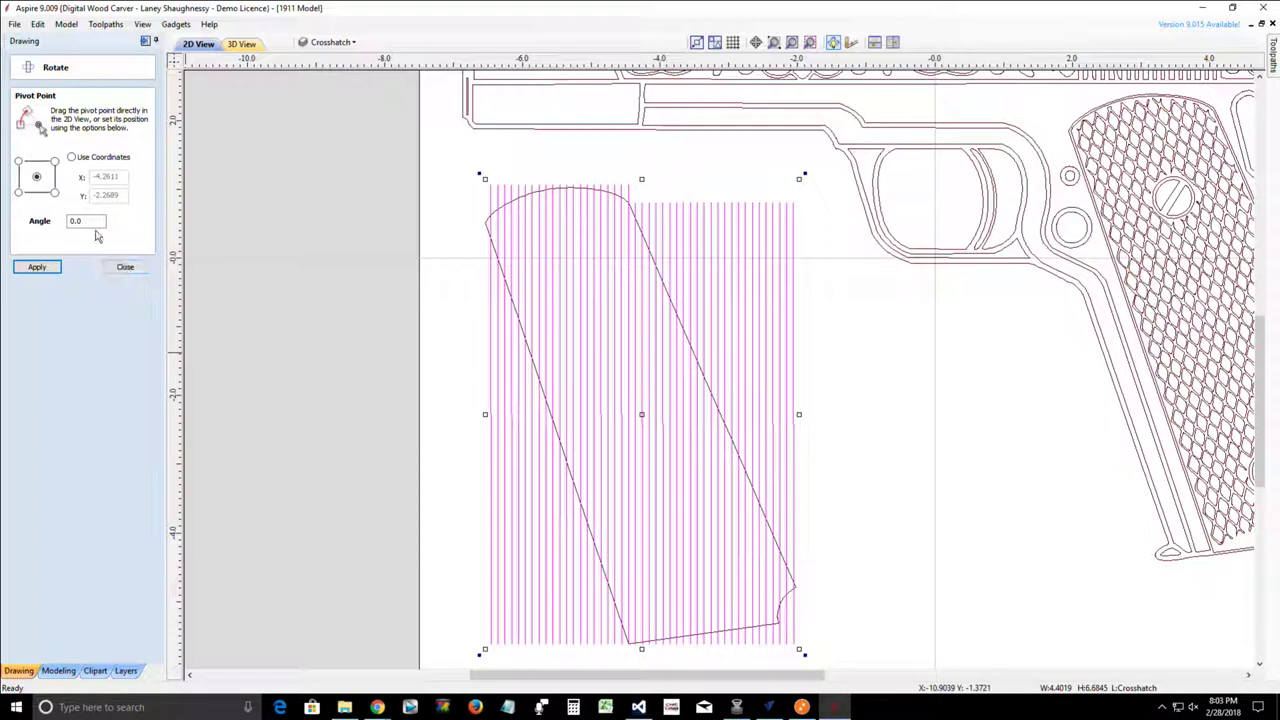
pyautogui.moveTo(89, 221); pyautogui.dragTo(43, 227)
pyautogui.write('45')
pyautogui.click(37, 267)
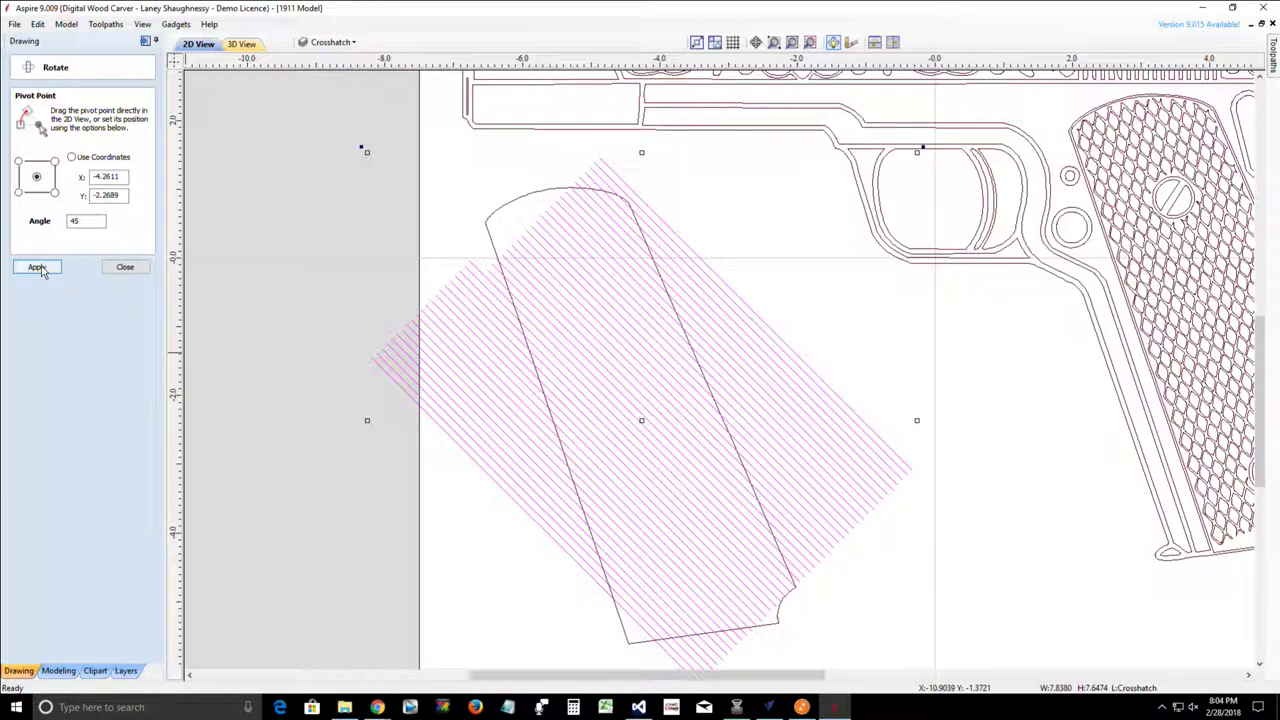
pyautogui.click(122, 268)
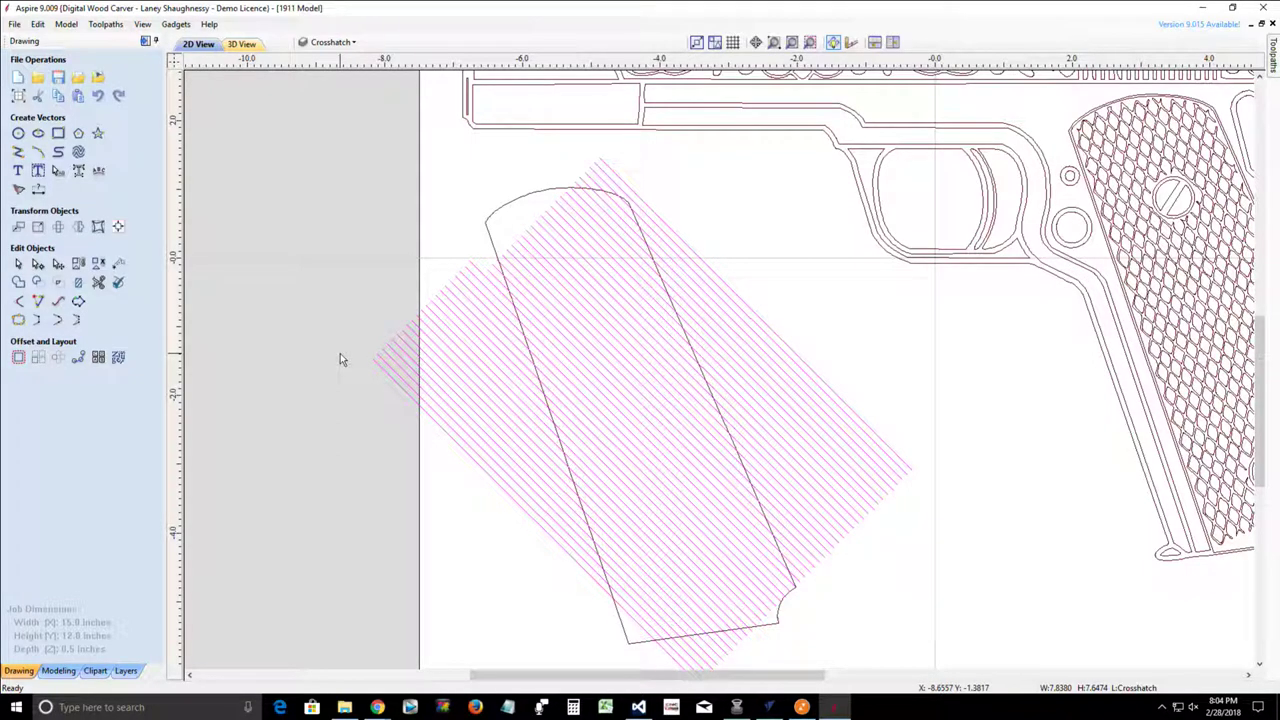
# Revert the hatch to vertical and stretch it taller with the top-middle handle.
pyautogui.click(600, 316)
pyautogui.moveTo(365, 150); pyautogui.dragTo(298, 88)
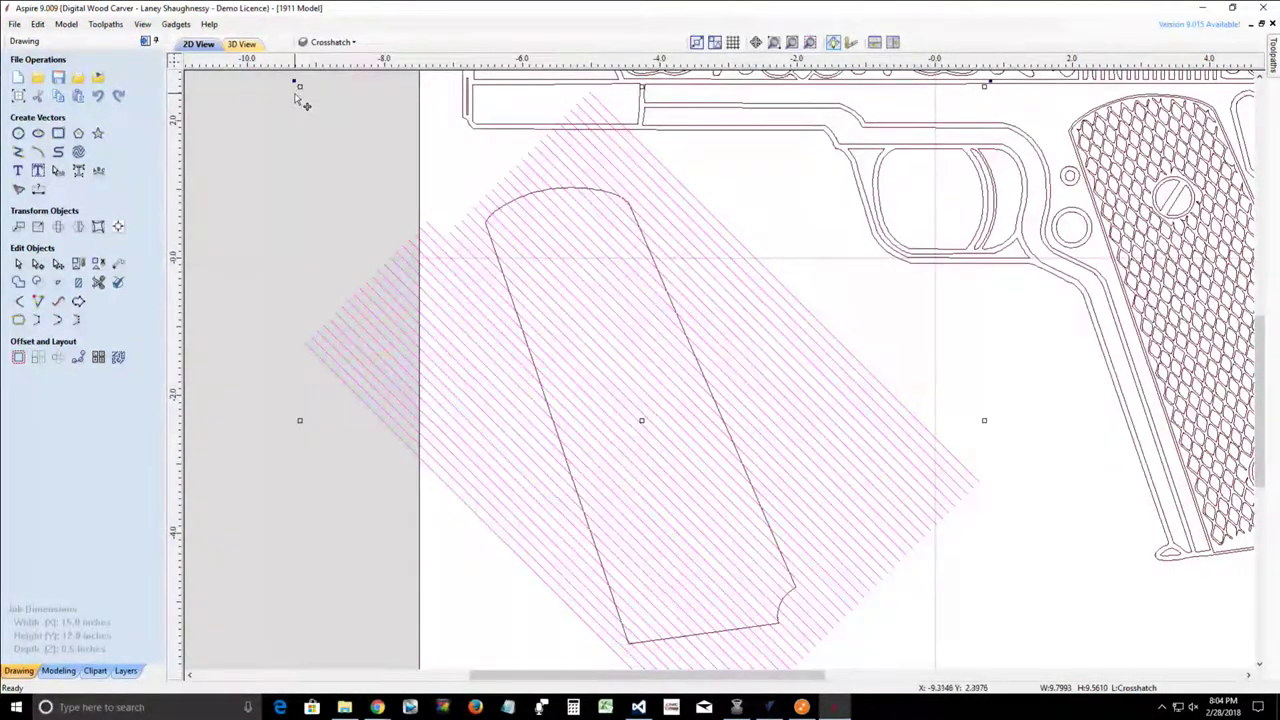
pyautogui.hotkey('ctrl', 'z')
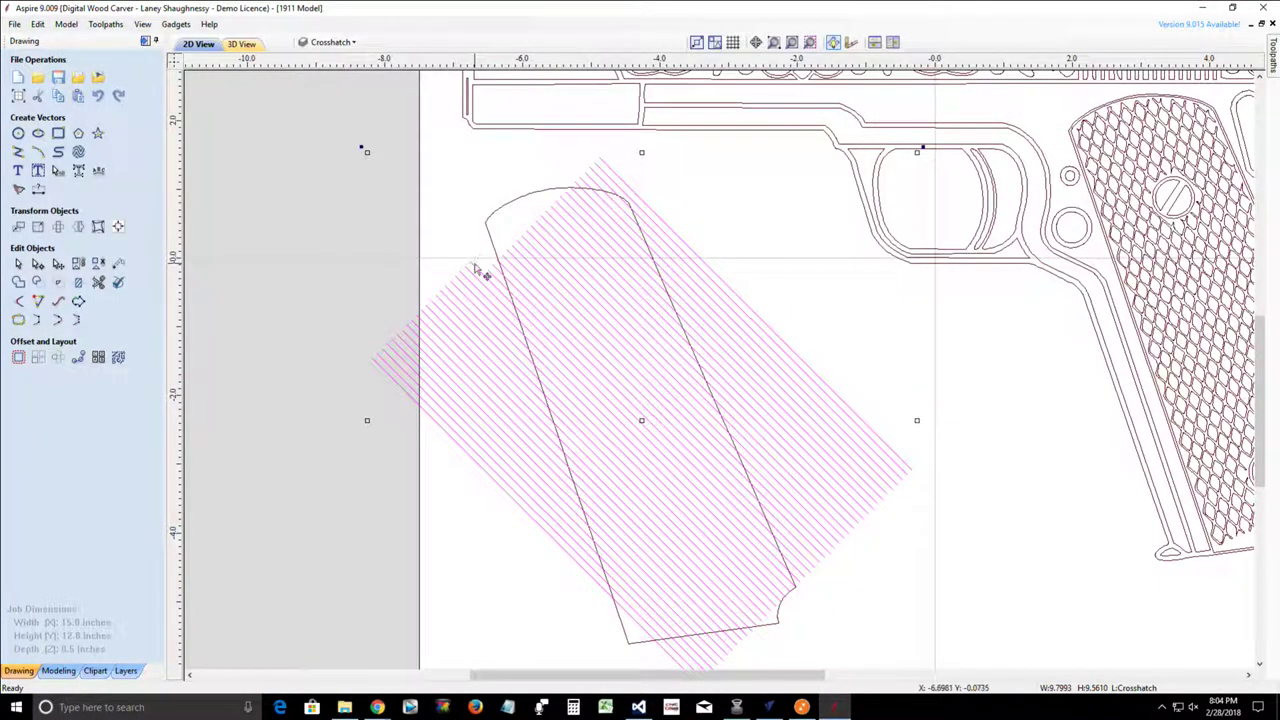
pyautogui.hotkey('ctrl', 'z')
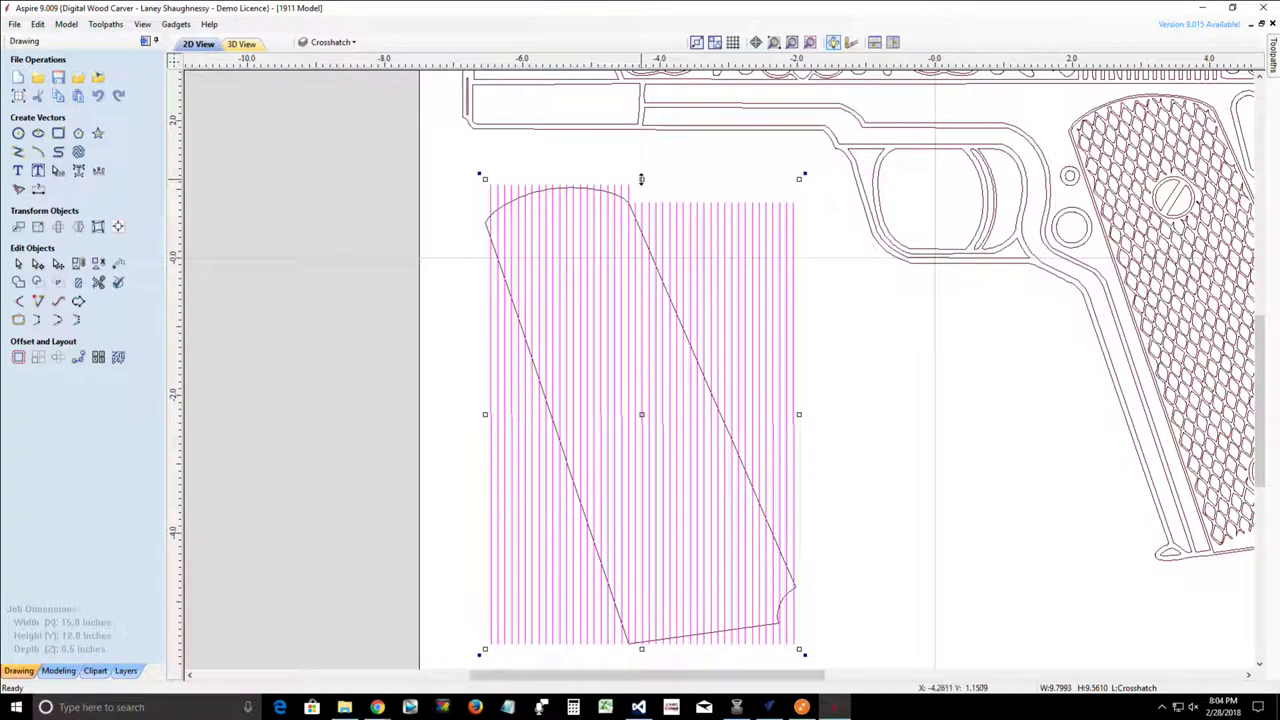
pyautogui.moveTo(641, 179); pyautogui.dragTo(634, 103)
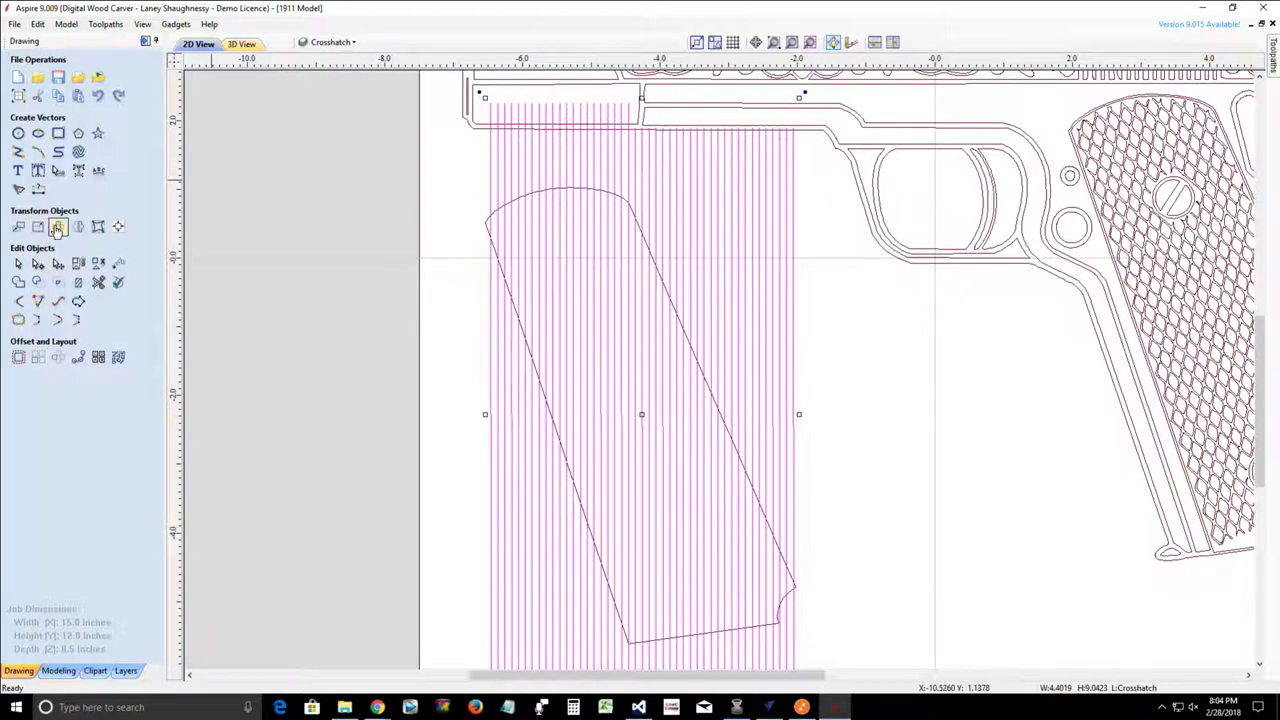
# Rotate the stretched hatch 45° about its centre and reselect the lines.
pyautogui.click(57, 228)
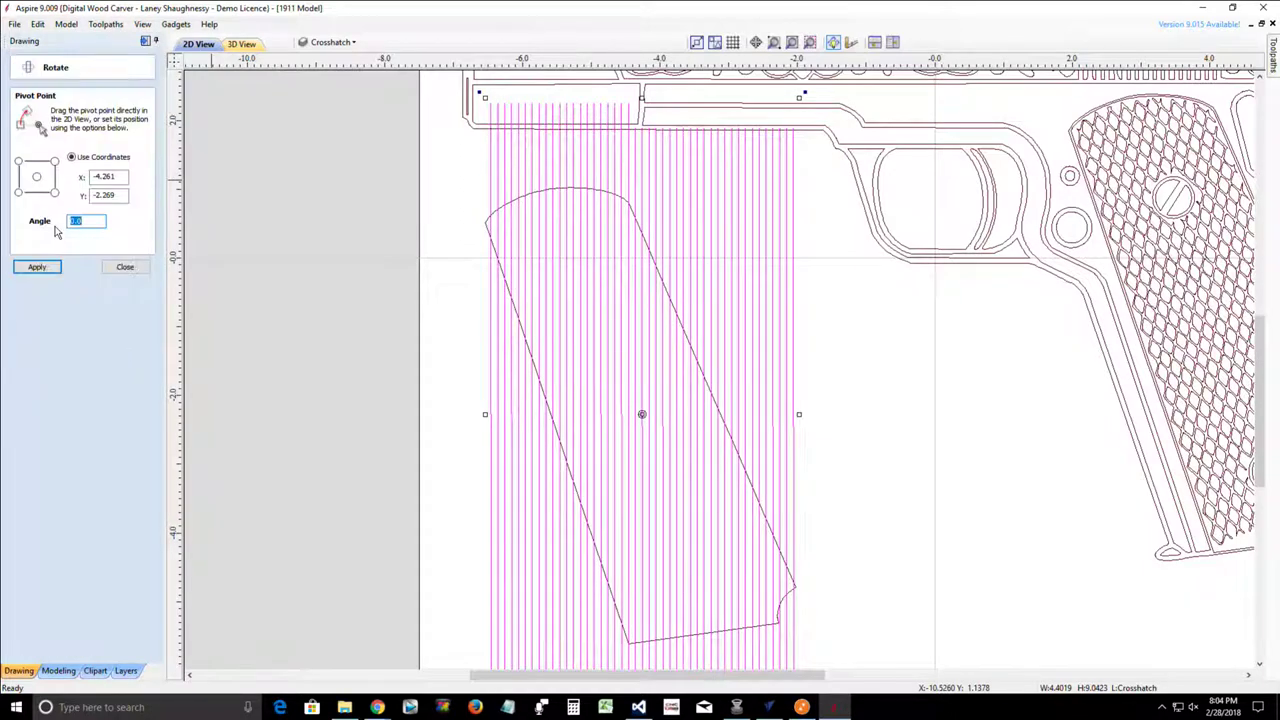
pyautogui.click(37, 178)
pyautogui.doubleClick(85, 221)
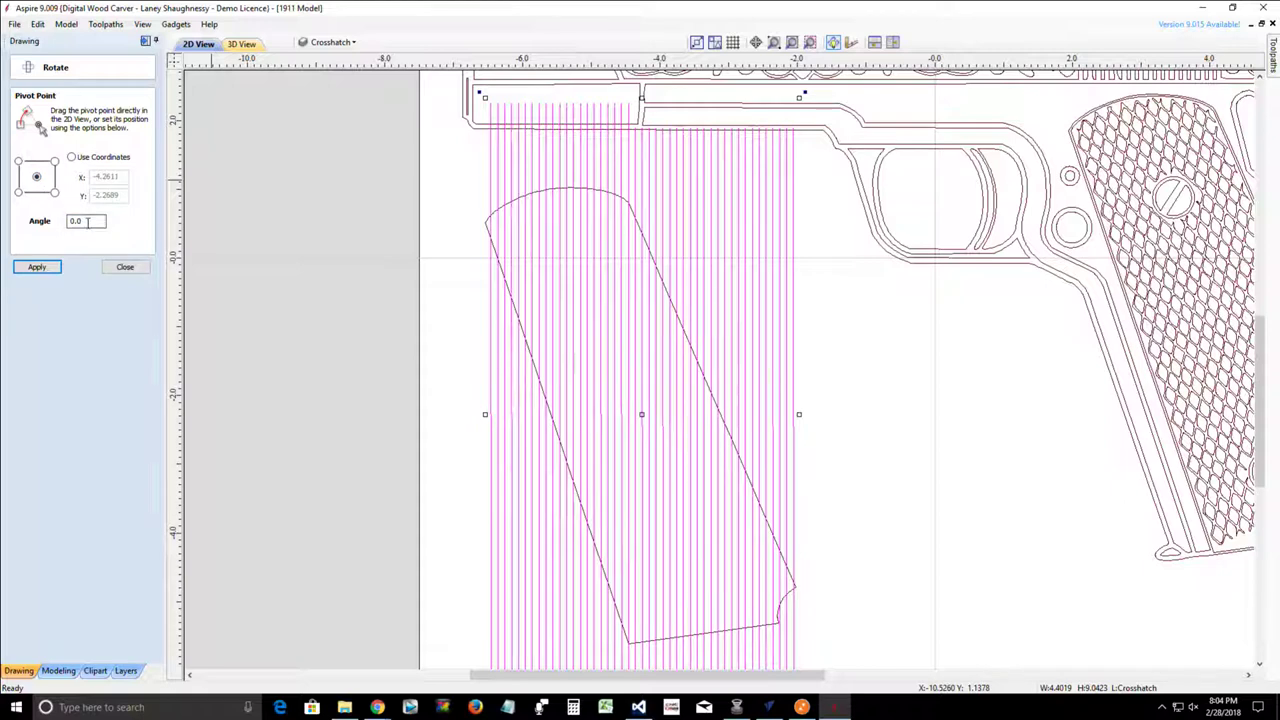
pyautogui.write('45')
pyautogui.click(36, 267)
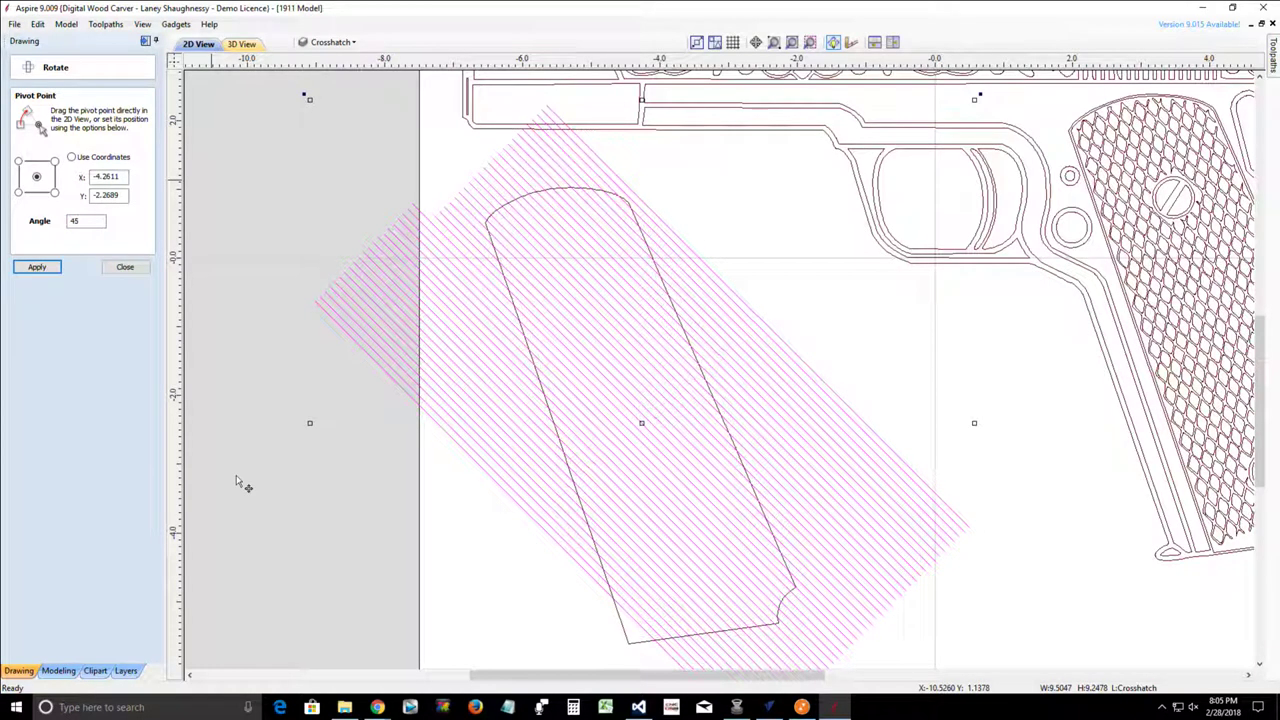
pyautogui.click(124, 267)
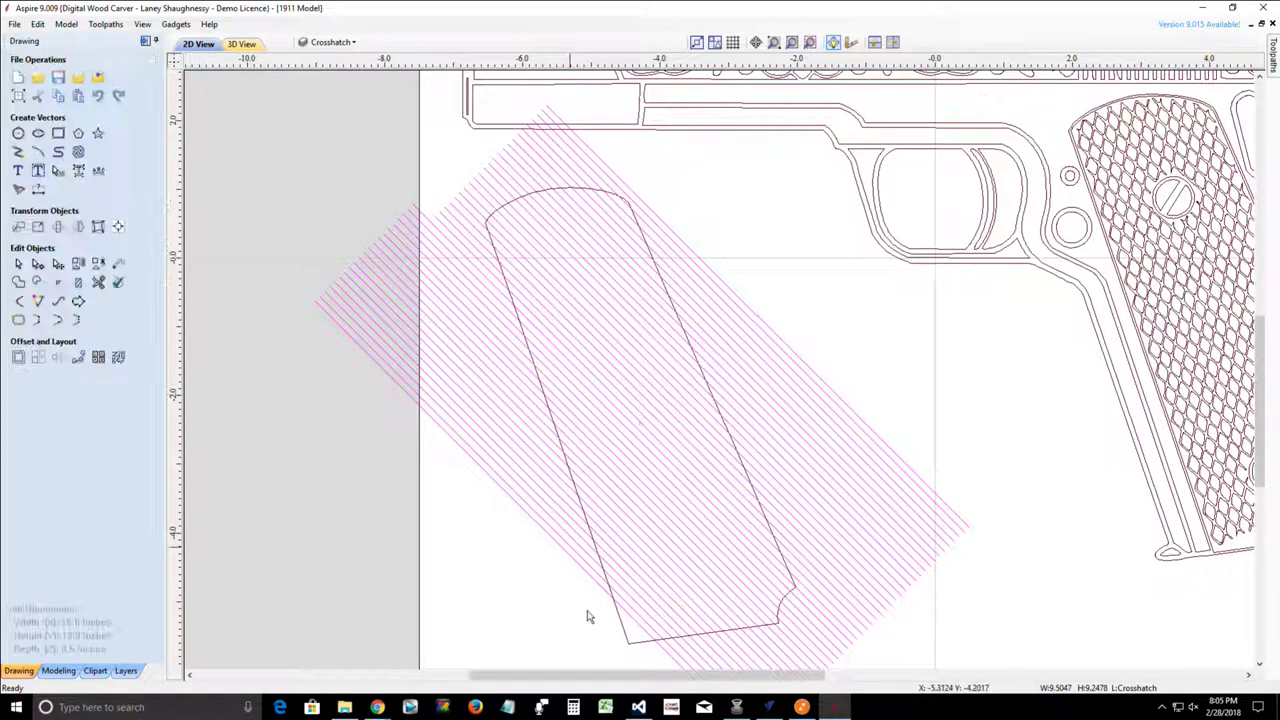
pyautogui.click(636, 628)
pyautogui.click(636, 628)
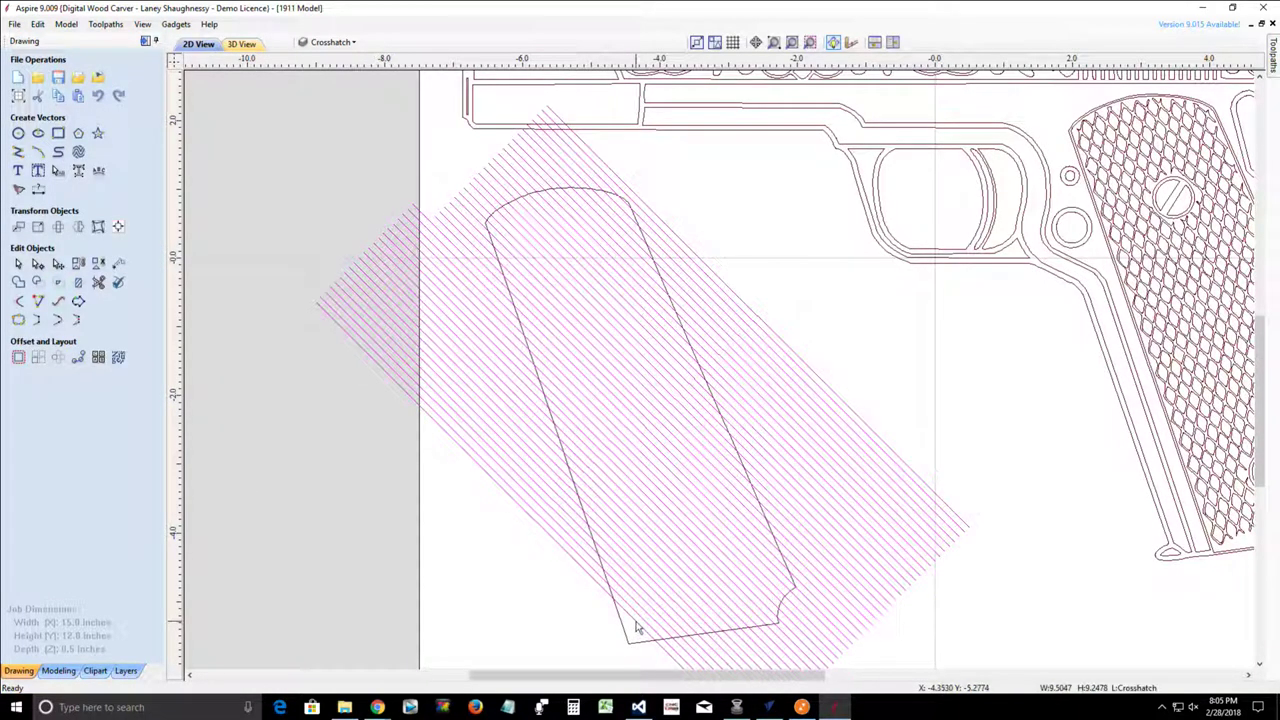
# Offset the selected vectors inwards by 0.1 inches four times.
pyautogui.scroll(2, 636, 628)
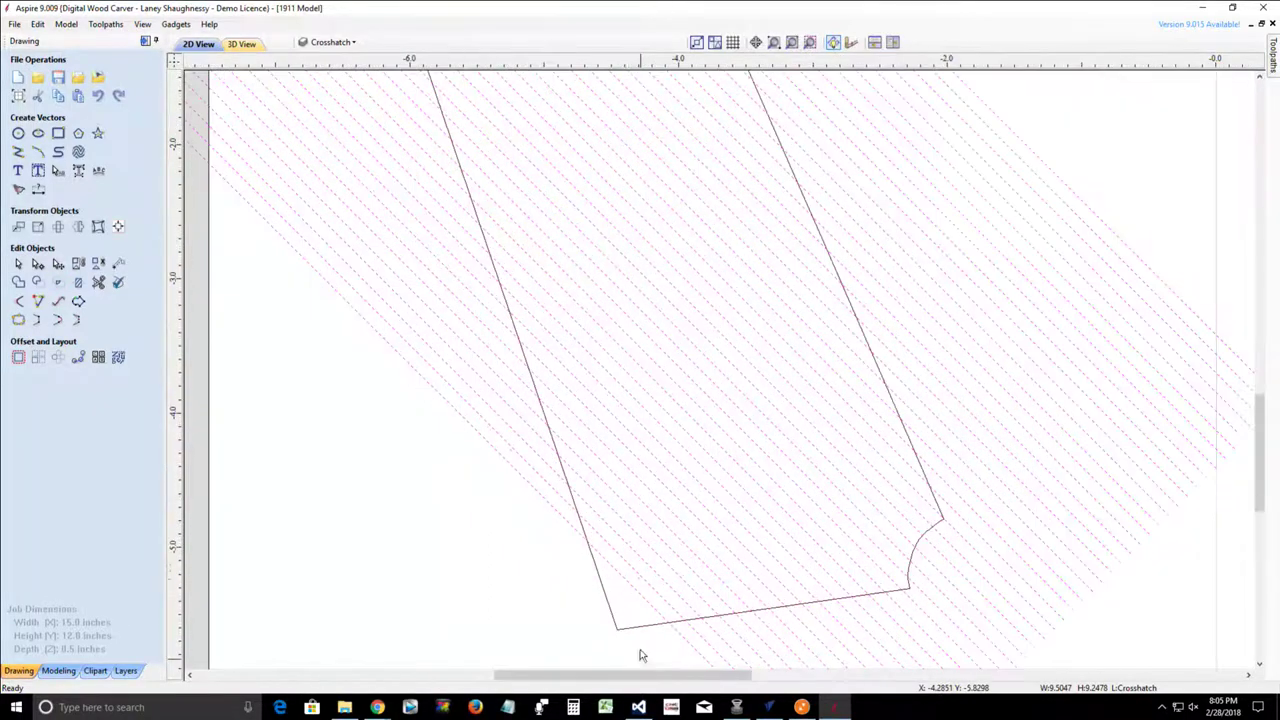
pyautogui.click(618, 614)
pyautogui.click(621, 576)
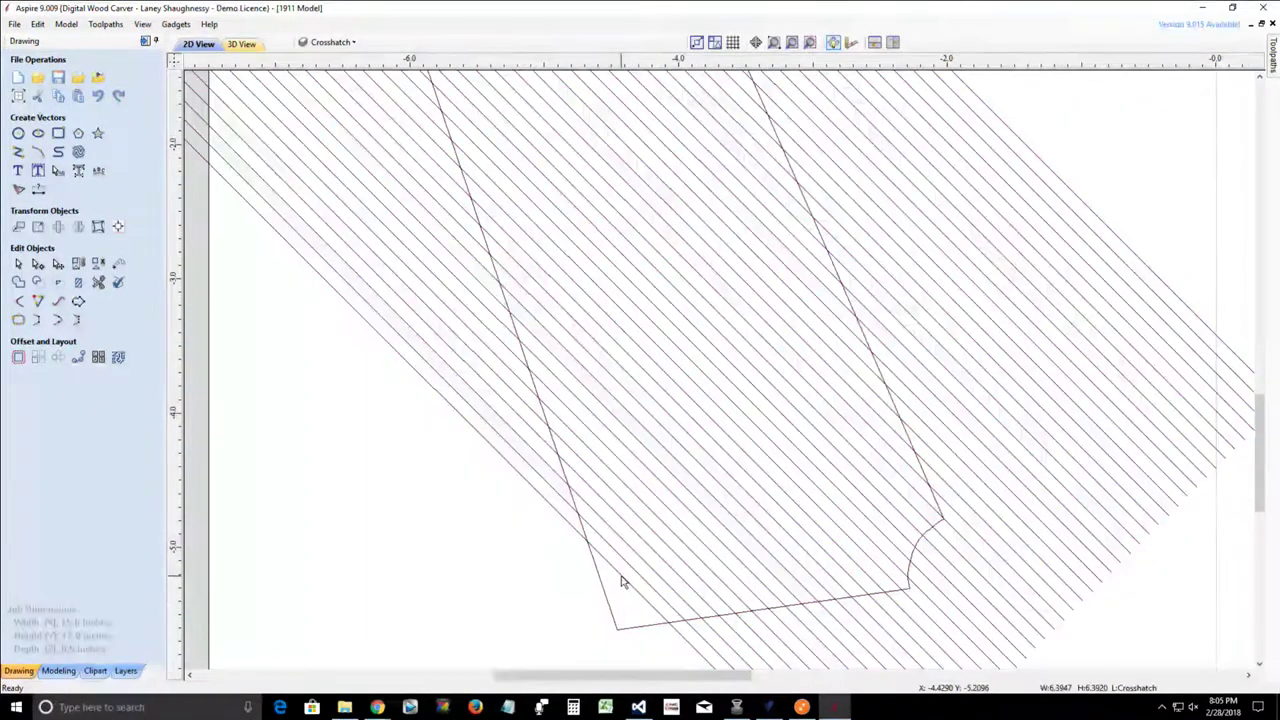
pyautogui.click(18, 357)
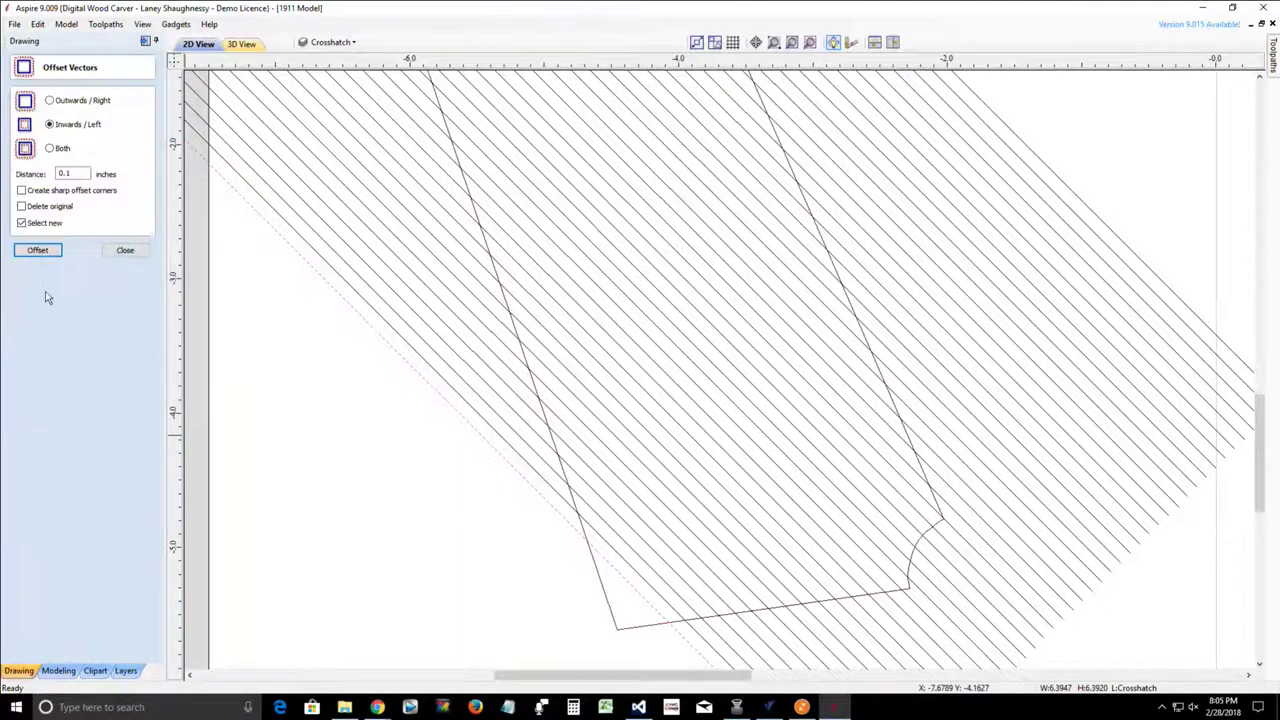
pyautogui.click(38, 251)
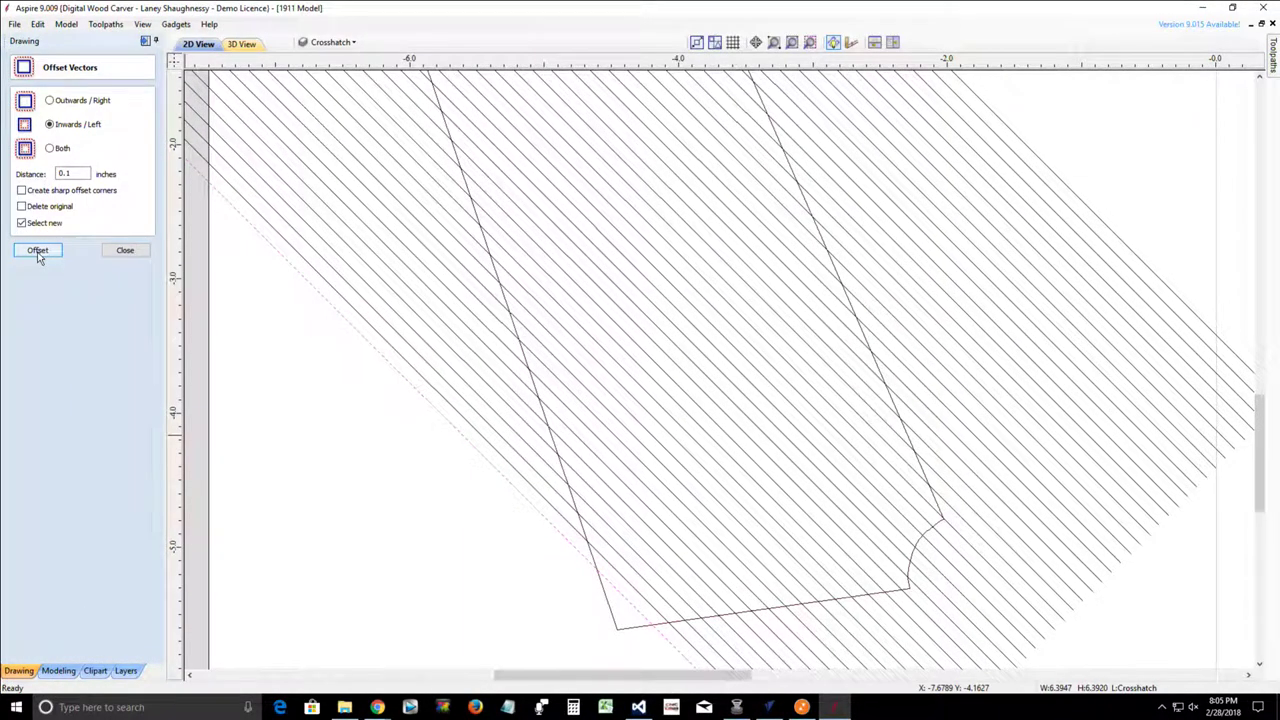
pyautogui.click(38, 251)
pyautogui.click(38, 251)
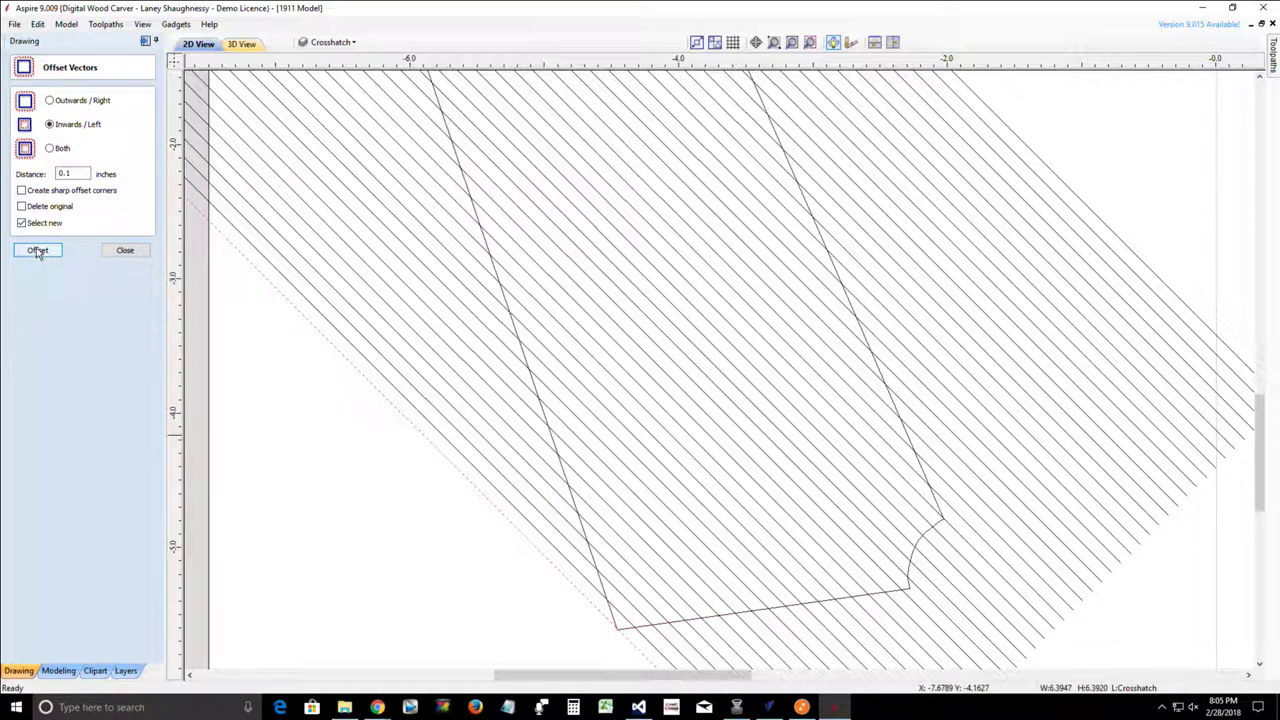
pyautogui.click(37, 251)
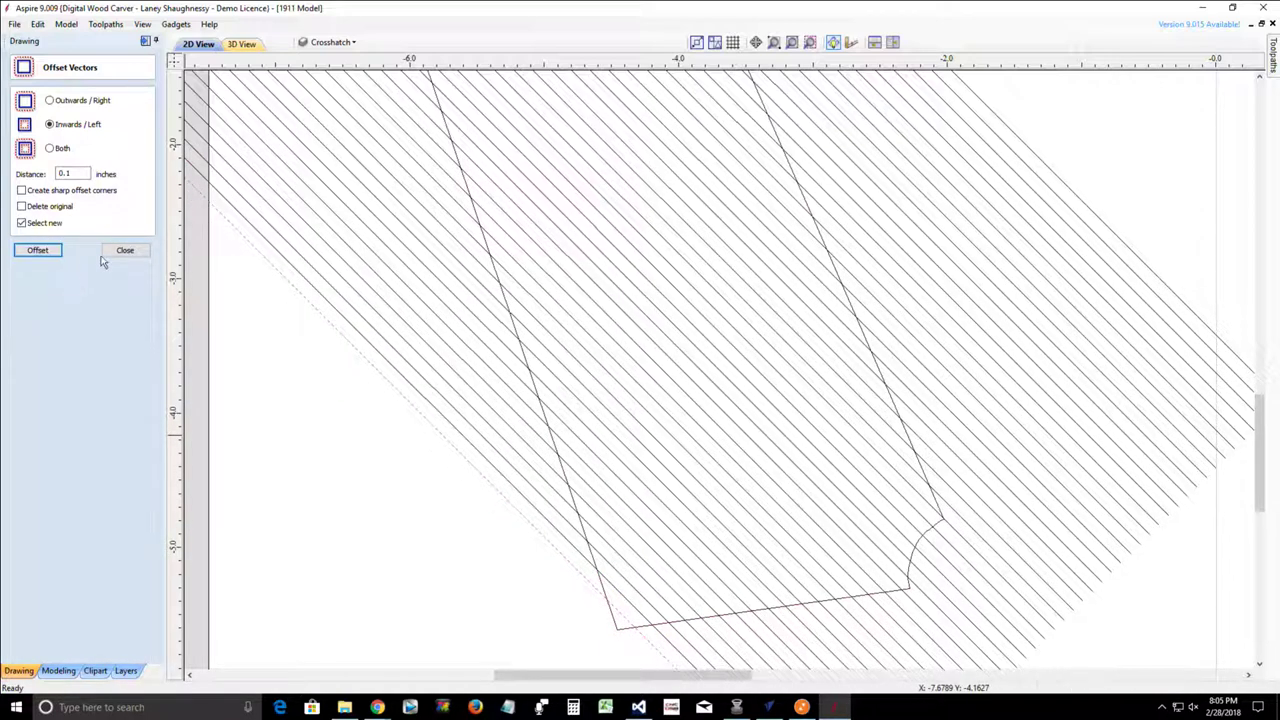
pyautogui.scroll(-3, 326, 412)
pyautogui.press('Escape')
# Select the diagonal hatch lines over the grip.
pyautogui.scroll(-2, 326, 409)
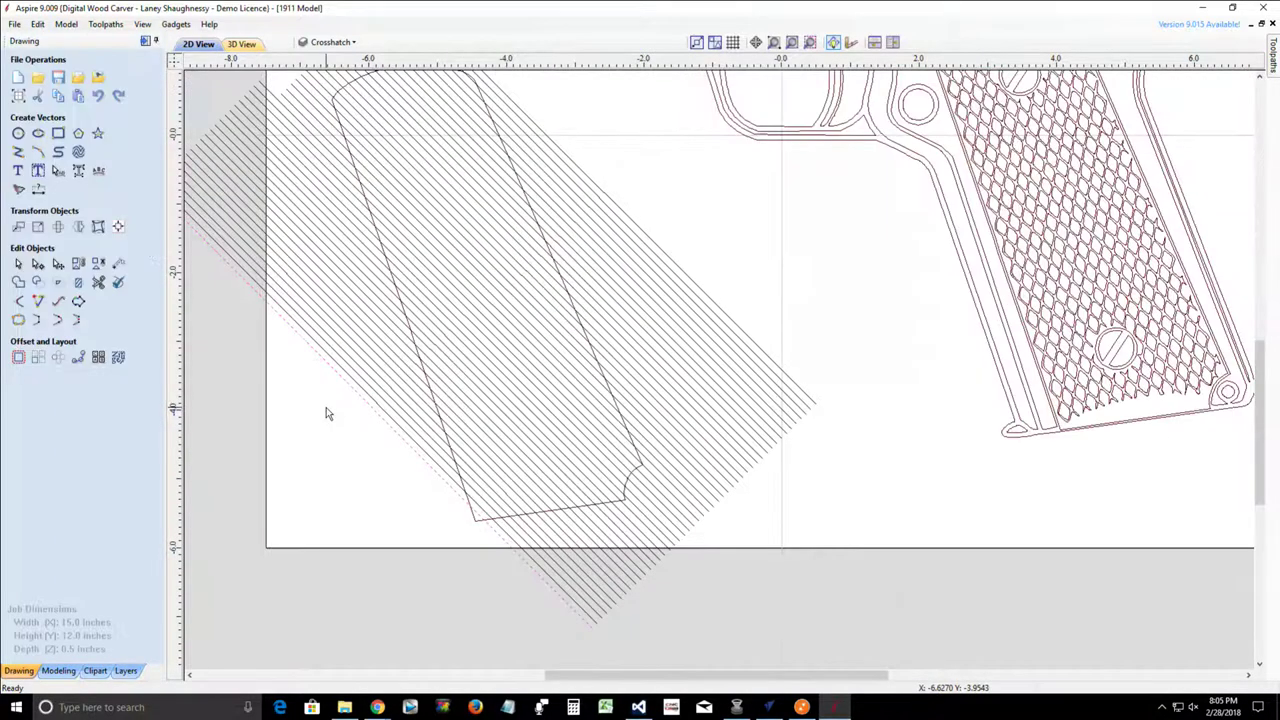
pyautogui.scroll(-2, 326, 409)
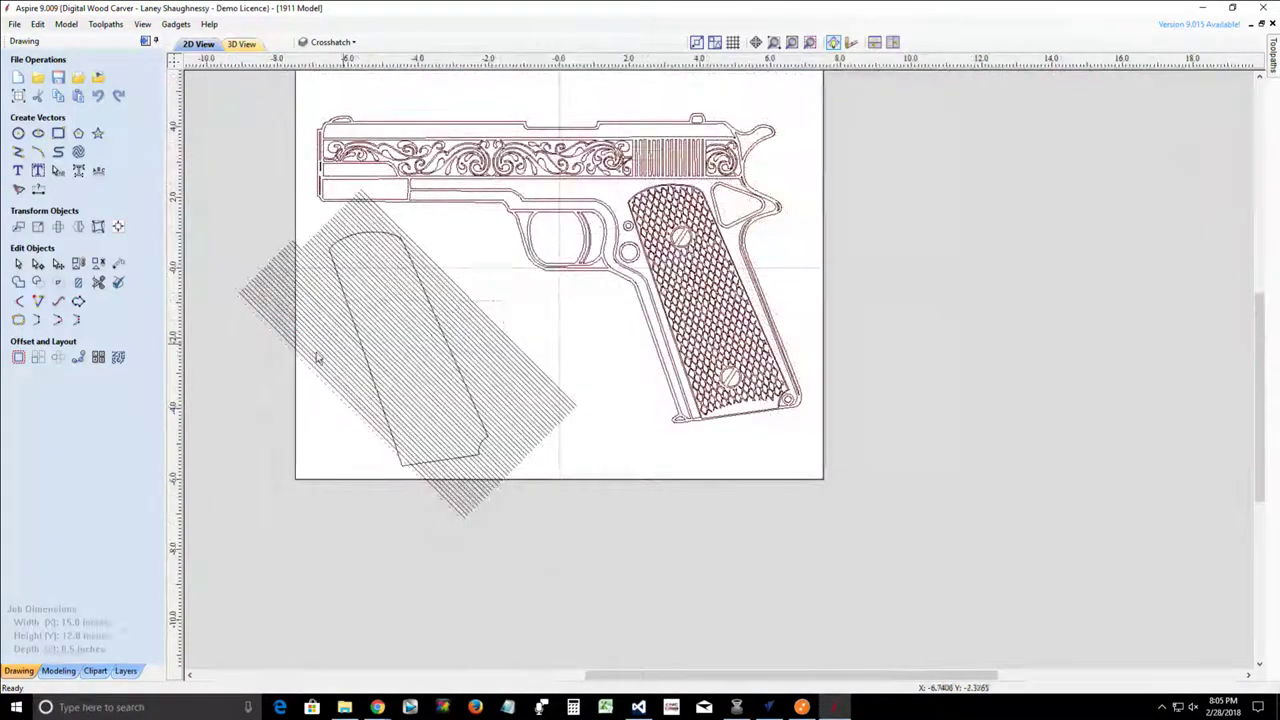
pyautogui.click(284, 372)
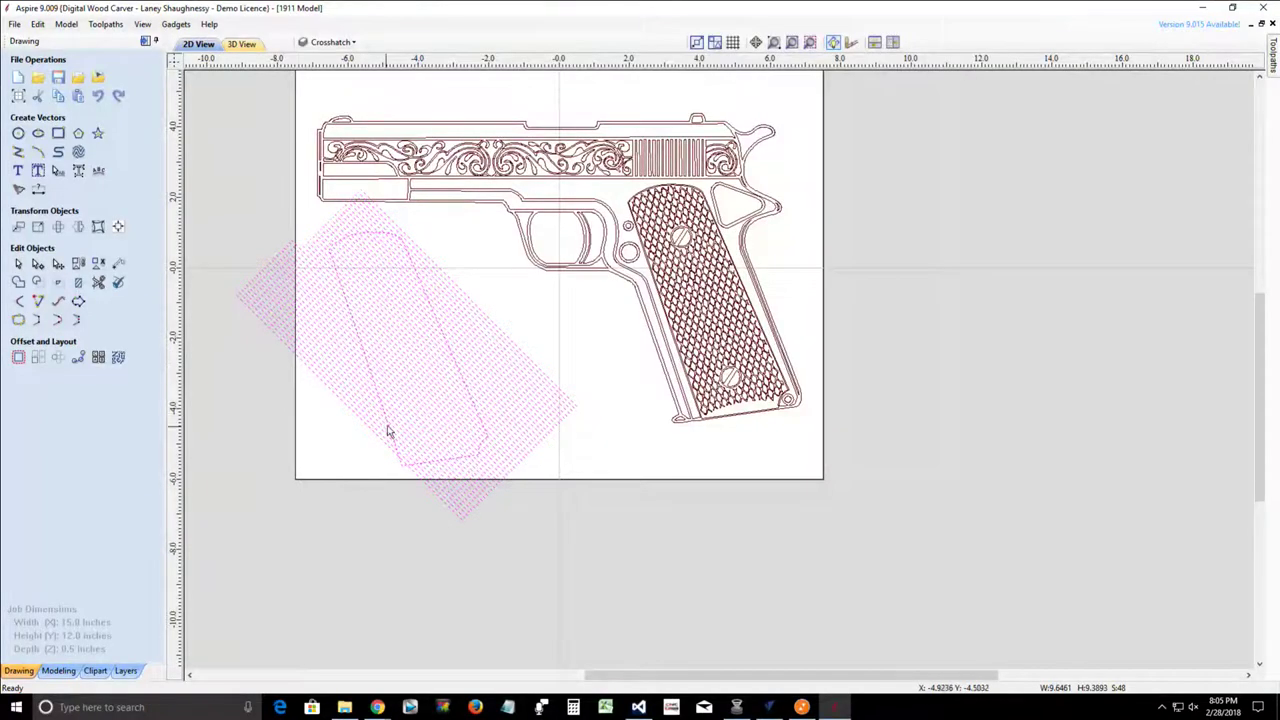
pyautogui.scroll(3, 400, 460)
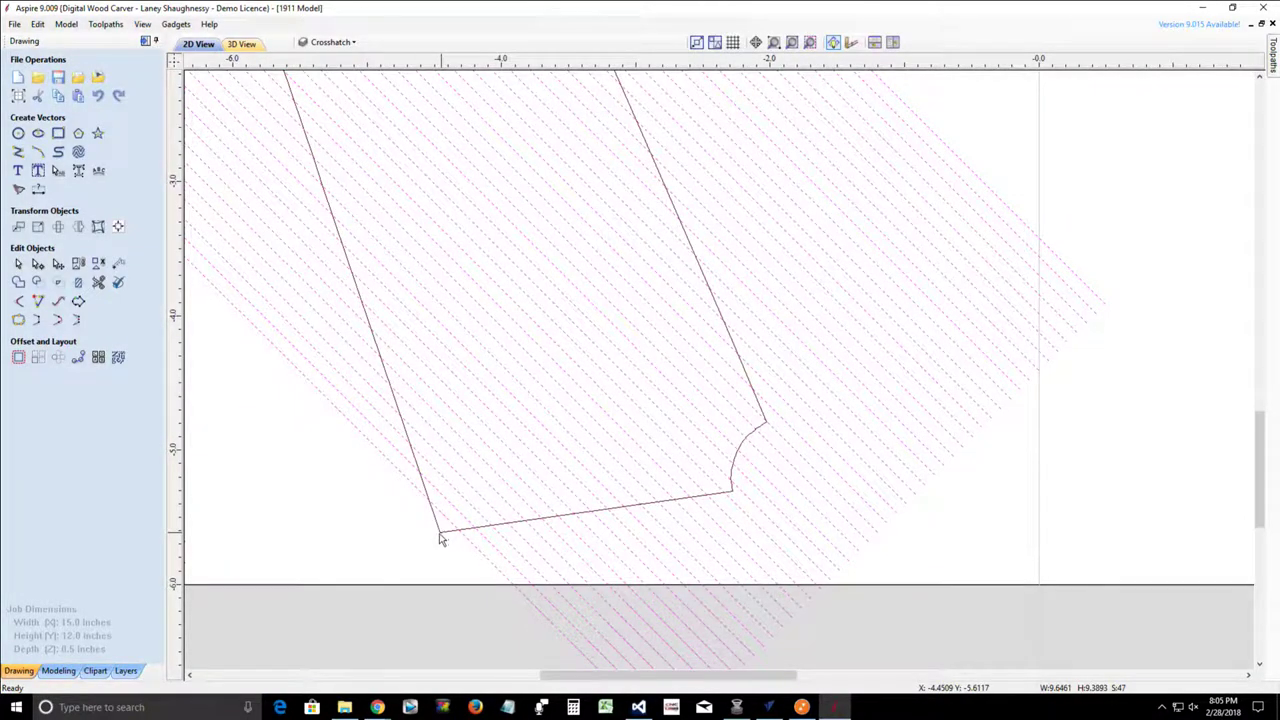
pyautogui.scroll(-6, 441, 538)
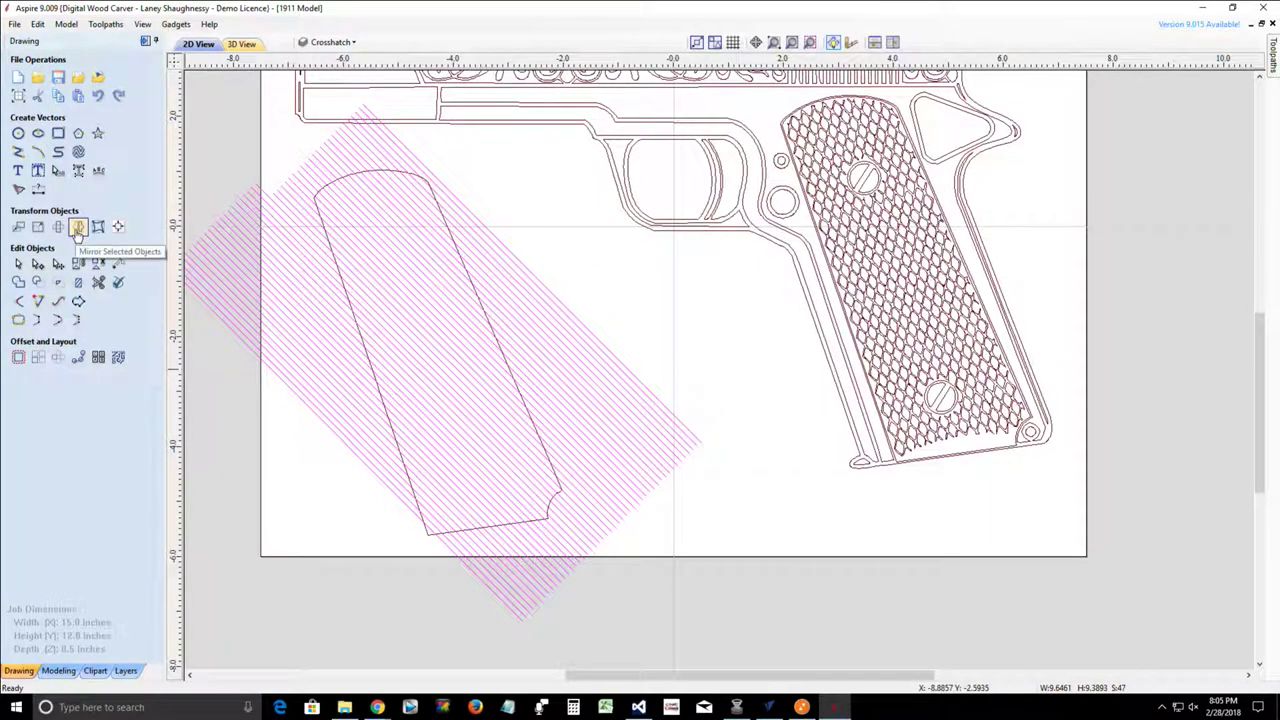
# Mirror the hatch horizontally about its own centre instead of the job centre.
pyautogui.click(78, 228)
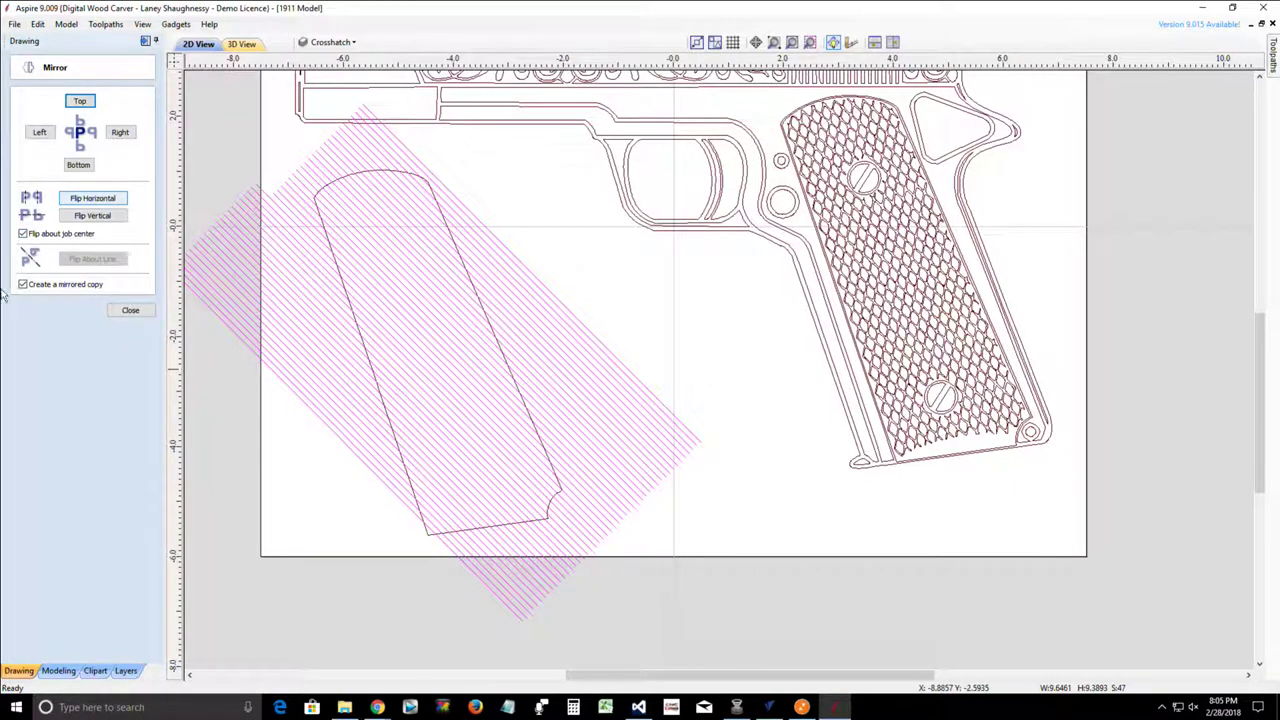
pyautogui.click(23, 234)
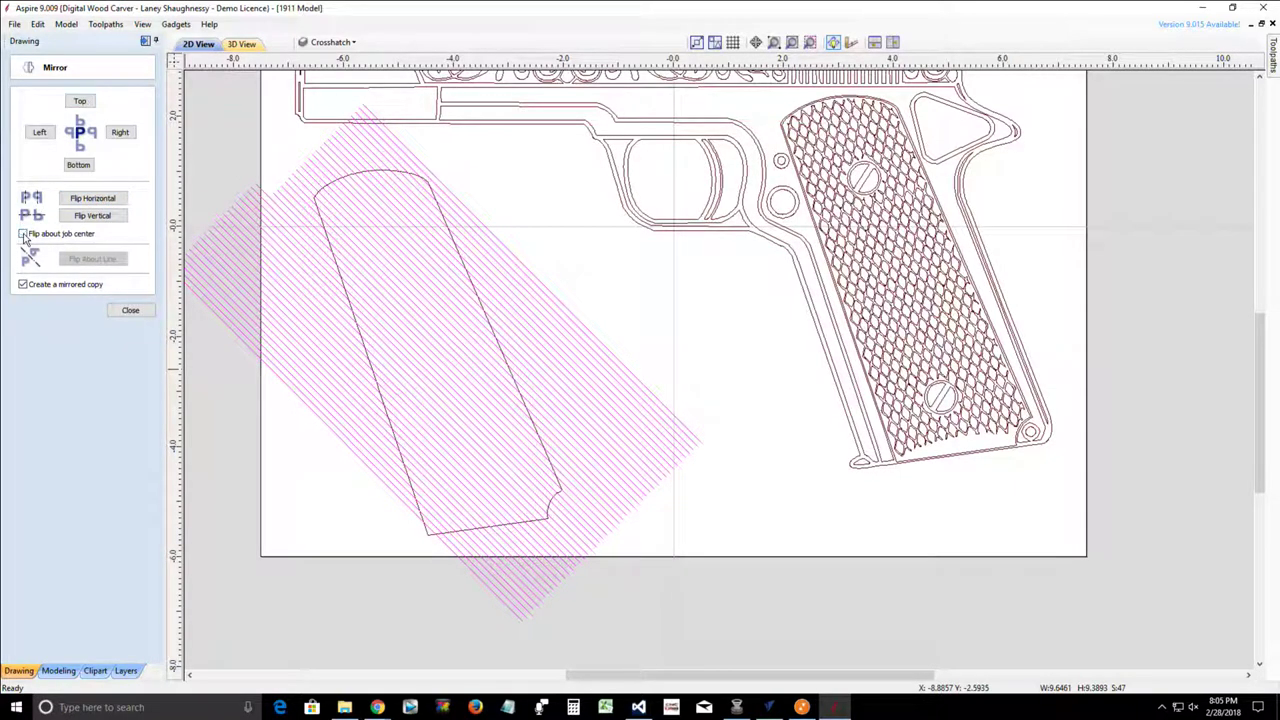
pyautogui.click(99, 205)
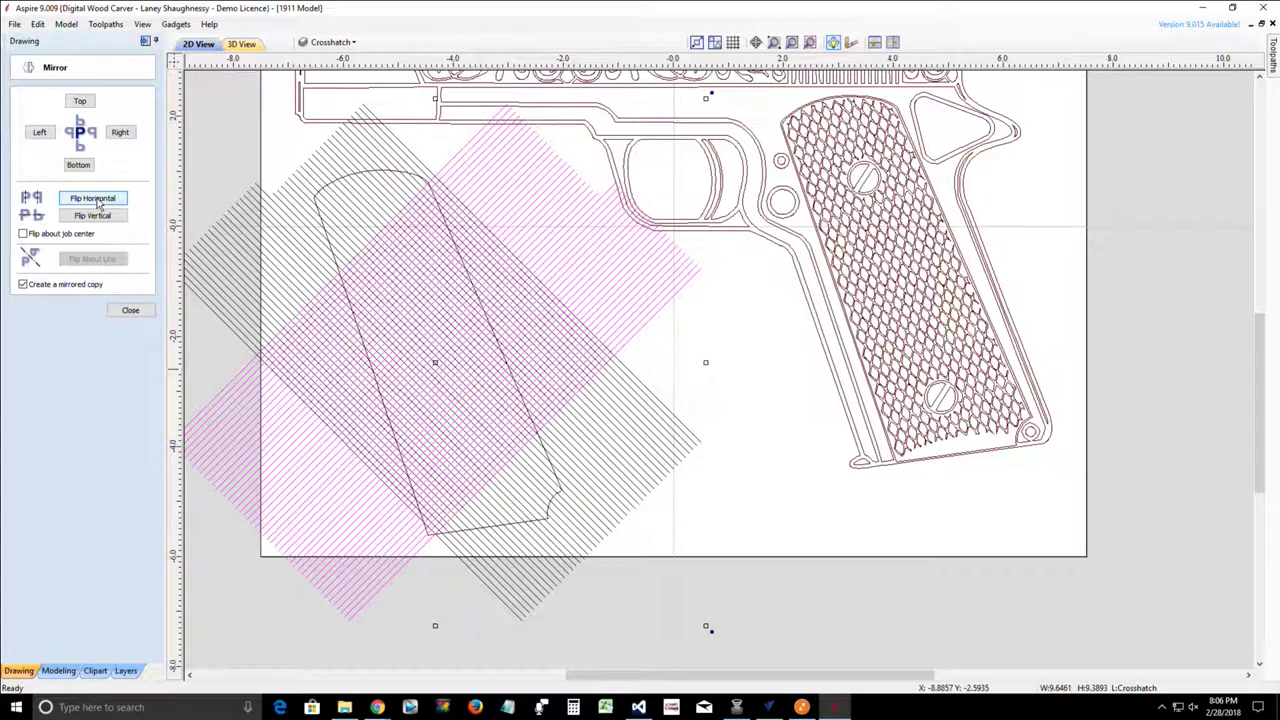
pyautogui.click(99, 205)
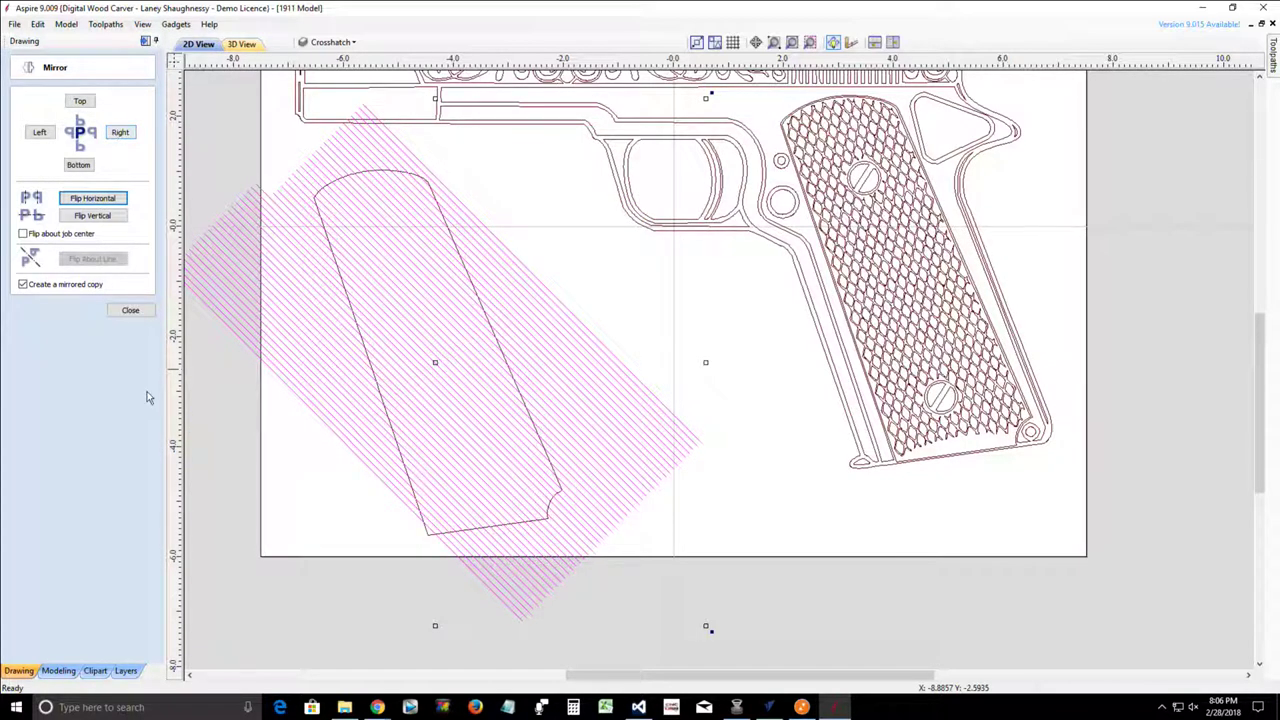
pyautogui.click(131, 312)
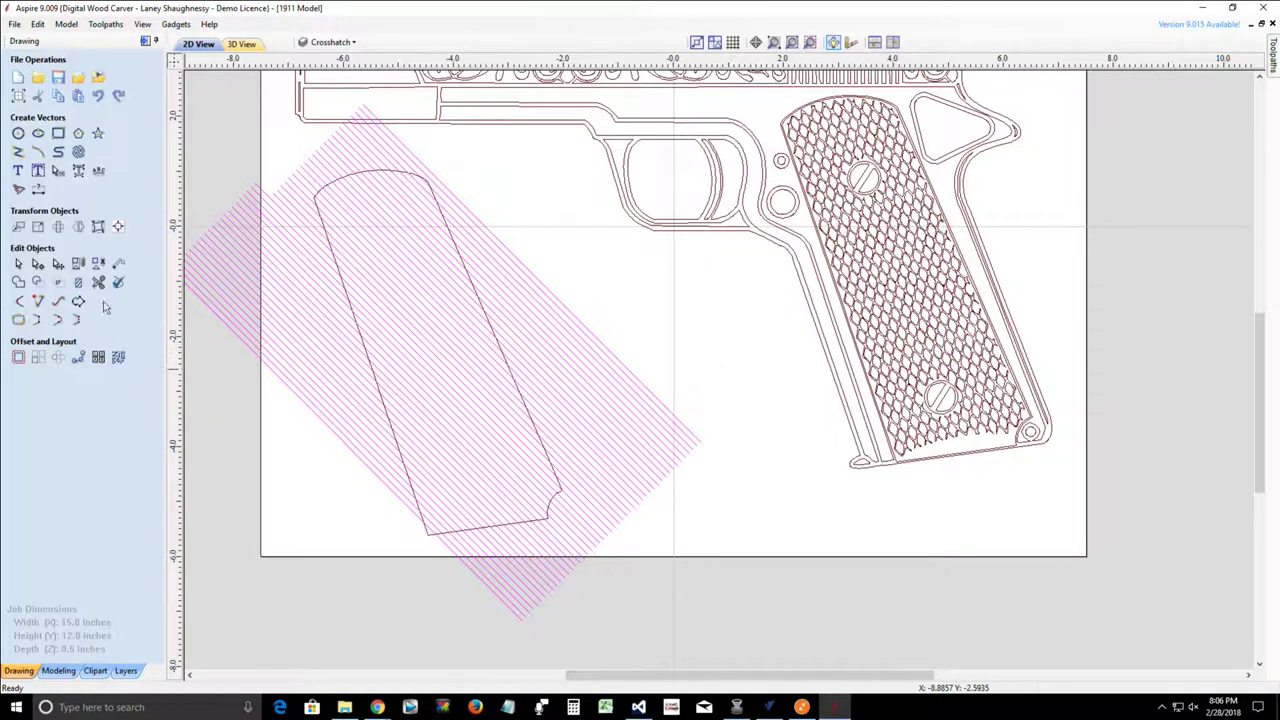
# Rotate the hatch -90° about its centre, then select the hatch pattern.
pyautogui.click(59, 228)
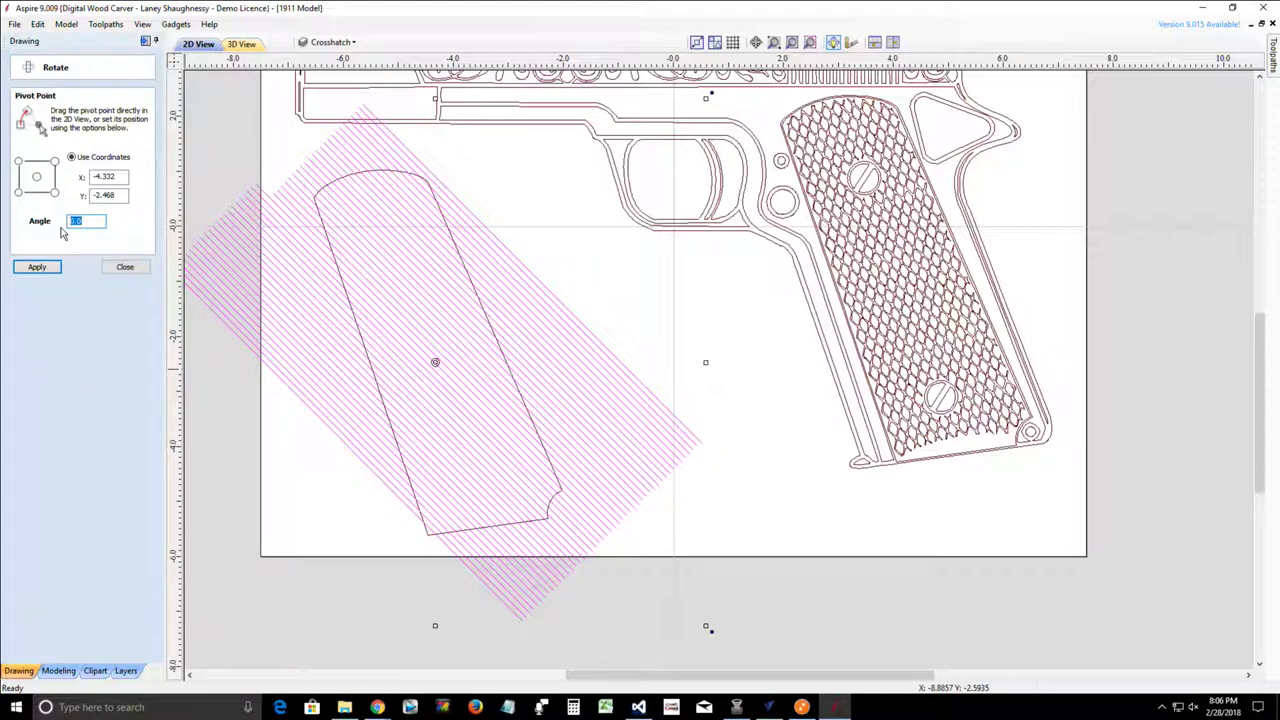
pyautogui.click(37, 177)
pyautogui.click(73, 221)
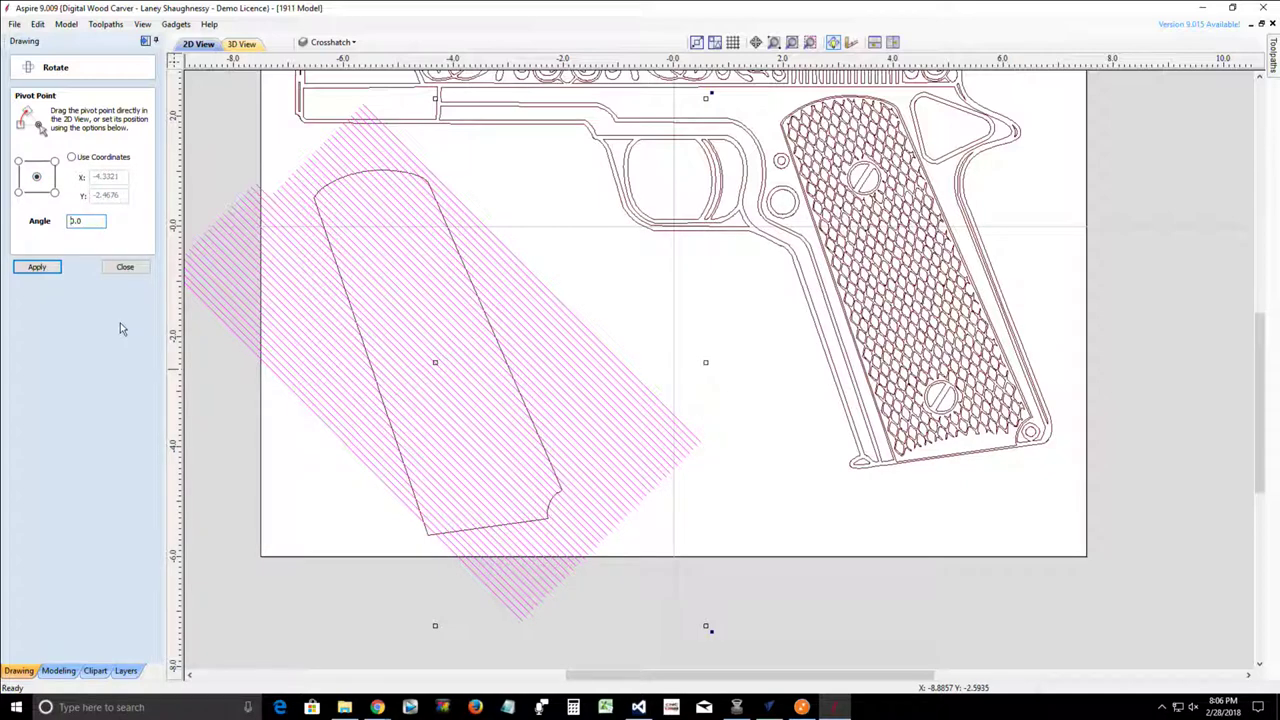
pyautogui.write('-90')
pyautogui.click(36, 268)
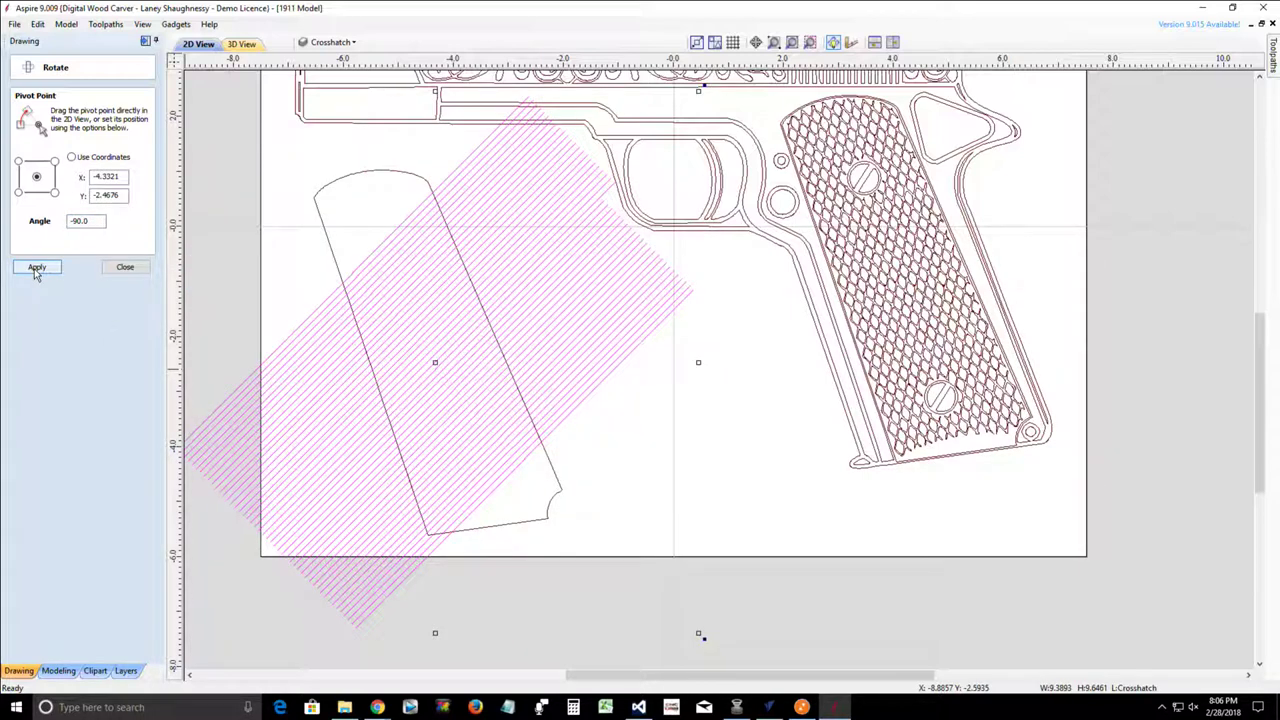
pyautogui.click(123, 268)
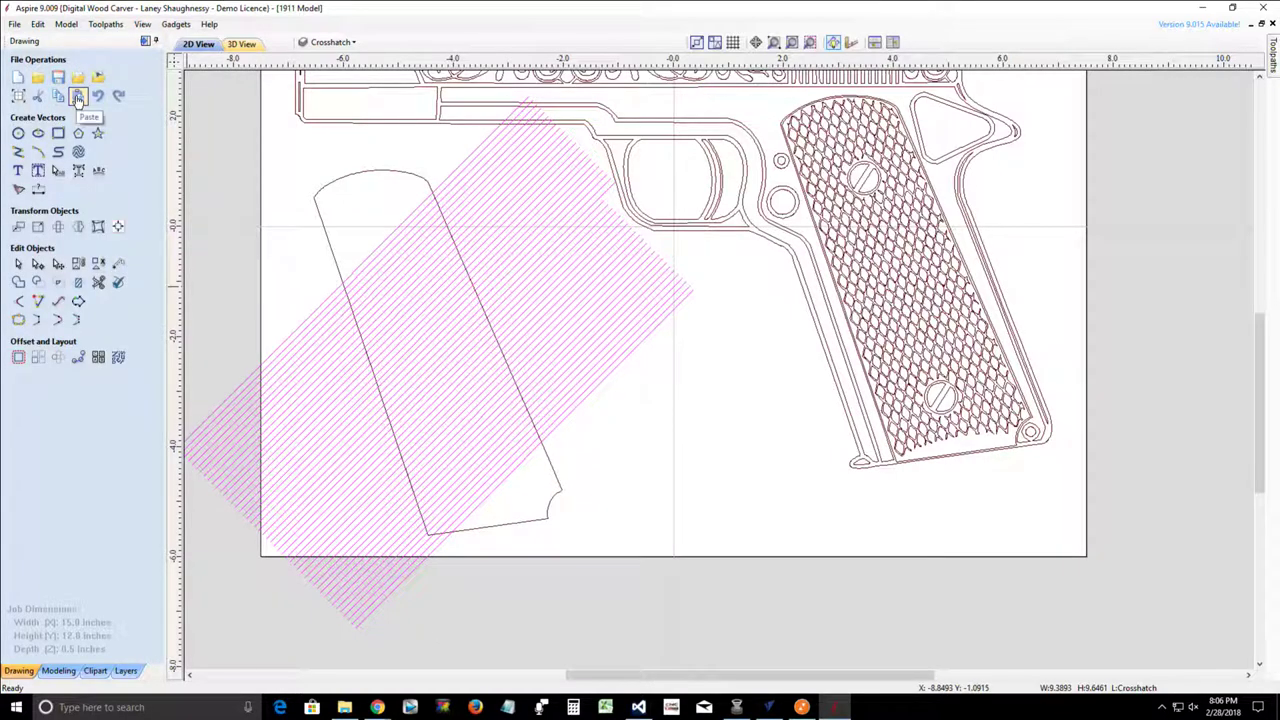
pyautogui.click(313, 288)
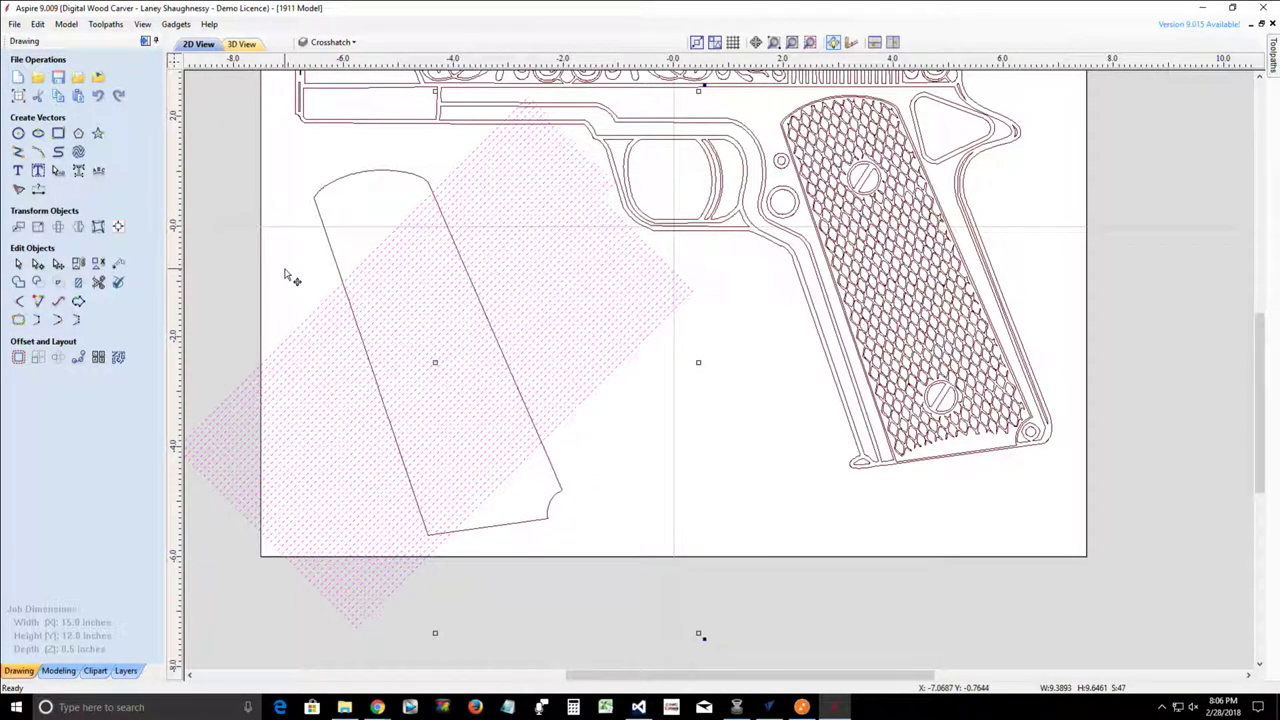
# Reselect the hatch pattern and apply an initial 0.1-inch offset.
pyautogui.click(287, 273)
pyautogui.click(363, 270)
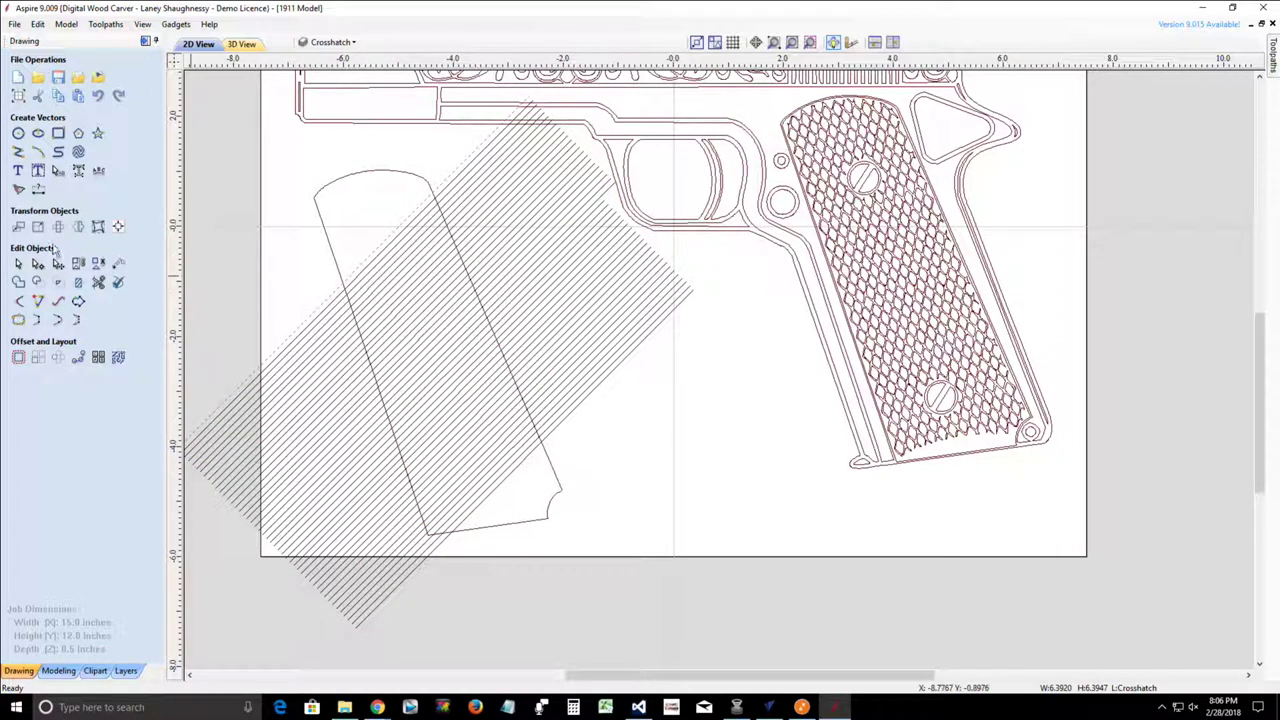
pyautogui.click(18, 357)
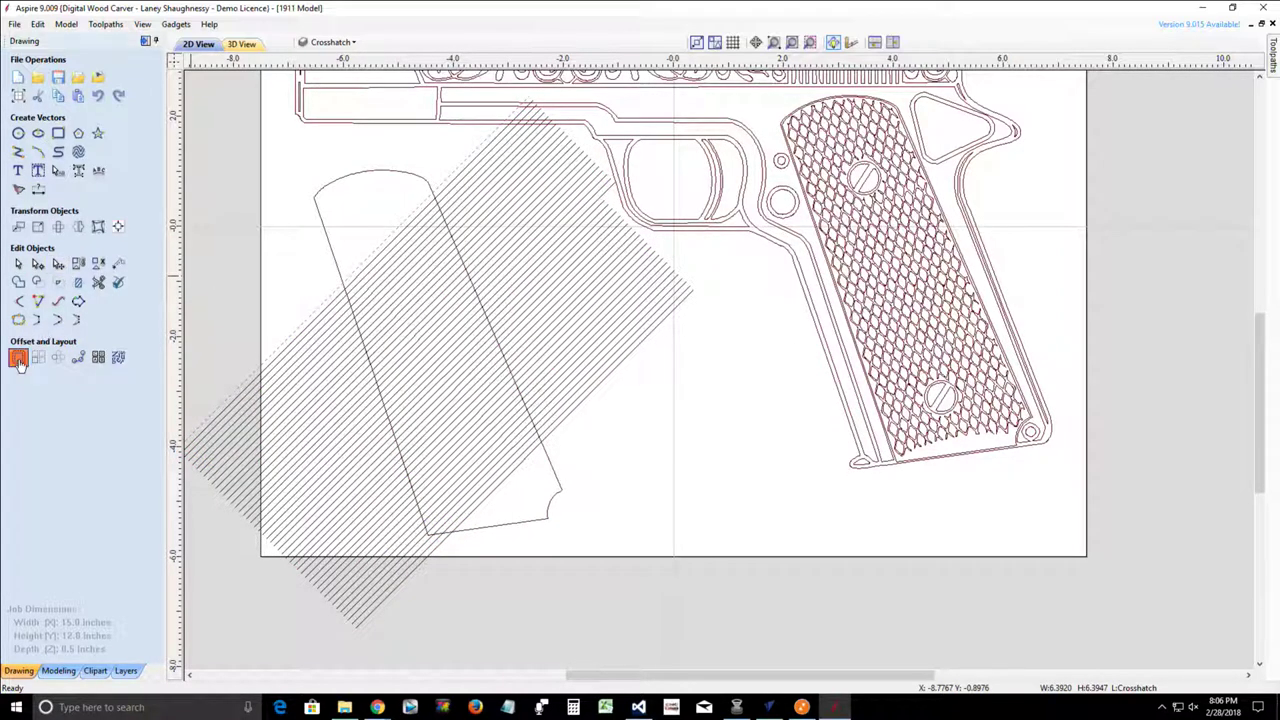
pyautogui.click(40, 252)
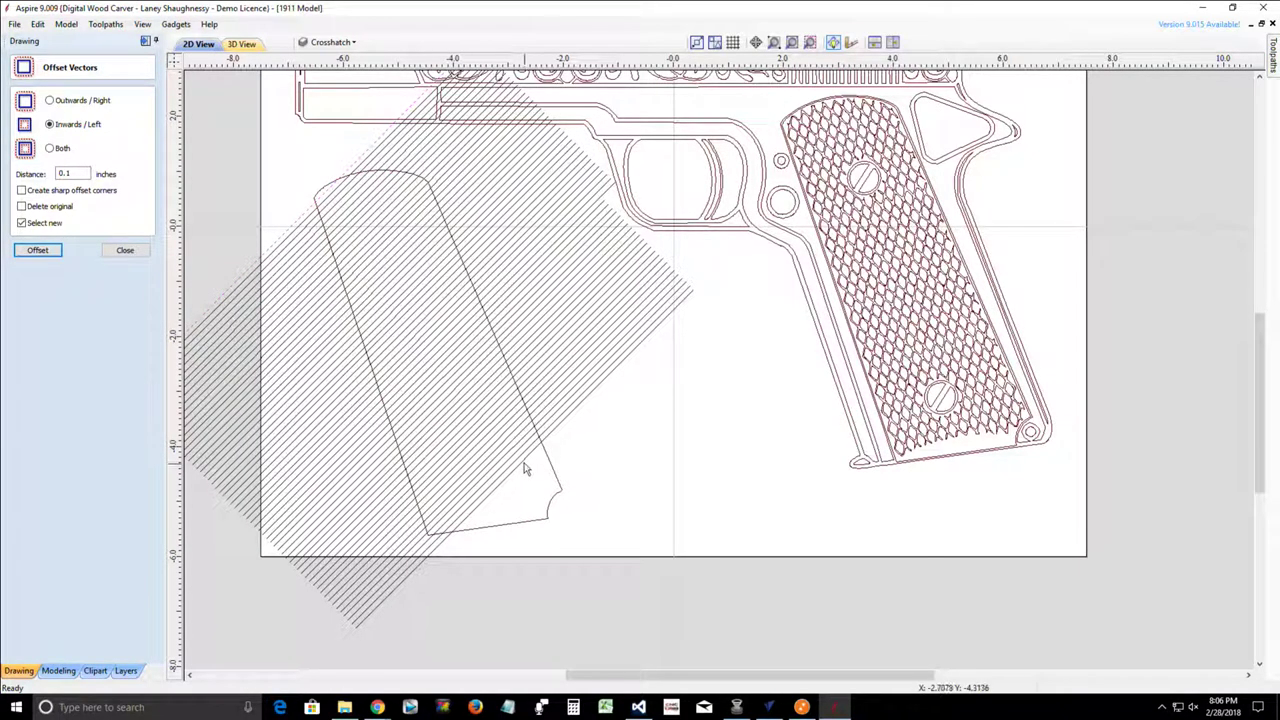
# Switch to Outwards/Right and add six 0.1-inch outward offsets to the Crosshatch.
pyautogui.click(355, 624)
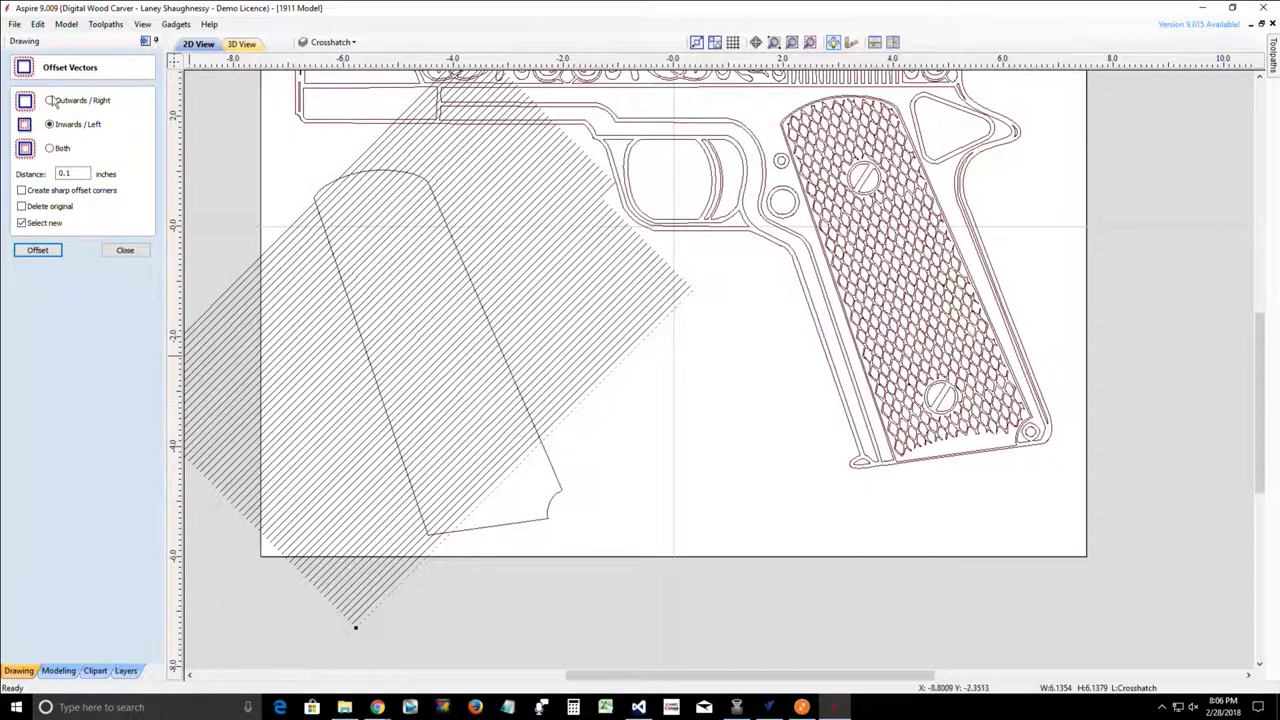
pyautogui.click(50, 100)
pyautogui.click(40, 252)
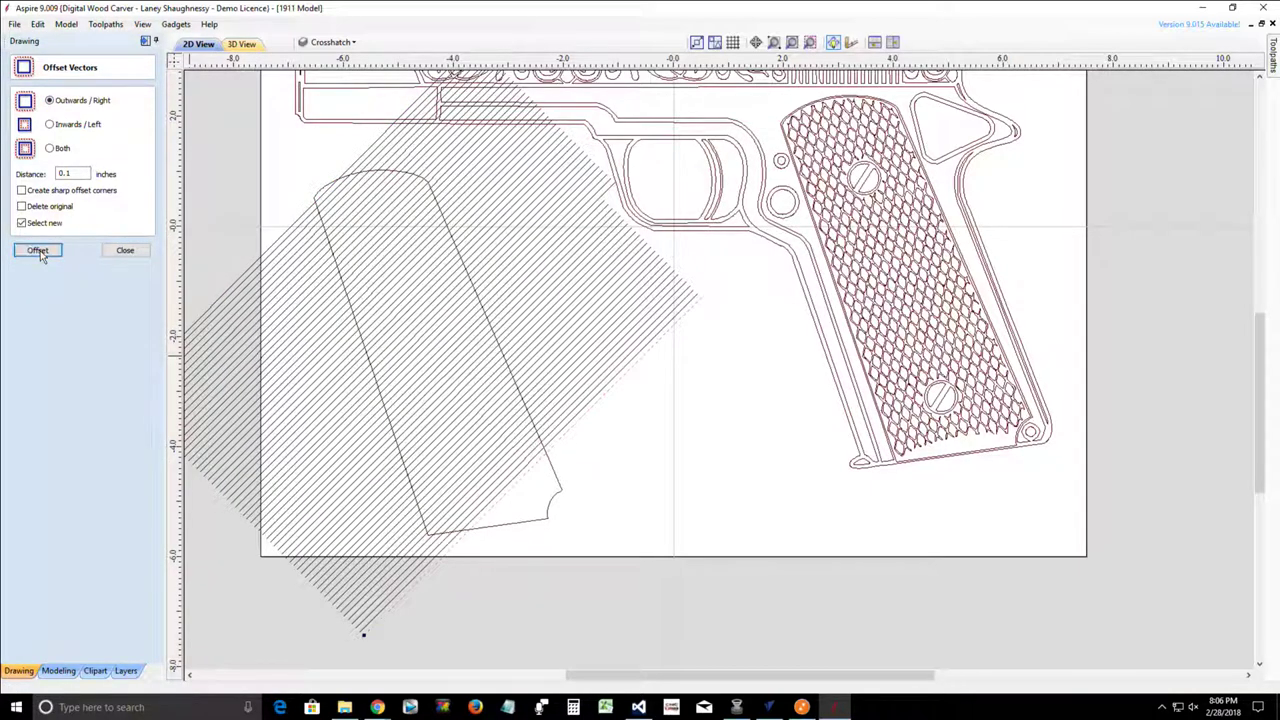
pyautogui.click(40, 252)
pyautogui.click(40, 252)
pyautogui.click(40, 252)
pyautogui.click(40, 252)
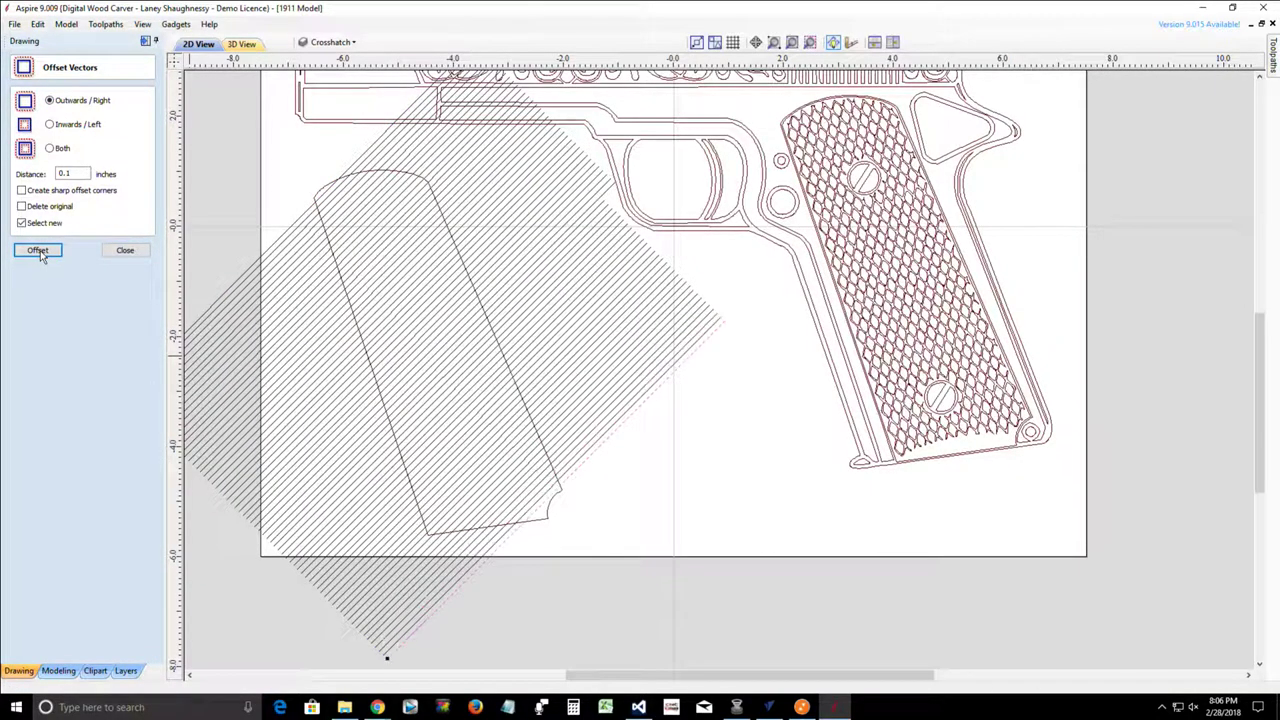
pyautogui.click(40, 252)
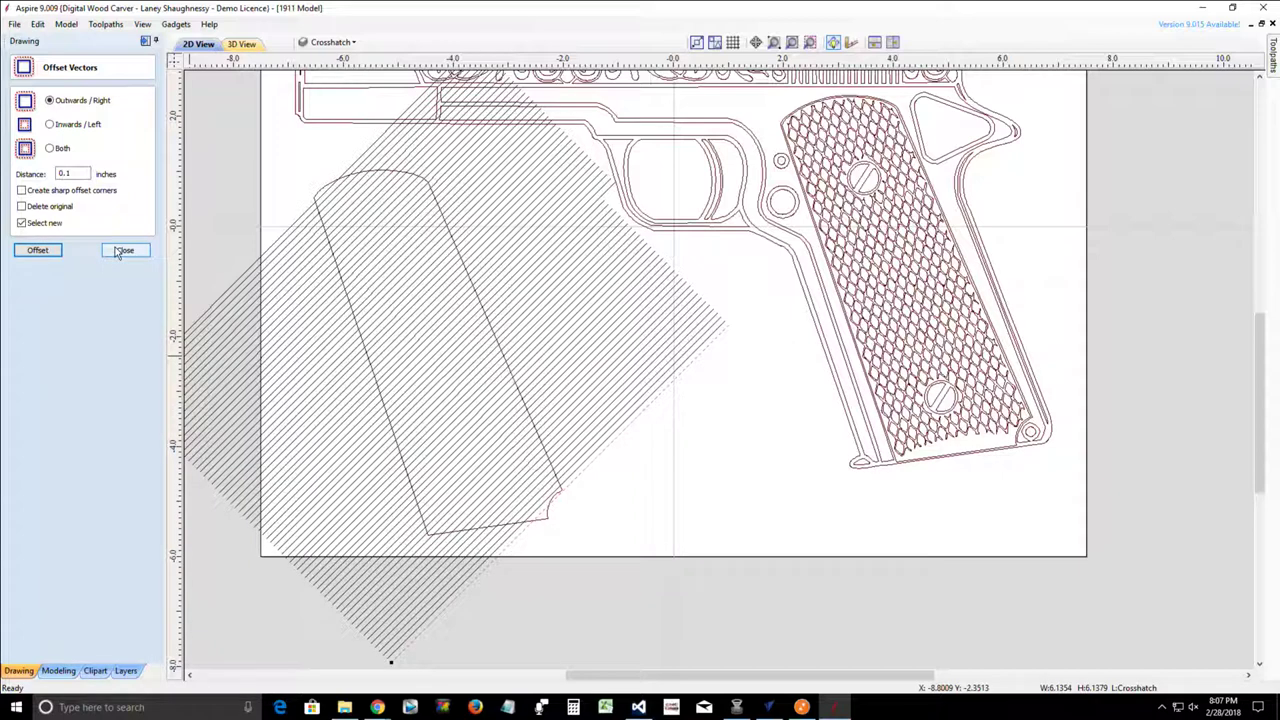
pyautogui.click(120, 251)
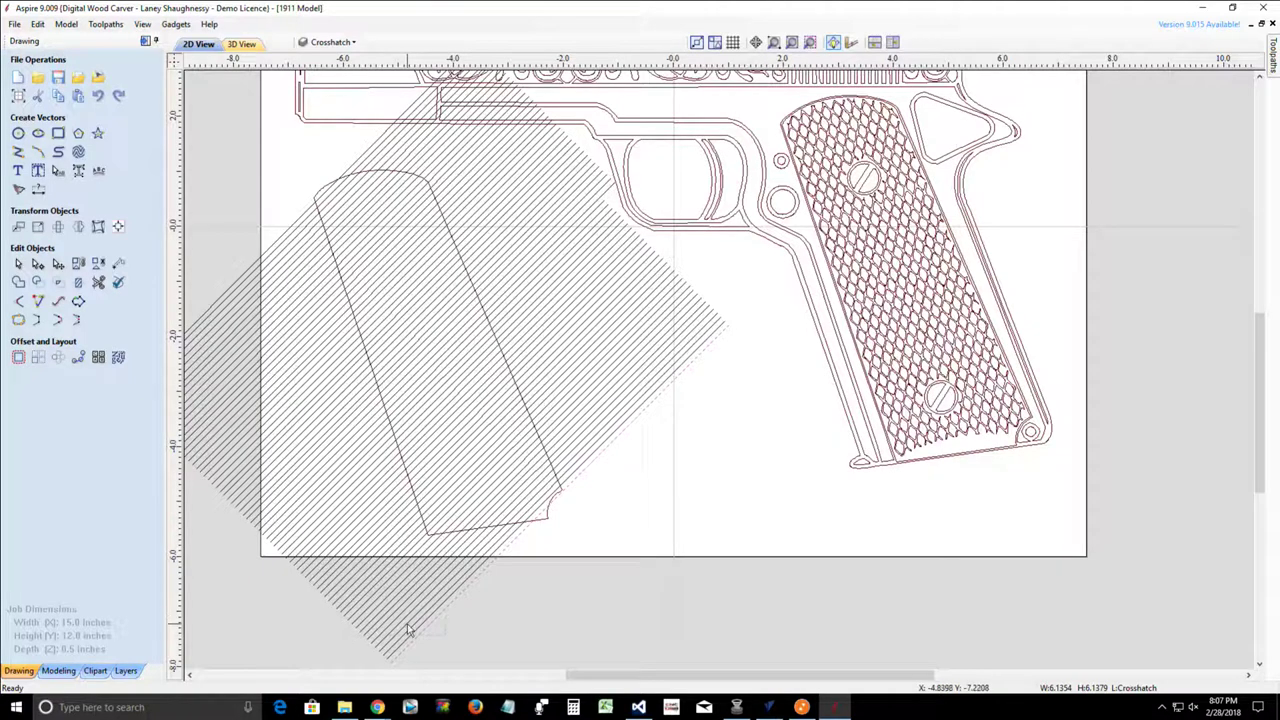
pyautogui.click(329, 577)
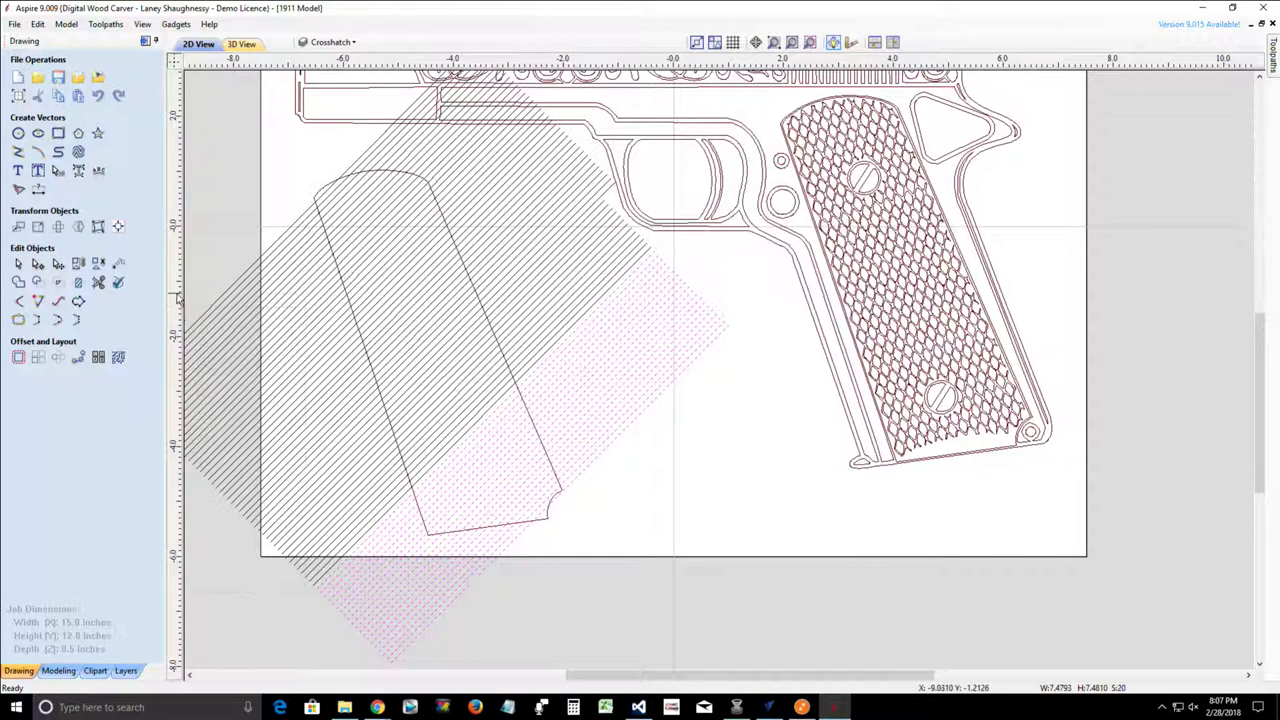
# Select all the diagonal hatch lines, group them, and duplicate the group.
pyautogui.keyDown('shift'); pyautogui.click(184, 322); pyautogui.keyUp('shift')
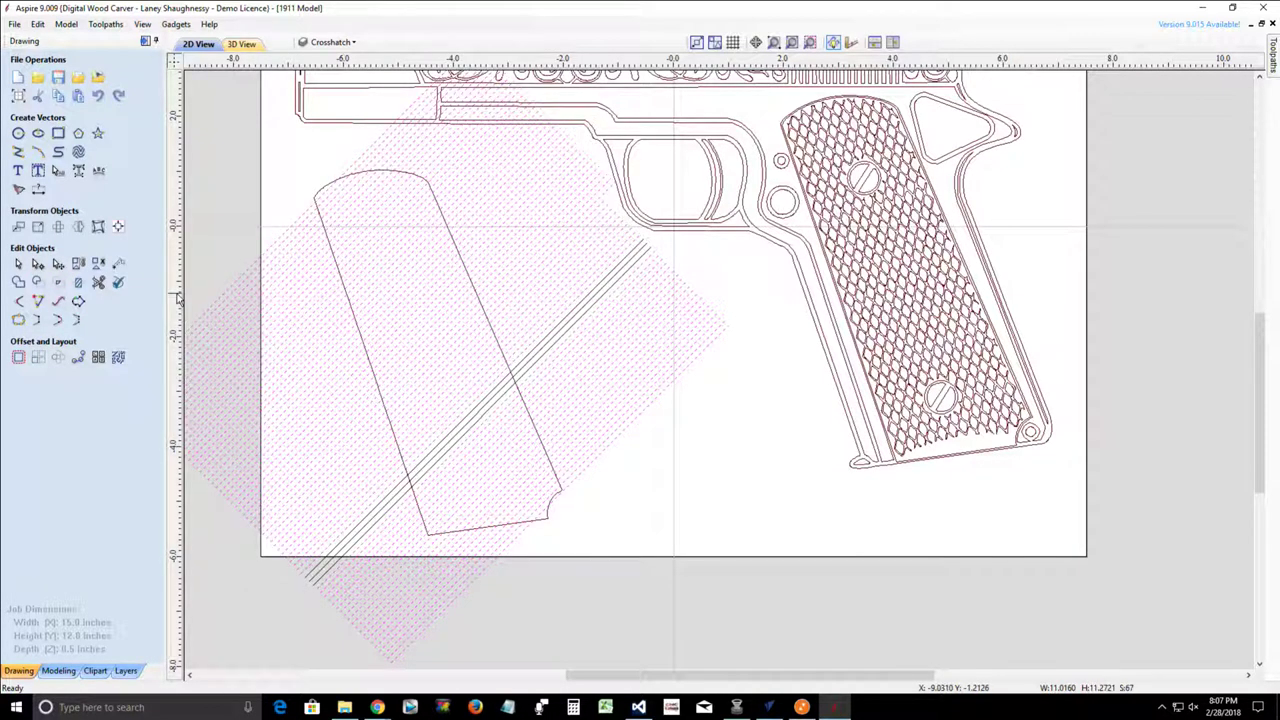
pyautogui.keyDown('shift'); pyautogui.click(309, 576); pyautogui.keyUp('shift')
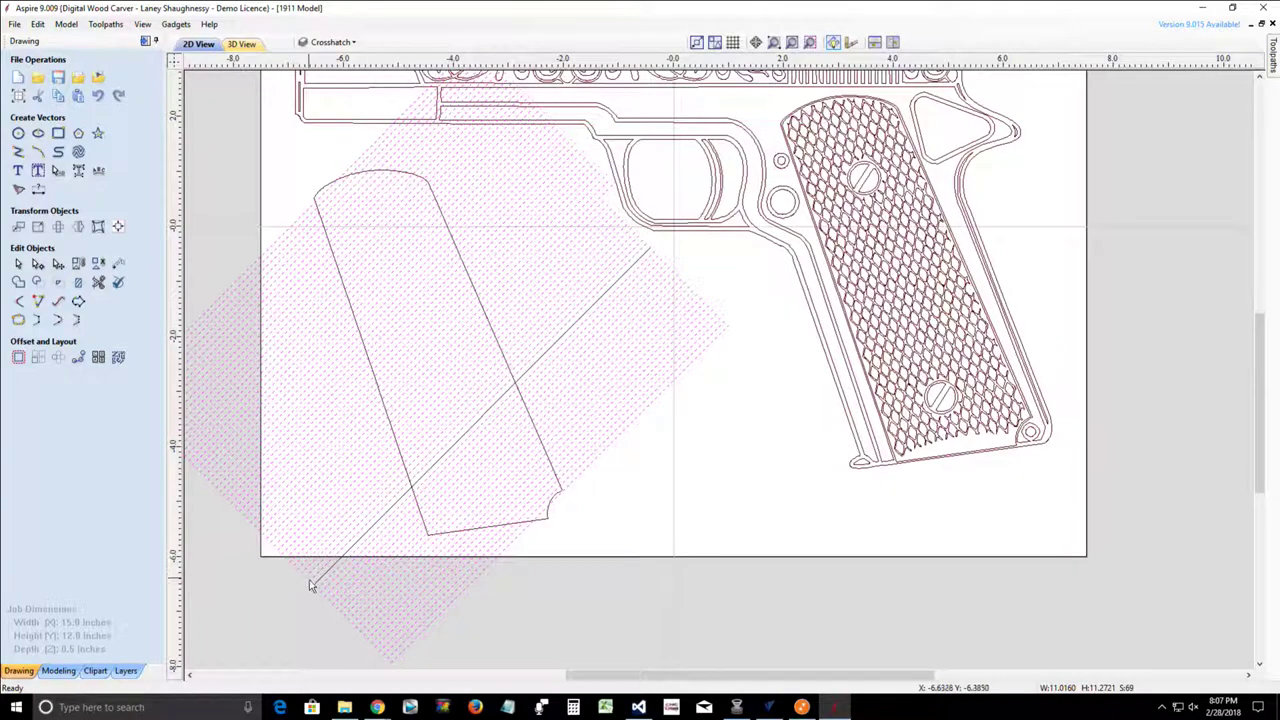
pyautogui.keyDown('shift'); pyautogui.click(313, 587); pyautogui.keyUp('shift')
pyautogui.press('g')
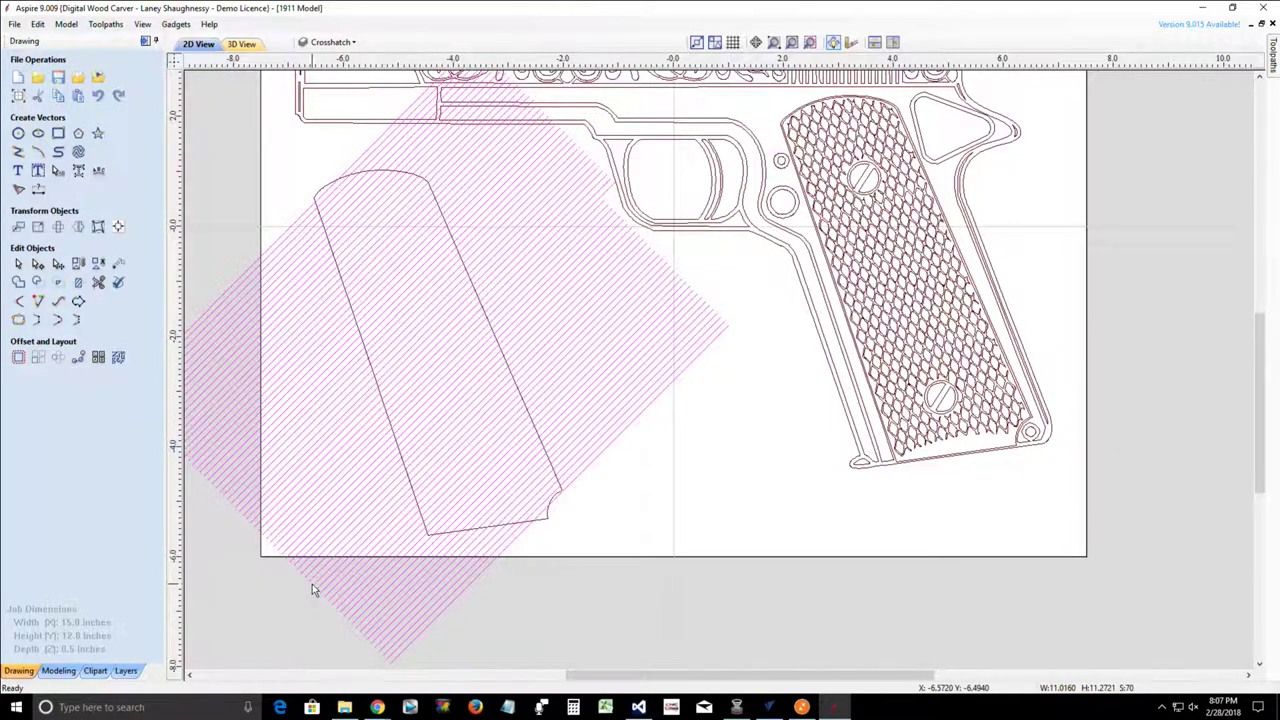
pyautogui.click(78, 97)
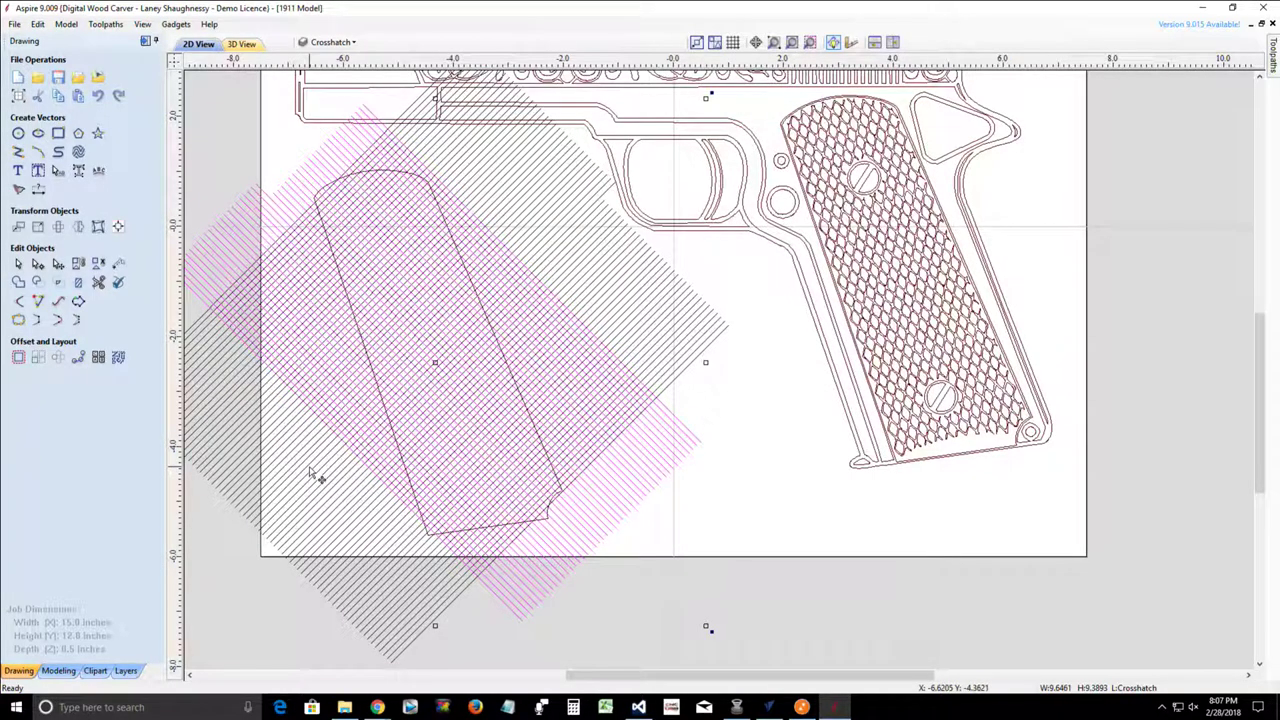
# Select both hatch groups with the grip outline last as boundary, and open Trim Objects.
pyautogui.keyDown('shift'); pyautogui.click(244, 469); pyautogui.keyUp('shift')
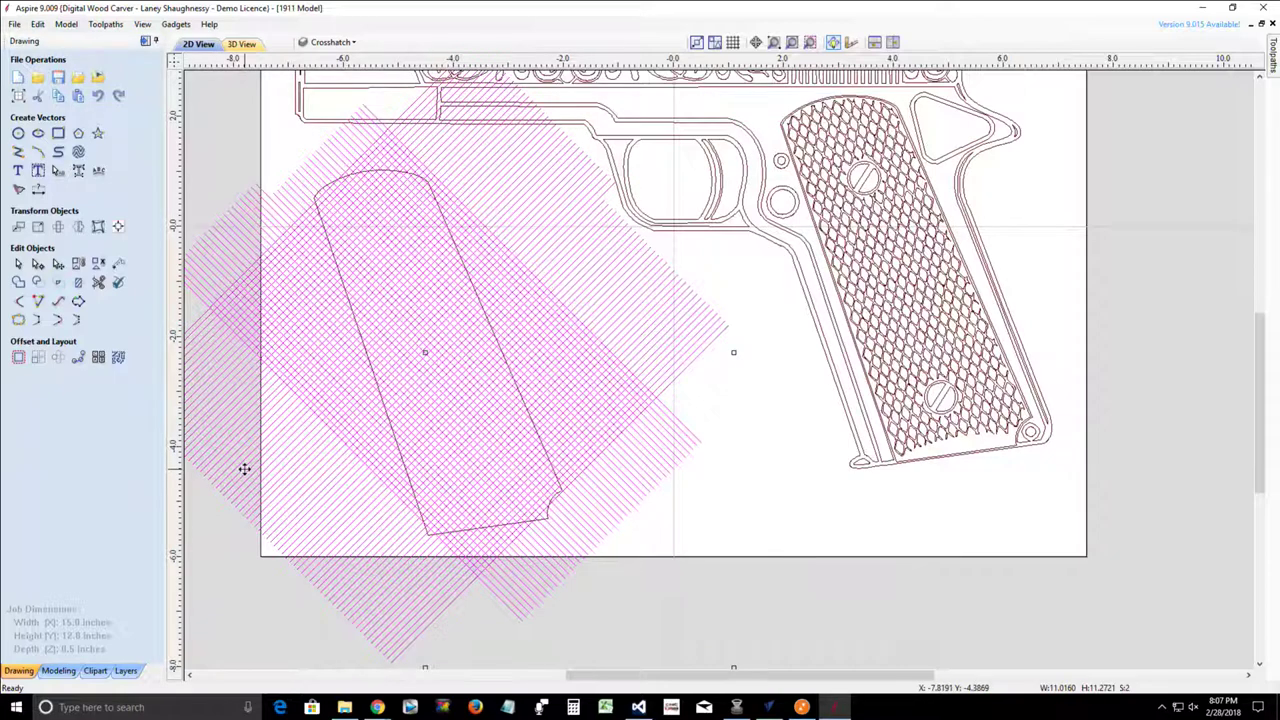
pyautogui.scroll(2, 322, 278)
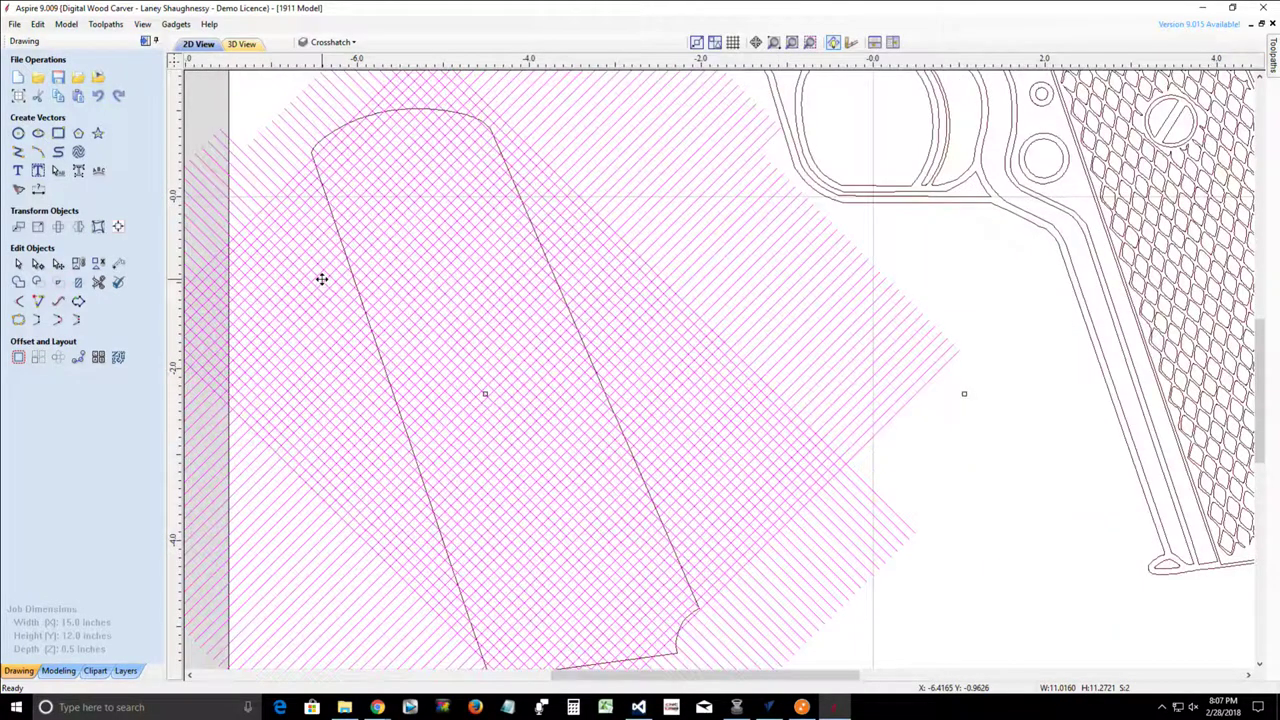
pyautogui.scroll(-2, 322, 278)
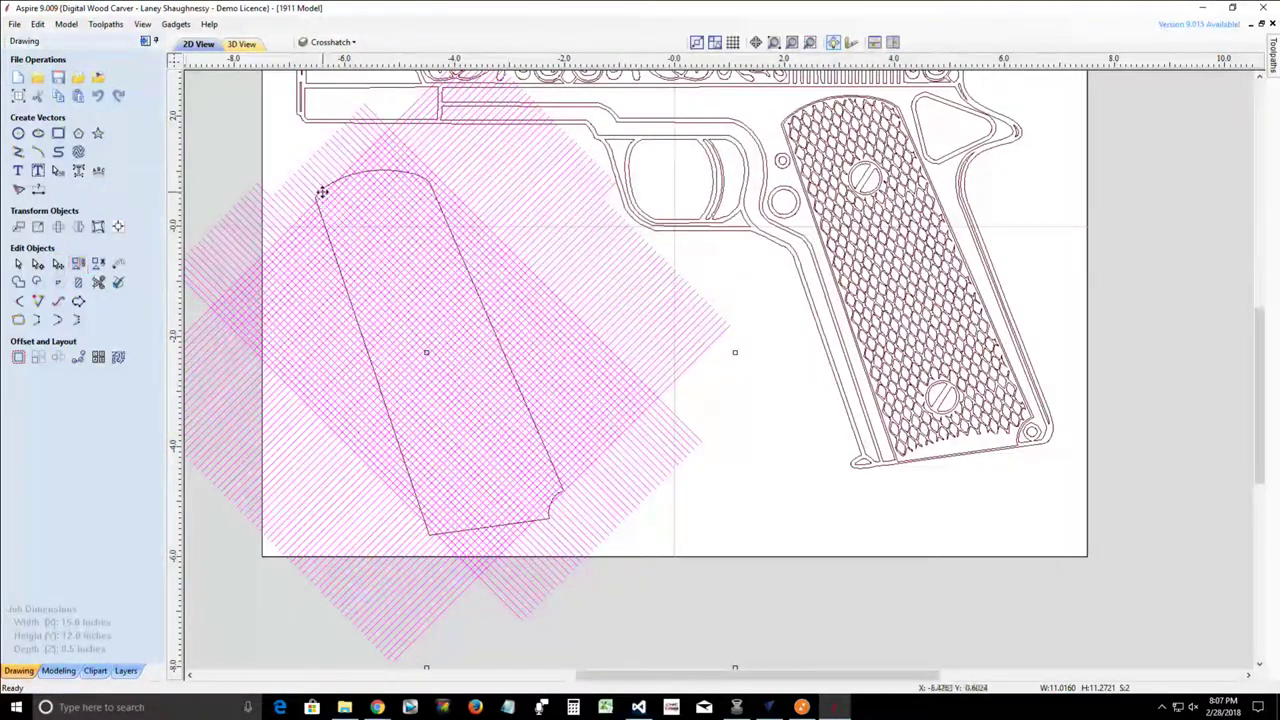
pyautogui.scroll(5, 322, 203)
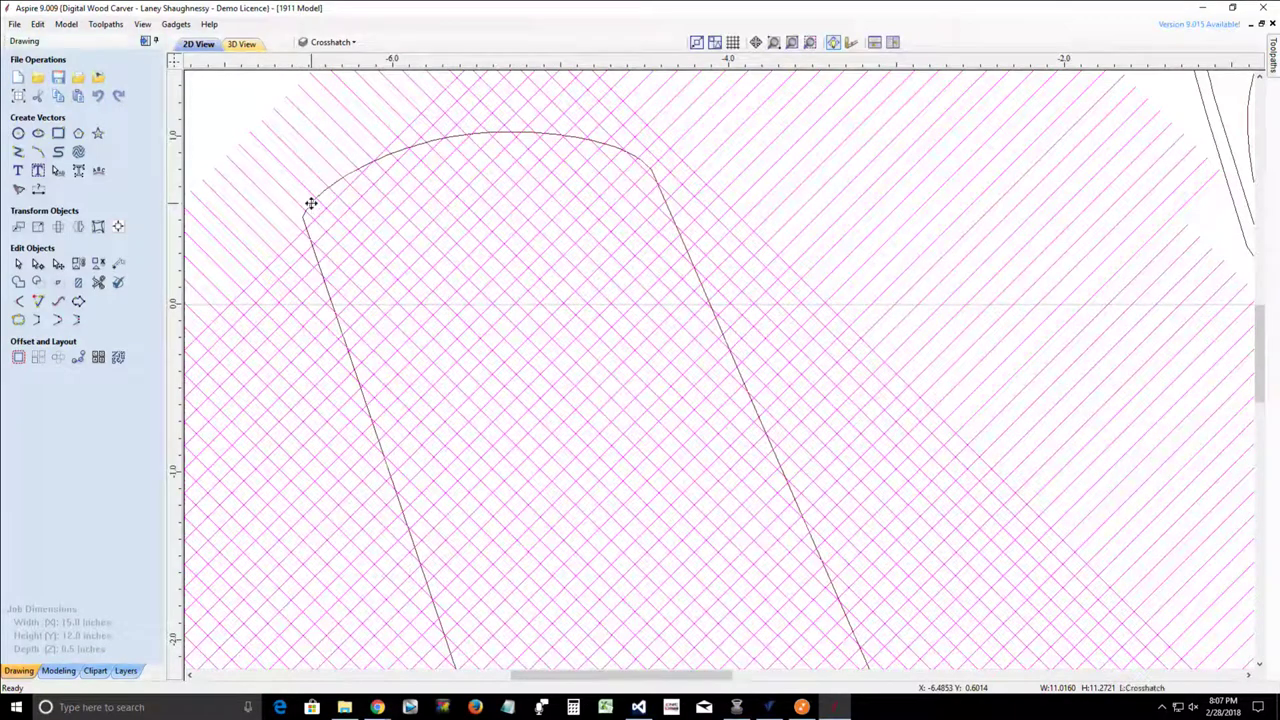
pyautogui.click(310, 205)
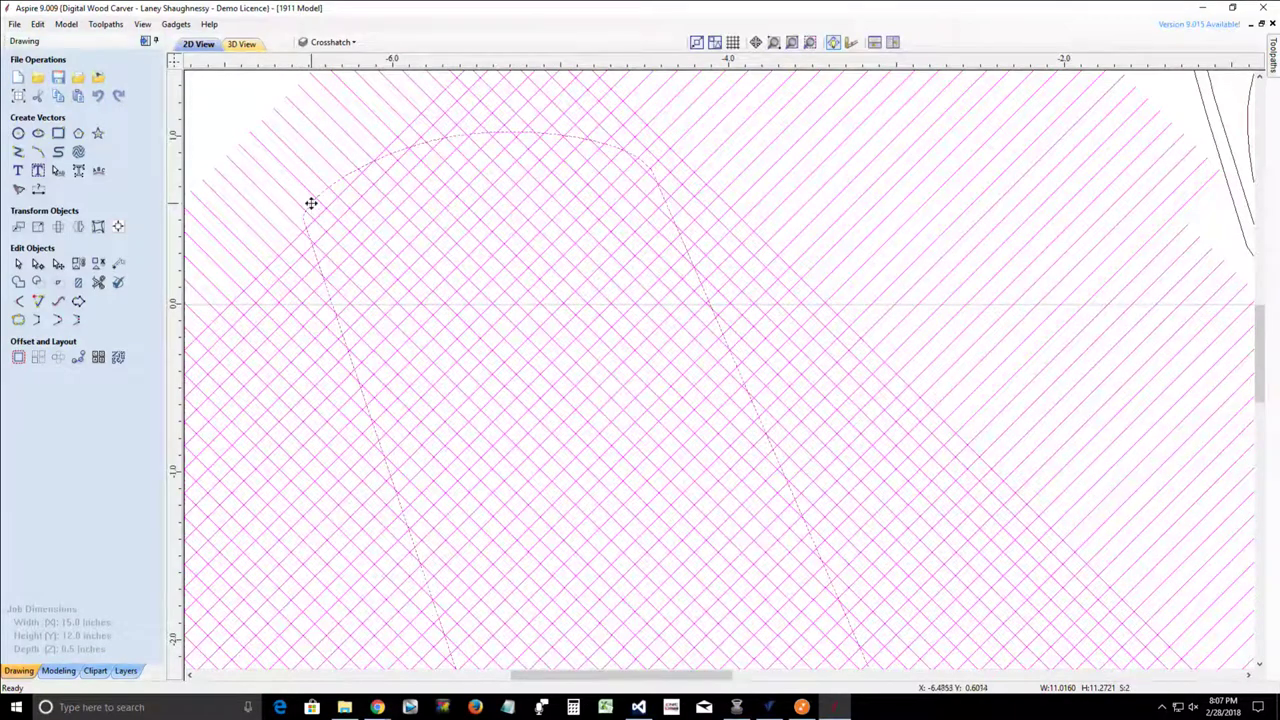
pyautogui.click(79, 284)
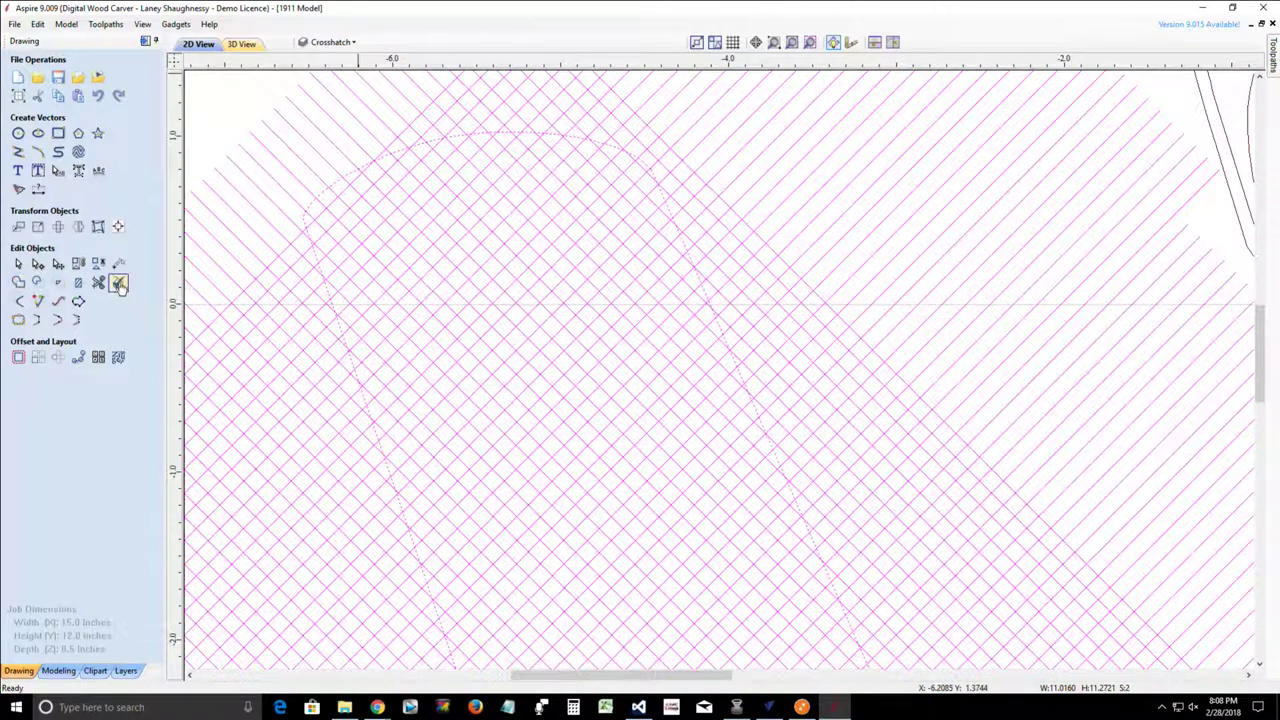
pyautogui.click(79, 285)
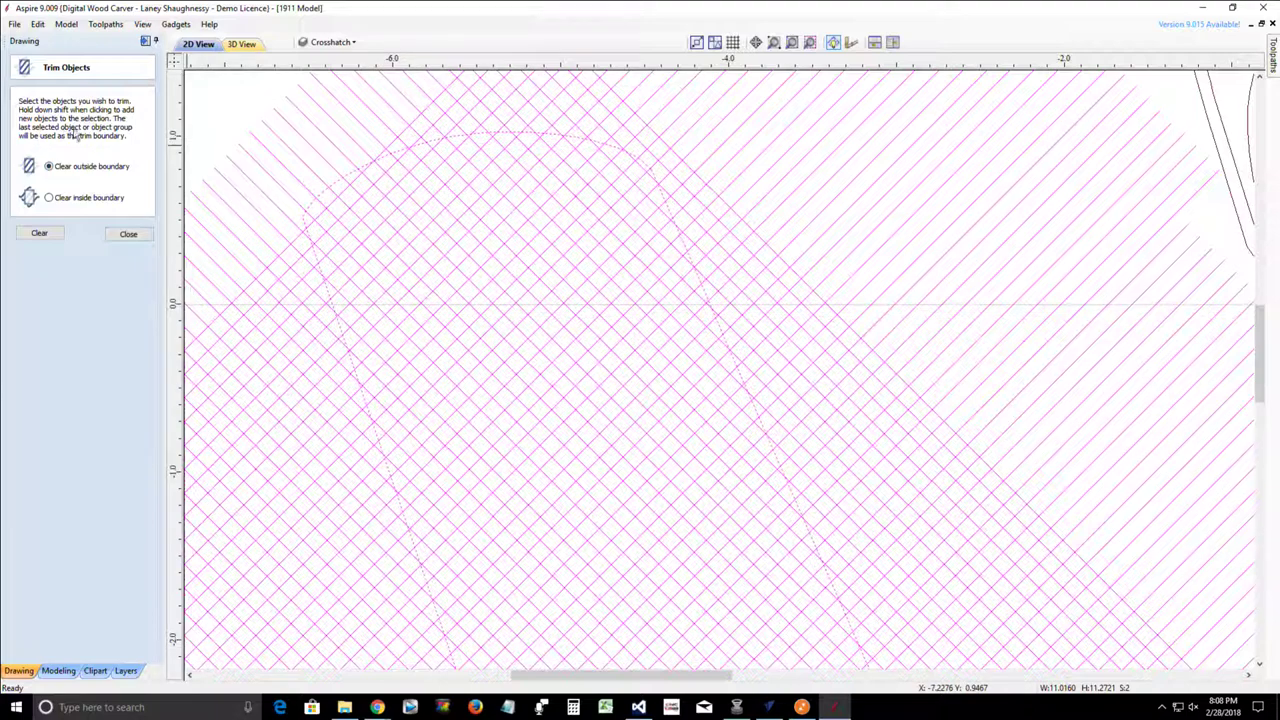
# Trim the crosshatch with Clear outside boundary so it stays inside the grip outline.
pyautogui.click(39, 234)
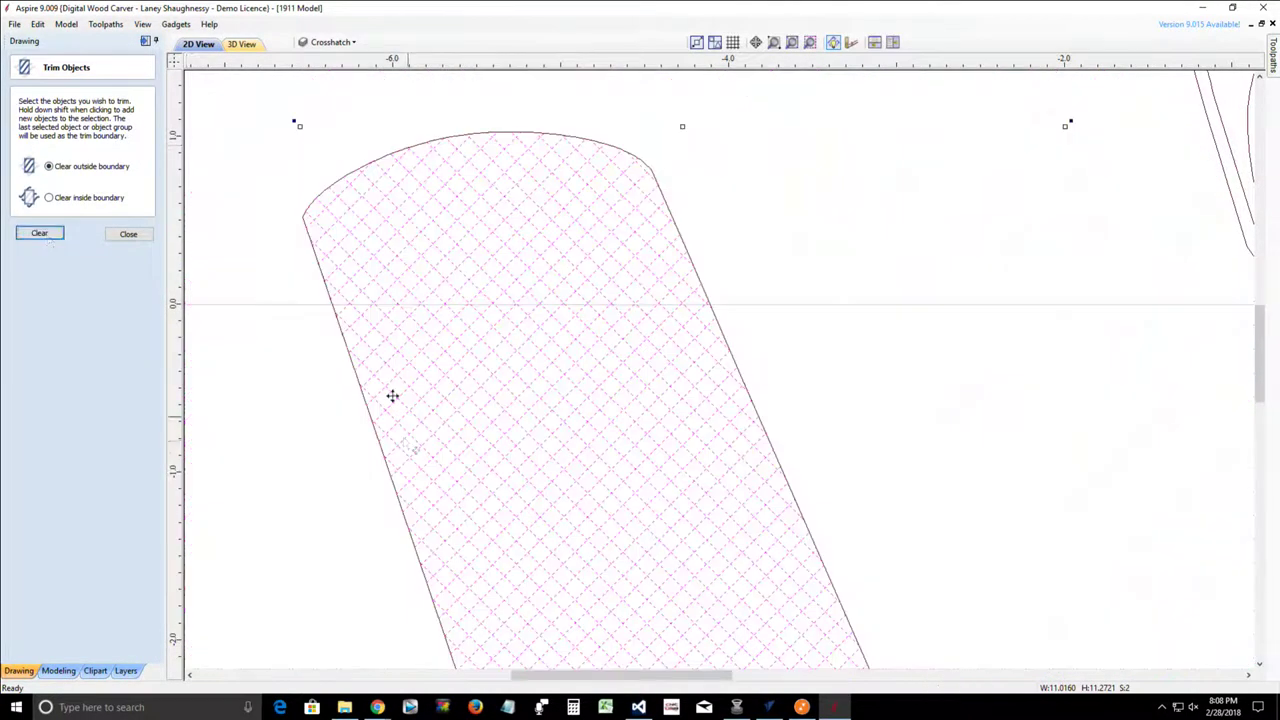
pyautogui.scroll(-2, 388, 392)
pyautogui.scroll(-3, 388, 392)
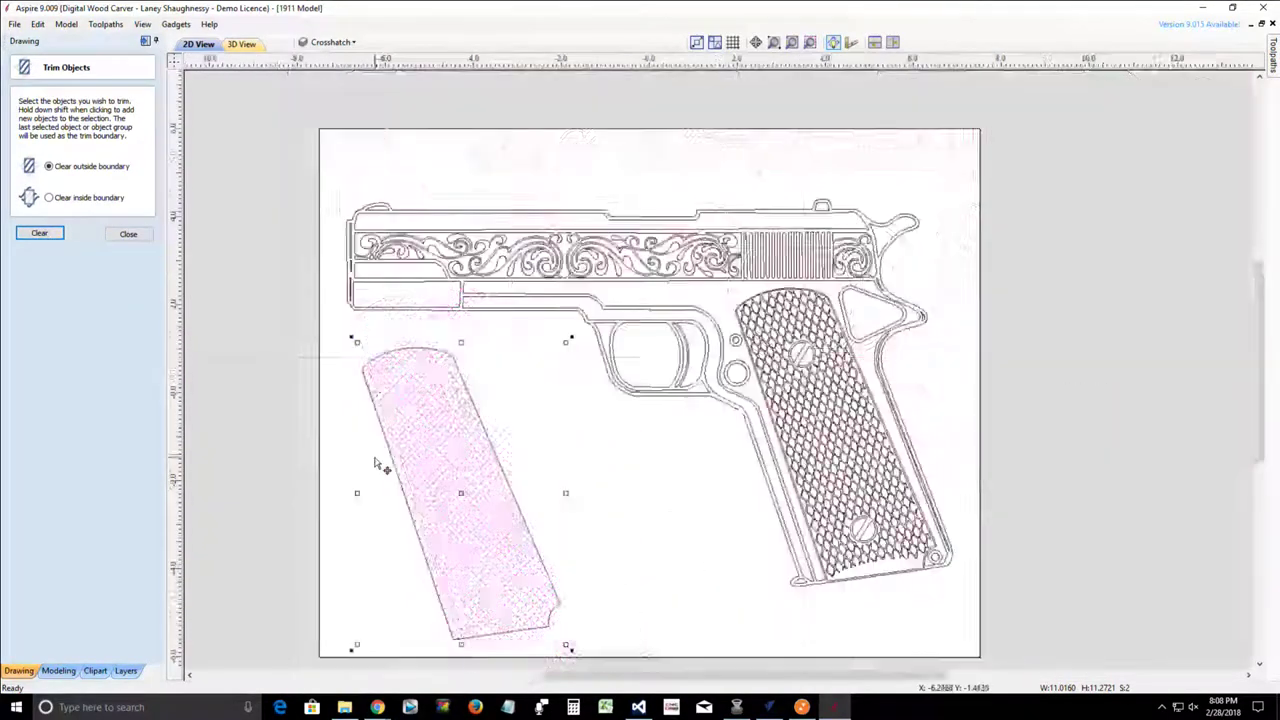
pyautogui.scroll(4, 383, 500)
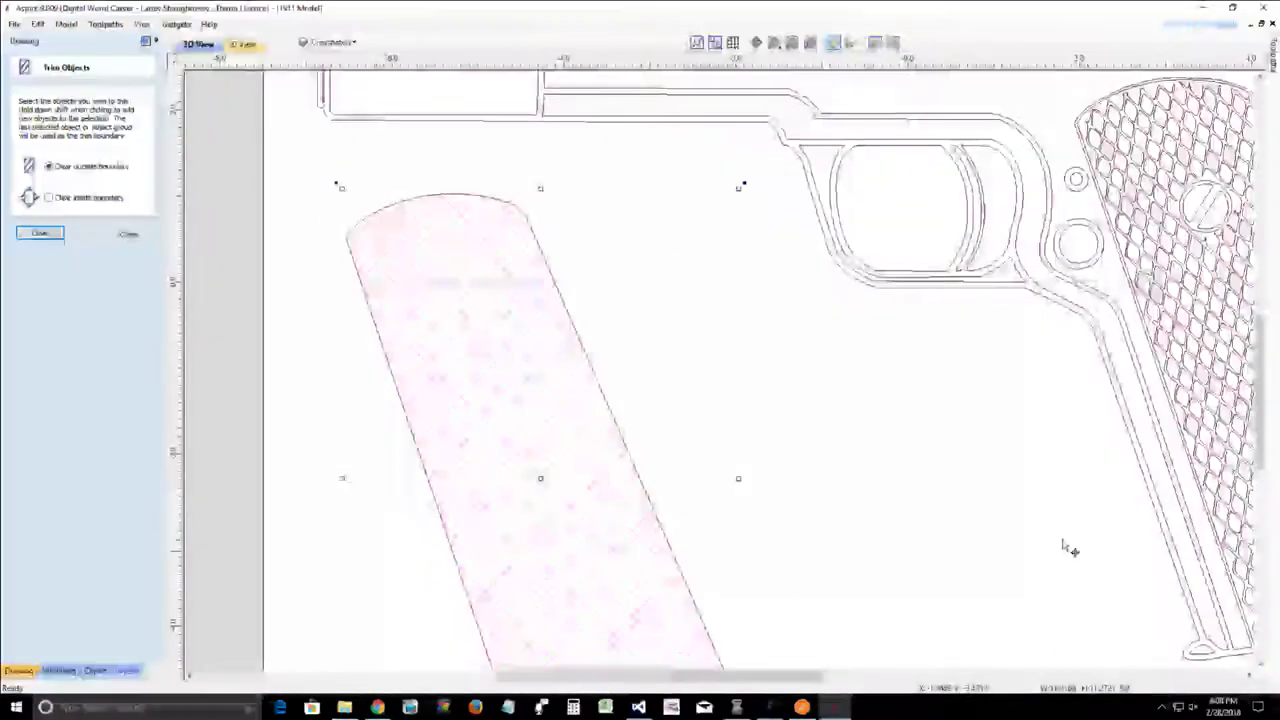
pyautogui.moveTo(1262, 437); pyautogui.dragTo(1266, 470)
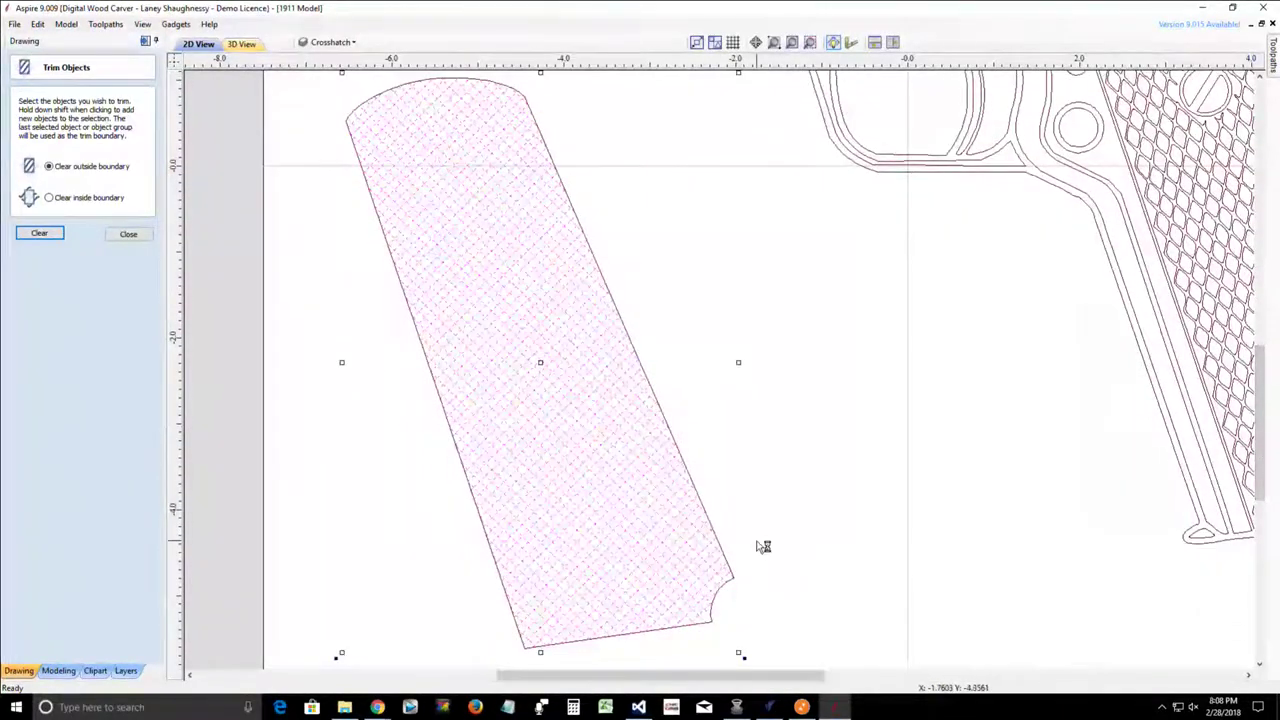
pyautogui.click(740, 595)
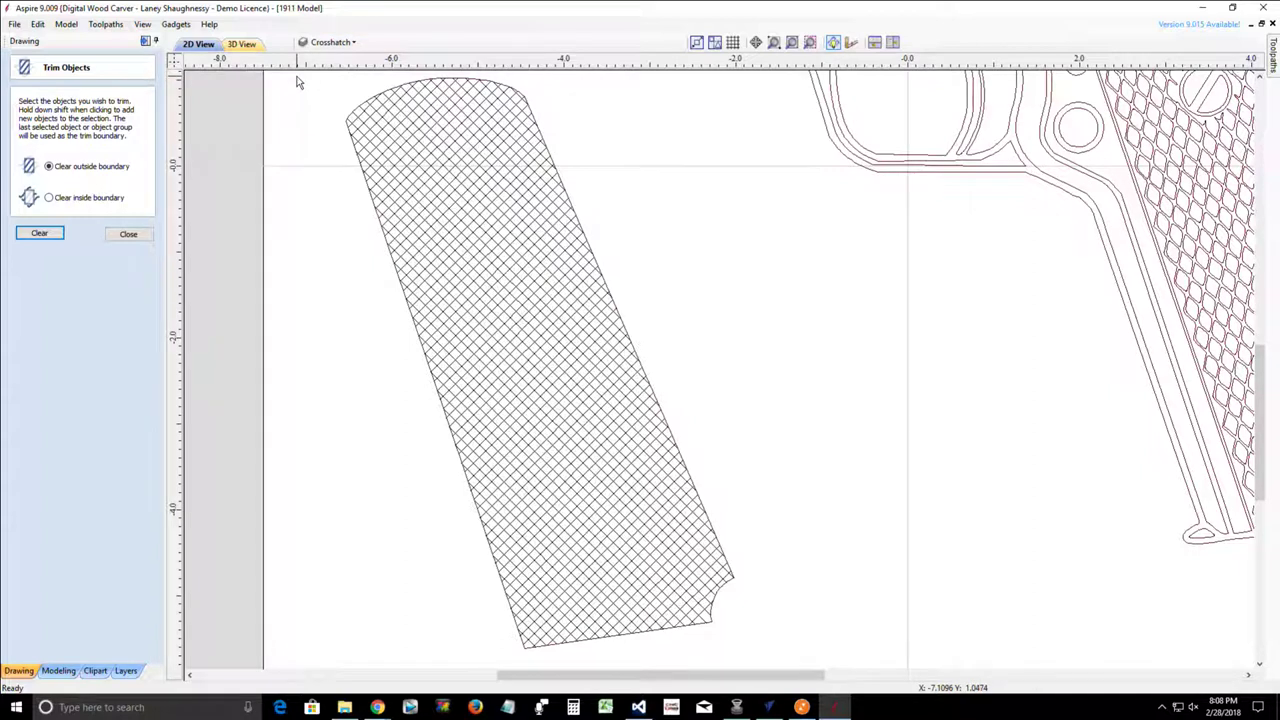
# Toggle the Crosshatch, Grip Screw Holes and LAYER_1 layers to check their contents.
pyautogui.click(350, 43)
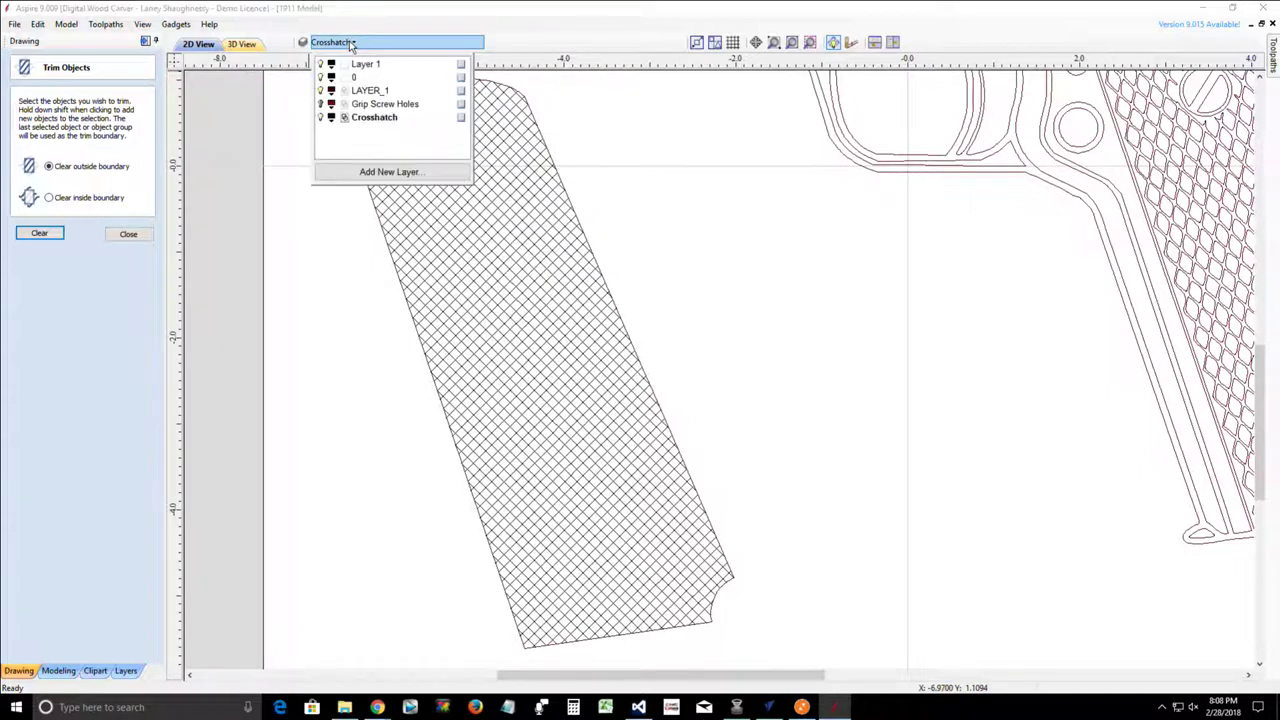
pyautogui.click(320, 118)
pyautogui.click(320, 119)
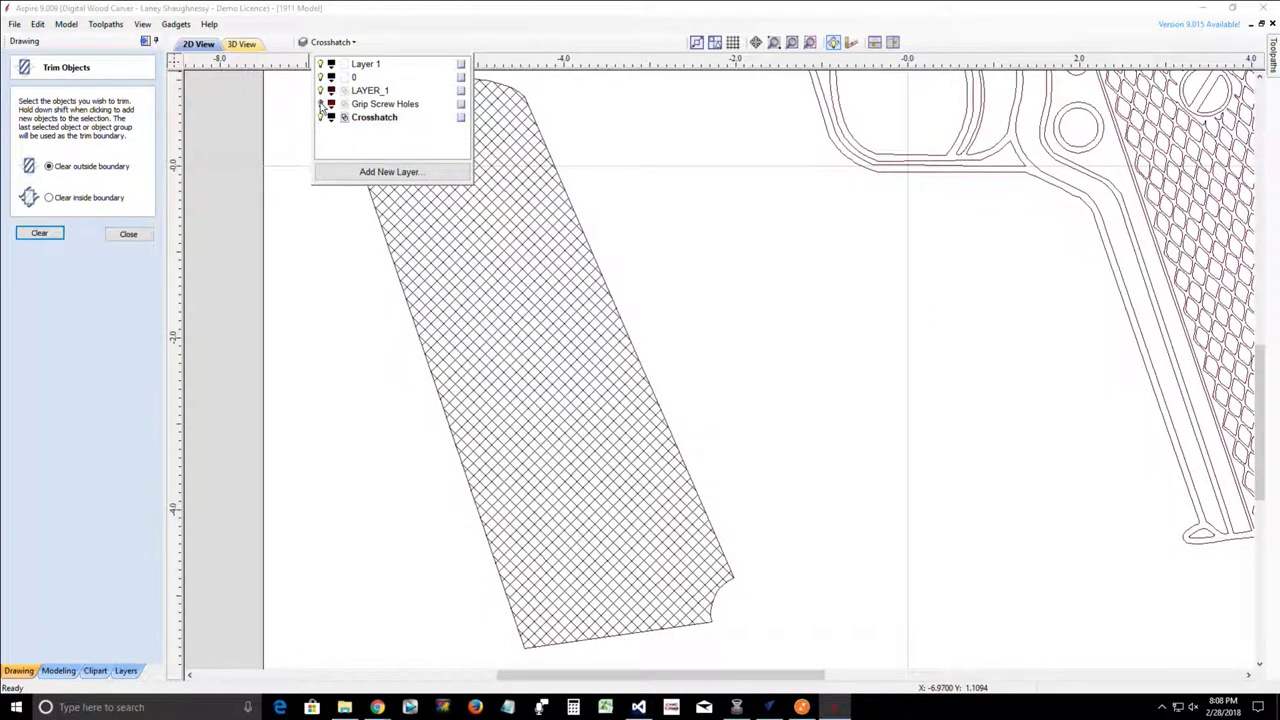
pyautogui.click(320, 104)
pyautogui.click(320, 104)
pyautogui.click(320, 91)
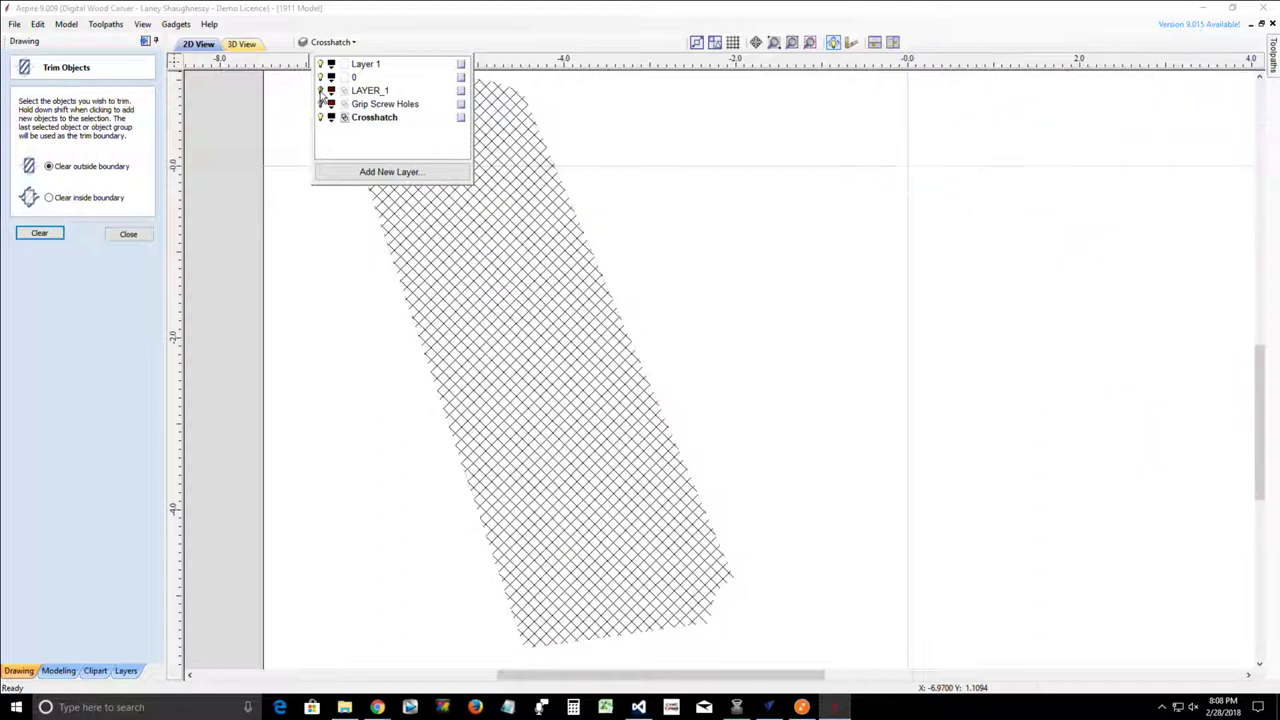
pyautogui.click(320, 91)
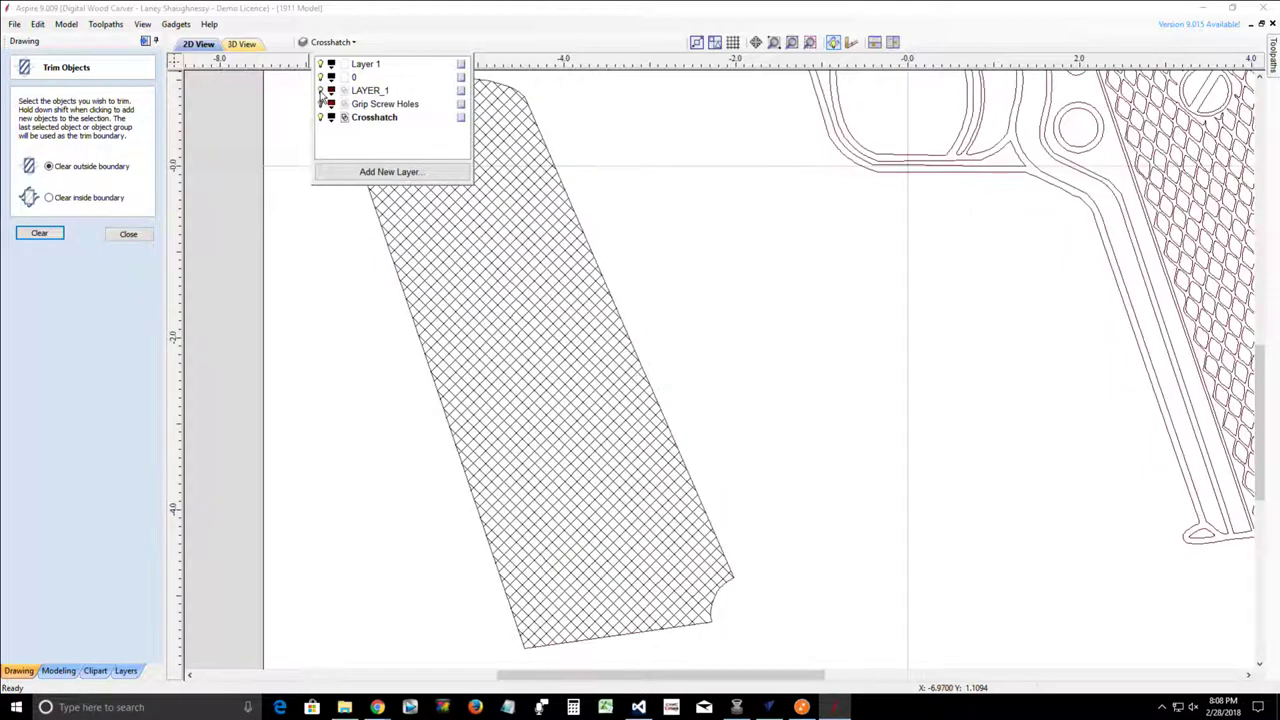
pyautogui.click(548, 158)
# Select only the grip's crosshatch lines, leaving the outline deselected.
pyautogui.click(548, 158)
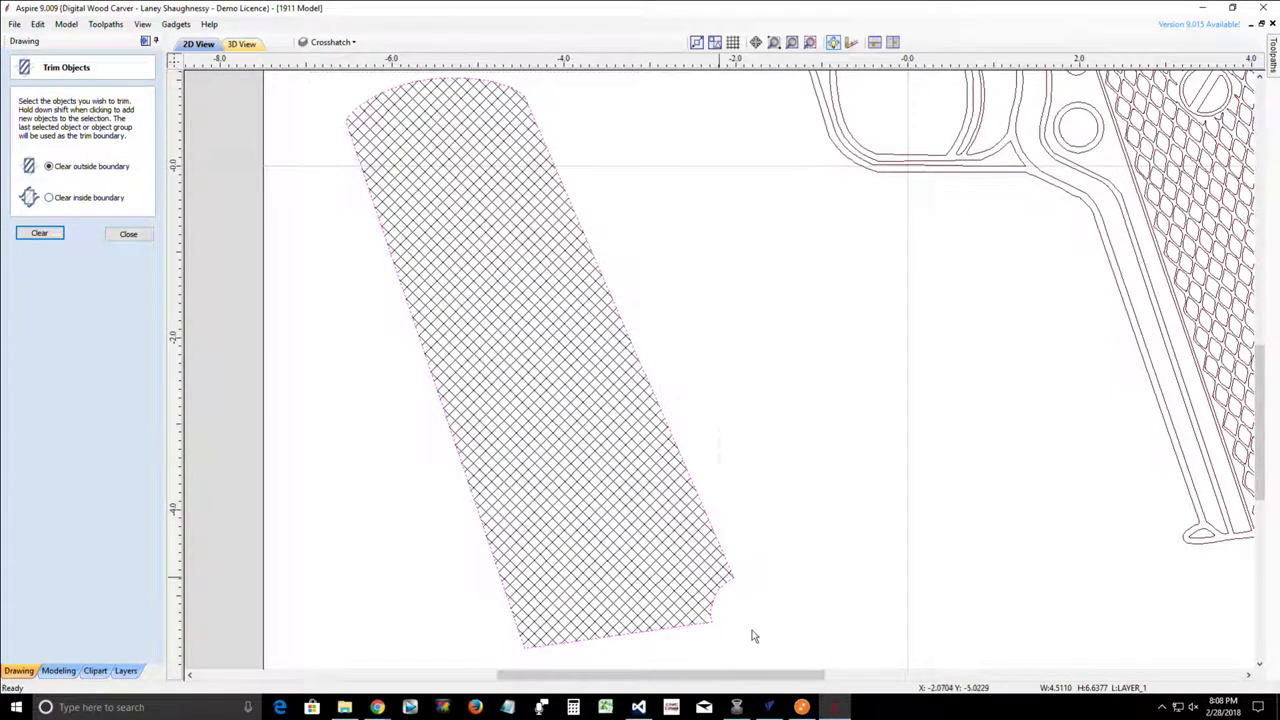
pyautogui.keyDown('shift'); pyautogui.click(693, 646); pyautogui.keyUp('shift')
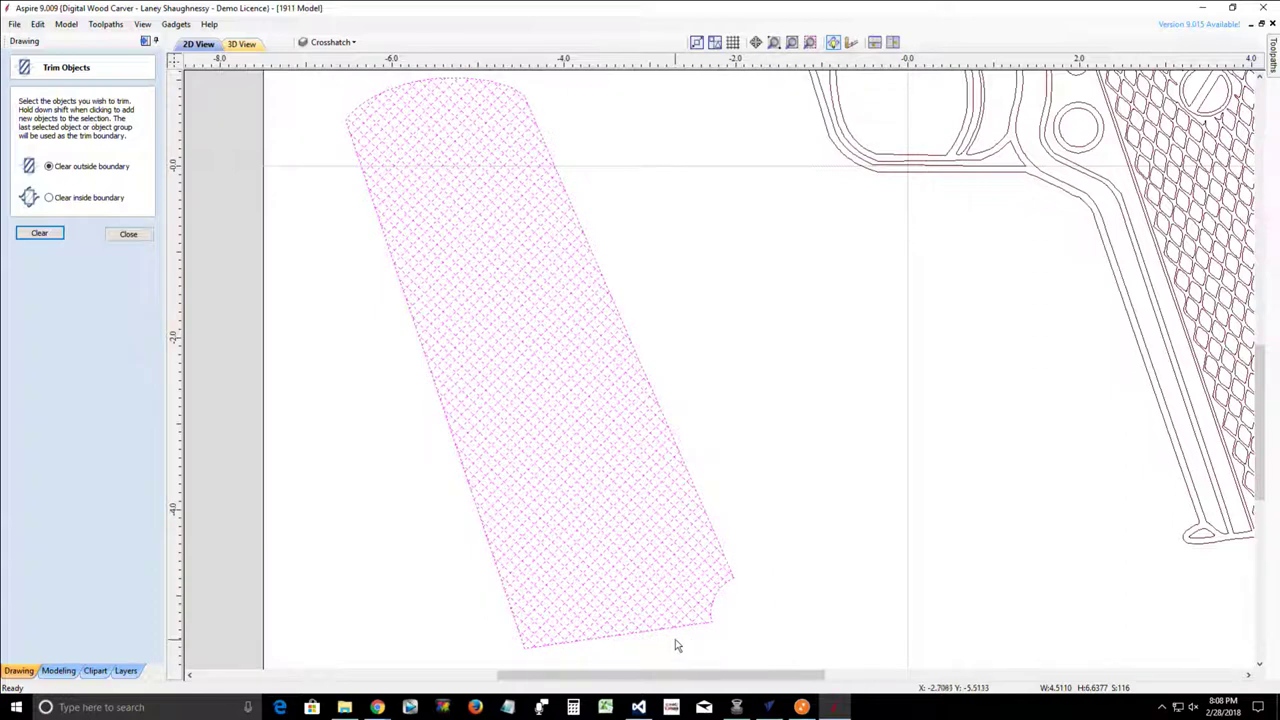
pyautogui.scroll(3, 675, 639)
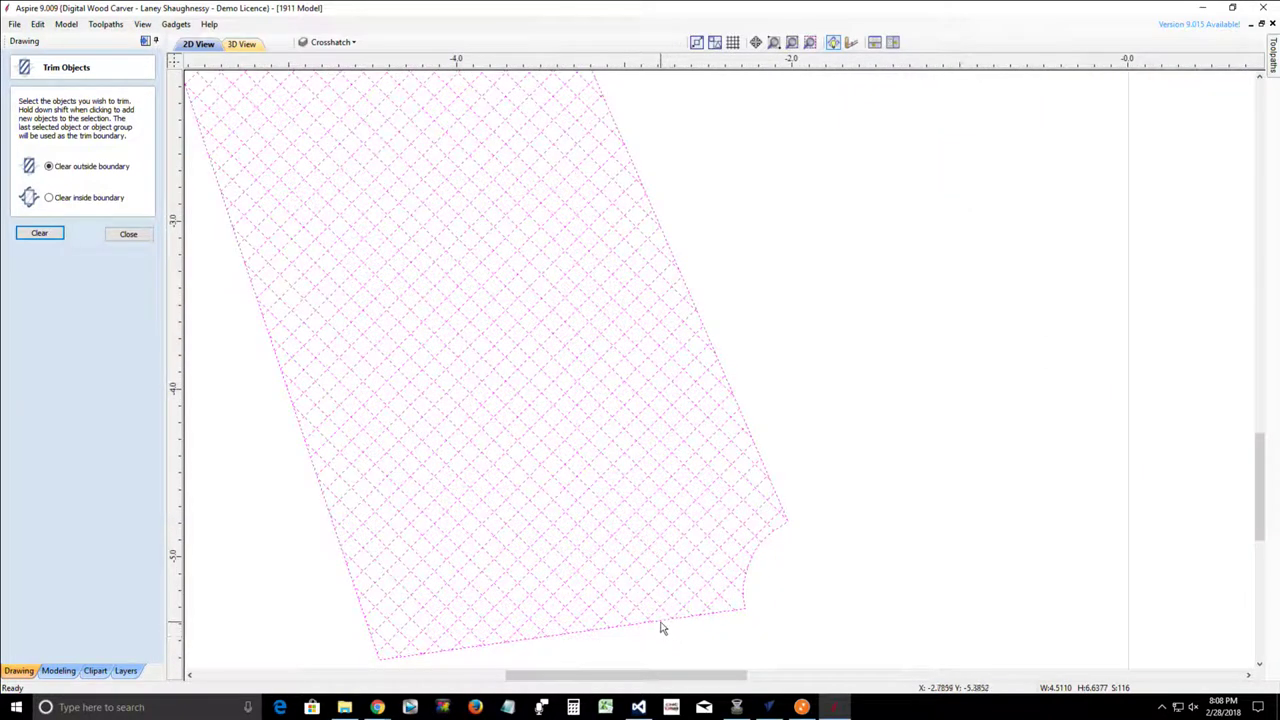
pyautogui.keyDown('shift'); pyautogui.click(660, 623); pyautogui.keyUp('shift')
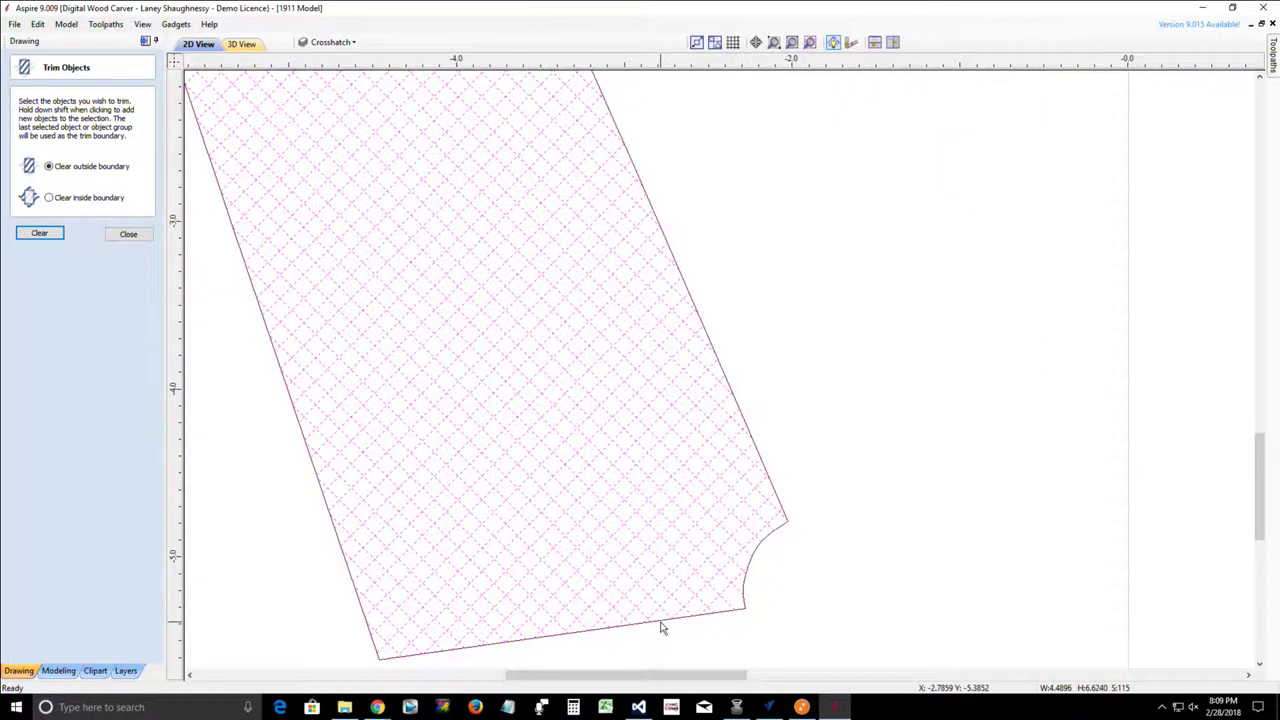
pyautogui.scroll(-3, 660, 625)
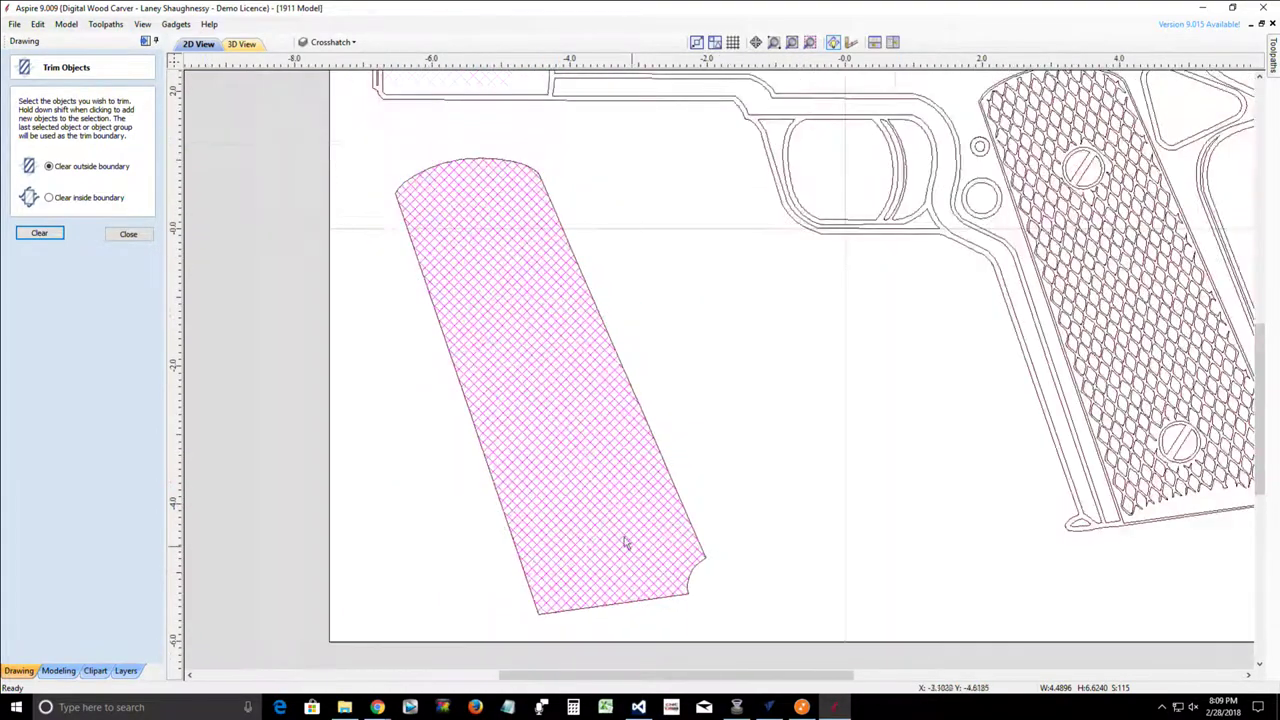
# Show the Grip Screw Holes layer and select the crosshatch with the outer screw-hole circle.
pyautogui.click(332, 42)
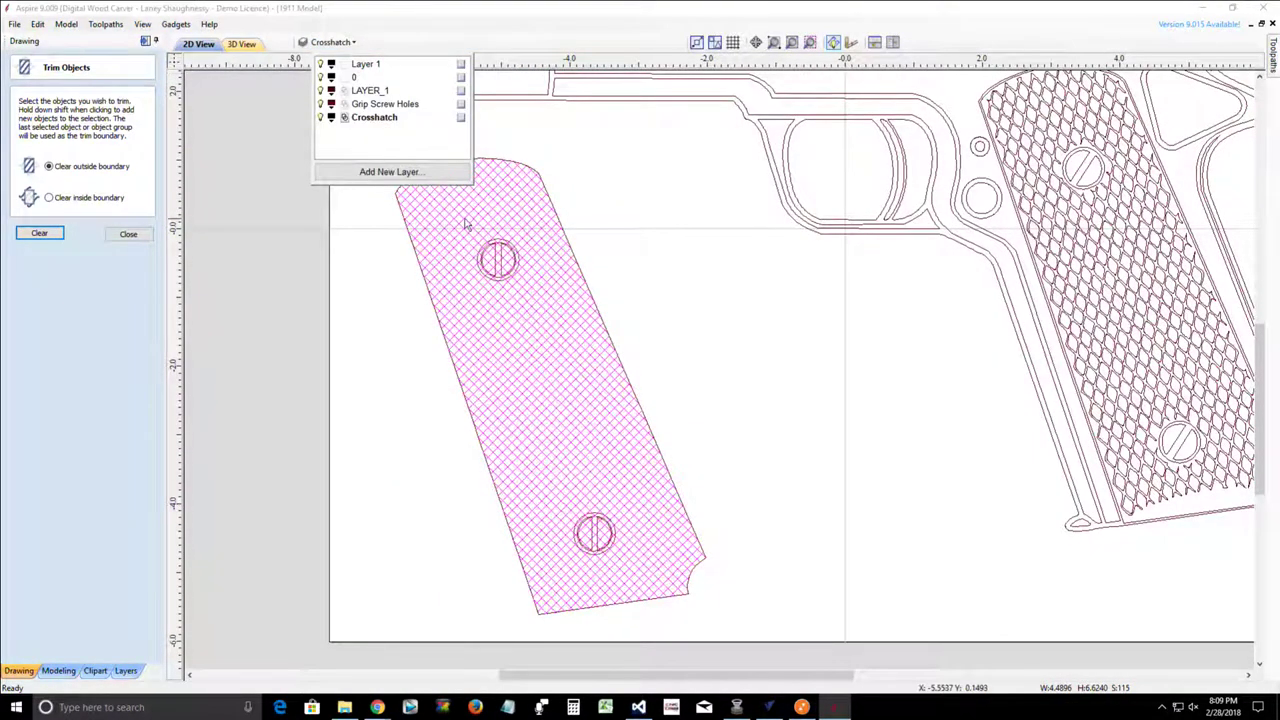
pyautogui.scroll(5, 496, 262)
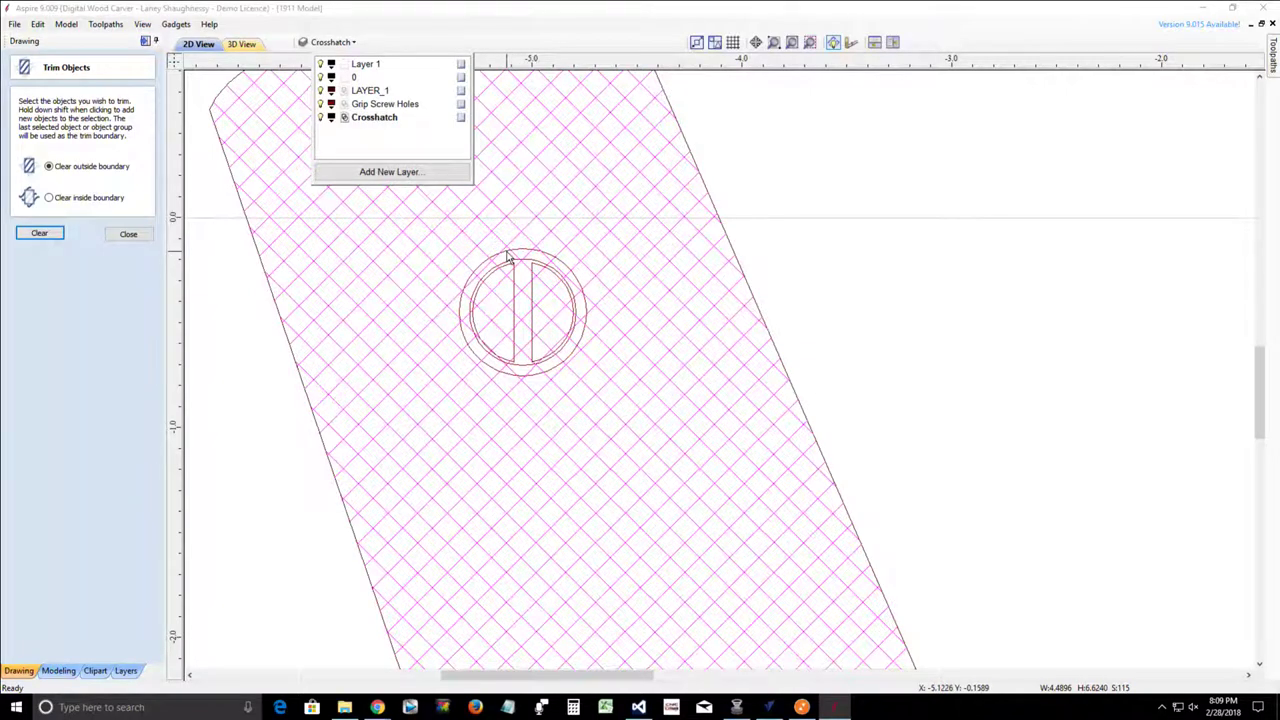
pyautogui.click(508, 257)
pyautogui.click(508, 257)
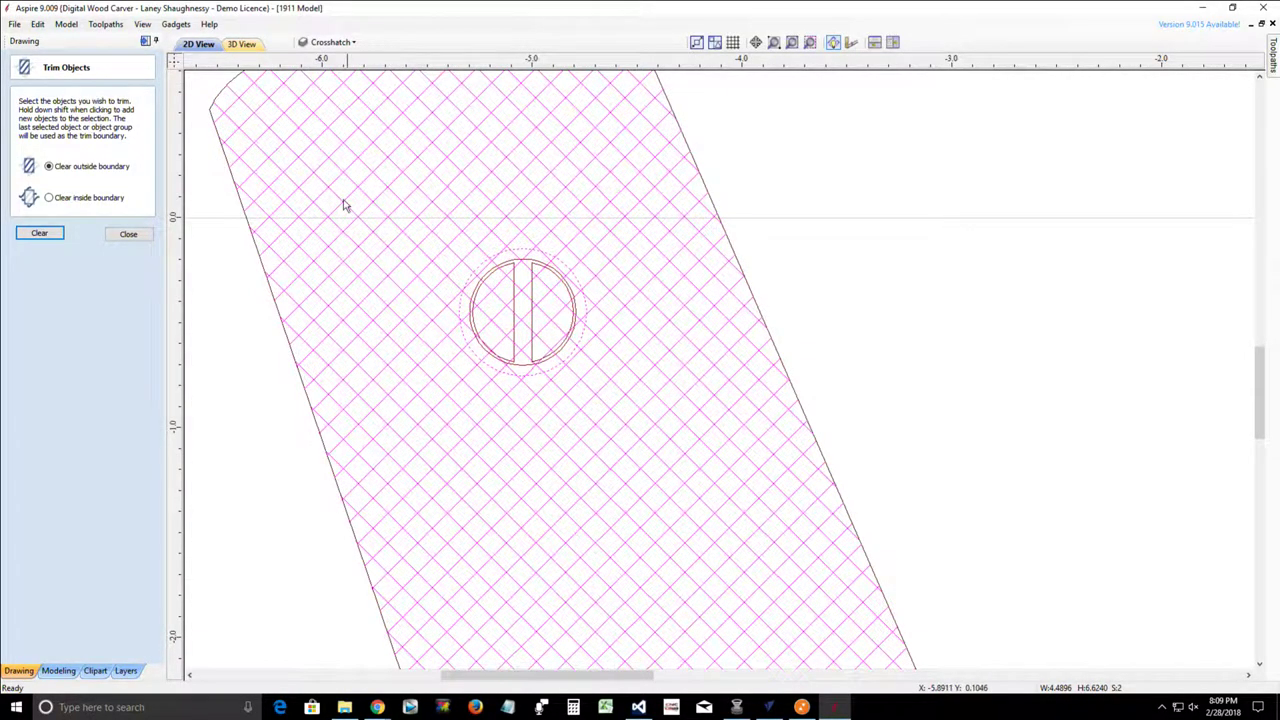
pyautogui.click(440, 196)
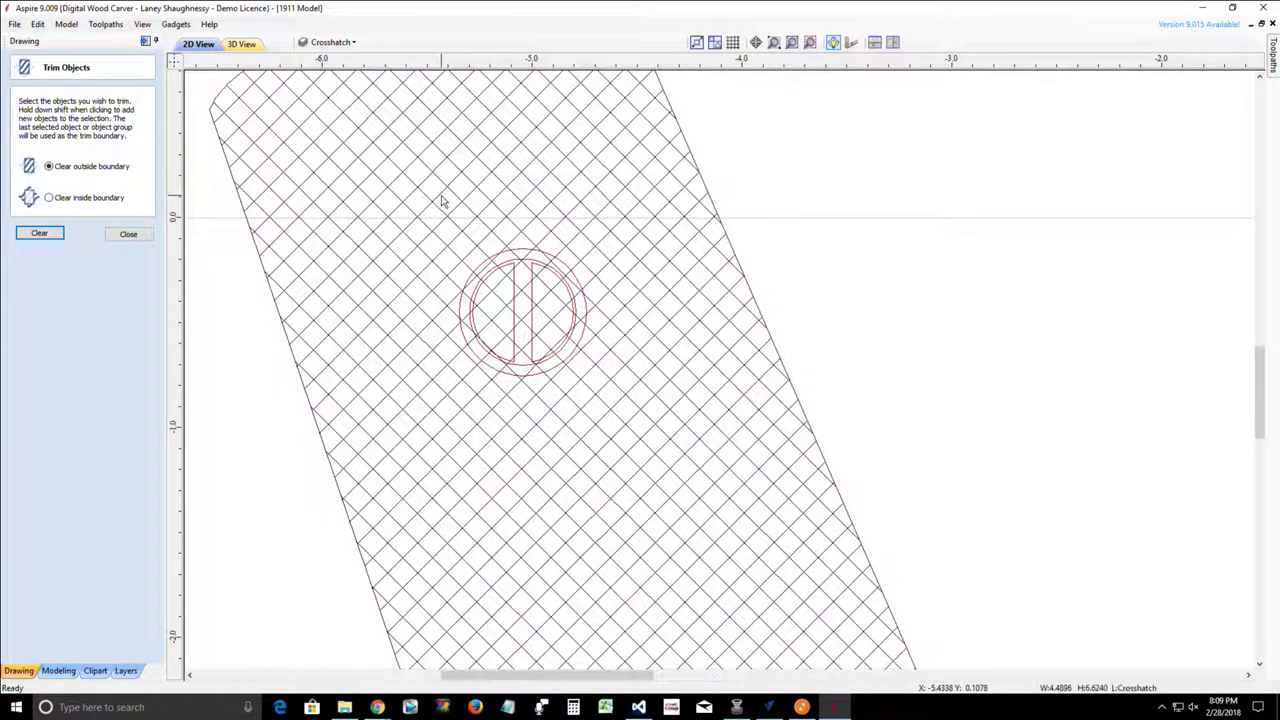
pyautogui.click(441, 197)
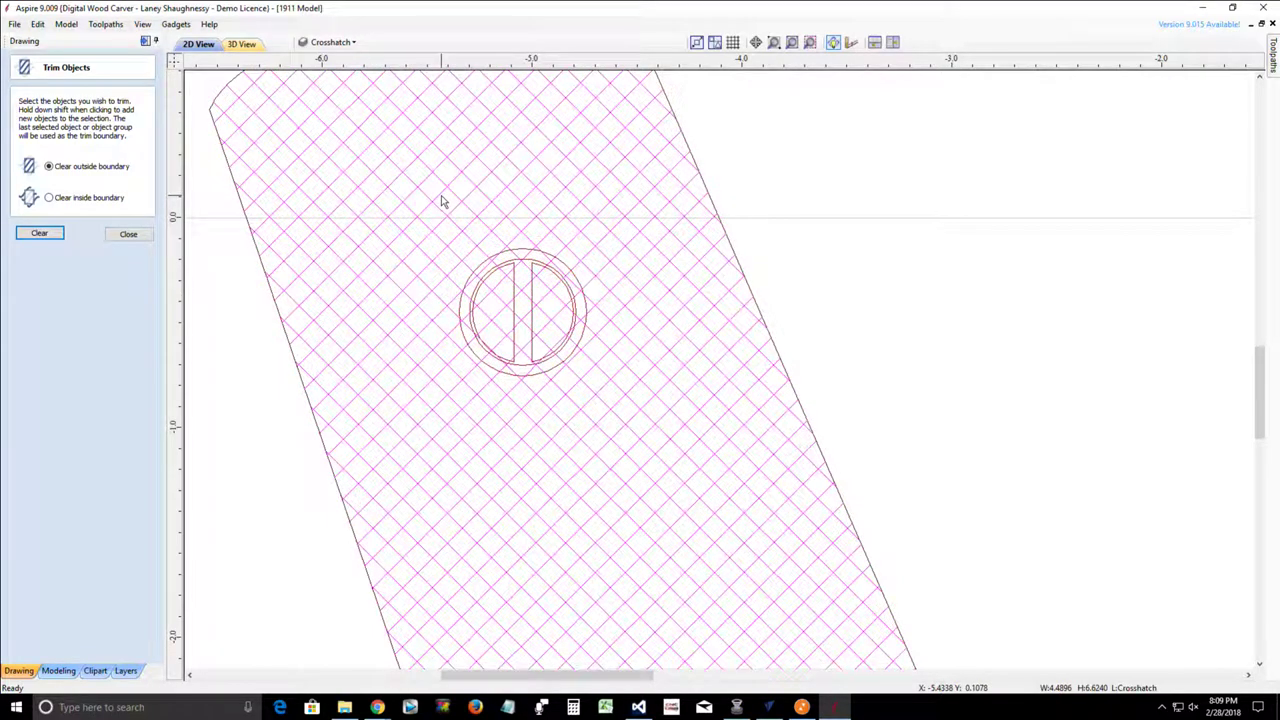
pyautogui.keyDown('shift'); pyautogui.click(520, 251); pyautogui.keyUp('shift')
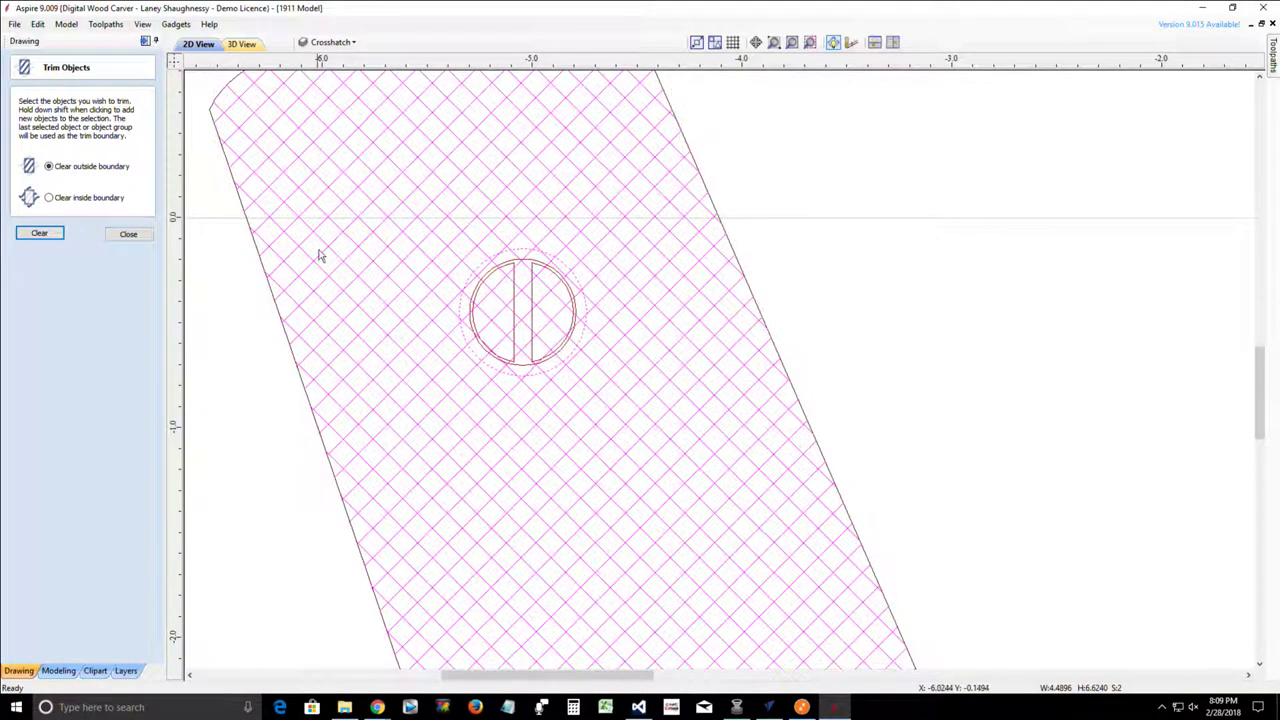
# Reselect the outer screw-hole circles together with the grip's crosshatch lines.
pyautogui.scroll(-3, 652, 349)
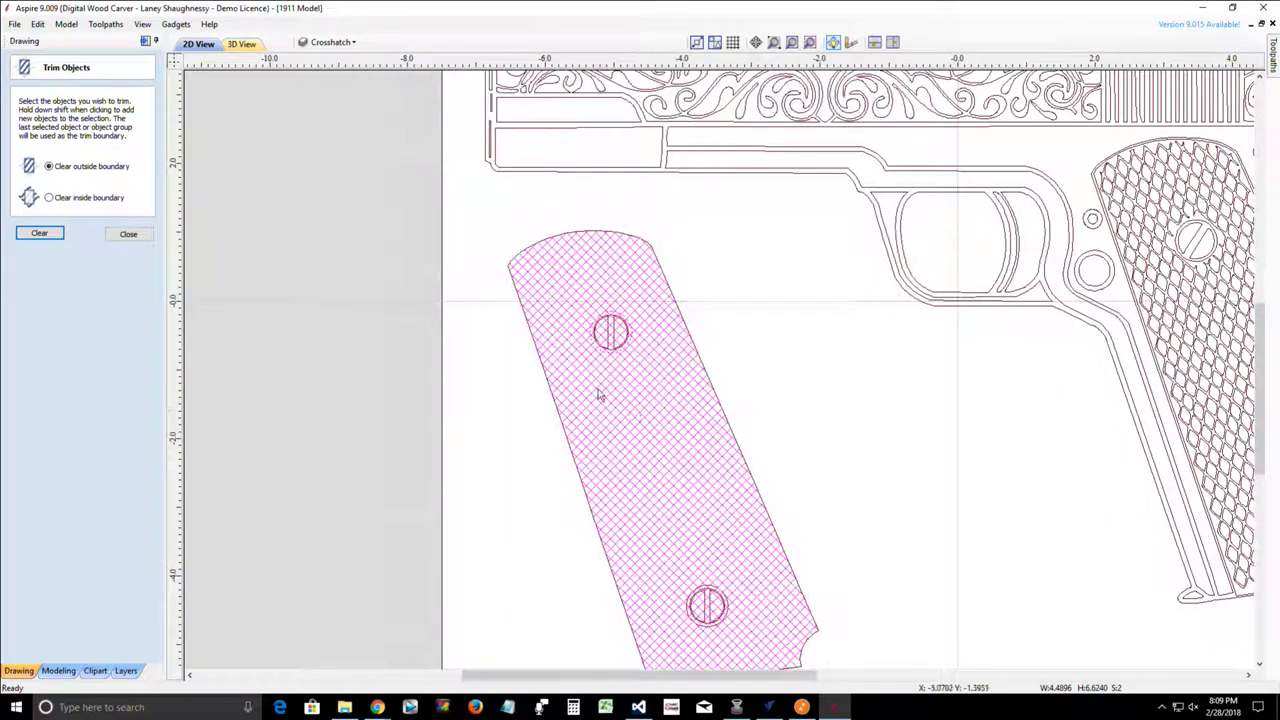
pyautogui.click(474, 420)
pyautogui.scroll(4, 617, 365)
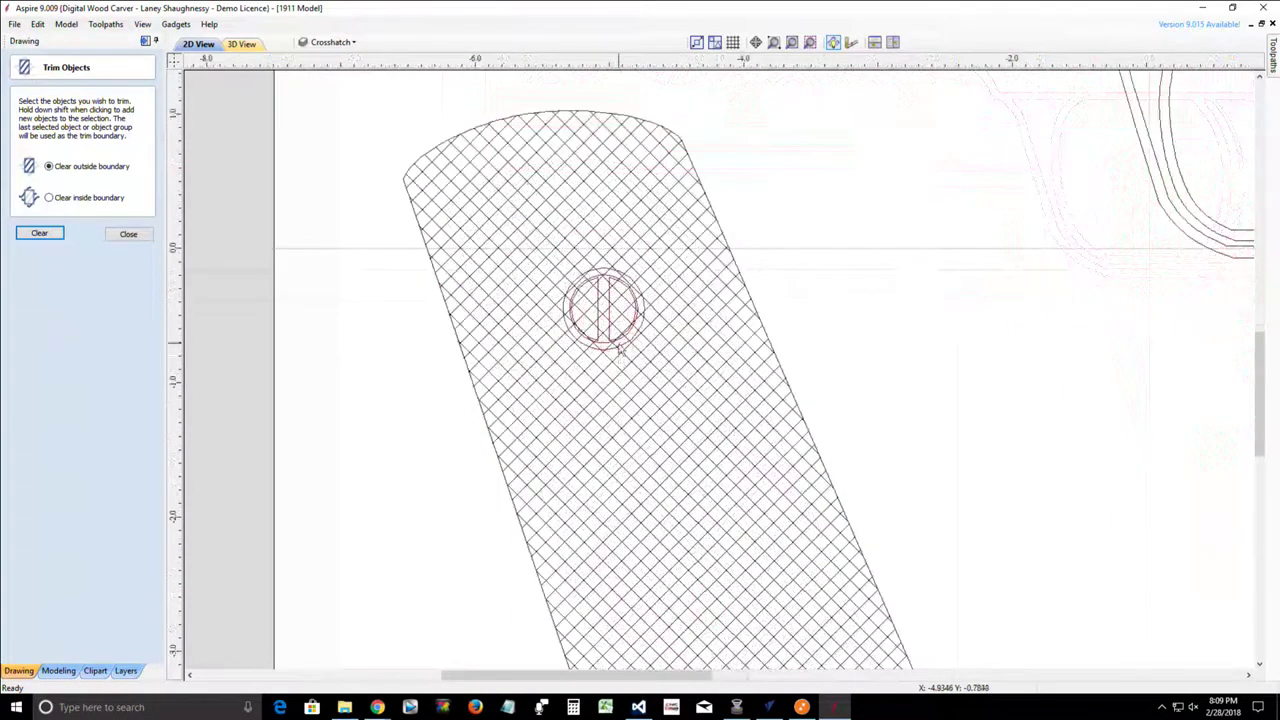
pyautogui.scroll(-2, 657, 423)
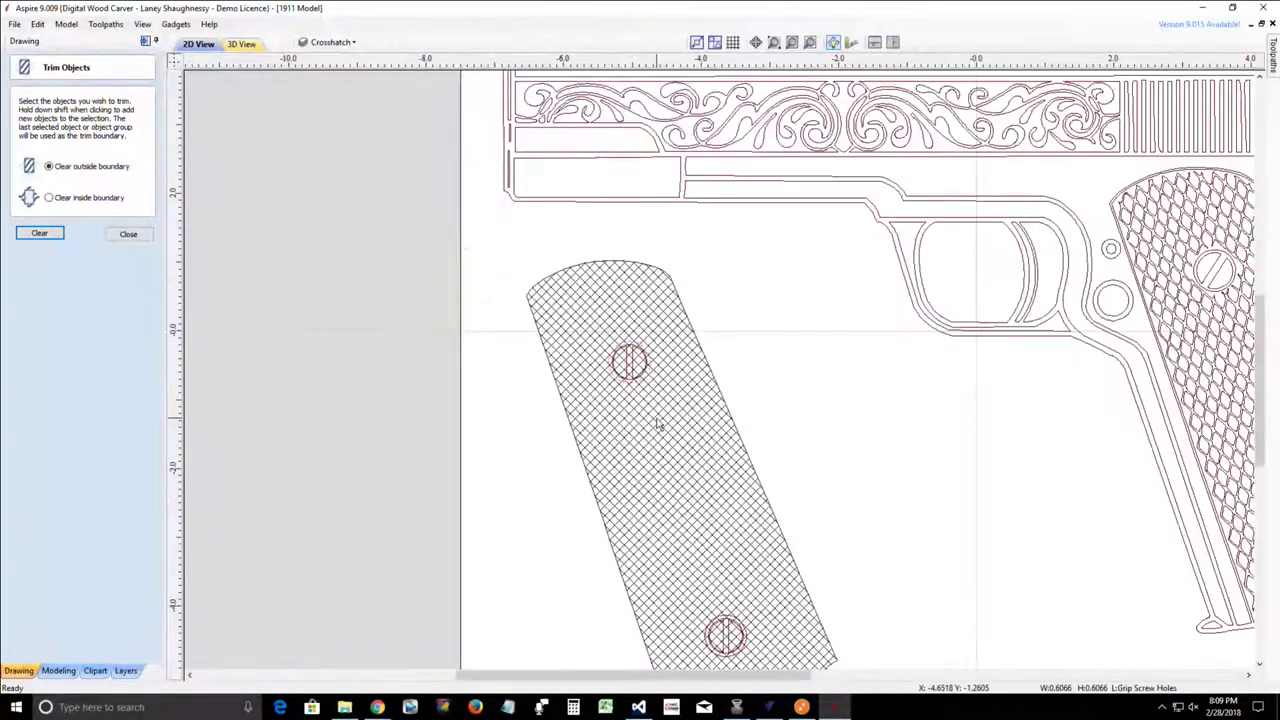
pyautogui.scroll(-2, 658, 424)
pyautogui.scroll(5, 705, 578)
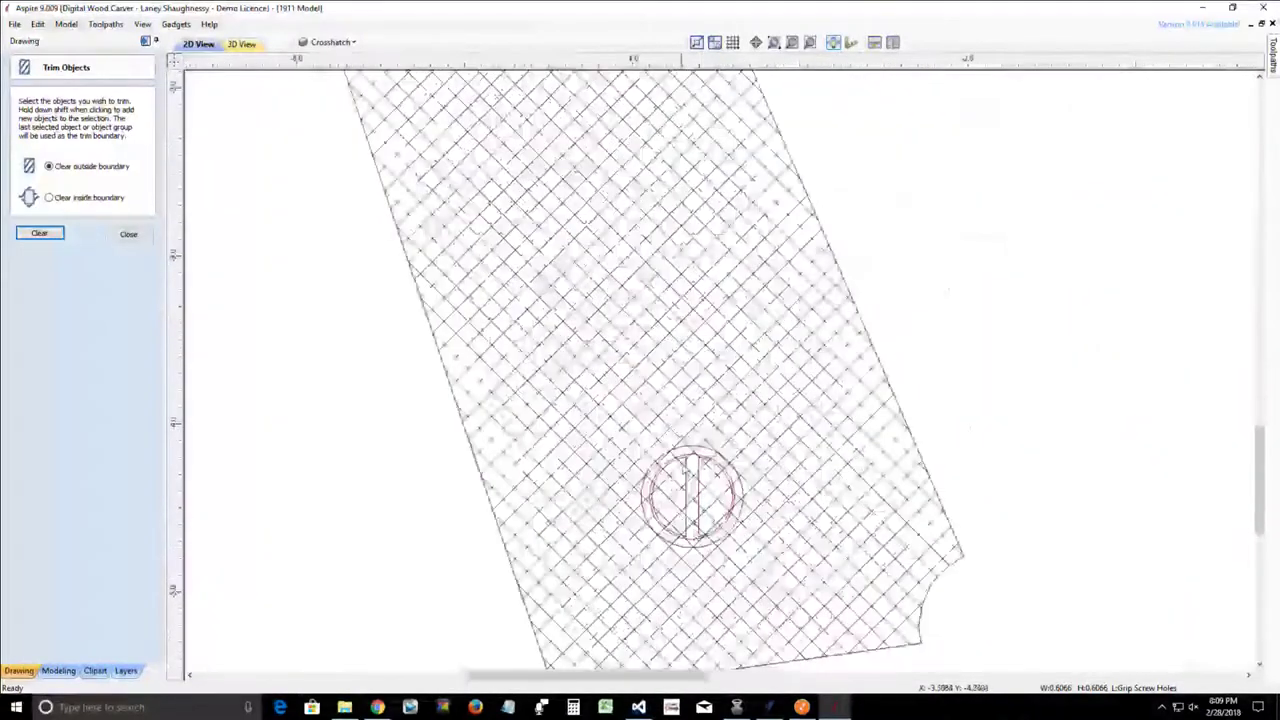
pyautogui.keyDown('shift'); pyautogui.click(695, 452); pyautogui.keyUp('shift')
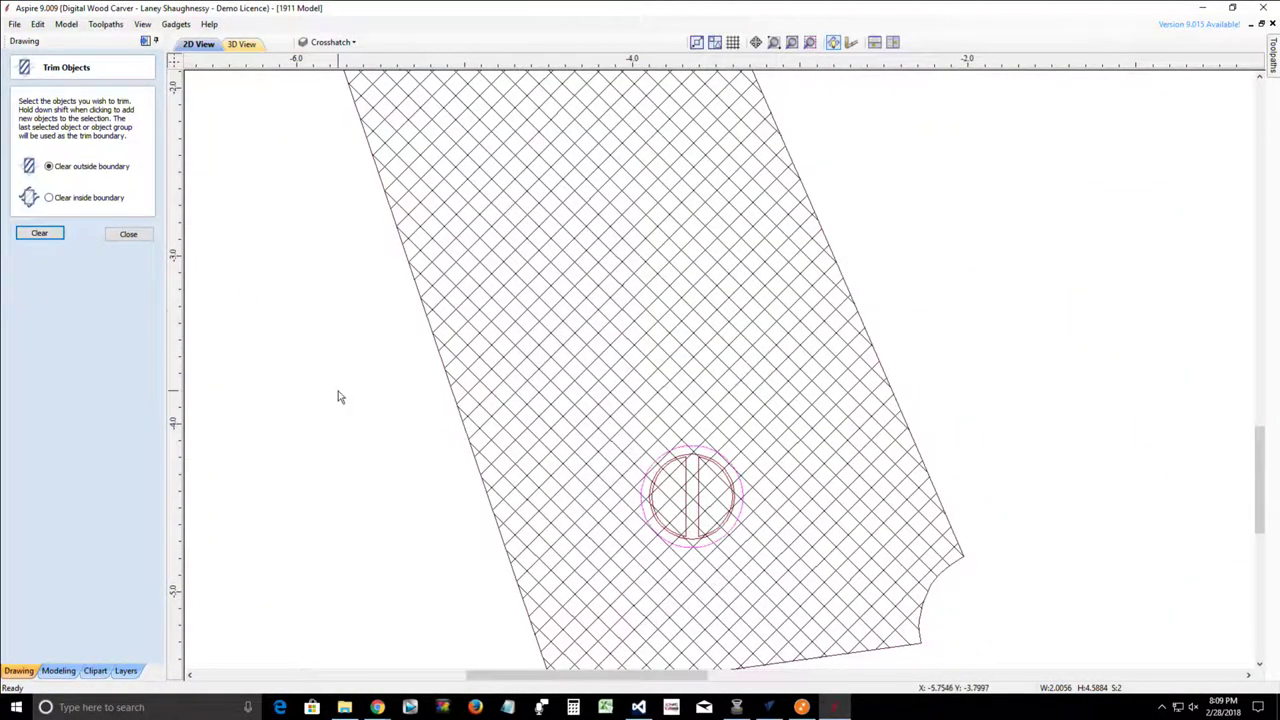
pyautogui.scroll(-4, 338, 397)
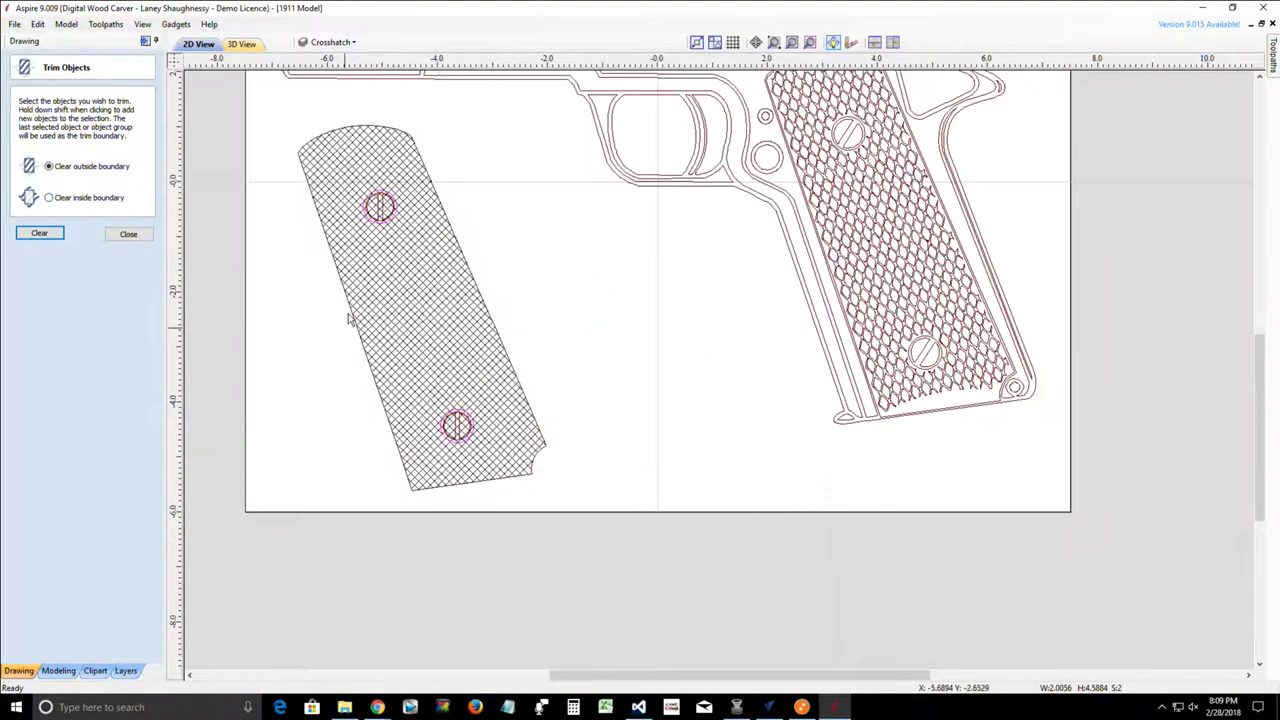
pyautogui.keyDown('shift'); pyautogui.click(354, 255); pyautogui.keyUp('shift')
pyautogui.scroll(4, 363, 206)
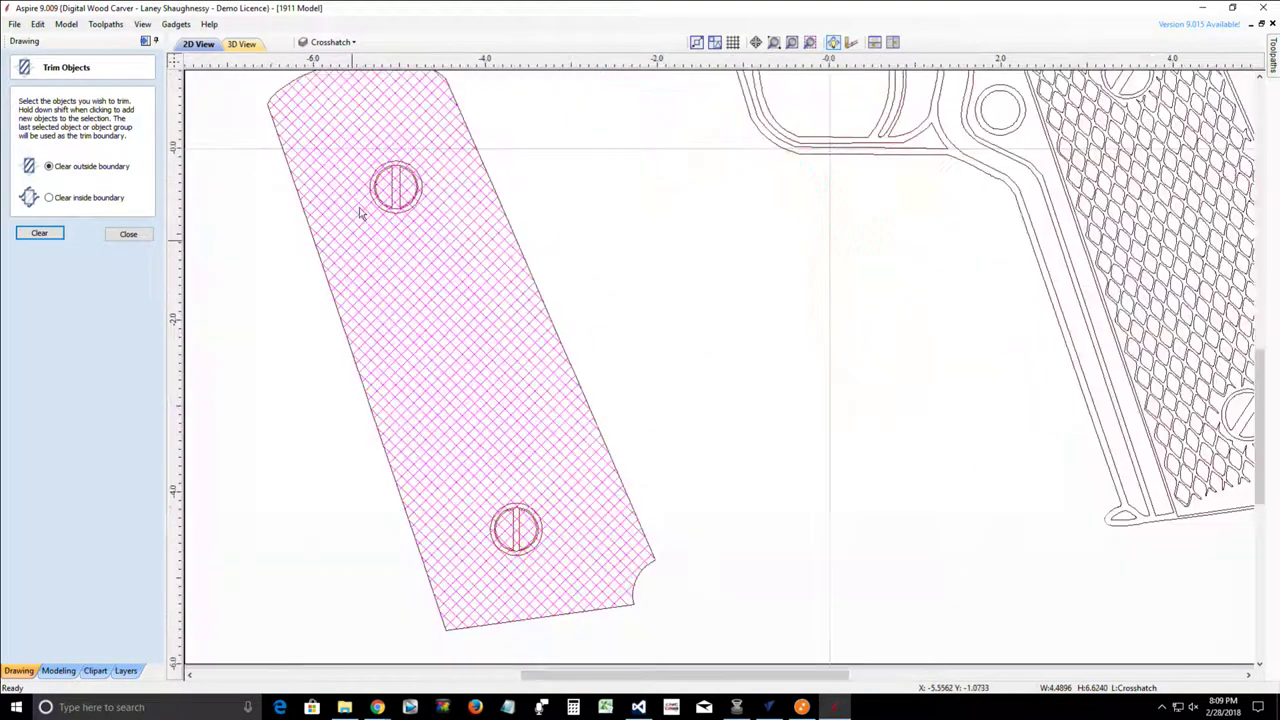
pyautogui.scroll(2, 386, 182)
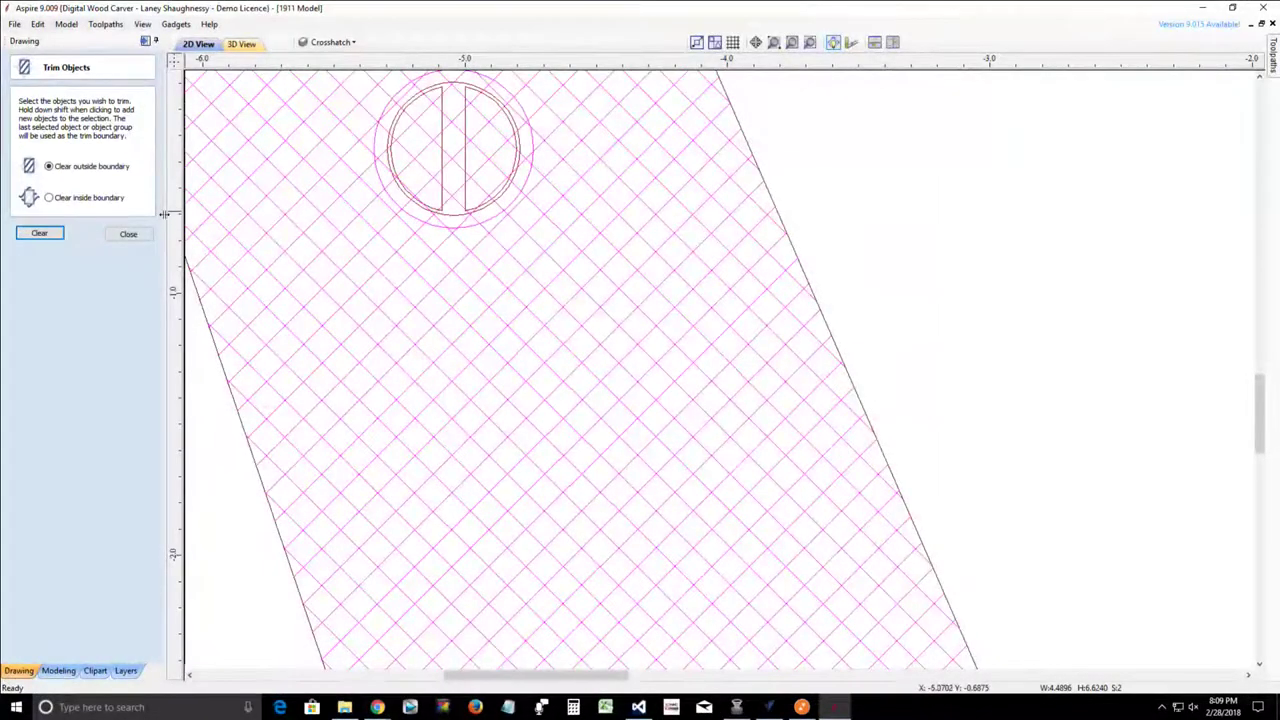
# Trim with Clear inside boundary, then select only the outer screw-hole circle.
pyautogui.click(52, 199)
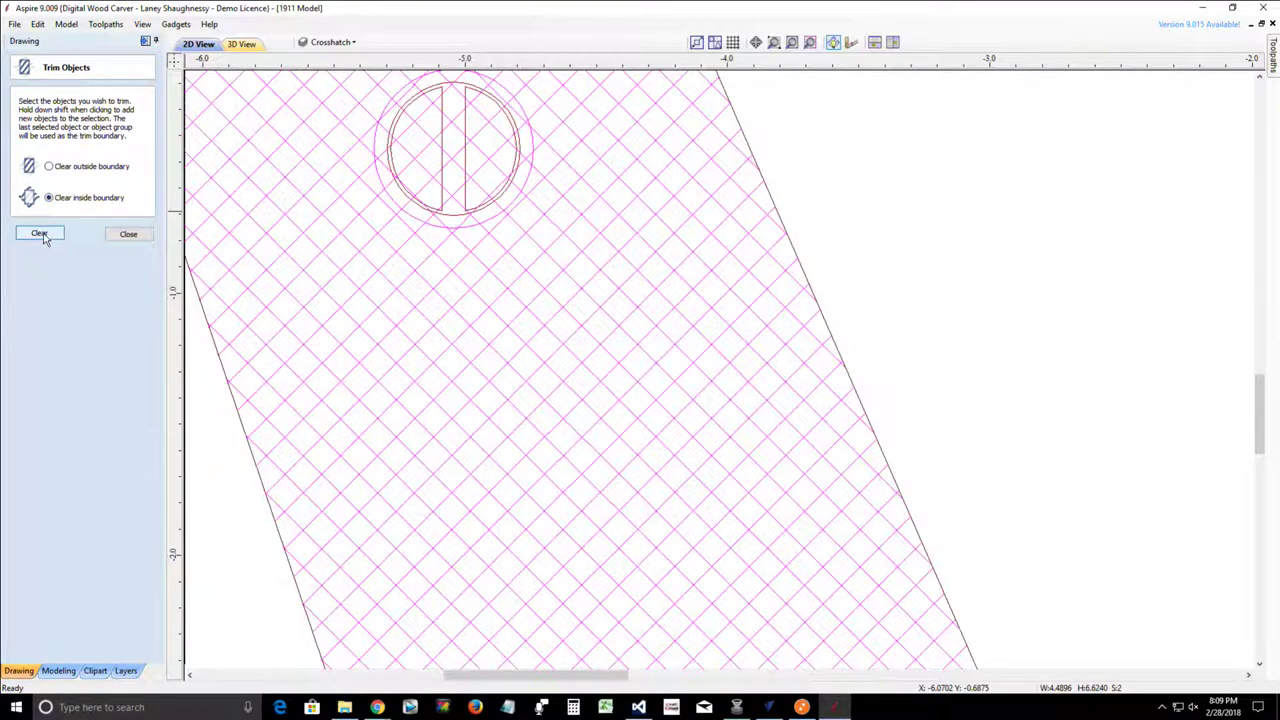
pyautogui.click(43, 236)
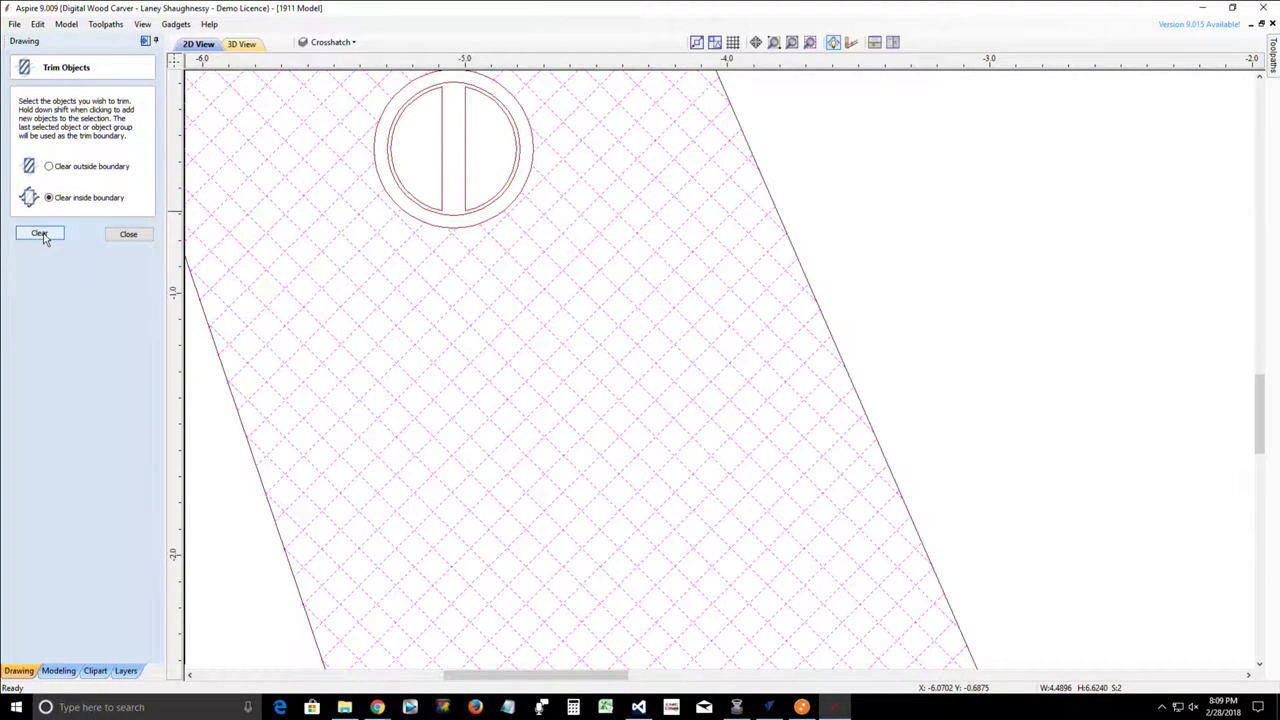
pyautogui.click(131, 238)
pyautogui.scroll(-5, 351, 330)
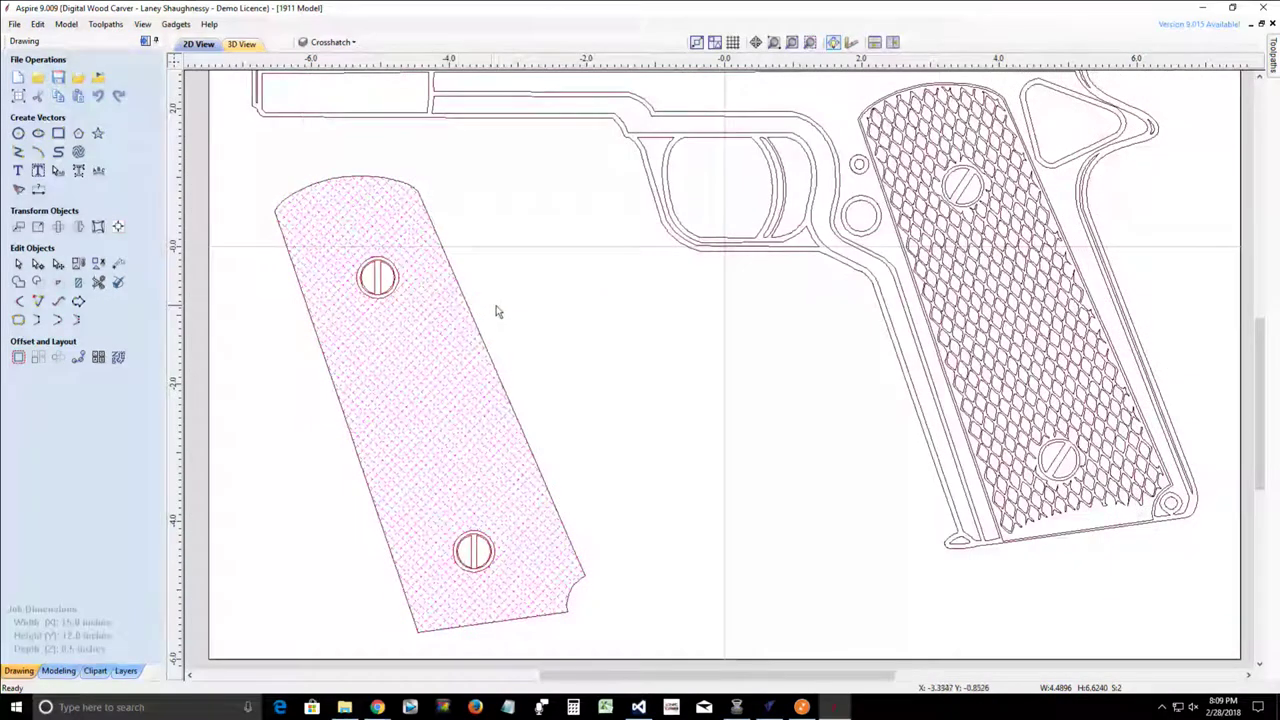
pyautogui.scroll(3, 375, 280)
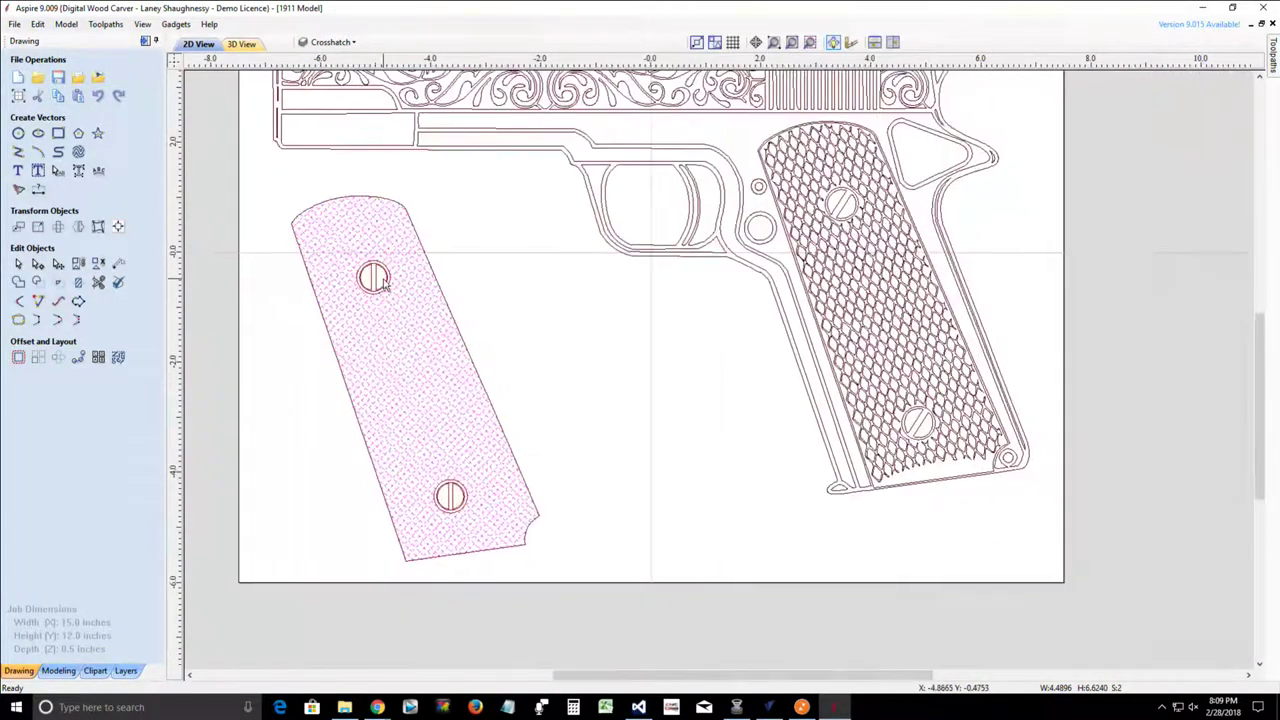
pyautogui.scroll(2, 392, 283)
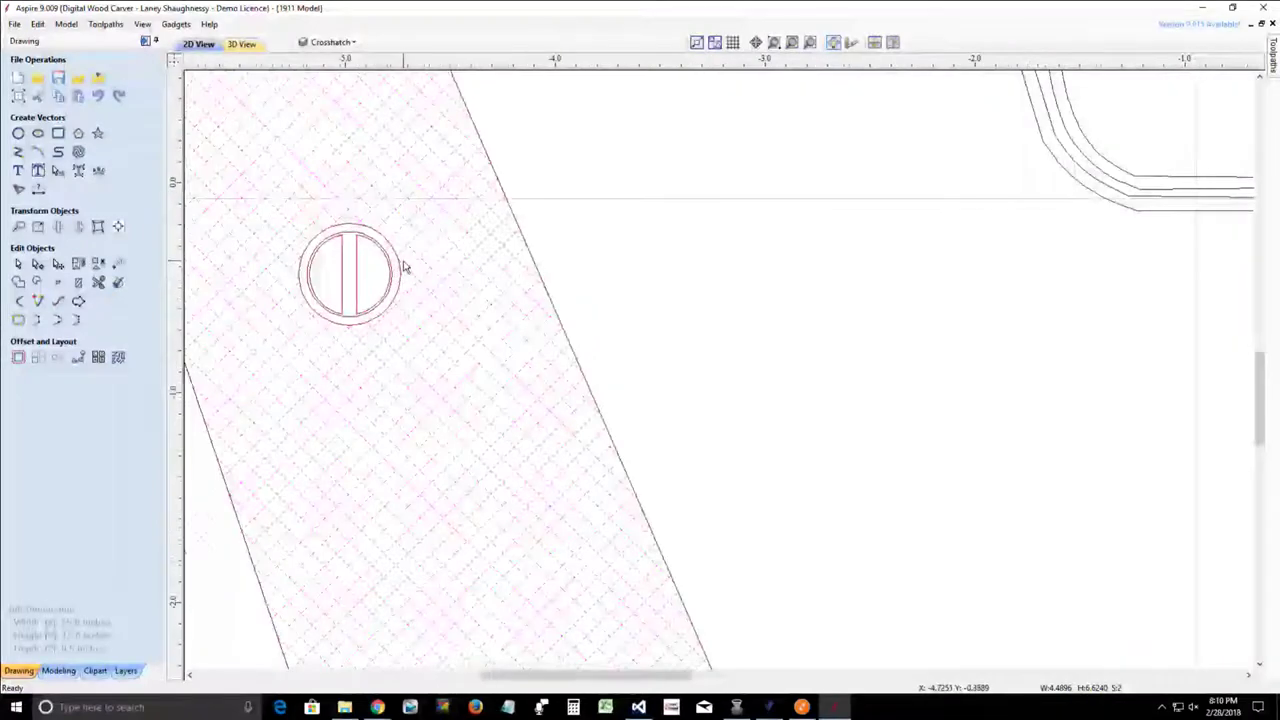
pyautogui.scroll(1, 404, 267)
pyautogui.scroll(1, 404, 267)
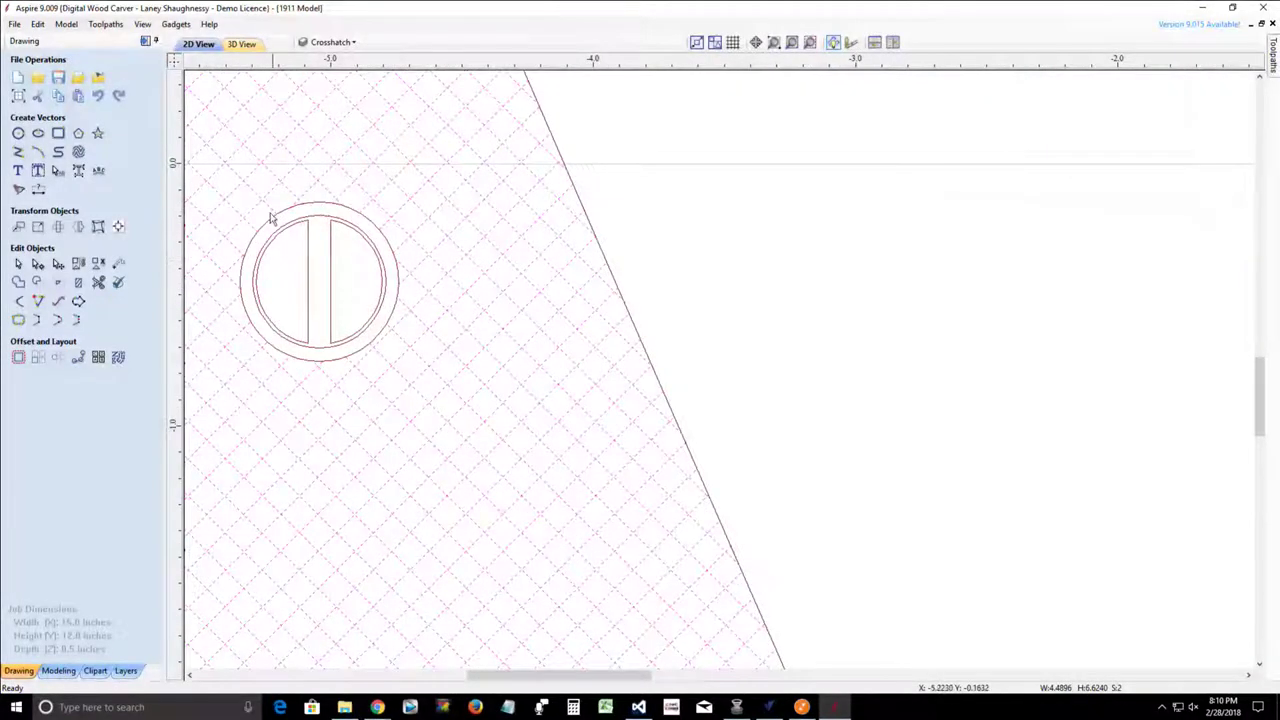
pyautogui.click(307, 361)
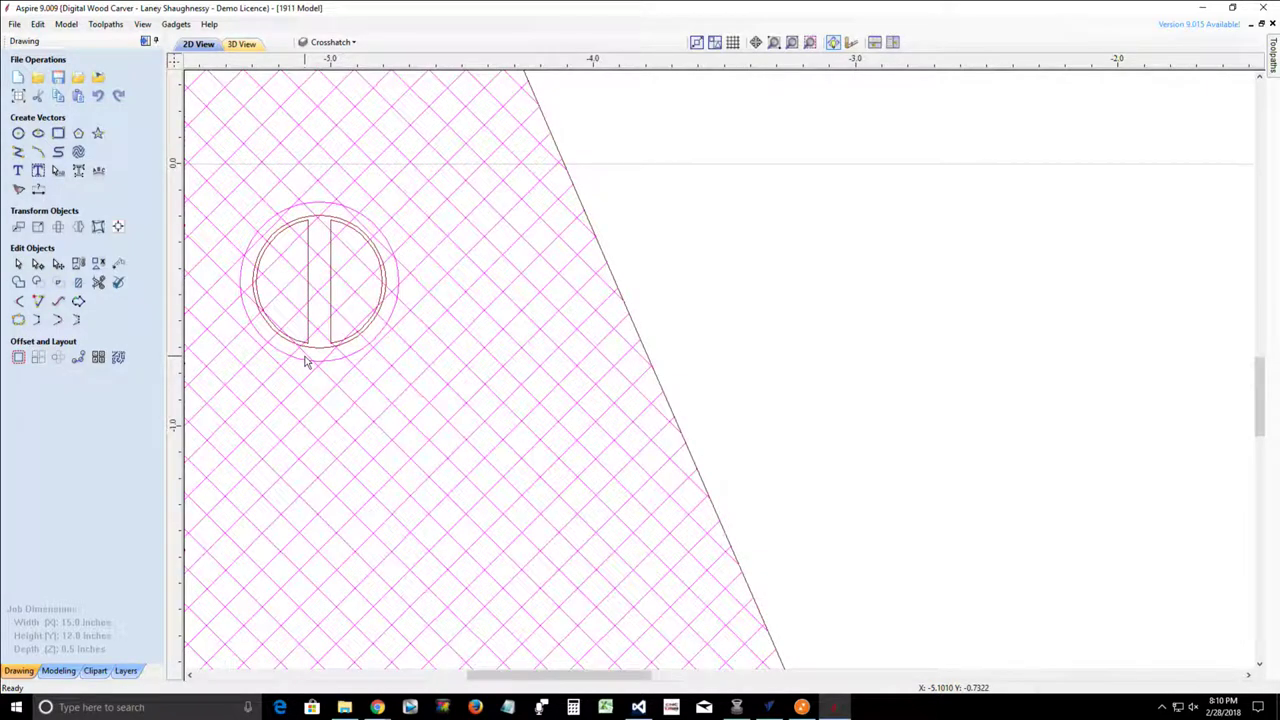
pyautogui.click(340, 352)
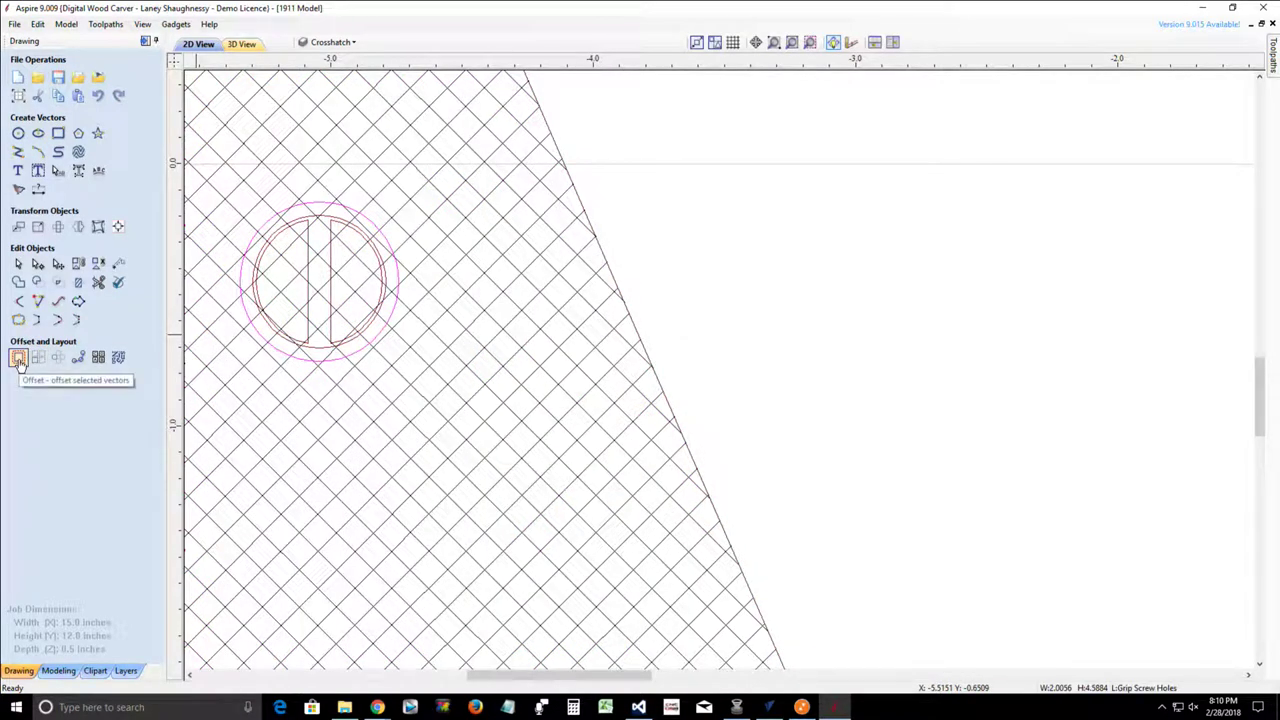
# Offset the upper screw-hole circle 0.07 inches outward, redoing it after correcting the distance.
pyautogui.click(19, 360)
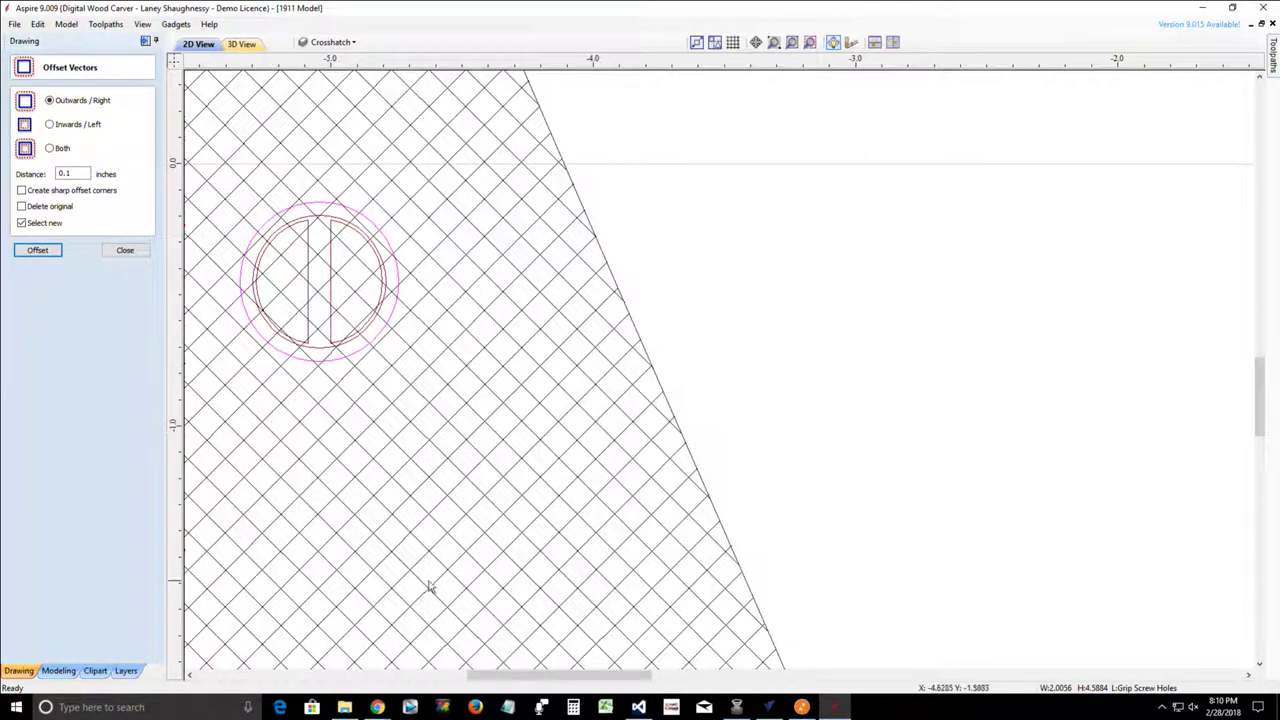
pyautogui.moveTo(521, 675); pyautogui.dragTo(470, 675)
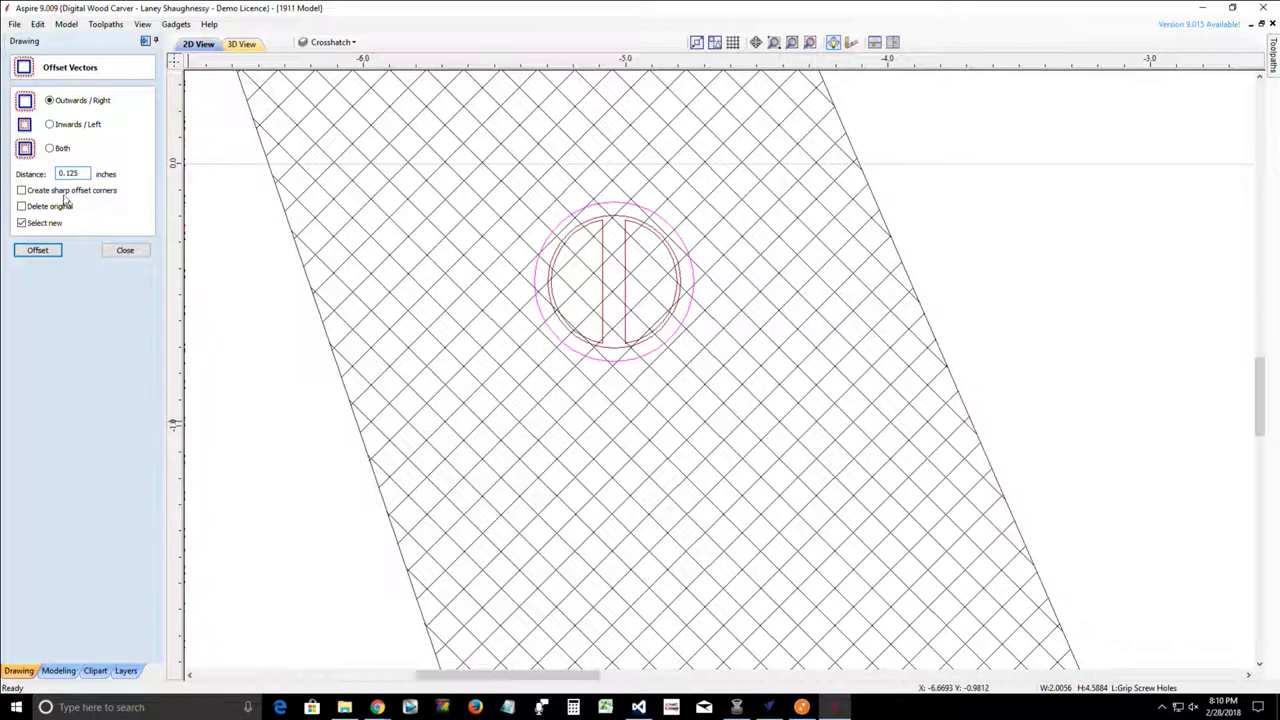
pyautogui.click(37, 251)
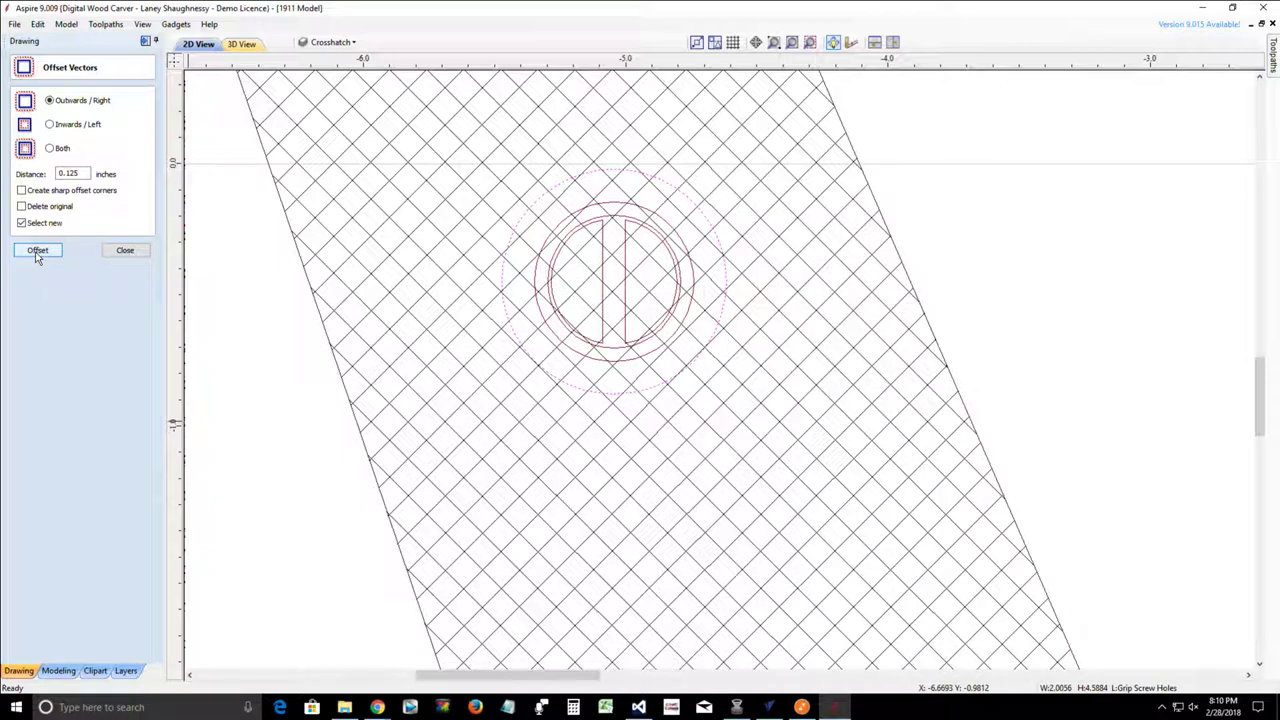
pyautogui.hotkey('ctrl', 'z')
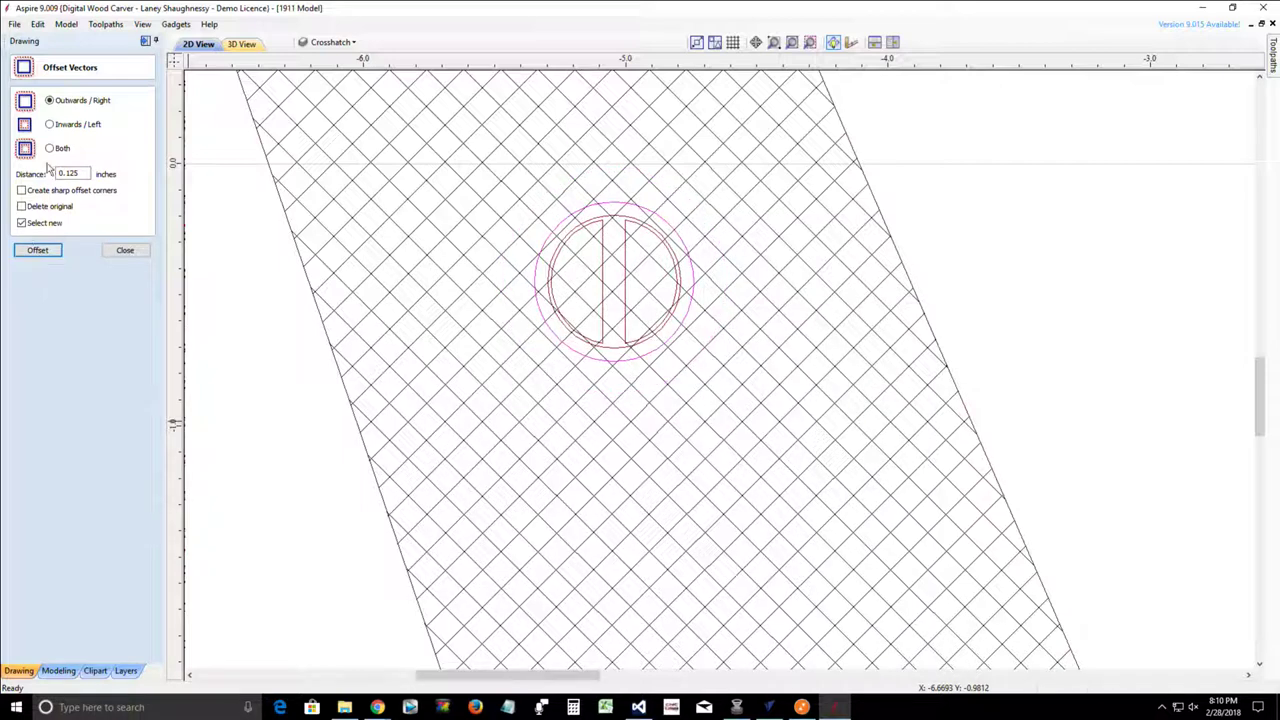
pyautogui.moveTo(68, 173); pyautogui.dragTo(104, 180)
pyautogui.write('0.07')
pyautogui.click(38, 251)
pyautogui.click(125, 253)
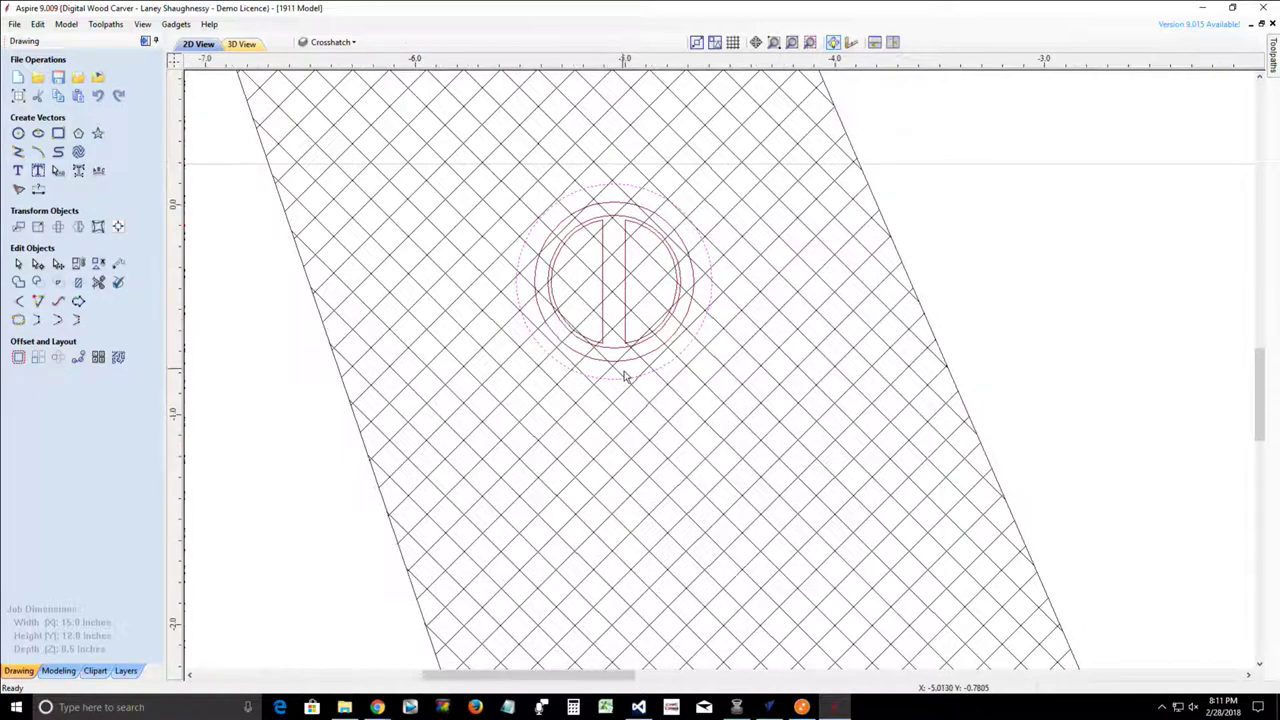
# Select the crosshatch together with the offset ring around the top screw hole.
pyautogui.scroll(-2, 623, 374)
pyautogui.scroll(-4, 623, 374)
pyautogui.scroll(4, 623, 374)
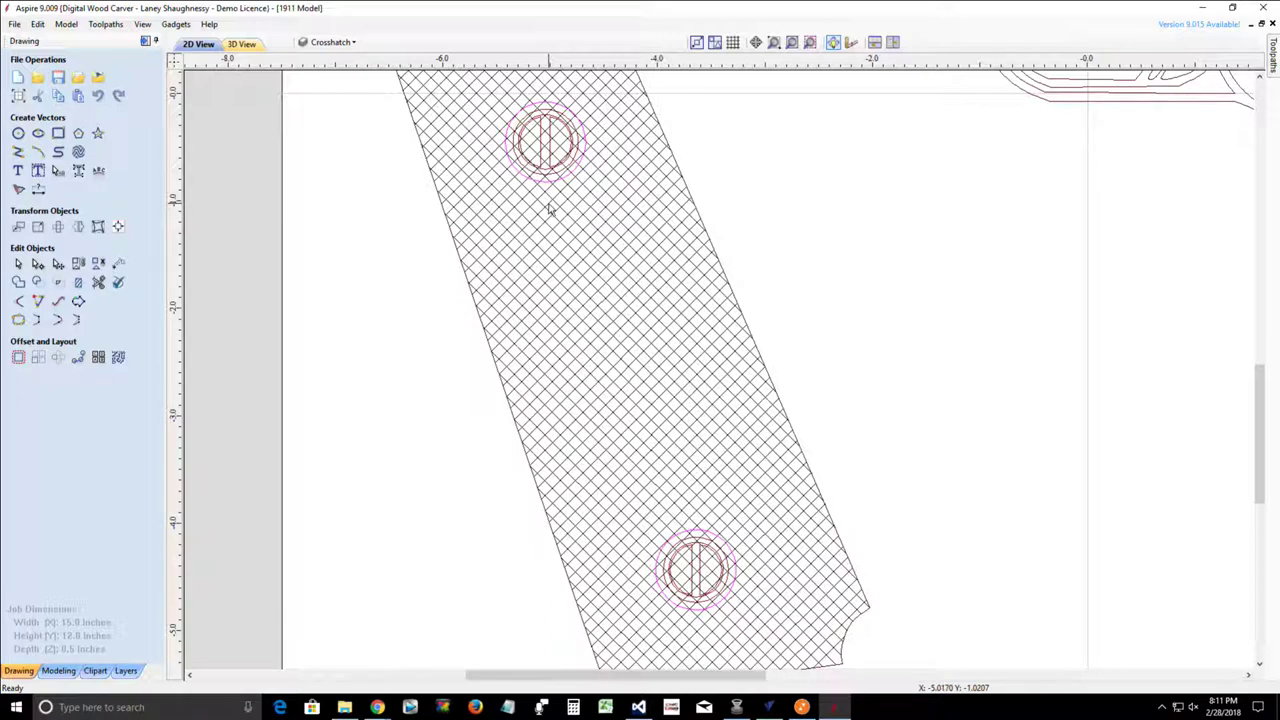
pyautogui.click(548, 208)
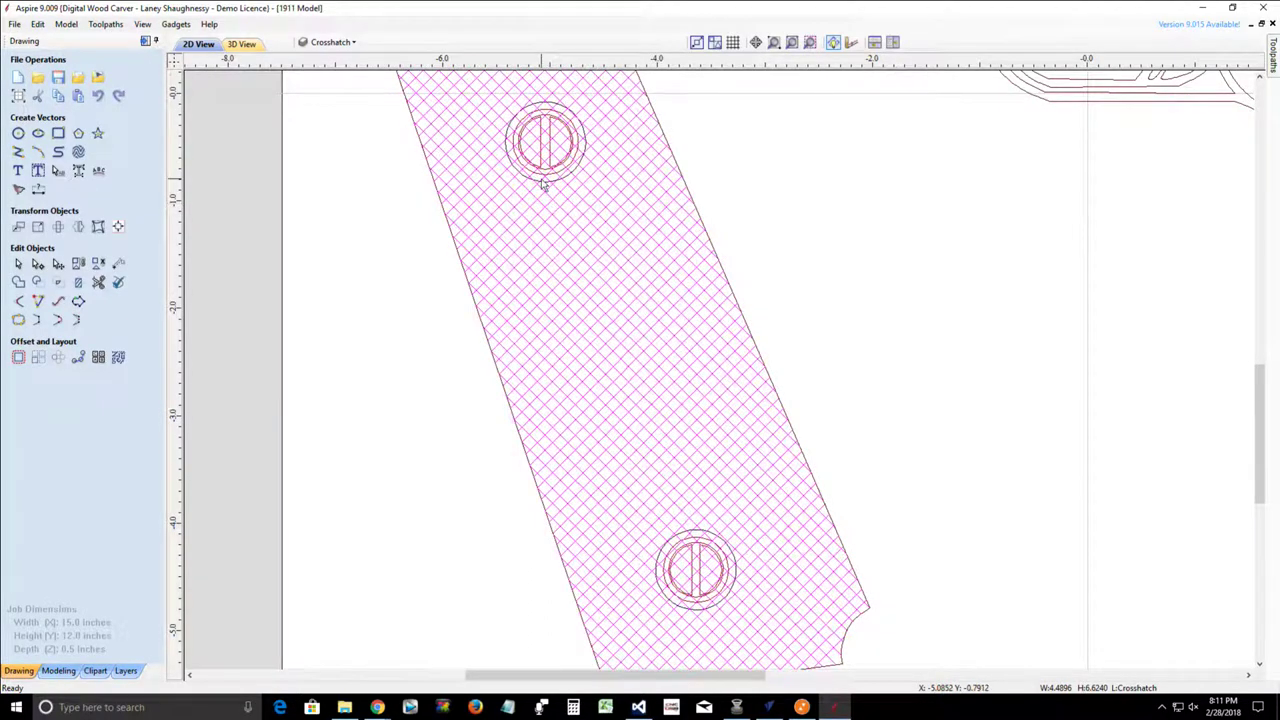
pyautogui.scroll(4, 548, 208)
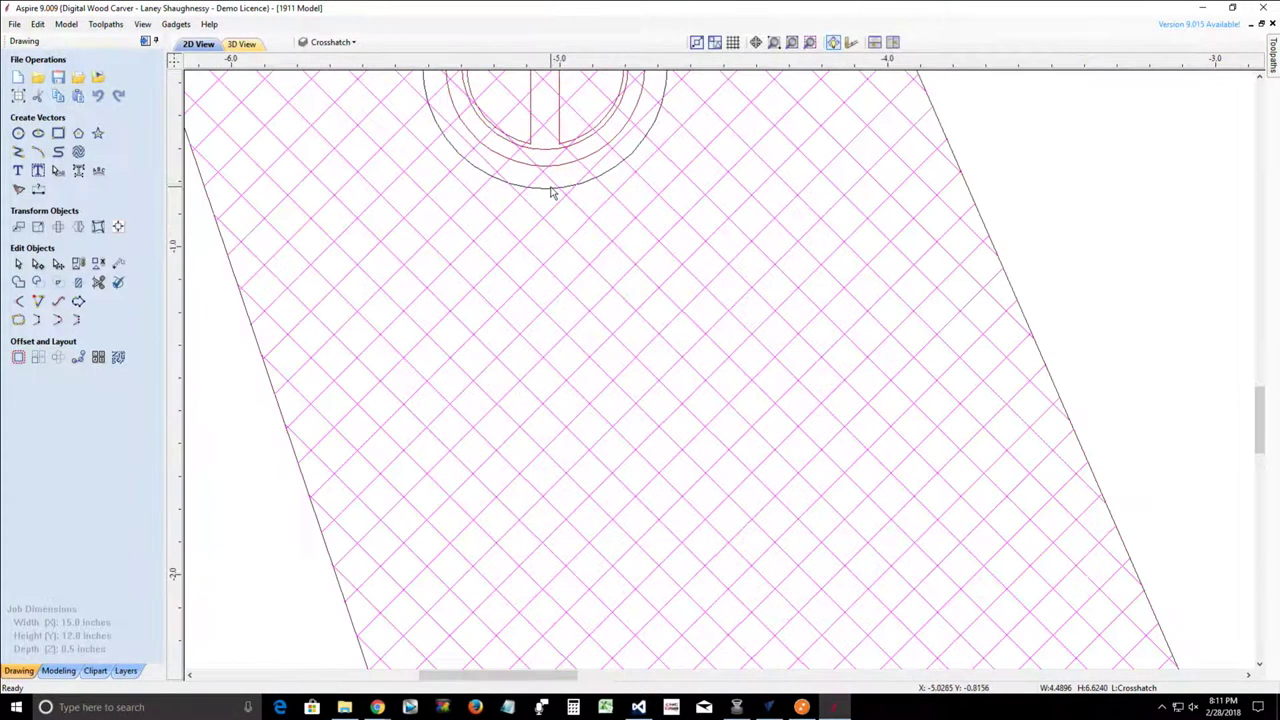
pyautogui.click(551, 190)
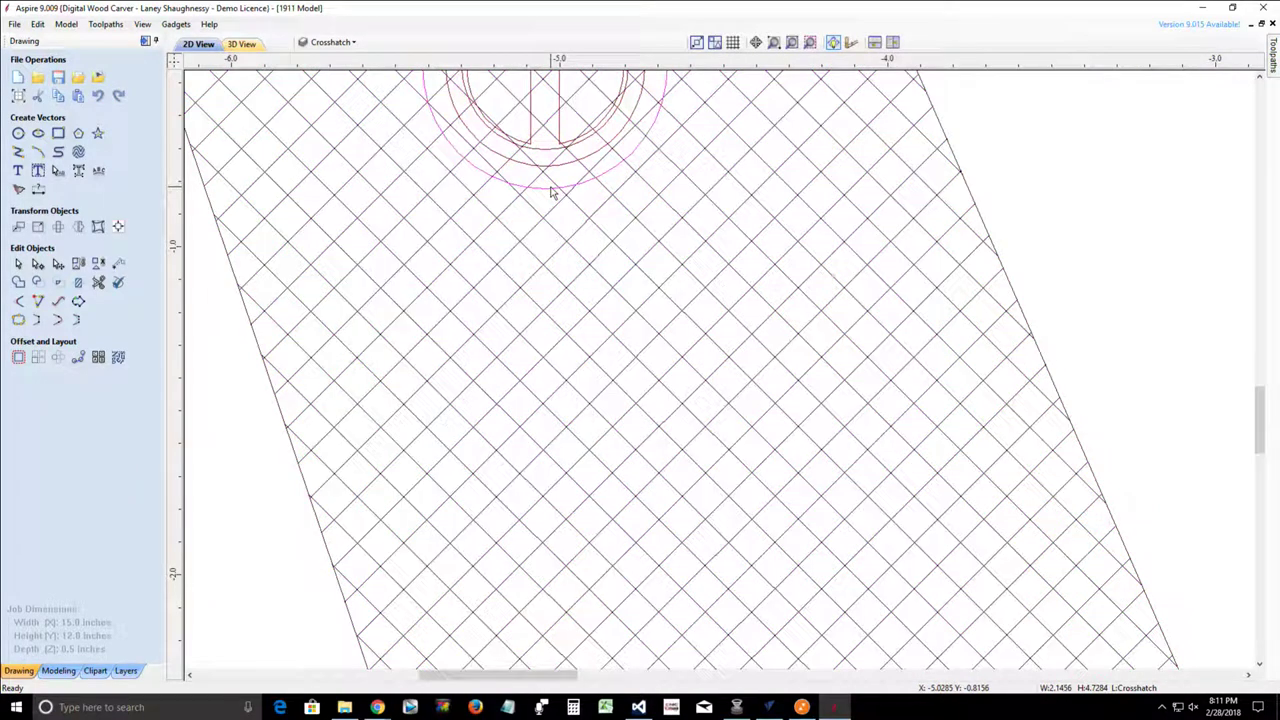
pyautogui.keyDown('shift'); pyautogui.click(546, 272); pyautogui.keyUp('shift')
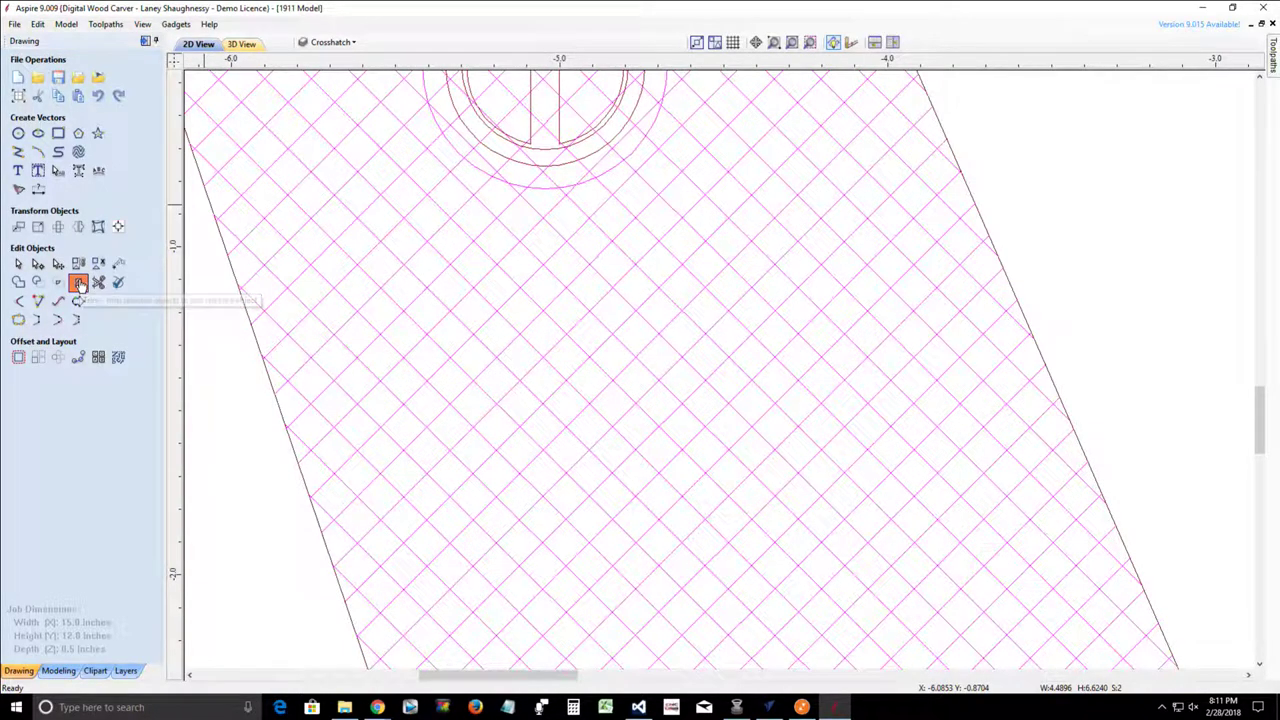
# Clear the crosshatch inside the screw-hole rings using Trim Objects with Clear inside boundary.
pyautogui.click(78, 283)
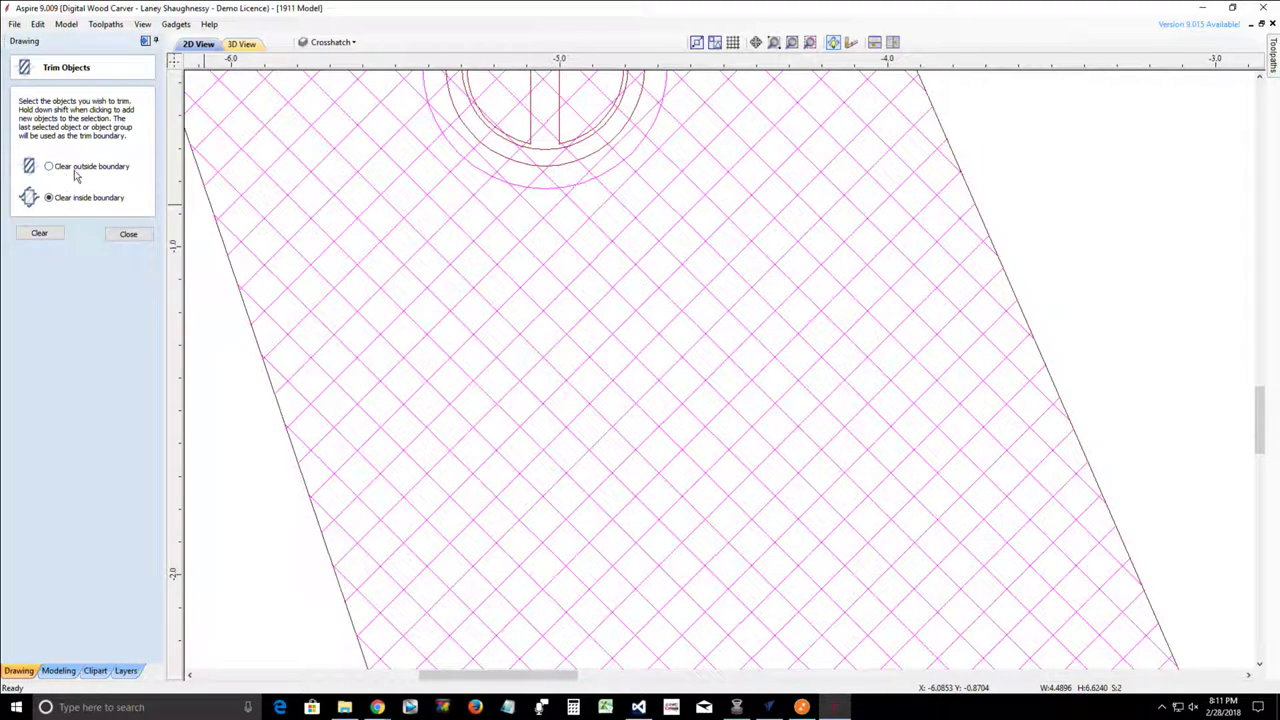
pyautogui.click(38, 236)
pyautogui.scroll(-5, 477, 386)
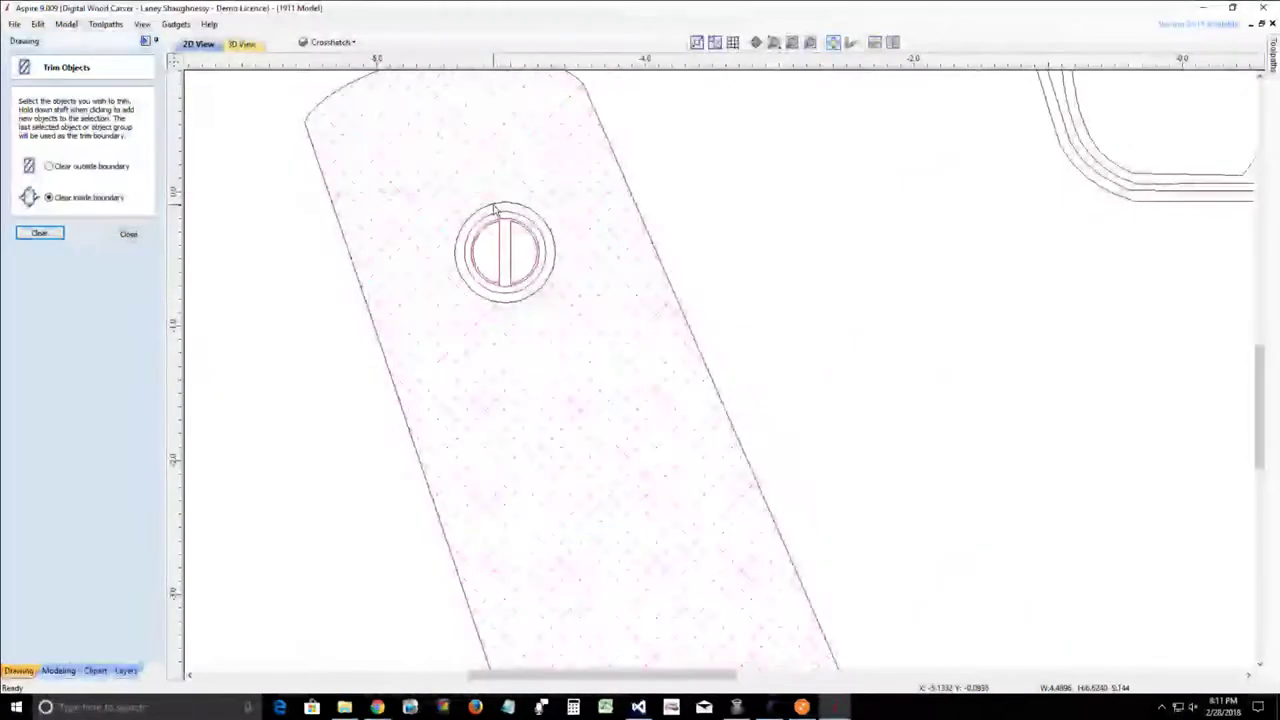
pyautogui.hotkey('ctrl', 'z')
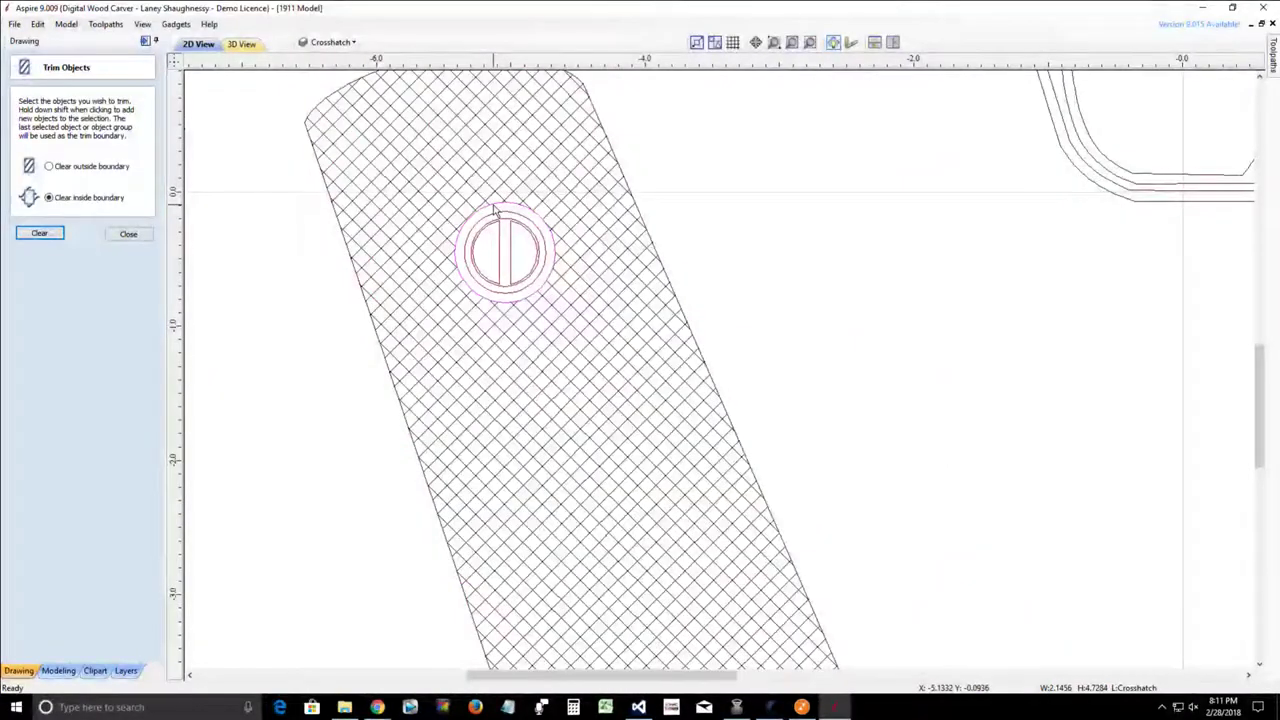
pyautogui.click(494, 208)
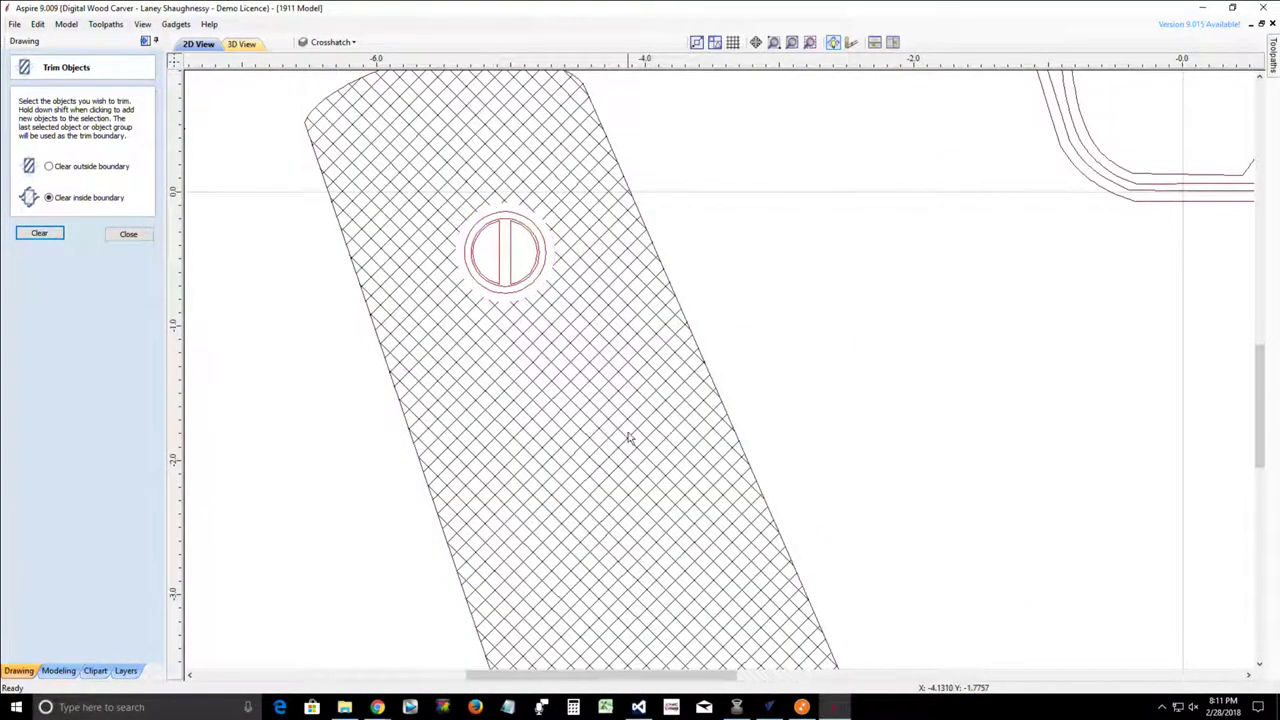
pyautogui.scroll(-4, 618, 520)
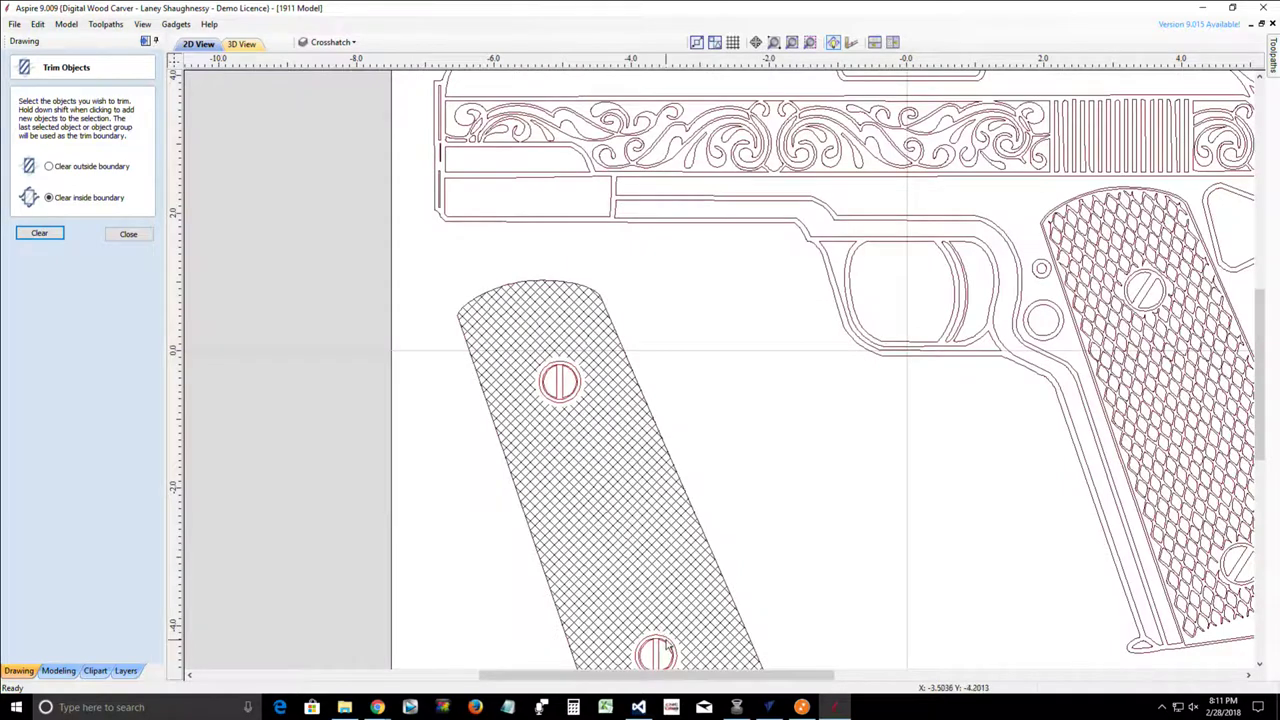
pyautogui.scroll(3, 668, 648)
pyautogui.scroll(2, 668, 648)
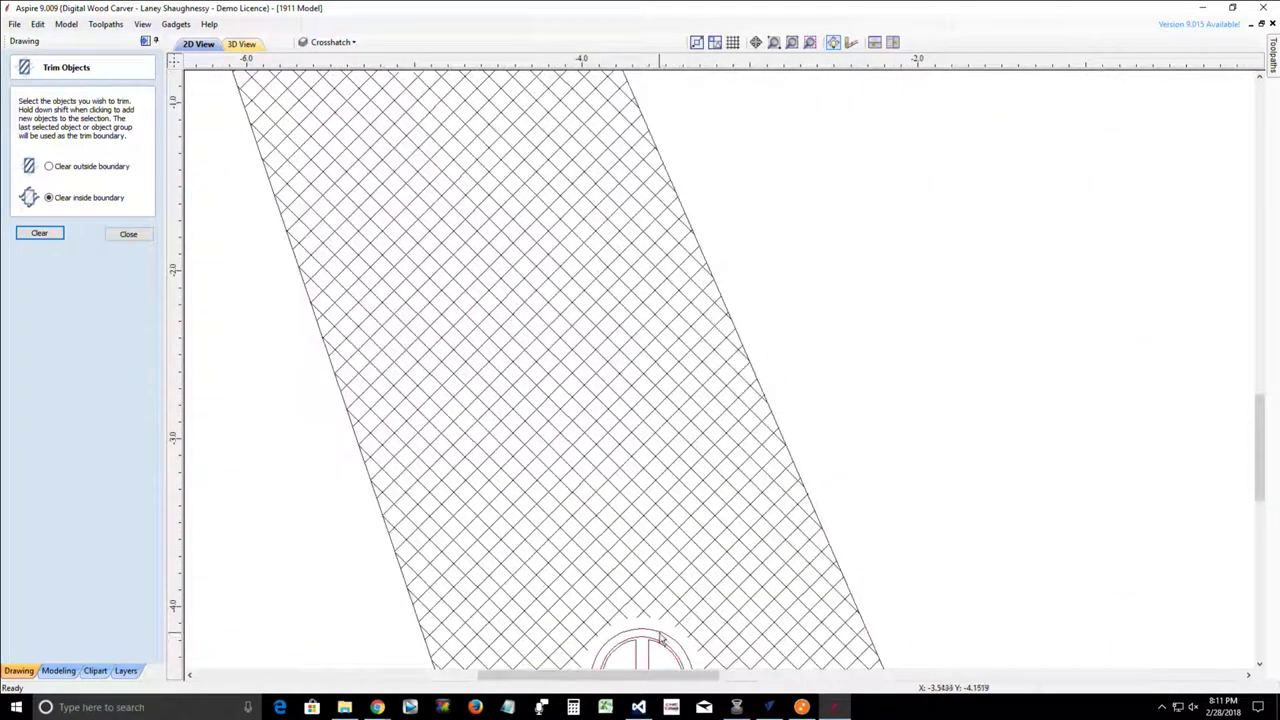
pyautogui.moveTo(1259, 425); pyautogui.dragTo(1260, 455)
pyautogui.scroll(-2, 530, 352)
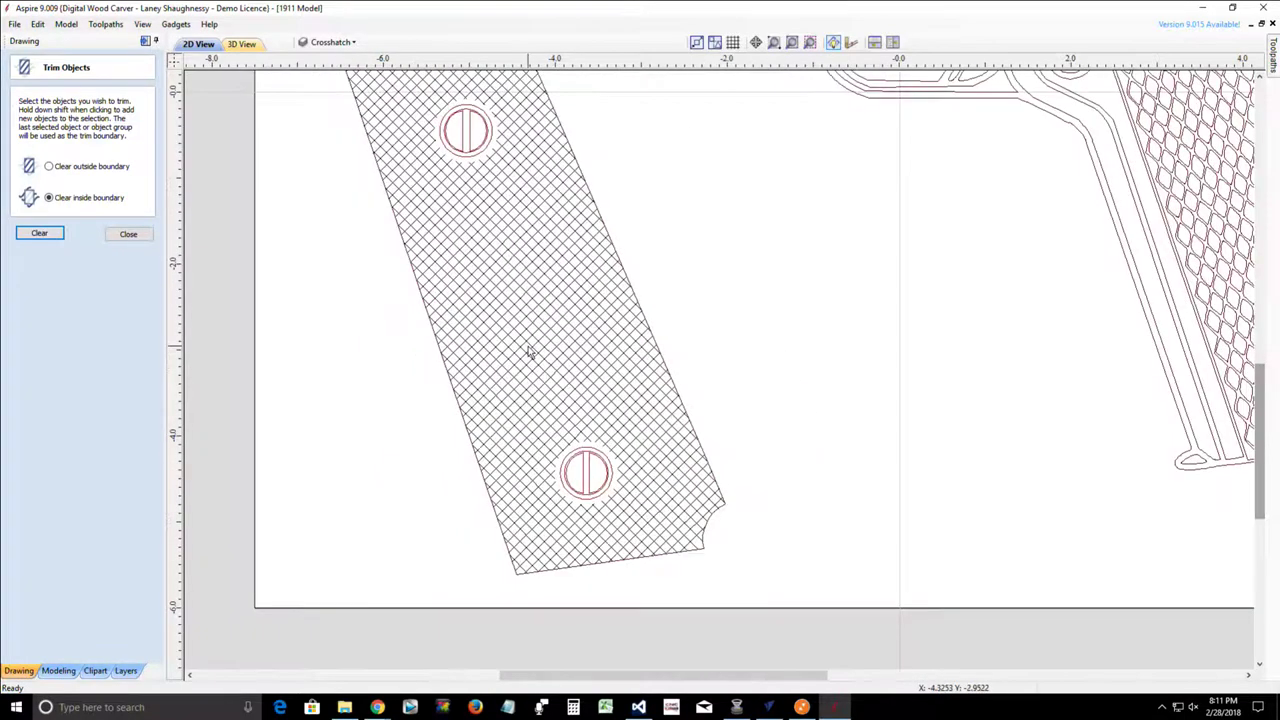
pyautogui.scroll(-2, 530, 352)
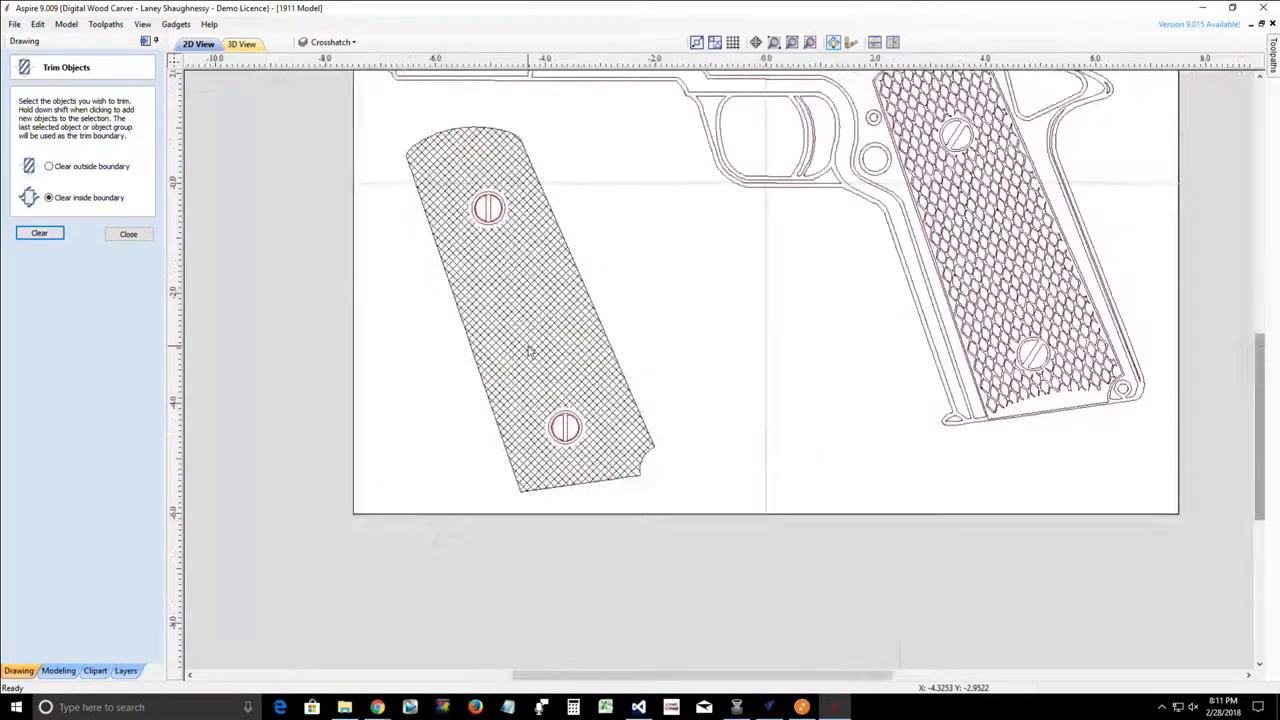
# Show the Level 1 grip components in 3D and orbit to view the wooden grip at an angle.
pyautogui.click(242, 44)
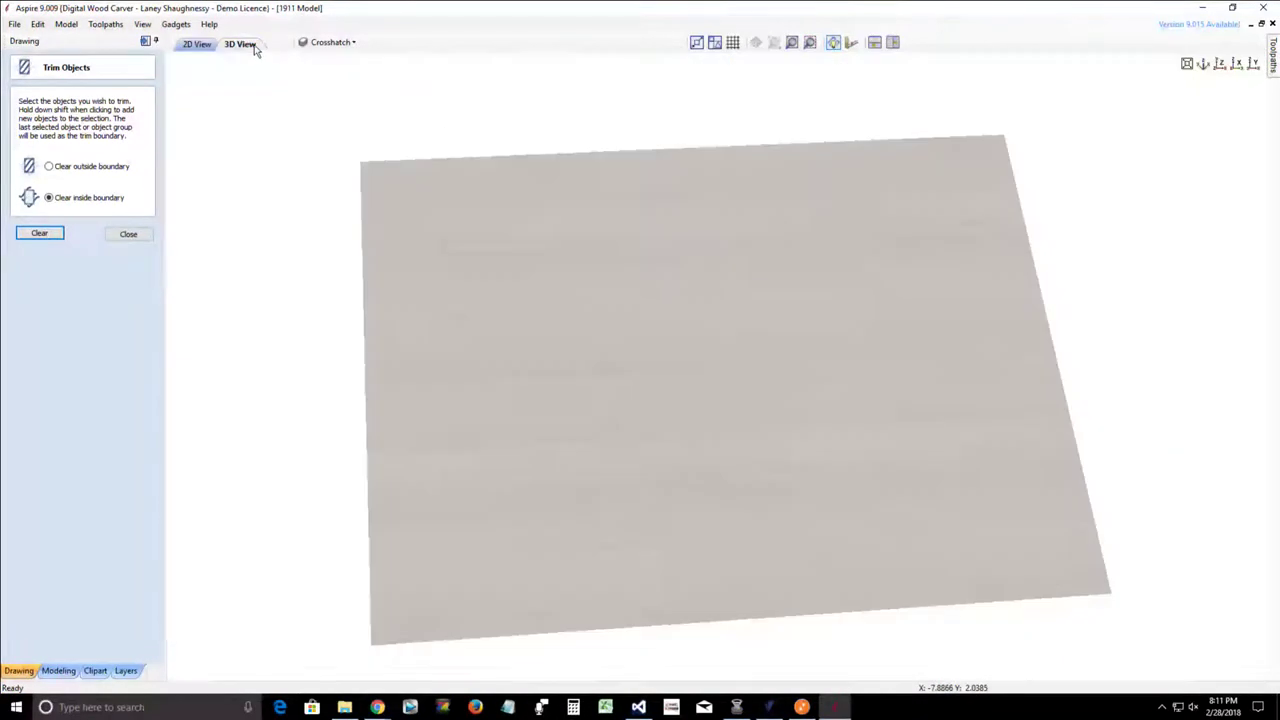
pyautogui.click(128, 234)
pyautogui.click(58, 671)
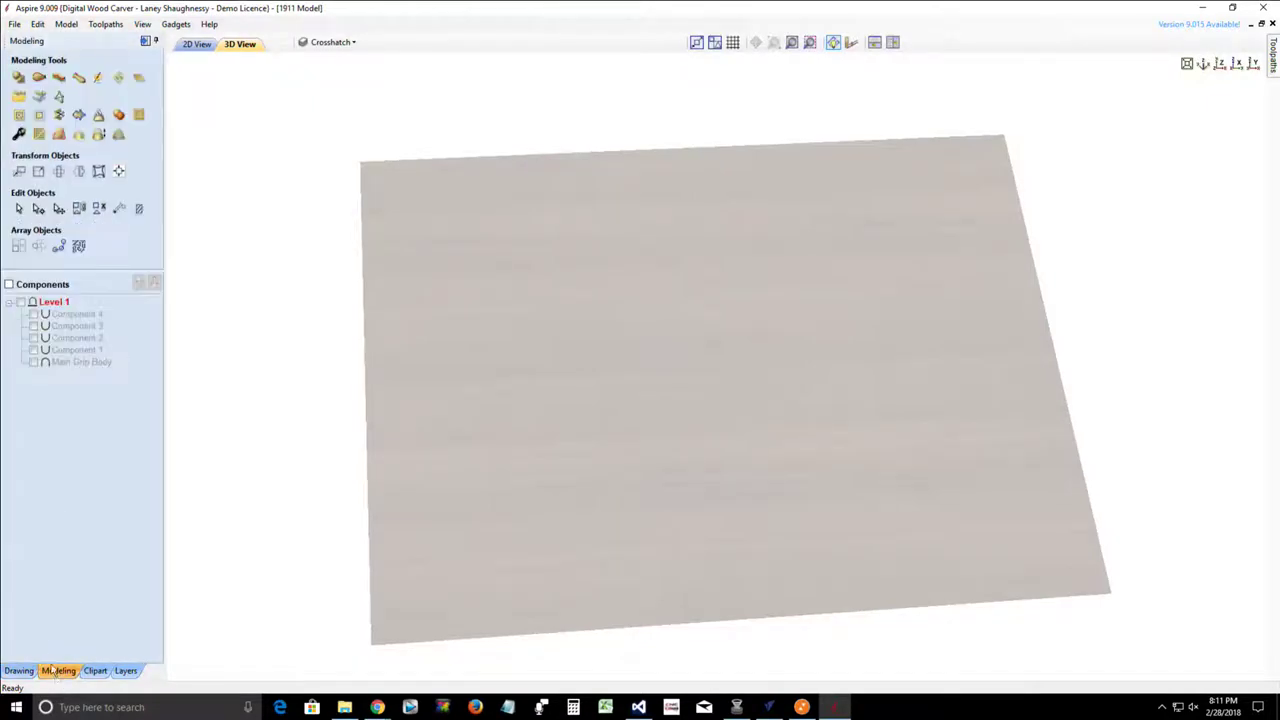
pyautogui.click(20, 303)
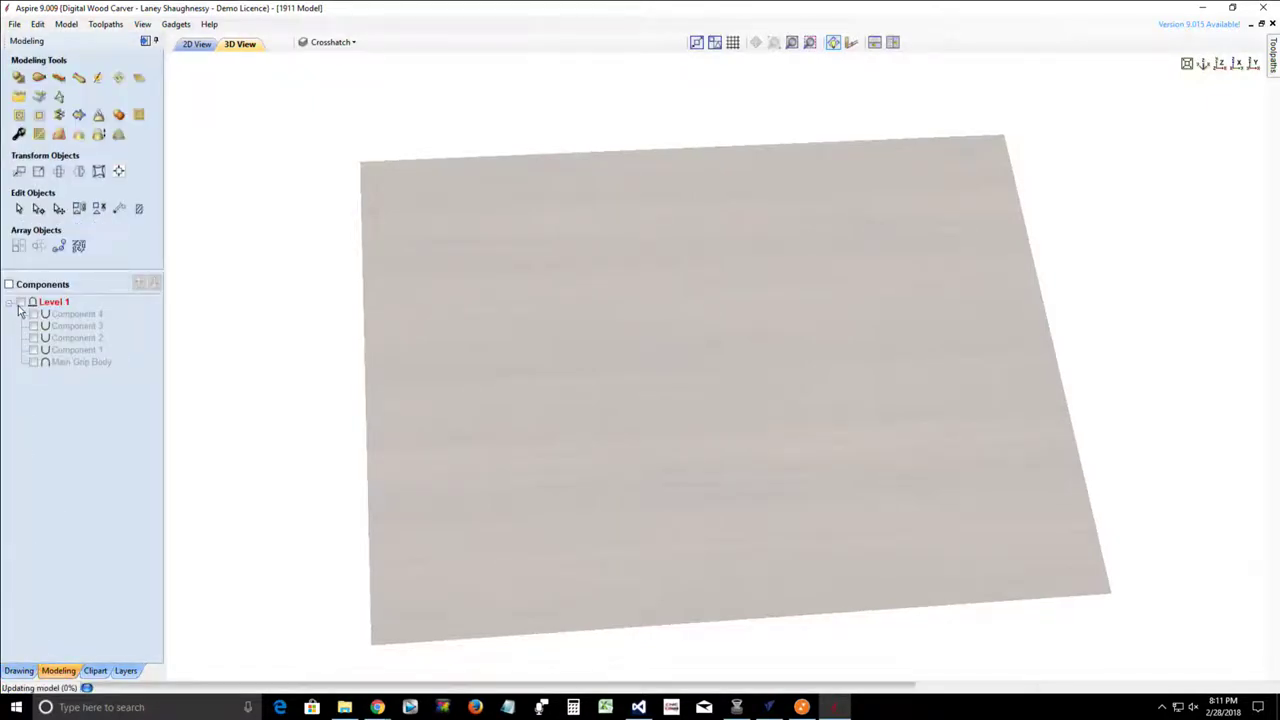
pyautogui.moveTo(588, 628); pyautogui.dragTo(566, 609)
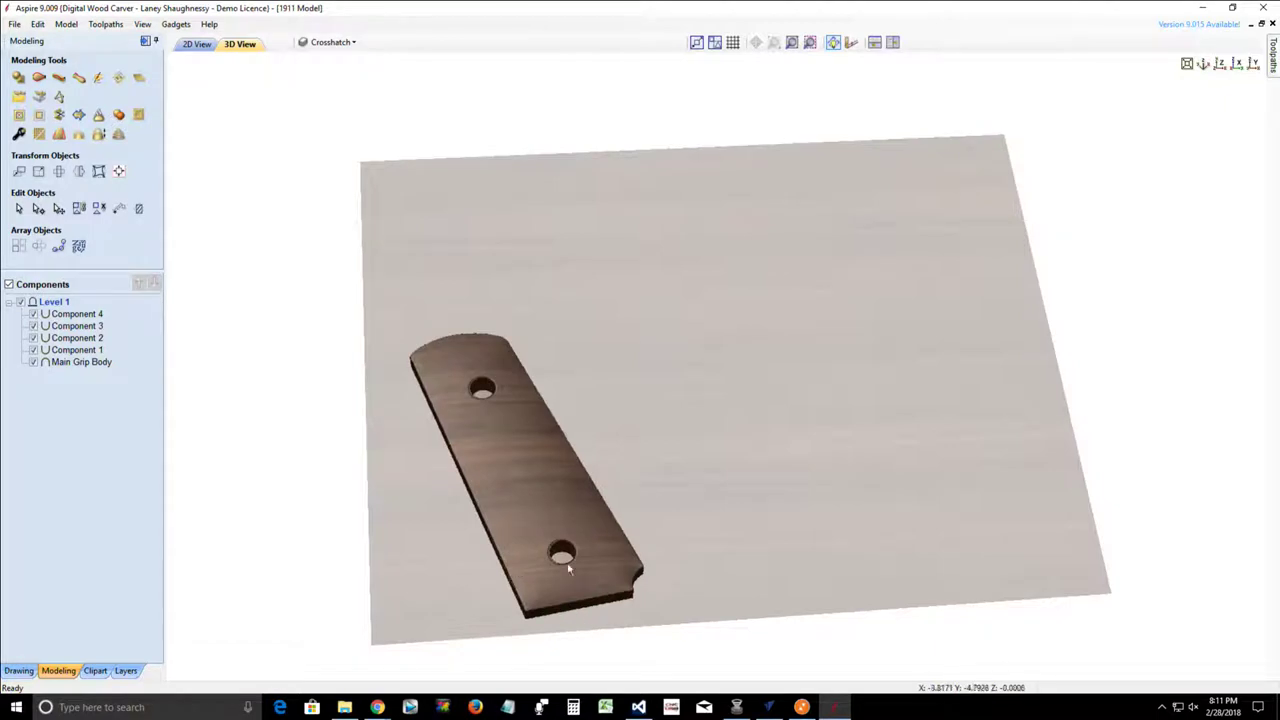
pyautogui.moveTo(677, 494); pyautogui.dragTo(786, 451)
pyautogui.moveTo(786, 451); pyautogui.dragTo(926, 394, button='middle')
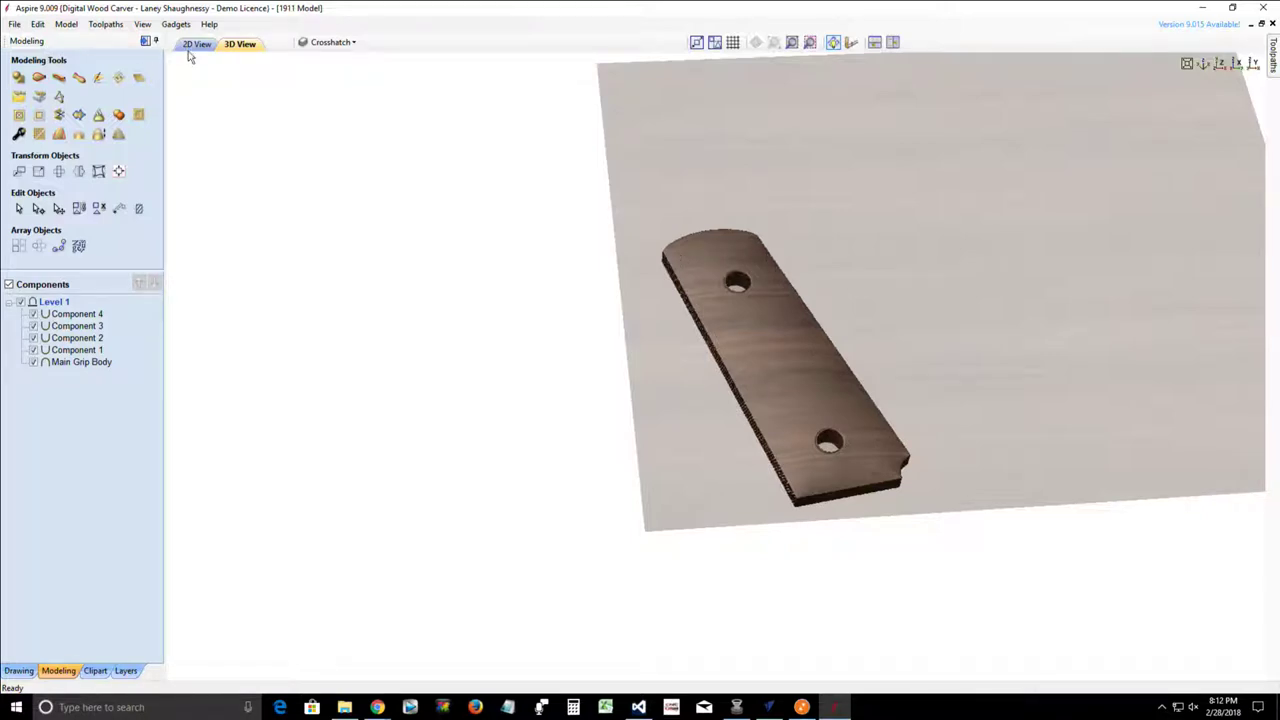
# Back in the 2D view, zoom in and select the main grip body outline.
pyautogui.click(197, 44)
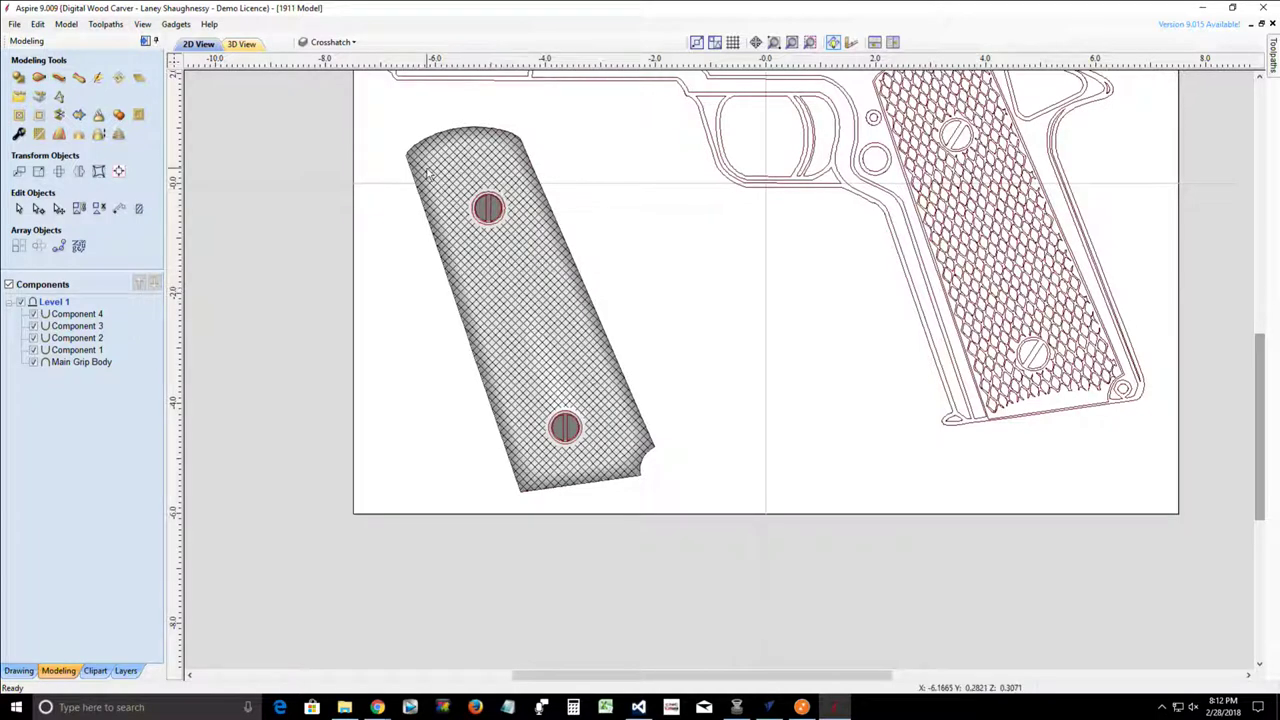
pyautogui.scroll(3, 433, 185)
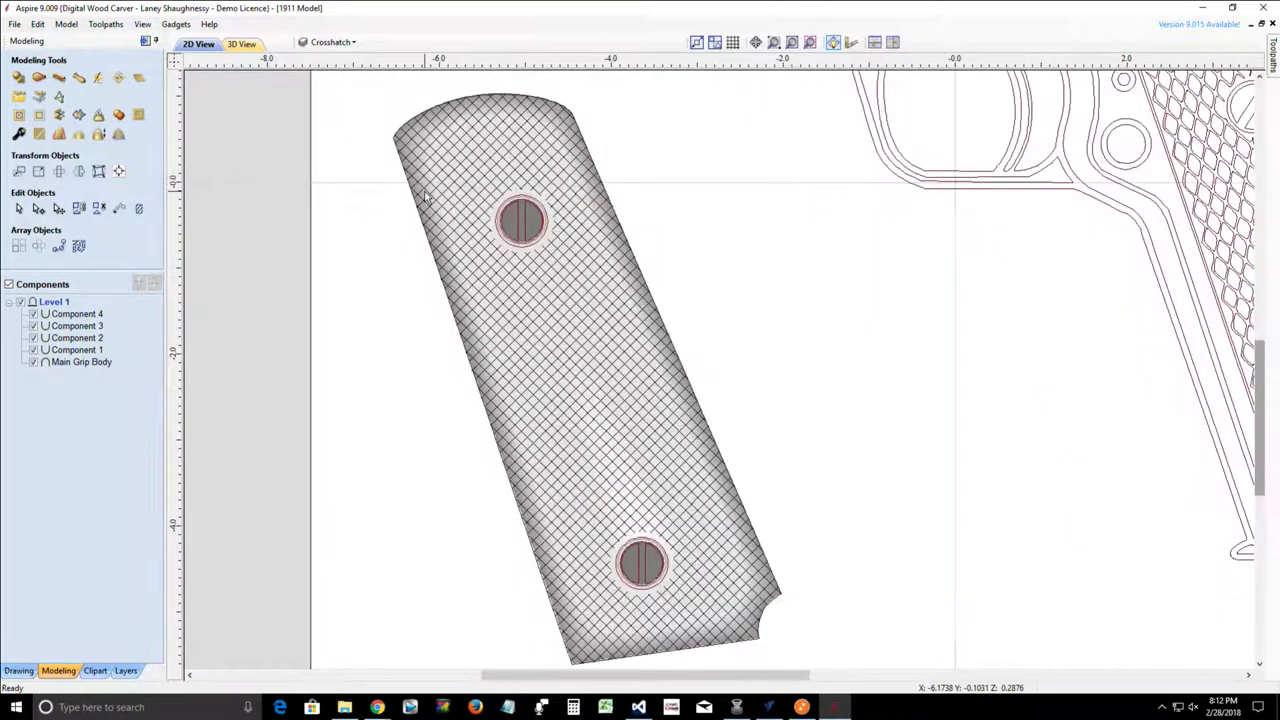
pyautogui.scroll(2, 397, 250)
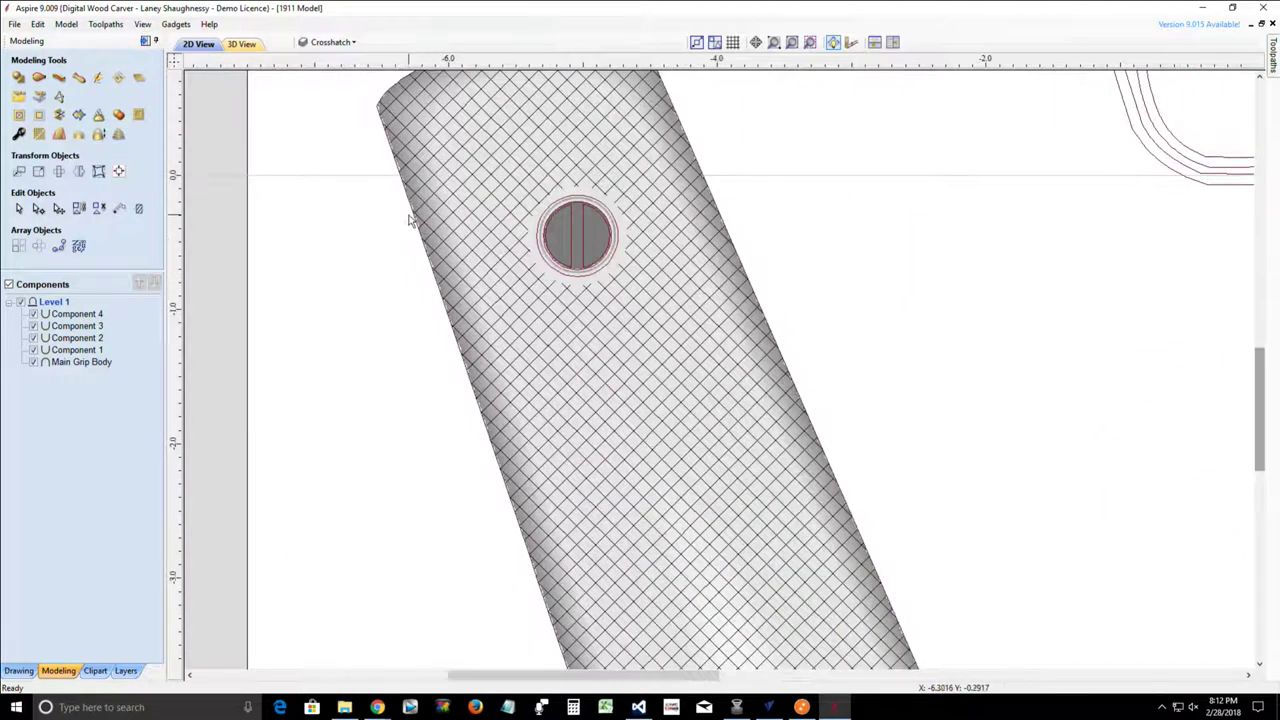
pyautogui.click(415, 222)
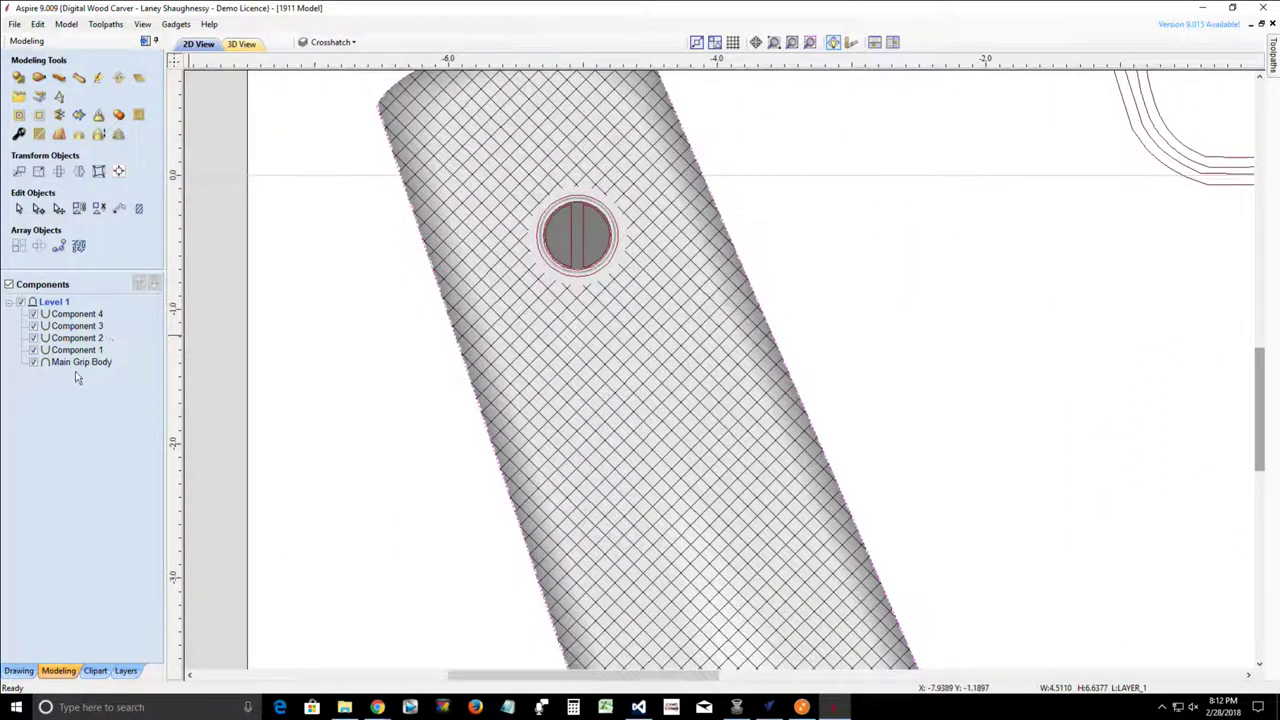
pyautogui.click(18, 670)
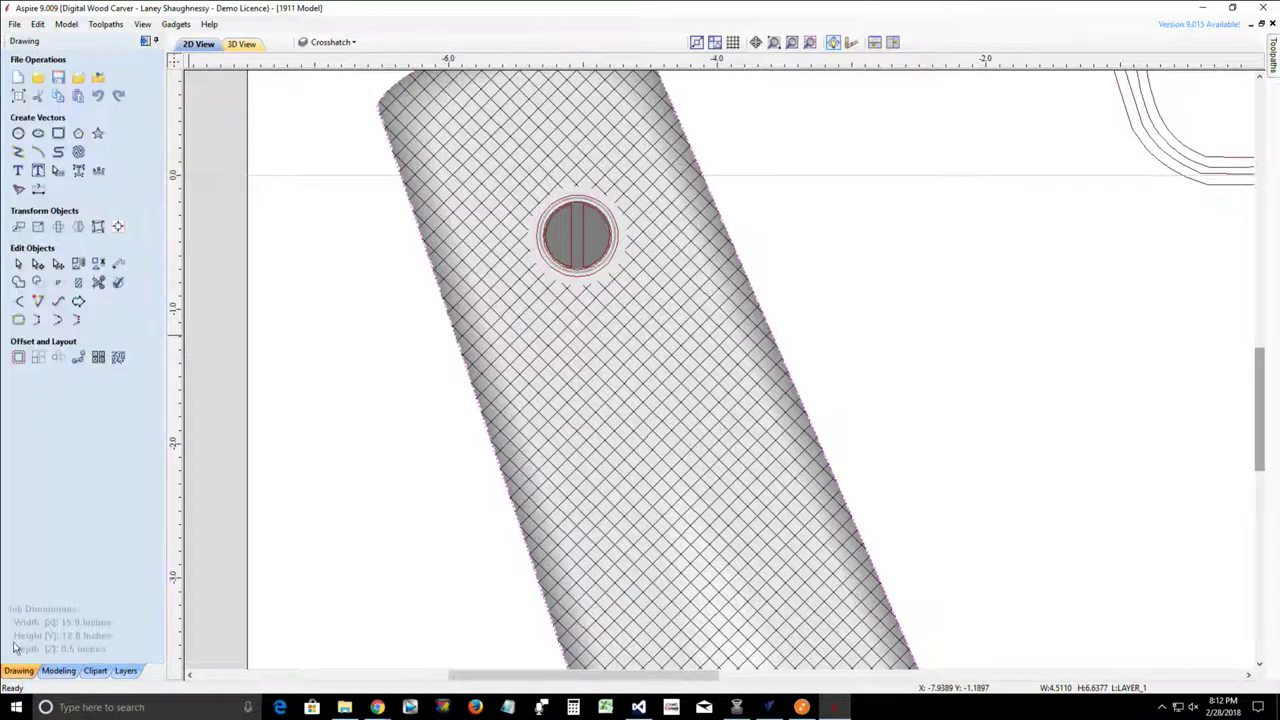
# Try an inward offset of the grip outline, then close the offset settings.
pyautogui.click(18, 357)
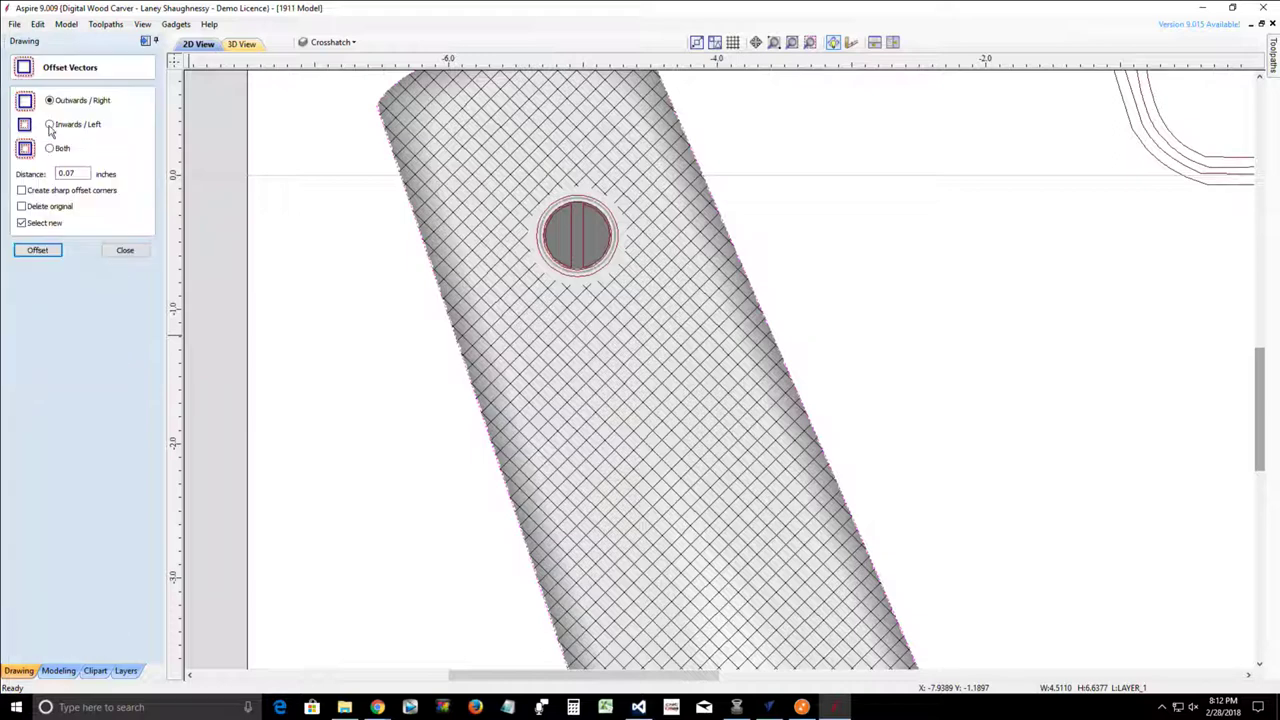
pyautogui.click(50, 126)
pyautogui.click(48, 254)
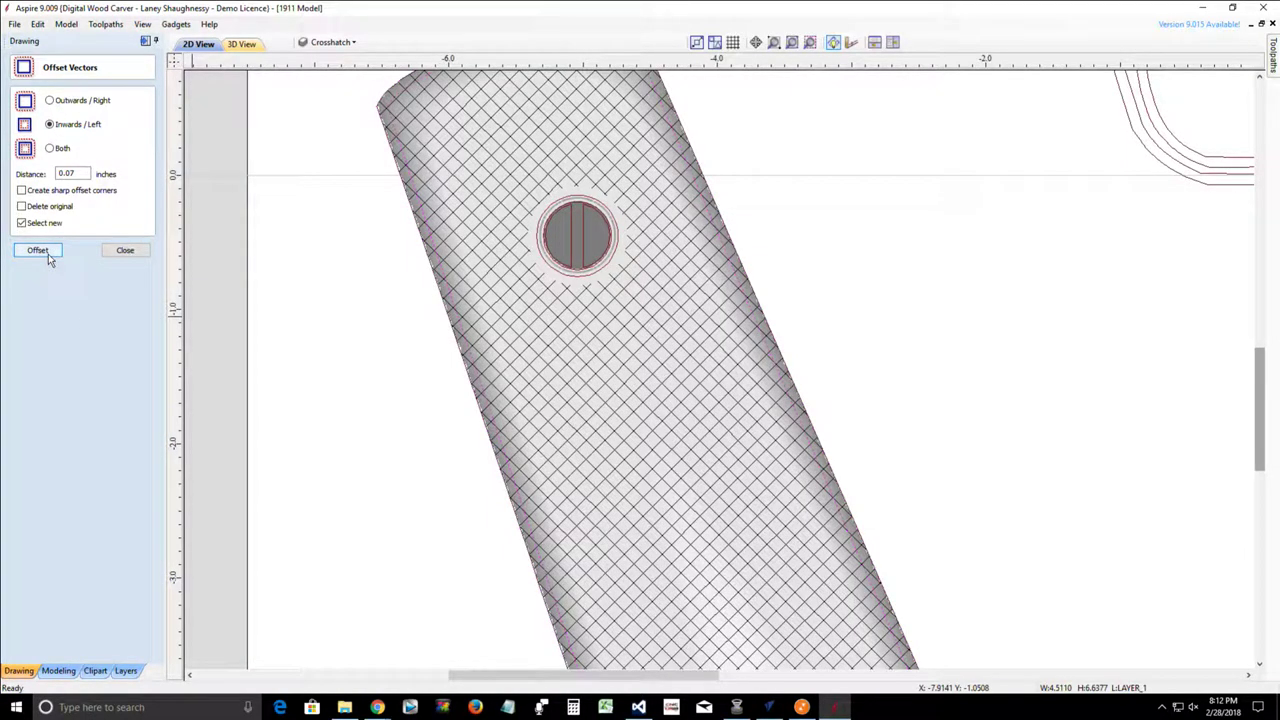
pyautogui.click(440, 209)
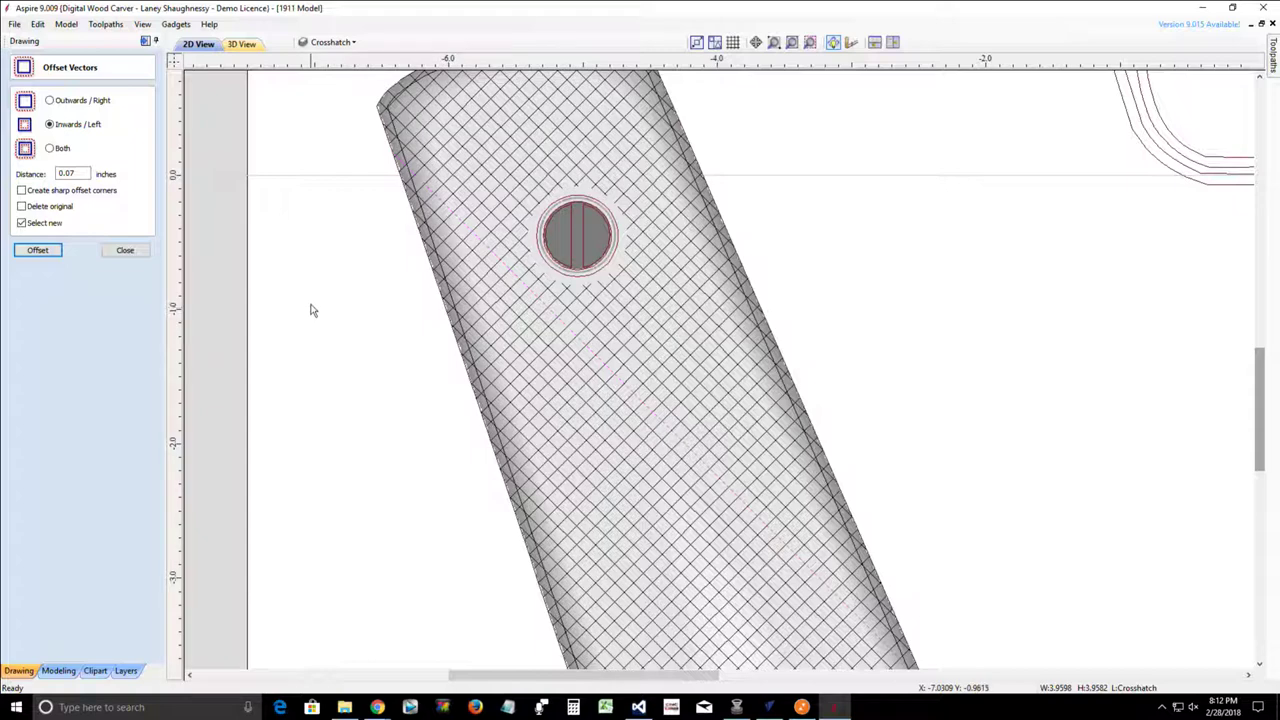
pyautogui.scroll(-1, 311, 309)
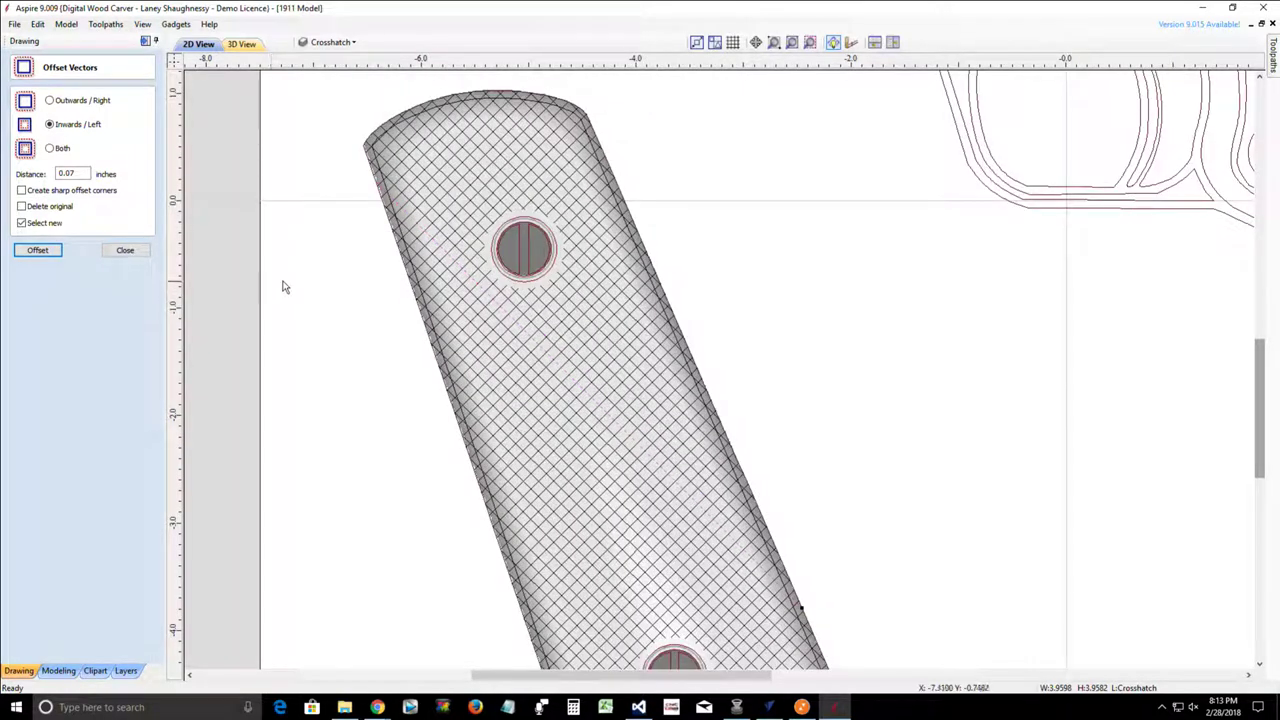
pyautogui.click(128, 253)
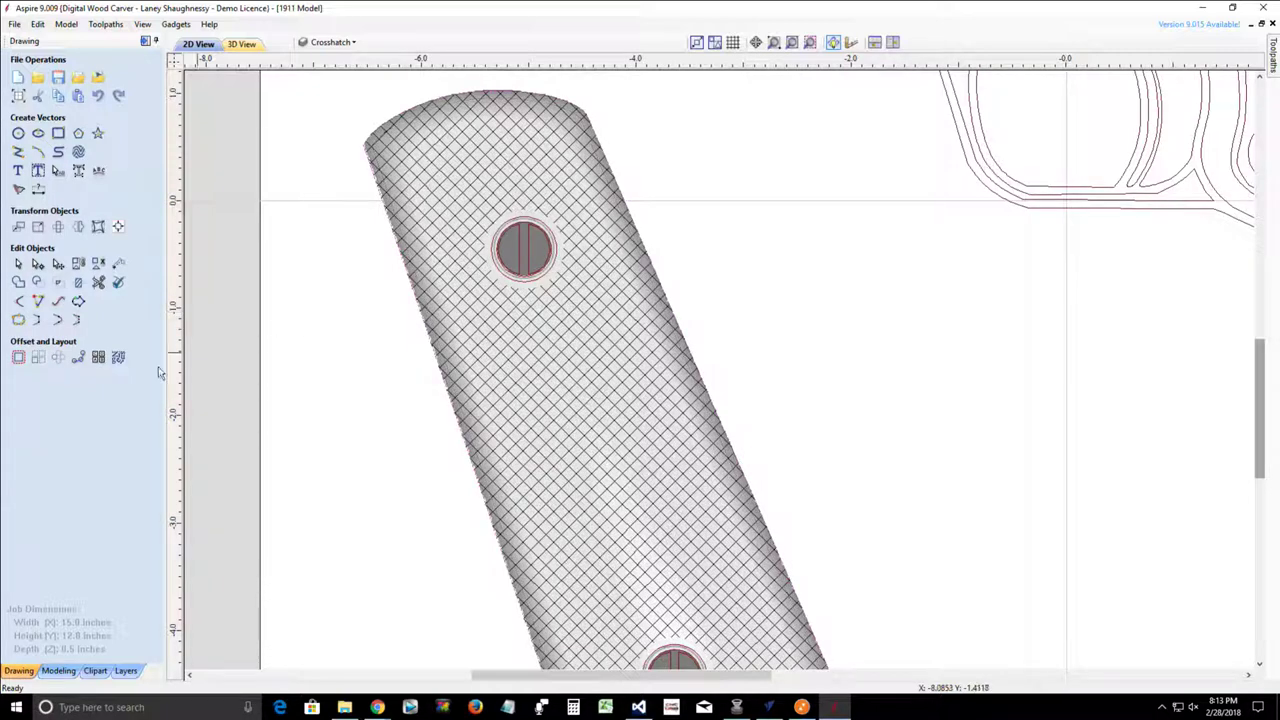
# Create an inward offset of the grip outline at 0.15 inches.
pyautogui.click(18, 357)
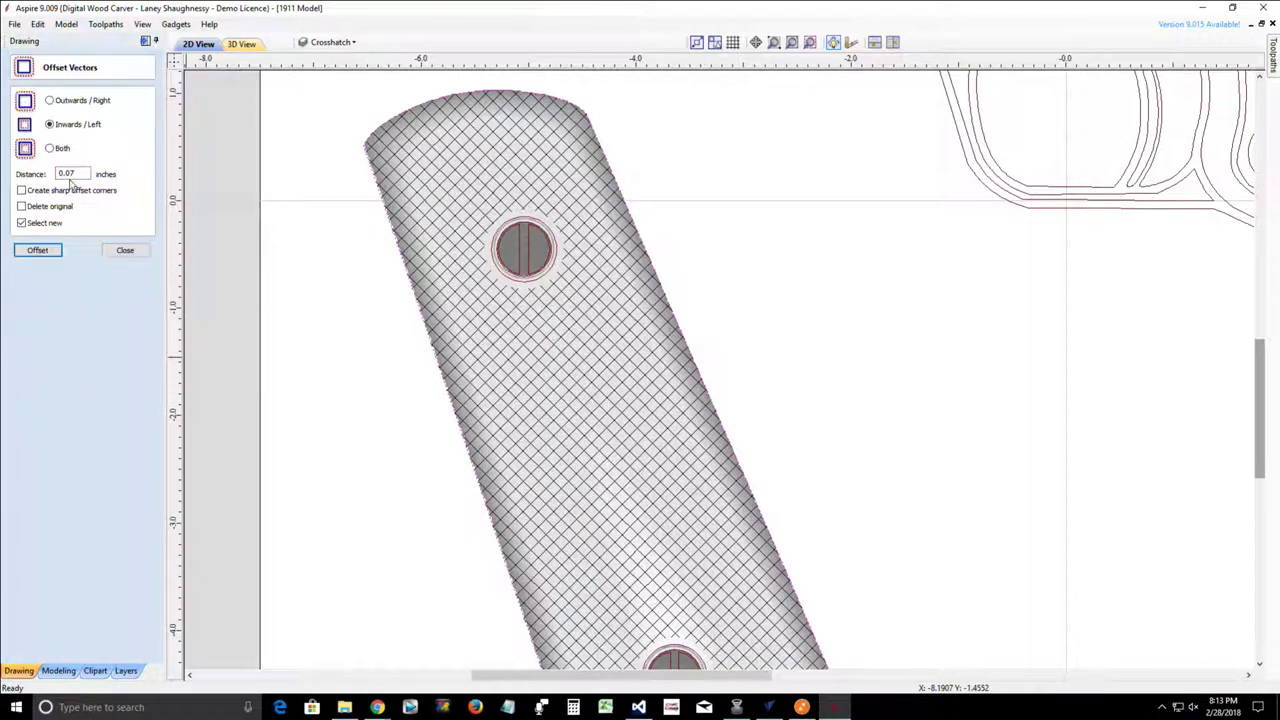
pyautogui.moveTo(68, 173); pyautogui.dragTo(89, 173)
pyautogui.press('BackSpace')
pyautogui.write('.15')
pyautogui.doubleClick(88, 173)
pyautogui.write('0.15')
pyautogui.click(42, 250)
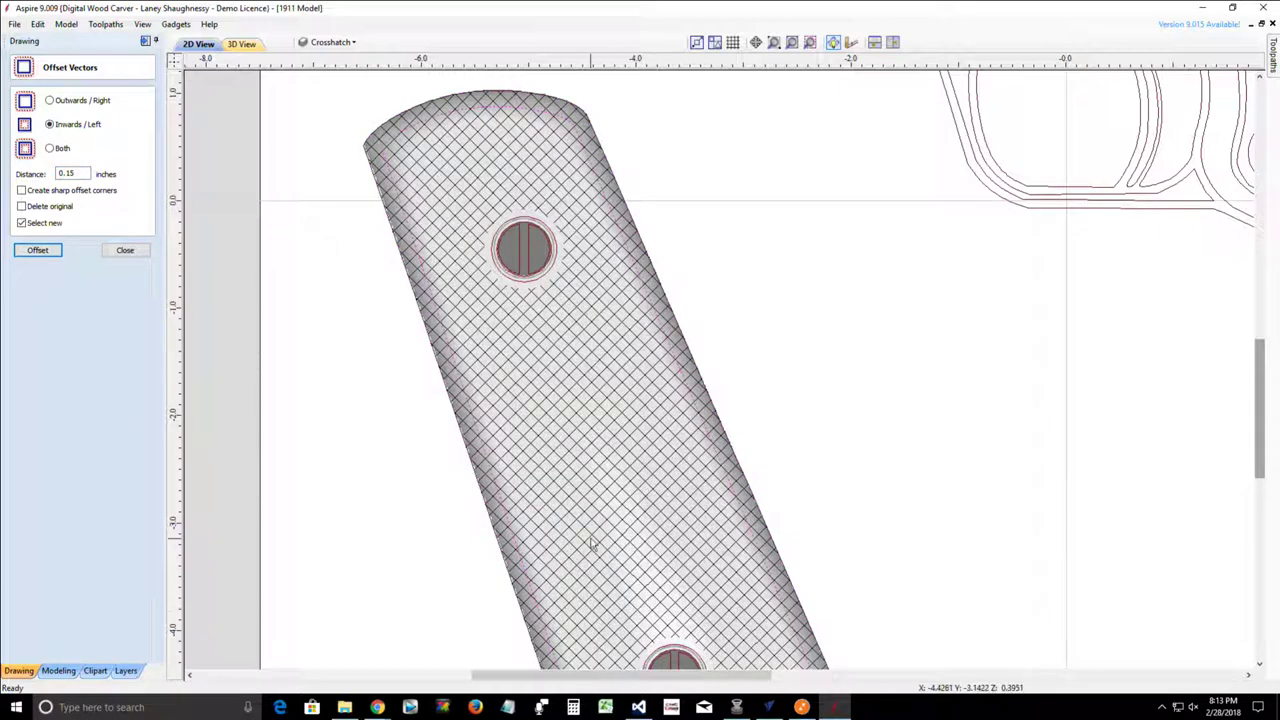
pyautogui.scroll(-3, 578, 535)
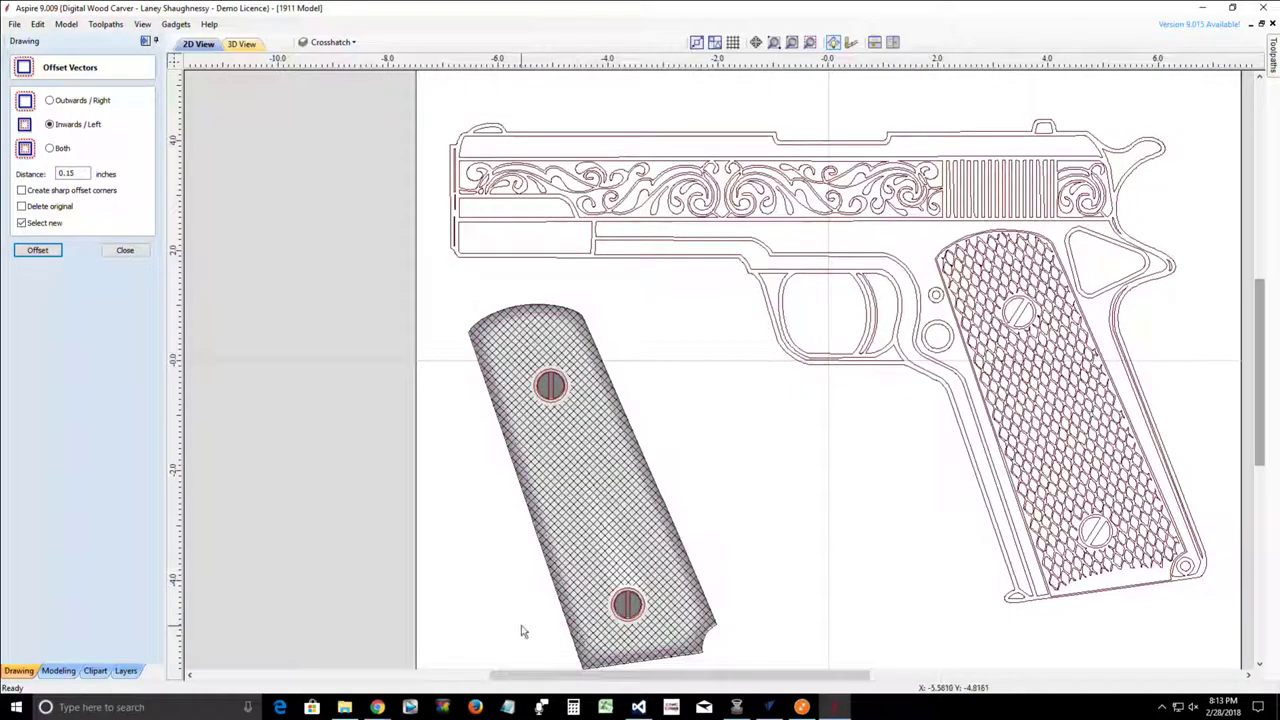
pyautogui.scroll(1, 521, 631)
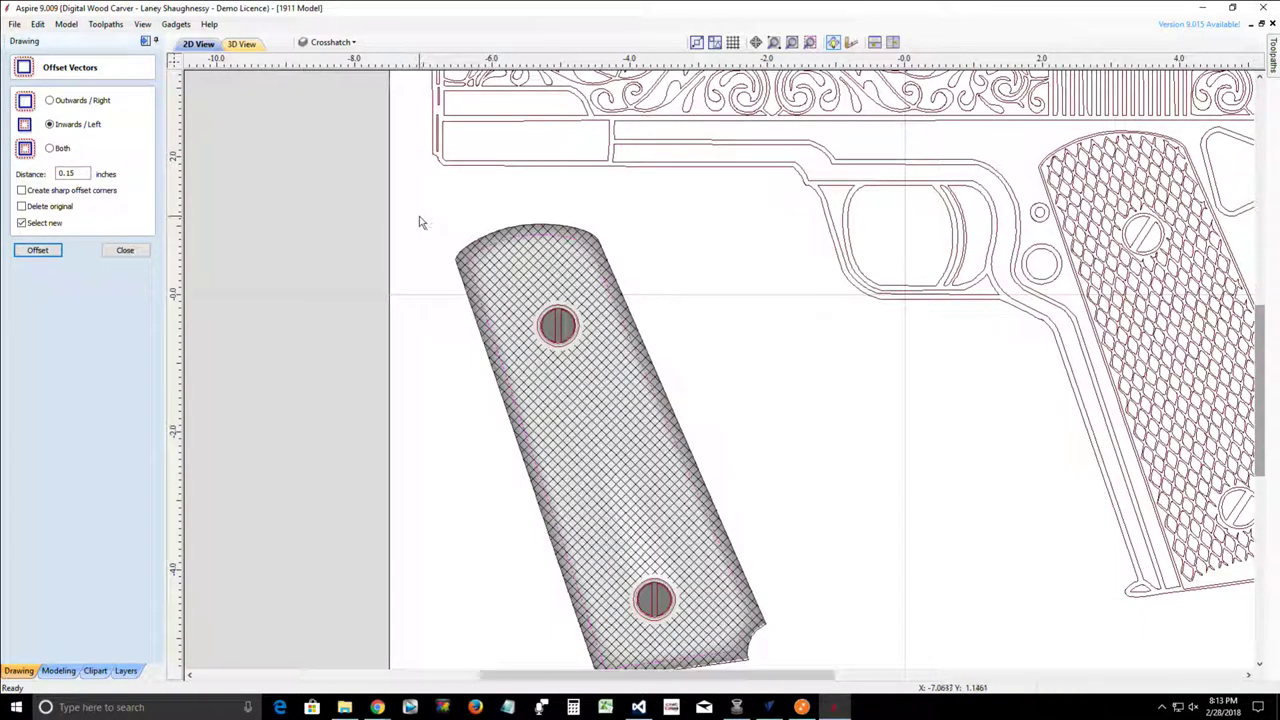
pyautogui.press('Return')
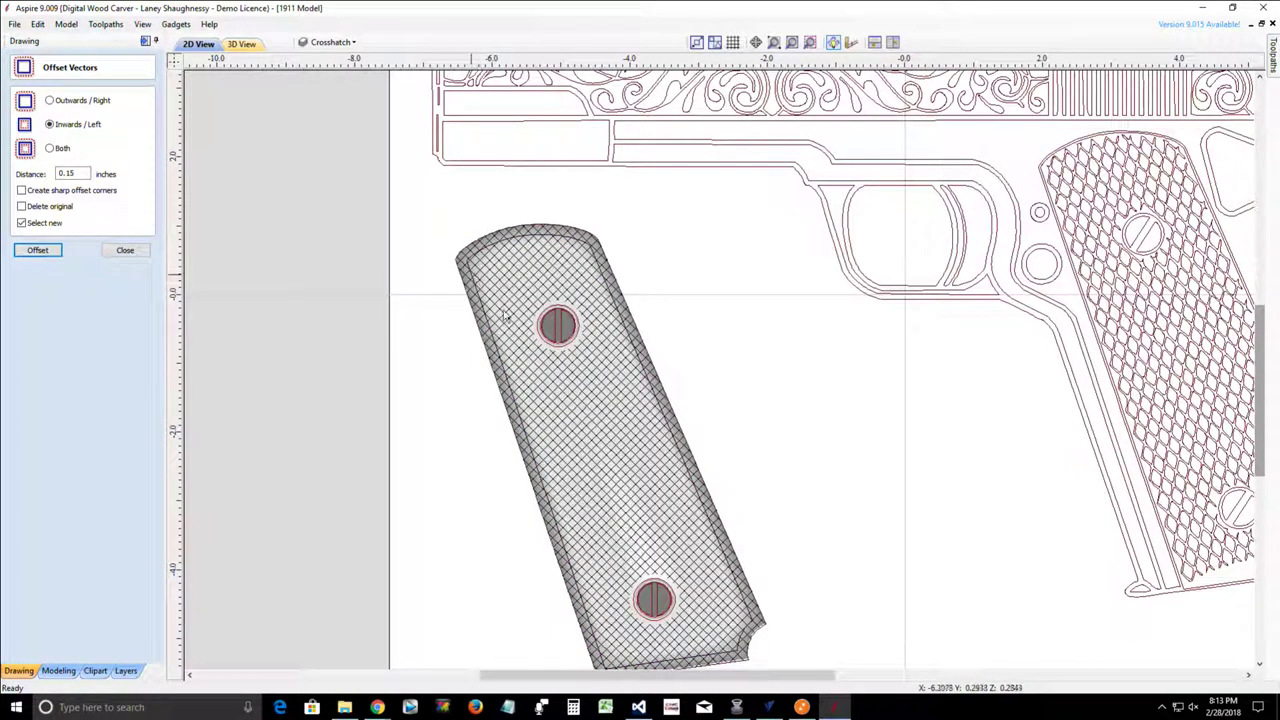
# Hide the Grip Screw Holes layer and the Level 1 3D grip components.
pyautogui.click(330, 42)
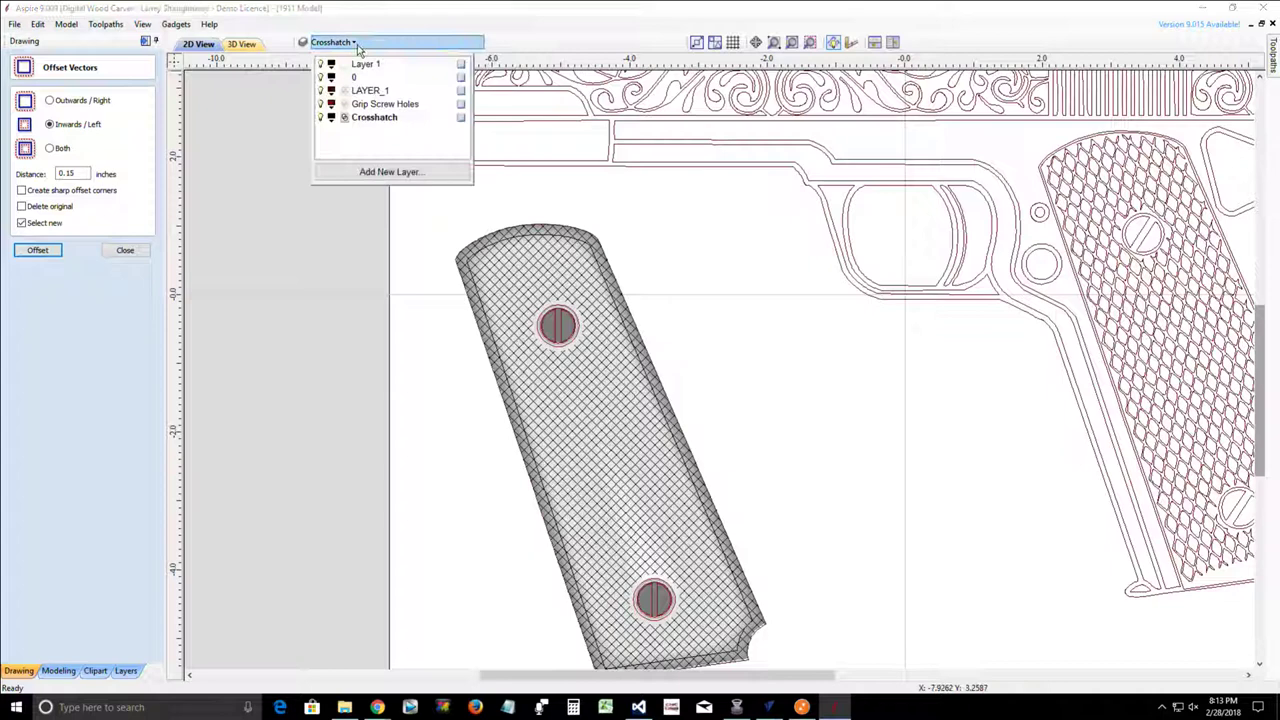
pyautogui.click(320, 104)
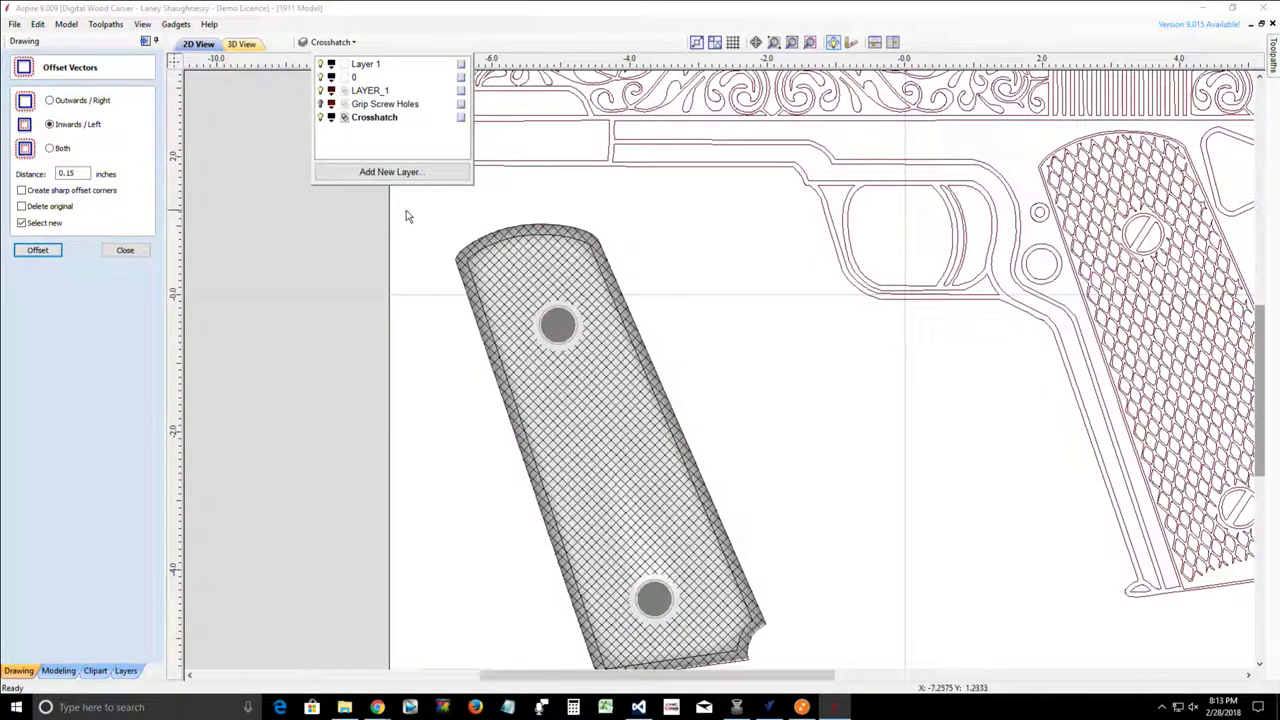
pyautogui.click(125, 251)
pyautogui.click(58, 670)
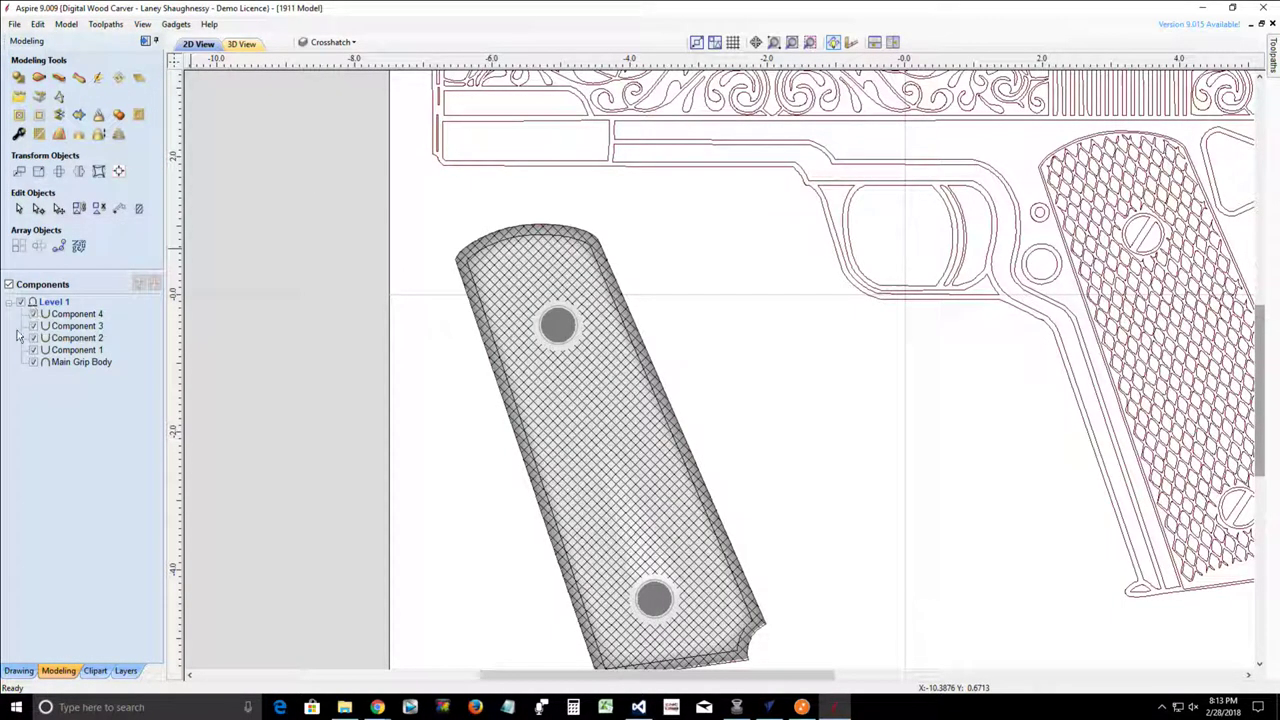
pyautogui.click(21, 302)
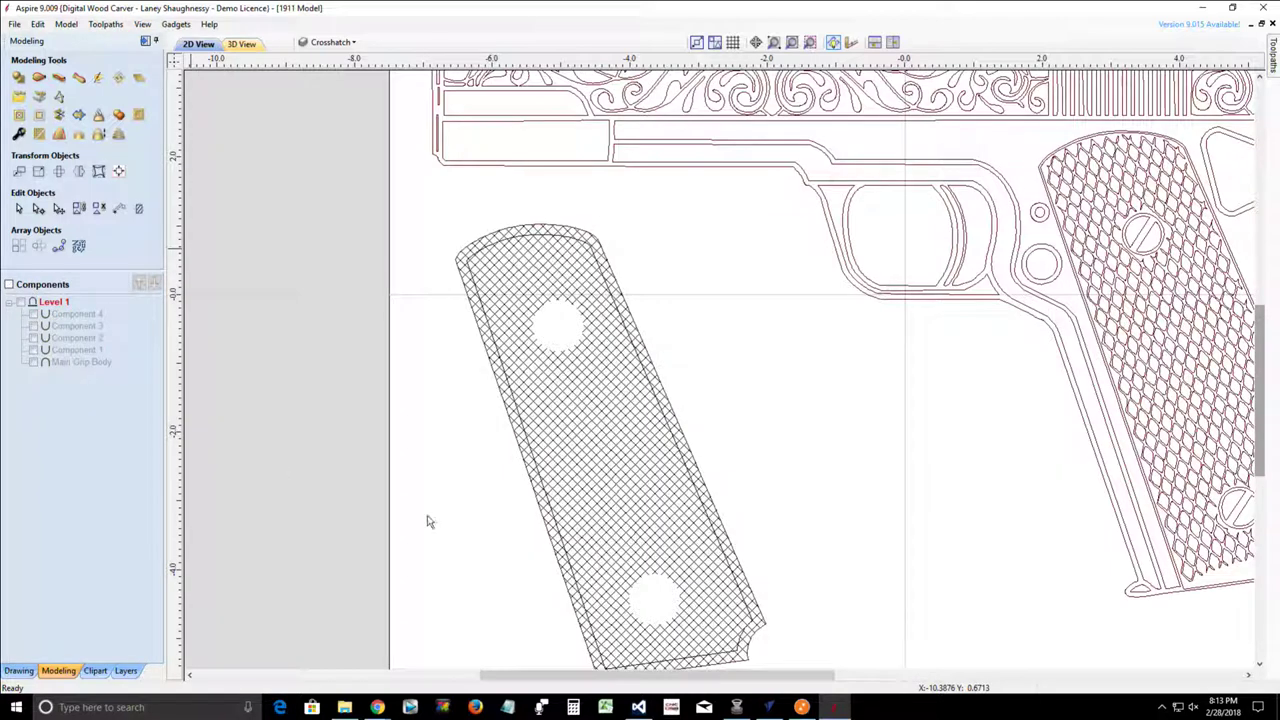
# Select only the crosshatch and the inner 0.15-inch offset outline.
pyautogui.moveTo(392, 214); pyautogui.dragTo(790, 693)
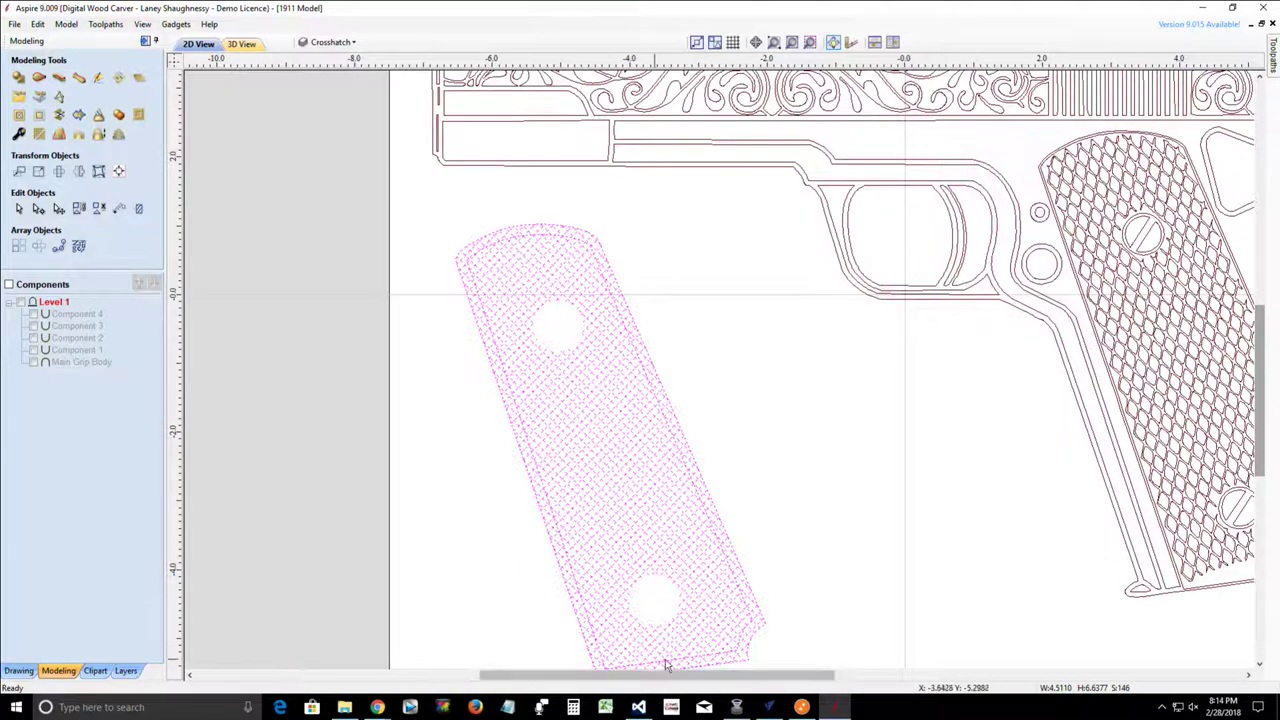
pyautogui.scroll(6, 586, 632)
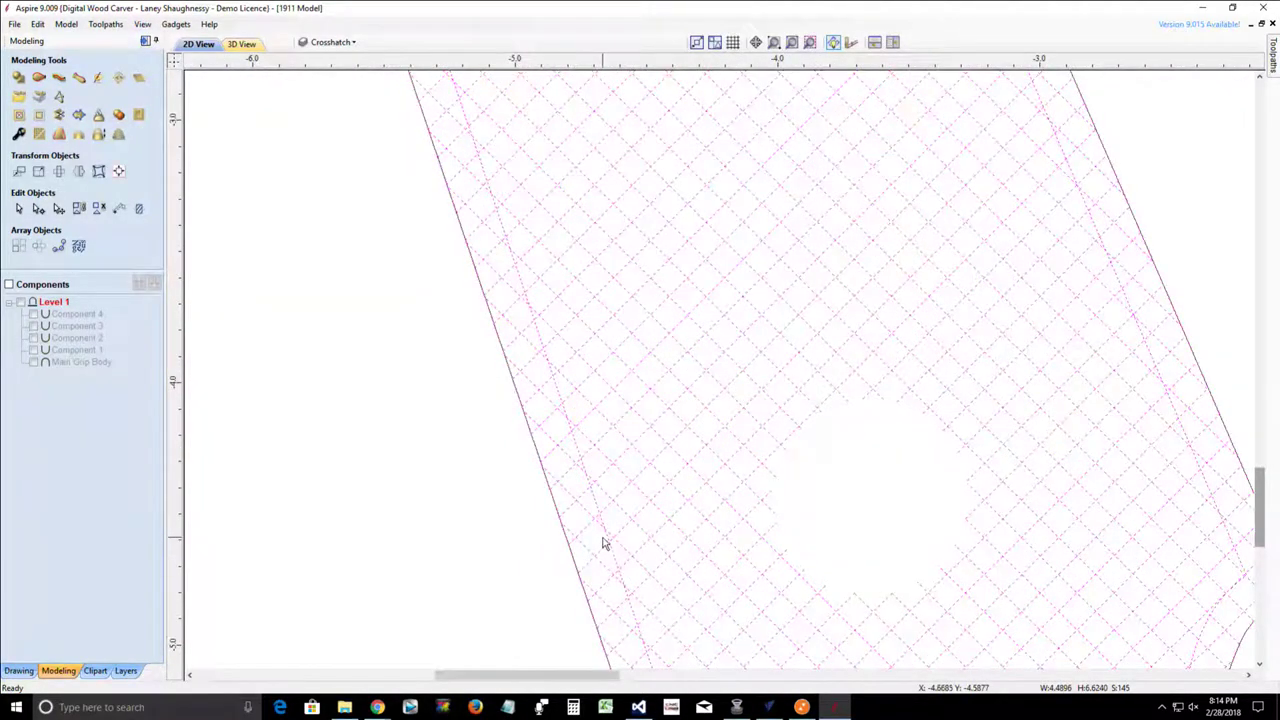
pyautogui.keyDown('ctrl'); pyautogui.click(605, 541); pyautogui.keyUp('ctrl')
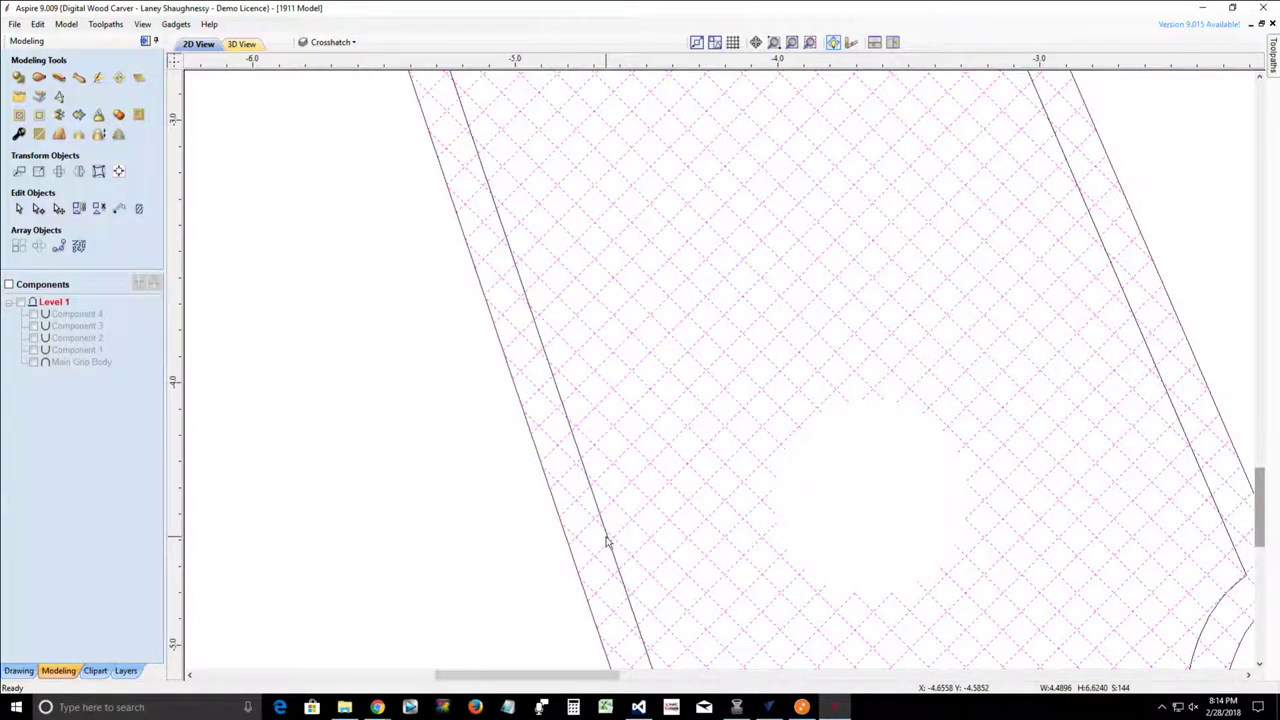
pyautogui.scroll(-2, 527, 520)
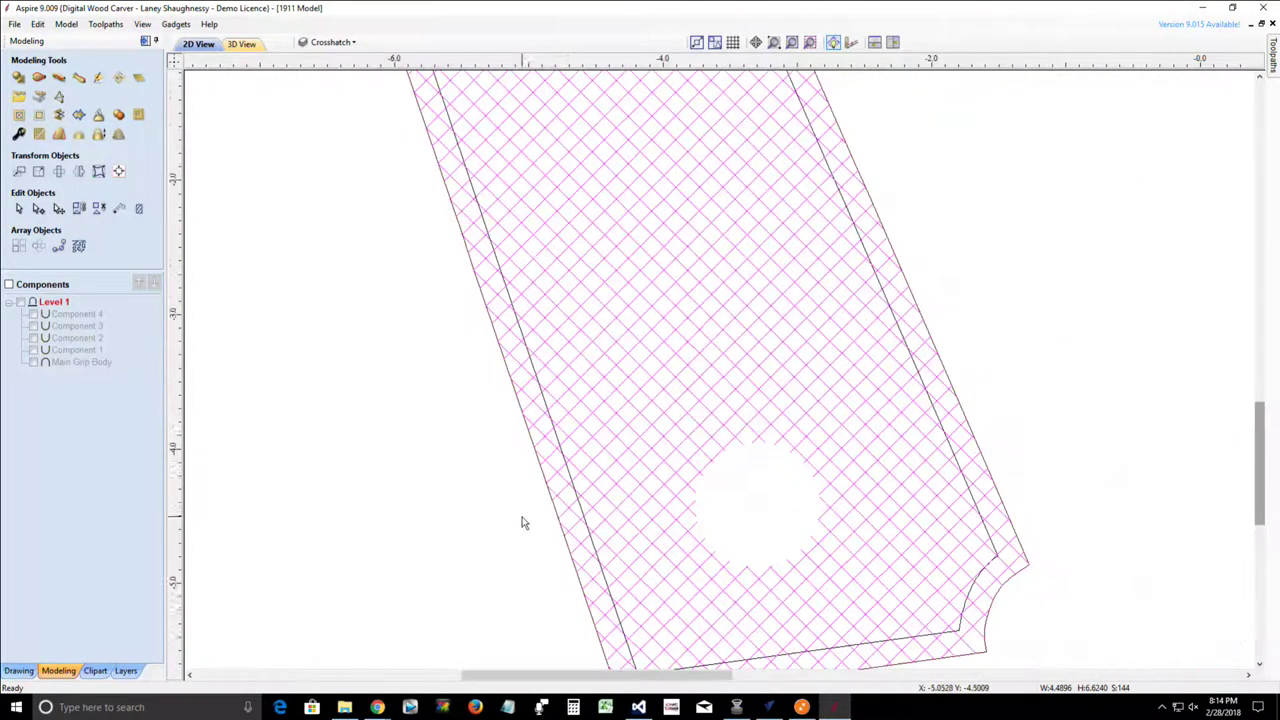
pyautogui.scroll(-1, 523, 522)
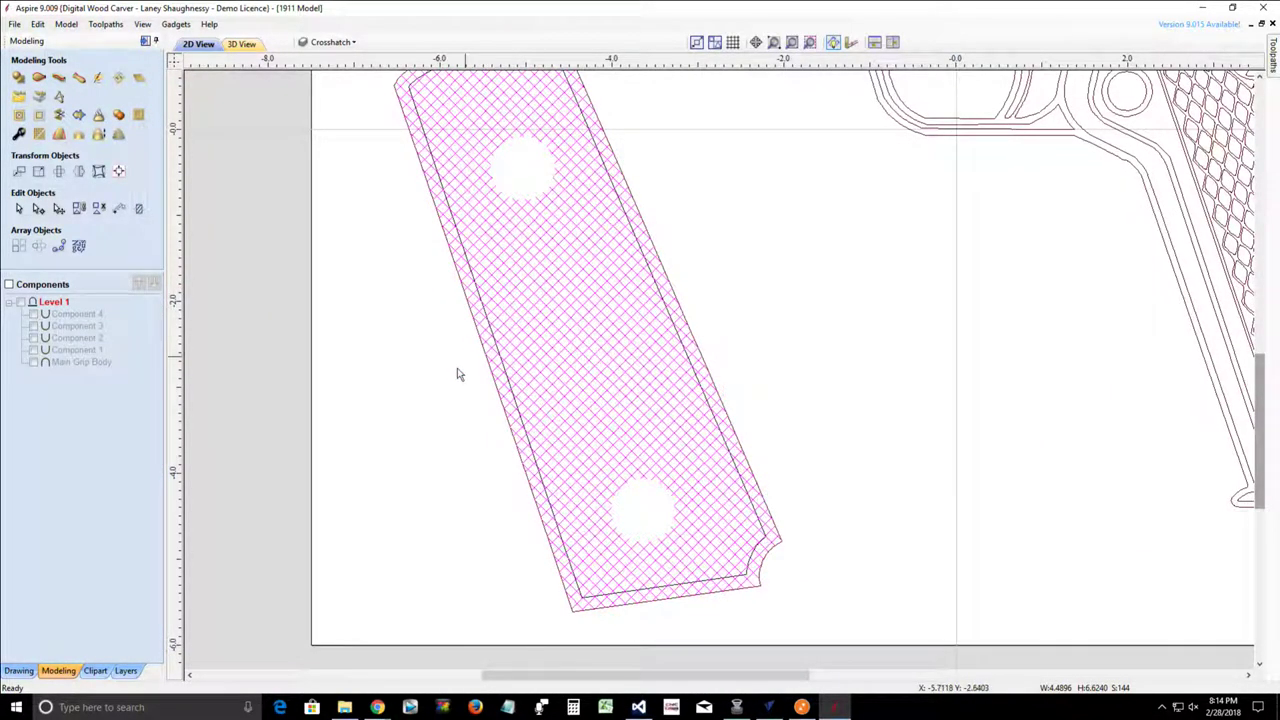
pyautogui.click(431, 409)
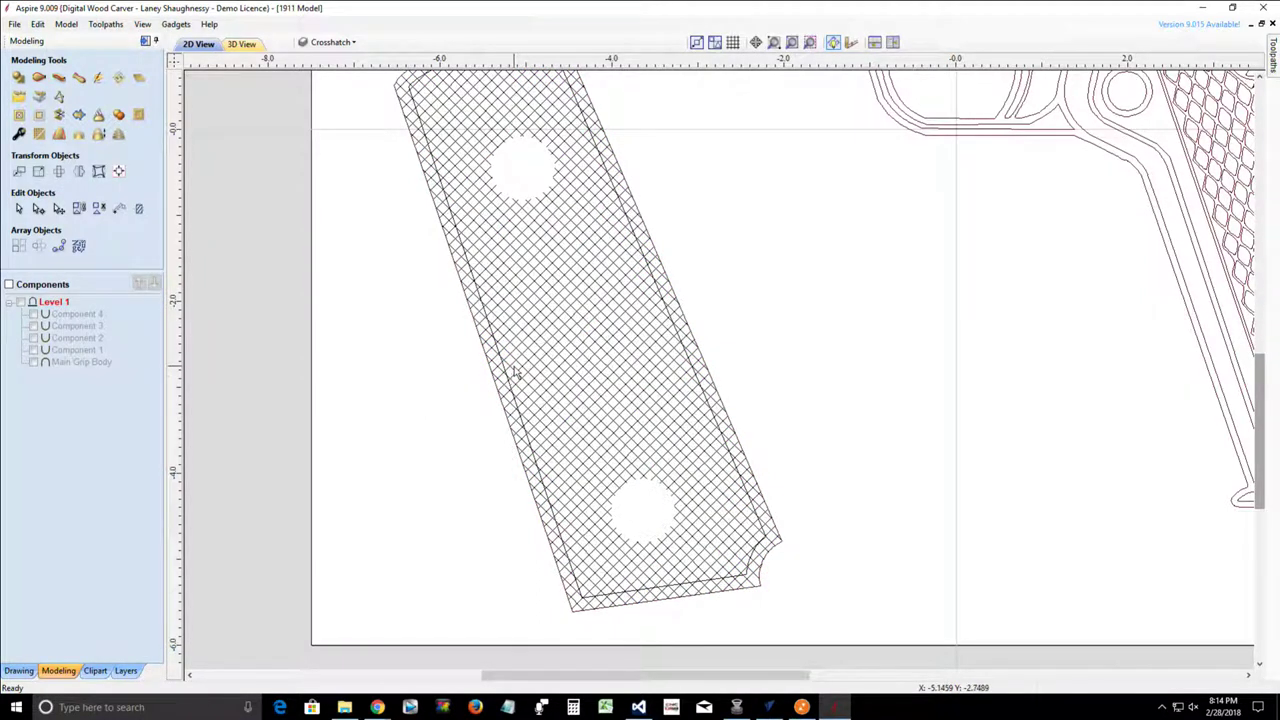
pyautogui.click(515, 368)
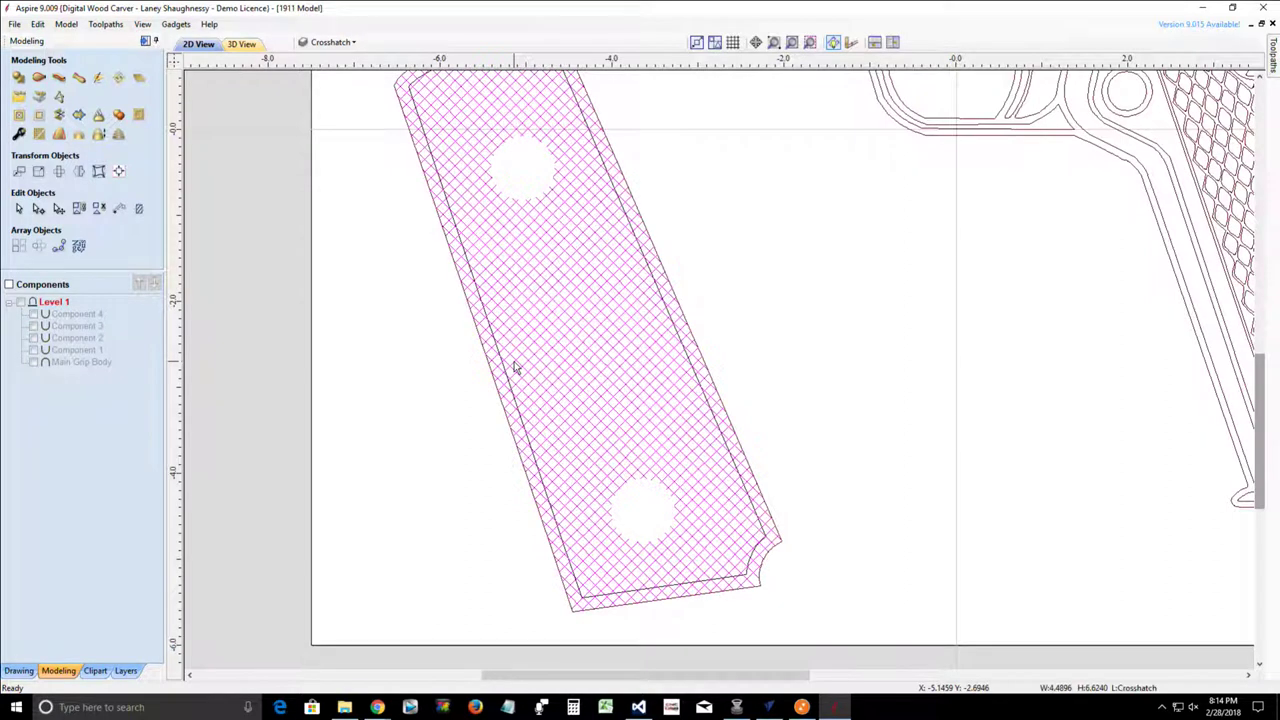
pyautogui.keyDown('shift'); pyautogui.click(505, 374); pyautogui.keyUp('shift')
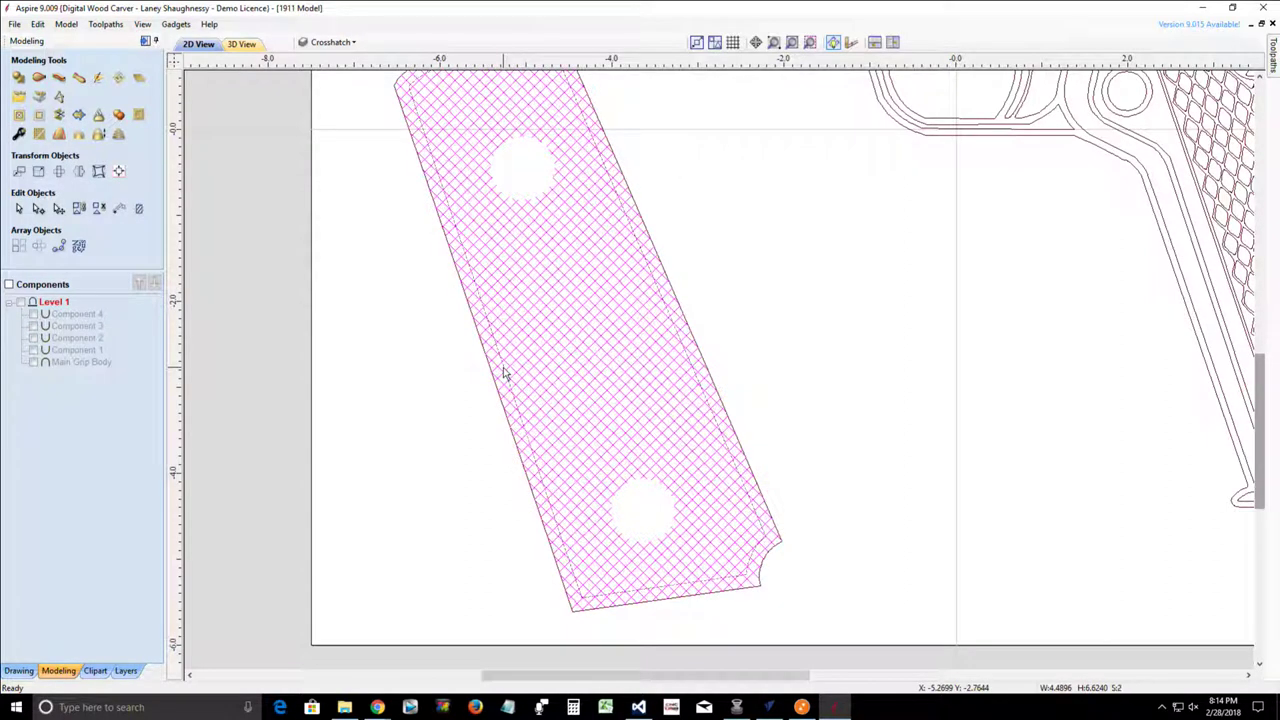
pyautogui.click(20, 670)
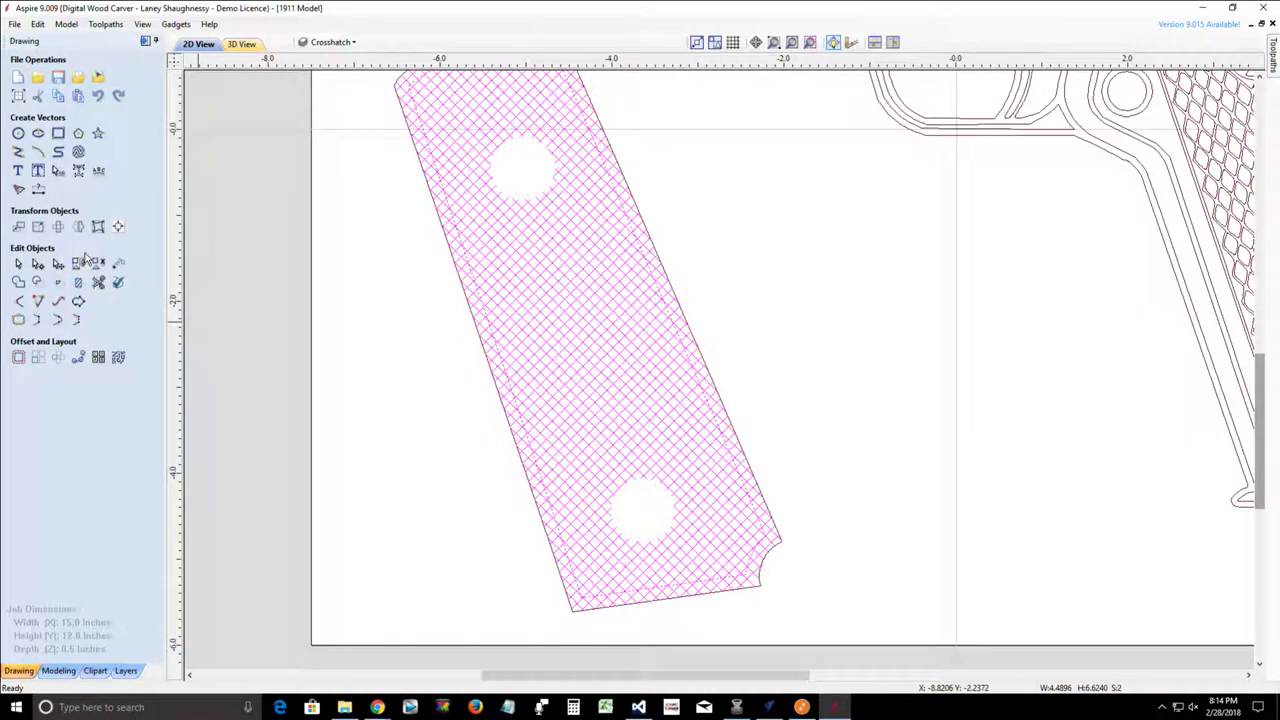
# Trim the crosshatch with Clear outside boundary so it stays within the inner outline.
pyautogui.click(96, 282)
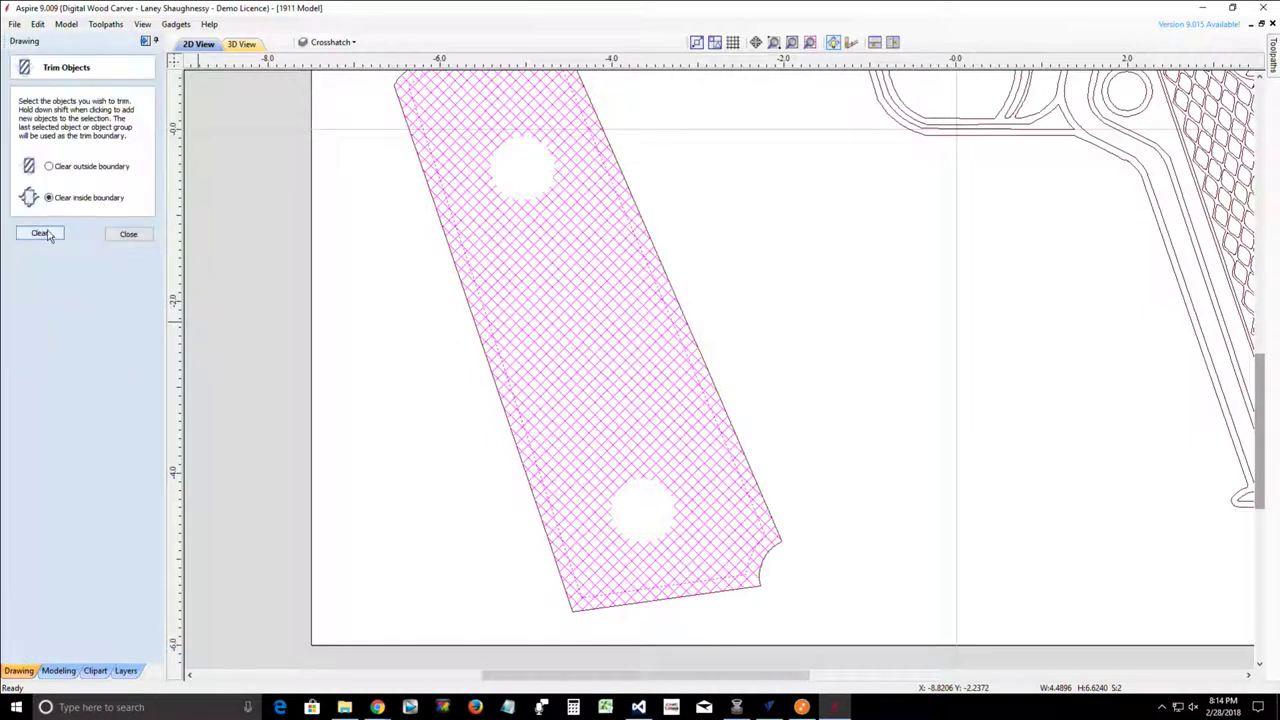
pyautogui.click(48, 166)
pyautogui.click(40, 234)
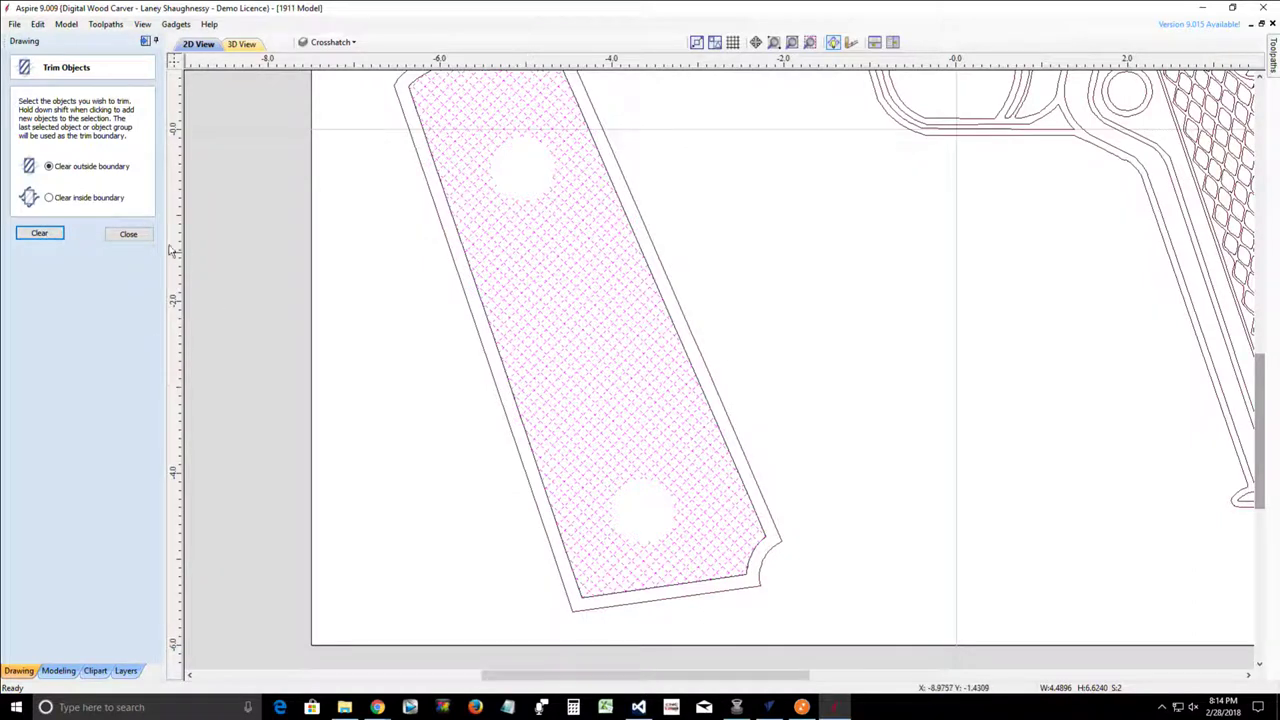
pyautogui.click(122, 236)
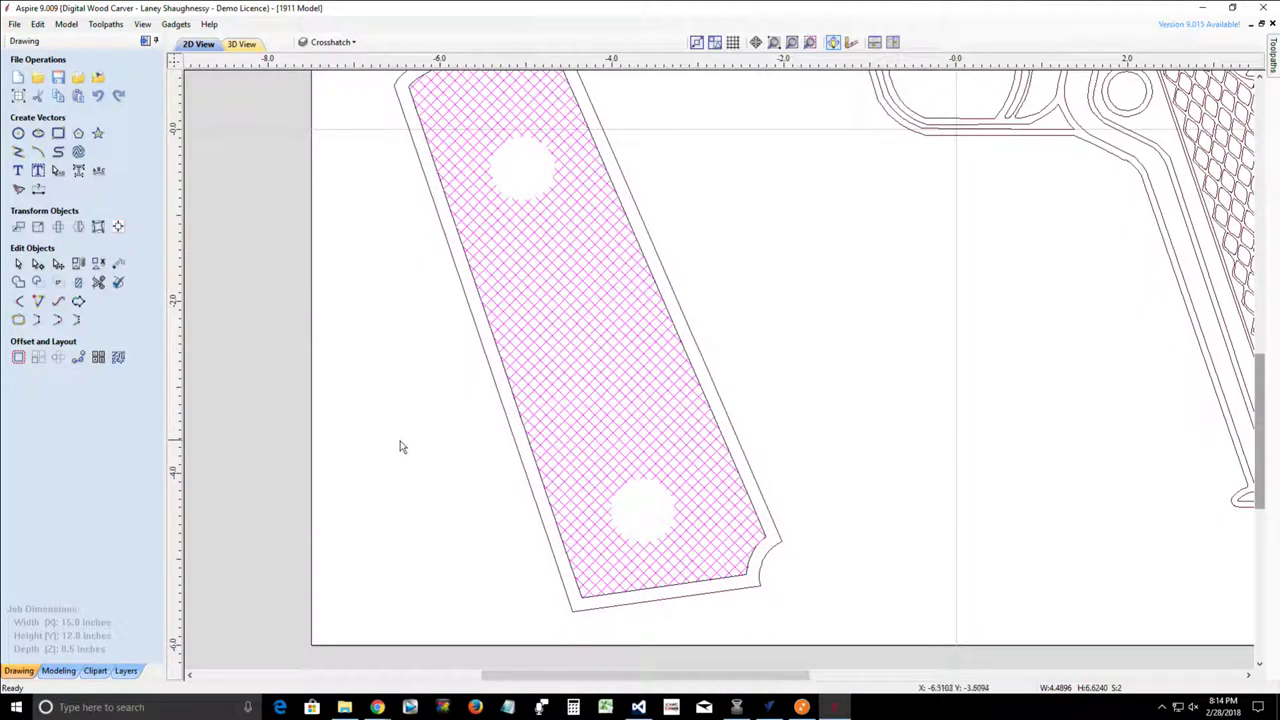
# Unpin the Drawing panel and bring up the Toolpaths panel.
pyautogui.scroll(-2, 426, 390)
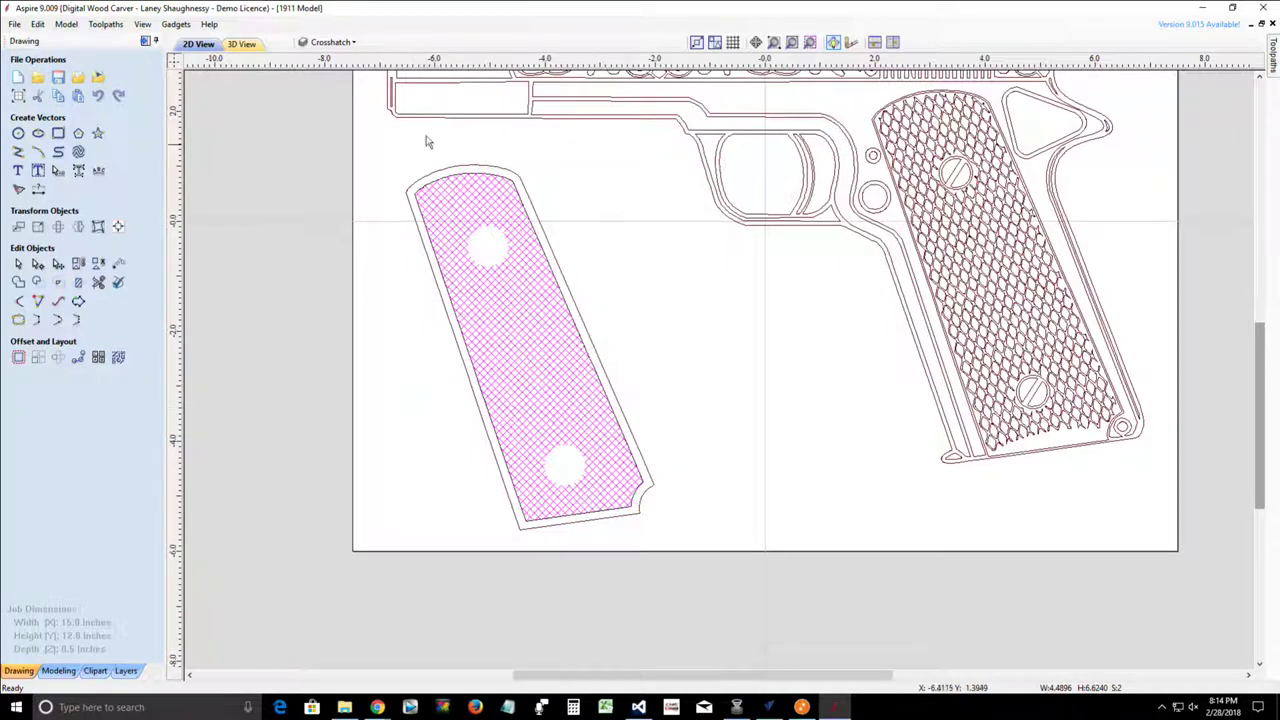
pyautogui.scroll(3, 410, 177)
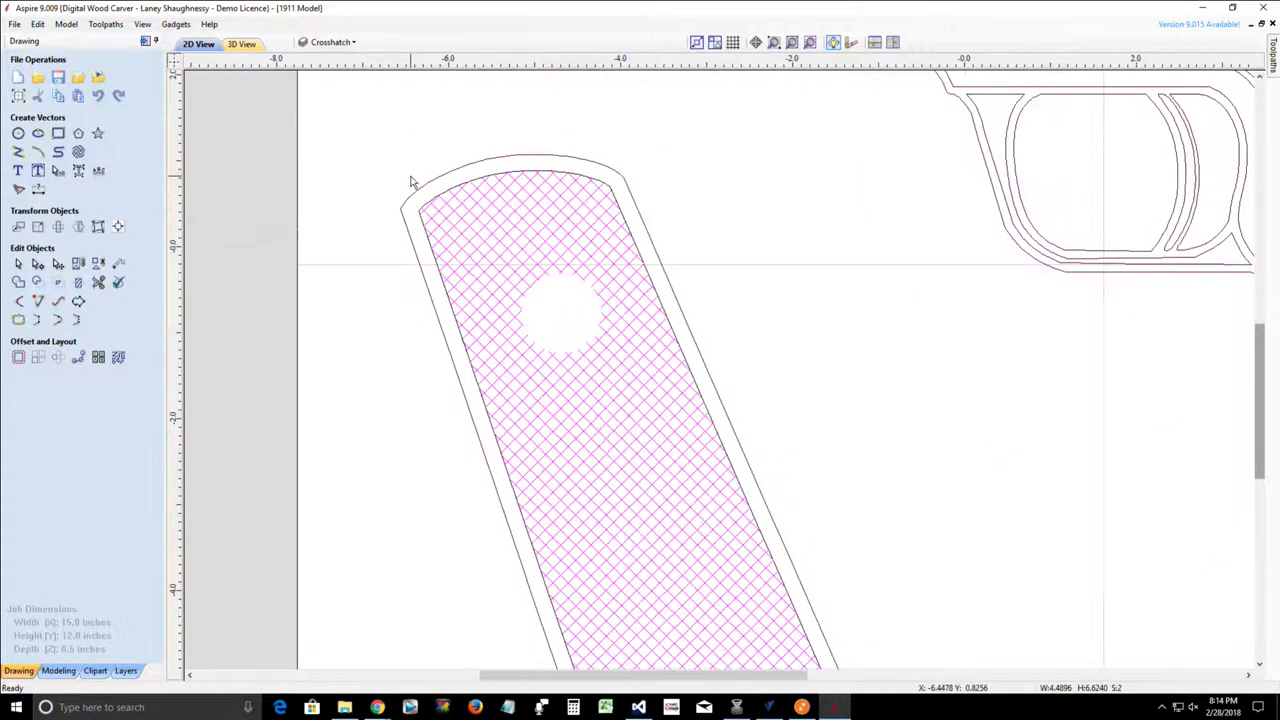
pyautogui.scroll(-2, 413, 178)
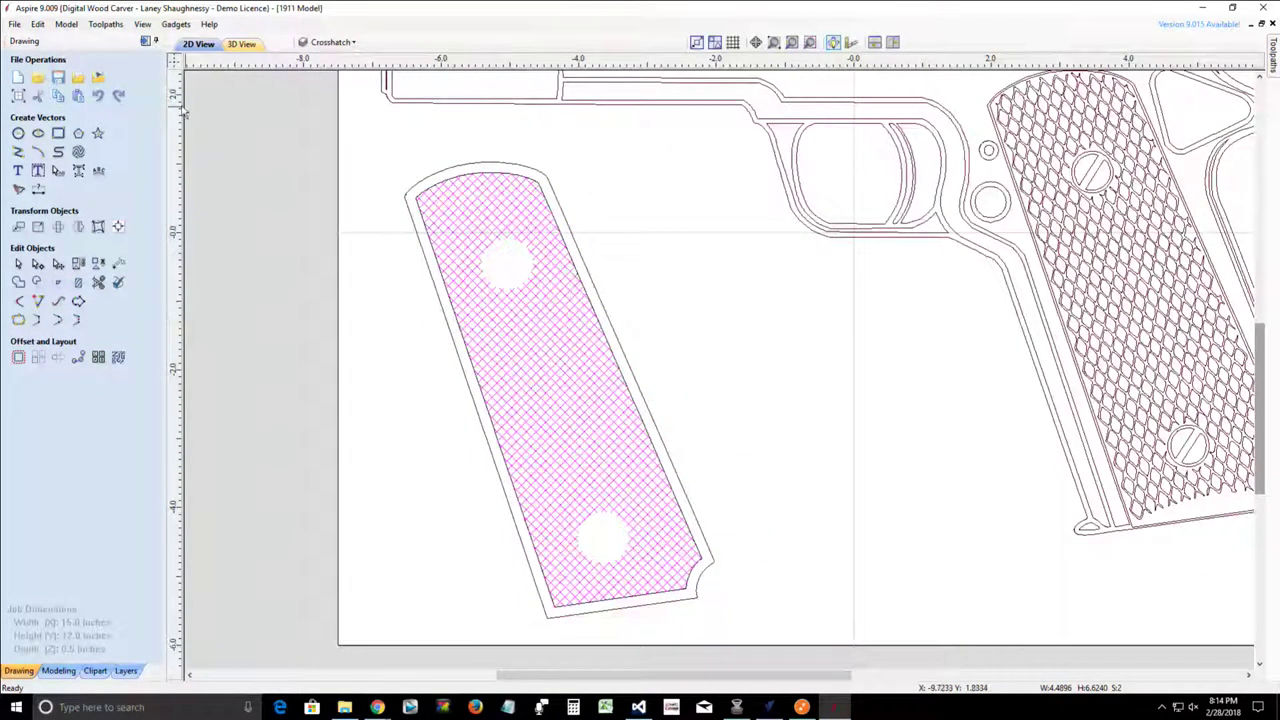
pyautogui.click(144, 42)
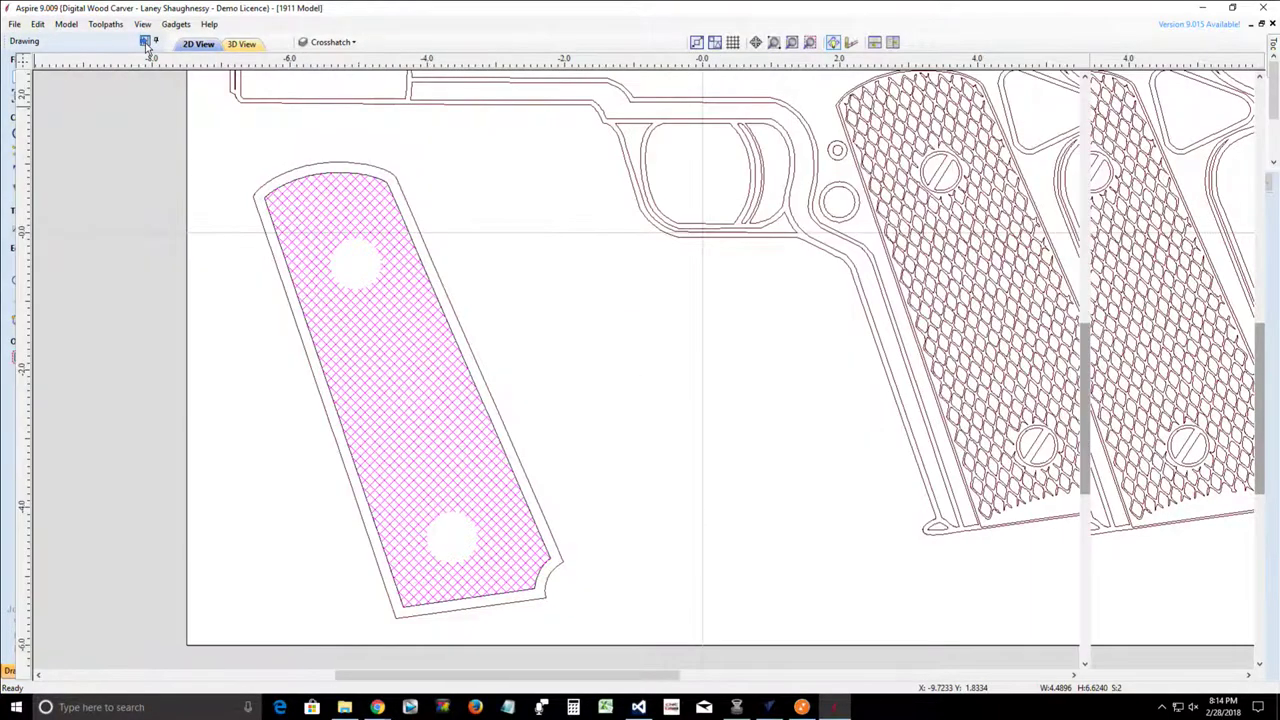
pyautogui.click(1273, 55)
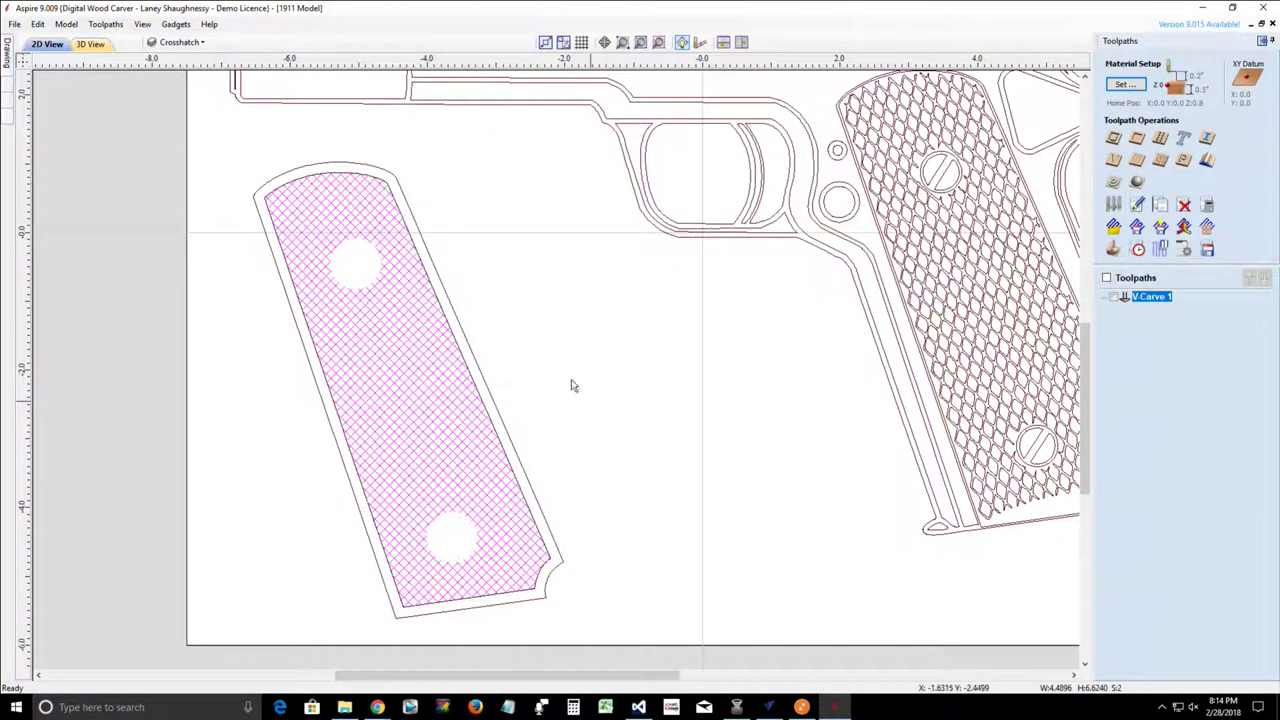
pyautogui.click(8, 90)
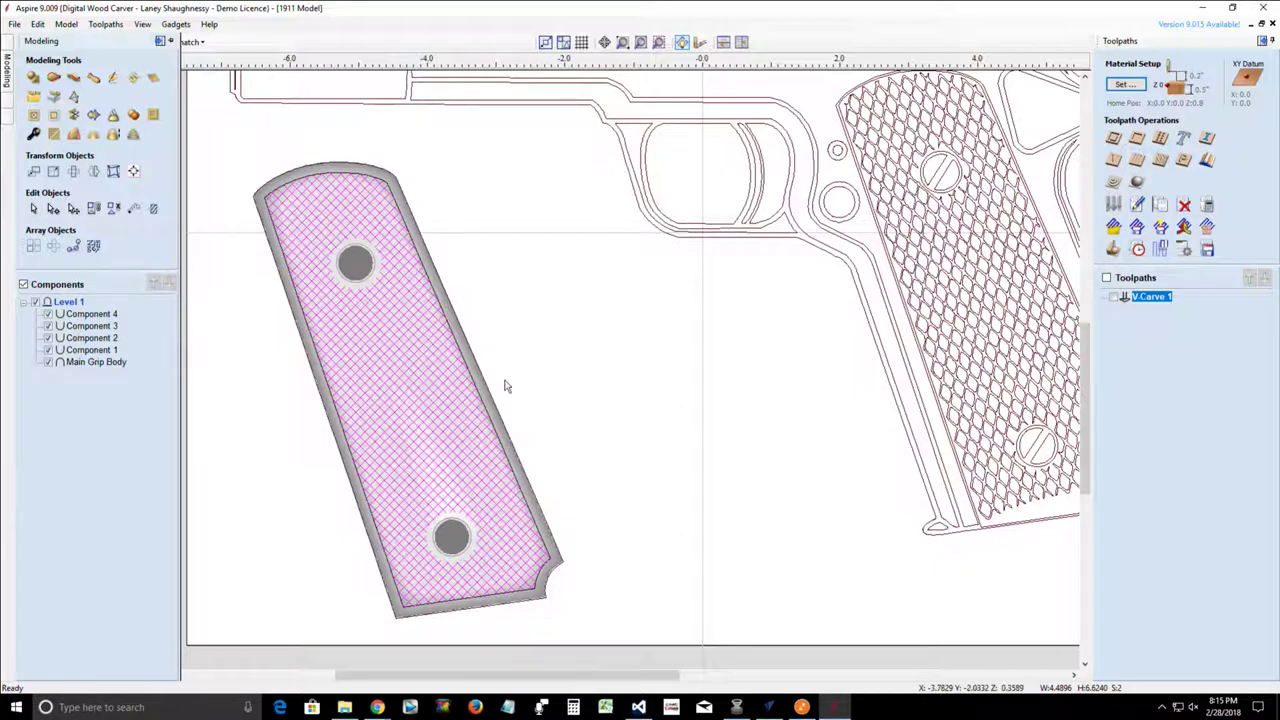
pyautogui.scroll(1, 694, 463)
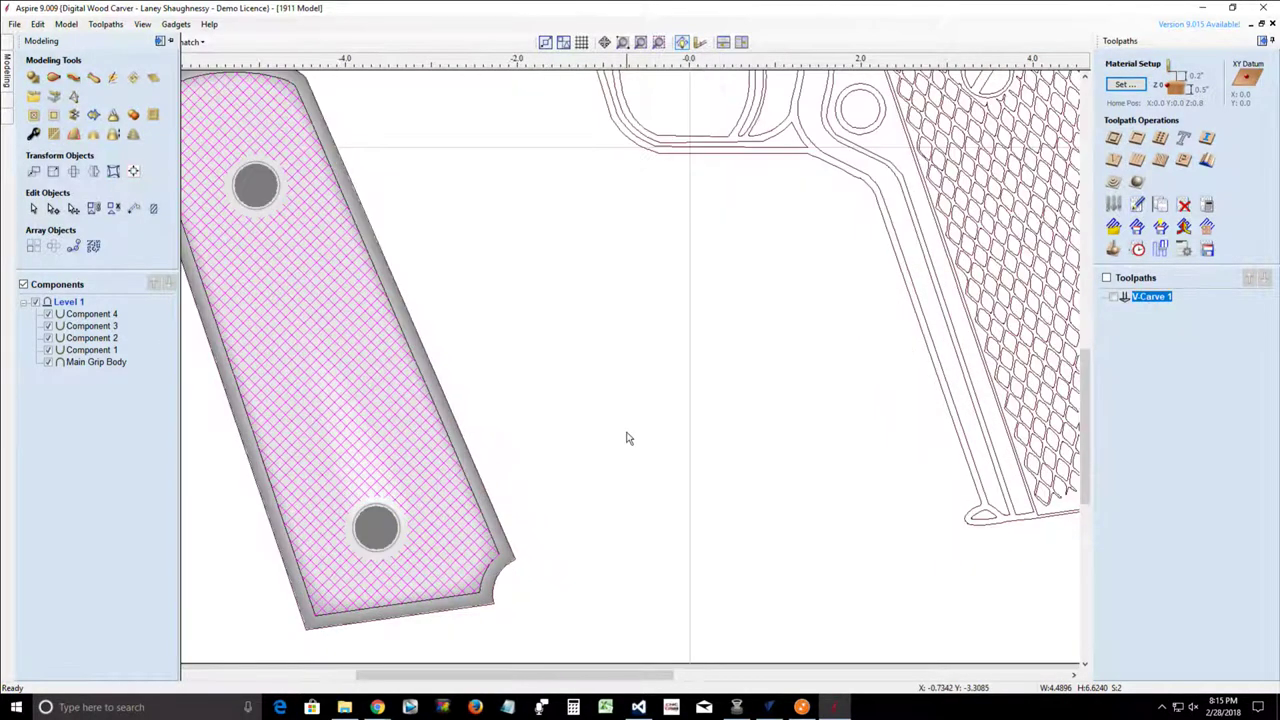
pyautogui.scroll(-3, 624, 442)
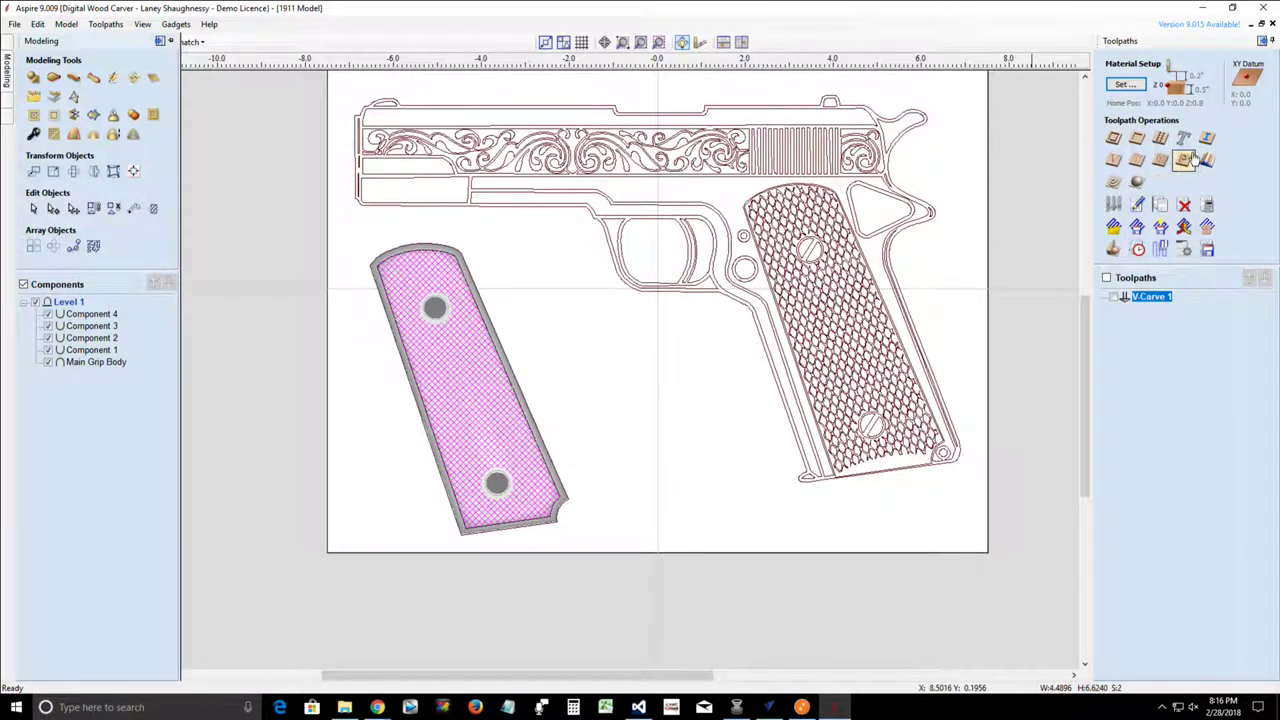
# Open Material Setup, view the block from the front in 3D, and open Set Model Height.
pyautogui.click(1121, 88)
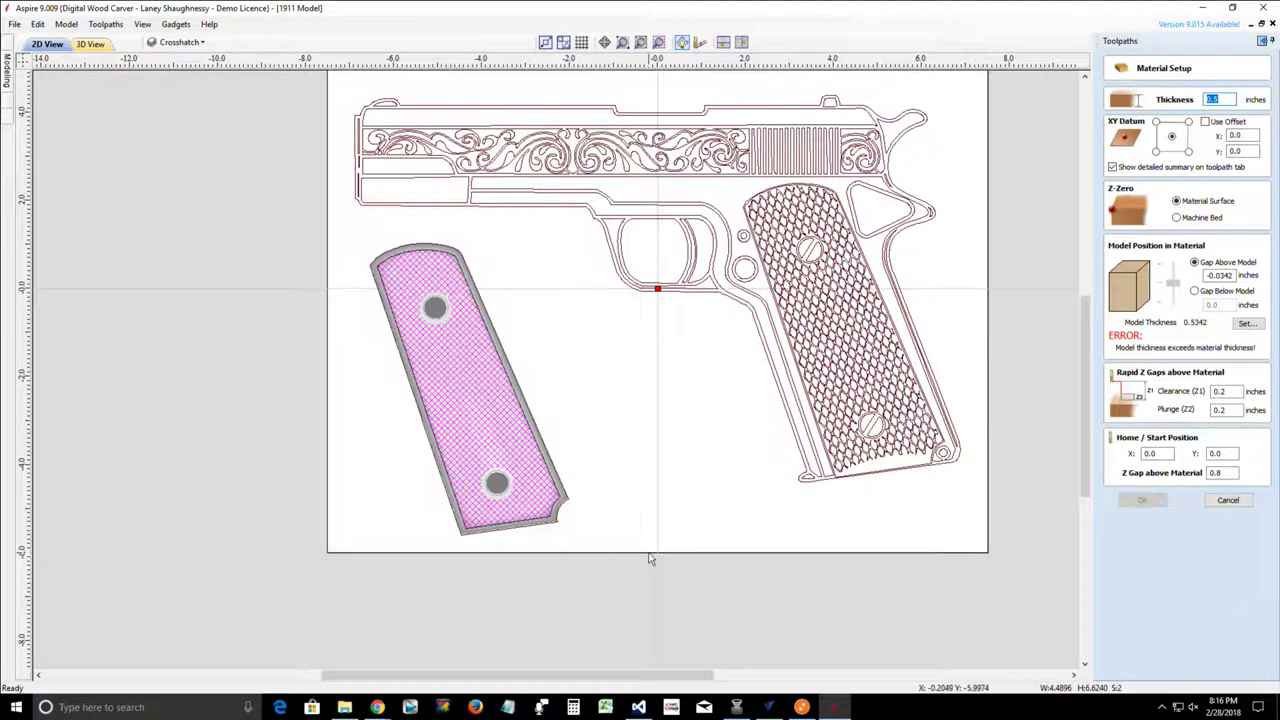
pyautogui.click(89, 45)
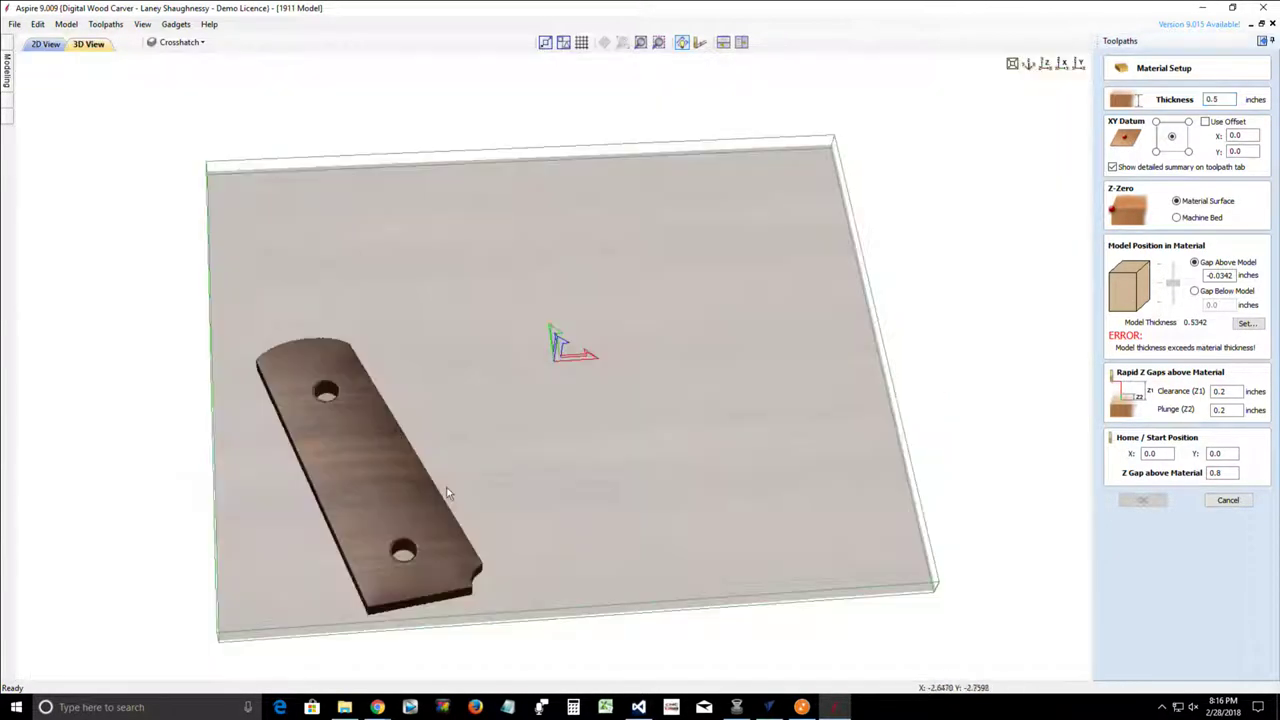
pyautogui.moveTo(641, 453); pyautogui.dragTo(428, 438)
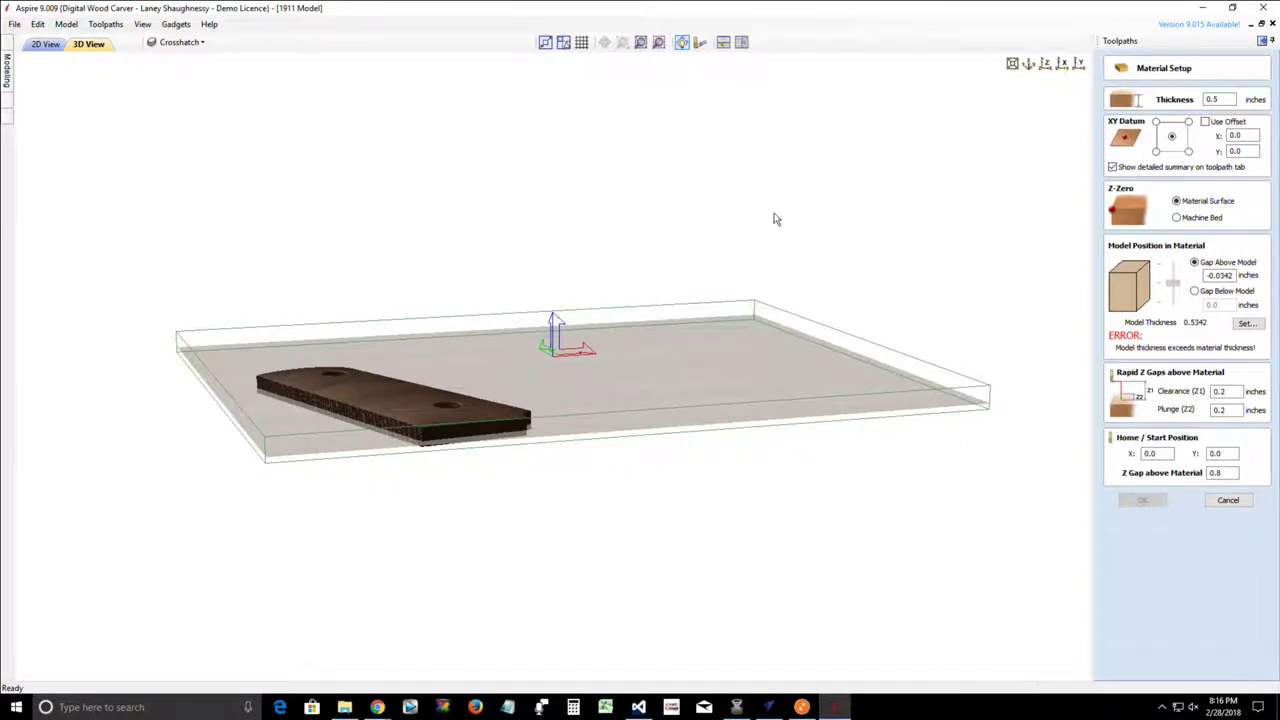
pyautogui.scroll(1, 669, 377)
pyautogui.press('5')
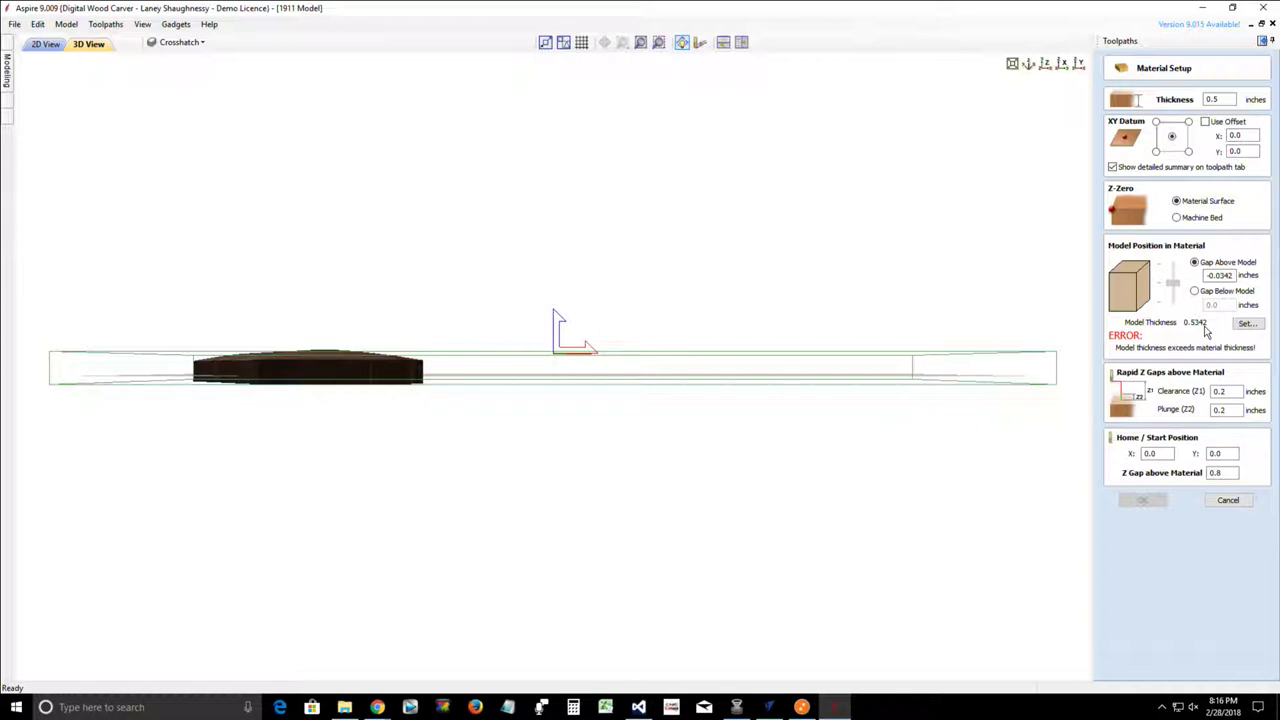
pyautogui.click(1247, 325)
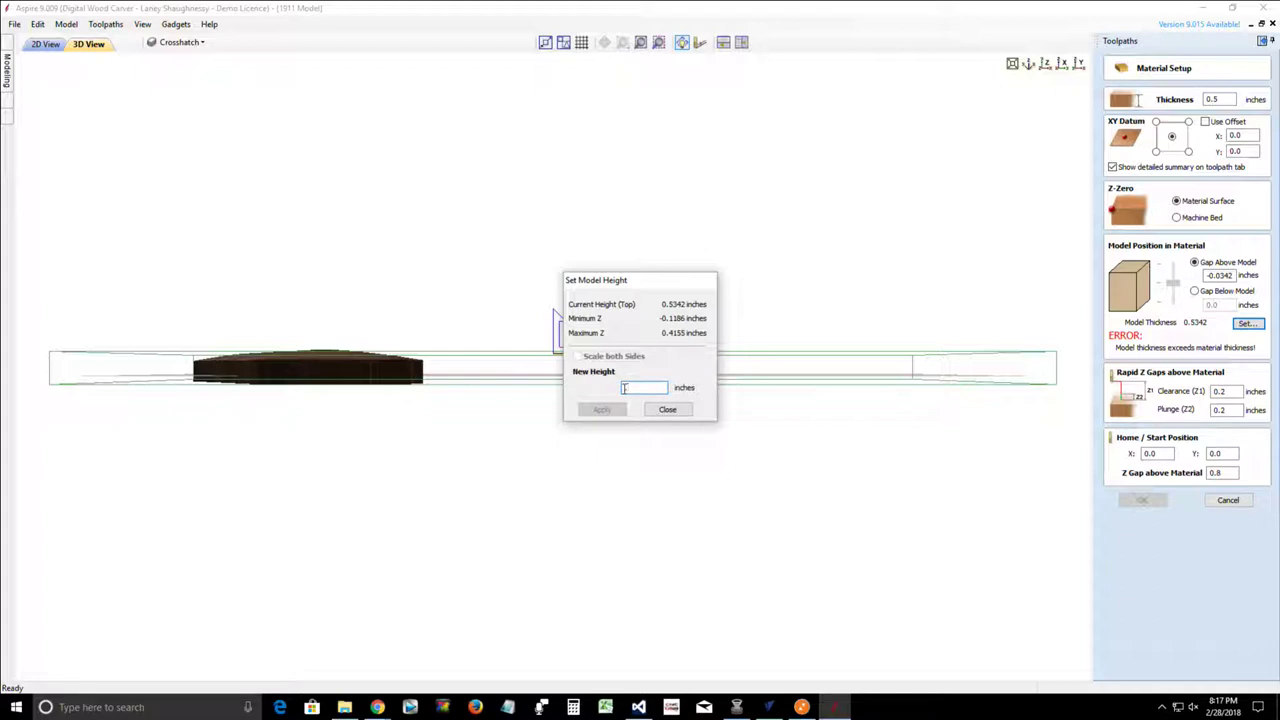
# Try model heights of 0.49 and 0.48 inches in Set Model Height.
pyautogui.write('.49')
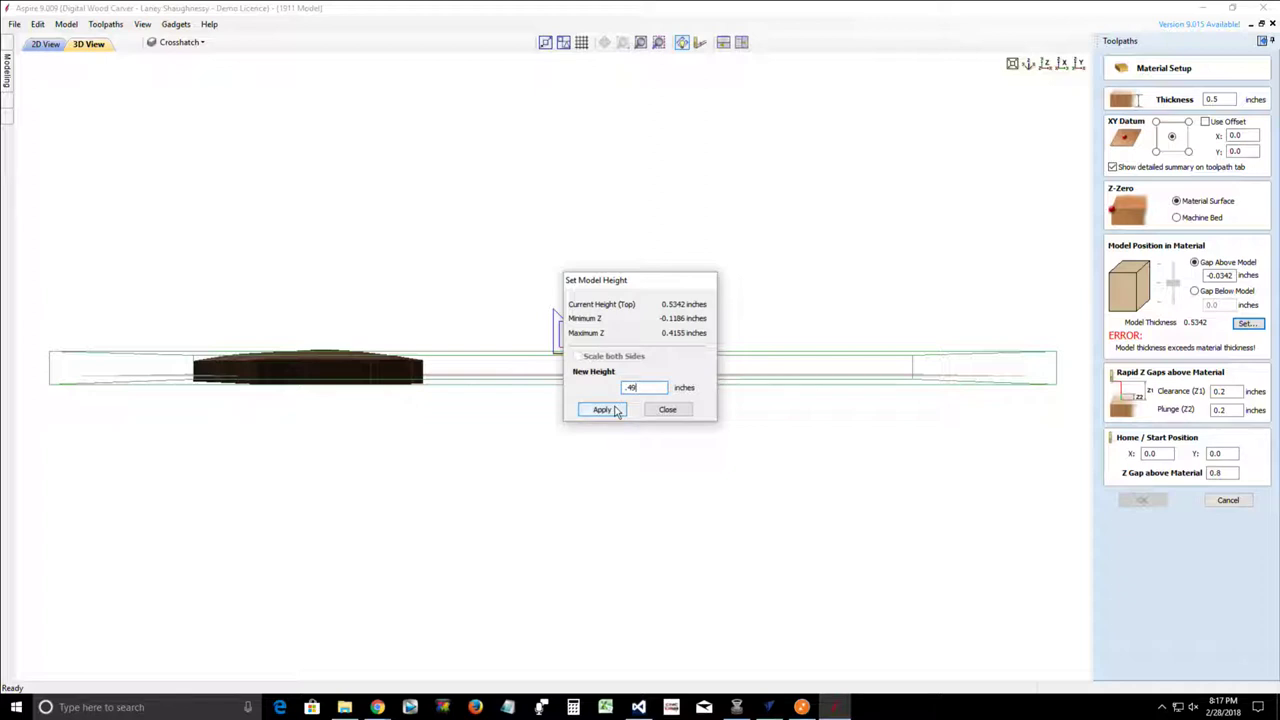
pyautogui.click(602, 410)
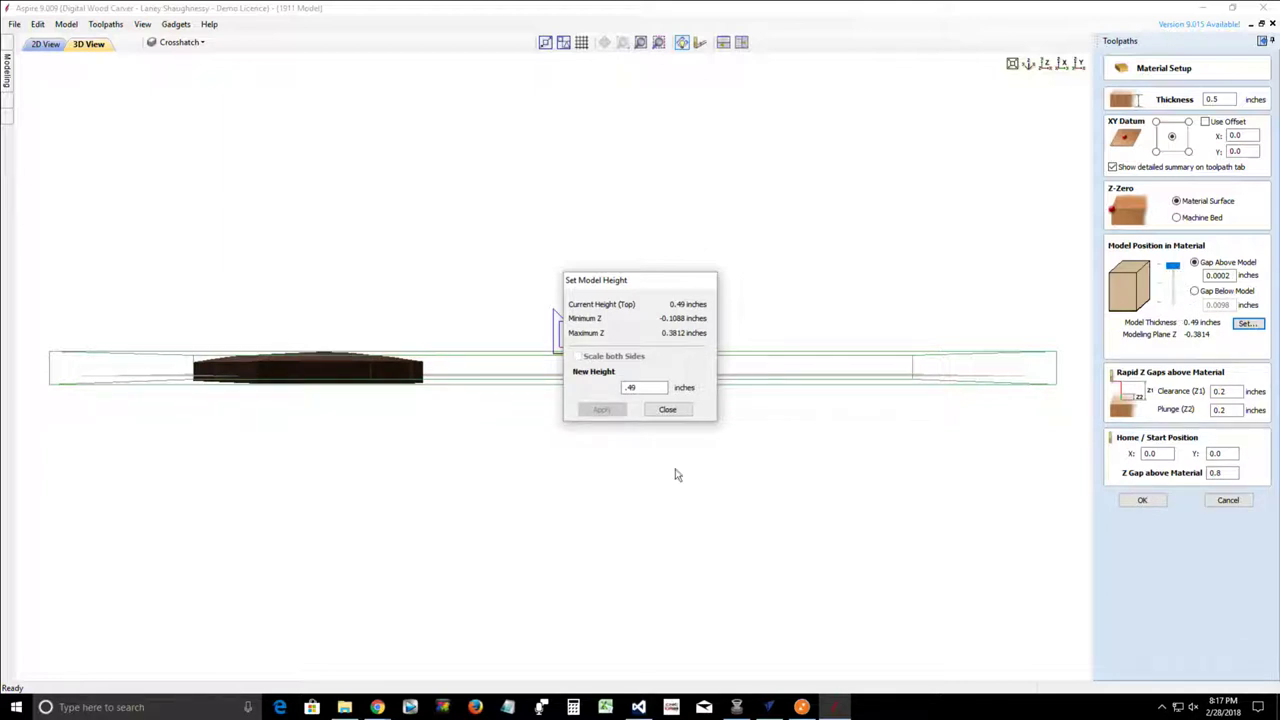
pyautogui.click(633, 387)
pyautogui.doubleClick(633, 387)
pyautogui.write('448')
pyautogui.click(602, 410)
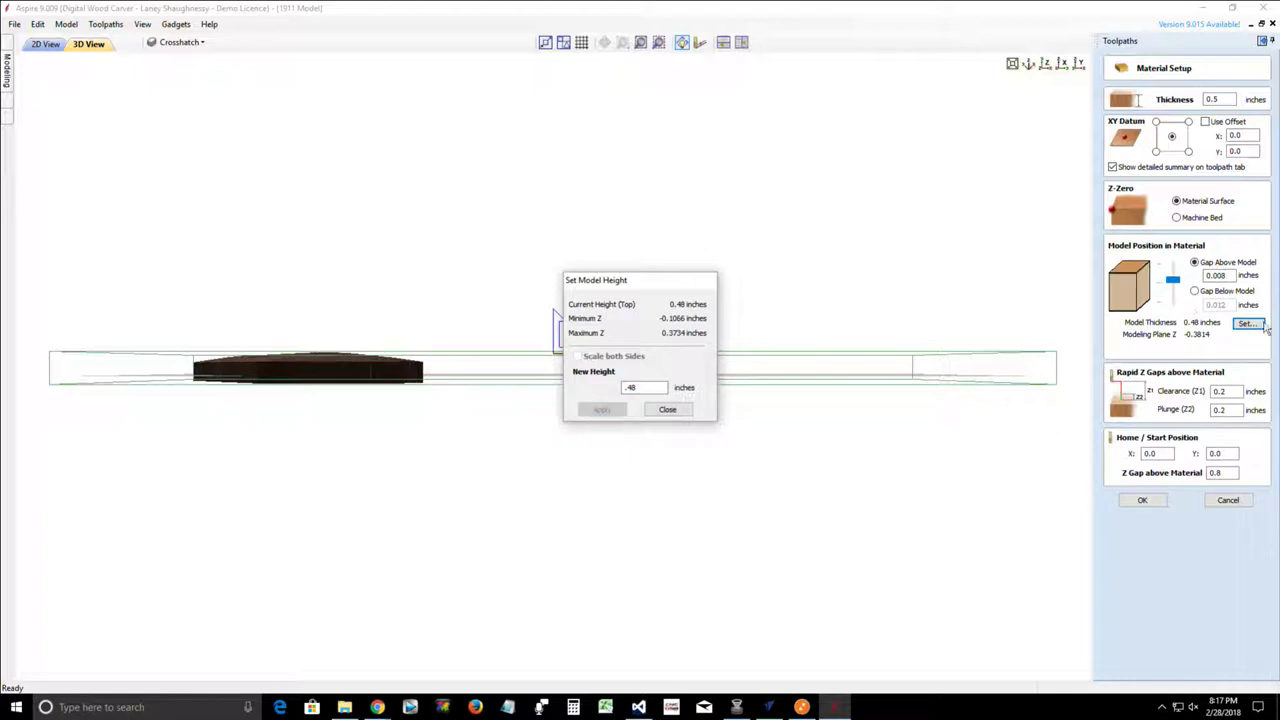
# Test 0.43, settle on a 0.48-inch model height, and cut the top gap to 0.008.
pyautogui.doubleClick(631, 387)
pyautogui.doubleClick(631, 387)
pyautogui.write('.43')
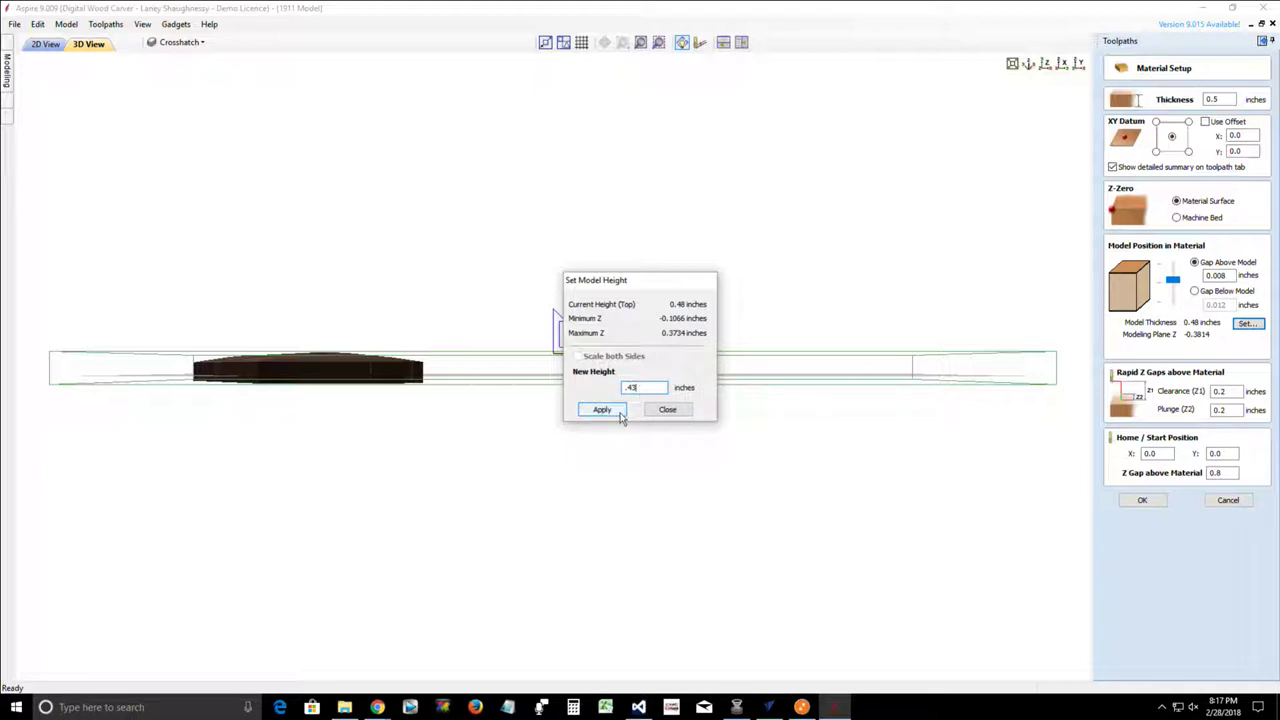
pyautogui.click(619, 415)
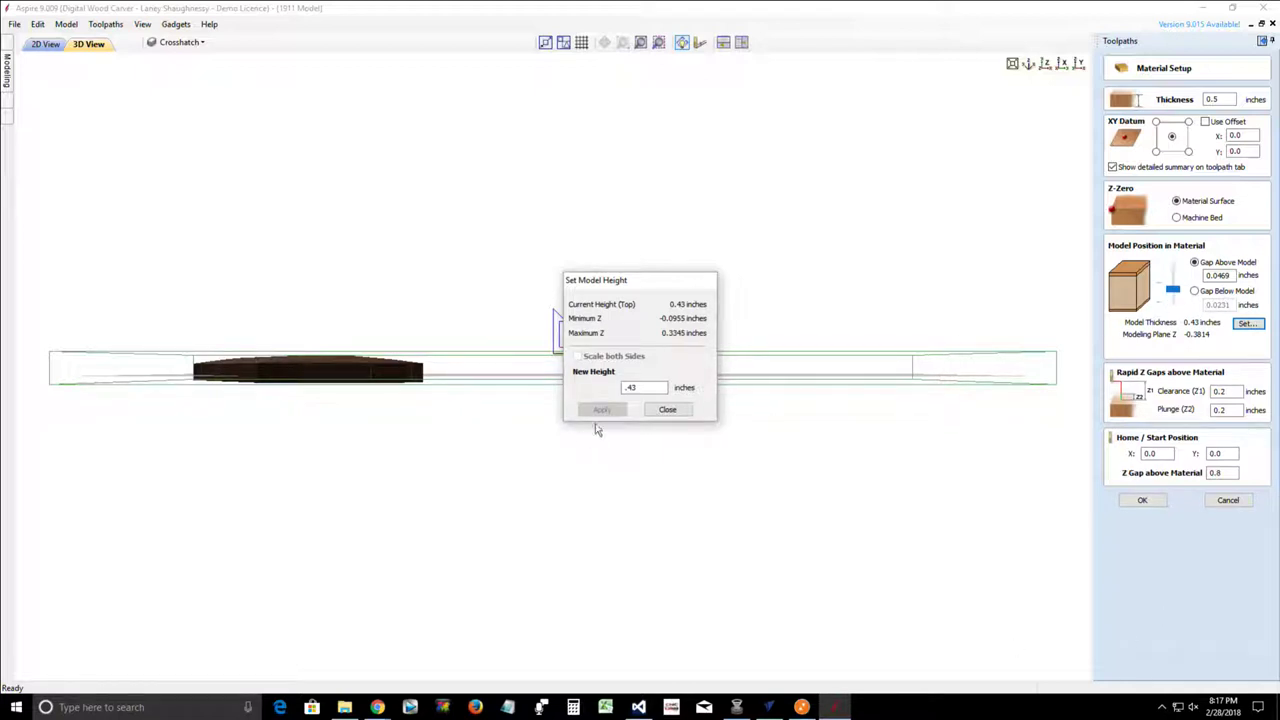
pyautogui.doubleClick(631, 388)
pyautogui.click(602, 410)
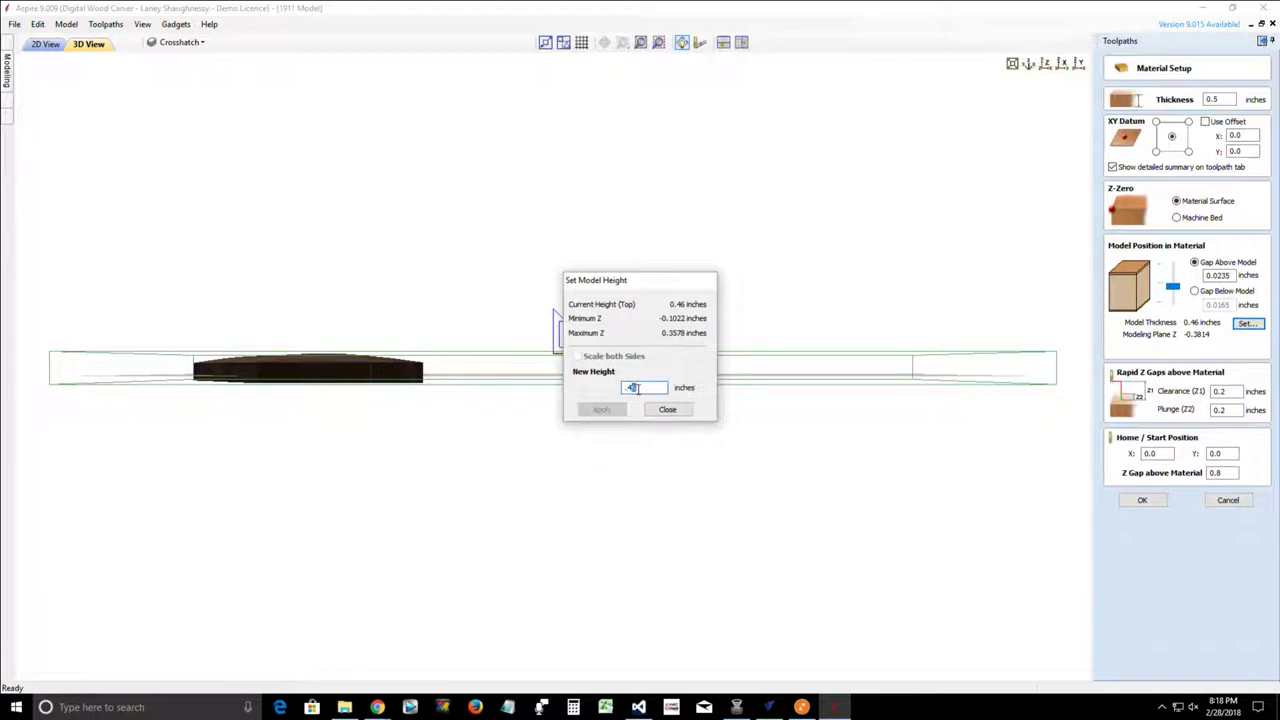
pyautogui.write('.48')
pyautogui.click(601, 410)
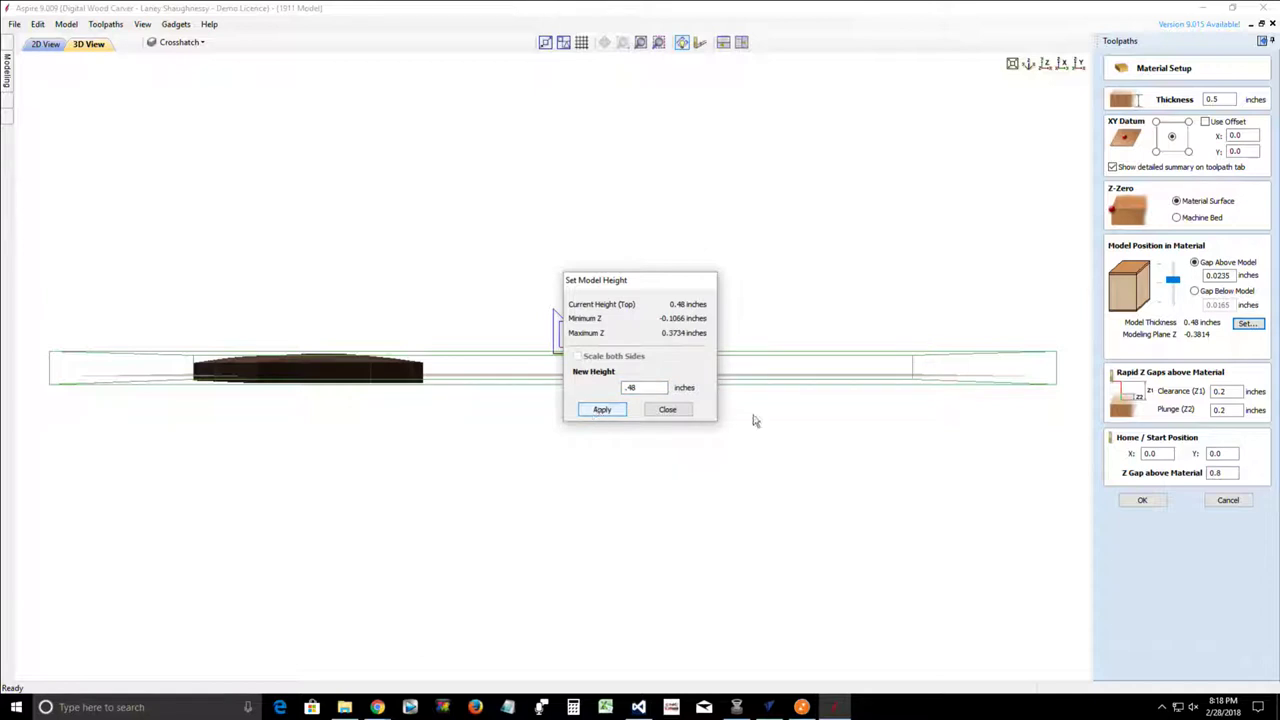
pyautogui.moveTo(1174, 292); pyautogui.dragTo(1175, 283)
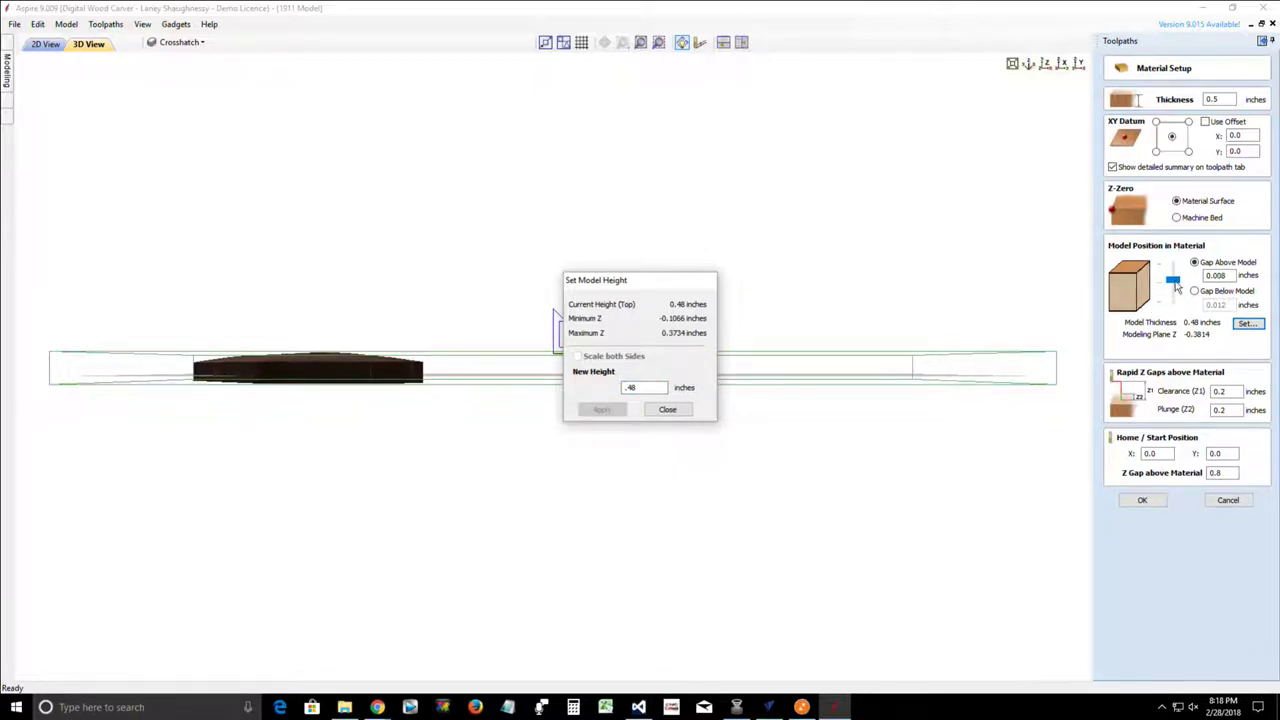
# Close the height dialog, lower the model to a 0.02-inch top gap, and accept Material Setup.
pyautogui.click(667, 409)
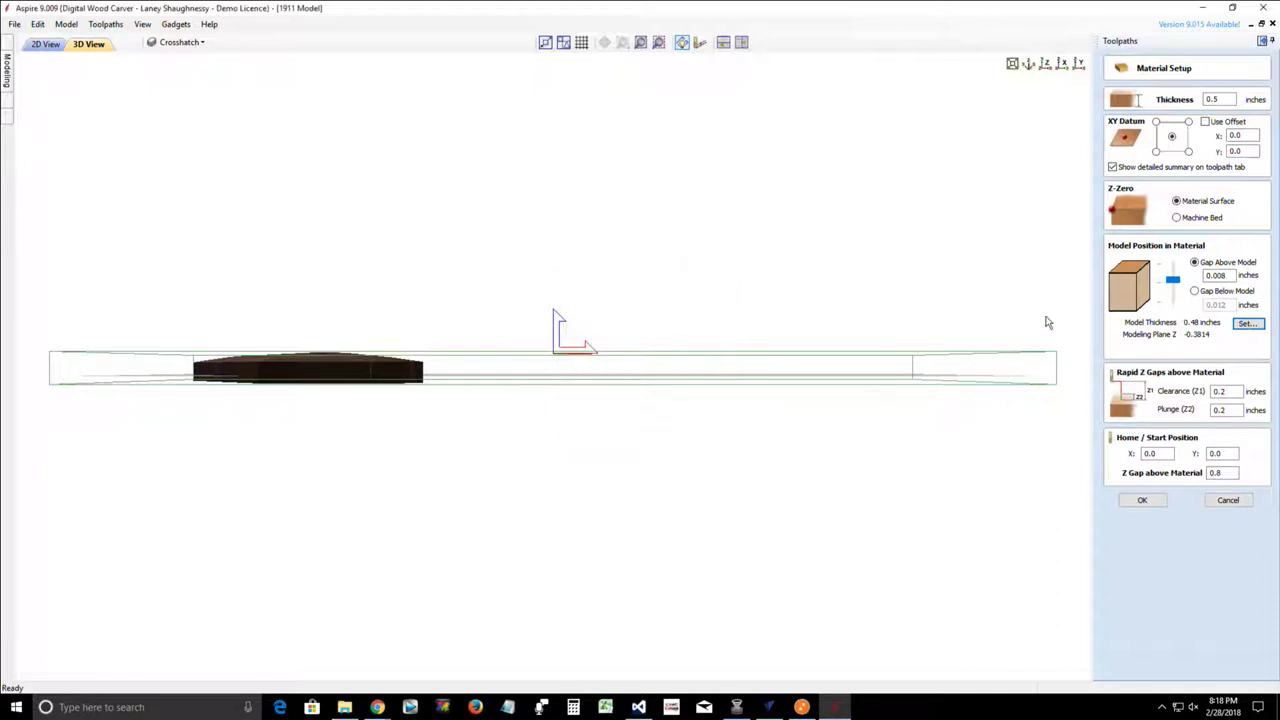
pyautogui.moveTo(1173, 288)
pyautogui.mouseDown()
pyautogui.moveTo(1180, 314)
pyautogui.moveTo(1170, 308)
pyautogui.mouseUp()
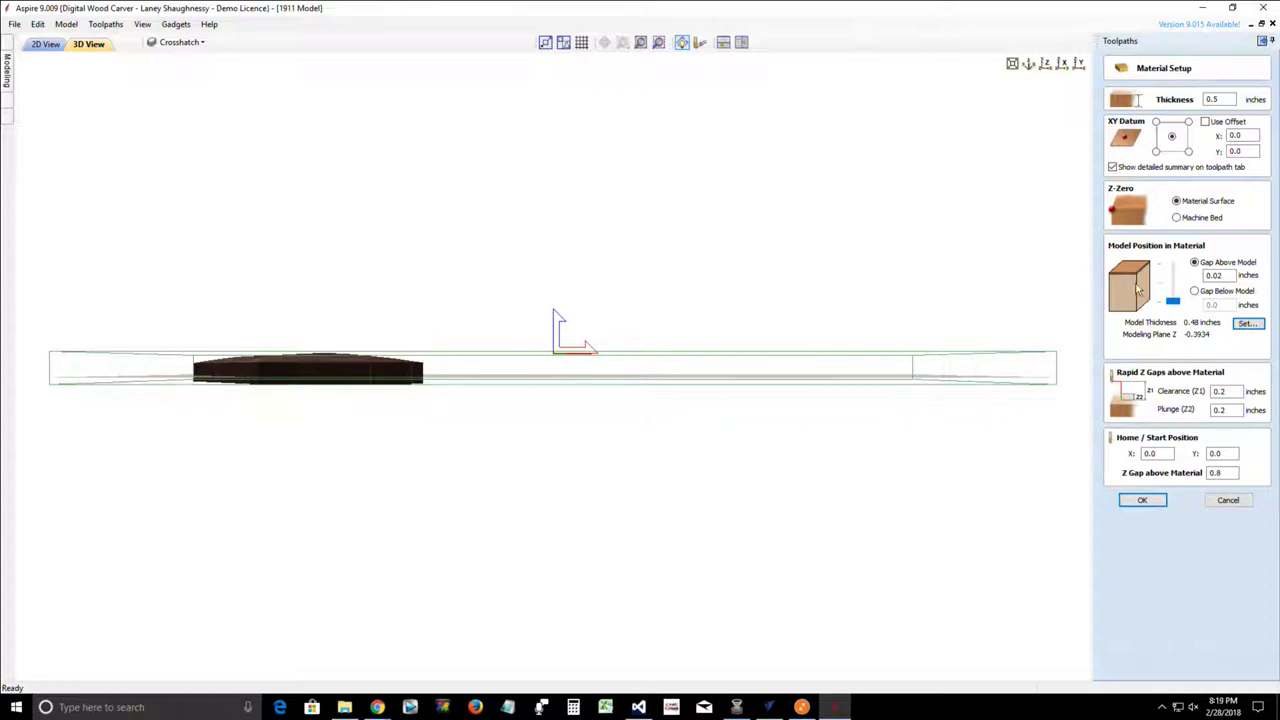
pyautogui.click(1146, 500)
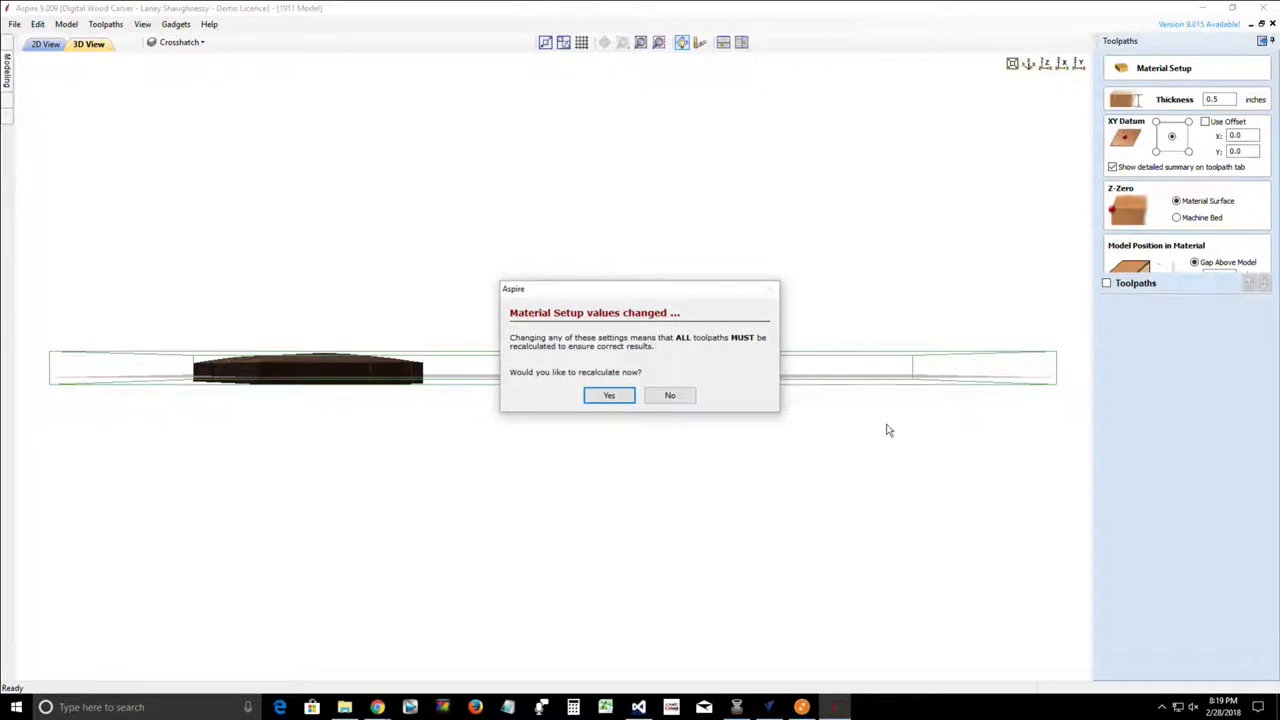
# Skip recalculation and start a 3D Roughing toolpath with a .3-inch boundary offset.
pyautogui.click(666, 397)
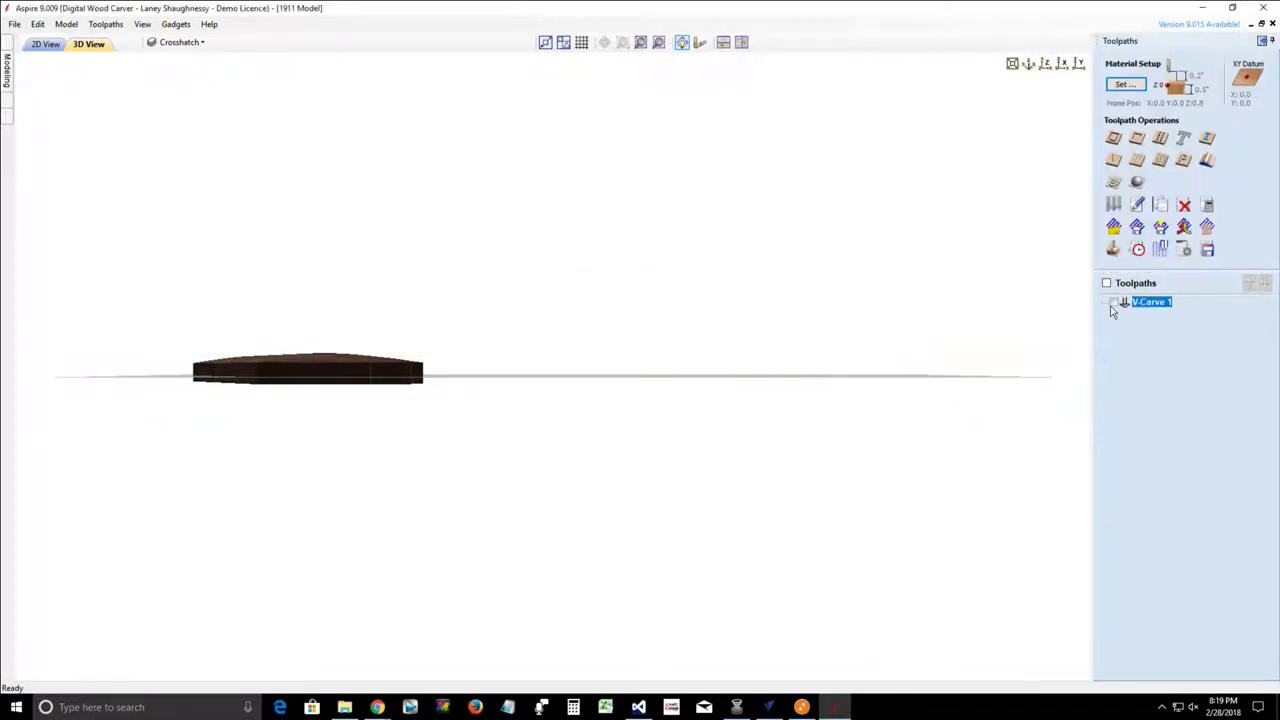
pyautogui.click(1113, 182)
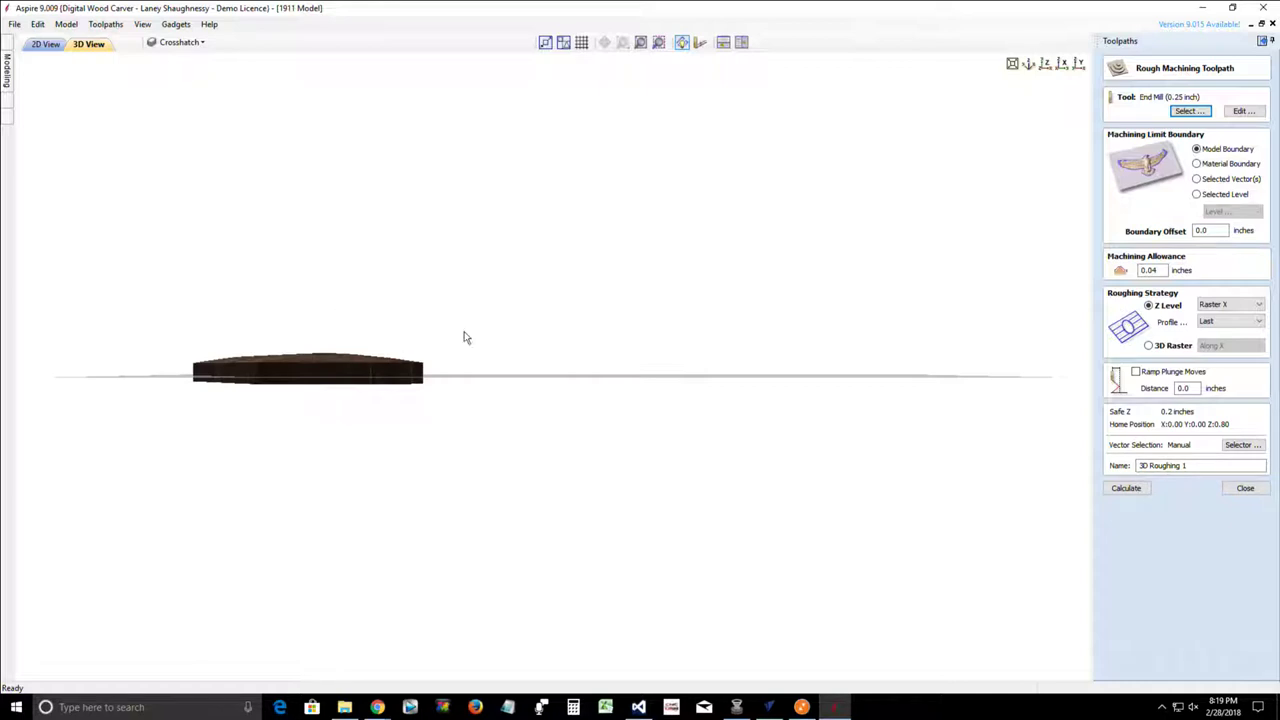
pyautogui.click(1043, 66)
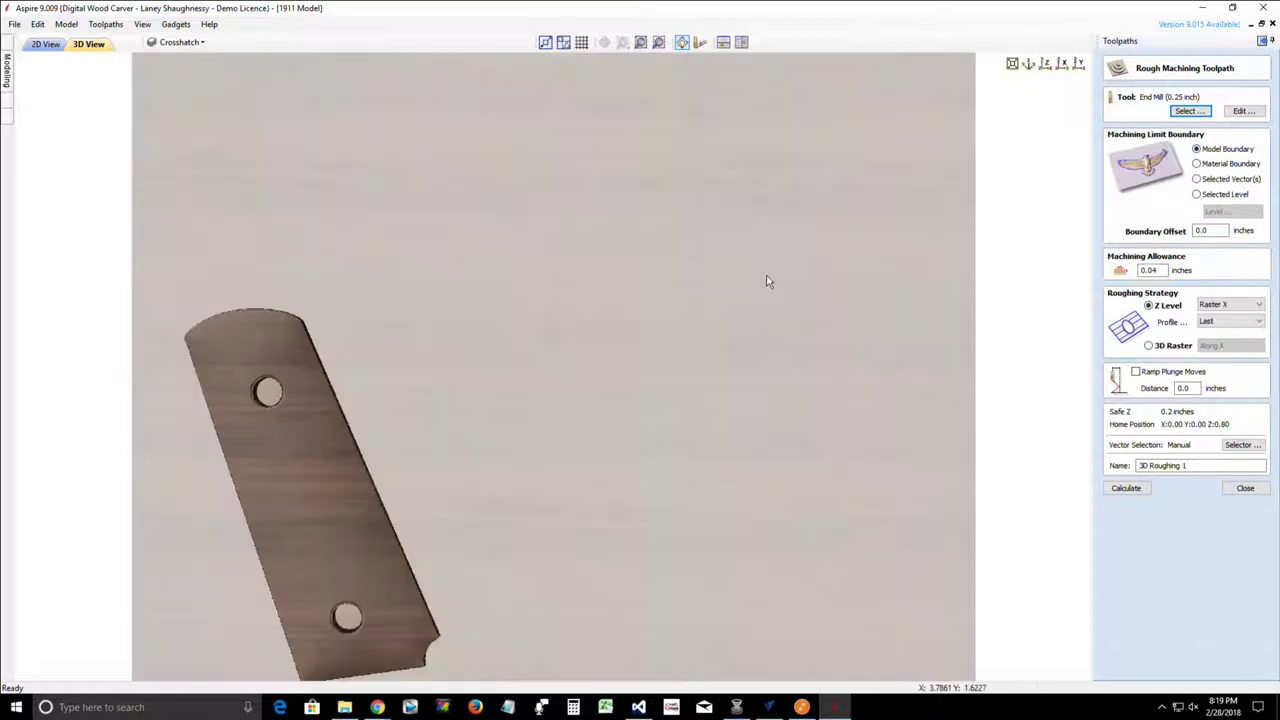
pyautogui.moveTo(539, 520); pyautogui.dragTo(771, 351)
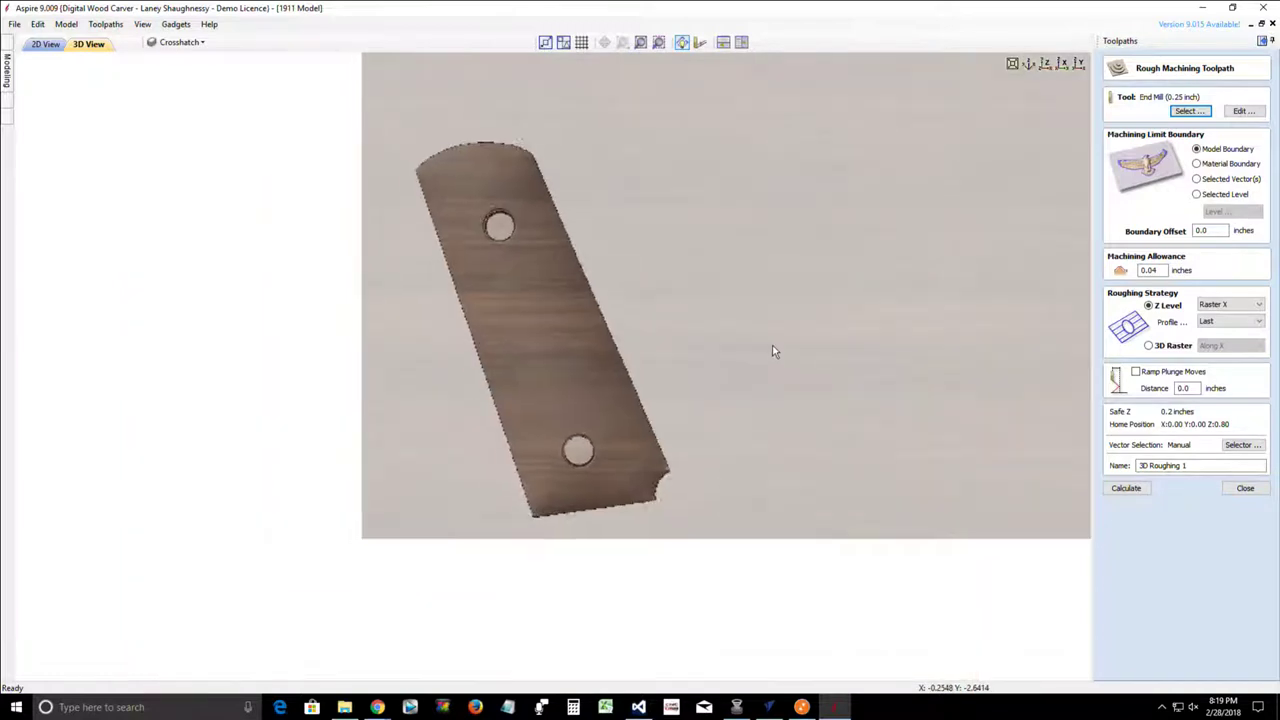
pyautogui.moveTo(619, 436); pyautogui.dragTo(475, 251)
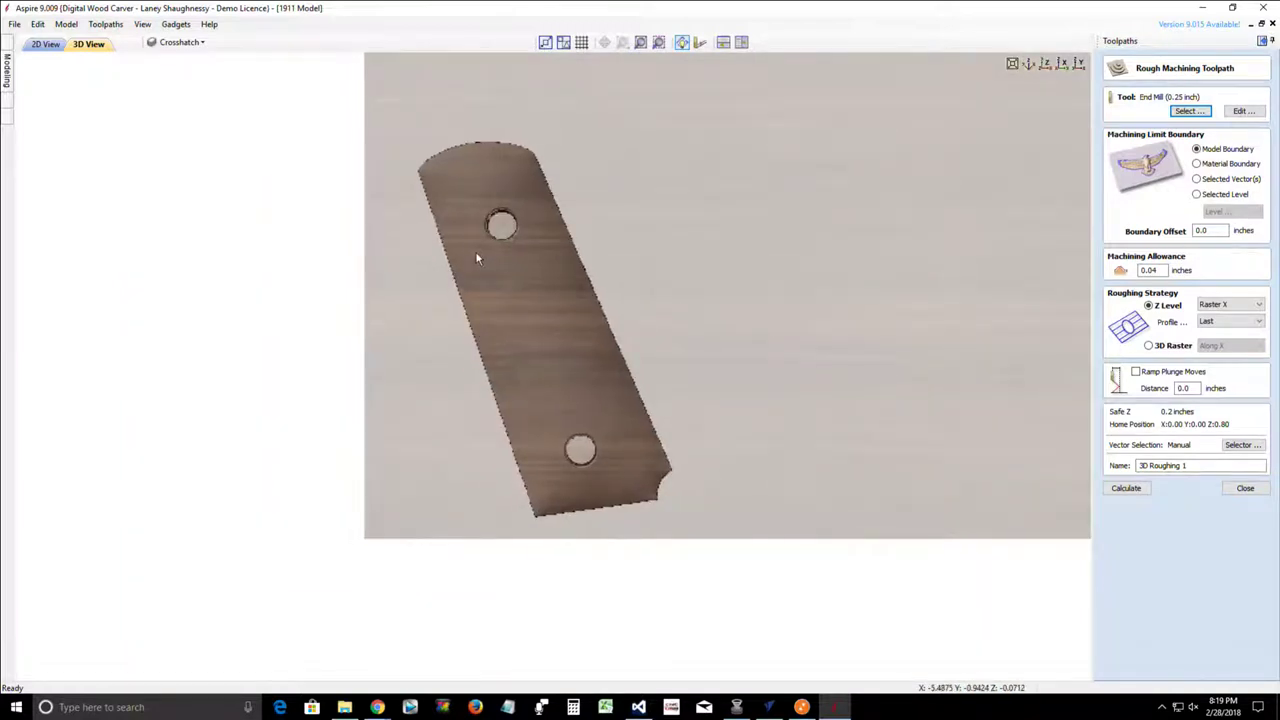
pyautogui.scroll(-3, 475, 251)
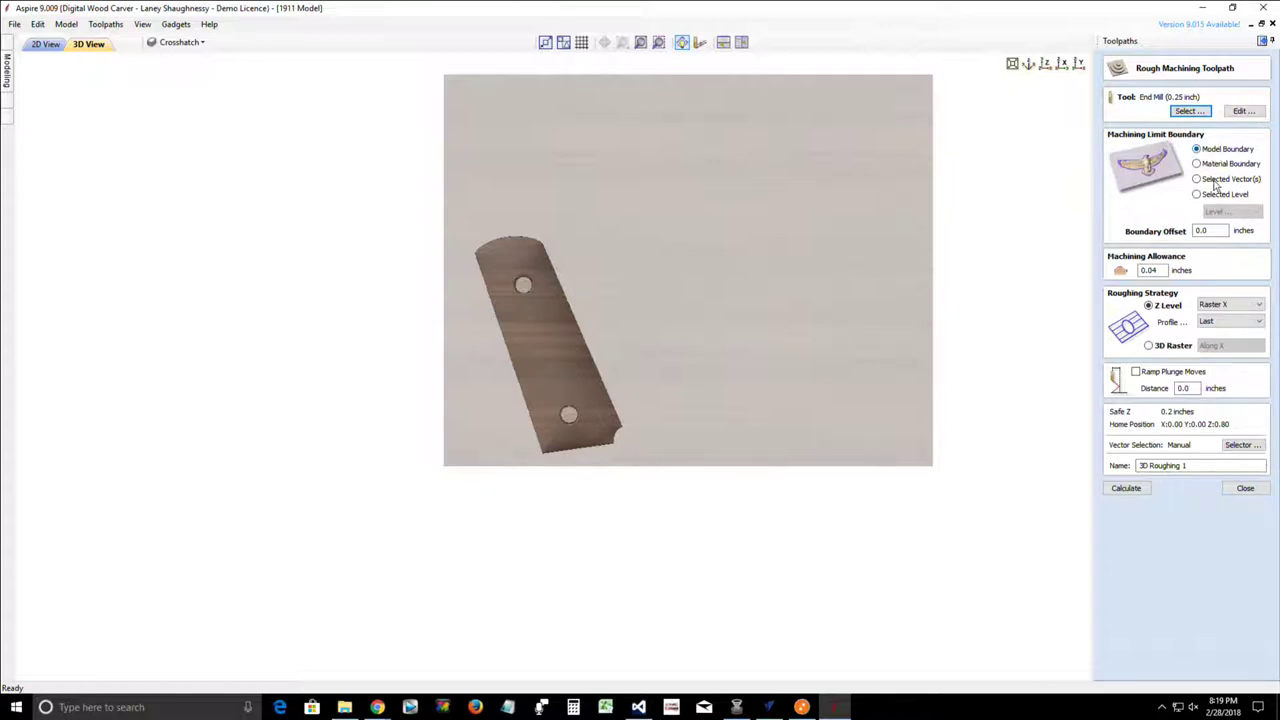
pyautogui.doubleClick(1212, 231)
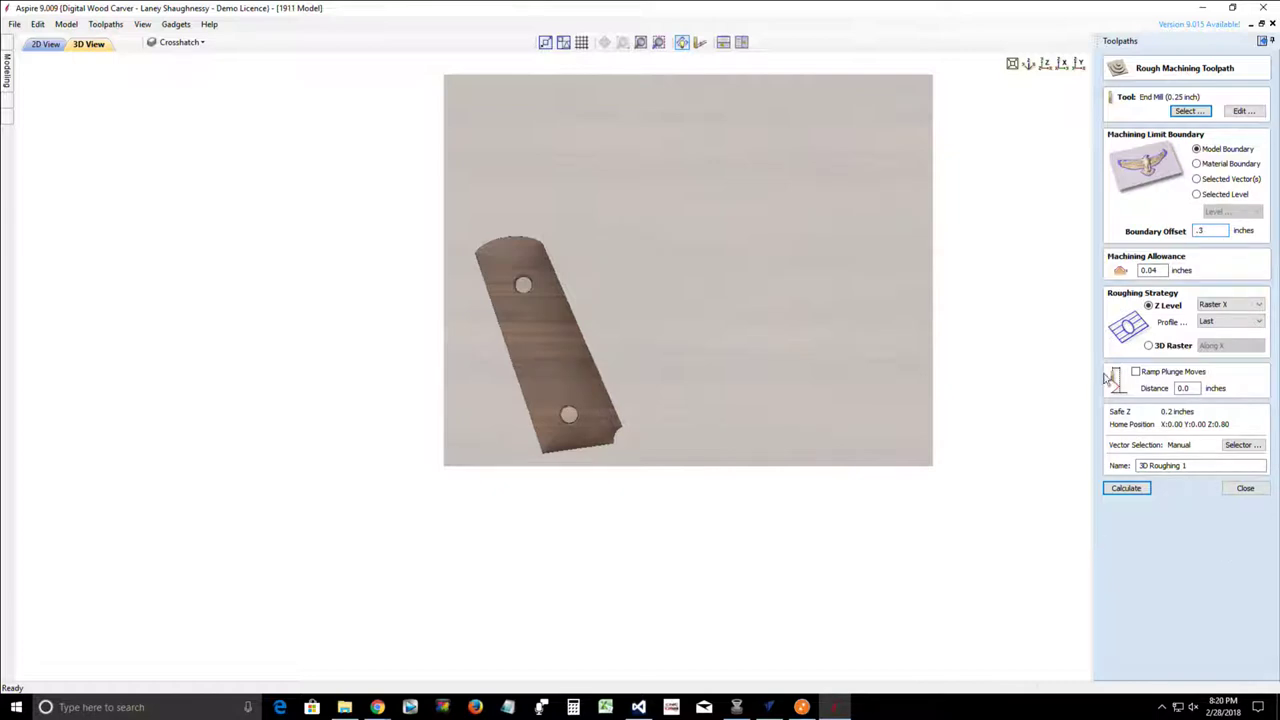
pyautogui.click(1162, 270)
# Calculate 3D Roughing 1 and orbit the block to inspect the roughing passes around the grip.
pyautogui.click(1128, 489)
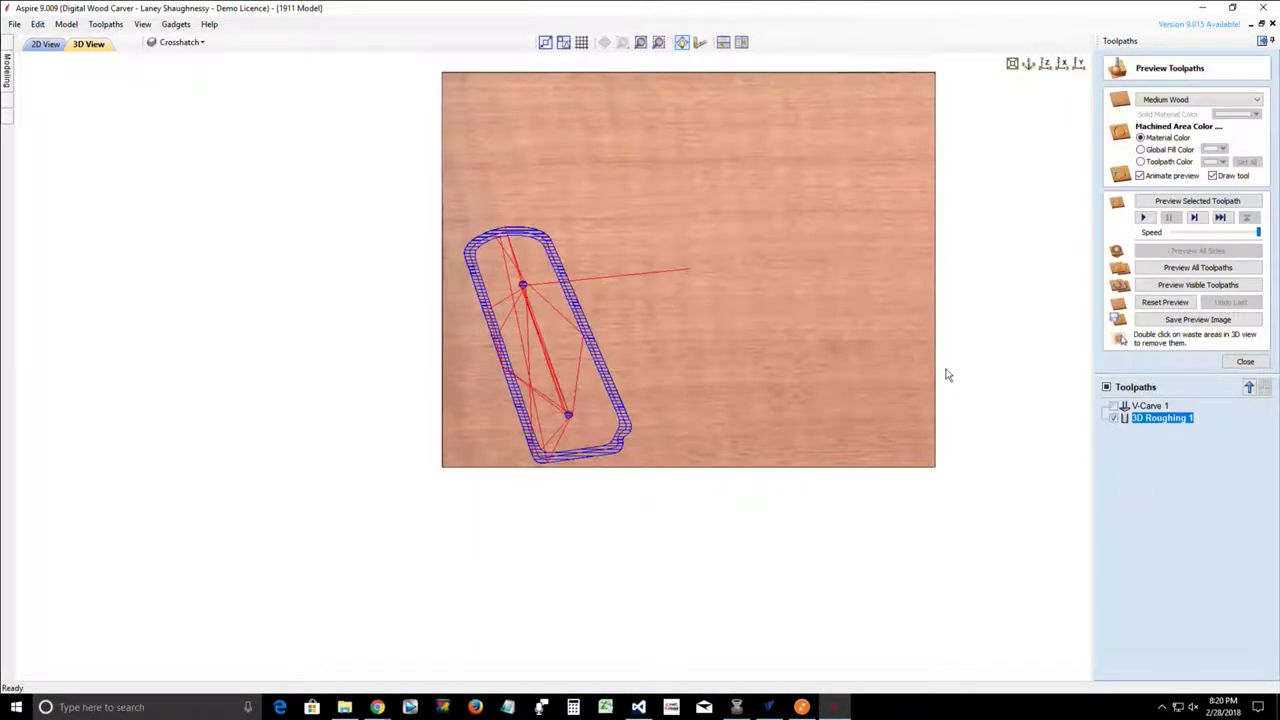
pyautogui.moveTo(636, 377); pyautogui.dragTo(636, 371)
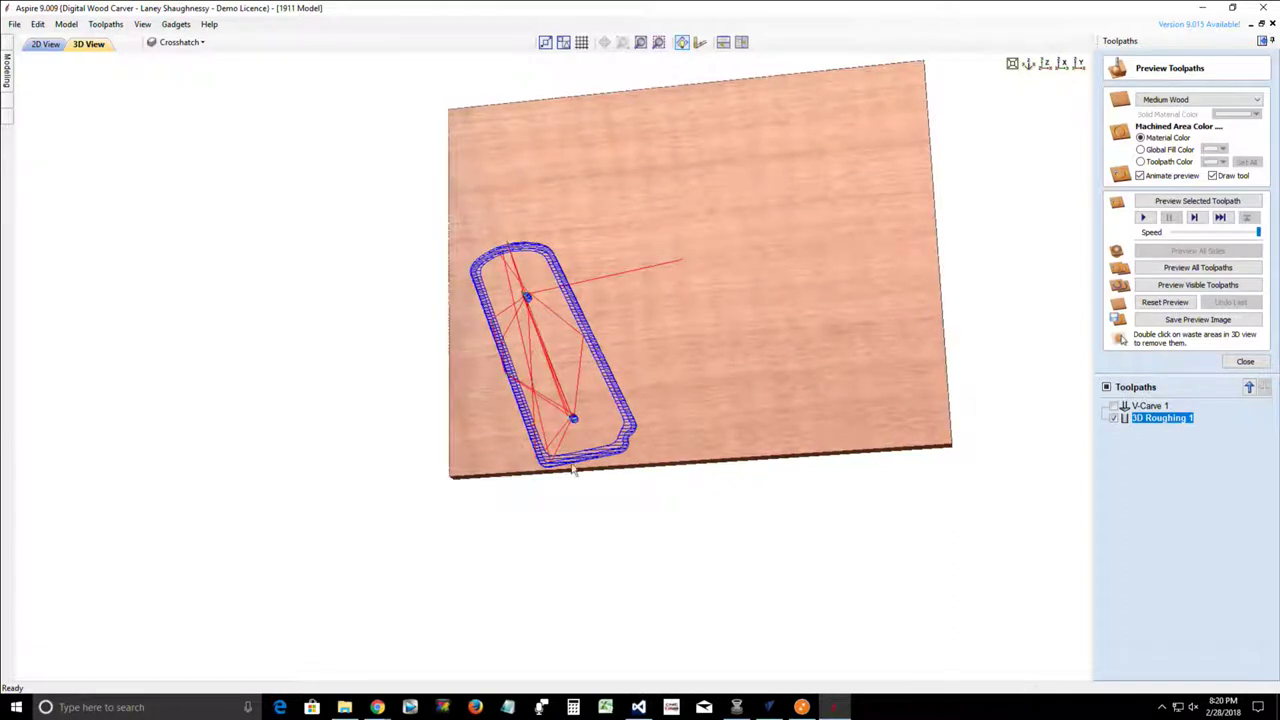
pyautogui.moveTo(450, 455); pyautogui.dragTo(453, 389)
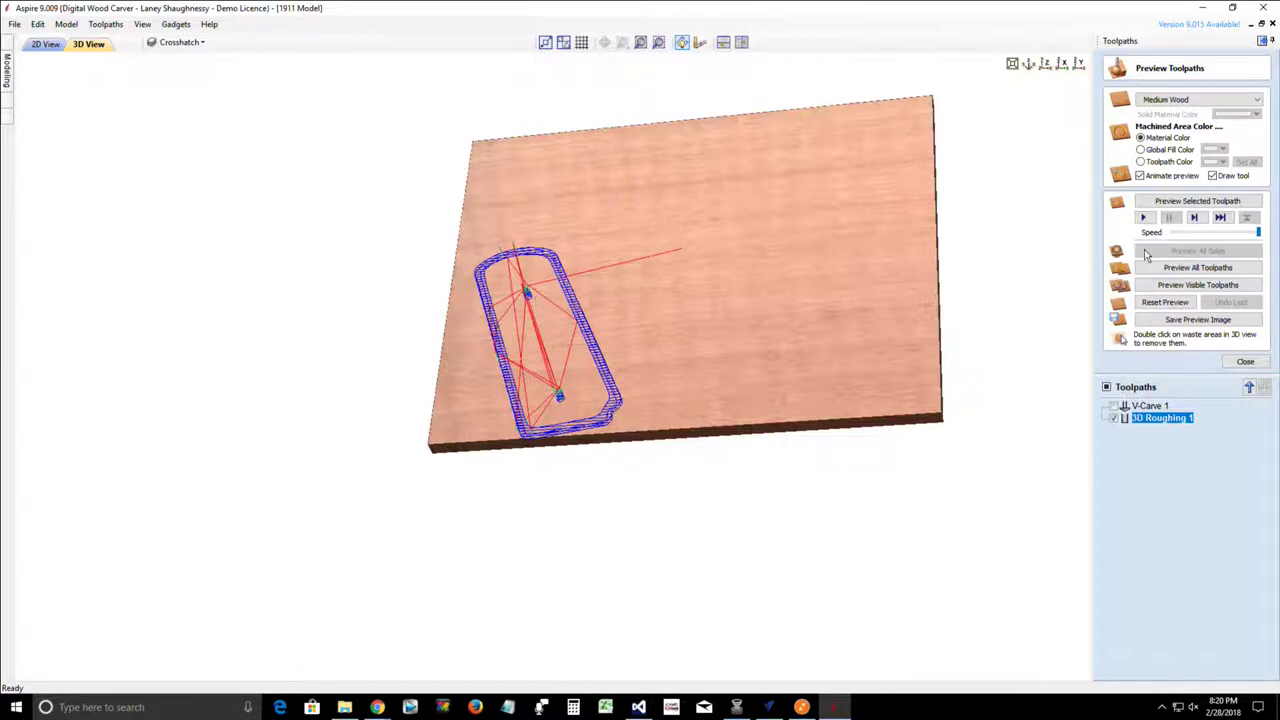
pyautogui.moveTo(651, 404); pyautogui.dragTo(691, 443)
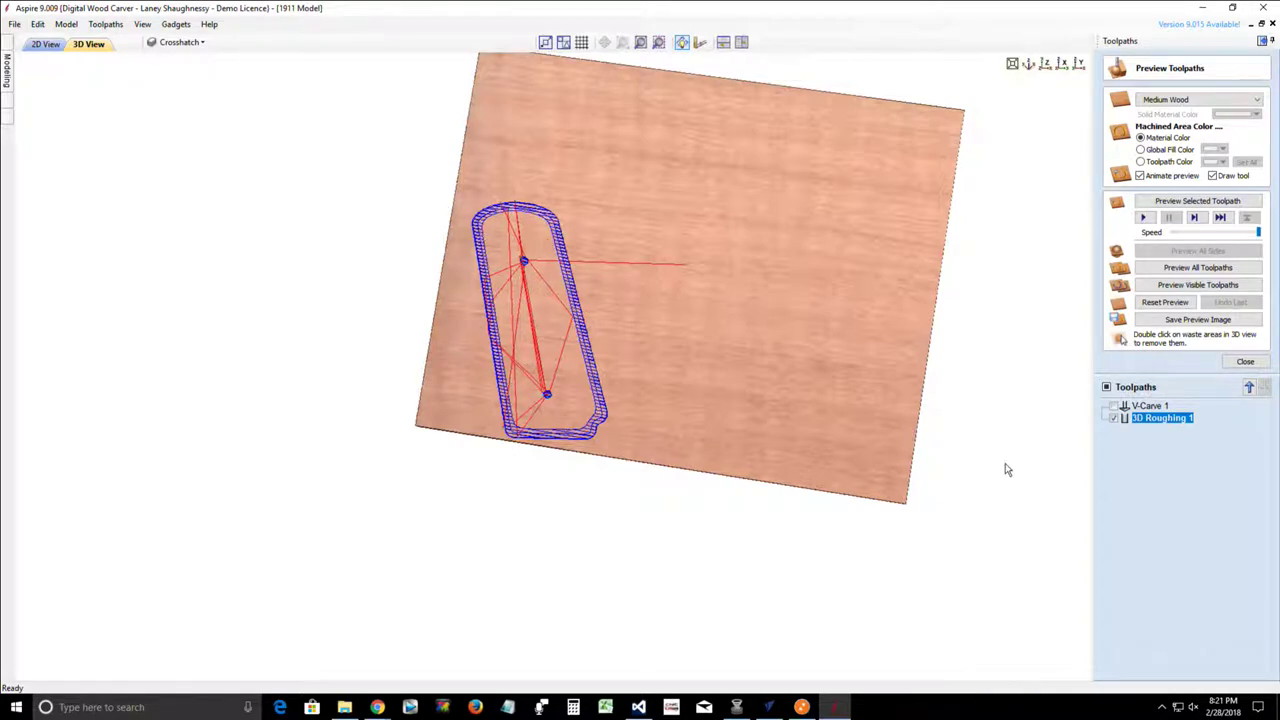
# Change 3D Roughing 1's Z Level strategy from Raster X to Raster Y and recalculate it.
pyautogui.doubleClick(1162, 418)
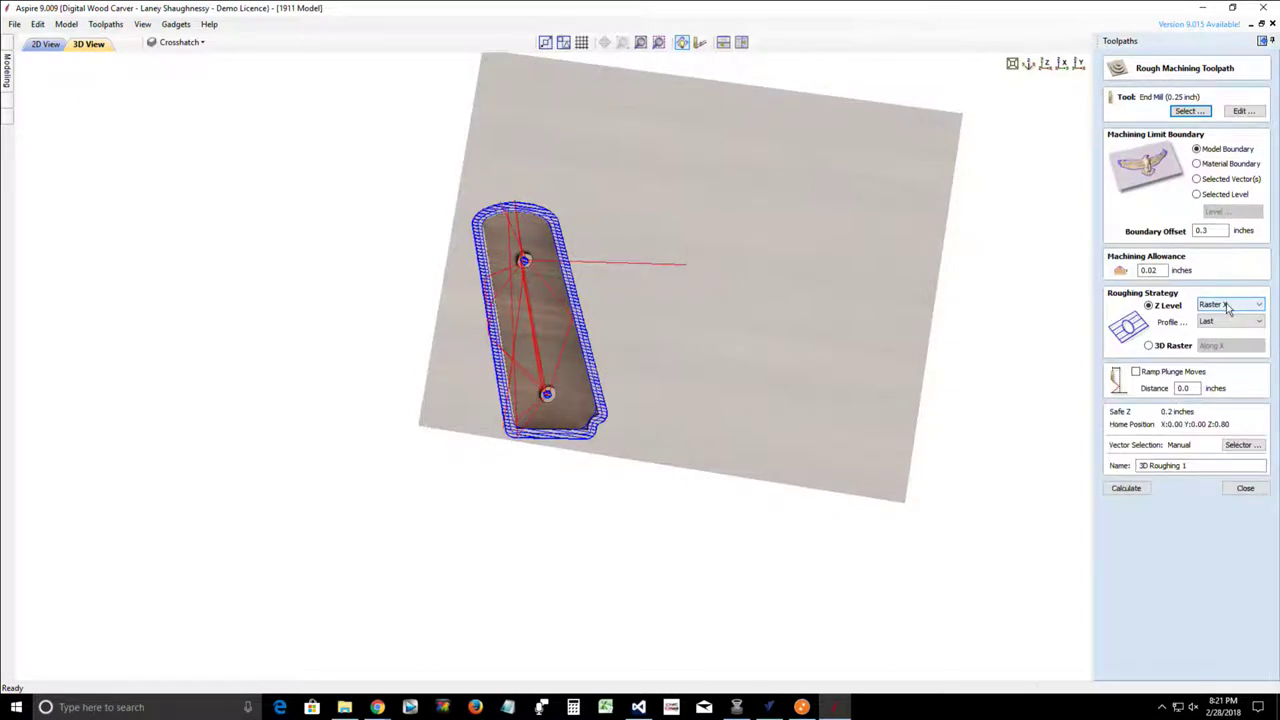
pyautogui.click(1228, 305)
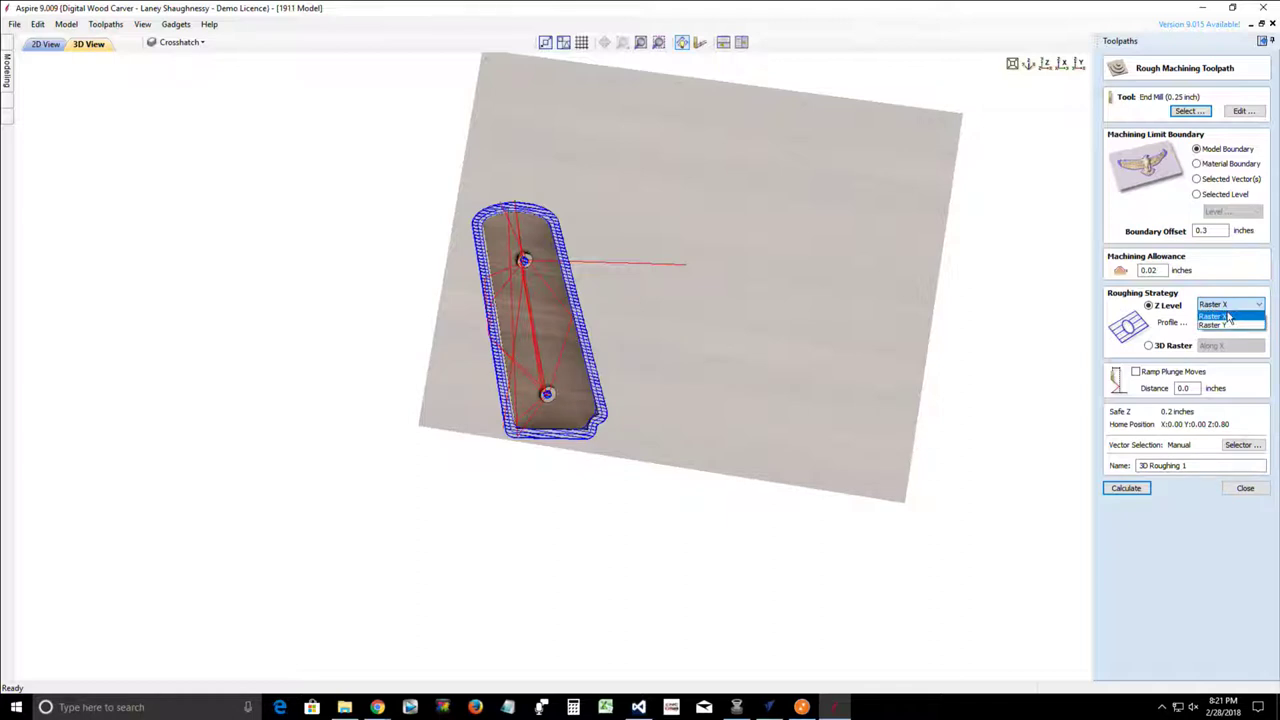
pyautogui.click(1229, 317)
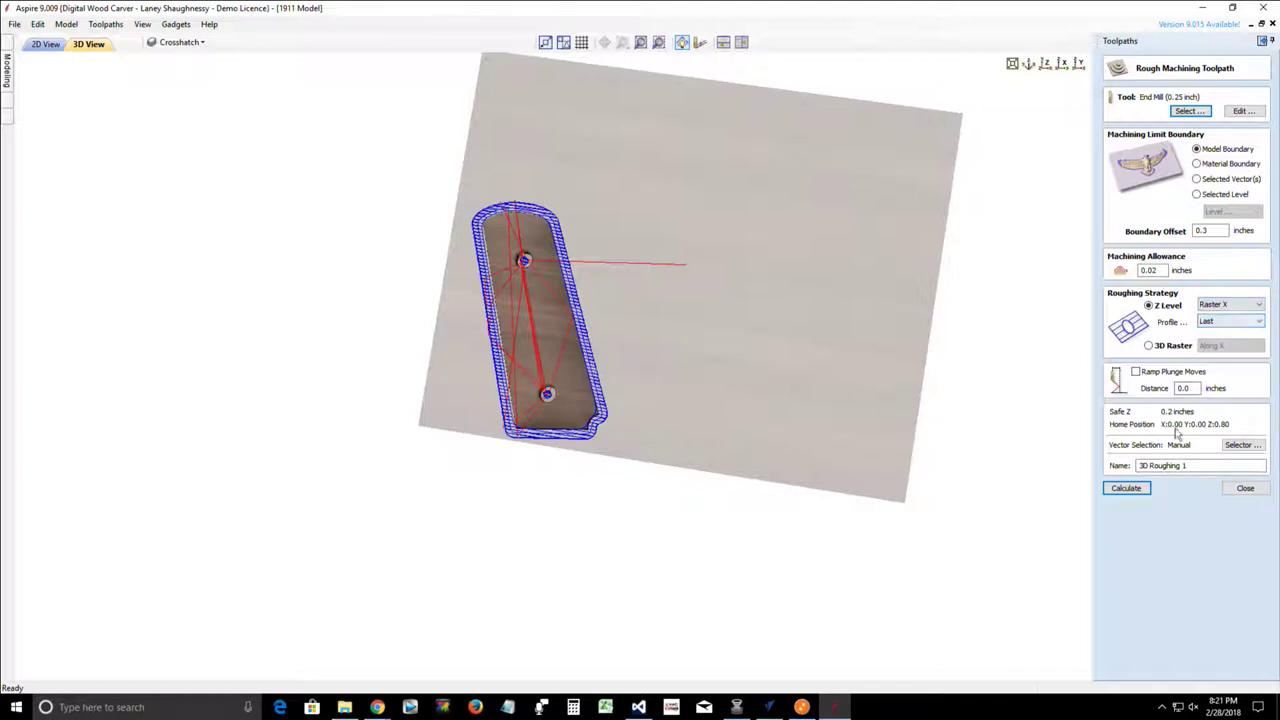
pyautogui.click(1133, 487)
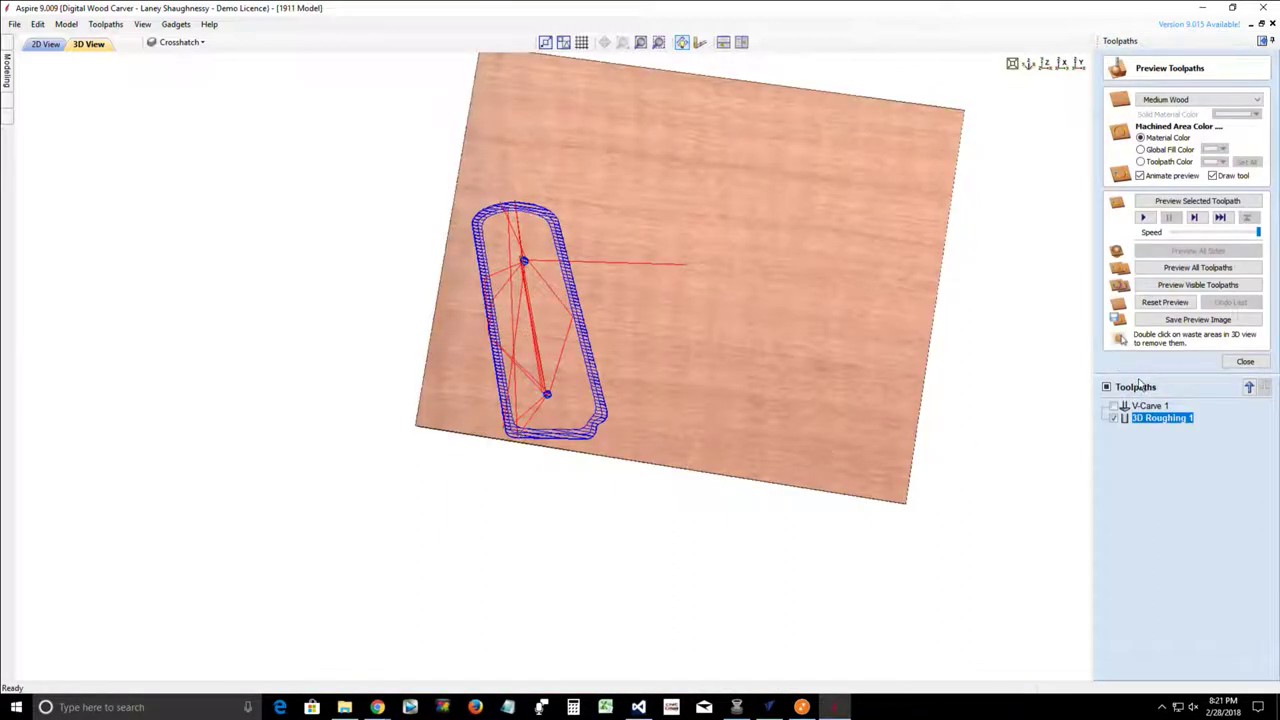
pyautogui.doubleClick(1158, 419)
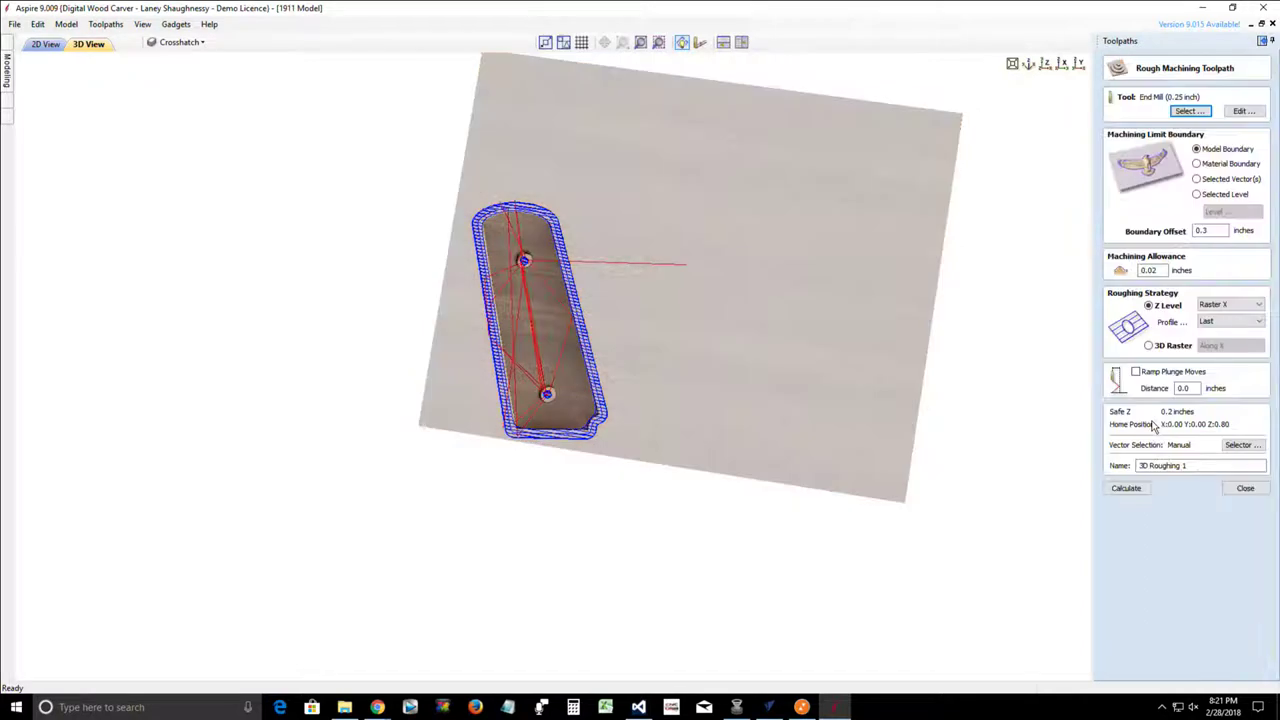
pyautogui.click(1242, 307)
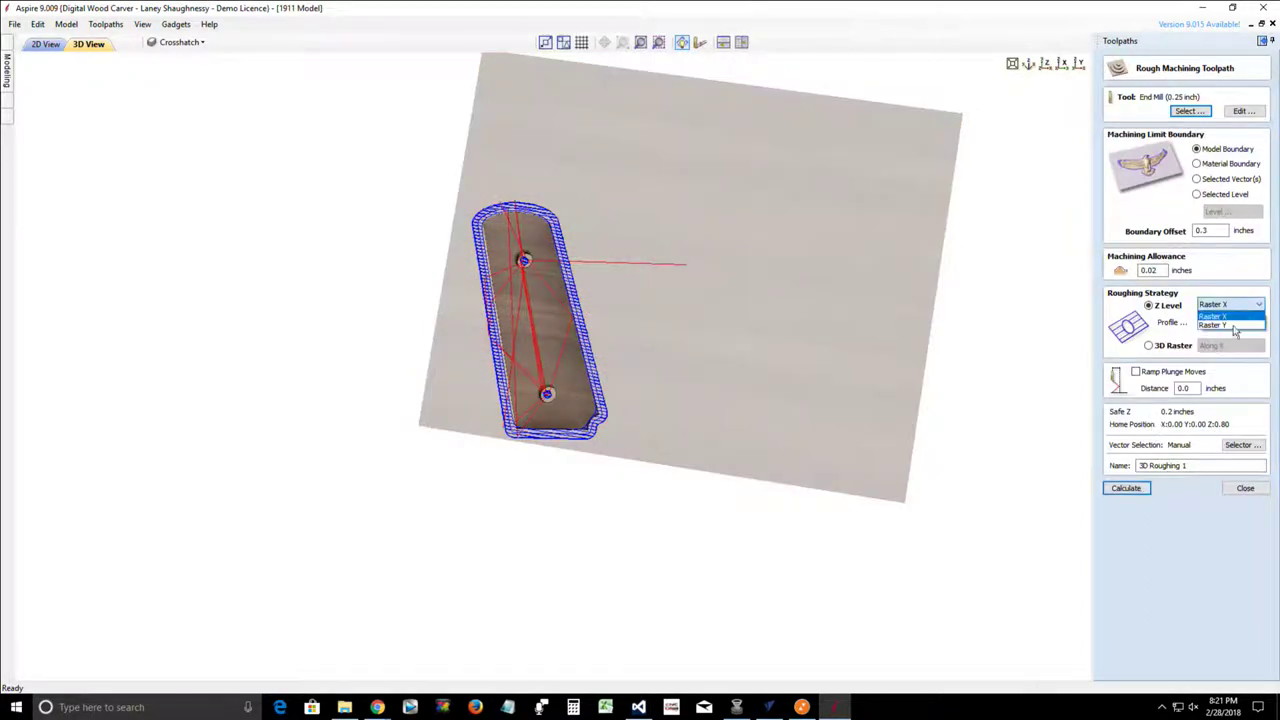
pyautogui.click(1230, 326)
pyautogui.click(1108, 488)
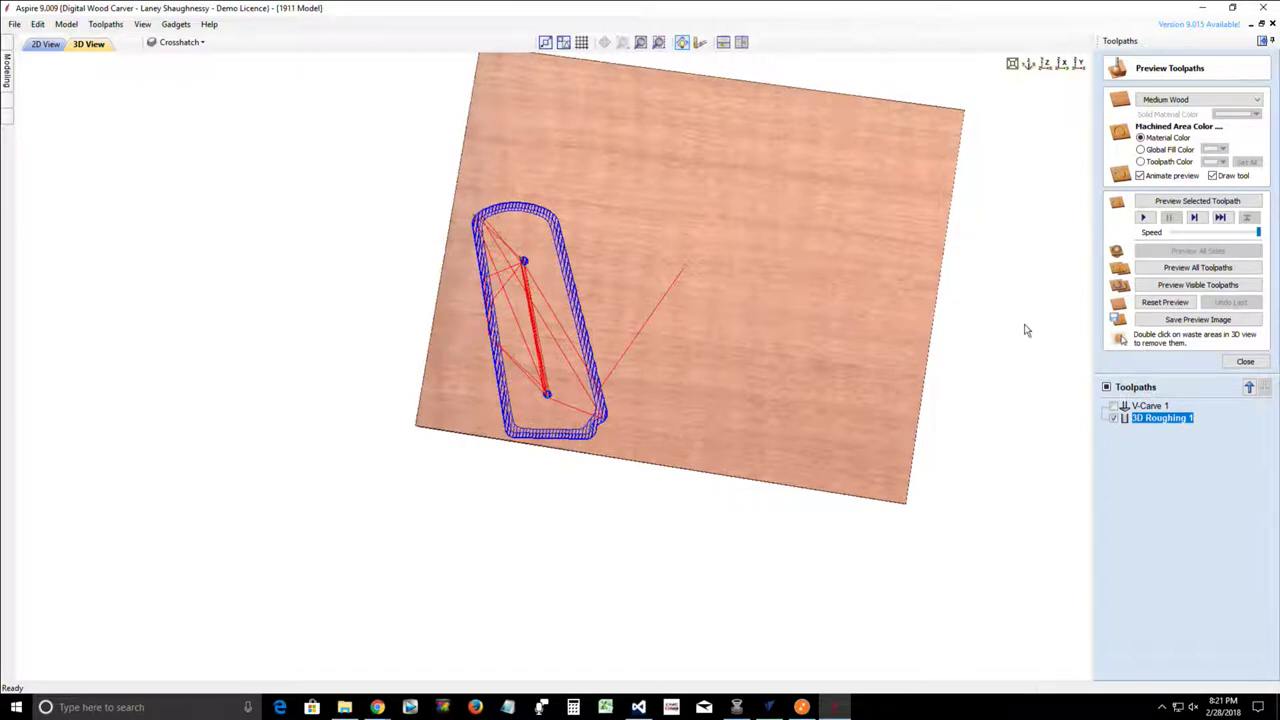
# Simulate the Raster Y roughing cut in wood, tilt to view the board edge, then close the preview.
pyautogui.click(1190, 202)
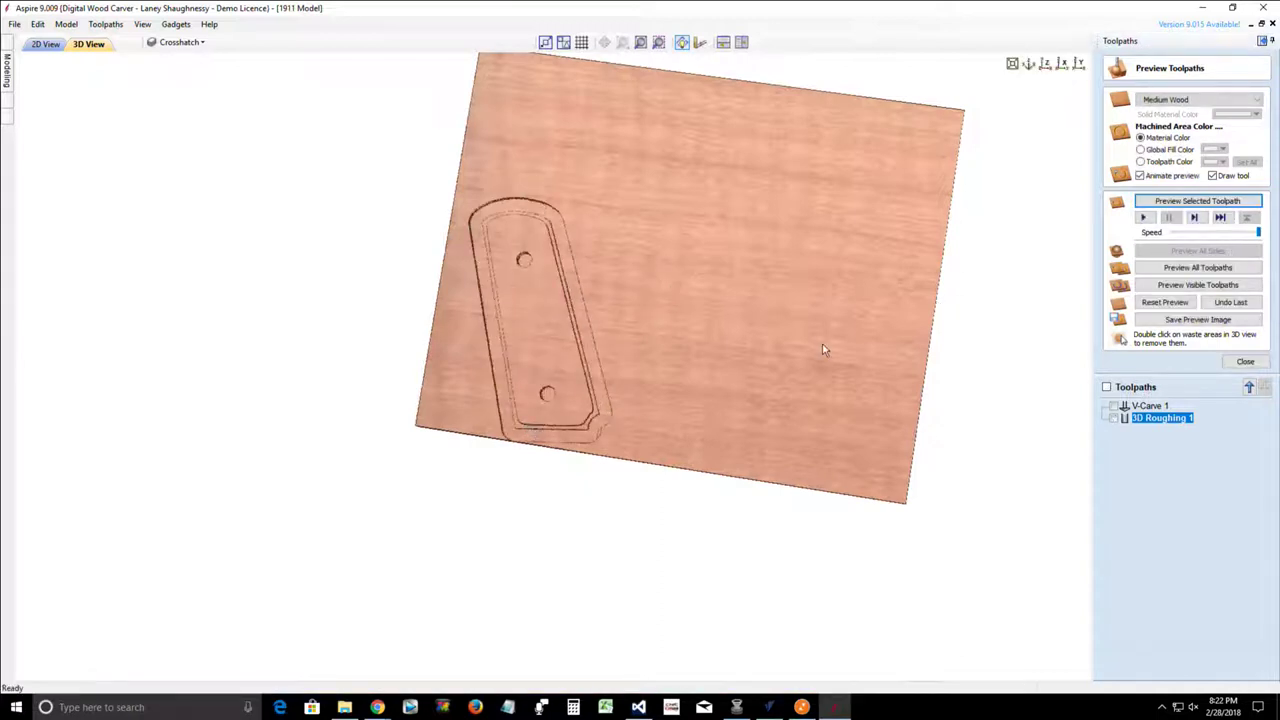
pyautogui.moveTo(512, 322); pyautogui.dragTo(512, 295)
pyautogui.scroll(-2, 512, 295)
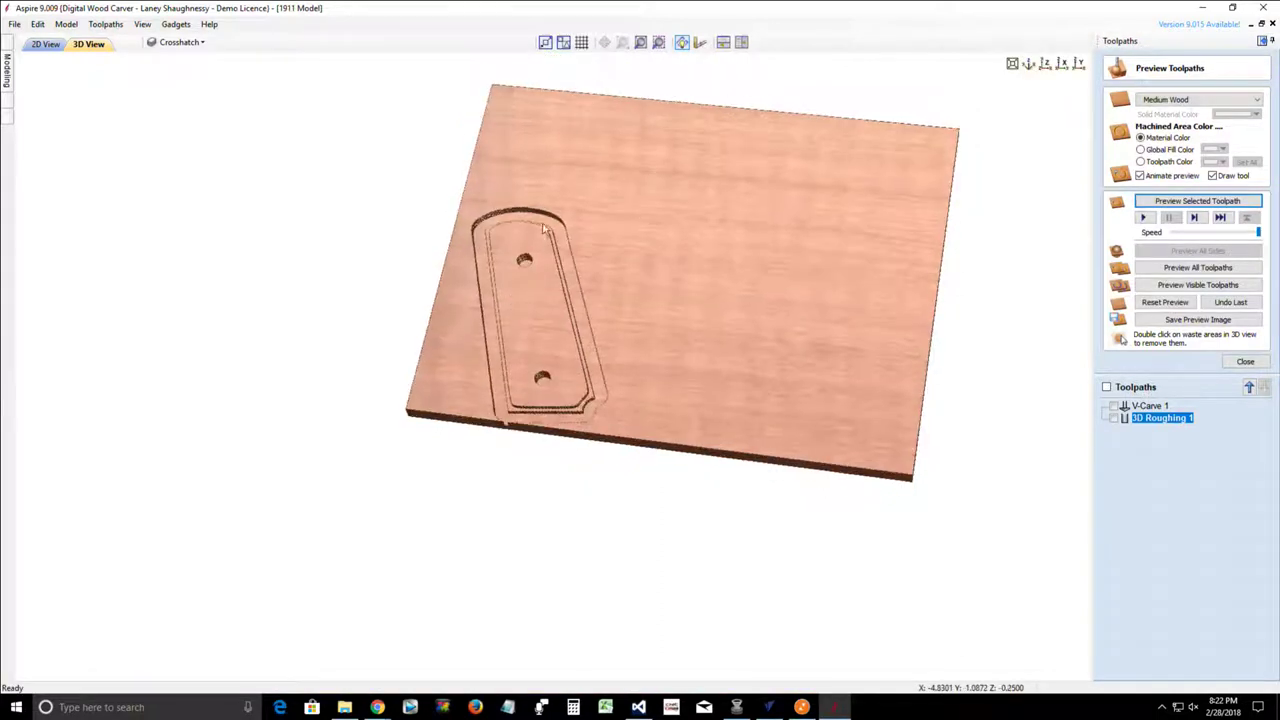
pyautogui.scroll(4, 517, 280)
pyautogui.scroll(1, 515, 269)
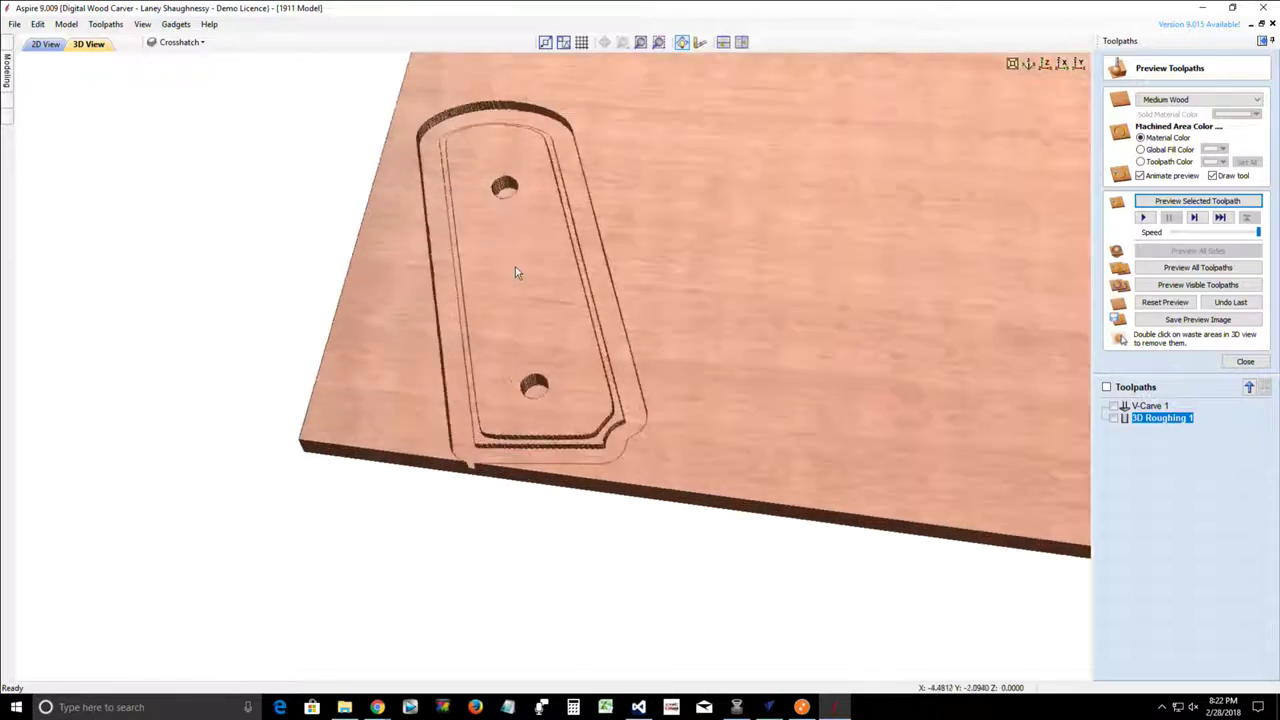
pyautogui.moveTo(515, 270); pyautogui.dragTo(614, 352)
pyautogui.moveTo(601, 284); pyautogui.dragTo(584, 247)
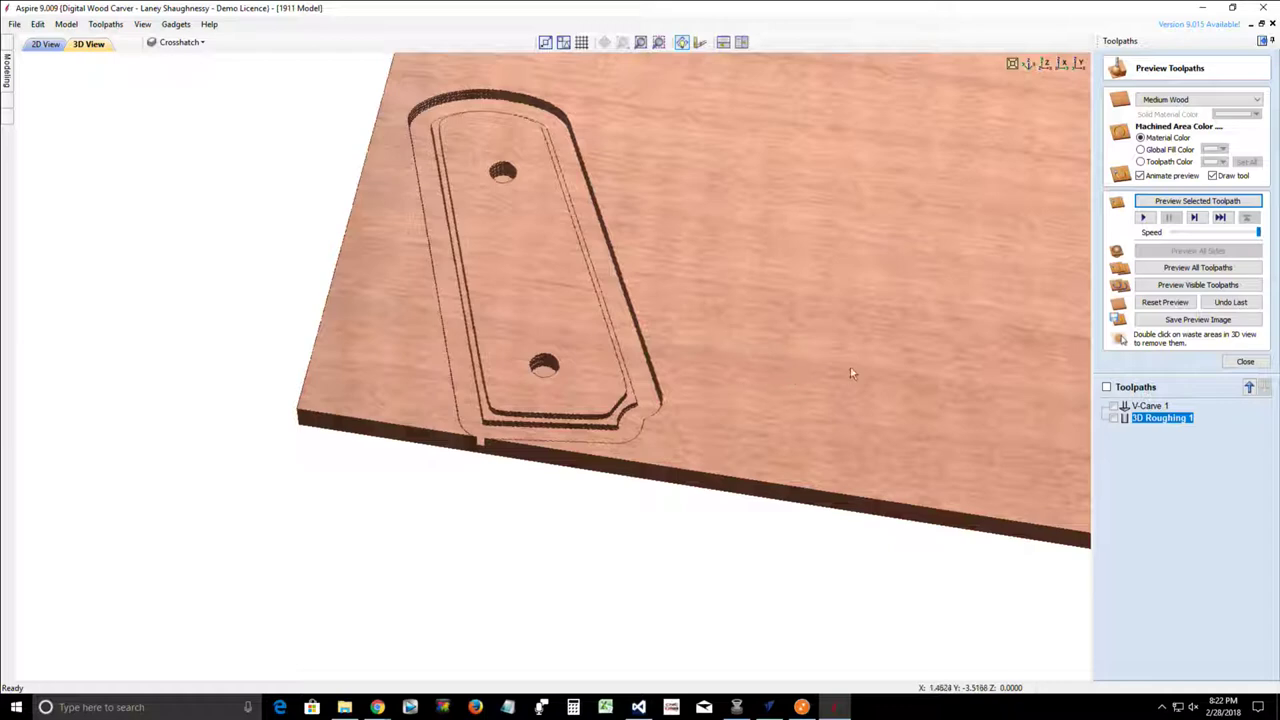
pyautogui.click(1260, 364)
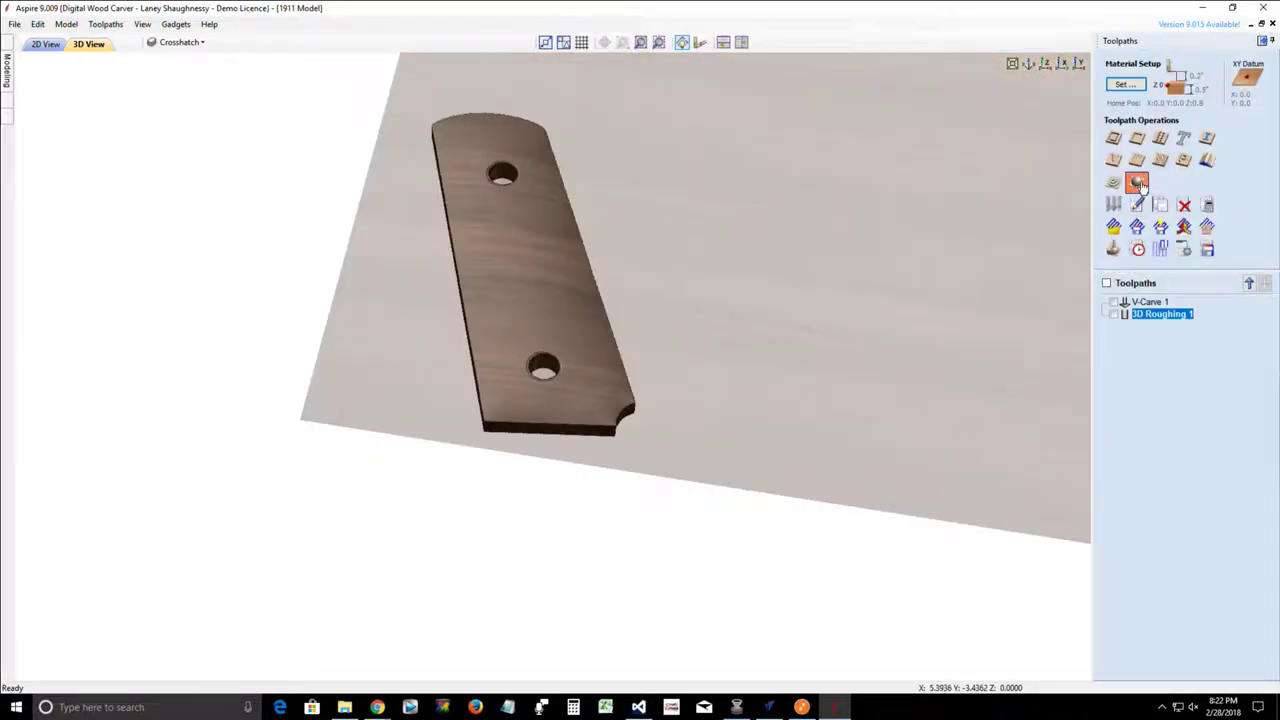
# Create and calculate 3D Finish 1 with the Tapered Ball Nose 7.2 Deg tool and 0.3 boundary offset.
pyautogui.click(1138, 182)
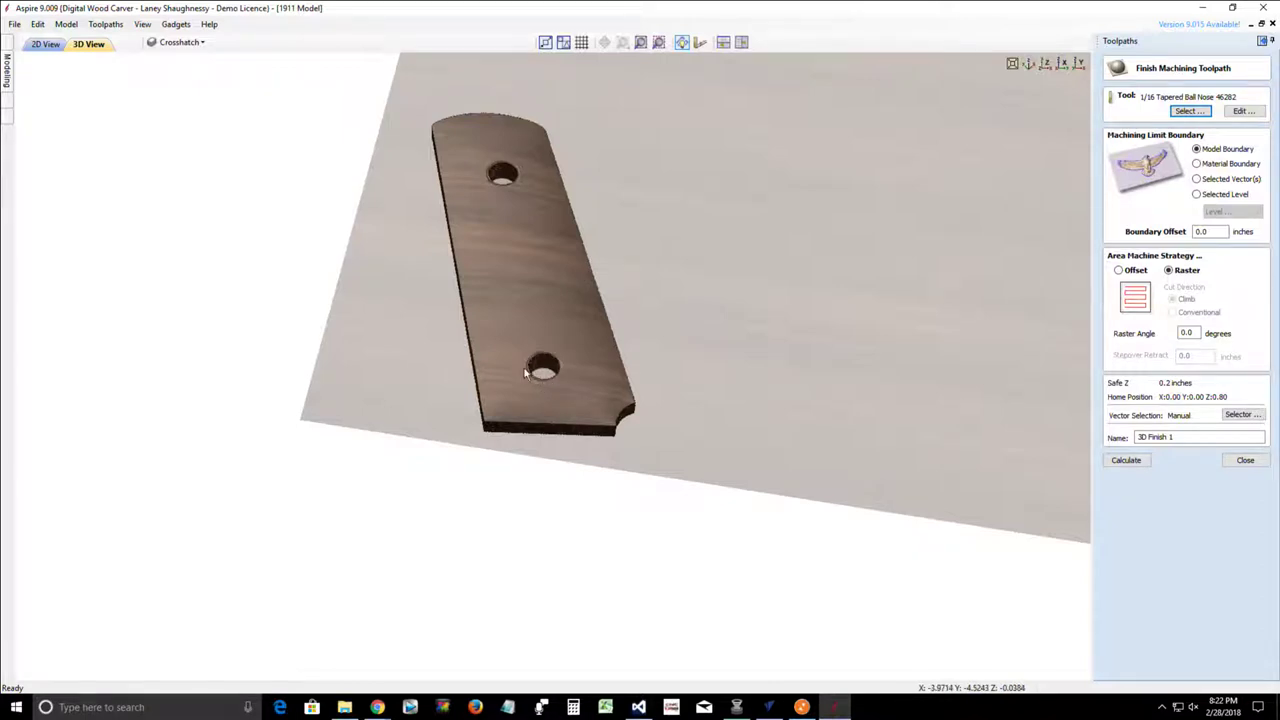
pyautogui.click(1188, 111)
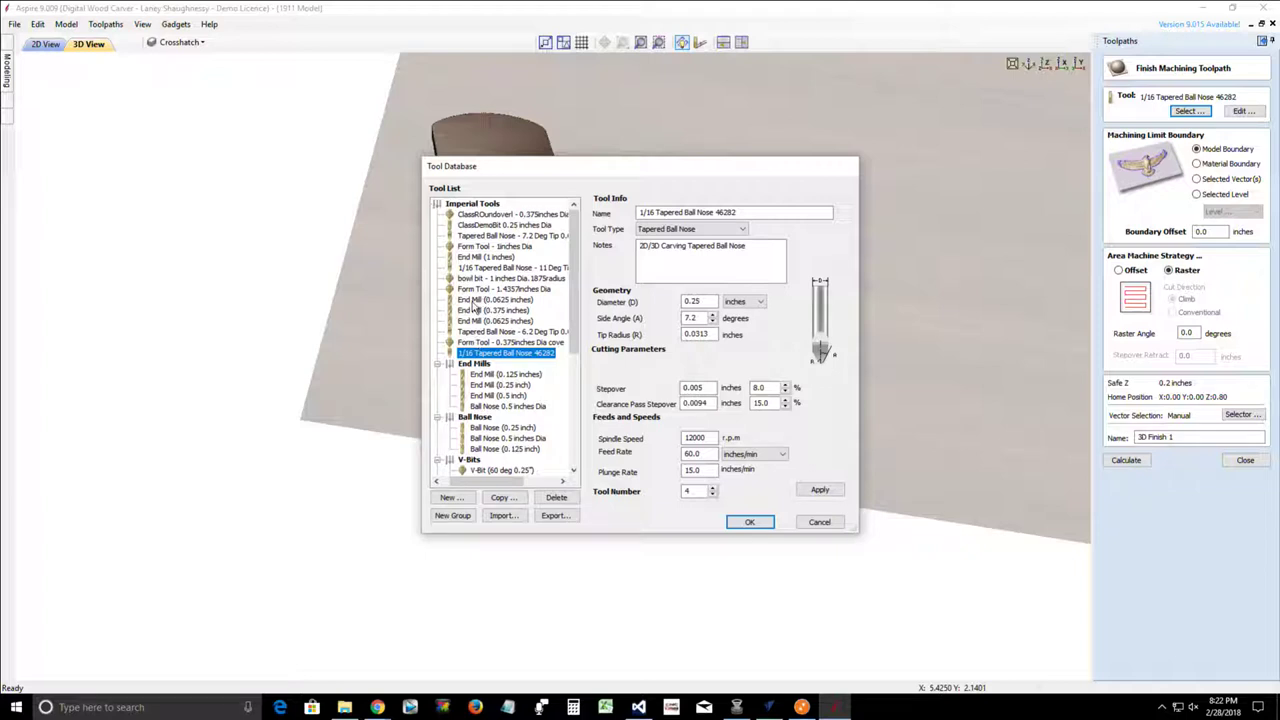
pyautogui.click(480, 236)
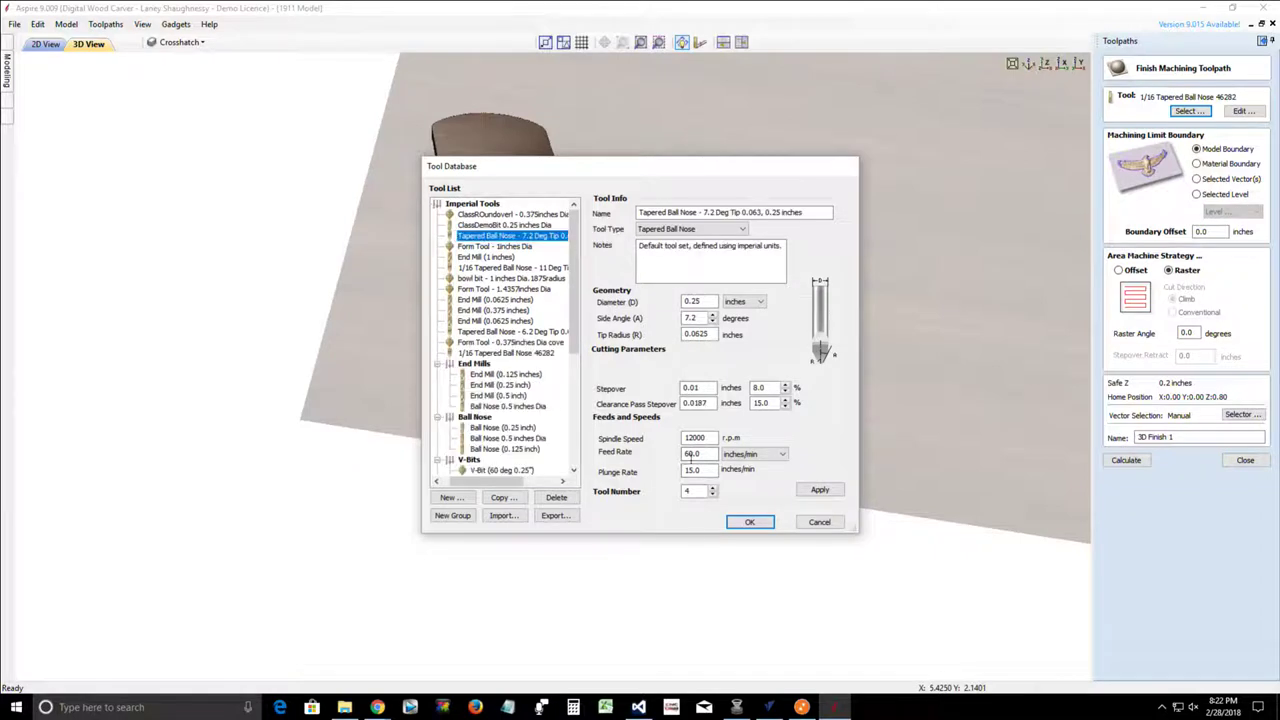
pyautogui.click(745, 526)
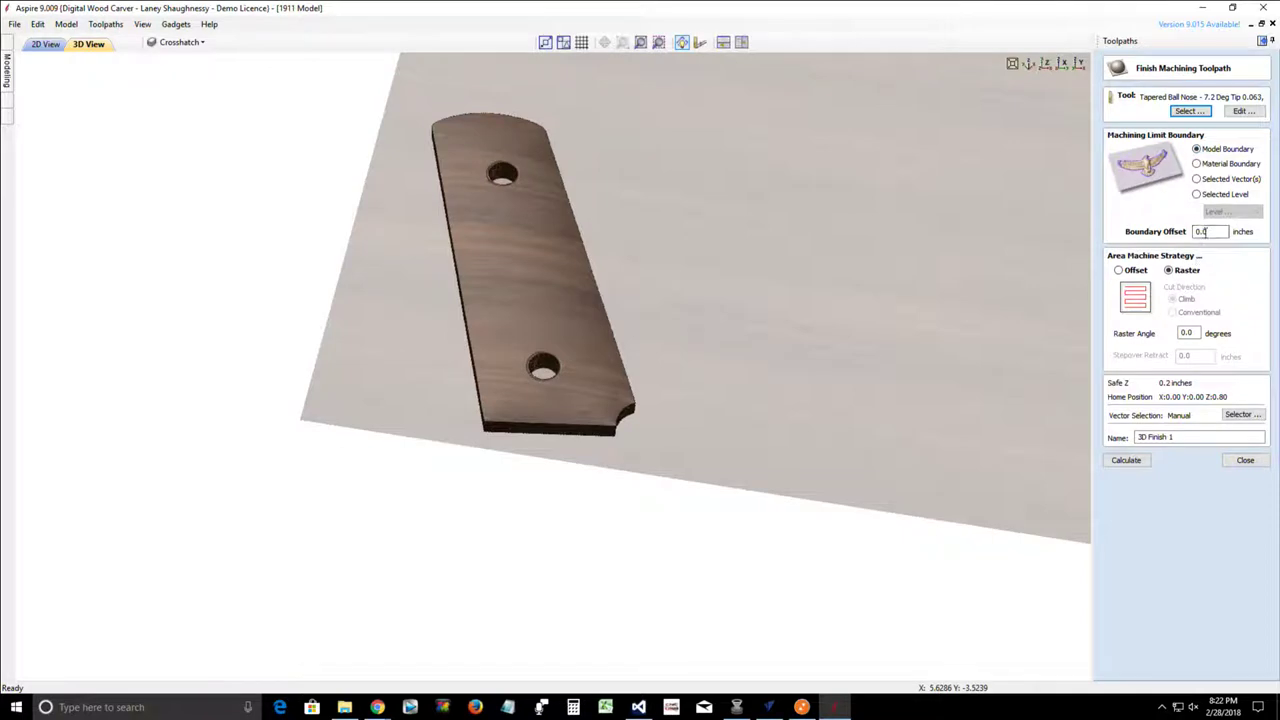
pyautogui.doubleClick(1202, 231)
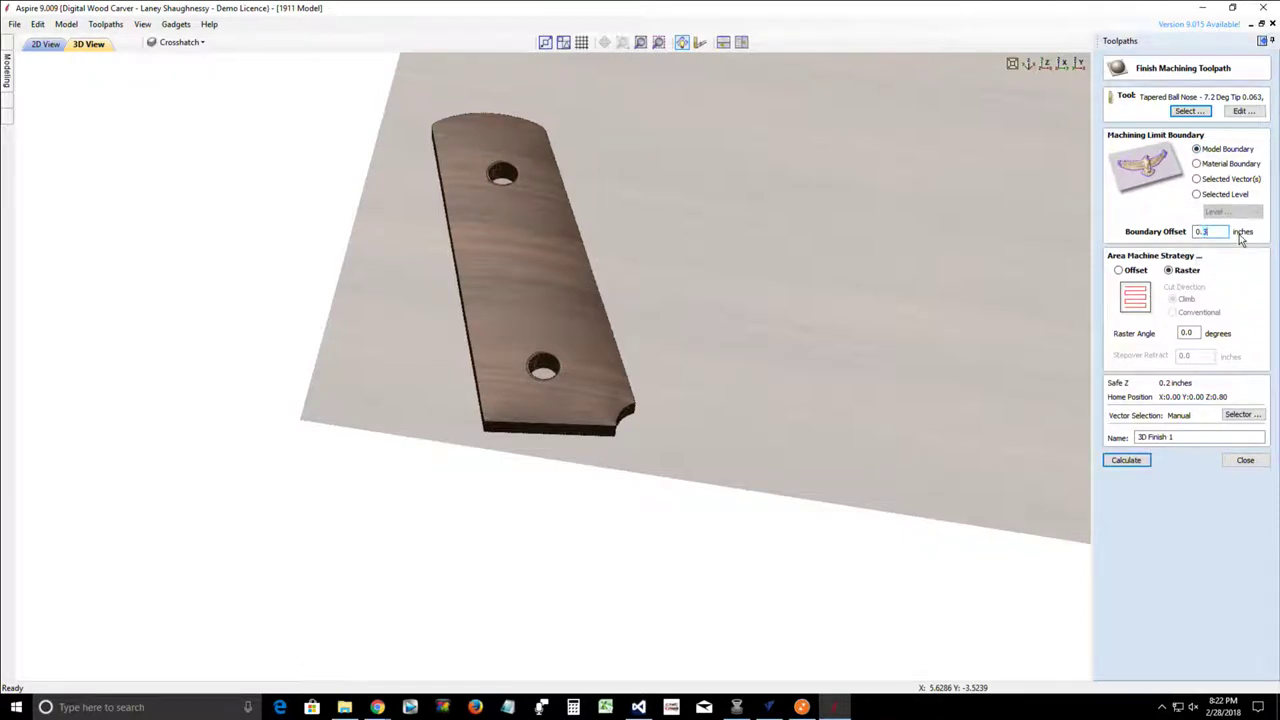
pyautogui.write('0.3')
pyautogui.click(1133, 463)
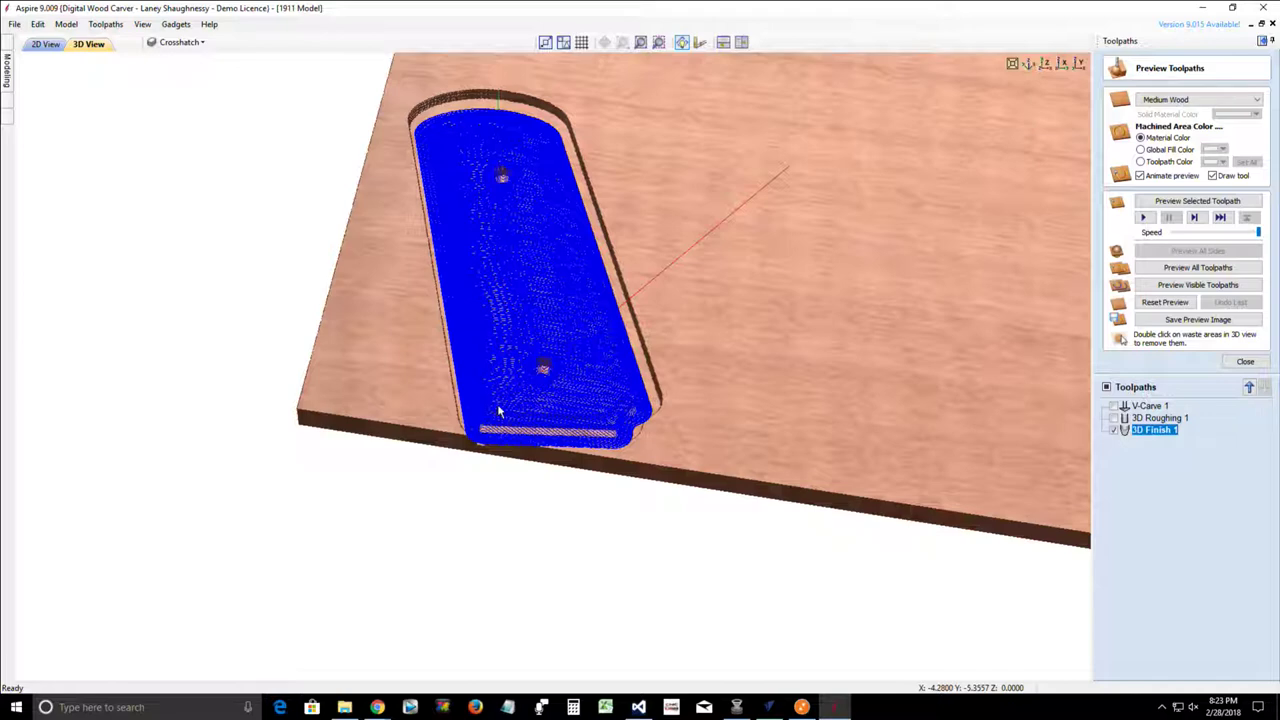
# Simulate 3D Finish 1 and rotate and zoom to inspect the smoothly carved grip and screw holes.
pyautogui.click(1180, 203)
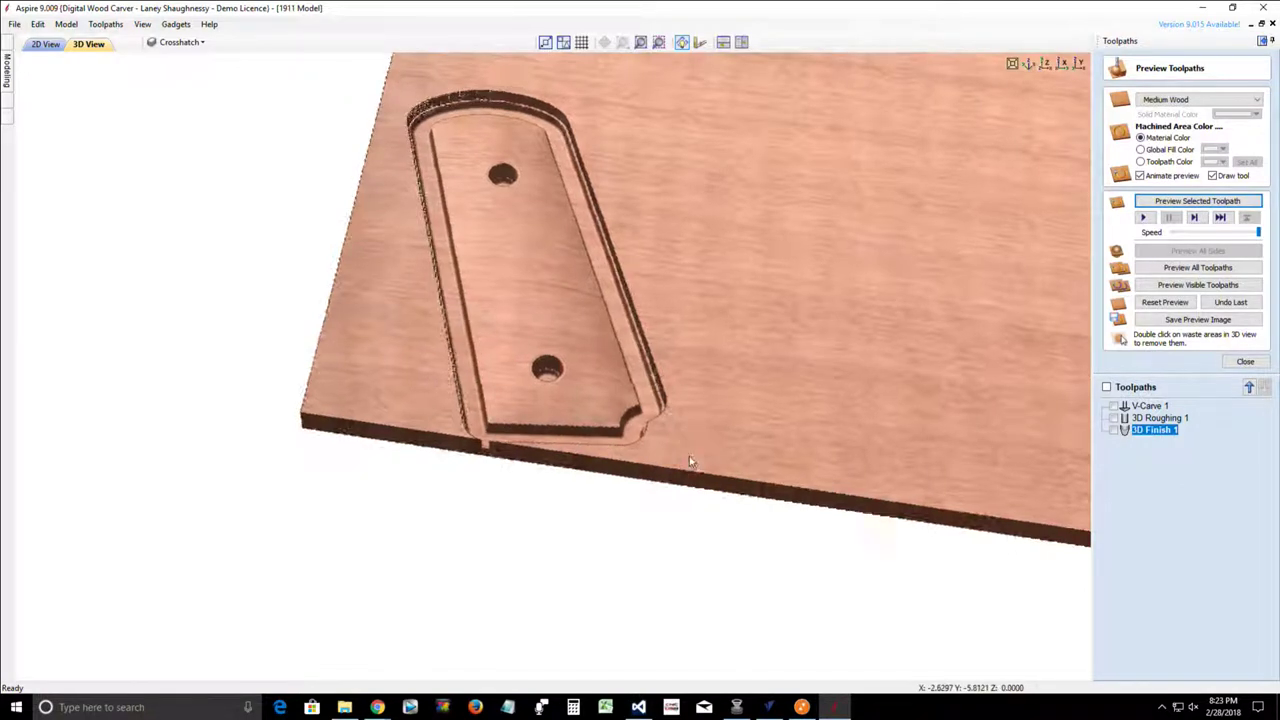
pyautogui.moveTo(689, 461); pyautogui.dragTo(841, 422)
pyautogui.moveTo(547, 88); pyautogui.dragTo(403, 124)
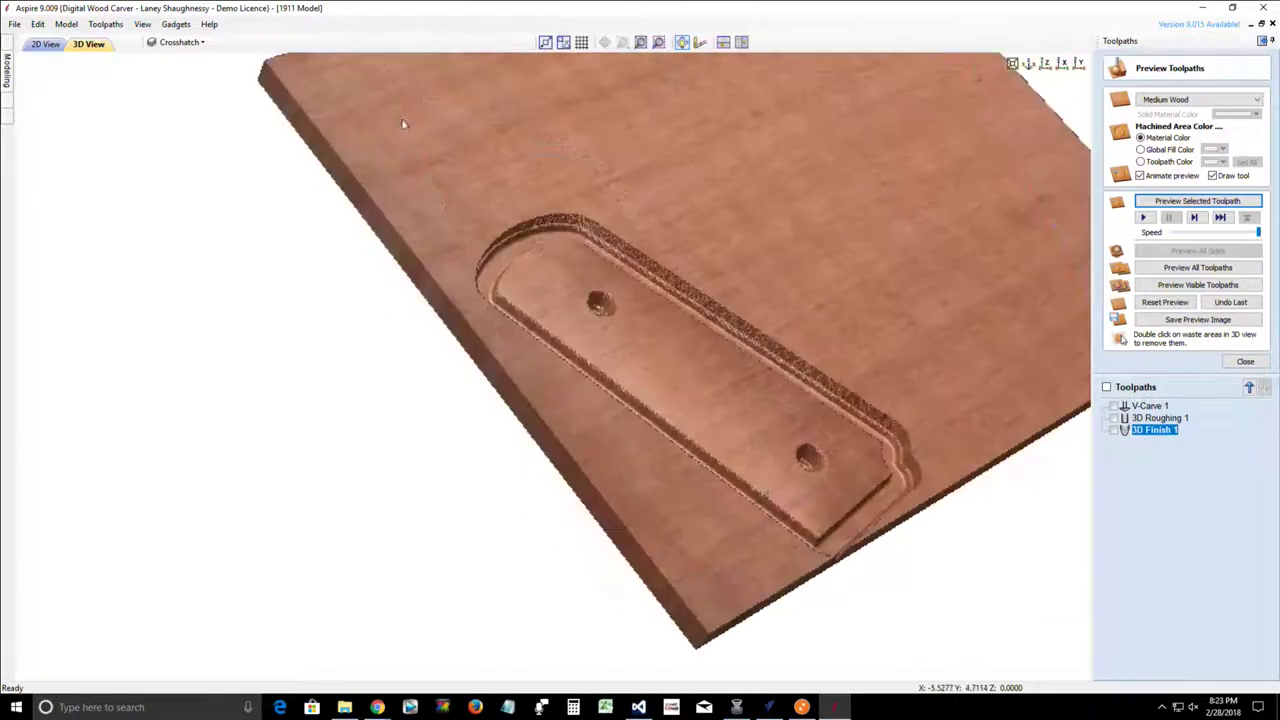
pyautogui.scroll(5, 685, 535)
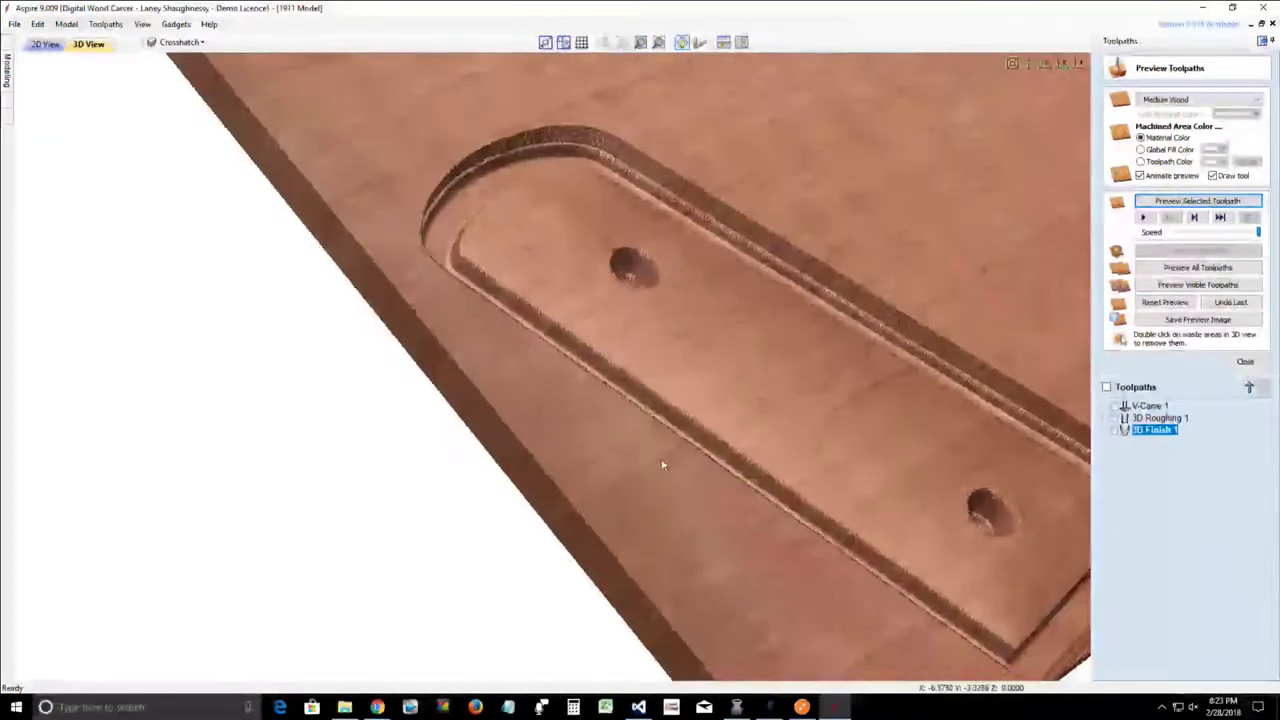
pyautogui.moveTo(662, 465); pyautogui.dragTo(630, 451)
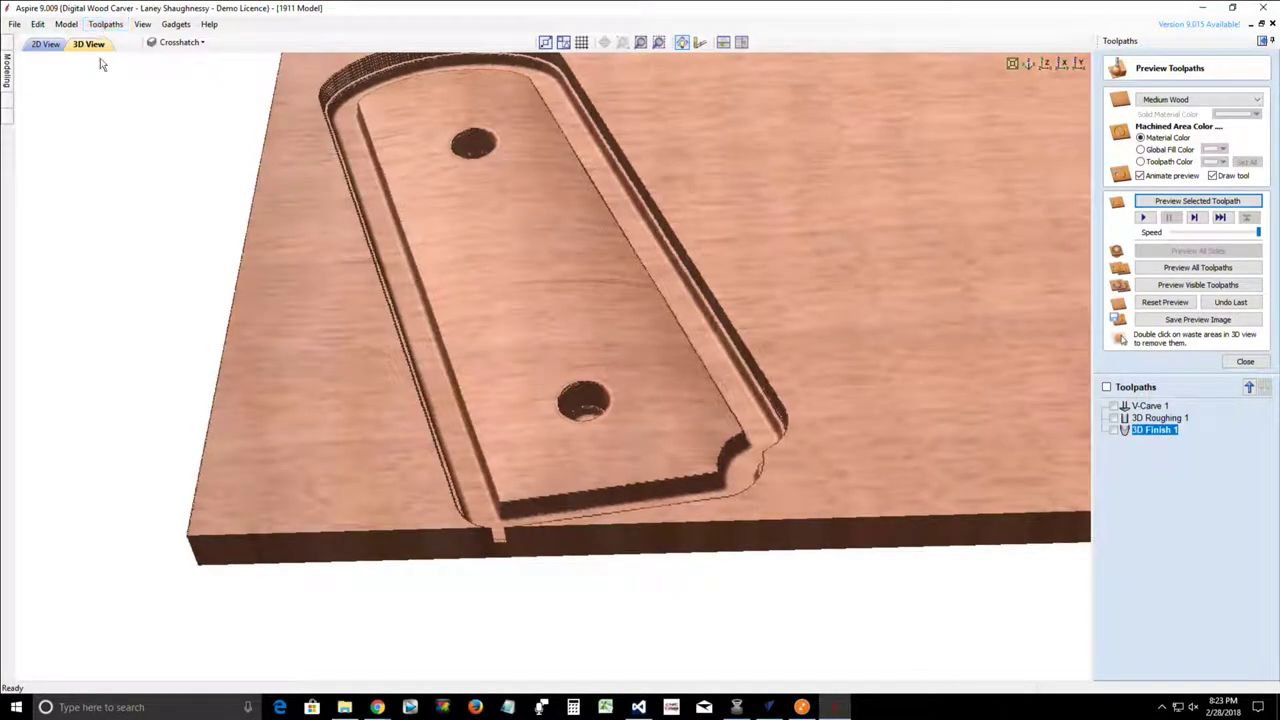
pyautogui.moveTo(571, 363); pyautogui.dragTo(612, 393)
pyautogui.moveTo(561, 320); pyautogui.dragTo(595, 374)
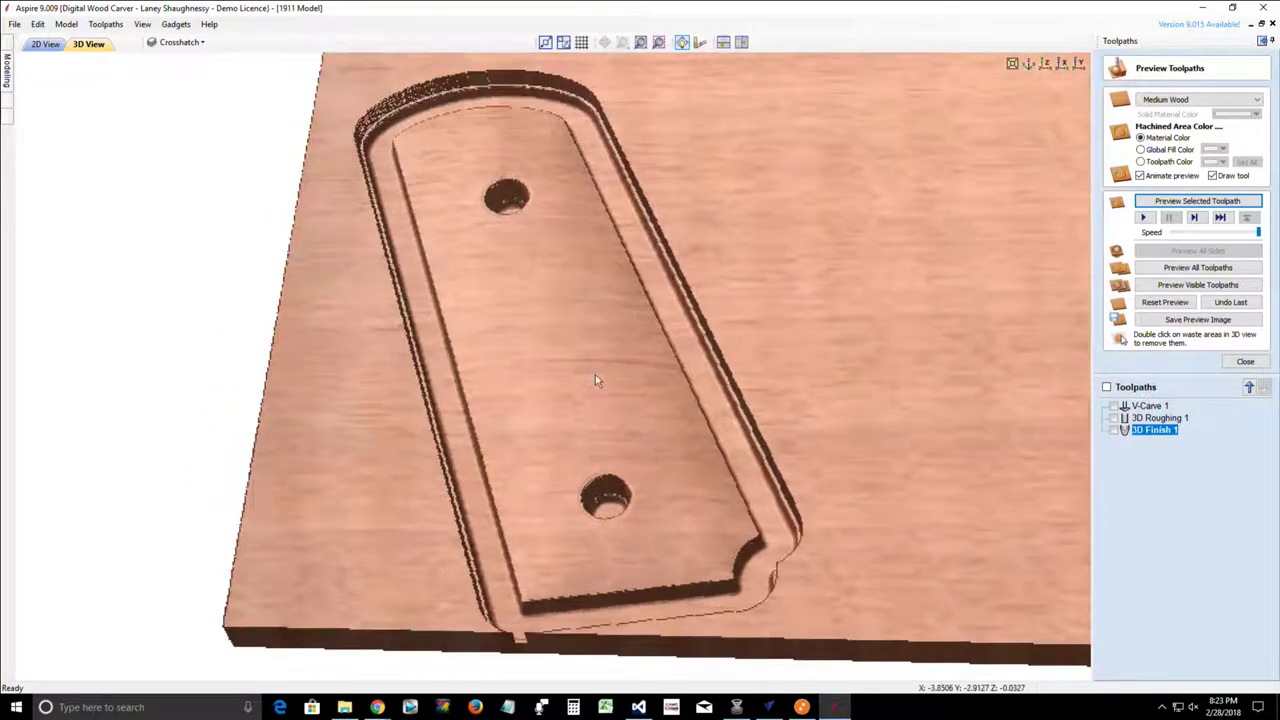
pyautogui.moveTo(687, 544); pyautogui.dragTo(674, 529)
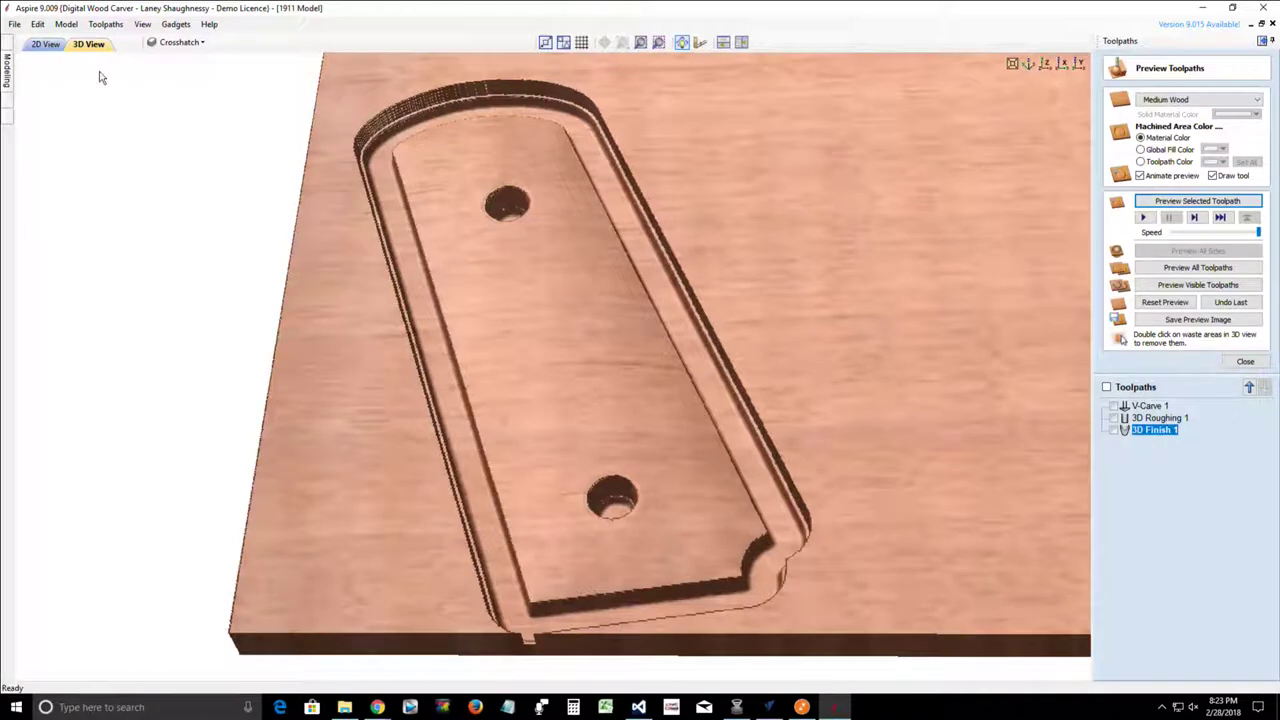
# In the 2D view, select the grip panel vector and zoom in on its crosshatch and screw-hole ring.
pyautogui.click(45, 44)
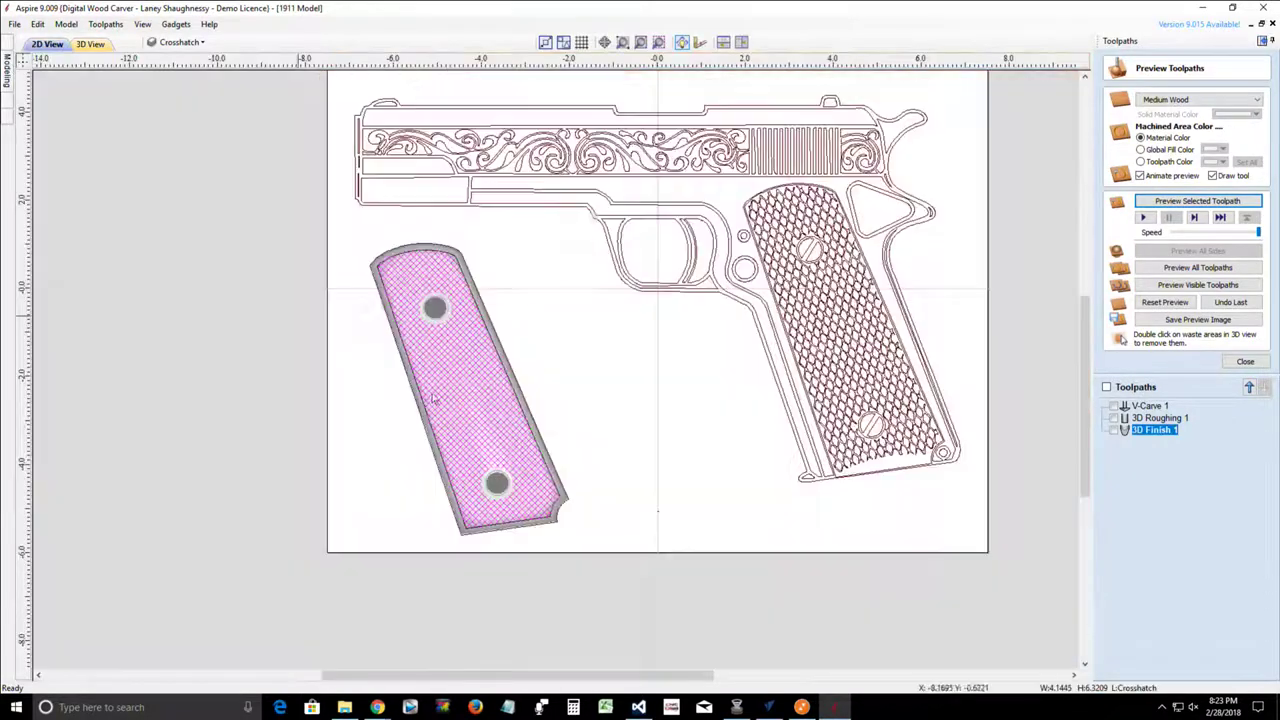
pyautogui.click(364, 430)
pyautogui.click(470, 388)
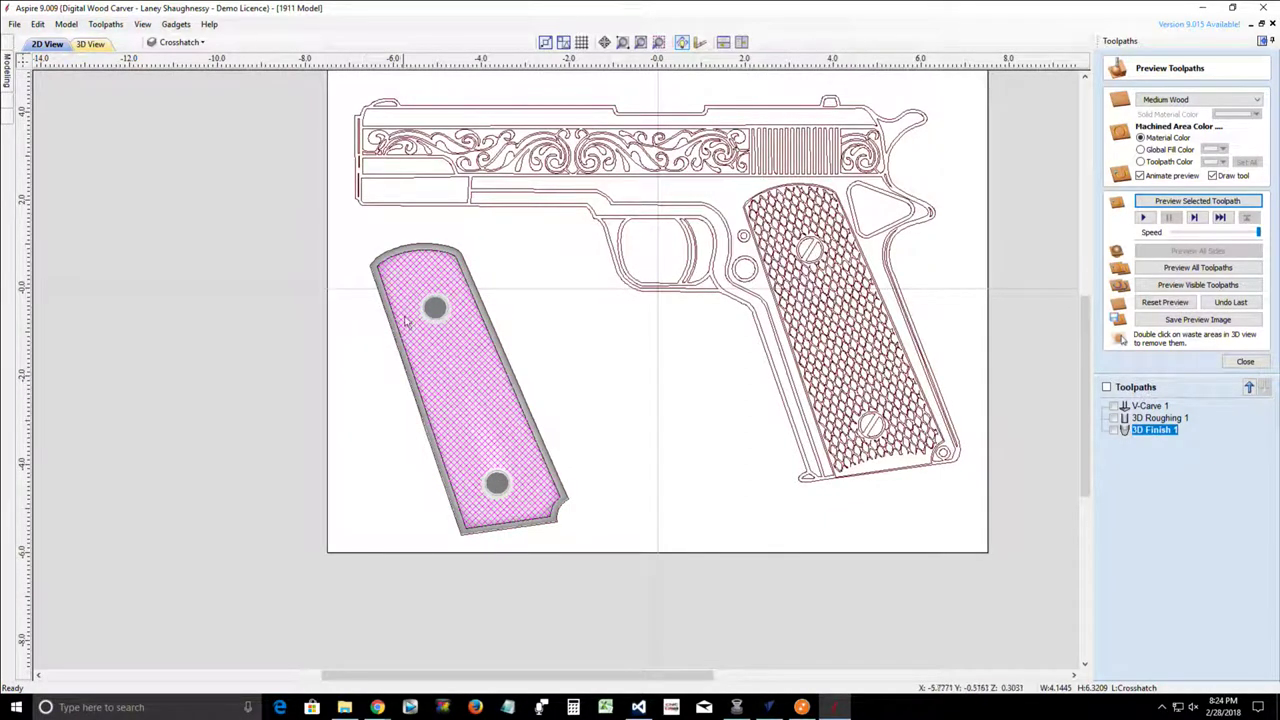
pyautogui.scroll(2, 490, 350)
pyautogui.scroll(5, 508, 348)
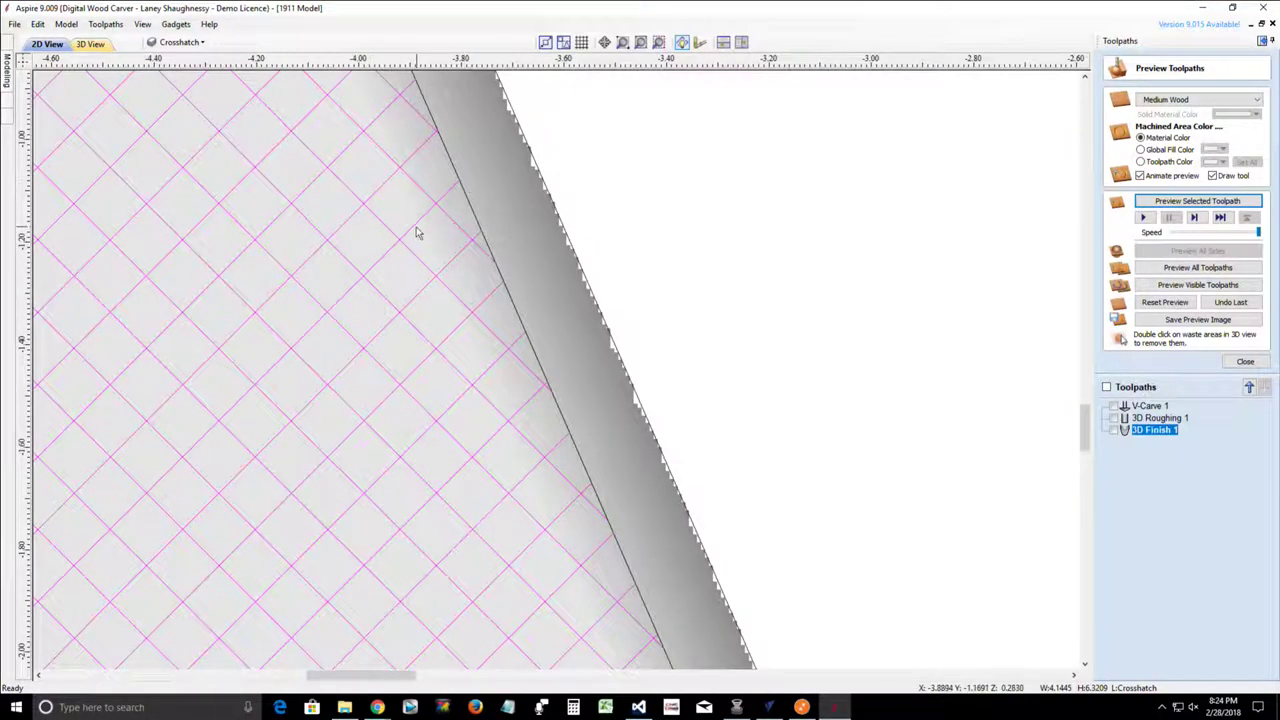
pyautogui.scroll(-5, 485, 360)
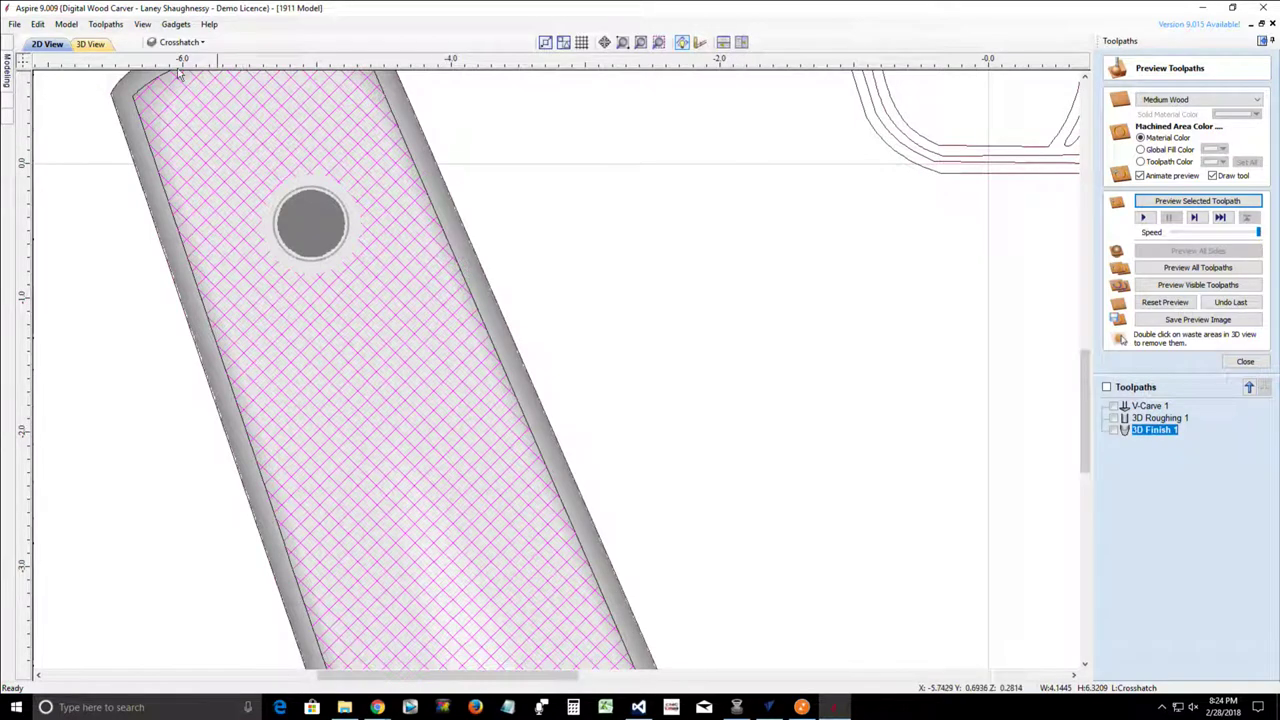
# Start a new 2D profile toolpath using the V-Bit (60 deg 0.25") cutter.
pyautogui.click(1244, 362)
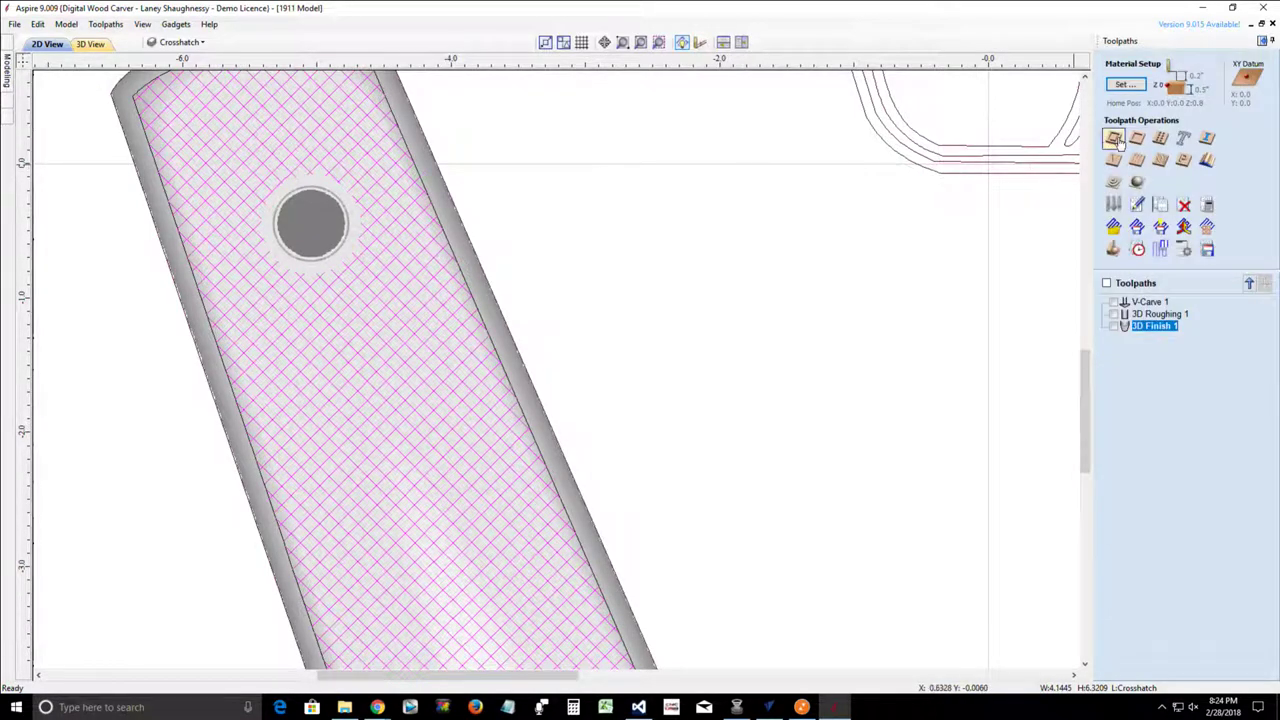
pyautogui.click(1114, 139)
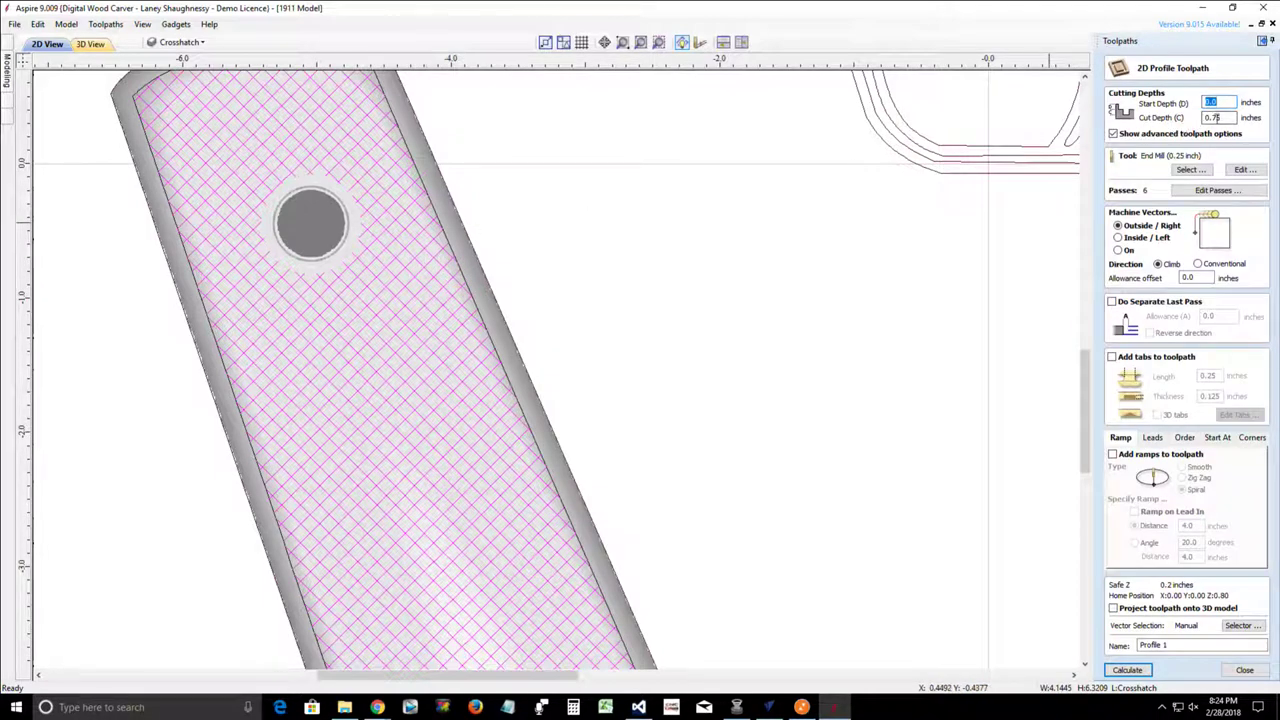
pyautogui.press('Tab')
pyautogui.click(1190, 169)
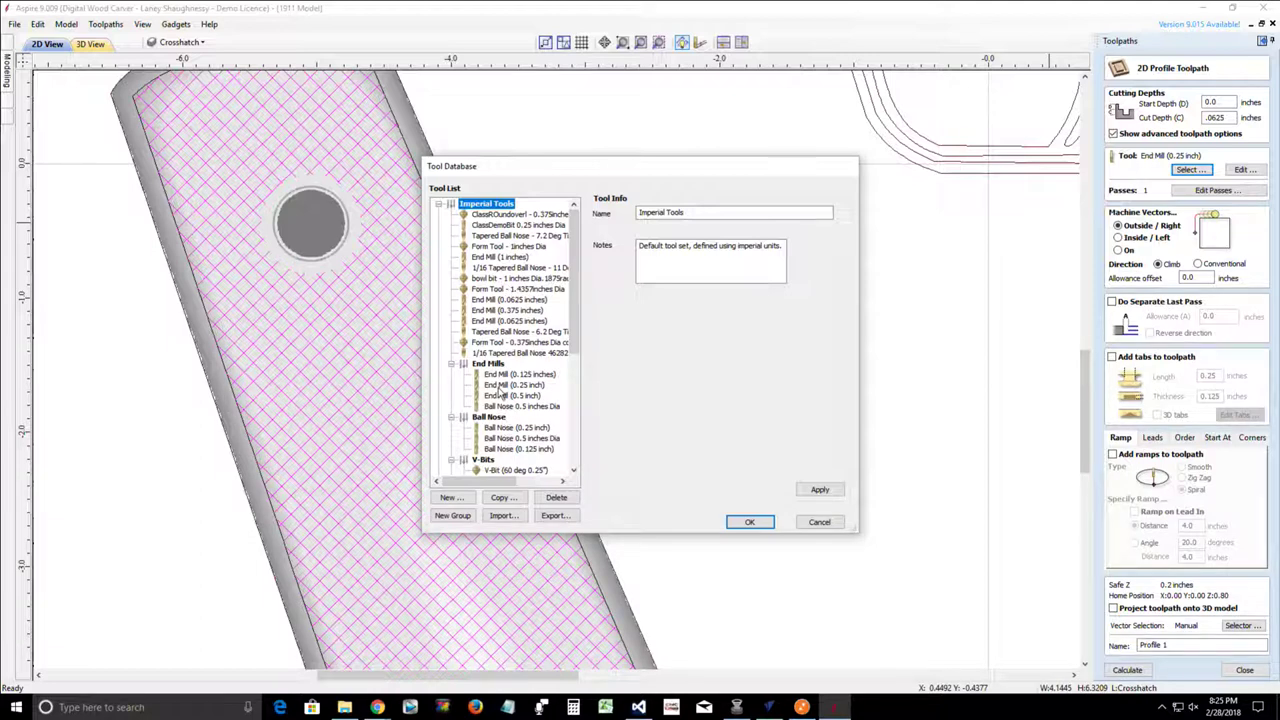
pyautogui.scroll(-2, 507, 452)
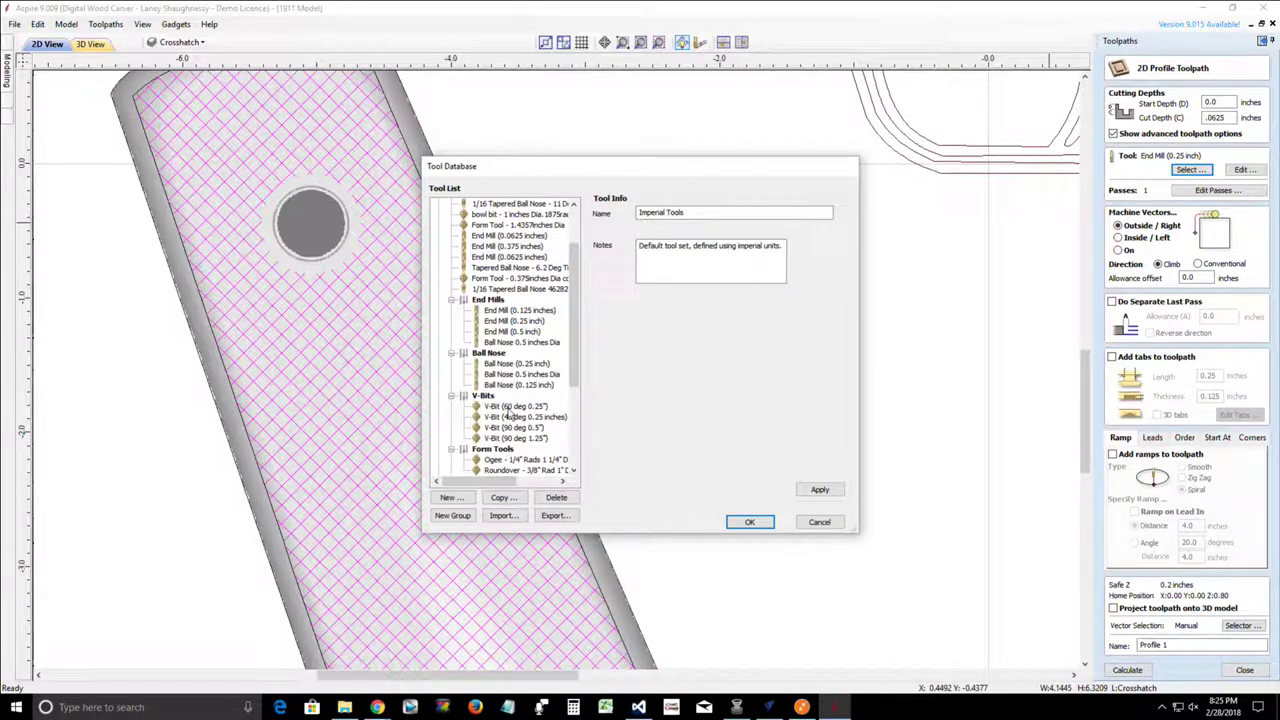
pyautogui.click(514, 406)
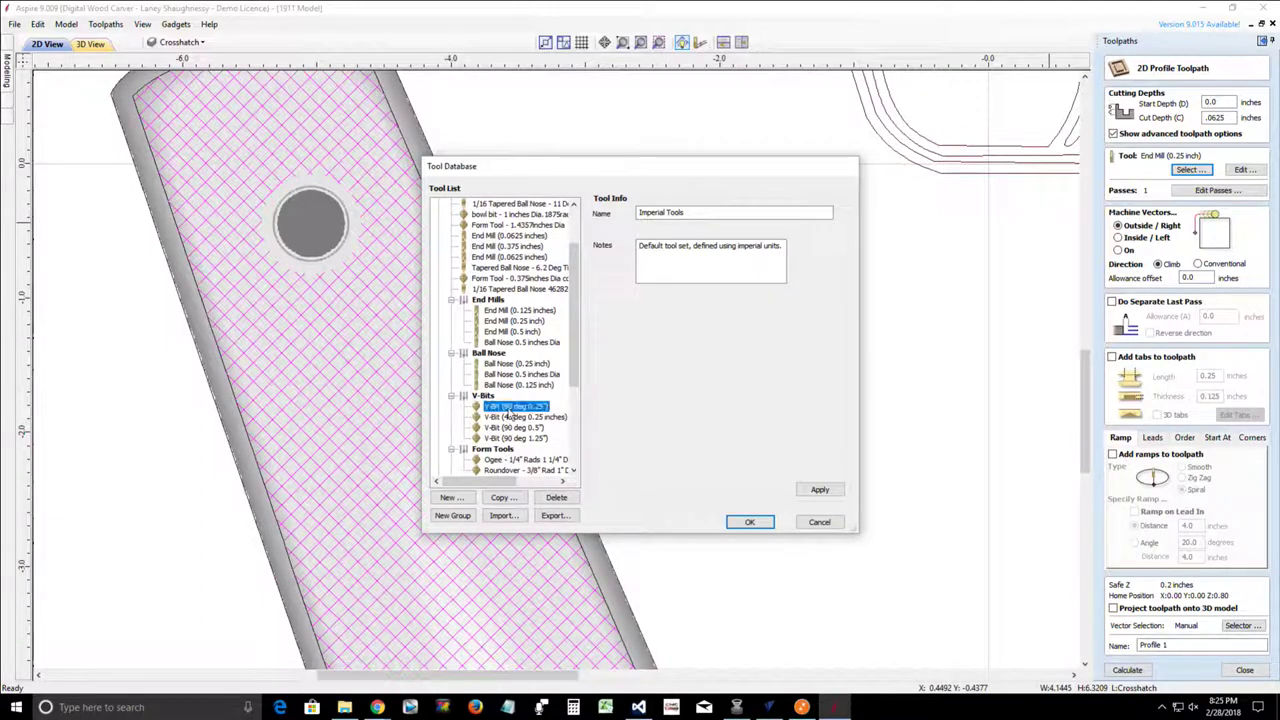
pyautogui.click(748, 523)
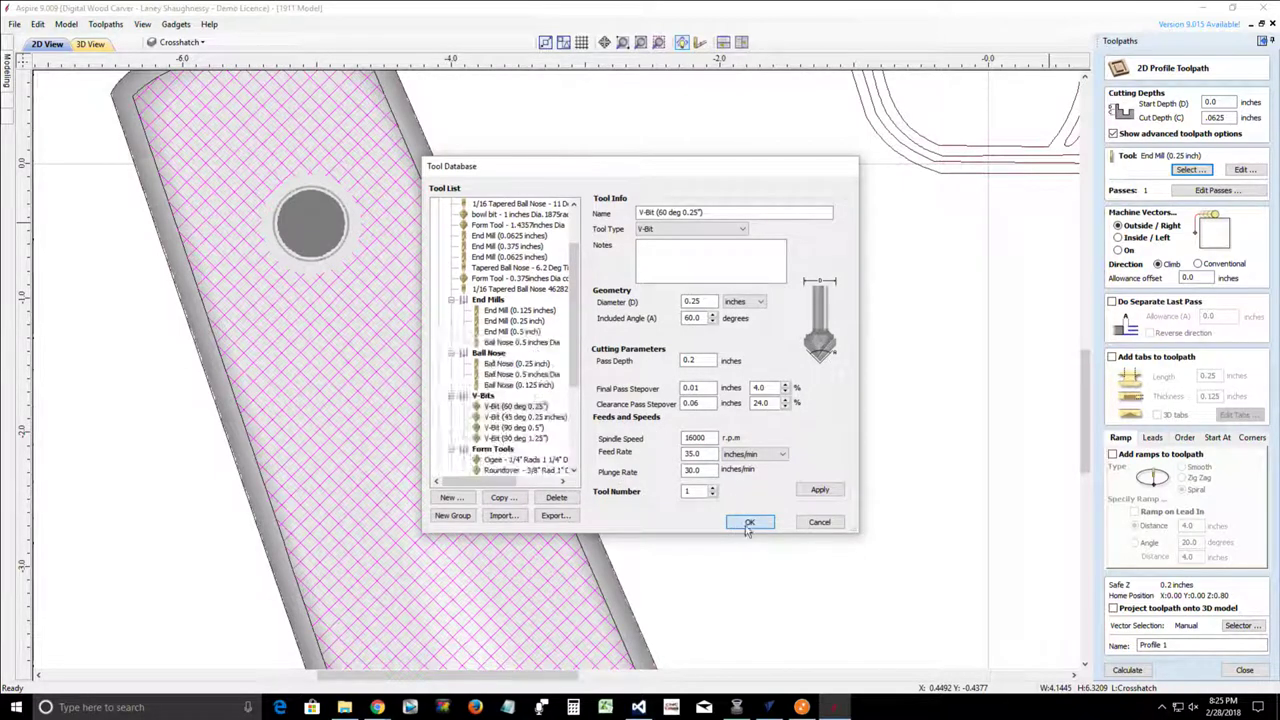
# Set Machine Vectors to On and name the toolpath CrossHatch.
pyautogui.click(1118, 251)
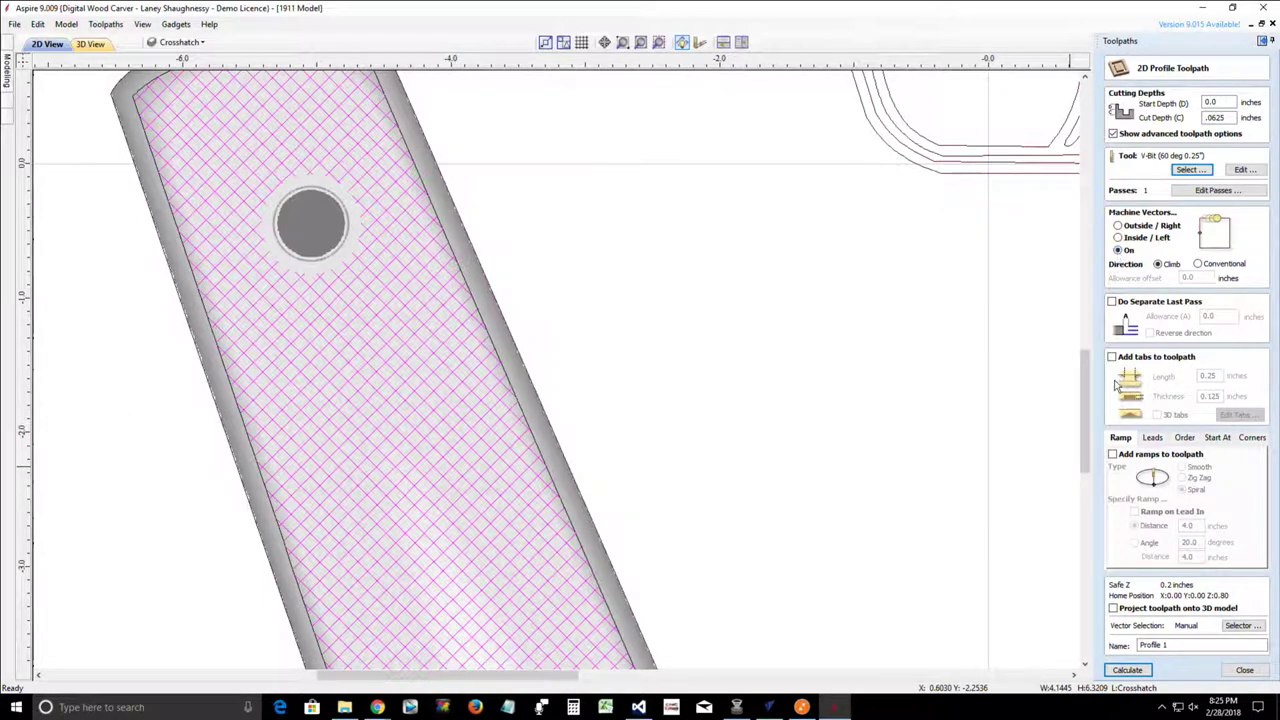
pyautogui.moveTo(1195, 645); pyautogui.dragTo(1083, 661)
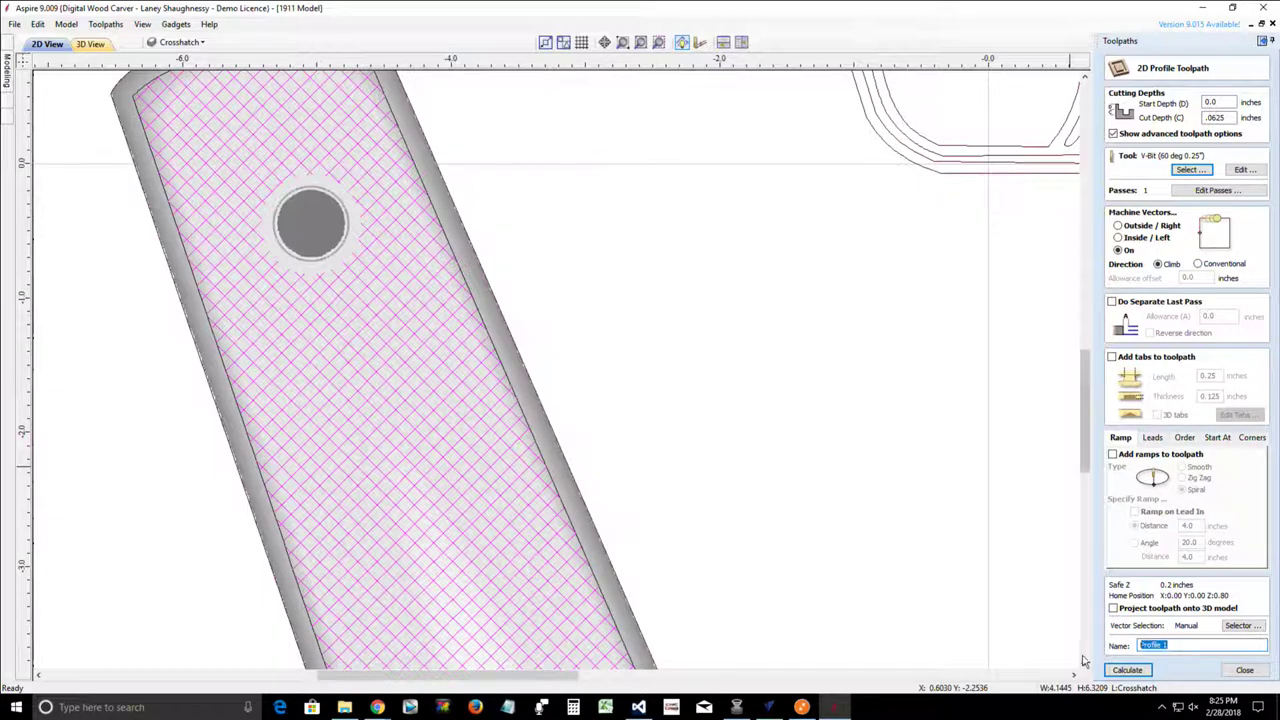
pyautogui.write('CrossHatch')
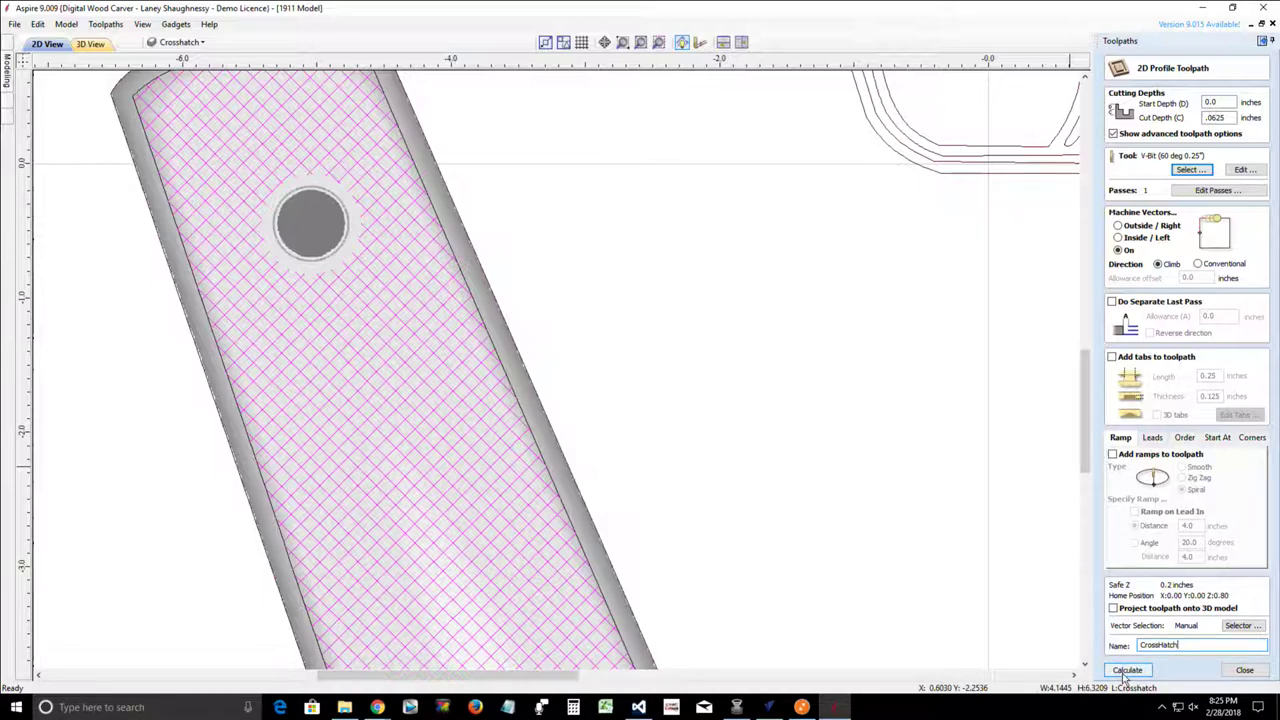
# Calculate the CrossHatch toolpath, then reopen and recalculate it before closing its settings.
pyautogui.click(1125, 671)
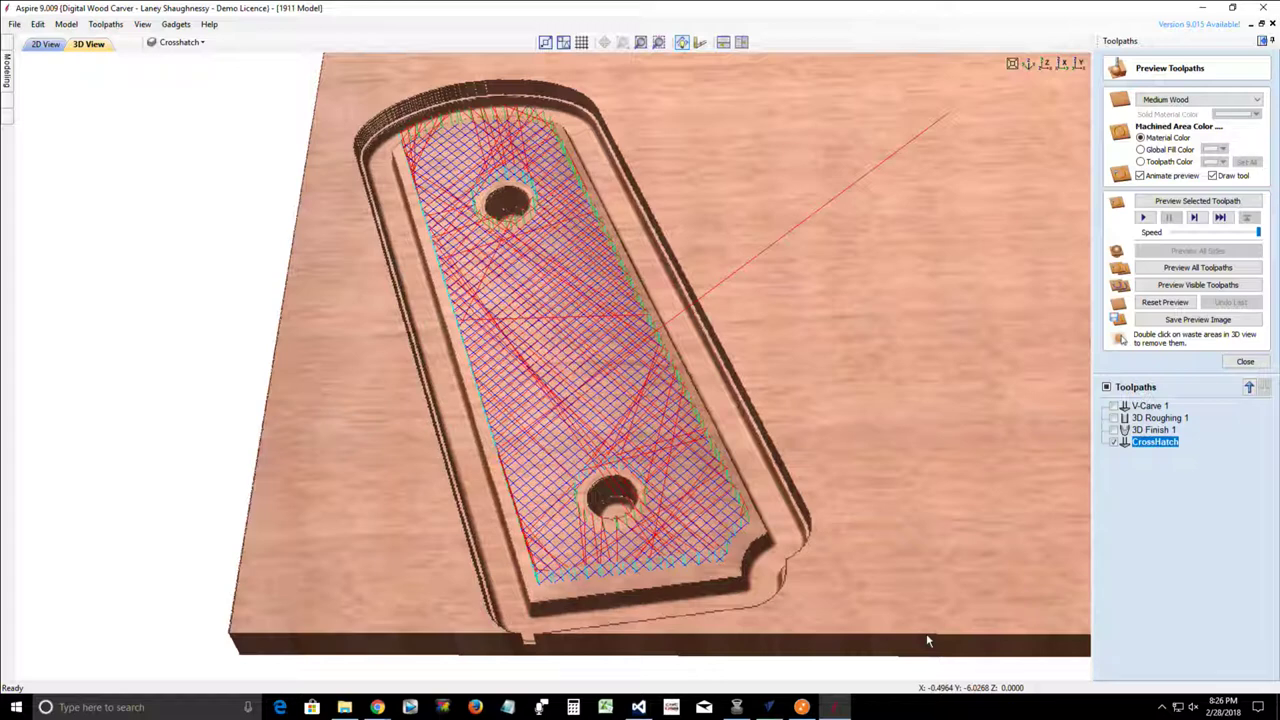
pyautogui.doubleClick(1155, 445)
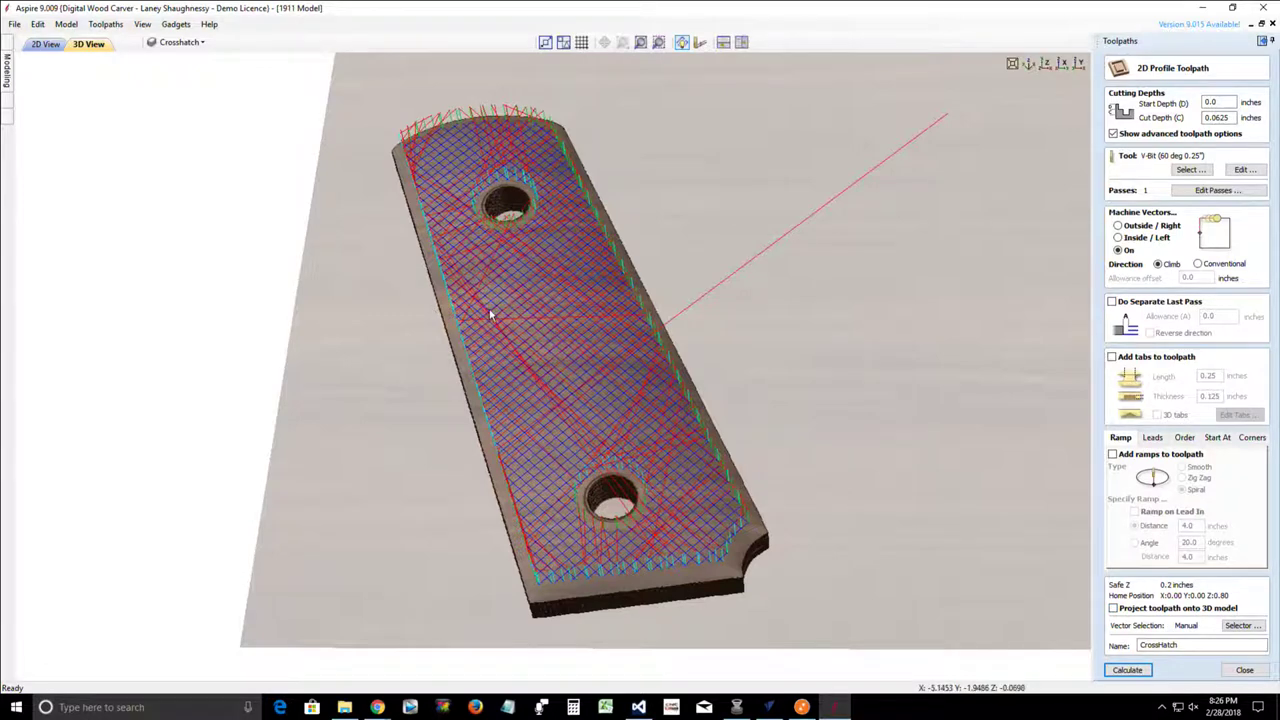
pyautogui.click(1126, 670)
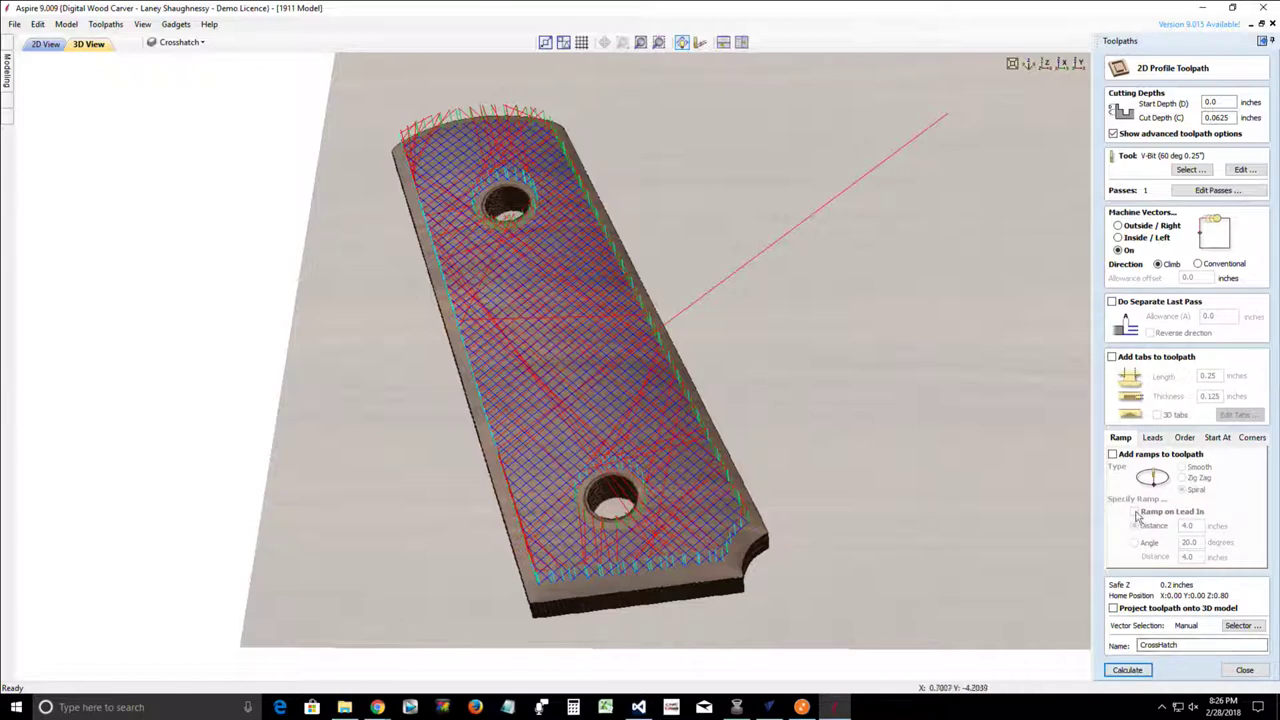
pyautogui.click(1244, 670)
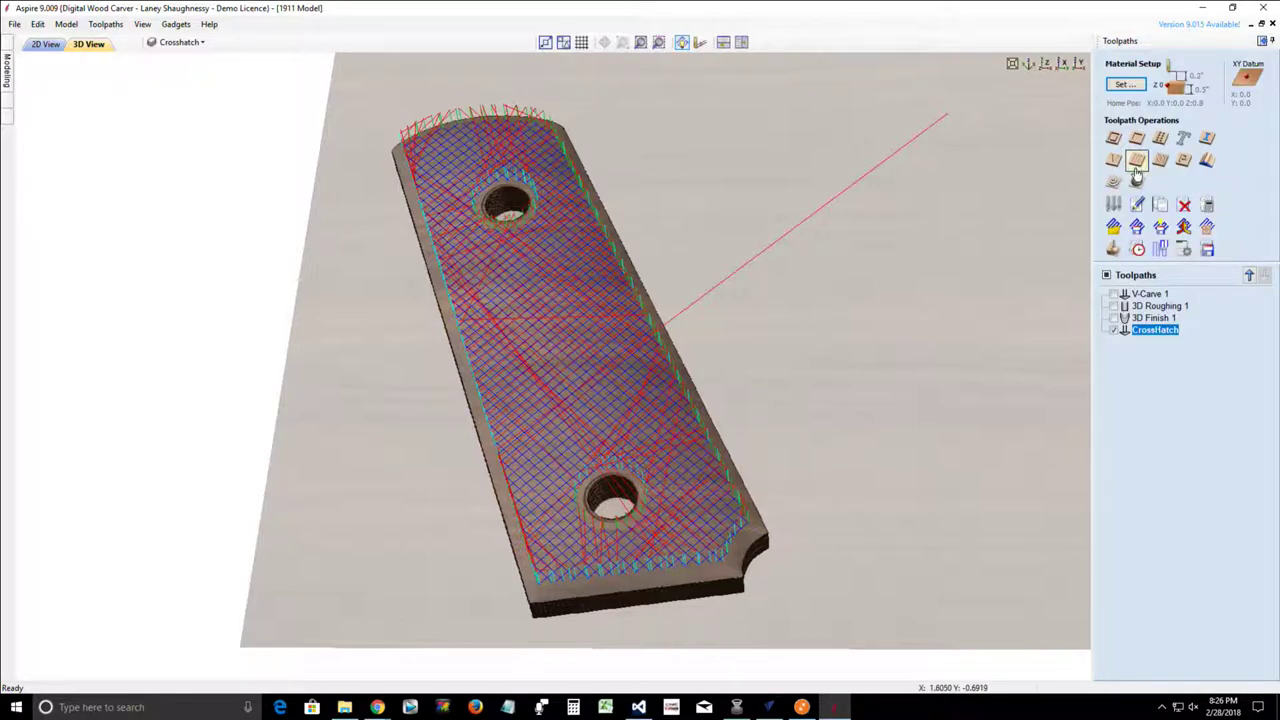
# Simulate the CrossHatch carving in wood, then reset the preview to a blank block.
pyautogui.click(1114, 250)
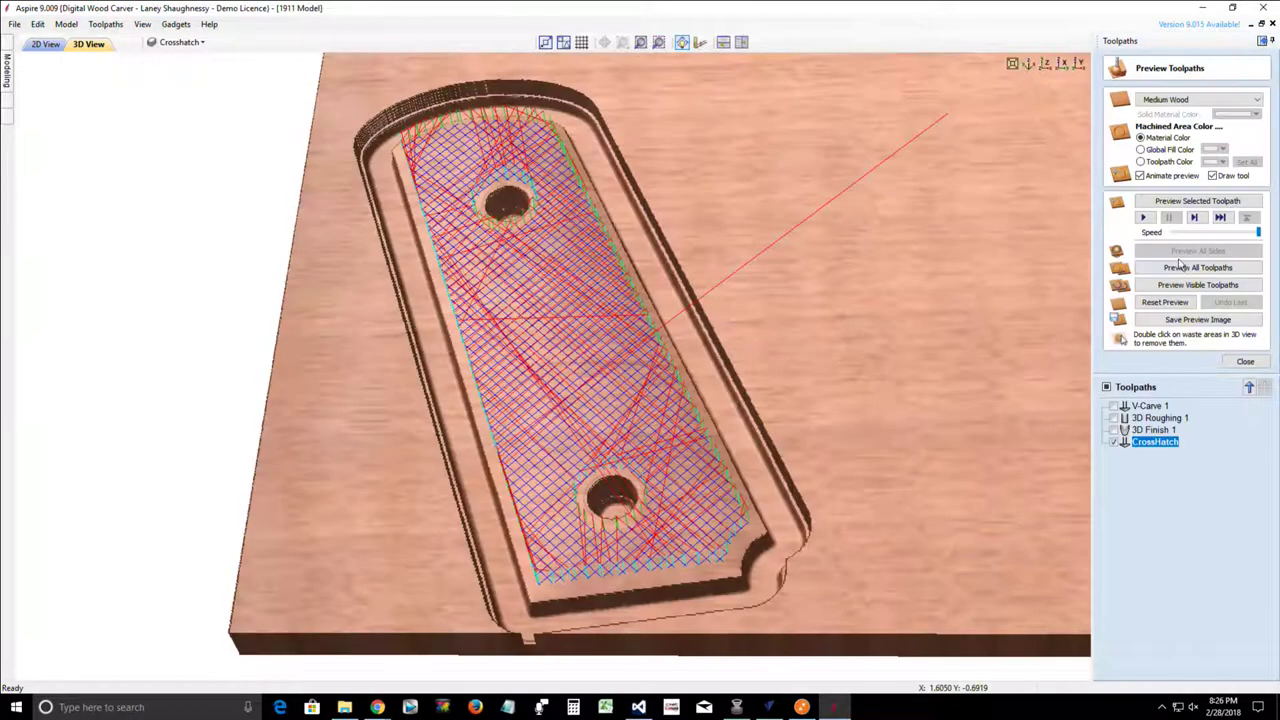
pyautogui.click(1165, 204)
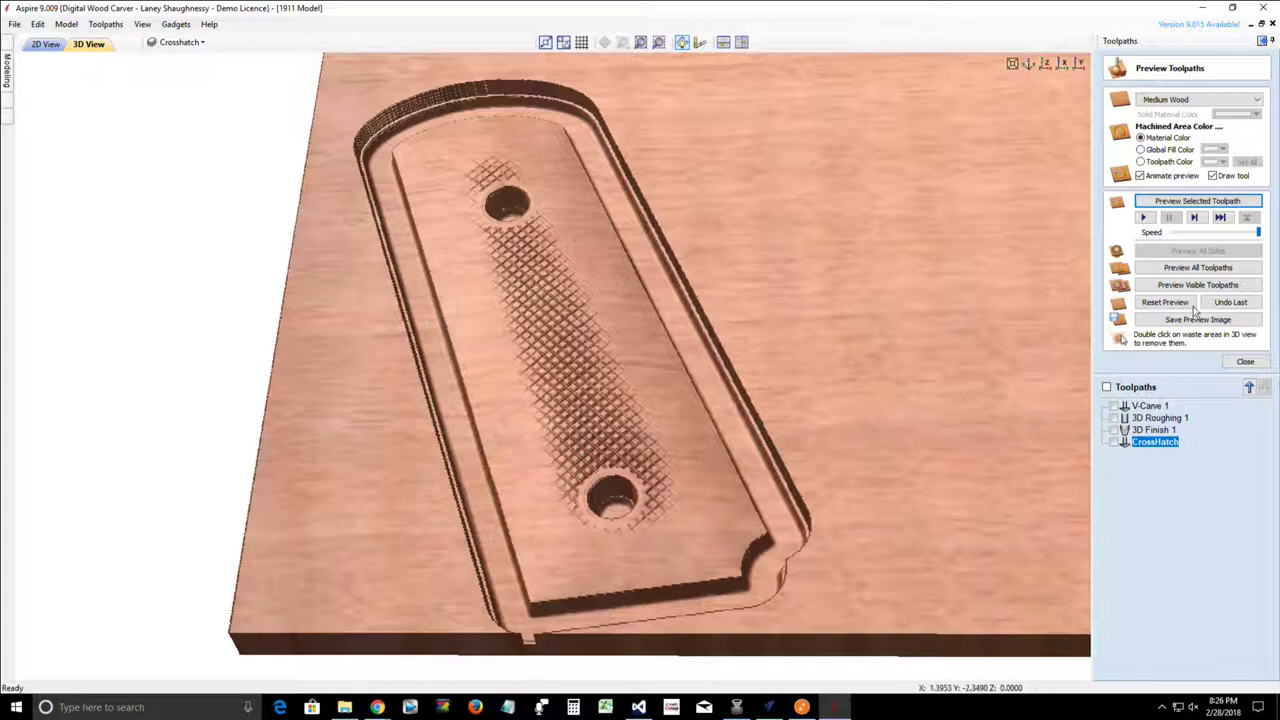
pyautogui.click(1160, 302)
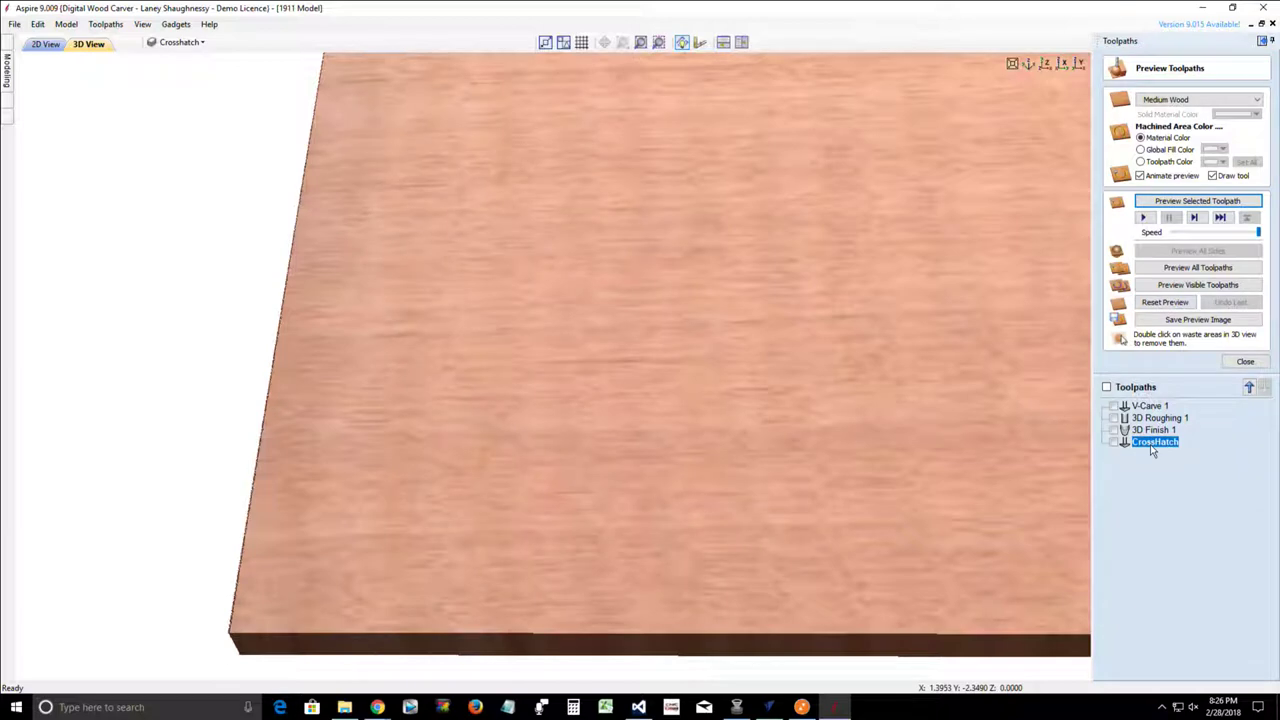
# Simulate CrossHatch, then 3D Roughing 1, then 3D Finish 1 in sequence on the board.
pyautogui.click(1178, 203)
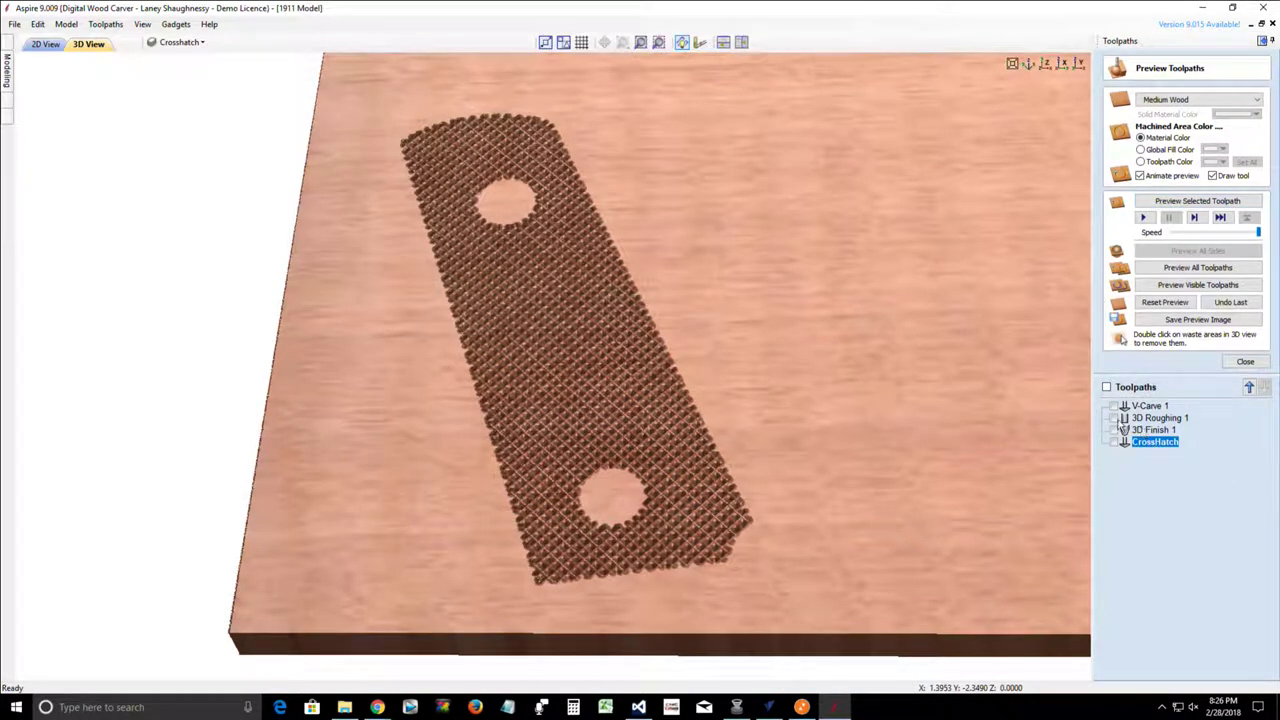
pyautogui.click(1117, 420)
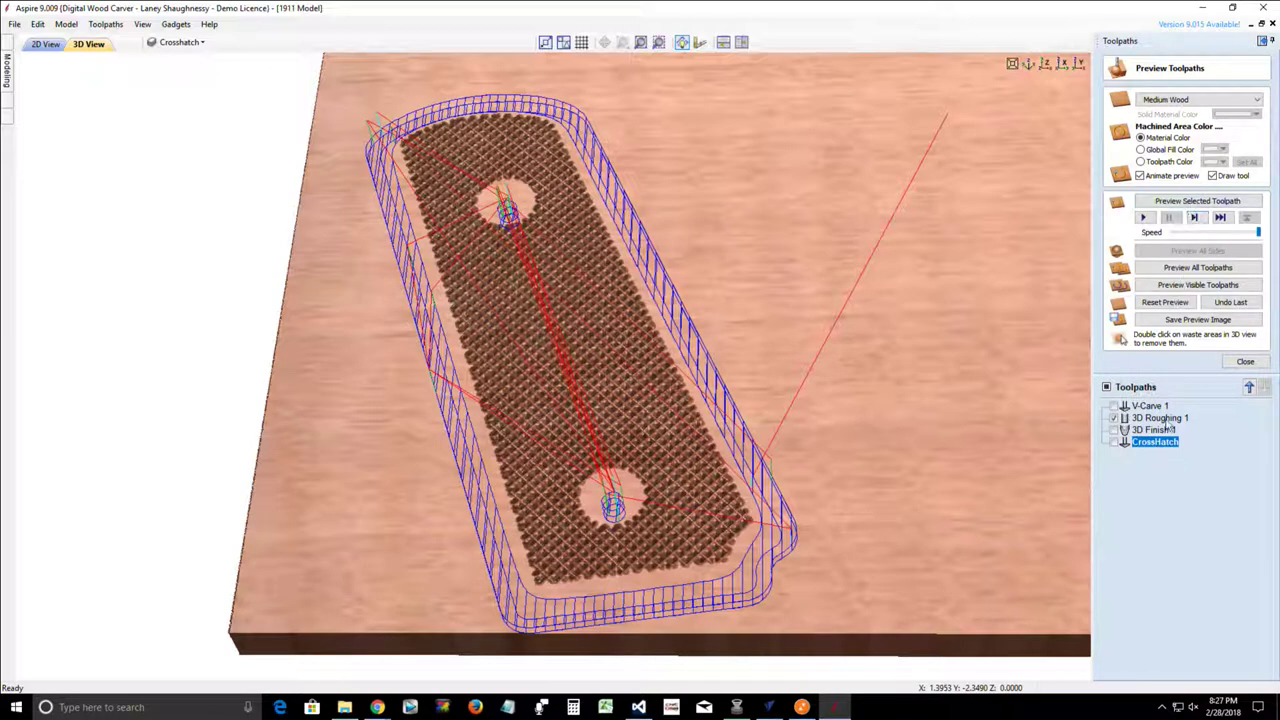
pyautogui.click(1166, 419)
pyautogui.click(1181, 201)
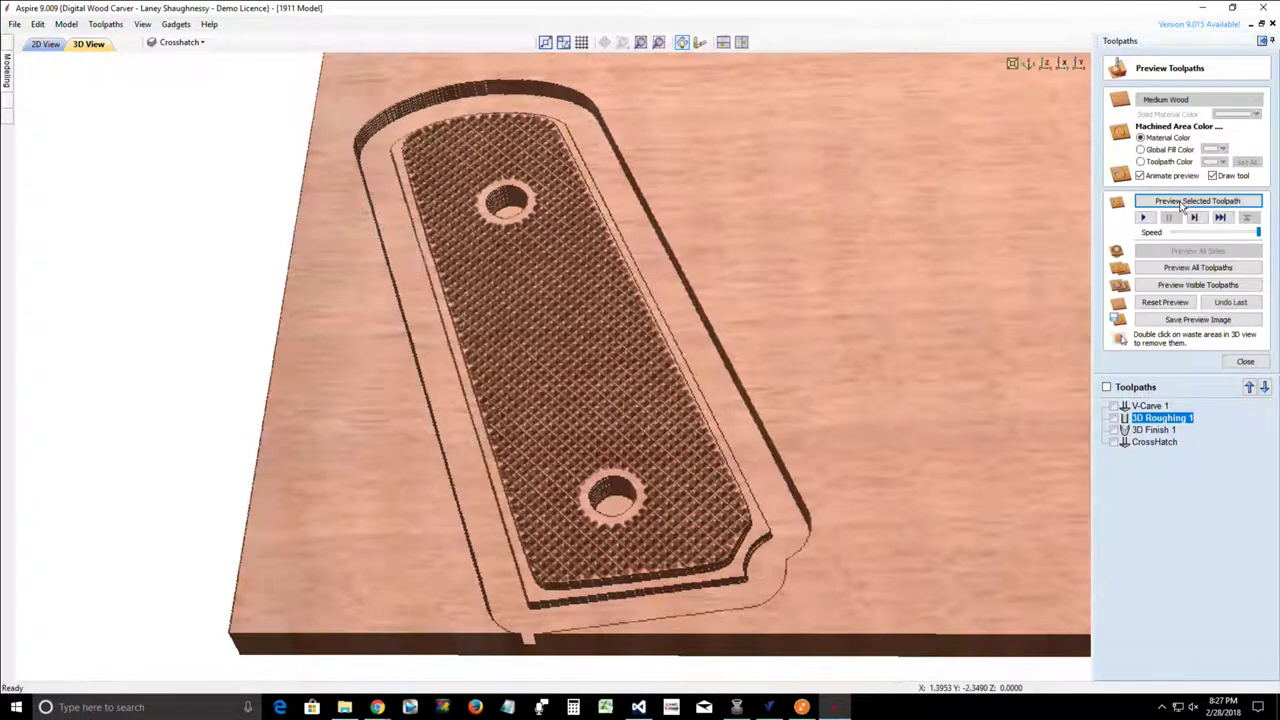
pyautogui.click(1150, 431)
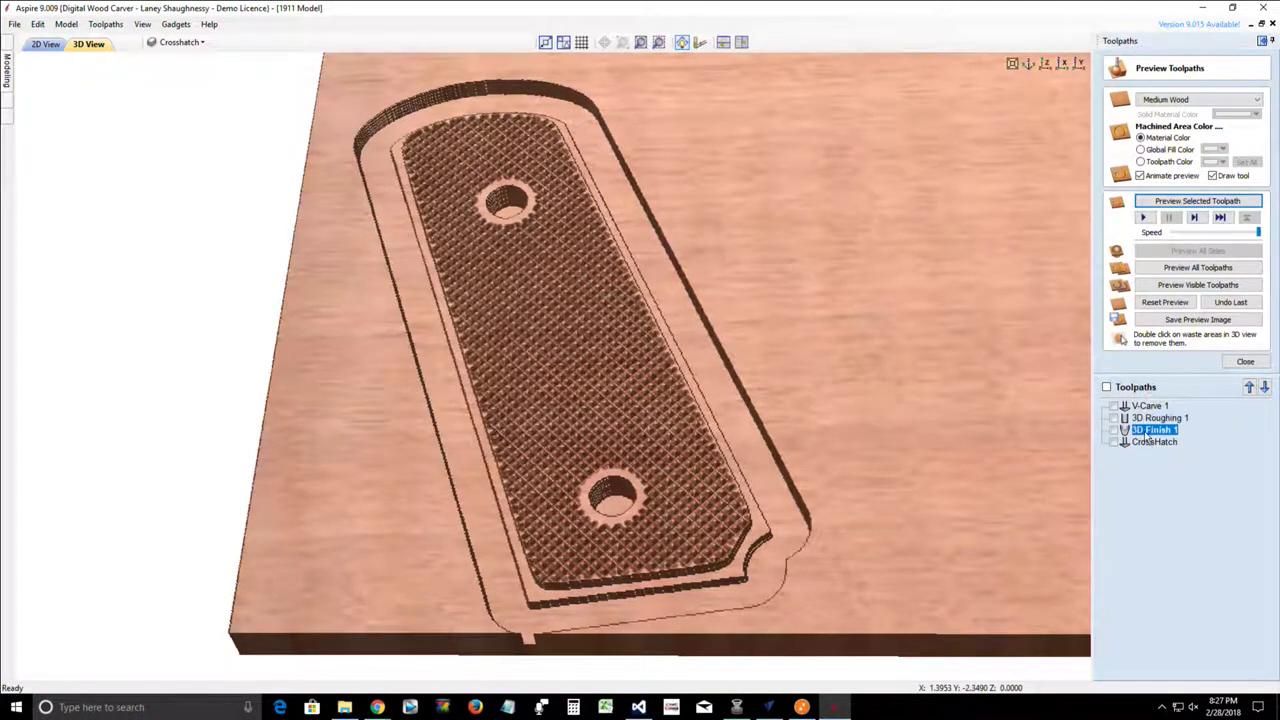
pyautogui.click(1177, 203)
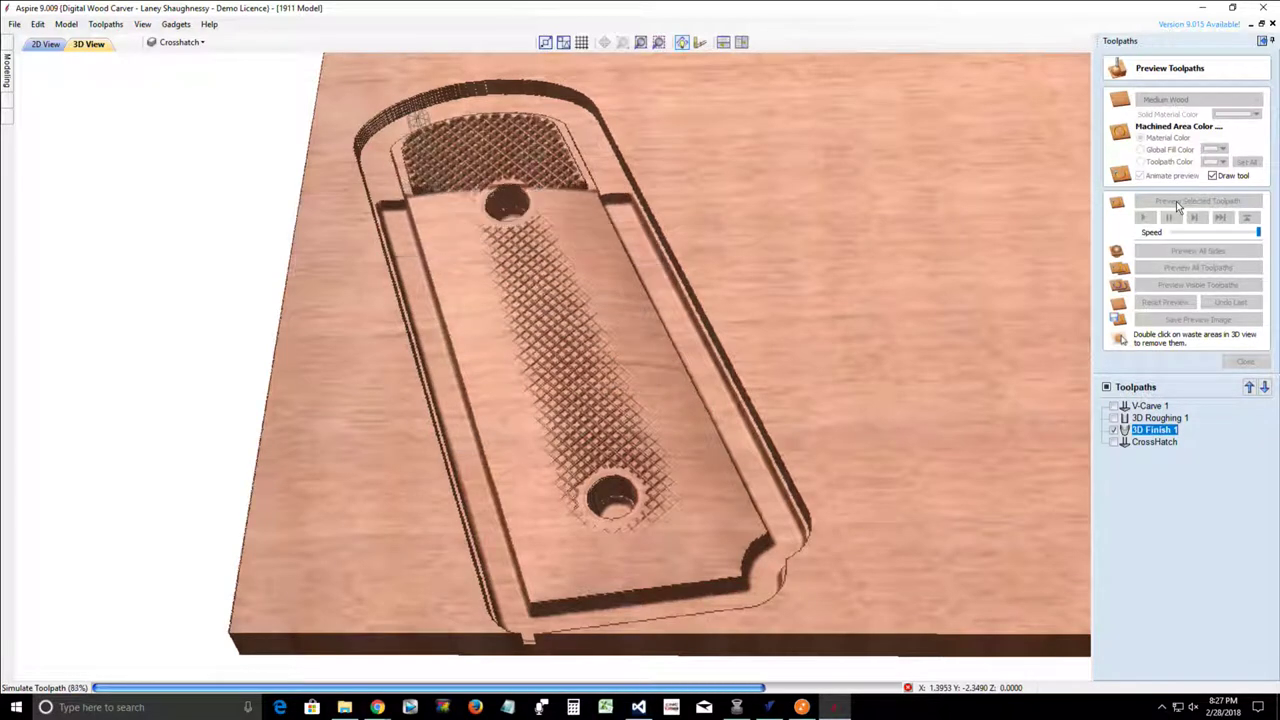
# Enable Project toolpath onto 3D model for CrossHatch at 0.02-inch depth and recalculate.
pyautogui.doubleClick(1153, 442)
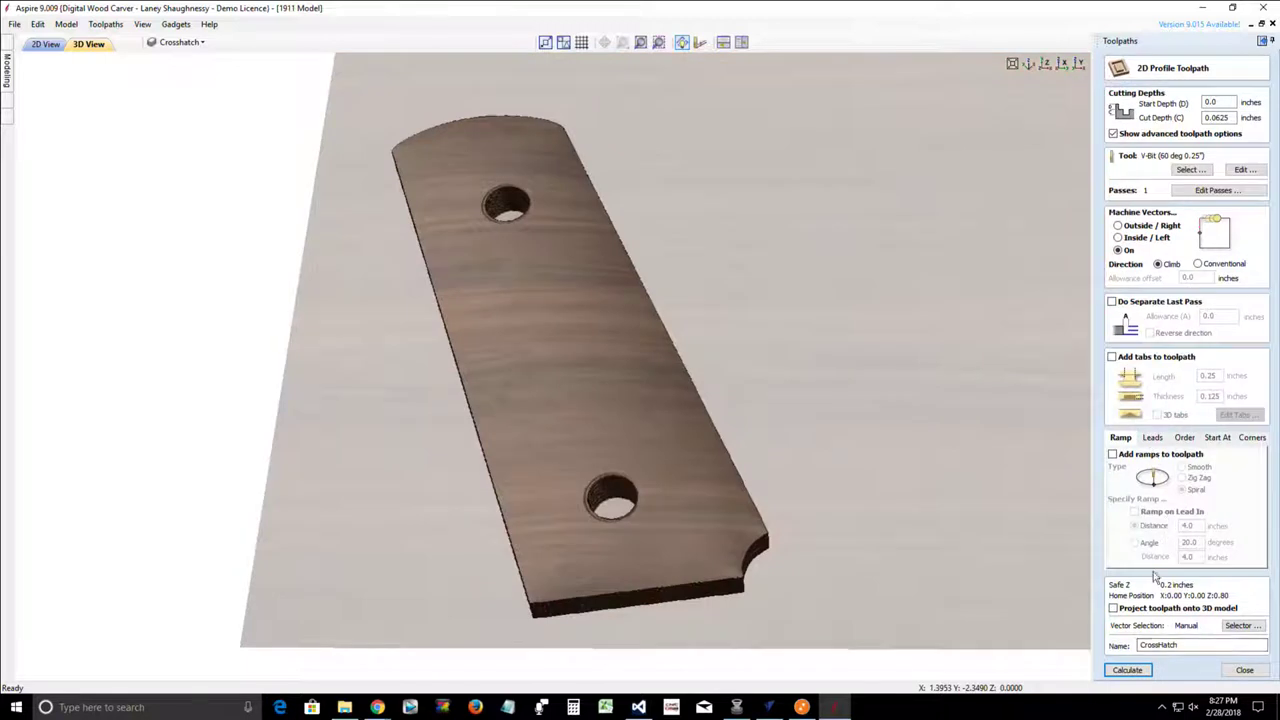
pyautogui.click(1114, 608)
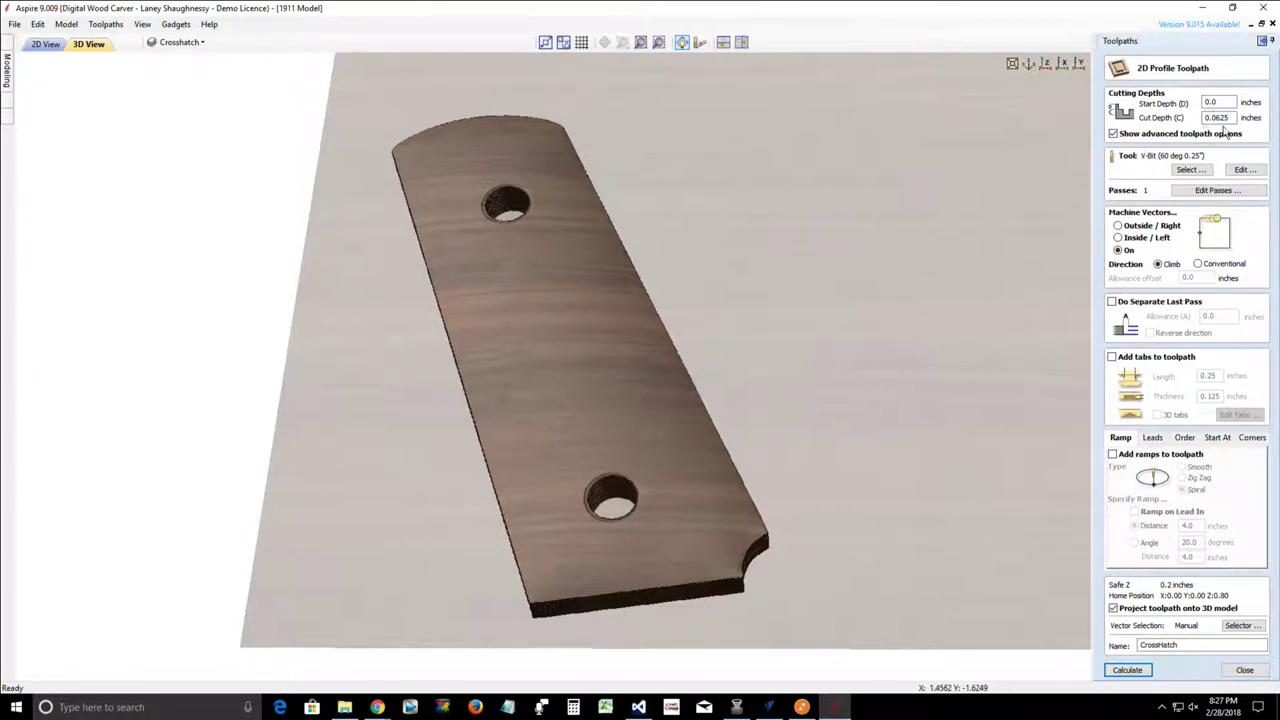
pyautogui.moveTo(1216, 117); pyautogui.dragTo(1235, 117)
pyautogui.click(1129, 671)
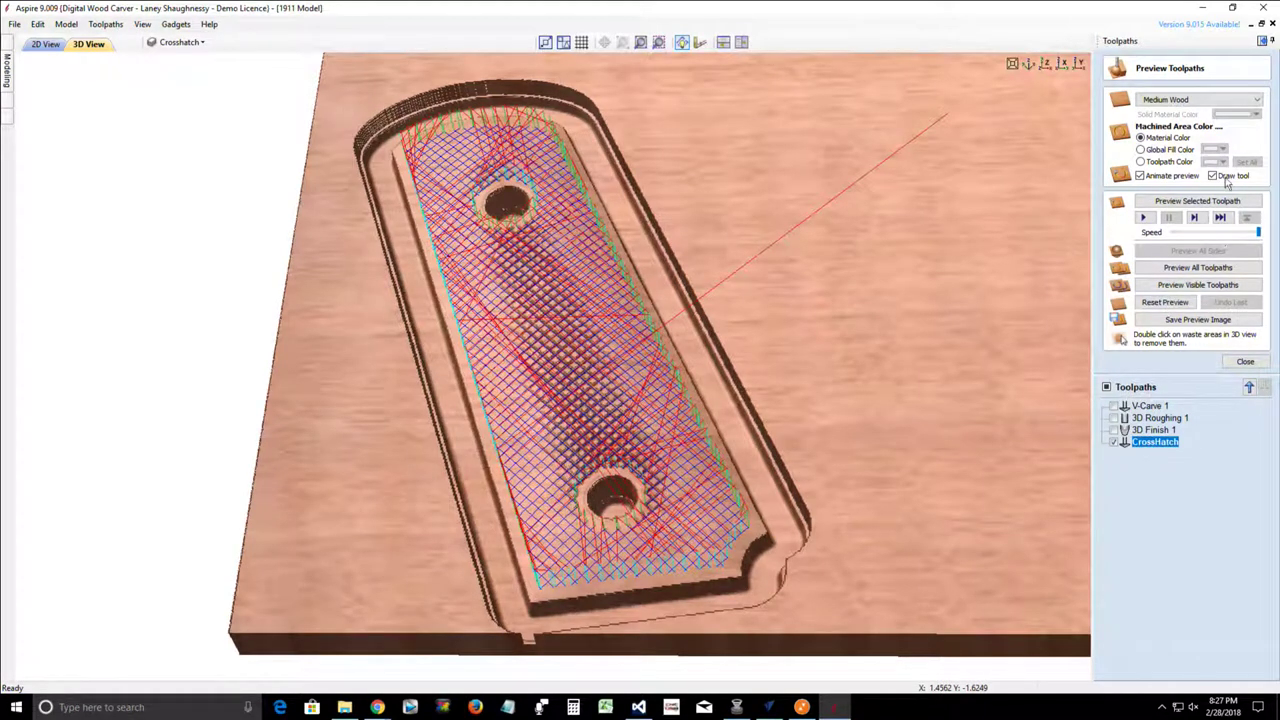
# Preview and reset the projected crosshatch, recalculate CrossHatch at 0.04 inches, and show 3D Finish 1.
pyautogui.click(1188, 202)
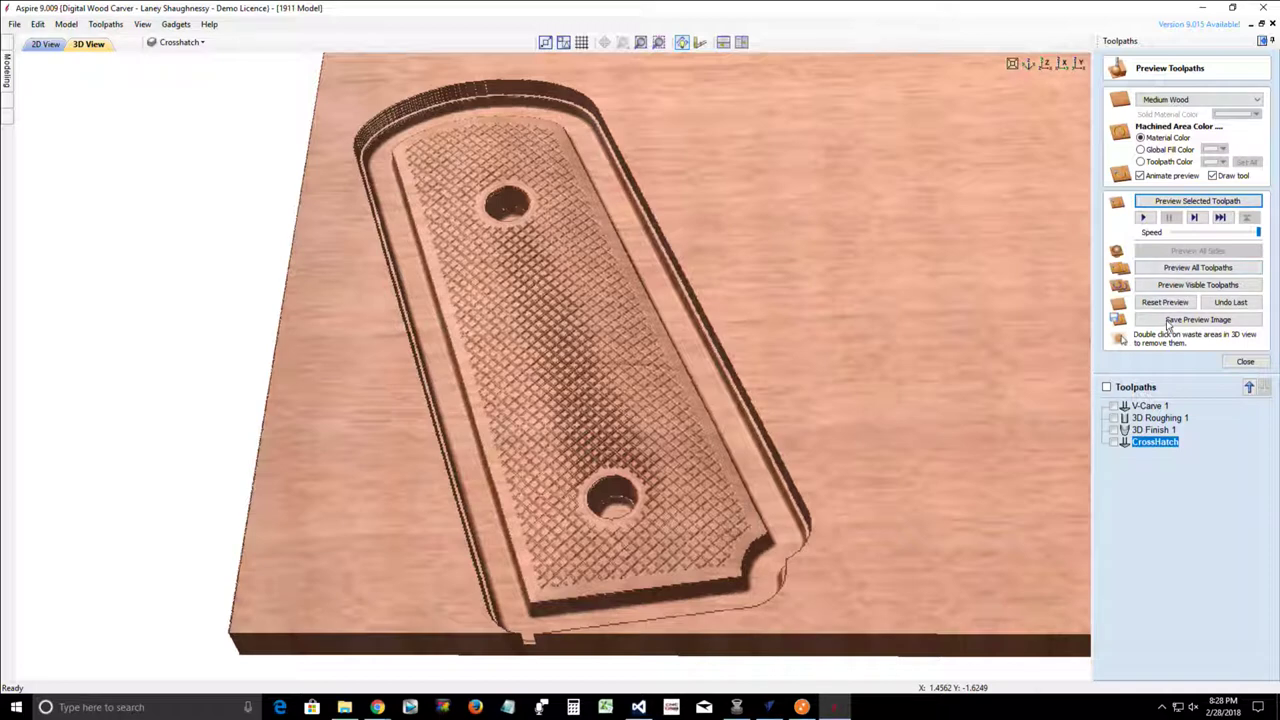
pyautogui.click(1168, 302)
pyautogui.doubleClick(1152, 442)
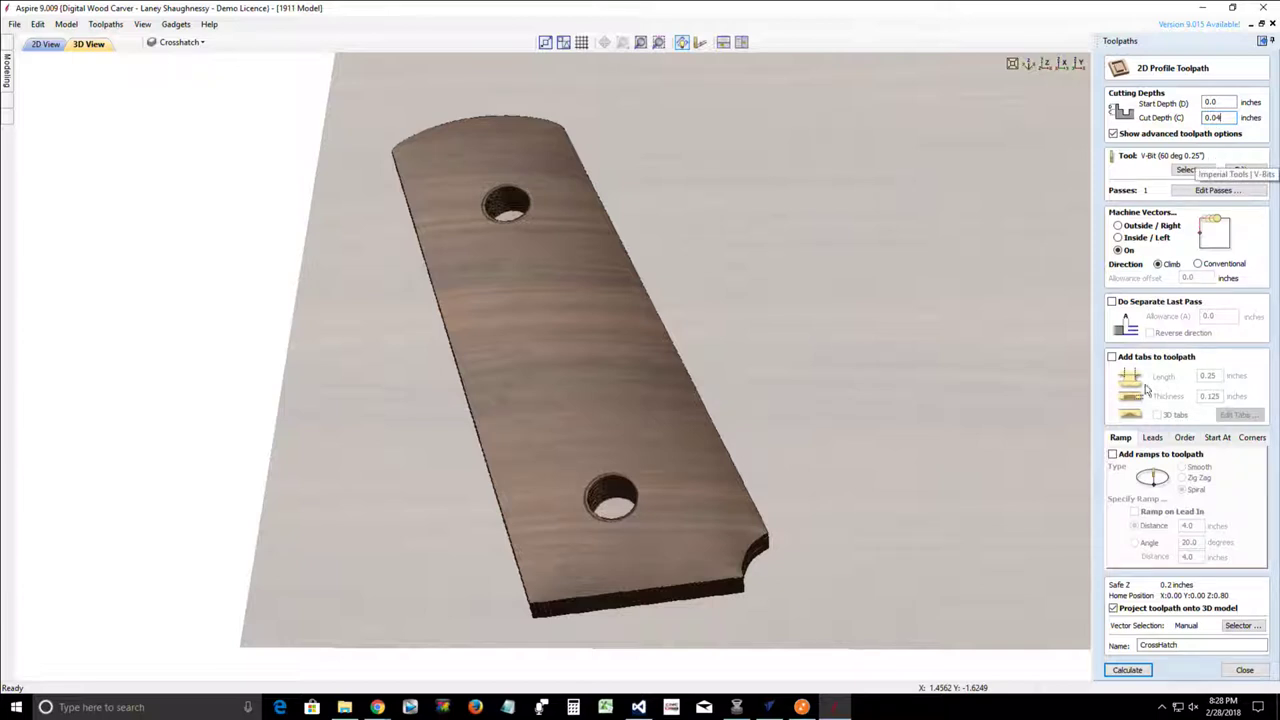
pyautogui.click(1130, 676)
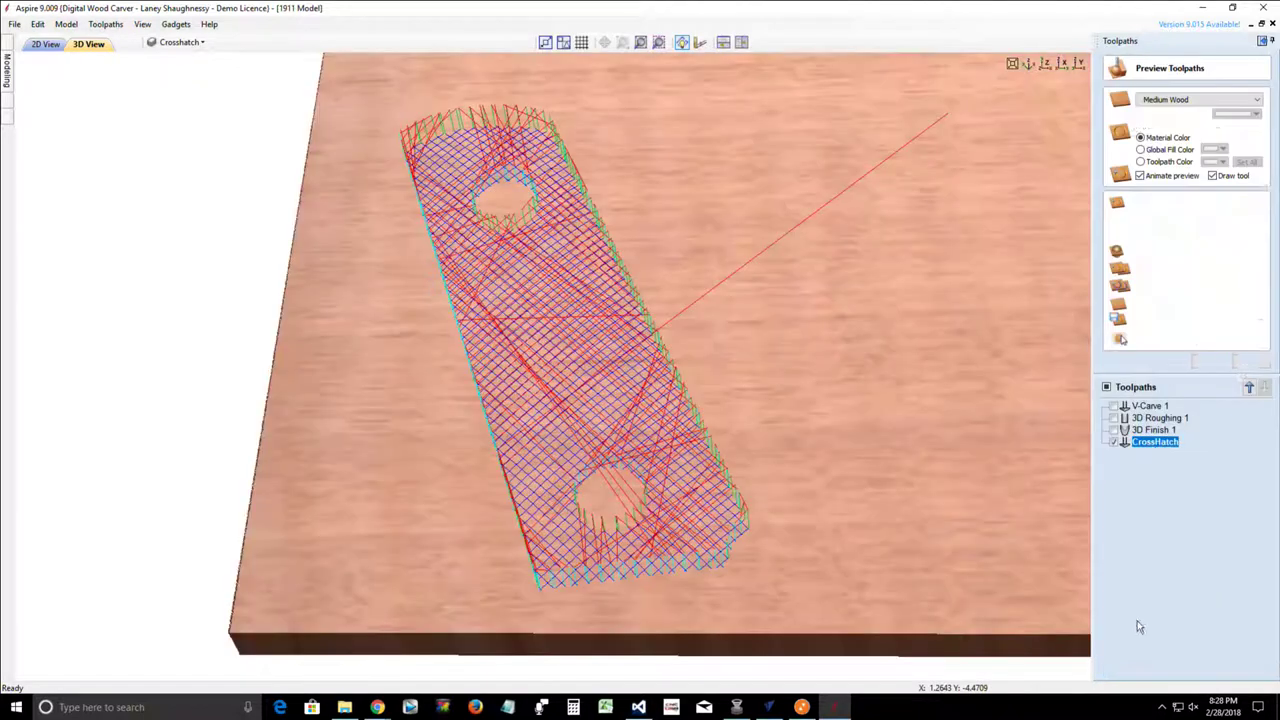
pyautogui.click(1114, 430)
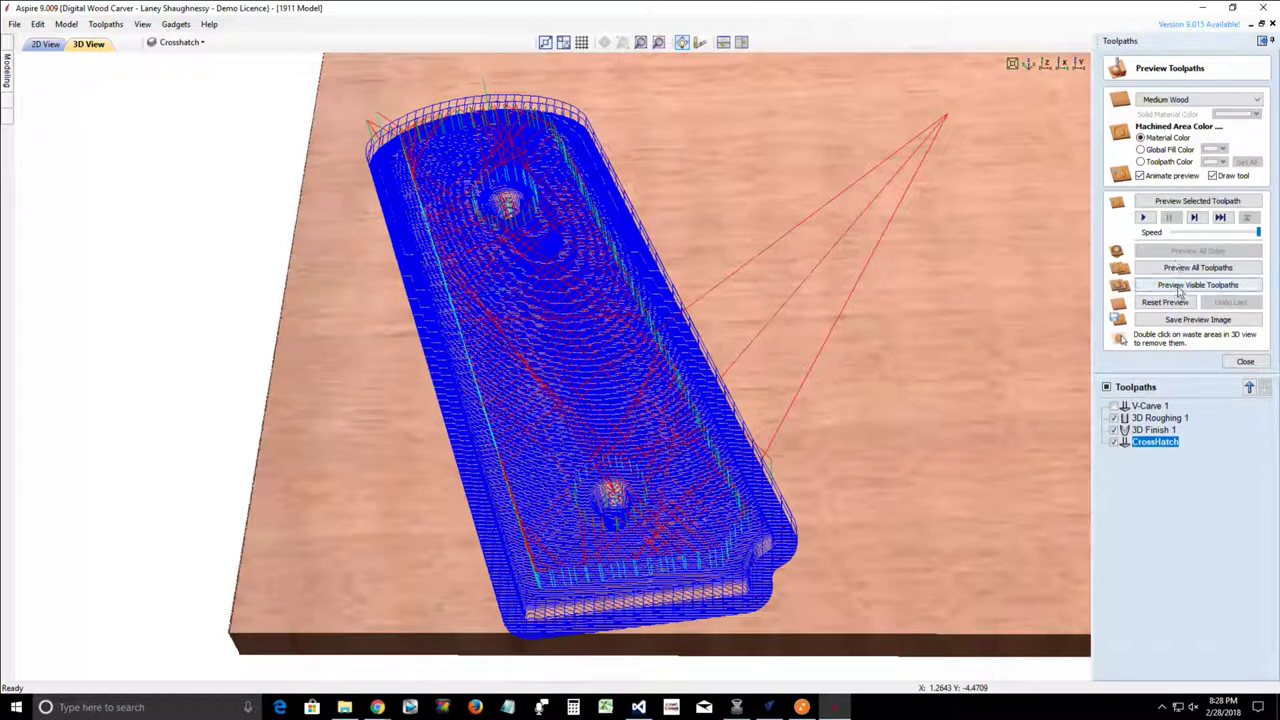
# Simulate the CrossHatch carving across the grip in wood, tilt to inspect it, then return to 2D.
pyautogui.click(1180, 288)
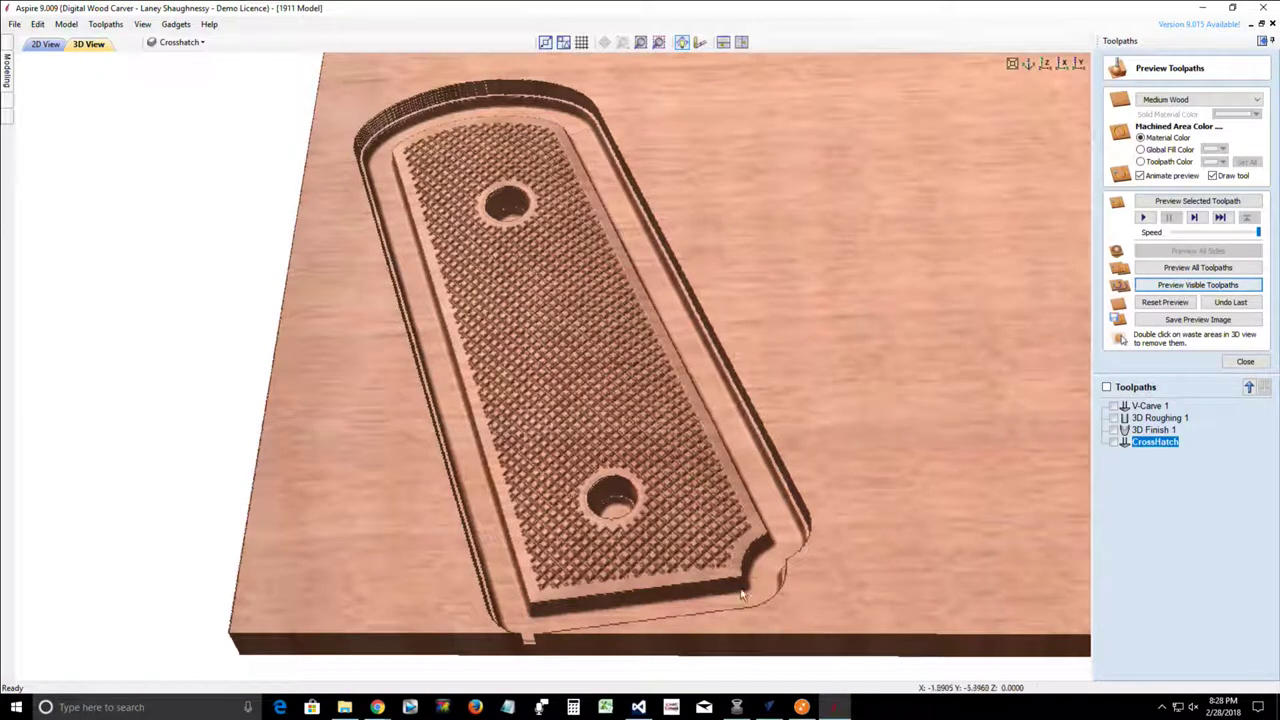
pyautogui.moveTo(640, 520); pyautogui.dragTo(599, 598)
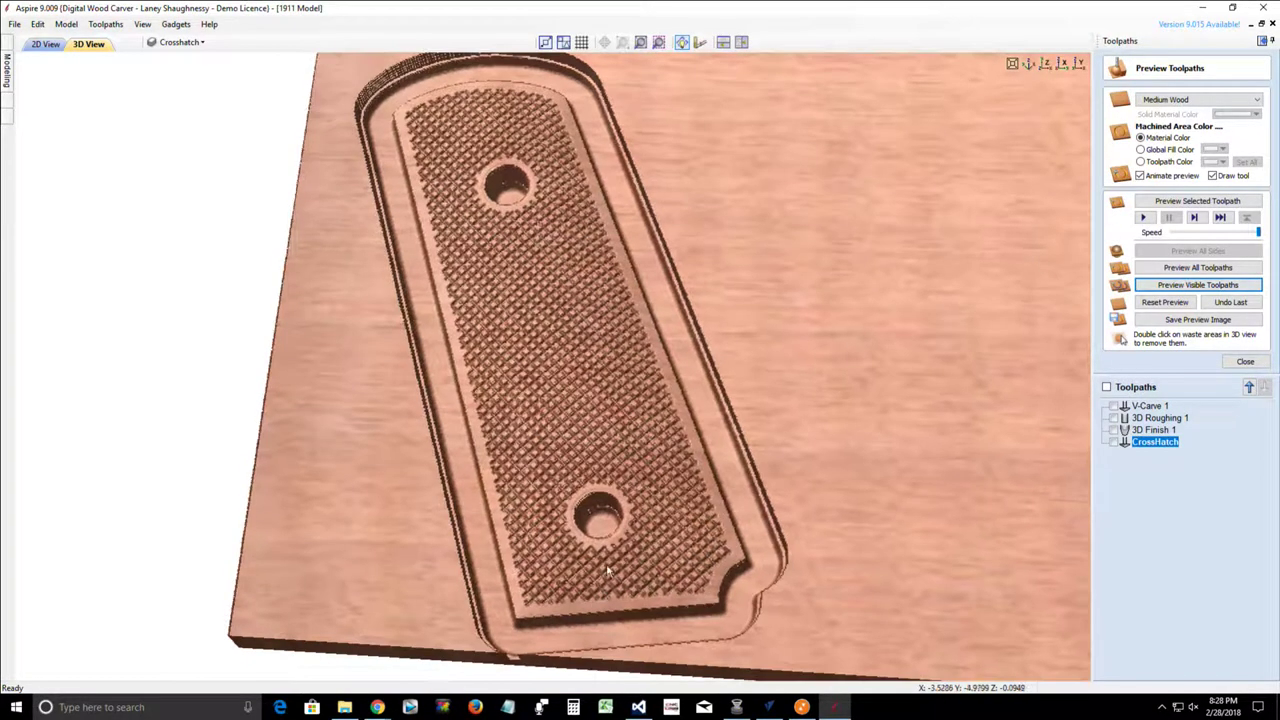
pyautogui.scroll(3, 608, 569)
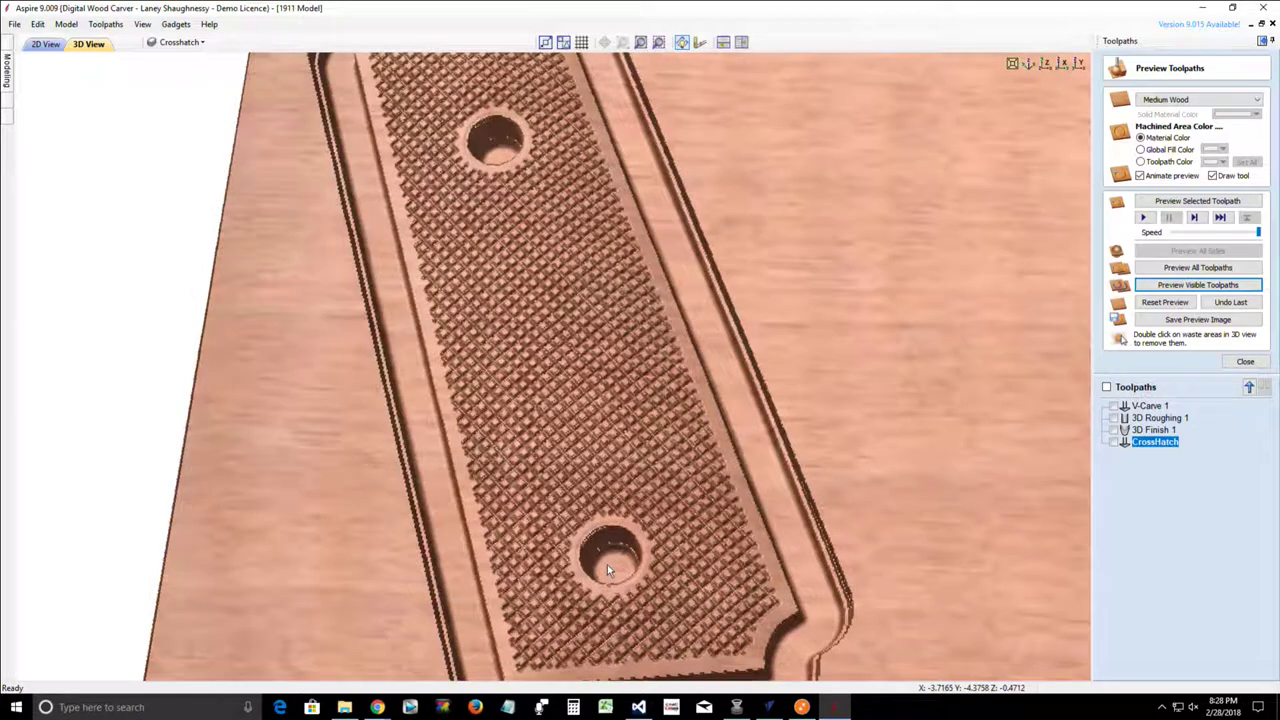
pyautogui.scroll(-3, 607, 569)
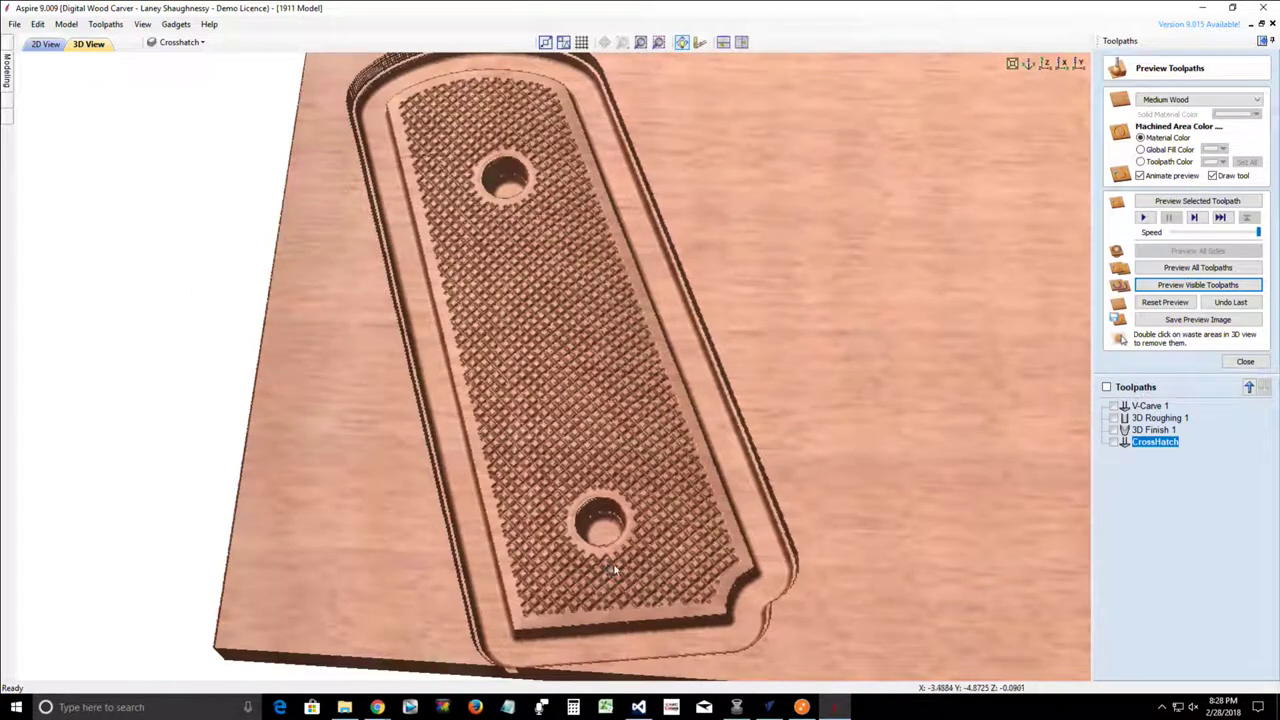
pyautogui.click(1245, 363)
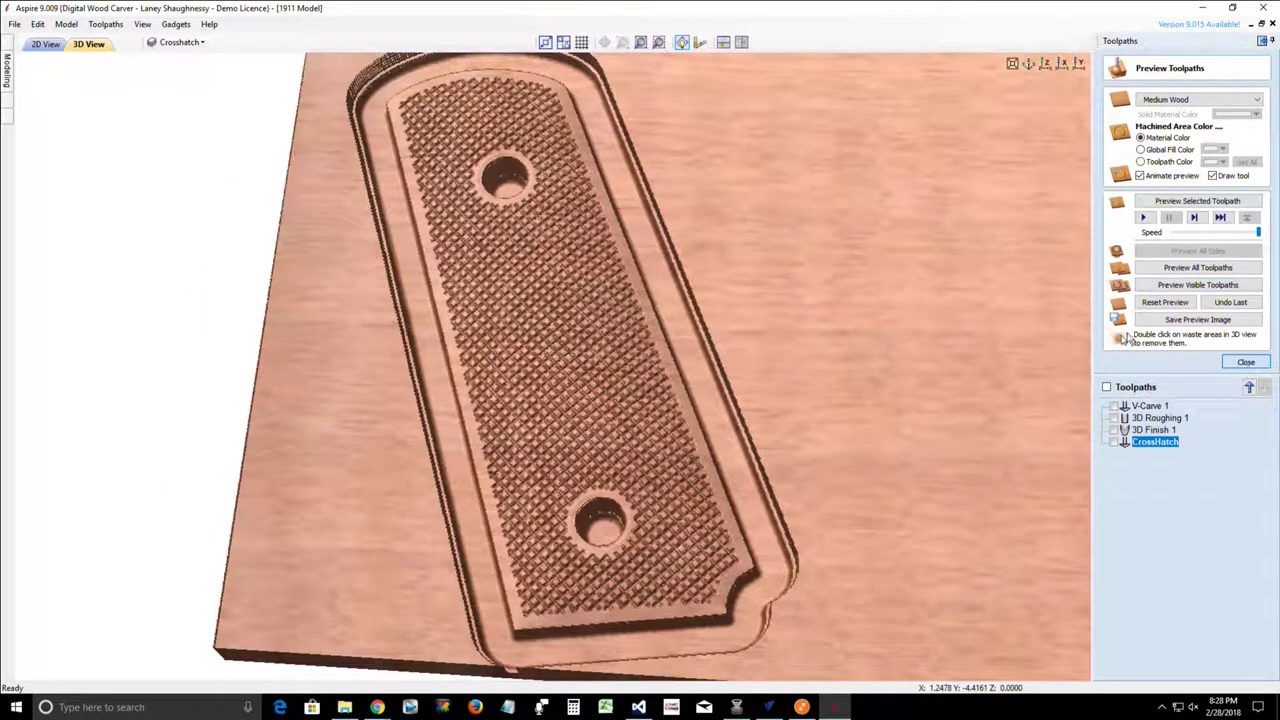
pyautogui.click(37, 45)
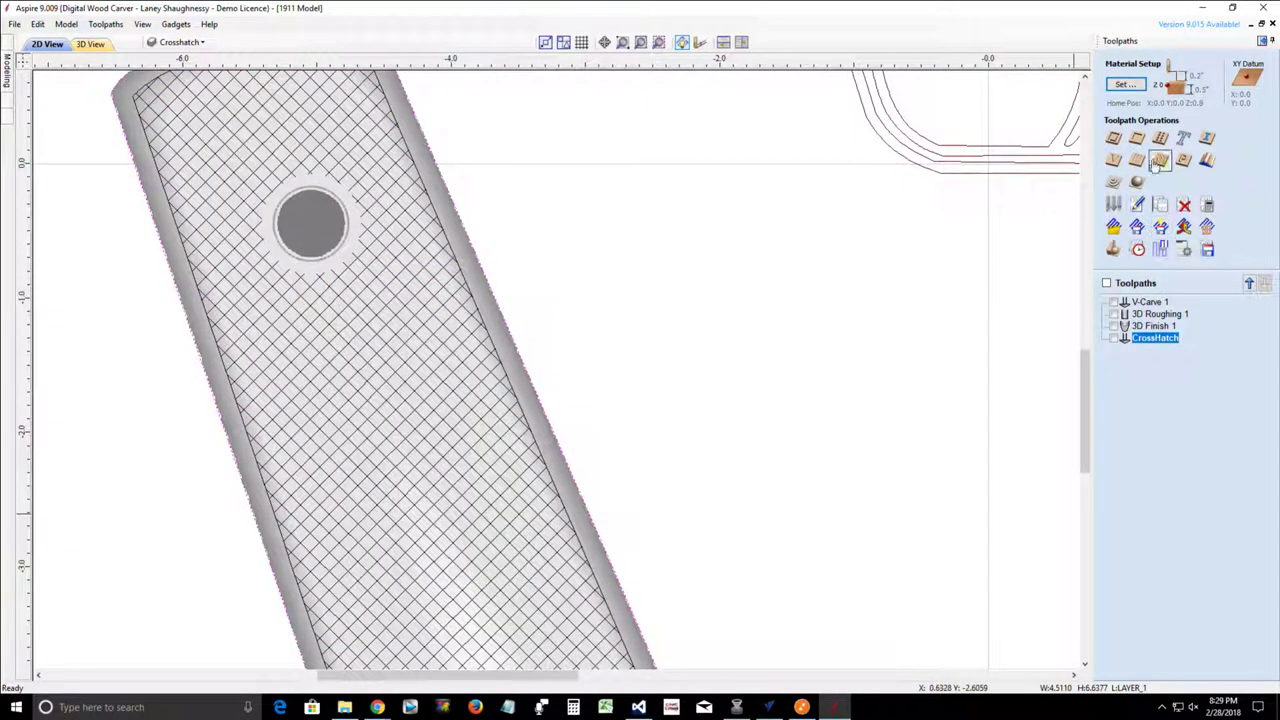
# Create a 0.5 inch deep outside profile using the 0.25 inch End Mill, with tabs enabled for editing.
pyautogui.click(1114, 140)
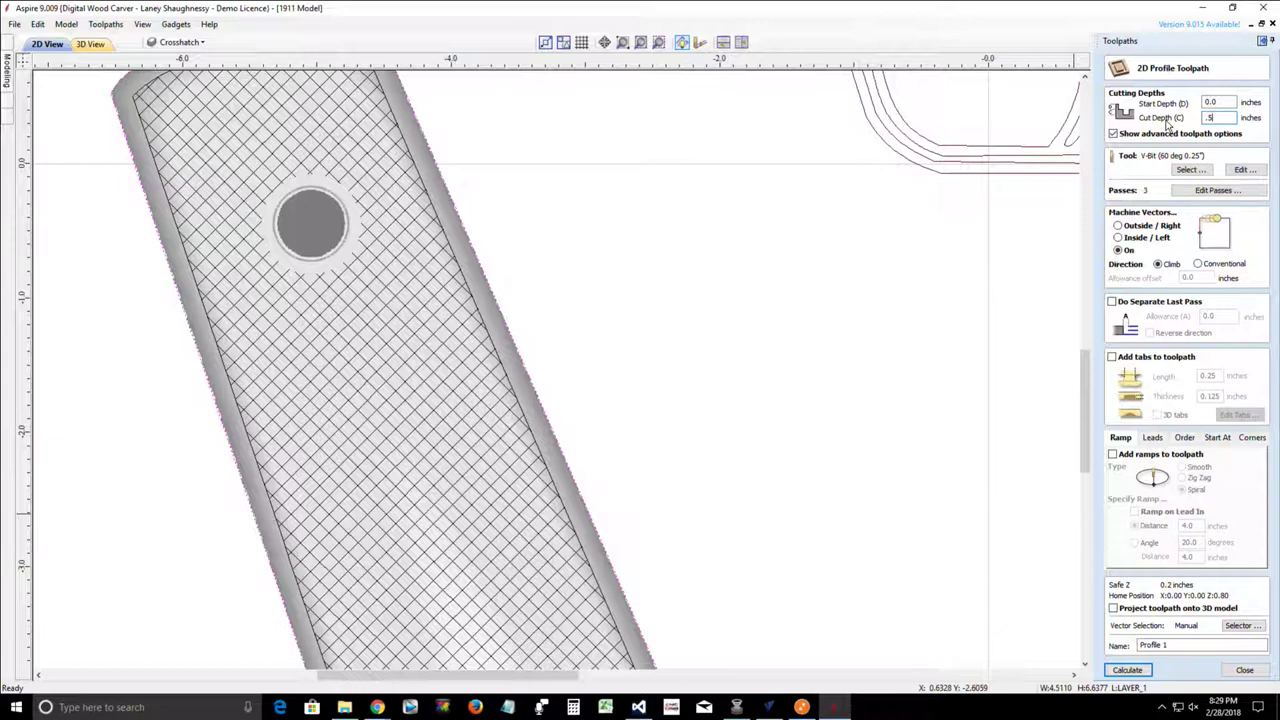
pyautogui.click(1200, 171)
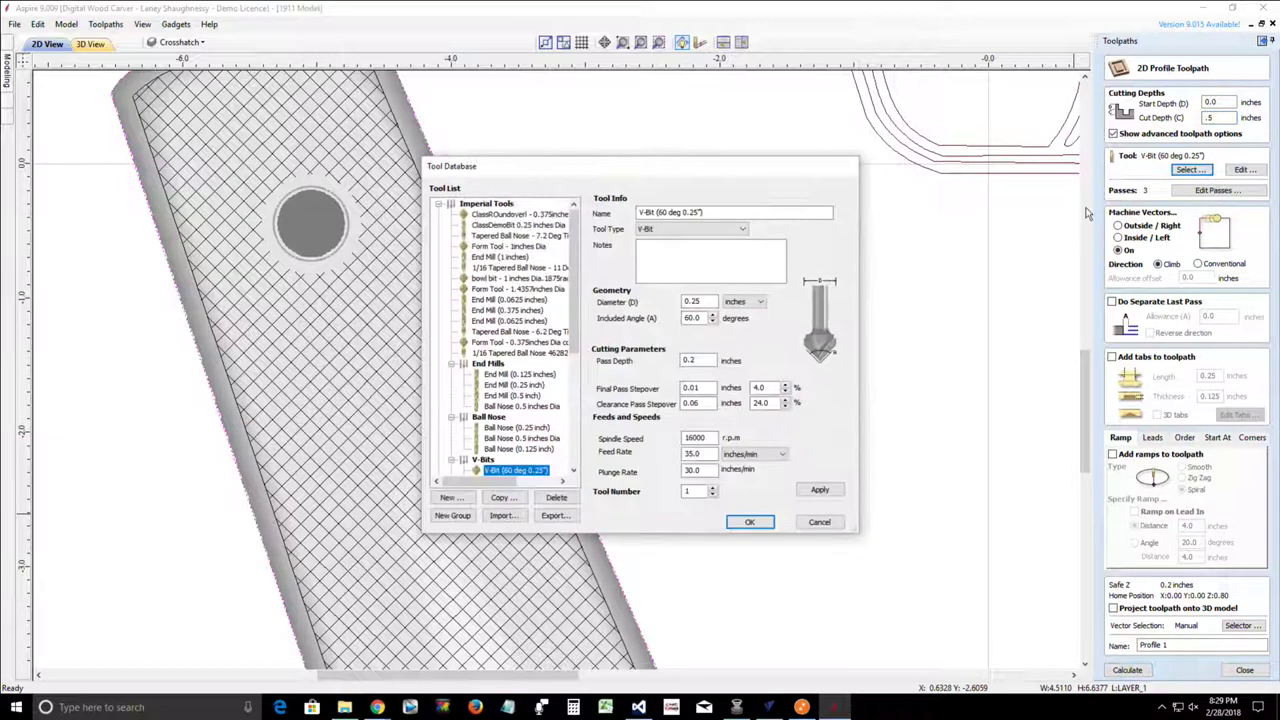
pyautogui.click(512, 385)
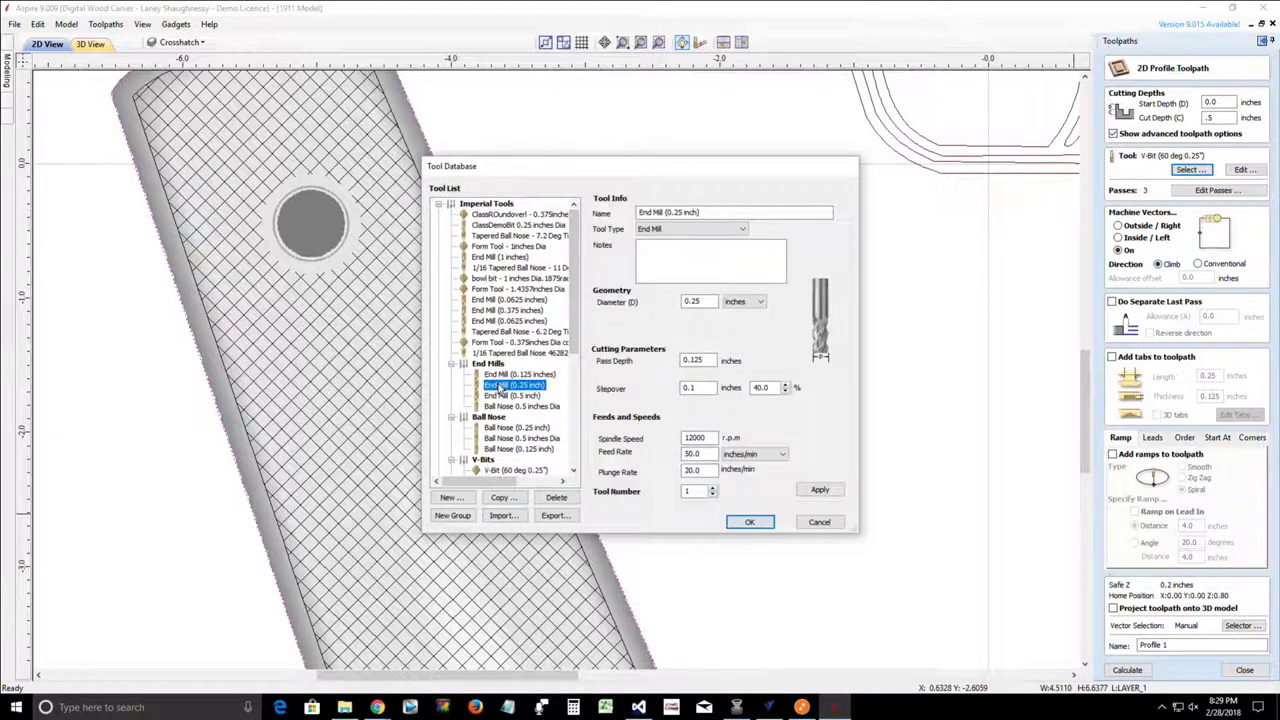
pyautogui.click(752, 522)
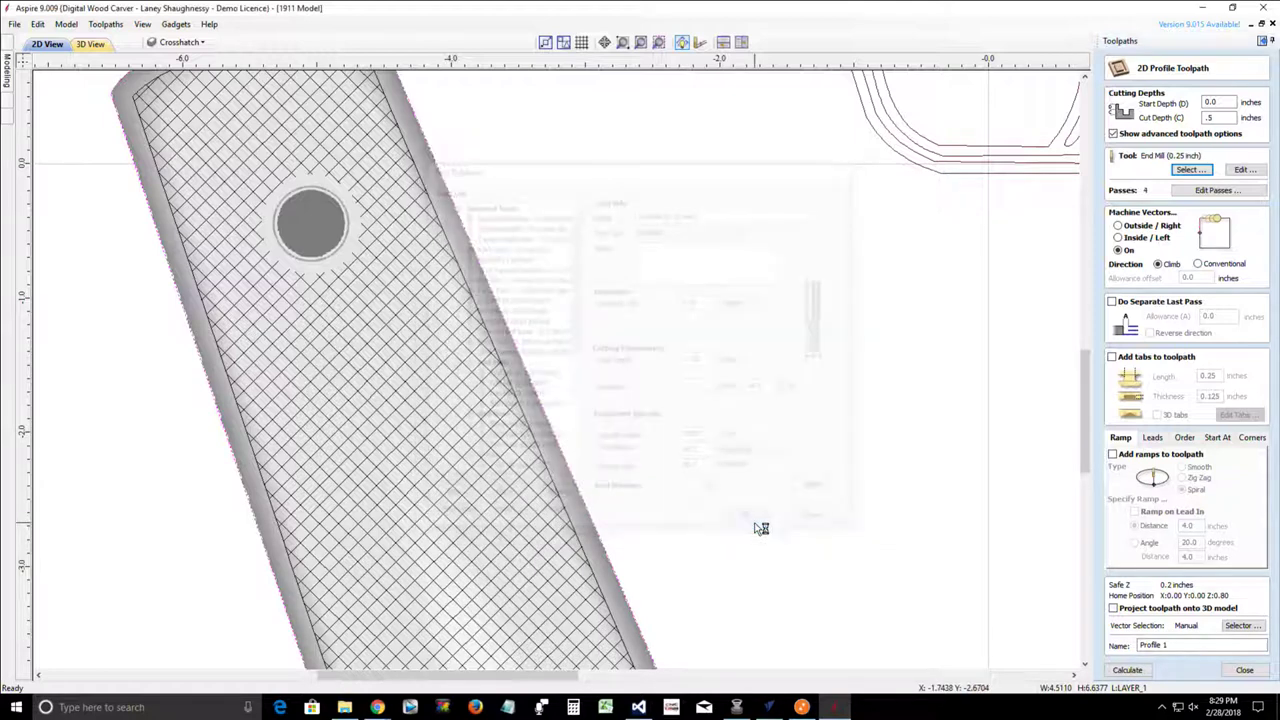
pyautogui.click(1119, 228)
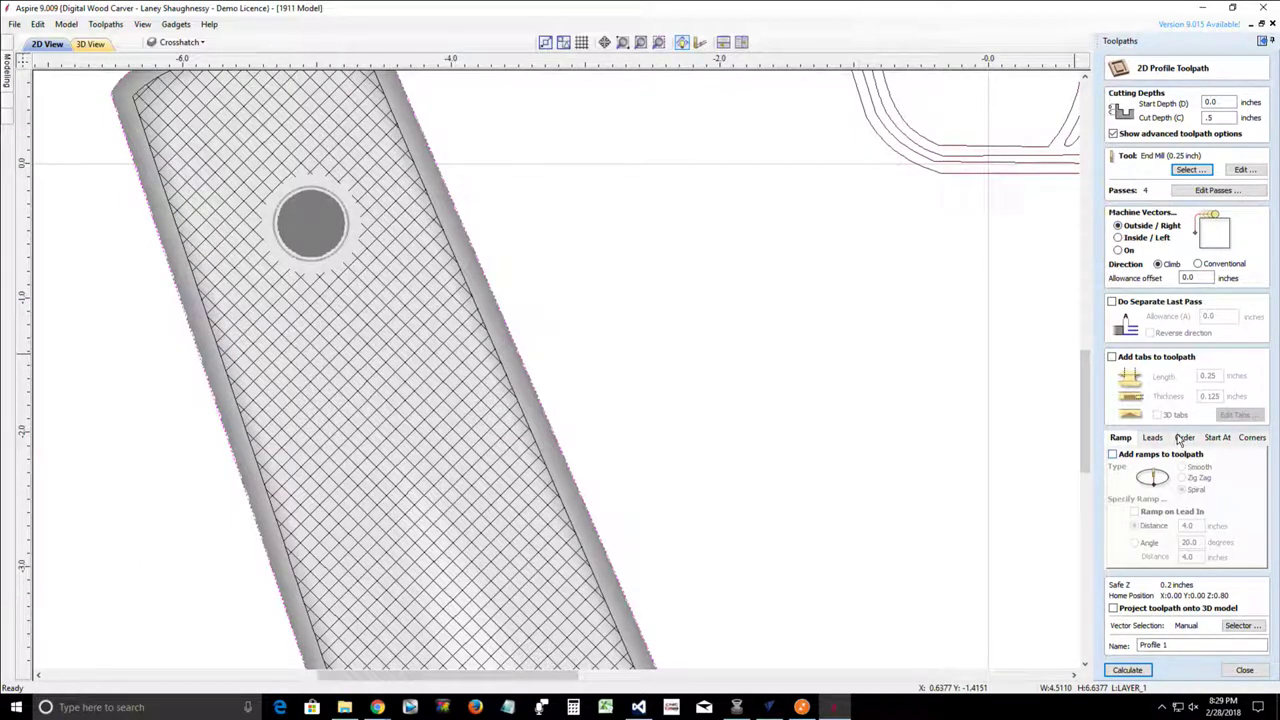
pyautogui.click(1112, 357)
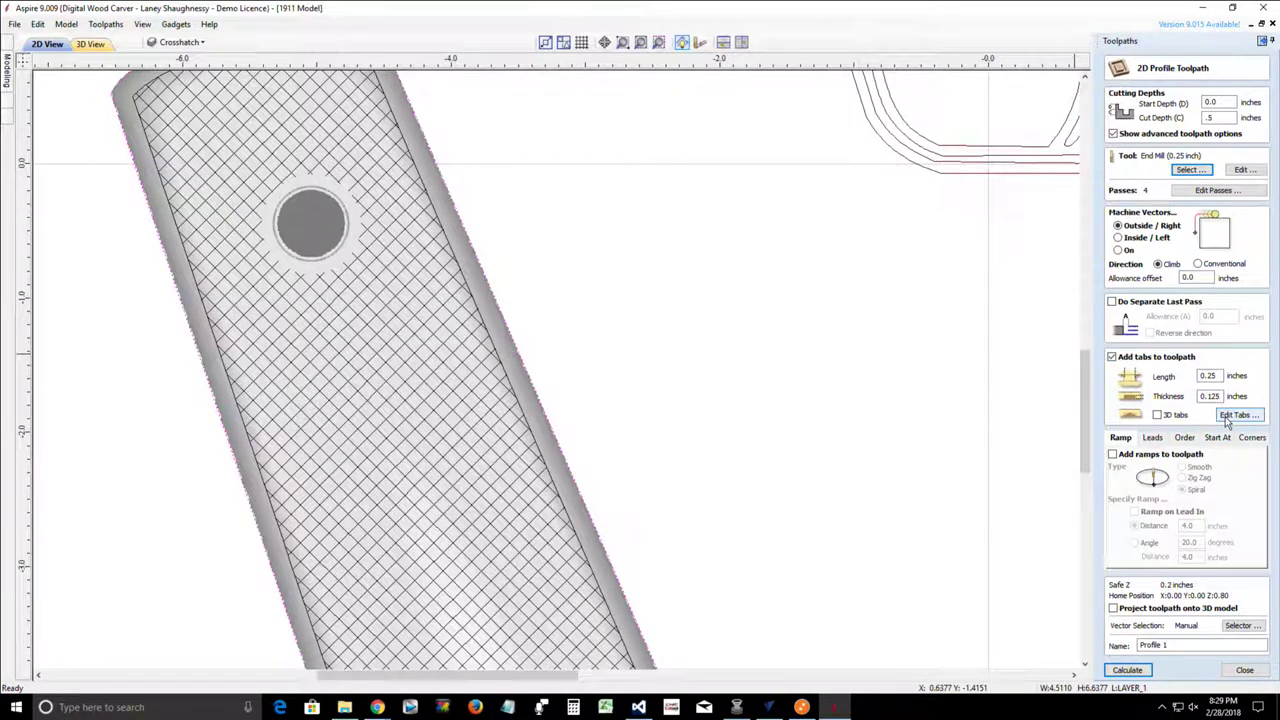
pyautogui.click(1236, 415)
# Place four holding tabs on the grip outline and return to the profile settings.
pyautogui.scroll(-3, 532, 345)
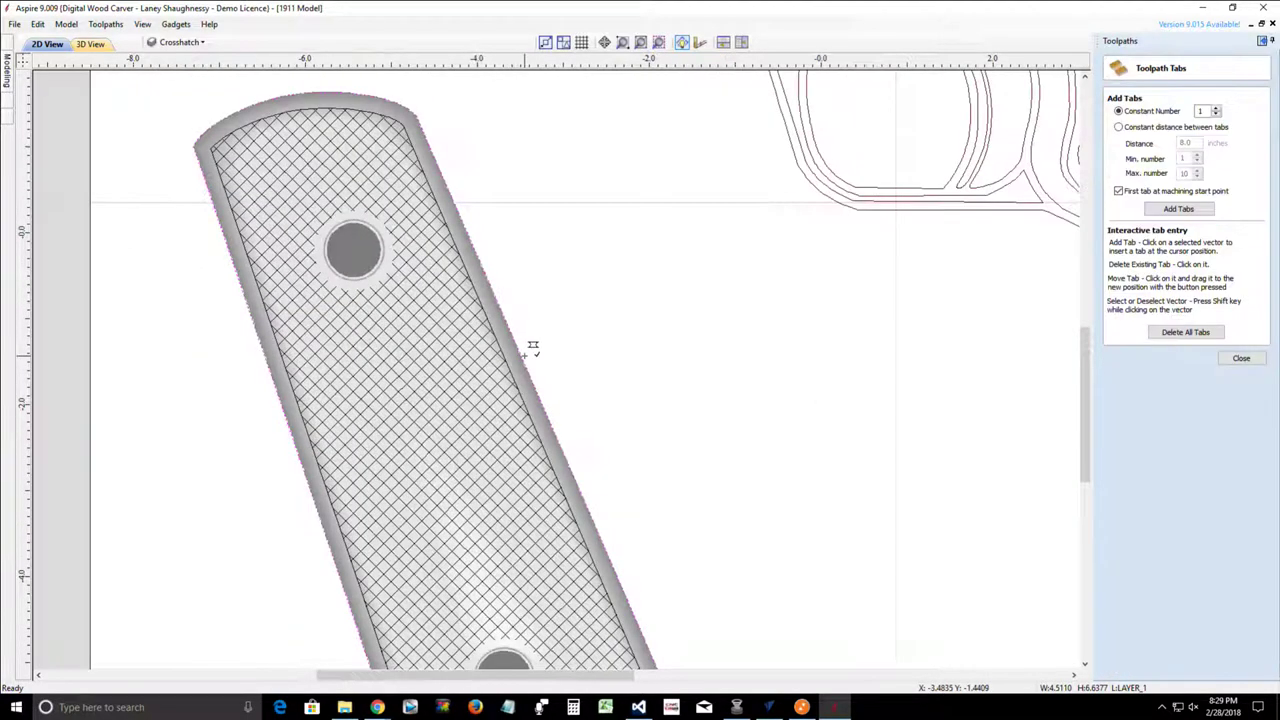
pyautogui.click(499, 268)
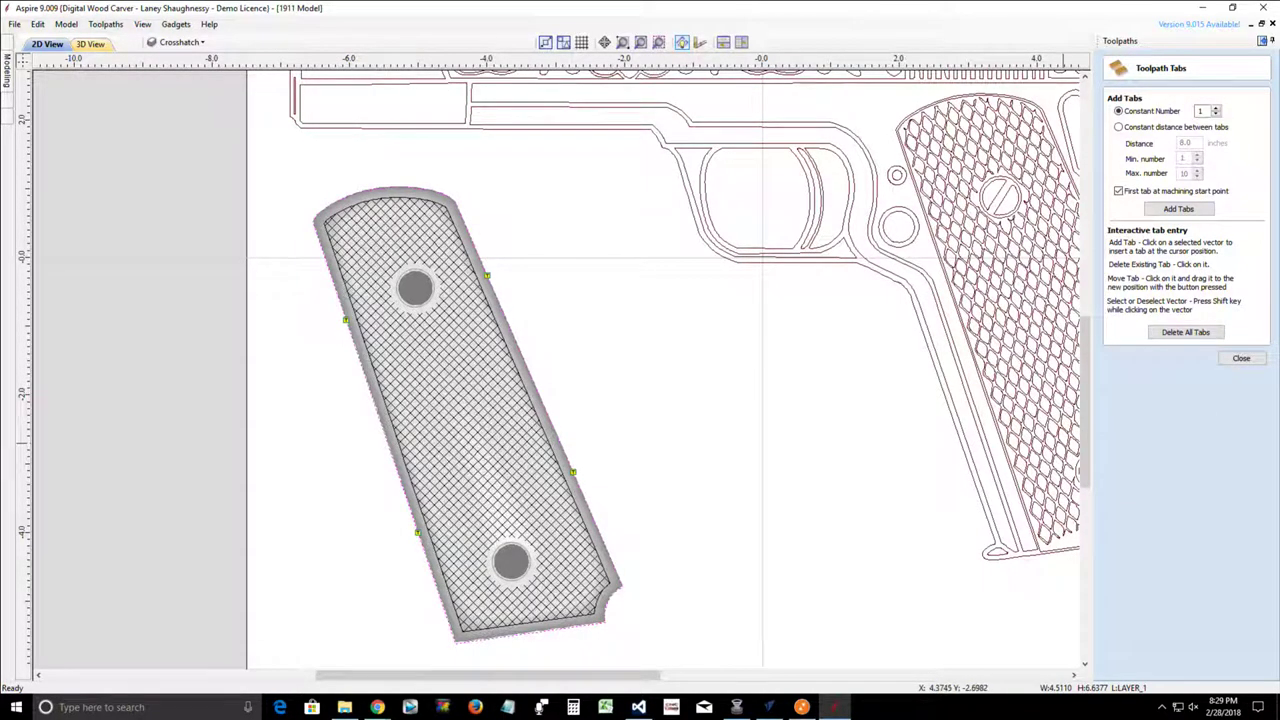
pyautogui.click(1243, 360)
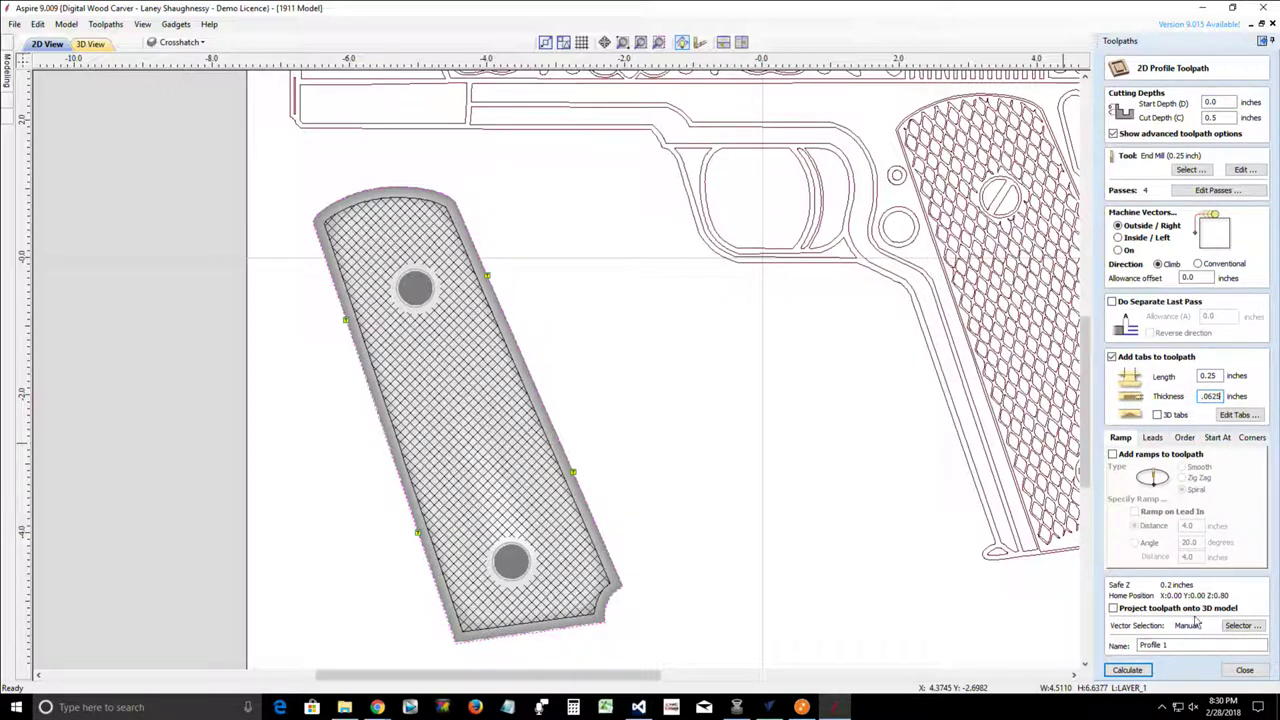
# Calculate Profile 1 and simulate the grip cutout, tilting the view to check the four tabs.
pyautogui.click(1126, 670)
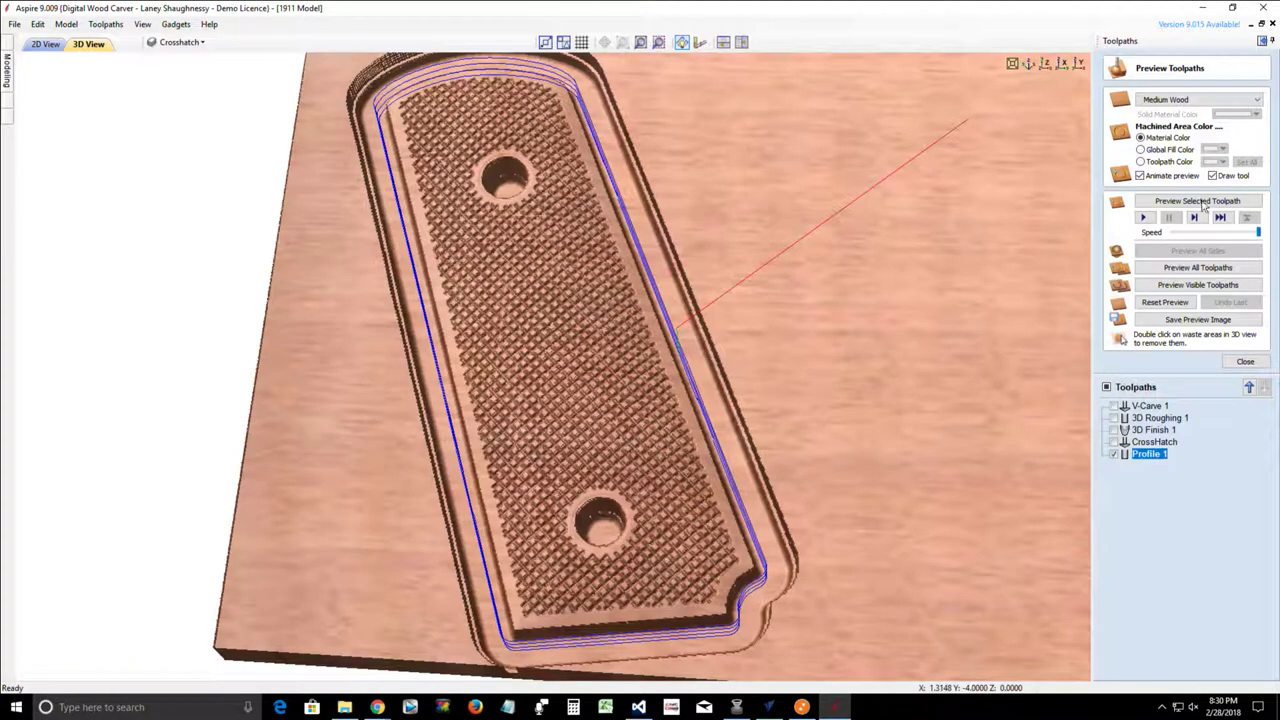
pyautogui.click(1199, 201)
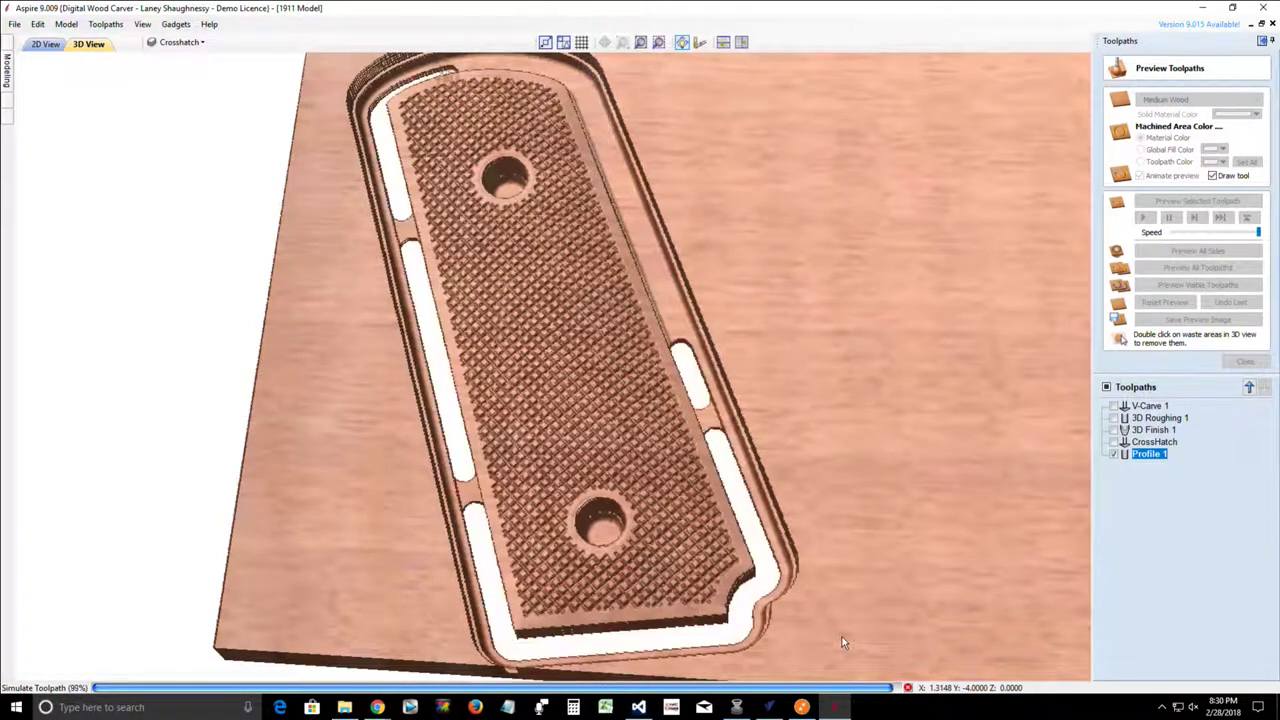
pyautogui.moveTo(700, 597); pyautogui.dragTo(702, 503)
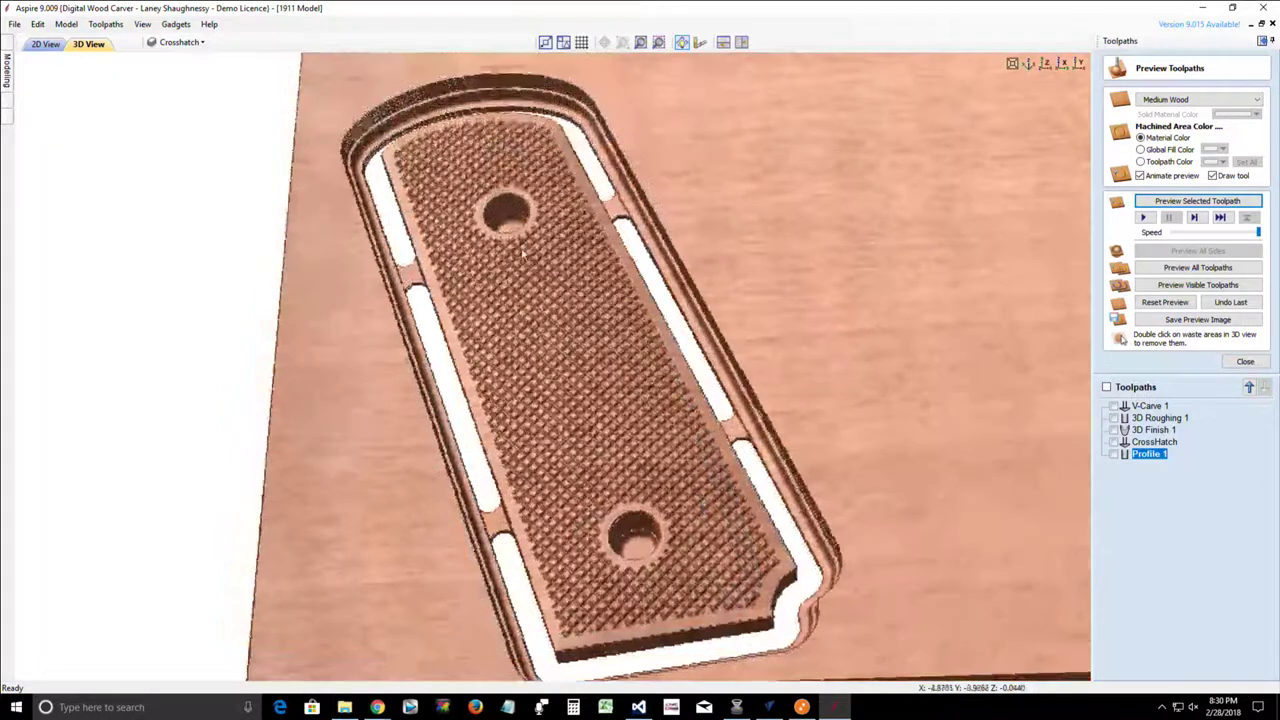
# Set the toolpath preview simulation quality to Extremely High.
pyautogui.click(105, 24)
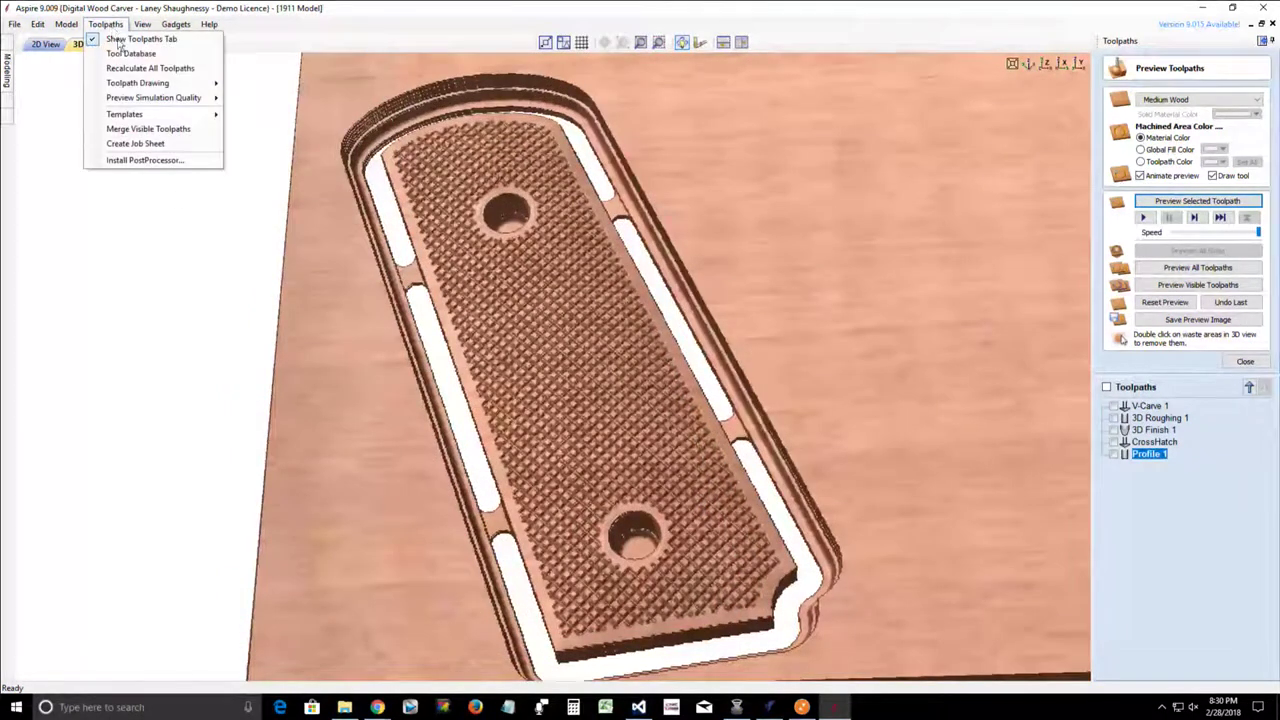
pyautogui.moveTo(148, 100)
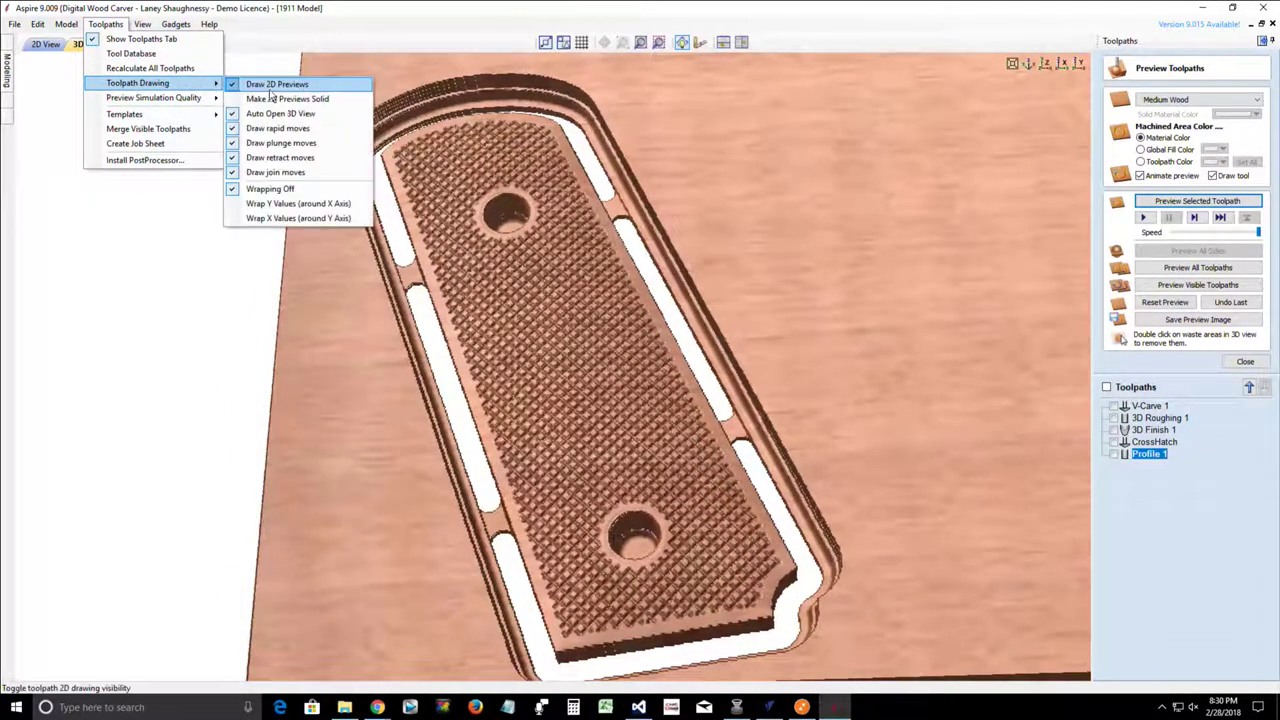
pyautogui.moveTo(216, 102)
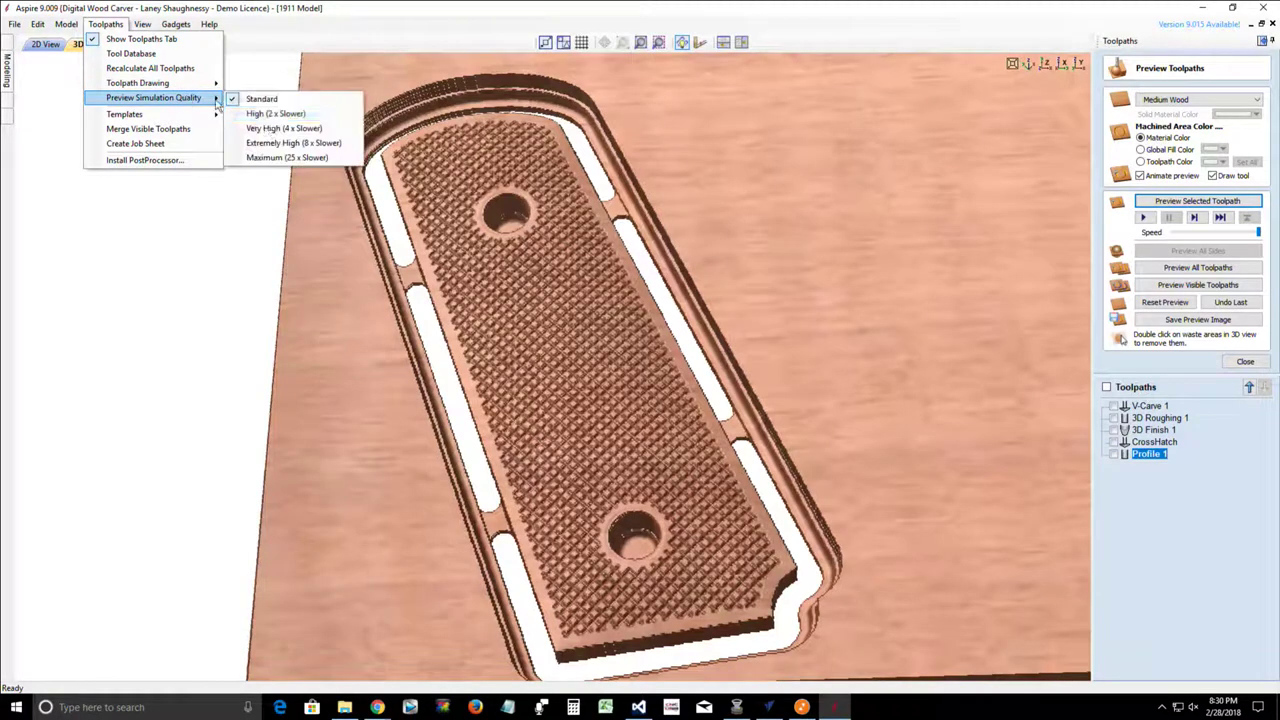
pyautogui.click(276, 143)
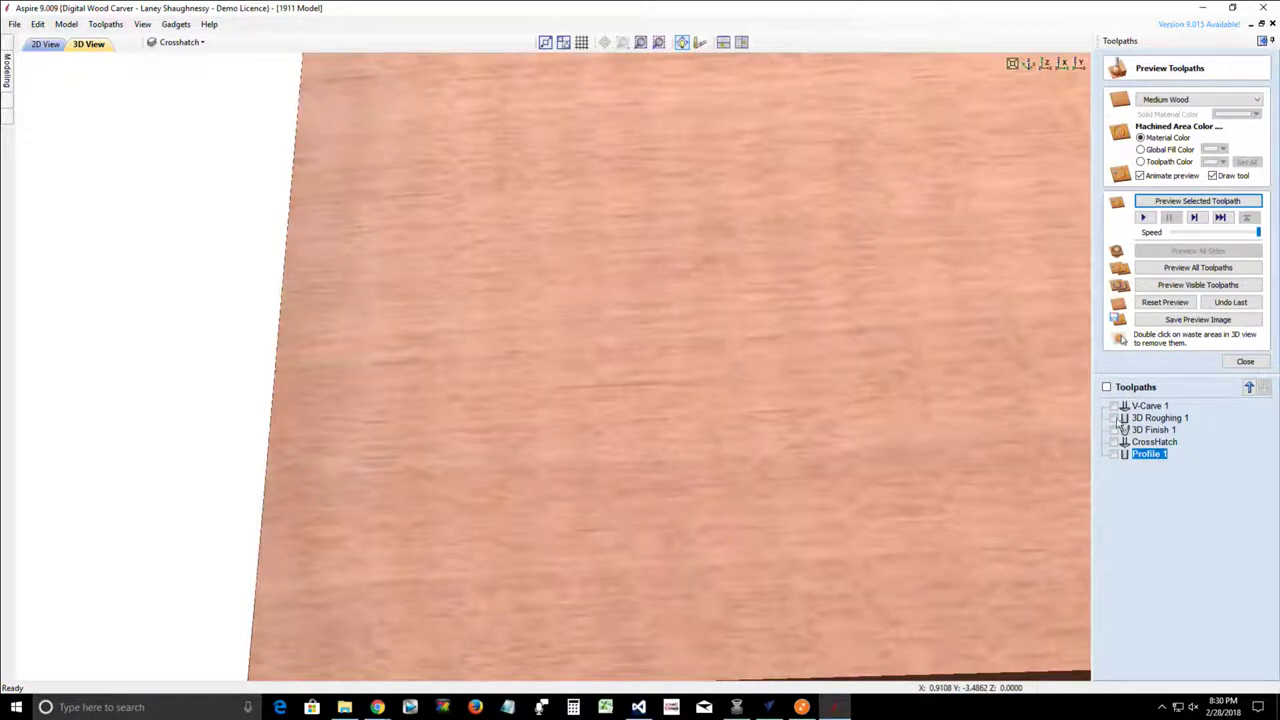
# Make 3D Finish 1, CrossHatch and Profile 1 visible and simulate them together in wood.
pyautogui.click(1115, 418)
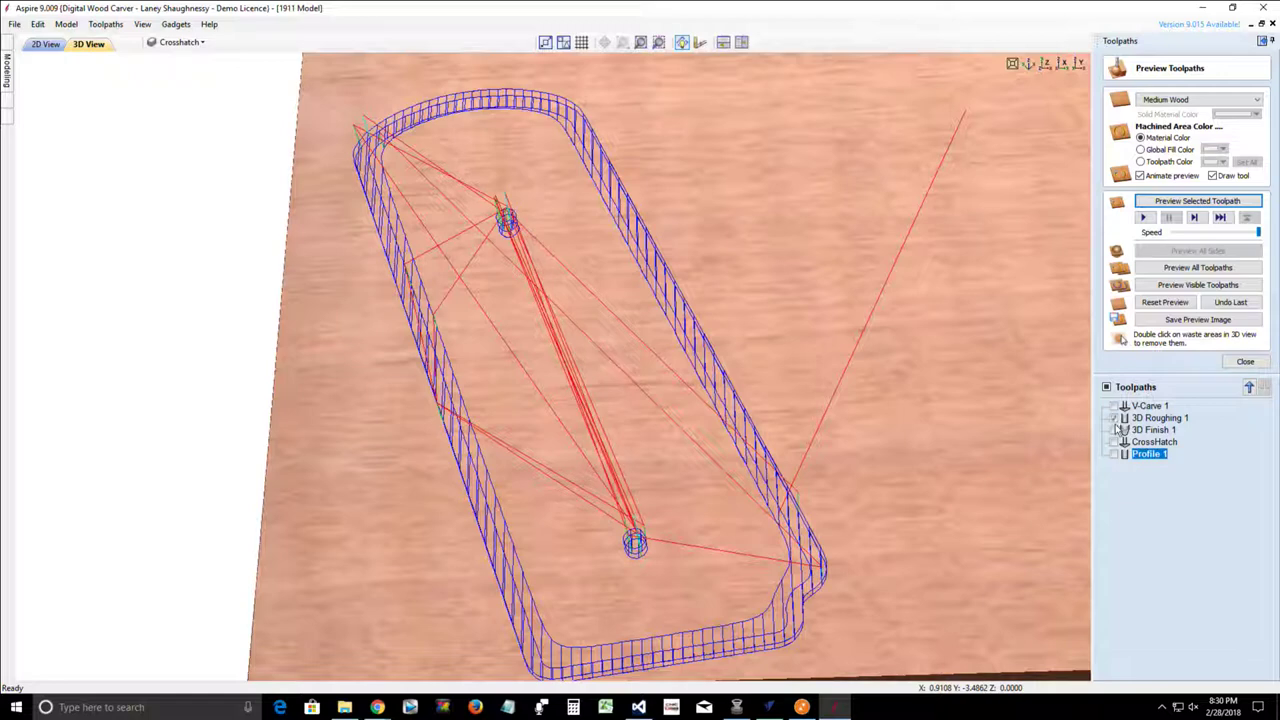
pyautogui.click(1115, 420)
pyautogui.click(1115, 431)
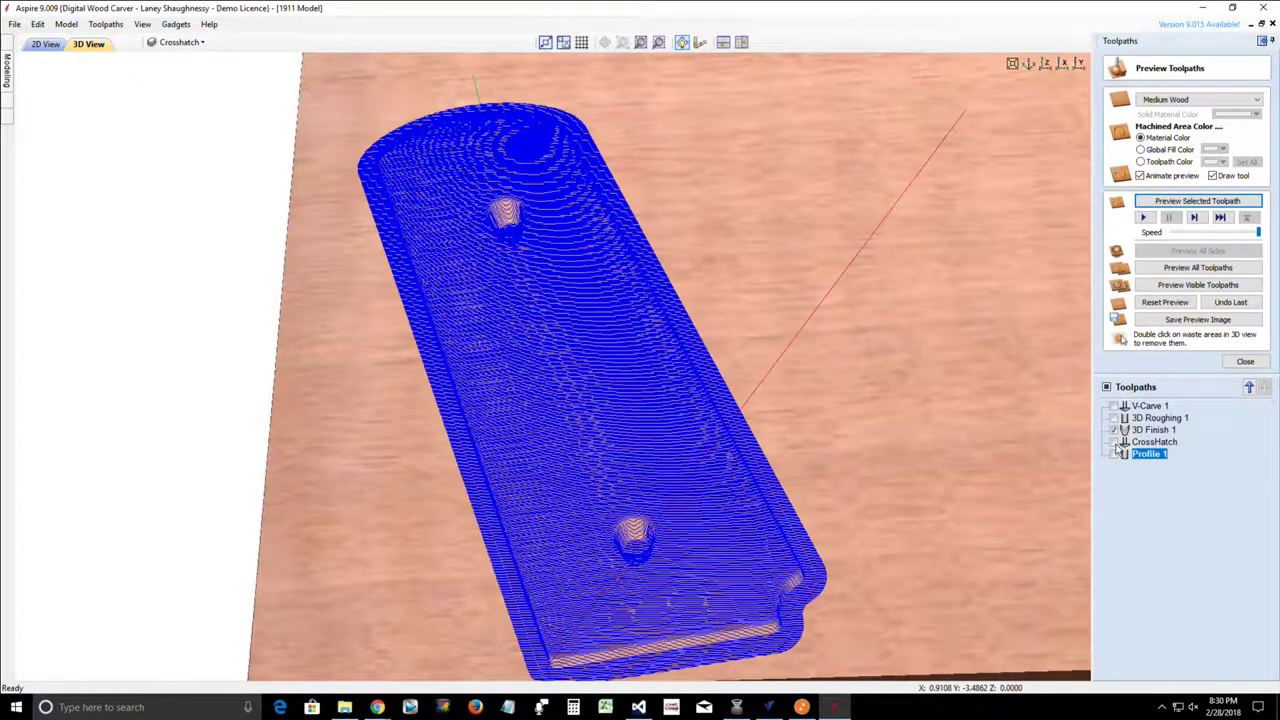
pyautogui.click(1115, 442)
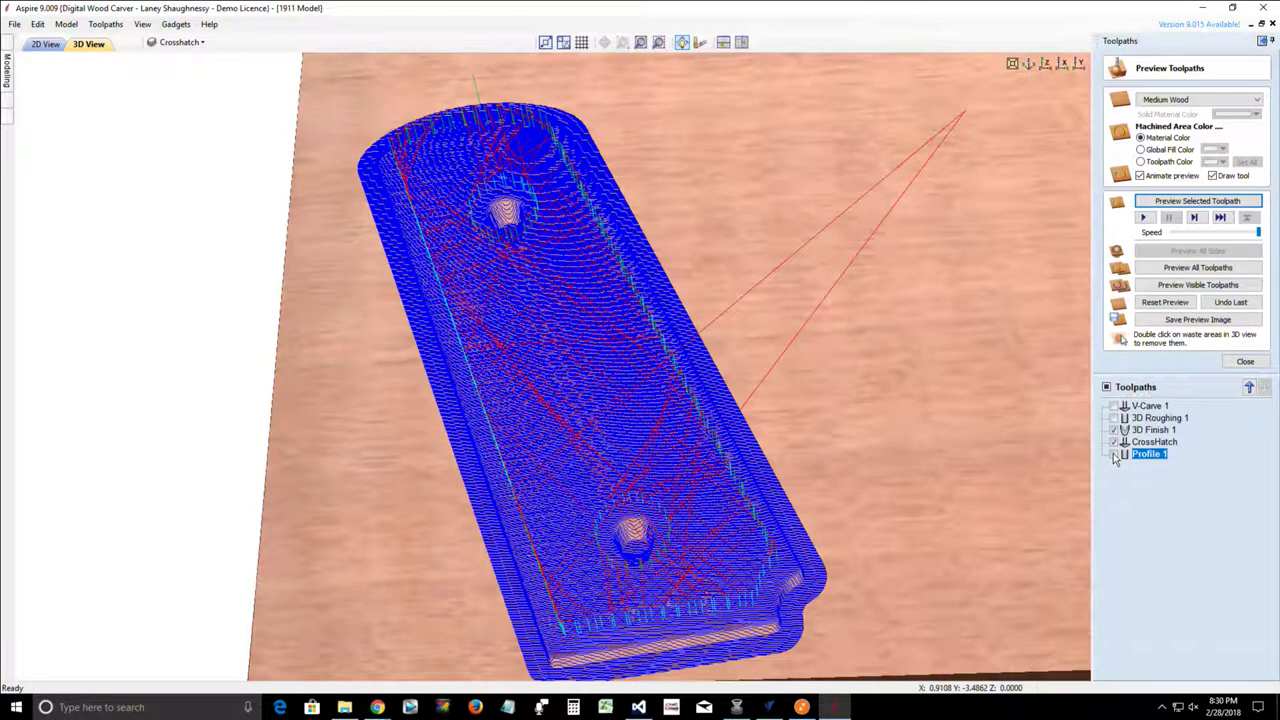
pyautogui.click(1114, 454)
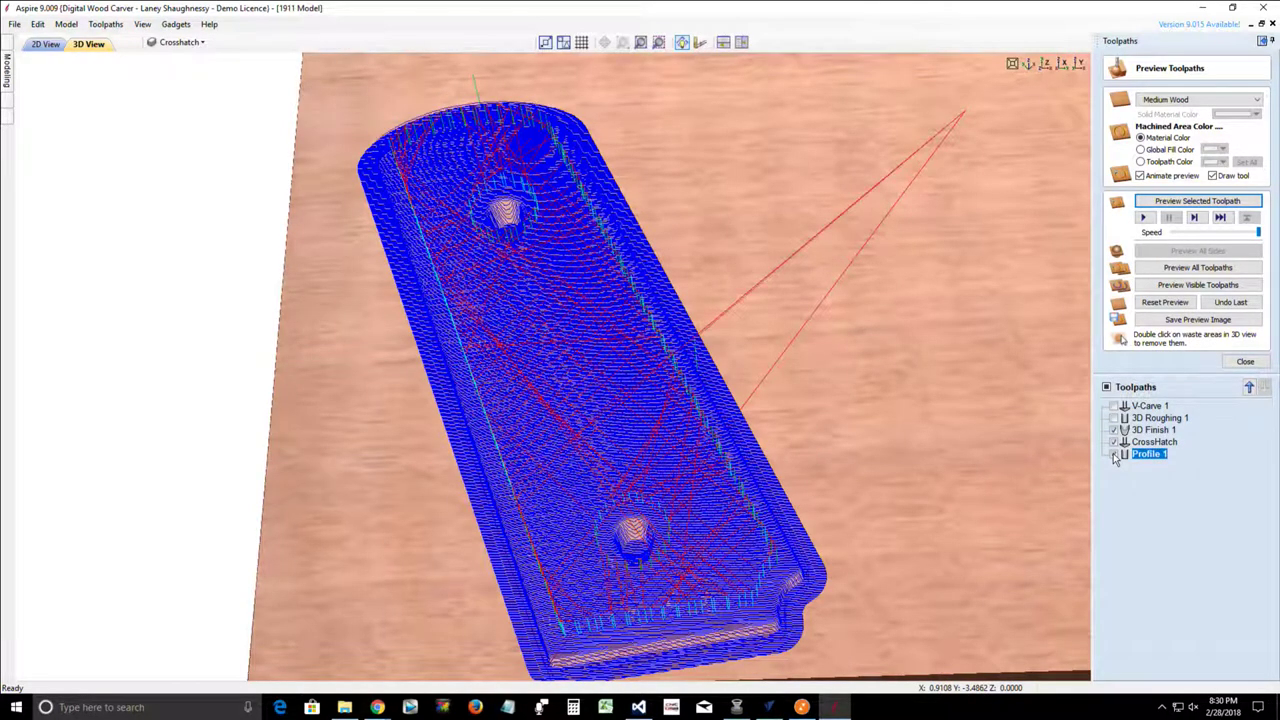
pyautogui.click(1187, 286)
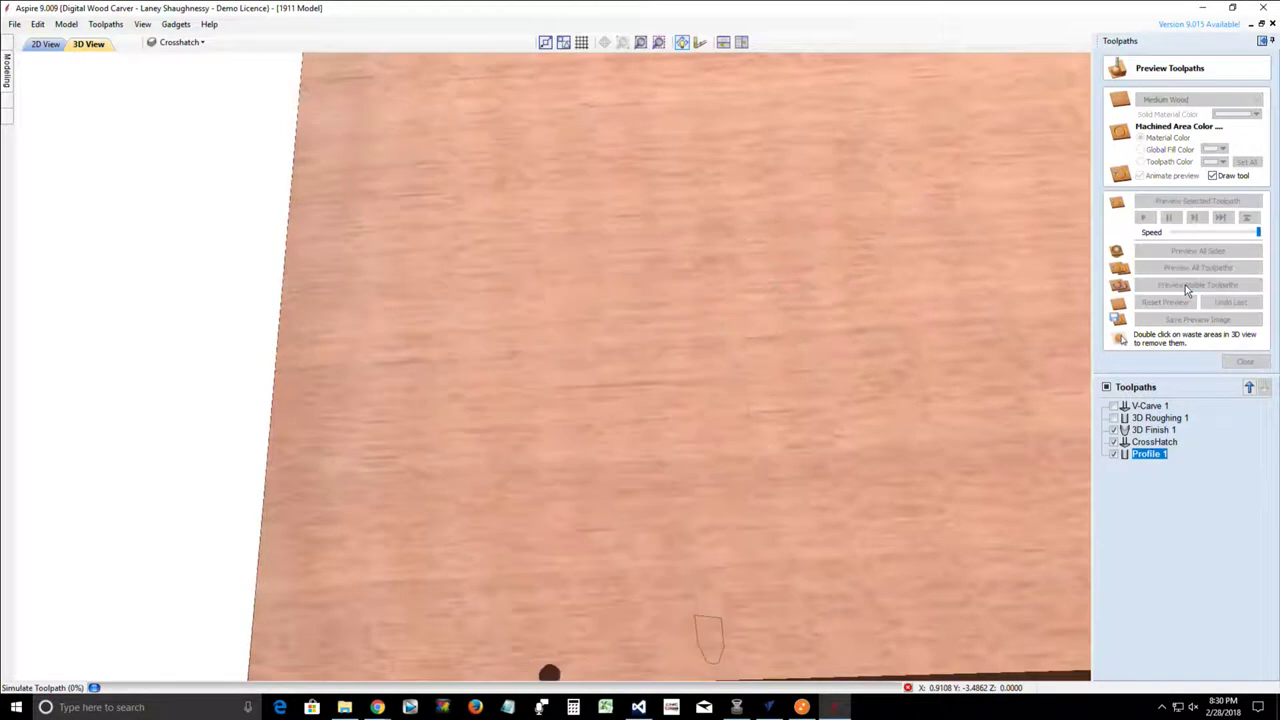
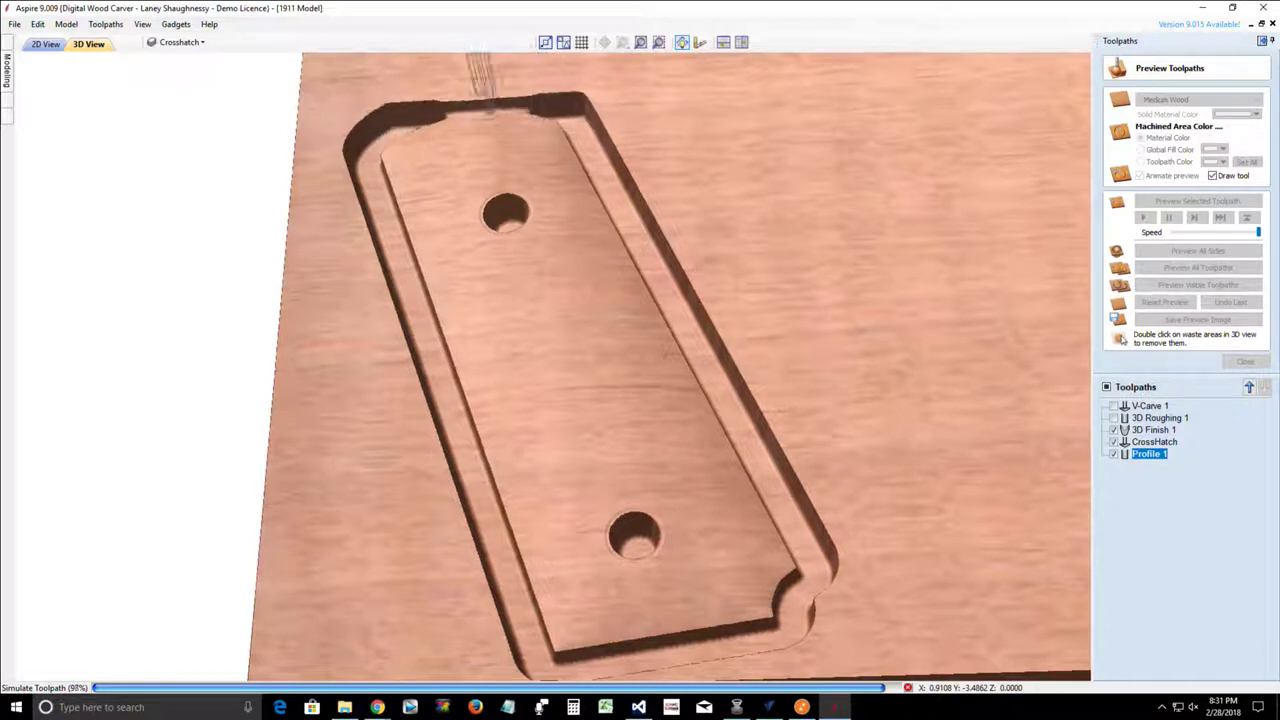
# Simulate the crosshatch toolpath, then add the Profile 1 cut by previewing all visible toolpaths.
pyautogui.press('Return')
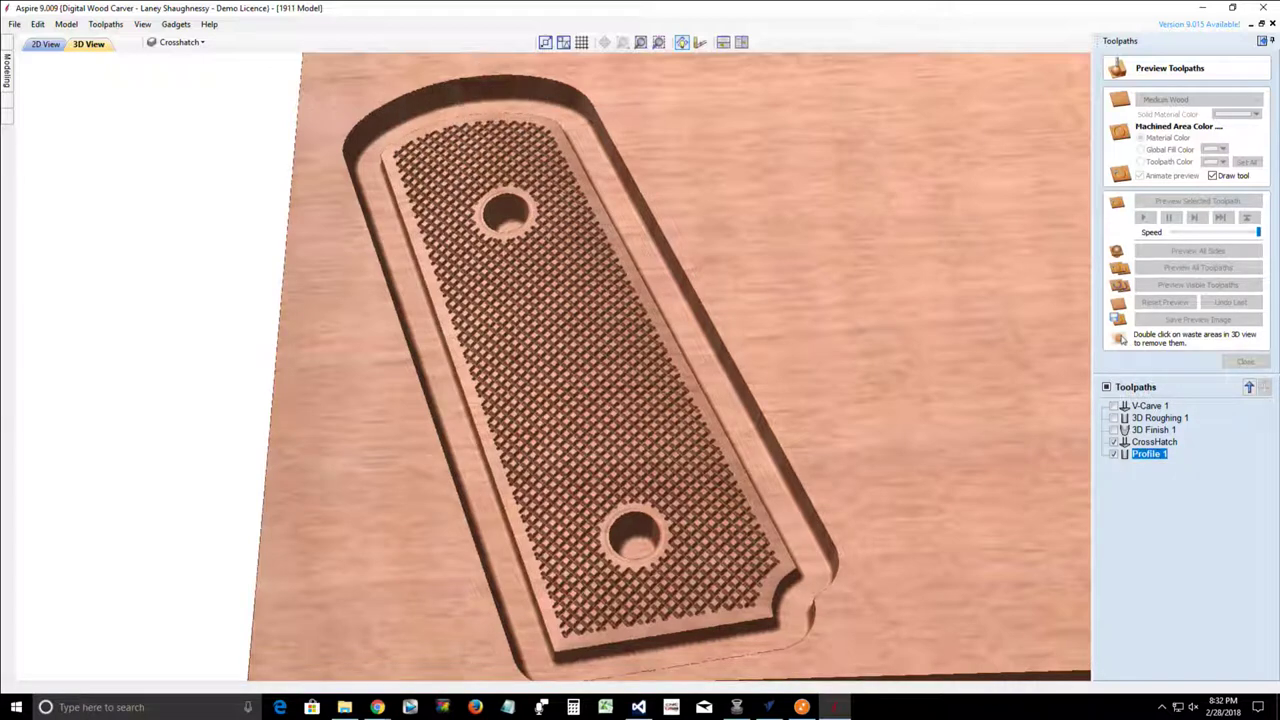
pyautogui.click(1198, 285)
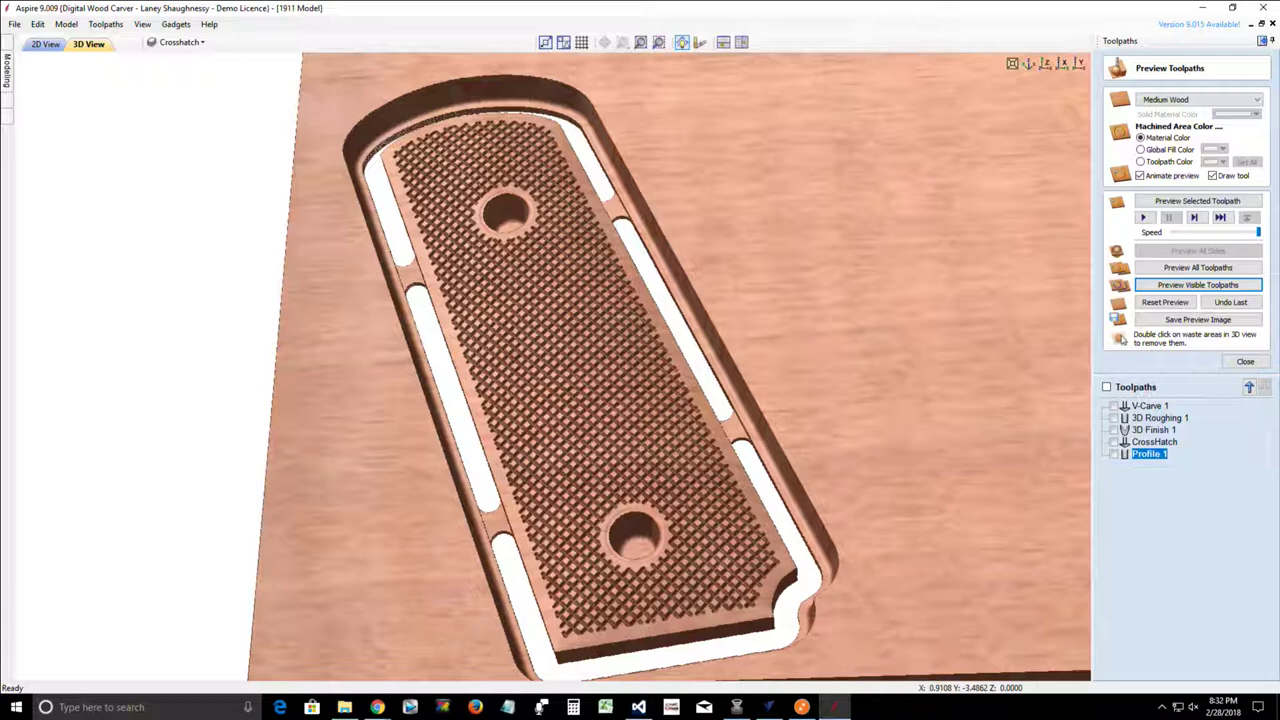
pyautogui.click(1244, 361)
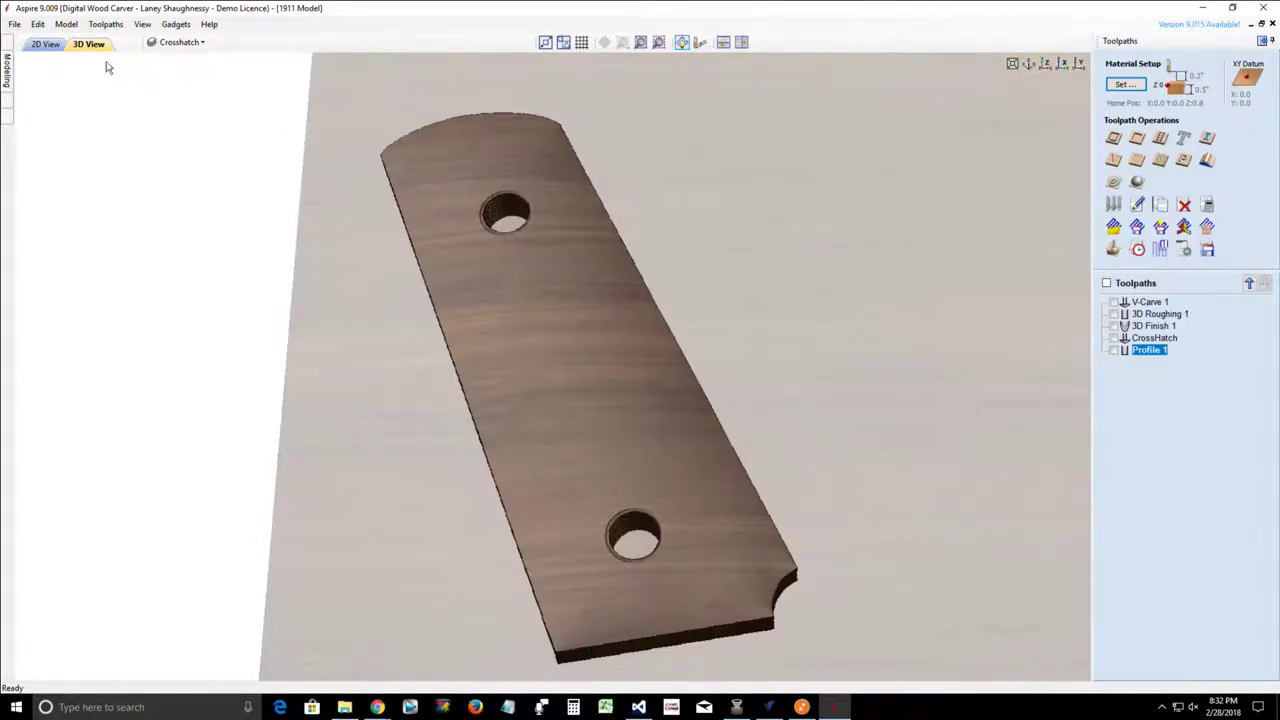
pyautogui.click(1113, 249)
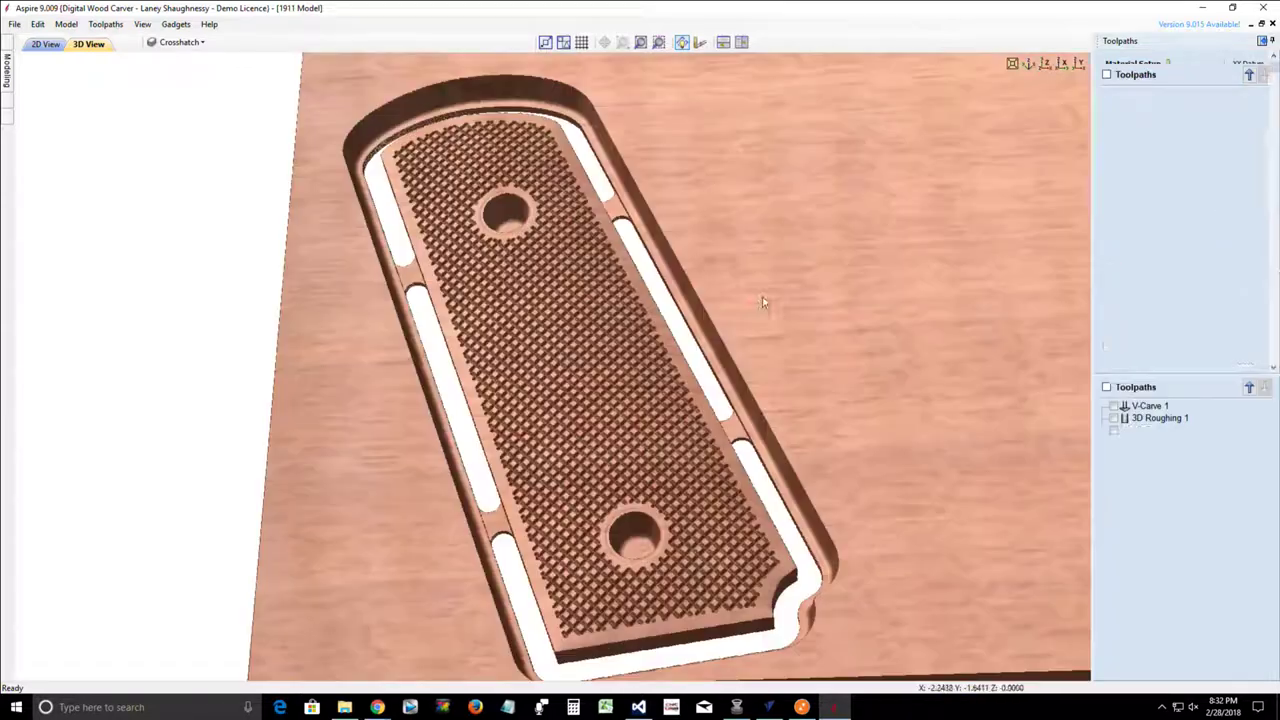
pyautogui.moveTo(757, 570); pyautogui.dragTo(1091, 466)
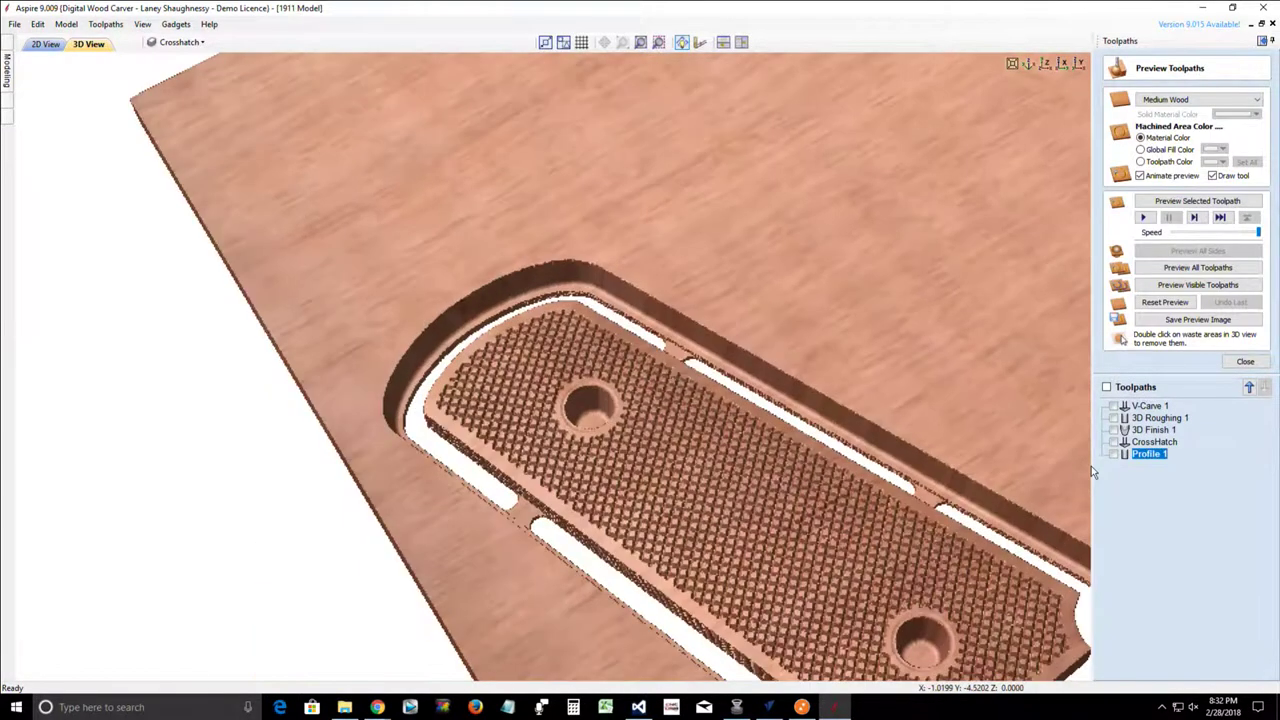
pyautogui.scroll(-2, 1091, 466)
pyautogui.moveTo(820, 418); pyautogui.dragTo(642, 496)
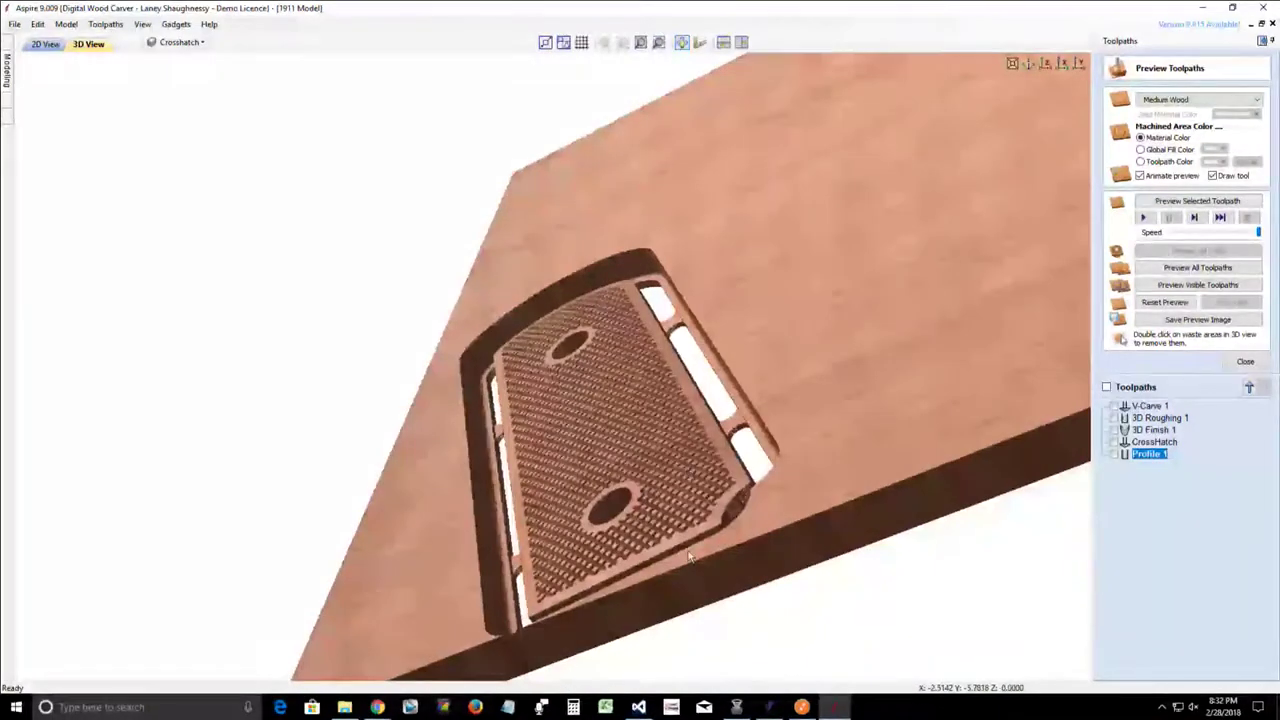
pyautogui.click(1049, 63)
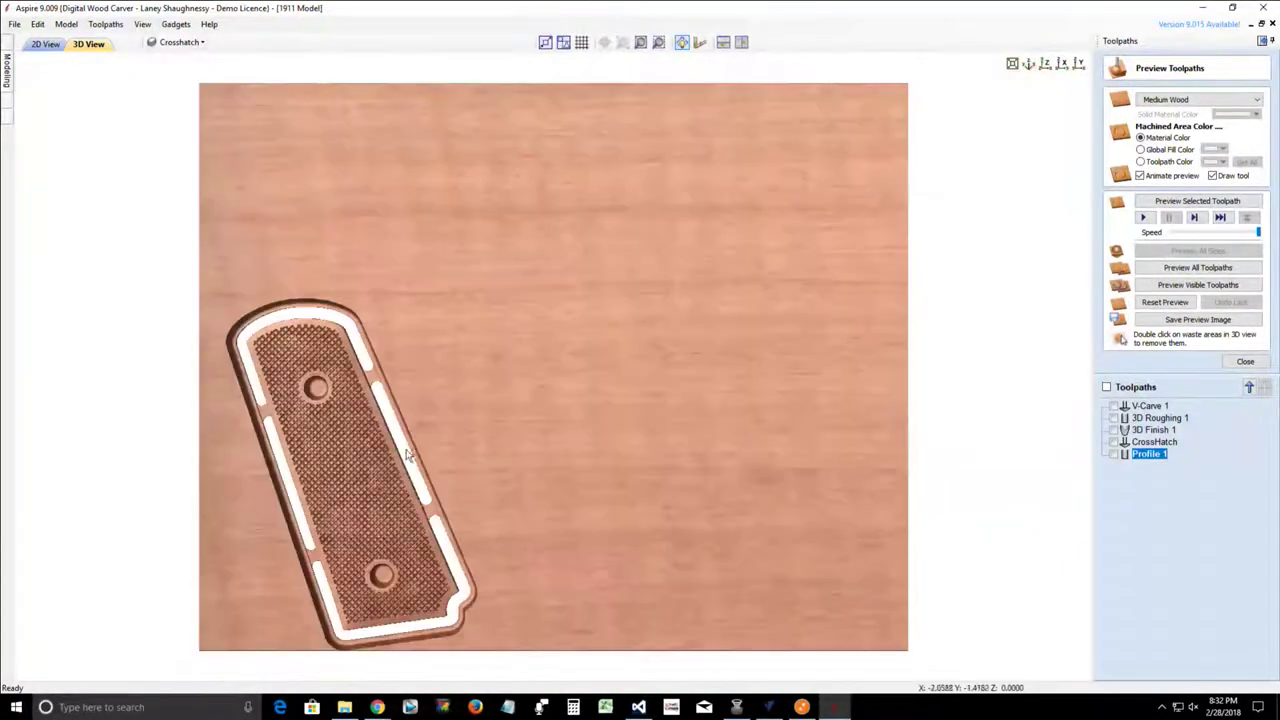
pyautogui.moveTo(376, 500); pyautogui.dragTo(716, 408, button='middle')
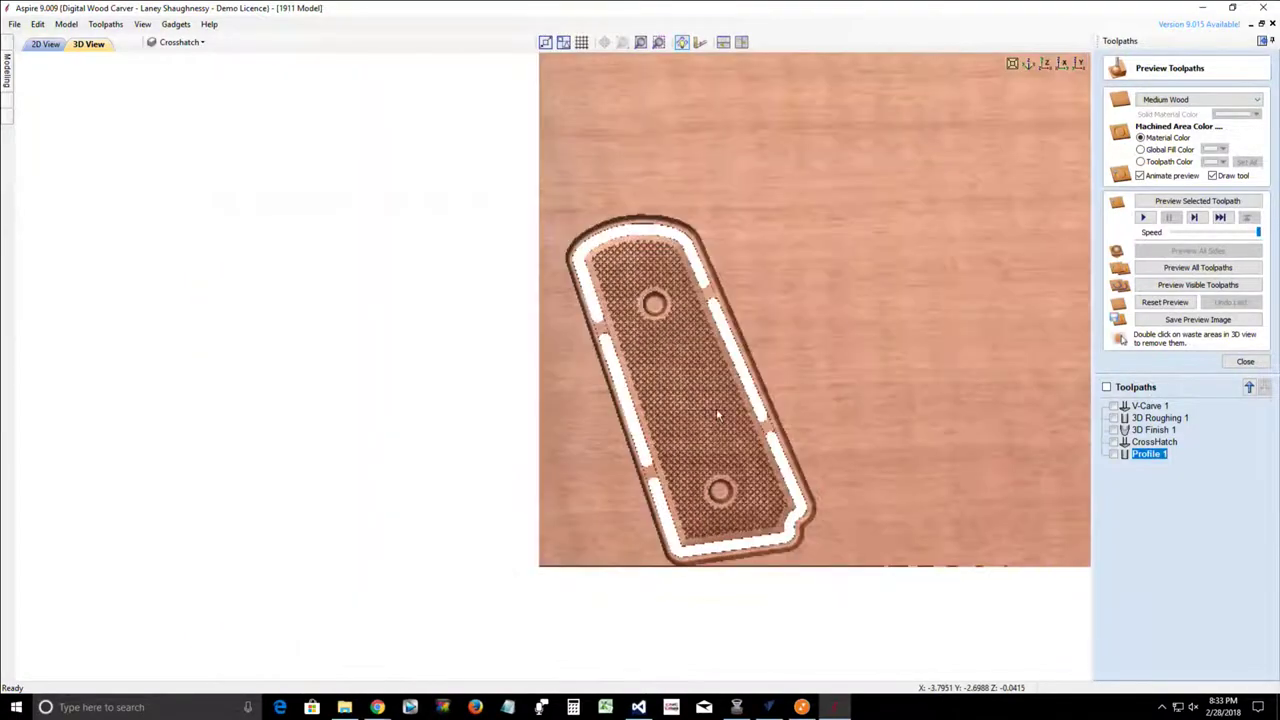
pyautogui.scroll(2, 704, 393)
pyautogui.scroll(2, 743, 432)
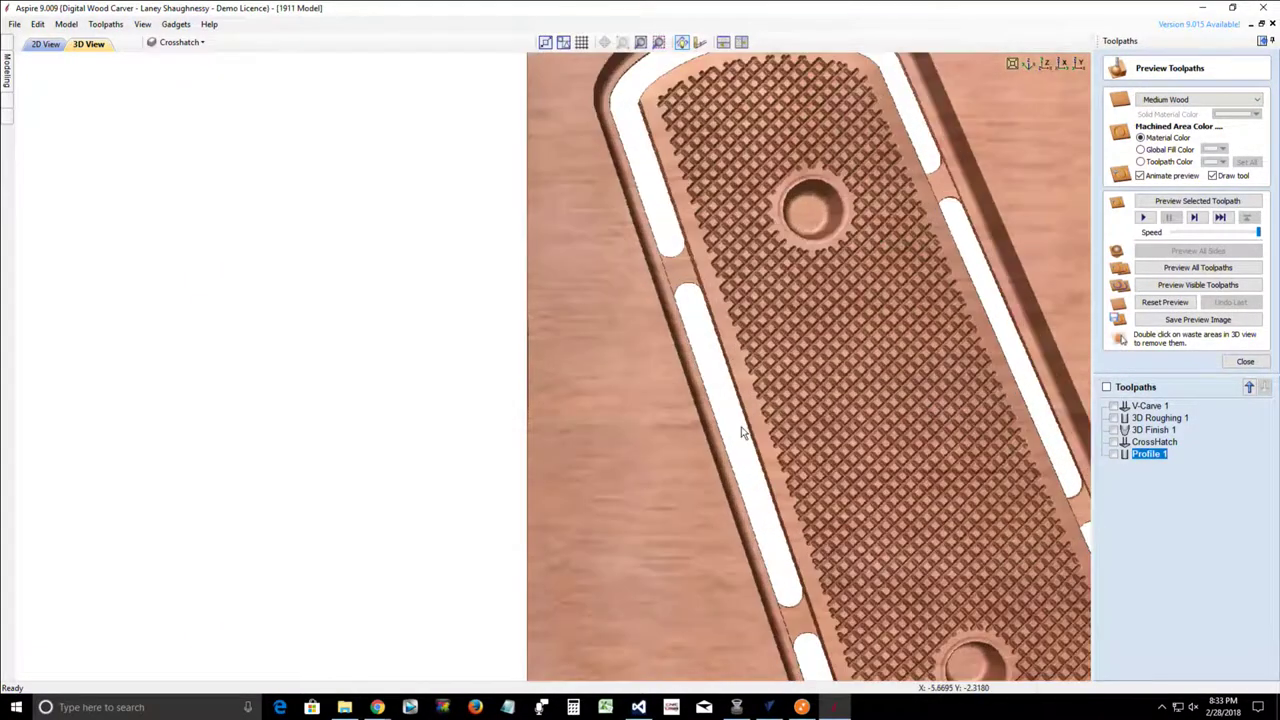
pyautogui.scroll(-1, 743, 430)
pyautogui.moveTo(768, 447); pyautogui.dragTo(691, 410, button='middle')
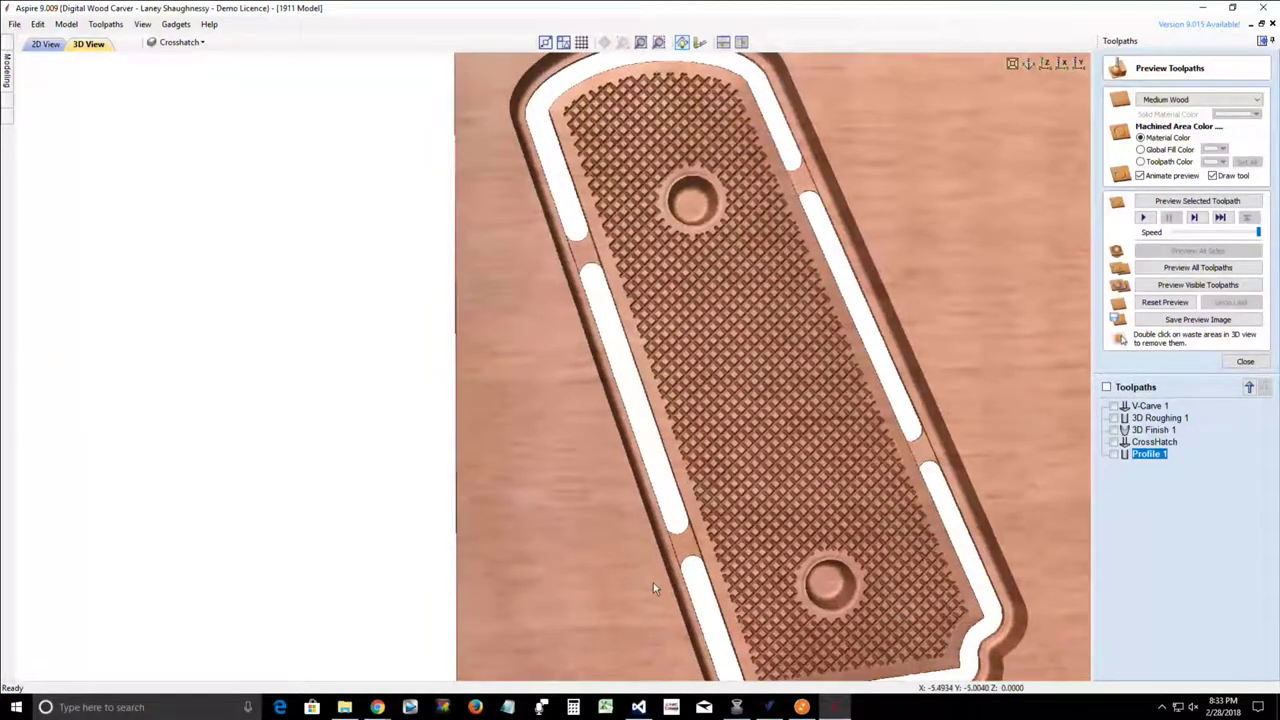
pyautogui.moveTo(653, 582); pyautogui.dragTo(822, 503)
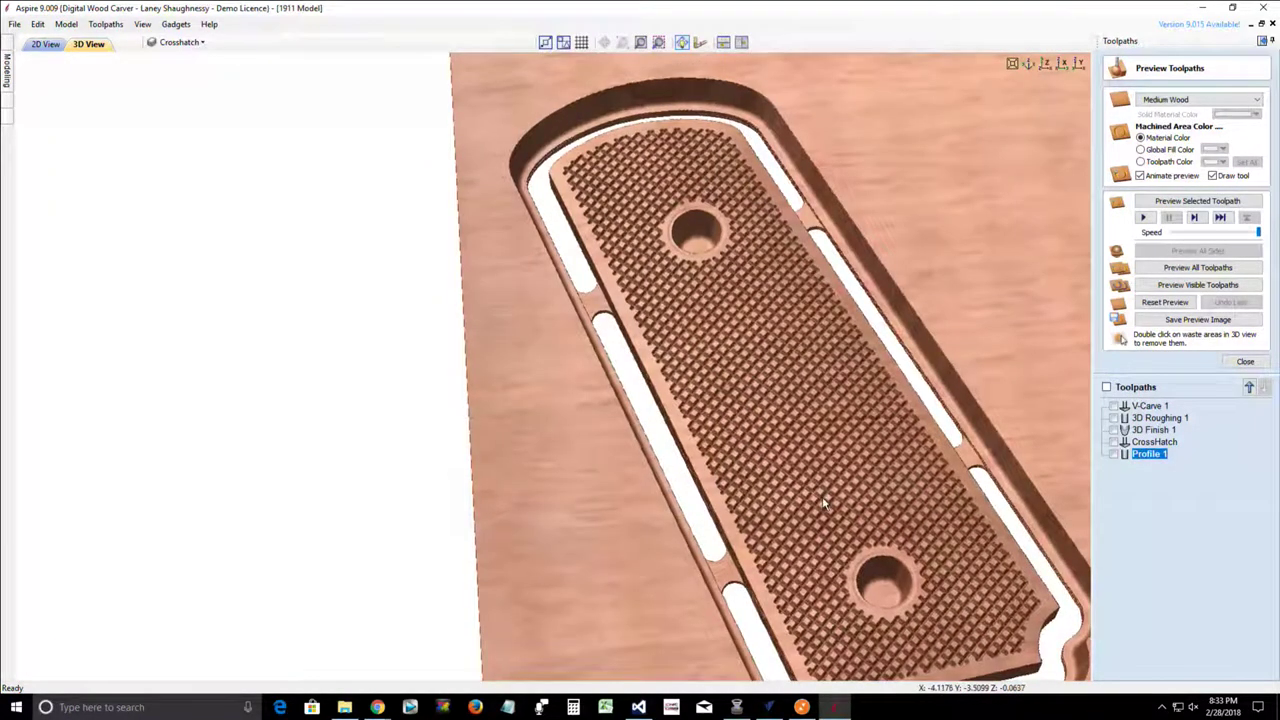
pyautogui.moveTo(822, 503); pyautogui.dragTo(716, 473, button='middle')
pyautogui.moveTo(716, 473); pyautogui.dragTo(568, 617)
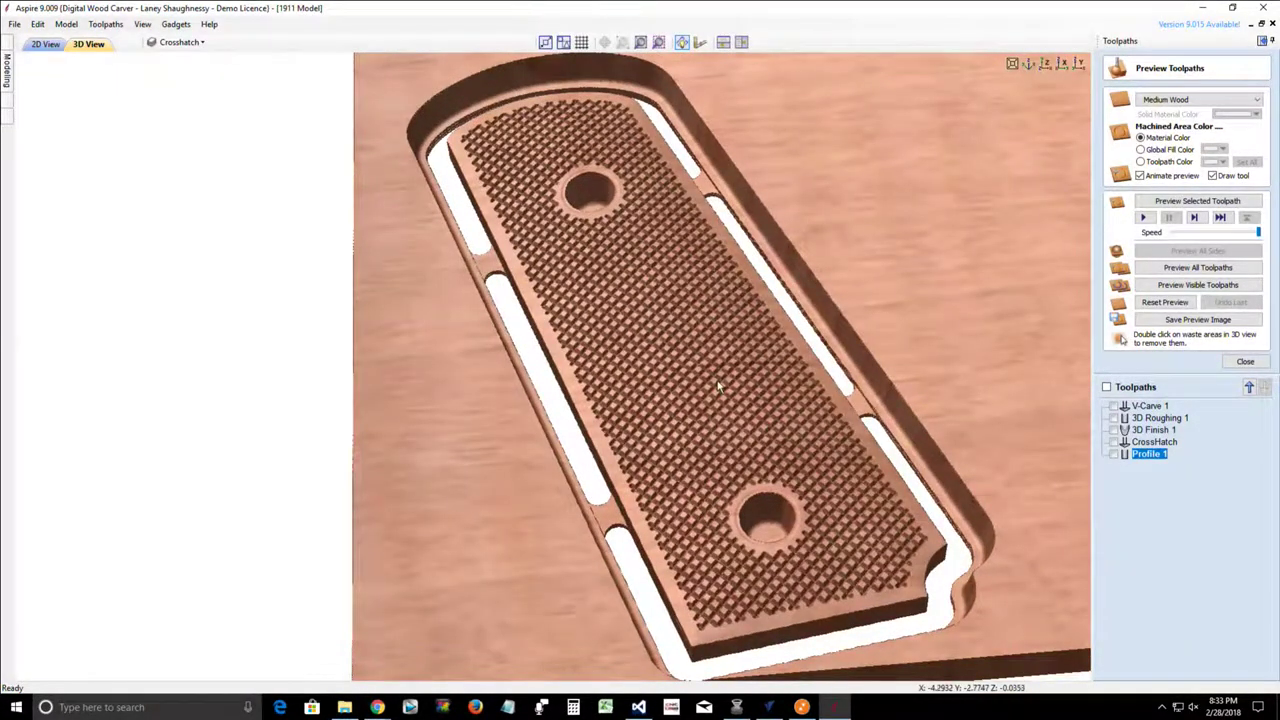
pyautogui.scroll(3, 716, 388)
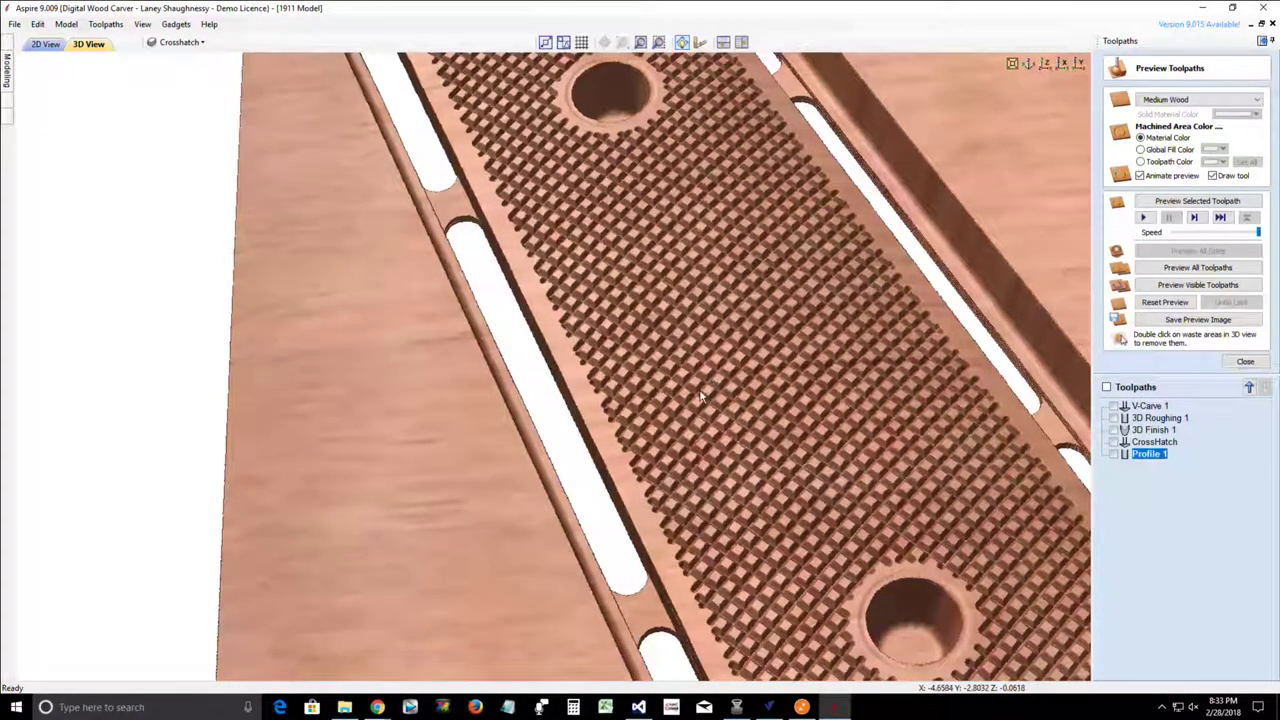
pyautogui.scroll(-3, 705, 394)
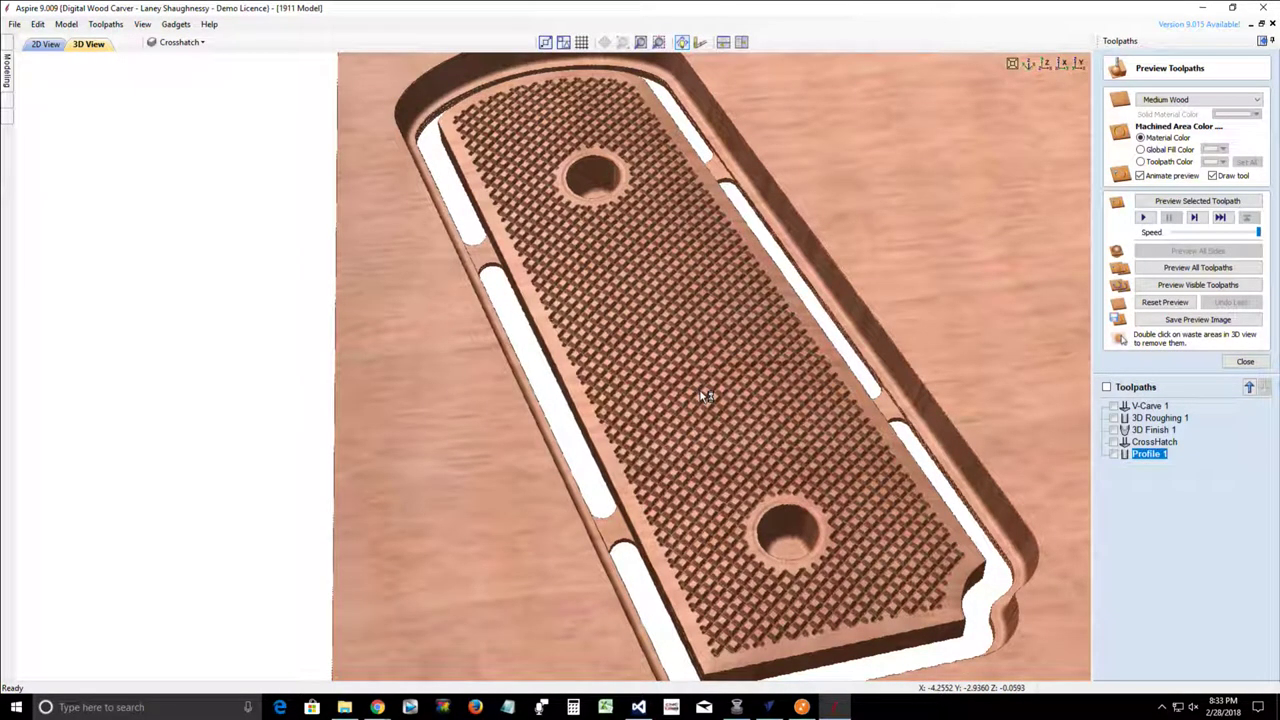
pyautogui.moveTo(705, 394); pyautogui.dragTo(684, 408, button='middle')
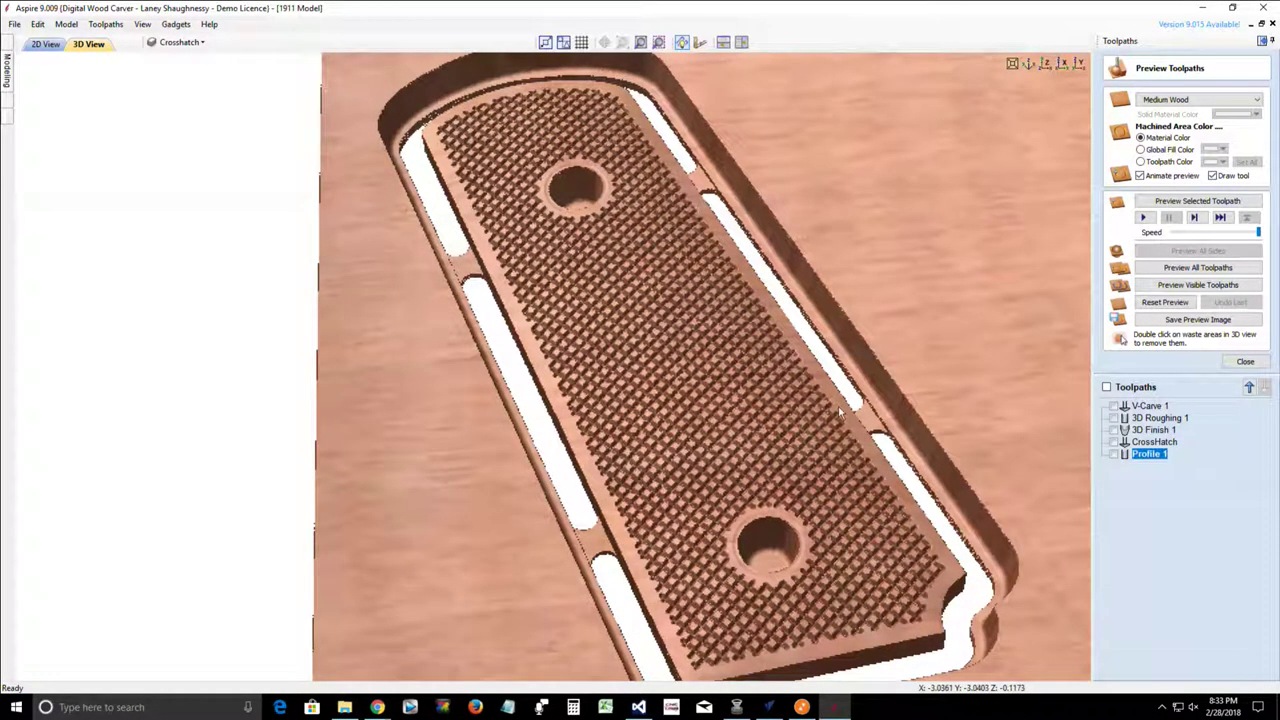
pyautogui.moveTo(700, 582); pyautogui.dragTo(676, 584)
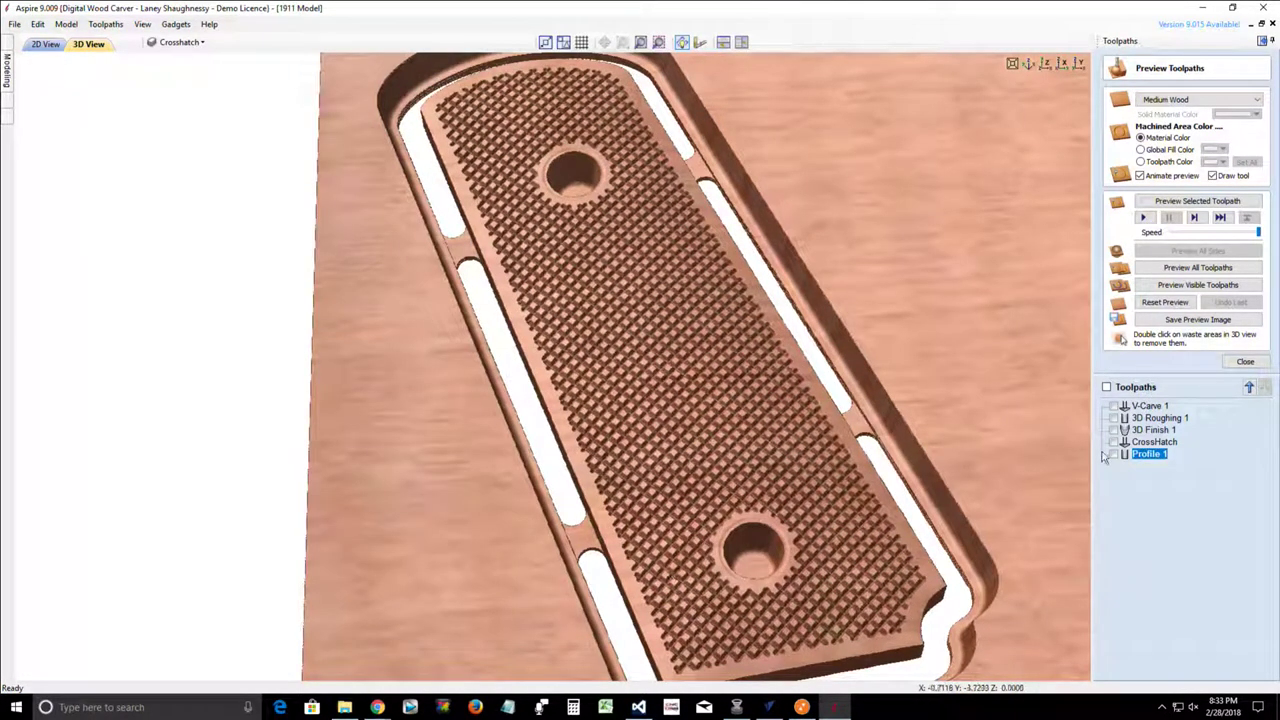
# Set up a Quick Engrave Fill toolpath using Hatch with Cross Hatch ticked, then close the form.
pyautogui.click(1247, 362)
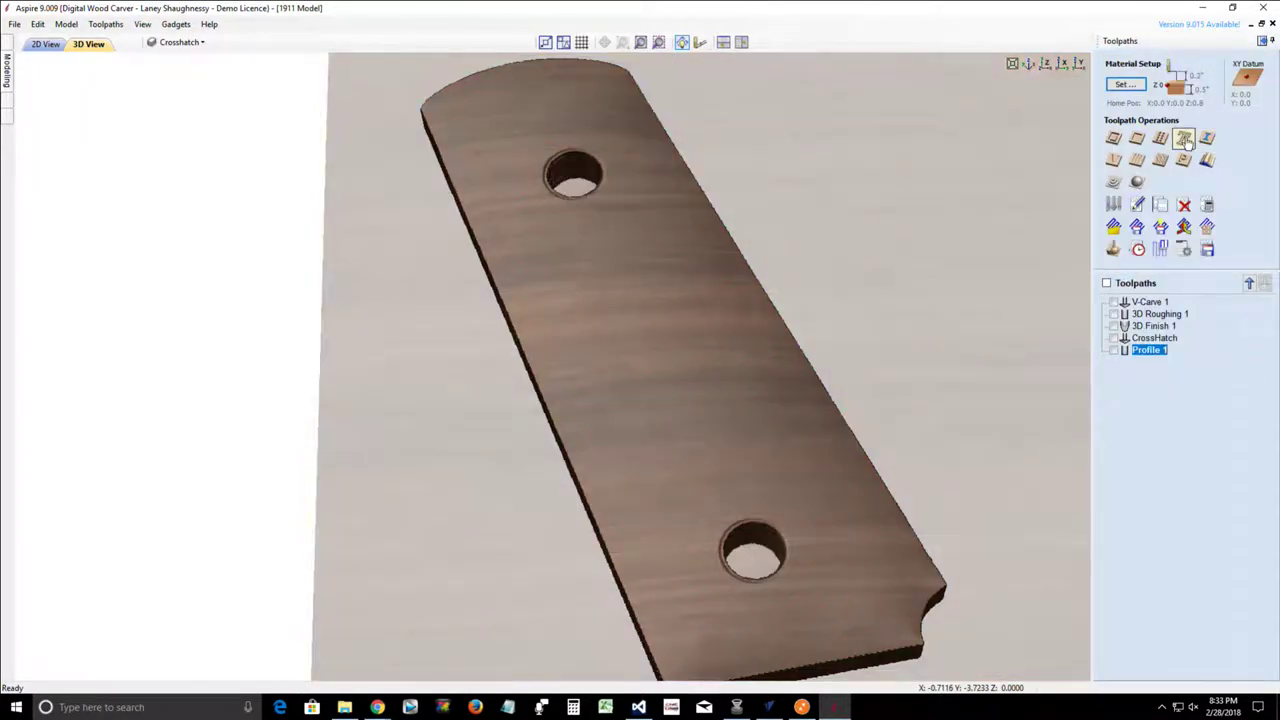
pyautogui.click(1185, 141)
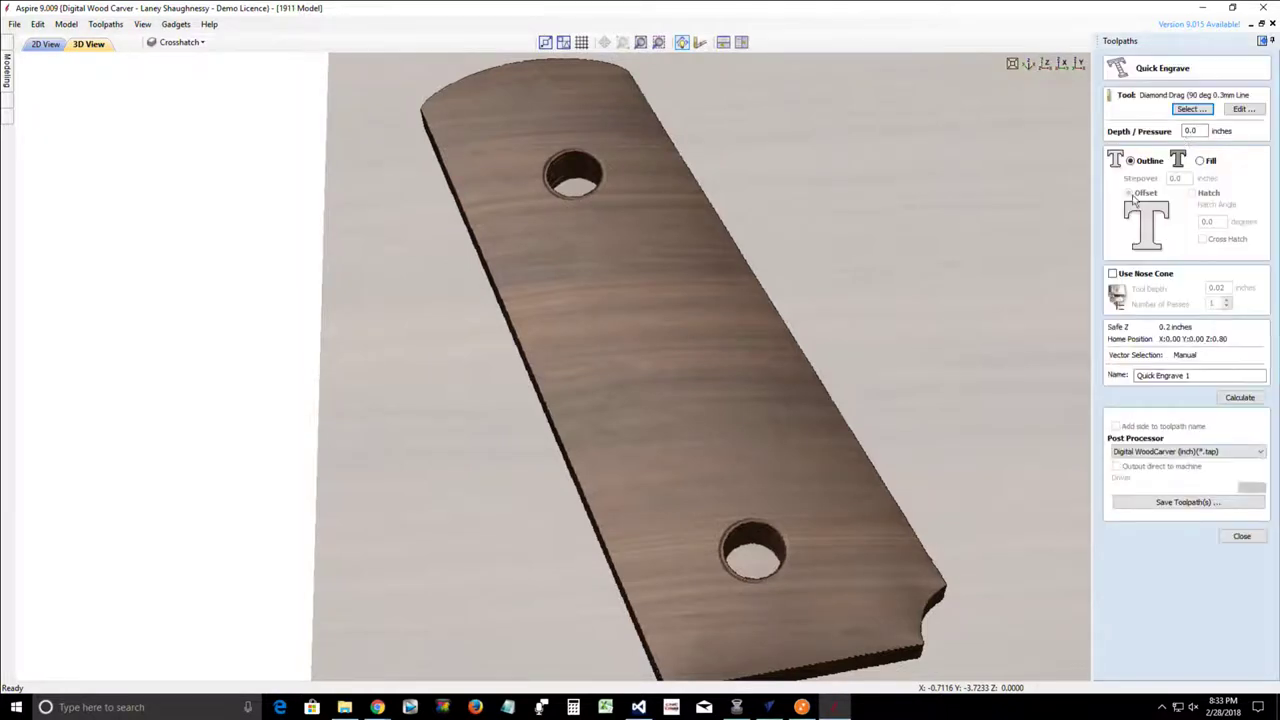
pyautogui.click(1201, 163)
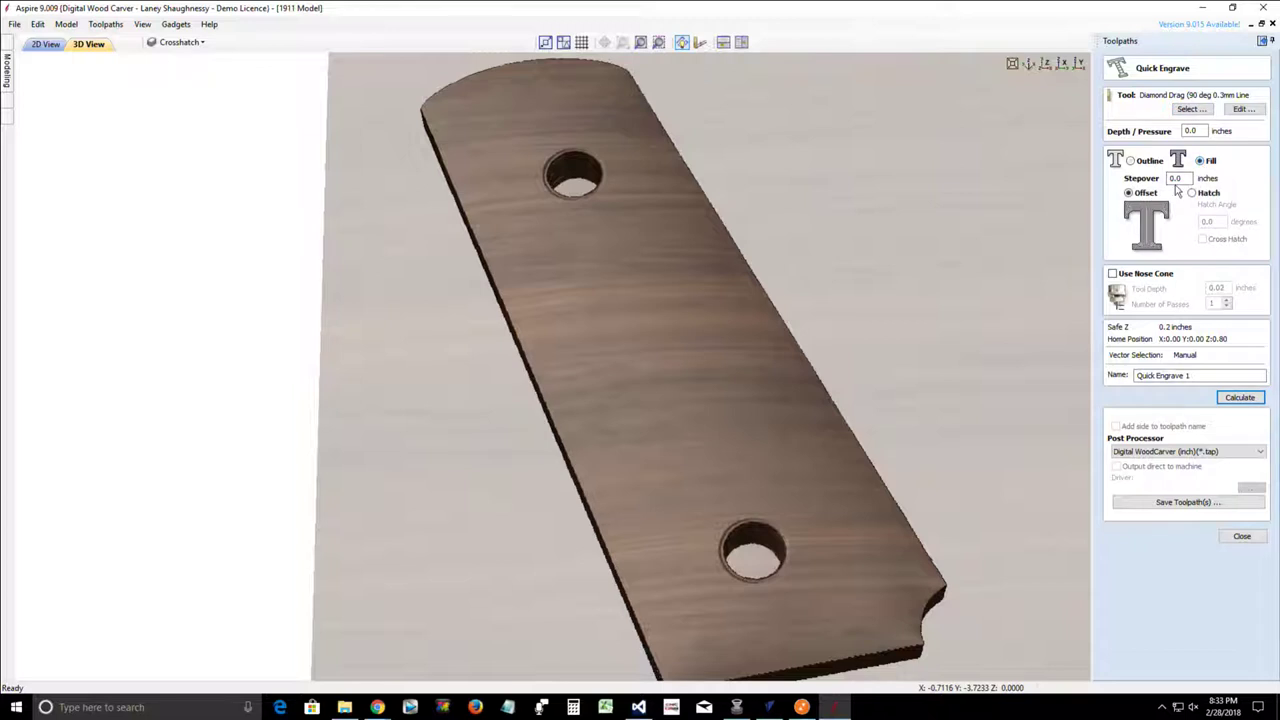
pyautogui.doubleClick(1180, 178)
pyautogui.click(1191, 194)
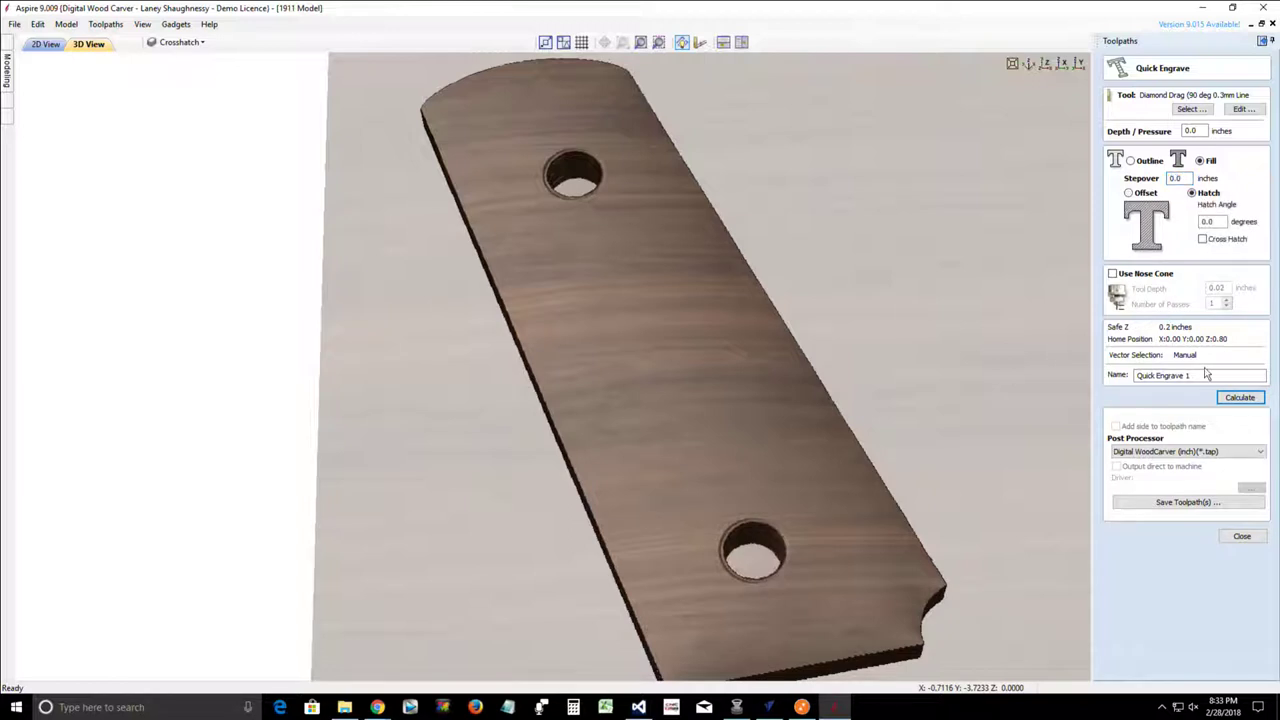
pyautogui.click(1203, 239)
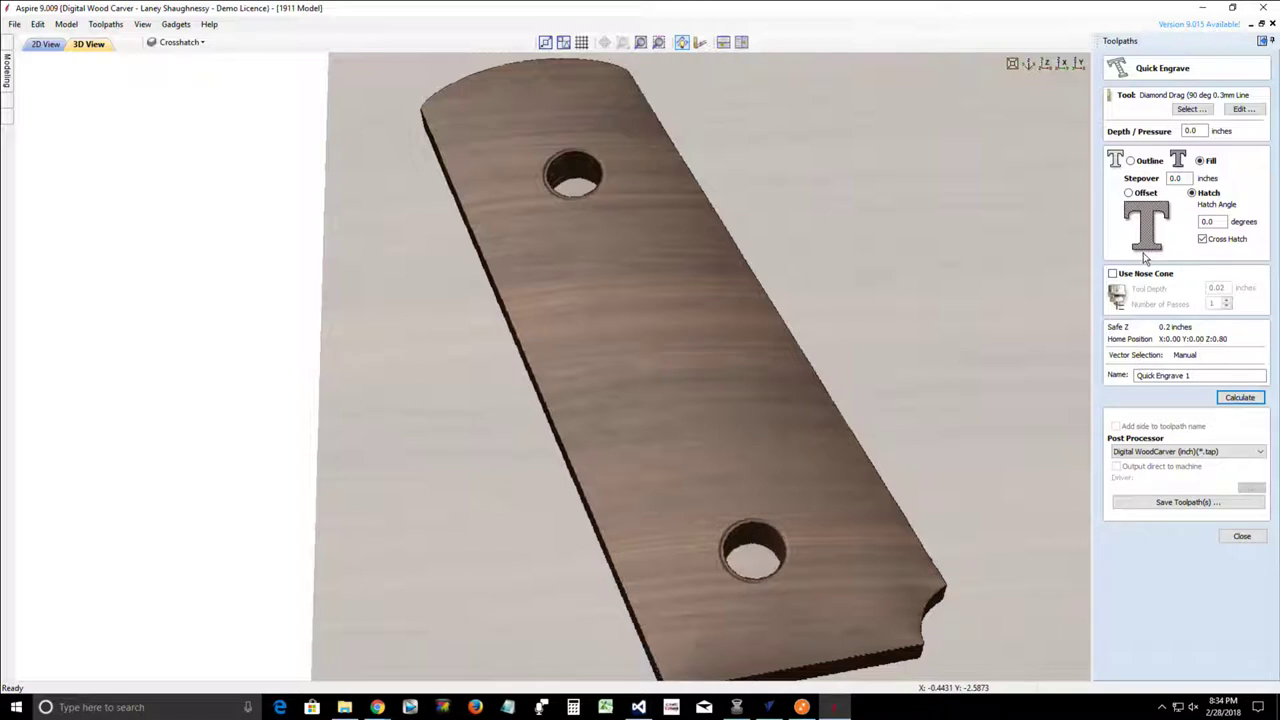
pyautogui.click(1245, 537)
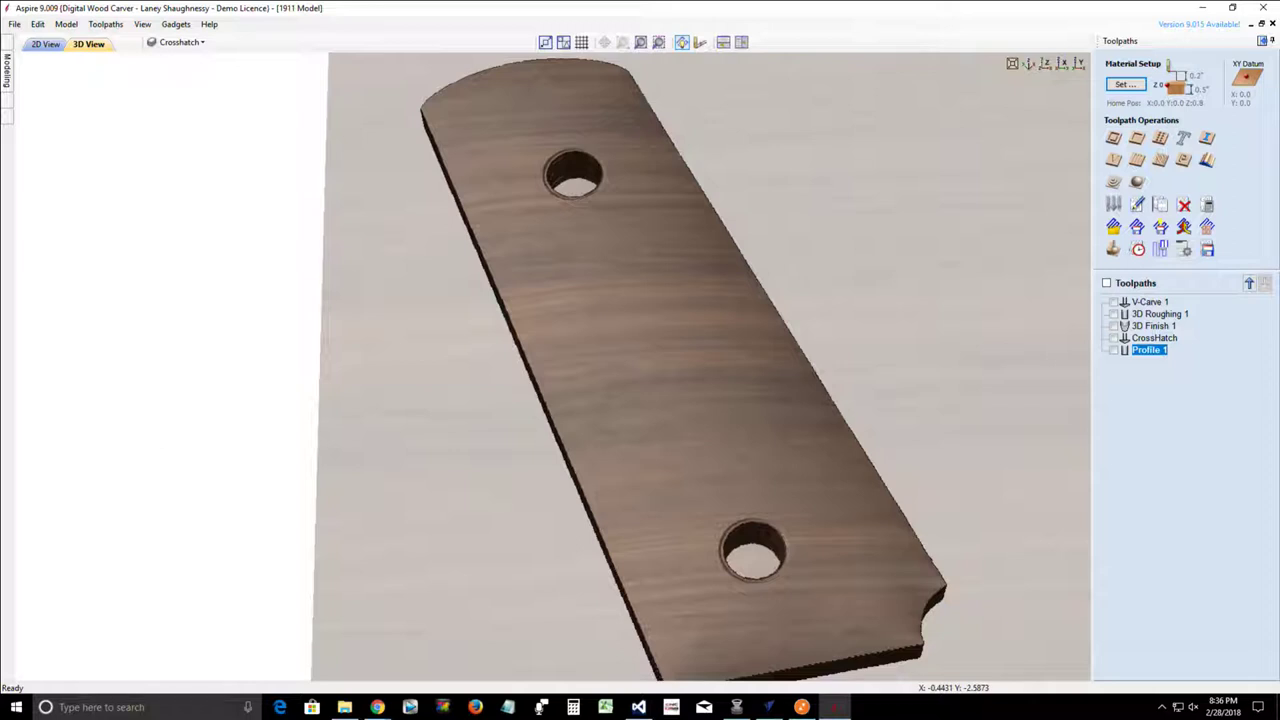
# Zoom out and tilt the 3D board view, then return to the 2D View.
pyautogui.scroll(-4, 630, 272)
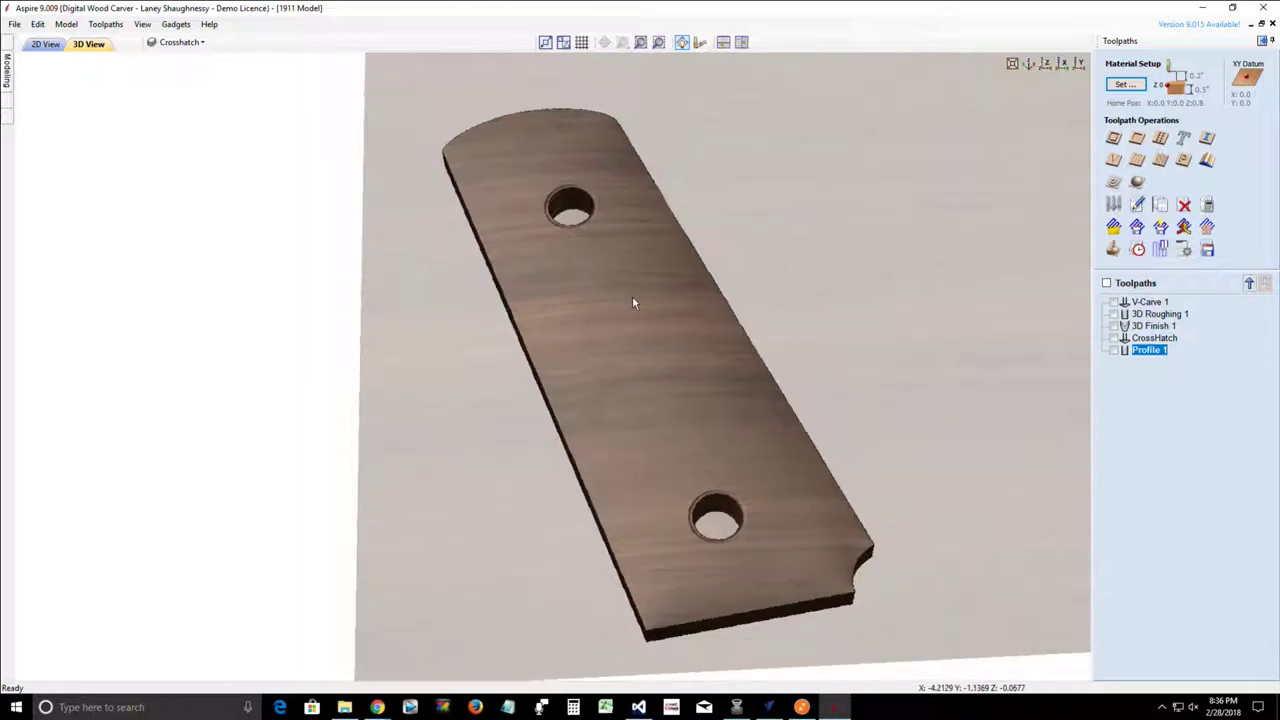
pyautogui.moveTo(638, 505); pyautogui.dragTo(671, 507)
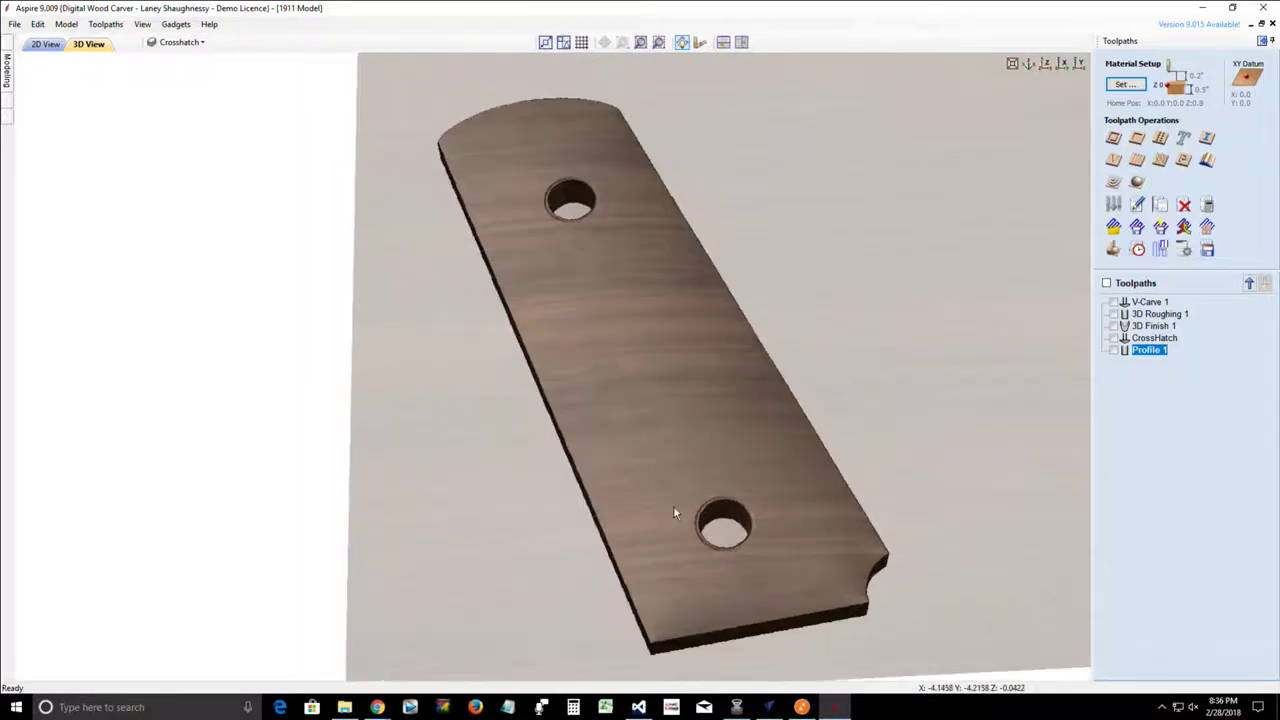
pyautogui.click(45, 44)
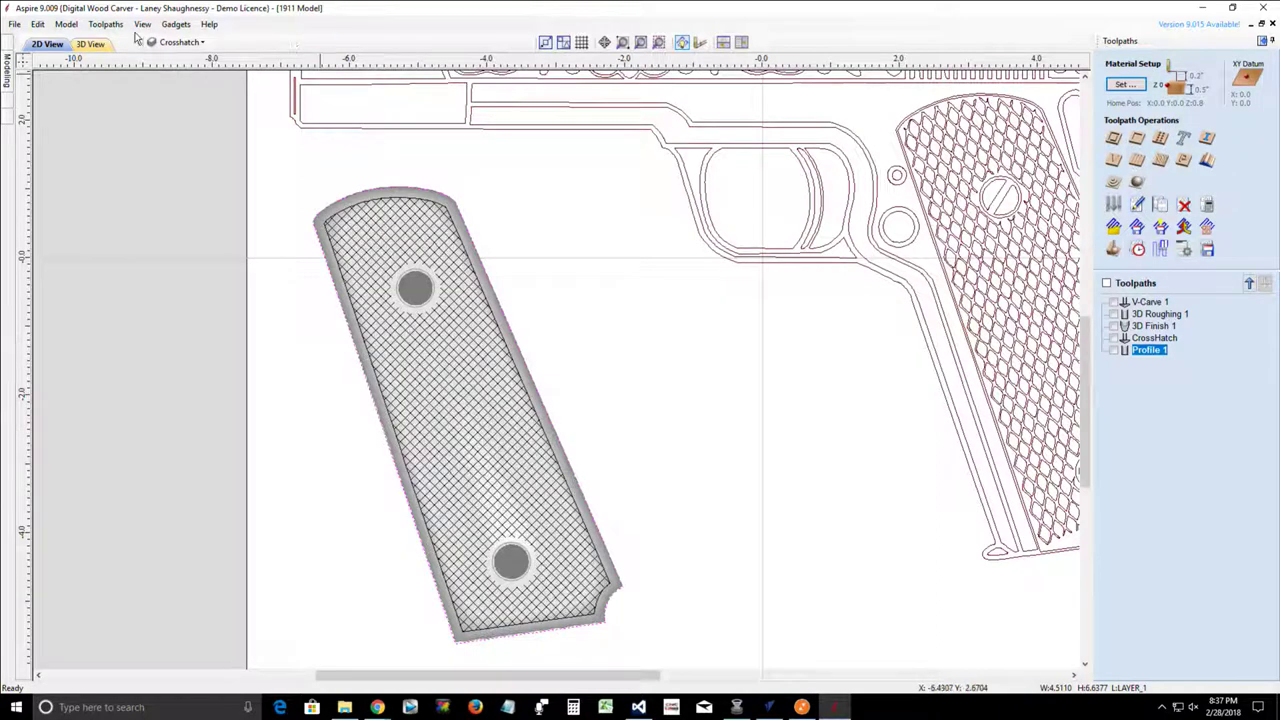
# Hide the Crosshatch layer from the layer list, then switch to Chrome.
pyautogui.click(176, 42)
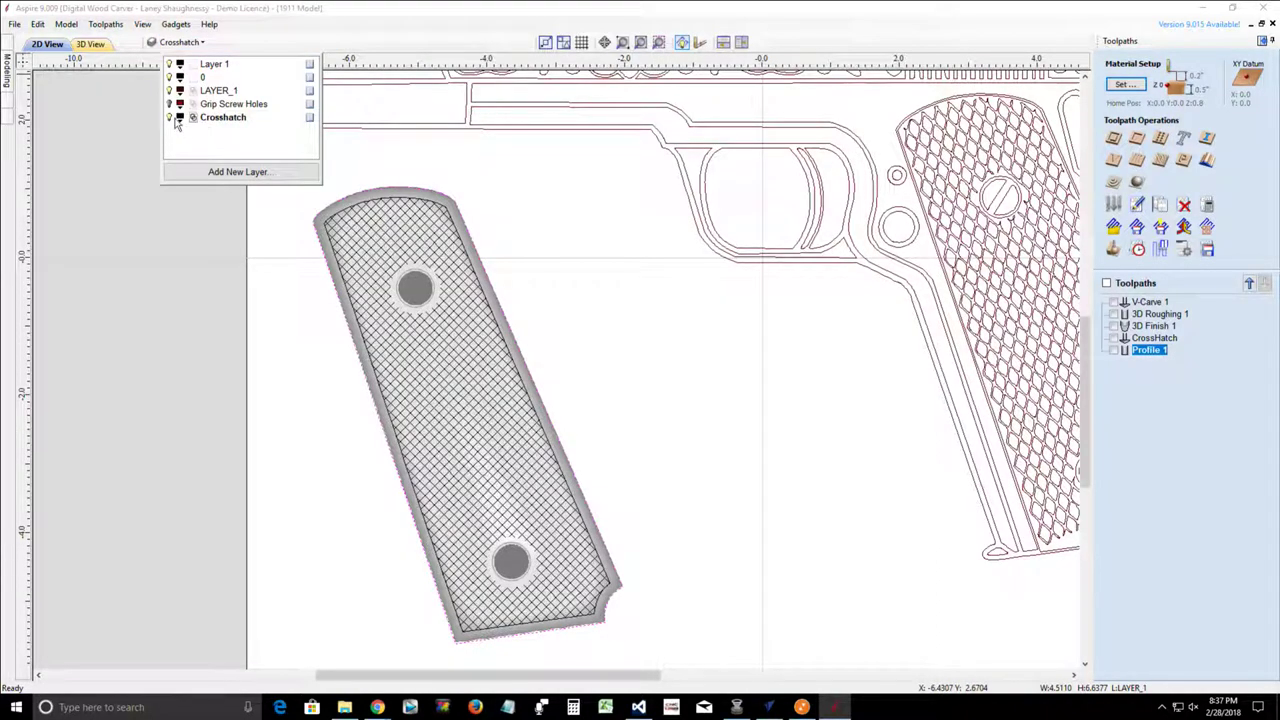
pyautogui.click(169, 117)
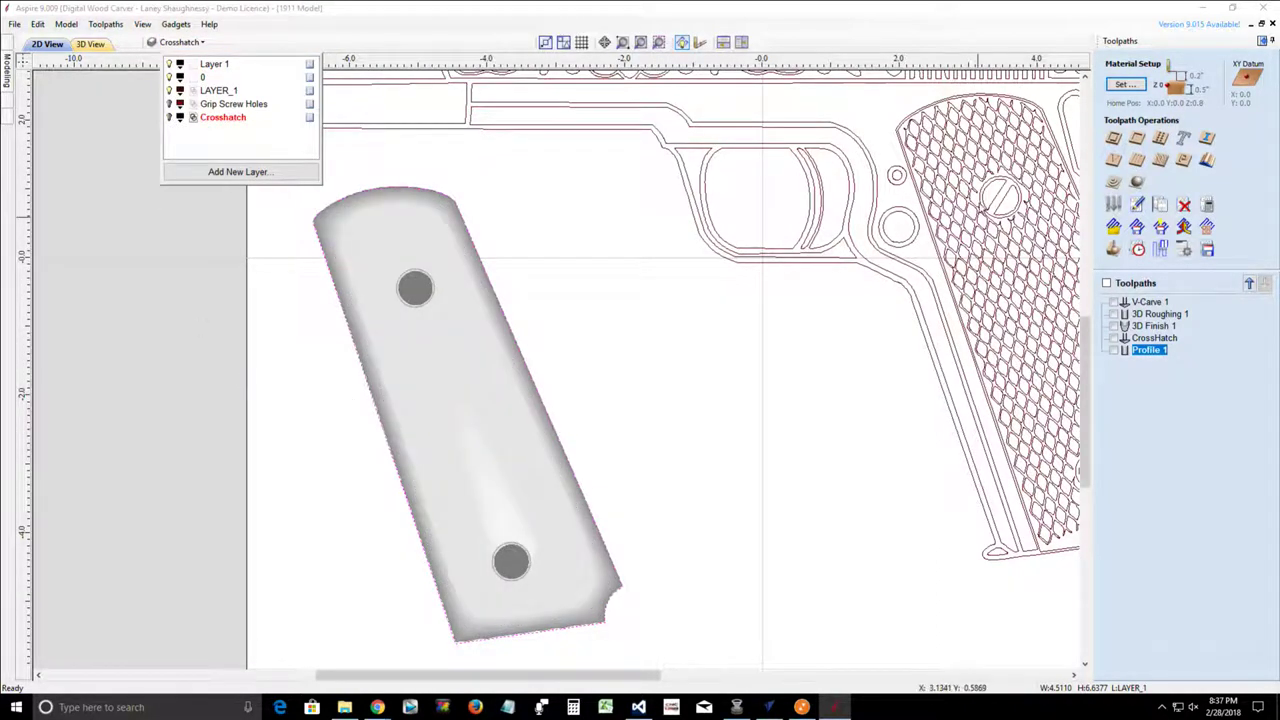
pyautogui.scroll(-3, 632, 356)
pyautogui.scroll(2, 632, 356)
pyautogui.scroll(1, 632, 356)
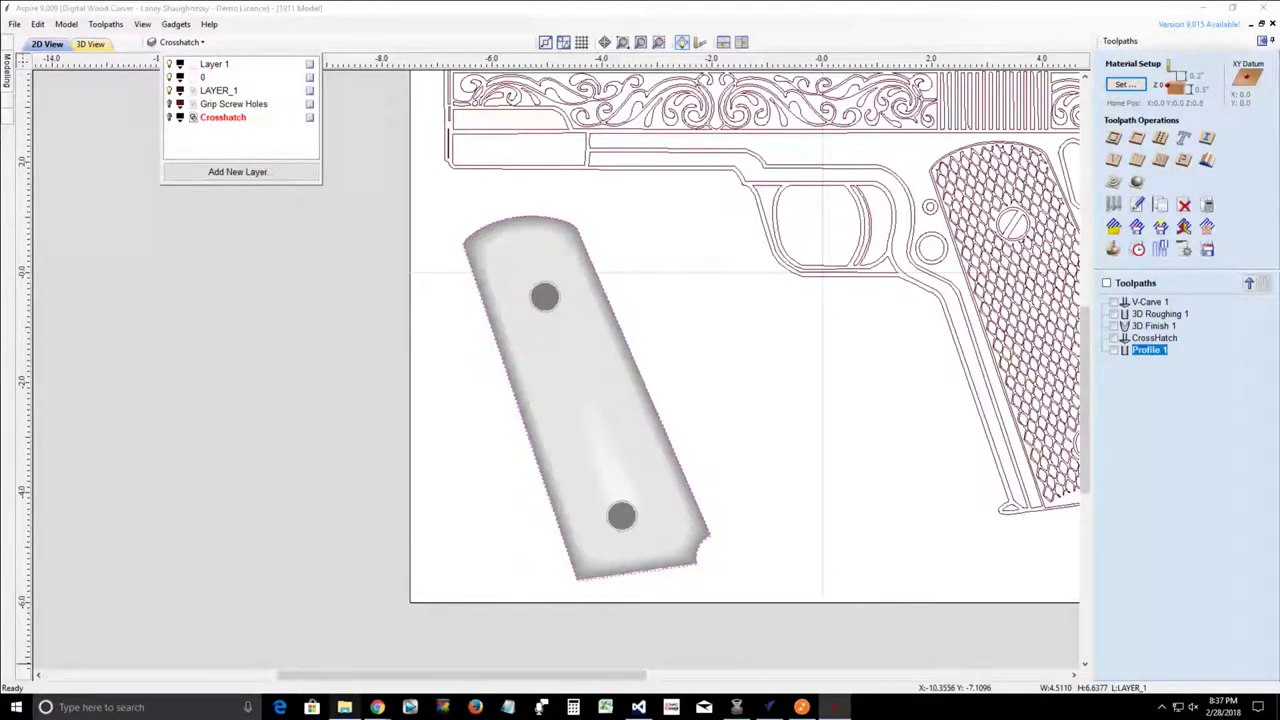
pyautogui.click(378, 707)
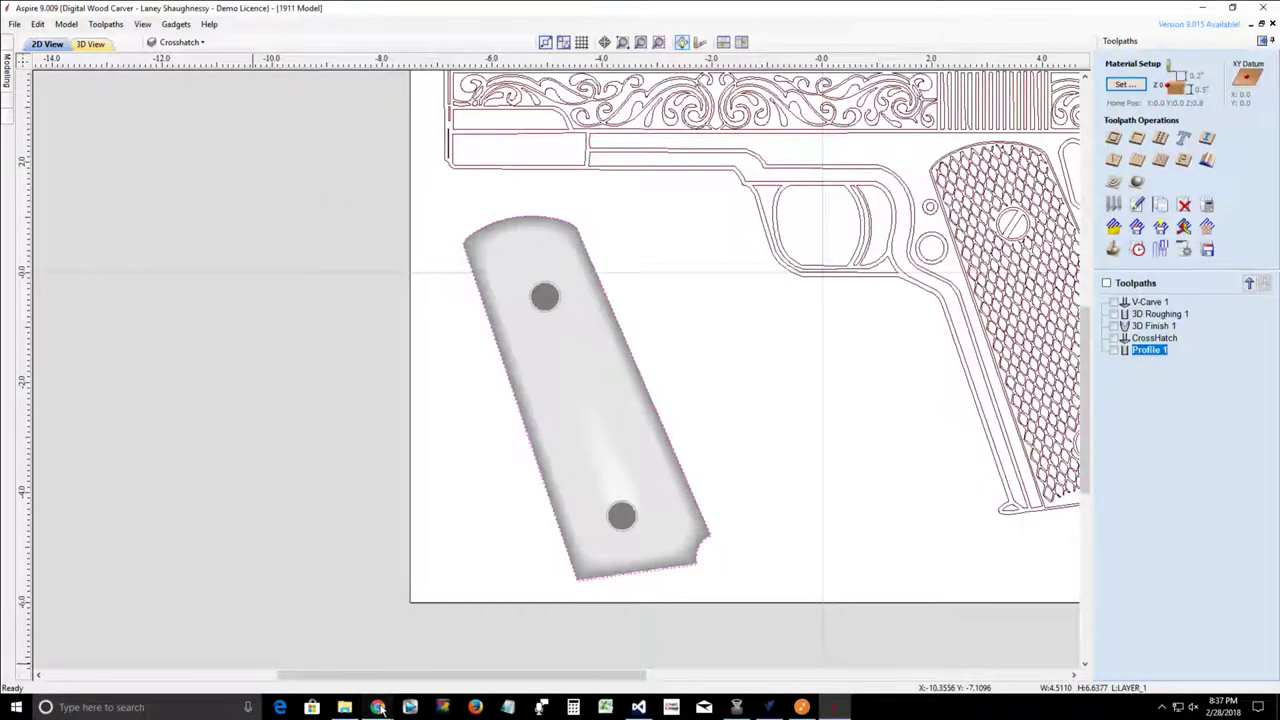
# Search Google for "Flourish Vector" and show the Images results.
pyautogui.moveTo(378, 707)
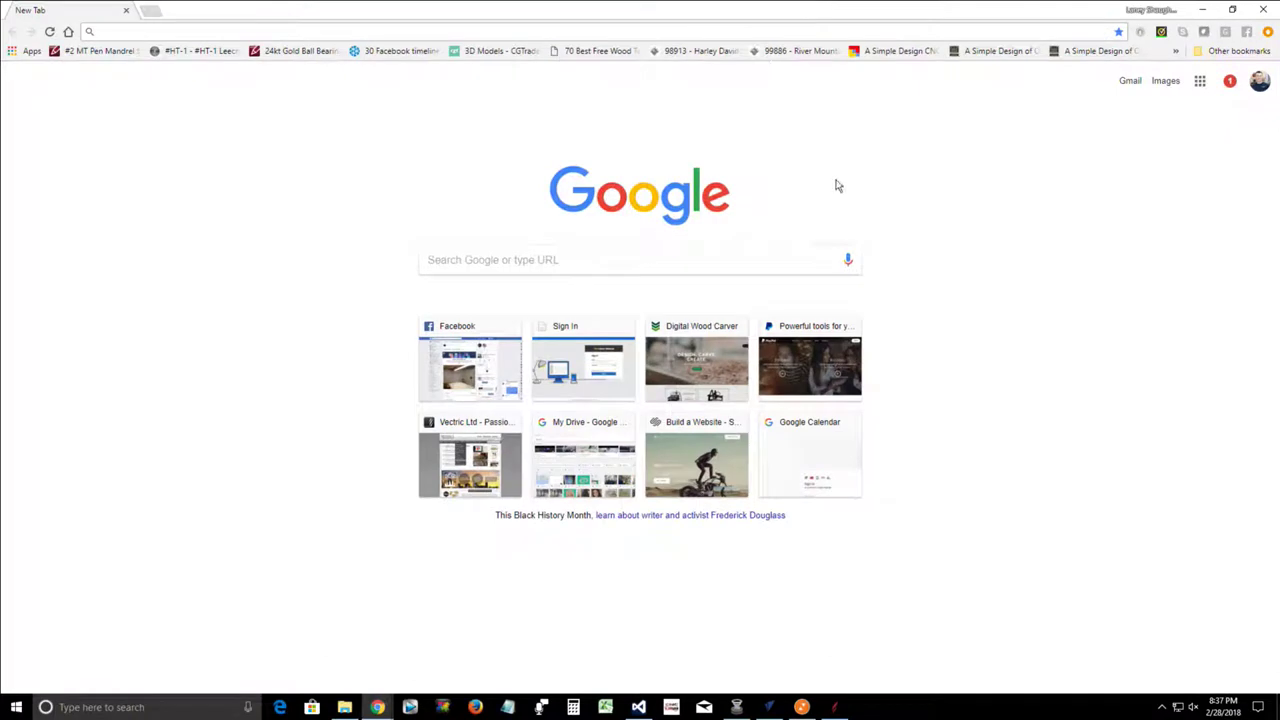
pyautogui.click(521, 263)
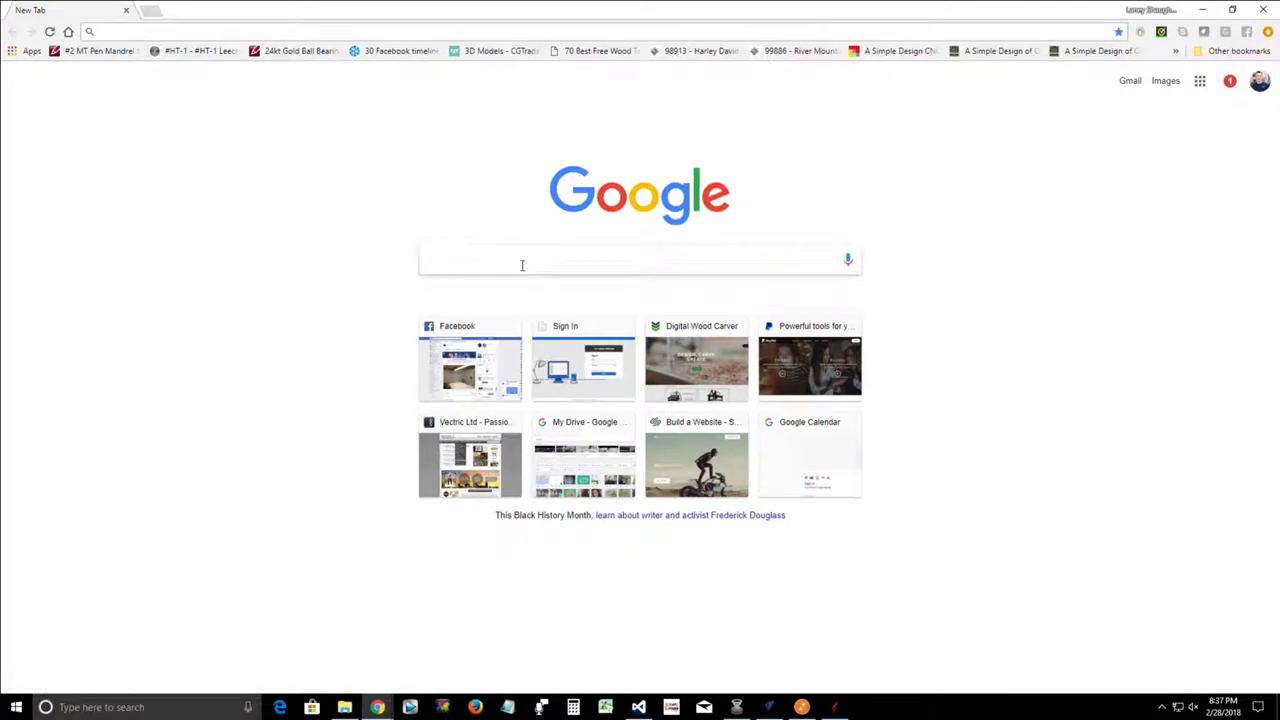
pyautogui.write('f')
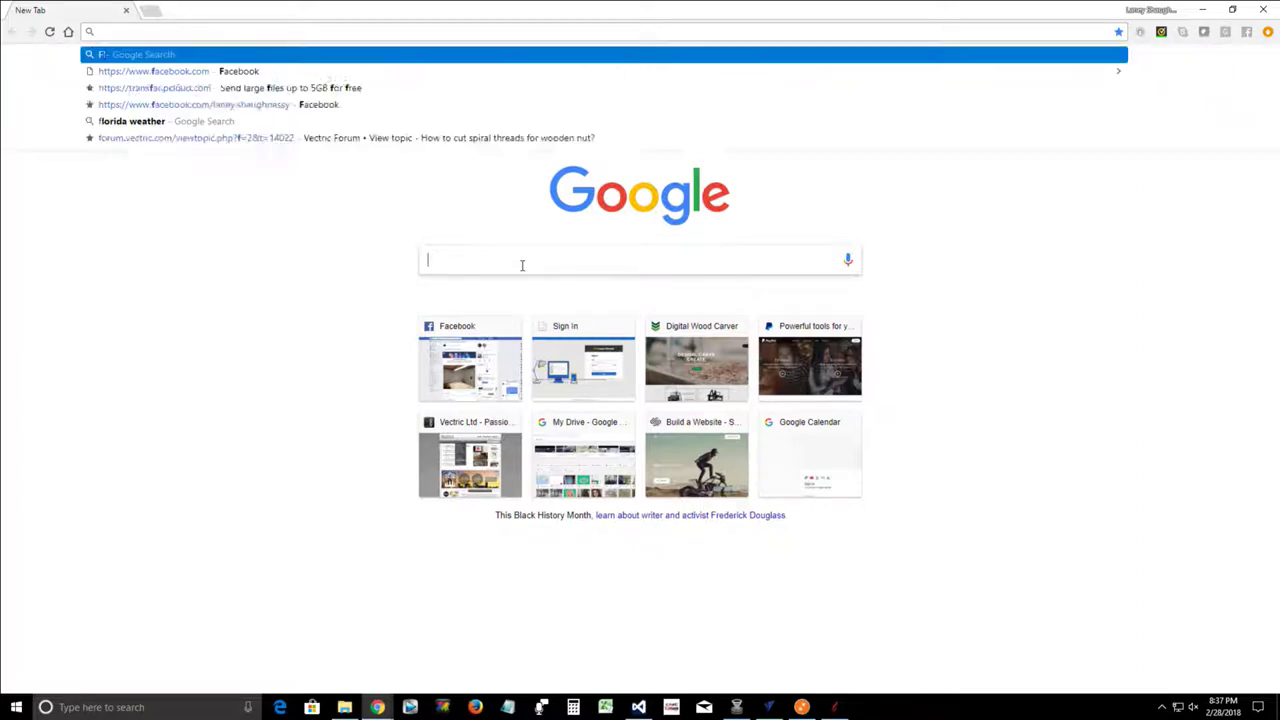
pyautogui.write('lou')
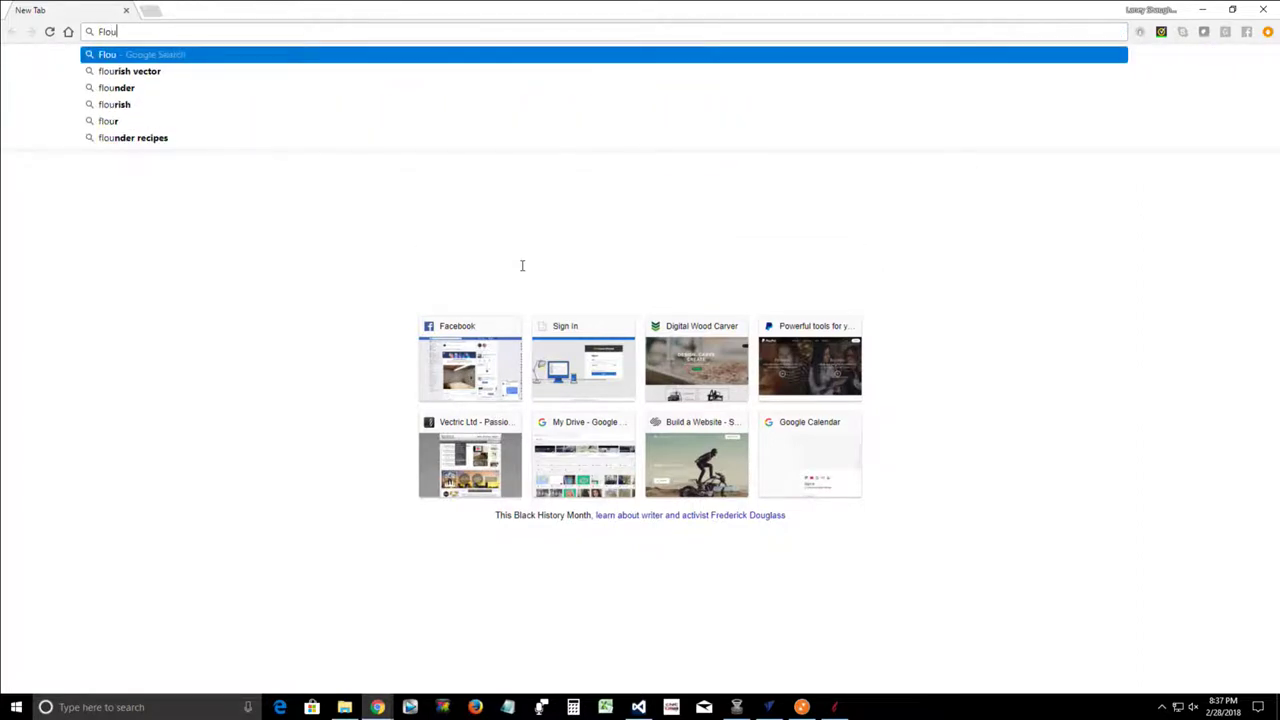
pyautogui.write('rih')
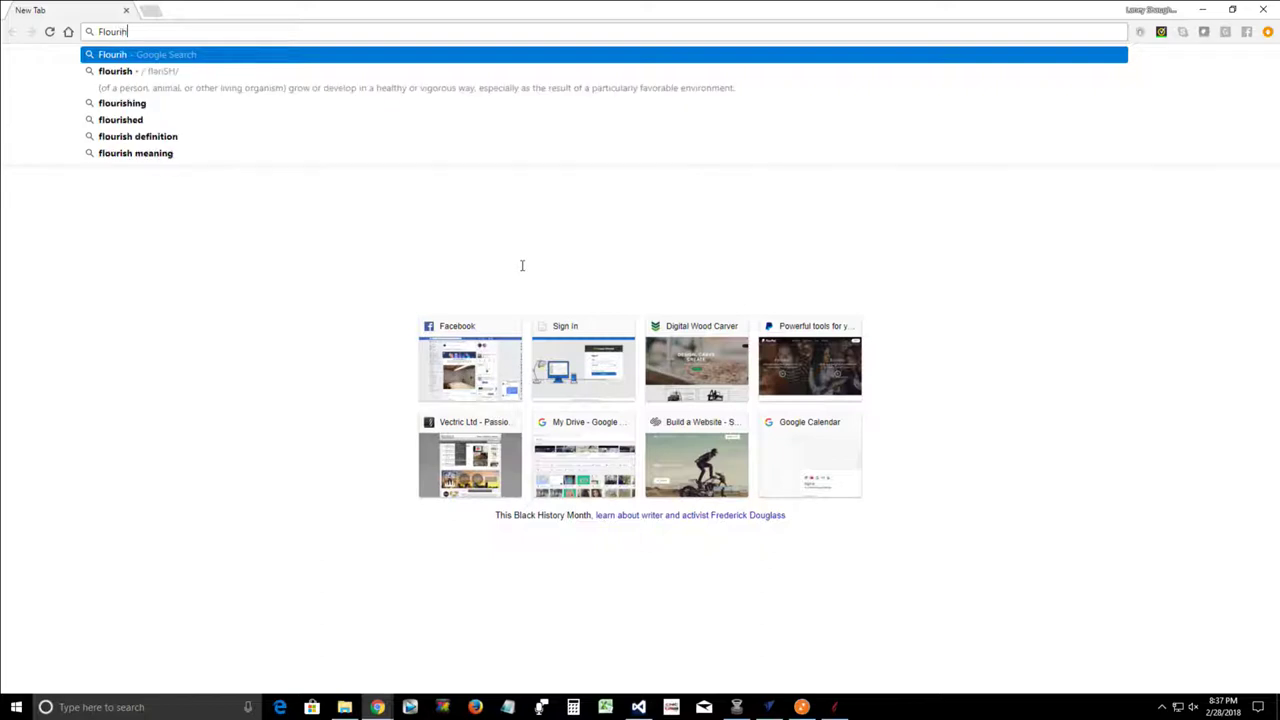
pyautogui.press('BackSpace')
pyautogui.write('sh')
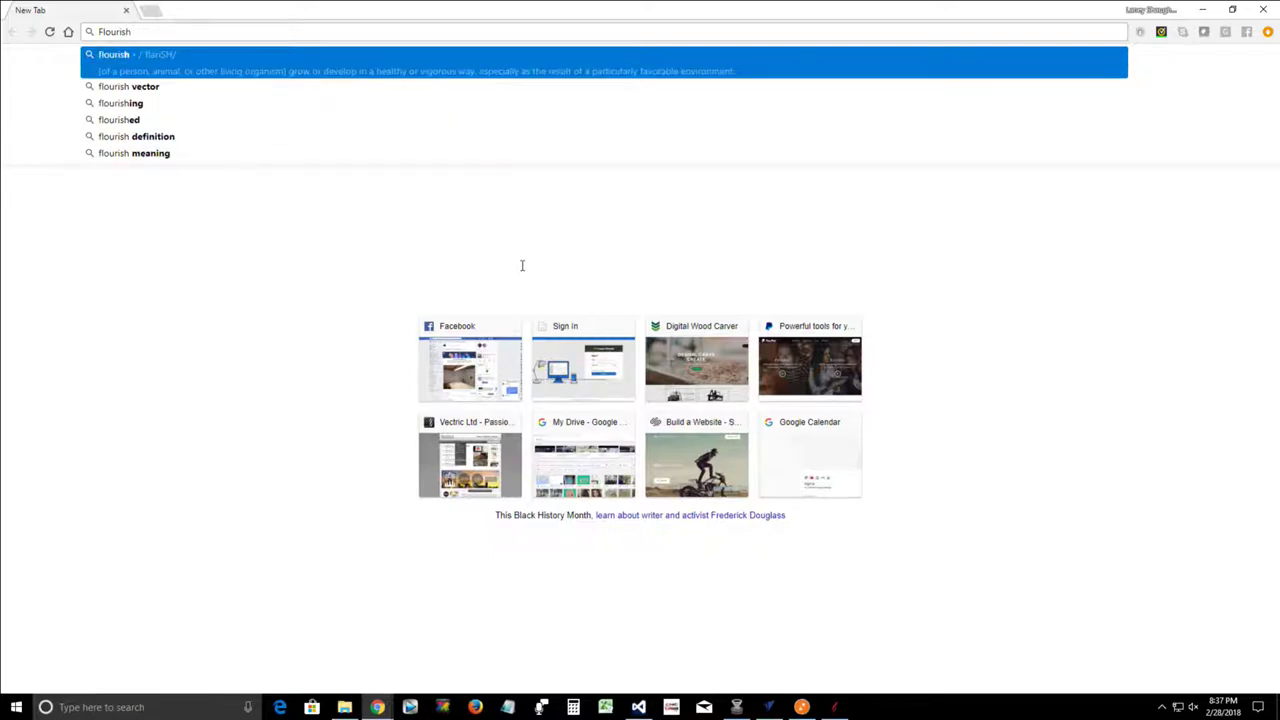
pyautogui.write(' Vector')
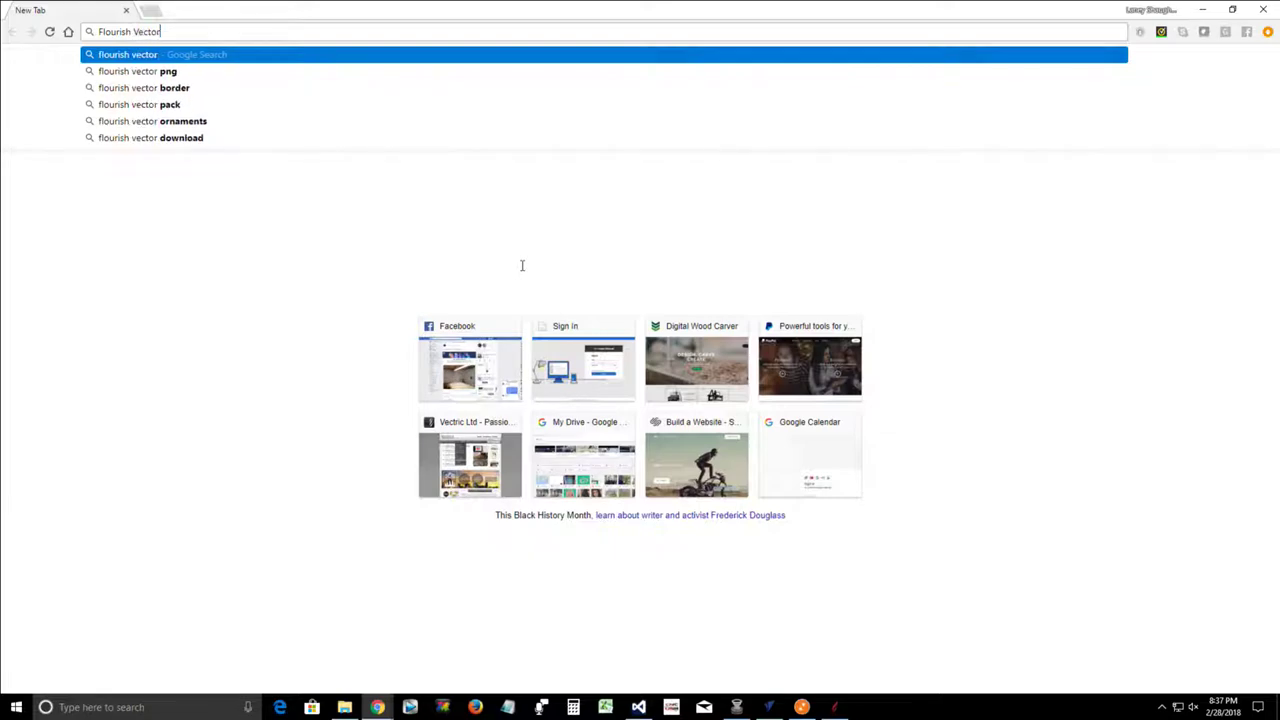
pyautogui.press('Return')
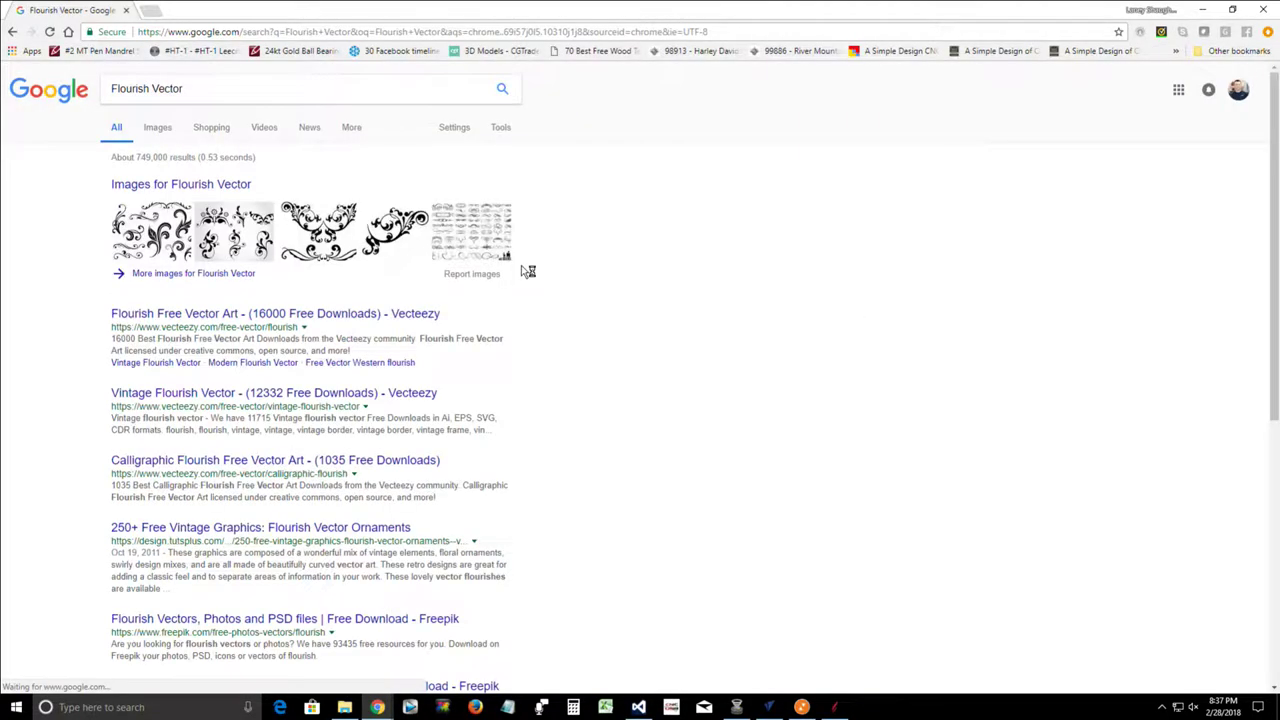
pyautogui.click(153, 131)
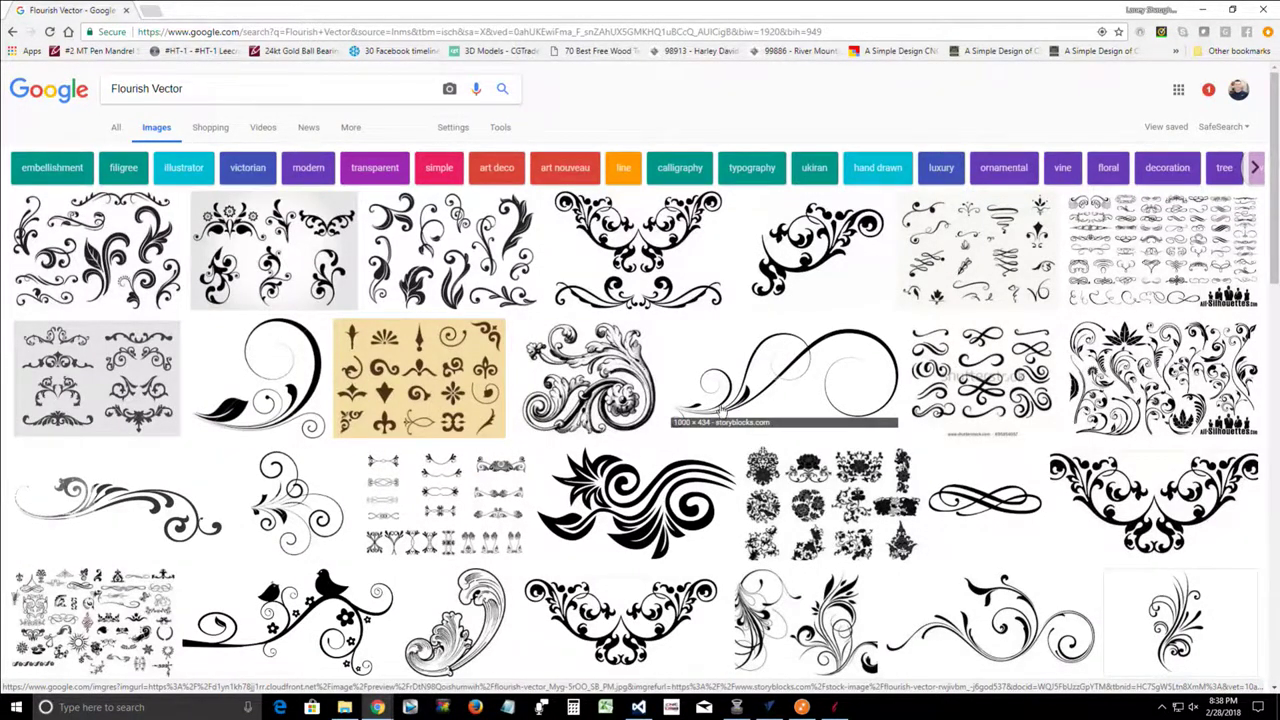
# Scroll through the flourish results and preview a leafy flourish image.
pyautogui.scroll(-2, 721, 411)
pyautogui.scroll(-2, 721, 411)
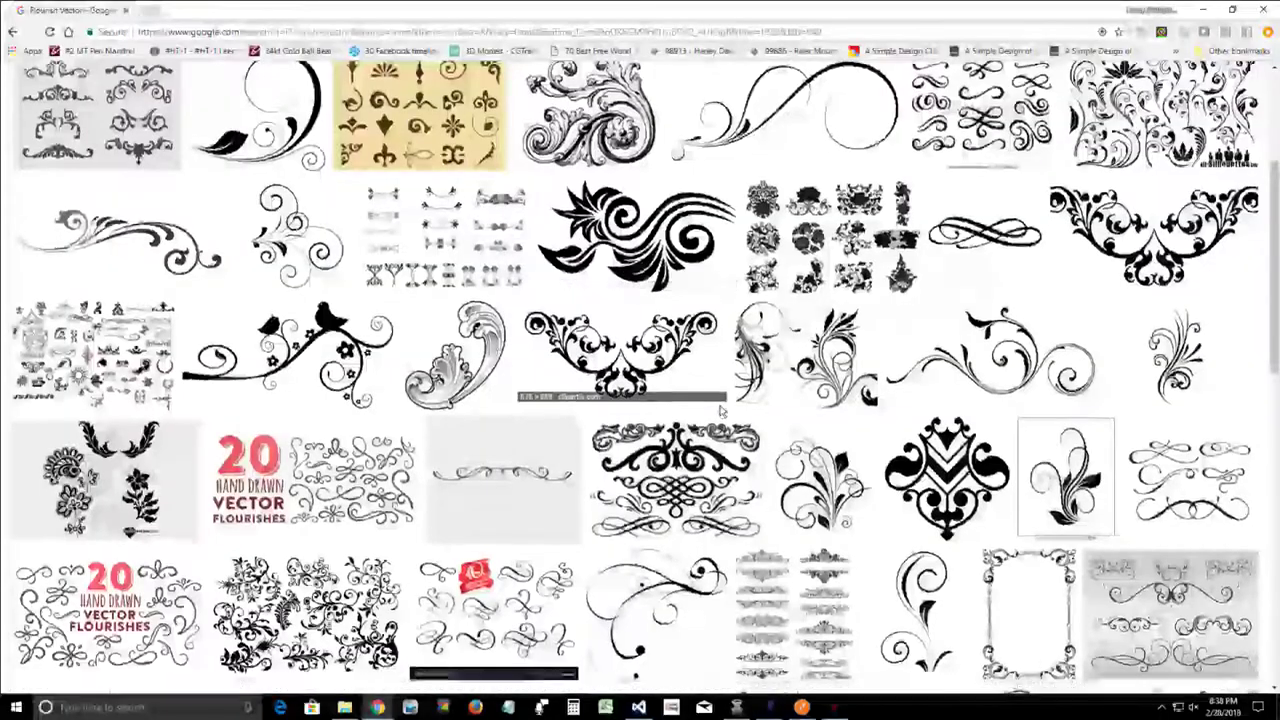
pyautogui.scroll(-1, 721, 411)
pyautogui.scroll(-2, 721, 411)
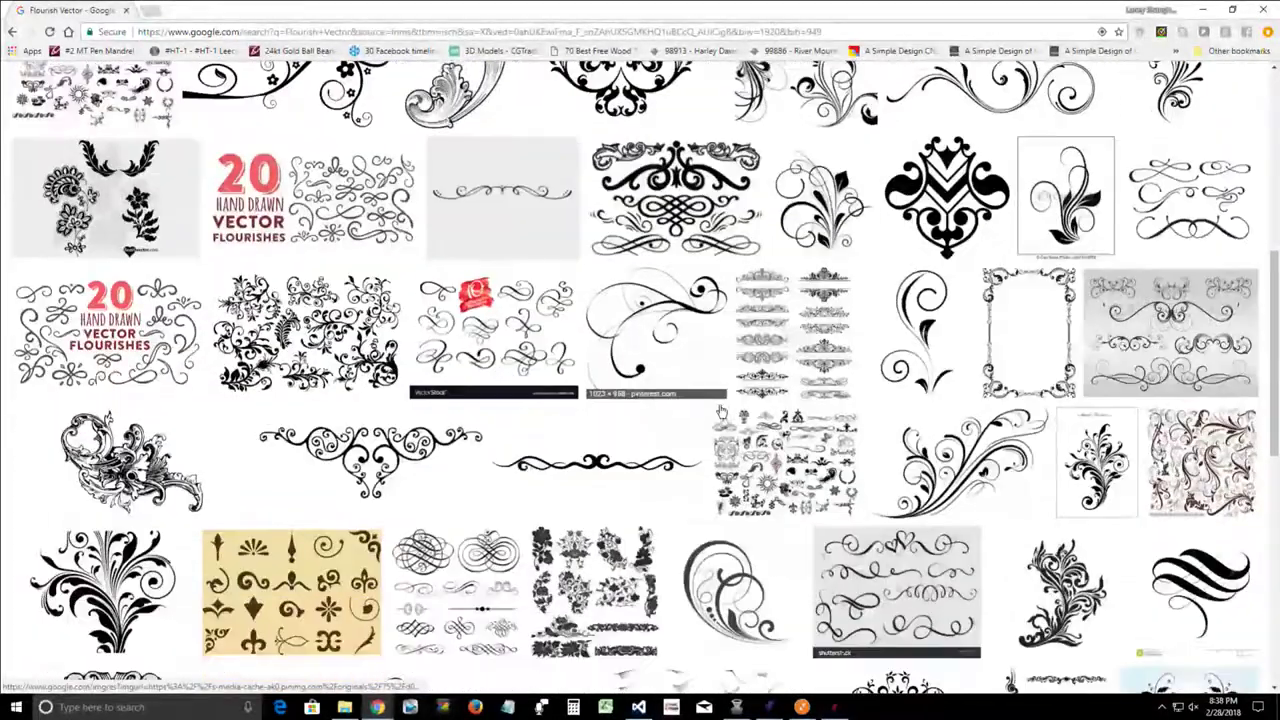
pyautogui.scroll(-1, 721, 411)
pyautogui.scroll(-3, 721, 411)
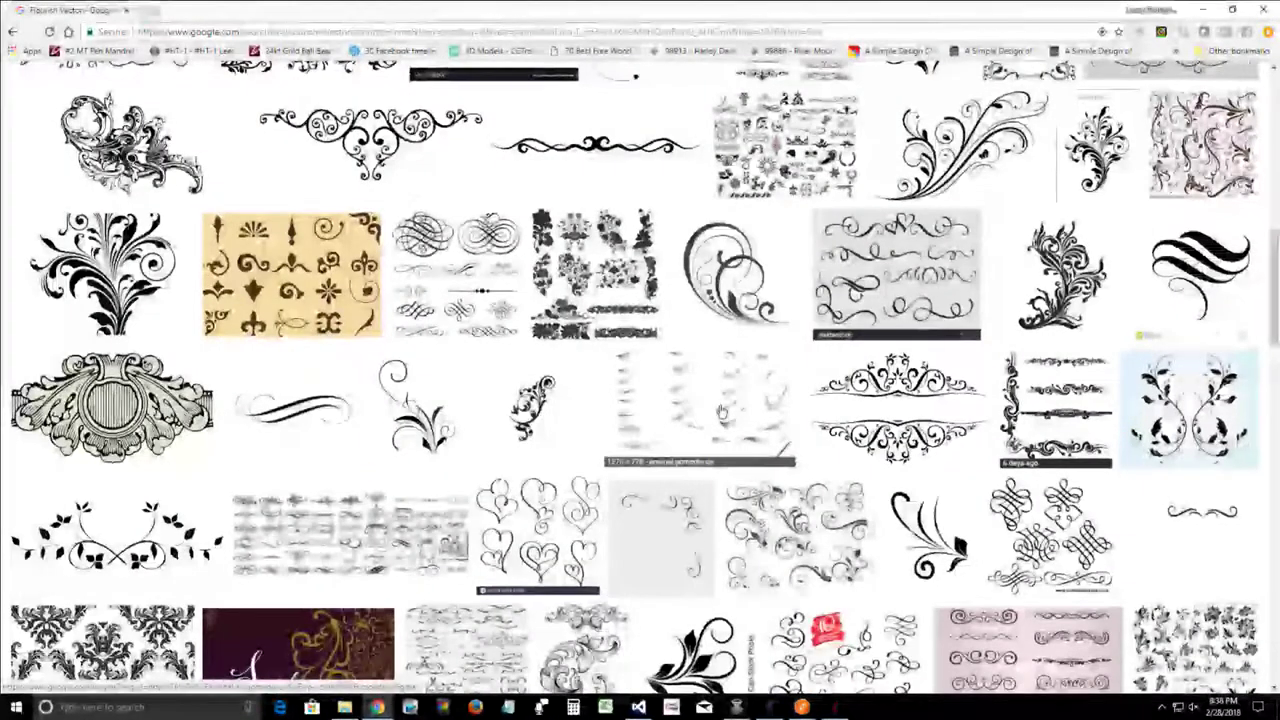
pyautogui.scroll(-2, 721, 411)
pyautogui.scroll(-1, 721, 411)
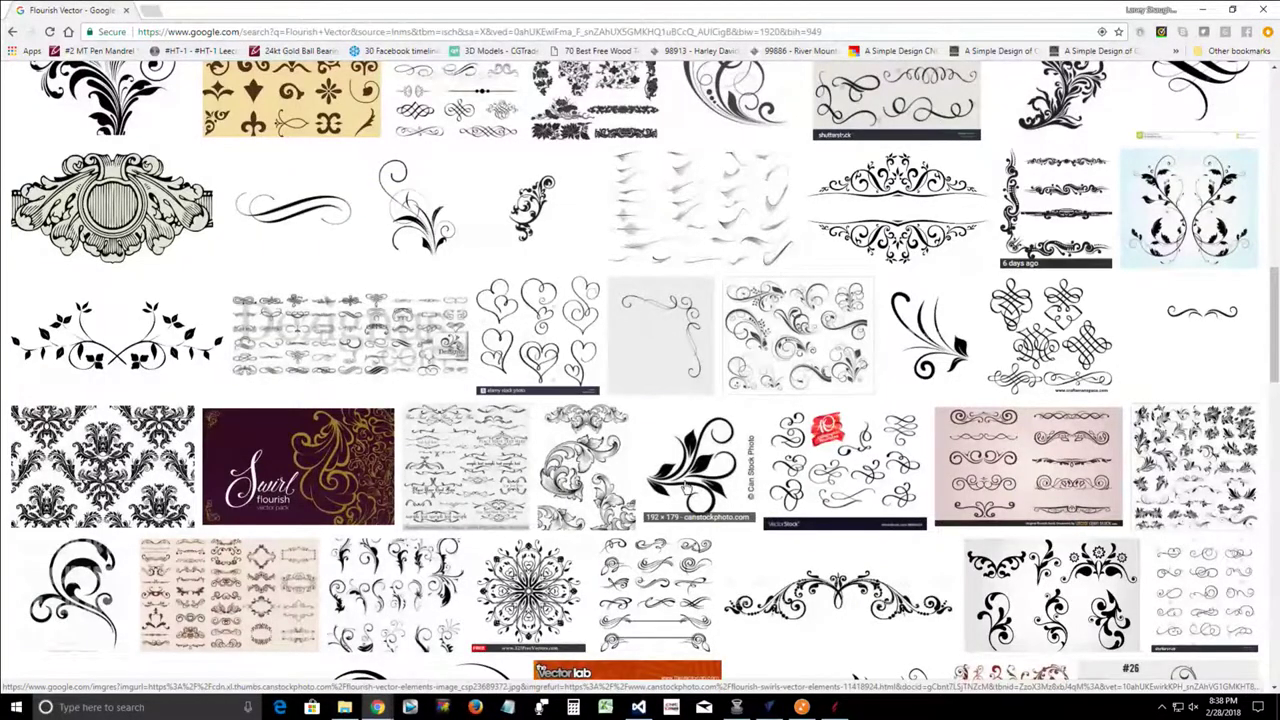
pyautogui.click(690, 486)
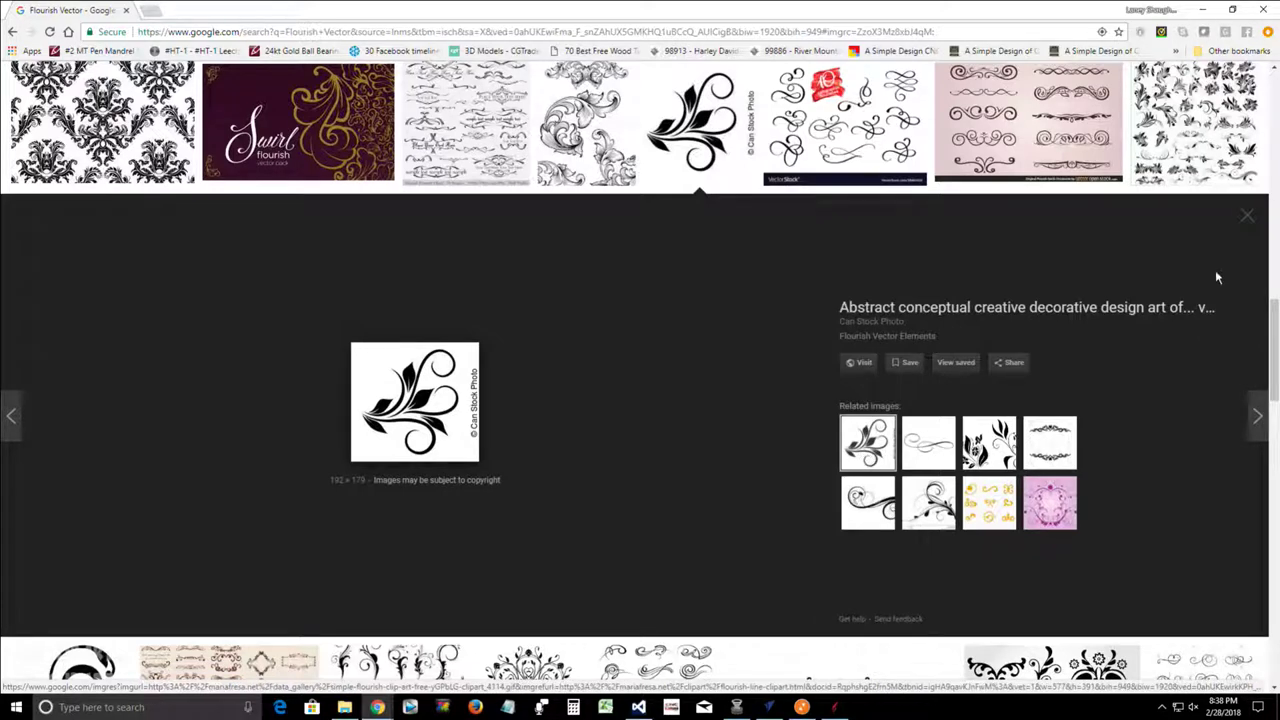
pyautogui.click(1247, 216)
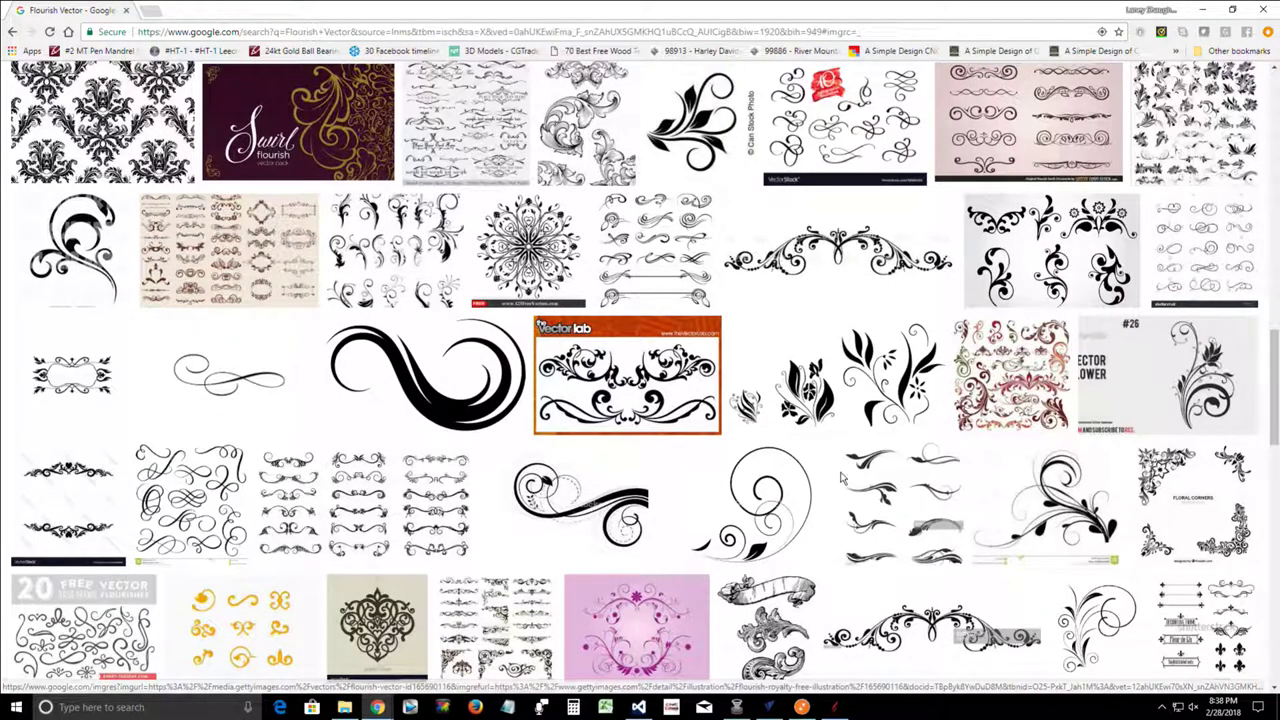
# Preview the bold black swirl flourish and its related images, ending on the interlaced swirl.
pyautogui.scroll(-3, 842, 480)
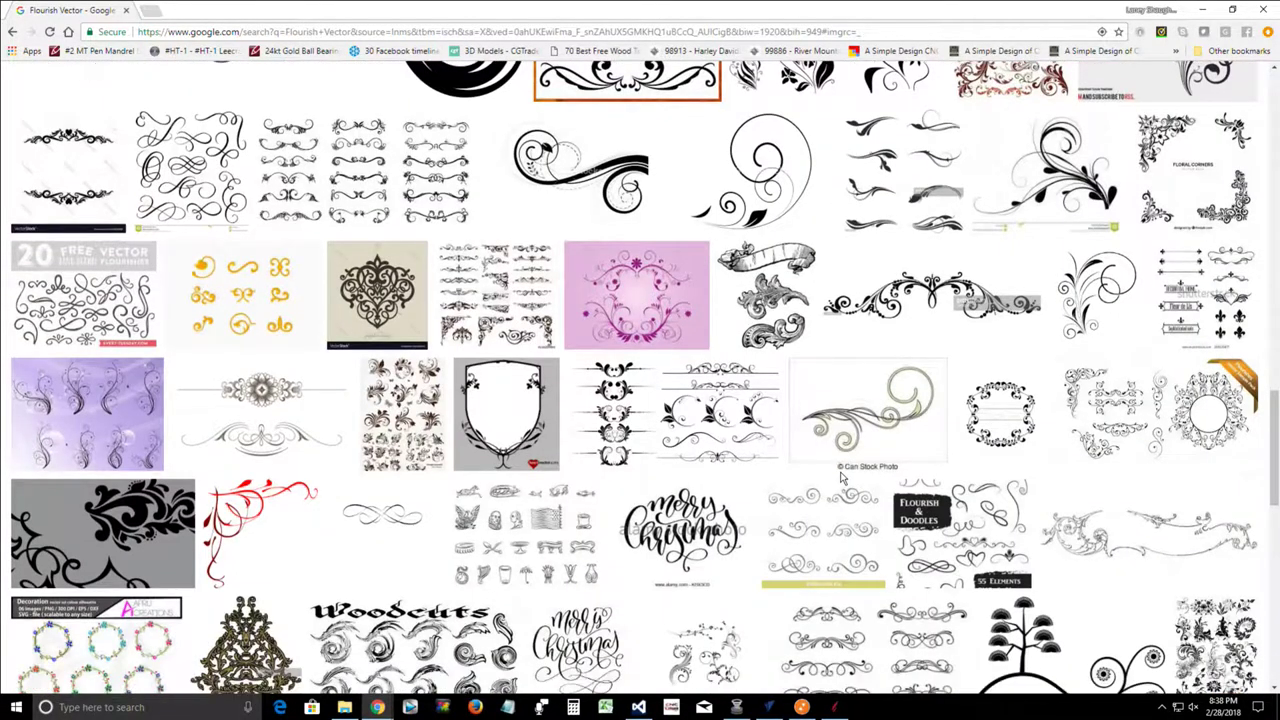
pyautogui.scroll(-3, 842, 478)
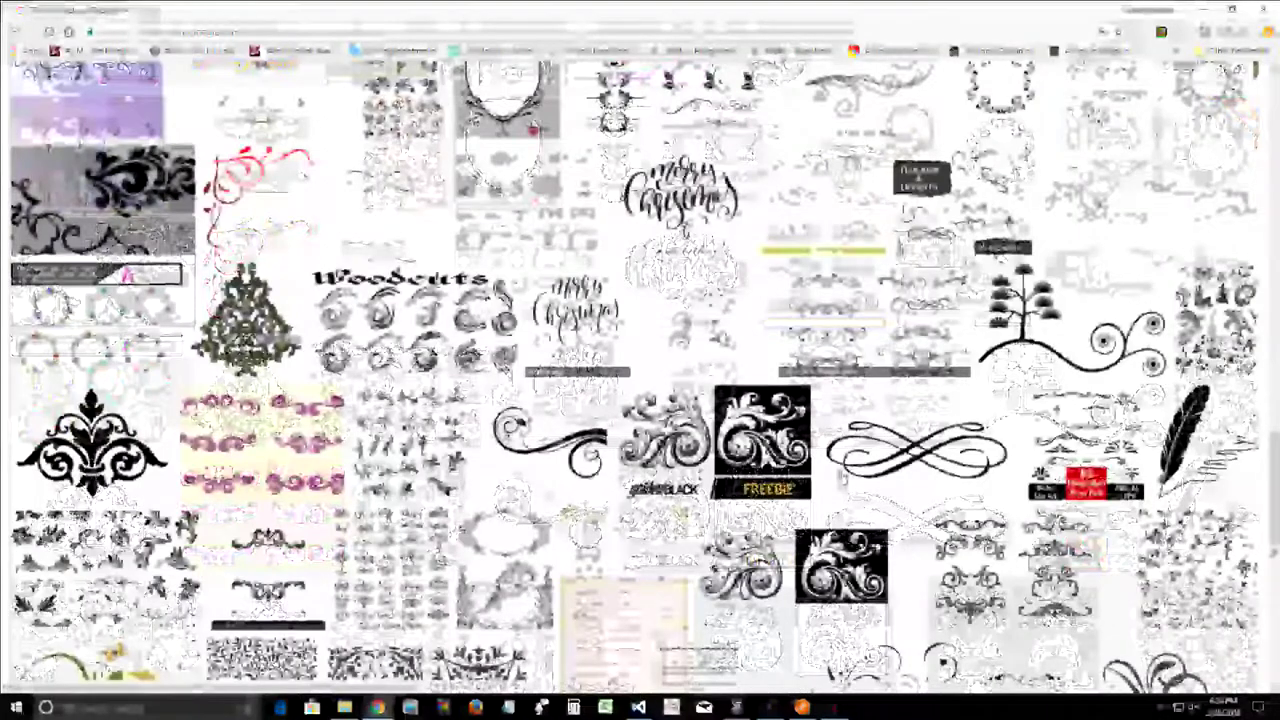
pyautogui.scroll(-2, 842, 478)
pyautogui.scroll(-1, 842, 478)
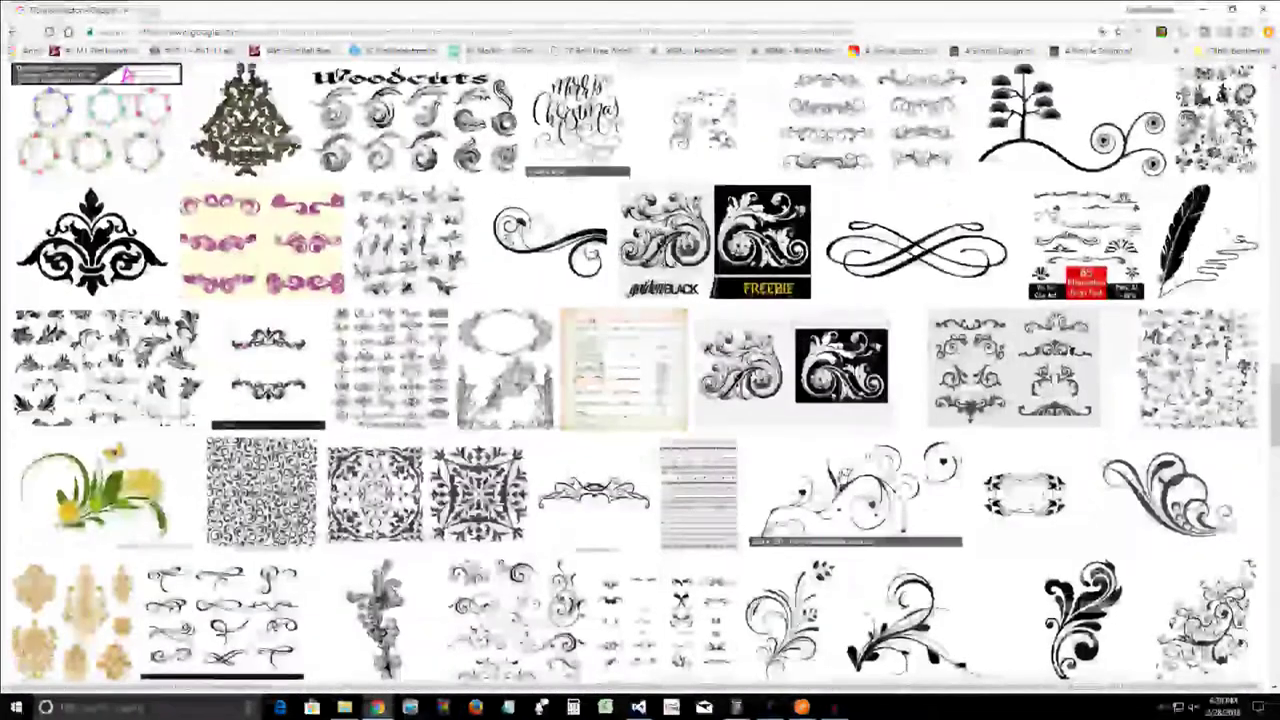
pyautogui.scroll(-2, 842, 478)
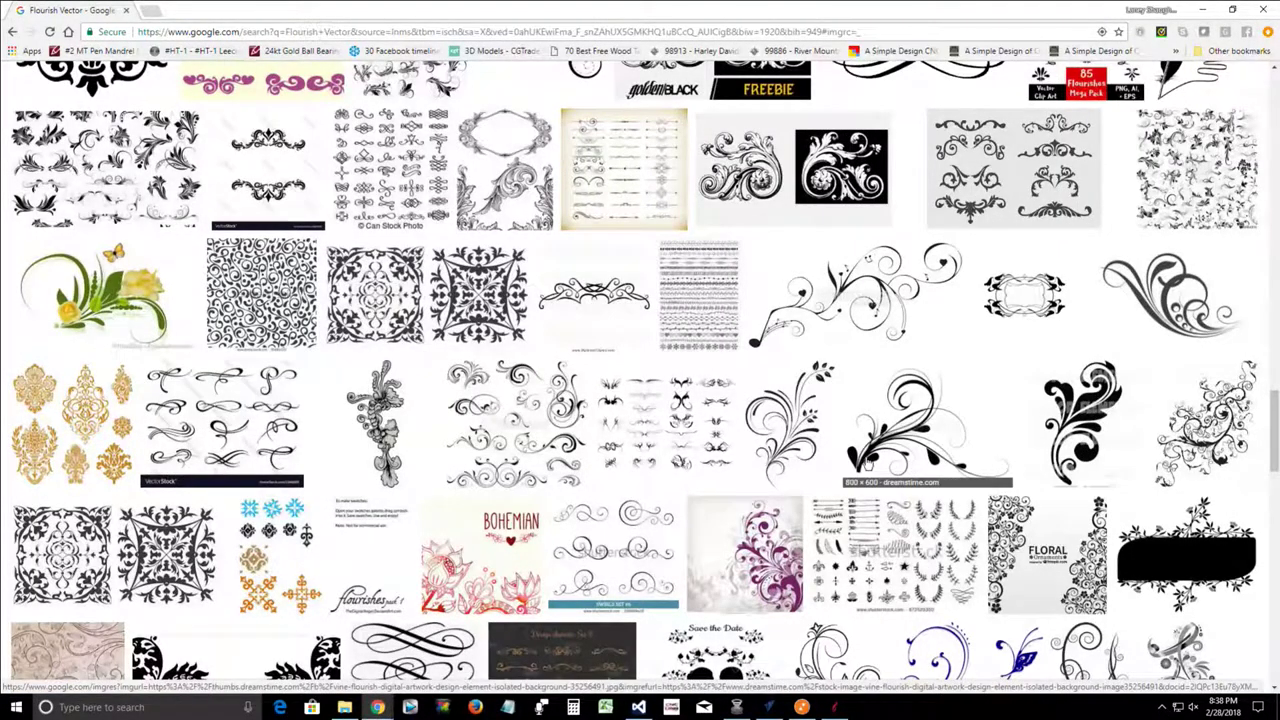
pyautogui.scroll(1, 867, 462)
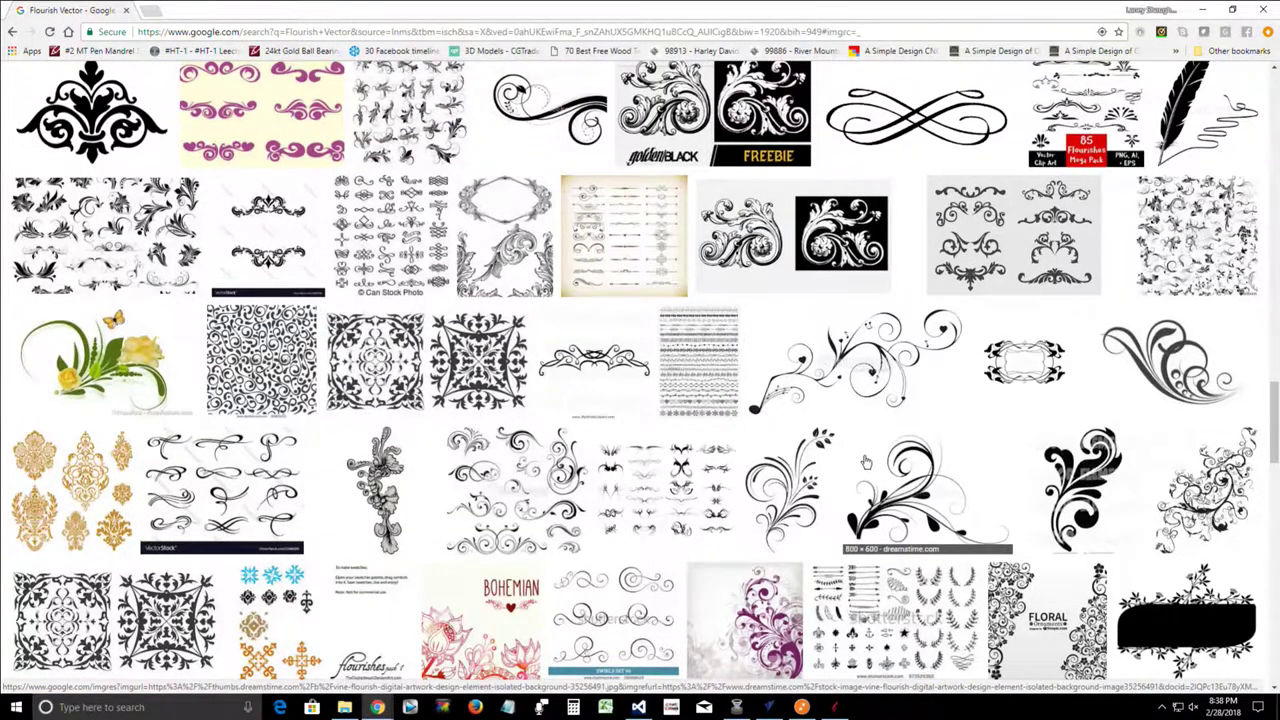
pyautogui.scroll(1, 305, 262)
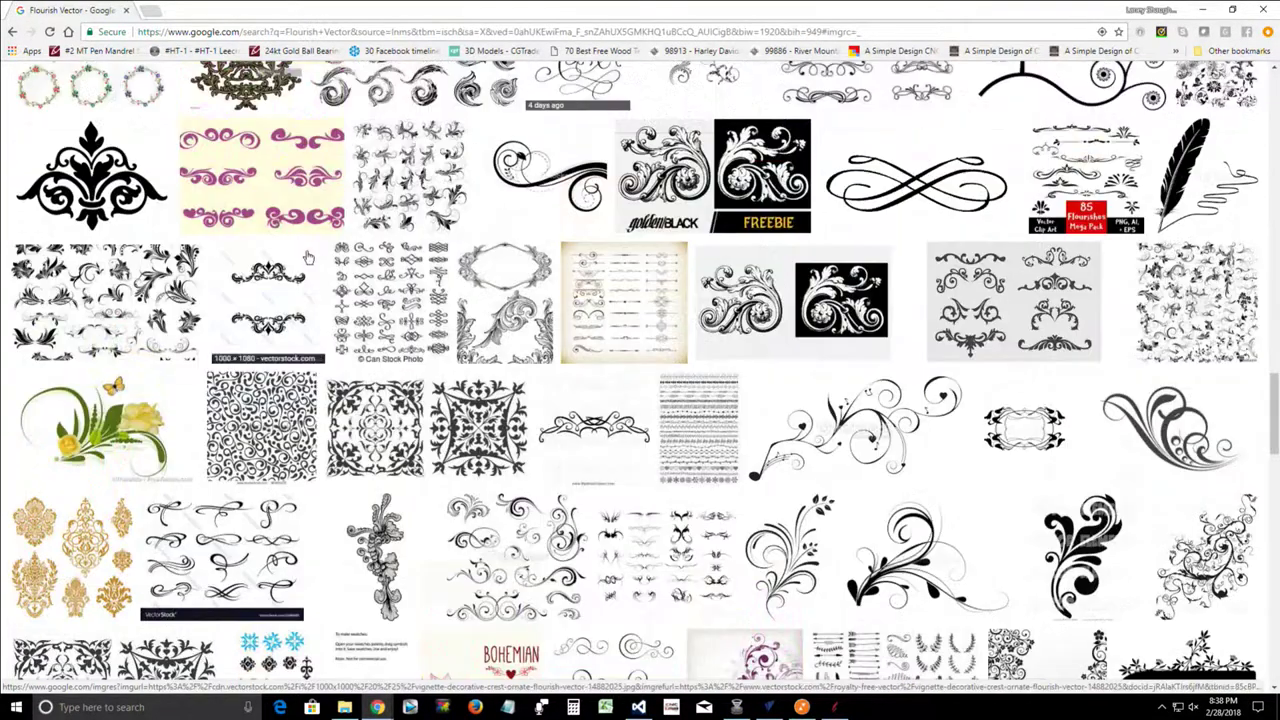
pyautogui.scroll(10, 305, 262)
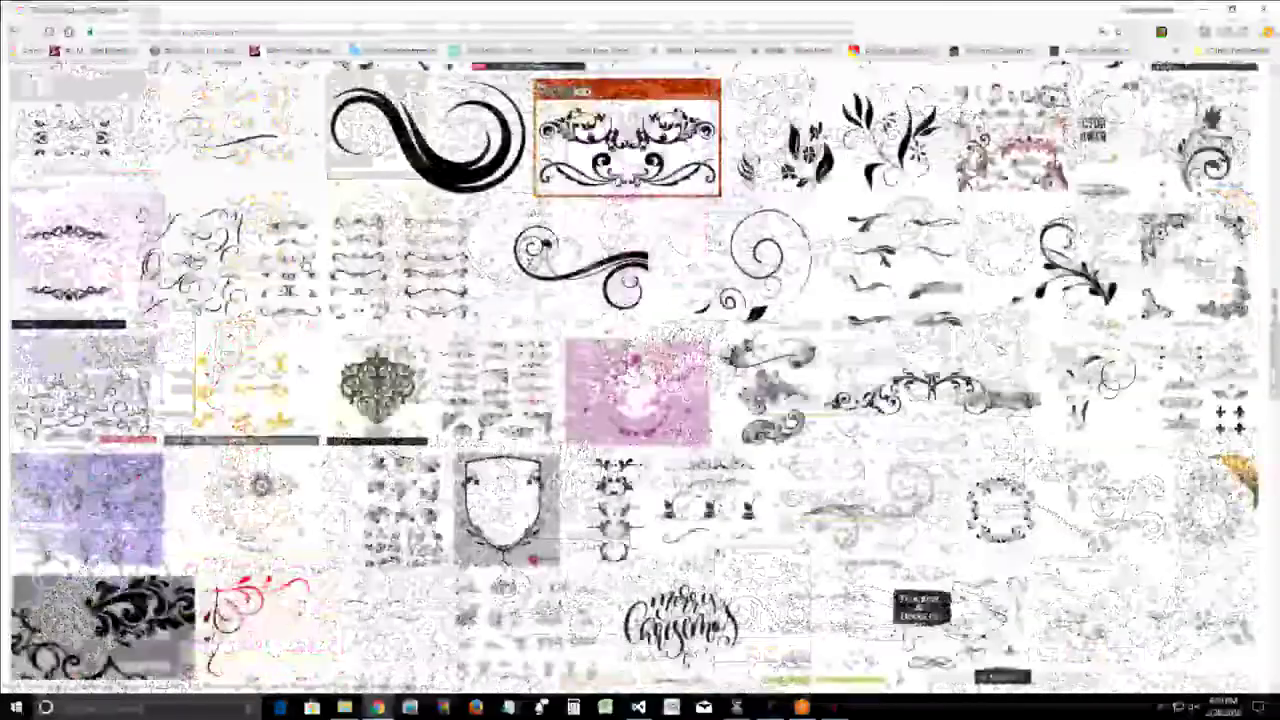
pyautogui.scroll(2, 435, 345)
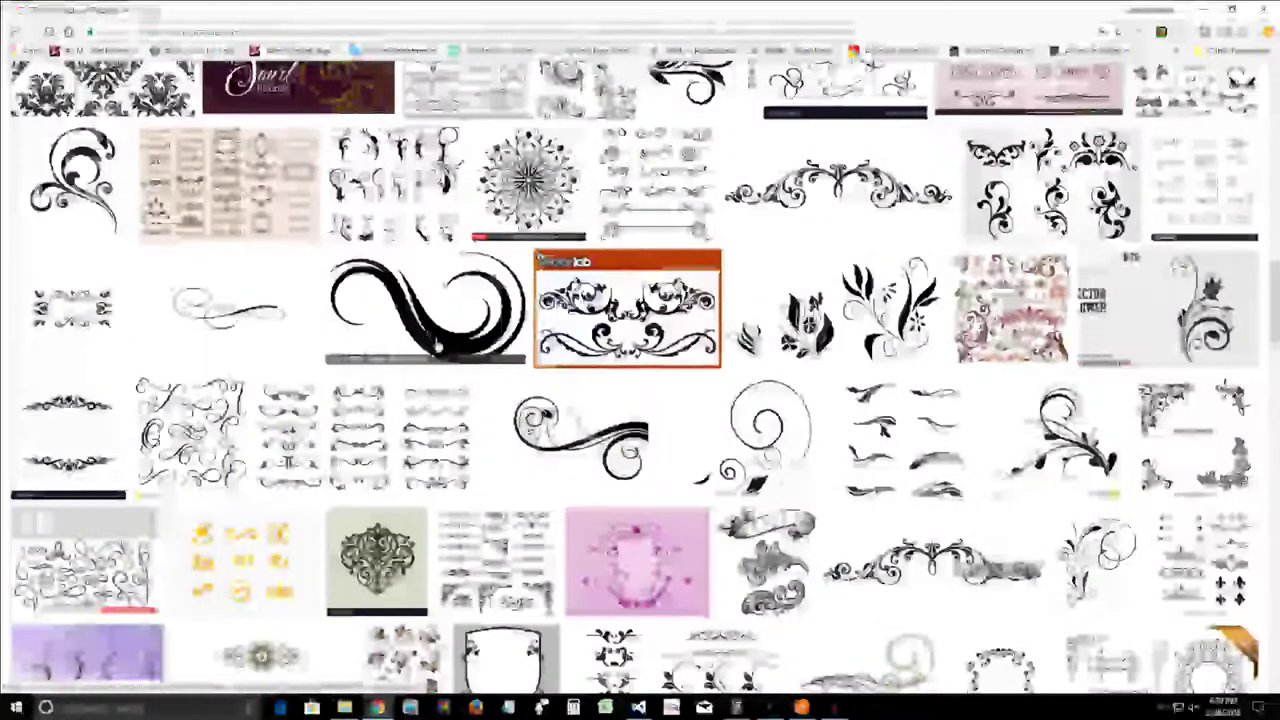
pyautogui.click(437, 345)
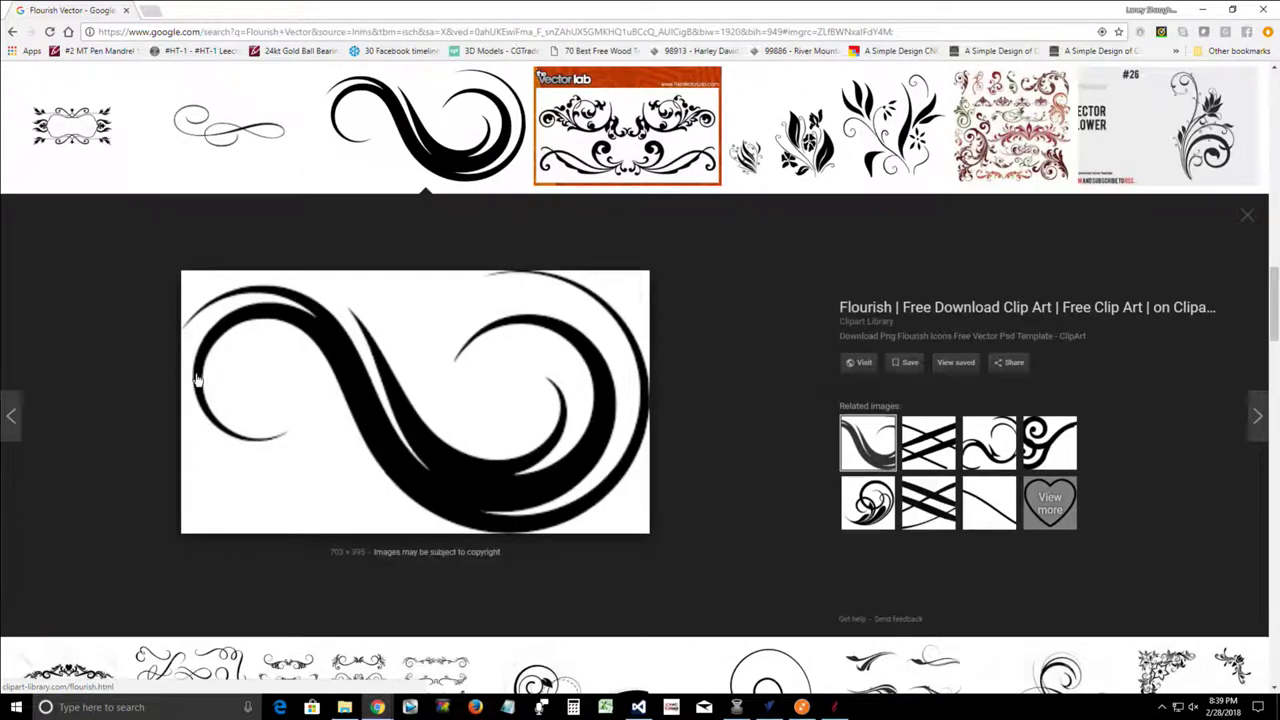
pyautogui.click(860, 516)
pyautogui.click(1049, 435)
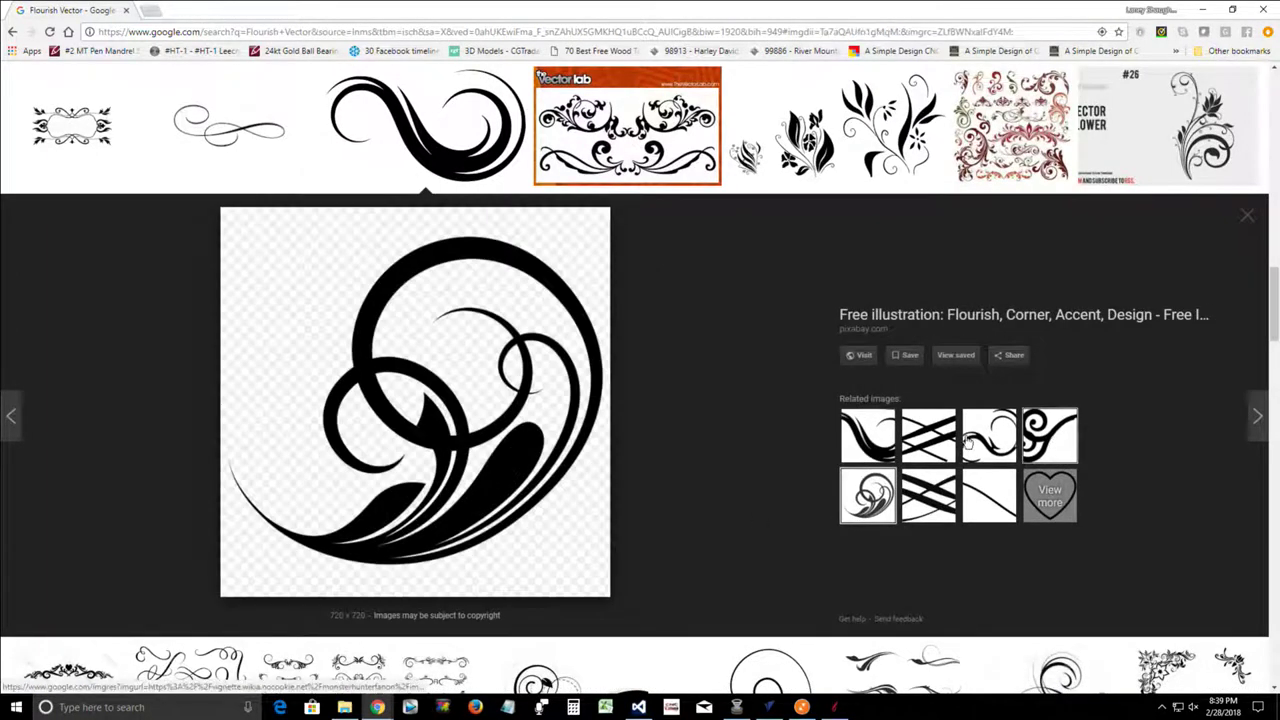
pyautogui.click(930, 440)
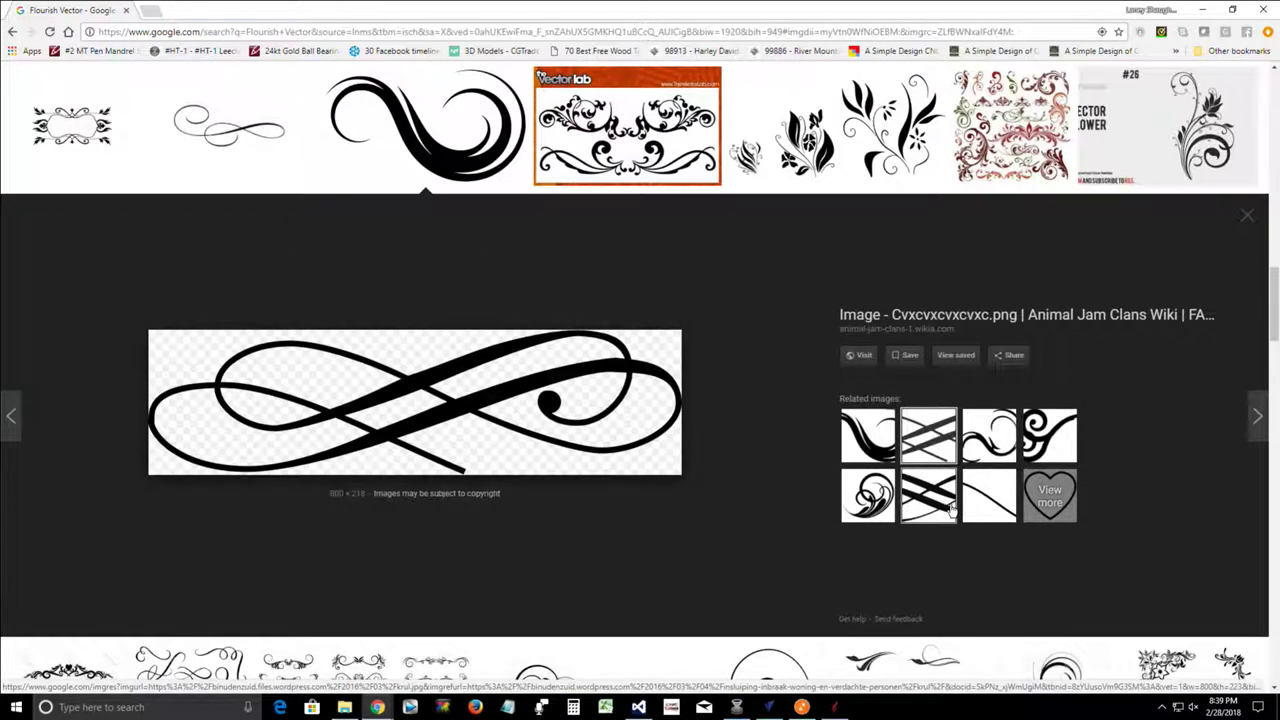
# Save the interlaced swirl flourish image as ss.png in the A Simple Design folder.
pyautogui.rightClick(406, 399)
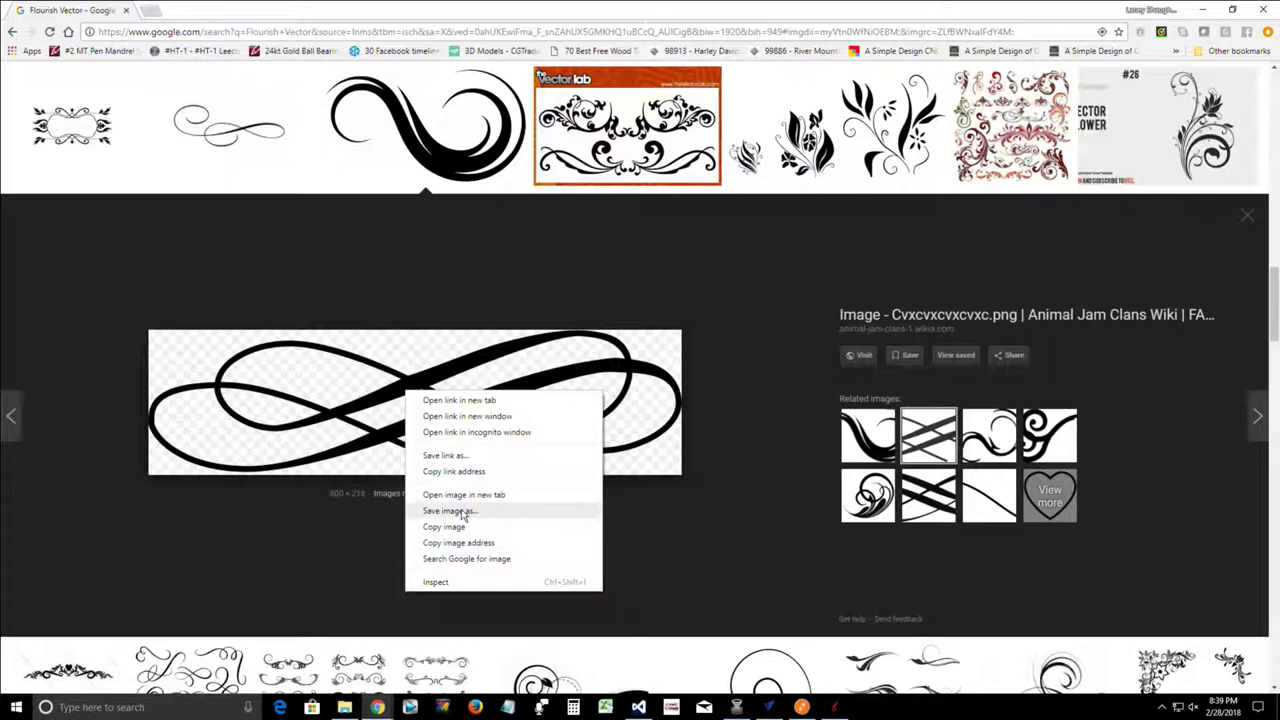
pyautogui.click(462, 511)
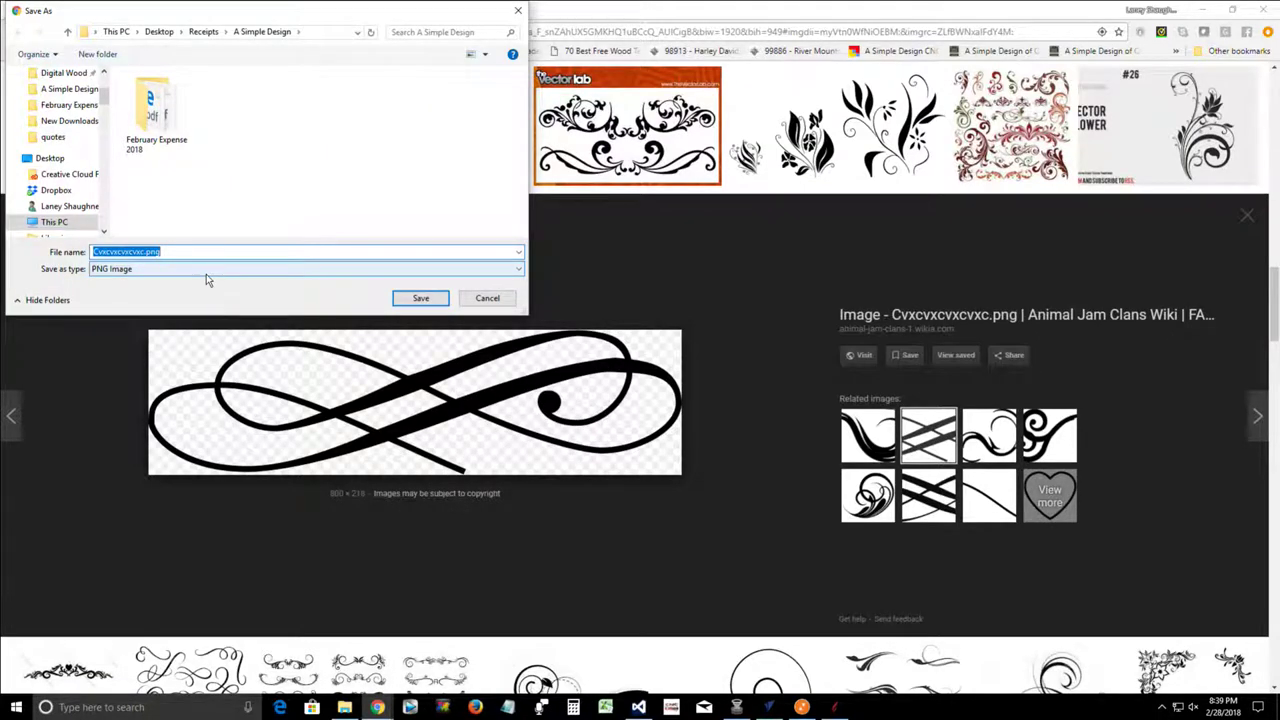
pyautogui.write('ss')
pyautogui.click(415, 298)
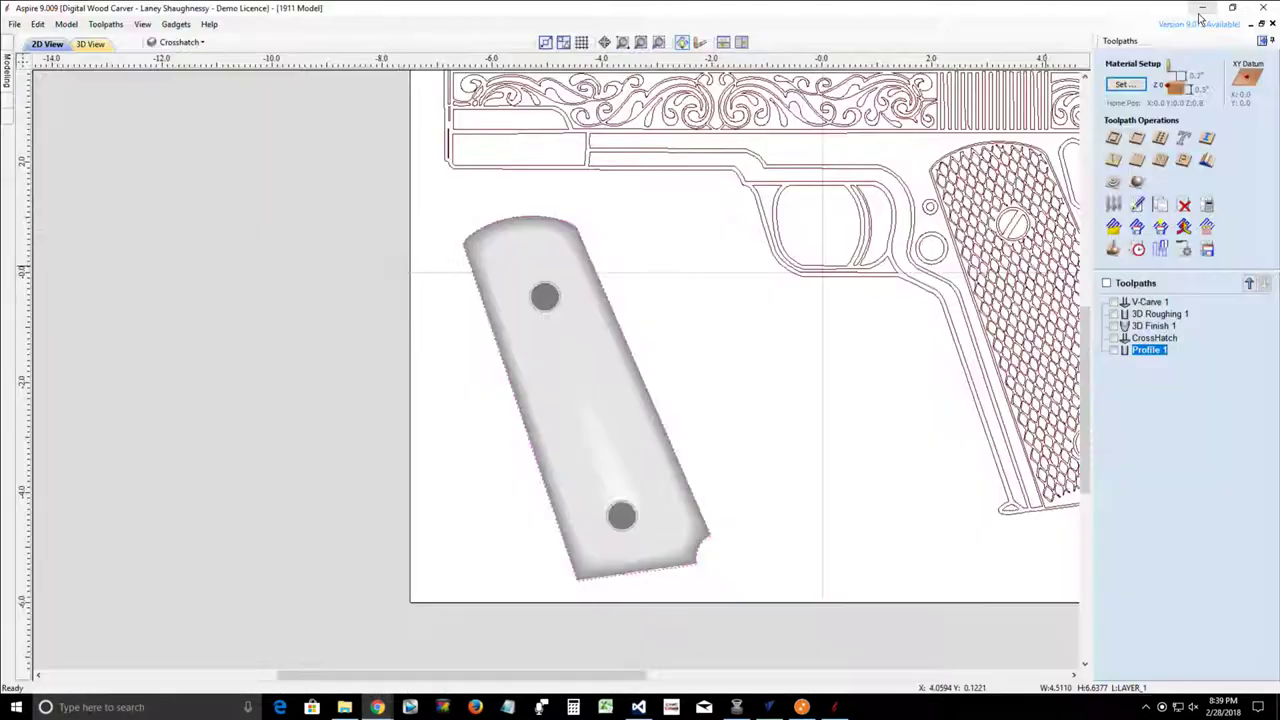
# Back in Aspire, begin importing the ss.png bitmap from File Operations.
pyautogui.click(1202, 10)
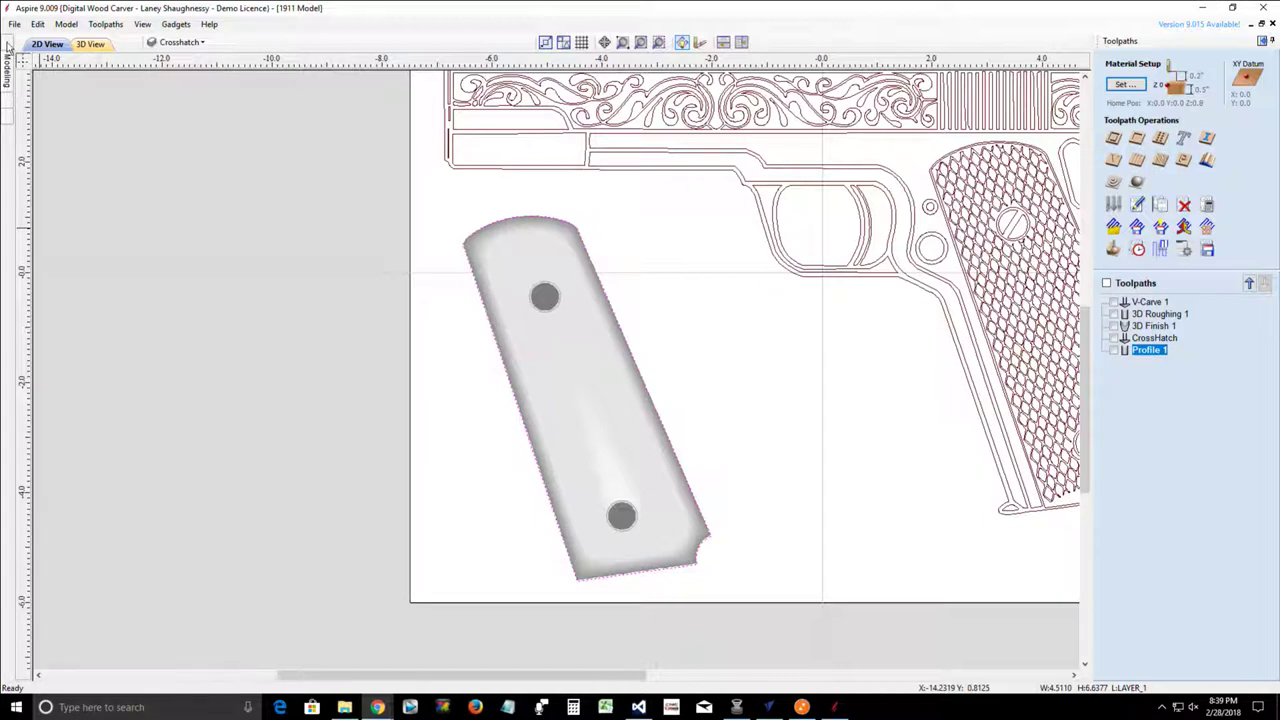
pyautogui.moveTo(7, 47)
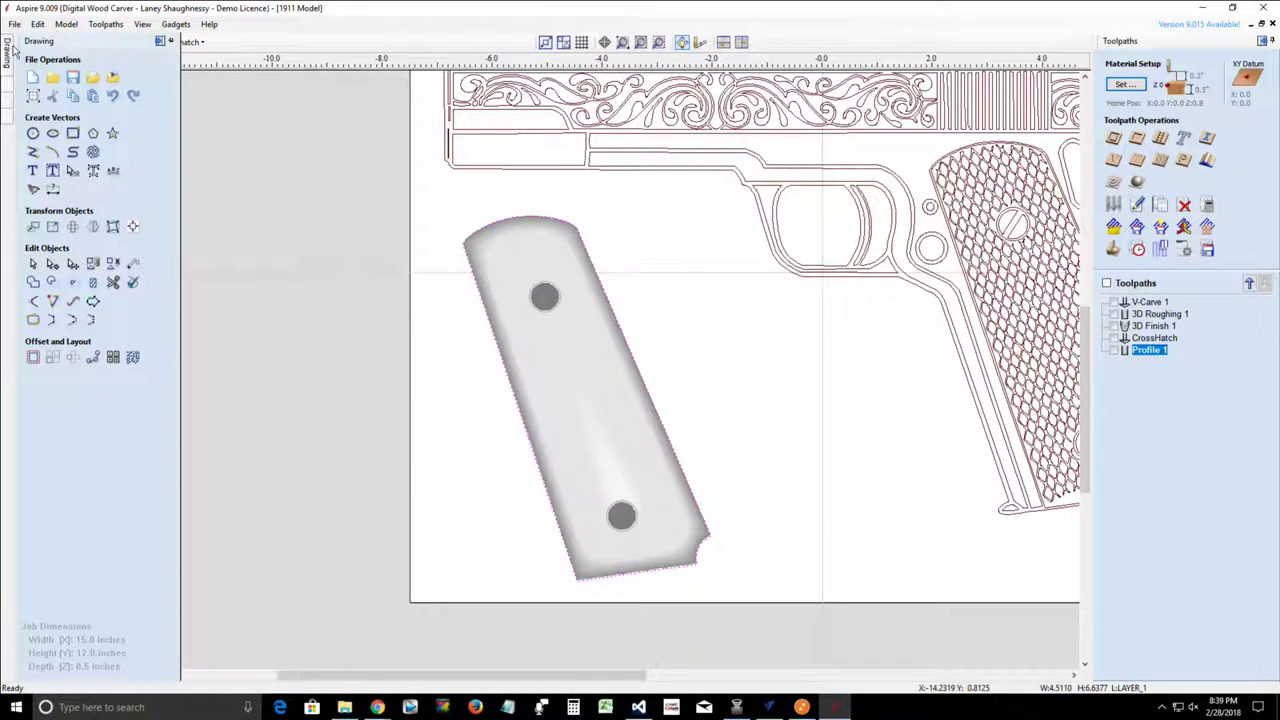
pyautogui.click(112, 77)
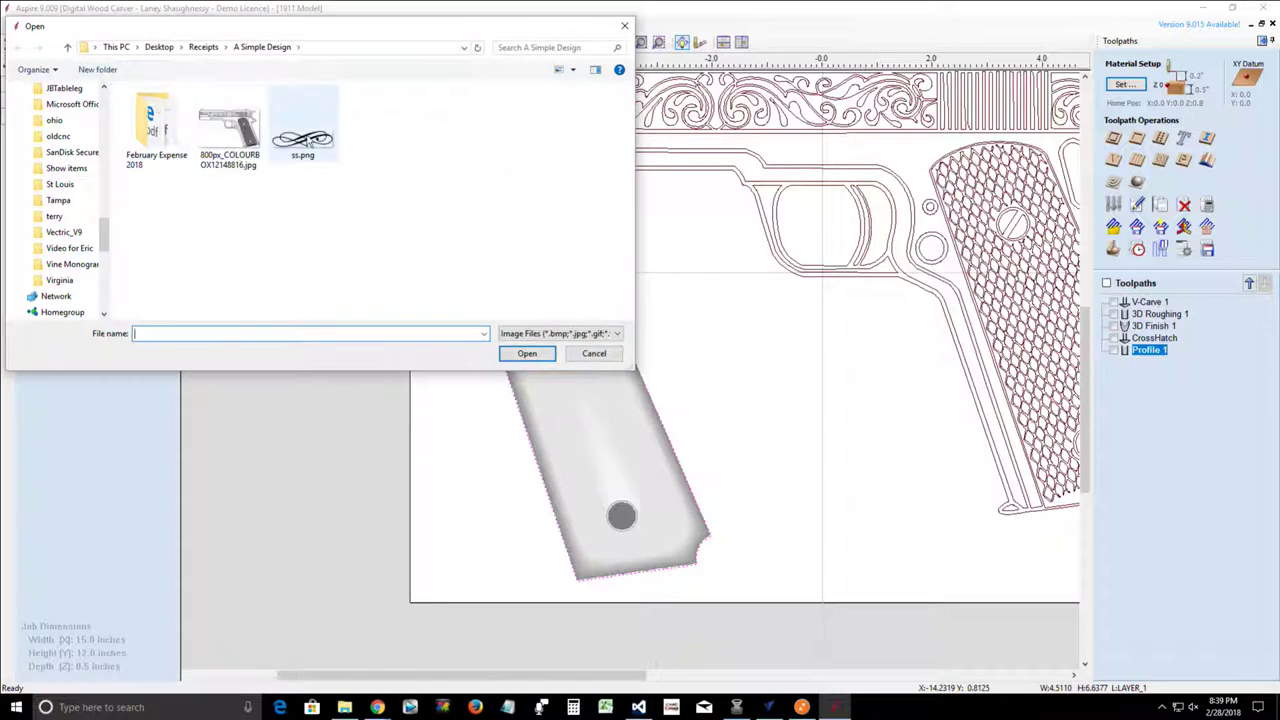
pyautogui.doubleClick(320, 143)
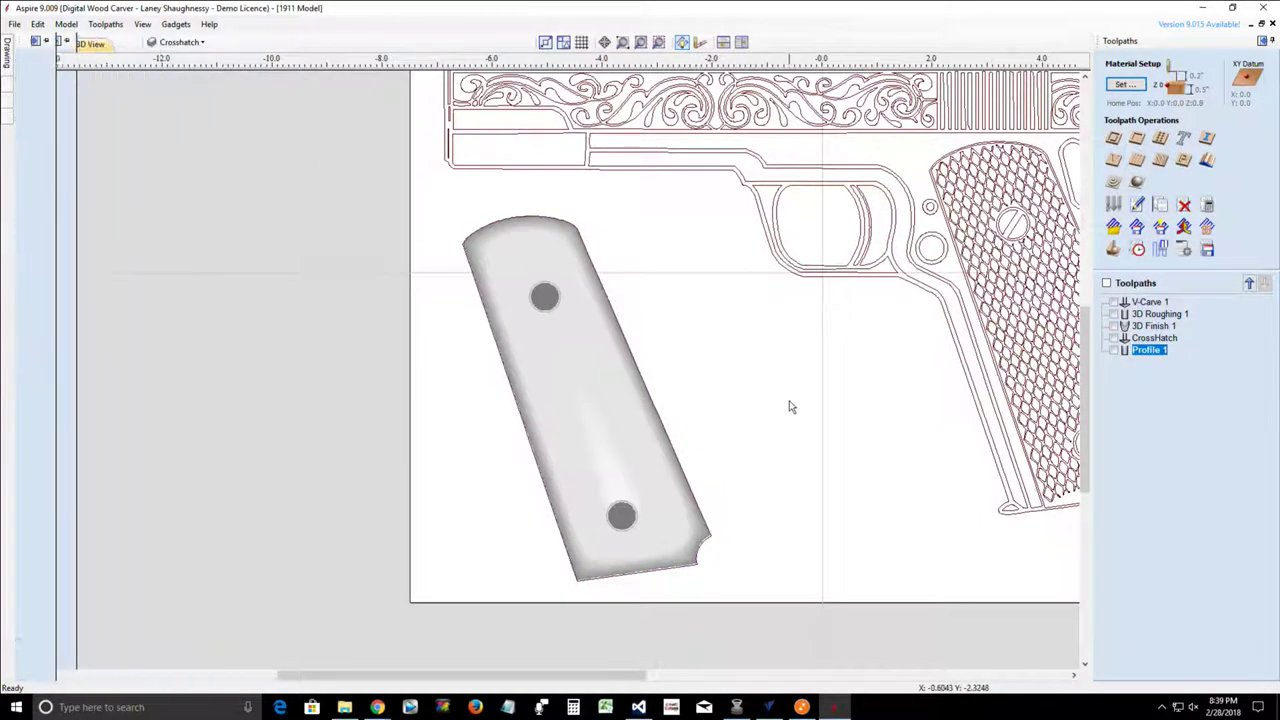
pyautogui.scroll(-2, 790, 407)
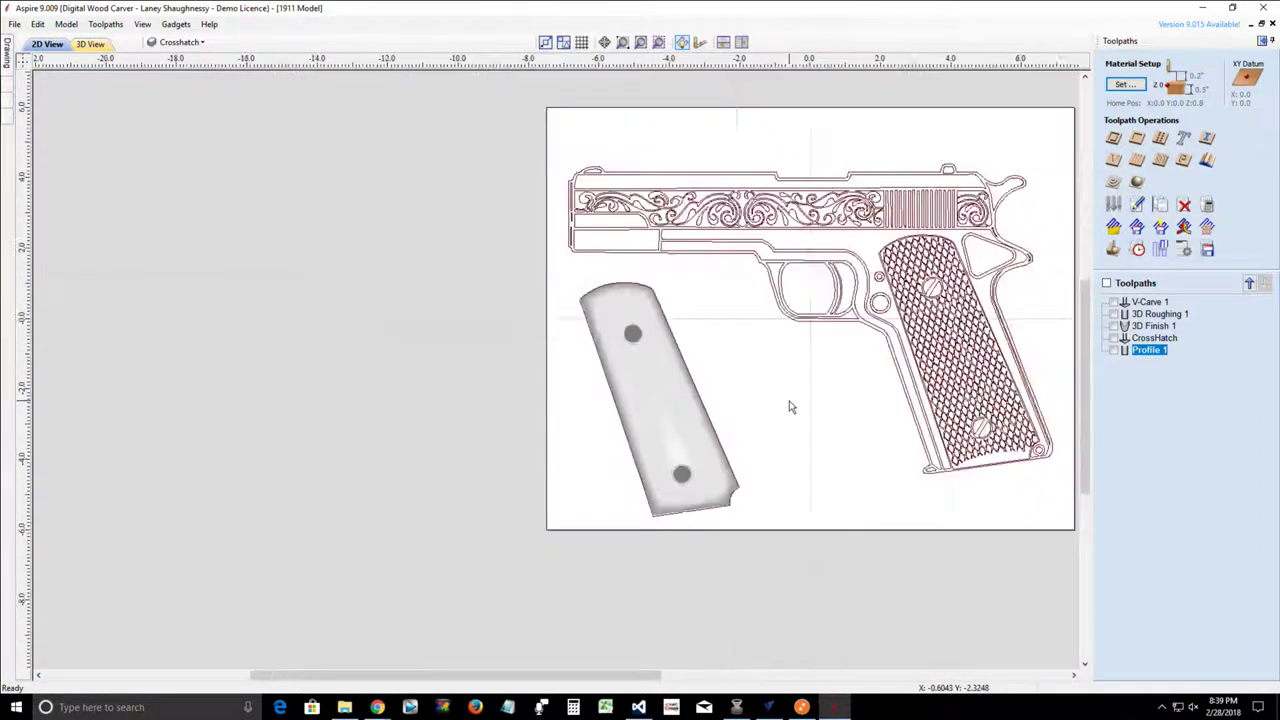
# Show the drawing tools and toggle the Grip Screw Holes layer off and back on.
pyautogui.click(1263, 43)
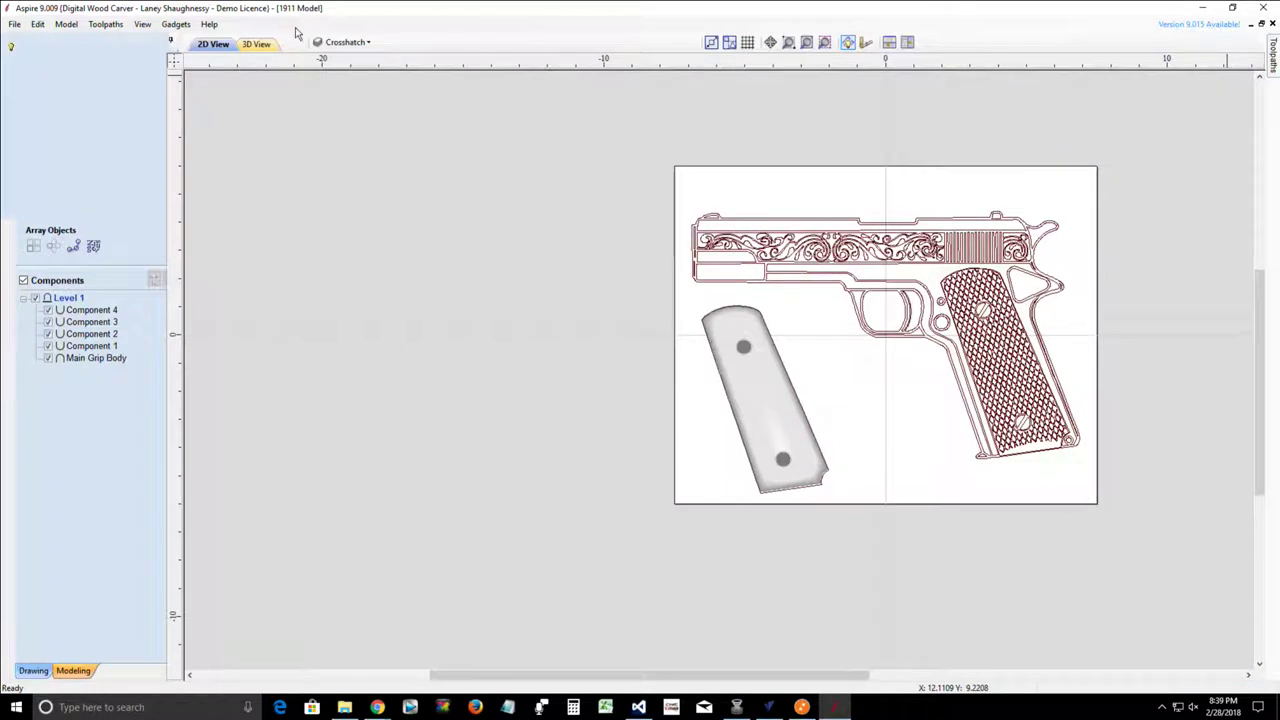
pyautogui.click(352, 42)
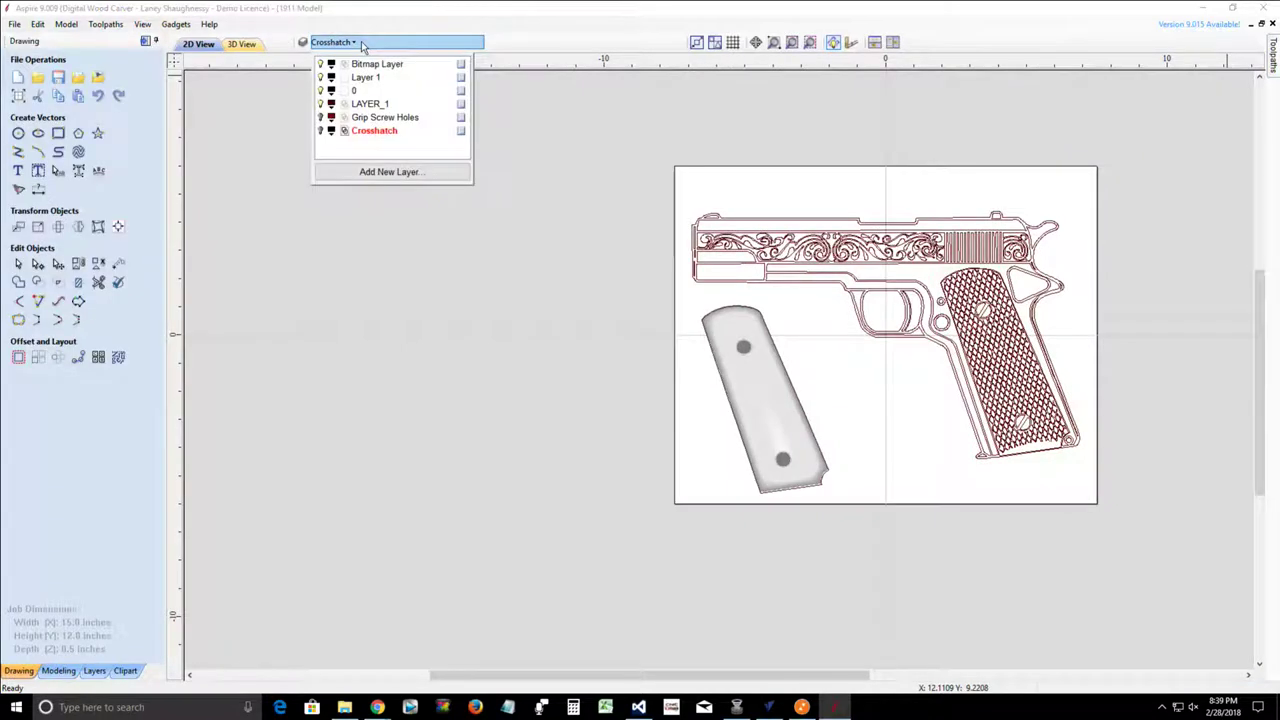
pyautogui.click(320, 118)
pyautogui.click(320, 118)
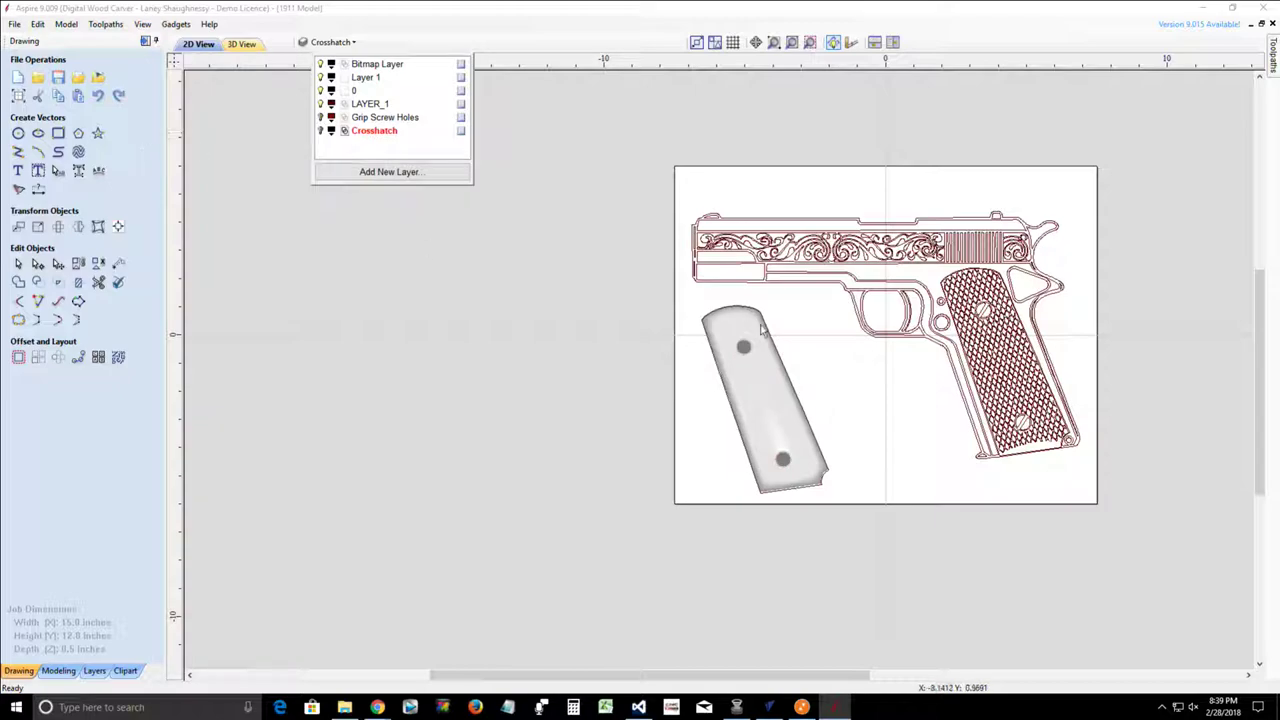
pyautogui.scroll(3, 945, 314)
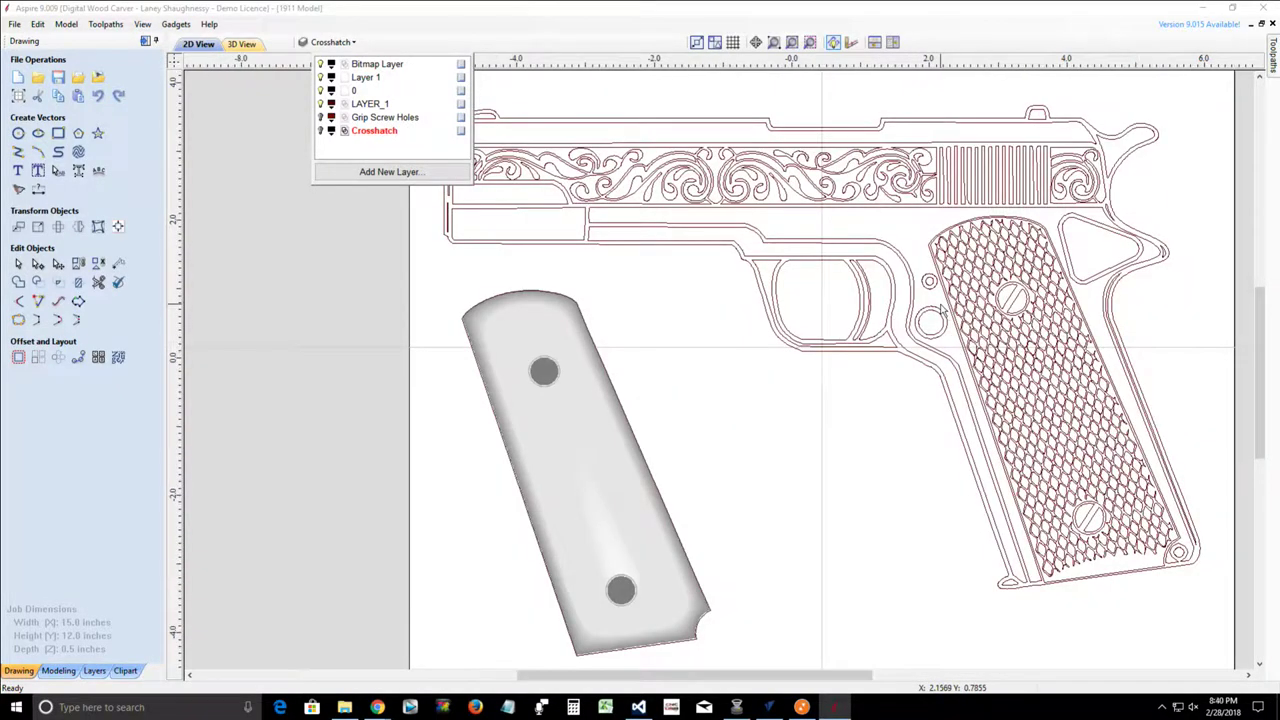
pyautogui.scroll(3, 945, 314)
pyautogui.scroll(-4, 942, 313)
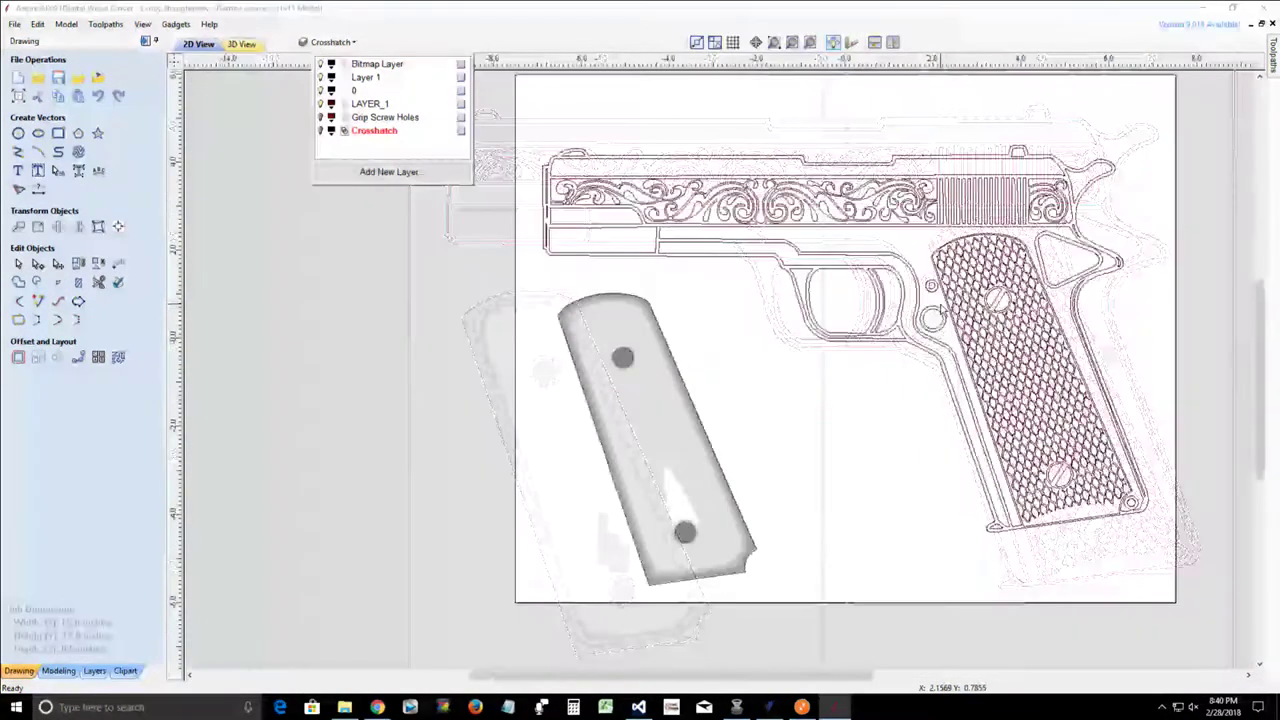
# Import ss.png onto the canvas, then check Bitmap Layer in the layer list without changes.
pyautogui.click(99, 77)
pyautogui.click(303, 125)
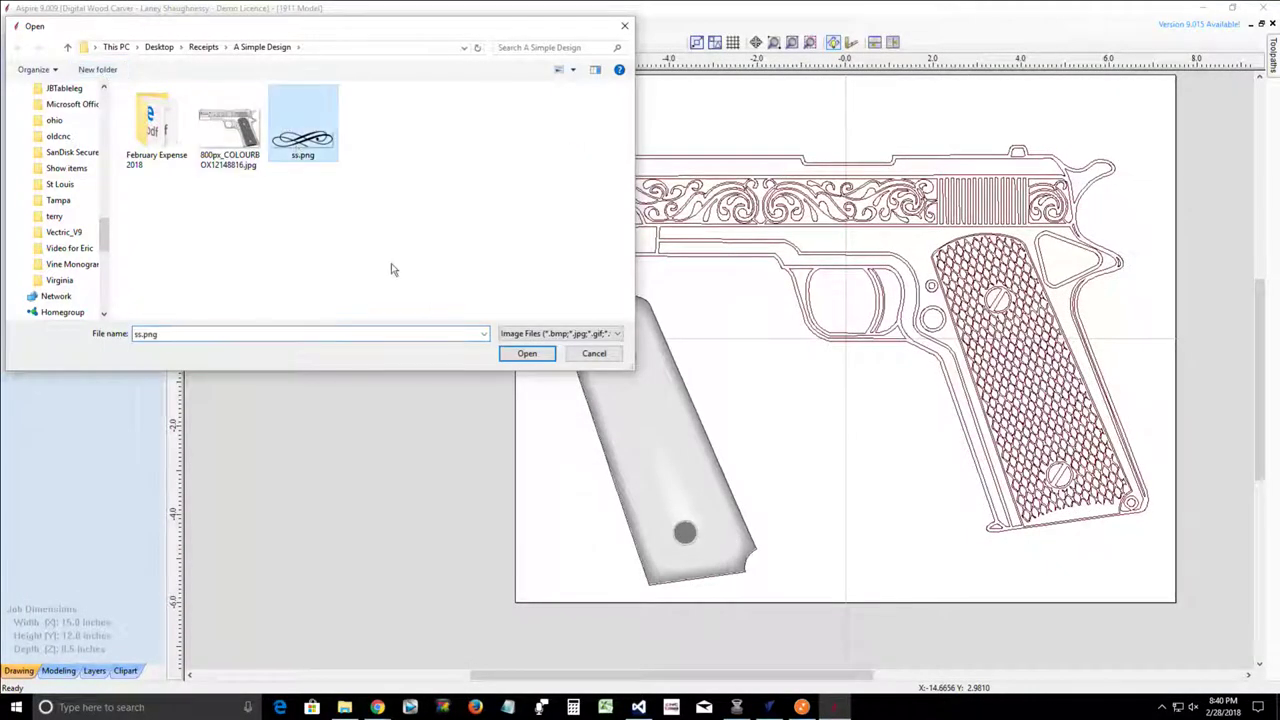
pyautogui.click(527, 360)
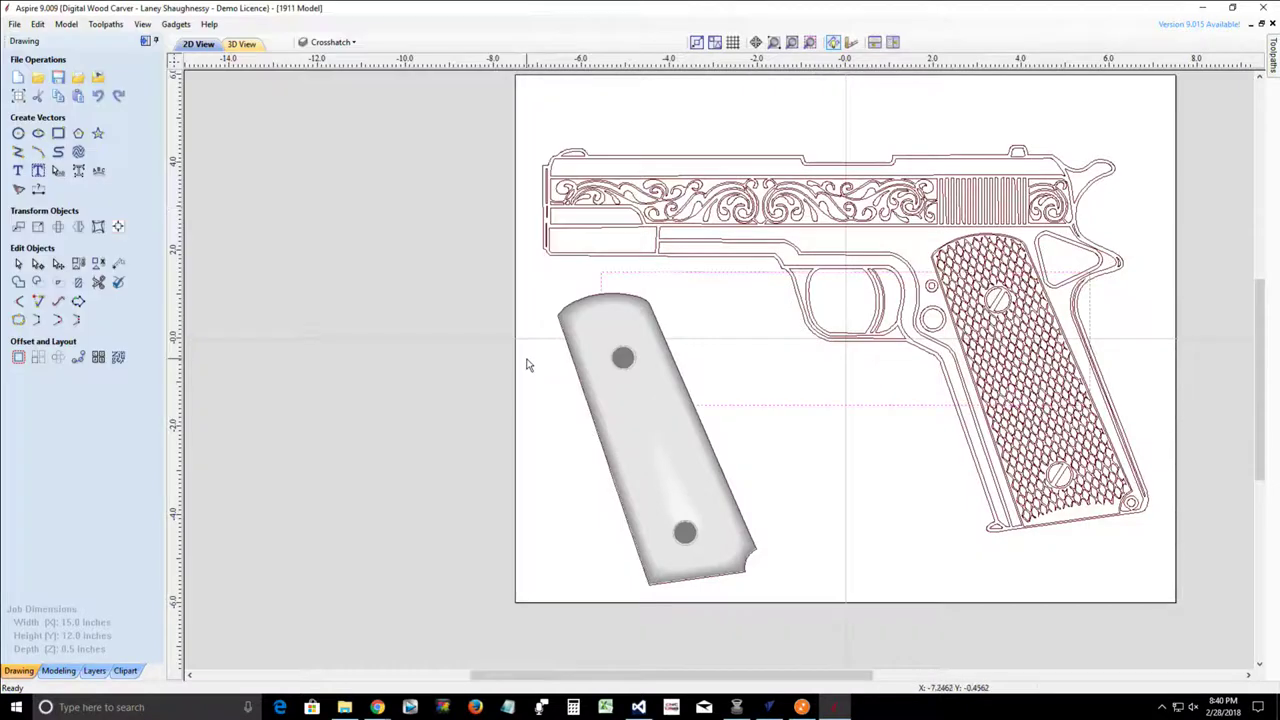
pyautogui.click(860, 413)
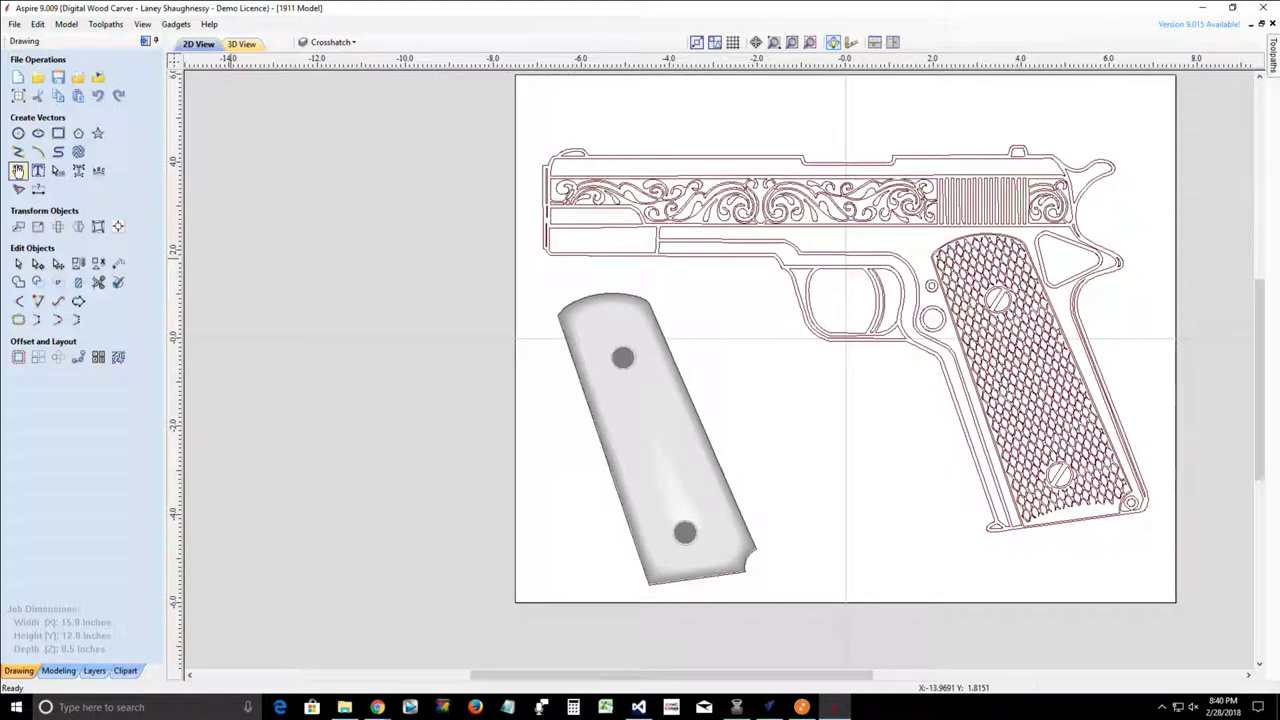
pyautogui.click(330, 42)
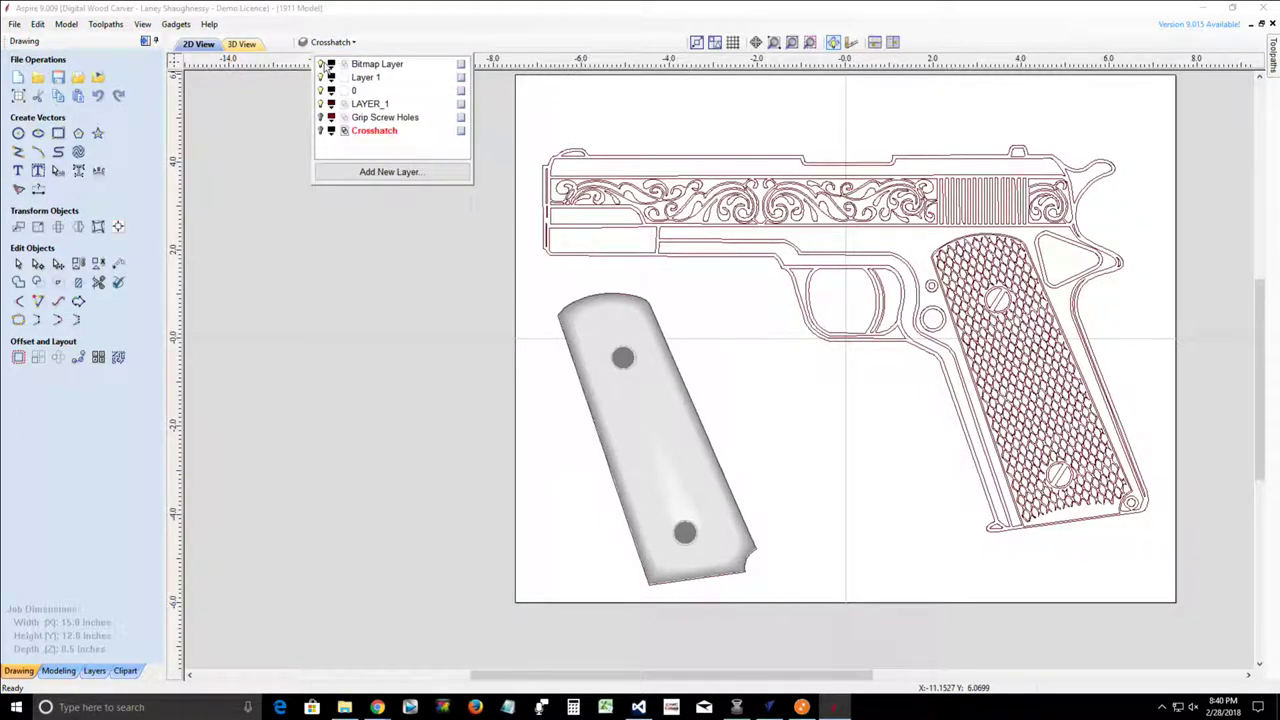
pyautogui.click(331, 67)
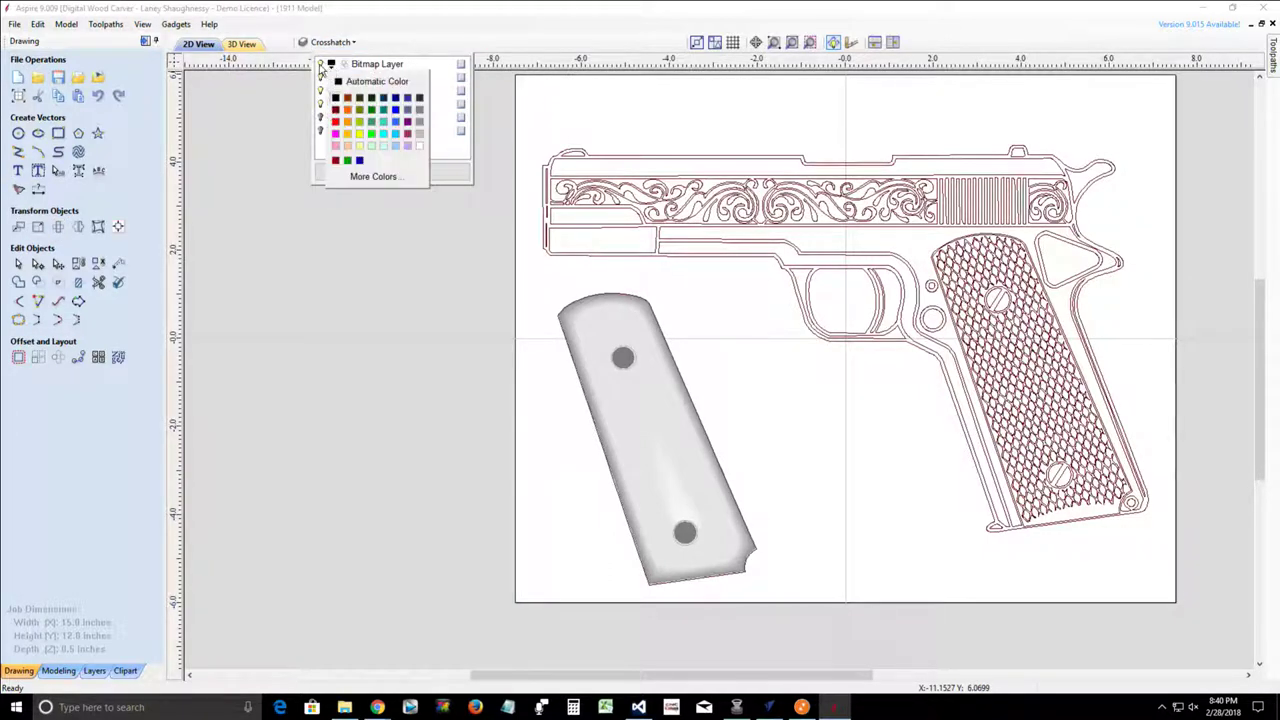
pyautogui.press('Escape')
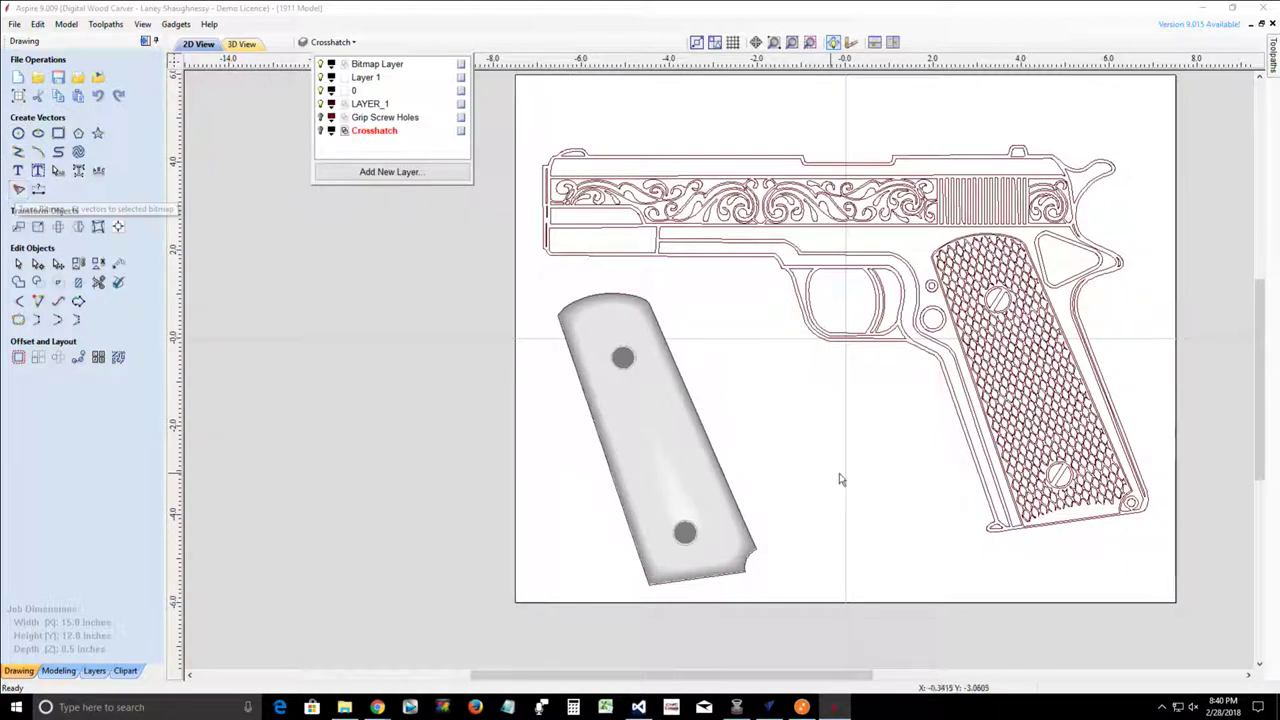
pyautogui.click(790, 341)
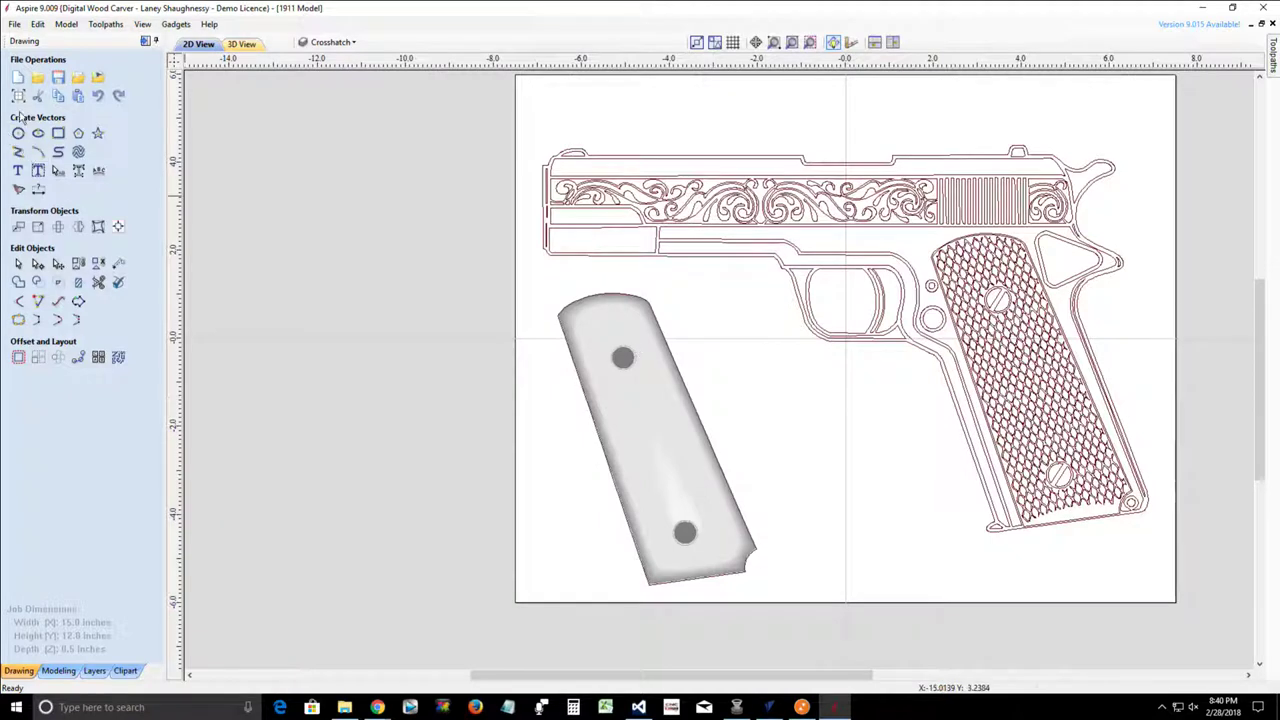
# Make Bitmap Layer active and select its vectors, then close the Trace Bitmap form.
pyautogui.click(20, 189)
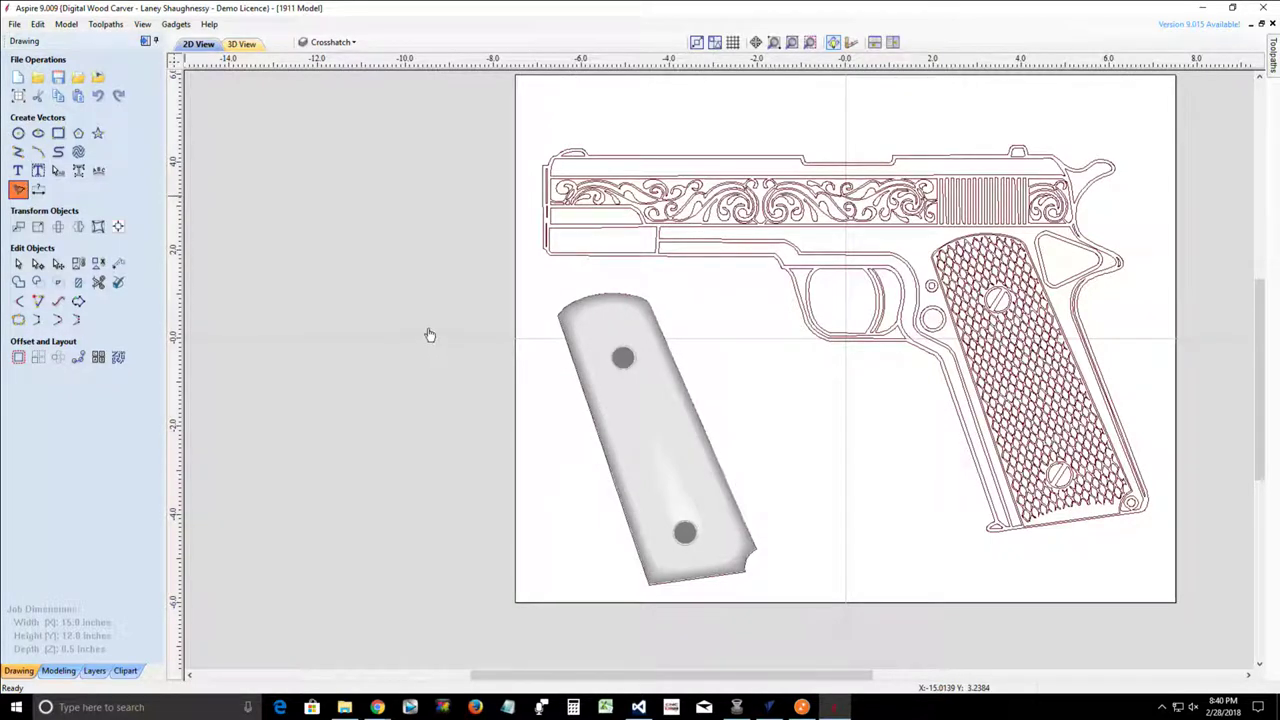
pyautogui.moveTo(764, 376); pyautogui.dragTo(697, 272)
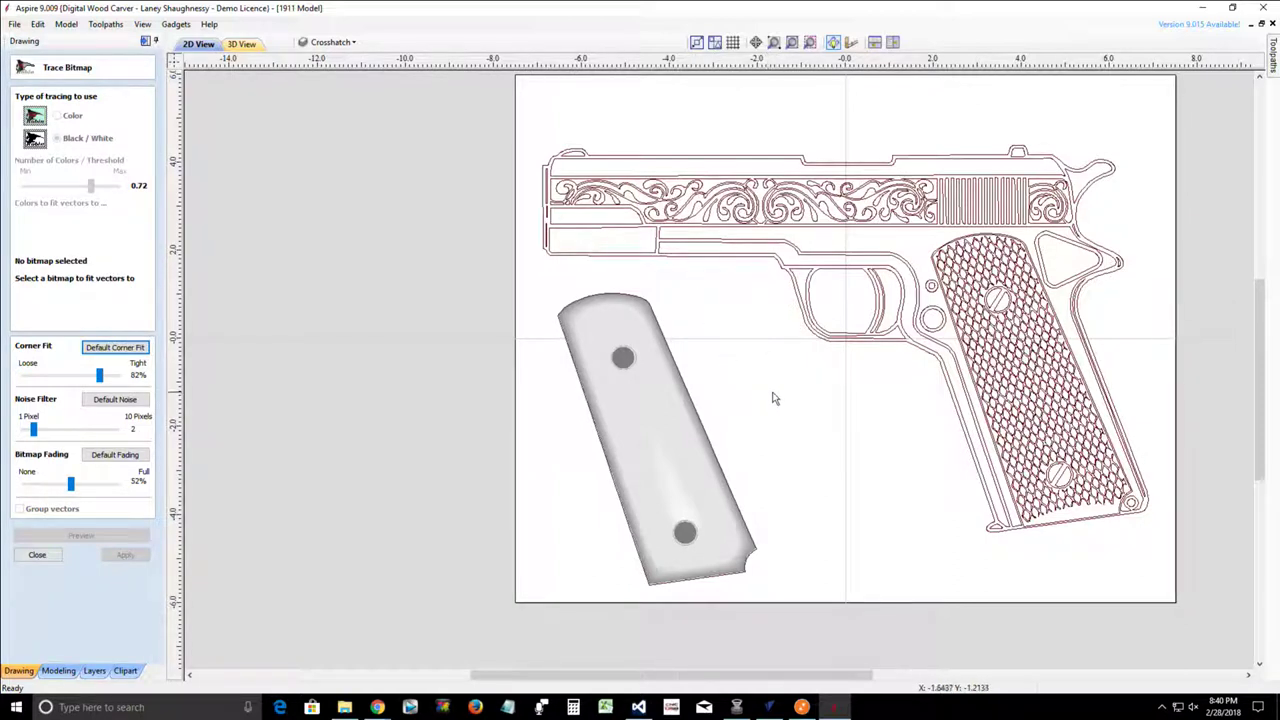
pyautogui.click(330, 42)
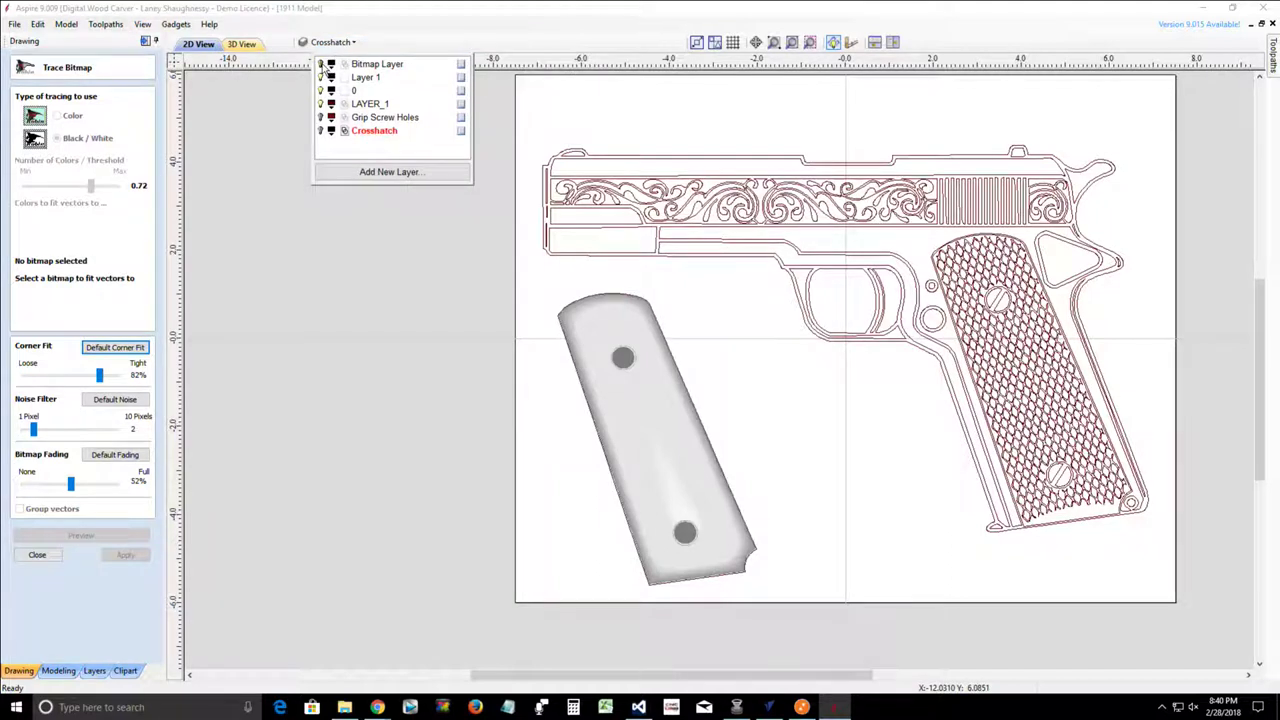
pyautogui.click(366, 66)
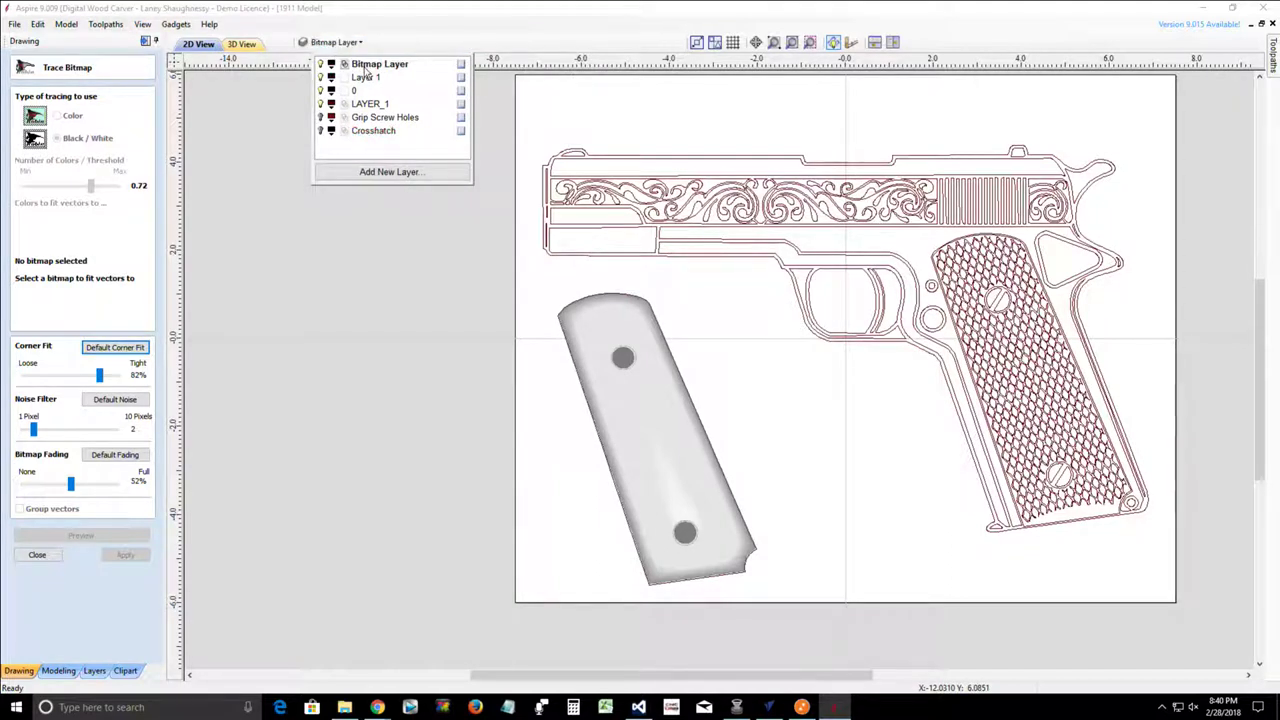
pyautogui.rightClick(366, 70)
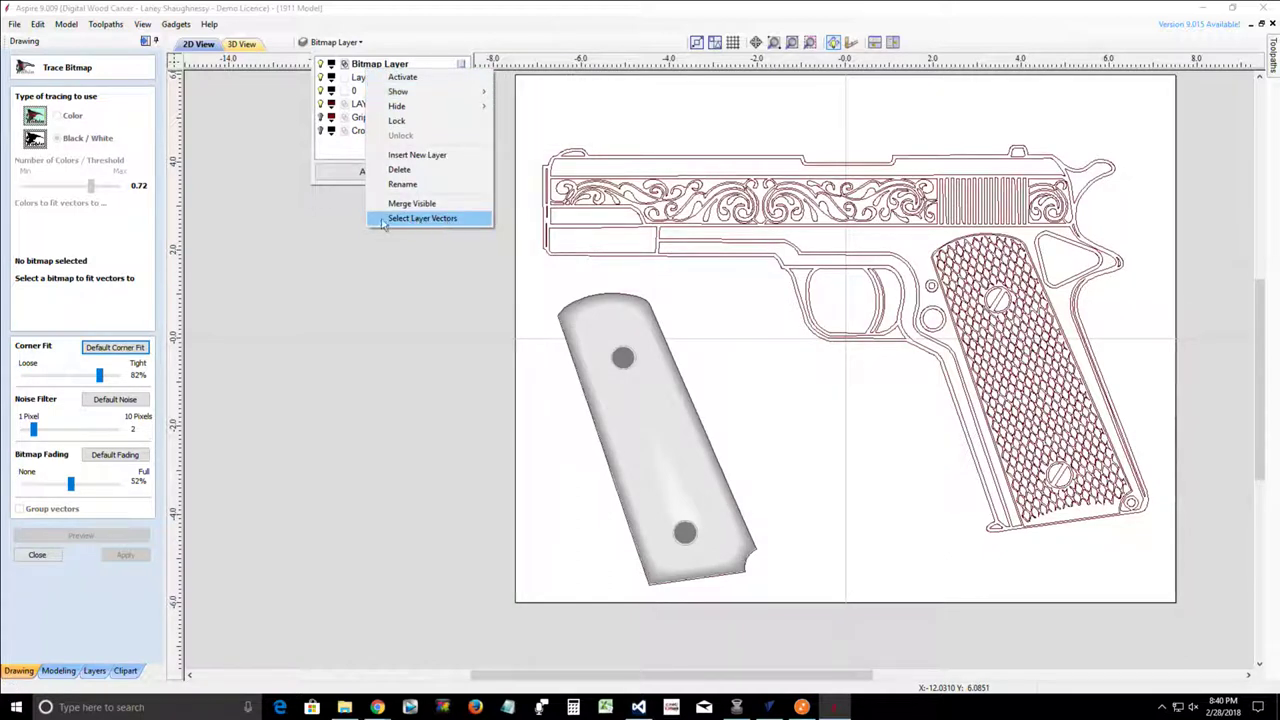
pyautogui.click(418, 220)
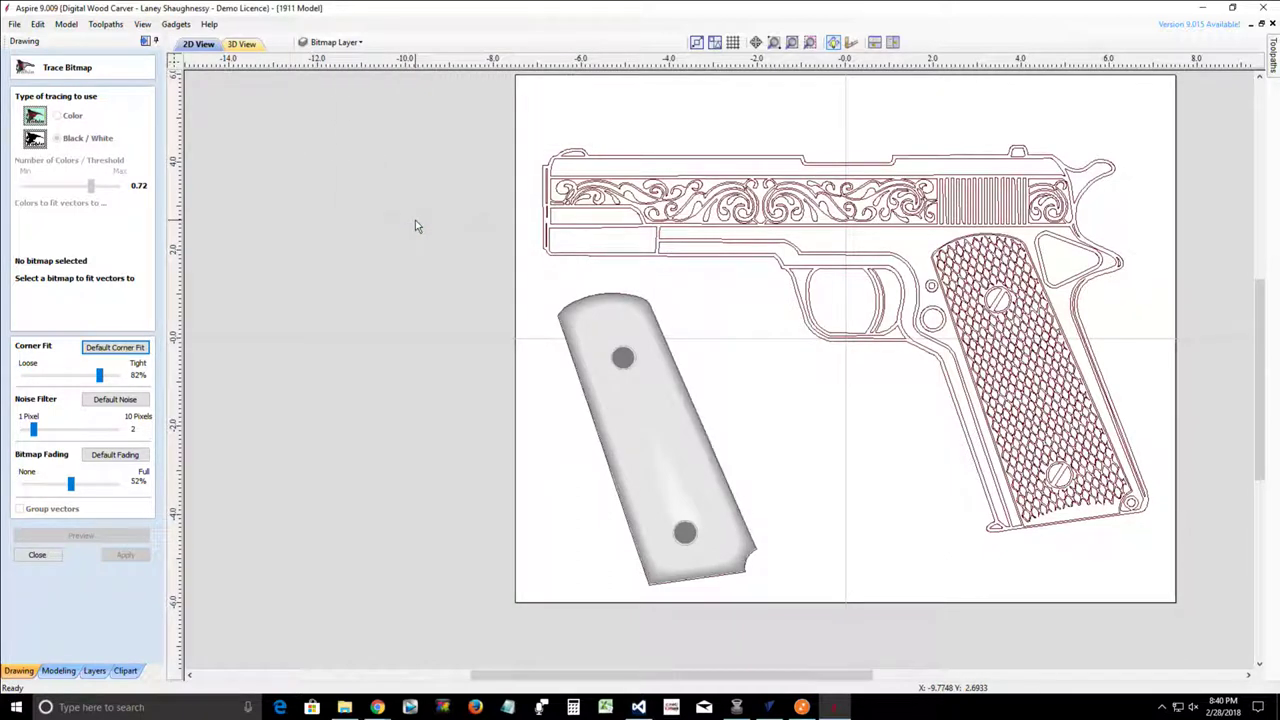
pyautogui.click(40, 555)
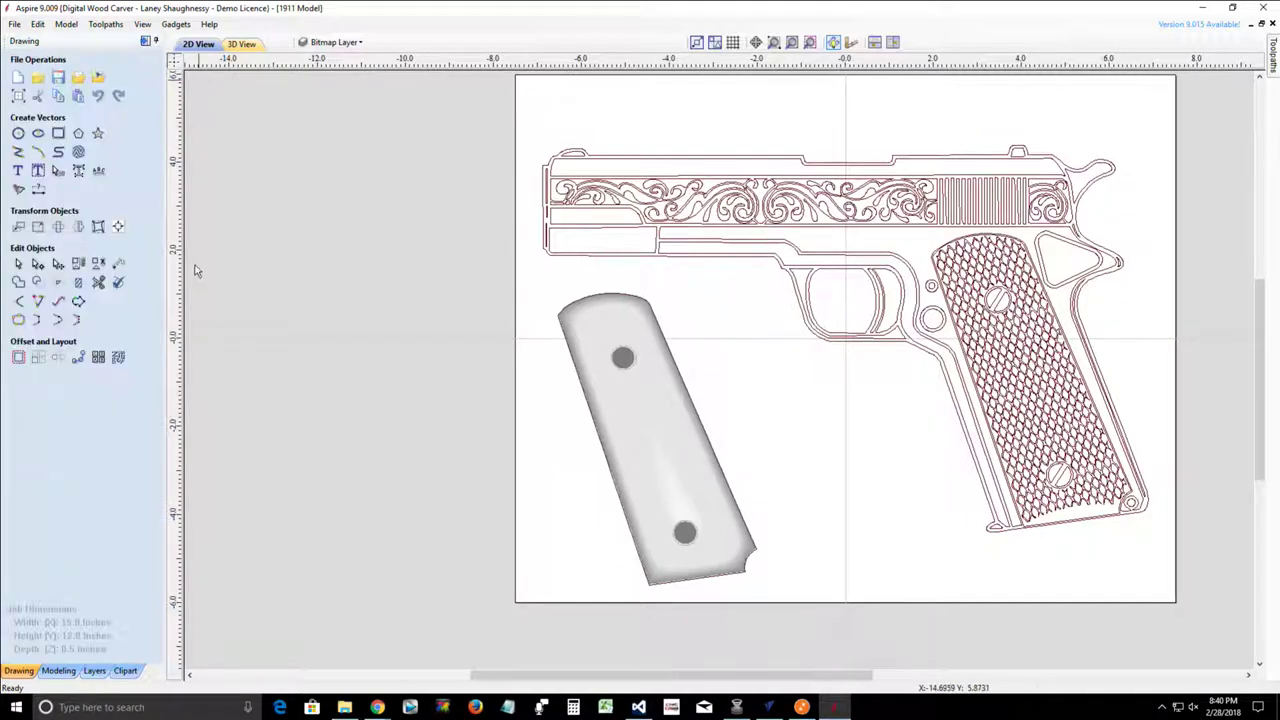
# In the Flourish Vector image search, filter results to images larger than 800x600.
pyautogui.moveTo(377, 707)
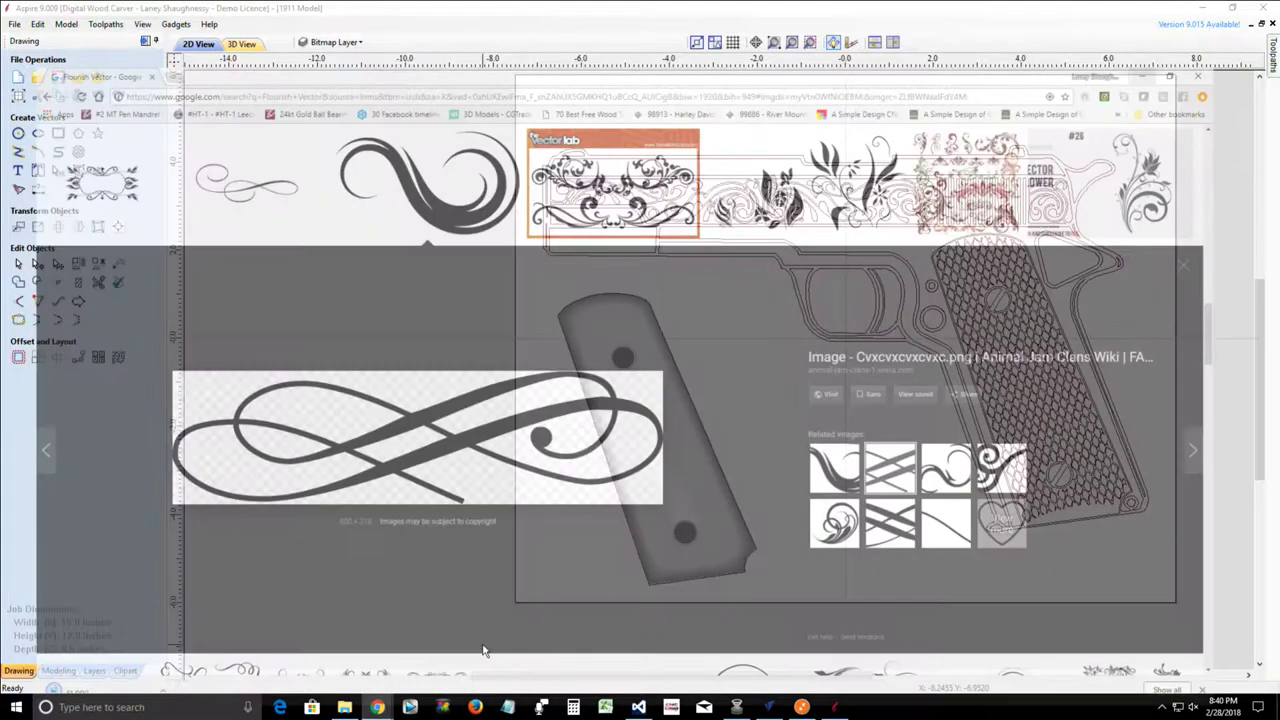
pyautogui.click(500, 650)
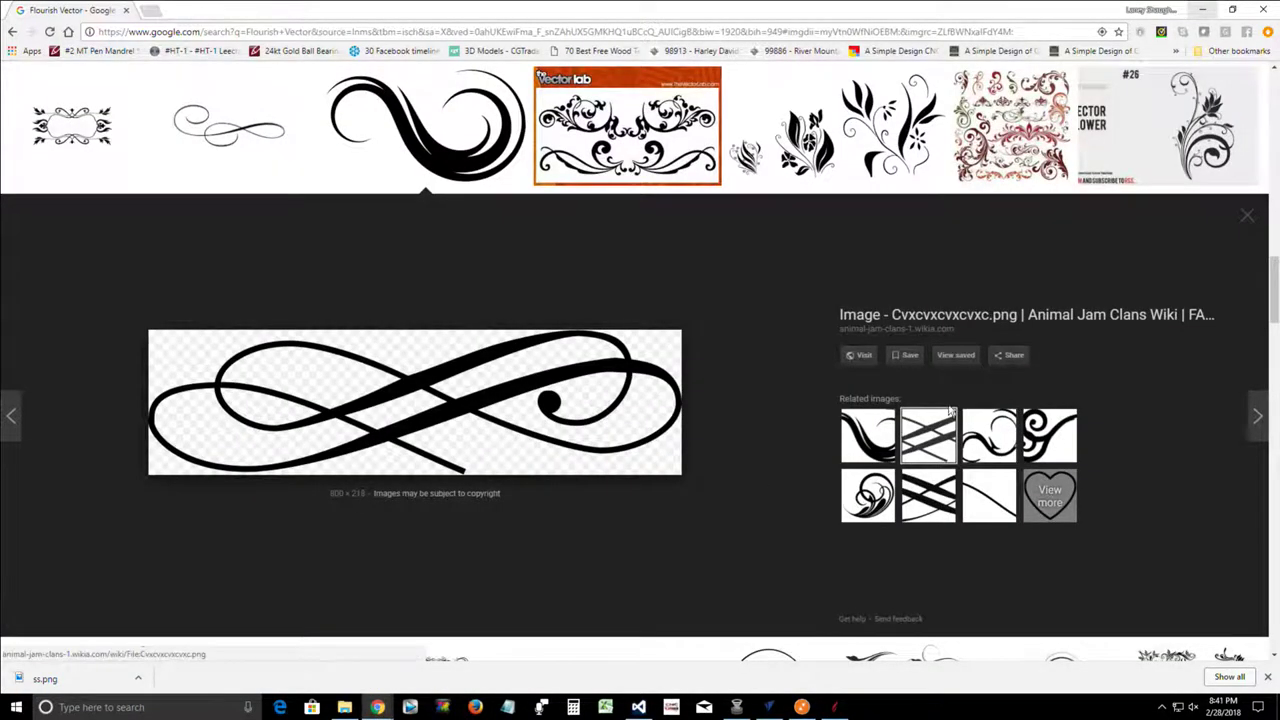
pyautogui.click(1246, 217)
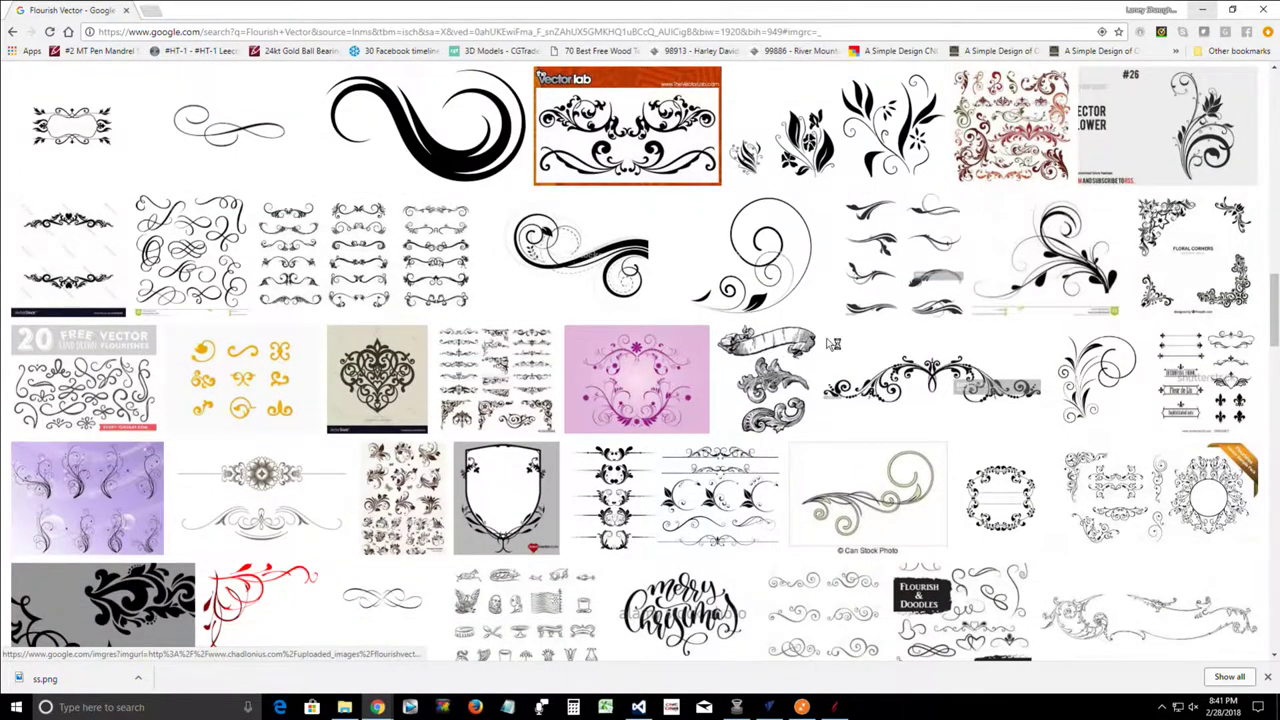
pyautogui.scroll(1, 828, 340)
pyautogui.scroll(5, 828, 340)
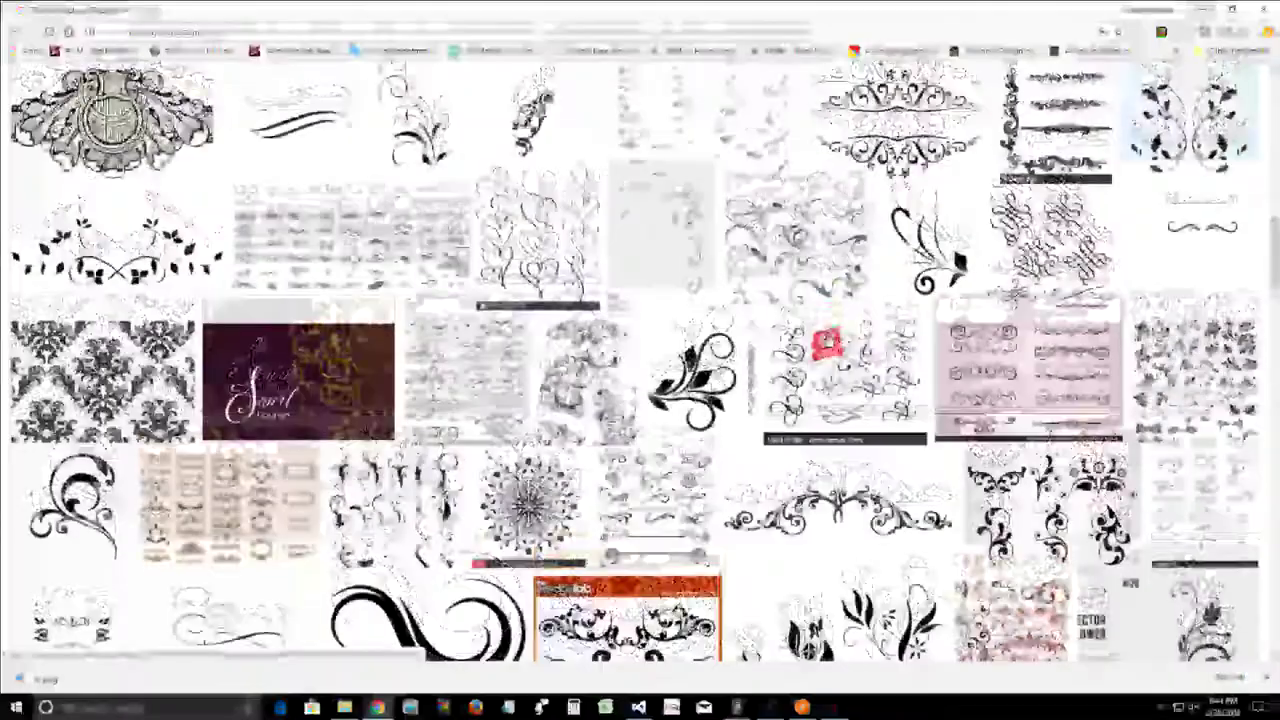
pyautogui.scroll(4, 660, 395)
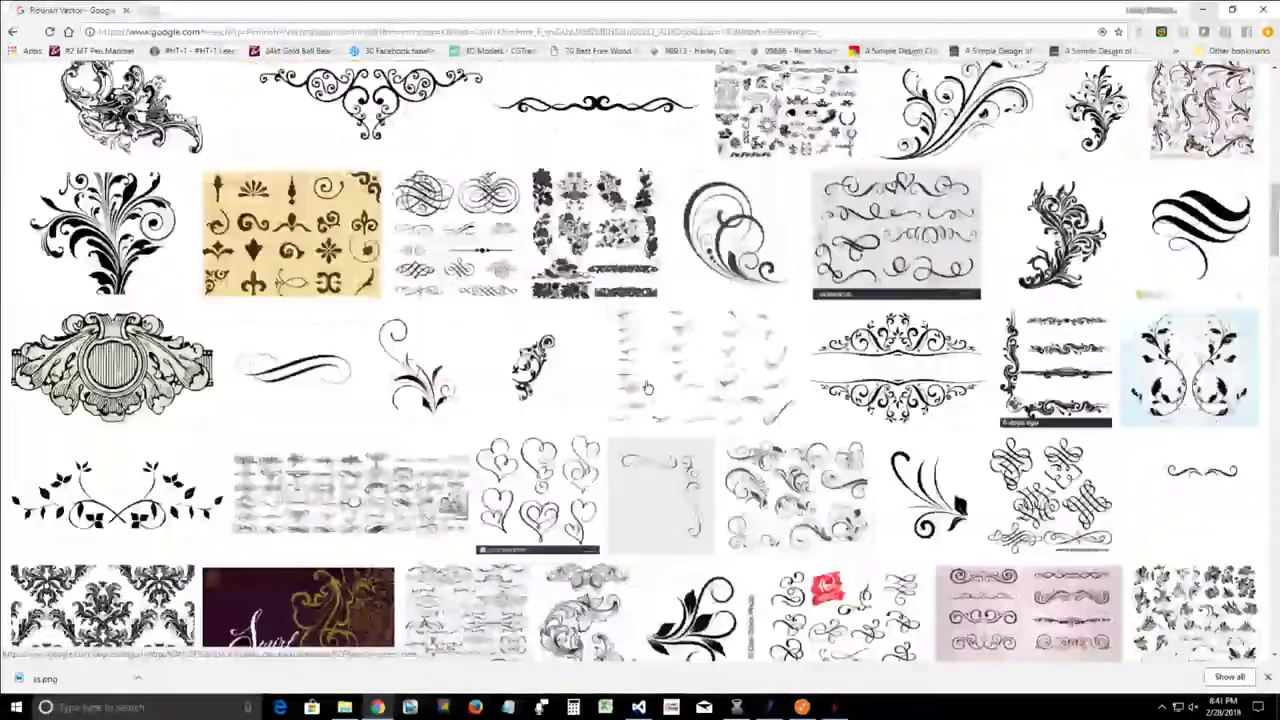
pyautogui.scroll(8, 648, 386)
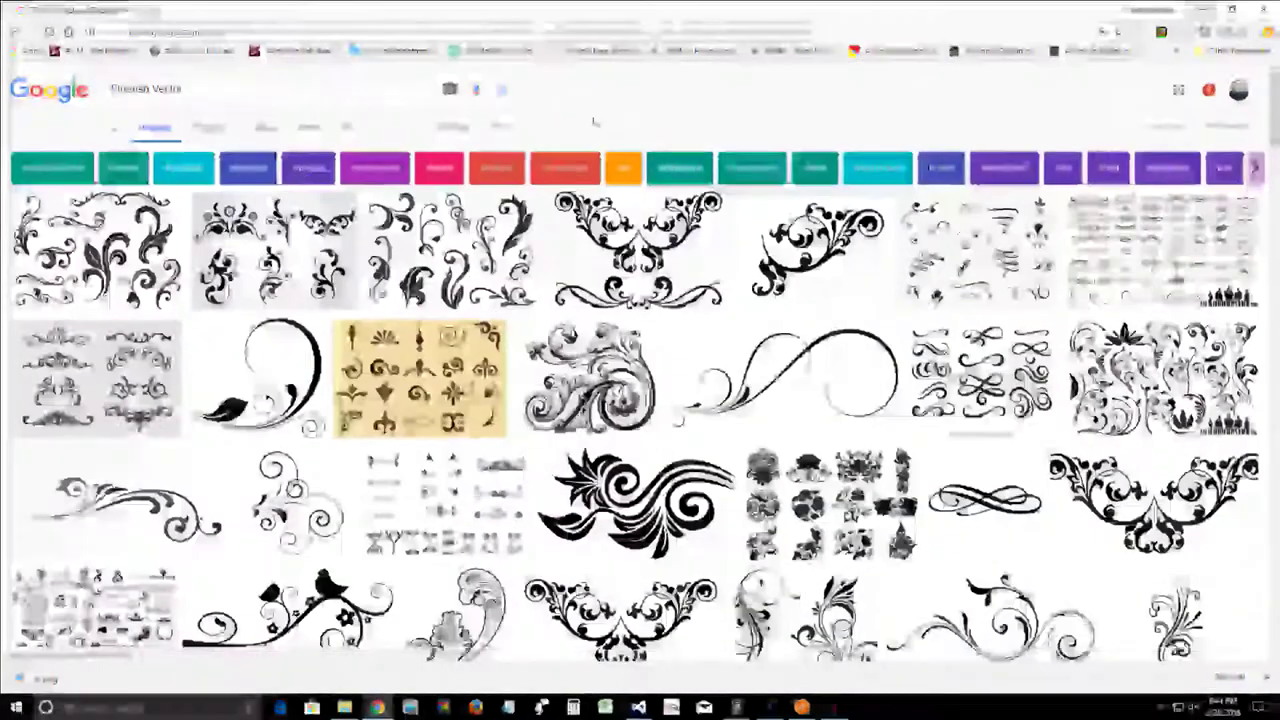
pyautogui.click(505, 129)
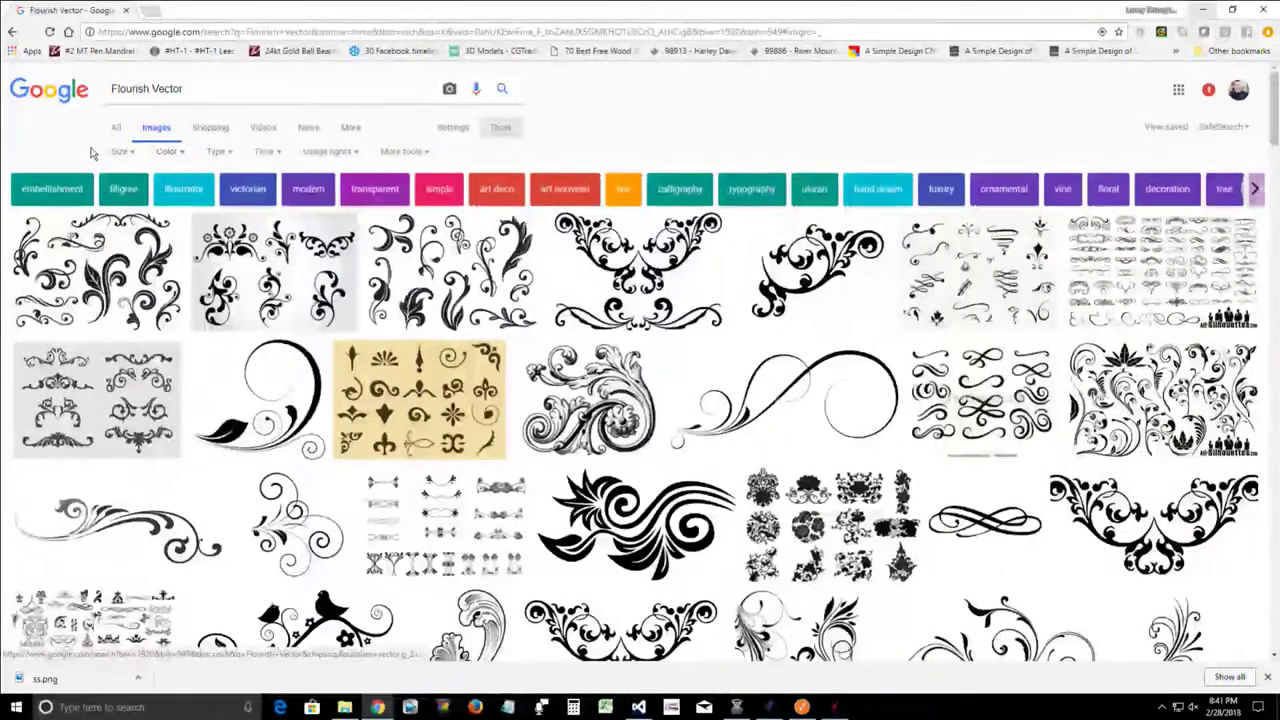
pyautogui.click(122, 152)
pyautogui.moveTo(135, 250)
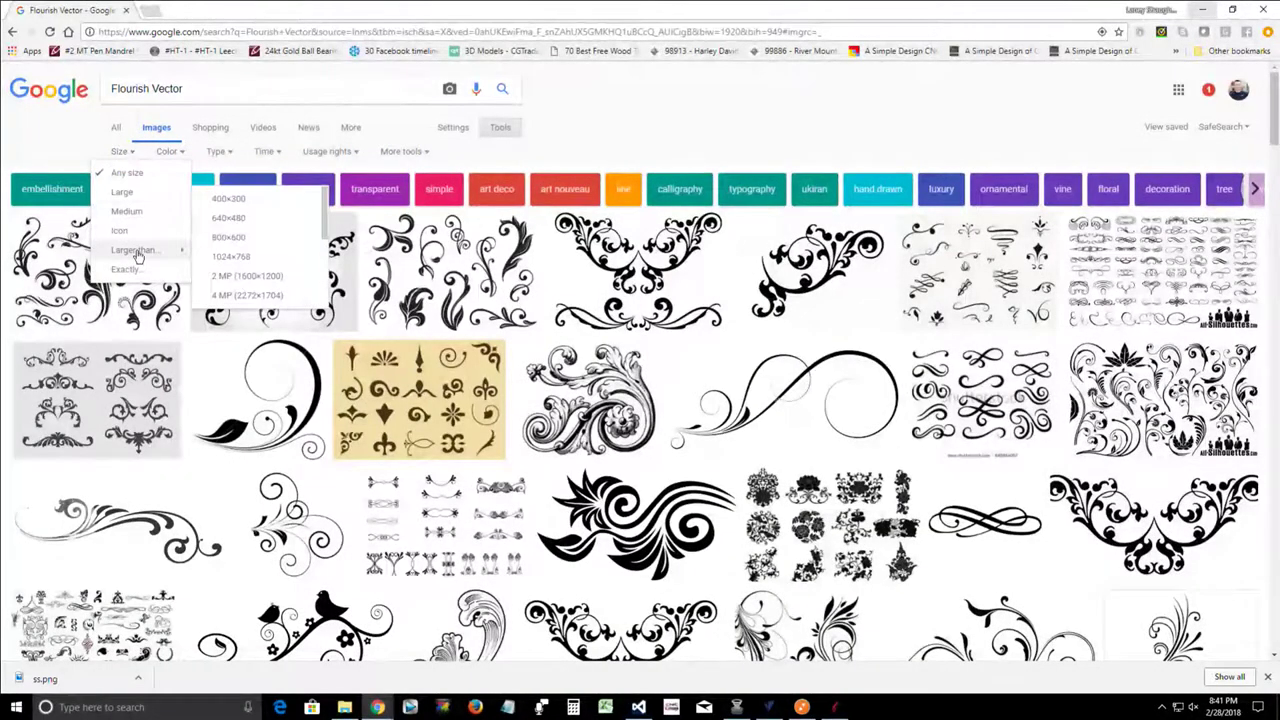
pyautogui.click(253, 238)
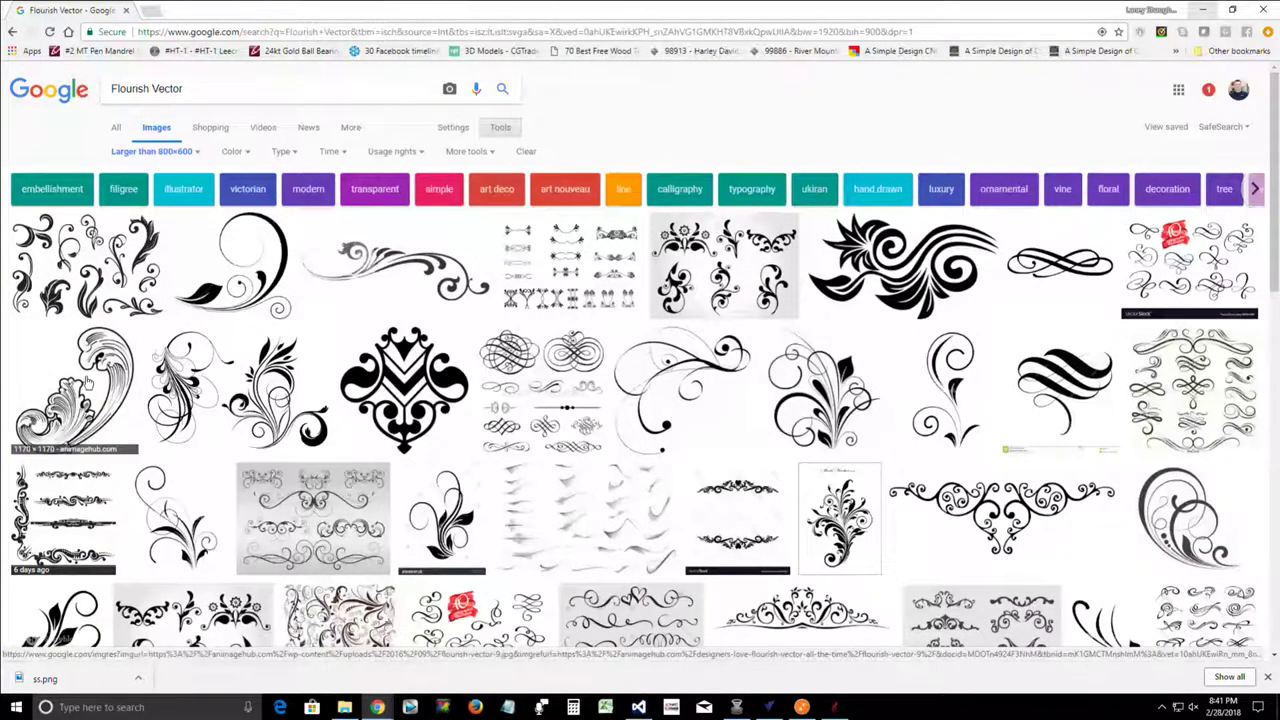
# Save the enlarged wave flourish as flourish-vector-9.jpg and return to Aspire.
pyautogui.click(66, 425)
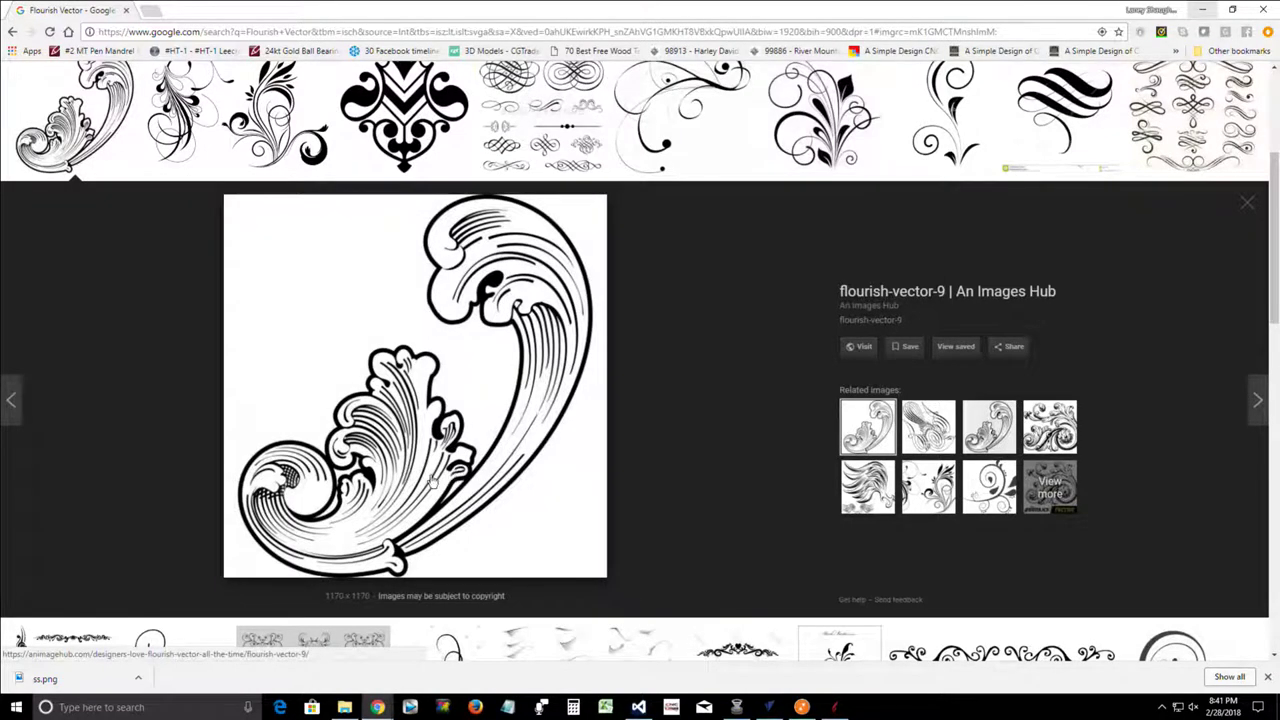
pyautogui.rightClick(433, 448)
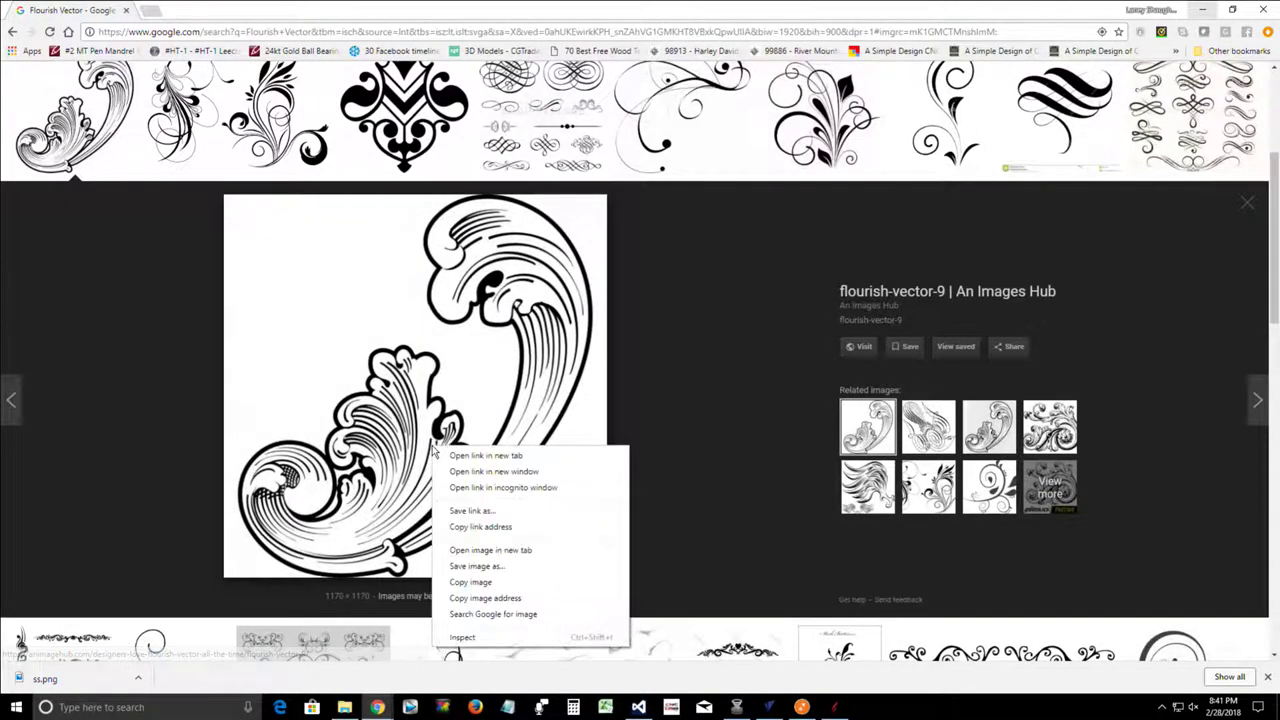
pyautogui.click(467, 566)
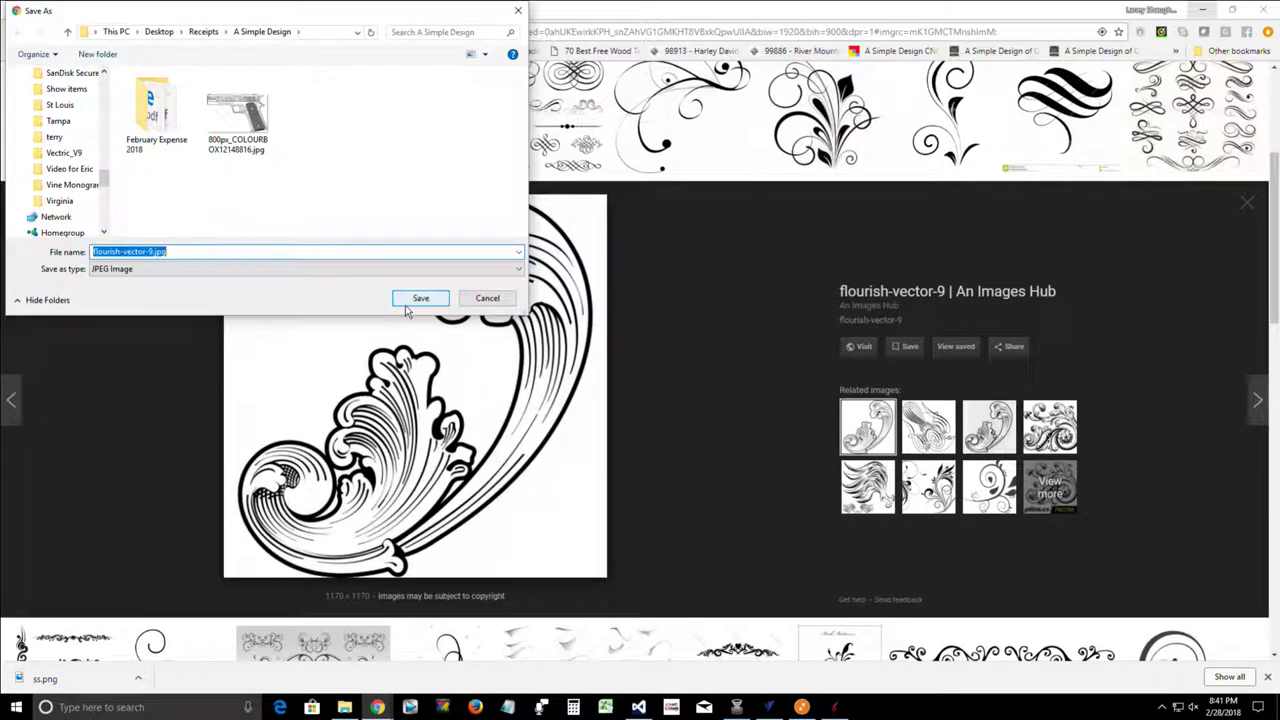
pyautogui.click(410, 300)
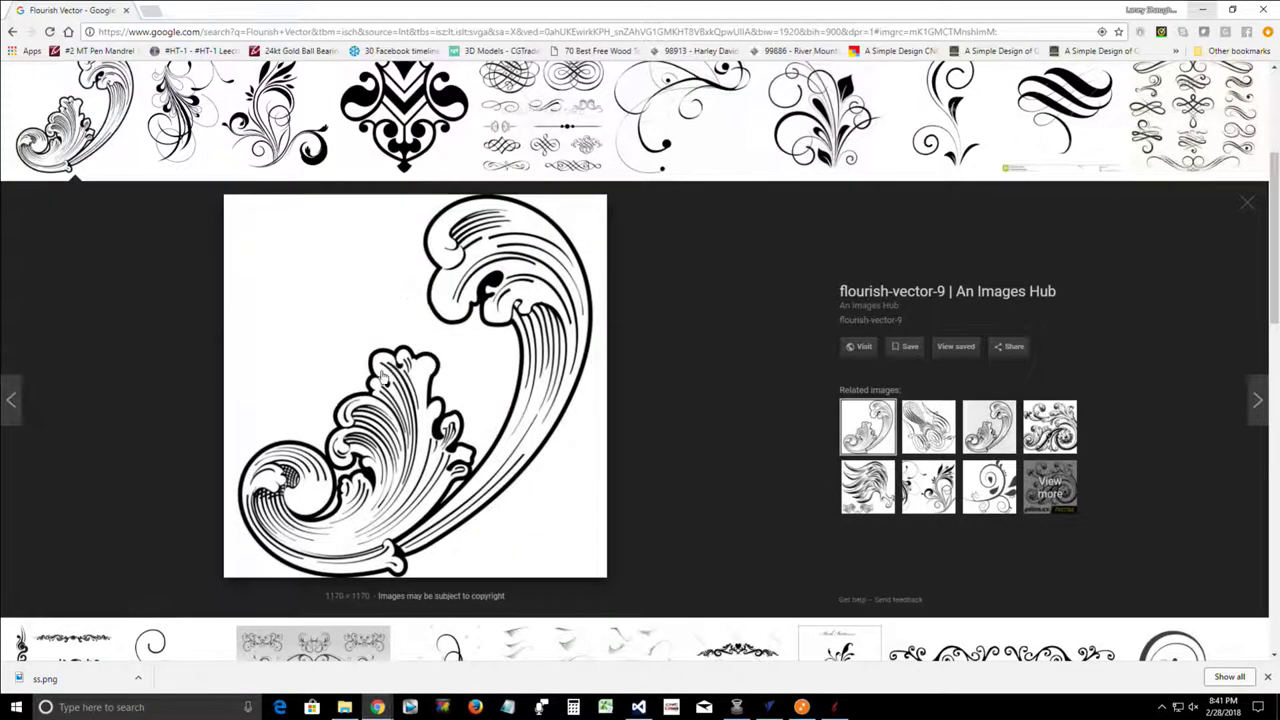
pyautogui.click(1249, 208)
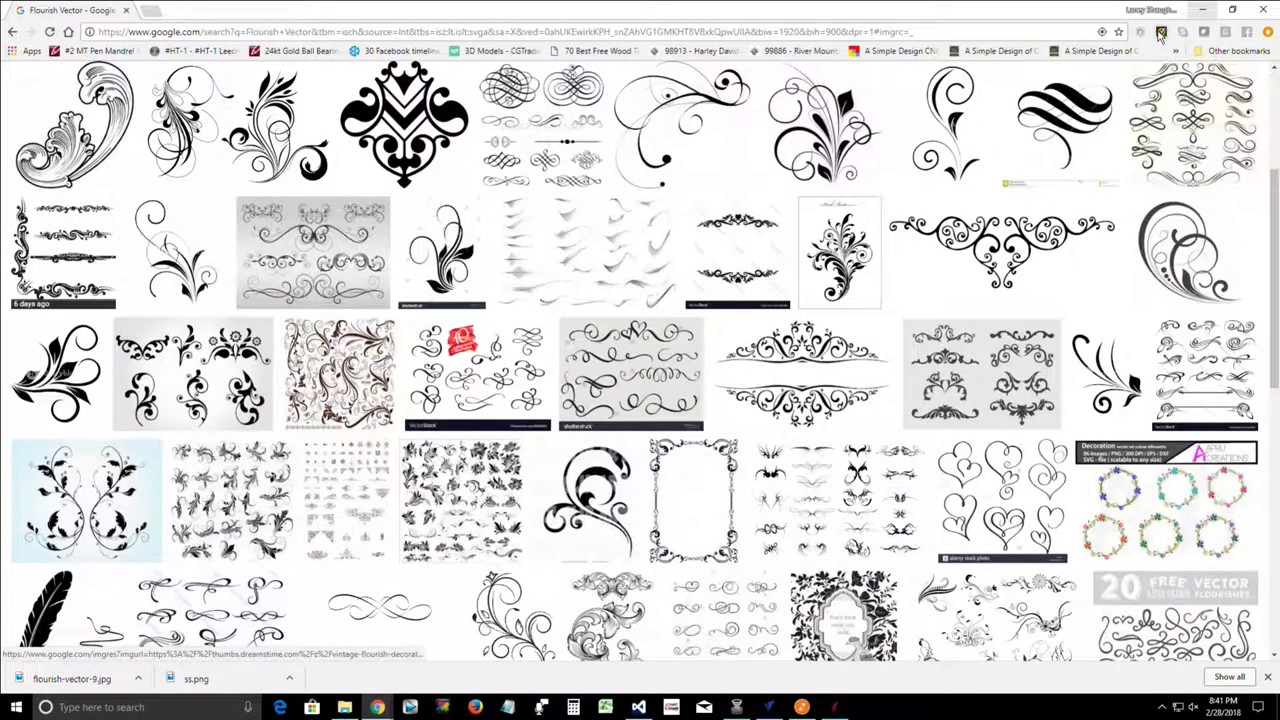
pyautogui.hotkey('alt', 'Tab')
# Import flourish-vector-9.jpg into the job as a bitmap.
pyautogui.click(100, 78)
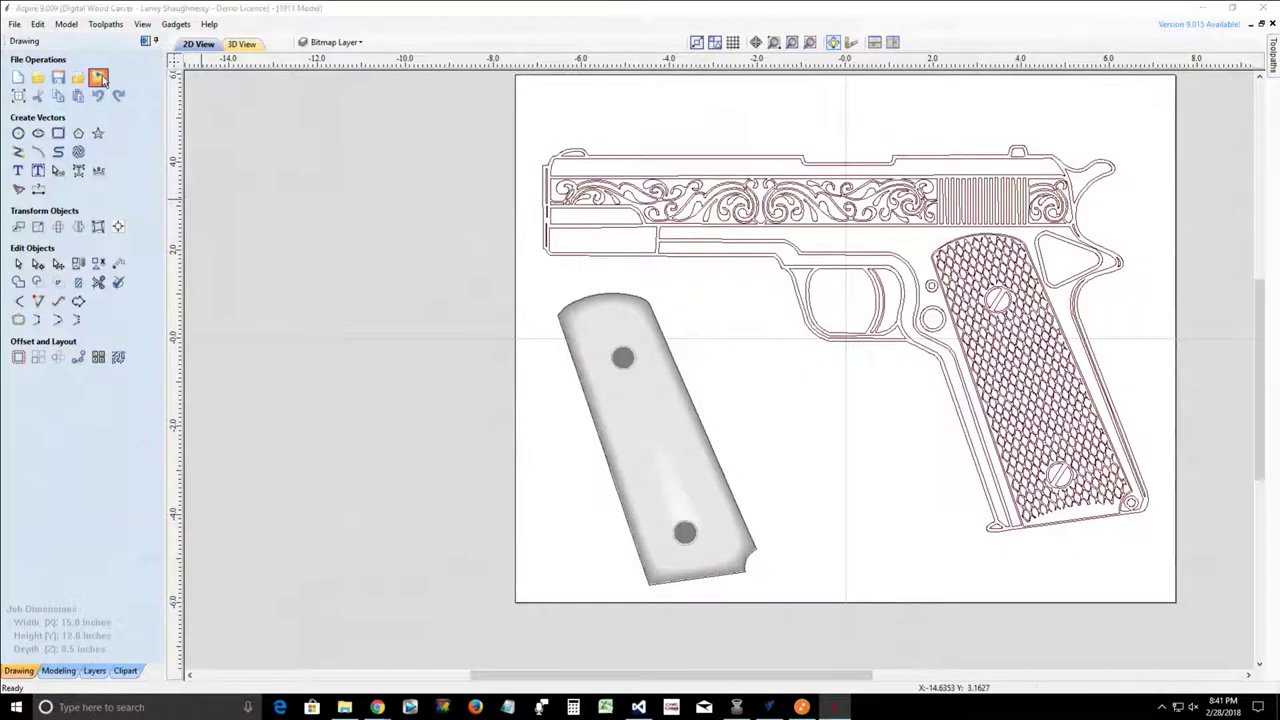
pyautogui.click(314, 132)
pyautogui.doubleClick(316, 132)
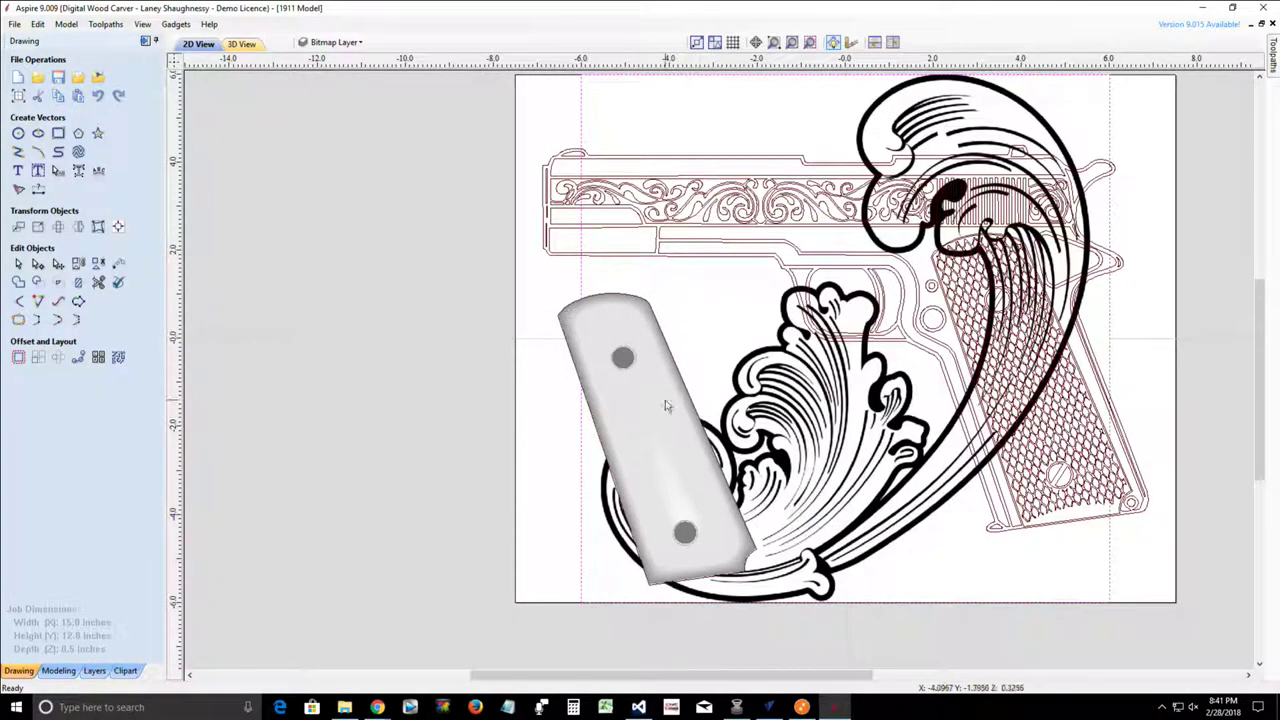
# Hide the gun outline and grip layer, make layer 0 active, and select the bitmap.
pyautogui.click(352, 43)
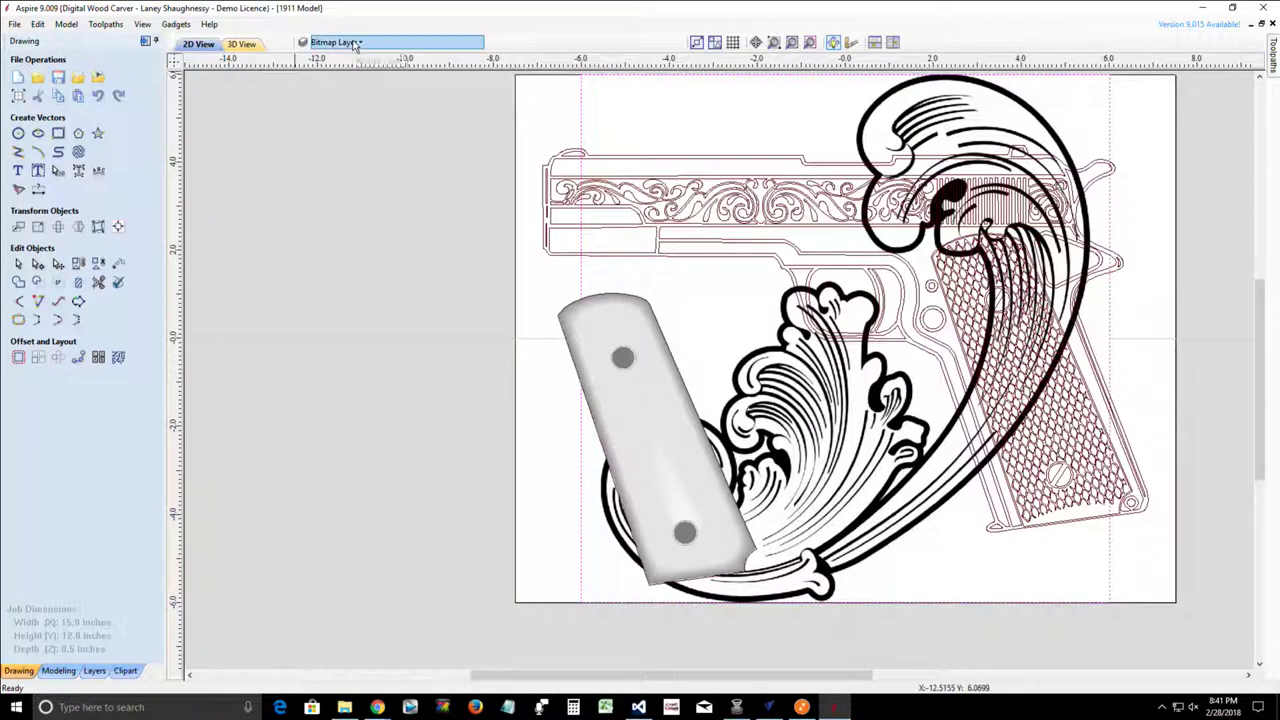
pyautogui.click(352, 43)
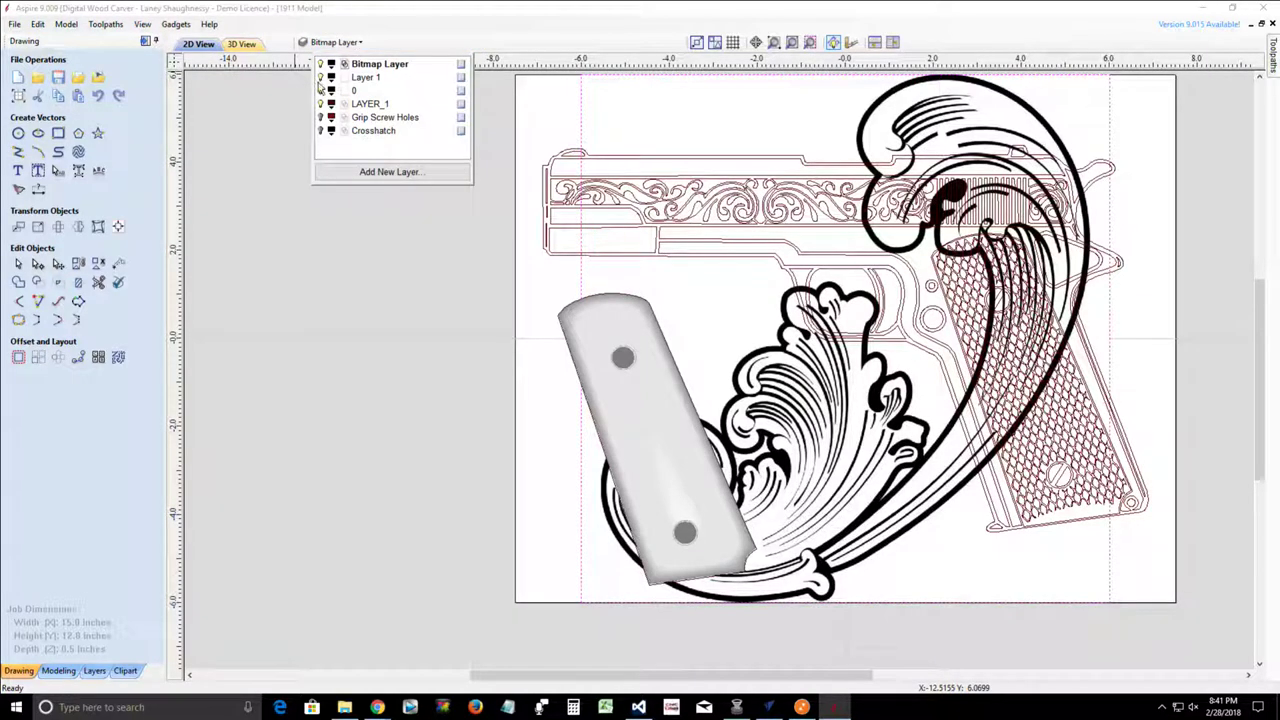
pyautogui.click(320, 90)
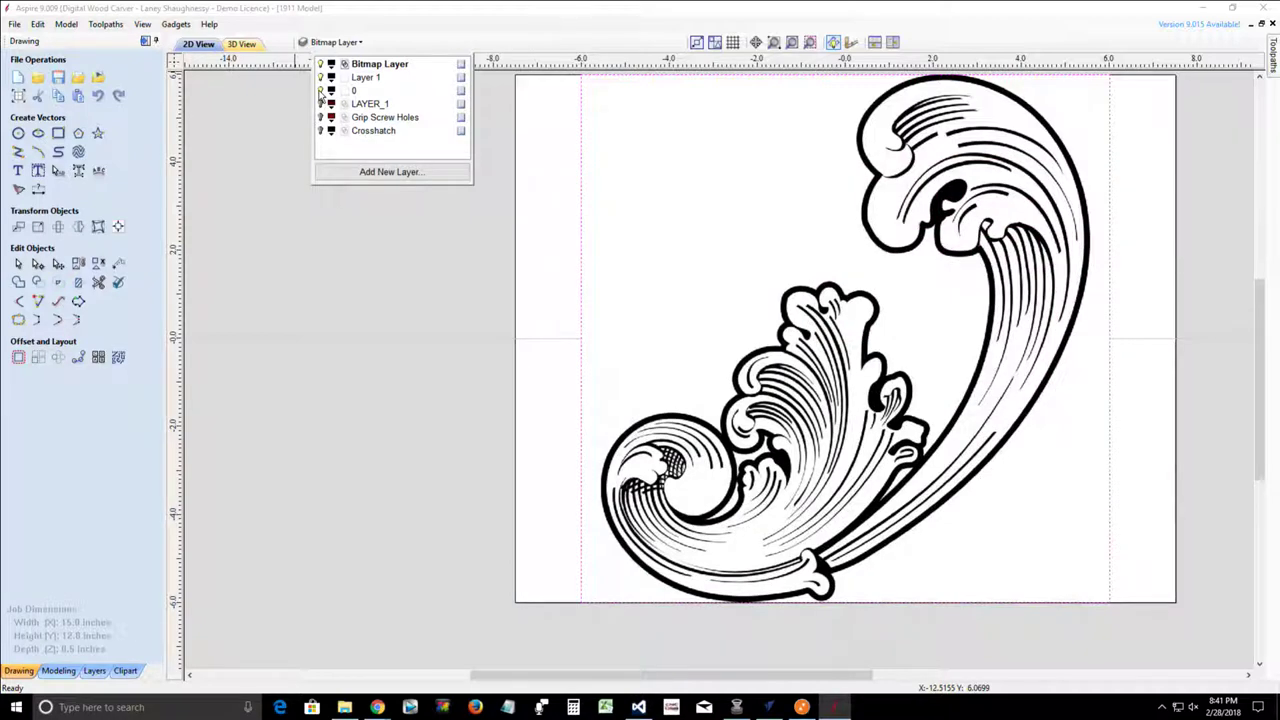
pyautogui.click(352, 91)
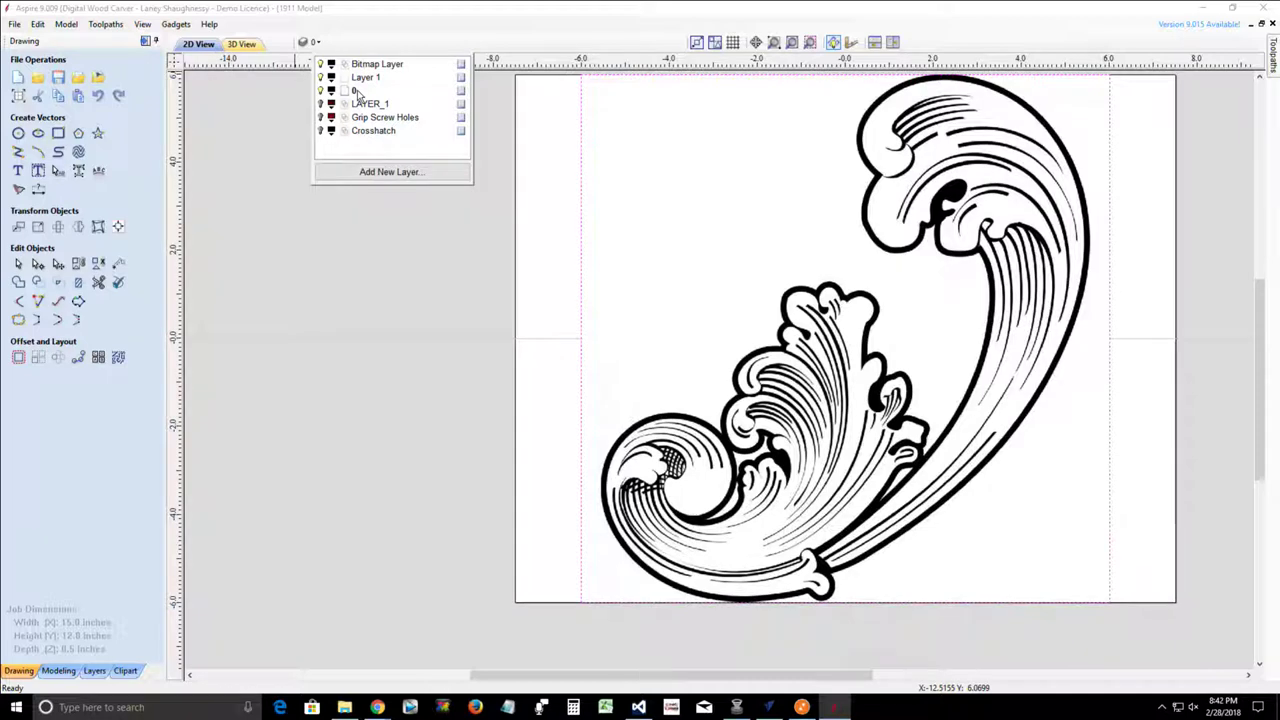
pyautogui.click(757, 368)
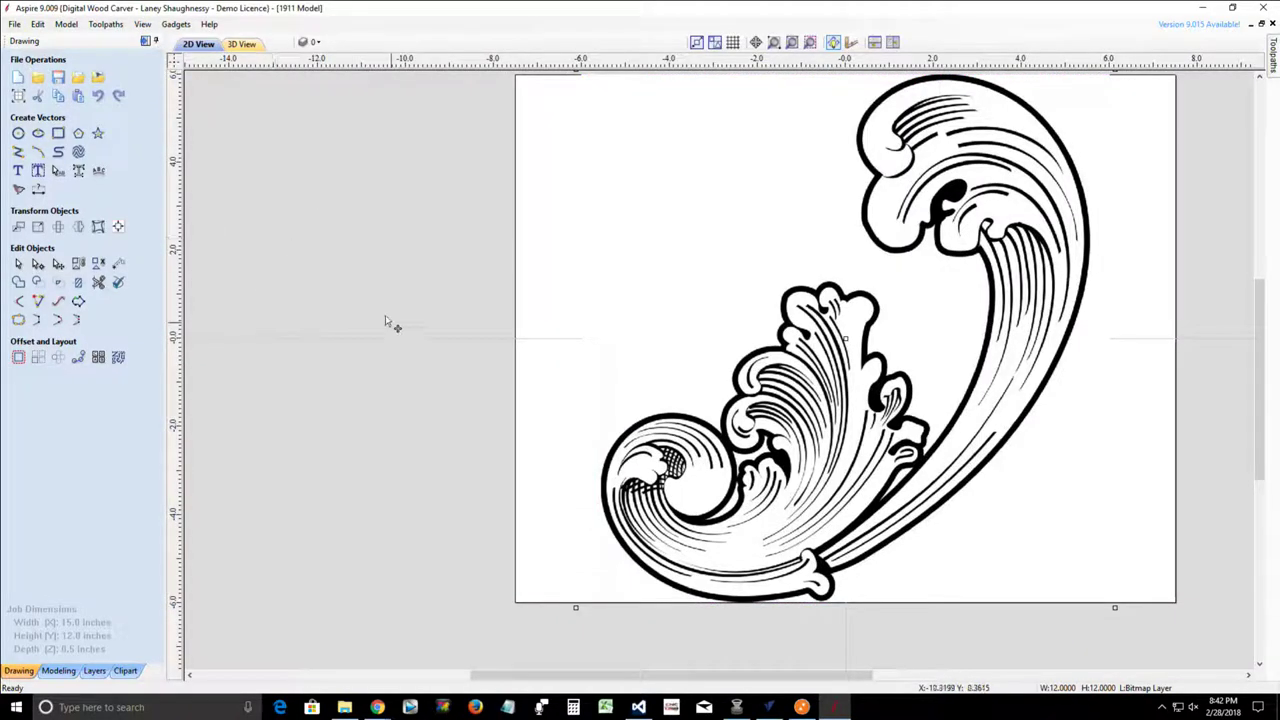
# Start a colour bitmap trace using black and the dark grey swatches, with Bitmap Fading at 0%.
pyautogui.click(18, 189)
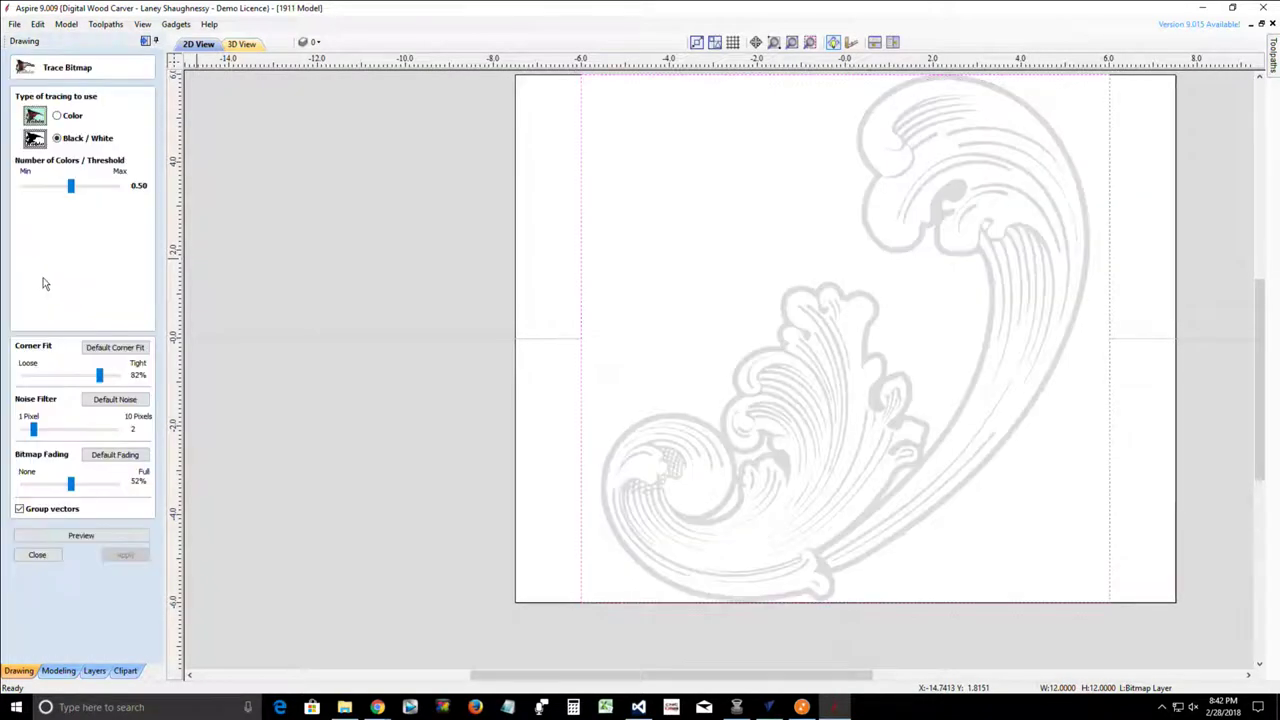
pyautogui.click(57, 115)
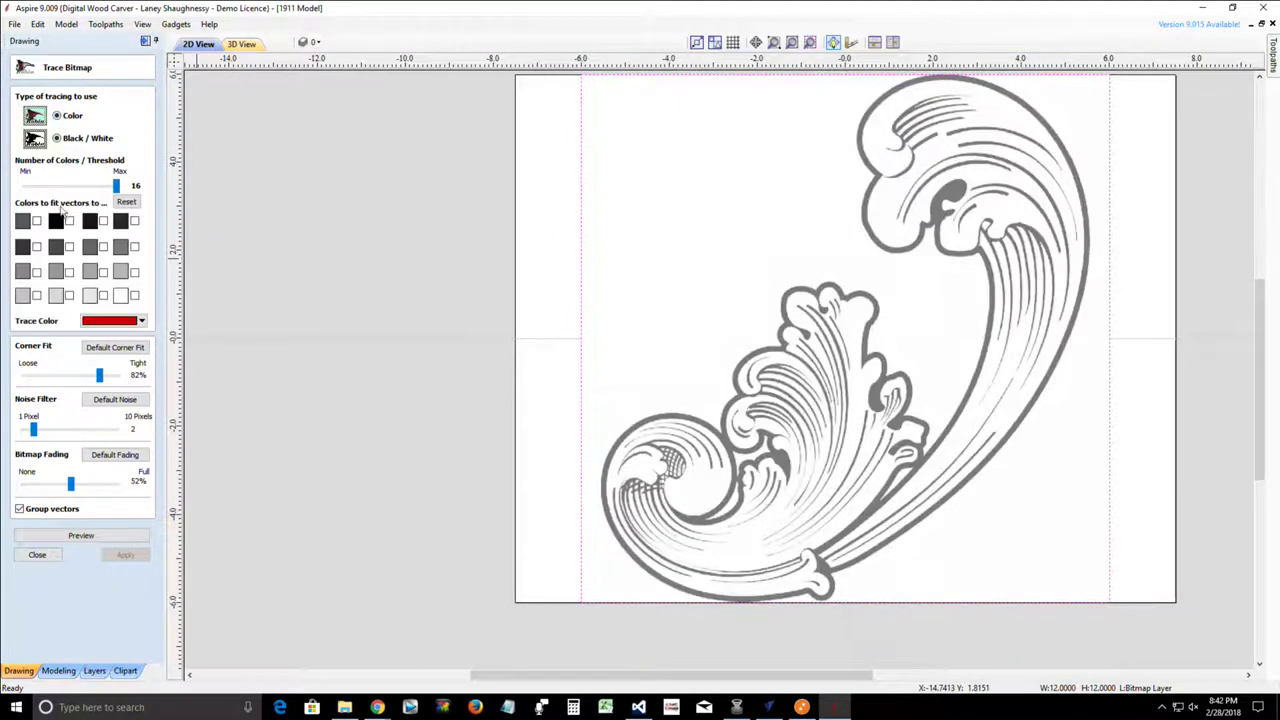
pyautogui.click(68, 221)
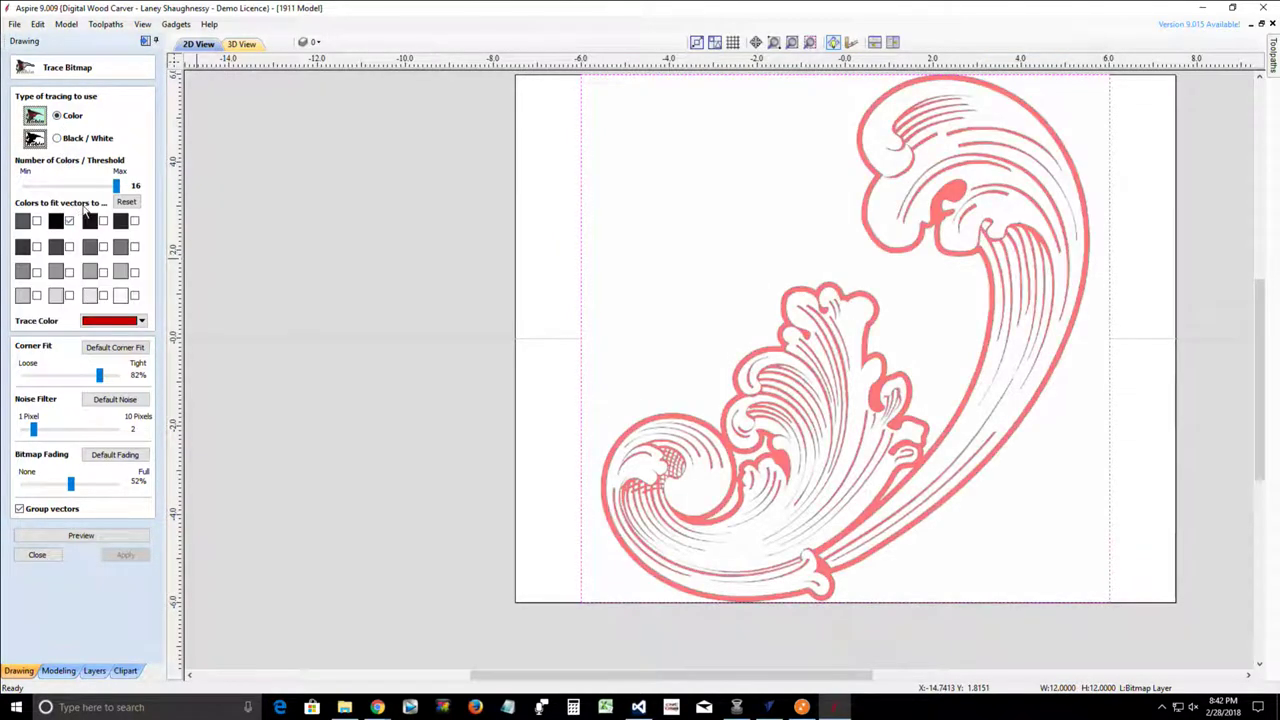
pyautogui.click(102, 221)
pyautogui.click(135, 222)
pyautogui.click(36, 222)
pyautogui.click(37, 247)
pyautogui.click(70, 247)
pyautogui.scroll(4, 832, 447)
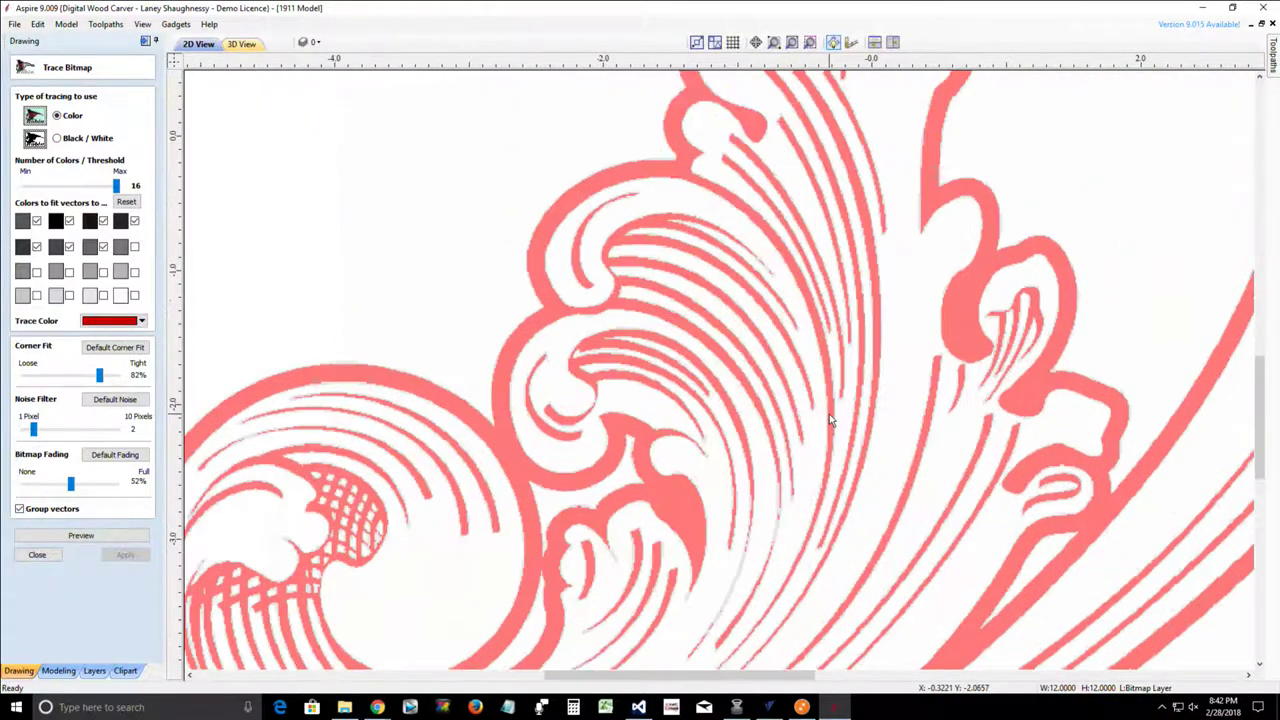
pyautogui.moveTo(76, 490); pyautogui.dragTo(23, 490)
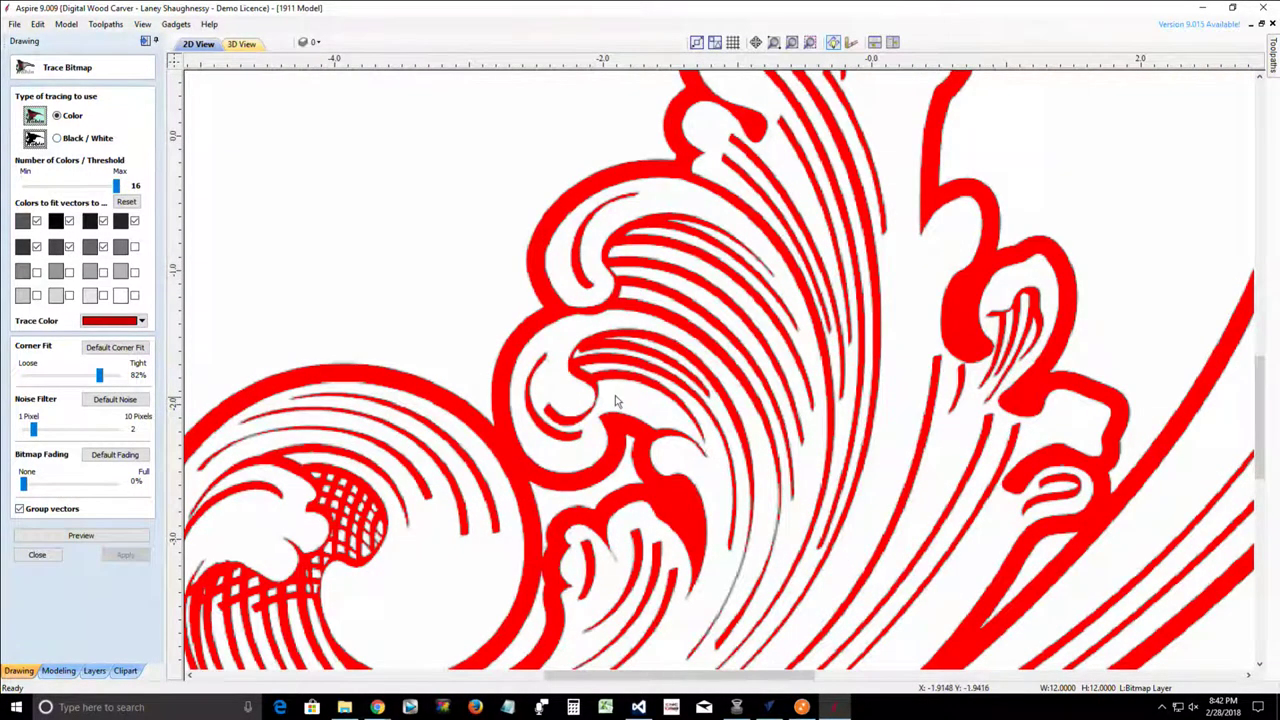
# Add the mid and light grey shades, drop the speckling shade, then preview and apply the trace.
pyautogui.click(135, 247)
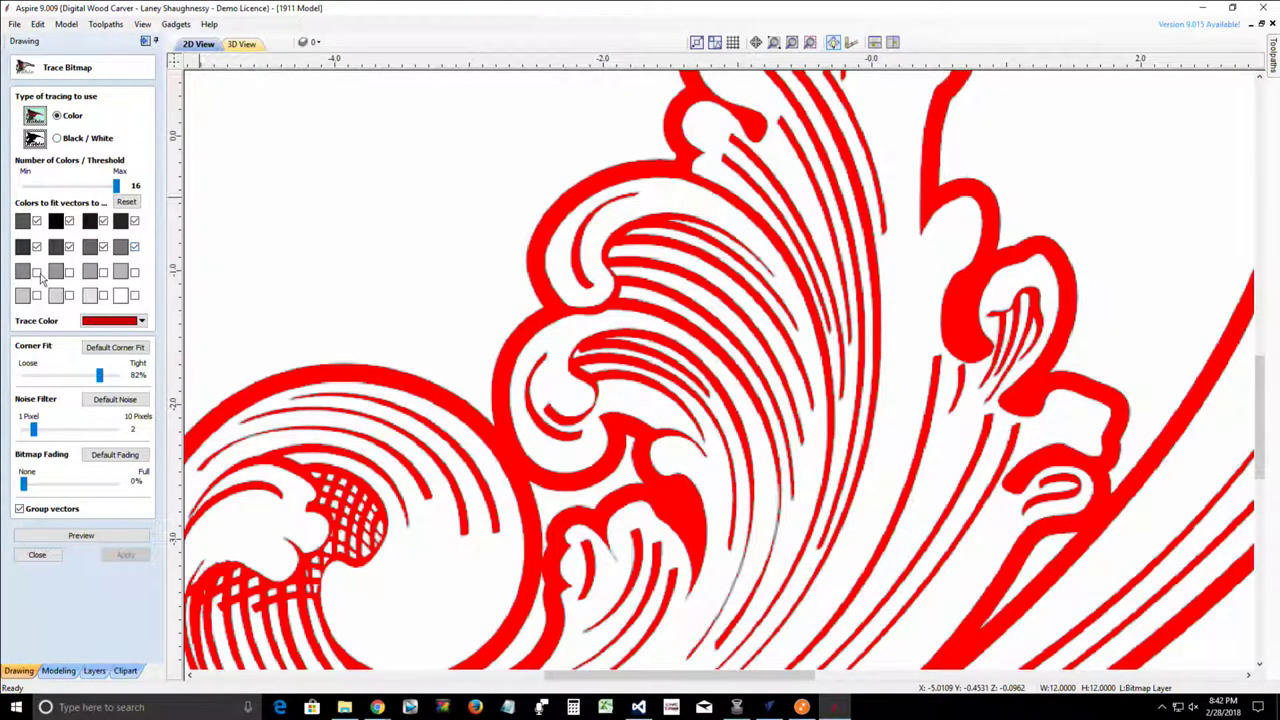
pyautogui.click(69, 272)
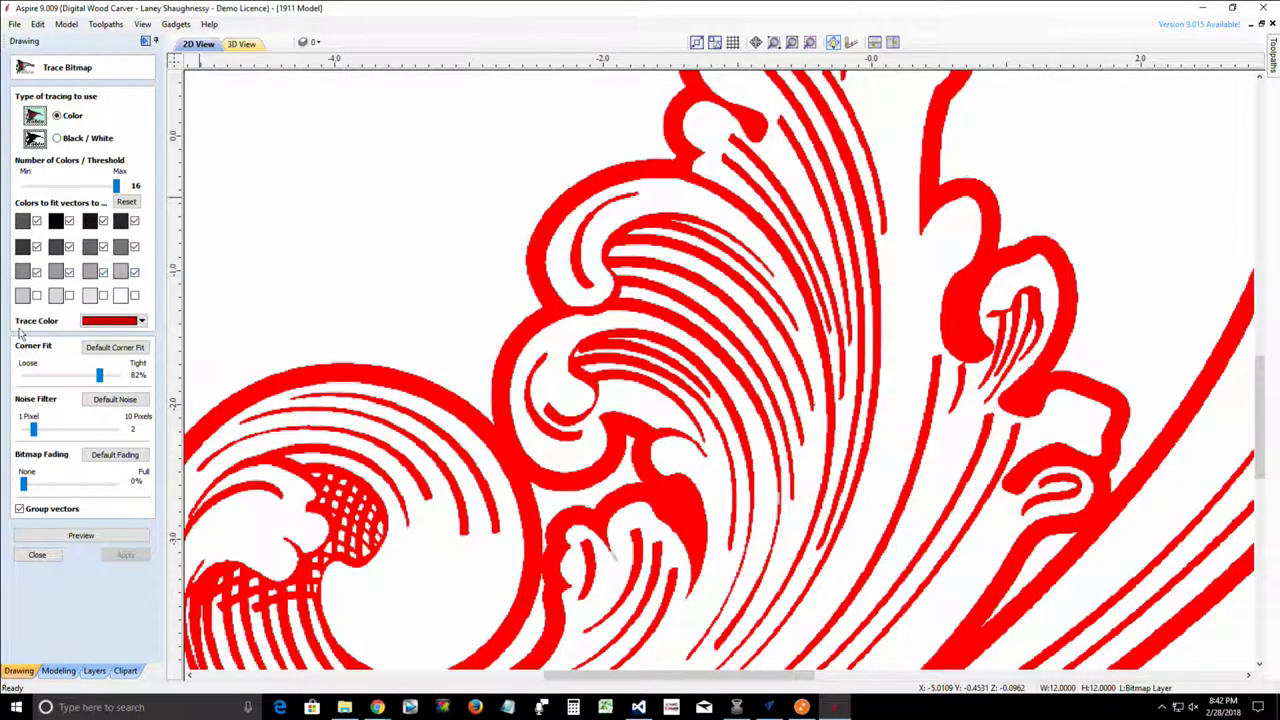
pyautogui.click(36, 295)
pyautogui.click(69, 295)
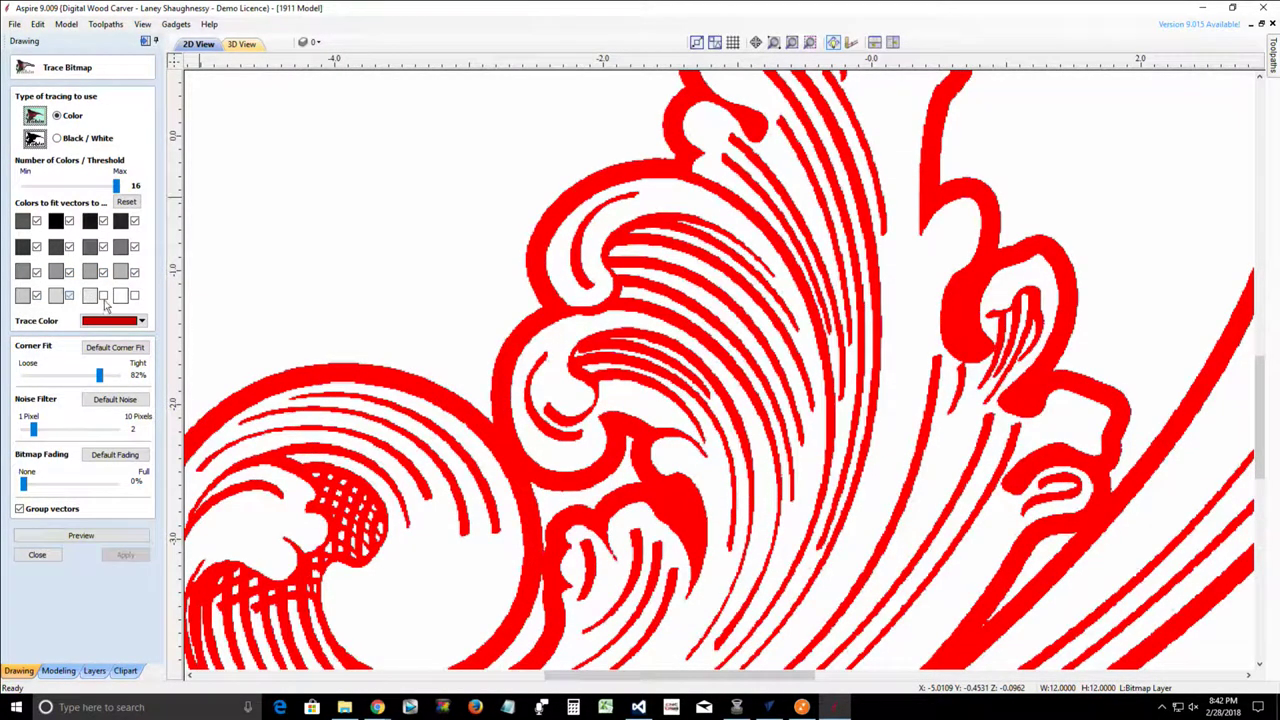
pyautogui.click(103, 297)
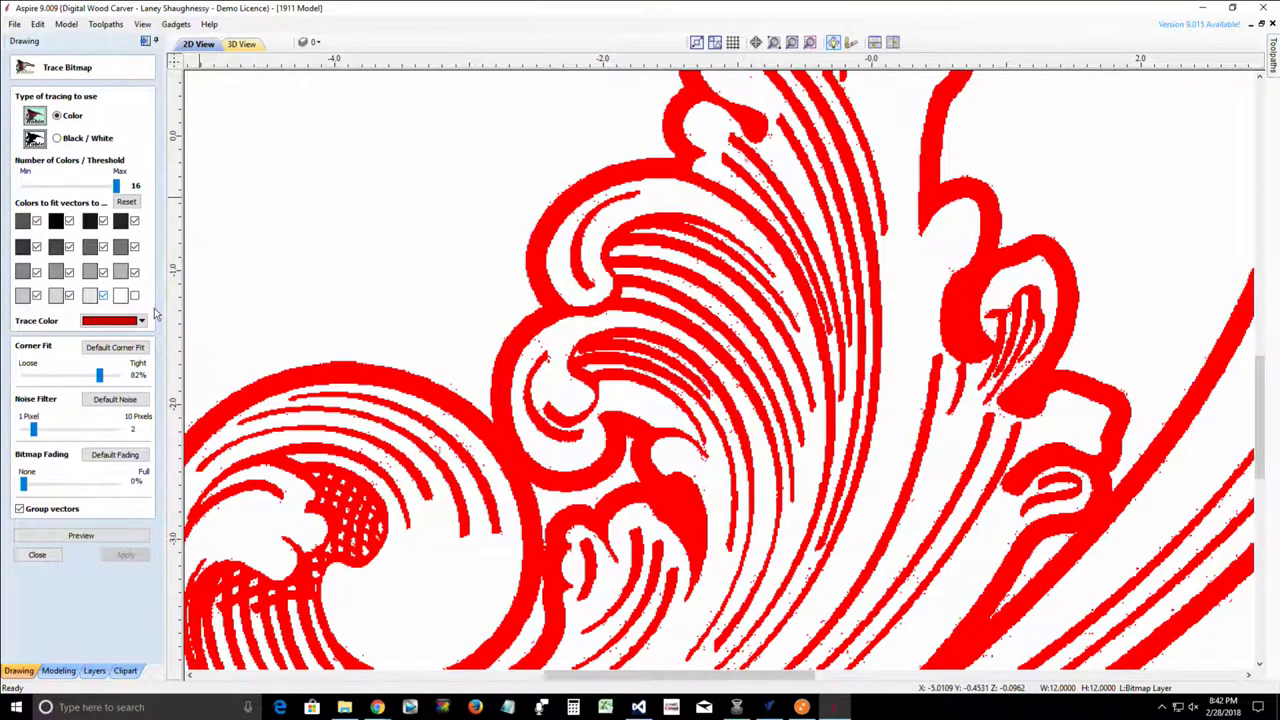
pyautogui.click(103, 296)
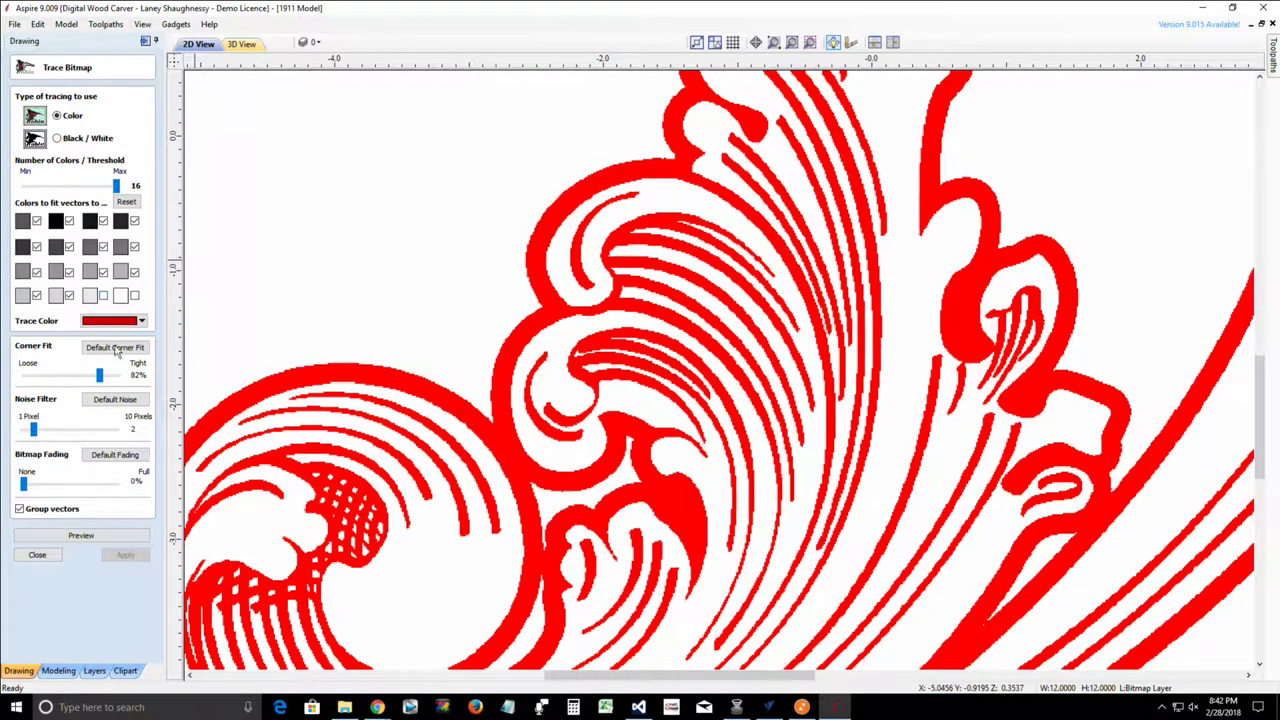
pyautogui.scroll(-5, 471, 423)
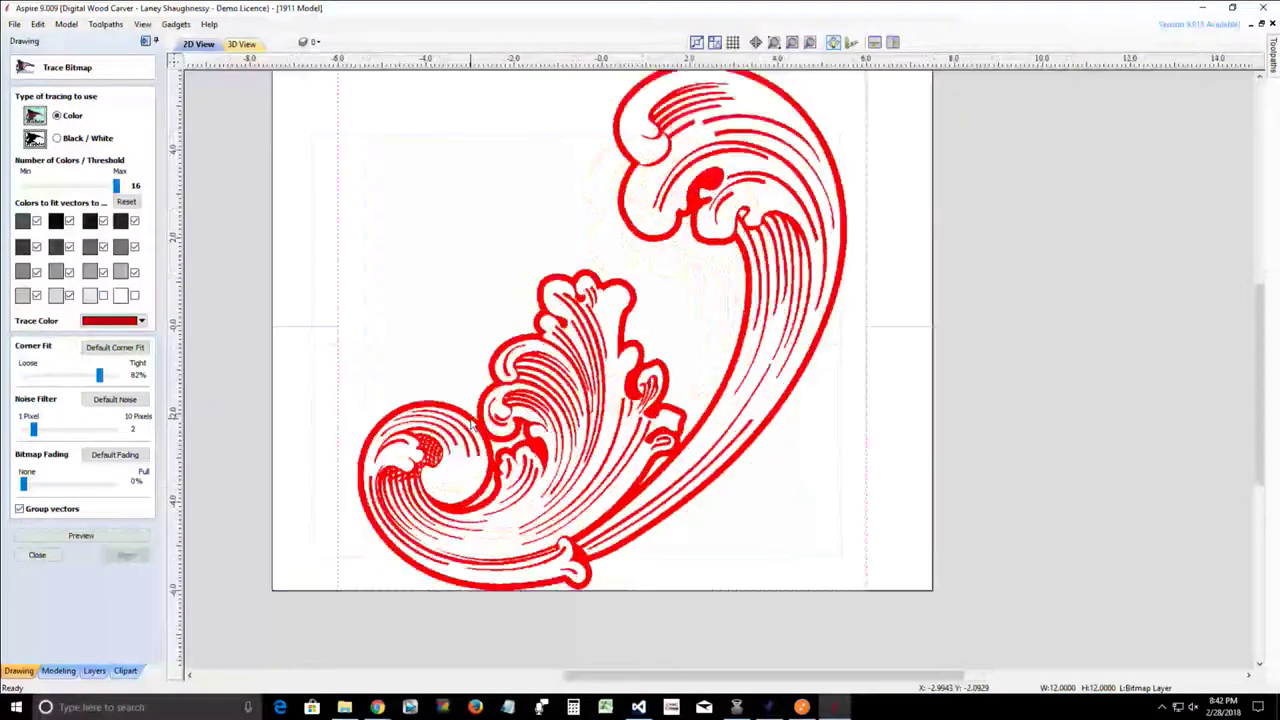
pyautogui.click(68, 538)
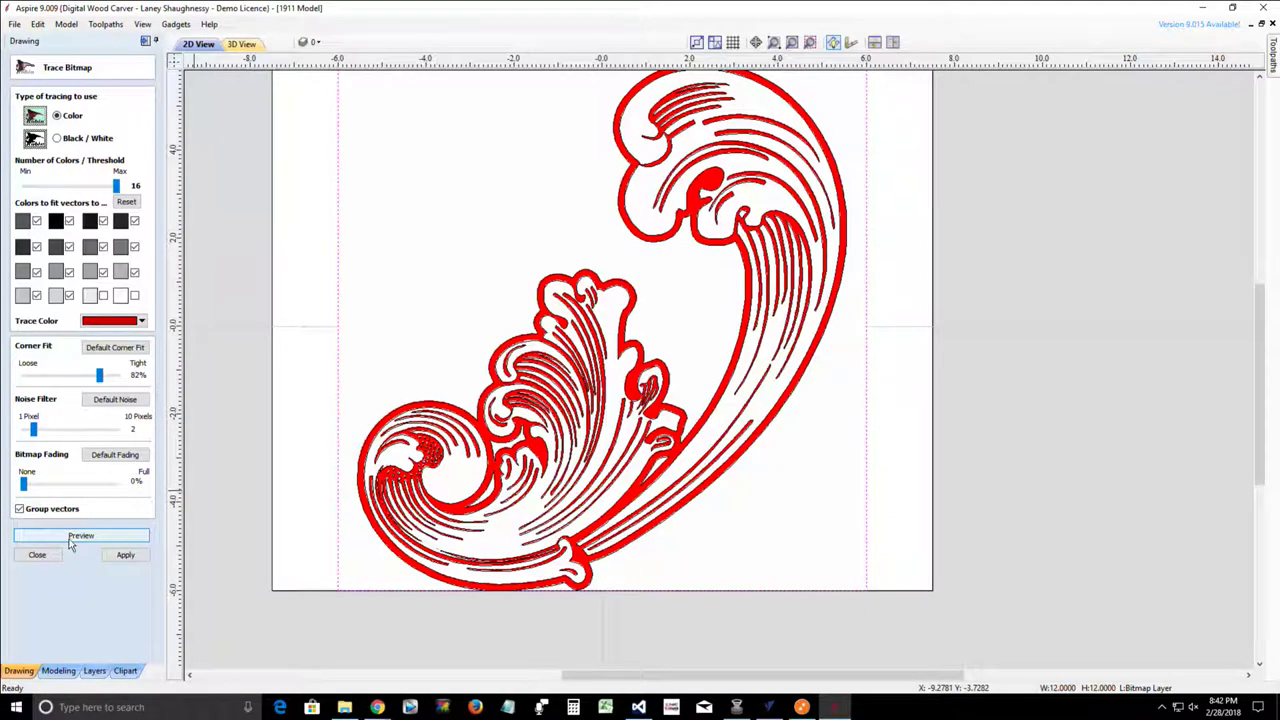
pyautogui.click(125, 555)
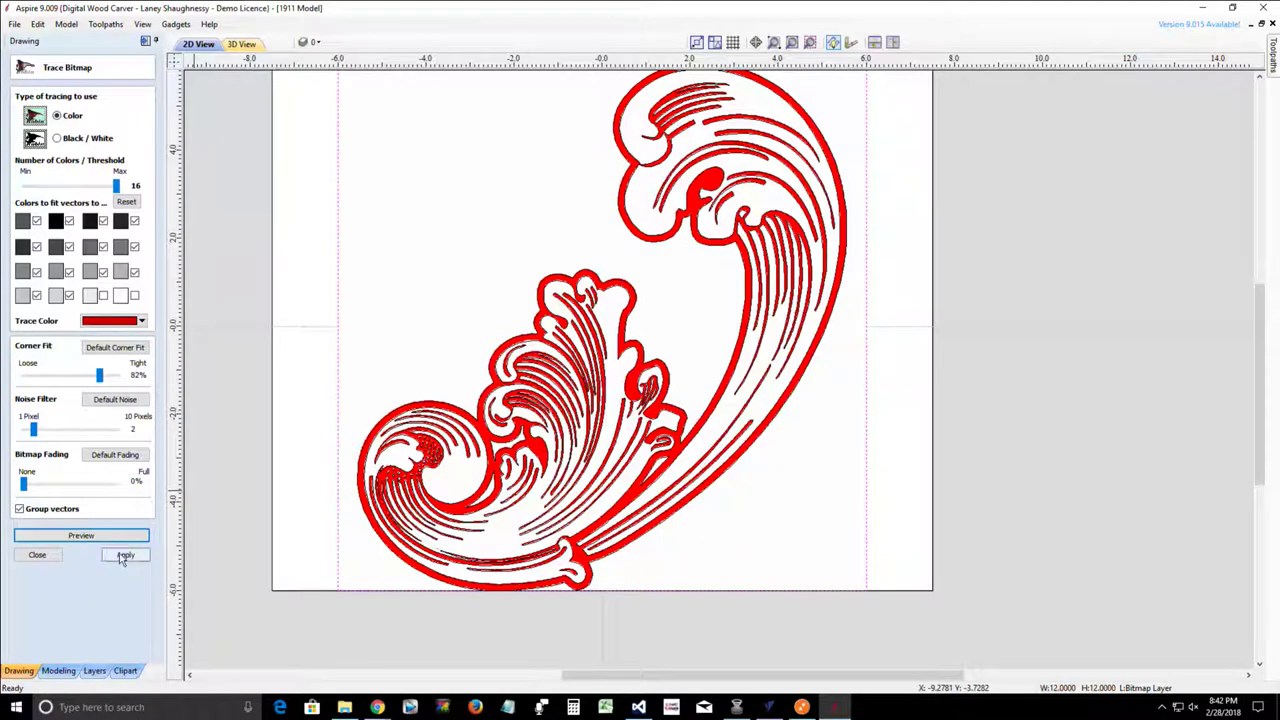
pyautogui.click(38, 555)
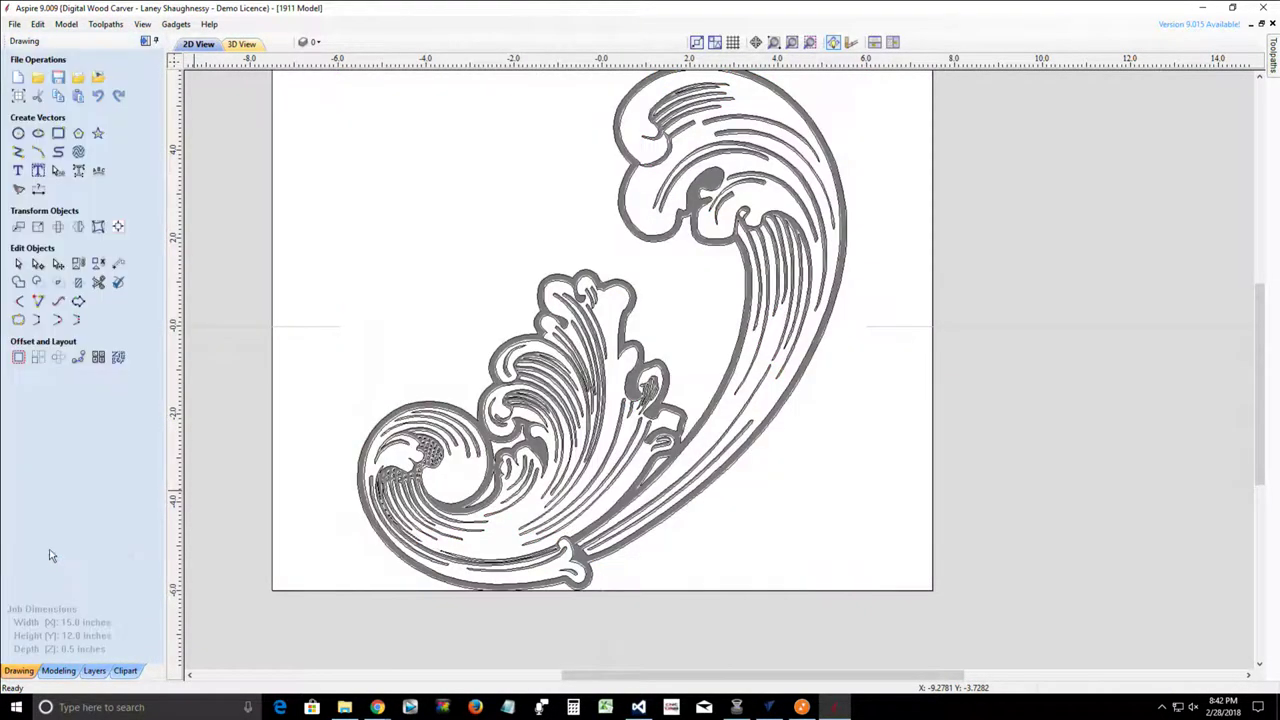
# Hide the Bitmap Layer so only the traced wave vectors show.
pyautogui.click(310, 42)
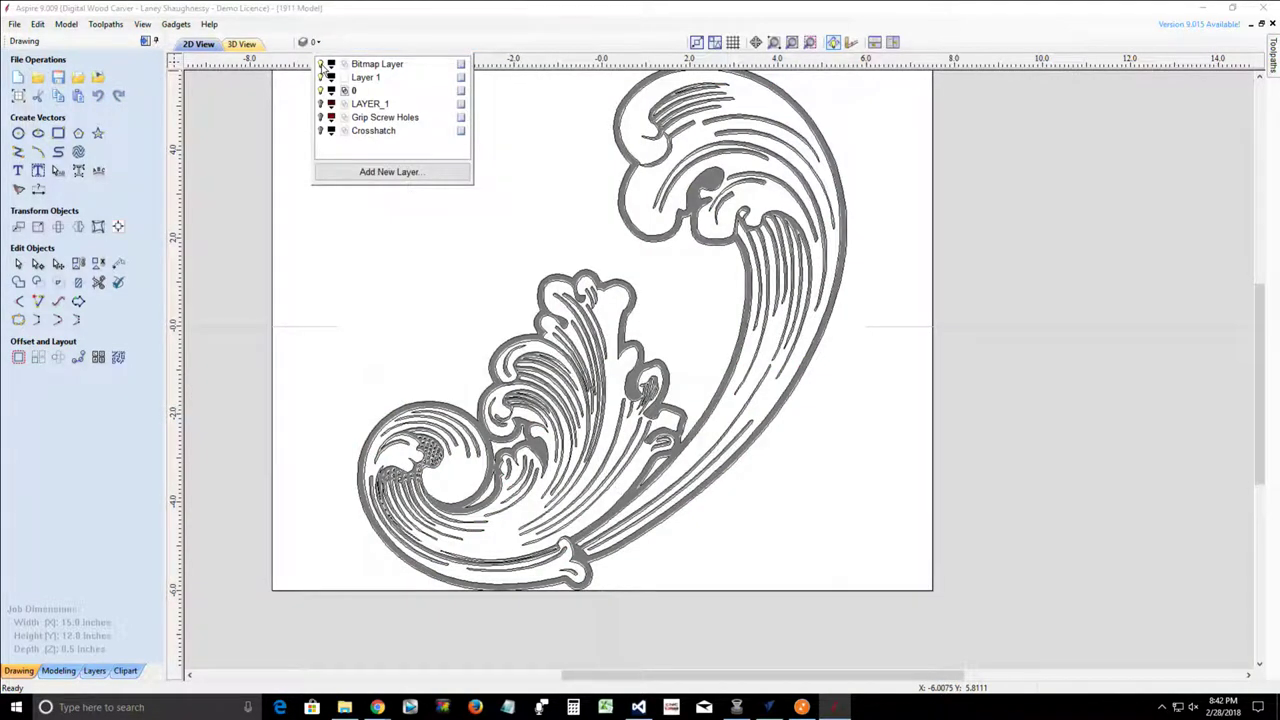
pyautogui.click(323, 65)
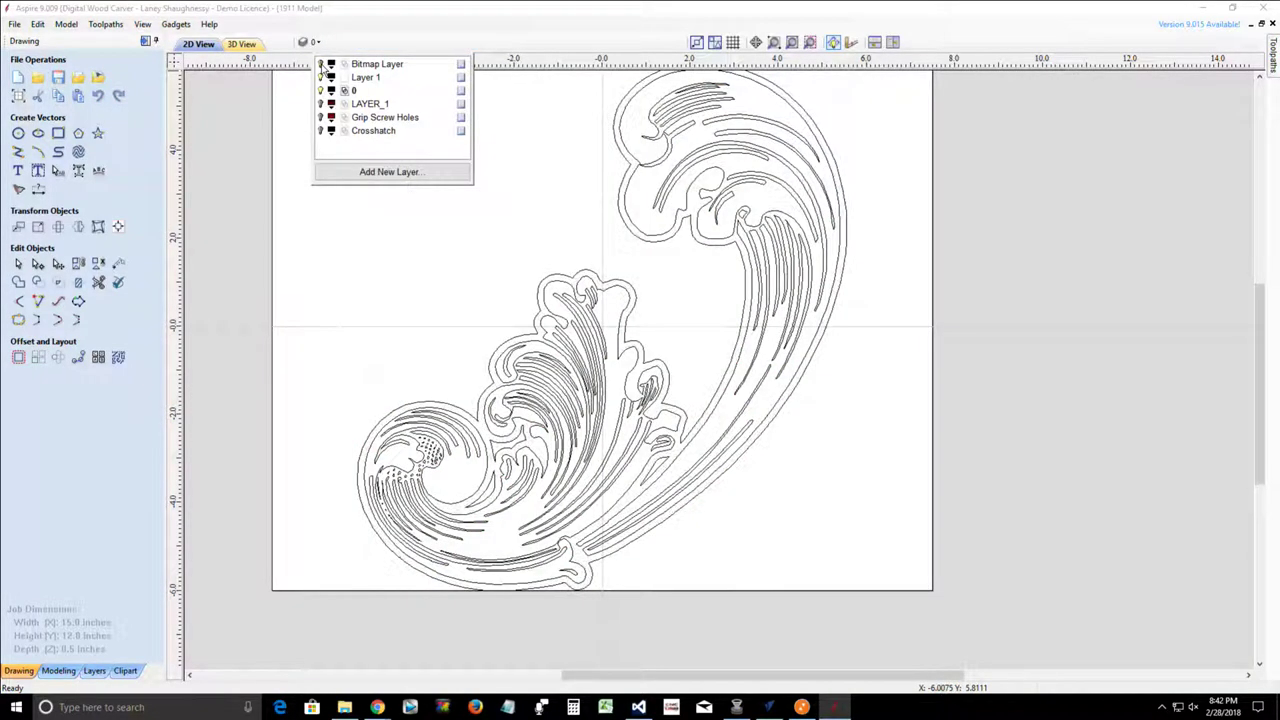
pyautogui.scroll(-3, 437, 323)
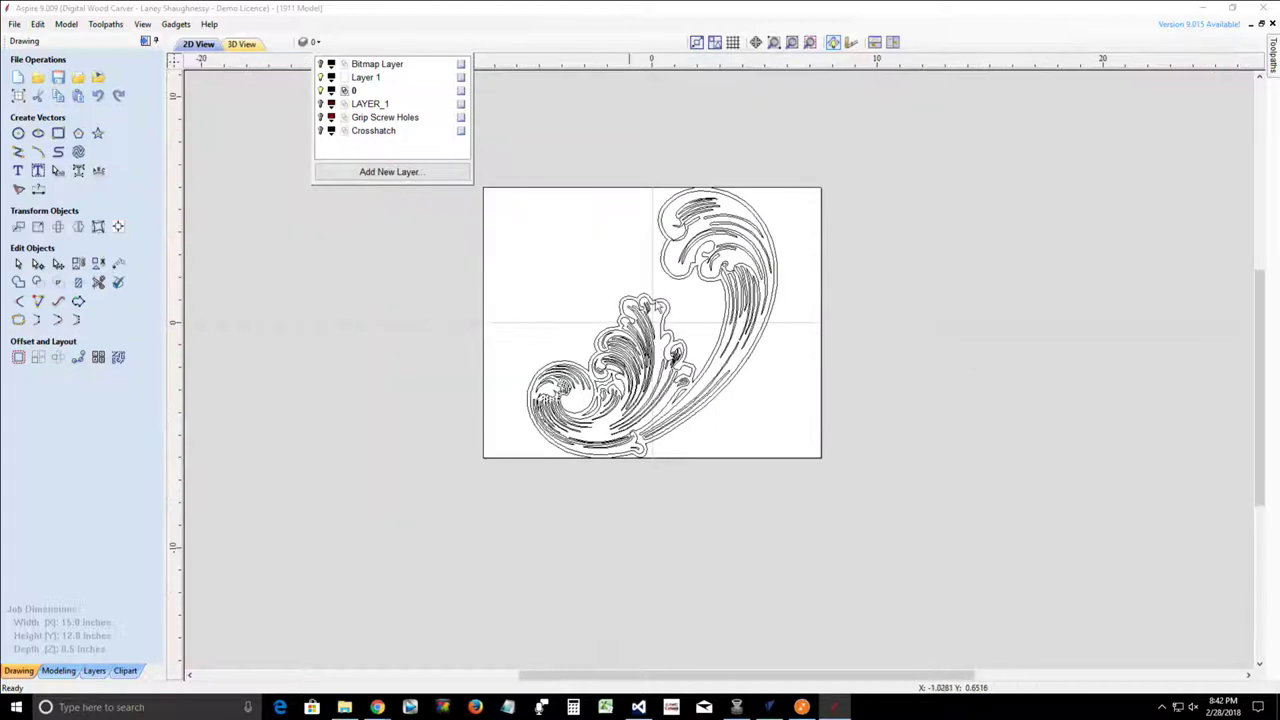
pyautogui.click(584, 144)
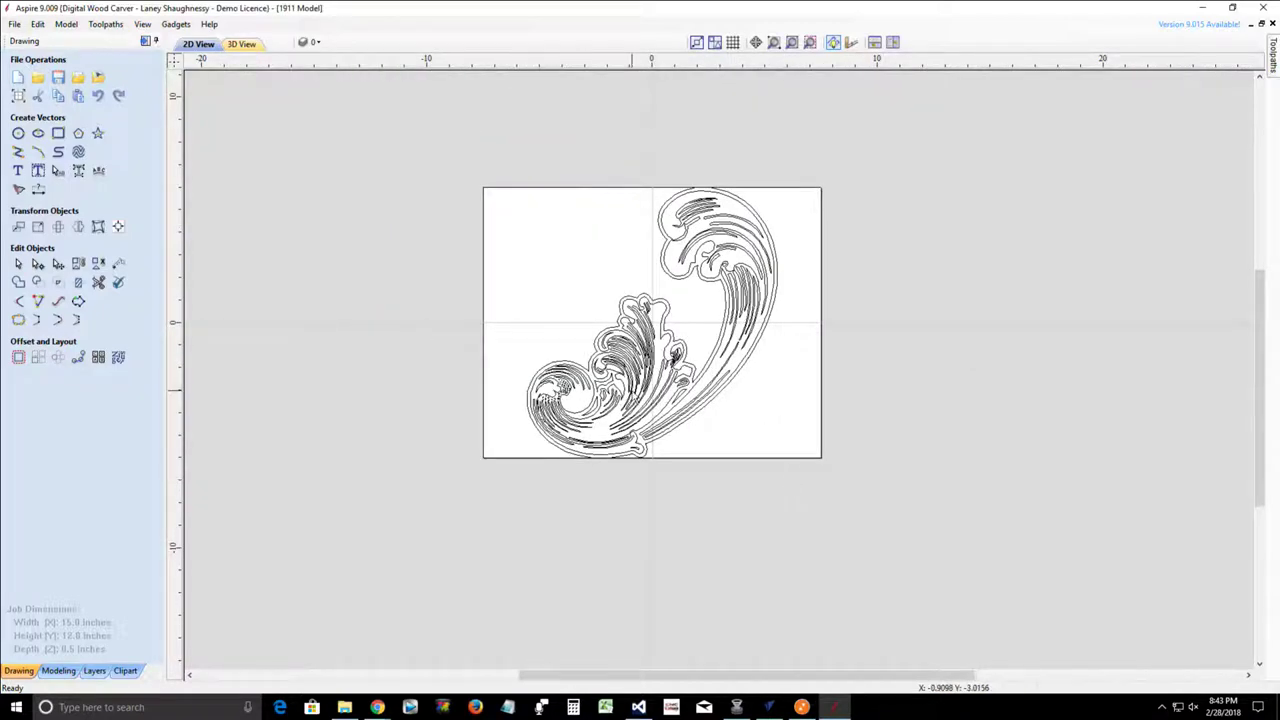
# Select the traced wave vectors and scale them down to about 3.4 x 3.7 inches.
pyautogui.click(620, 400)
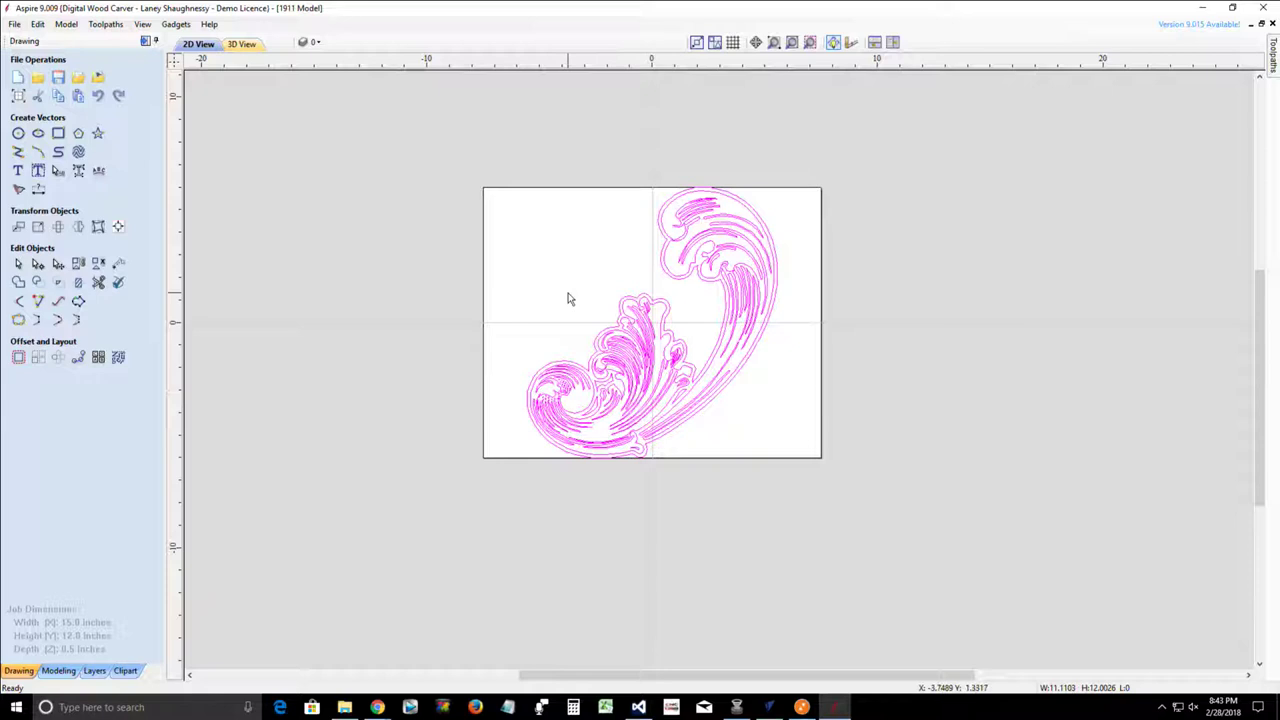
pyautogui.click(644, 352)
pyautogui.moveTo(520, 180); pyautogui.dragTo(606, 270)
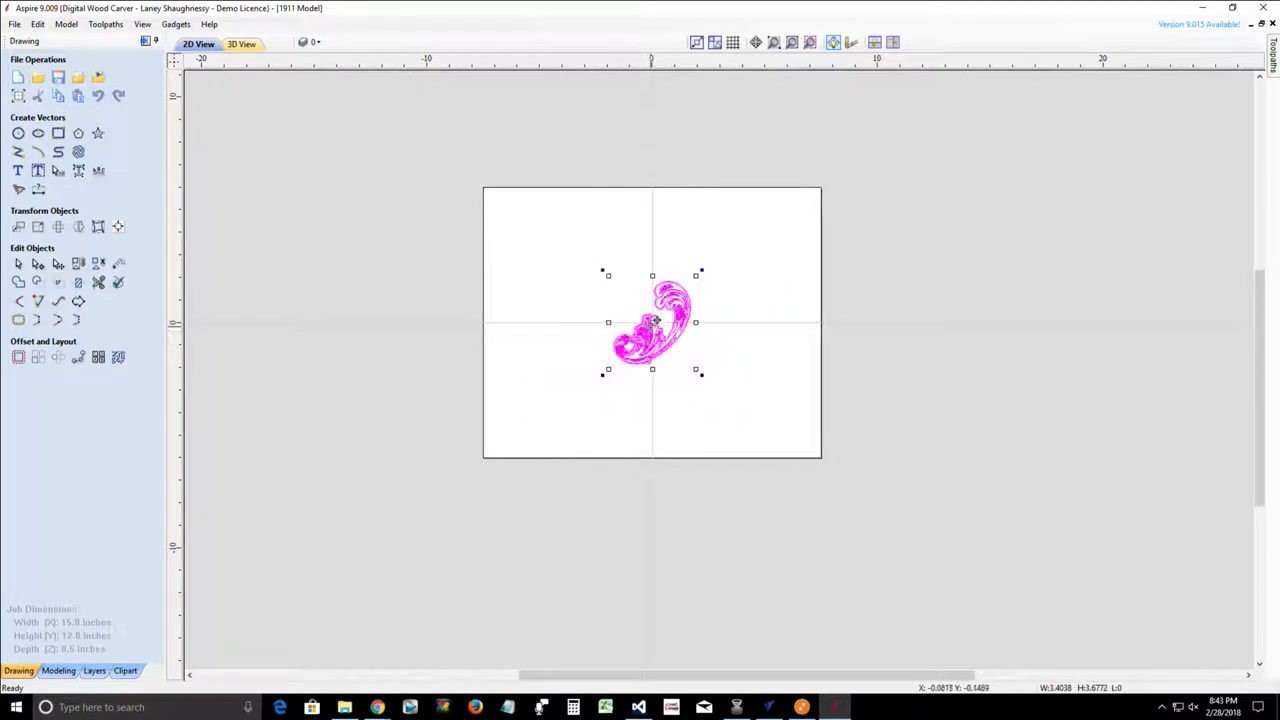
# Move the scaled wave off the board's left side and show Grip Screw Holes and LAYER_1, leaving Crosshatch hidden.
pyautogui.moveTo(603, 345); pyautogui.dragTo(420, 403)
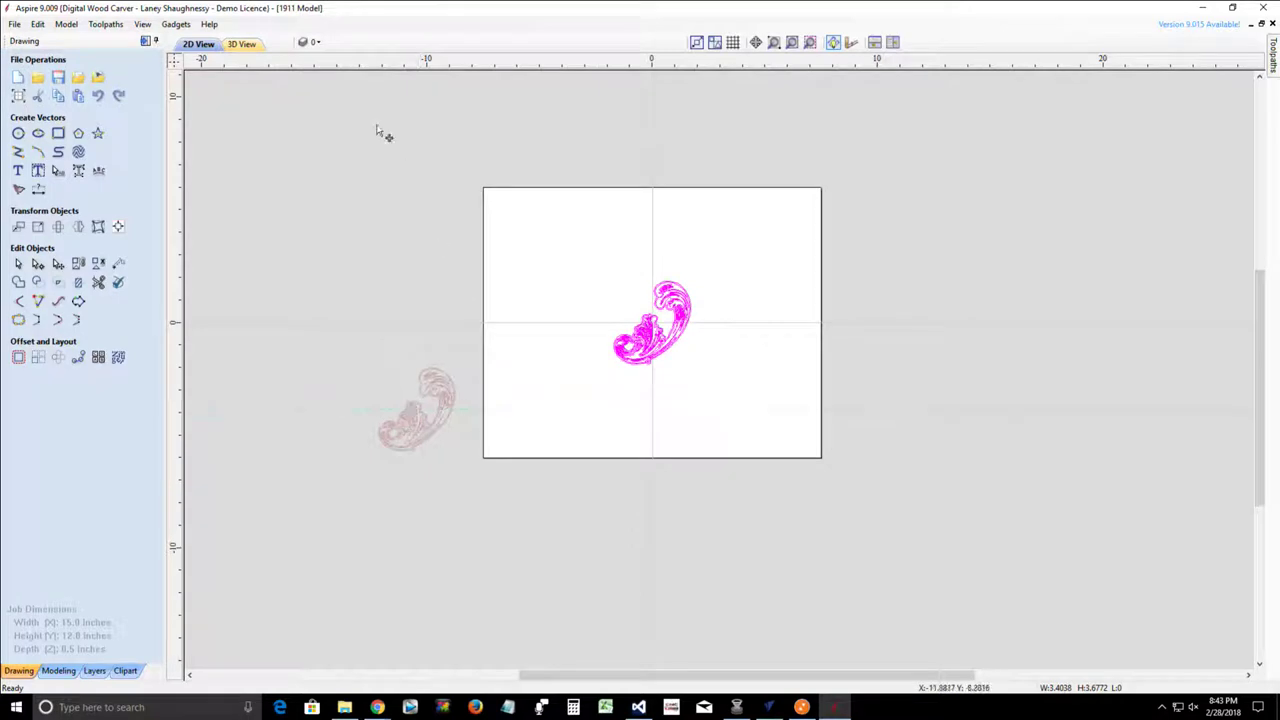
pyautogui.click(313, 42)
pyautogui.click(320, 117)
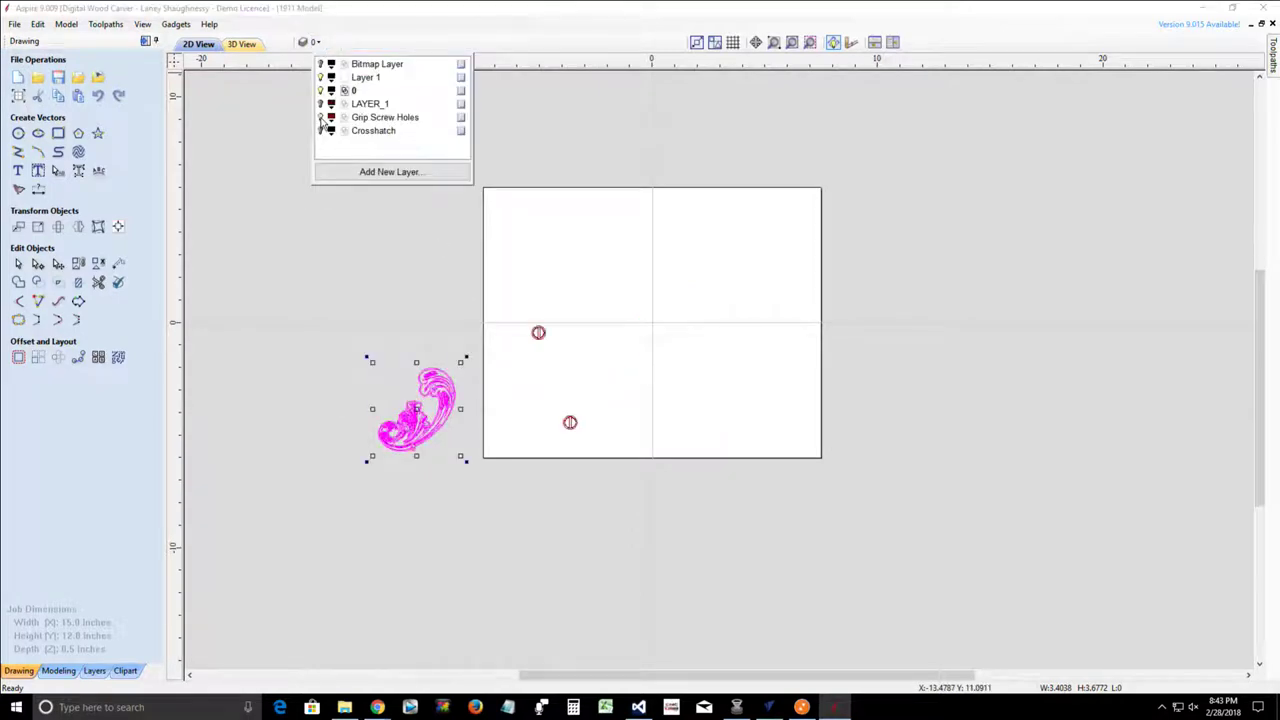
pyautogui.click(320, 104)
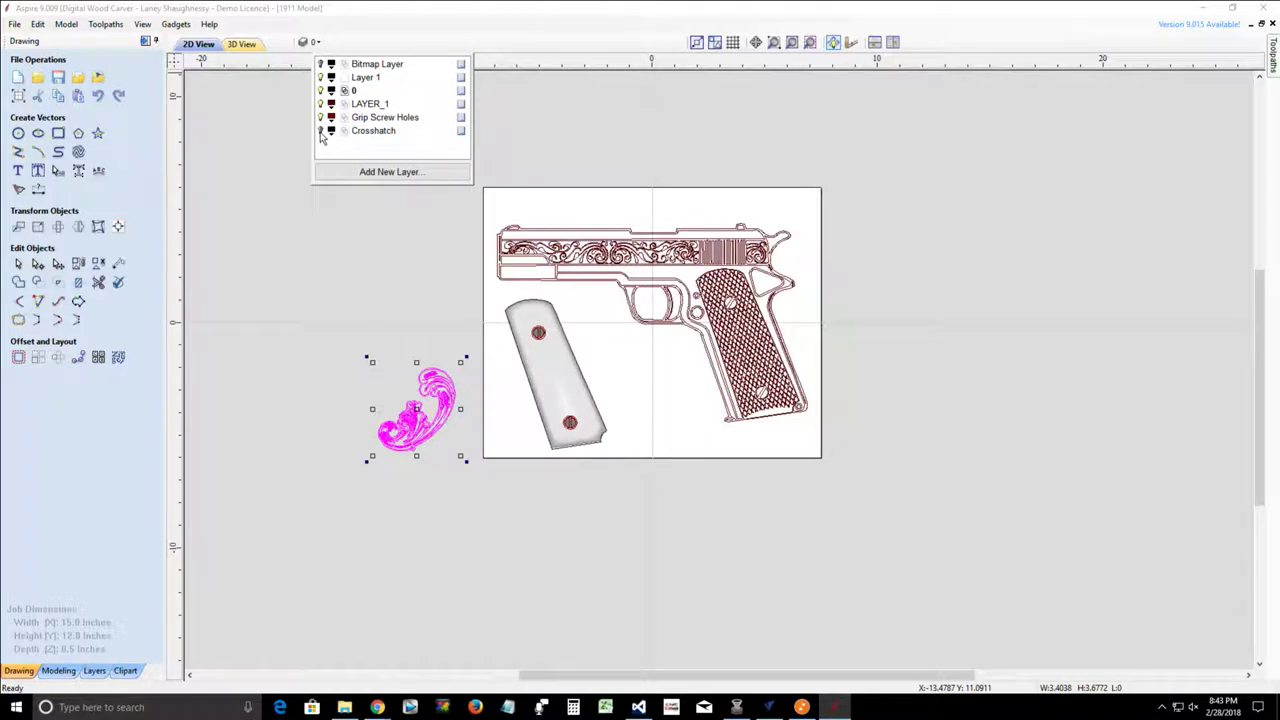
pyautogui.click(321, 132)
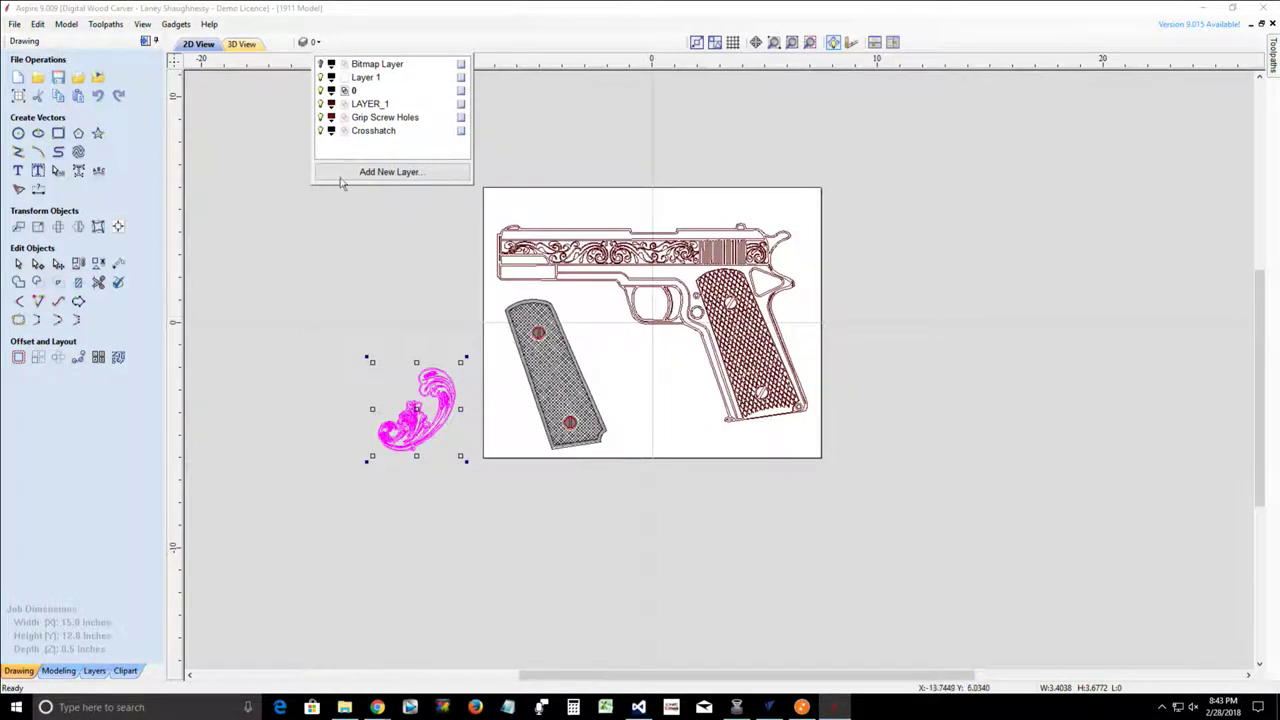
pyautogui.click(321, 132)
pyautogui.scroll(2, 555, 425)
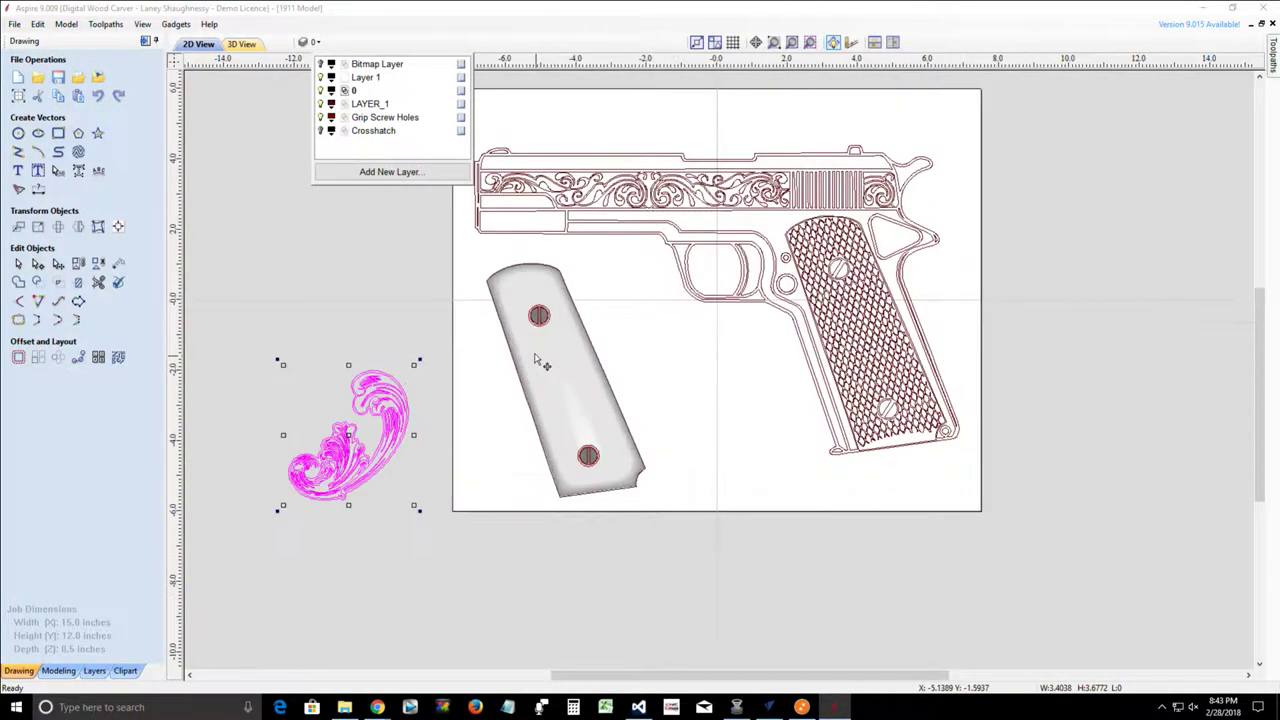
pyautogui.click(268, 507)
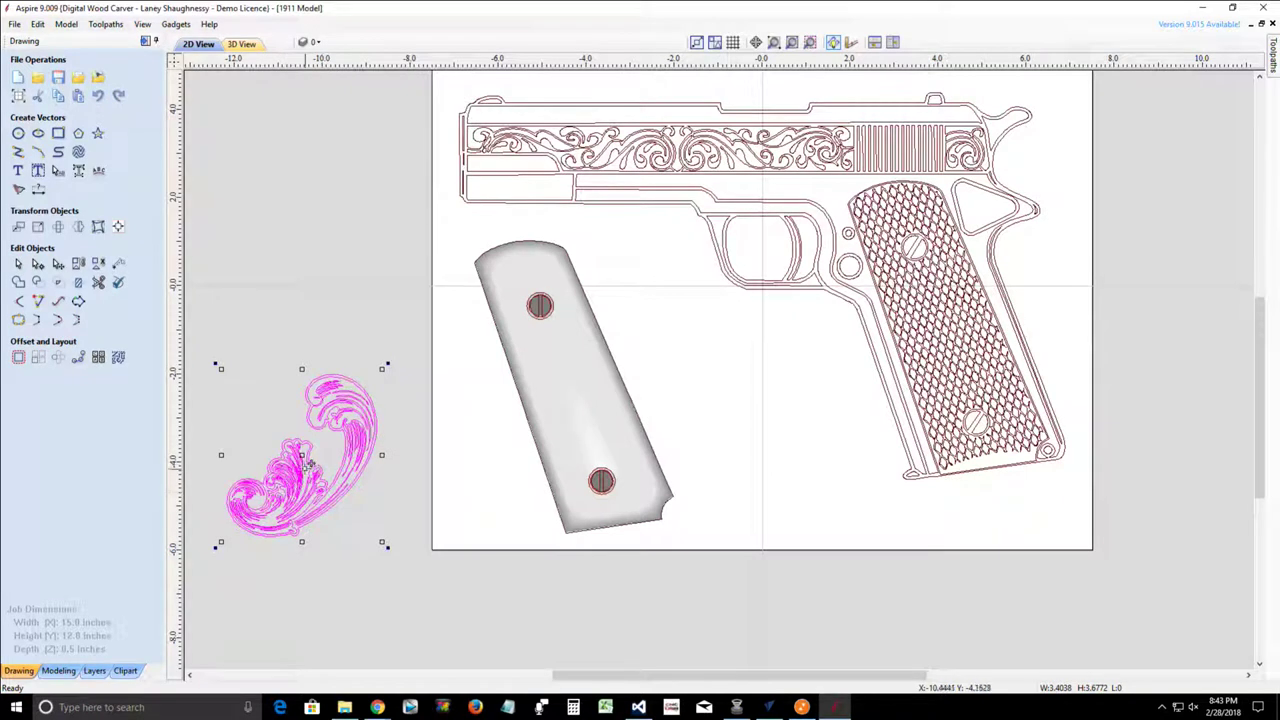
# Move the flourish between the grip screw holes, rotate it along the grip, keeping it about 1.33 x 2.43 inches.
pyautogui.moveTo(306, 452); pyautogui.dragTo(568, 377)
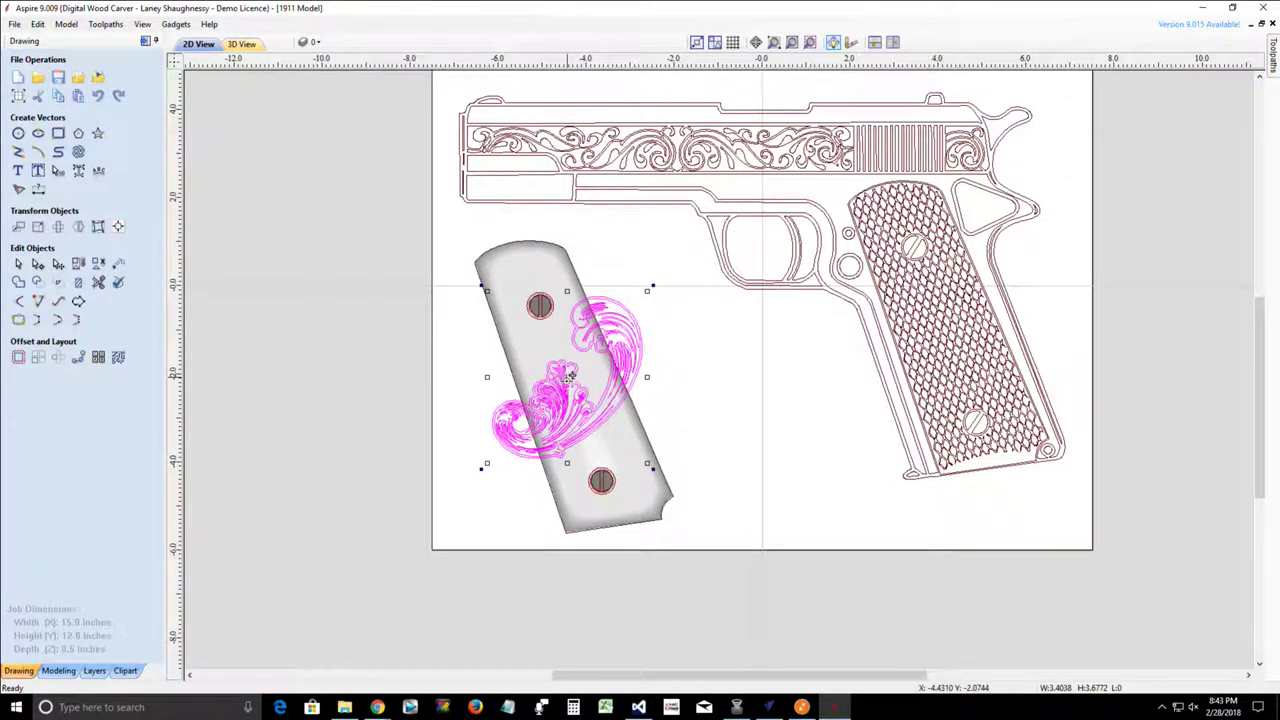
pyautogui.click(493, 483)
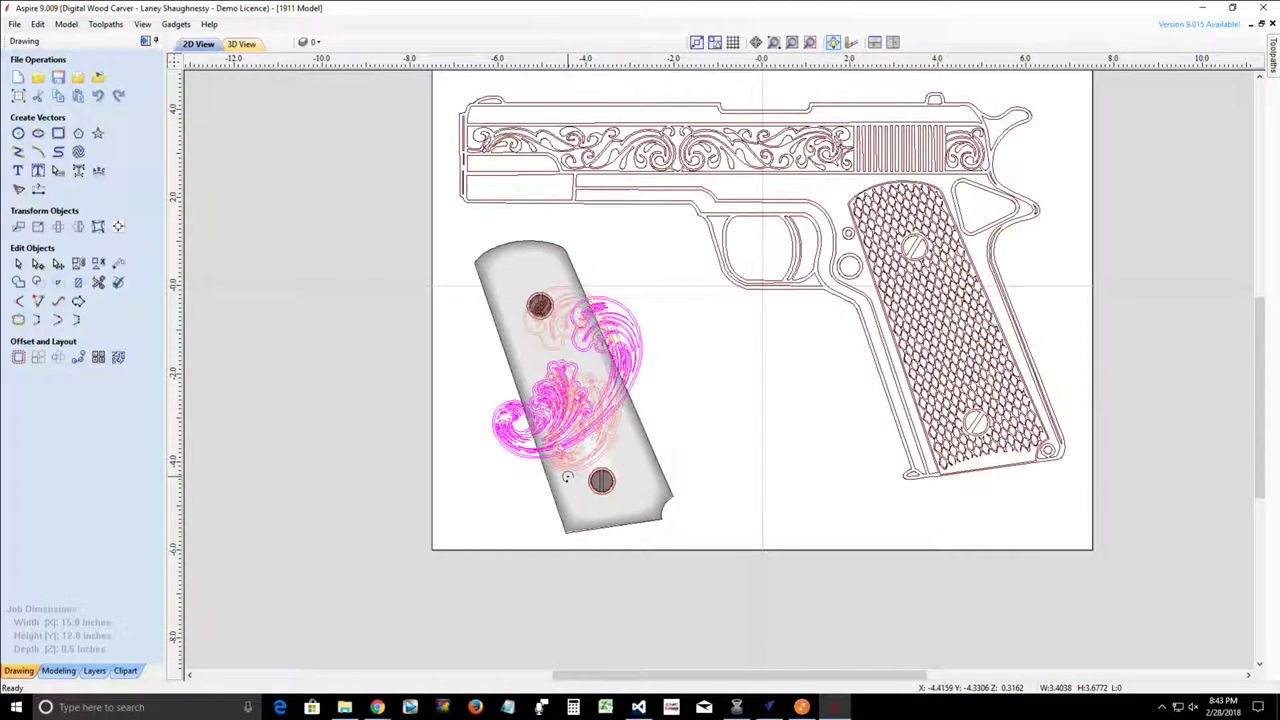
pyautogui.moveTo(570, 278); pyautogui.dragTo(634, 277)
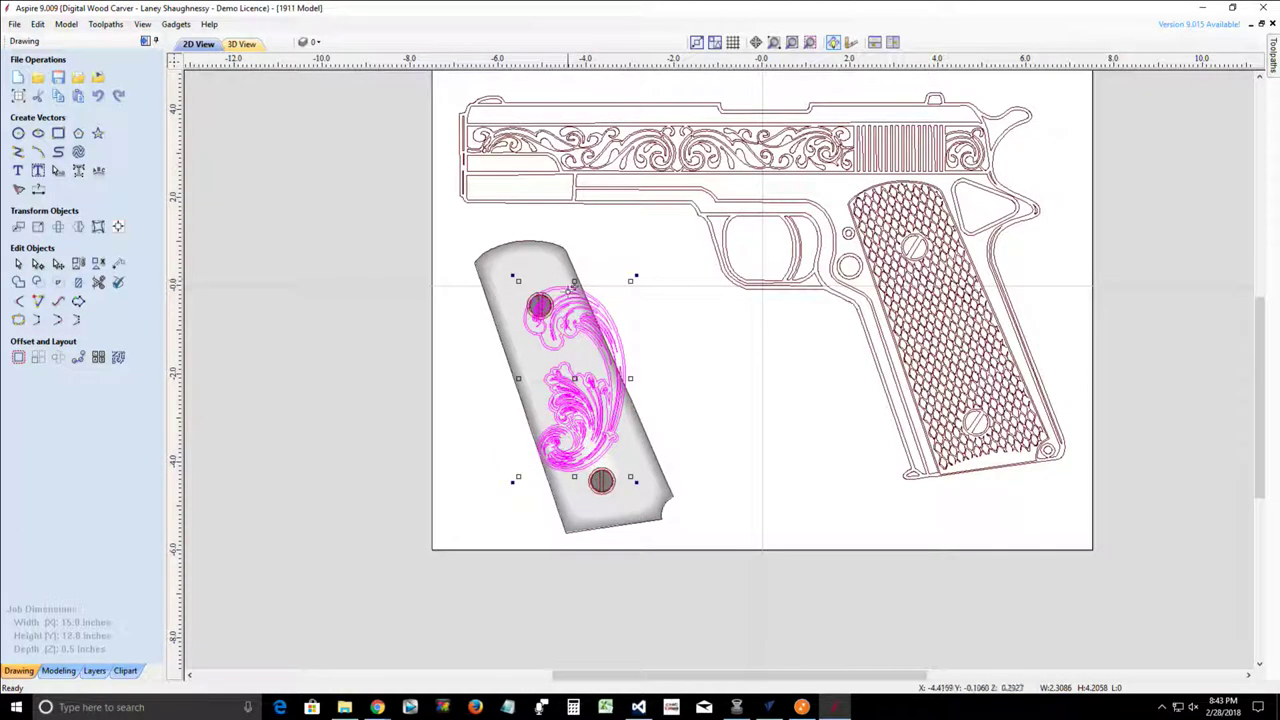
pyautogui.click(619, 302)
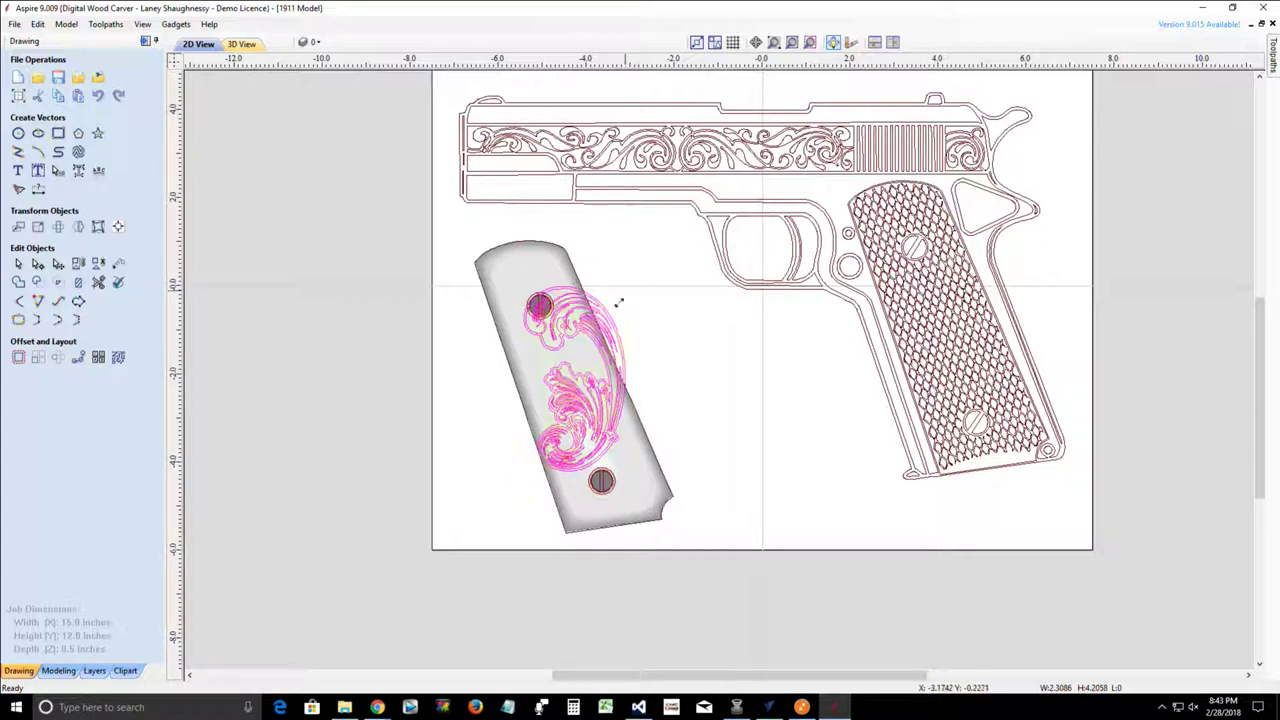
pyautogui.click(606, 312)
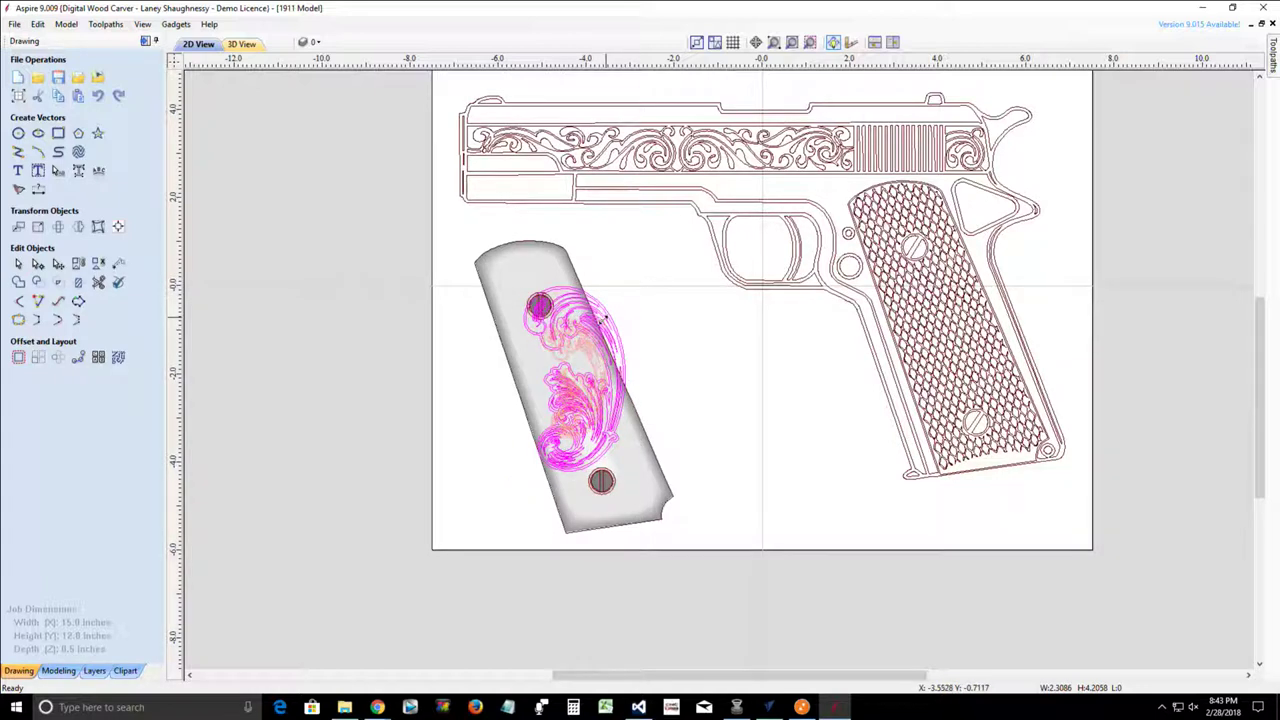
pyautogui.hotkey('ctrl', 'z')
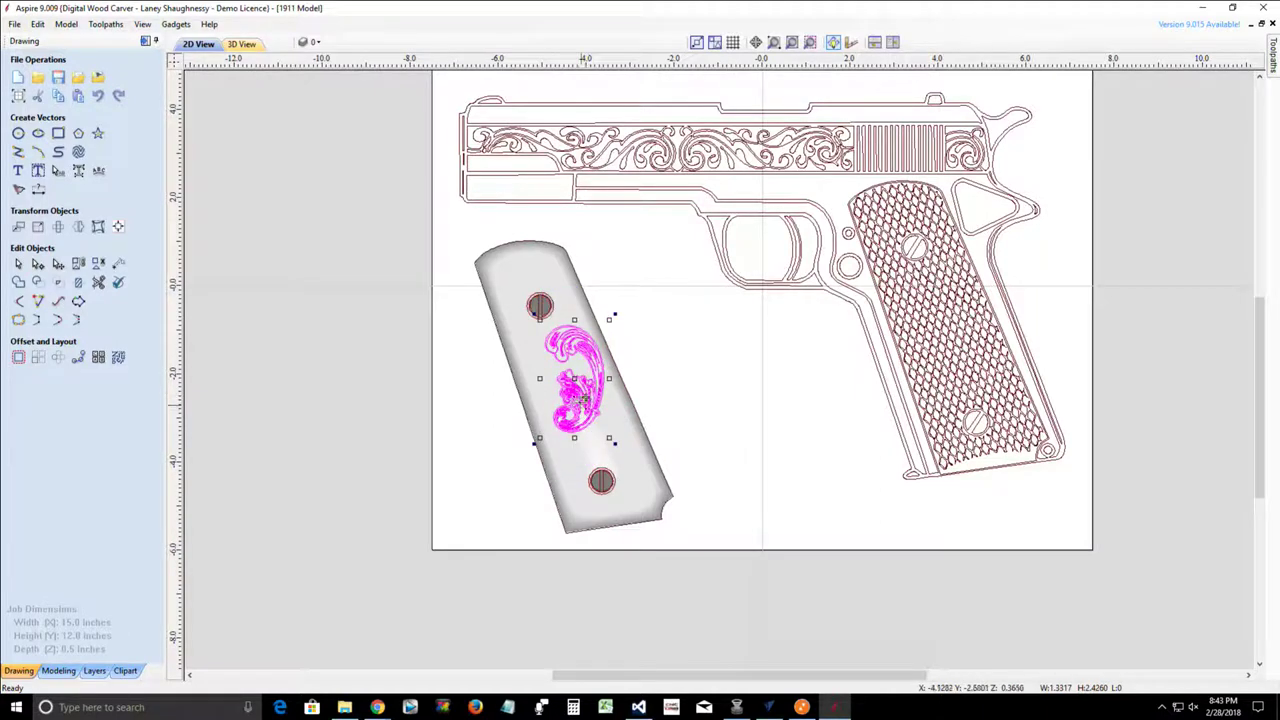
pyautogui.press('Escape')
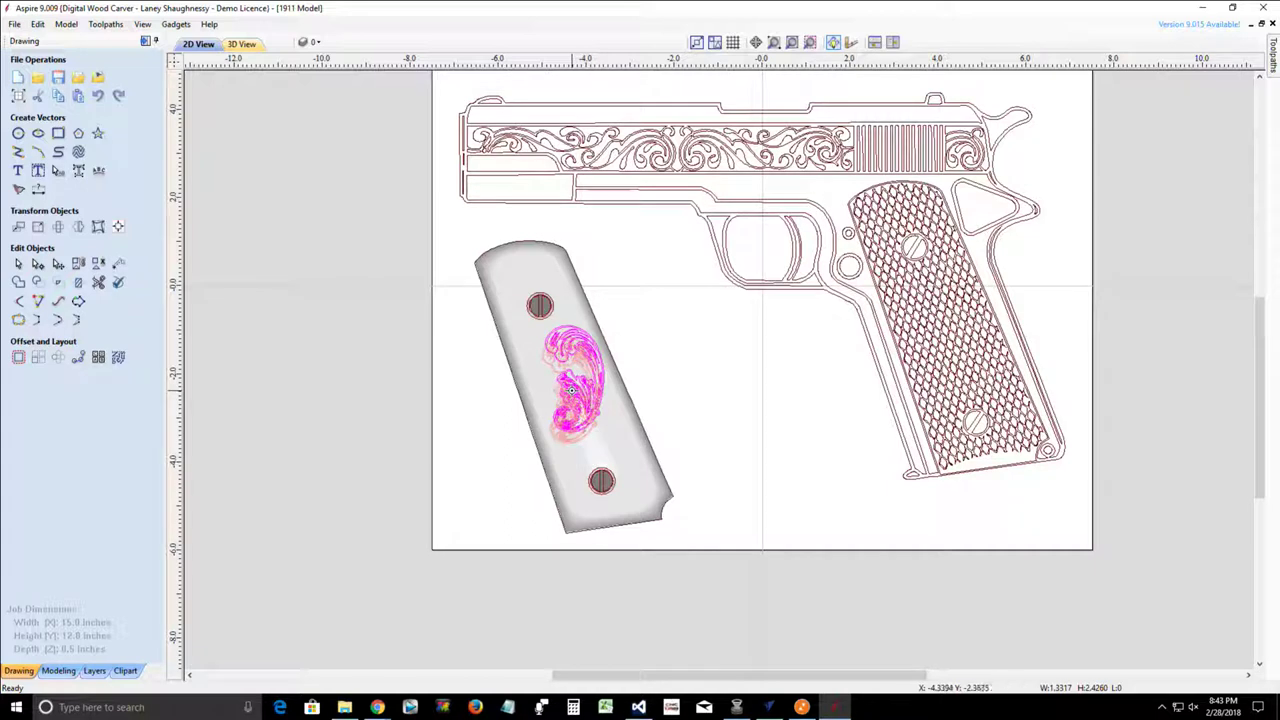
pyautogui.click(571, 390)
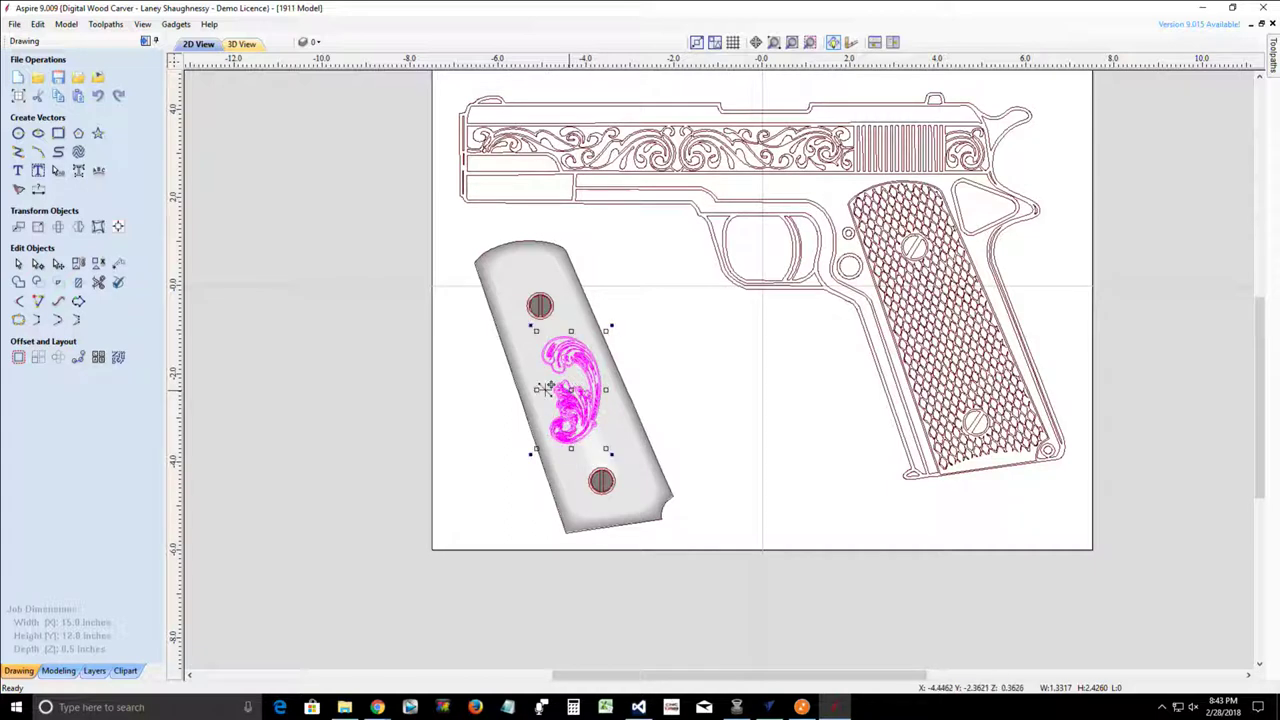
# Enlarge the grip flourish to about 1.49 x 2.85 inches and switch to the Modeling panel.
pyautogui.scroll(2, 557, 386)
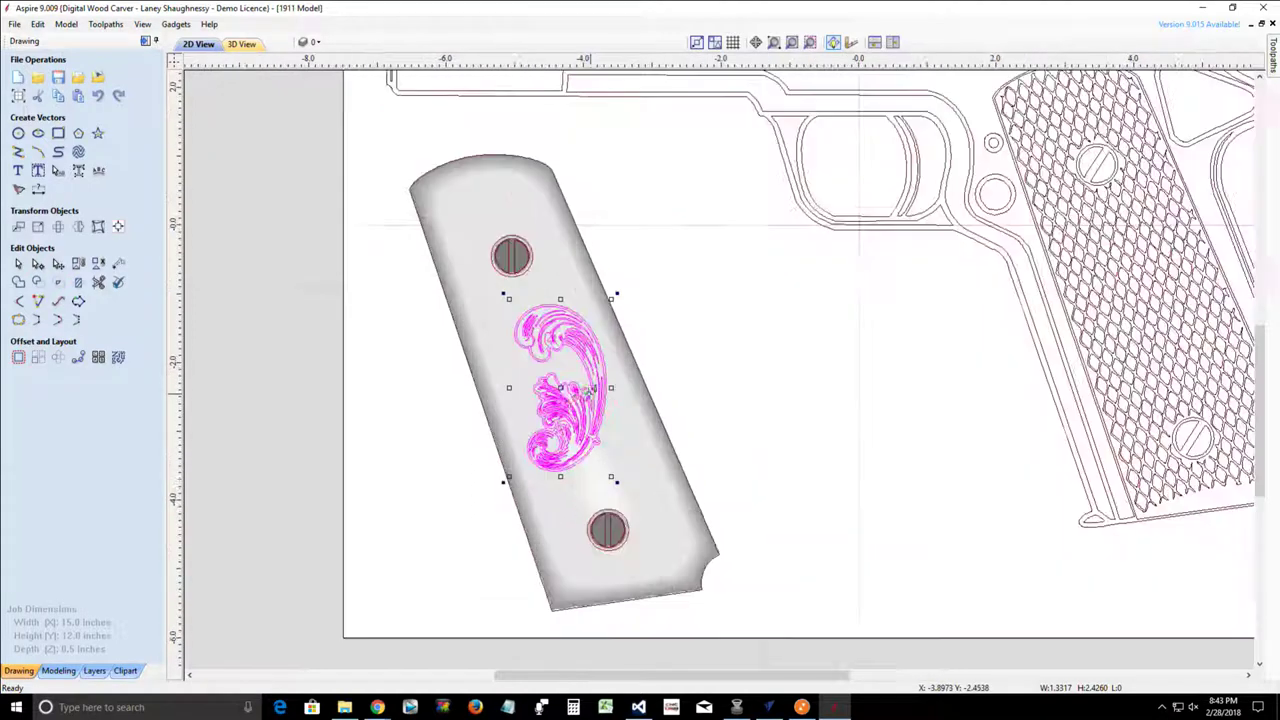
pyautogui.scroll(1, 550, 408)
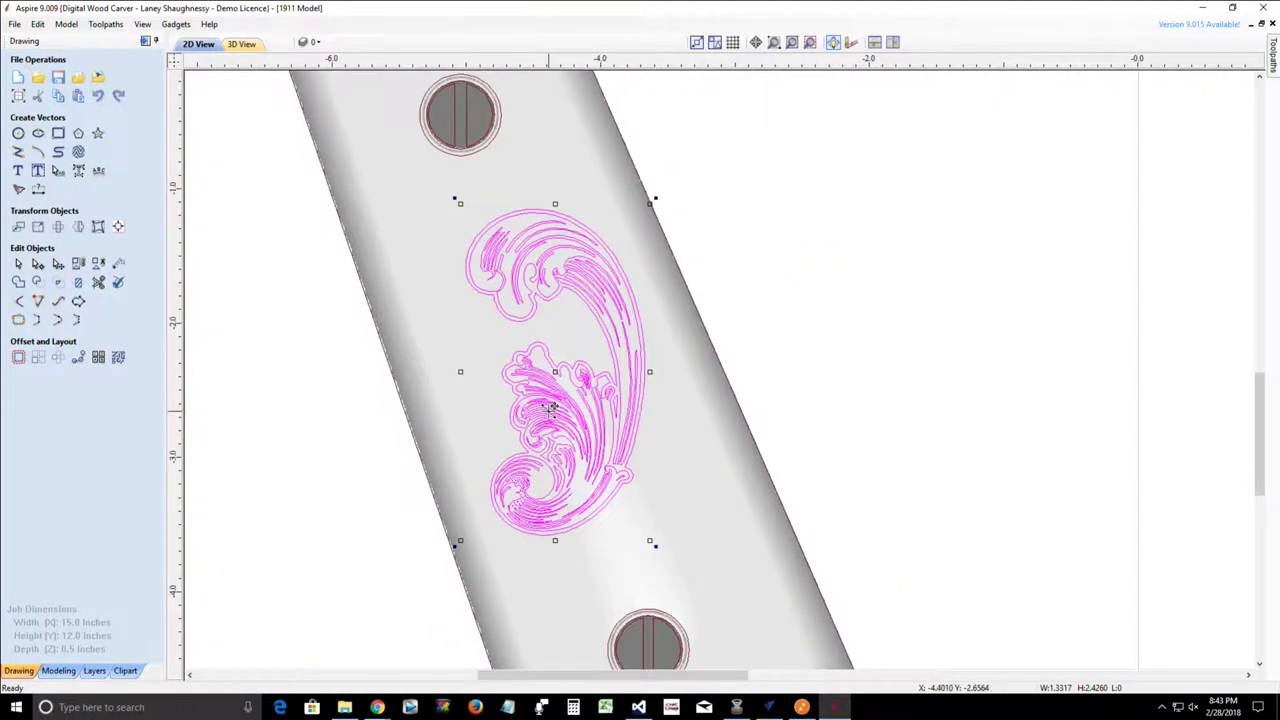
pyautogui.scroll(-3, 550, 408)
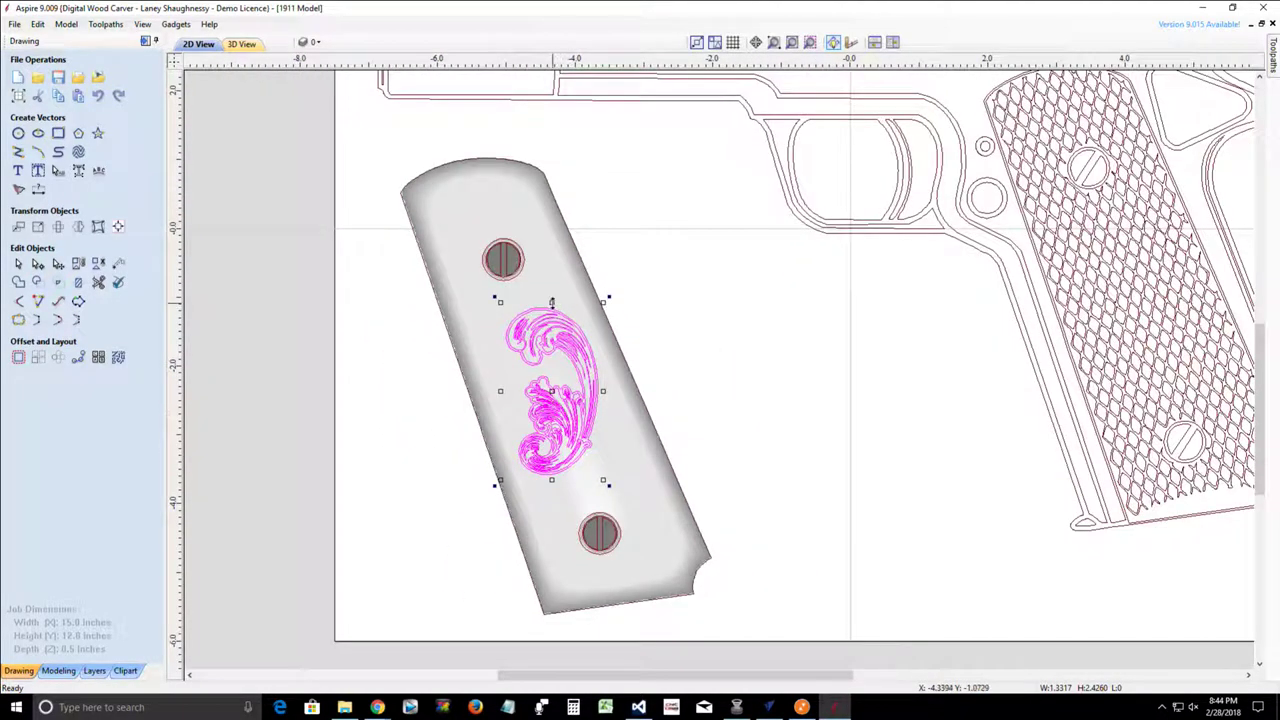
pyautogui.moveTo(551, 301); pyautogui.dragTo(552, 402)
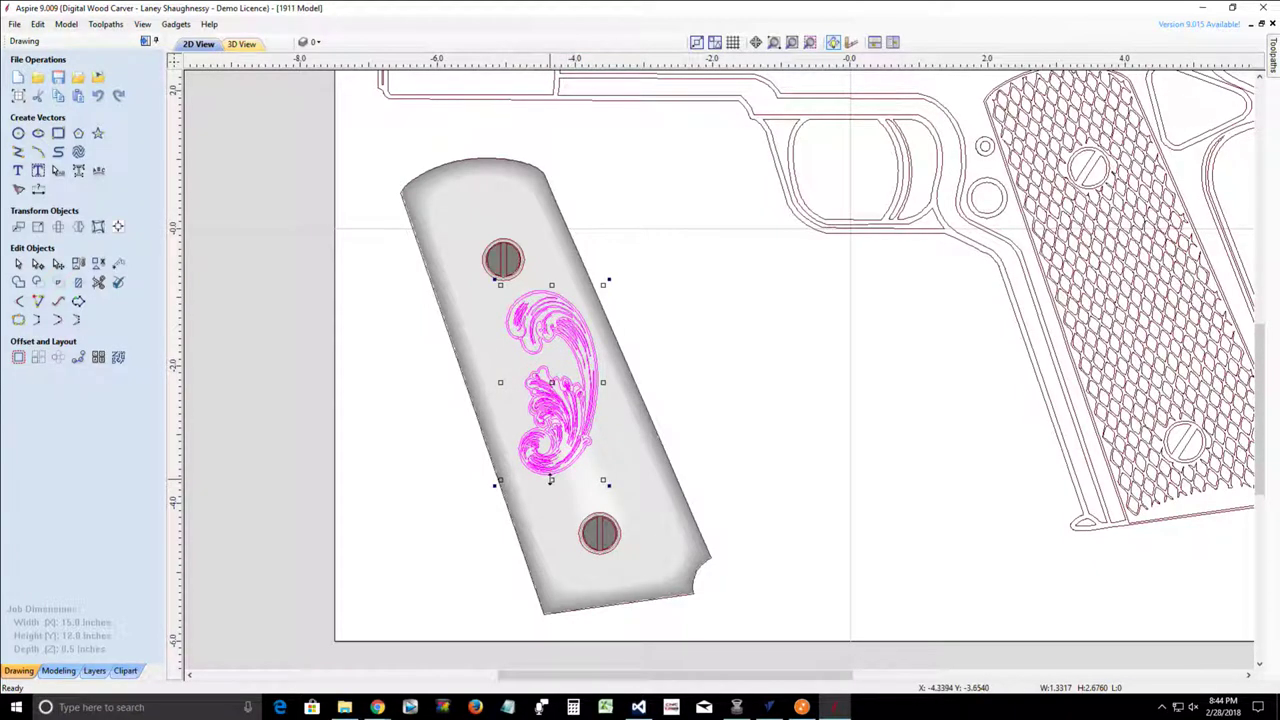
pyautogui.moveTo(551, 480); pyautogui.dragTo(548, 489)
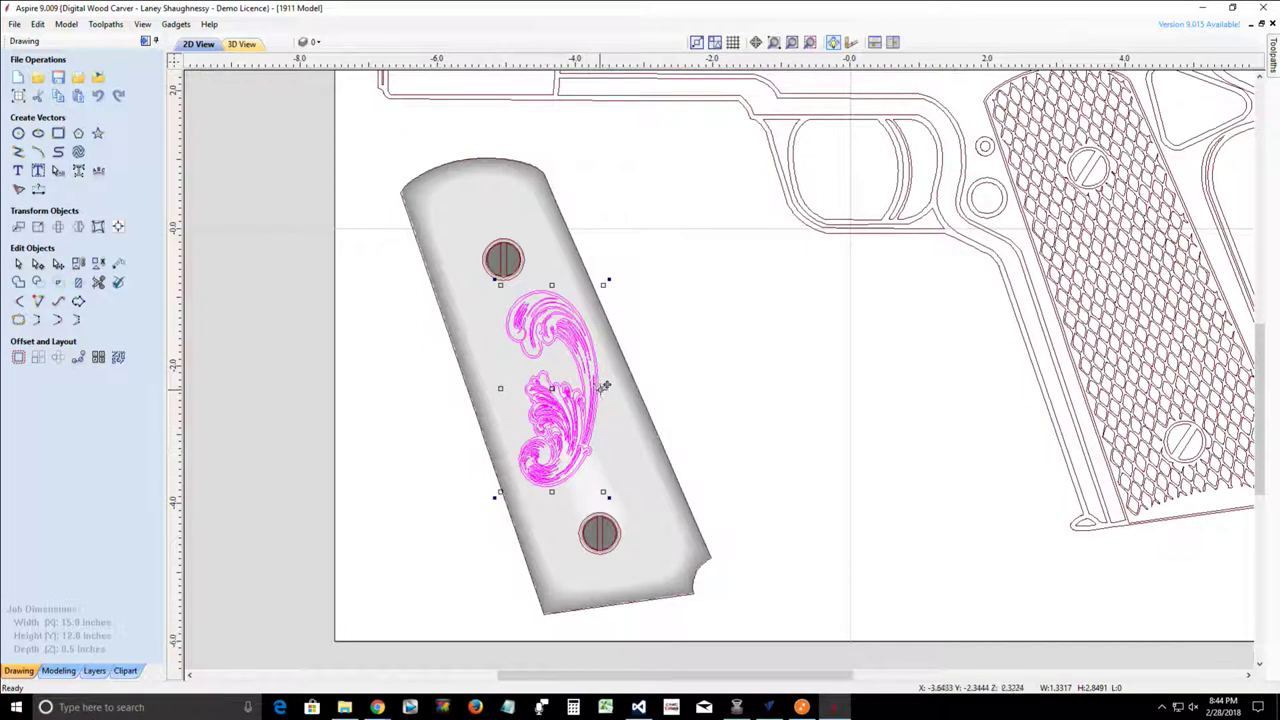
pyautogui.moveTo(605, 386); pyautogui.dragTo(612, 388)
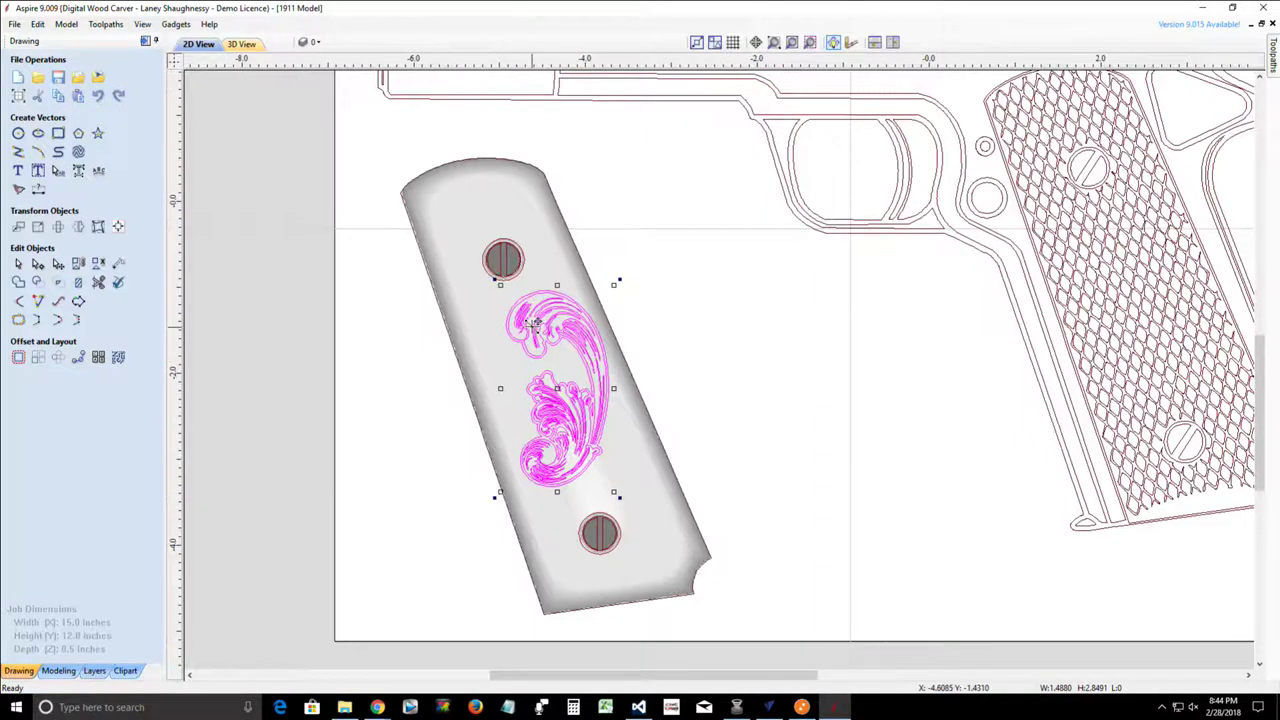
pyautogui.scroll(3, 531, 326)
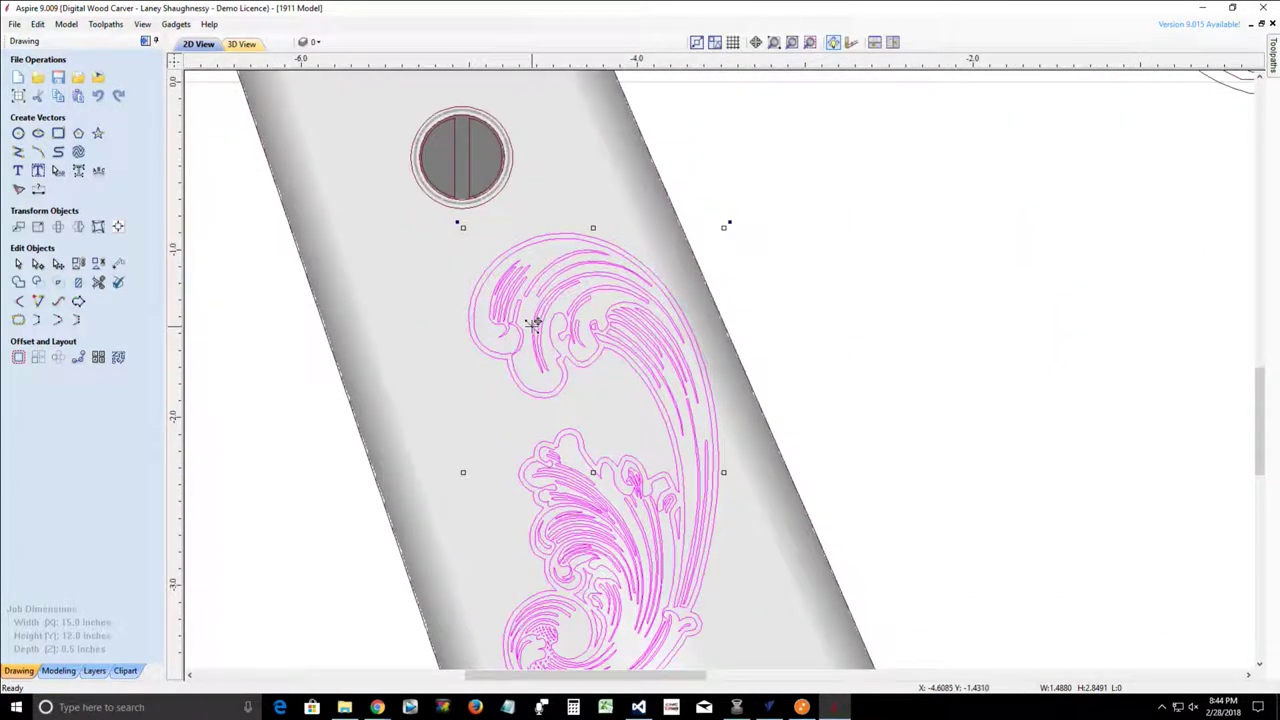
pyautogui.scroll(-2, 533, 324)
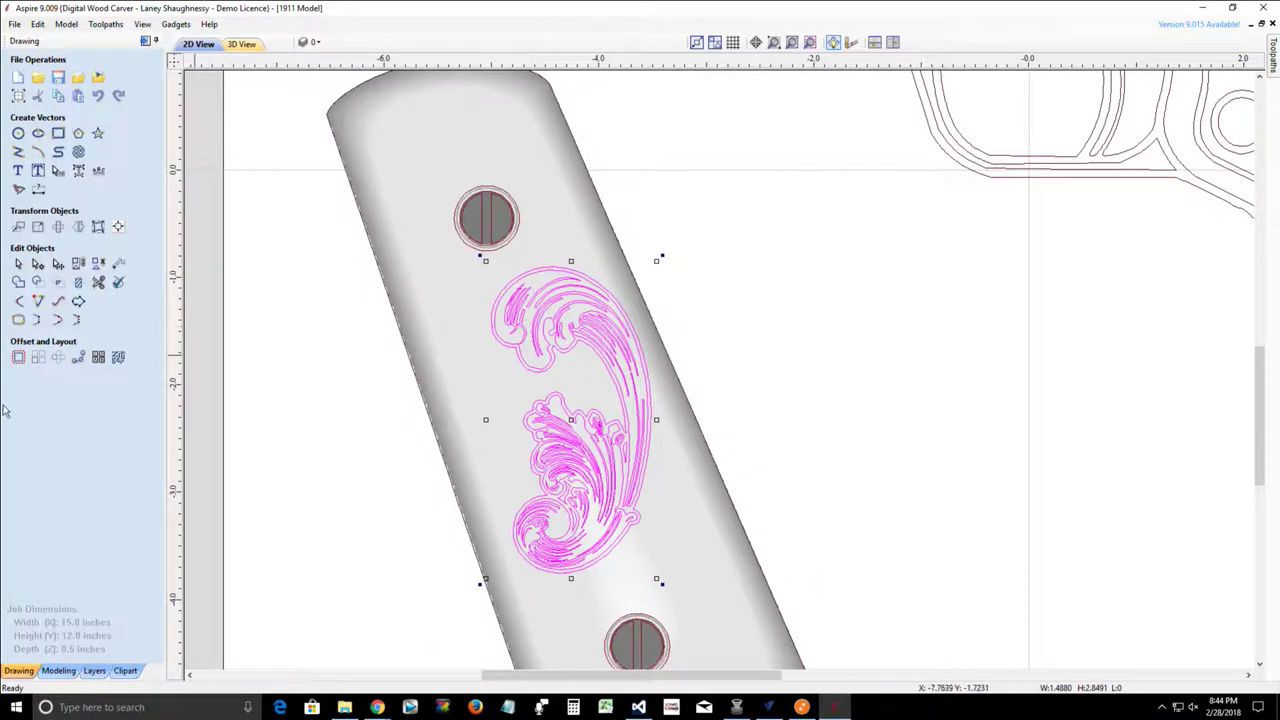
pyautogui.click(58, 670)
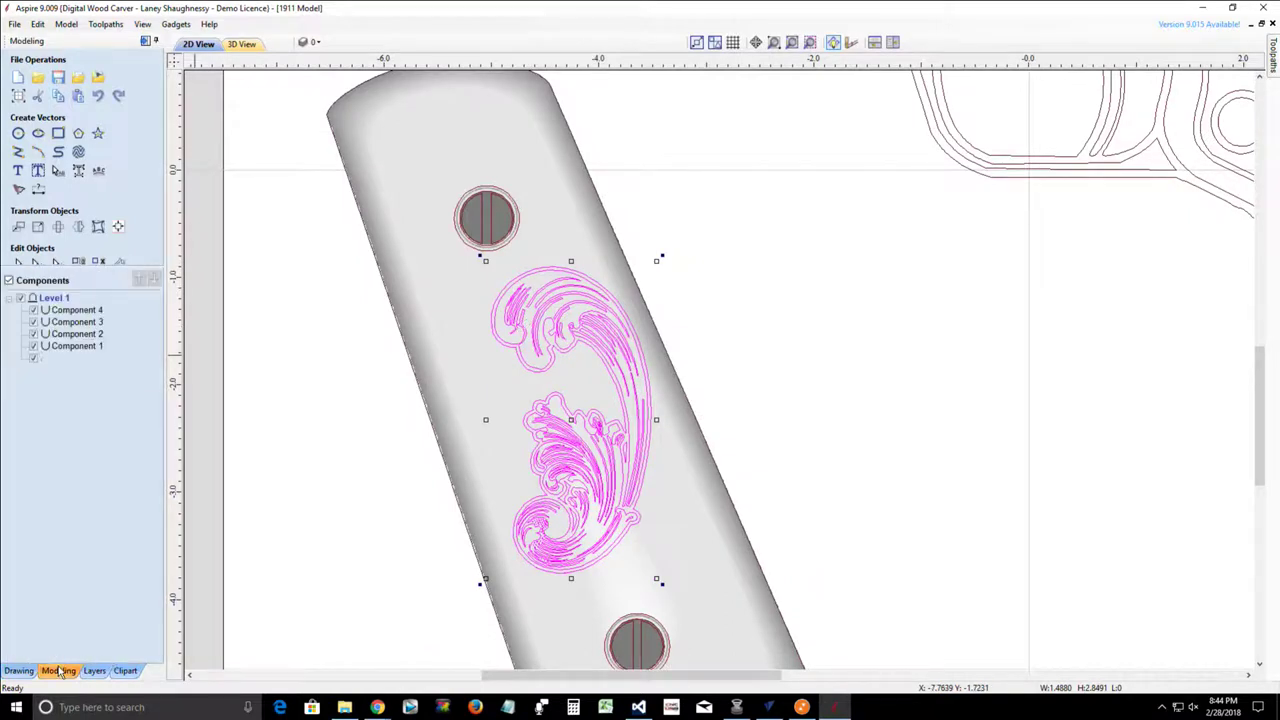
# Inspect the grip in the 3D view, then return to the 2D drawing.
pyautogui.click(242, 45)
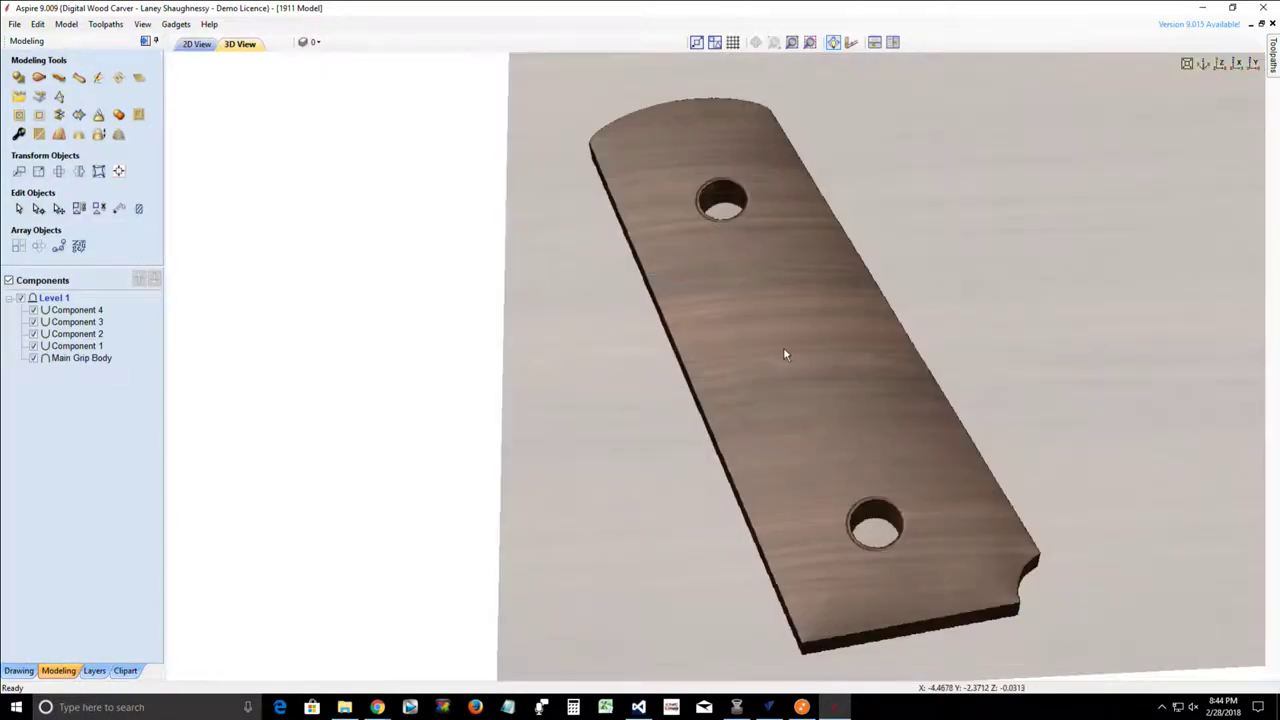
pyautogui.click(192, 46)
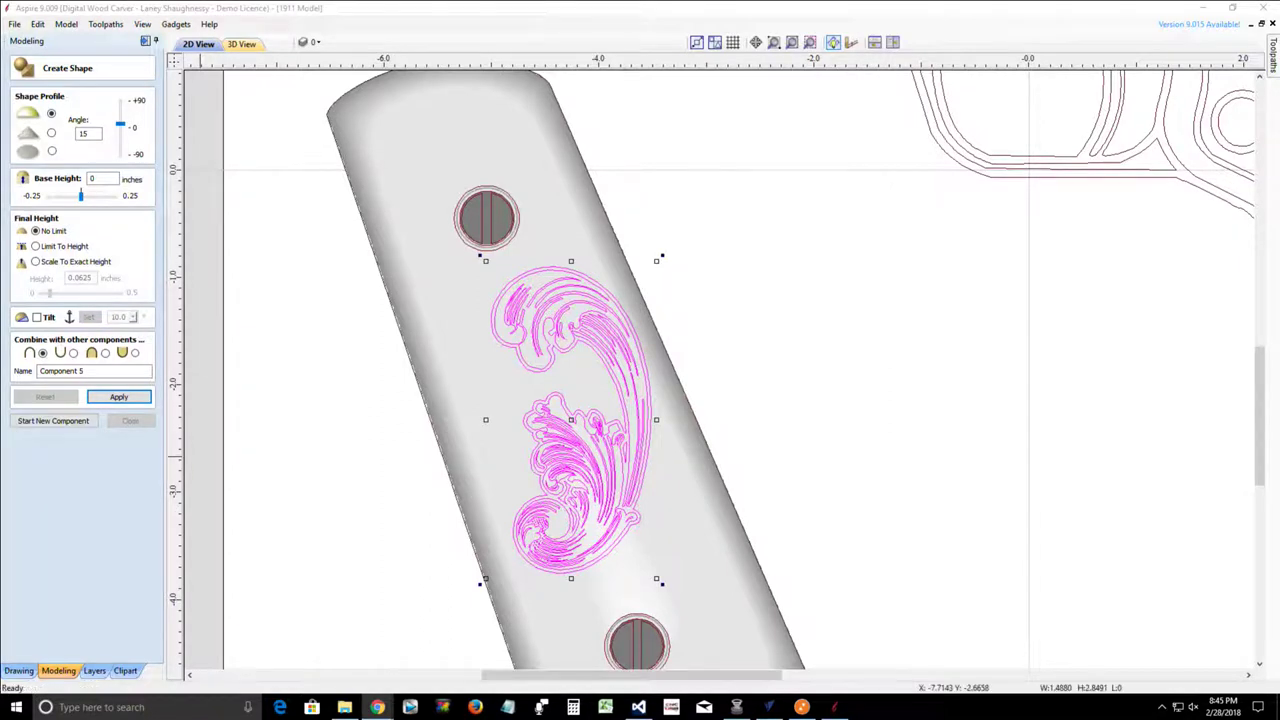
# Create Component 5 from the flourish with a rounded 15° profile, base height 0 and No Limit.
pyautogui.hotkey('alt', 'Tab')
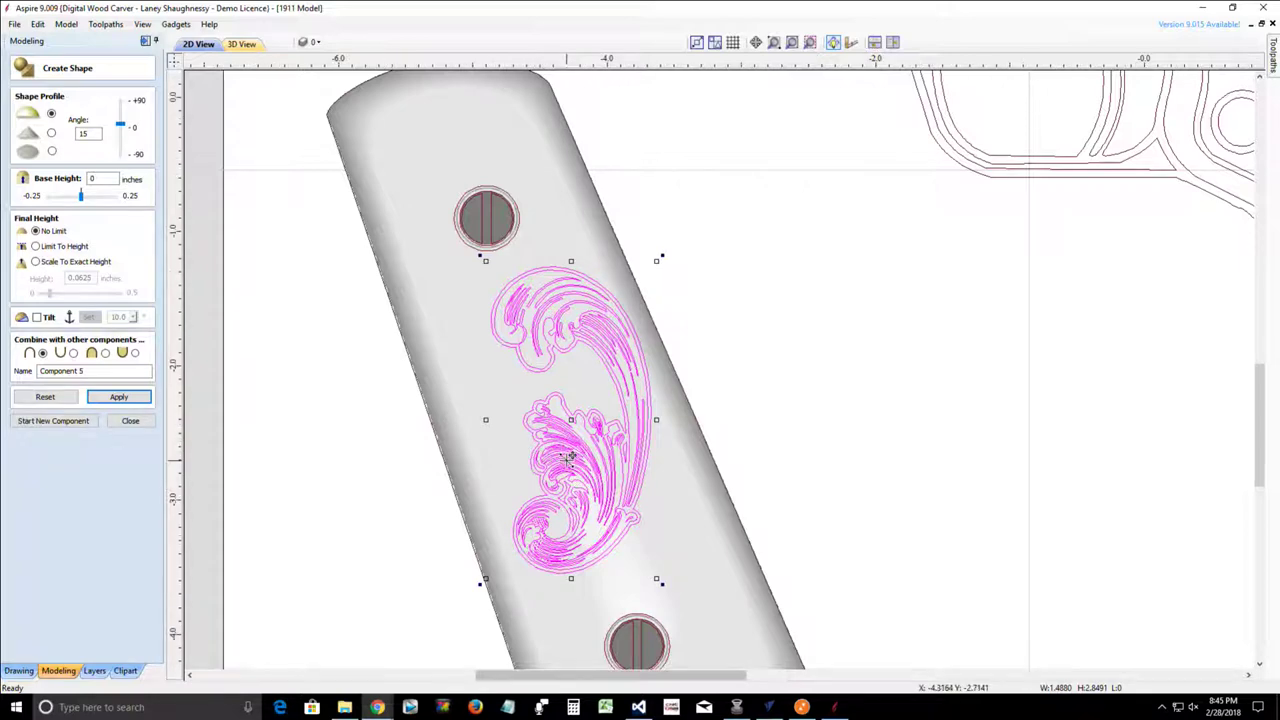
pyautogui.scroll(2, 564, 442)
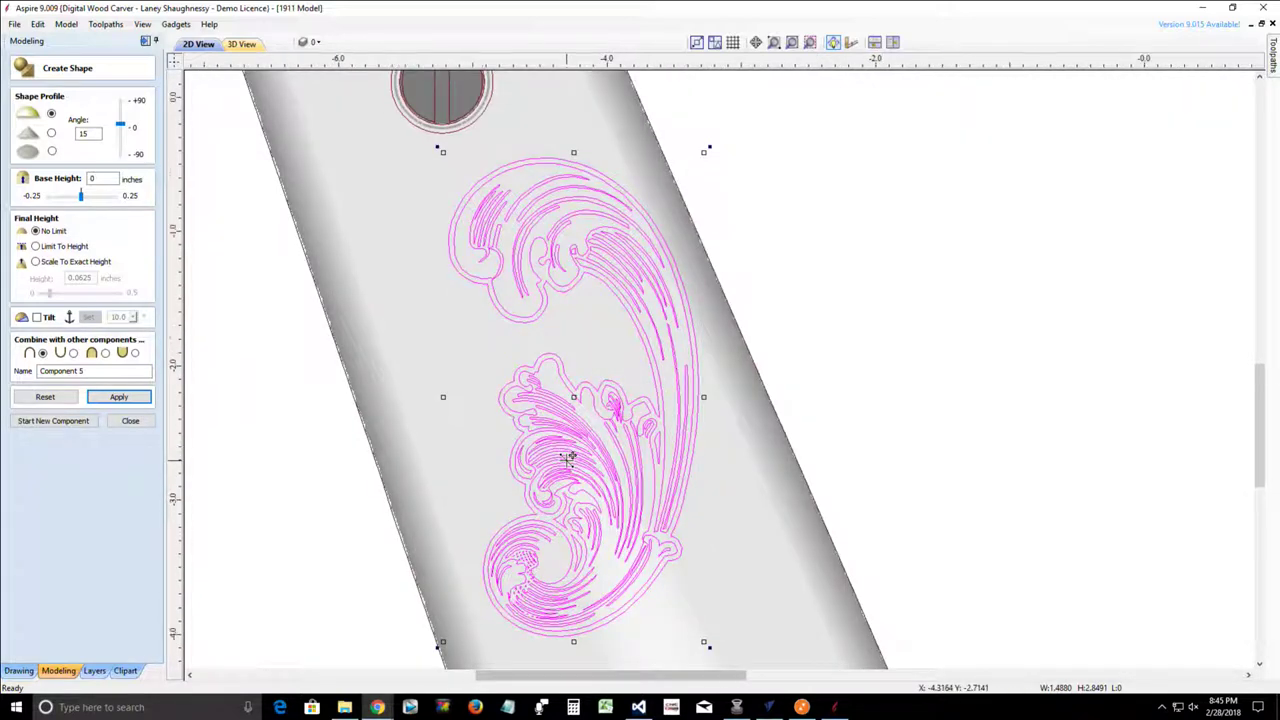
pyautogui.scroll(-2, 567, 458)
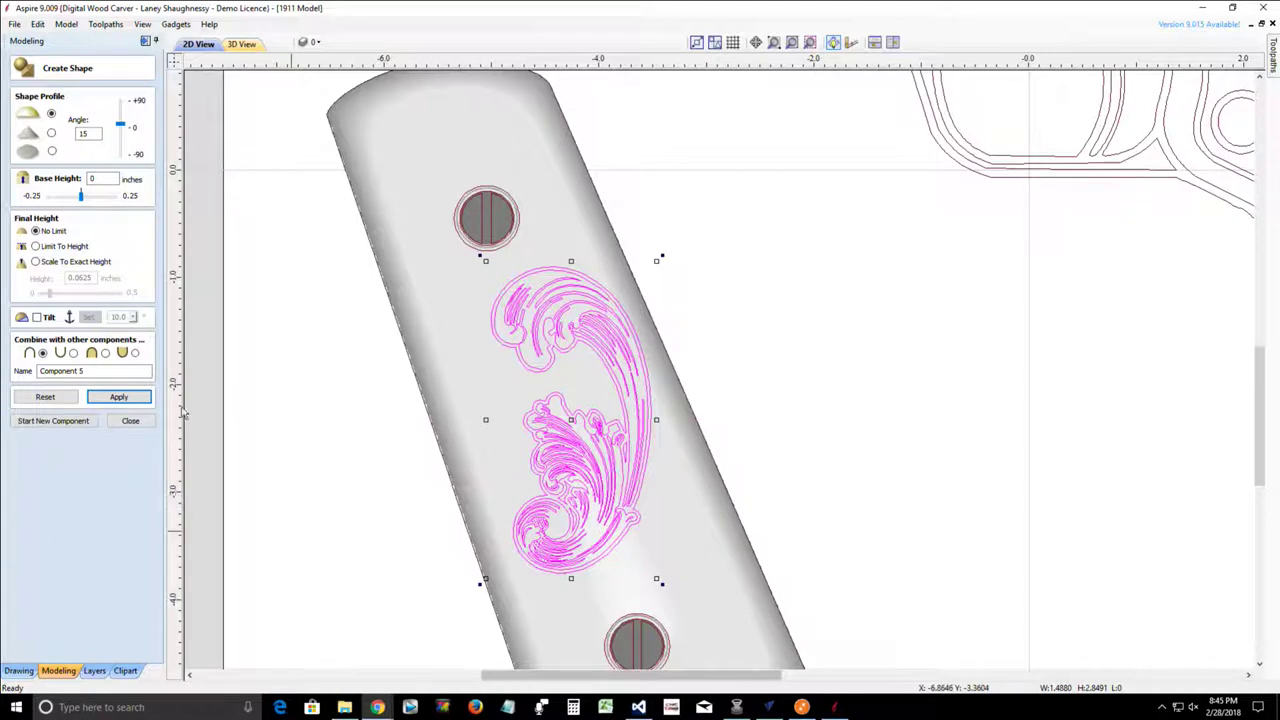
pyautogui.click(131, 421)
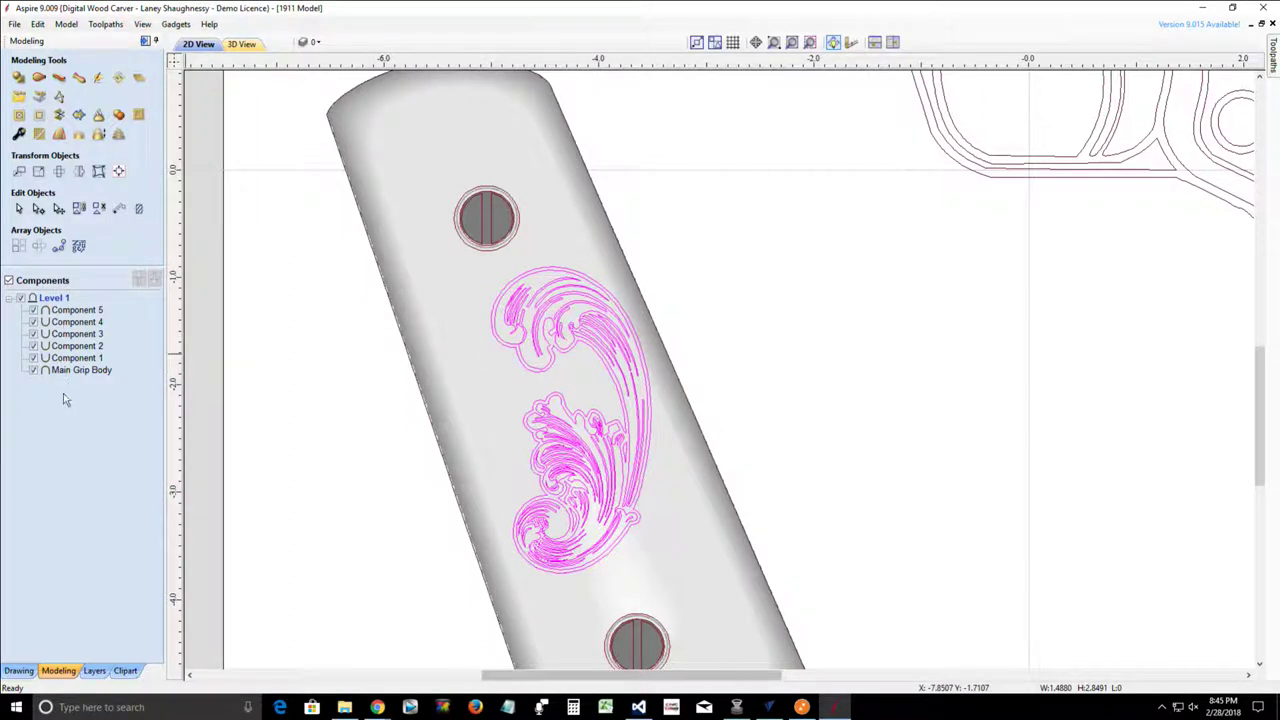
# Select Component 5, reopen Create Shape and apply the flourish again as Component 6.
pyautogui.click(55, 311)
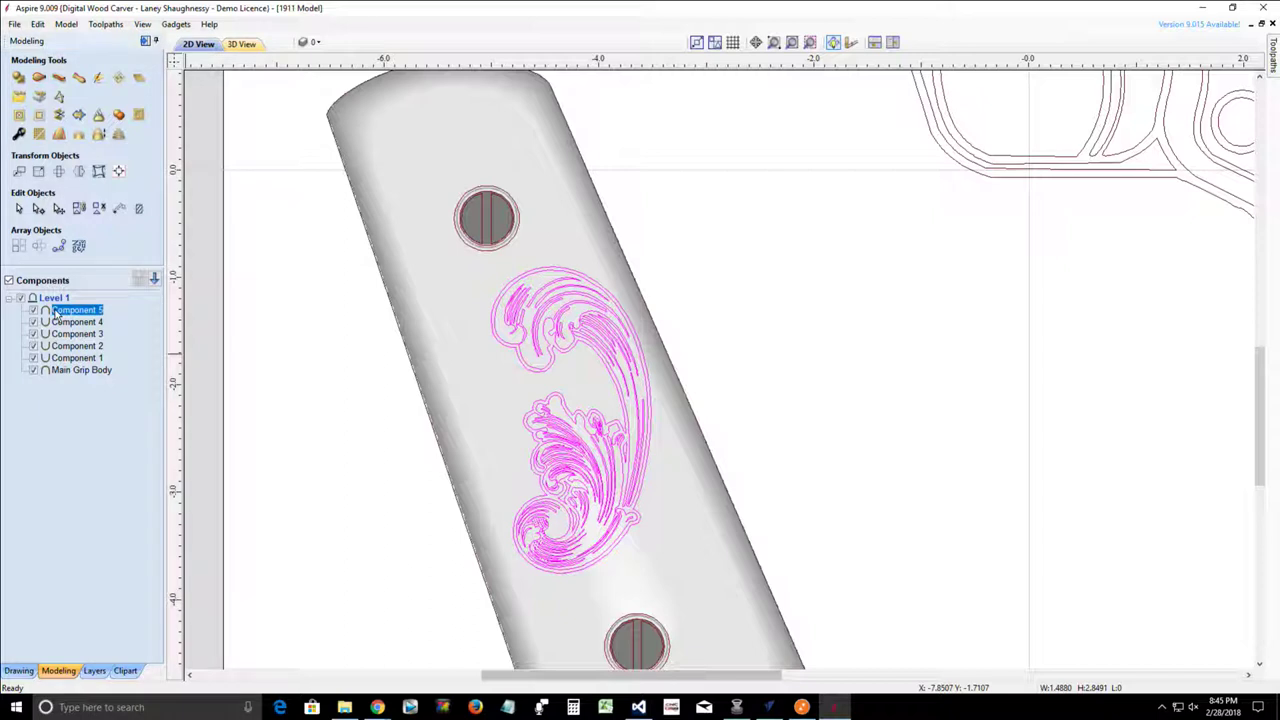
pyautogui.click(18, 78)
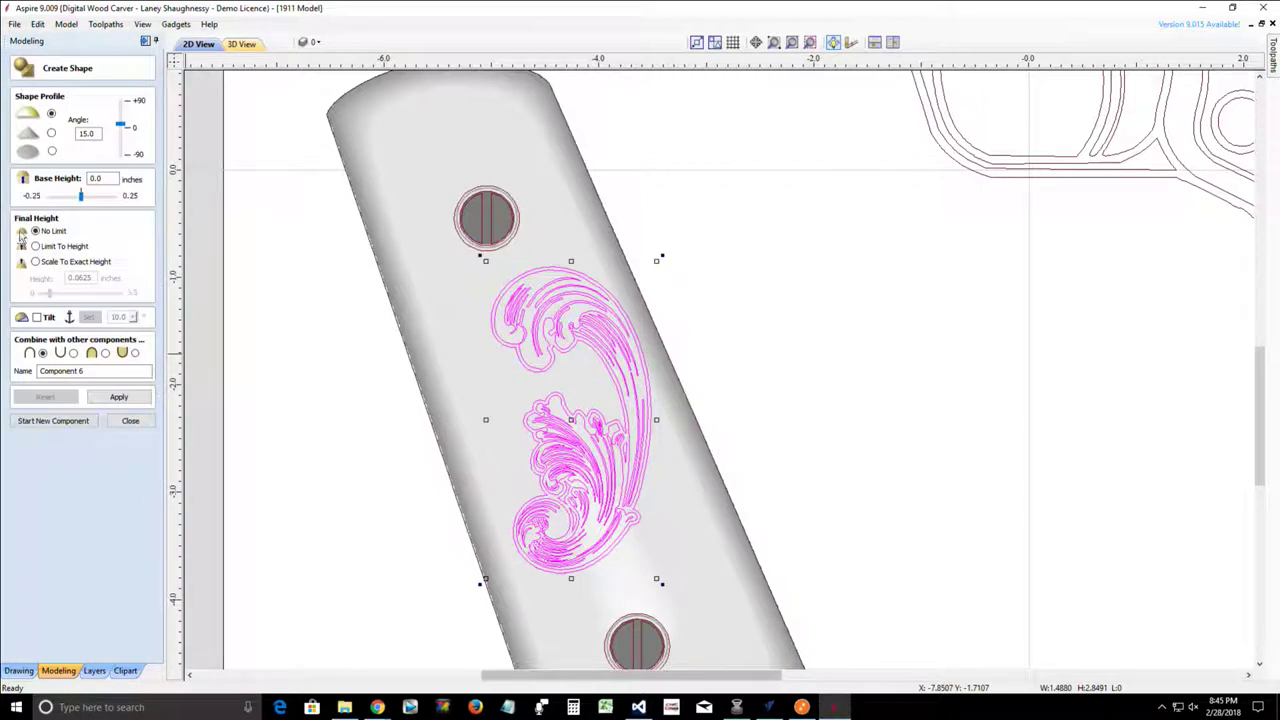
pyautogui.click(119, 397)
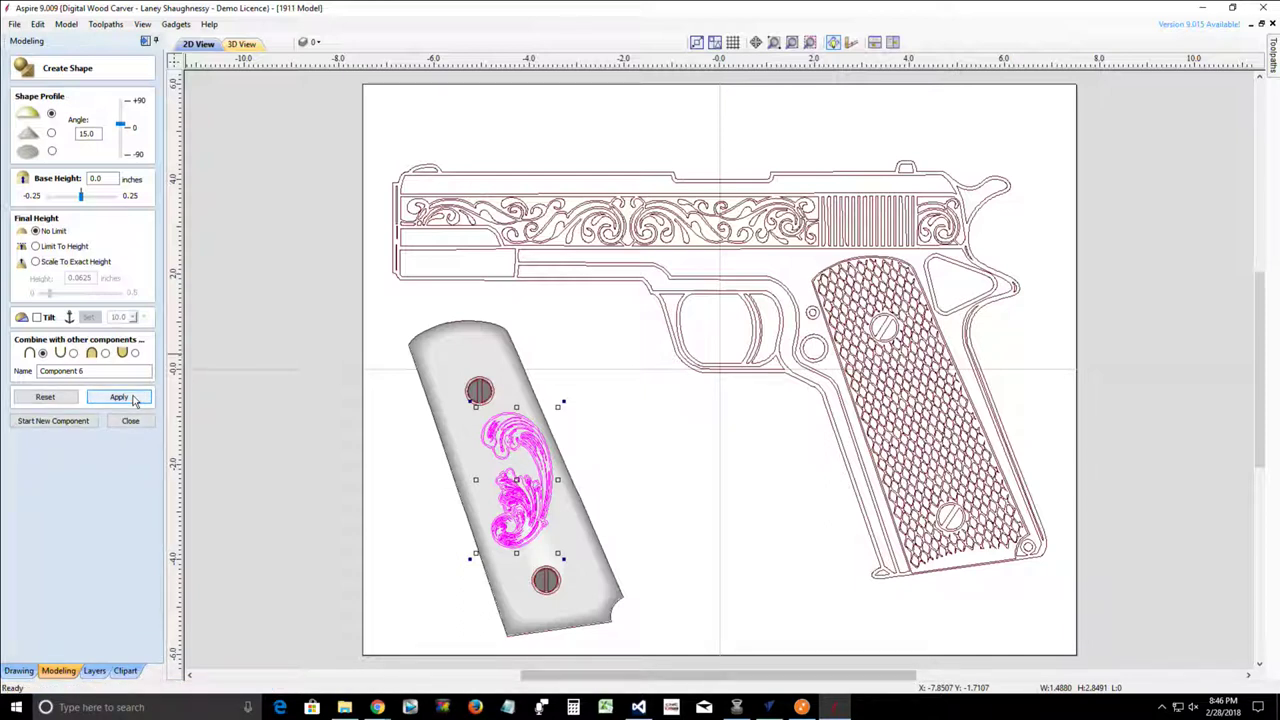
# Switch to the 3D view and frame the grip panel squarely.
pyautogui.click(241, 44)
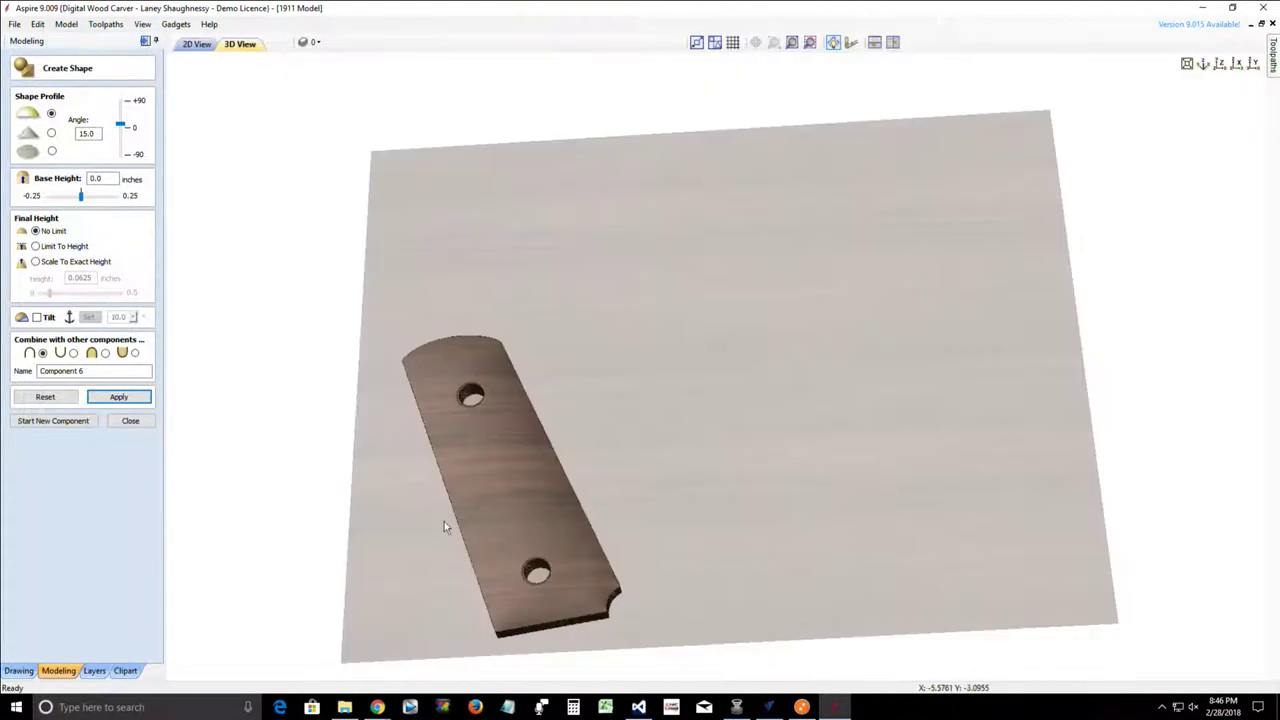
pyautogui.scroll(2, 480, 510)
pyautogui.scroll(2, 465, 545)
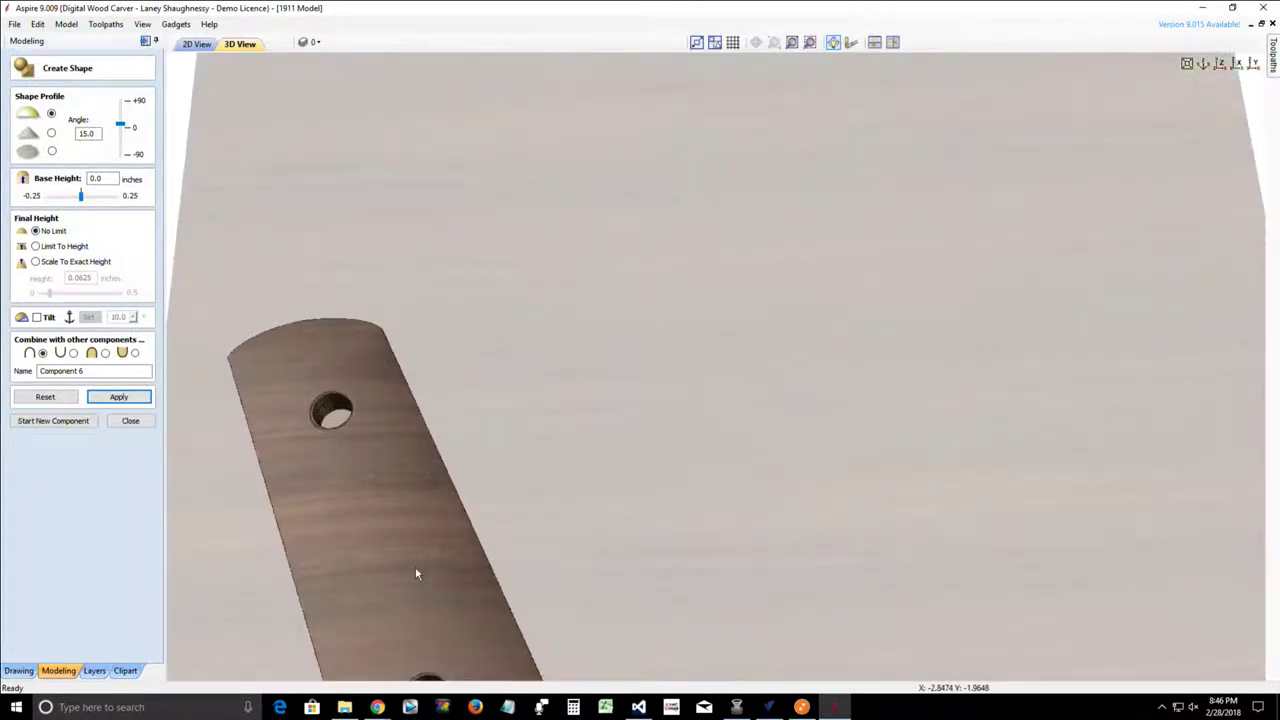
pyautogui.moveTo(417, 574); pyautogui.dragTo(490, 516)
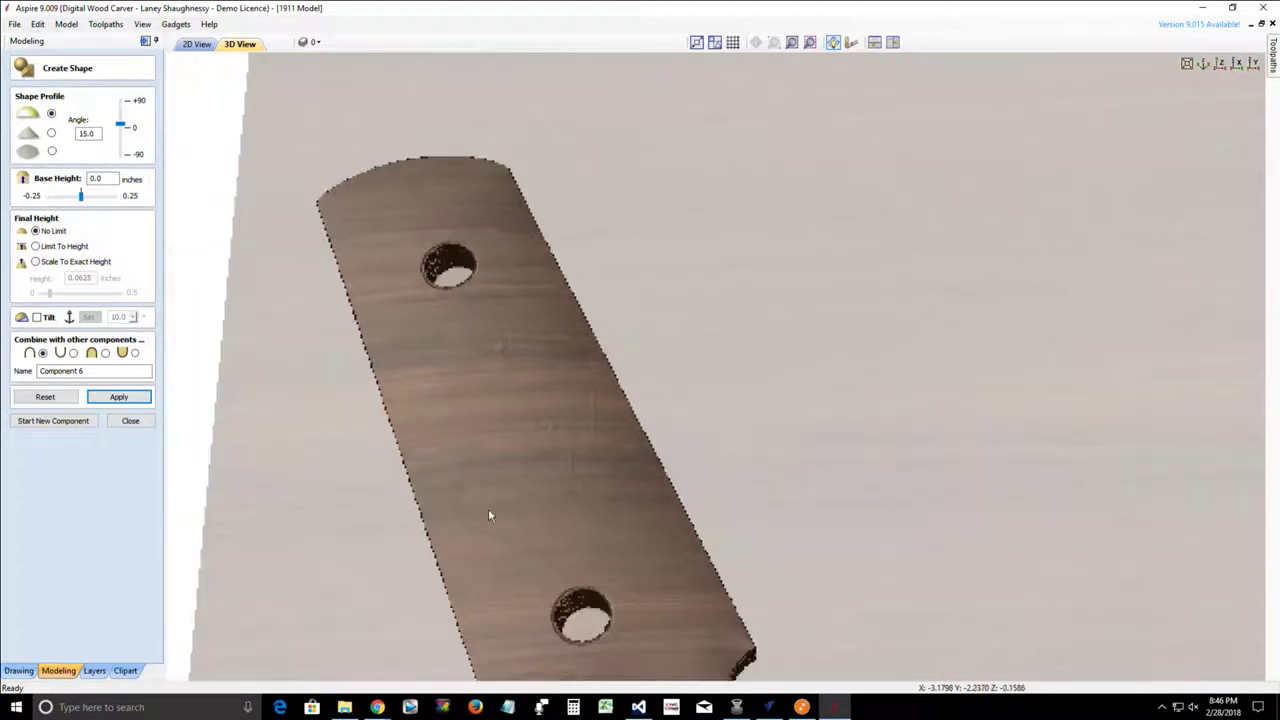
pyautogui.scroll(3, 492, 512)
pyautogui.moveTo(526, 474); pyautogui.dragTo(608, 415, button='middle')
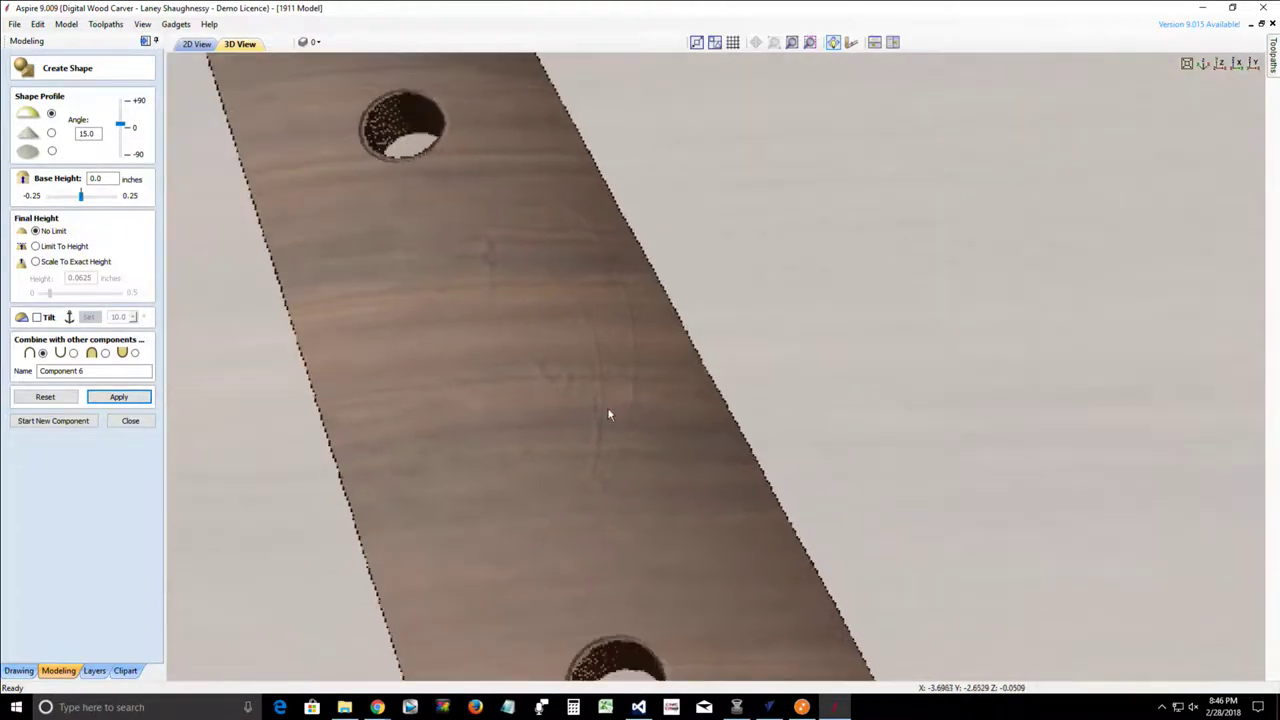
# Set the flourish shape angle to 30 and base height to 0.01 inches, and apply it.
pyautogui.doubleClick(97, 134)
pyautogui.moveTo(97, 134); pyautogui.dragTo(64, 142)
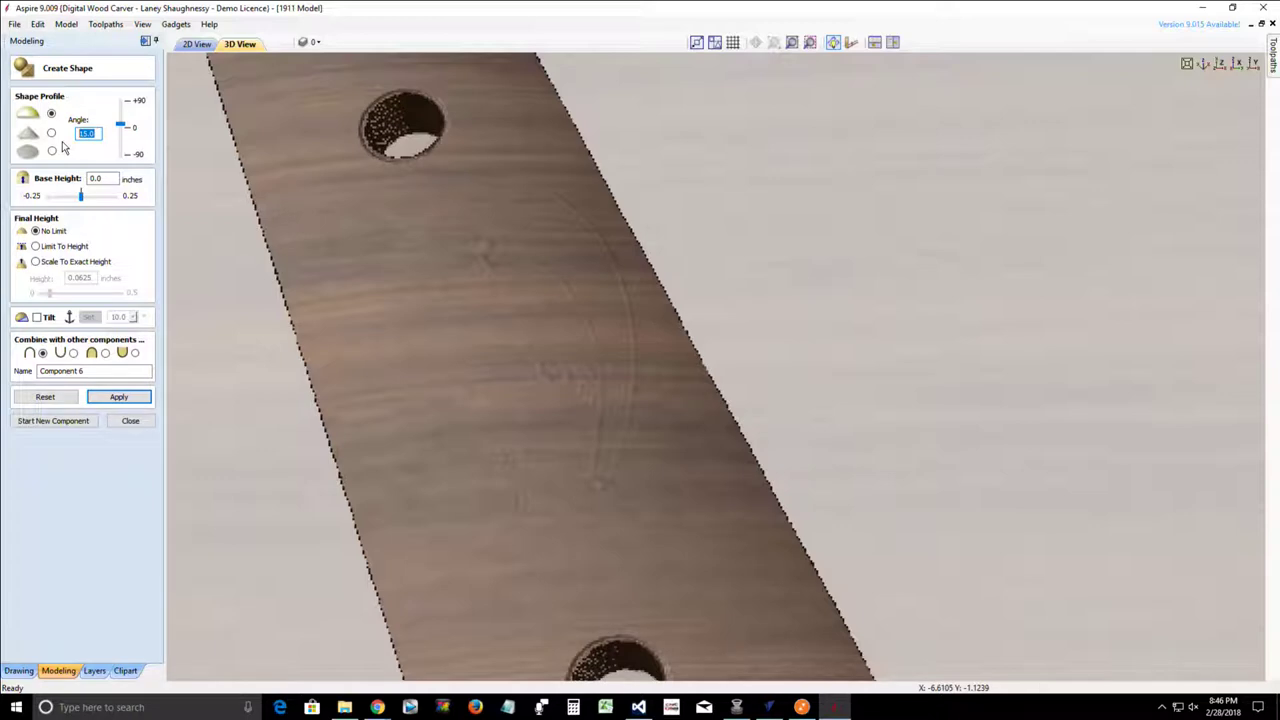
pyautogui.write('30')
pyautogui.moveTo(82, 199); pyautogui.dragTo(84, 200)
pyautogui.click(106, 178)
pyautogui.write('1')
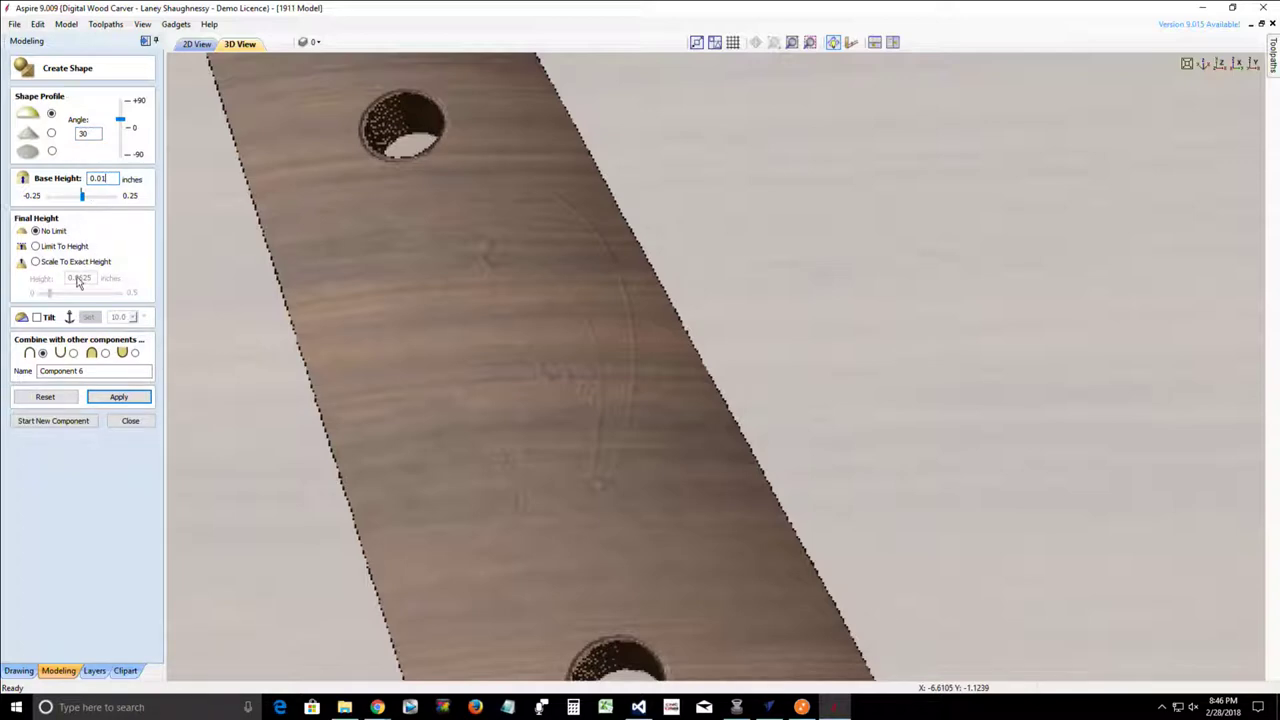
pyautogui.click(117, 398)
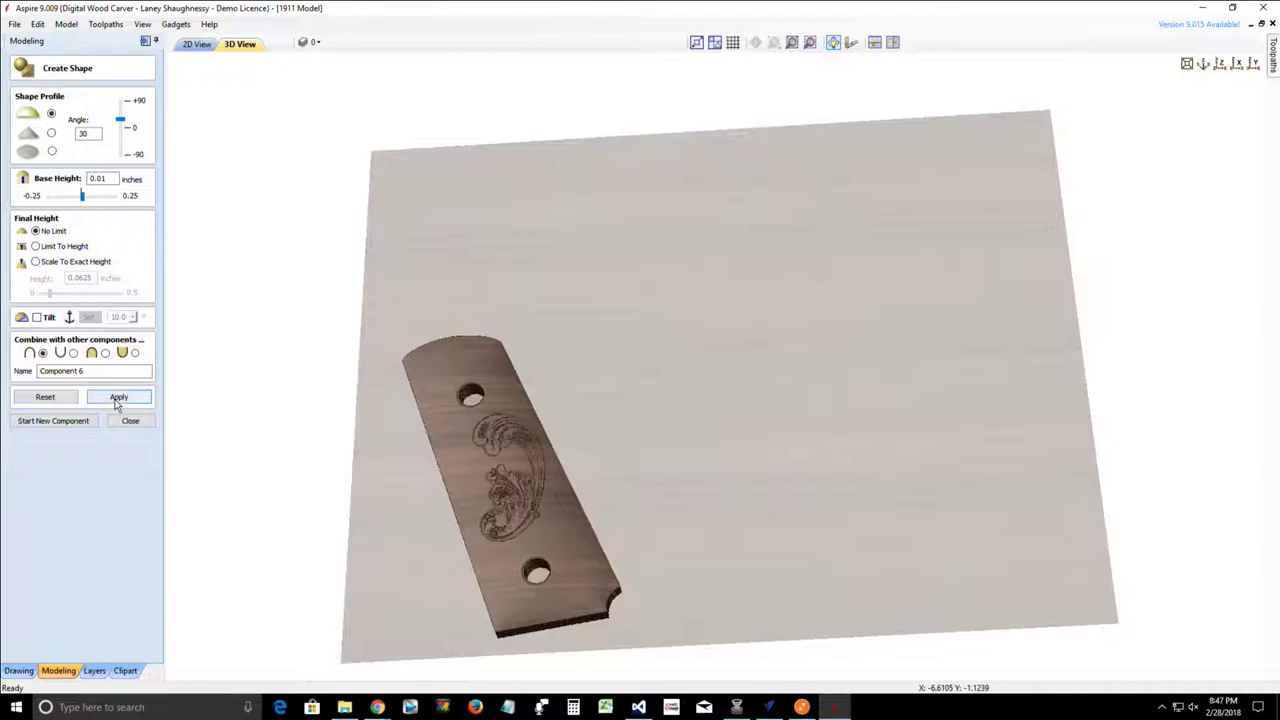
# Zoom and orbit around the grip to inspect the carved flourish.
pyautogui.scroll(2, 510, 493)
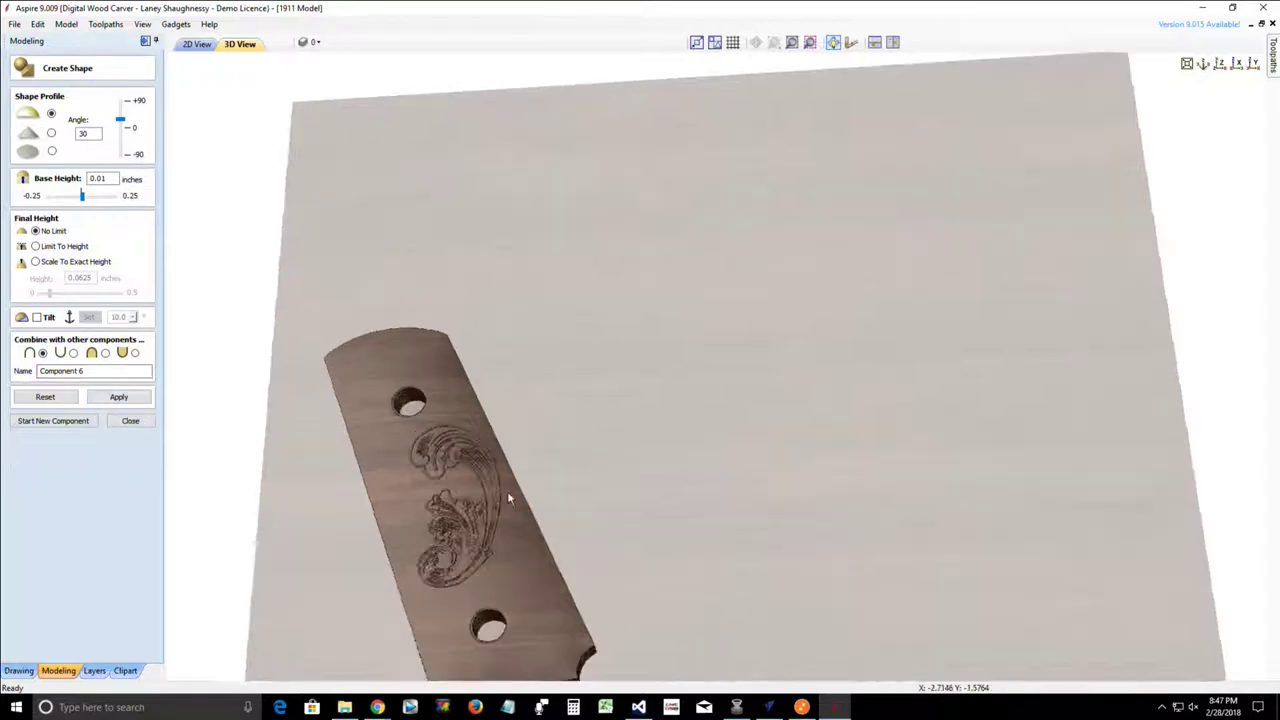
pyautogui.scroll(2, 438, 517)
pyautogui.scroll(-4, 438, 517)
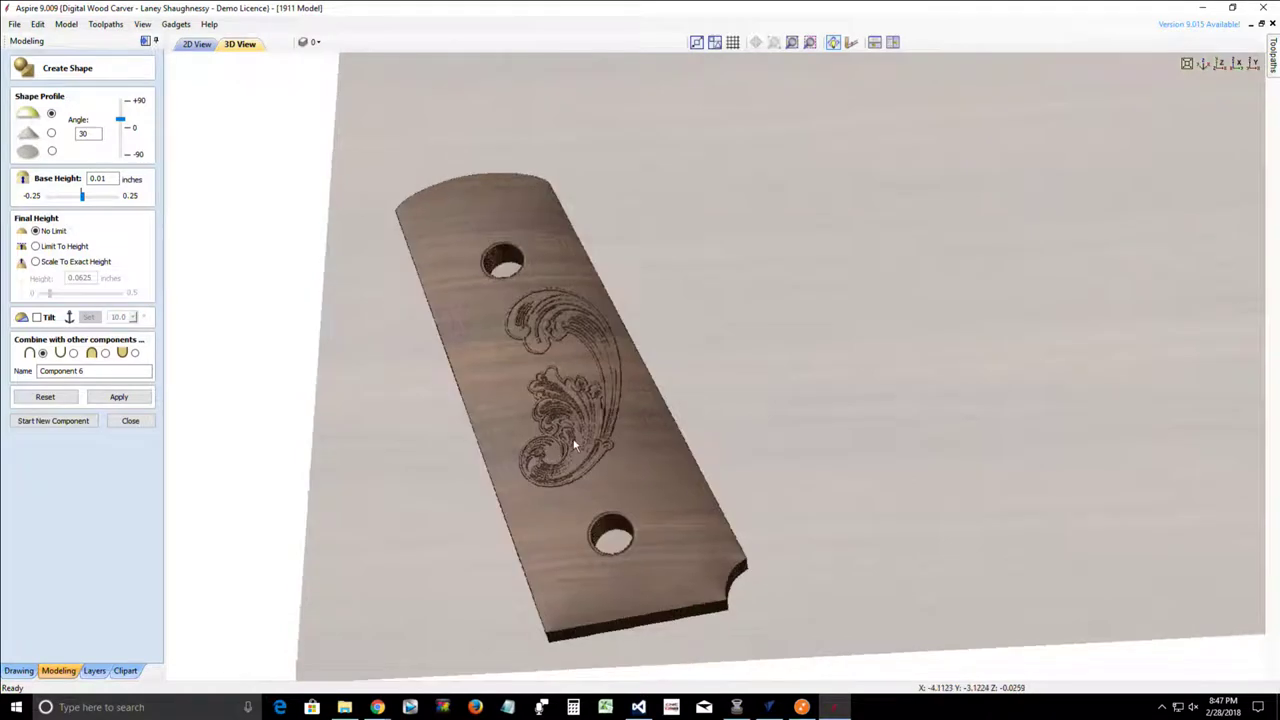
pyautogui.scroll(3, 575, 447)
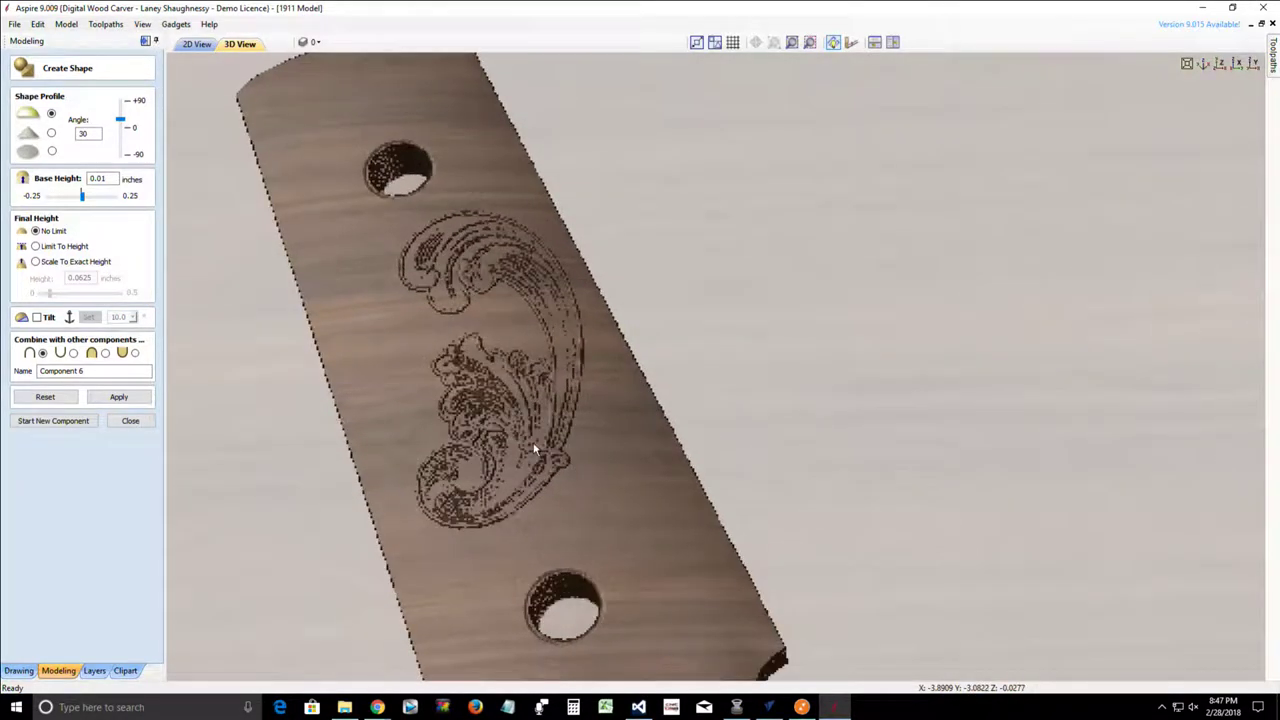
pyautogui.moveTo(625, 489); pyautogui.dragTo(620, 493)
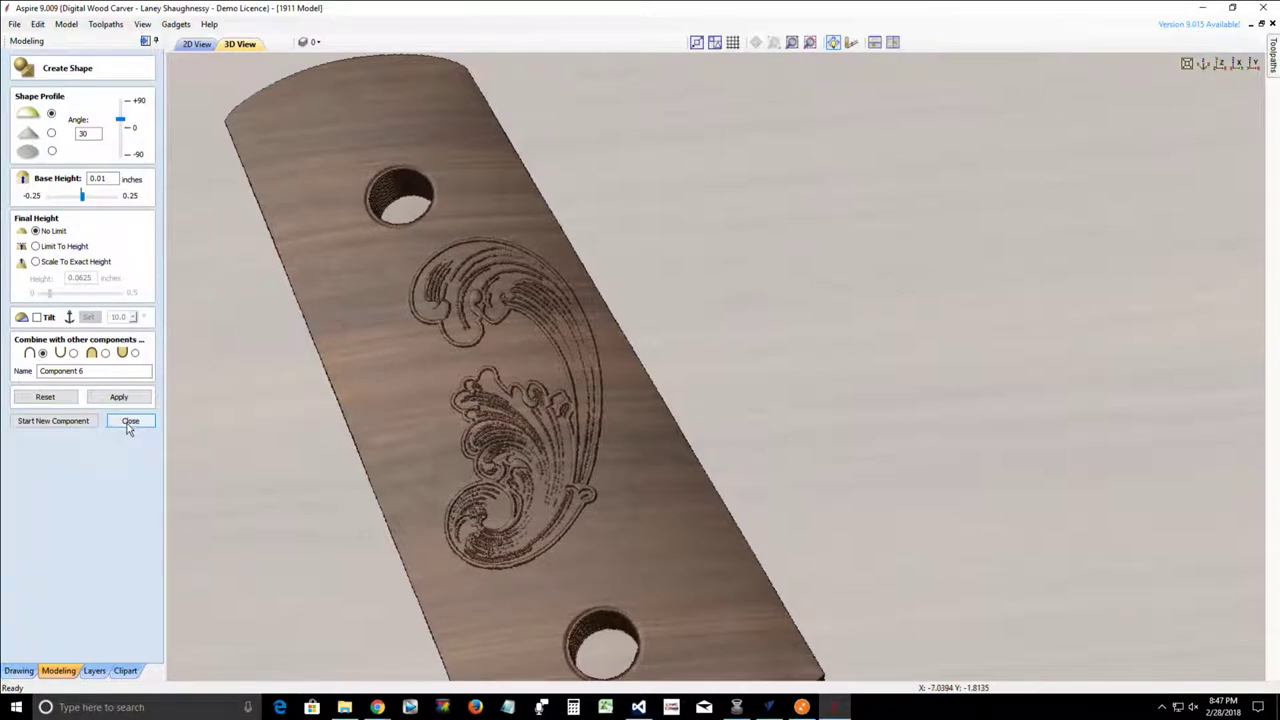
# Reset the trial carving and return to the 2D layout centred on the flourish.
pyautogui.click(37, 400)
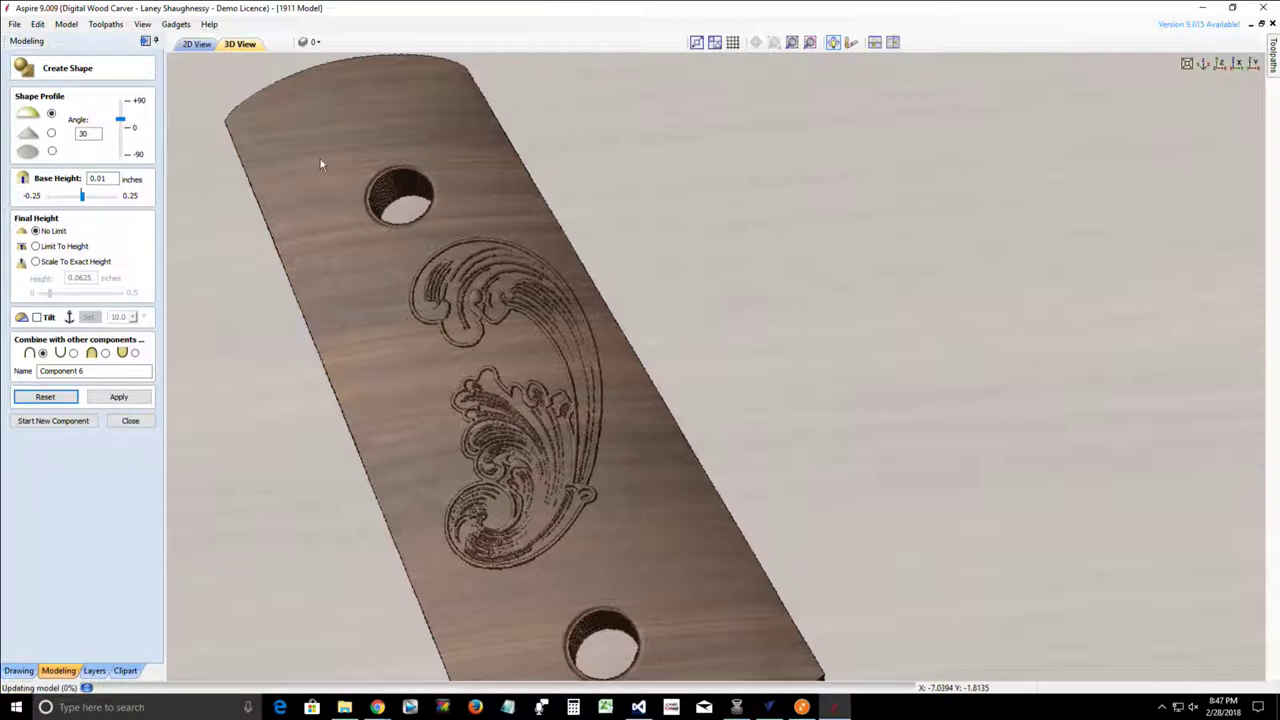
pyautogui.click(197, 44)
pyautogui.scroll(5, 302, 452)
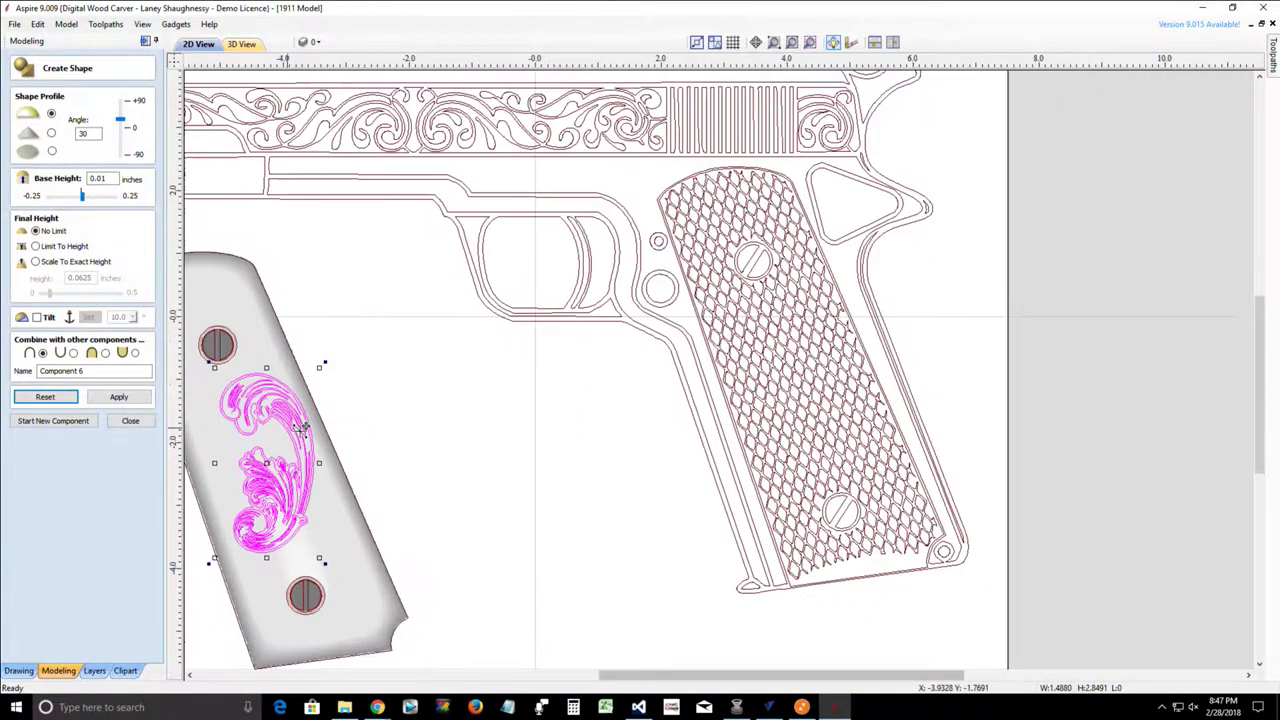
pyautogui.scroll(3, 262, 484)
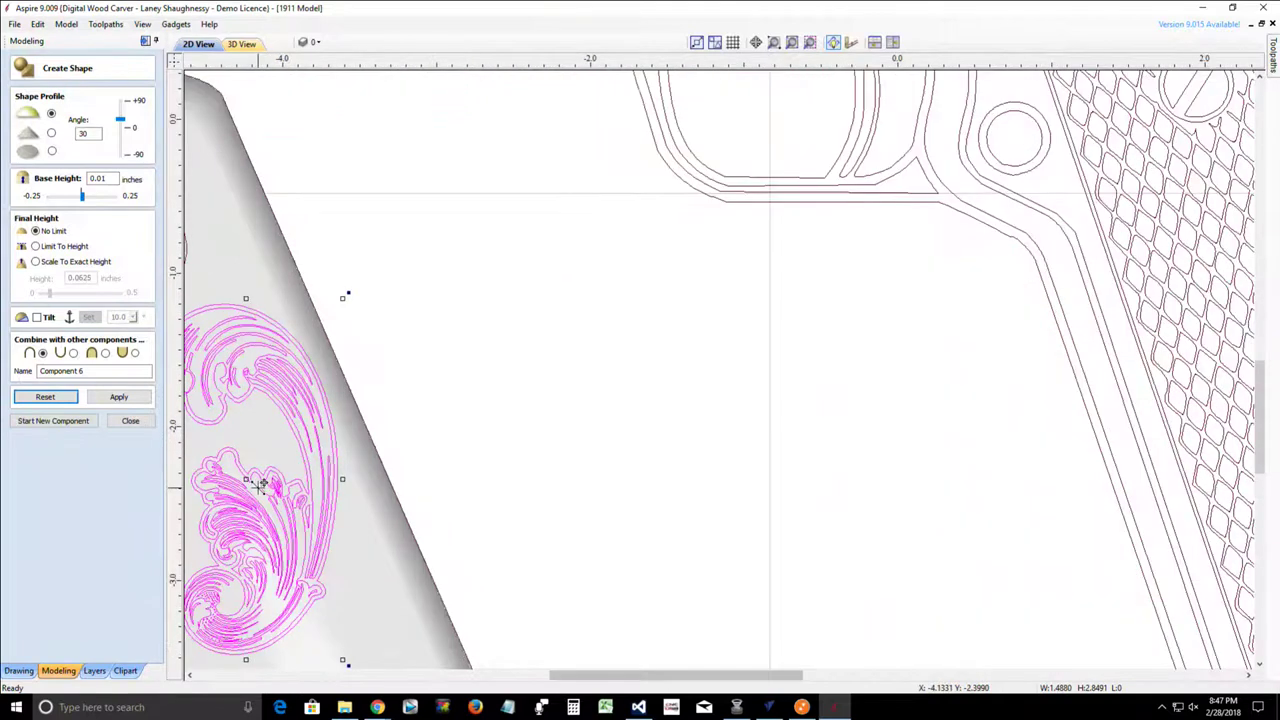
pyautogui.moveTo(259, 484); pyautogui.dragTo(400, 370, button='middle')
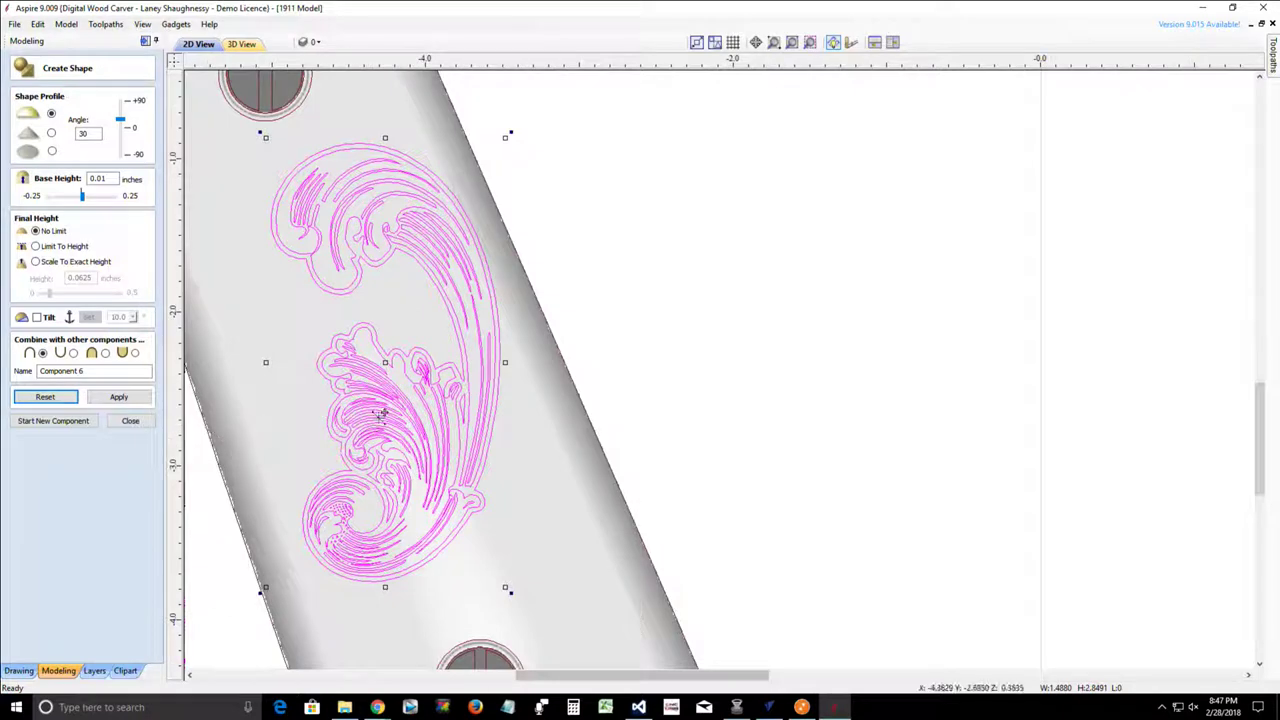
# Apply the 30° shape, reselect the flourish vectors and close the shape-creation settings.
pyautogui.press('Return')
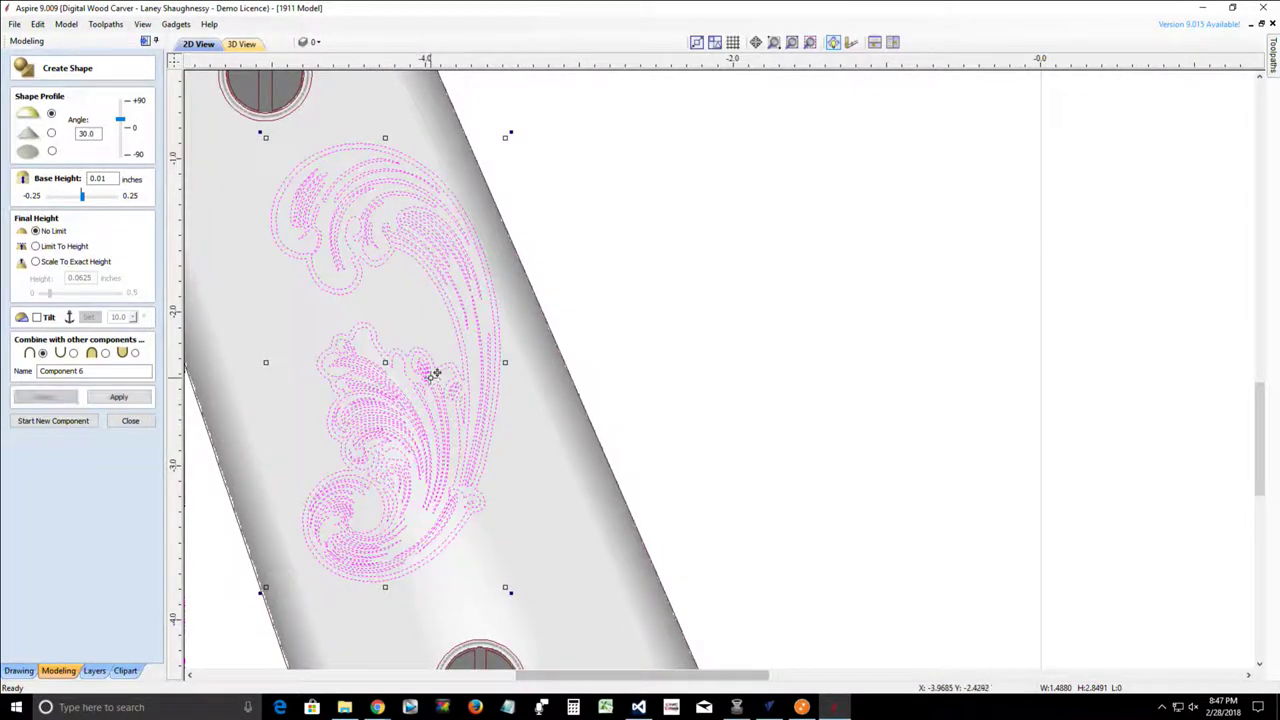
pyautogui.click(496, 398)
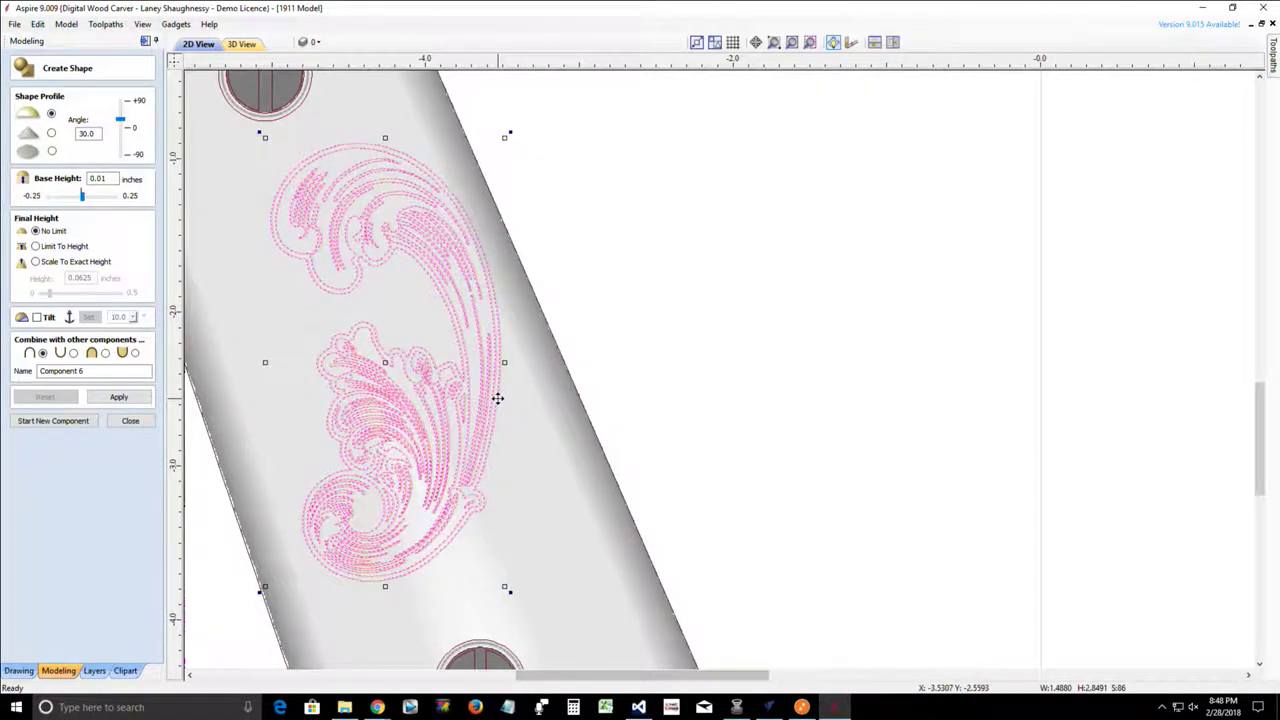
pyautogui.moveTo(497, 398); pyautogui.dragTo(502, 395)
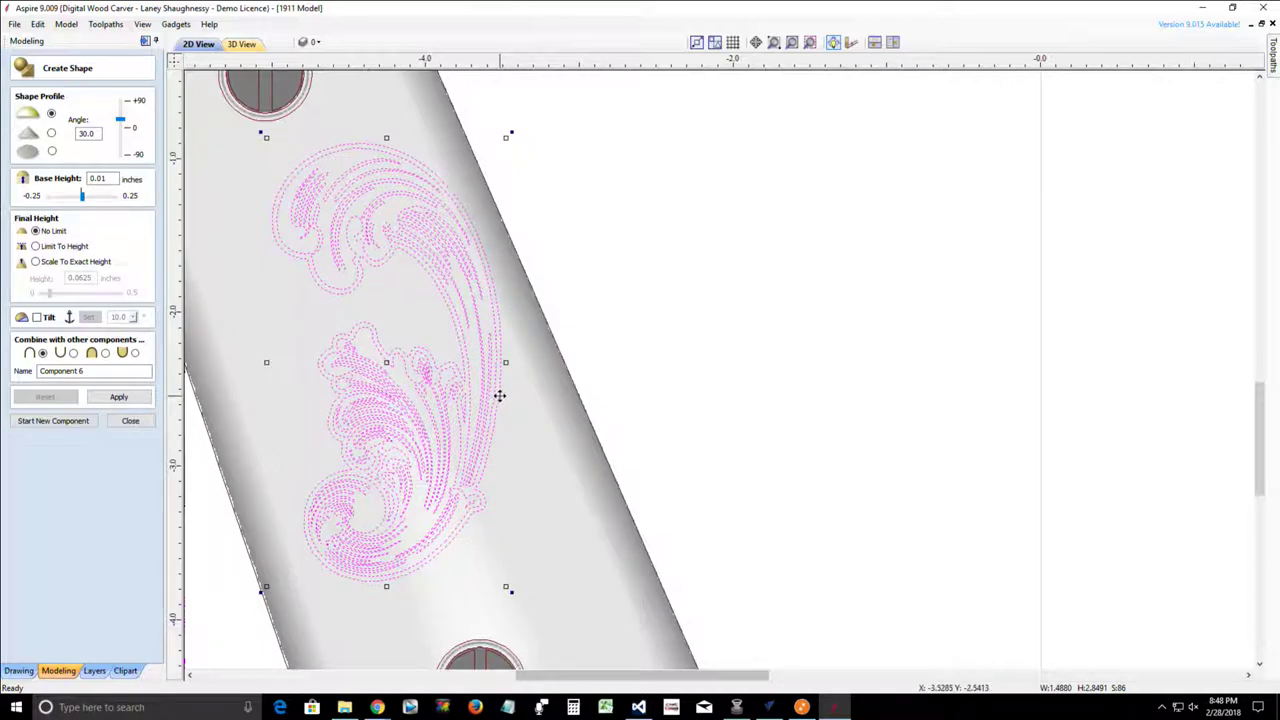
pyautogui.moveTo(499, 396); pyautogui.dragTo(501, 396)
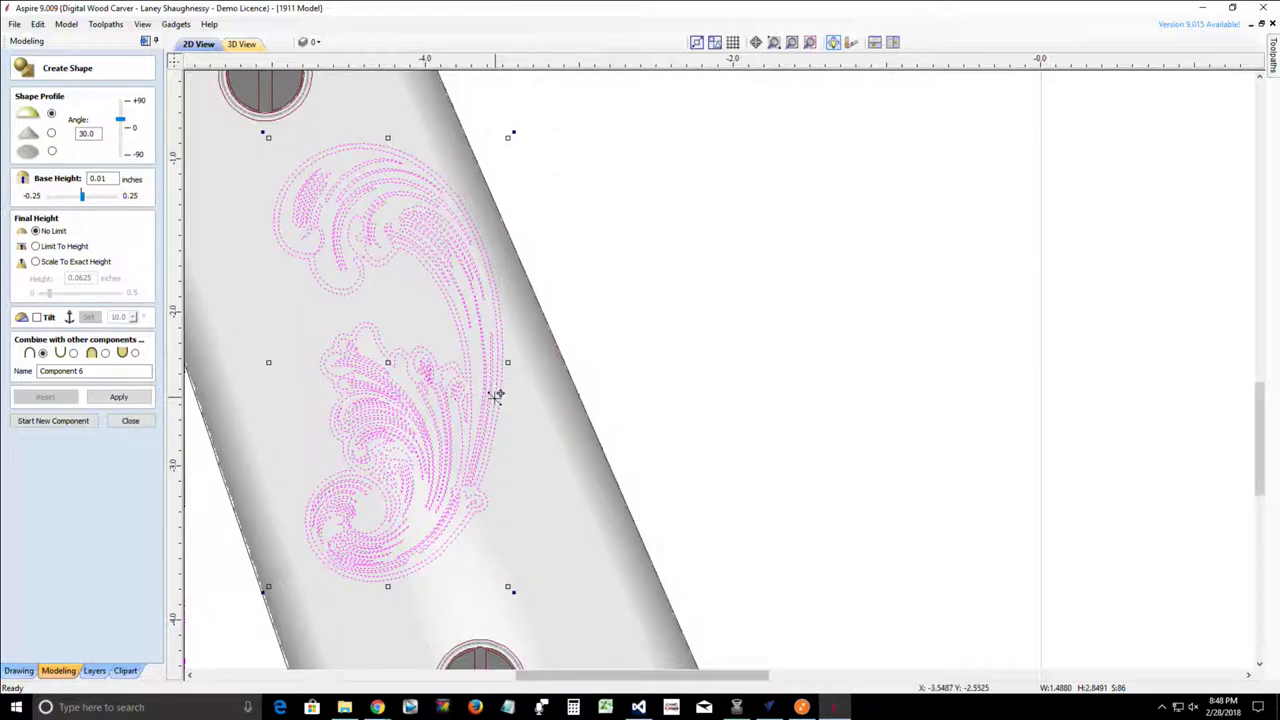
pyautogui.click(130, 421)
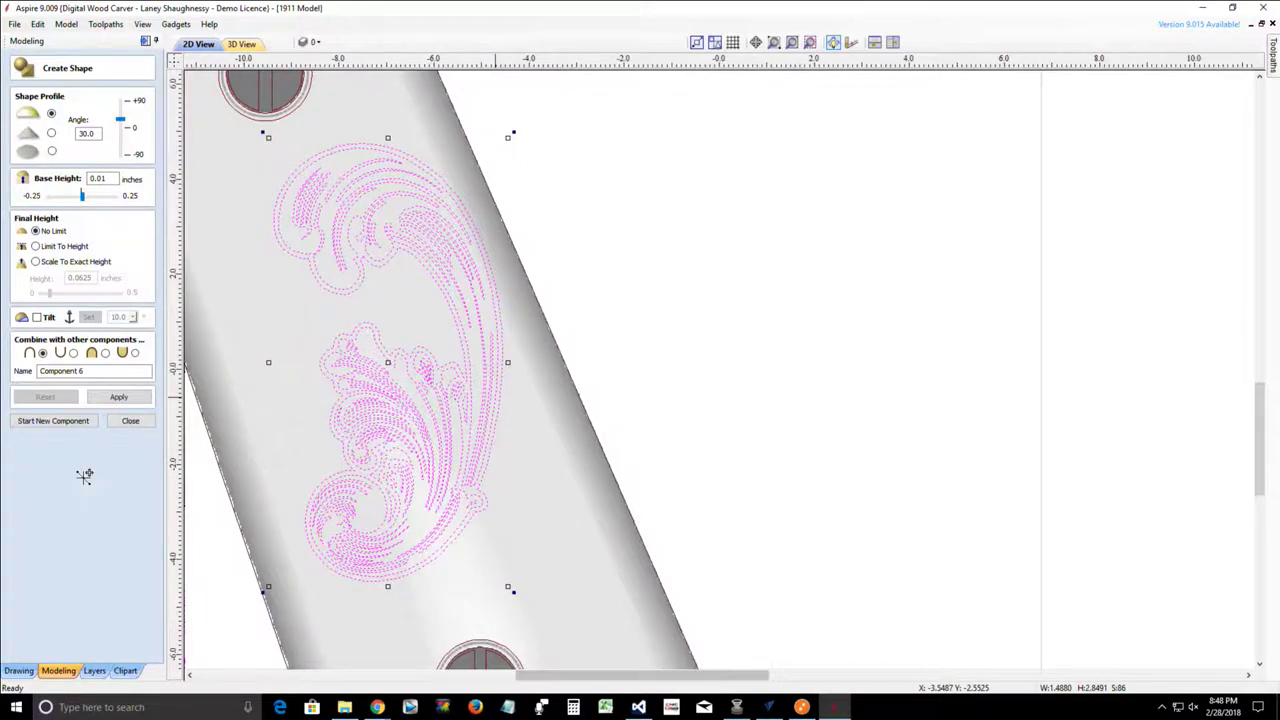
# Zoom in on the flourish vectors, selecting and deselecting Main Grip Body to compare.
pyautogui.scroll(5, 522, 490)
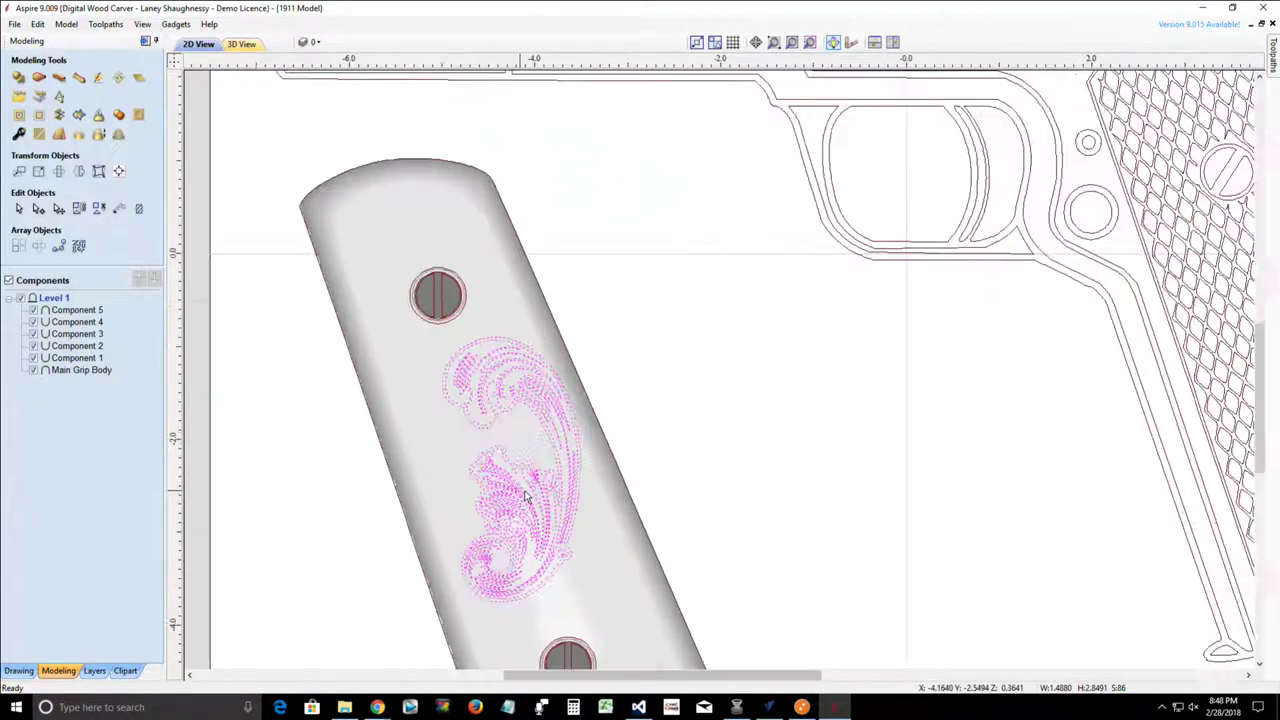
pyautogui.scroll(4, 524, 495)
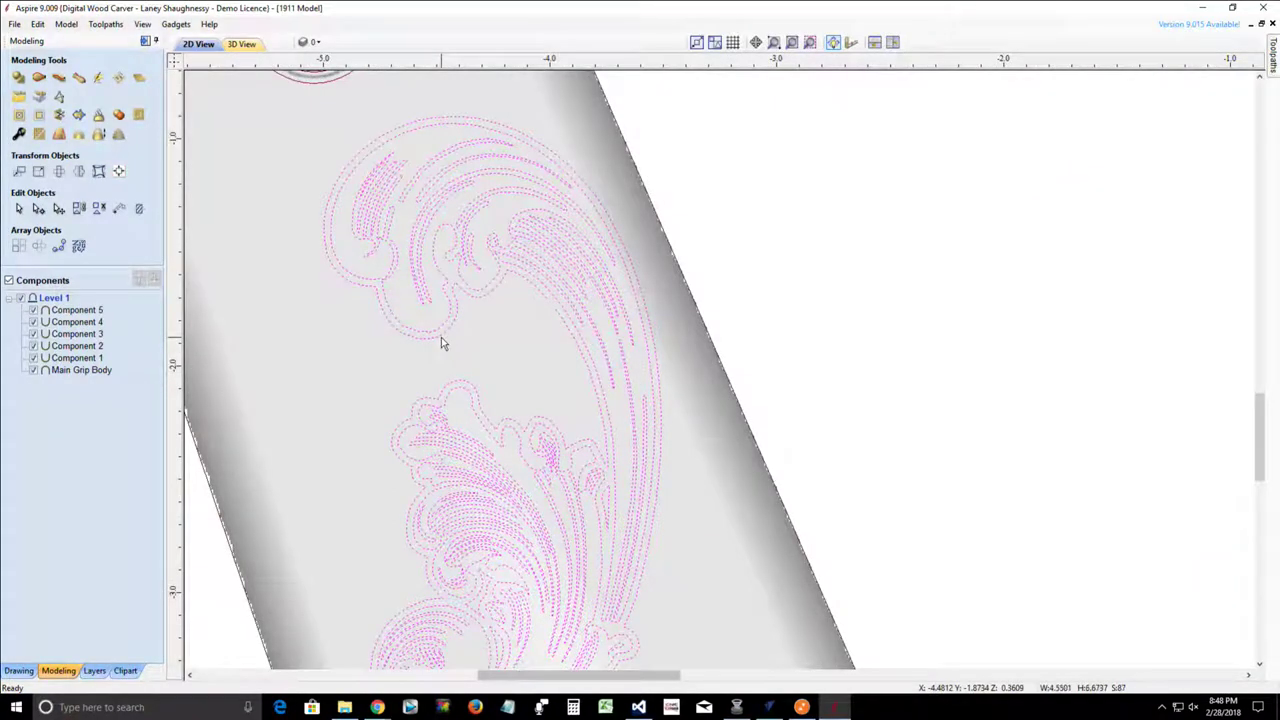
pyautogui.click(441, 341)
pyautogui.press('Escape')
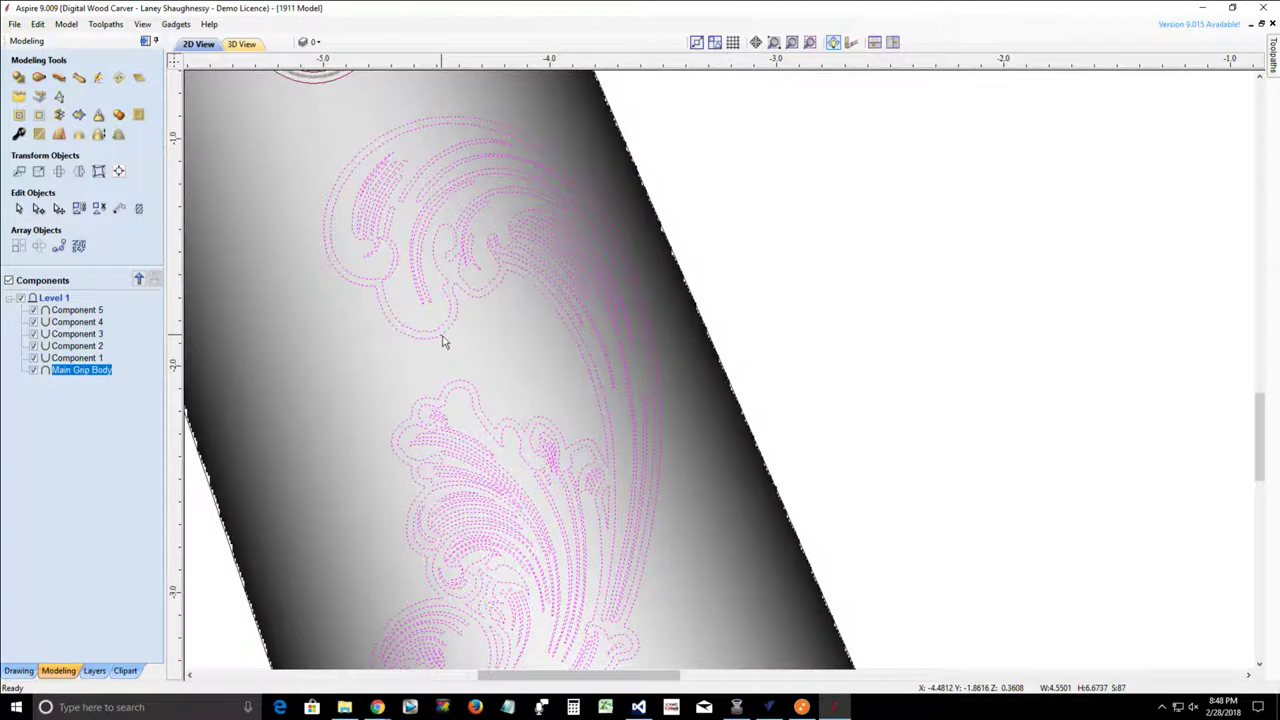
pyautogui.scroll(6, 434, 331)
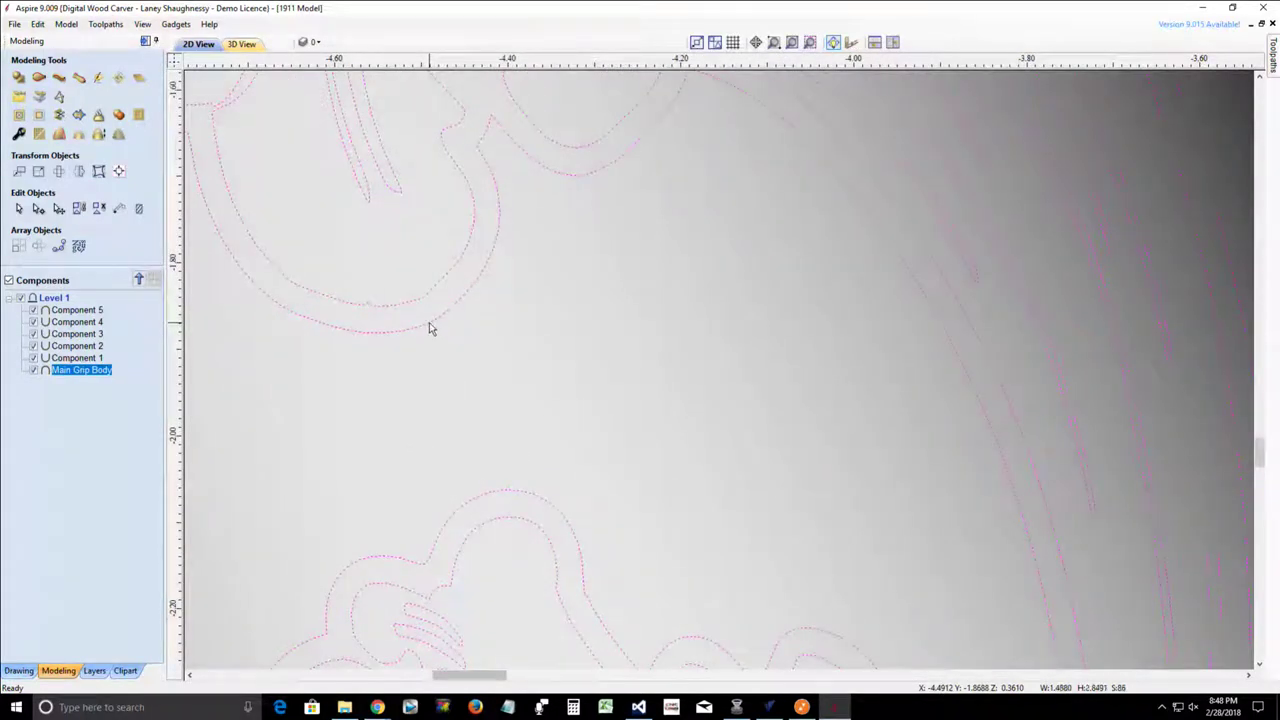
pyautogui.press('Escape')
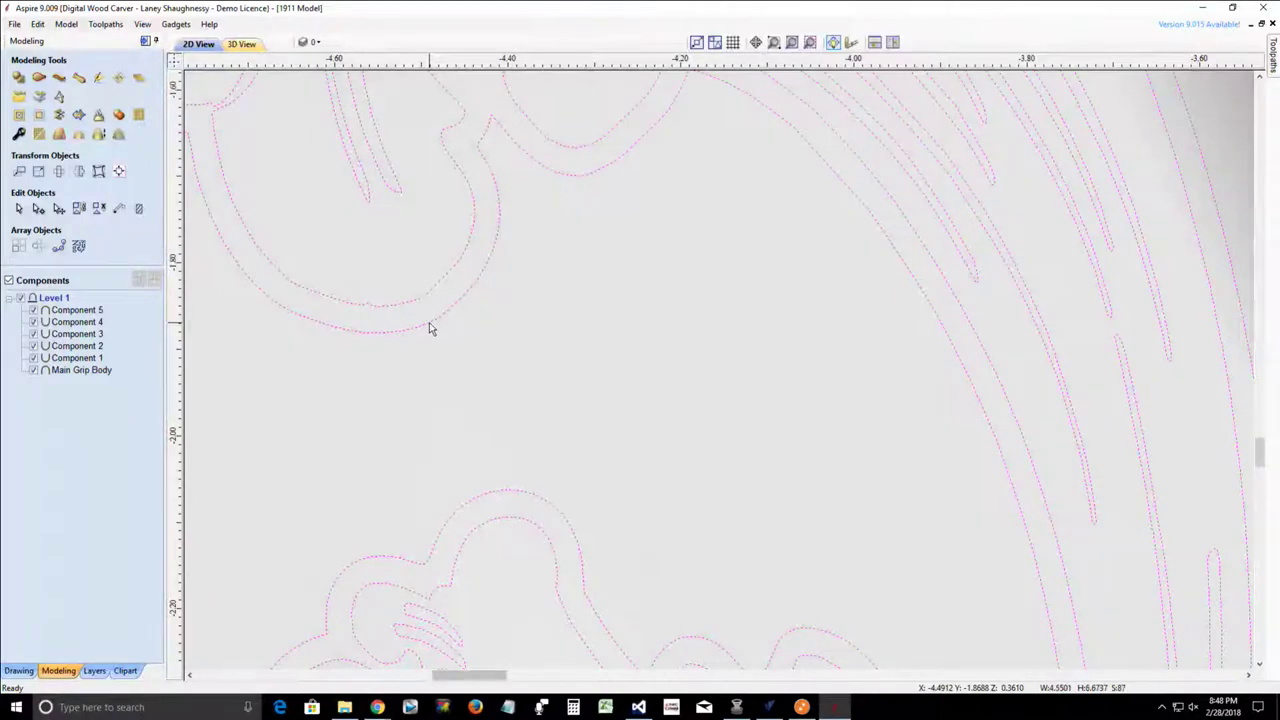
pyautogui.click(431, 327)
pyautogui.press('Escape')
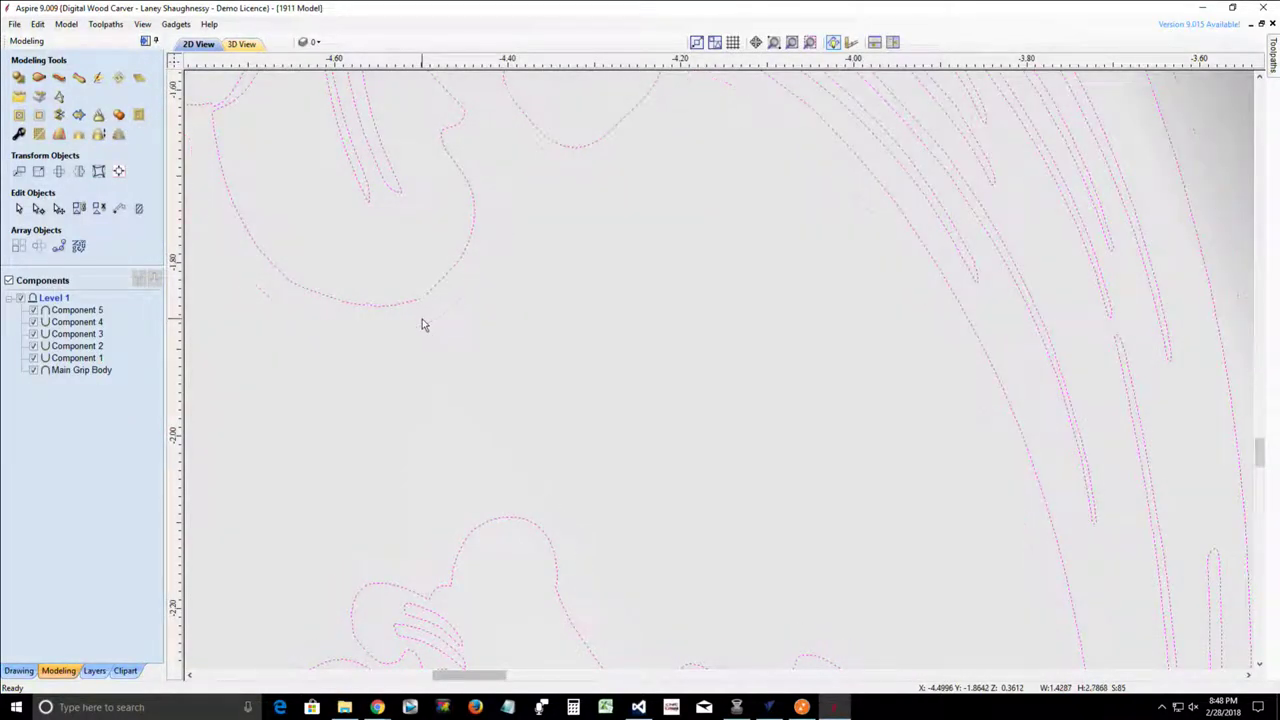
# Readjust the zoom and select the Main Grip Body component.
pyautogui.scroll(-5, 425, 330)
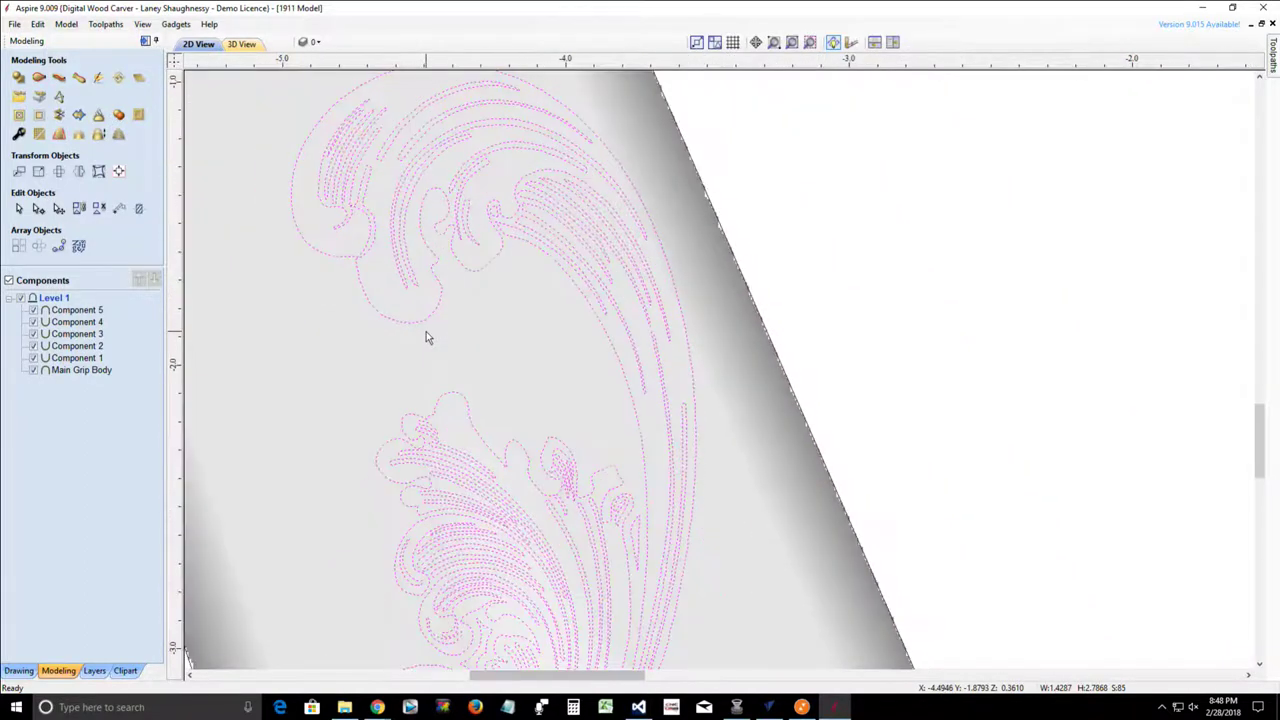
pyautogui.scroll(-4, 426, 337)
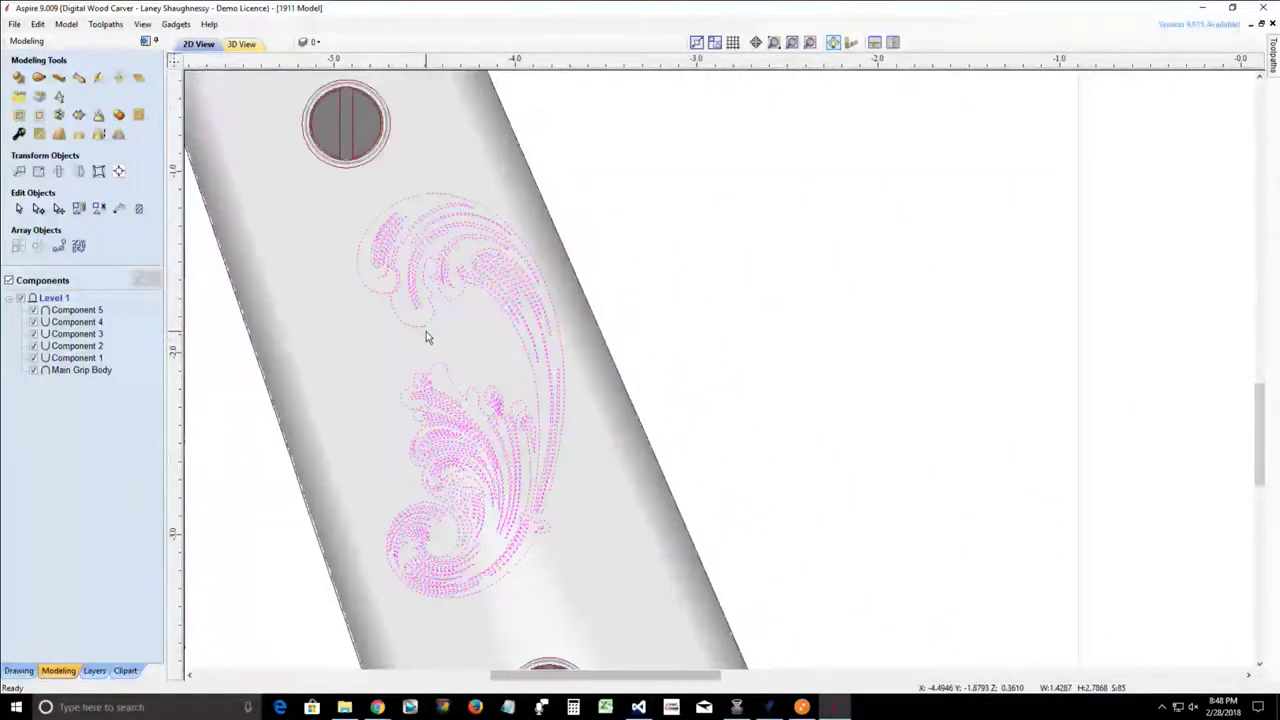
pyautogui.scroll(2, 426, 337)
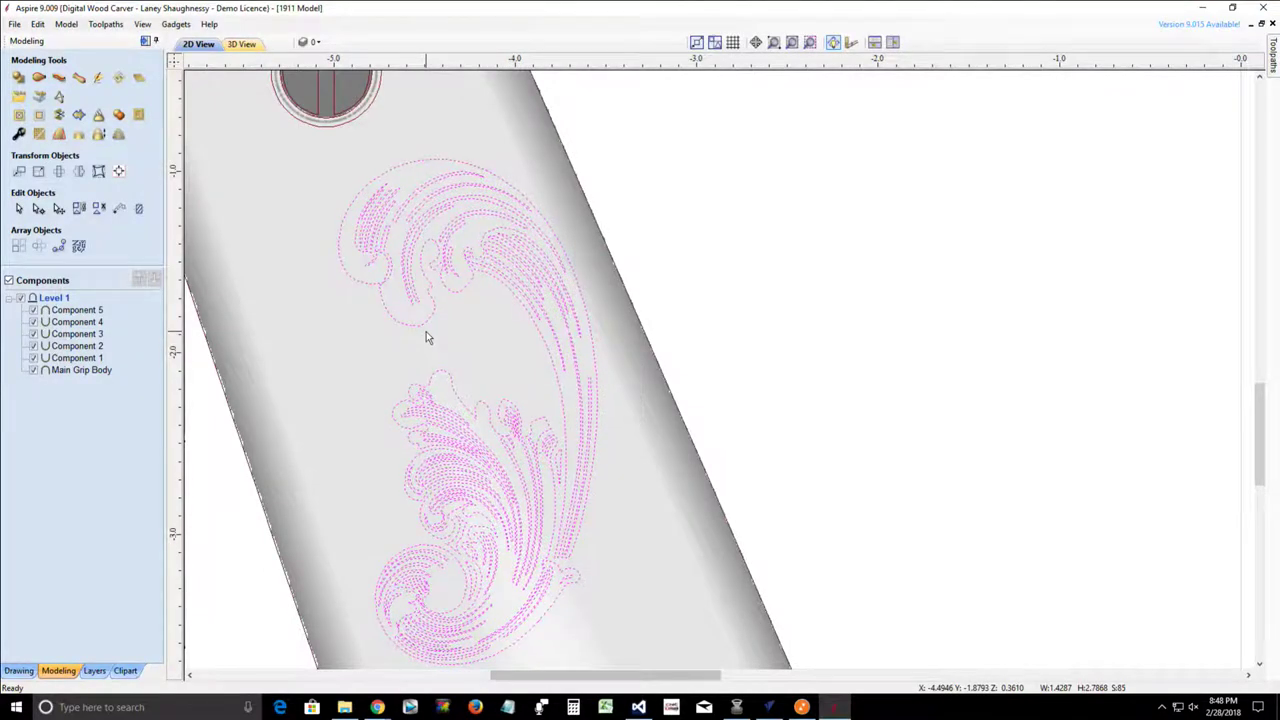
pyautogui.click(420, 331)
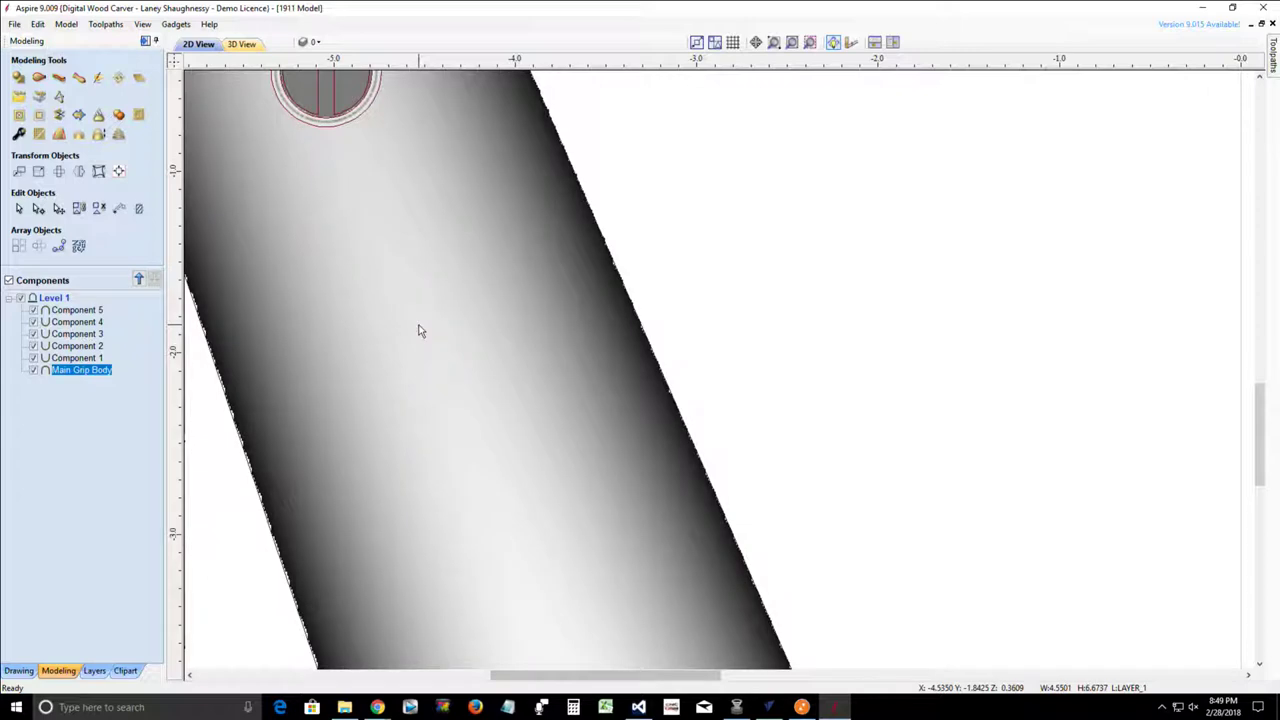
# Hide Level 1, marquee-select the flourish vectors, zoom in, then show all Level 1 components again.
pyautogui.click(20, 298)
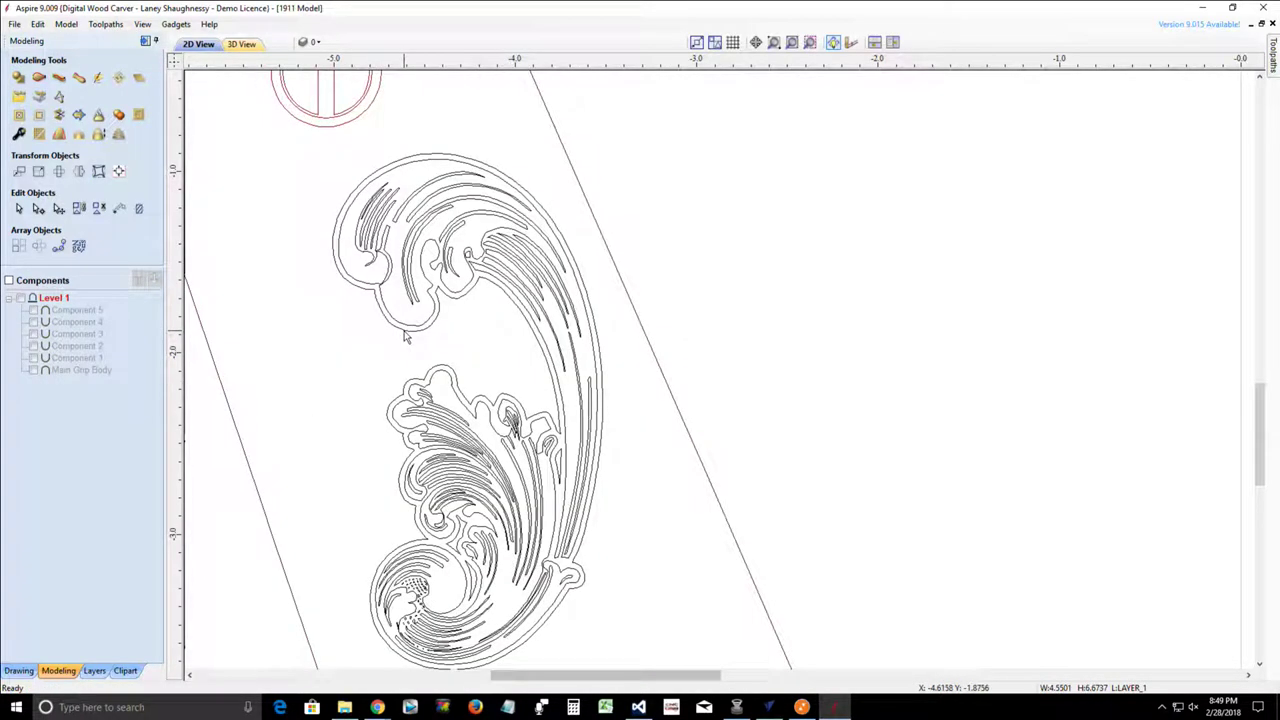
pyautogui.scroll(-1, 268, 160)
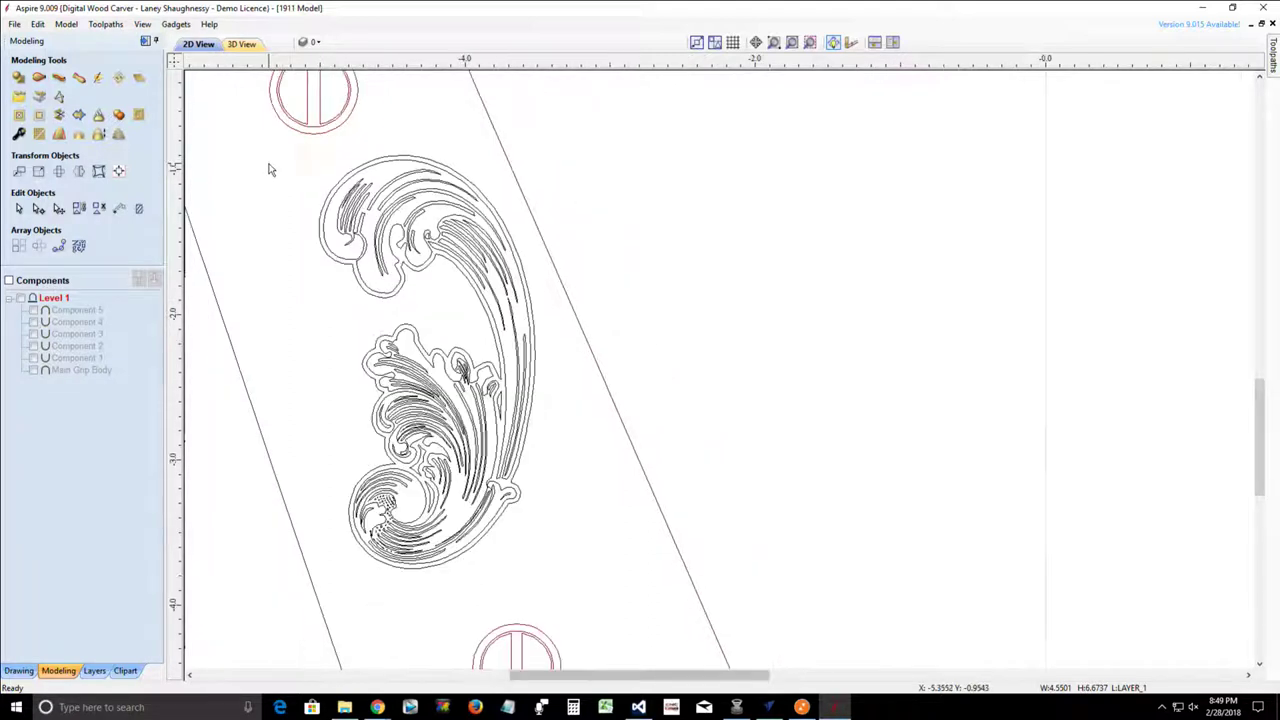
pyautogui.moveTo(251, 143); pyautogui.dragTo(560, 590)
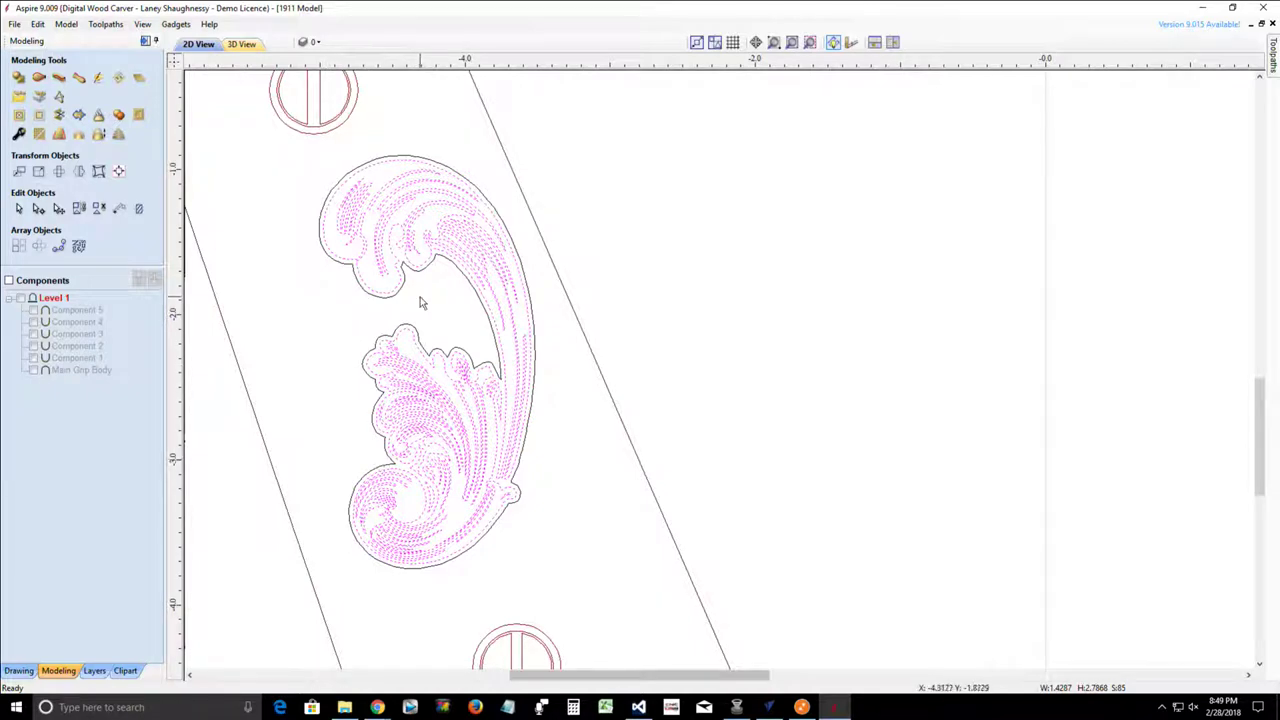
pyautogui.scroll(2, 409, 274)
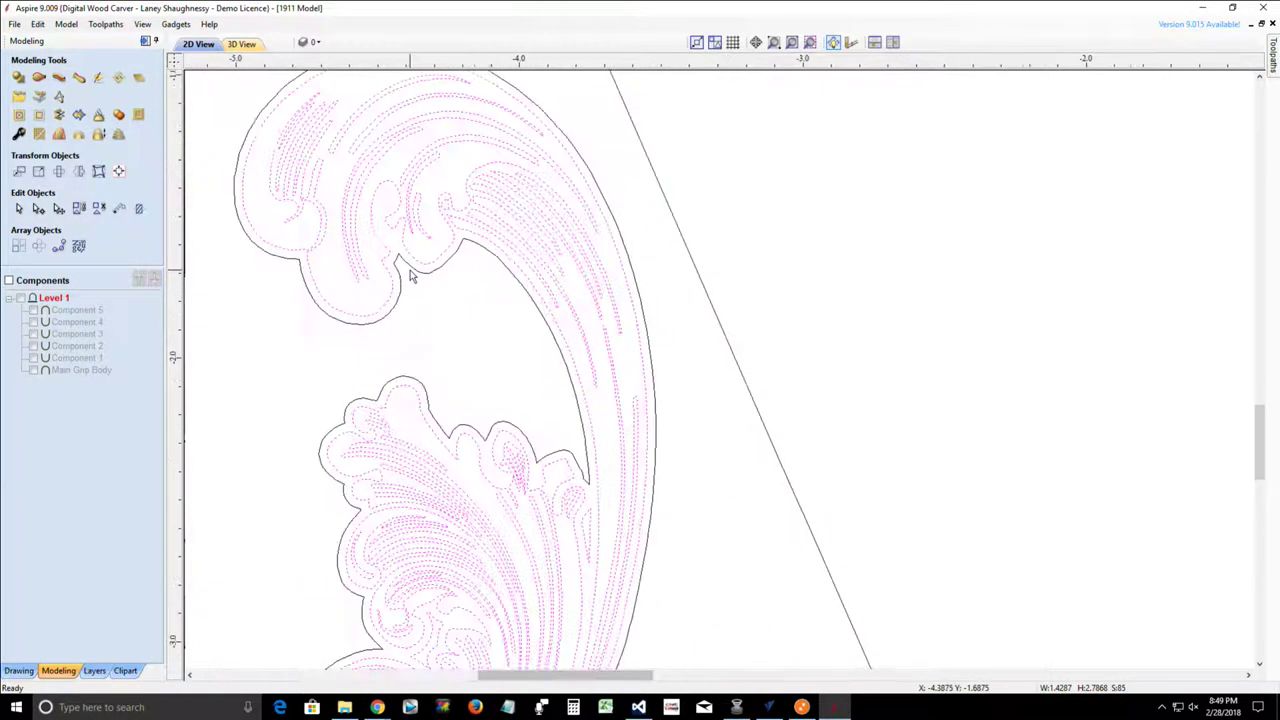
pyautogui.scroll(2, 480, 232)
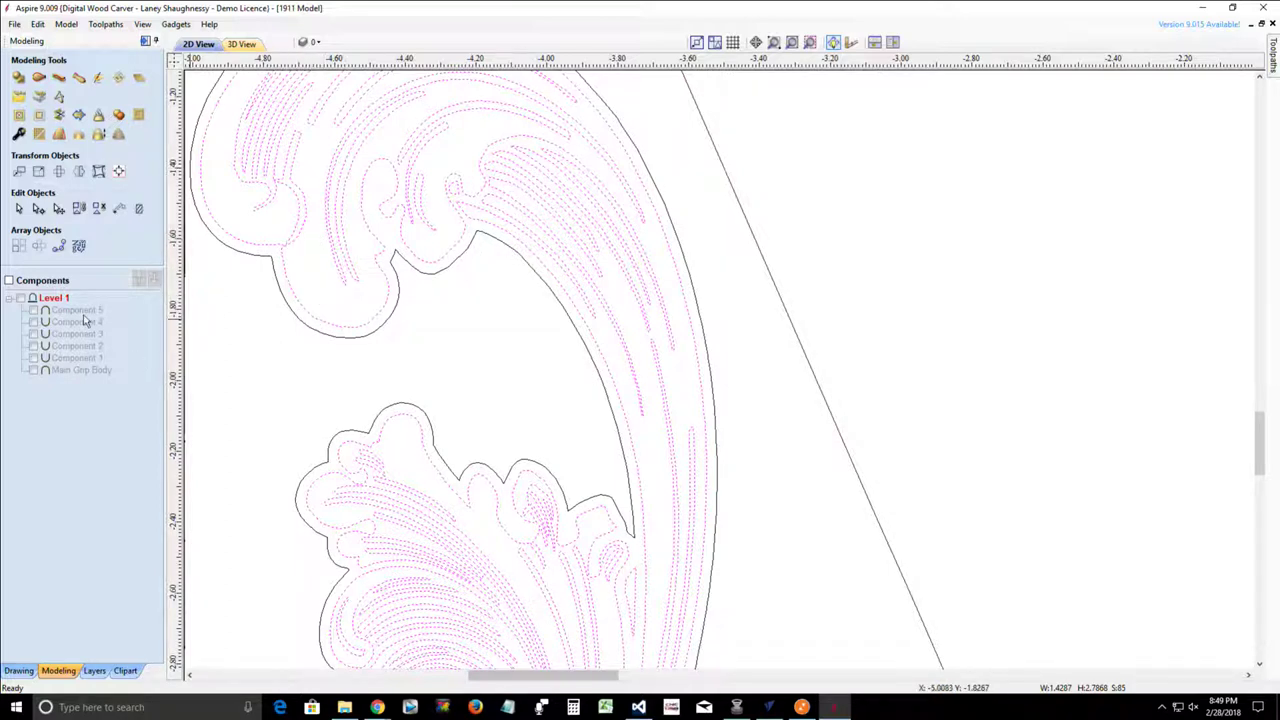
pyautogui.click(19, 300)
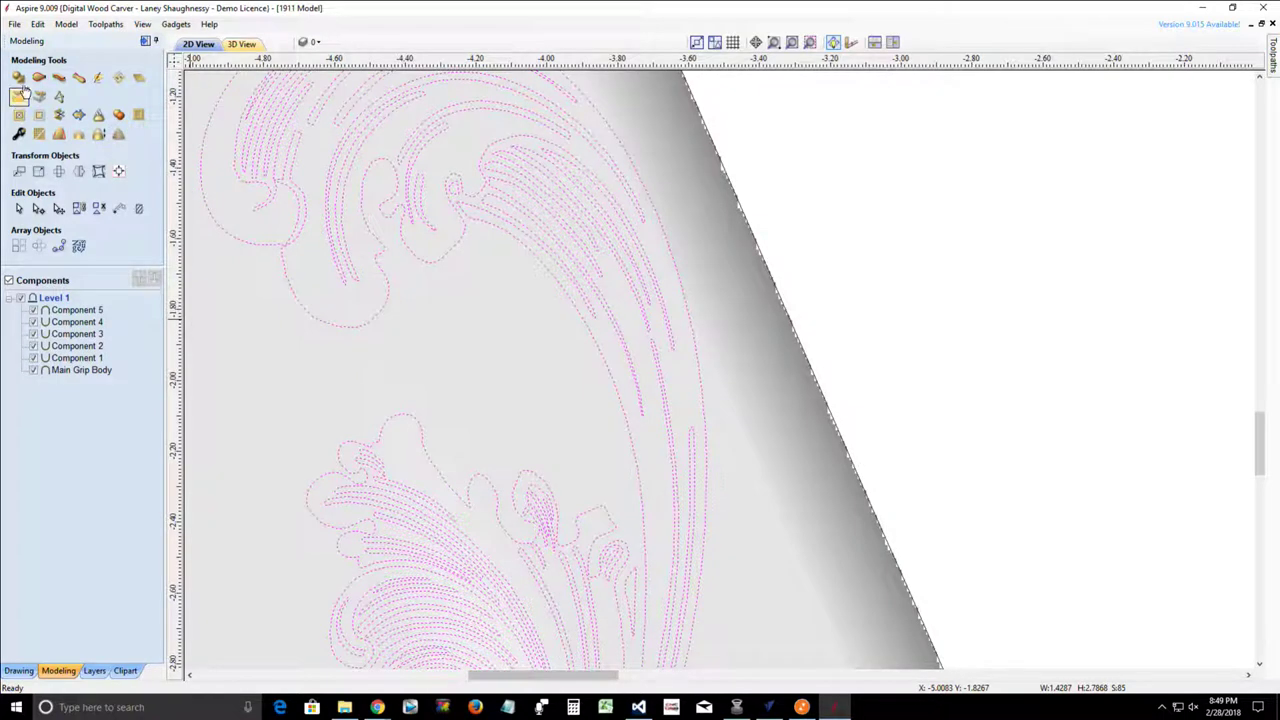
# Build Component 6 from the flourish with a 30.0° rounded profile and 0.01 in base height.
pyautogui.click(19, 79)
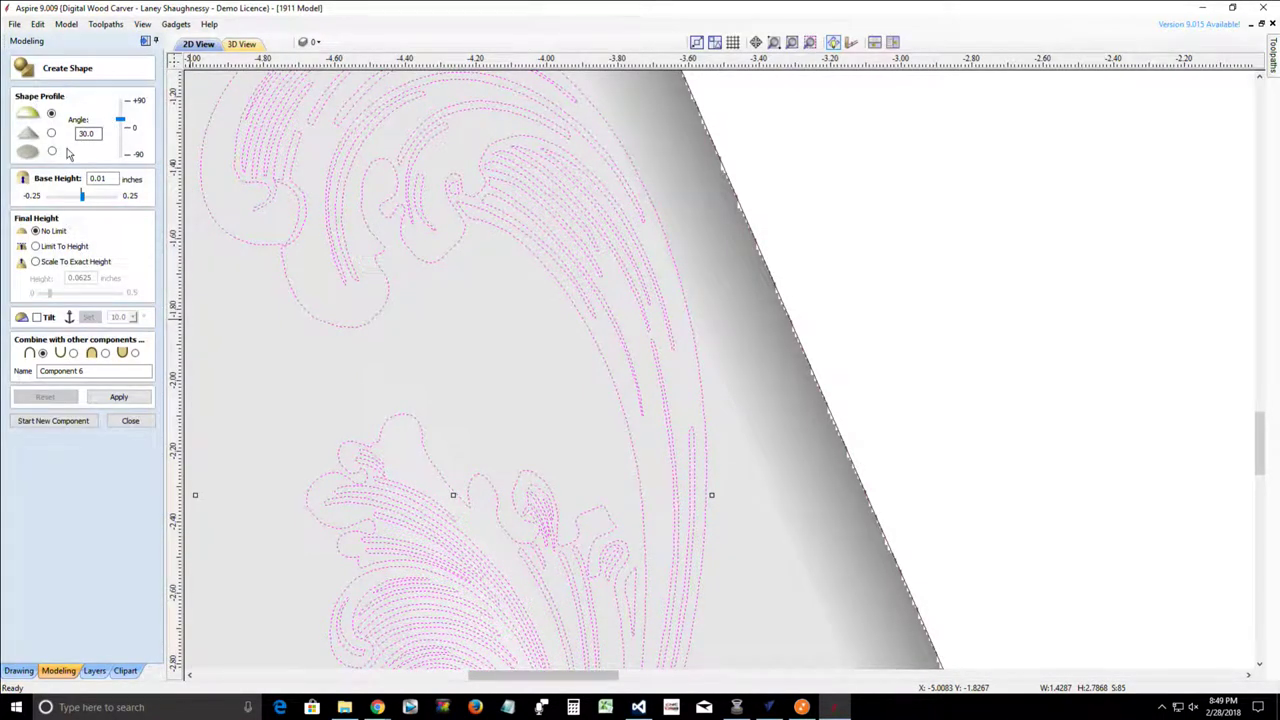
pyautogui.click(119, 397)
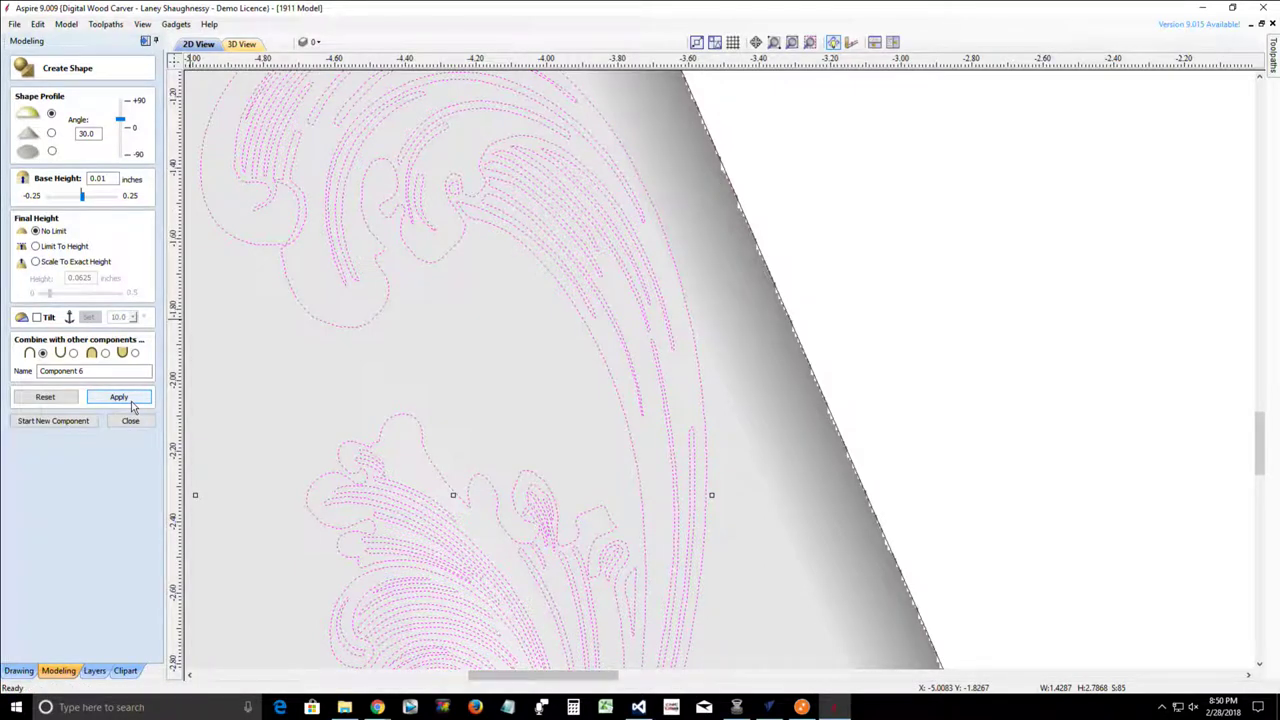
# Switch to 3D View and zoom and pan over the flourish relief between both screw holes.
pyautogui.click(241, 44)
pyautogui.scroll(4, 545, 472)
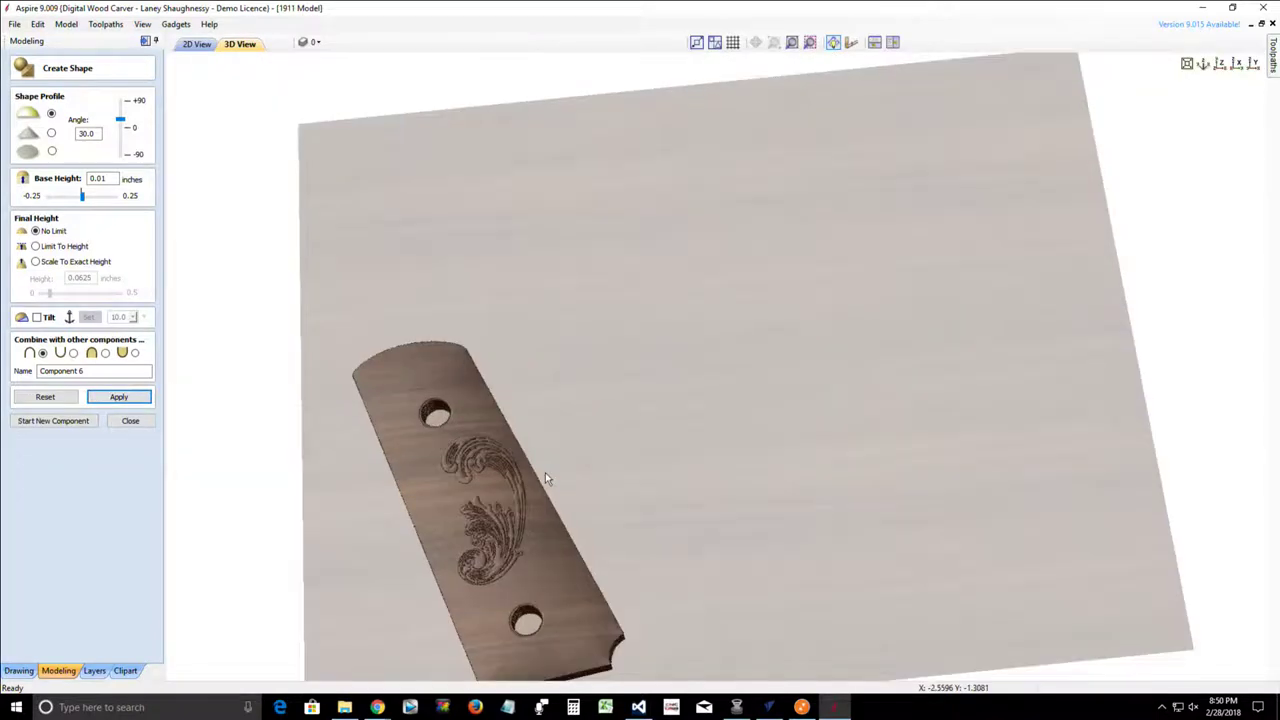
pyautogui.scroll(2, 407, 643)
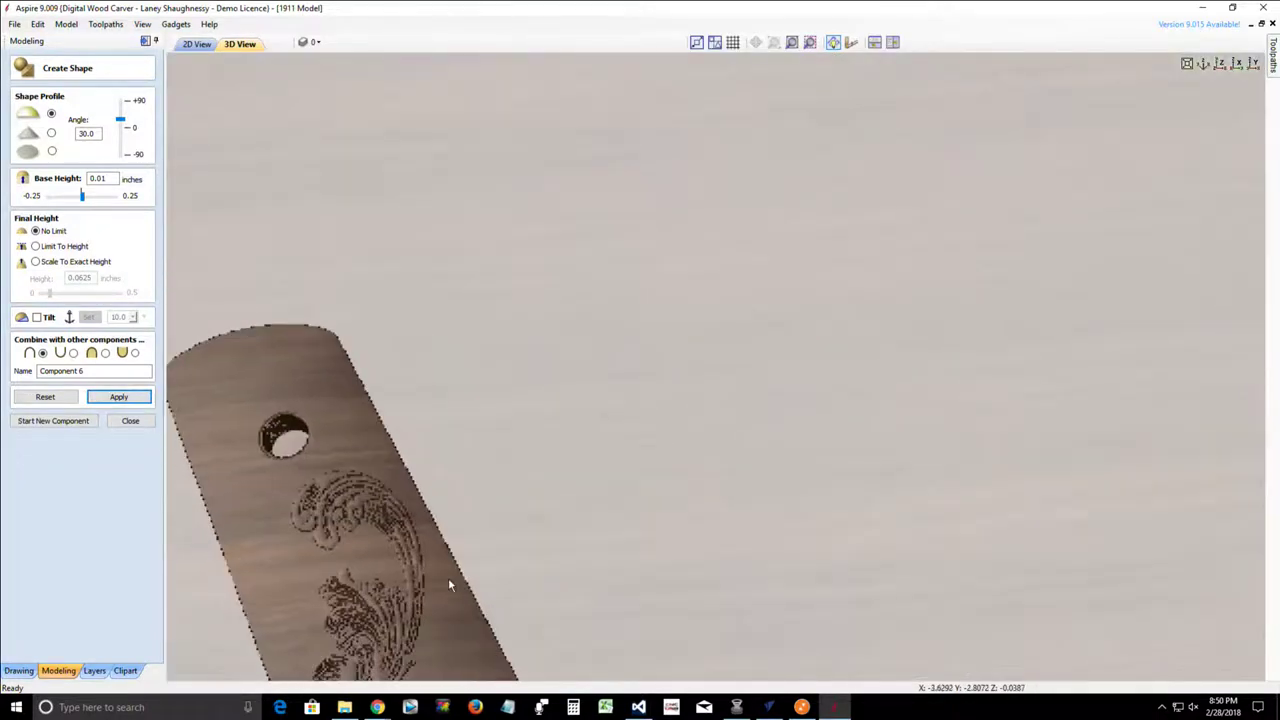
pyautogui.moveTo(448, 577); pyautogui.dragTo(551, 484, button='middle')
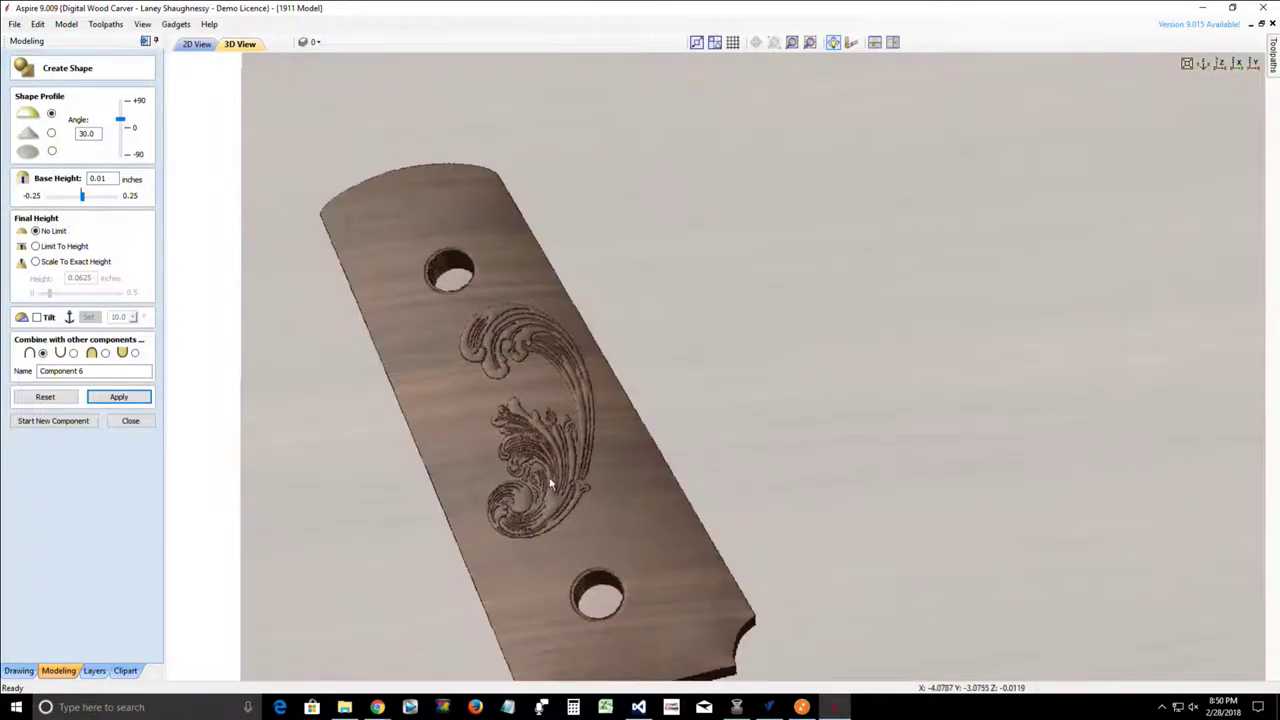
pyautogui.scroll(3, 550, 484)
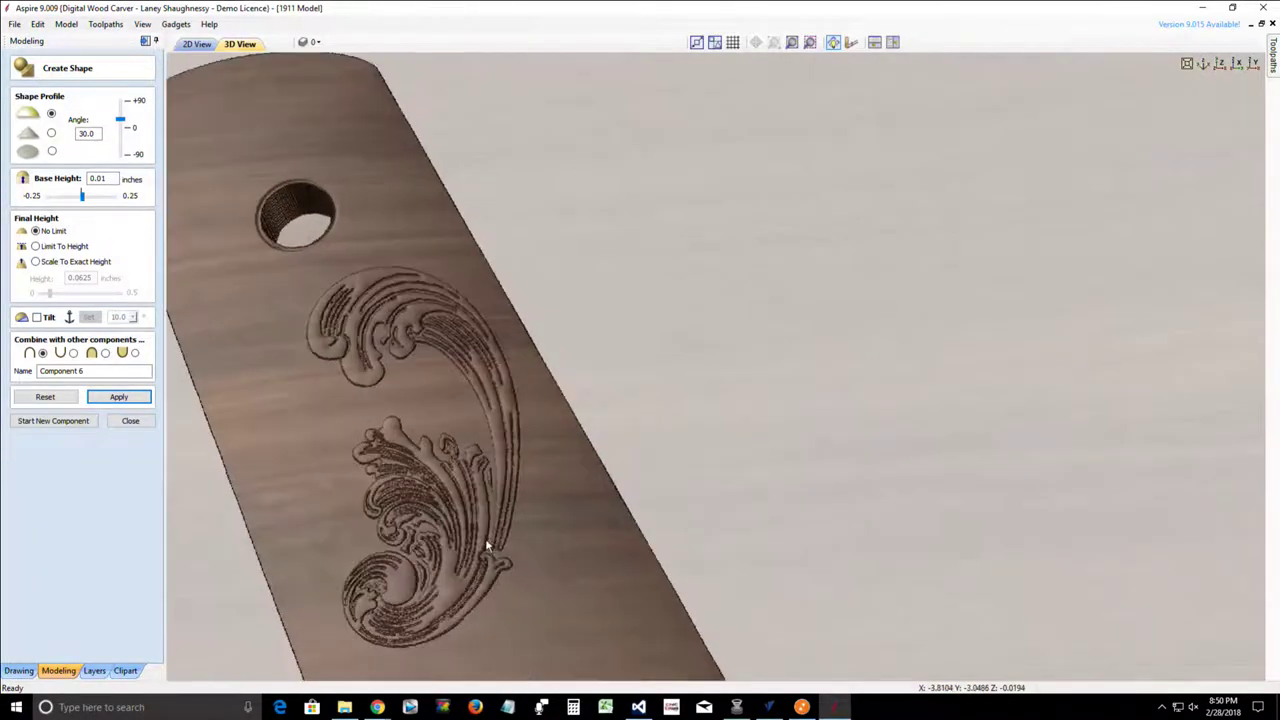
pyautogui.moveTo(485, 538); pyautogui.dragTo(527, 456, button='middle')
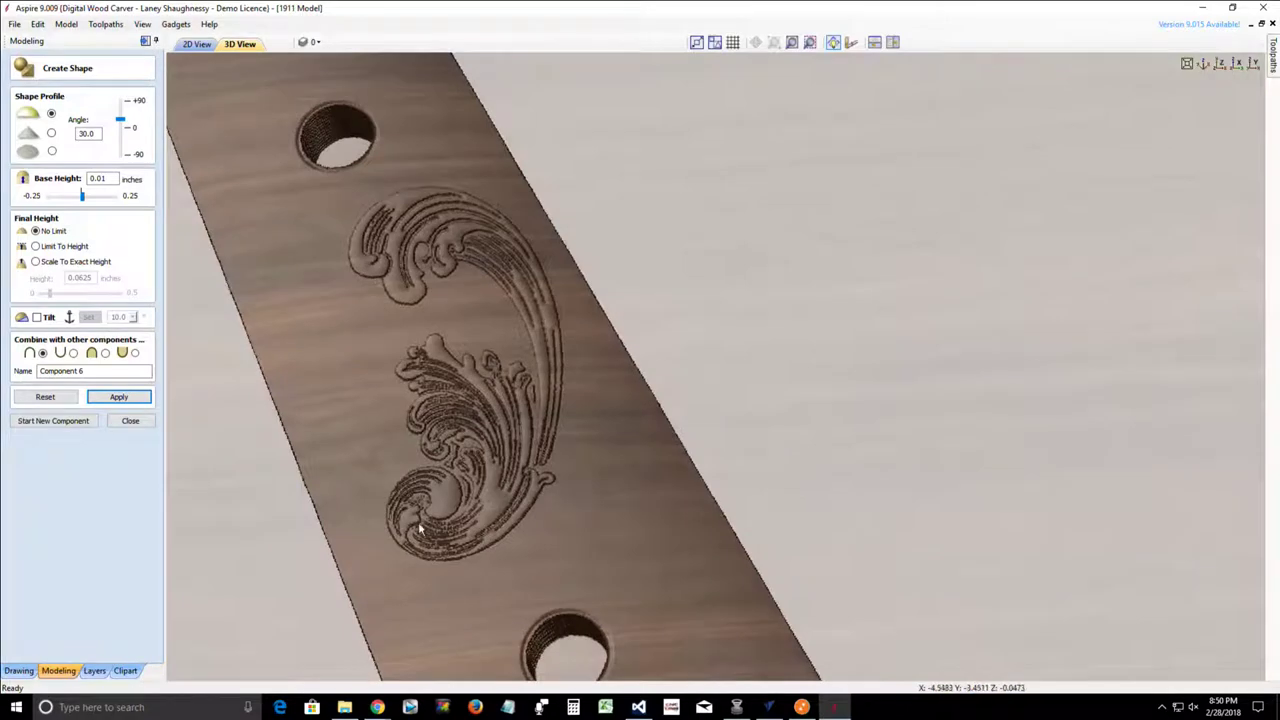
pyautogui.scroll(2, 408, 520)
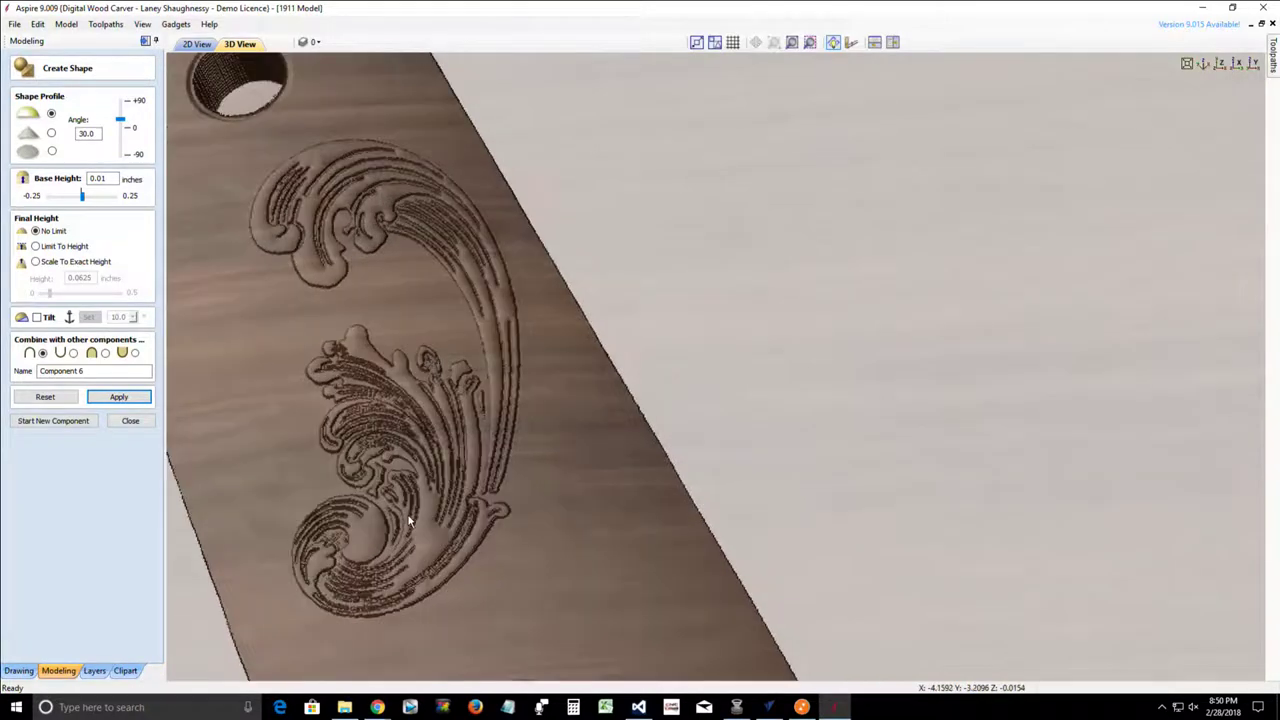
pyautogui.moveTo(408, 520); pyautogui.dragTo(512, 474, button='middle')
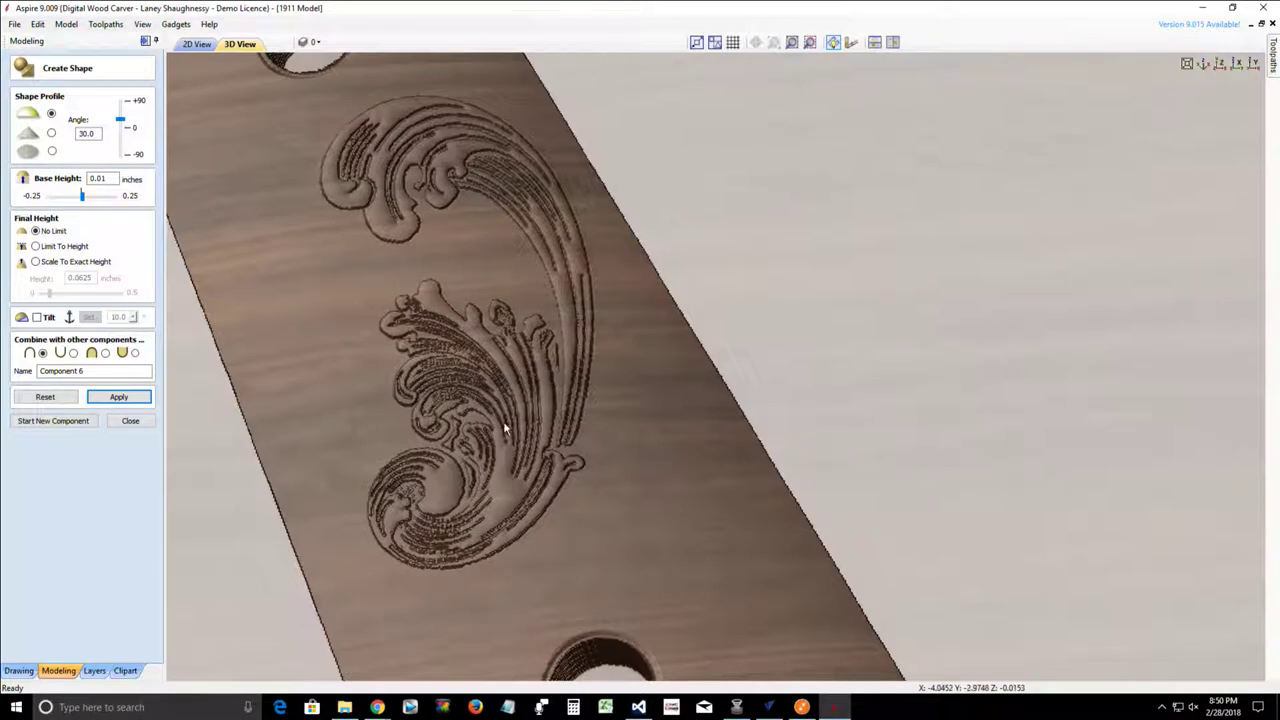
# Close the Create Shape panel and select the Main Grip Body component.
pyautogui.click(126, 425)
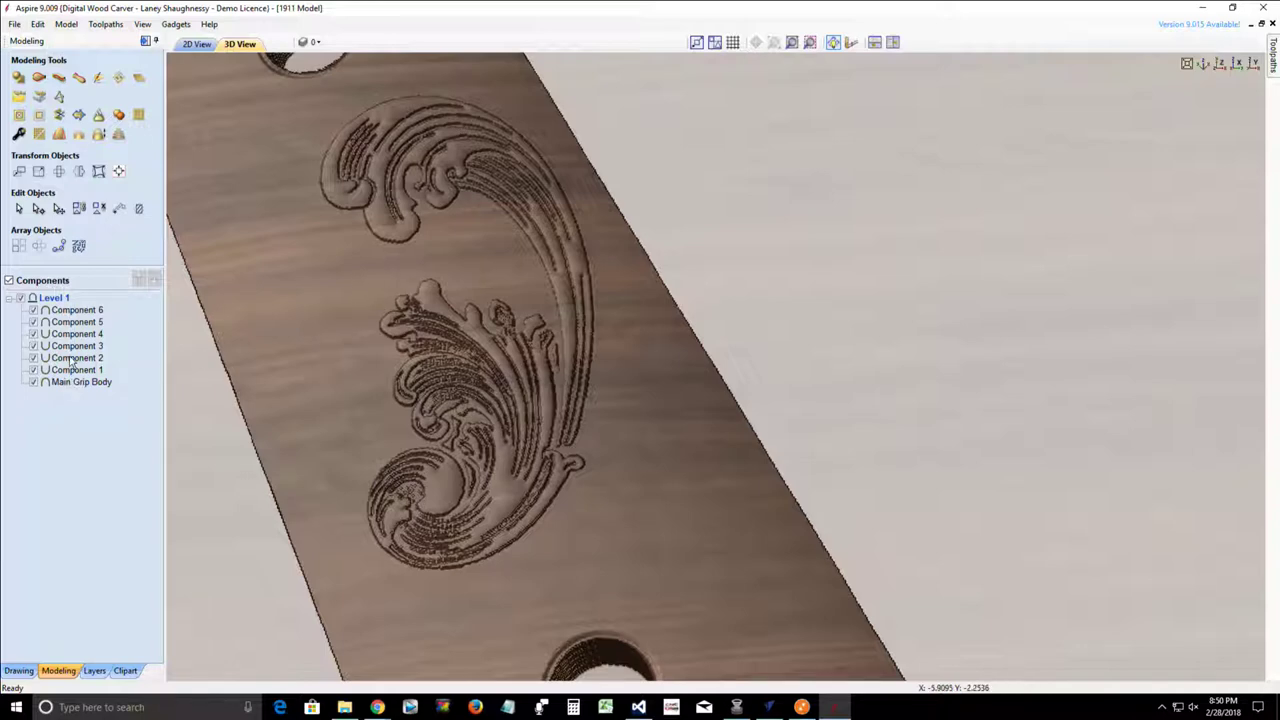
pyautogui.moveTo(70, 363)
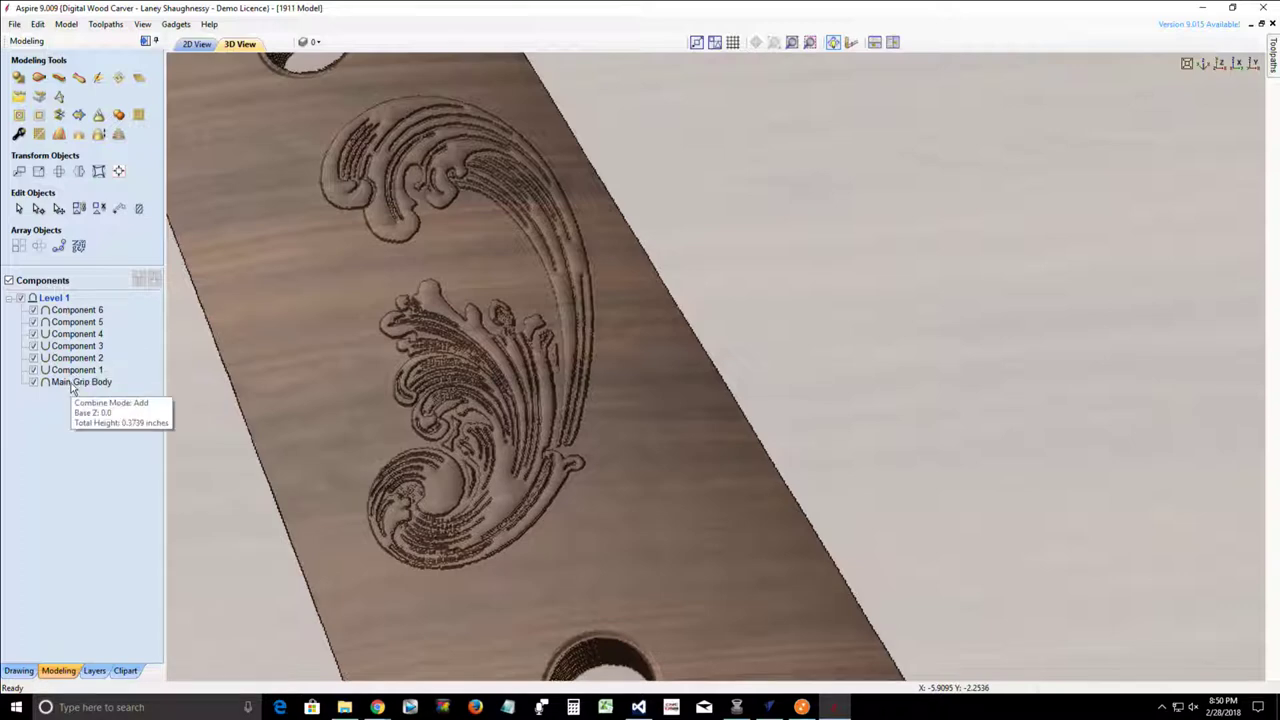
pyautogui.click(72, 385)
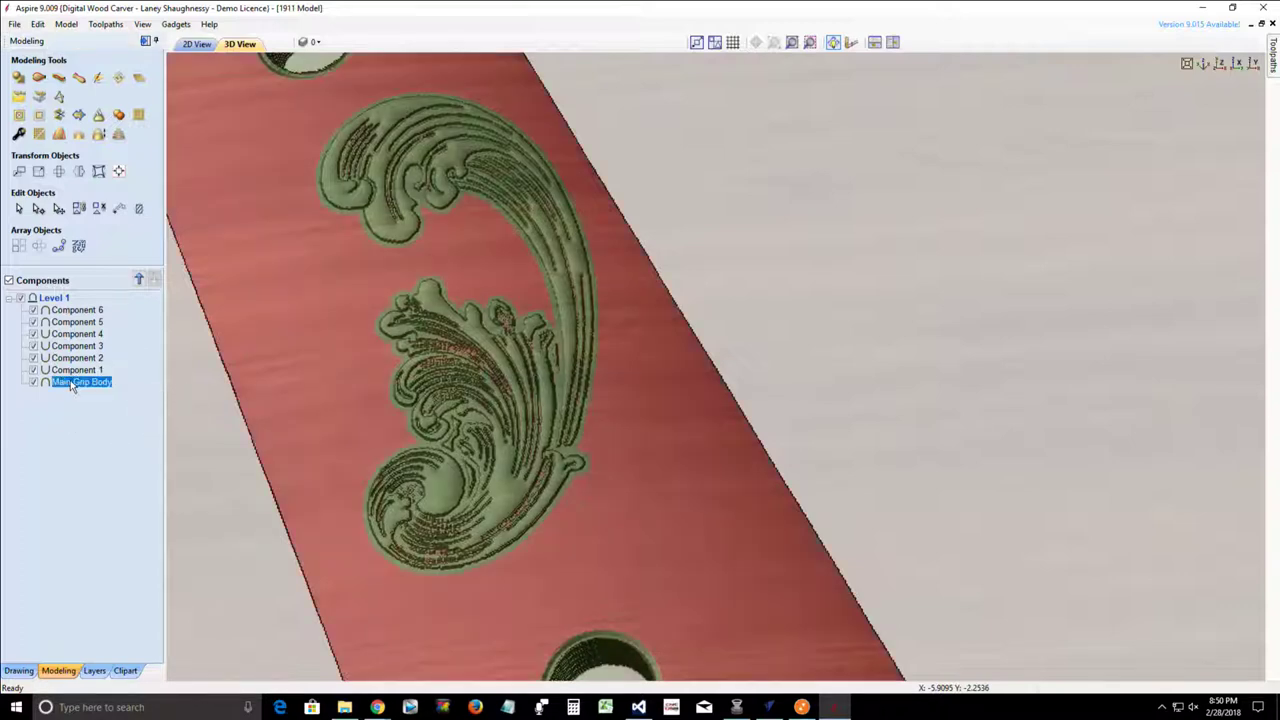
# Select all components, group them as Main Grip Body - Group, and duplicate that group.
pyautogui.moveTo(71, 371)
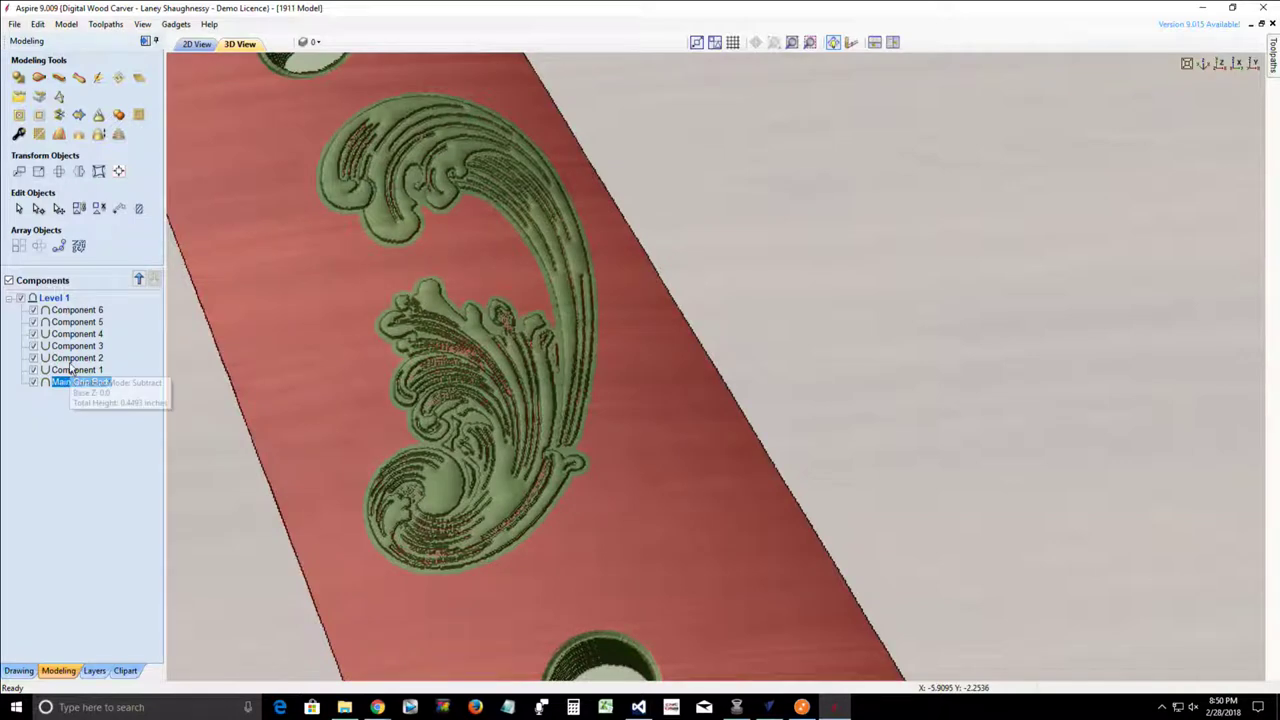
pyautogui.keyDown('ctrl'); pyautogui.click(71, 370); pyautogui.keyUp('ctrl')
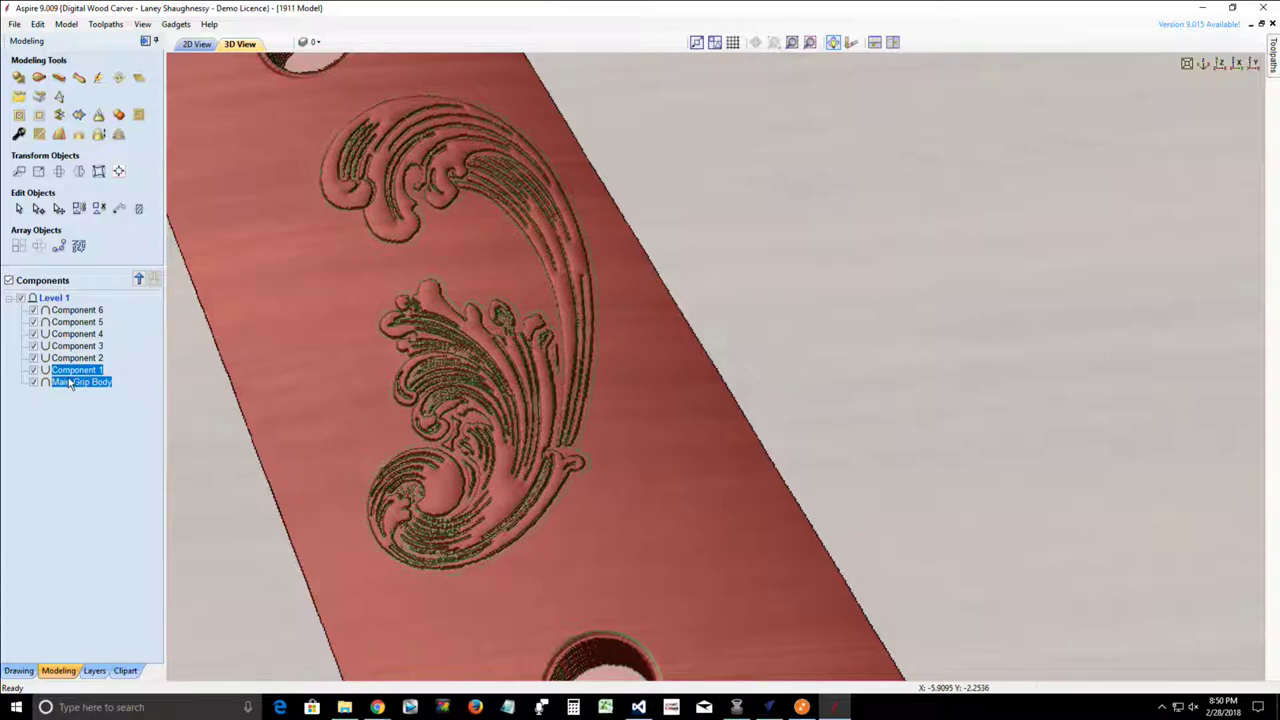
pyautogui.hotkey('ctrl', 'a')
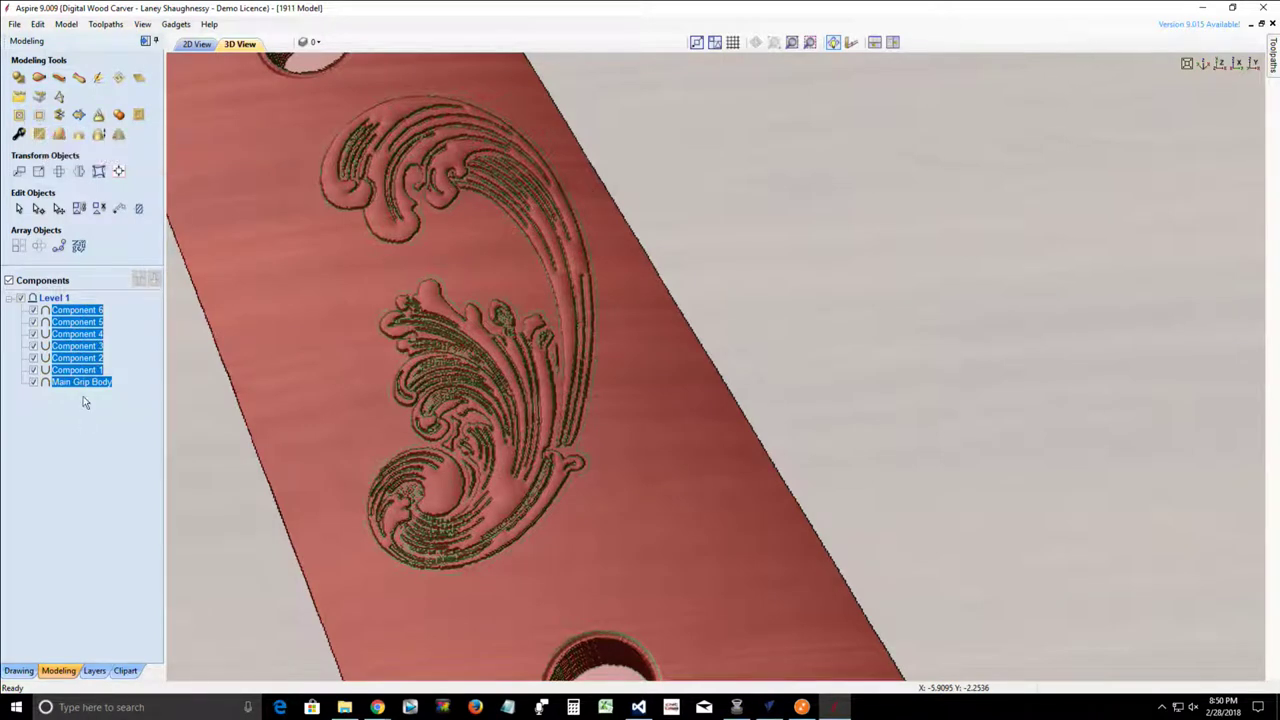
pyautogui.moveTo(94, 381)
pyautogui.moveTo(74, 312)
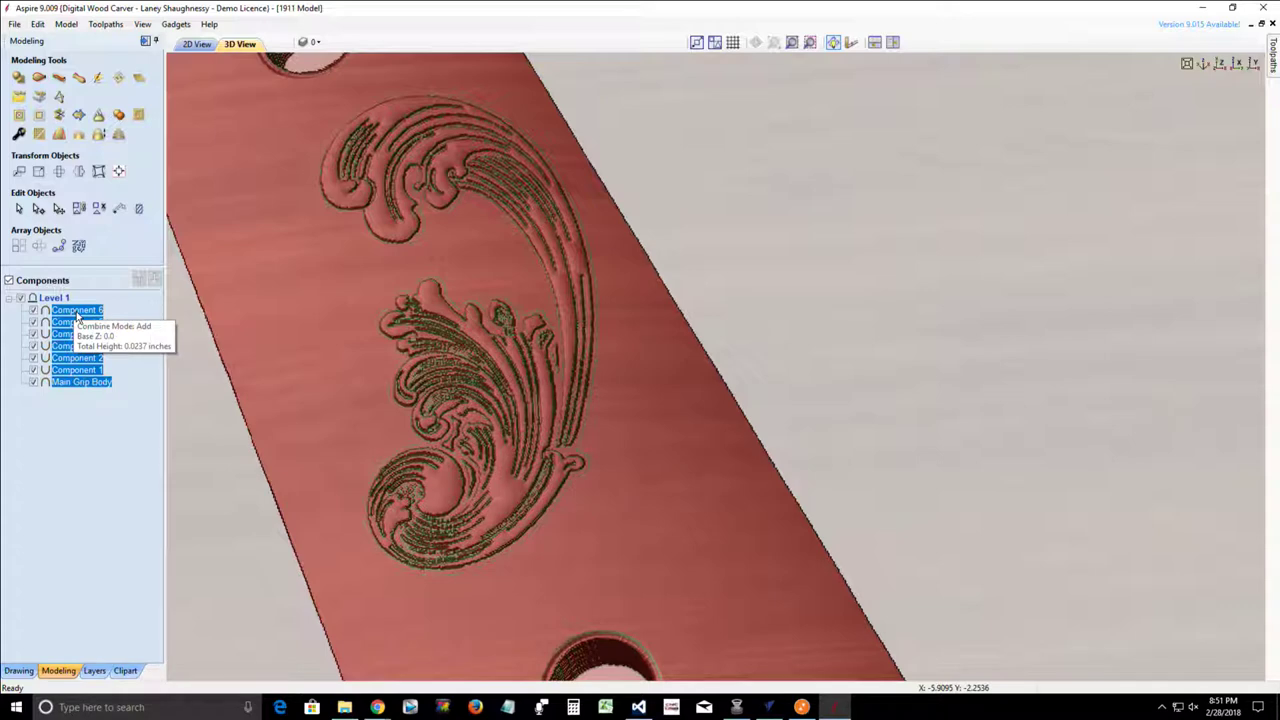
pyautogui.rightClick(77, 314)
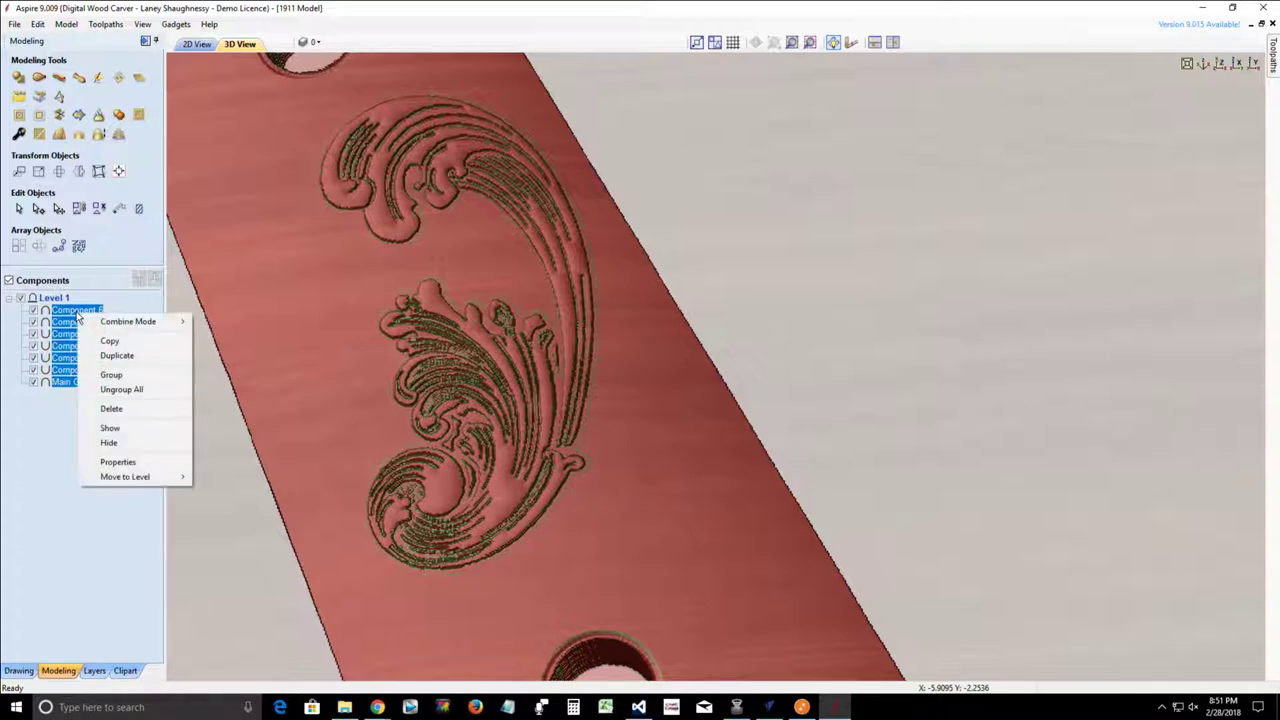
pyautogui.click(104, 376)
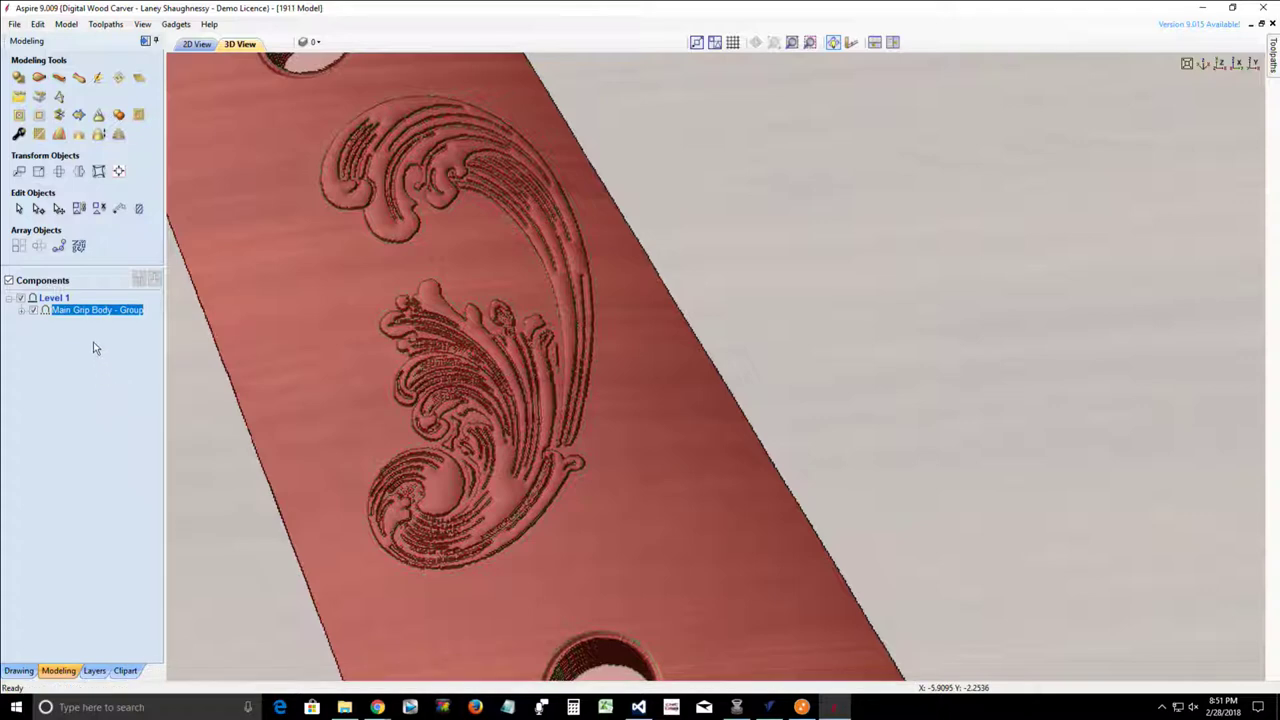
pyautogui.rightClick(93, 312)
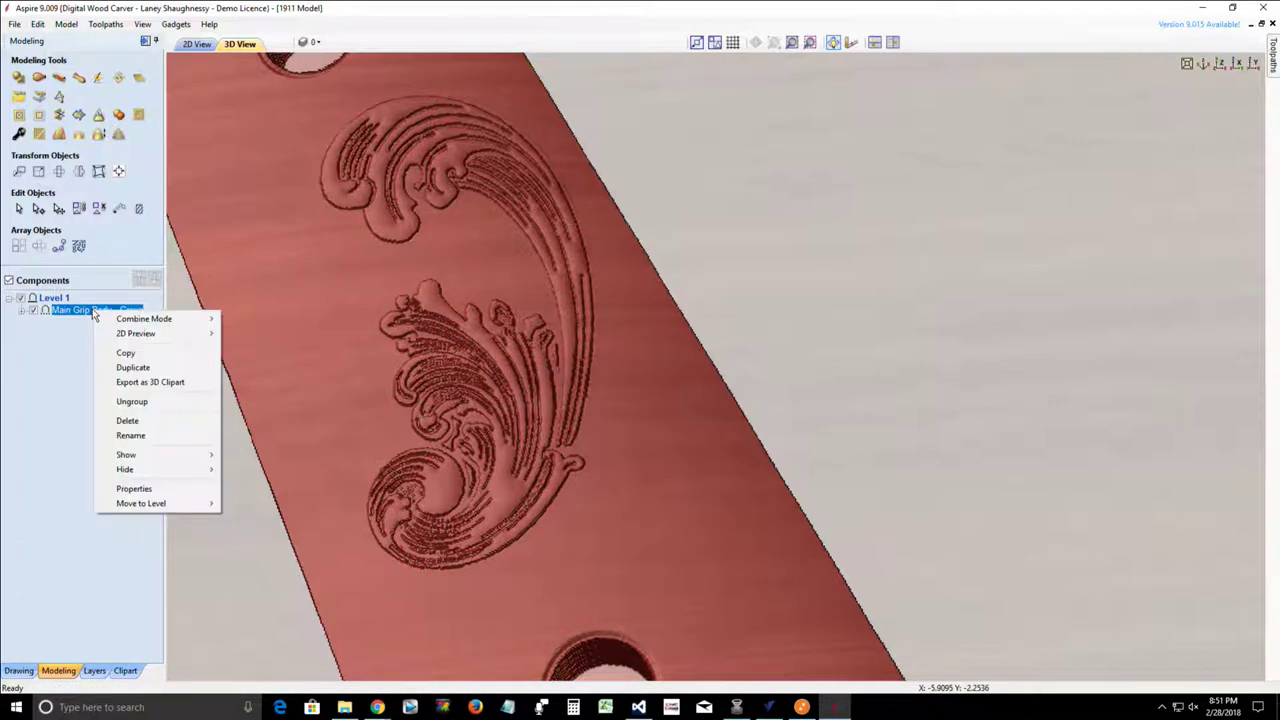
pyautogui.click(113, 369)
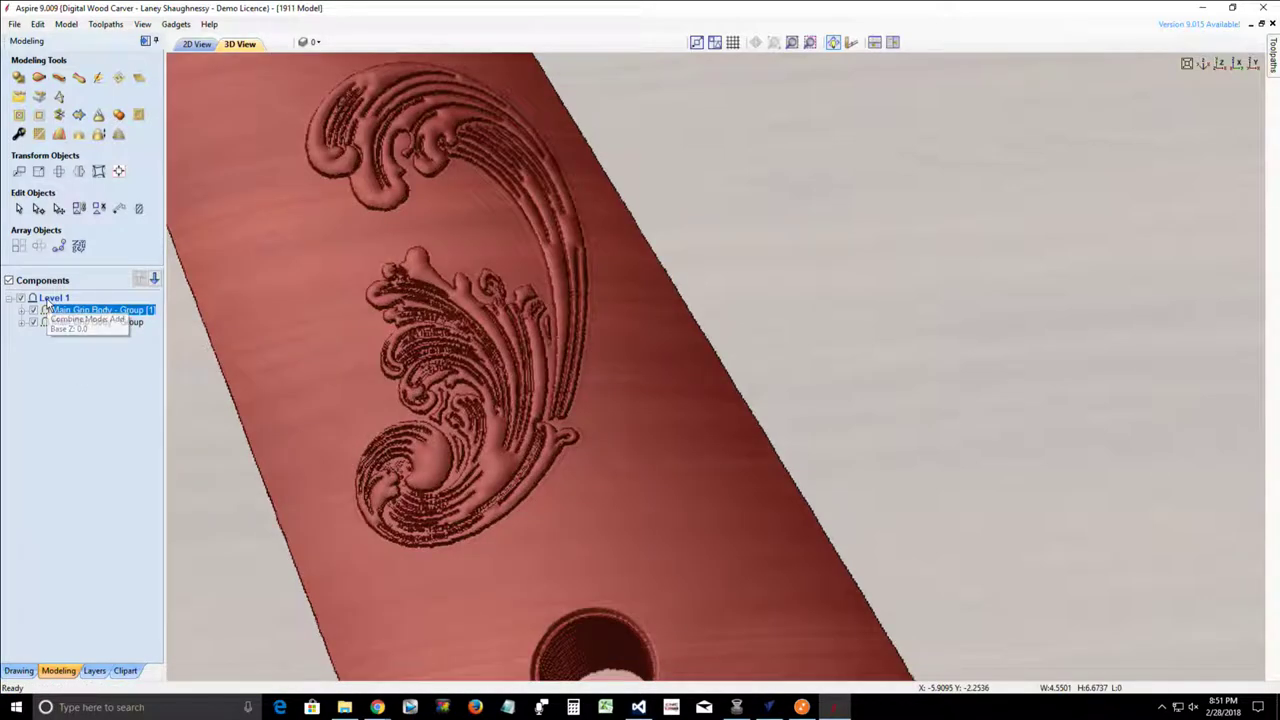
# Add a new Level 2 and move the duplicated grip group onto it.
pyautogui.moveTo(54, 310); pyautogui.dragTo(50, 301)
pyautogui.rightClick(52, 301)
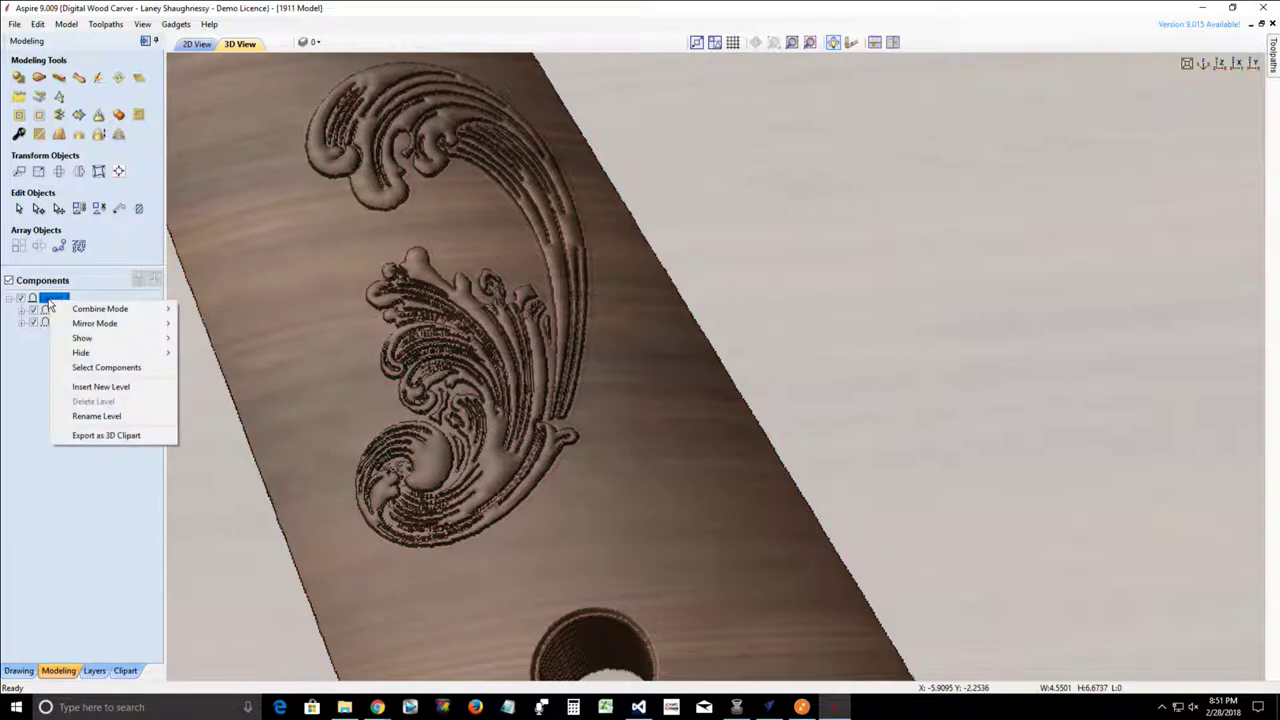
pyautogui.click(86, 387)
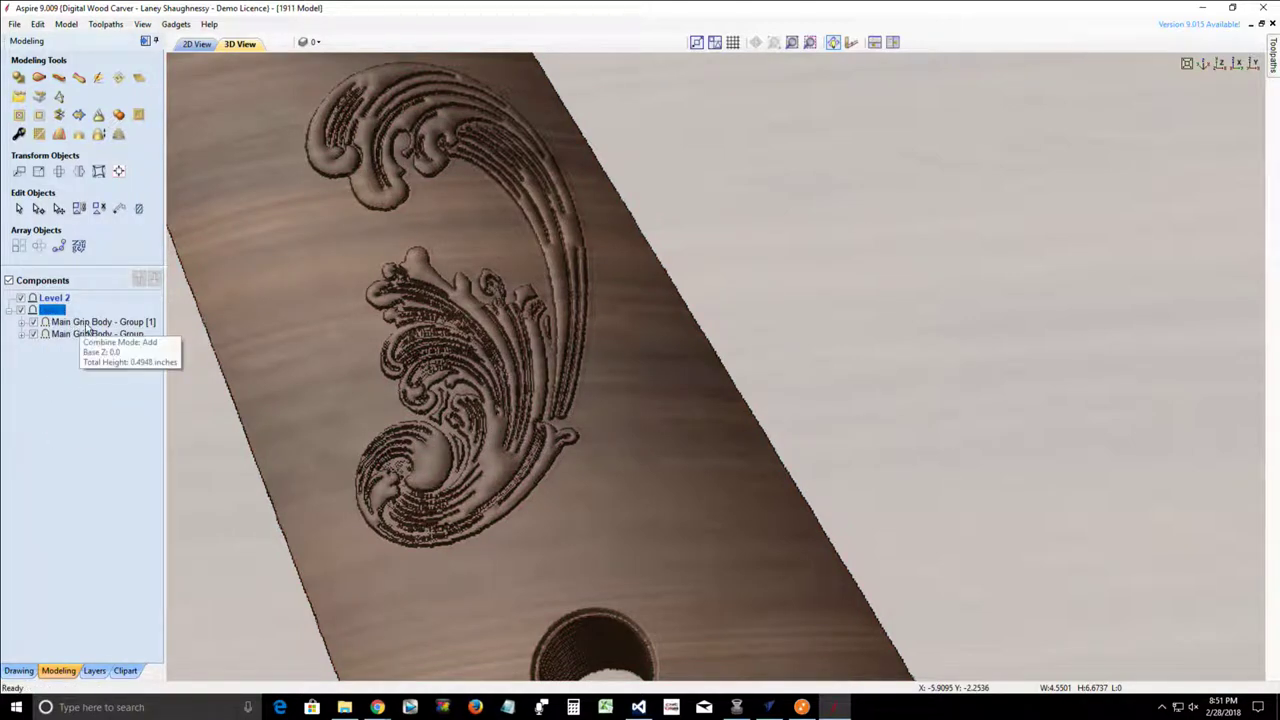
pyautogui.click(81, 315)
pyautogui.moveTo(82, 318); pyautogui.dragTo(58, 300)
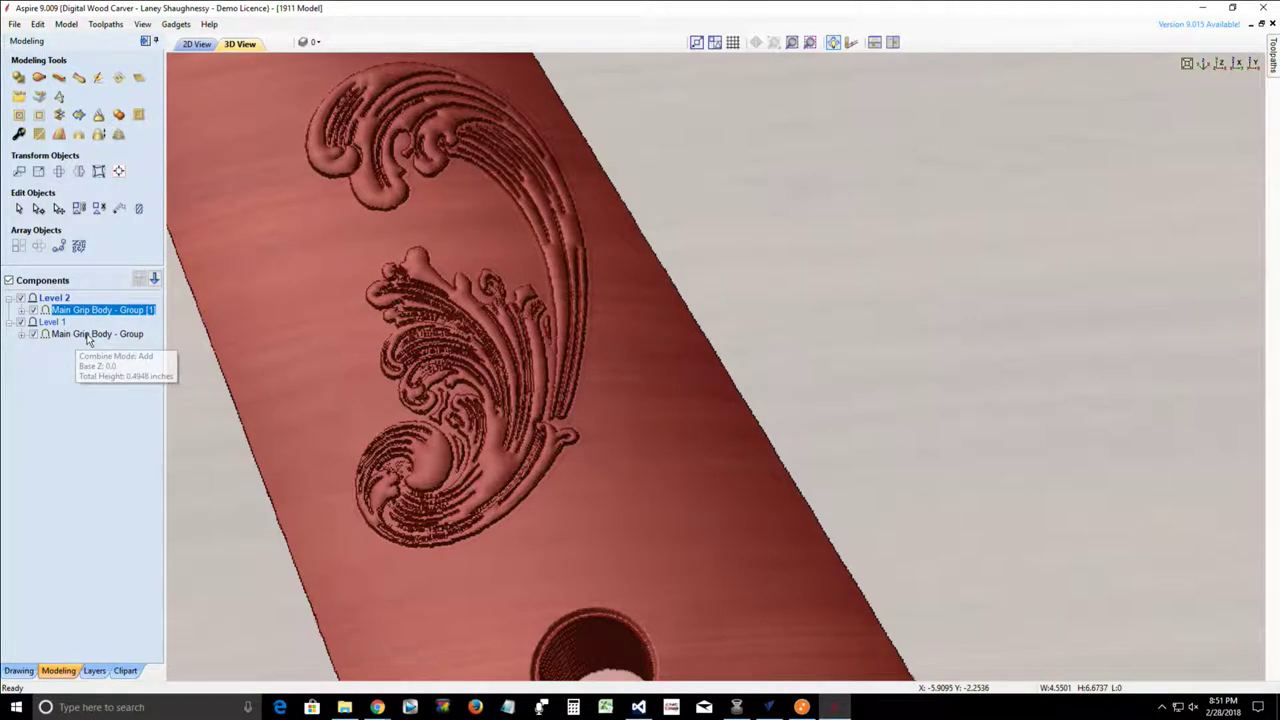
# Ungroup the original grip group on Level 1 and hide Level 1.
pyautogui.rightClick(88, 340)
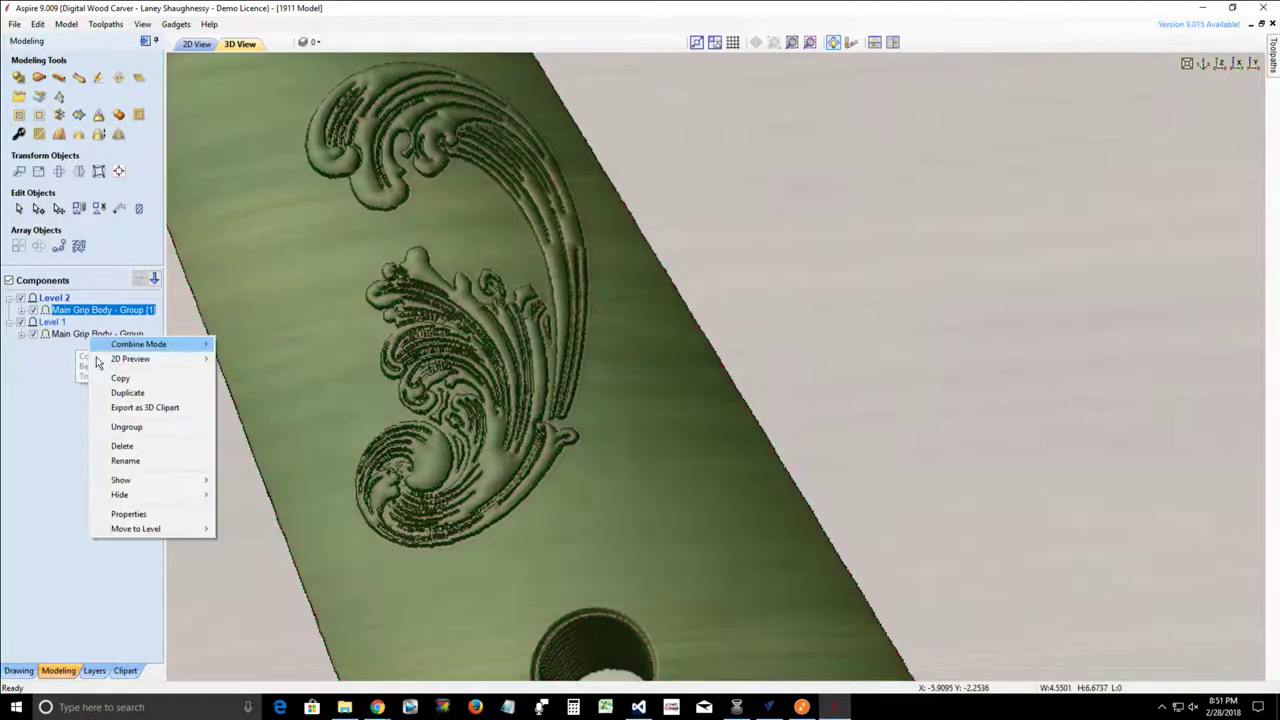
pyautogui.click(124, 427)
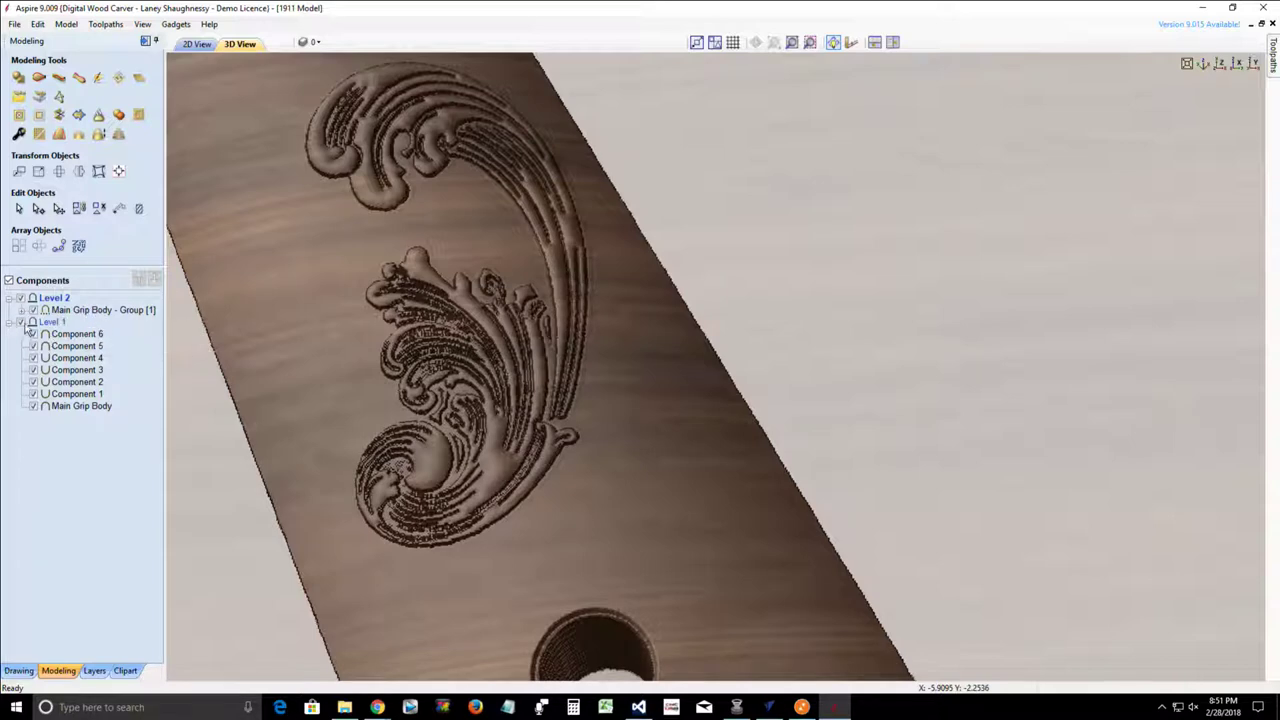
pyautogui.click(22, 324)
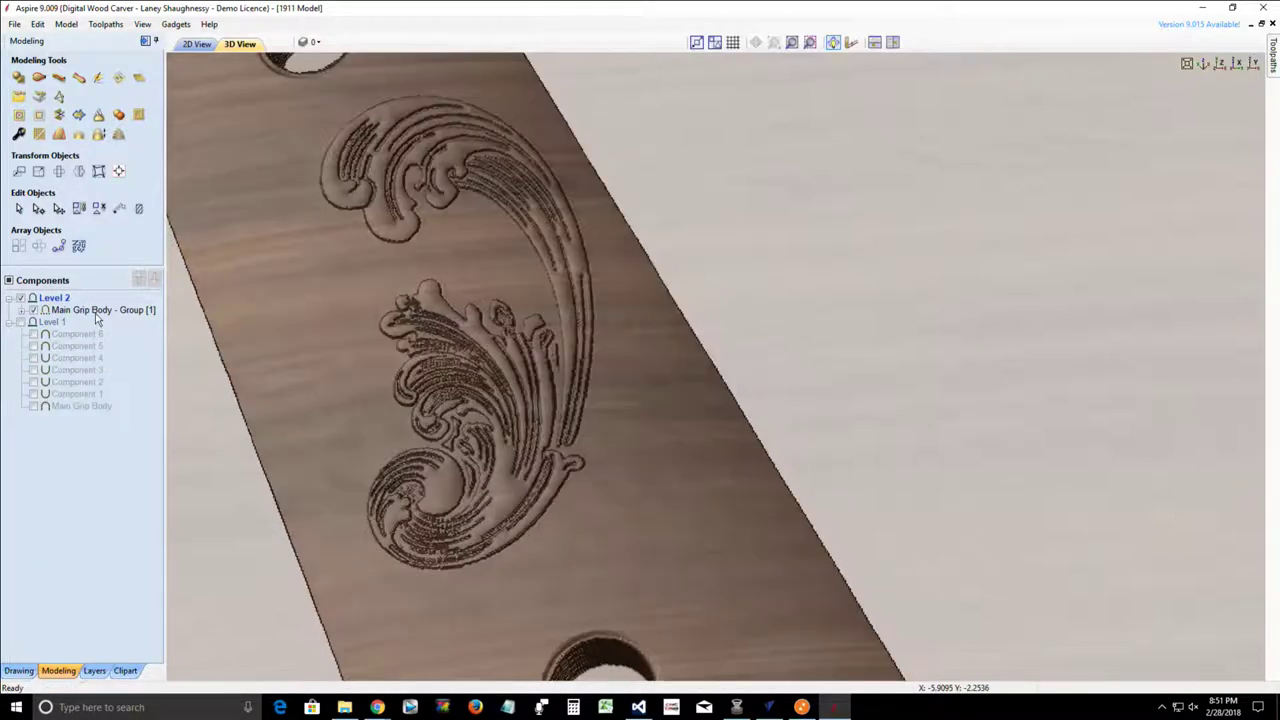
# Bake Main Grip Body - Group [1] into a single baked component.
pyautogui.click(97, 313)
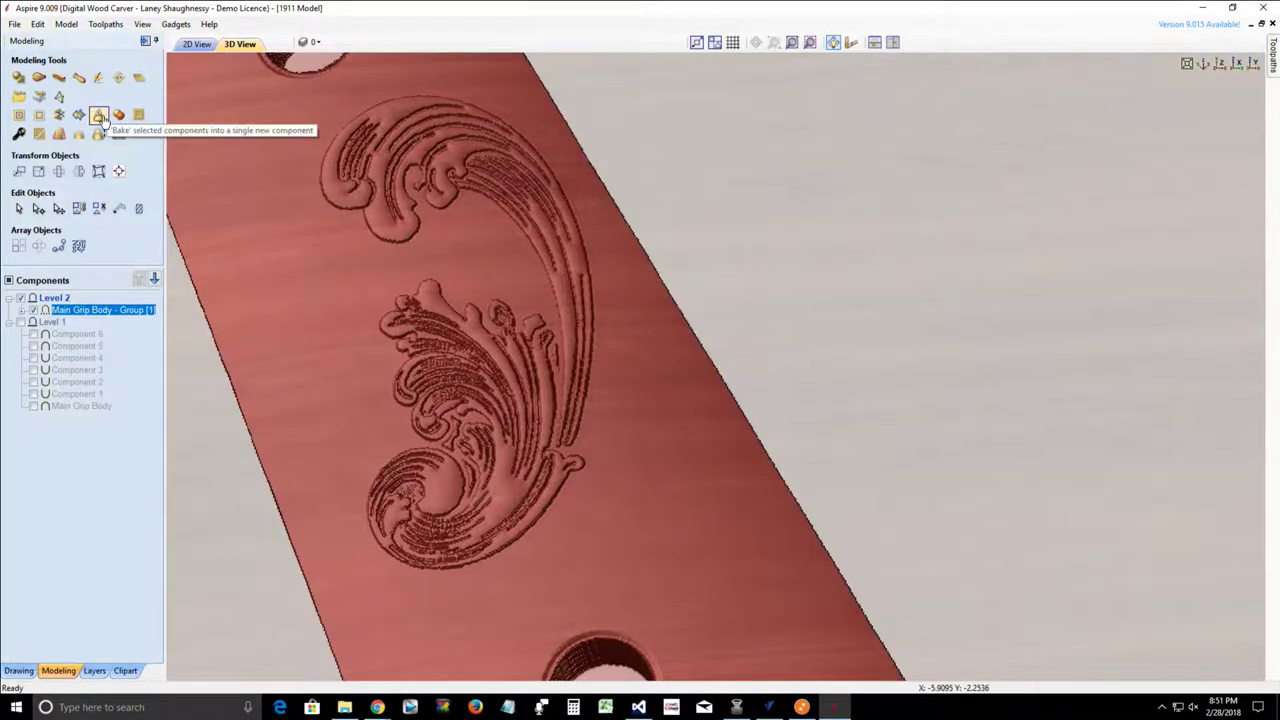
pyautogui.click(101, 117)
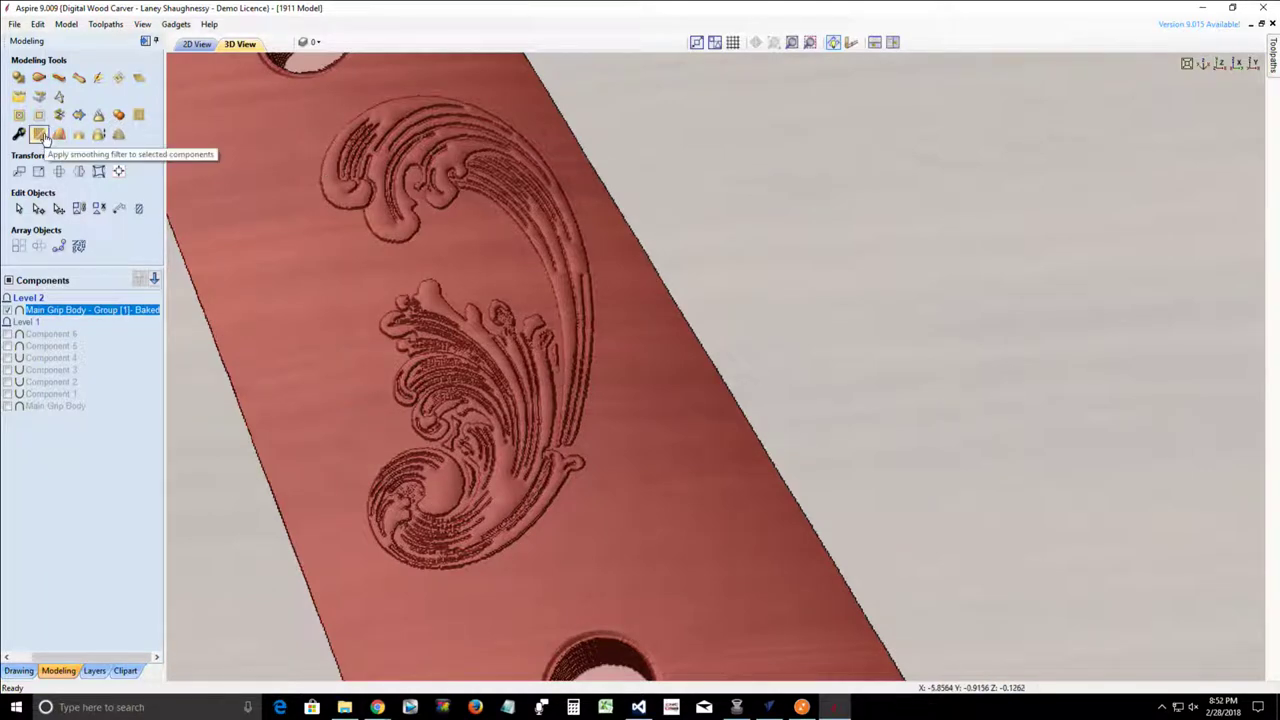
pyautogui.click(40, 135)
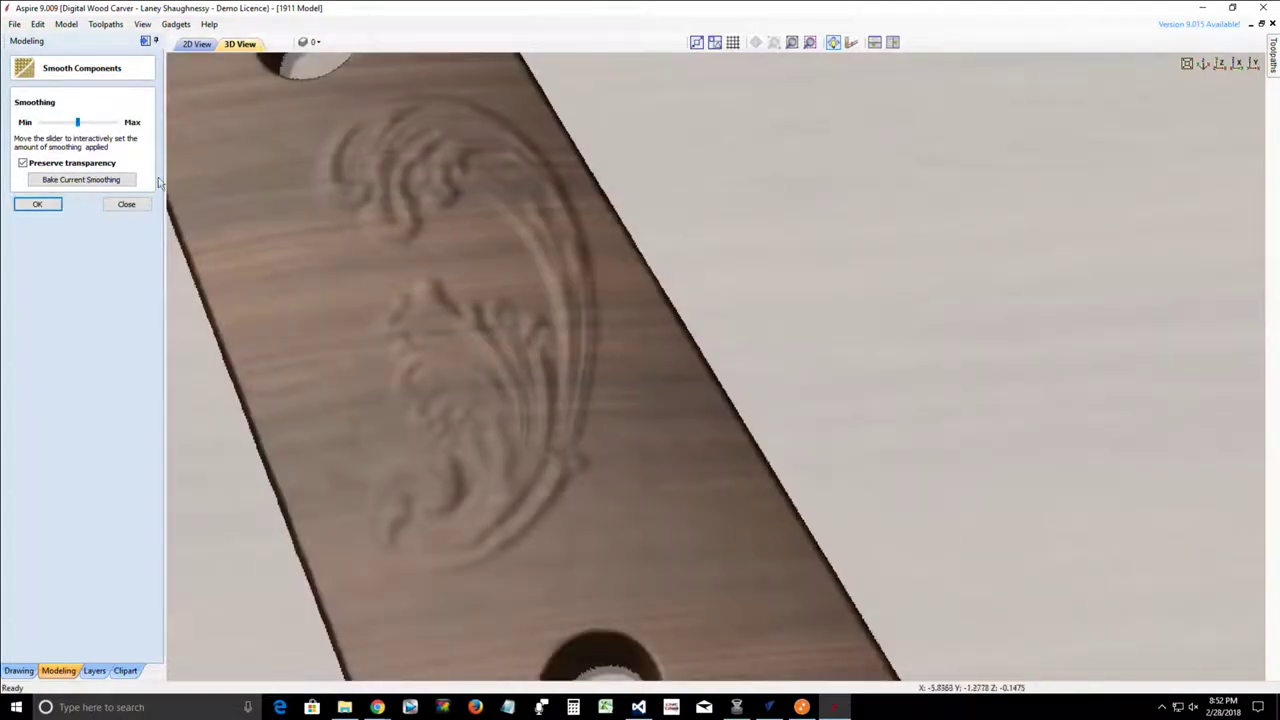
pyautogui.moveTo(78, 127); pyautogui.dragTo(66, 127)
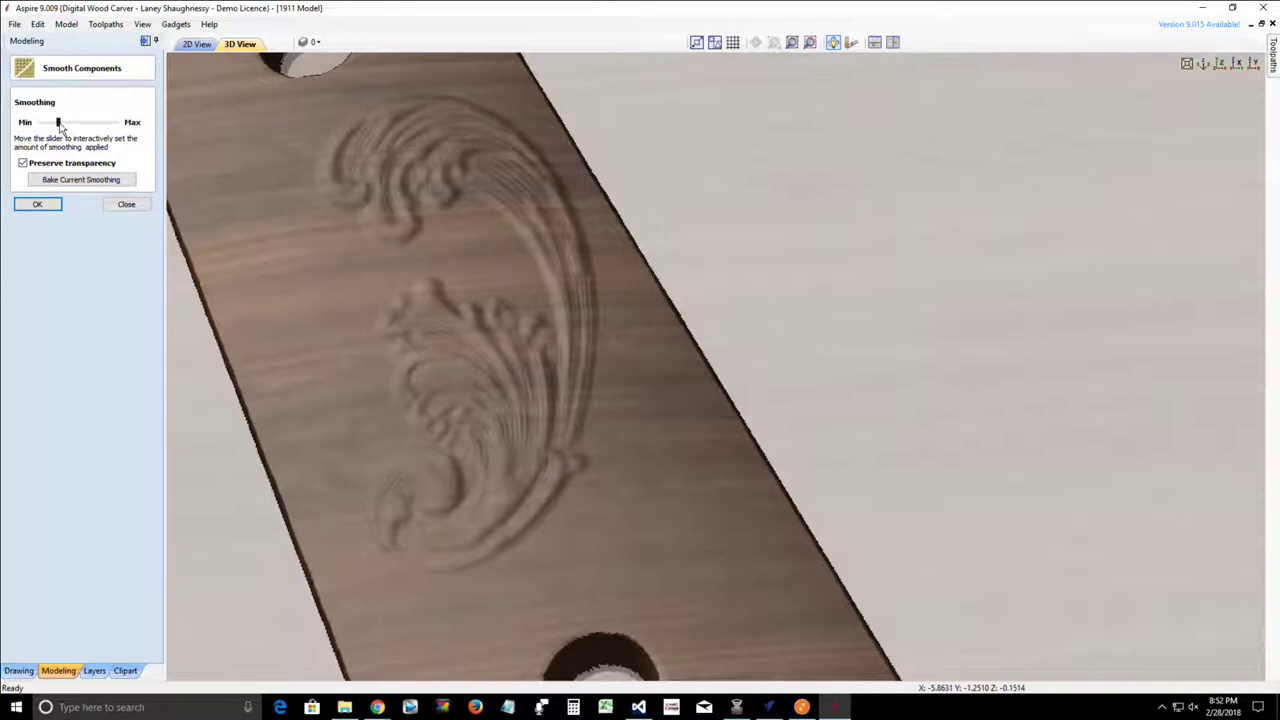
pyautogui.moveTo(61, 127); pyautogui.dragTo(59, 127)
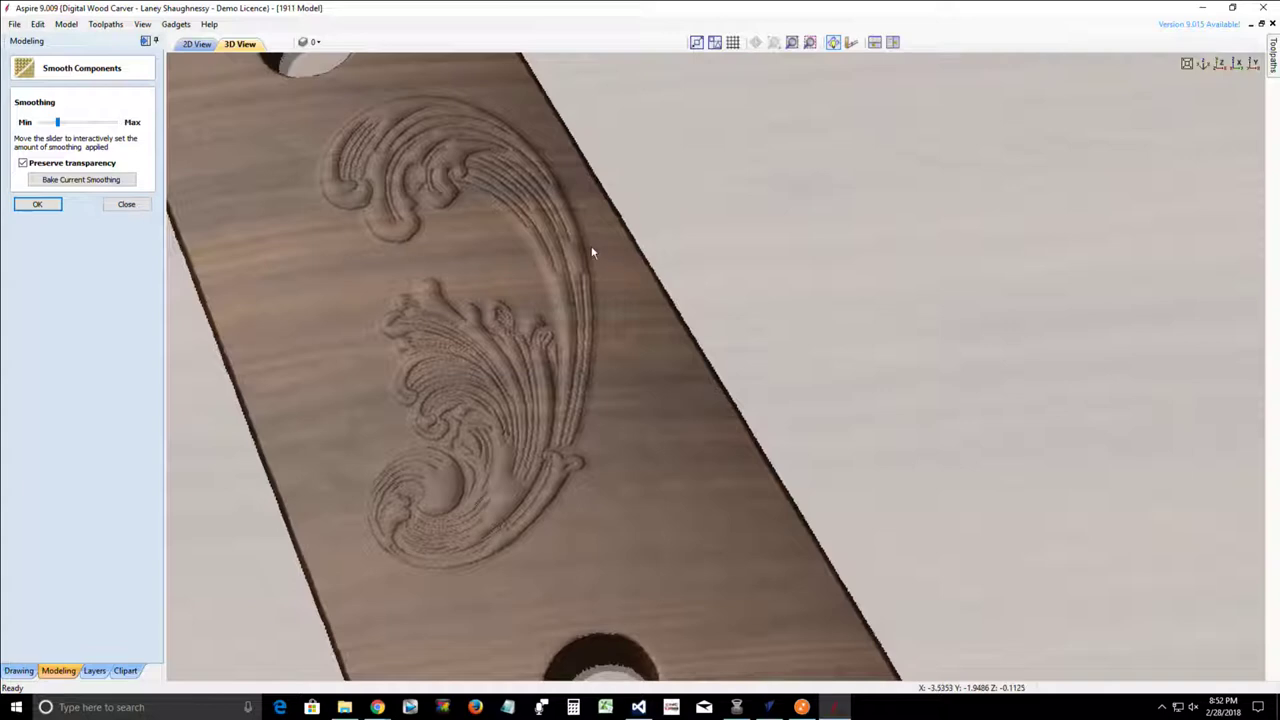
pyautogui.click(115, 207)
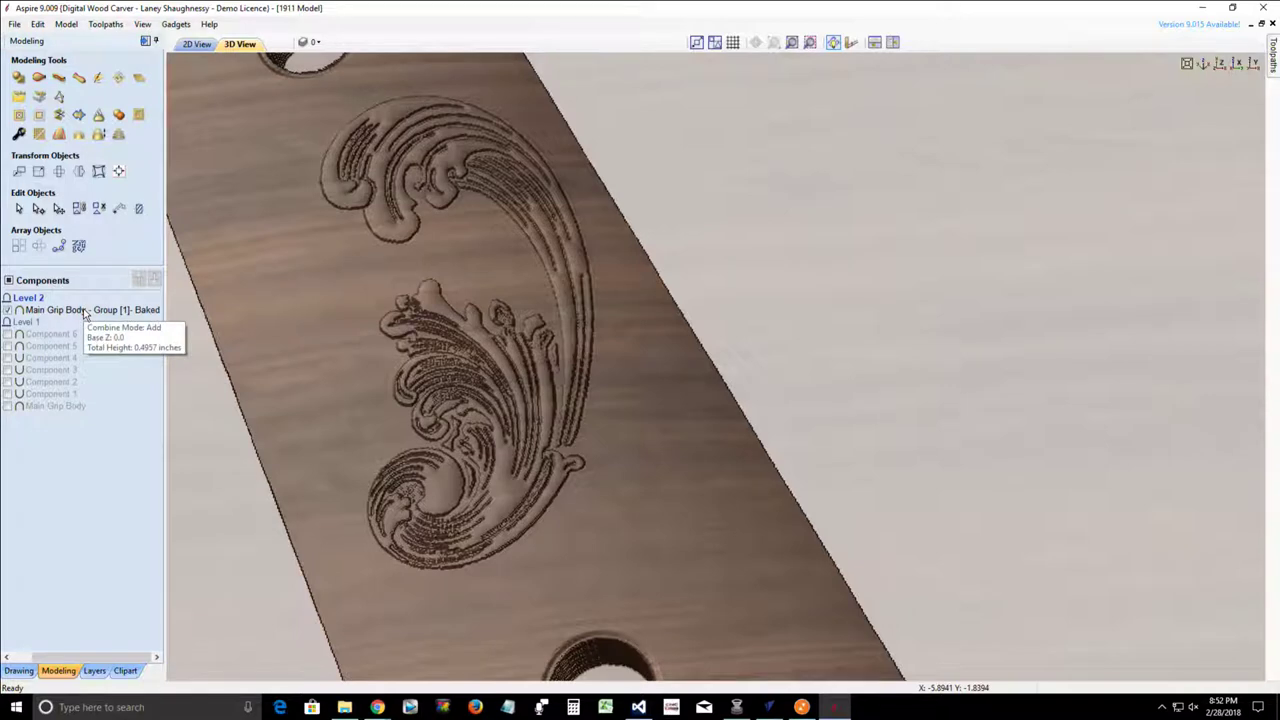
# Delete the baked Main Grip Body - Group [1] component.
pyautogui.click(85, 312)
pyautogui.rightClick(85, 313)
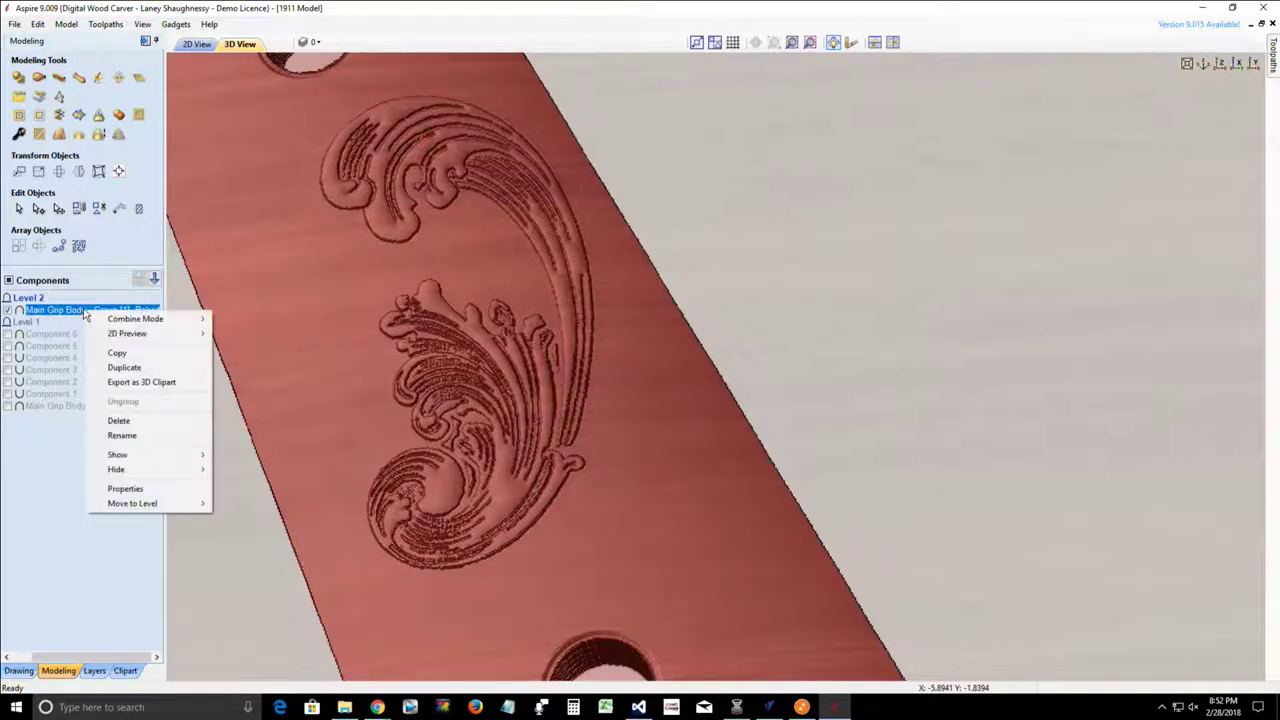
pyautogui.click(113, 432)
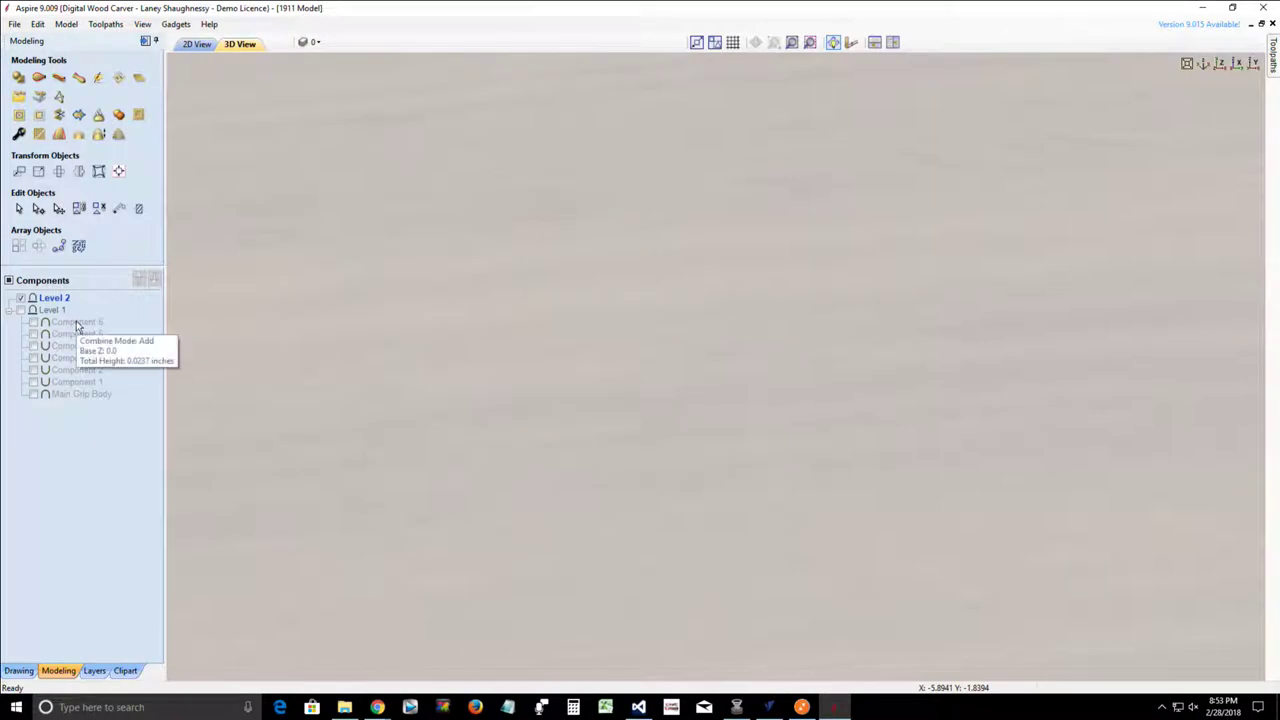
# Show Level 1, delete Components 6 and 5, and return to the 2D view.
pyautogui.click(77, 322)
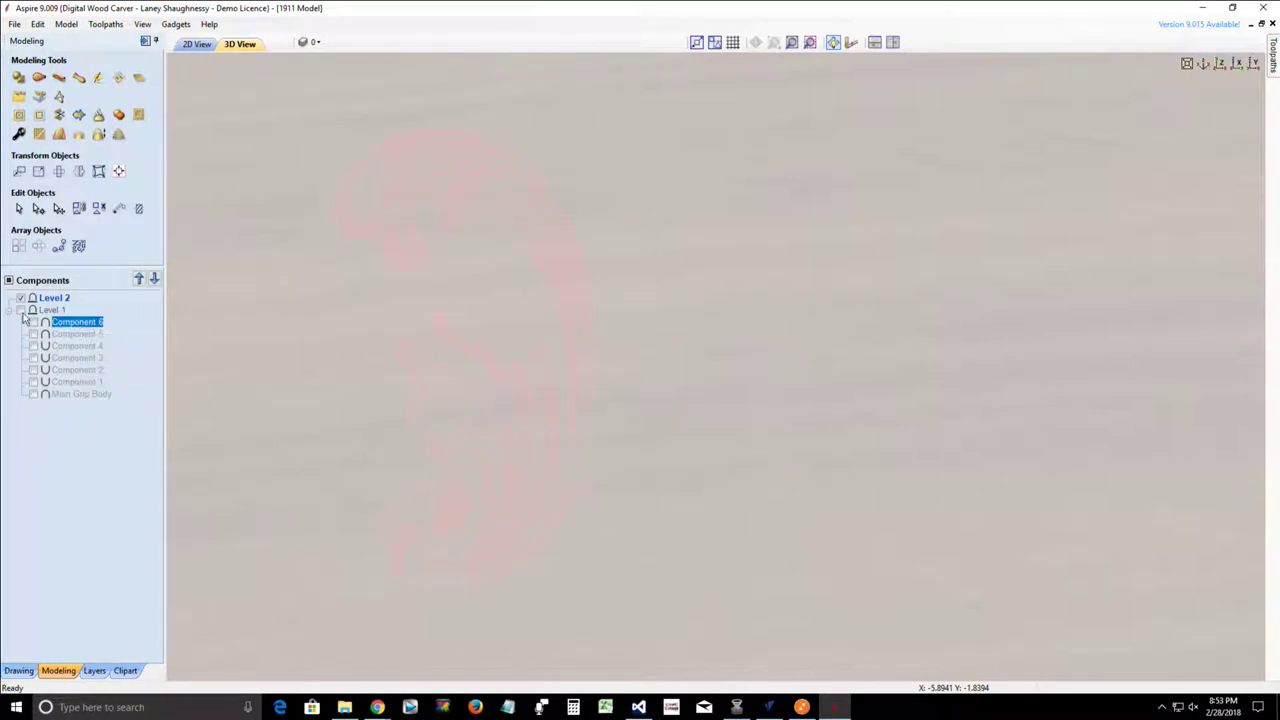
pyautogui.click(72, 326)
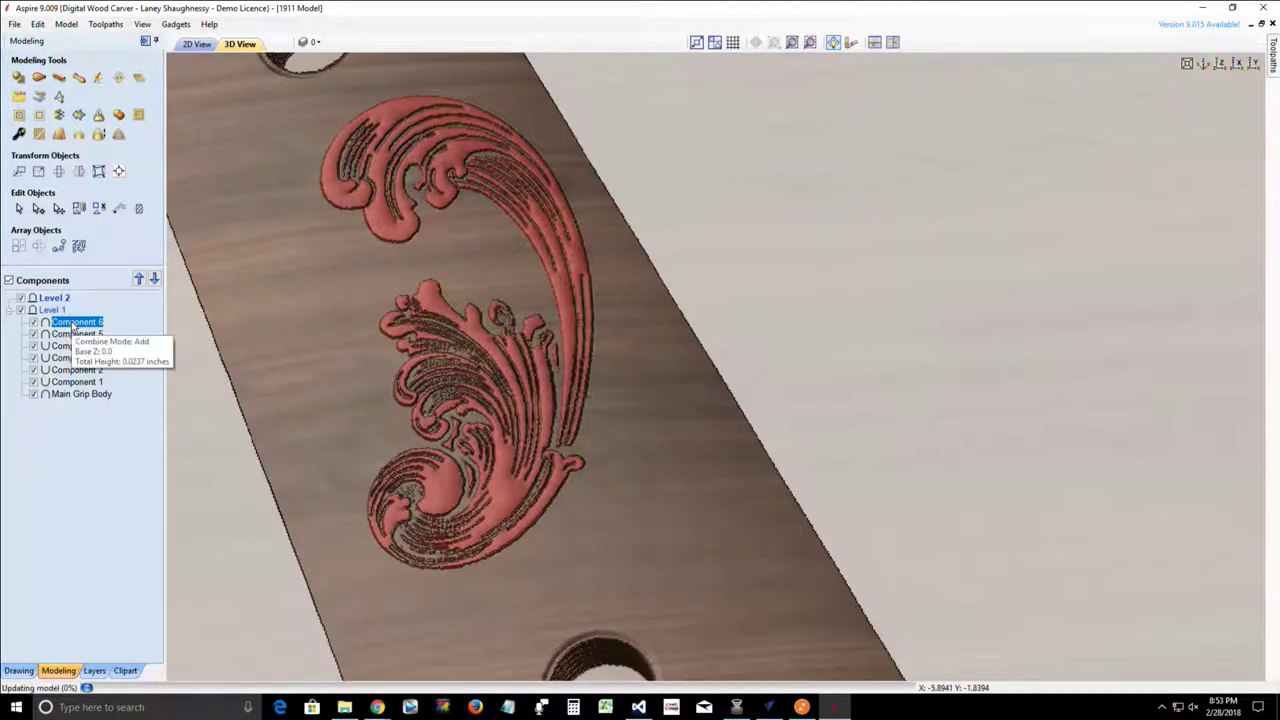
pyautogui.press('Delete')
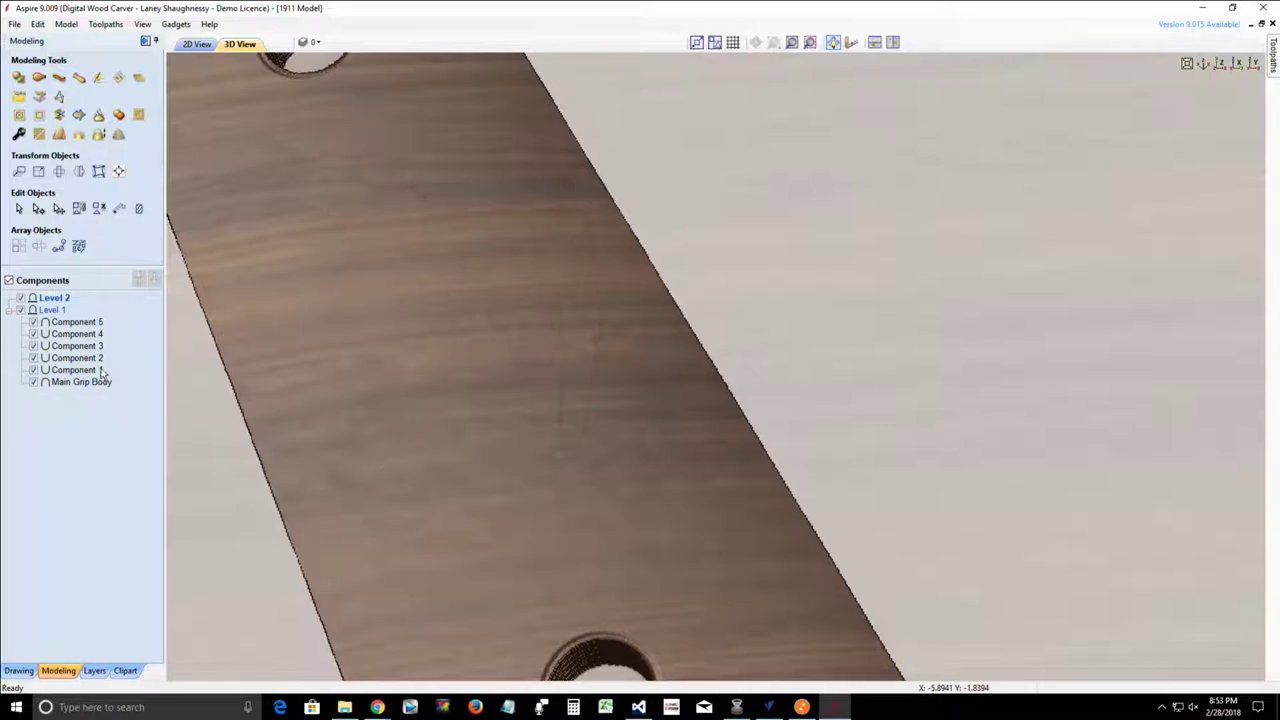
pyautogui.click(72, 323)
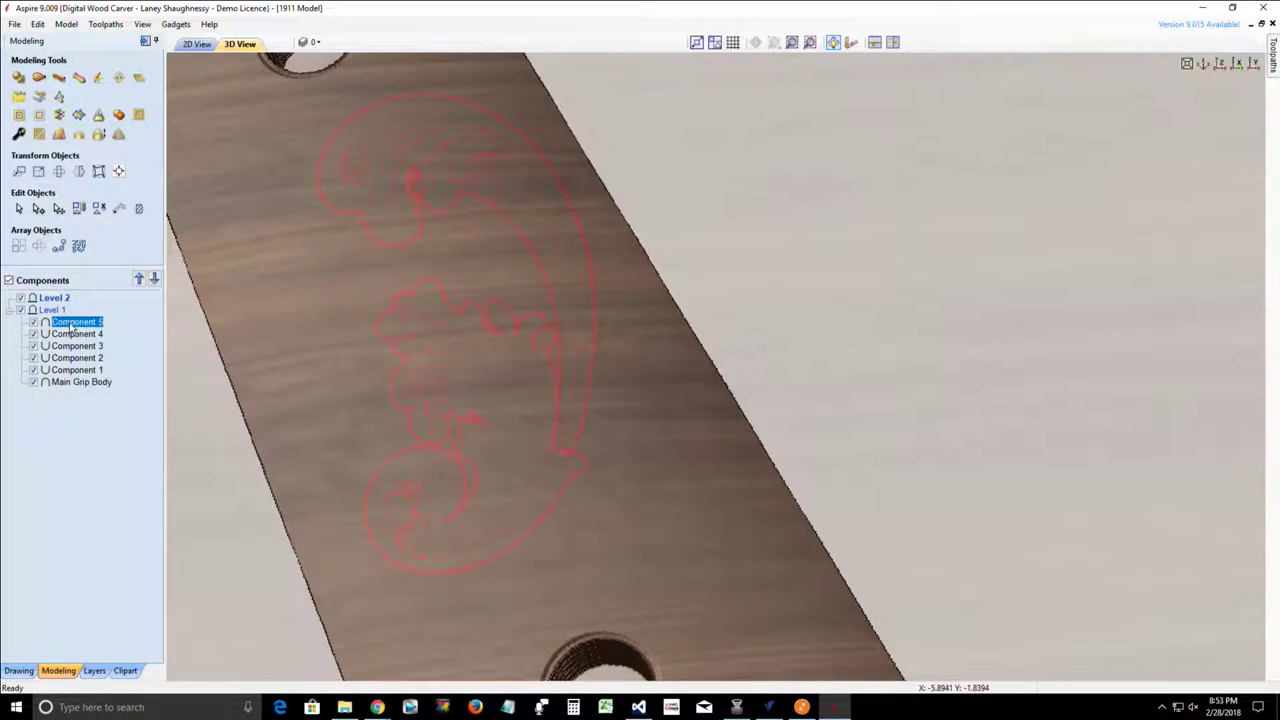
pyautogui.press('Delete')
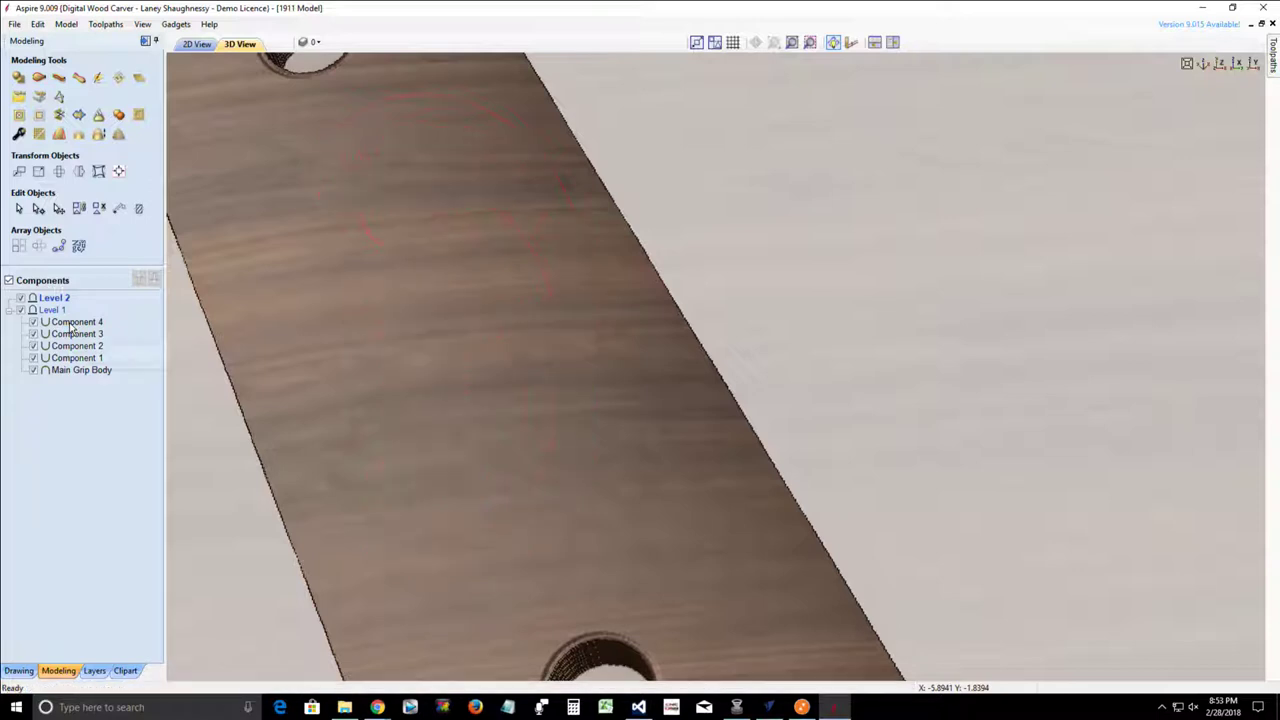
pyautogui.click(71, 326)
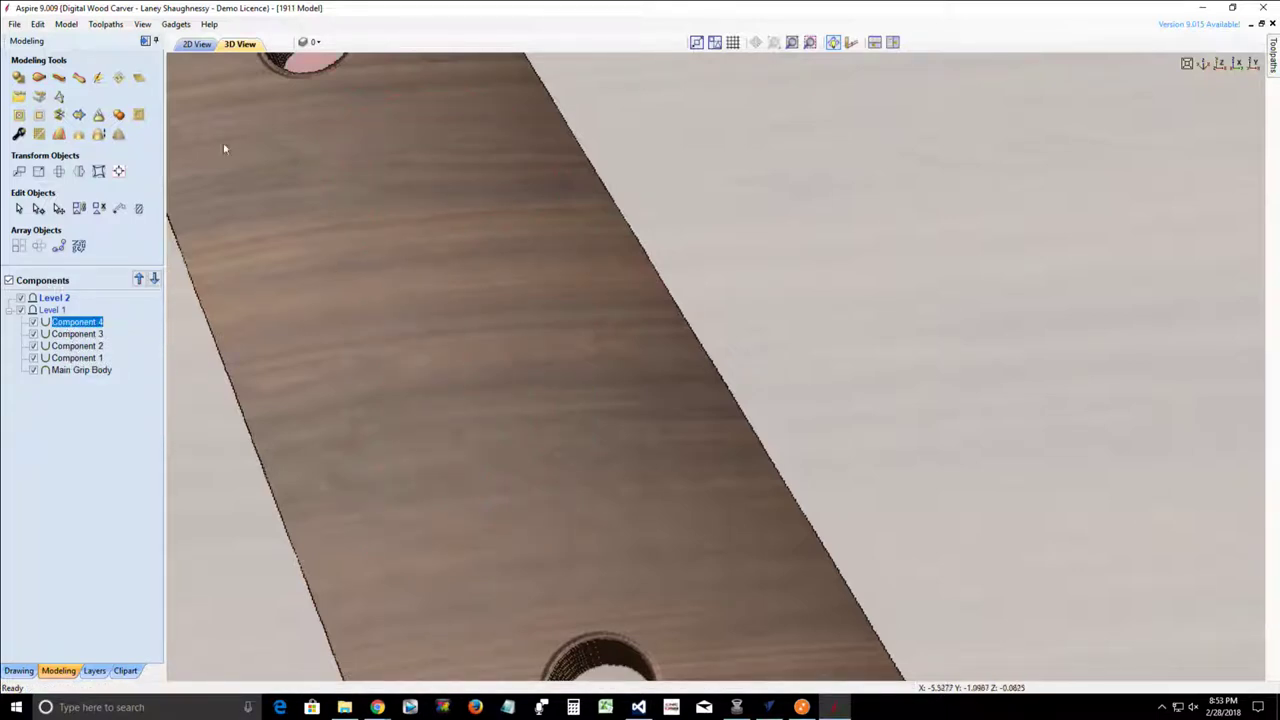
pyautogui.click(190, 45)
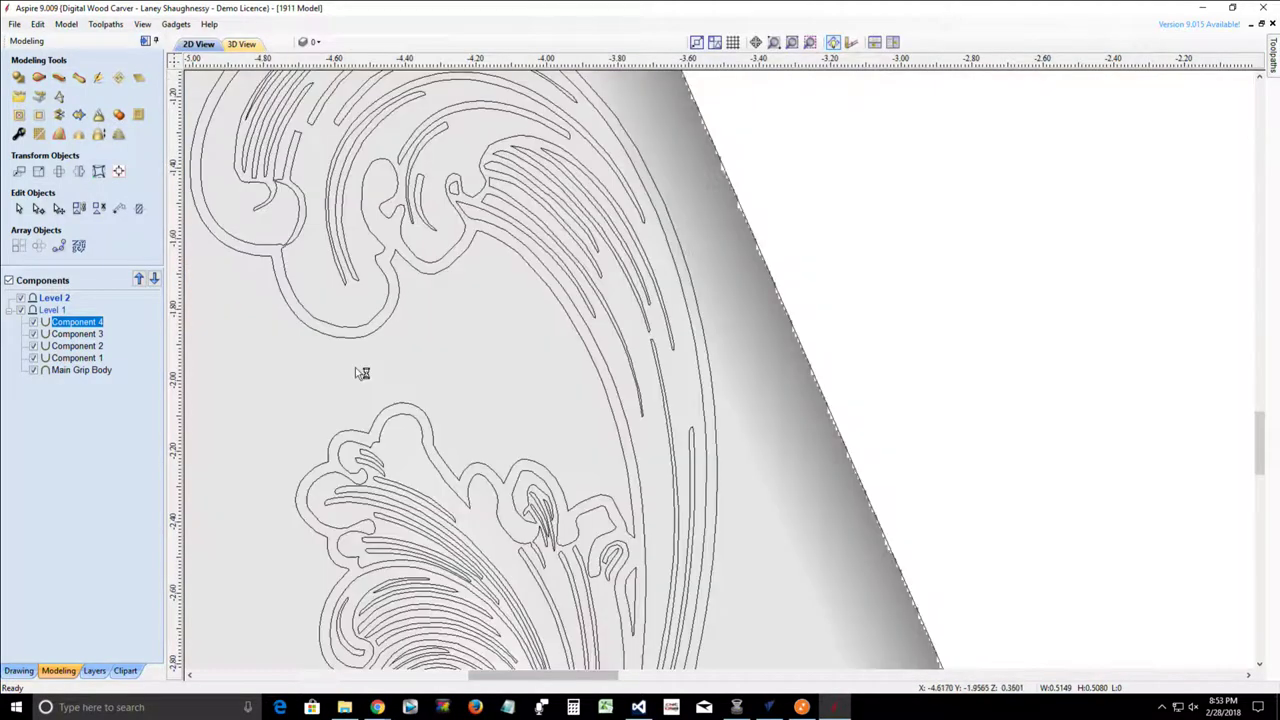
# Auto-hide the Modeling panel and reveal the Toolpaths panel listing V-Carve 1, 3D Roughing 1 and others.
pyautogui.scroll(-2, 382, 372)
pyautogui.scroll(-1, 382, 371)
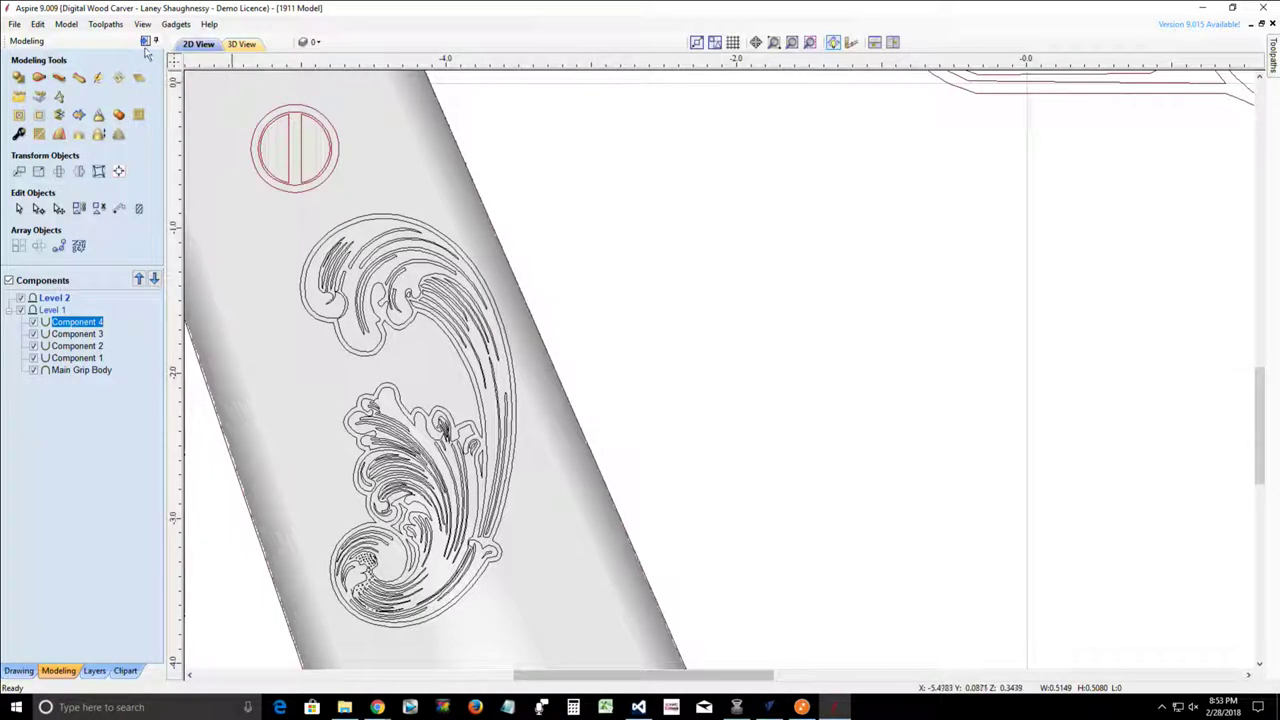
pyautogui.click(145, 42)
pyautogui.moveTo(1273, 55)
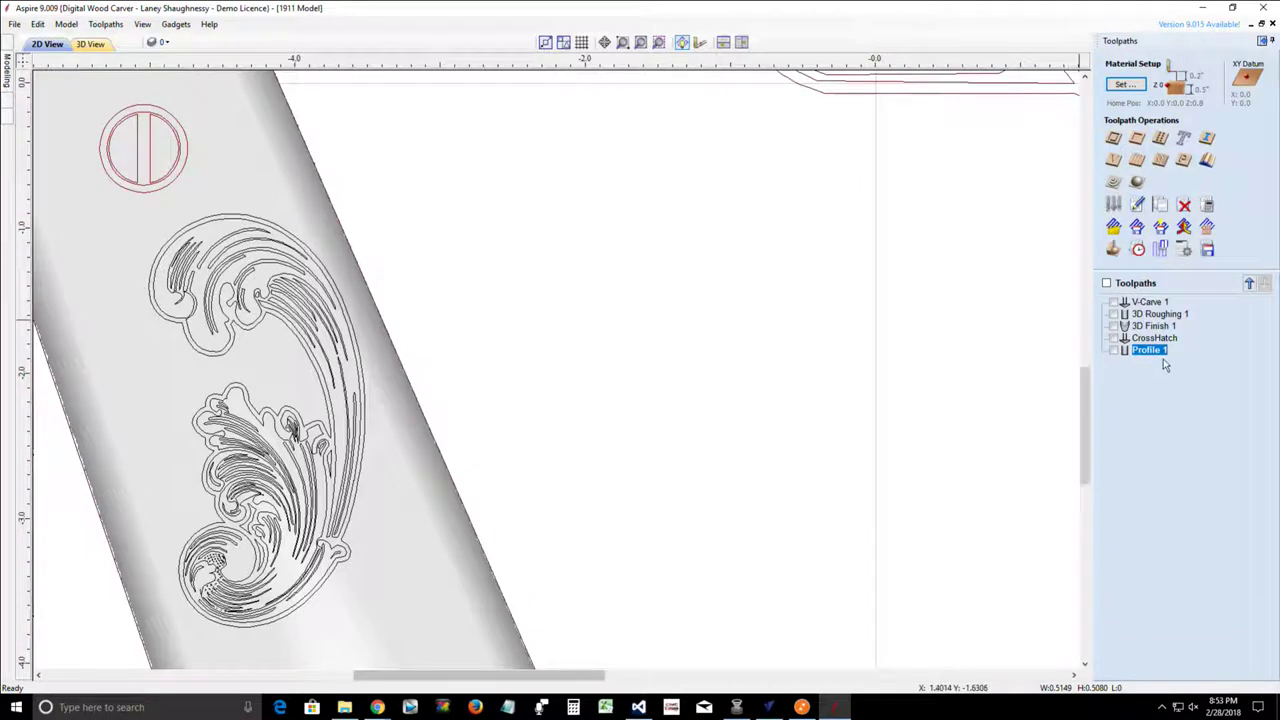
# Calculate V-Carve 2 over all flourish vectors with a 60° 0.25-inch V-bit at 0.0 start depth.
pyautogui.click(1113, 160)
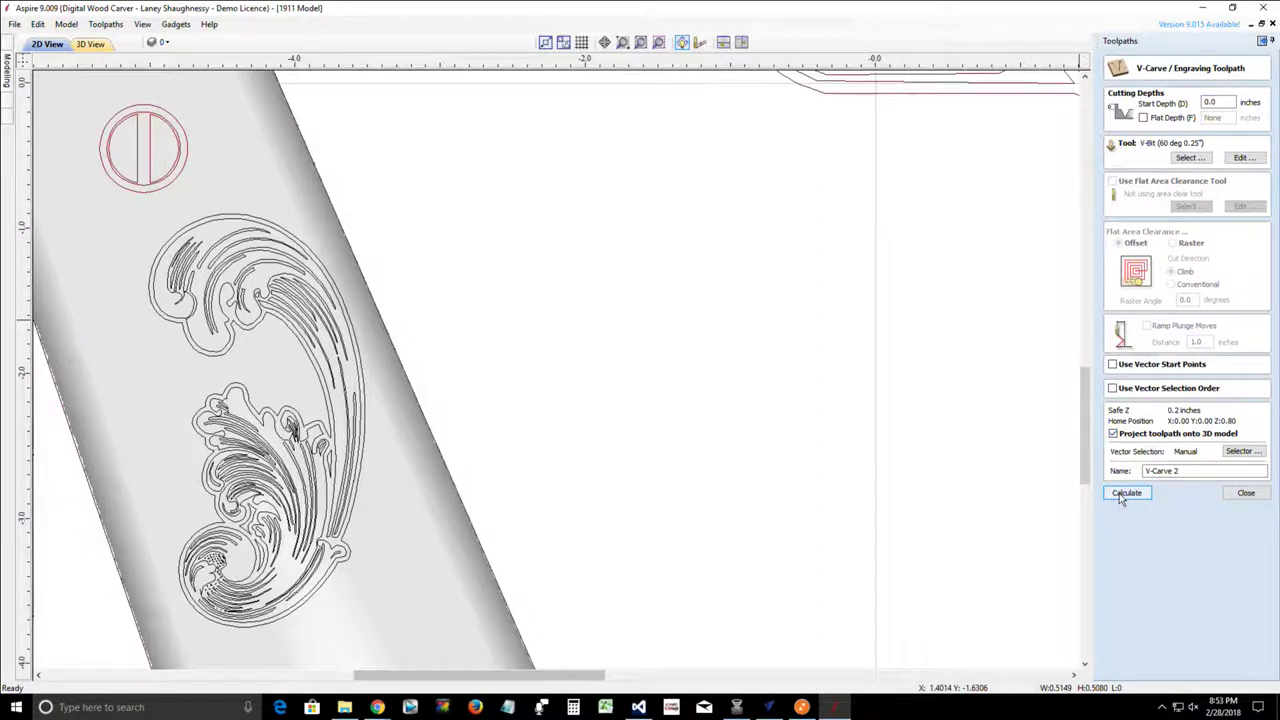
pyautogui.click(1124, 494)
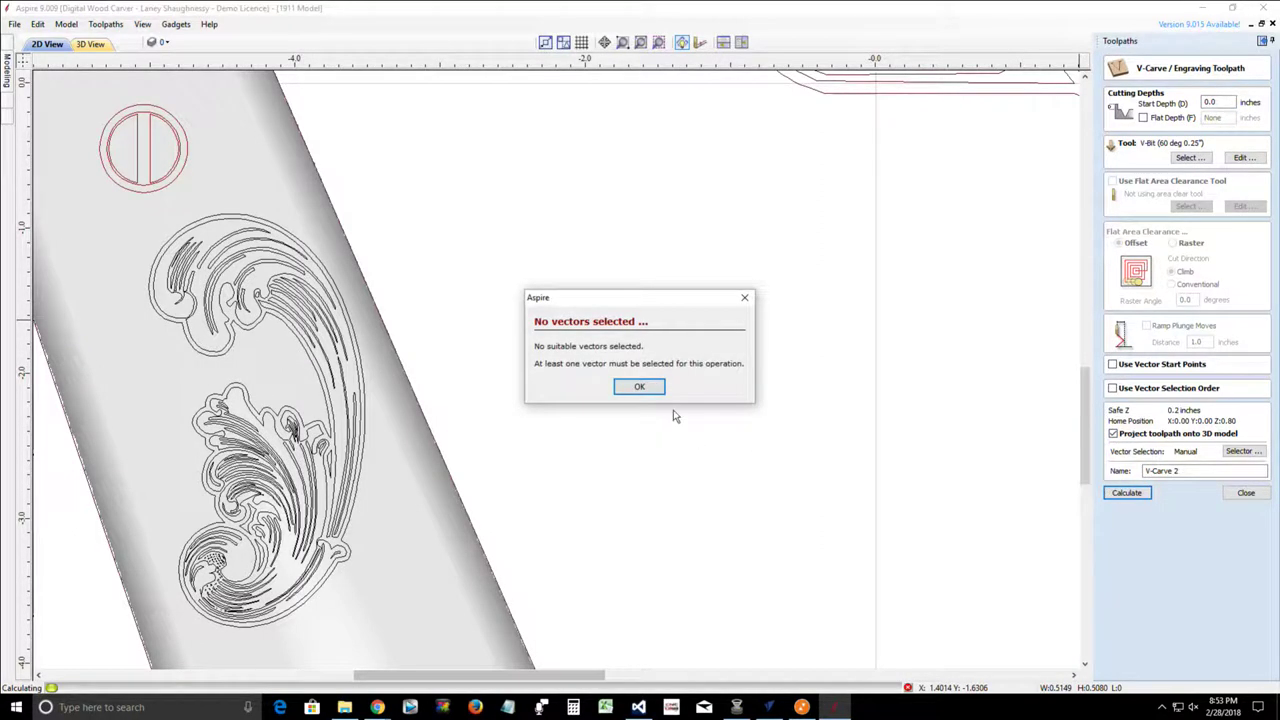
pyautogui.click(641, 389)
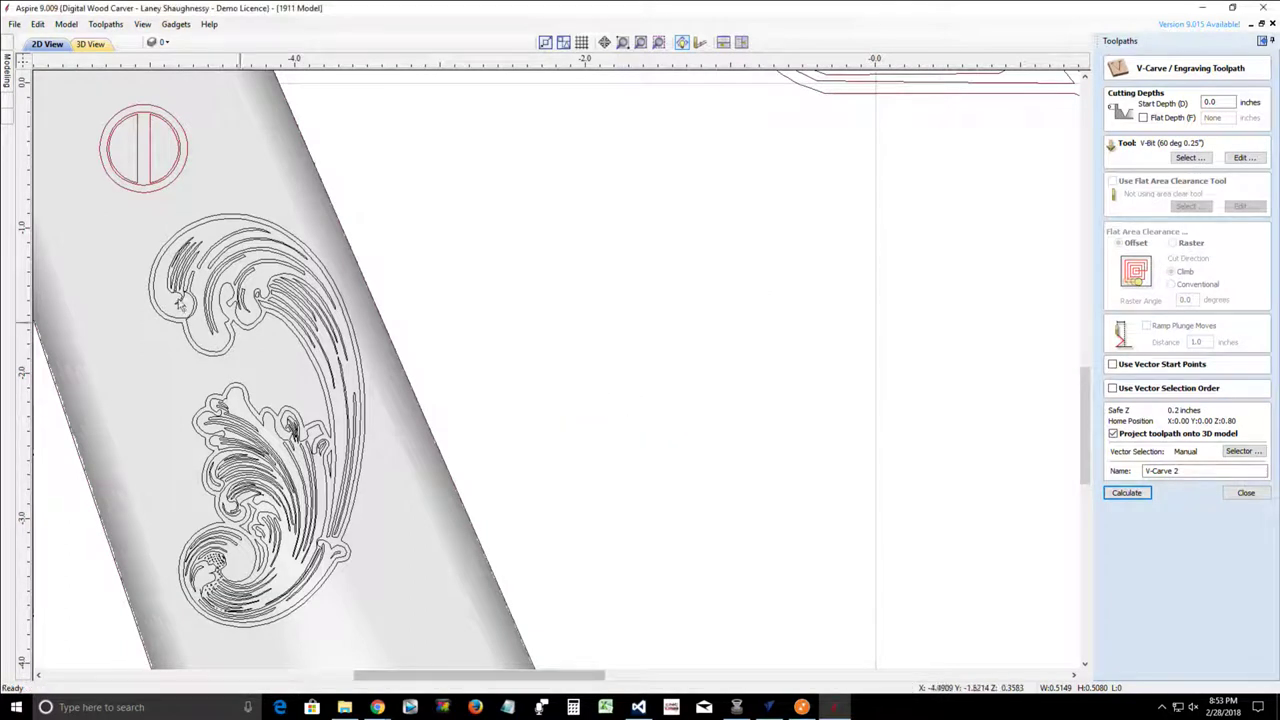
pyautogui.click(155, 262)
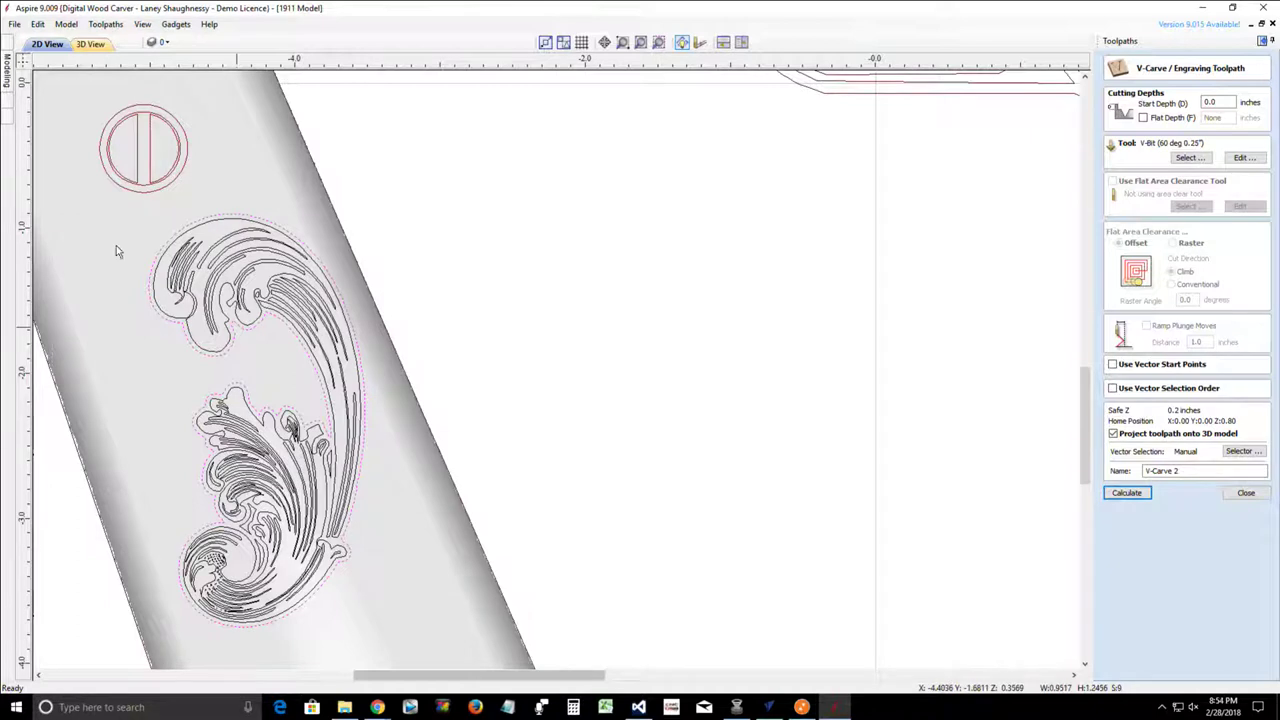
pyautogui.click(116, 250)
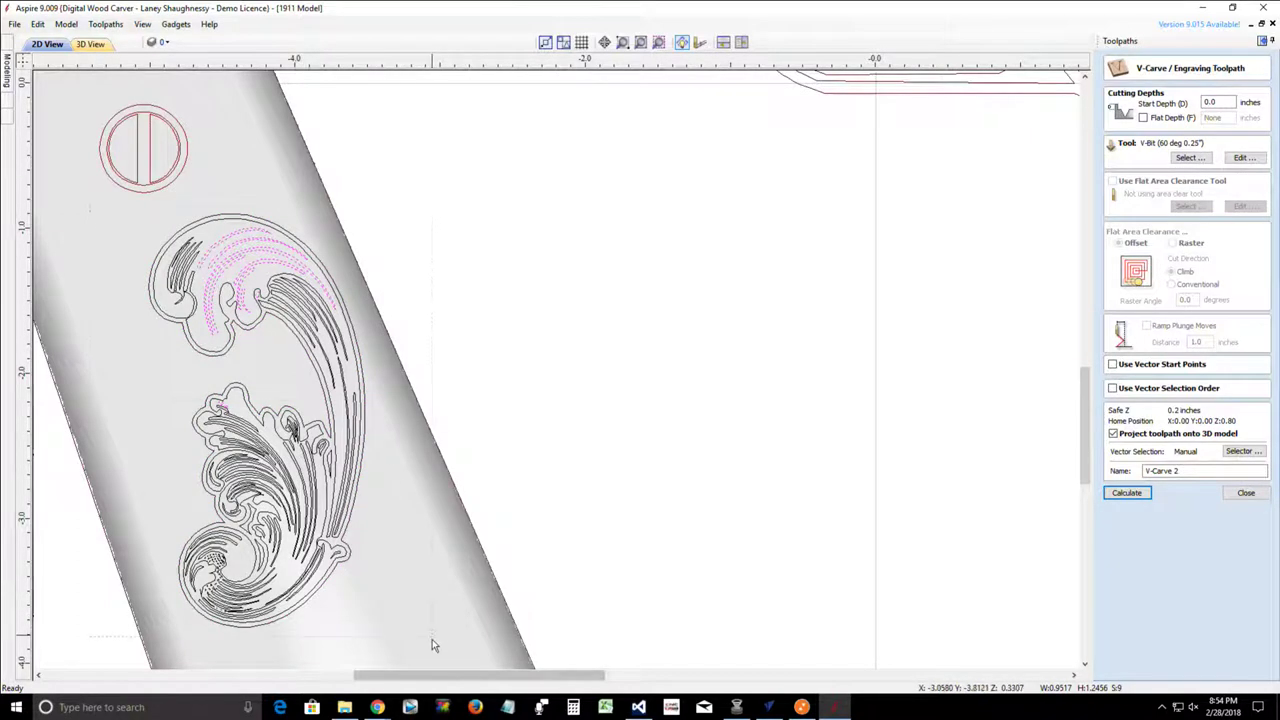
pyautogui.hotkey('ctrl', 'a')
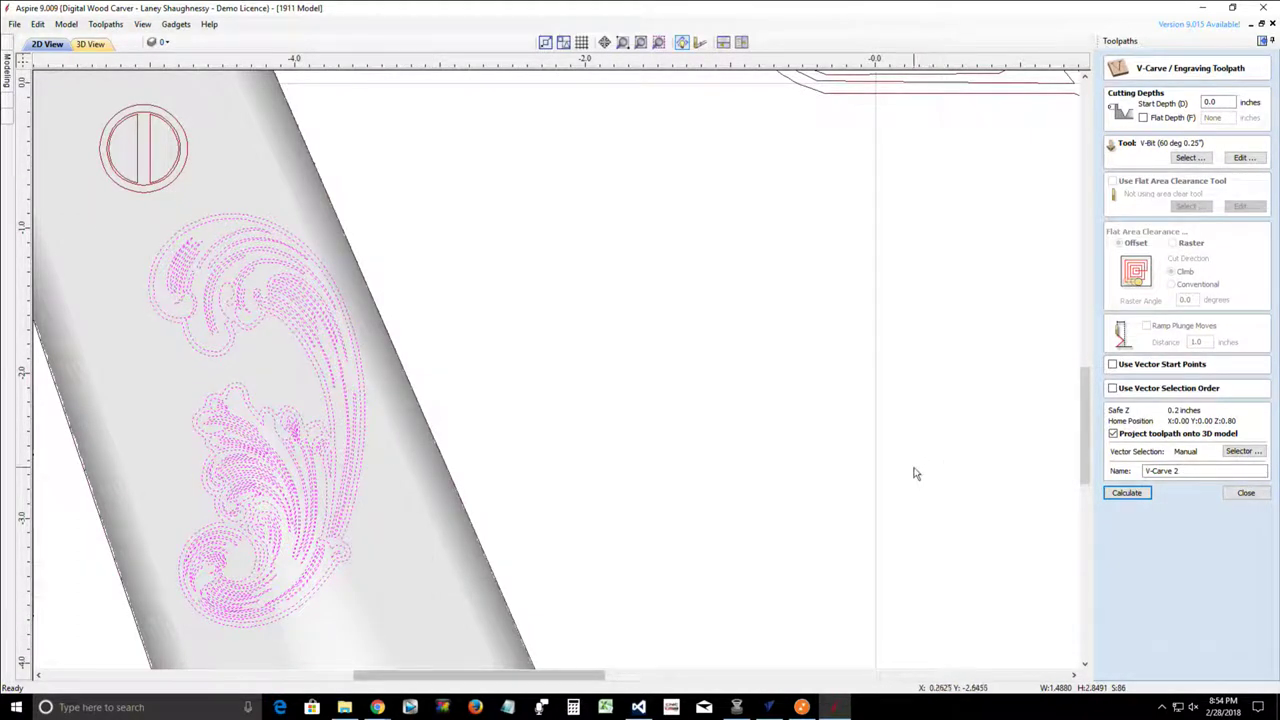
pyautogui.click(1133, 496)
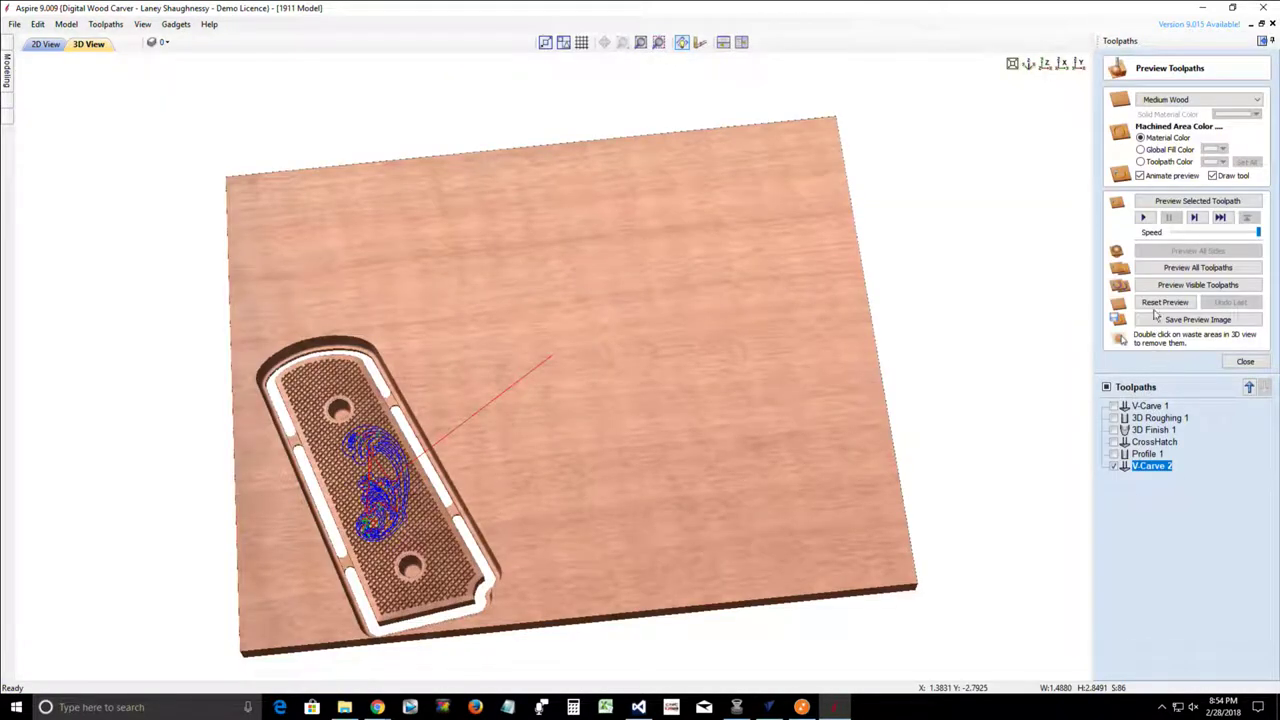
# Reset the preview and simulate 3D Finish 1 and V-Carve 2 cutting the material.
pyautogui.click(1162, 303)
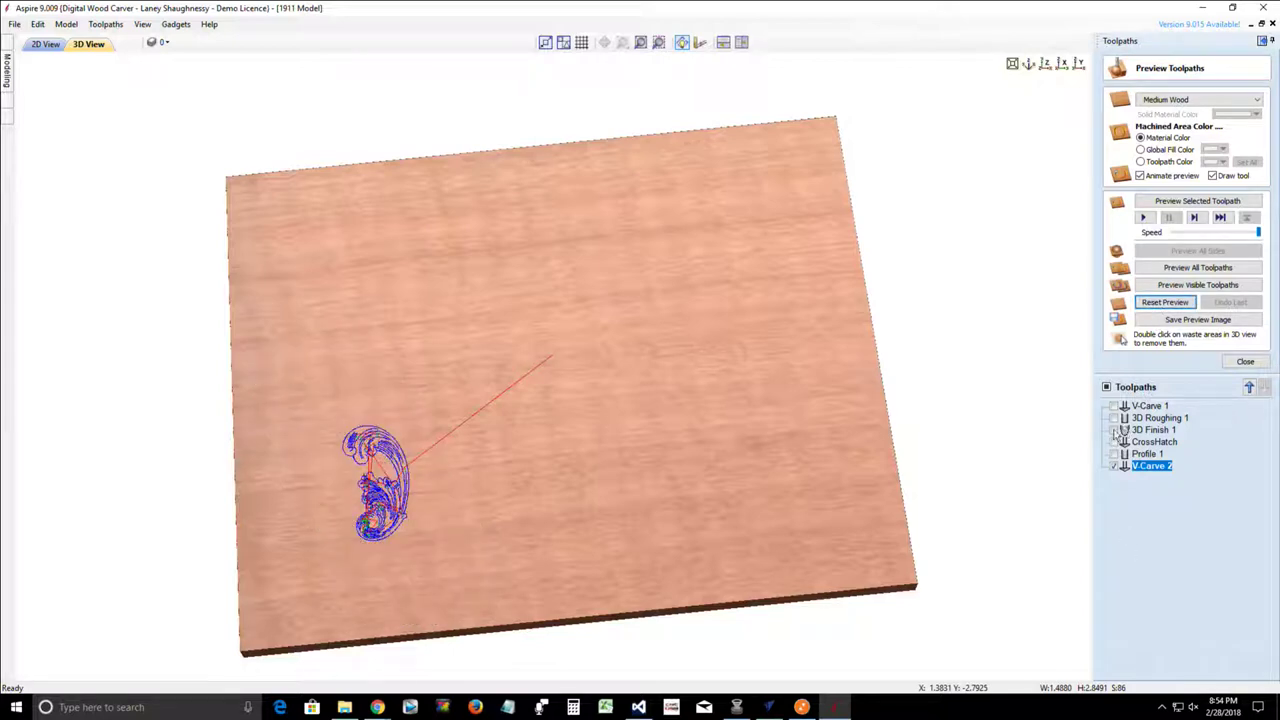
pyautogui.click(1114, 430)
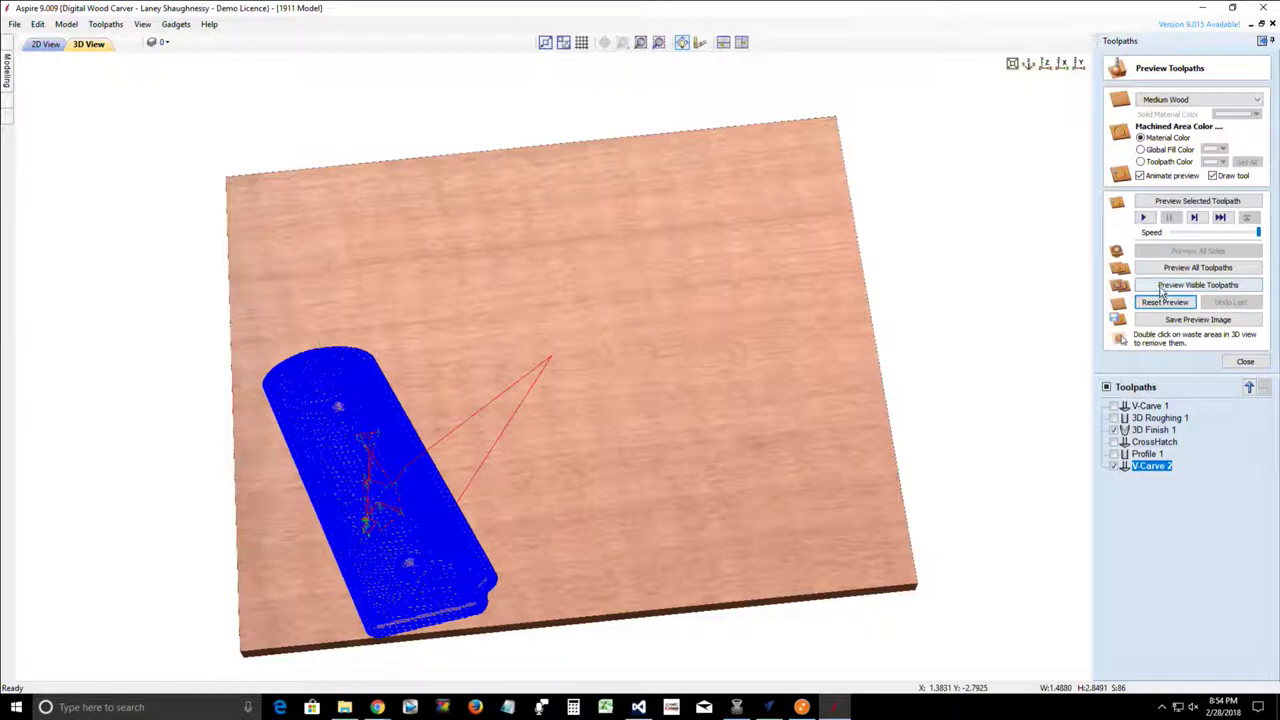
pyautogui.click(1163, 291)
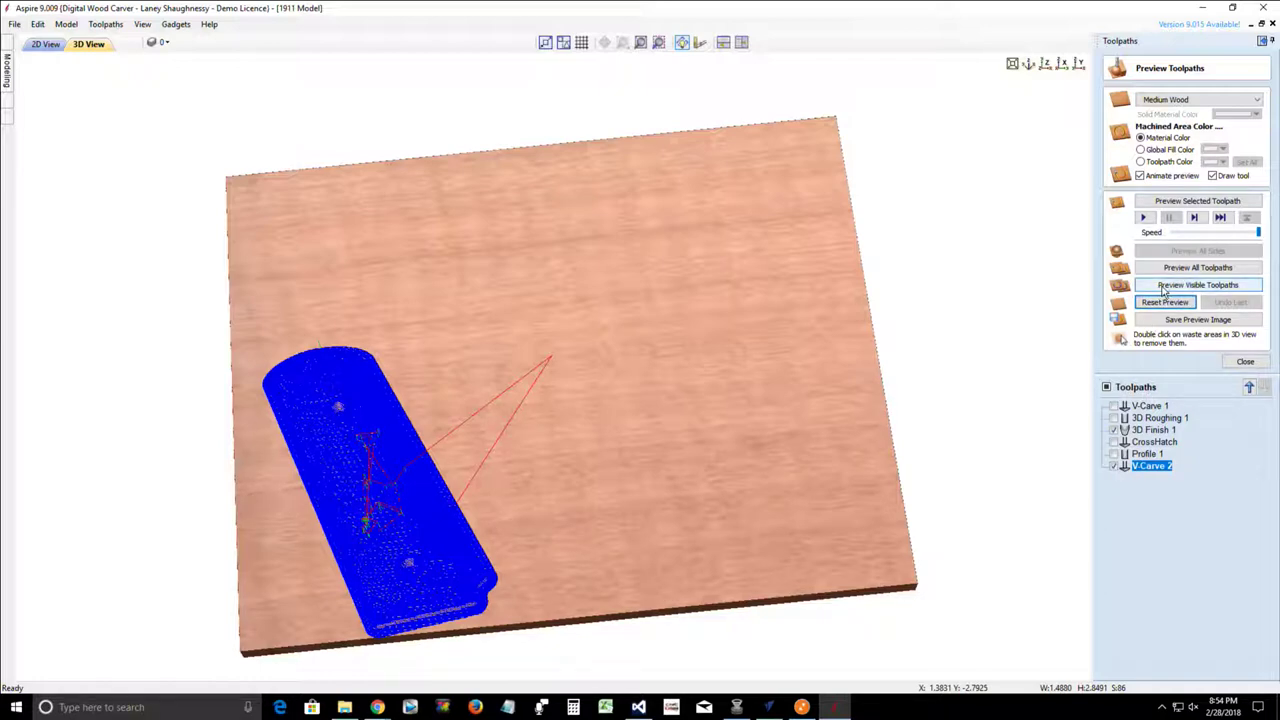
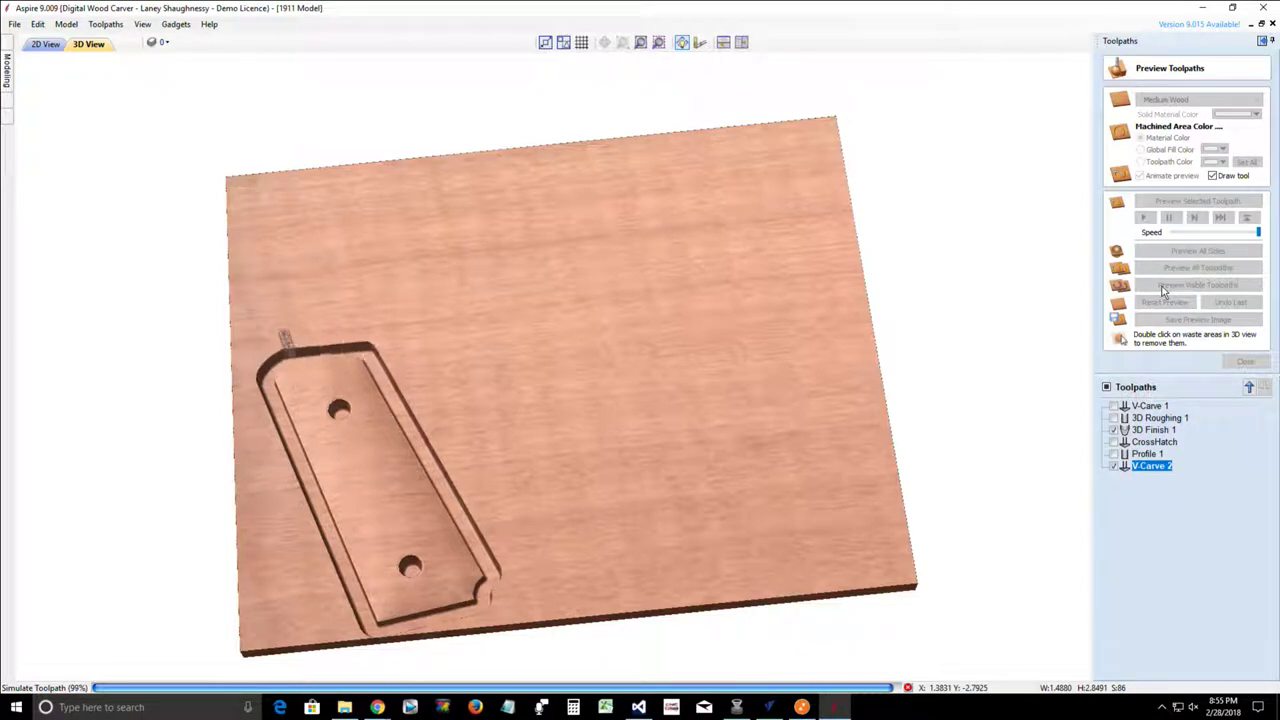
# Simulate all visible toolpaths, then zoom and tilt to inspect the V-carved scroll in the pocket.
pyautogui.click(1163, 287)
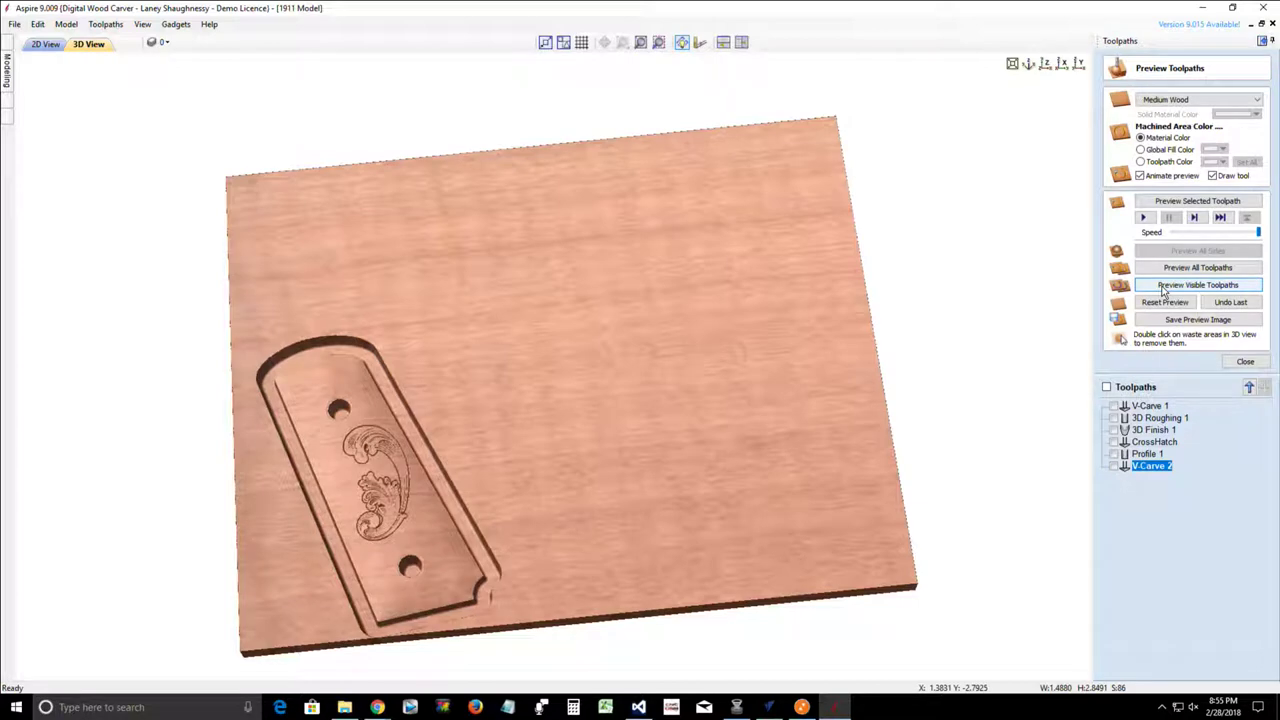
pyautogui.click(1163, 288)
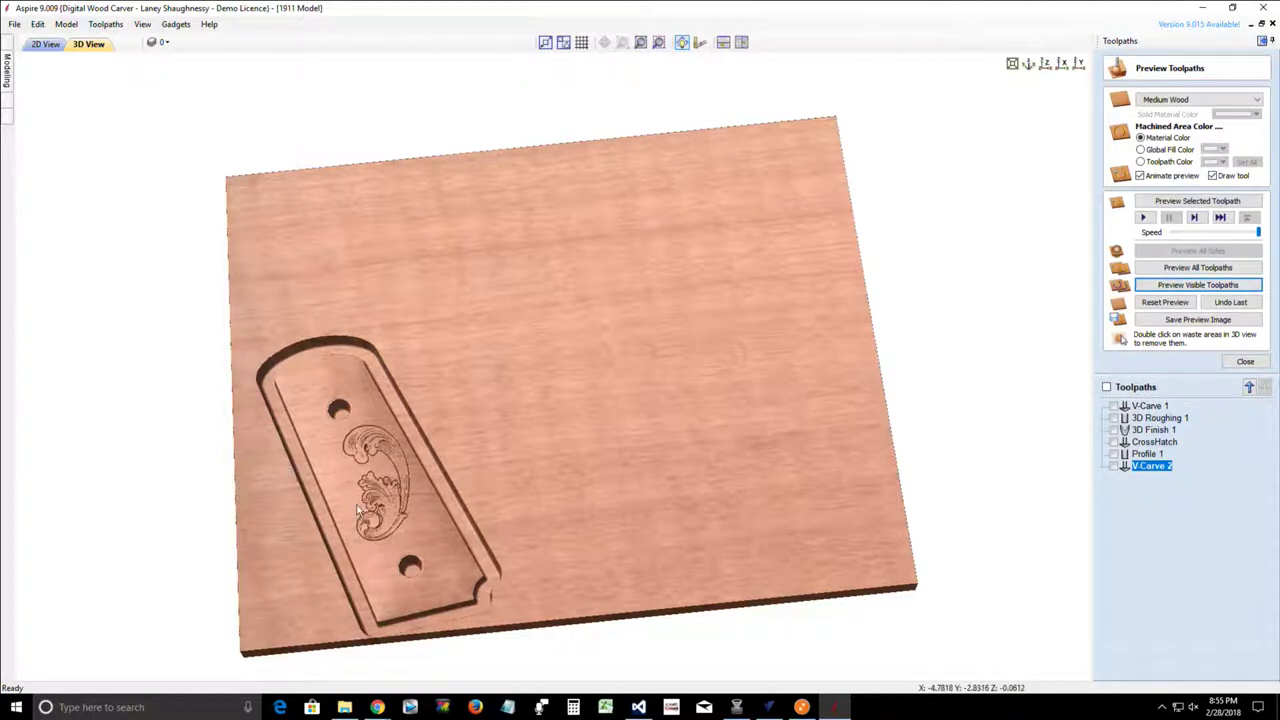
pyautogui.scroll(8, 357, 510)
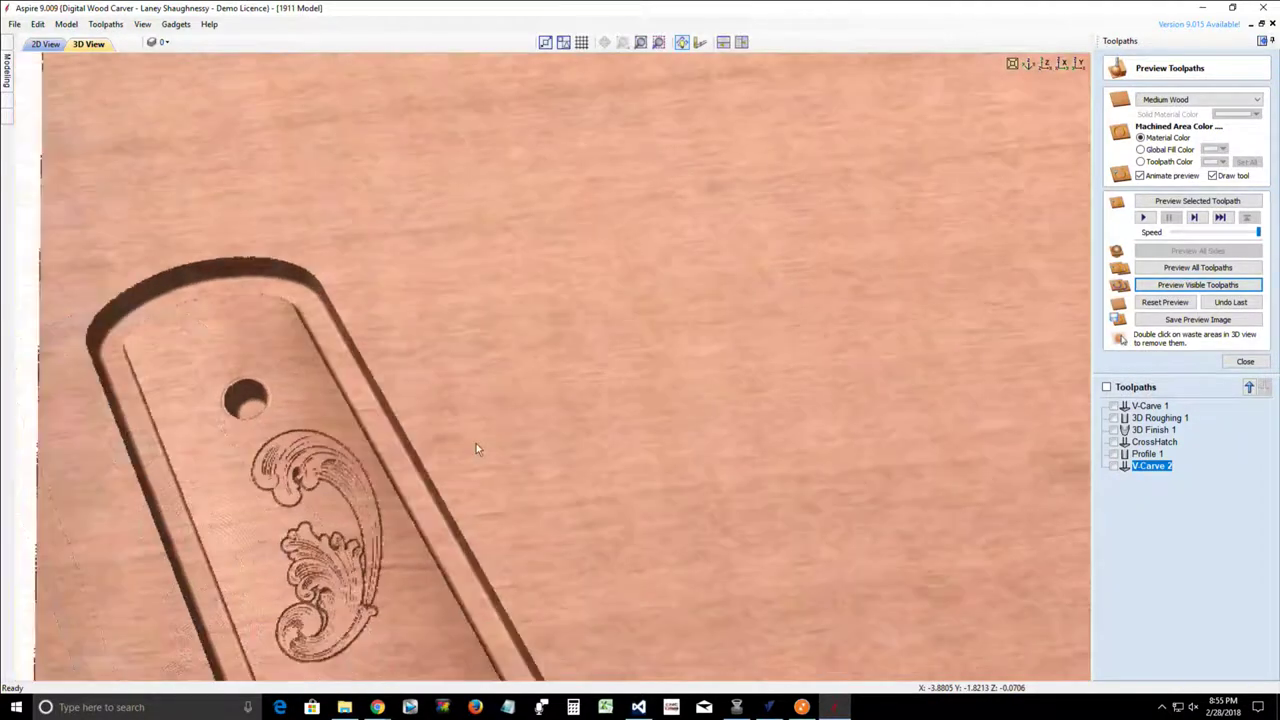
pyautogui.scroll(-3, 476, 449)
pyautogui.scroll(3, 532, 420)
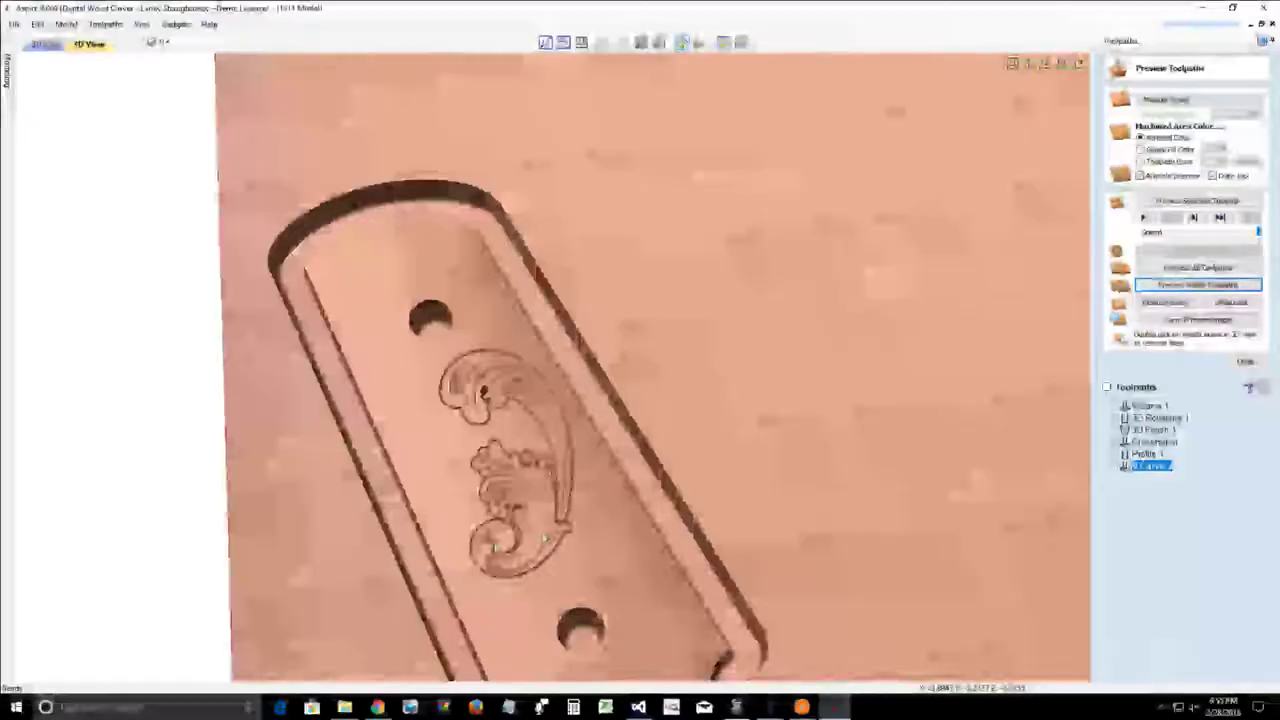
pyautogui.scroll(2, 525, 531)
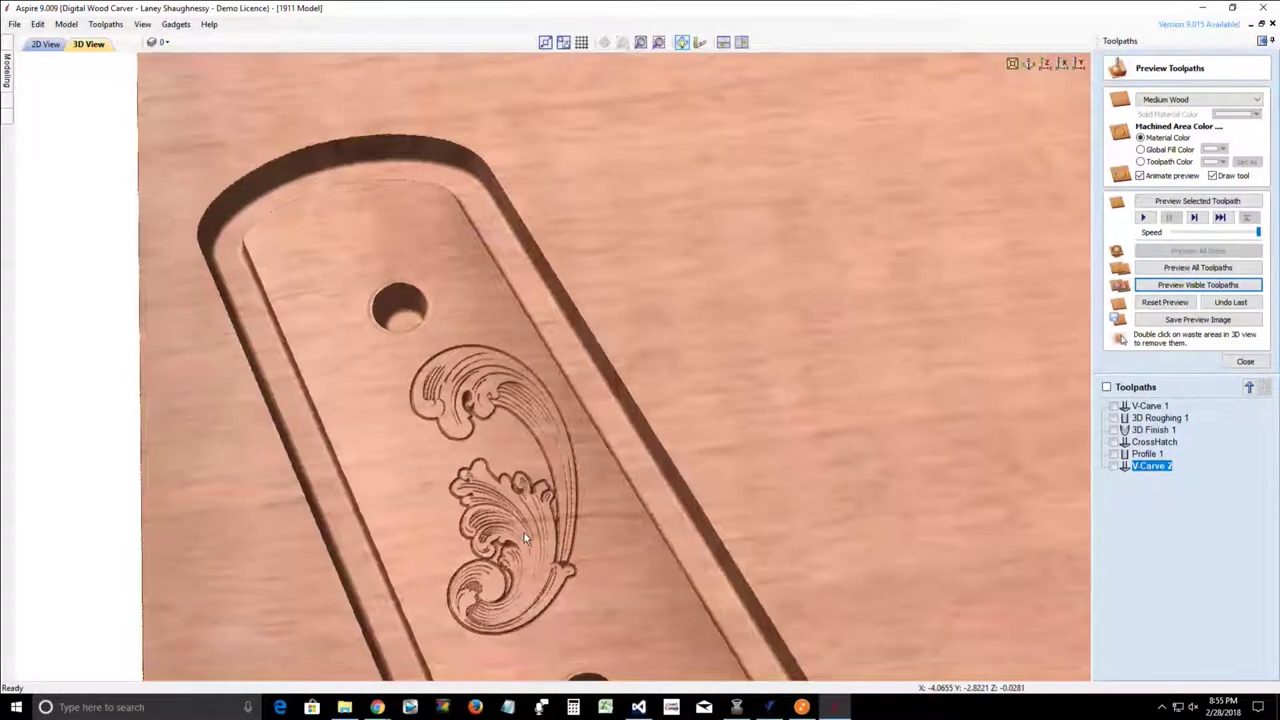
pyautogui.scroll(-1, 524, 532)
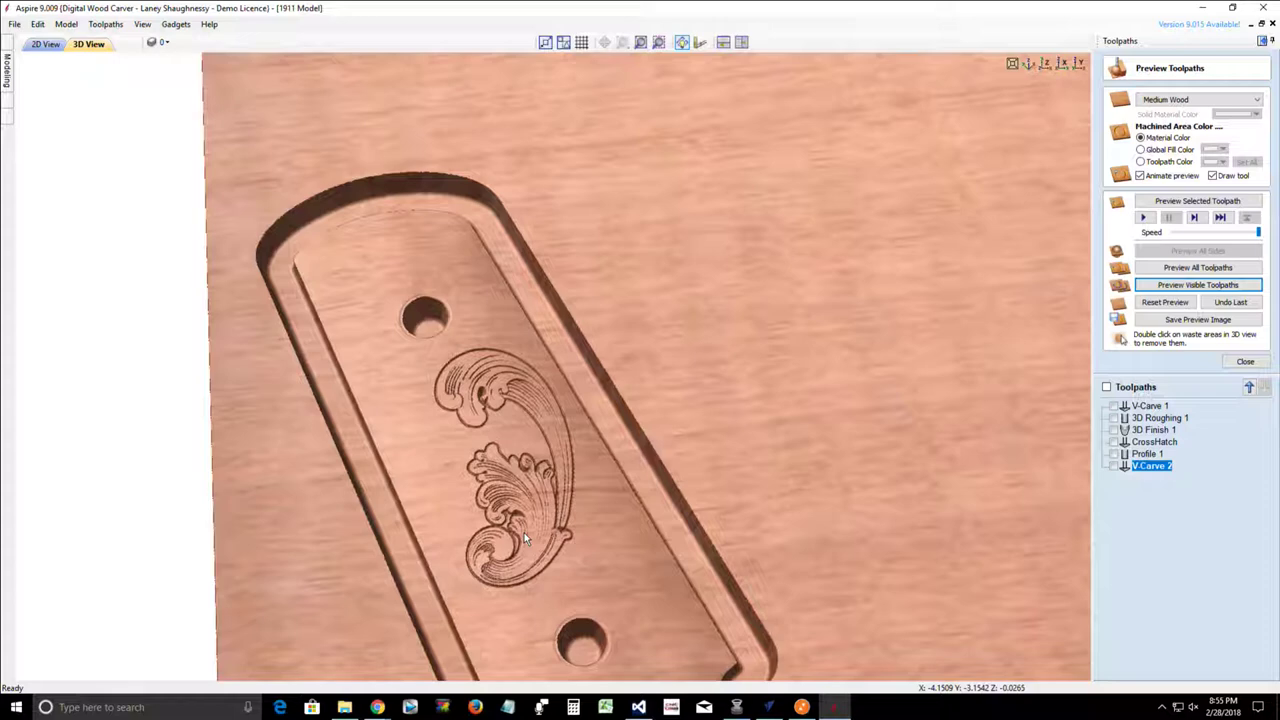
pyautogui.moveTo(496, 613); pyautogui.dragTo(480, 626)
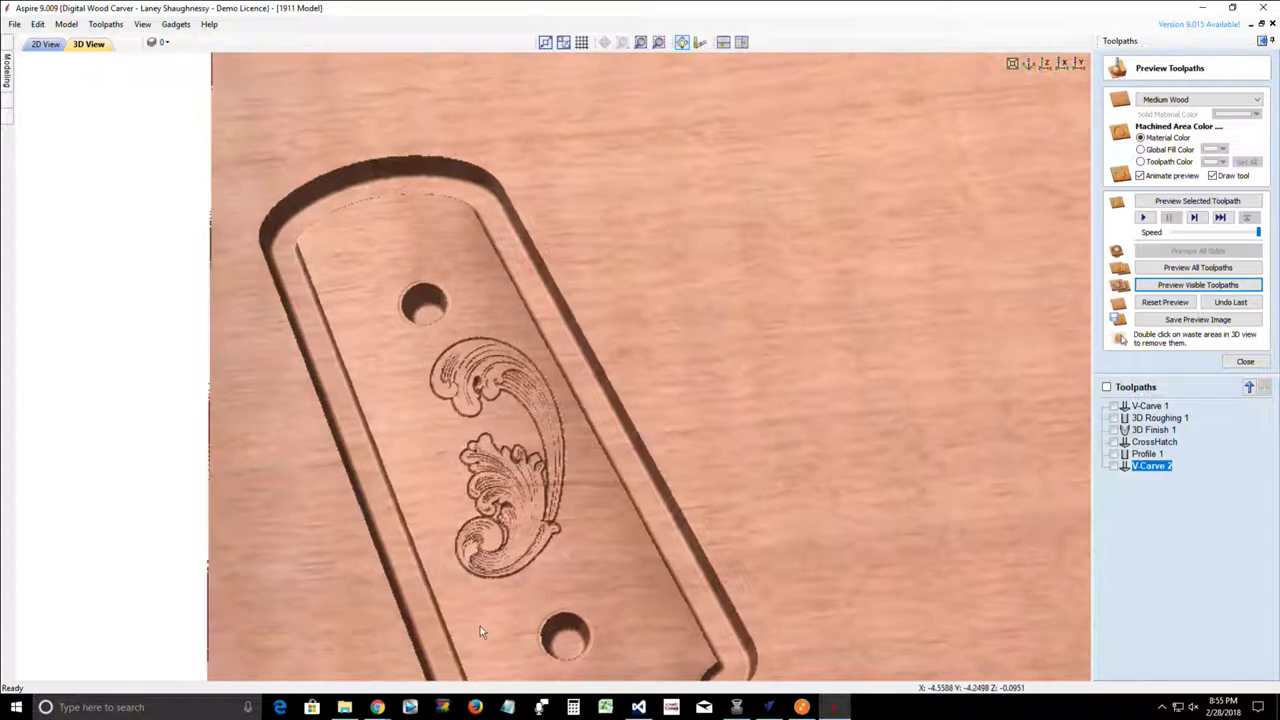
# Change the preview material to walnut2 and rotate the carved grip panel.
pyautogui.click(1169, 102)
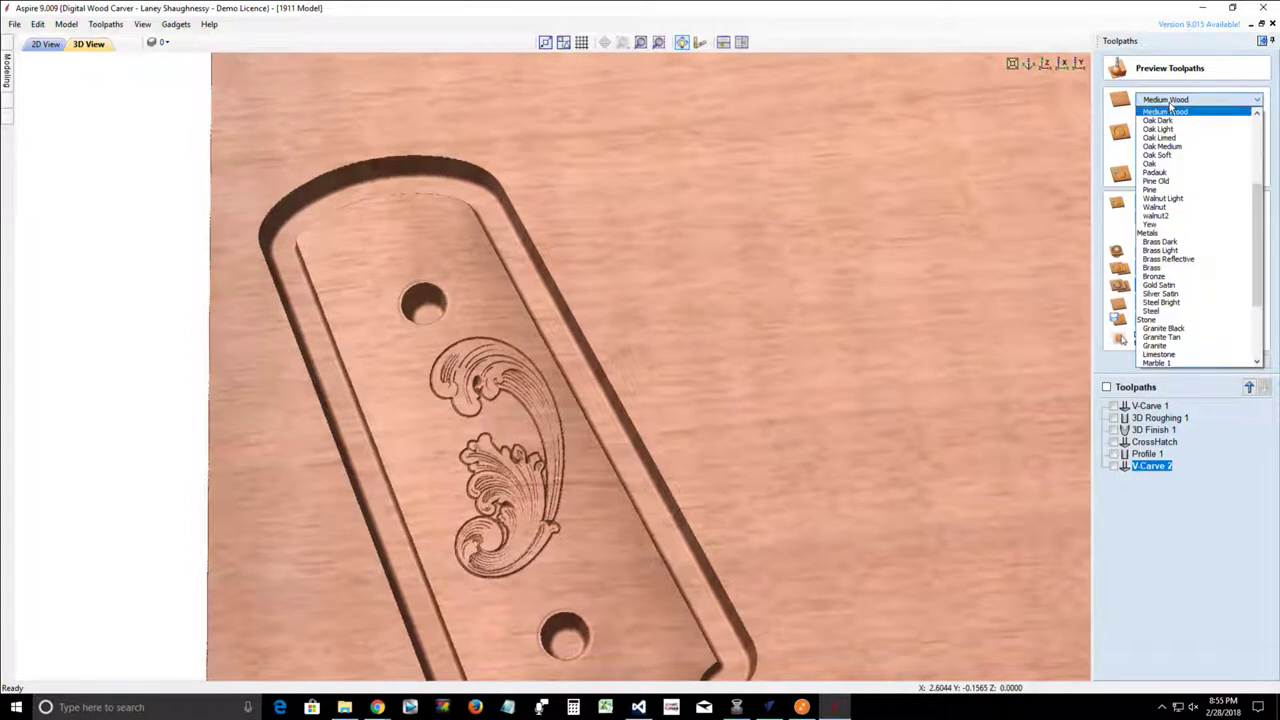
pyautogui.click(1160, 217)
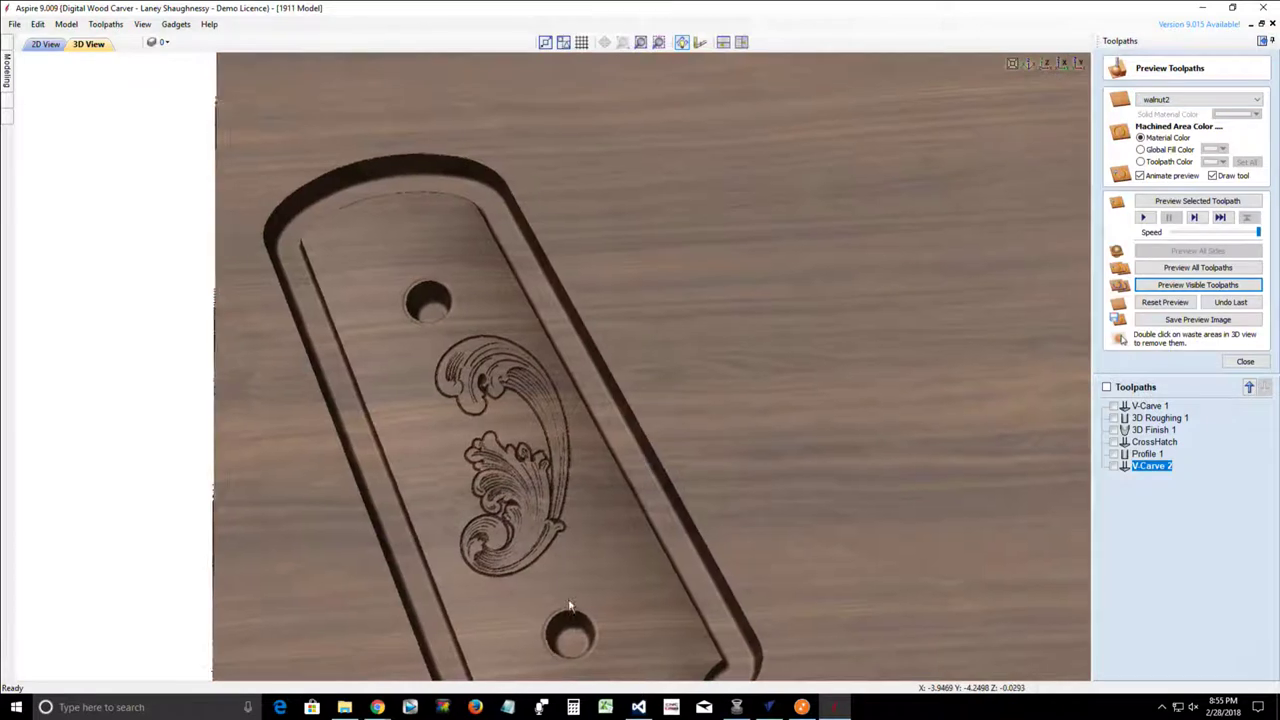
pyautogui.moveTo(569, 605); pyautogui.dragTo(598, 586)
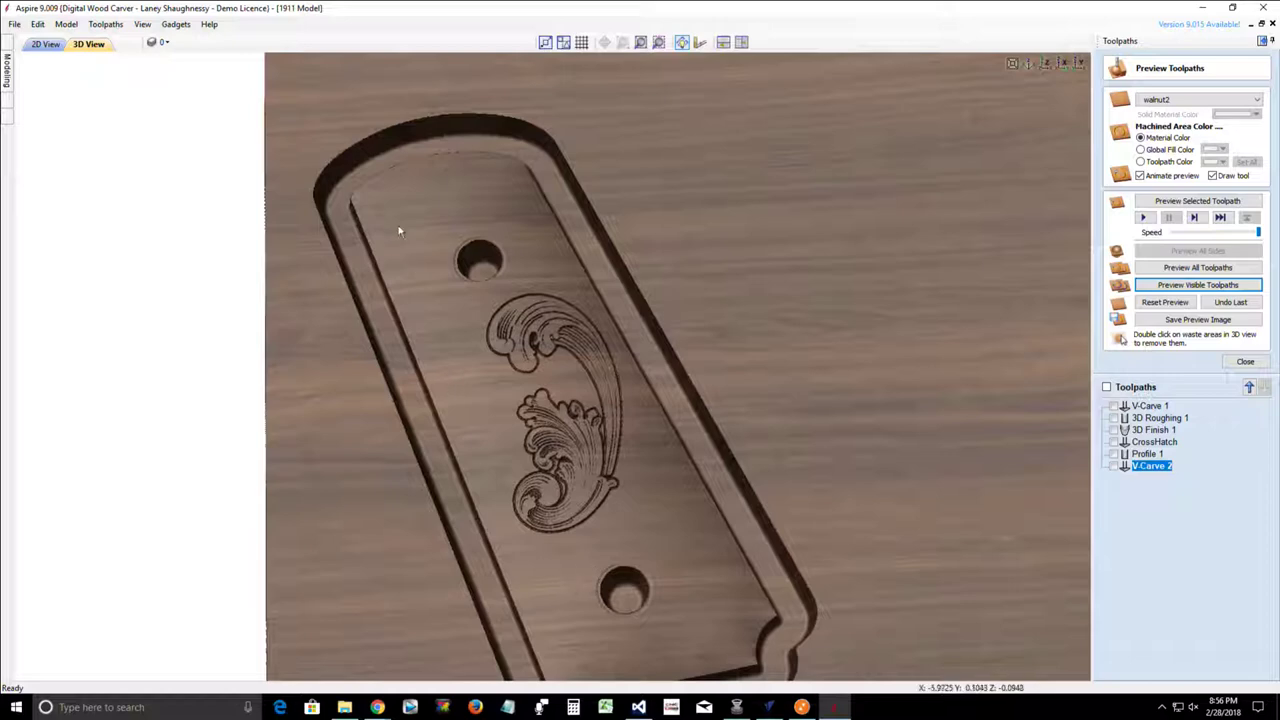
# Preview only the Profile 1 cut, rotate to inspect it, then return to 2D View.
pyautogui.click(1148, 454)
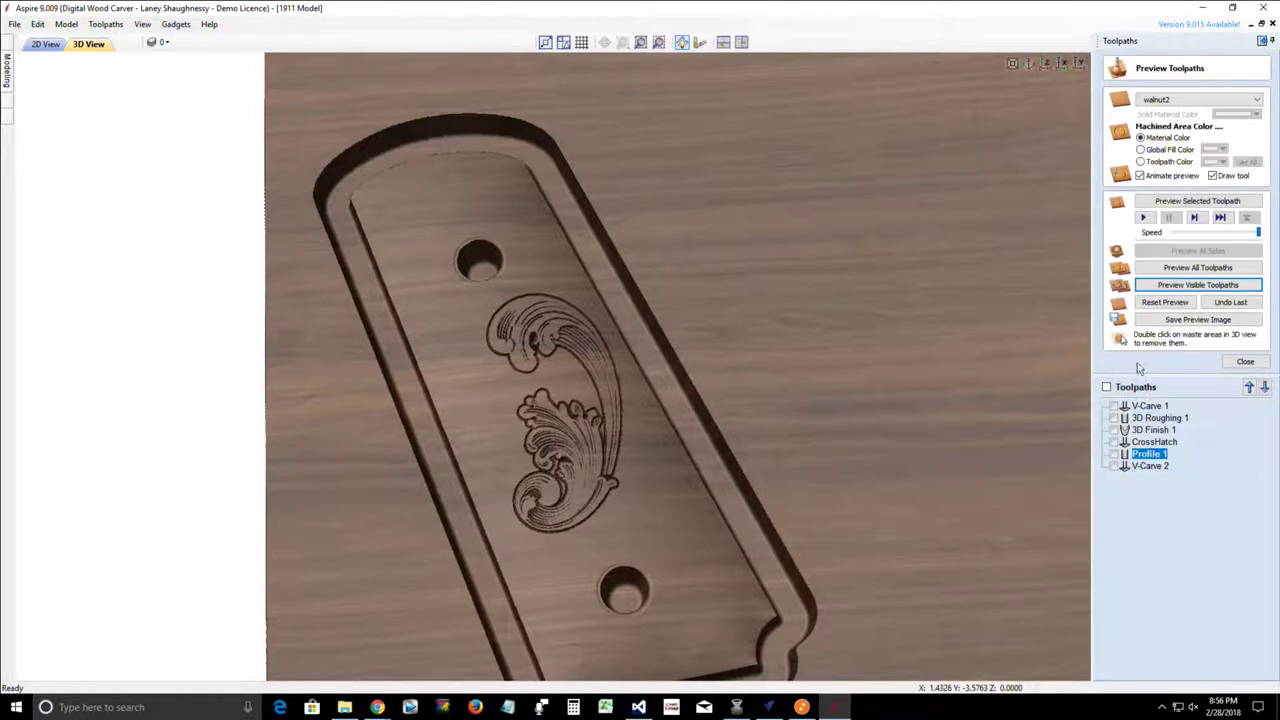
pyautogui.click(1190, 201)
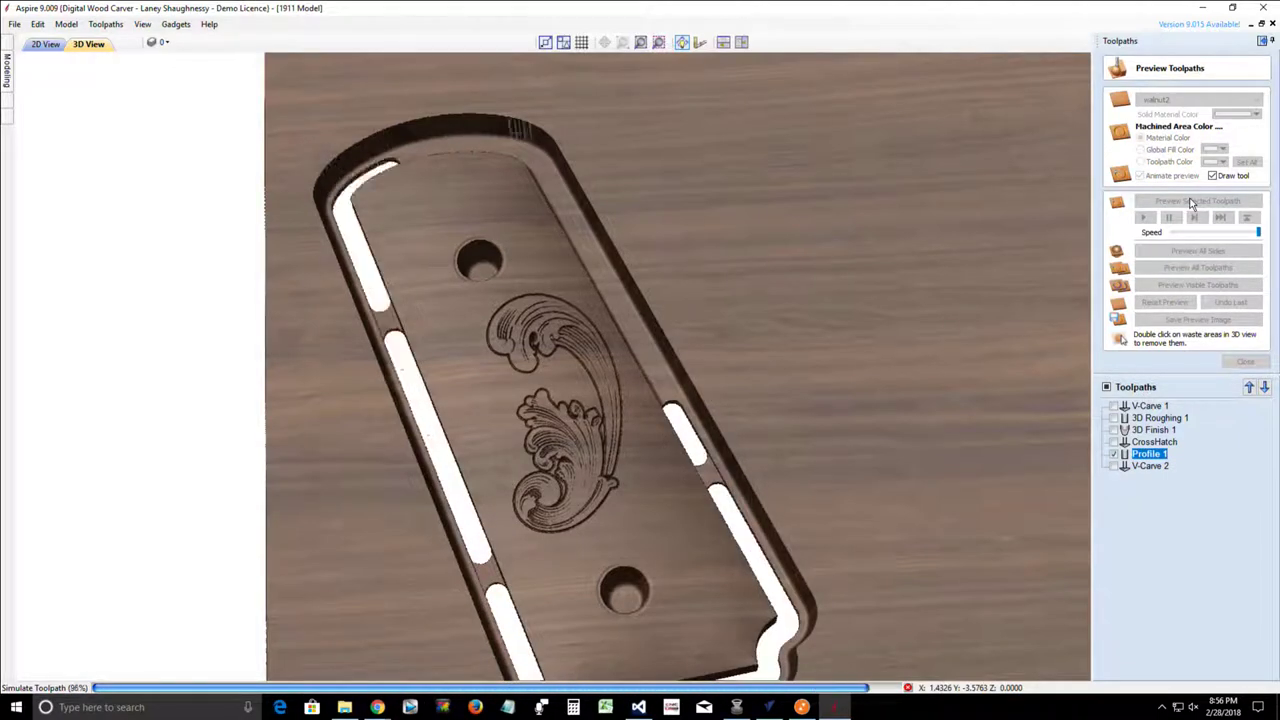
pyautogui.moveTo(601, 427); pyautogui.dragTo(526, 497)
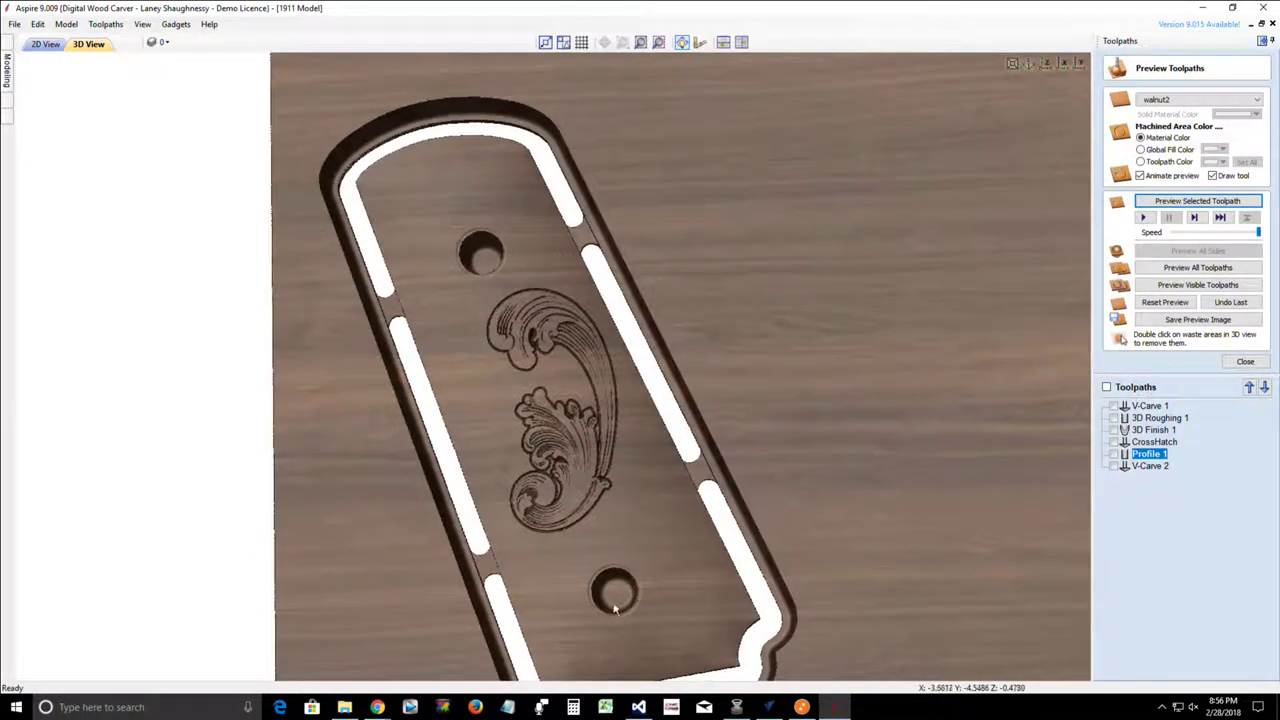
pyautogui.moveTo(613, 605); pyautogui.dragTo(620, 526)
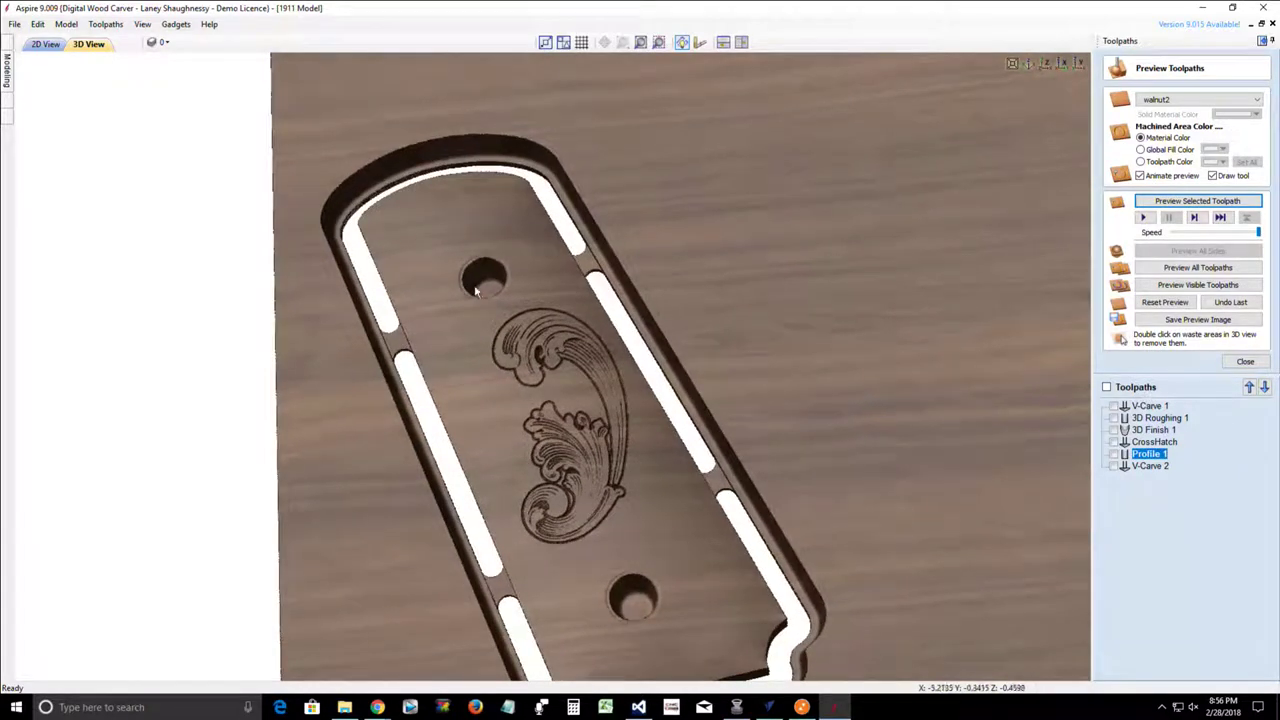
pyautogui.click(44, 42)
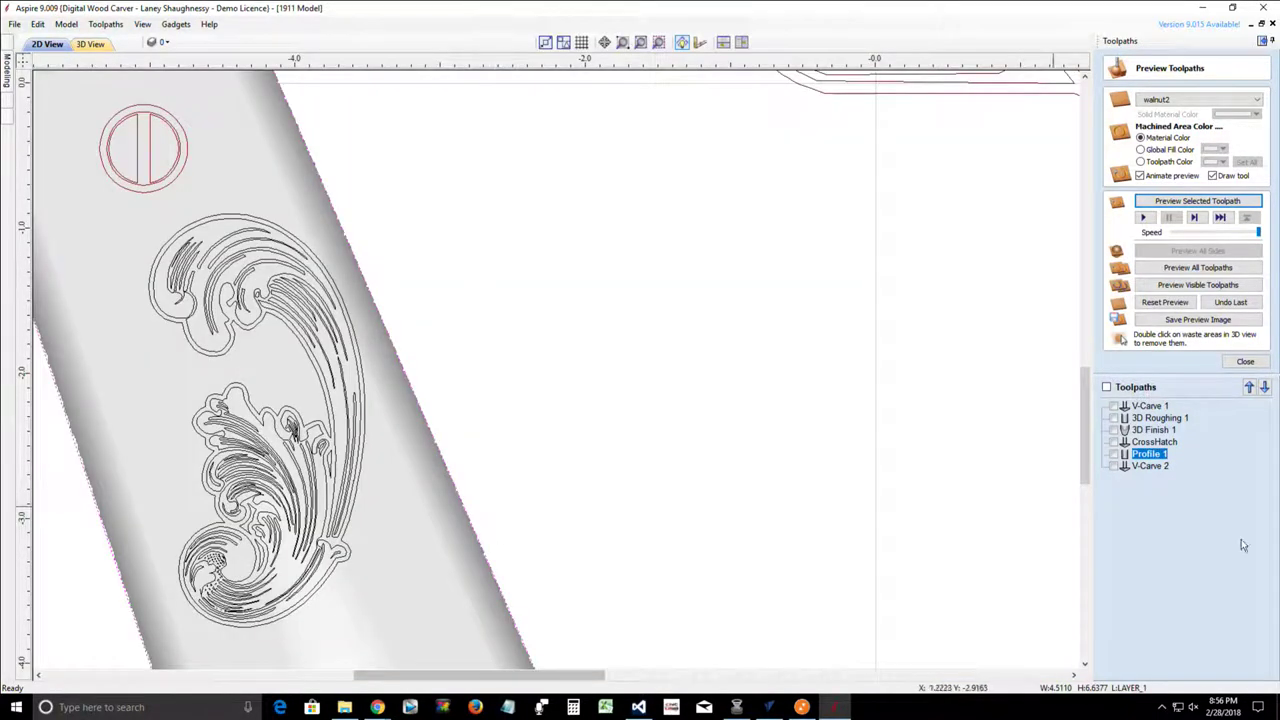
# Edit Profile 1 to include the two screw-hole circles and recalculate it.
pyautogui.click(1152, 443)
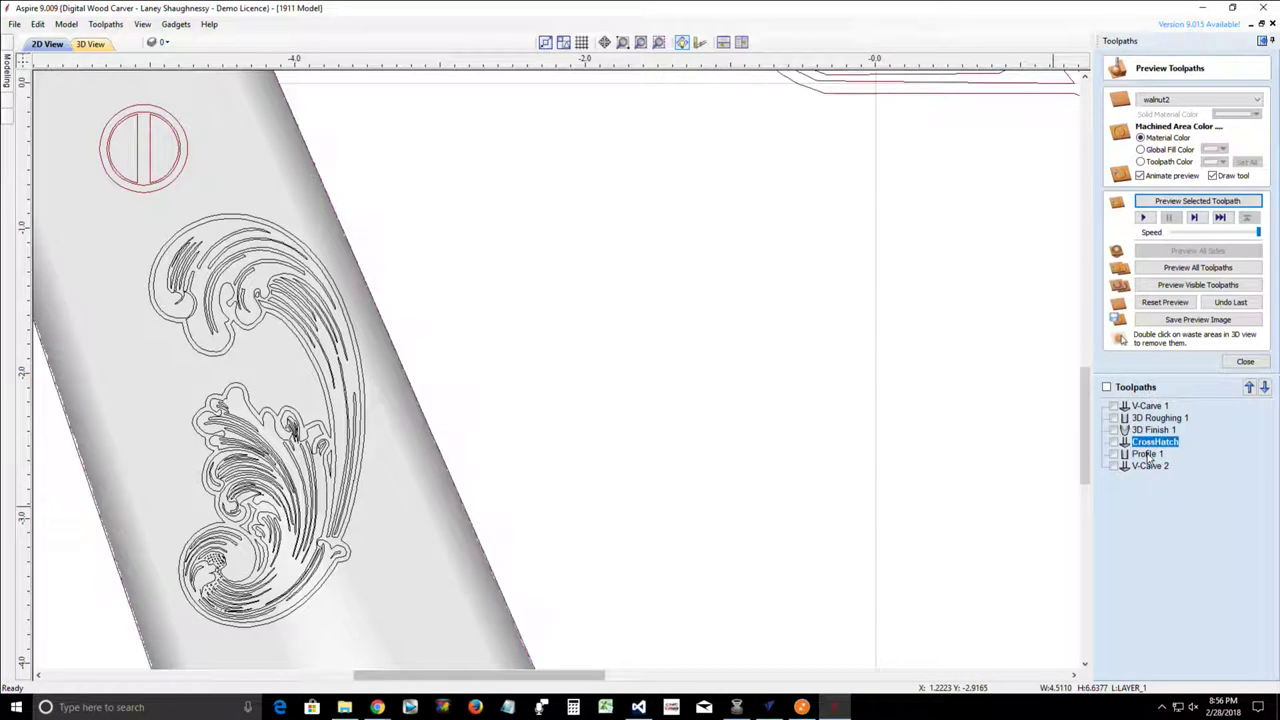
pyautogui.doubleClick(1148, 454)
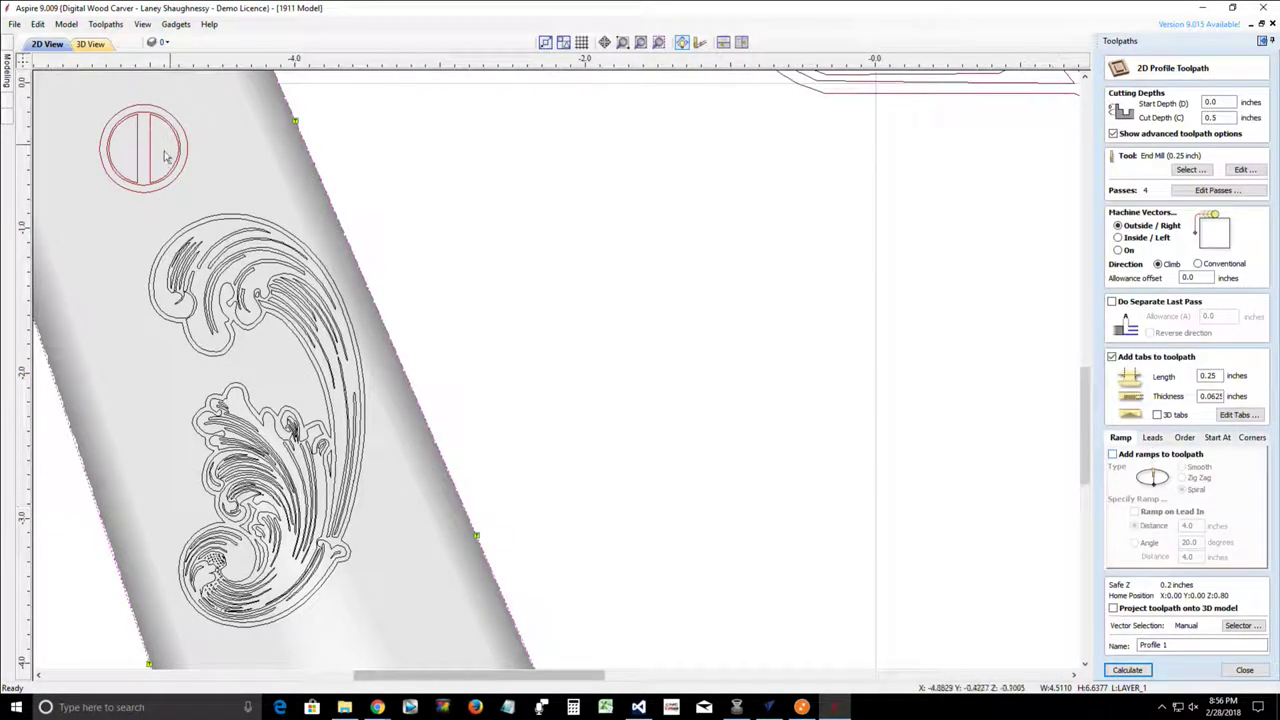
pyautogui.scroll(1, 173, 179)
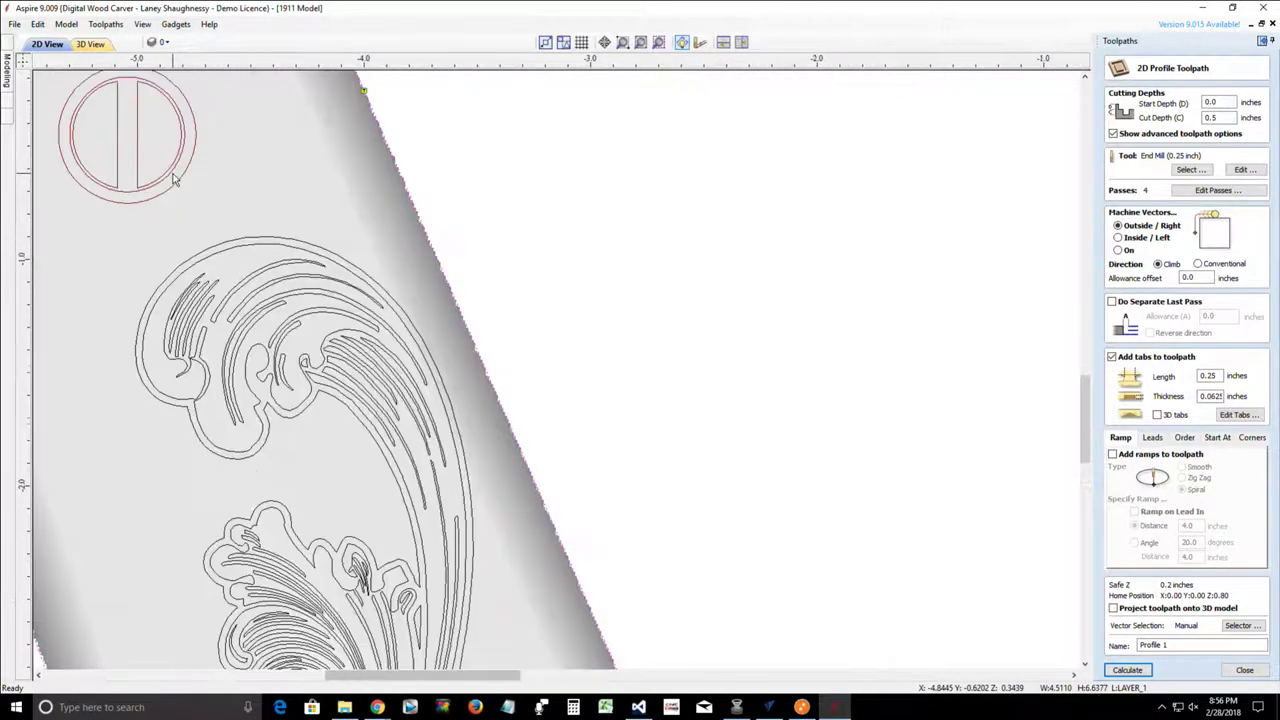
pyautogui.scroll(2, 173, 179)
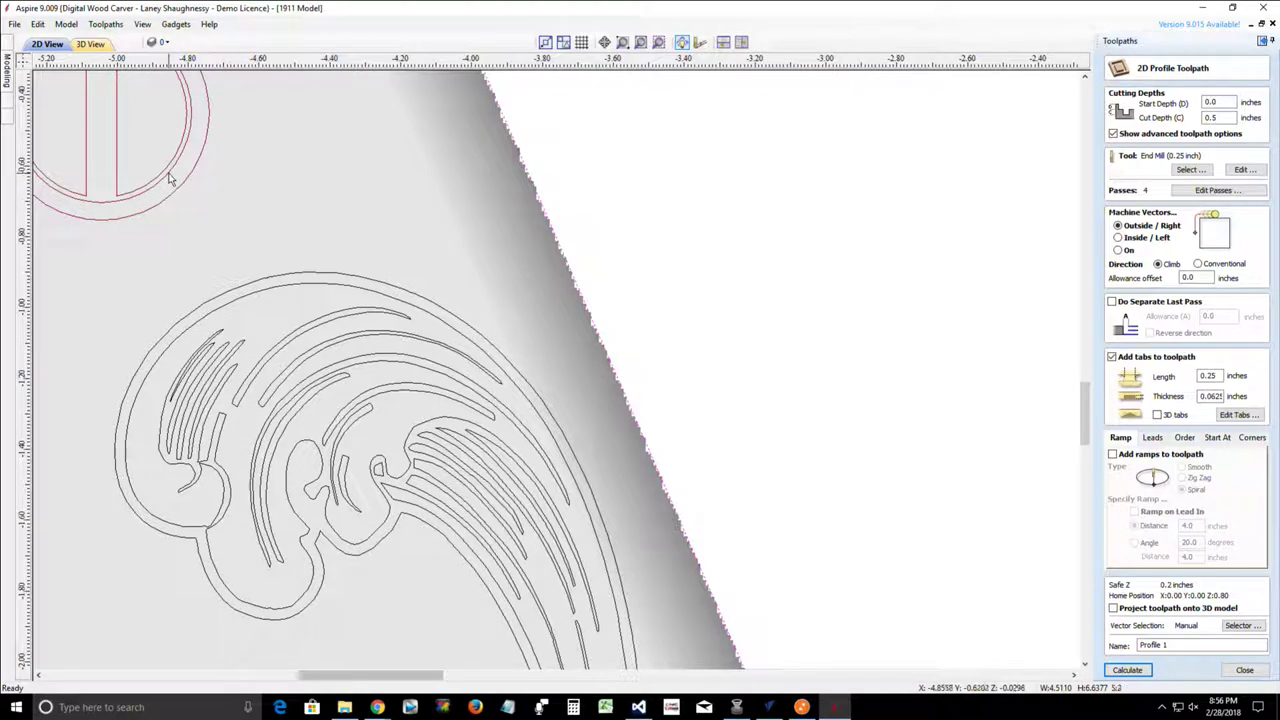
pyautogui.scroll(-1, 562, 420)
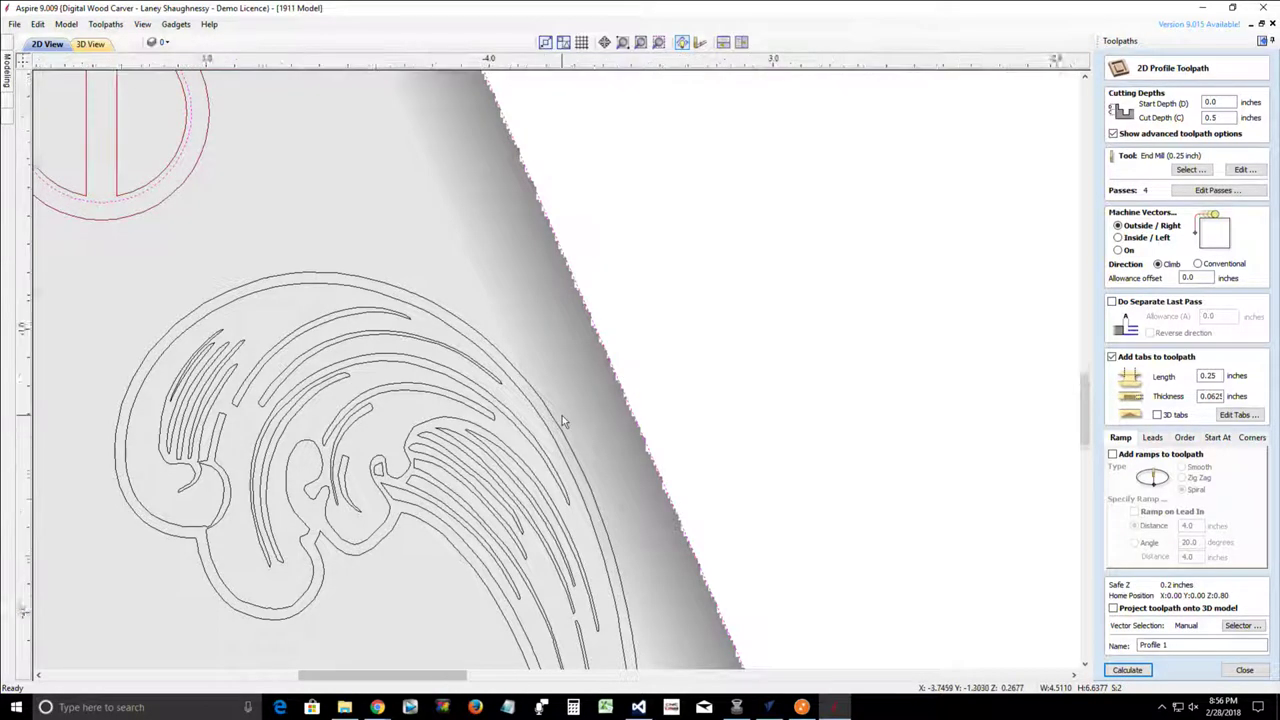
pyautogui.scroll(-3, 562, 420)
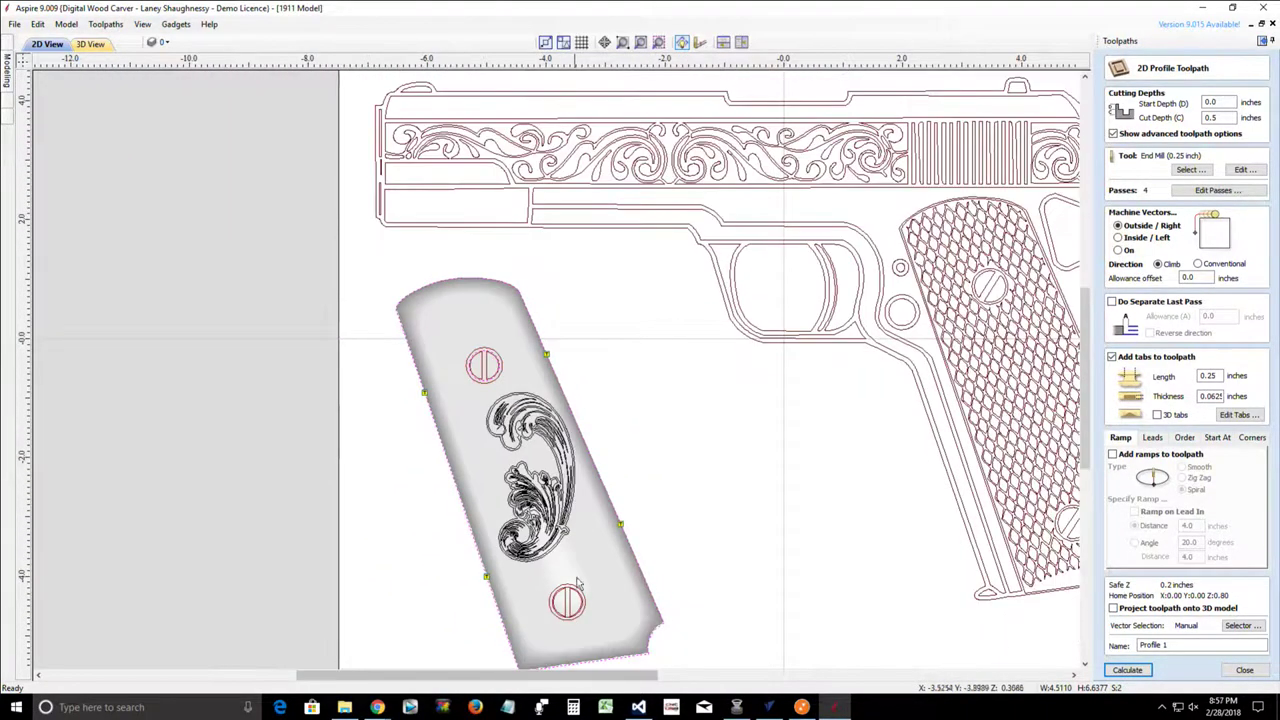
pyautogui.scroll(3, 577, 585)
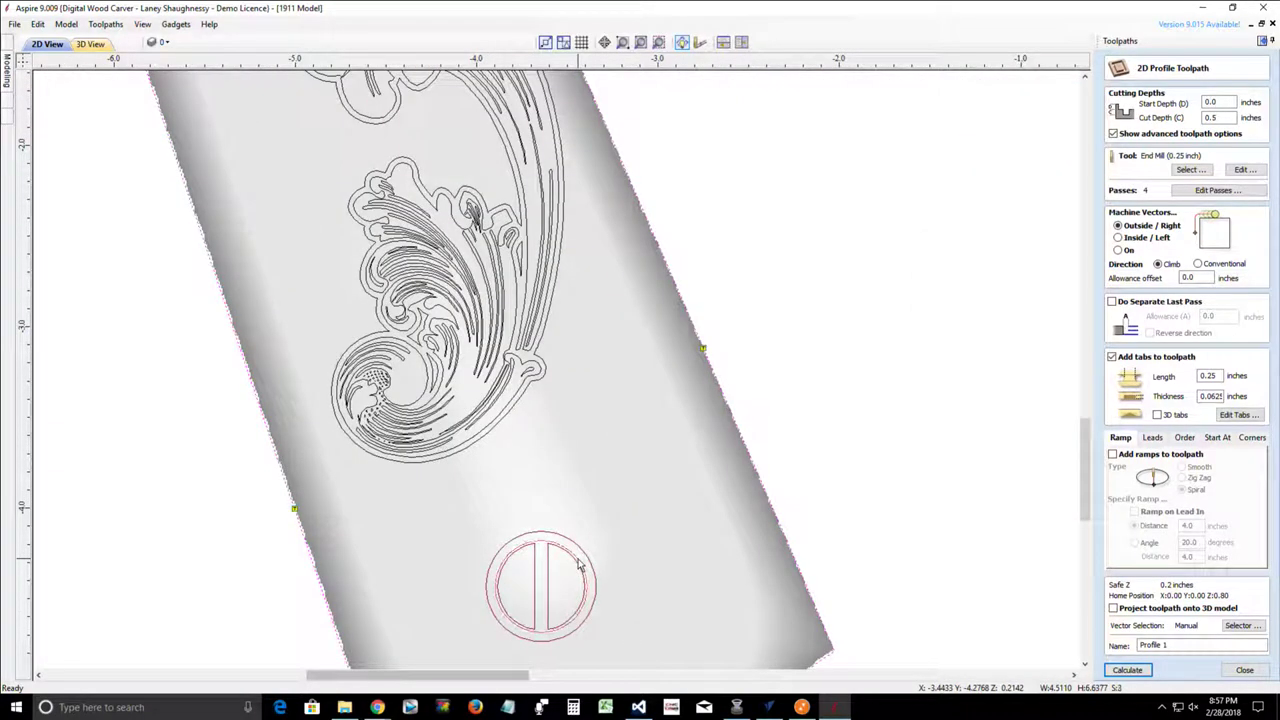
pyautogui.click(1128, 670)
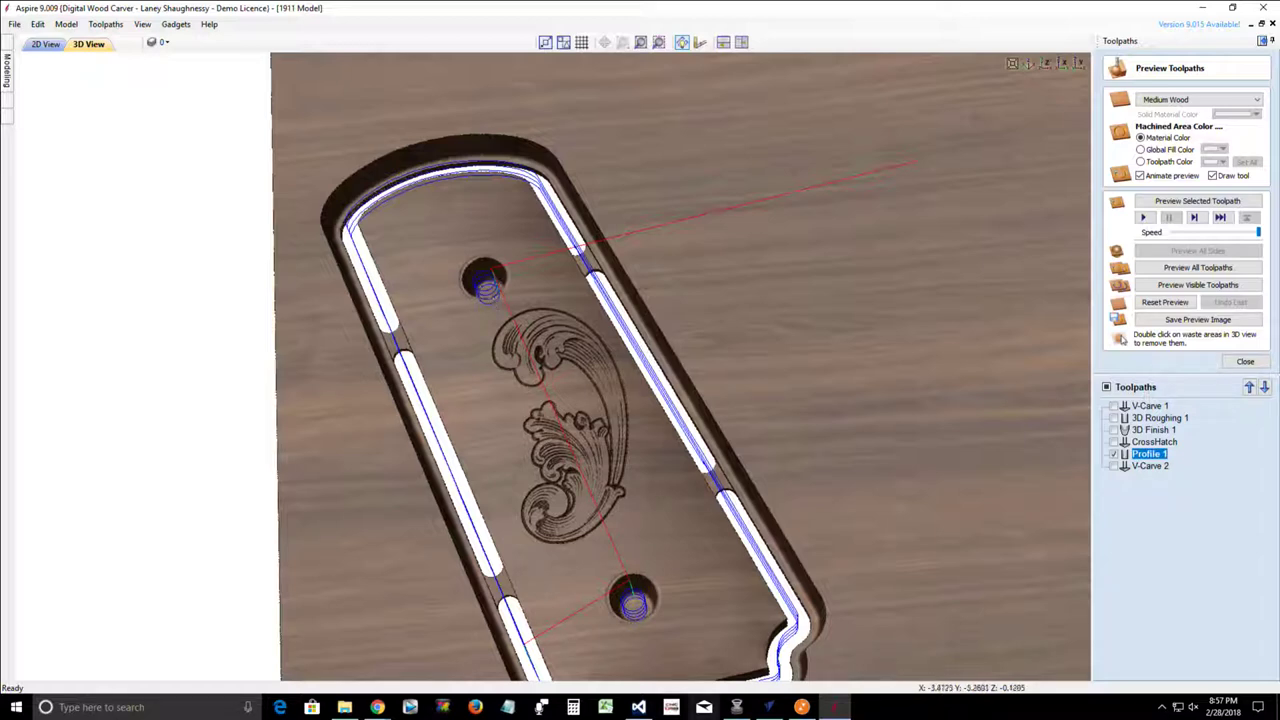
# Return to the 2D drawing and display the profile toolpath as solid cut areas.
pyautogui.click(45, 44)
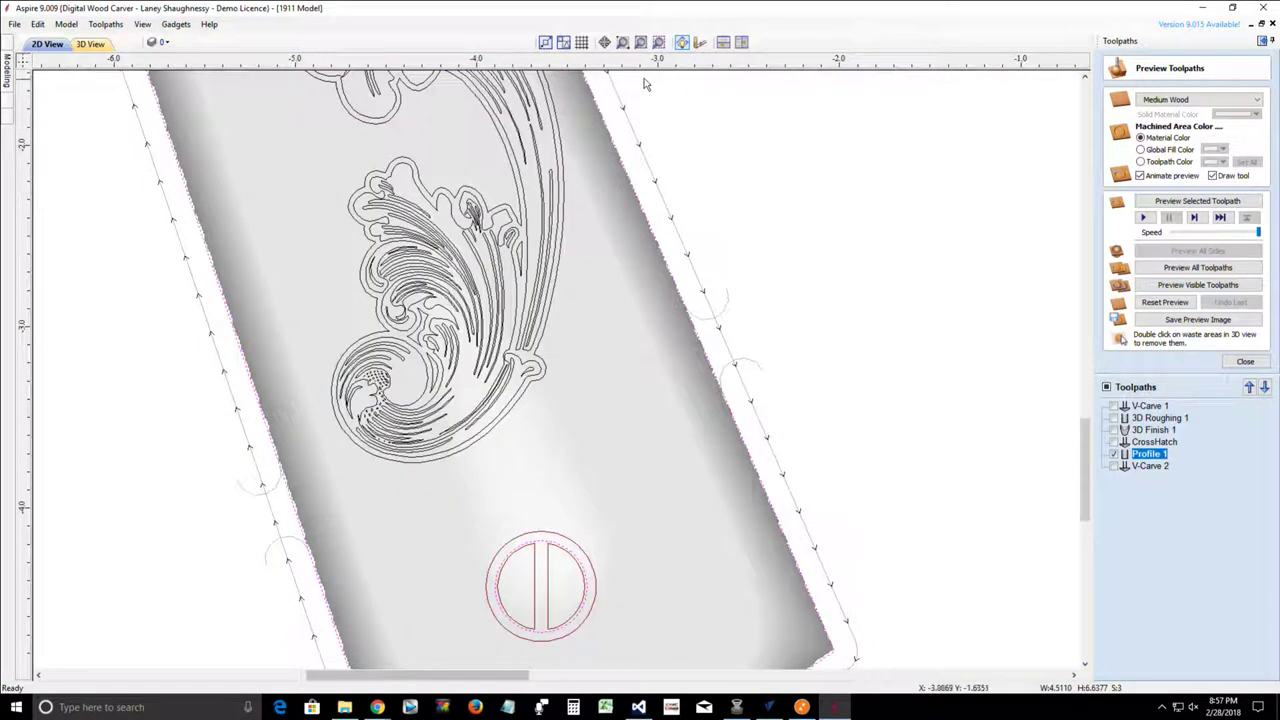
pyautogui.click(700, 44)
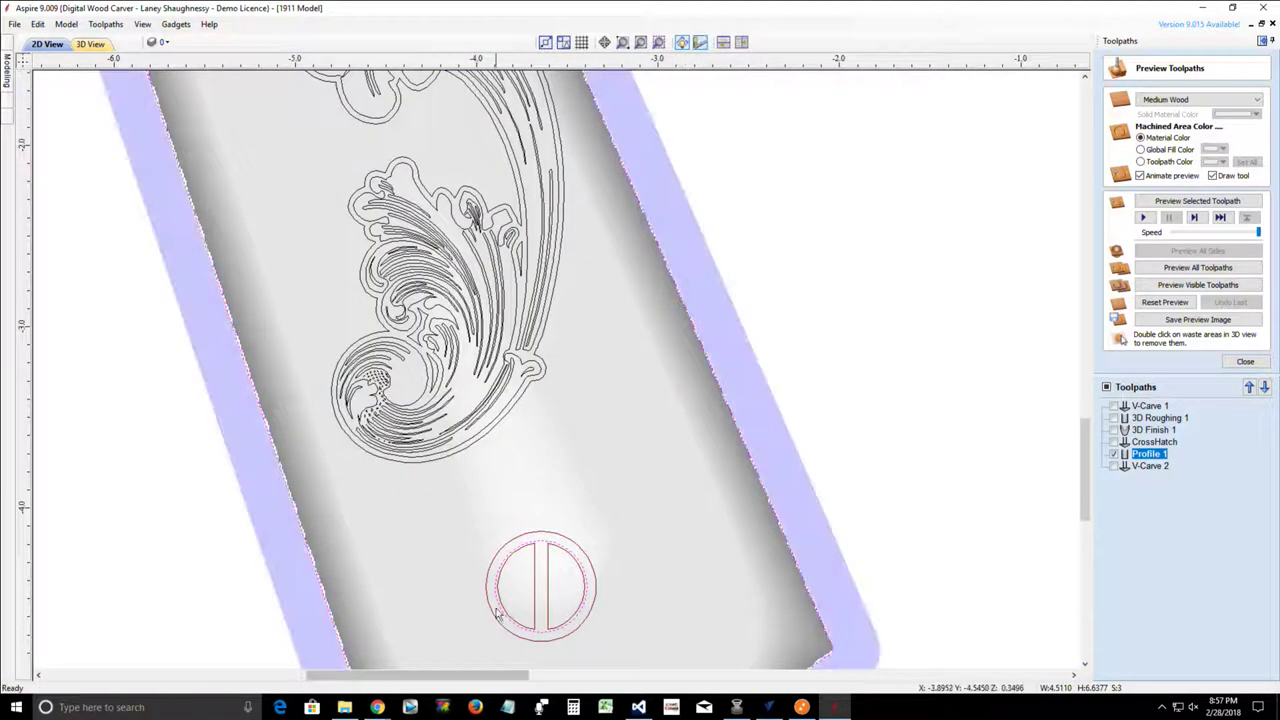
pyautogui.scroll(-2, 502, 648)
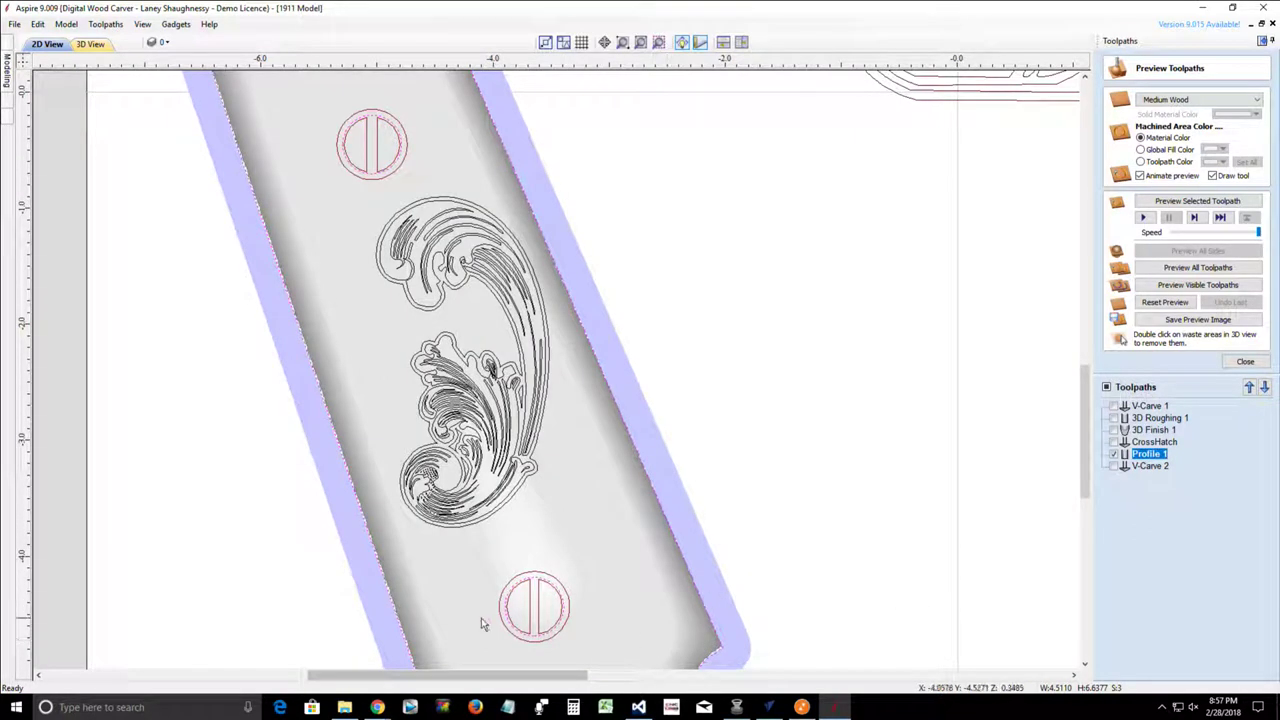
# In the Components list, toggle Level 1 off and back on so its grip components show.
pyautogui.click(6, 72)
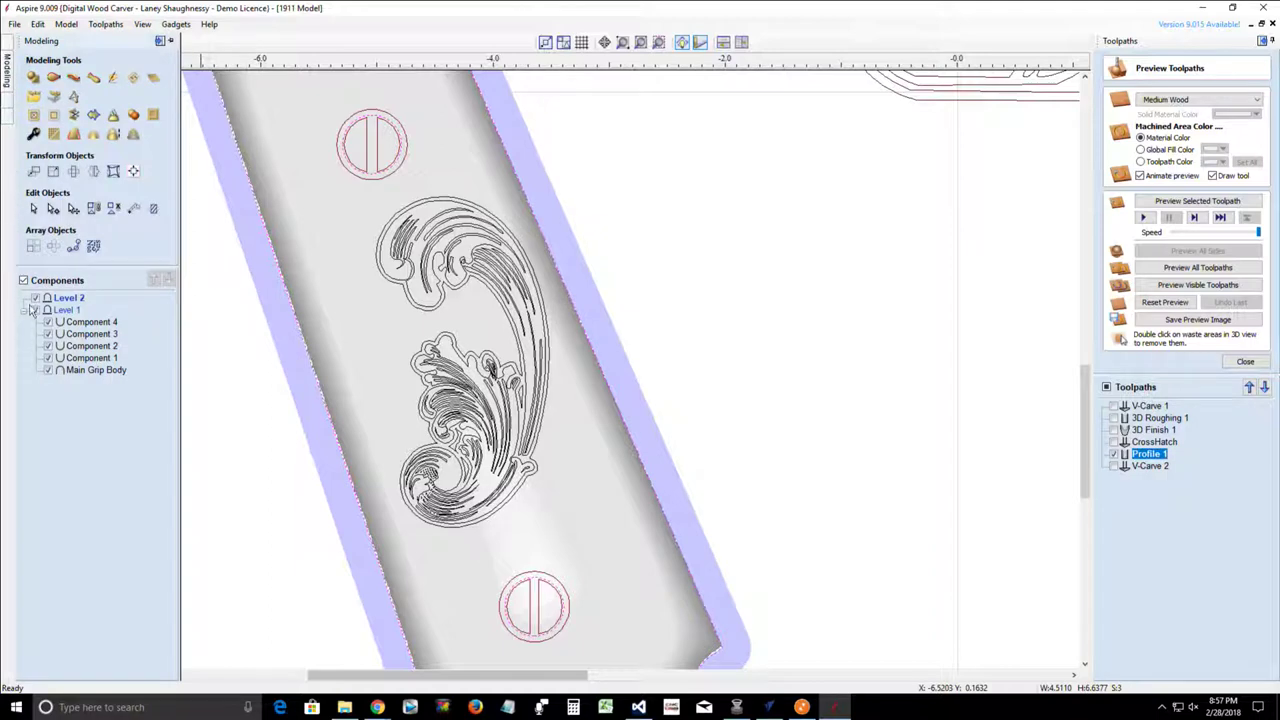
pyautogui.click(35, 311)
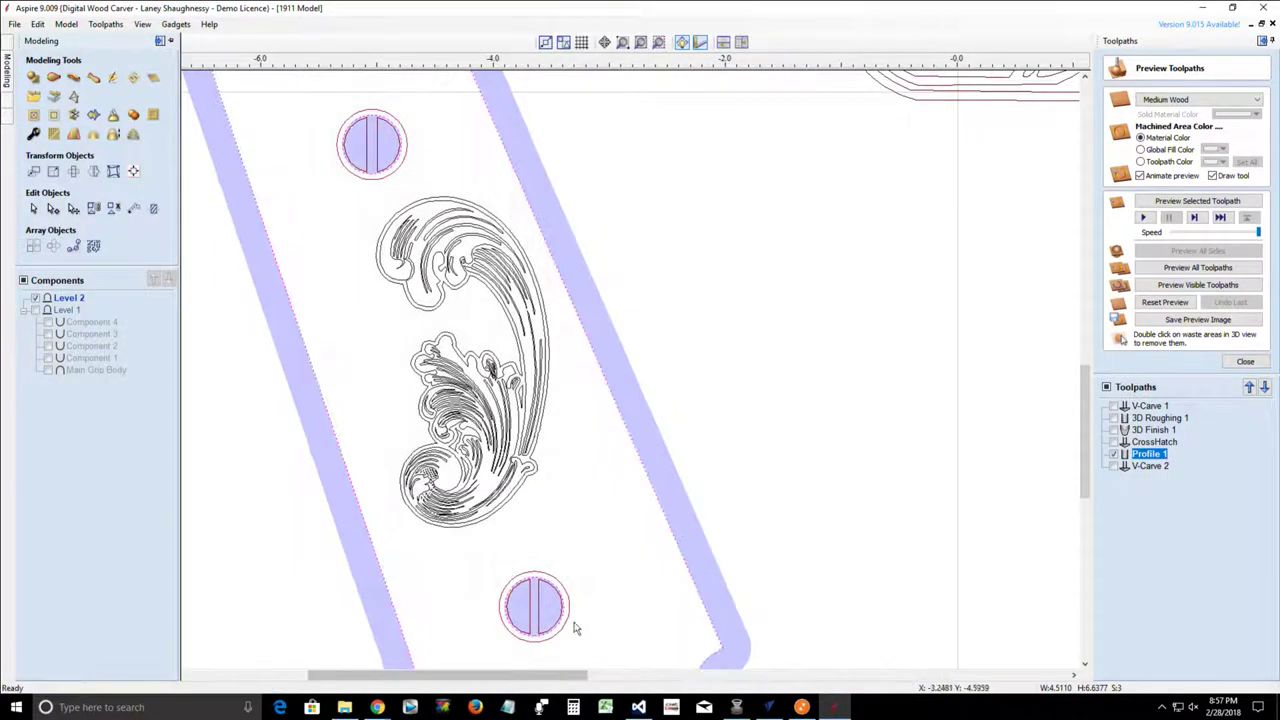
pyautogui.scroll(5, 511, 617)
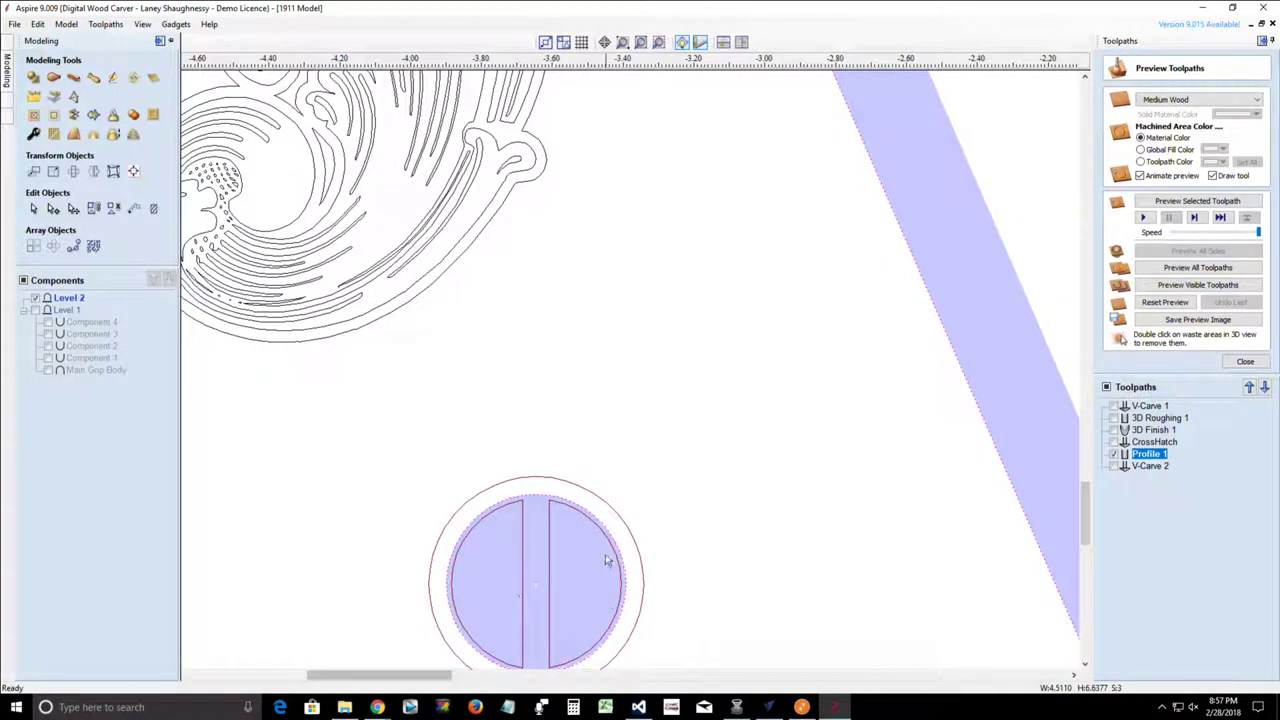
pyautogui.scroll(-3, 677, 560)
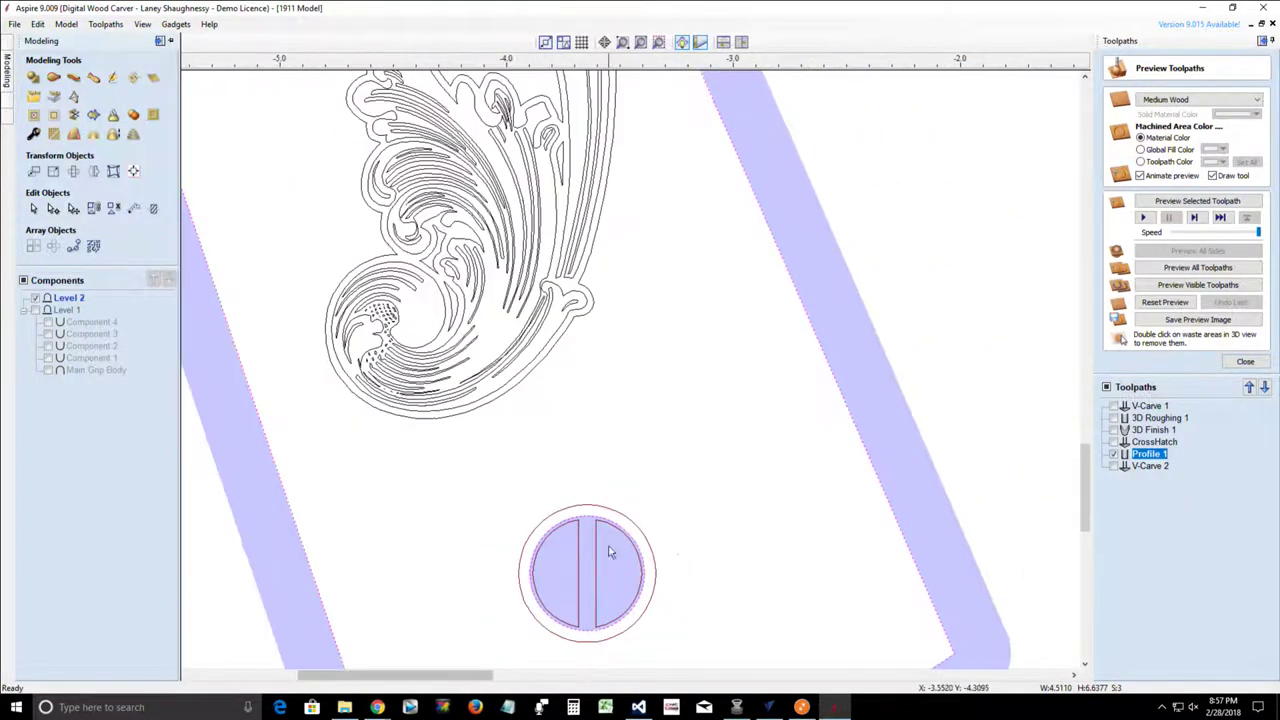
pyautogui.click(36, 311)
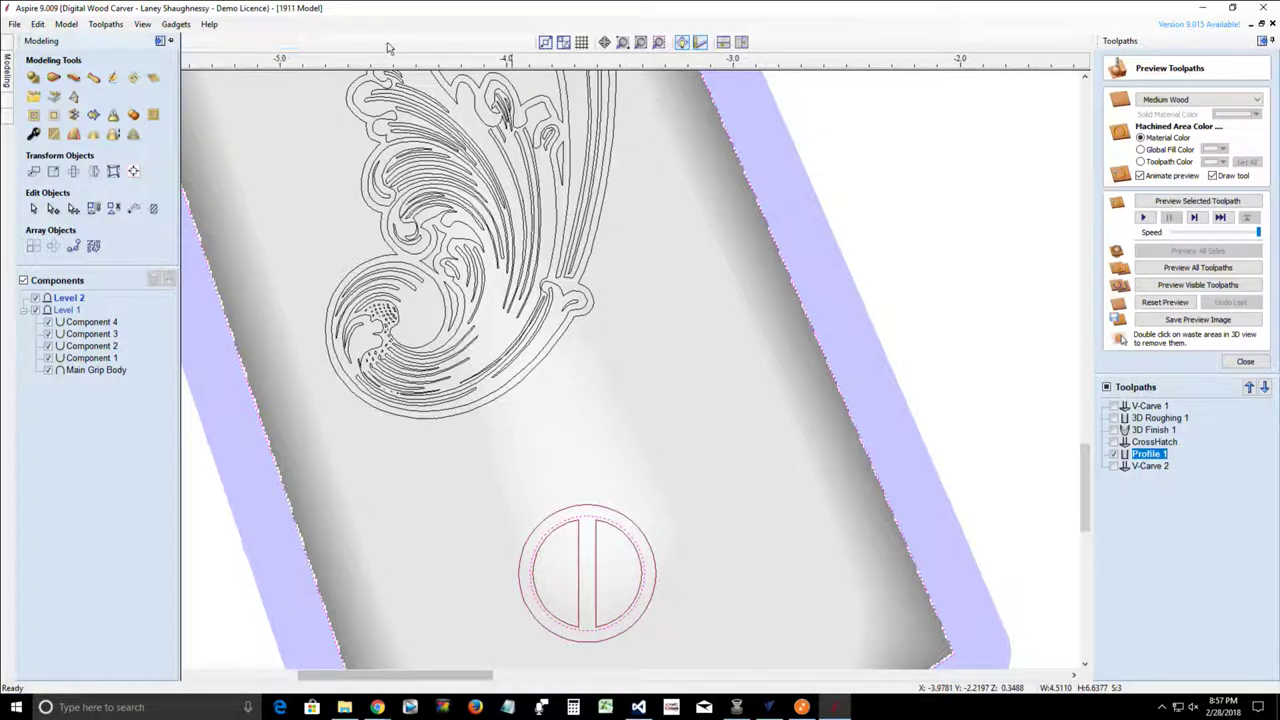
# Simulate the selected profile cut in the 3D view and tilt to inspect it.
pyautogui.click(158, 41)
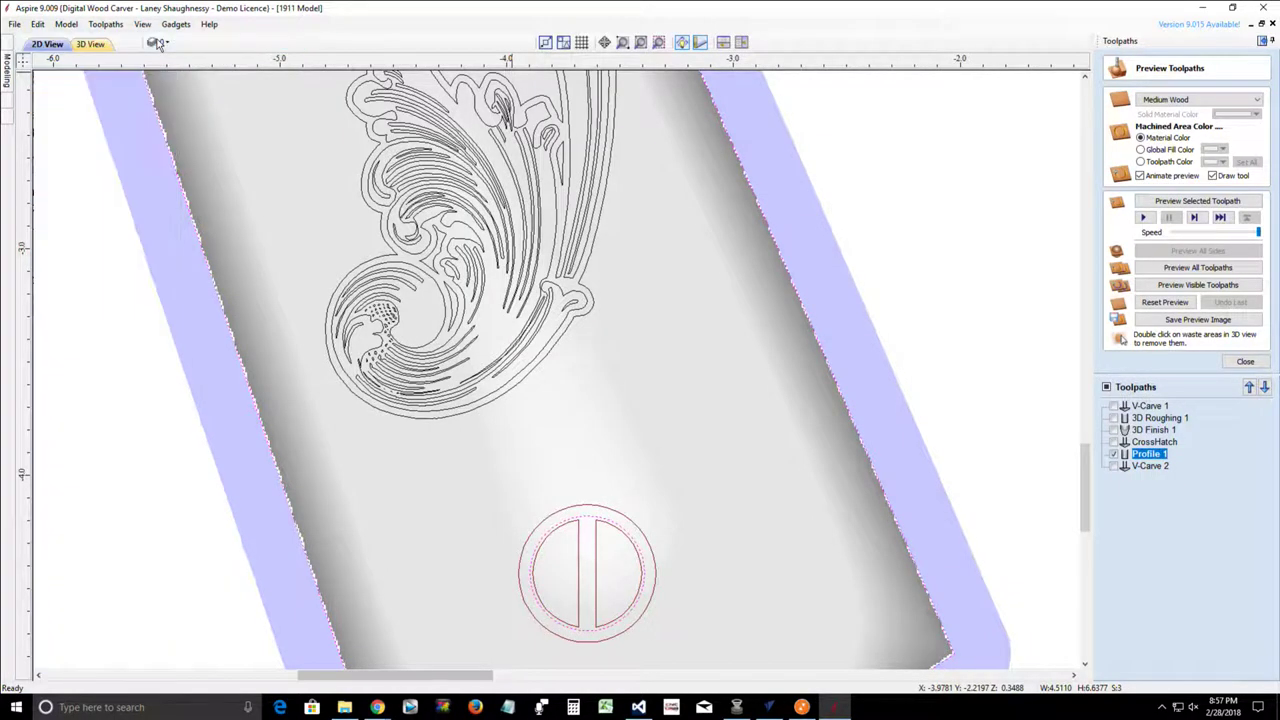
pyautogui.click(89, 44)
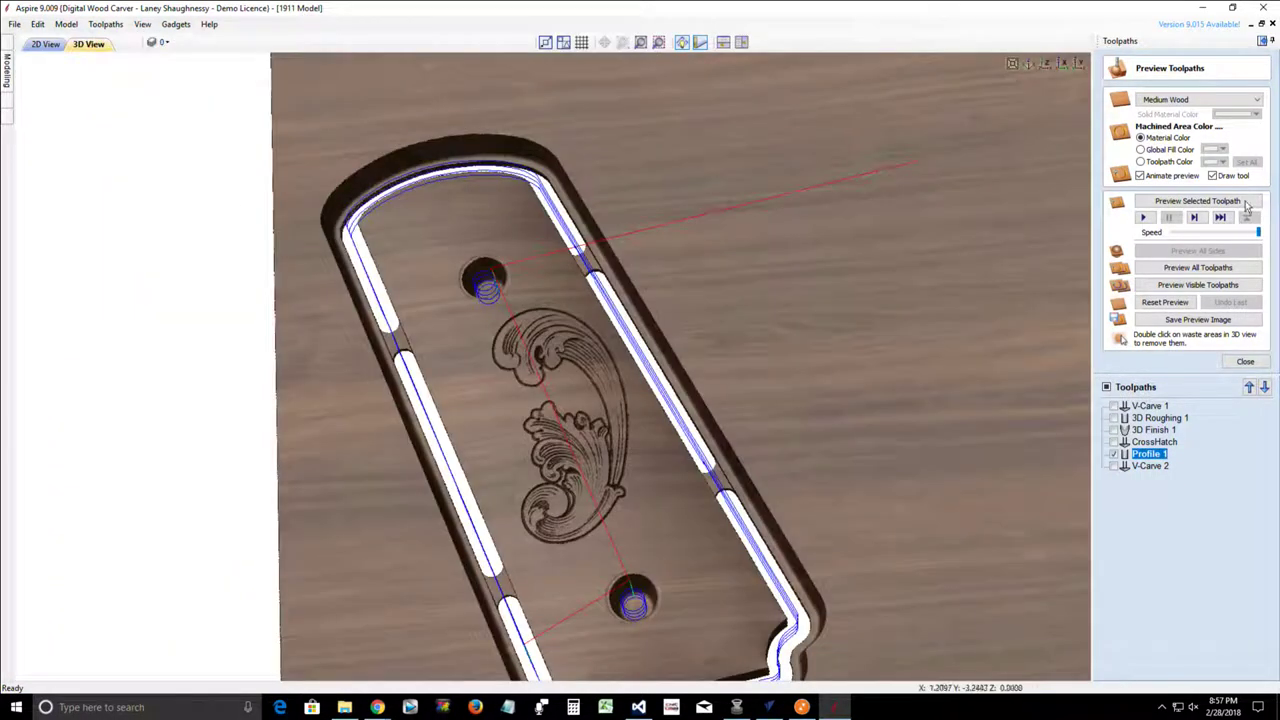
pyautogui.click(1167, 203)
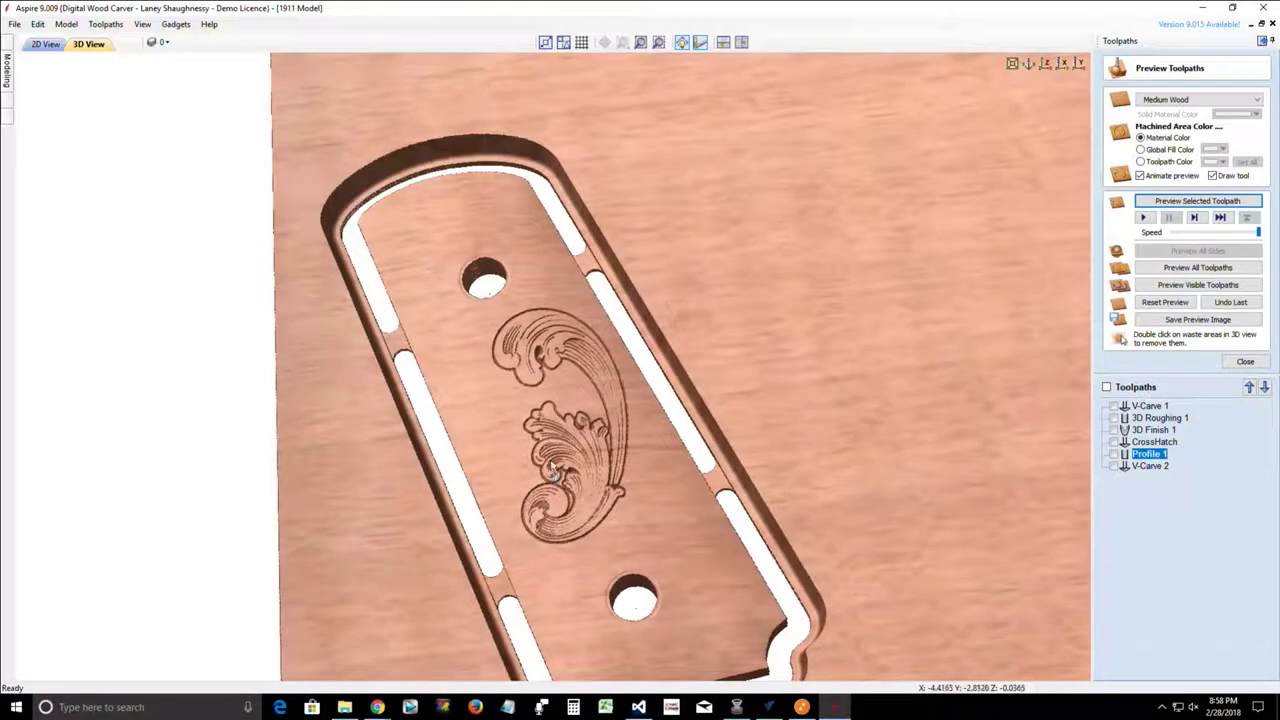
pyautogui.moveTo(552, 437); pyautogui.dragTo(560, 470)
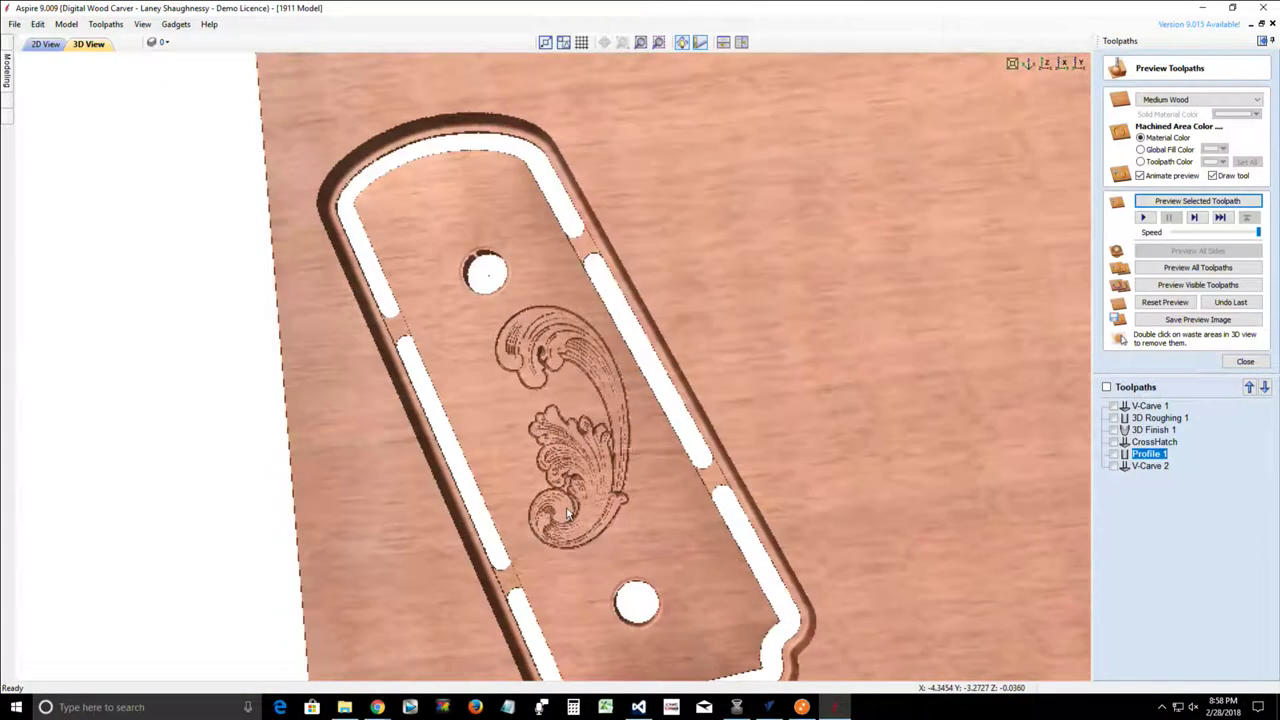
# Render the preview block in walnut2 and orbit it to show its edge.
pyautogui.click(1168, 100)
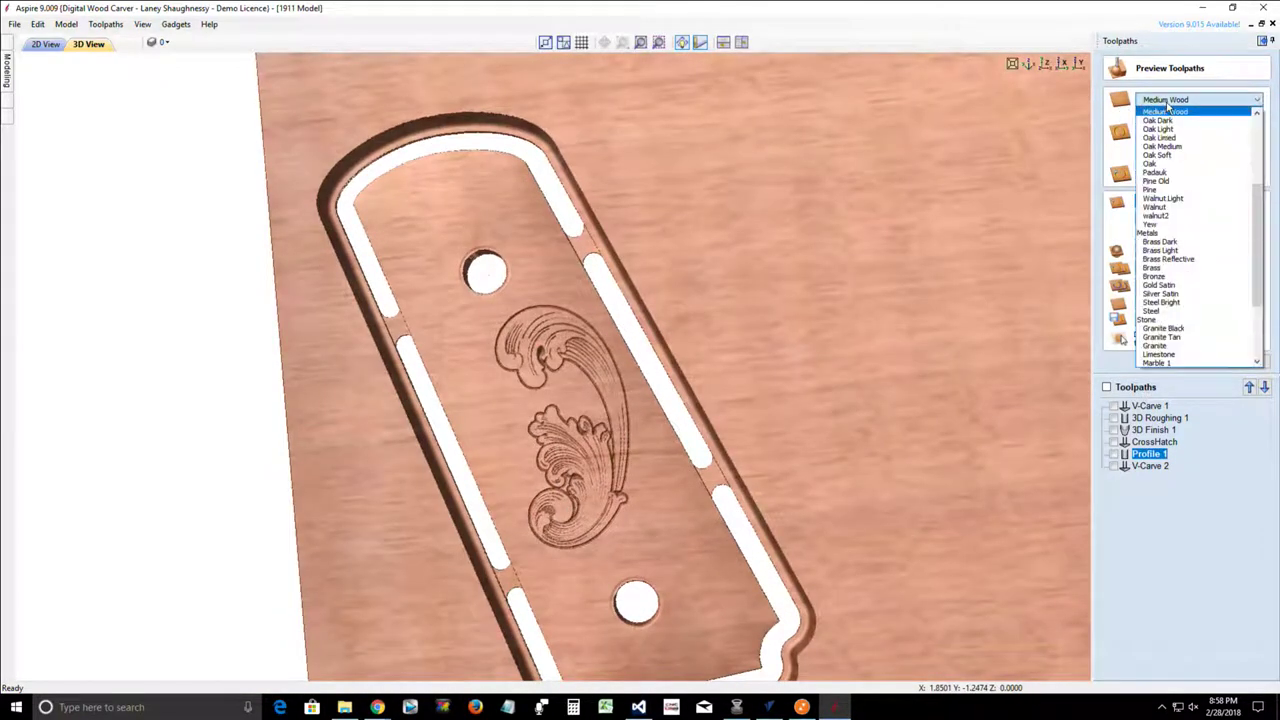
pyautogui.click(1154, 216)
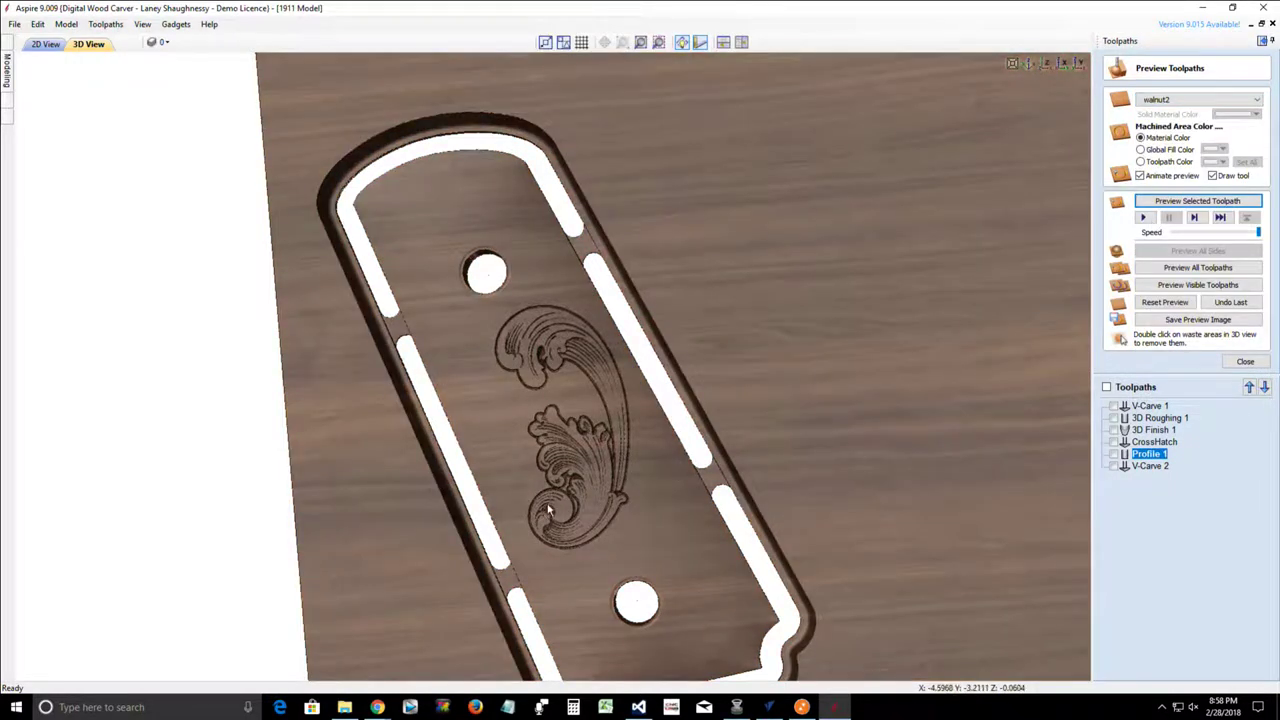
pyautogui.moveTo(548, 512); pyautogui.dragTo(527, 462)
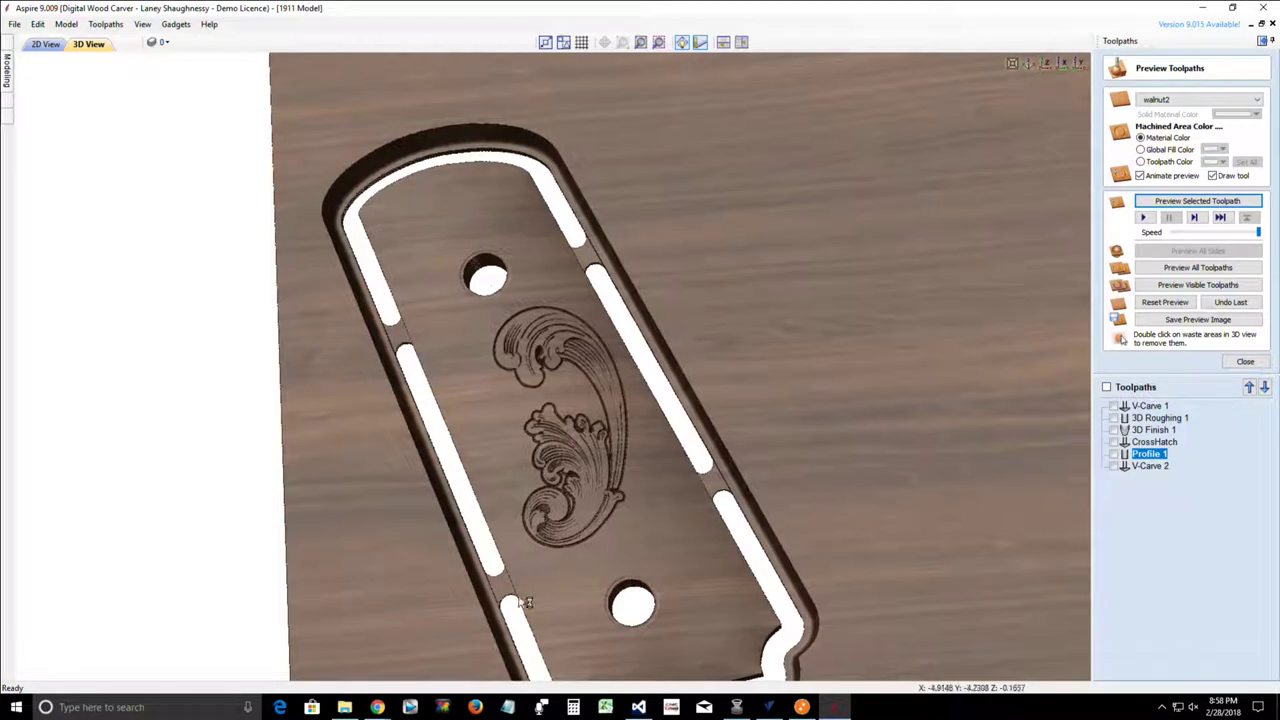
pyautogui.moveTo(598, 497); pyautogui.dragTo(731, 327)
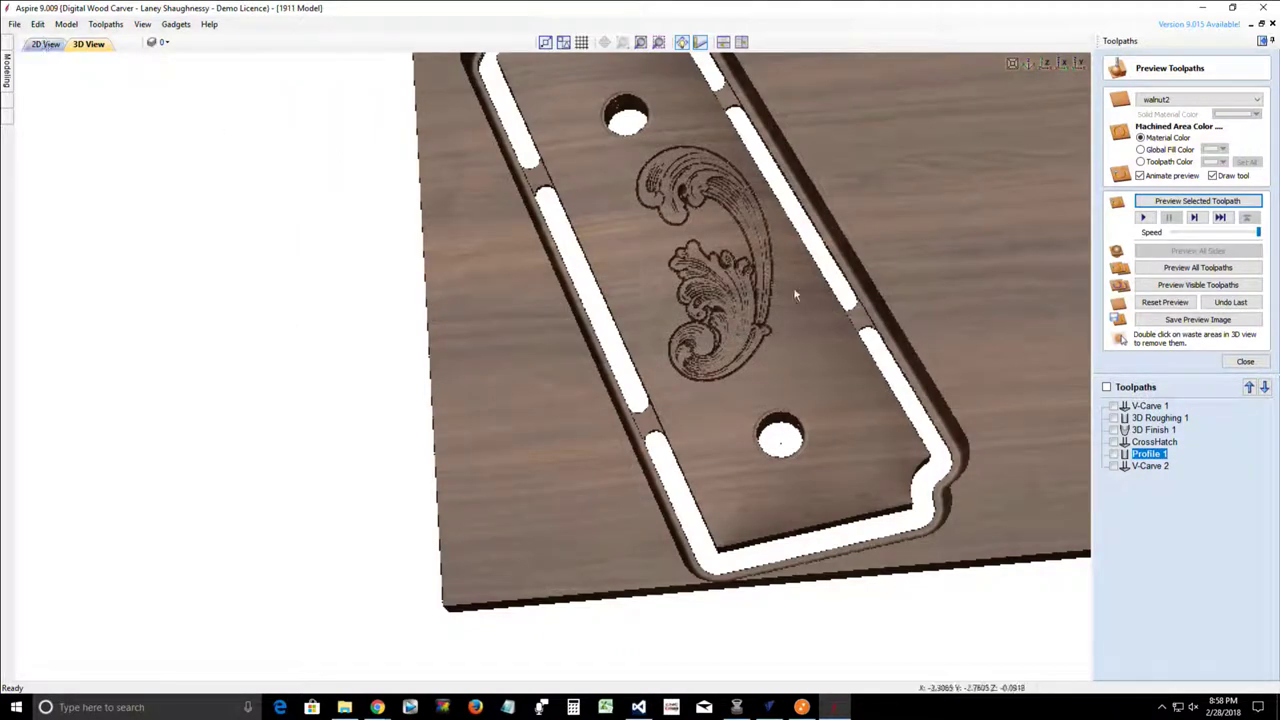
pyautogui.moveTo(795, 294); pyautogui.dragTo(660, 430)
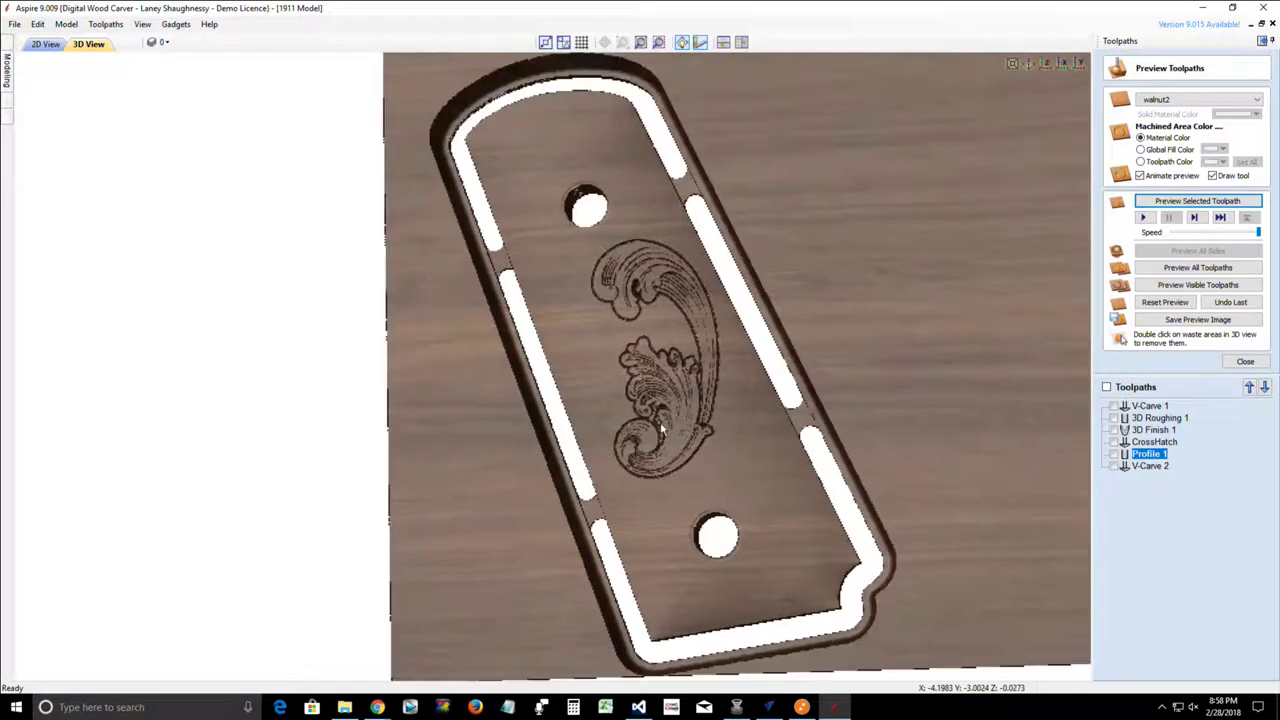
pyautogui.scroll(-4, 660, 431)
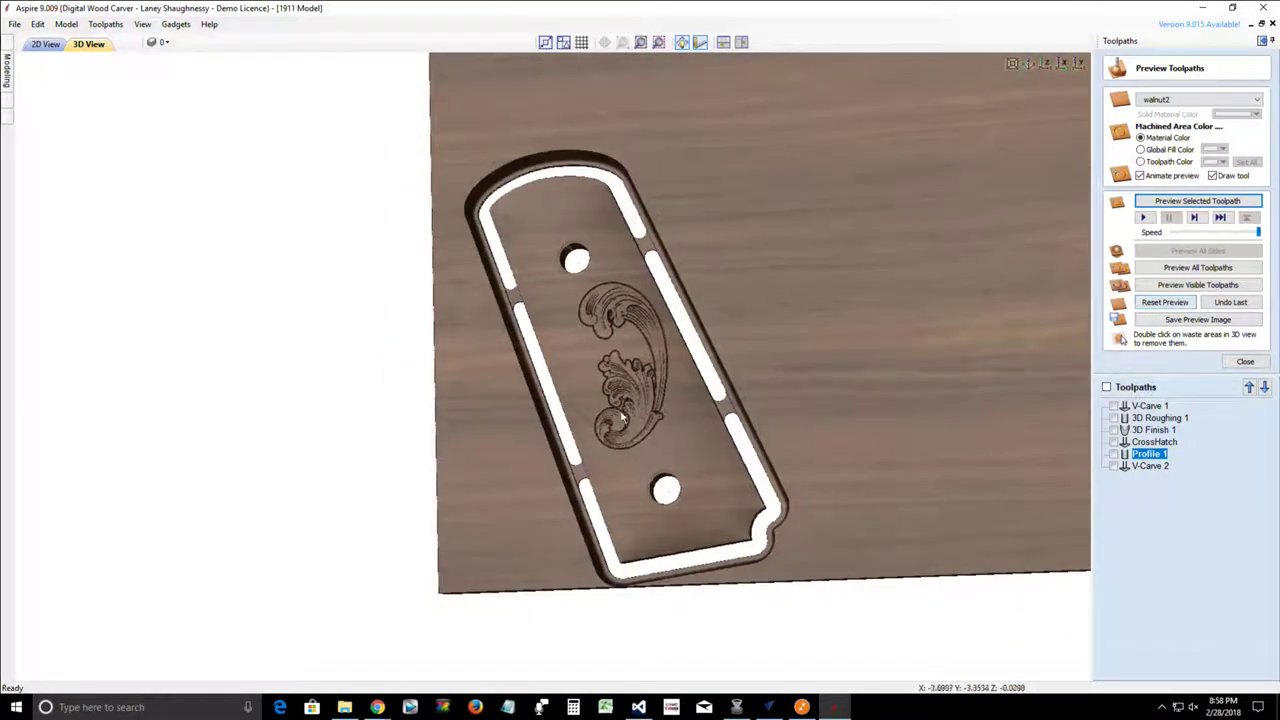
pyautogui.moveTo(691, 523); pyautogui.dragTo(648, 520)
pyautogui.scroll(2, 646, 406)
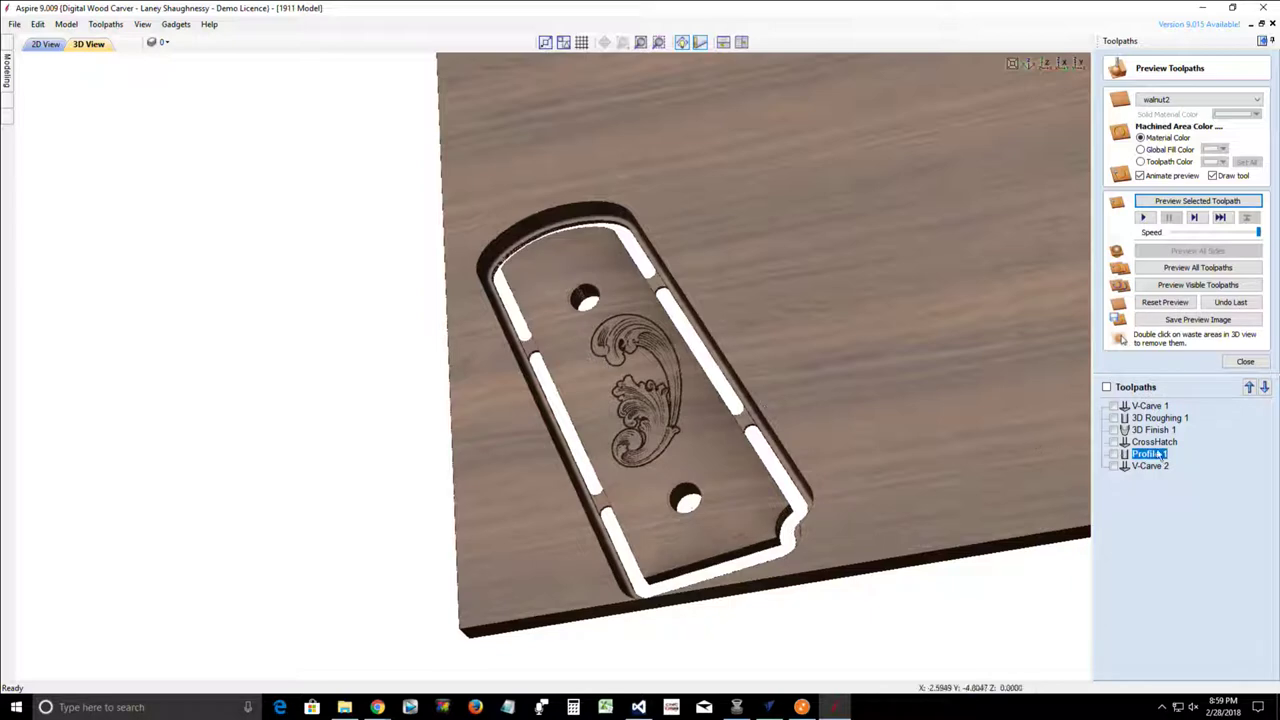
pyautogui.click(1168, 303)
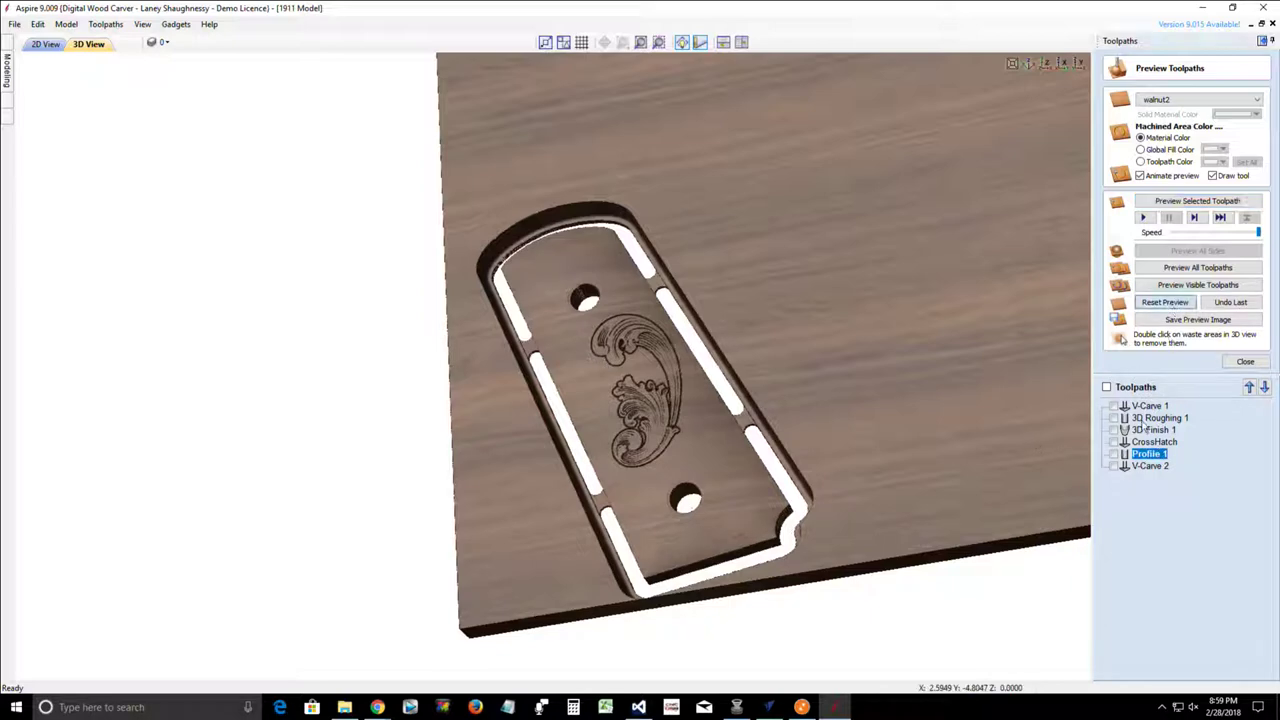
# Tick the 3D Roughing 1 and CrossHatch toolpaths and simulate them on the walnut block.
pyautogui.click(1114, 419)
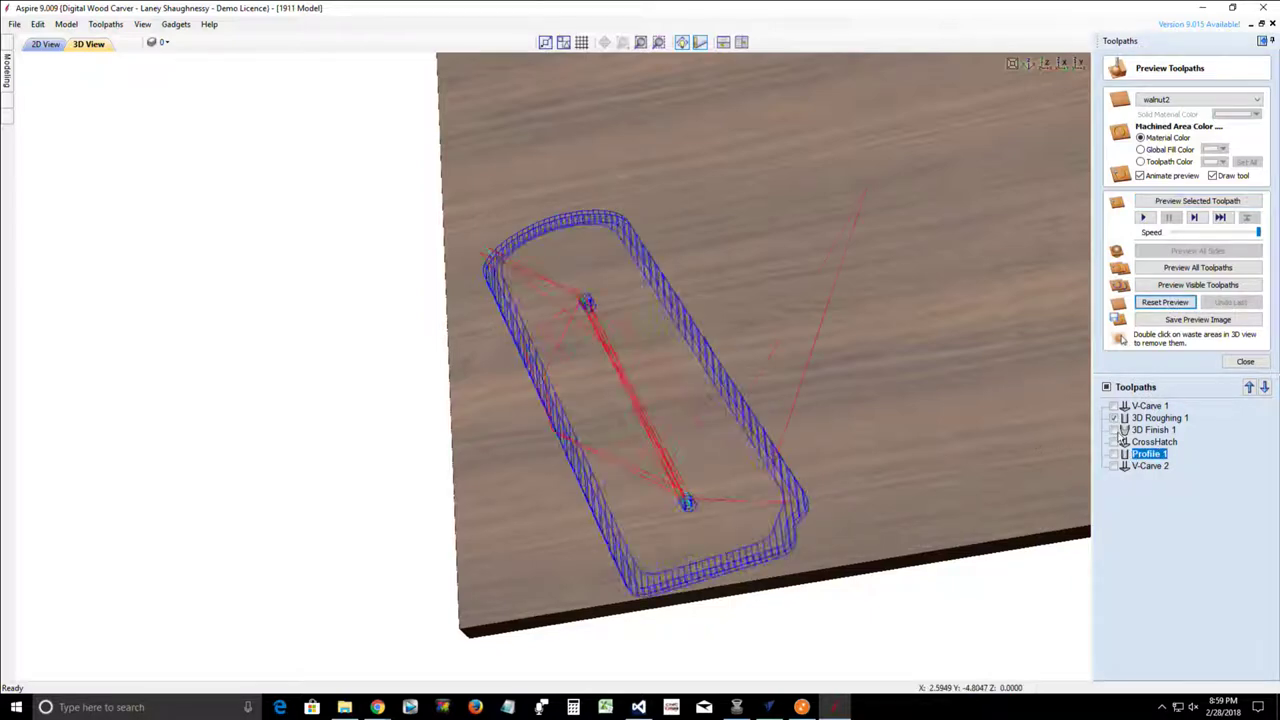
pyautogui.click(1114, 442)
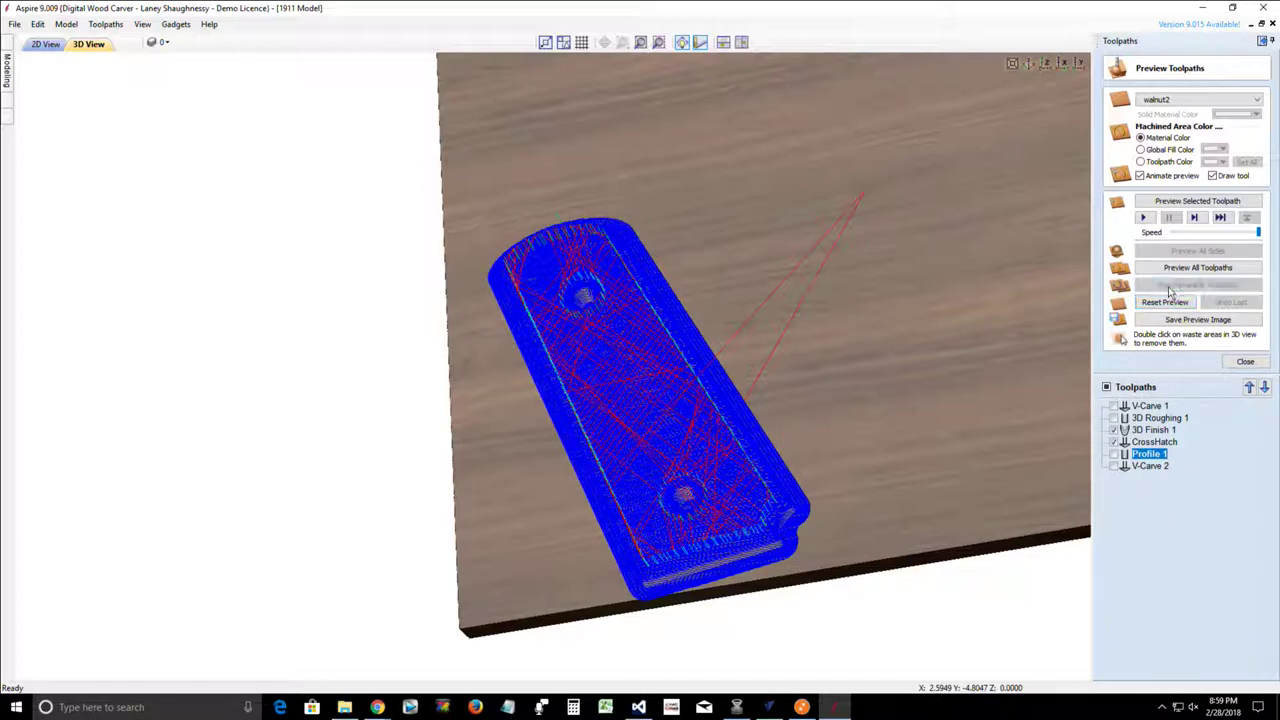
pyautogui.click(1168, 285)
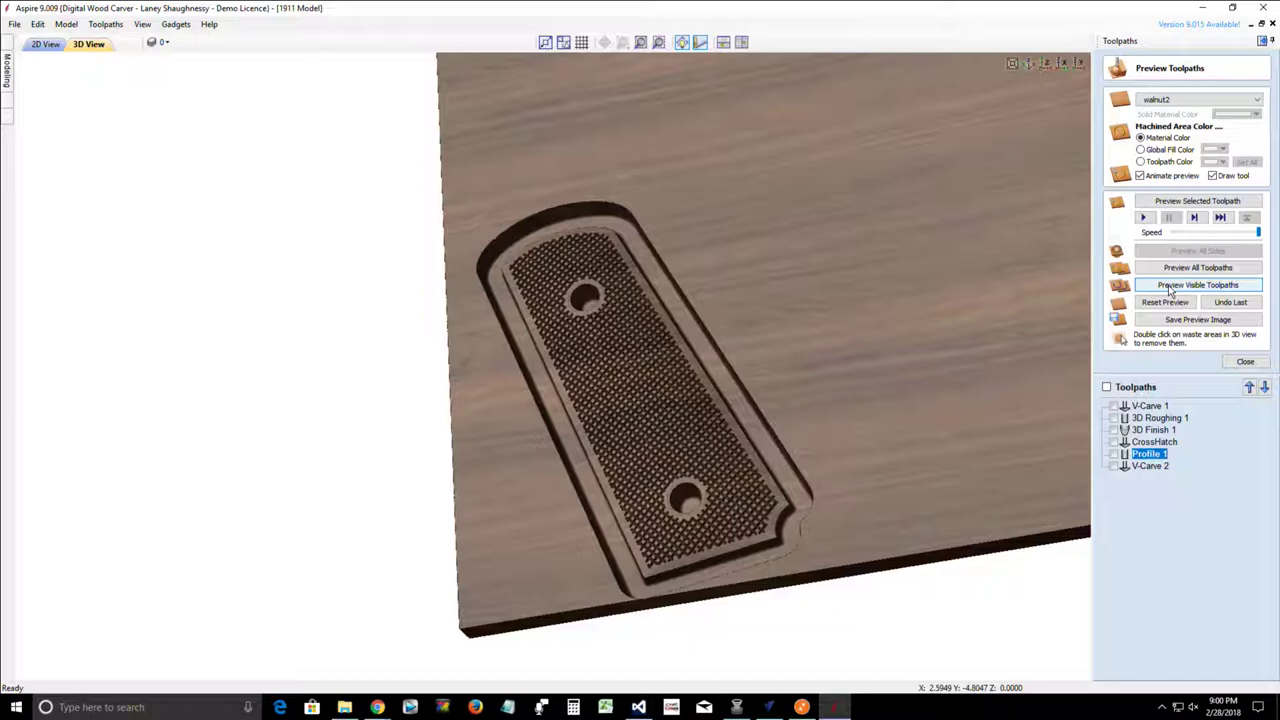
# Return to the 2D drawing and toggle layer 0's visibility off and back on.
pyautogui.click(1170, 287)
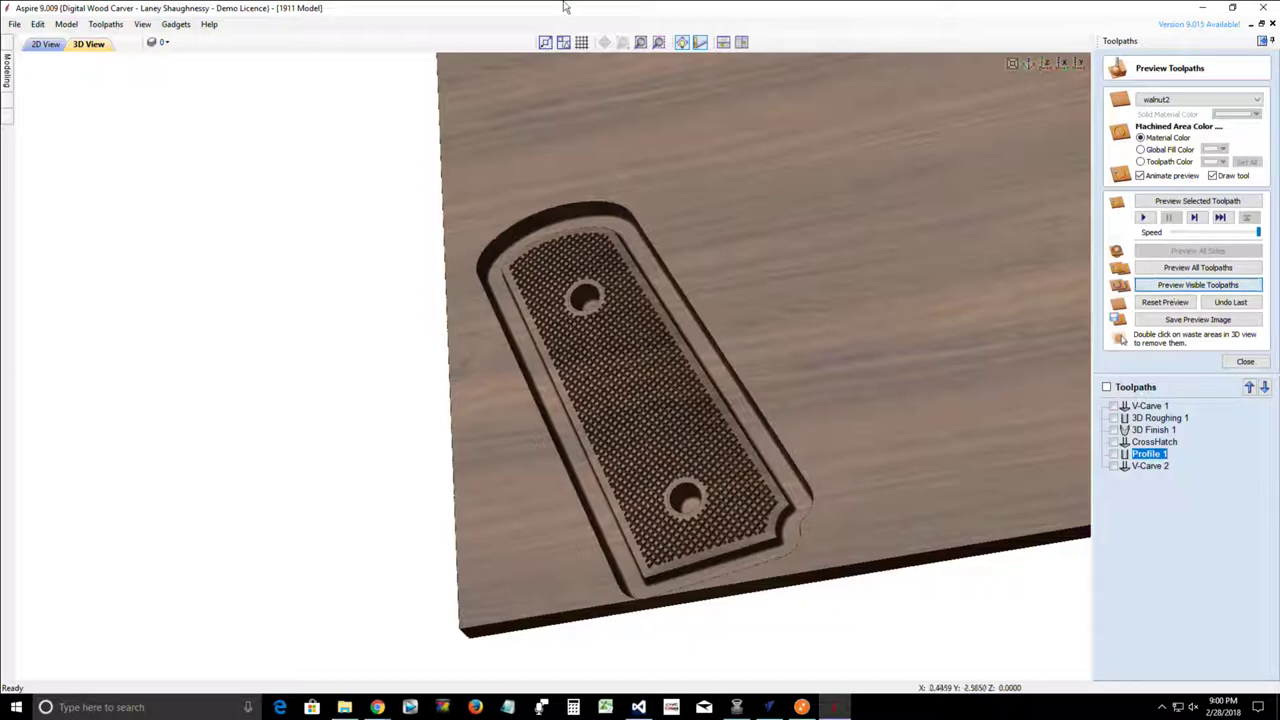
pyautogui.click(45, 44)
pyautogui.scroll(-3, 440, 260)
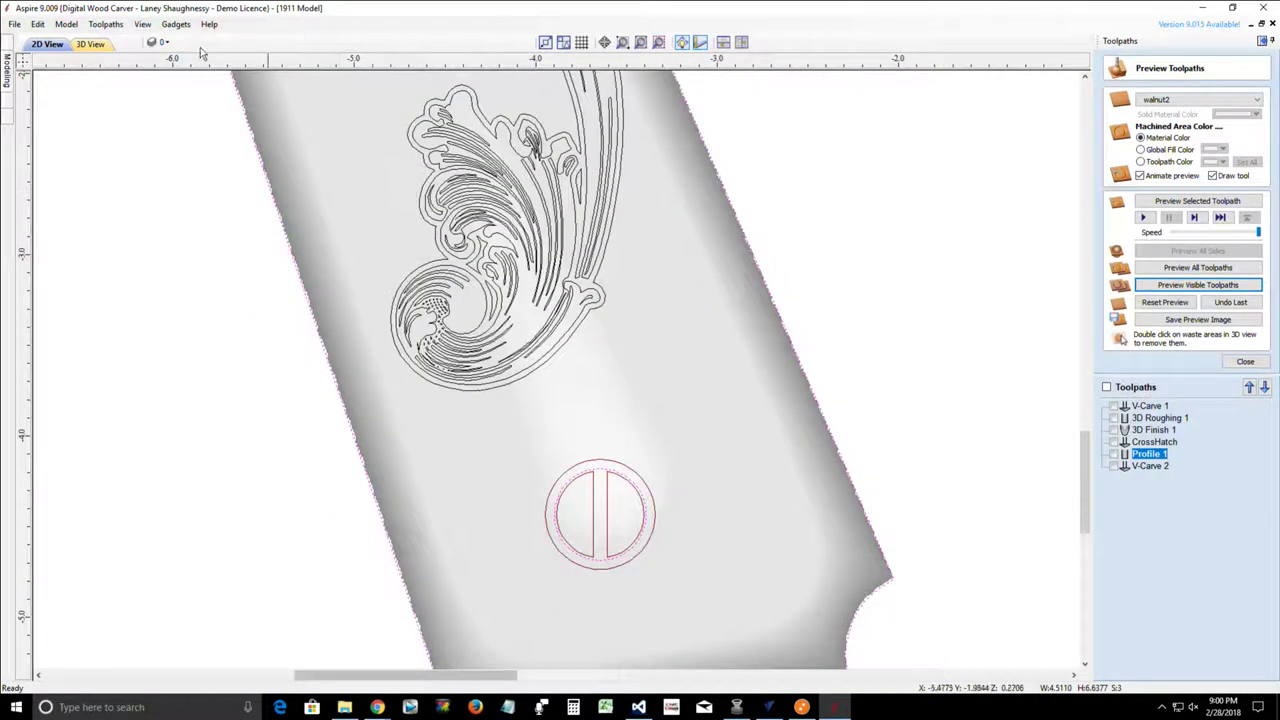
pyautogui.click(157, 42)
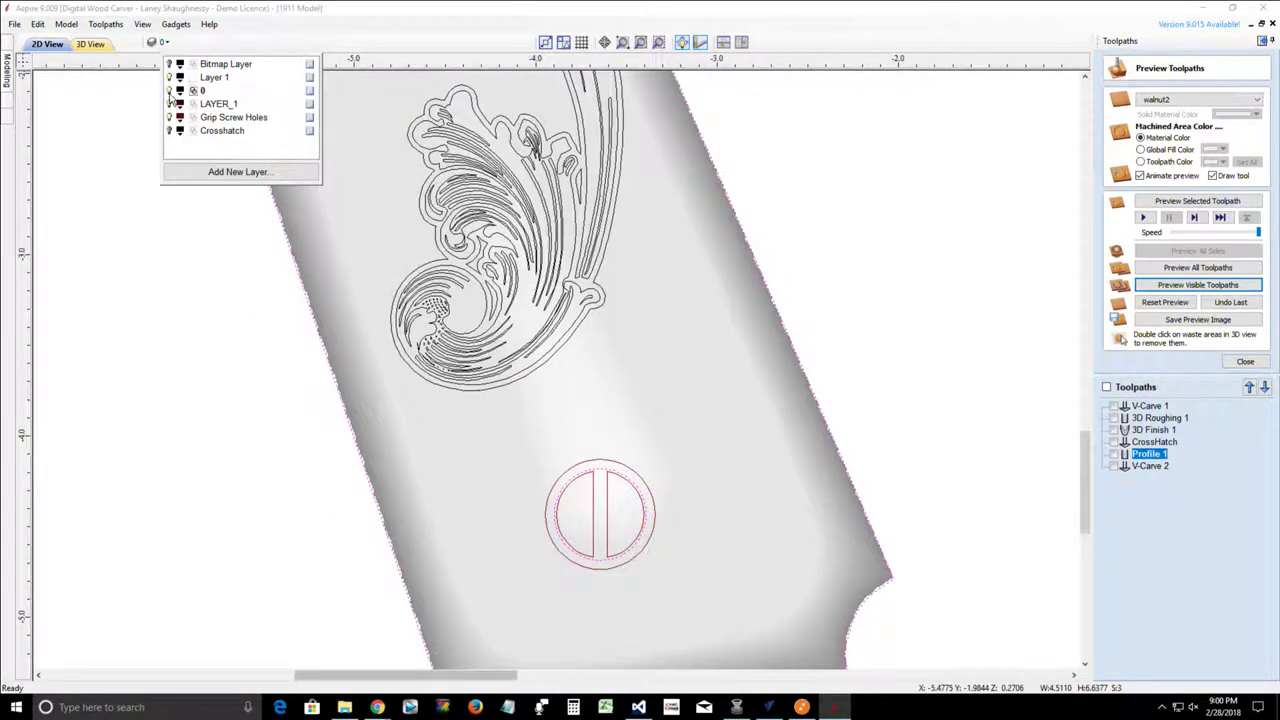
pyautogui.click(170, 91)
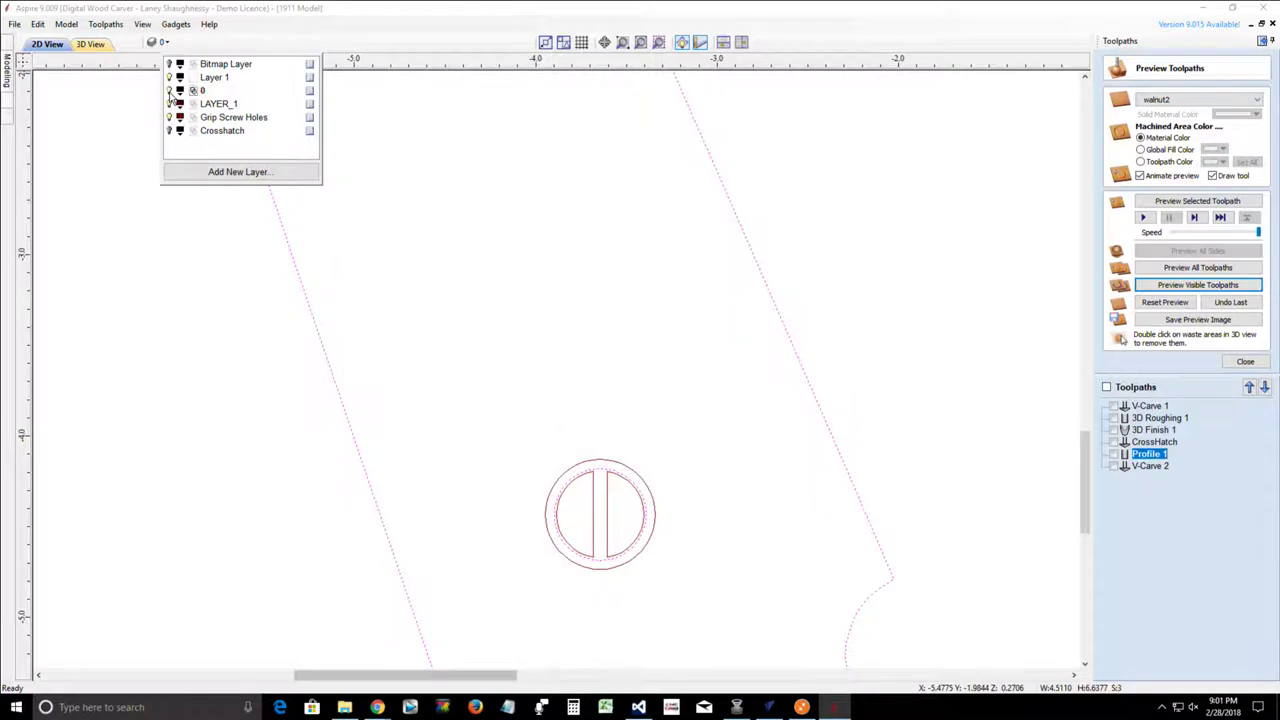
pyautogui.click(170, 91)
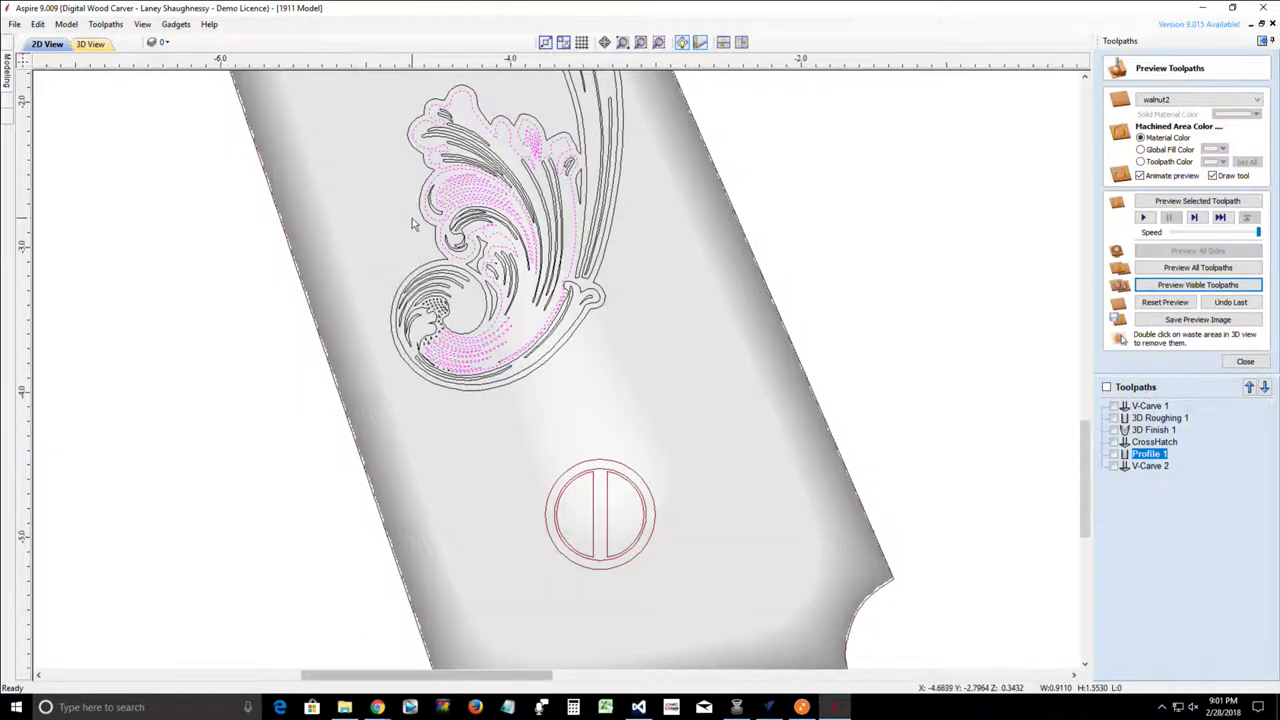
pyautogui.scroll(-3, 413, 224)
pyautogui.scroll(-2, 413, 224)
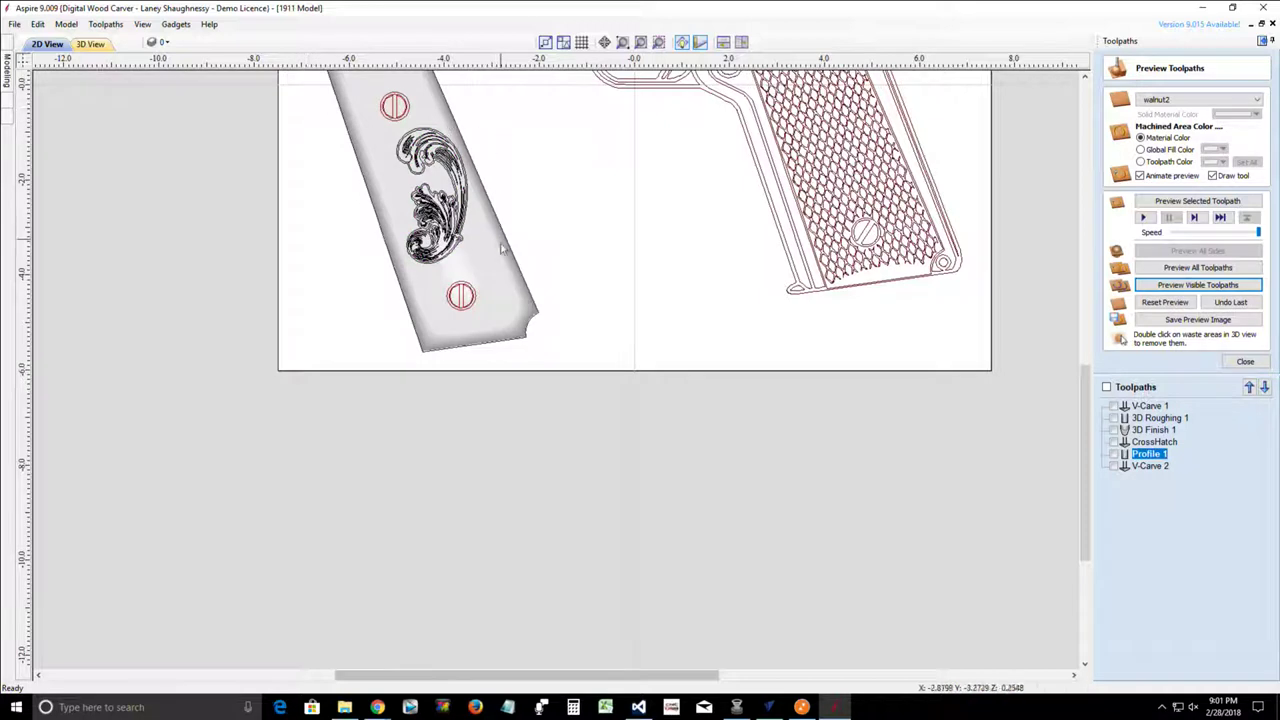
# Delete the left grip's scroll vectors and make the Crosshatch layer visible.
pyautogui.moveTo(313, 108); pyautogui.dragTo(482, 283)
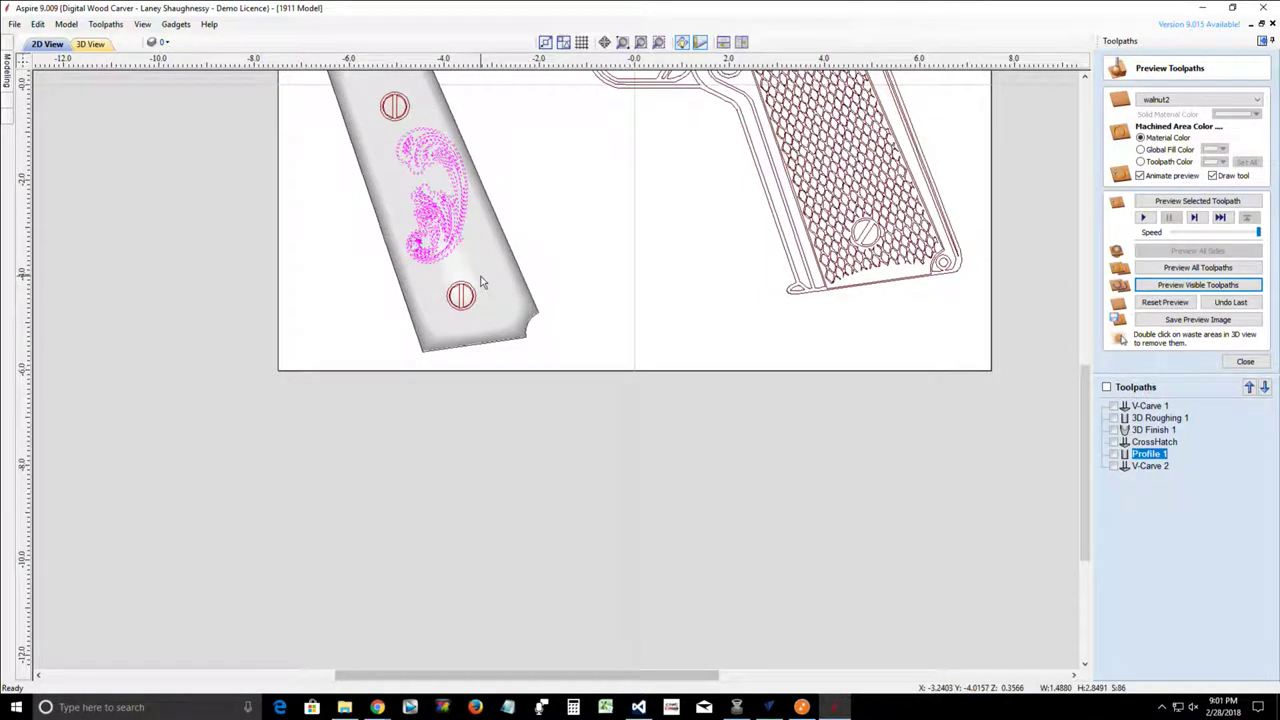
pyautogui.press('Delete')
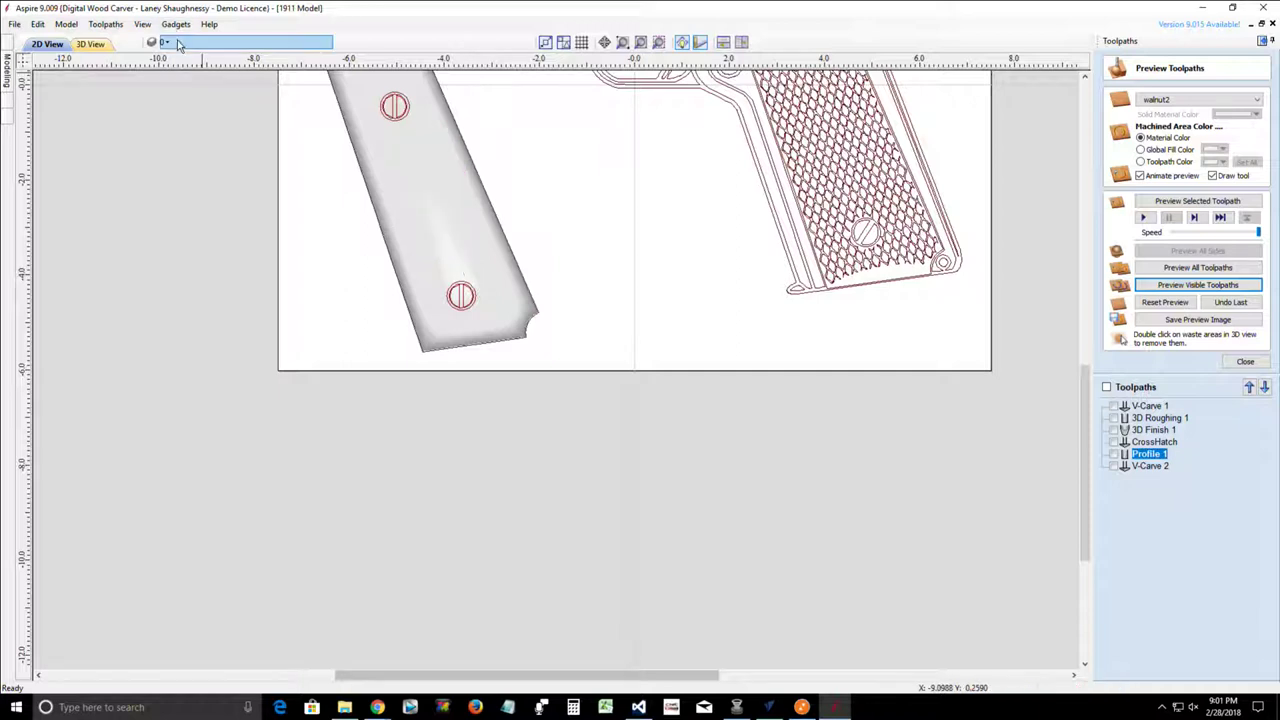
pyautogui.click(164, 42)
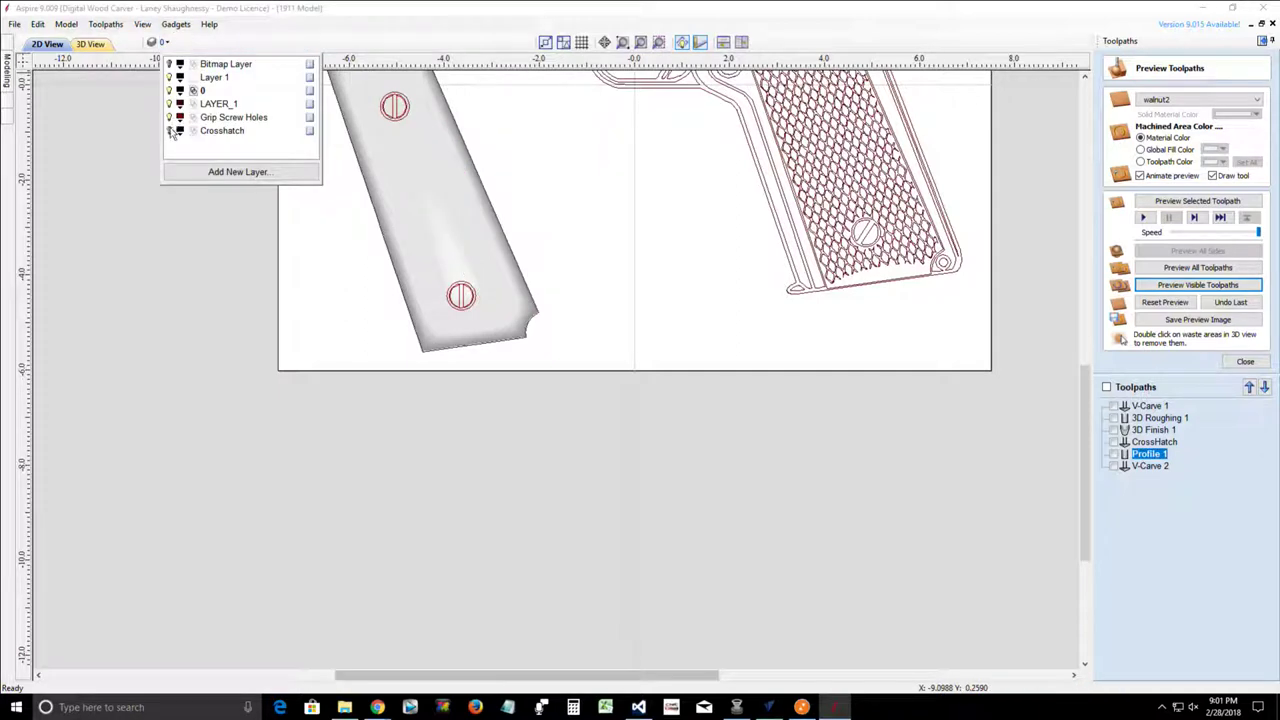
pyautogui.click(170, 131)
pyautogui.scroll(2, 406, 137)
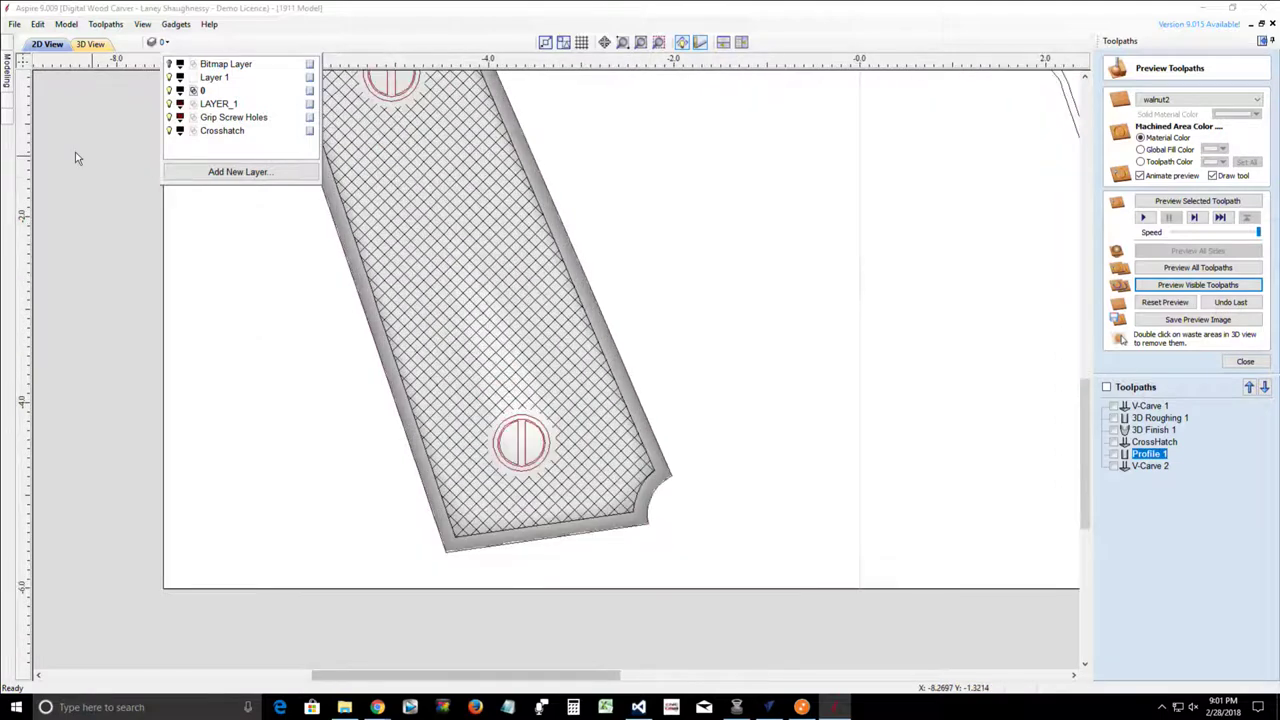
pyautogui.click(11, 78)
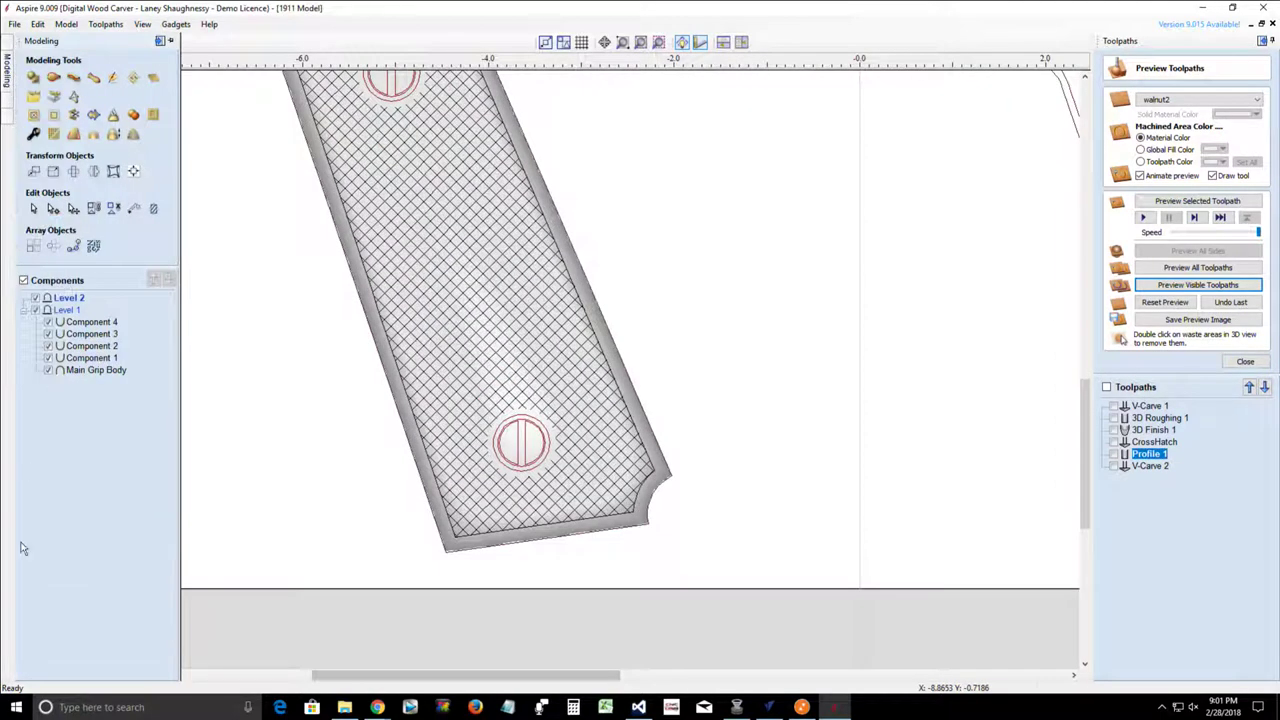
# Draw a 2.09 x 0.66 in rectangle beside the grip panel and start text inside it.
pyautogui.click(10, 52)
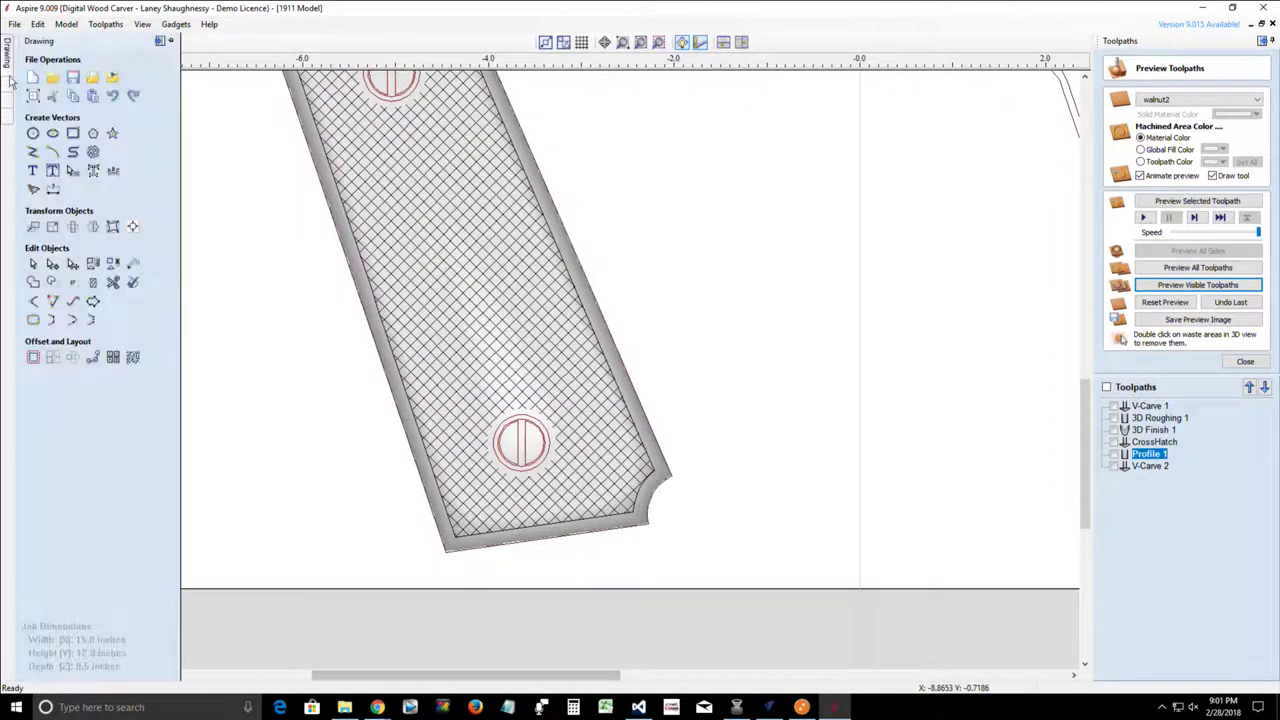
pyautogui.click(72, 143)
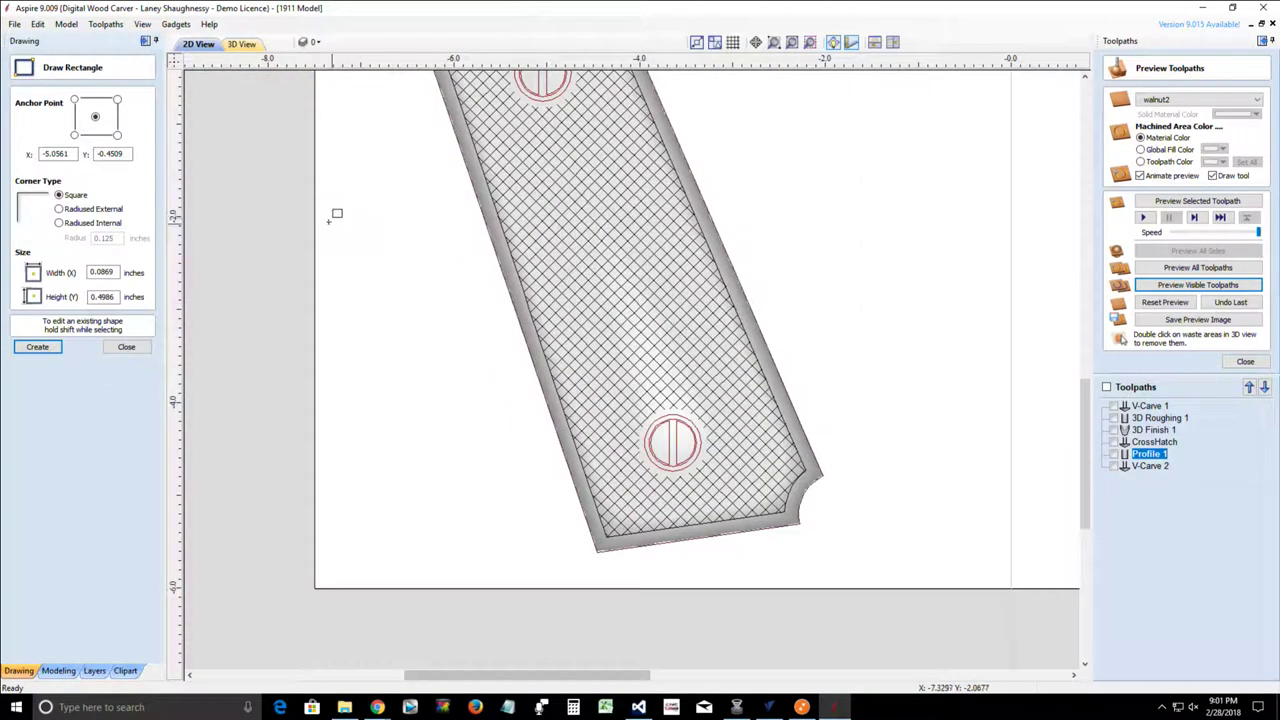
pyautogui.moveTo(439, 231)
pyautogui.mouseDown()
pyautogui.moveTo(480, 304)
pyautogui.moveTo(505, 279)
pyautogui.moveTo(523, 283)
pyautogui.mouseUp()
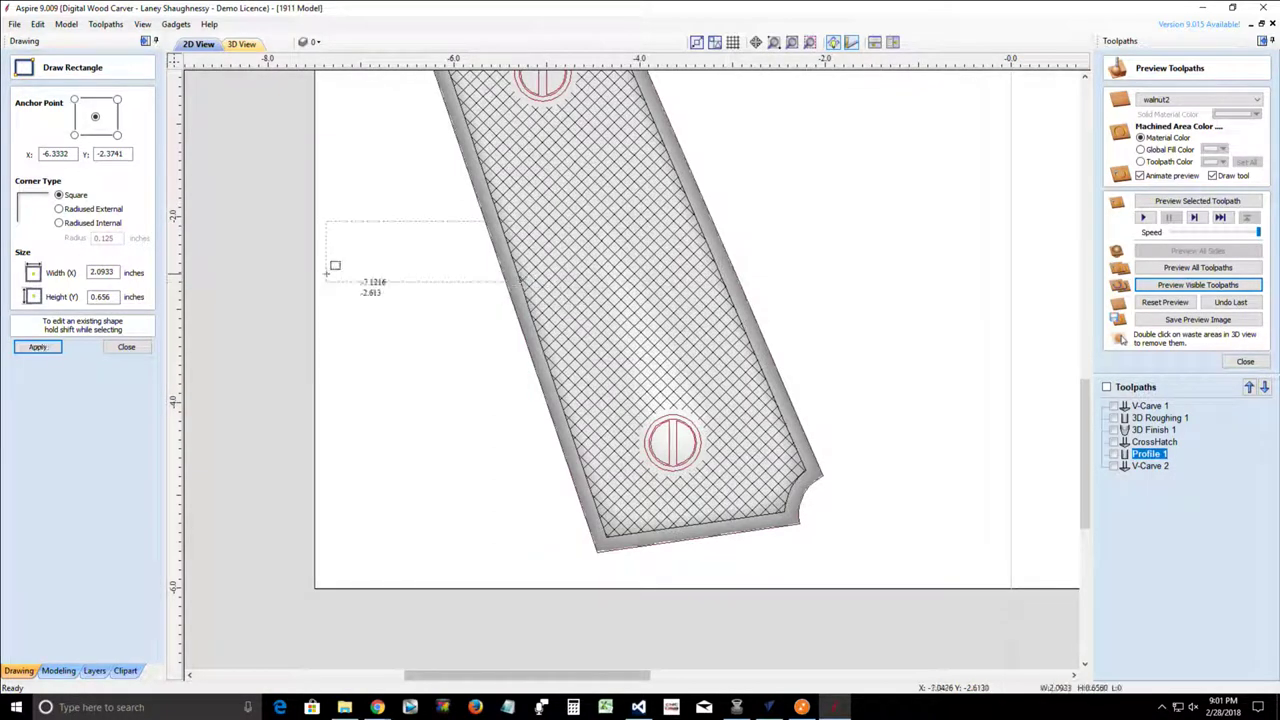
pyautogui.click(126, 348)
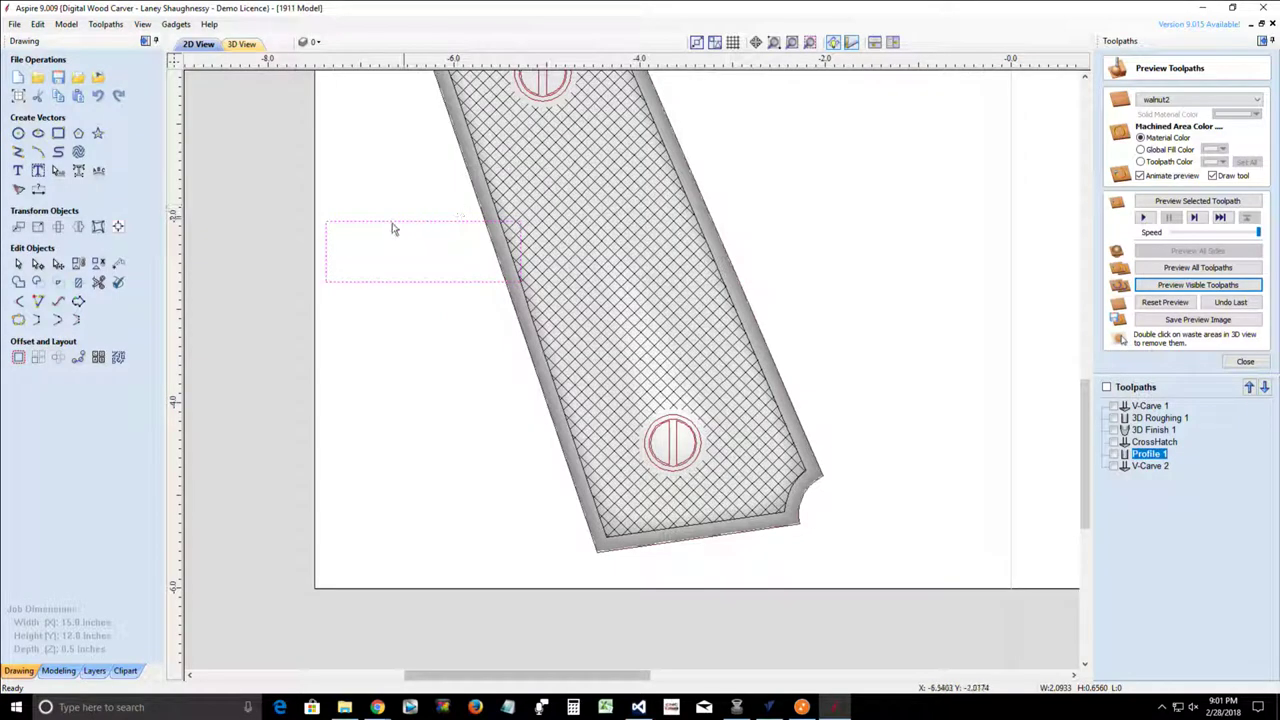
pyautogui.click(355, 221)
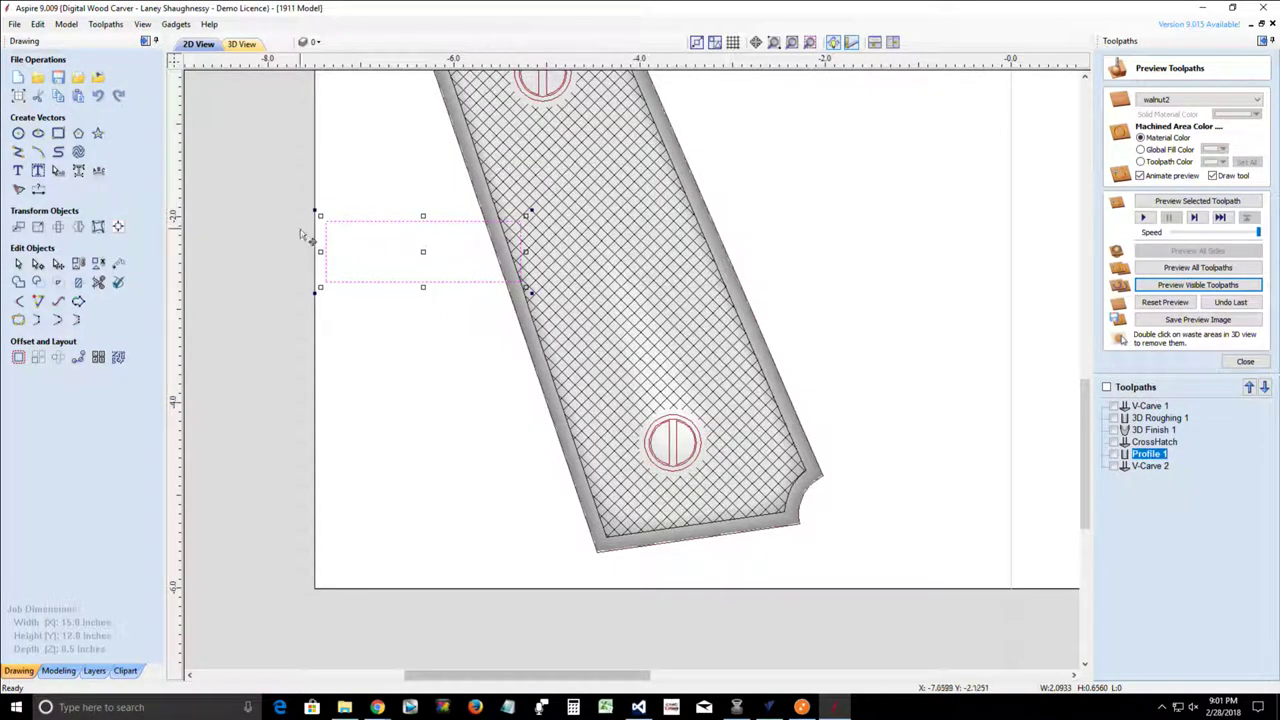
pyautogui.click(37, 172)
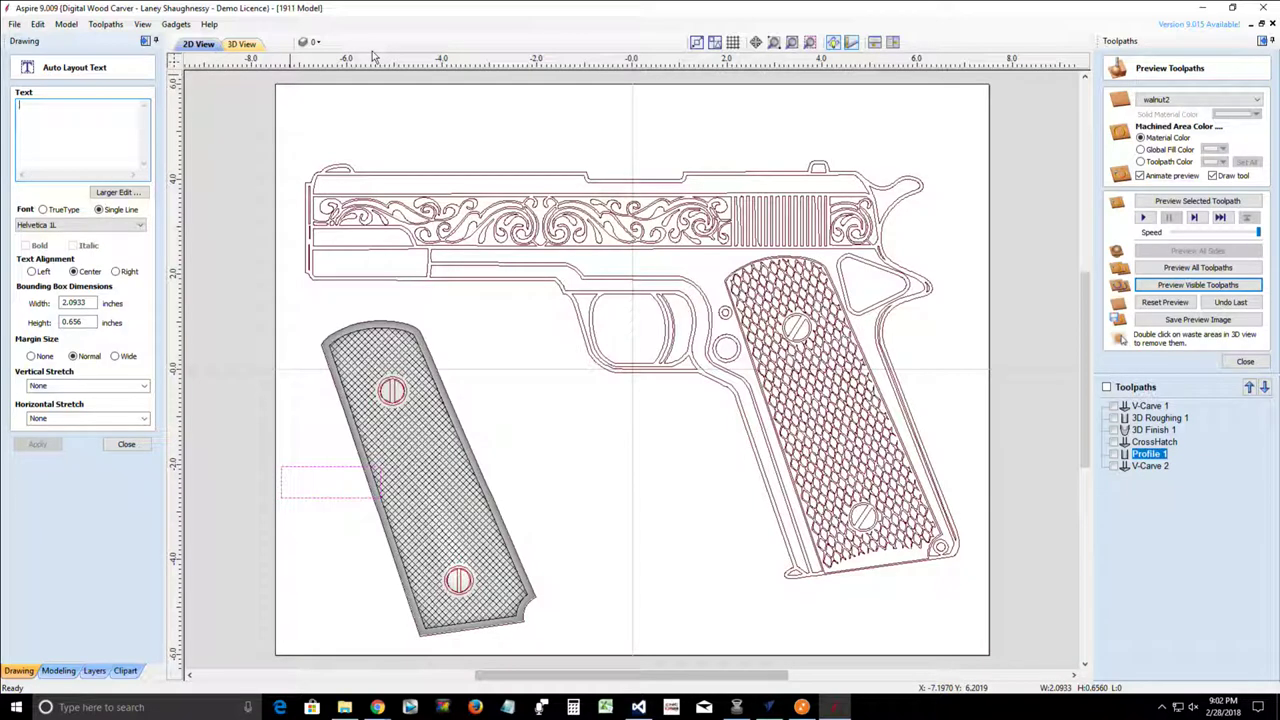
# Enter the first name as text and choose the TrueType font Marketing Script Shadow.
pyautogui.write('Laney')
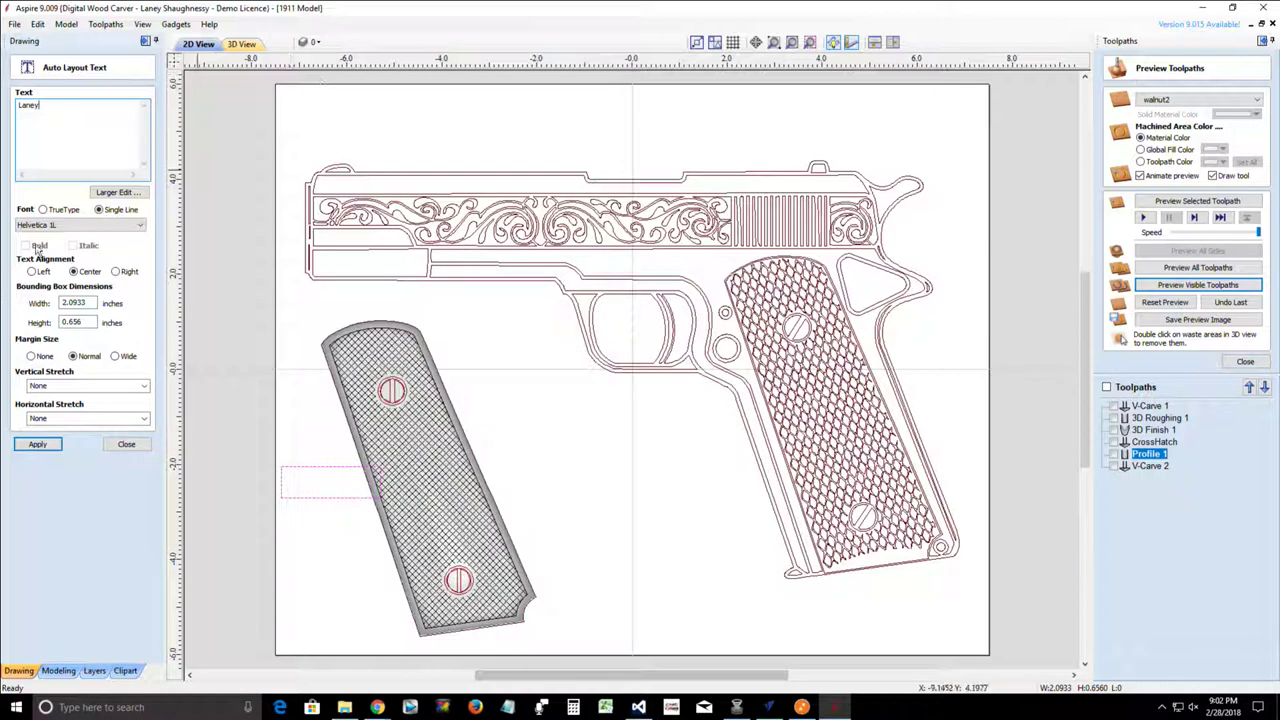
pyautogui.click(43, 209)
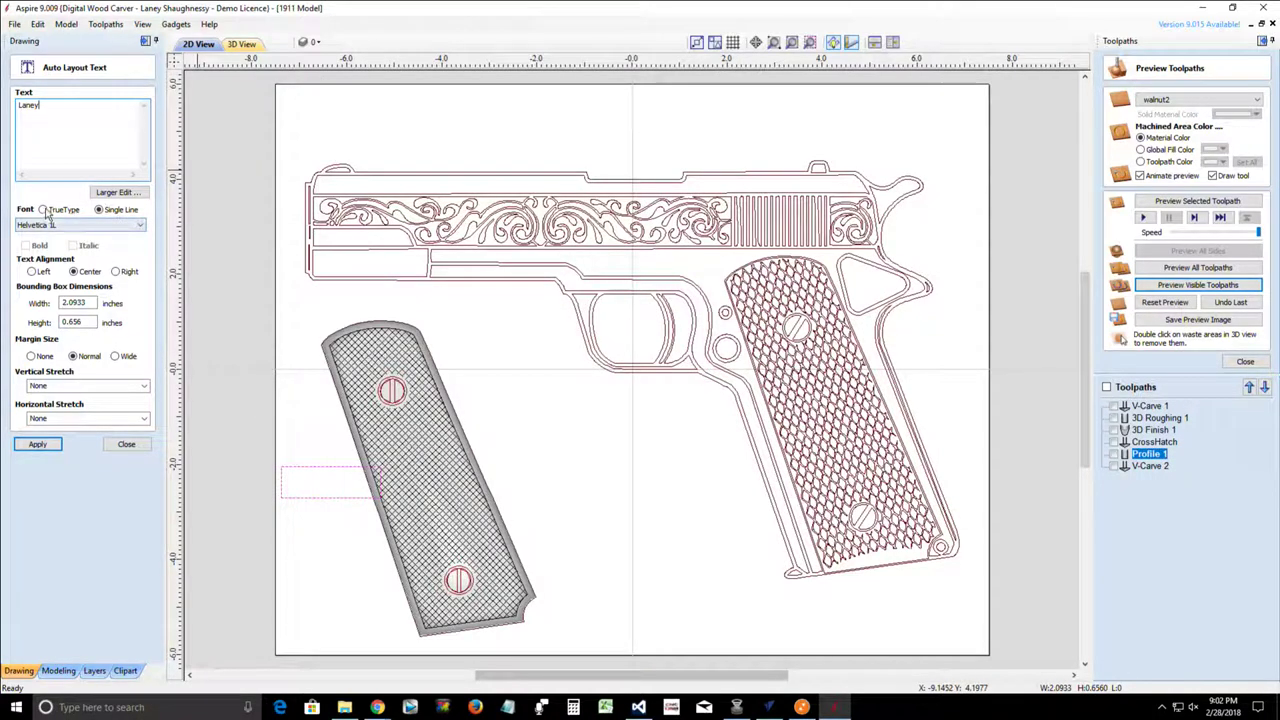
pyautogui.click(144, 227)
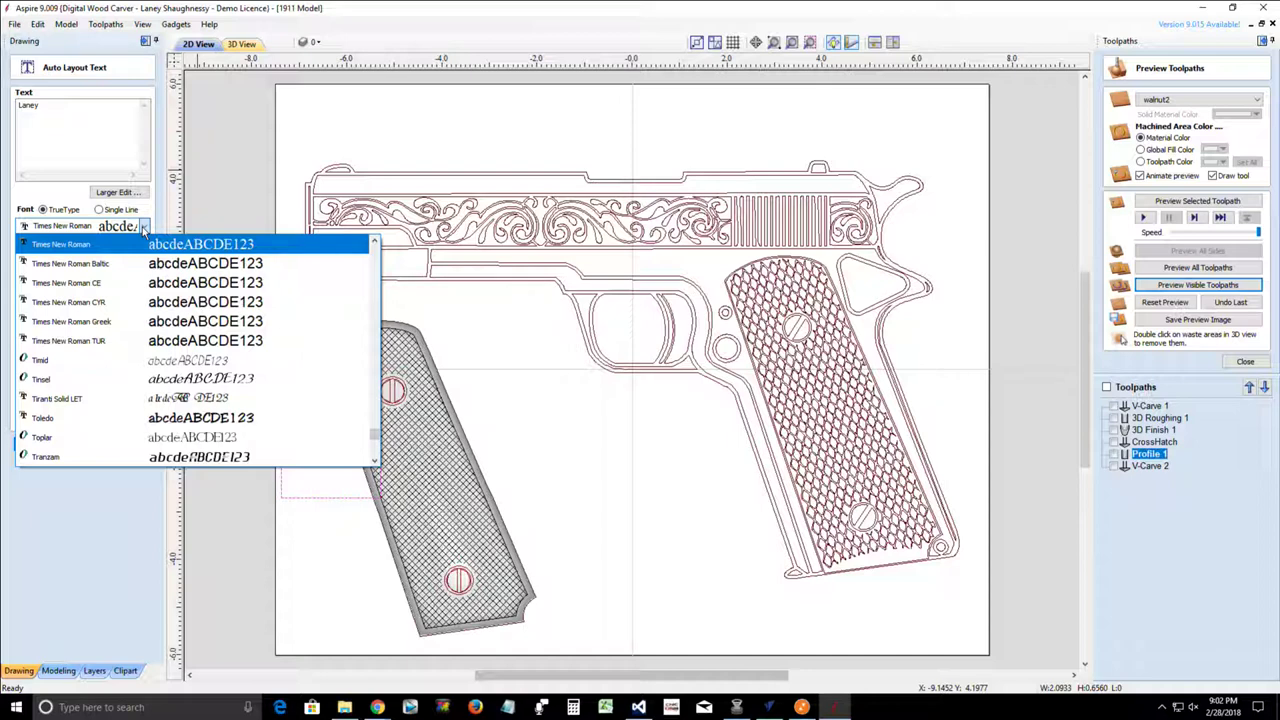
pyautogui.press('m')
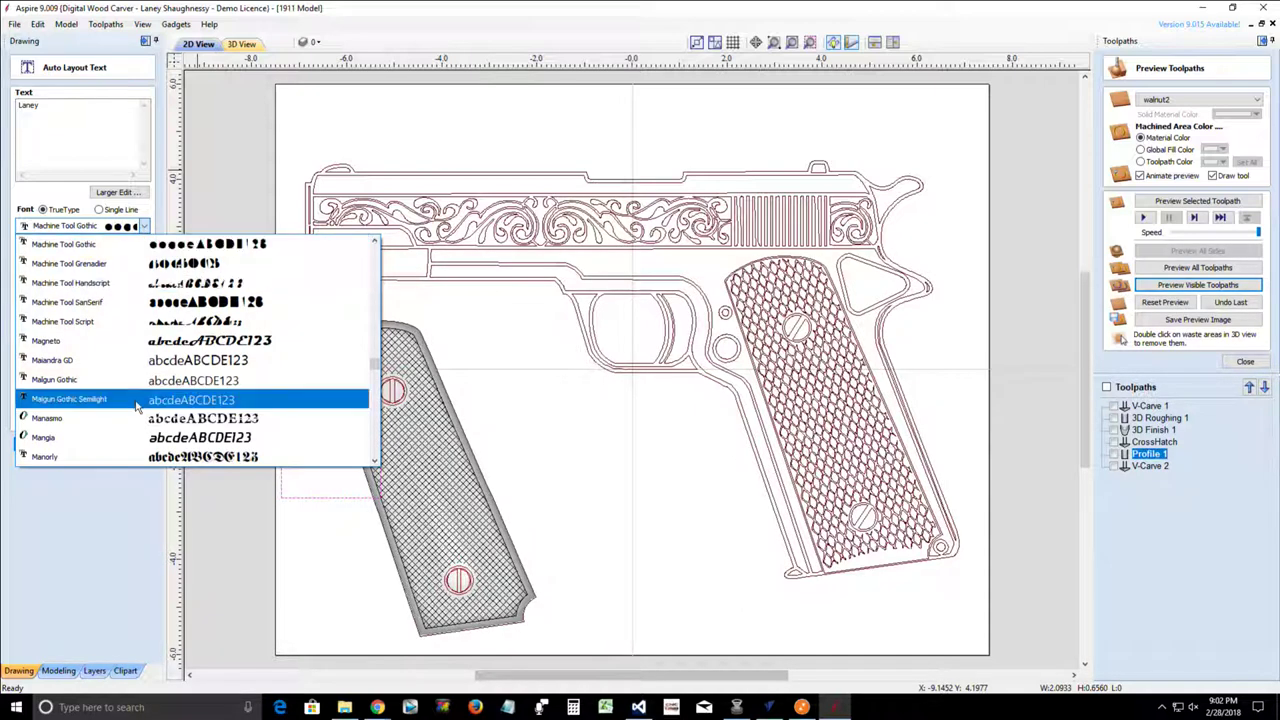
pyautogui.scroll(-1, 137, 340)
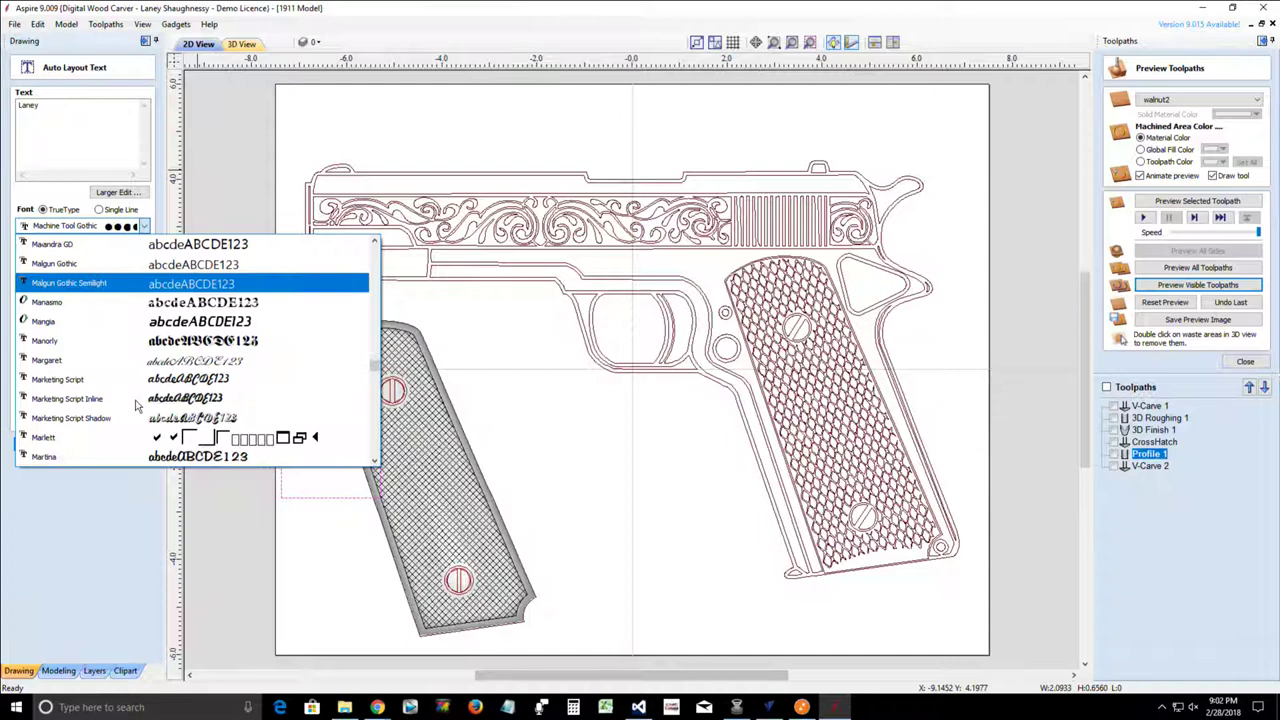
pyautogui.click(226, 420)
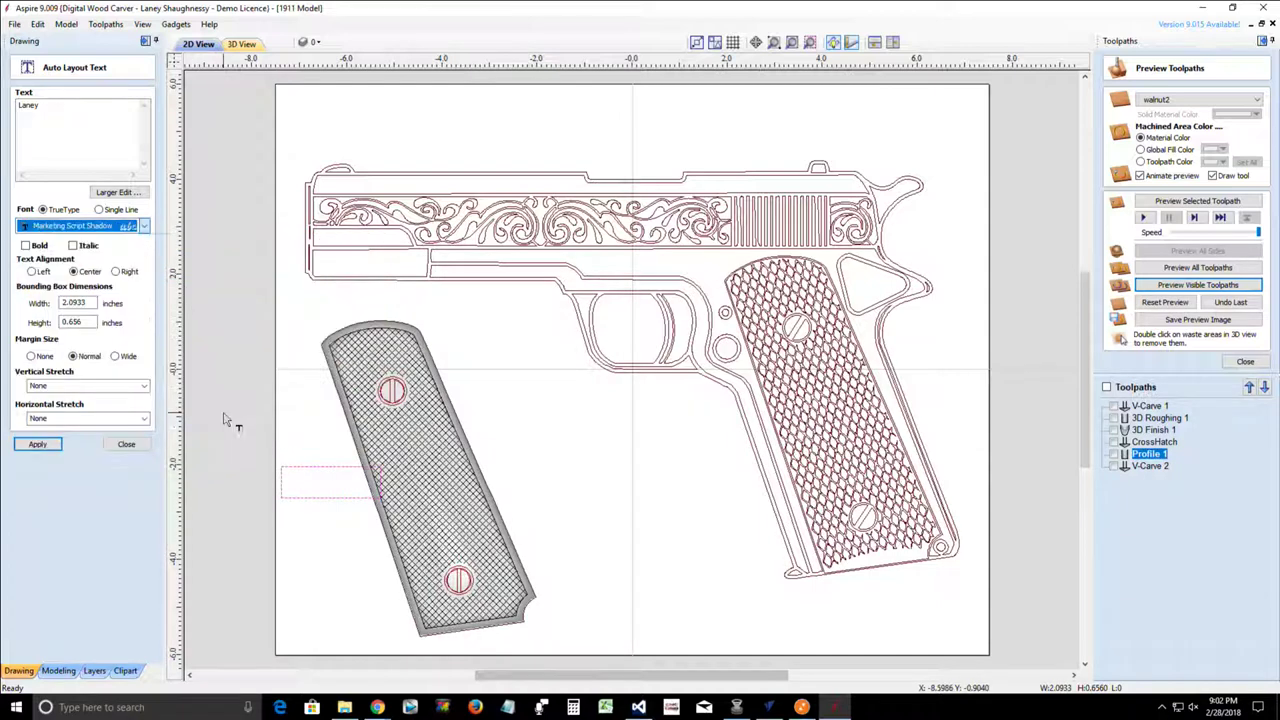
# Adjust the text box width, apply the name into the rectangle, and close the text form.
pyautogui.click(90, 302)
pyautogui.moveTo(90, 302); pyautogui.dragTo(60, 303)
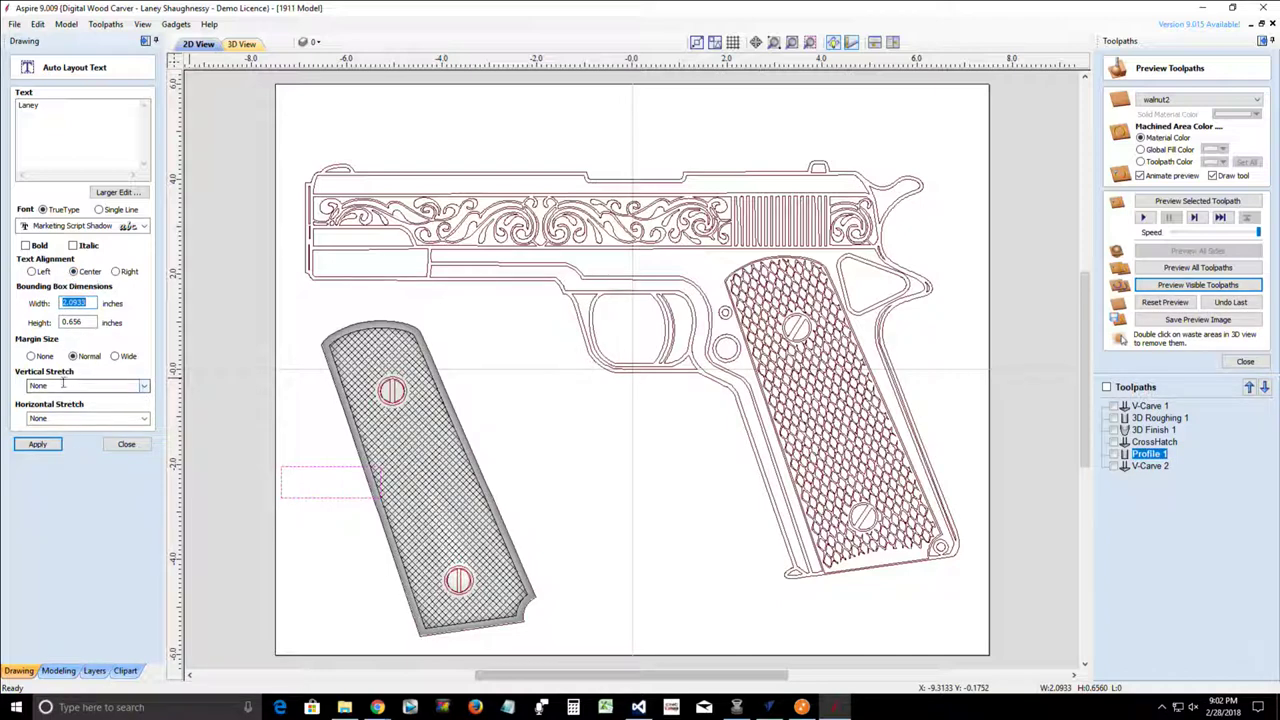
pyautogui.click(37, 444)
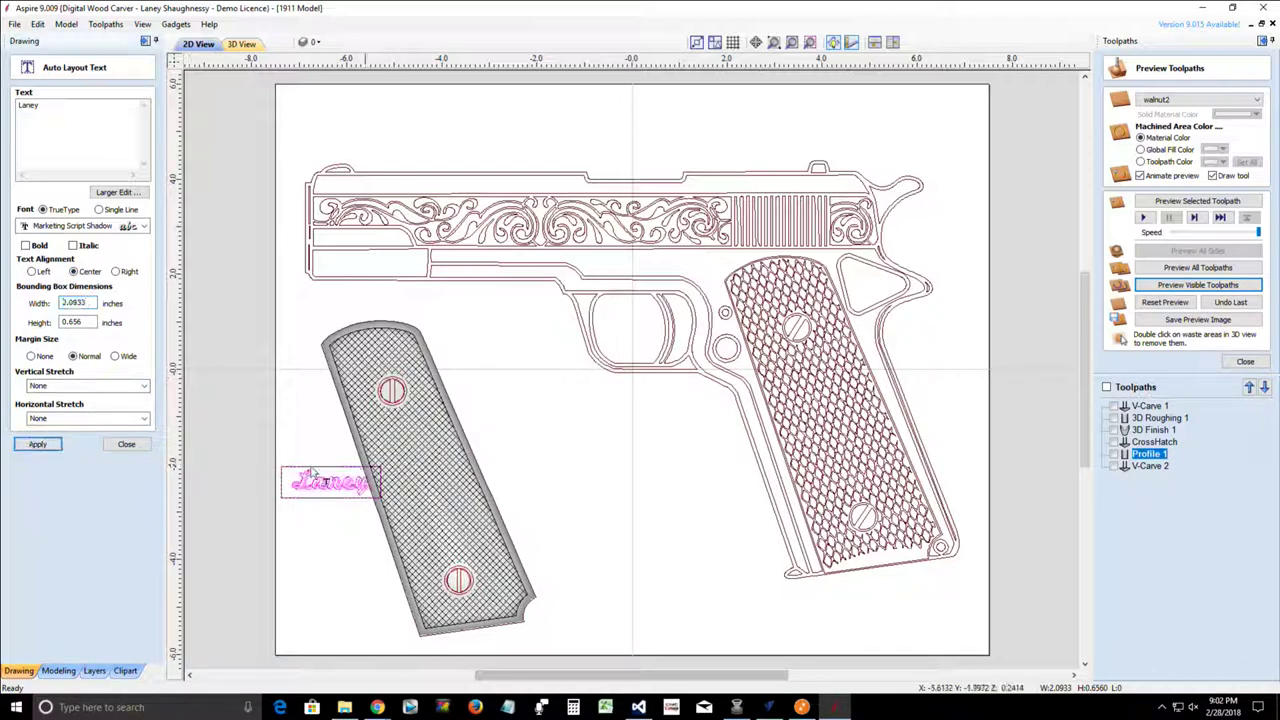
pyautogui.scroll(5, 315, 476)
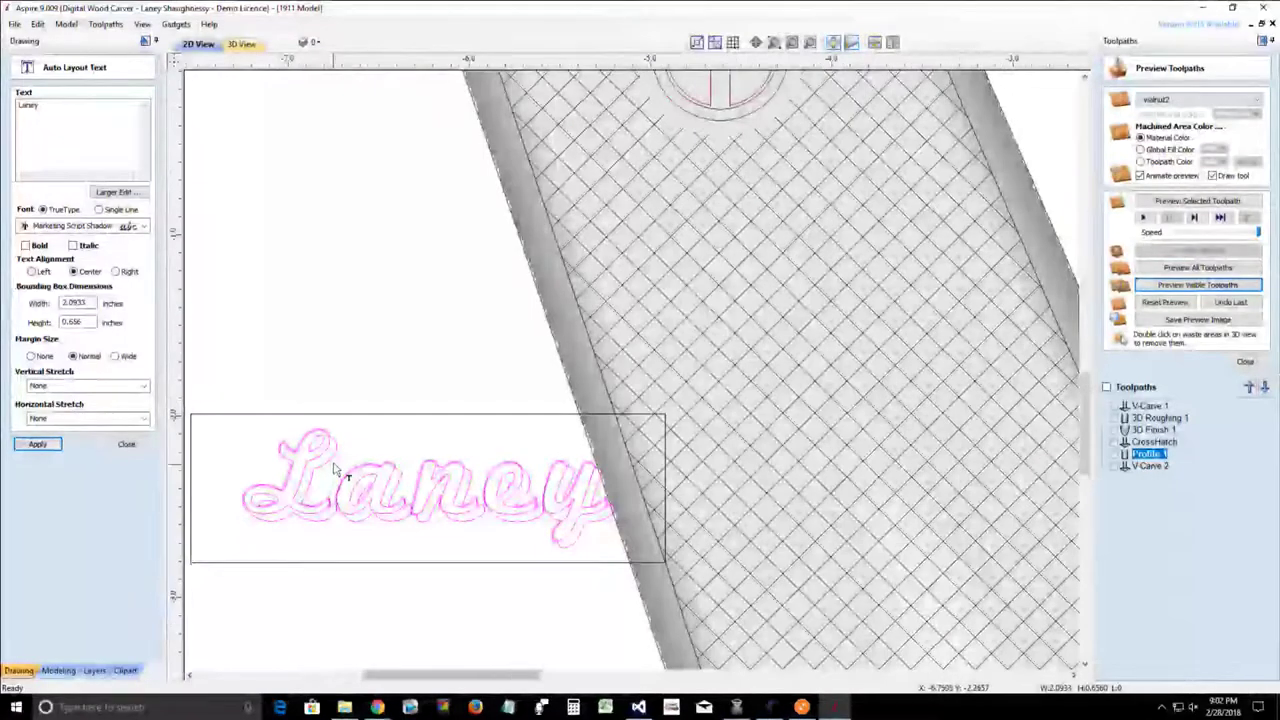
pyautogui.scroll(-2, 337, 471)
pyautogui.scroll(-1, 337, 471)
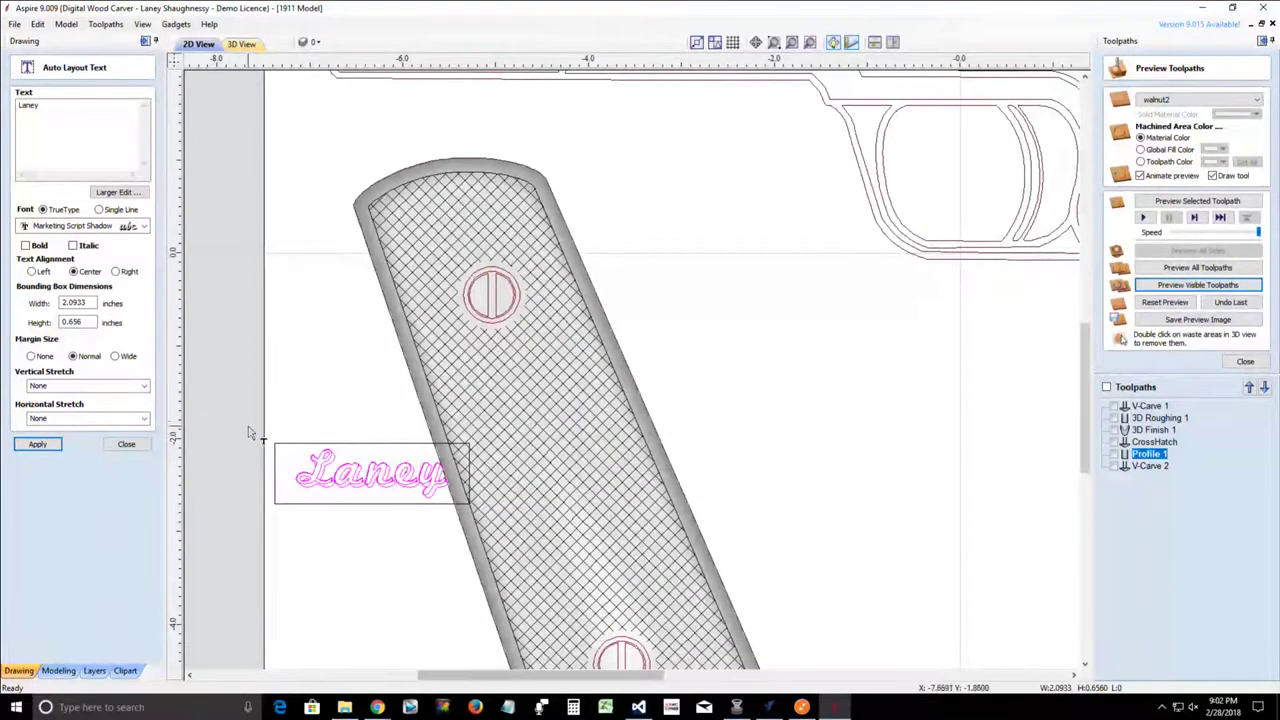
pyautogui.click(481, 497)
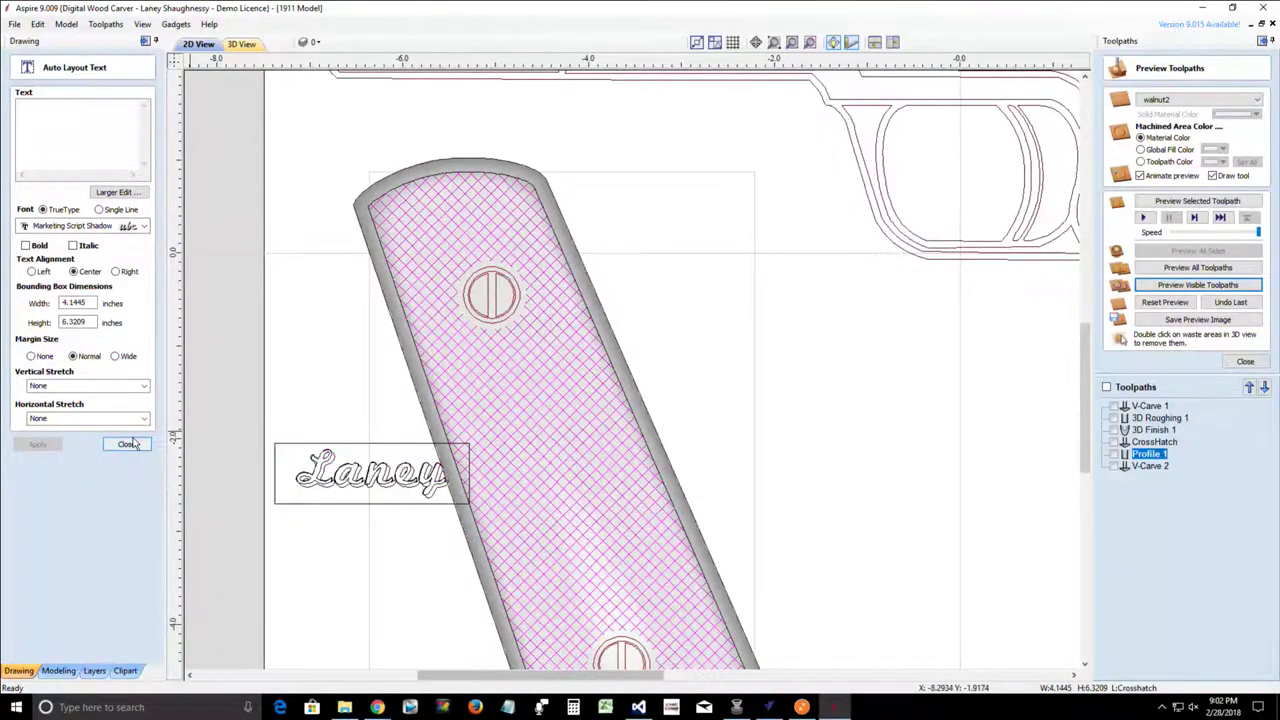
pyautogui.press('Escape')
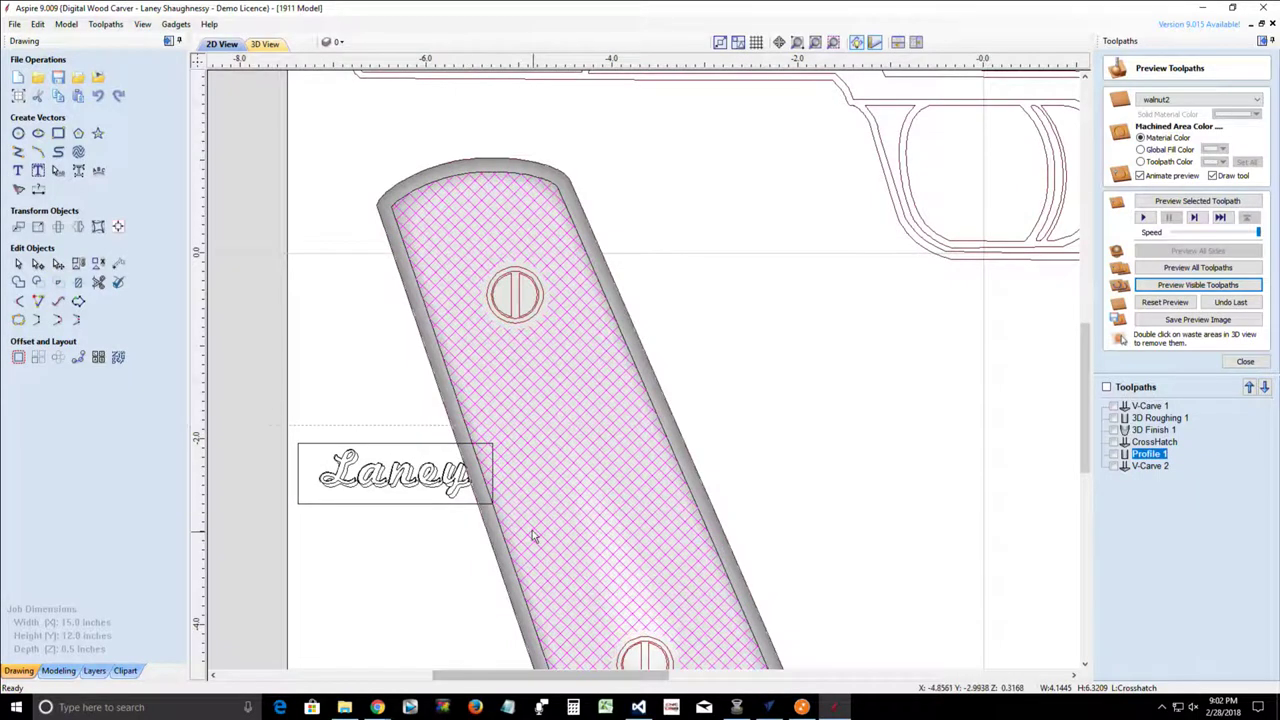
# Move the Laney text onto the grip panel and rotate it along the grip's length.
pyautogui.click(468, 500)
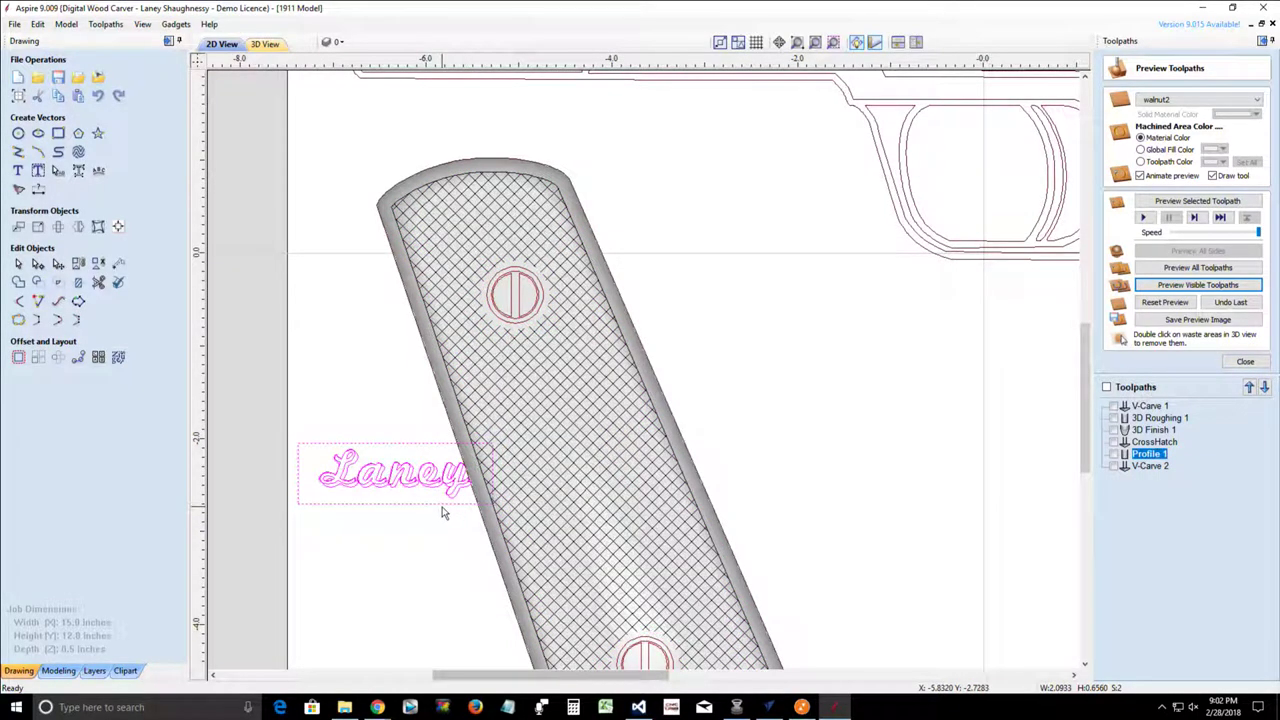
pyautogui.click(402, 492)
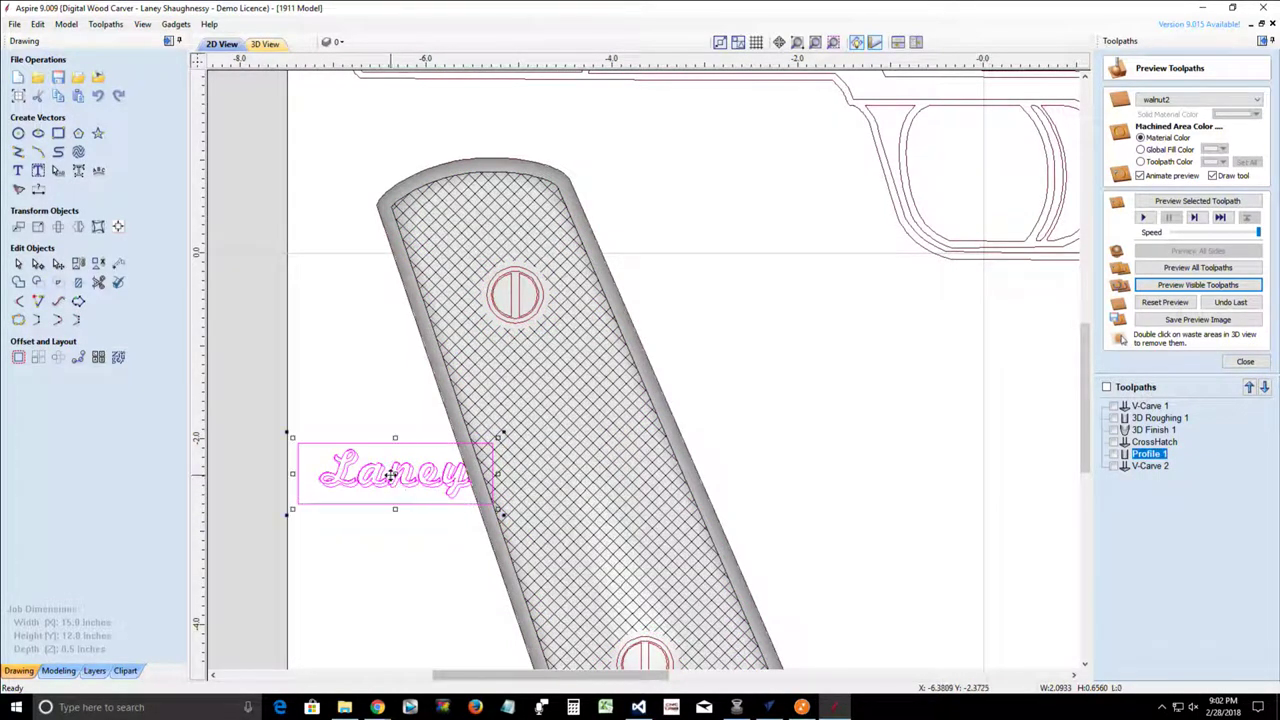
pyautogui.moveTo(392, 474); pyautogui.dragTo(578, 483)
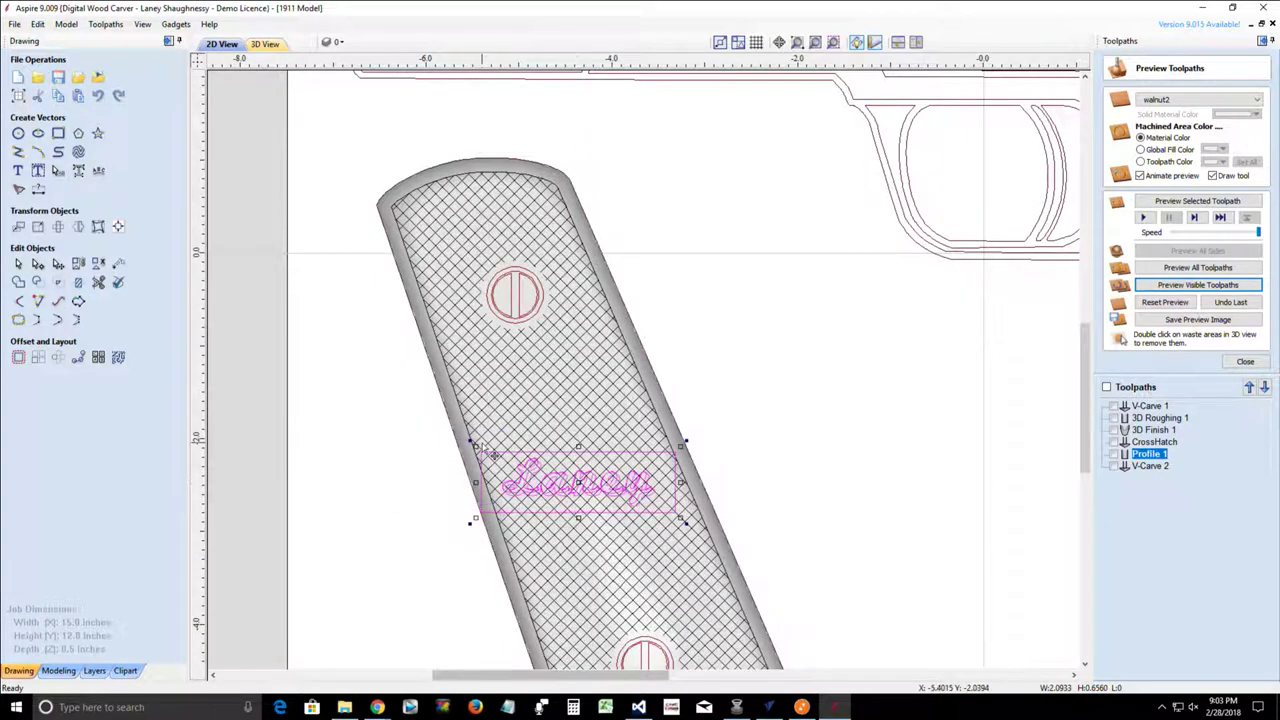
pyautogui.moveTo(472, 443); pyautogui.dragTo(577, 384)
pyautogui.scroll(3, 556, 521)
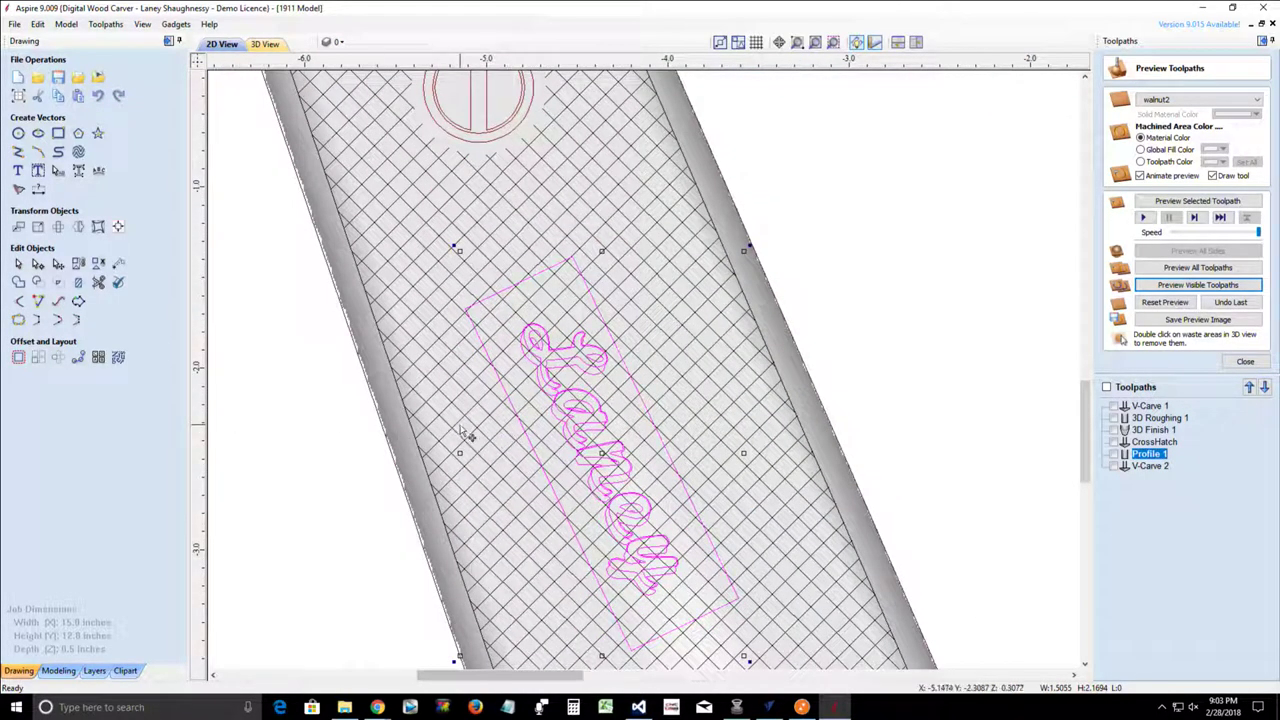
# Select the crosshatch lines together with the rectangle around Laney for trimming.
pyautogui.click(513, 418)
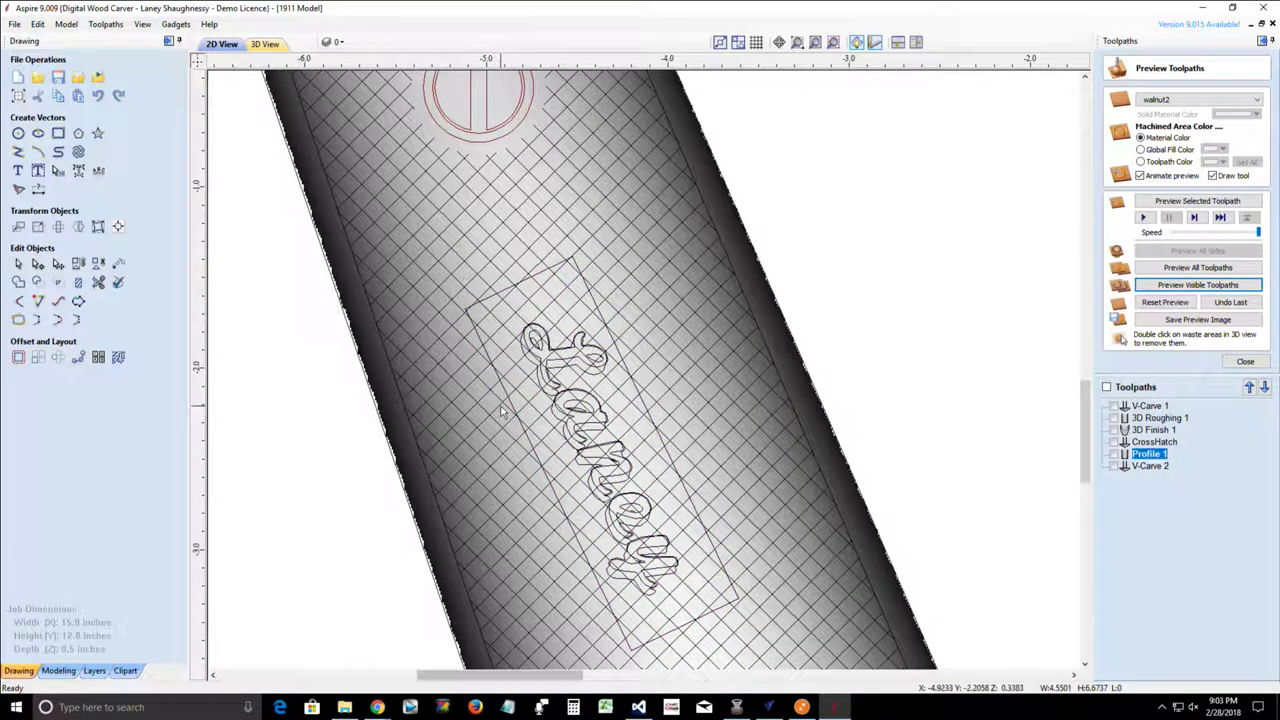
pyautogui.click(502, 410)
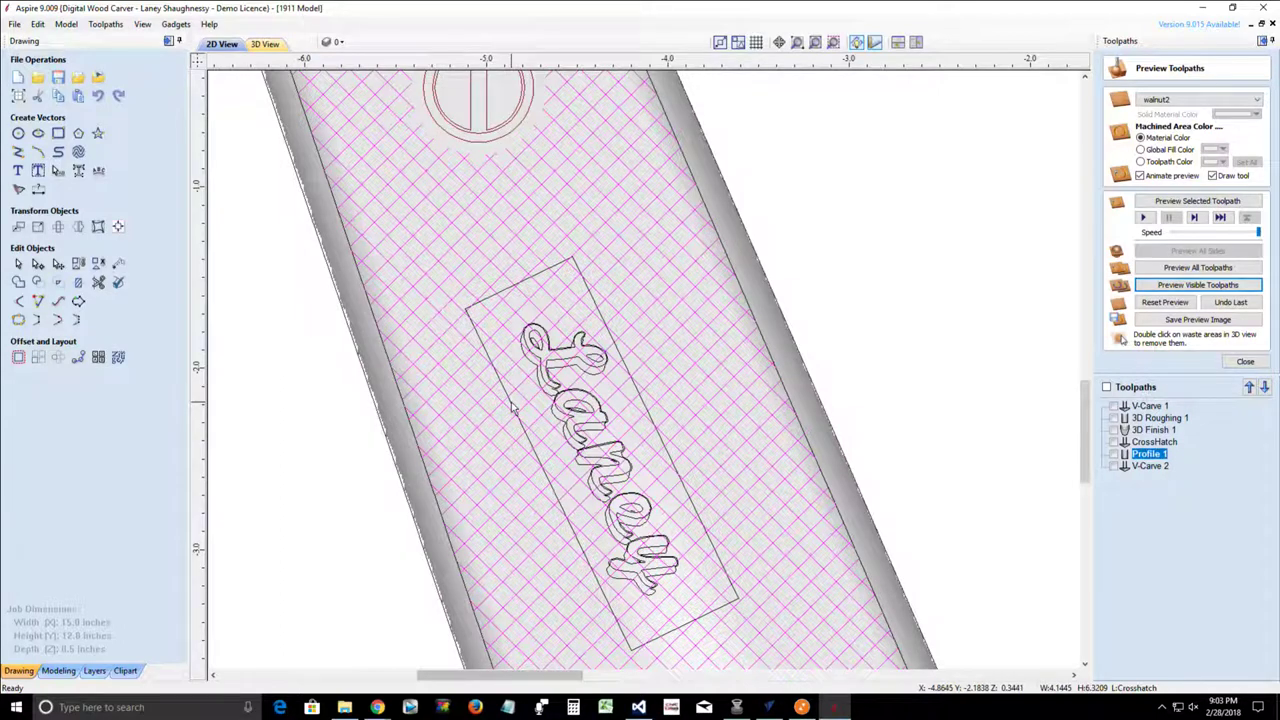
pyautogui.keyDown('shift'); pyautogui.click(513, 410); pyautogui.keyUp('shift')
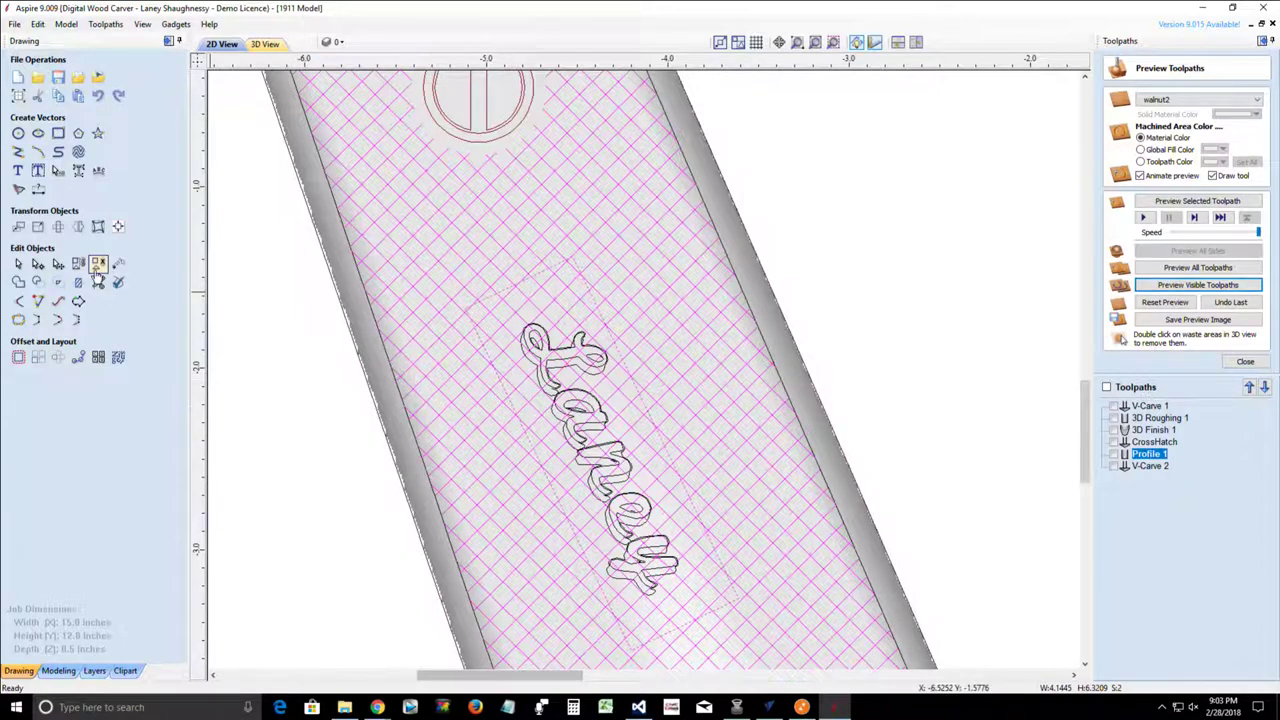
pyautogui.click(97, 266)
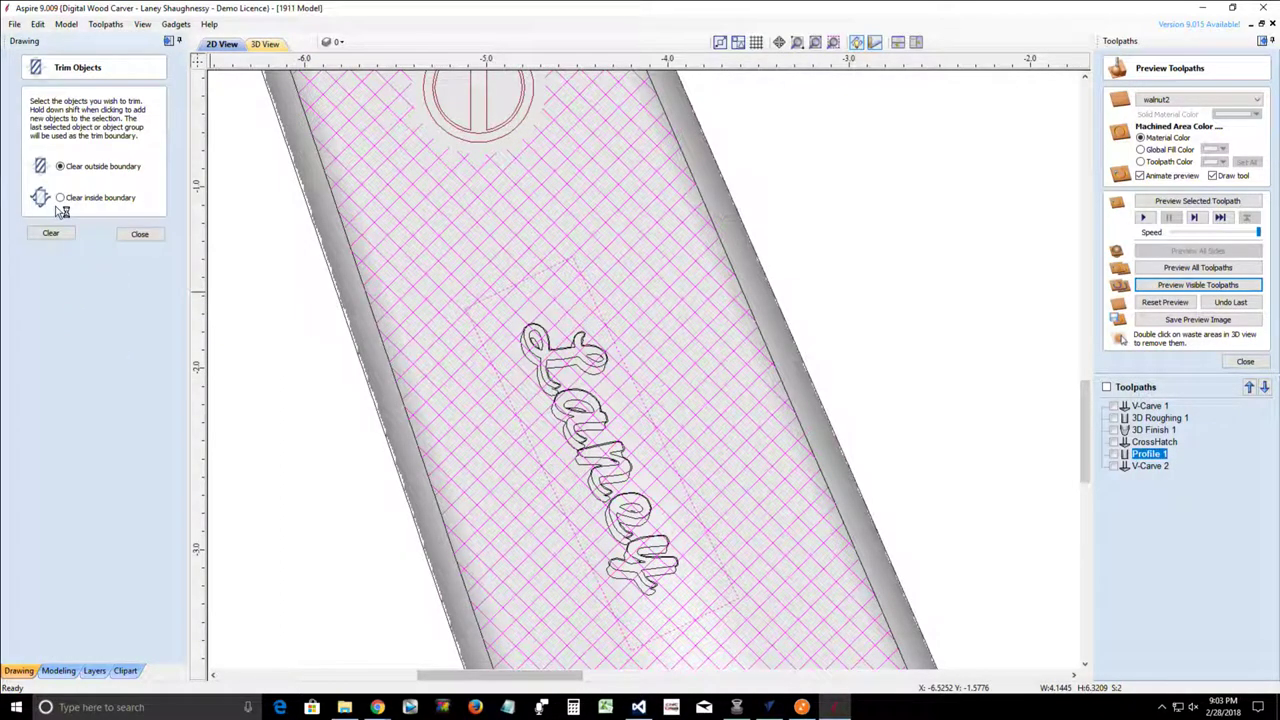
# Clear the crosshatch inside the Laney rectangle boundary, then select that rectangle.
pyautogui.click(60, 198)
pyautogui.click(52, 234)
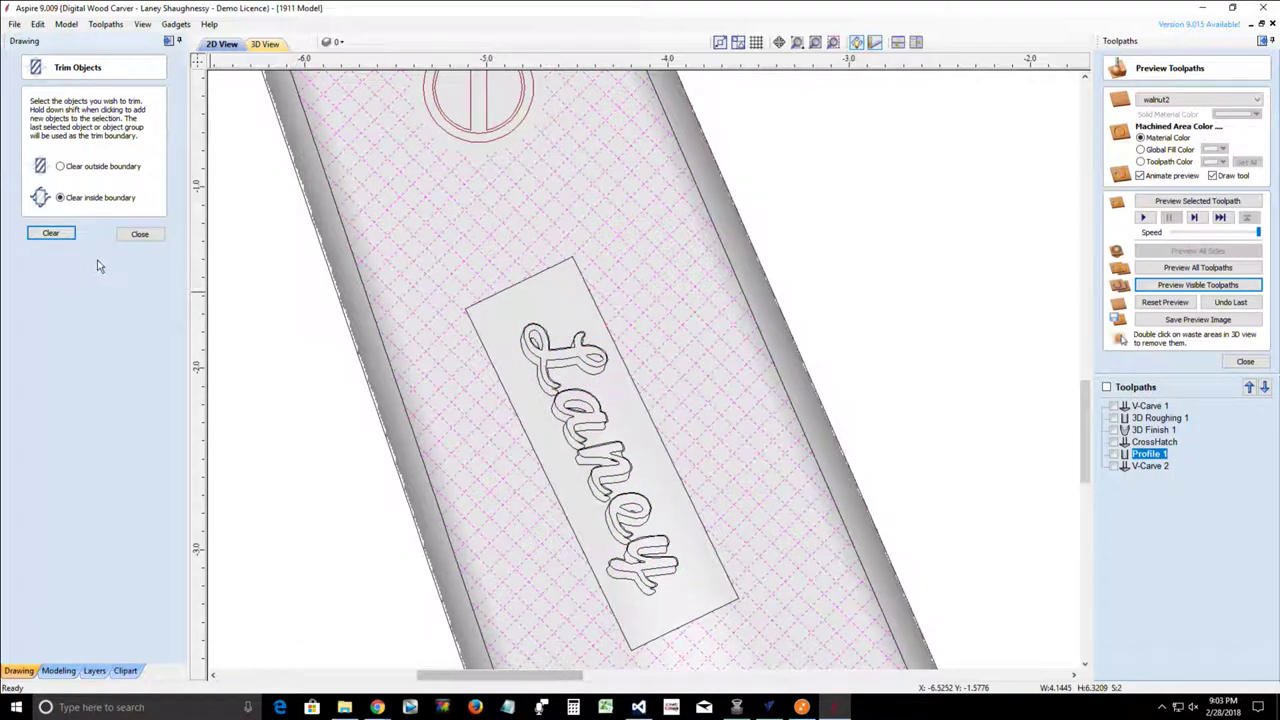
pyautogui.click(138, 235)
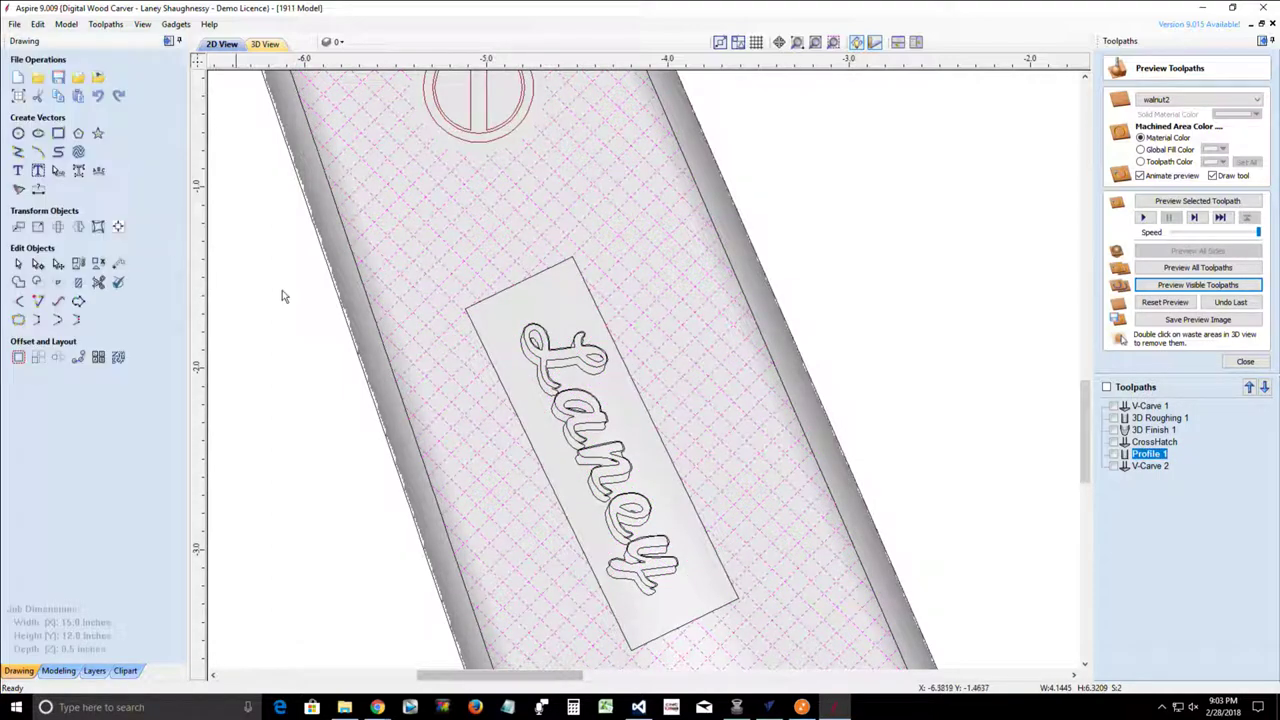
pyautogui.click(490, 304)
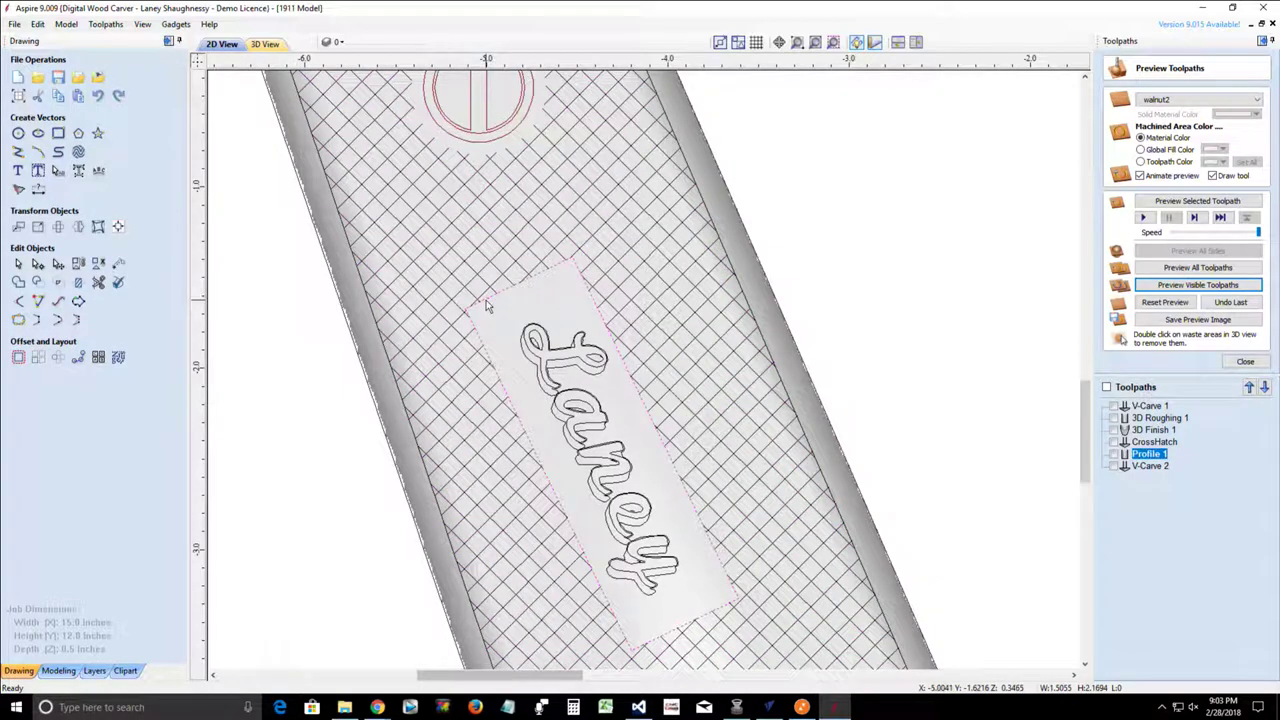
# Offset the Laney plaque border inward by 0.04 inches.
pyautogui.click(18, 361)
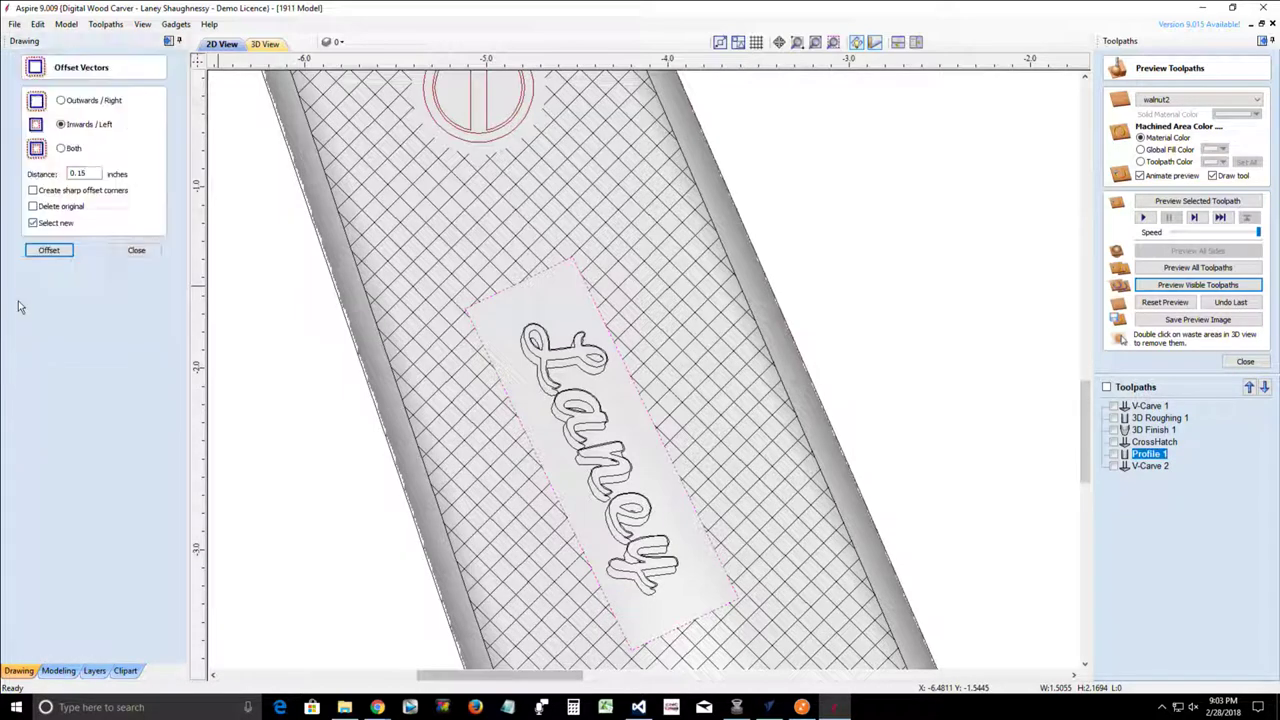
pyautogui.click(80, 175)
pyautogui.click(43, 250)
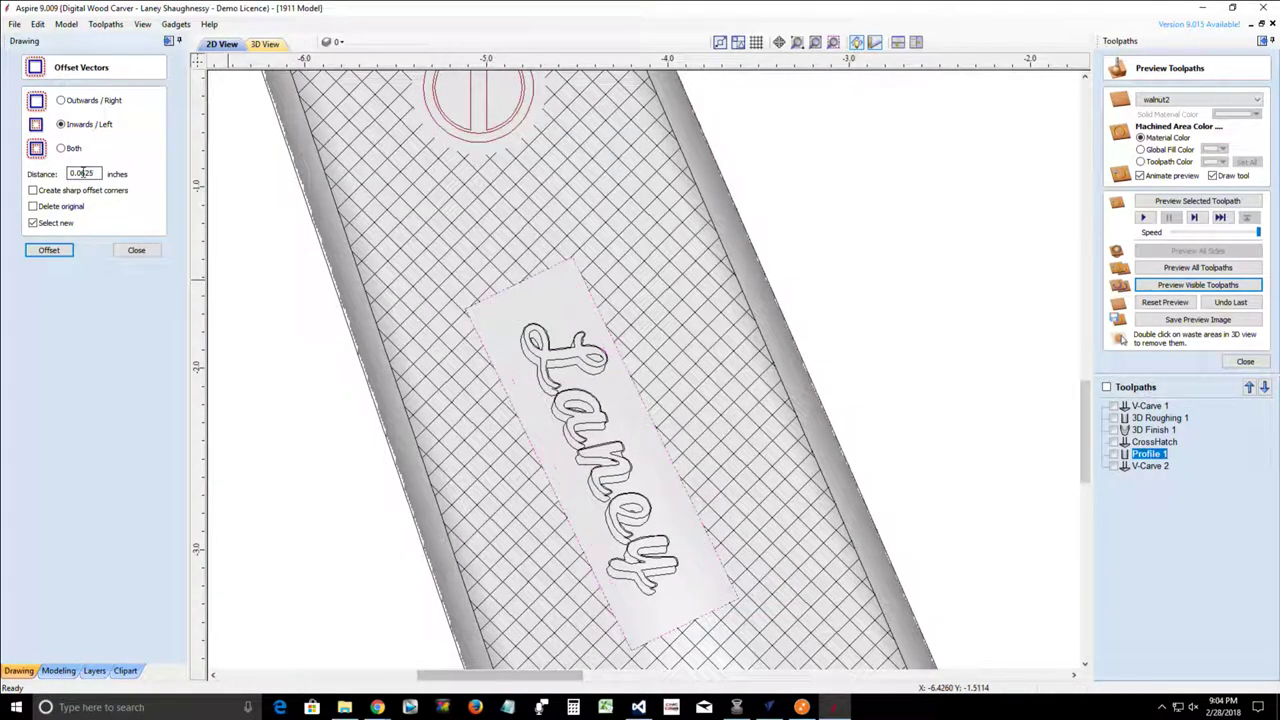
pyautogui.moveTo(82, 173); pyautogui.dragTo(129, 175)
pyautogui.write('4')
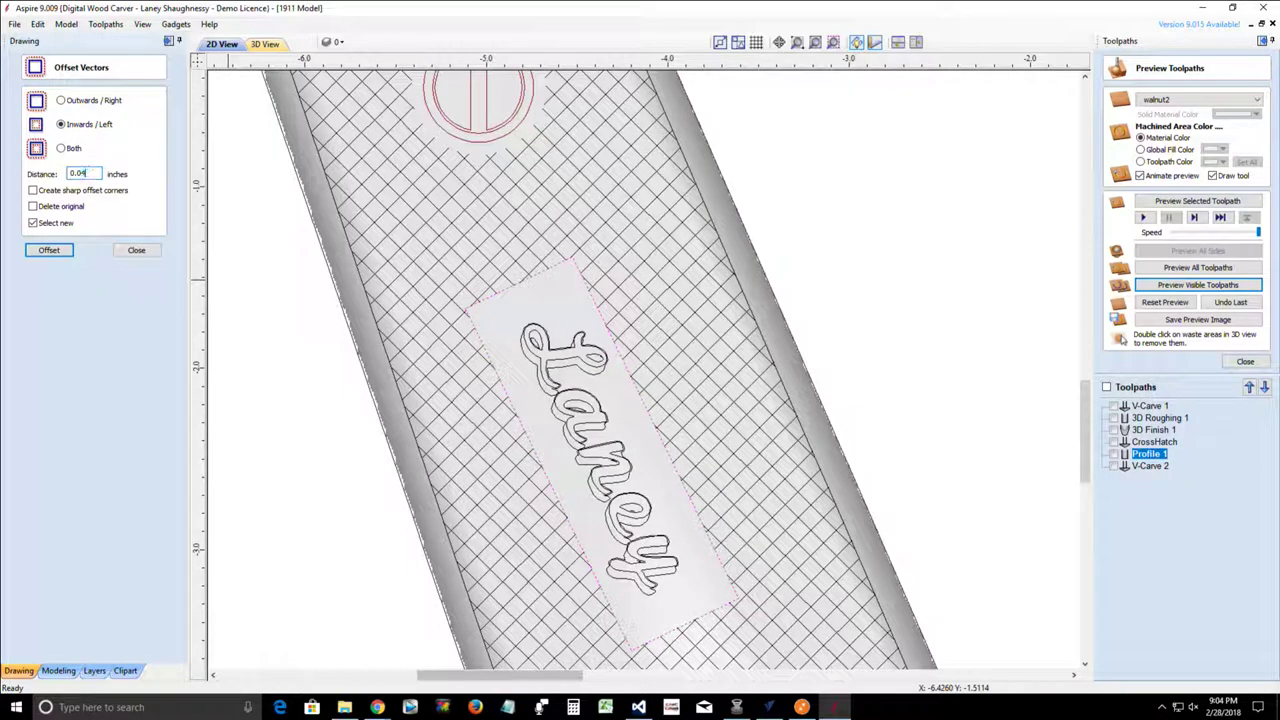
pyautogui.click(49, 251)
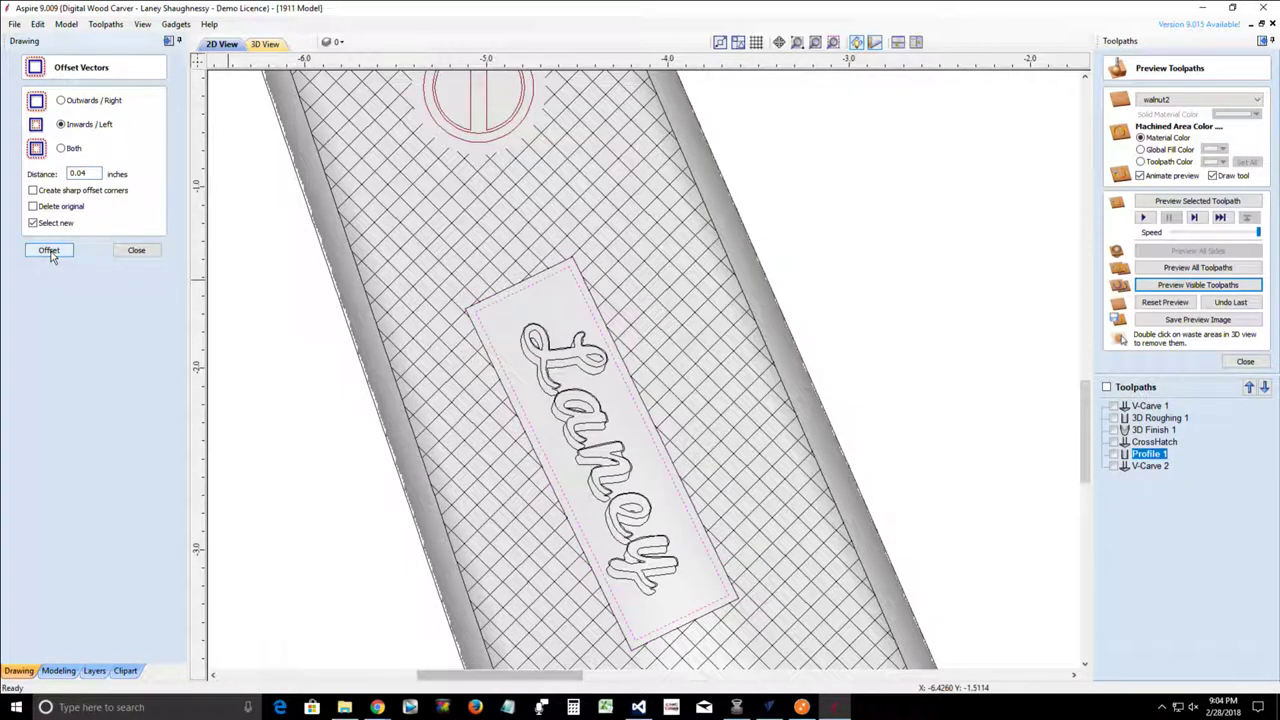
# Select the inner offset rectangle around Laney together with the Laney lettering.
pyautogui.click(491, 295)
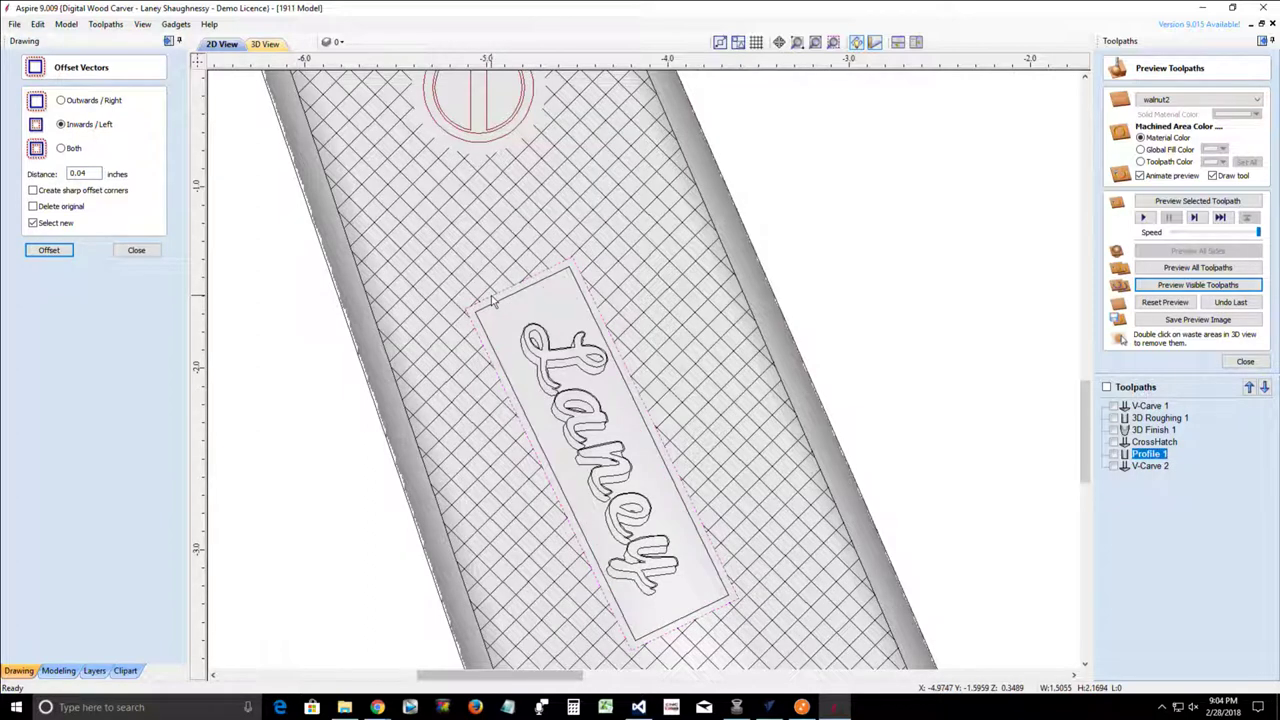
pyautogui.click(452, 305)
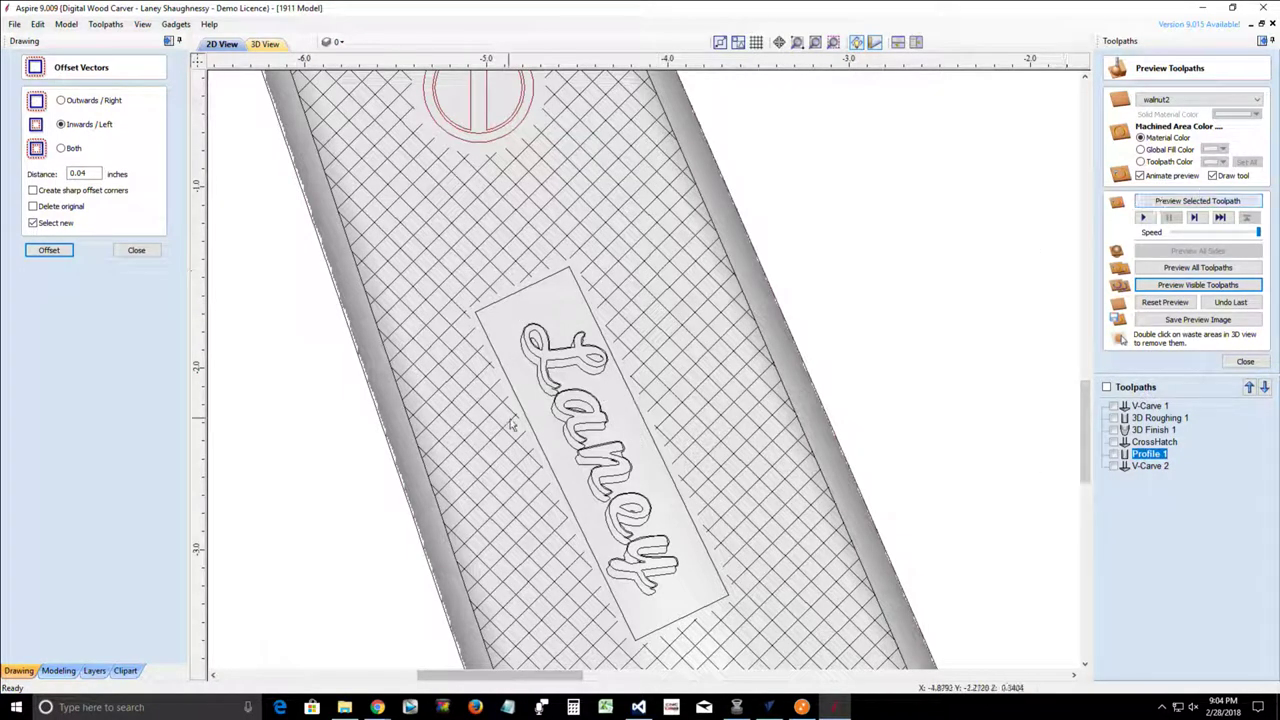
pyautogui.click(521, 296)
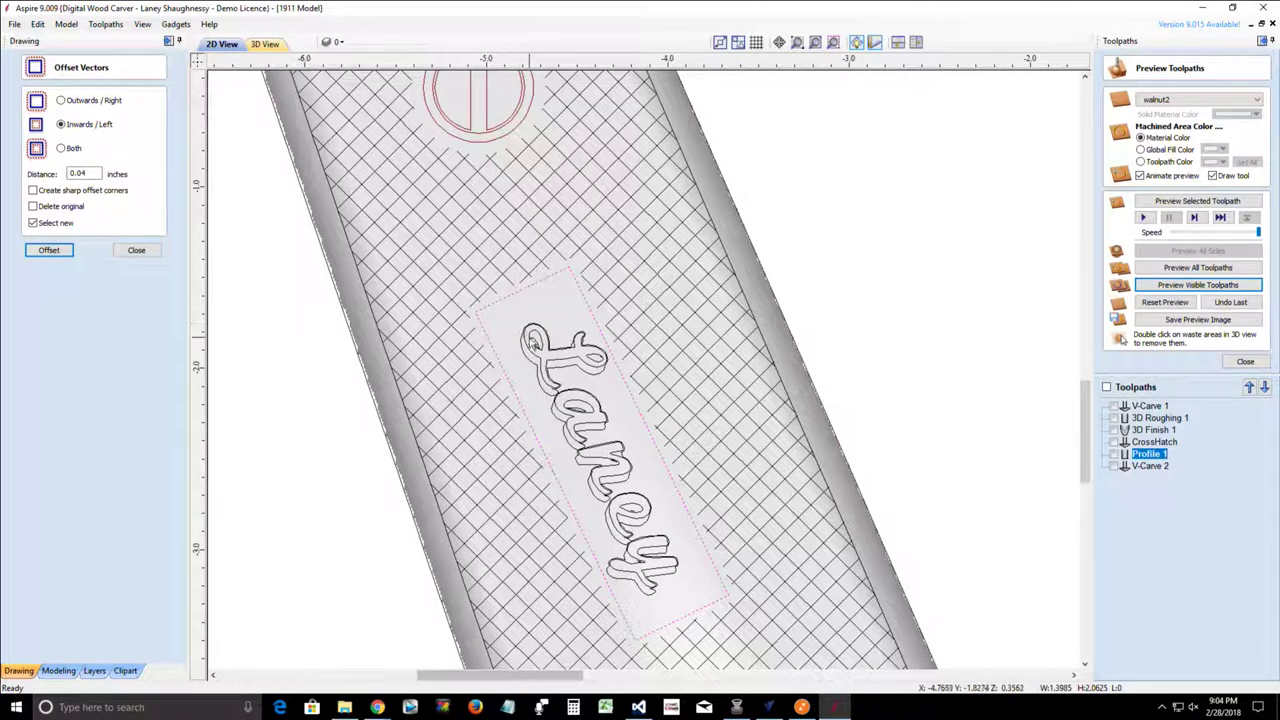
pyautogui.click(532, 343)
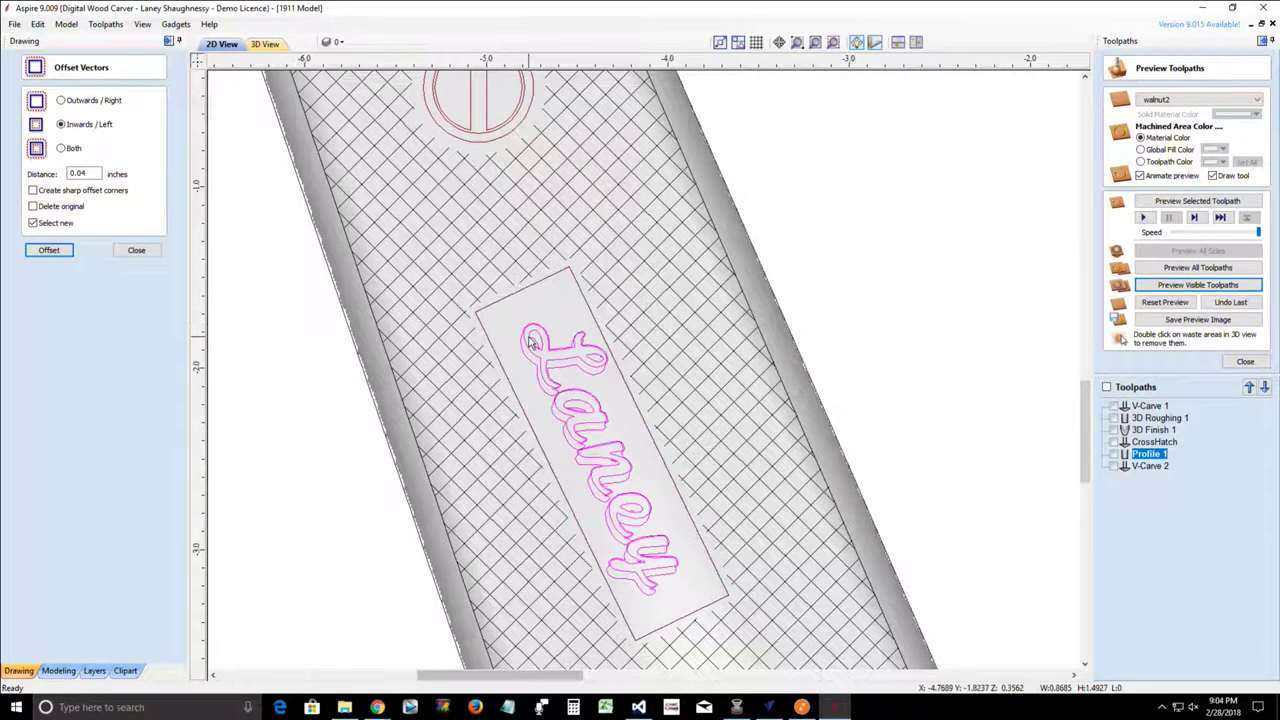
# Calculate a V-Carve engraving toolpath for Laney, projected onto the 3D model.
pyautogui.click(1245, 361)
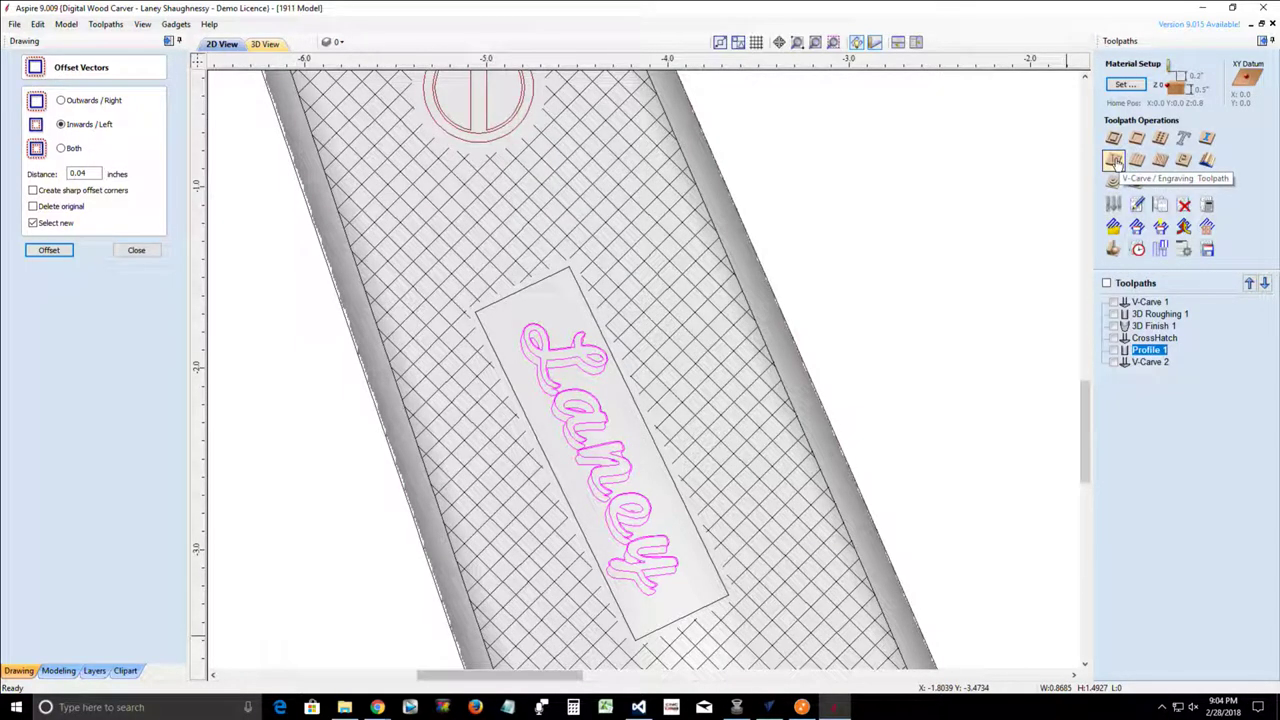
pyautogui.click(1116, 162)
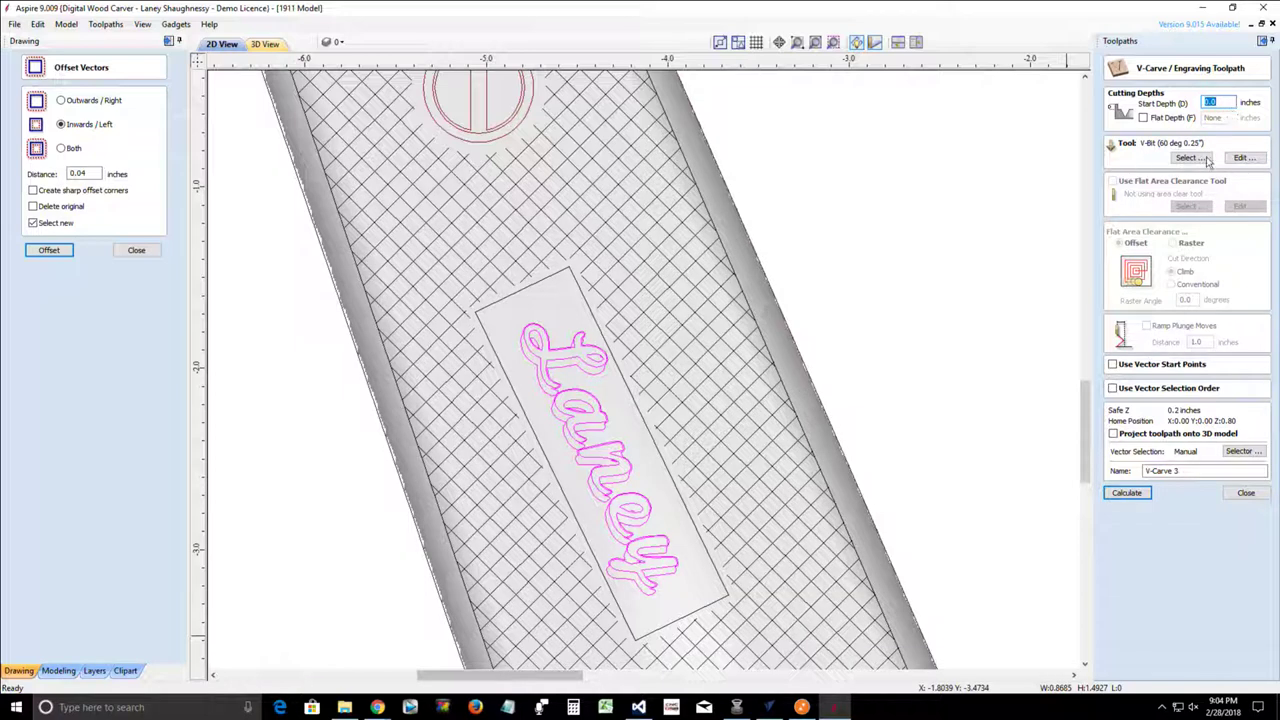
pyautogui.click(1113, 435)
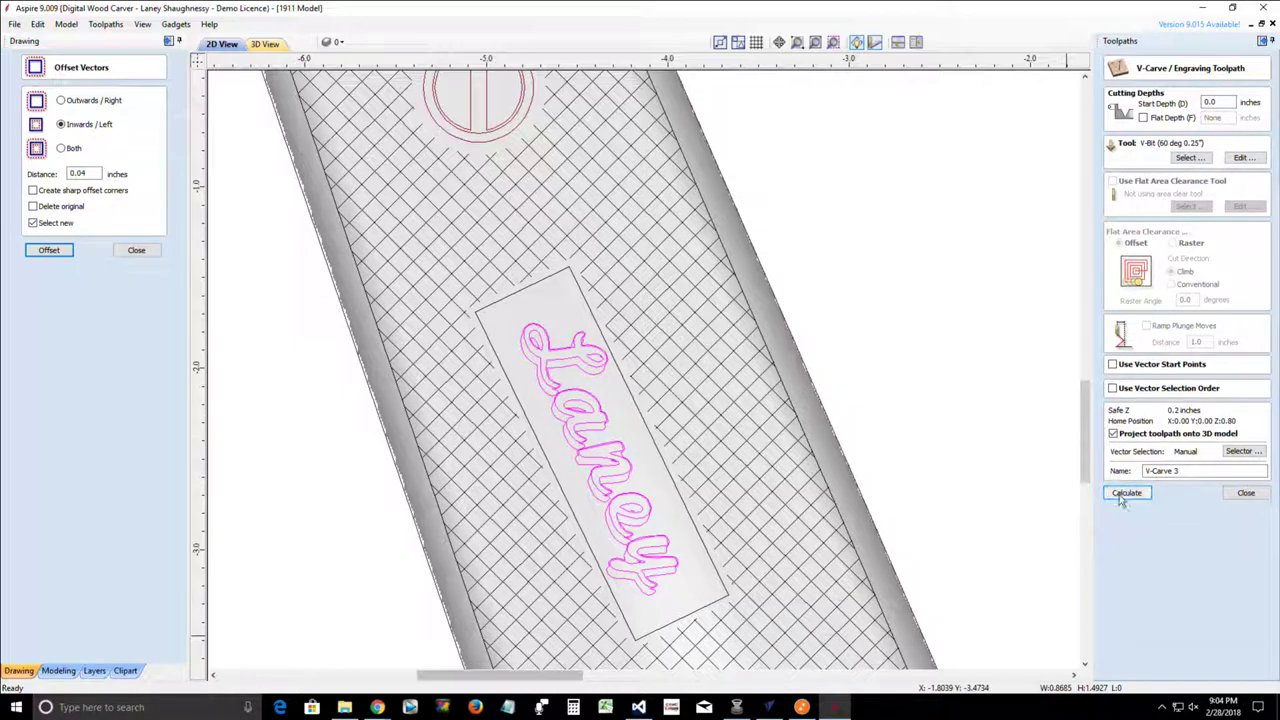
pyautogui.click(1124, 494)
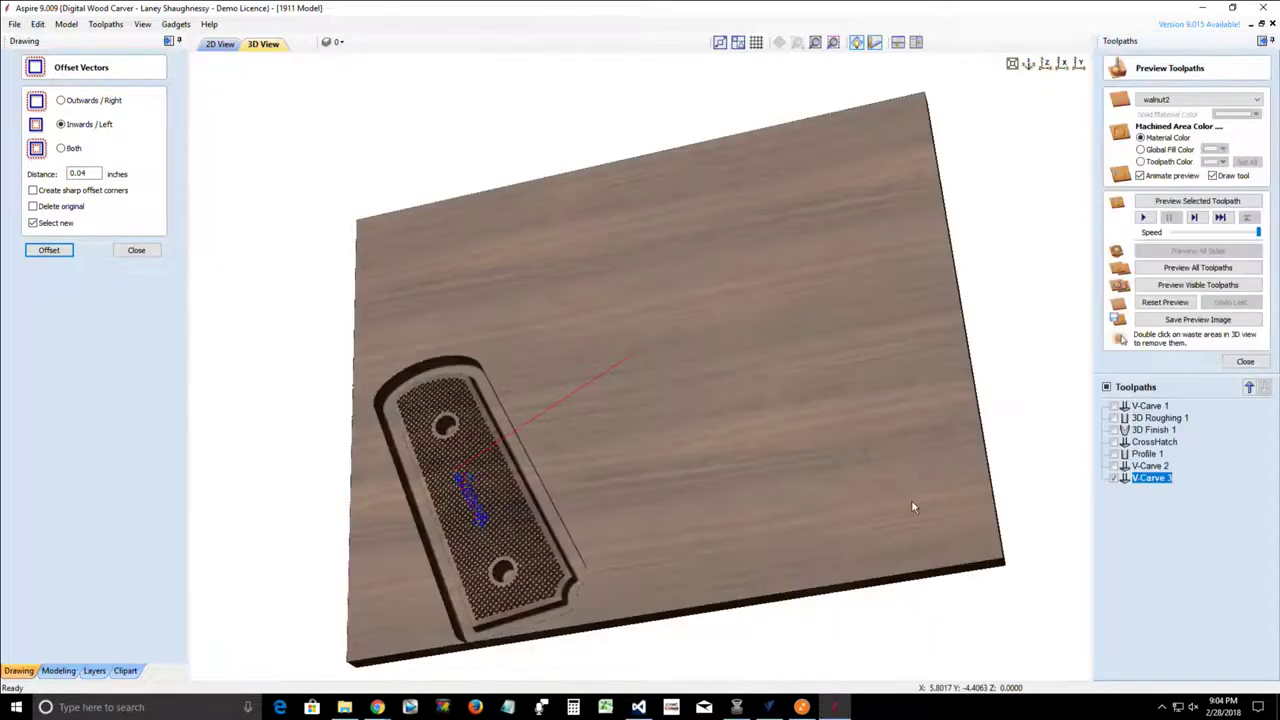
# Recentre the 3D view on the carved grip and reopen the CrossHatch toolpath.
pyautogui.scroll(3, 470, 497)
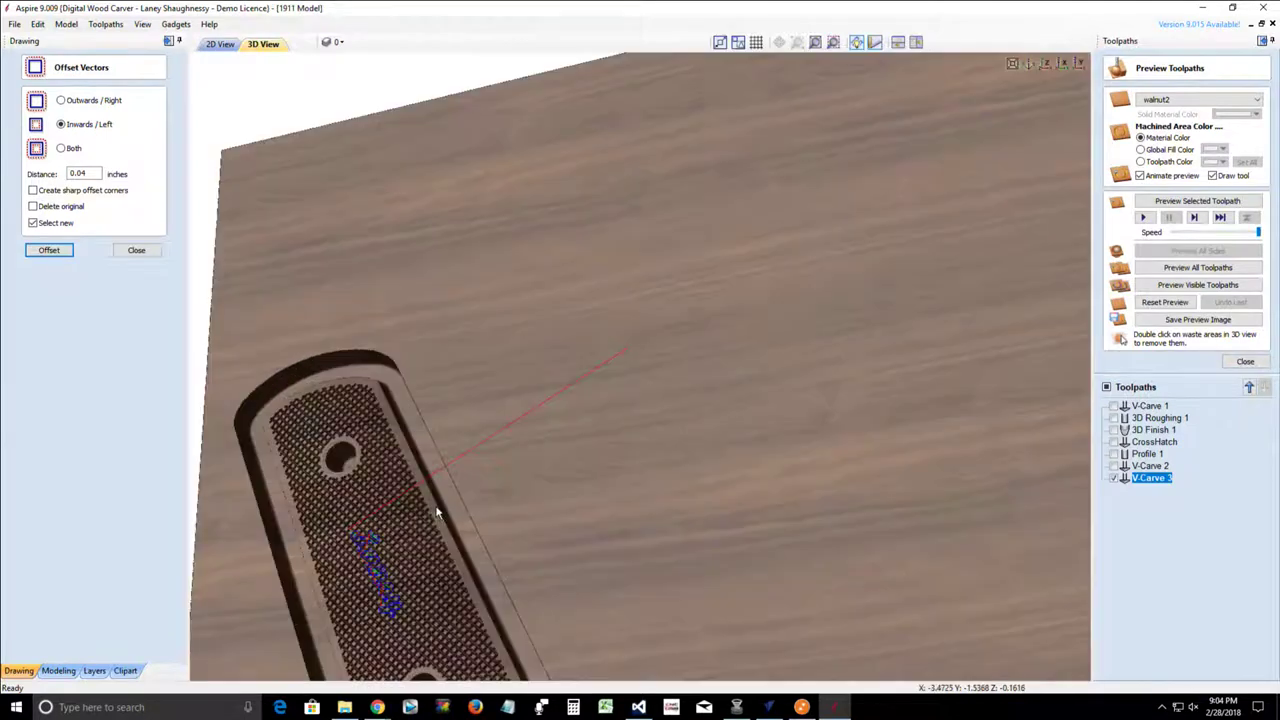
pyautogui.scroll(-1, 755, 333)
pyautogui.moveTo(755, 333); pyautogui.dragTo(729, 350)
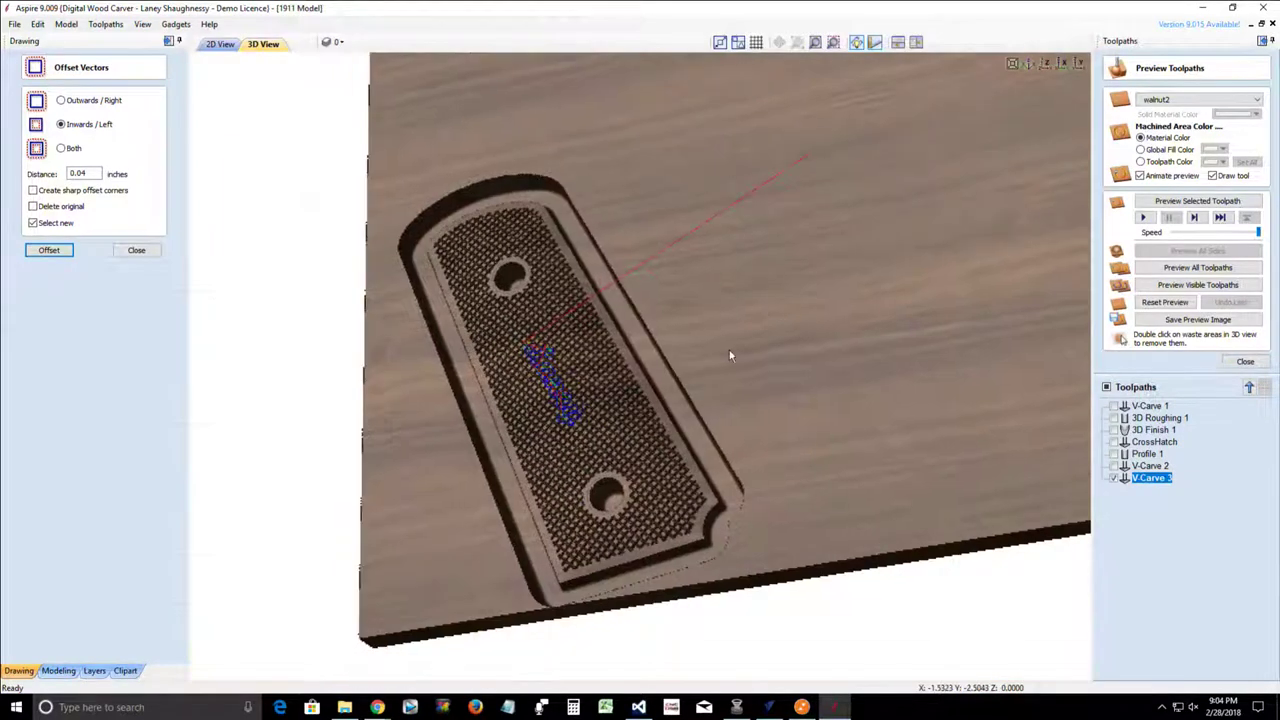
pyautogui.doubleClick(1148, 453)
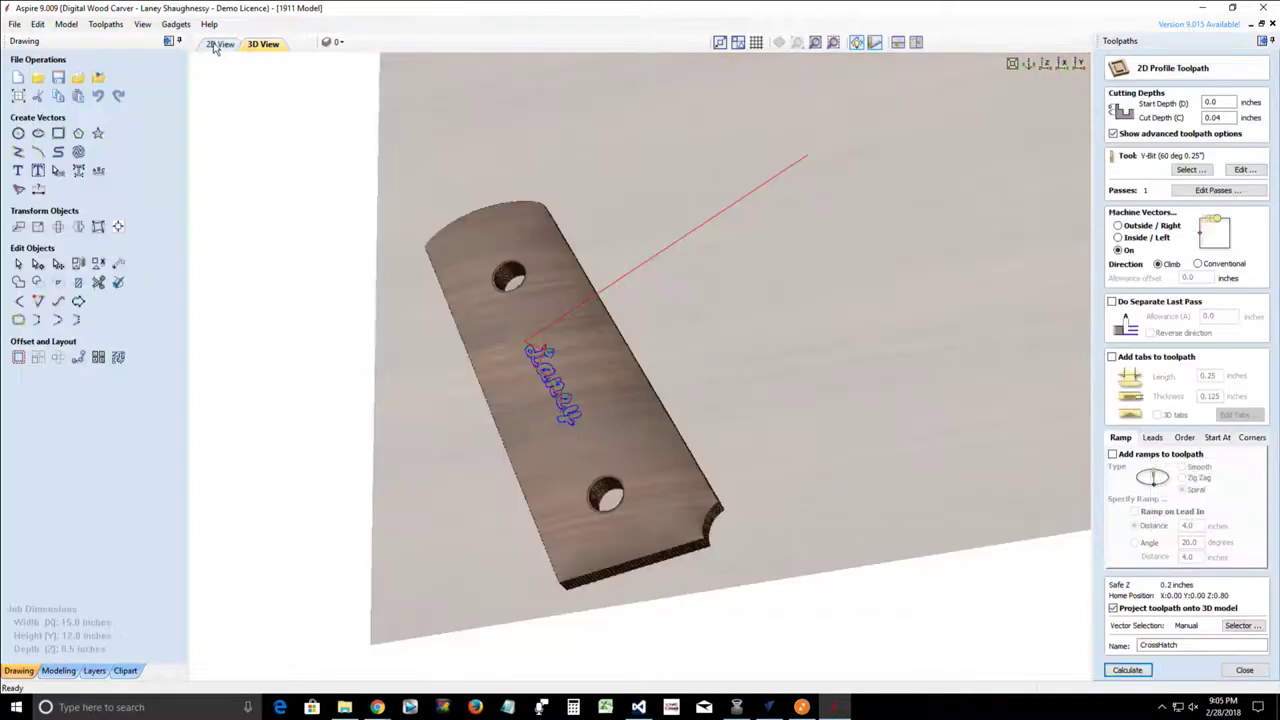
# In 2D view, select the grip's hatch, circles, text, outer boundary and Laney rectangle.
pyautogui.click(220, 44)
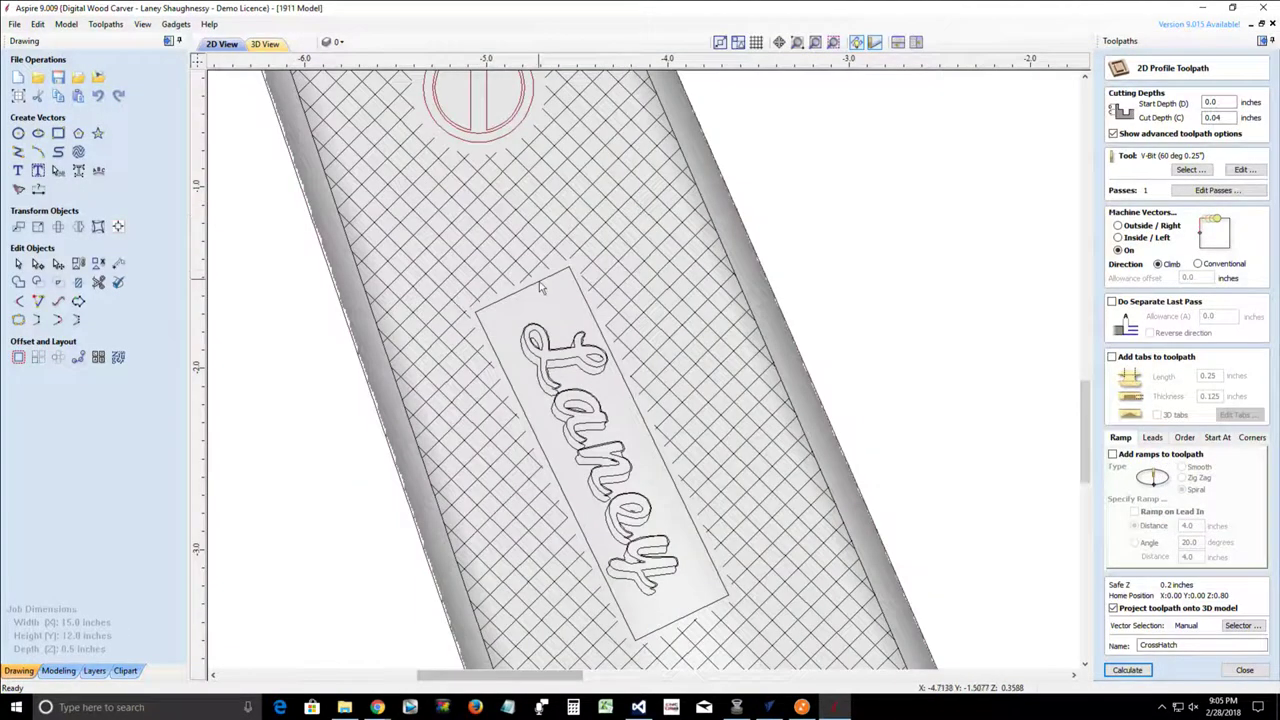
pyautogui.scroll(-5, 540, 287)
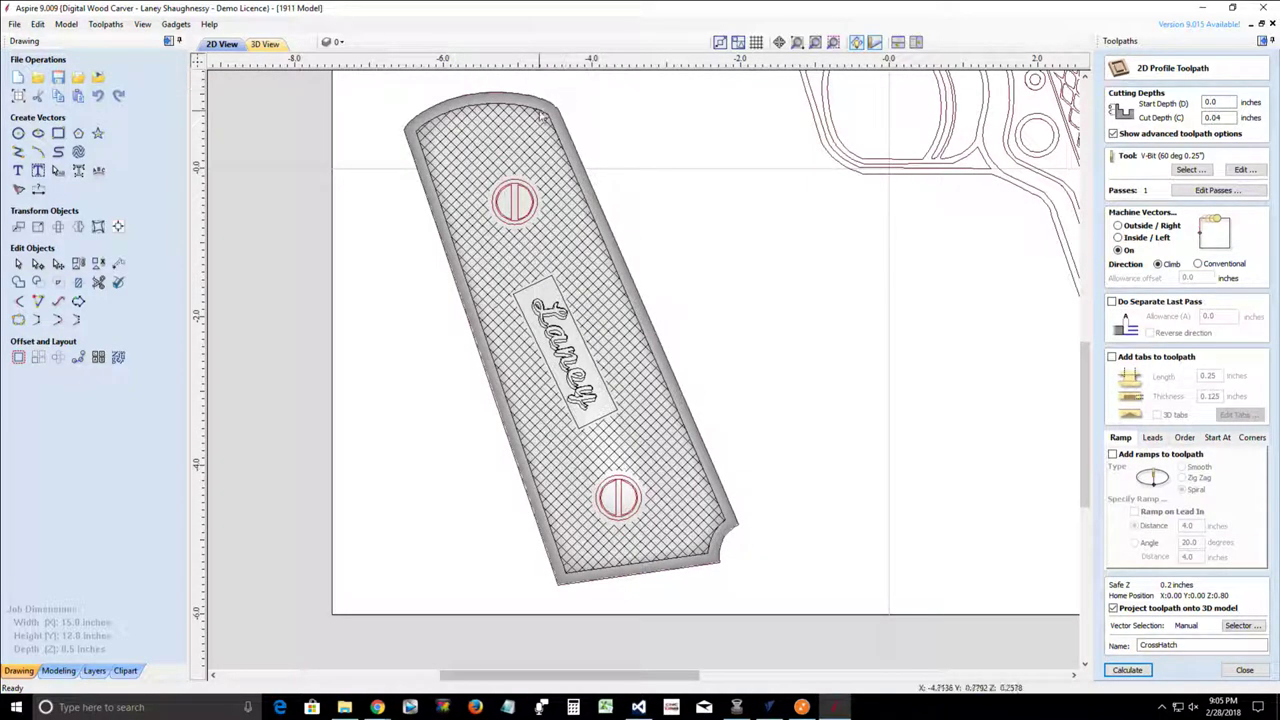
pyautogui.click(430, 173)
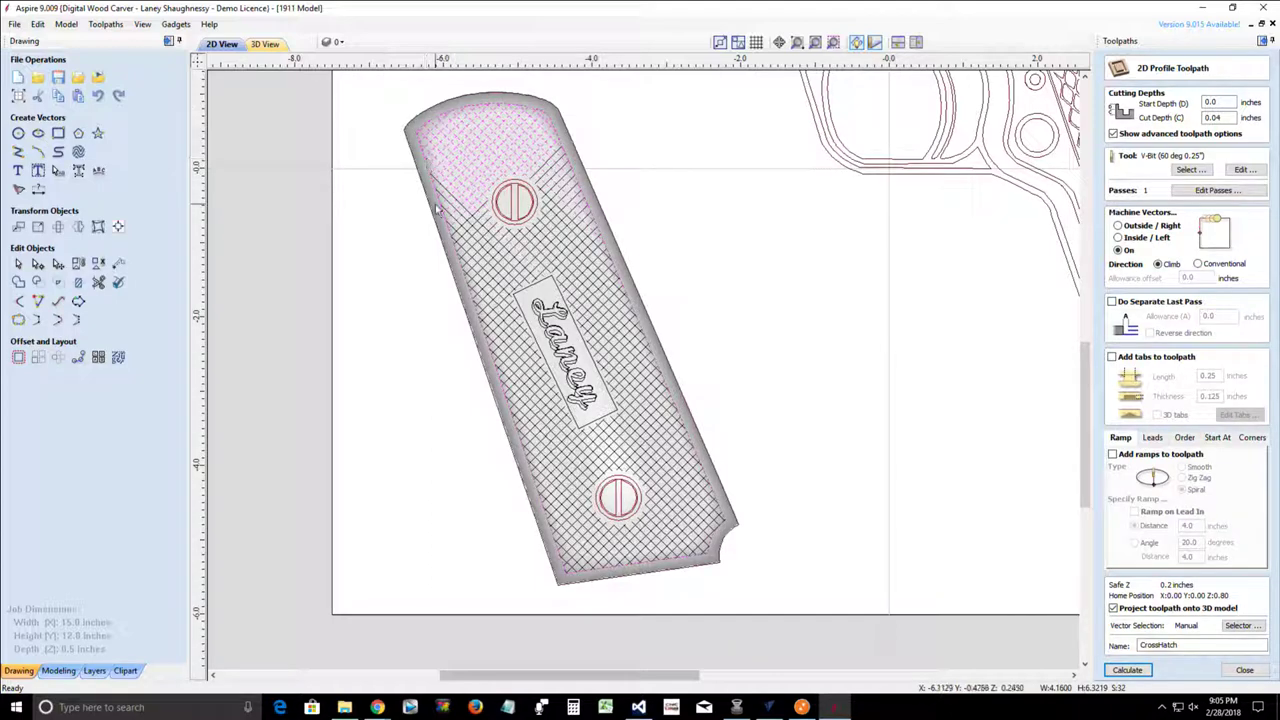
pyautogui.click(385, 118)
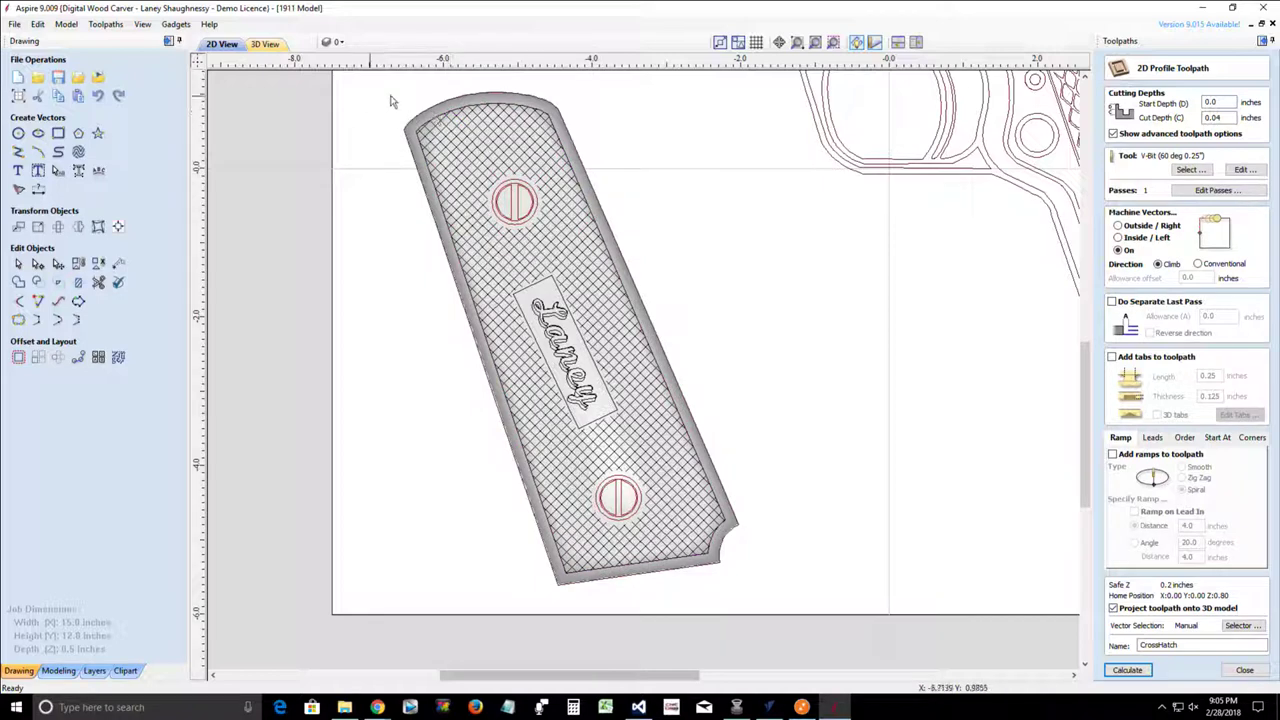
pyautogui.moveTo(370, 97); pyautogui.dragTo(767, 572)
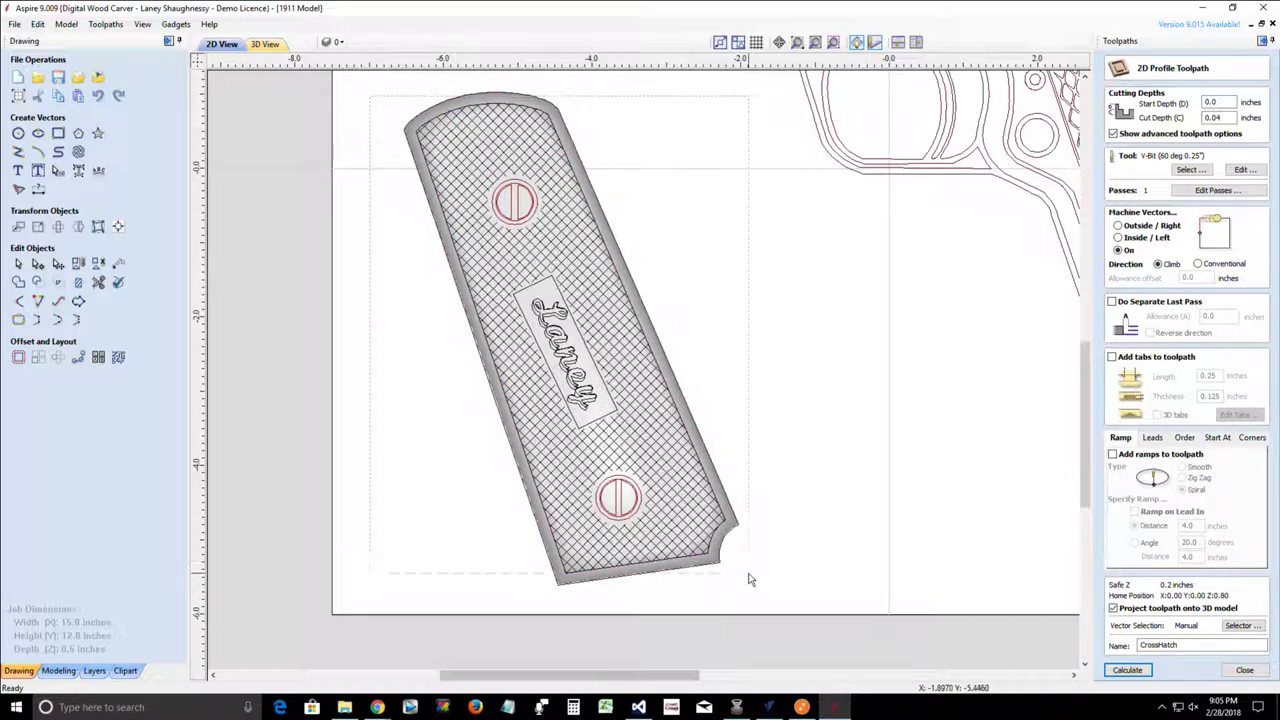
pyautogui.moveTo(750, 579); pyautogui.dragTo(747, 577)
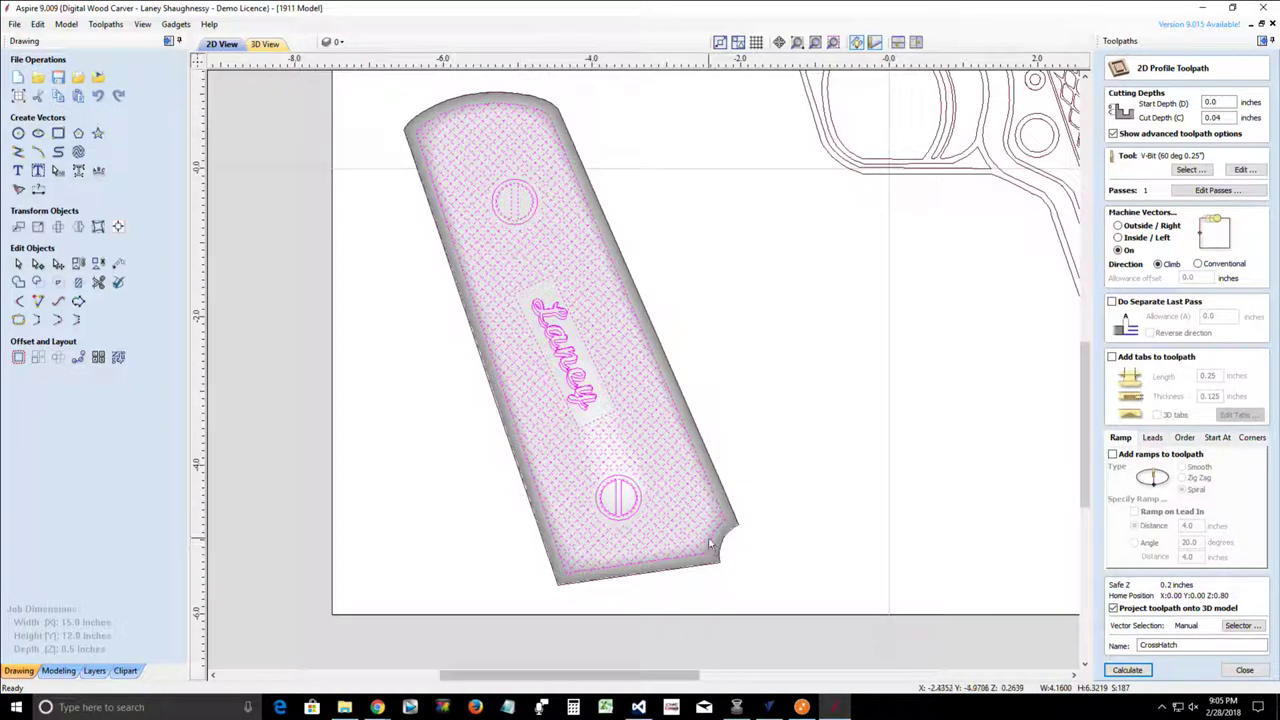
pyautogui.keyDown('shift'); pyautogui.click(713, 549); pyautogui.keyUp('shift')
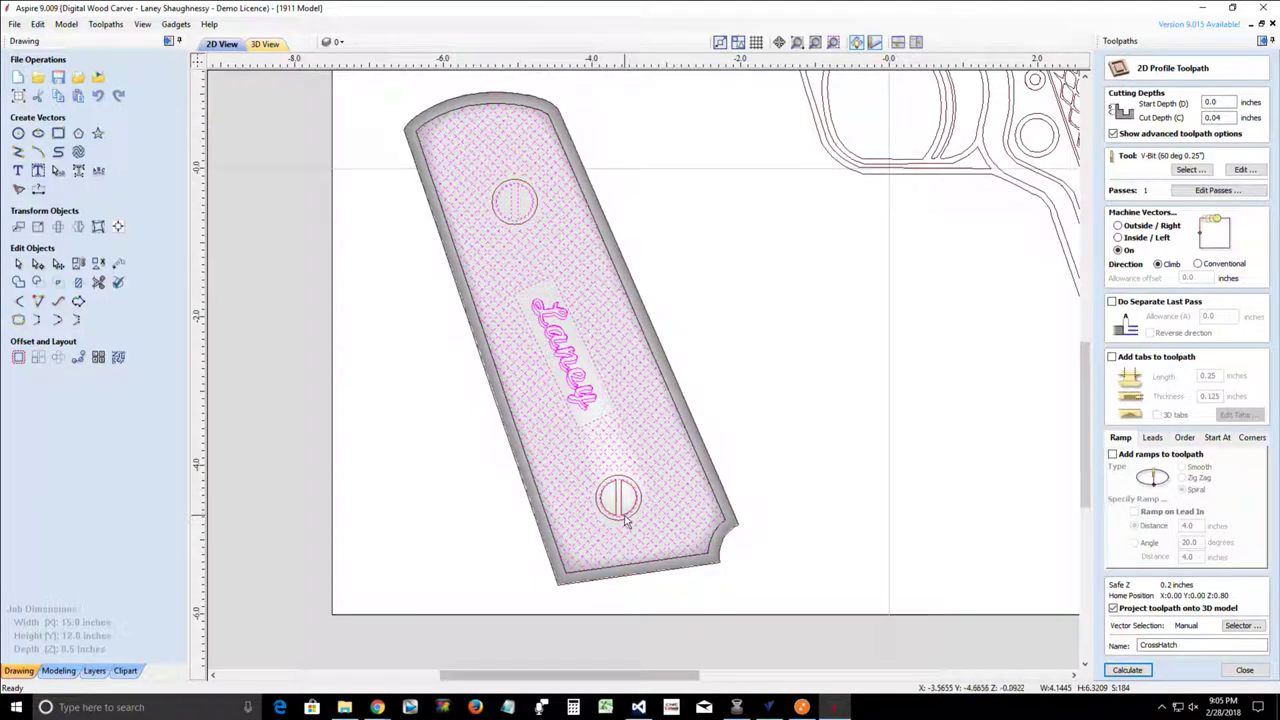
pyautogui.scroll(4, 627, 522)
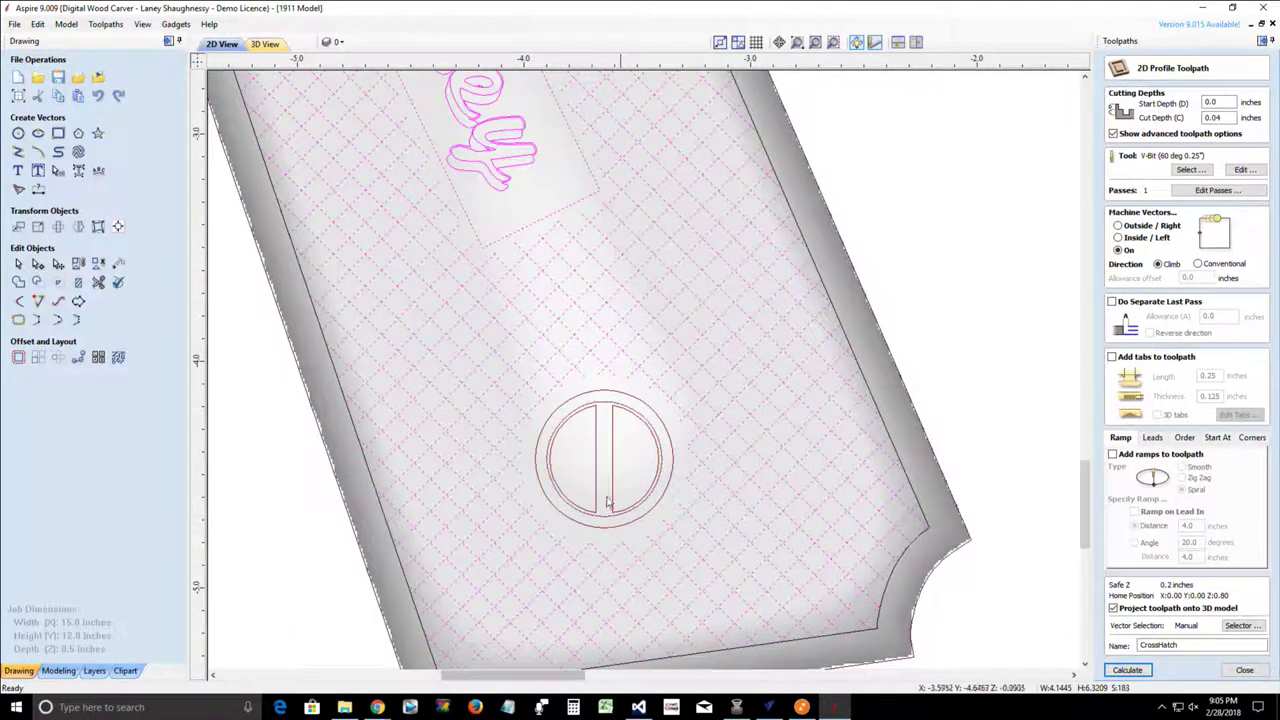
pyautogui.scroll(-5, 505, 330)
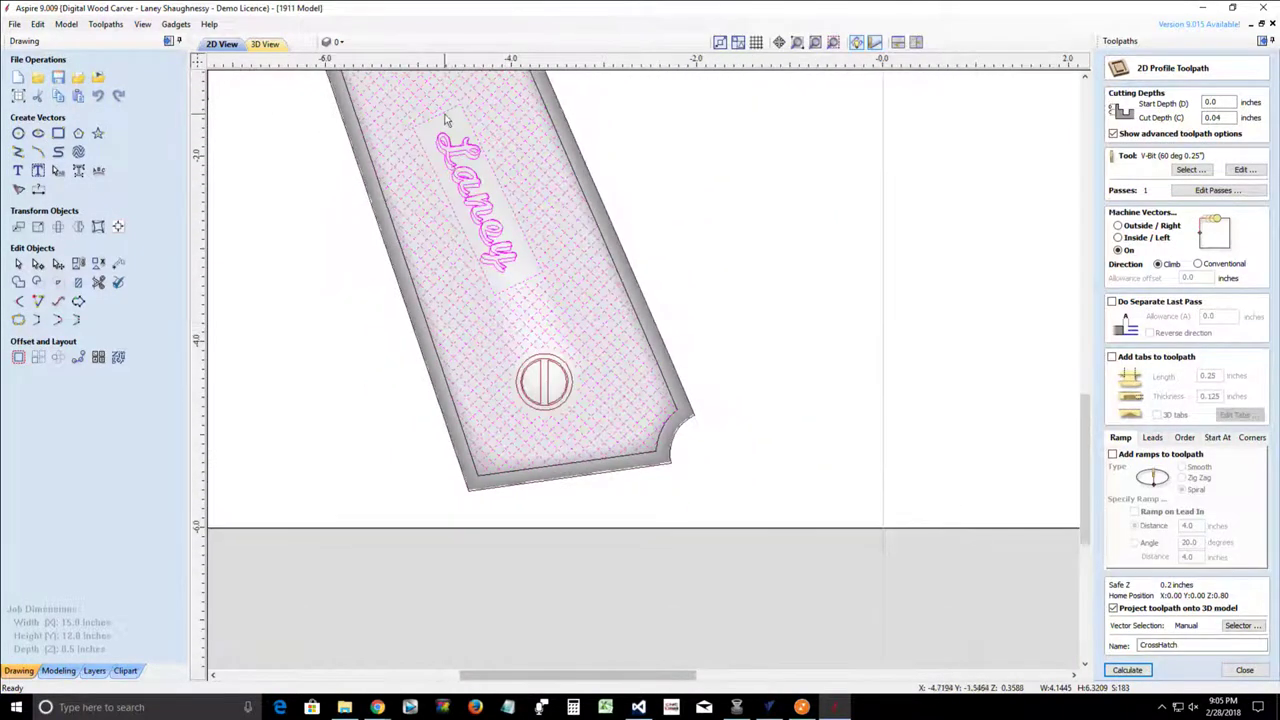
pyautogui.click(430, 117)
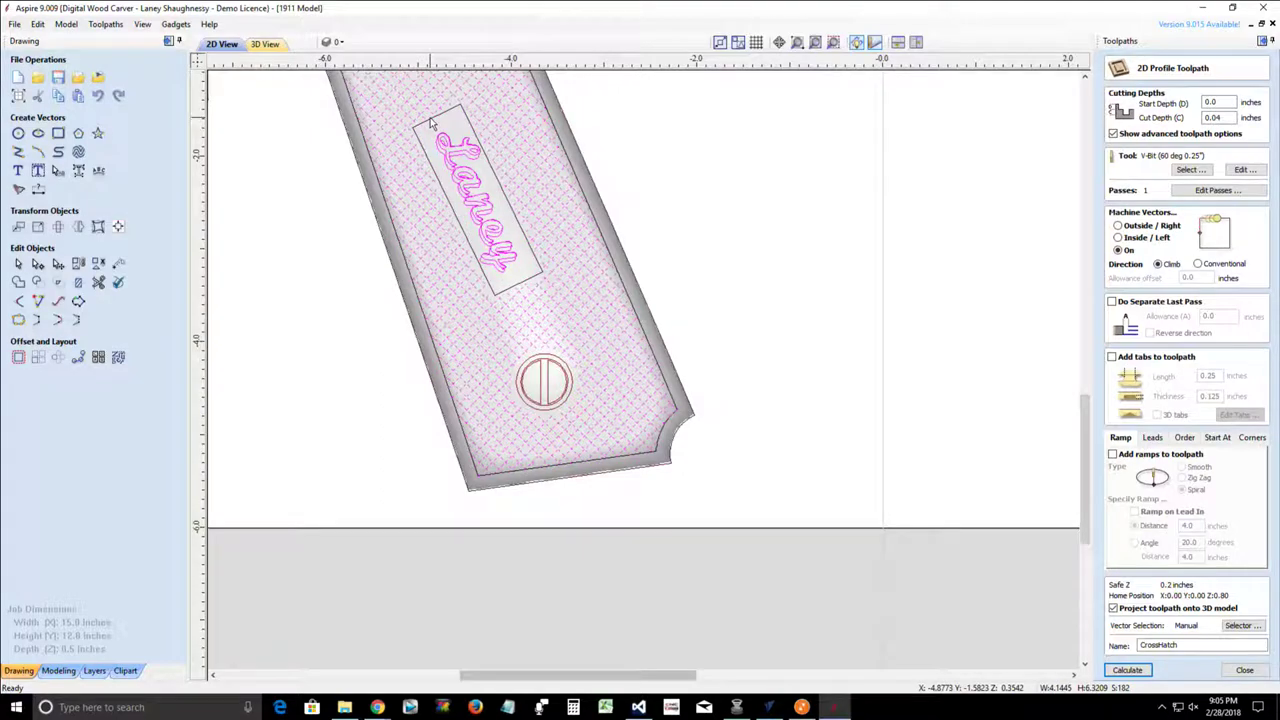
# Dismiss the grouping warning and recalculate the CrossHatch toolpath with that selection.
pyautogui.scroll(-4, 430, 117)
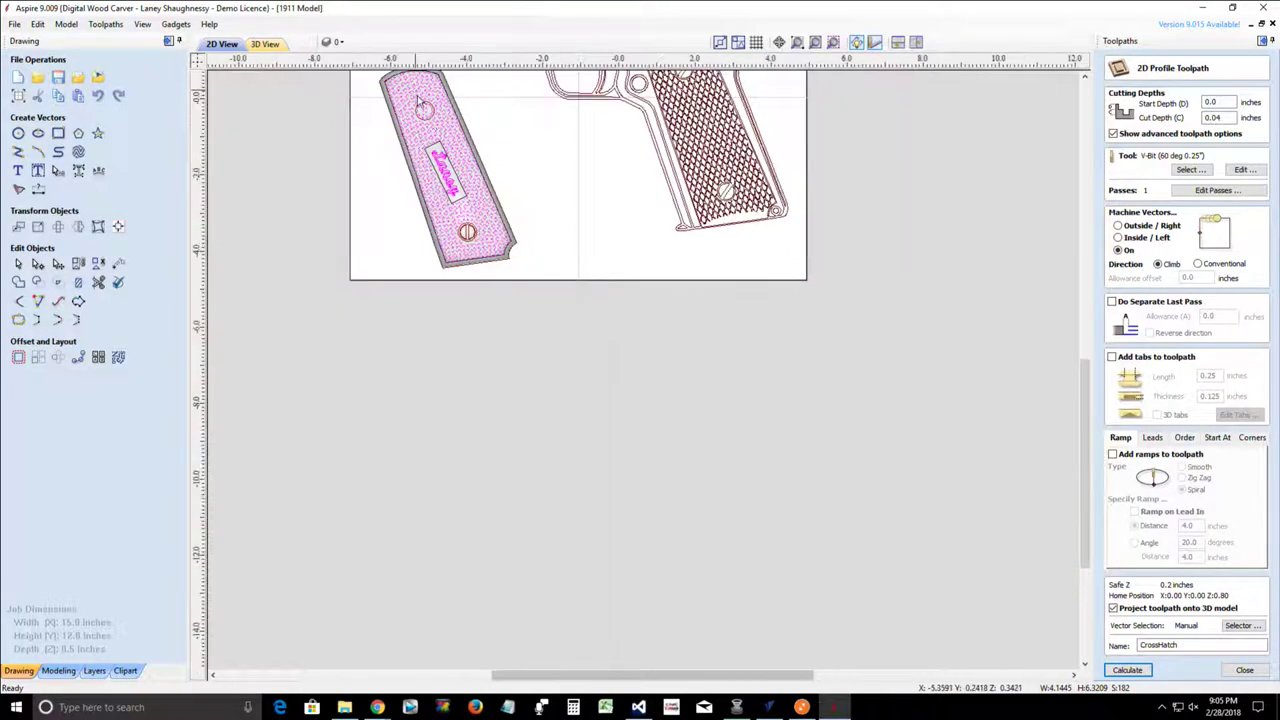
pyautogui.scroll(4, 450, 240)
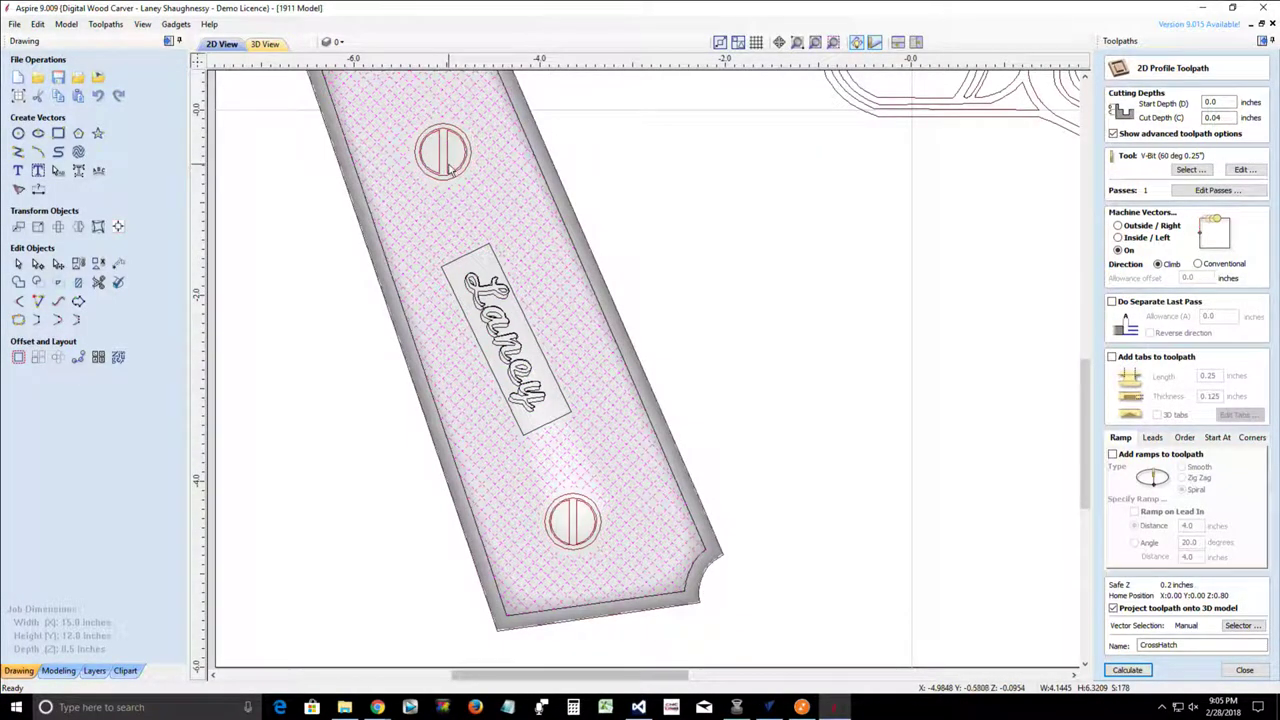
pyautogui.press('g')
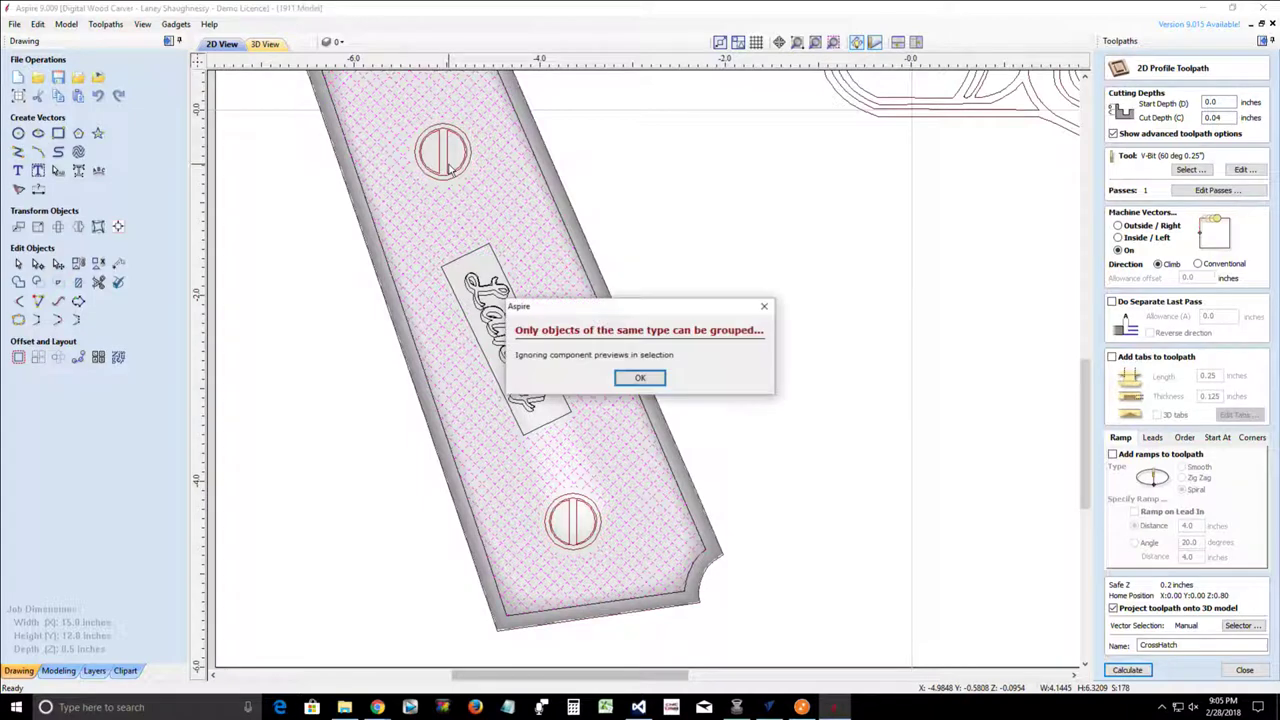
pyautogui.click(631, 384)
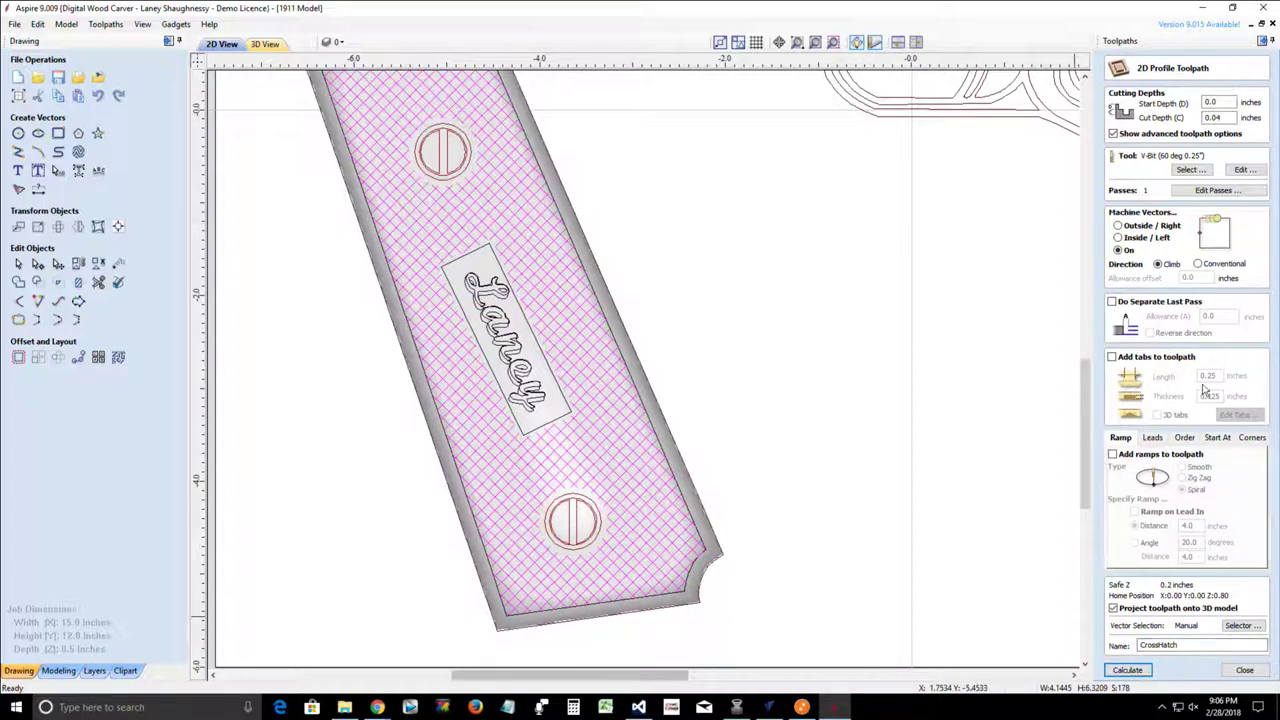
pyautogui.click(1136, 672)
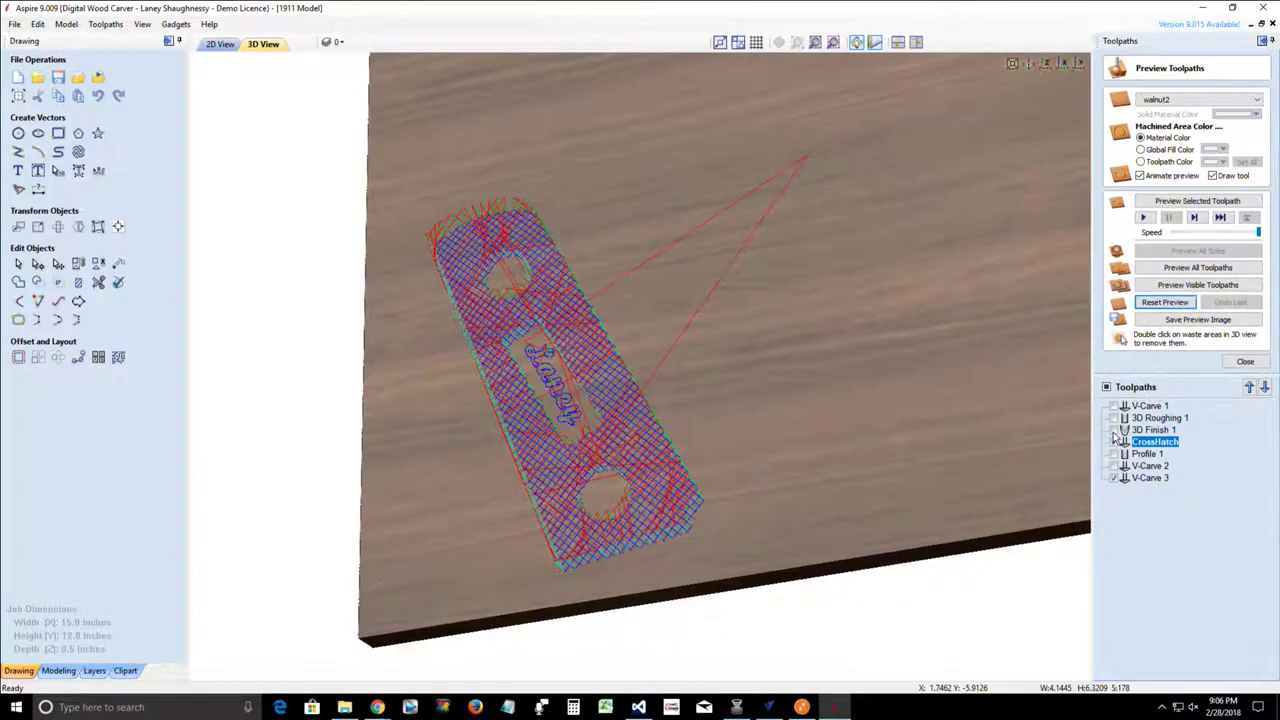
# Make 3D Finish 1 and V-Carve 3 visible, reset the preview, and simulate all visible toolpaths.
pyautogui.click(1113, 430)
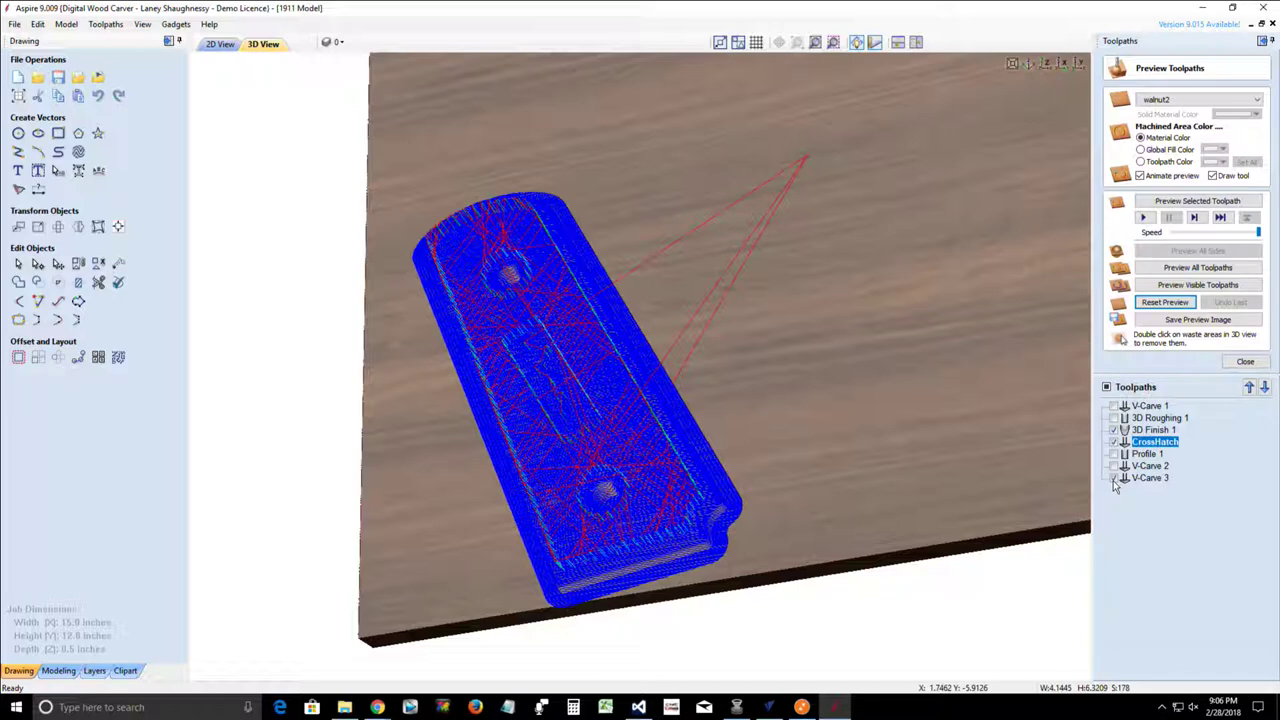
pyautogui.click(1113, 478)
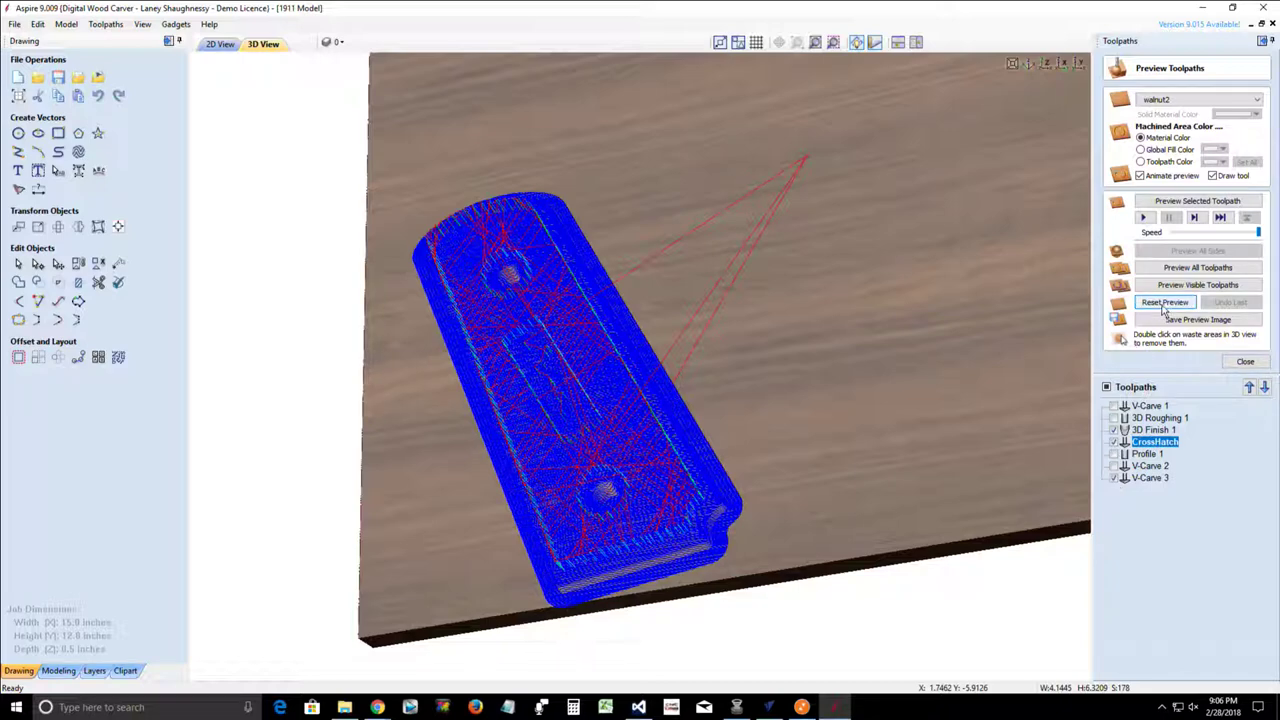
pyautogui.click(1167, 287)
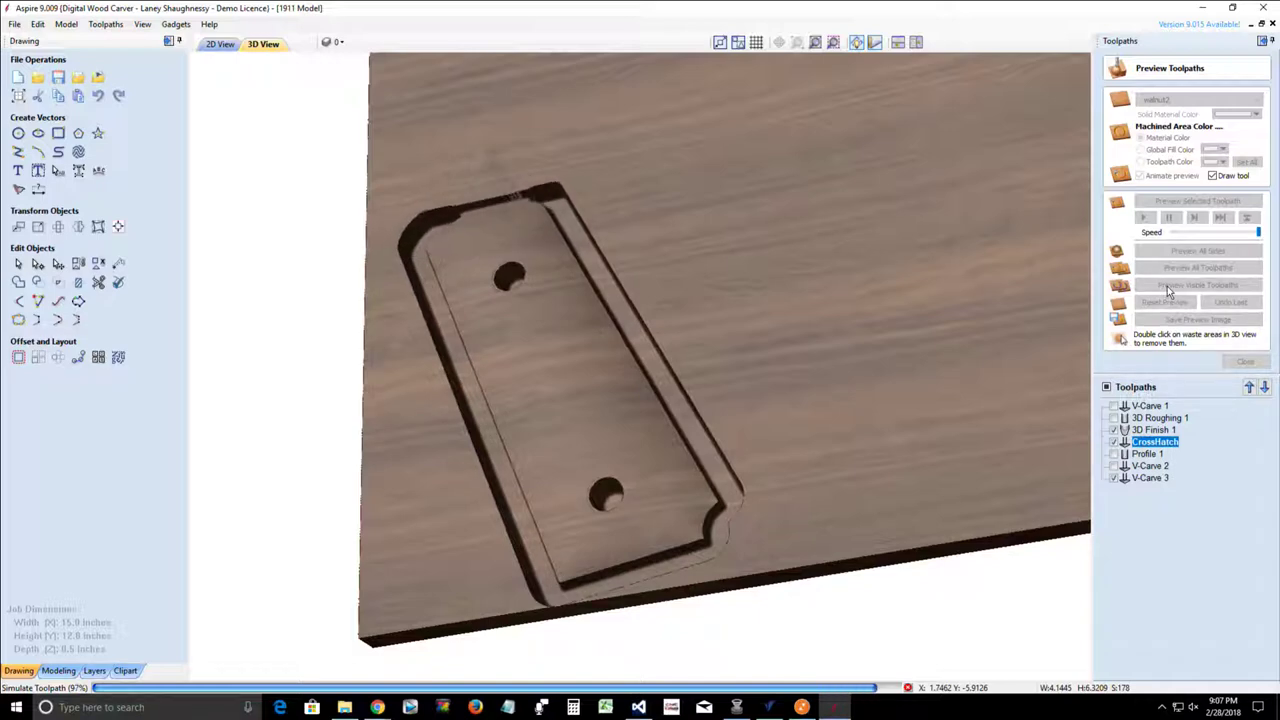
pyautogui.click(1168, 287)
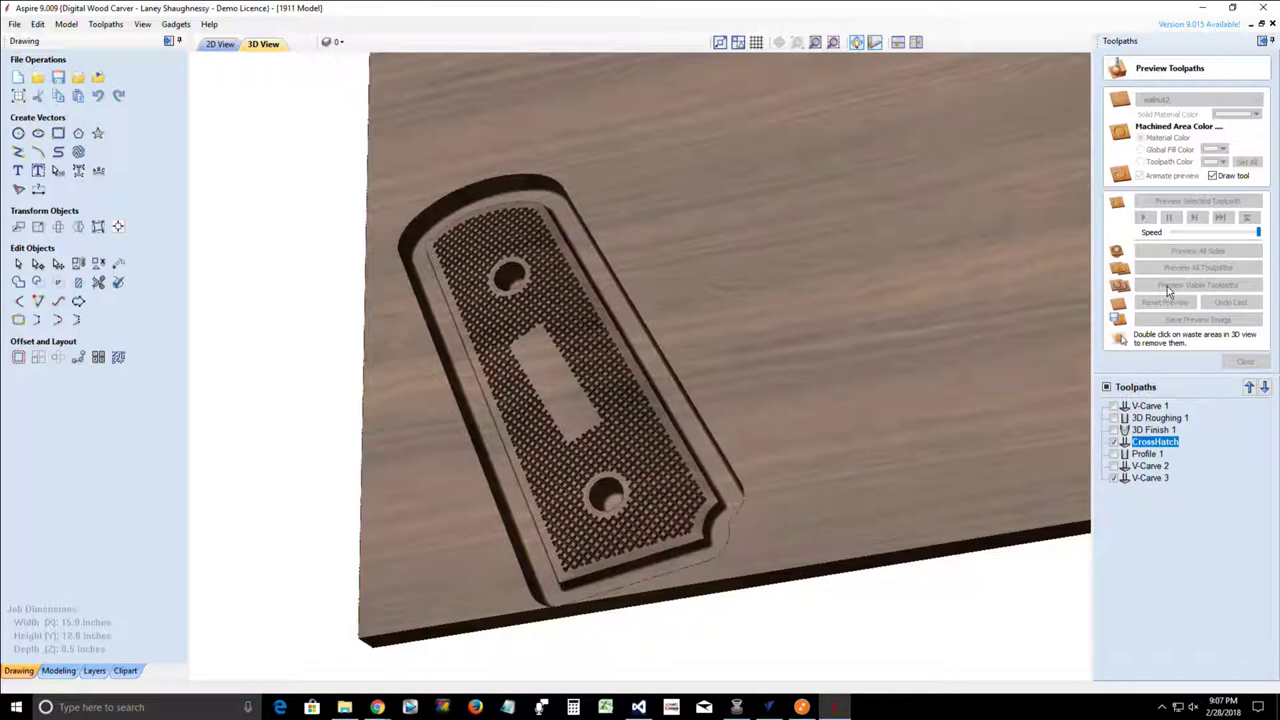
pyautogui.click(1168, 288)
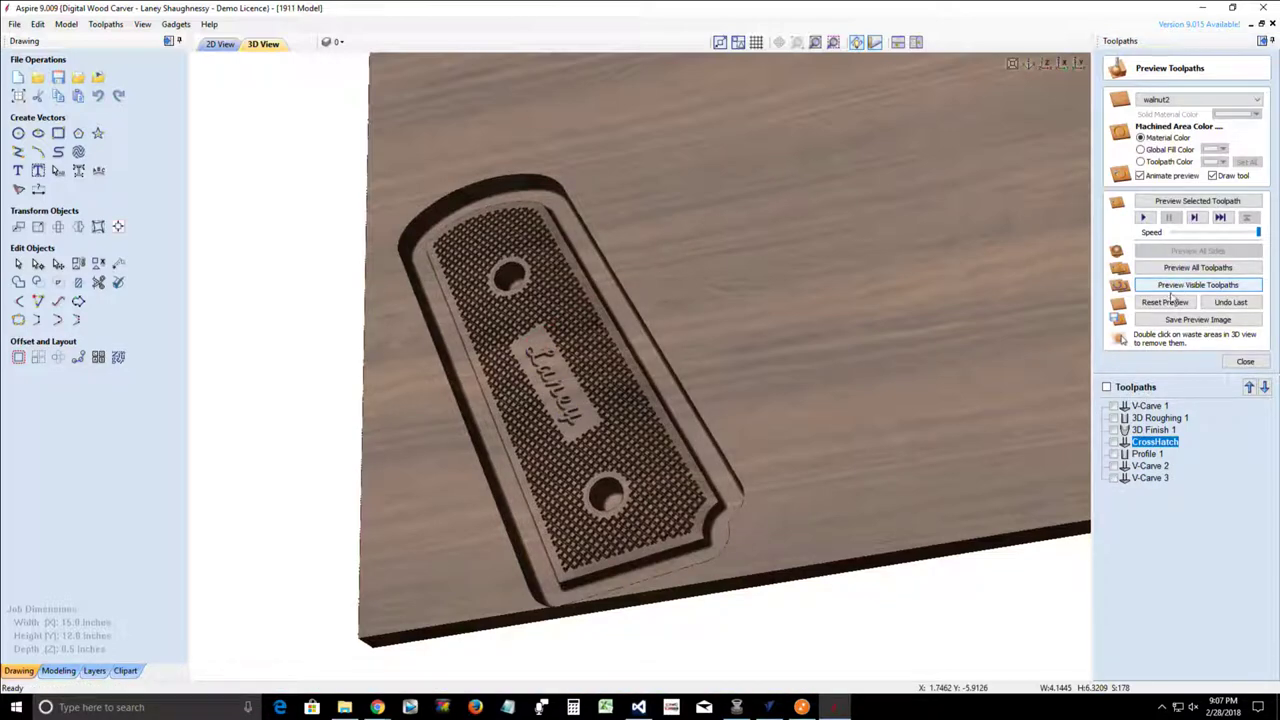
# Rotate and zoom in on the carved lettering, then reopen V-Carve 3's engraving settings.
pyautogui.moveTo(600, 400); pyautogui.dragTo(534, 395)
pyautogui.scroll(3, 540, 378)
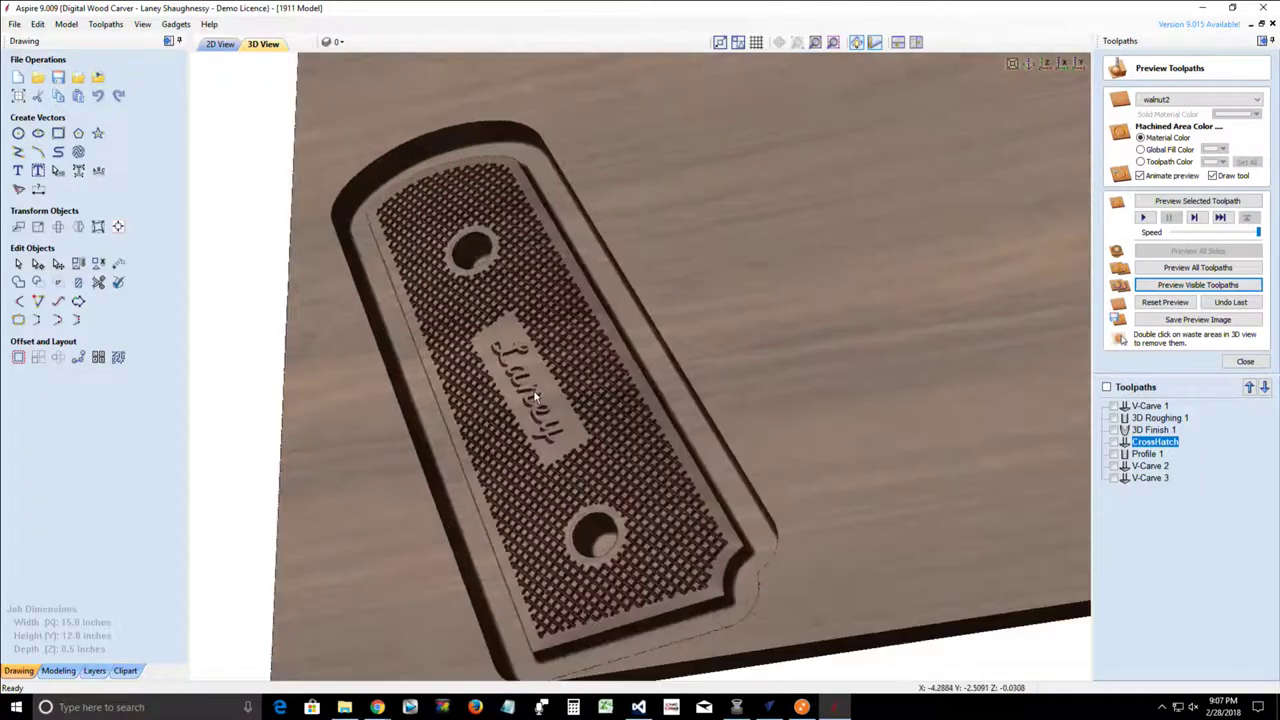
pyautogui.scroll(3, 535, 398)
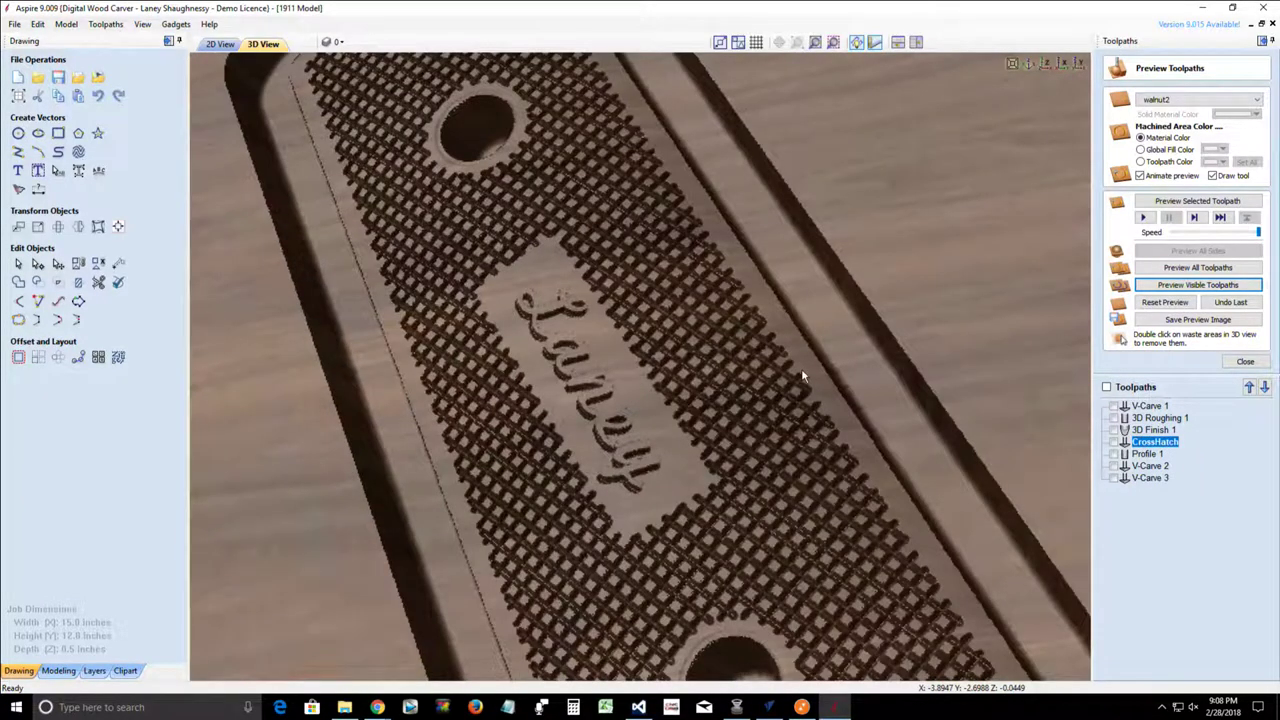
pyautogui.scroll(-3, 801, 375)
pyautogui.scroll(3, 744, 416)
pyautogui.scroll(4, 716, 423)
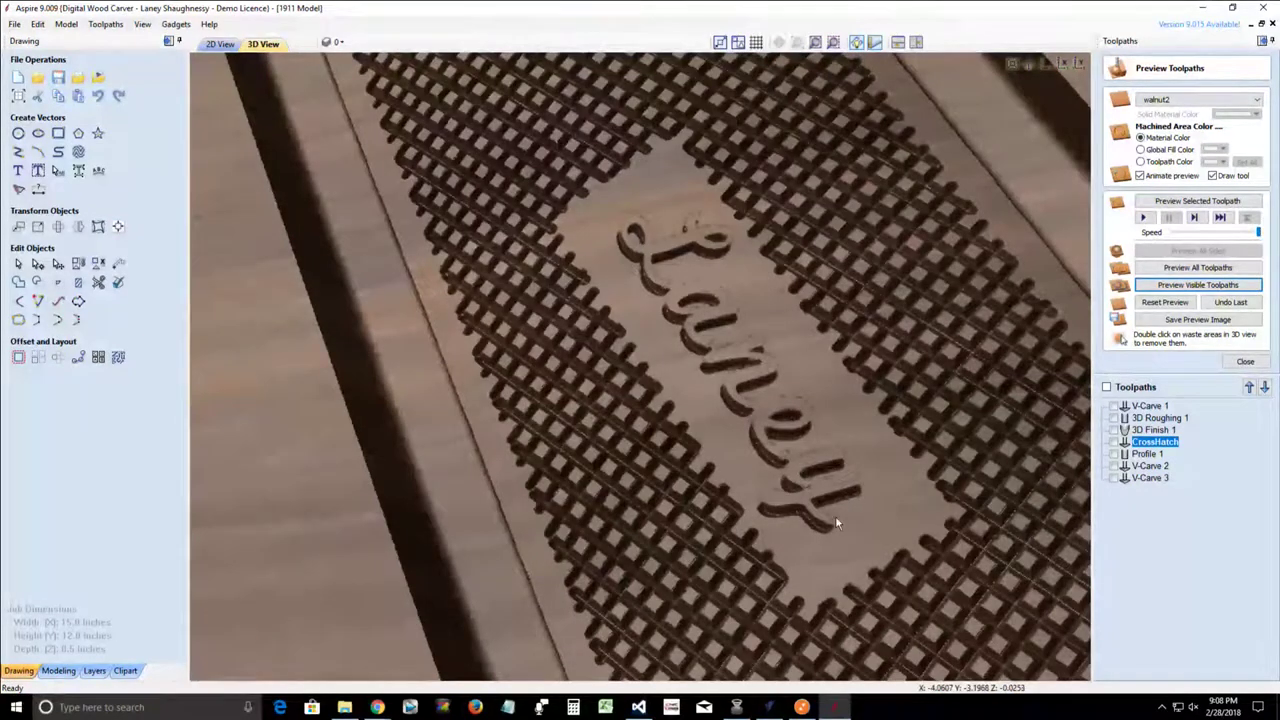
pyautogui.doubleClick(1148, 479)
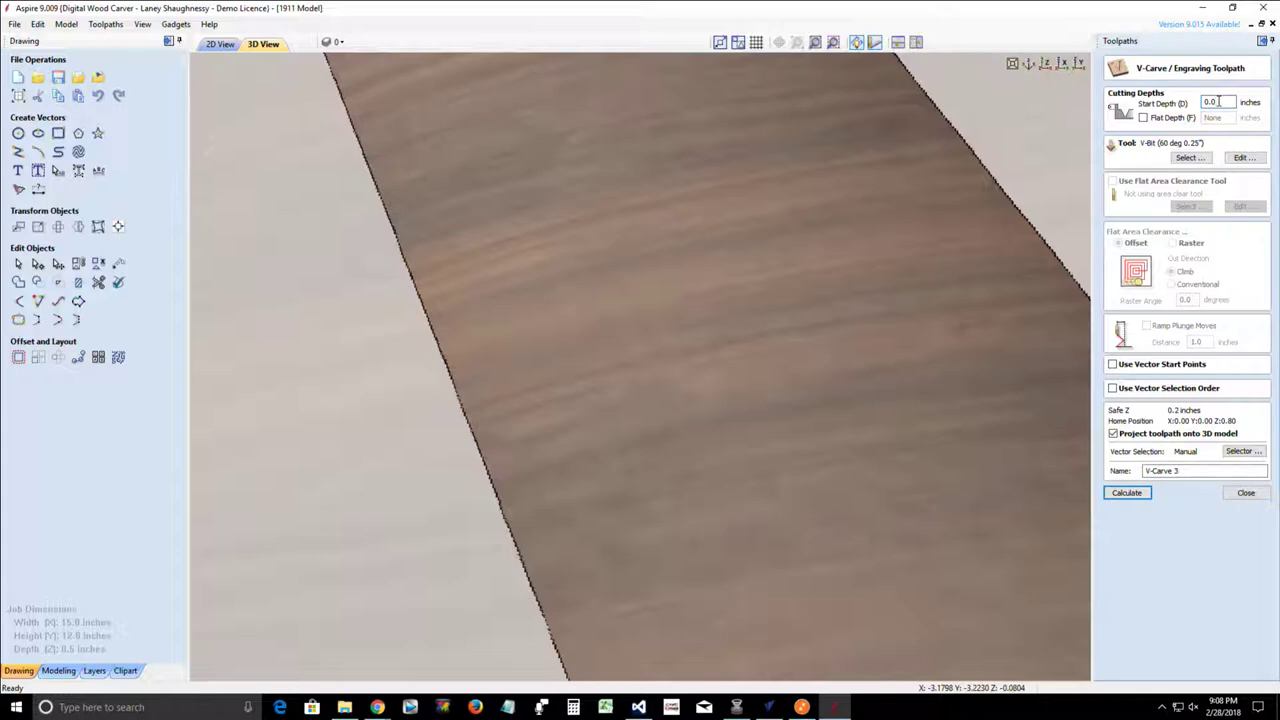
# Recalculate V-Carve 3, preview the carved Laney lettering from several angles, and return to 2D.
pyautogui.click(1130, 494)
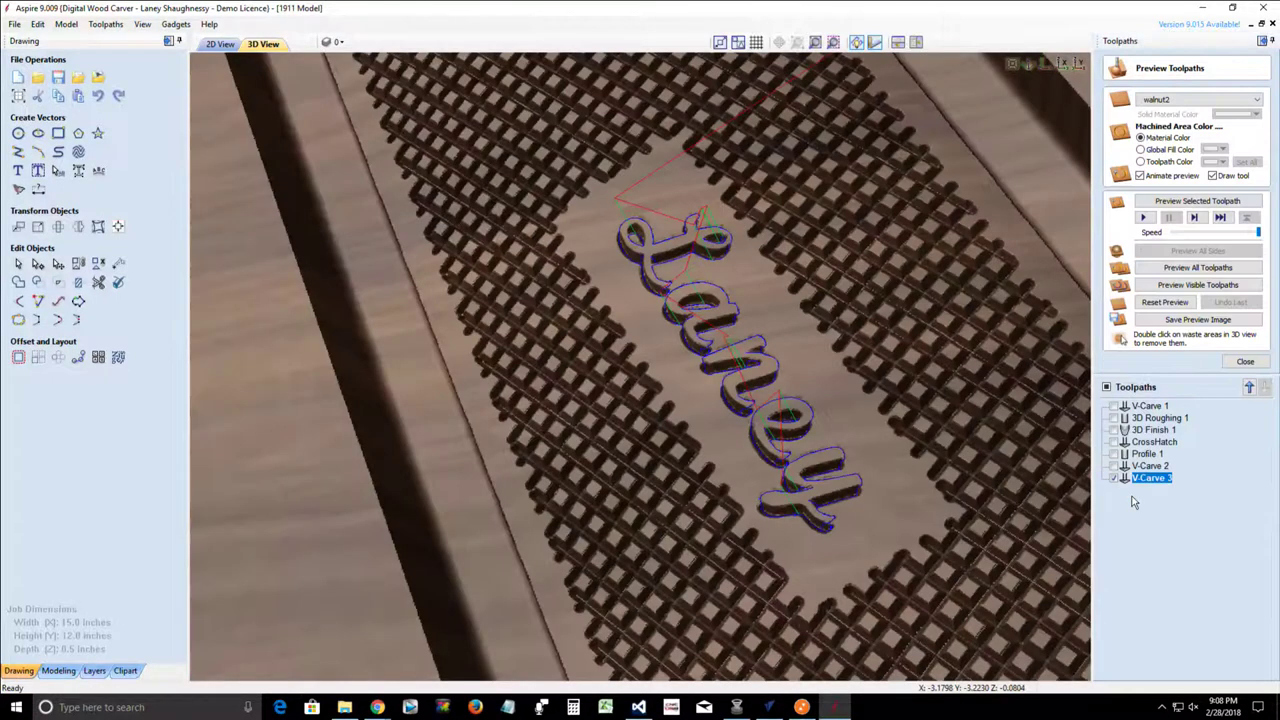
pyautogui.click(1160, 203)
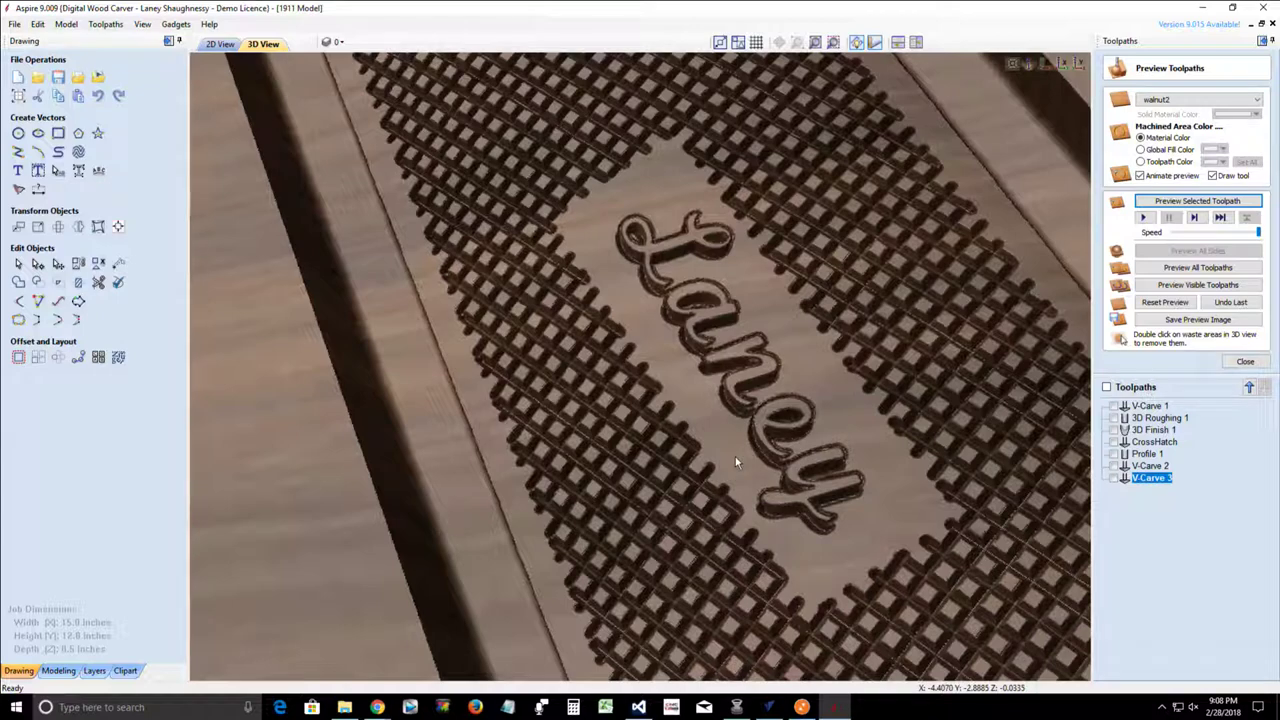
pyautogui.moveTo(725, 433); pyautogui.dragTo(668, 470)
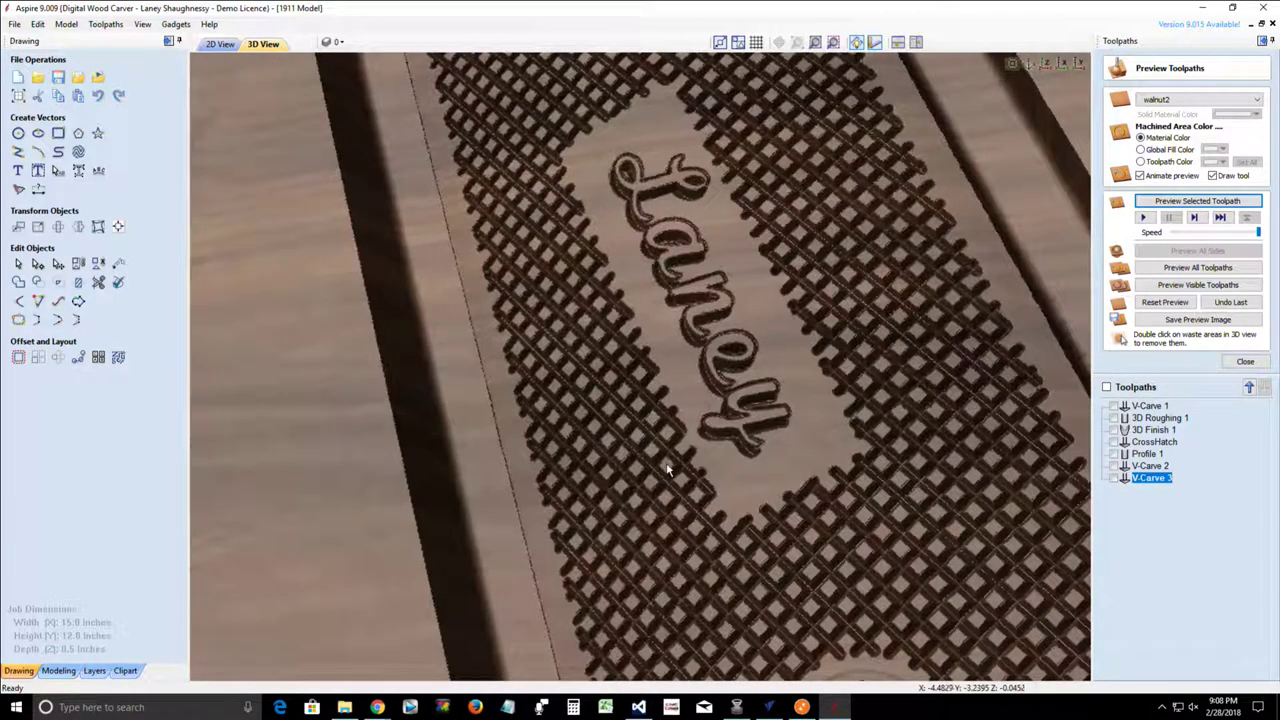
pyautogui.scroll(-5, 680, 473)
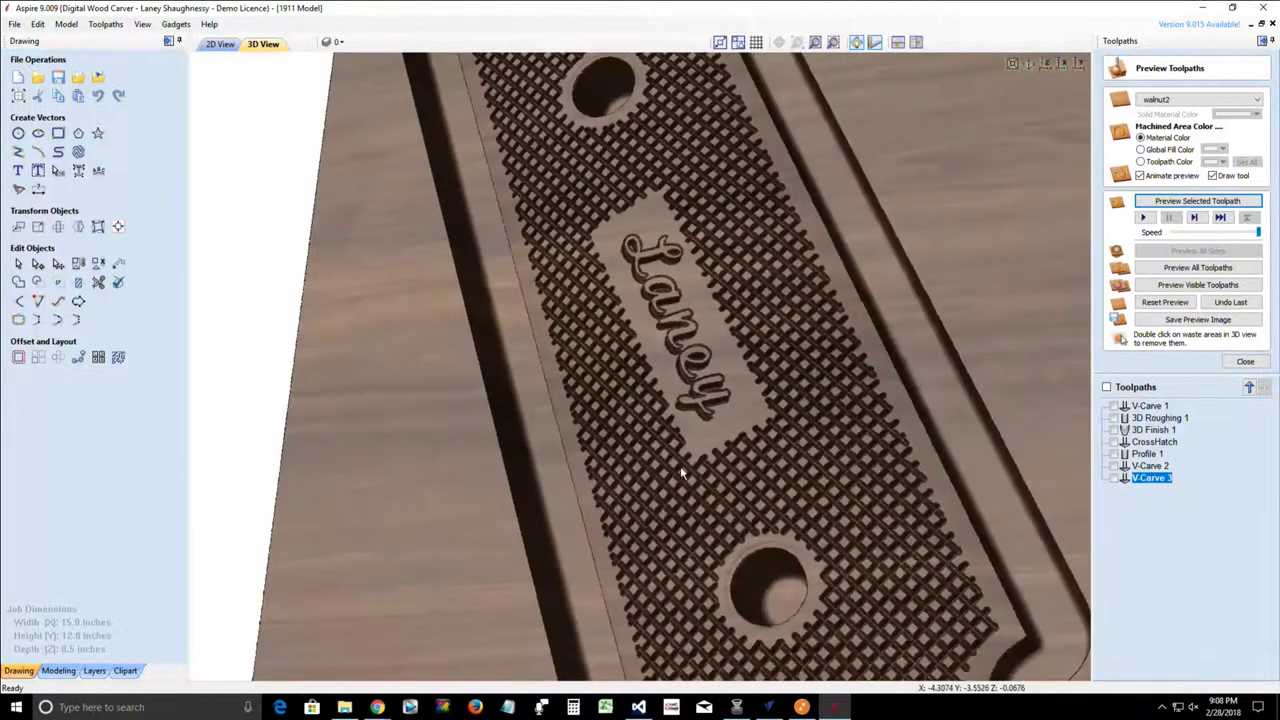
pyautogui.moveTo(680, 473); pyautogui.dragTo(728, 250)
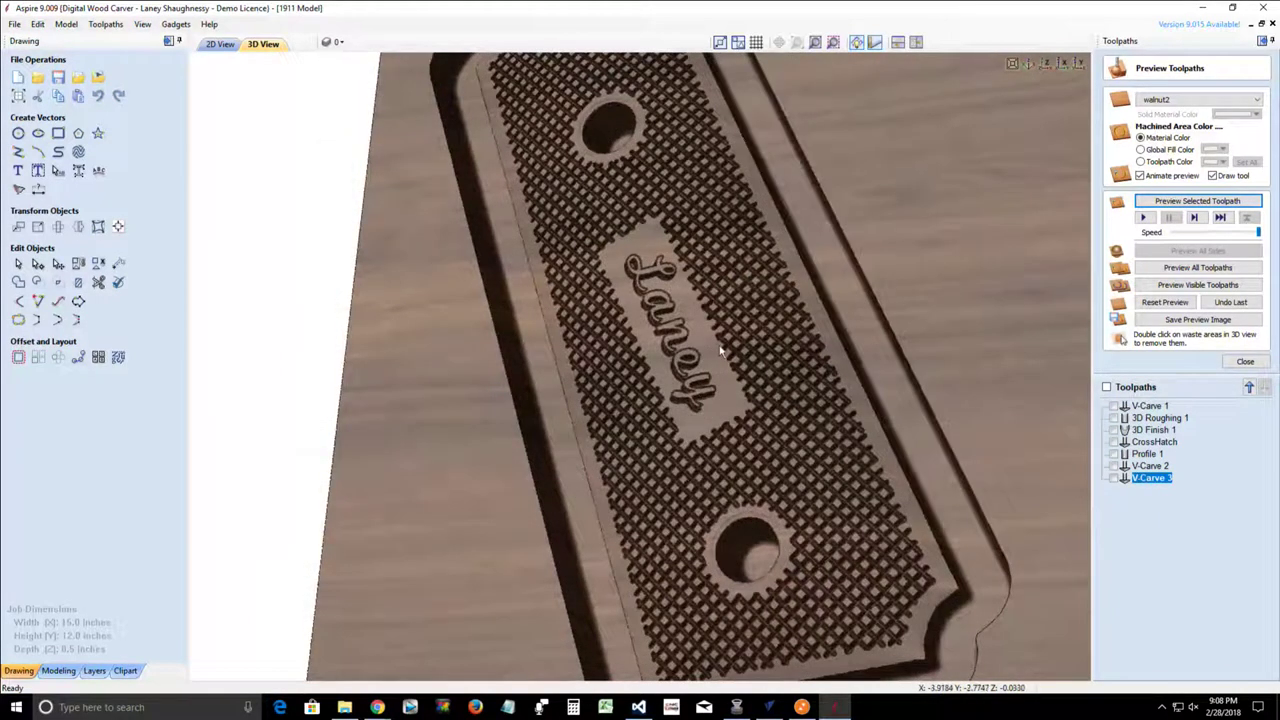
pyautogui.moveTo(720, 327); pyautogui.dragTo(727, 322)
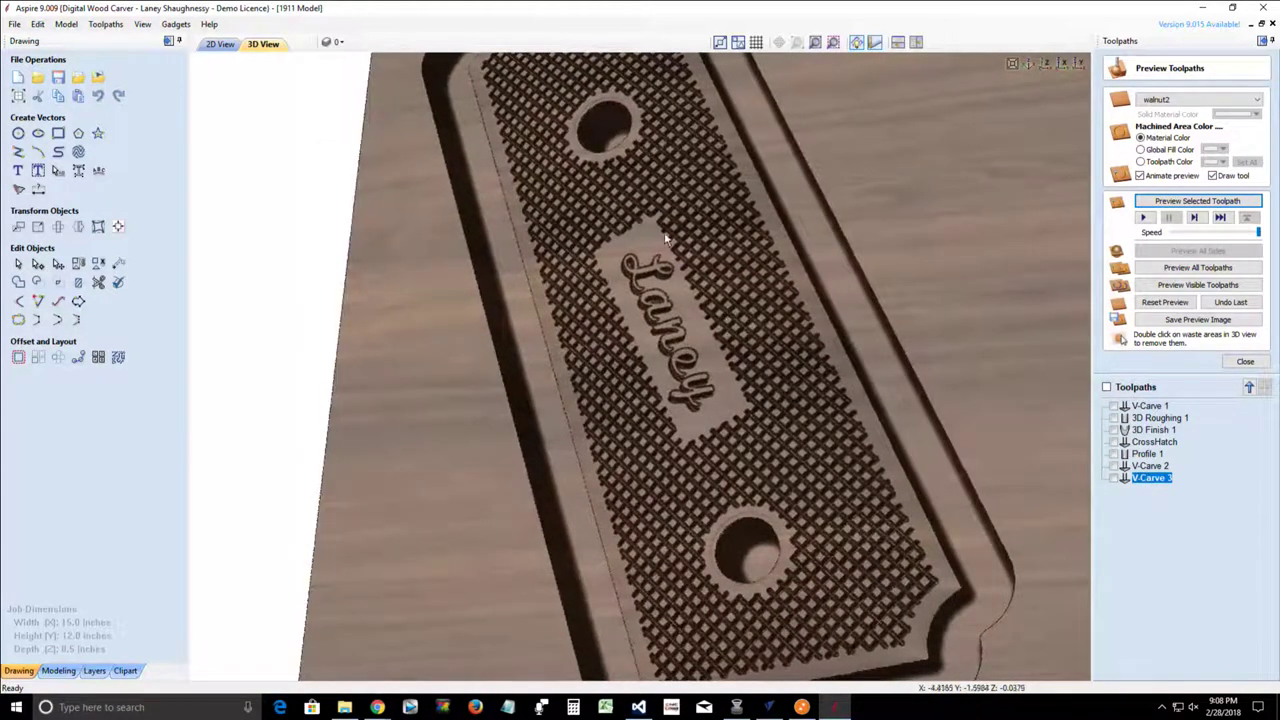
pyautogui.click(219, 44)
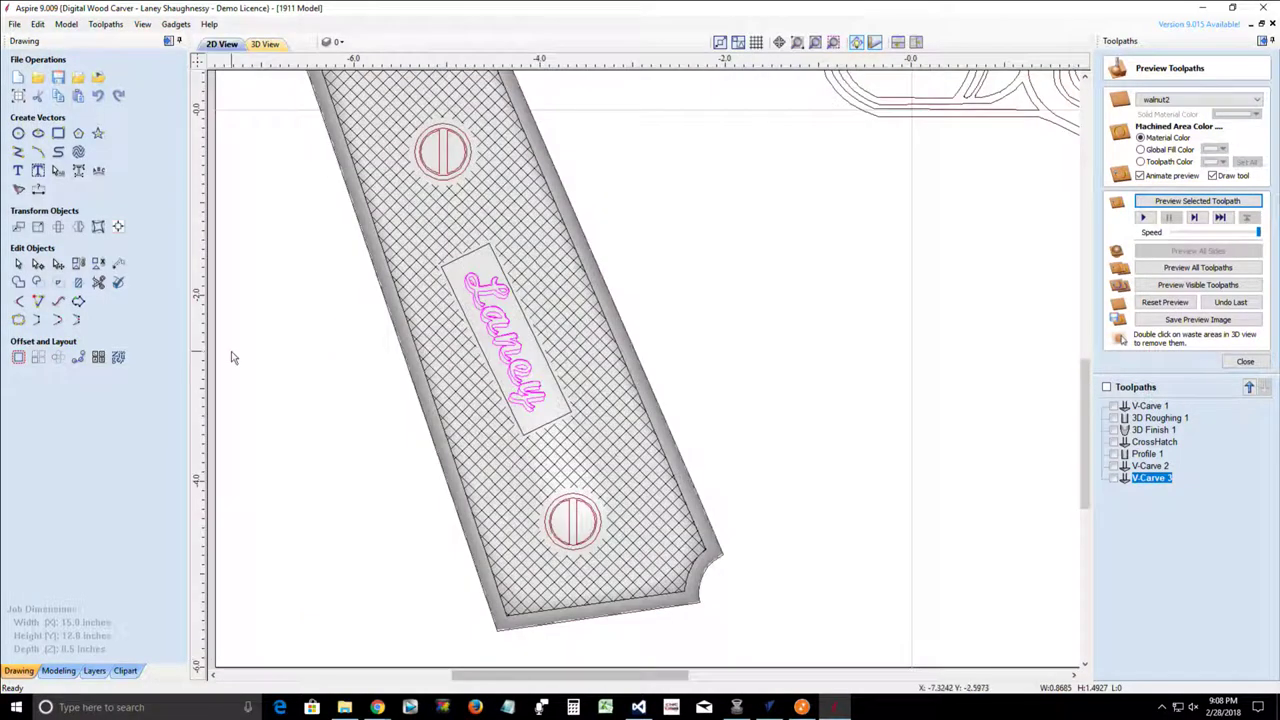
# Switch the Laney text to the News706 BT font in Auto Layout Text and apply it.
pyautogui.click(489, 328)
pyautogui.click(37, 171)
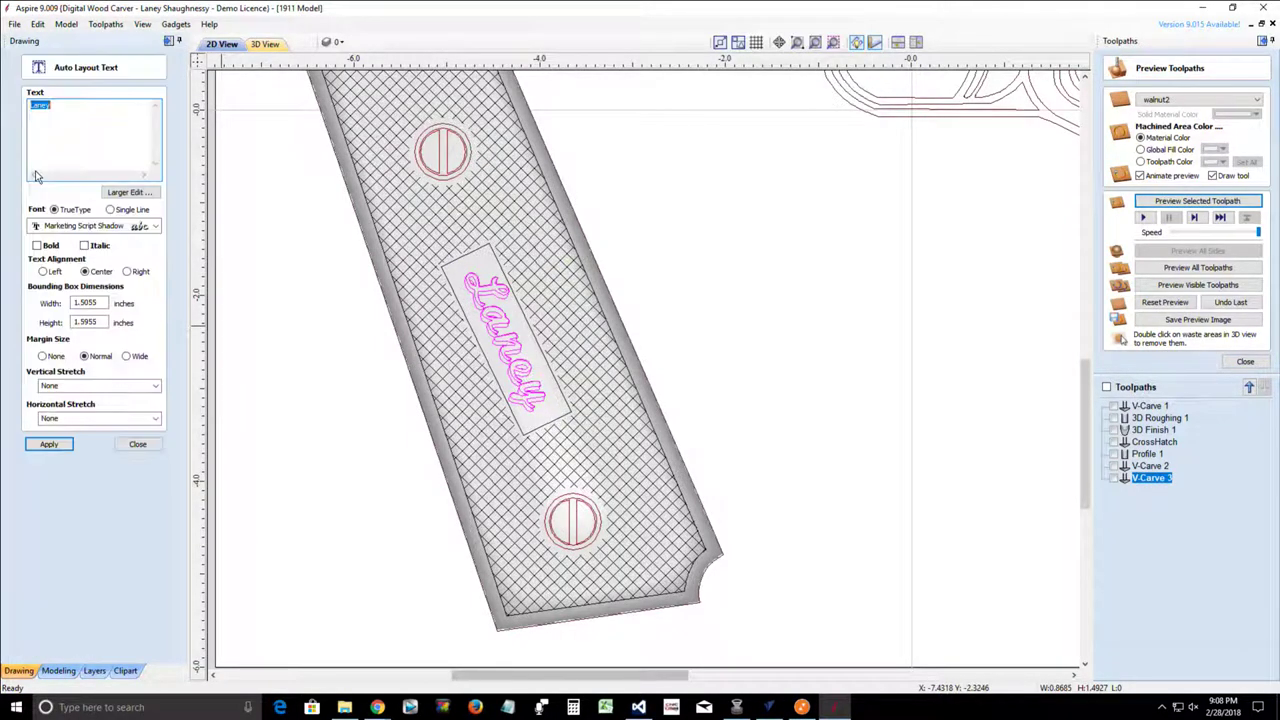
pyautogui.click(156, 227)
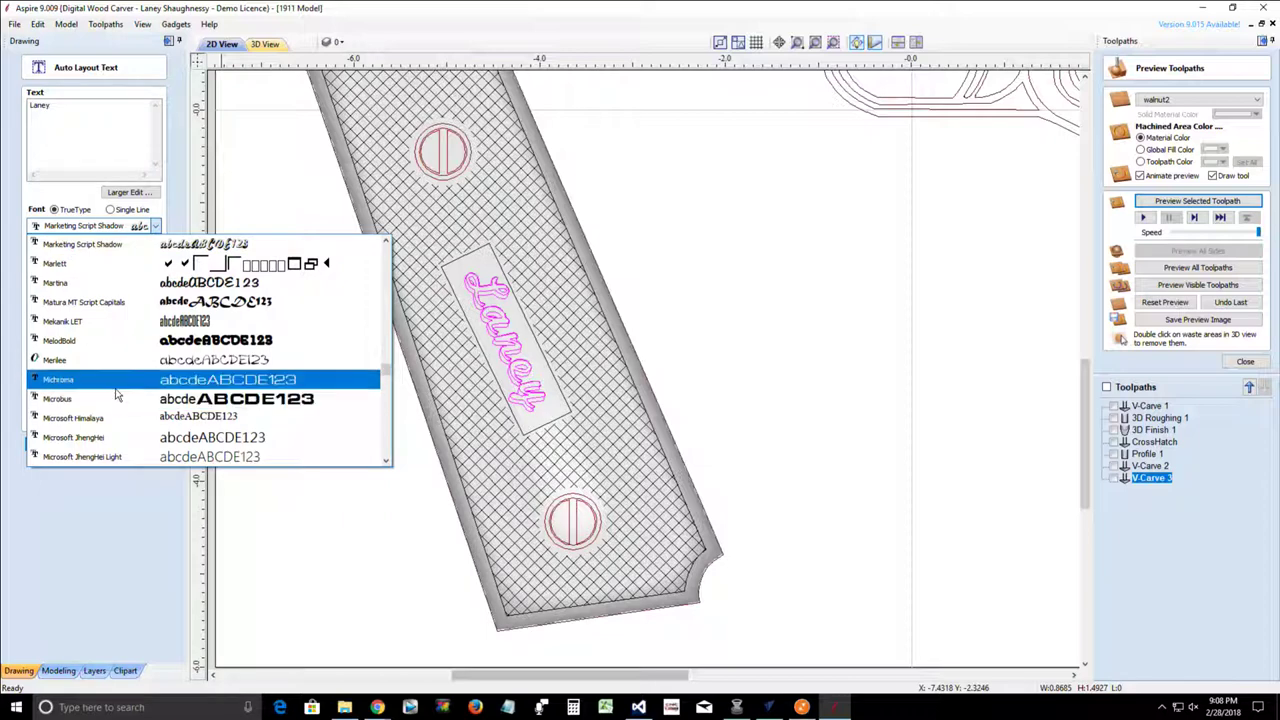
pyautogui.scroll(-10, 112, 396)
pyautogui.scroll(-1, 107, 414)
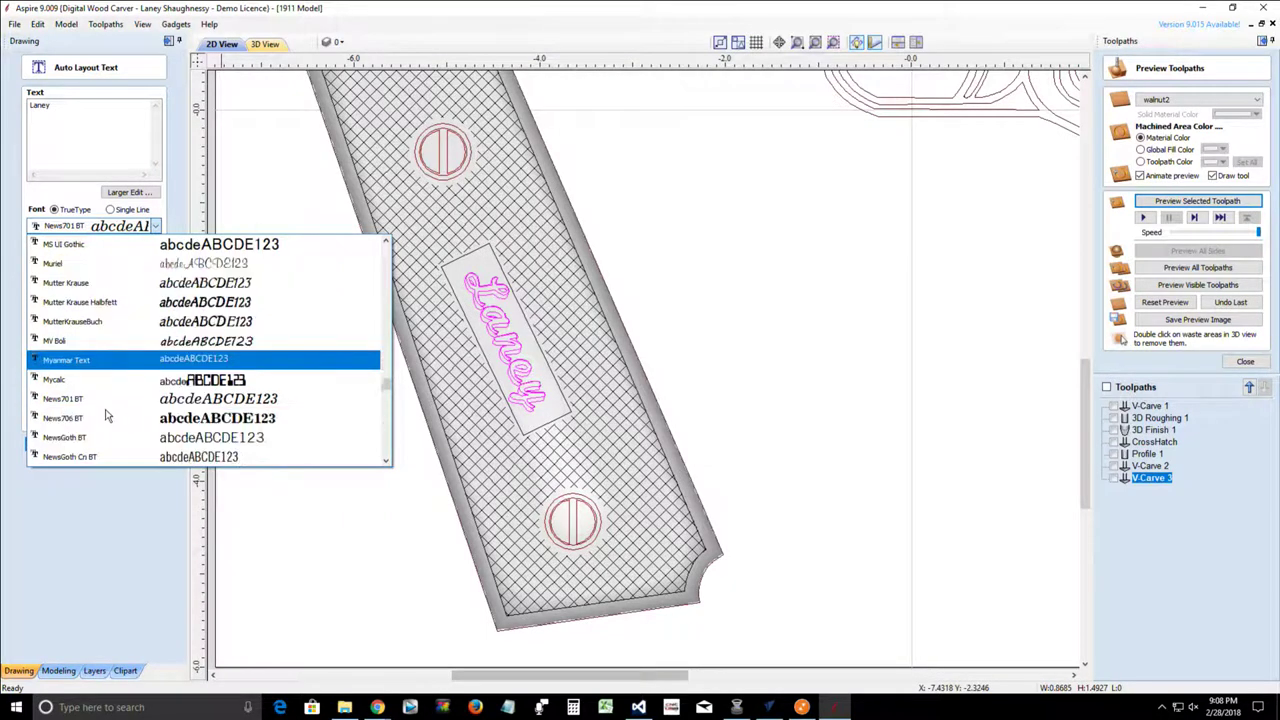
pyautogui.click(102, 422)
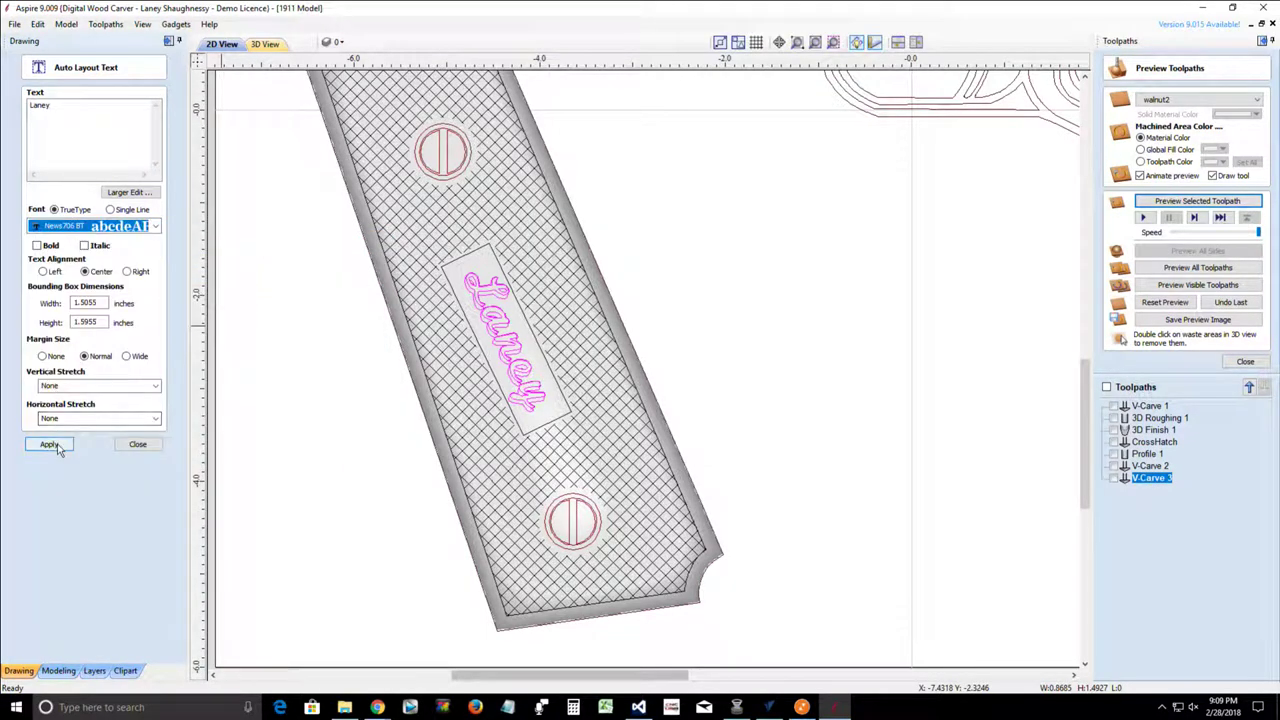
pyautogui.click(52, 444)
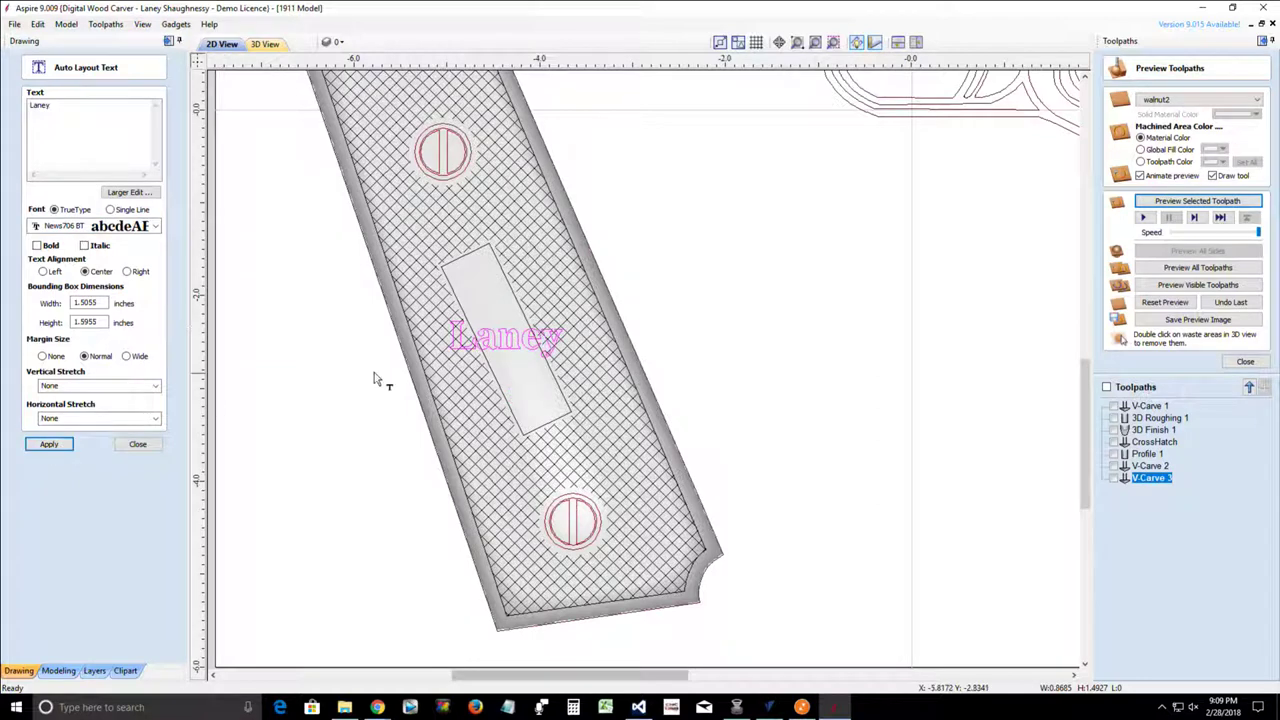
pyautogui.click(518, 348)
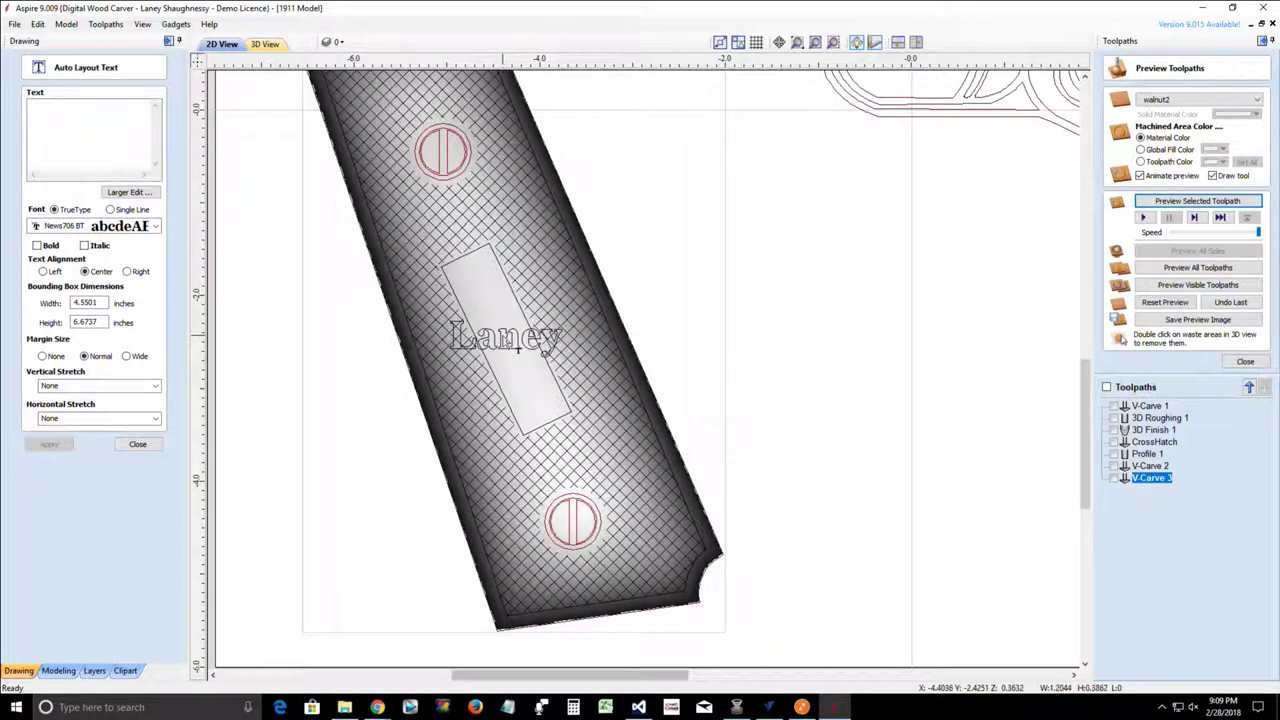
pyautogui.click(518, 348)
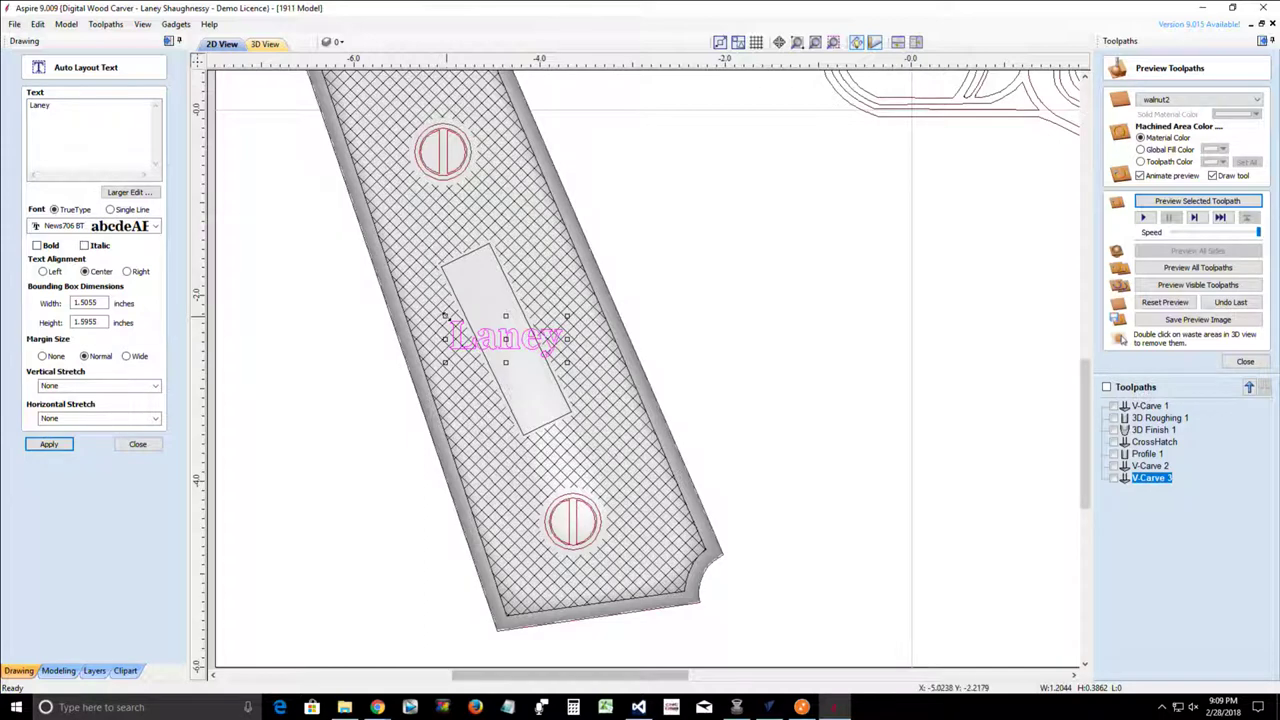
pyautogui.click(138, 445)
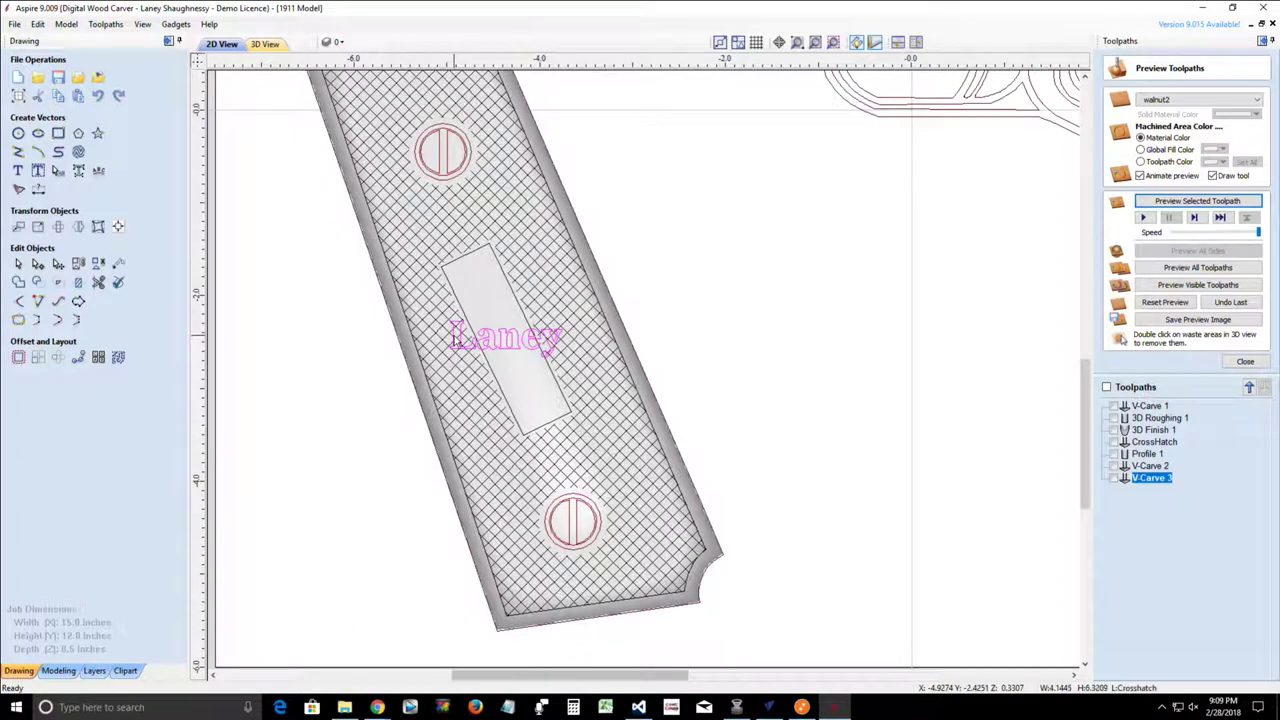
# Reselect the Laney text and panel rectangle in the text layout form, then close it.
pyautogui.click(455, 340)
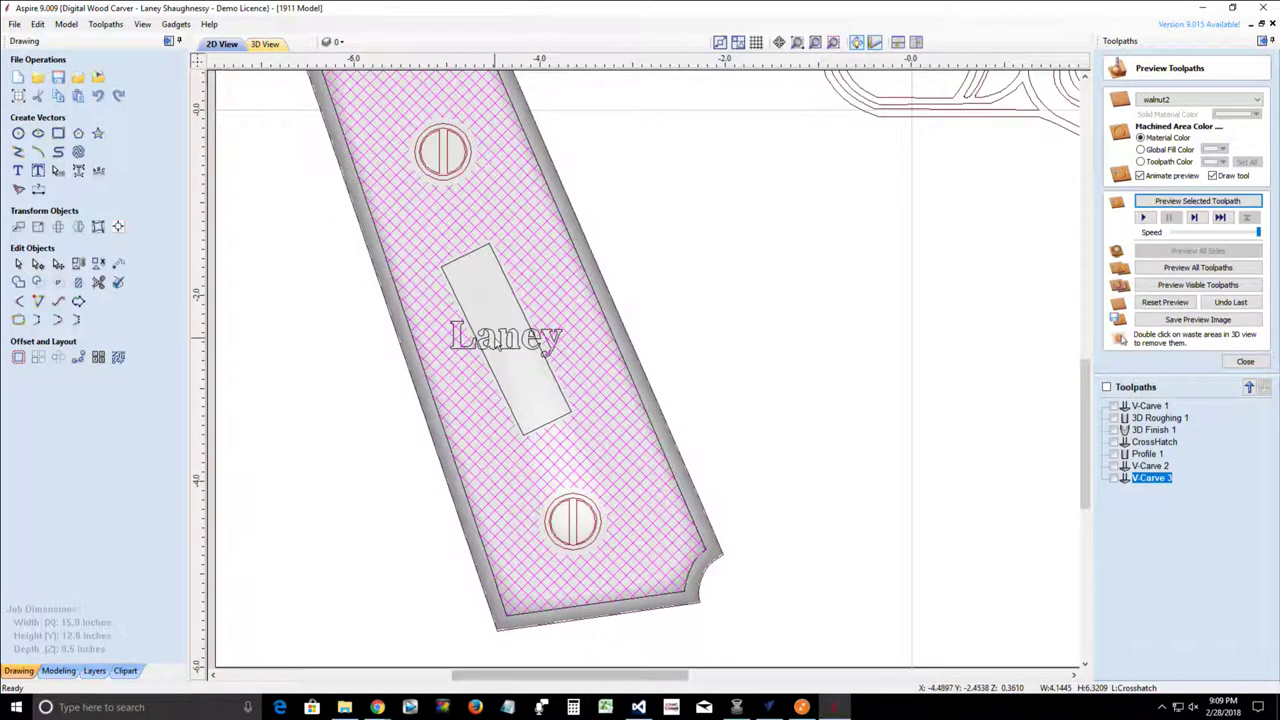
pyautogui.click(500, 344)
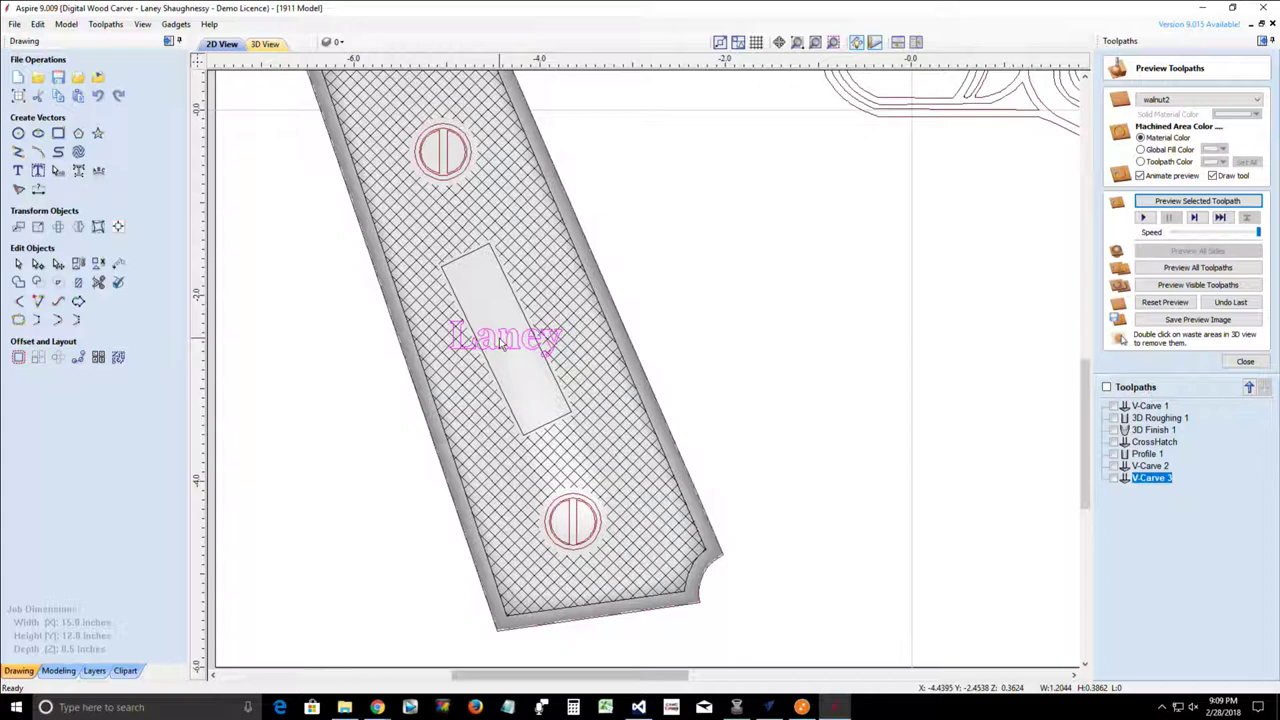
pyautogui.click(38, 170)
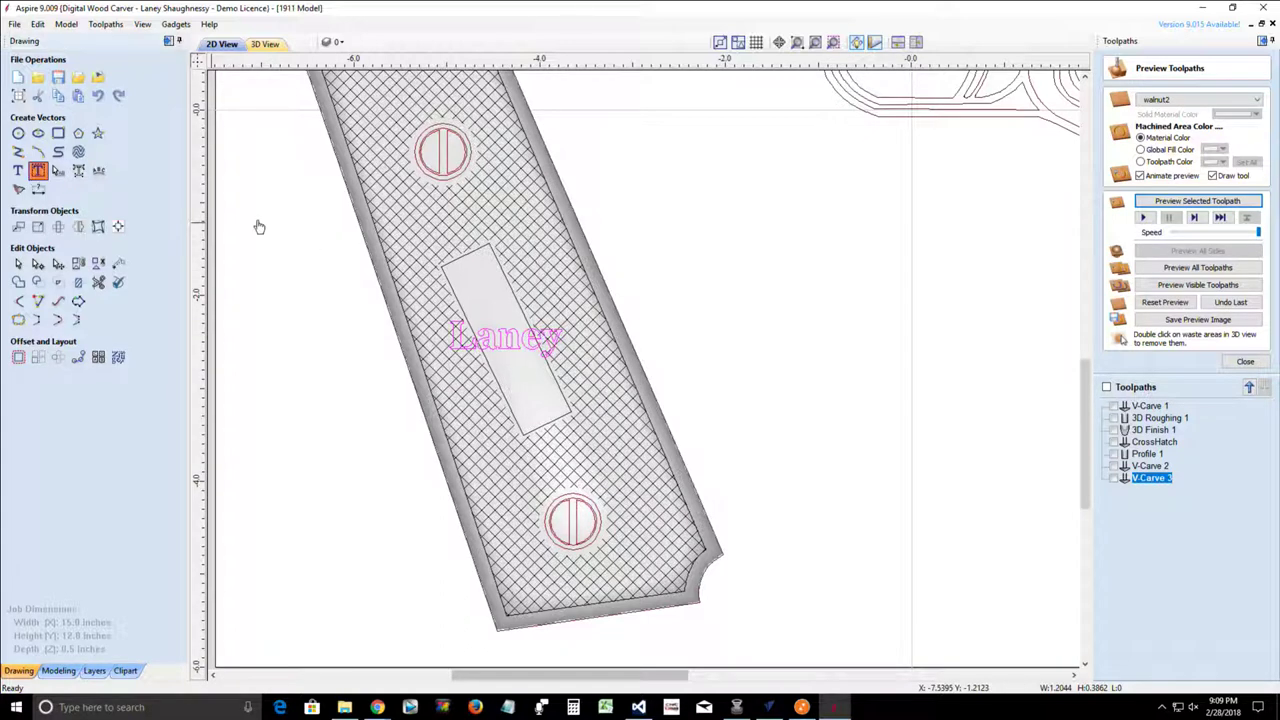
pyautogui.click(461, 271)
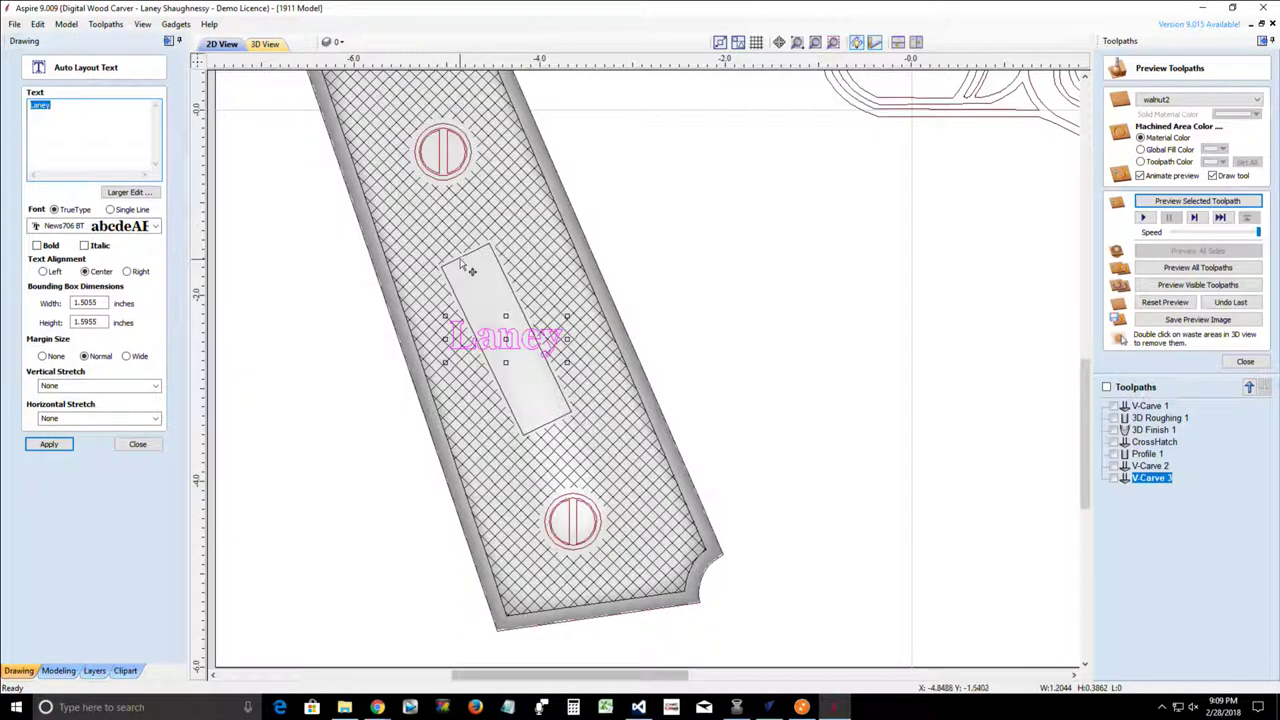
pyautogui.click(461, 265)
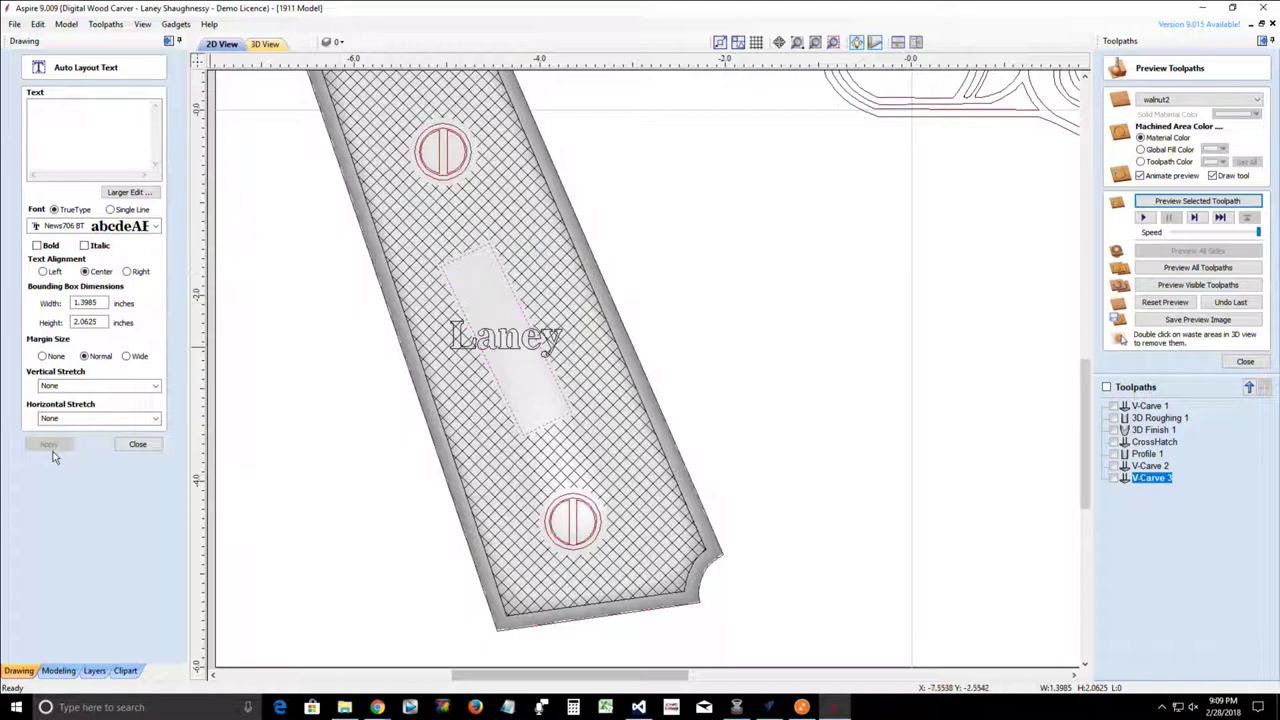
pyautogui.click(512, 342)
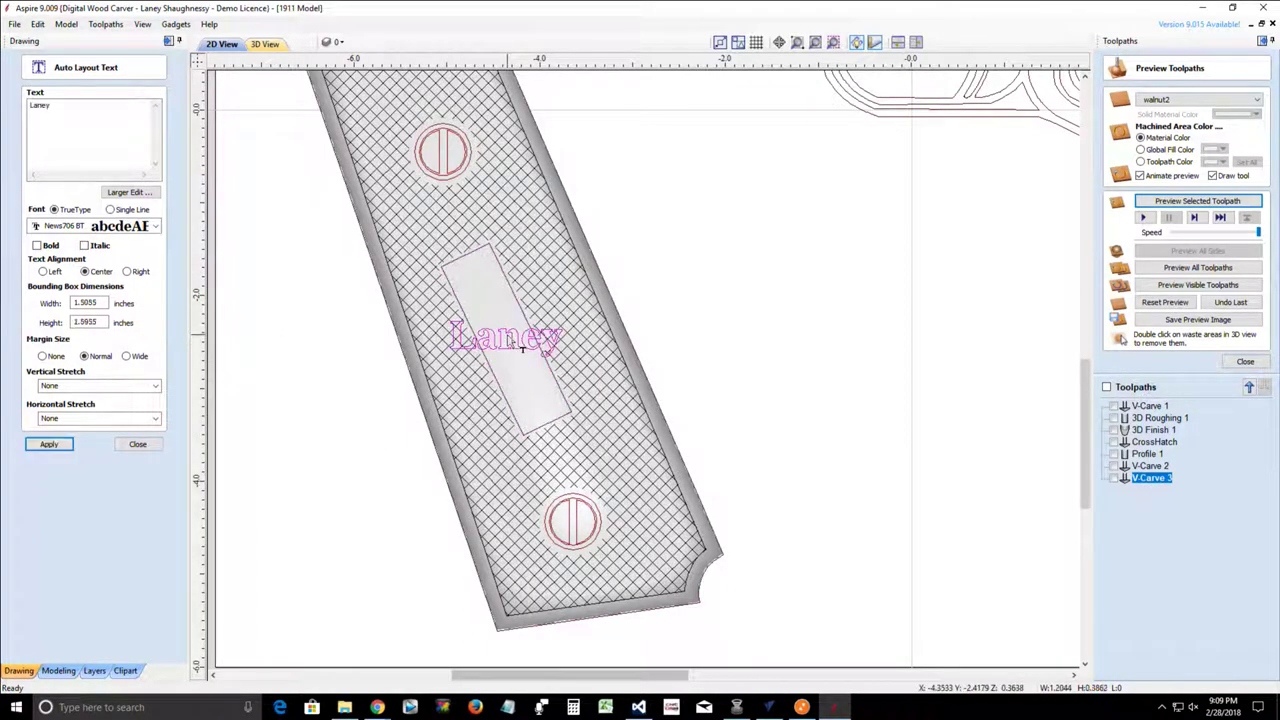
pyautogui.click(456, 300)
pyautogui.click(498, 344)
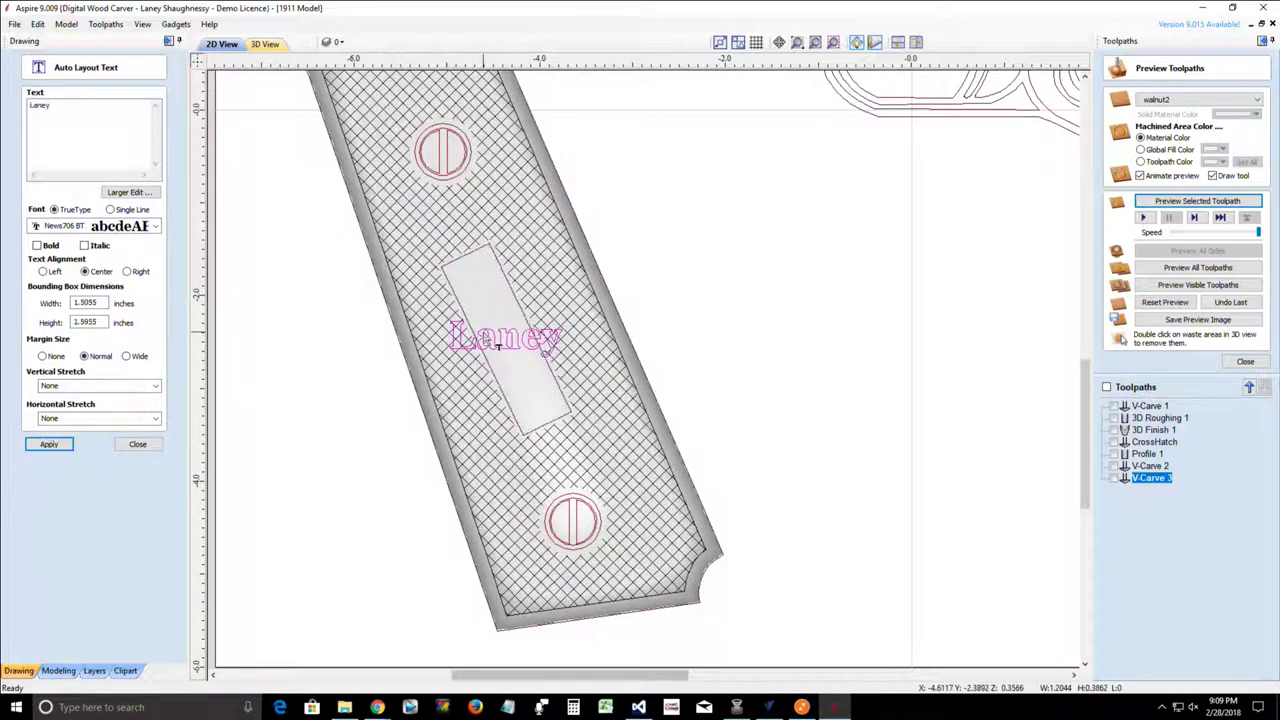
pyautogui.click(137, 445)
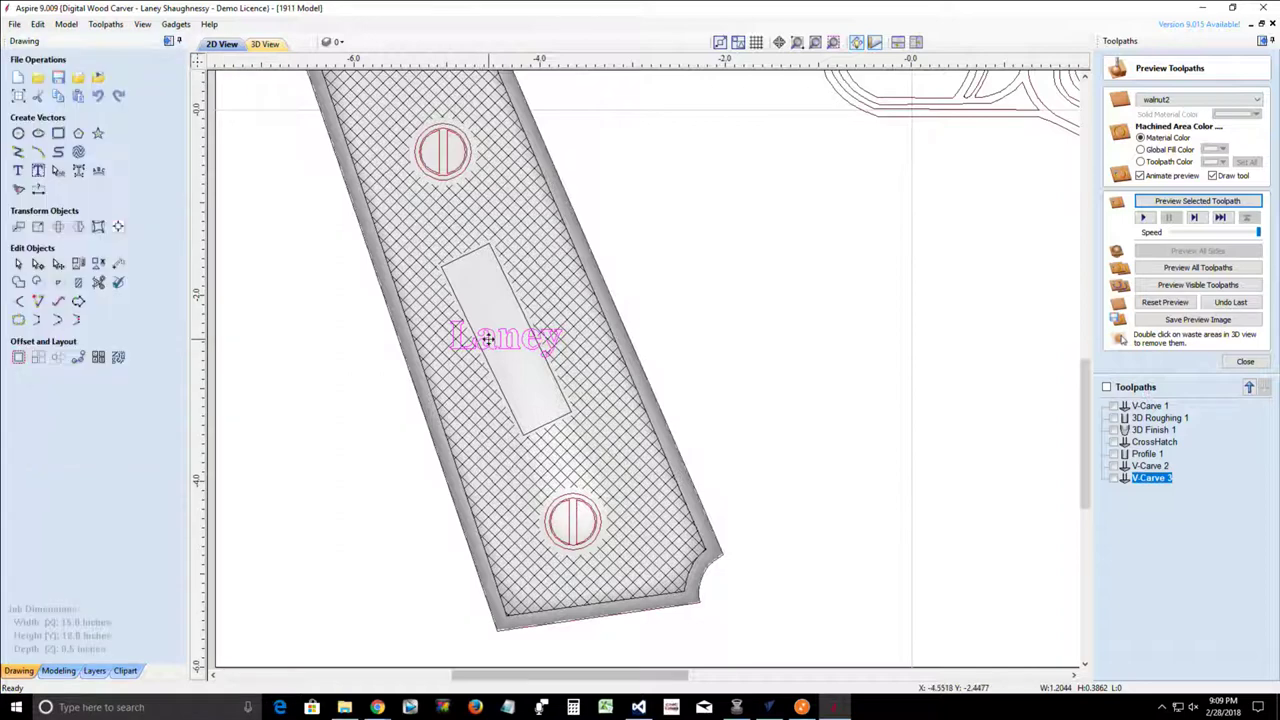
# Delete the old text and lay out new 'Laney' text inside the blank inset rectangle.
pyautogui.press('Delete')
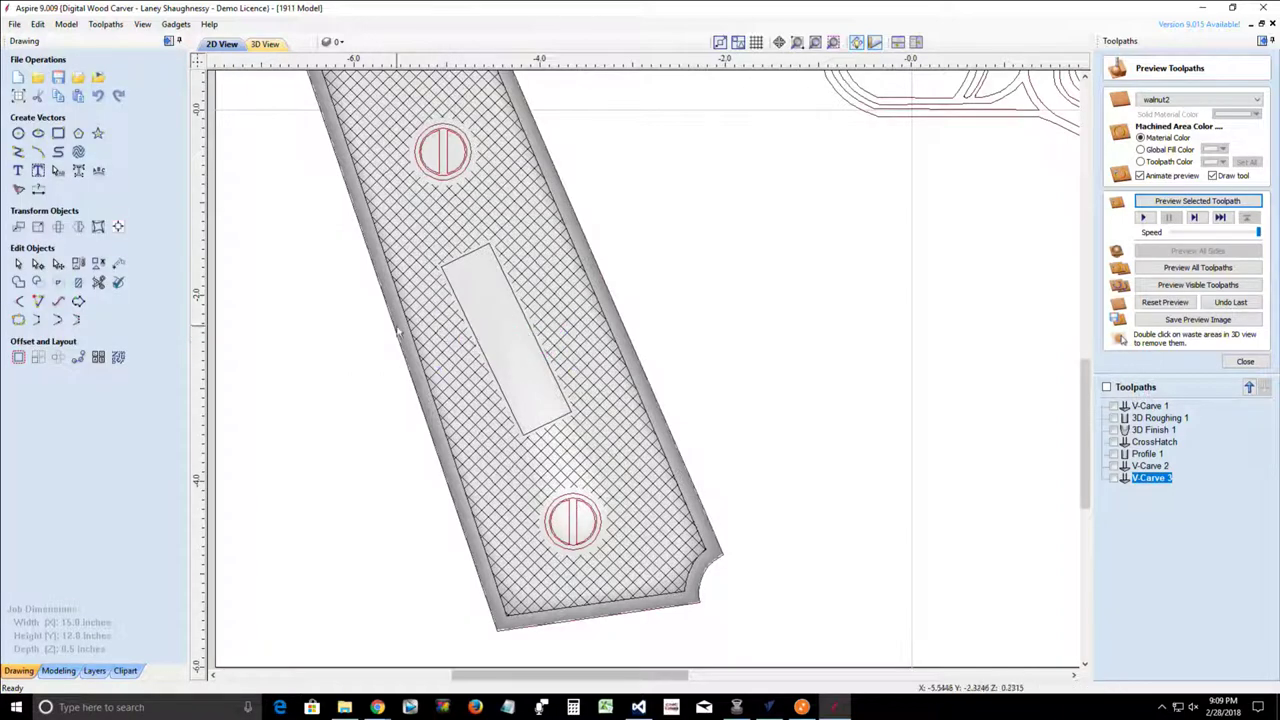
pyautogui.click(470, 325)
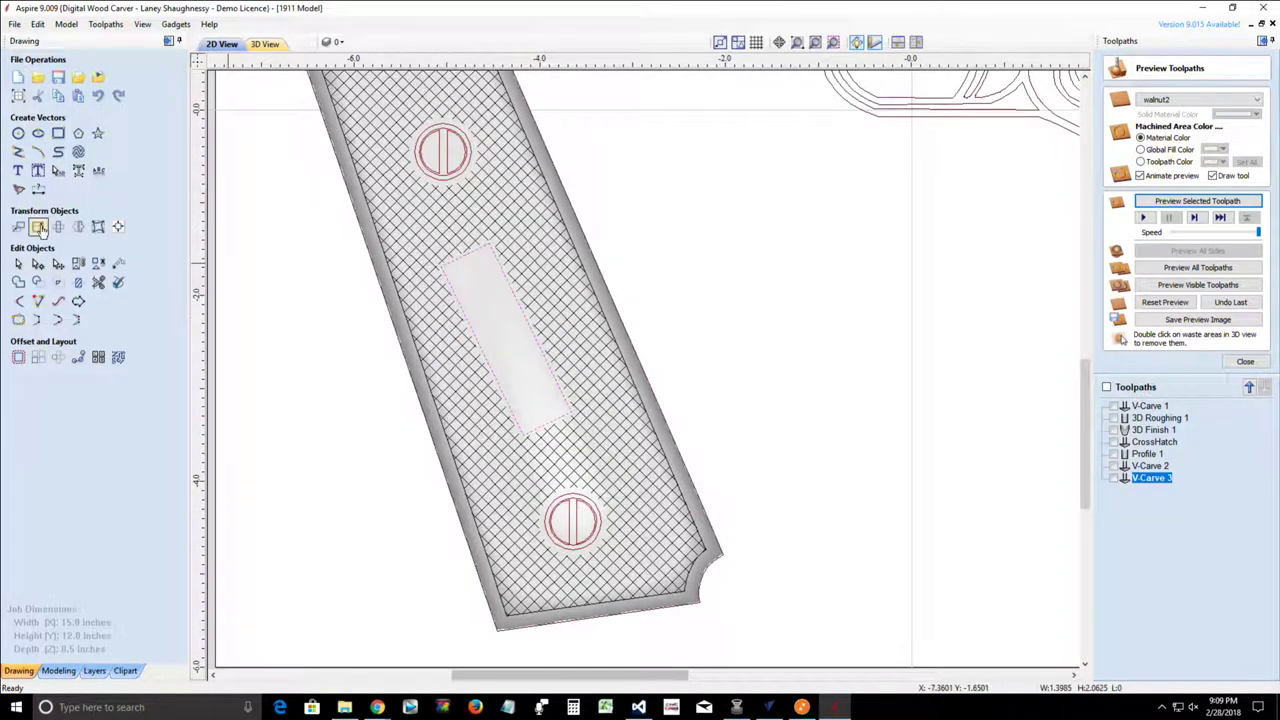
pyautogui.click(37, 172)
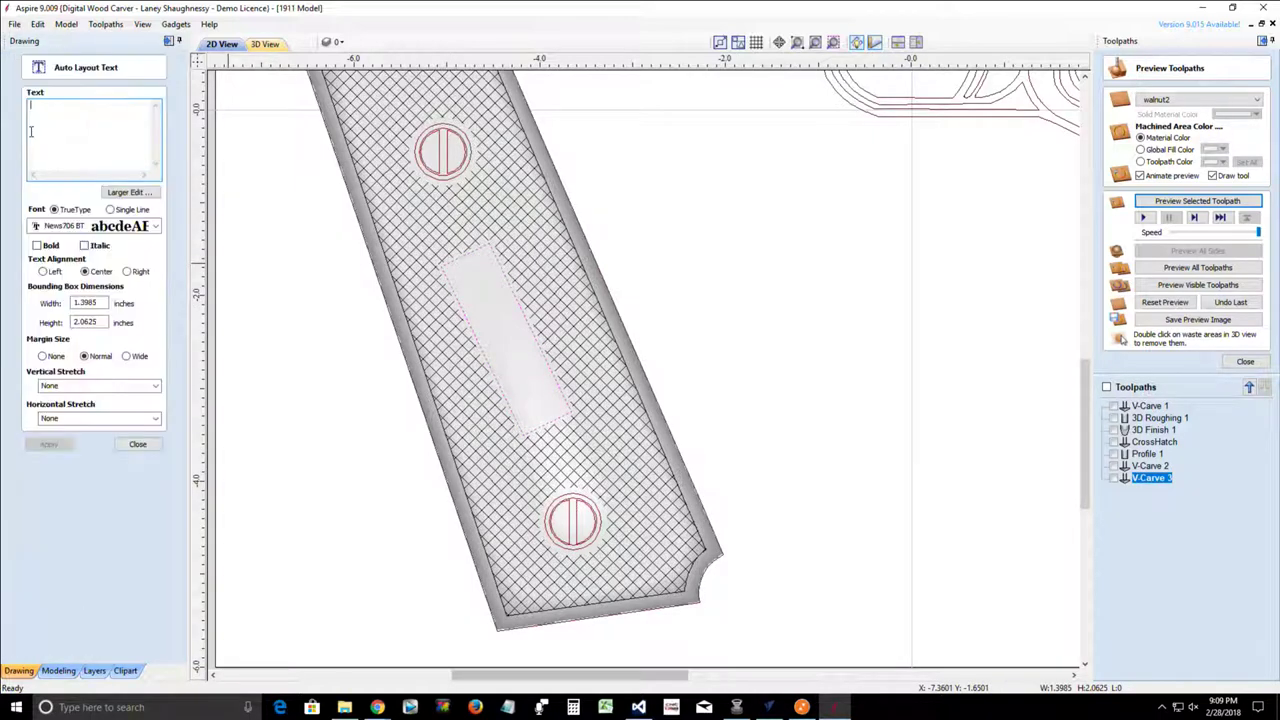
pyautogui.write('Laney')
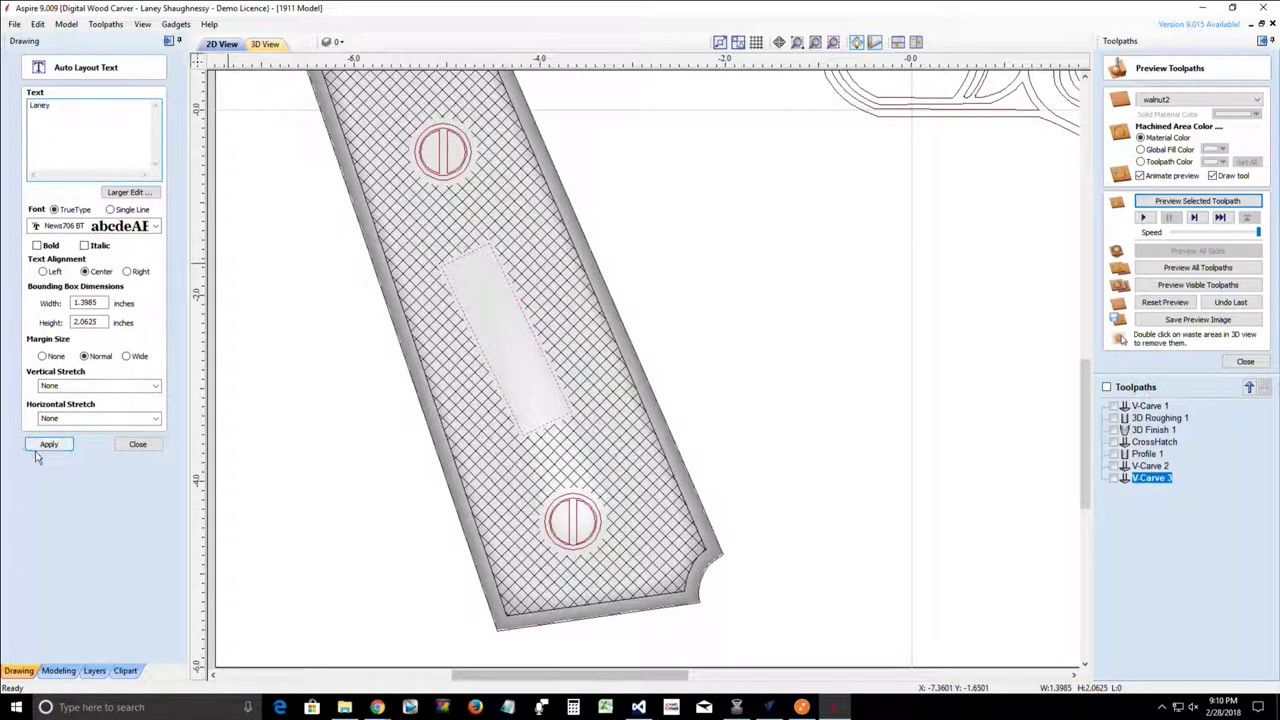
pyautogui.click(68, 446)
pyautogui.click(64, 446)
pyautogui.click(137, 444)
# Rotate the new Laney text to run lengthwise along the panel and select the backing rectangle.
pyautogui.click(480, 338)
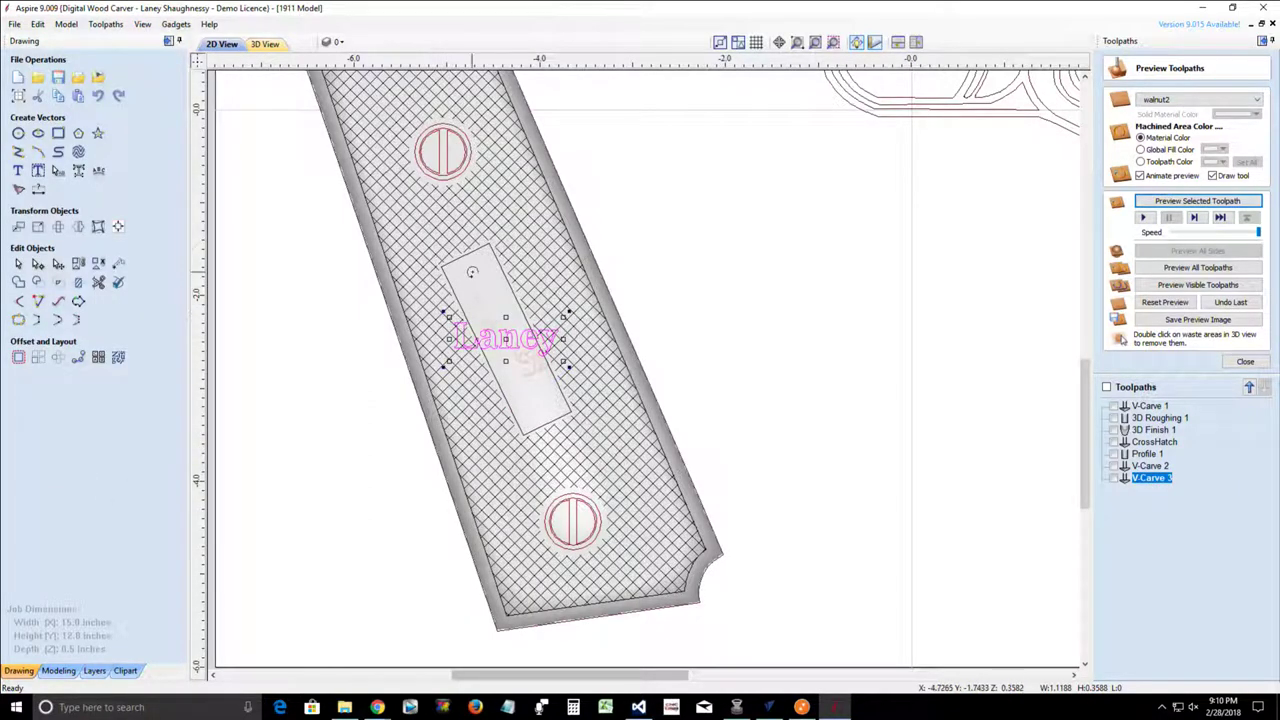
pyautogui.click(492, 272)
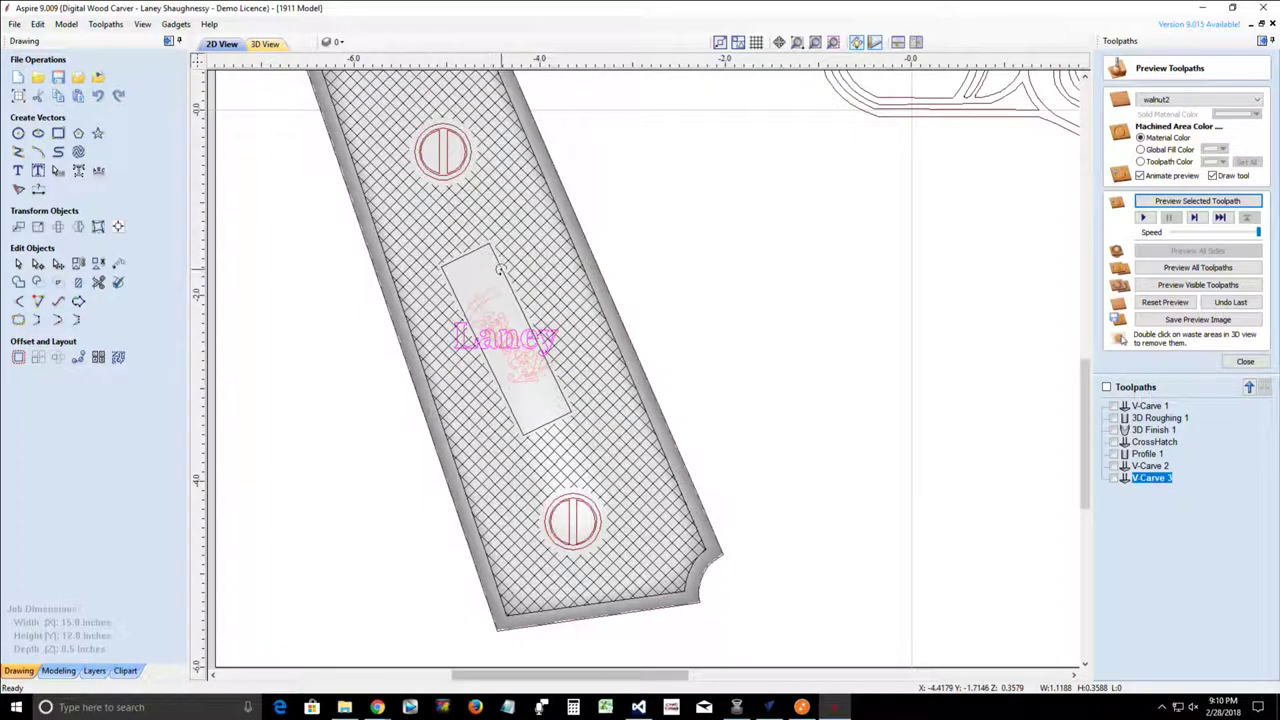
pyautogui.click(466, 303)
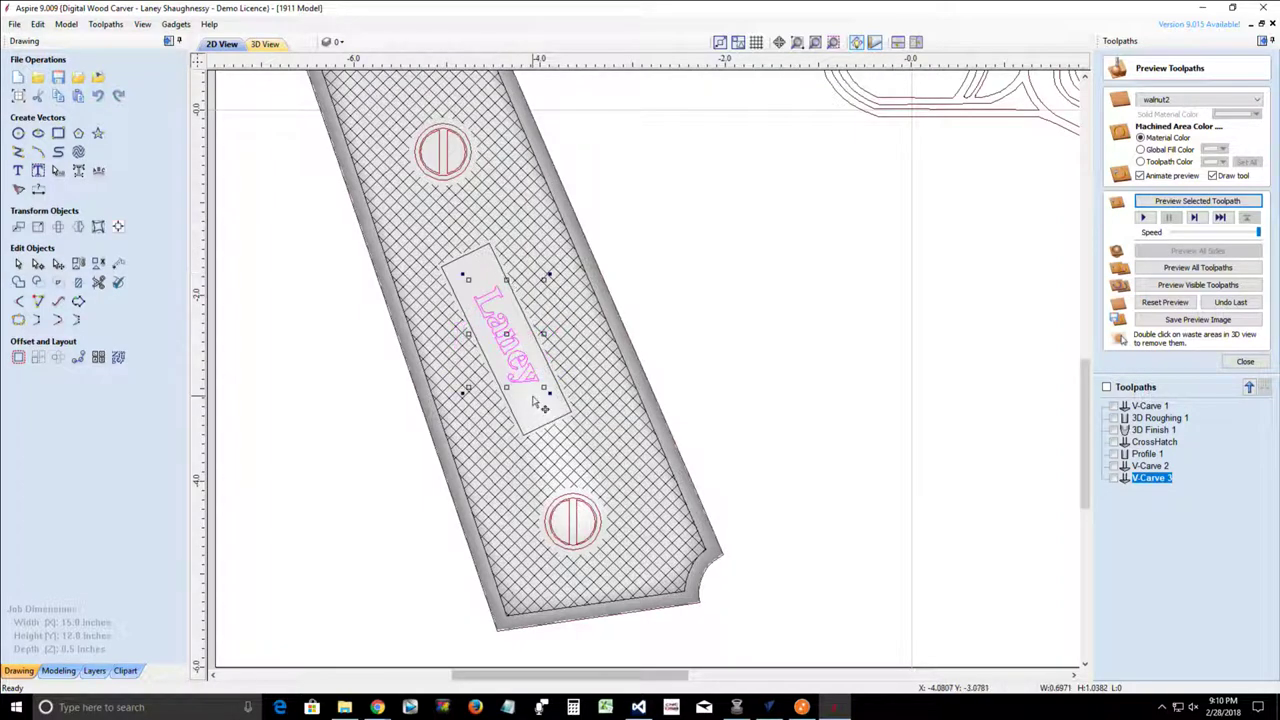
pyautogui.scroll(3, 530, 400)
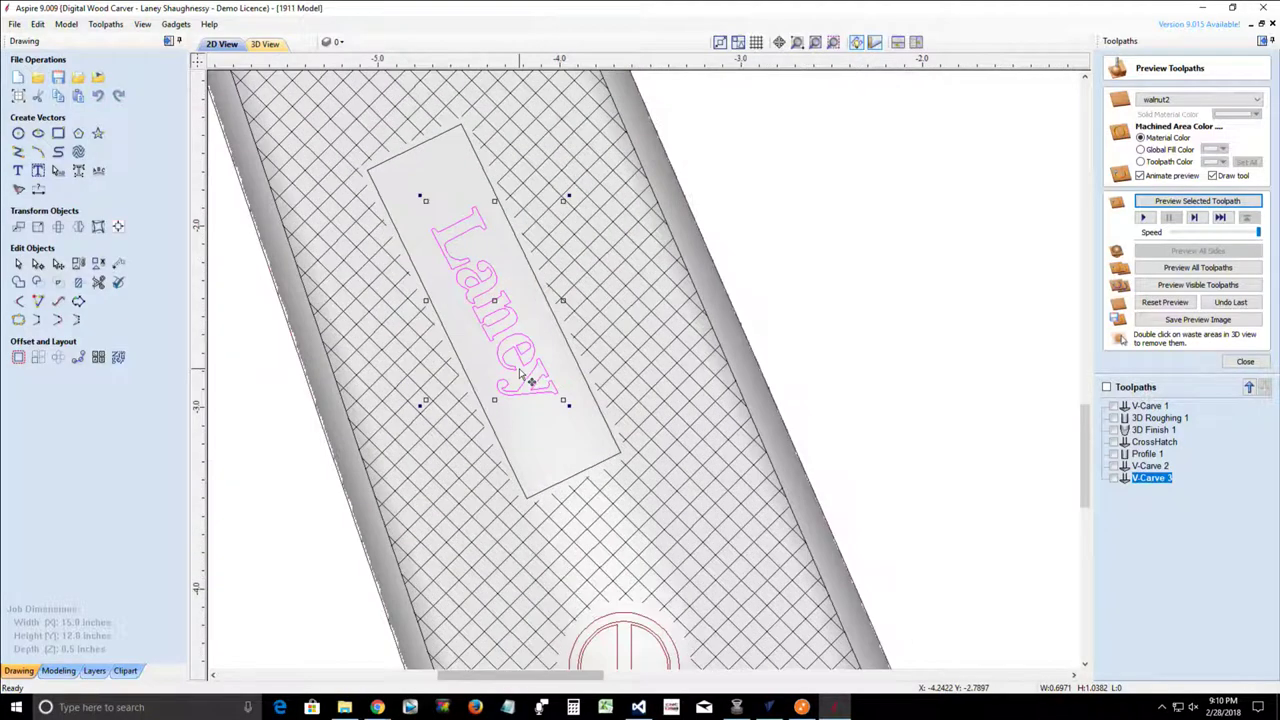
pyautogui.scroll(-1, 522, 380)
pyautogui.scroll(-1, 522, 377)
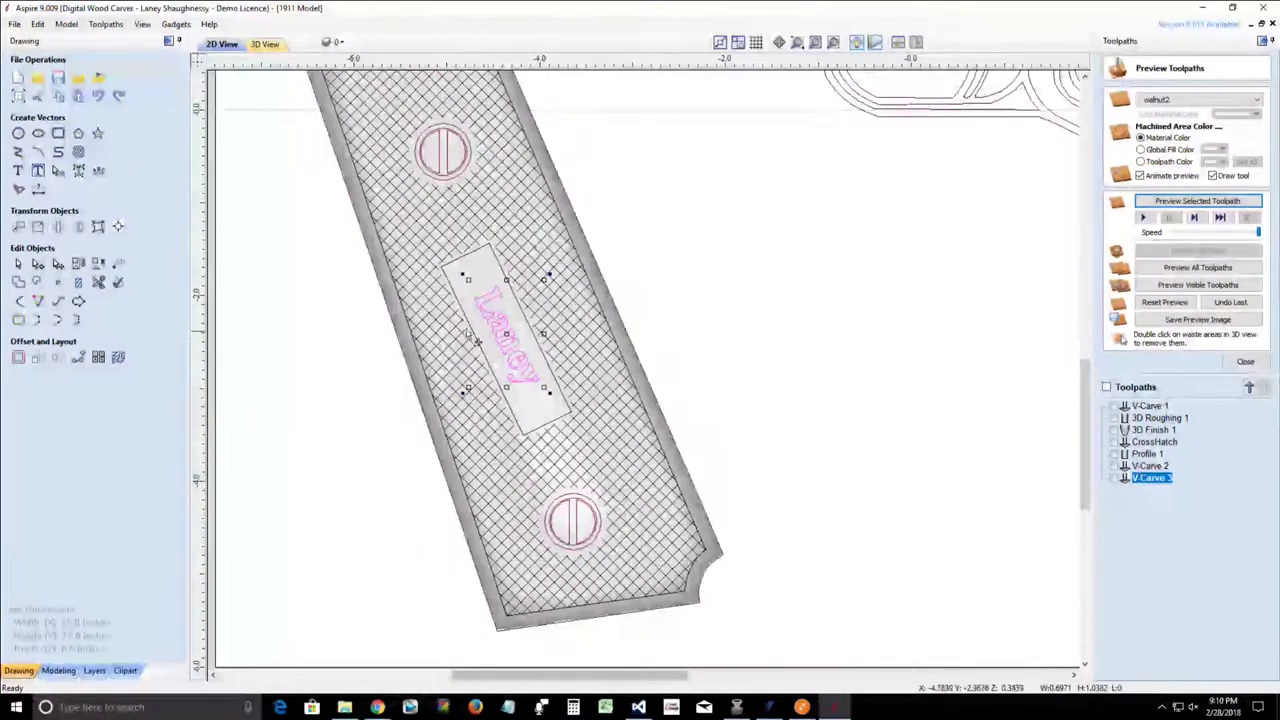
pyautogui.keyDown('shift'); pyautogui.click(455, 260); pyautogui.keyUp('shift')
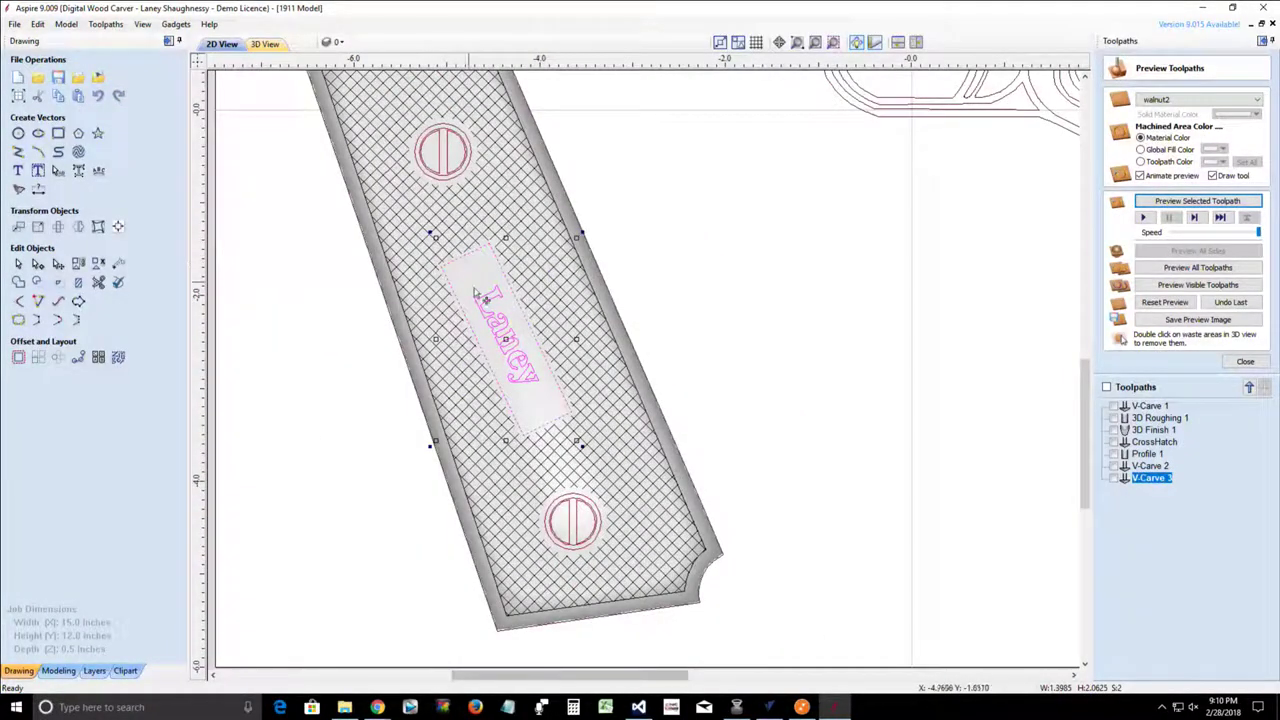
# Create a V-carve toolpath with 0.125 in flat depth, cleared by a 0.125 in end mill and projected onto the 3D model.
pyautogui.click(1245, 361)
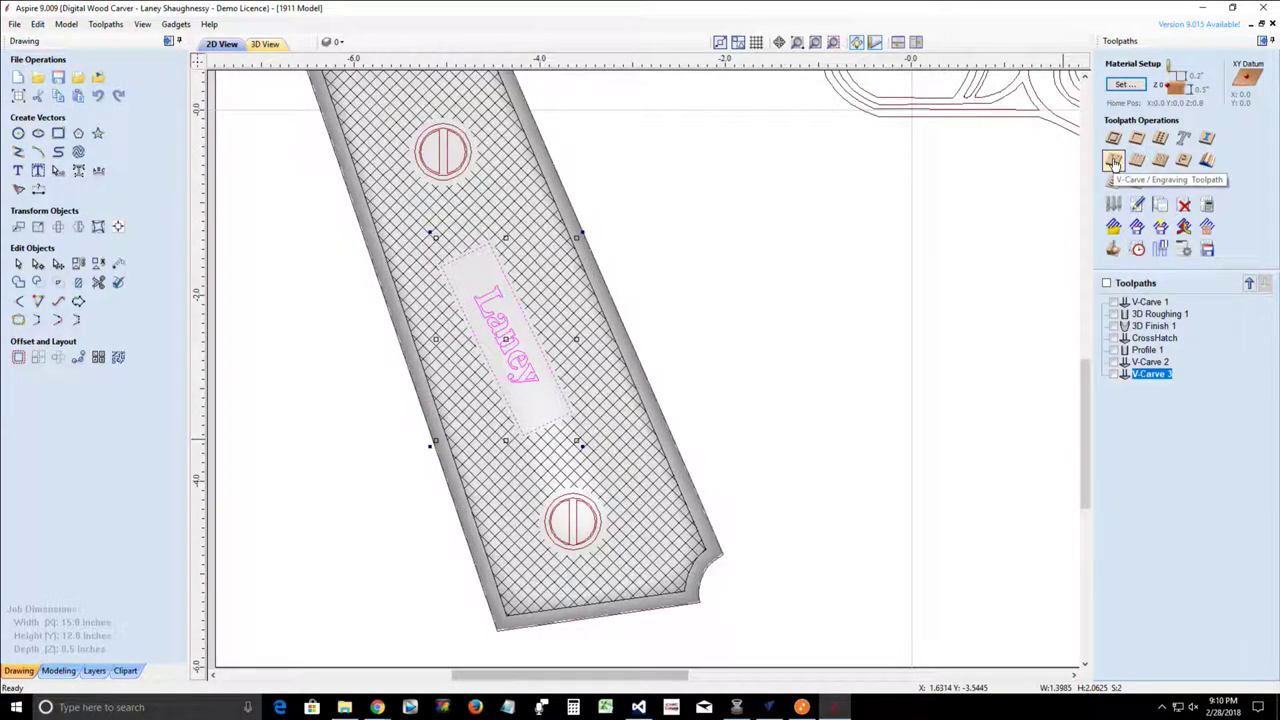
pyautogui.click(1114, 162)
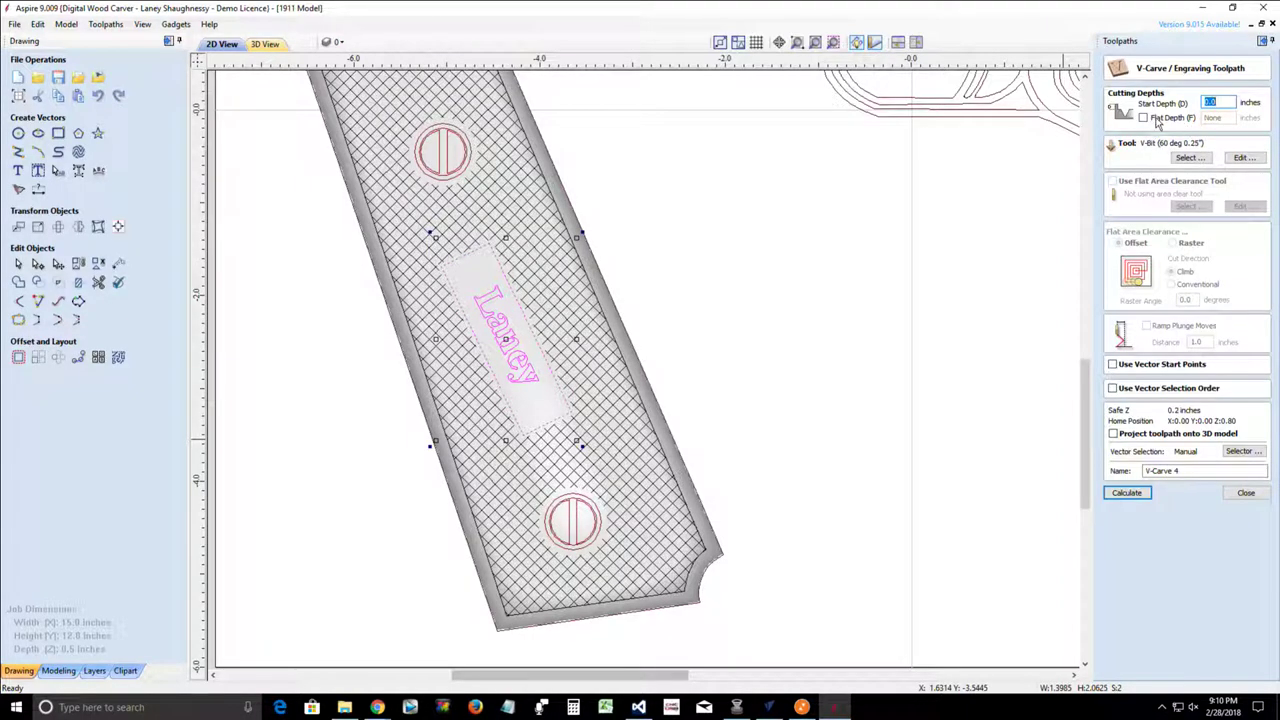
pyautogui.click(1143, 118)
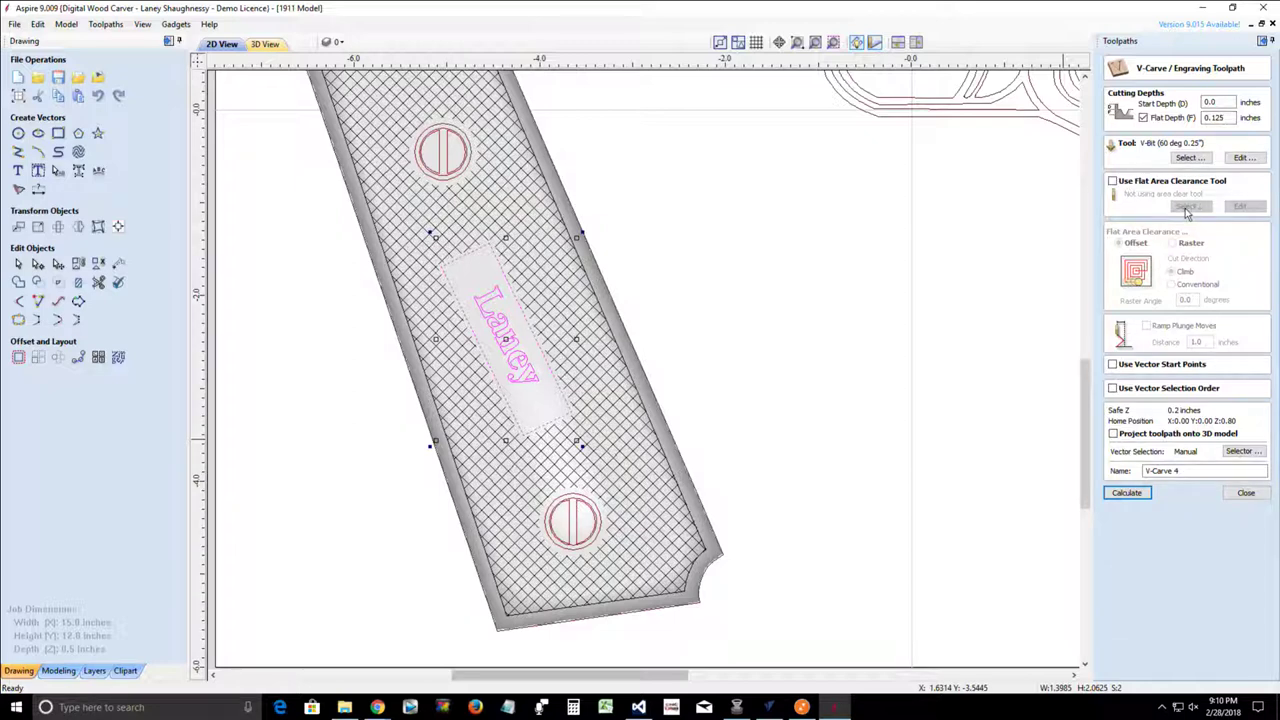
pyautogui.click(1114, 183)
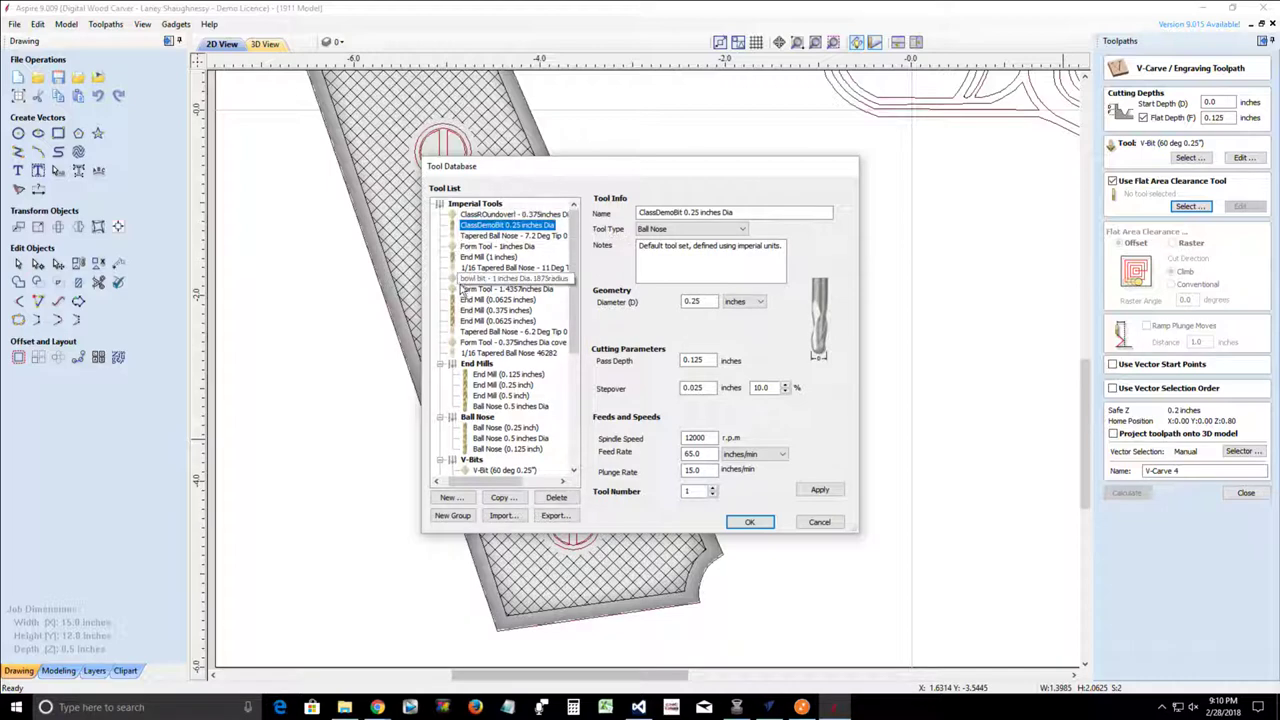
pyautogui.click(505, 375)
pyautogui.click(745, 522)
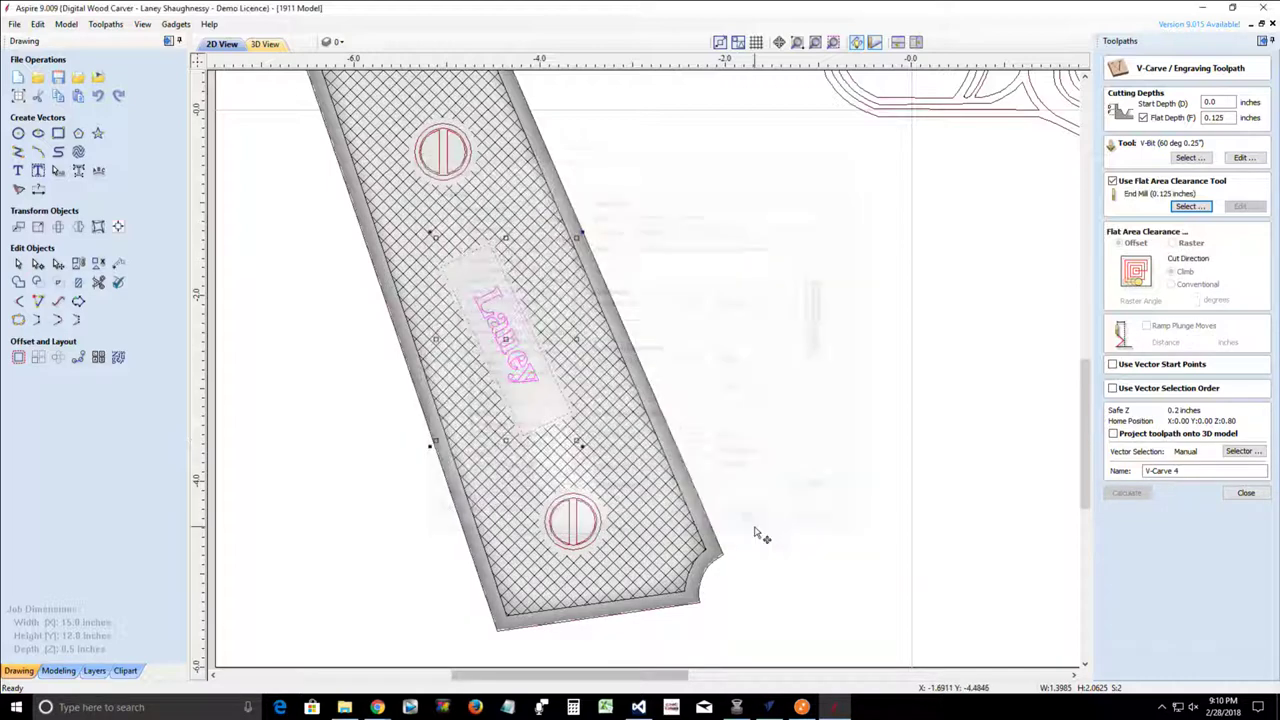
pyautogui.click(1115, 435)
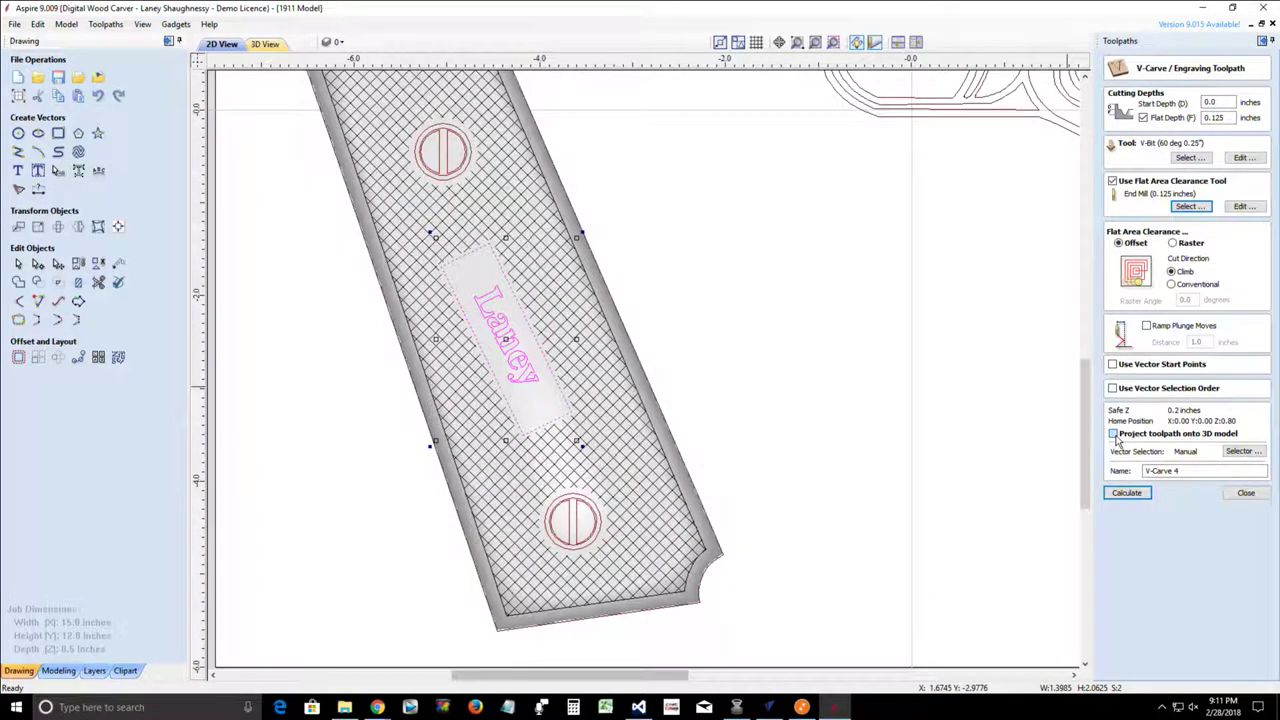
pyautogui.click(1125, 494)
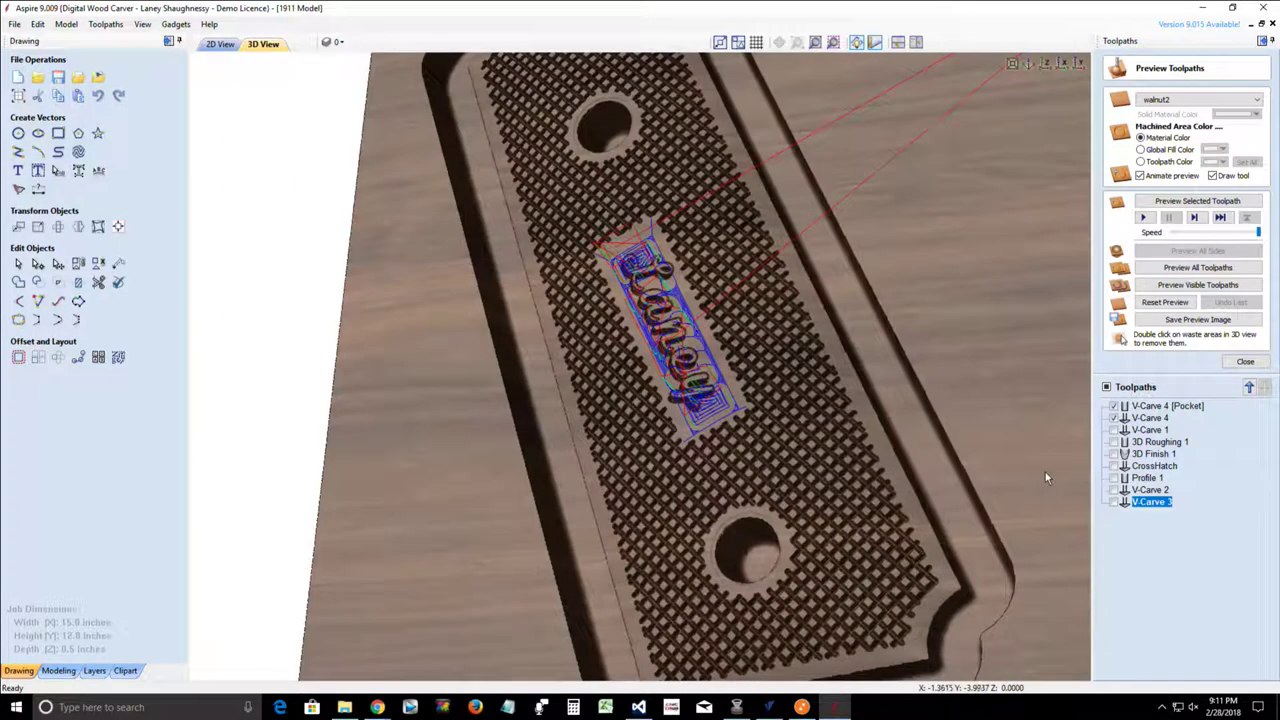
# Reset the material preview and simulate the 3D Finish 1 and CrossHatch toolpaths.
pyautogui.click(1153, 303)
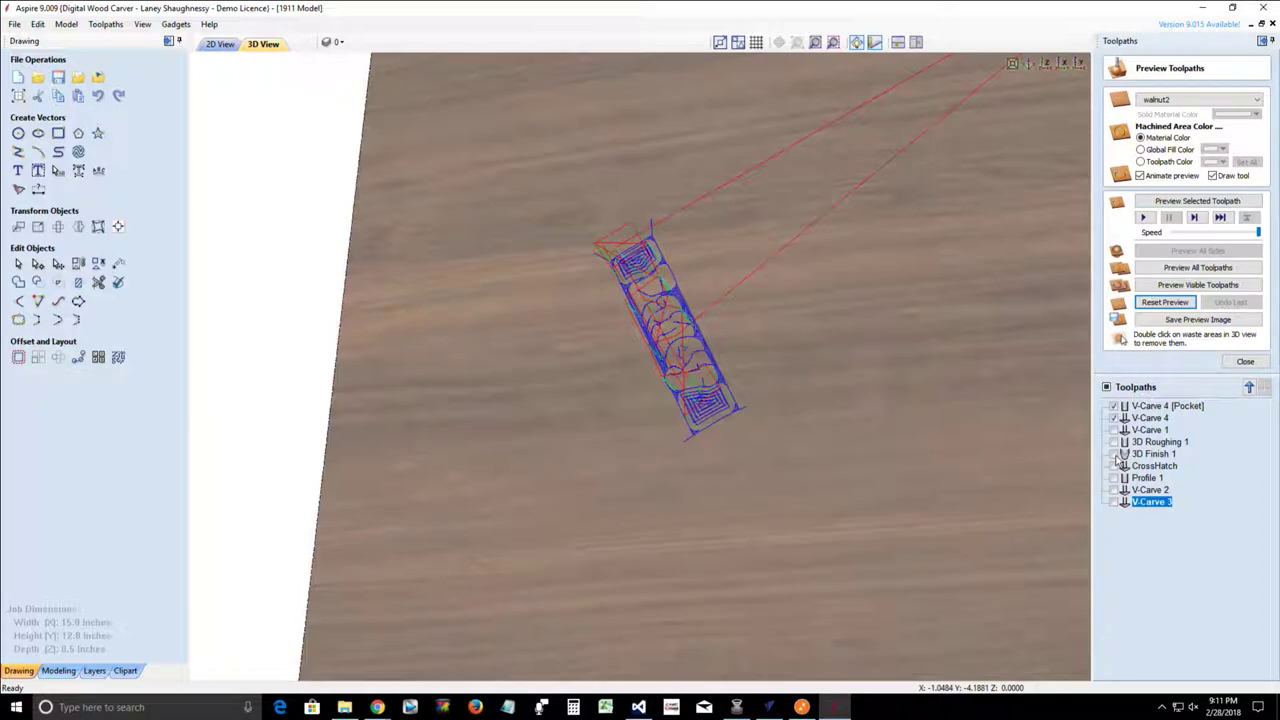
pyautogui.click(1115, 455)
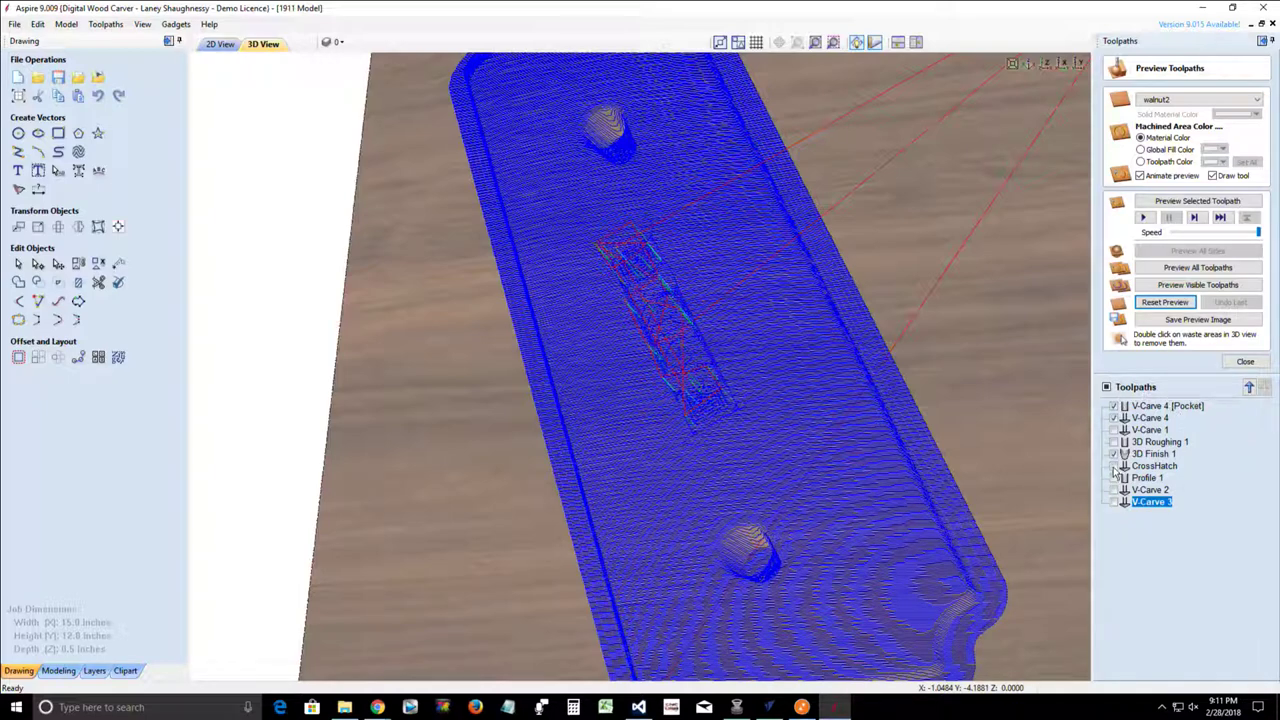
pyautogui.click(1114, 467)
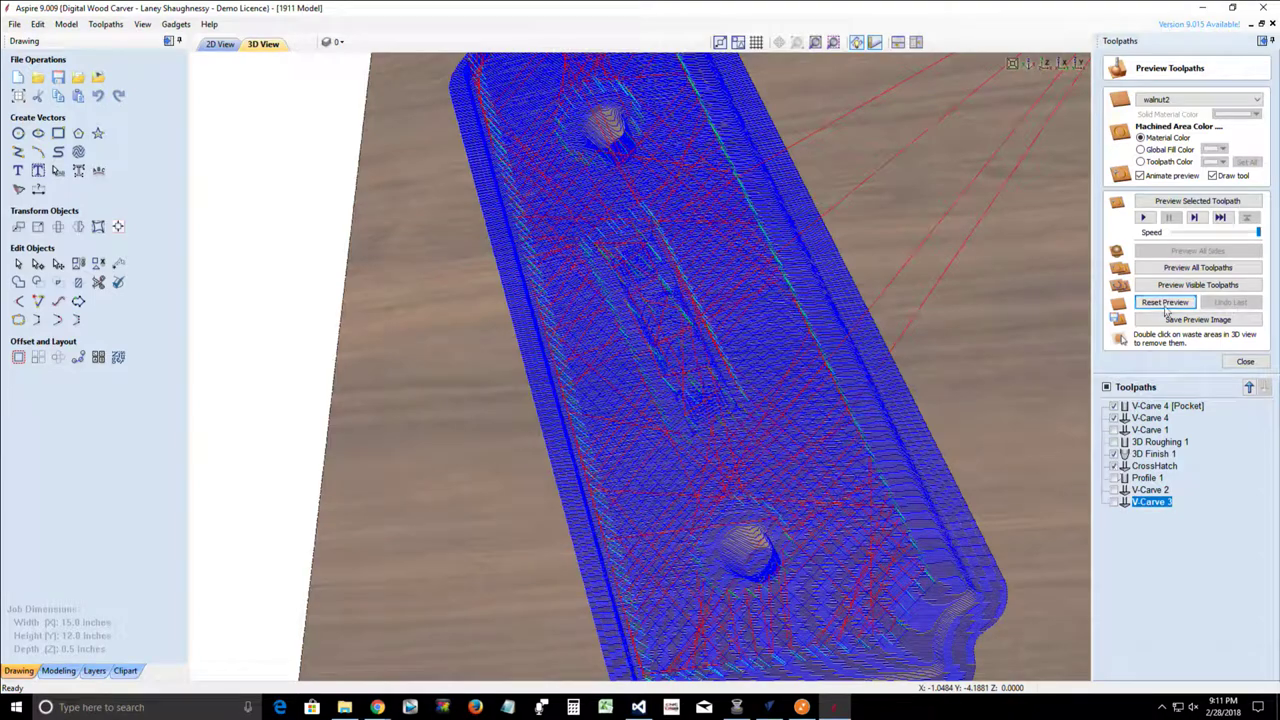
pyautogui.click(1170, 286)
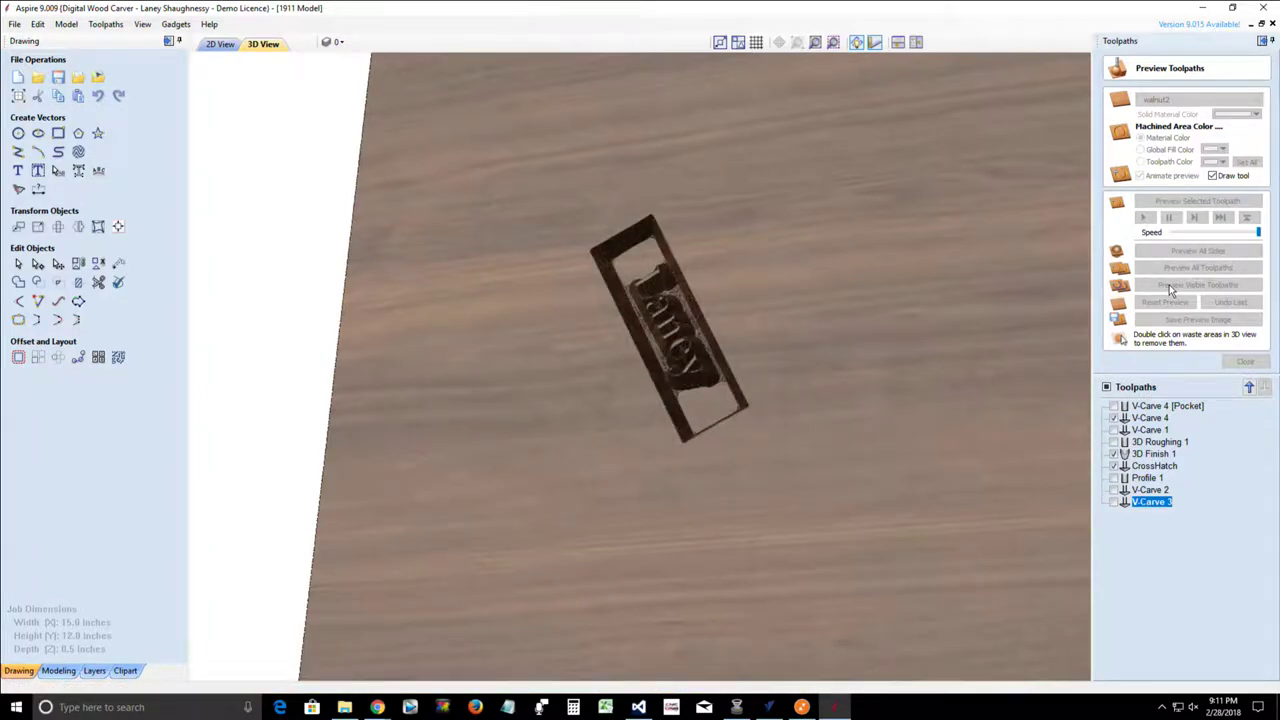
pyautogui.click(1169, 284)
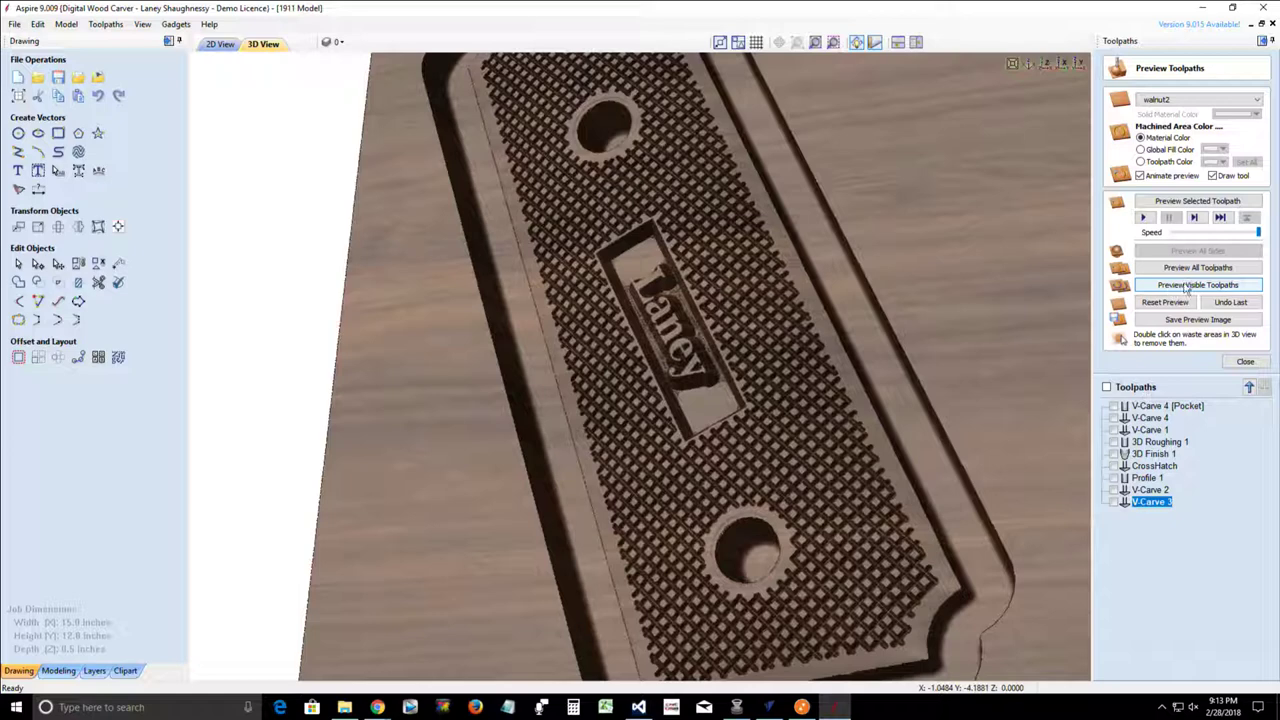
# Add the Profile 1 toolpath to the visible set and simulate again.
pyautogui.click(1187, 286)
pyautogui.click(1114, 478)
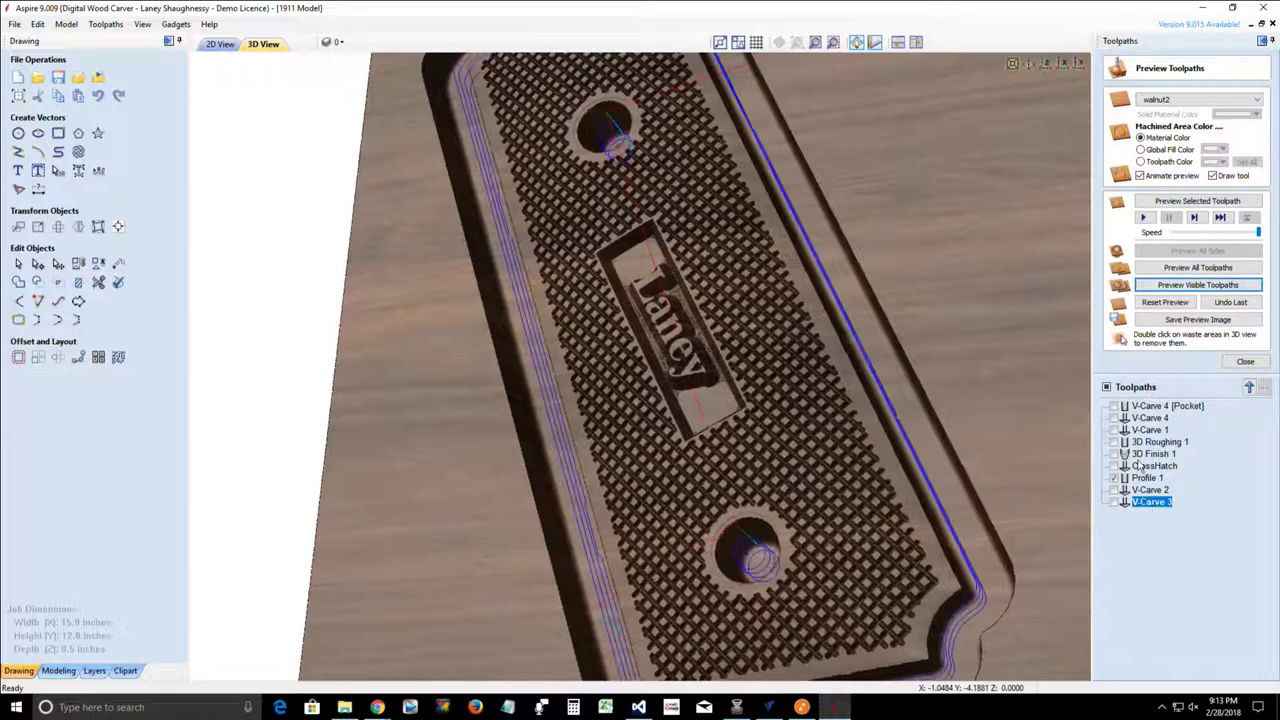
pyautogui.click(1196, 201)
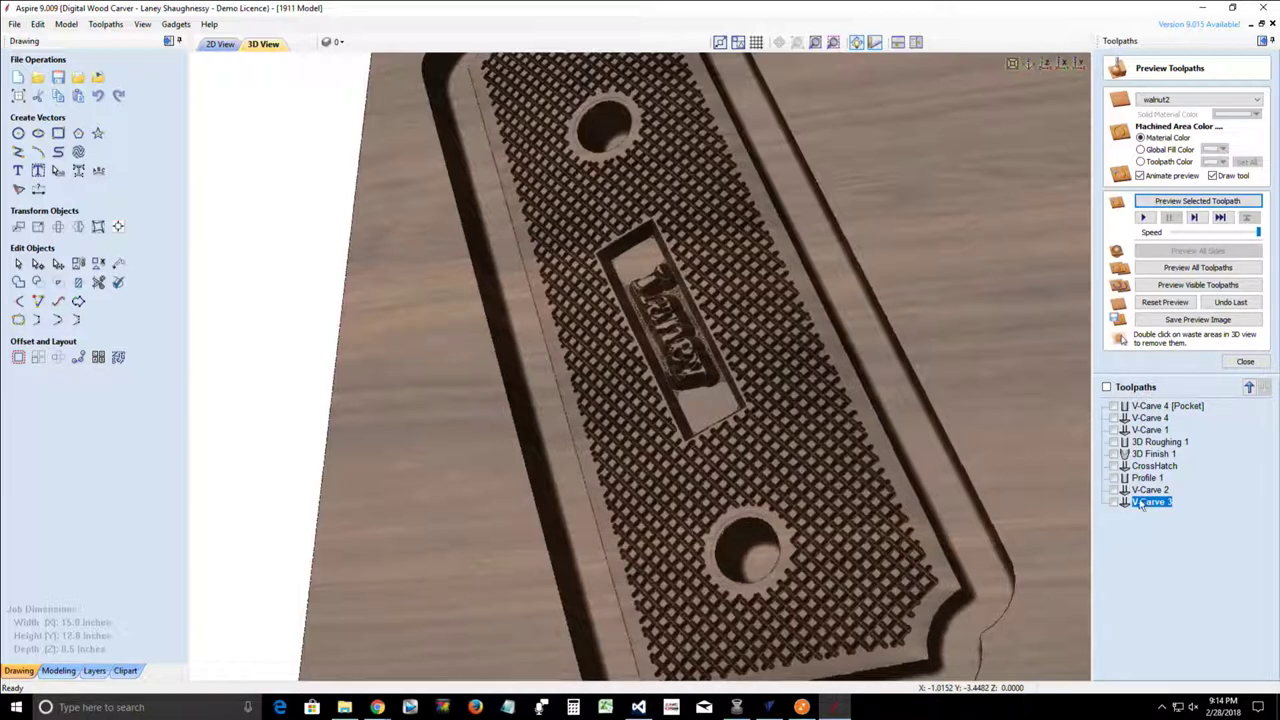
pyautogui.moveTo(1152, 483)
# In the 2D view, select the rectangle around the Laney text.
pyautogui.click(214, 46)
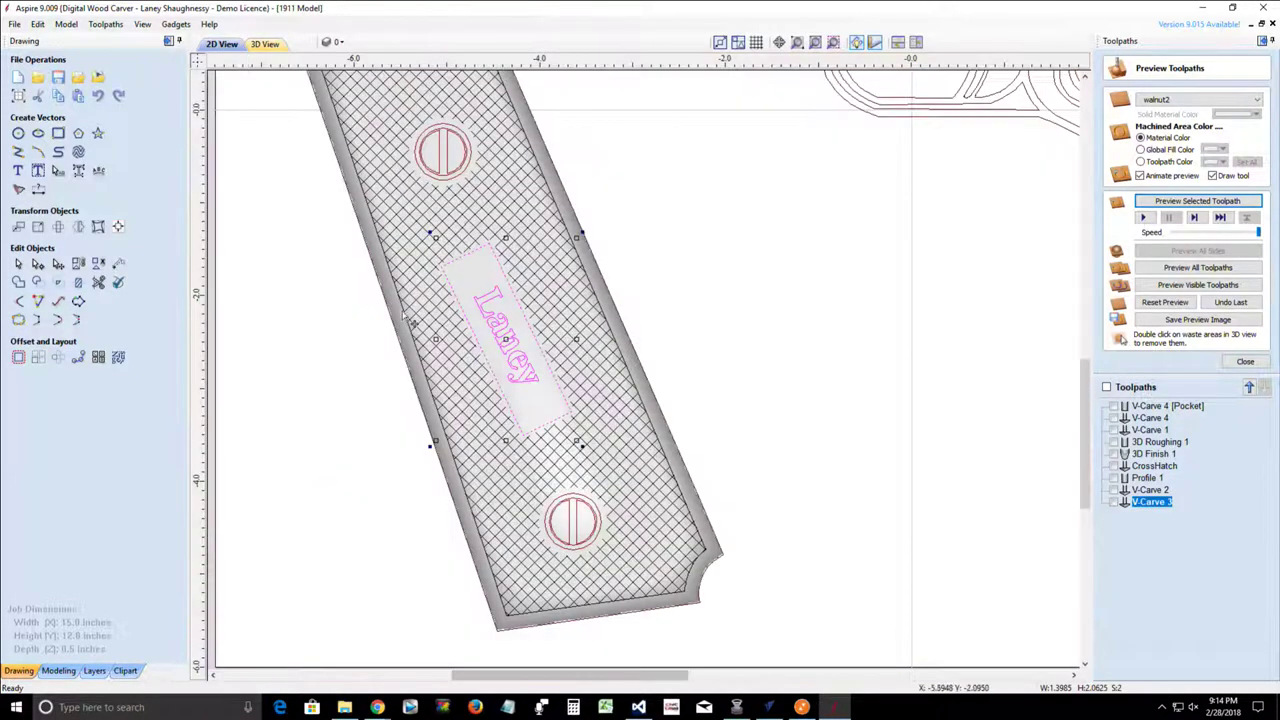
pyautogui.click(469, 258)
pyautogui.click(468, 258)
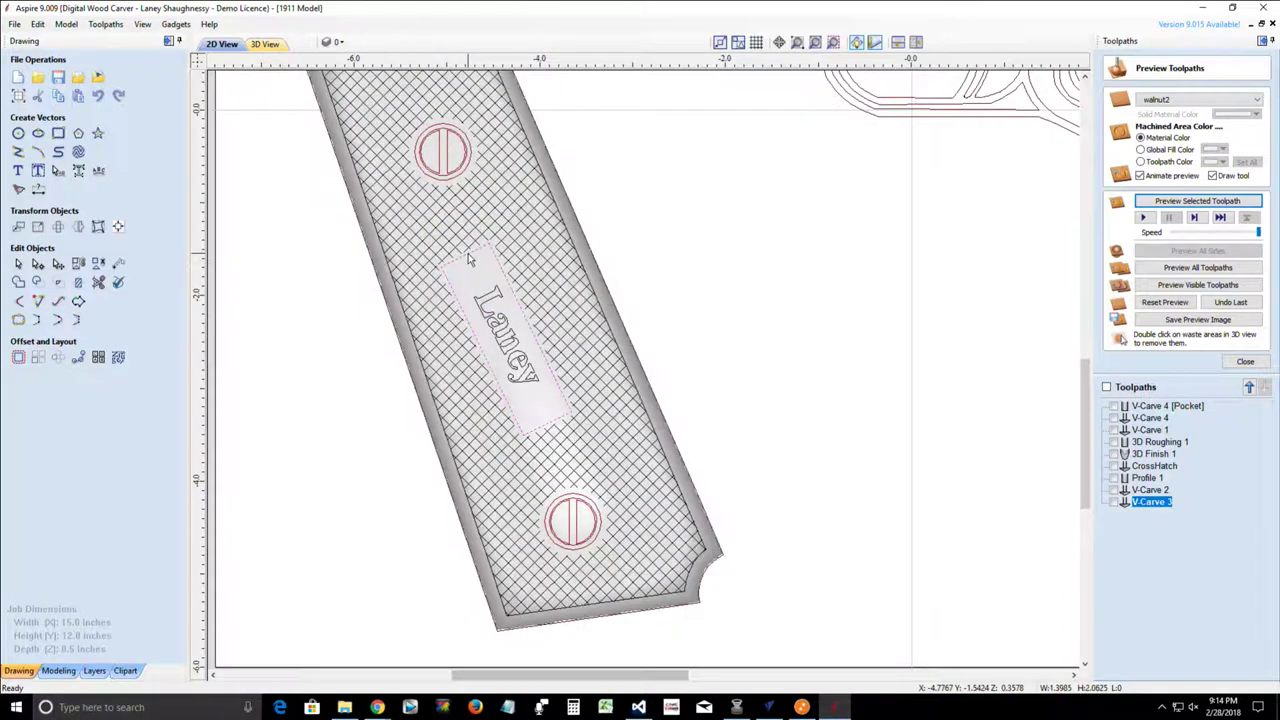
pyautogui.click(1245, 361)
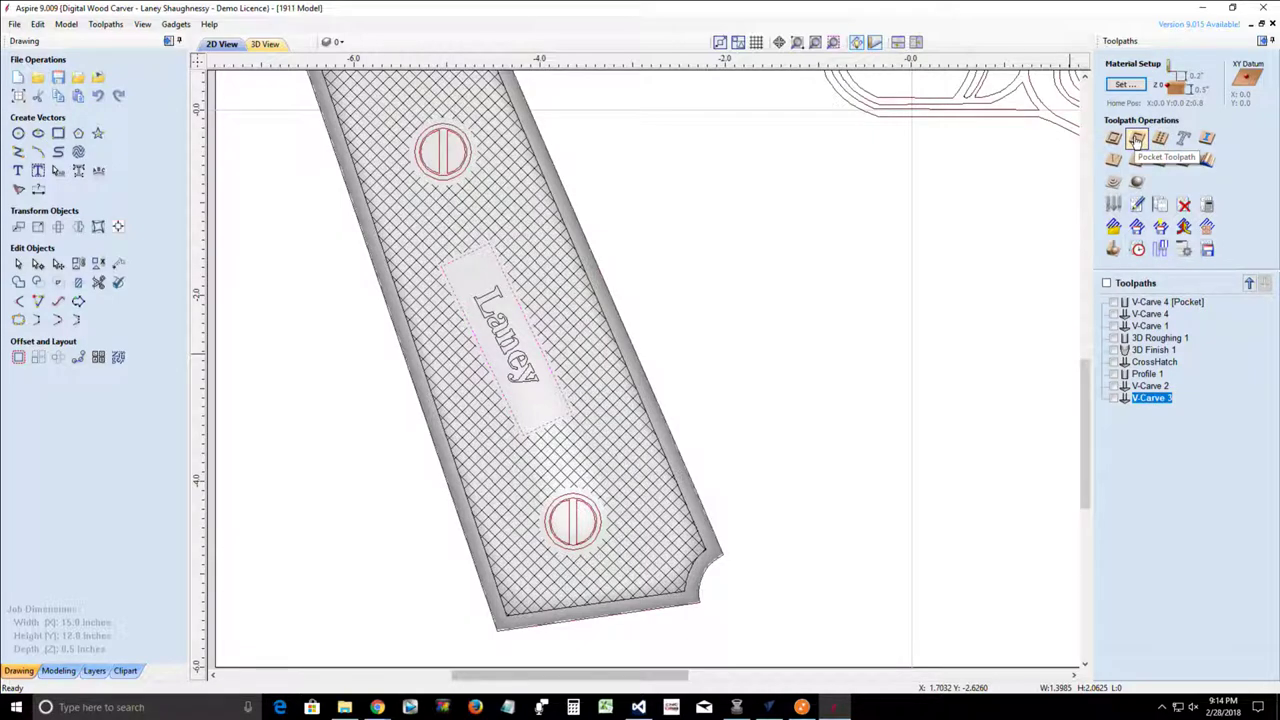
# Create a 0.015 in deep Pocket 1 toolpath with a 0.125 in end mill and preview it in 3D.
pyautogui.click(1136, 140)
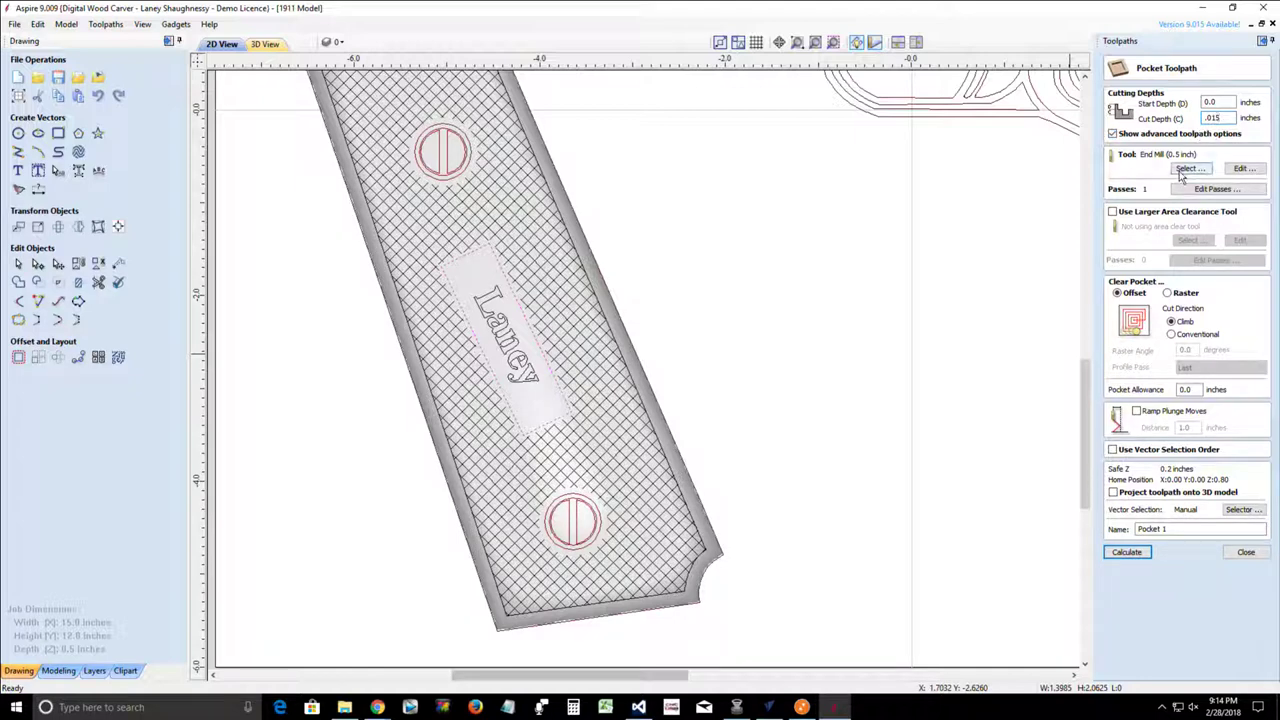
pyautogui.click(1186, 169)
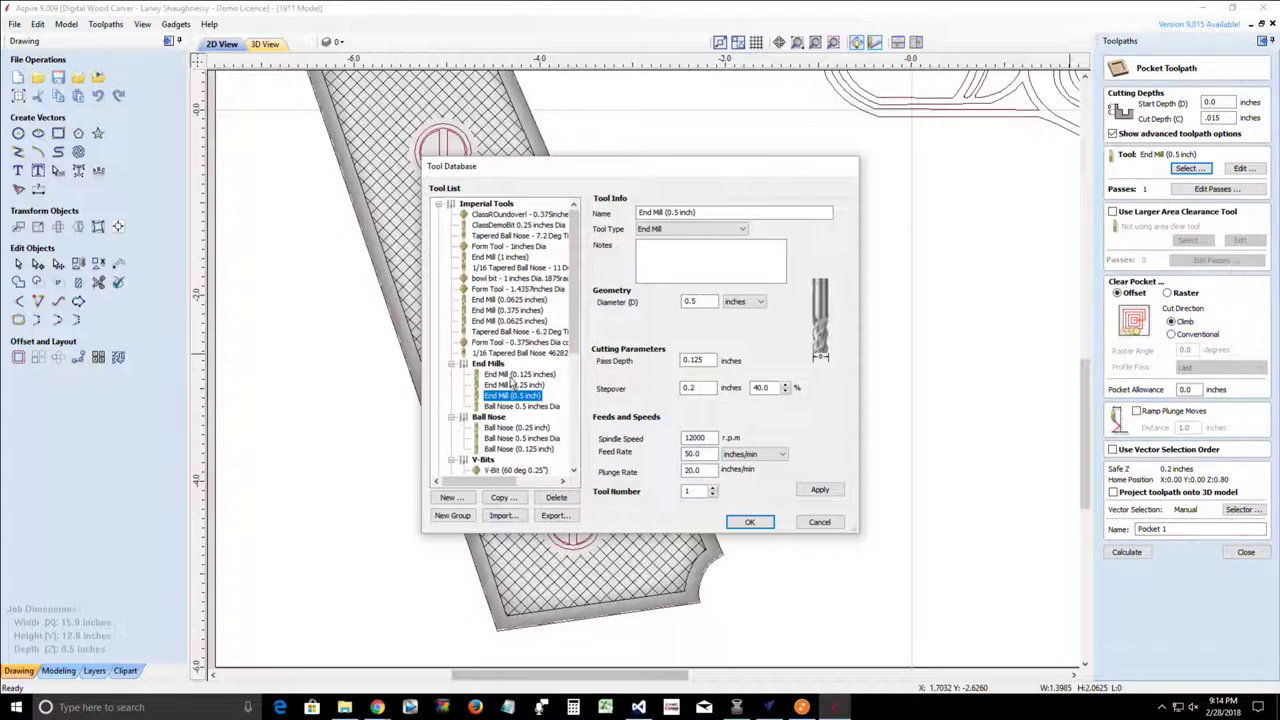
pyautogui.click(513, 375)
pyautogui.click(752, 521)
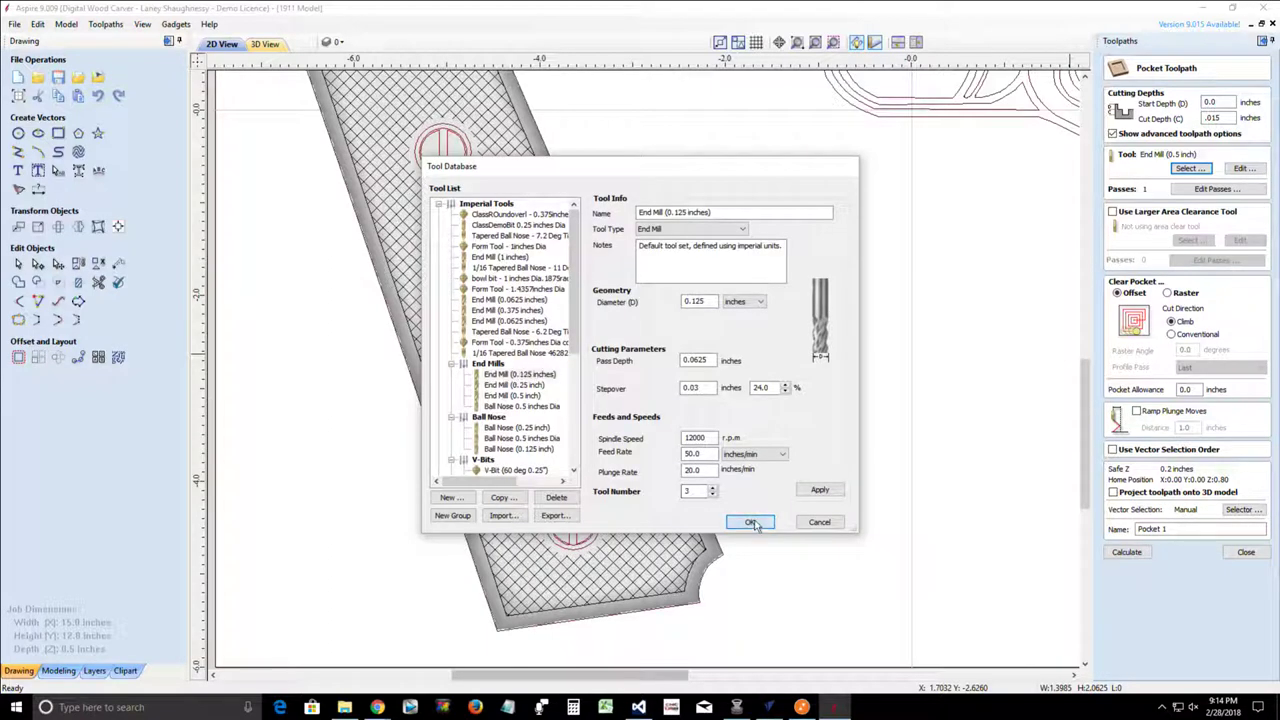
pyautogui.click(1112, 501)
pyautogui.click(1124, 553)
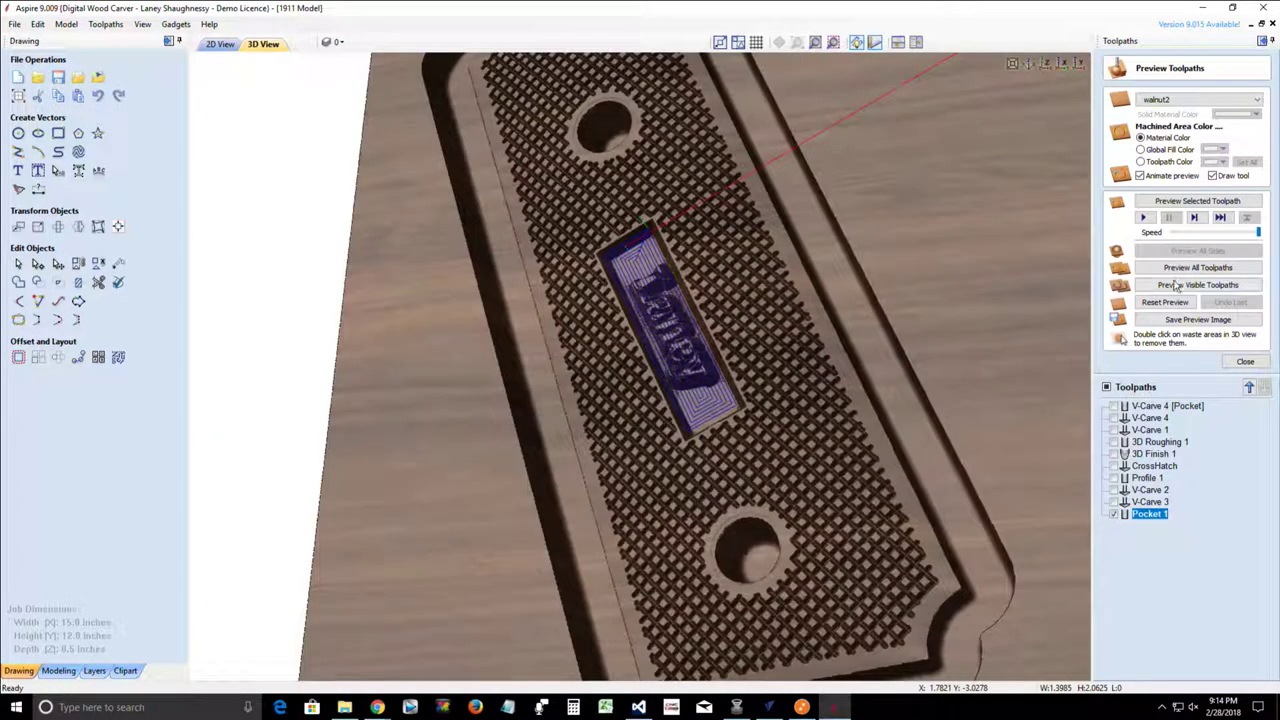
pyautogui.click(1168, 203)
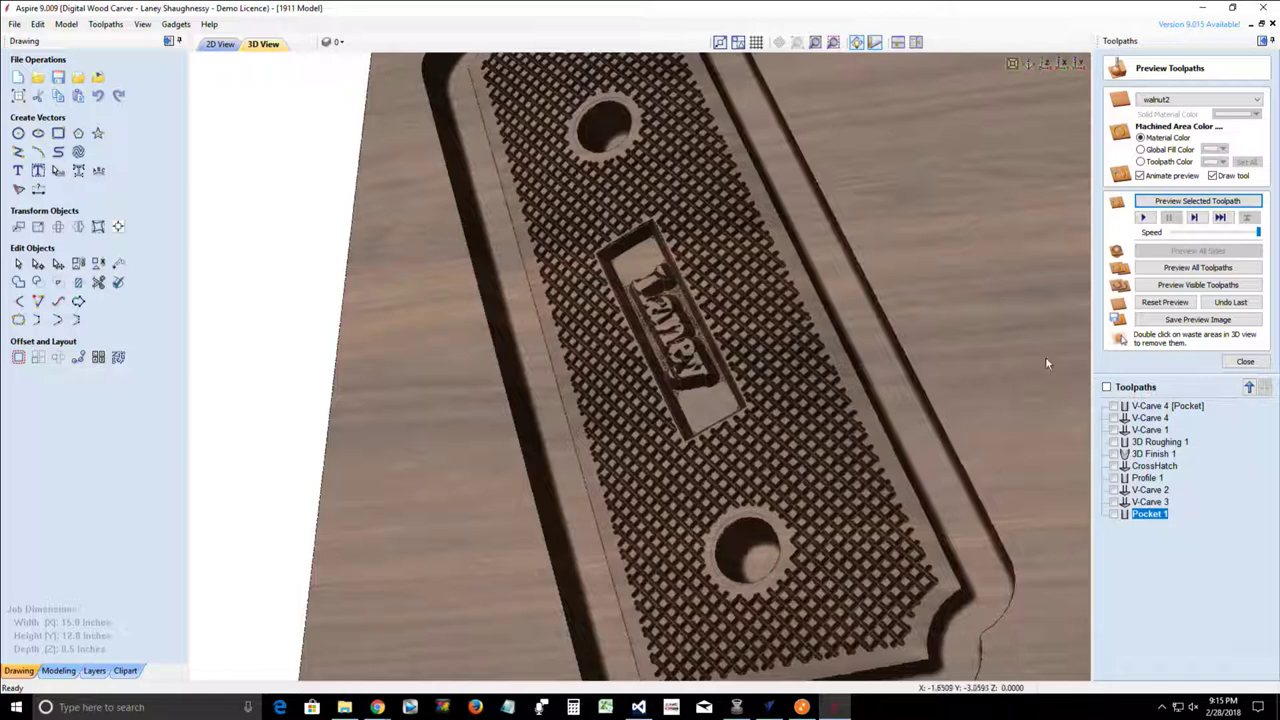
# Reopen Pocket 1's settings for editing and zoom out in 2D View over the whole pistol layout.
pyautogui.rightClick(1150, 518)
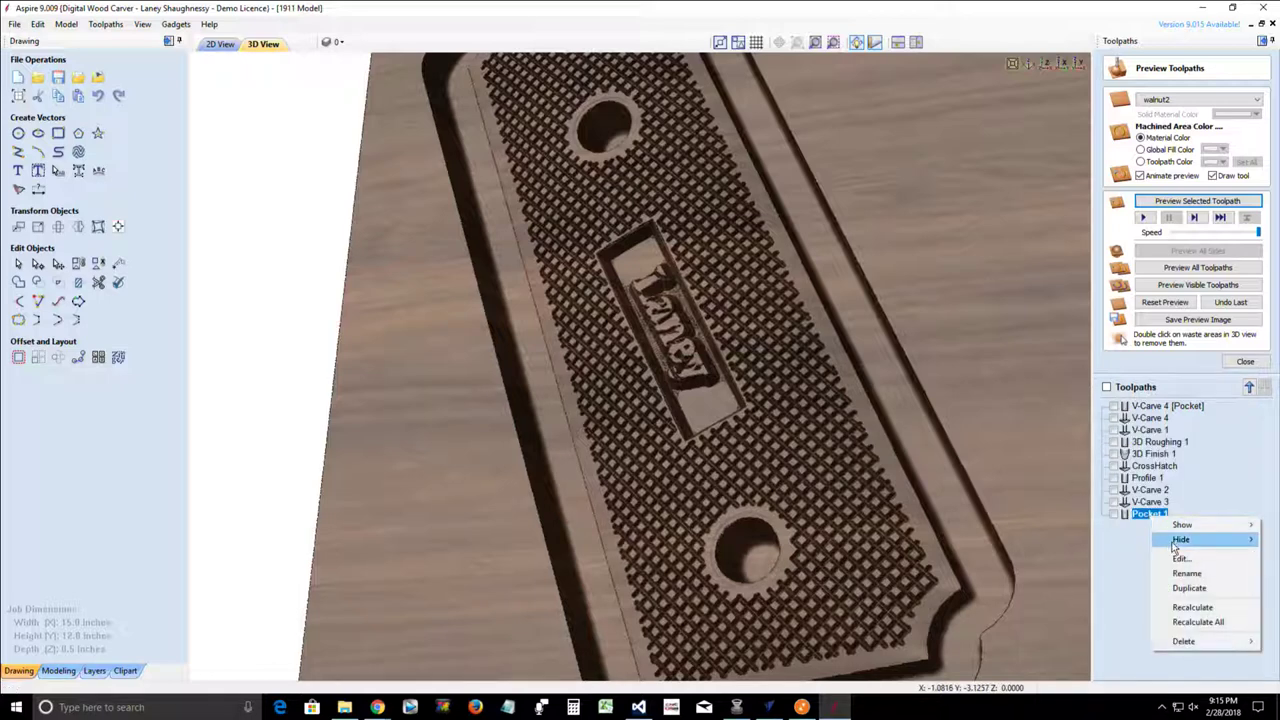
pyautogui.click(1176, 548)
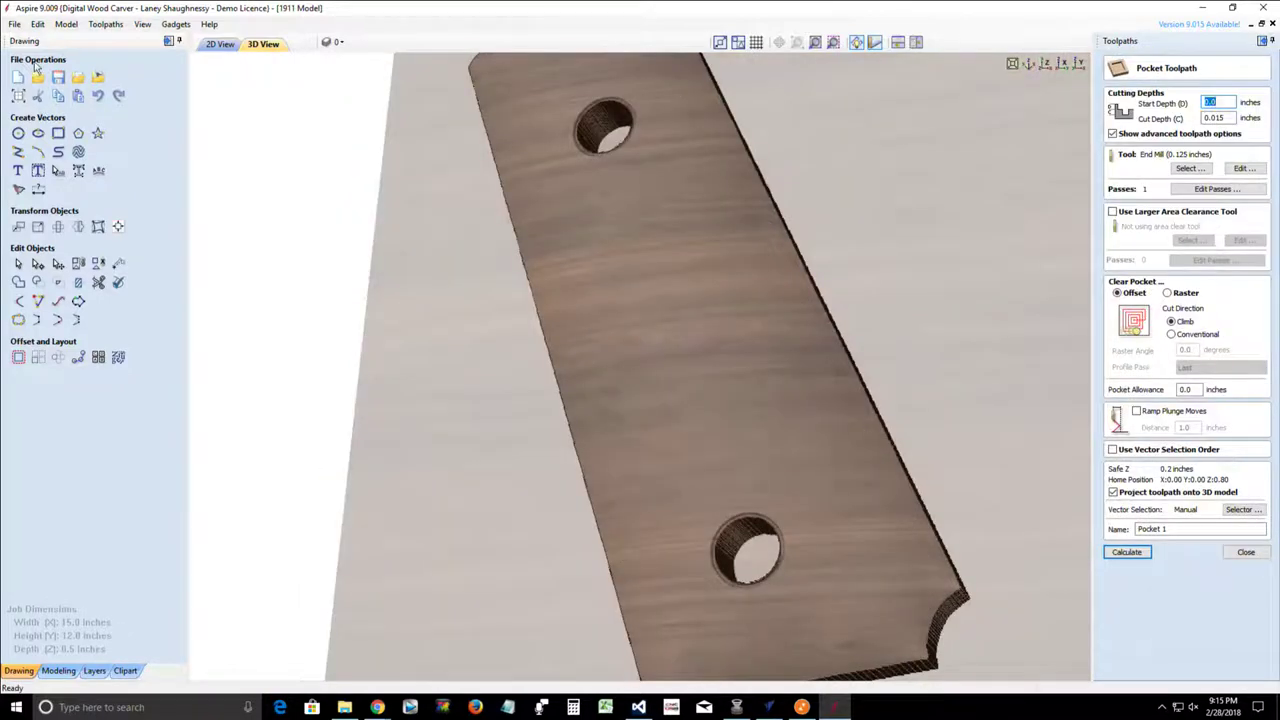
pyautogui.click(222, 45)
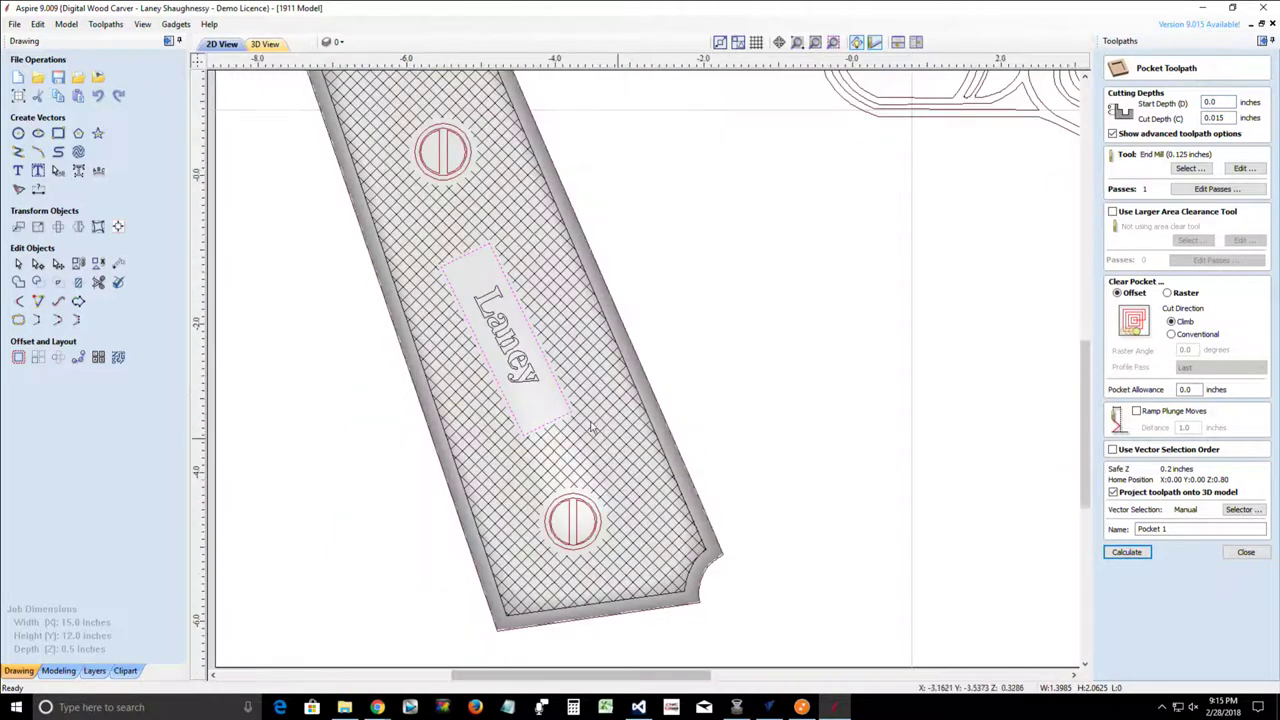
pyautogui.scroll(-2, 583, 423)
pyautogui.scroll(-1, 580, 418)
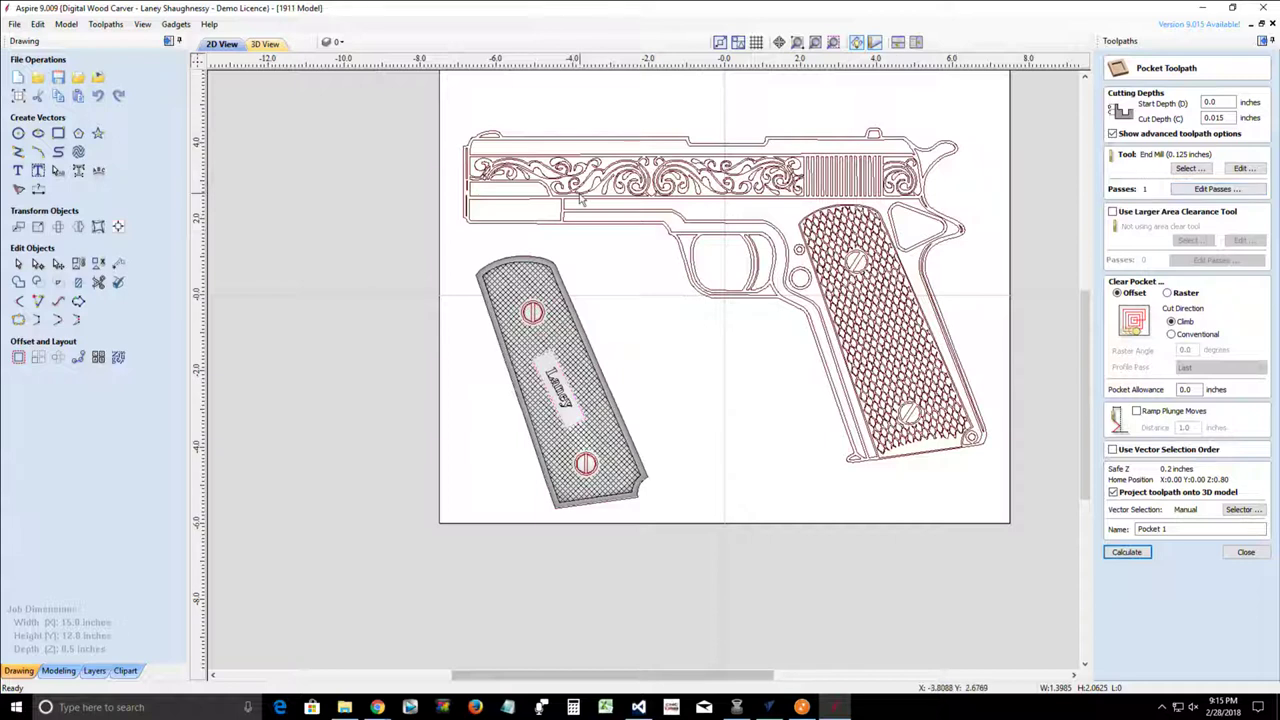
# Select the pistol body outline and launch Create Shape from the Modeling tools.
pyautogui.click(614, 232)
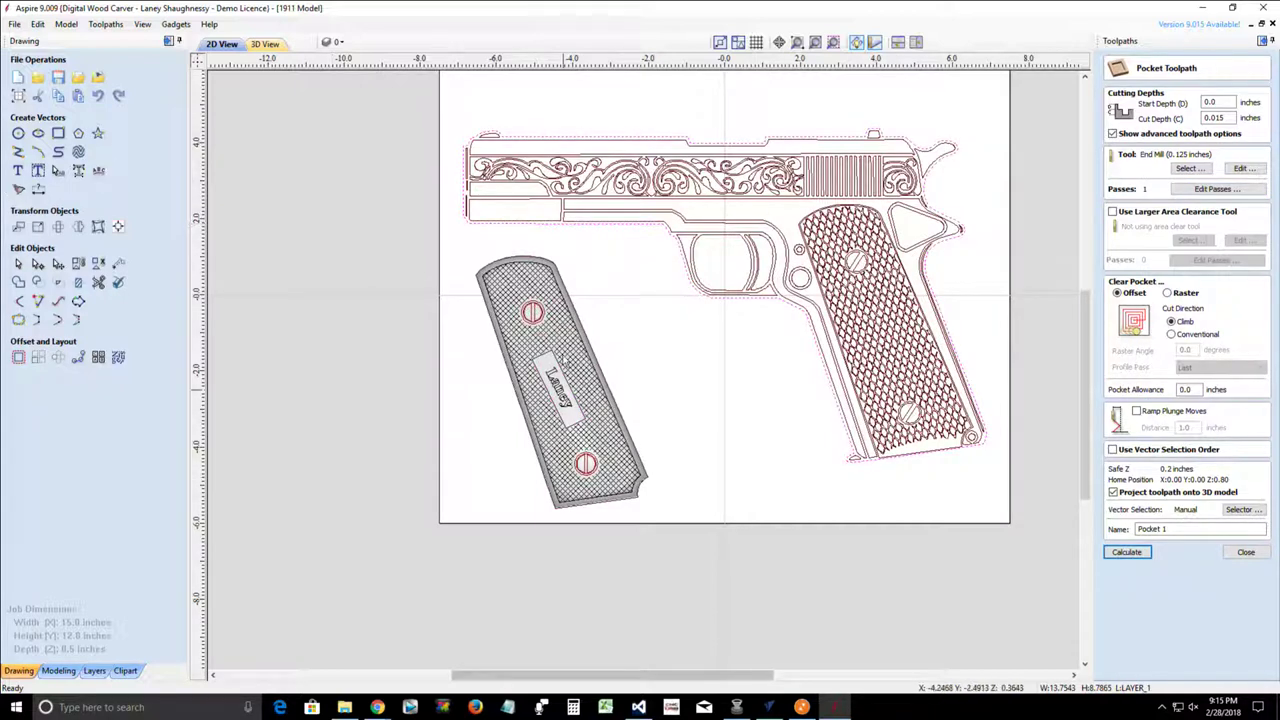
pyautogui.click(58, 670)
pyautogui.click(18, 77)
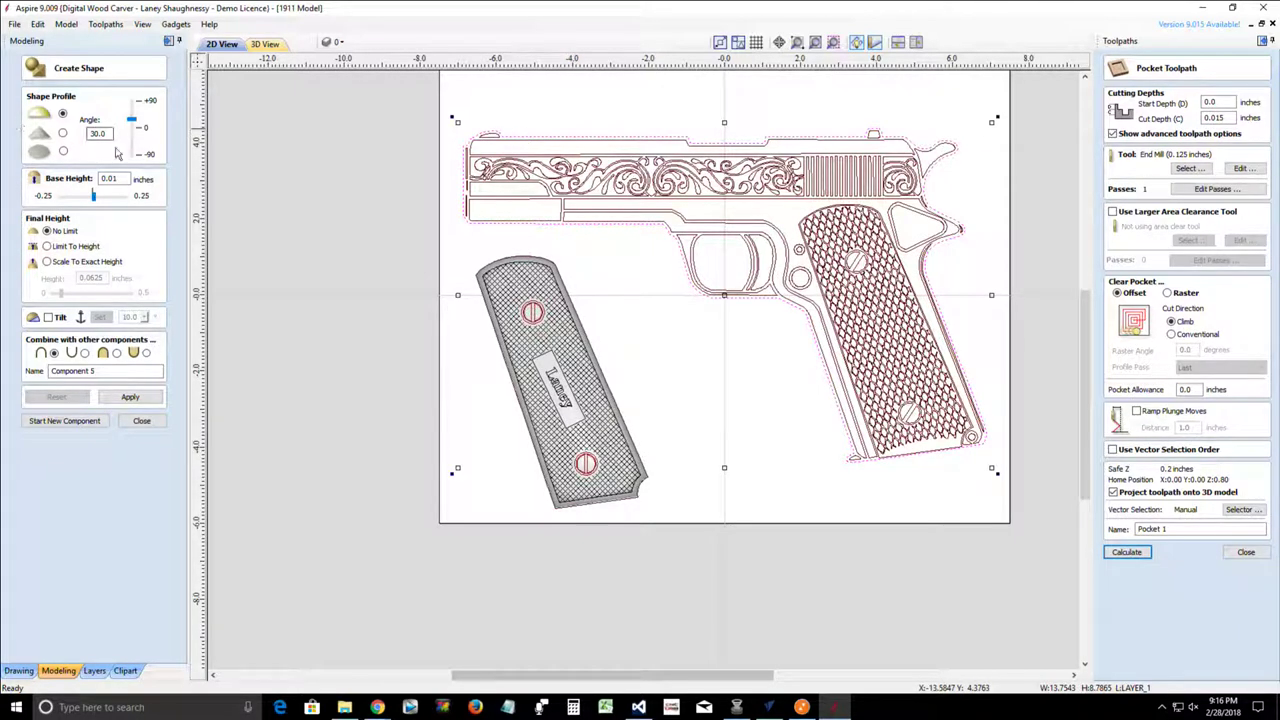
# Set the shape angle to 90°, base height to 0.25 and limit height to 0.0625 in.
pyautogui.moveTo(110, 134); pyautogui.dragTo(66, 135)
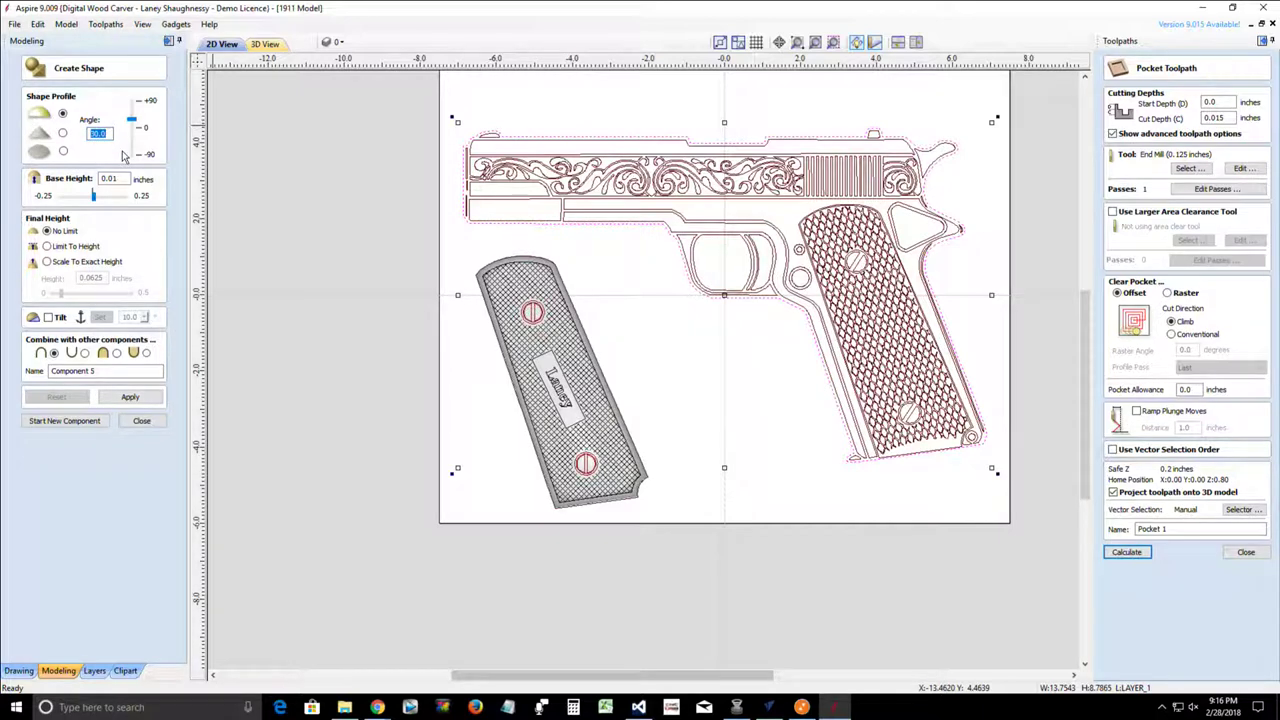
pyautogui.write('10')
pyautogui.press('BackSpace')
pyautogui.write('90')
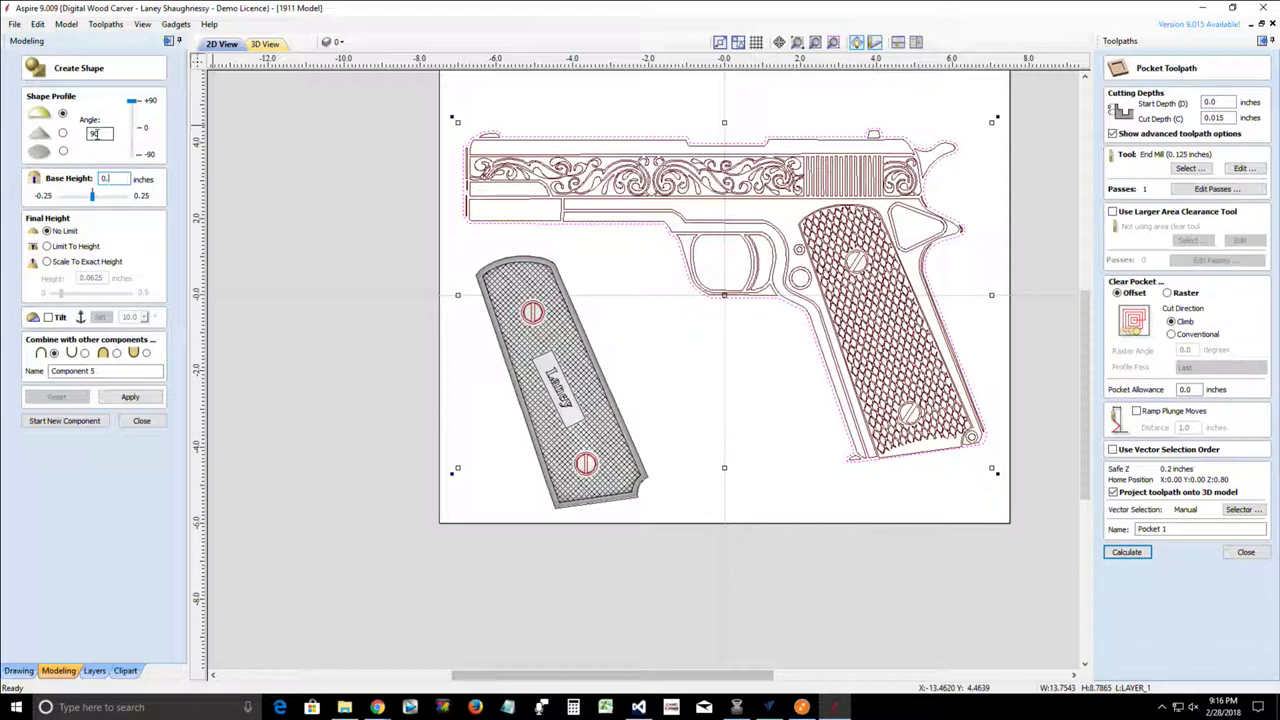
pyautogui.write('25')
pyautogui.click(48, 250)
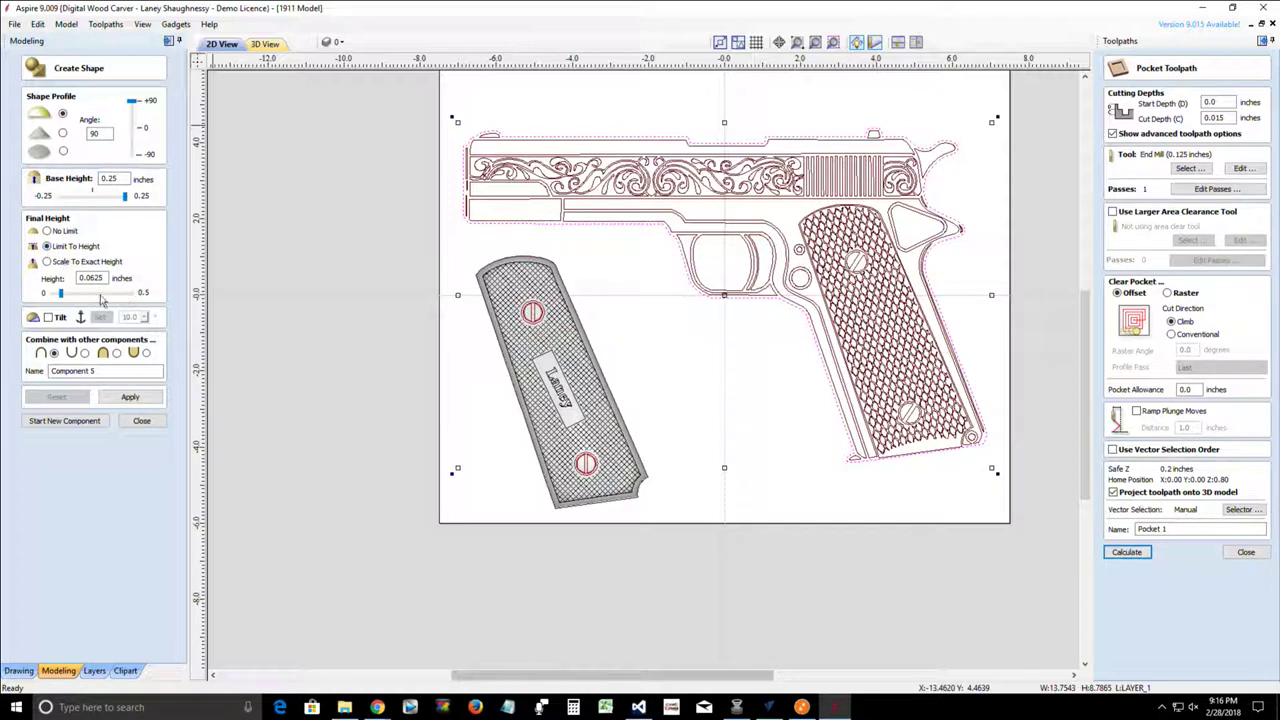
pyautogui.click(83, 278)
# Compare the tiled 2D and 3D views of the grip, then close the Create Shape settings.
pyautogui.click(916, 42)
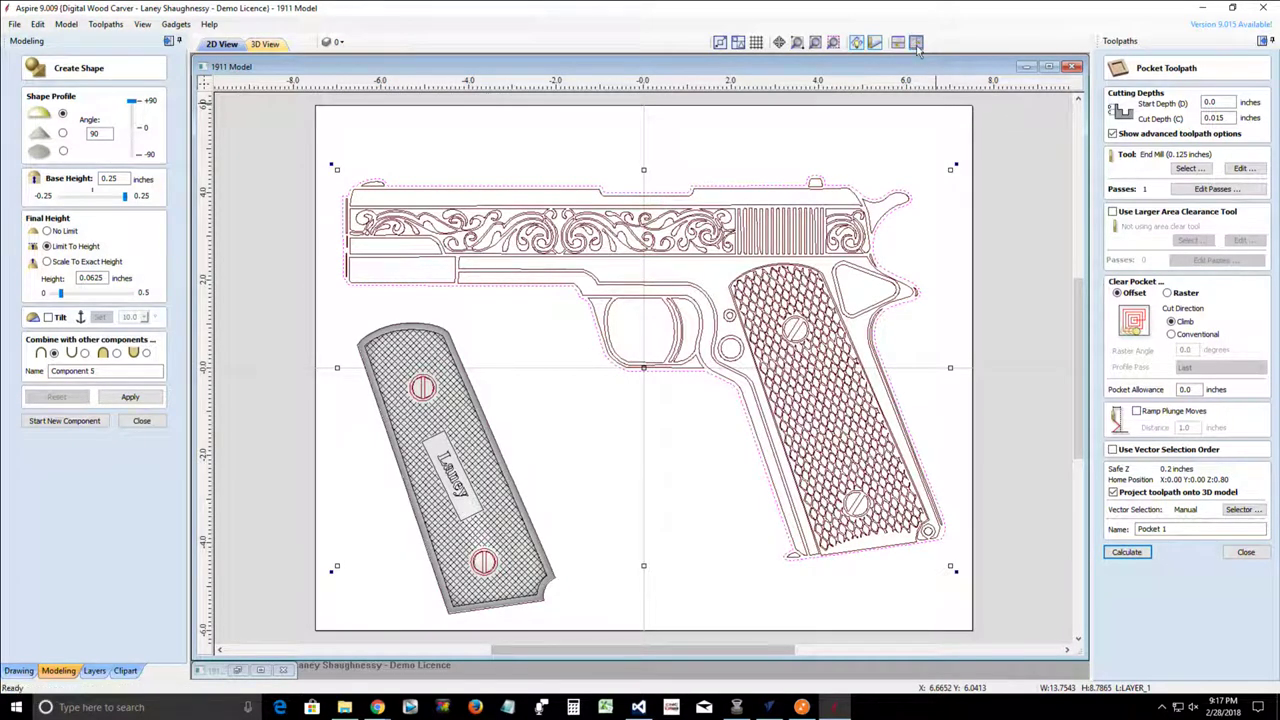
pyautogui.click(1048, 67)
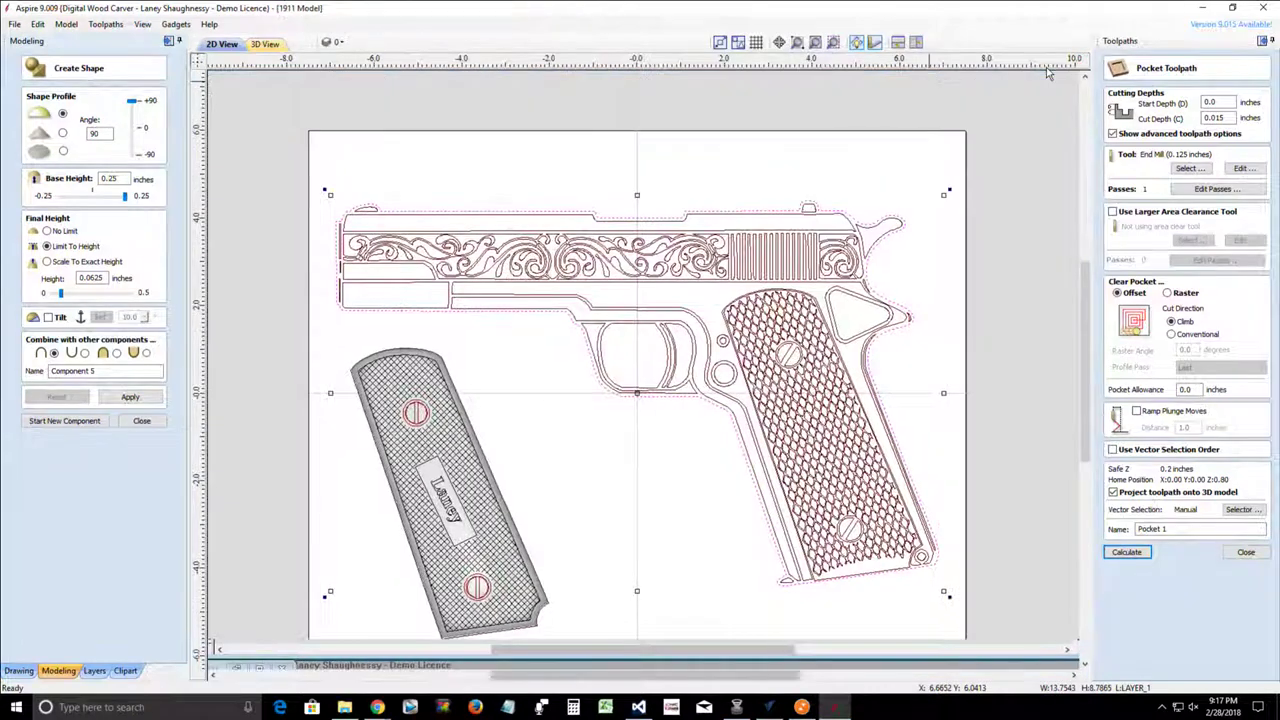
pyautogui.click(262, 45)
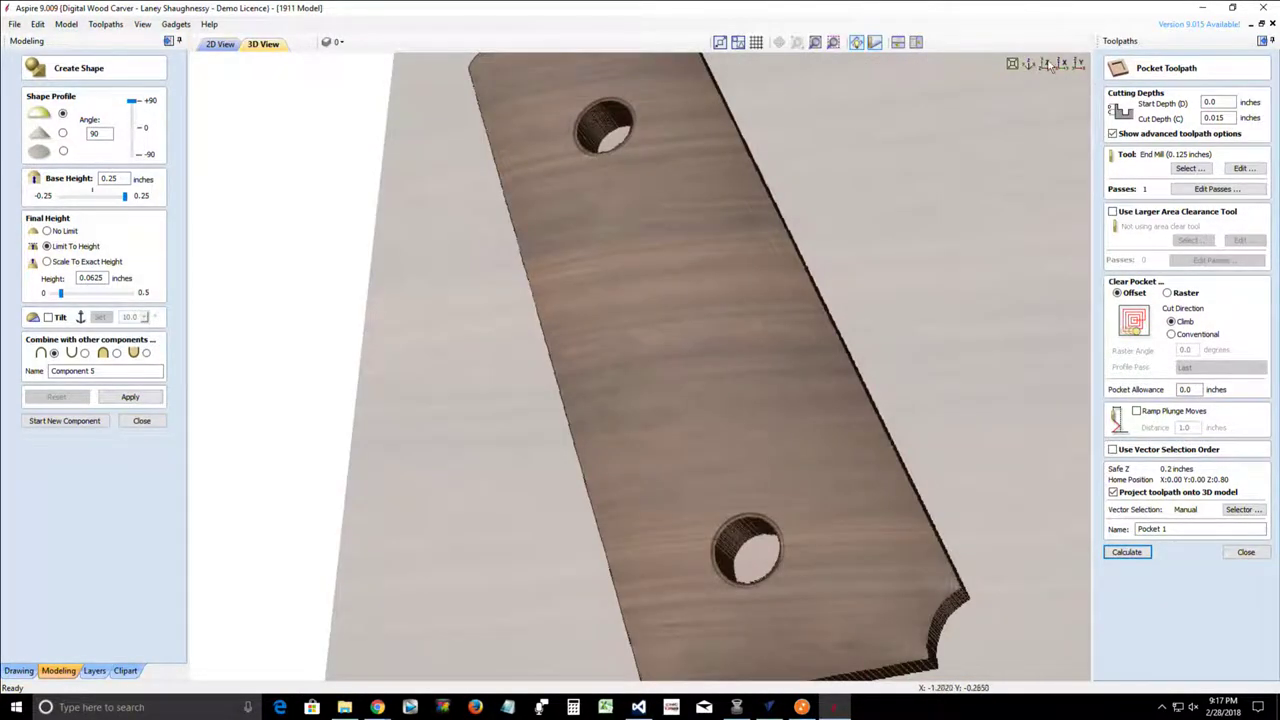
pyautogui.click(1047, 65)
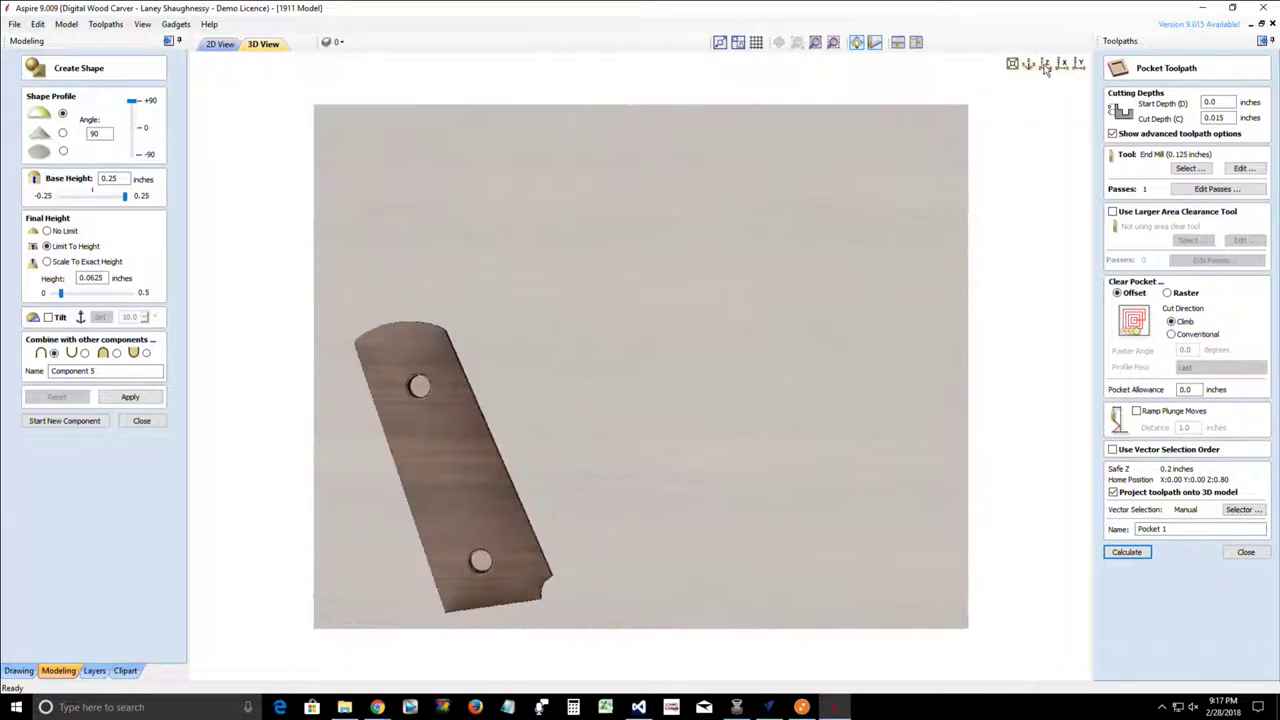
pyautogui.click(916, 44)
pyautogui.click(916, 44)
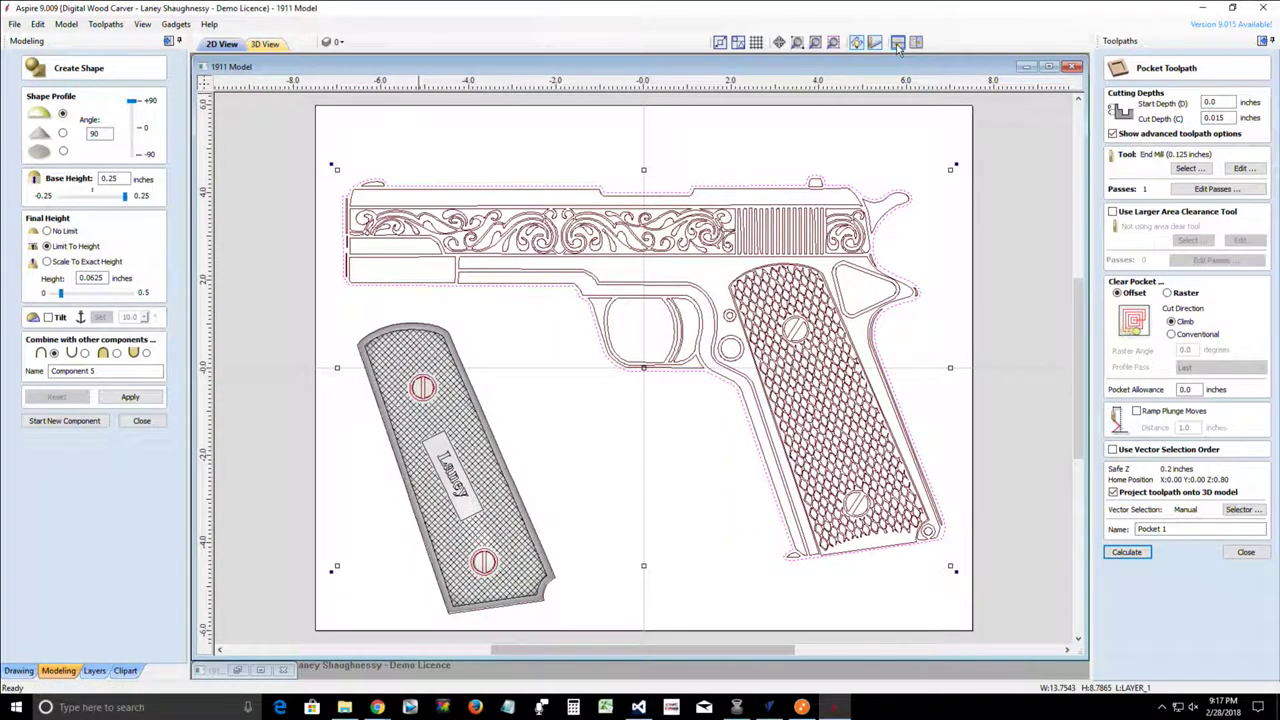
pyautogui.click(260, 668)
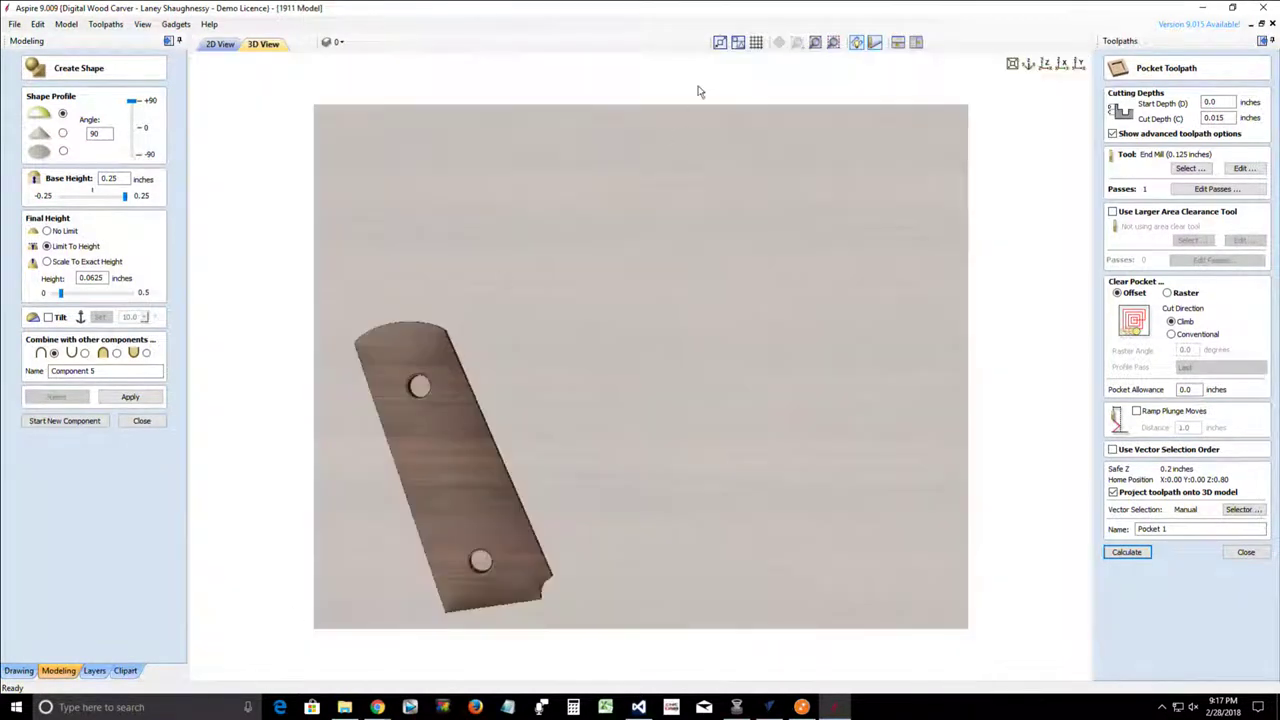
pyautogui.click(916, 43)
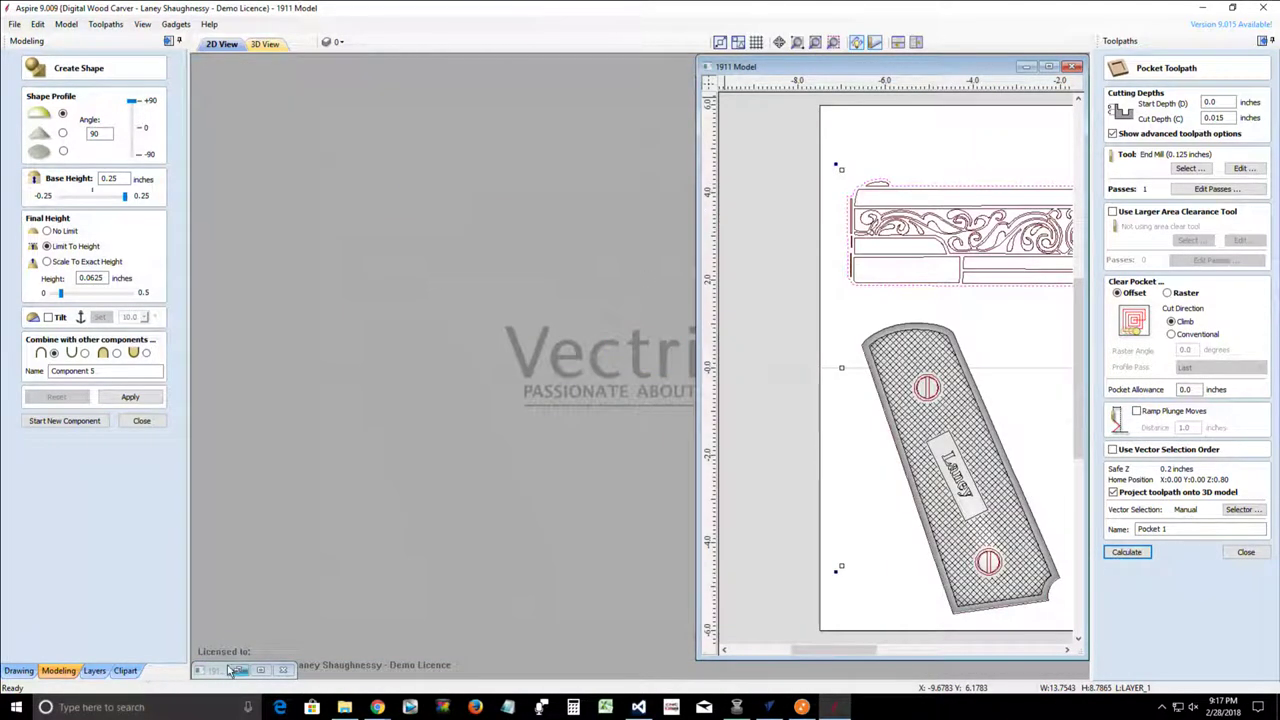
pyautogui.click(251, 671)
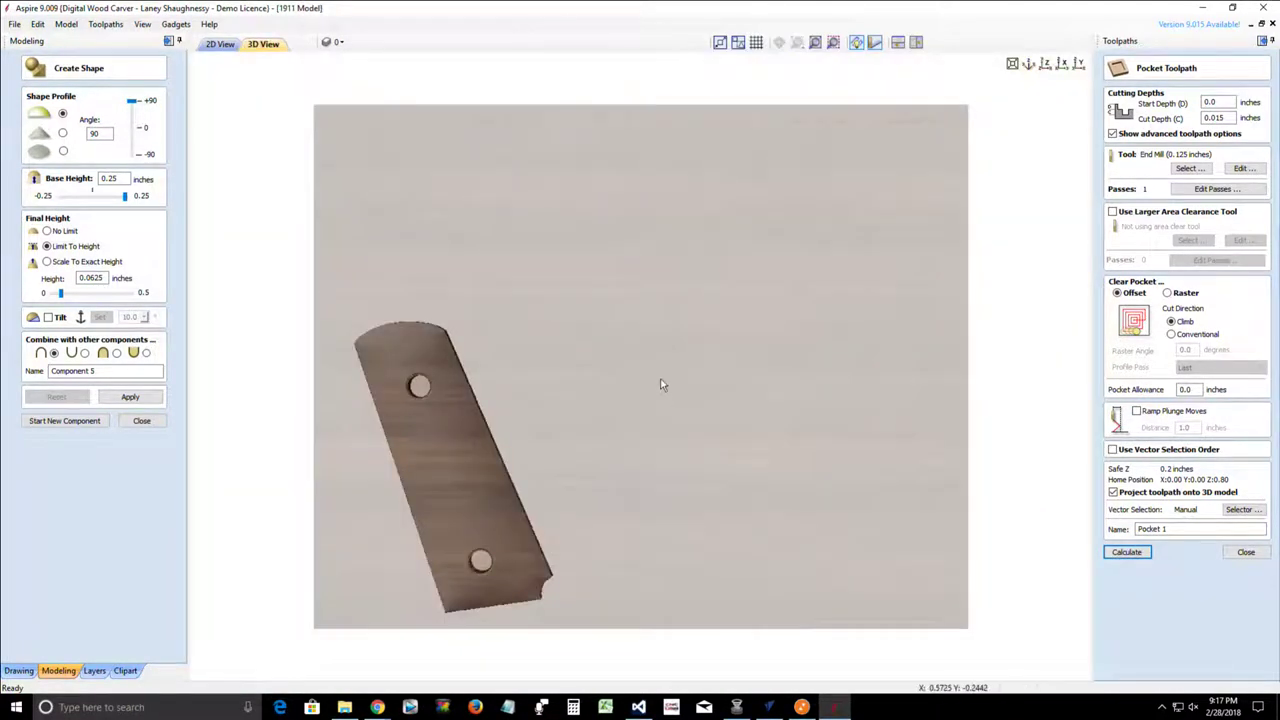
pyautogui.click(220, 44)
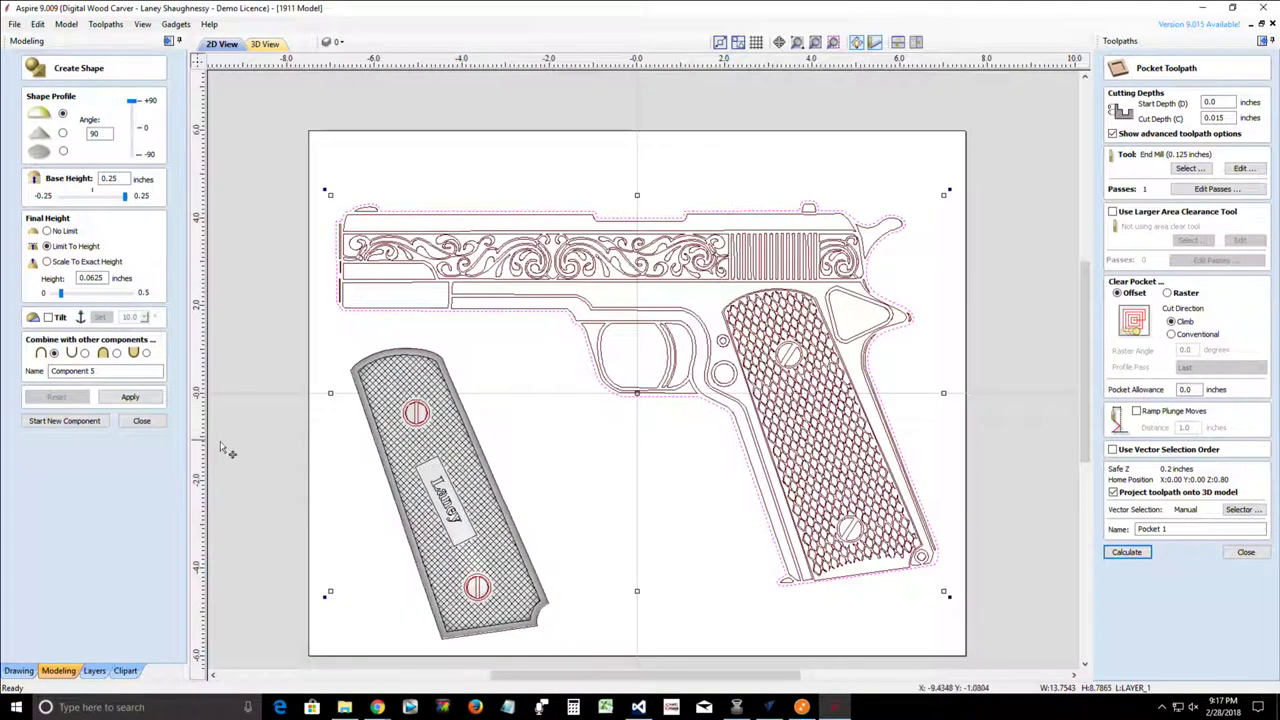
pyautogui.click(142, 421)
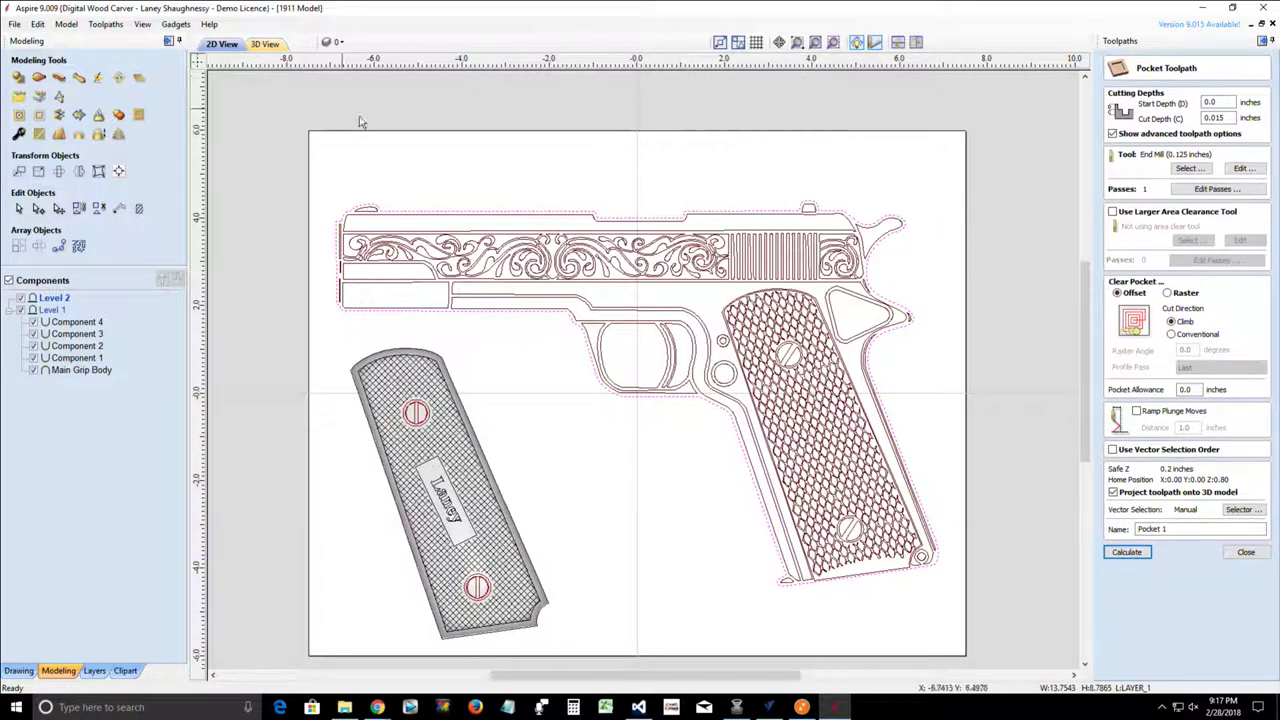
# Tile the 2D and 3D views into separate windows and resize the drawing window.
pyautogui.click(266, 45)
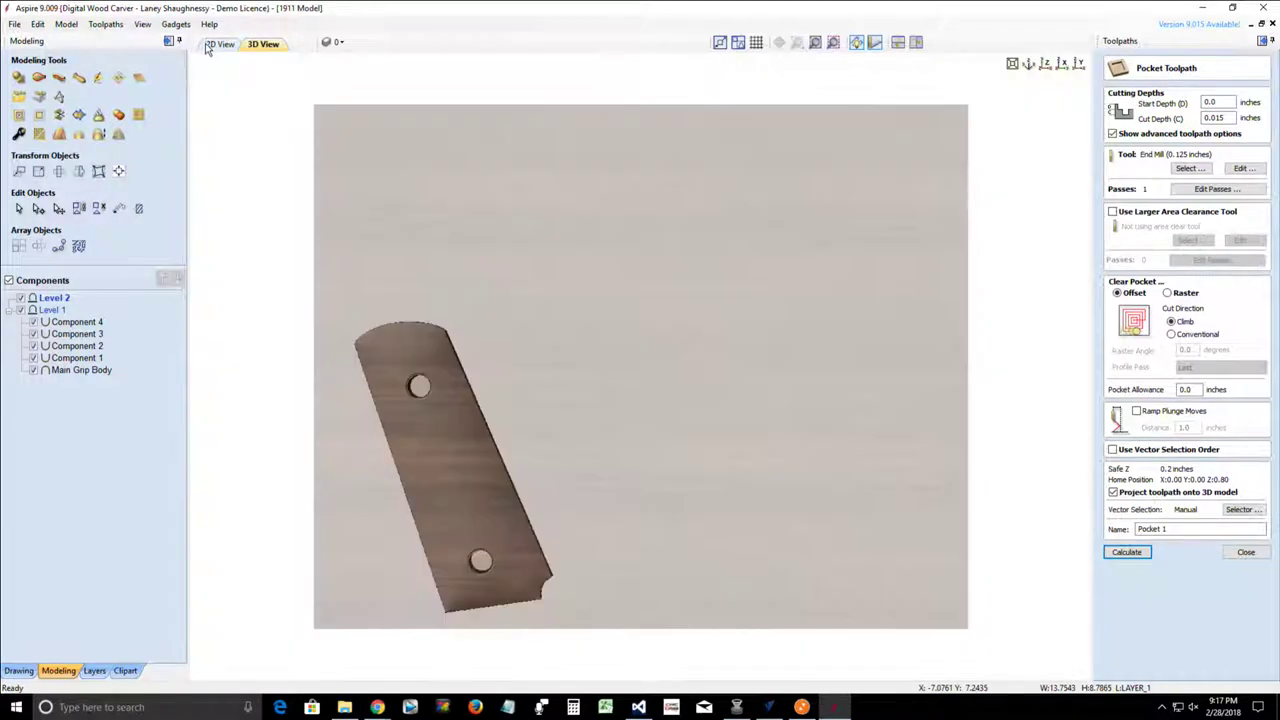
pyautogui.click(212, 45)
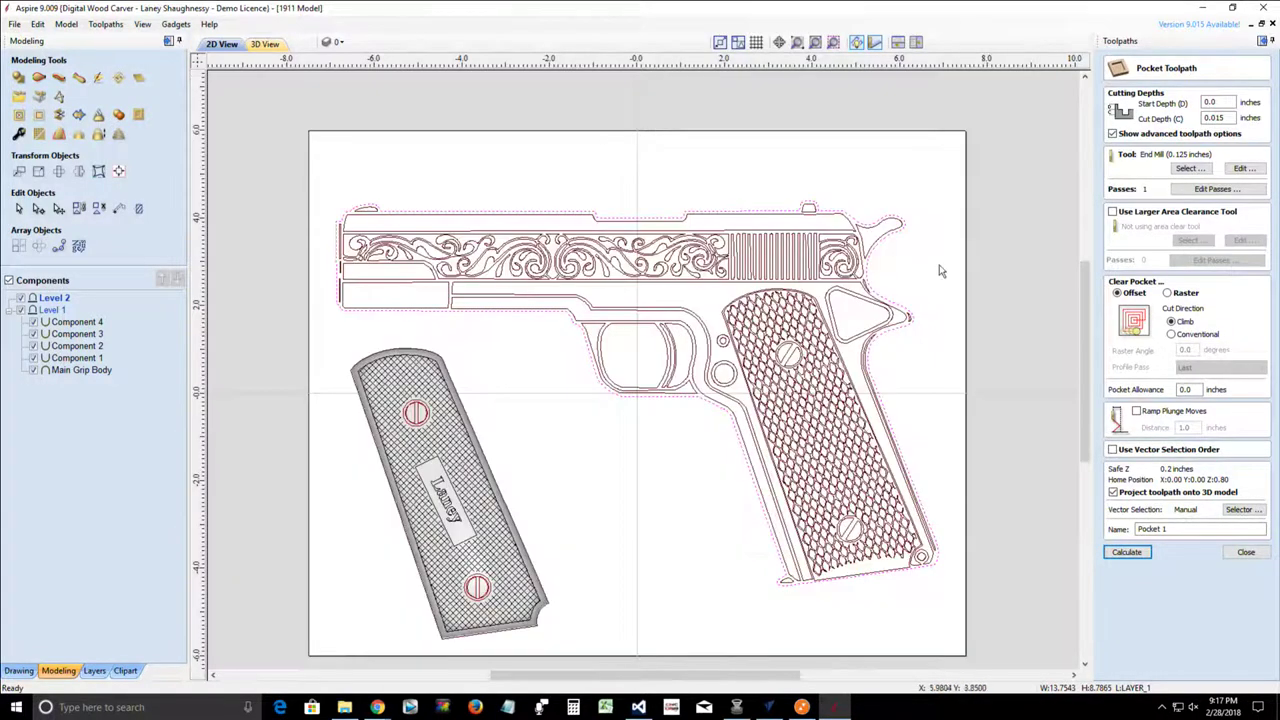
pyautogui.click(916, 45)
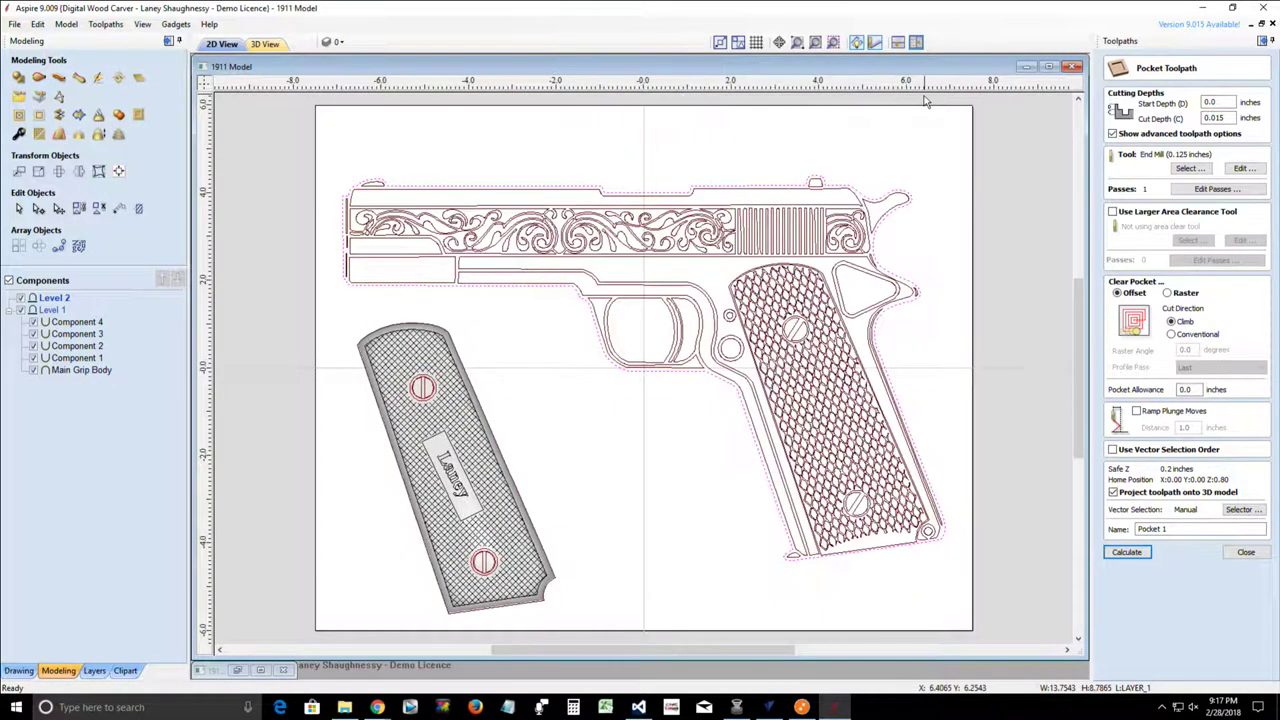
pyautogui.click(240, 670)
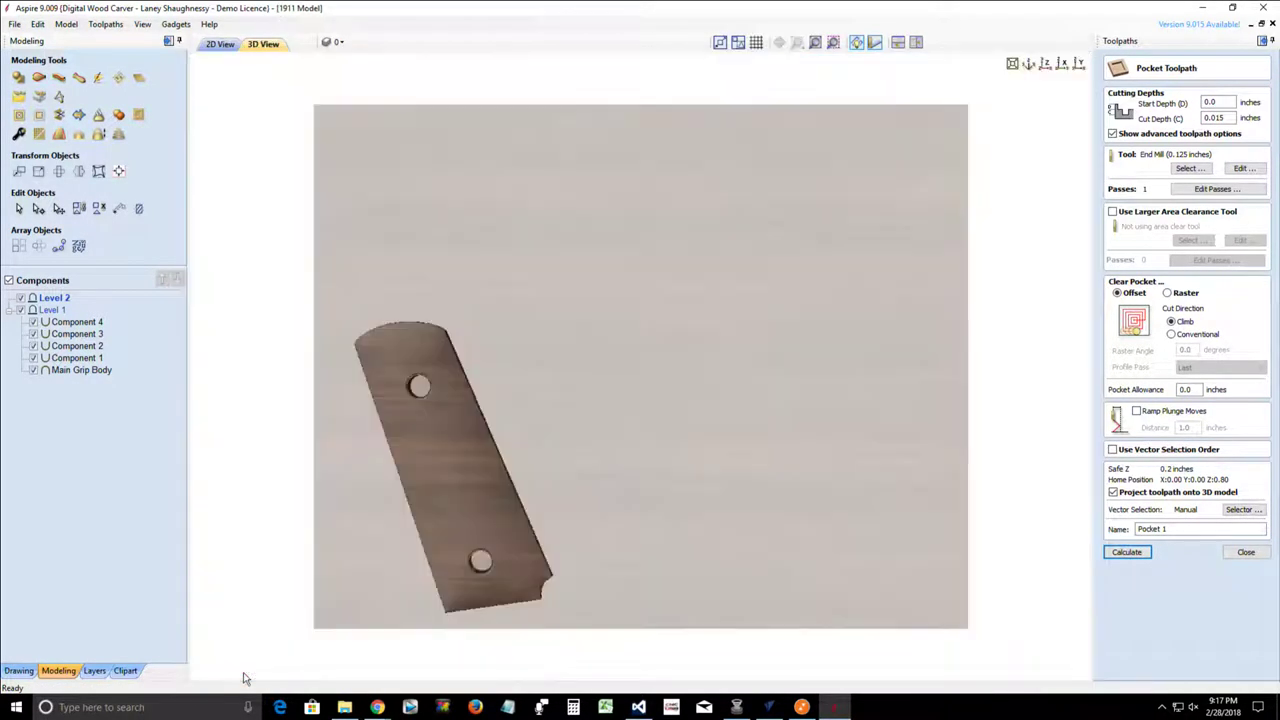
pyautogui.click(916, 43)
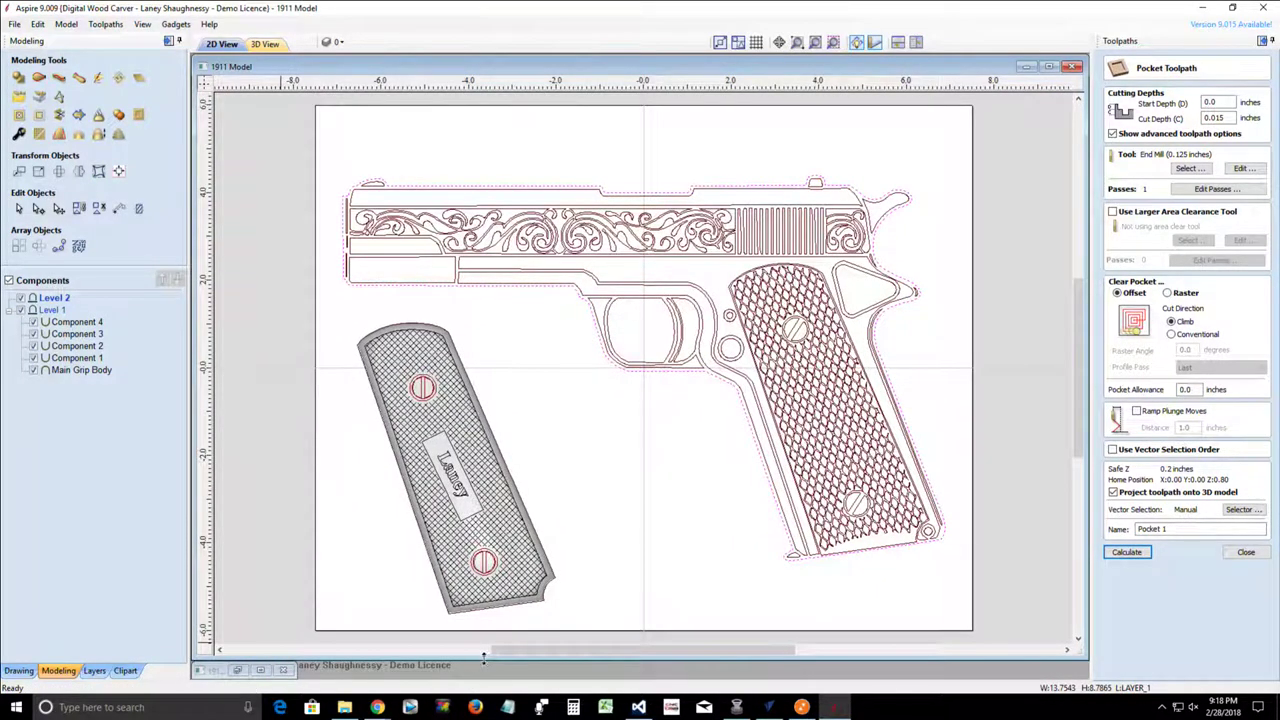
pyautogui.moveTo(485, 348); pyautogui.dragTo(486, 334)
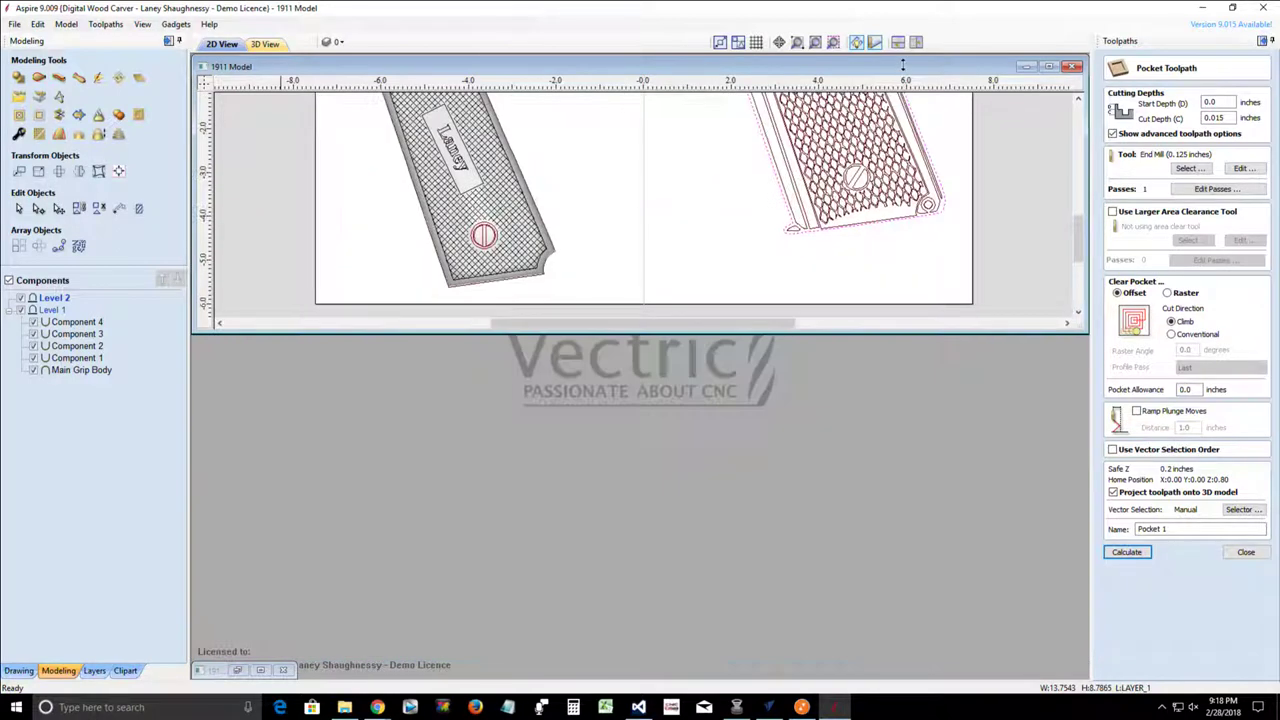
pyautogui.click(241, 671)
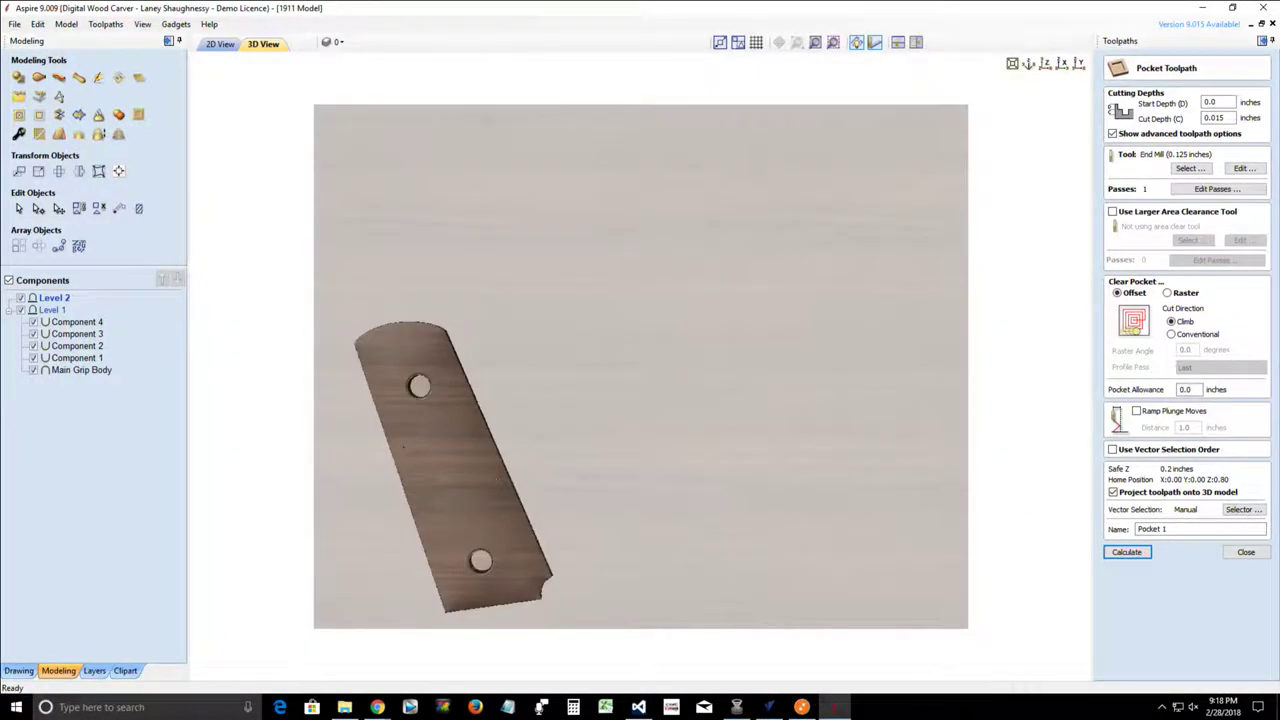
# Close the pocket toolpath settings, hide the Toolpaths panel, and maximize the 2D drawing.
pyautogui.click(1243, 554)
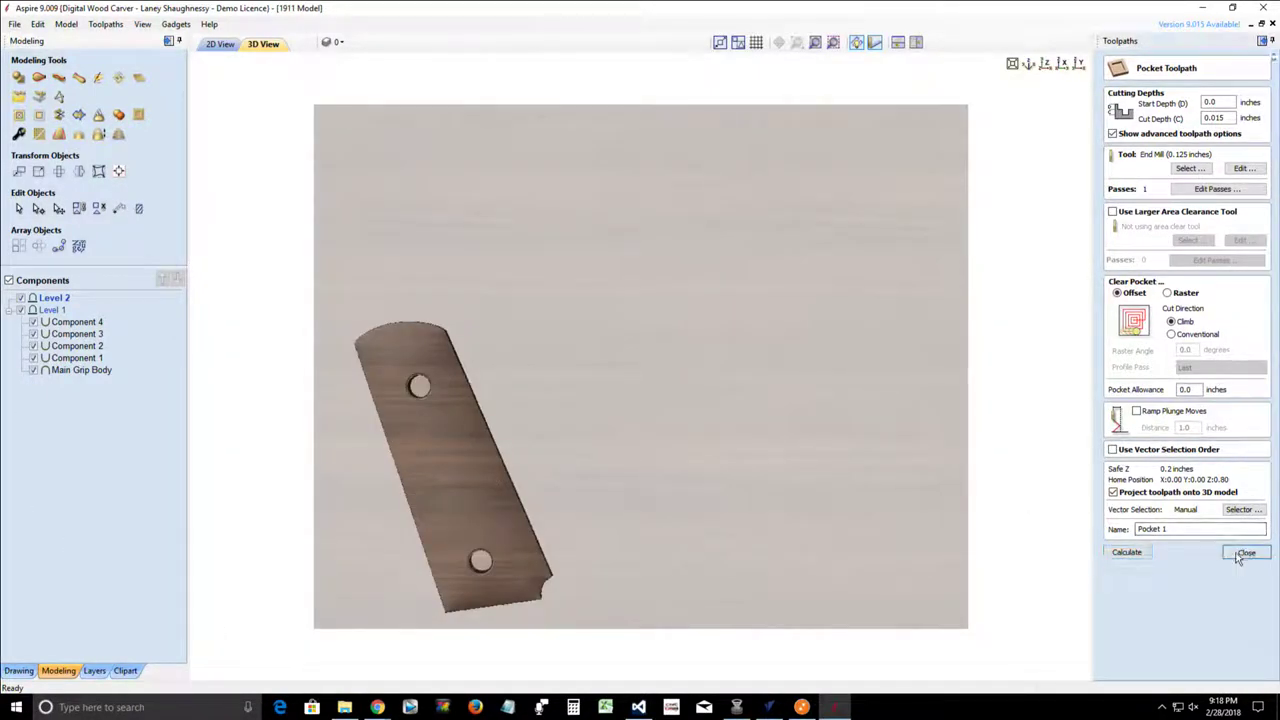
pyautogui.click(1261, 42)
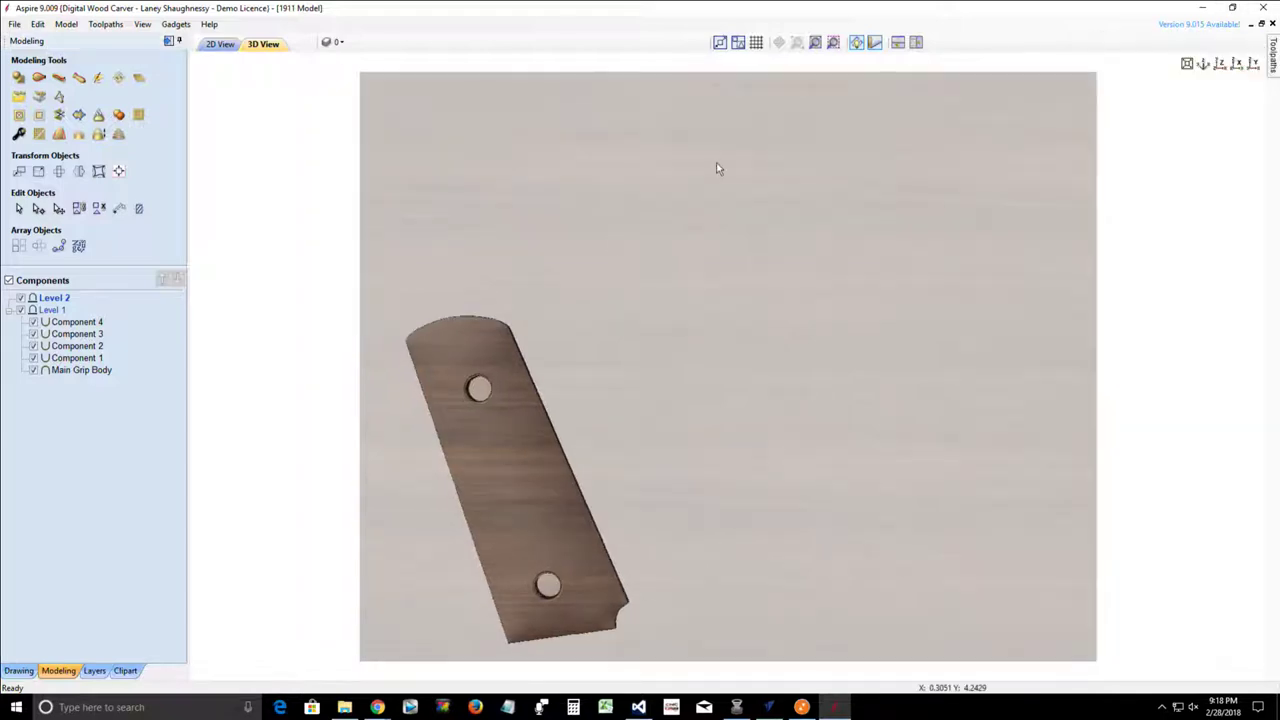
pyautogui.click(218, 45)
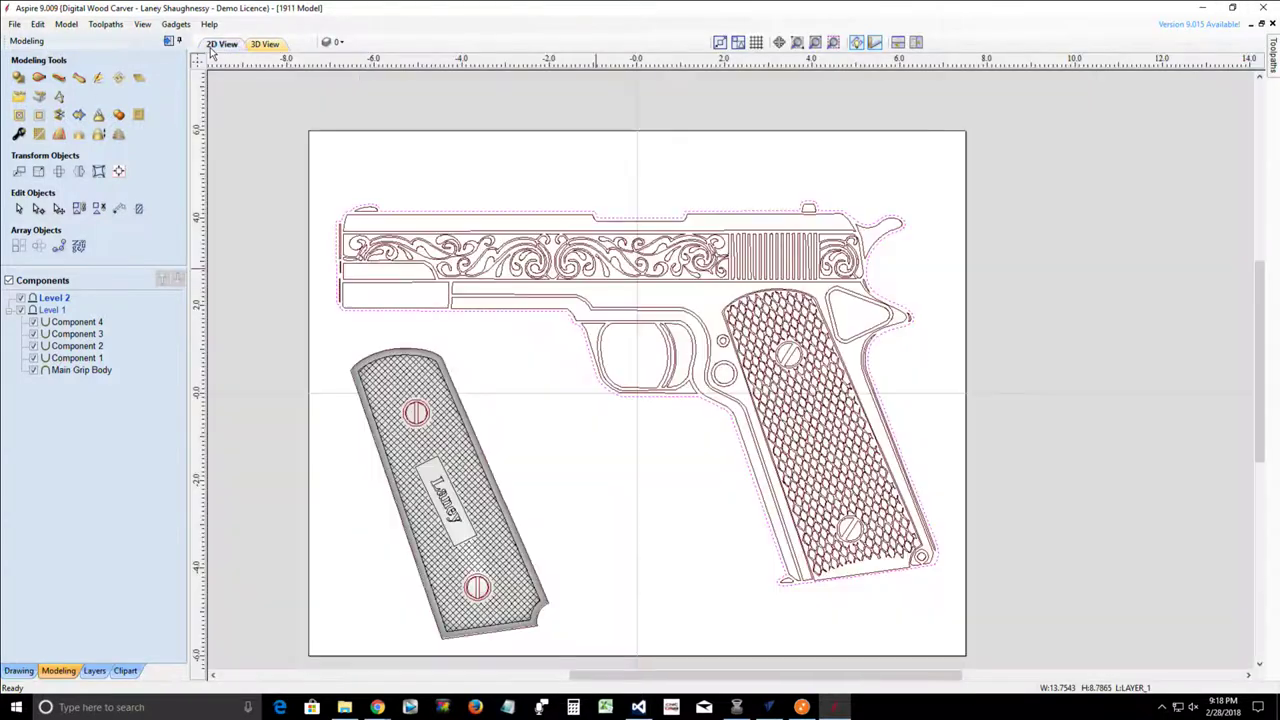
pyautogui.click(916, 42)
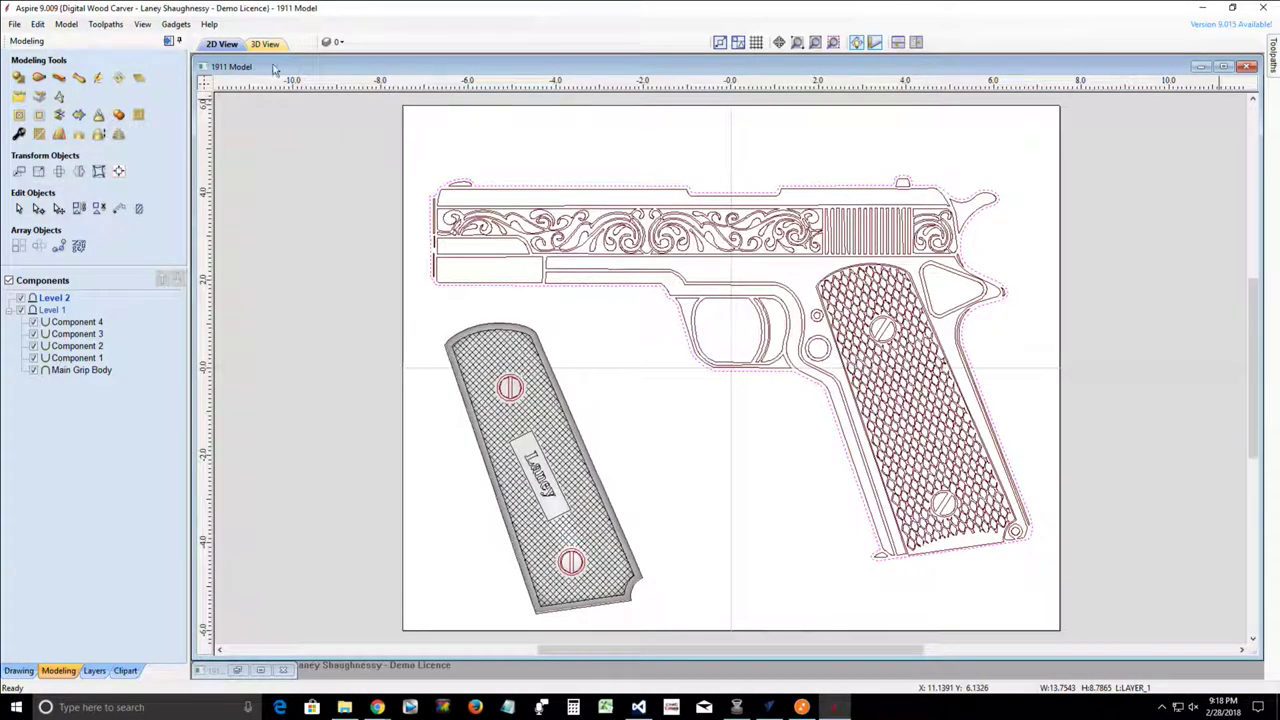
pyautogui.click(1222, 67)
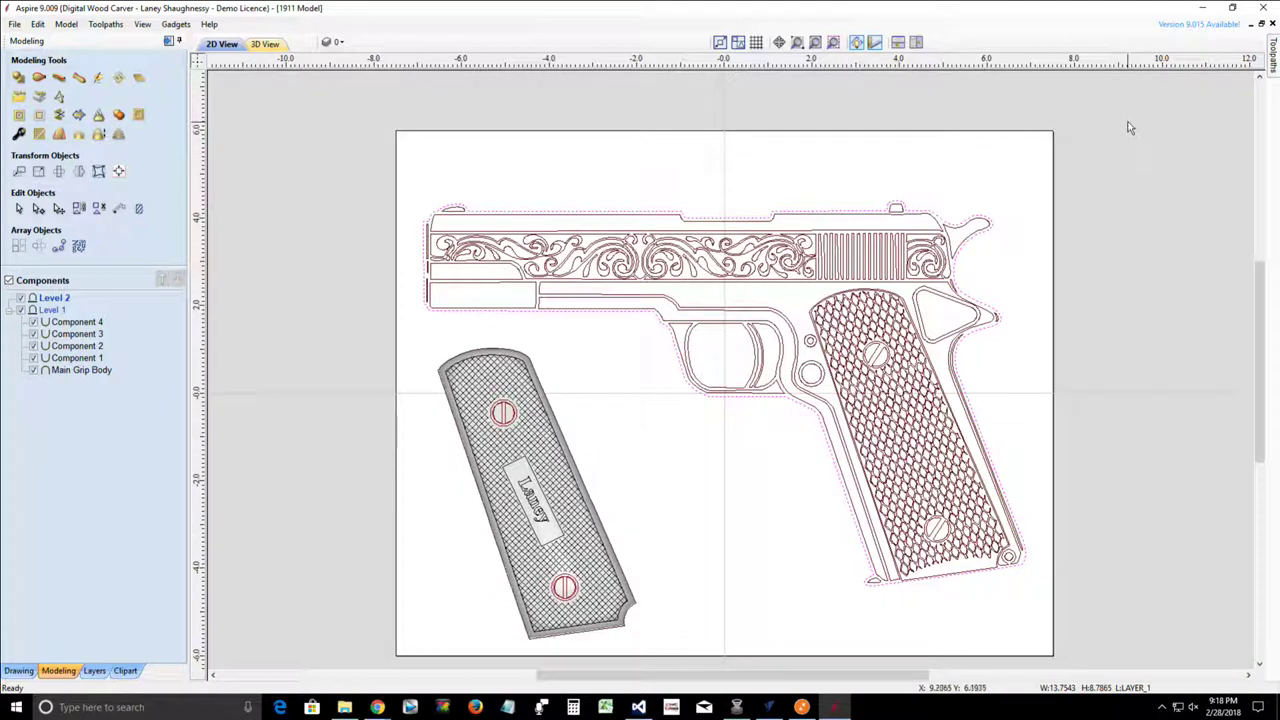
# Tile the views and recover the minimized model windows, cancelling the accidental close prompts.
pyautogui.click(258, 45)
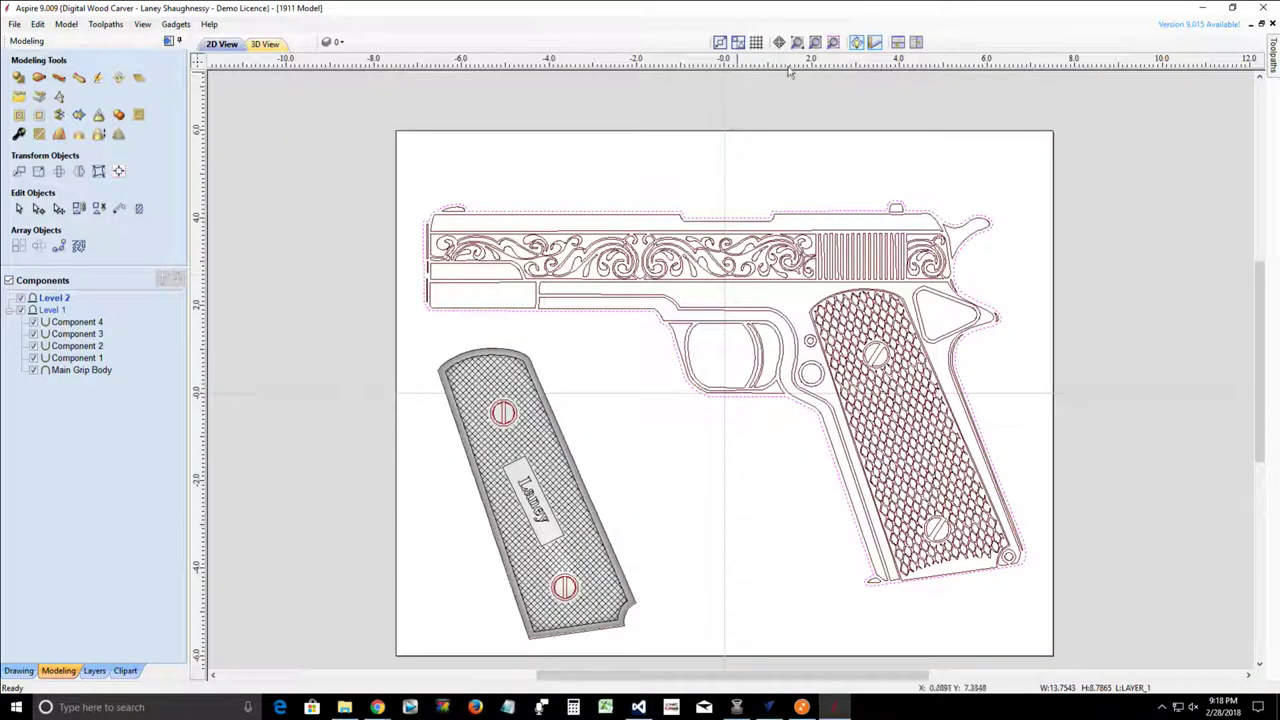
pyautogui.click(916, 43)
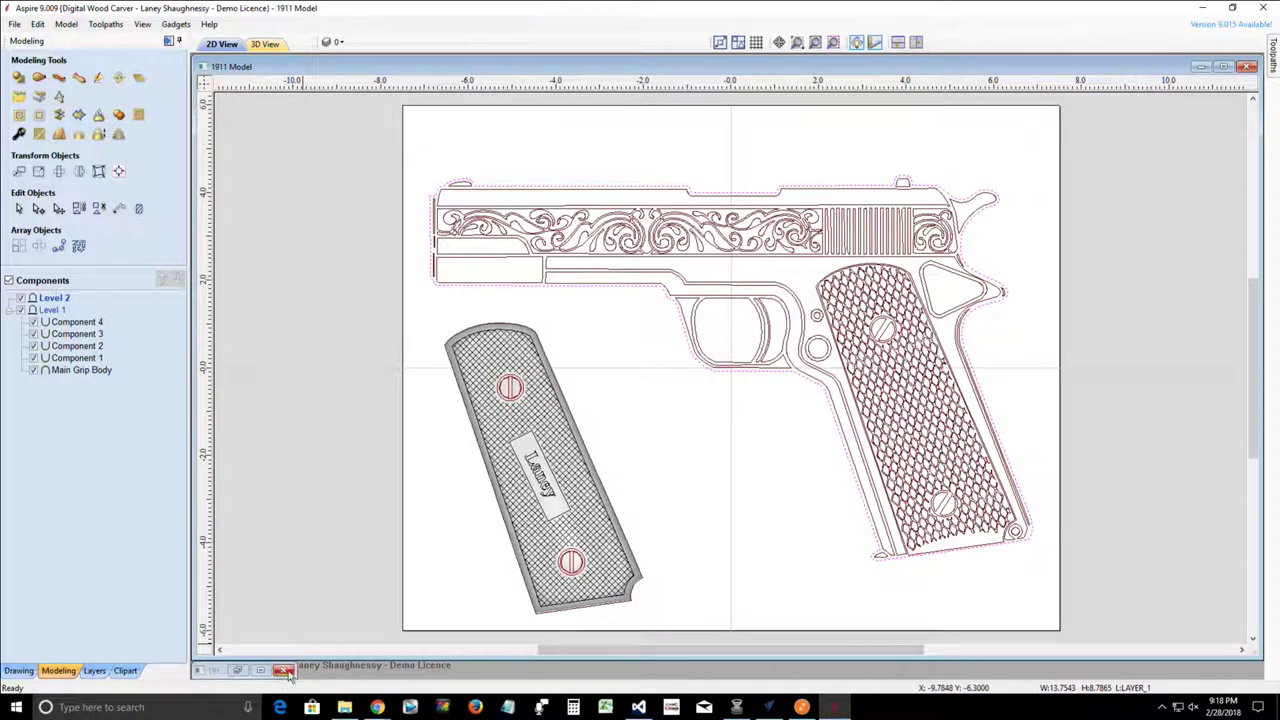
pyautogui.click(283, 670)
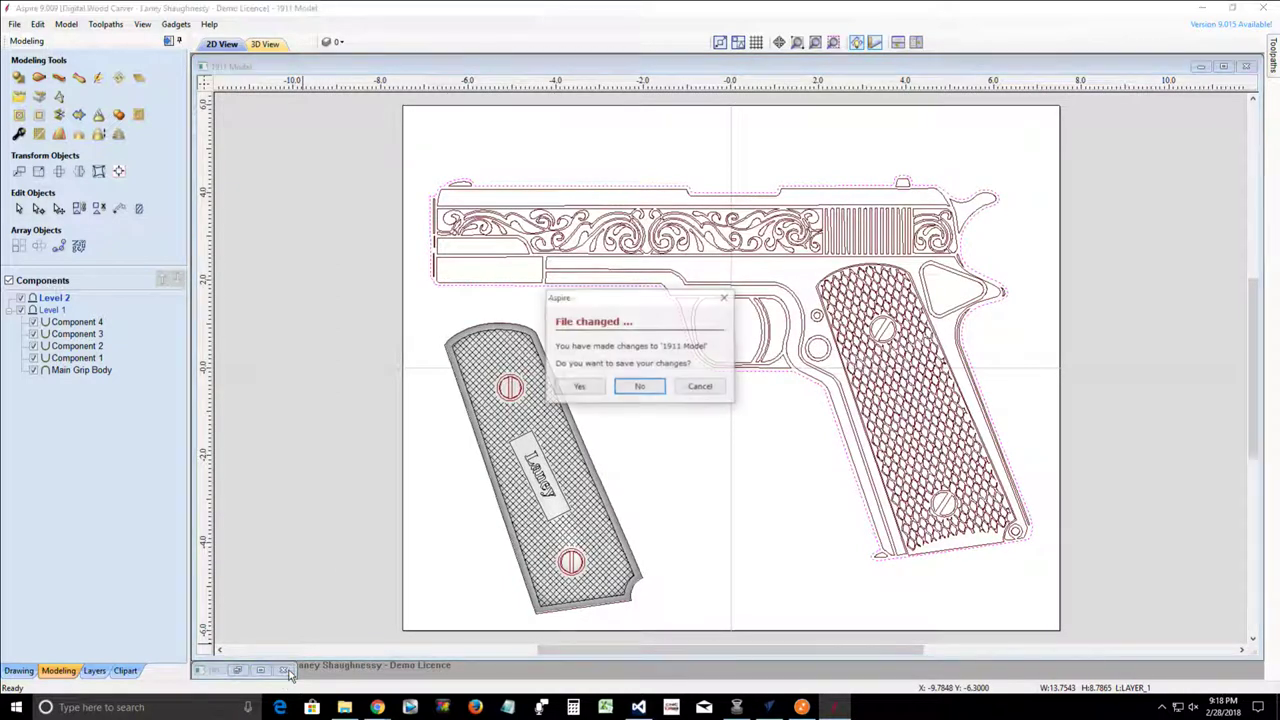
pyautogui.click(686, 387)
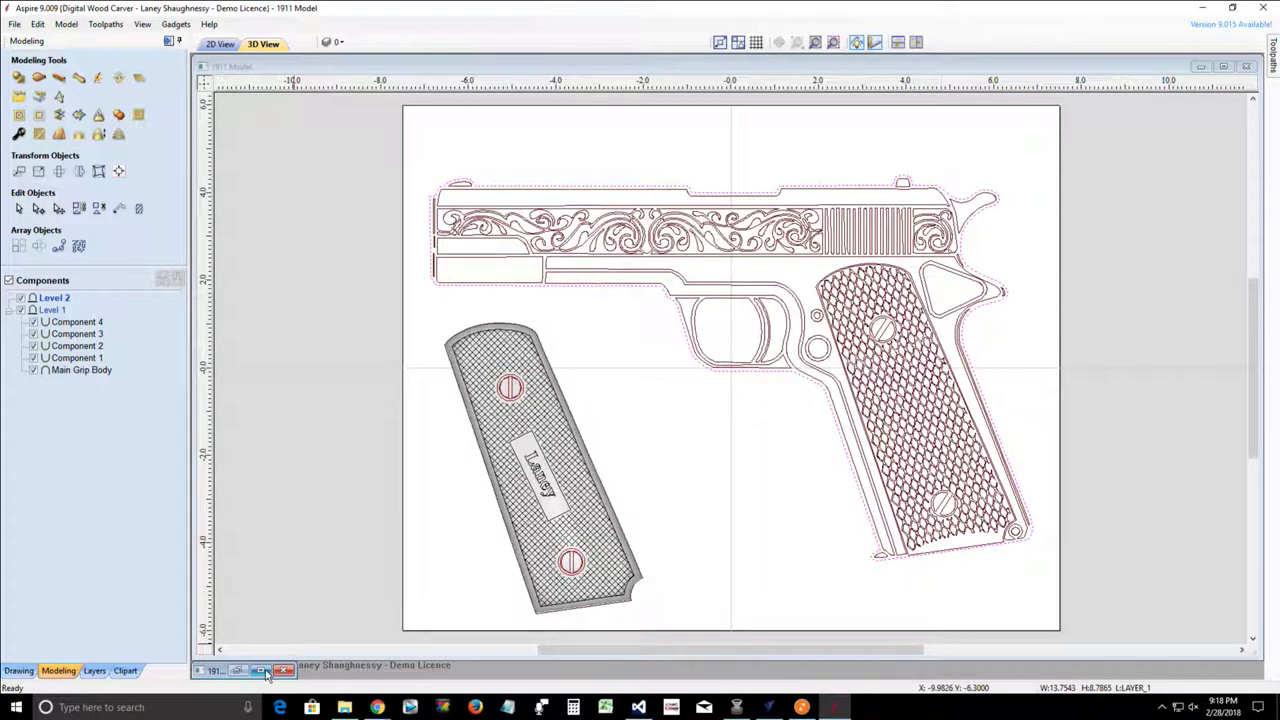
pyautogui.click(259, 670)
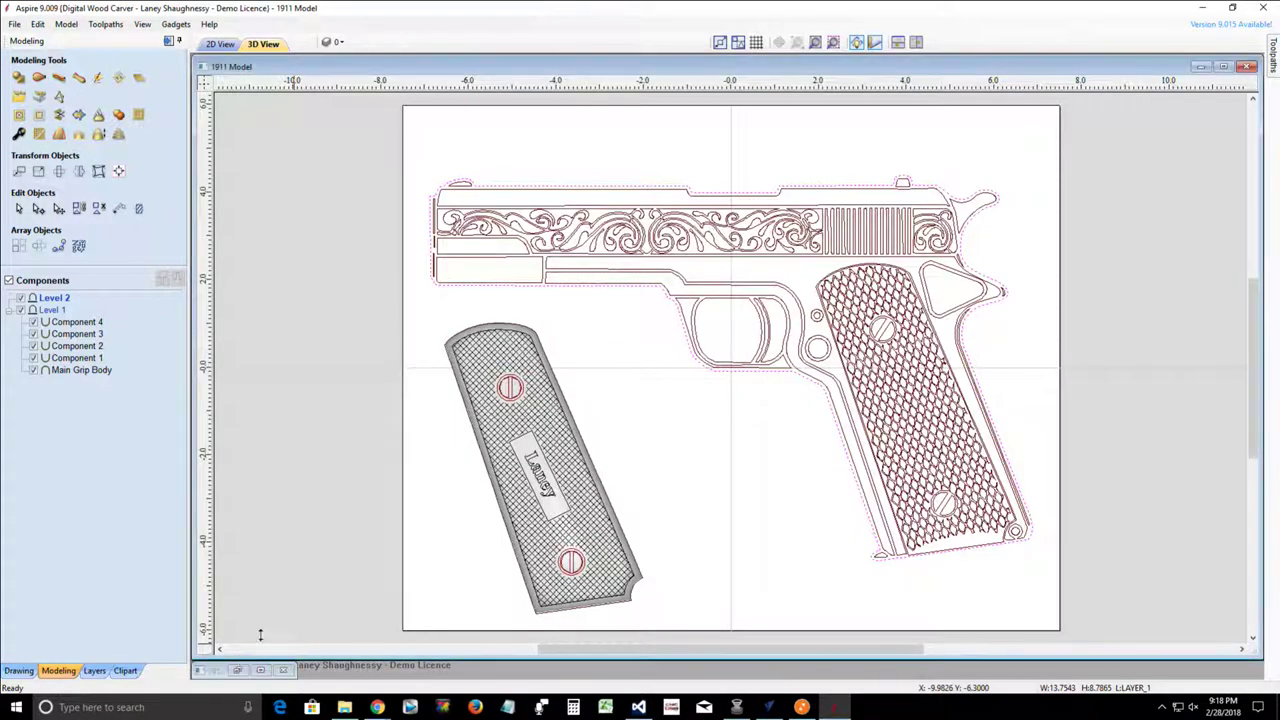
pyautogui.moveTo(423, 408); pyautogui.dragTo(410, 377)
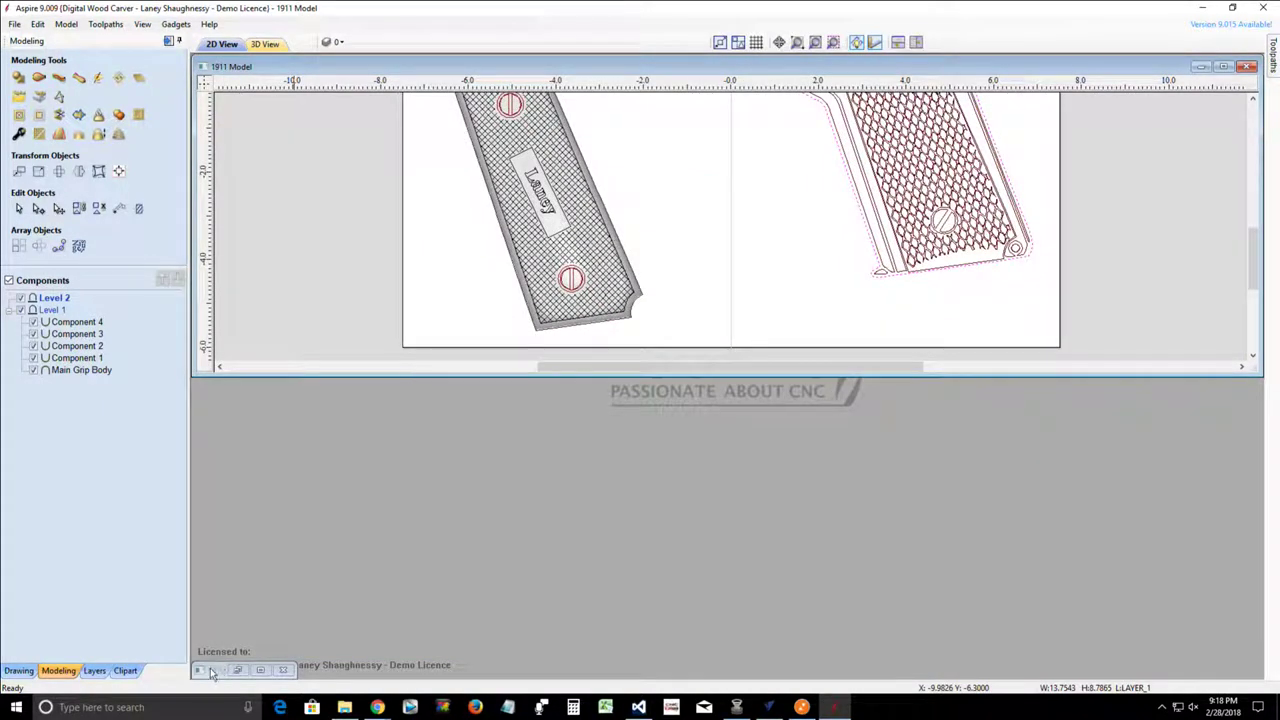
pyautogui.moveTo(211, 673); pyautogui.dragTo(540, 479)
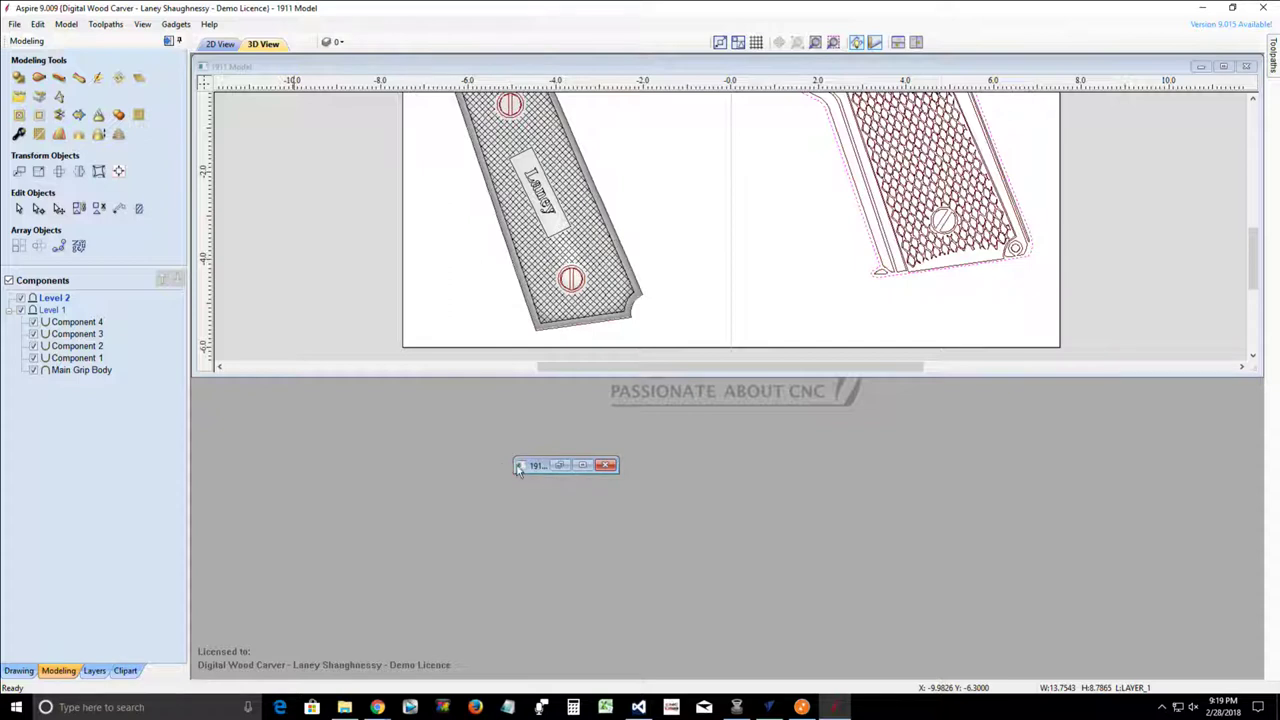
pyautogui.click(526, 467)
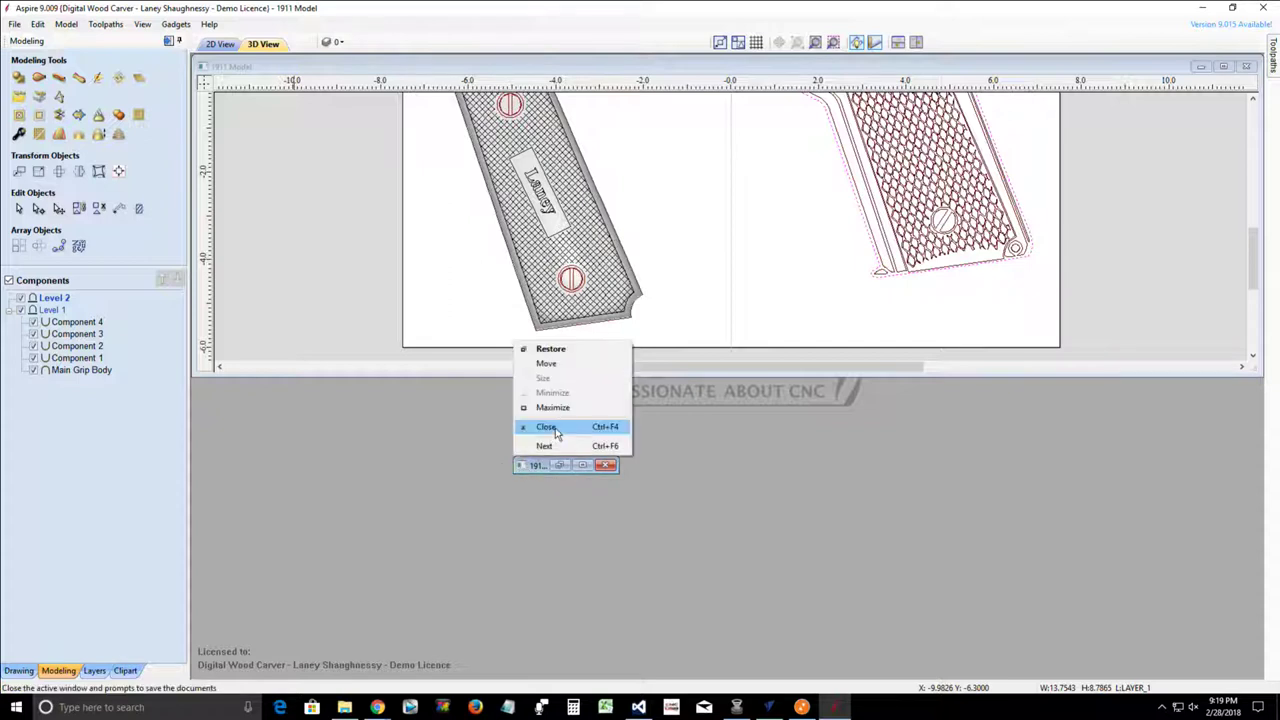
pyautogui.click(556, 432)
pyautogui.click(703, 388)
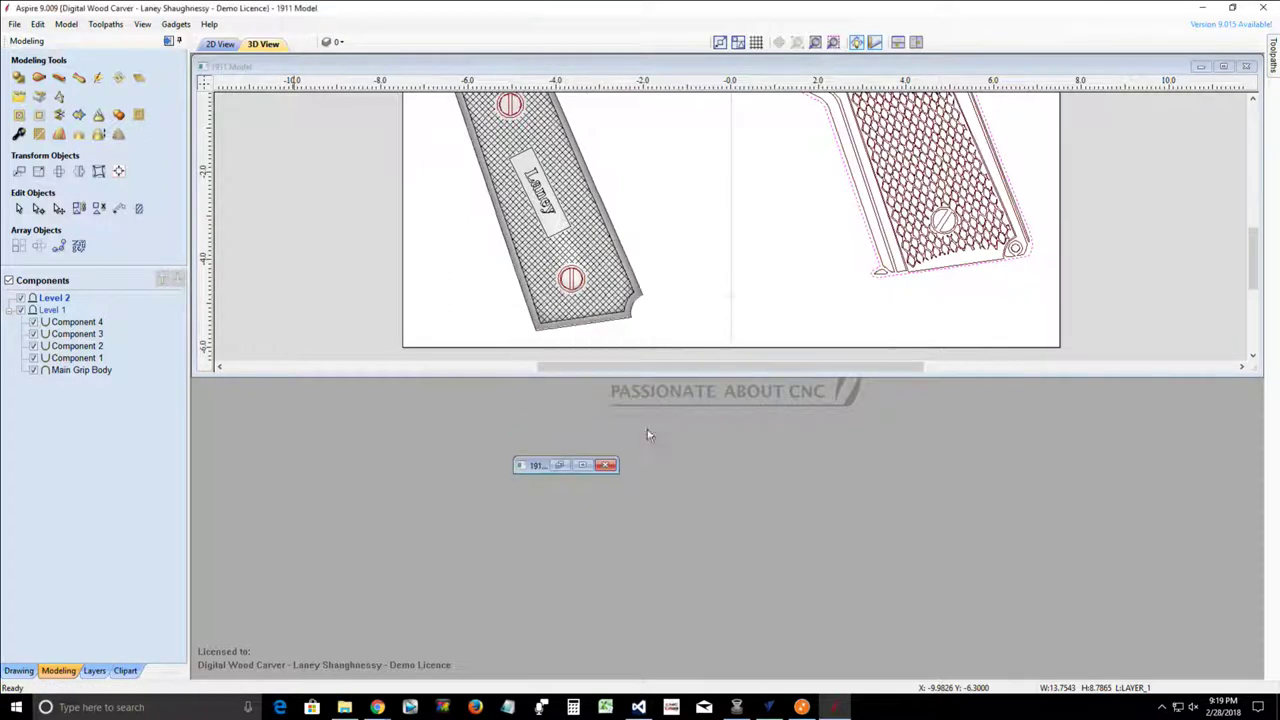
# Restore the minimized 3D view and tile the 2D and 3D views side by side.
pyautogui.click(522, 467)
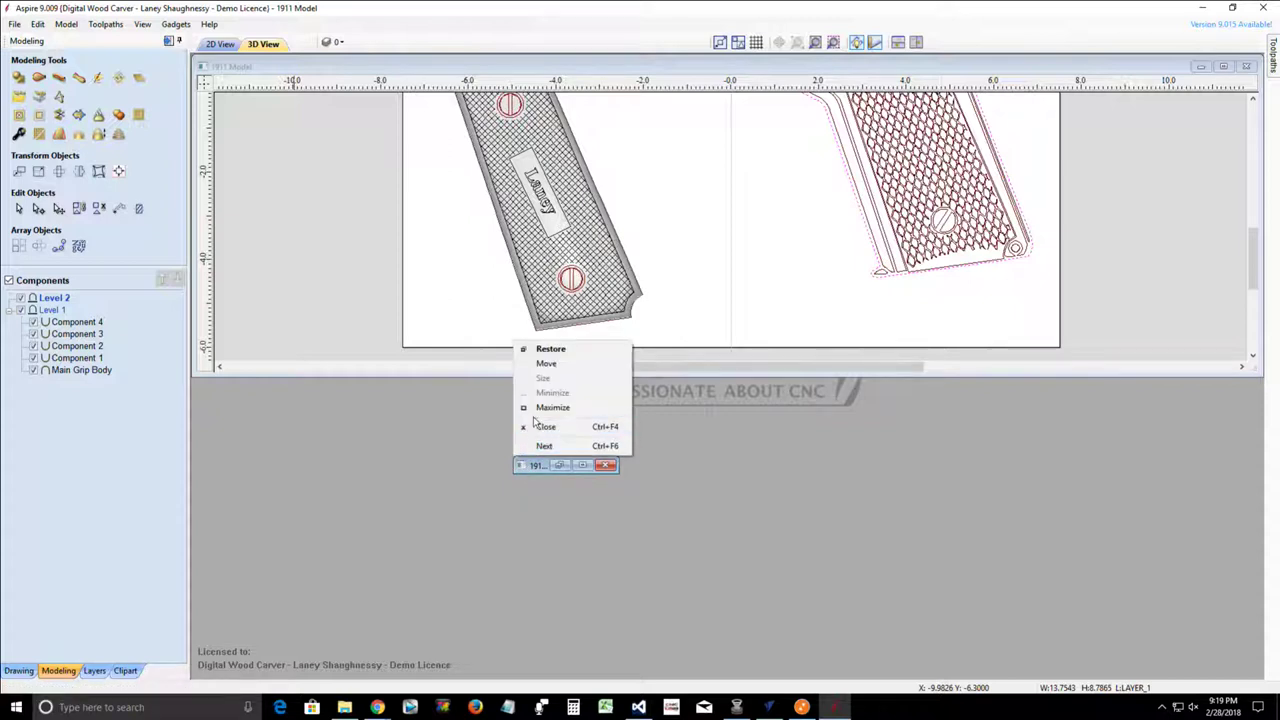
pyautogui.click(550, 350)
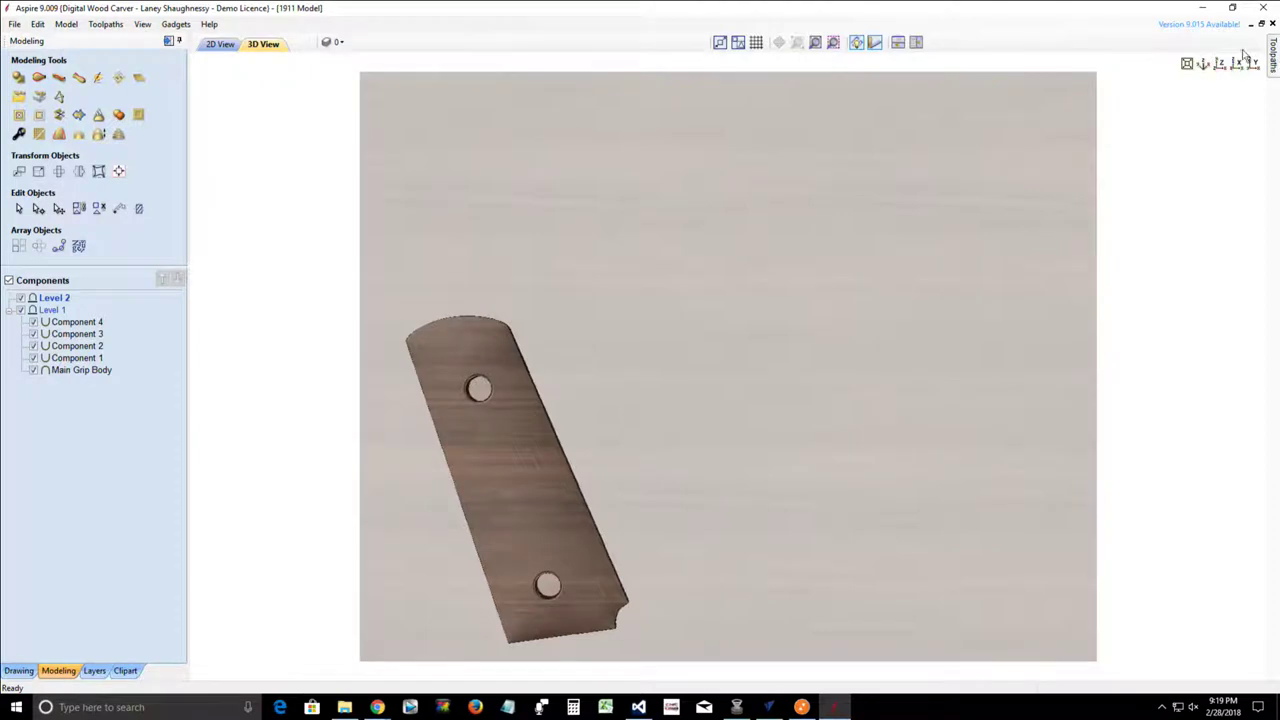
pyautogui.click(1261, 24)
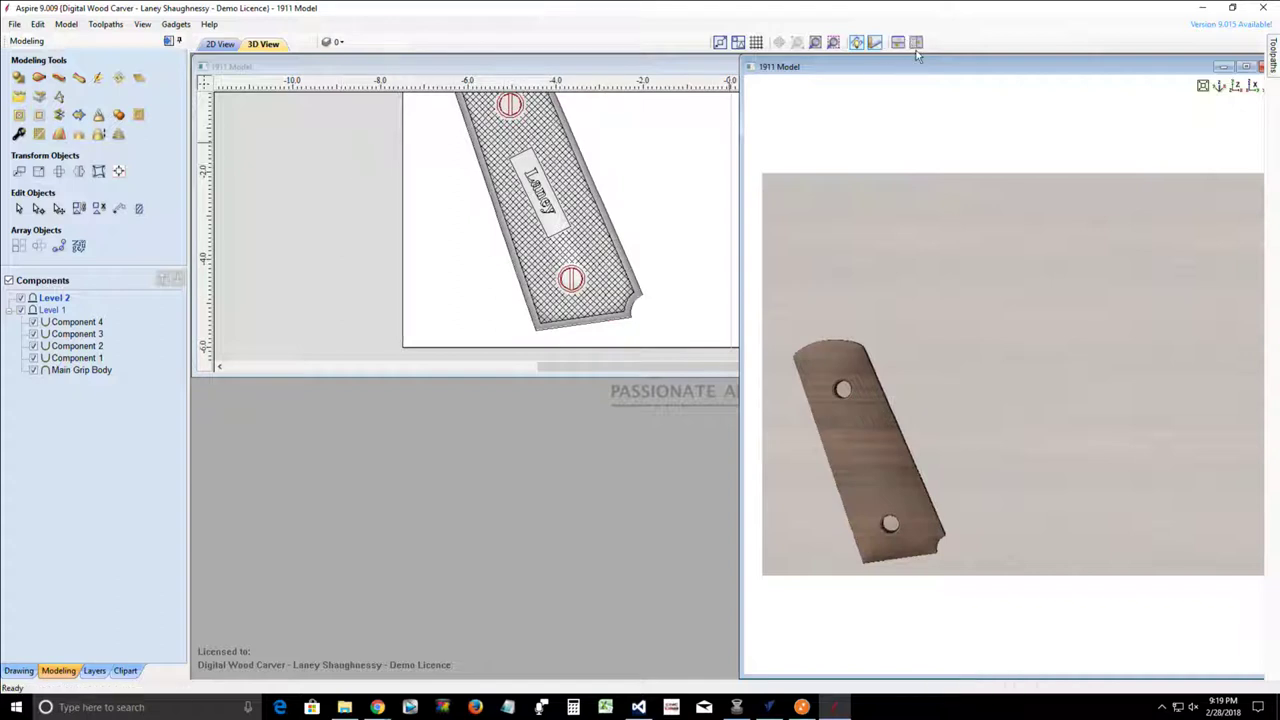
pyautogui.click(916, 43)
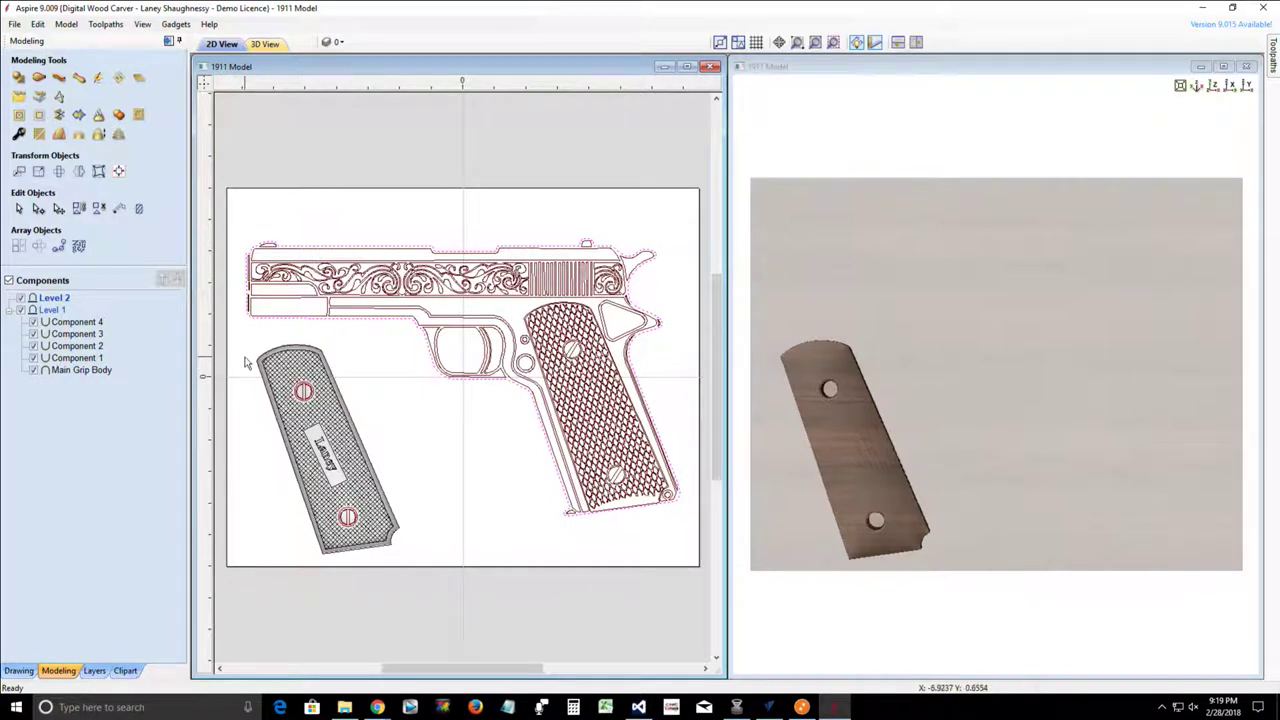
# Raise the pistol outline into a 0.25 in slab as Component 5 and start Component 6.
pyautogui.click(18, 77)
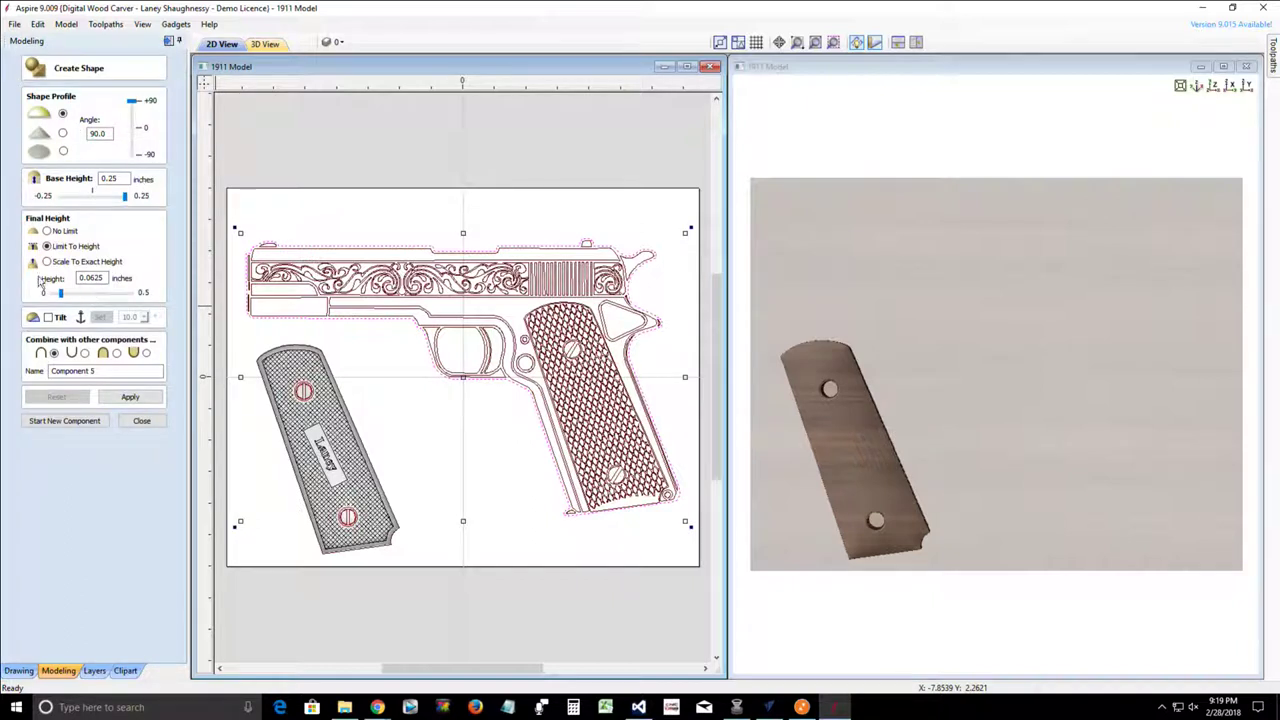
pyautogui.click(131, 398)
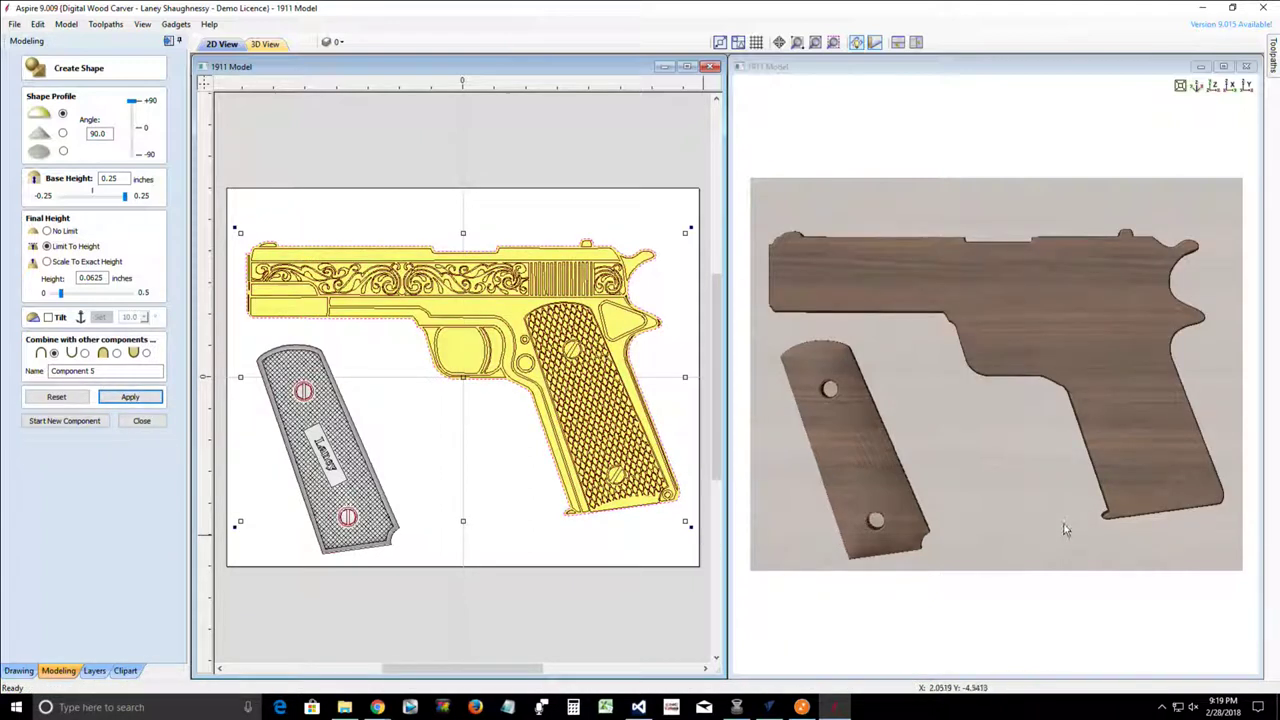
pyautogui.moveTo(1030, 482)
pyautogui.mouseDown()
pyautogui.moveTo(1007, 417)
pyautogui.moveTo(1024, 462)
pyautogui.mouseUp()
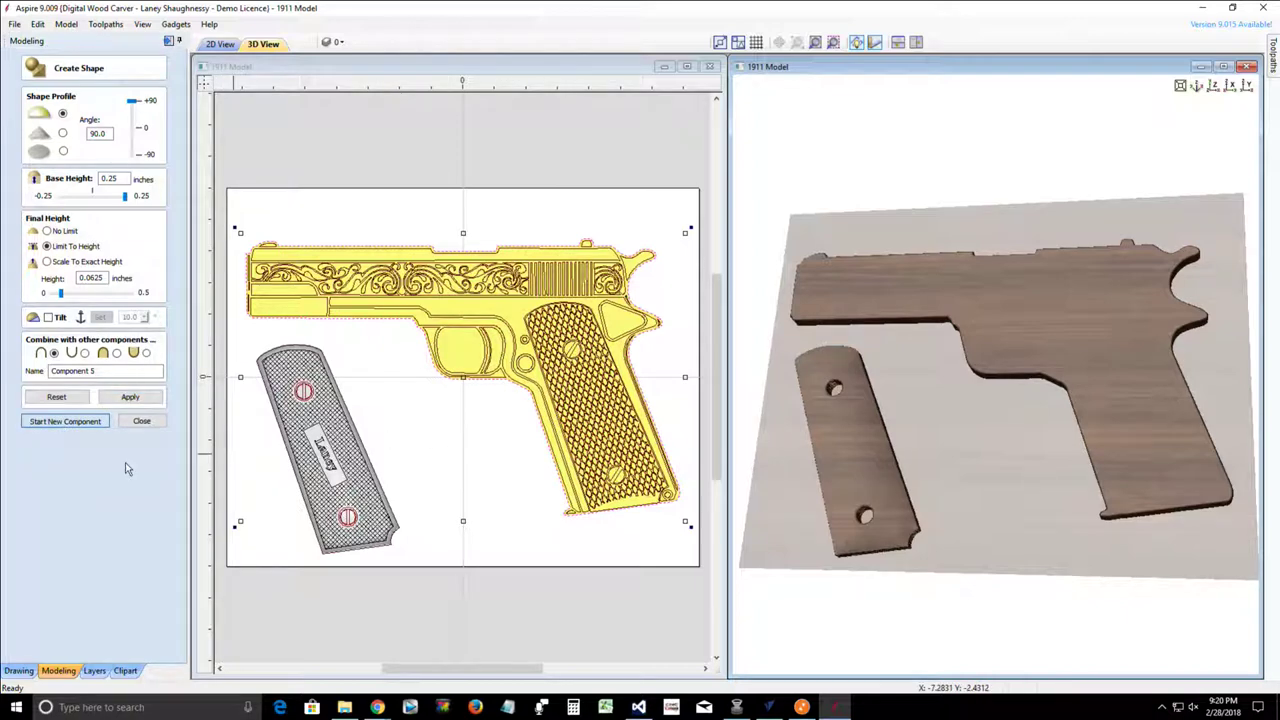
pyautogui.click(476, 423)
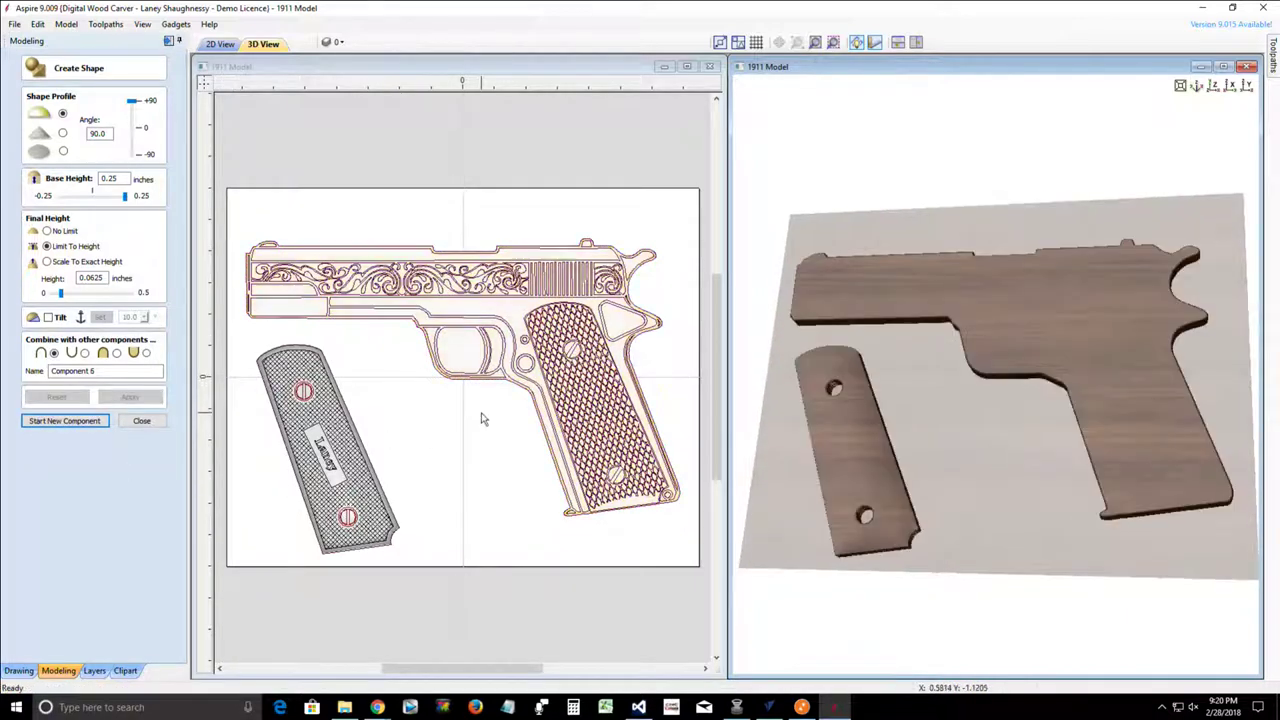
# In the 2D view, select the separate crosshatched grip panel and finish the current shape, dismissing the grouping warning.
pyautogui.click(537, 310)
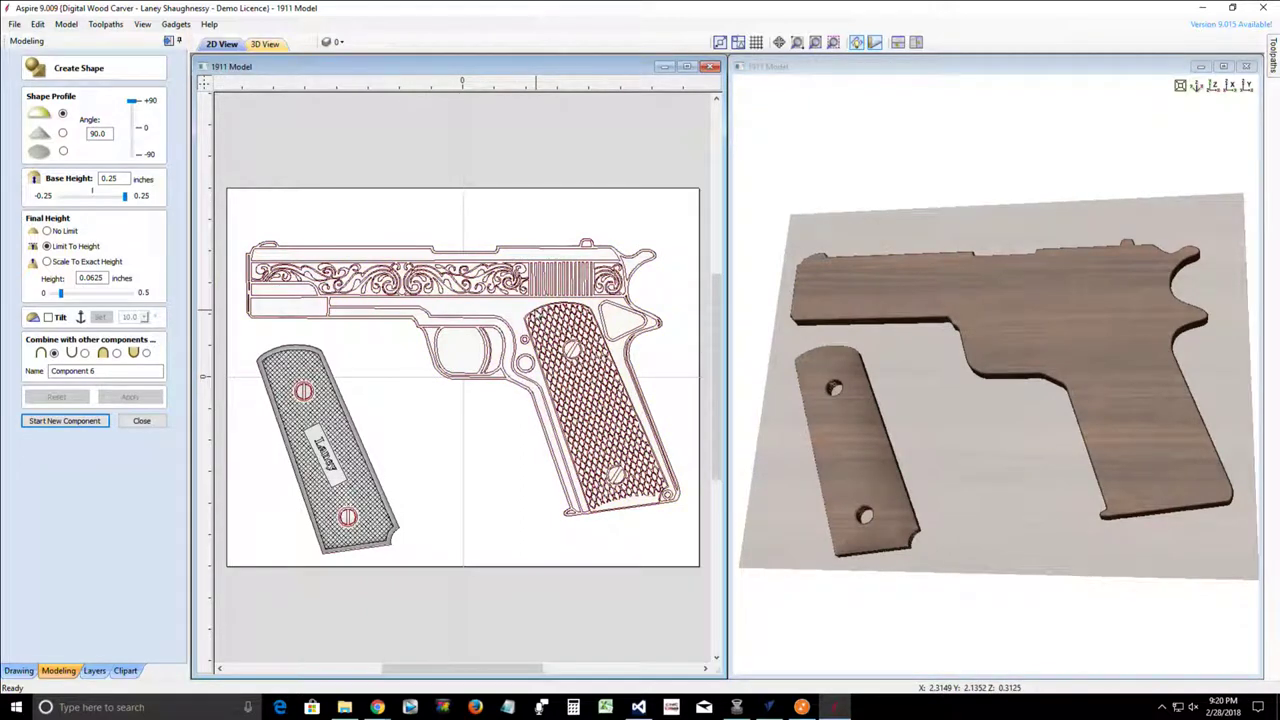
pyautogui.click(538, 311)
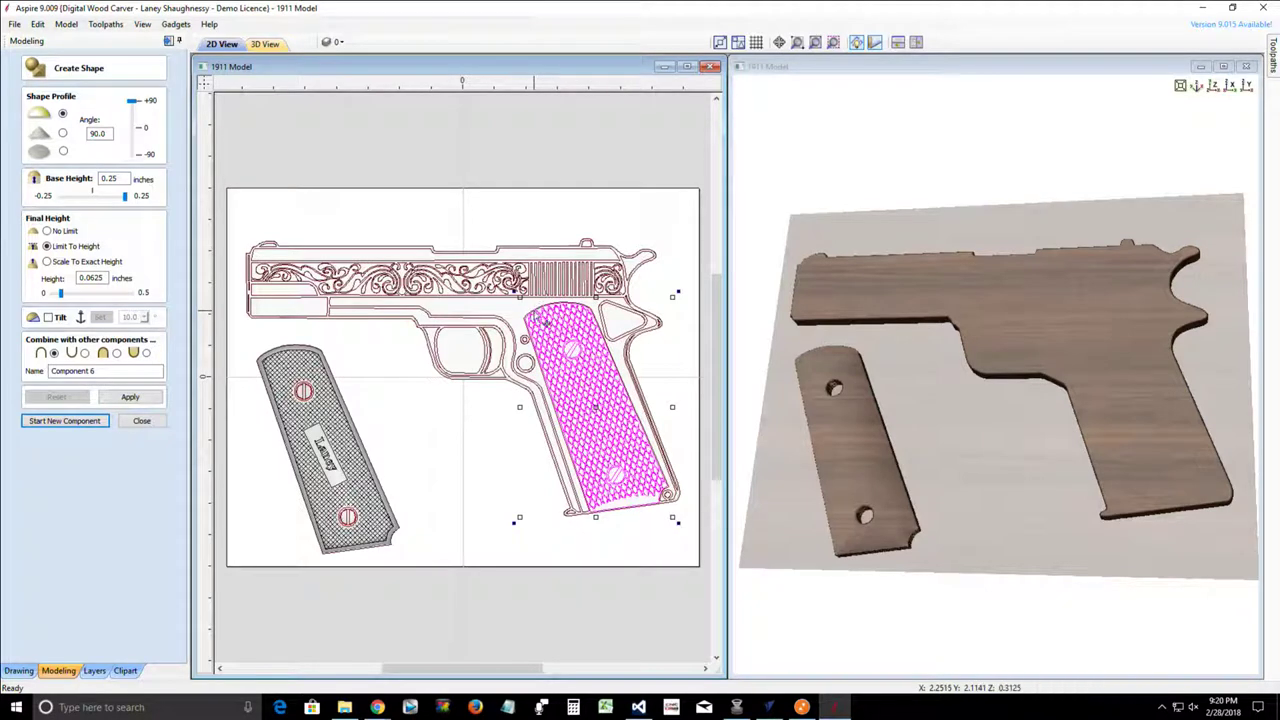
pyautogui.click(541, 314)
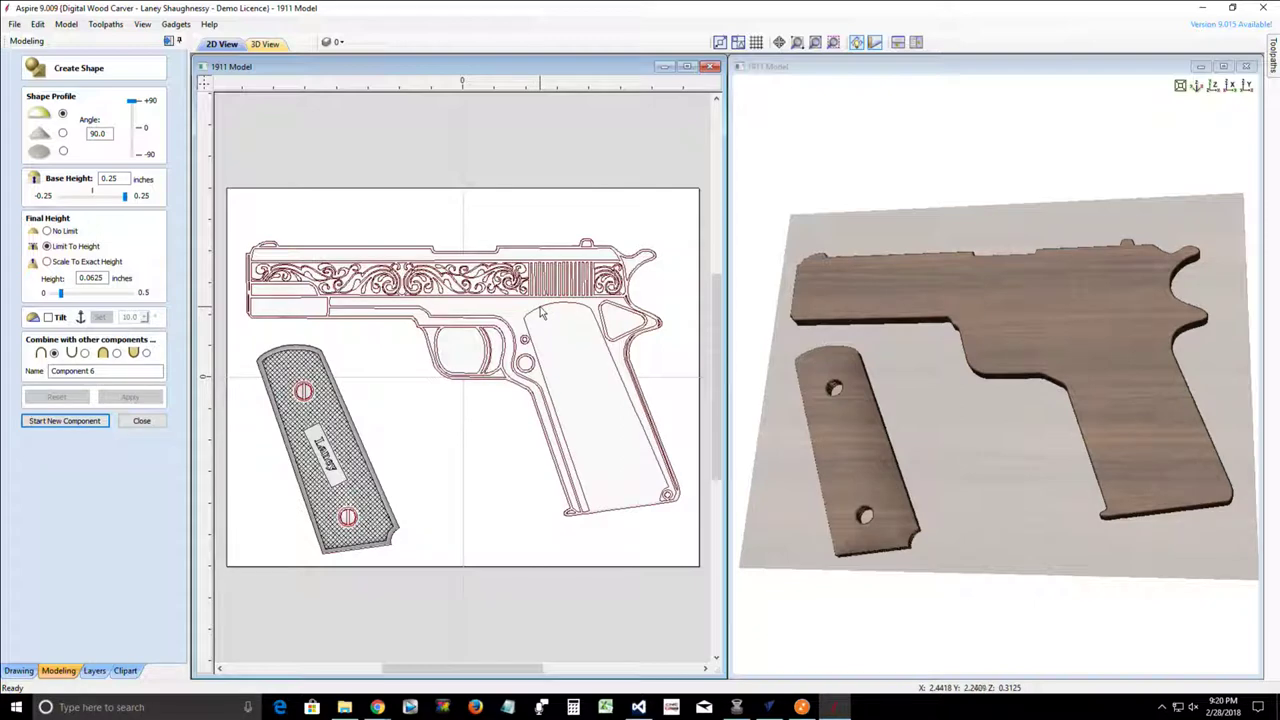
pyautogui.click(541, 314)
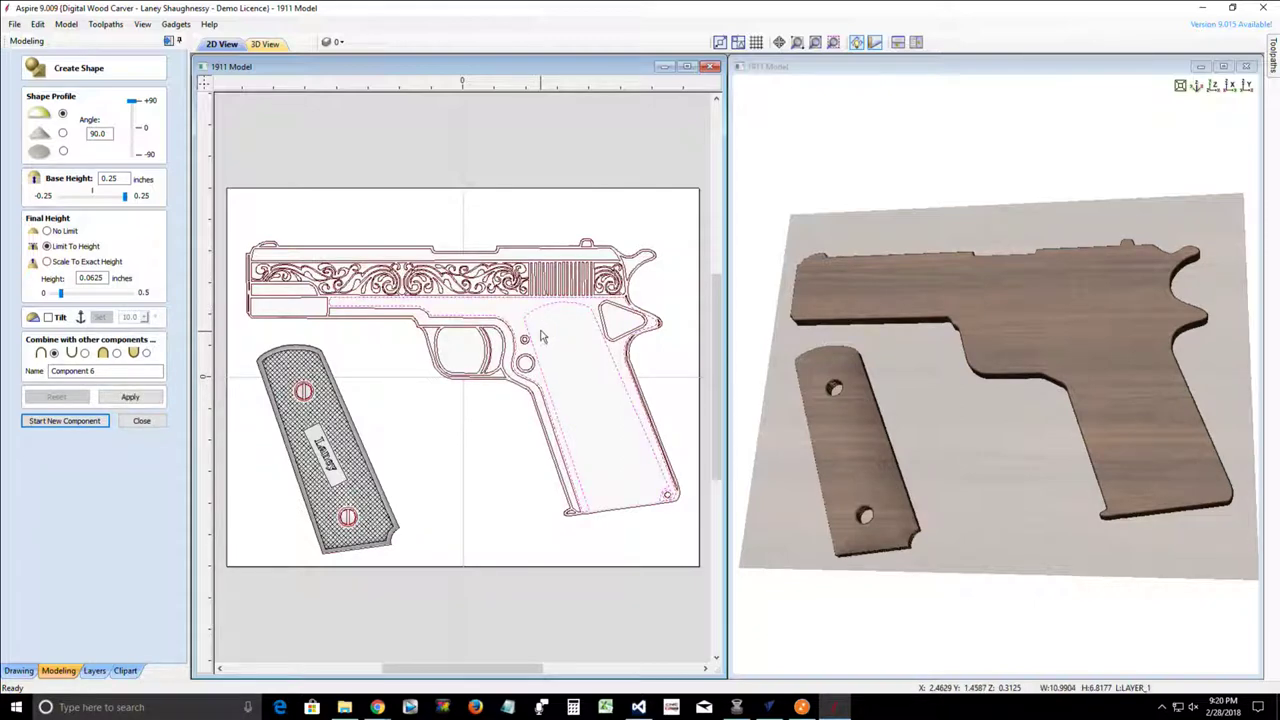
pyautogui.click(541, 337)
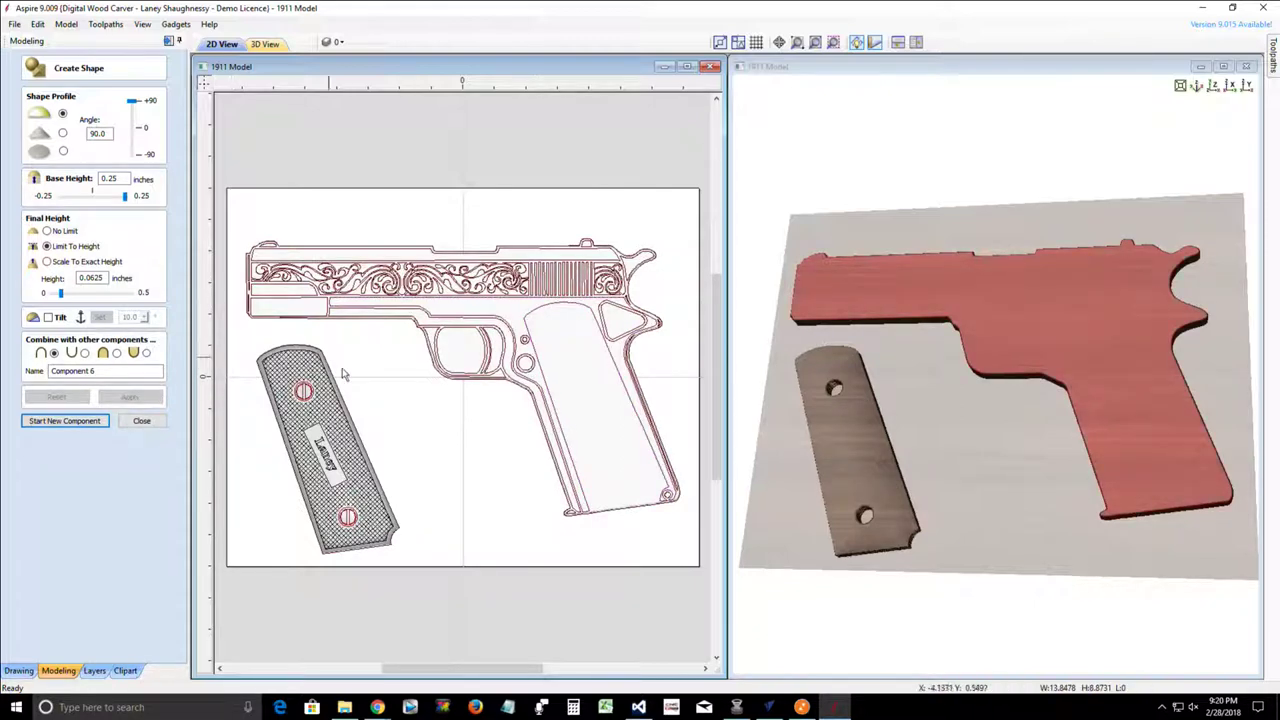
pyautogui.moveTo(232, 340); pyautogui.dragTo(426, 577)
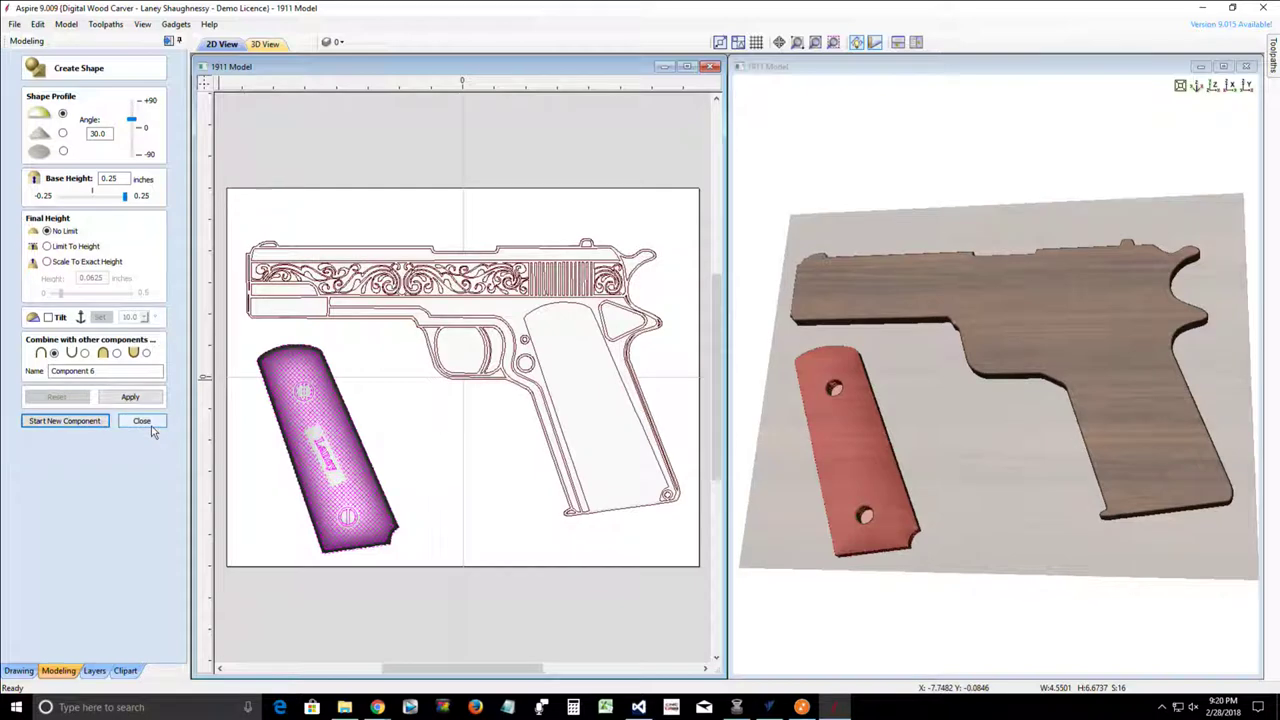
pyautogui.click(152, 427)
pyautogui.click(632, 380)
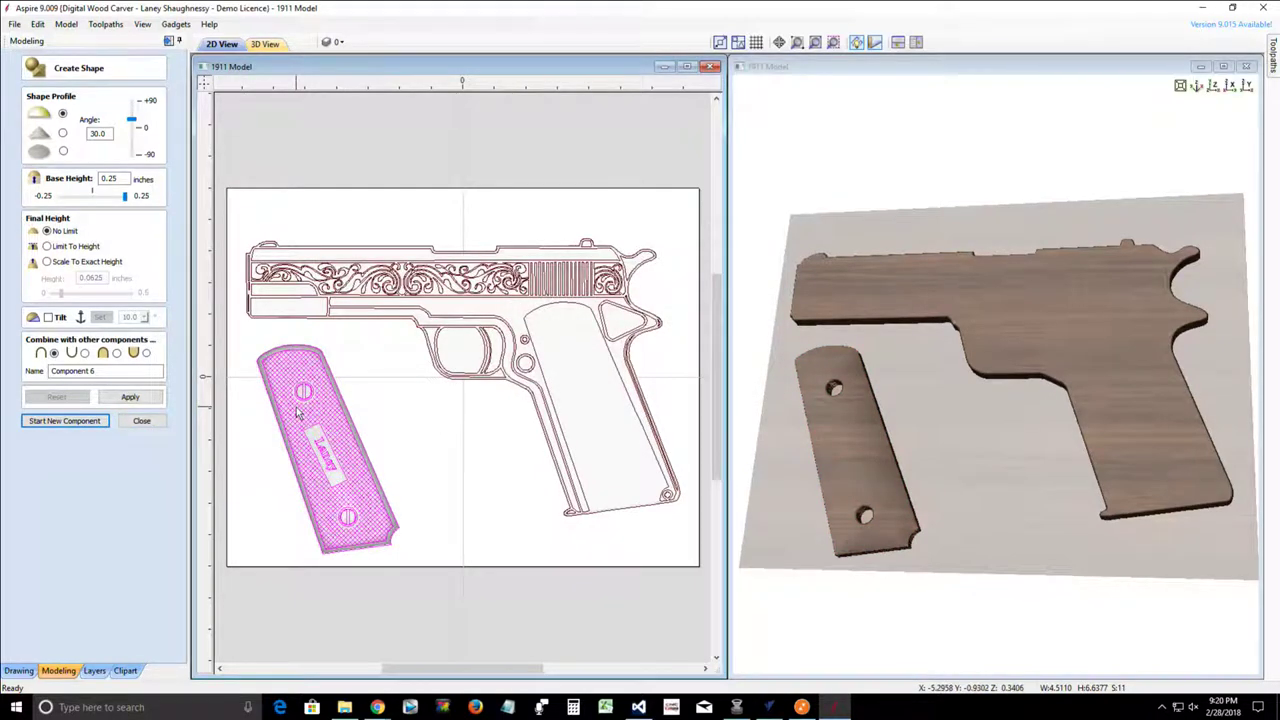
# Paste a copy of the whole grip panel and drag it onto the pistol's grip area.
pyautogui.moveTo(232, 335); pyautogui.dragTo(392, 562)
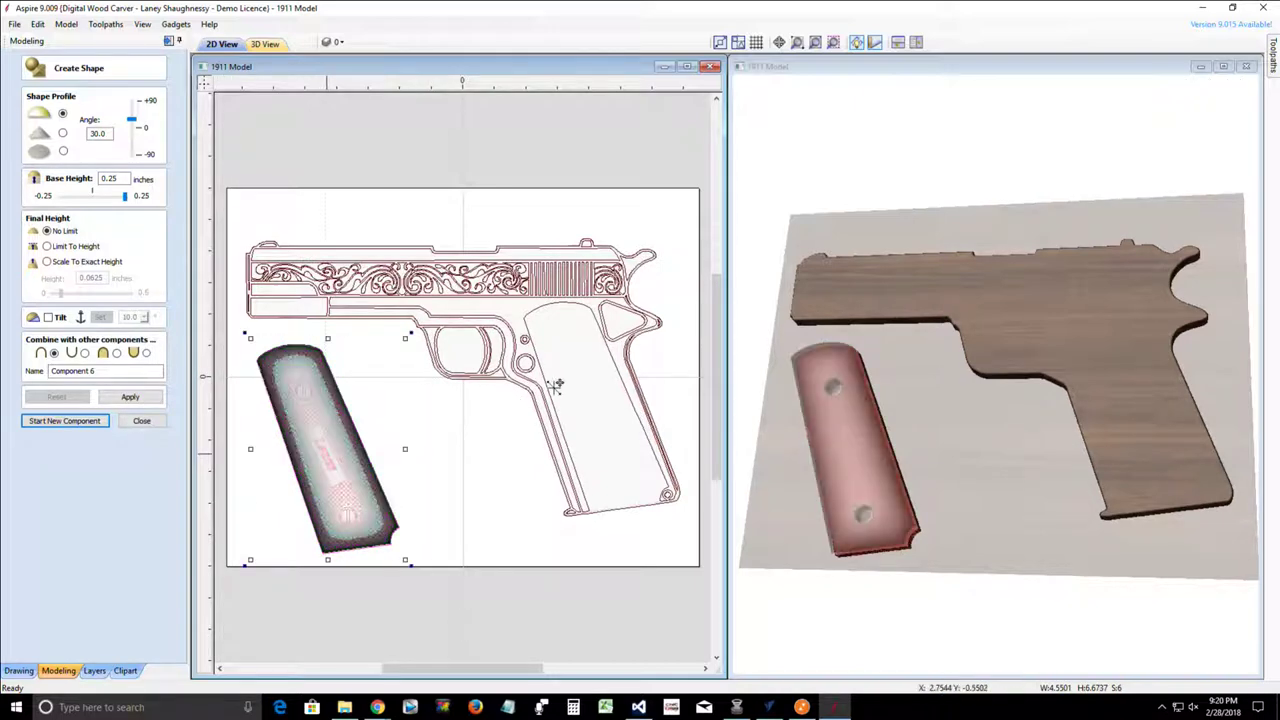
pyautogui.hotkey('ctrl', 'v')
pyautogui.moveTo(557, 385); pyautogui.dragTo(603, 418)
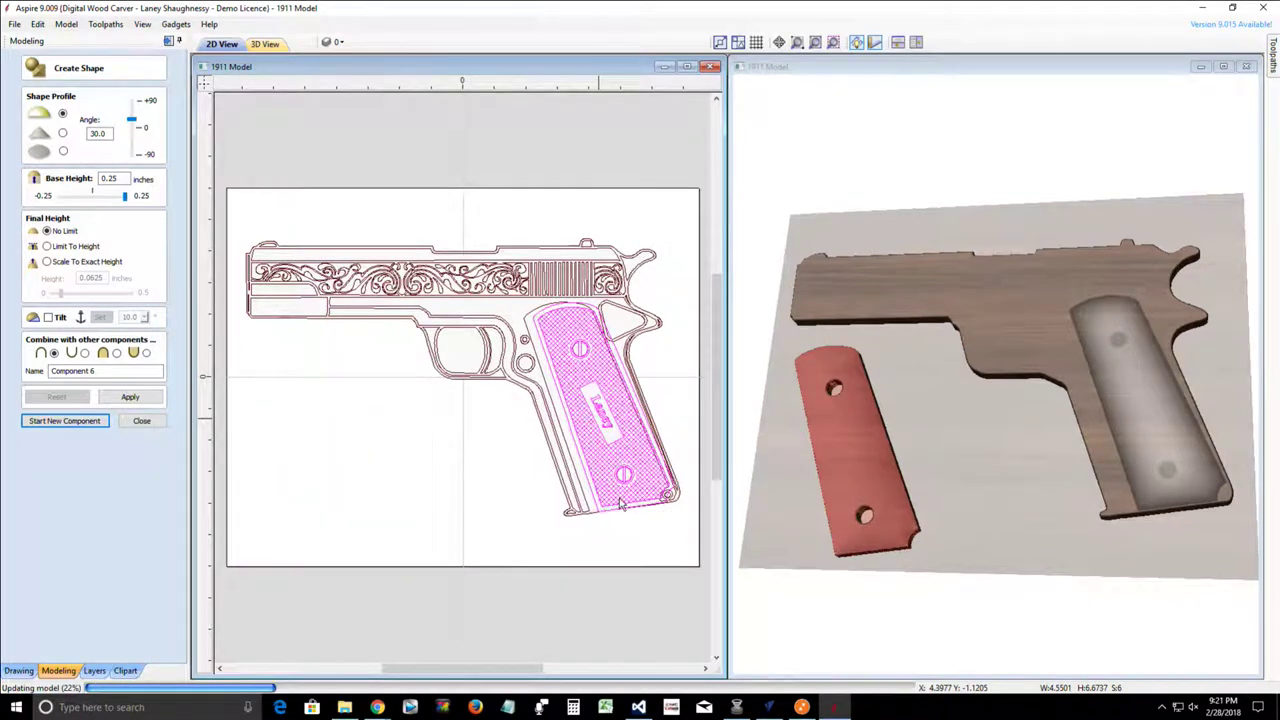
# Nudge the pasted grip panel slightly left to match the grip outline, then close Create Shape.
pyautogui.scroll(5, 620, 505)
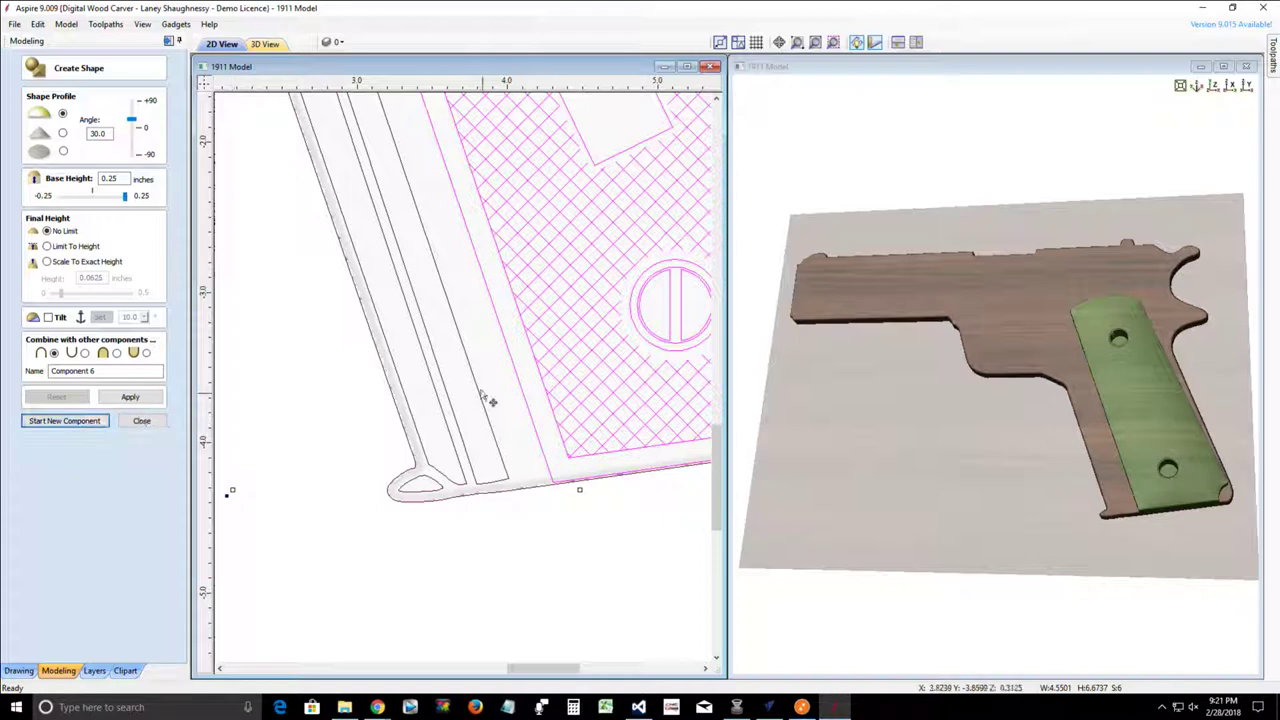
pyautogui.click(534, 480)
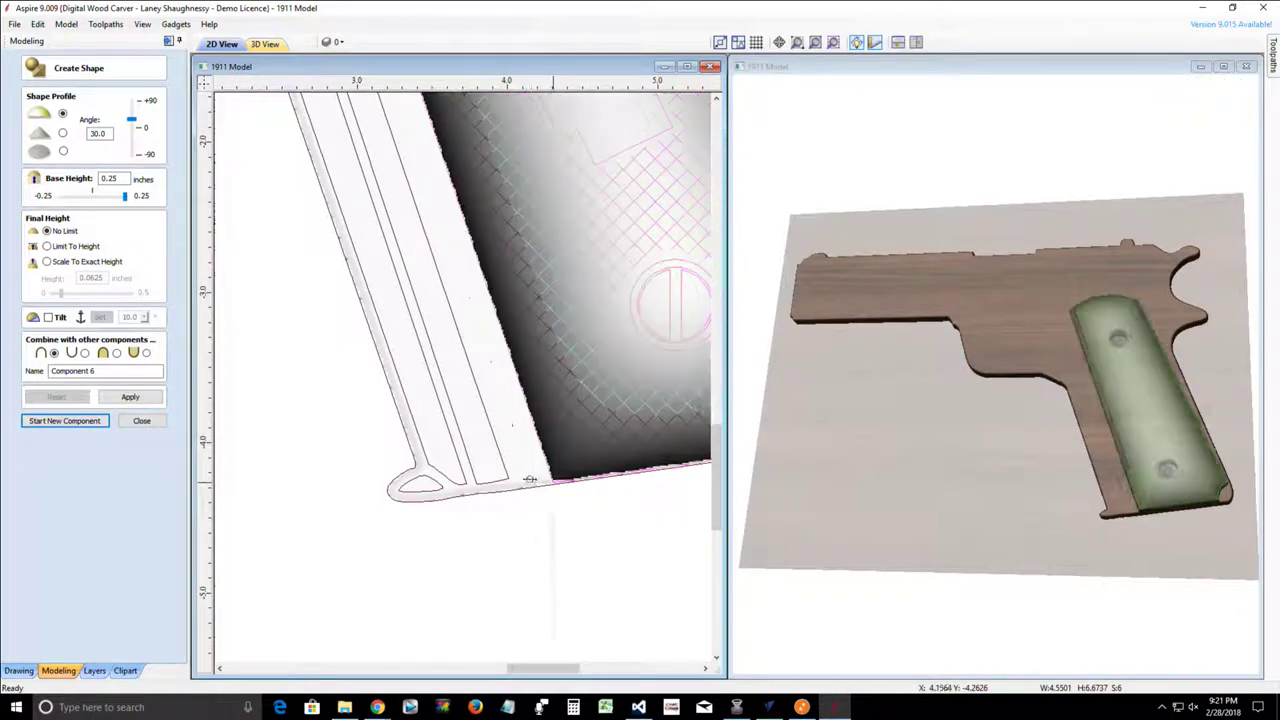
pyautogui.moveTo(524, 481); pyautogui.dragTo(520, 484)
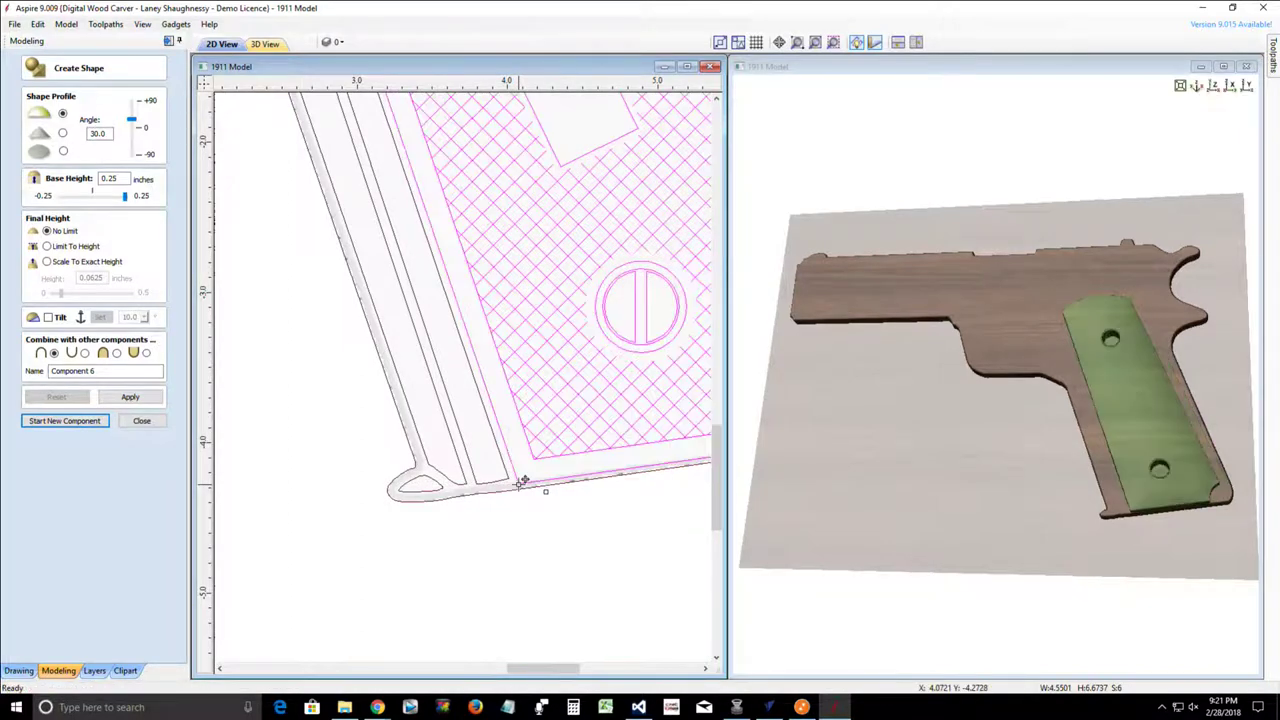
pyautogui.click(142, 421)
pyautogui.scroll(-3, 324, 407)
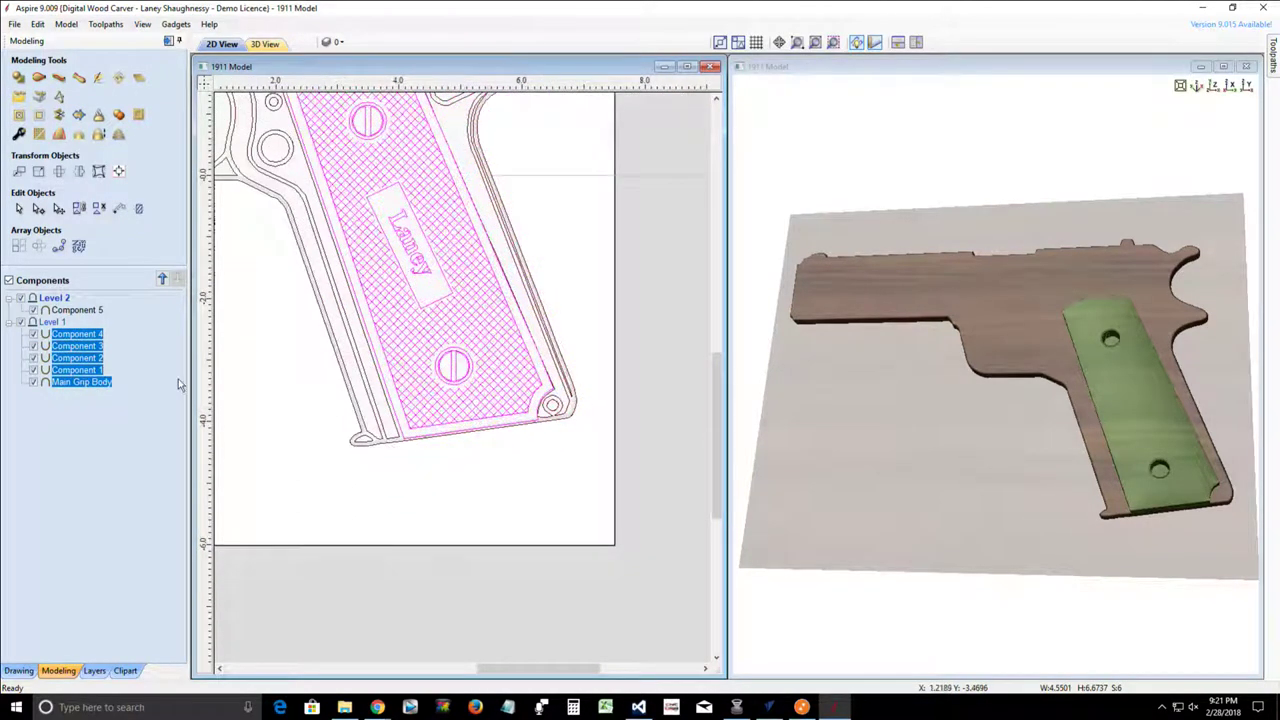
# Clear the component selection, bring the trigger guard and slide into view, and begin a new shape.
pyautogui.click(132, 422)
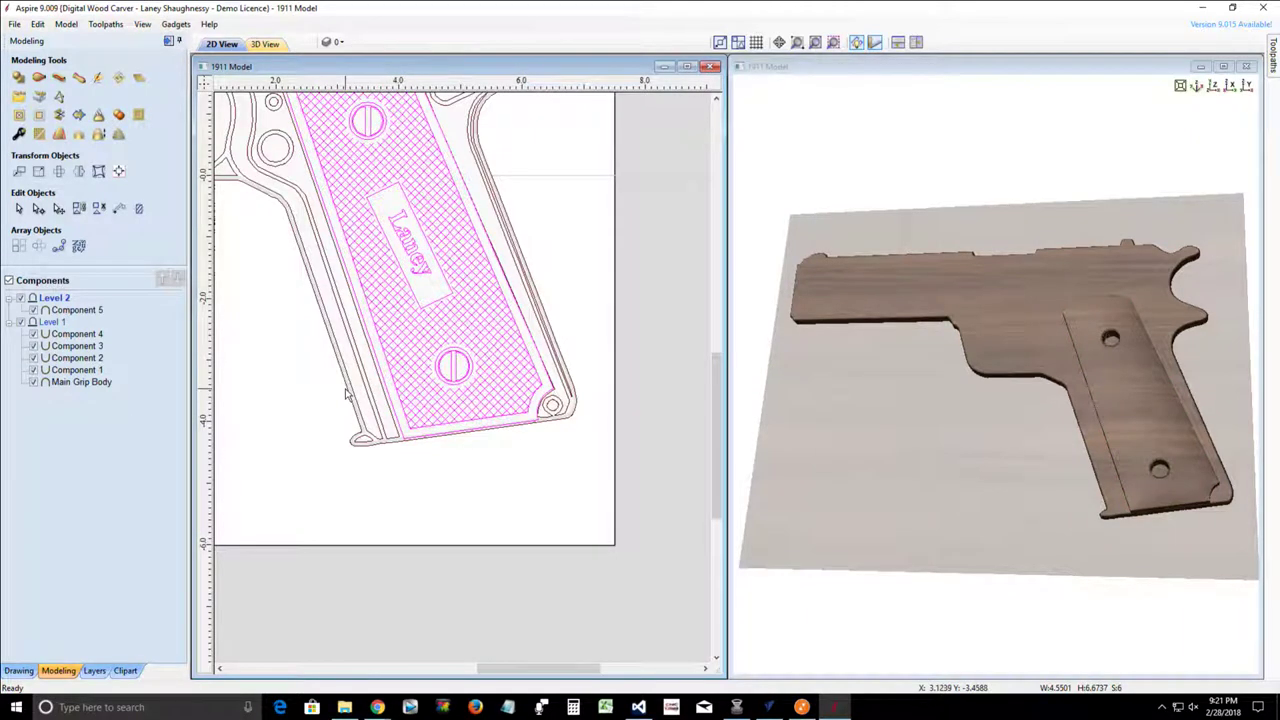
pyautogui.moveTo(312, 447); pyautogui.dragTo(520, 611, button='middle')
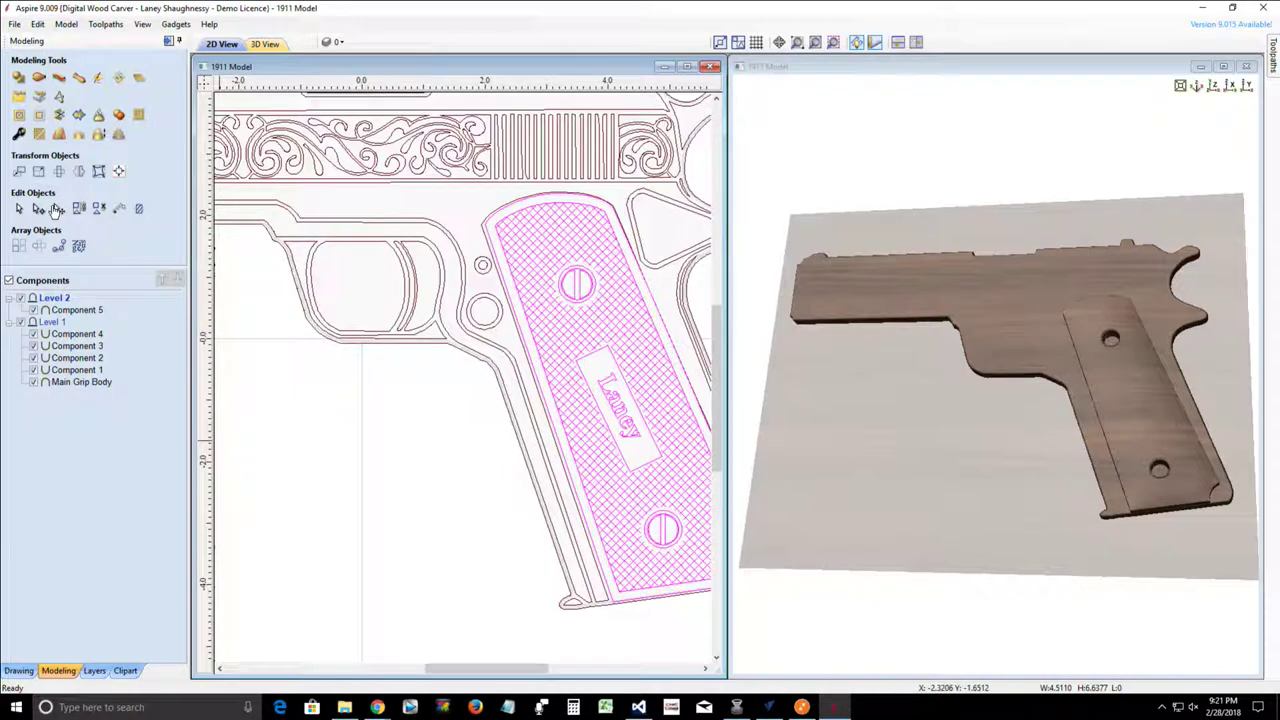
pyautogui.click(18, 77)
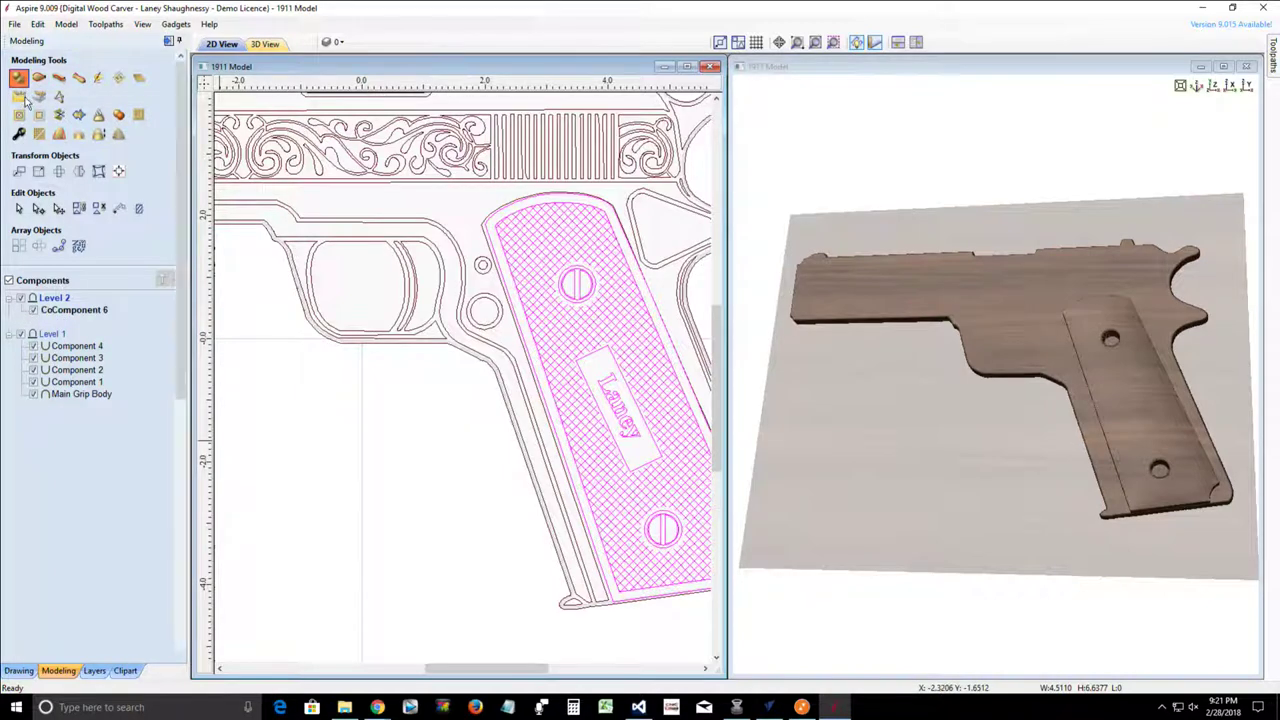
pyautogui.scroll(-2, 498, 452)
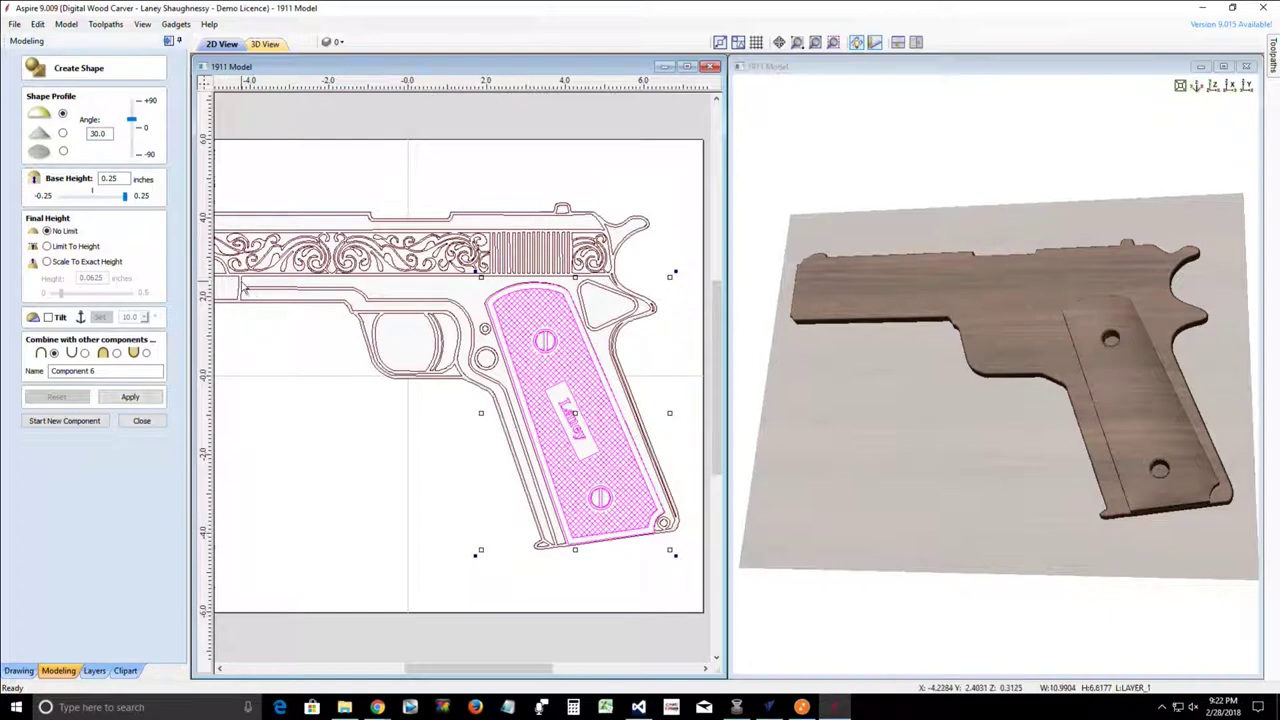
# Apply a Flat Profile with a 0.125 in base height to Component 6, correcting the mistyped value.
pyautogui.press('Escape')
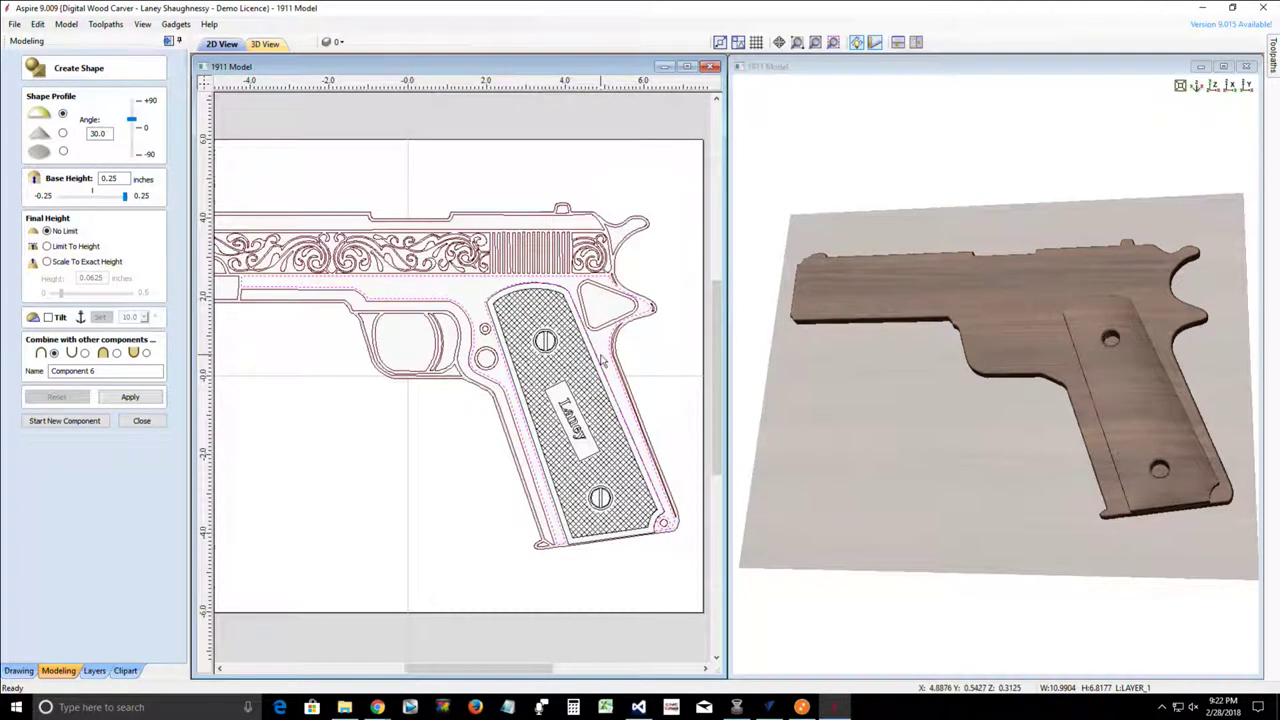
pyautogui.click(63, 151)
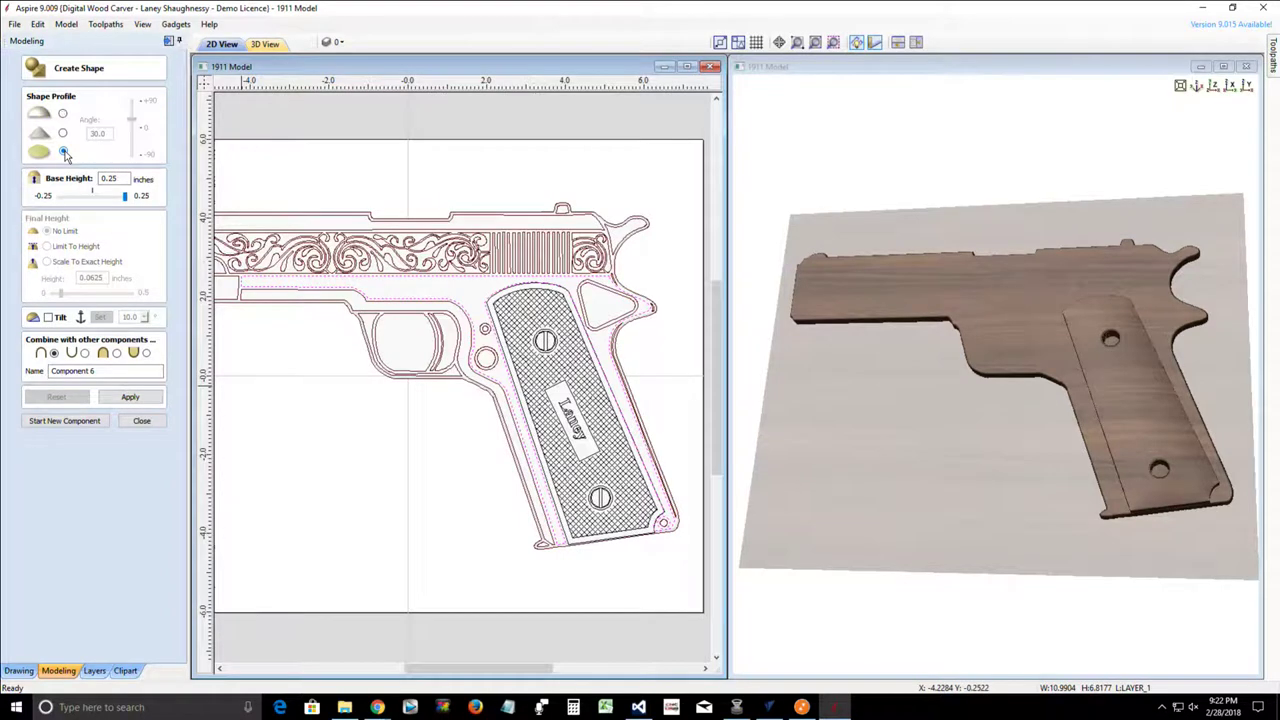
pyautogui.doubleClick(109, 178)
pyautogui.write('0..125')
pyautogui.press('Return')
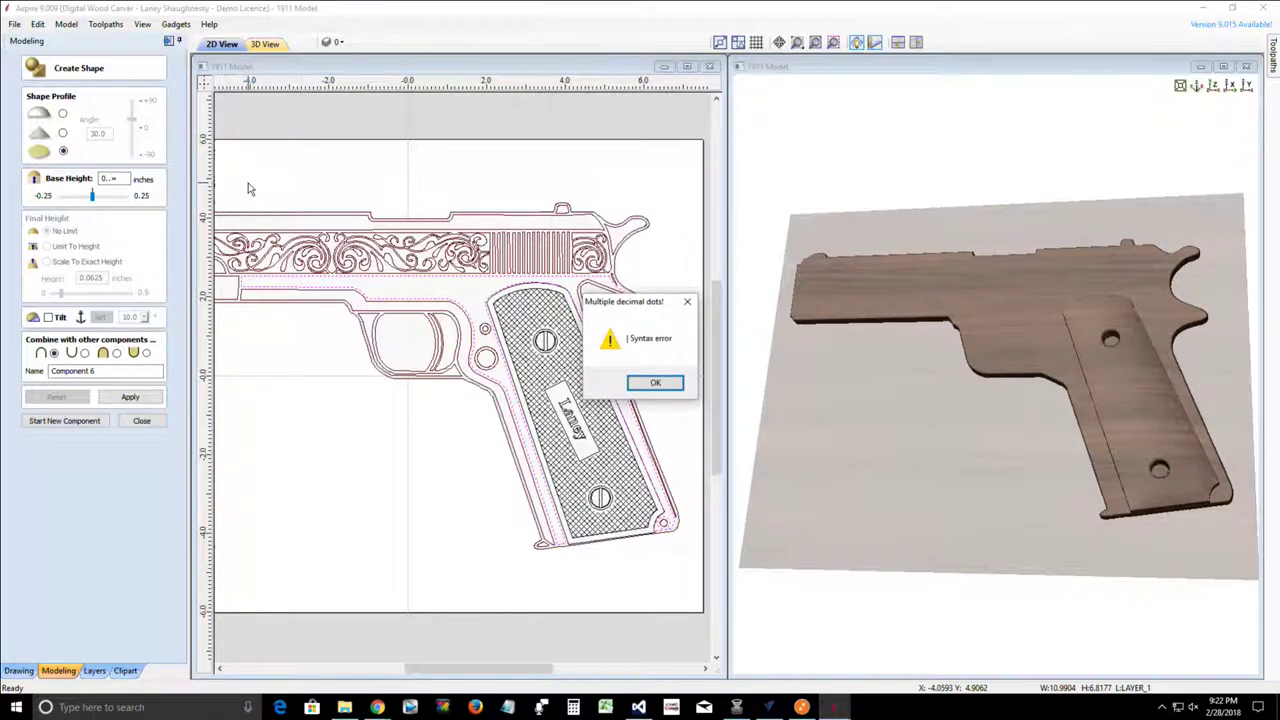
pyautogui.click(655, 383)
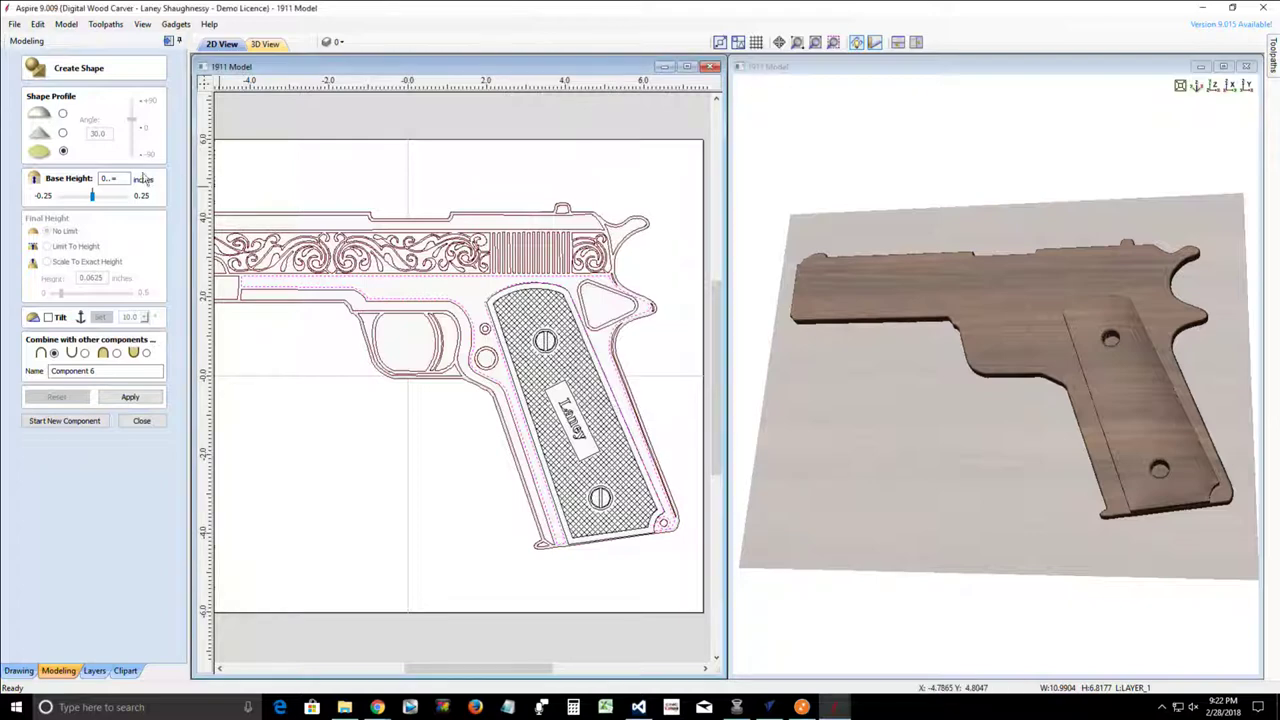
pyautogui.click(122, 177)
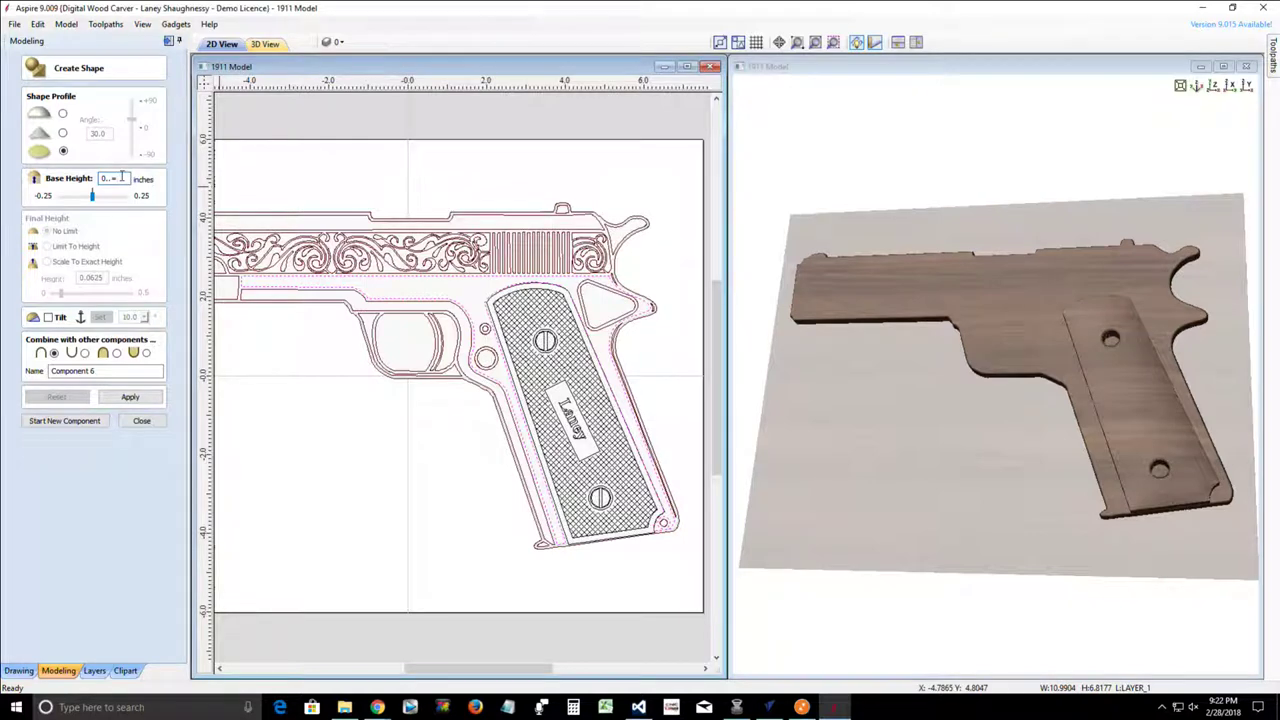
pyautogui.press('BackSpace')
pyautogui.press('BackSpace')
pyautogui.write('25')
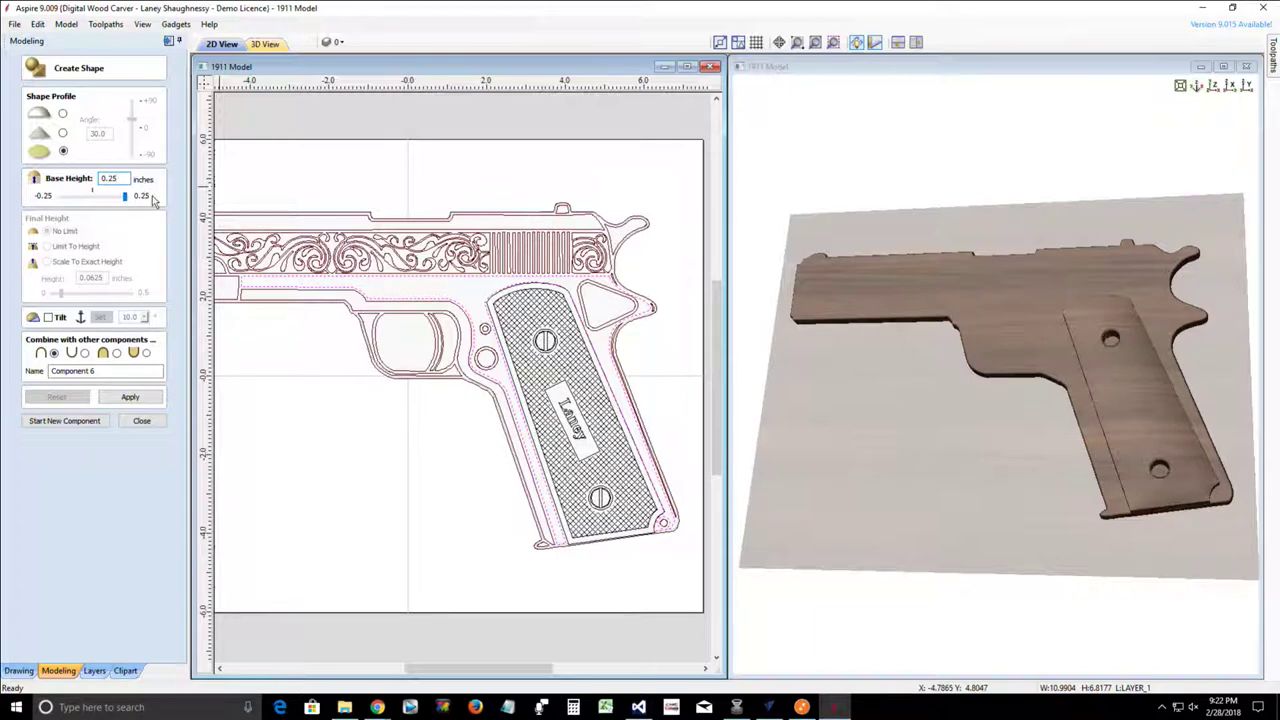
pyautogui.press('BackSpace')
pyautogui.press('BackSpace')
pyautogui.write('125')
pyautogui.click(120, 397)
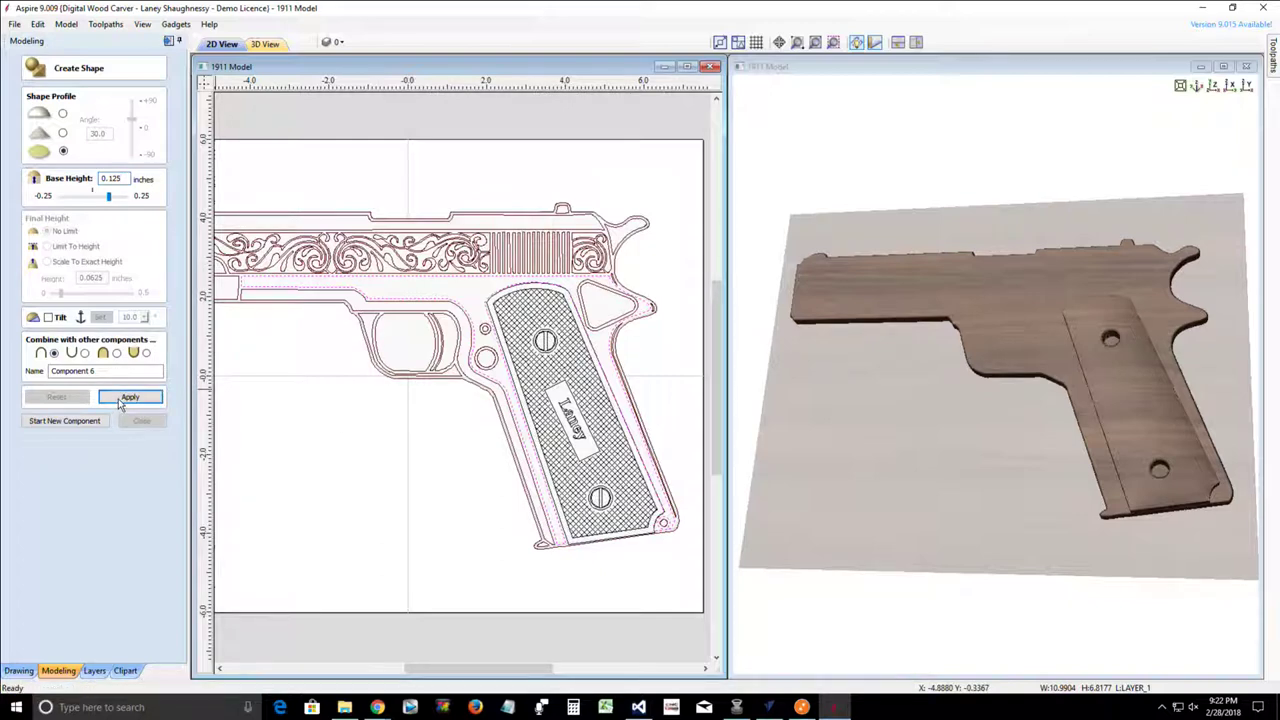
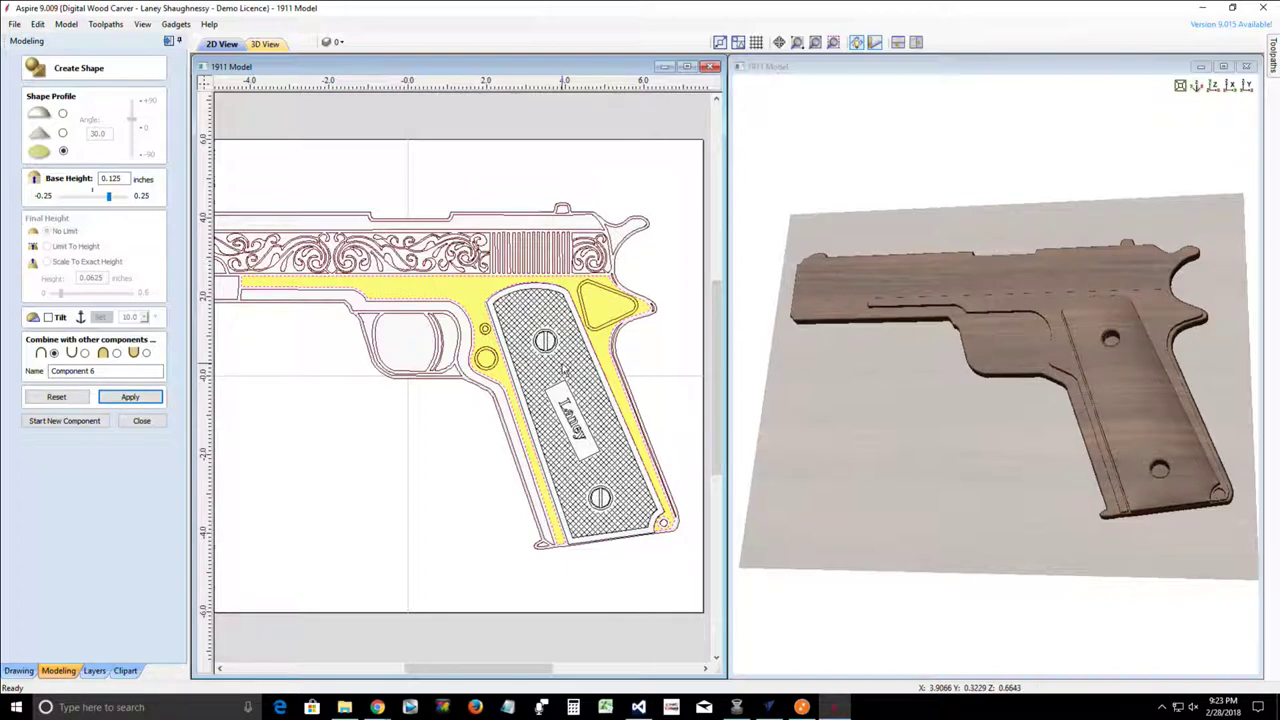
# Raise the pistol frame shapes to a 0.2-inch base height and commit them as Component 6.
pyautogui.doubleClick(108, 178)
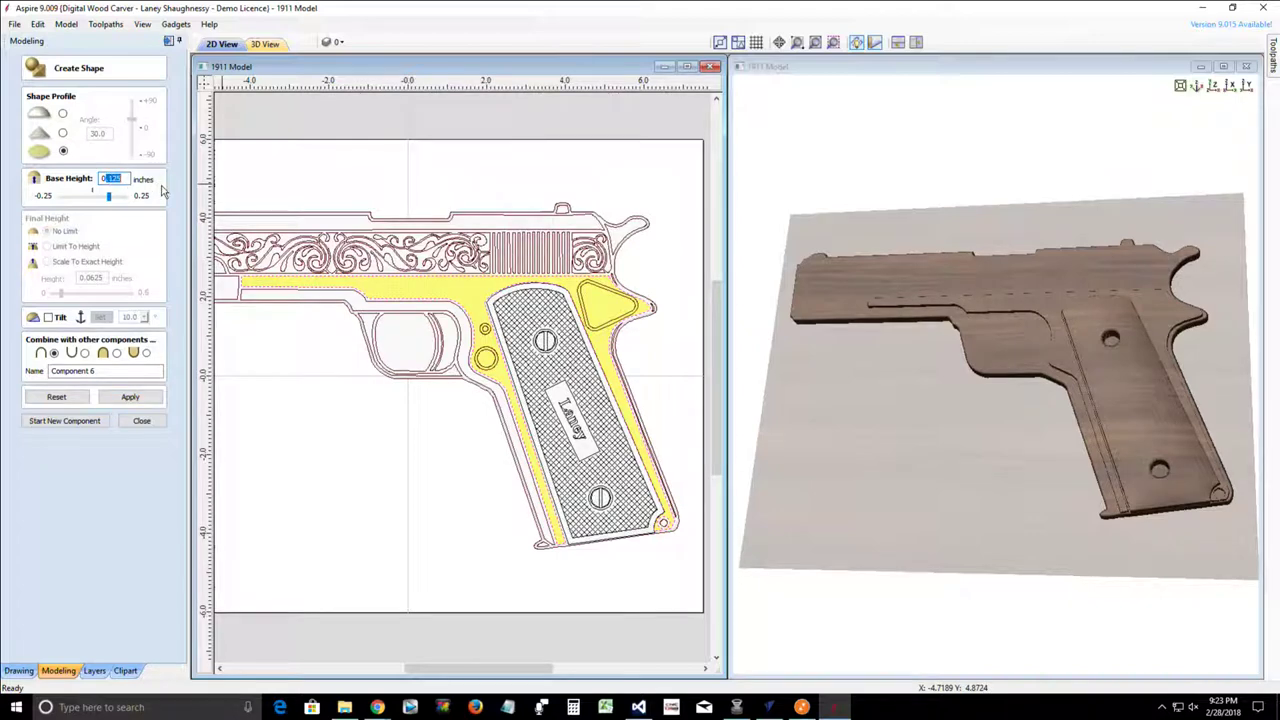
pyautogui.write('0.2')
pyautogui.press('BackSpace')
pyautogui.press('BackSpace')
pyautogui.write('2')
pyautogui.click(126, 400)
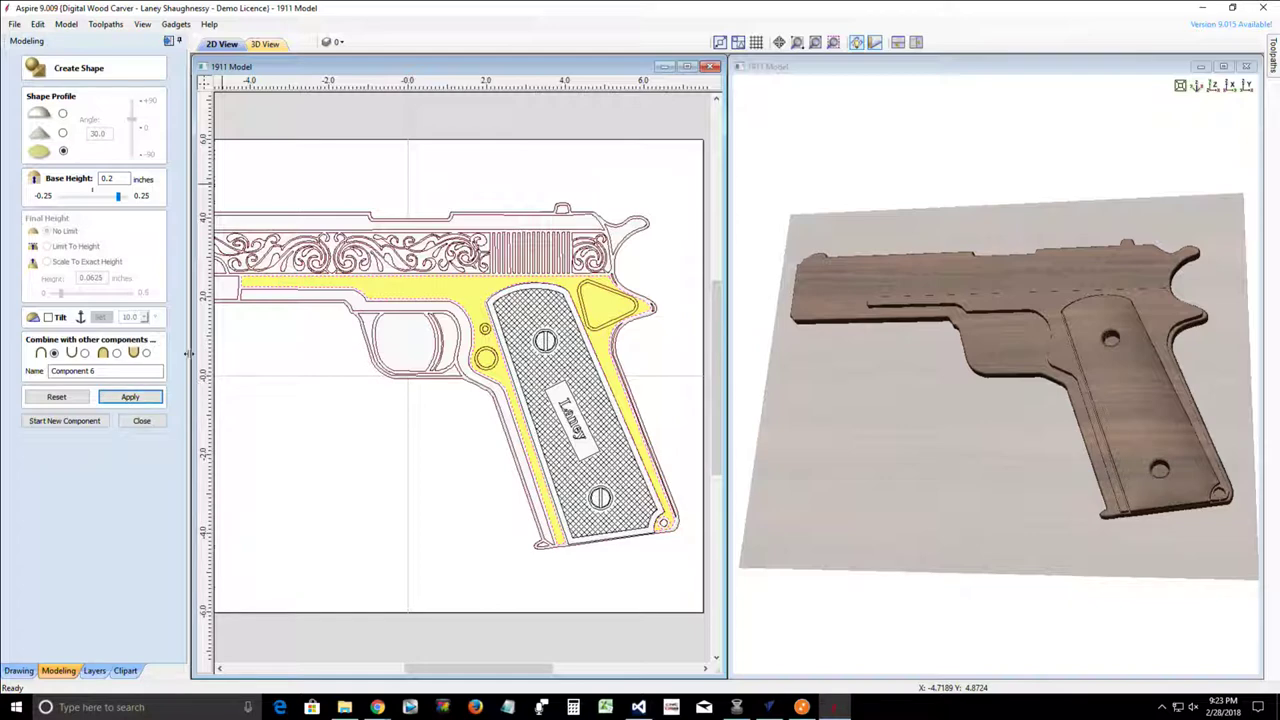
pyautogui.click(78, 422)
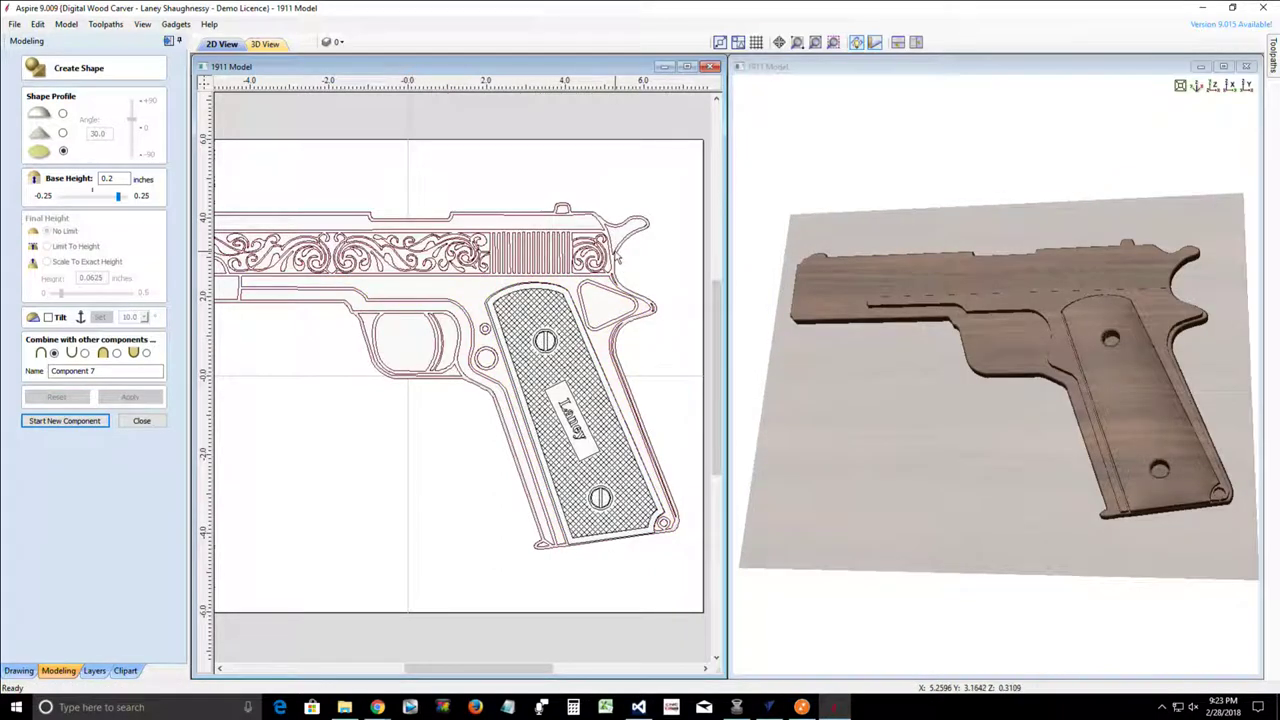
# Give the hammer and triangular grip-safety shapes a 0.125-inch base height.
pyautogui.click(617, 258)
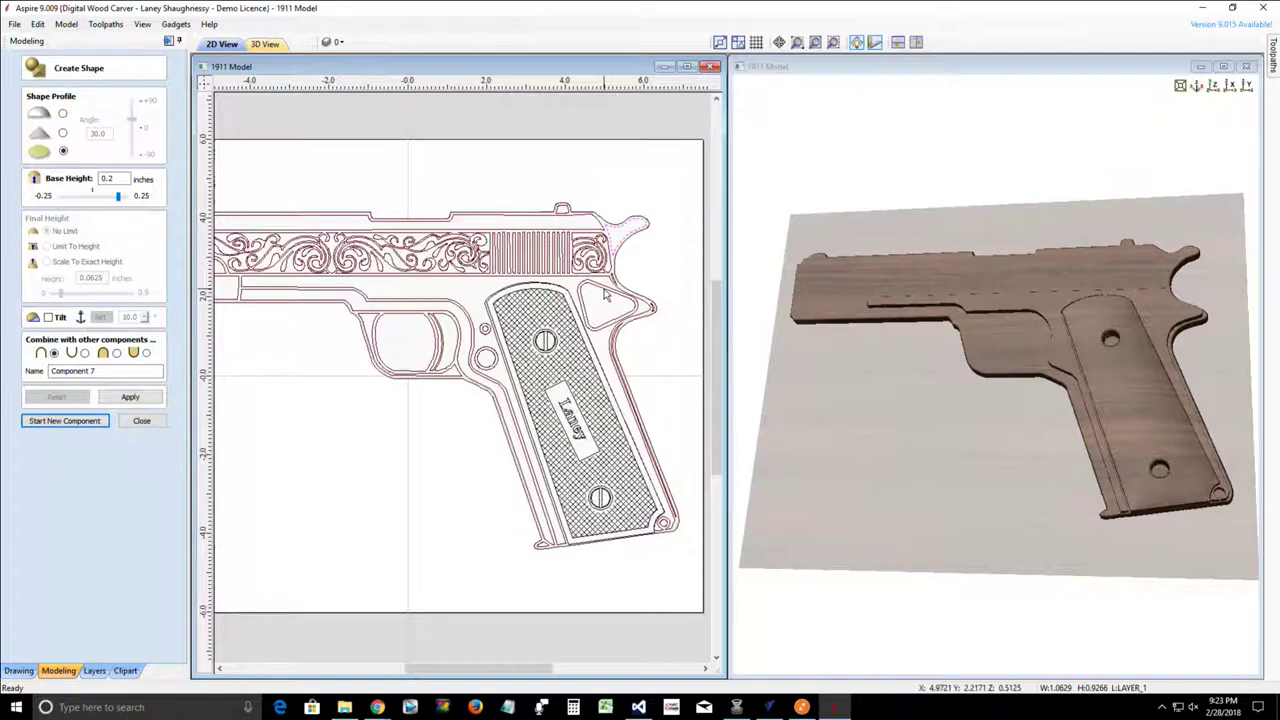
pyautogui.keyDown('shift'); pyautogui.click(604, 292); pyautogui.keyUp('shift')
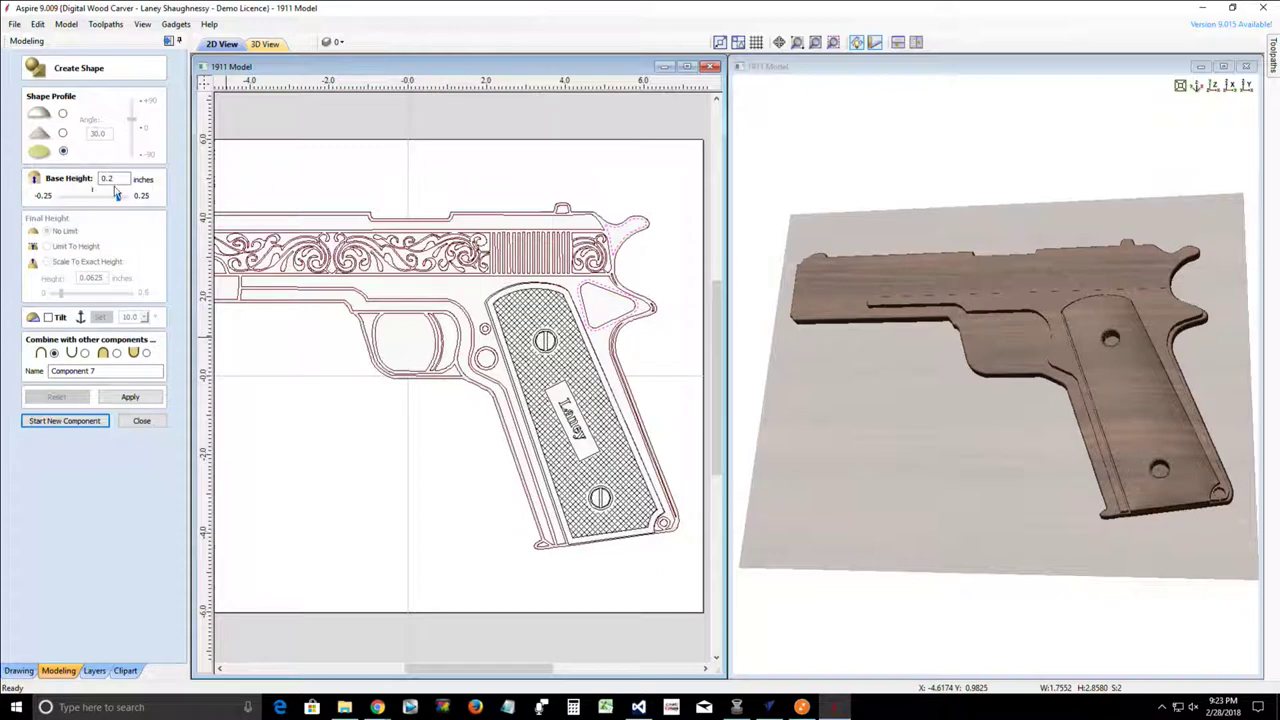
pyautogui.doubleClick(108, 178)
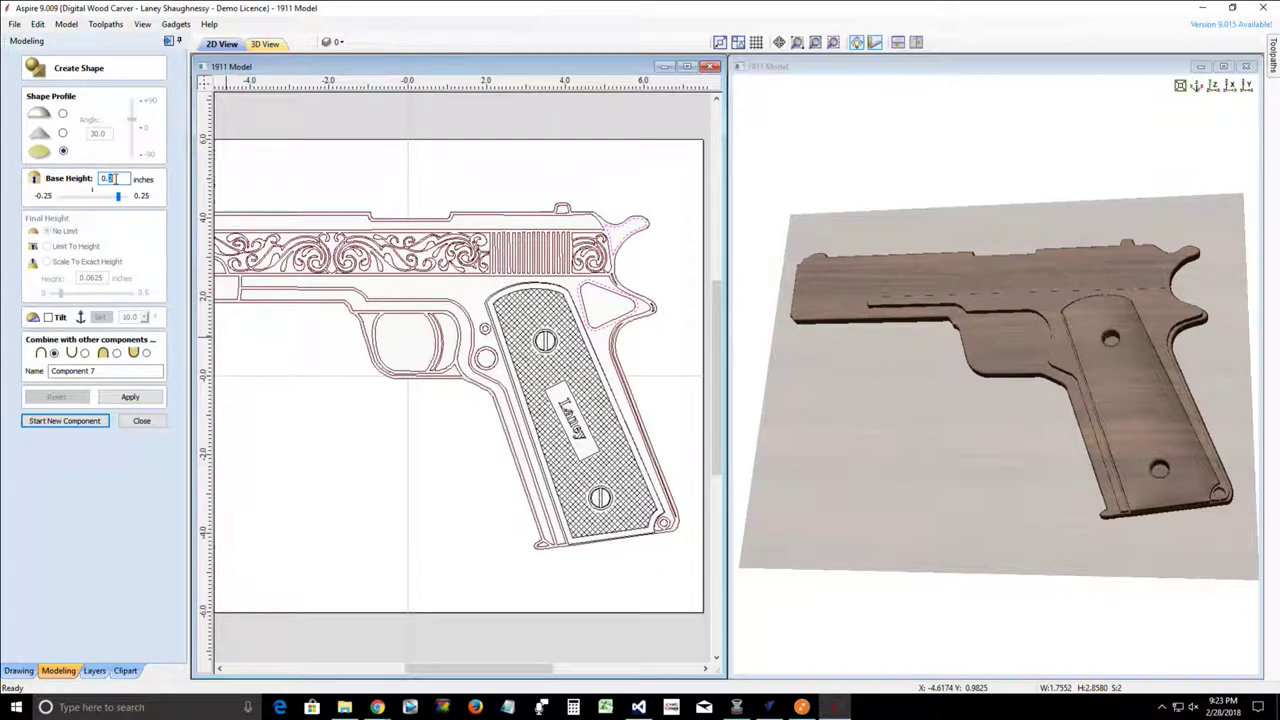
pyautogui.write('0.0')
pyautogui.write('125')
pyautogui.click(129, 398)
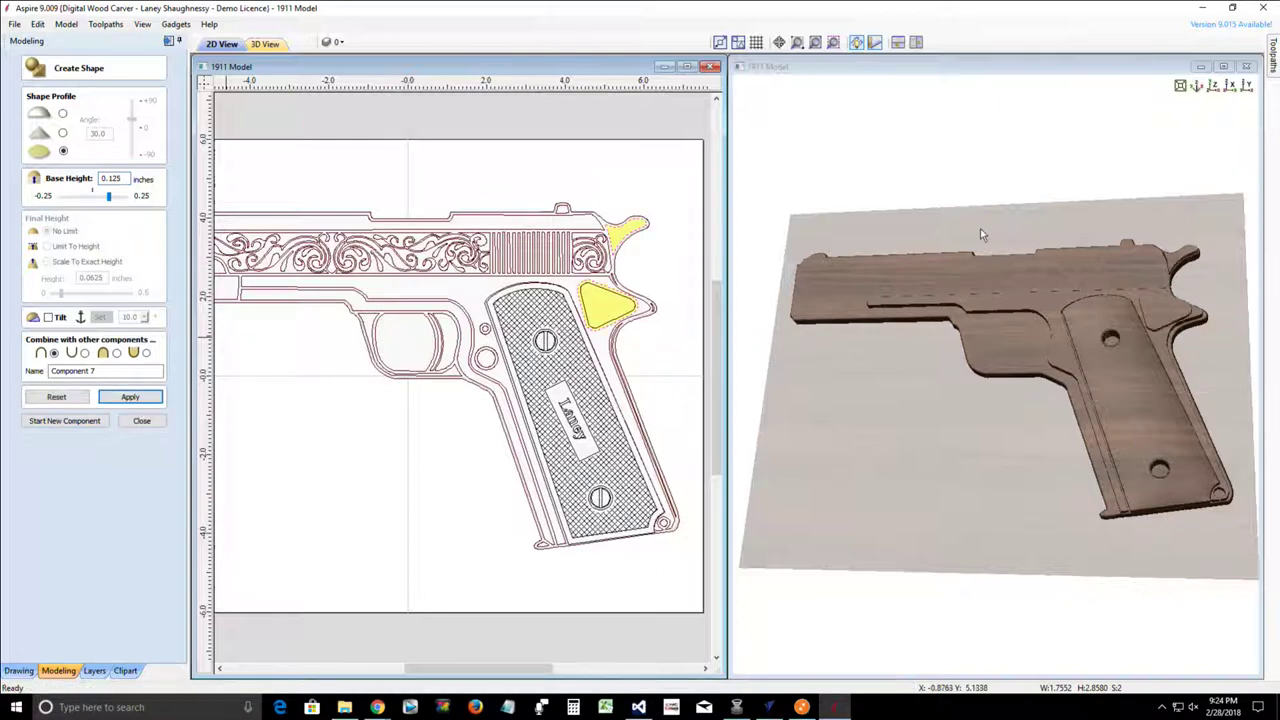
# Inspect the raised hammer and grip safety in 3D, then start Component 8.
pyautogui.click(1108, 358)
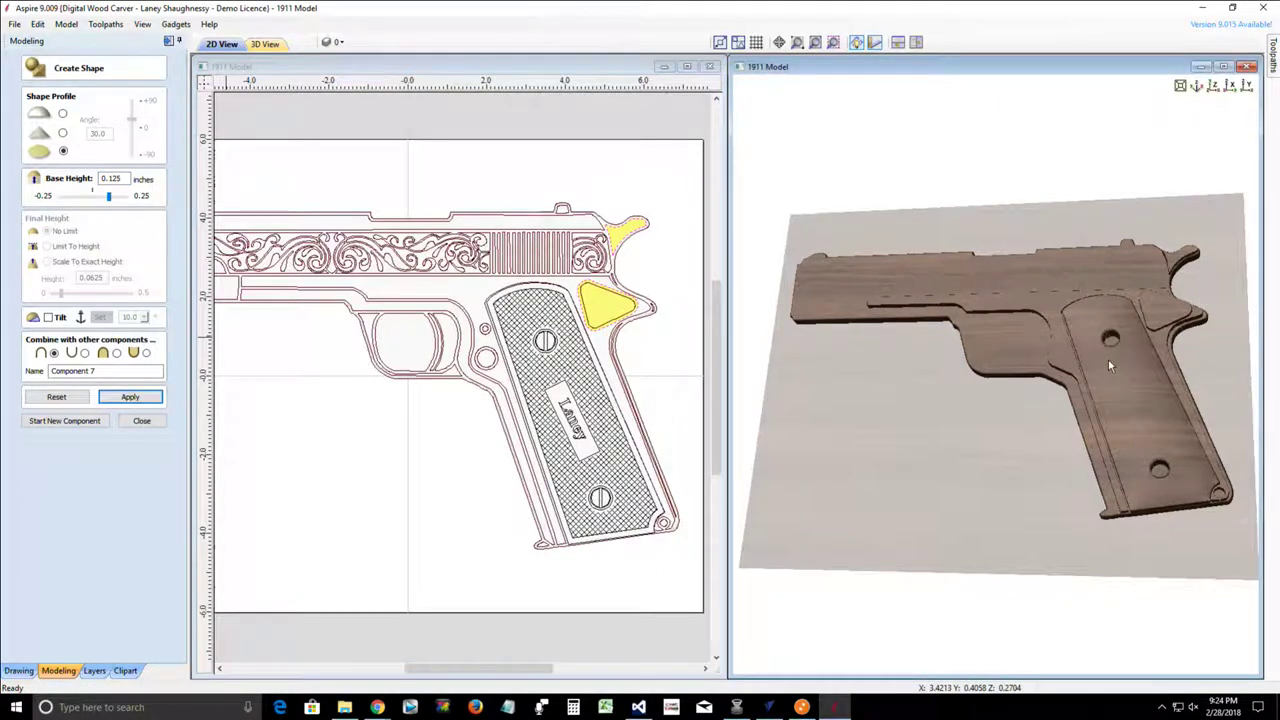
pyautogui.scroll(3, 980, 483)
pyautogui.scroll(-3, 1026, 500)
pyautogui.moveTo(1026, 500); pyautogui.dragTo(972, 602)
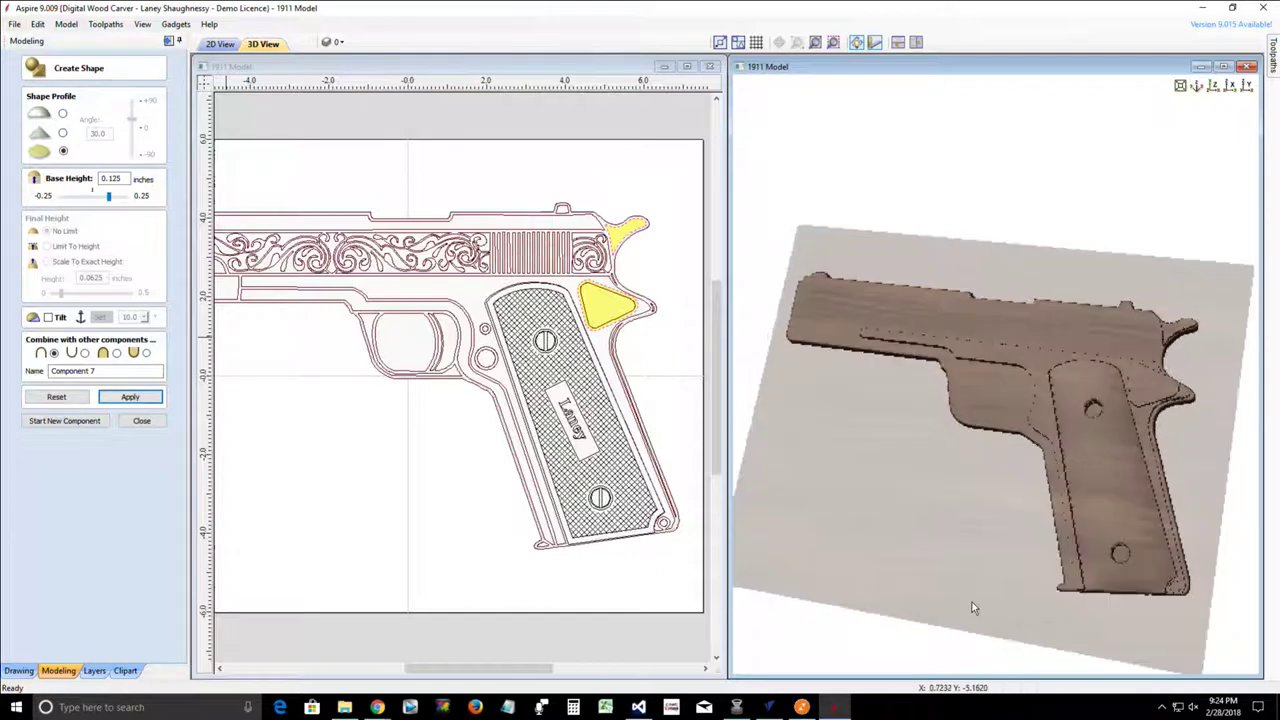
pyautogui.scroll(5, 1203, 357)
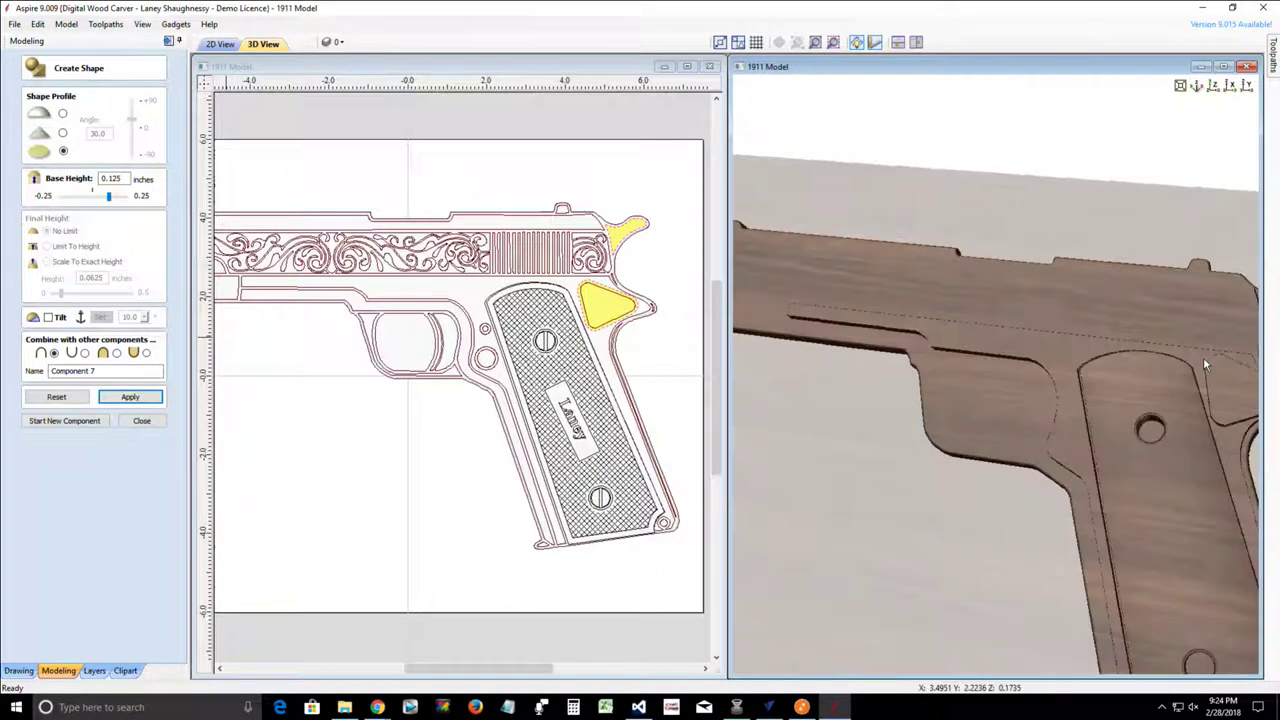
pyautogui.scroll(-5, 1185, 362)
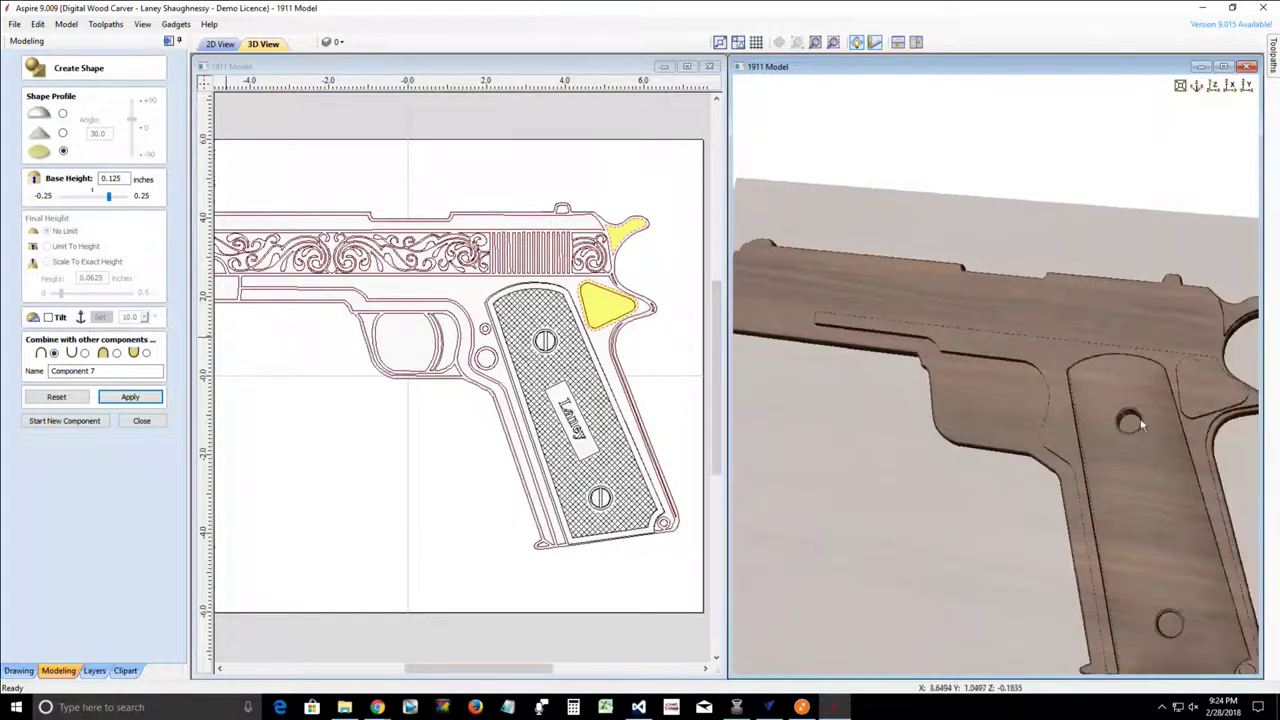
pyautogui.scroll(4, 1110, 388)
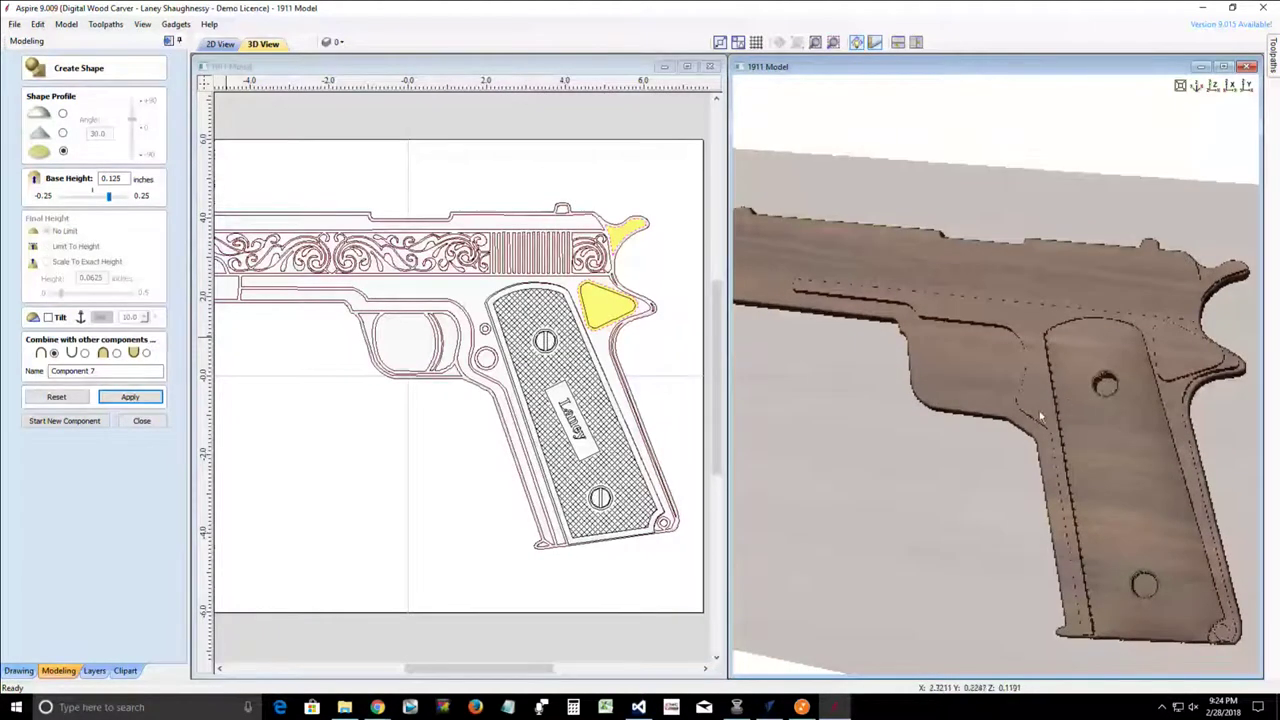
pyautogui.moveTo(919, 588); pyautogui.dragTo(915, 540)
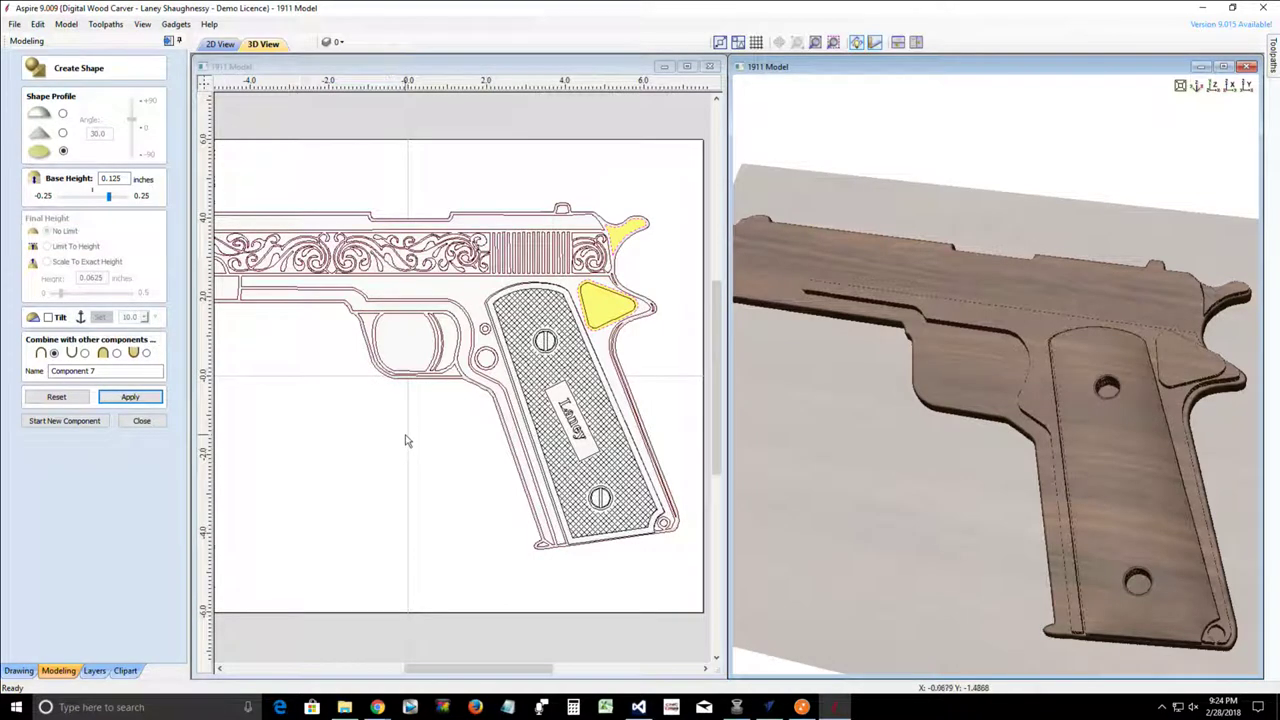
pyautogui.click(66, 421)
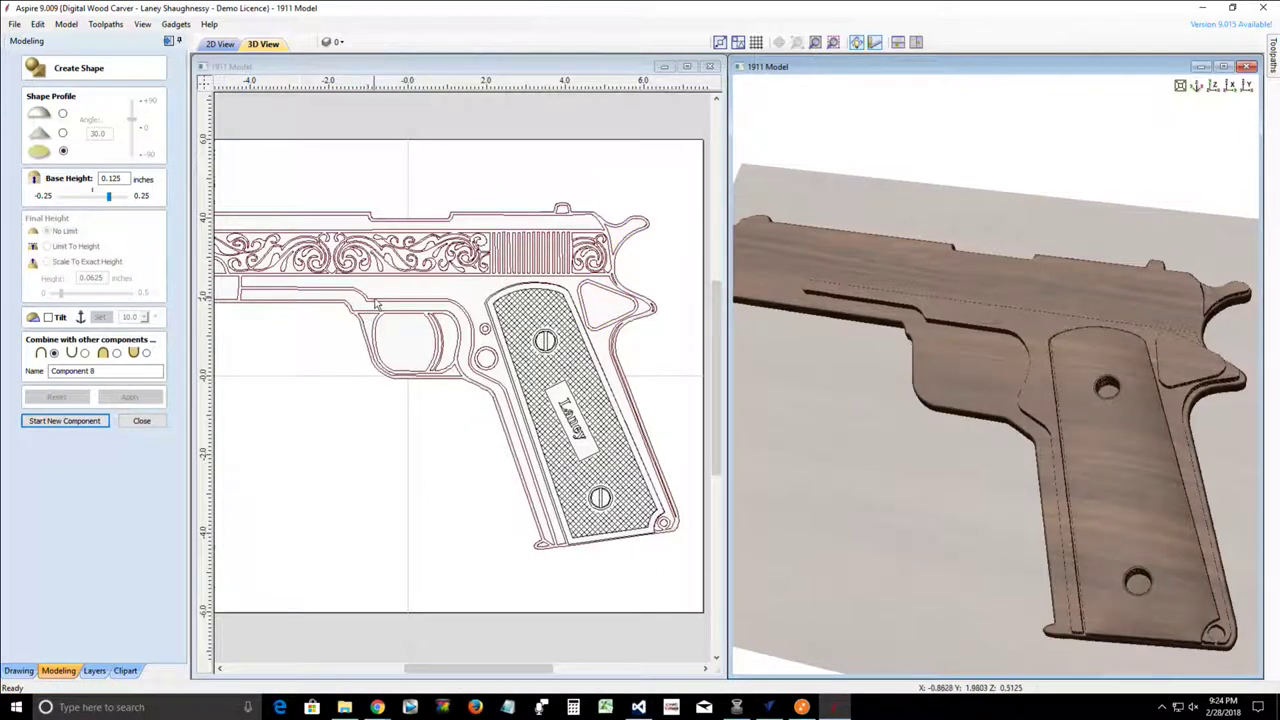
# Raise the inner frame strip along the trigger guard and front strap to 0.17 inch.
pyautogui.click(376, 305)
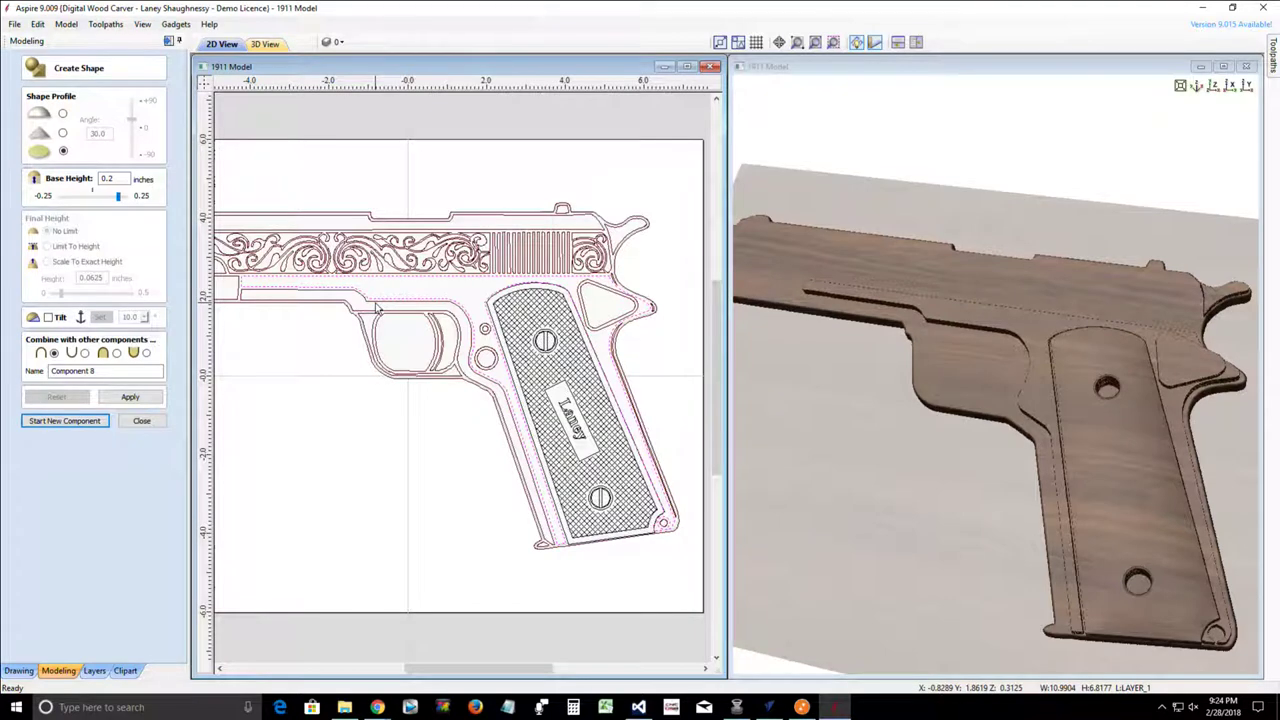
pyautogui.click(376, 306)
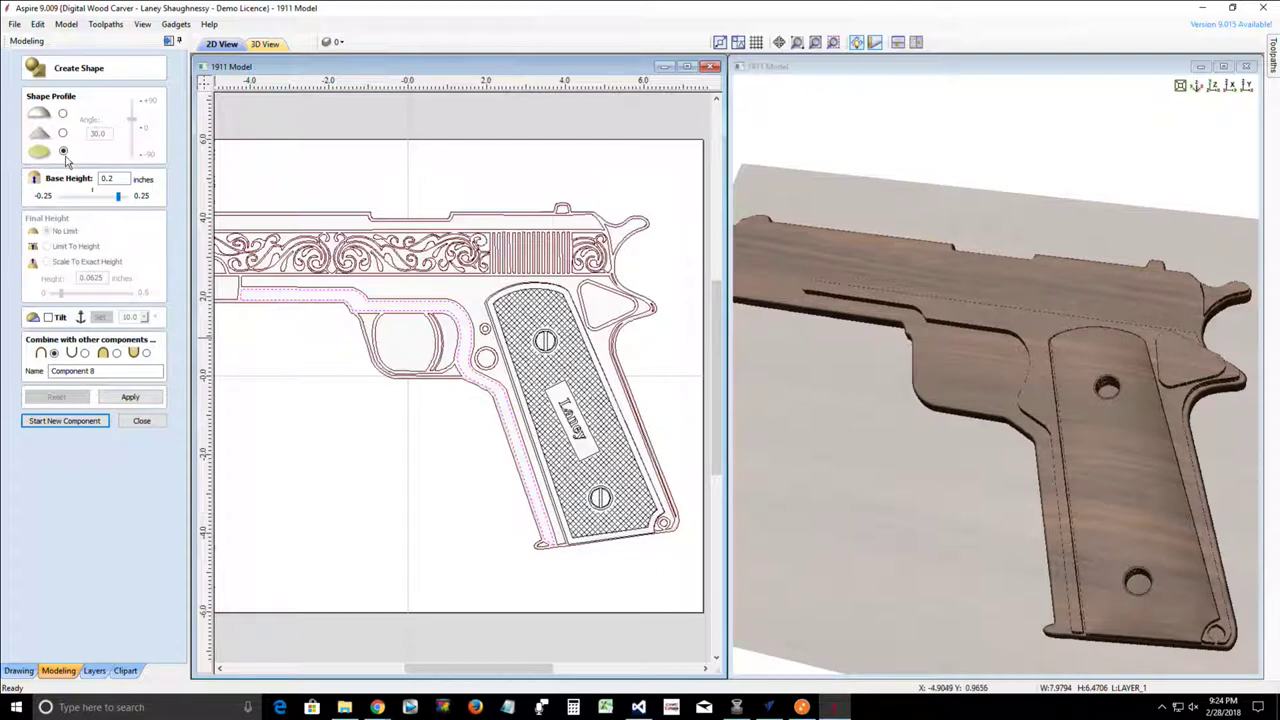
pyautogui.click(112, 178)
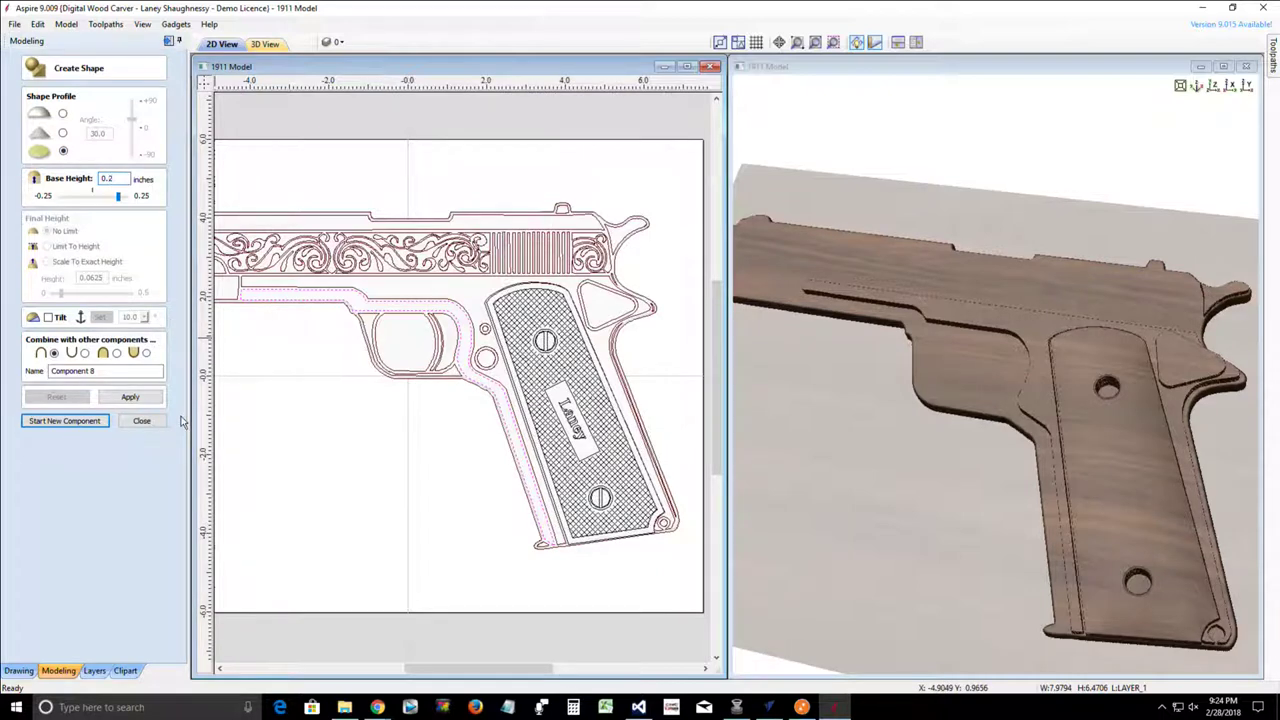
pyautogui.write('17')
pyautogui.click(131, 397)
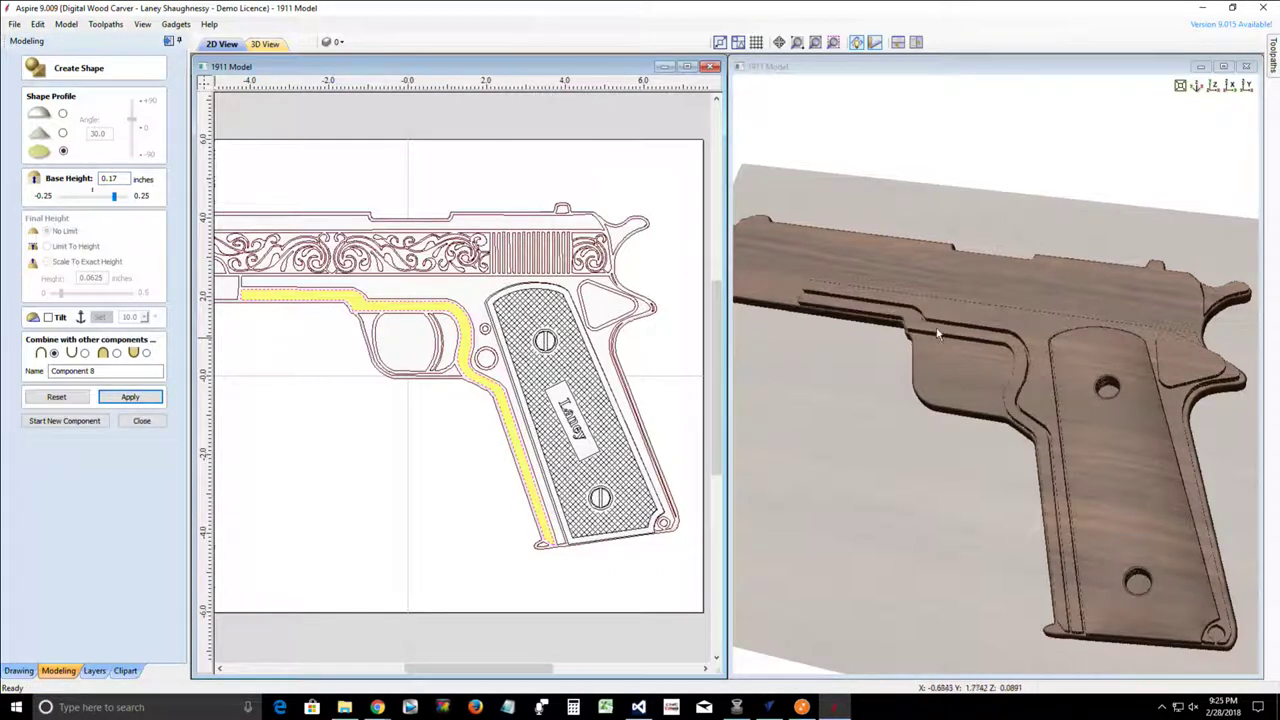
# Commit the frame strip, begin Component 9 and clear the selection.
pyautogui.scroll(2, 1020, 358)
pyautogui.scroll(2, 1021, 360)
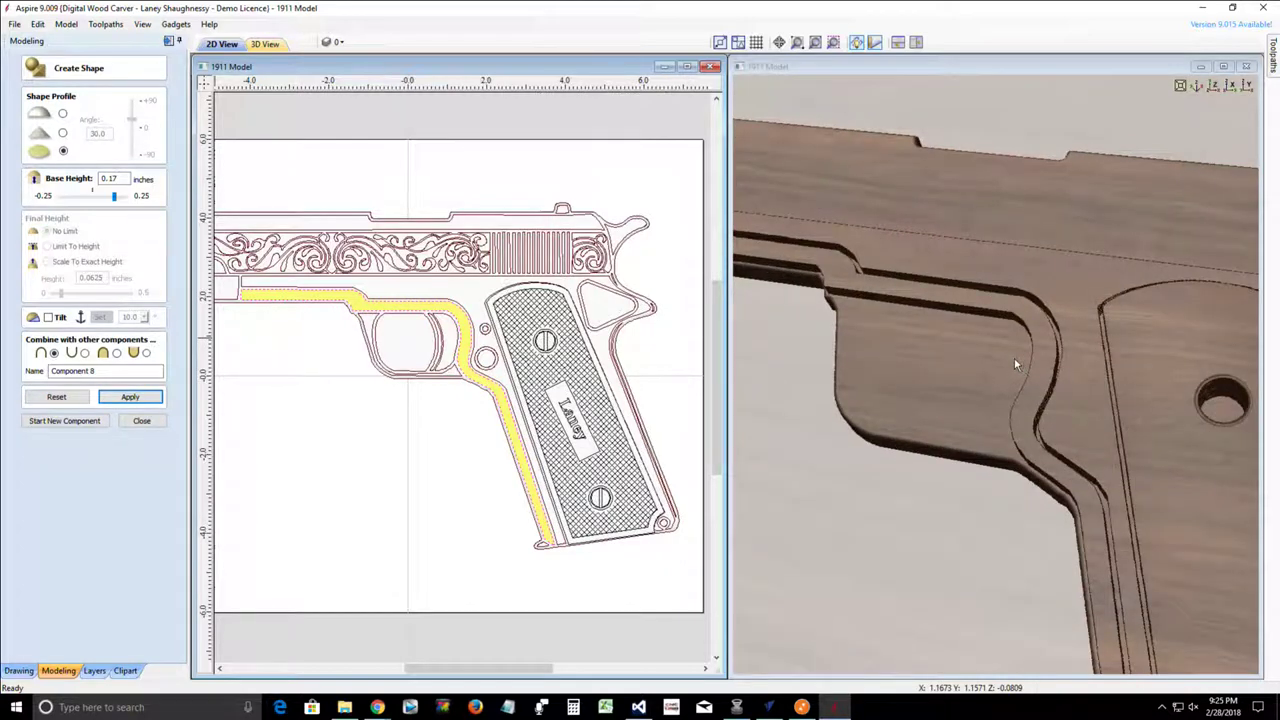
pyautogui.scroll(-1, 423, 378)
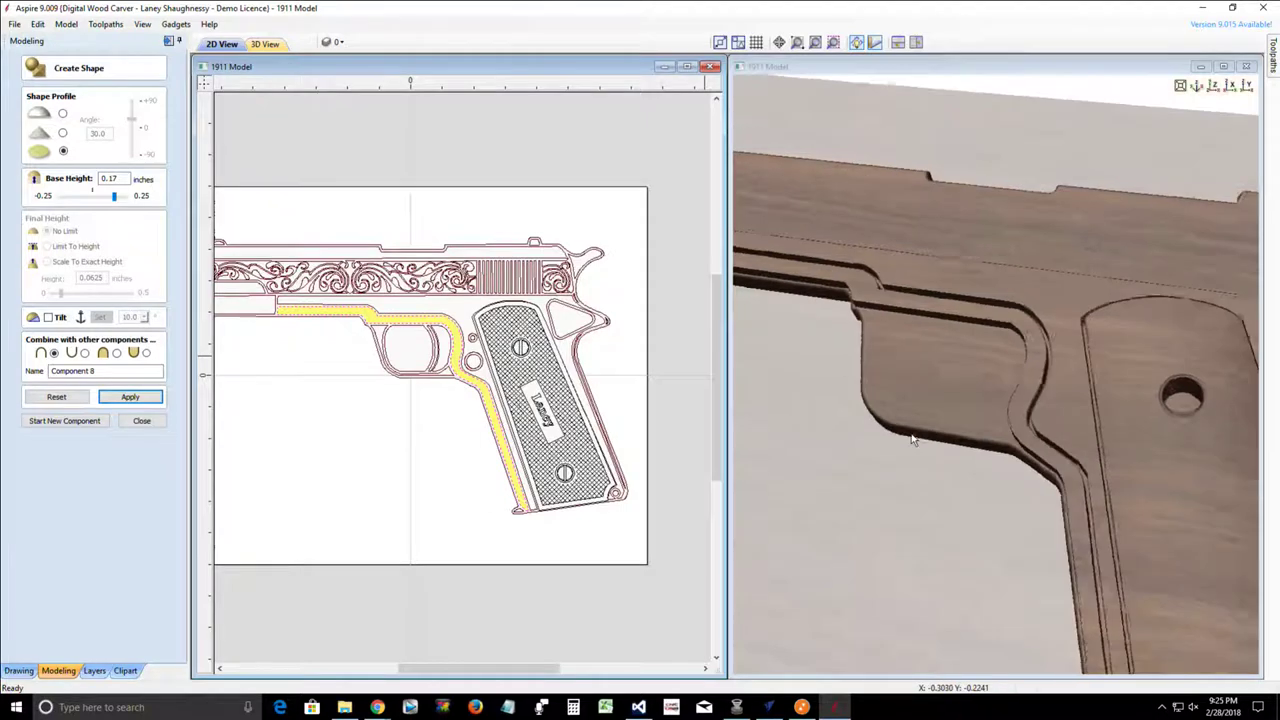
pyautogui.scroll(-2, 912, 440)
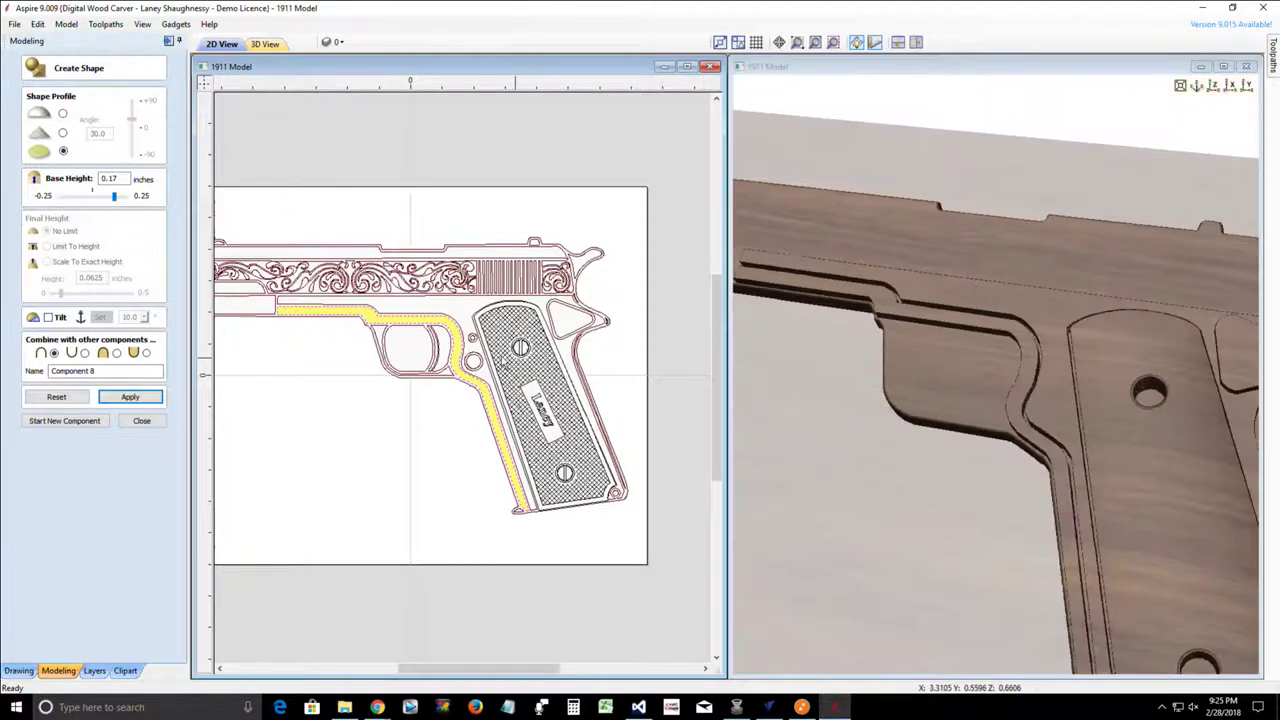
pyautogui.click(62, 421)
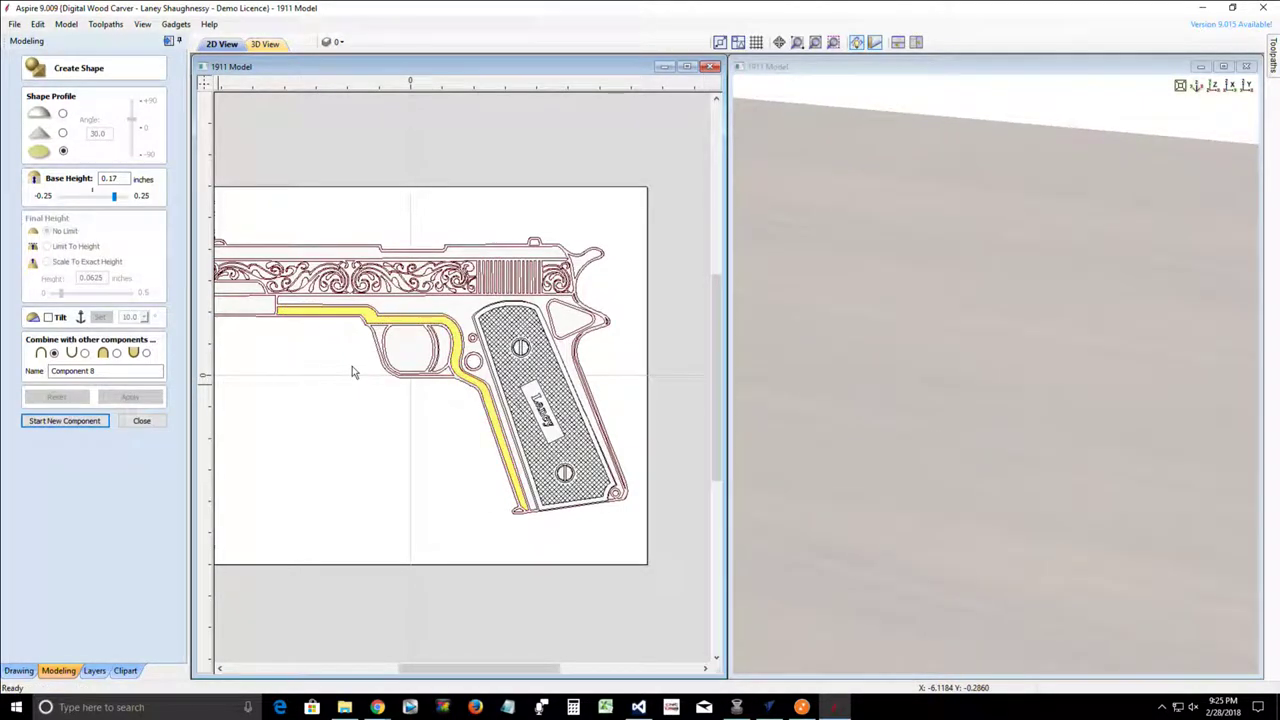
pyautogui.click(352, 366)
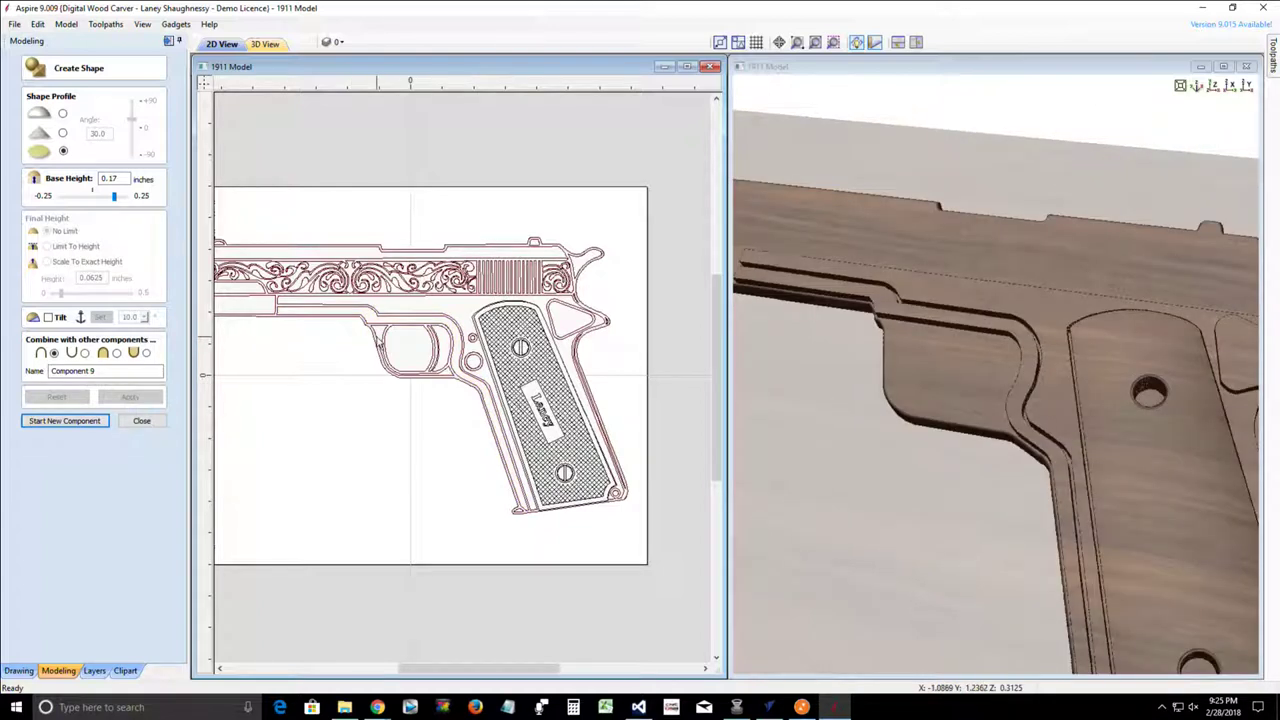
# Give the two shapes inside the trigger guard a 0.125-inch base height.
pyautogui.click(378, 341)
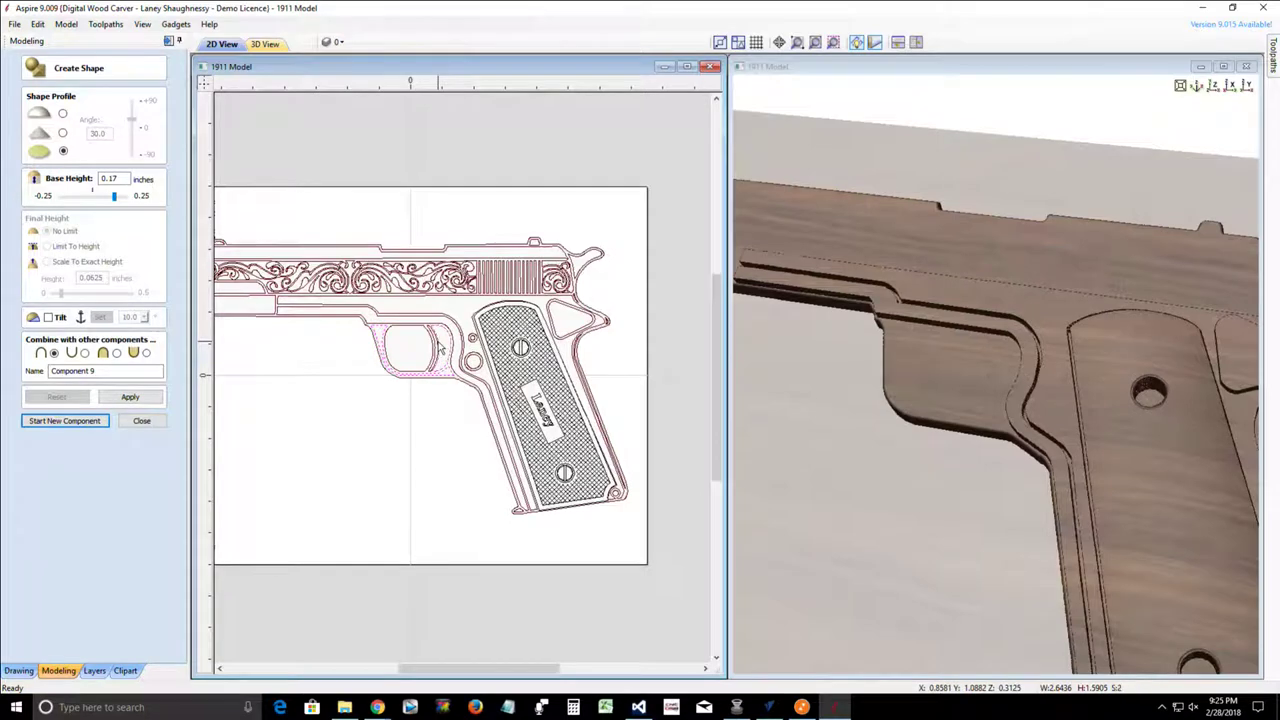
pyautogui.scroll(5, 436, 348)
pyautogui.scroll(2, 433, 352)
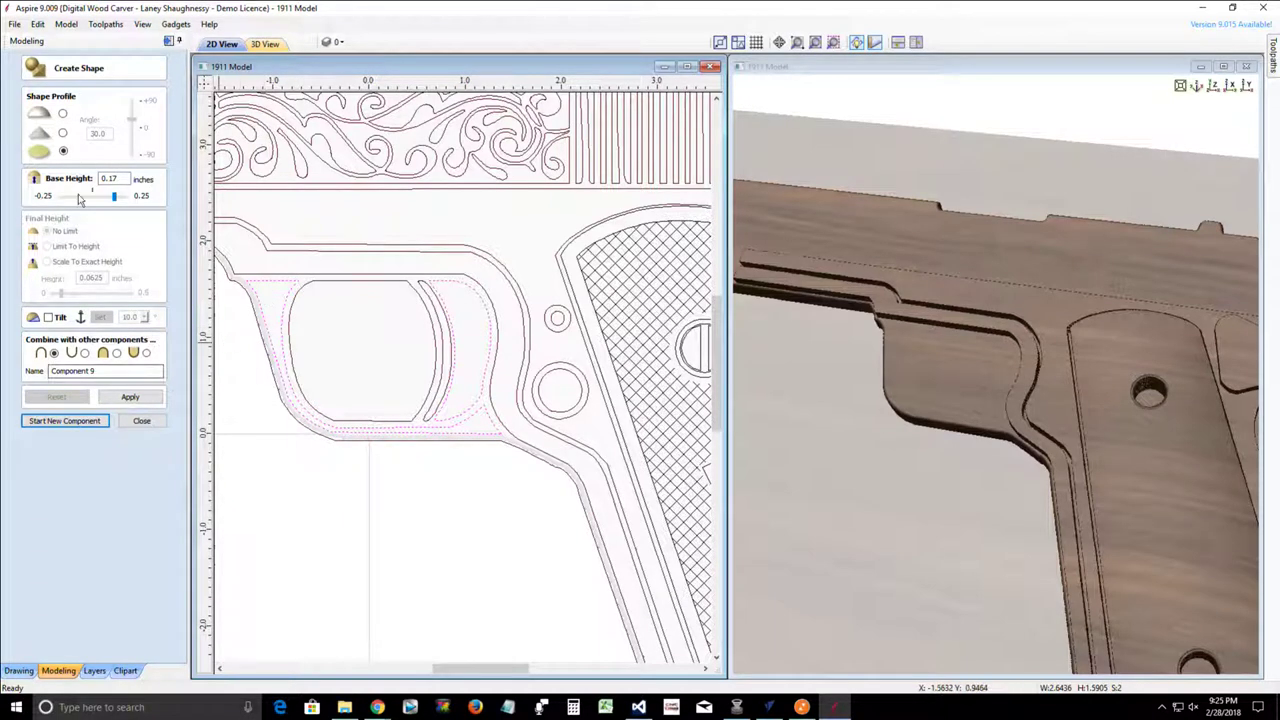
pyautogui.doubleClick(109, 178)
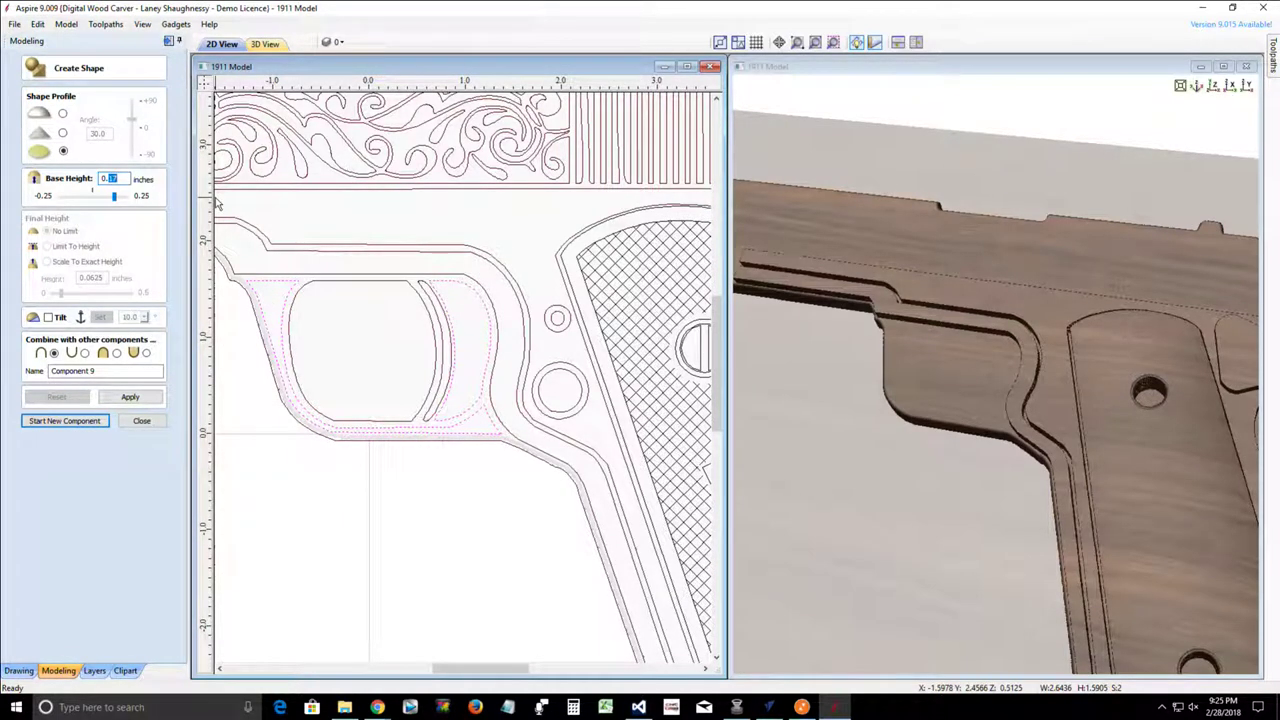
pyautogui.write('0.25')
pyautogui.click(66, 421)
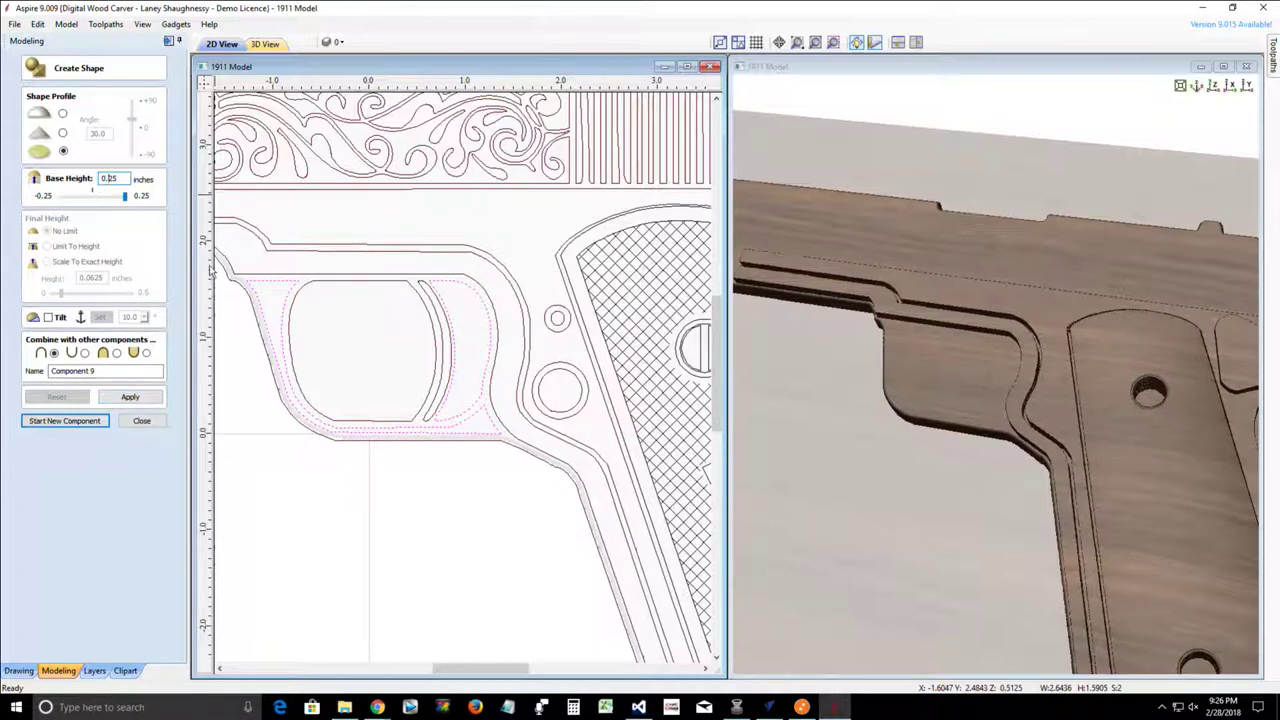
pyautogui.write('1')
pyautogui.click(131, 397)
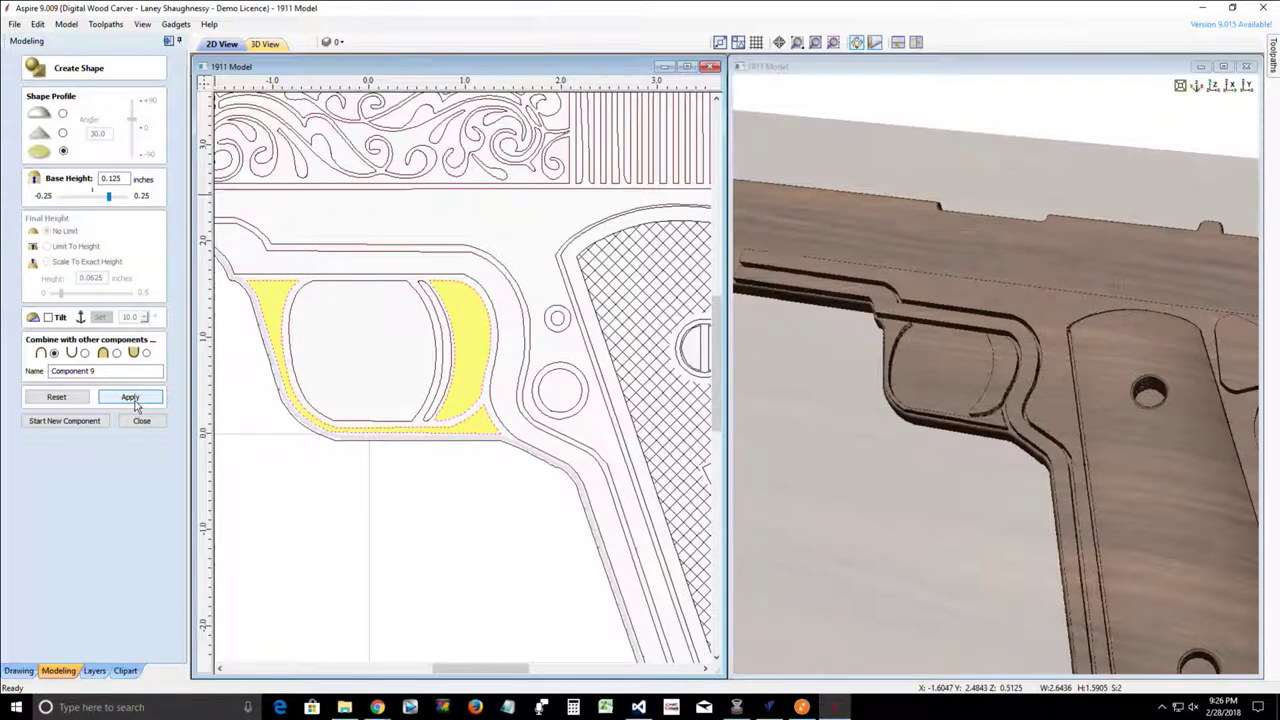
# Start a new component and select the trigger outline.
pyautogui.click(55, 422)
pyautogui.click(375, 418)
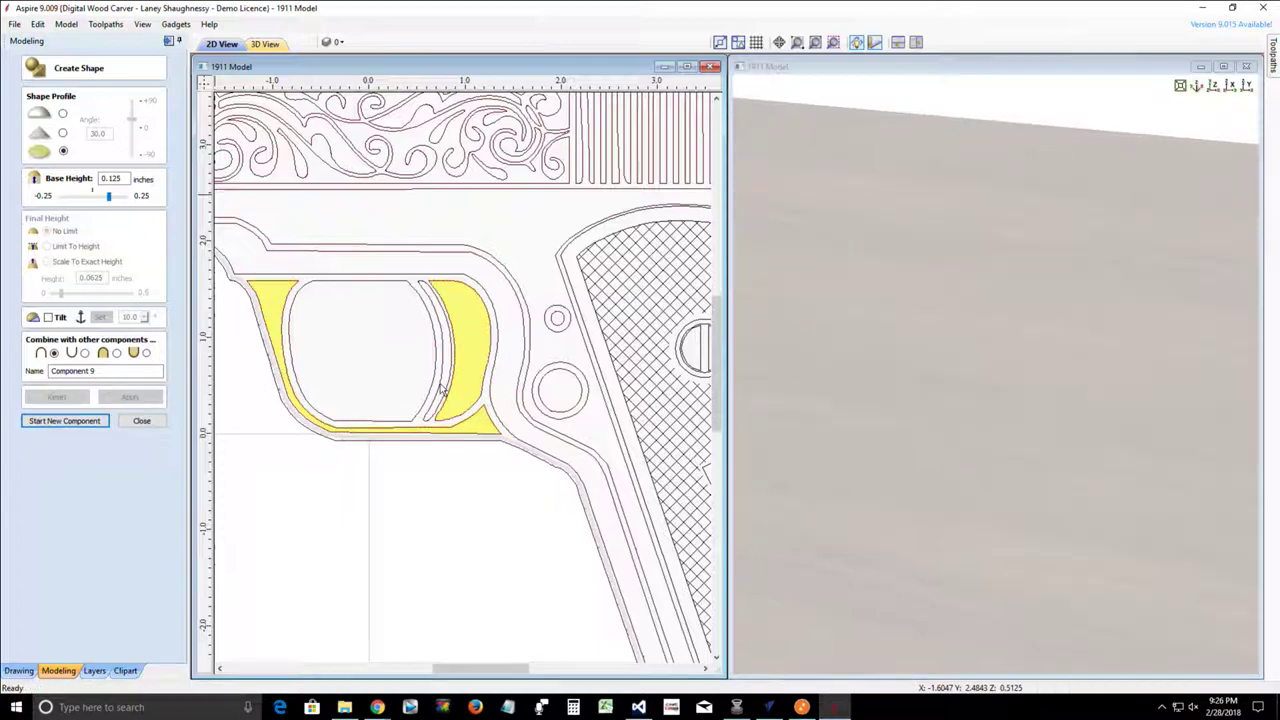
pyautogui.click(442, 390)
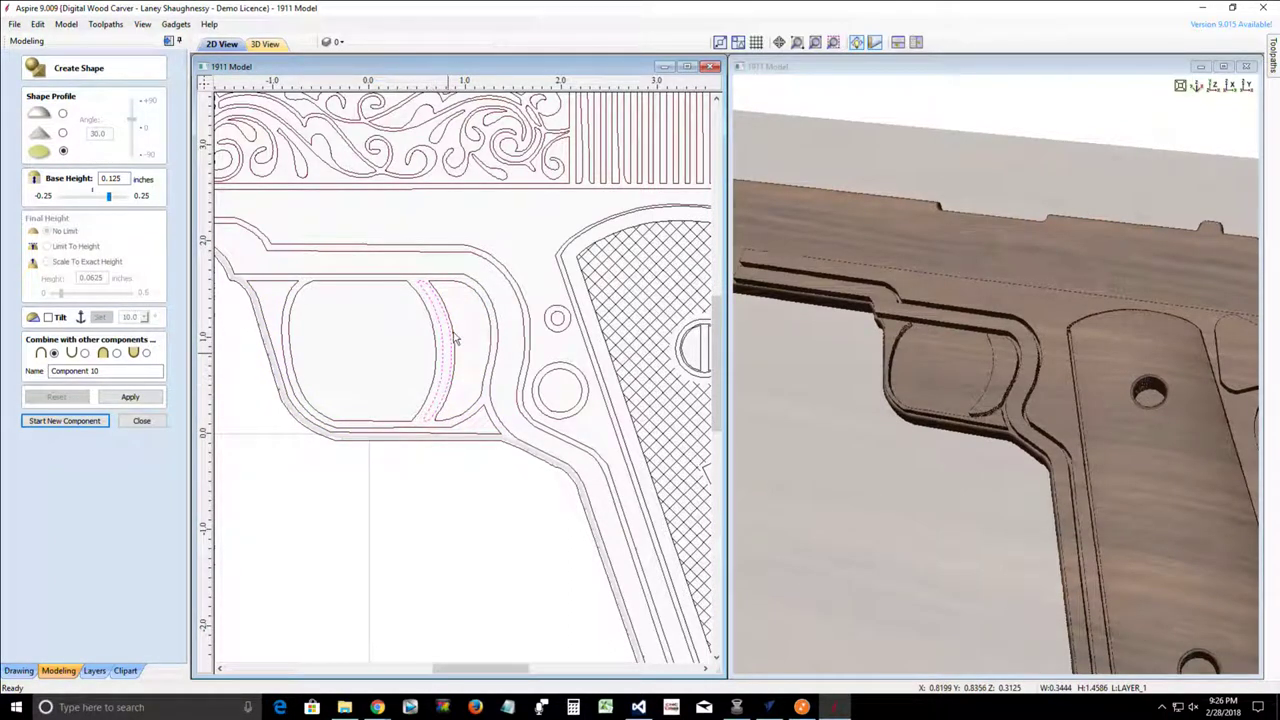
# Subtract the rounded opening inside the trigger guard at a 0.5-inch base height.
pyautogui.click(401, 391)
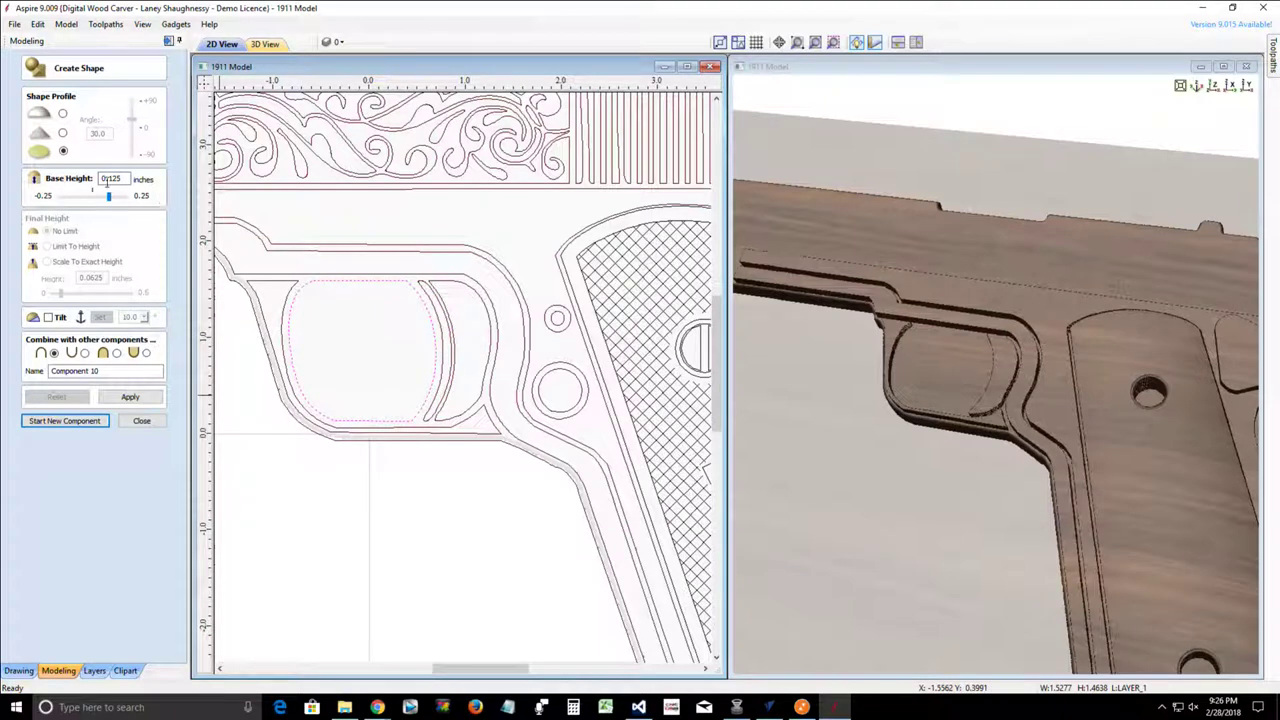
pyautogui.doubleClick(110, 179)
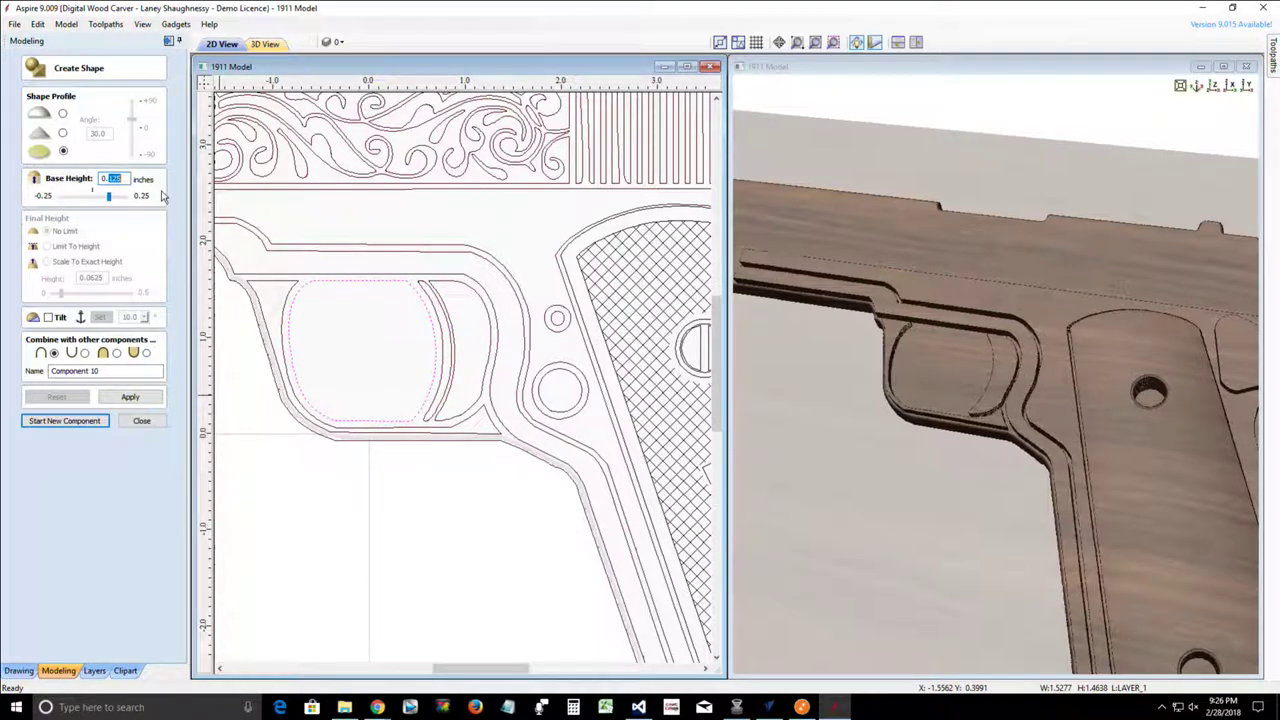
pyautogui.write('0.')
pyautogui.press('BackSpace')
pyautogui.write('5')
pyautogui.click(84, 353)
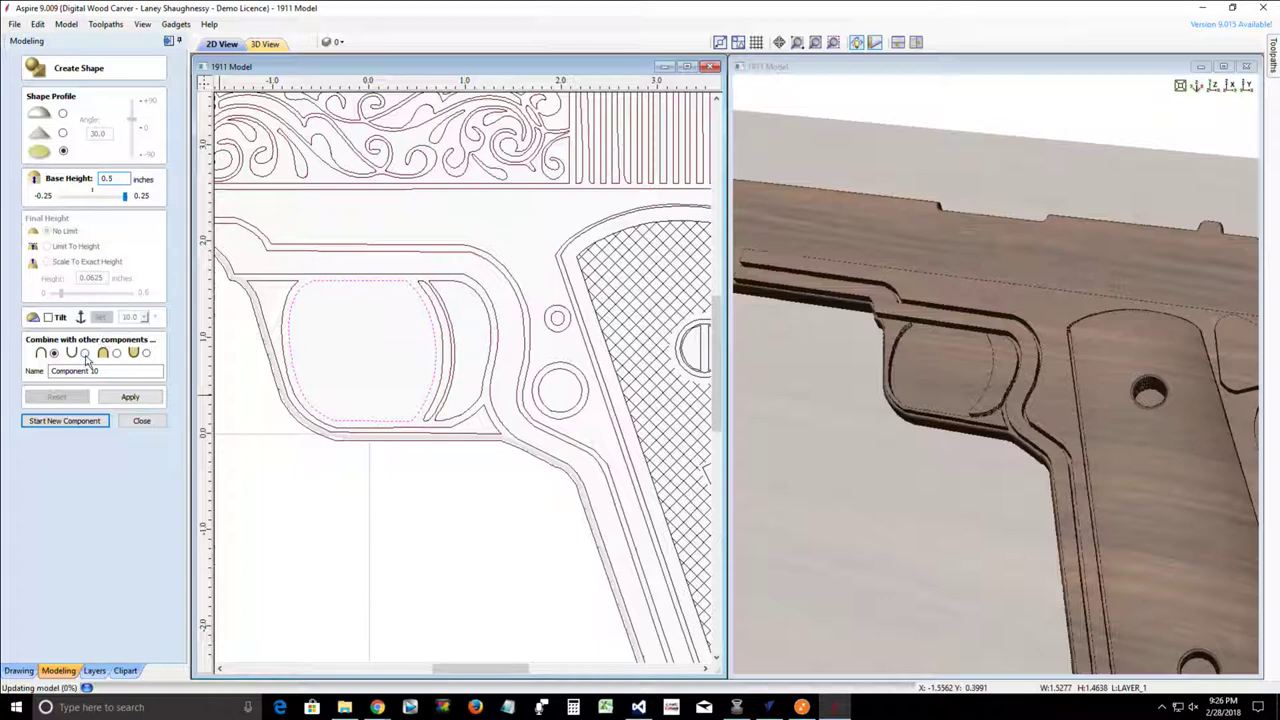
pyautogui.click(130, 398)
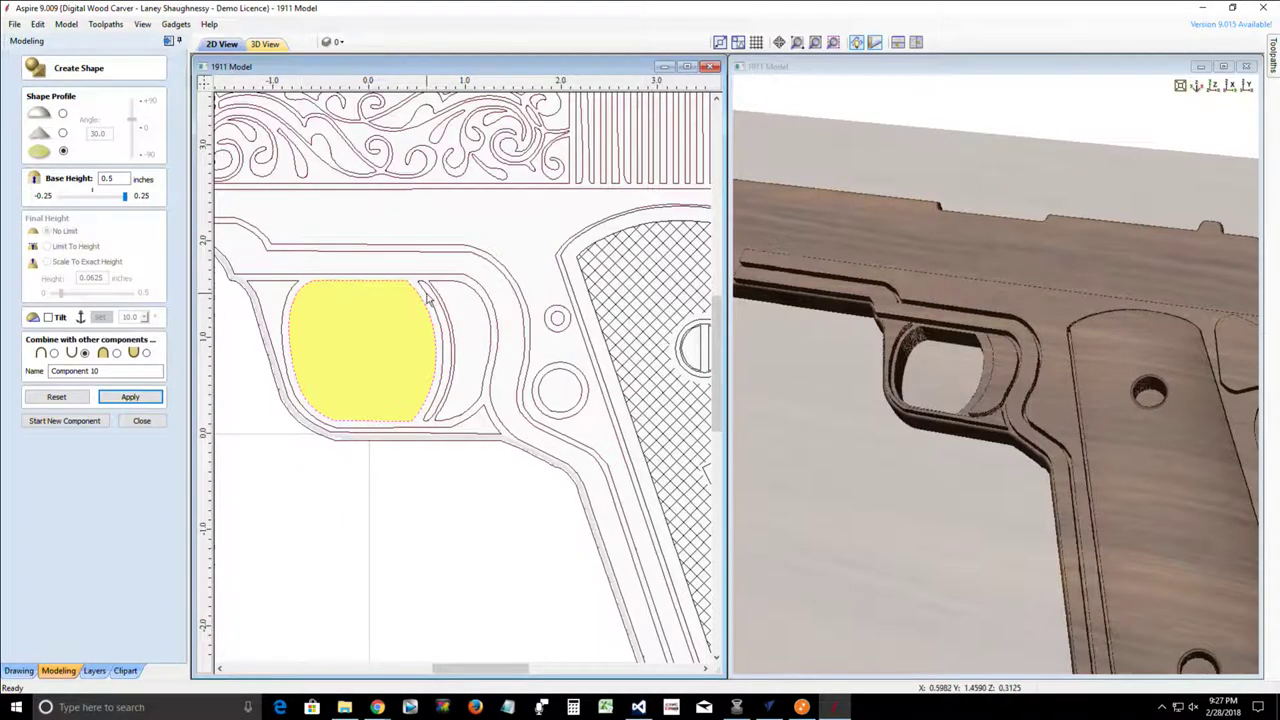
pyautogui.press('Return')
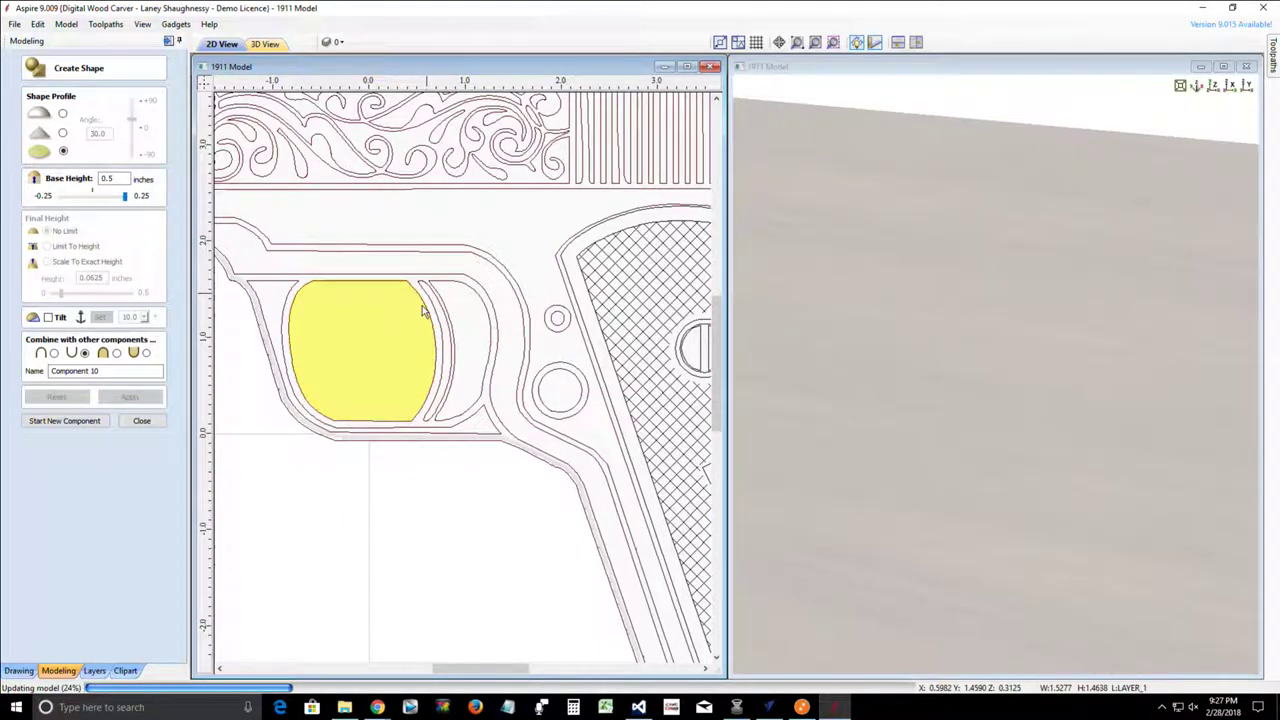
# In a new component, add the crescent trigger at a 0.0625-inch base height.
pyautogui.click(423, 311)
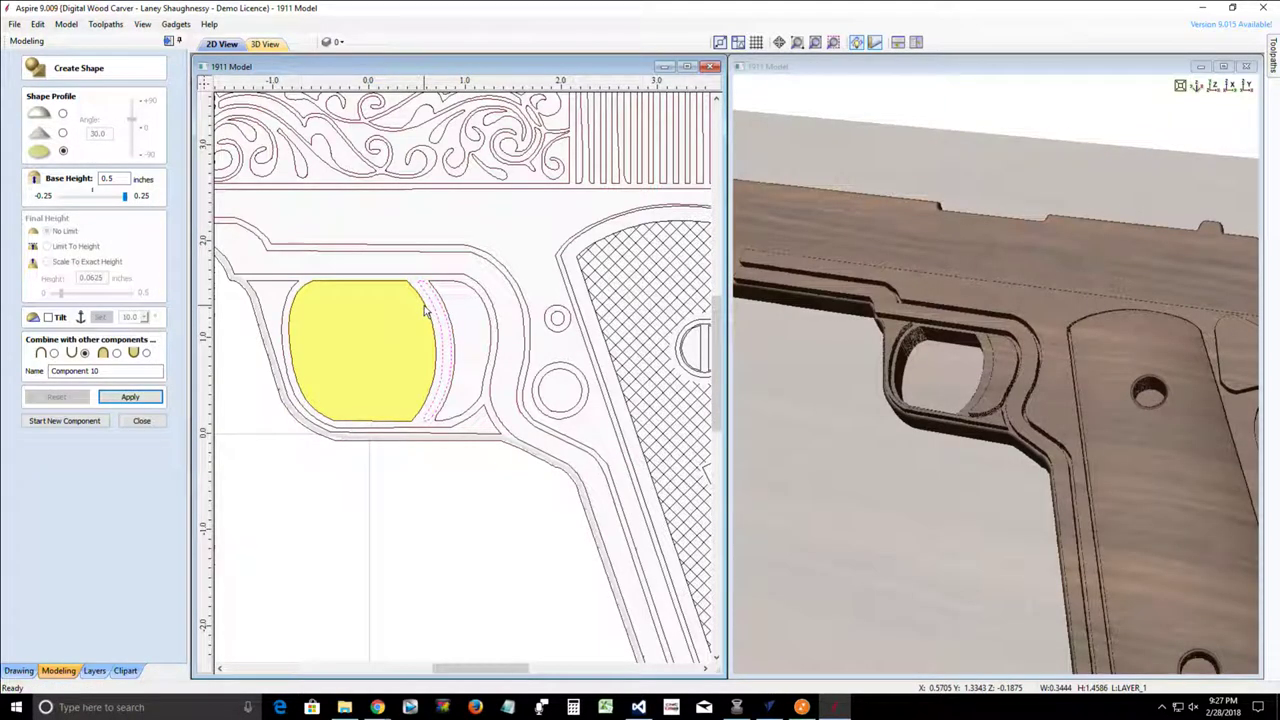
pyautogui.click(421, 307)
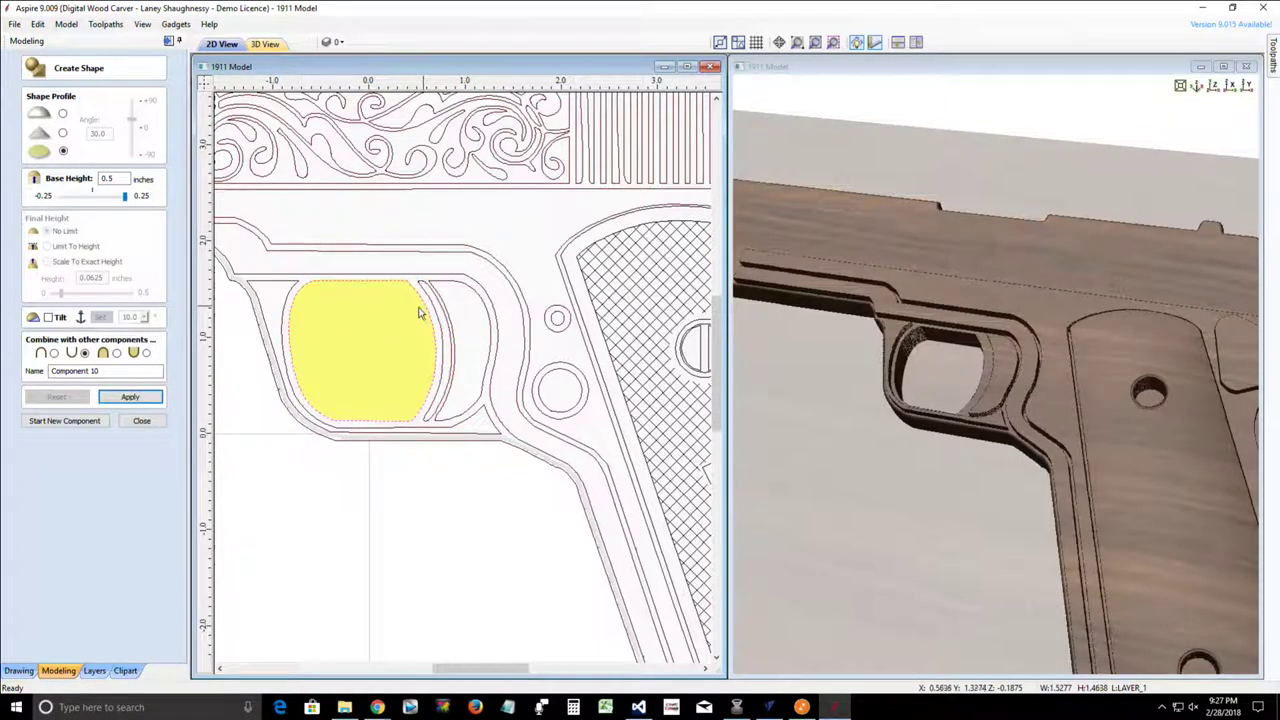
pyautogui.click(60, 421)
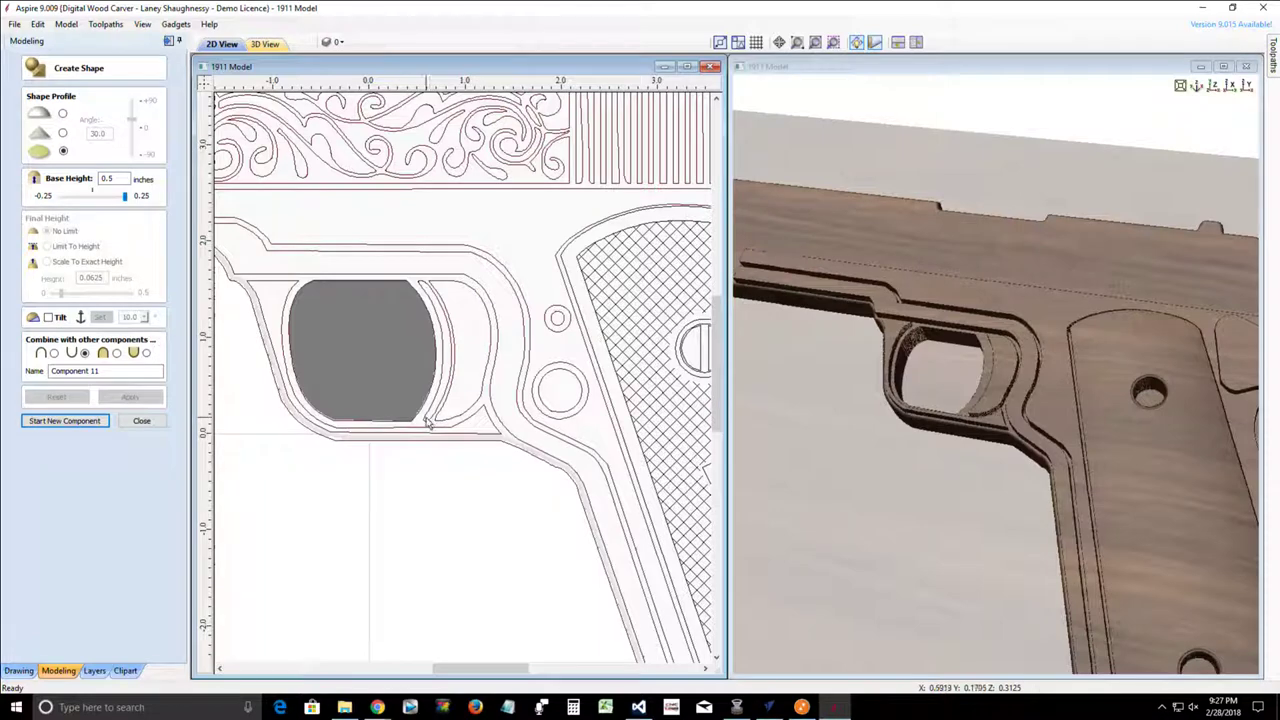
pyautogui.click(426, 422)
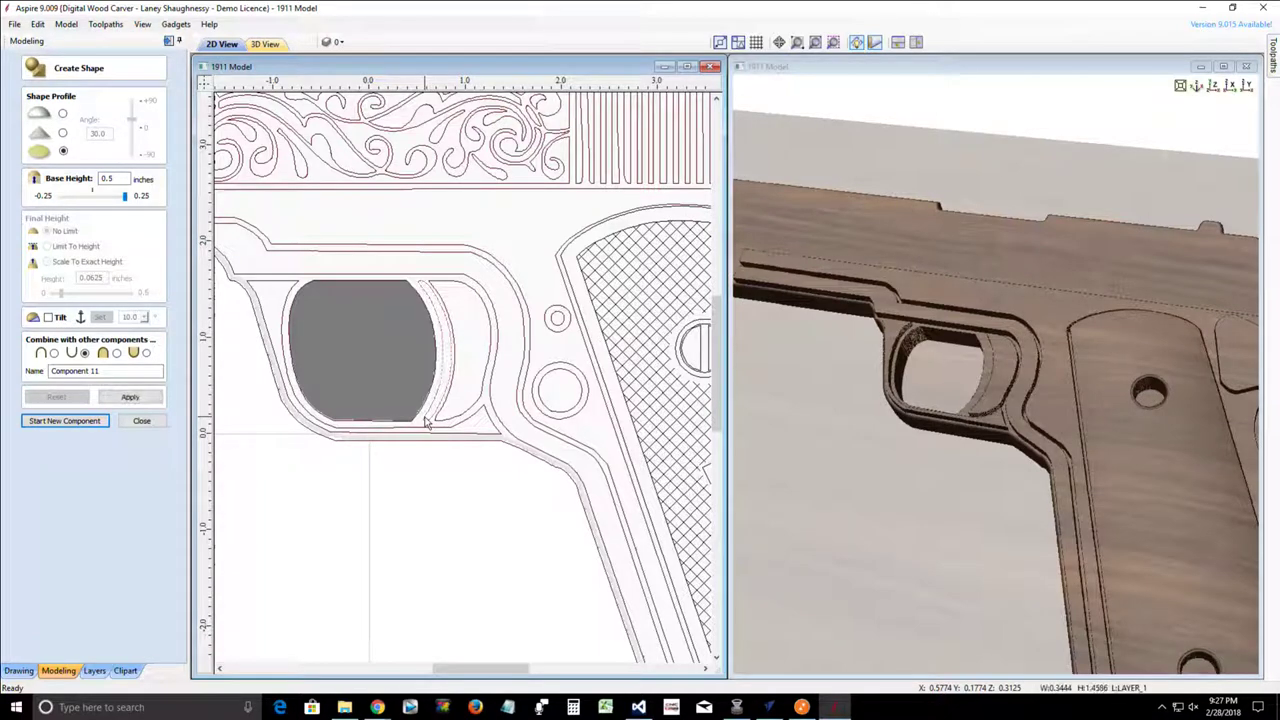
pyautogui.doubleClick(119, 178)
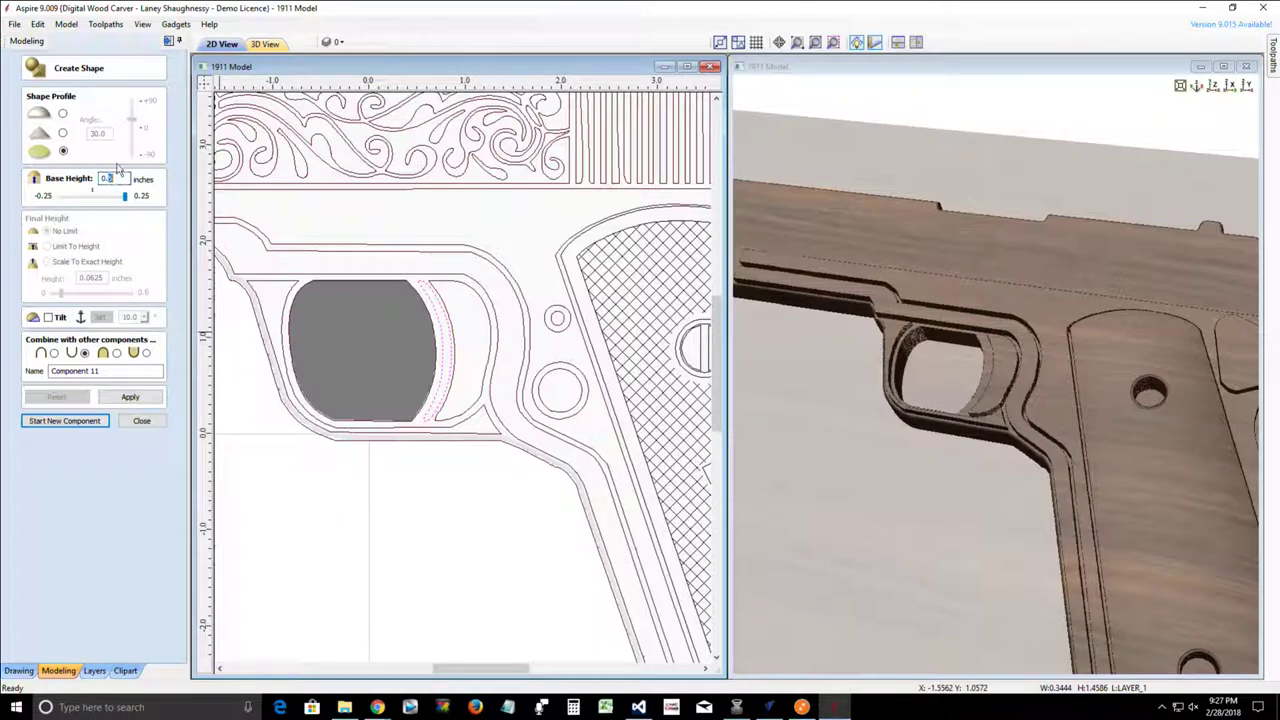
pyautogui.write('0.')
pyautogui.press('BackSpace')
pyautogui.click(133, 398)
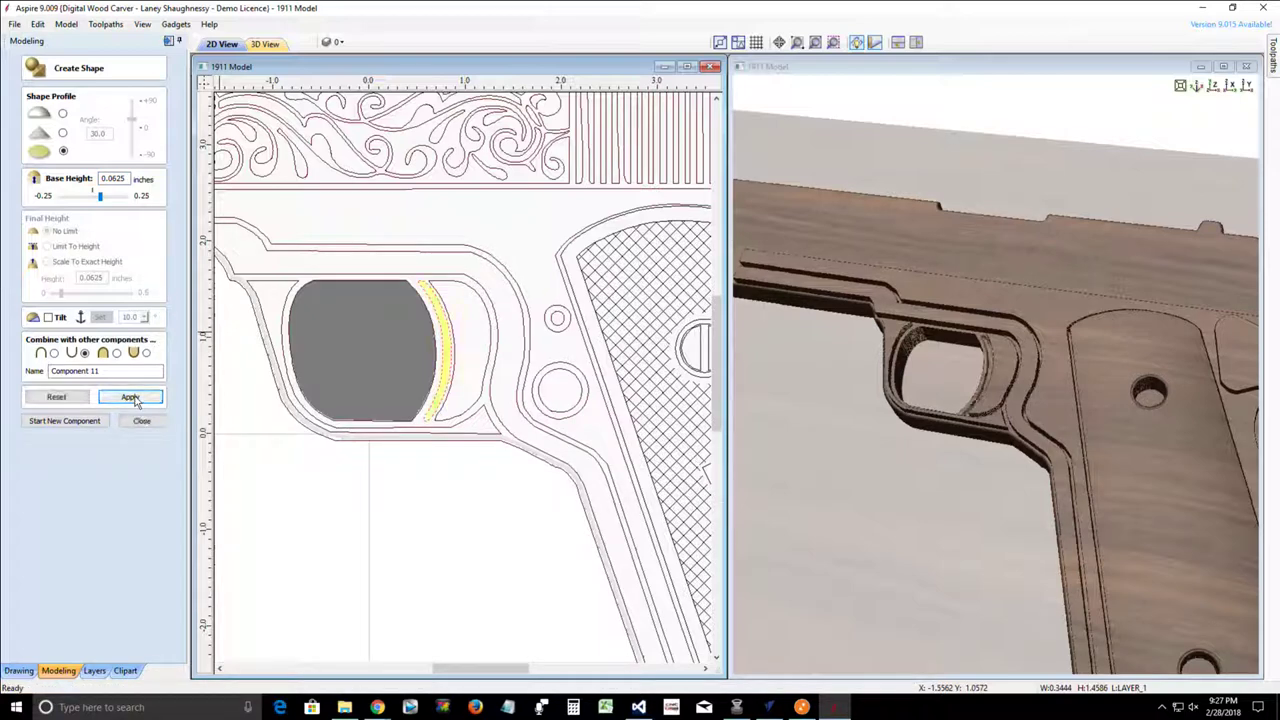
pyautogui.click(55, 356)
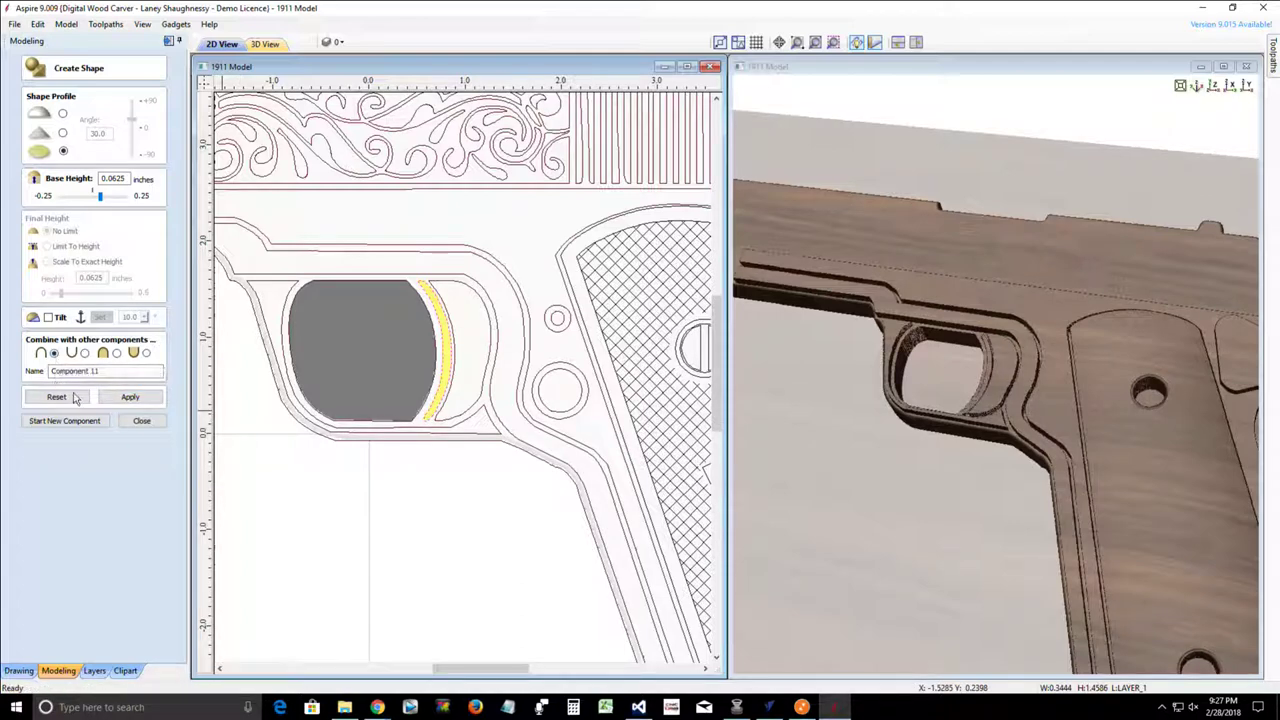
pyautogui.click(130, 398)
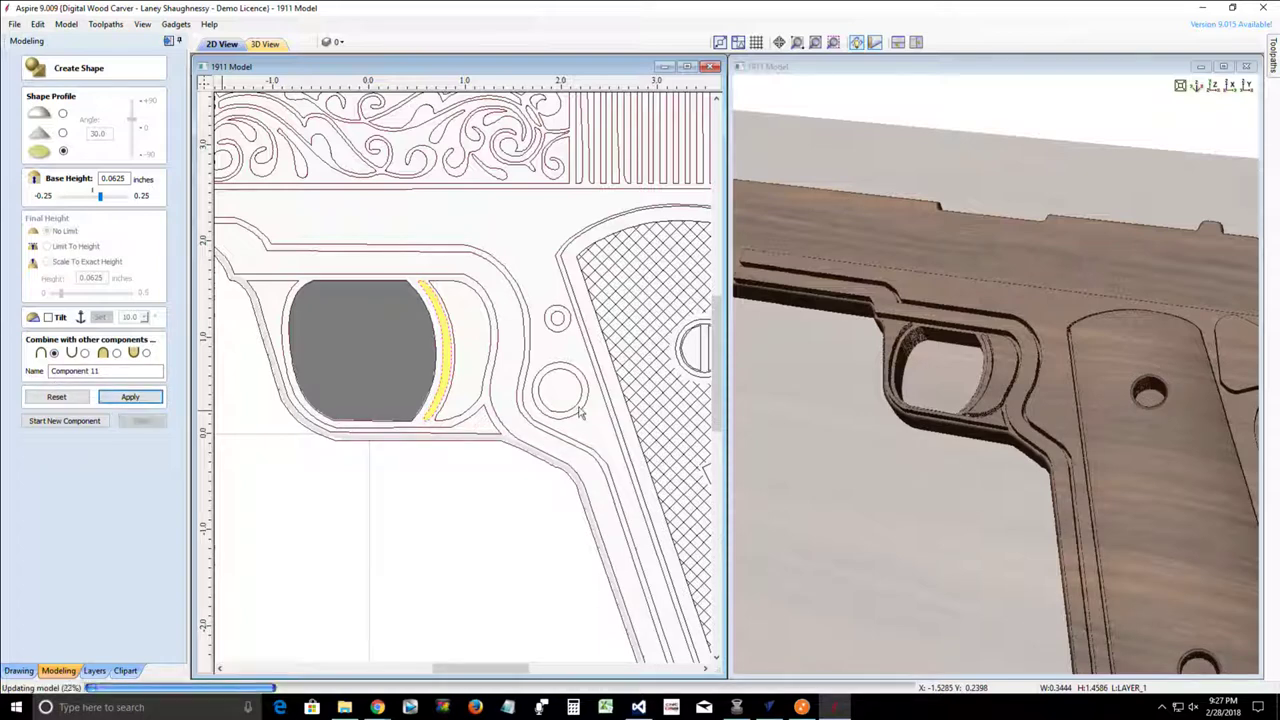
pyautogui.scroll(-3, 566, 392)
# Raise the slide's small front rectangle and top strip by 0.125 inch.
pyautogui.scroll(-2, 566, 392)
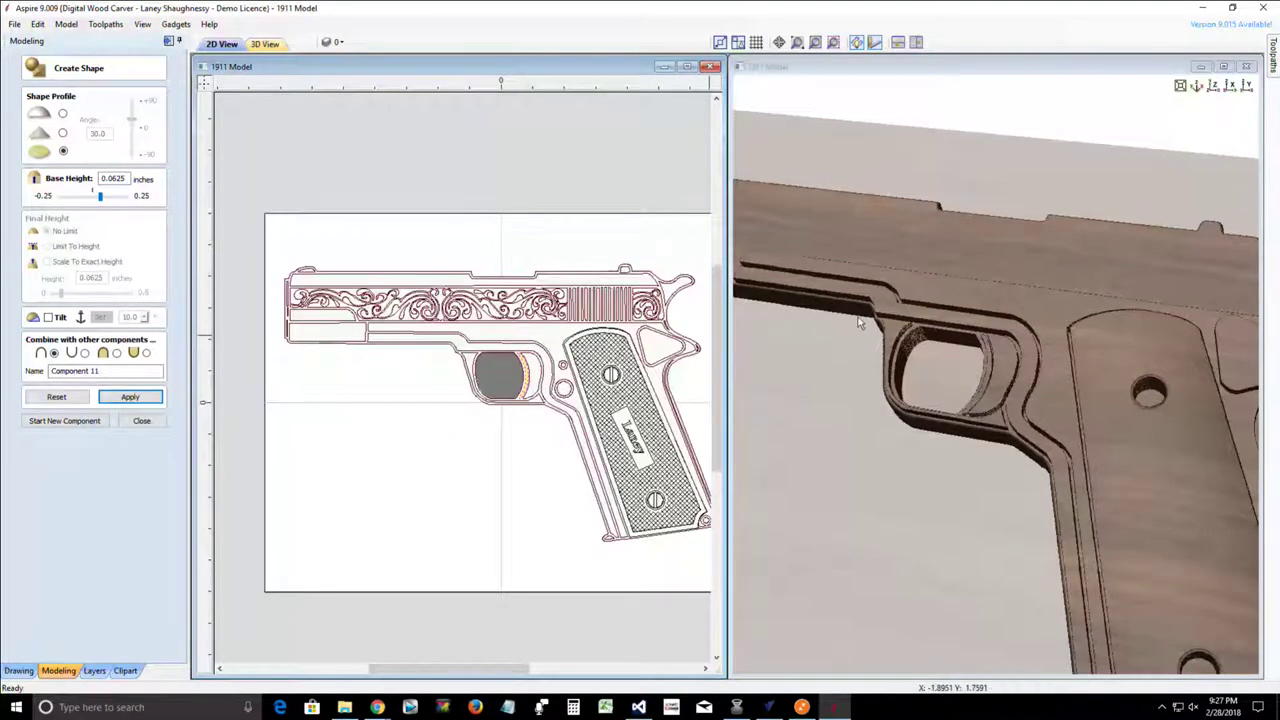
pyautogui.moveTo(918, 432); pyautogui.dragTo(1016, 425)
pyautogui.scroll(-3, 1005, 420)
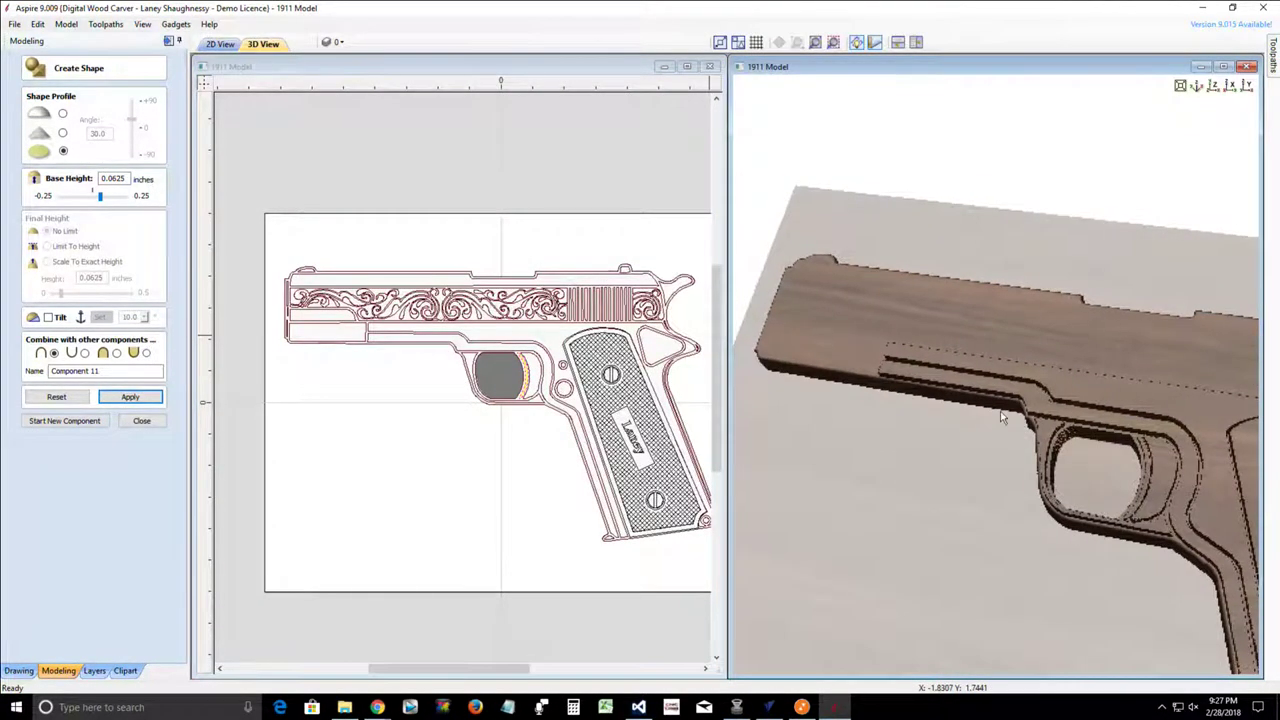
pyautogui.click(336, 346)
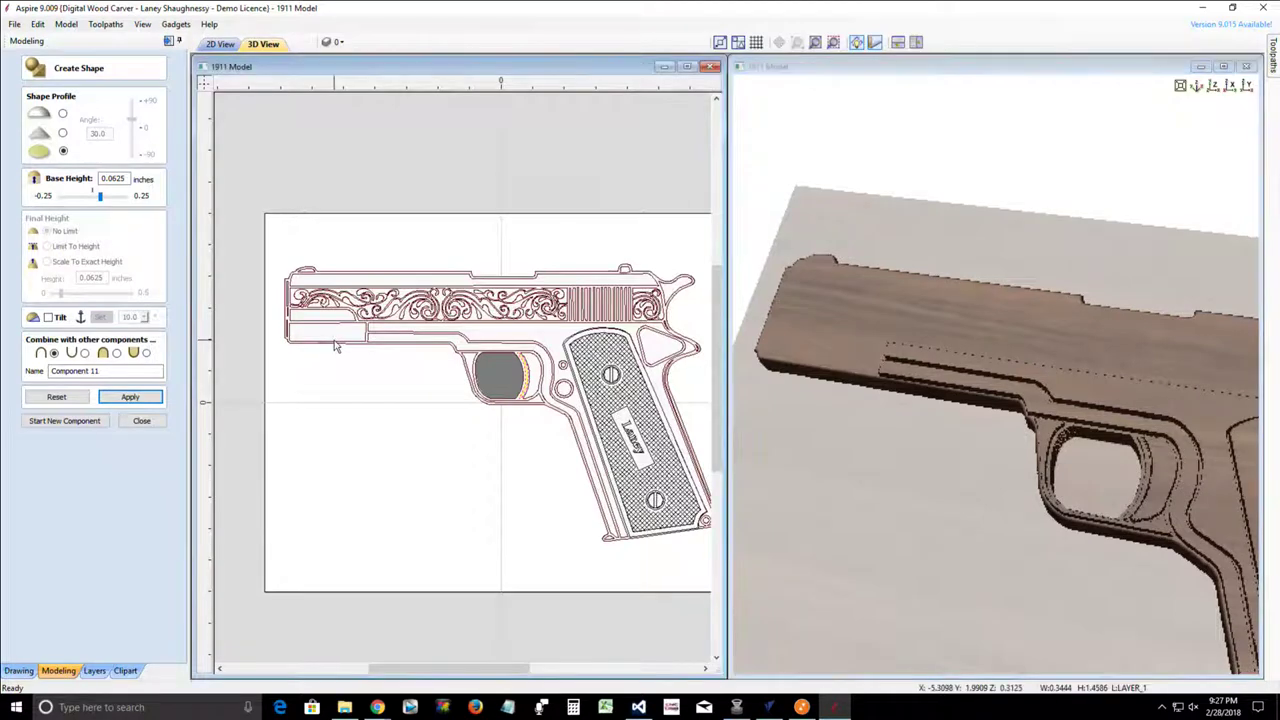
pyautogui.click(336, 345)
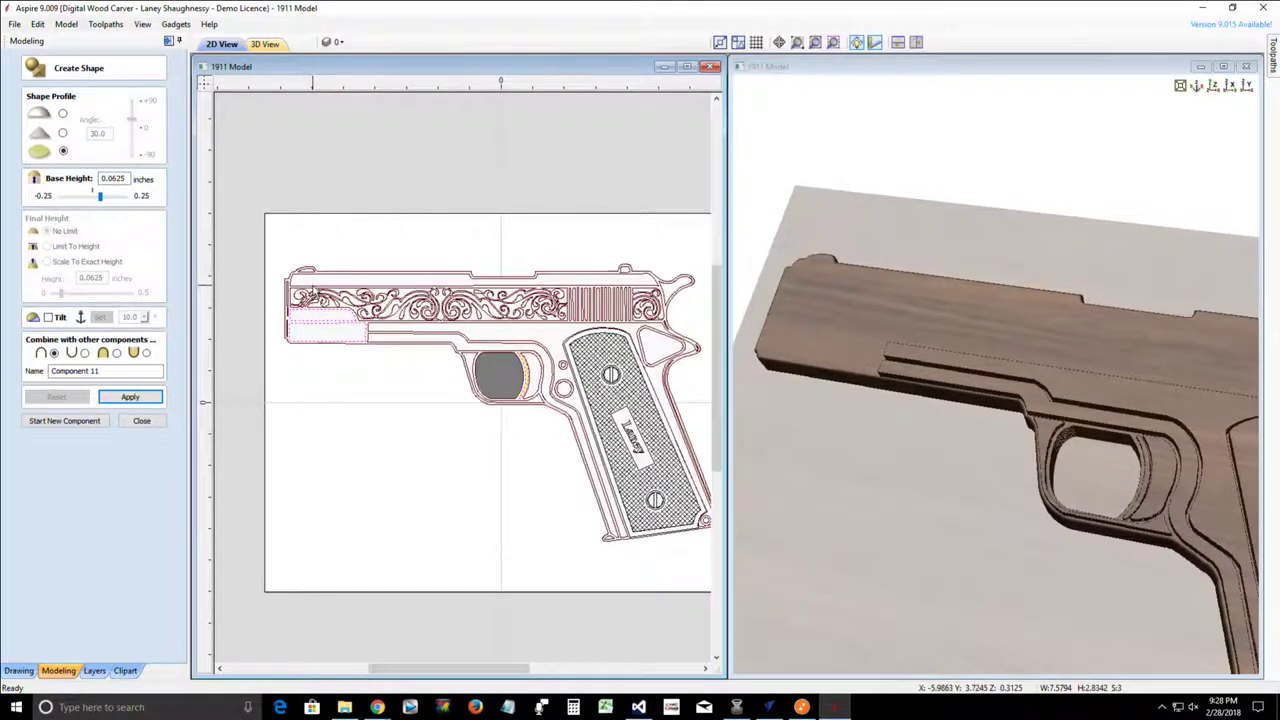
pyautogui.keyDown('shift'); pyautogui.click(310, 290); pyautogui.keyUp('shift')
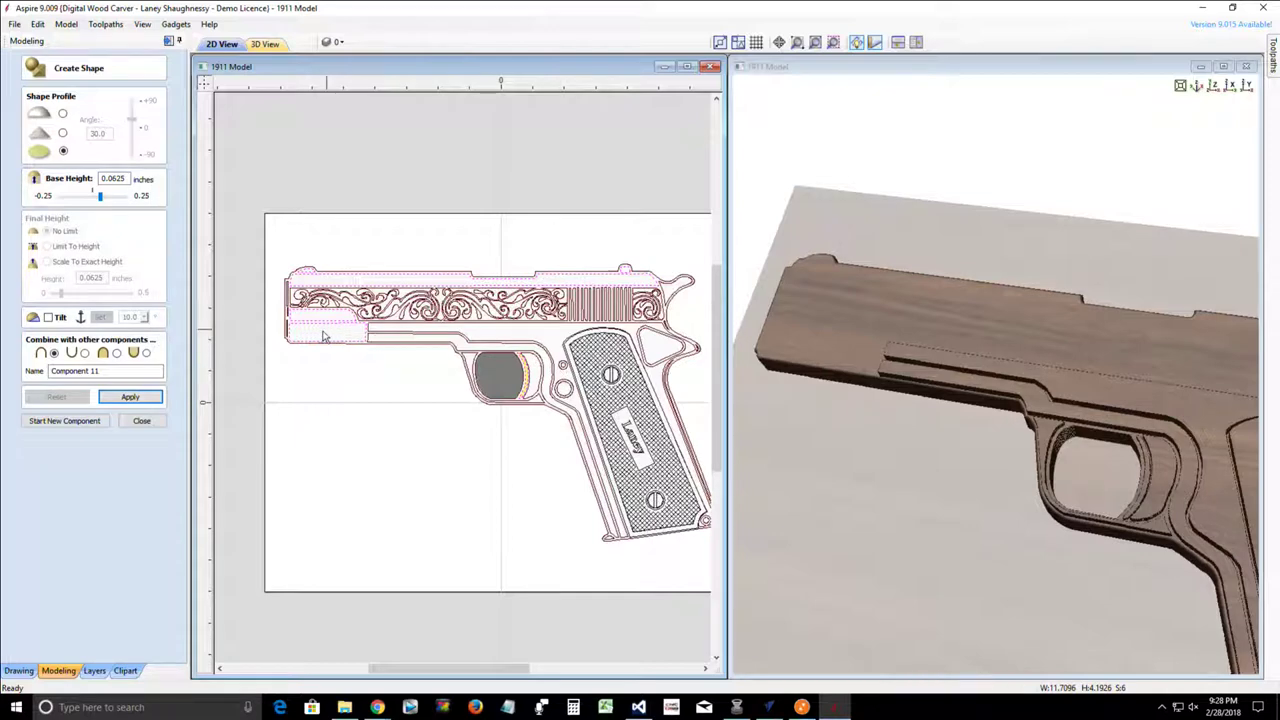
pyautogui.scroll(5, 296, 321)
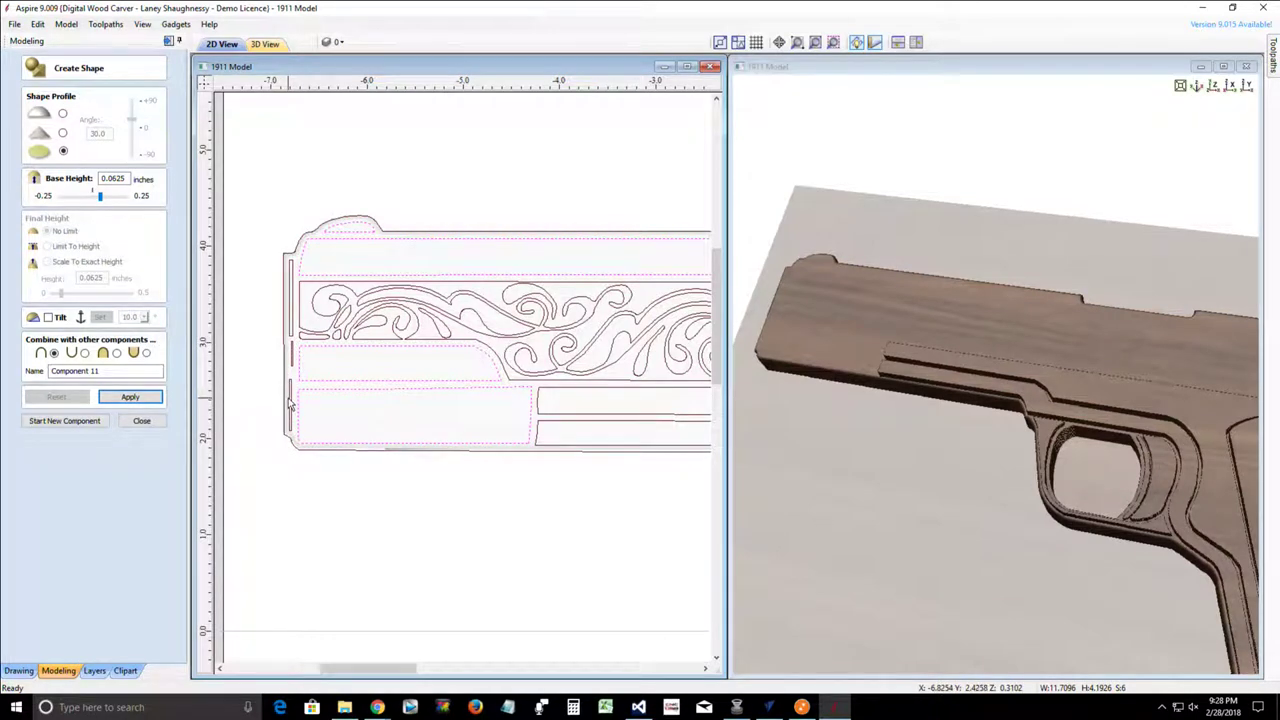
pyautogui.scroll(-5, 313, 351)
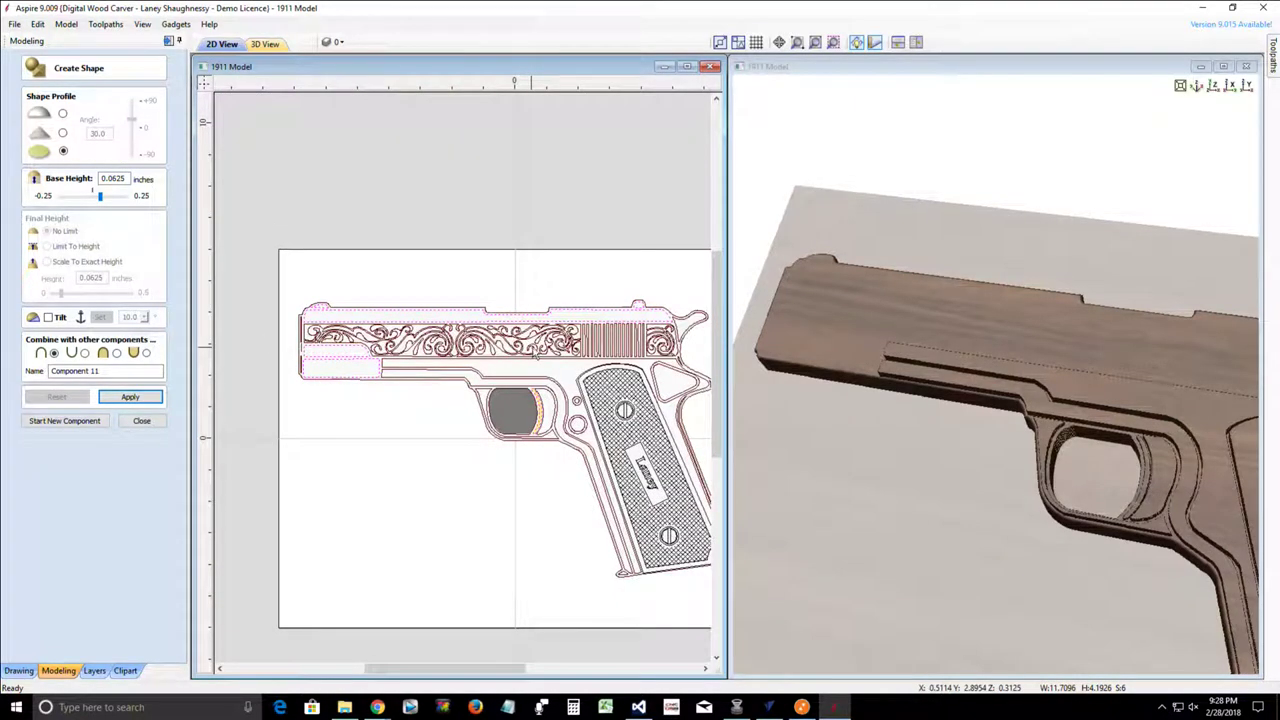
pyautogui.scroll(4, 645, 347)
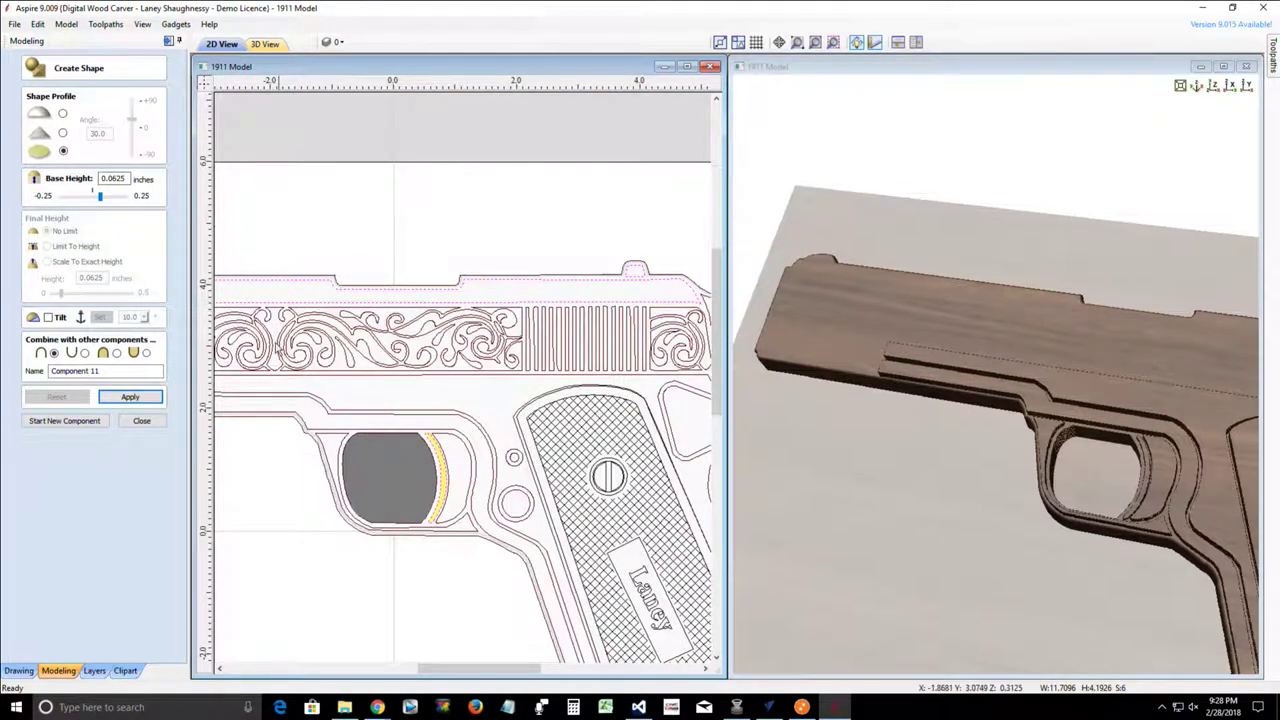
pyautogui.doubleClick(113, 179)
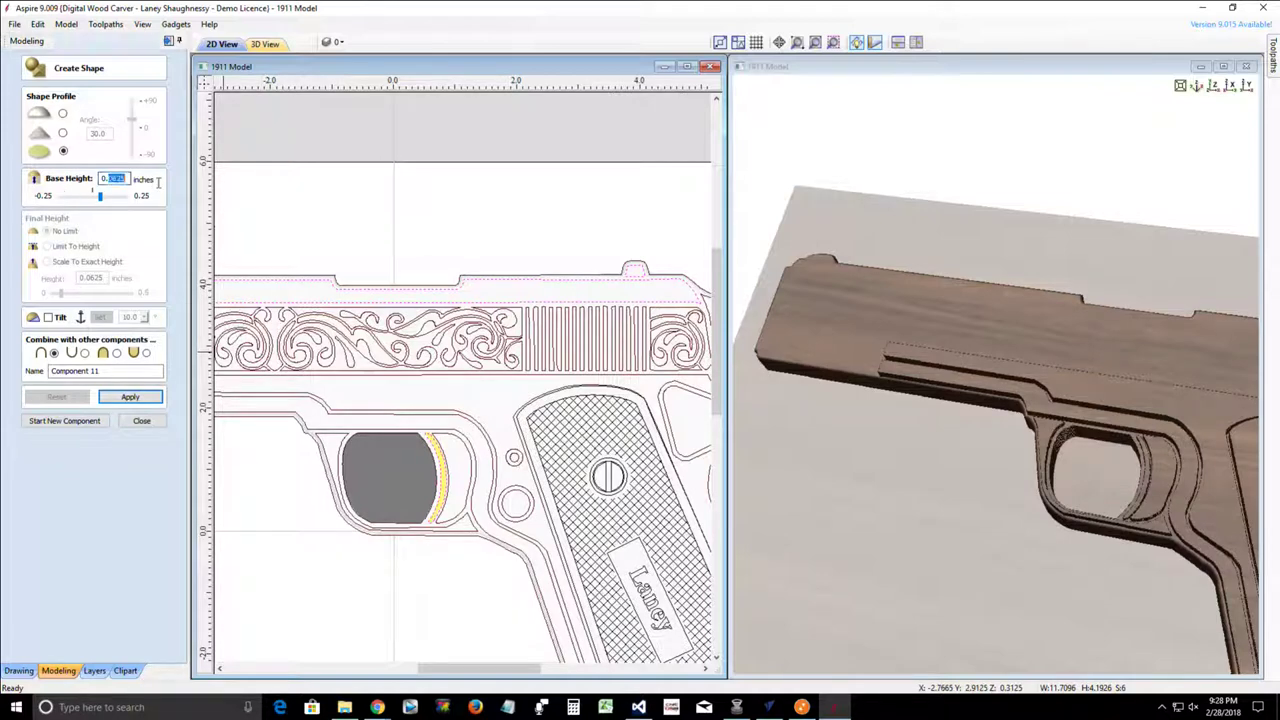
pyautogui.write('0.125')
pyautogui.click(130, 397)
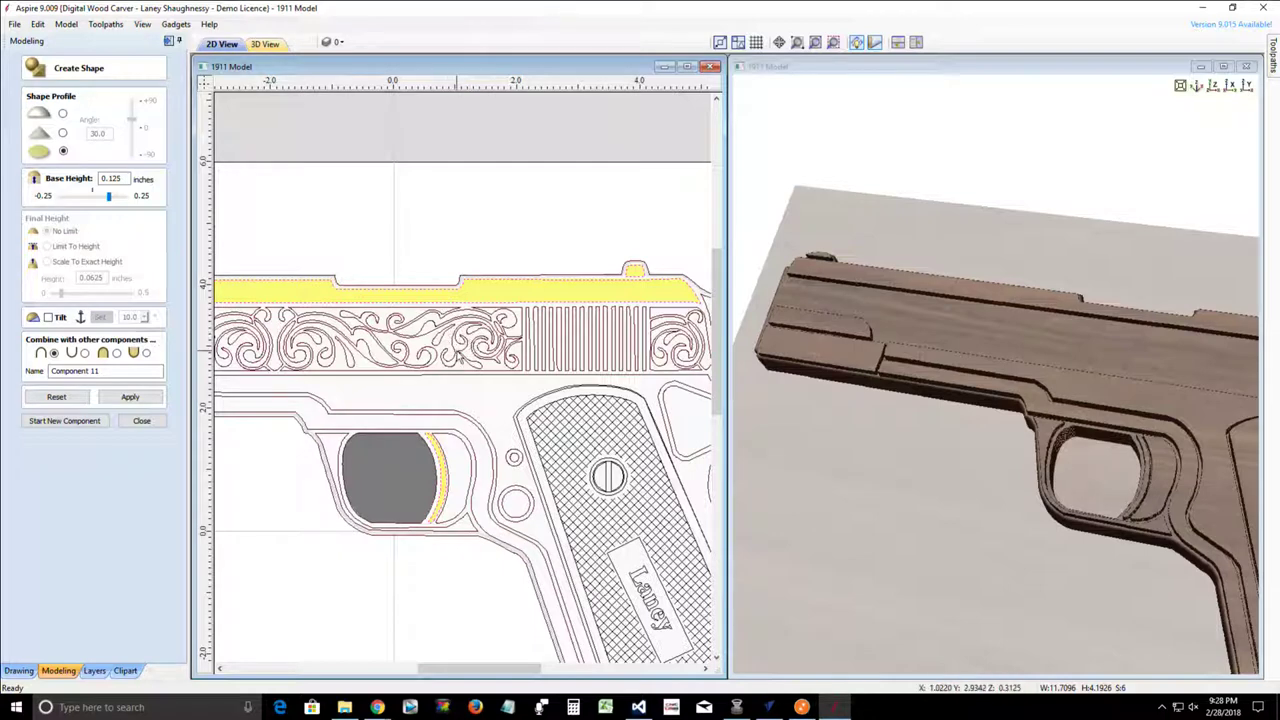
pyautogui.scroll(-5, 447, 354)
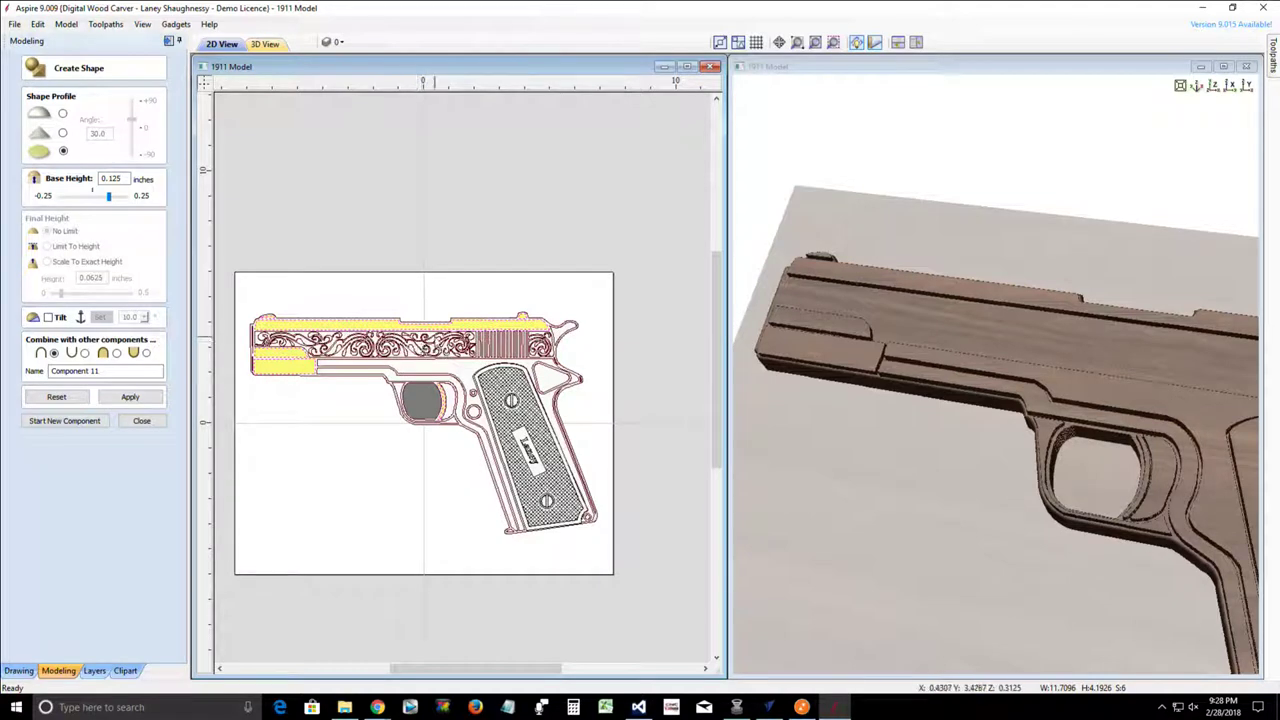
# In a new component, select the scrollwork engraving vectors along the slide.
pyautogui.click(87, 424)
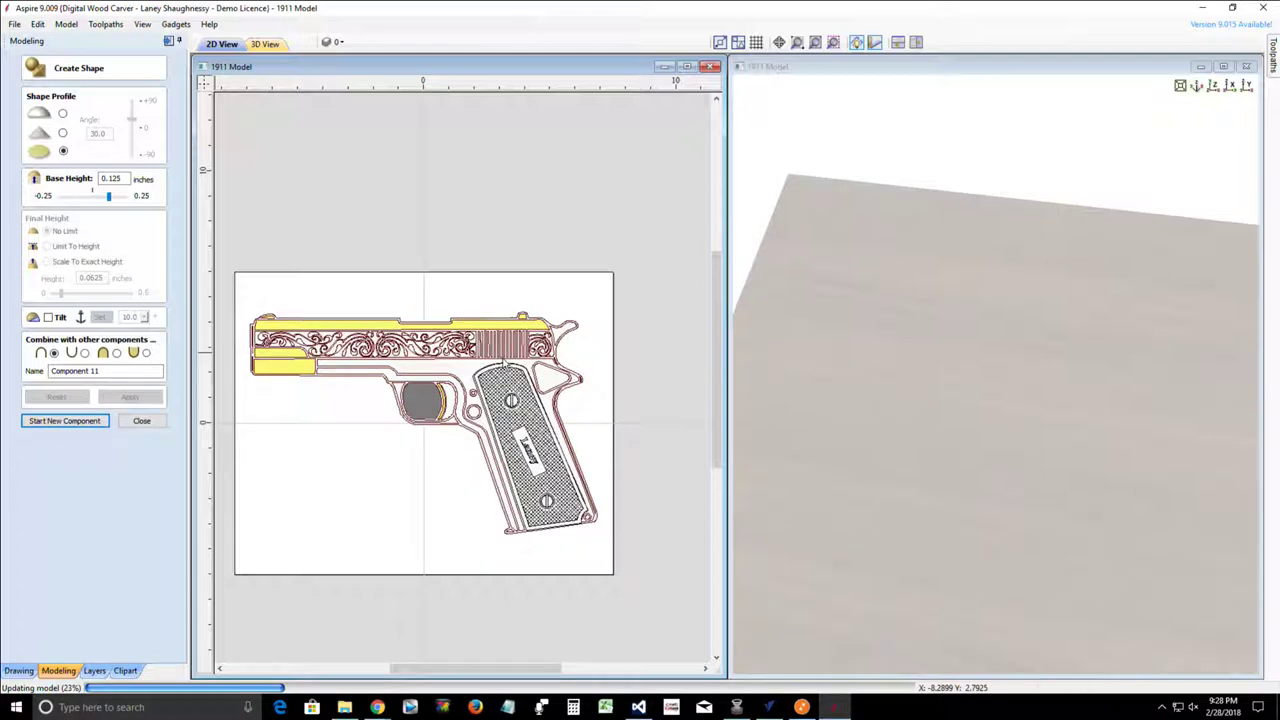
pyautogui.scroll(4, 461, 364)
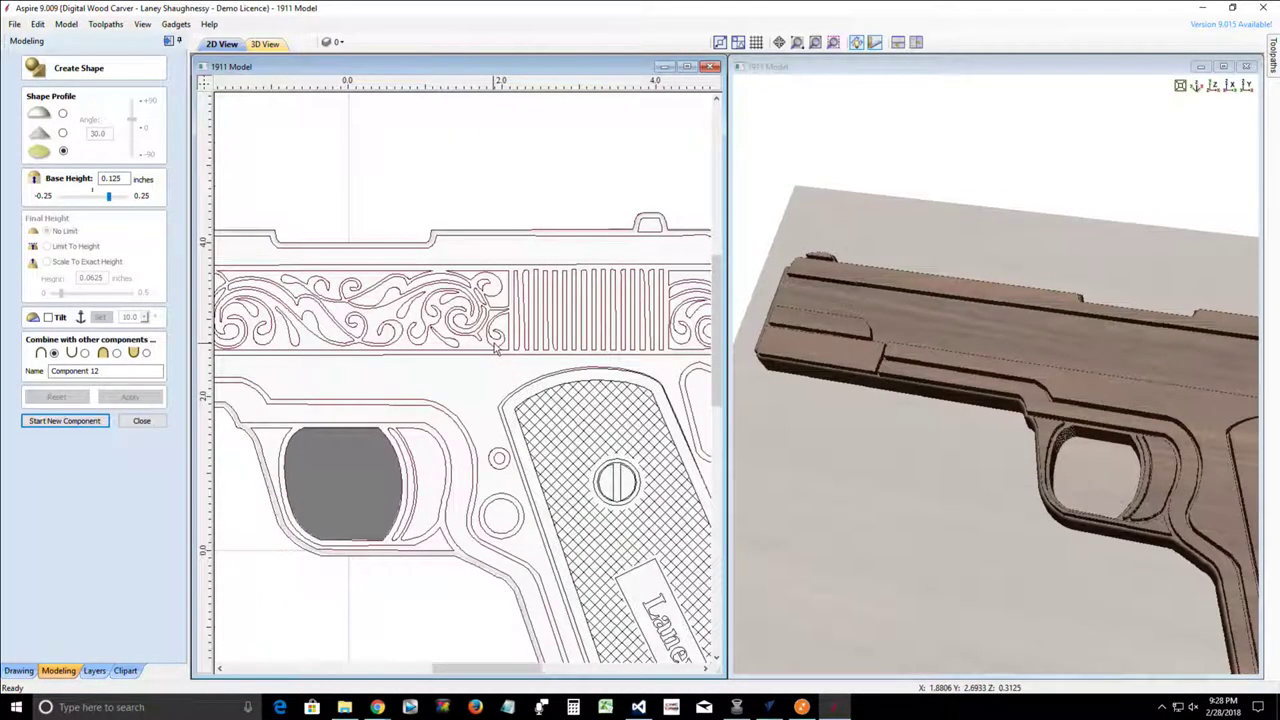
pyautogui.scroll(2, 503, 328)
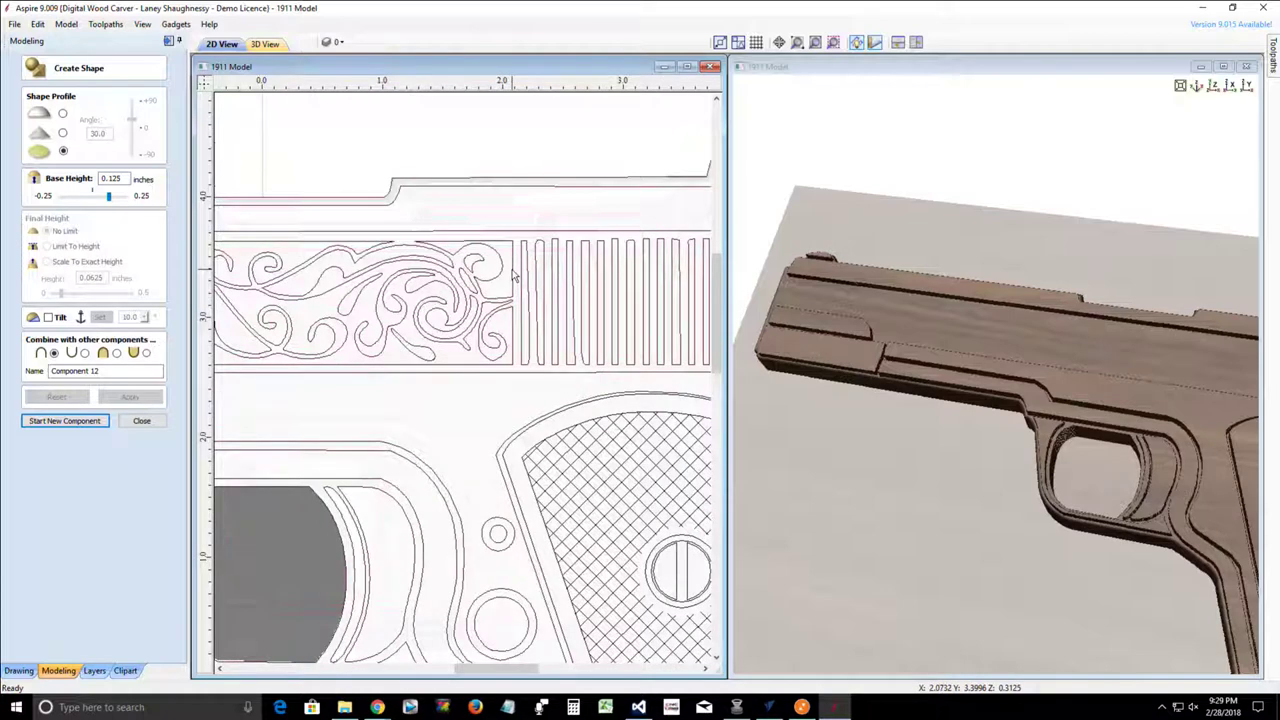
pyautogui.click(465, 287)
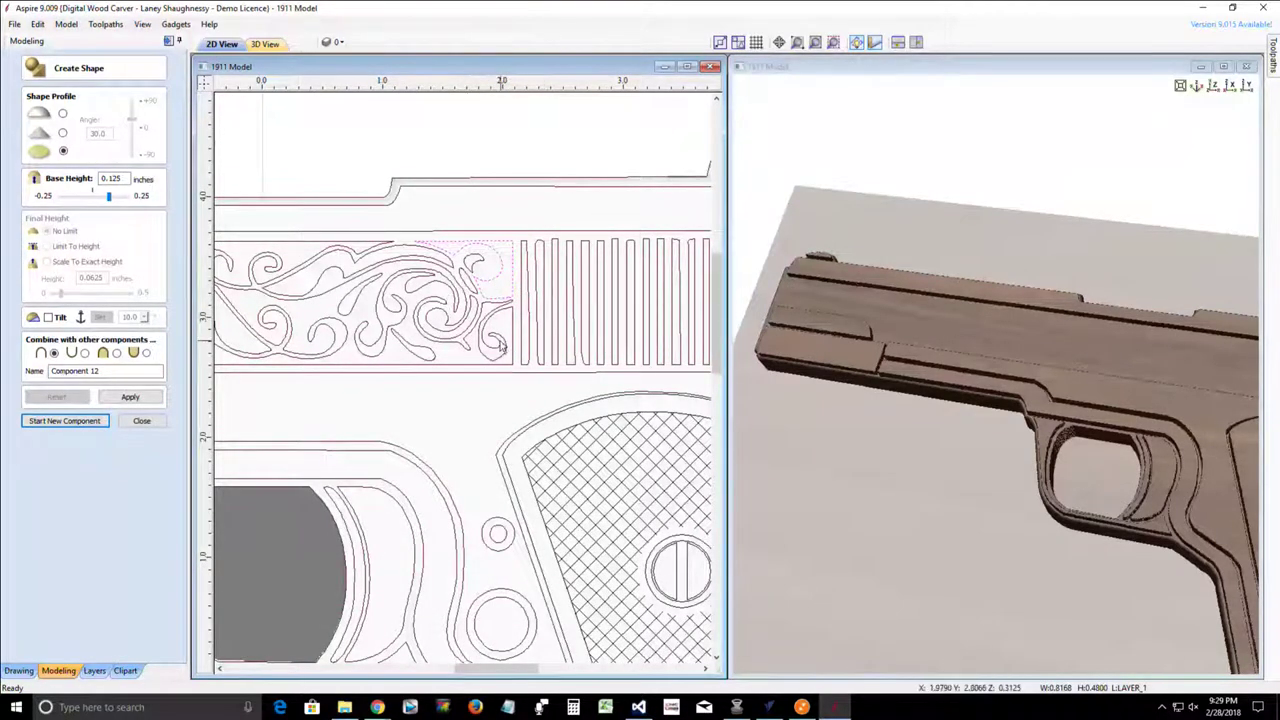
pyautogui.scroll(-4, 505, 345)
pyautogui.scroll(-4, 500, 348)
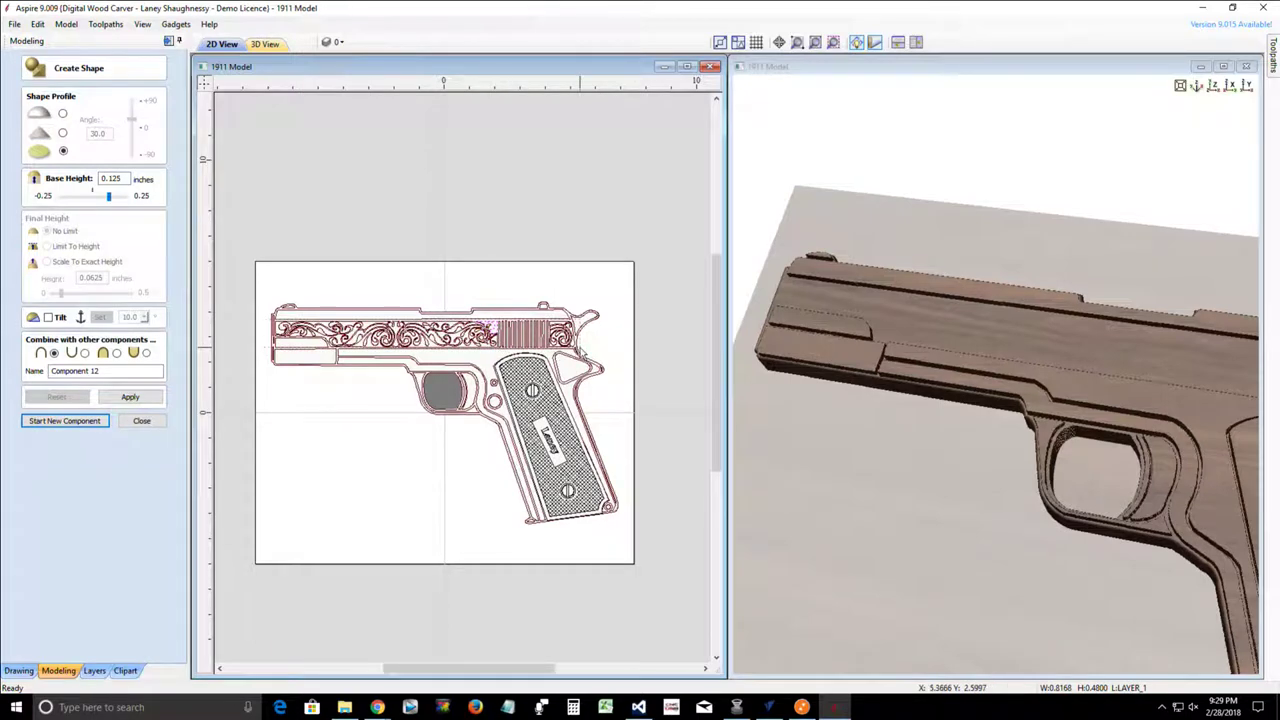
pyautogui.click(578, 352)
pyautogui.scroll(4, 545, 358)
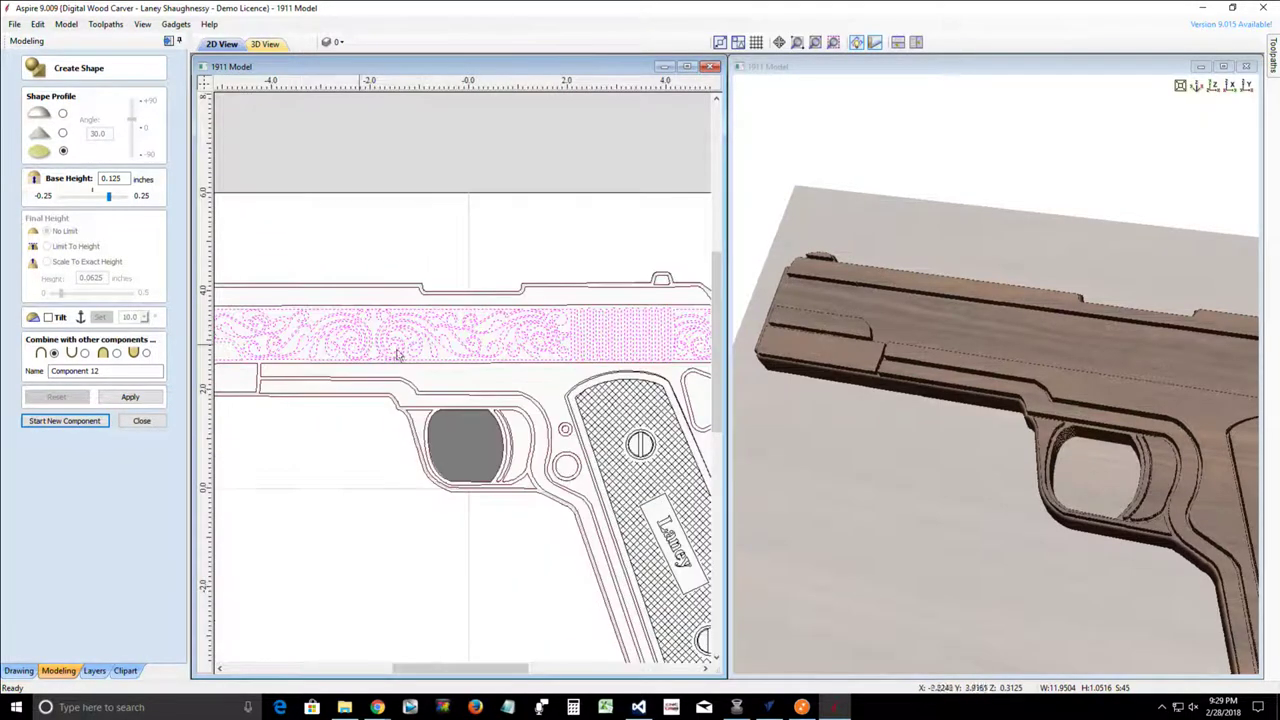
pyautogui.scroll(-2, 540, 358)
pyautogui.scroll(2, 285, 358)
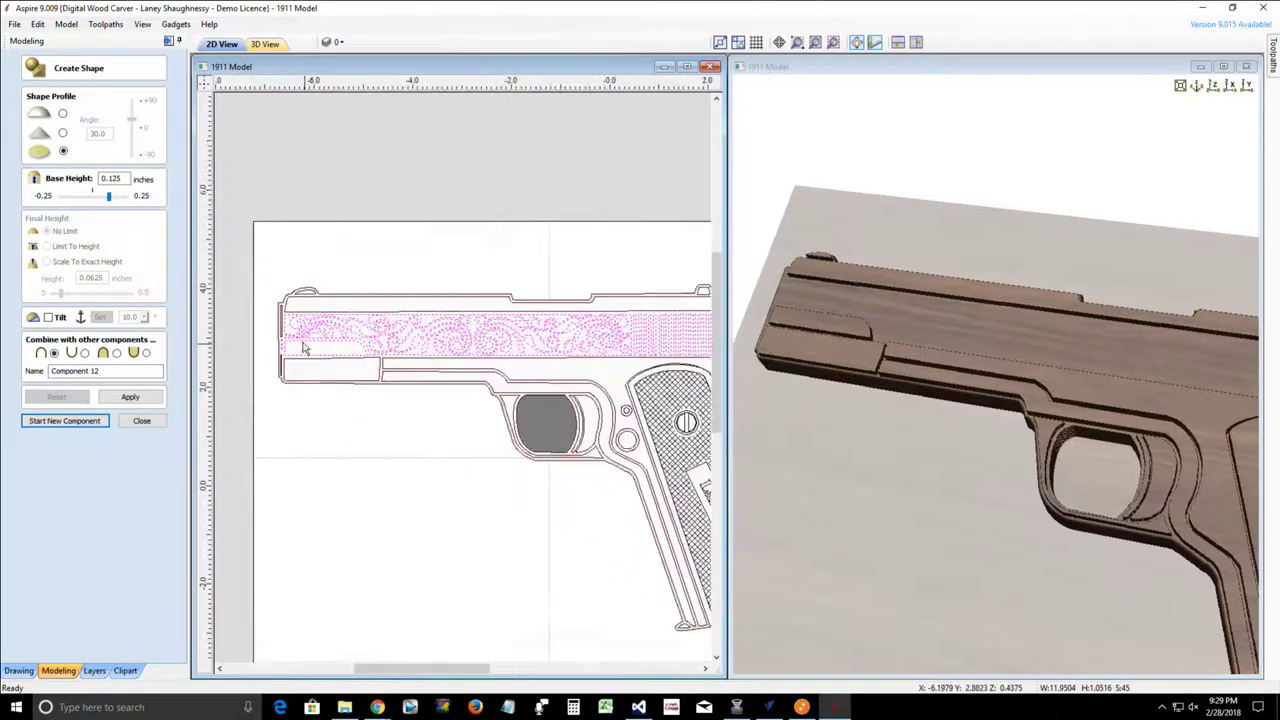
pyautogui.scroll(2, 286, 355)
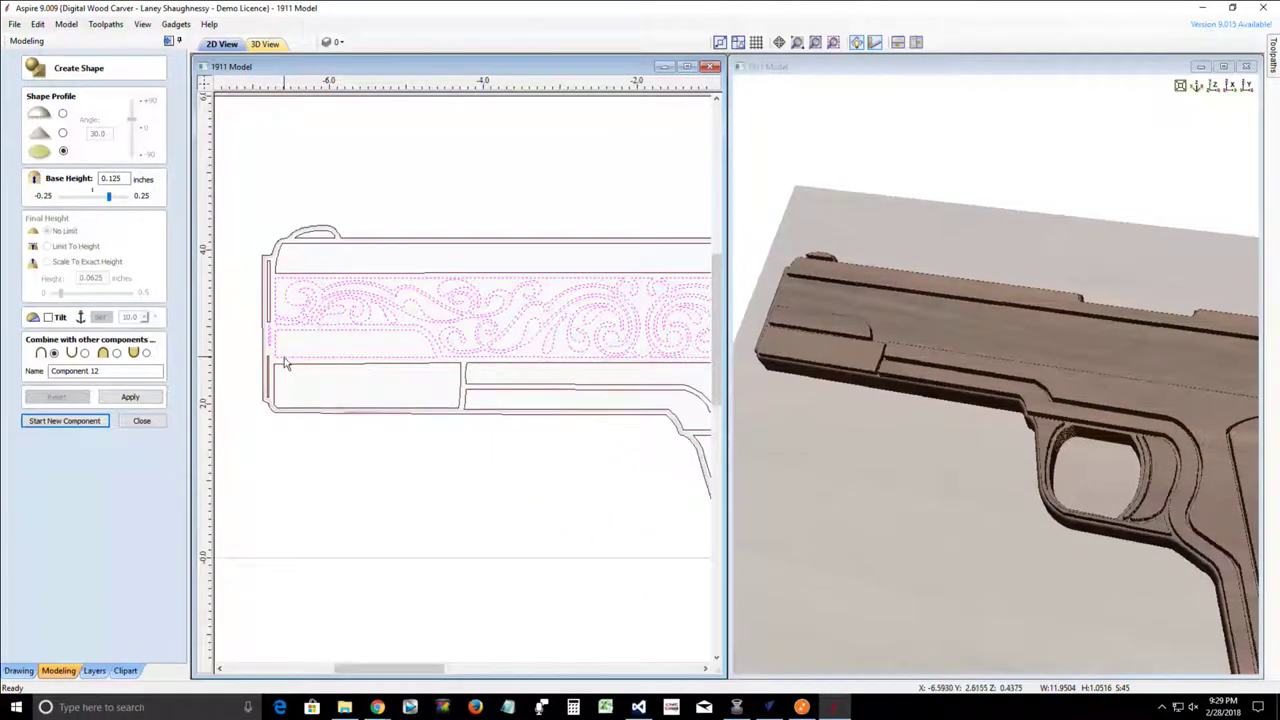
pyautogui.click(284, 357)
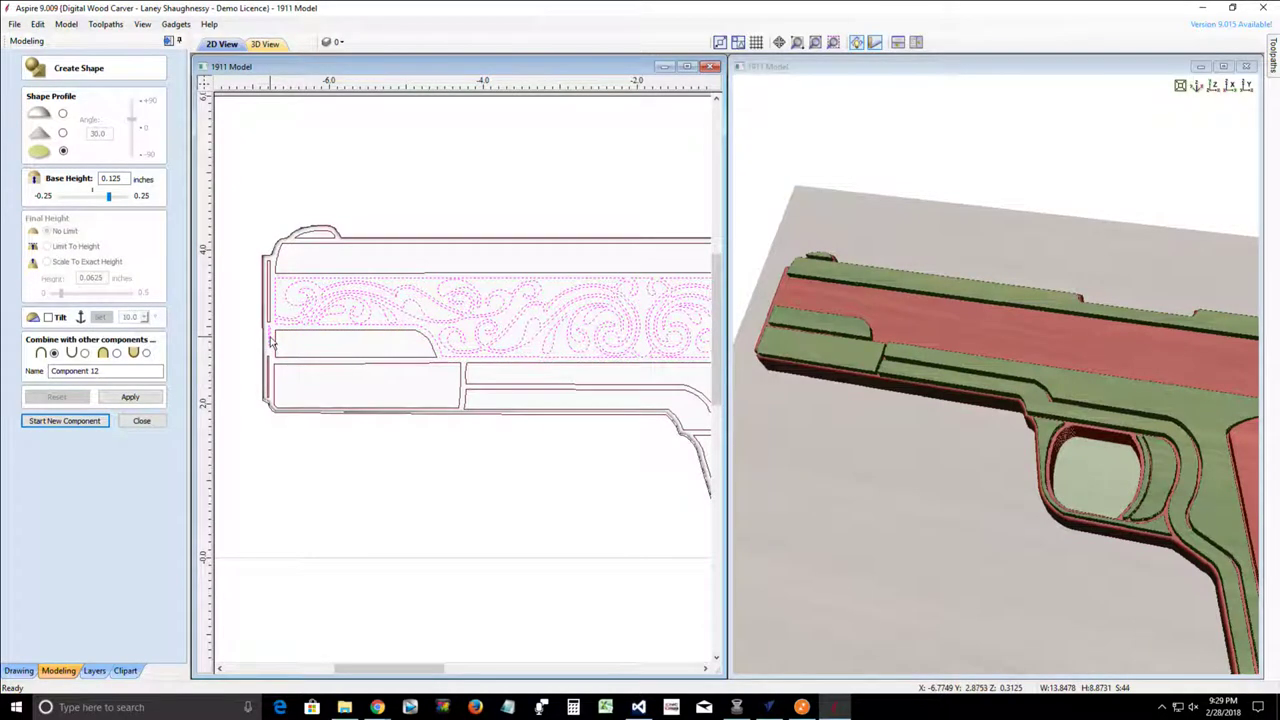
# Apply the scrollwork at a 0.125-inch flat base height and commit it.
pyautogui.scroll(-4, 270, 342)
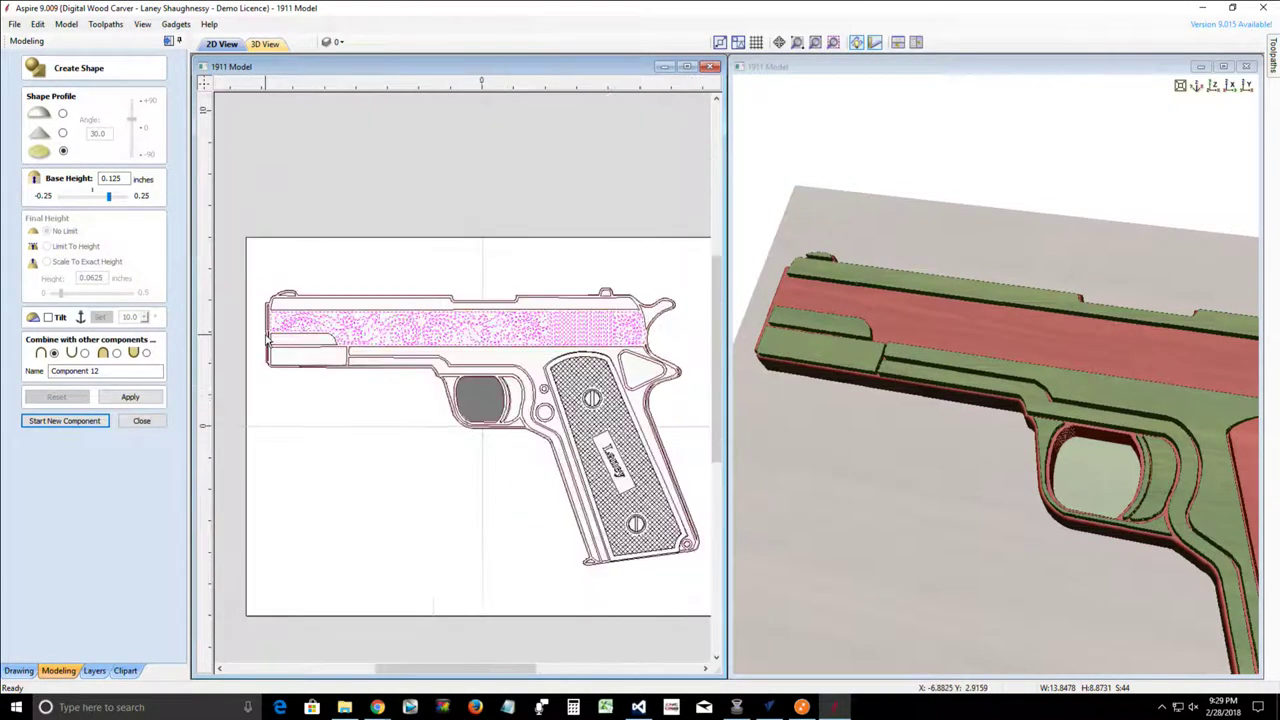
pyautogui.scroll(2, 268, 340)
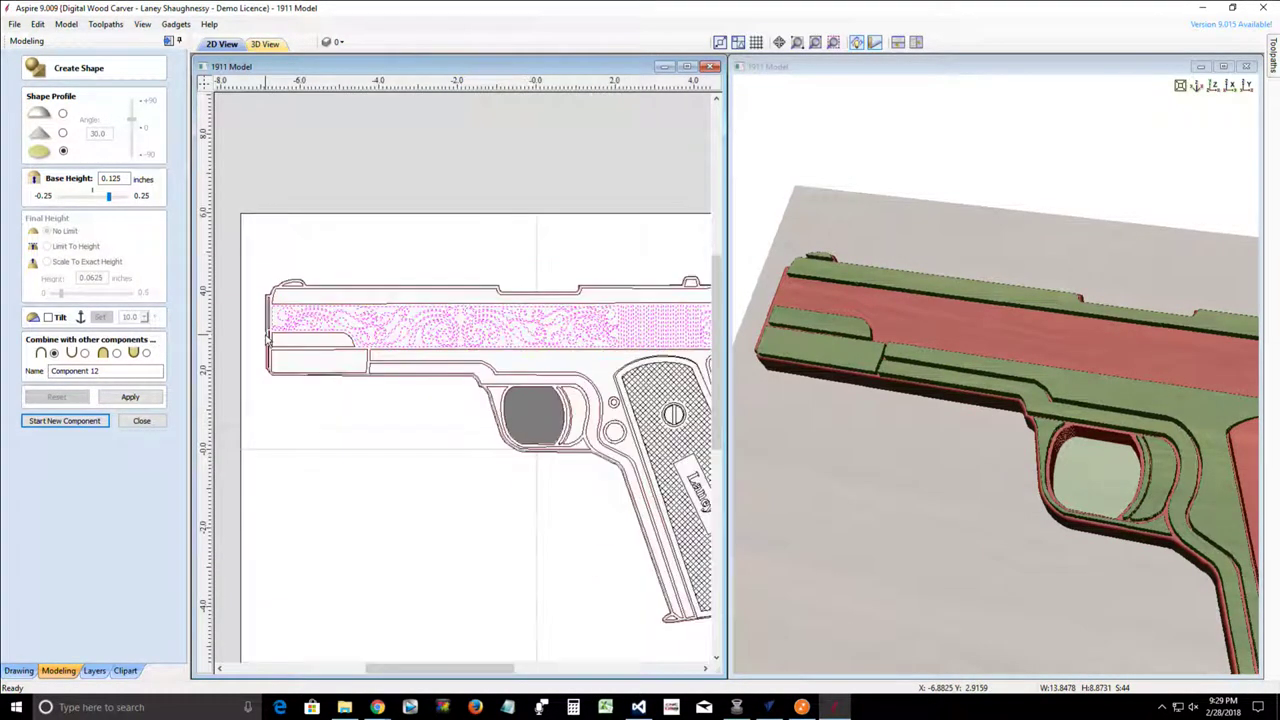
pyautogui.click(131, 398)
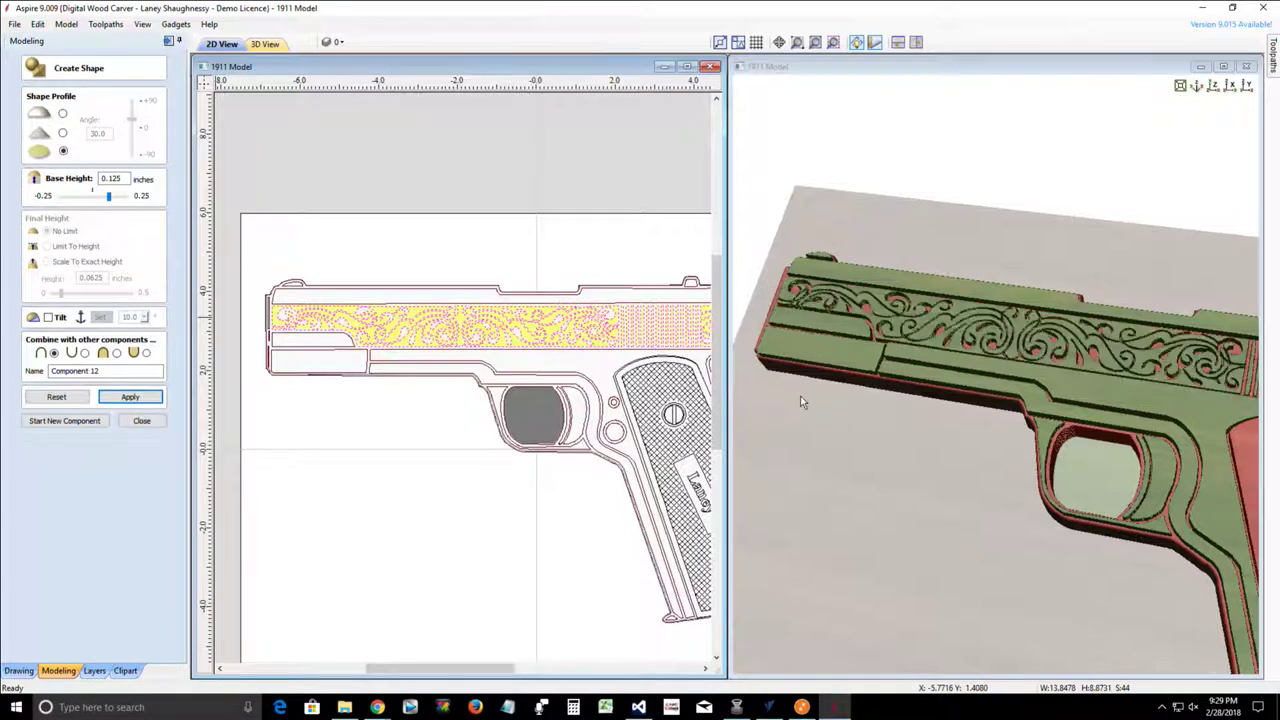
pyautogui.moveTo(805, 400); pyautogui.dragTo(1219, 397)
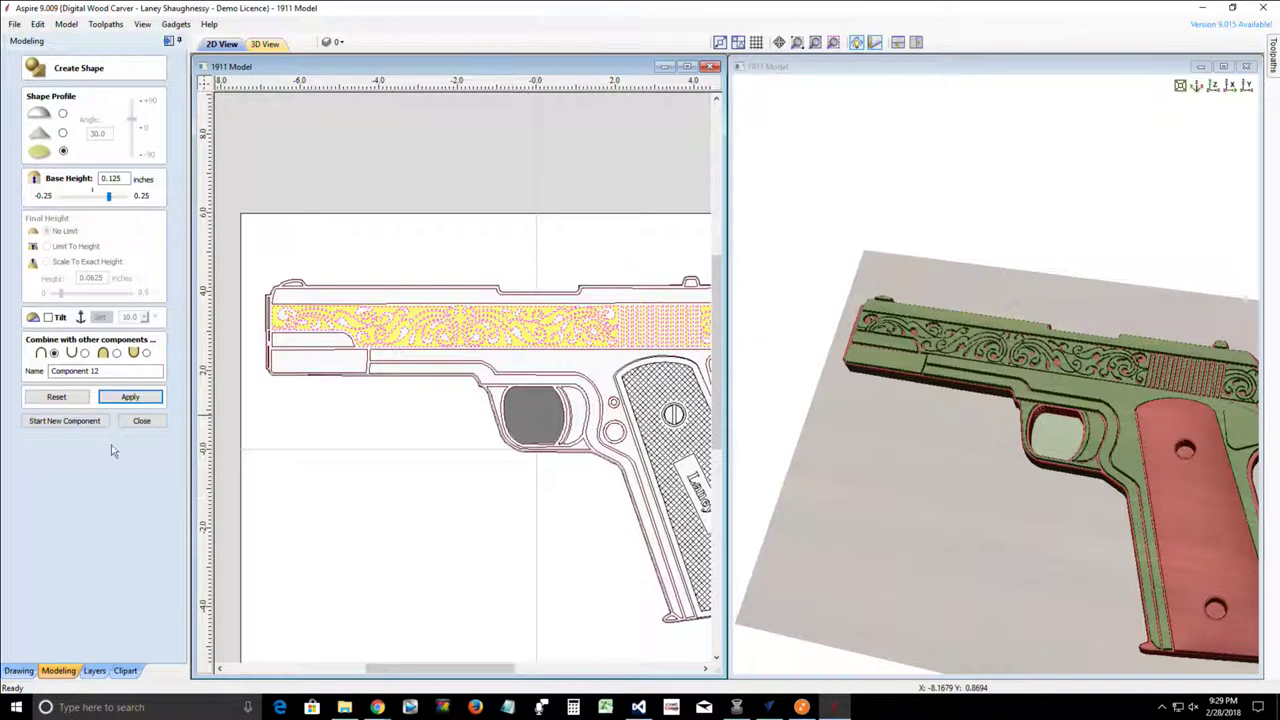
pyautogui.click(64, 420)
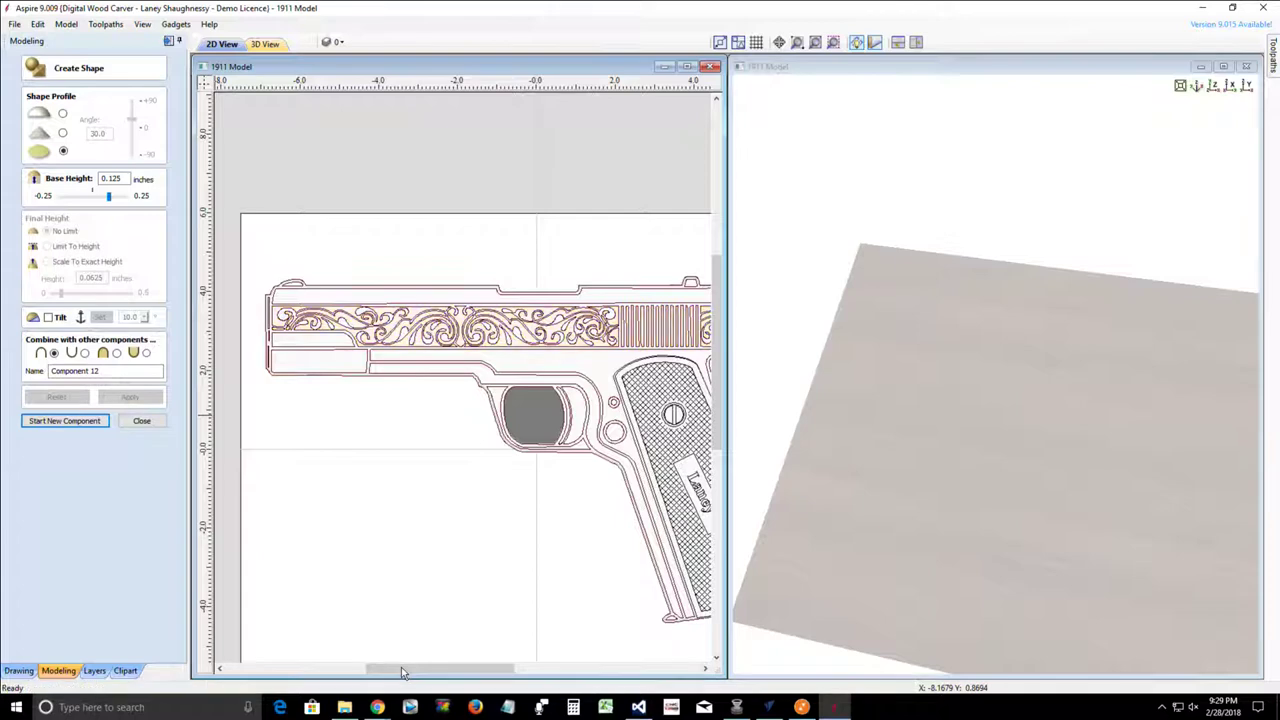
# Raise the triangular shape above the grip 0.125 inch and commit it as a component.
pyautogui.moveTo(410, 670); pyautogui.dragTo(447, 670)
pyautogui.moveTo(997, 593); pyautogui.dragTo(923, 521)
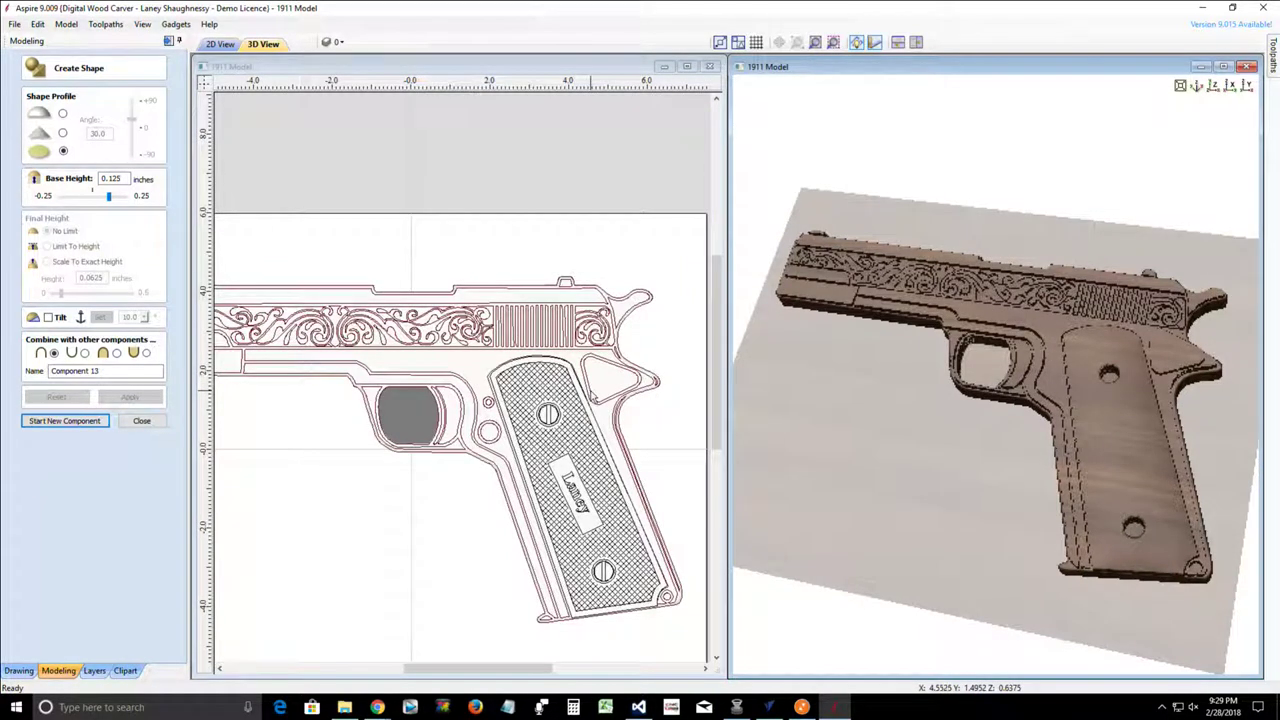
pyautogui.click(589, 390)
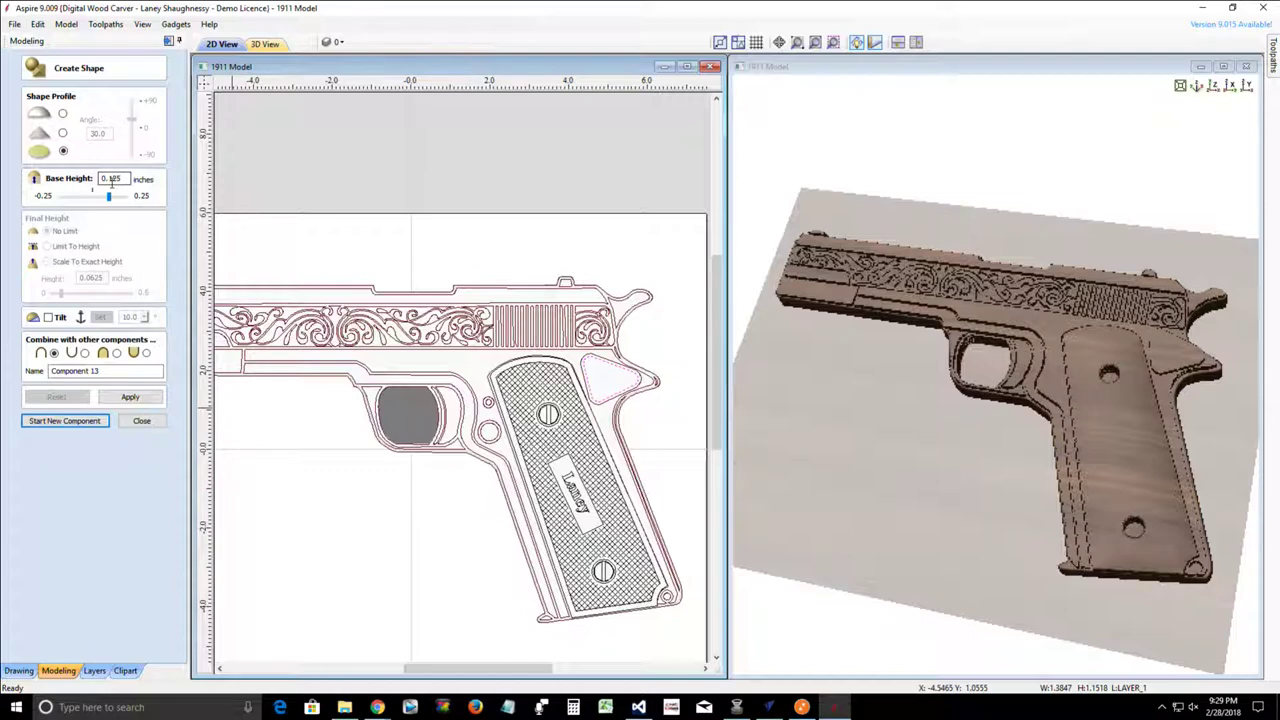
pyautogui.moveTo(110, 180); pyautogui.dragTo(119, 180)
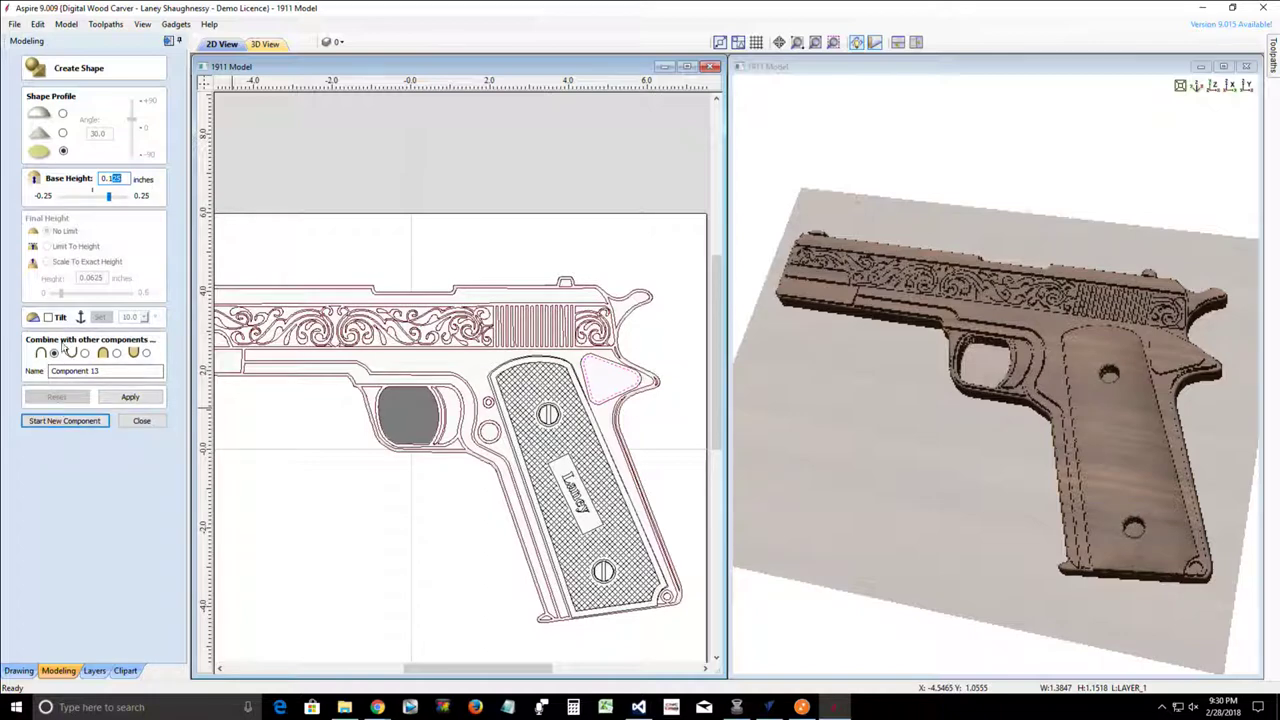
pyautogui.click(130, 396)
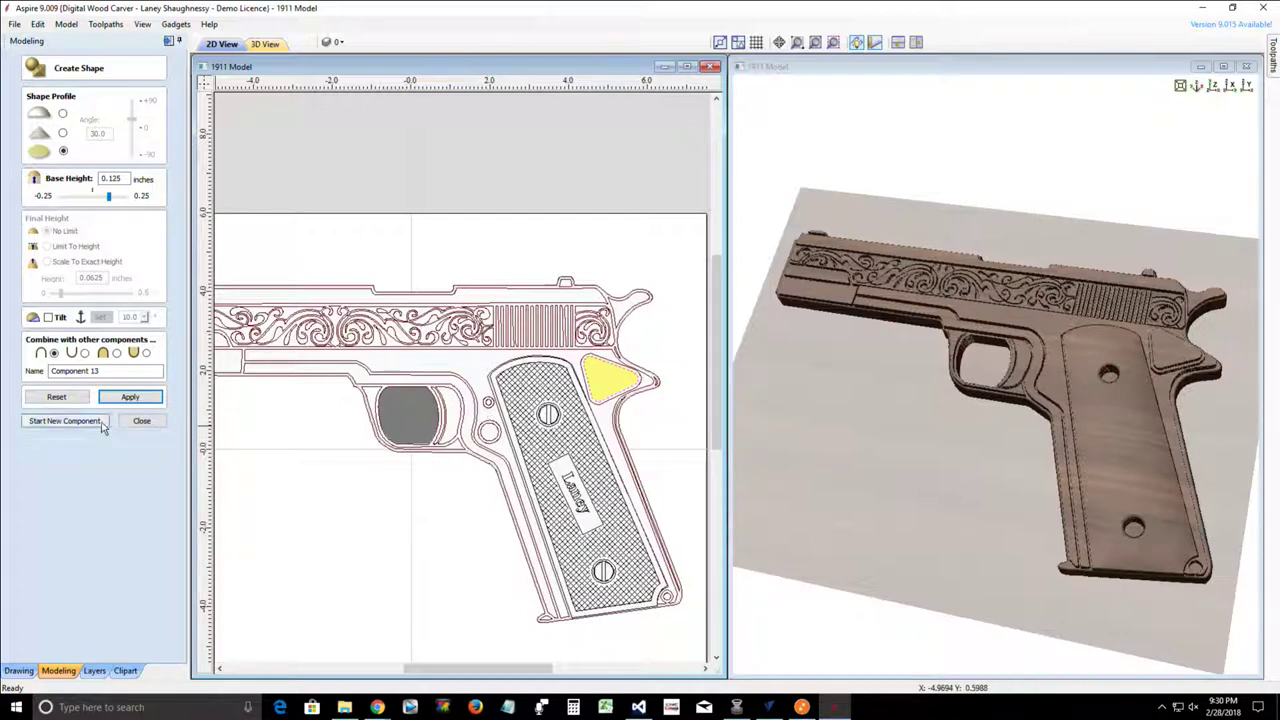
pyautogui.click(66, 422)
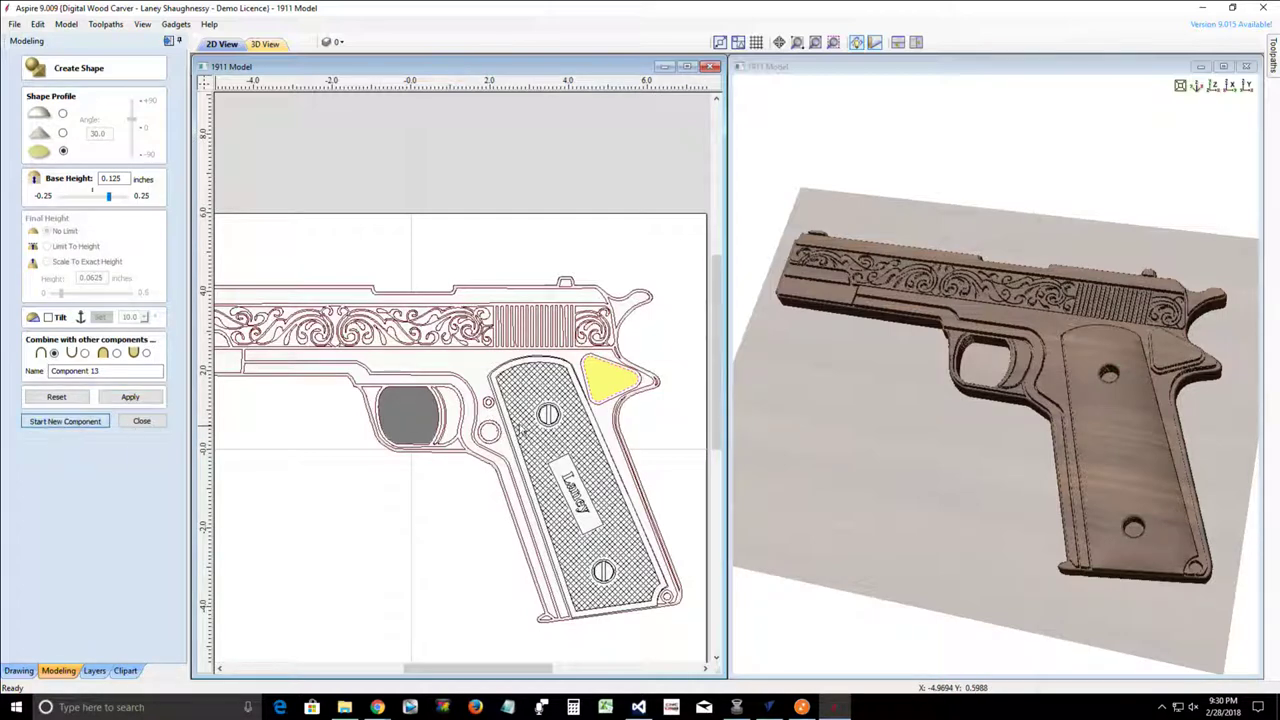
# Raise the two small round pins near the trigger guard 0.125 inch and commit them.
pyautogui.click(491, 431)
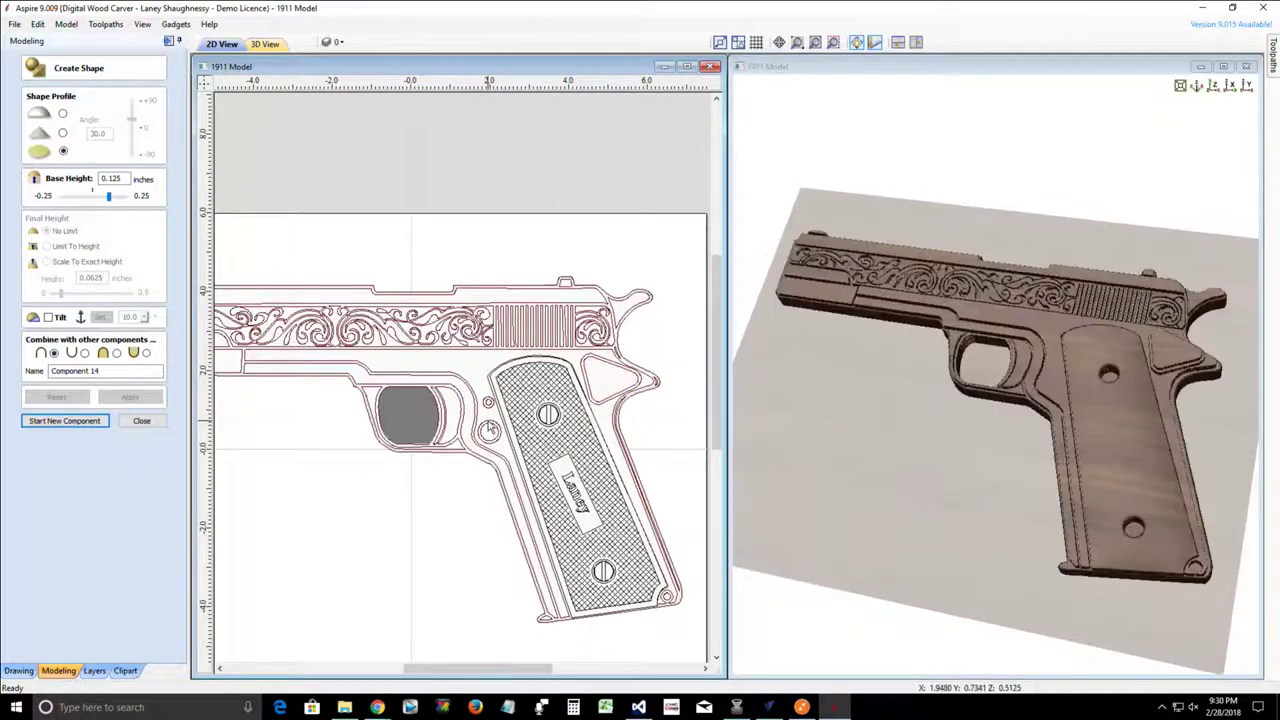
pyautogui.click(491, 430)
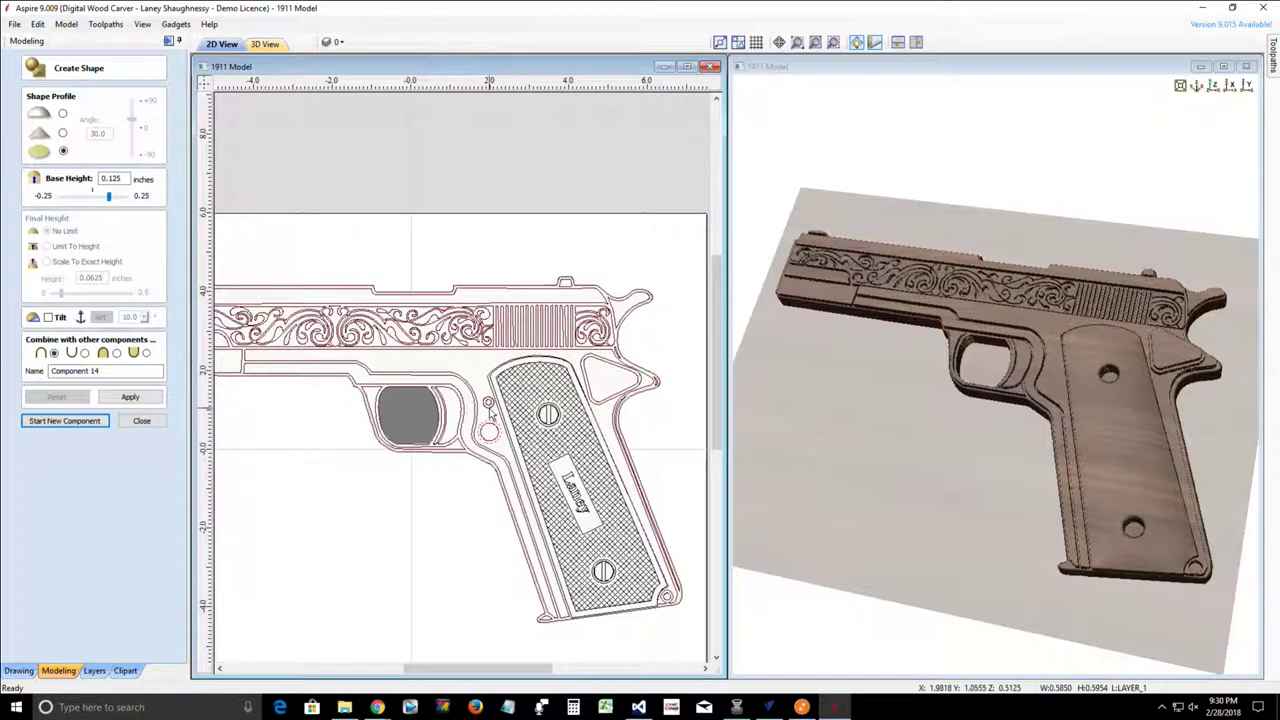
pyautogui.click(489, 406)
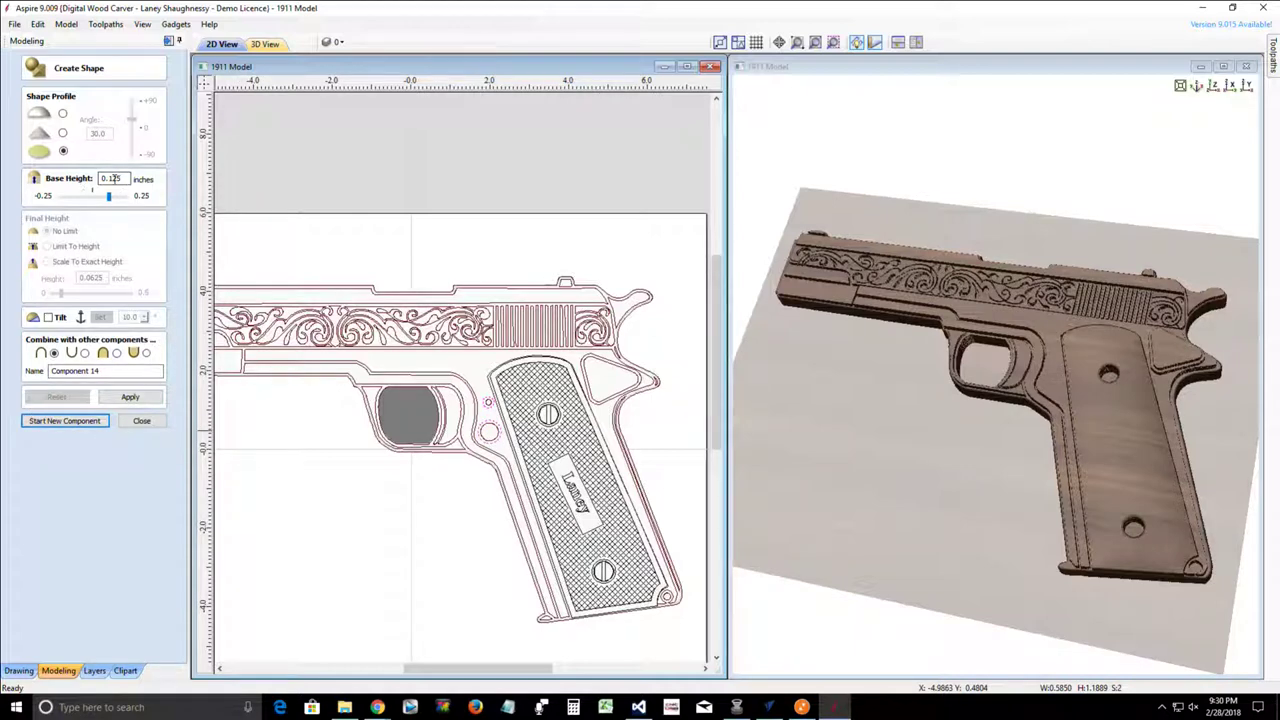
pyautogui.moveTo(107, 178); pyautogui.dragTo(174, 177)
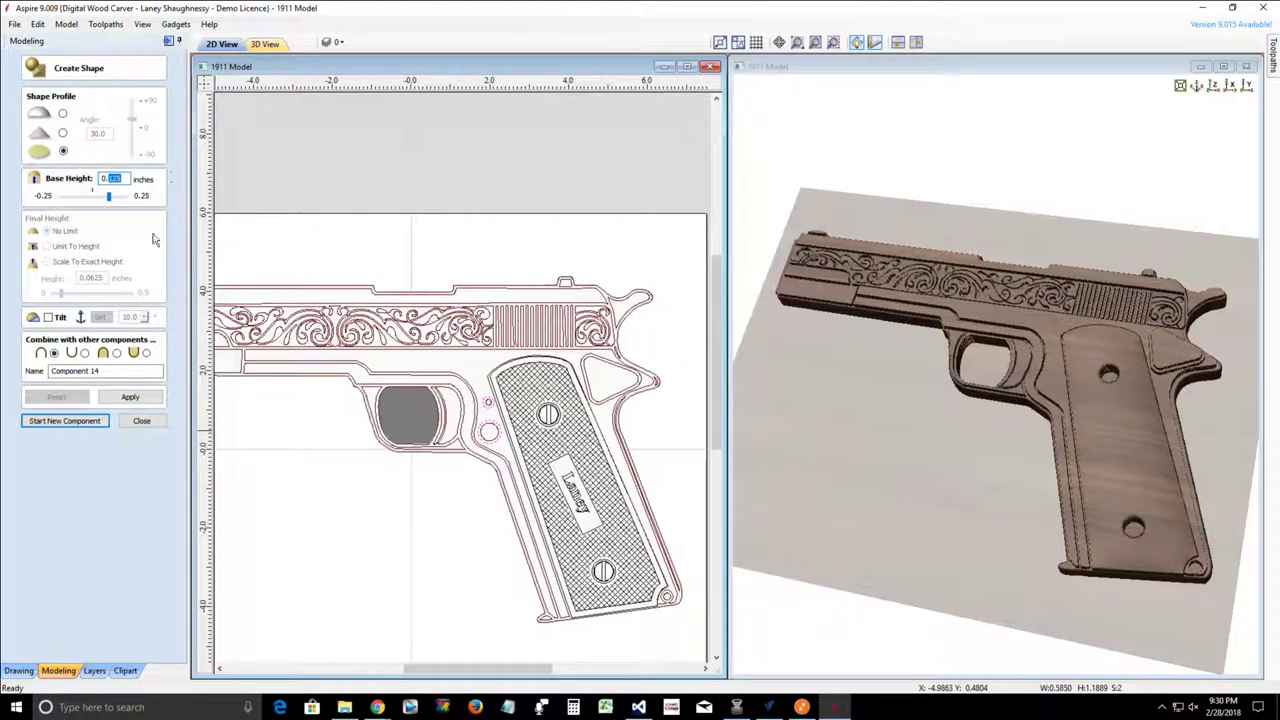
pyautogui.click(130, 398)
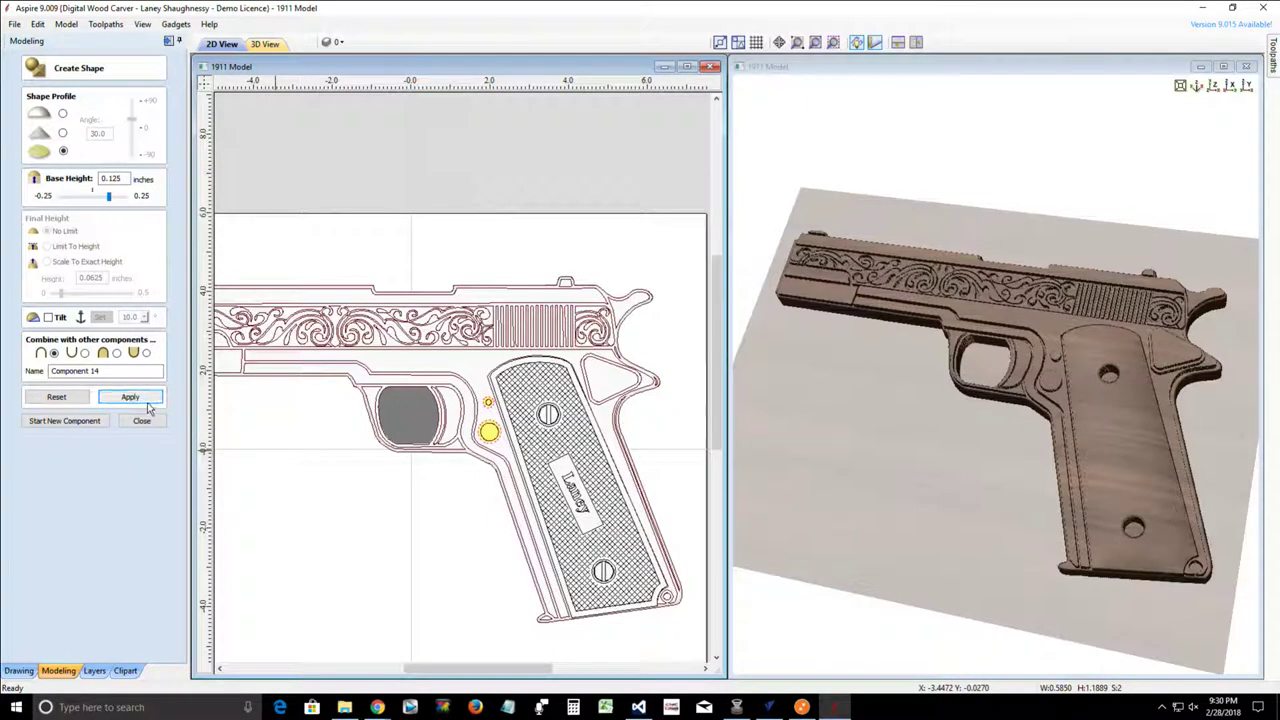
pyautogui.click(72, 420)
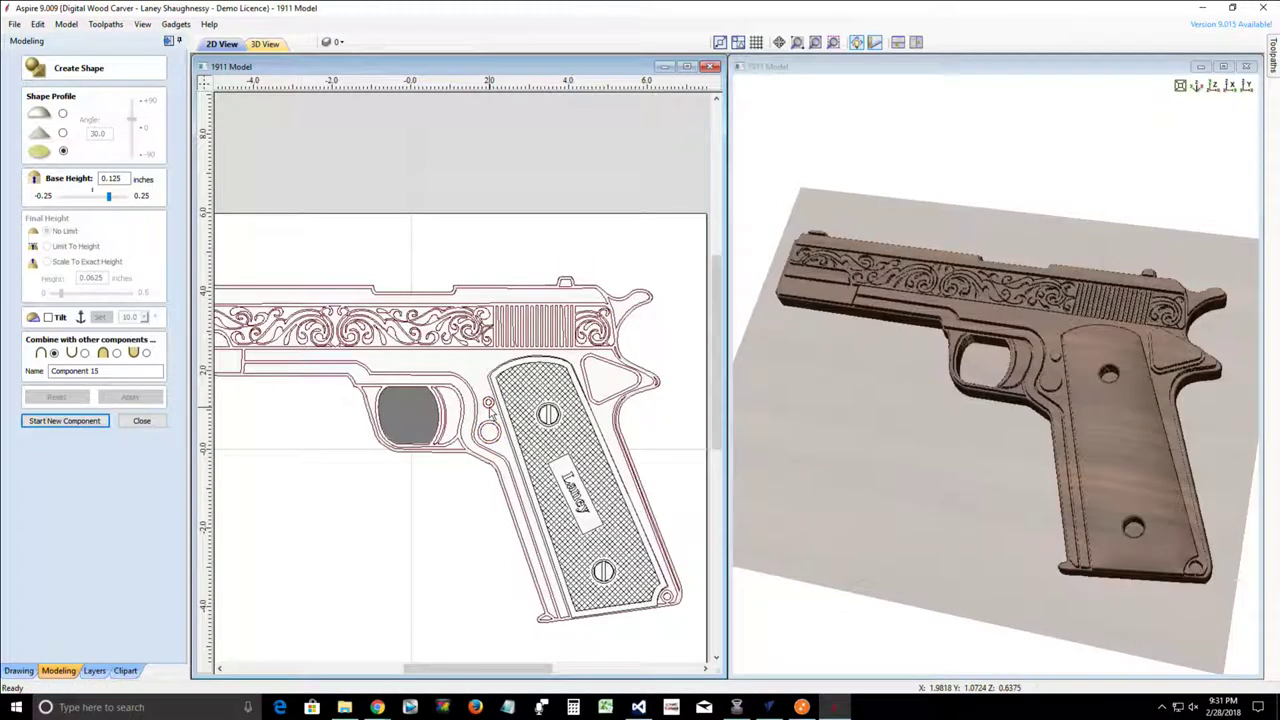
# Dome both circles beside the trigger guard with a rounded profile at 0.0625-inch base height.
pyautogui.scroll(3, 488, 432)
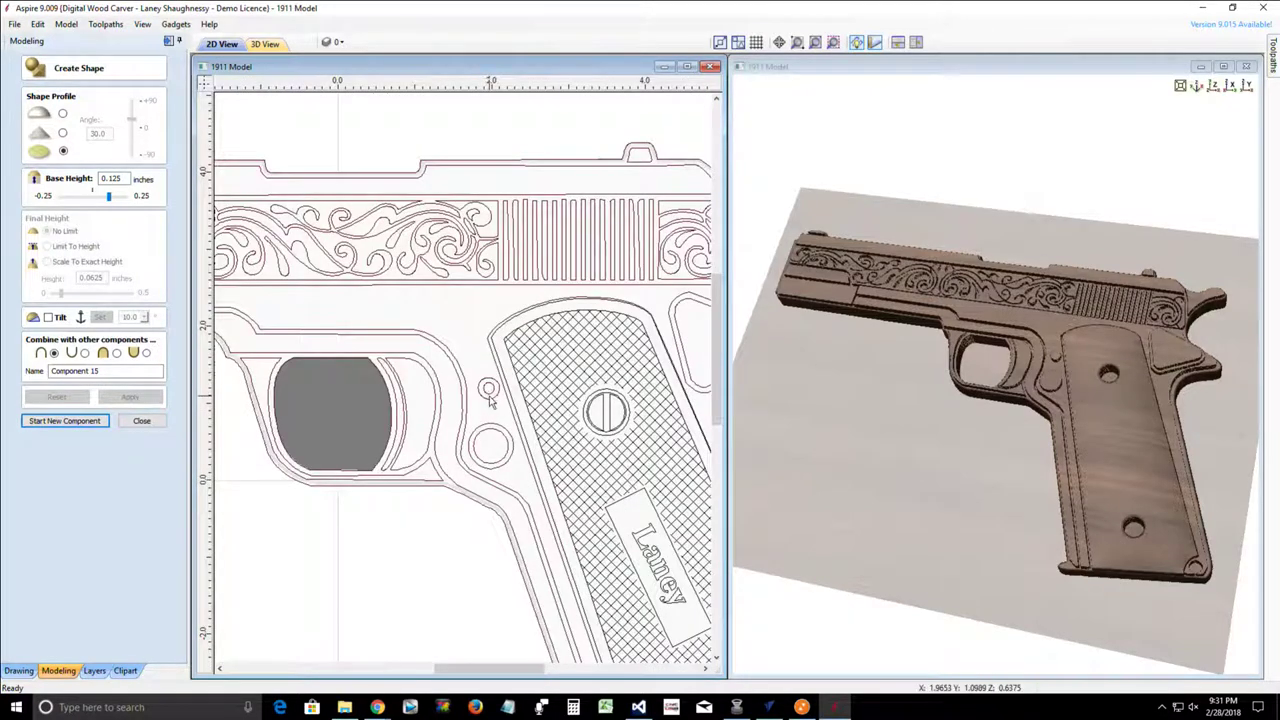
pyautogui.click(489, 398)
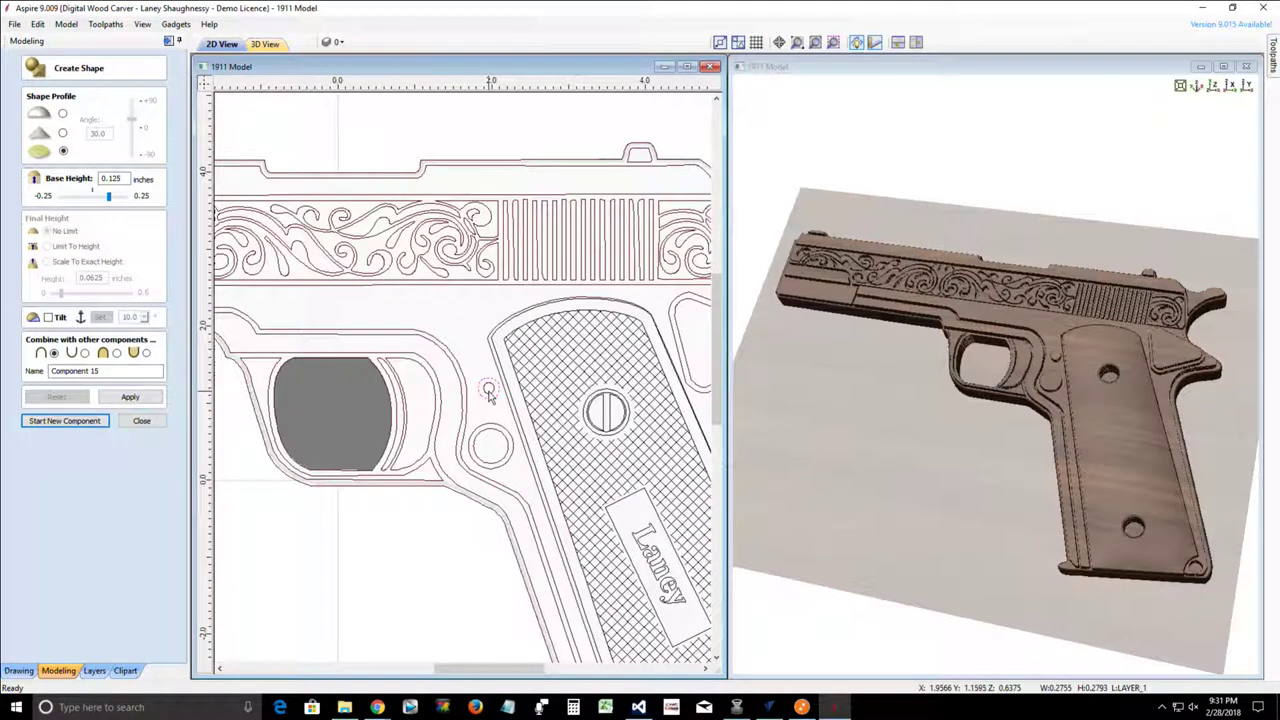
pyautogui.keyDown('shift'); pyautogui.click(487, 424); pyautogui.keyUp('shift')
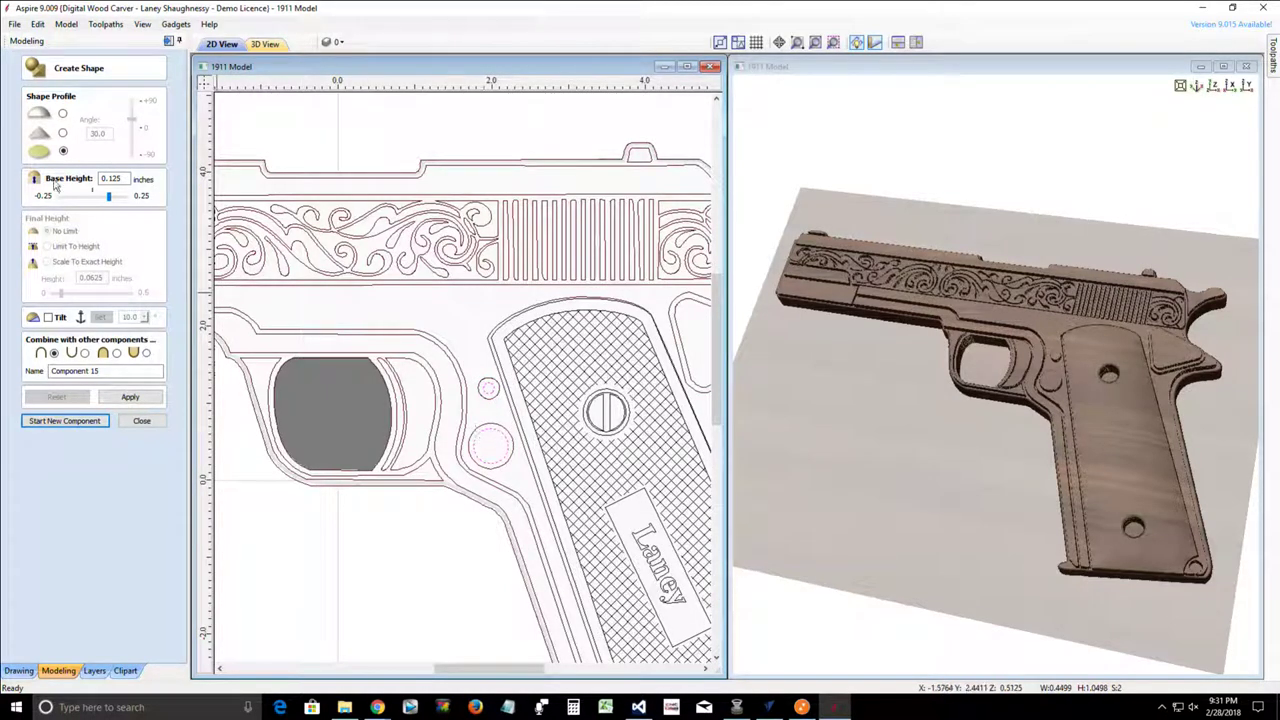
pyautogui.click(62, 115)
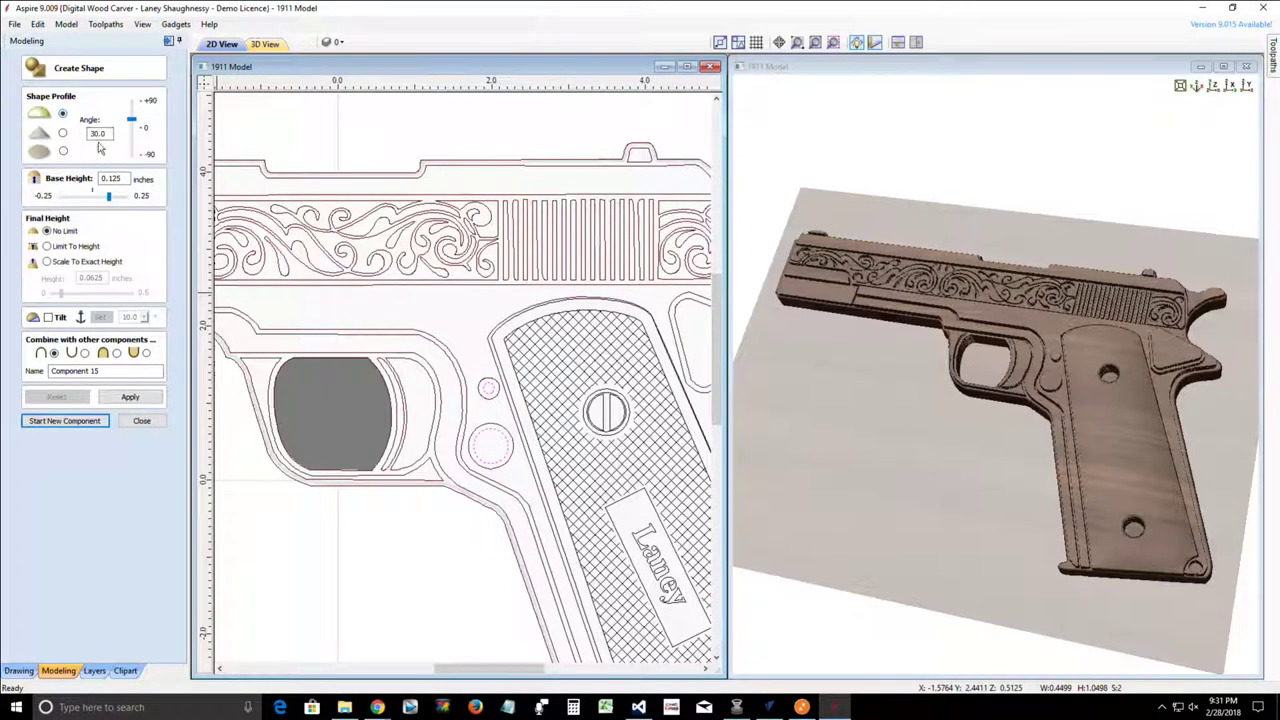
pyautogui.click(112, 178)
pyautogui.moveTo(108, 178); pyautogui.dragTo(122, 178)
pyautogui.write('06')
pyautogui.click(132, 396)
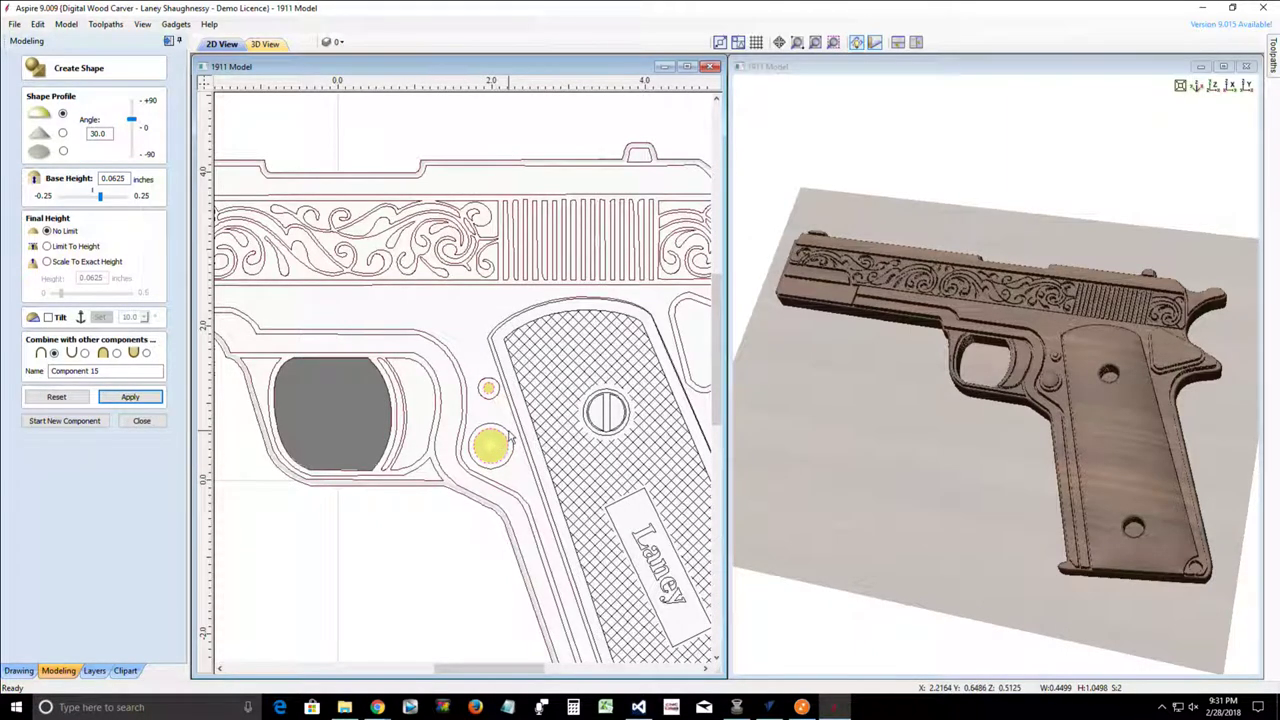
pyautogui.scroll(-3, 516, 457)
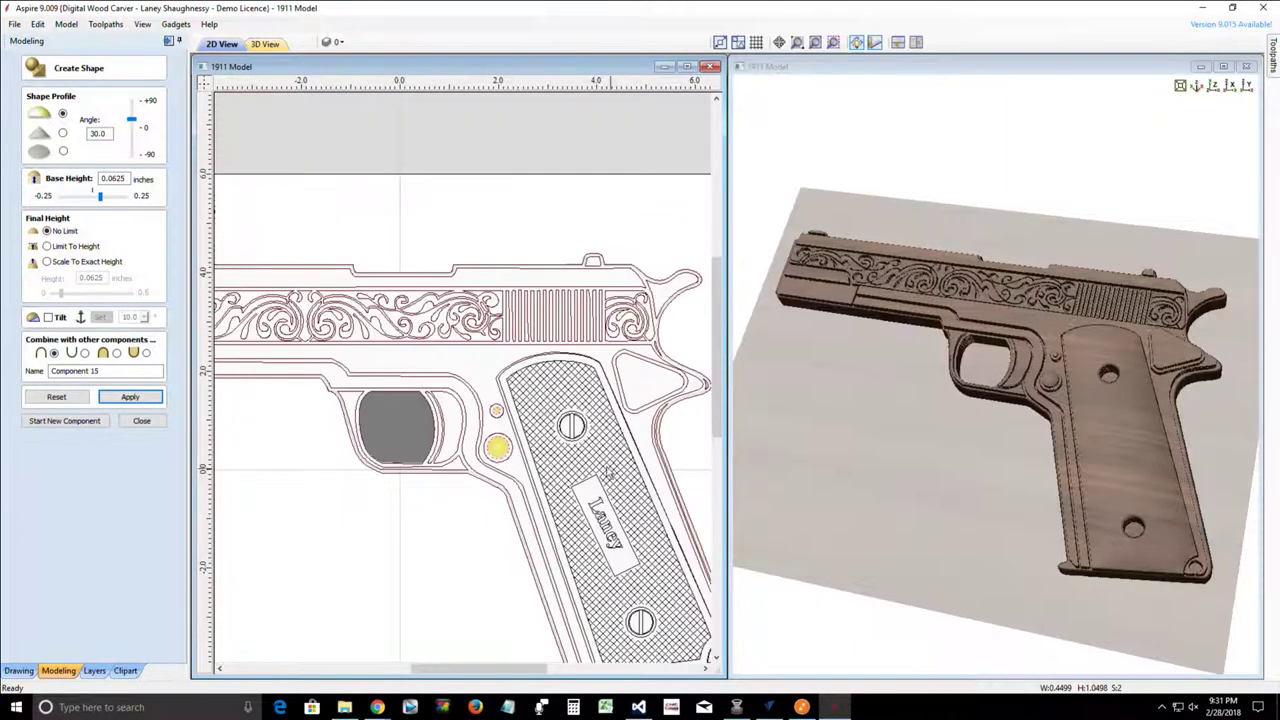
pyautogui.scroll(4, 570, 428)
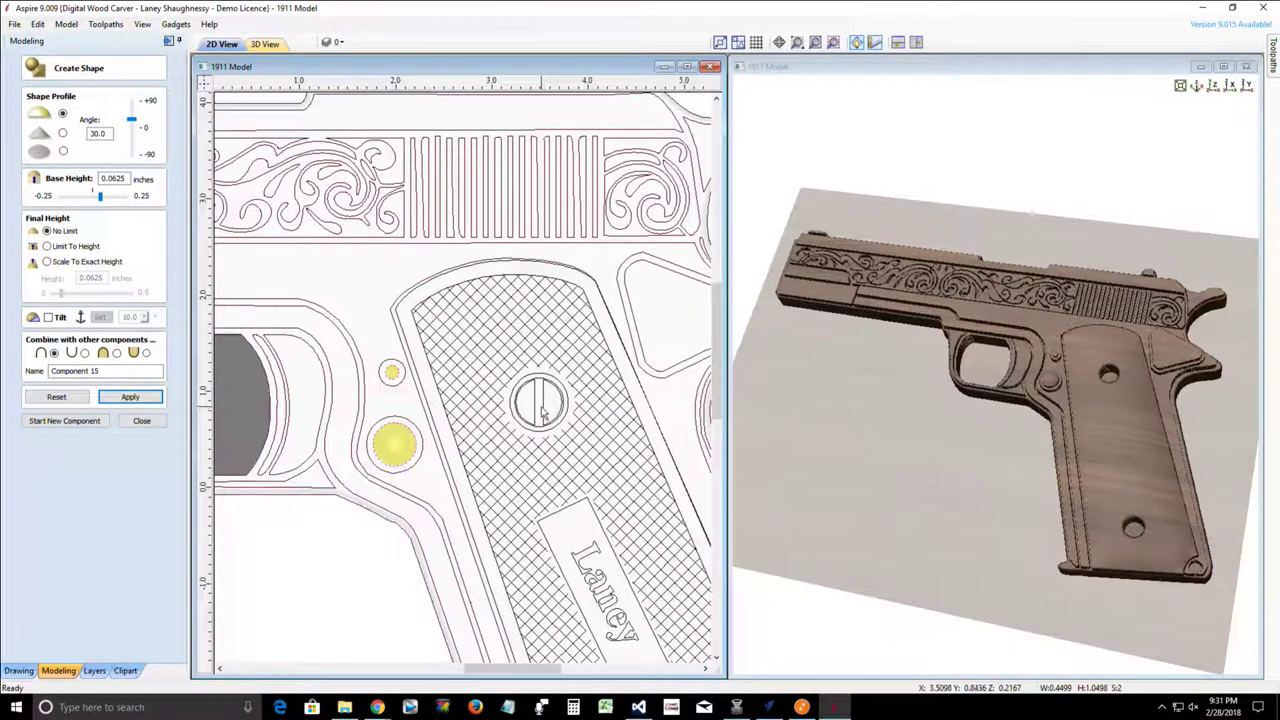
pyautogui.click(543, 412)
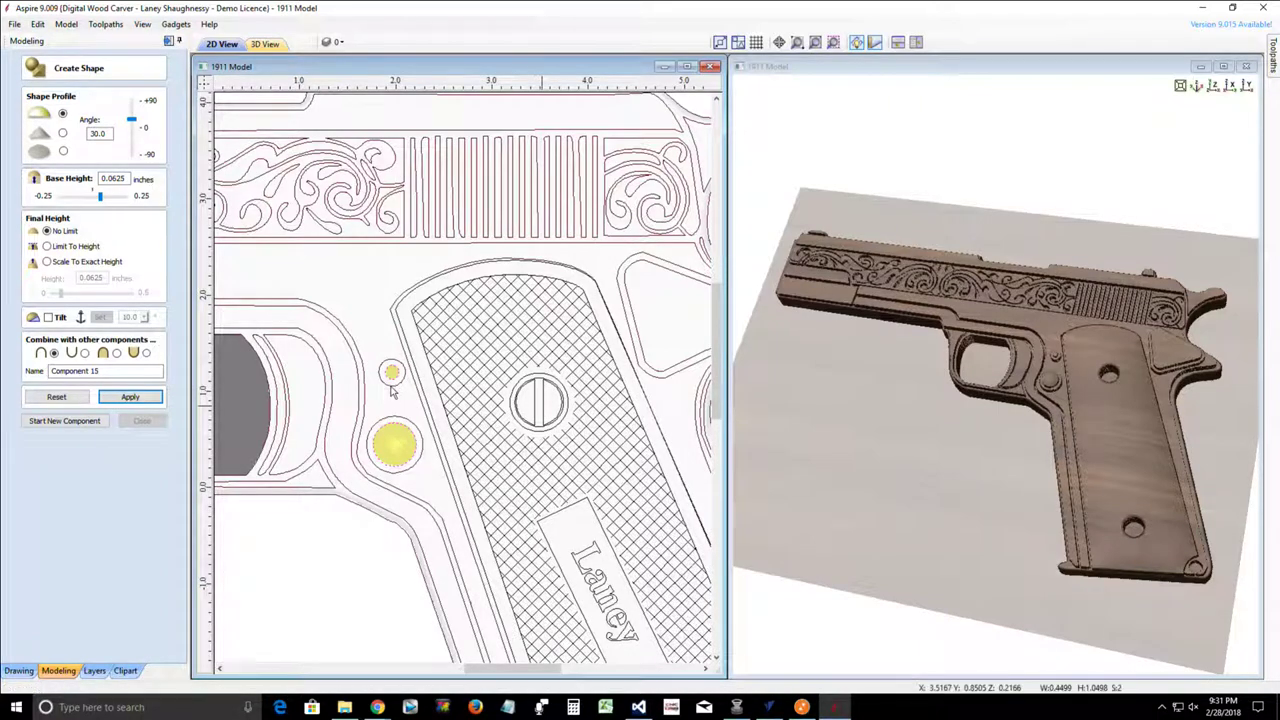
# Reapply the dome to only the two circles beside the trigger guard and commit them as Component 15.
pyautogui.click(108, 421)
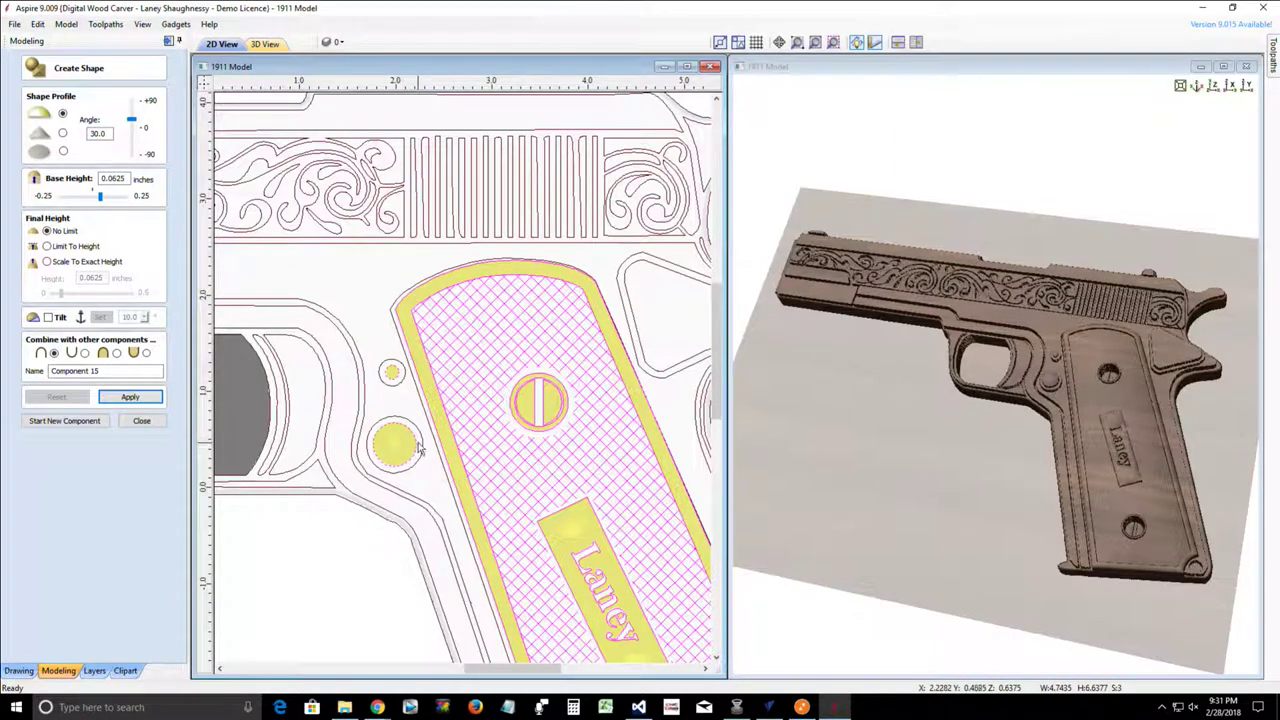
pyautogui.keyDown('shift'); pyautogui.click(437, 432); pyautogui.keyUp('shift')
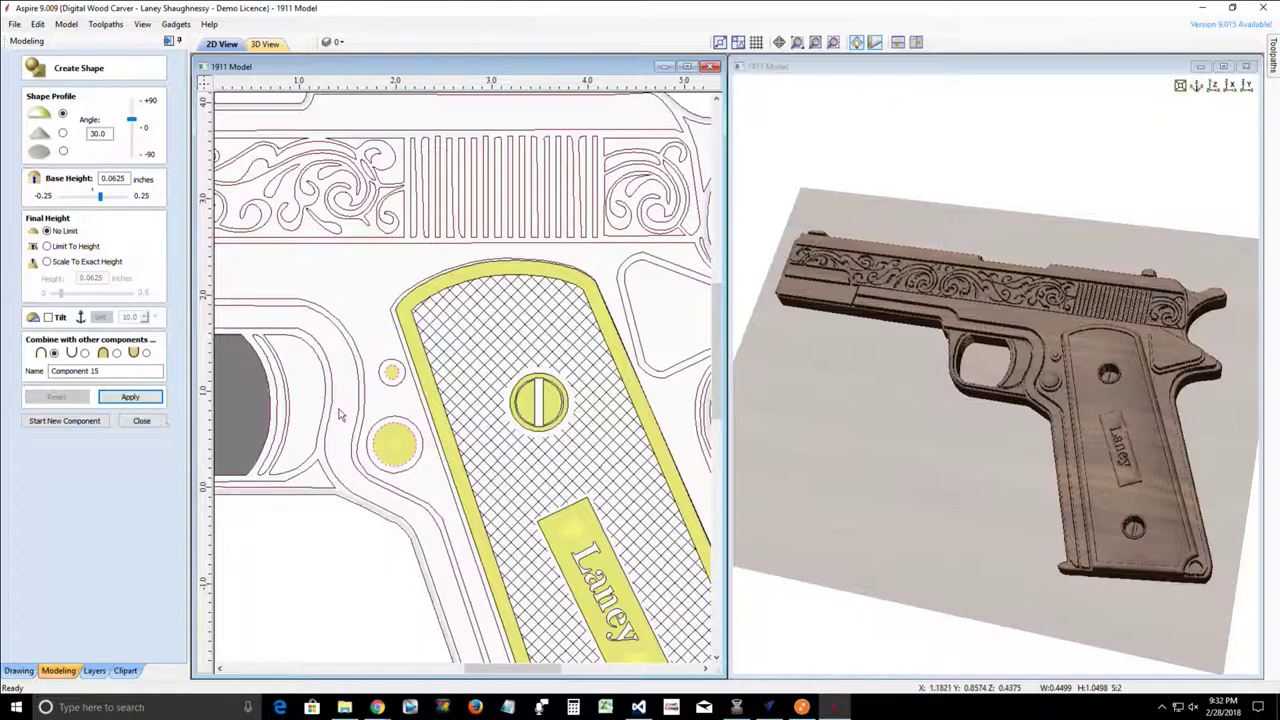
pyautogui.click(148, 399)
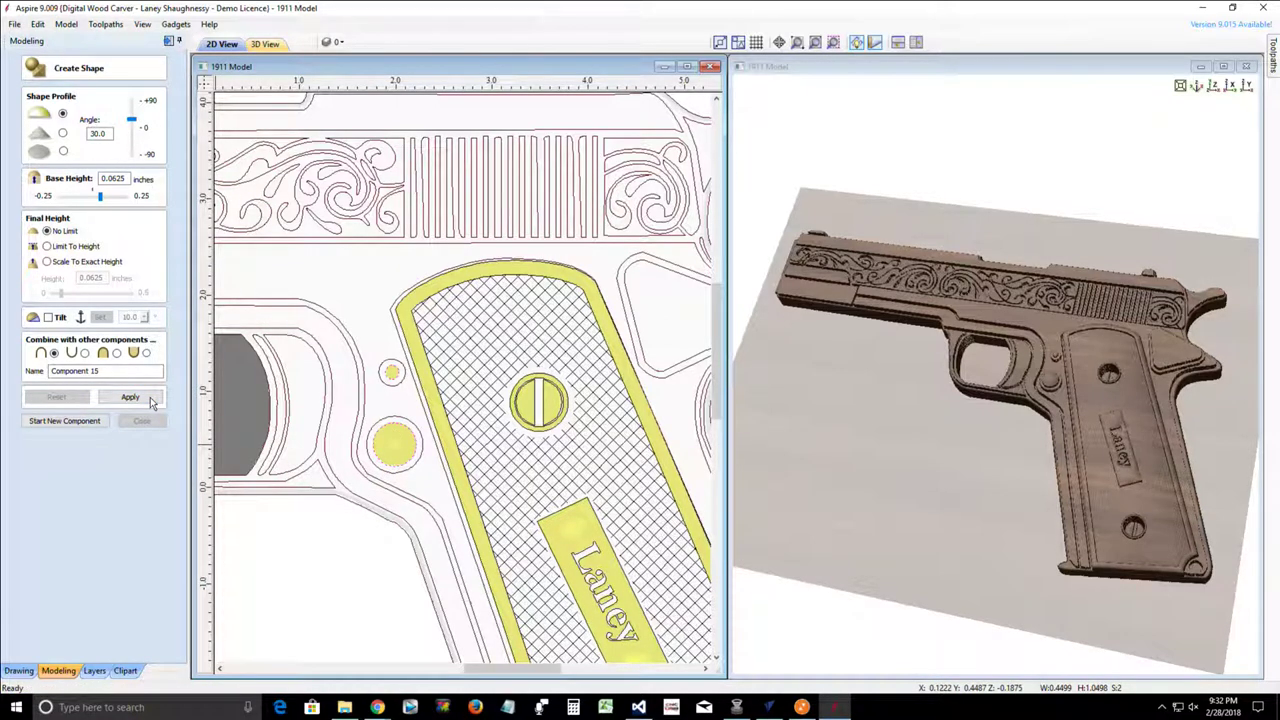
pyautogui.click(62, 421)
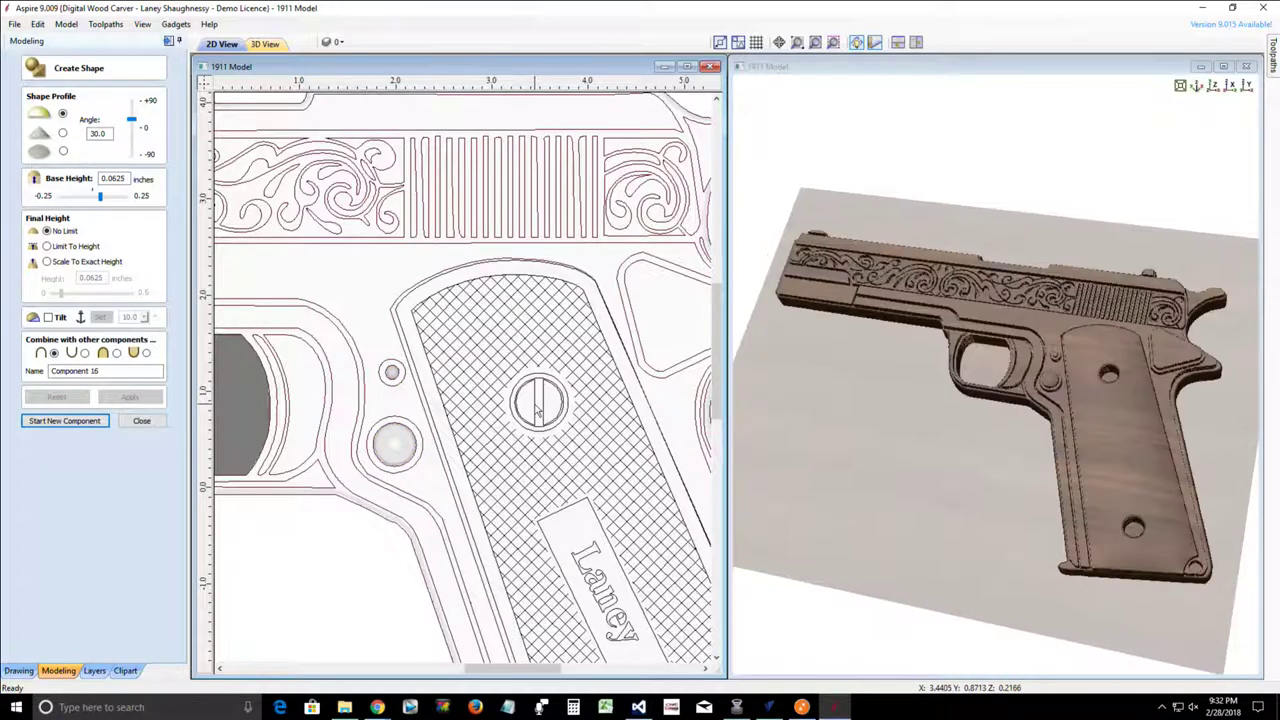
# Select the two upper grip screw circles and apply a flat 0.02-inch base height.
pyautogui.click(537, 412)
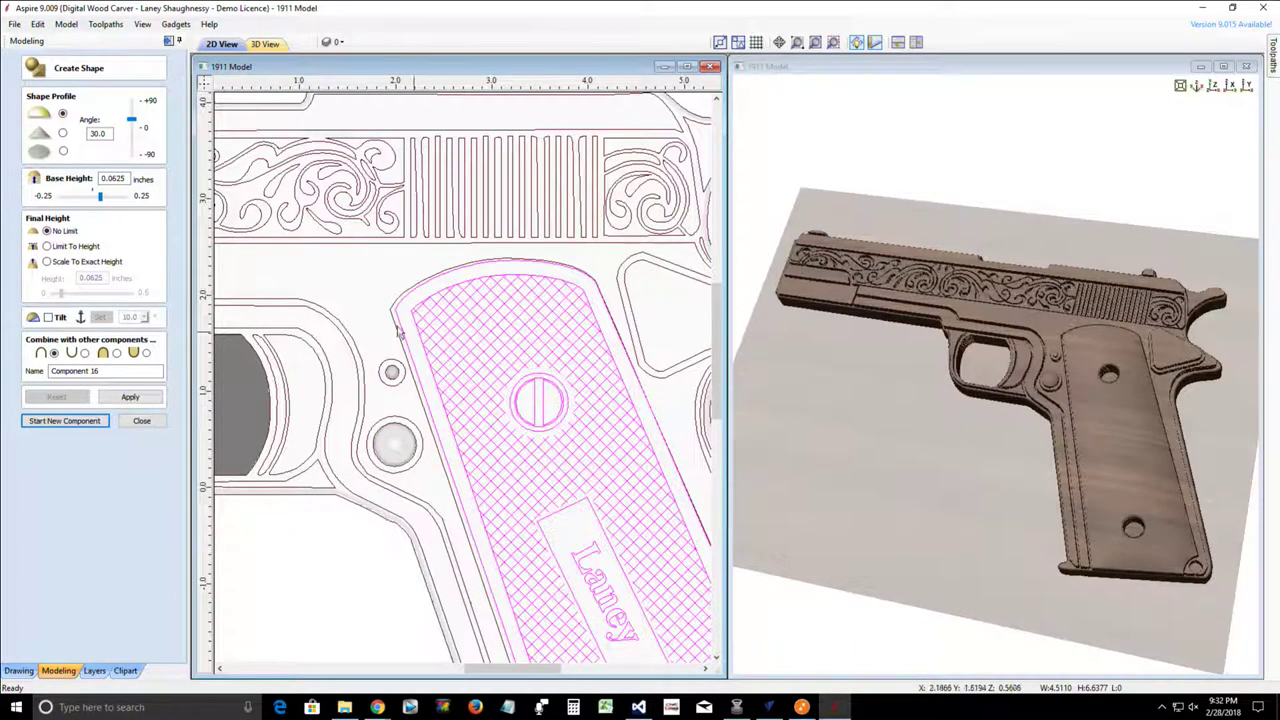
pyautogui.moveTo(99, 195); pyautogui.dragTo(124, 195)
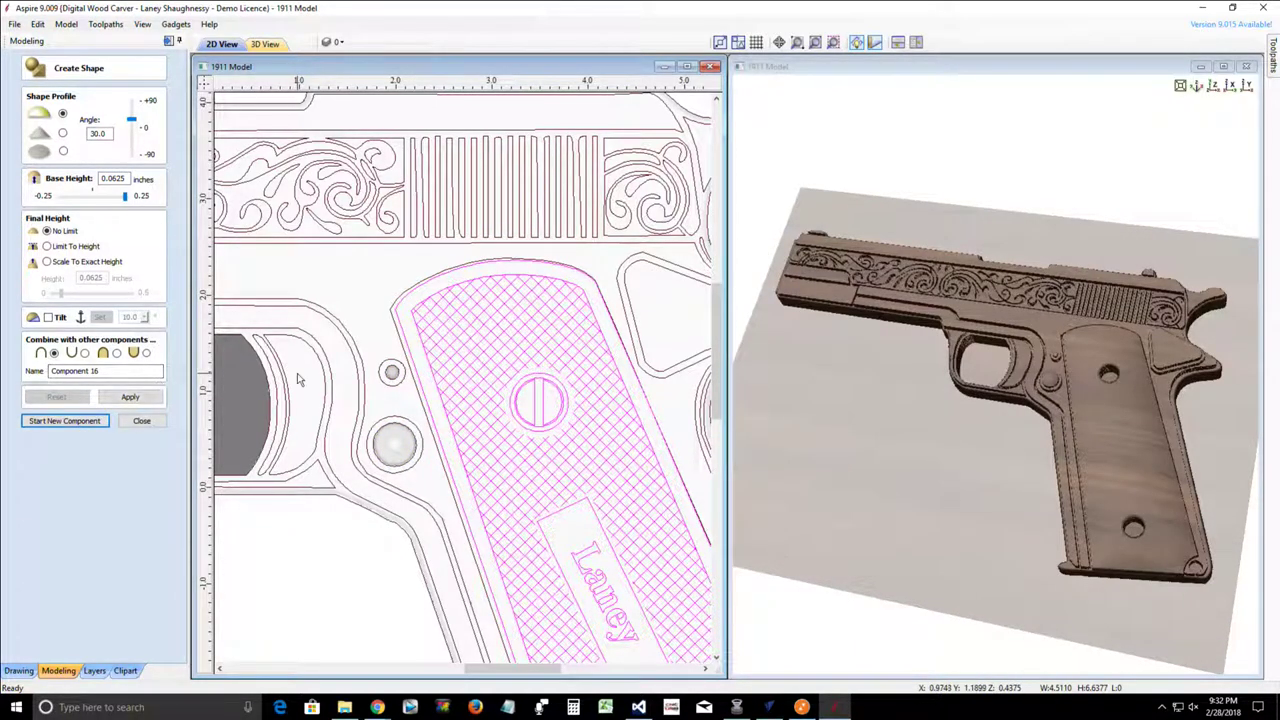
pyautogui.click(535, 405)
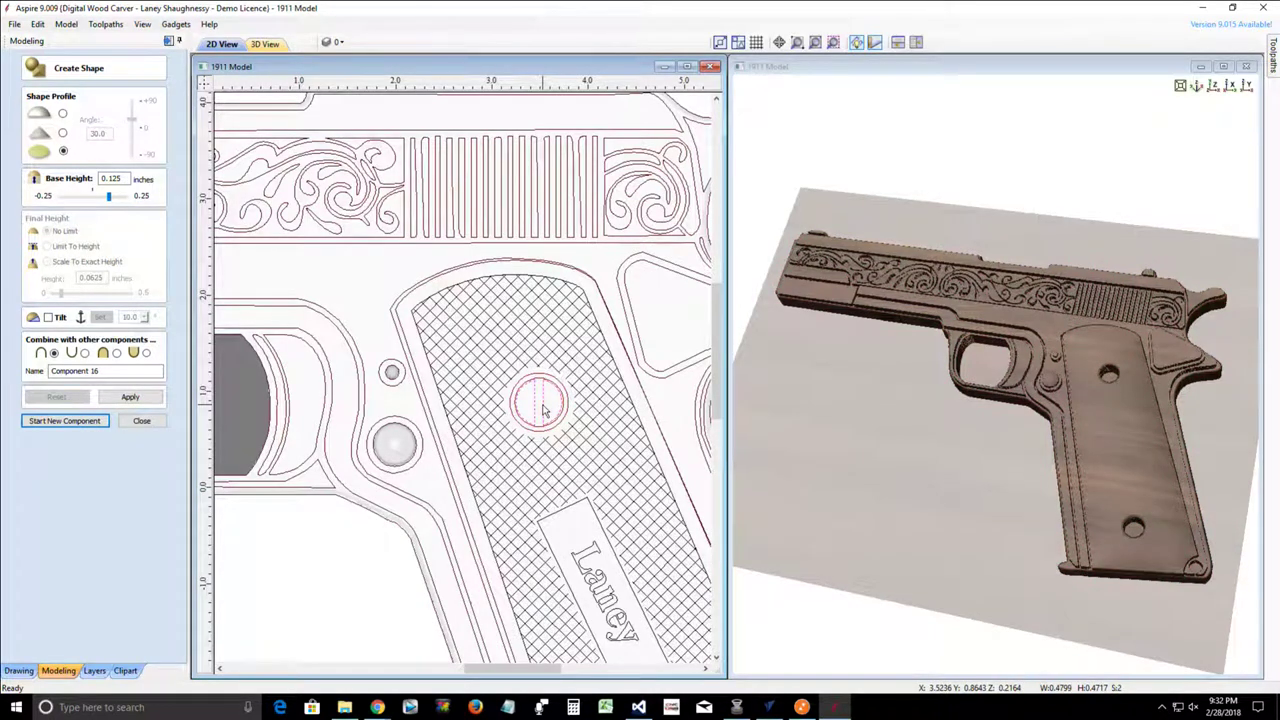
pyautogui.keyDown('shift'); pyautogui.click(531, 408); pyautogui.keyUp('shift')
pyautogui.doubleClick(105, 178)
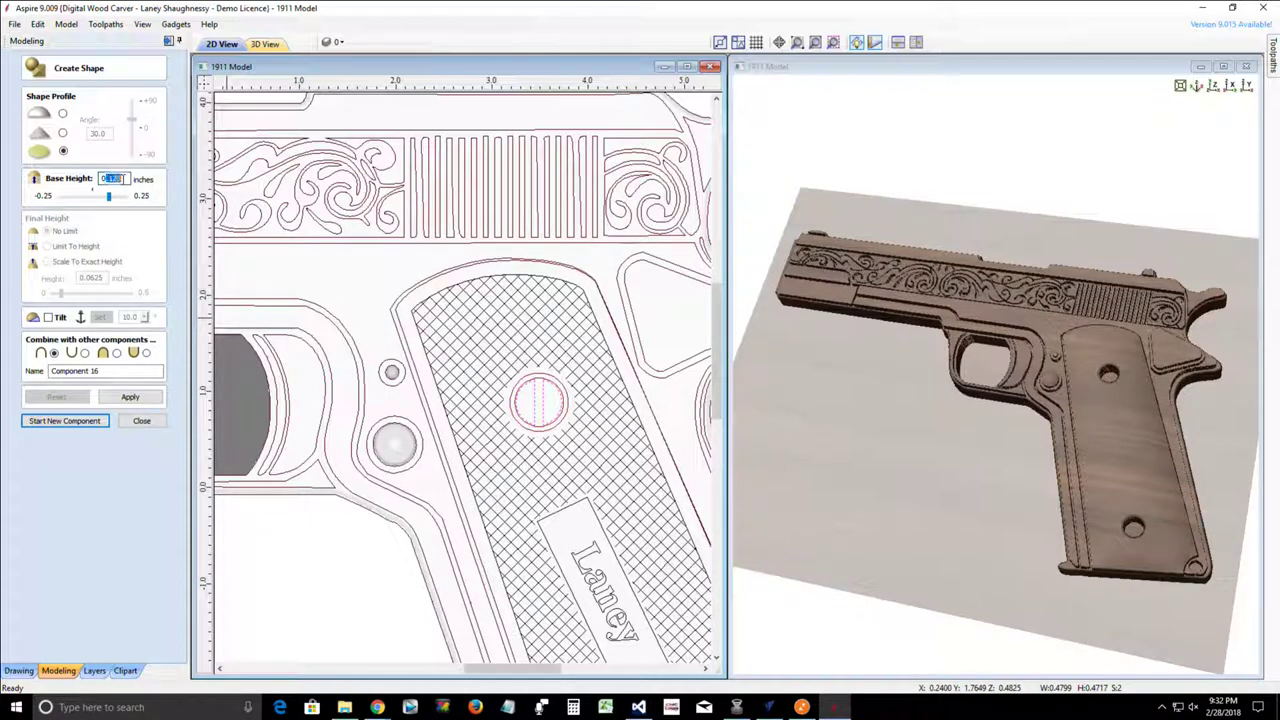
pyautogui.write('0.02')
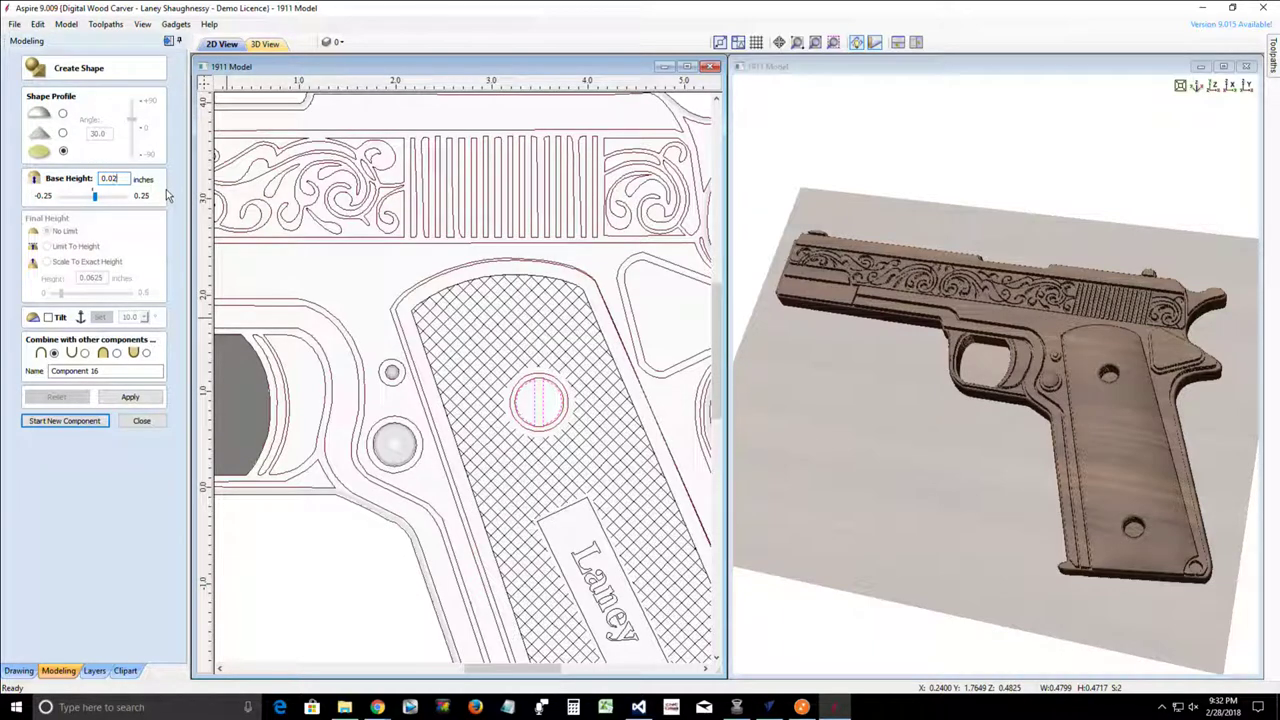
pyautogui.press('BackSpace')
pyautogui.write('2')
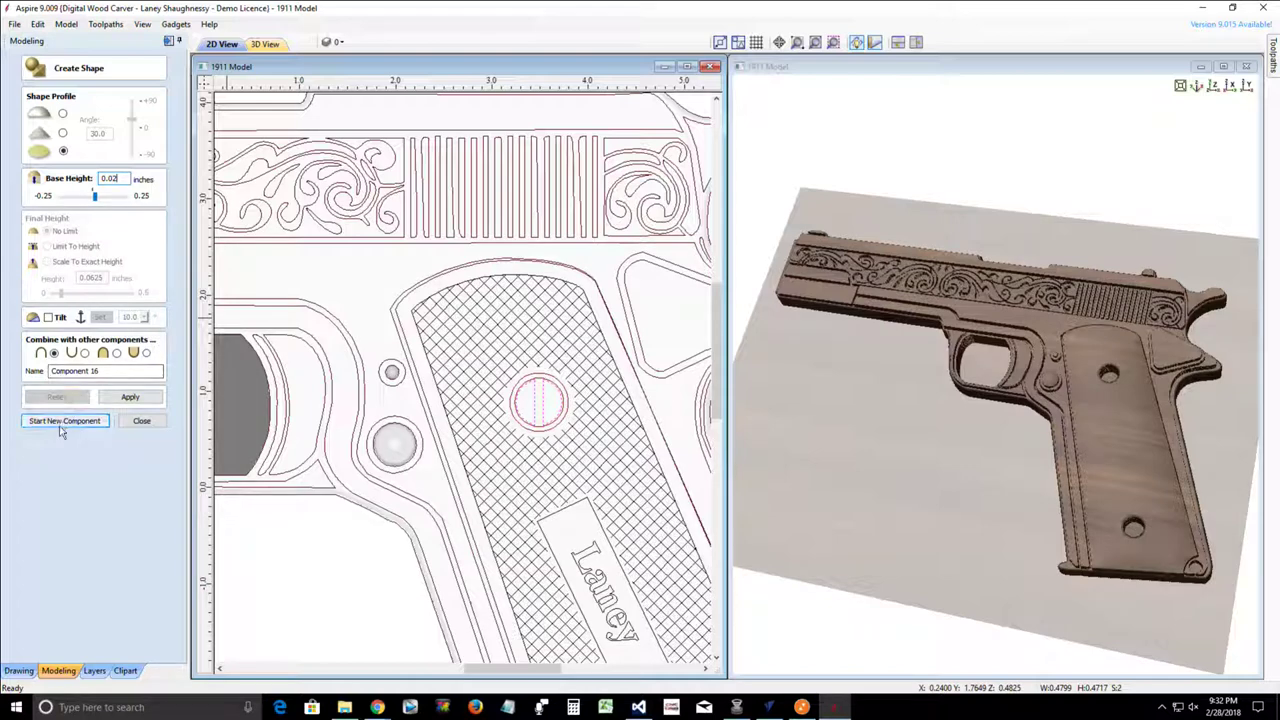
pyautogui.click(131, 397)
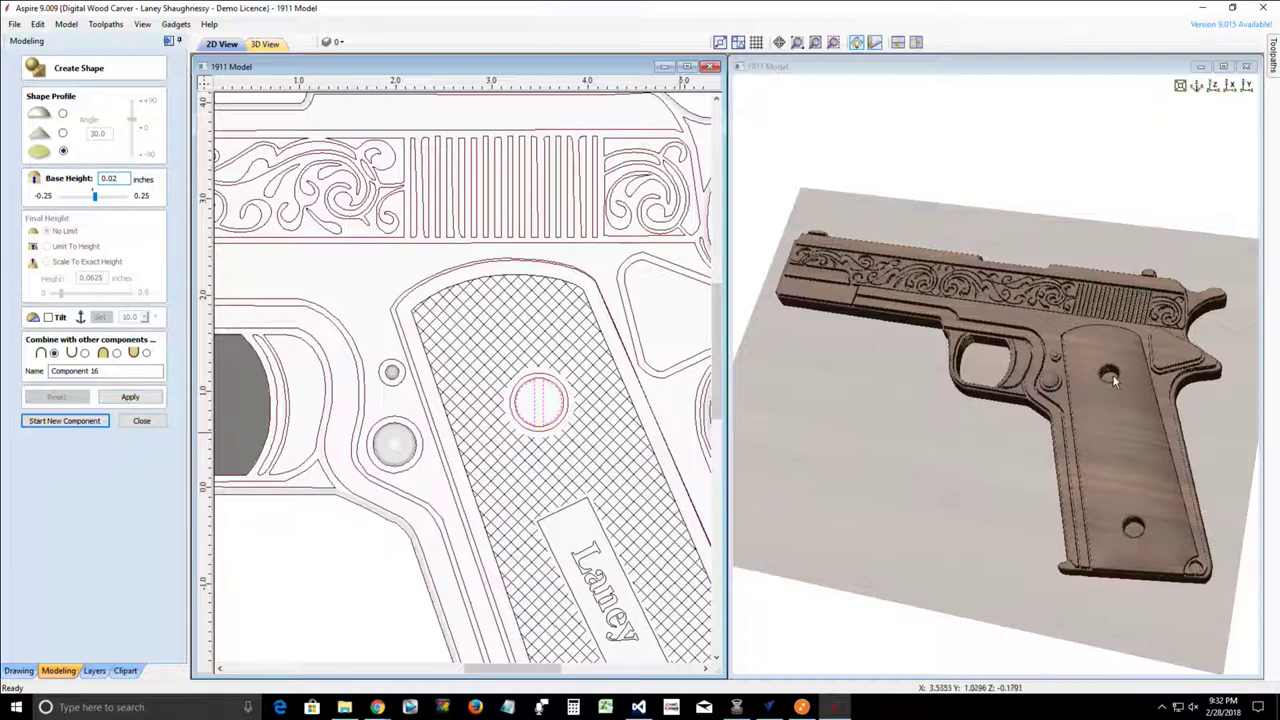
pyautogui.click(131, 398)
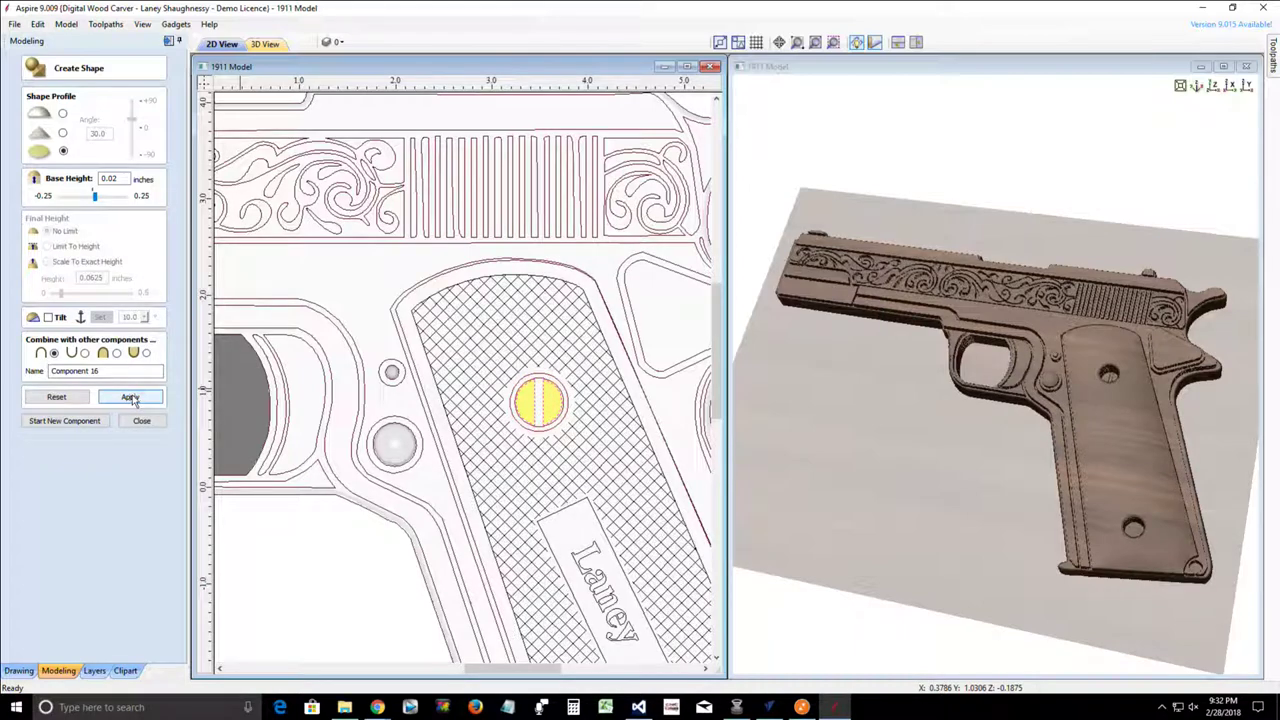
# Add the lower screw circle and raise both screws with the slider to a 0.25 base height.
pyautogui.scroll(-3, 493, 522)
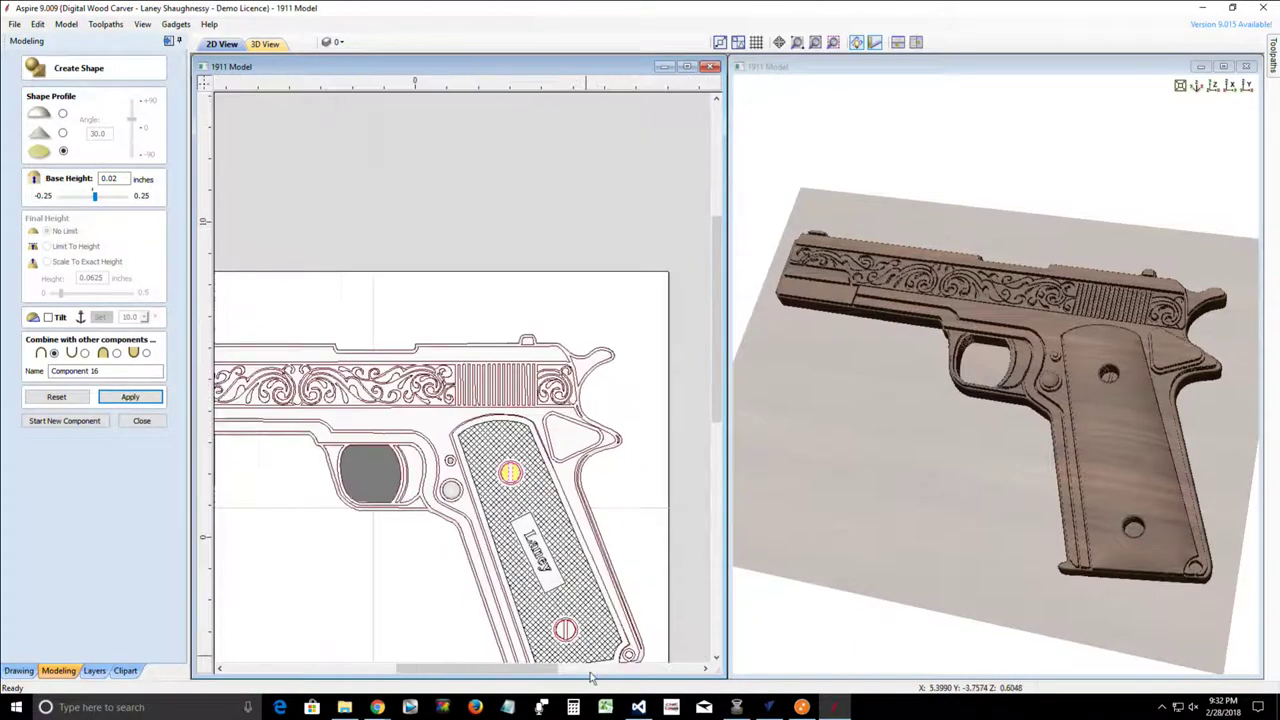
pyautogui.scroll(4, 573, 652)
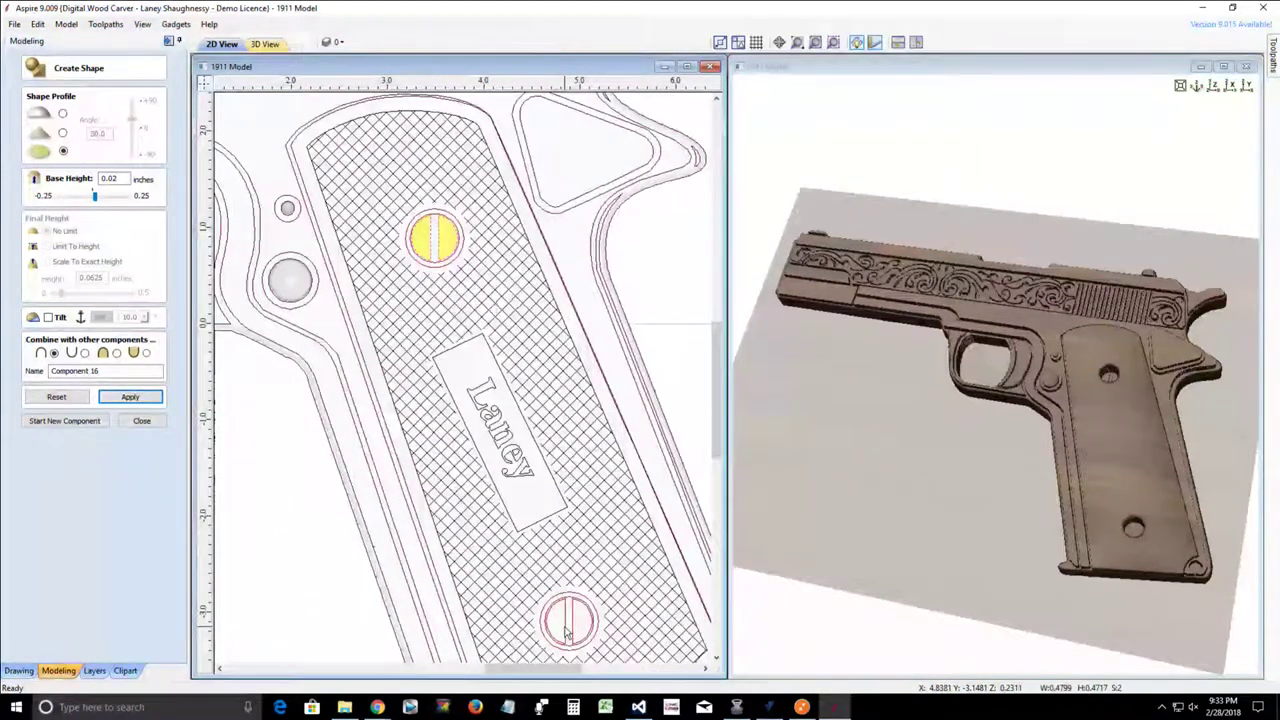
pyautogui.click(56, 396)
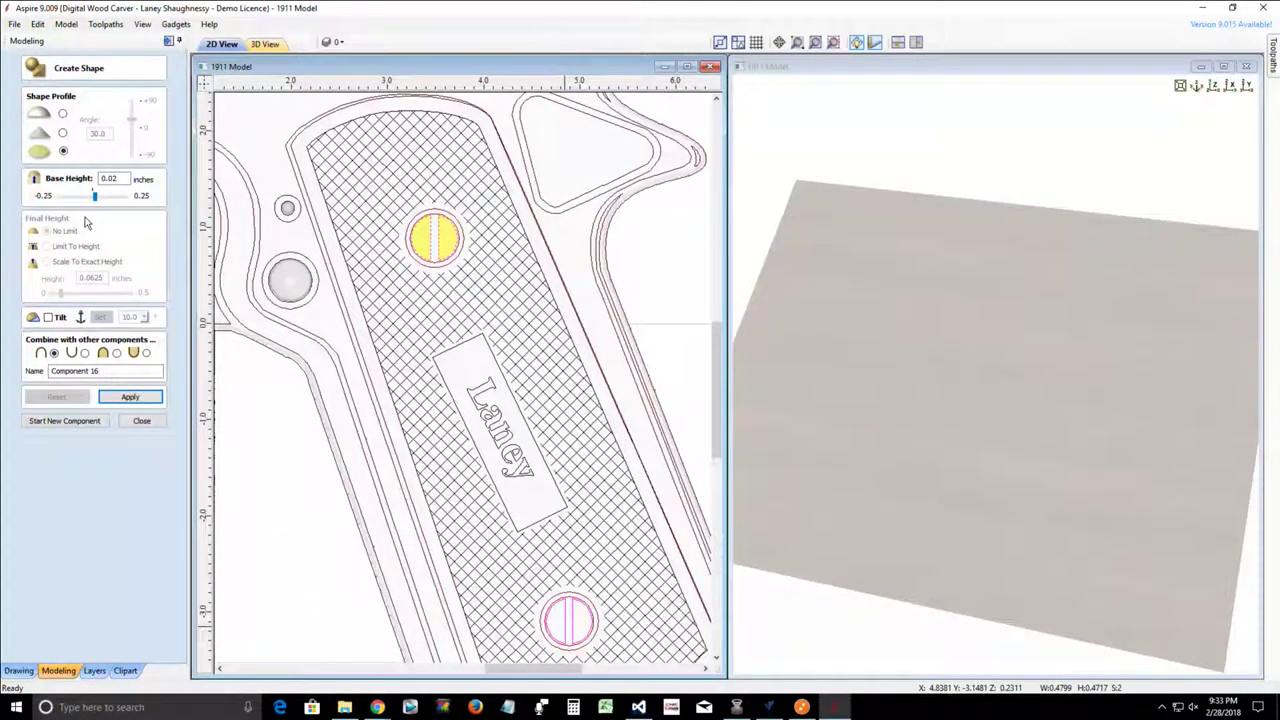
pyautogui.moveTo(95, 196); pyautogui.dragTo(120, 205)
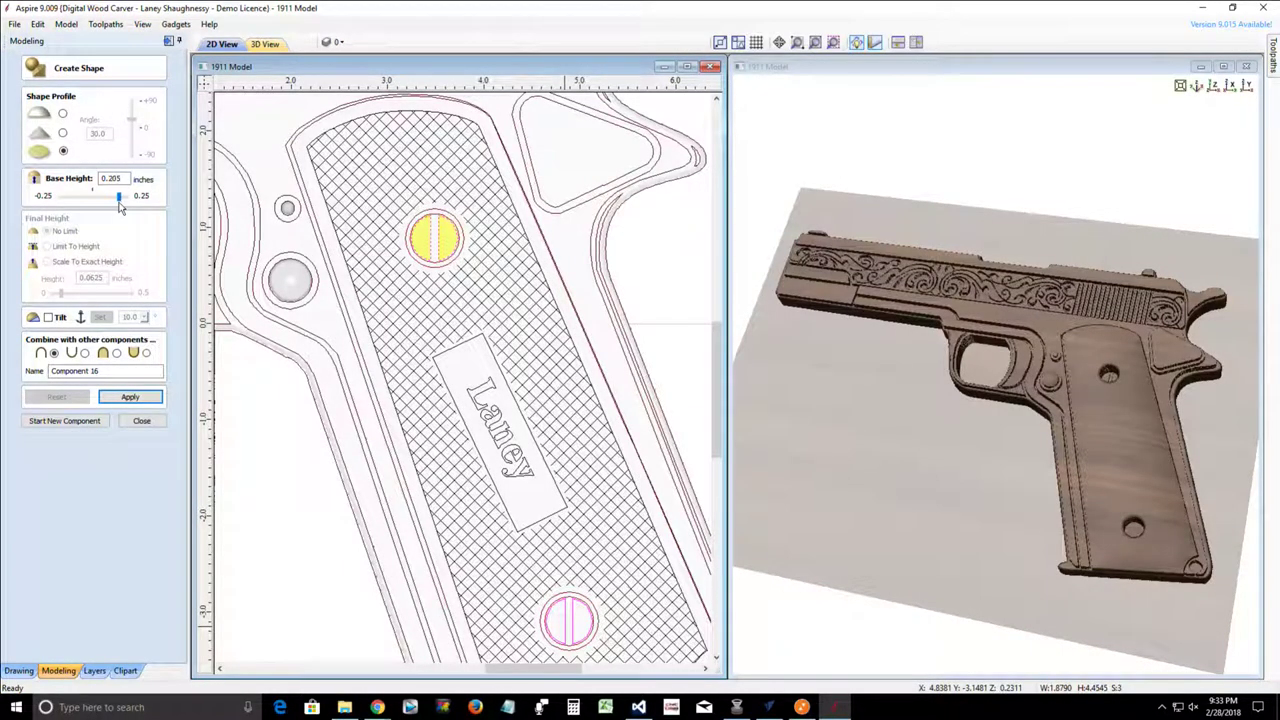
pyautogui.click(133, 399)
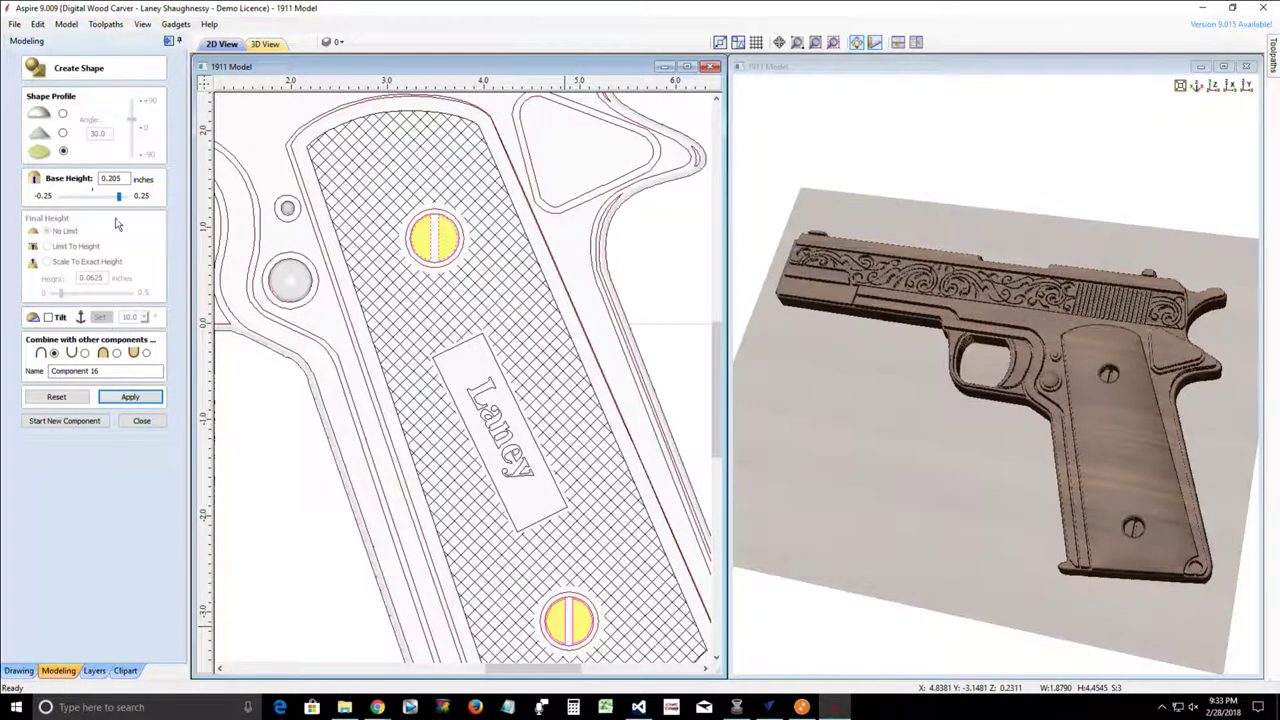
pyautogui.moveTo(118, 197); pyautogui.dragTo(126, 196)
pyautogui.click(131, 201)
# Increase the screws' base height to 0.35 inches and start a new component.
pyautogui.doubleClick(122, 178)
pyautogui.write('0.3')
pyautogui.click(149, 399)
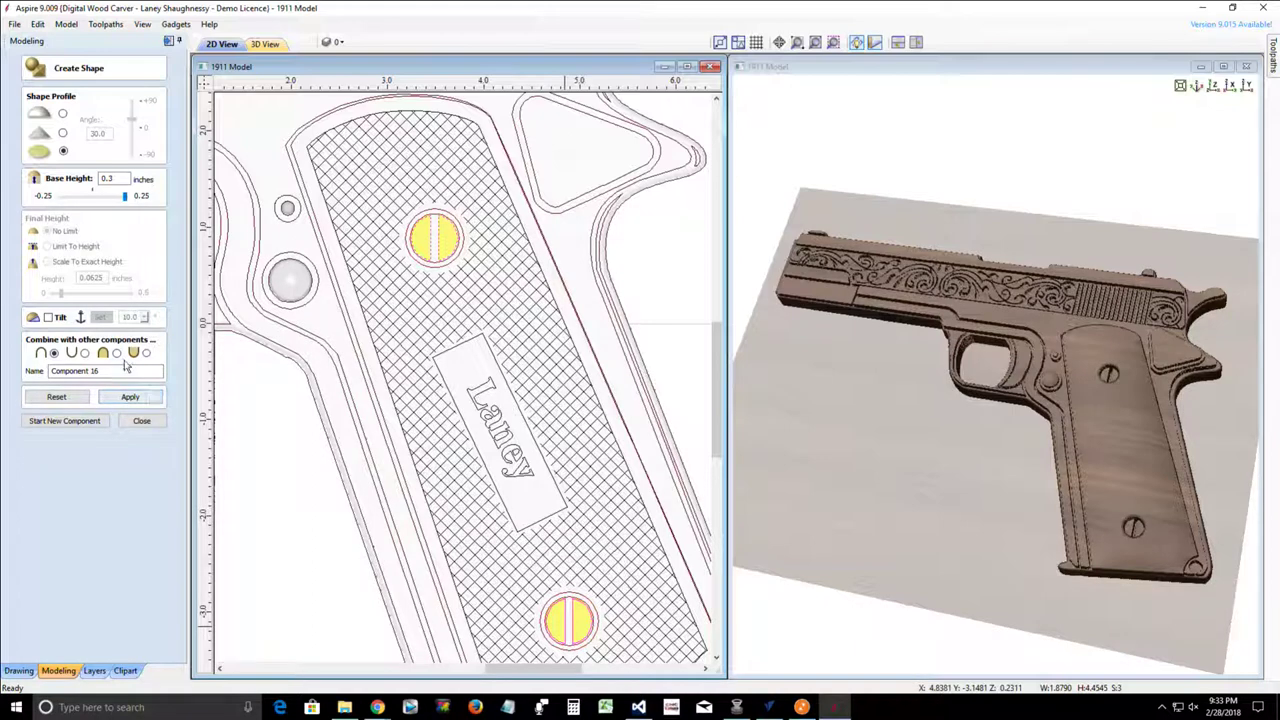
pyautogui.click(112, 178)
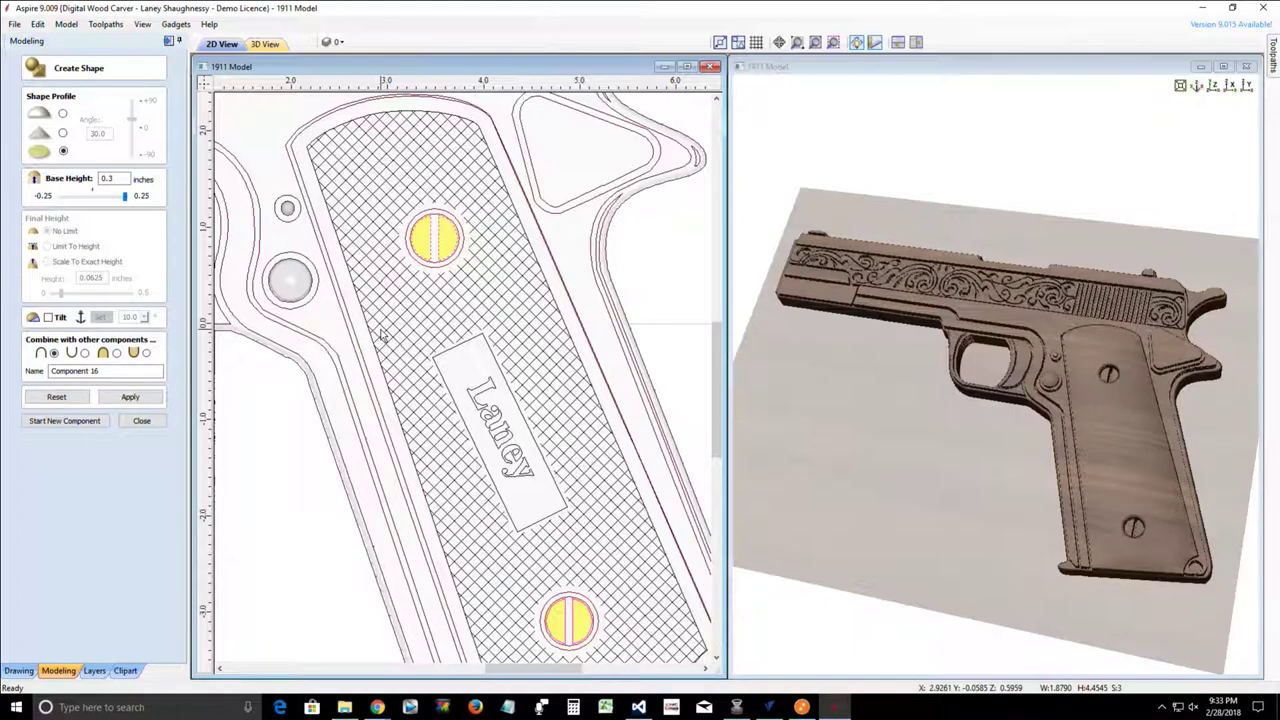
pyautogui.click(117, 178)
pyautogui.click(130, 398)
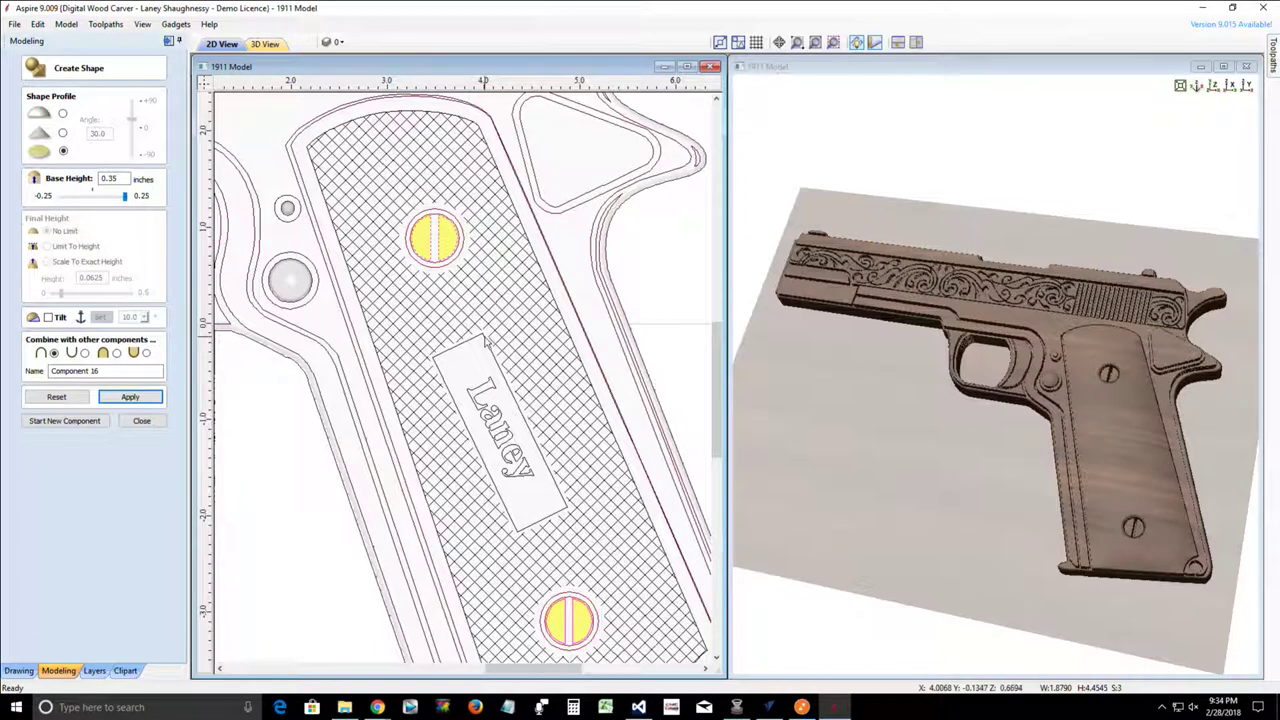
pyautogui.click(62, 421)
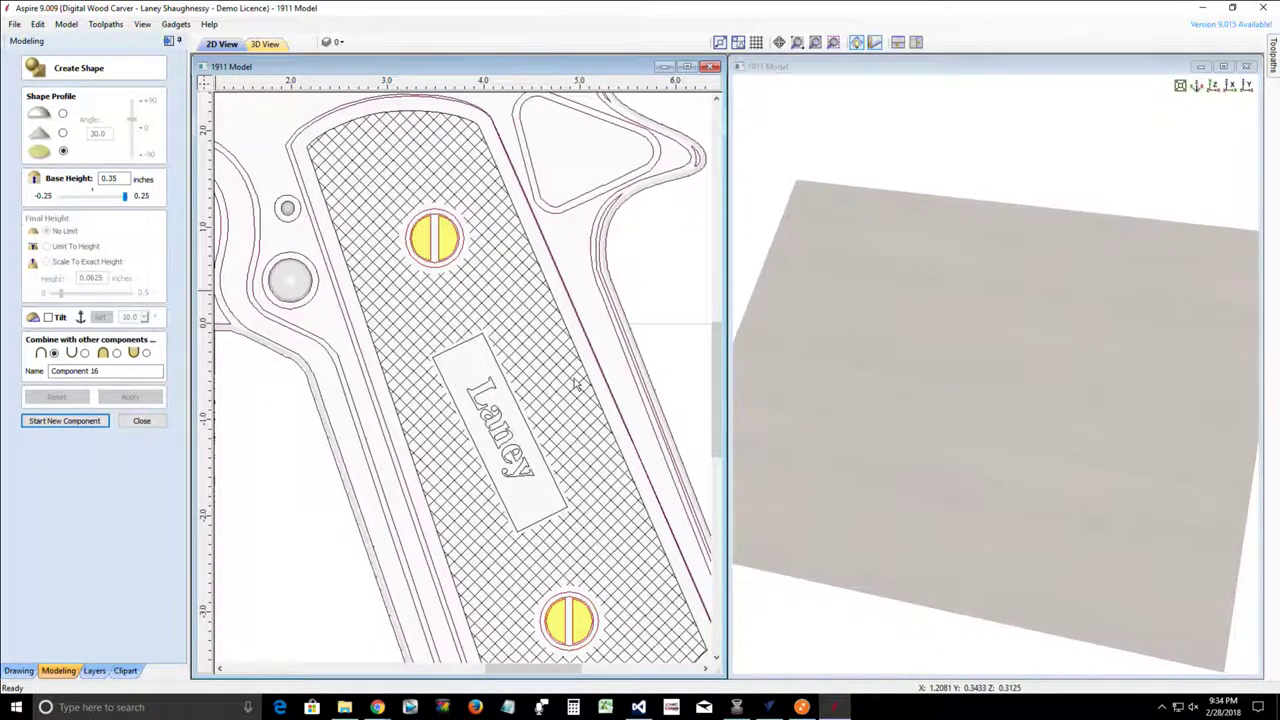
# Give the small ring at the grip's bottom corner a rounded dome profile, 0.125 inches high.
pyautogui.scroll(-3, 577, 385)
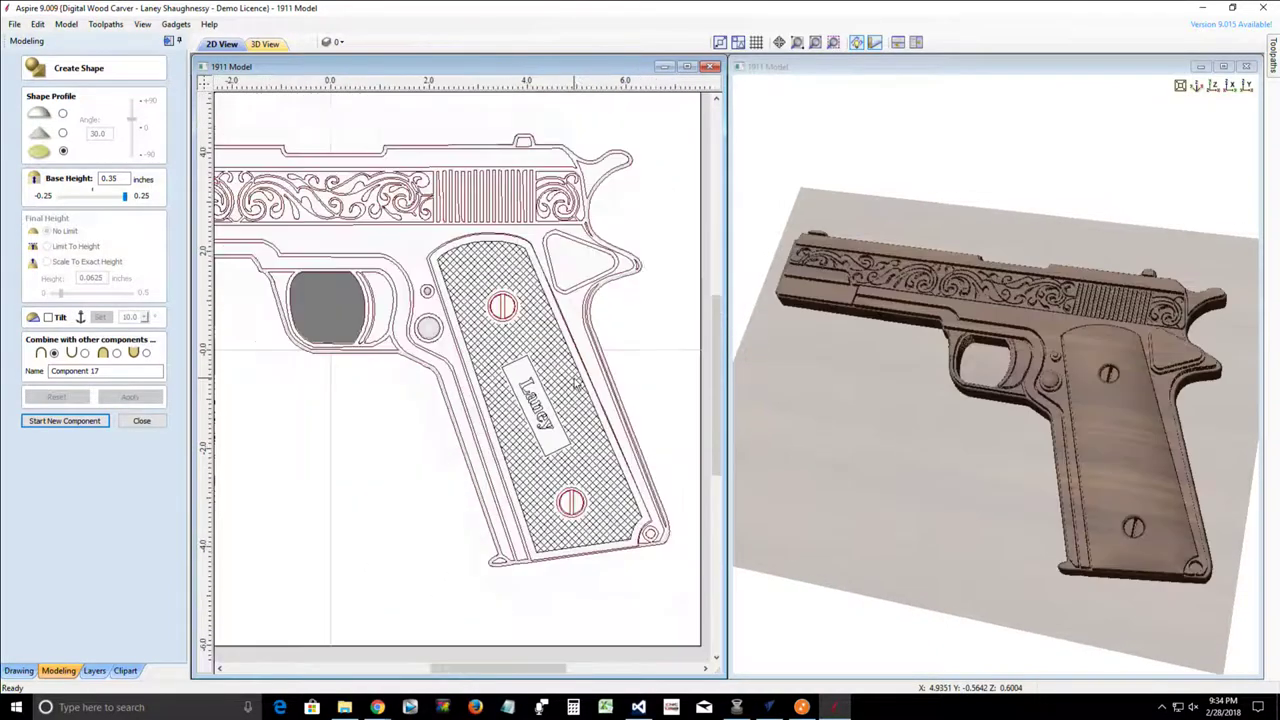
pyautogui.scroll(3, 645, 530)
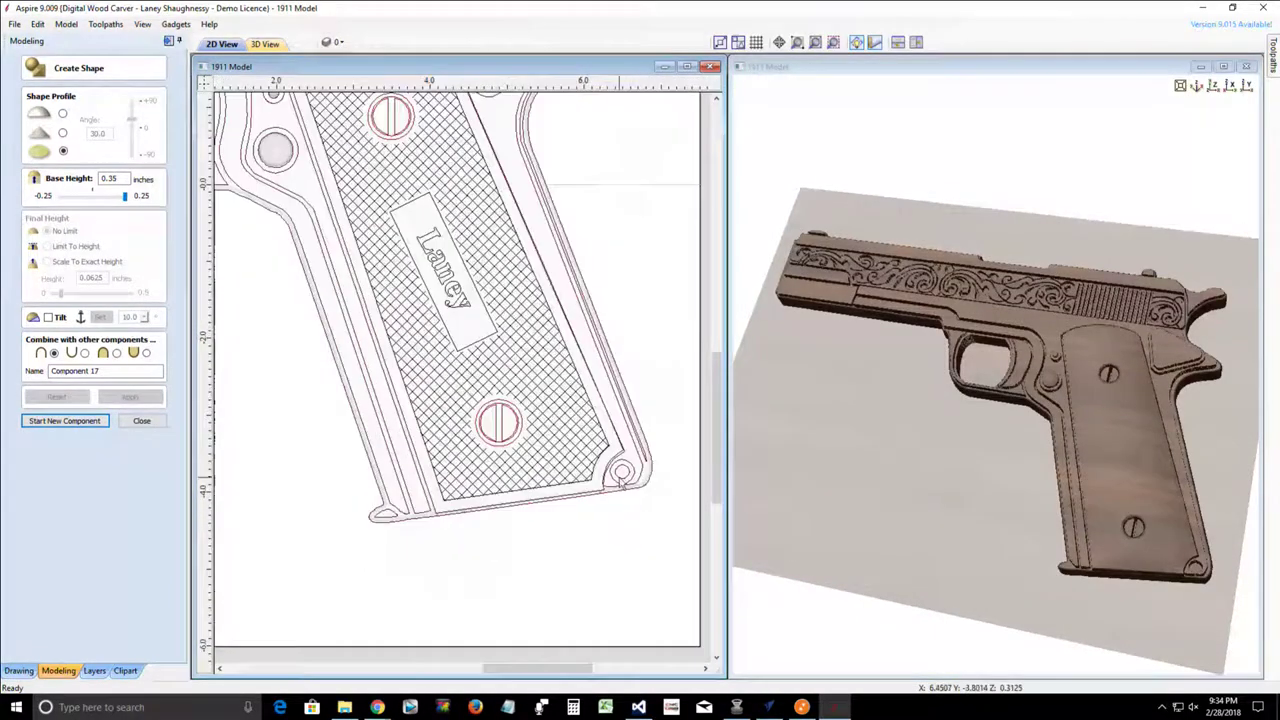
pyautogui.scroll(1, 630, 495)
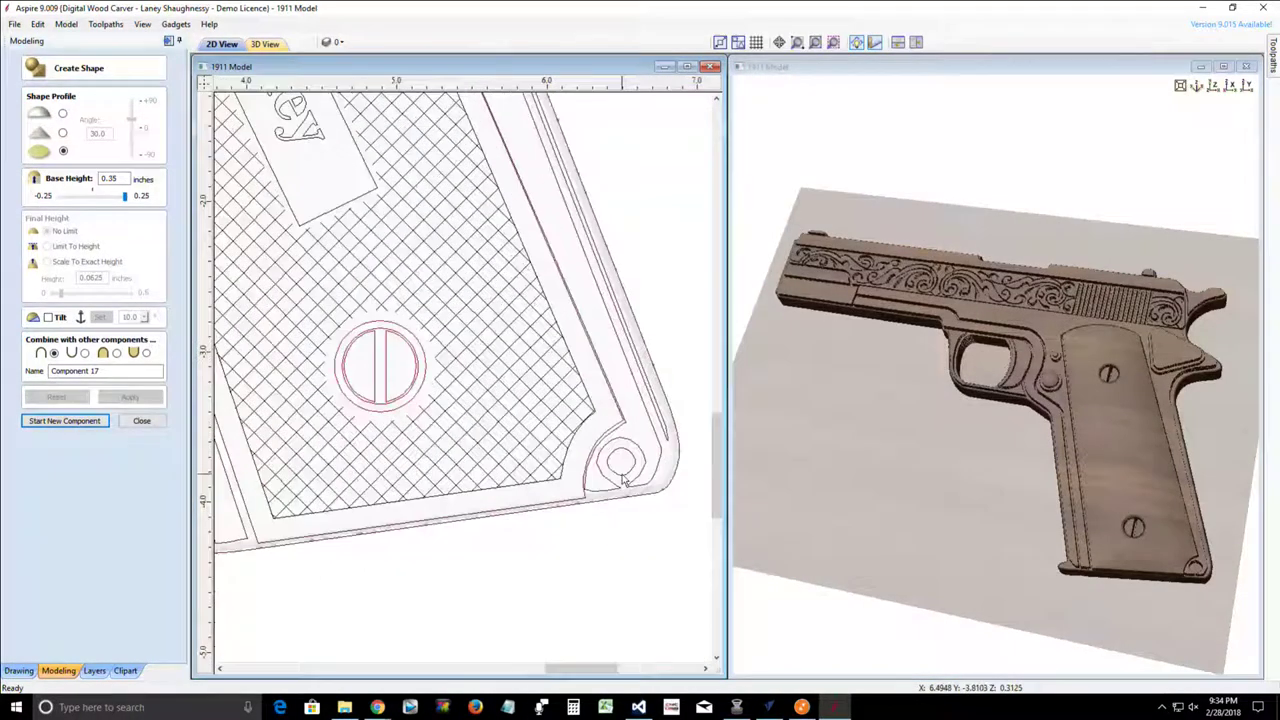
pyautogui.click(622, 480)
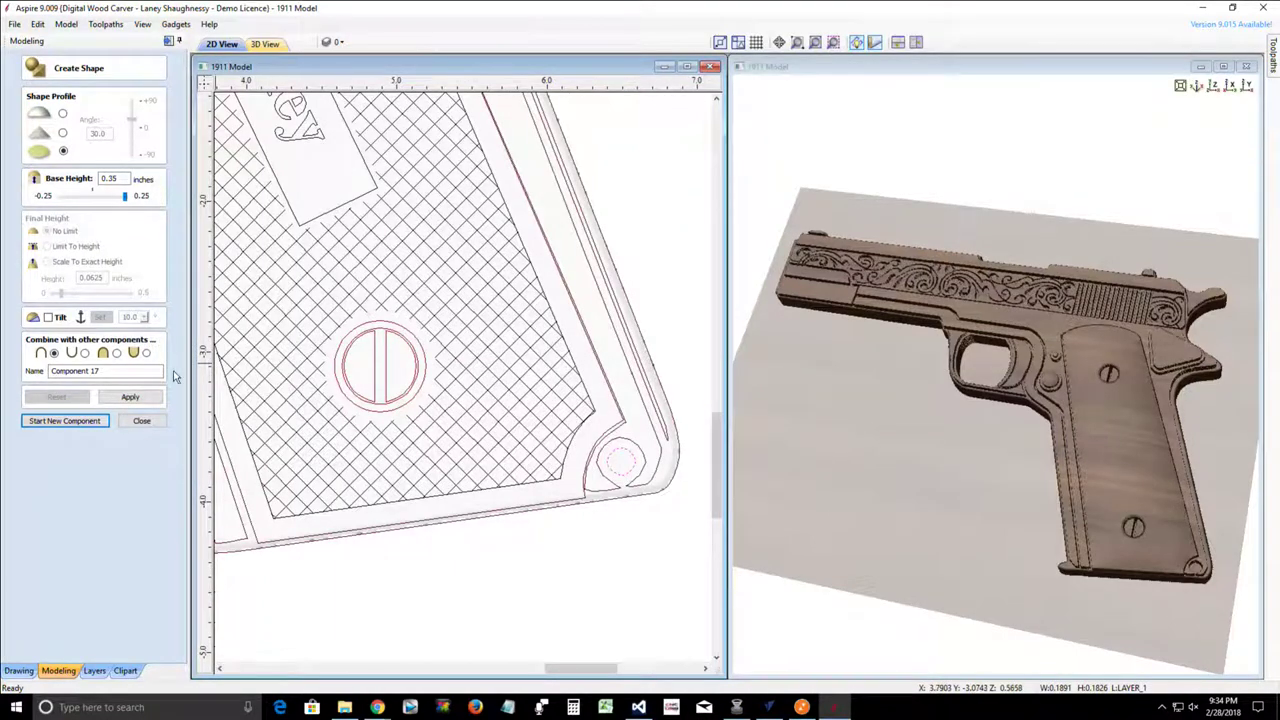
pyautogui.doubleClick(108, 178)
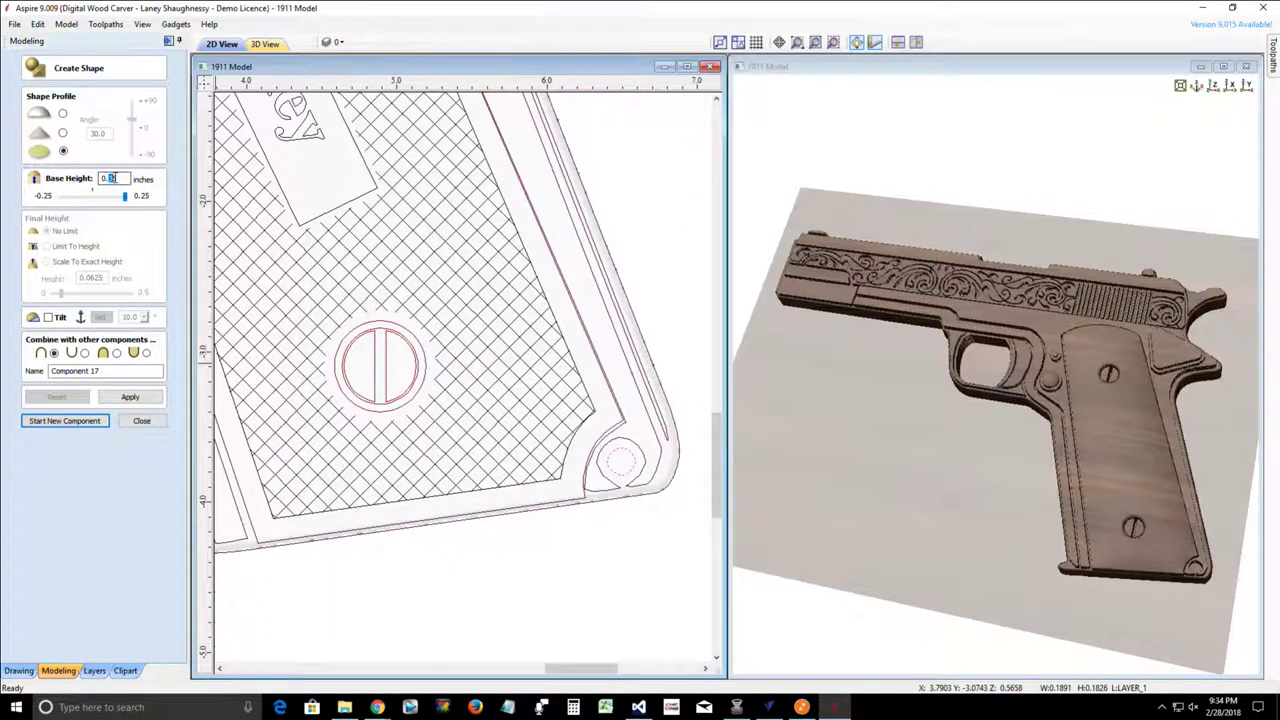
pyautogui.write('0.')
pyautogui.press('Return')
pyautogui.click(62, 114)
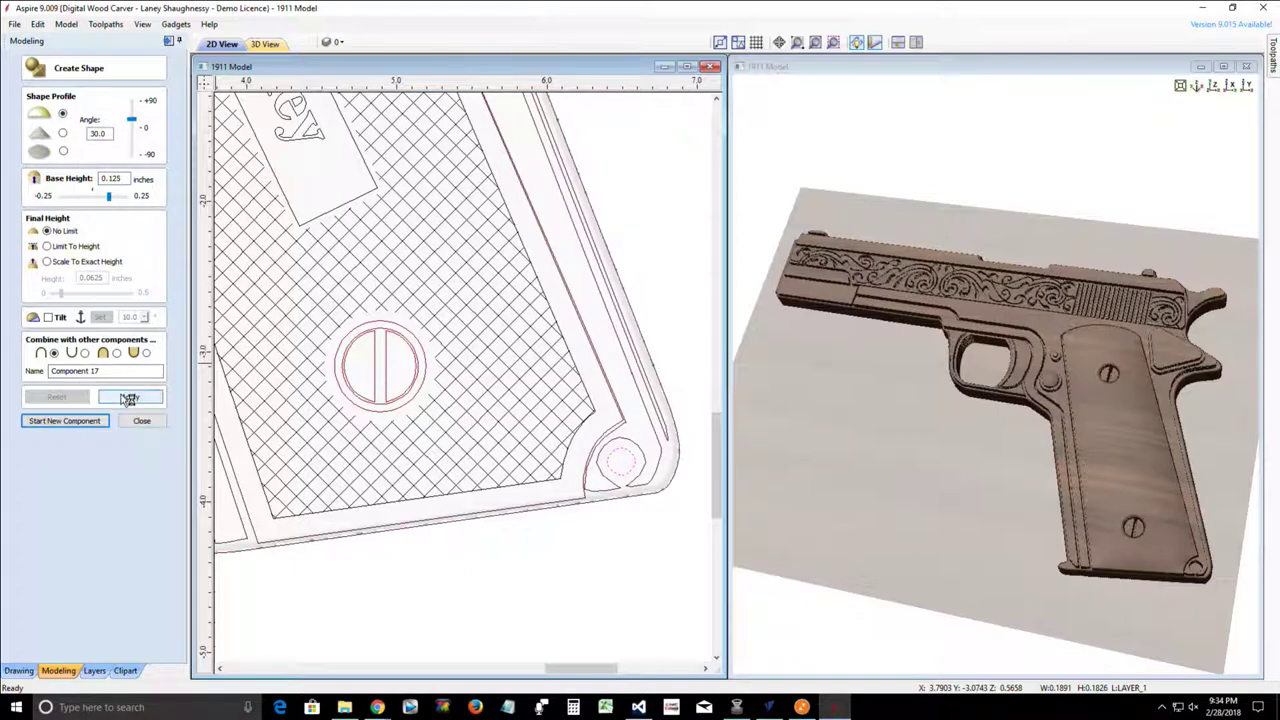
pyautogui.click(129, 398)
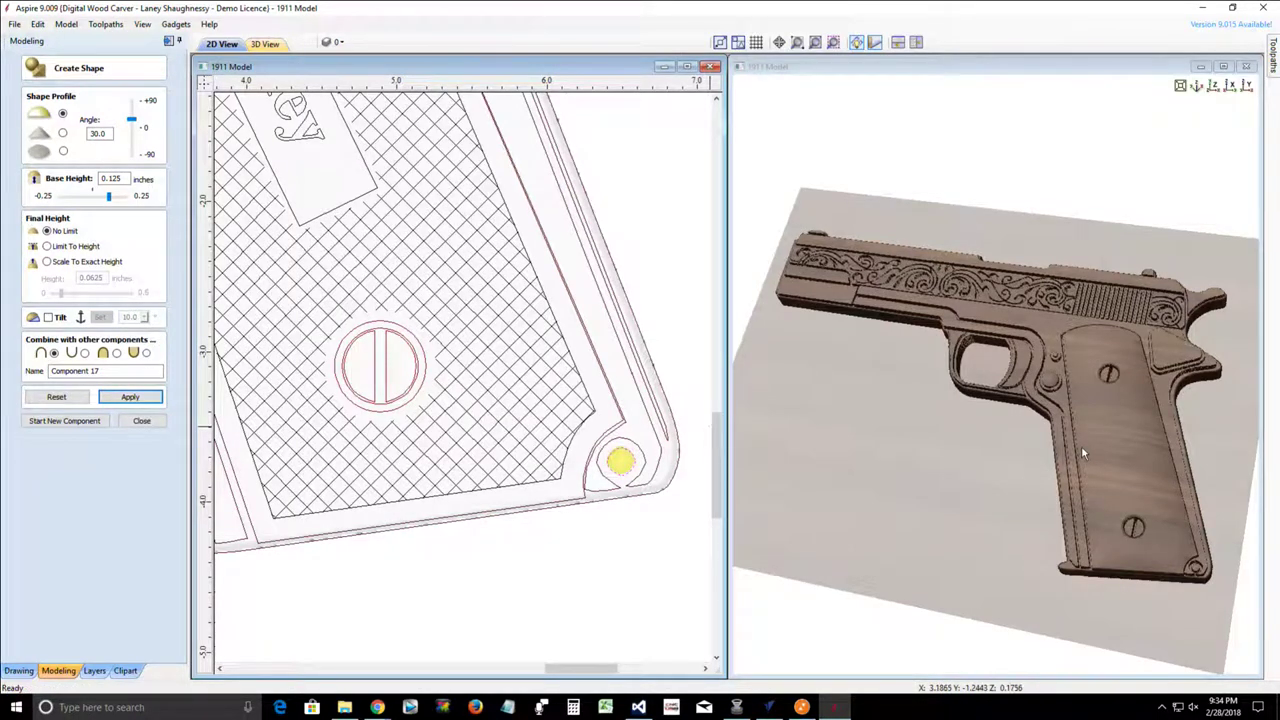
pyautogui.moveTo(969, 509); pyautogui.dragTo(964, 578)
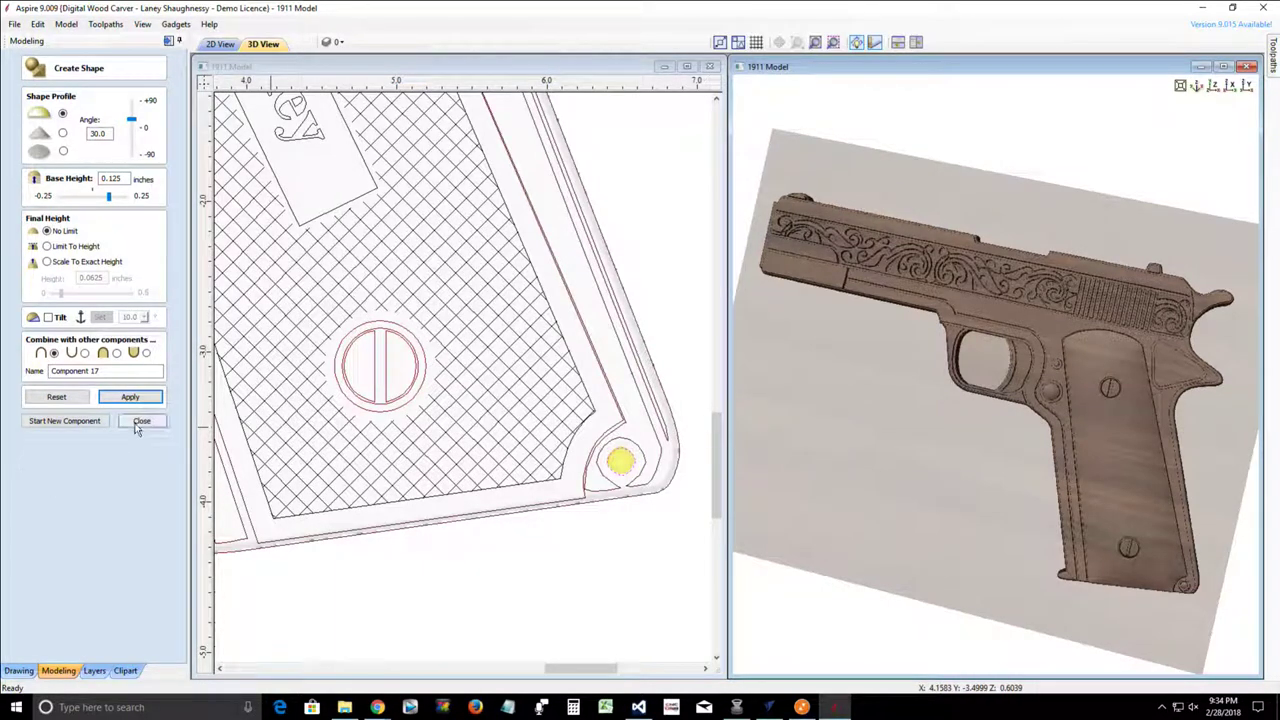
# Select the strip at the slide's left end and set the shape to subtract from the model.
pyautogui.scroll(-2, 458, 458)
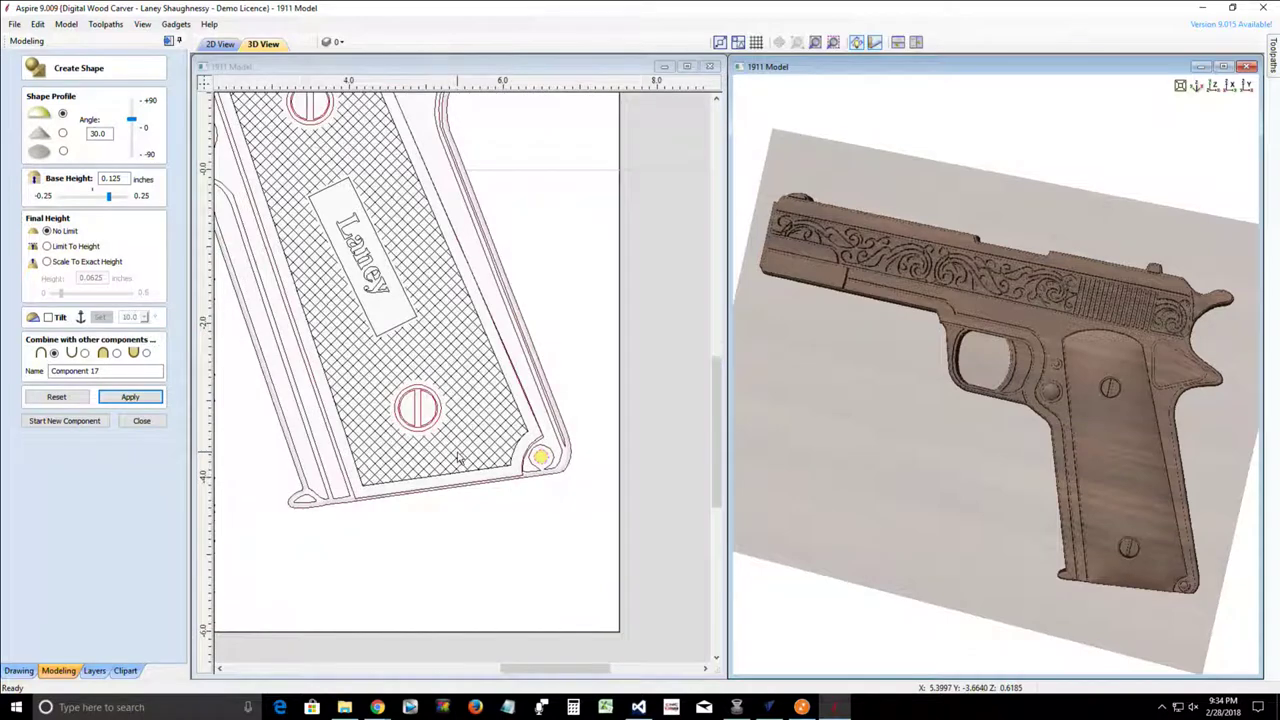
pyautogui.scroll(-3, 458, 458)
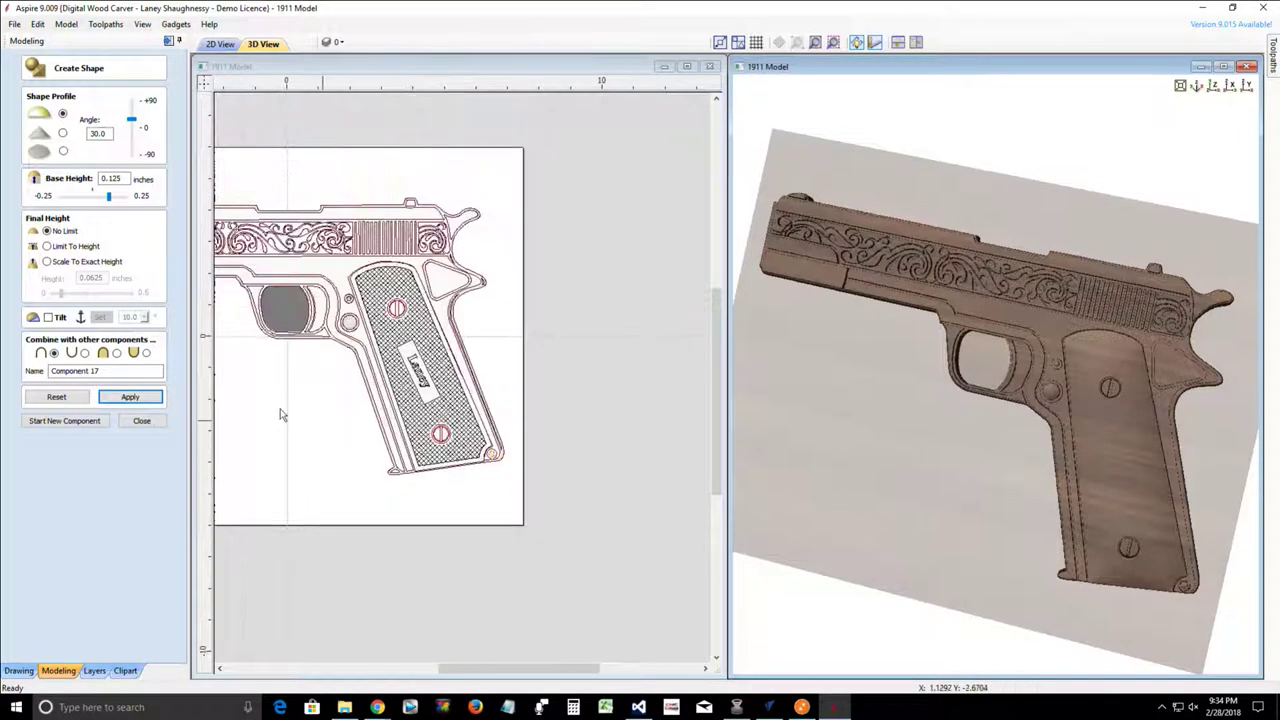
pyautogui.scroll(-3, 280, 415)
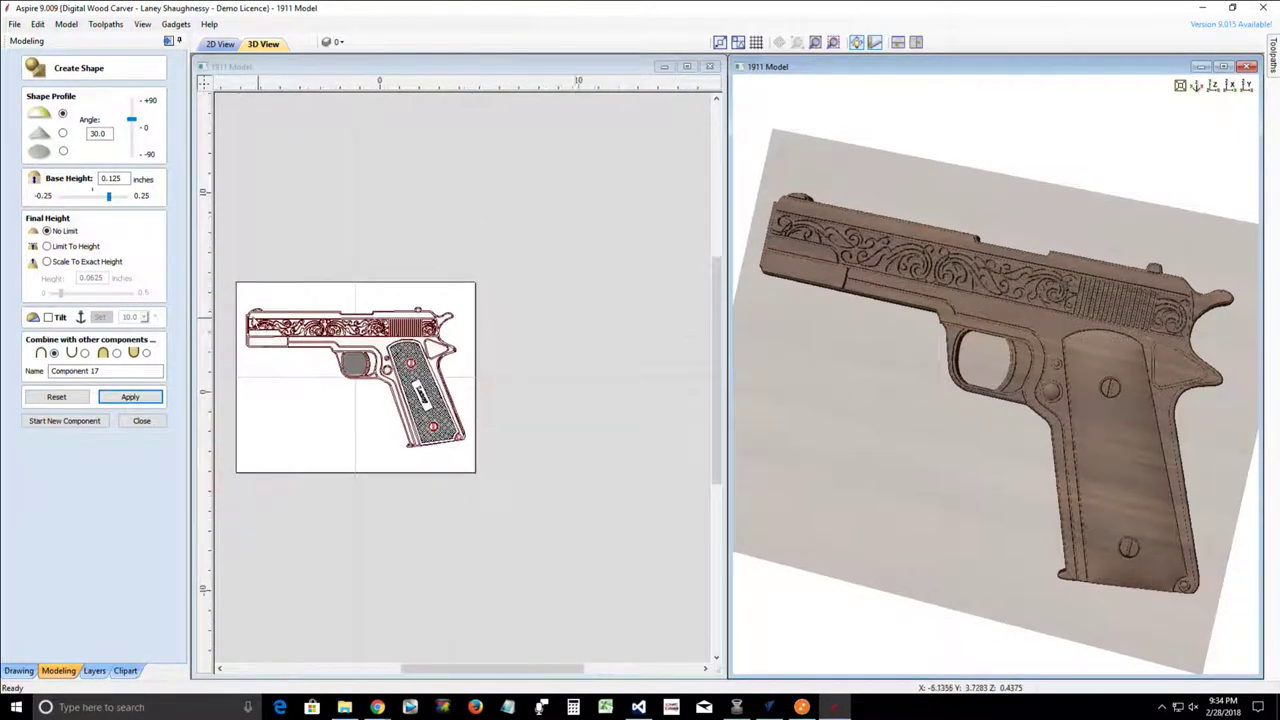
pyautogui.scroll(5, 268, 337)
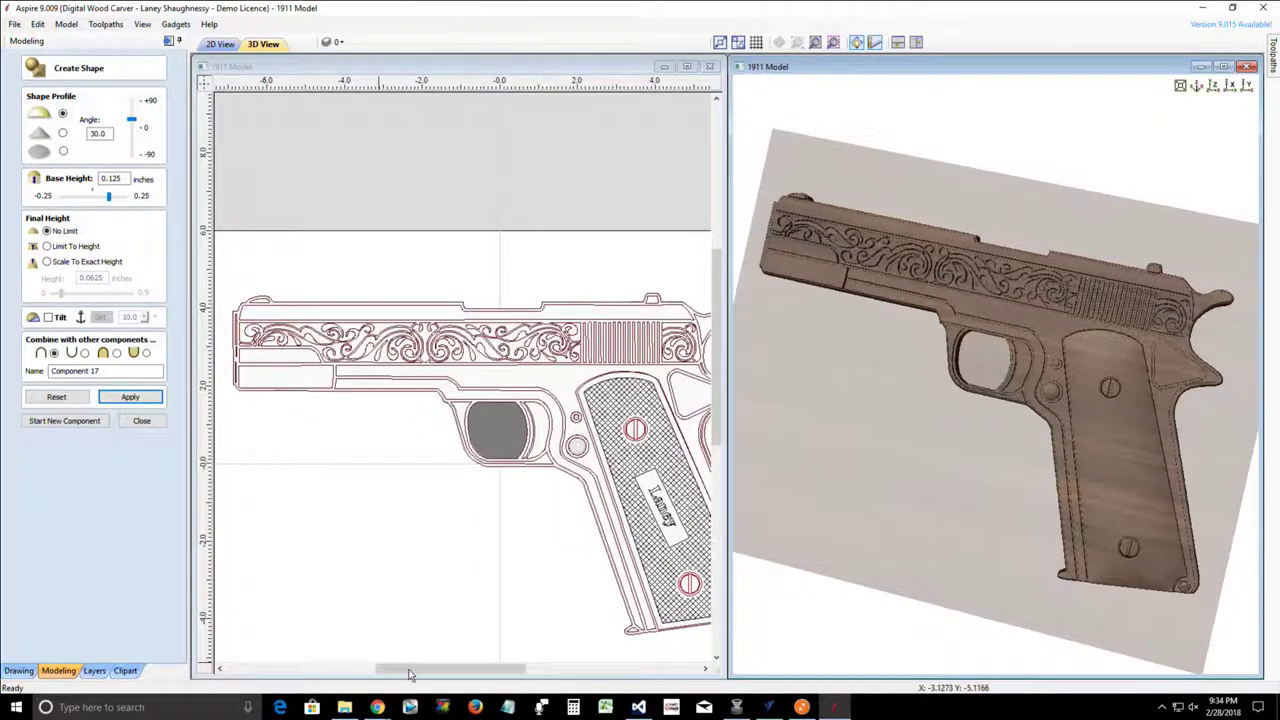
pyautogui.moveTo(408, 674); pyautogui.dragTo(385, 674)
pyautogui.scroll(3, 362, 342)
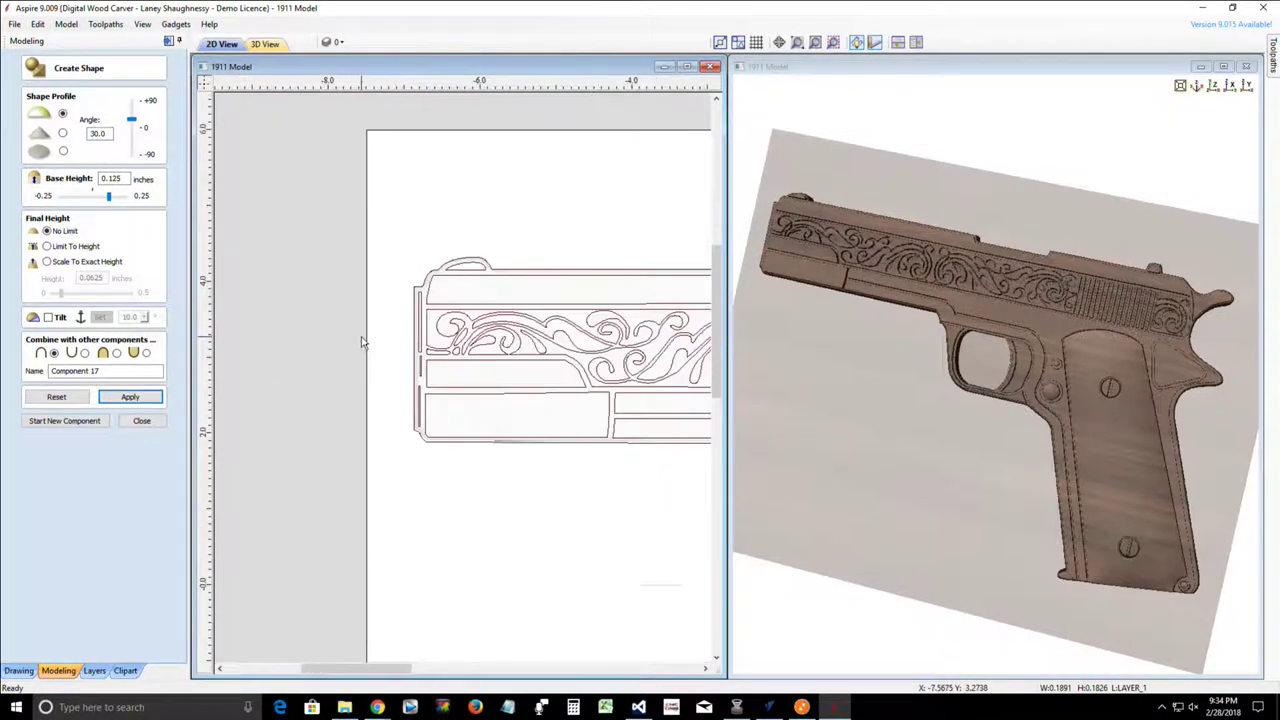
pyautogui.scroll(2, 366, 345)
pyautogui.click(456, 378)
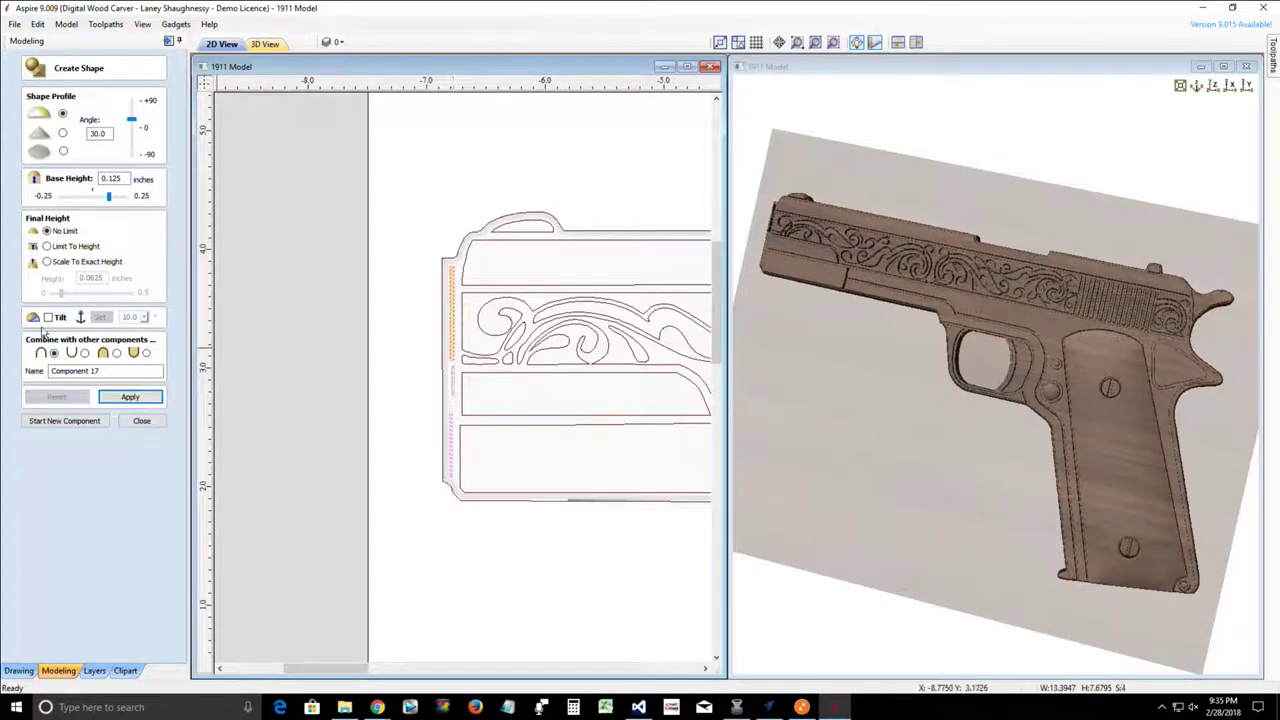
pyautogui.click(85, 353)
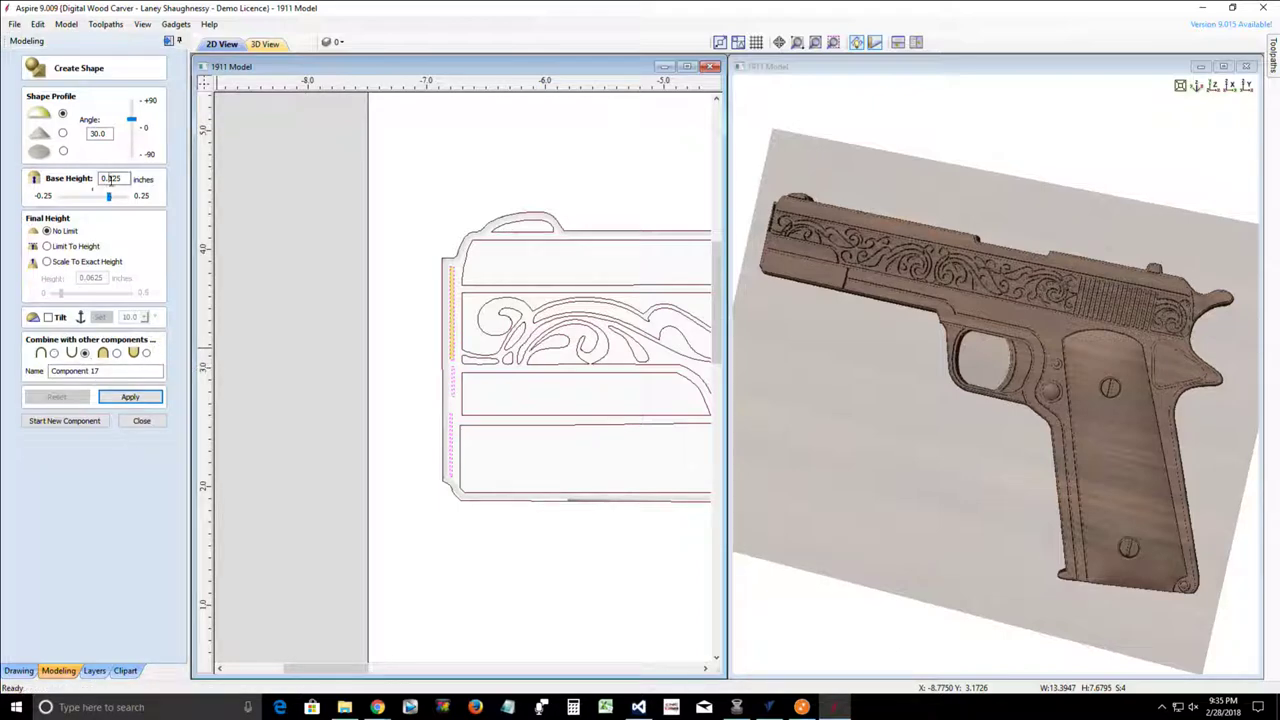
# Apply a 0.03-inch base height to Component 17 and close shape creation.
pyautogui.doubleClick(110, 178)
pyautogui.press('BackSpace')
pyautogui.write('0')
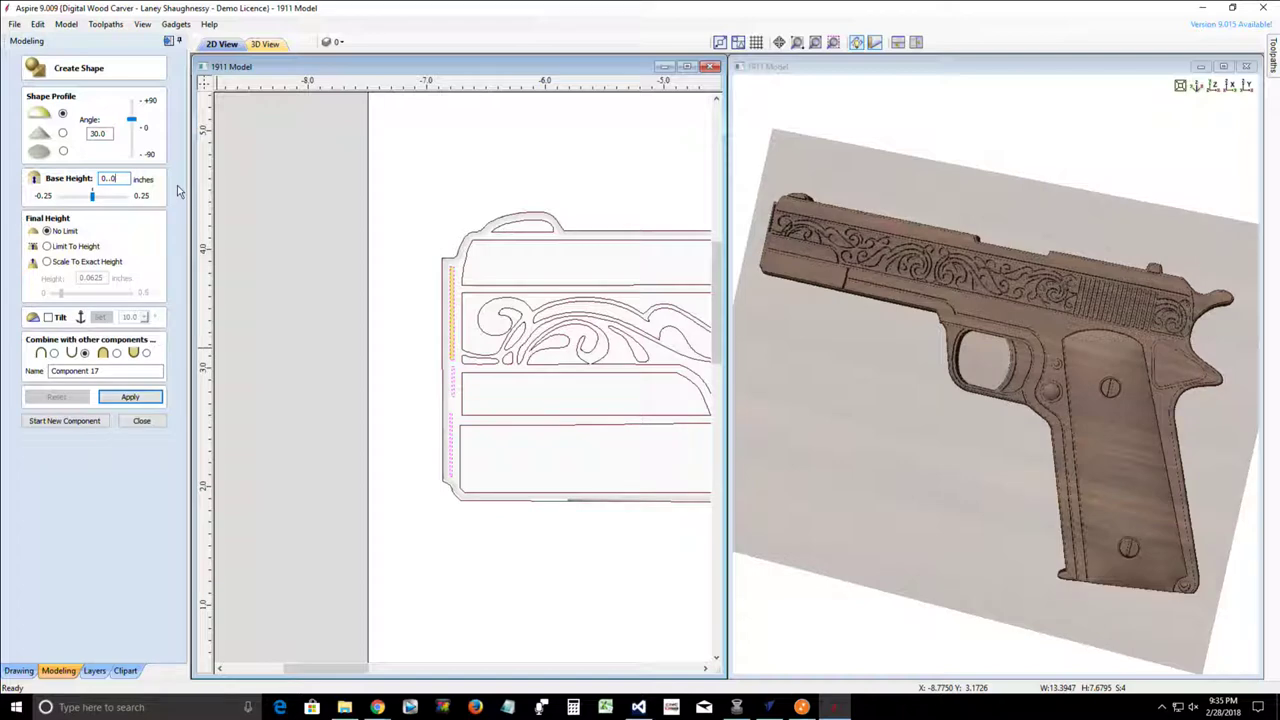
pyautogui.press('Delete')
pyautogui.press('Delete')
pyautogui.write('03')
pyautogui.click(125, 400)
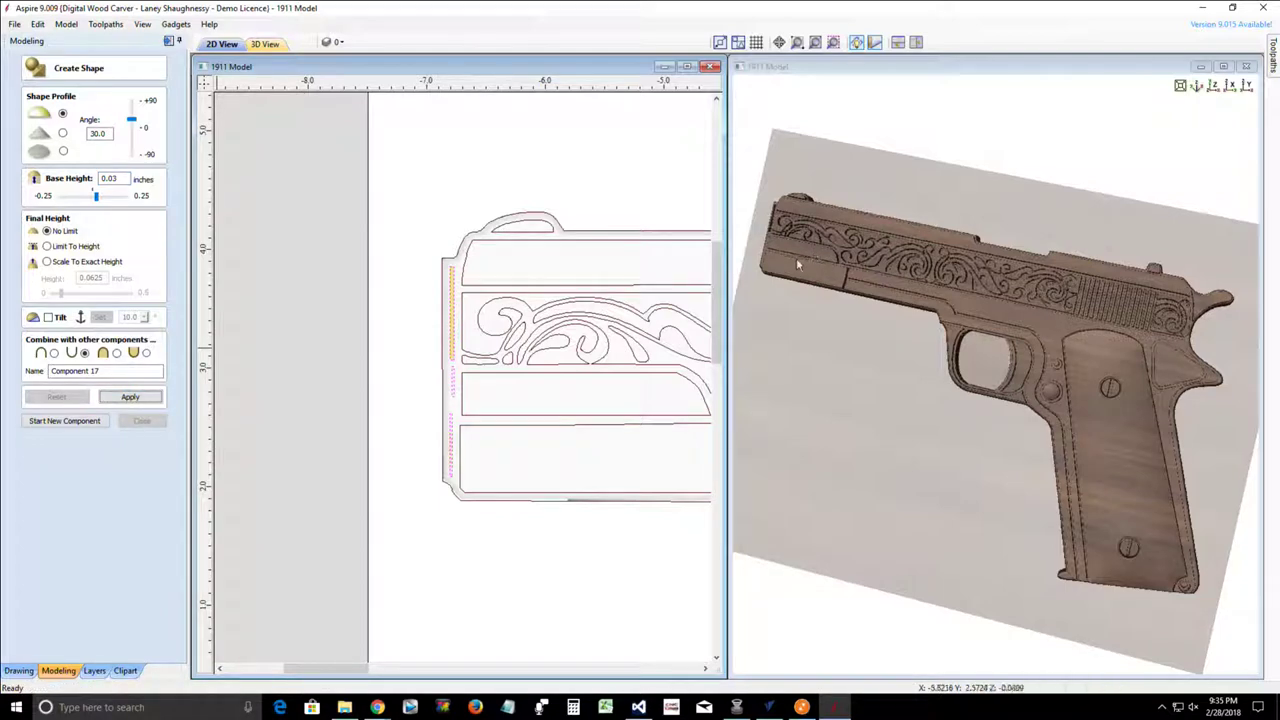
pyautogui.moveTo(796, 258); pyautogui.dragTo(828, 289)
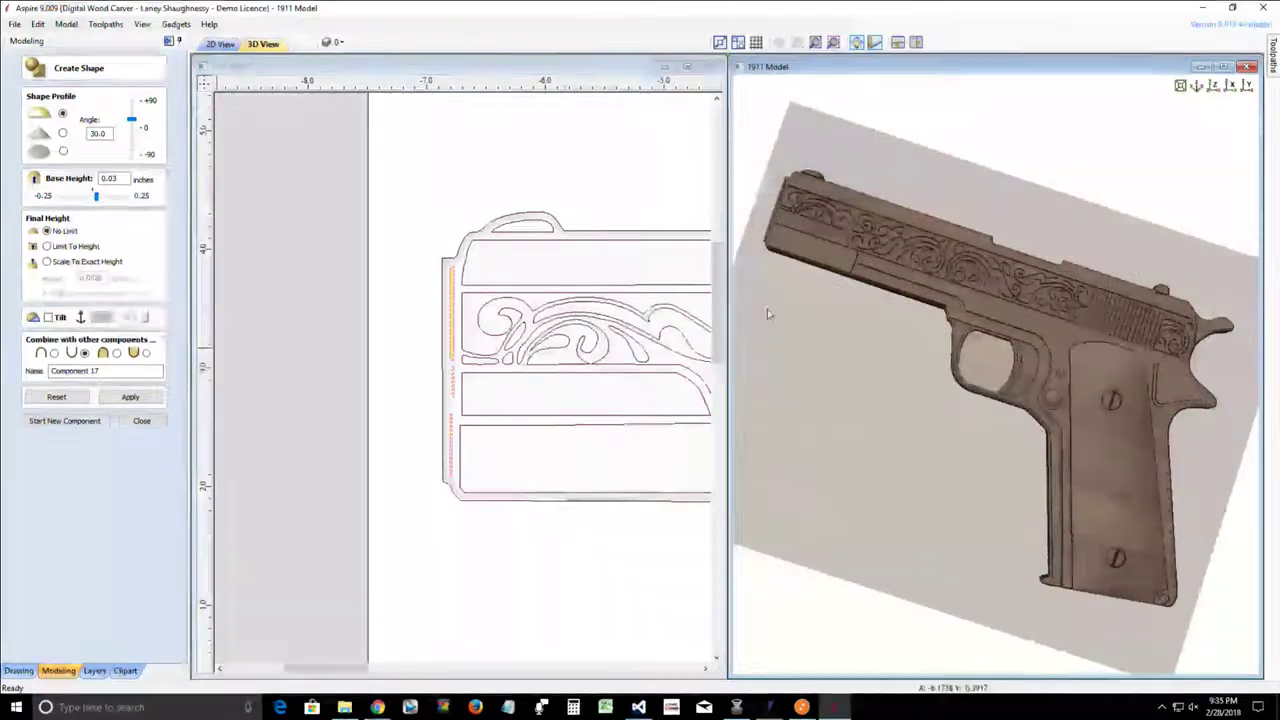
pyautogui.click(133, 422)
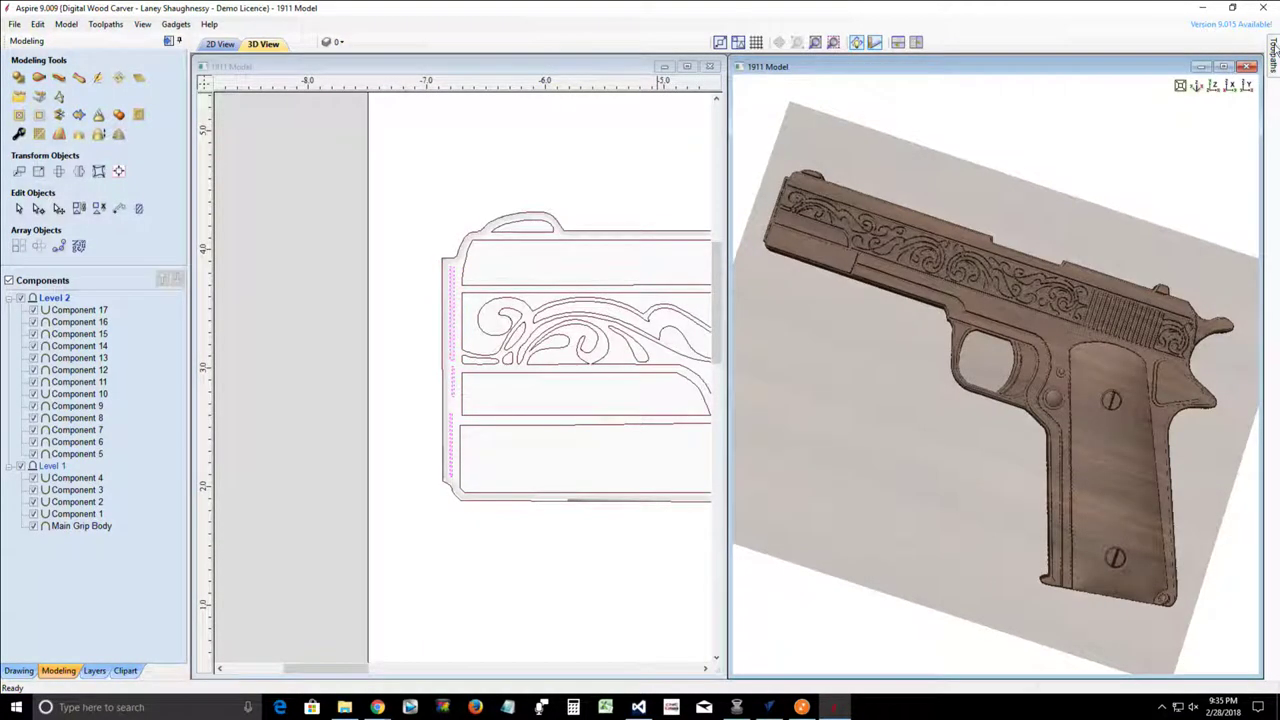
# Maximize the 3D view, then tilt and zoom for an angled close-up of the pistol relief.
pyautogui.click(1223, 66)
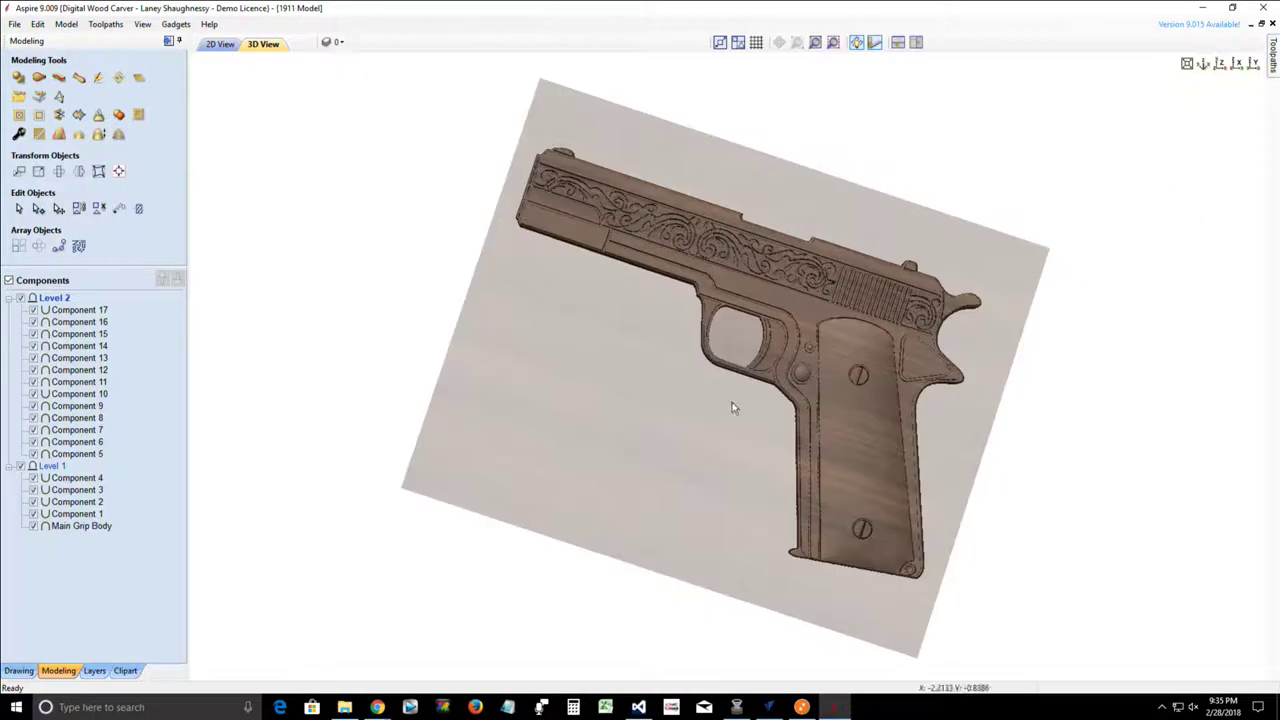
pyautogui.click(1214, 70)
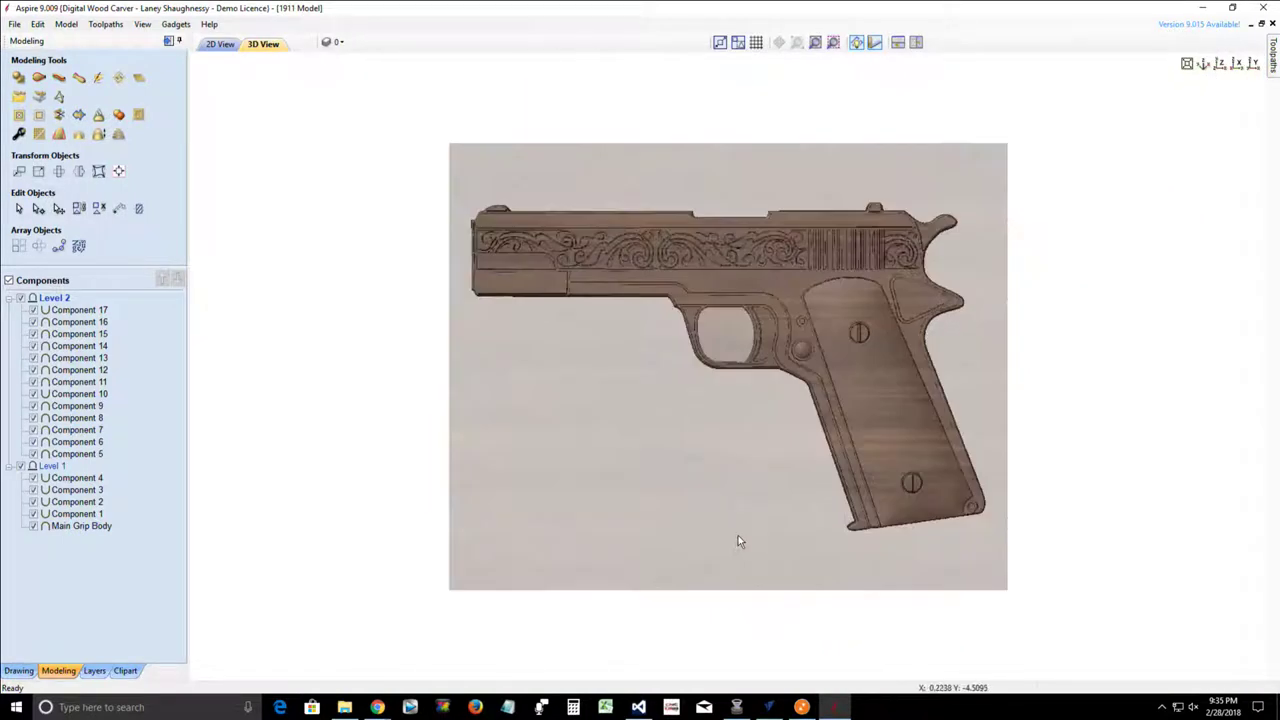
pyautogui.moveTo(748, 554); pyautogui.dragTo(785, 450)
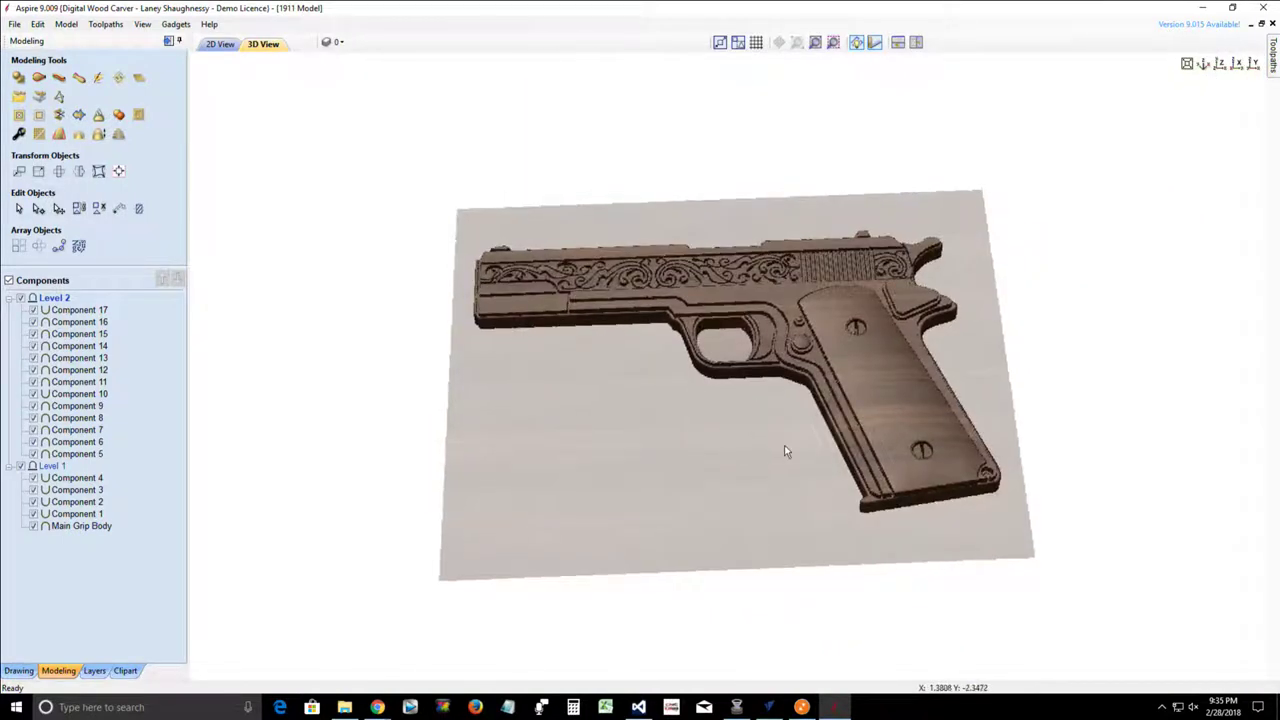
pyautogui.scroll(4, 764, 543)
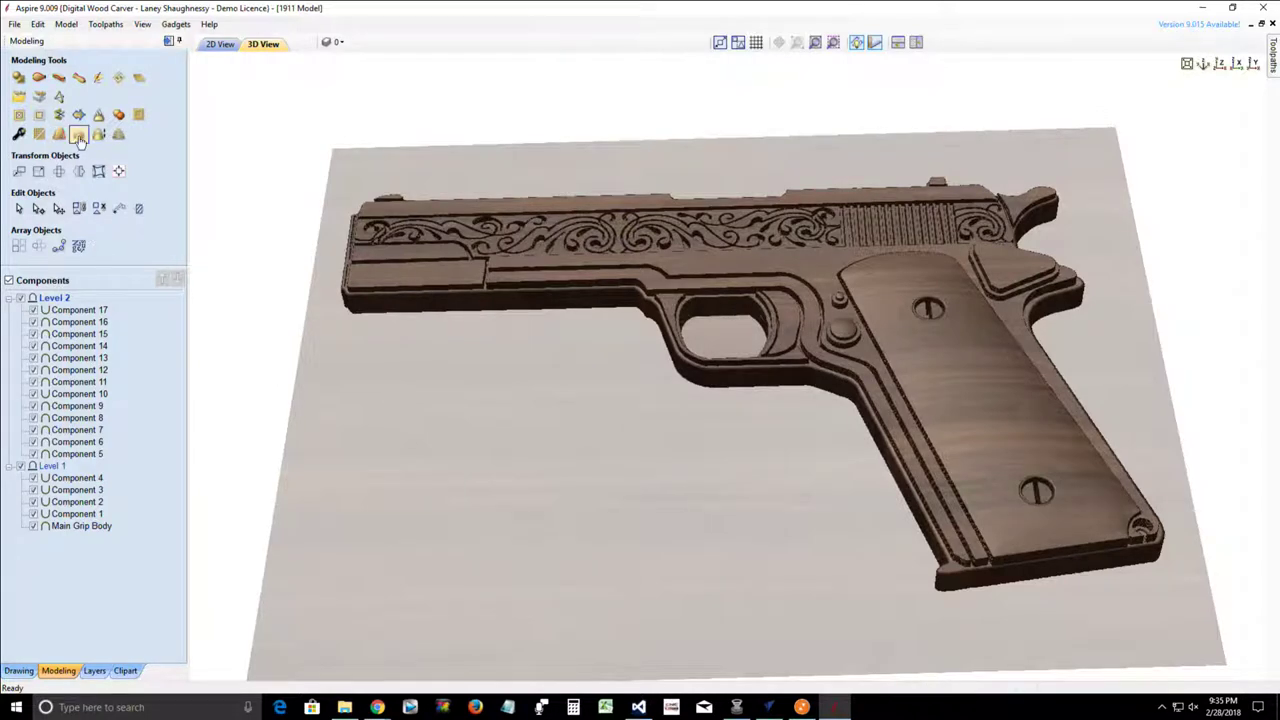
pyautogui.click(62, 455)
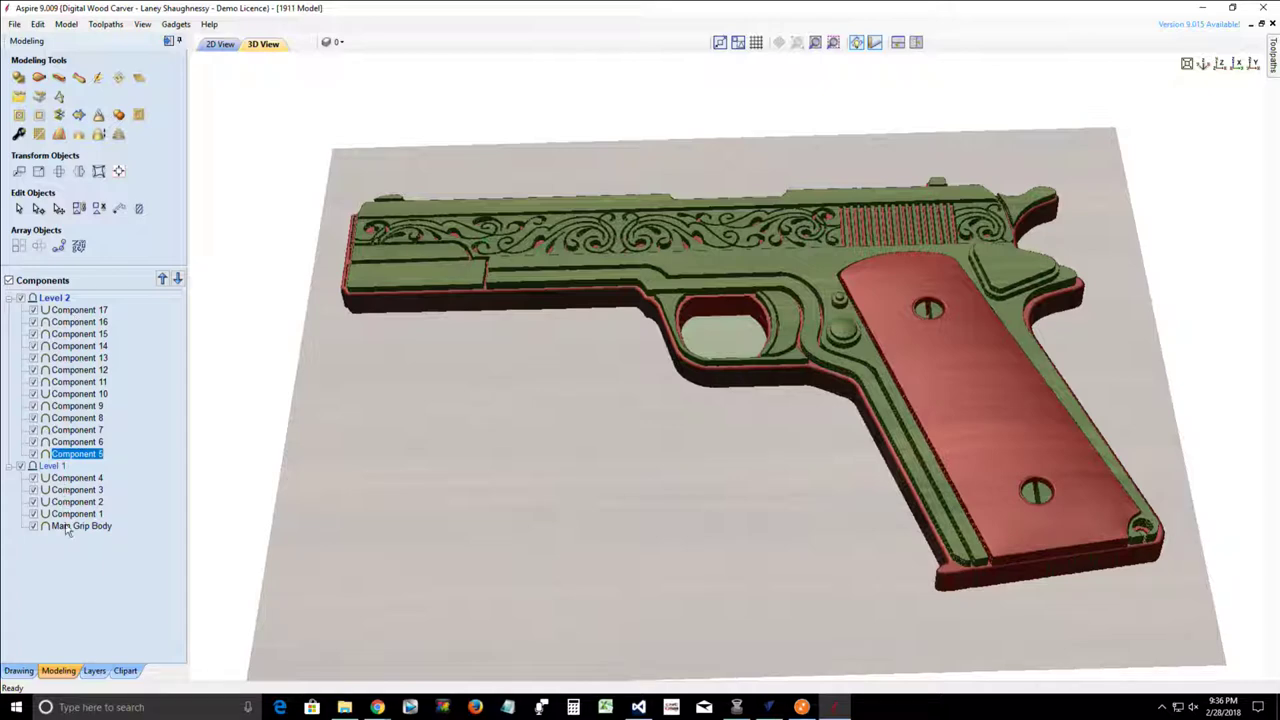
# Select Components 1–4 and Main Grip Body under Level 1 in the Components tree.
pyautogui.hotkey('ctrl', 'a')
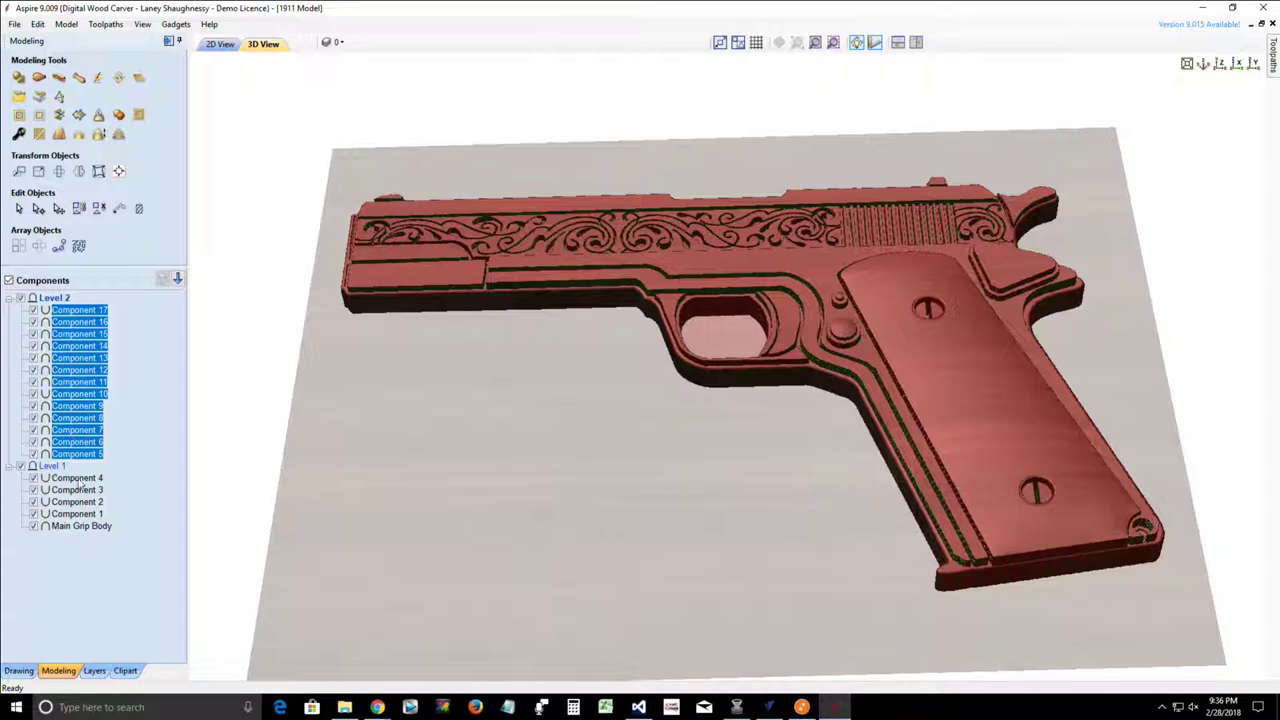
pyautogui.click(72, 532)
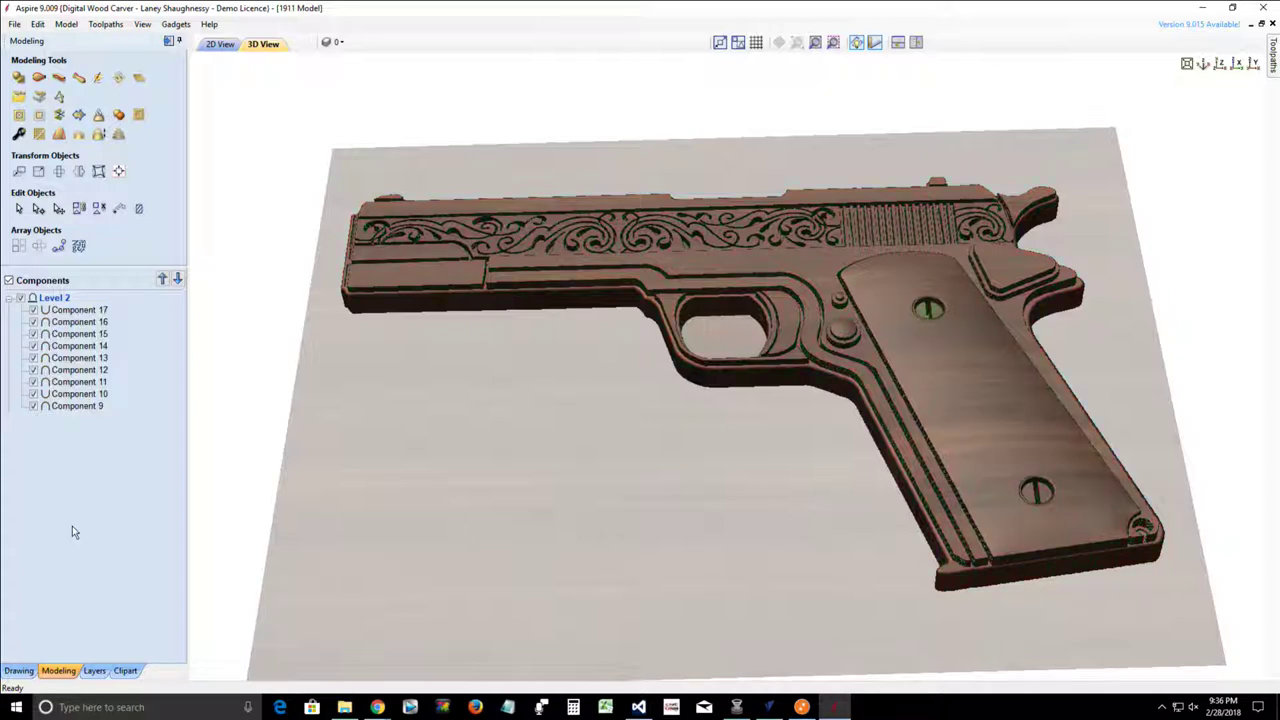
pyautogui.keyDown('shift'); pyautogui.click(75, 482); pyautogui.keyUp('shift')
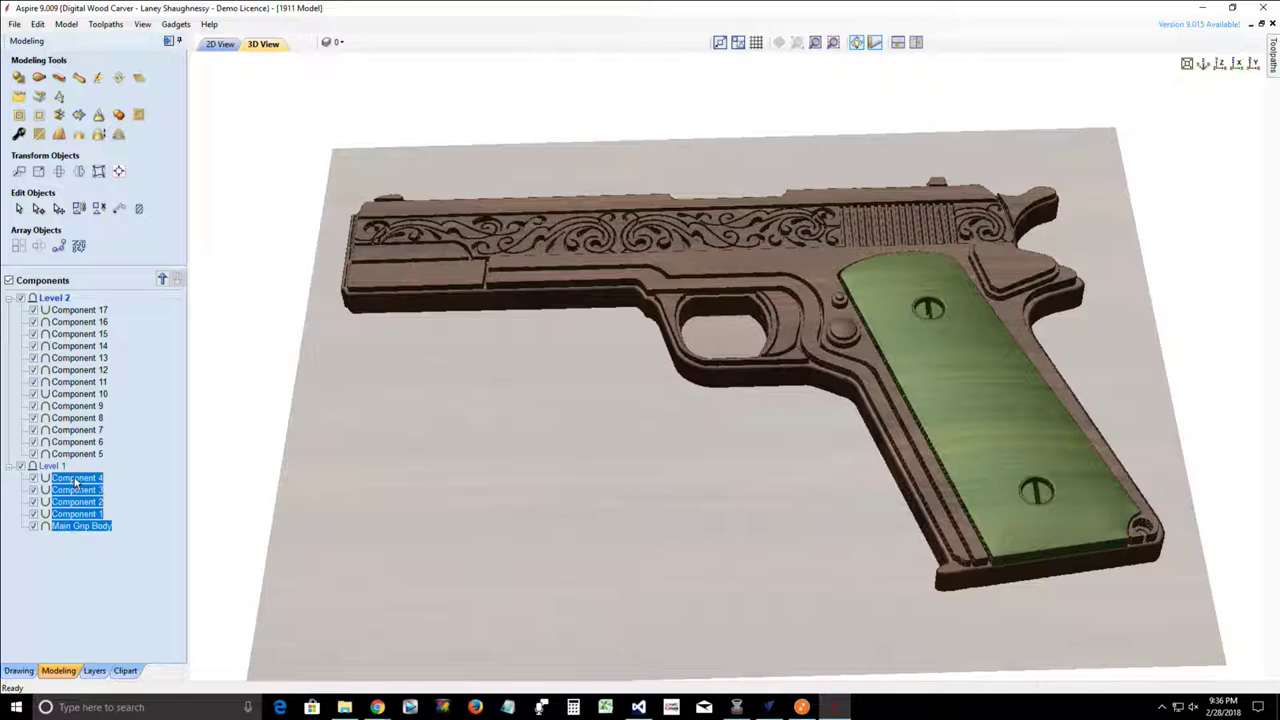
# Group the grip parts, paste a copy of the group into Level 2, and hide Level 1.
pyautogui.rightClick(83, 489)
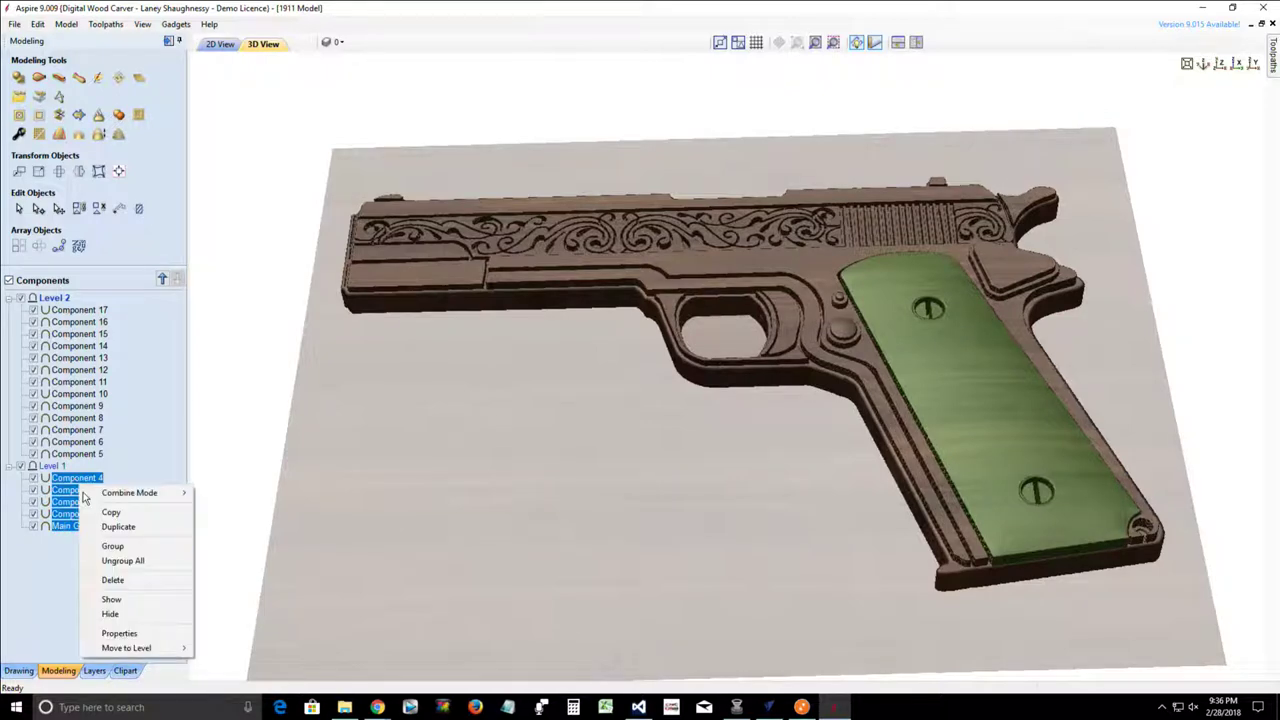
pyautogui.click(95, 545)
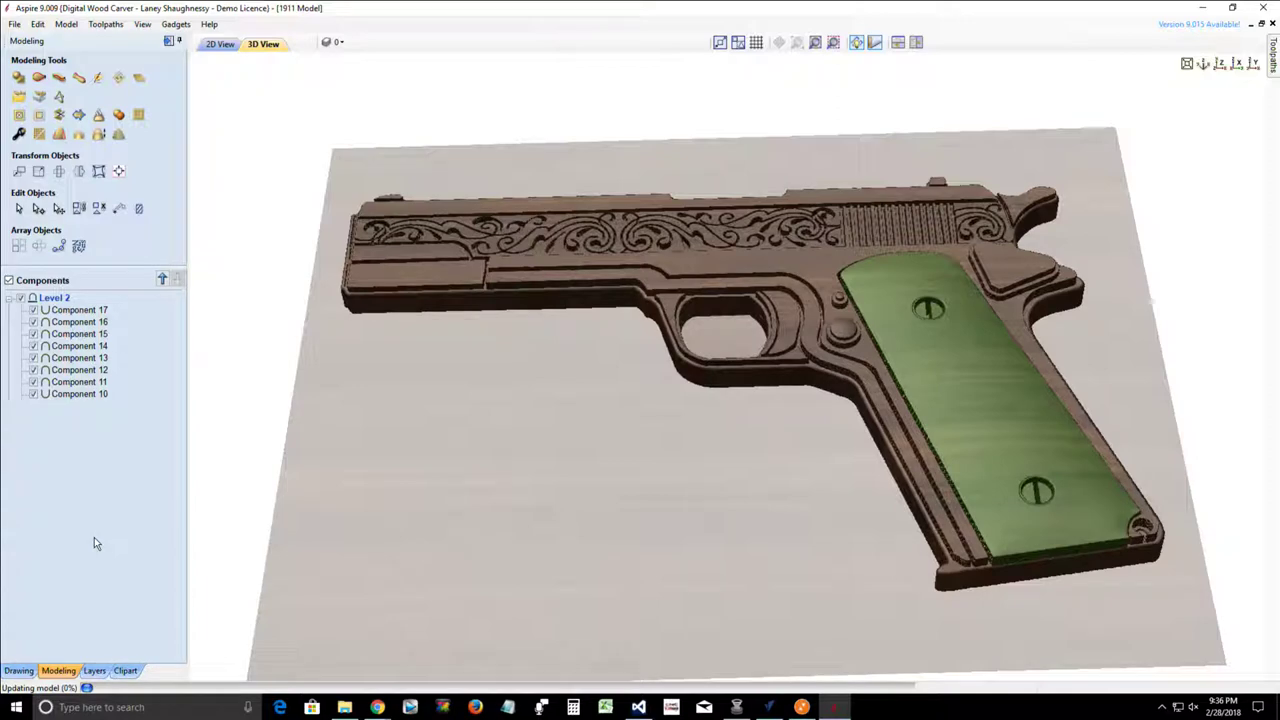
pyautogui.rightClick(82, 477)
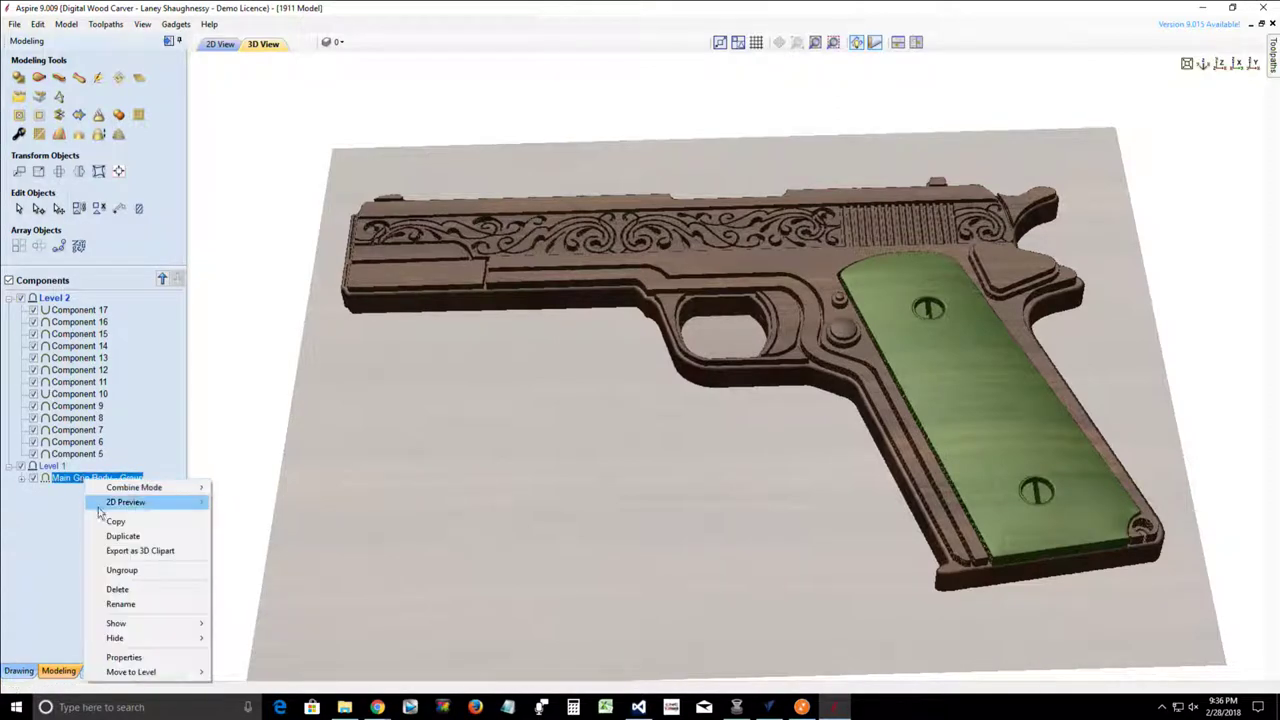
pyautogui.click(113, 521)
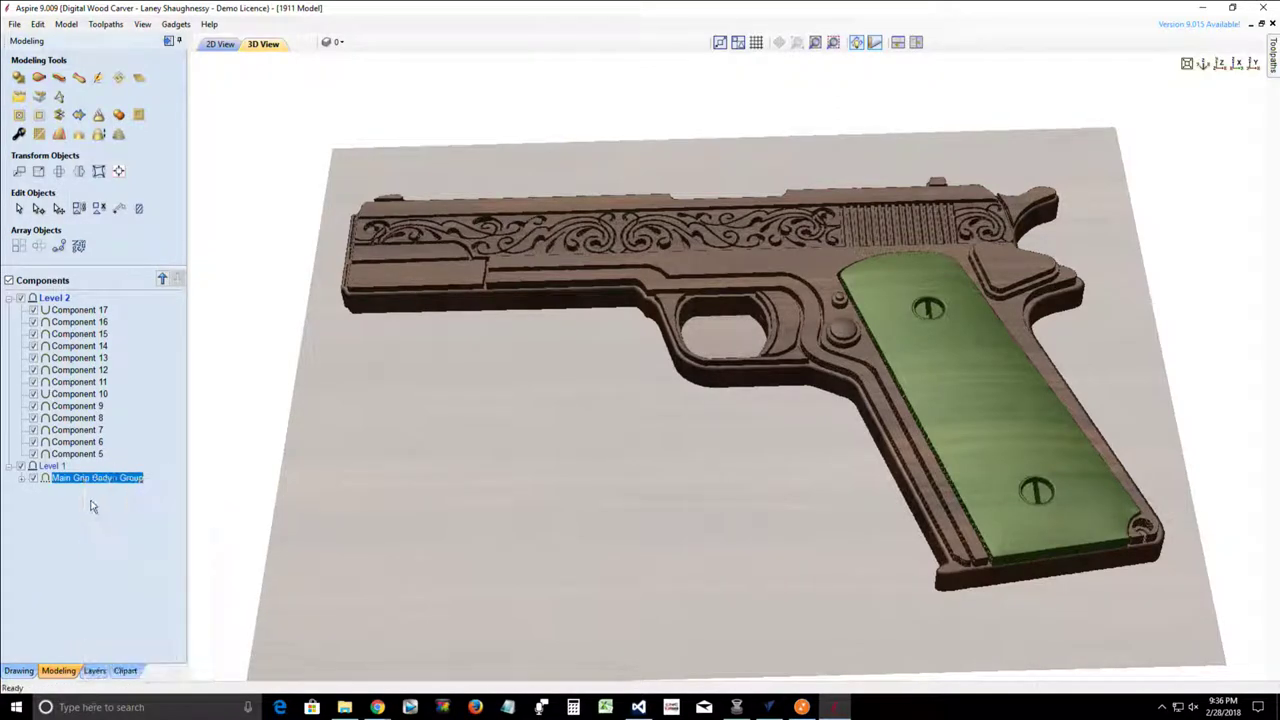
pyautogui.hotkey('ctrl', 'v')
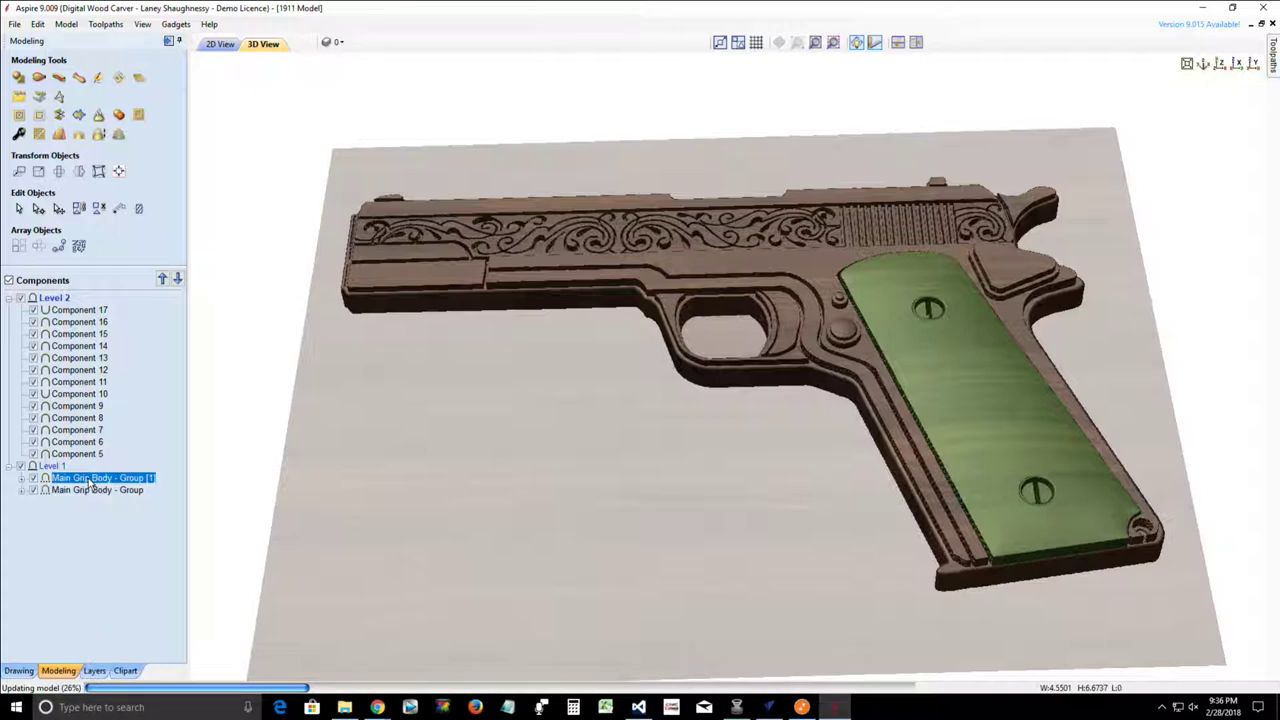
pyautogui.moveTo(90, 480); pyautogui.dragTo(80, 322)
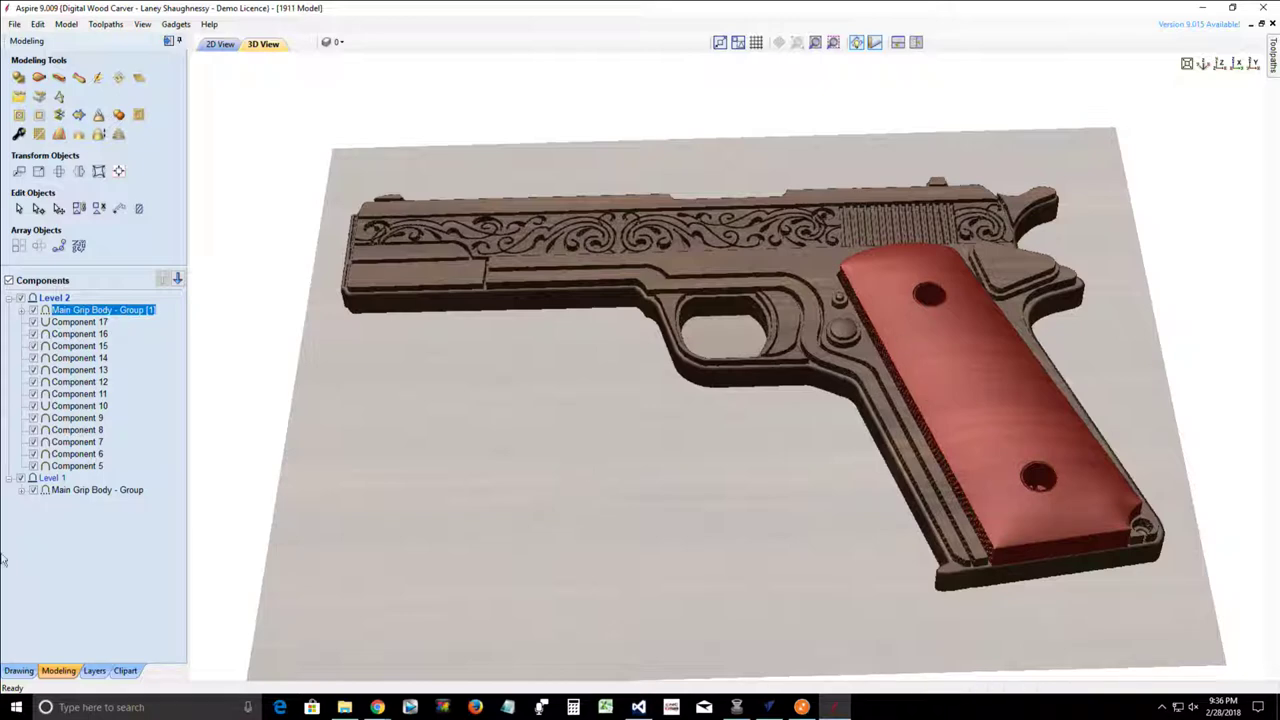
pyautogui.click(20, 479)
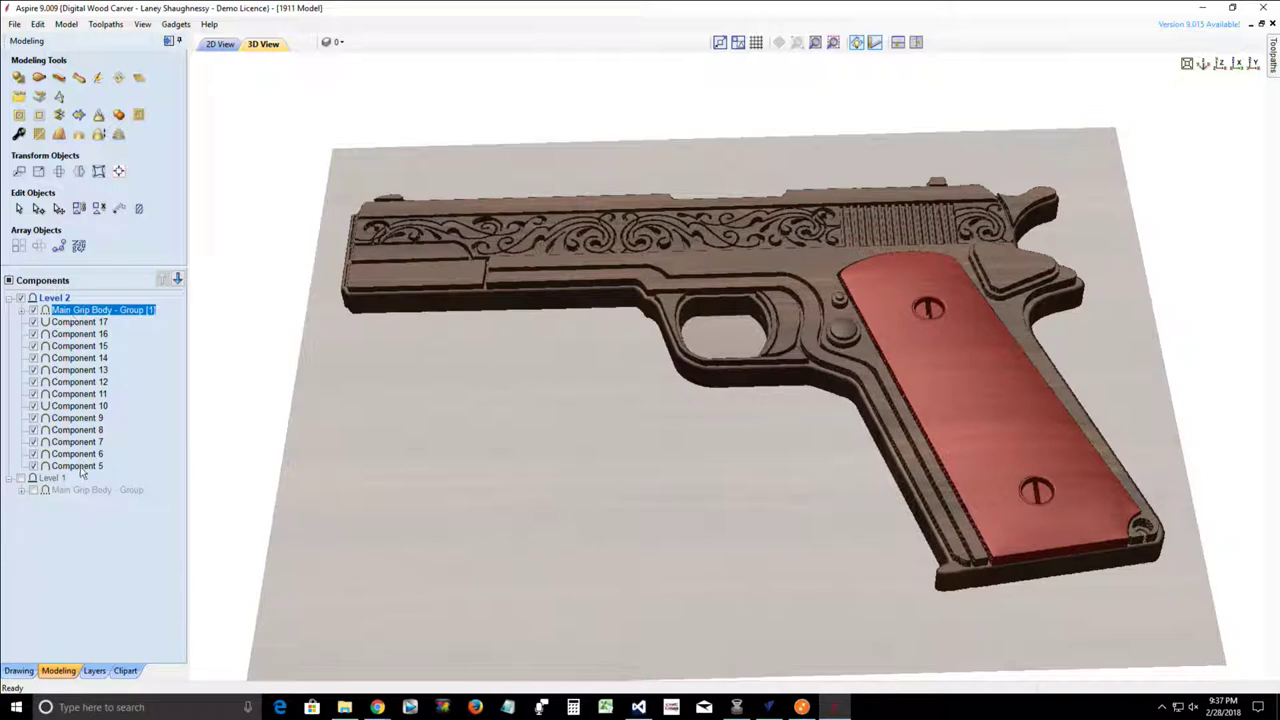
# Ungroup the grip copy, select all Level 2 components, and bake them into Component 5- Baked.
pyautogui.rightClick(84, 311)
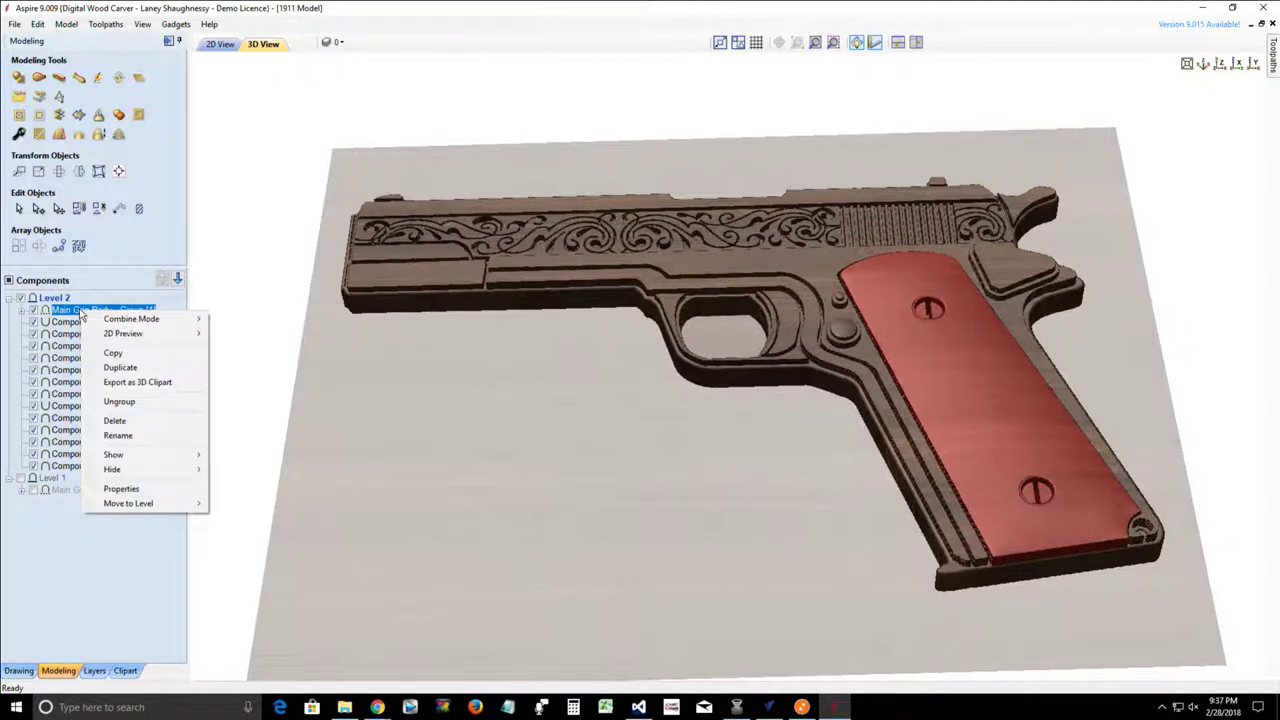
pyautogui.click(118, 402)
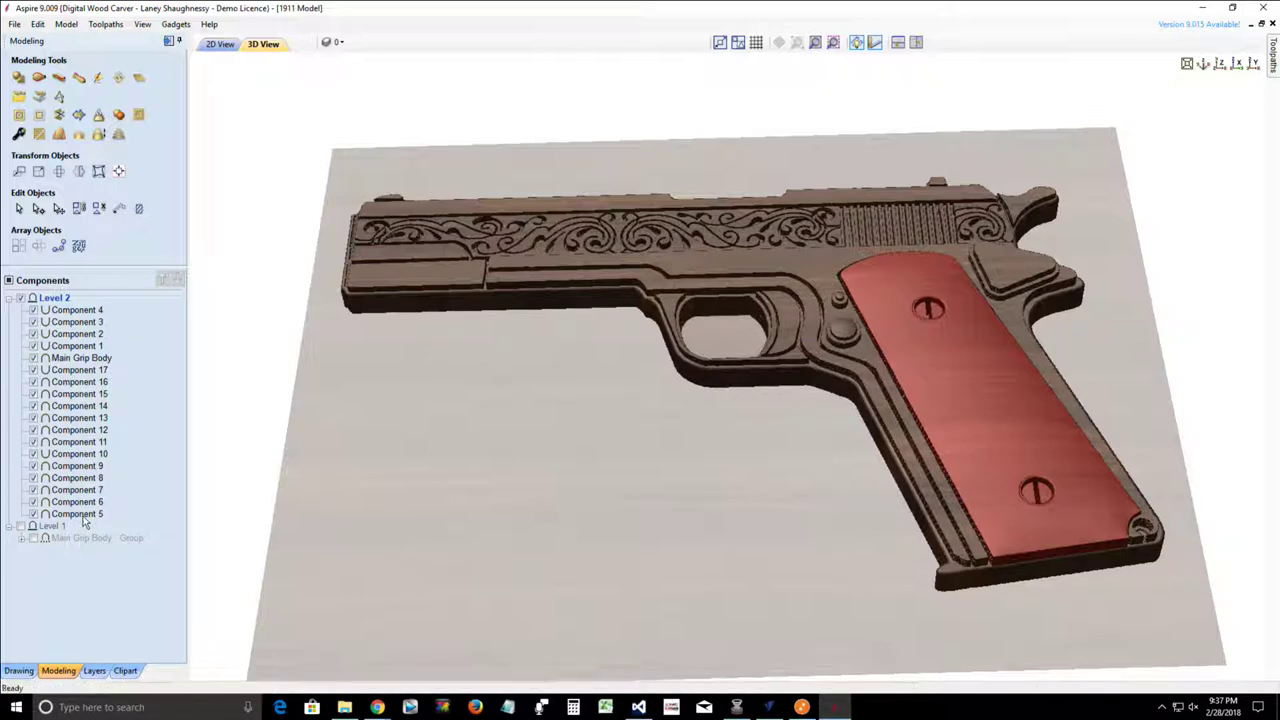
pyautogui.click(80, 514)
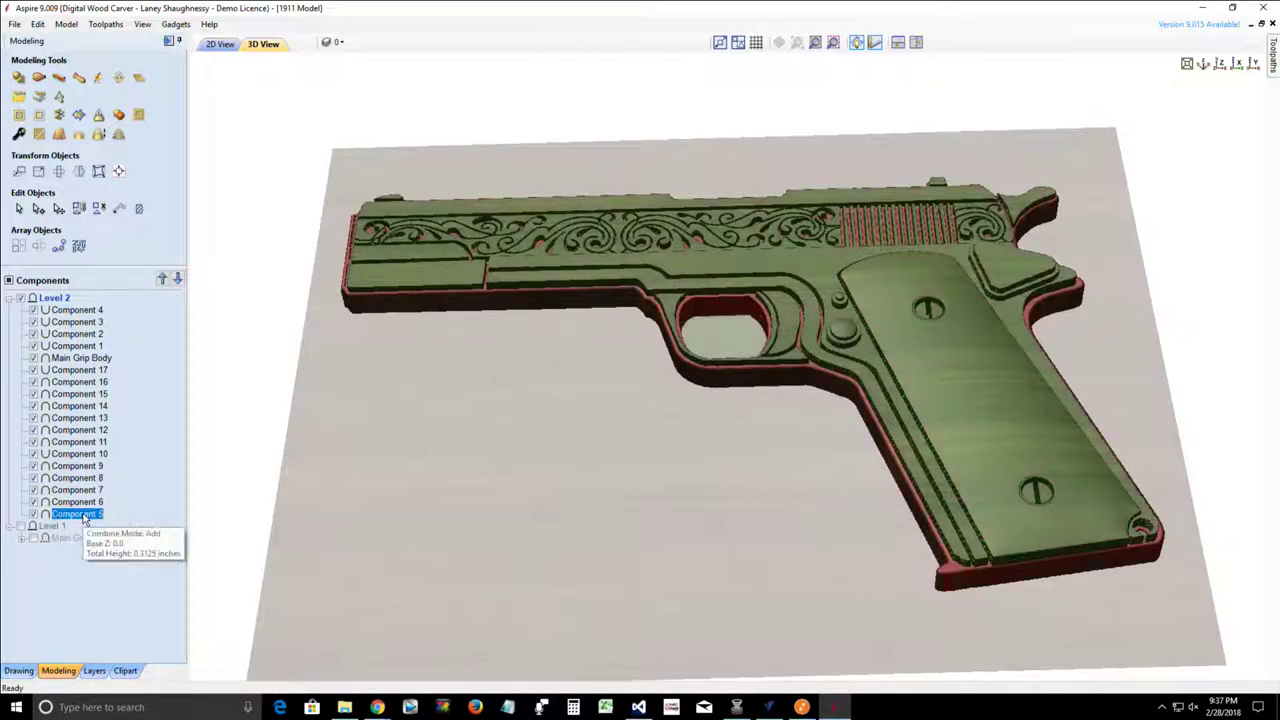
pyautogui.keyDown('shift'); pyautogui.click(80, 313); pyautogui.keyUp('shift')
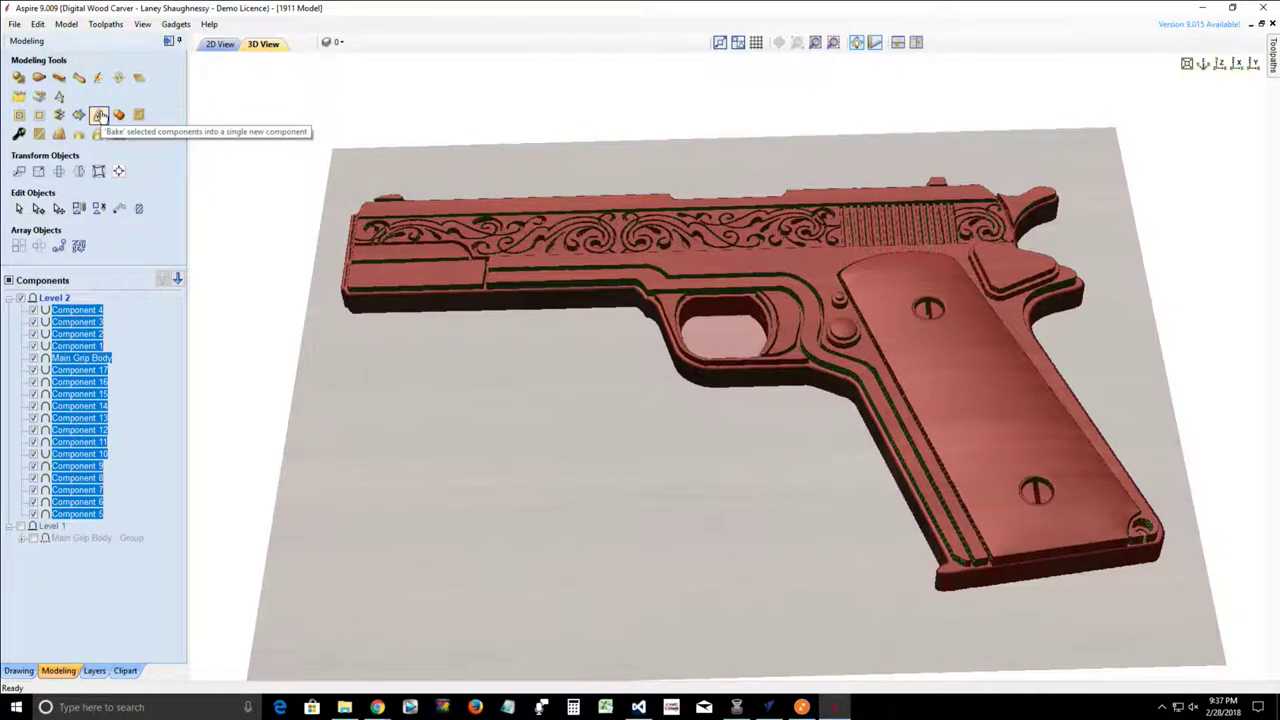
pyautogui.click(100, 116)
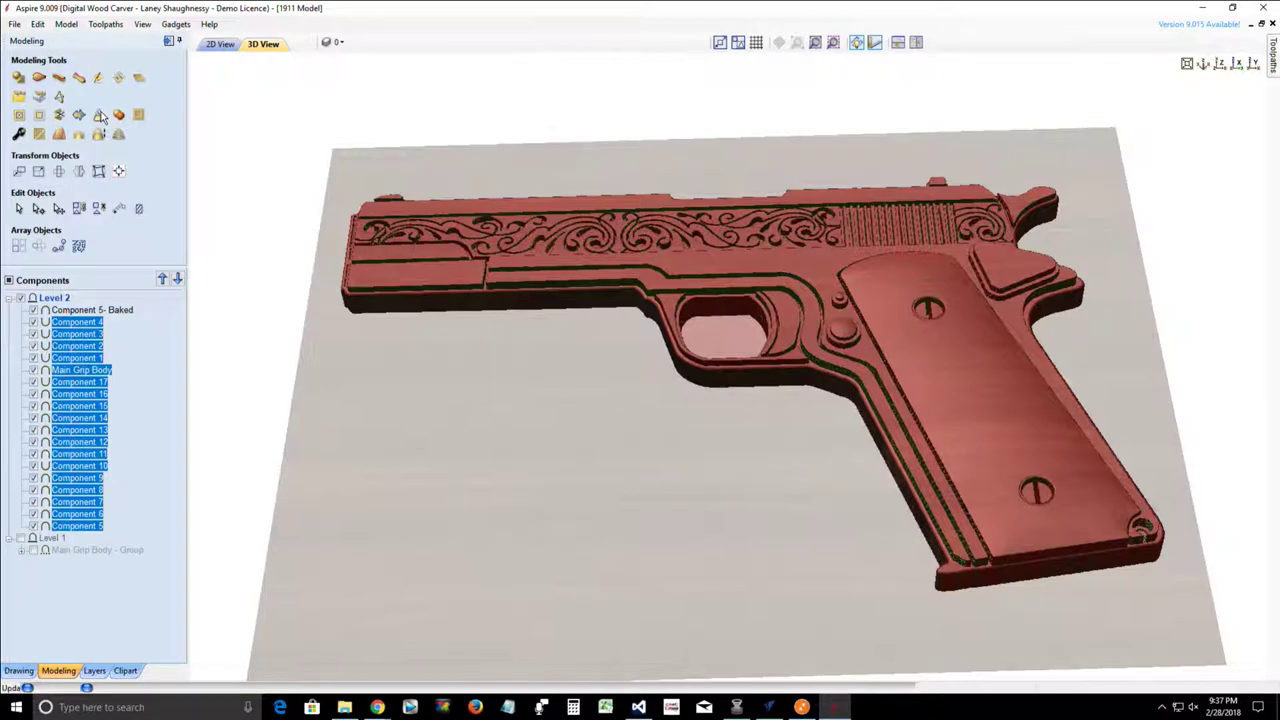
pyautogui.click(100, 115)
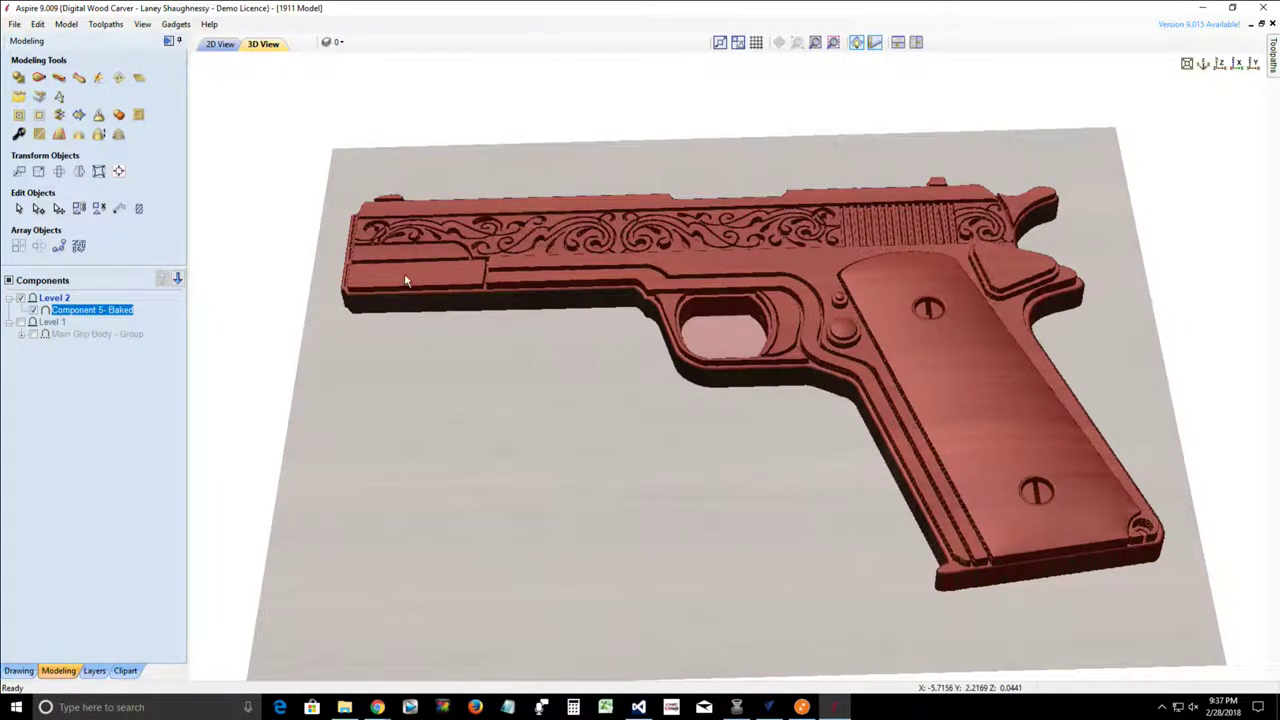
# Unbake the baked component and inspect Components 2, 16, 13, 12 and 11 on the model.
pyautogui.click(57, 207)
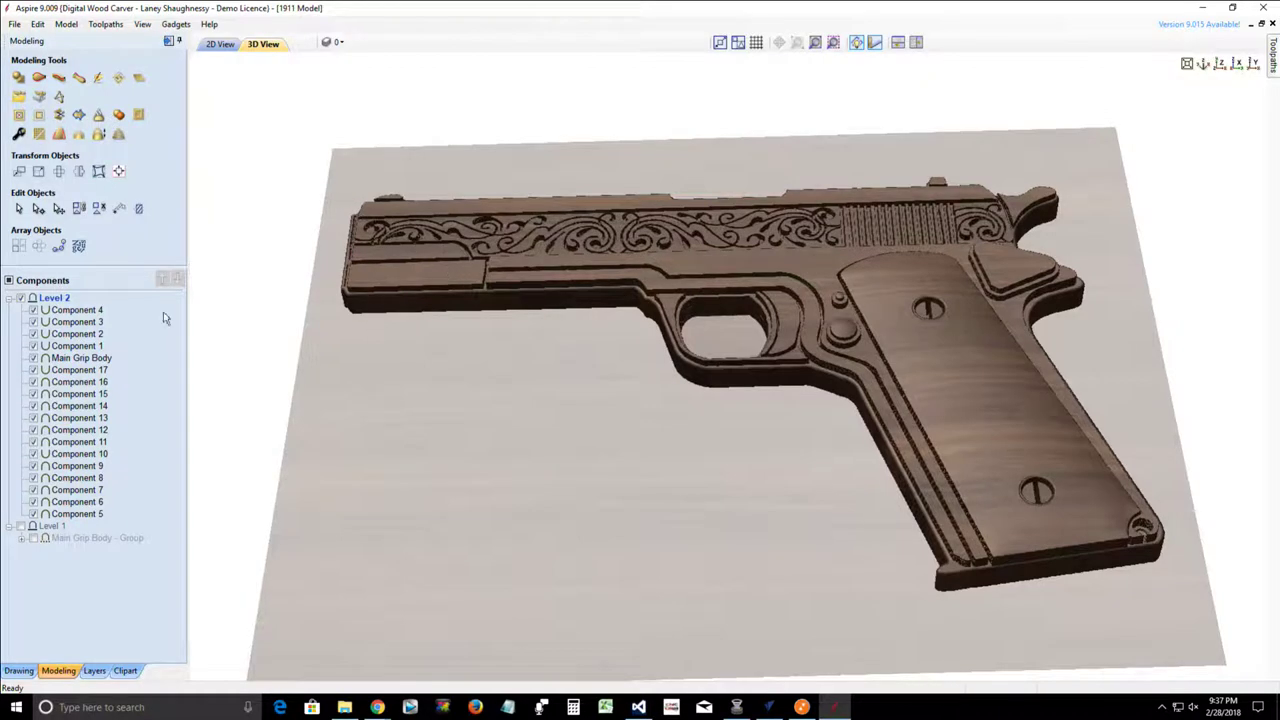
pyautogui.click(75, 334)
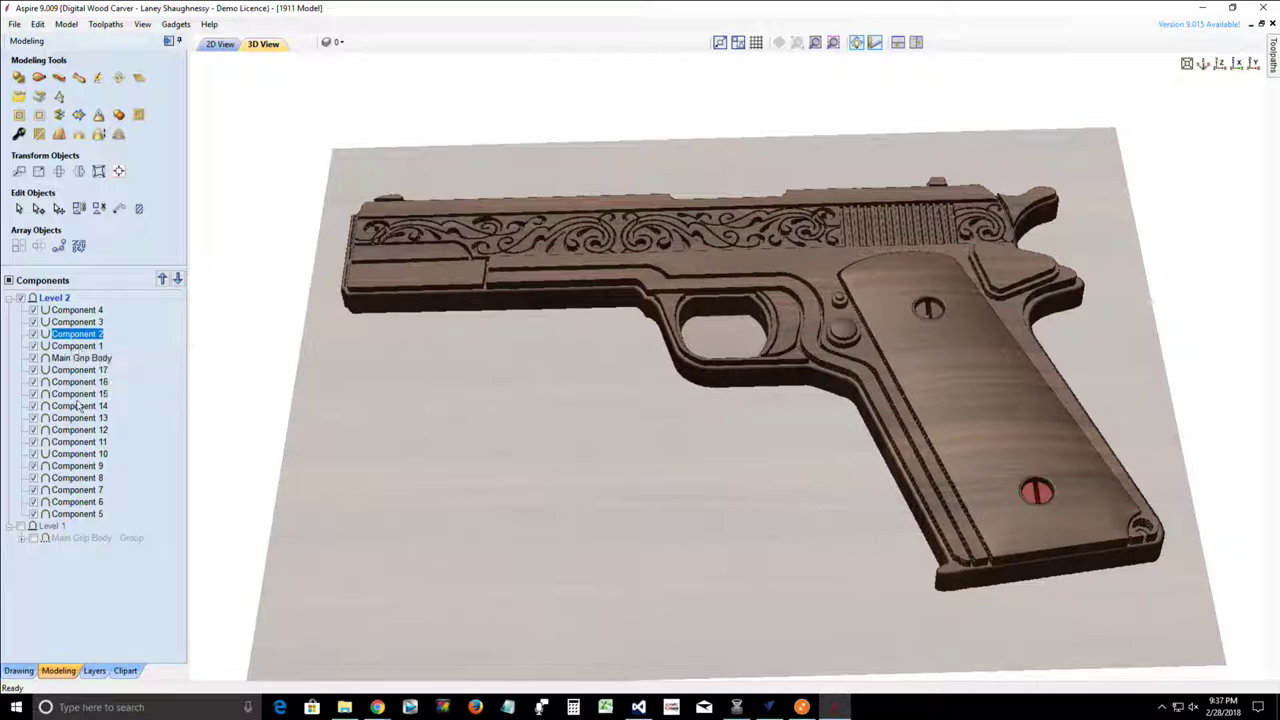
pyautogui.click(76, 383)
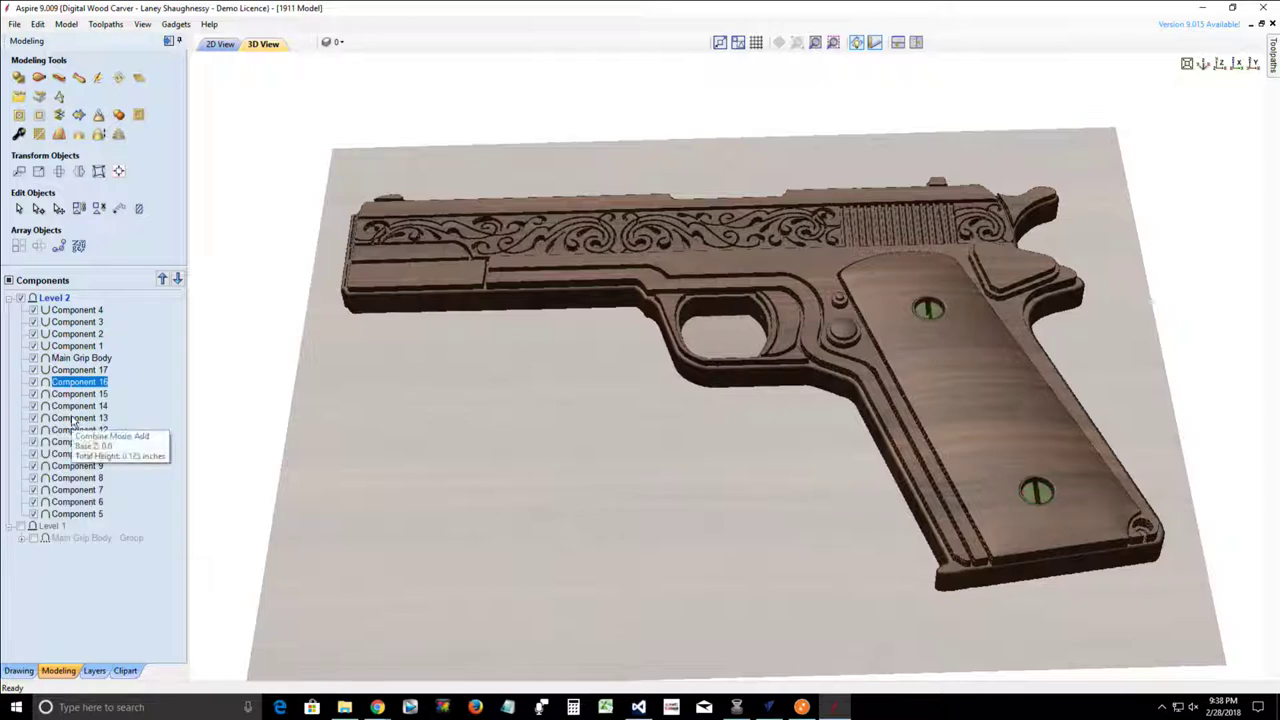
pyautogui.click(73, 418)
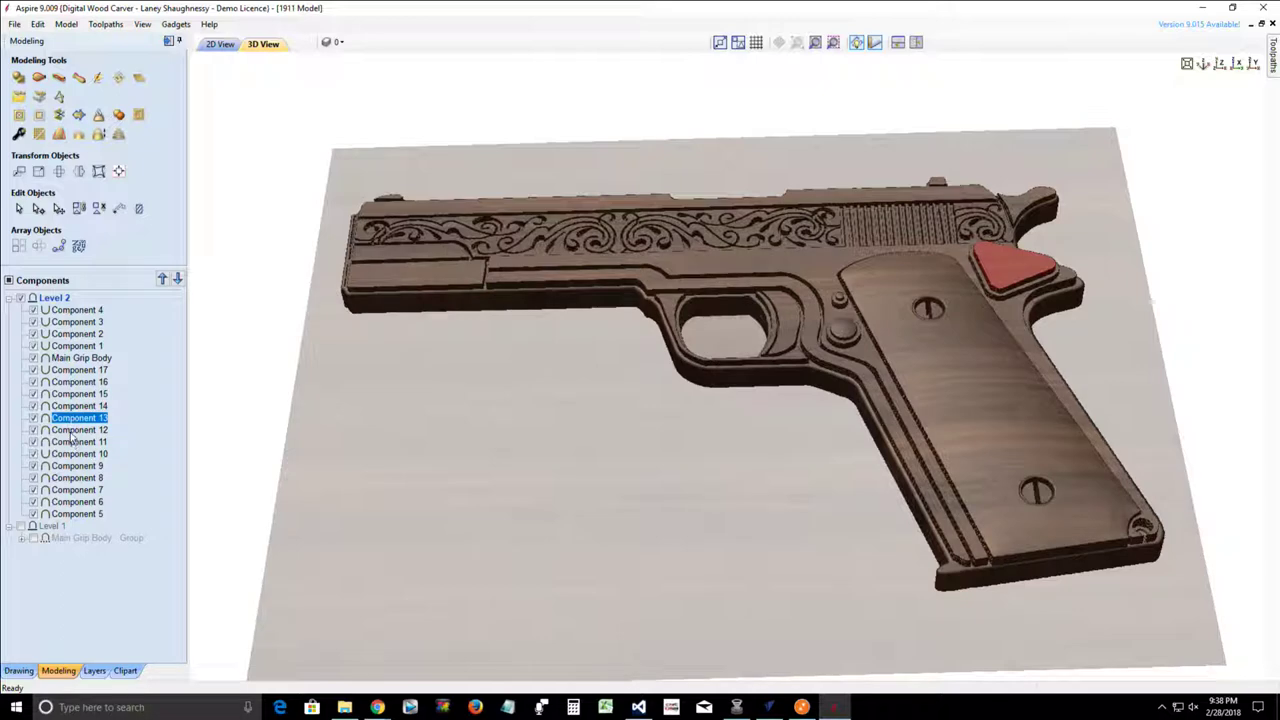
pyautogui.click(72, 431)
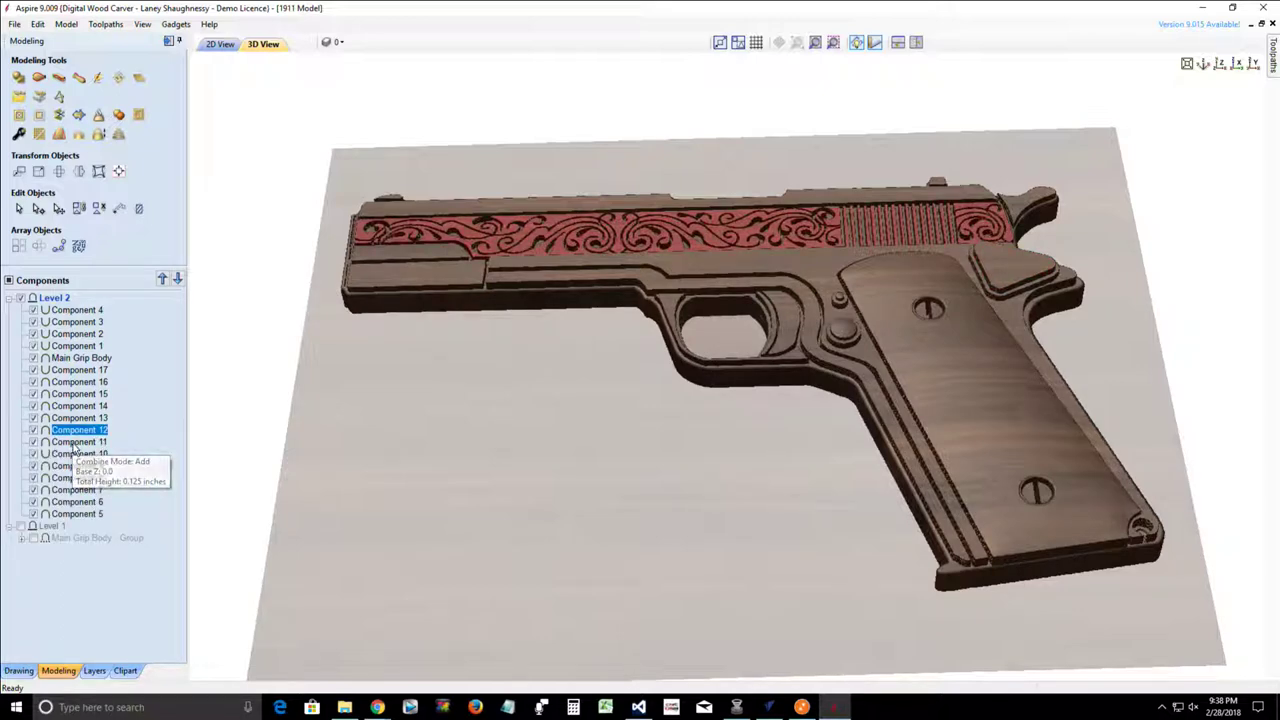
pyautogui.click(74, 446)
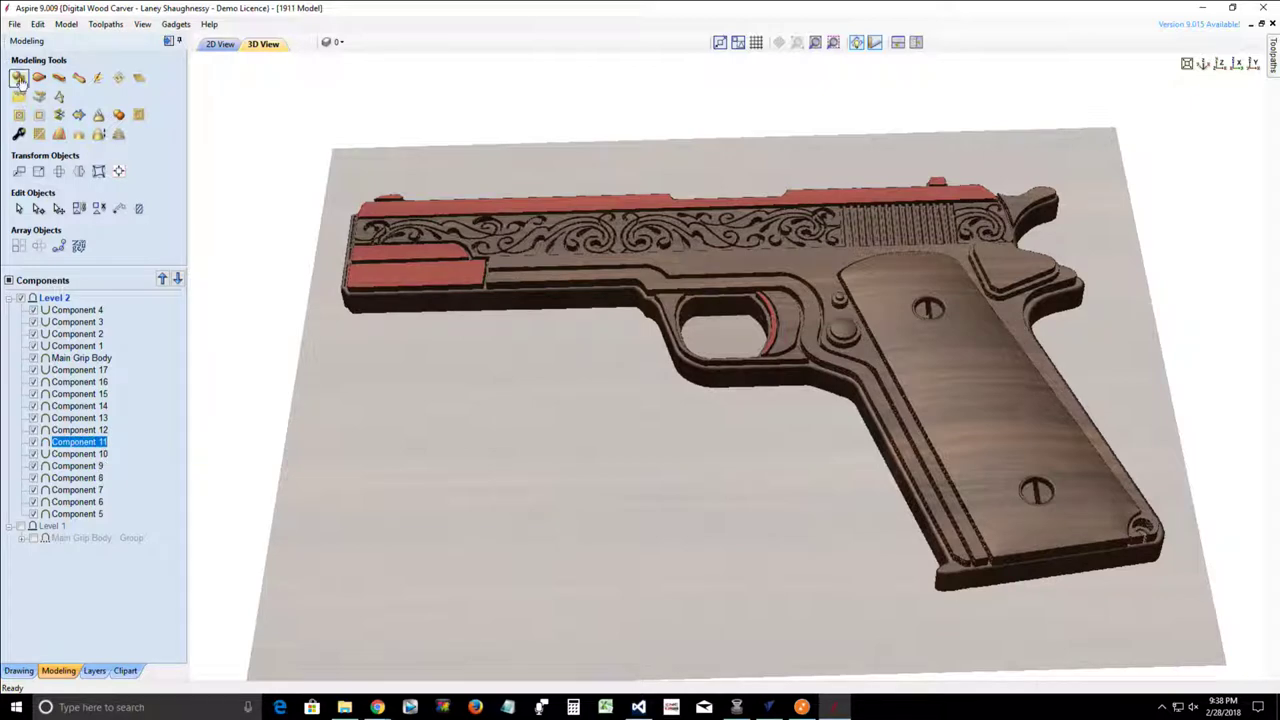
# In the 2D view, select the slide top, rear sight, strip, lower rectangle, frame and hammer outlines.
pyautogui.click(18, 77)
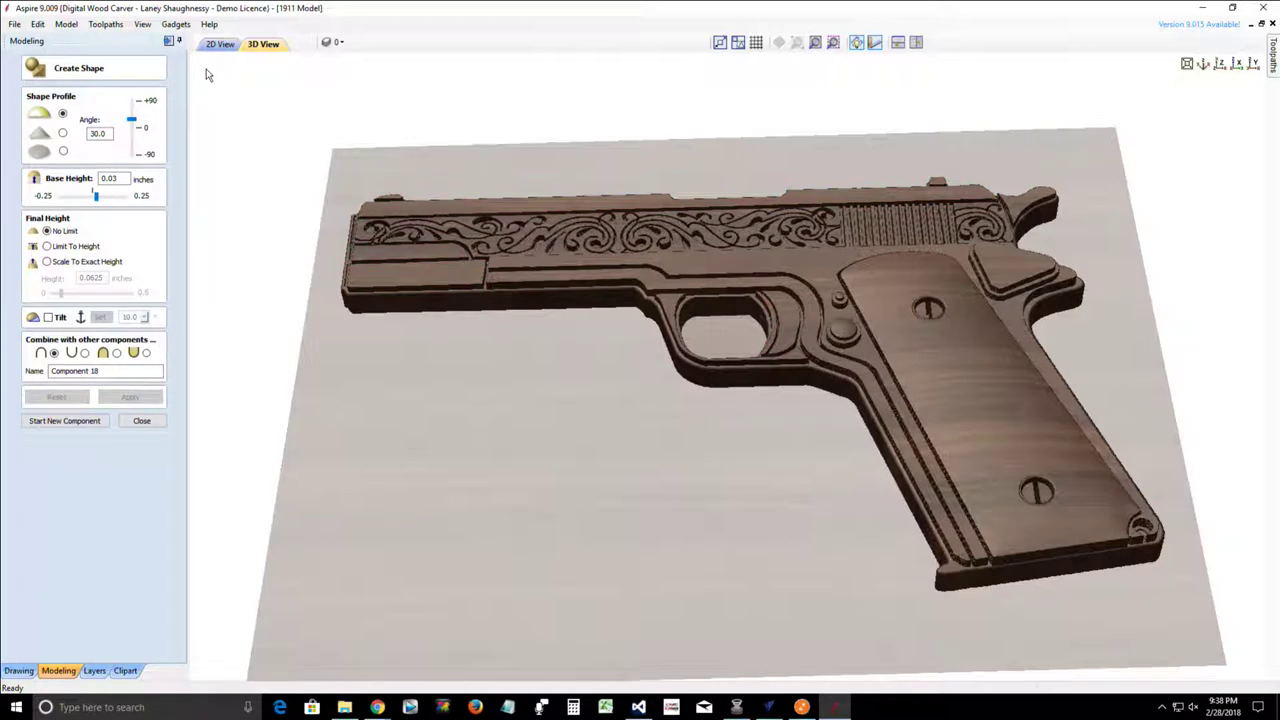
pyautogui.click(218, 45)
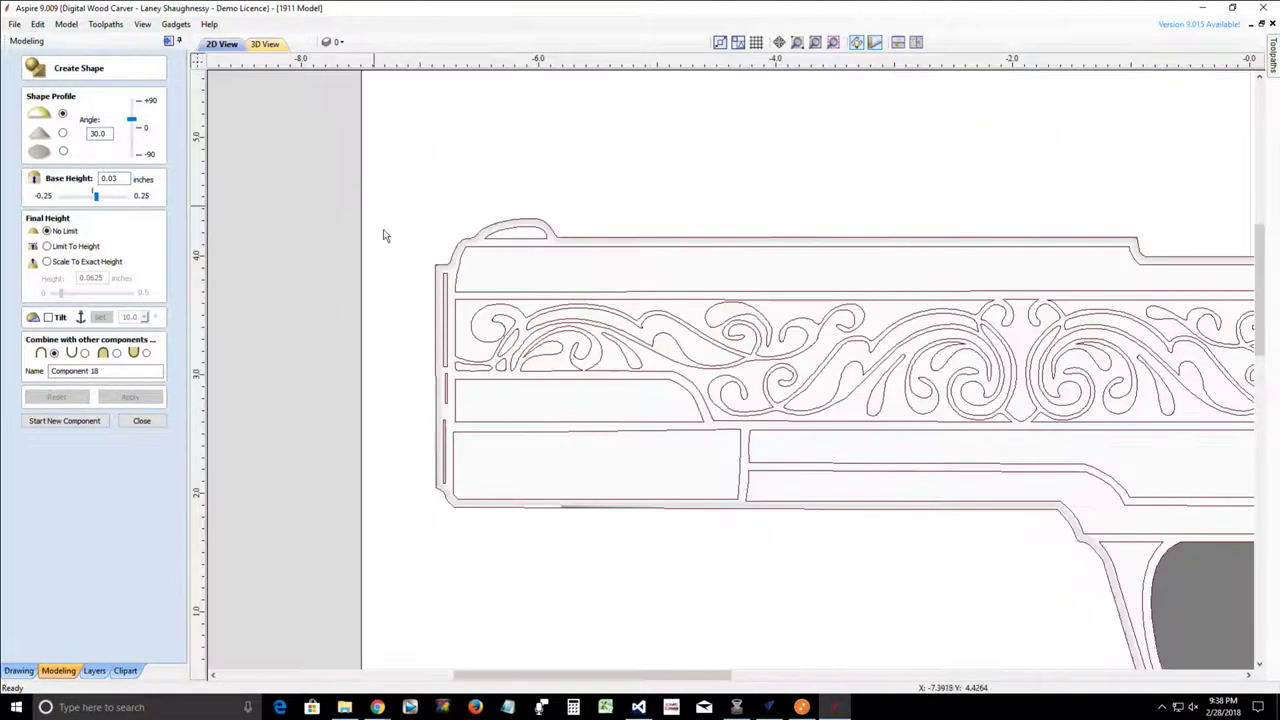
pyautogui.click(524, 291)
pyautogui.scroll(-2, 524, 291)
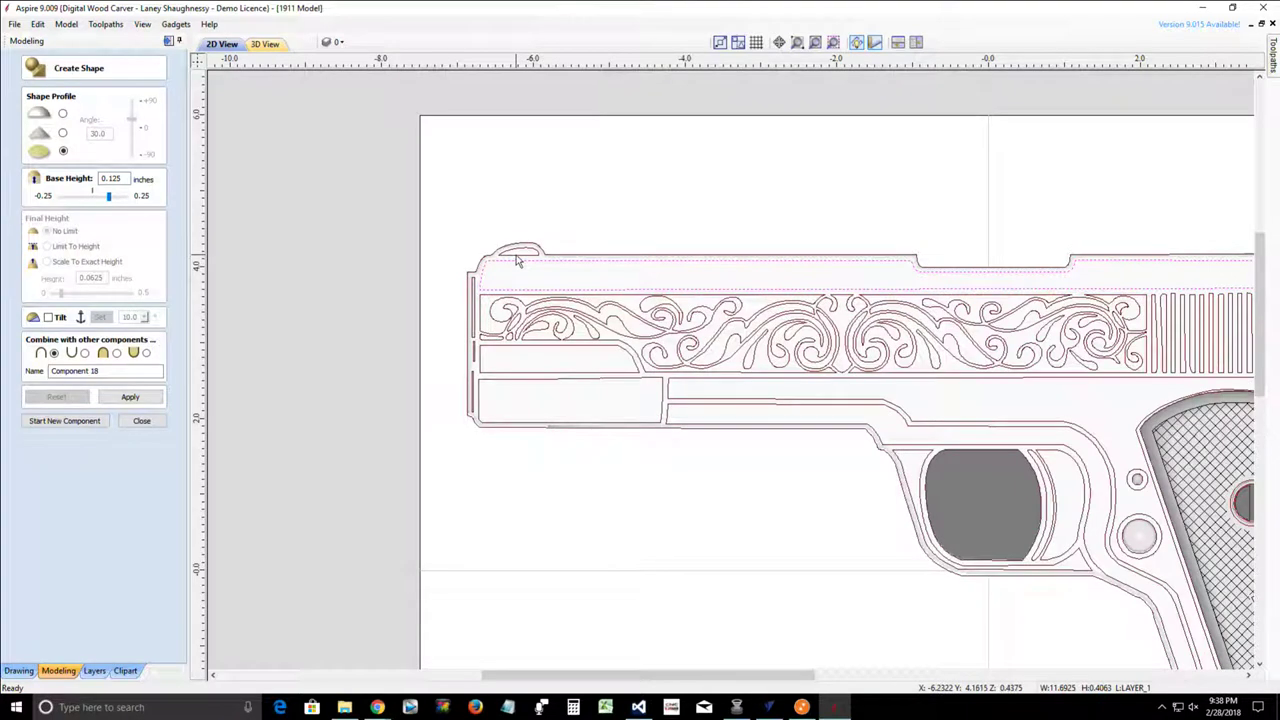
pyautogui.keyDown('shift'); pyautogui.click(518, 257); pyautogui.keyUp('shift')
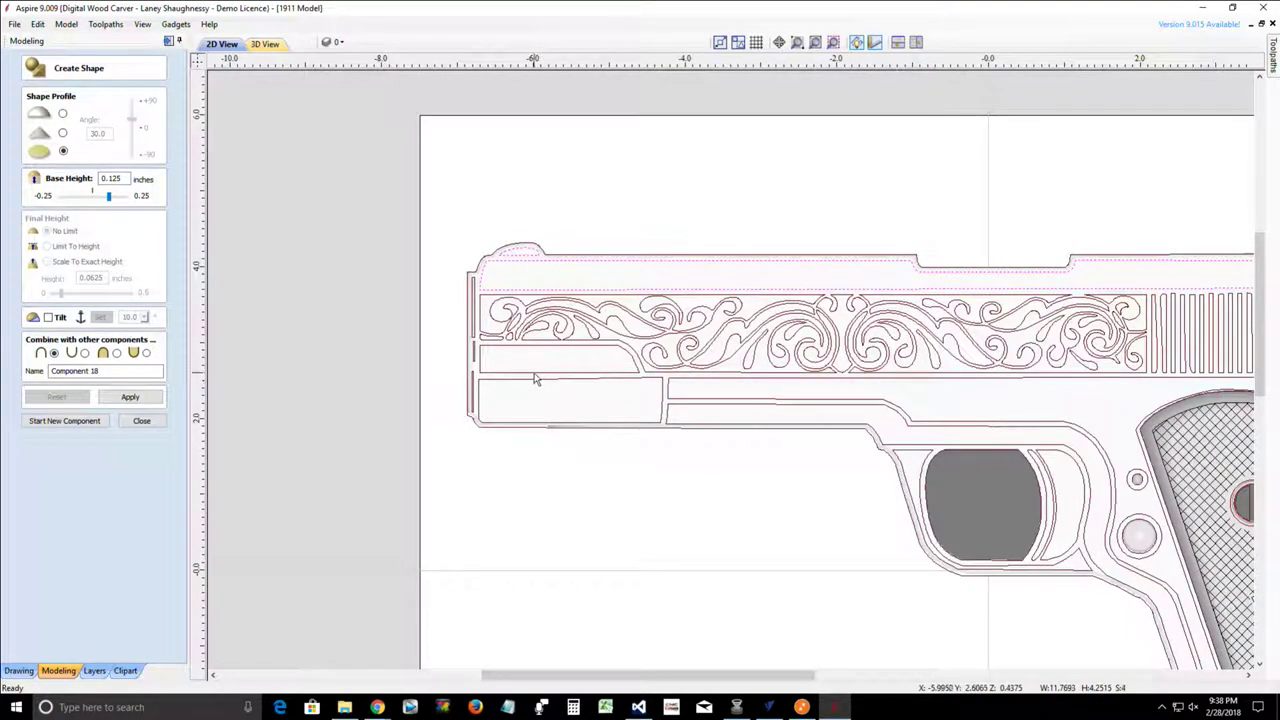
pyautogui.click(535, 378)
pyautogui.keyDown('shift'); pyautogui.click(535, 388); pyautogui.keyUp('shift')
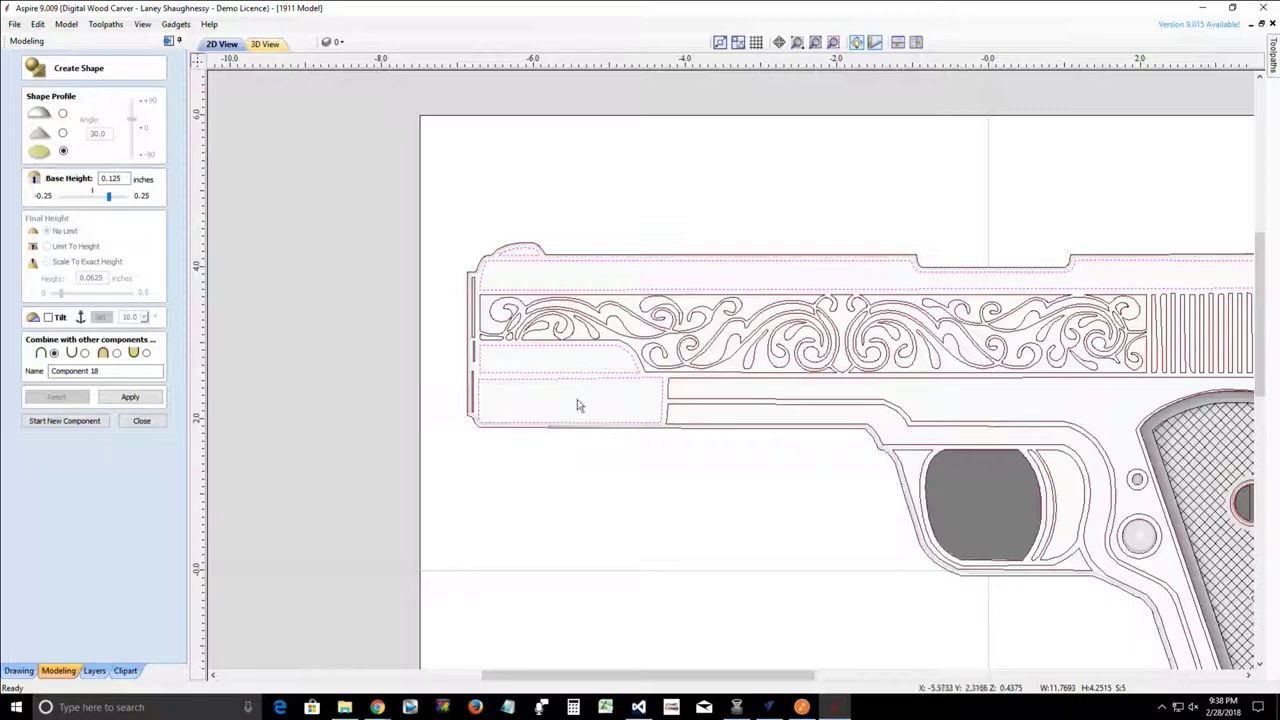
pyautogui.scroll(-3, 731, 449)
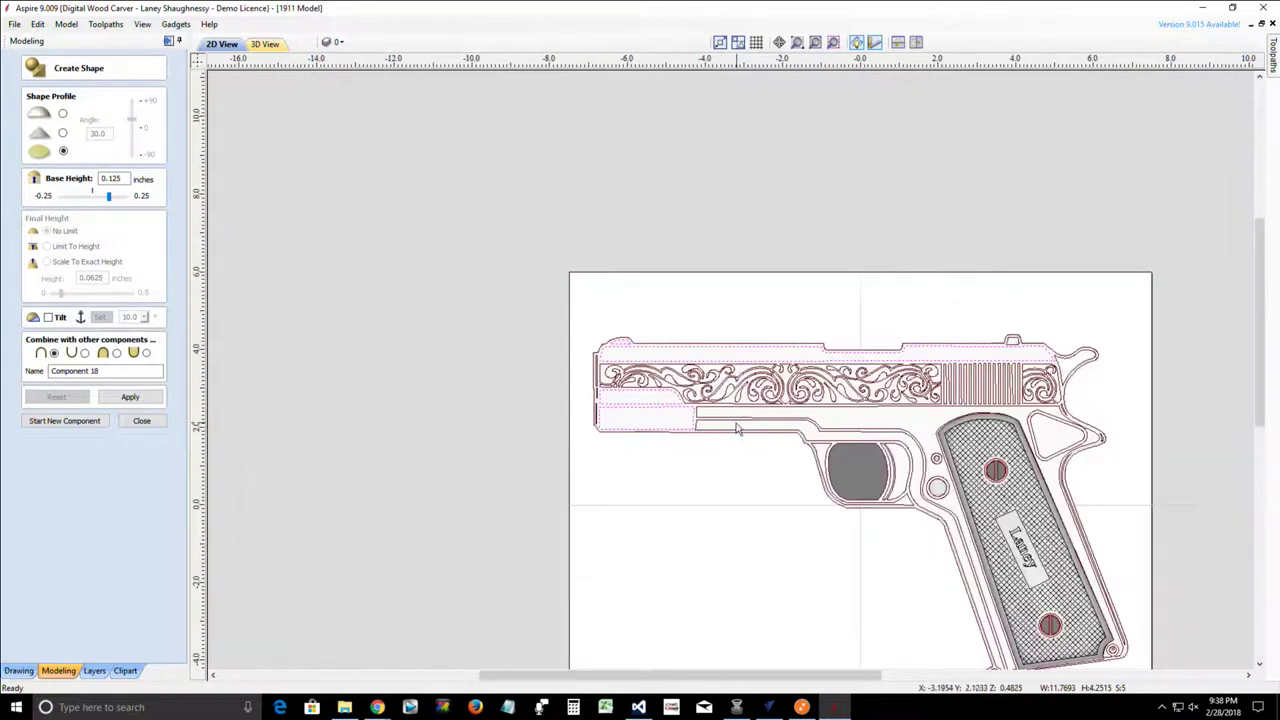
pyautogui.keyDown('shift'); pyautogui.click(731, 427); pyautogui.keyUp('shift')
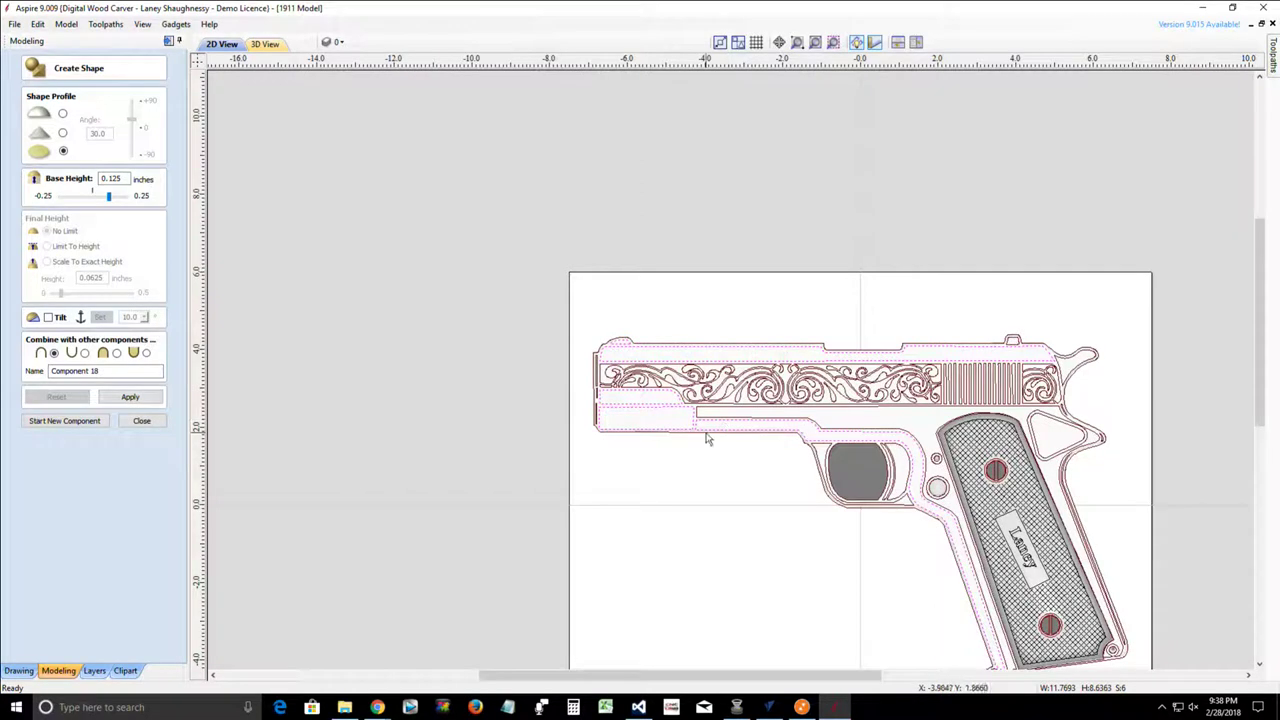
pyautogui.keyDown('shift'); pyautogui.click(1068, 383); pyautogui.keyUp('shift')
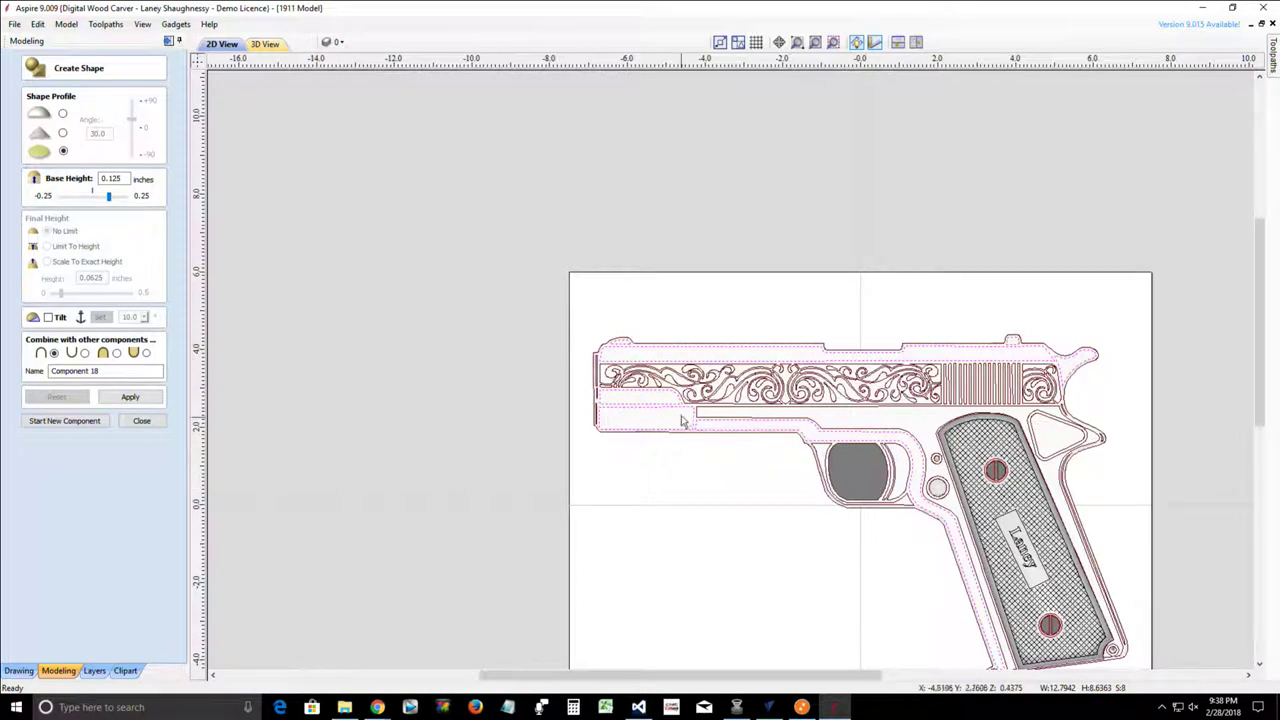
# Apply a rounded 30° profile to the selected outlines and view the result in 3D.
pyautogui.click(63, 114)
pyautogui.moveTo(108, 133); pyautogui.dragTo(87, 133)
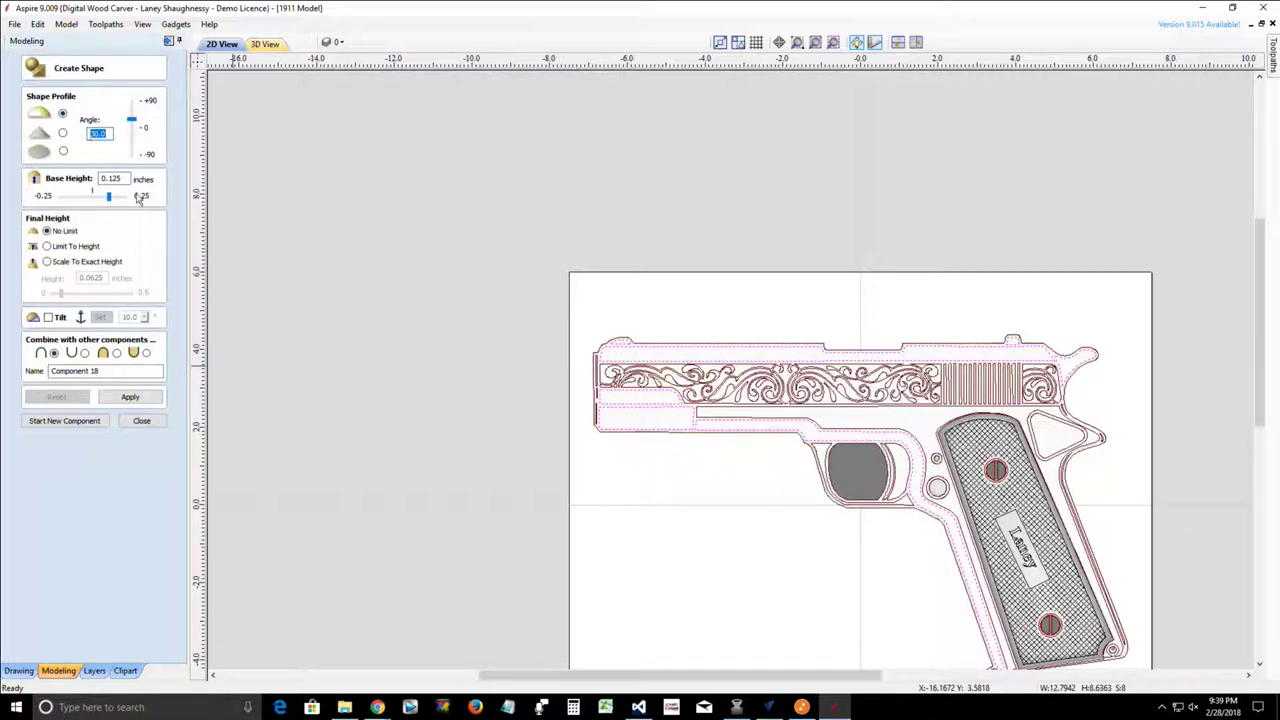
pyautogui.click(131, 399)
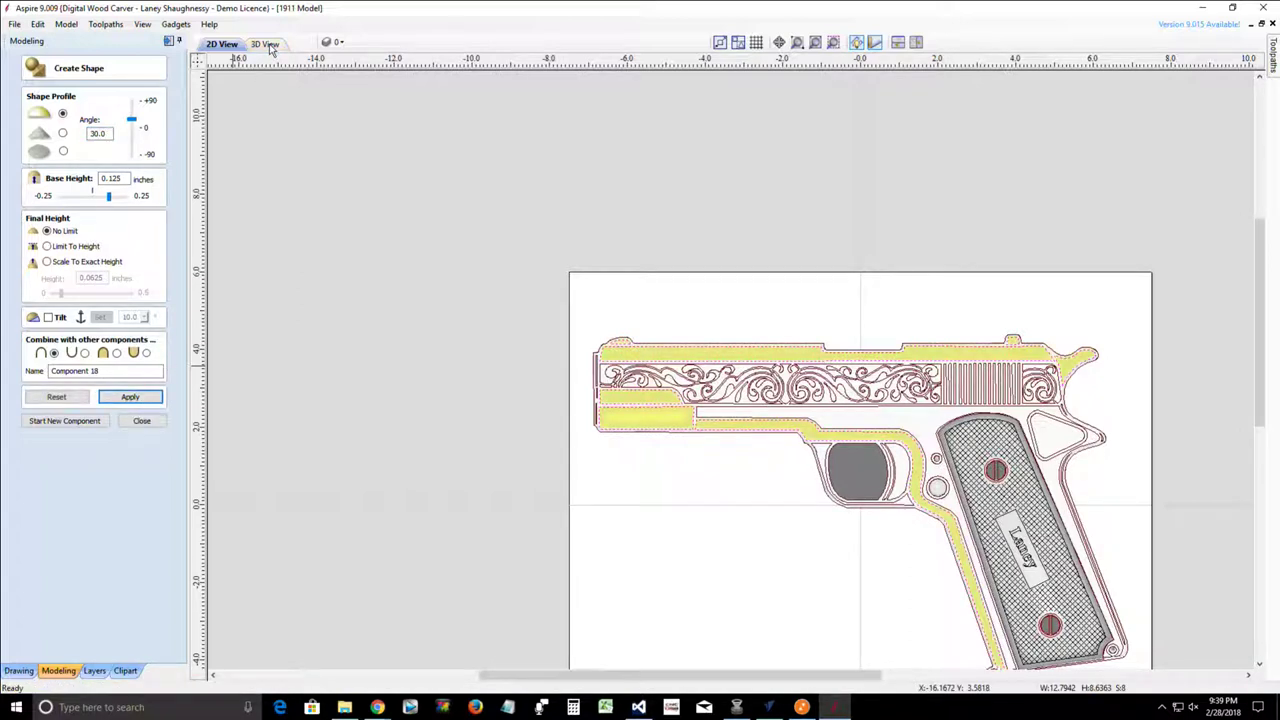
pyautogui.click(266, 45)
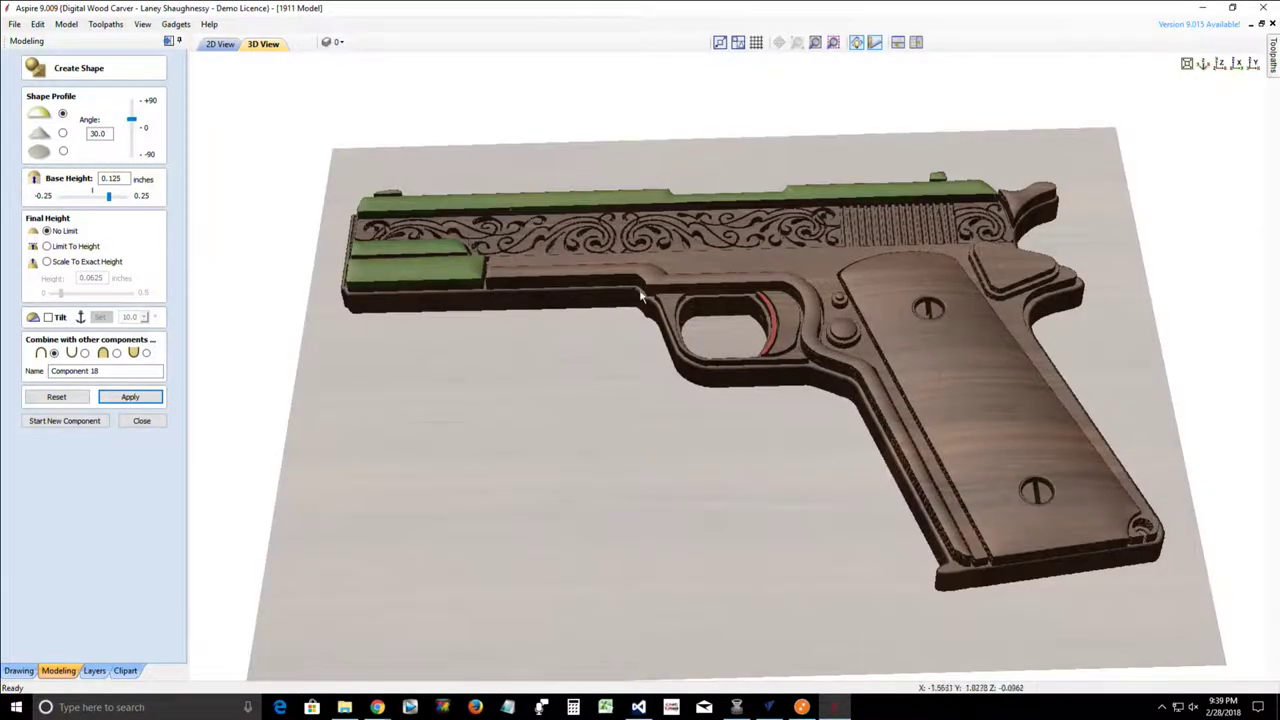
# Close the shape form and delete Component 11 from the Components list.
pyautogui.click(138, 421)
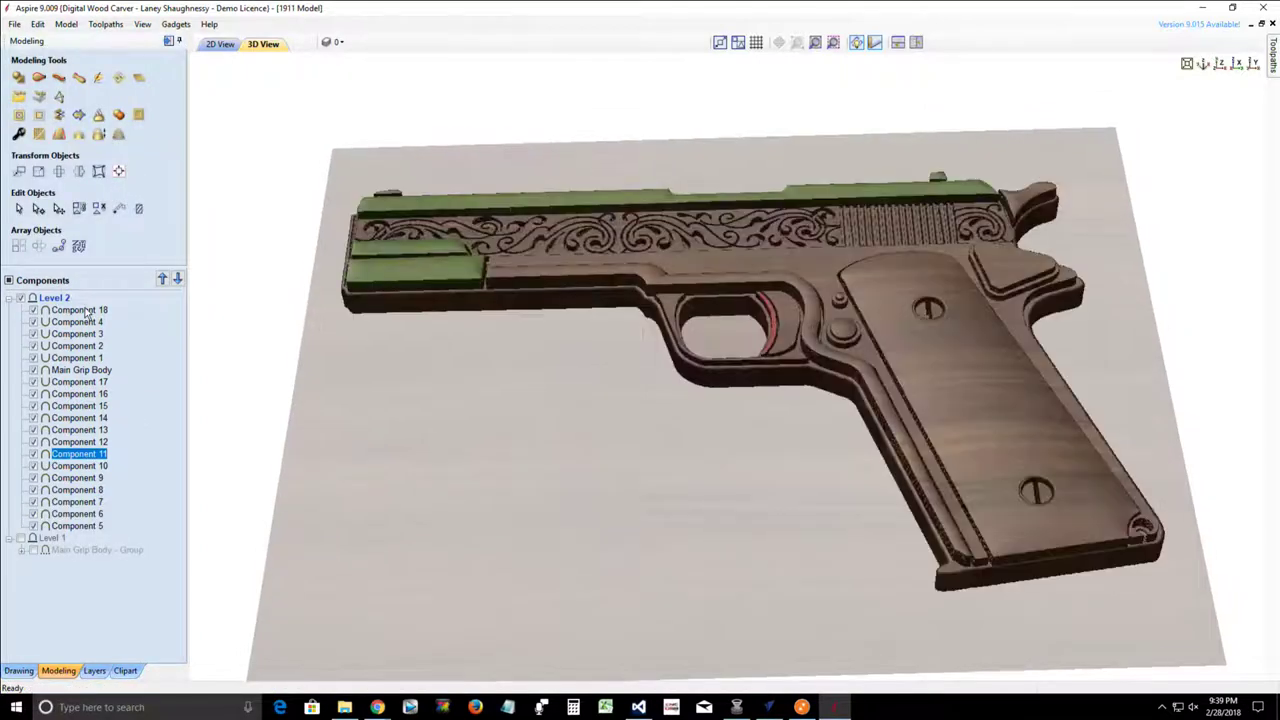
pyautogui.rightClick(86, 456)
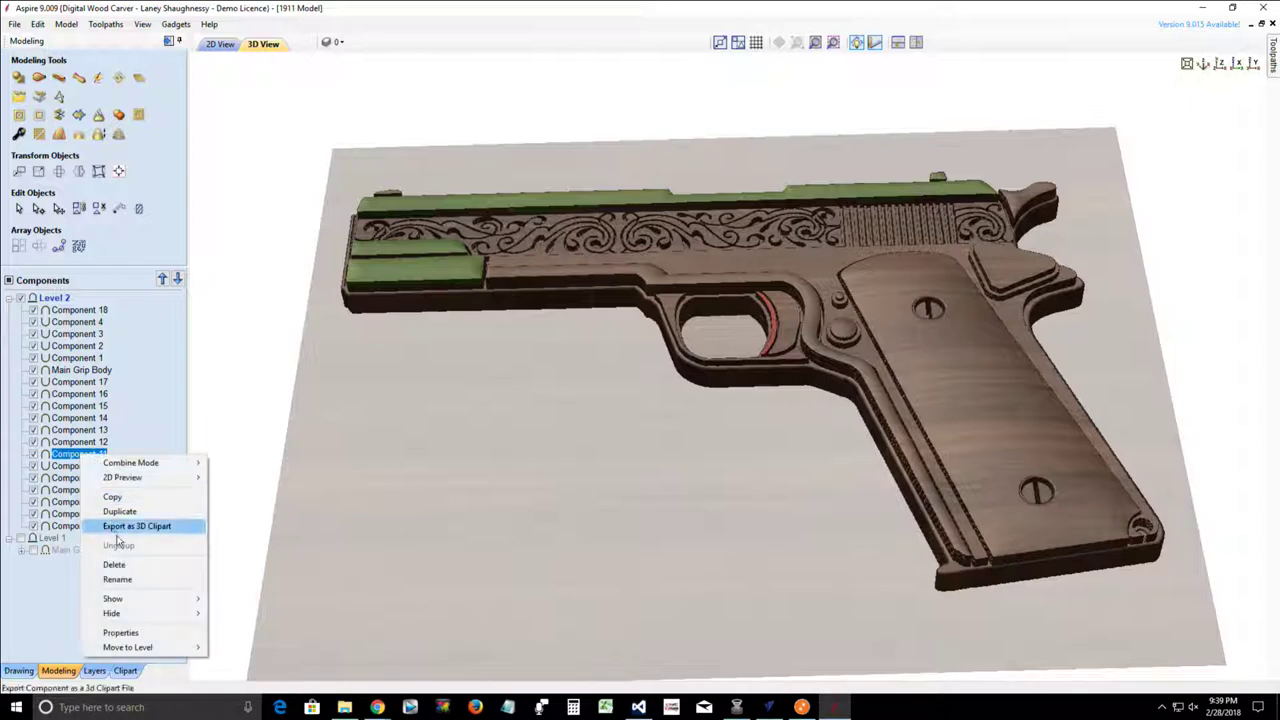
pyautogui.click(122, 564)
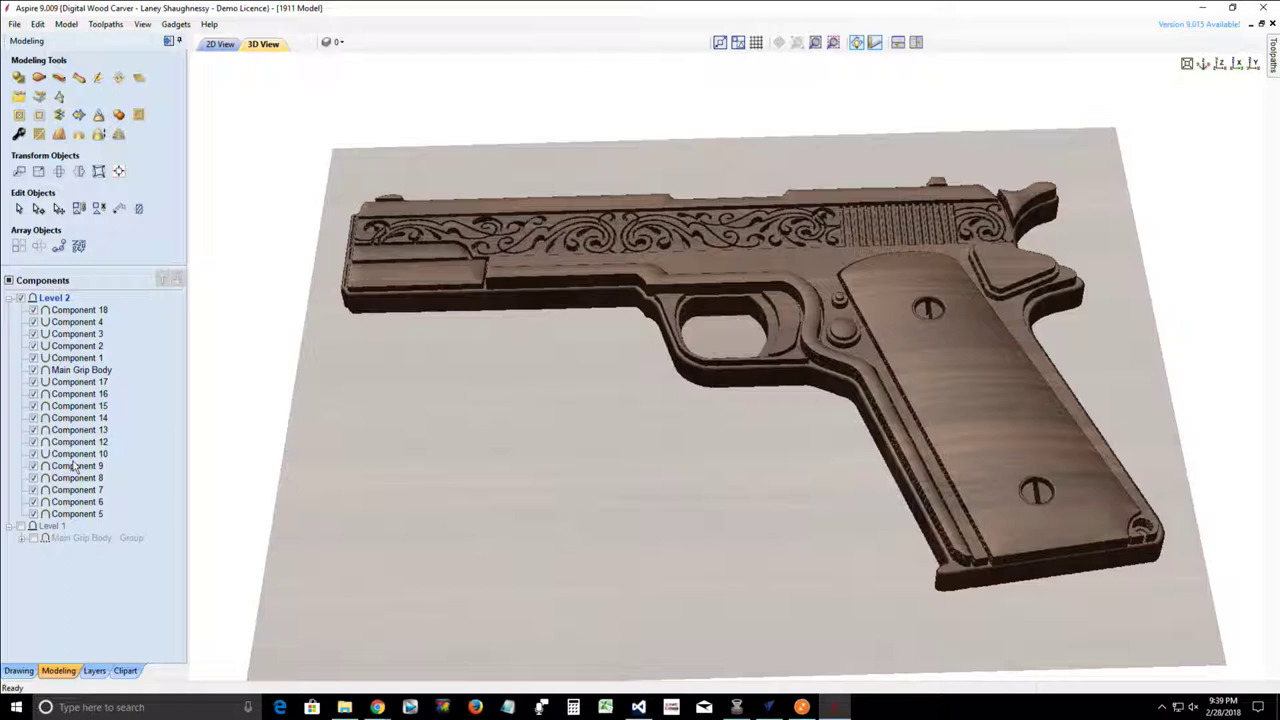
# Check Components 10 and 8, then delete Component 8.
pyautogui.click(74, 457)
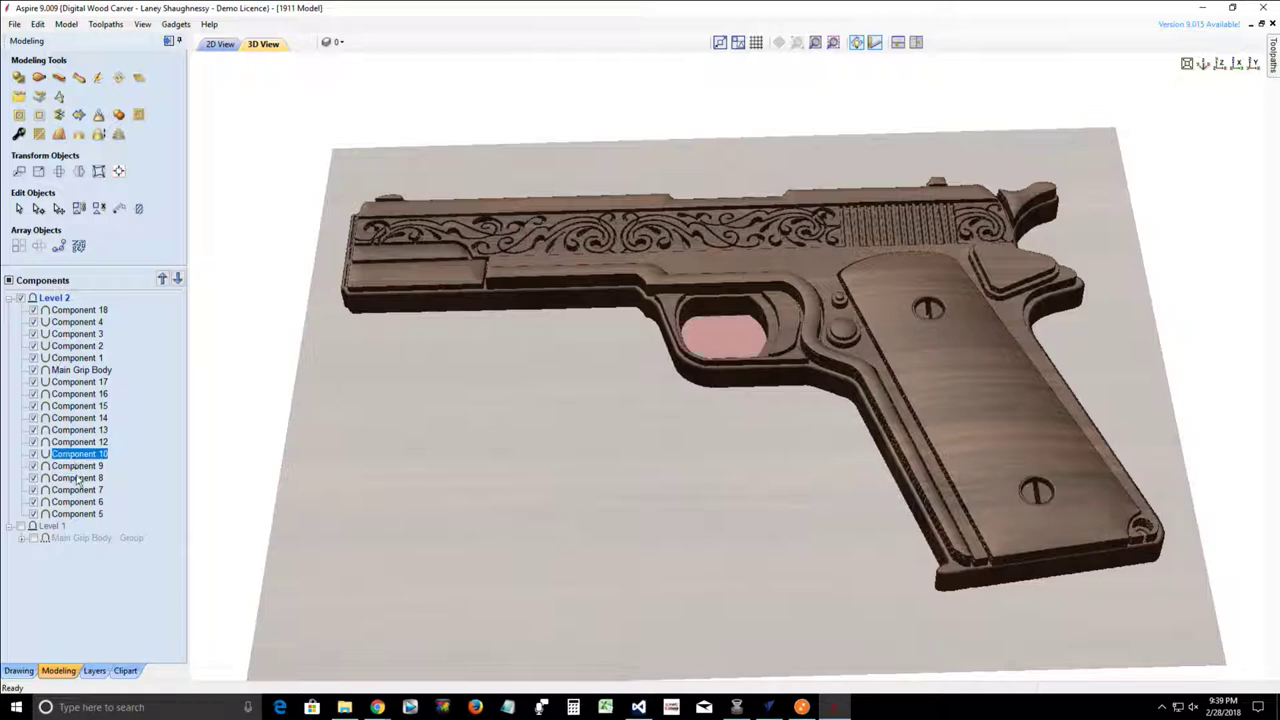
pyautogui.click(78, 480)
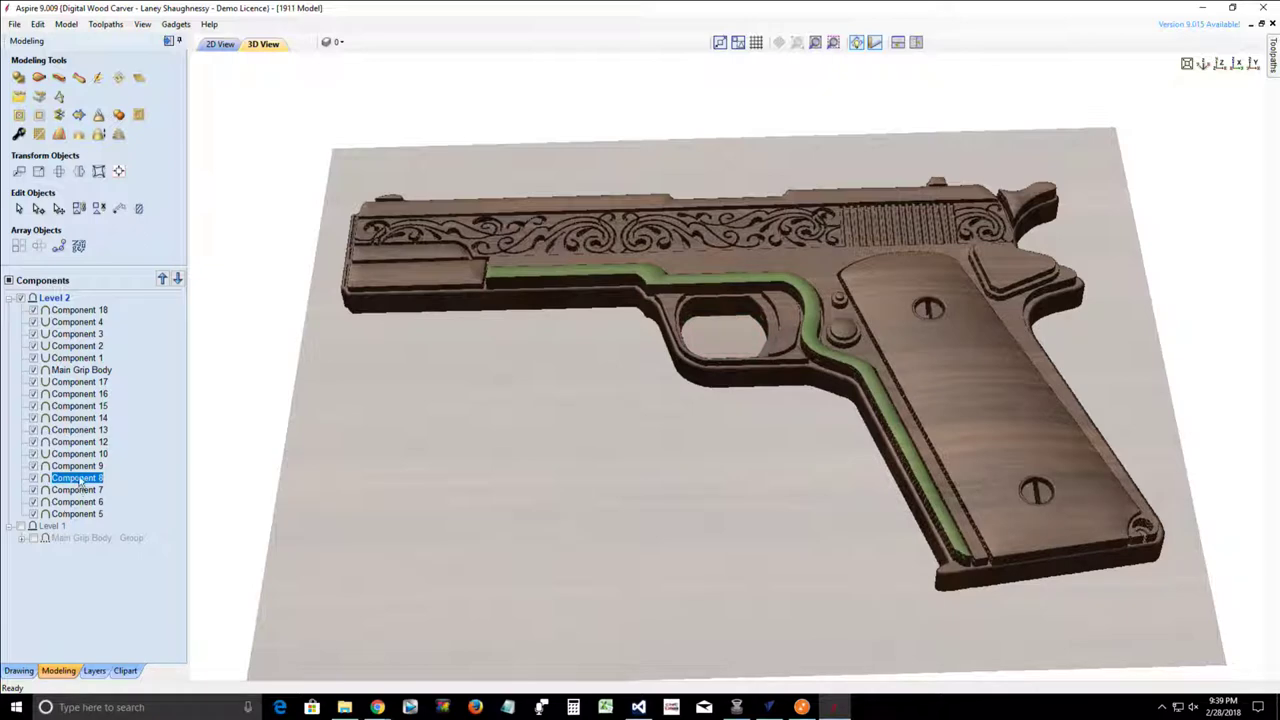
pyautogui.rightClick(80, 479)
pyautogui.click(115, 587)
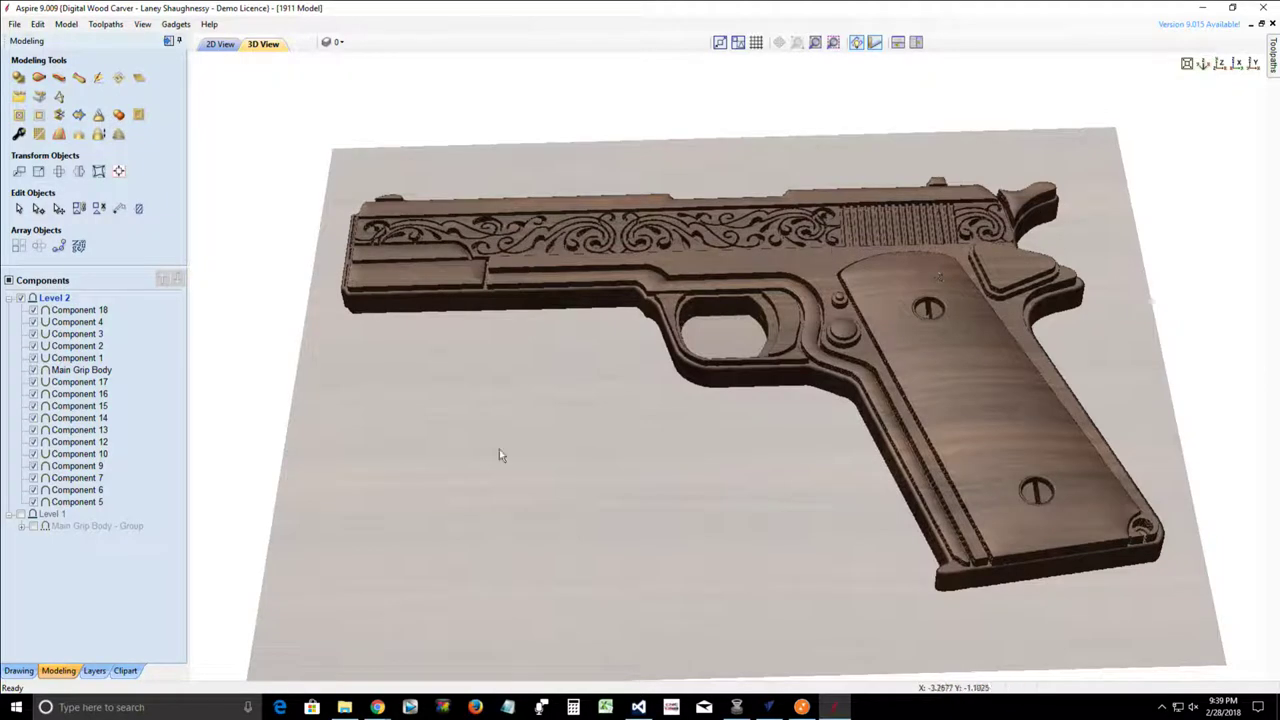
# Undo to restore Components 8 and 11, remove Component 18, and select Component 5.
pyautogui.click(90, 455)
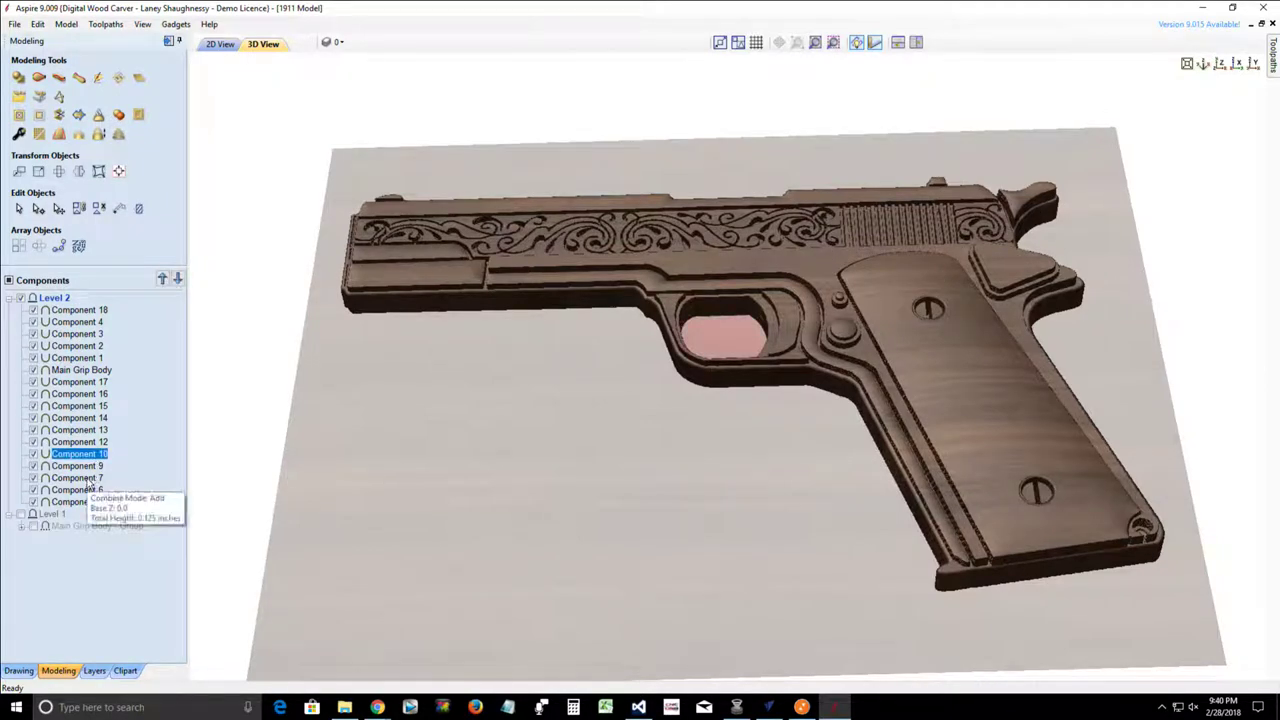
pyautogui.click(1016, 202)
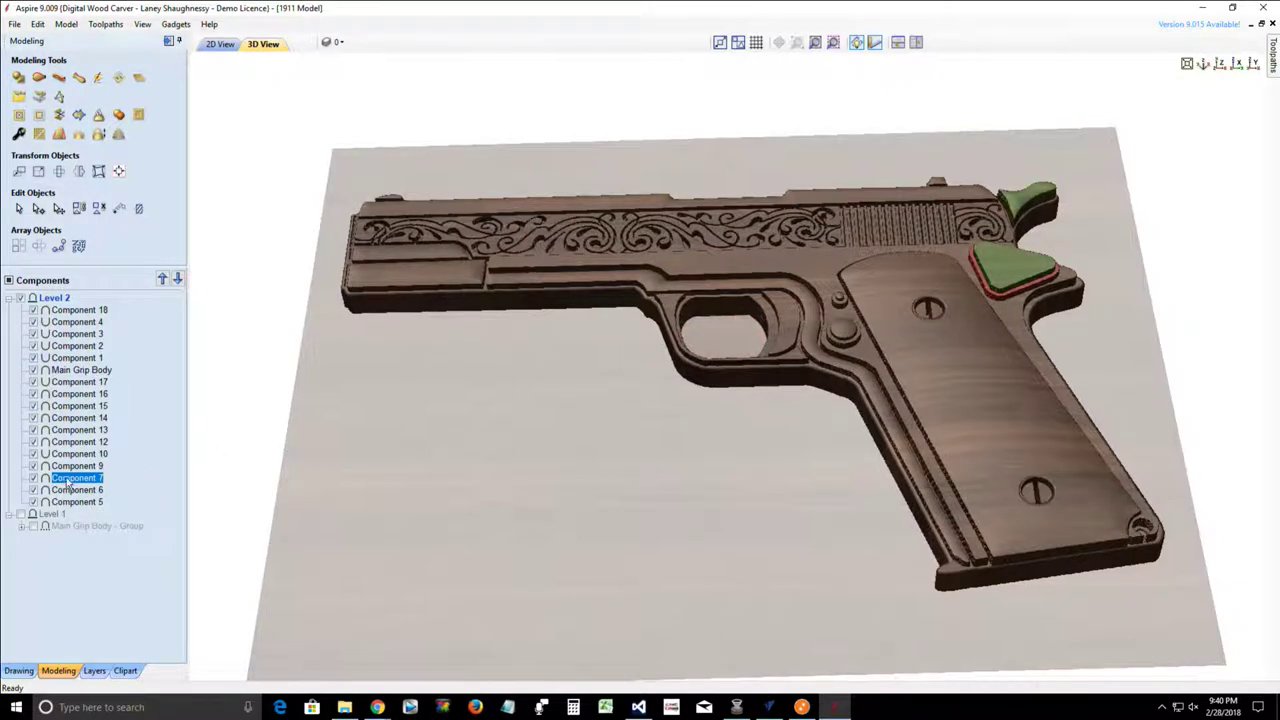
pyautogui.moveTo(84, 486)
pyautogui.press('Delete')
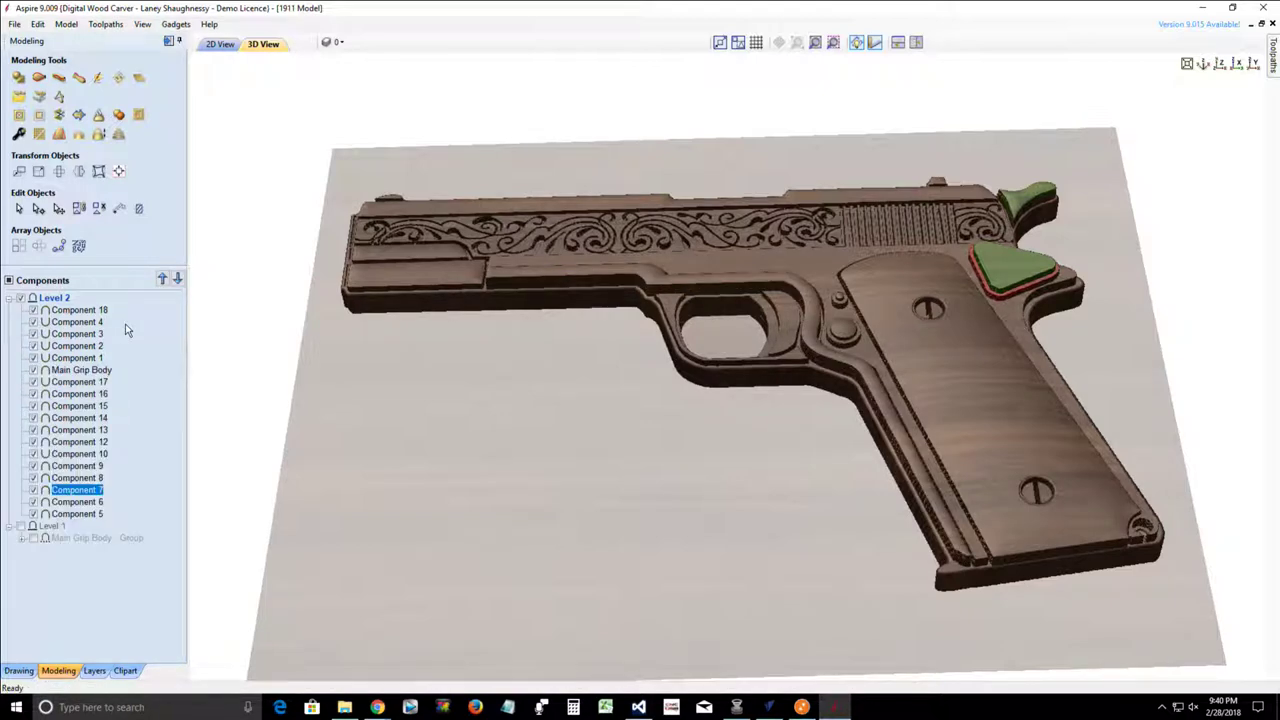
pyautogui.hotkey('ctrl', 'z')
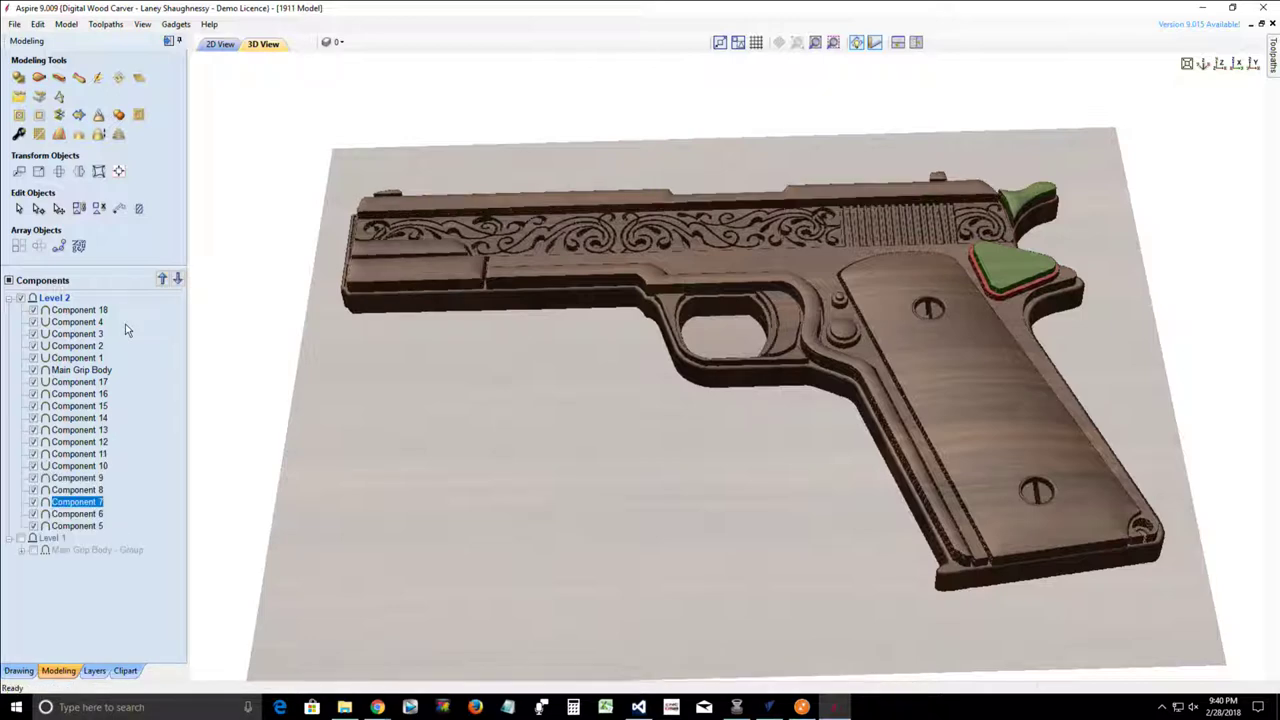
pyautogui.hotkey('ctrl', 'z')
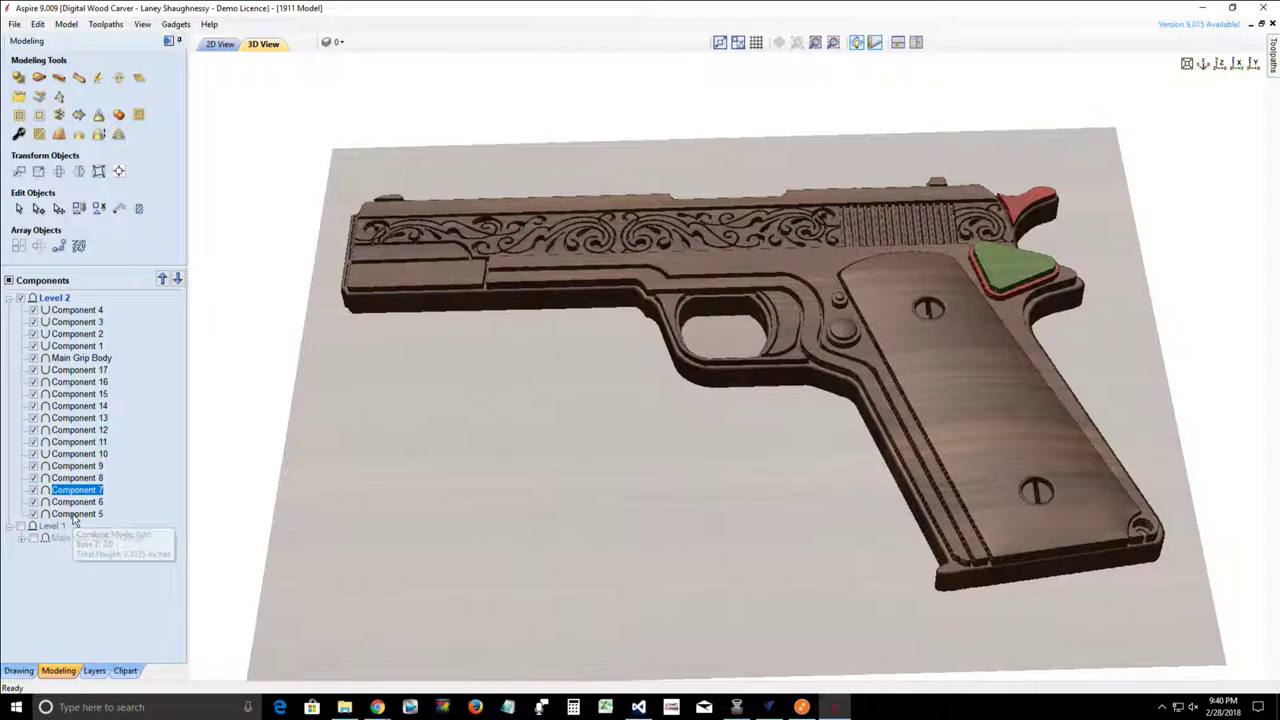
pyautogui.click(74, 515)
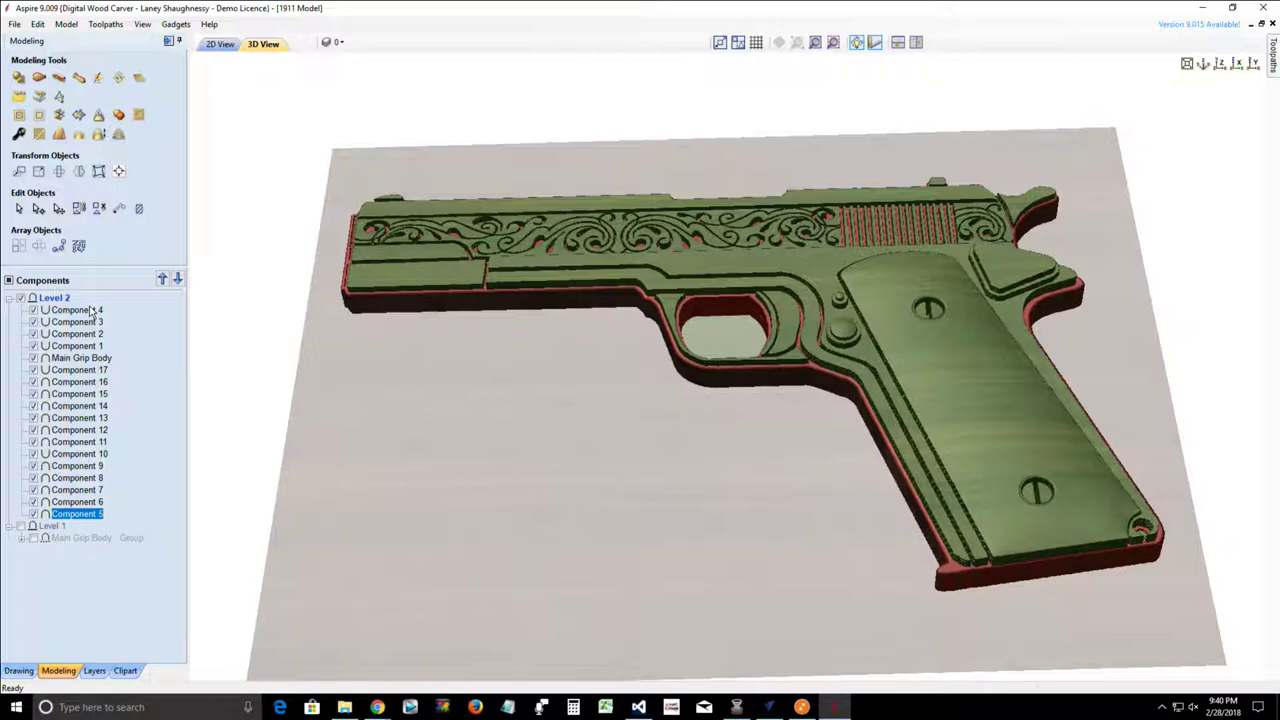
# Select all pistol components and bake them into one with slightly reduced smoothing.
pyautogui.keyDown('shift'); pyautogui.click(91, 313); pyautogui.keyUp('shift')
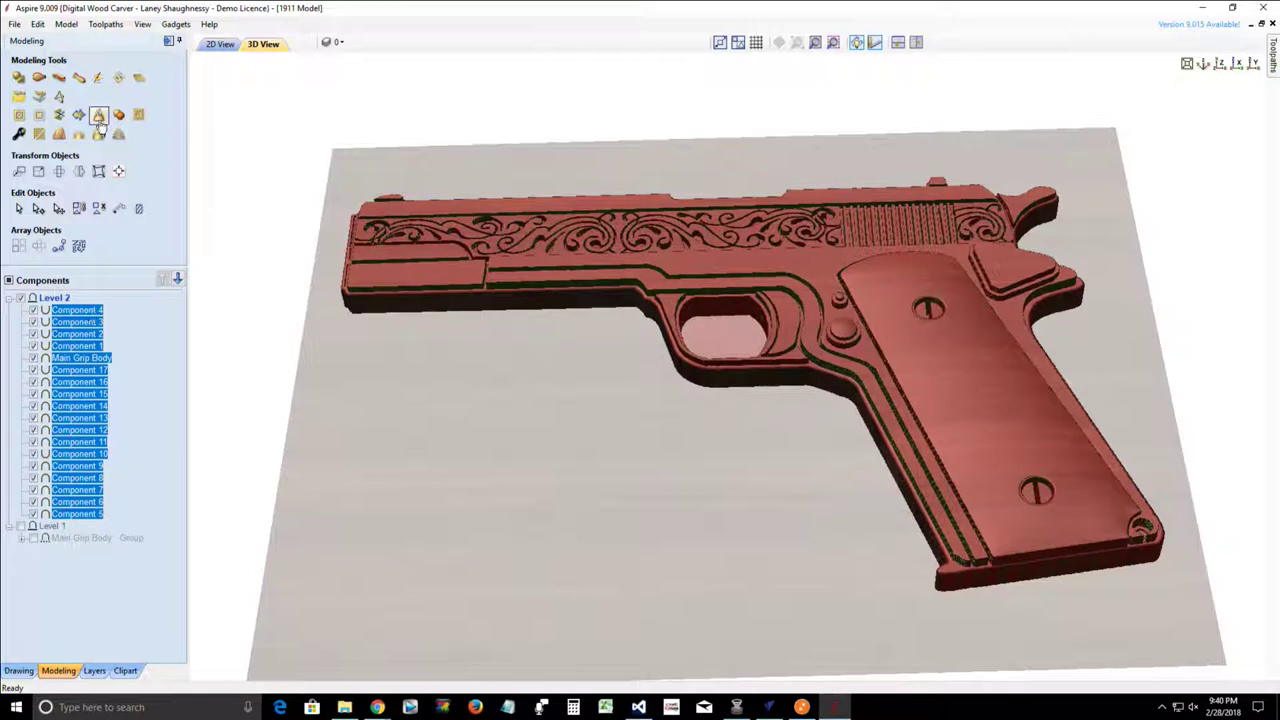
pyautogui.click(99, 118)
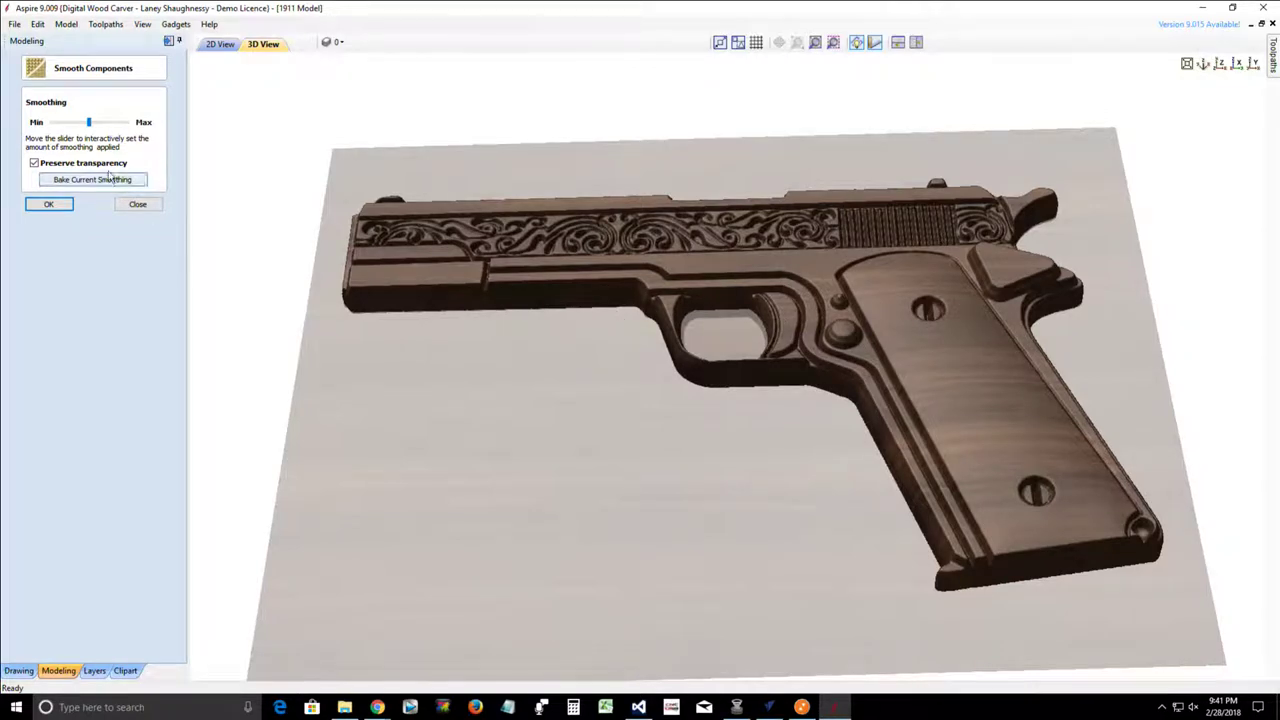
pyautogui.moveTo(89, 125); pyautogui.dragTo(78, 125)
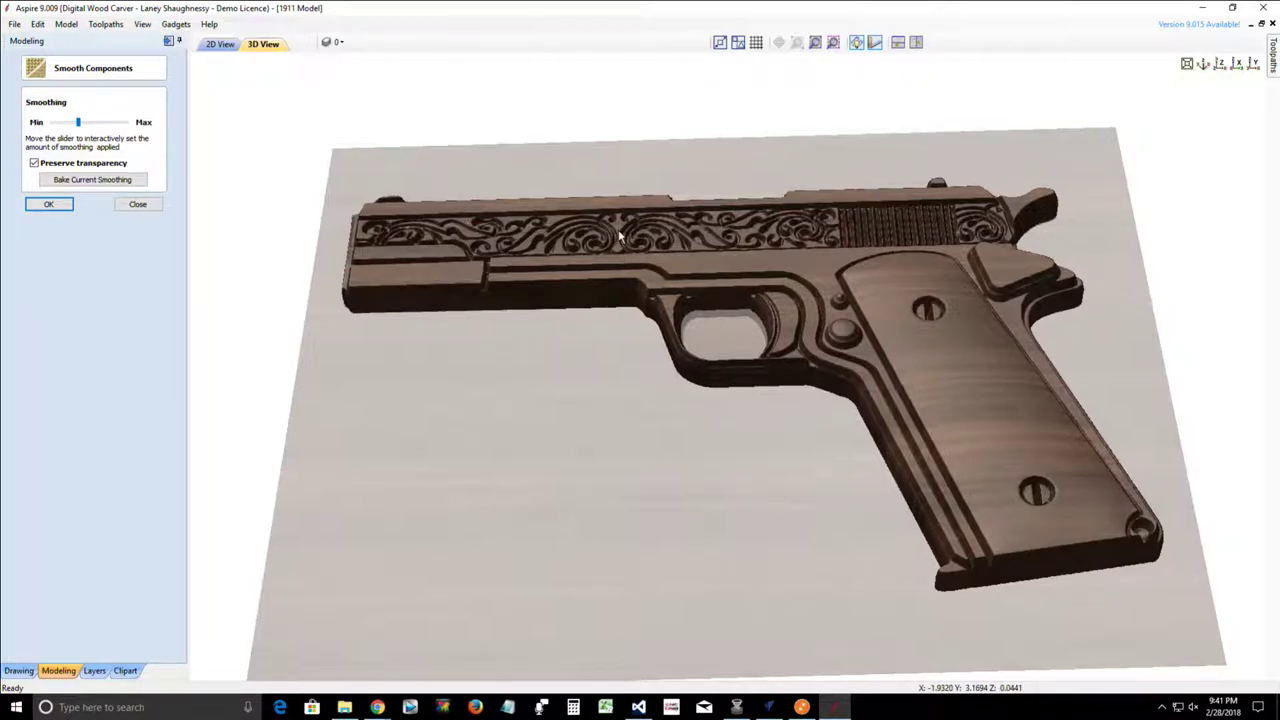
pyautogui.click(60, 206)
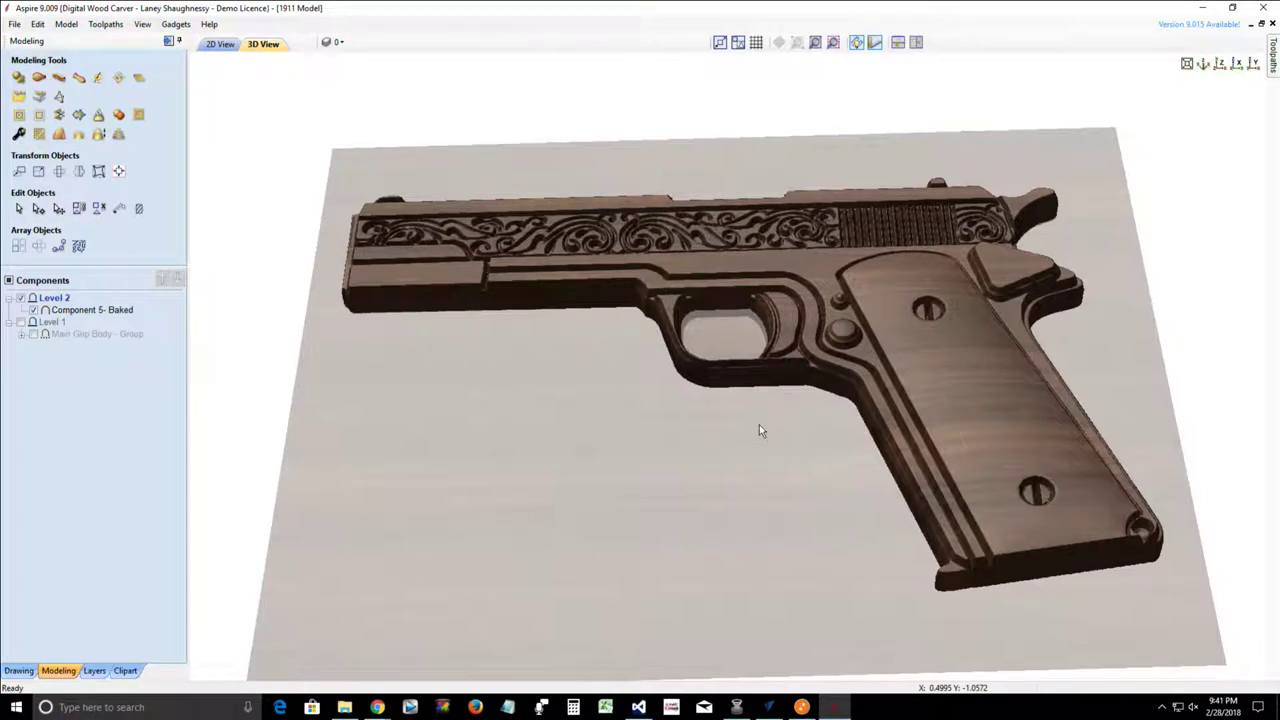
# Orbit and zoom around the baked pistol relief, then start a new shape component.
pyautogui.moveTo(759, 430); pyautogui.dragTo(757, 533)
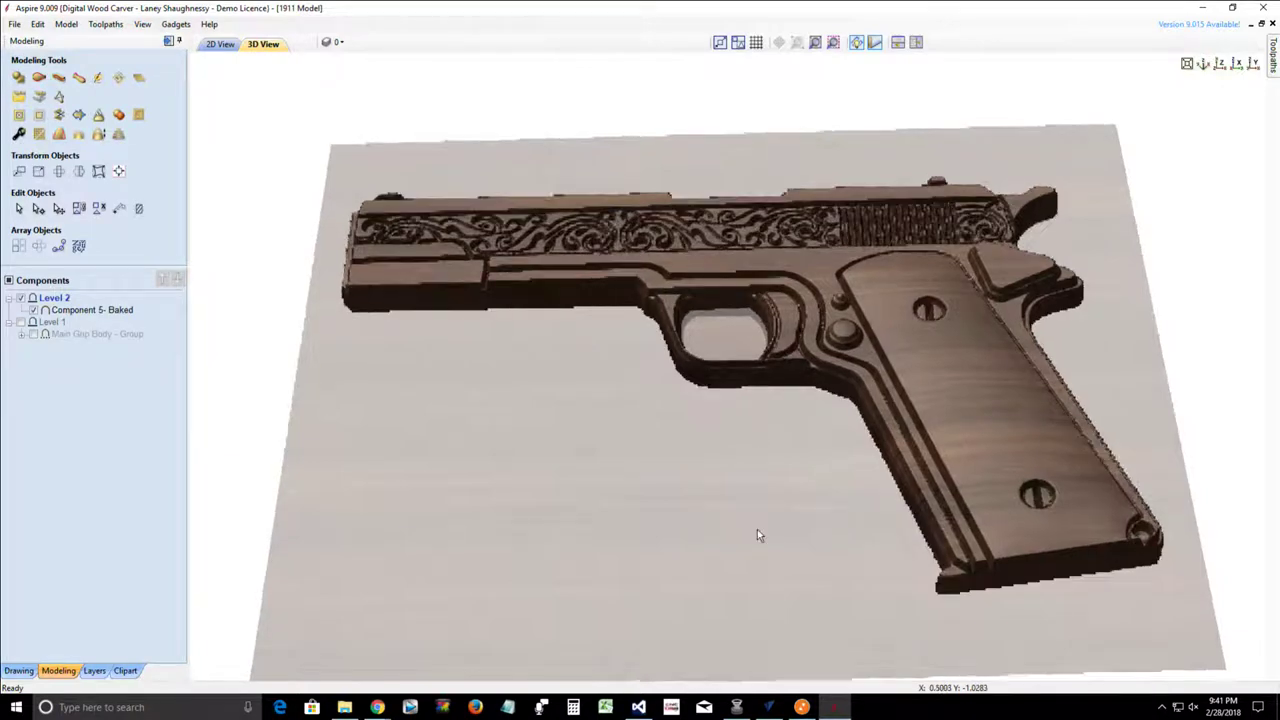
pyautogui.scroll(-5, 757, 527)
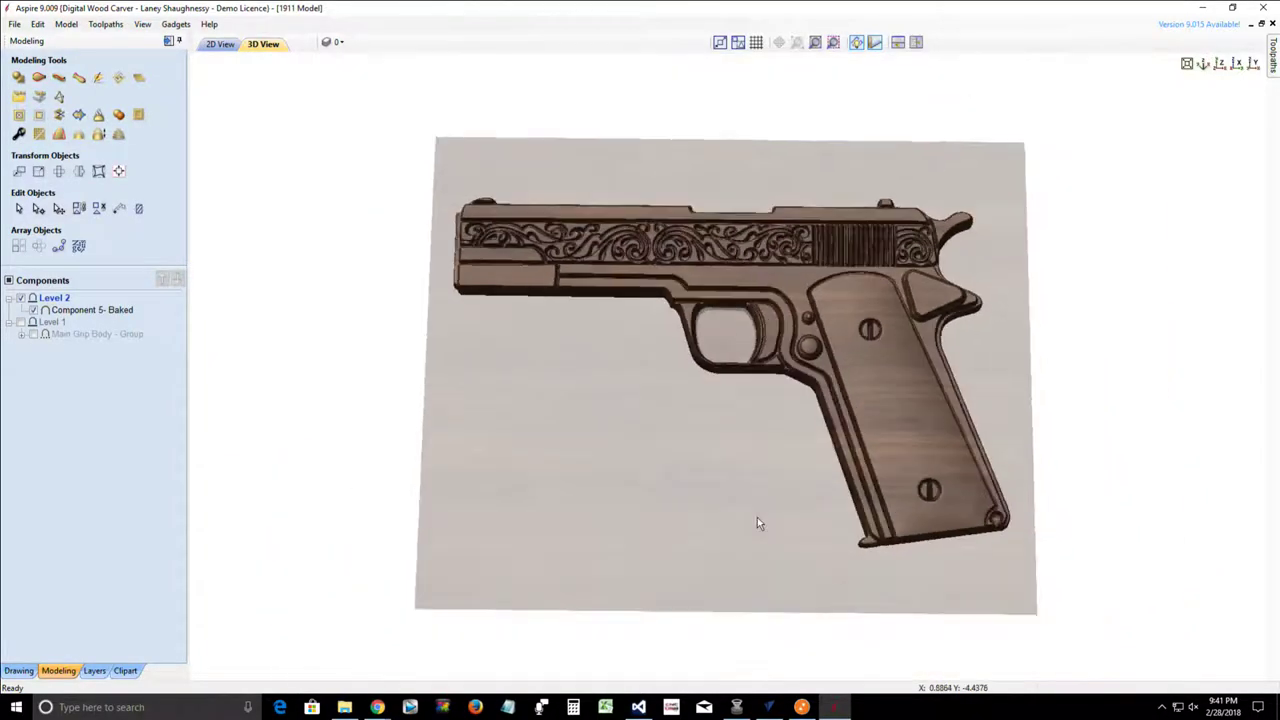
pyautogui.moveTo(709, 527); pyautogui.dragTo(728, 485)
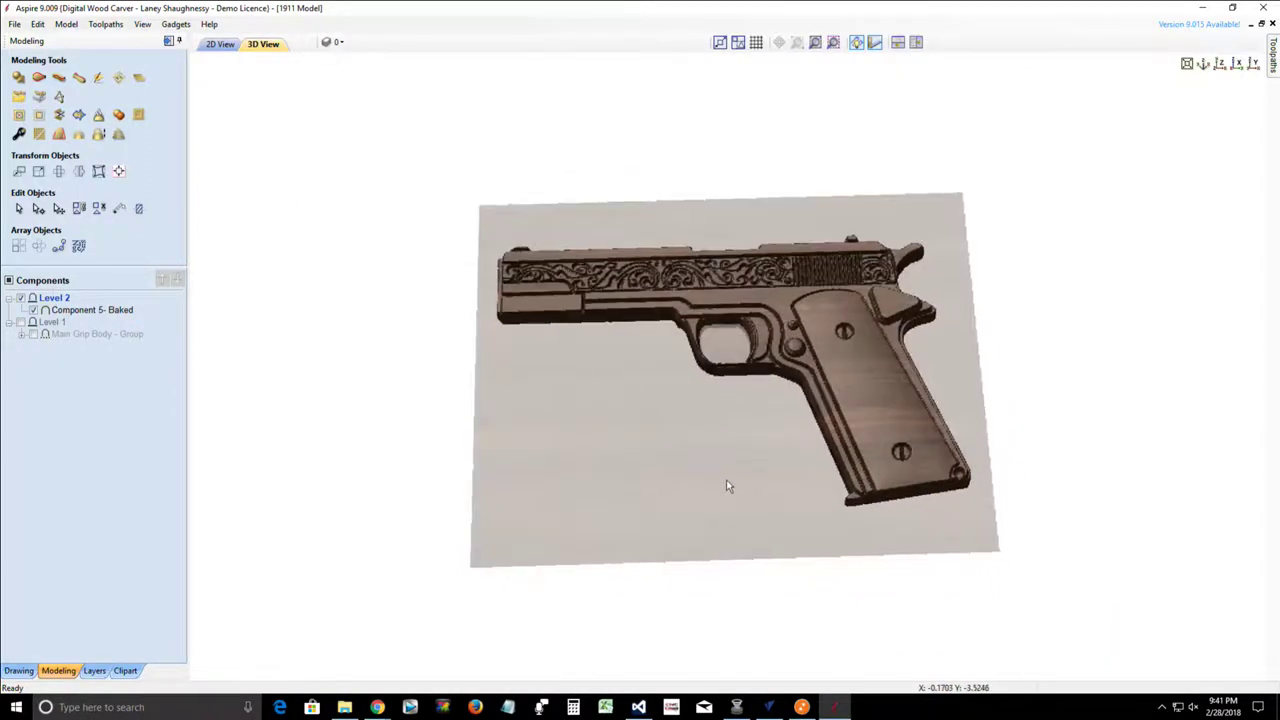
pyautogui.scroll(-2, 729, 486)
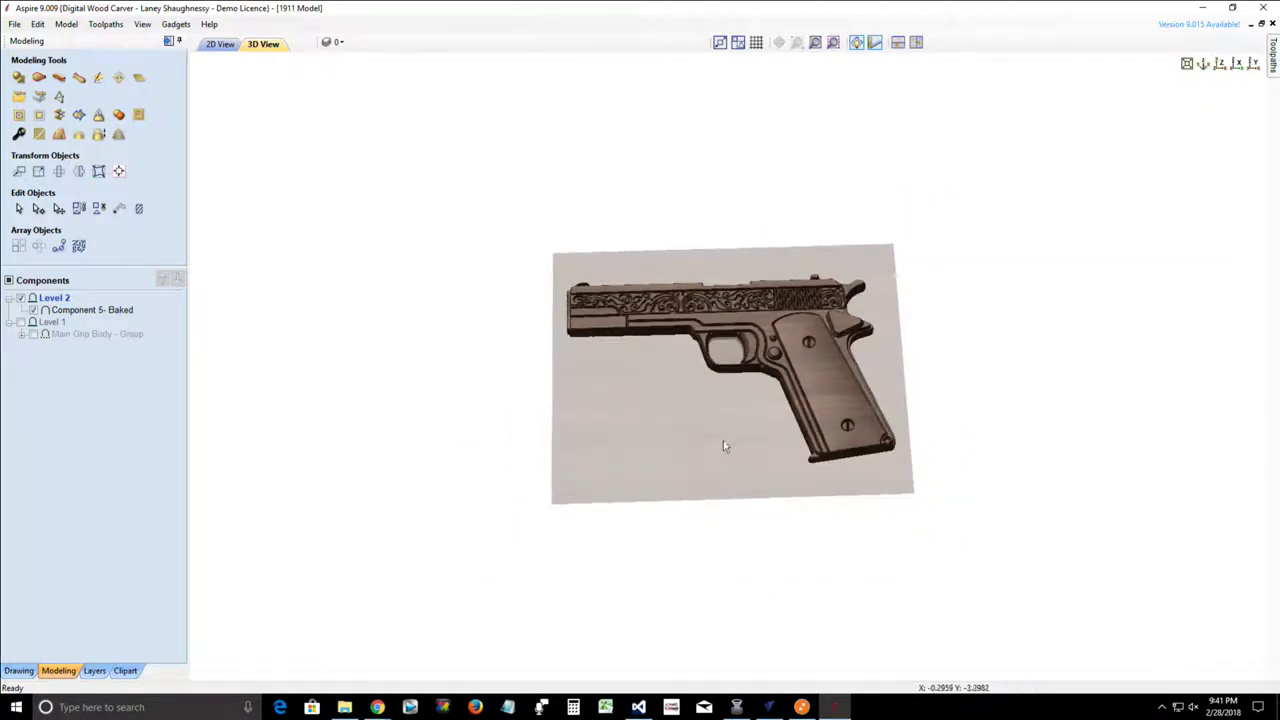
pyautogui.moveTo(723, 441); pyautogui.dragTo(721, 449)
pyautogui.scroll(5, 721, 448)
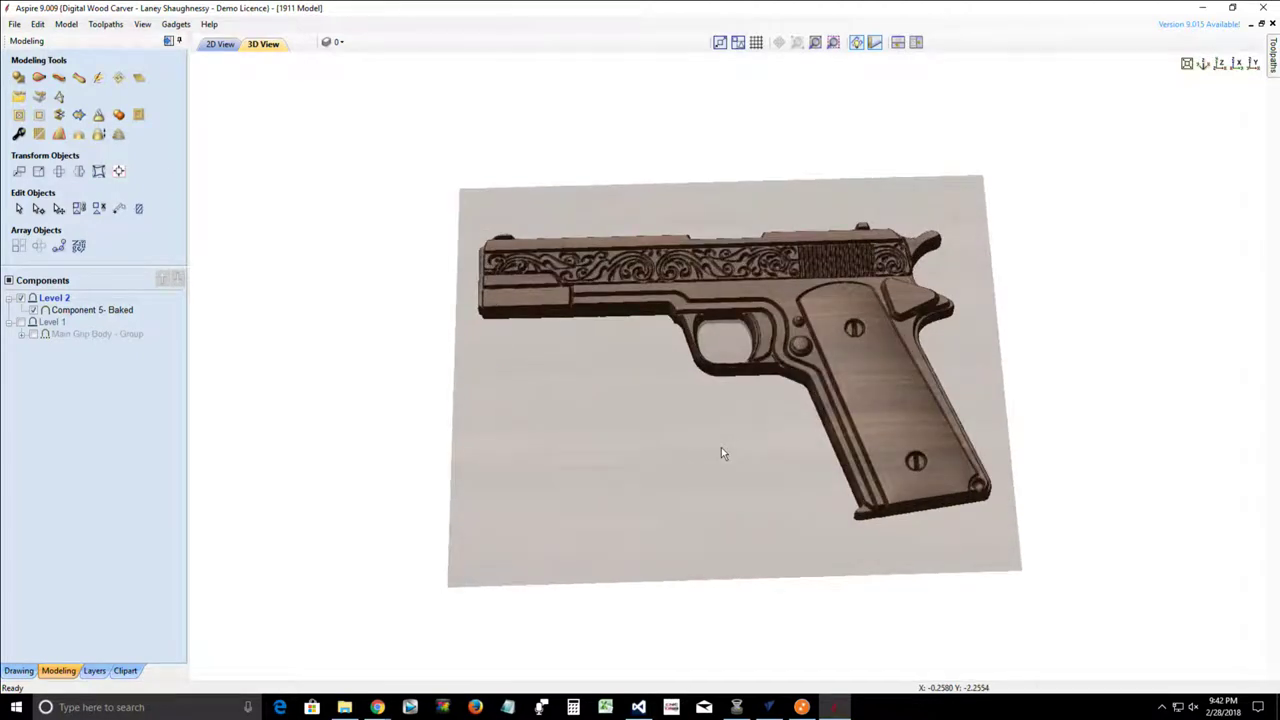
pyautogui.scroll(2, 721, 453)
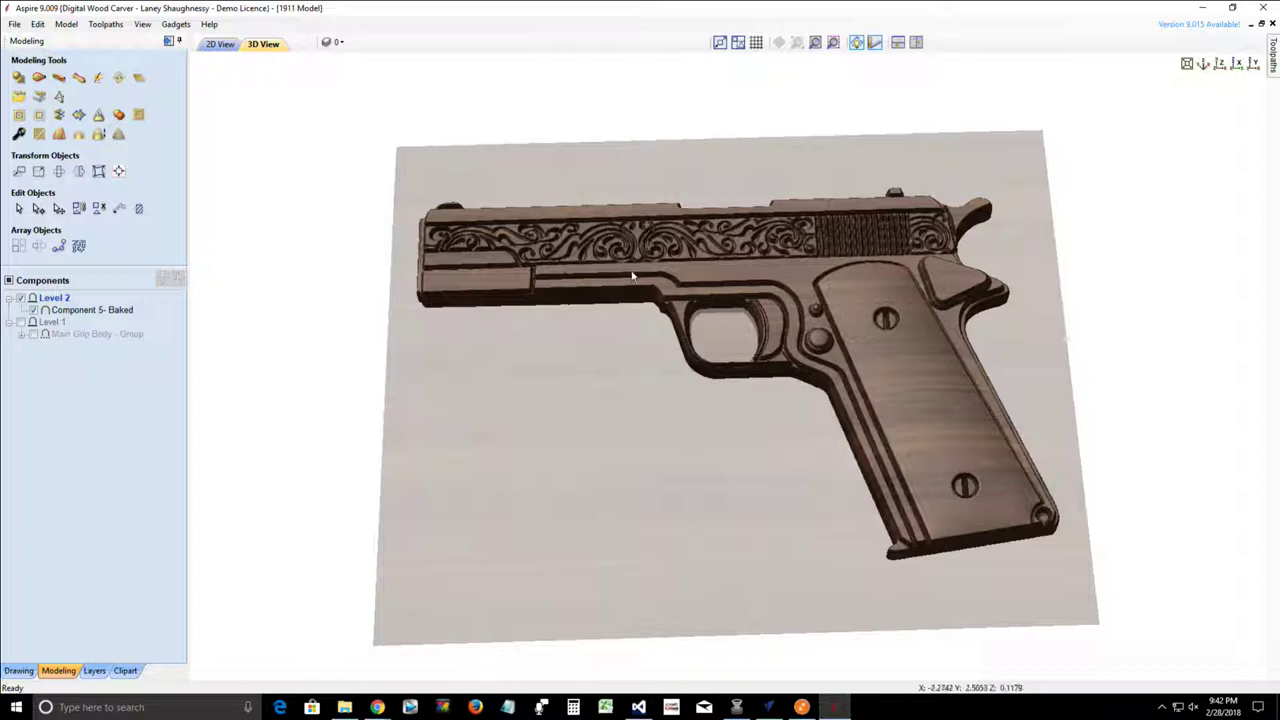
pyautogui.click(18, 77)
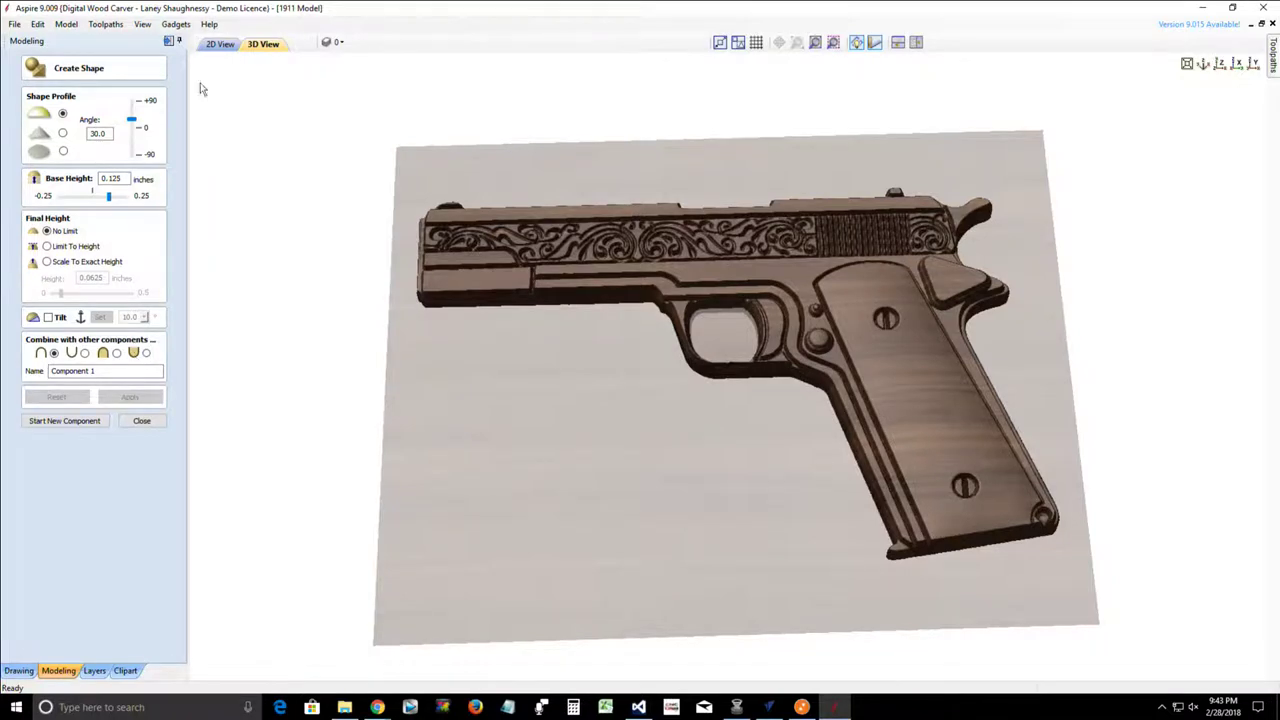
# Draw concentric circles of 1.1-inch and 0.5-inch radius left of the trigger guard.
pyautogui.click(216, 45)
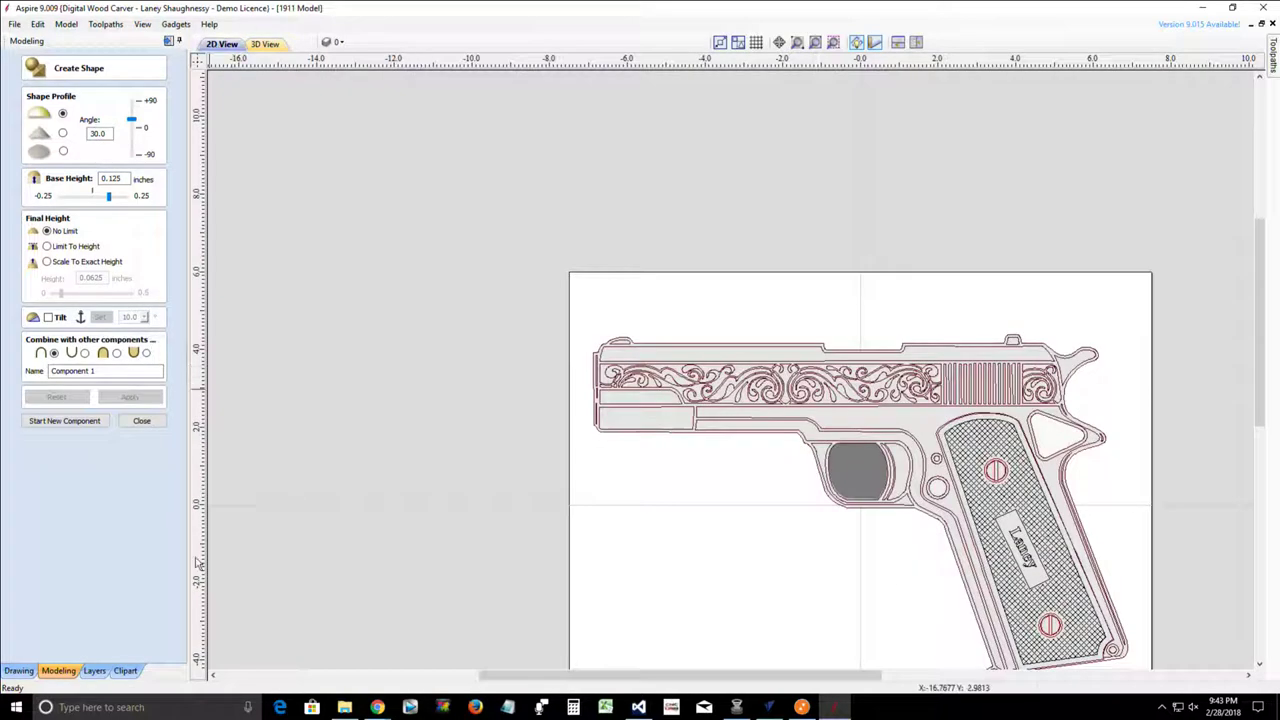
pyautogui.click(142, 421)
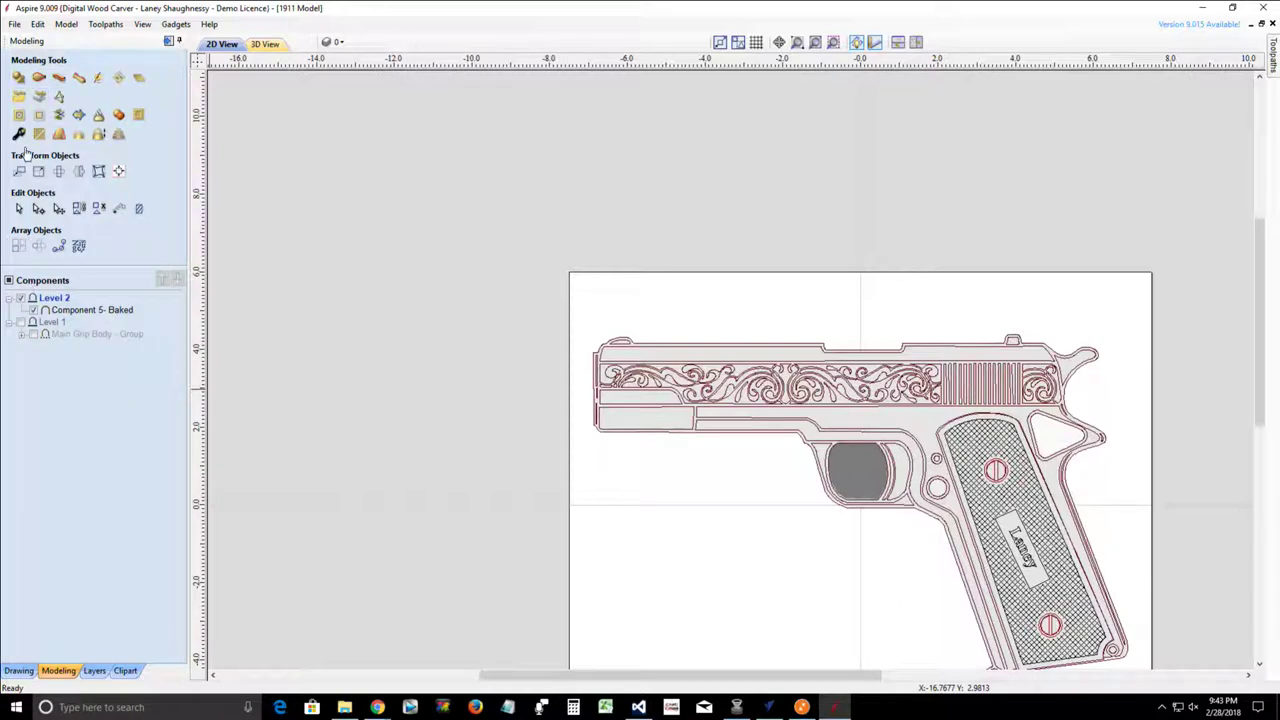
pyautogui.click(18, 670)
pyautogui.click(18, 134)
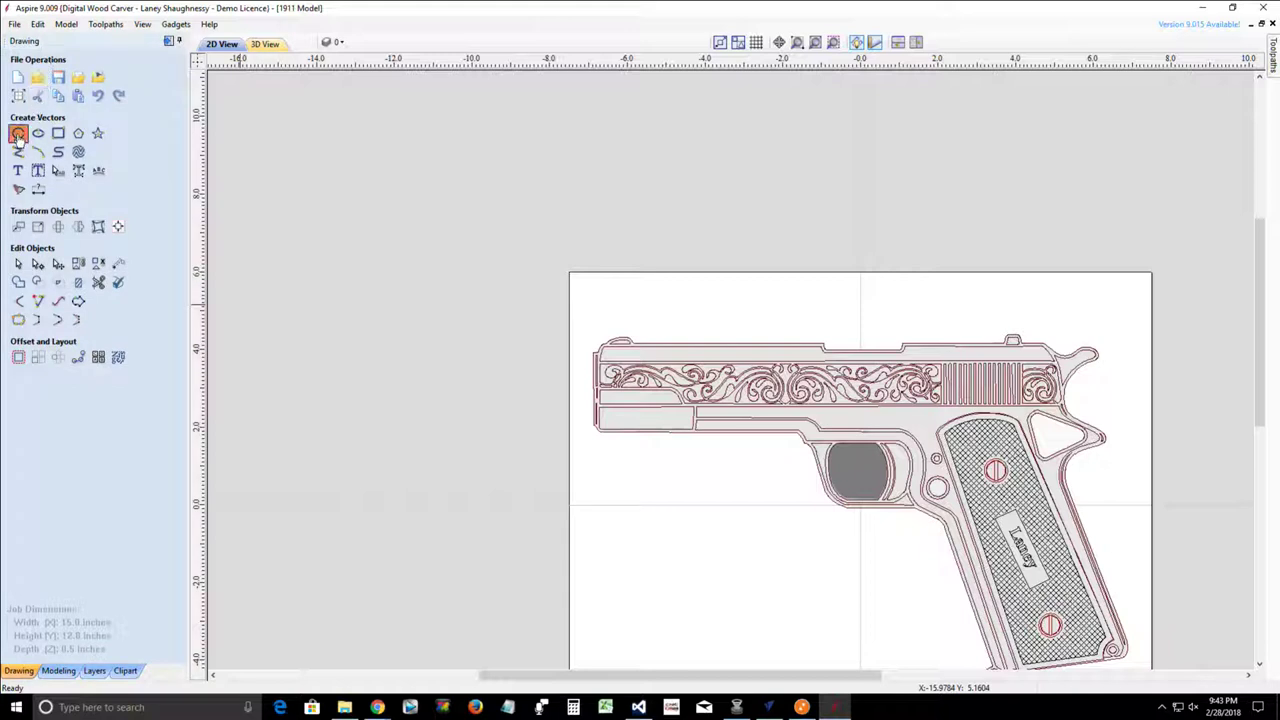
pyautogui.click(676, 505)
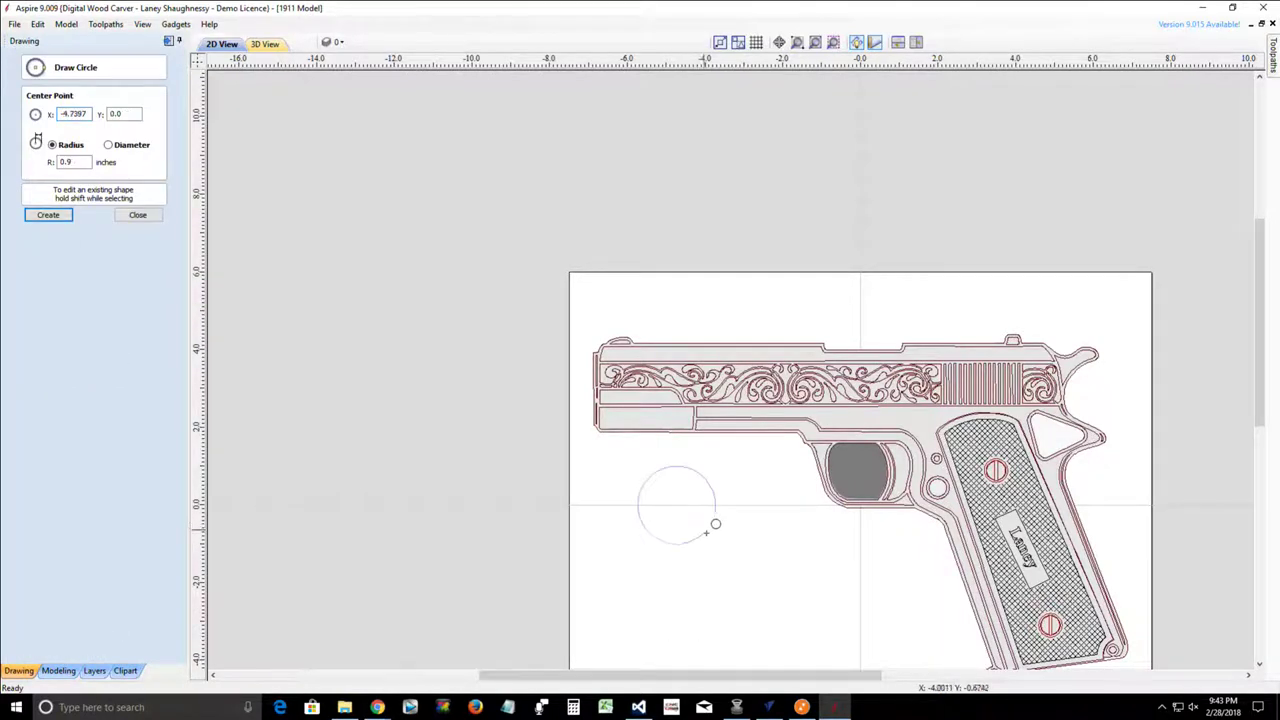
pyautogui.click(713, 524)
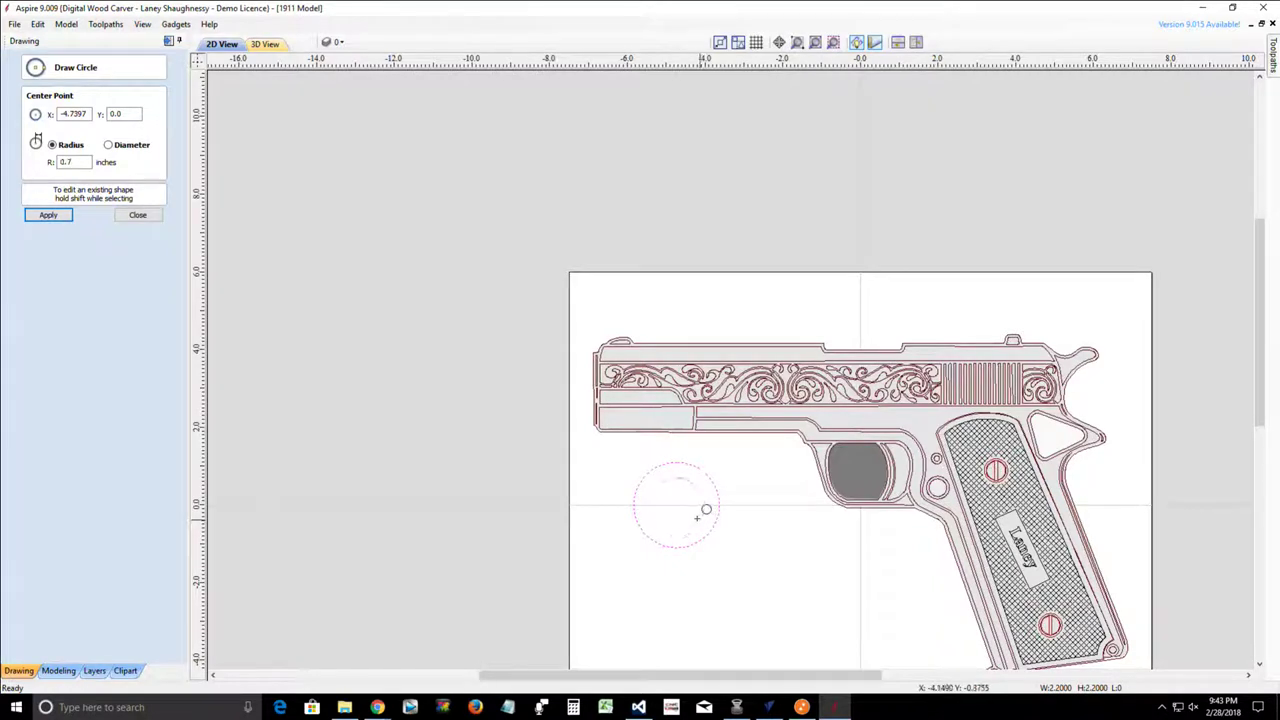
pyautogui.press('Escape')
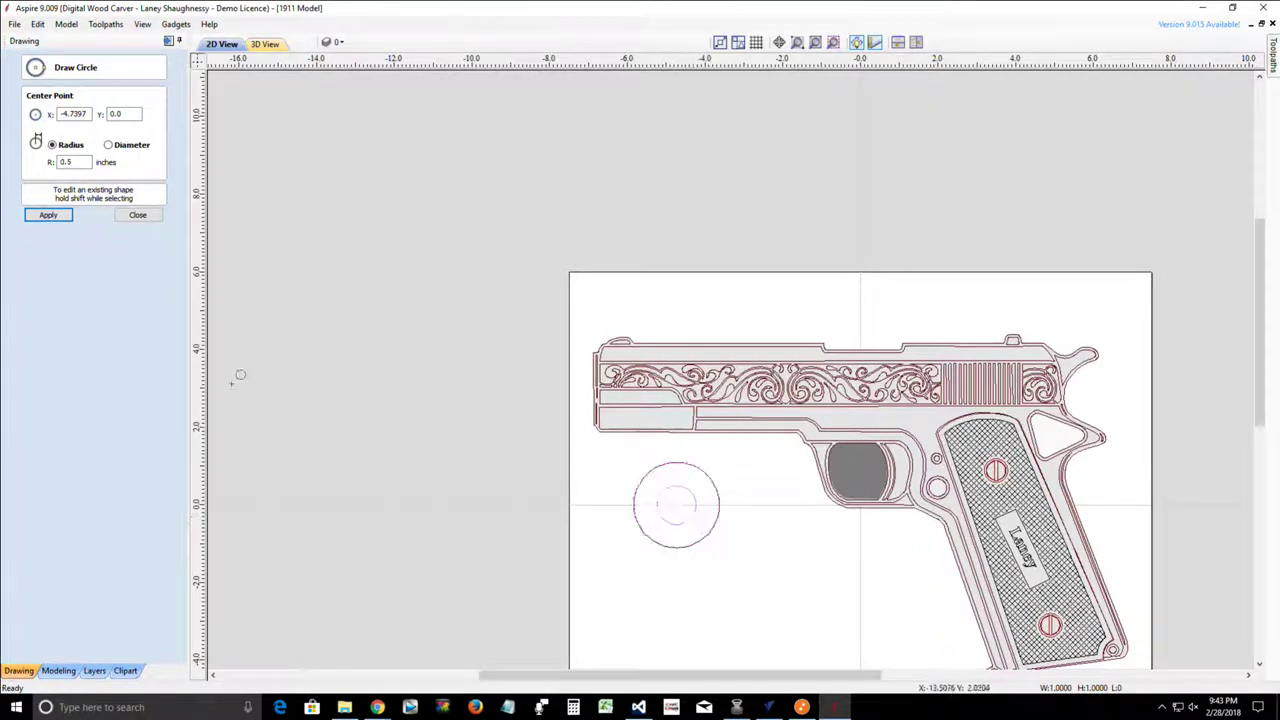
pyautogui.click(137, 215)
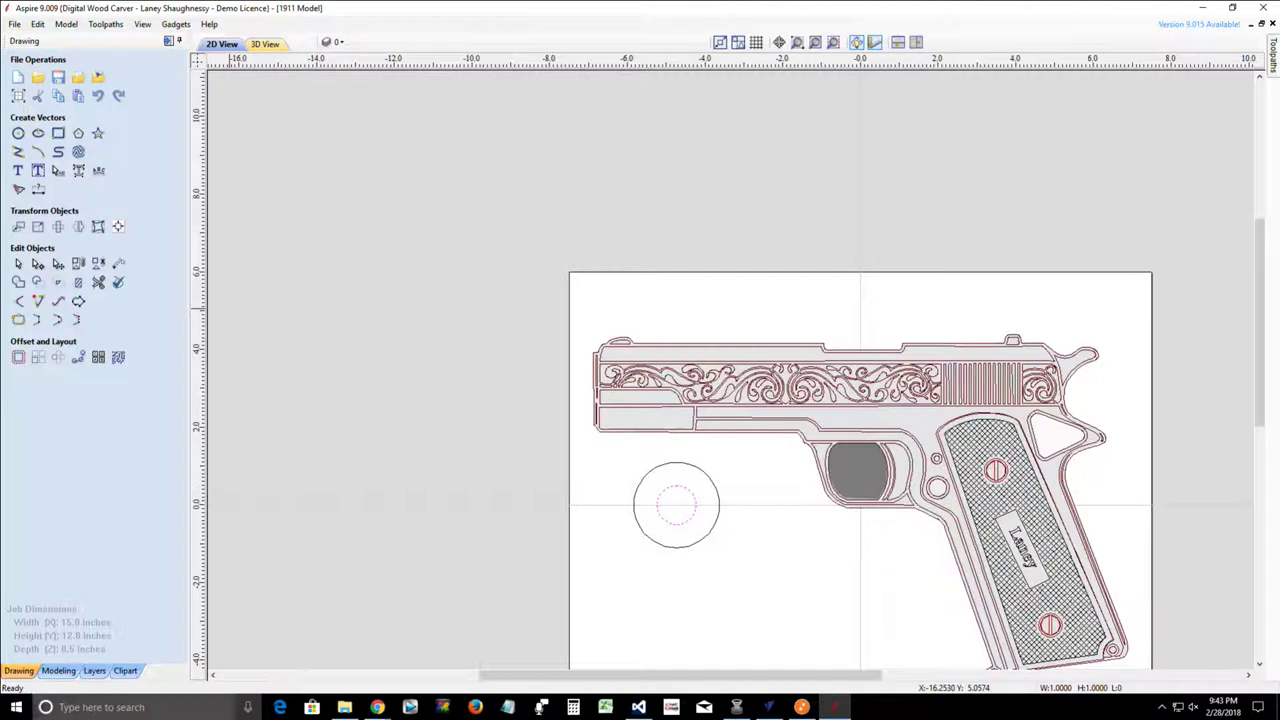
pyautogui.click(58, 670)
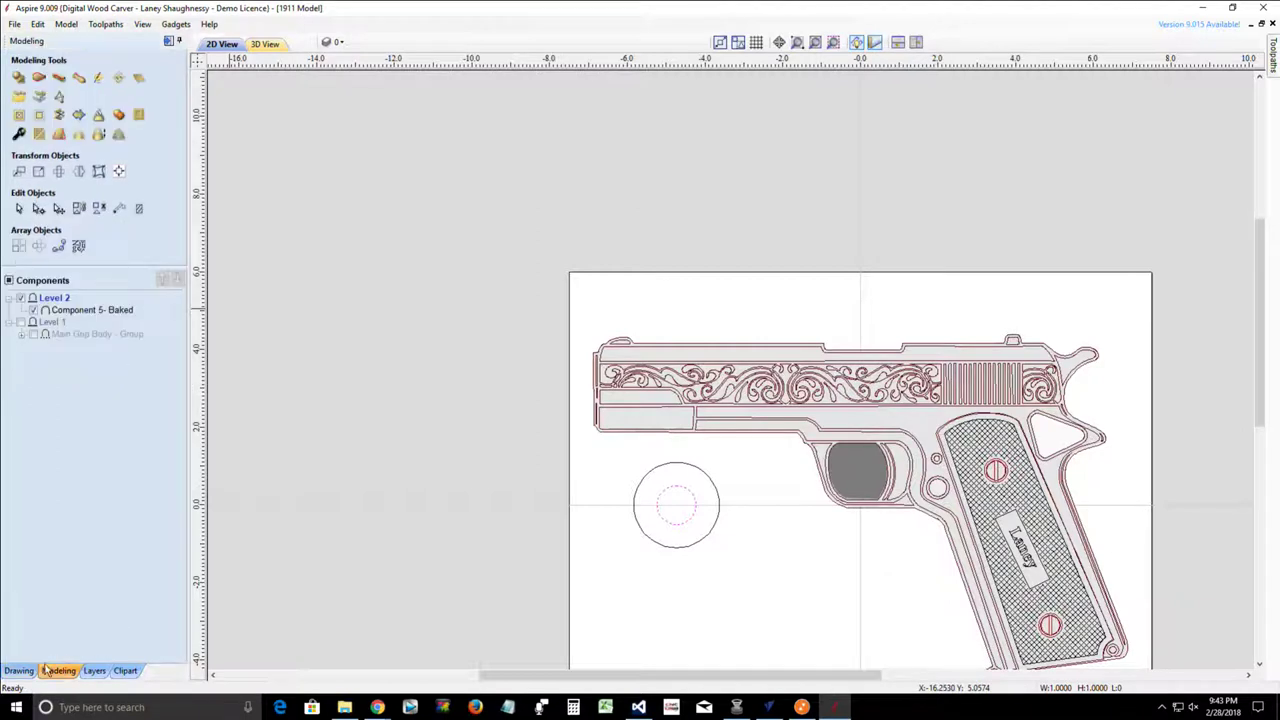
# Turn the outer circle into a flat disc with 0.375-inch base height and view it in 3D.
pyautogui.click(651, 484)
pyautogui.click(36, 136)
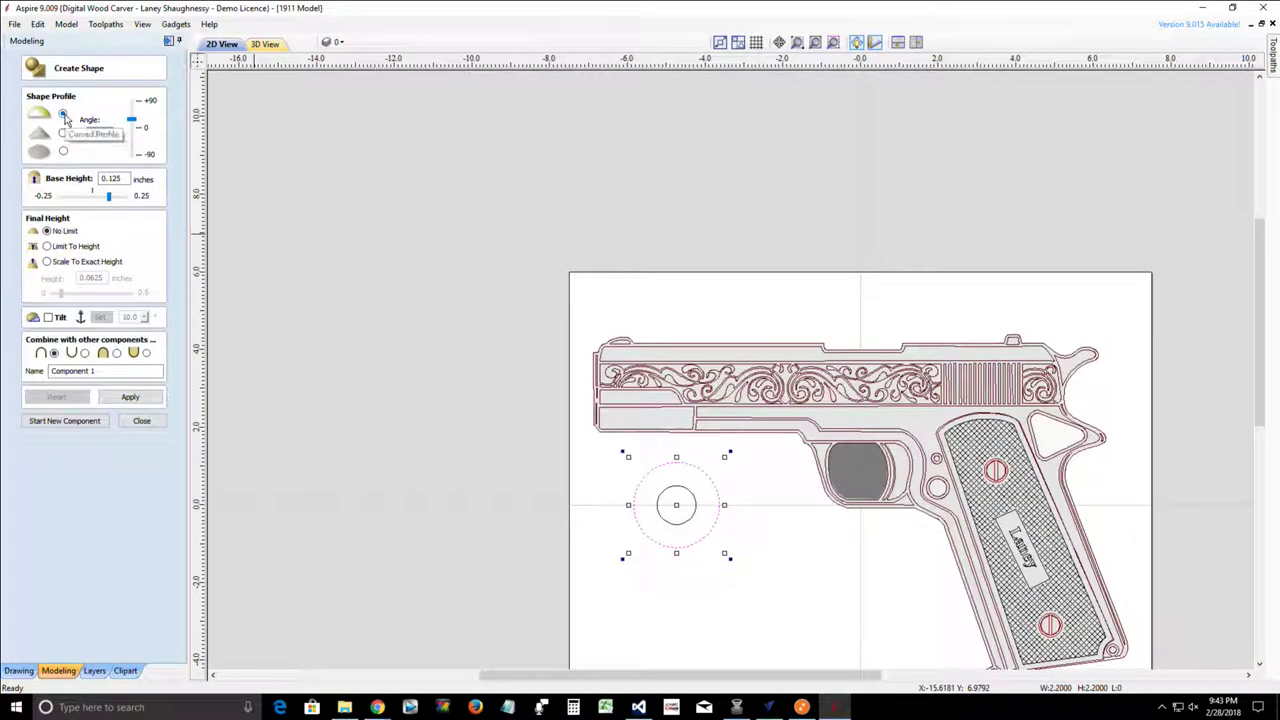
pyautogui.click(64, 150)
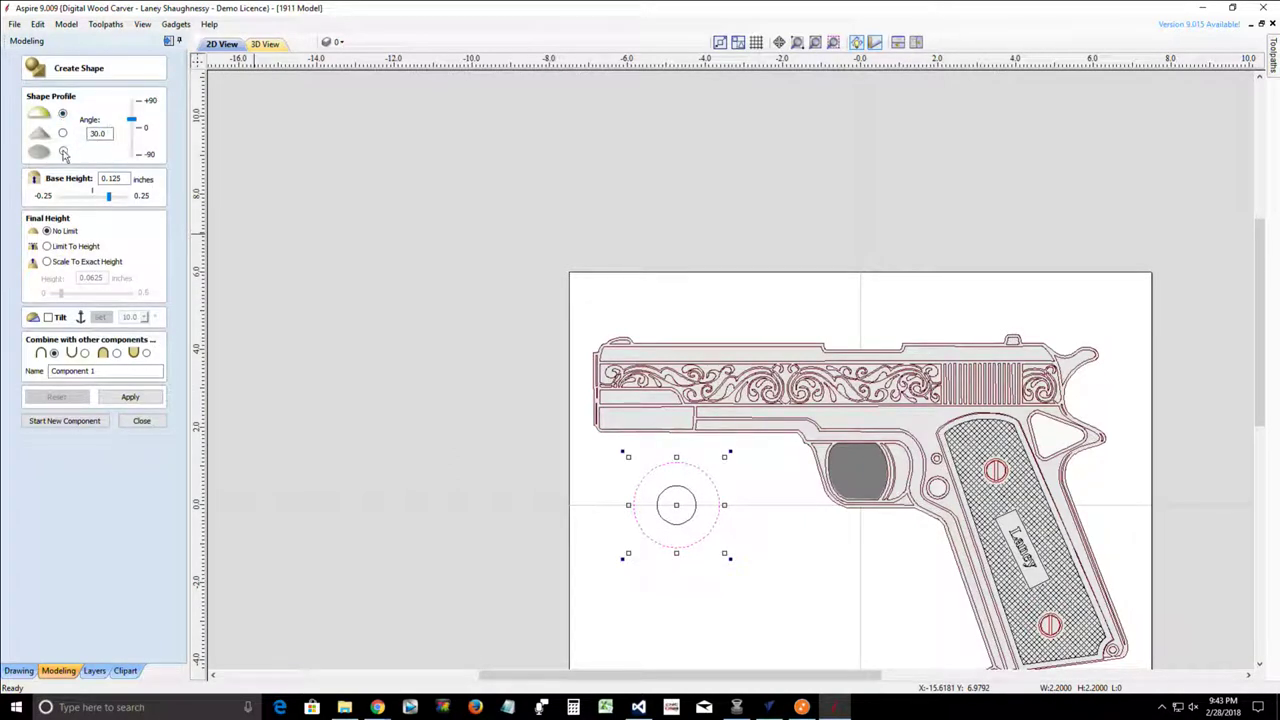
pyautogui.doubleClick(110, 178)
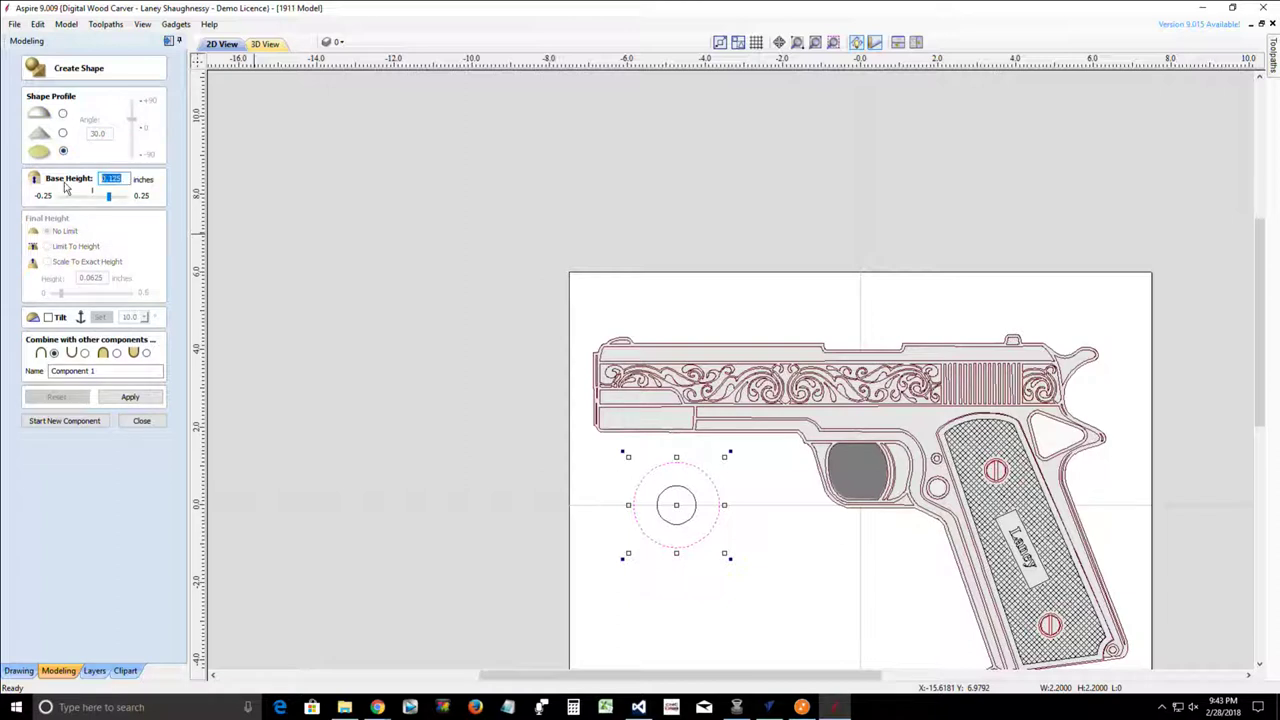
pyautogui.write('.375')
pyautogui.click(137, 398)
pyautogui.click(131, 398)
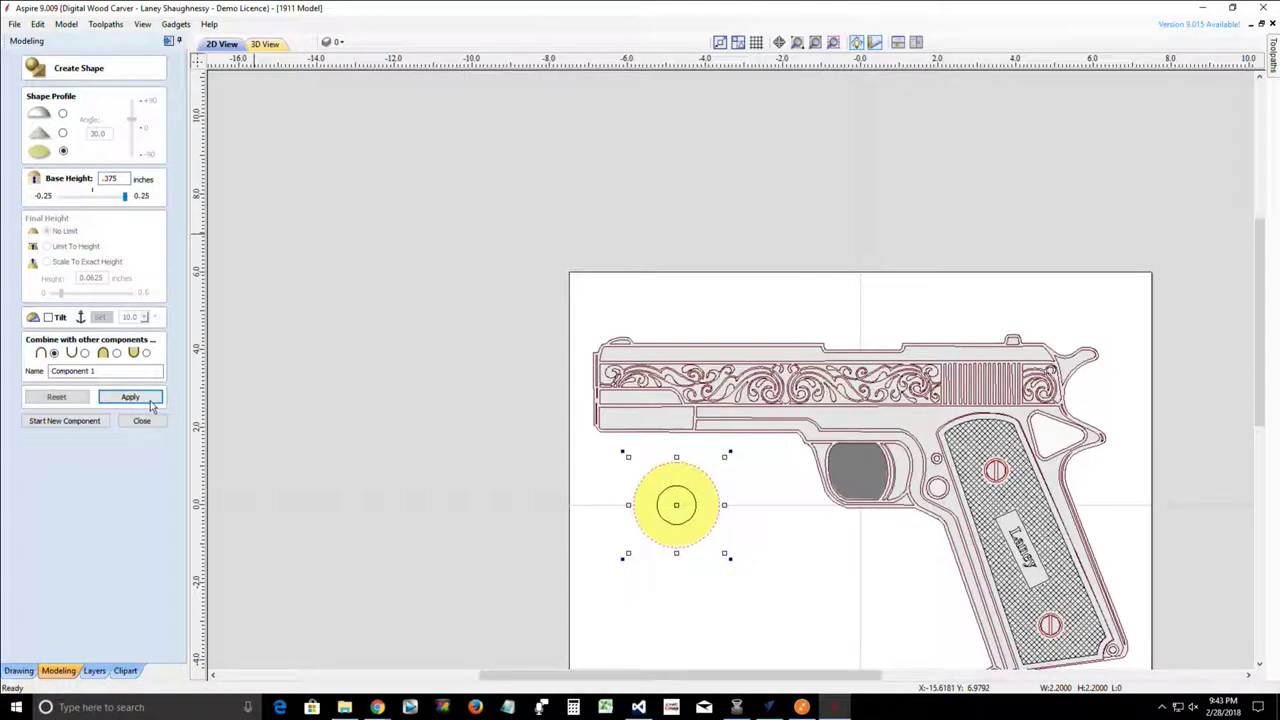
pyautogui.click(917, 43)
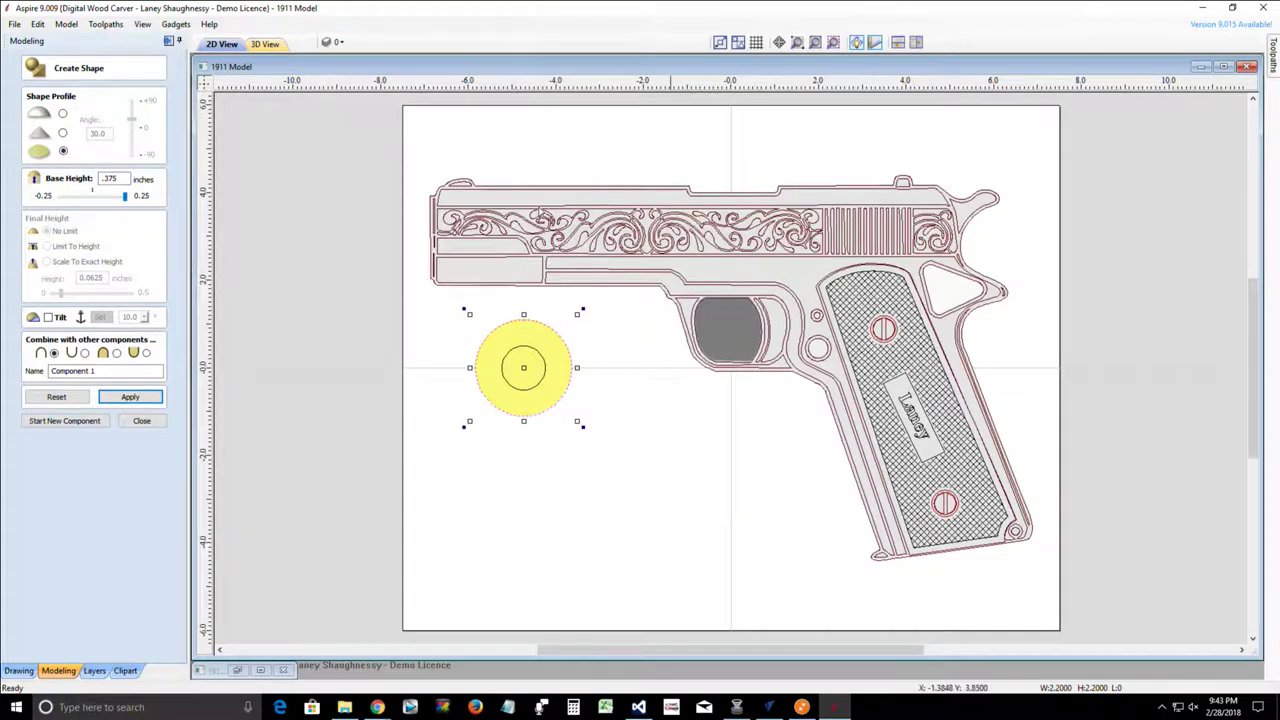
pyautogui.click(260, 670)
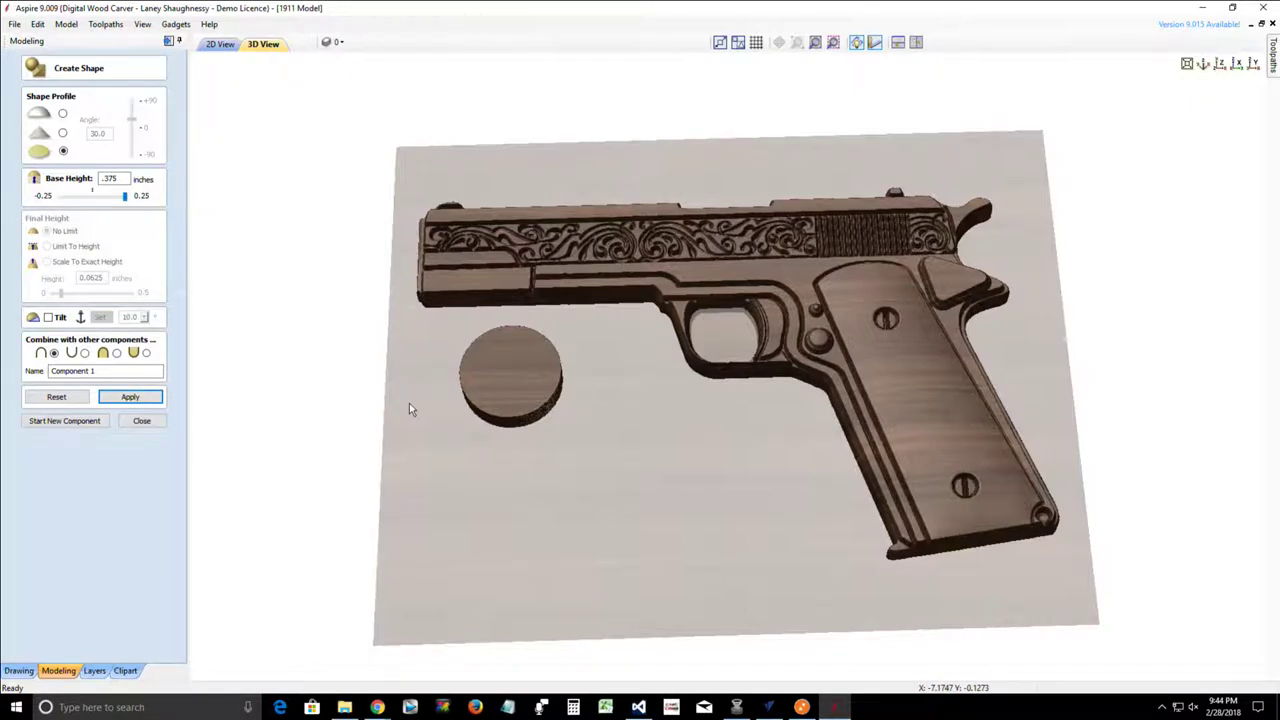
pyautogui.scroll(3, 409, 408)
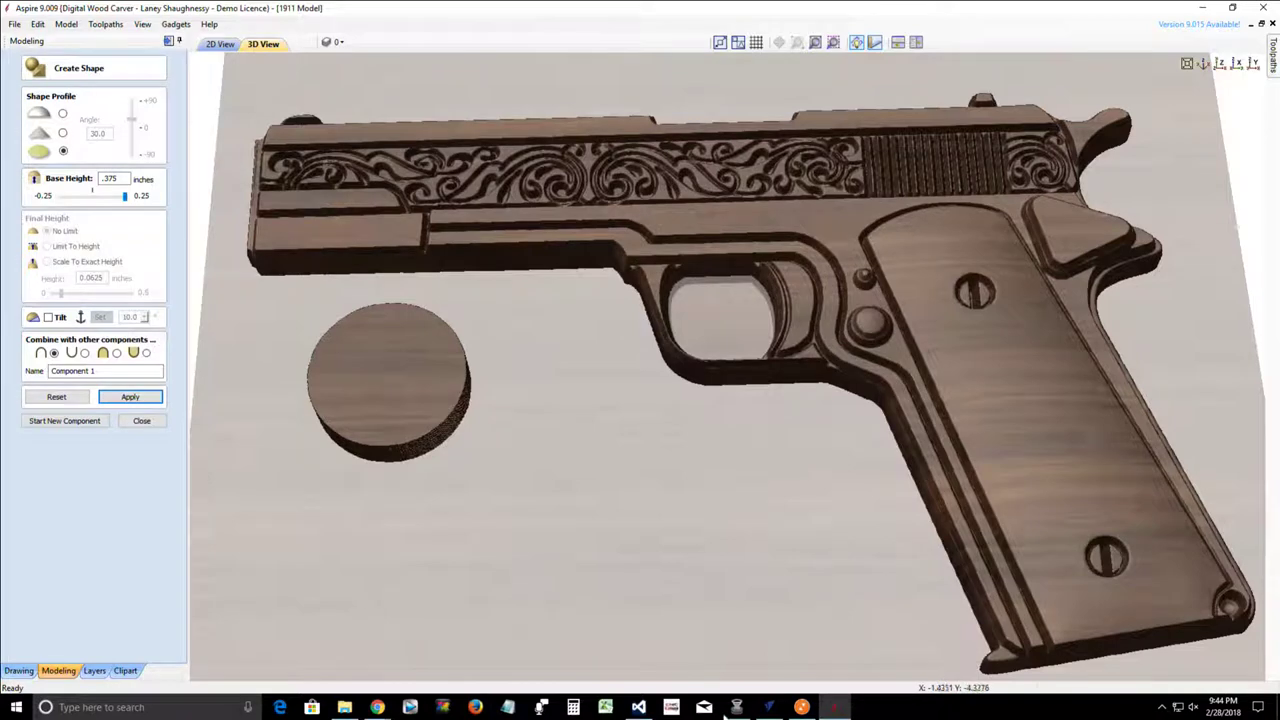
# Start a new component for the inner circle with a rounded profile at 40°.
pyautogui.click(220, 44)
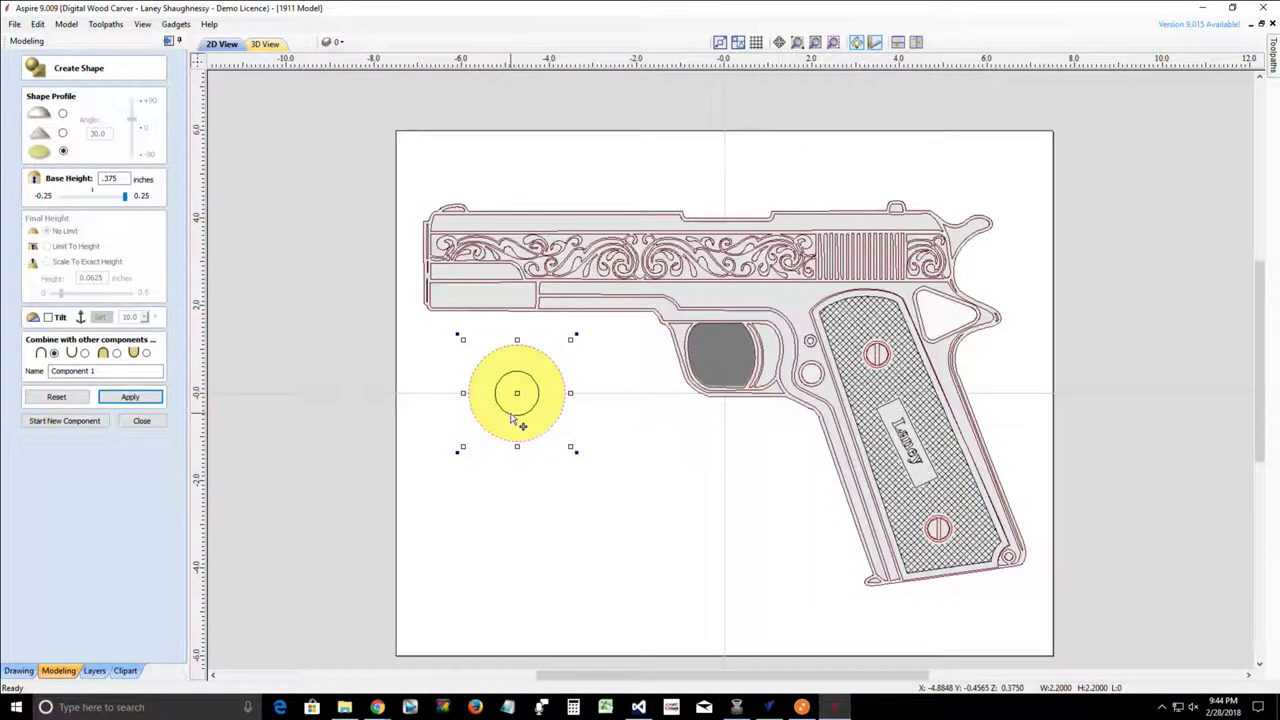
pyautogui.click(512, 420)
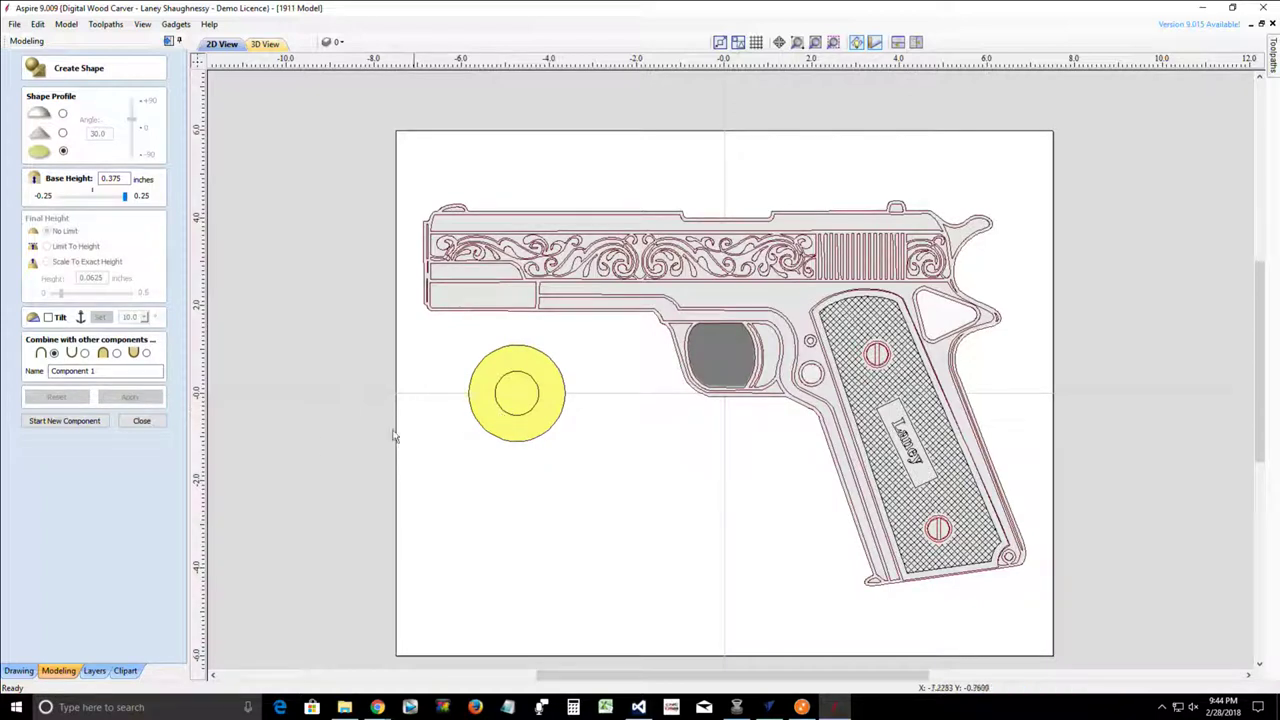
pyautogui.click(519, 446)
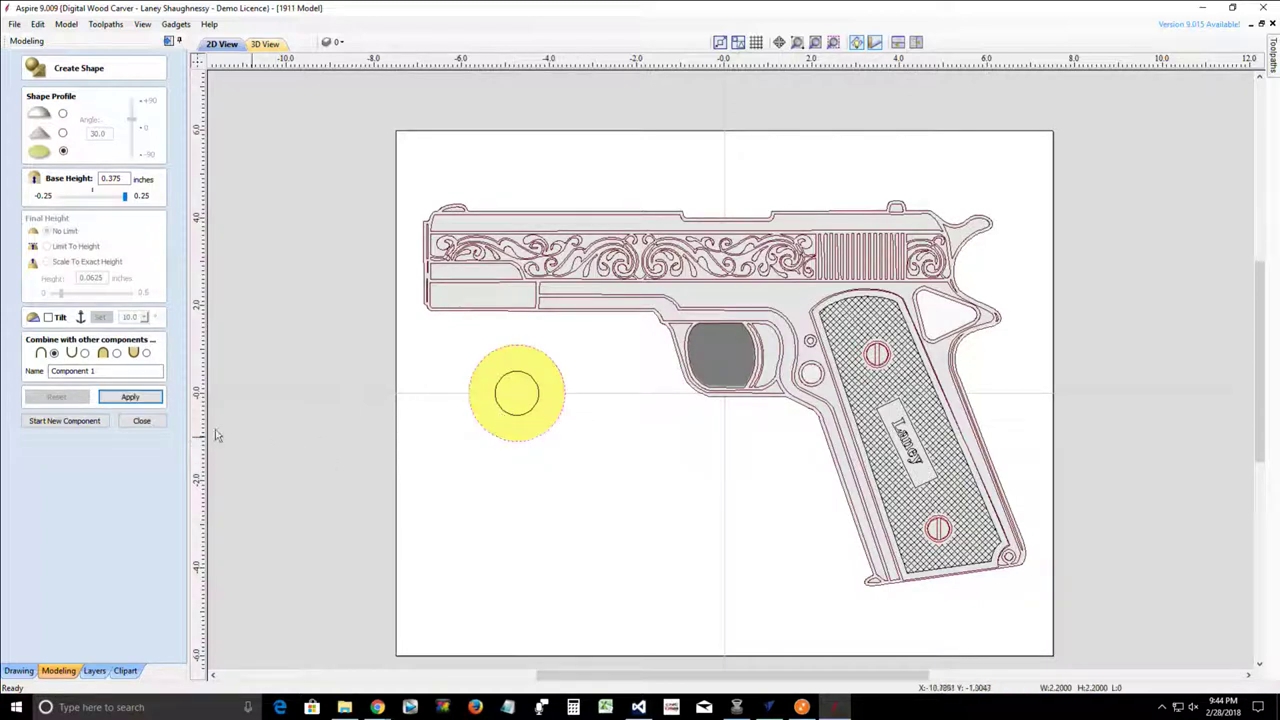
pyautogui.click(104, 421)
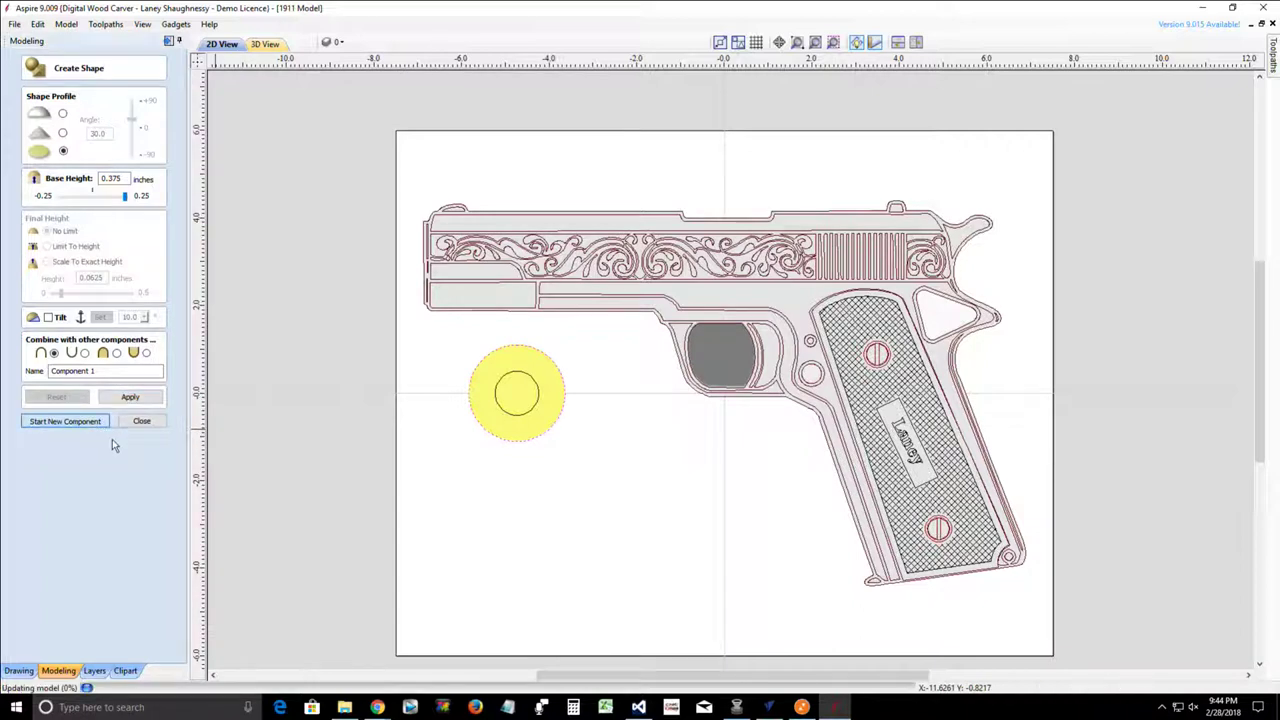
pyautogui.click(519, 417)
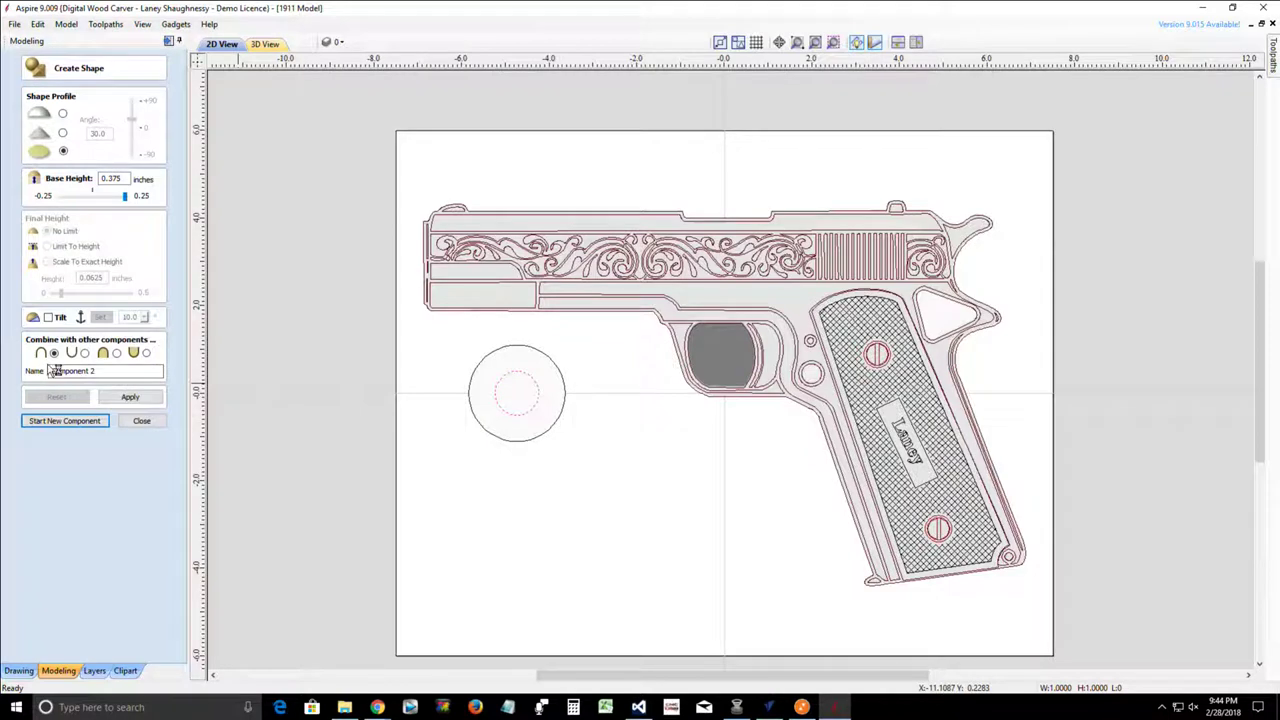
pyautogui.click(130, 396)
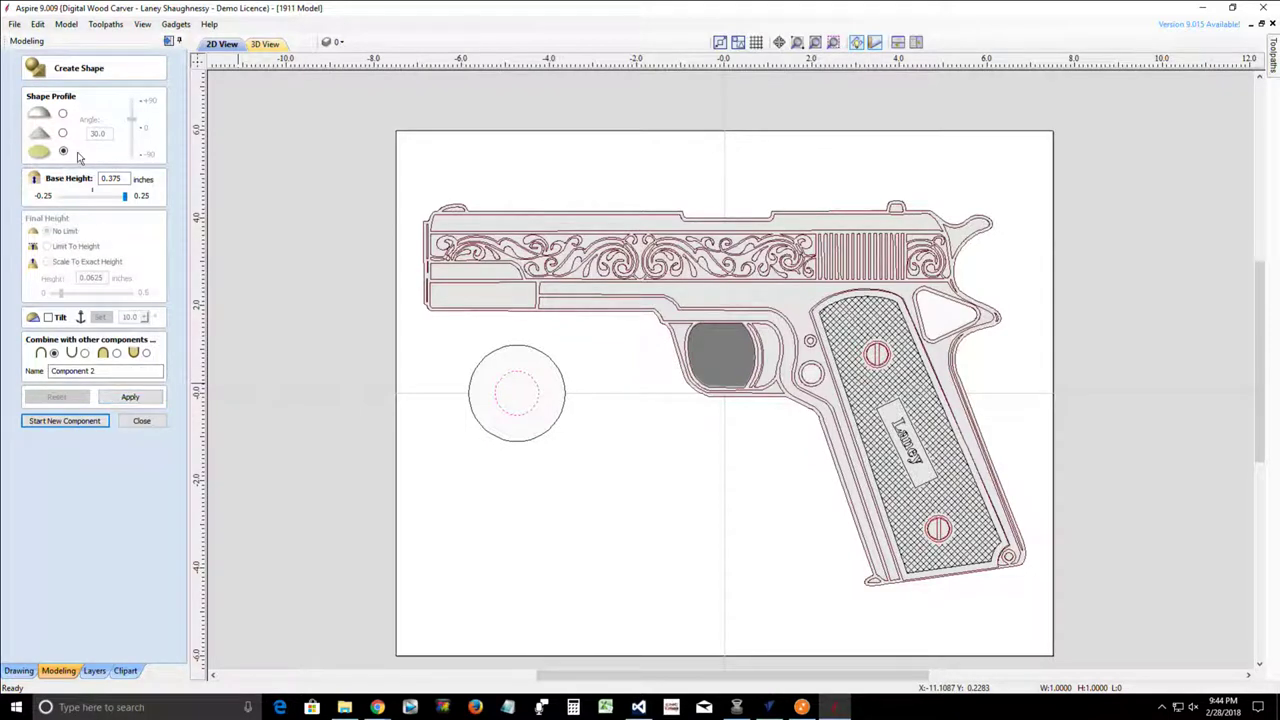
pyautogui.click(63, 115)
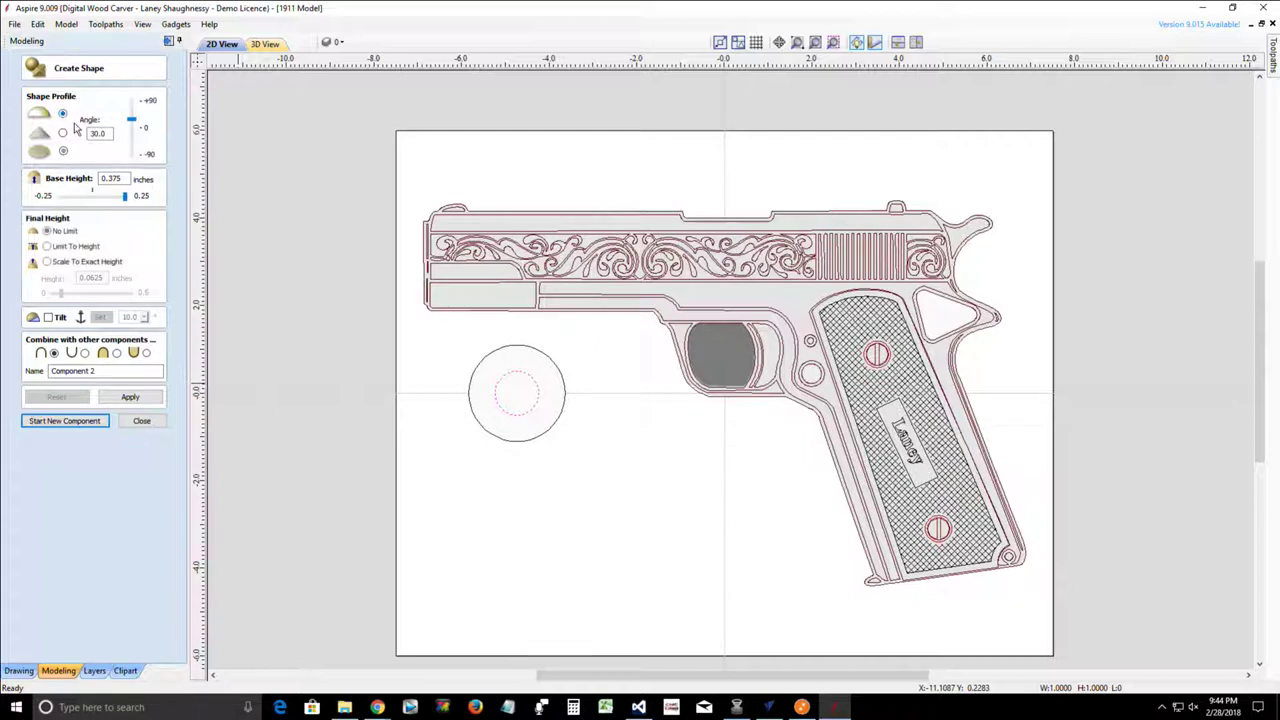
pyautogui.moveTo(108, 133); pyautogui.dragTo(87, 141)
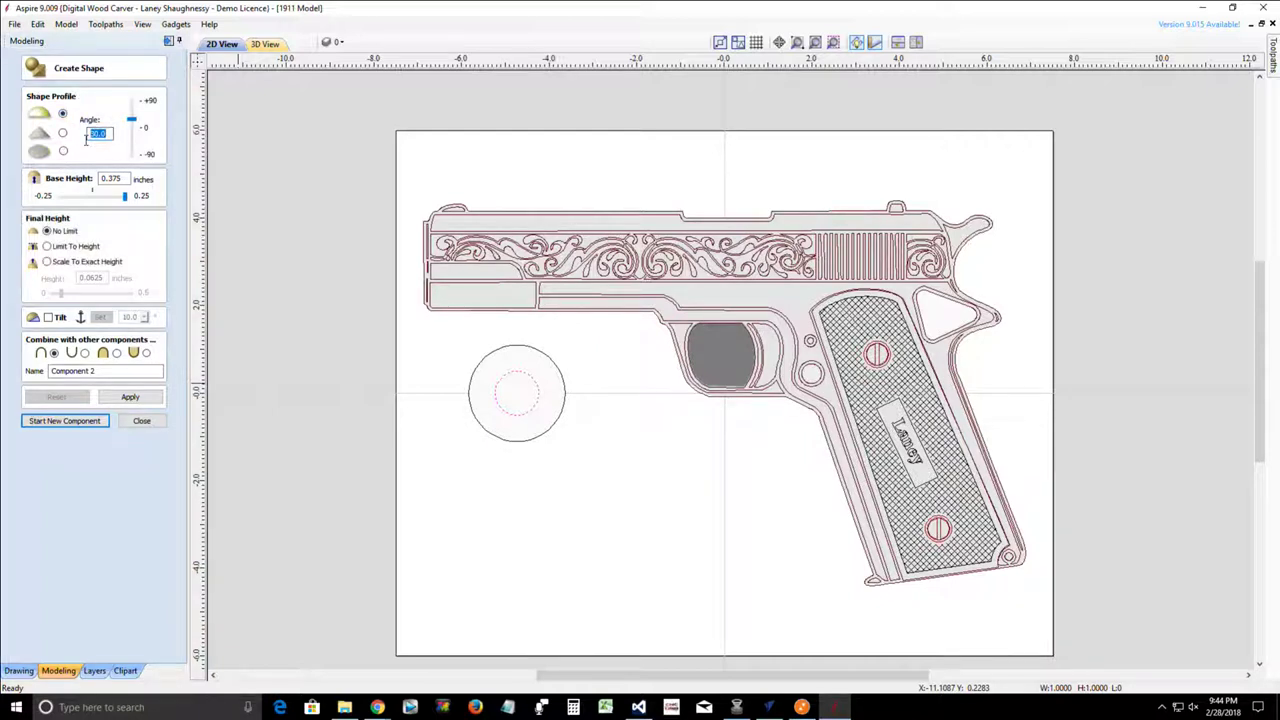
pyautogui.write('40')
# Apply the 40° dome at 0.0 base height, inspect the dish in 3D, and change its combine mode.
pyautogui.click(94, 196)
pyautogui.click(136, 400)
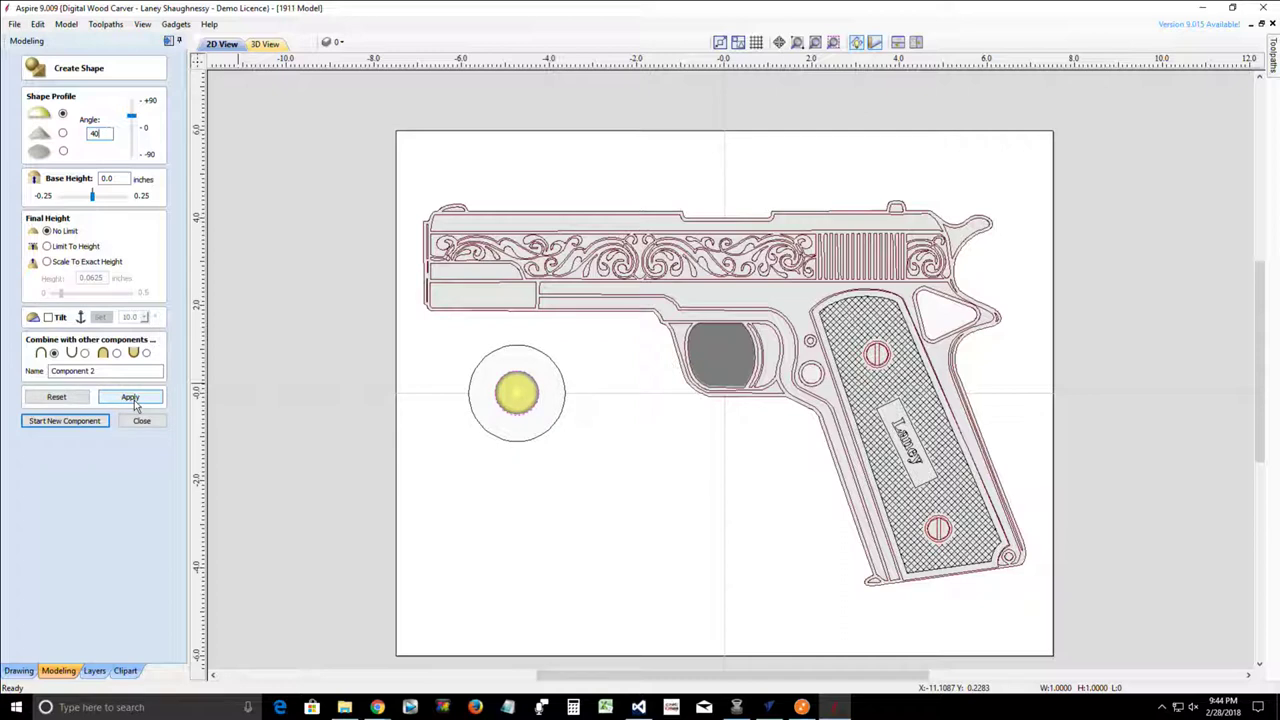
pyautogui.click(134, 400)
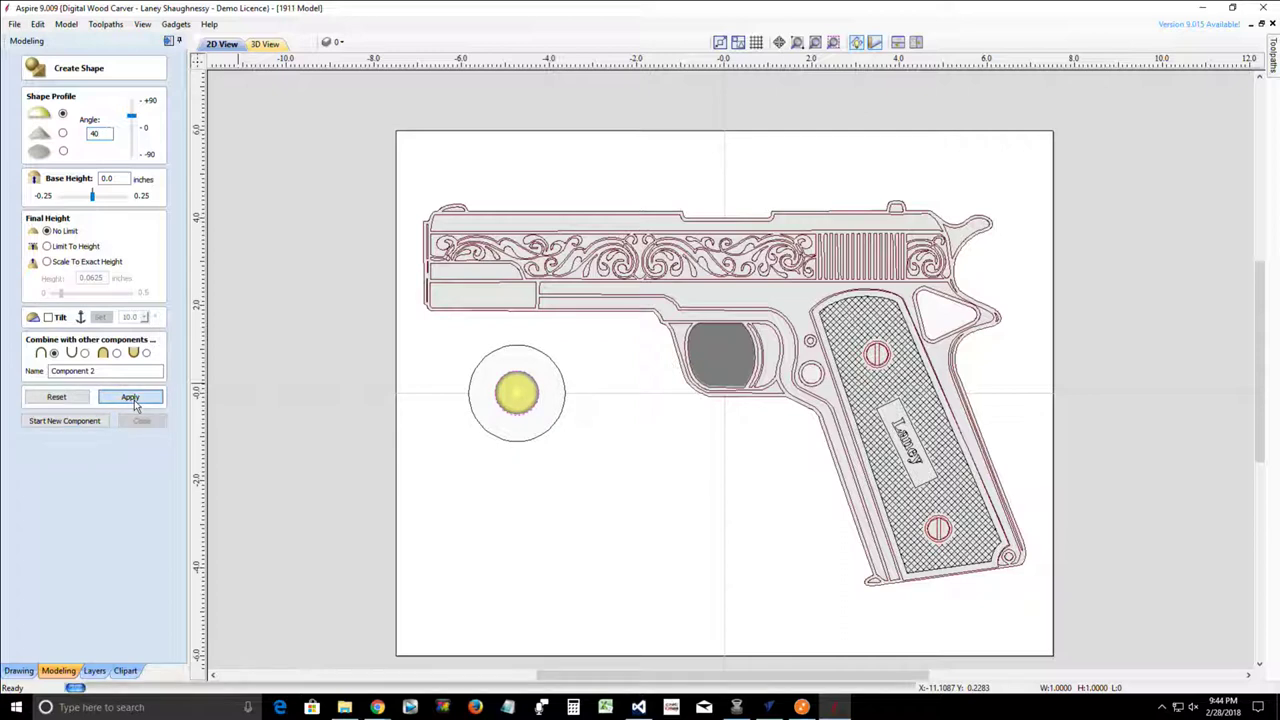
pyautogui.click(266, 45)
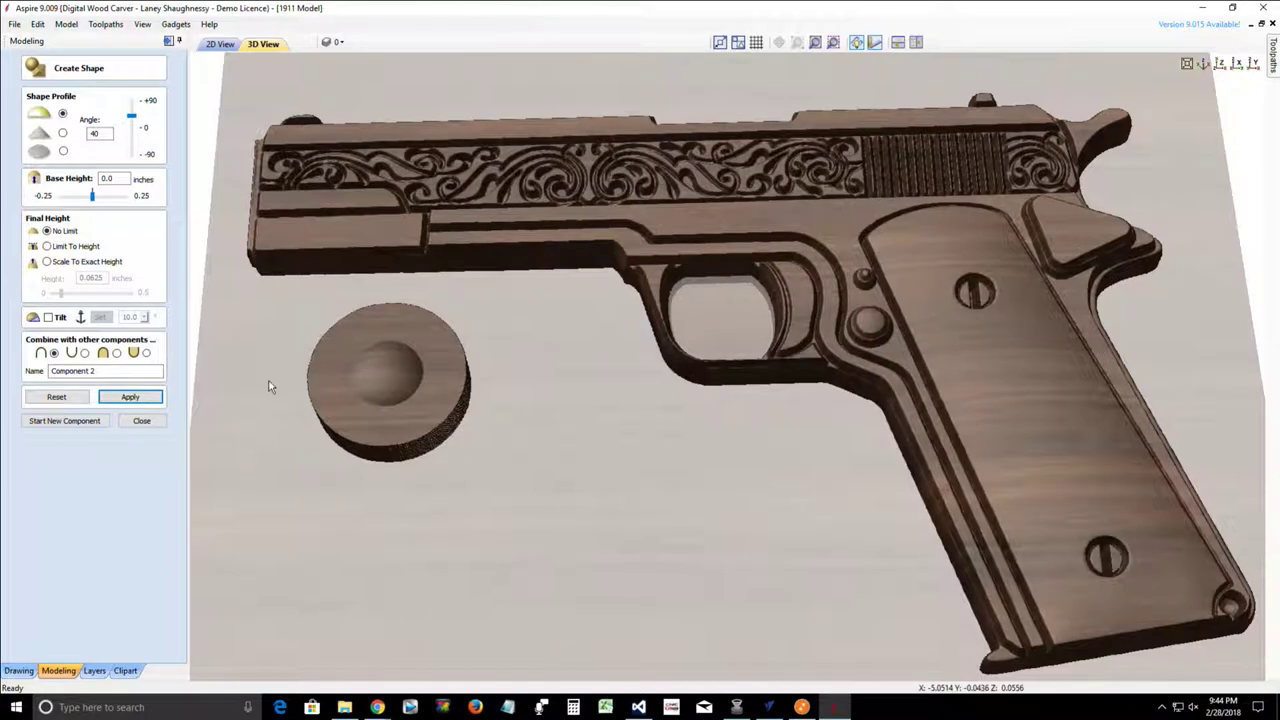
pyautogui.scroll(3, 267, 396)
pyautogui.scroll(-2, 551, 423)
pyautogui.scroll(2, 535, 421)
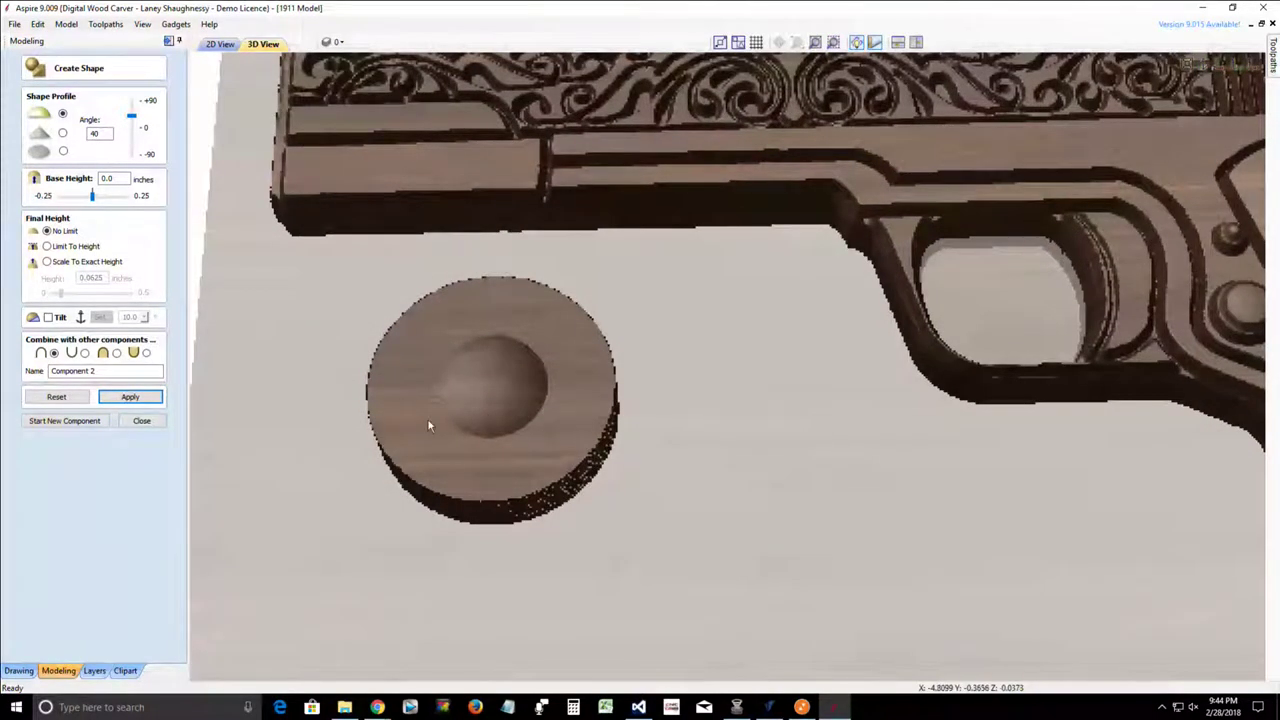
pyautogui.click(84, 353)
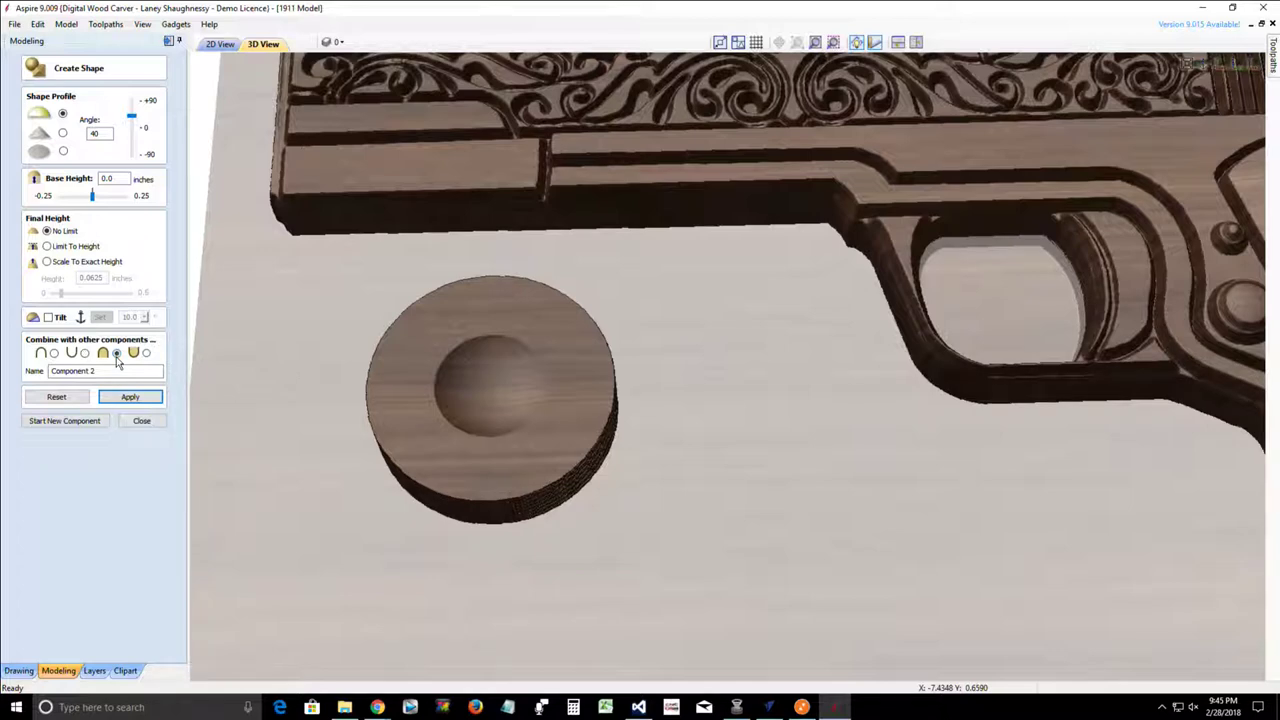
# Set the inner shape to Merge highest and apply it at a 0.14-inch base height.
pyautogui.click(117, 354)
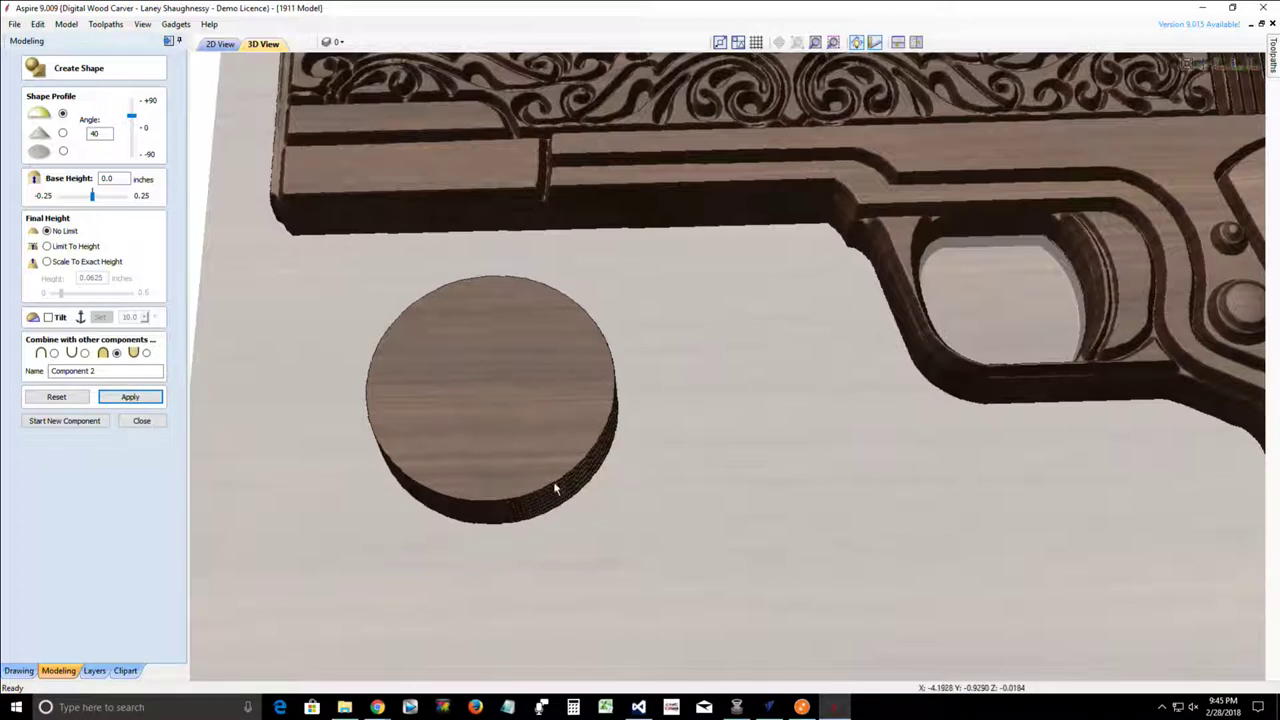
pyautogui.click(105, 178)
pyautogui.moveTo(489, 517); pyautogui.dragTo(113, 205)
pyautogui.click(130, 398)
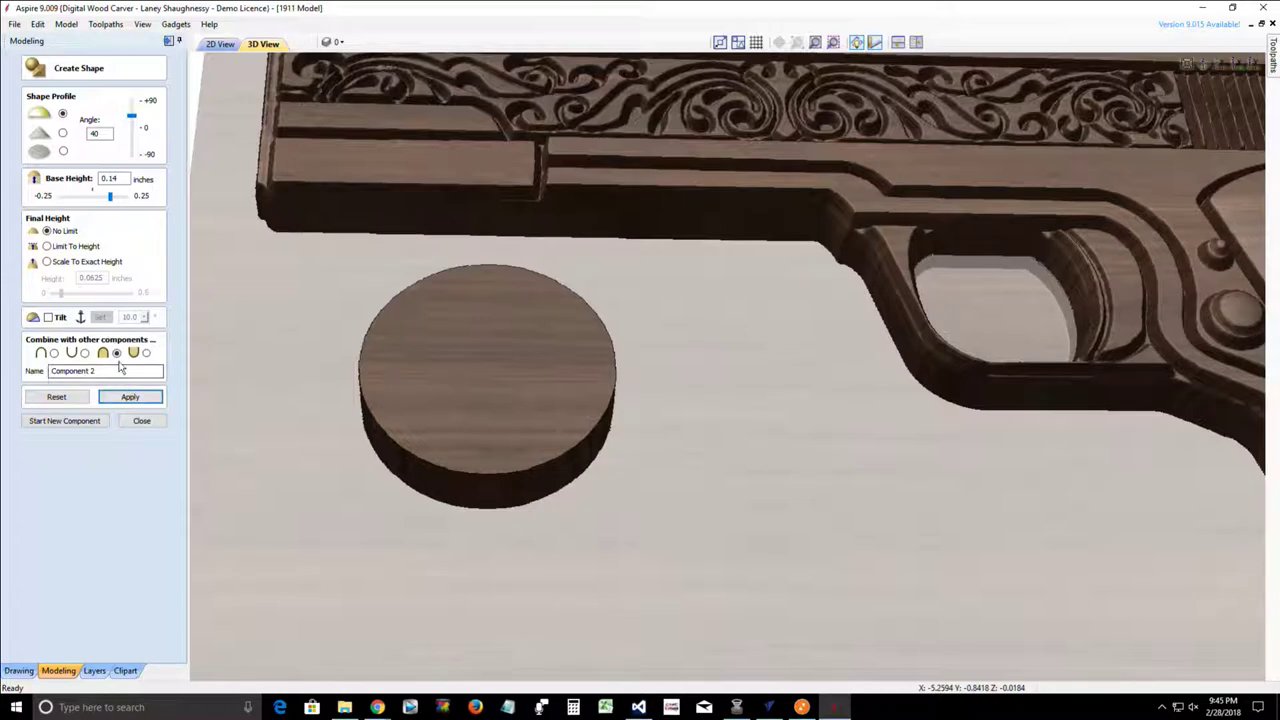
# Raise the inner shape's base height gradually to 0.25 inches, then return to 2D.
pyautogui.moveTo(111, 197); pyautogui.dragTo(122, 199)
pyautogui.click(132, 400)
pyautogui.click(131, 399)
pyautogui.moveTo(123, 199); pyautogui.dragTo(140, 202)
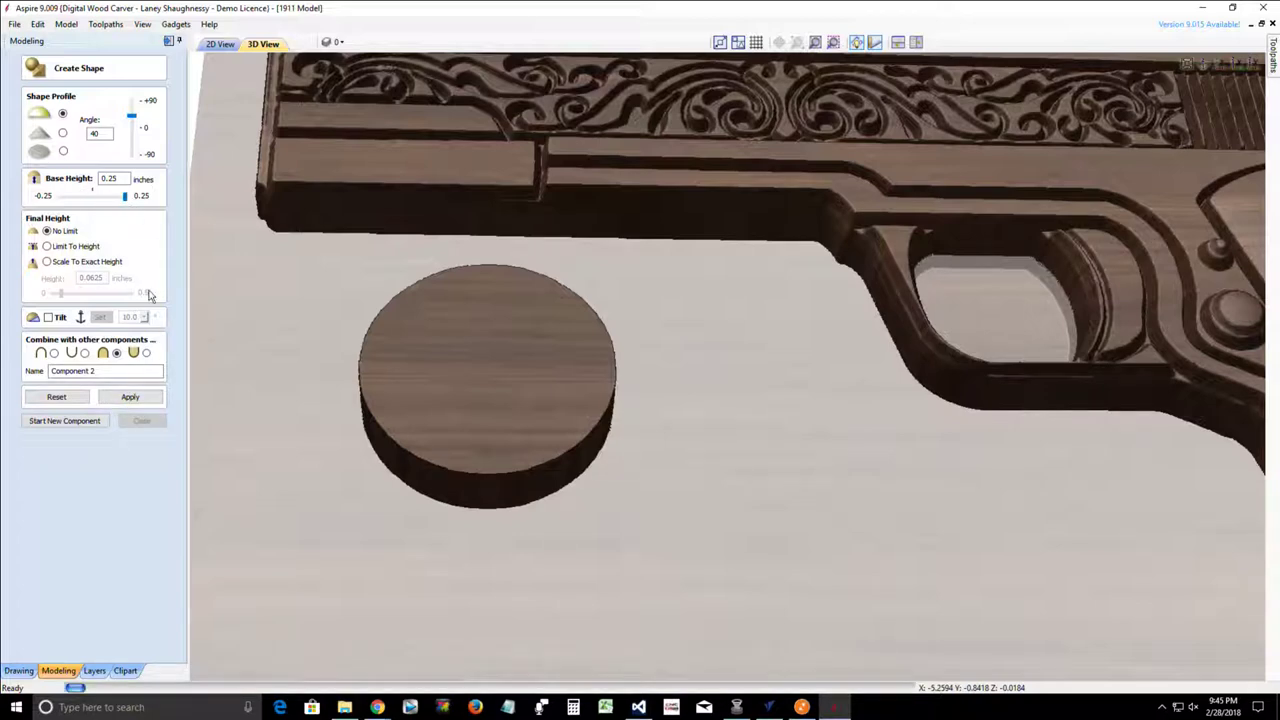
pyautogui.click(148, 403)
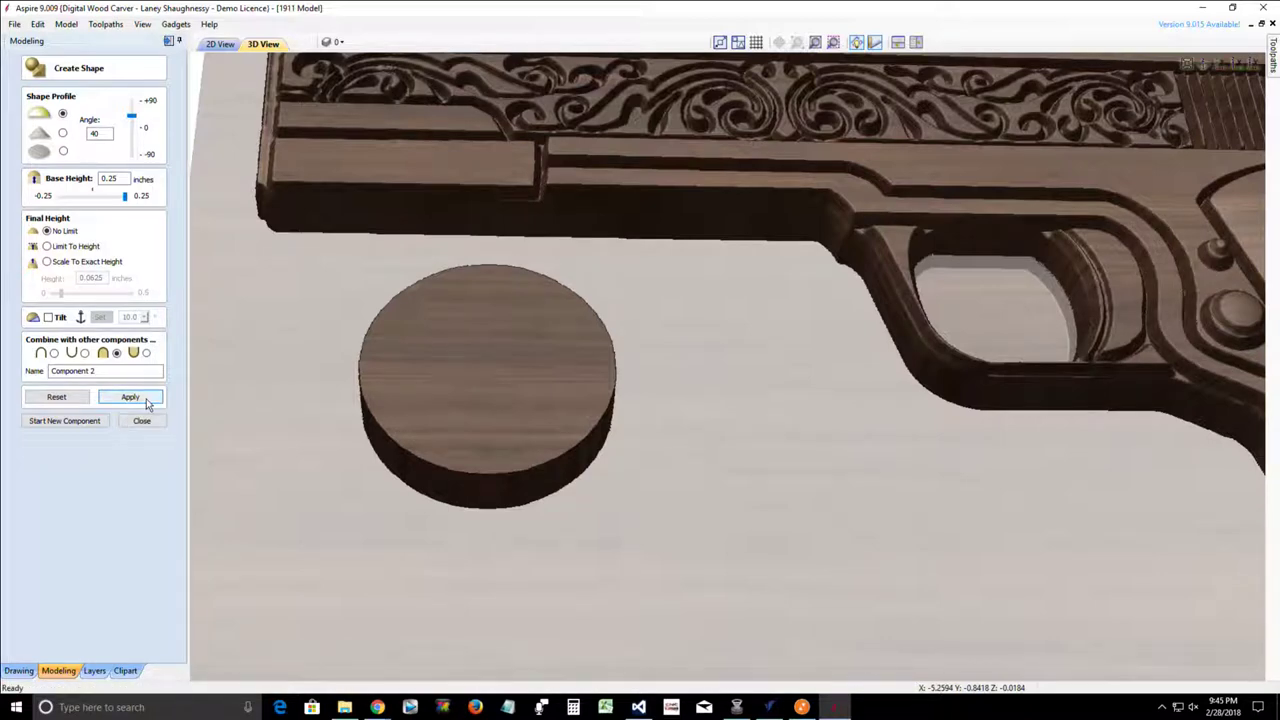
pyautogui.click(220, 44)
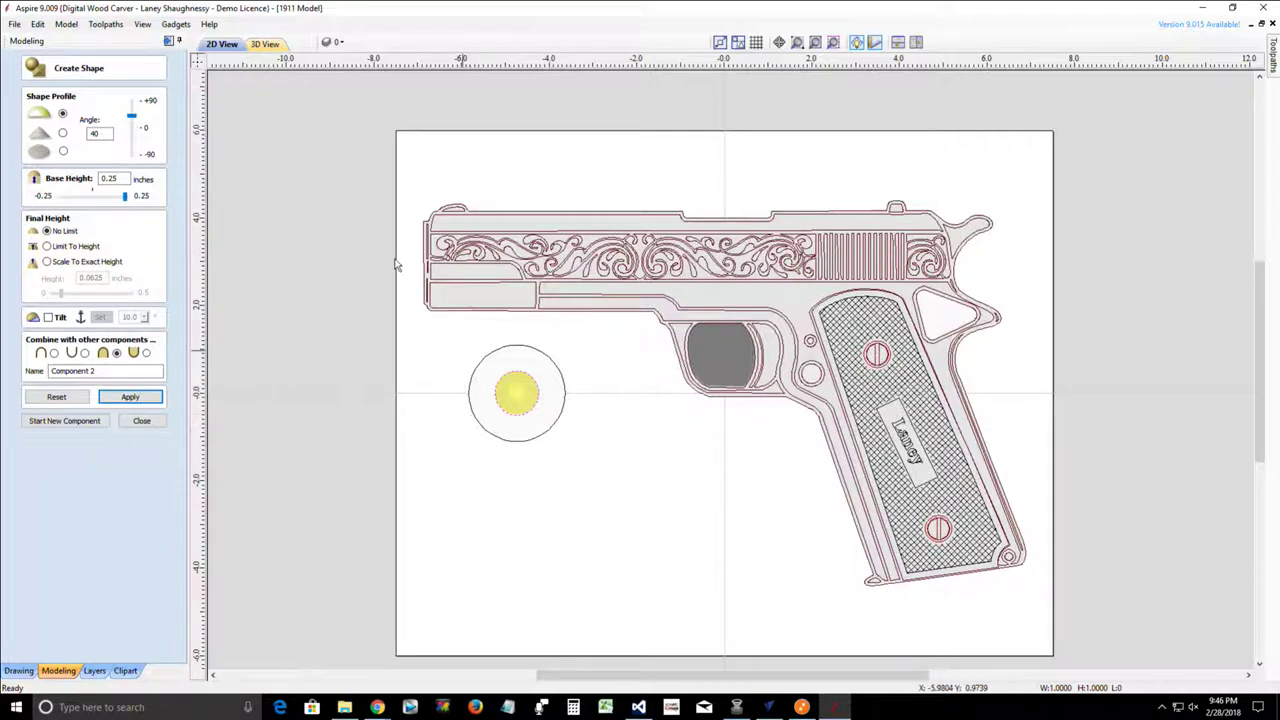
# Apply a 0.5-inch base height to the dome and inspect it in 3D.
pyautogui.click(266, 45)
pyautogui.doubleClick(110, 178)
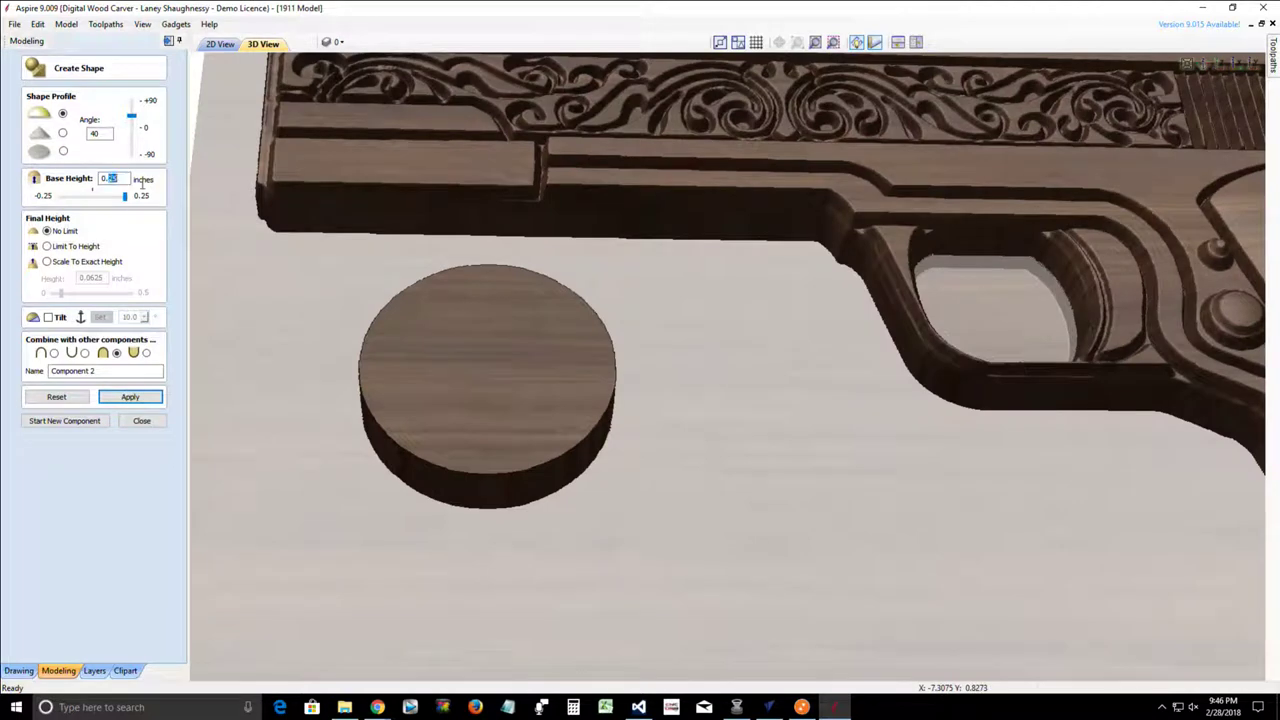
pyautogui.write('0.5')
pyautogui.click(131, 397)
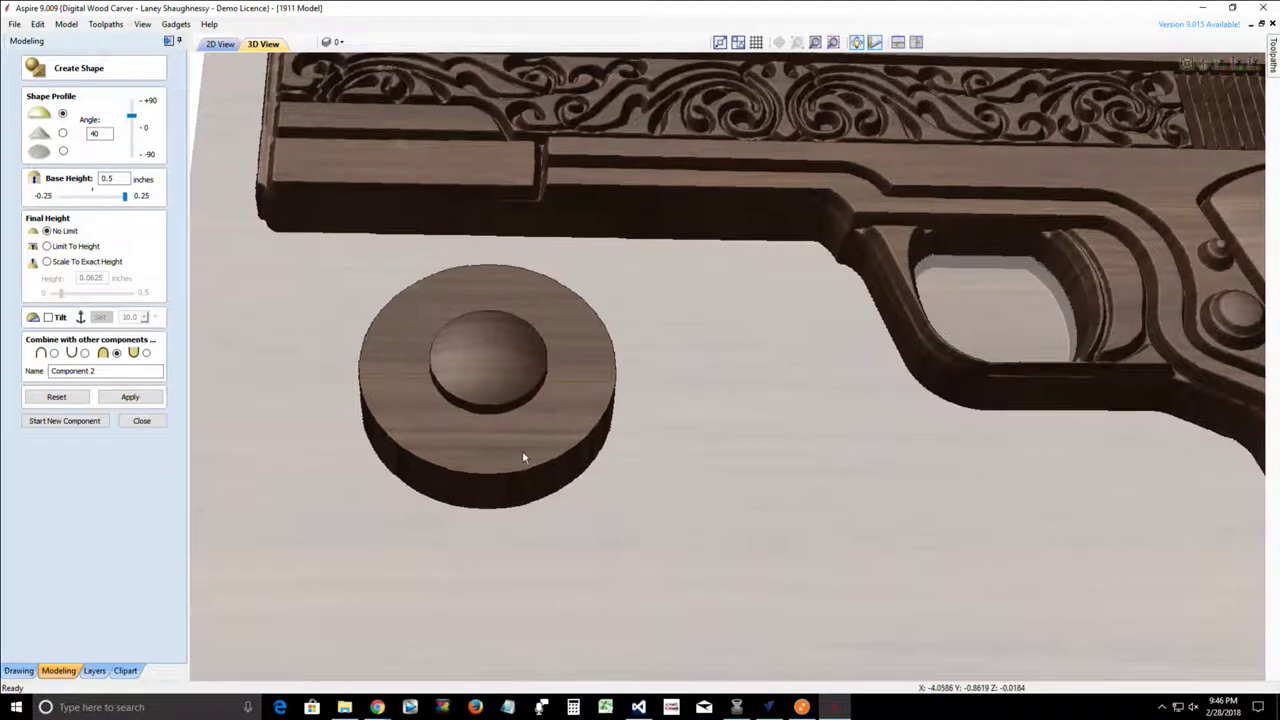
pyautogui.scroll(2, 434, 529)
pyautogui.scroll(2, 433, 525)
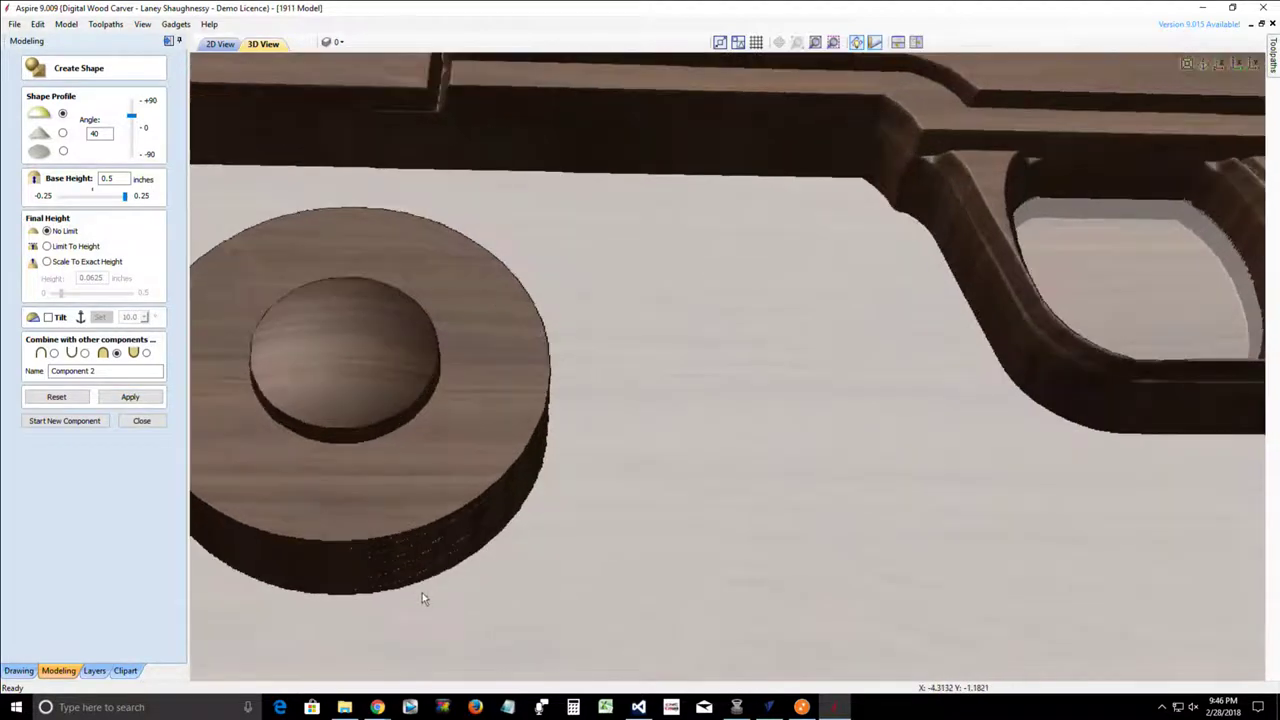
pyautogui.scroll(2, 440, 547)
pyautogui.scroll(-2, 451, 621)
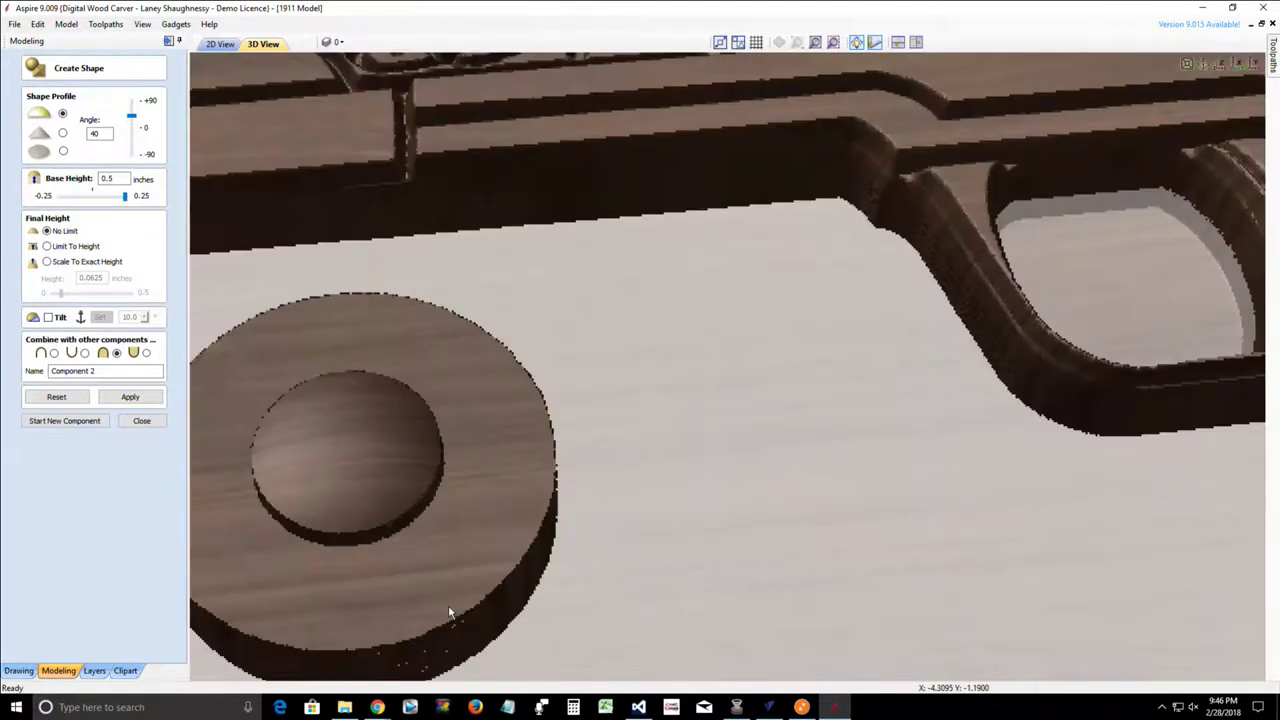
pyautogui.scroll(1, 448, 608)
pyautogui.scroll(-1, 378, 535)
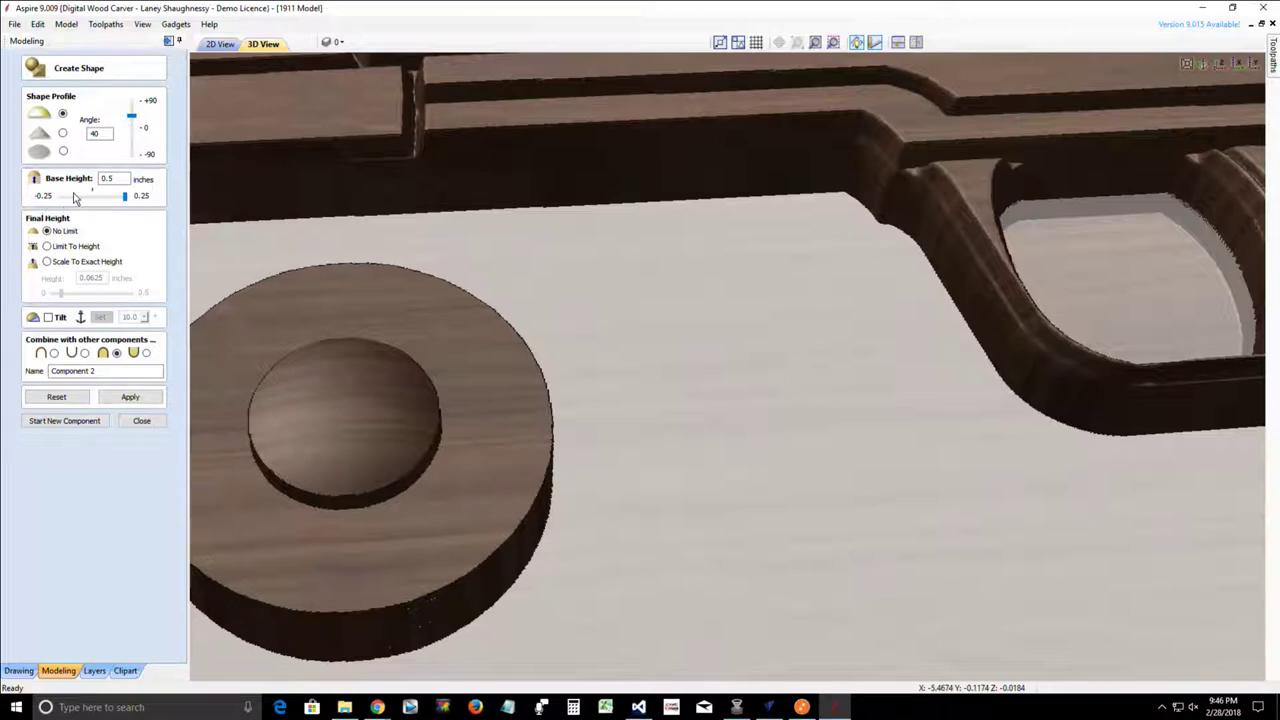
# Change the dome's base height to 0.375 inches and apply it.
pyautogui.click(110, 178)
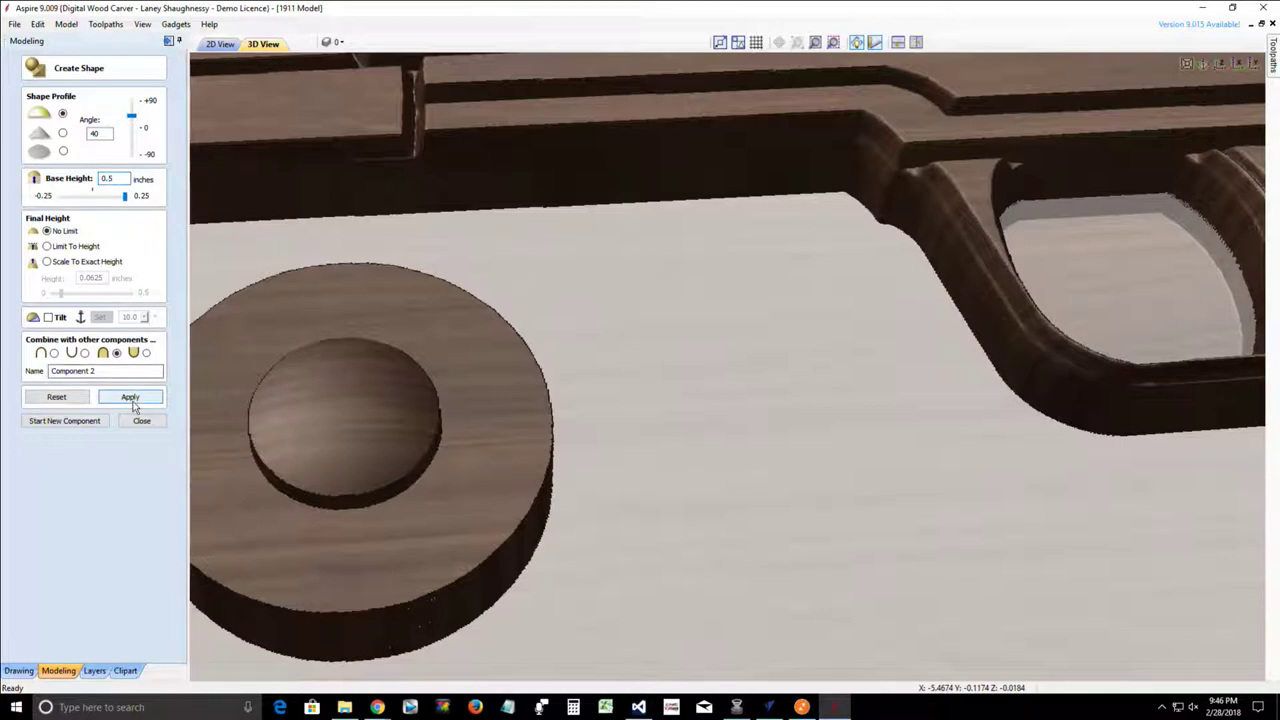
pyautogui.press('BackSpace')
pyautogui.write('375')
pyautogui.click(133, 401)
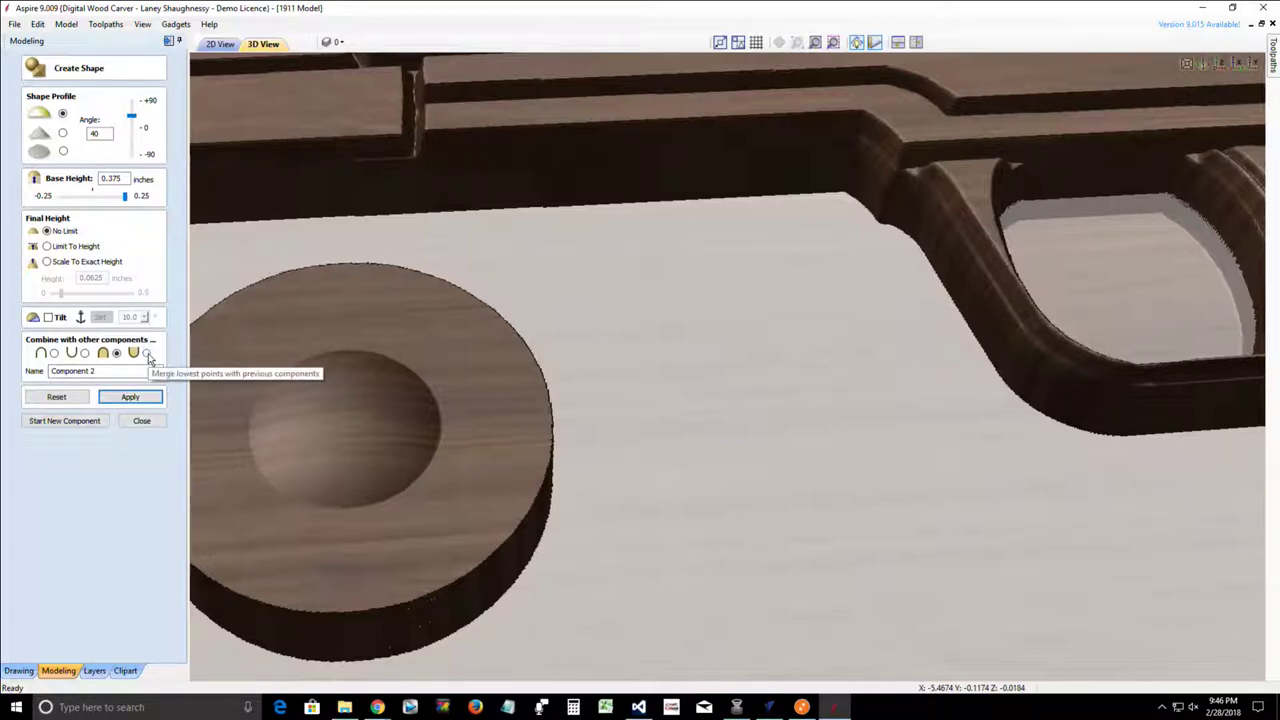
# Switch the dome's combine mode to Merge lowest points and orbit around the disc.
pyautogui.click(147, 354)
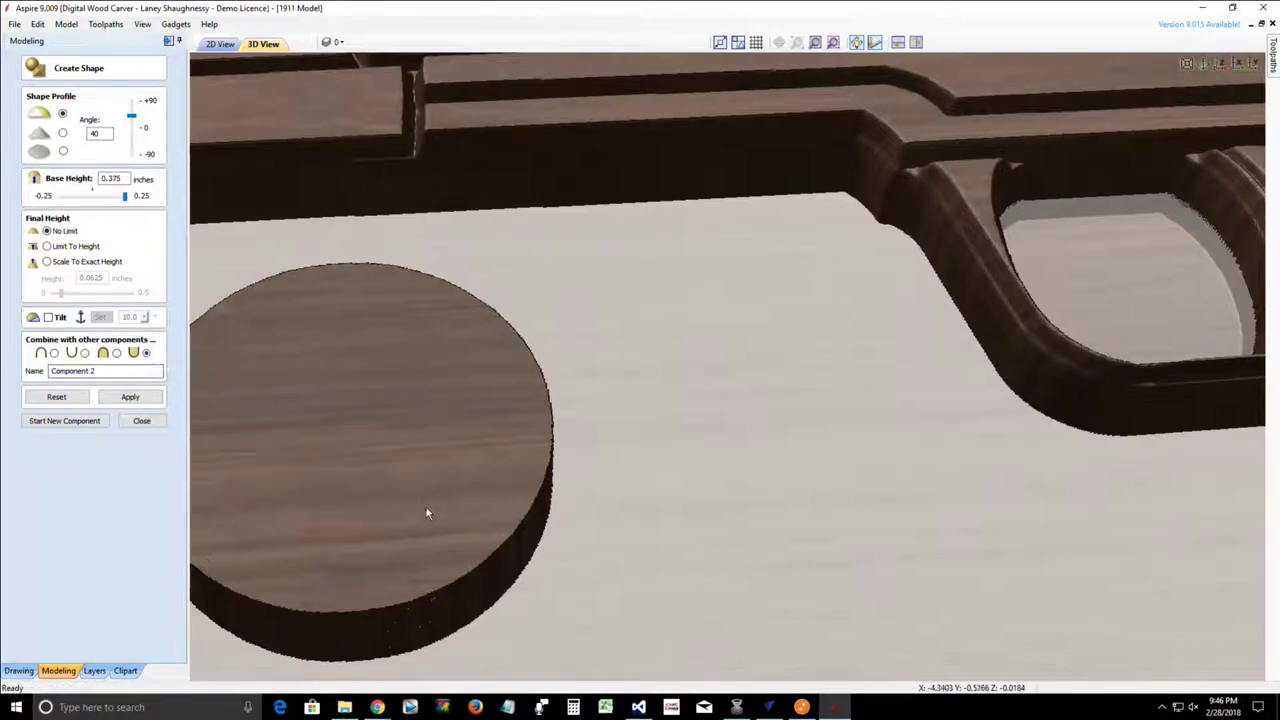
pyautogui.moveTo(366, 634); pyautogui.dragTo(408, 449)
pyautogui.scroll(5, 621, 575)
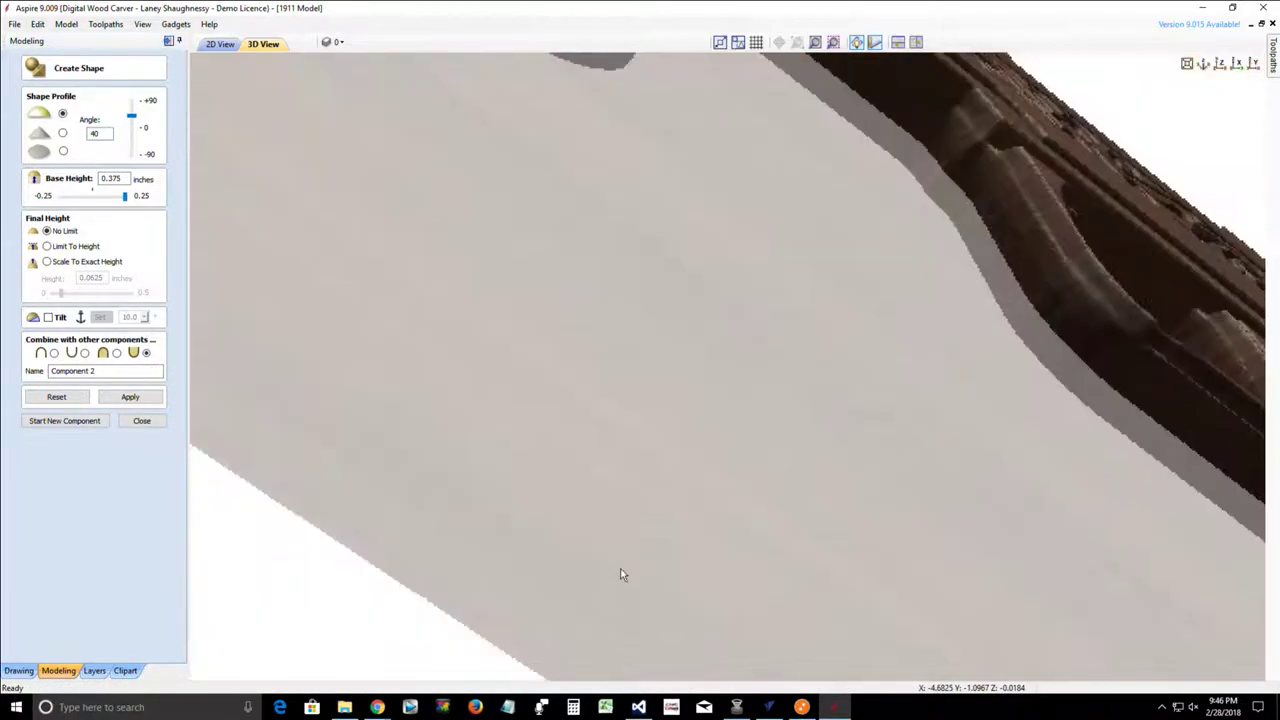
pyautogui.scroll(-5, 621, 575)
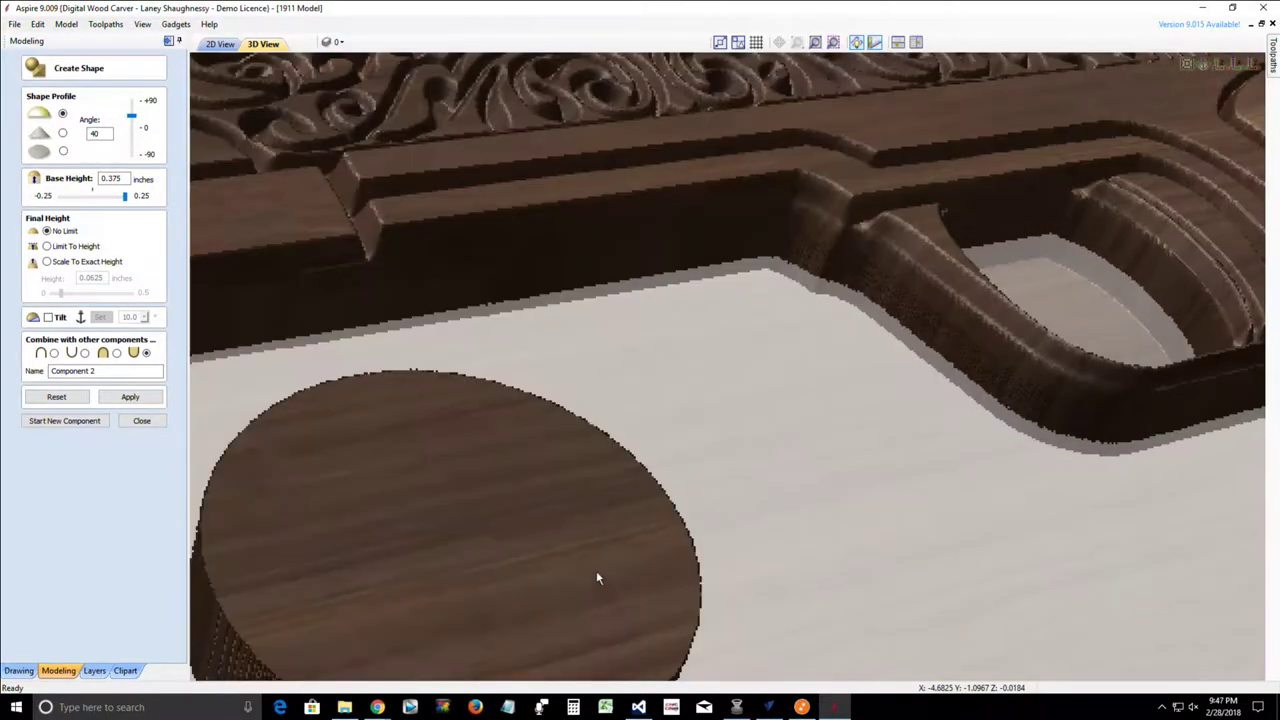
pyautogui.moveTo(597, 578); pyautogui.dragTo(409, 477)
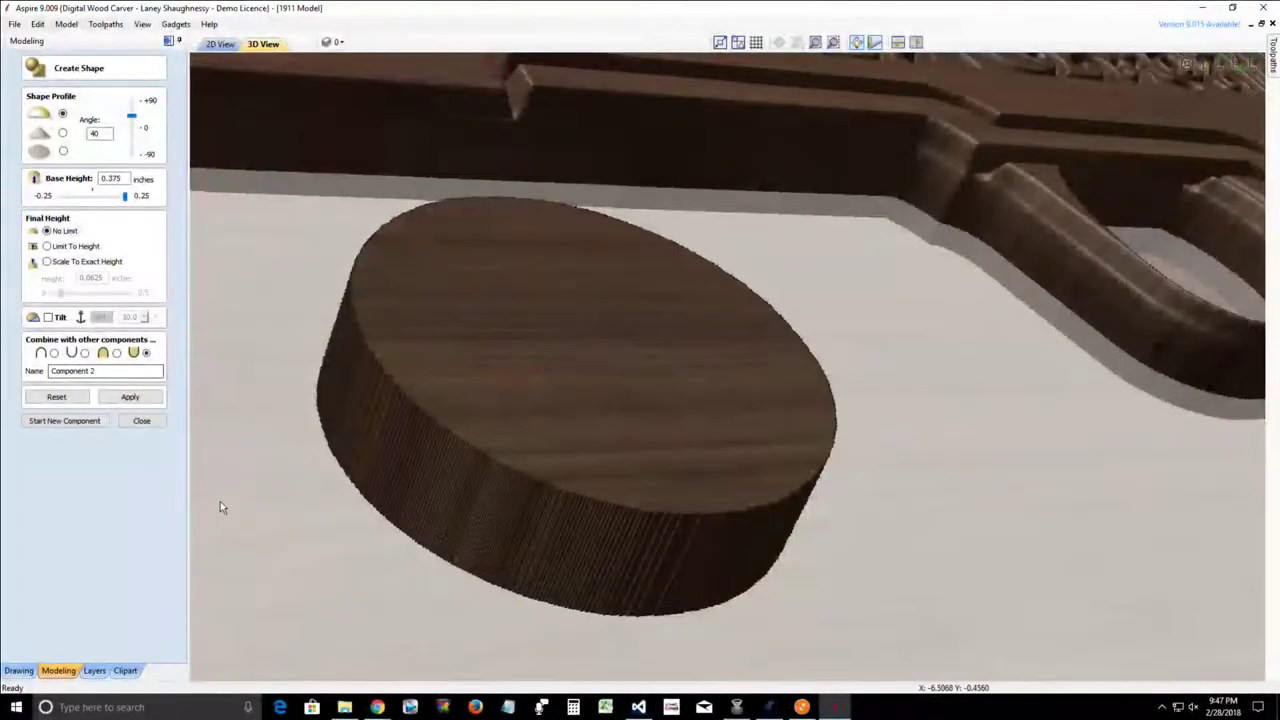
pyautogui.moveTo(220, 501)
pyautogui.mouseDown()
pyautogui.moveTo(257, 509)
pyautogui.moveTo(231, 508)
pyautogui.moveTo(251, 557)
pyautogui.moveTo(185, 293)
pyautogui.mouseUp()
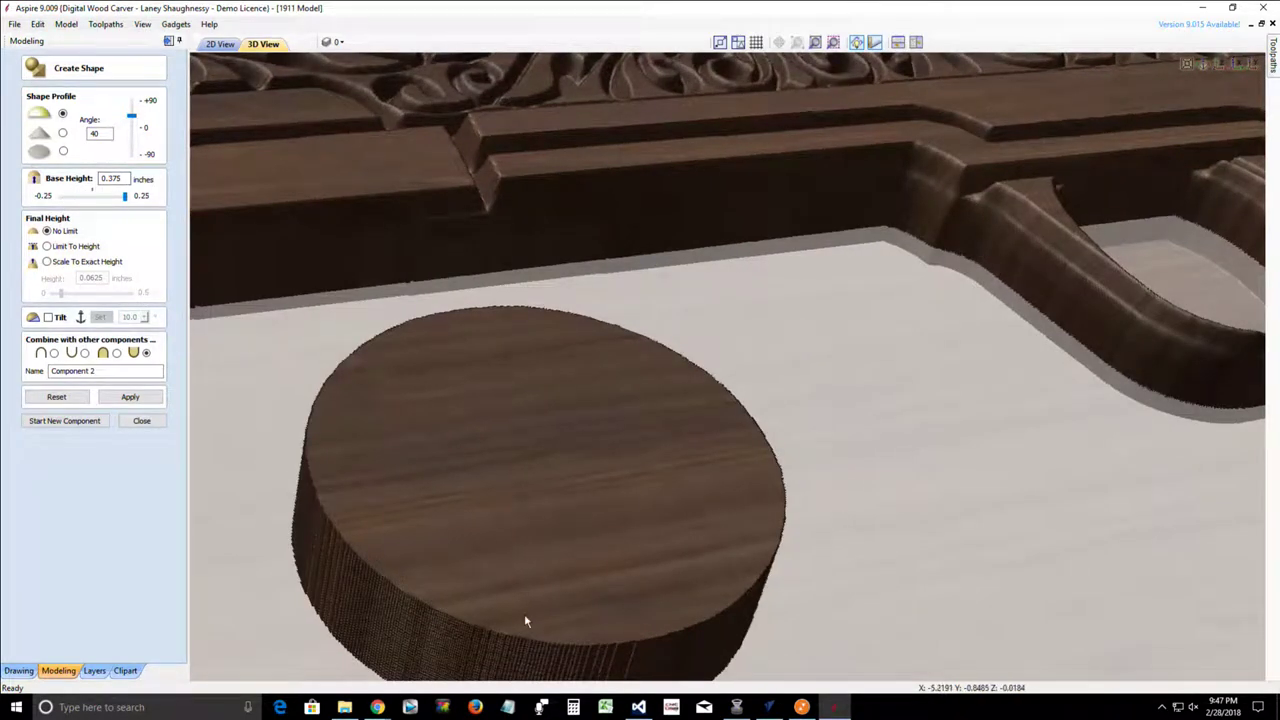
# Apply a 0.0 base height to the dome, leaving a round-bottomed hole in the disc.
pyautogui.click(93, 195)
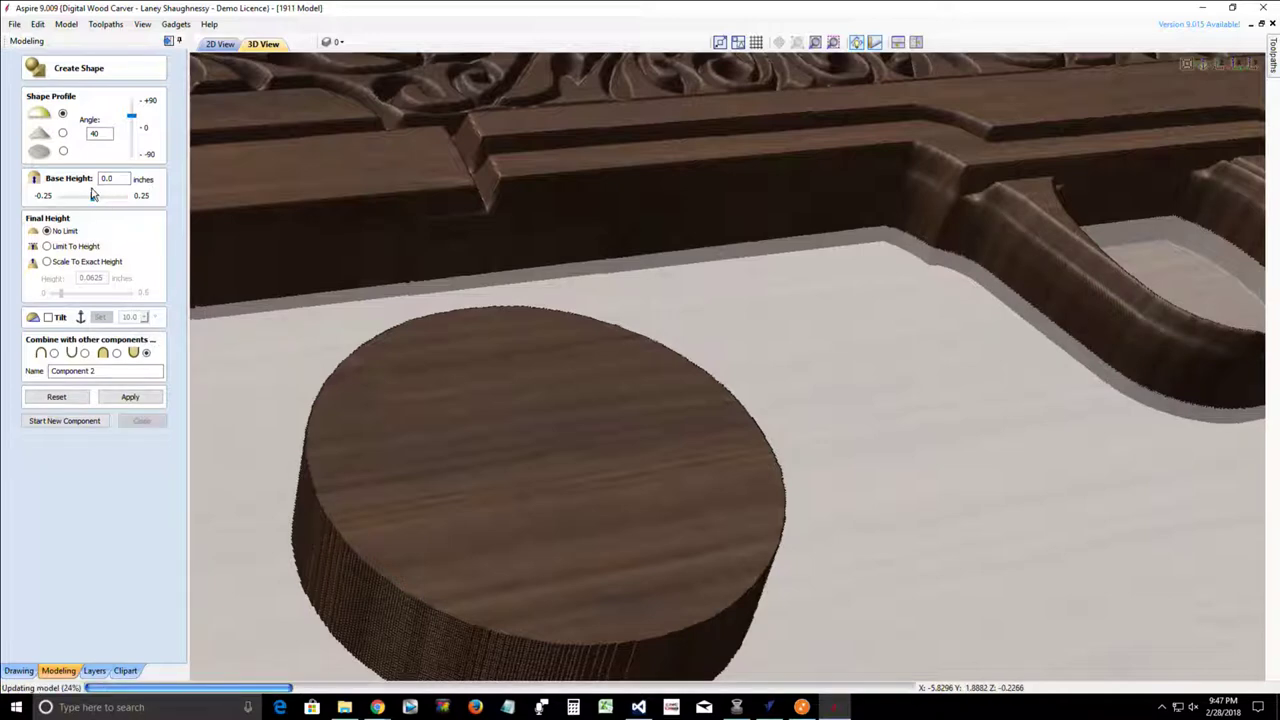
pyautogui.click(129, 397)
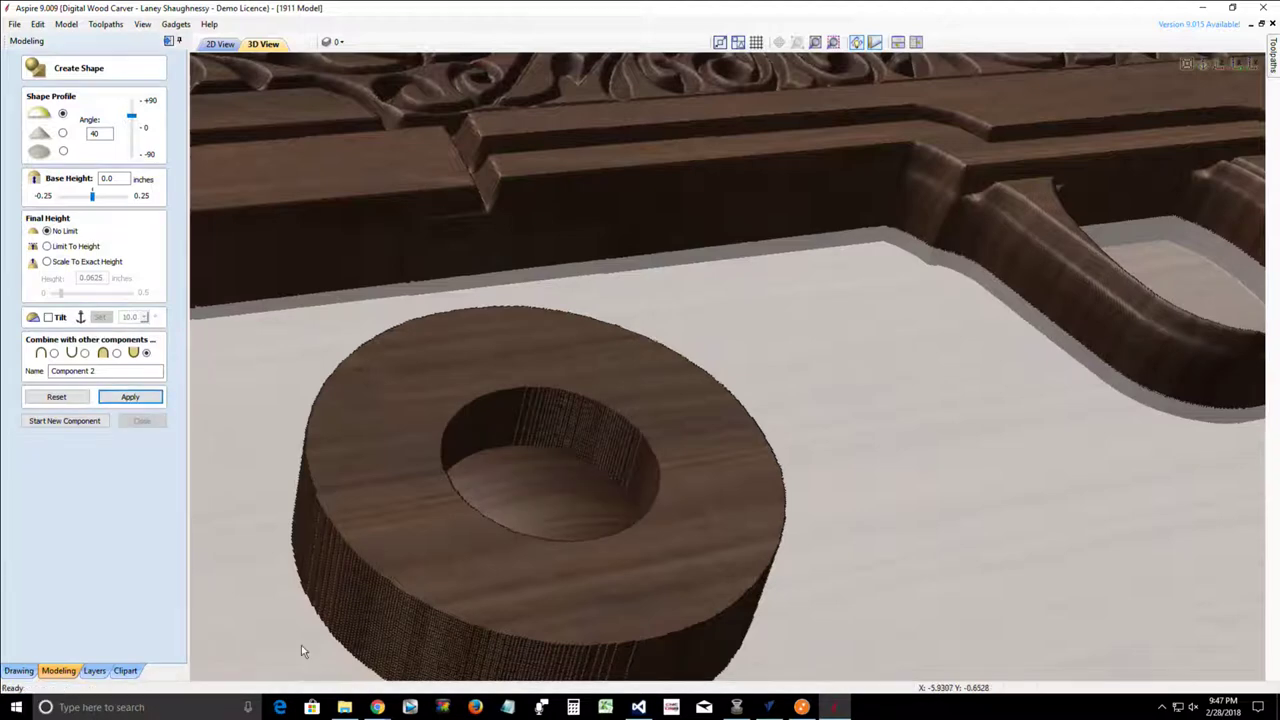
pyautogui.moveTo(290, 648); pyautogui.dragTo(408, 618)
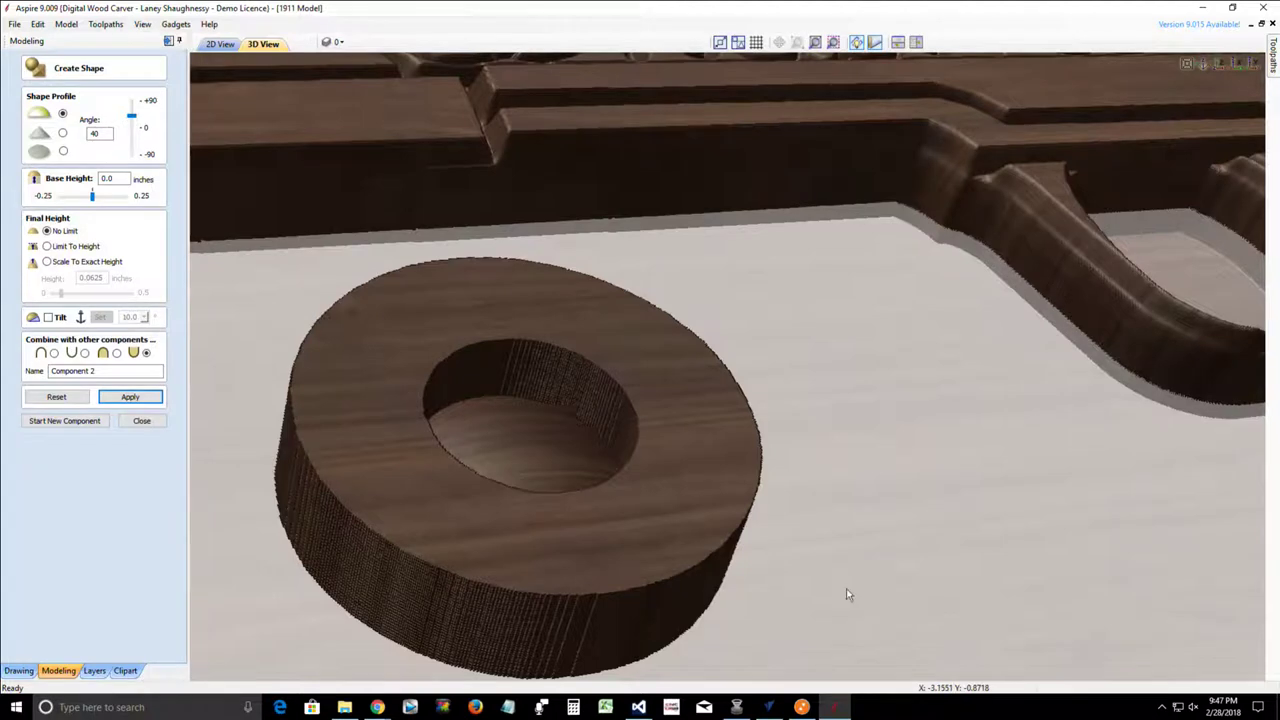
pyautogui.moveTo(846, 588); pyautogui.dragTo(762, 651)
pyautogui.moveTo(300, 447); pyautogui.dragTo(311, 510)
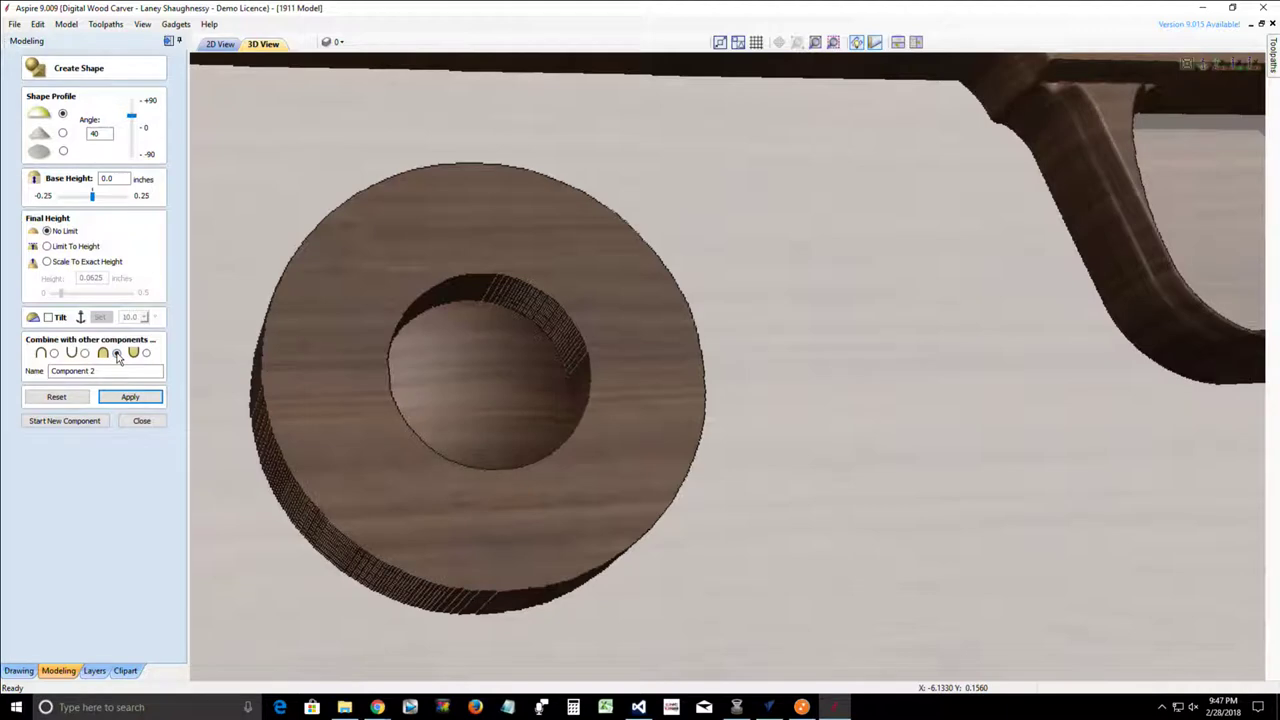
# Apply Merge highest points with a 0.375-inch base height to the dome, then zoom out.
pyautogui.click(117, 354)
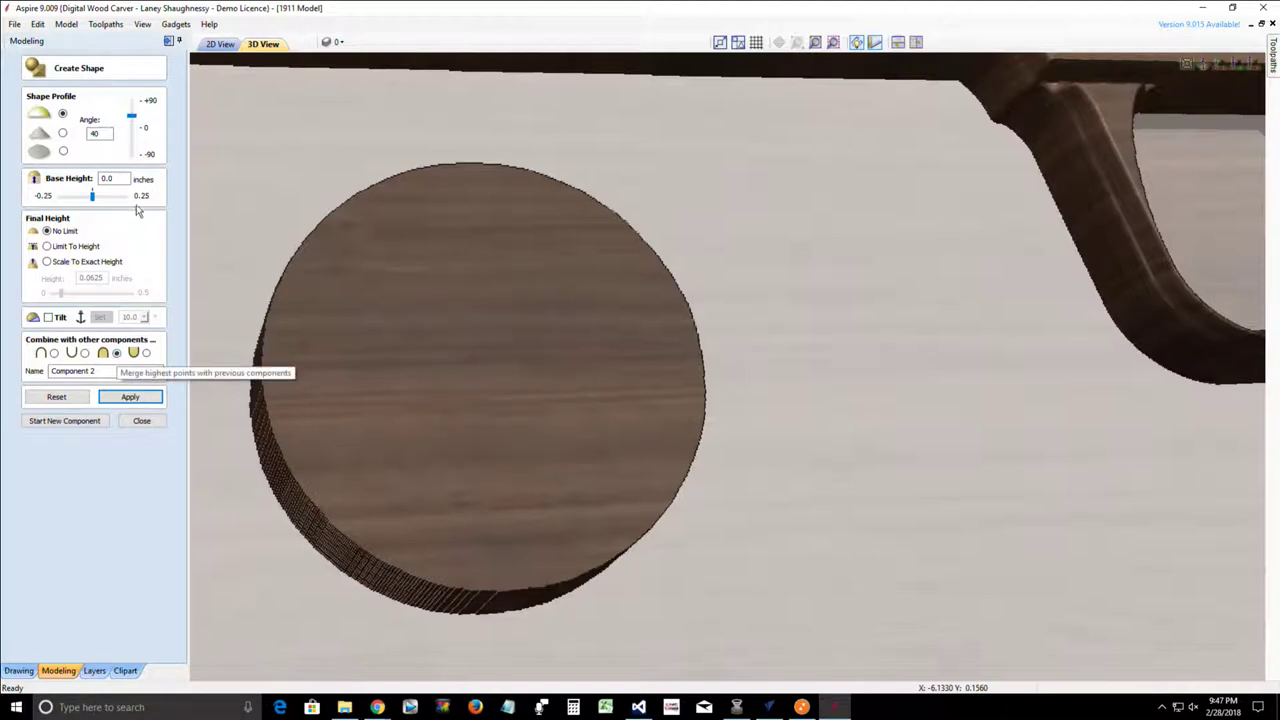
pyautogui.moveTo(108, 179); pyautogui.dragTo(128, 180)
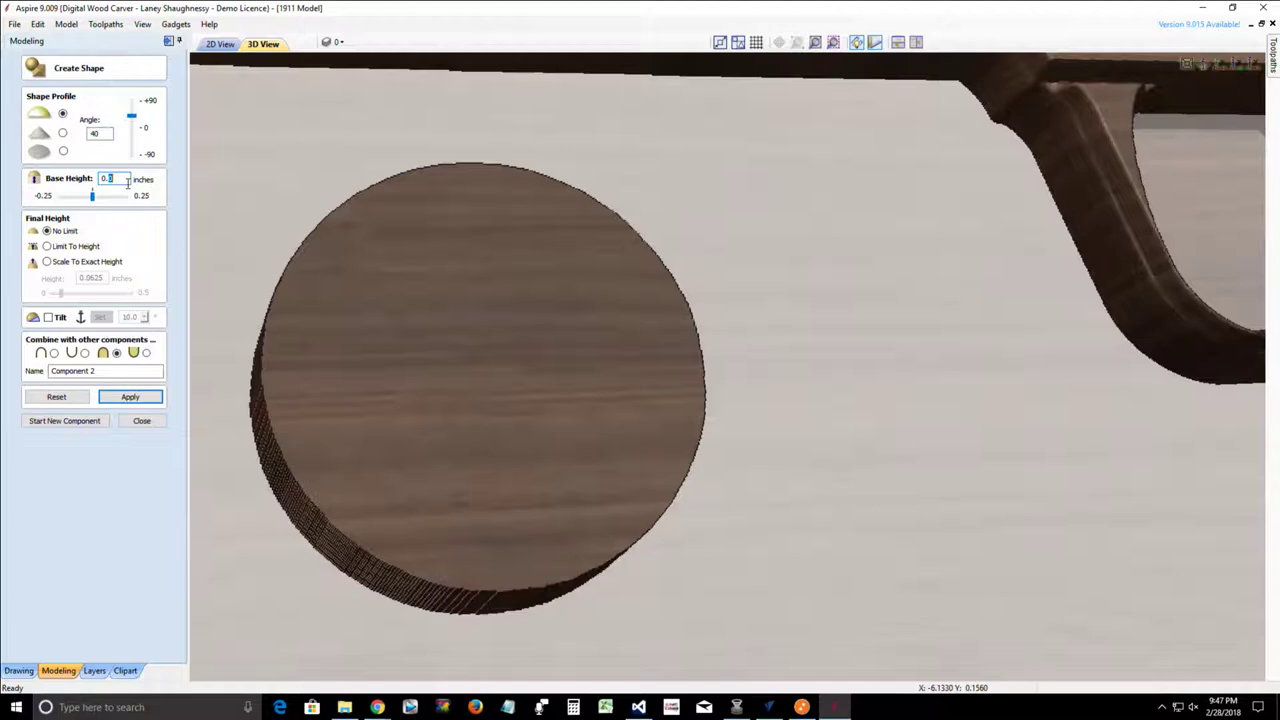
pyautogui.write('.375')
pyautogui.press('BackSpace')
pyautogui.press('BackSpace')
pyautogui.press('BackSpace')
pyautogui.write('375')
pyautogui.click(139, 399)
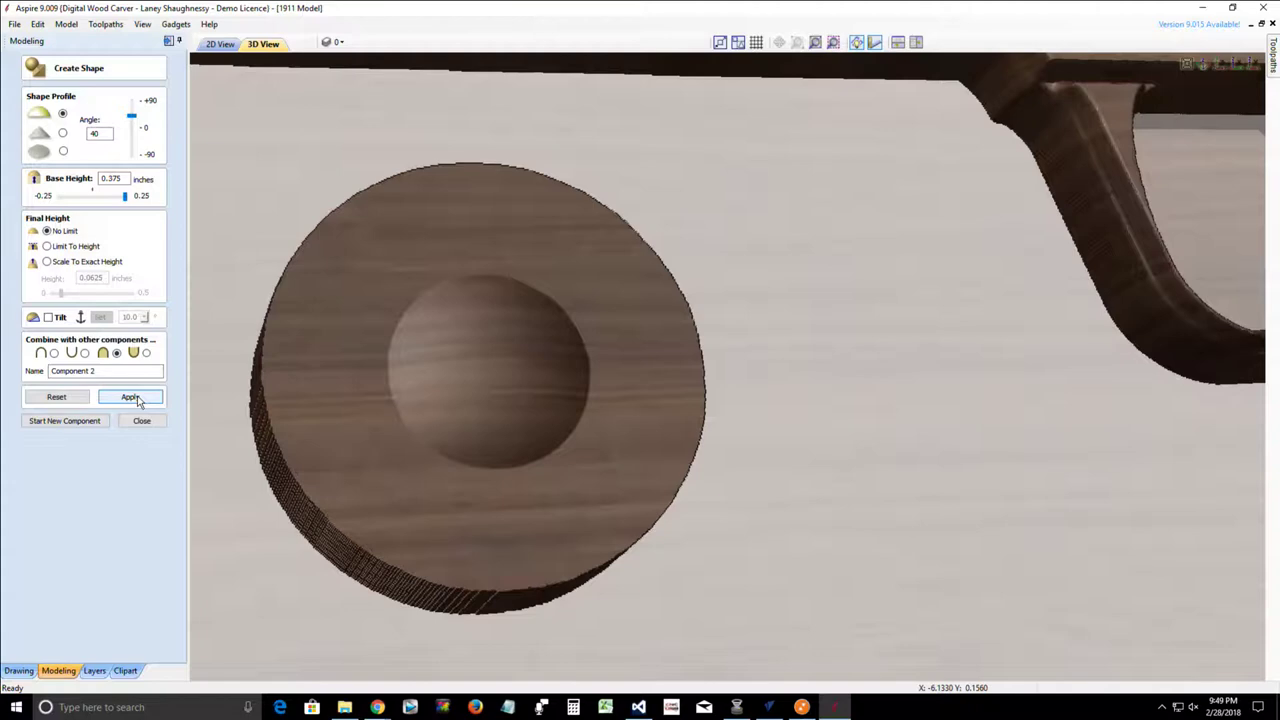
pyautogui.scroll(-2, 812, 545)
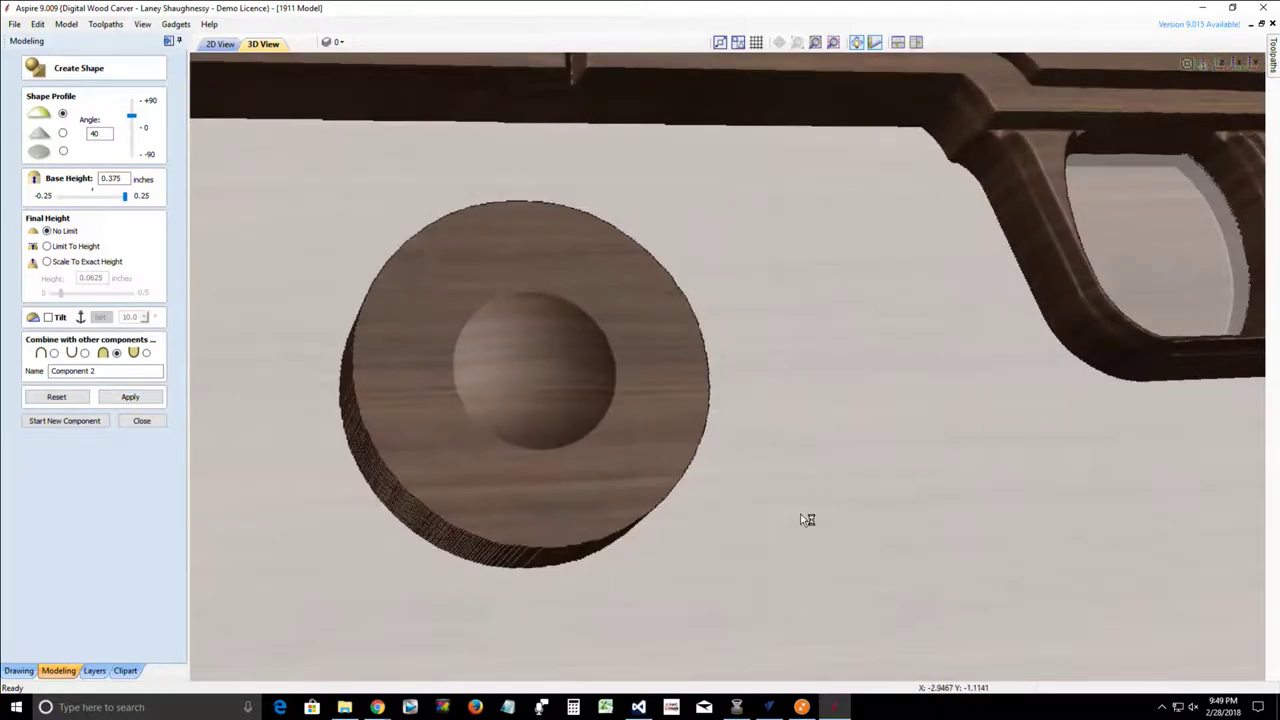
pyautogui.scroll(-5, 805, 517)
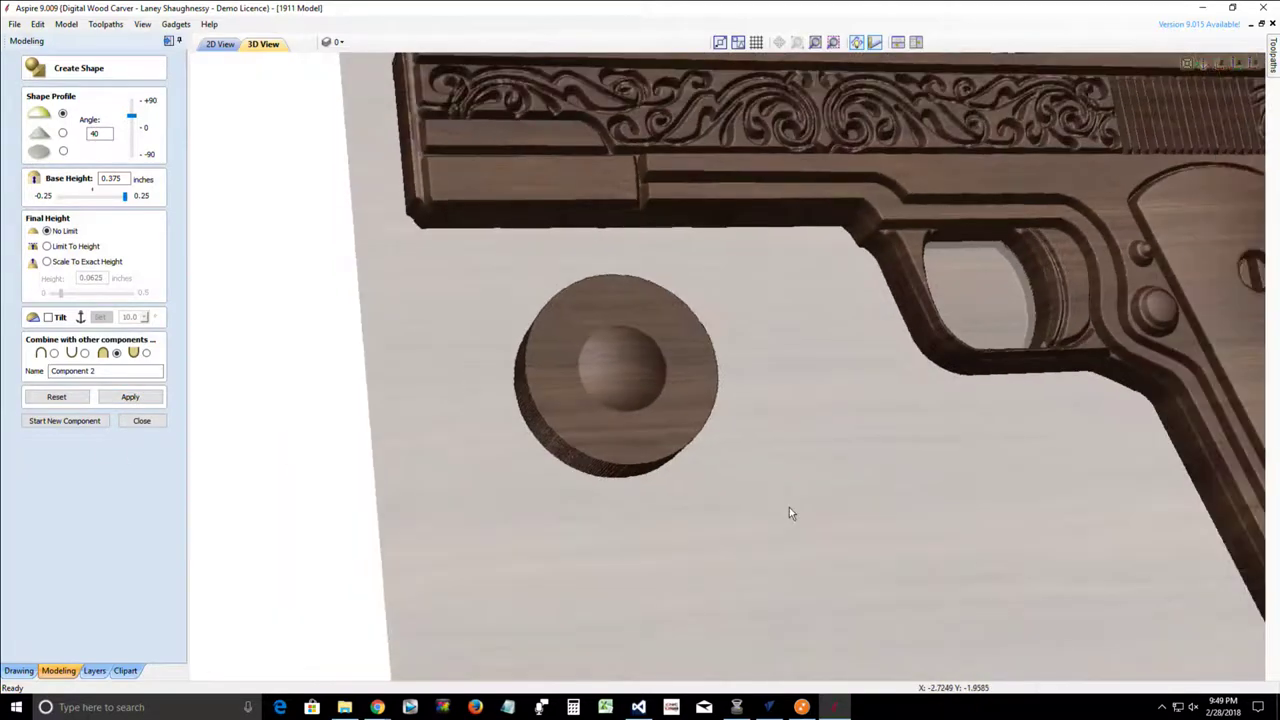
pyautogui.scroll(-3, 788, 513)
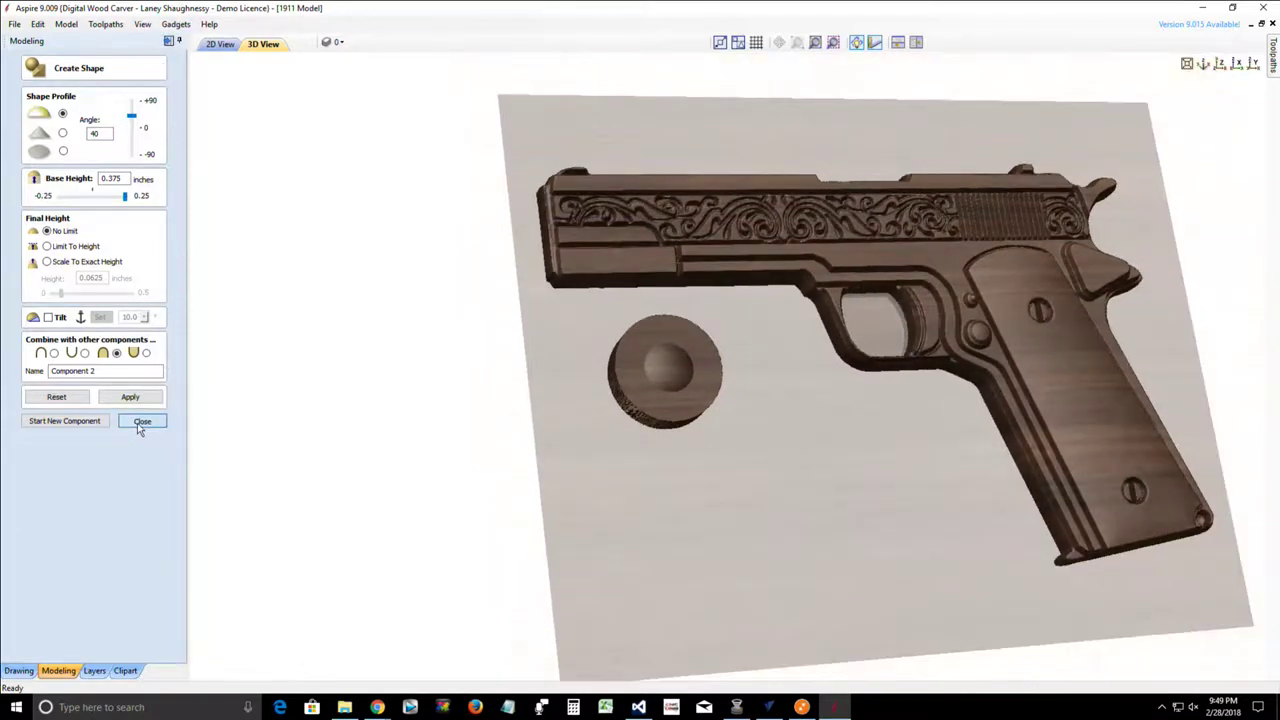
# Preview 3D Finish 1, CrossHatch and Profile 1 and show their 01:06:53 total machining time.
pyautogui.click(142, 422)
pyautogui.click(168, 41)
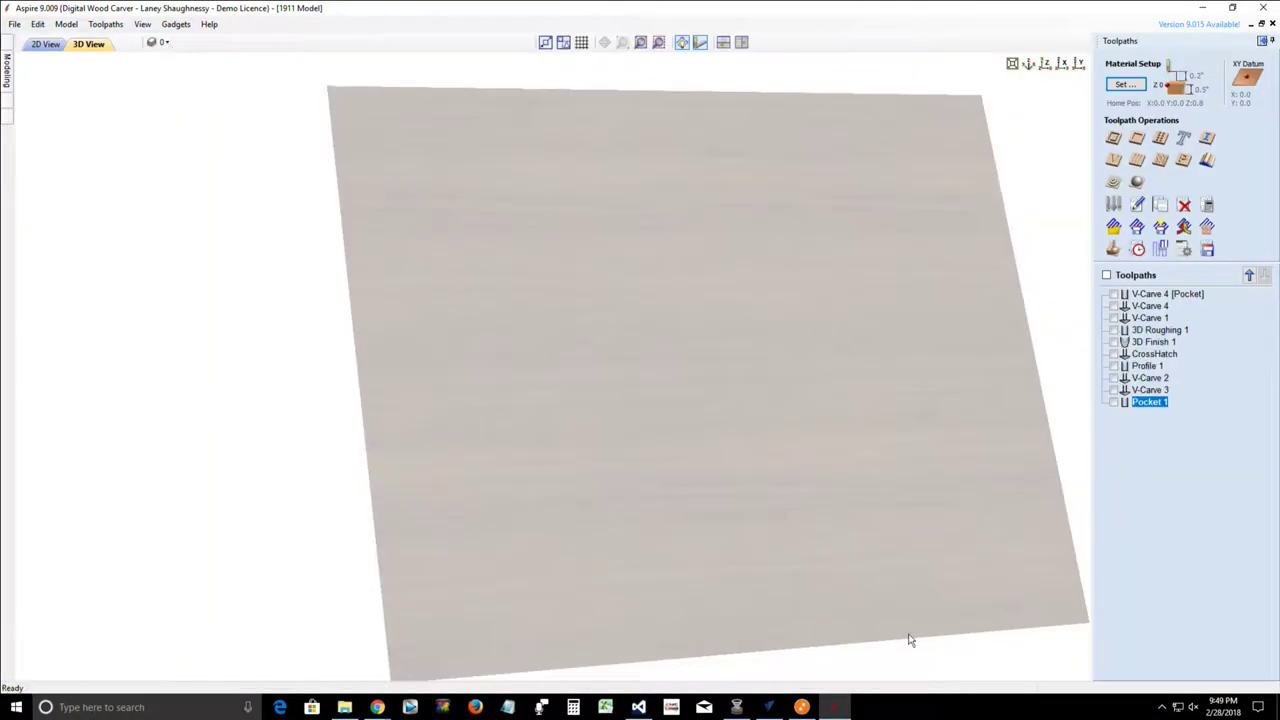
pyautogui.click(1114, 342)
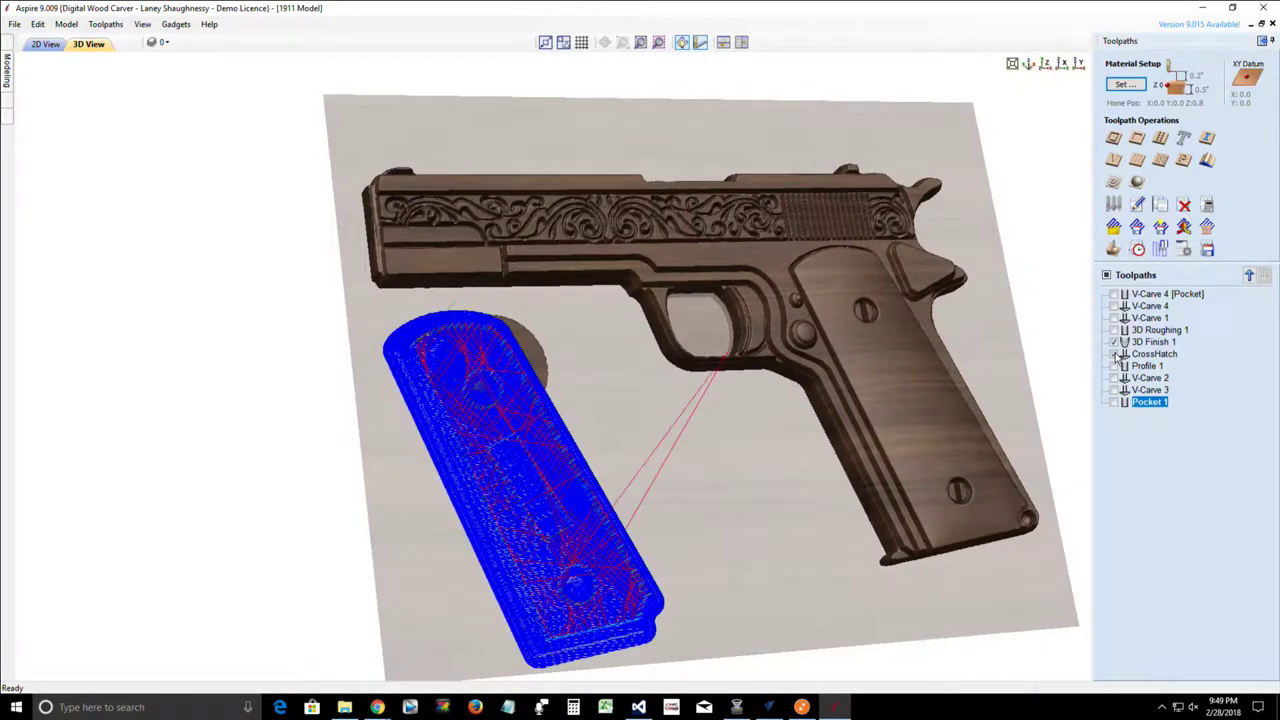
pyautogui.click(1114, 354)
pyautogui.click(1115, 366)
pyautogui.click(1138, 250)
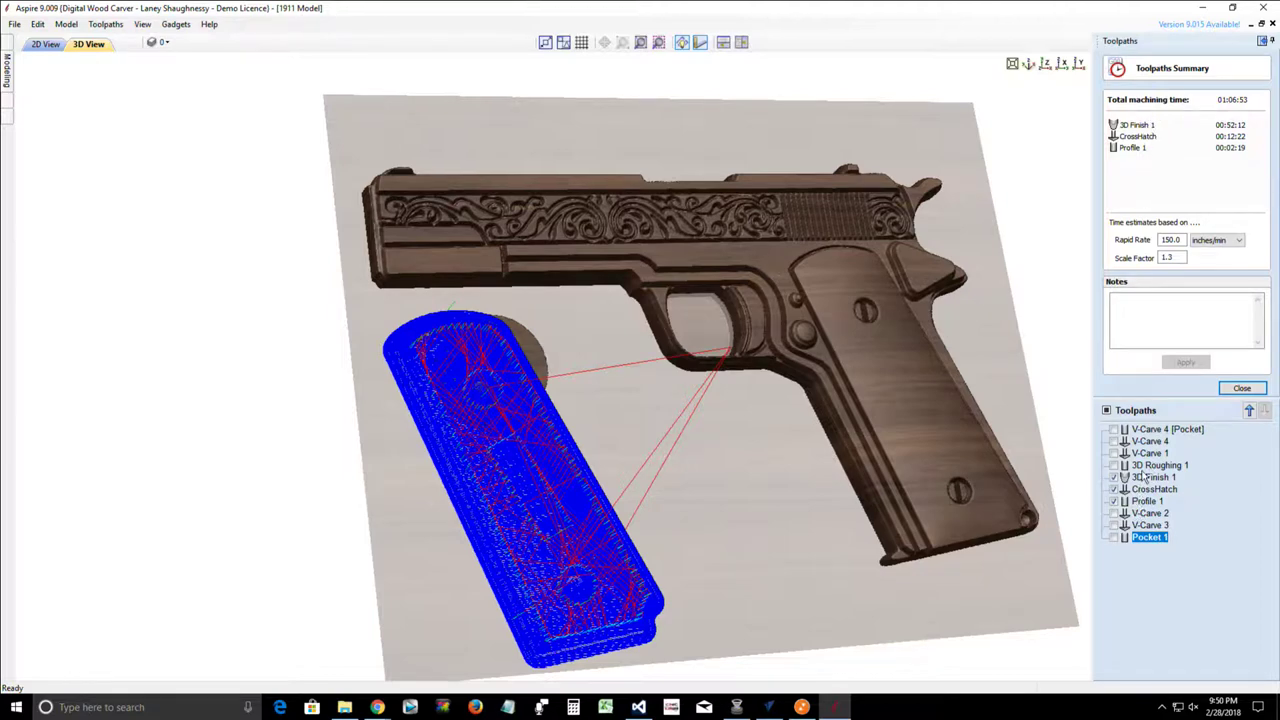
pyautogui.moveTo(1146, 483)
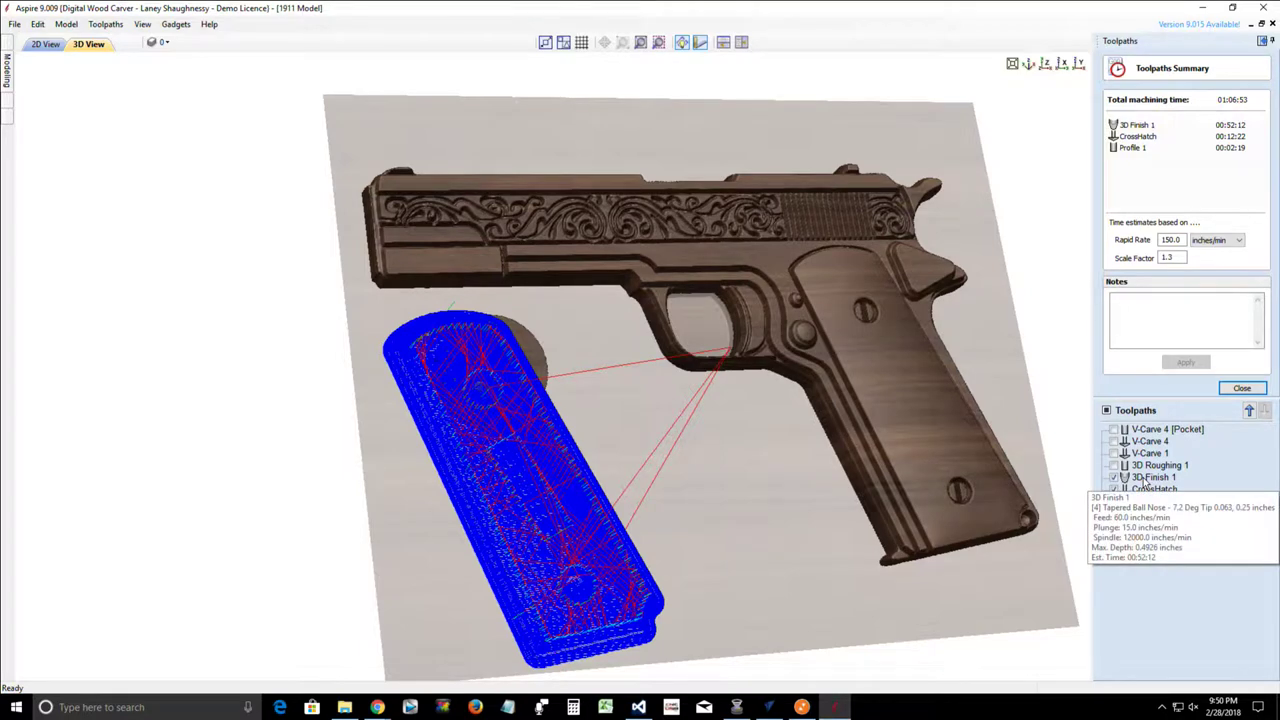